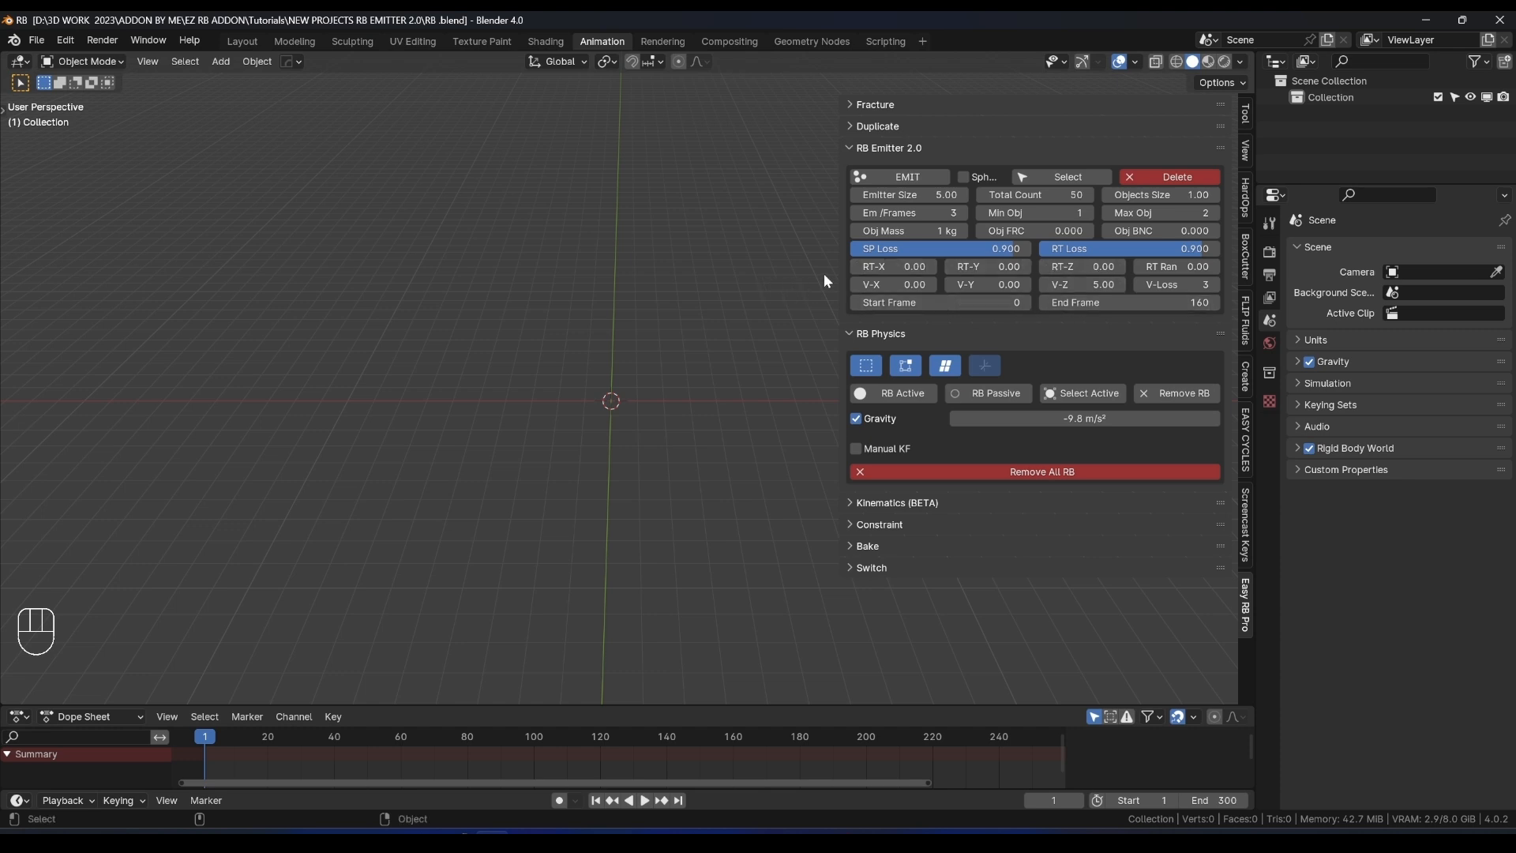
Add a plain axes empty at the origin and raise it about 2.4 m along Z.
drag(840, 268, 668, 272)
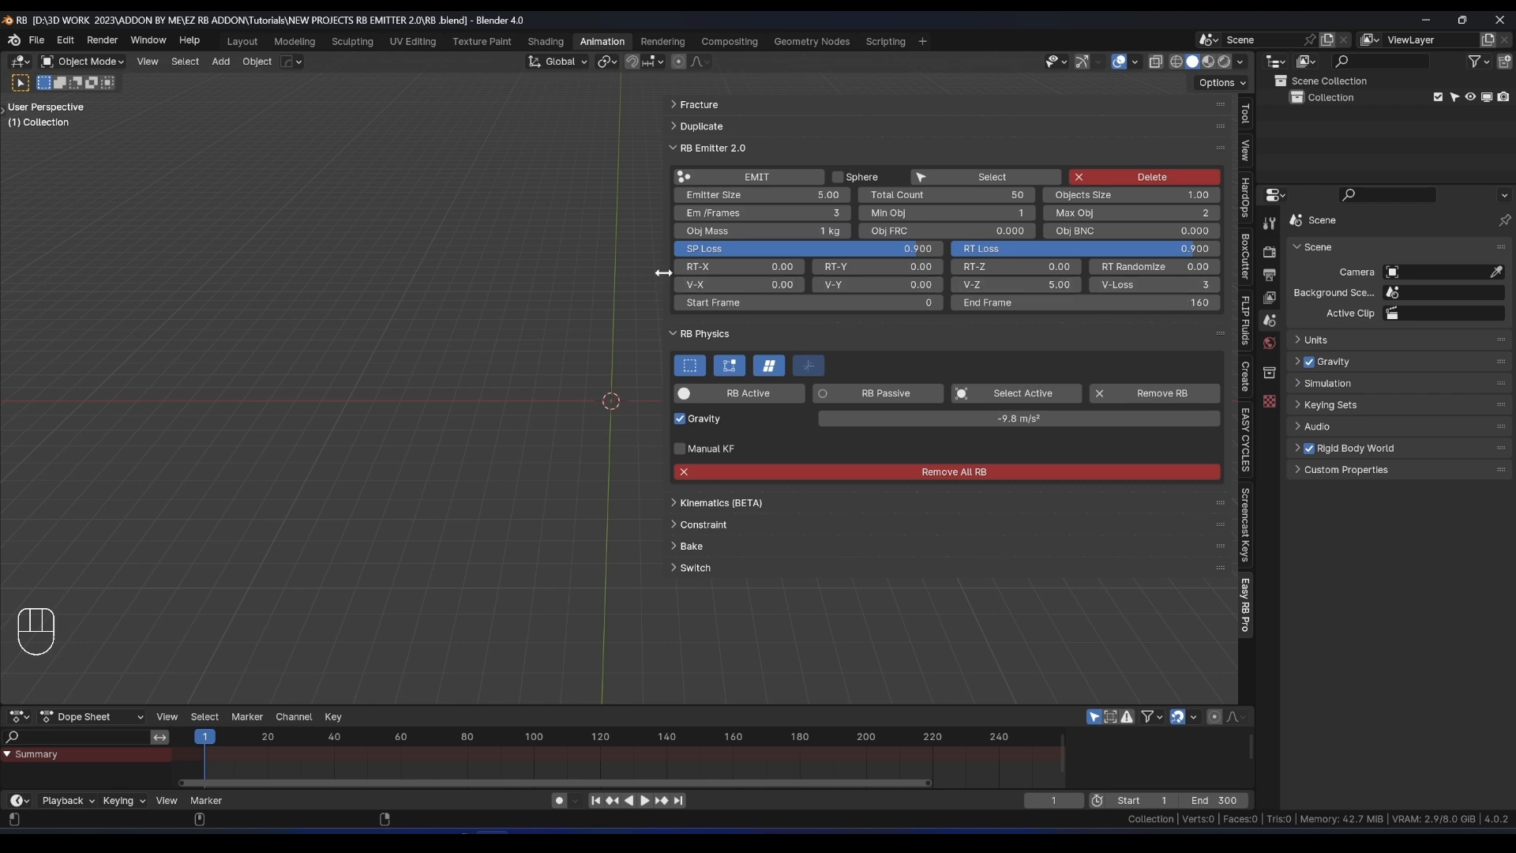
drag(663, 273, 735, 273)
key(shift+a)
mouse_move(581, 344)
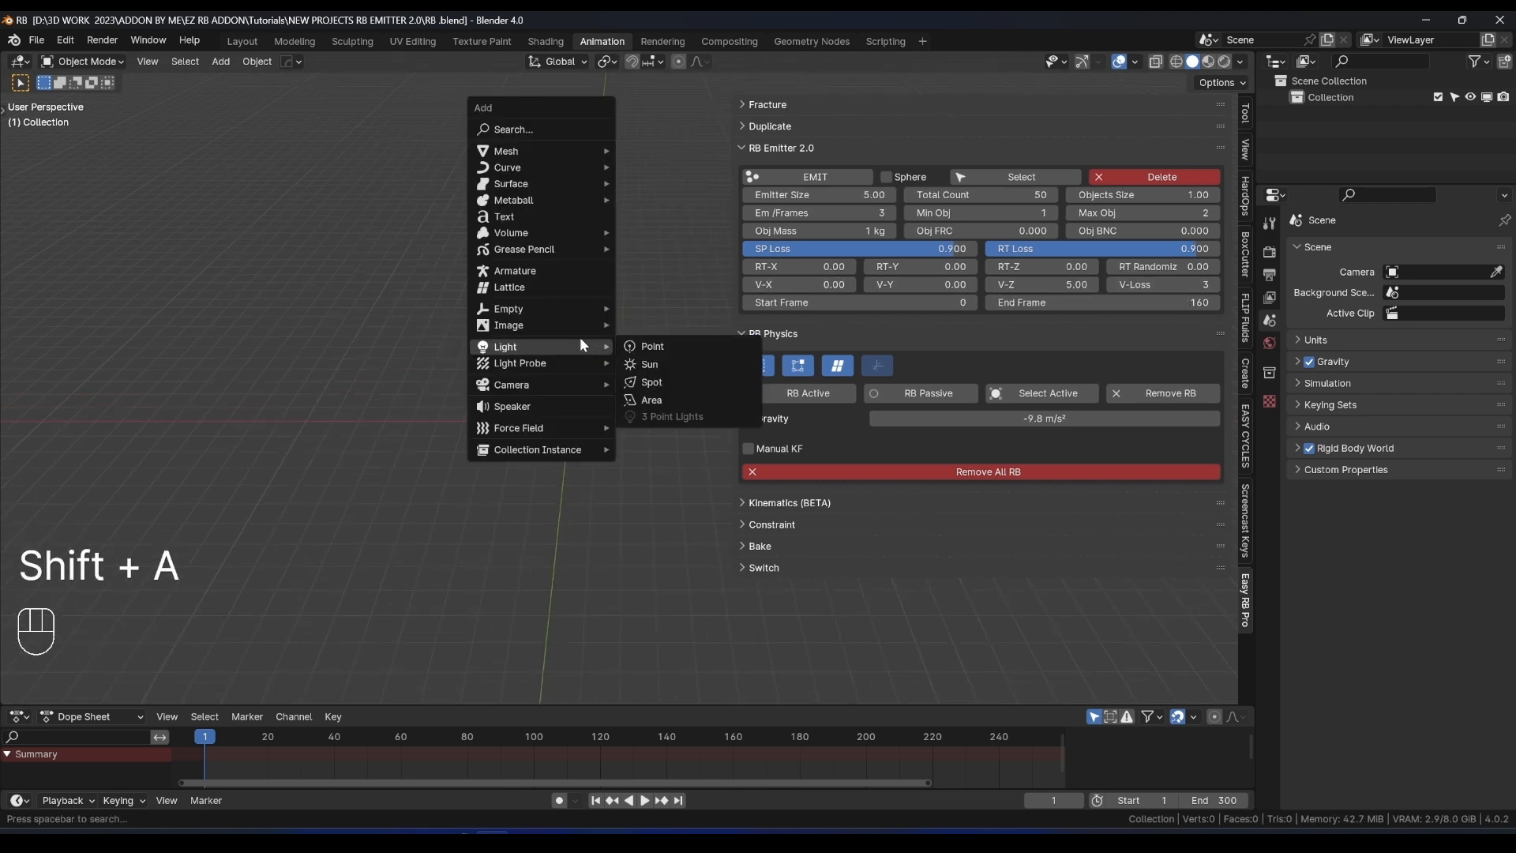
mouse_move(582, 310)
click(636, 309)
key(g)
key(z)
click(514, 335)
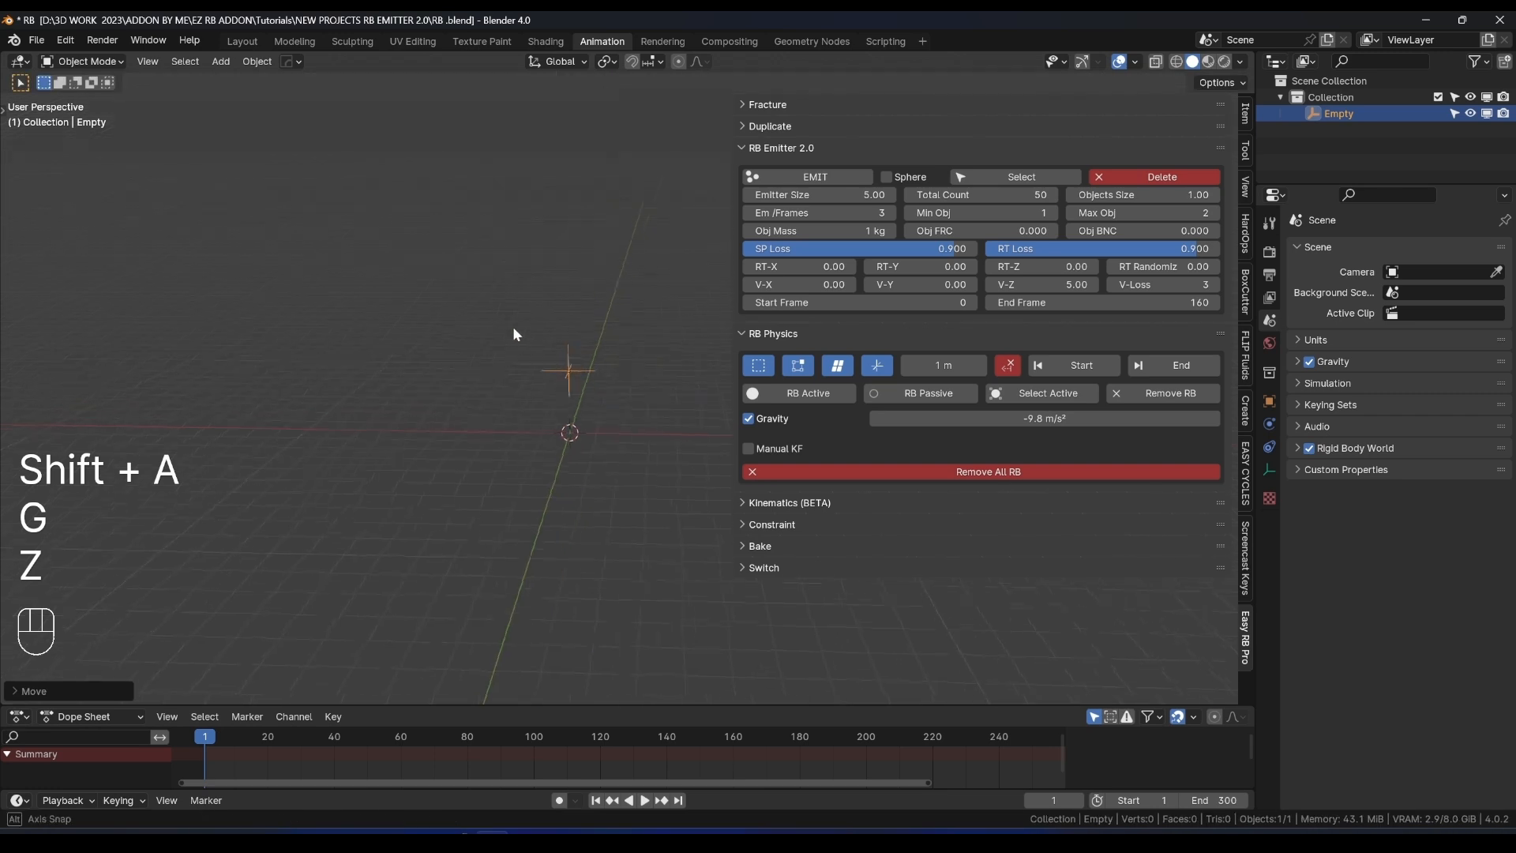
Add a torus and move it about -9.6 m along X, away from the empty.
key(shift+a)
mouse_move(439, 177)
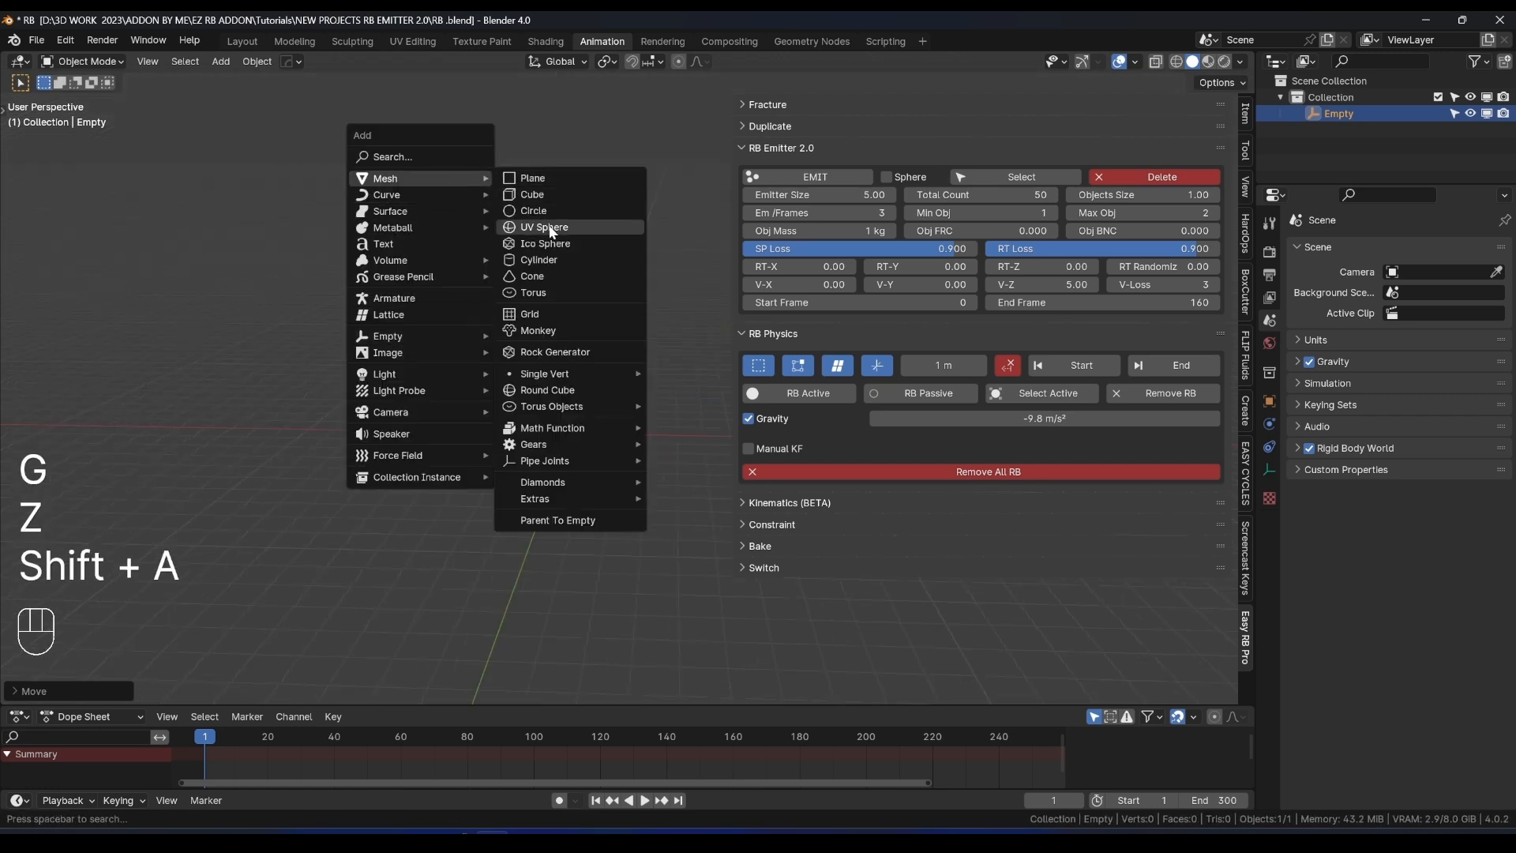
click(533, 293)
key(g)
key(x)
click(317, 317)
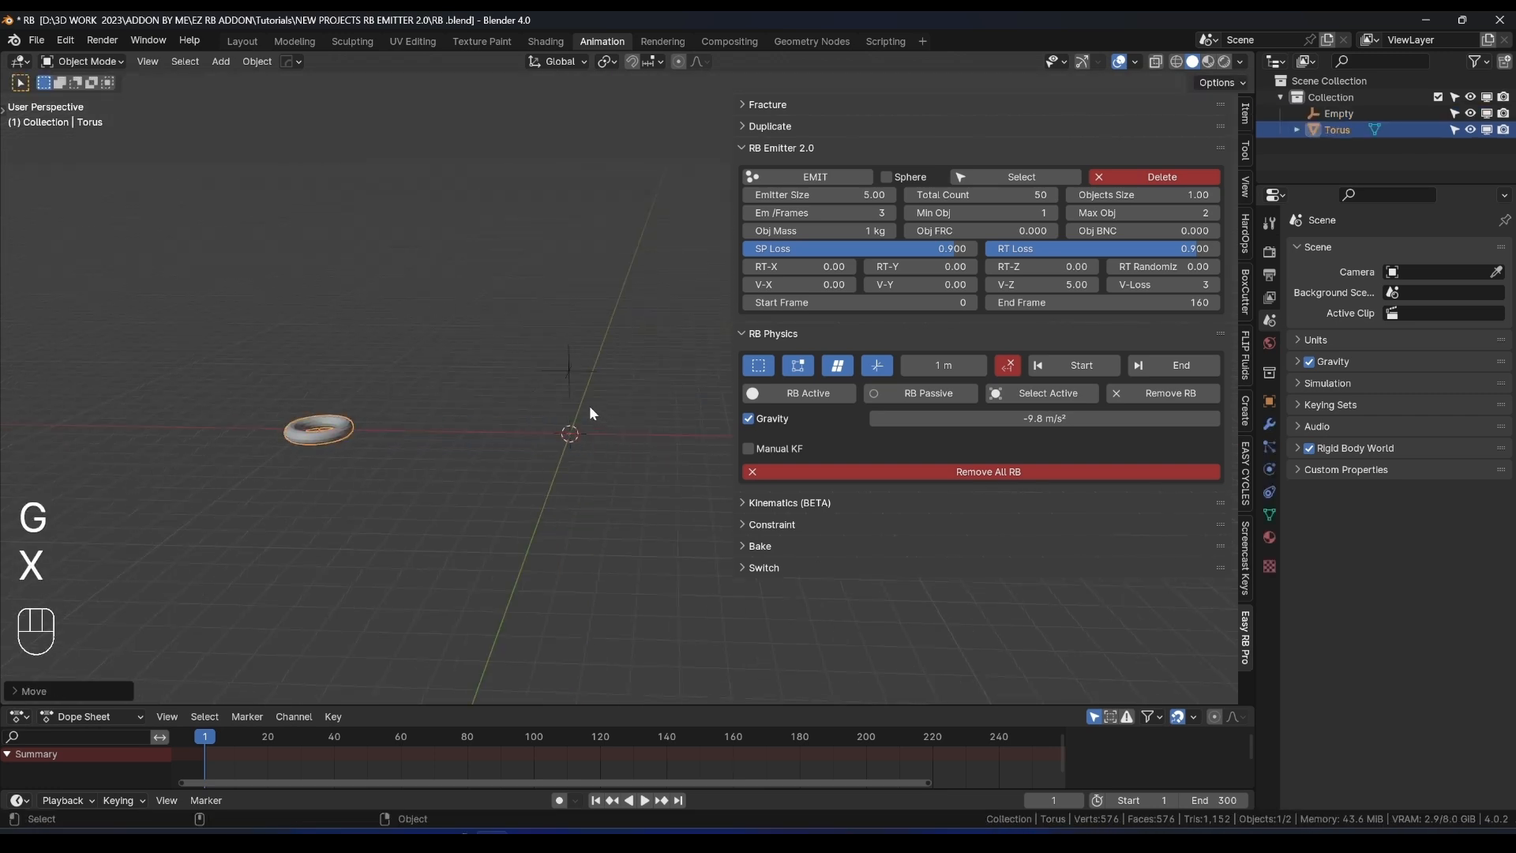
Create the emitter's source collection from the empty and move the torus into PUT THE OBJECTS HERE.
click(543, 374)
middle_drag(537, 362, 645, 354)
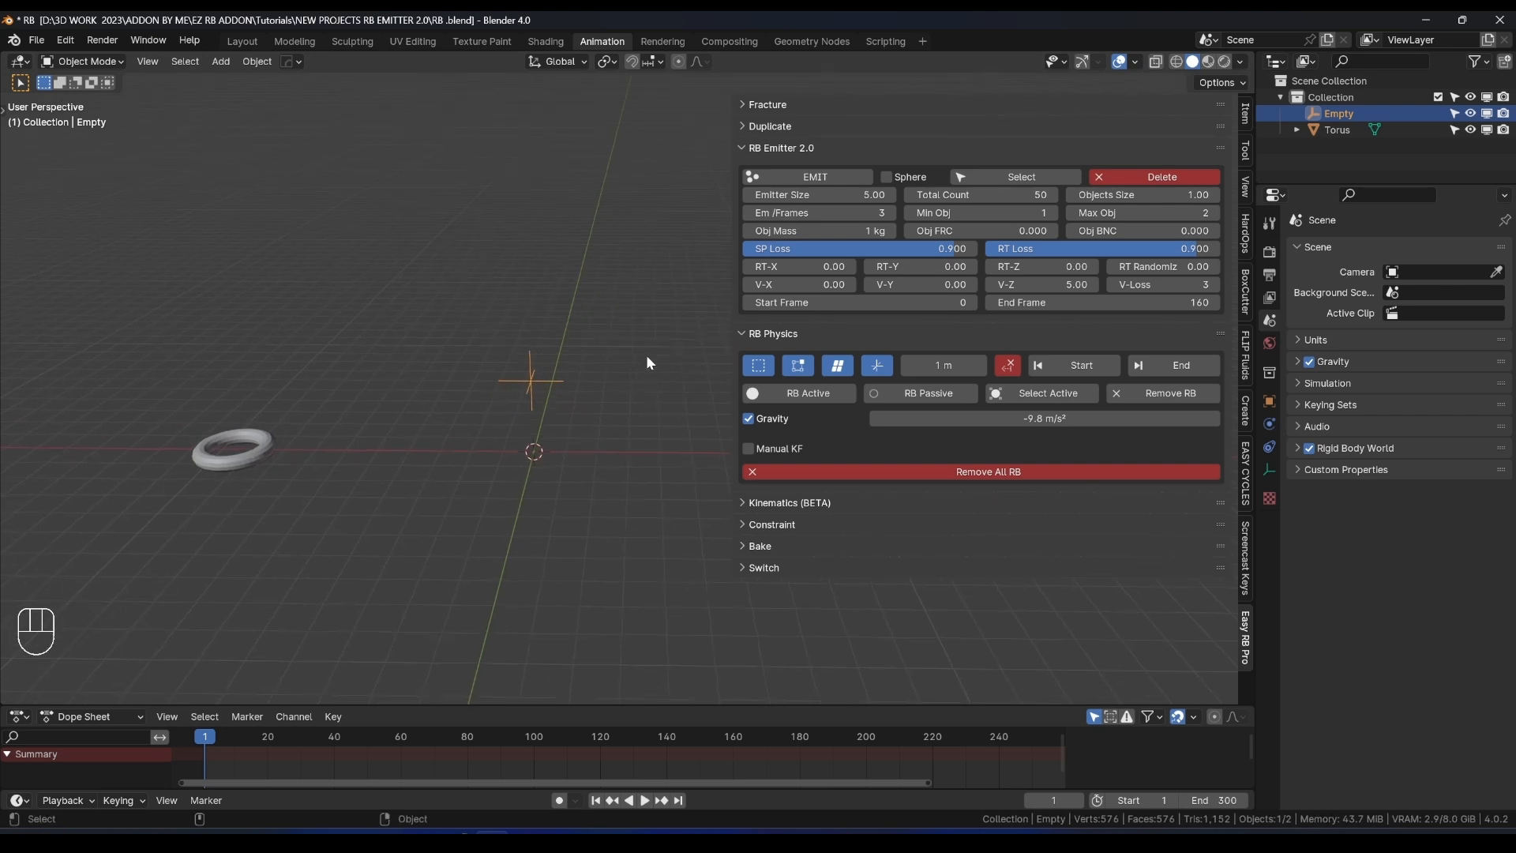
click(818, 177)
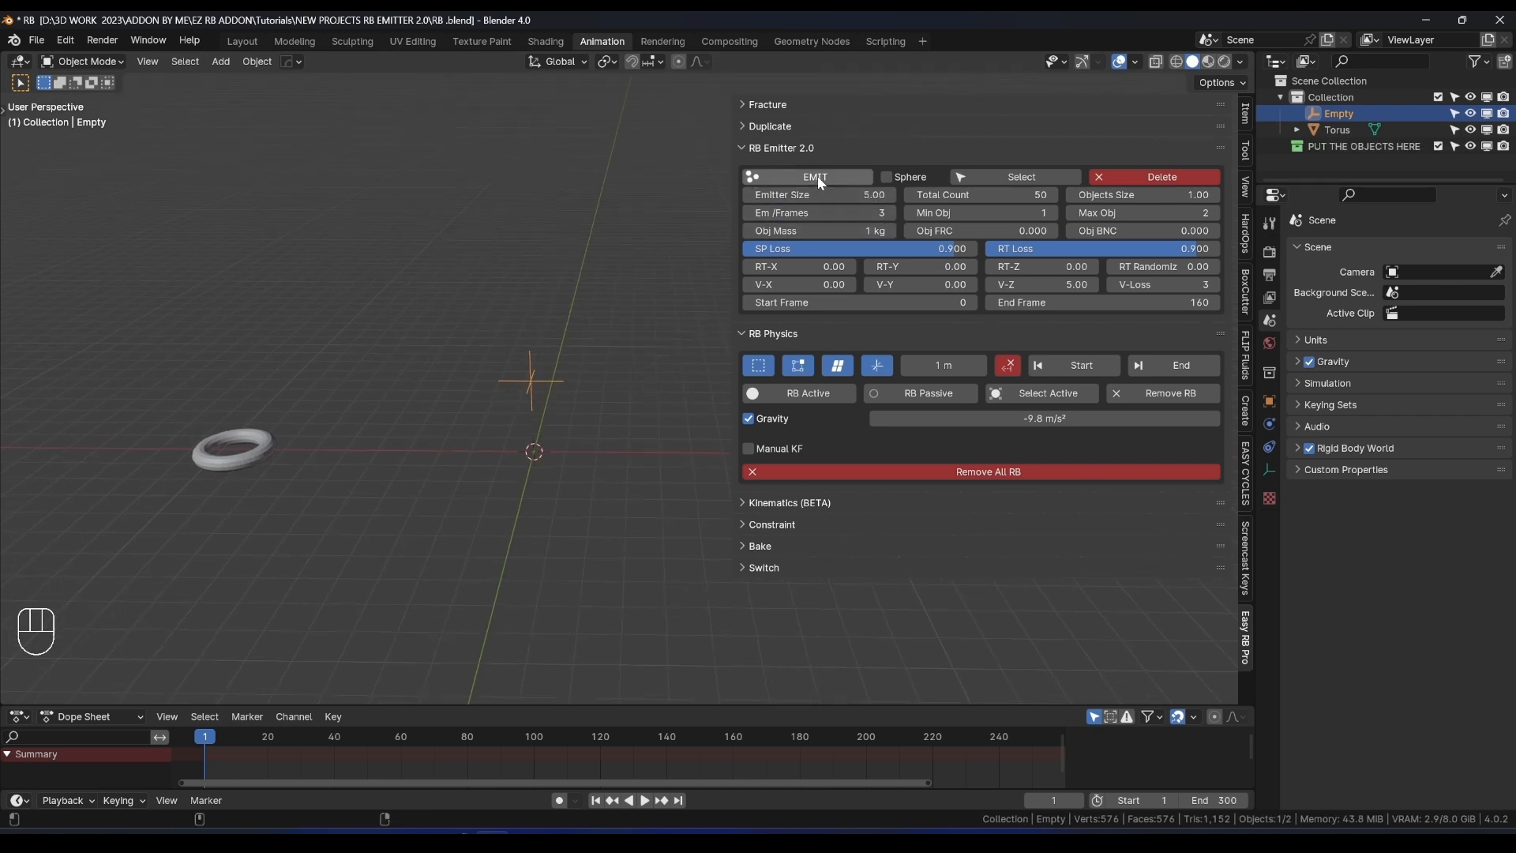
drag(1337, 130, 1323, 147)
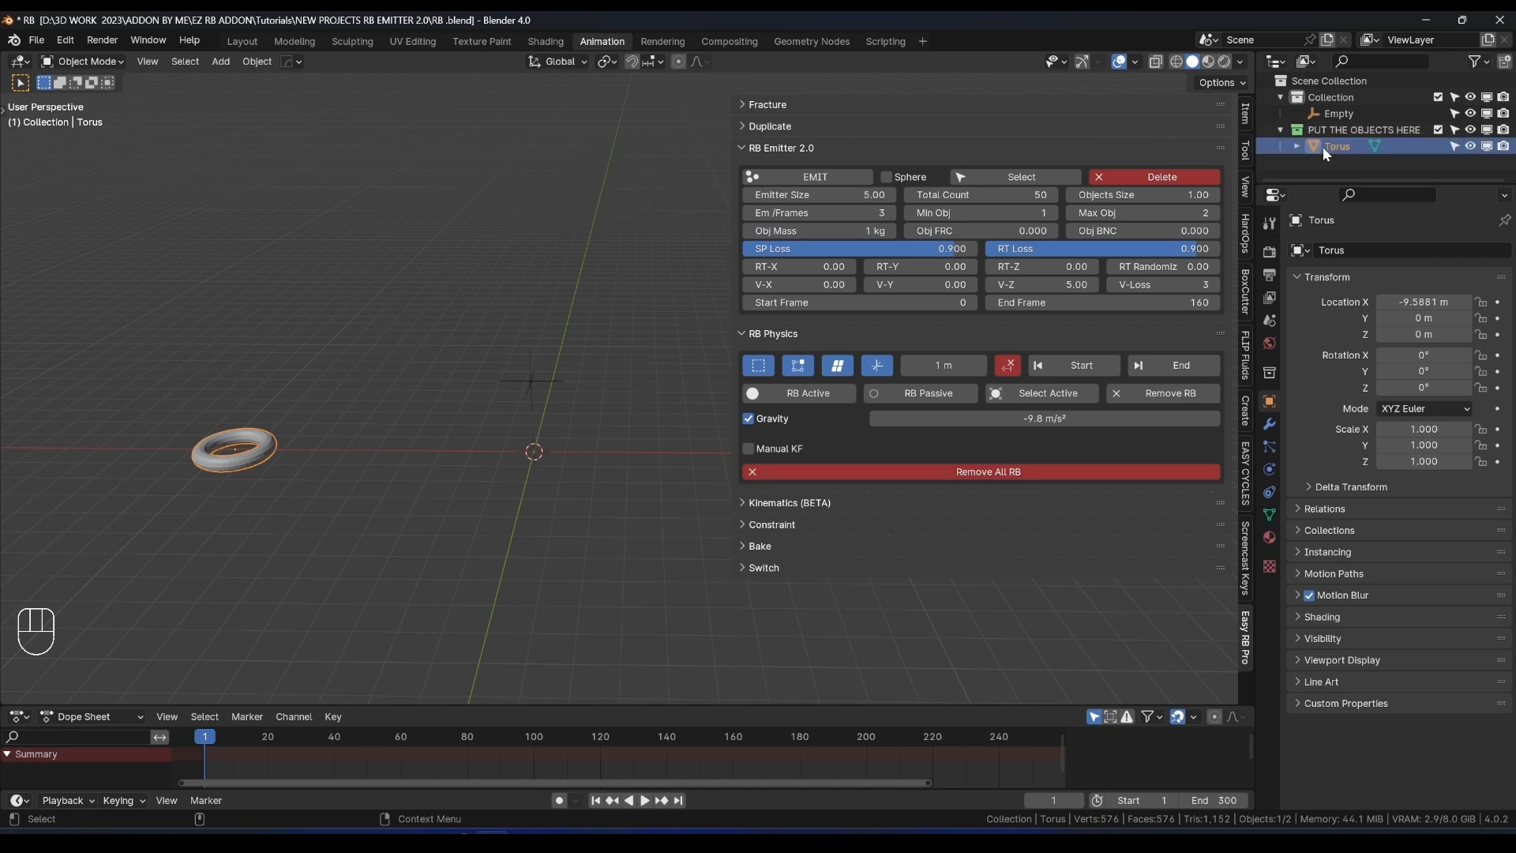
Emit torus copies from the empty with the default emitter settings and play back the simulation.
click(562, 399)
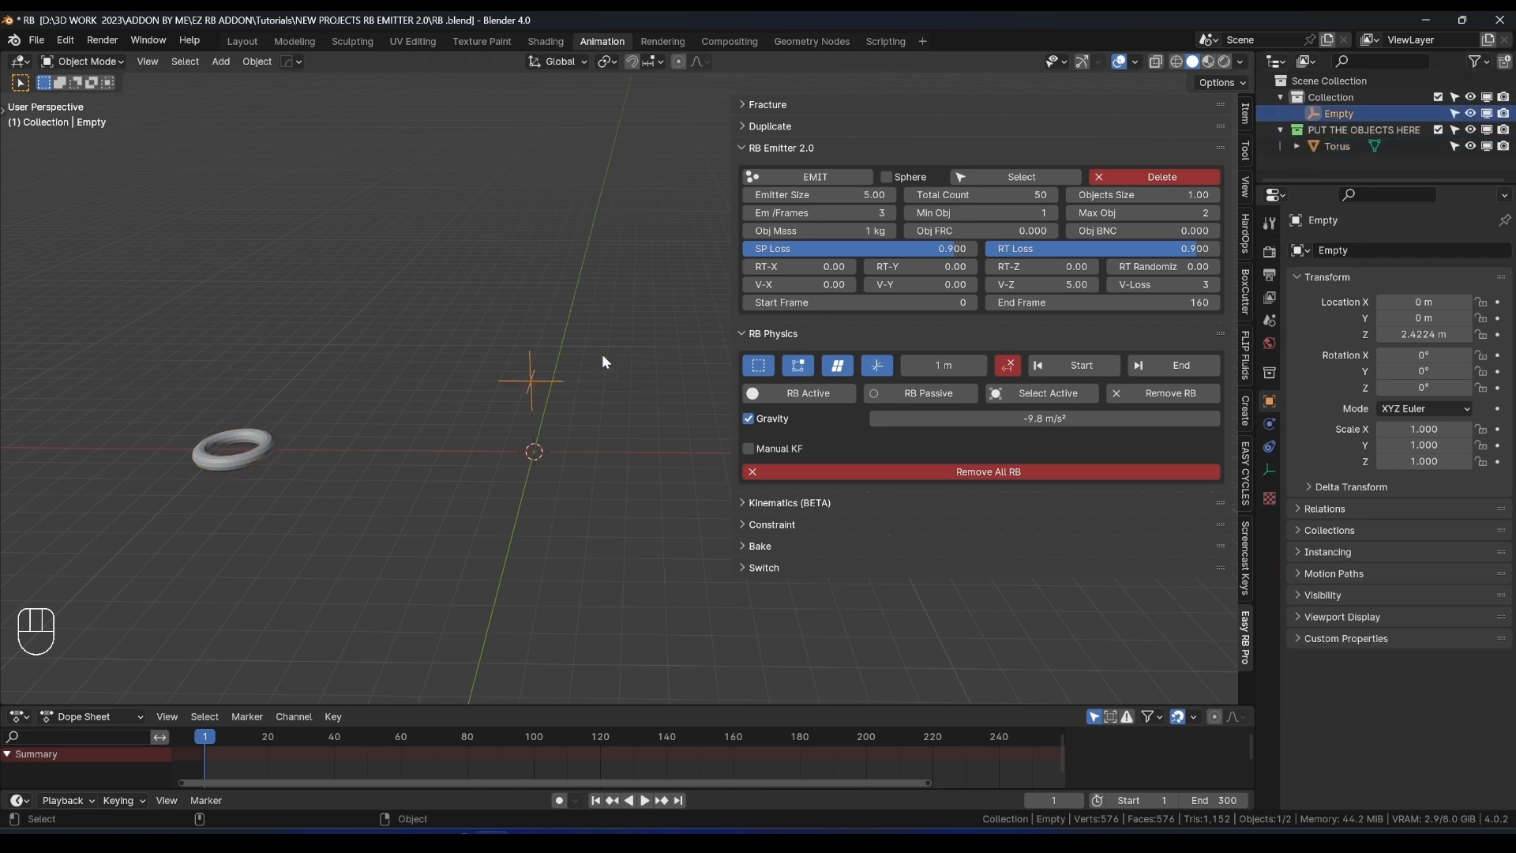
click(782, 178)
key(space)
middle_drag(655, 271, 562, 258)
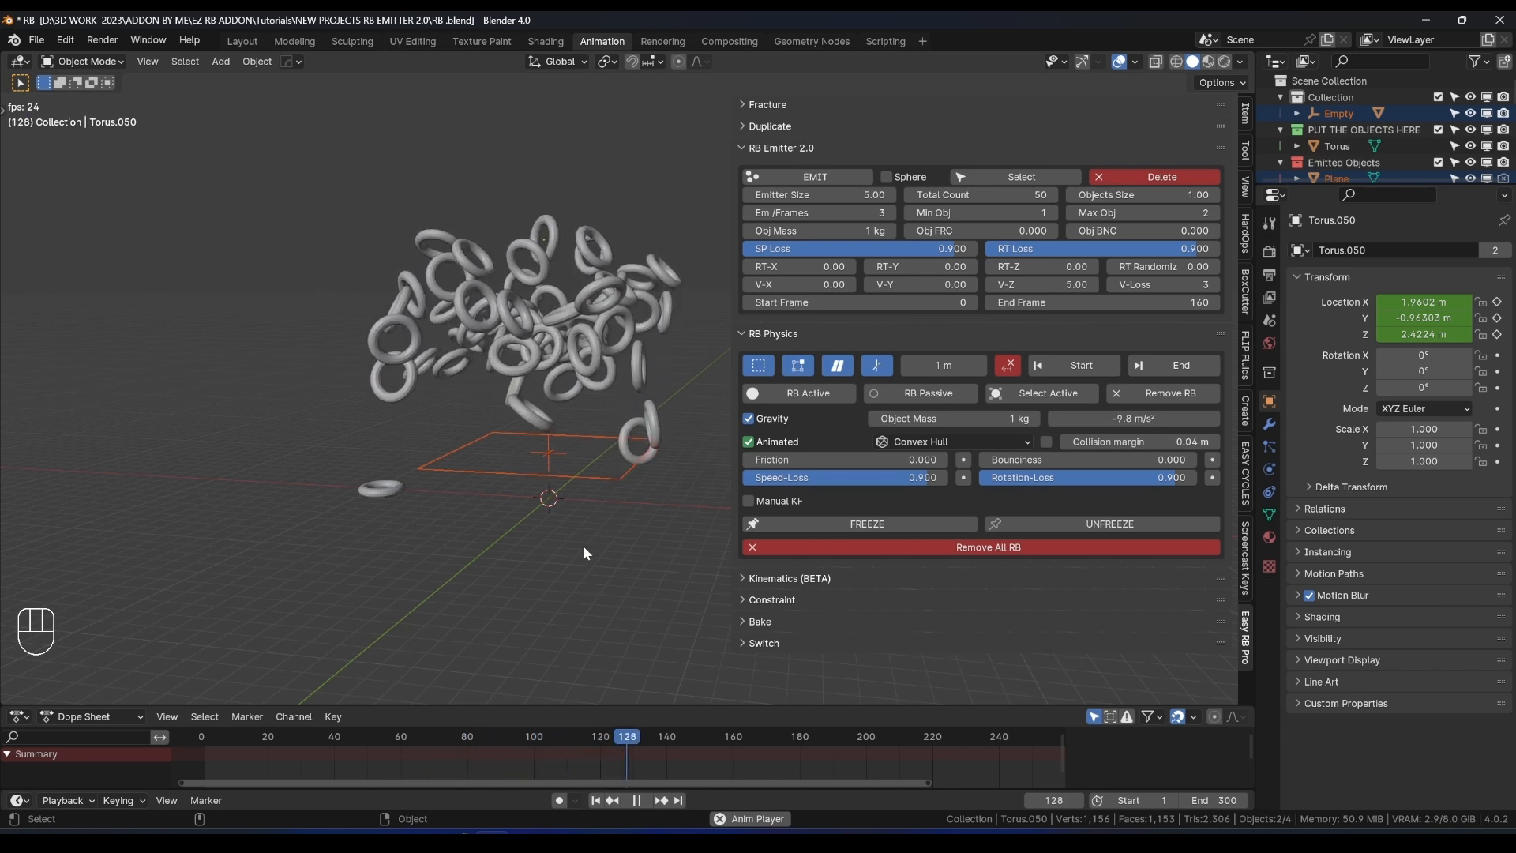
key(space)
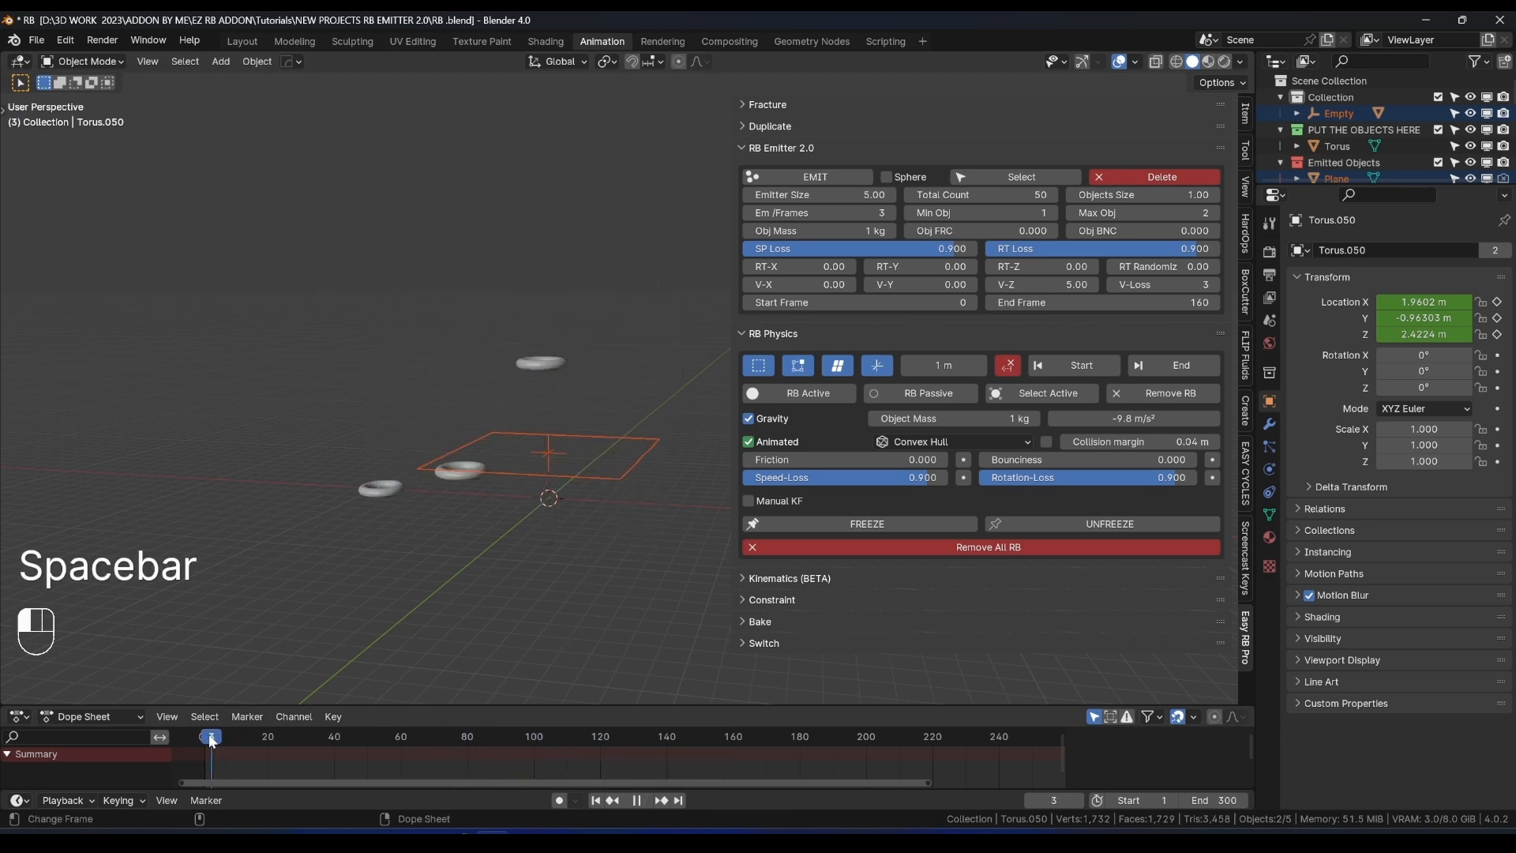
key(space)
key(space)
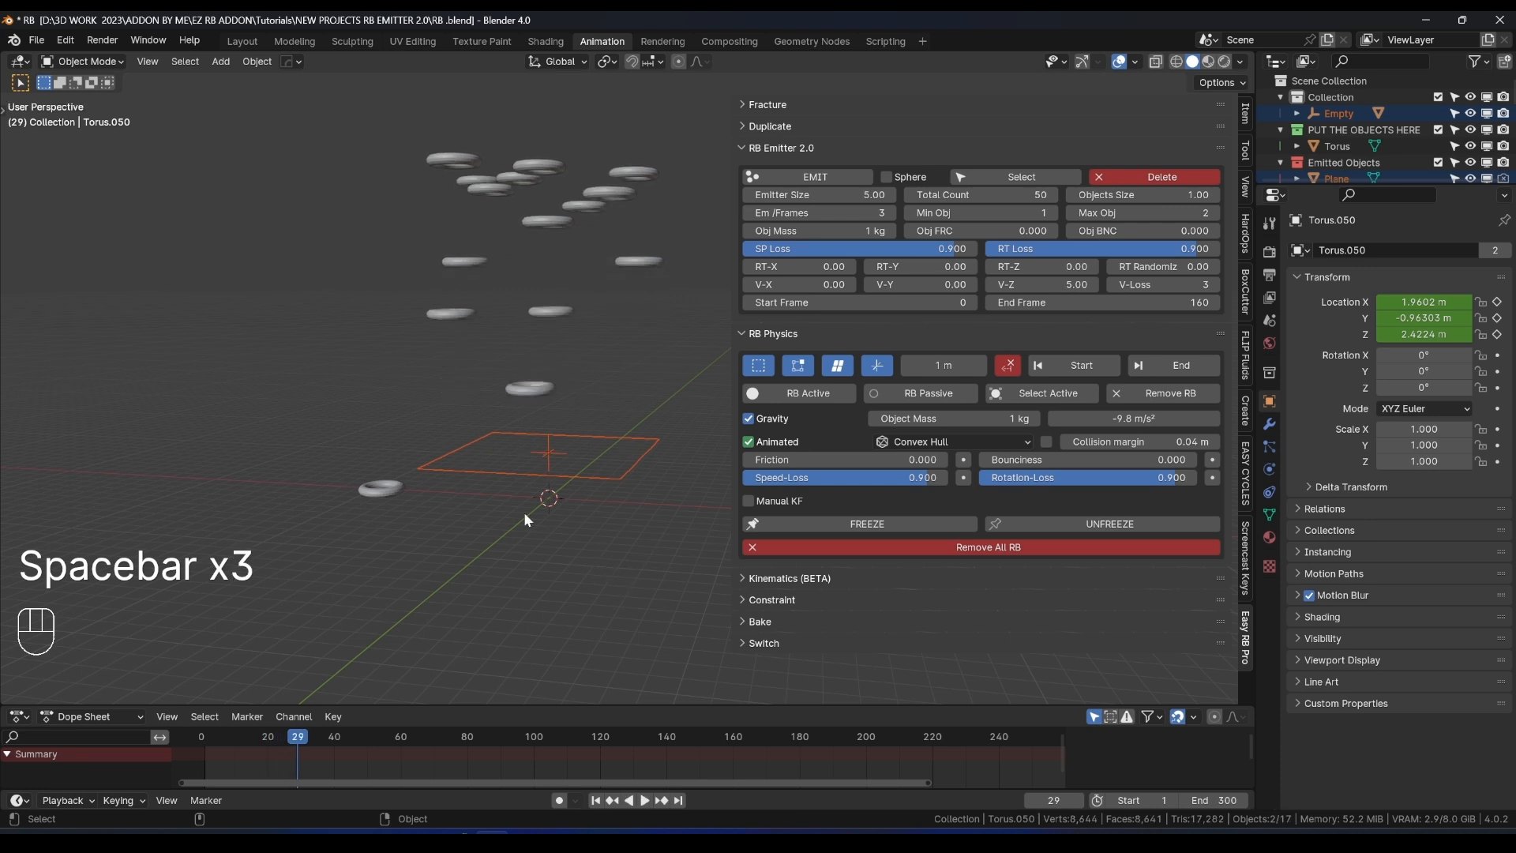
Replay the emission up to frame 26 and annotate the rings' upward direction with arrows on both sides of the emitter.
click(3, 108)
click(24, 293)
key(ctrl+z)
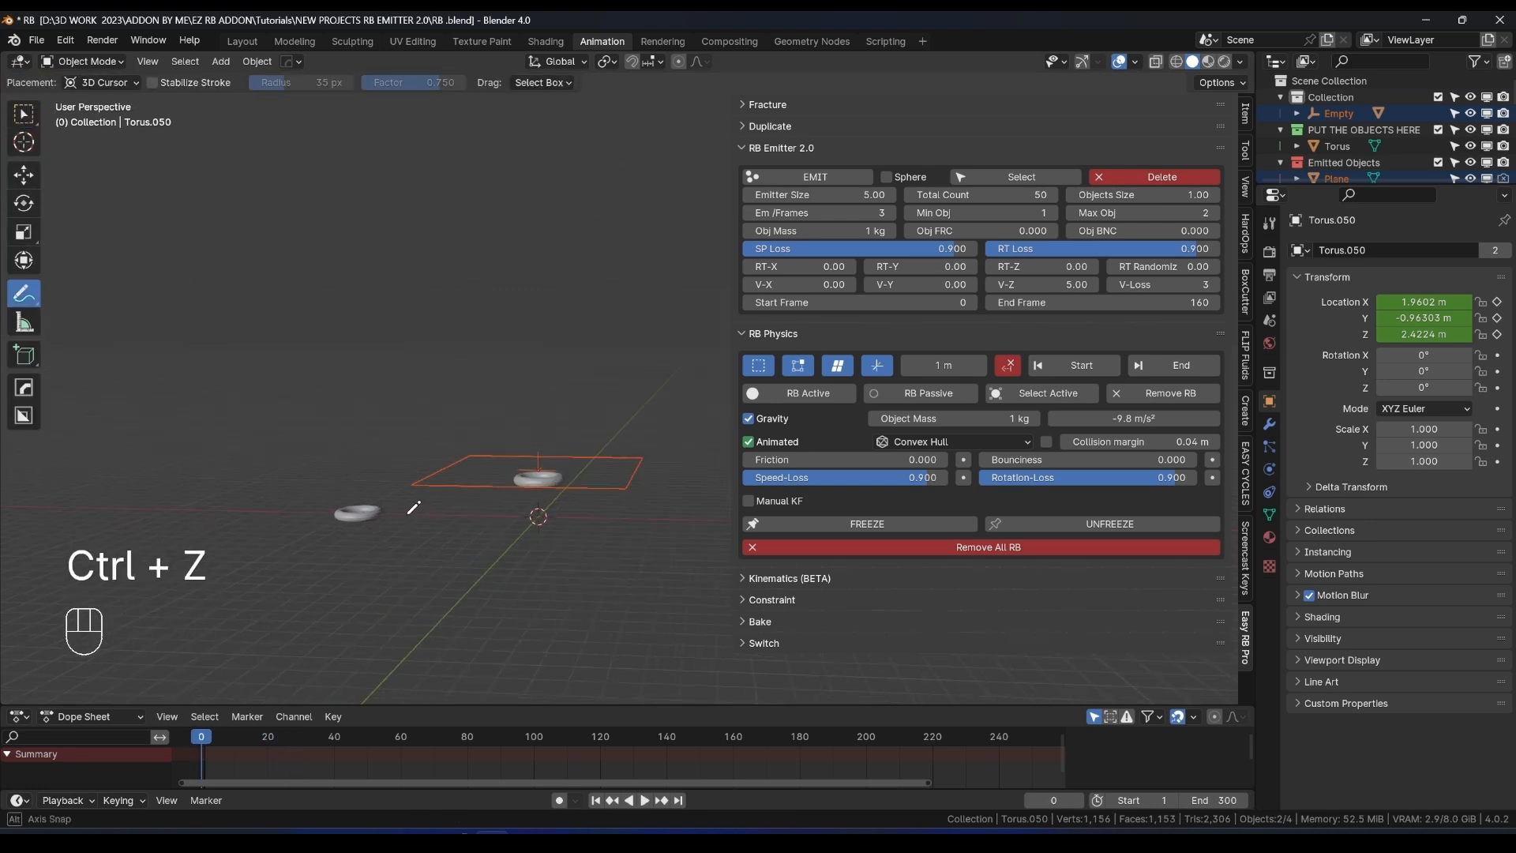
key(space)
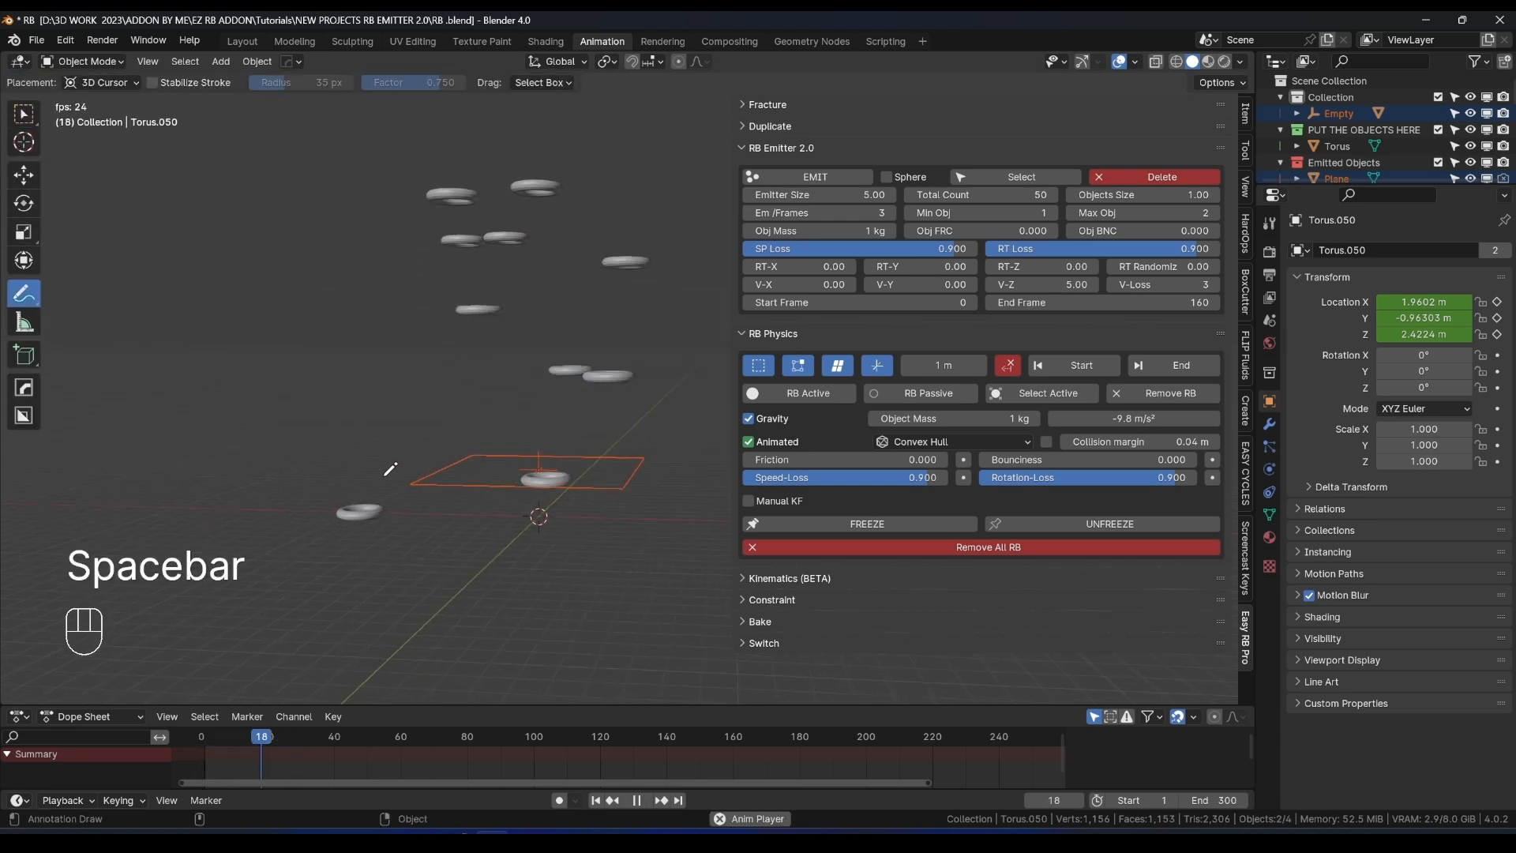
click(384, 472)
key(space)
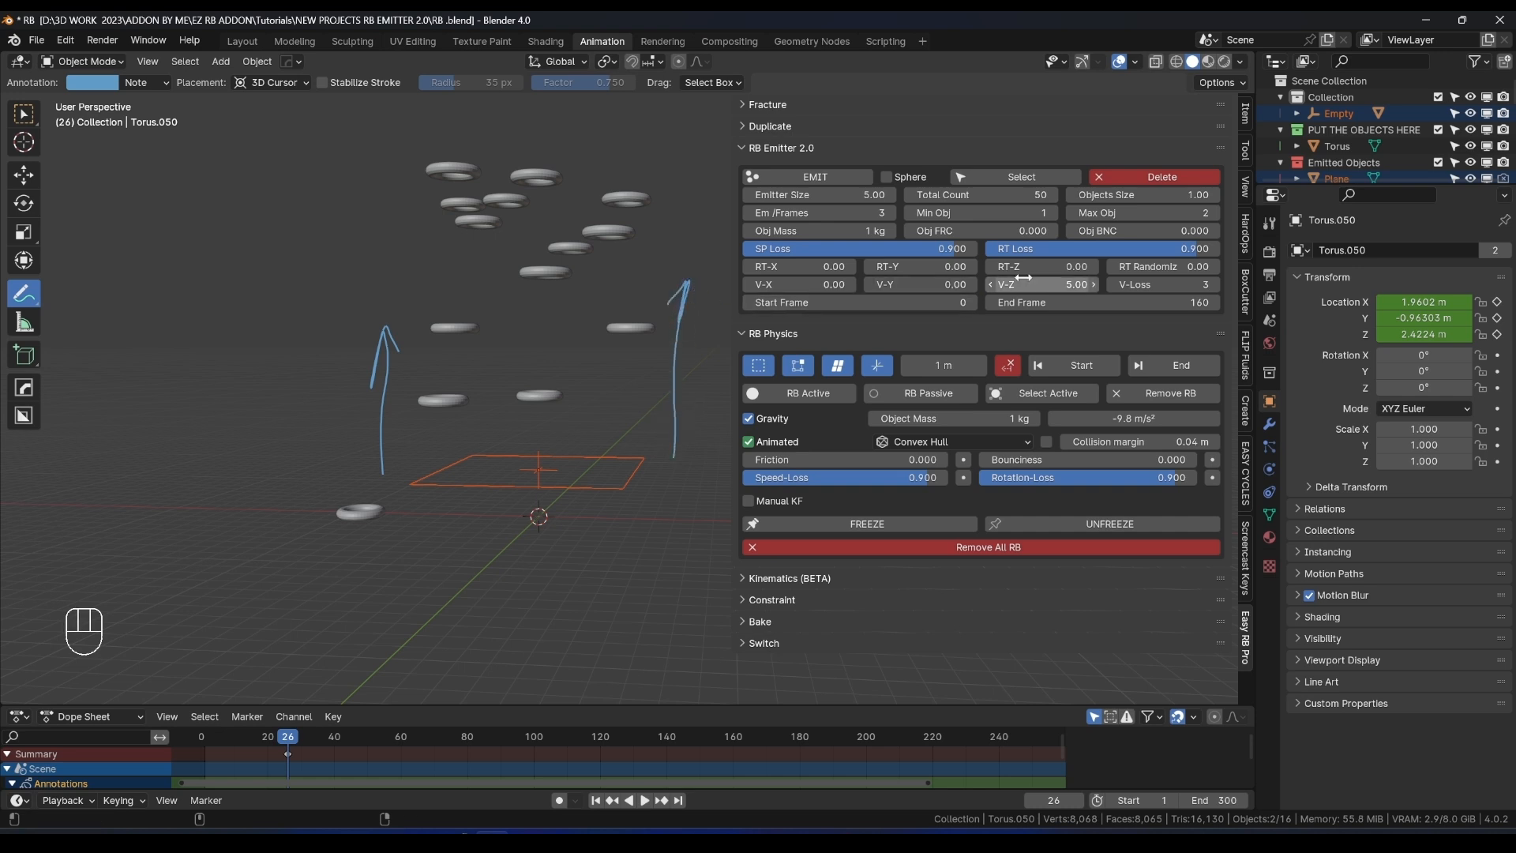
Set the emitter's Z velocity (V-Z) to -5 and remove the existing emission.
click(1059, 284)
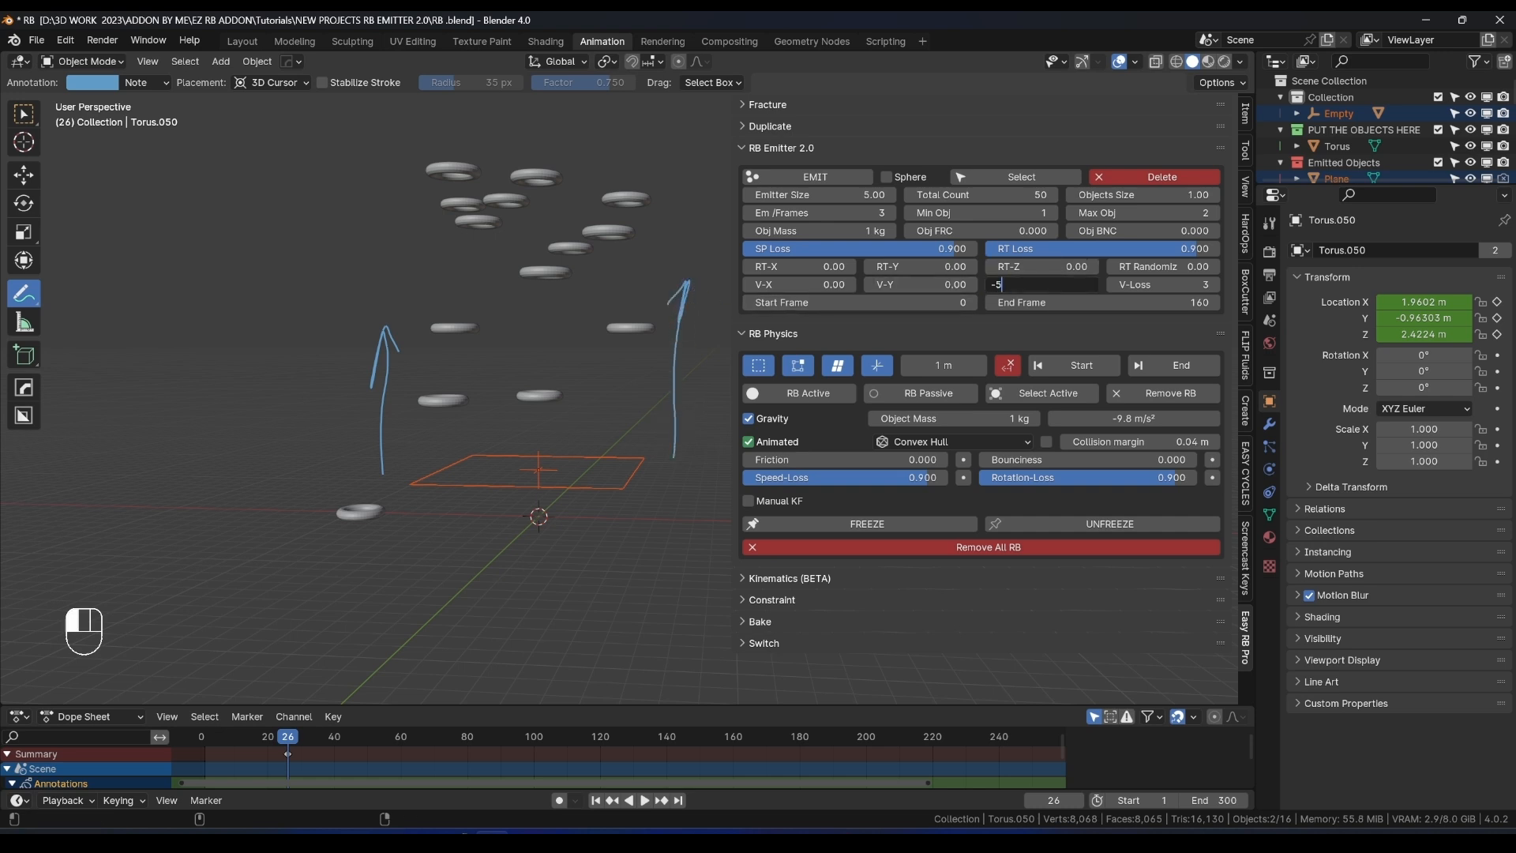
text(-5)
key(Return)
click(1096, 179)
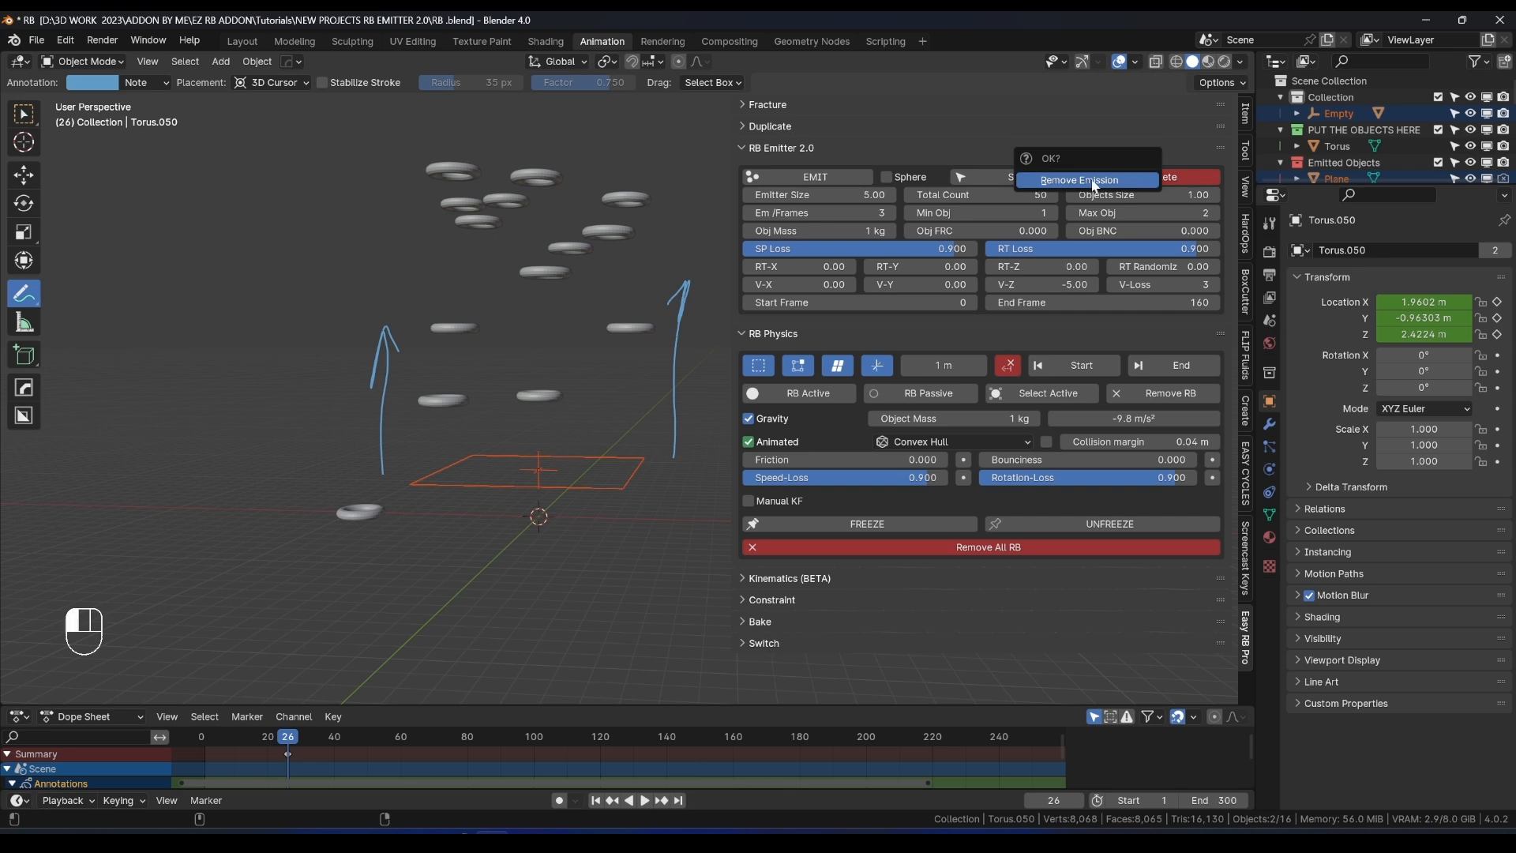
click(1094, 181)
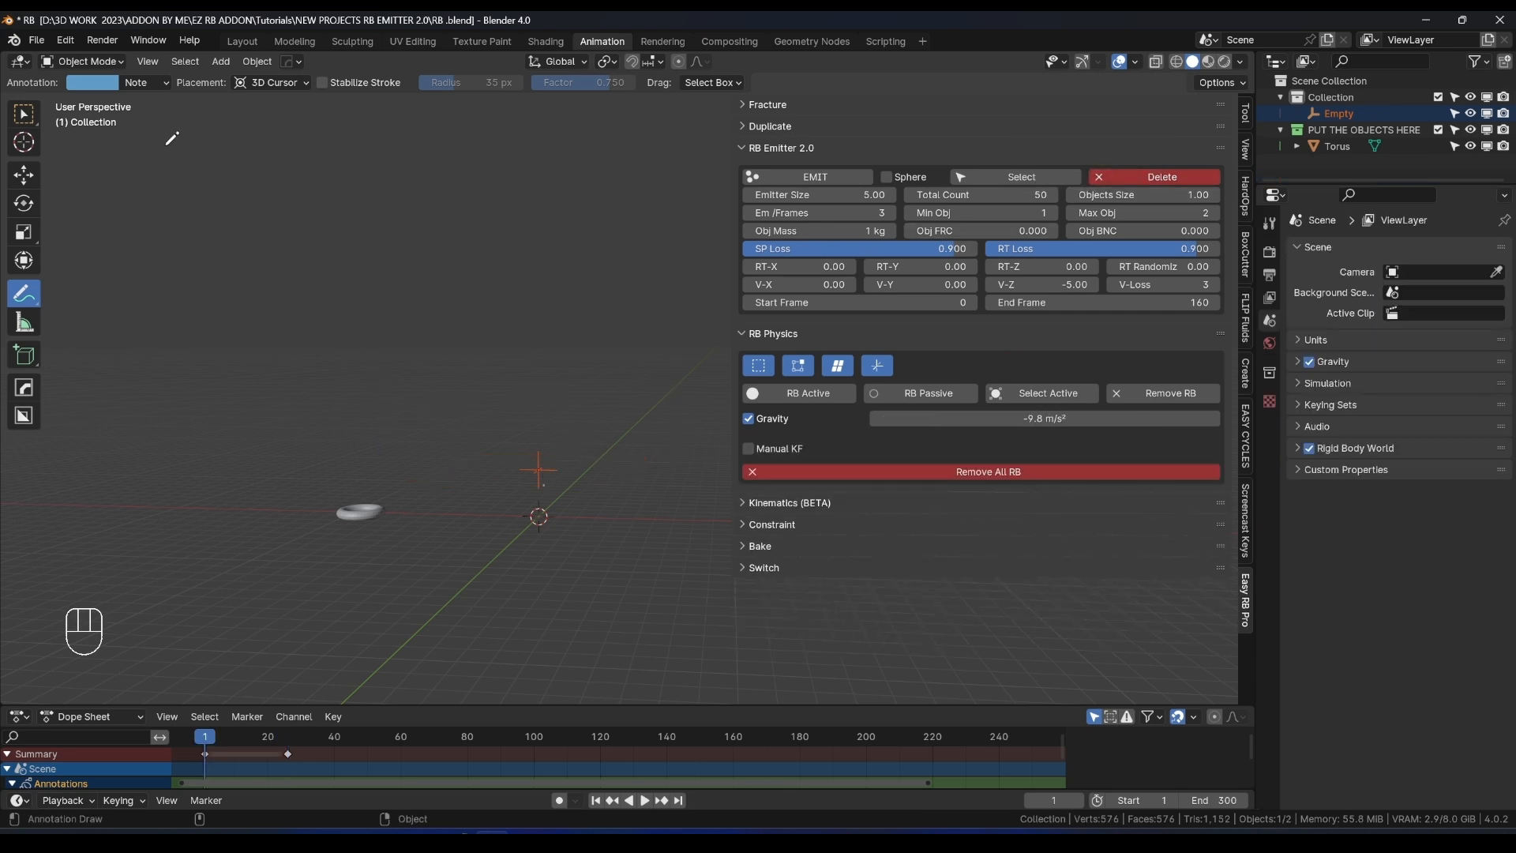
Emit the torus copies from the empty again using the negative Z velocity.
click(24, 115)
click(537, 459)
shift+middle_drag(575, 468, 558, 408)
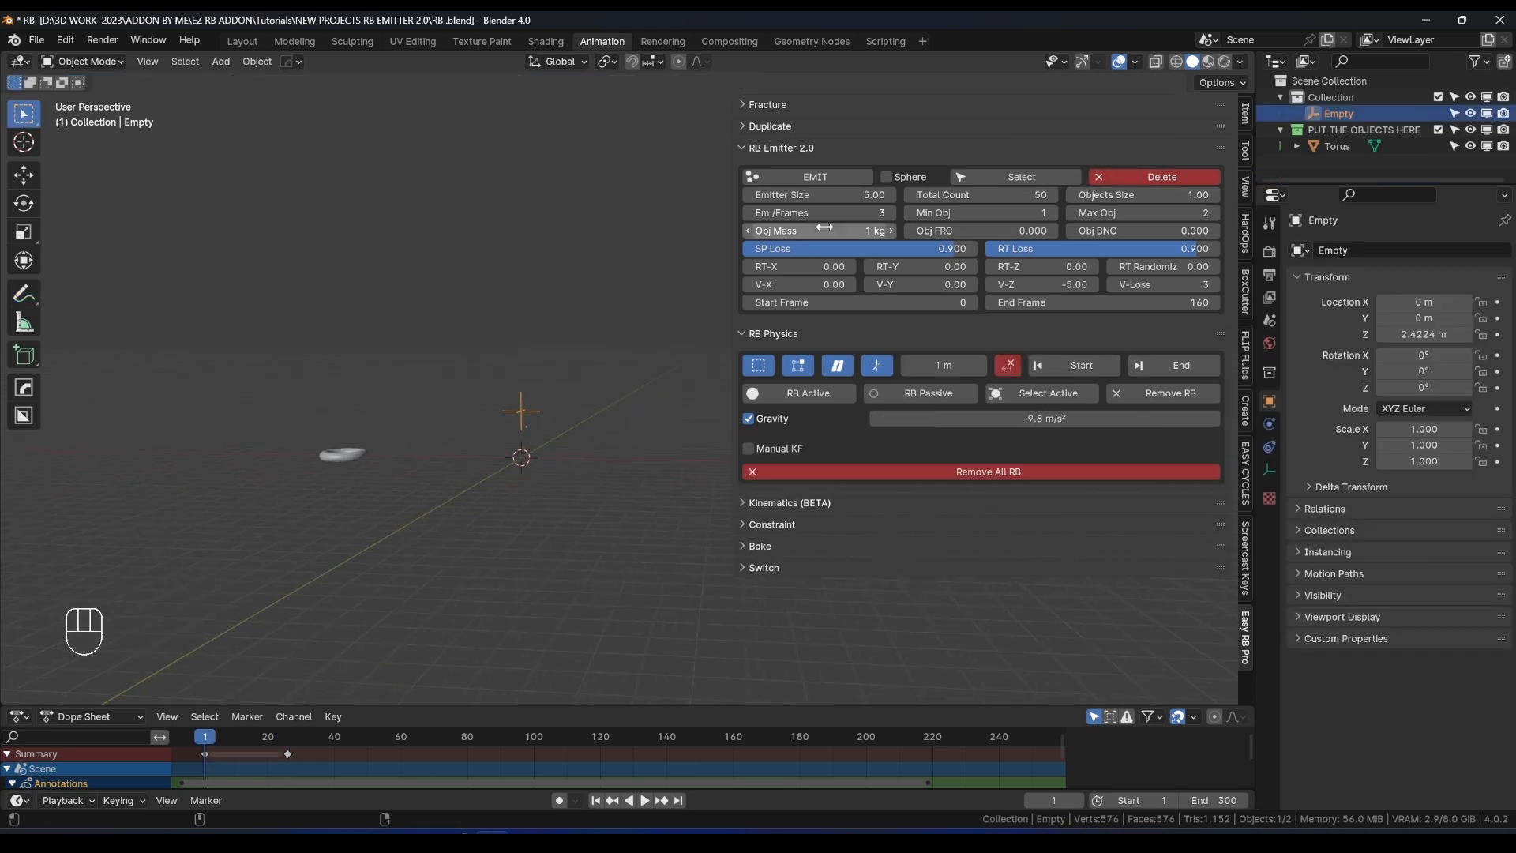
click(837, 172)
middle_drag(727, 215, 259, 244)
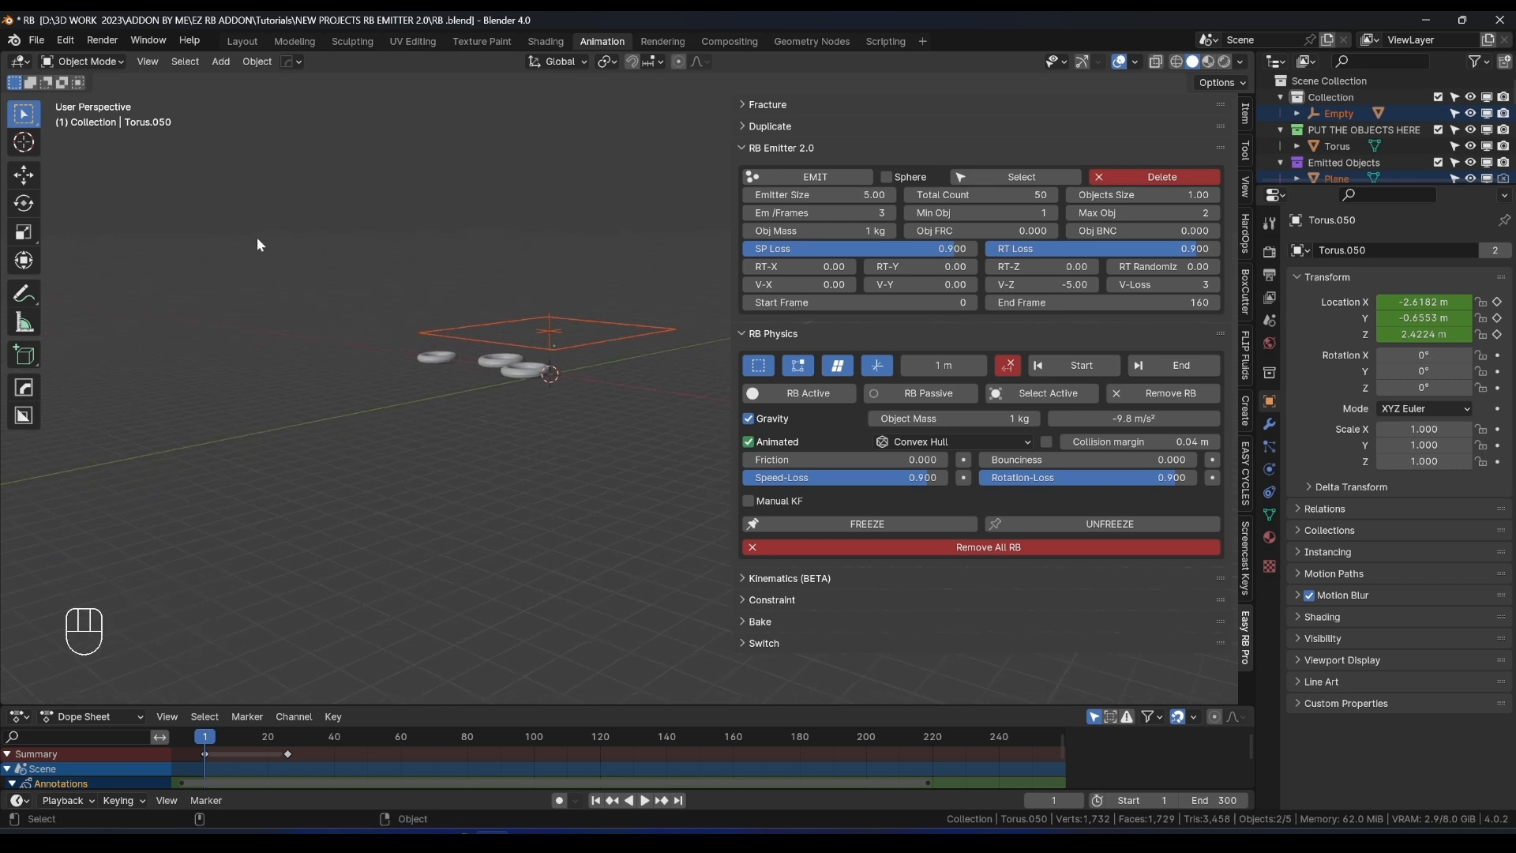
Annotate a downward arrow beside the emitter and play back the falling rings.
click(18, 298)
drag(324, 314, 322, 421)
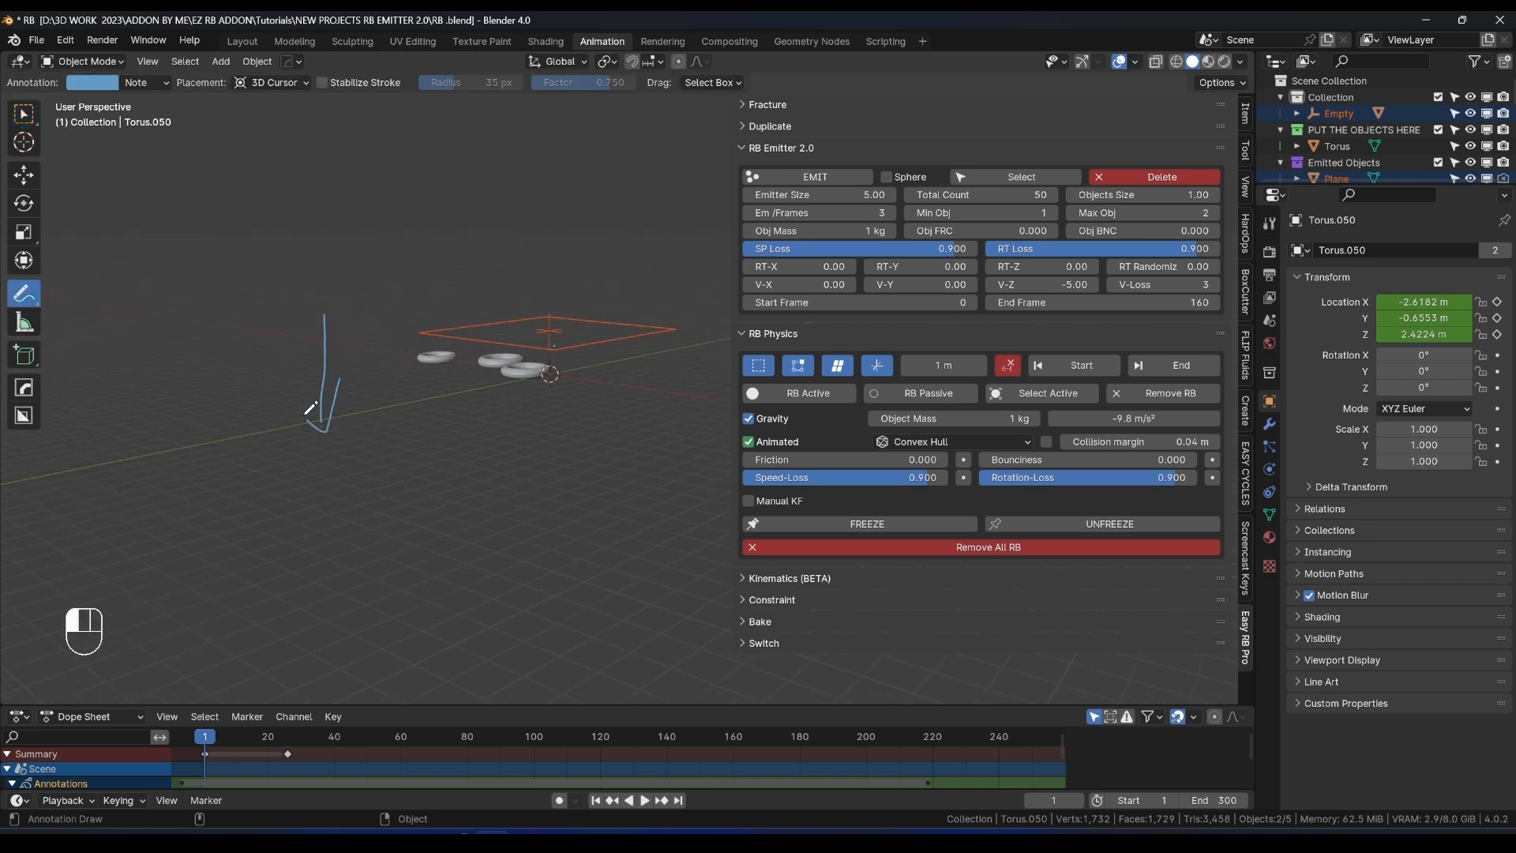
key(space)
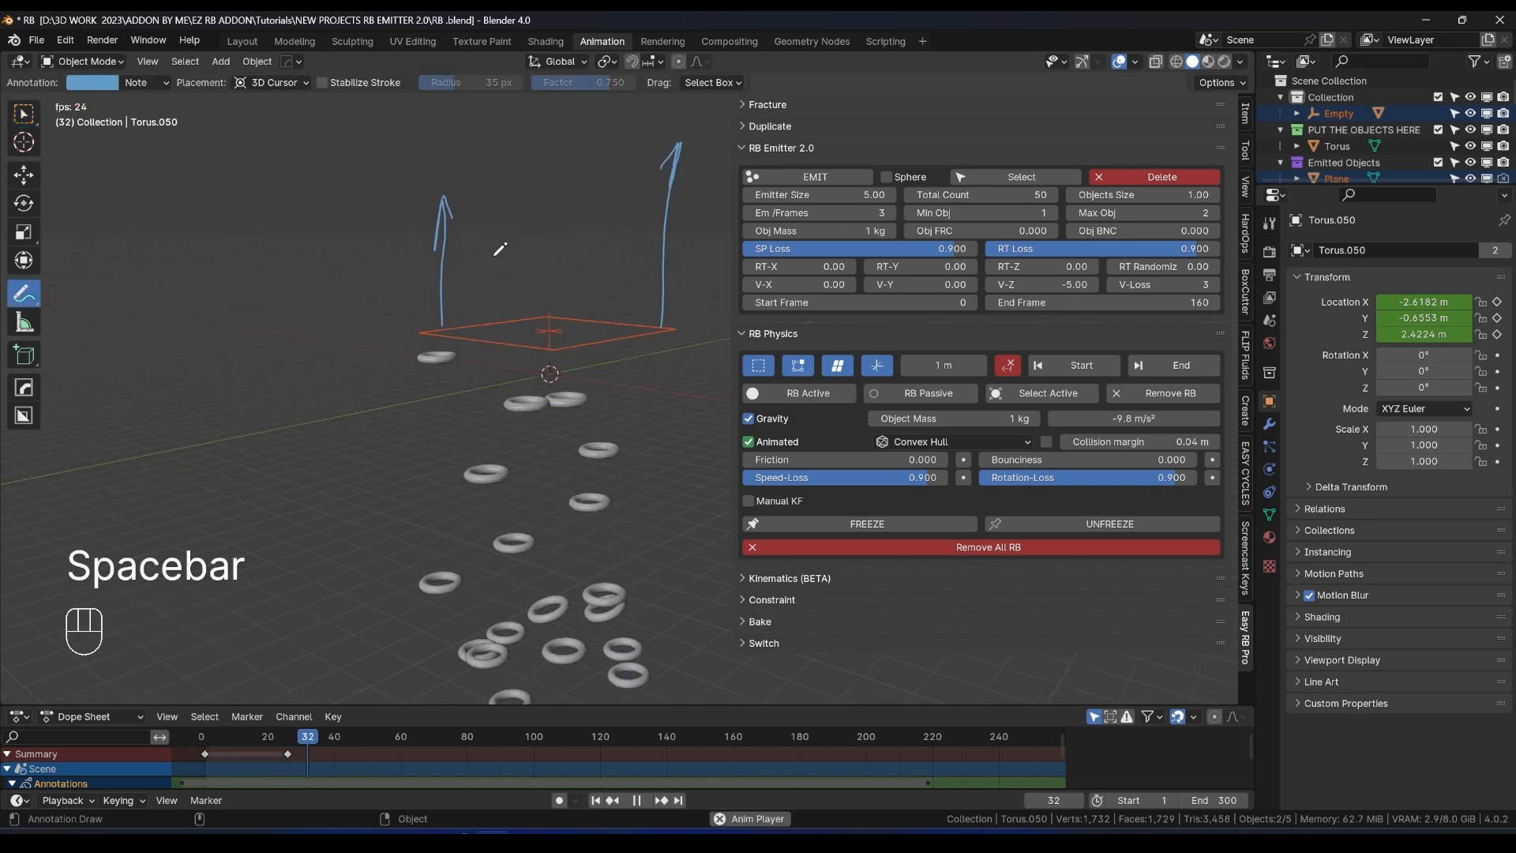
key(space)
Remove the emission and set the emitter's X velocity (V-X) to 10.
click(1154, 175)
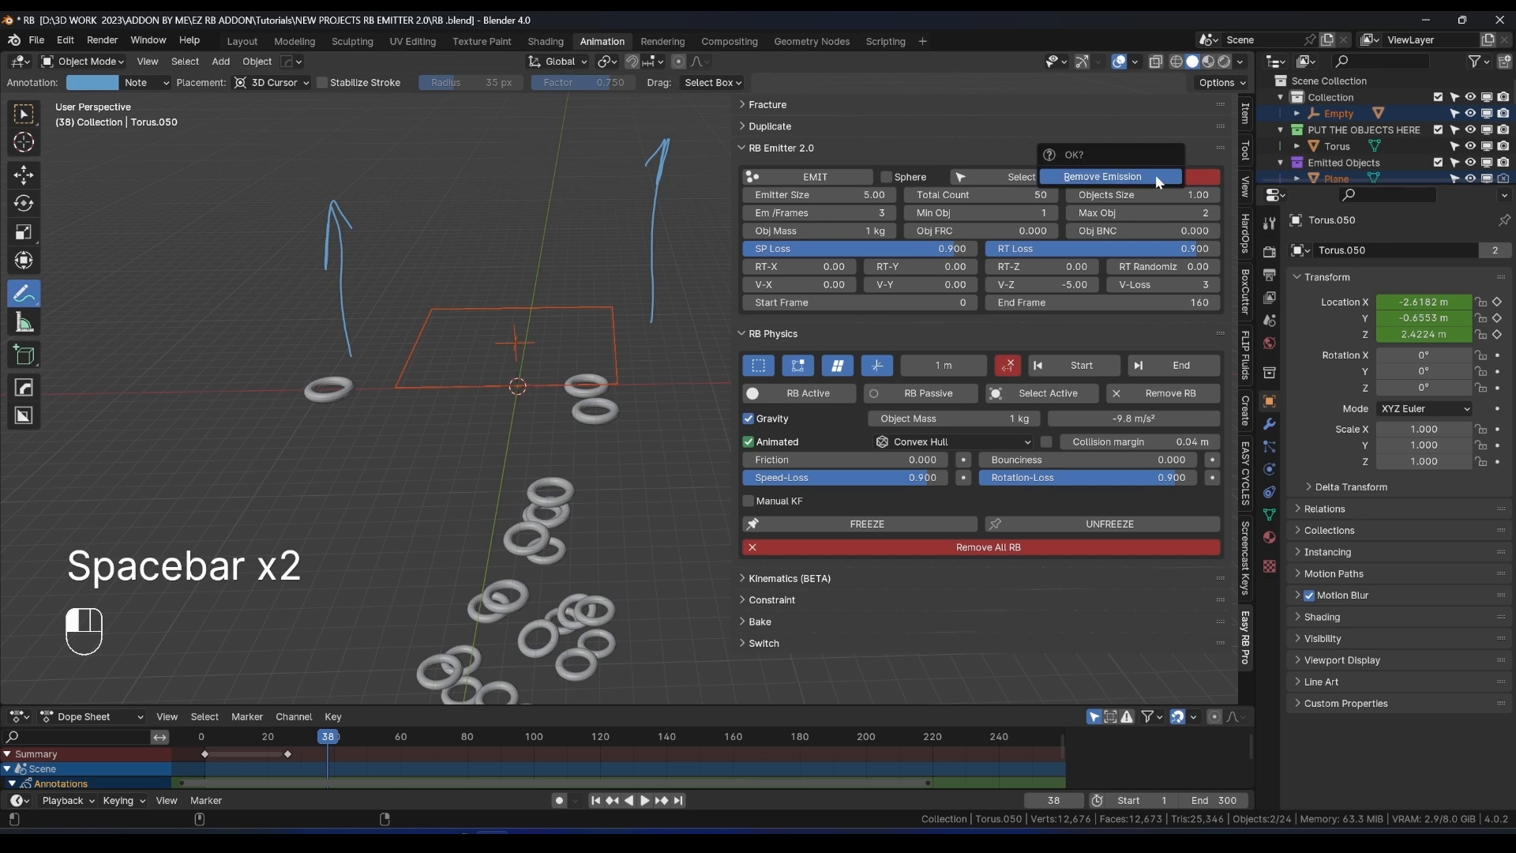
click(1154, 176)
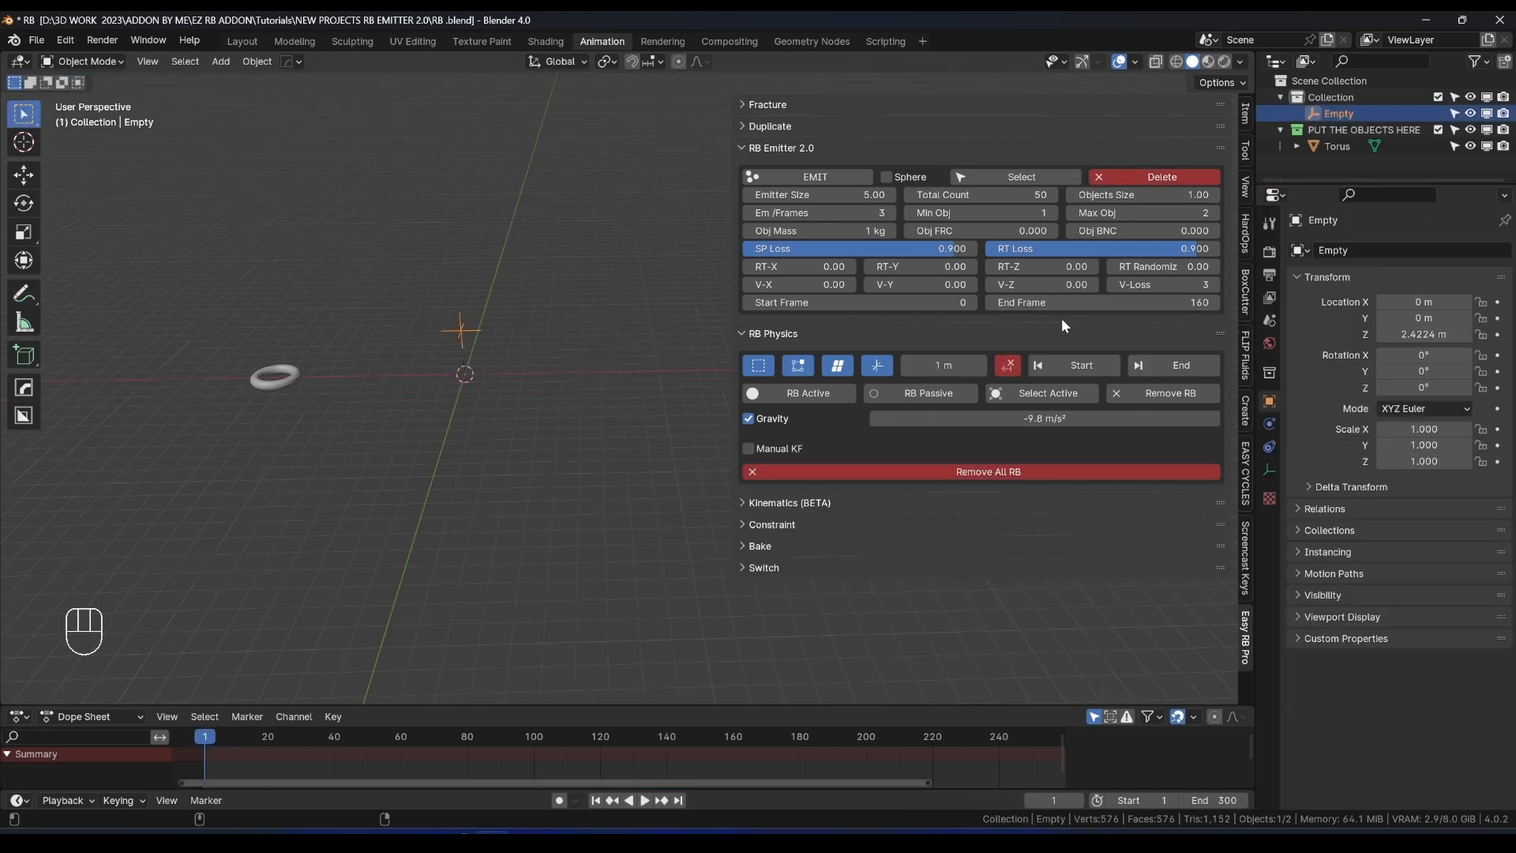
click(835, 284)
text(1)
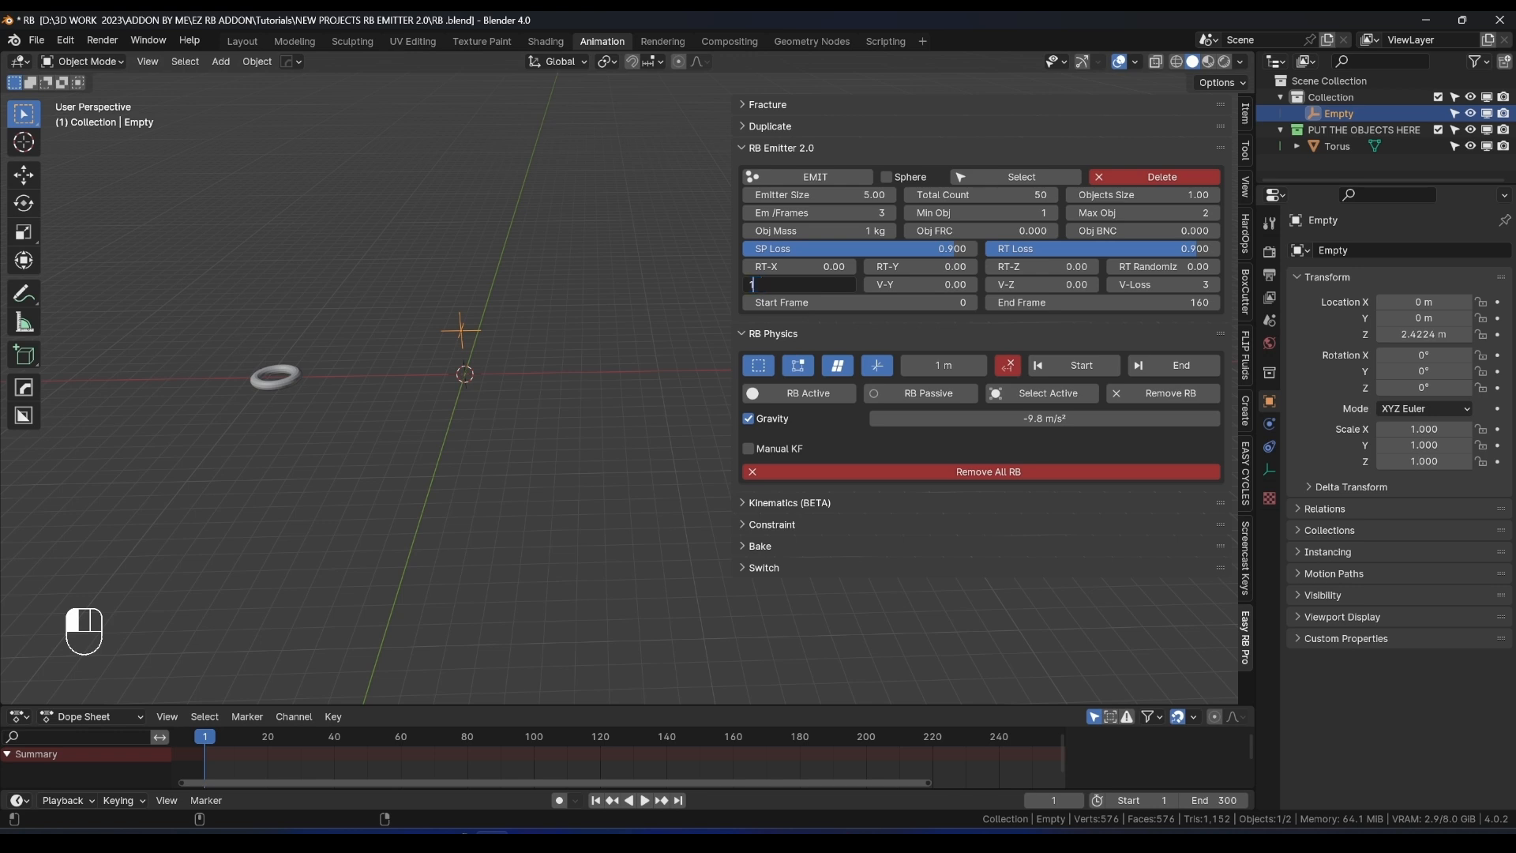
text(0)
key(Return)
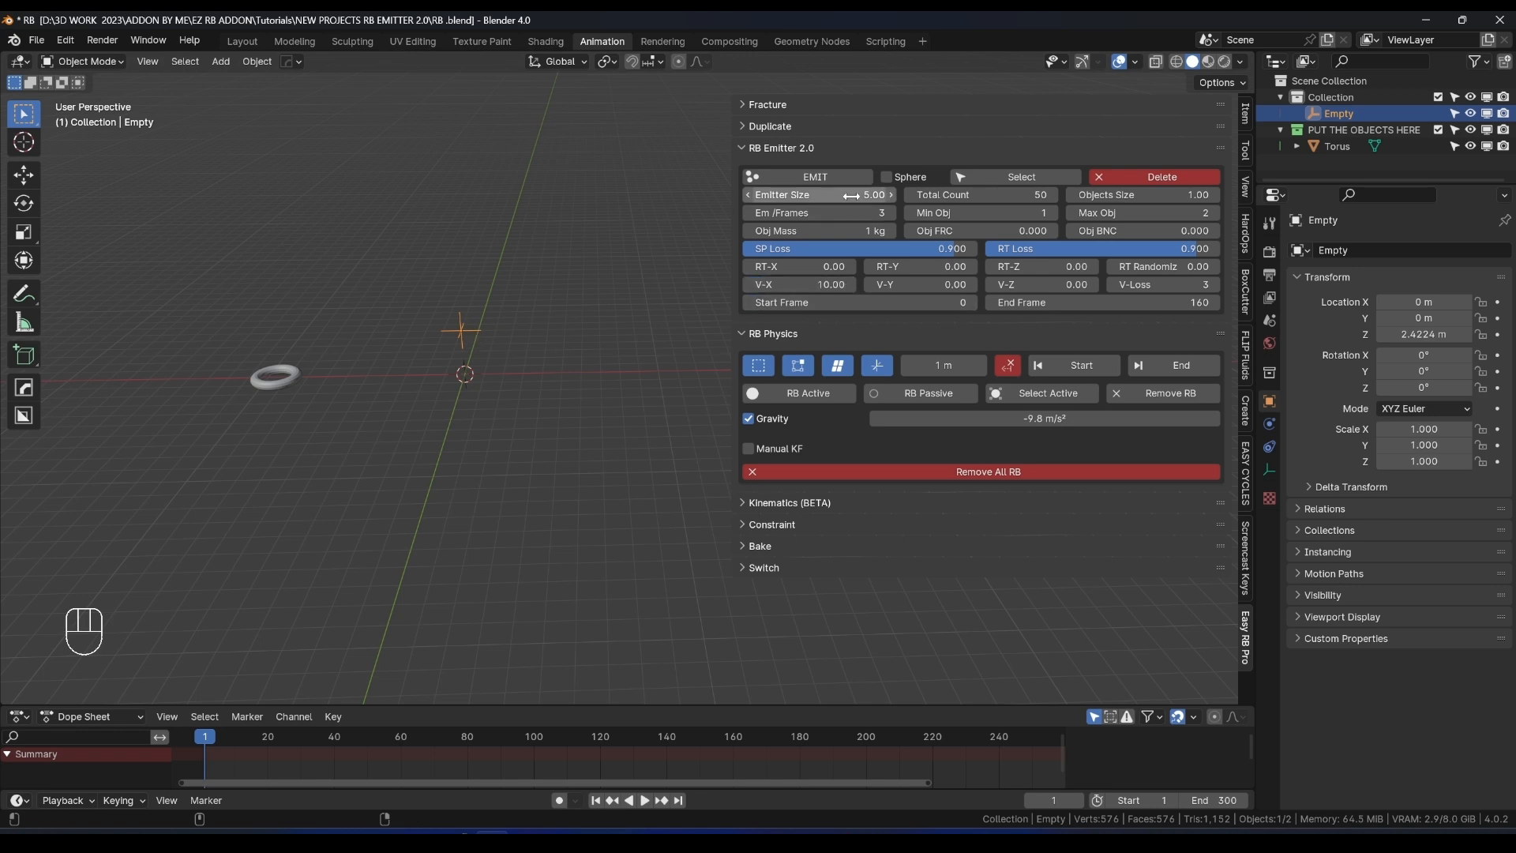
Emit the torus copies with the positive X velocity and play back the simulation.
click(830, 177)
key(space)
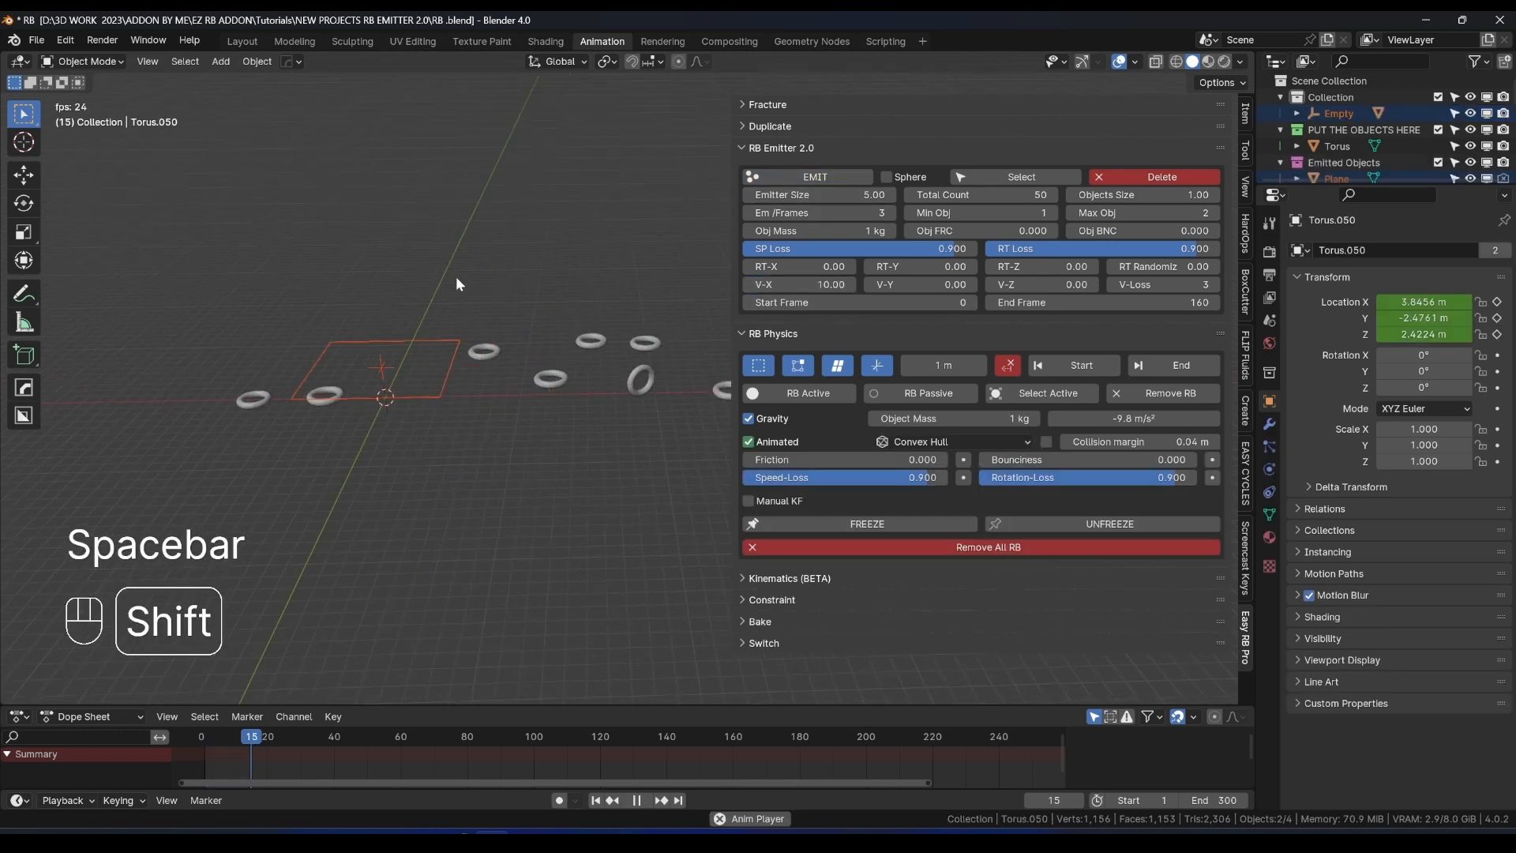
shift+middle_drag(456, 276, 384, 282)
scroll(594, 360, down, 3)
shift+middle_drag(549, 359, 410, 351)
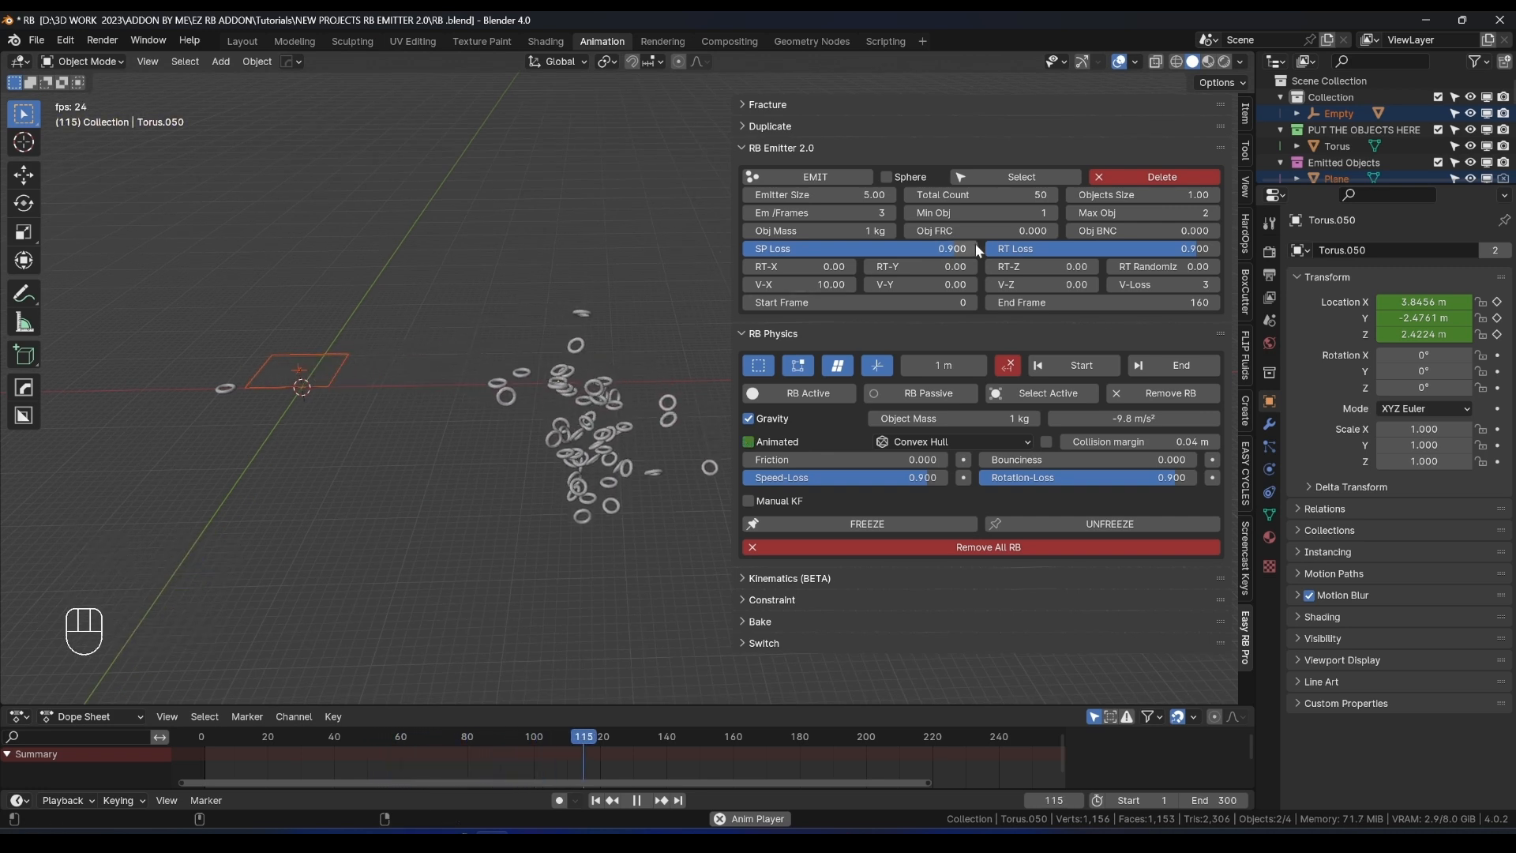
key(space)
Remove the emission and set the emitter's X velocity (V-X) to -10.
click(1133, 178)
click(797, 284)
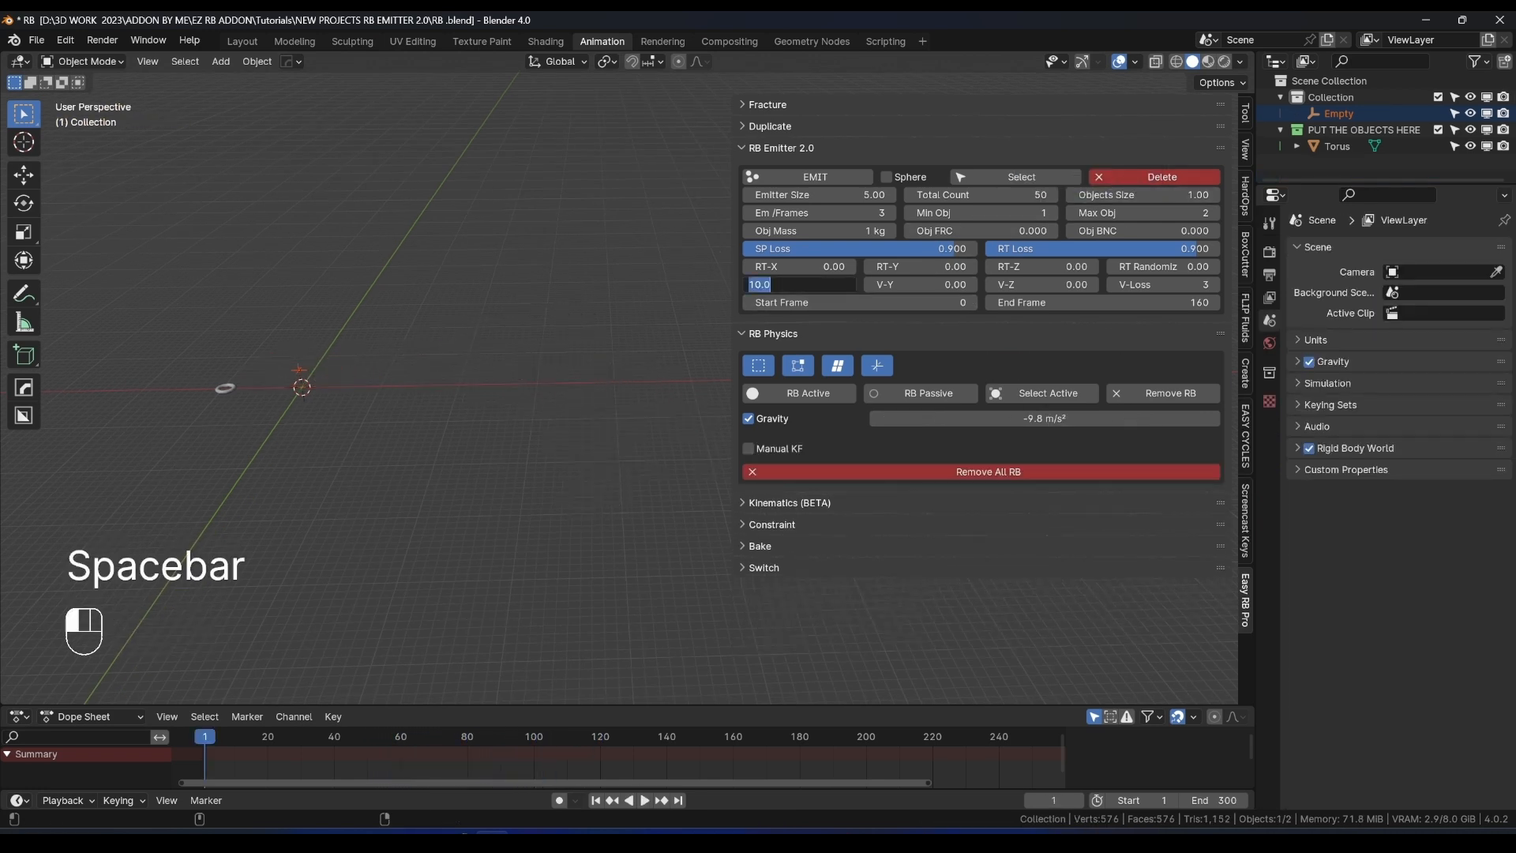
text(-10)
key(Return)
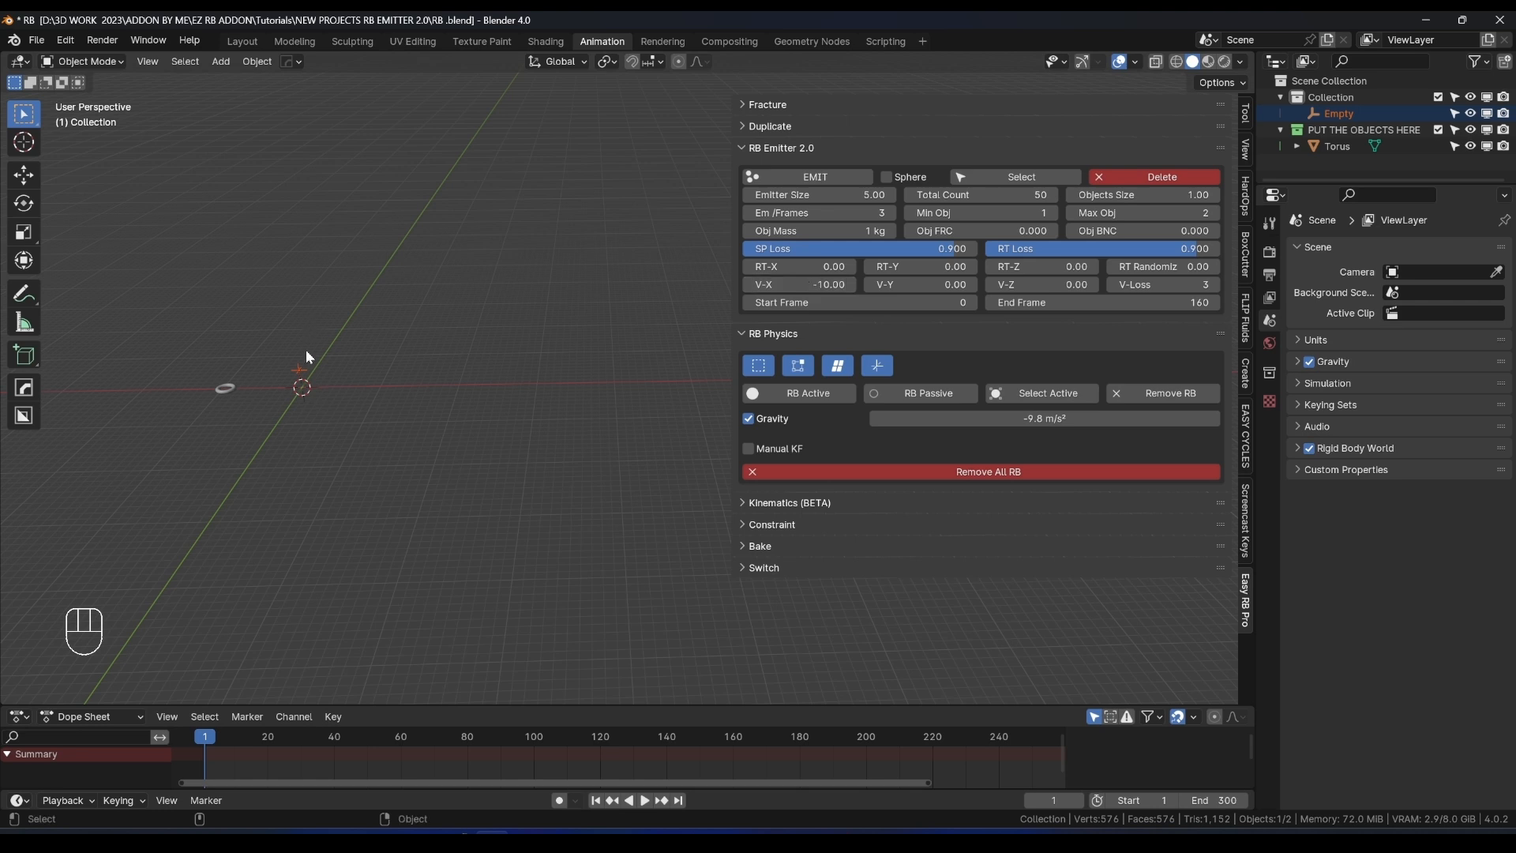
Emit the torus copies from the empty with the negative X velocity and play the simulation to about frame 163.
click(306, 369)
click(815, 177)
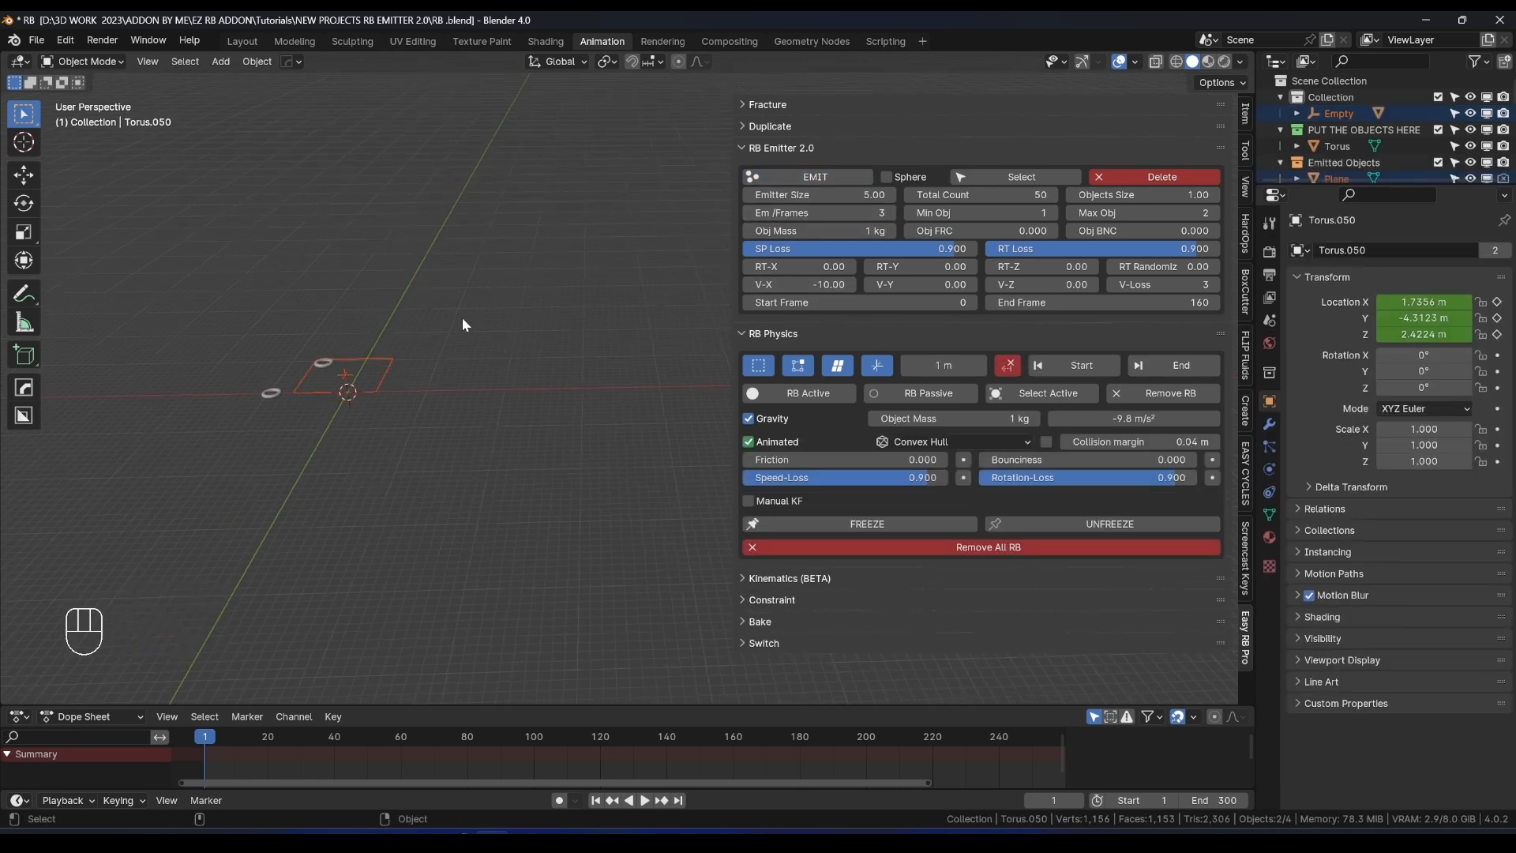
key(space)
shift+middle_drag(263, 372, 337, 378)
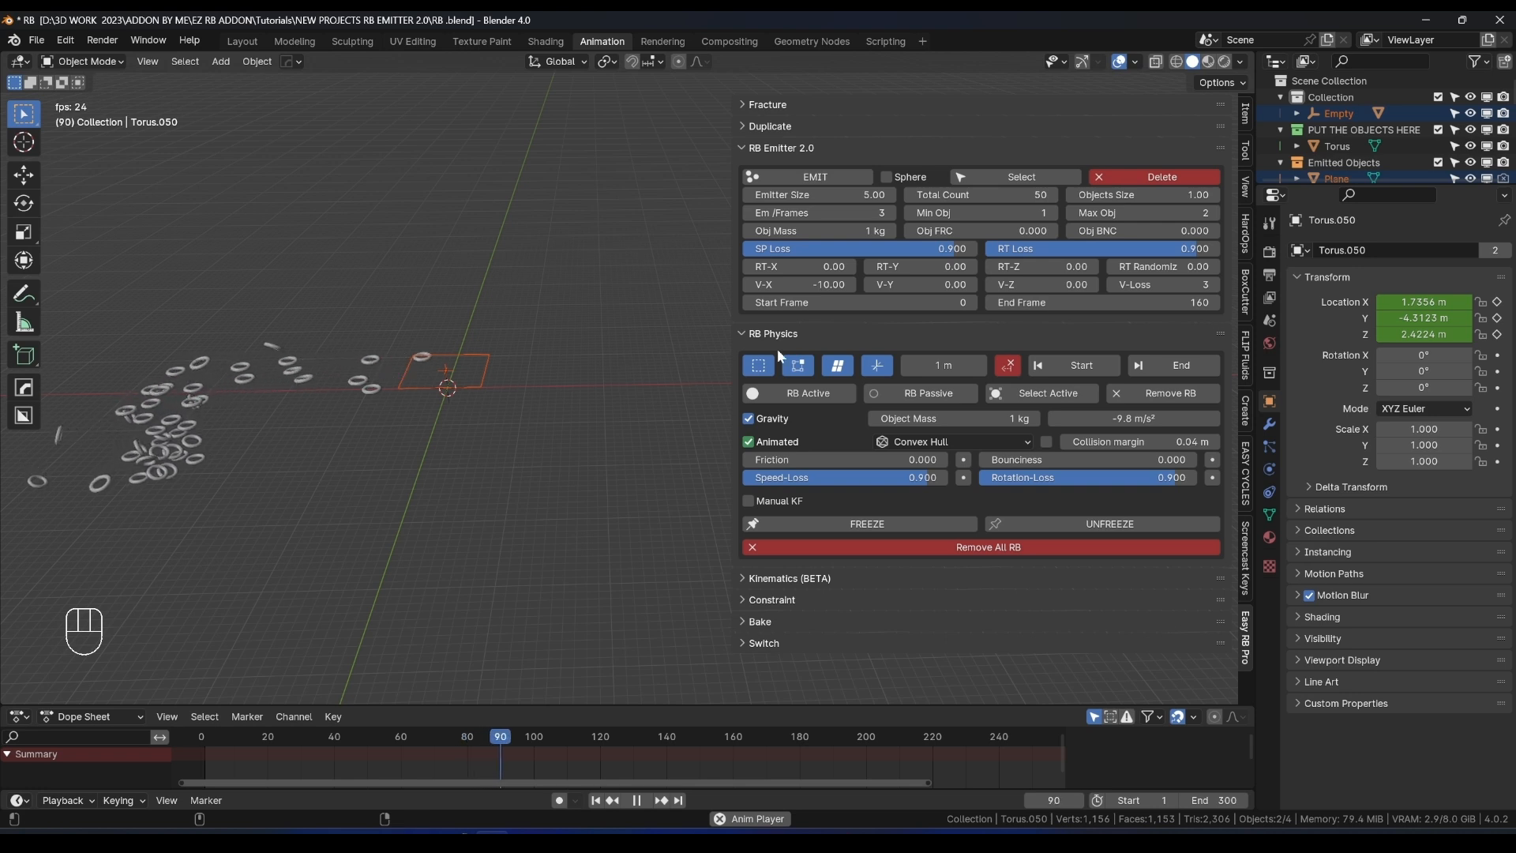
key(space)
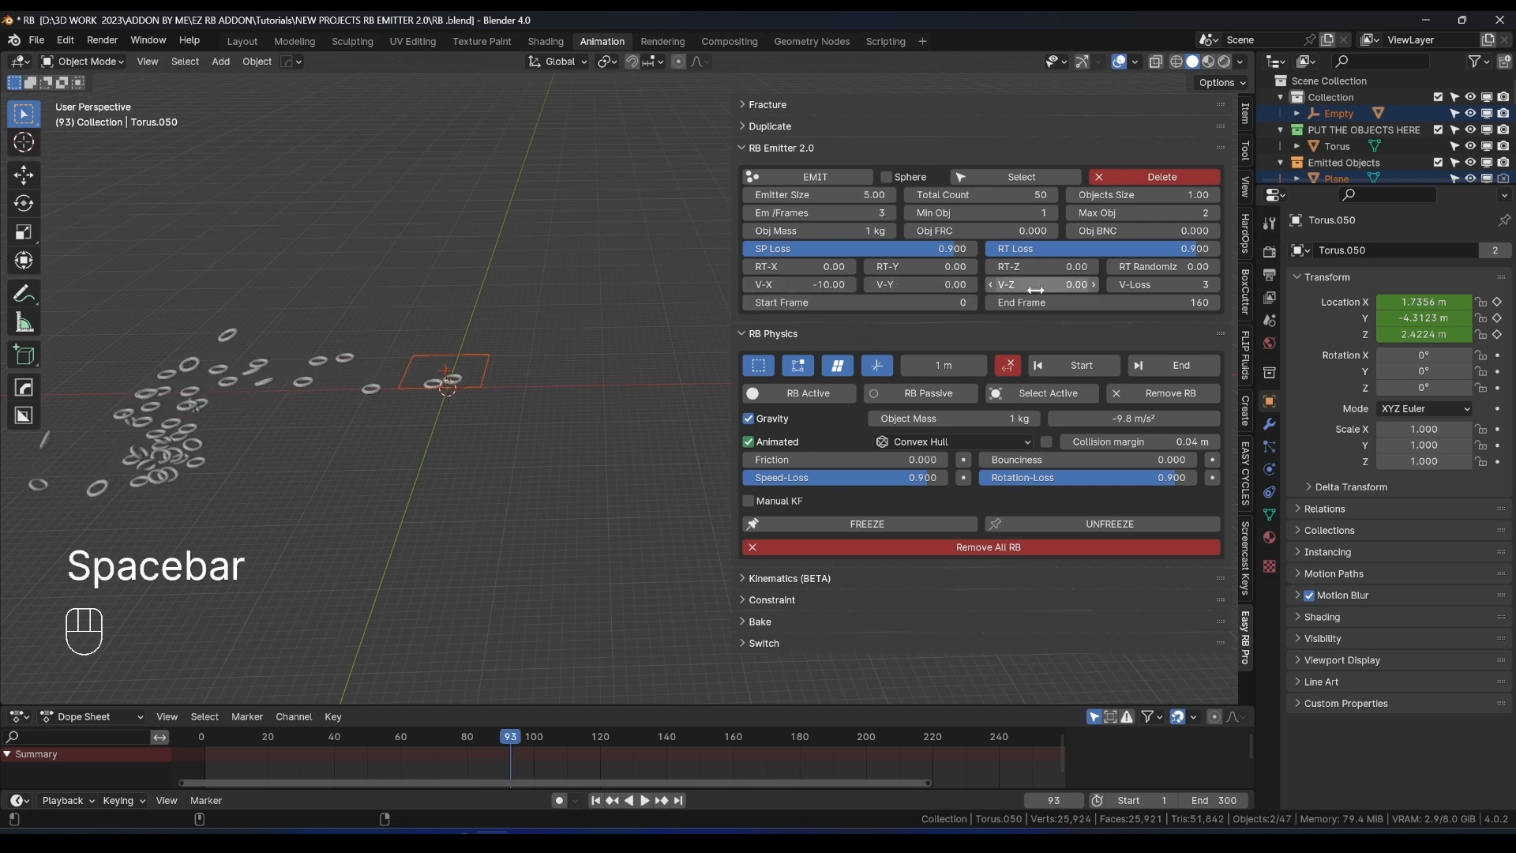
shift+middle_drag(433, 382, 523, 378)
key(space)
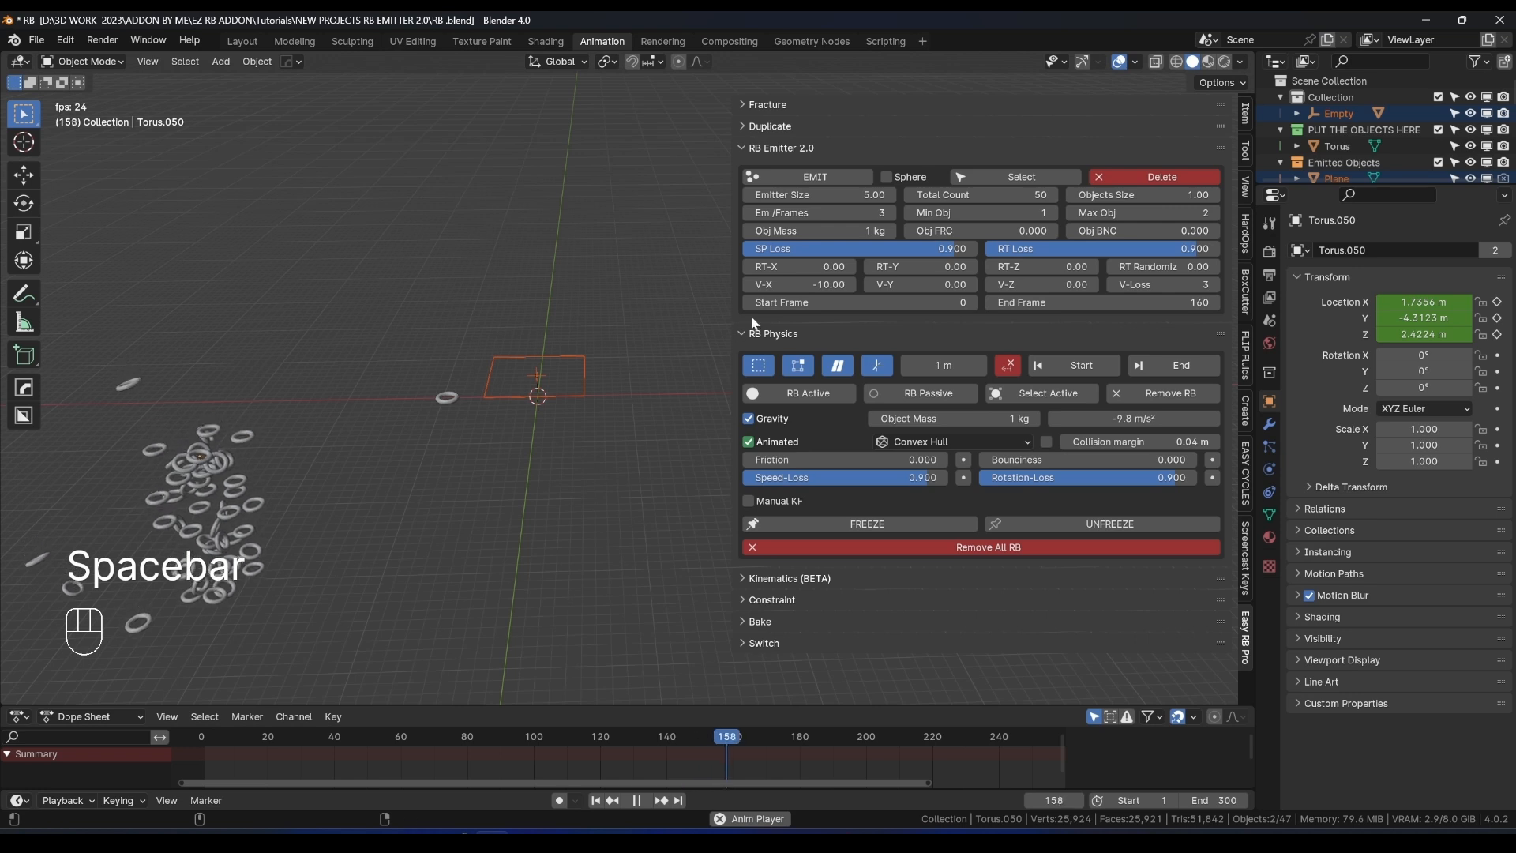
key(space)
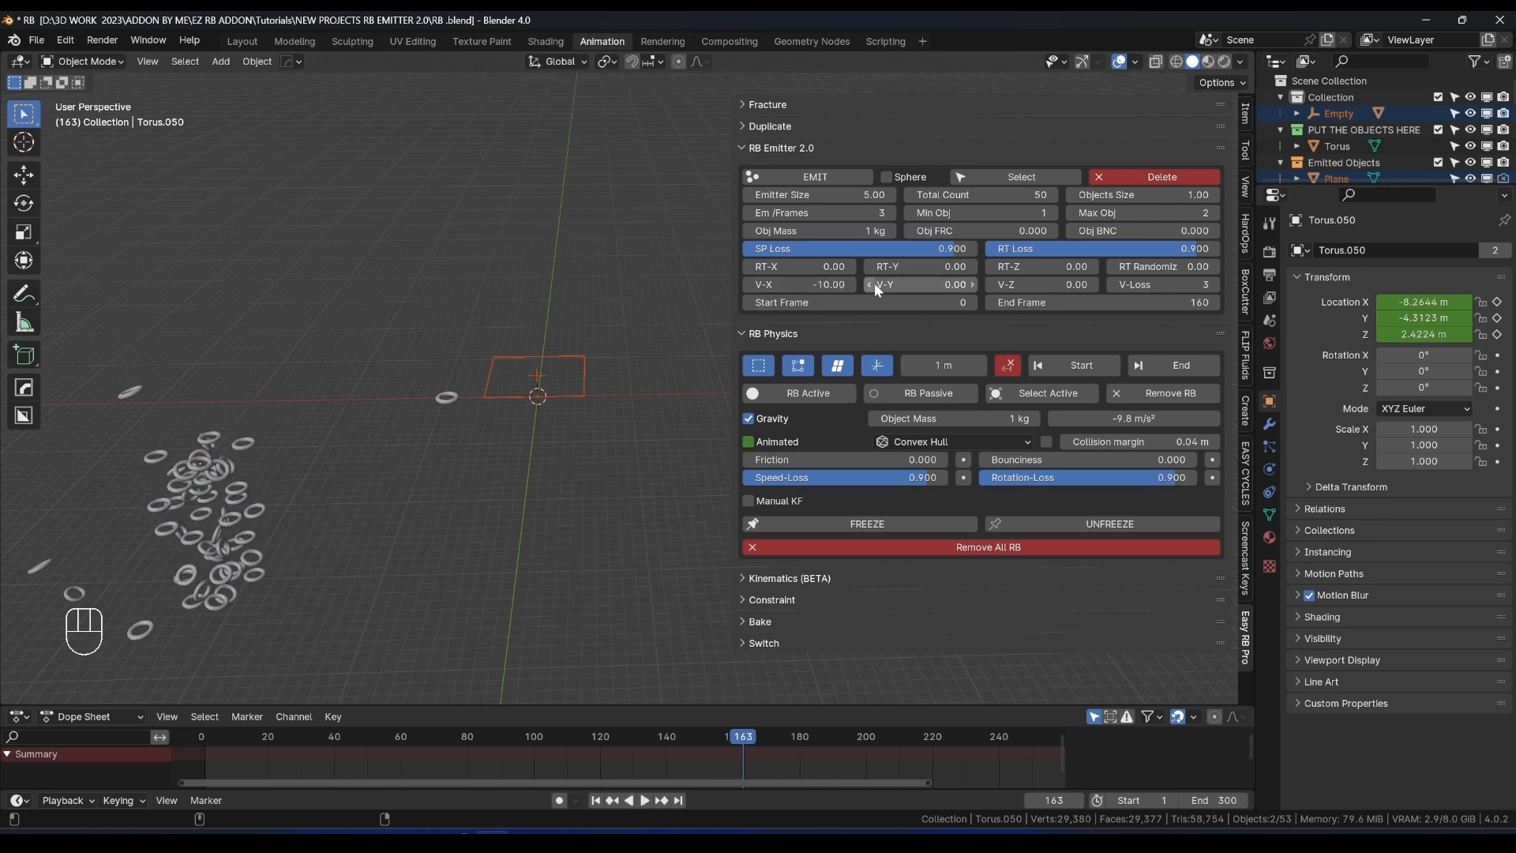
Remove the emission and set the emitter's X velocity (V-X) to 0 and Z velocity (V-Z) to 5.
click(1129, 177)
click(1130, 178)
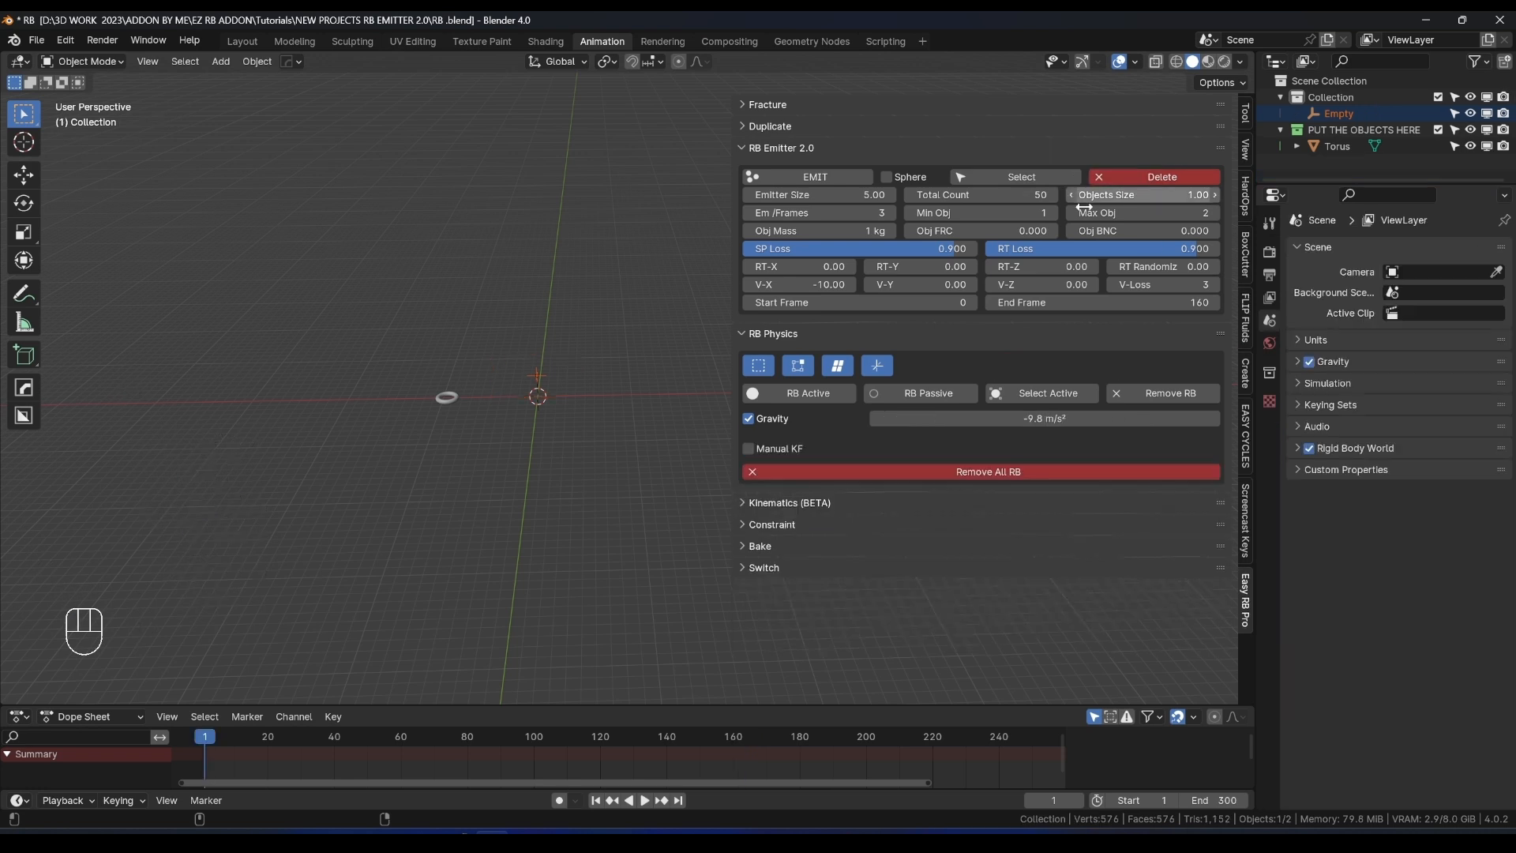
middle_drag(468, 398, 582, 348)
click(458, 403)
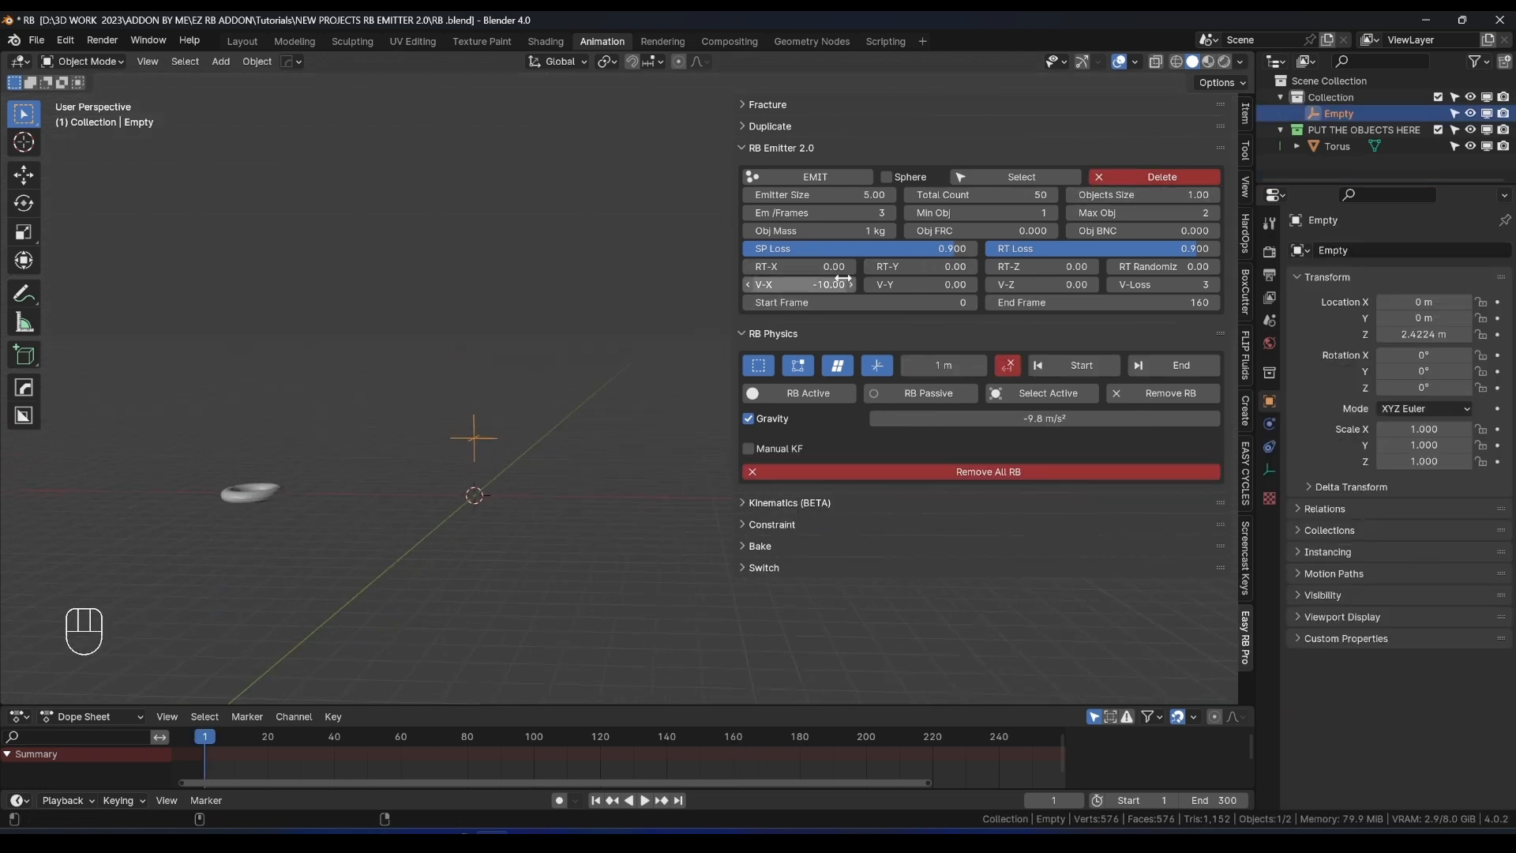
click(805, 284)
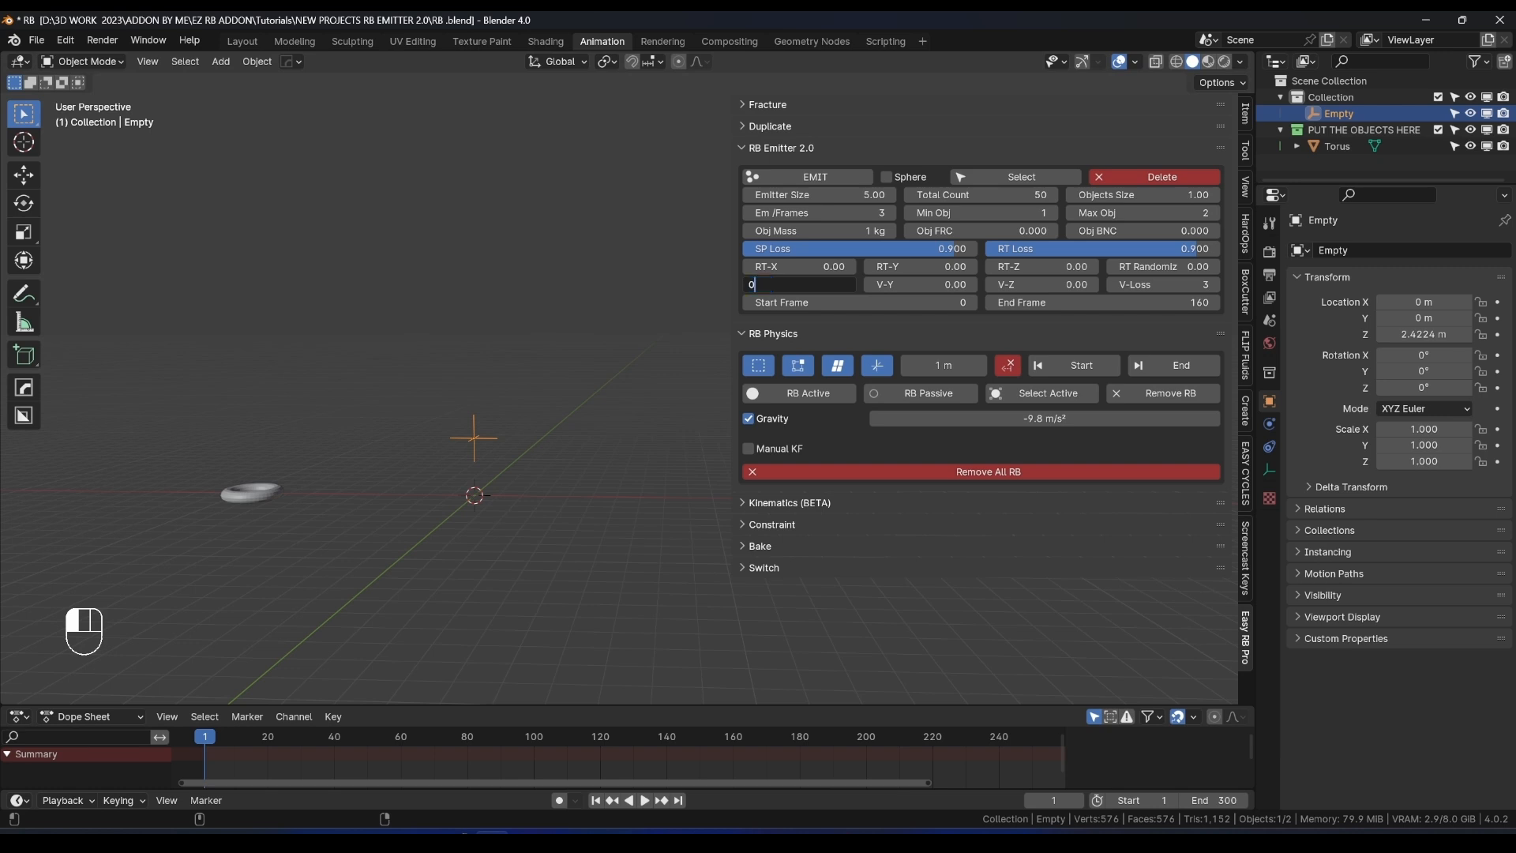
key(Return)
click(1042, 285)
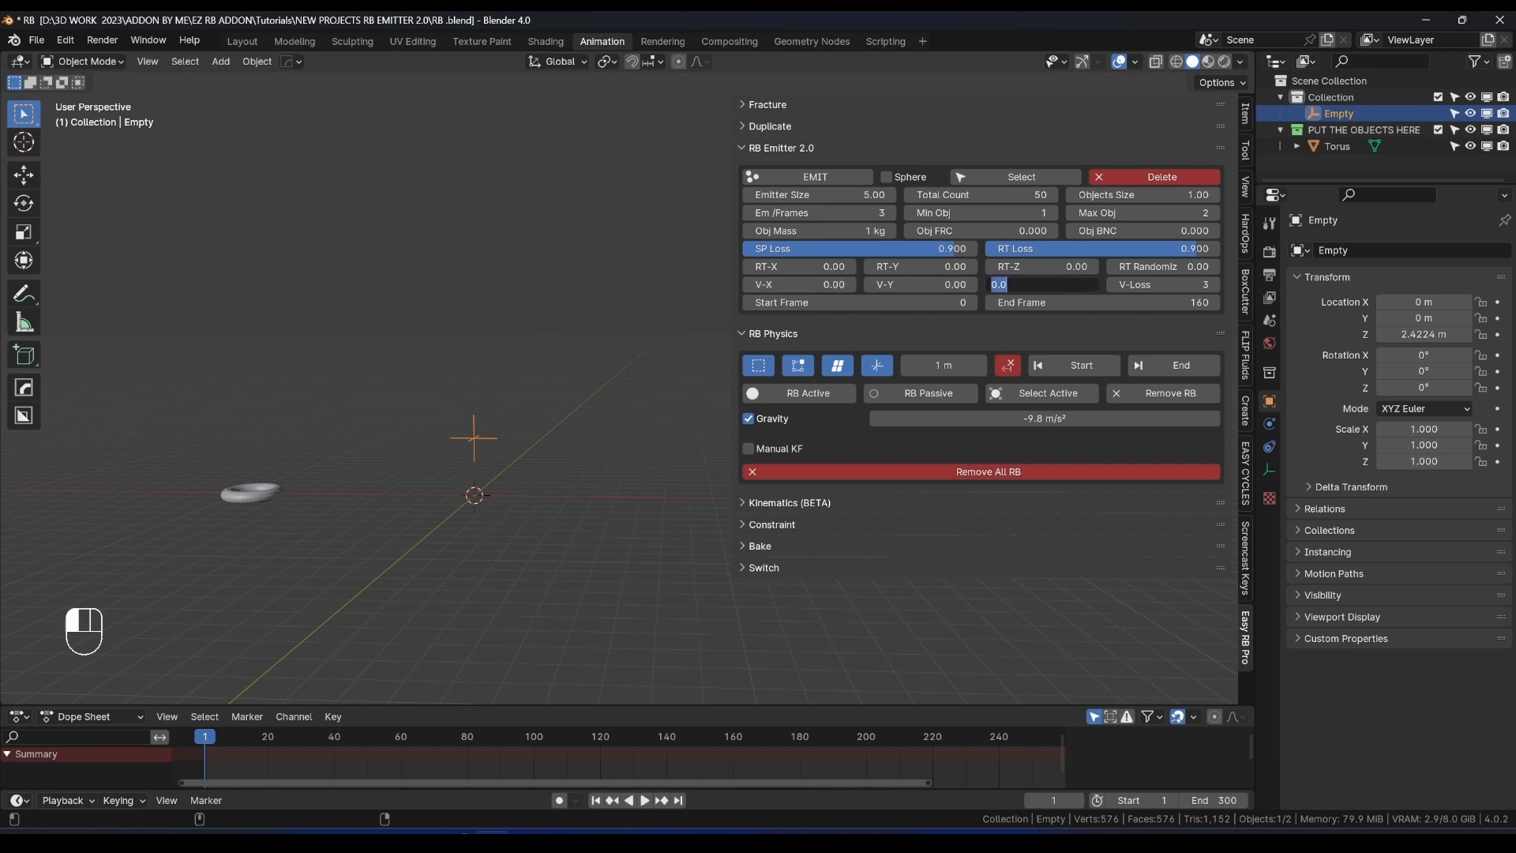
text(5)
key(Return)
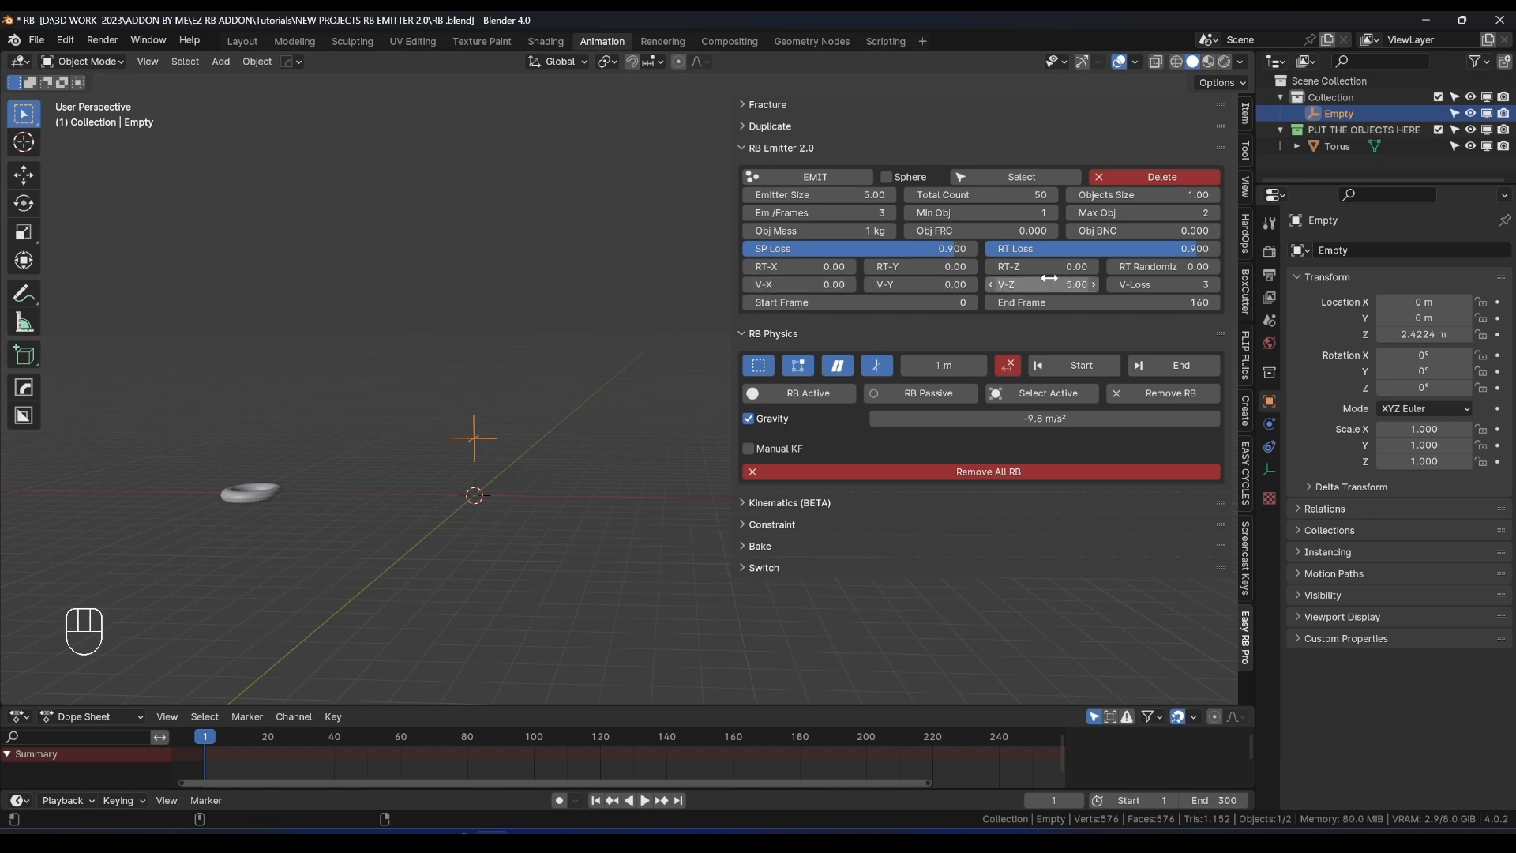
middle_drag(529, 341, 463, 390)
click(339, 387)
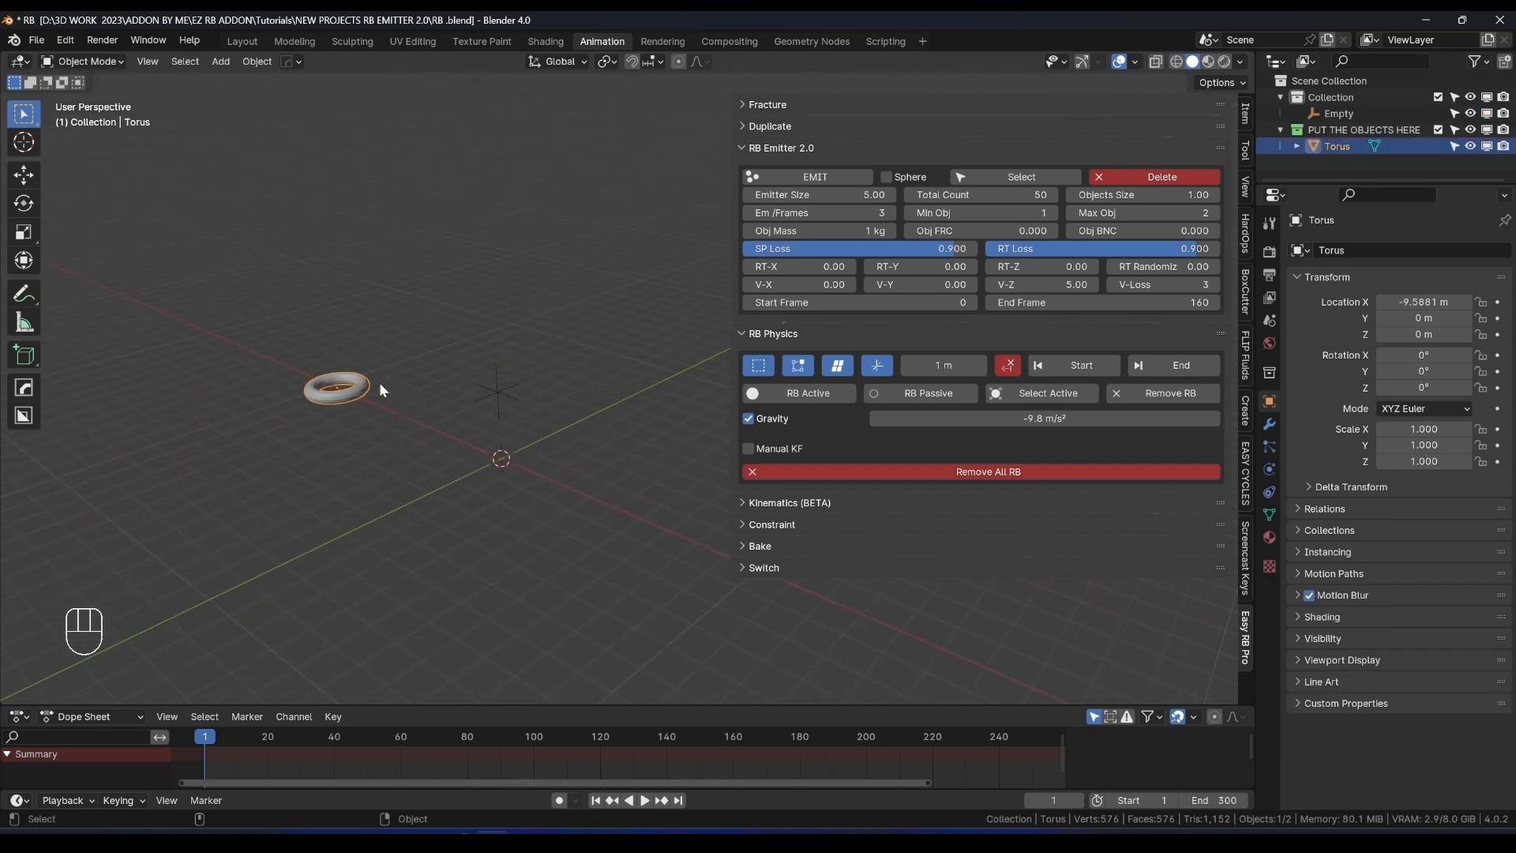
key(r)
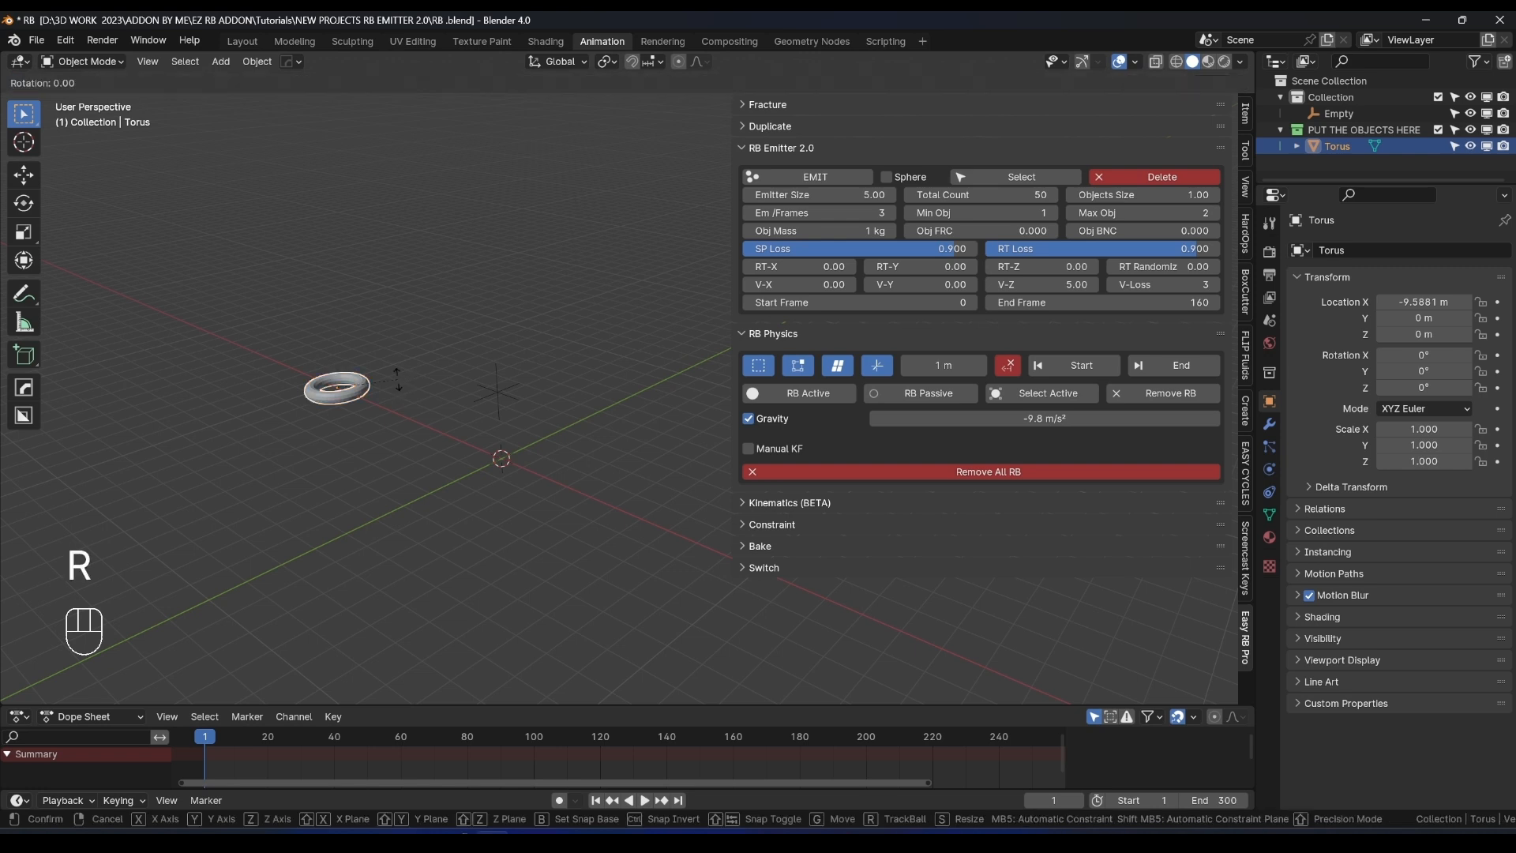
right_click(400, 382)
Emit the torus copies from the empty with the upward Z velocity and play the simulation to about frame 32.
click(511, 396)
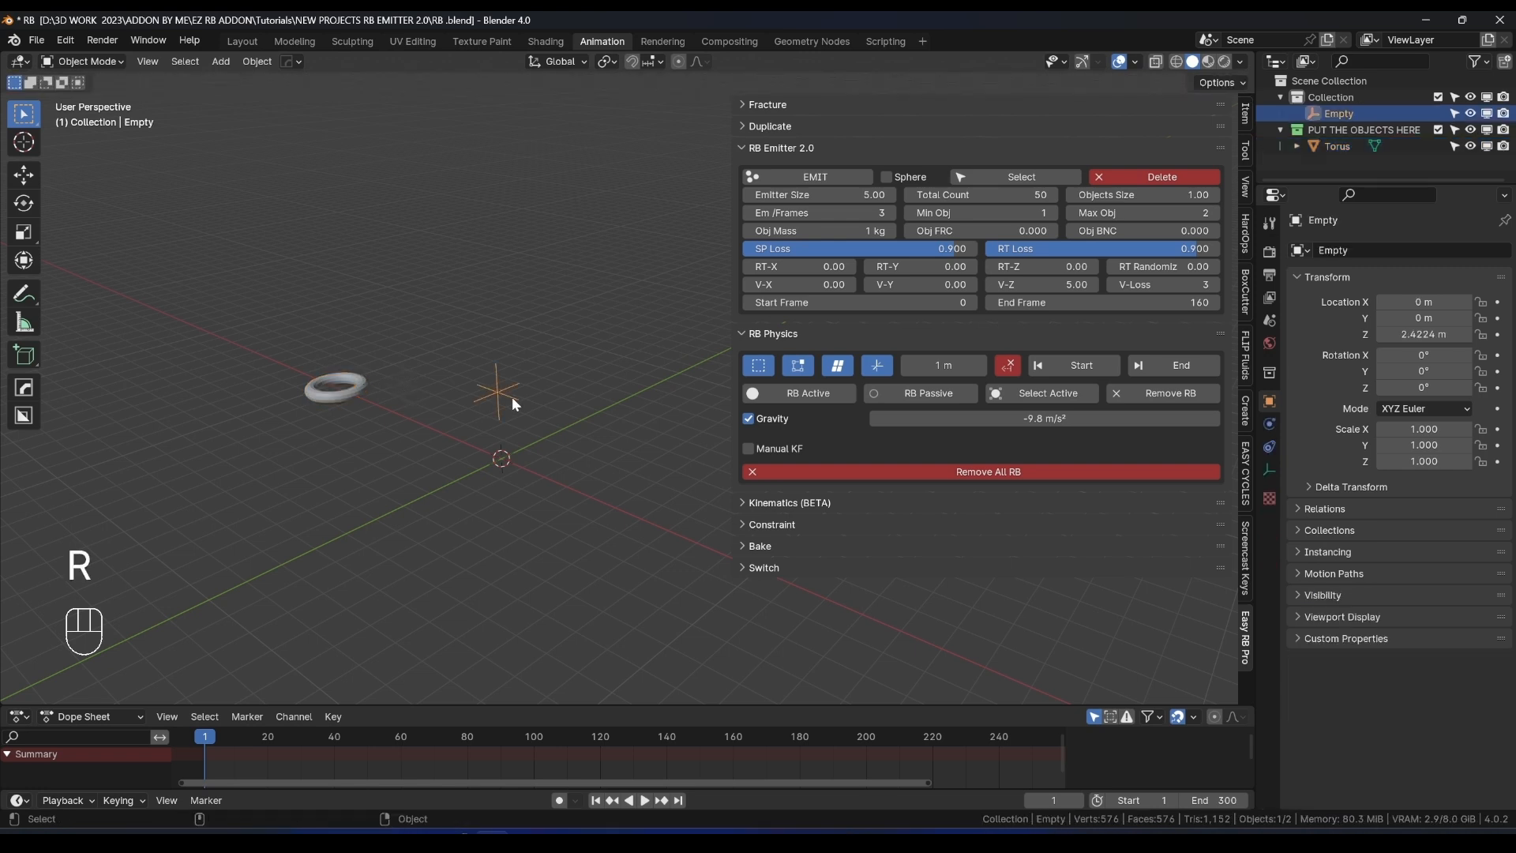
click(789, 178)
key(space)
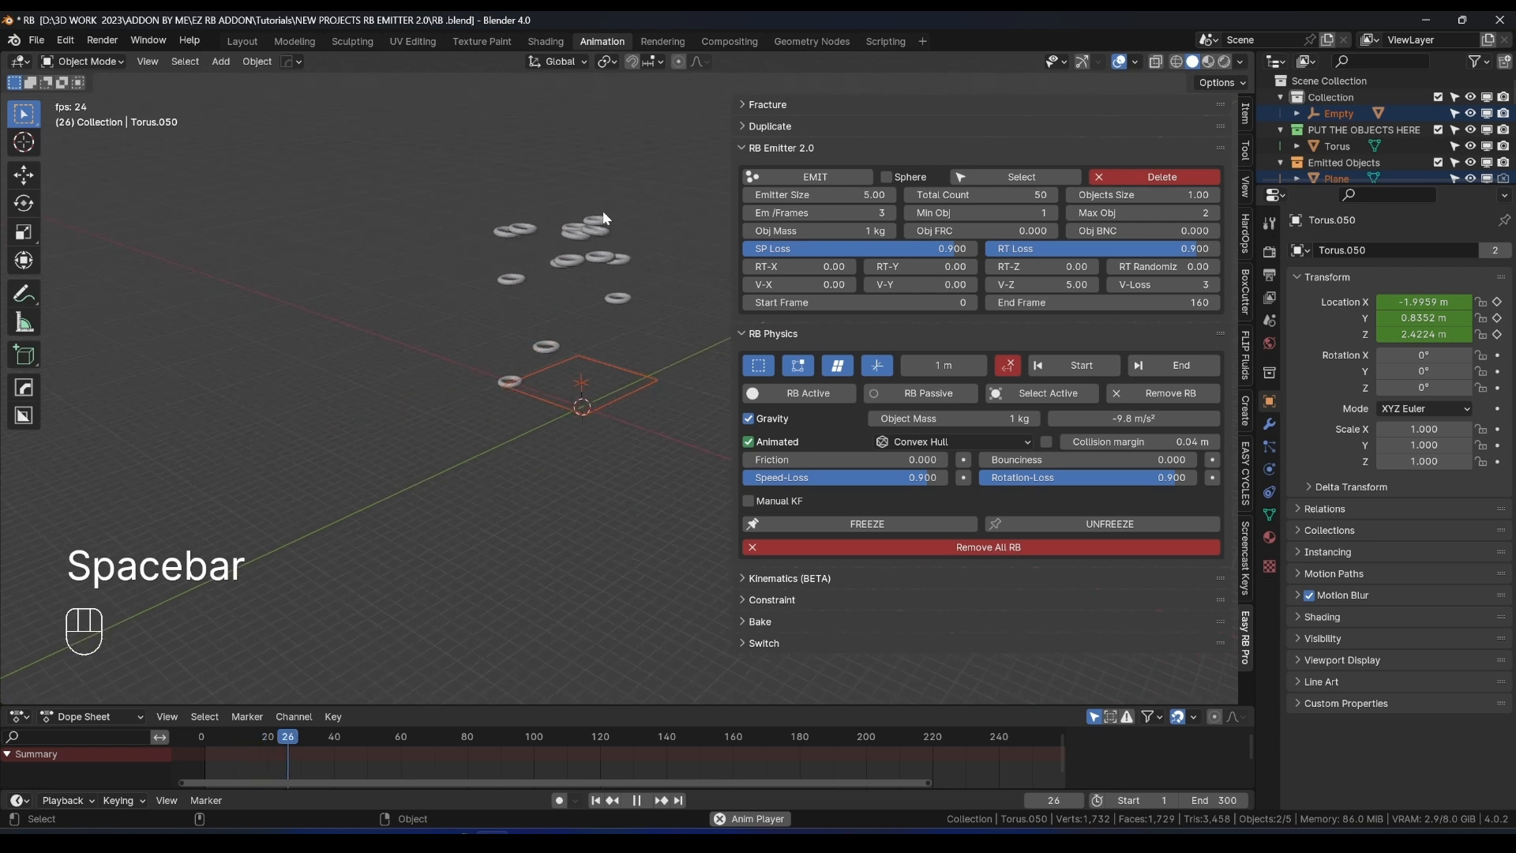
key(space)
shift+middle_drag(573, 219, 548, 255)
scroll(425, 442, up, 2)
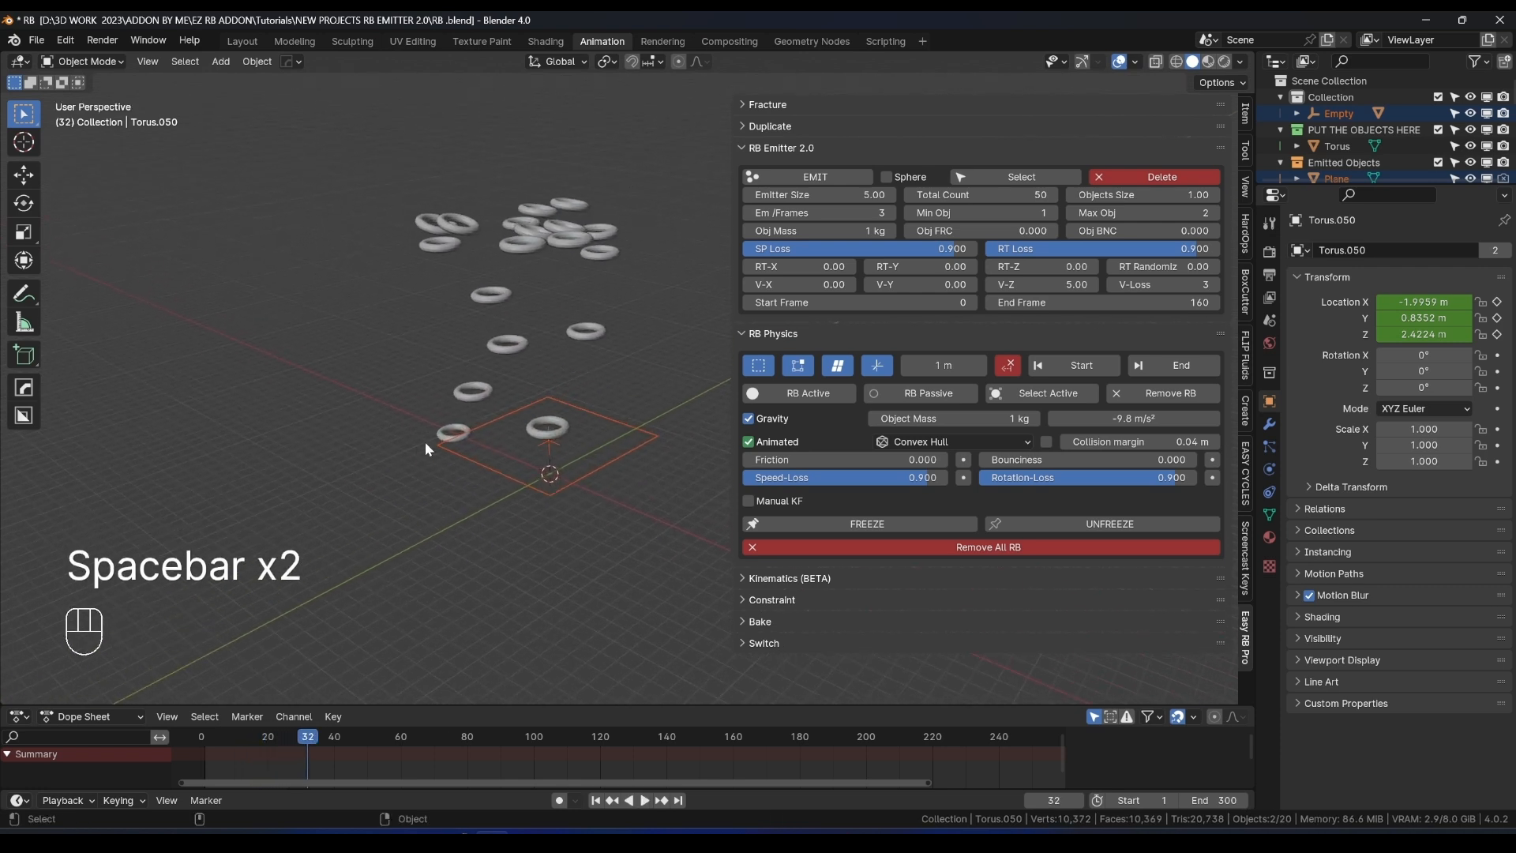
click(444, 436)
key(g)
right_click(407, 413)
scroll(414, 417, up, 4)
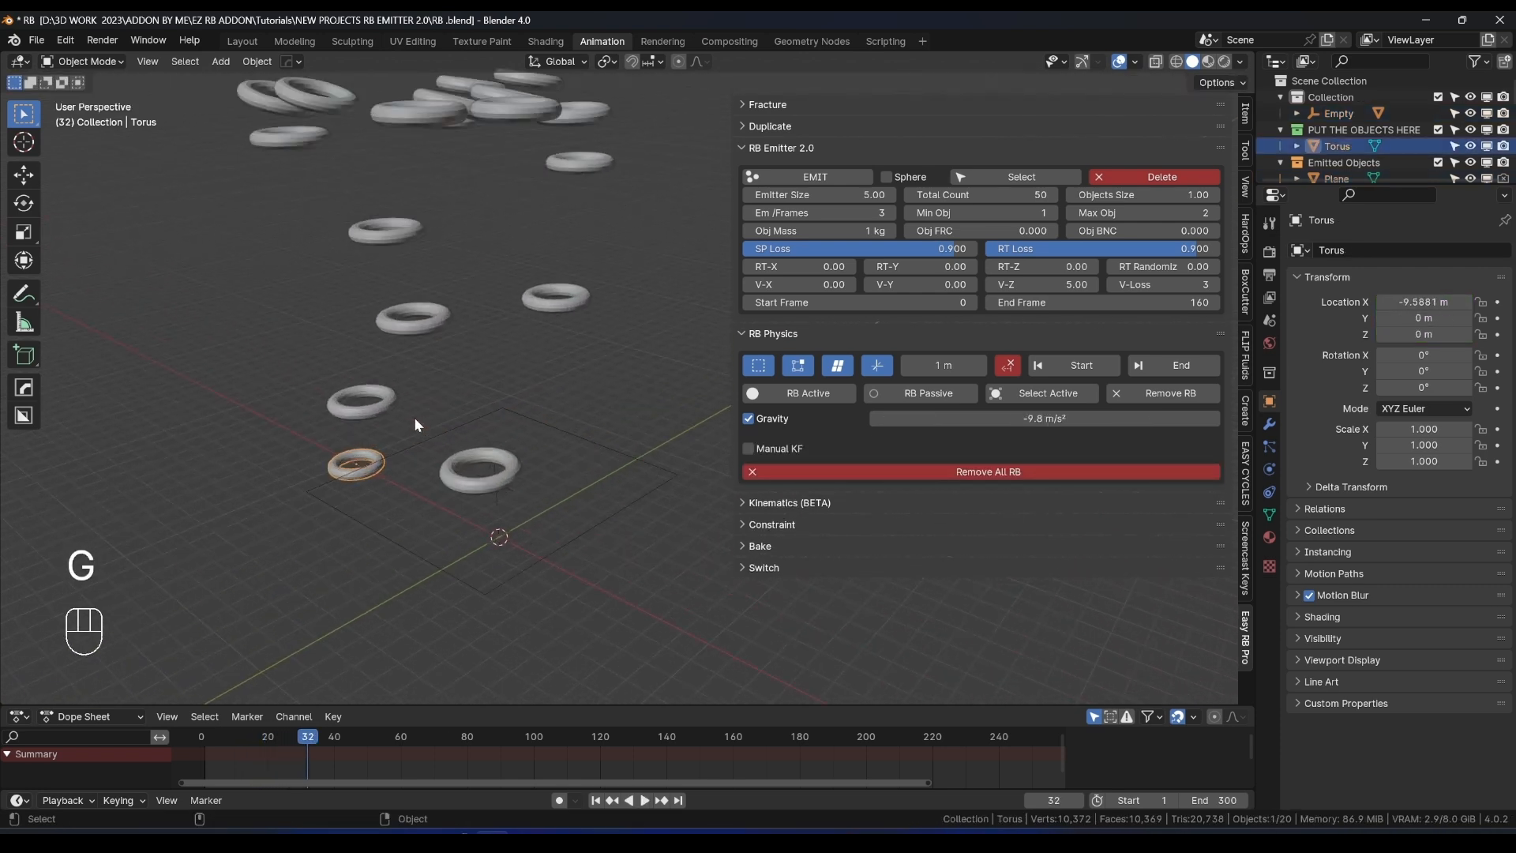
scroll(368, 424, up, 1)
key(g)
right_click(349, 423)
scroll(480, 357, down, 5)
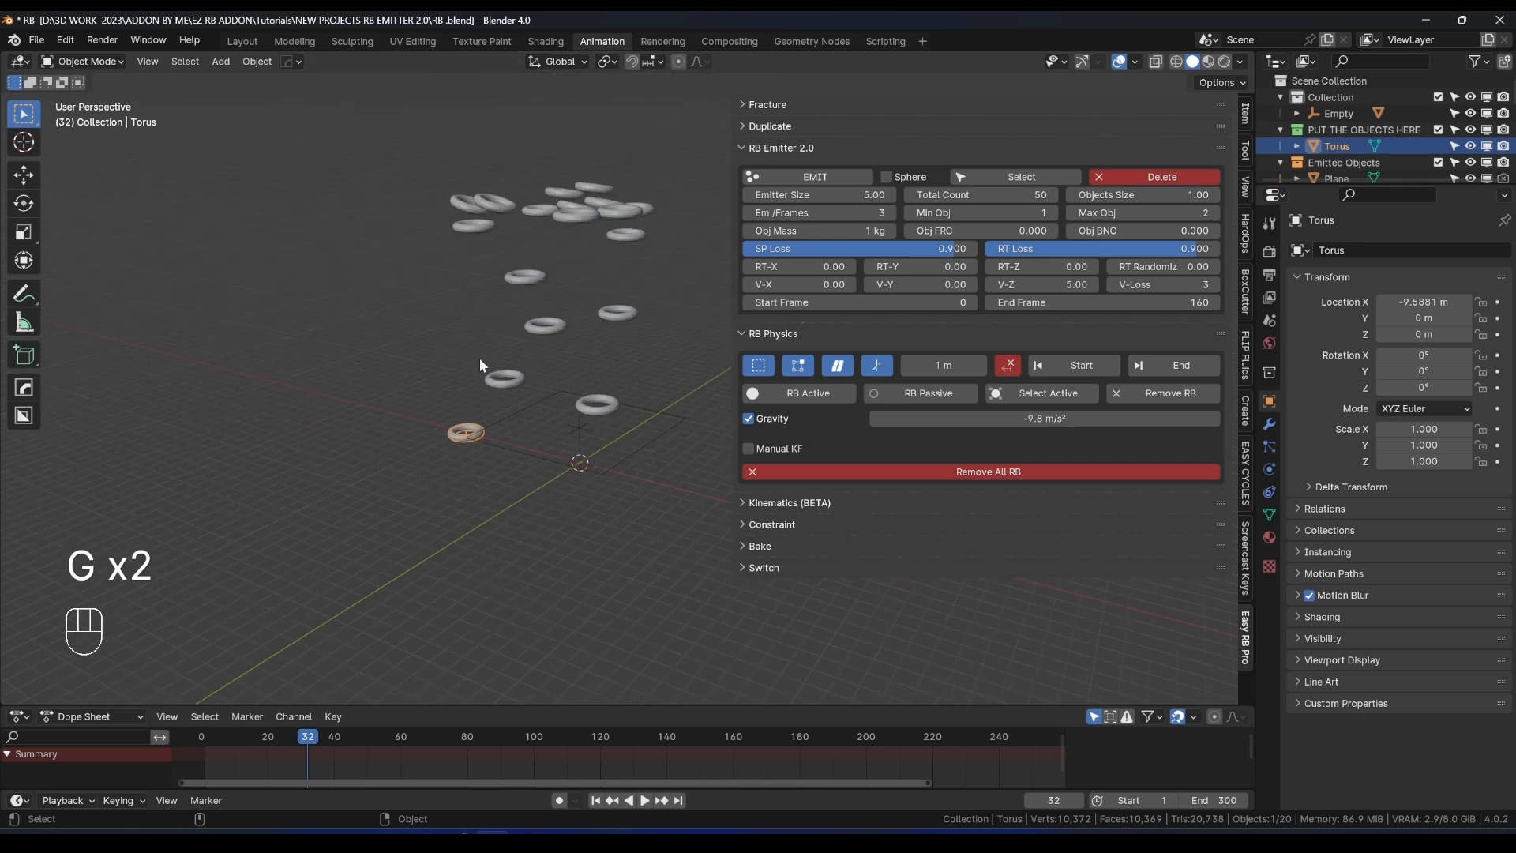
scroll(463, 392, up, 1)
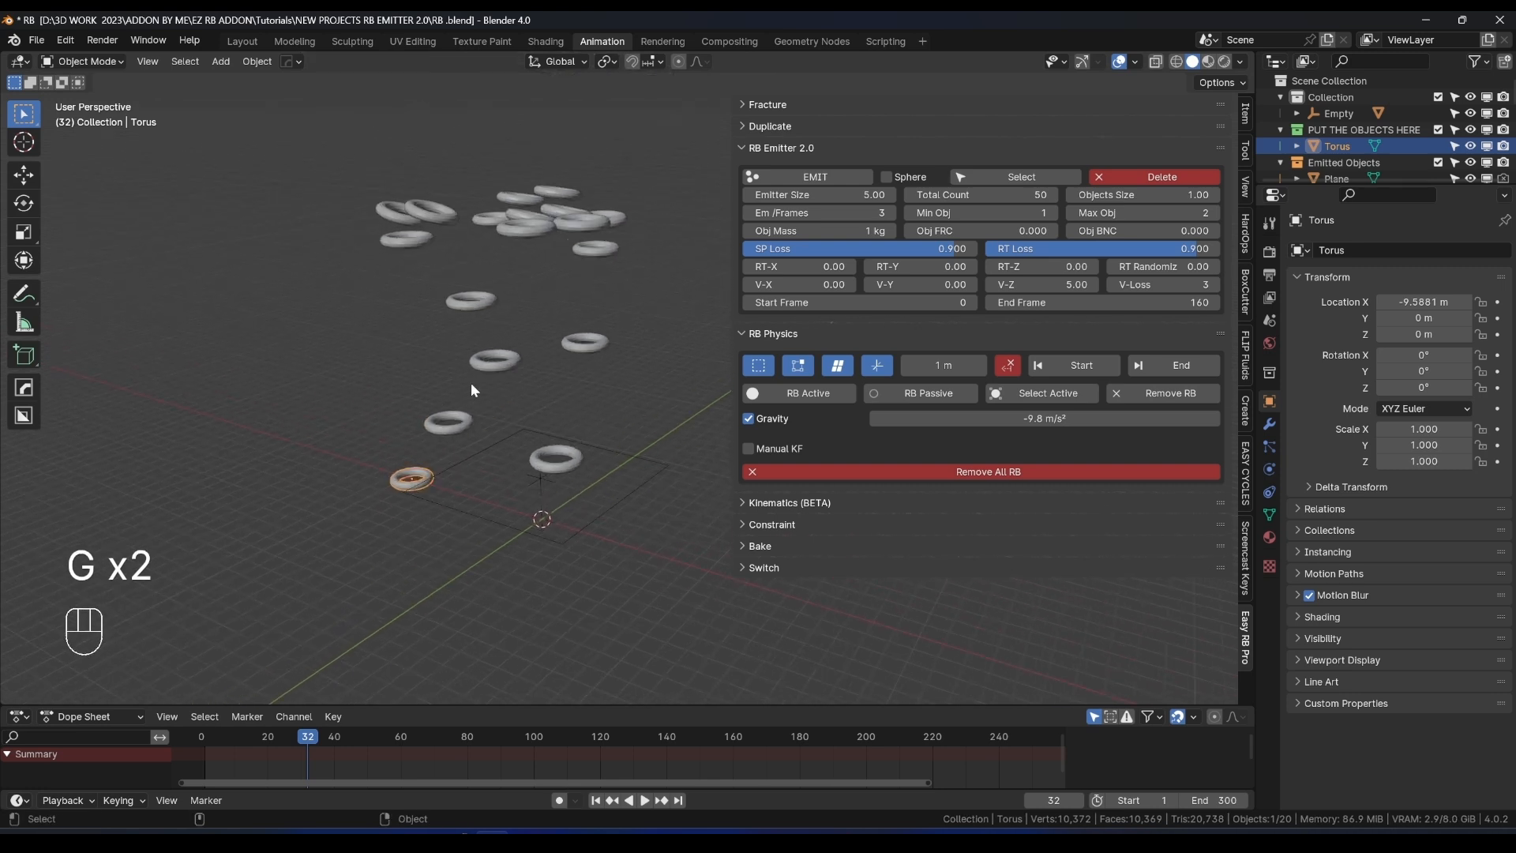
Remove the emission, then with the empty selected set the emitter's X rotation (RT-X) to 90.
click(1125, 176)
click(1105, 179)
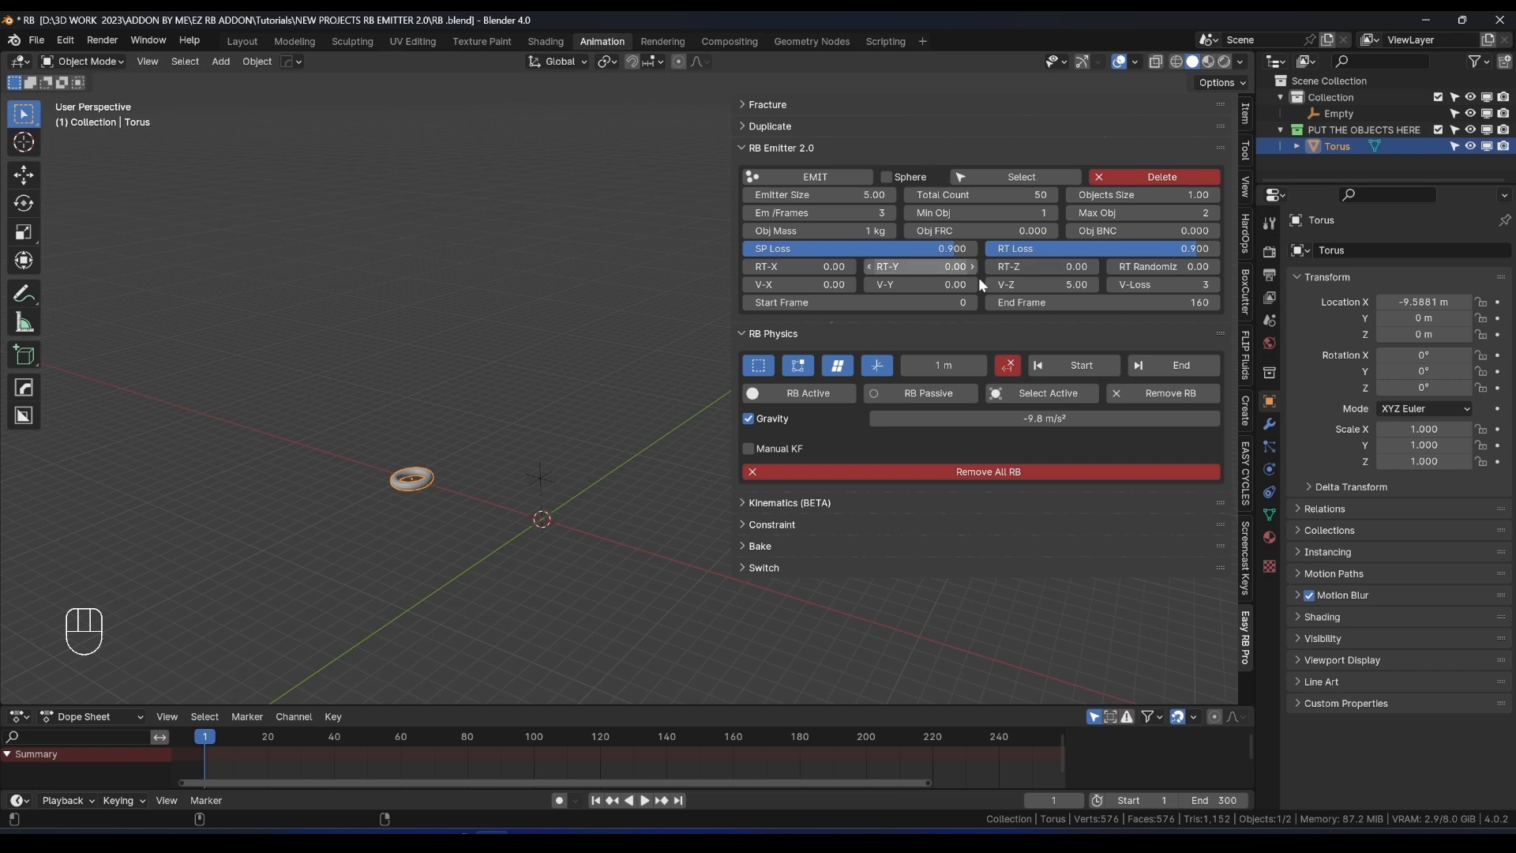
click(547, 478)
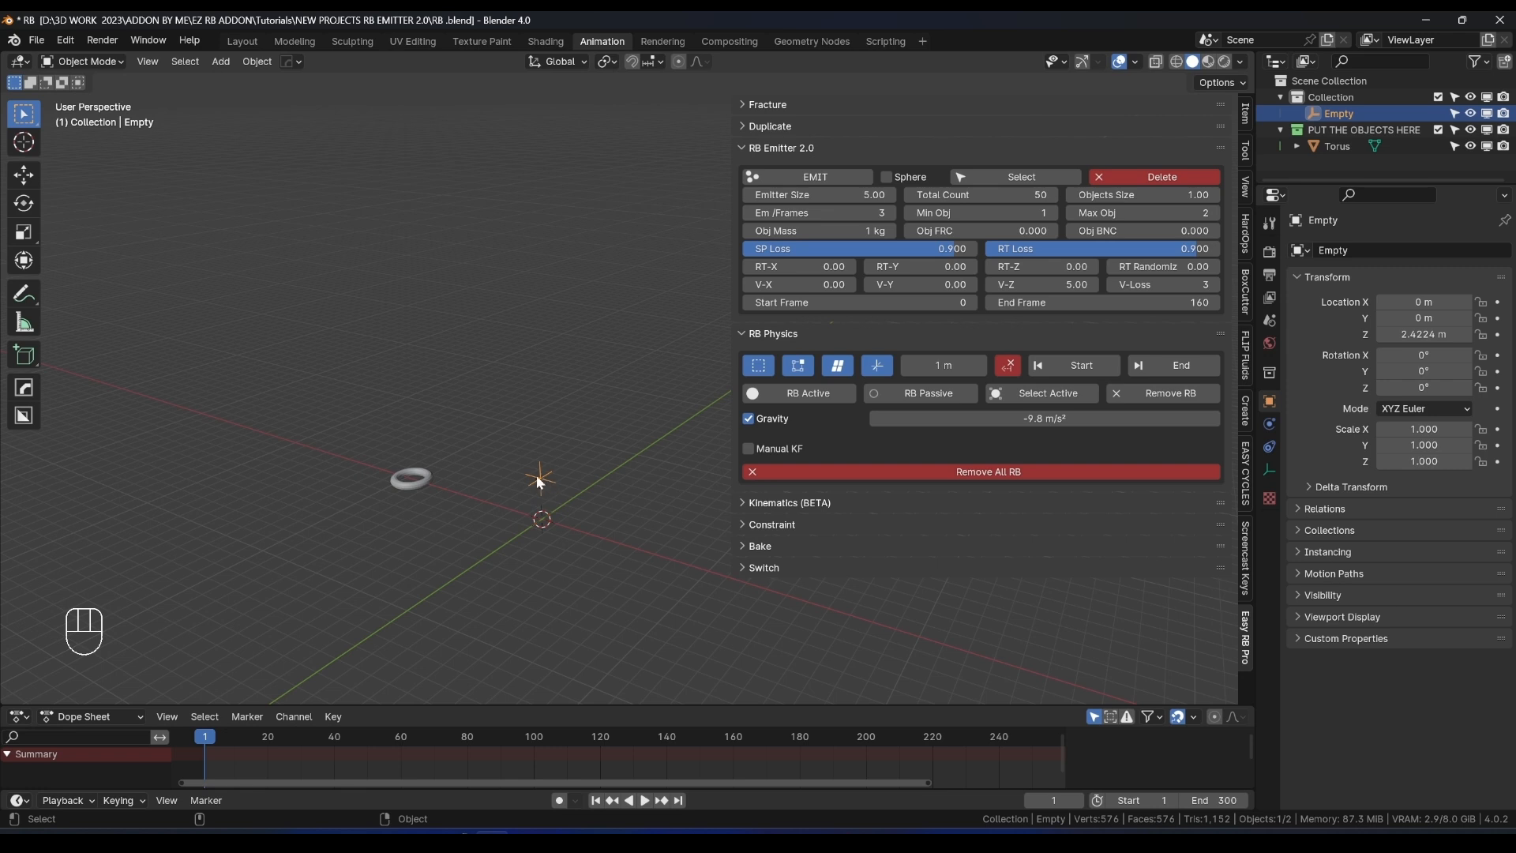
middle_drag(505, 410, 456, 450)
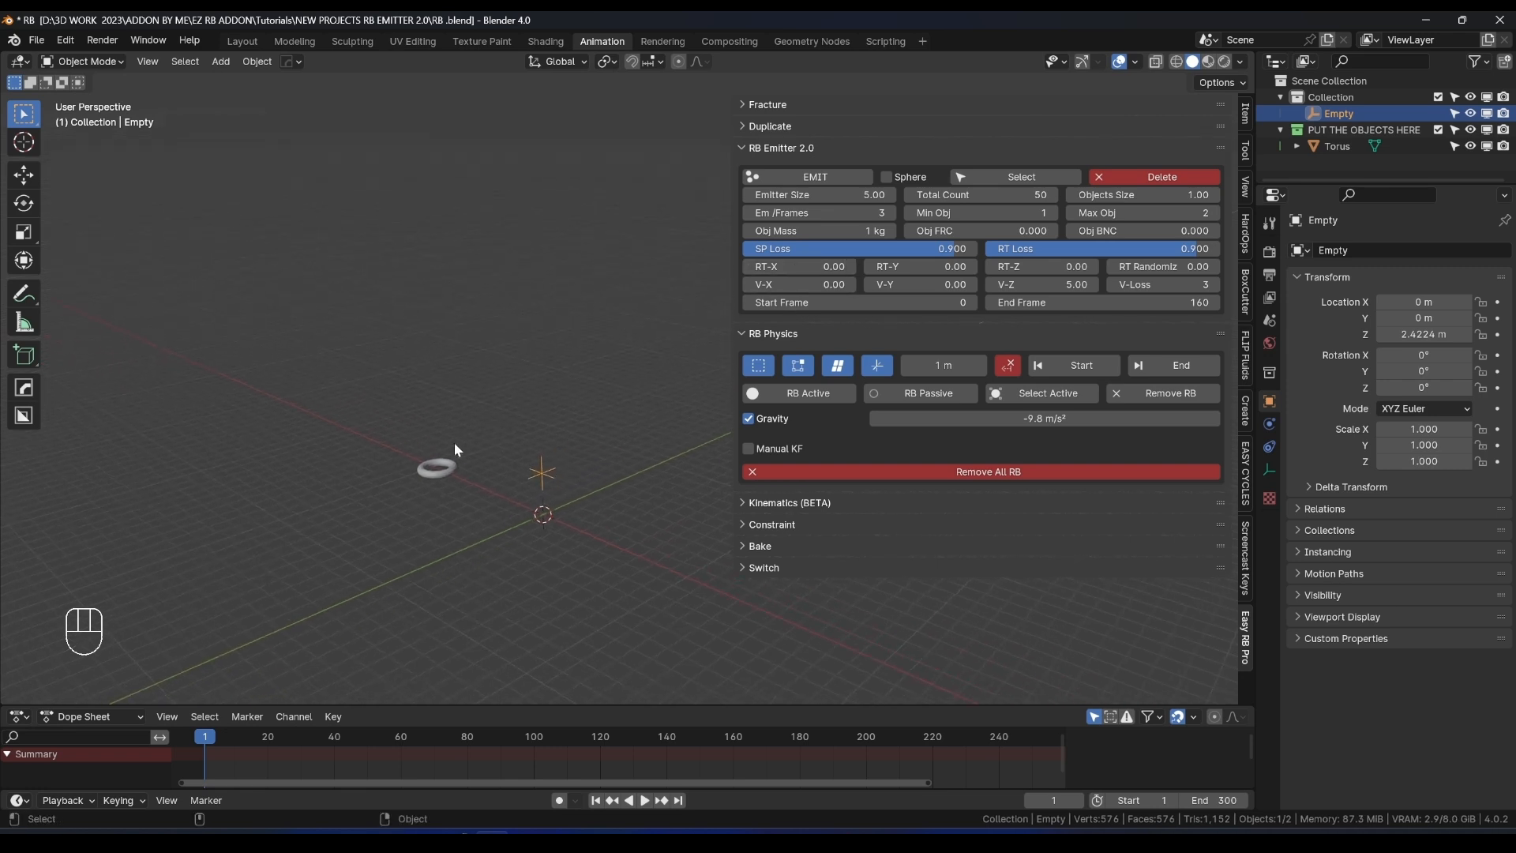
middle_drag(550, 480, 528, 471)
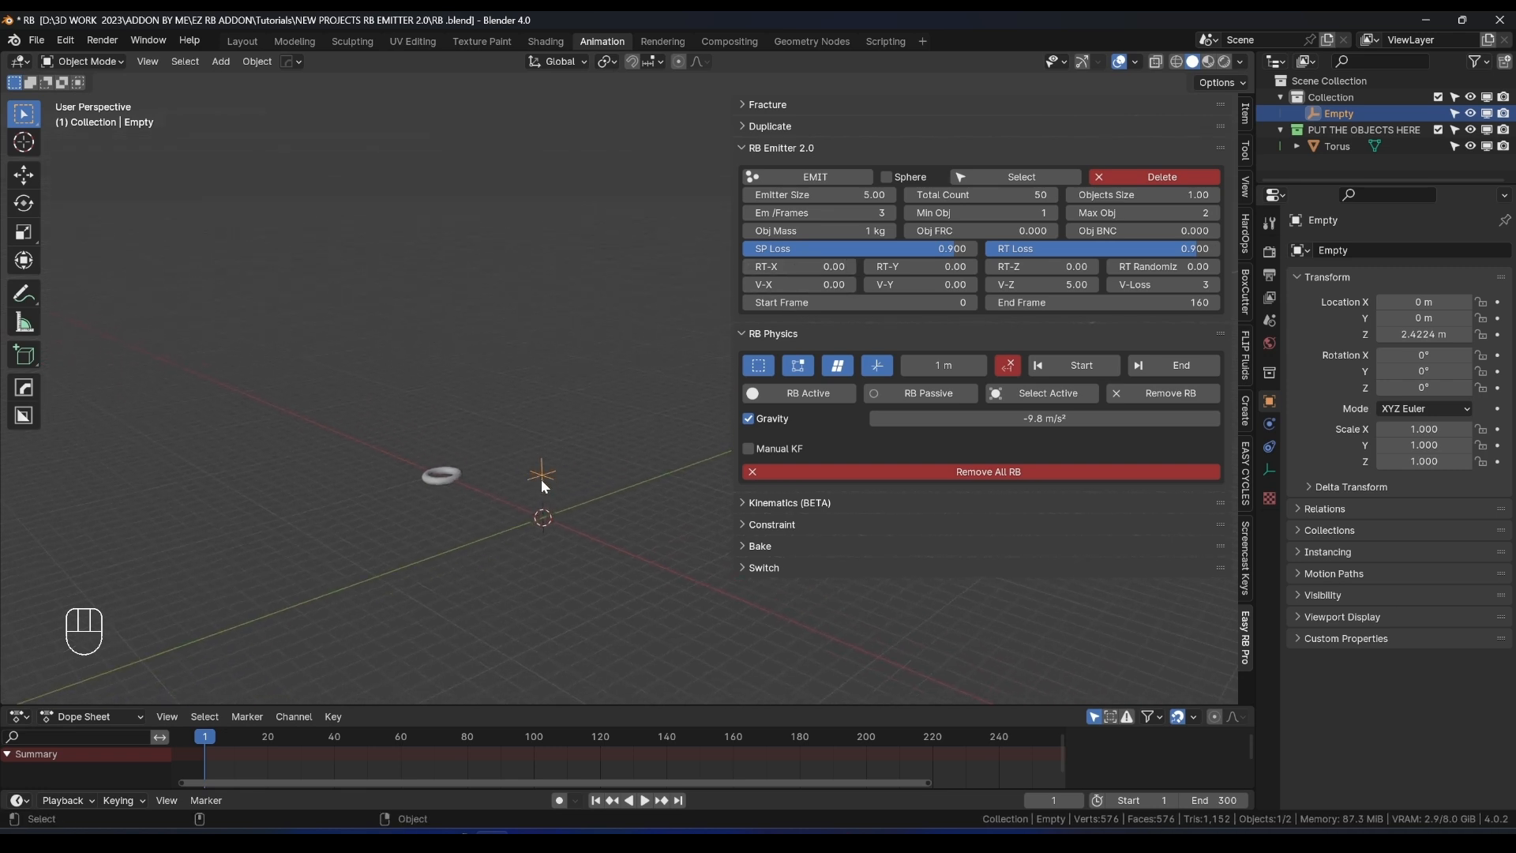
click(780, 266)
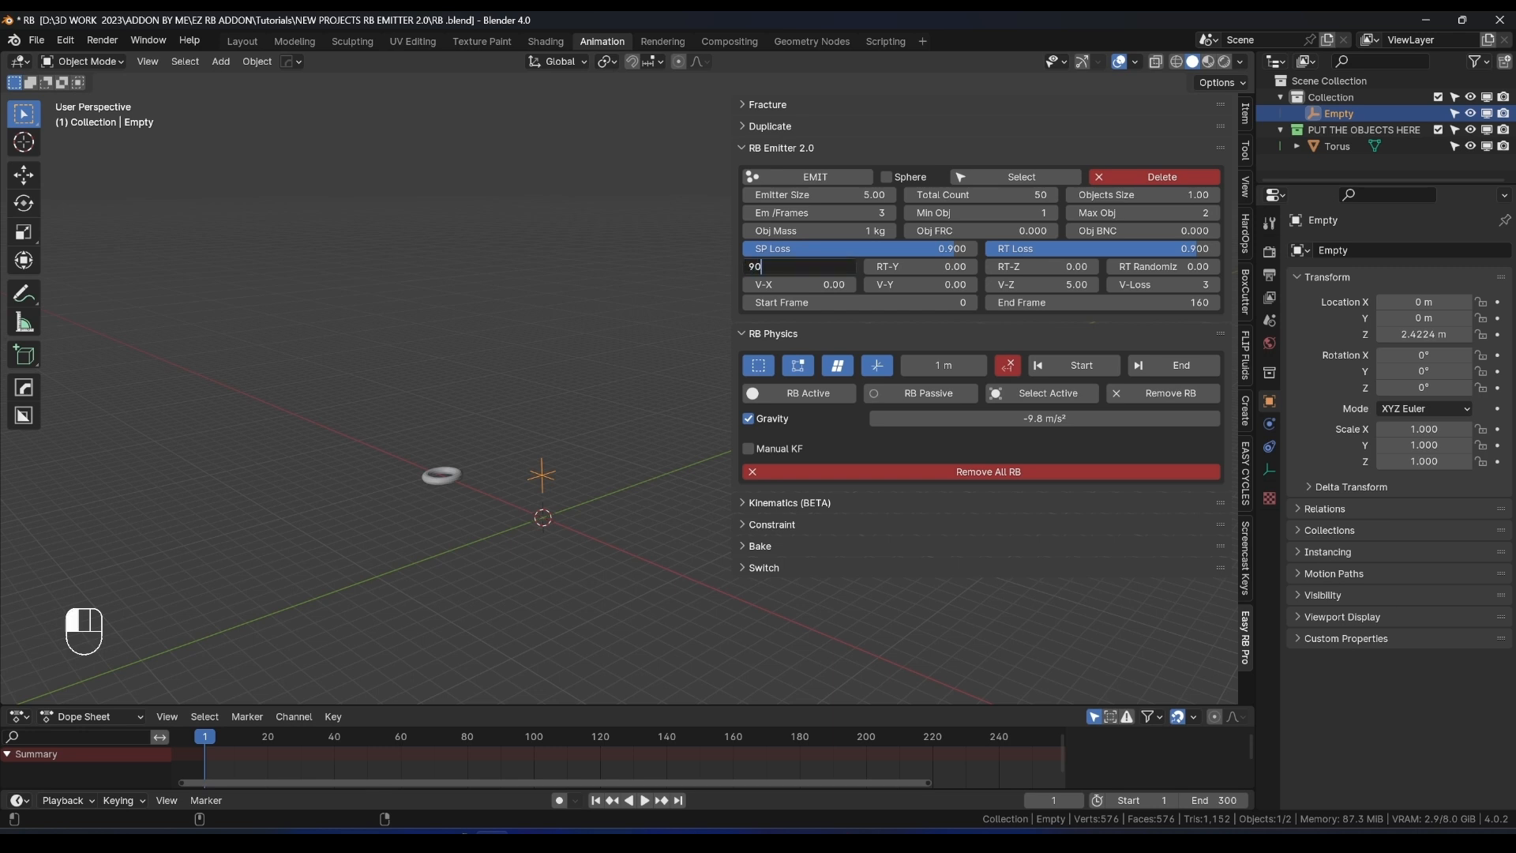
key(Return)
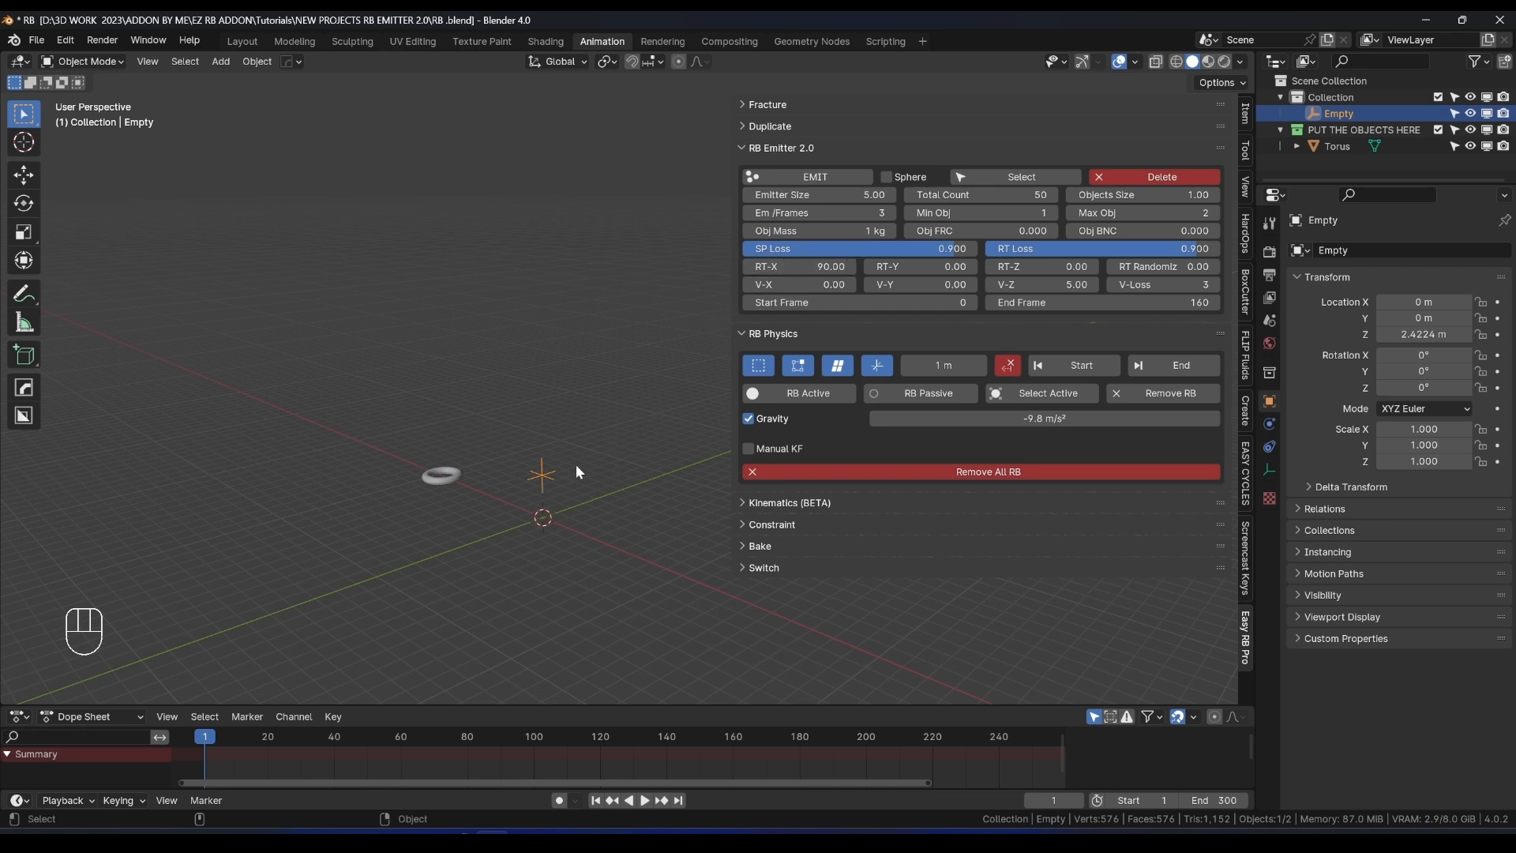
Emit the torus copies with the X rotation and play the simulation to about frame 125, pausing near frame 41 to inspect their orientation.
click(839, 176)
key(space)
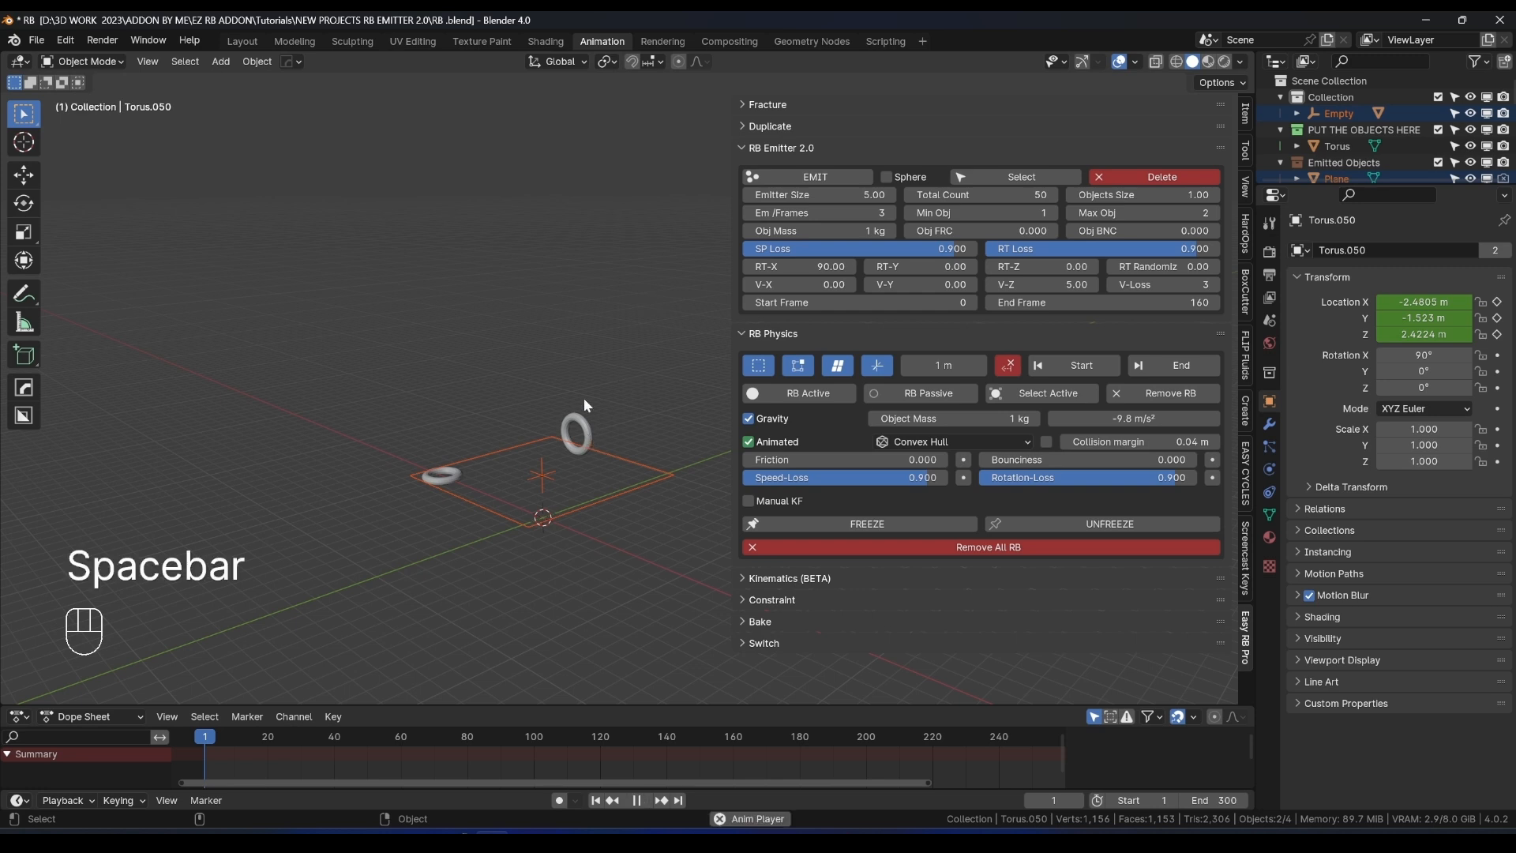
key(space)
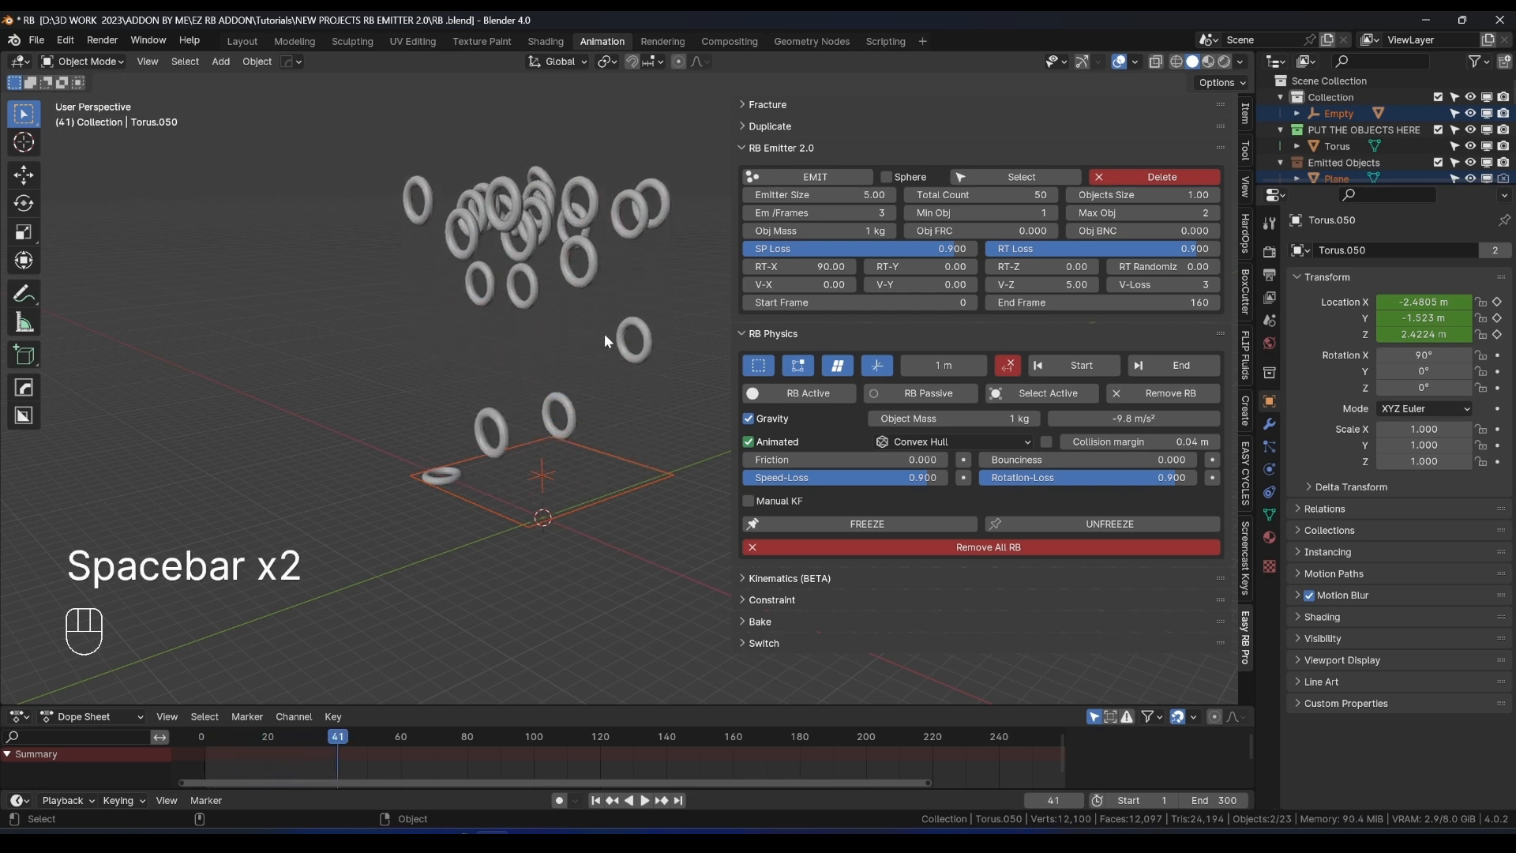
middle_drag(604, 333, 547, 421)
middle_drag(419, 491, 555, 195)
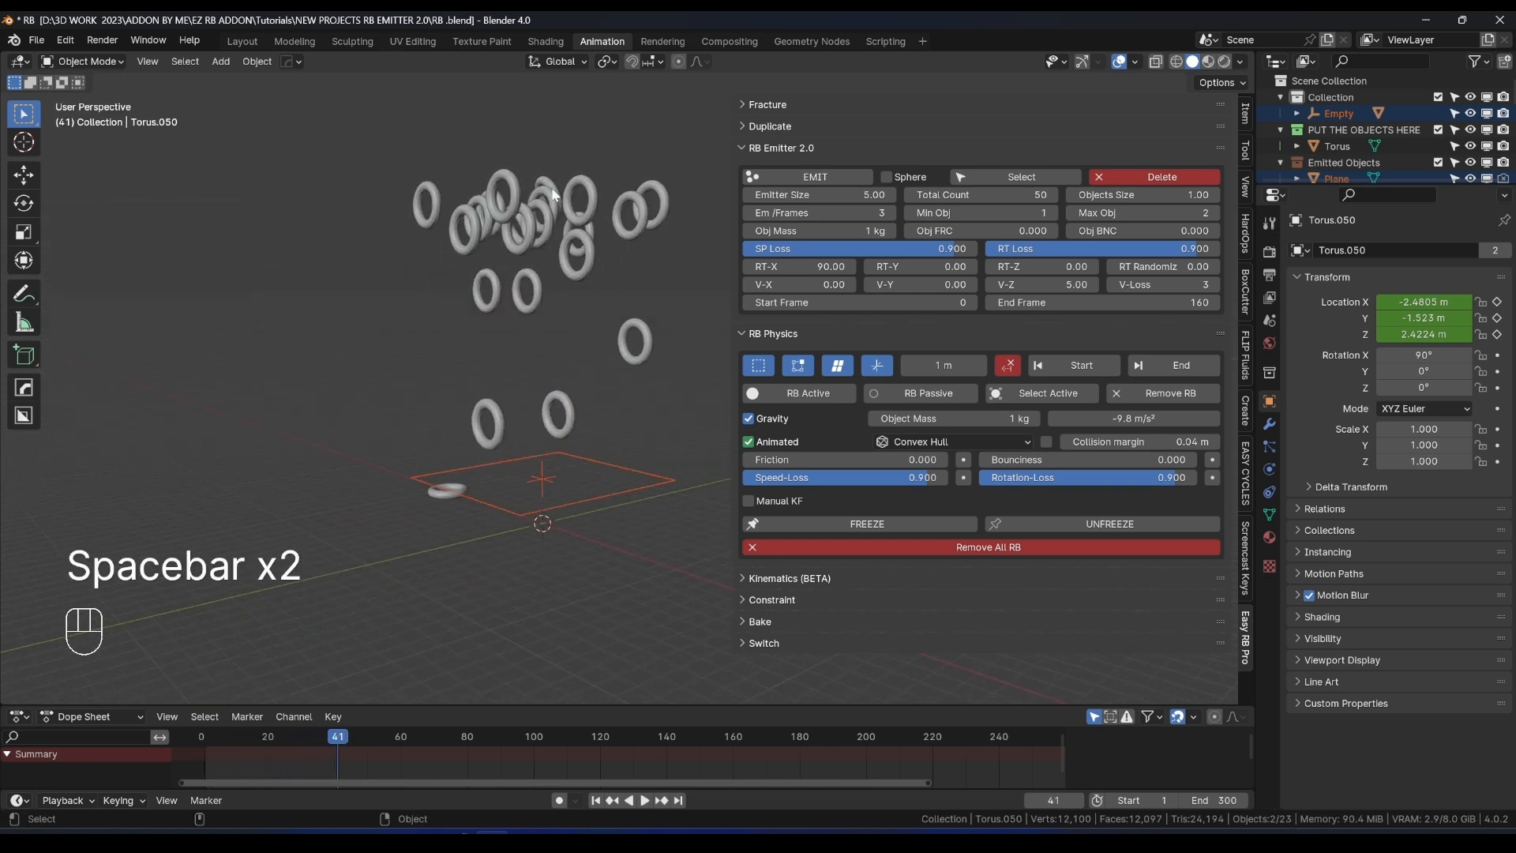
key(space)
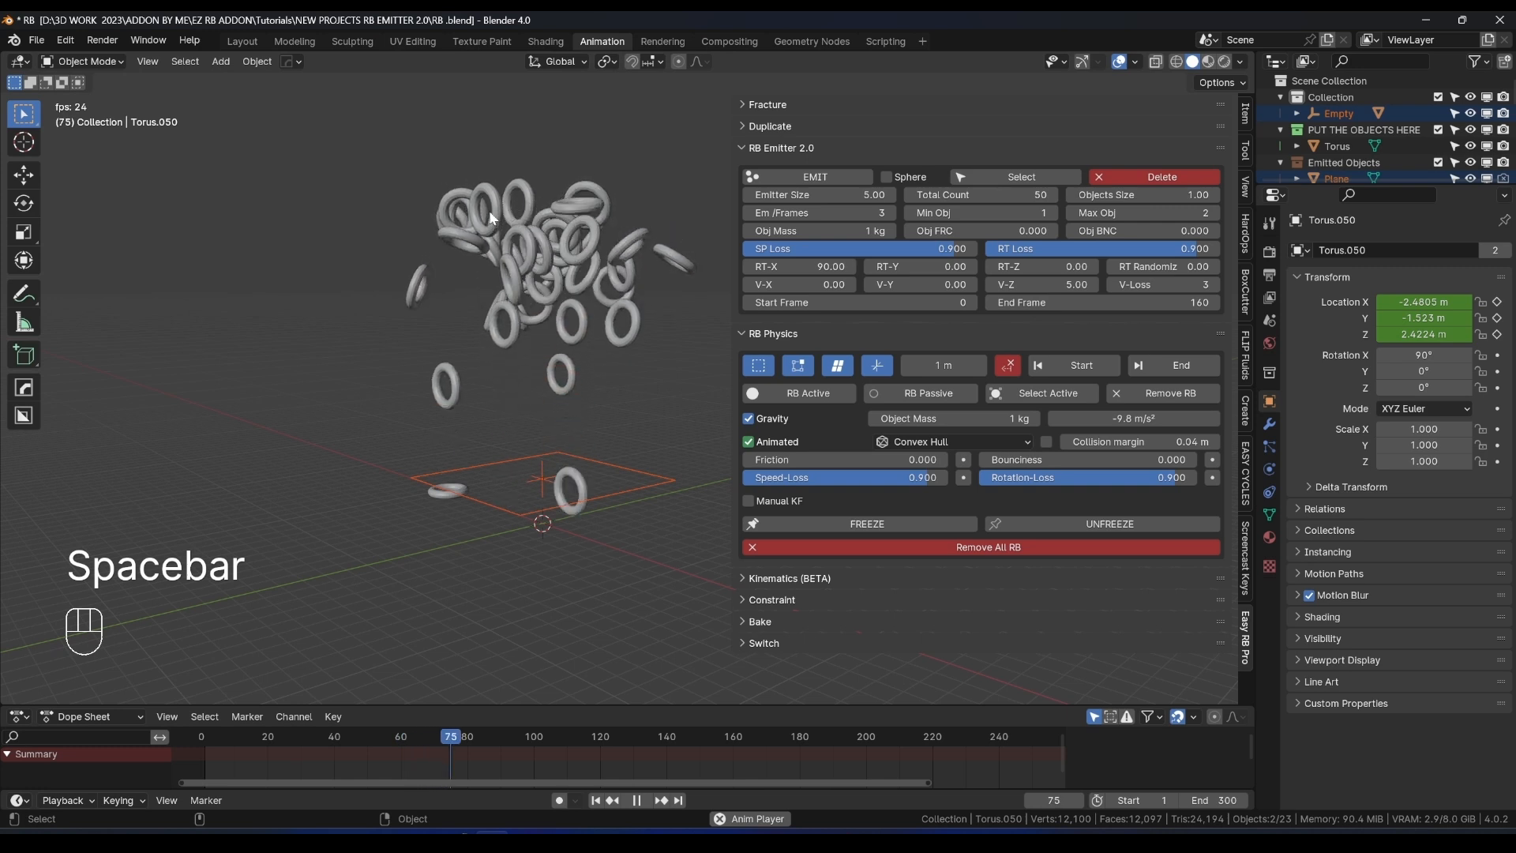
key(space)
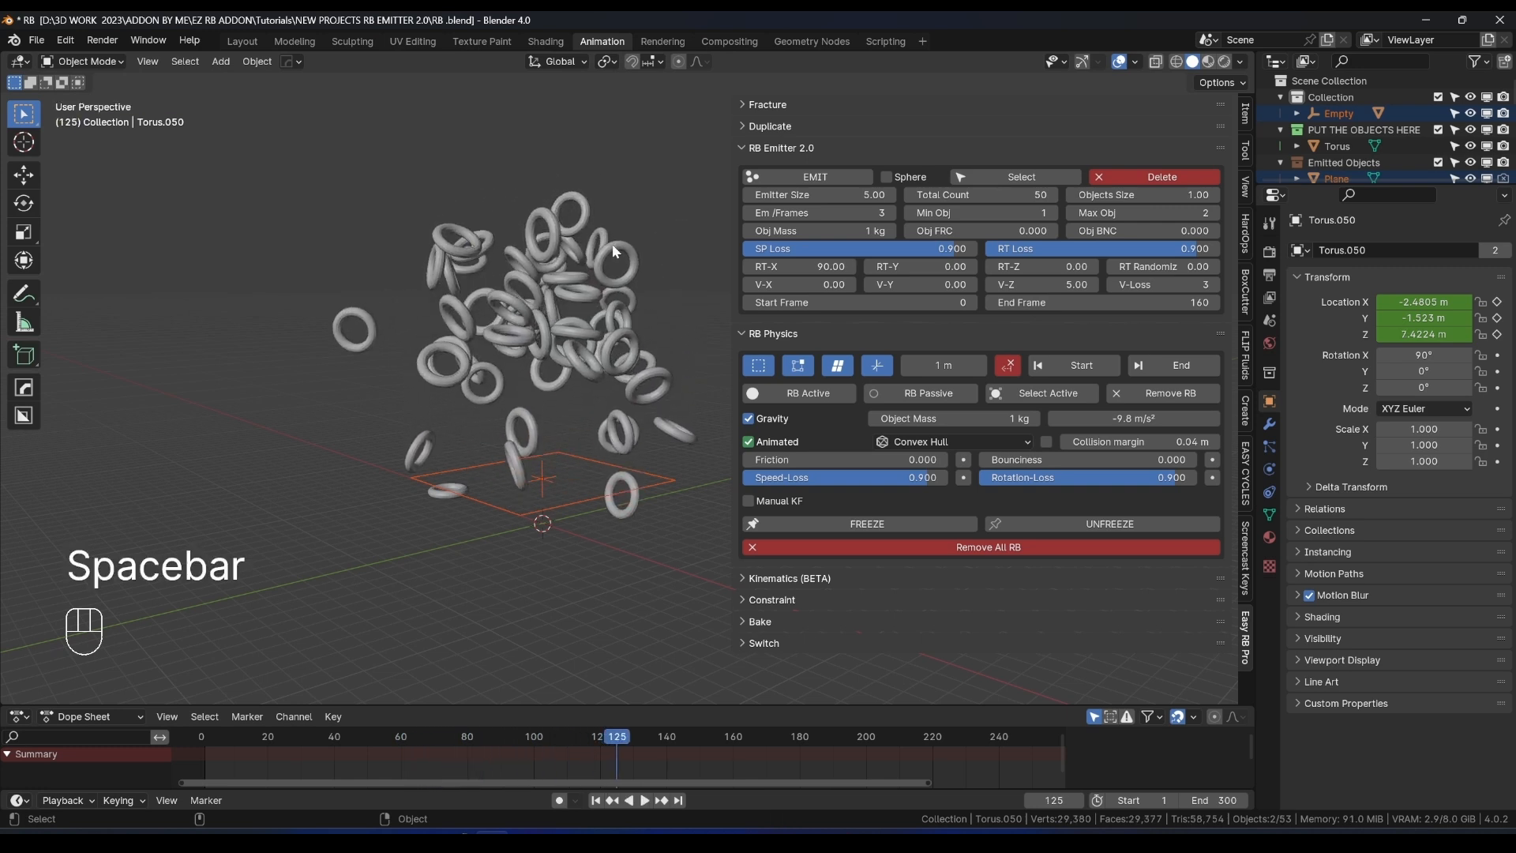
Remove the emission and set the emitter's Z rotation (RT-Z) to 90.
click(1143, 176)
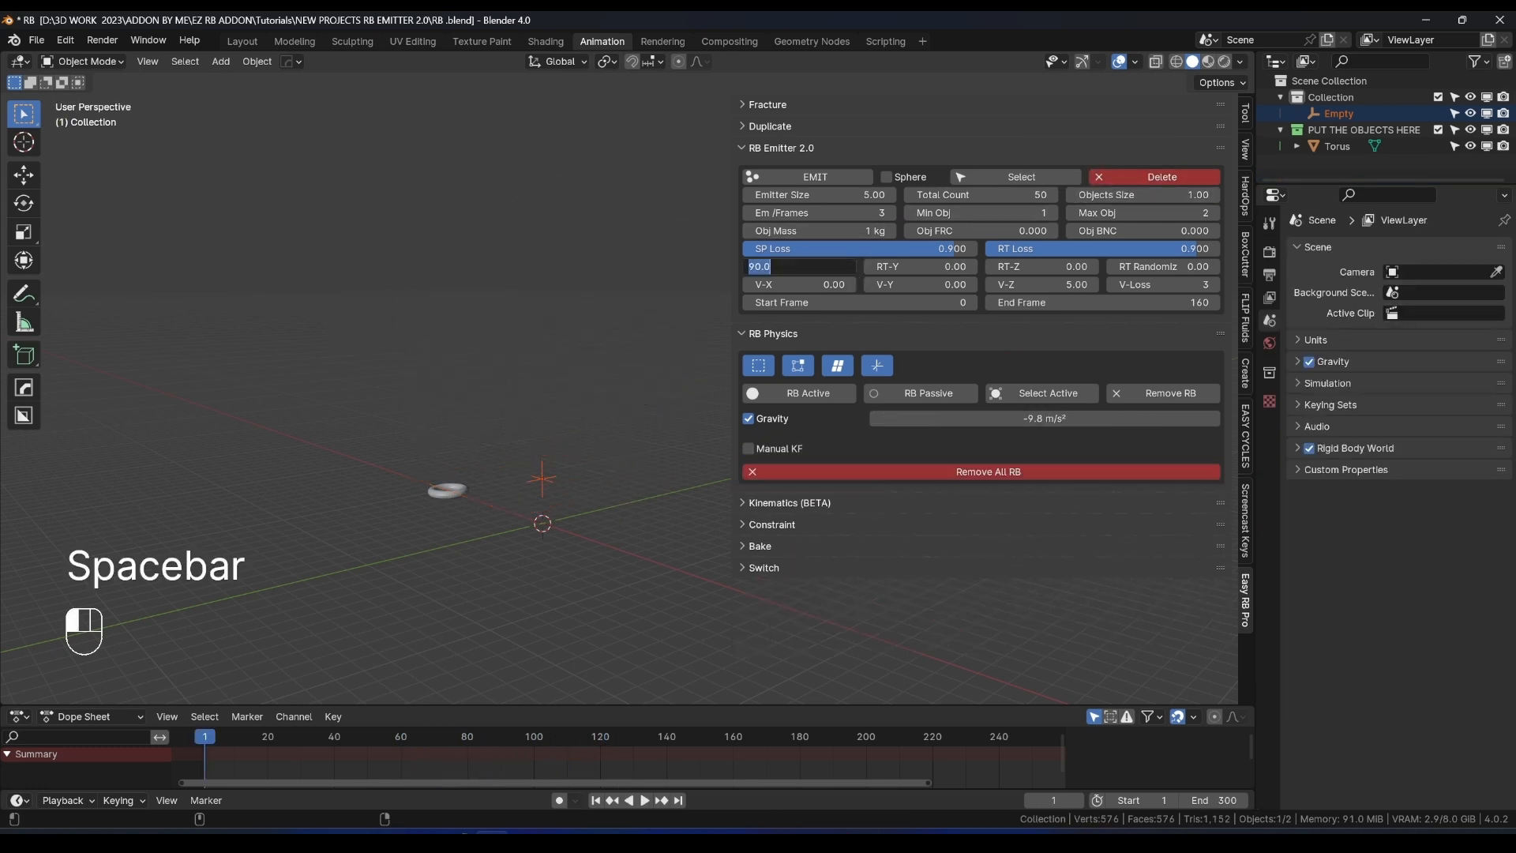
click(1037, 266)
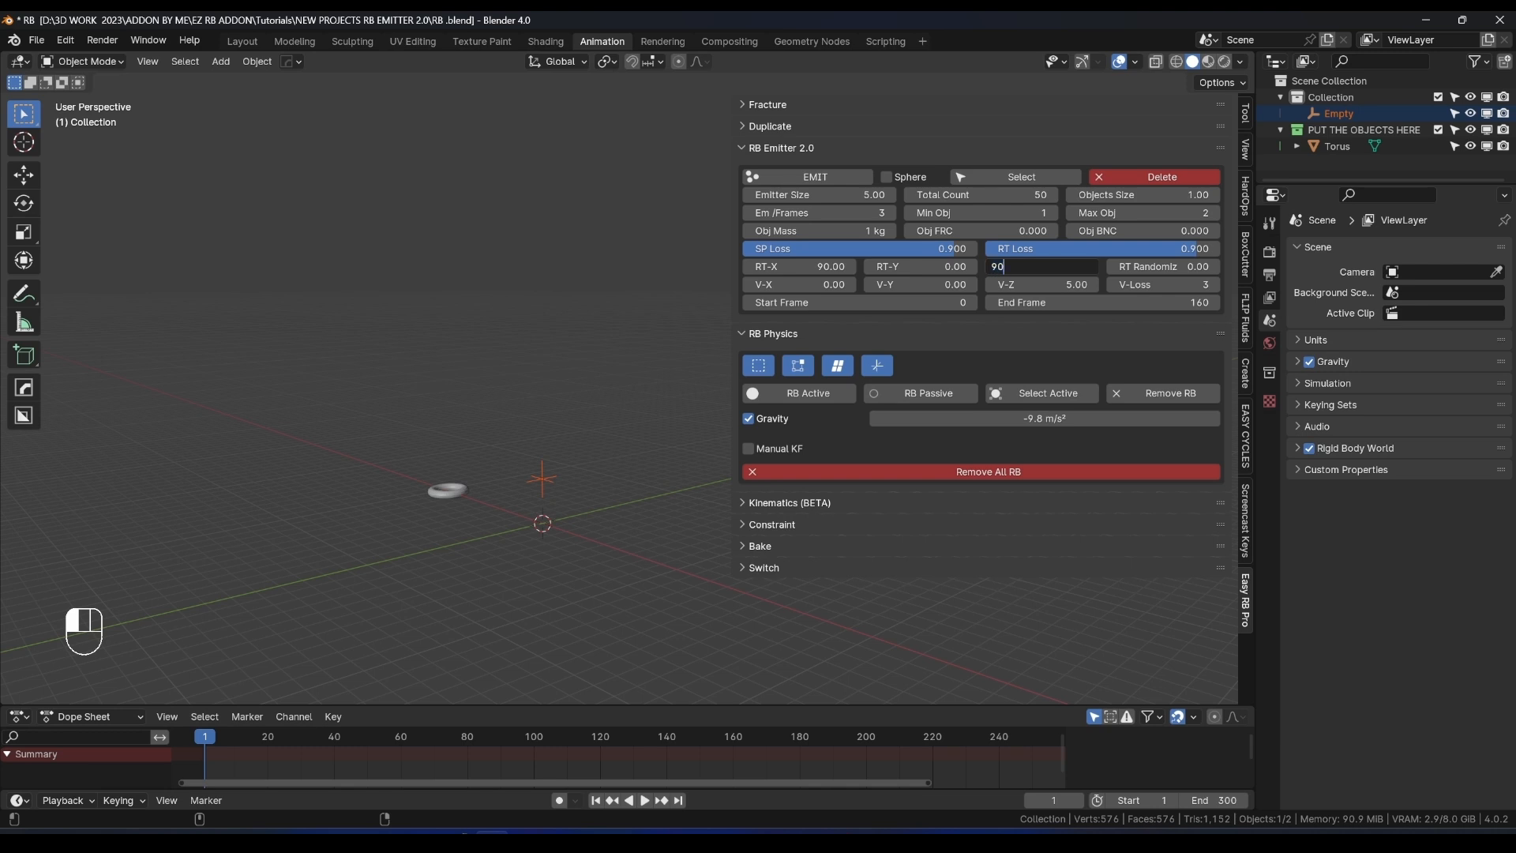
text(90)
key(Return)
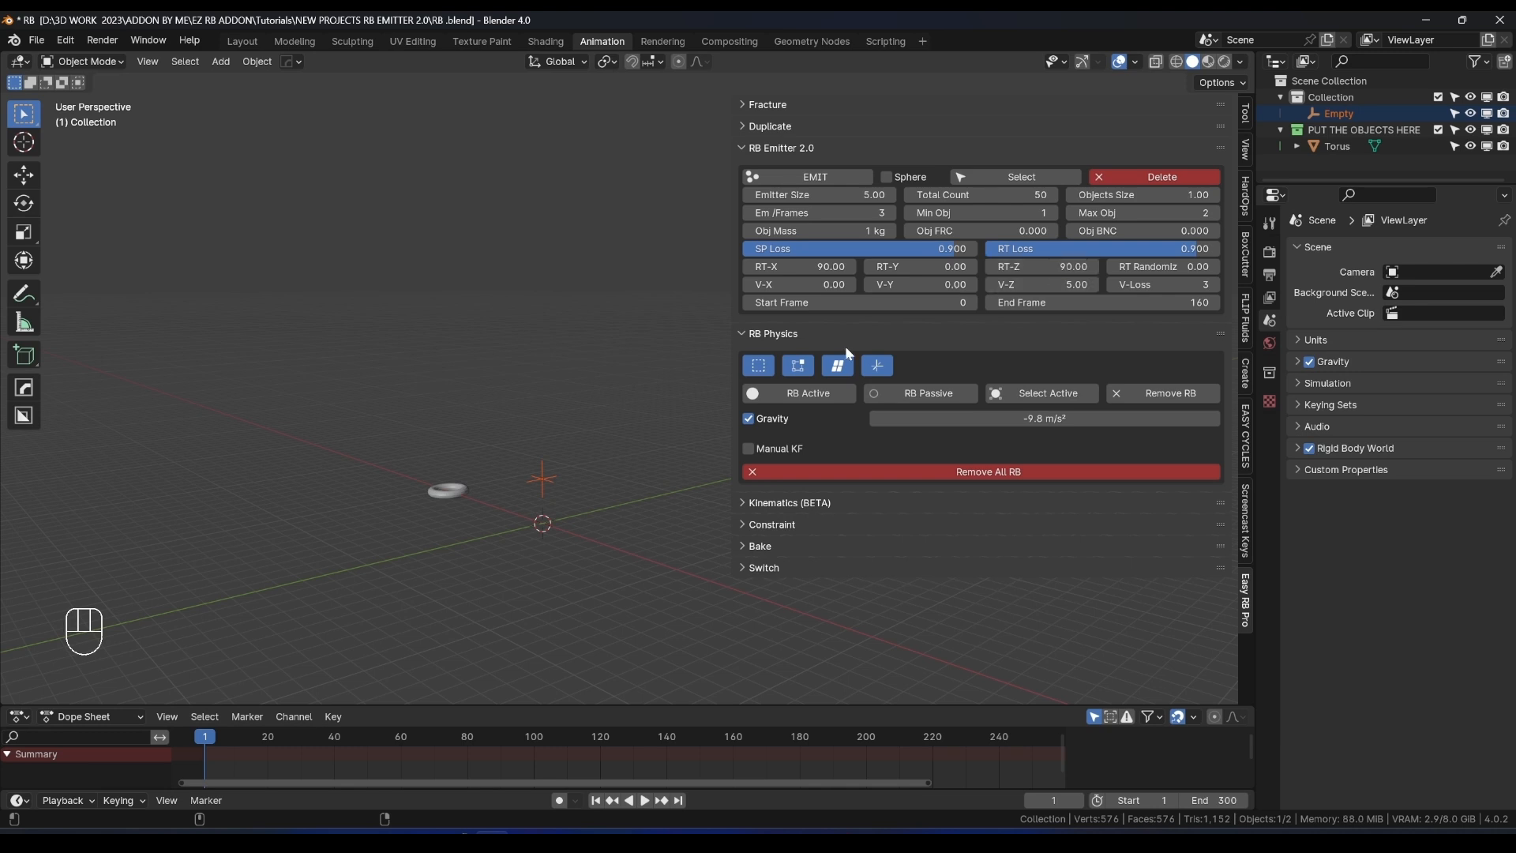
Emit the torus copies with both X and Z rotation applied and play the simulation to about frame 99.
click(815, 177)
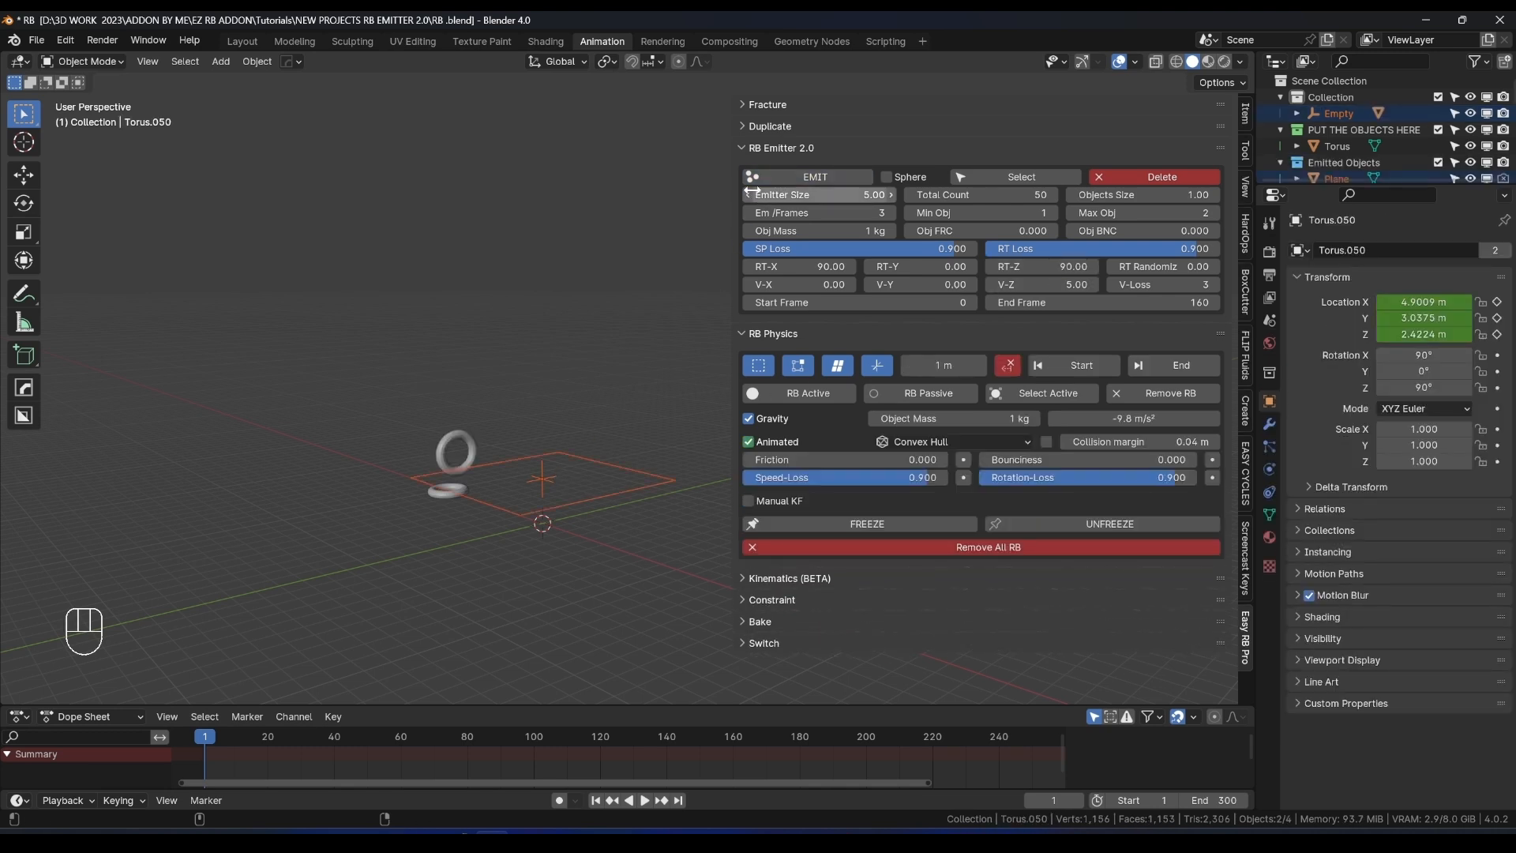
key(space)
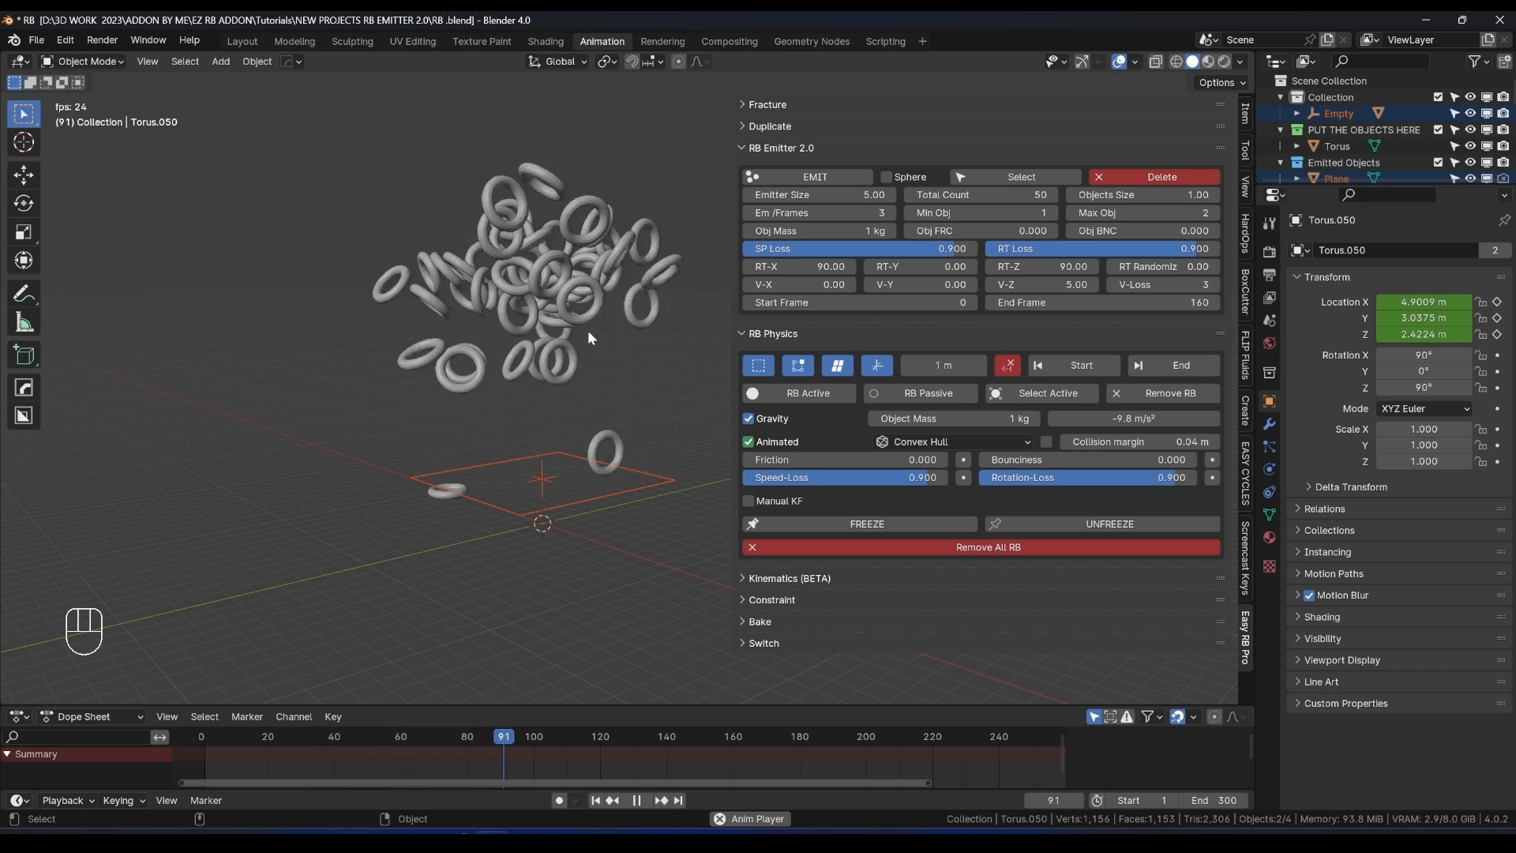
key(space)
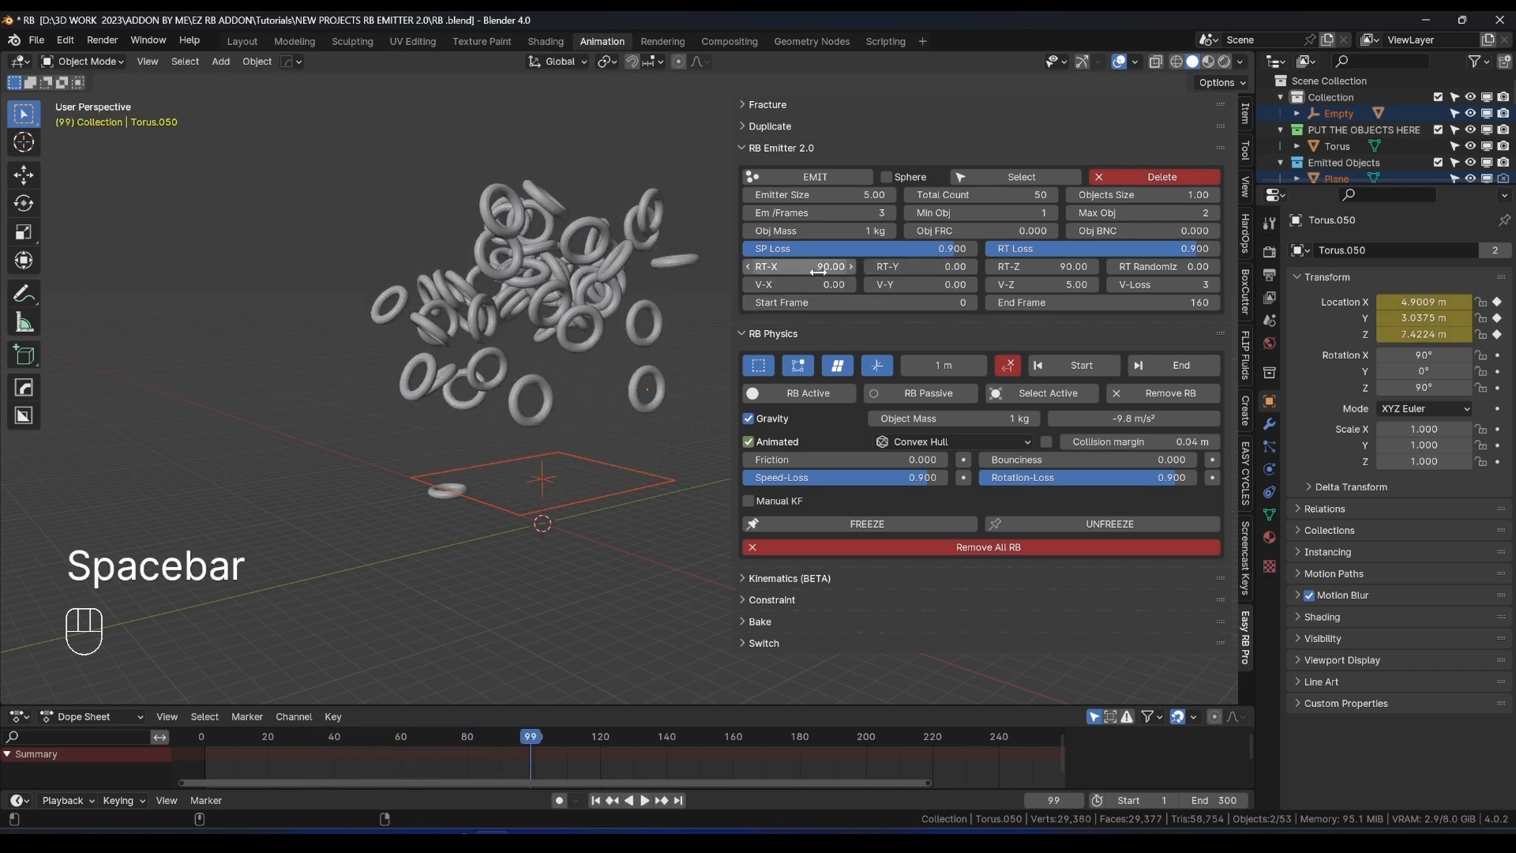
middle_drag(678, 300, 710, 284)
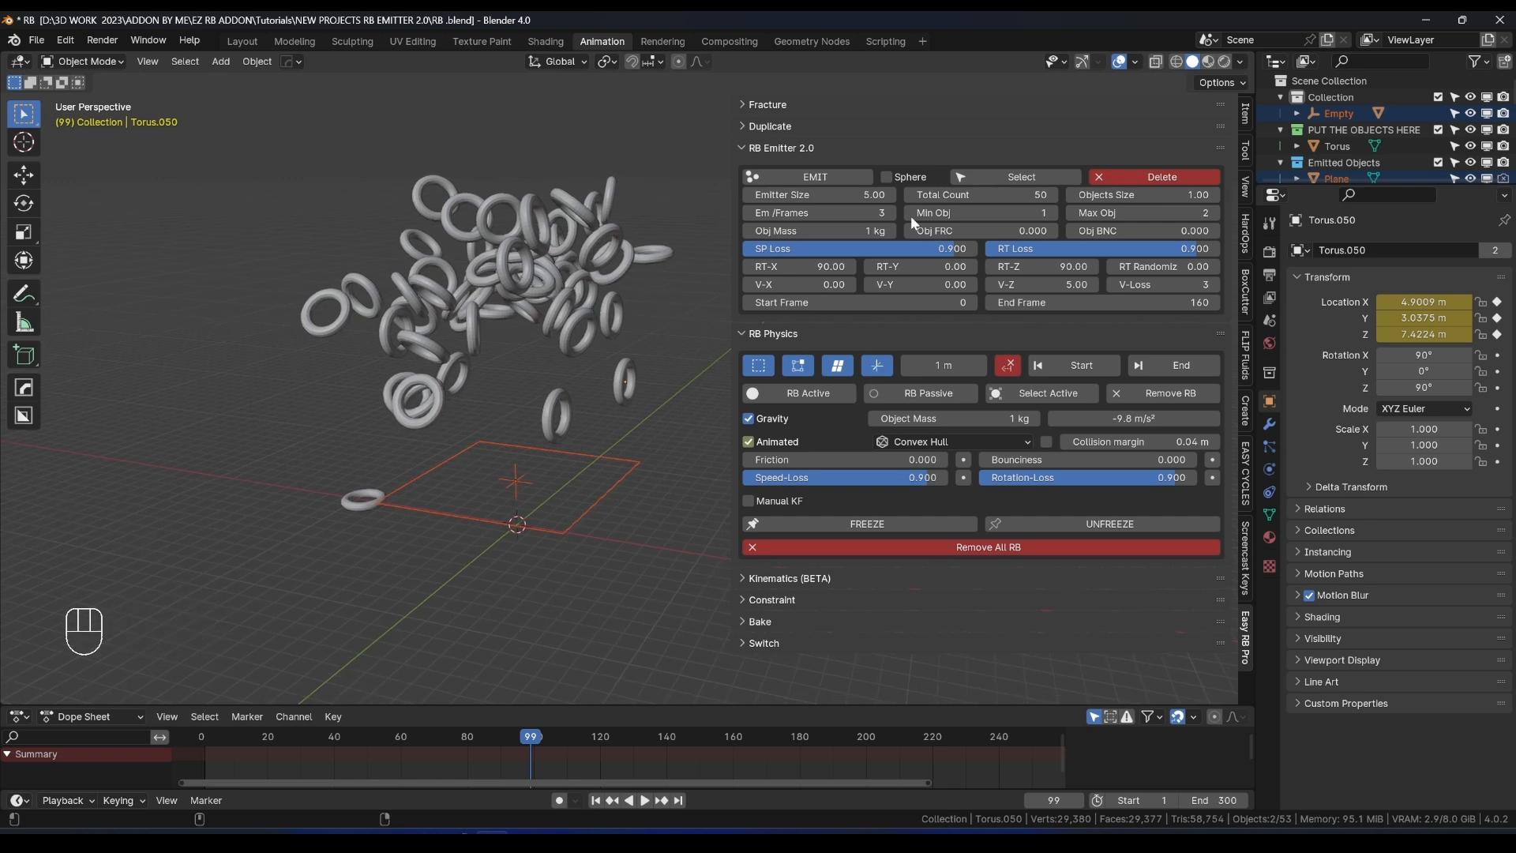
Remove the emission, select the empty and set the emitter's rotation randomization (RT Randomize) to 1.00.
click(1125, 179)
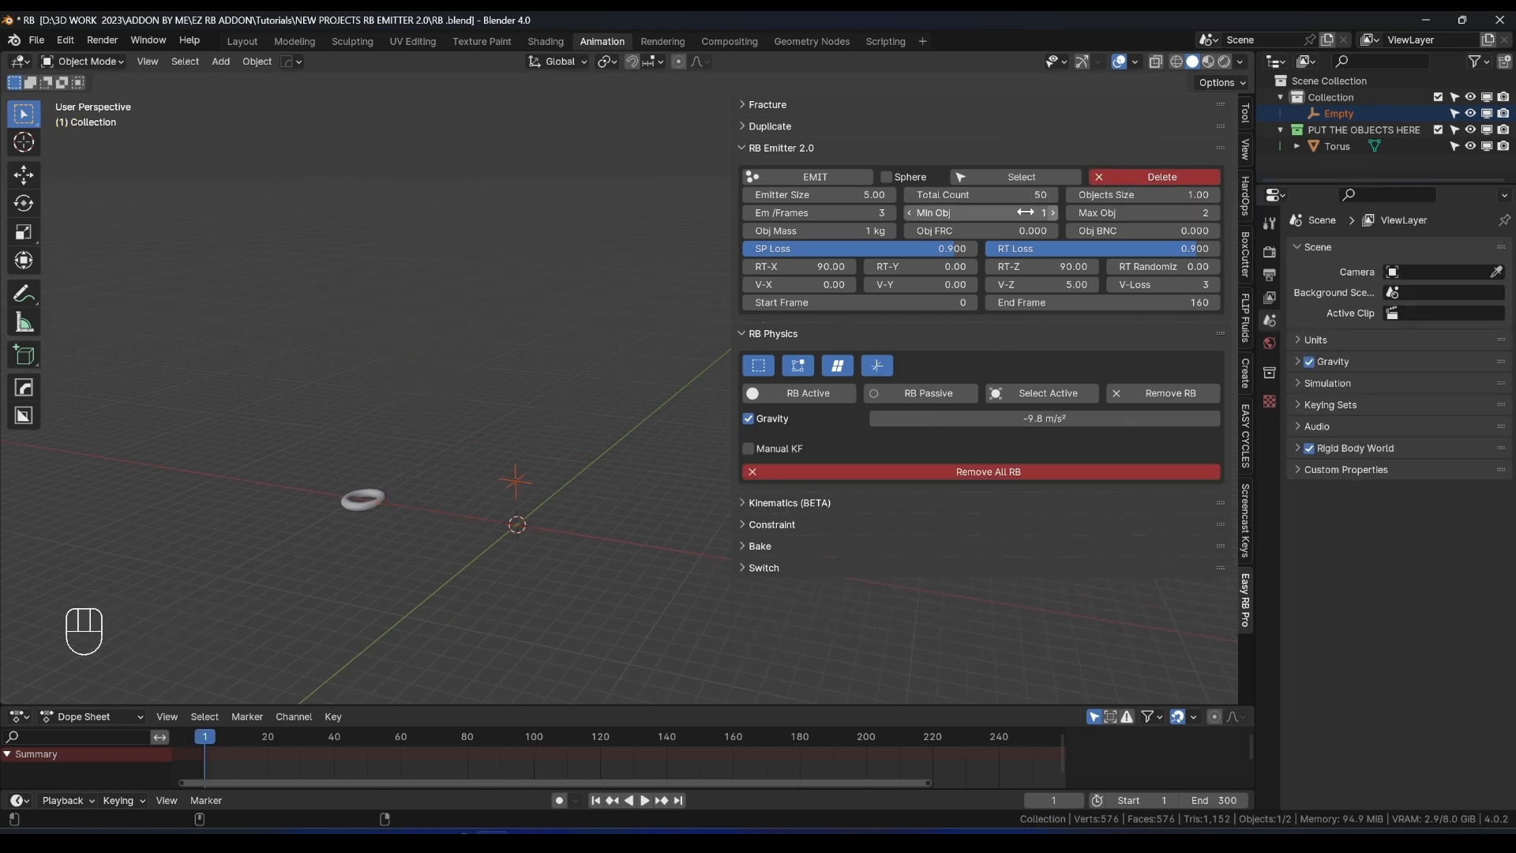
click(513, 490)
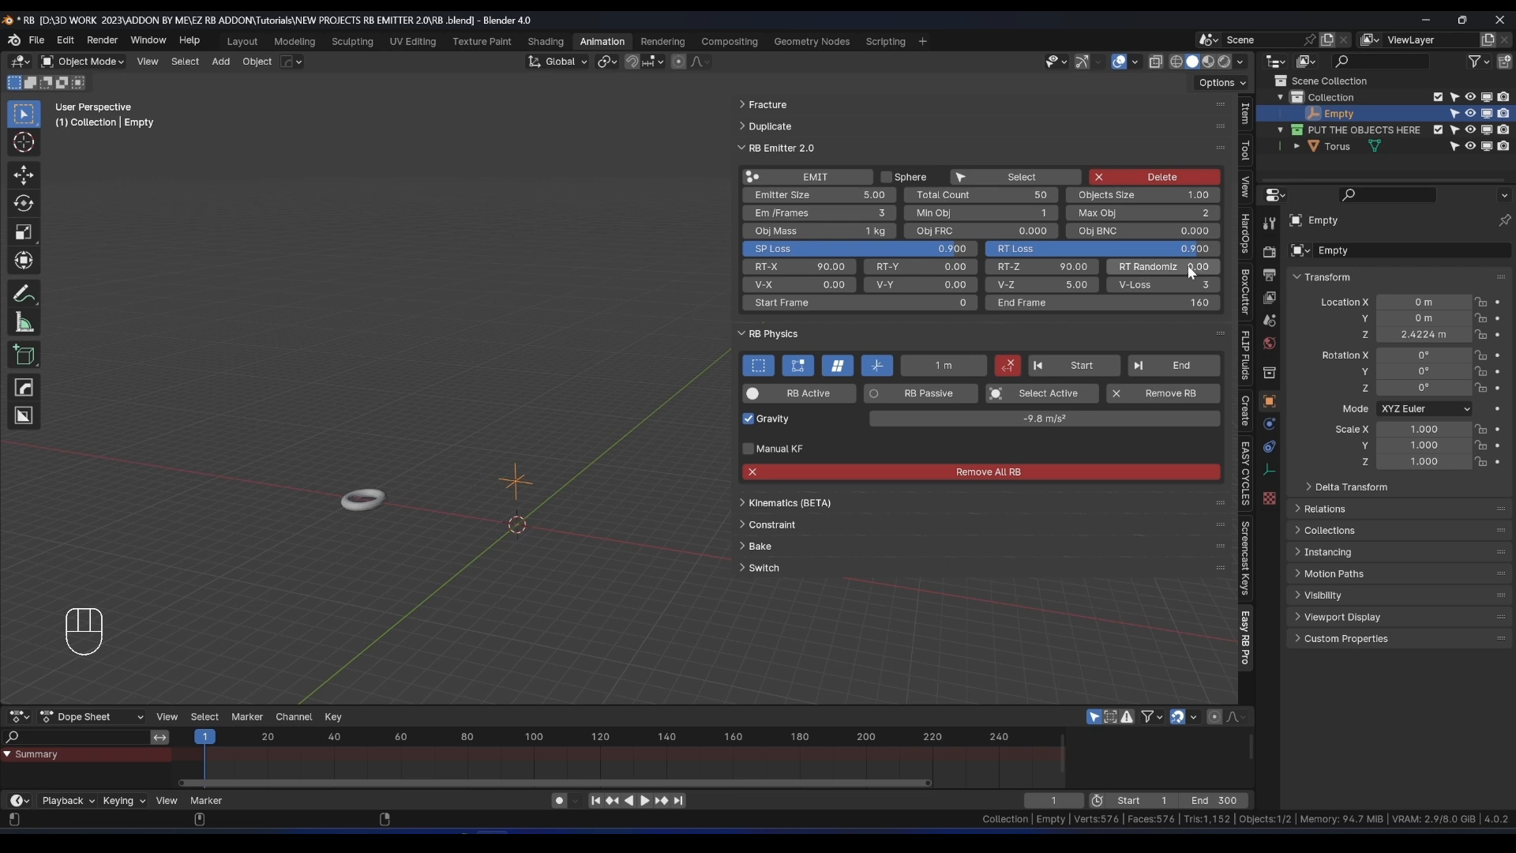
drag(731, 297, 628, 298)
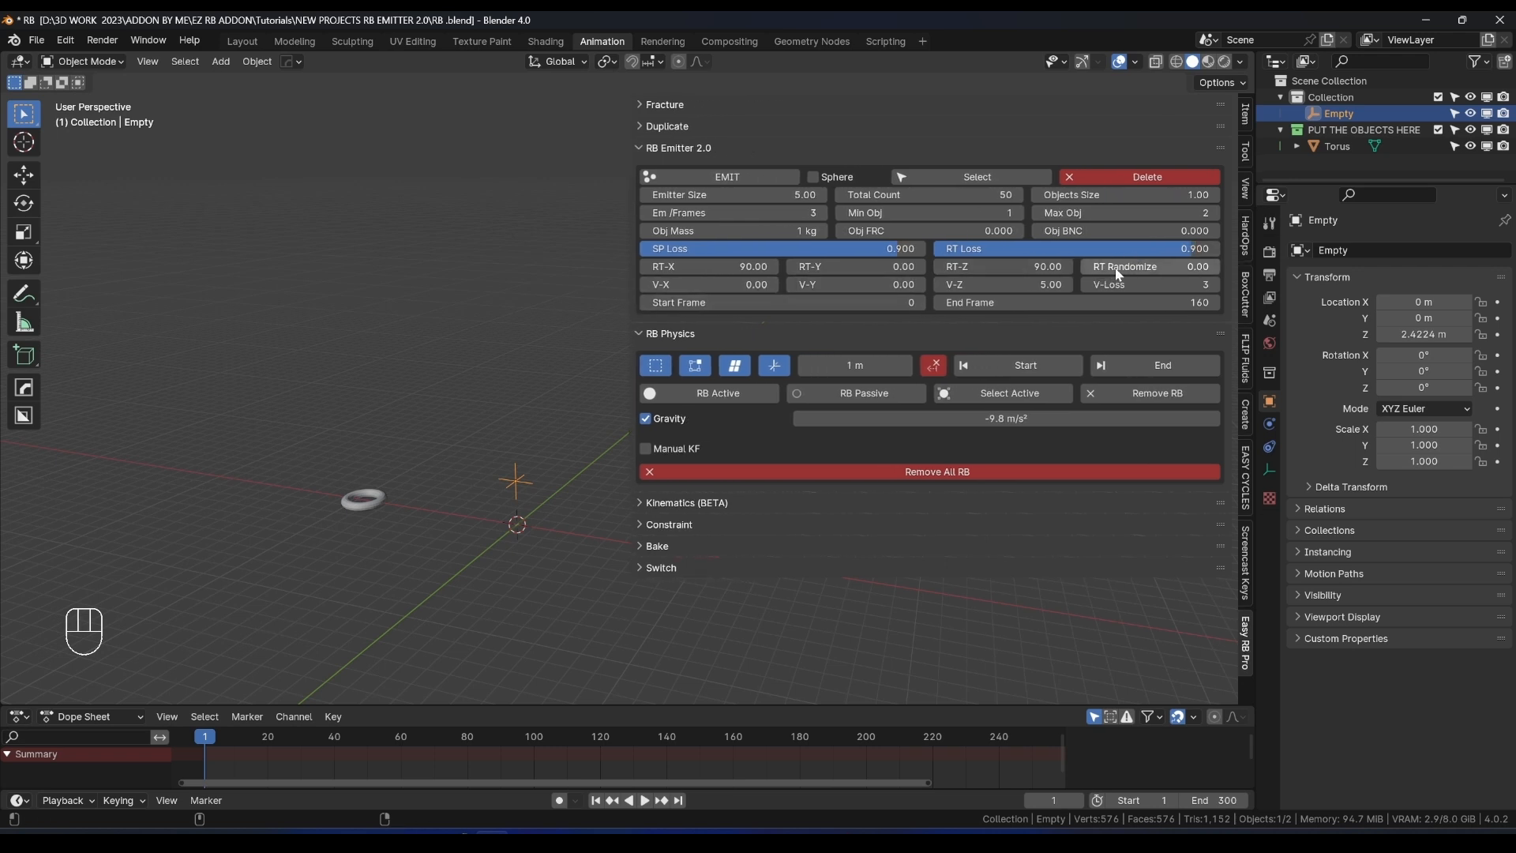
drag(1101, 268, 1199, 269)
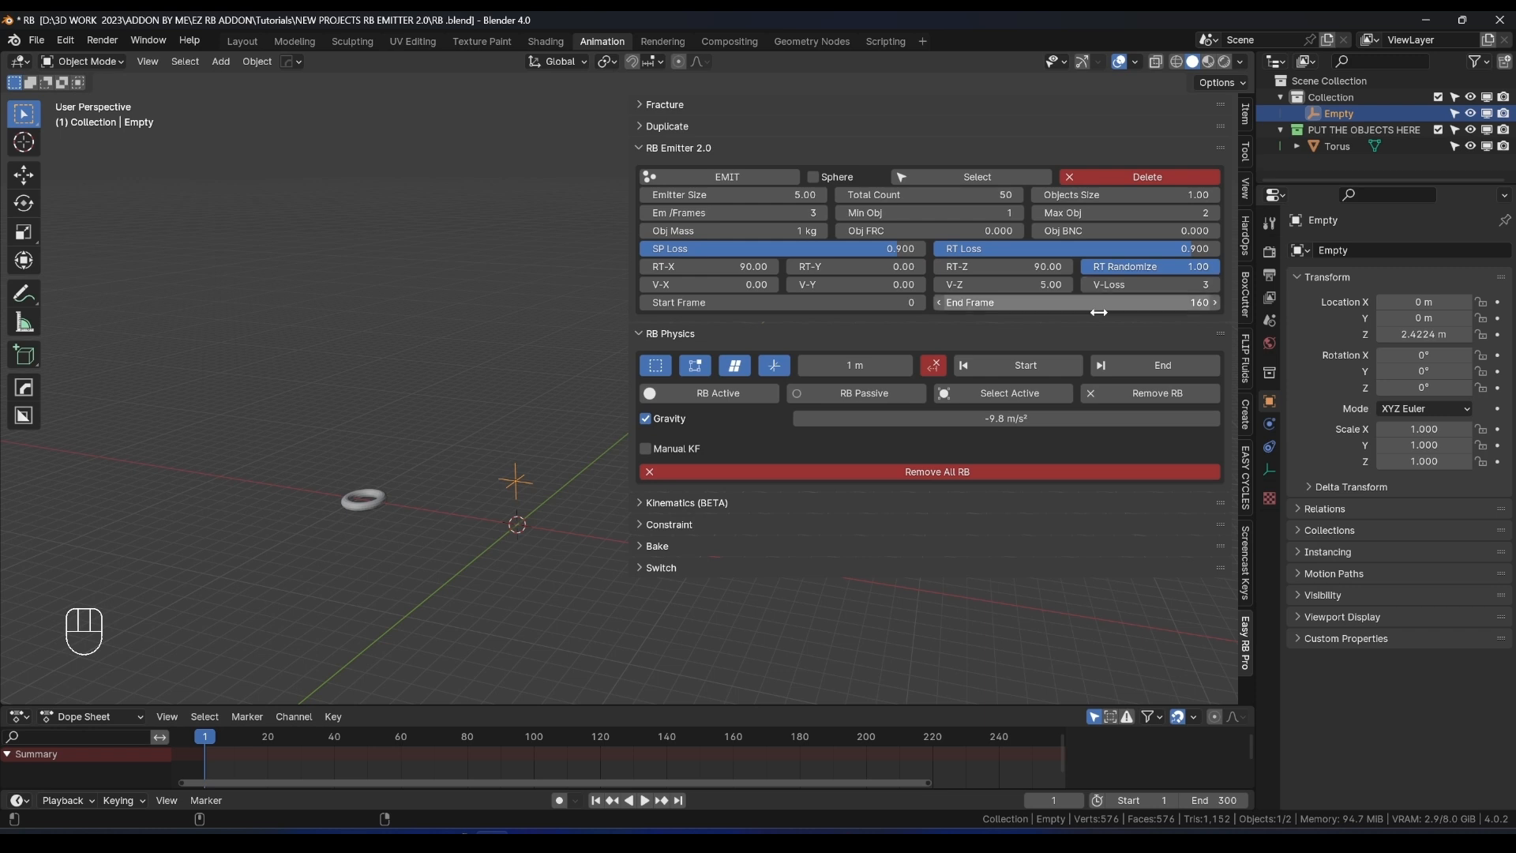
Emit the torus copies with full rotation randomization and play the simulation to frame 18.
click(727, 178)
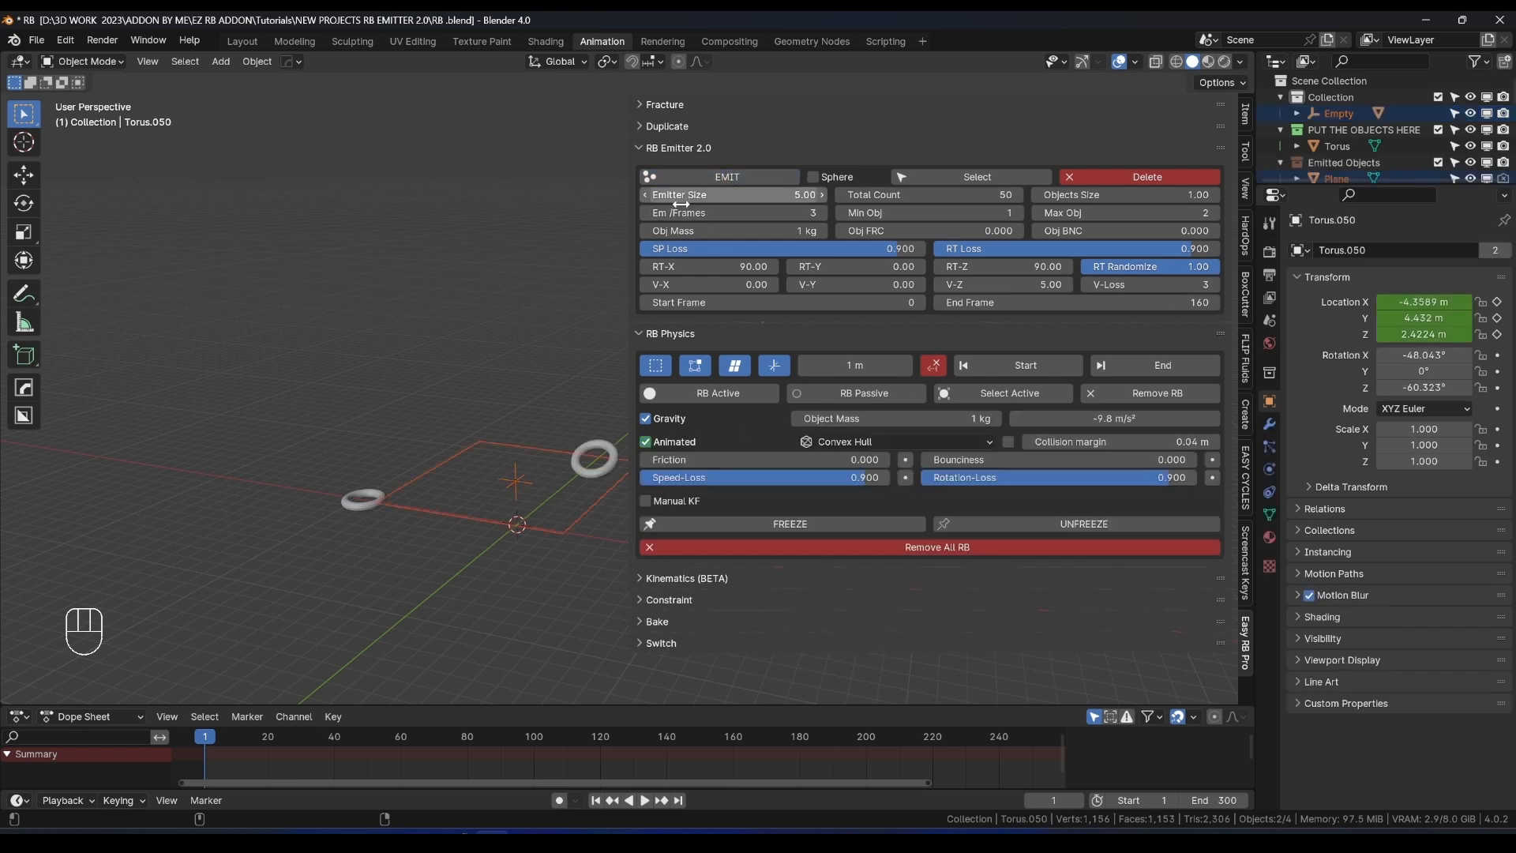
drag(631, 260, 777, 262)
key(space)
key(space)
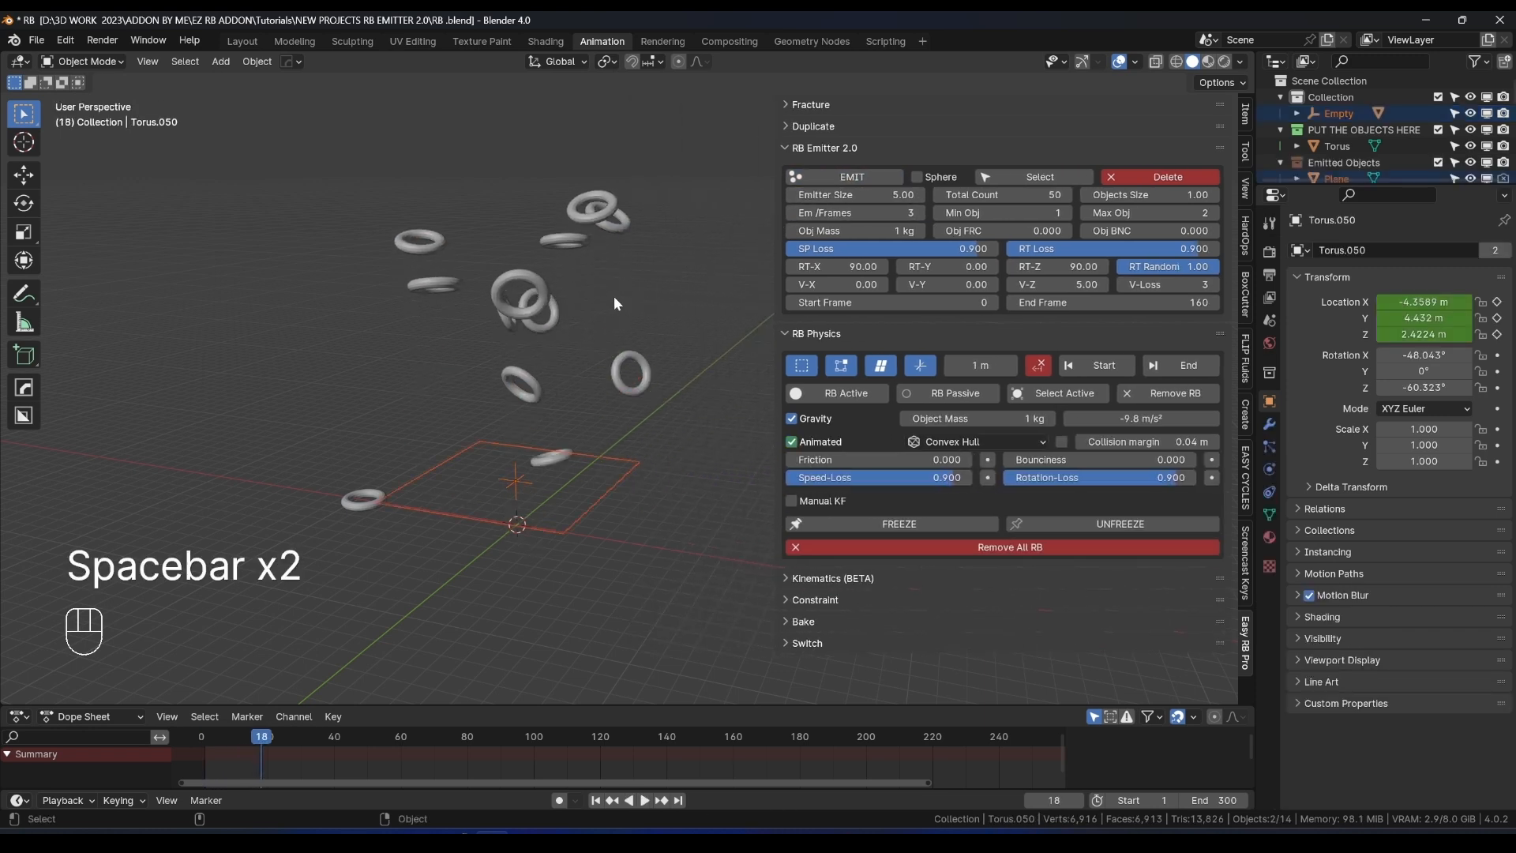
Inspect the orientation of several emitted torus copies at frame 18 and continue the playback past frame 48.
click(533, 300)
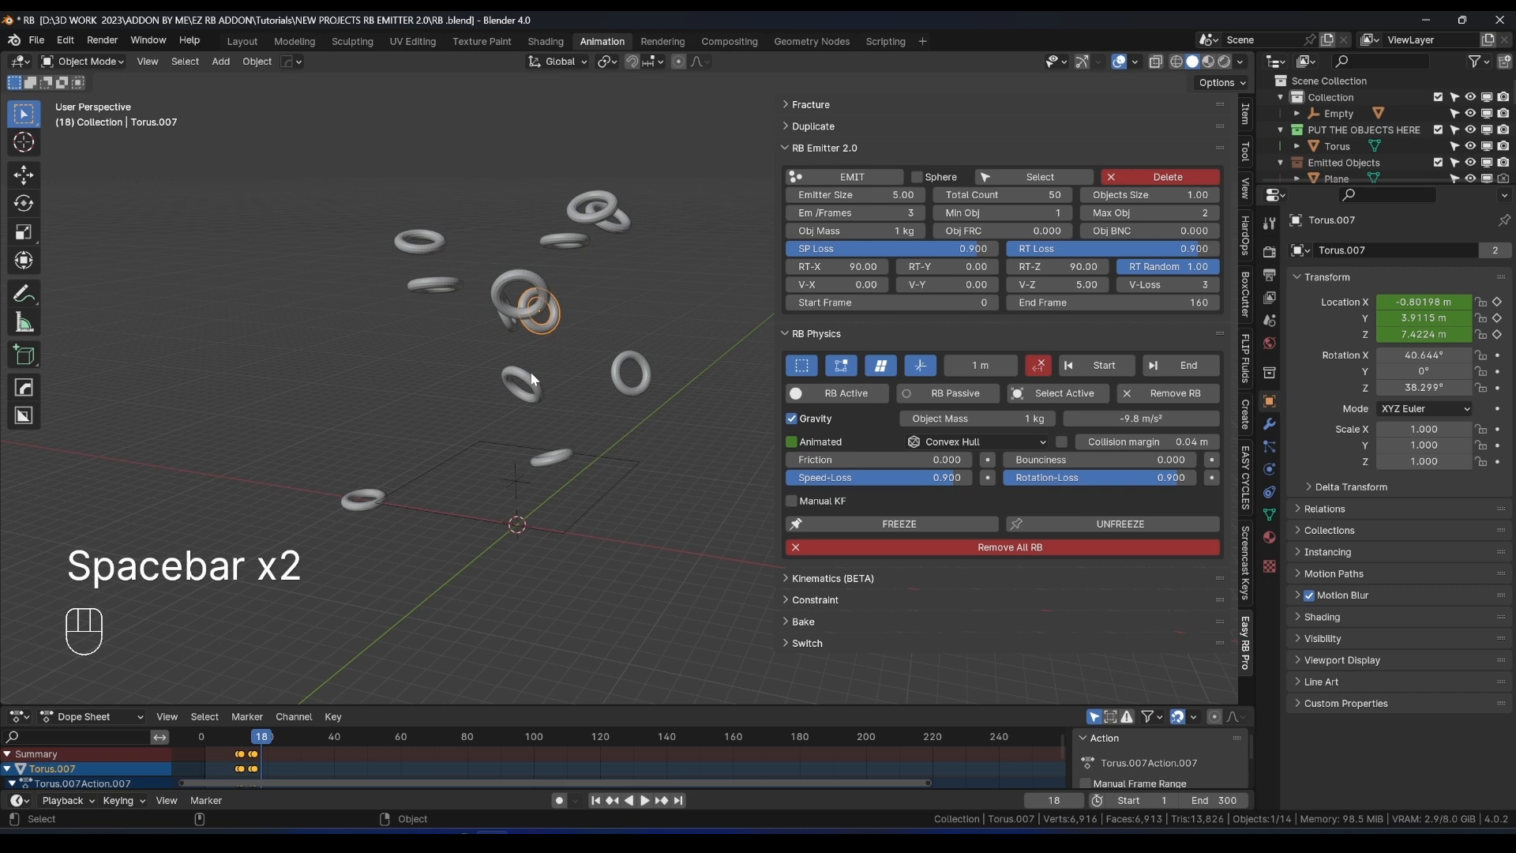
click(625, 370)
middle_drag(625, 370, 535, 313)
click(534, 312)
click(560, 304)
click(562, 227)
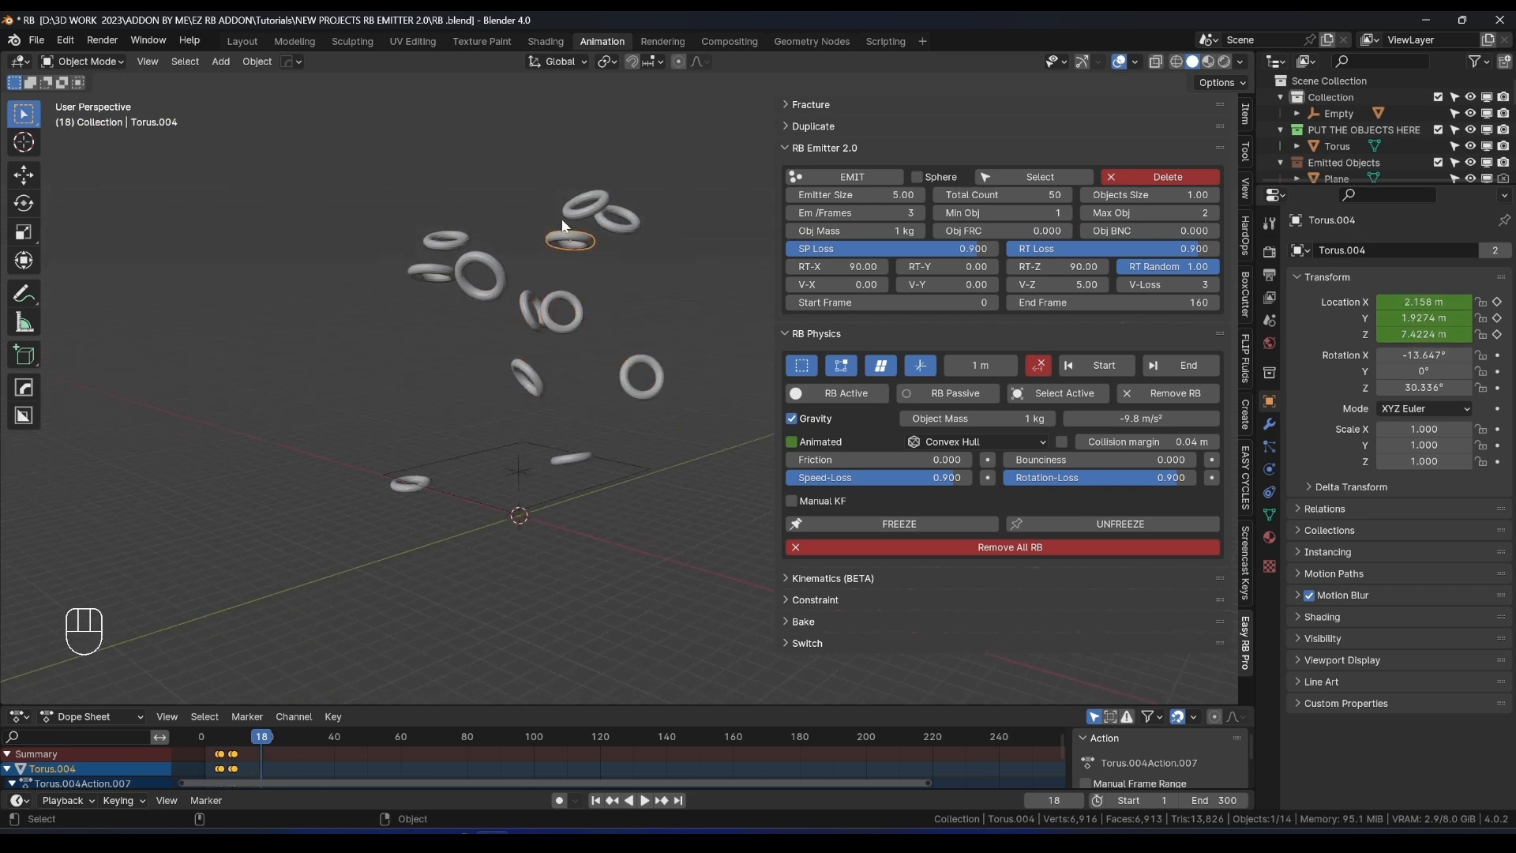
click(619, 219)
key(space)
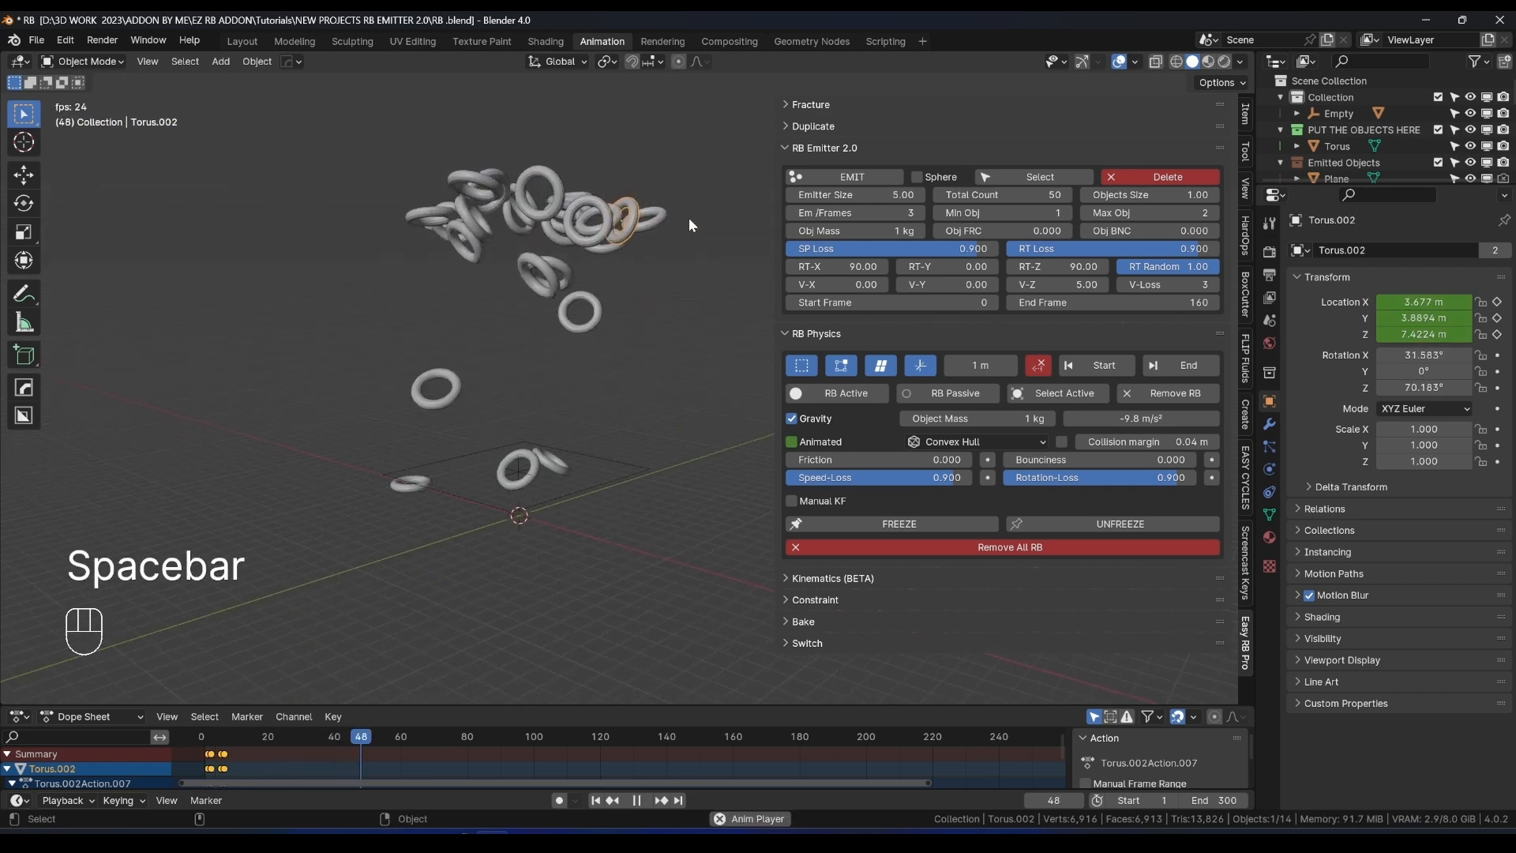
key(space)
Remove the emission, set the emitter's rotation randomization (RT Random) to 0.20 and select the empty.
click(1186, 177)
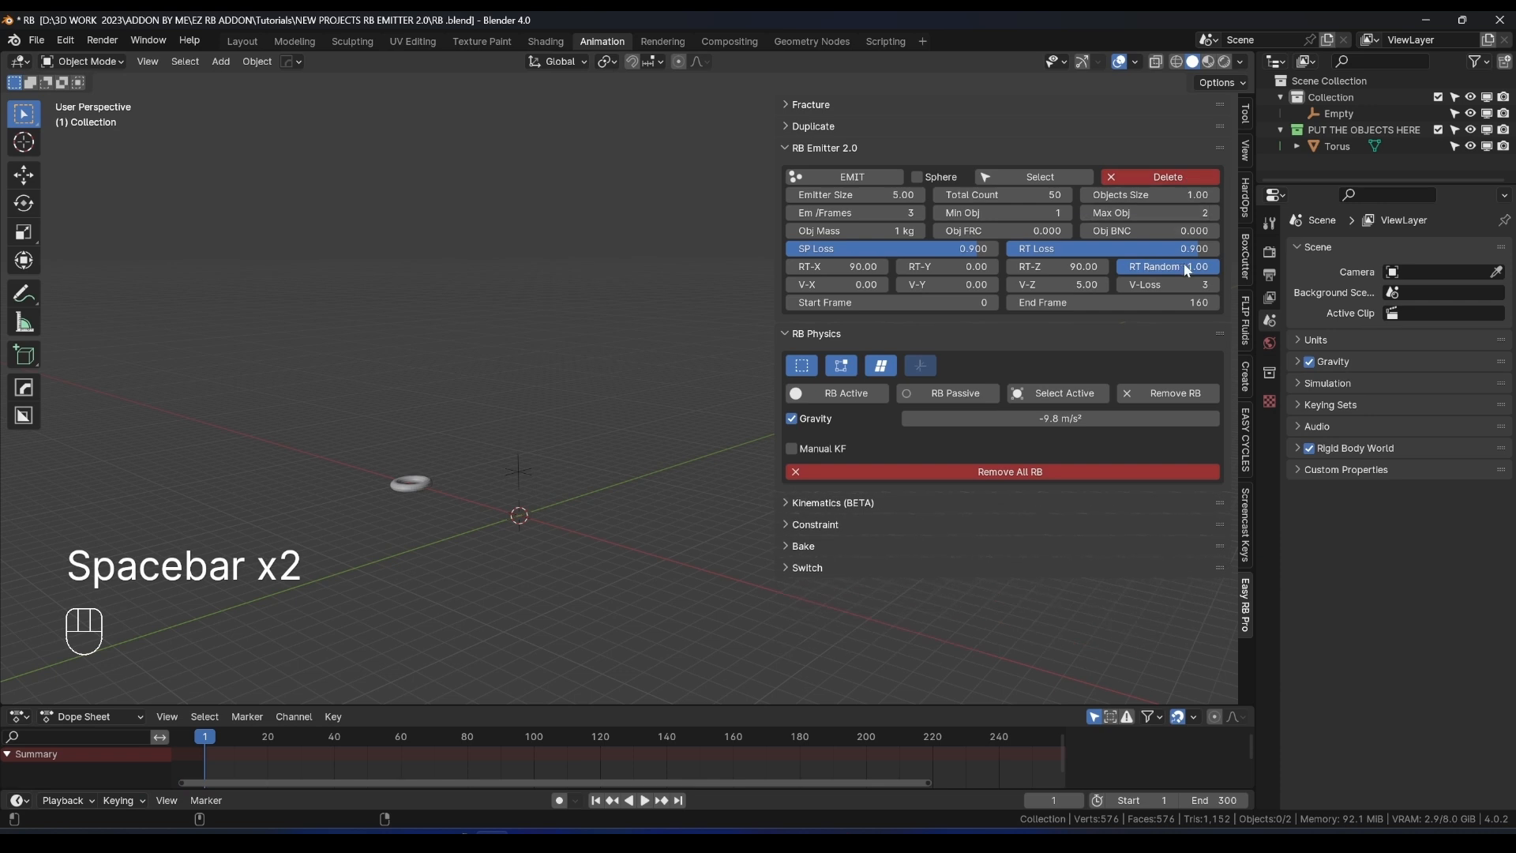
mouse_move(1186, 271)
mouse_down()
mouse_move(1109, 271)
mouse_move(1192, 278)
mouse_up()
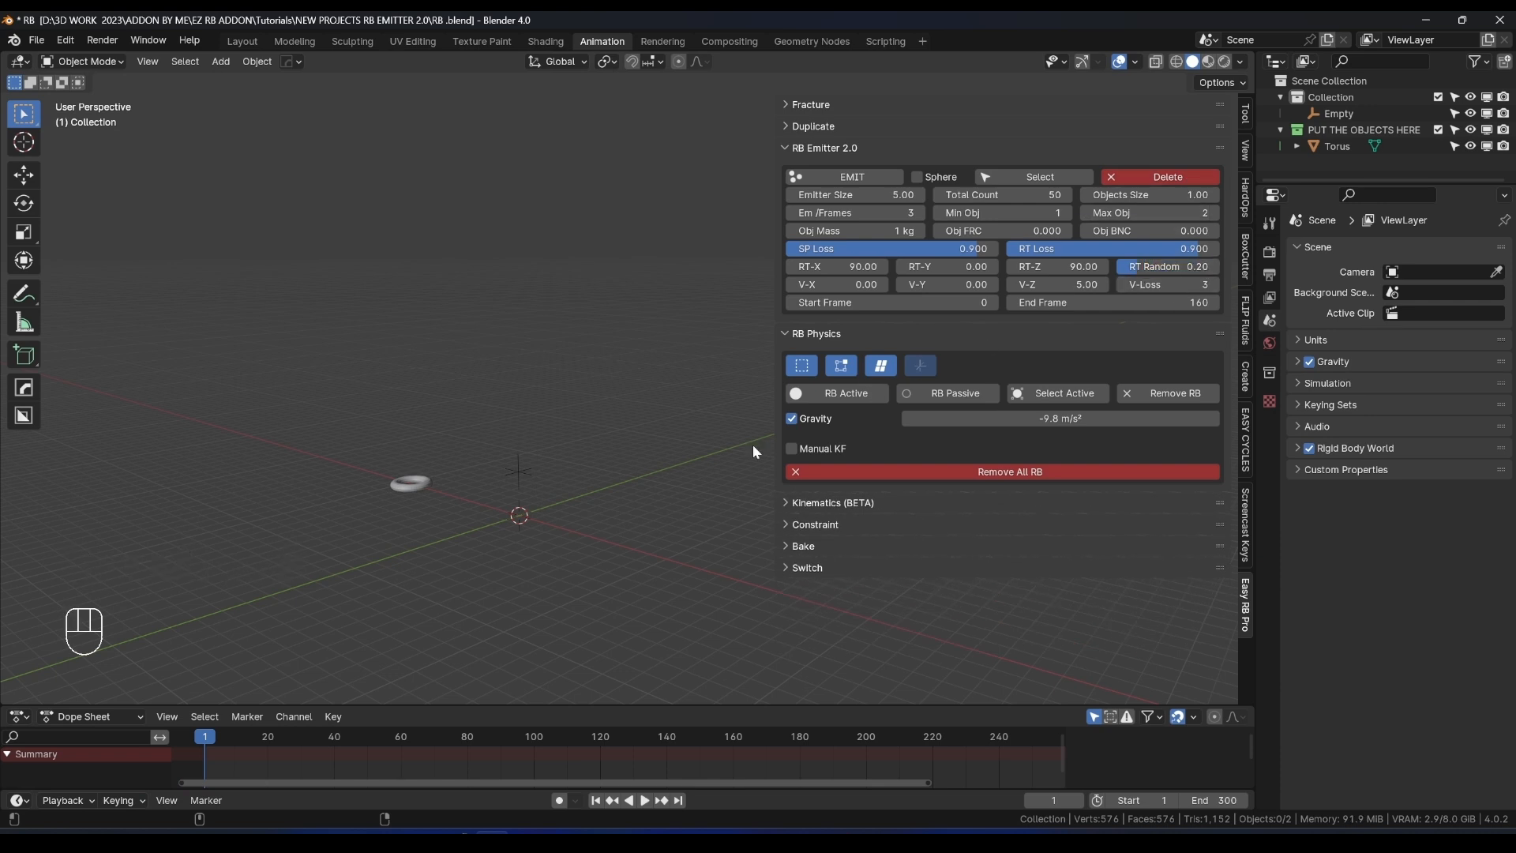
click(527, 472)
Emit the torus copies with the 0.20 rotation randomization and play the simulation to frame 25.
click(853, 176)
key(space)
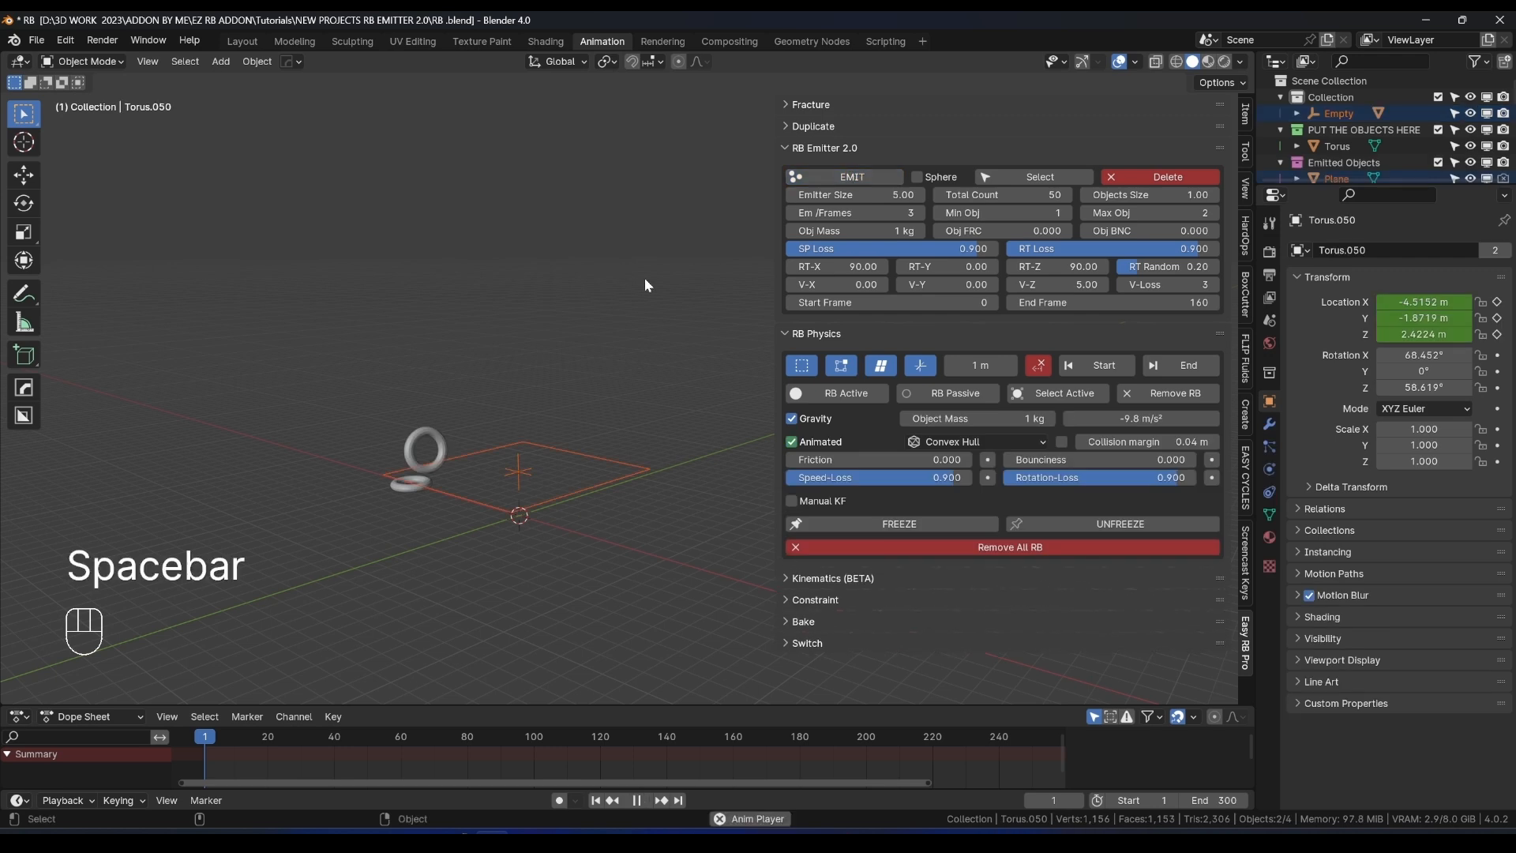
key(space)
Inspect the orientation of individual torus copies at frame 25 from several angles.
click(565, 300)
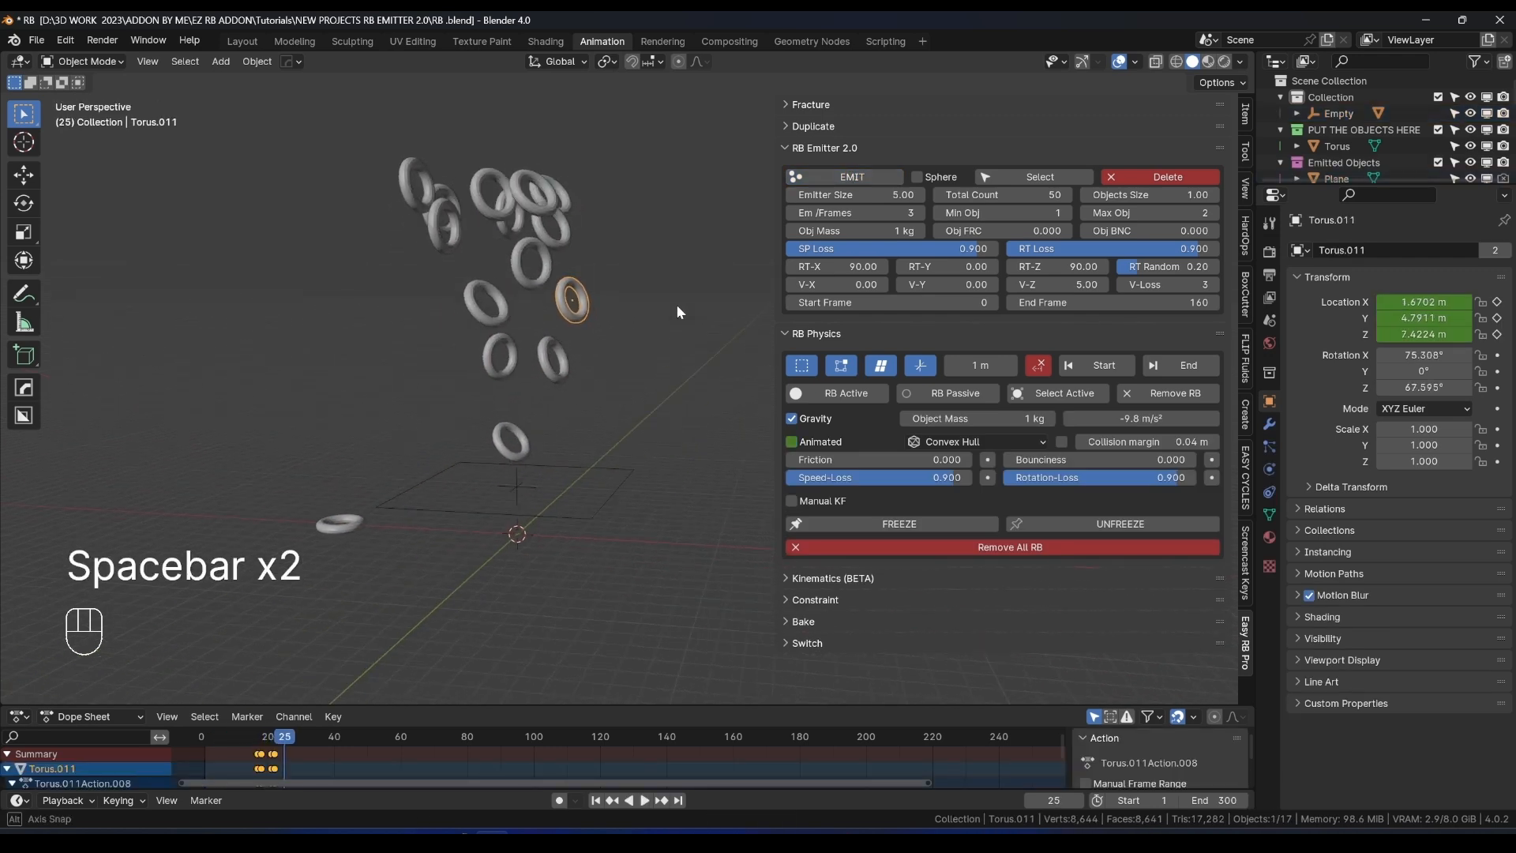
middle_drag(676, 305, 598, 351)
click(567, 361)
click(501, 352)
click(491, 444)
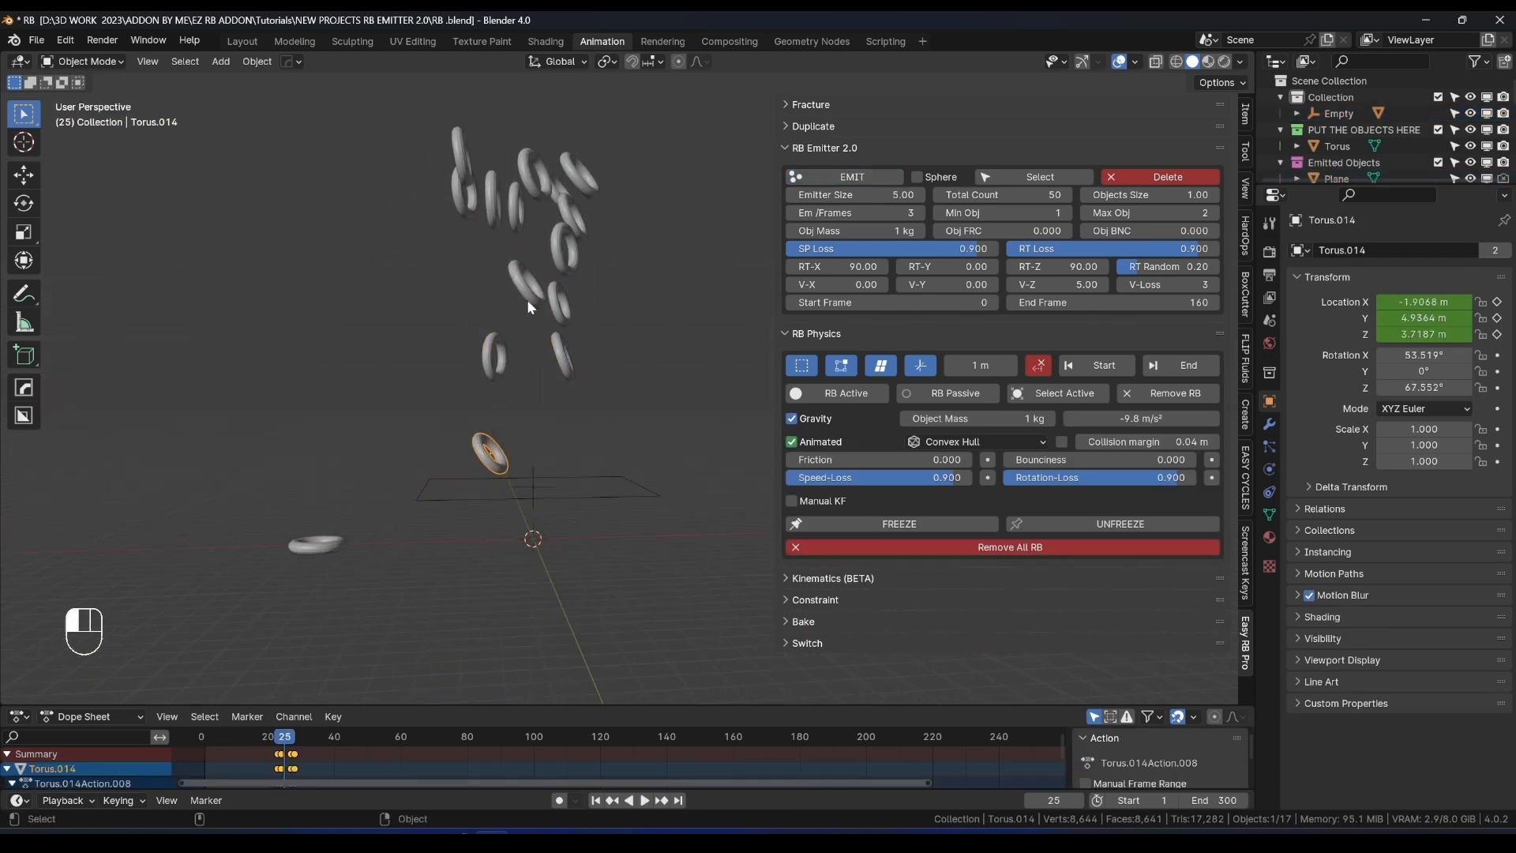
click(527, 298)
click(562, 255)
click(508, 222)
click(539, 168)
Continue the simulation to frame 86, pausing at frames 37 and 63 to inspect the tilt of the copies.
key(space)
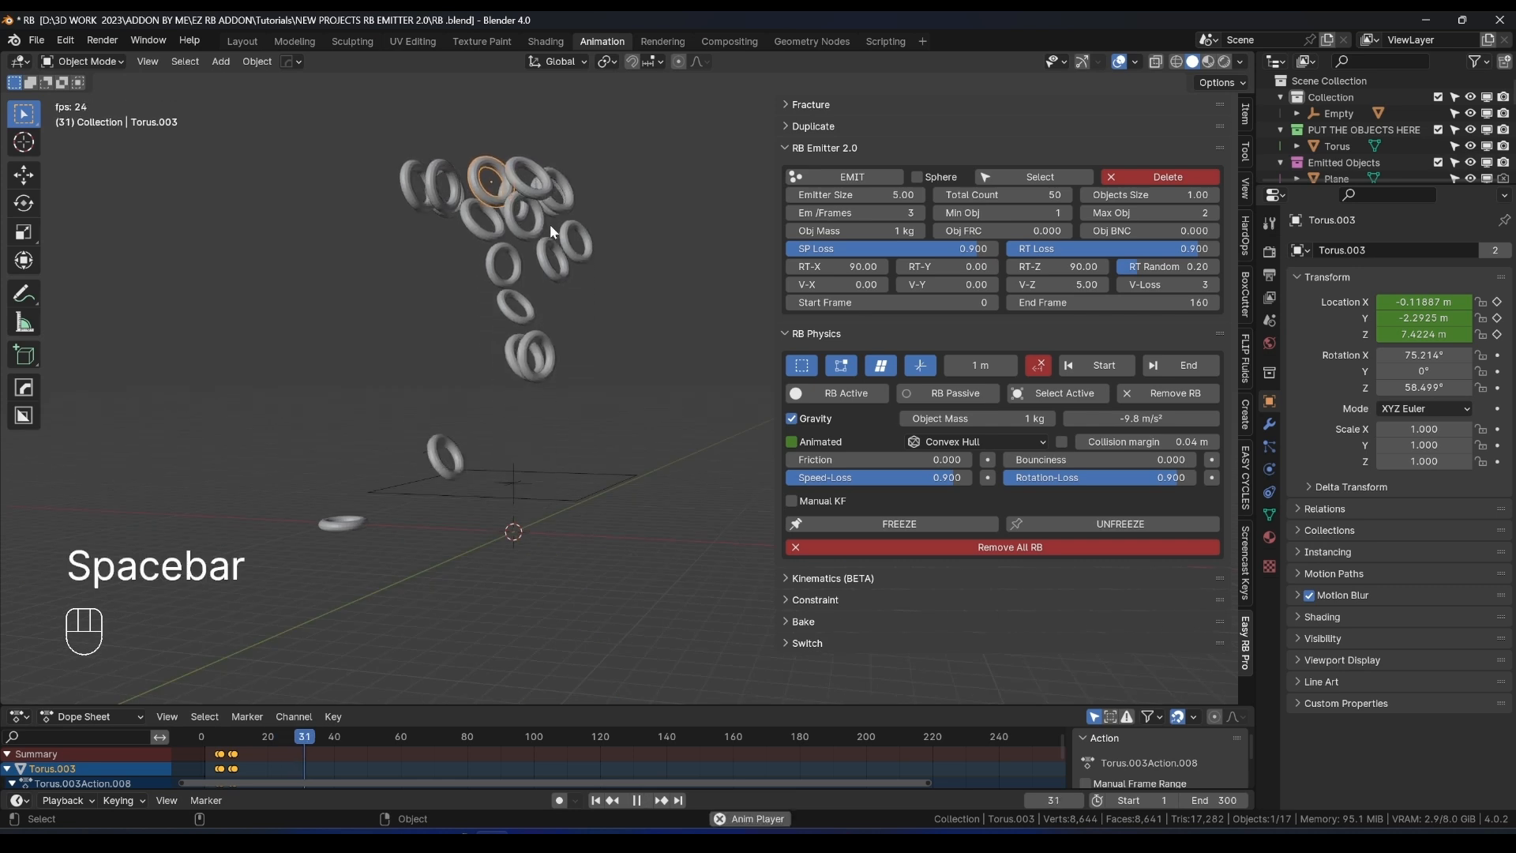
key(space)
middle_drag(560, 296, 620, 347)
click(622, 365)
click(458, 304)
click(444, 355)
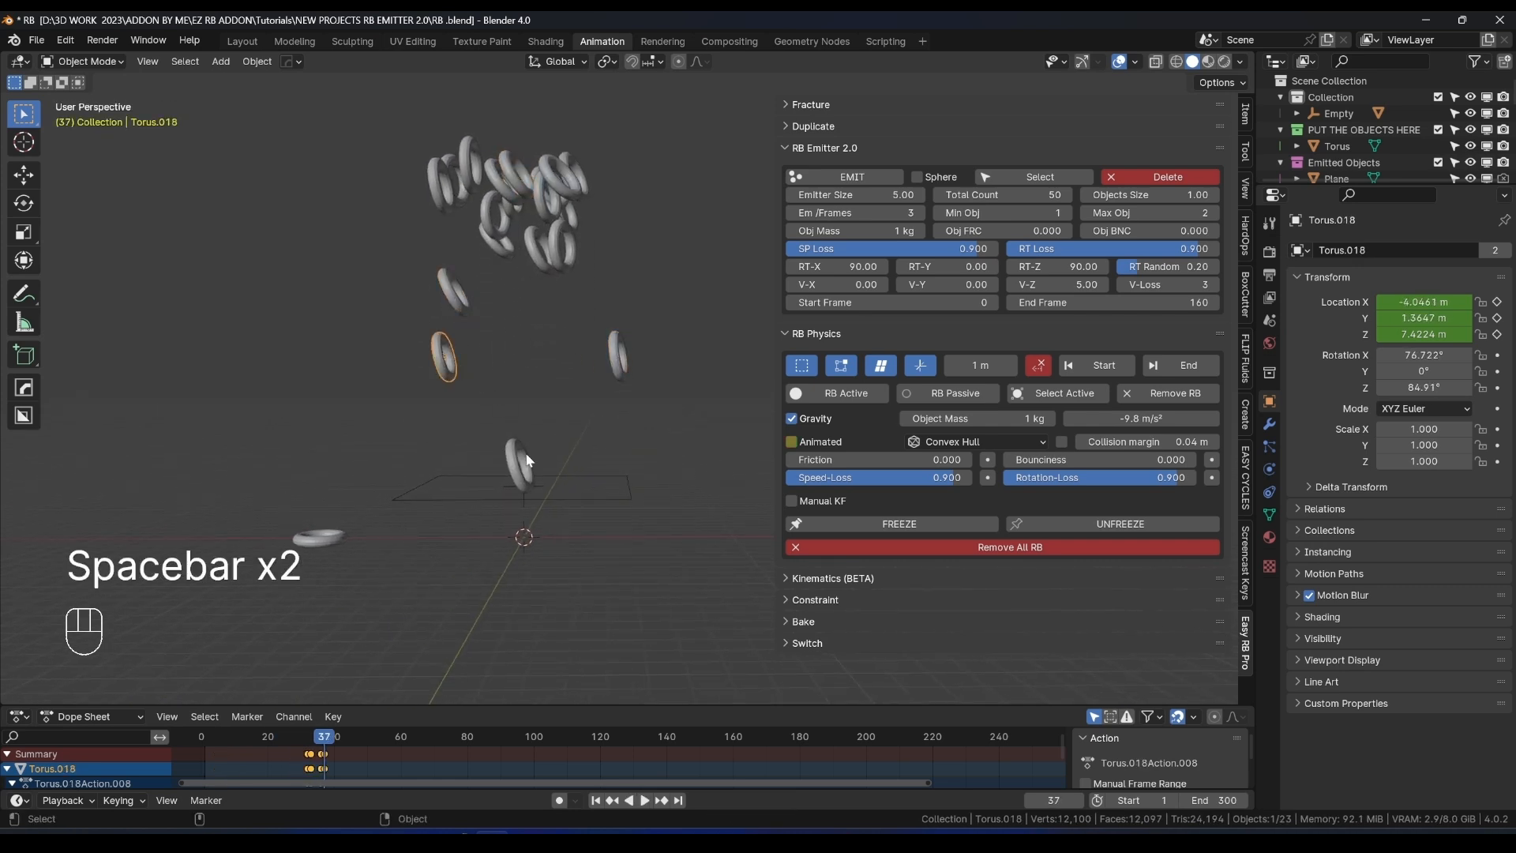
click(525, 458)
middle_drag(527, 452, 597, 367)
key(space)
key(space)
middle_drag(623, 286, 604, 309)
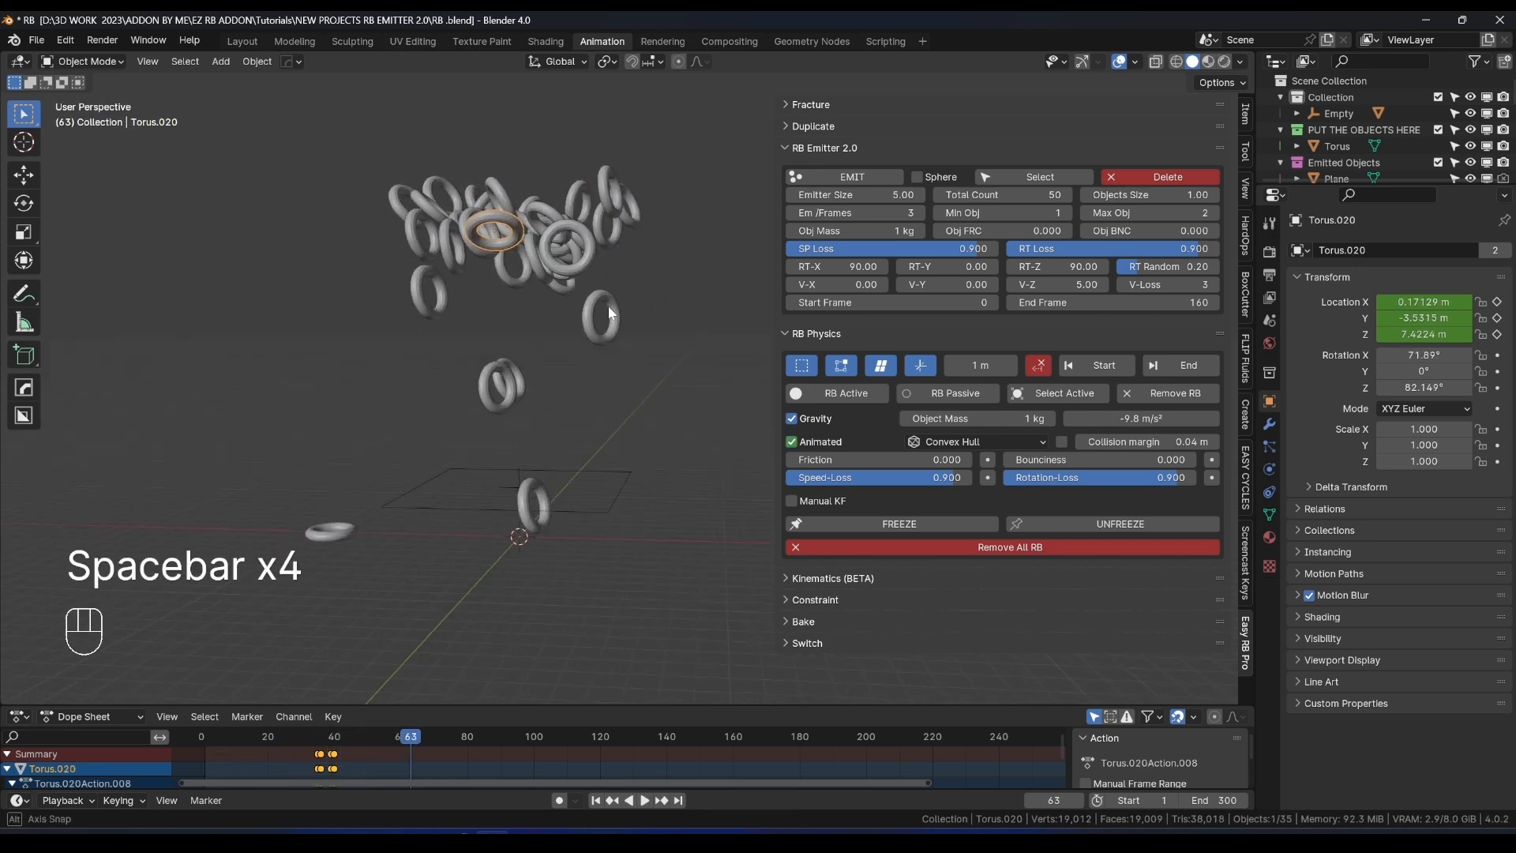
key(space)
key(space)
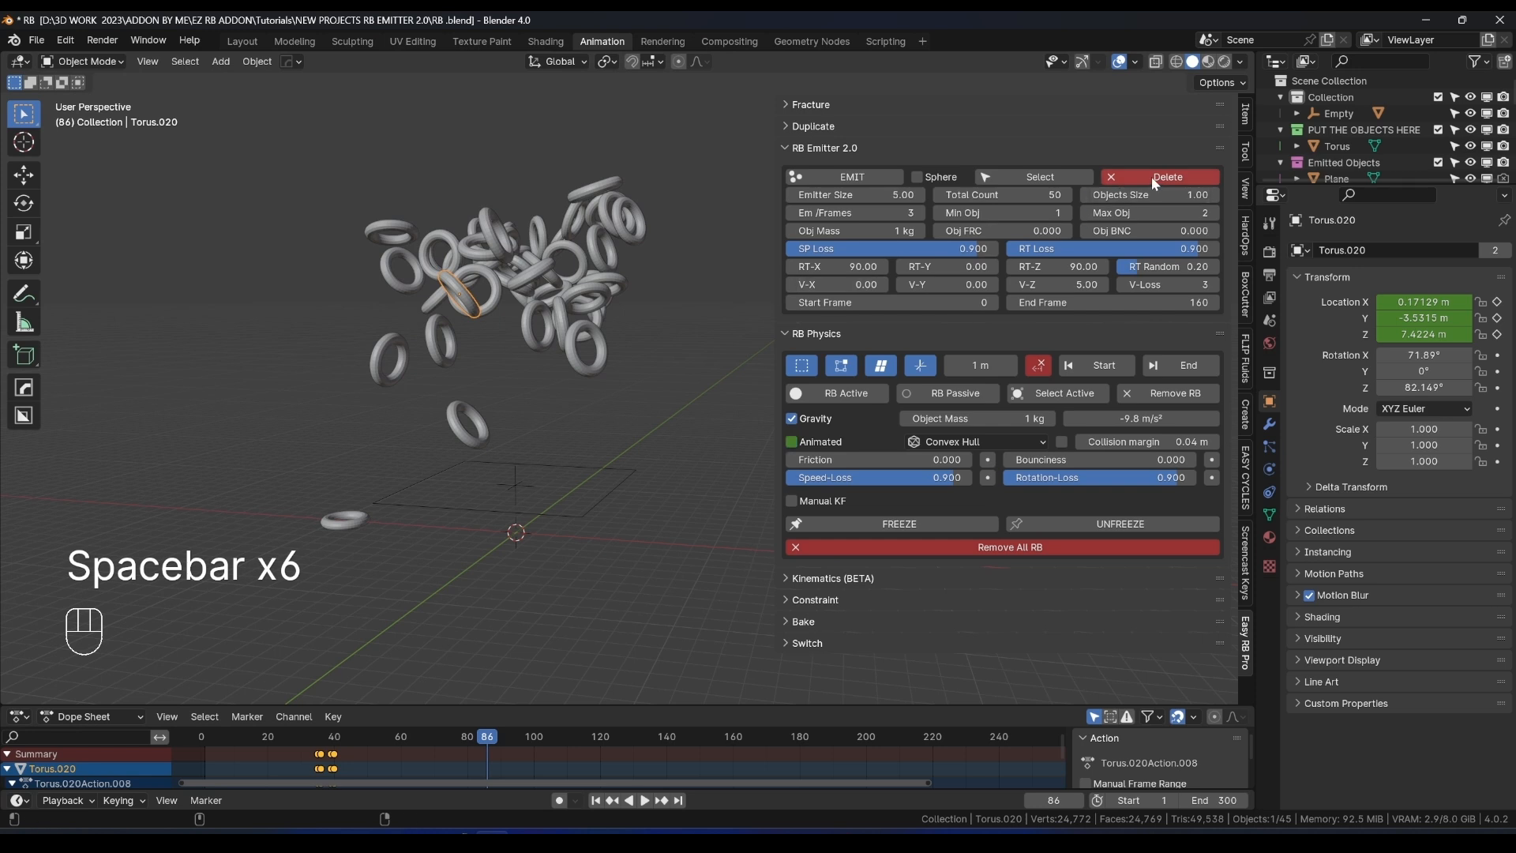
Remove the emission, set the Emitter Size to 0.00 and select the empty.
click(1151, 177)
click(1151, 177)
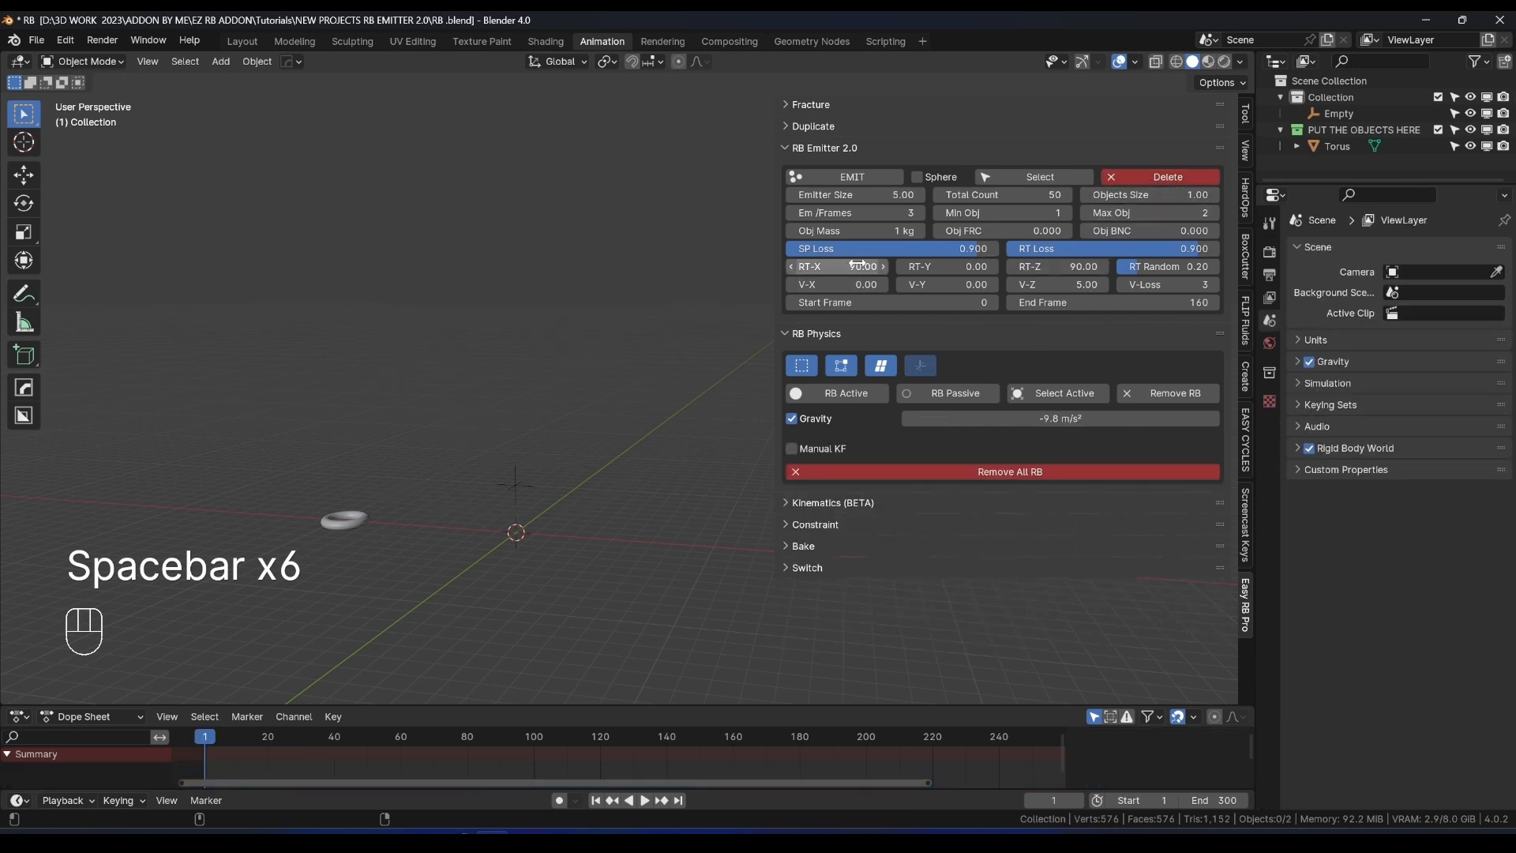
middle_drag(698, 300, 649, 345)
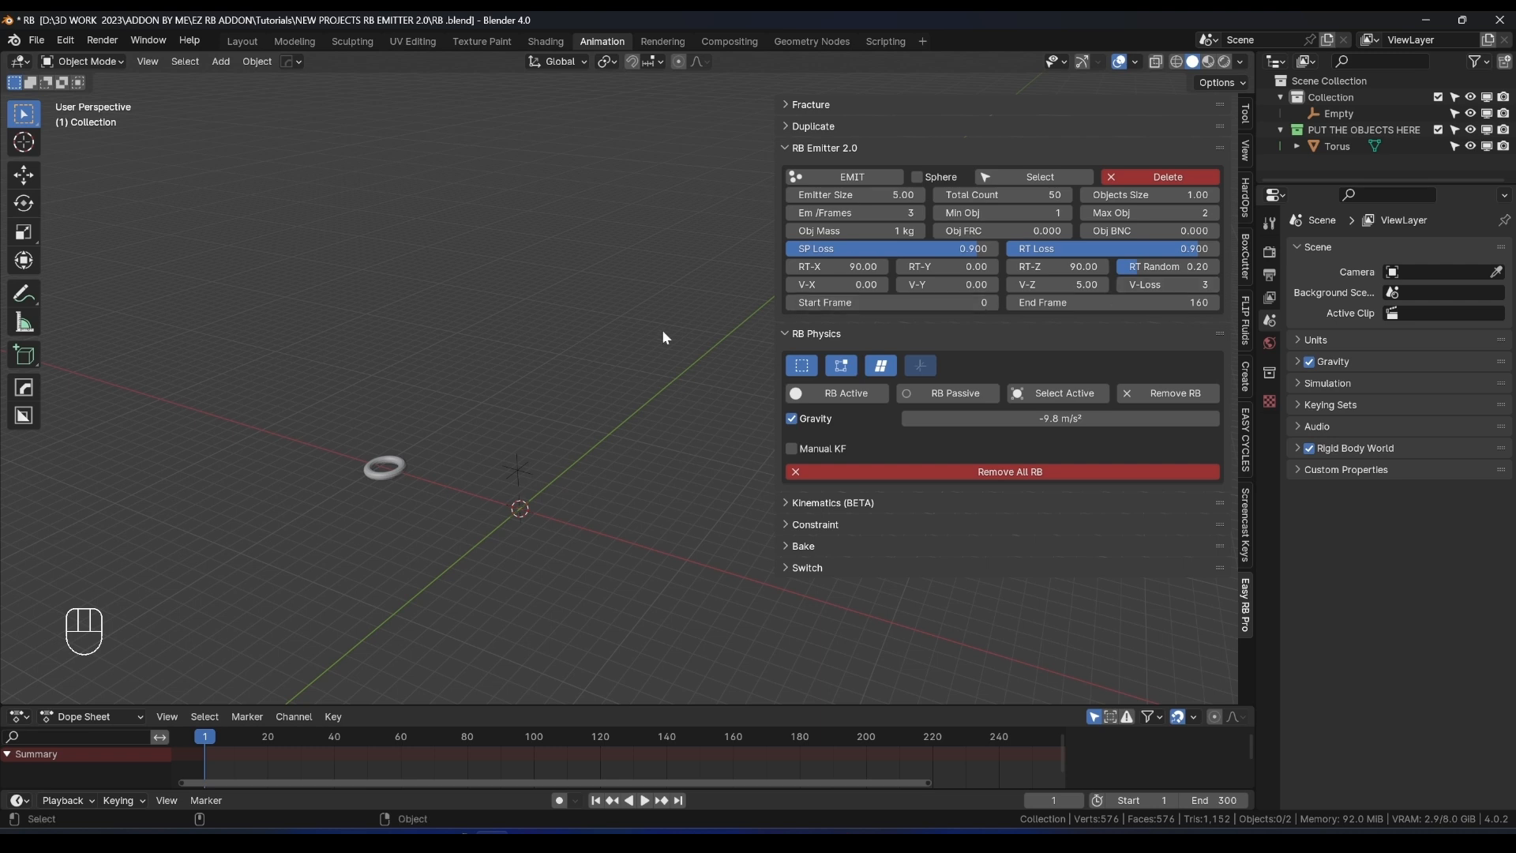
drag(903, 195, 905, 195)
click(498, 477)
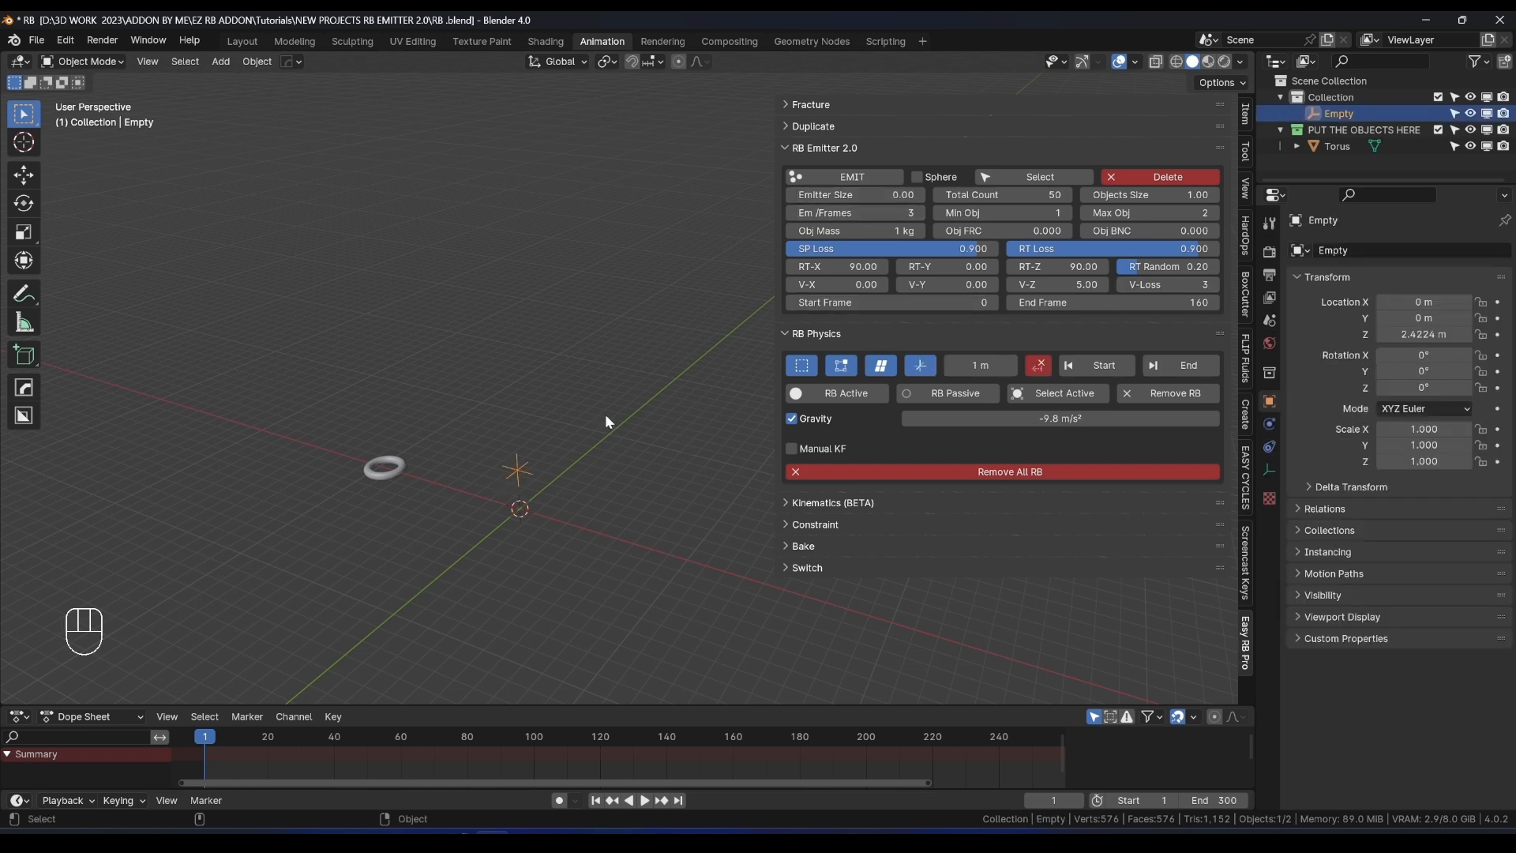
Reset the emitter's Z and X rotations (RT-Z and RT-X) to 0.
middle_drag(609, 419, 611, 395)
click(1061, 266)
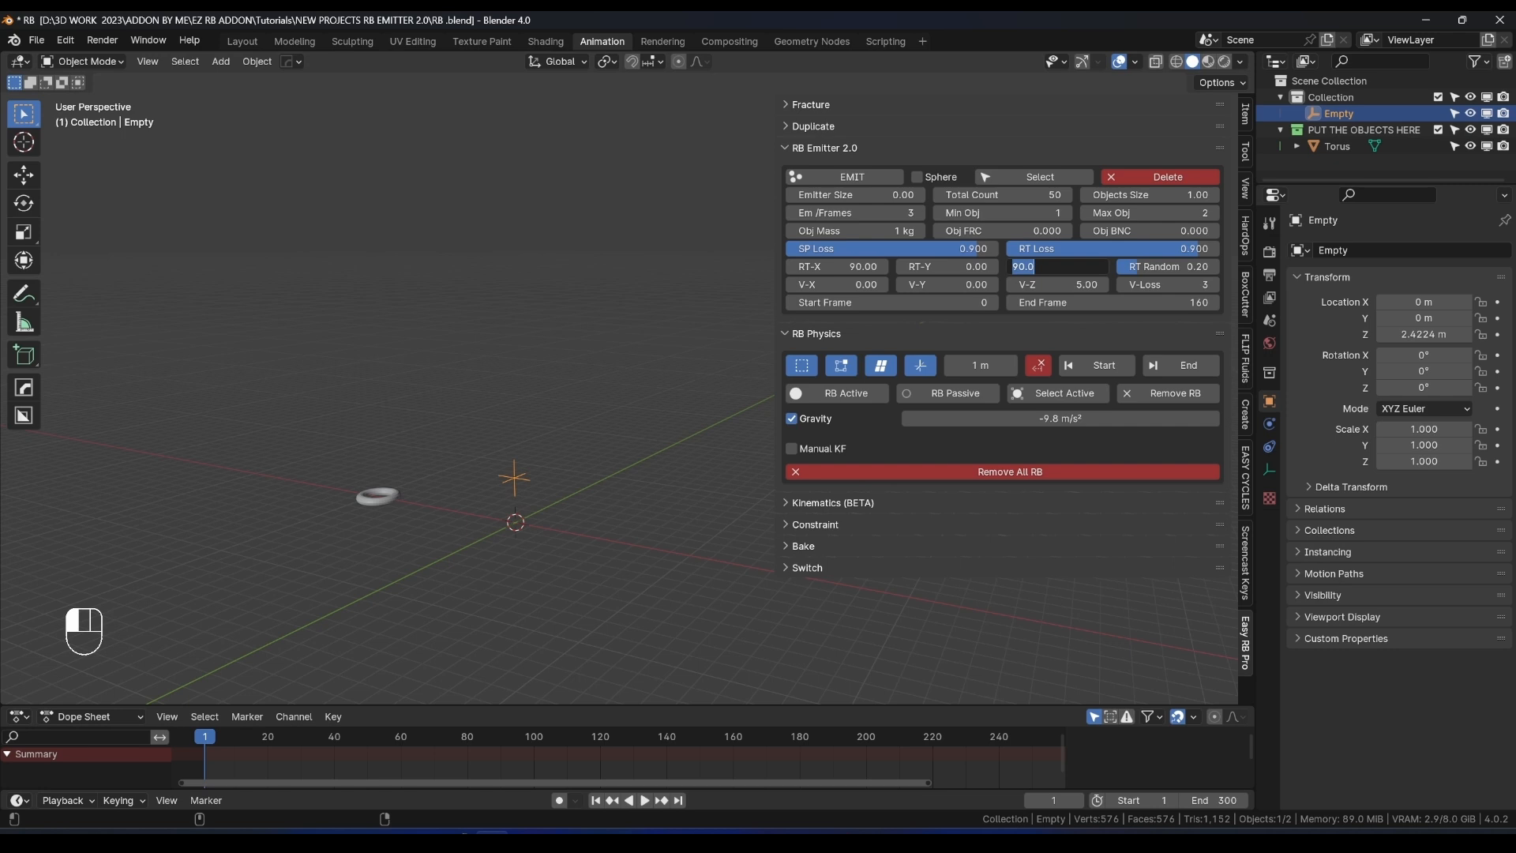
text(0)
key(Return)
click(875, 267)
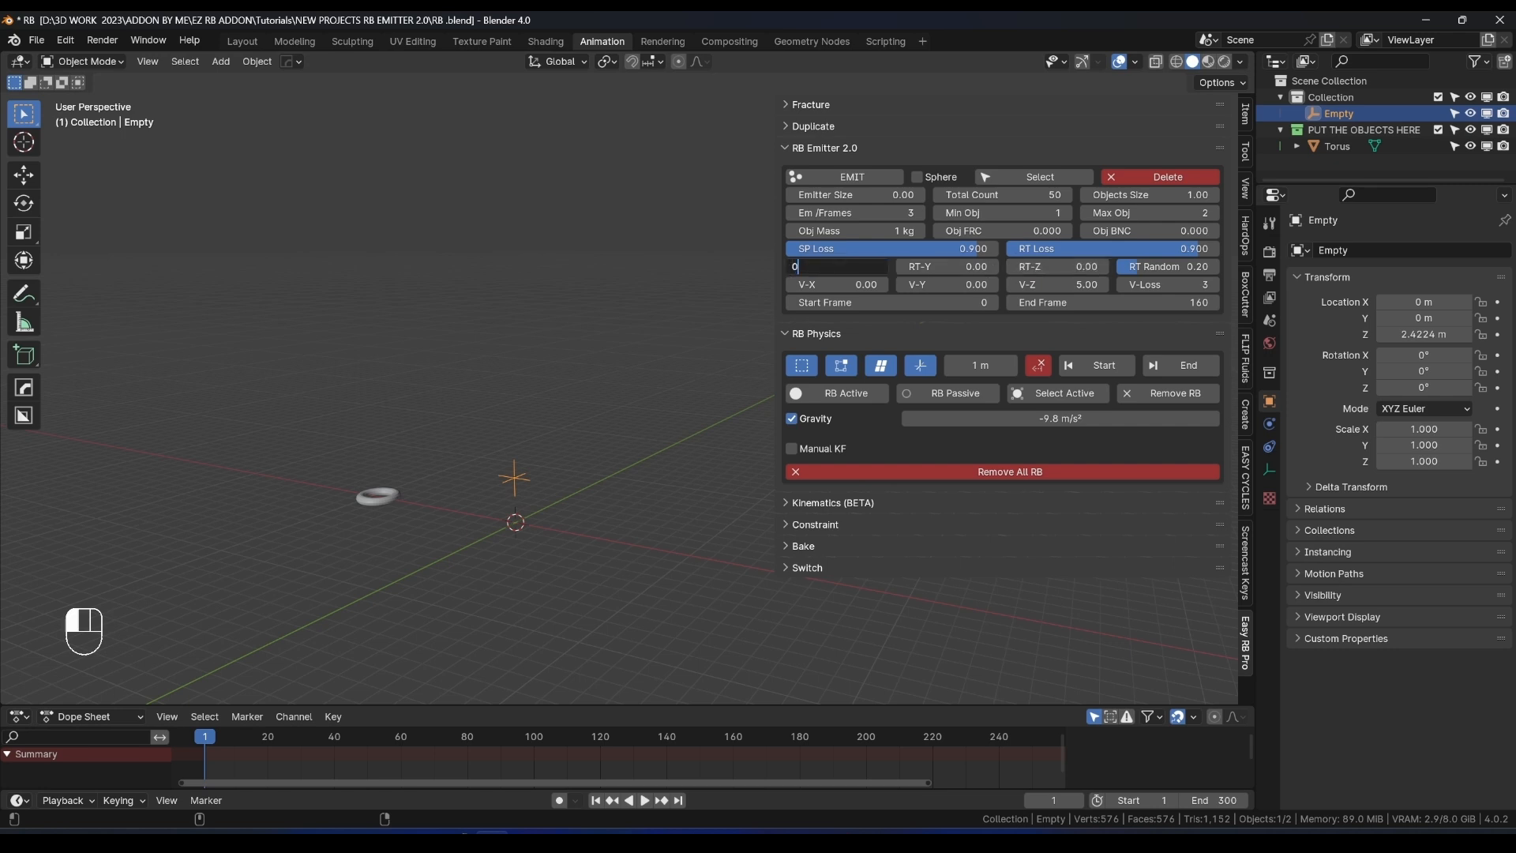
text(0)
key(Return)
Duplicate the empty along the X axis and place the copy at about 8.87 m on X.
click(532, 477)
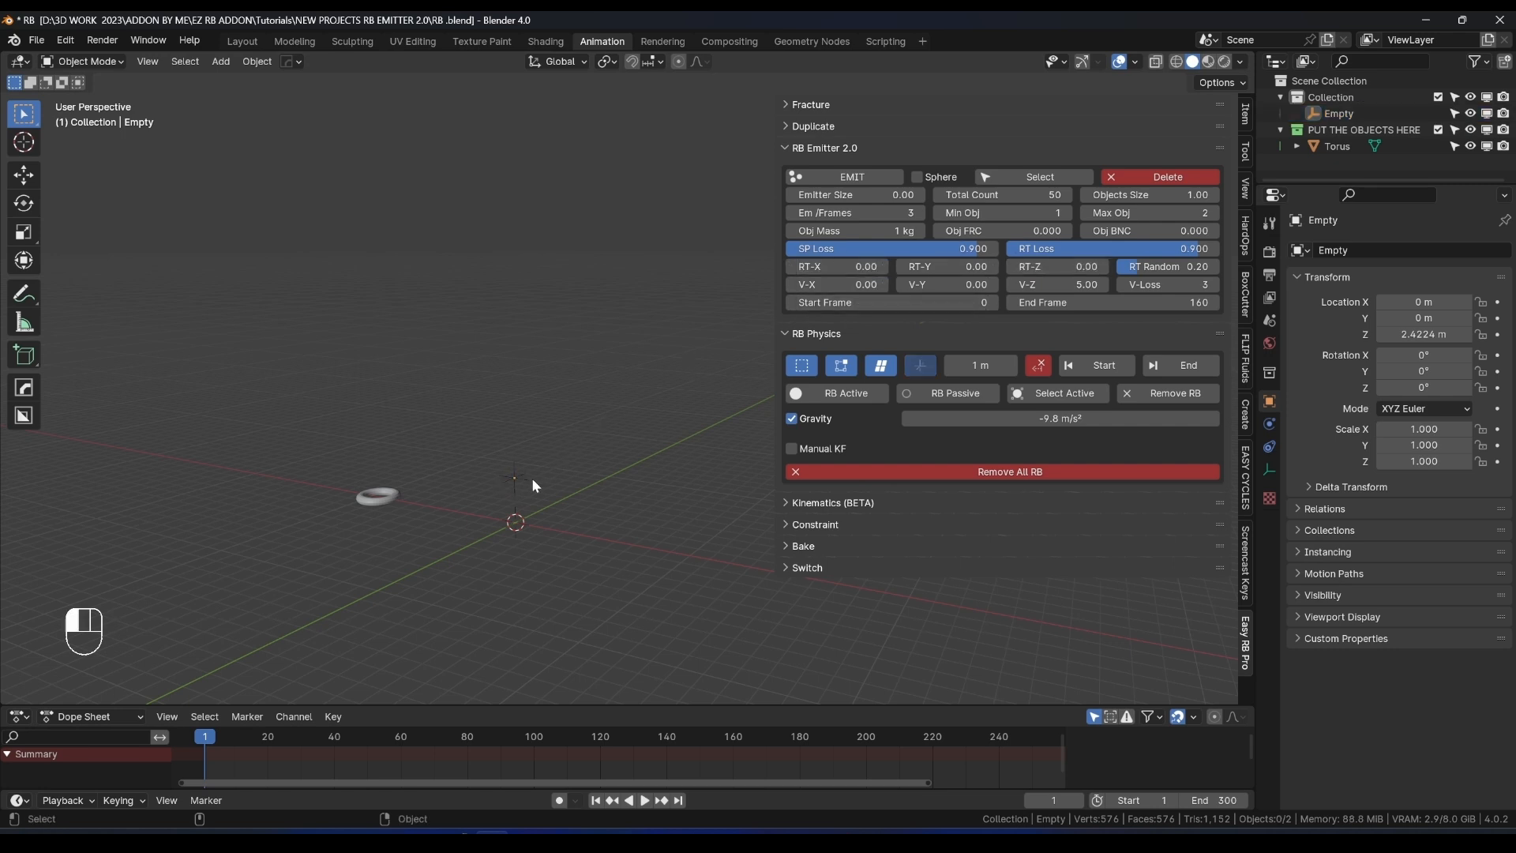
click(517, 477)
middle_drag(521, 474, 551, 406)
key(shift+d)
key(x)
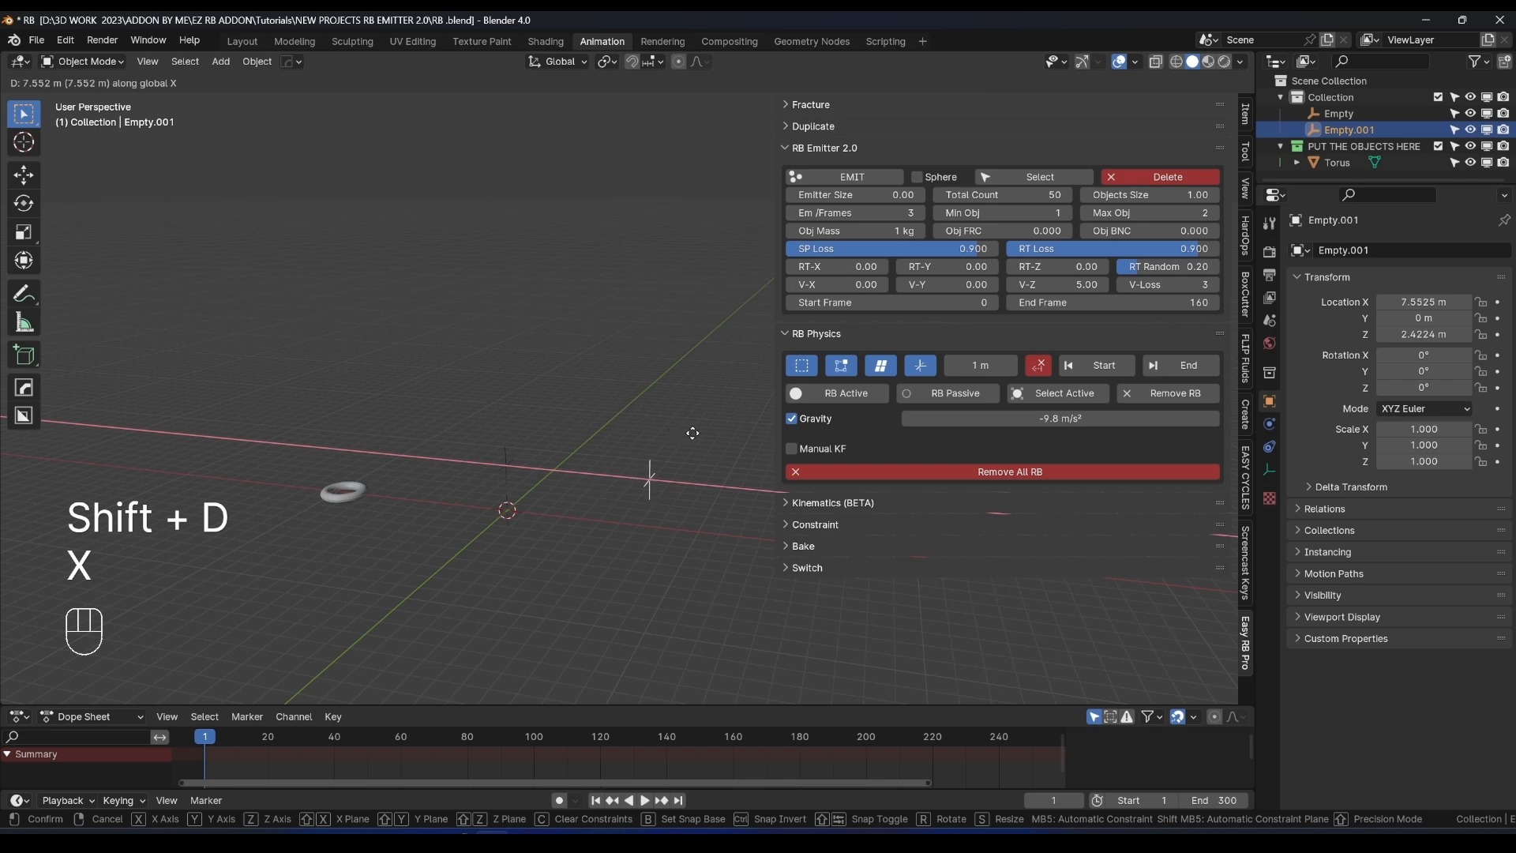
click(697, 433)
middle_drag(694, 433, 647, 410)
key(g)
key(x)
click(669, 411)
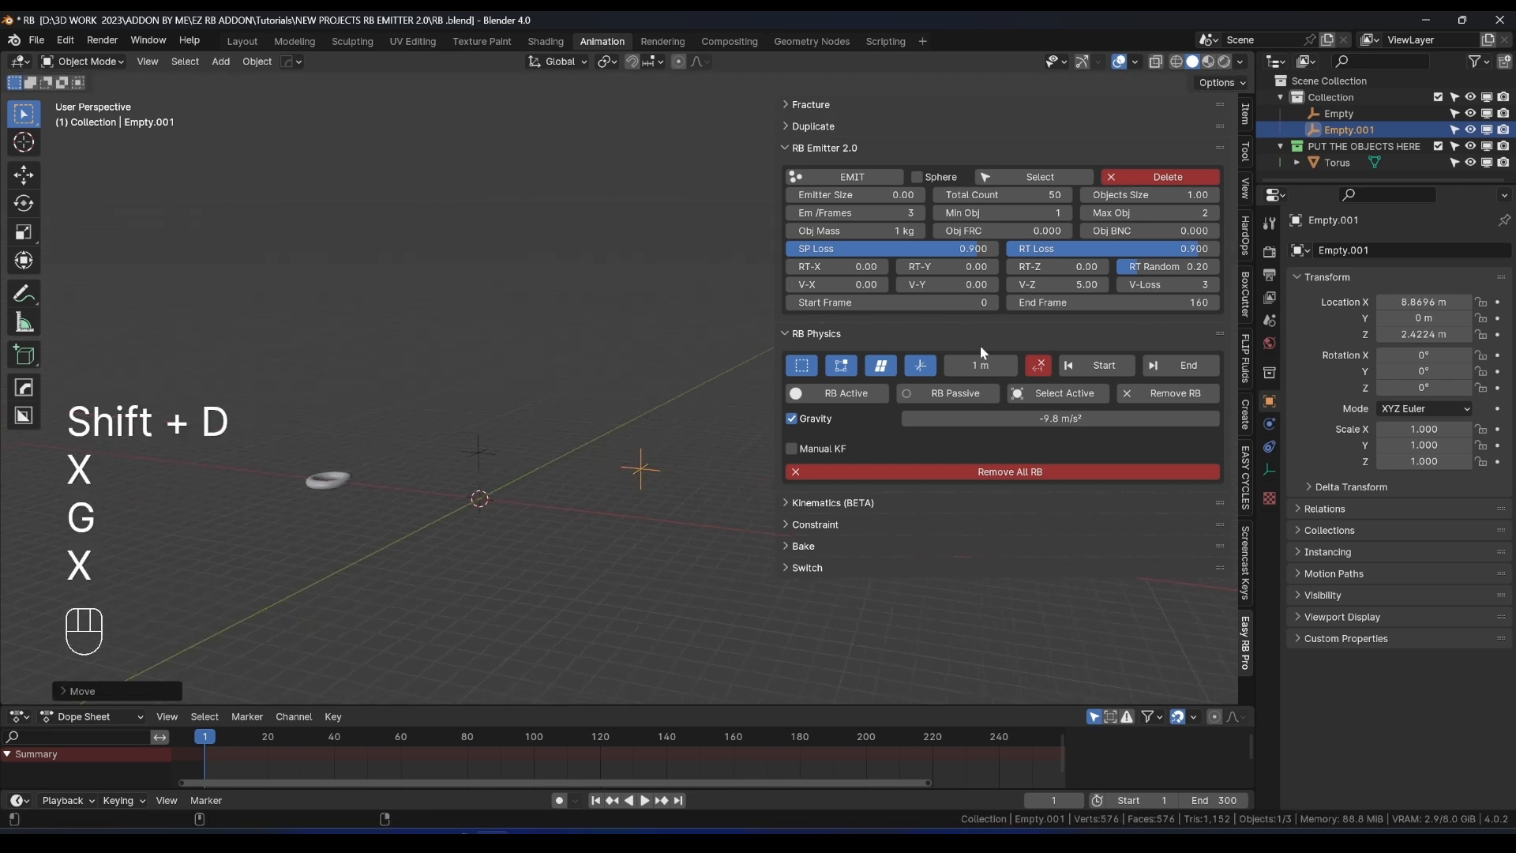
Emit the torus copies from the original empty and play the simulation to frame 146.
click(497, 448)
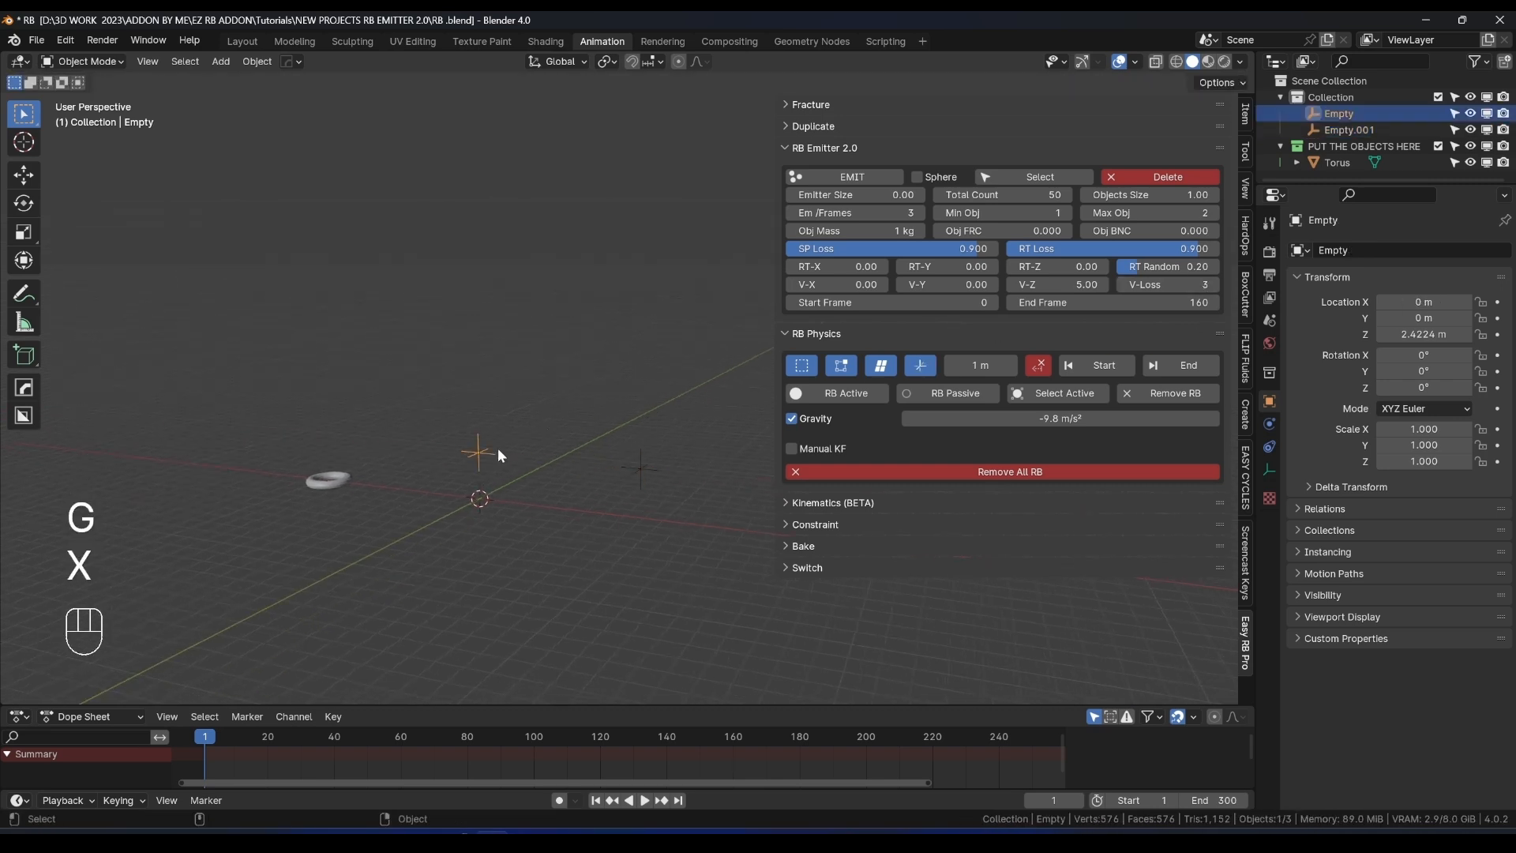
click(843, 181)
key(space)
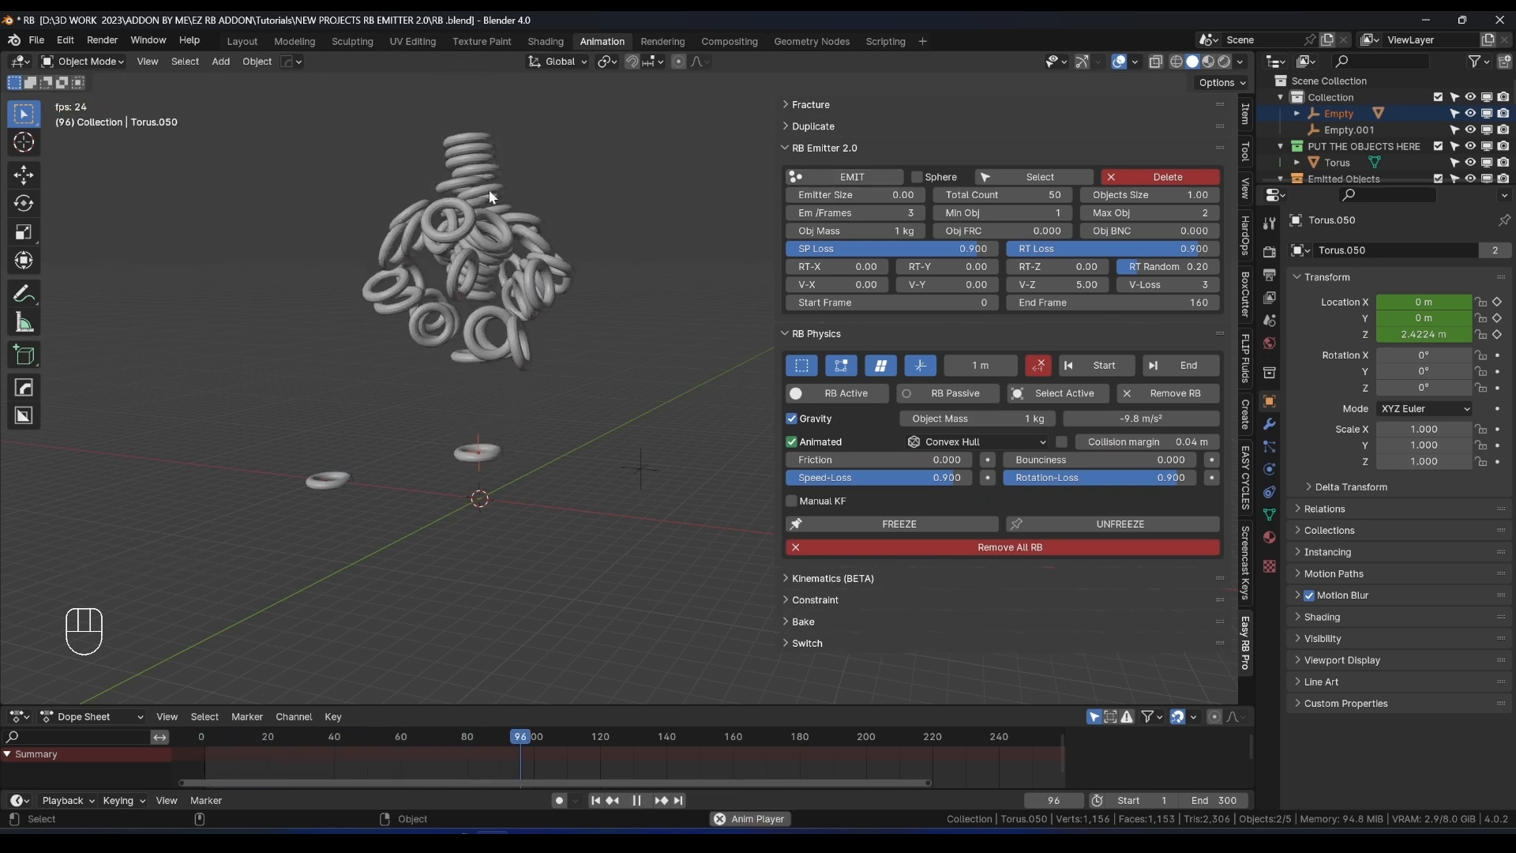
key(space)
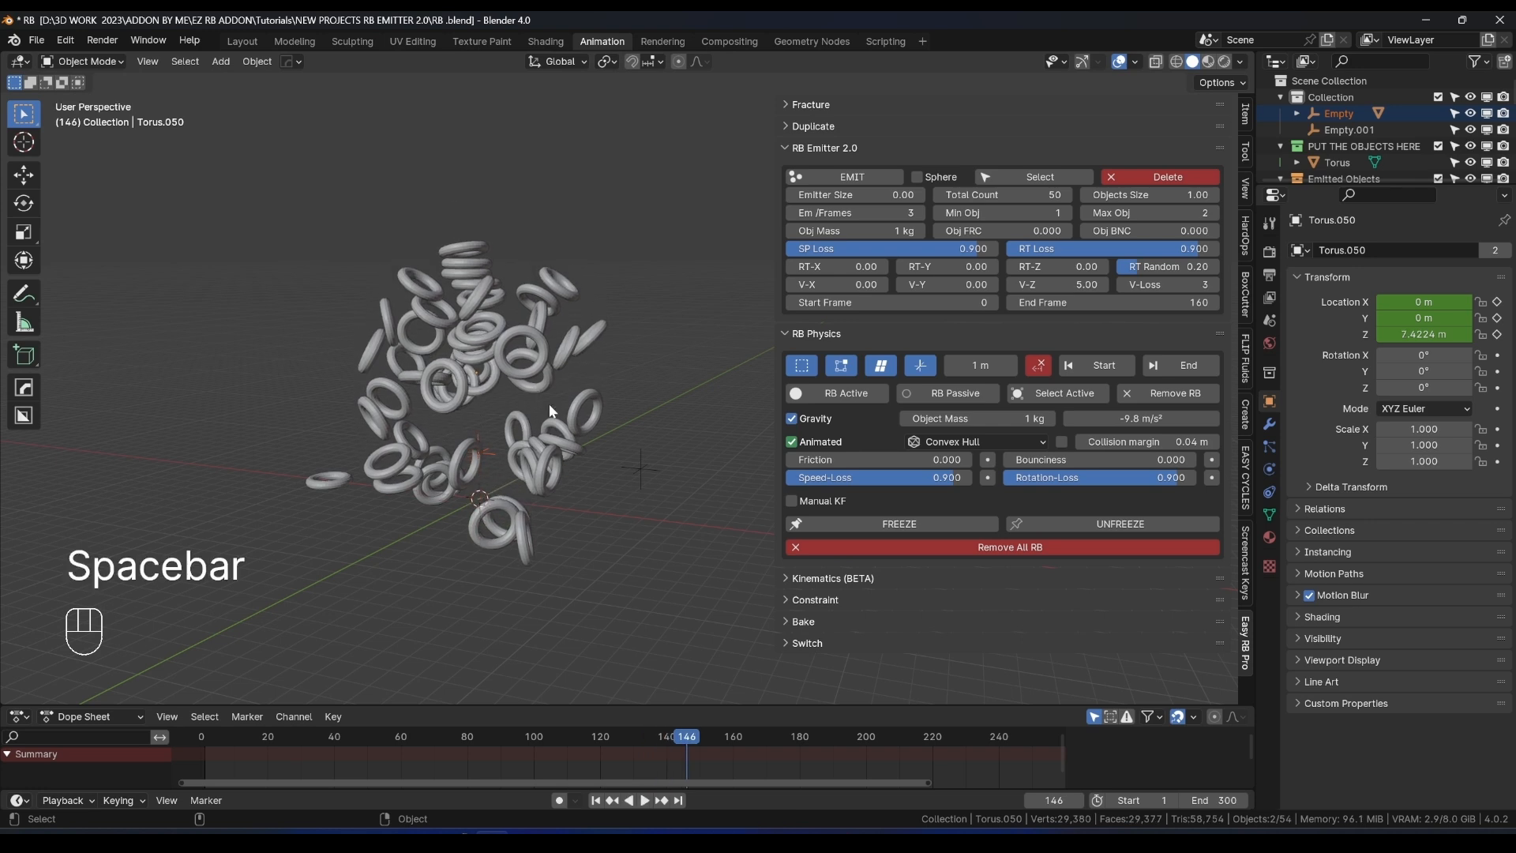
Emit torus copies from the duplicated empty with V-Loss set to 30 and play both emissions to frame 67.
click(643, 467)
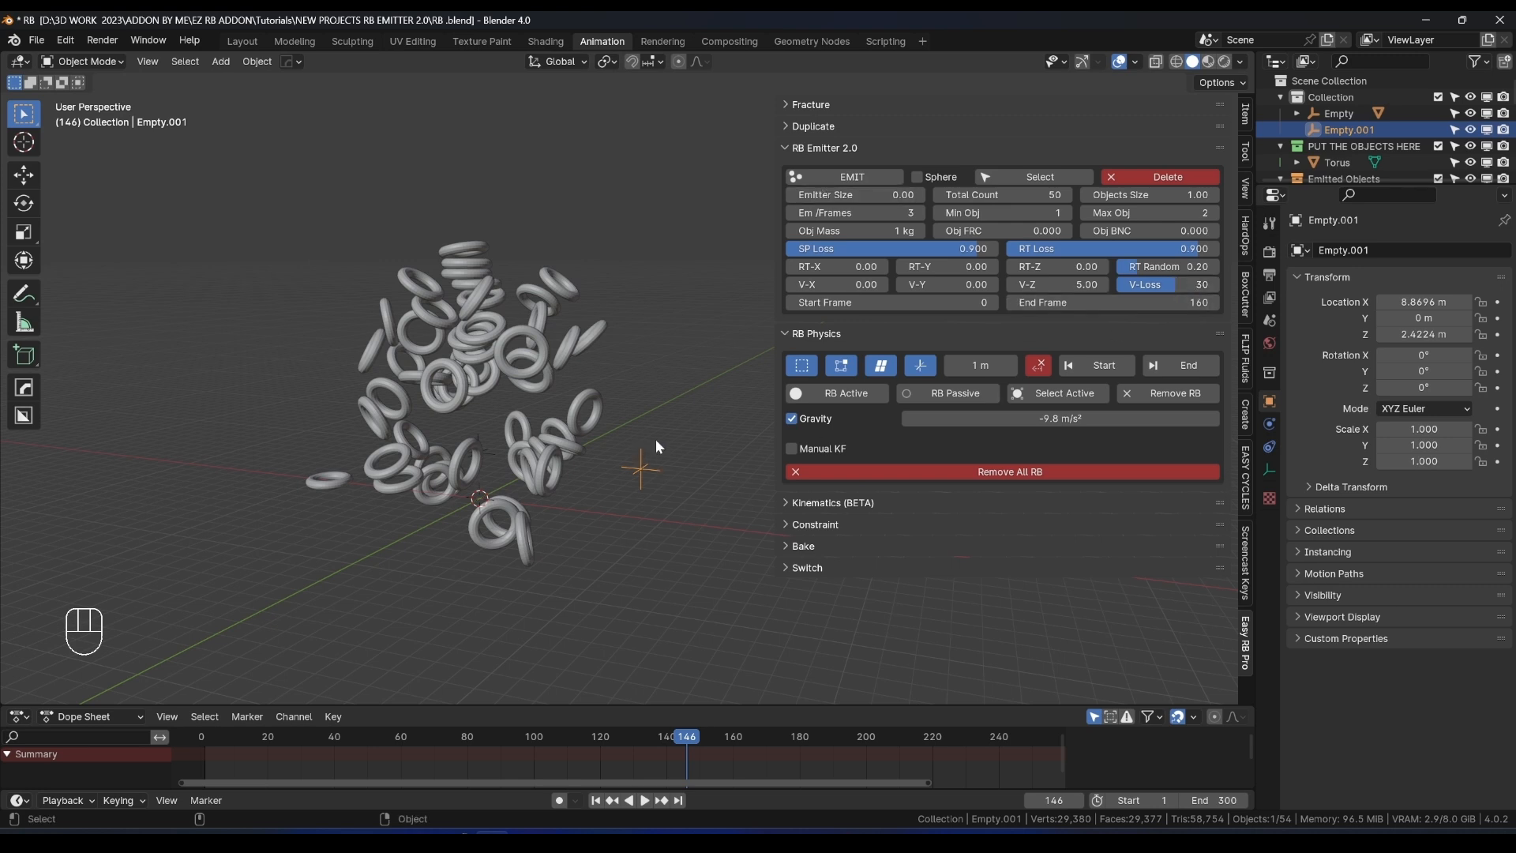
click(836, 182)
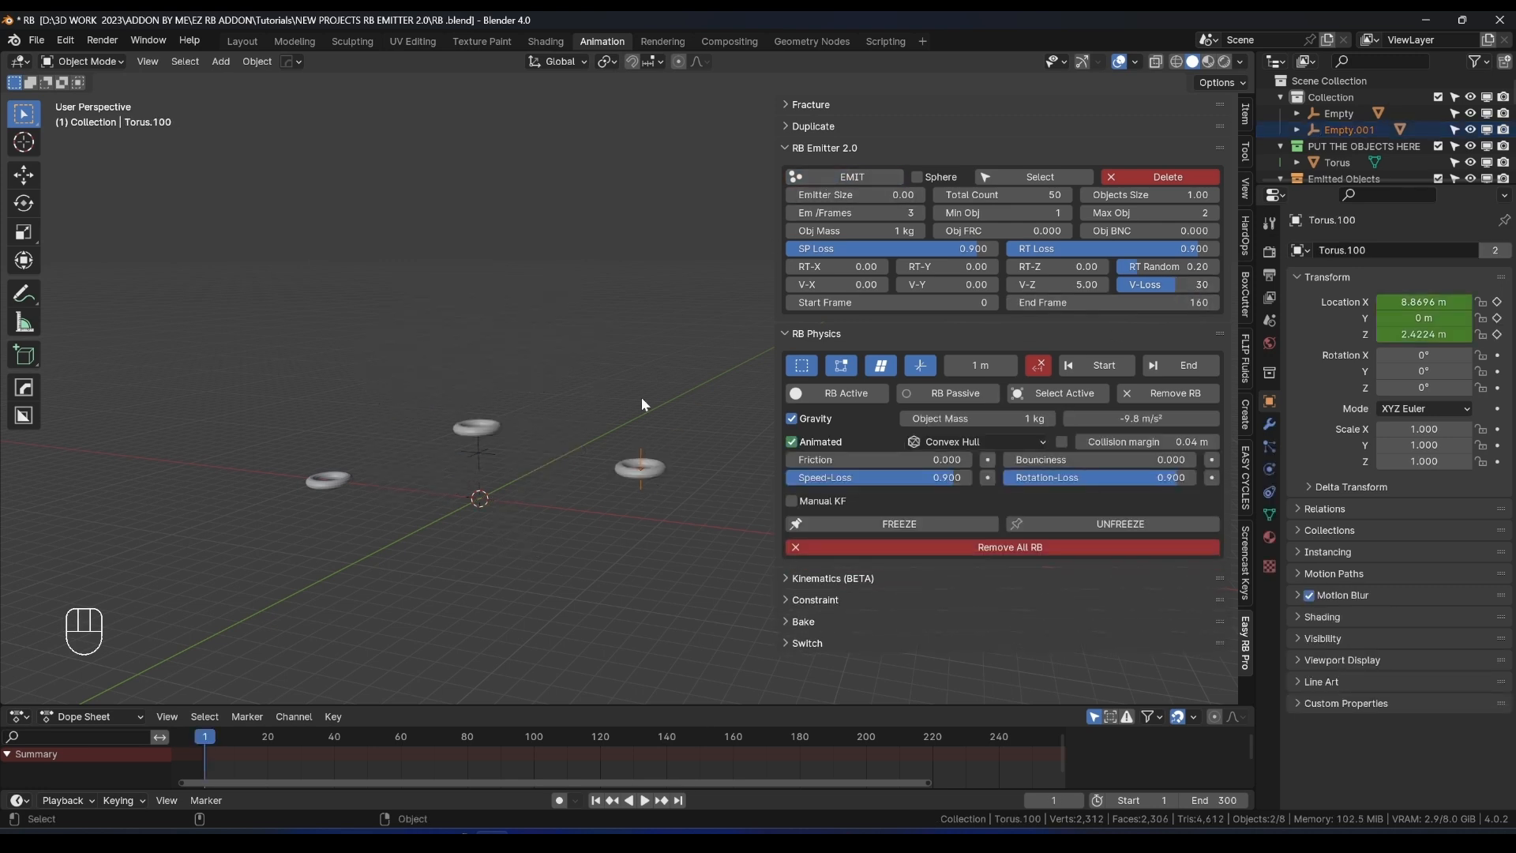
shift+middle_drag(684, 425, 456, 460)
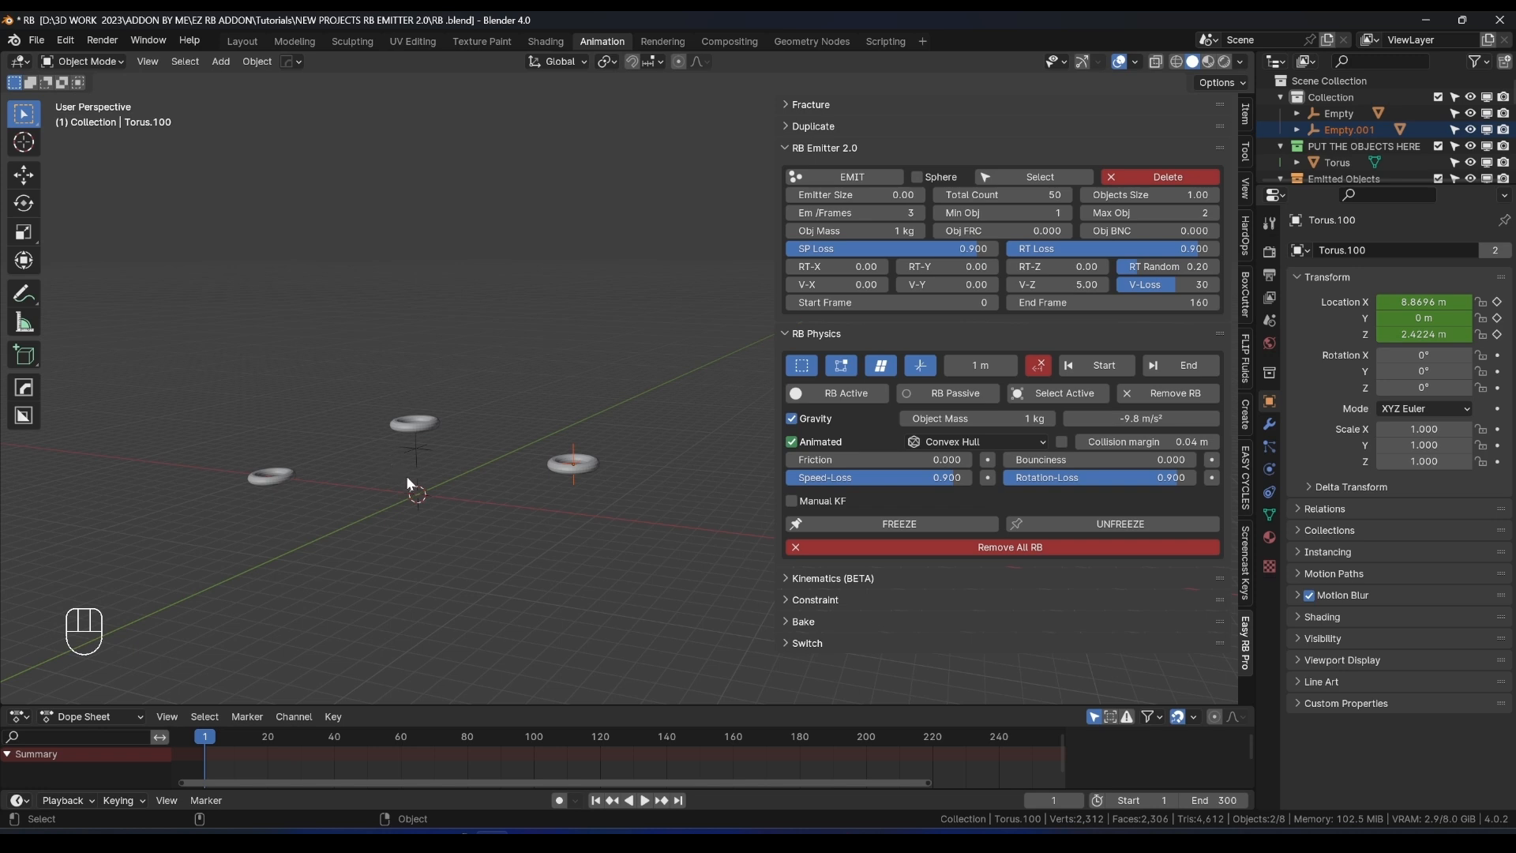
key(space)
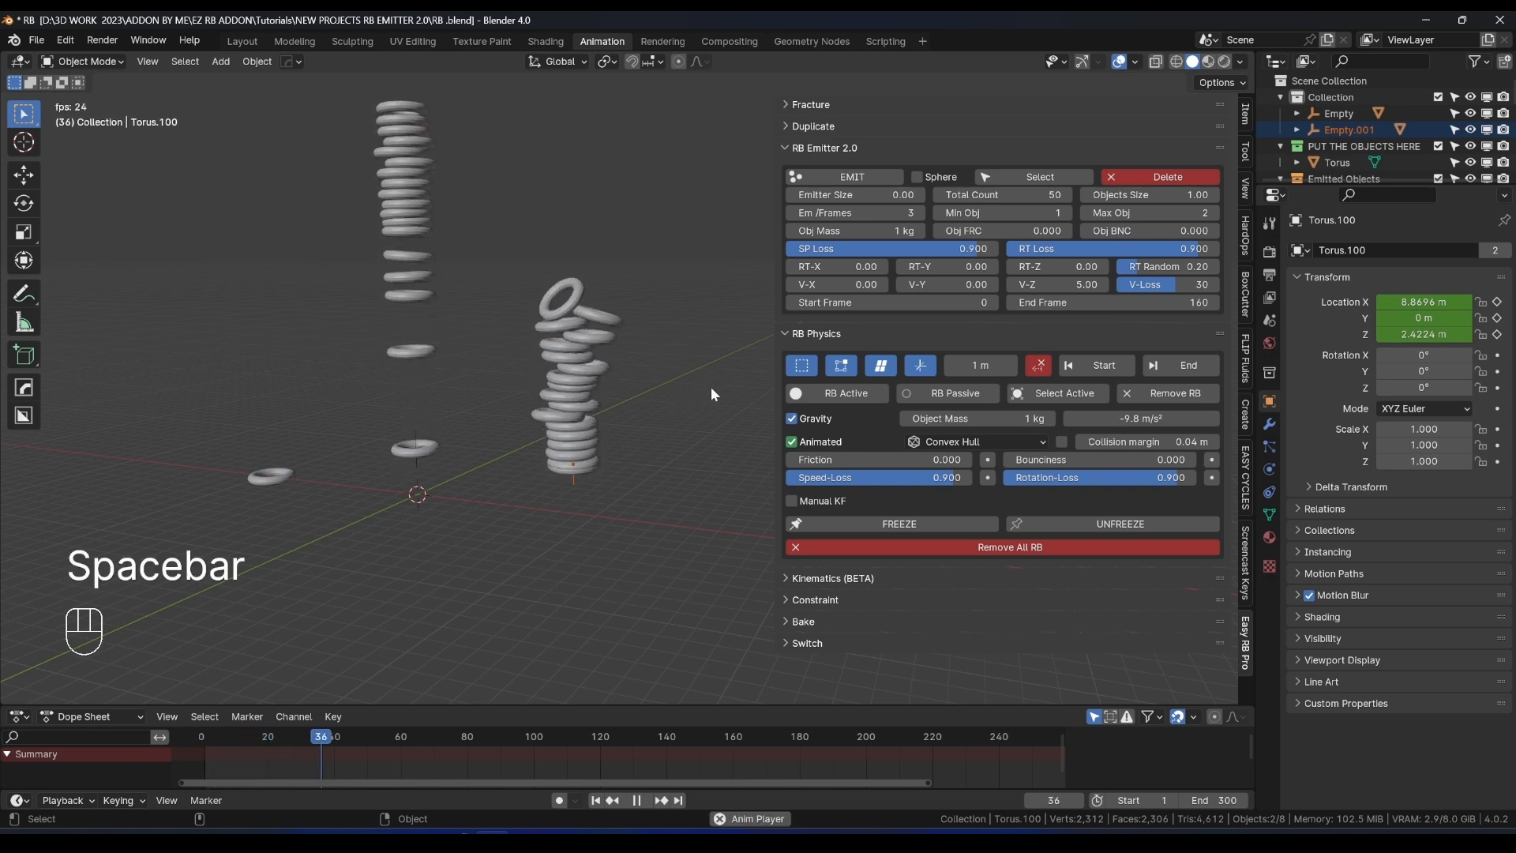
key(space)
Select the original empty's emitter plane and set V-Loss to 3.
click(415, 439)
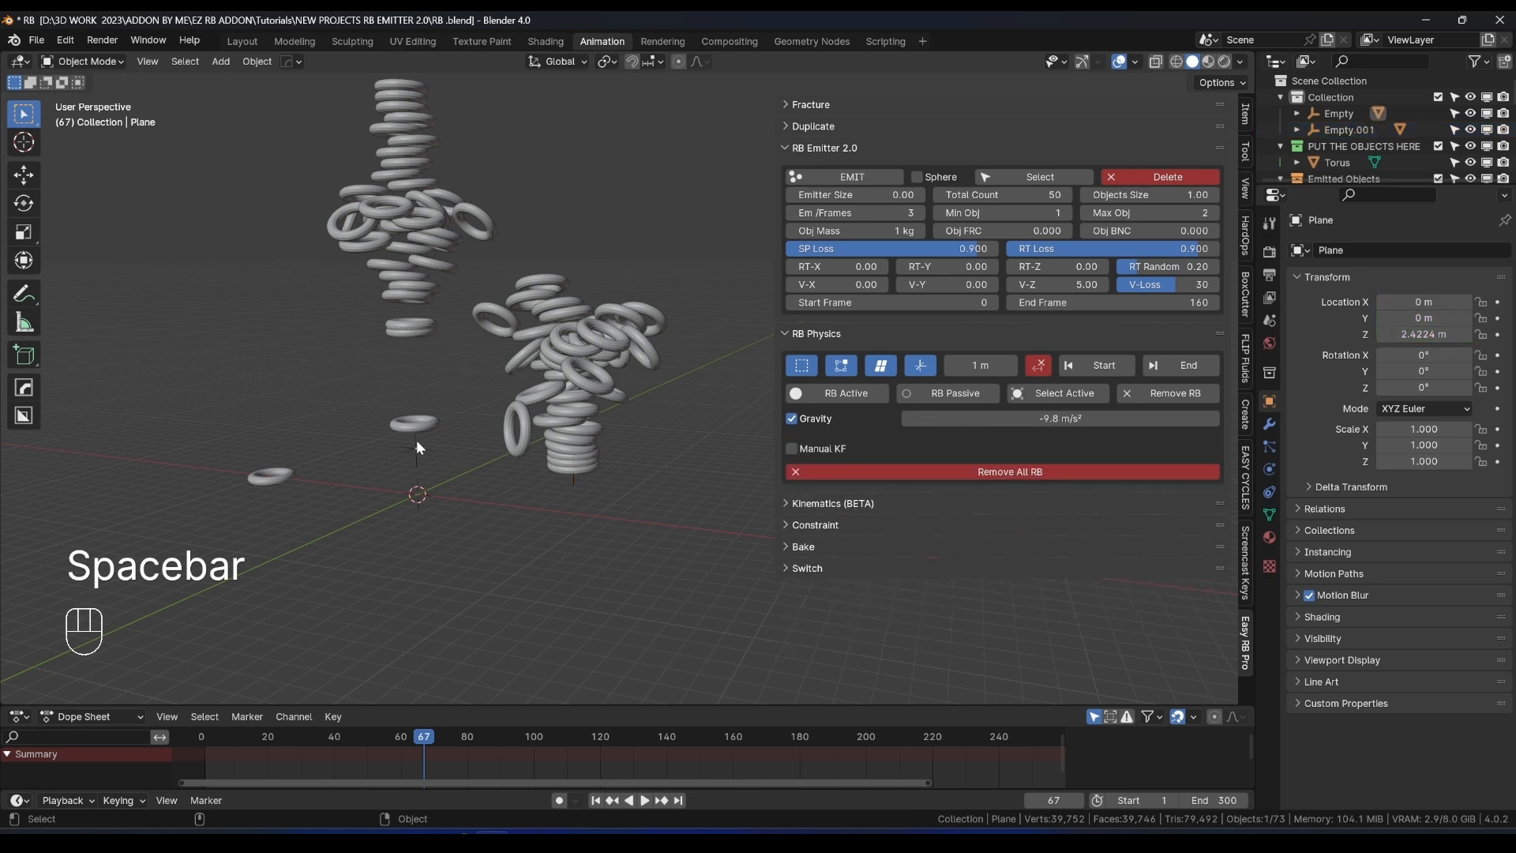
click(1160, 286)
text(3)
key(Return)
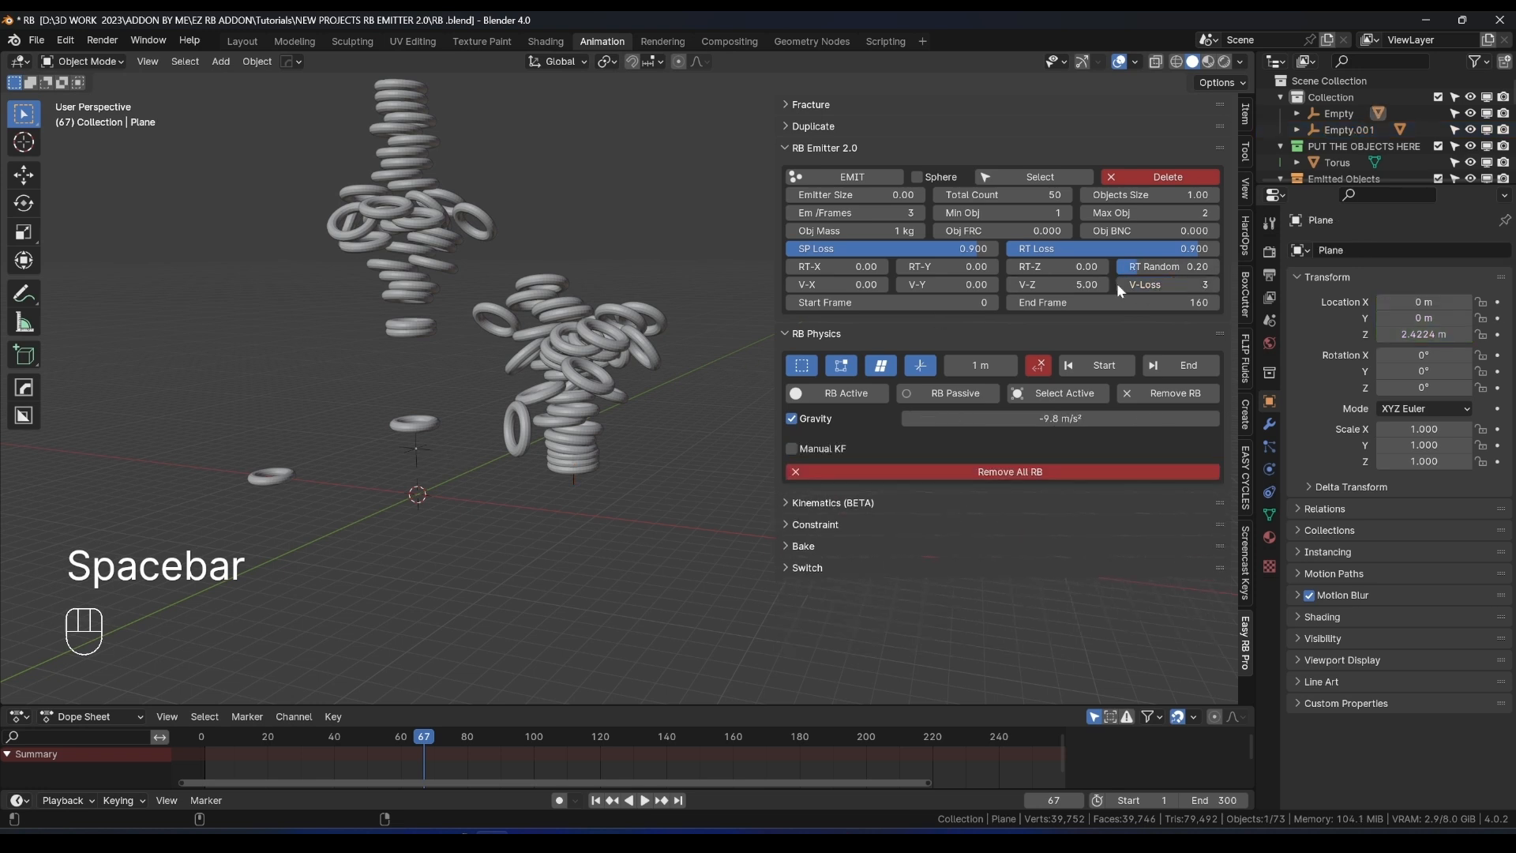
Annotate a tall upward arrow beside the original emission and a short one beside the second emission, and resume the playback.
shift+middle_drag(415, 444, 381, 412)
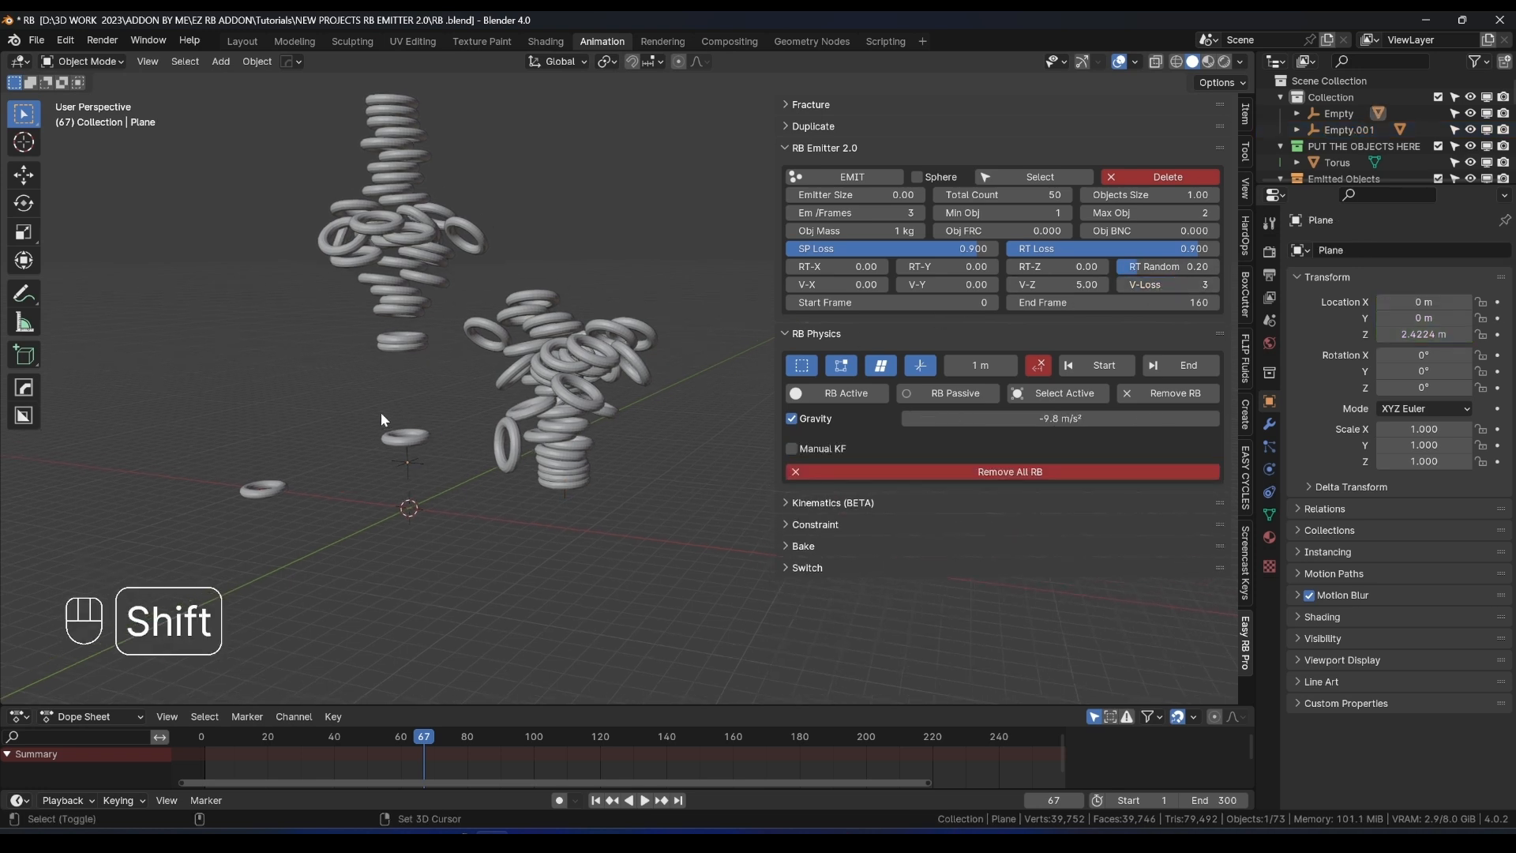
click(24, 294)
drag(289, 453, 291, 221)
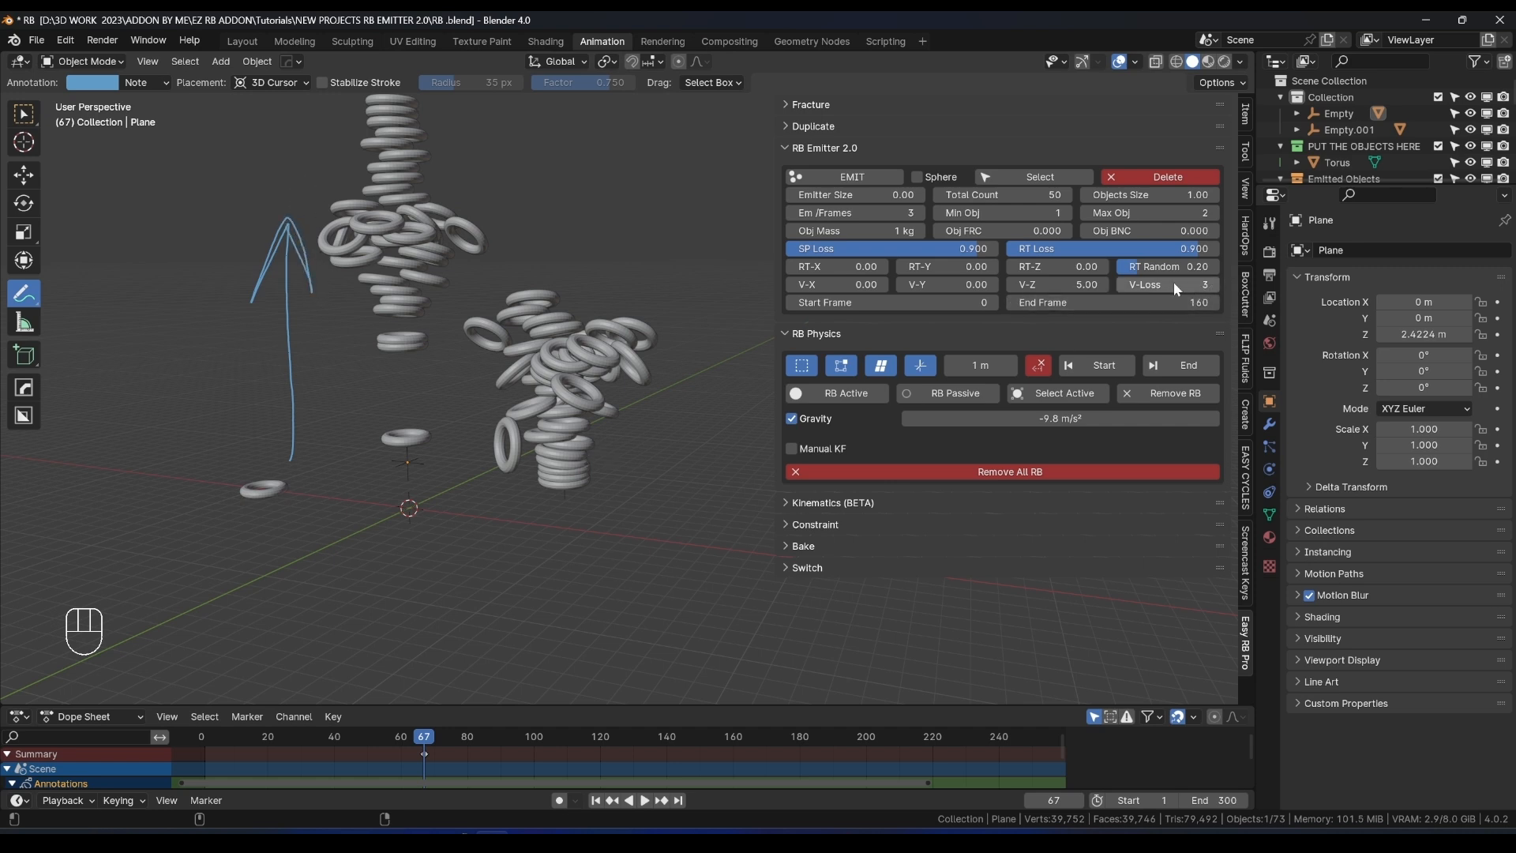
drag(1176, 289, 1137, 284)
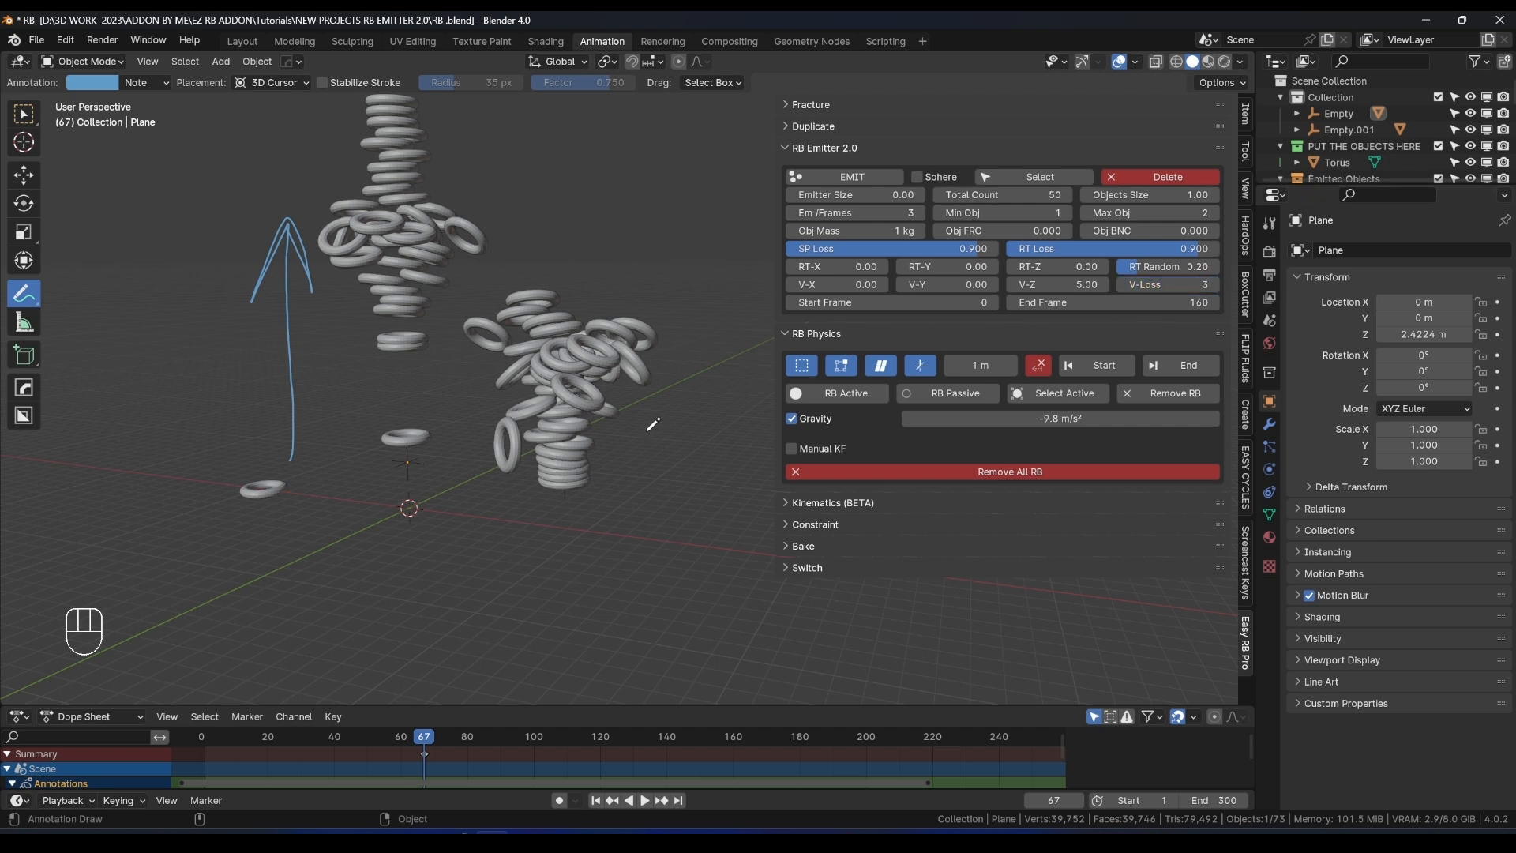
drag(654, 491, 653, 475)
key(space)
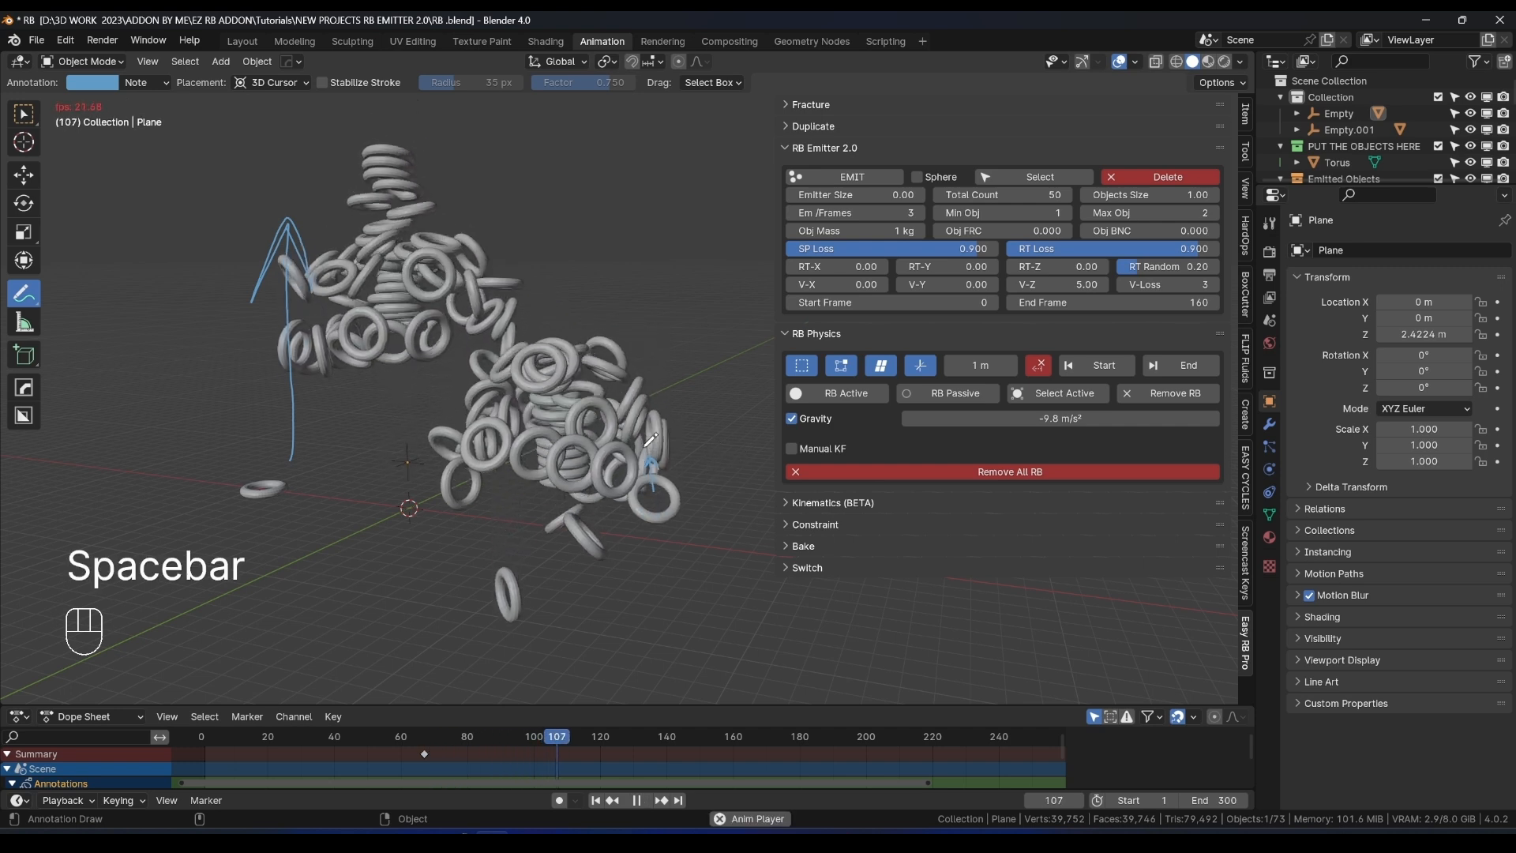
Stop the playback and delete all the emitted torus copies.
key(space)
click(1143, 182)
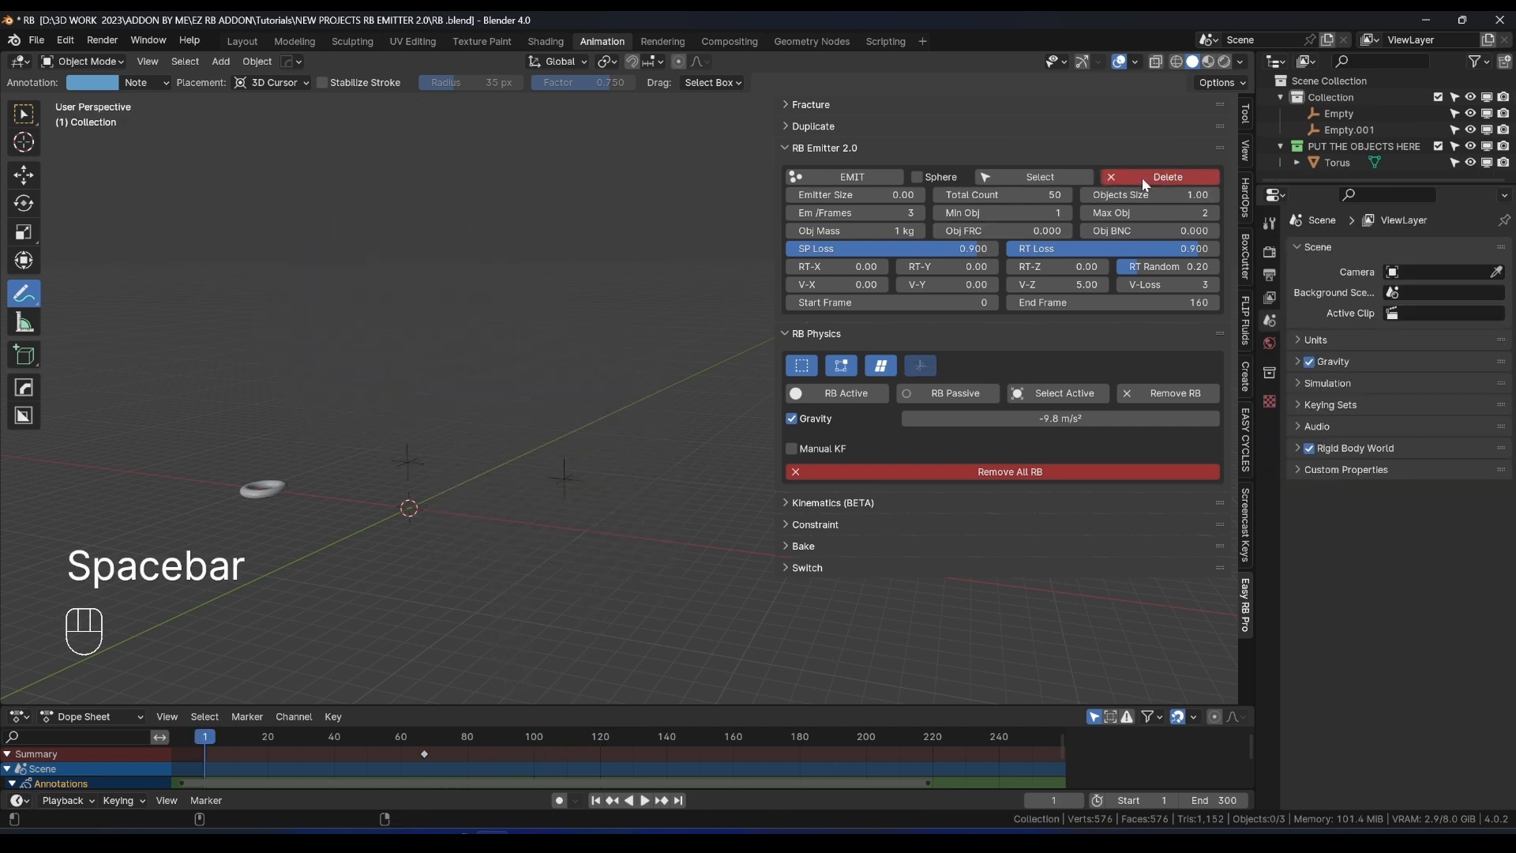
Set the emitter's V-X velocity to 5 and V-Y velocity to 10.
drag(1083, 284, 1101, 284)
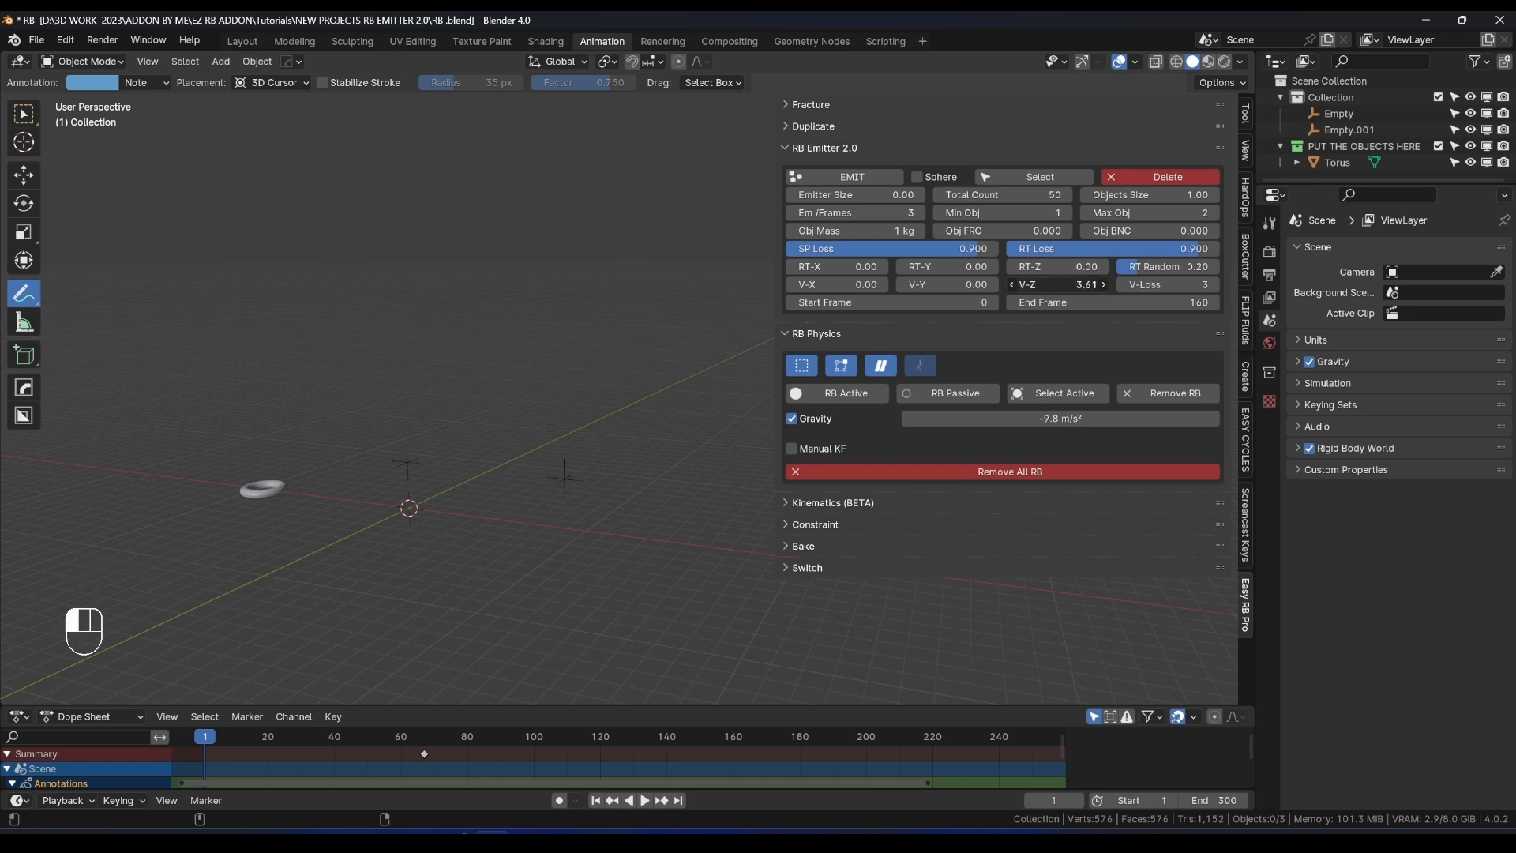
drag(1084, 284, 1168, 292)
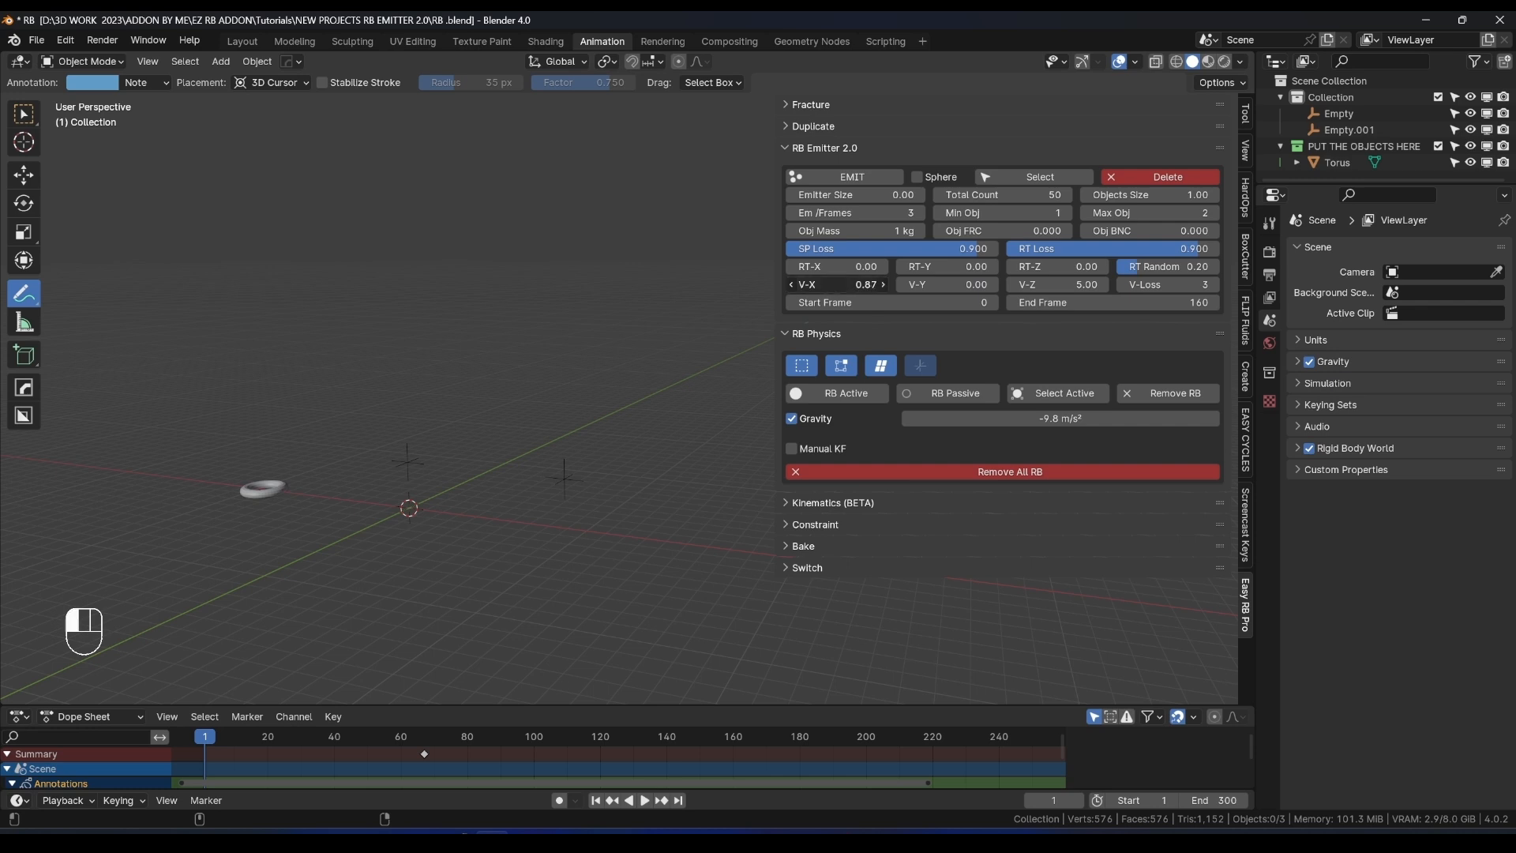
click(879, 296)
key(Return)
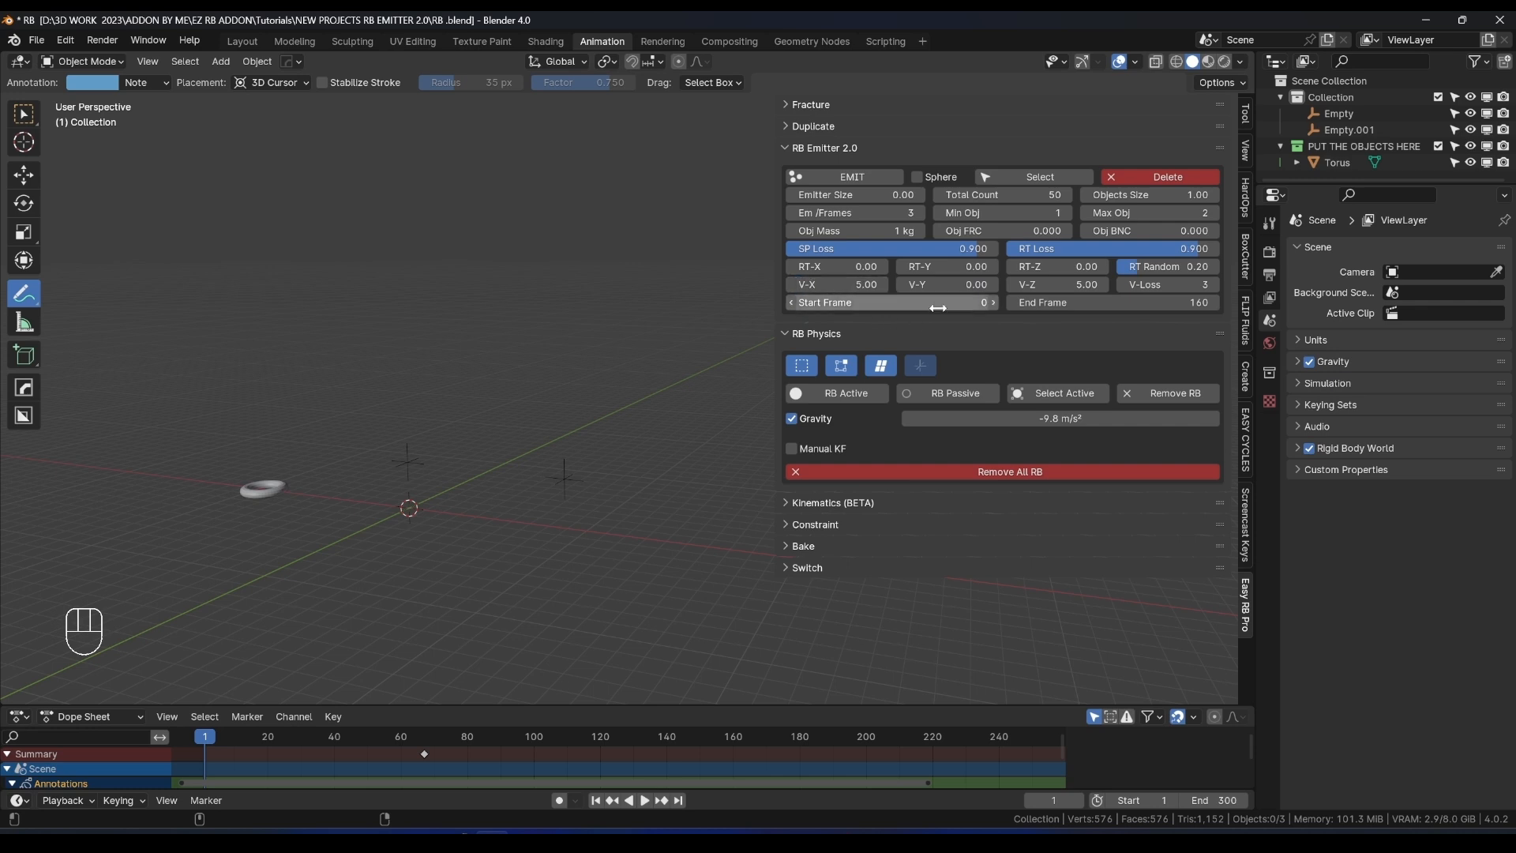
click(947, 284)
text(10)
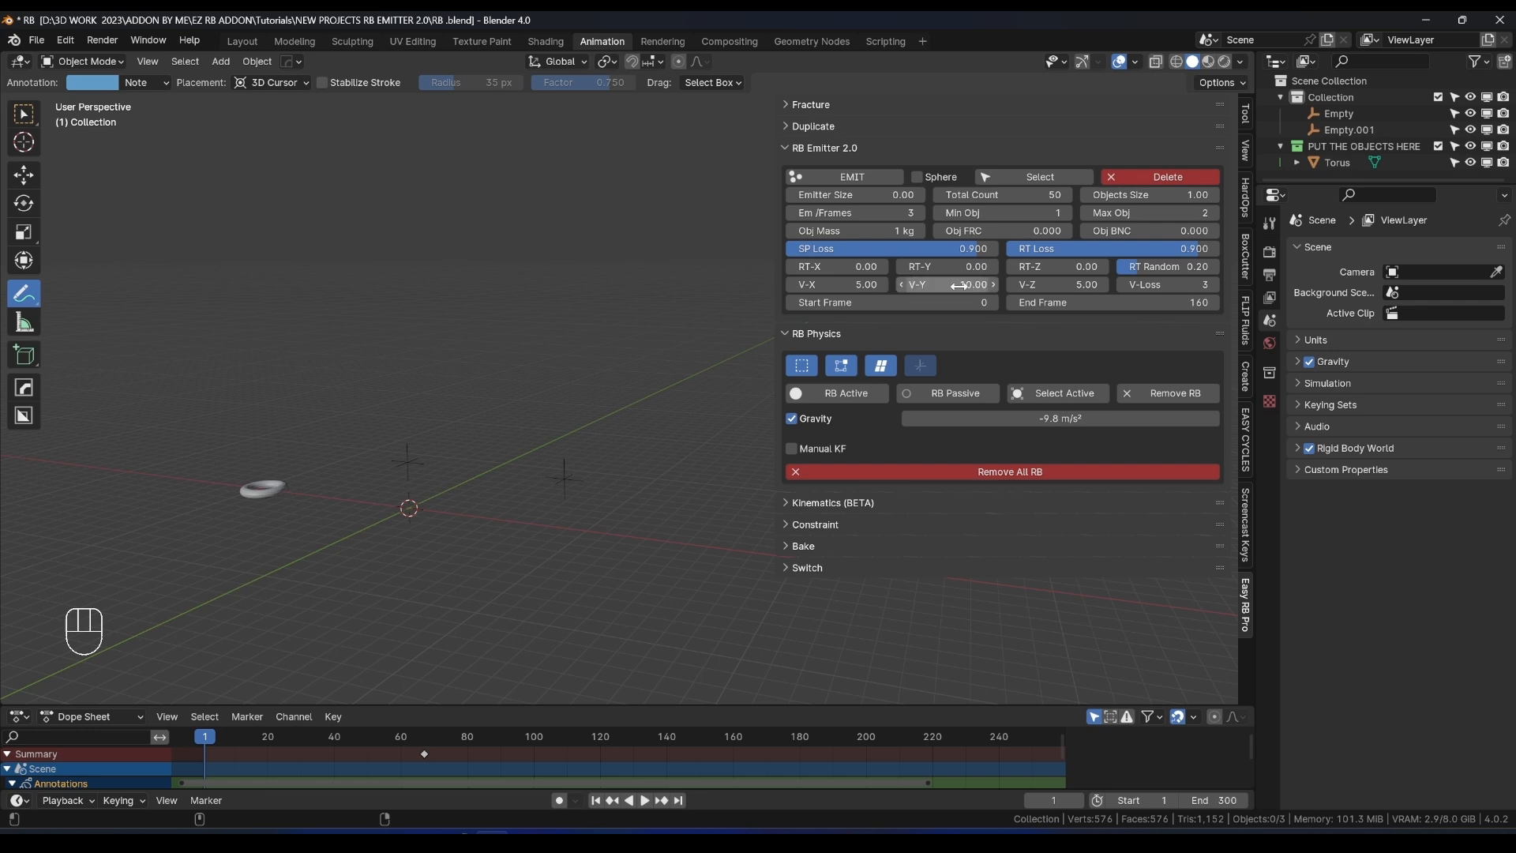
key(Return)
Emit torus copies from the original empty and play the simulation to frame 80.
click(24, 114)
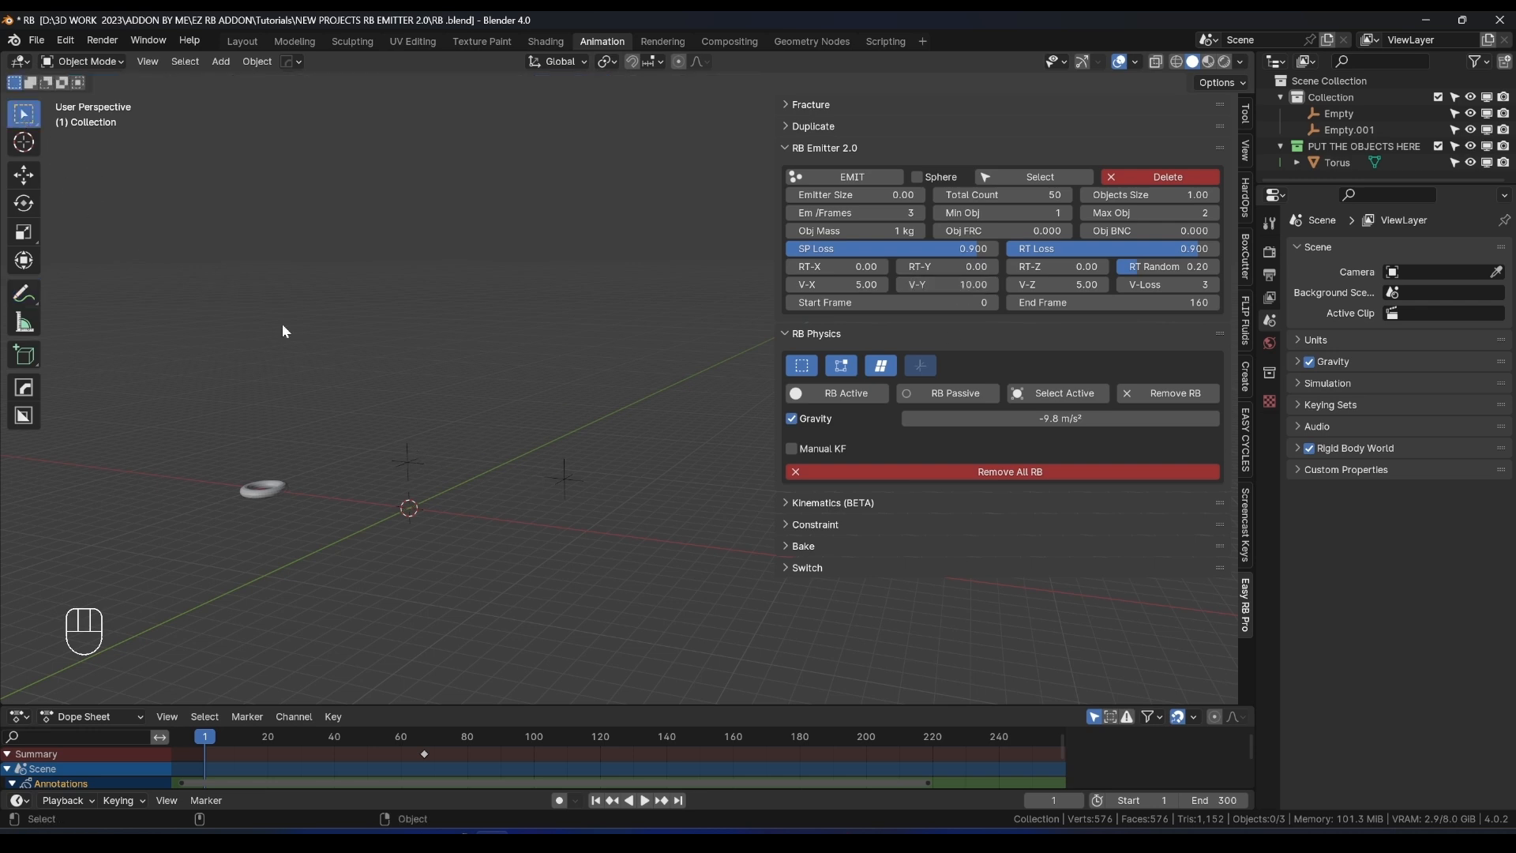
click(407, 464)
click(835, 176)
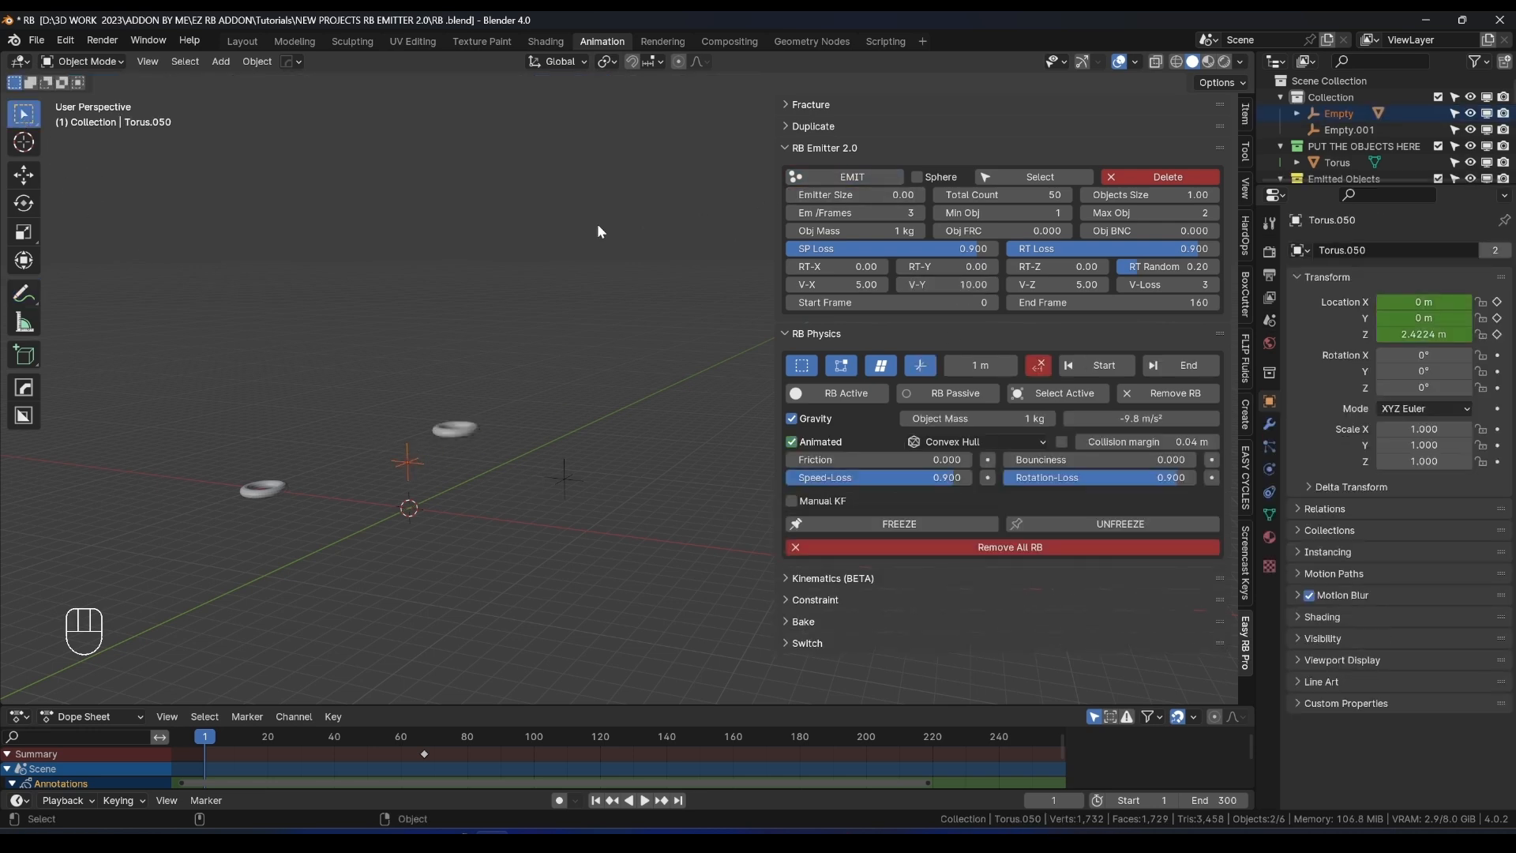
key(space)
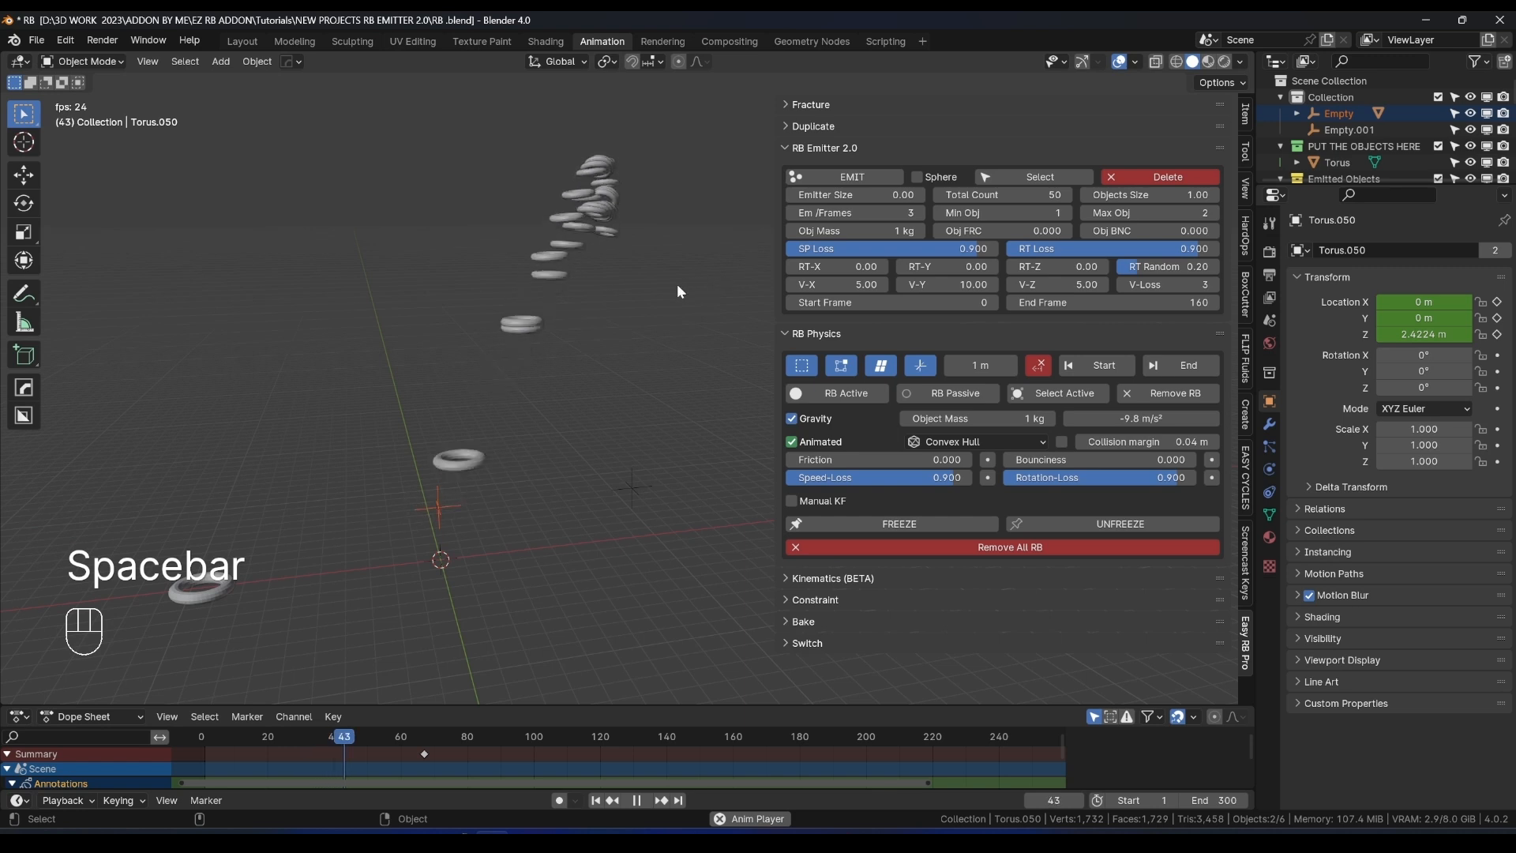
middle_drag(688, 282, 663, 456)
key(space)
Emit torus copies from the duplicated empty with V-Loss set to 30 and play both emissions to frame 101.
click(644, 483)
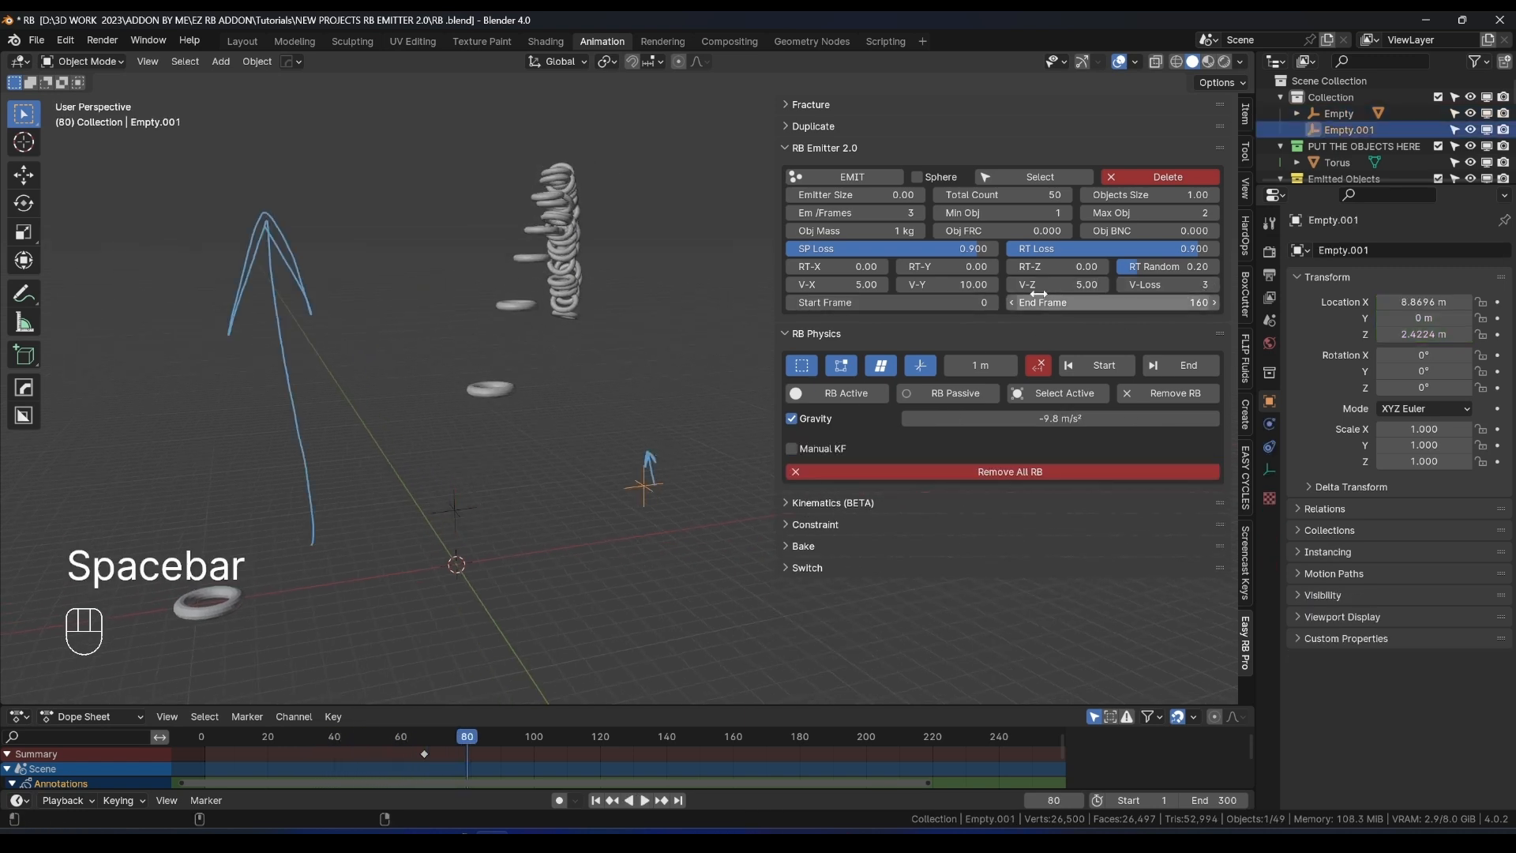
drag(1181, 289, 1216, 289)
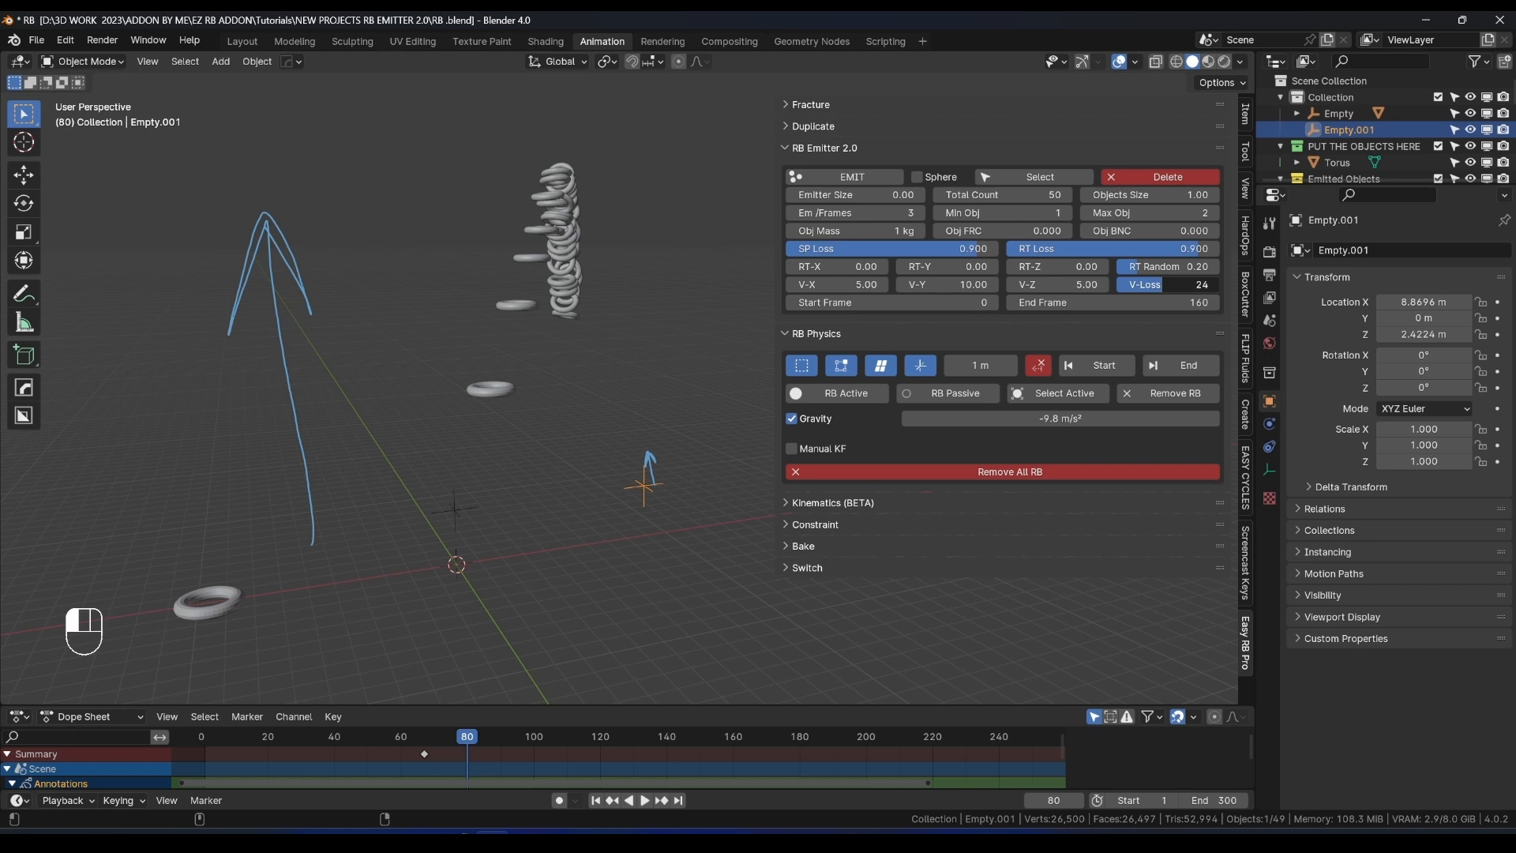
click(643, 483)
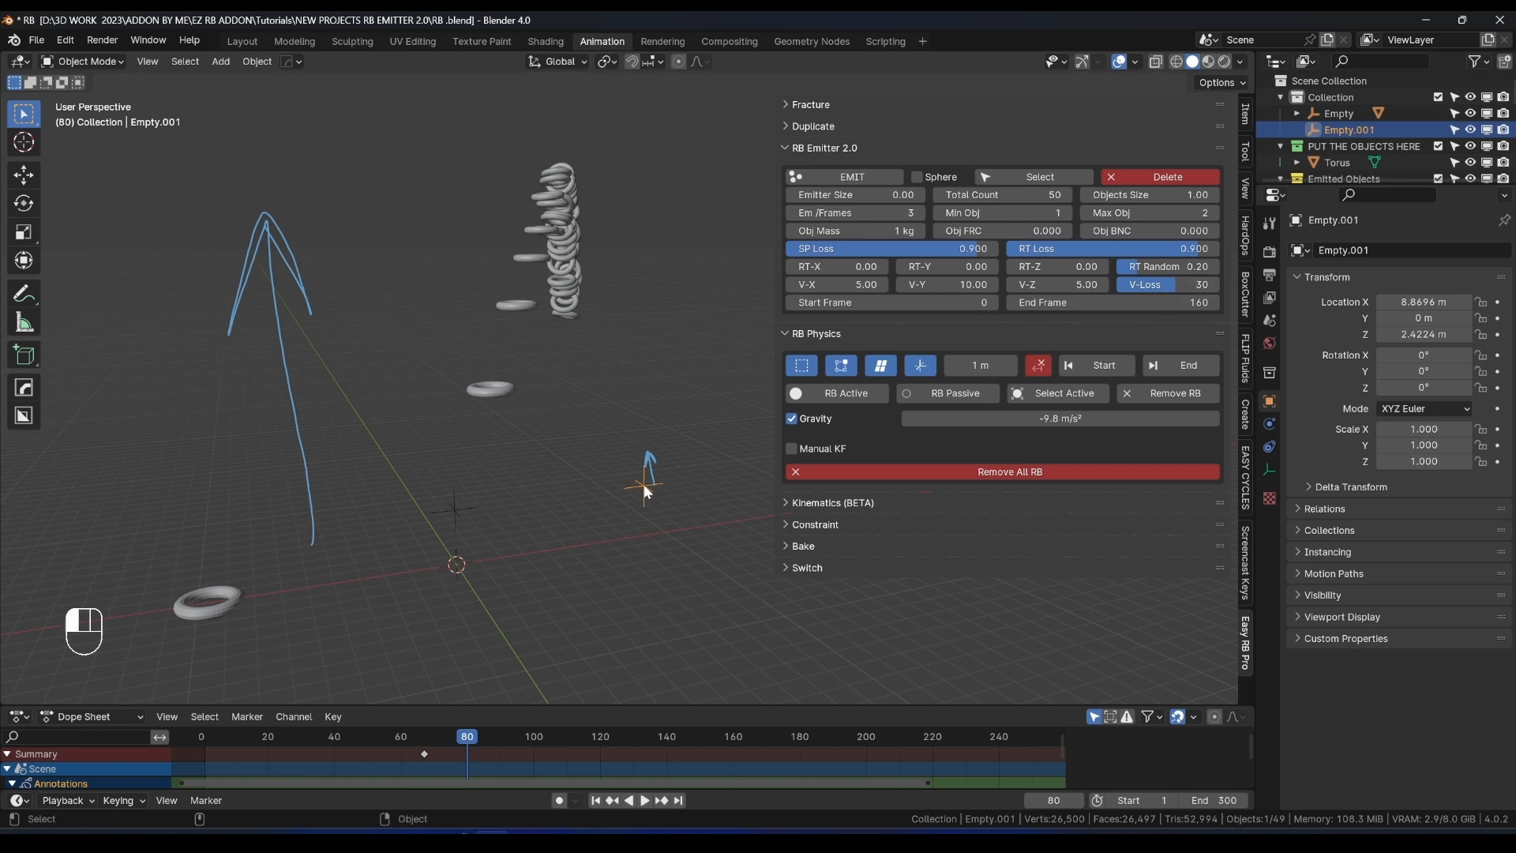
click(852, 179)
key(space)
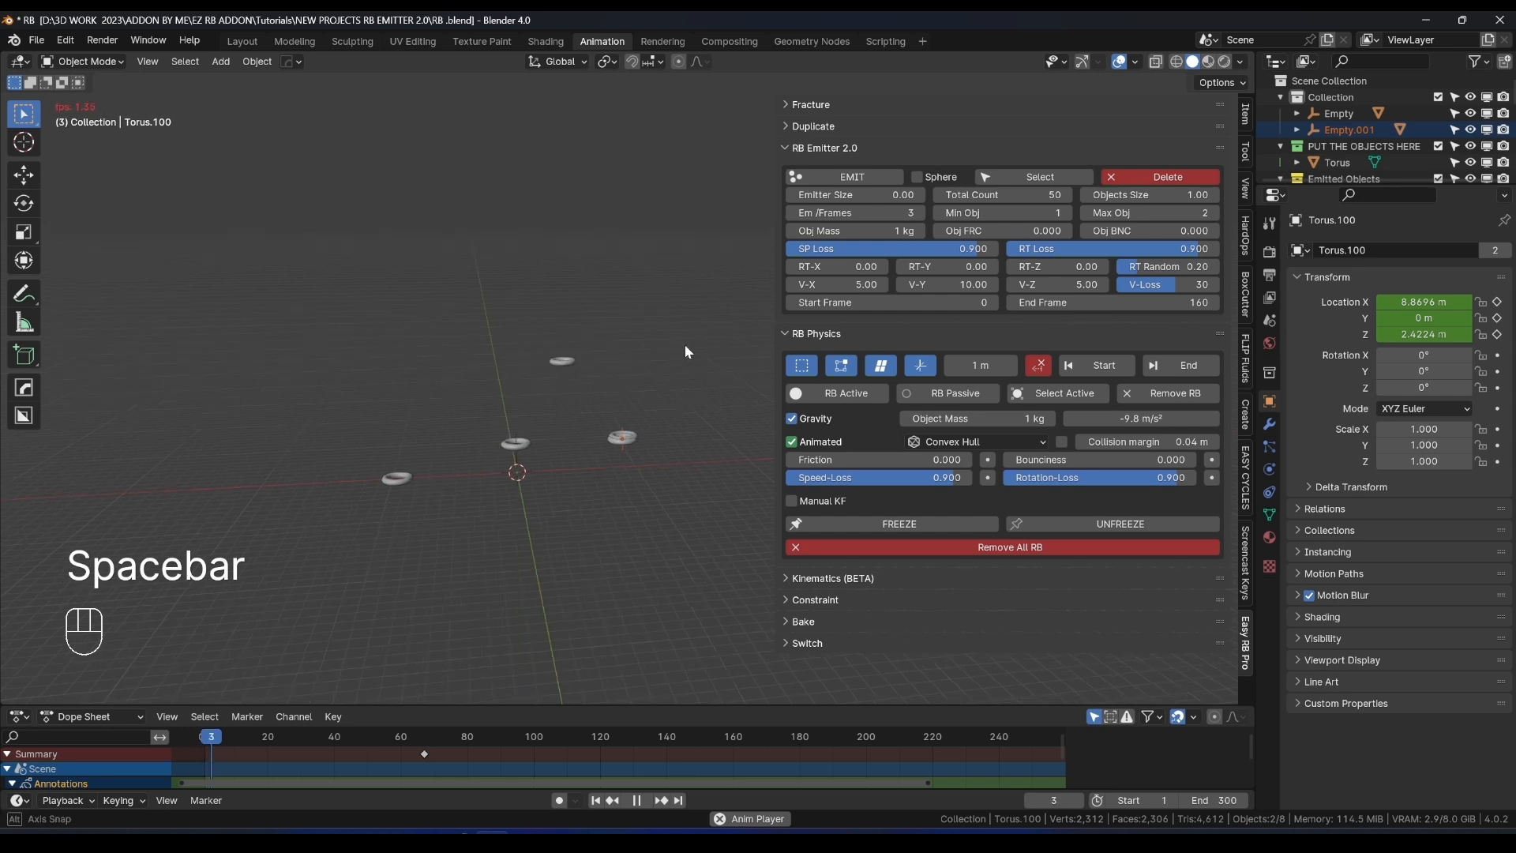
middle_drag(685, 345, 561, 353)
key(space)
key(space)
middle_drag(586, 430, 707, 425)
key(space)
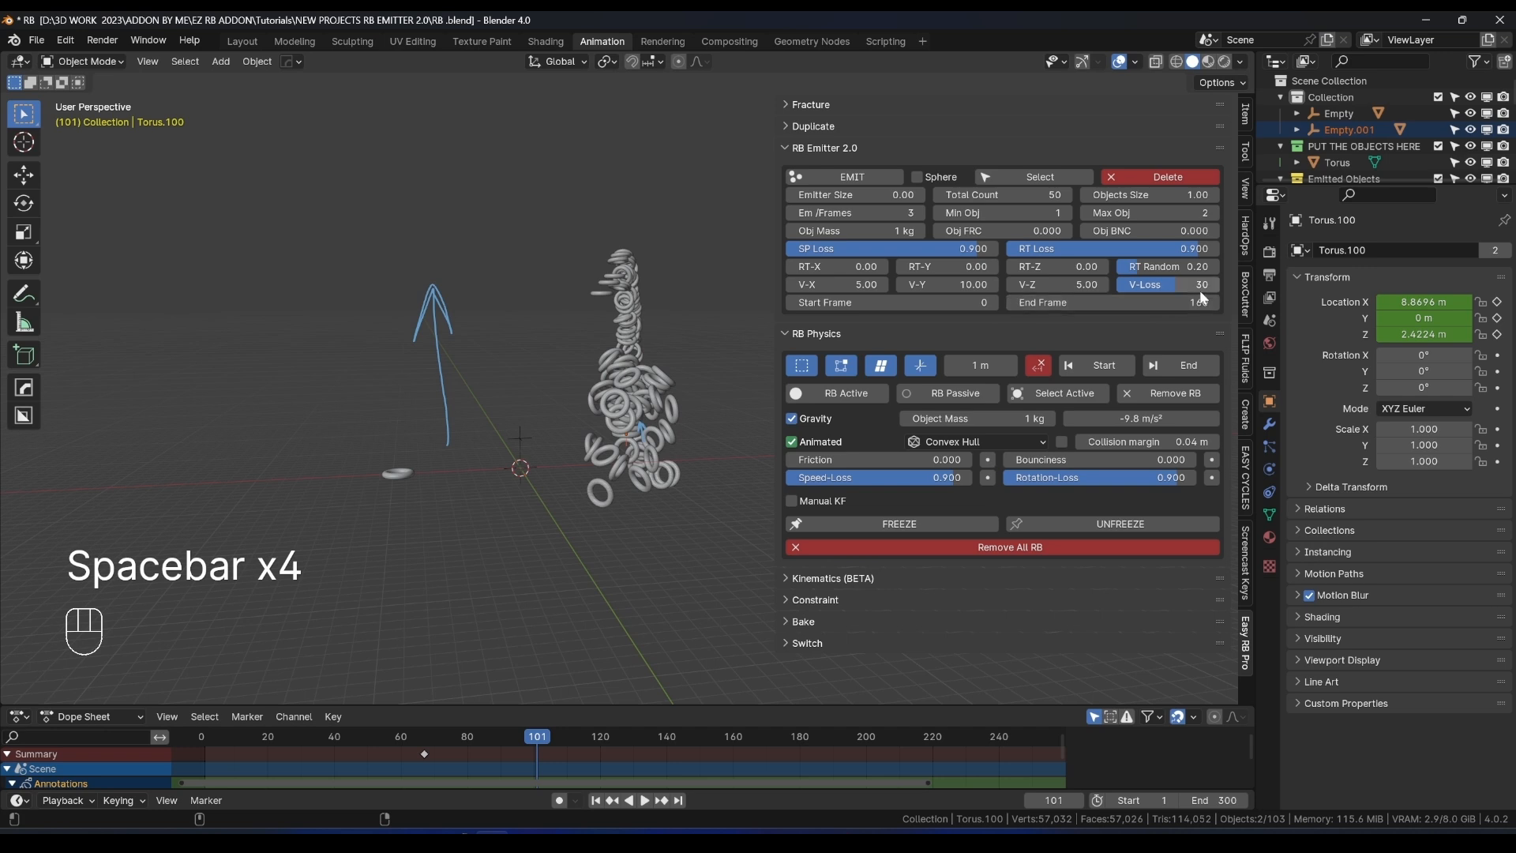
Compare the two torus emissions up close and continue the playback to frame 136.
shift+middle_drag(735, 336, 613, 358)
scroll(615, 358, up, 4)
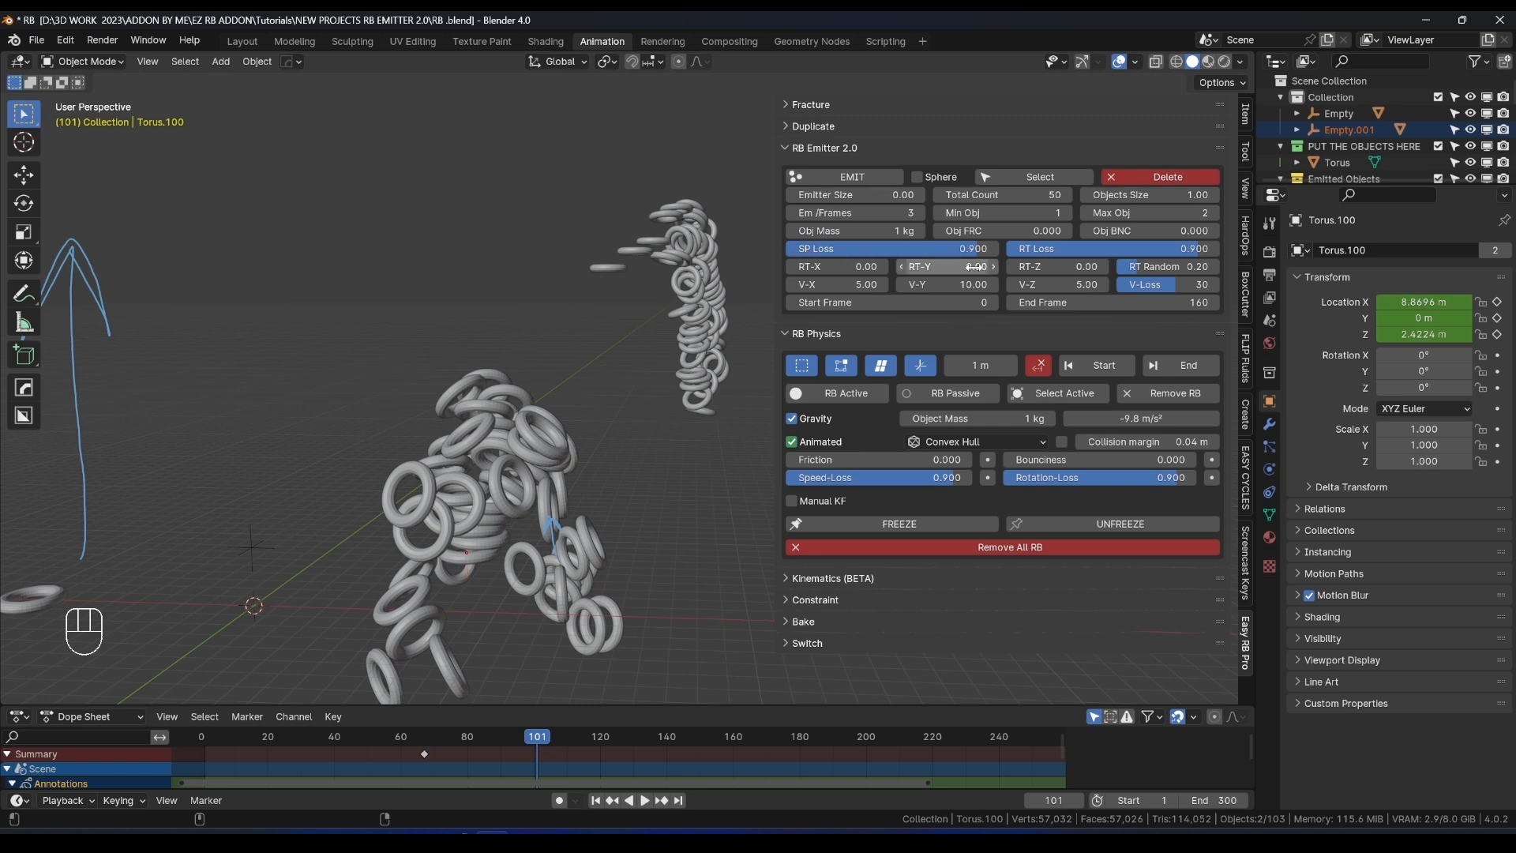
scroll(585, 439, down, 5)
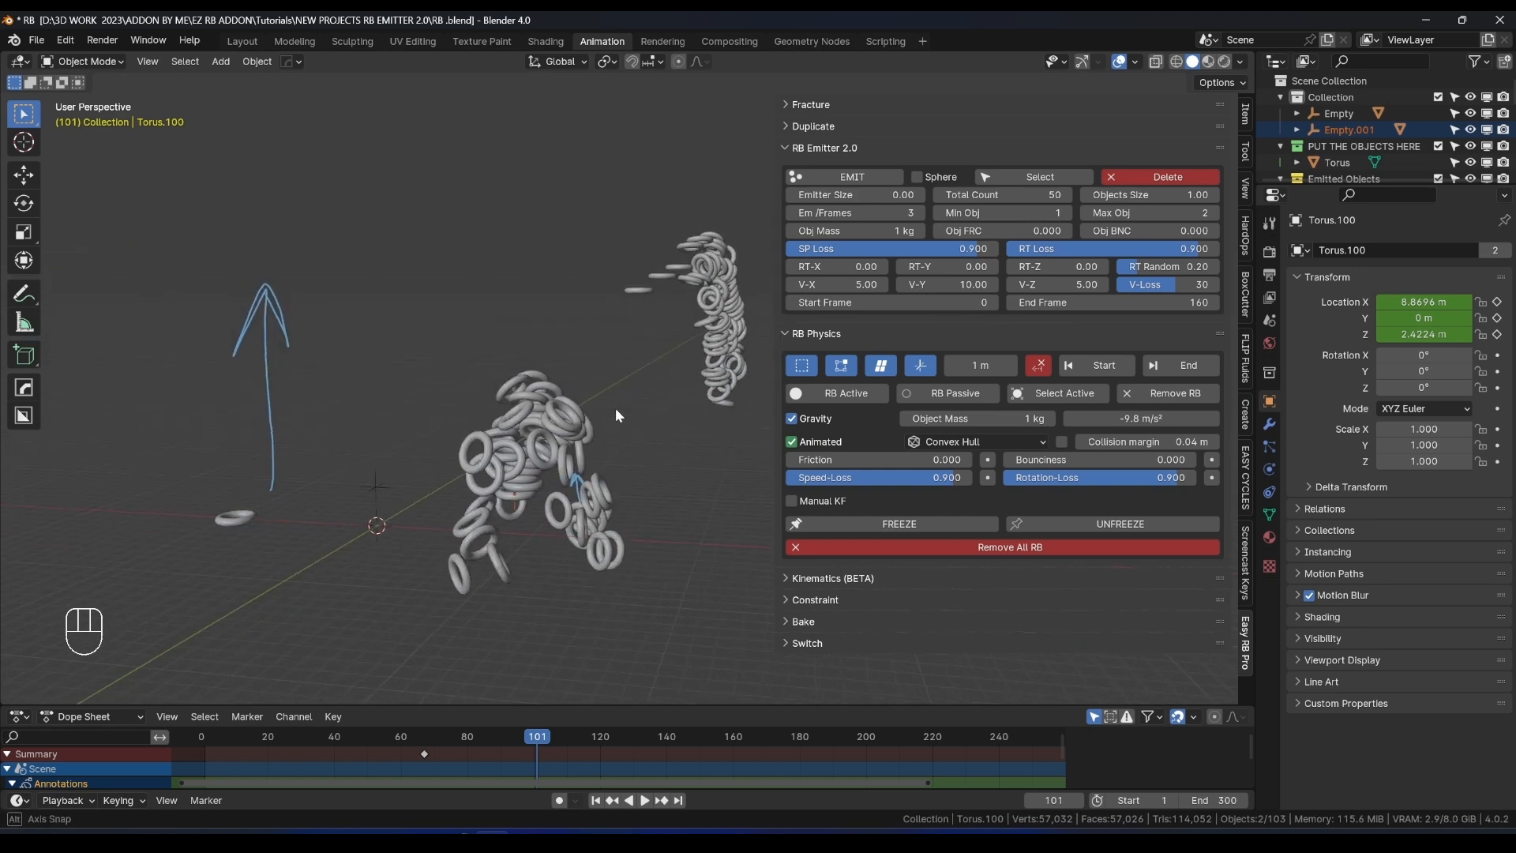
key(space)
key(space)
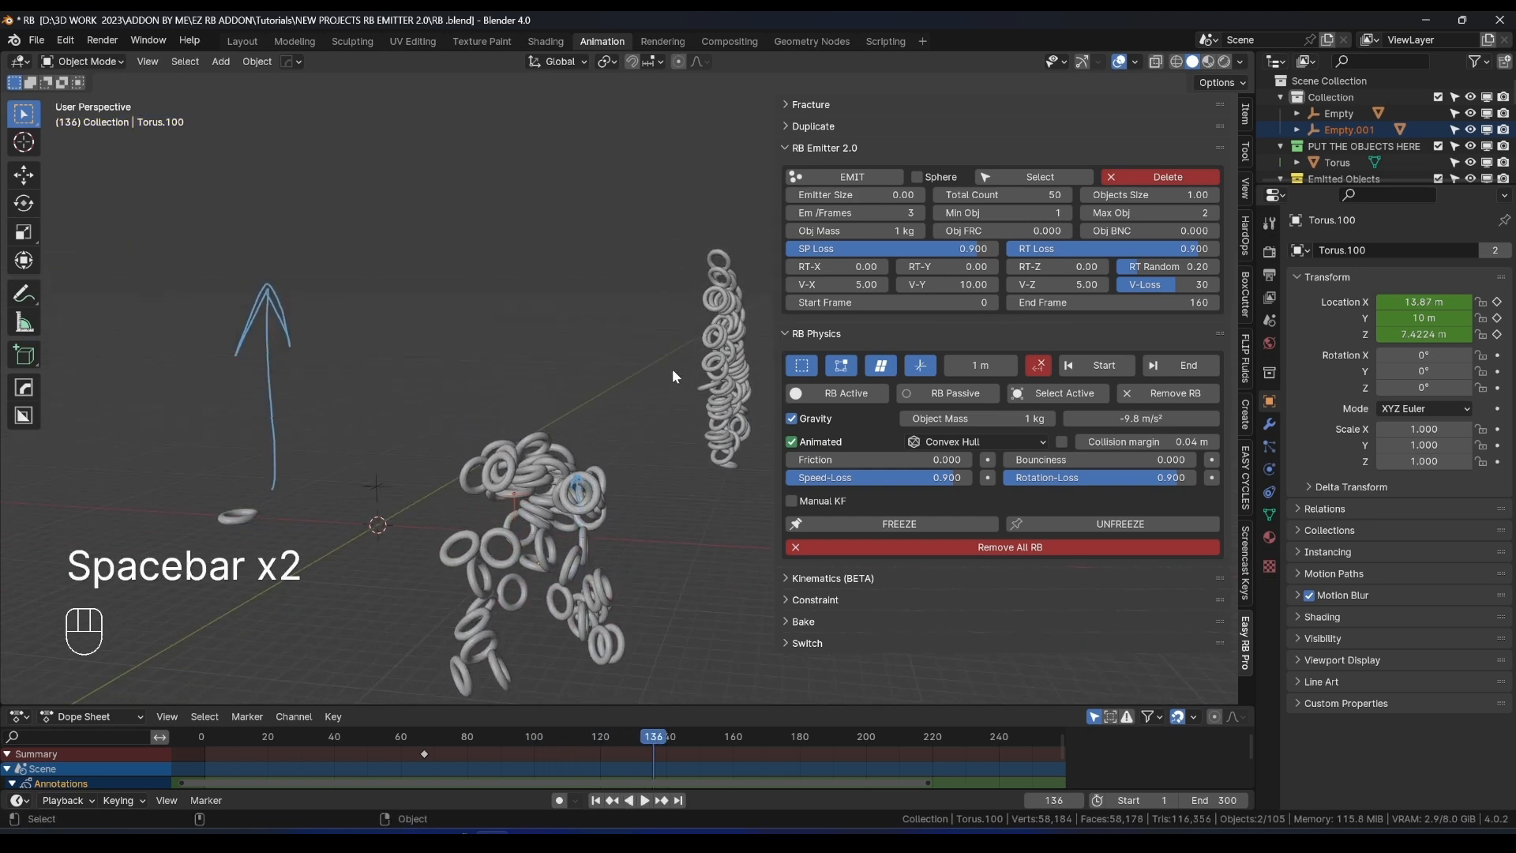
middle_drag(671, 368, 636, 311)
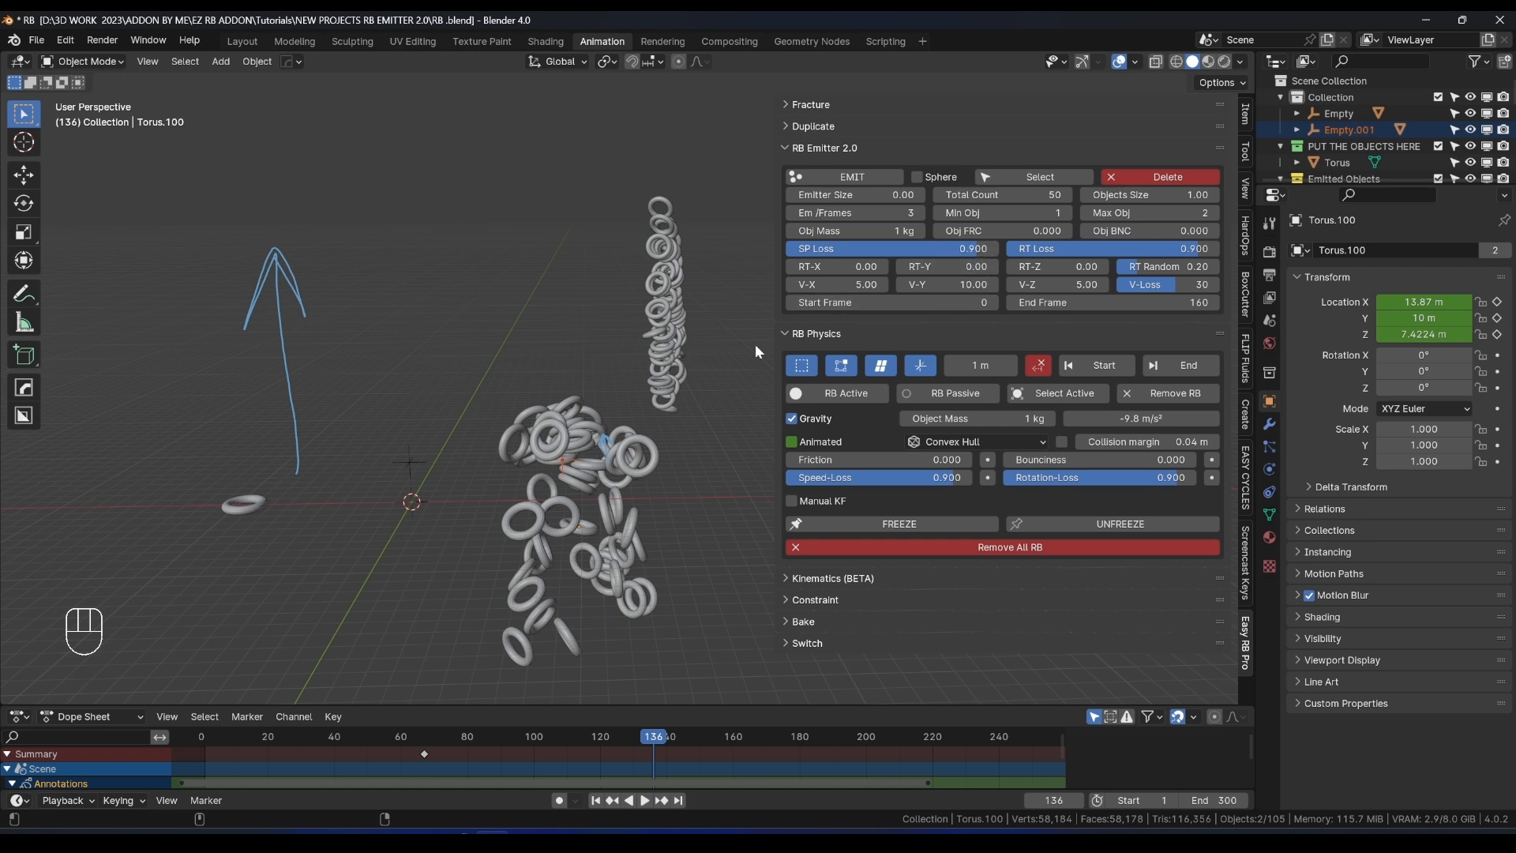
Delete all the emitted torus copies and remove the duplicated empty.
click(1161, 176)
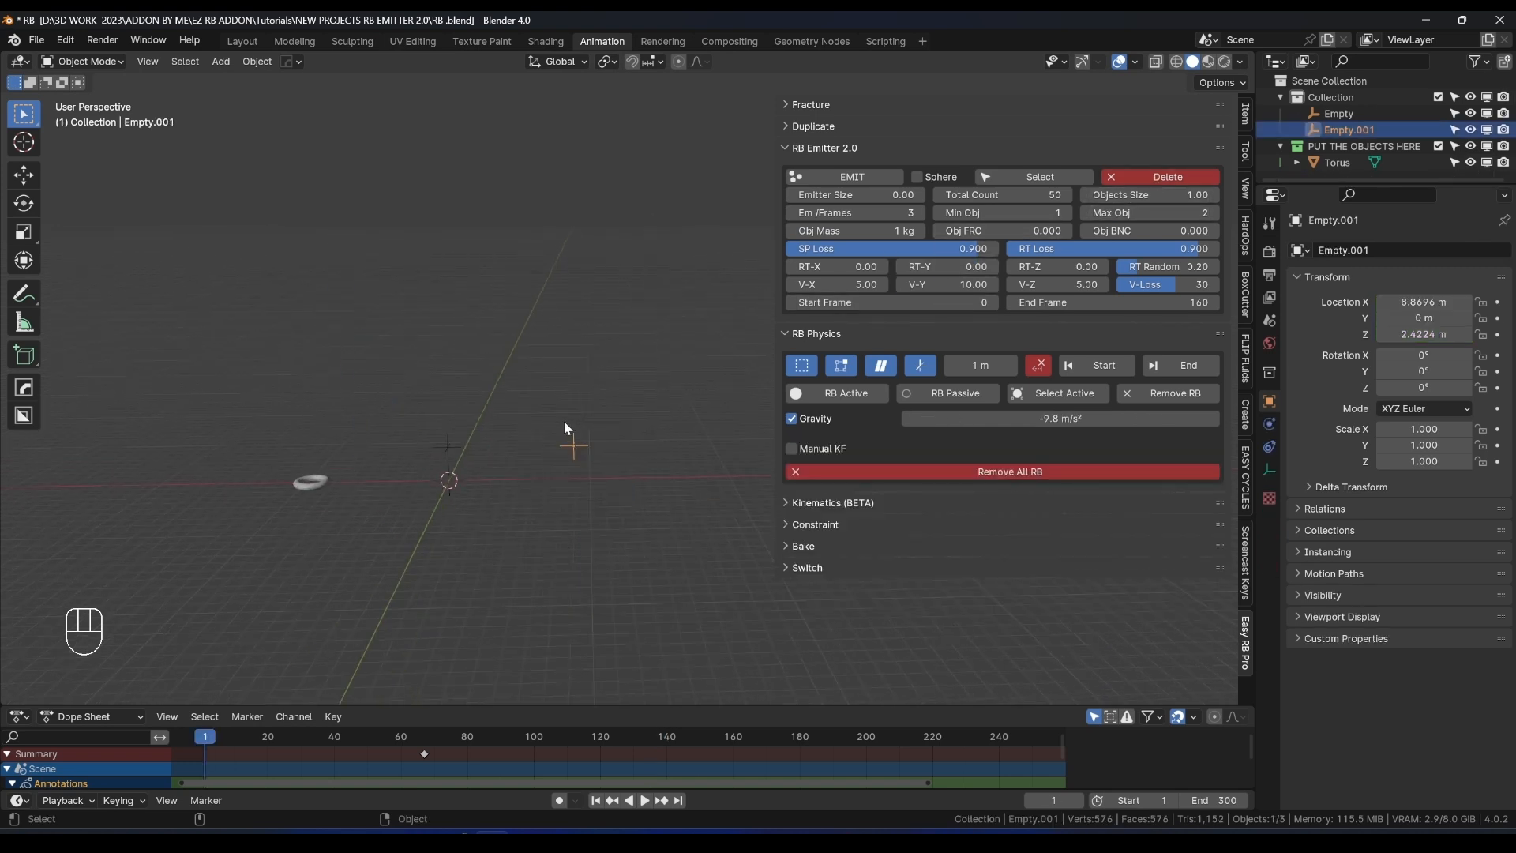
key(x)
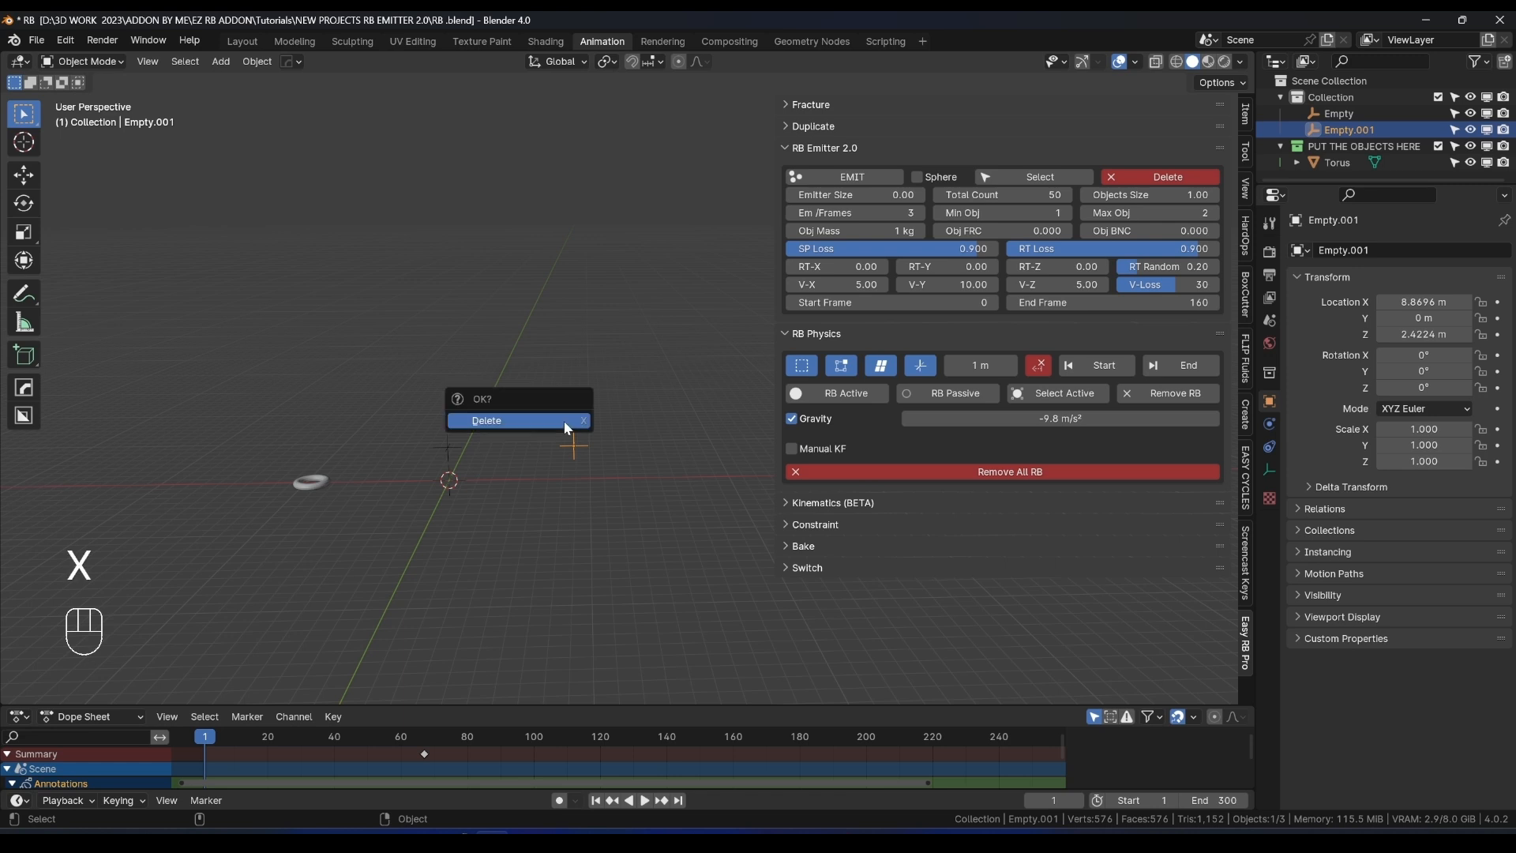
click(567, 425)
Examine the source torus and the remaining empty from the front and in perspective.
click(329, 488)
key(KP_1)
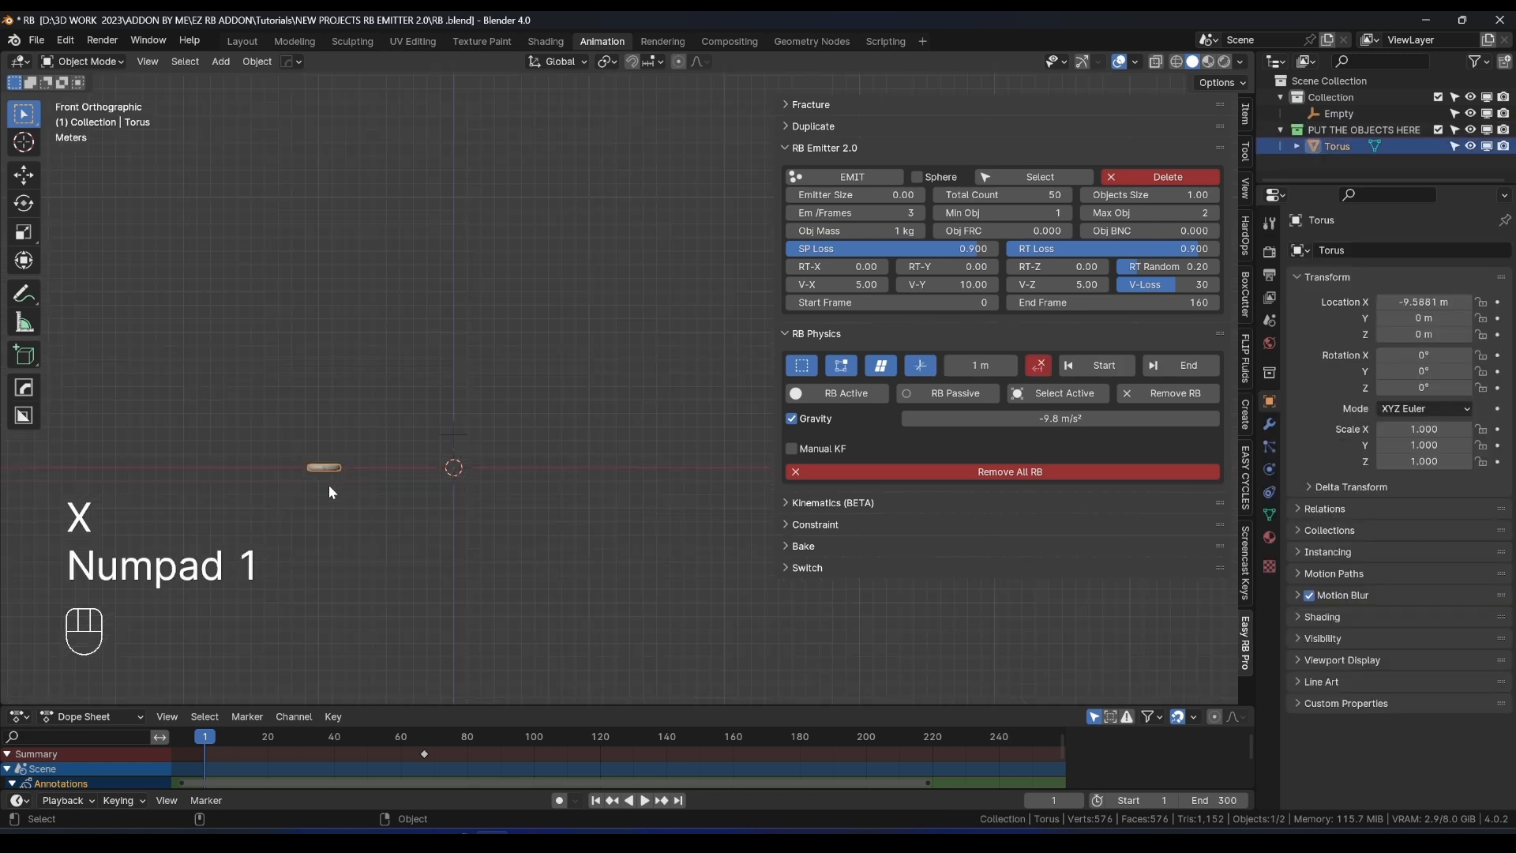
key(KP_Decimal)
scroll(467, 365, down, 6)
shift+middle_drag(467, 365, 590, 335)
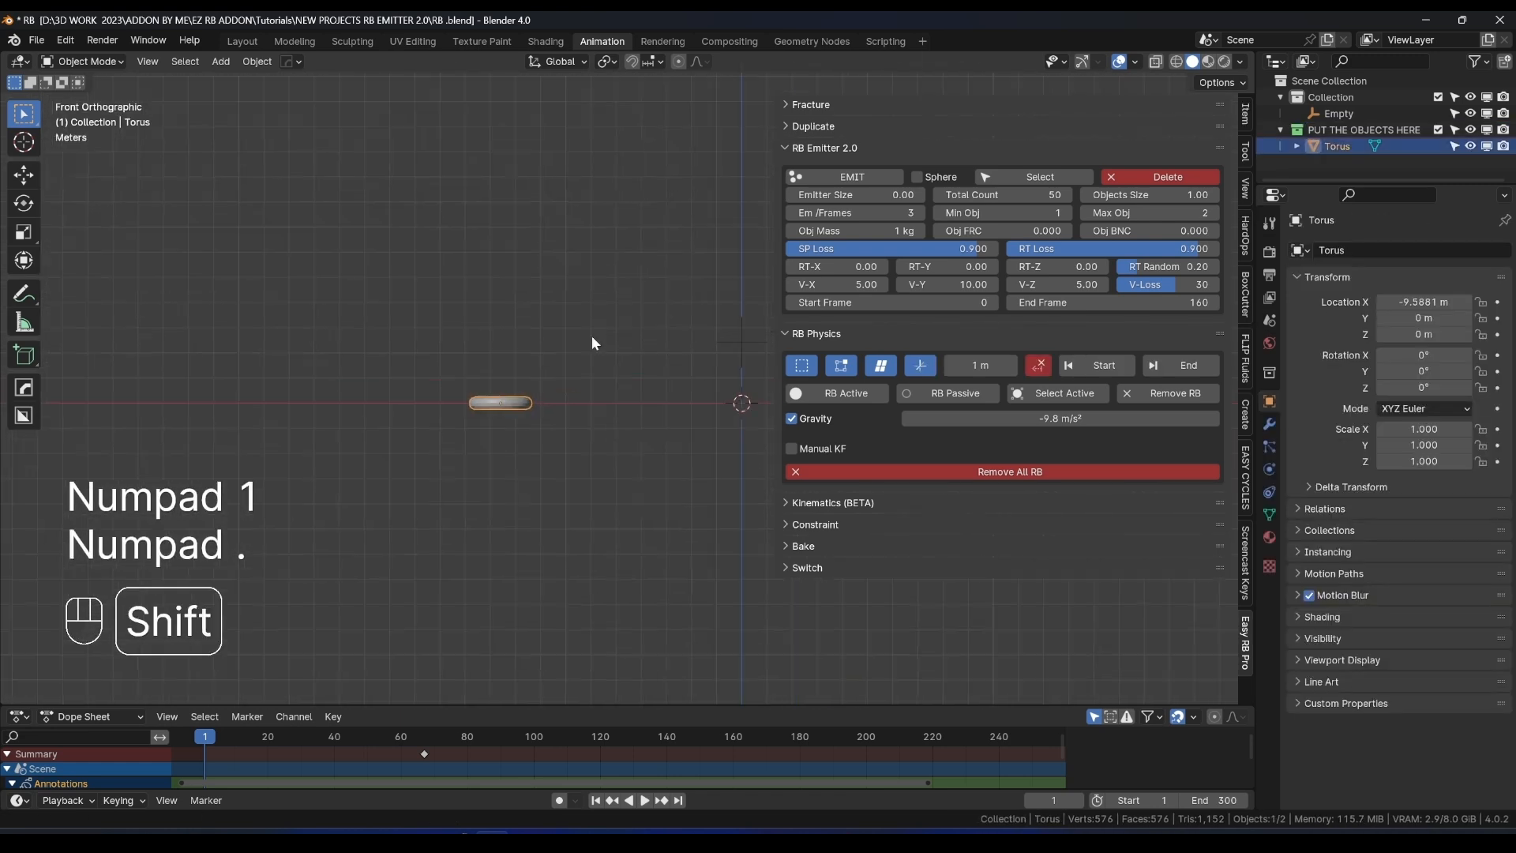
scroll(509, 433, down, 3)
click(513, 397)
middle_drag(532, 384, 511, 428)
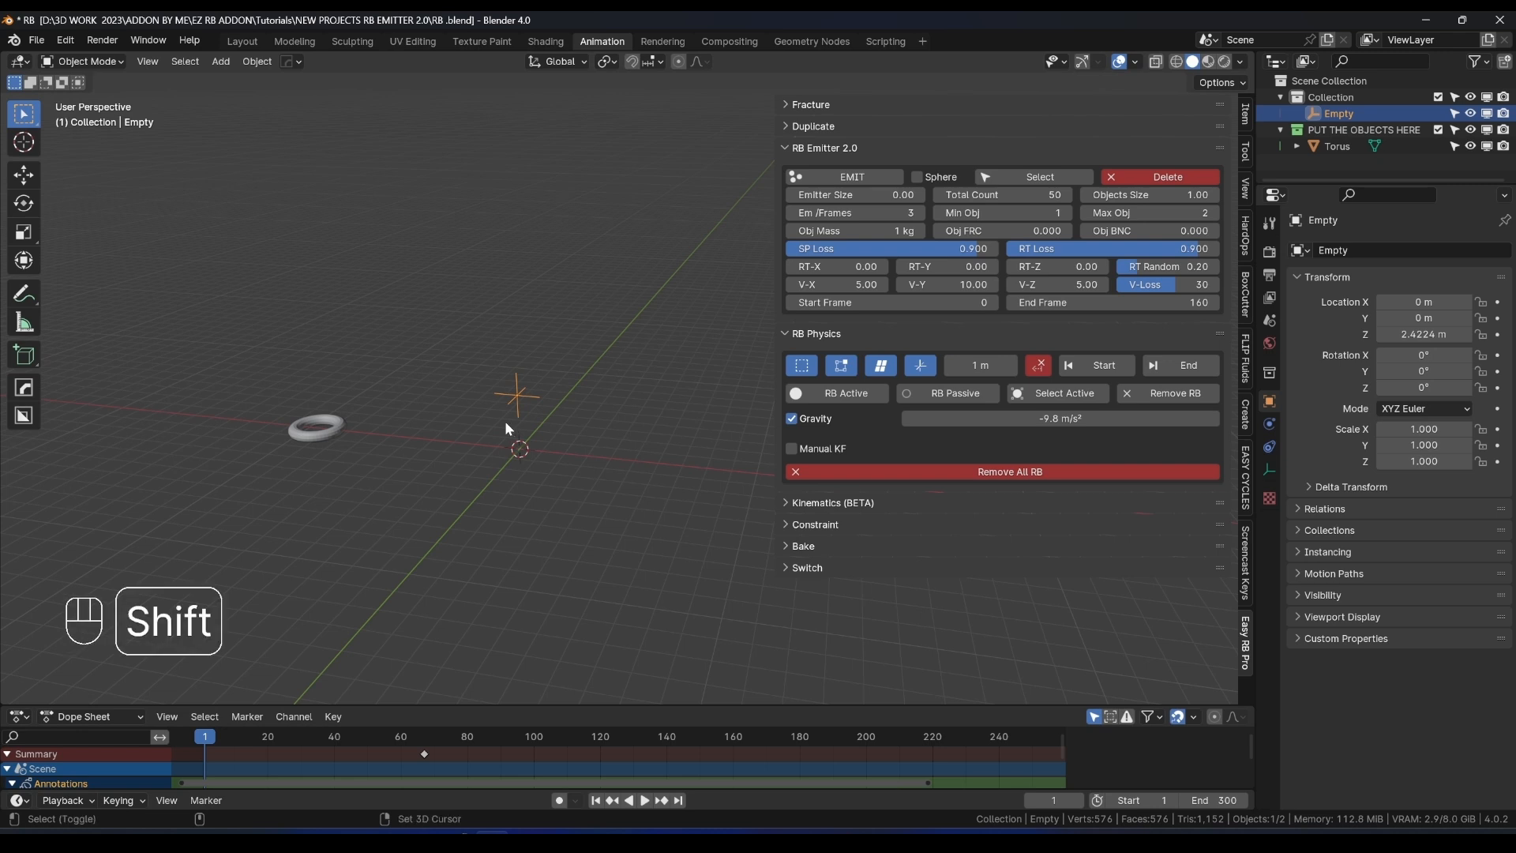
shift+middle_drag(505, 420, 587, 396)
Select the source torus and turn on the statistics overlay in the viewport.
click(395, 405)
key(g)
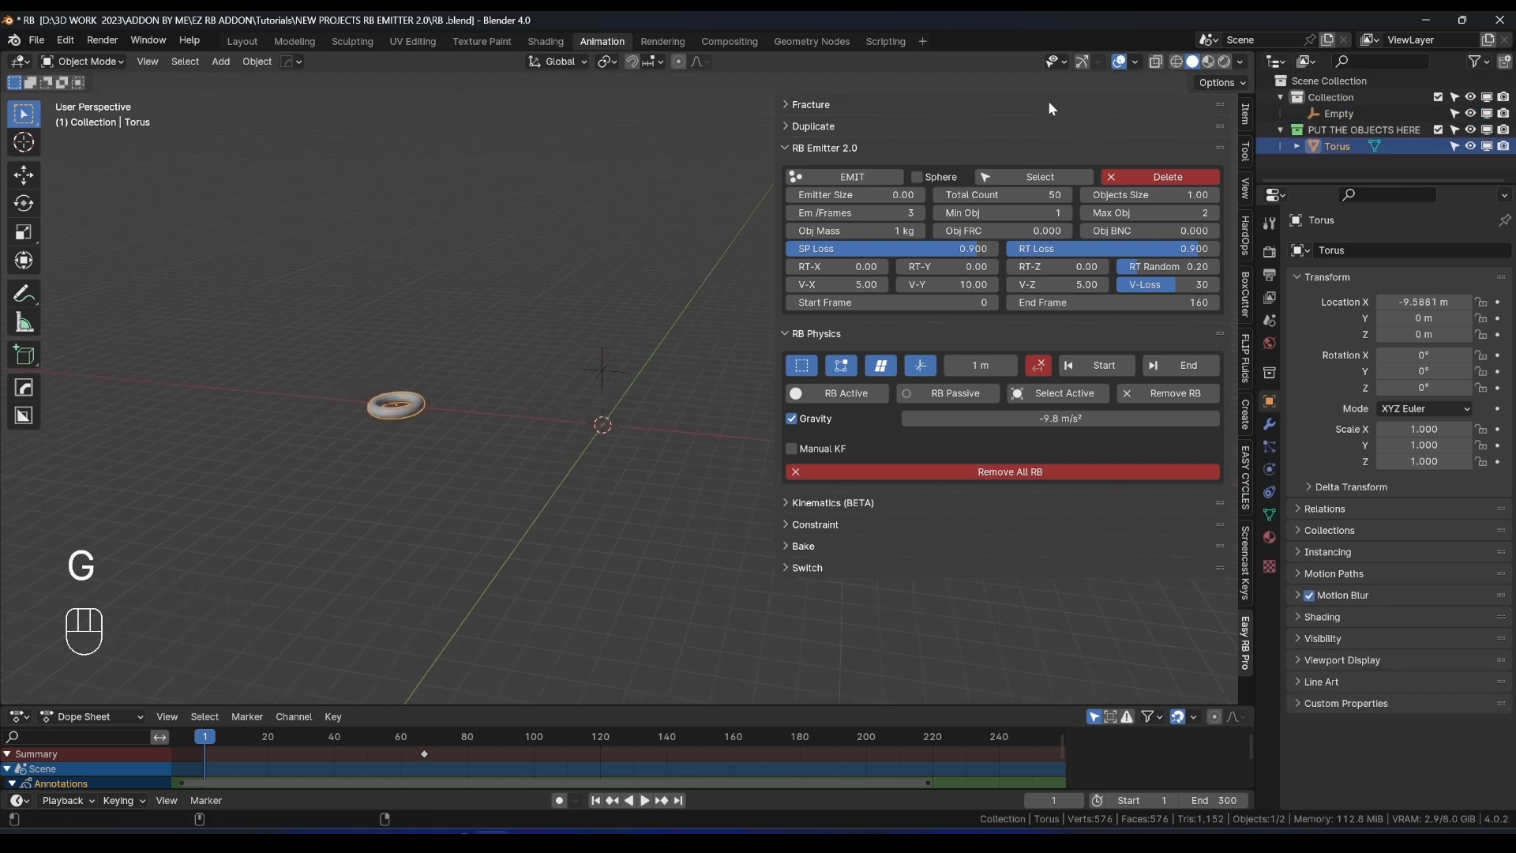
click(1237, 62)
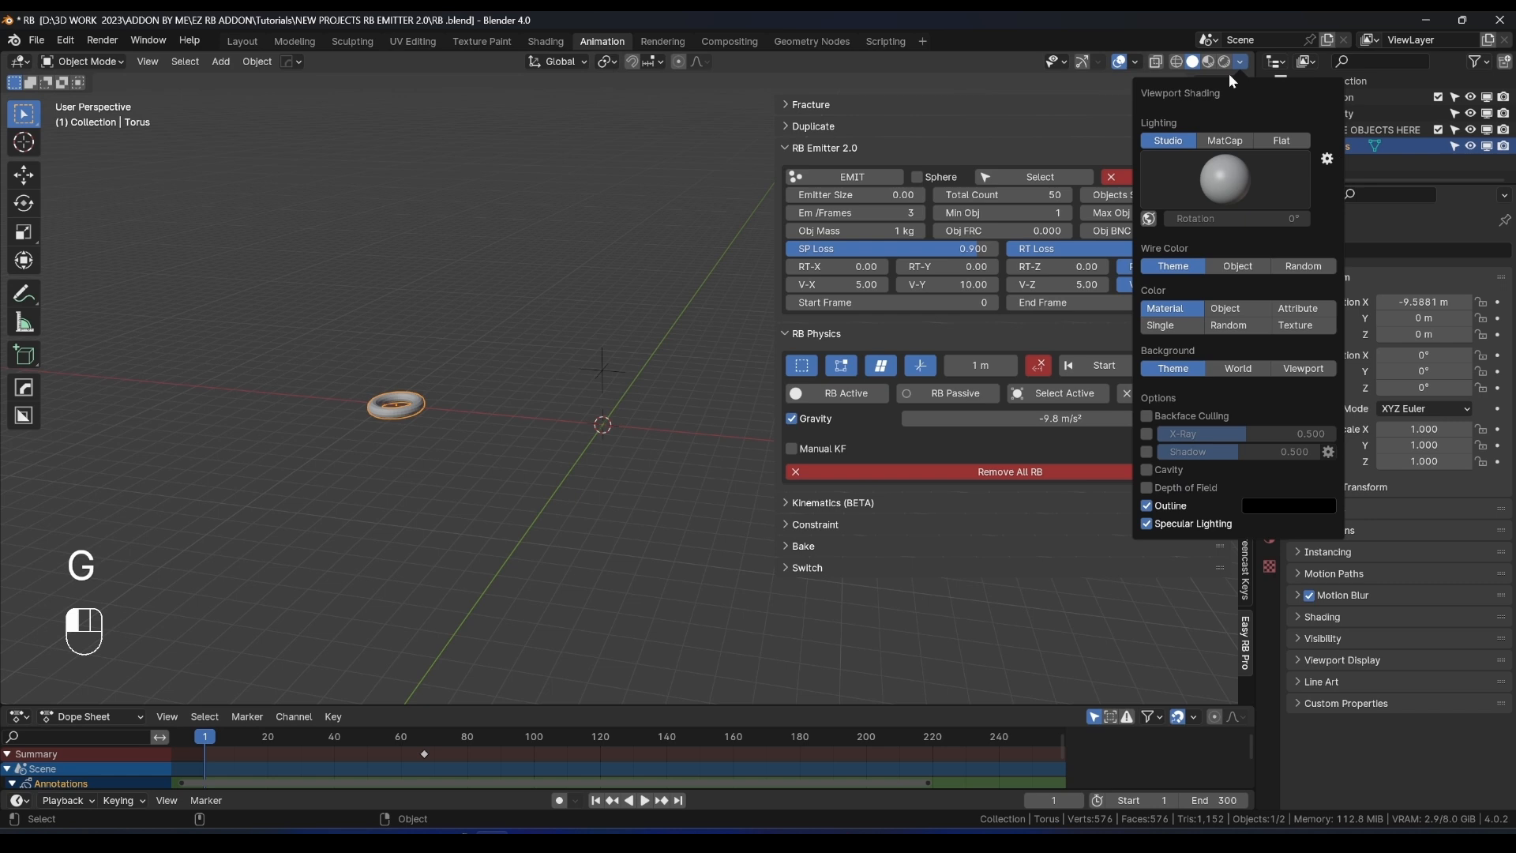
click(1134, 62)
click(1062, 187)
Annotate the source torus with a small downward arrow and the notes "-30K" and "-10K" above it.
mouse_move(442, 261)
shift+middle_down()
mouse_move(403, 333)
mouse_move(439, 368)
shift+middle_up()
click(25, 294)
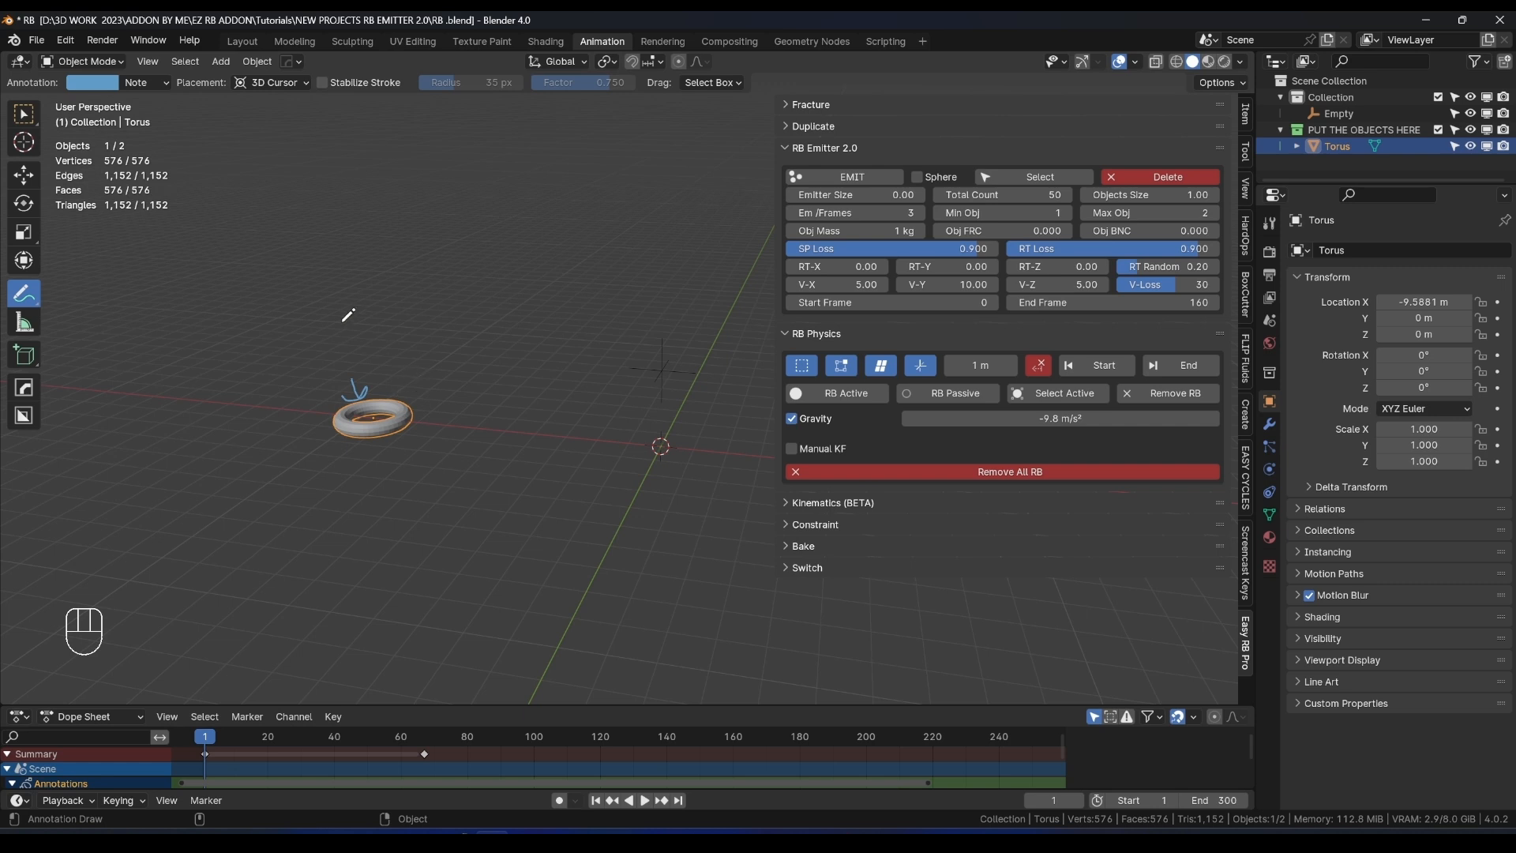
drag(278, 284, 305, 275)
mouse_move(370, 262)
mouse_down()
mouse_move(357, 276)
mouse_move(372, 288)
mouse_up()
shift+middle_drag(371, 286, 359, 328)
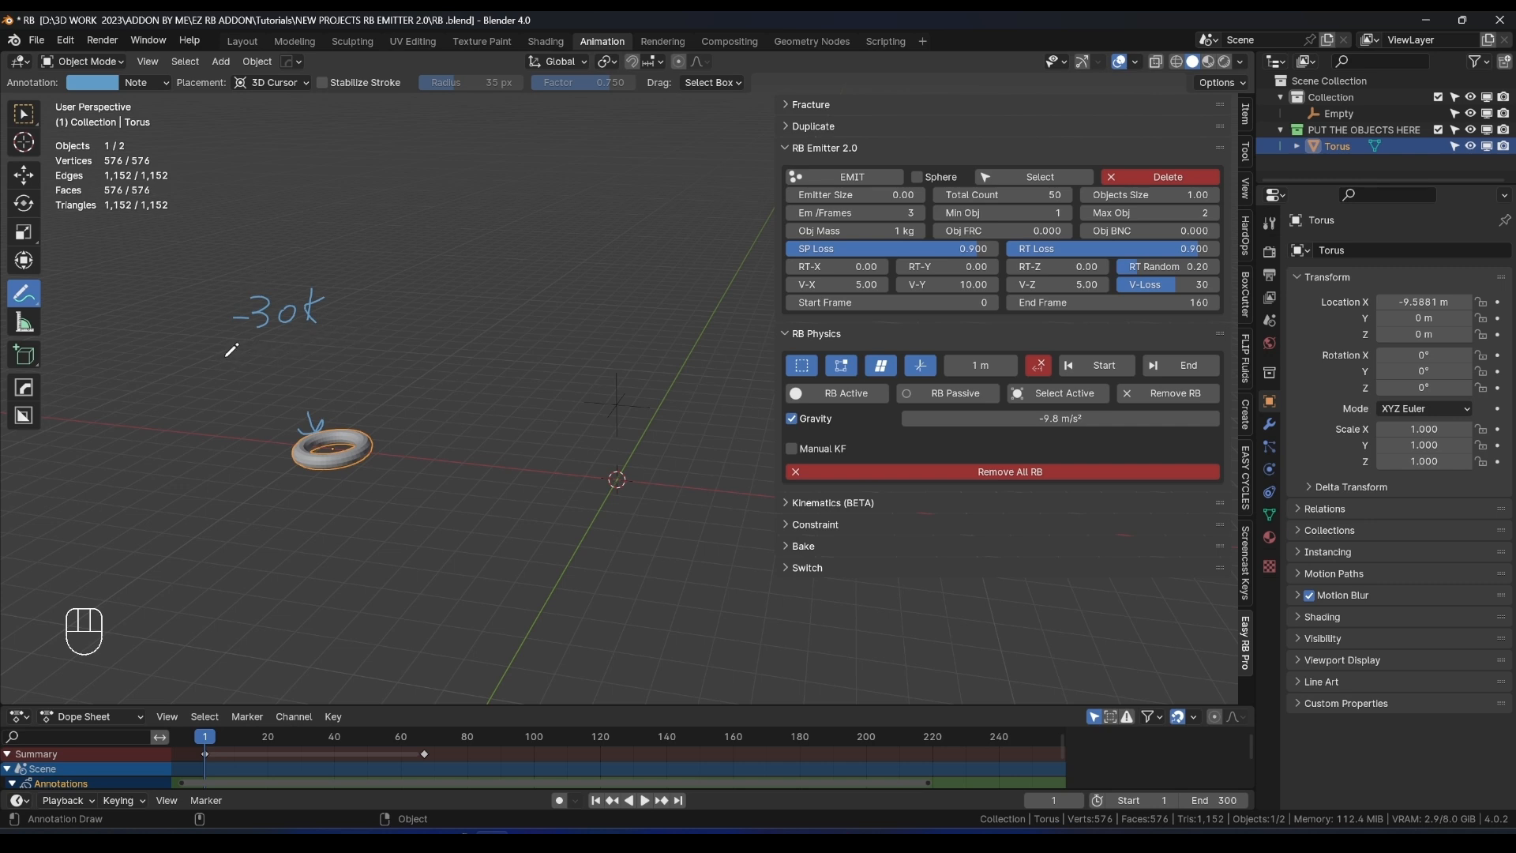
mouse_move(225, 356)
mouse_down()
mouse_move(281, 345)
mouse_move(340, 365)
mouse_up()
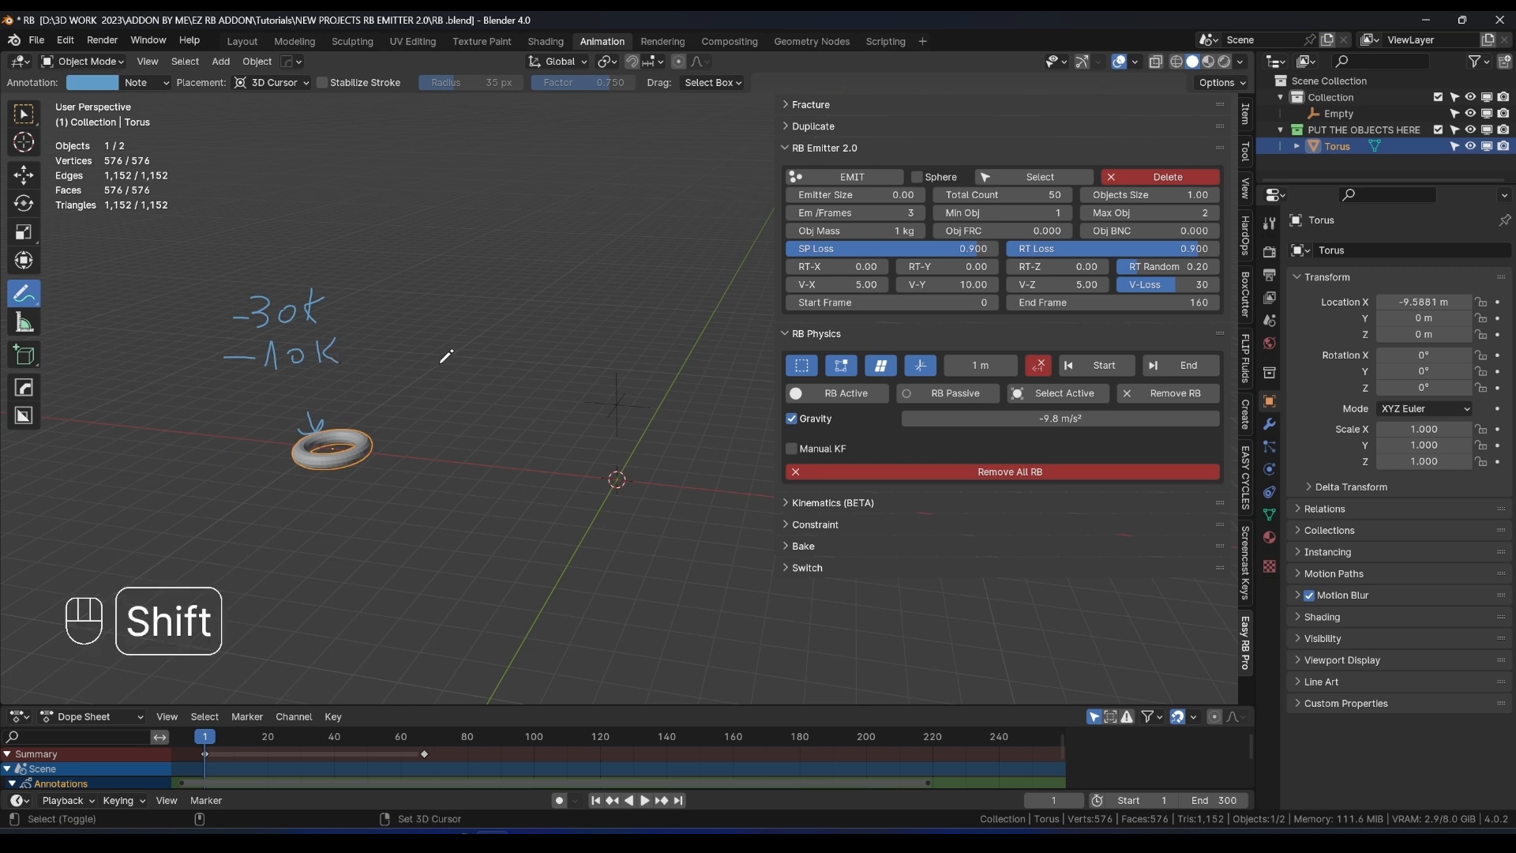
Set the emitter's Total Count to 100.
shift+middle_drag(442, 361, 369, 381)
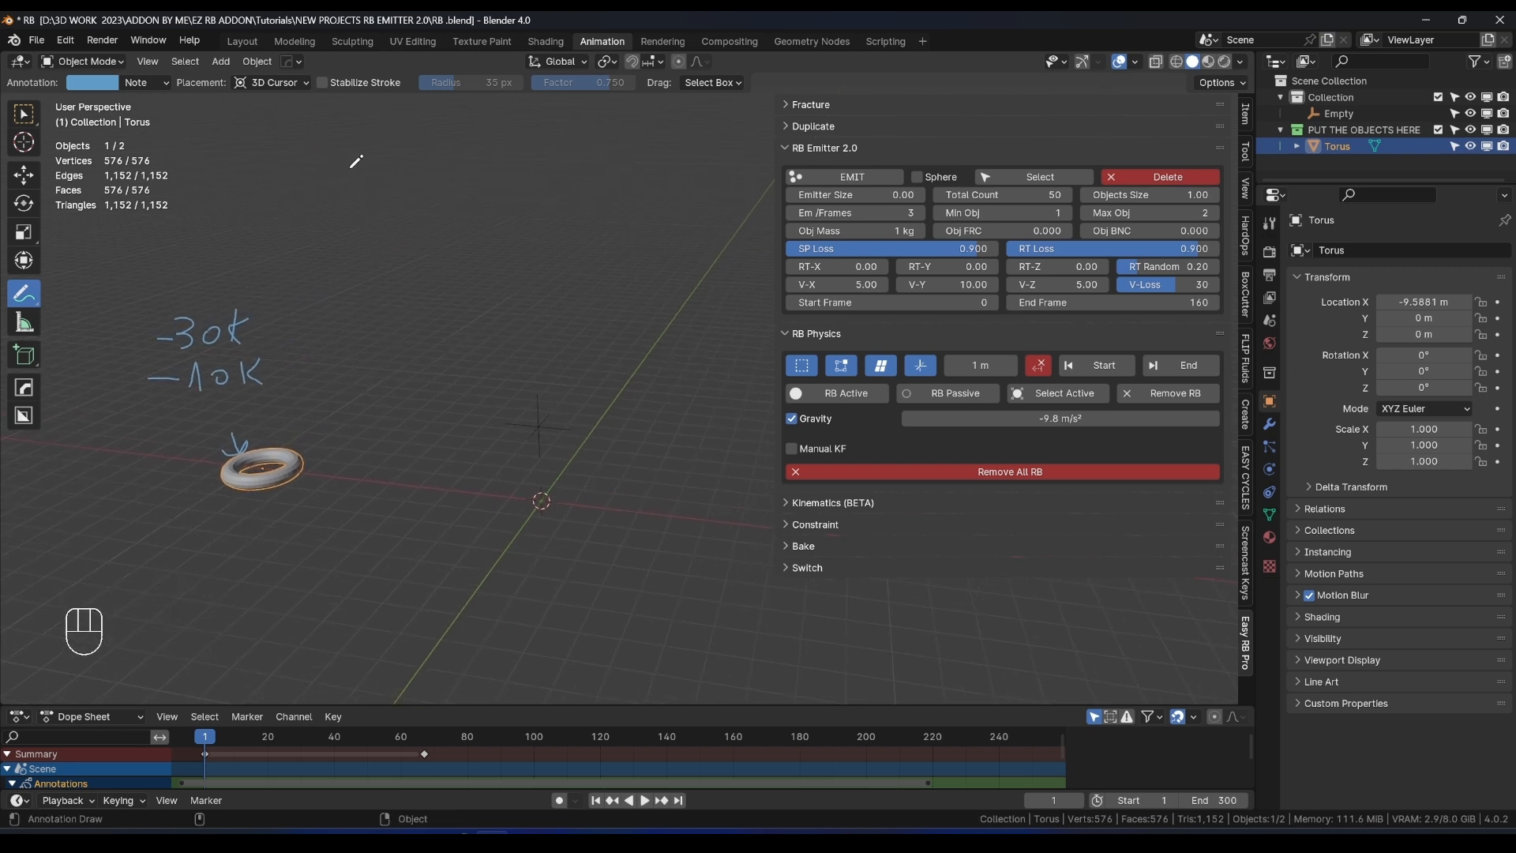
click(1002, 194)
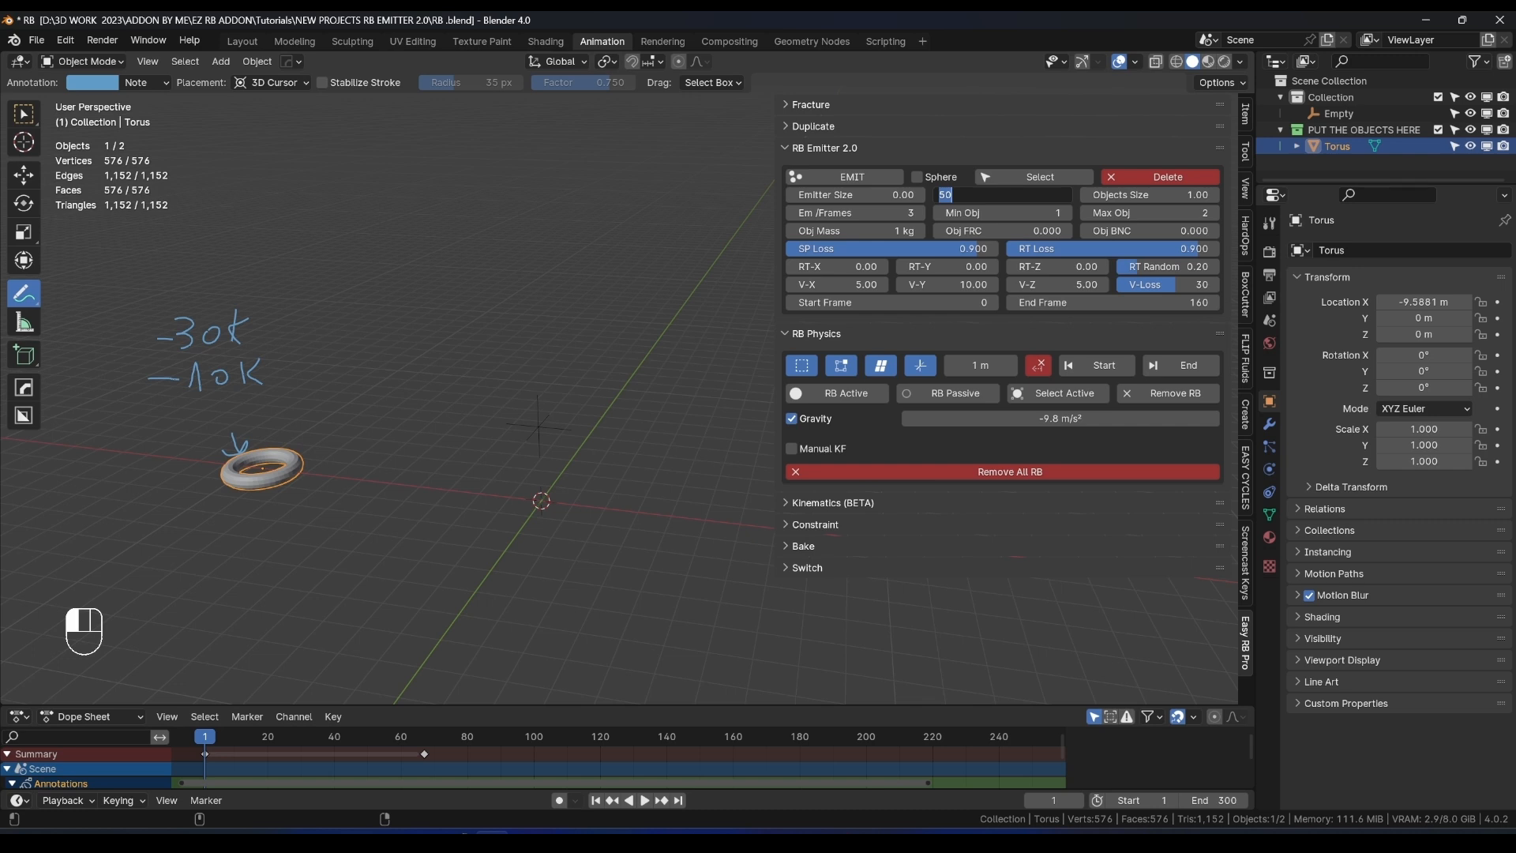
text(100)
key(Return)
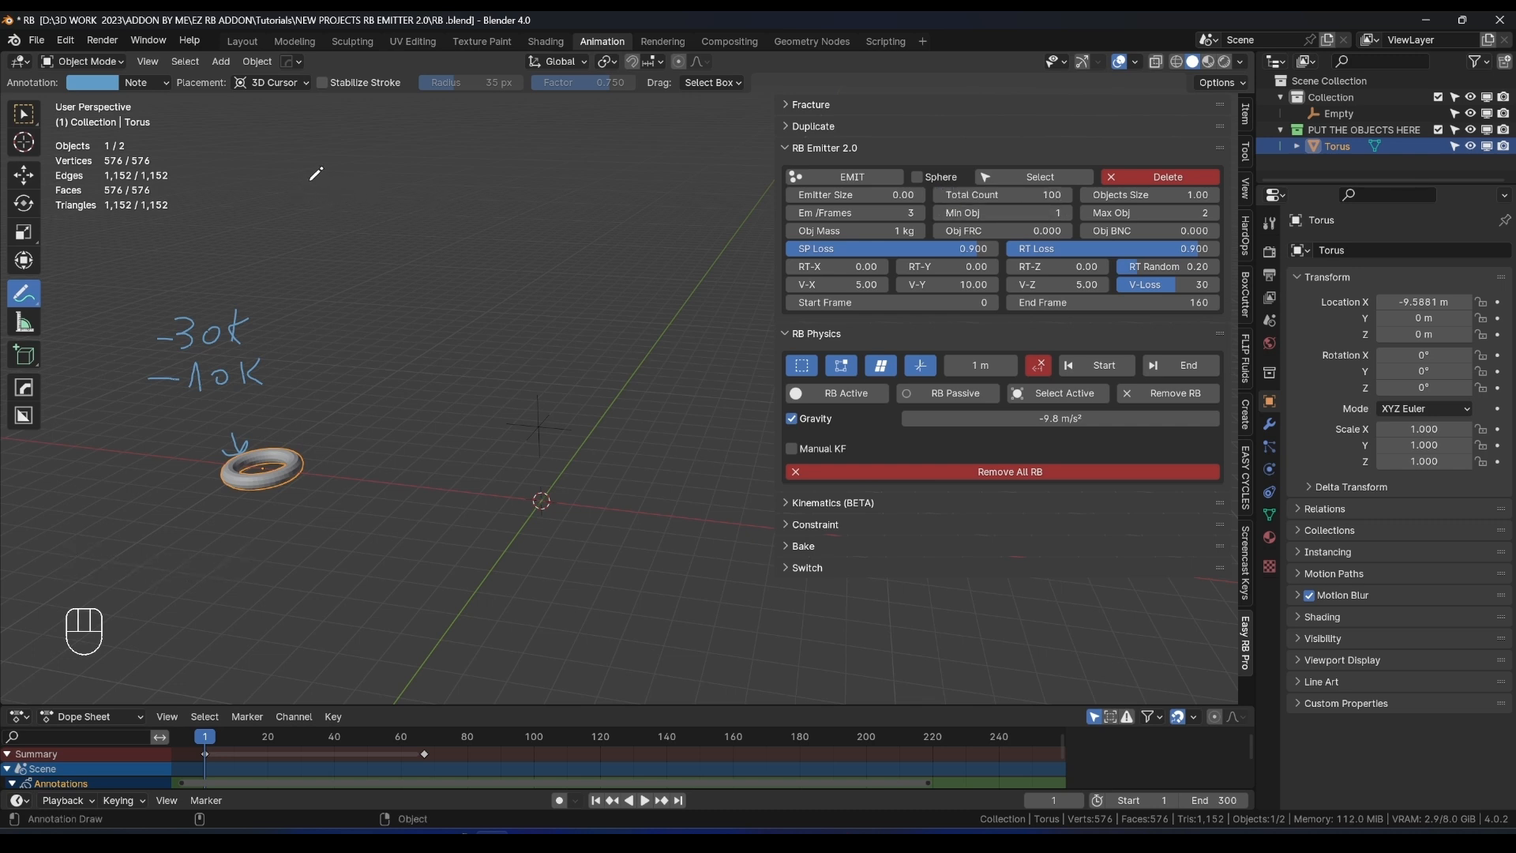
Handwrite the annotation "30K x 100 =" in the empty space above the torus notes.
mouse_move(281, 167)
mouse_down()
mouse_move(293, 164)
mouse_move(278, 188)
mouse_up()
mouse_move(314, 164)
mouse_down()
mouse_move(307, 183)
mouse_move(317, 163)
mouse_up()
drag(344, 157, 332, 187)
mouse_move(347, 156)
mouse_down()
mouse_move(347, 185)
mouse_move(379, 190)
mouse_up()
mouse_move(377, 164)
mouse_down()
mouse_move(400, 192)
mouse_move(465, 160)
mouse_move(546, 172)
mouse_up()
drag(521, 184, 558, 184)
Complete the handwritten equation with "3 MP" and circle that result.
shift+middle_drag(583, 156, 510, 188)
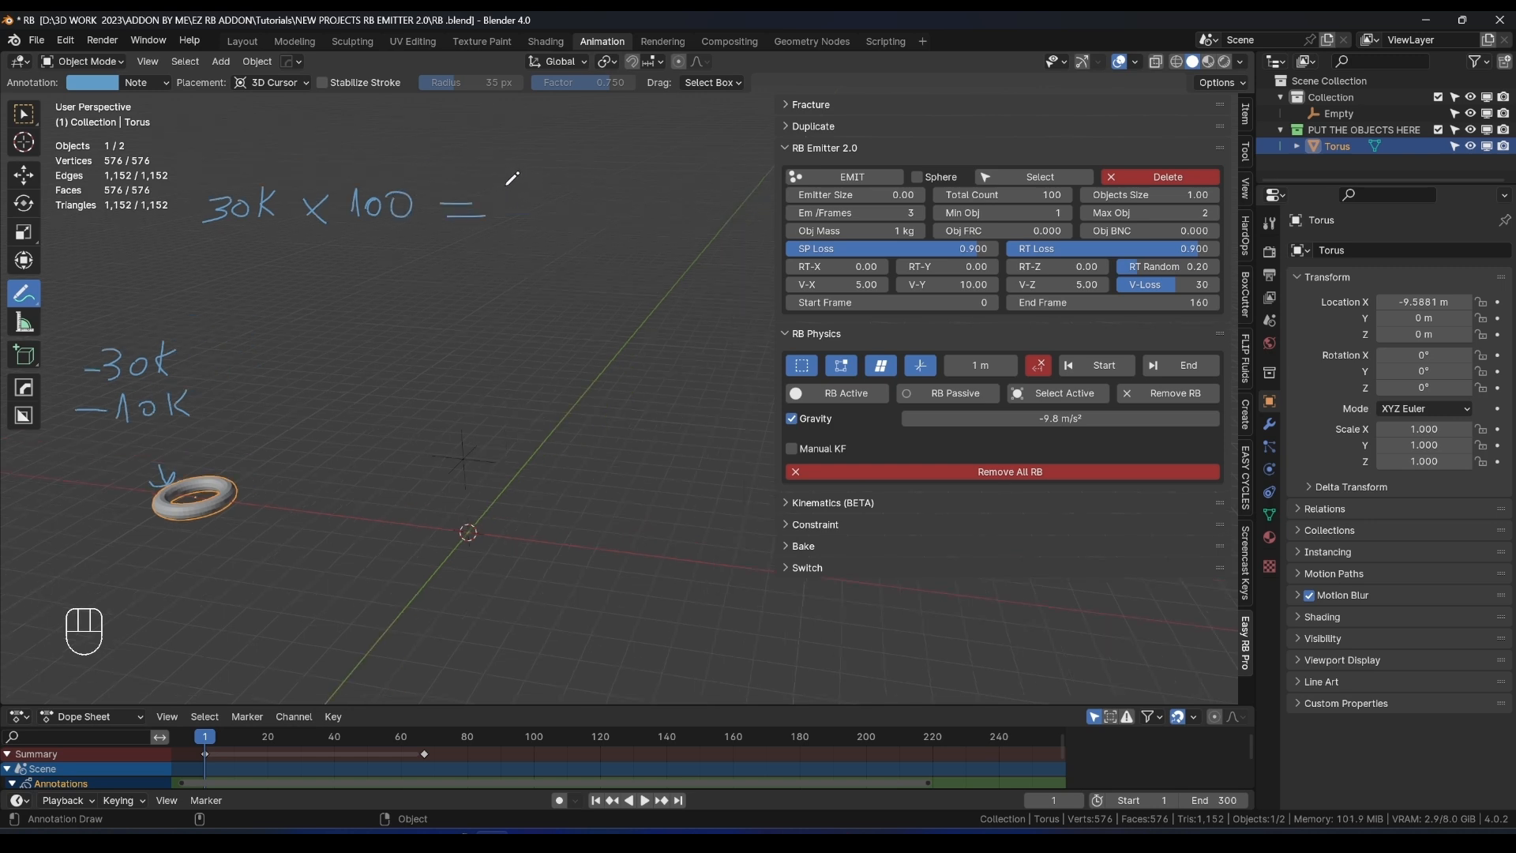
mouse_move(510, 181)
mouse_down()
mouse_move(524, 186)
mouse_move(509, 210)
mouse_move(561, 176)
mouse_move(592, 207)
mouse_up()
mouse_move(607, 174)
mouse_down()
mouse_move(608, 211)
mouse_move(607, 193)
mouse_up()
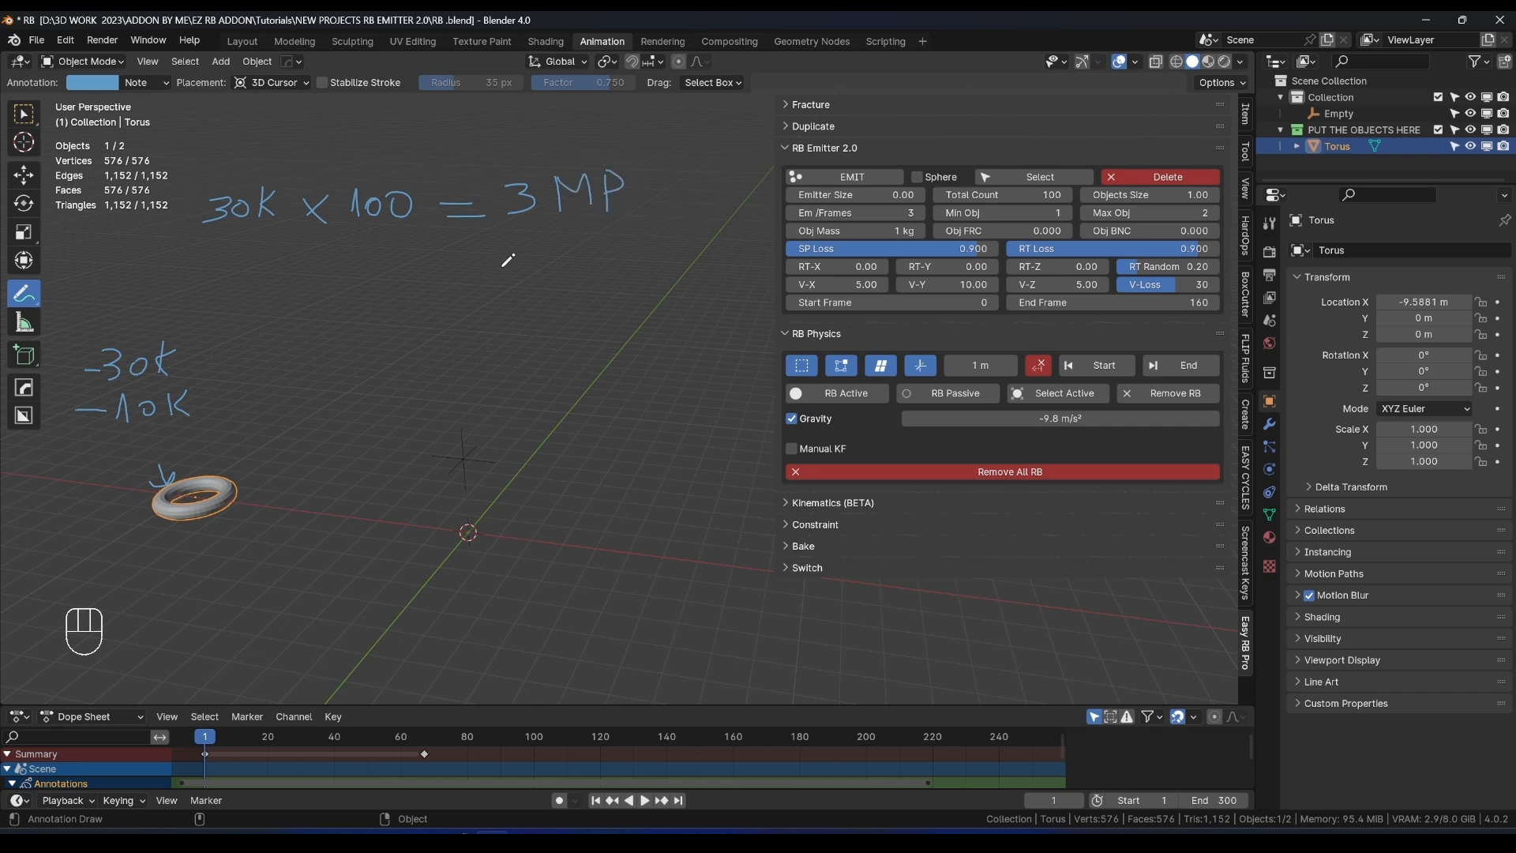
mouse_move(512, 146)
mouse_down()
mouse_move(494, 193)
mouse_move(580, 128)
mouse_move(532, 159)
mouse_up()
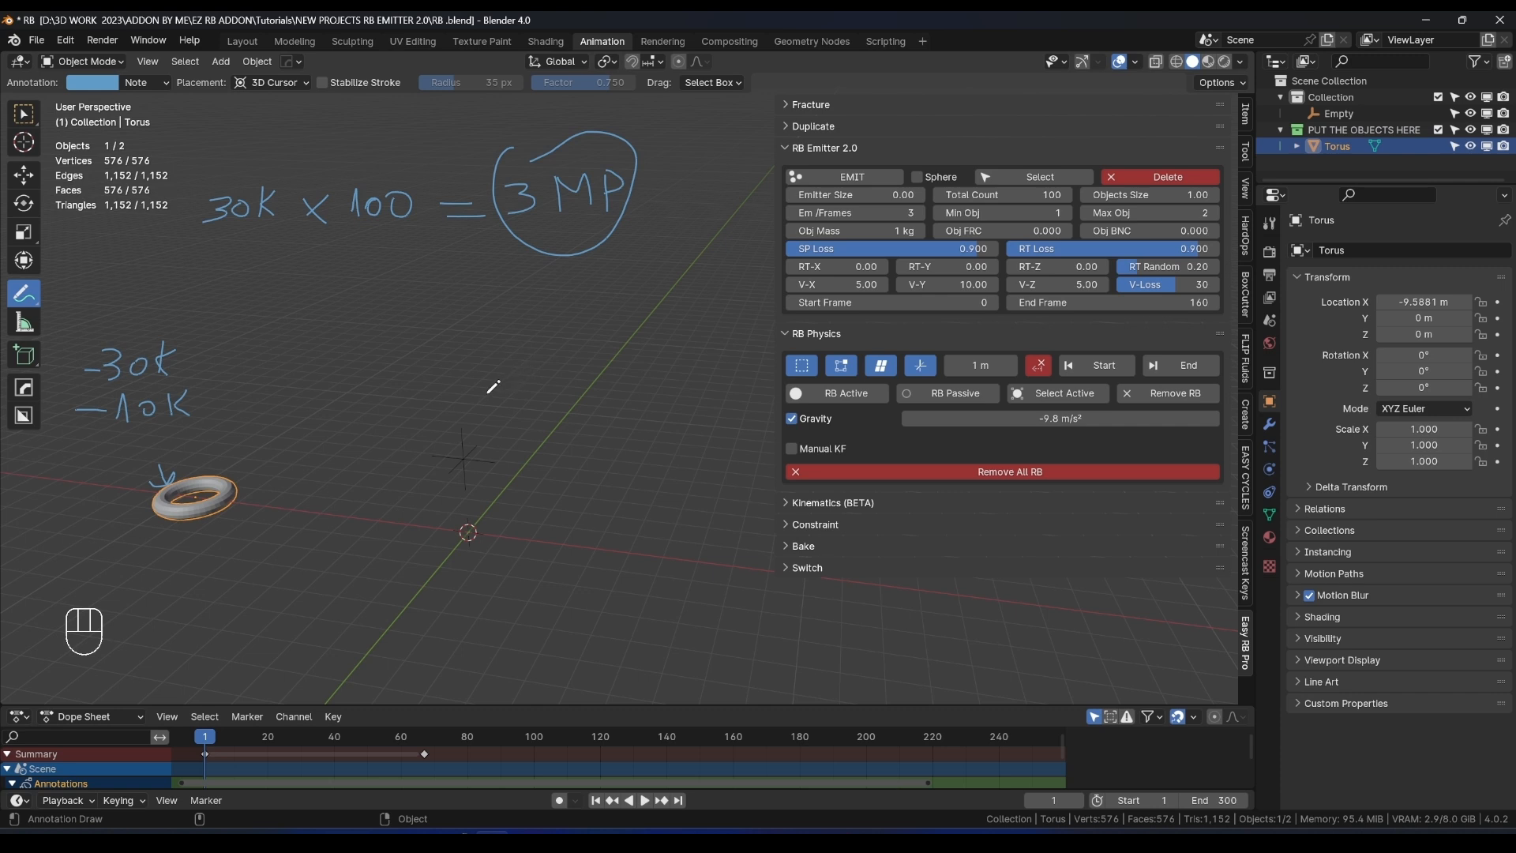
Handwrite "10 MP" below the circled result with "LAG" underneath it.
mouse_move(502, 357)
mouse_down()
mouse_move(488, 389)
mouse_move(527, 353)
mouse_move(577, 381)
mouse_move(629, 340)
mouse_move(631, 357)
mouse_up()
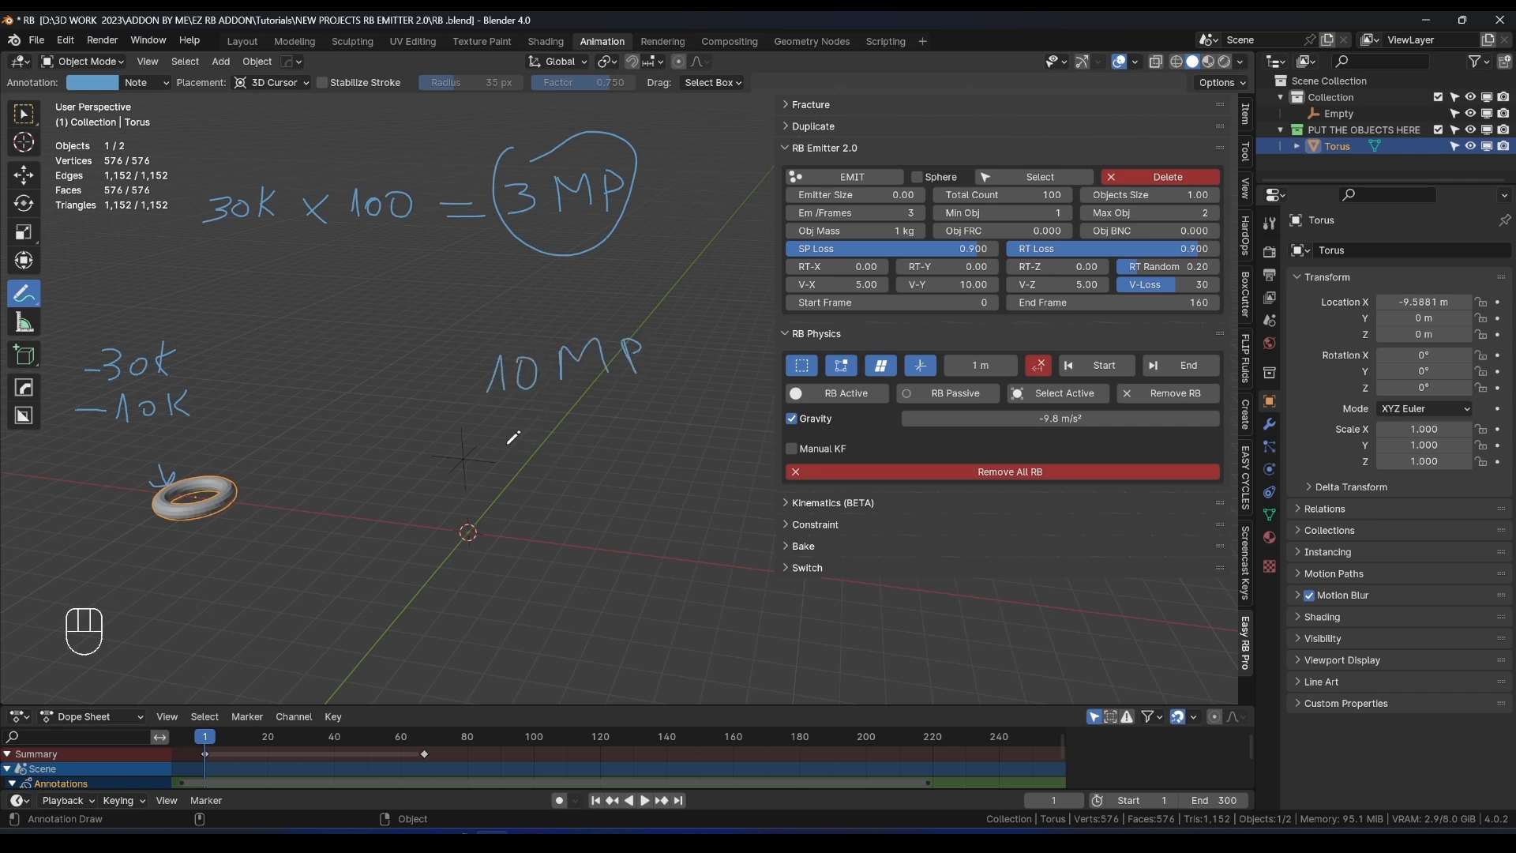
mouse_move(509, 438)
mouse_down()
mouse_move(568, 469)
mouse_move(625, 457)
mouse_up()
drag(620, 450, 634, 457)
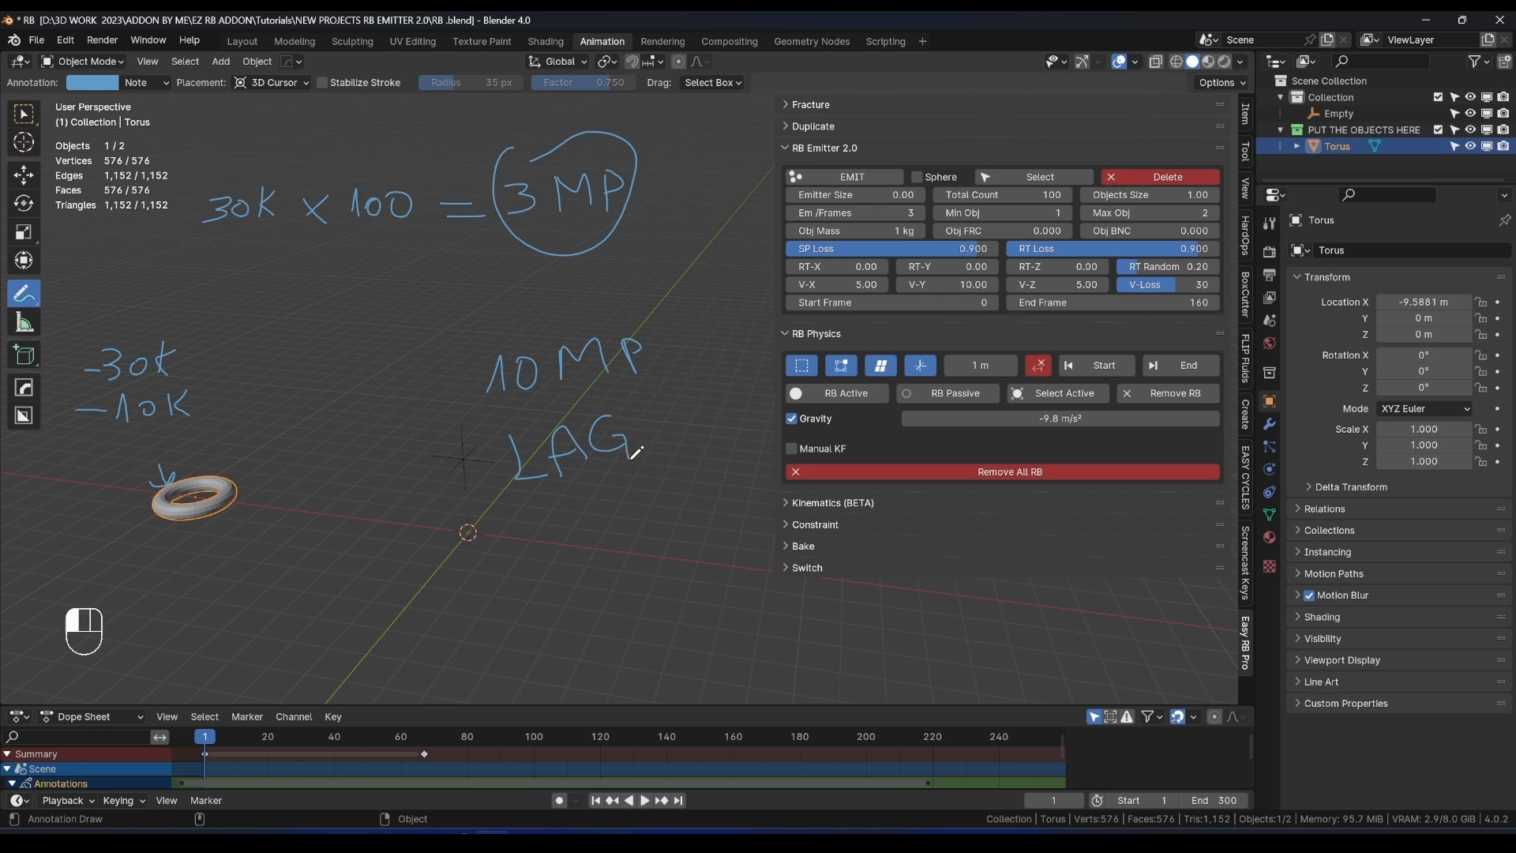
Draw two downward arrows beside "LAG", handwrite "per" below them, and circle the "-30k" and "-10k" notes above the torus.
mouse_move(695, 403)
mouse_down()
mouse_move(698, 451)
mouse_move(724, 443)
mouse_up()
mouse_move(735, 424)
mouse_down()
mouse_move(731, 455)
mouse_move(710, 444)
mouse_up()
mouse_move(703, 428)
mouse_down()
mouse_move(705, 446)
mouse_move(676, 452)
mouse_up()
mouse_move(642, 545)
mouse_down()
mouse_move(679, 556)
mouse_move(705, 535)
mouse_up()
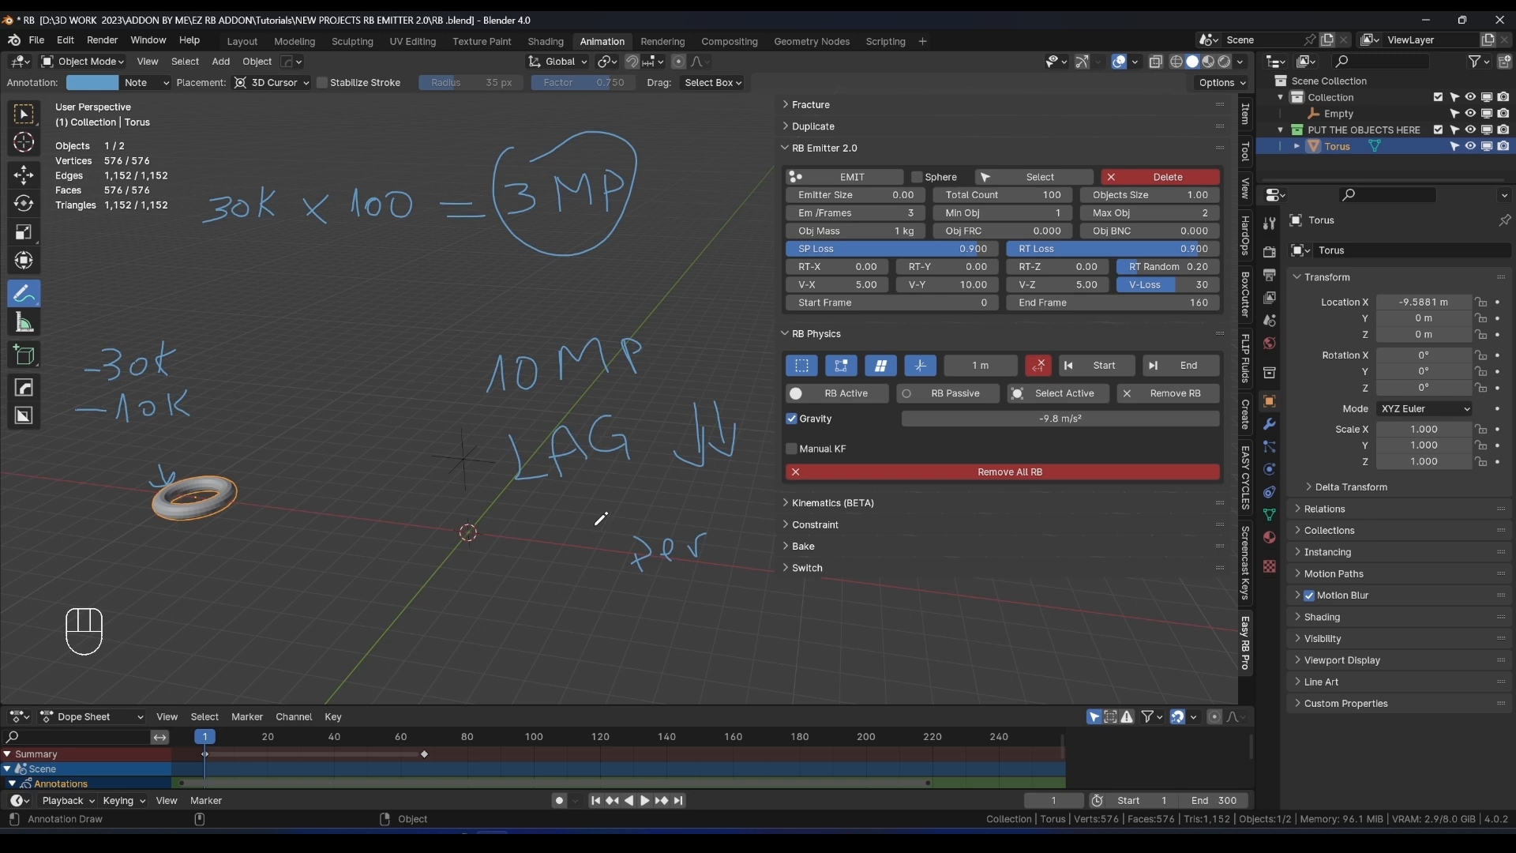
mouse_move(170, 304)
mouse_down()
mouse_move(57, 386)
mouse_move(149, 305)
mouse_move(164, 309)
mouse_up()
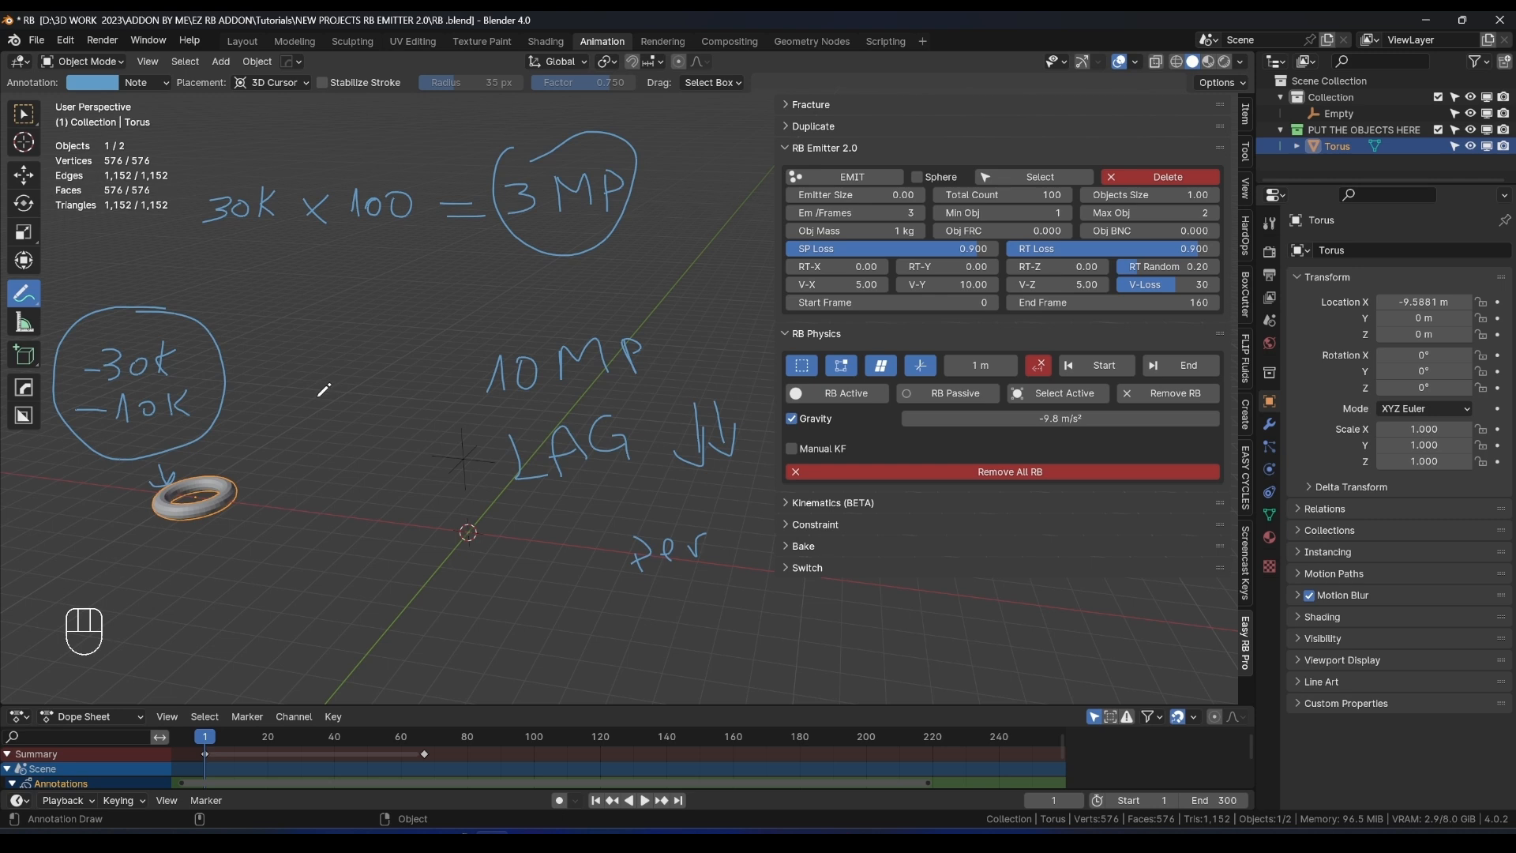
Delete the Note annotation layer to clear all handwriting and return to the selection tool.
shift+middle_drag(324, 389, 375, 372)
click(141, 83)
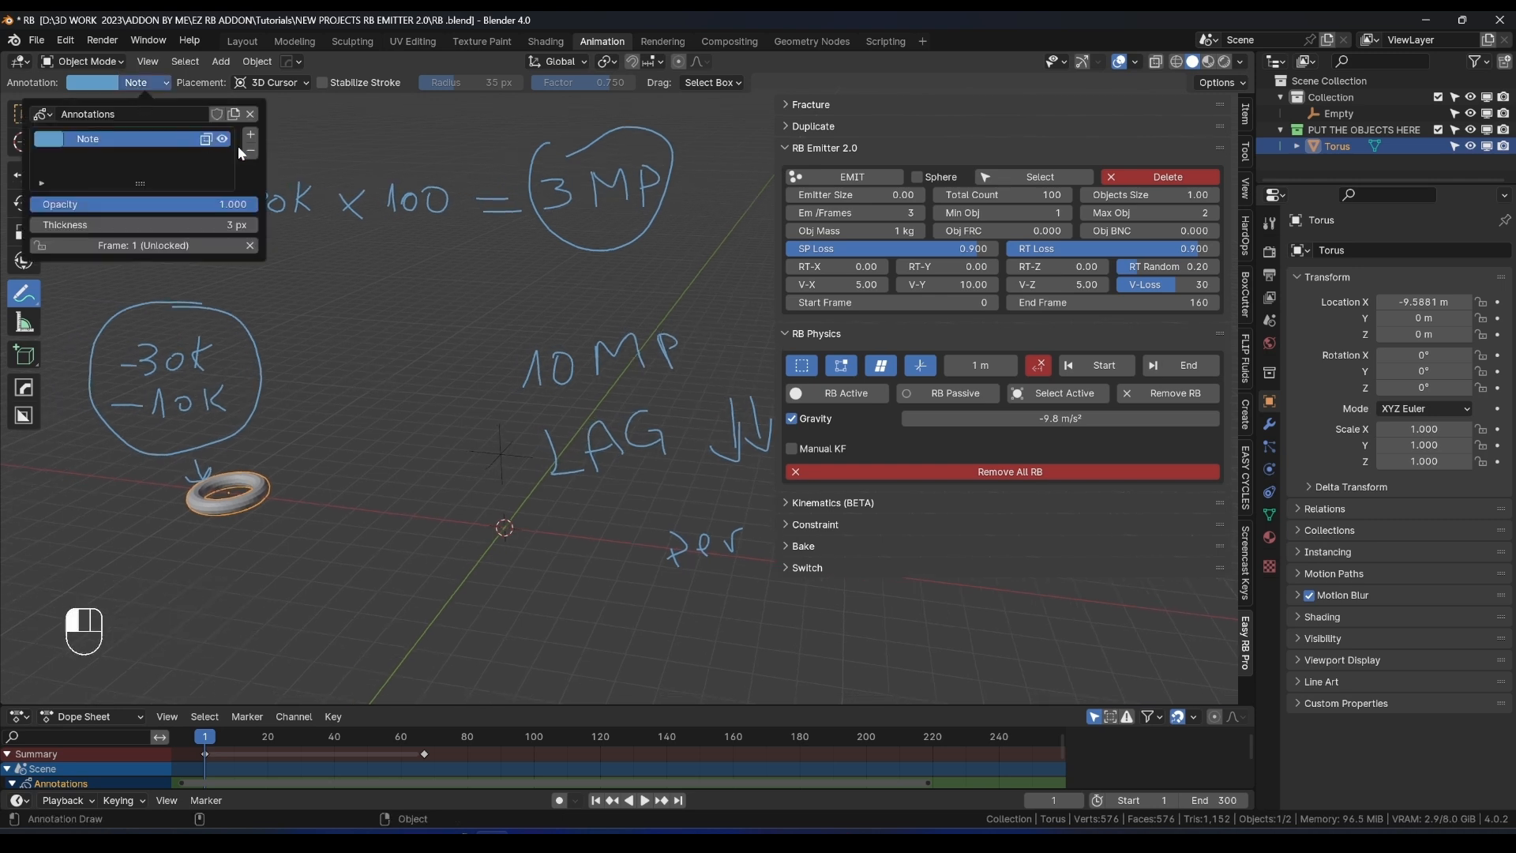
click(250, 151)
middle_drag(341, 319, 355, 304)
shift+middle_drag(340, 300, 355, 298)
mouse_move(526, 378)
shift+middle_down()
mouse_move(512, 333)
mouse_move(512, 353)
shift+middle_up()
shift+middle_drag(511, 354, 488, 319)
key(w)
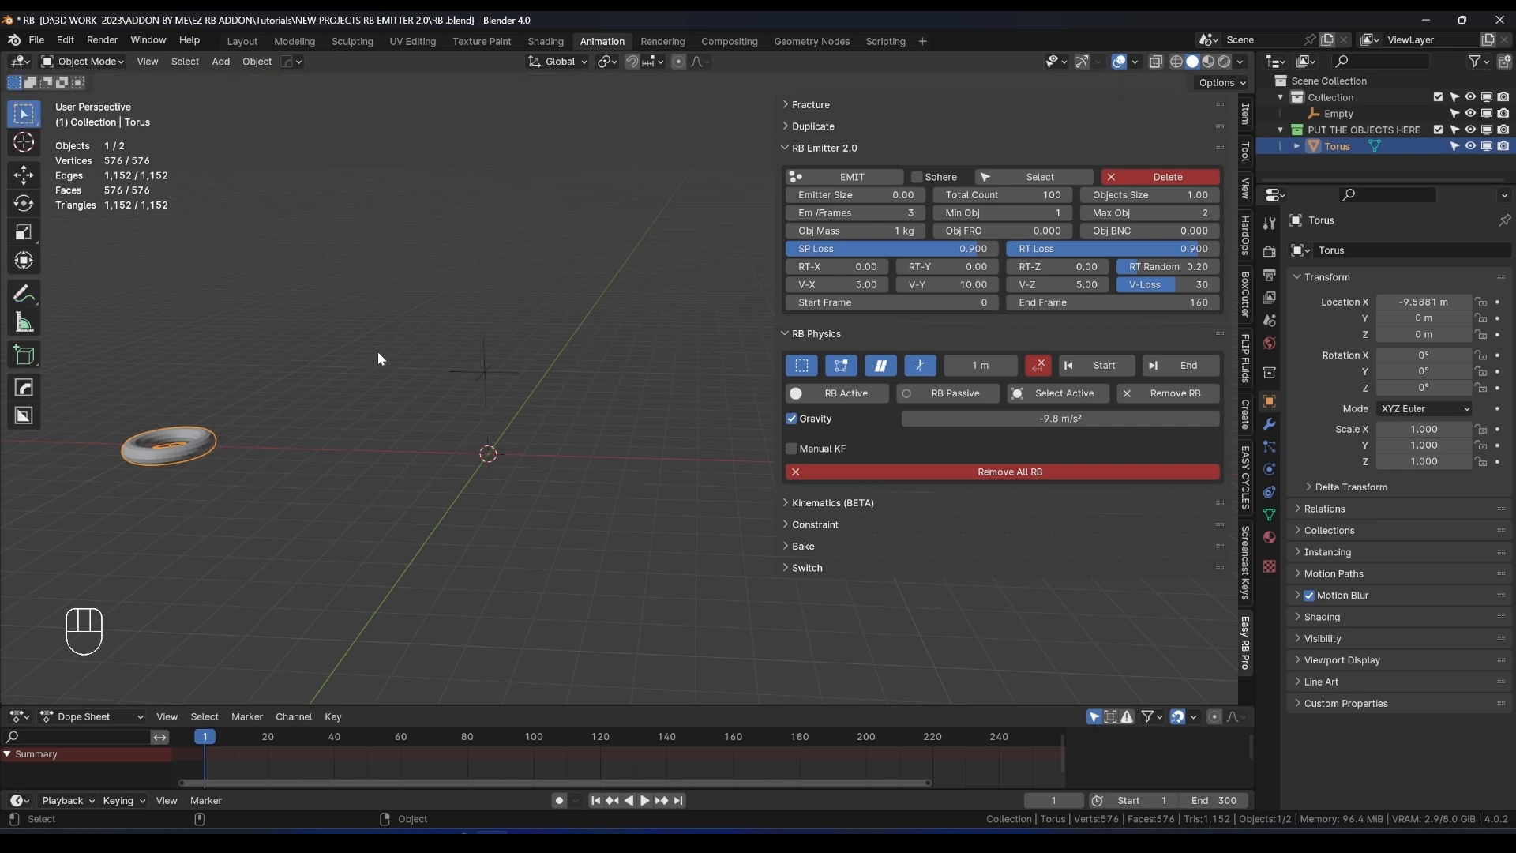
Select the empty and set its emitter's Start Frame to 50.
click(486, 371)
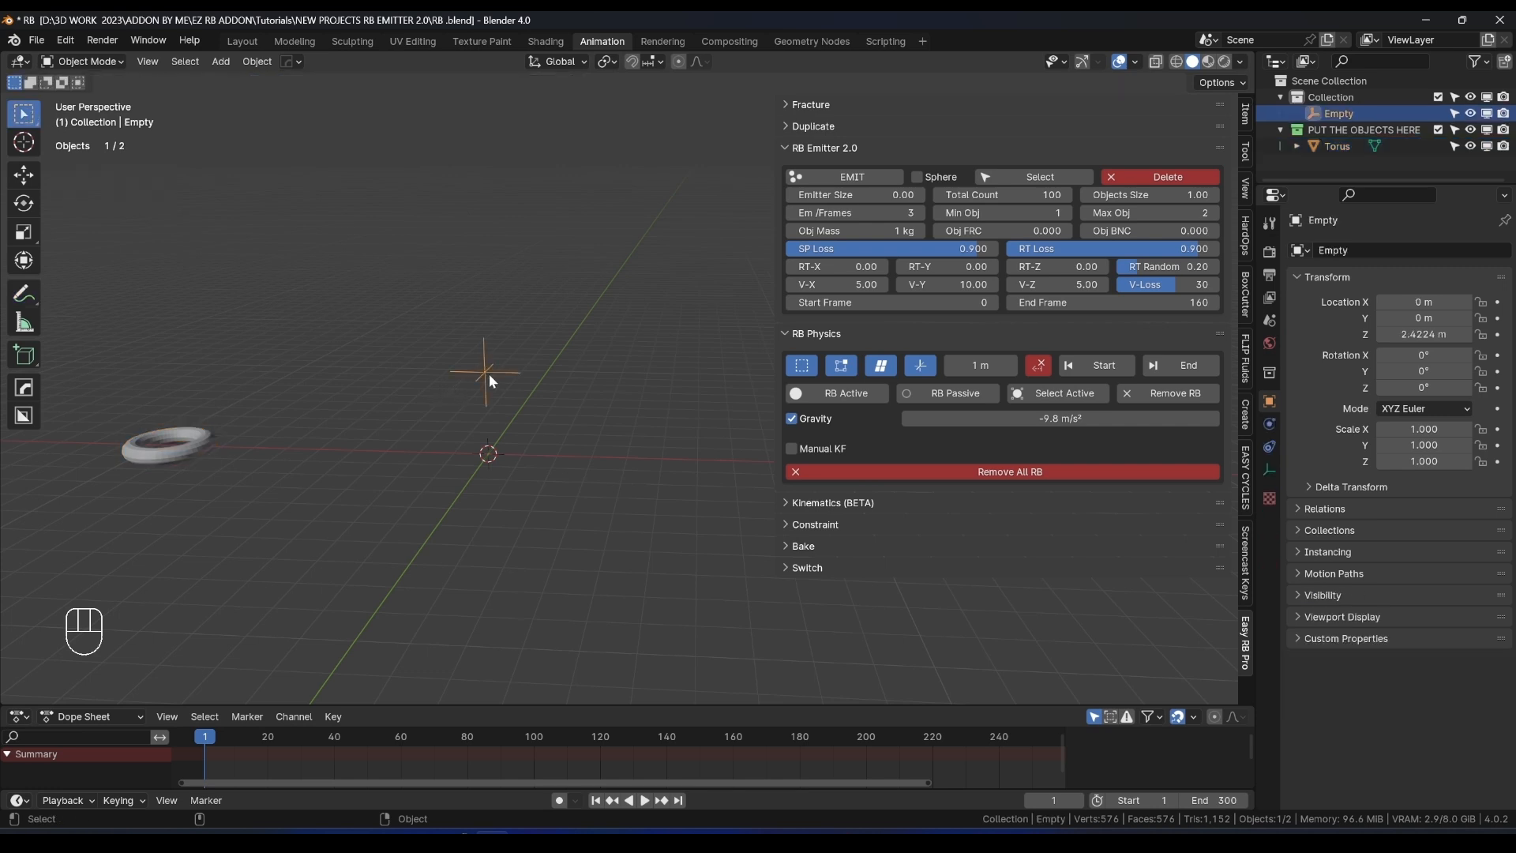
click(959, 304)
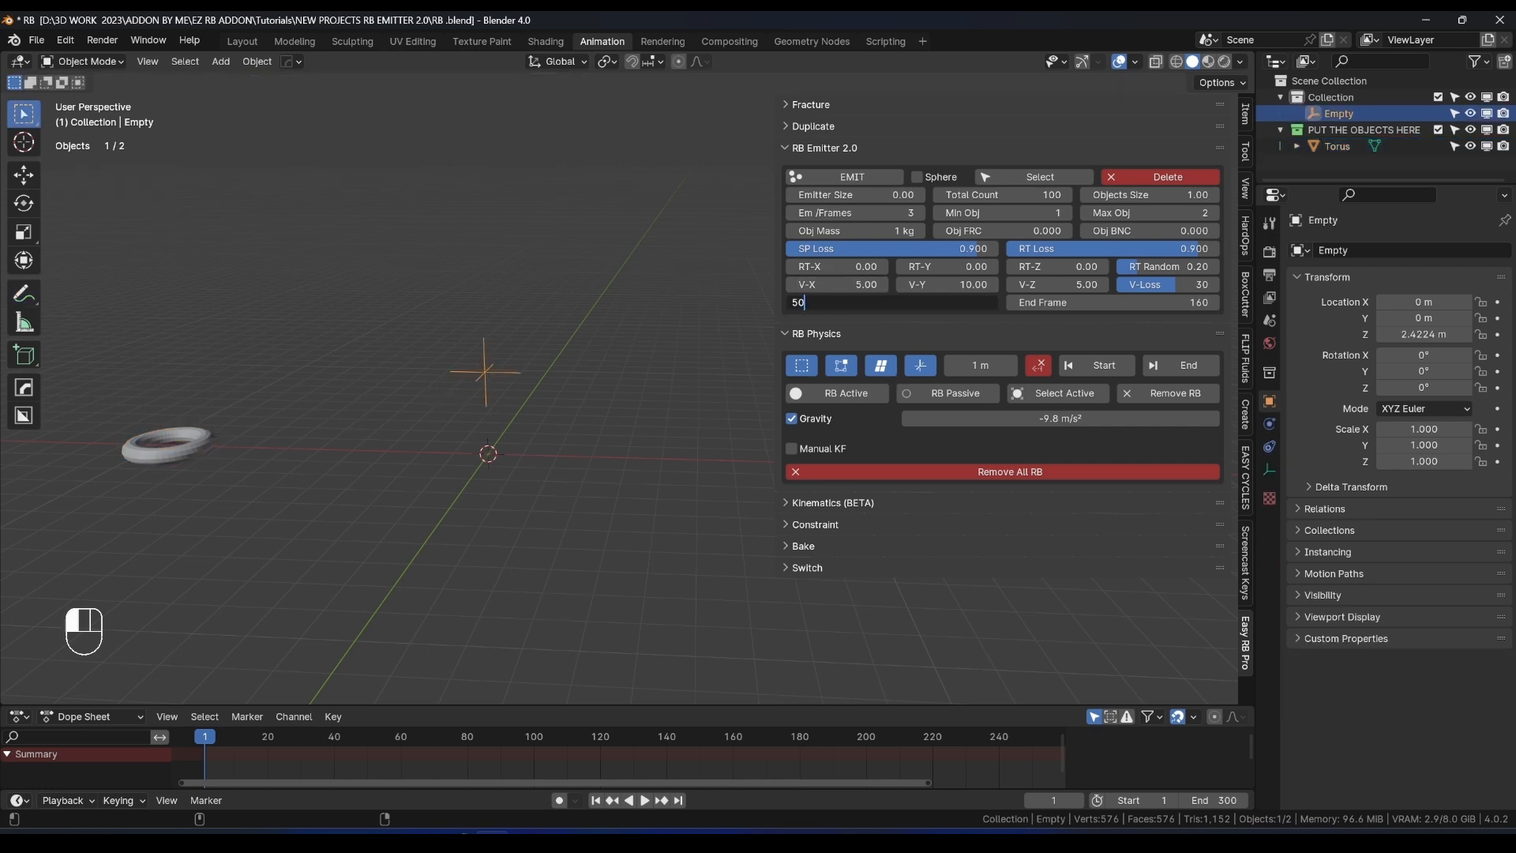
key(Return)
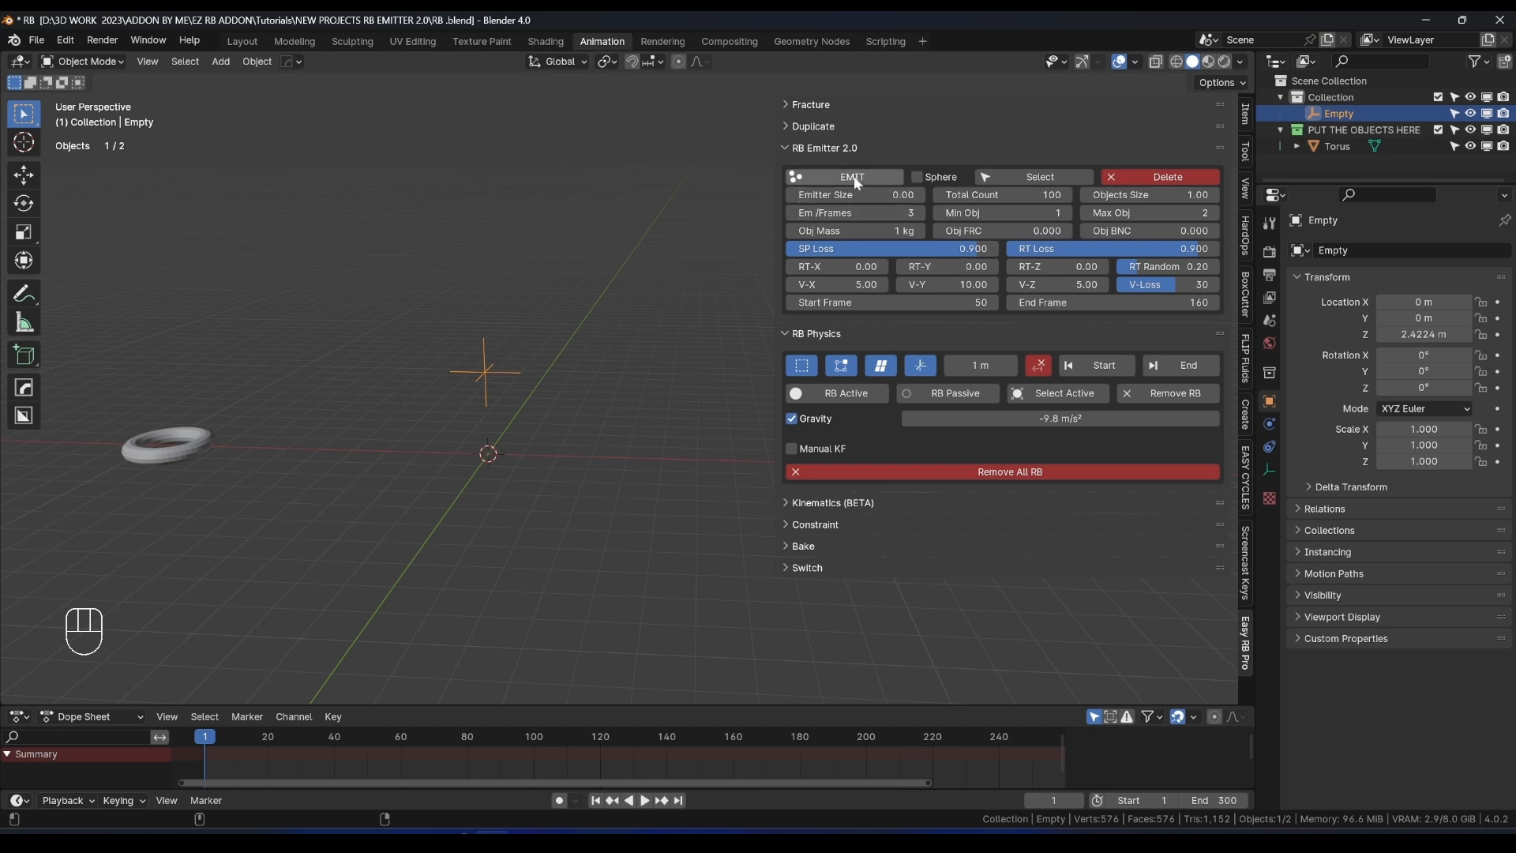
Emit the torus copies from the empty, play the simulation to check the delayed start, and rewind to frame 0.
click(852, 177)
key(space)
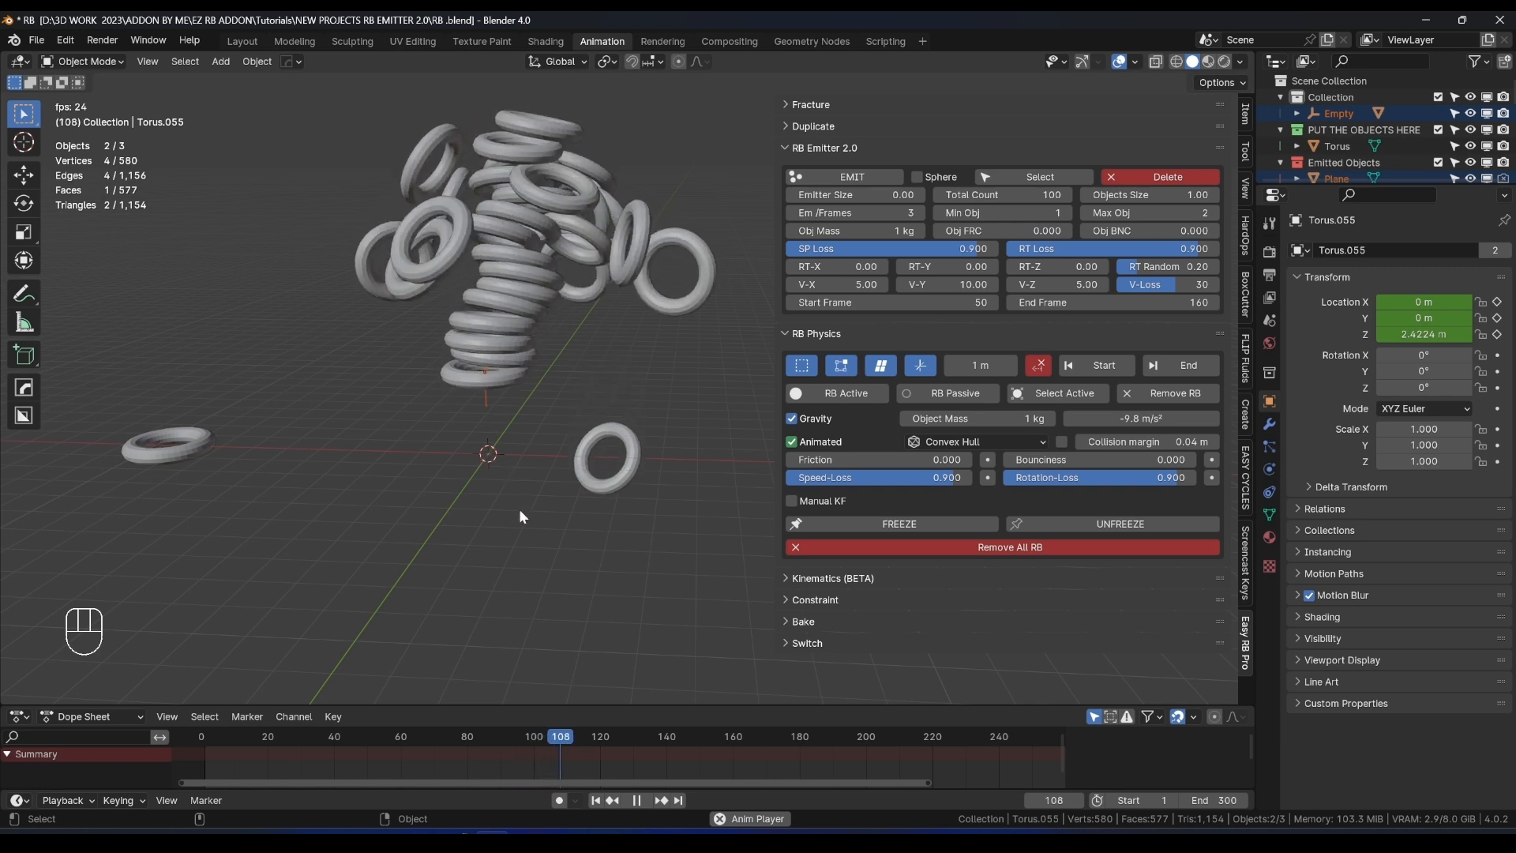
key(space)
drag(349, 737, 190, 741)
Add a cube mesh and raise it about 8.14 m along the Z axis, above the empty.
key(shift+a)
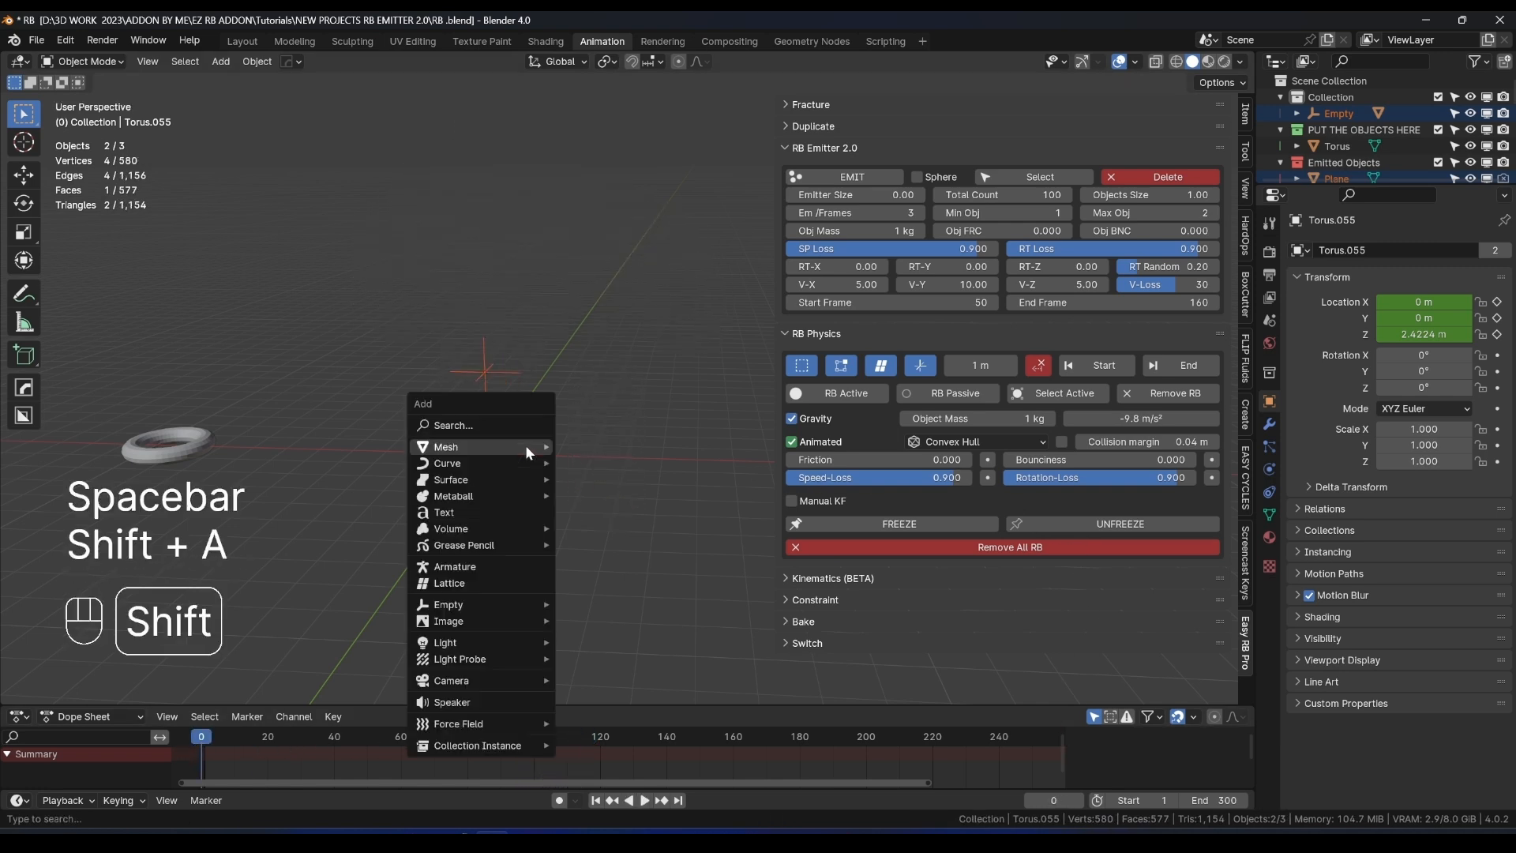
mouse_move(532, 451)
click(590, 463)
key(g)
key(z)
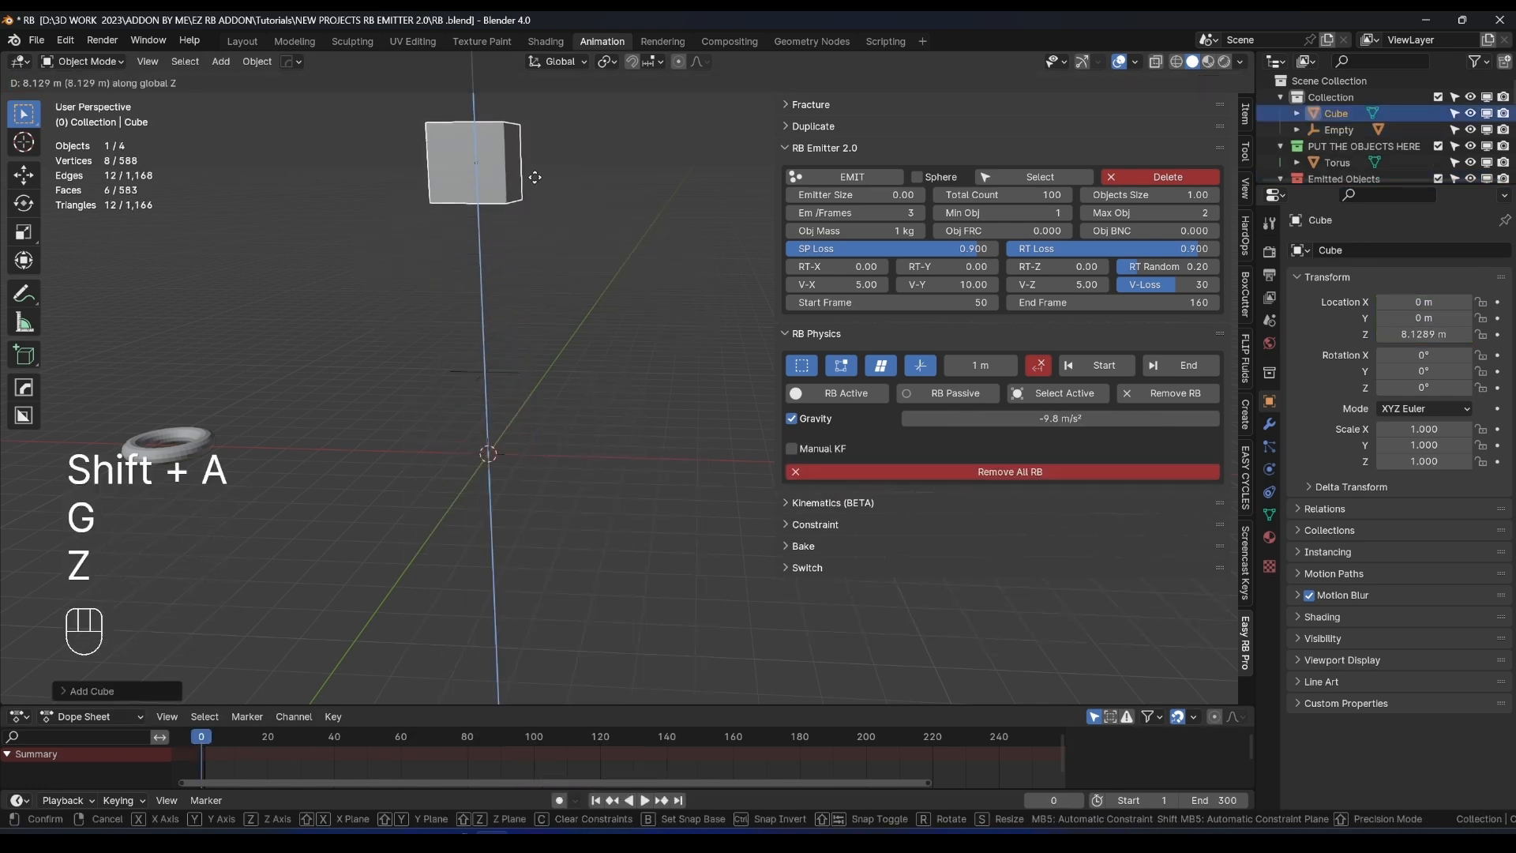
click(595, 321)
key(s)
key(z)
right_click(638, 286)
Scale the cube along X to about 1.66 and make it an active rigid body.
key(s)
key(x)
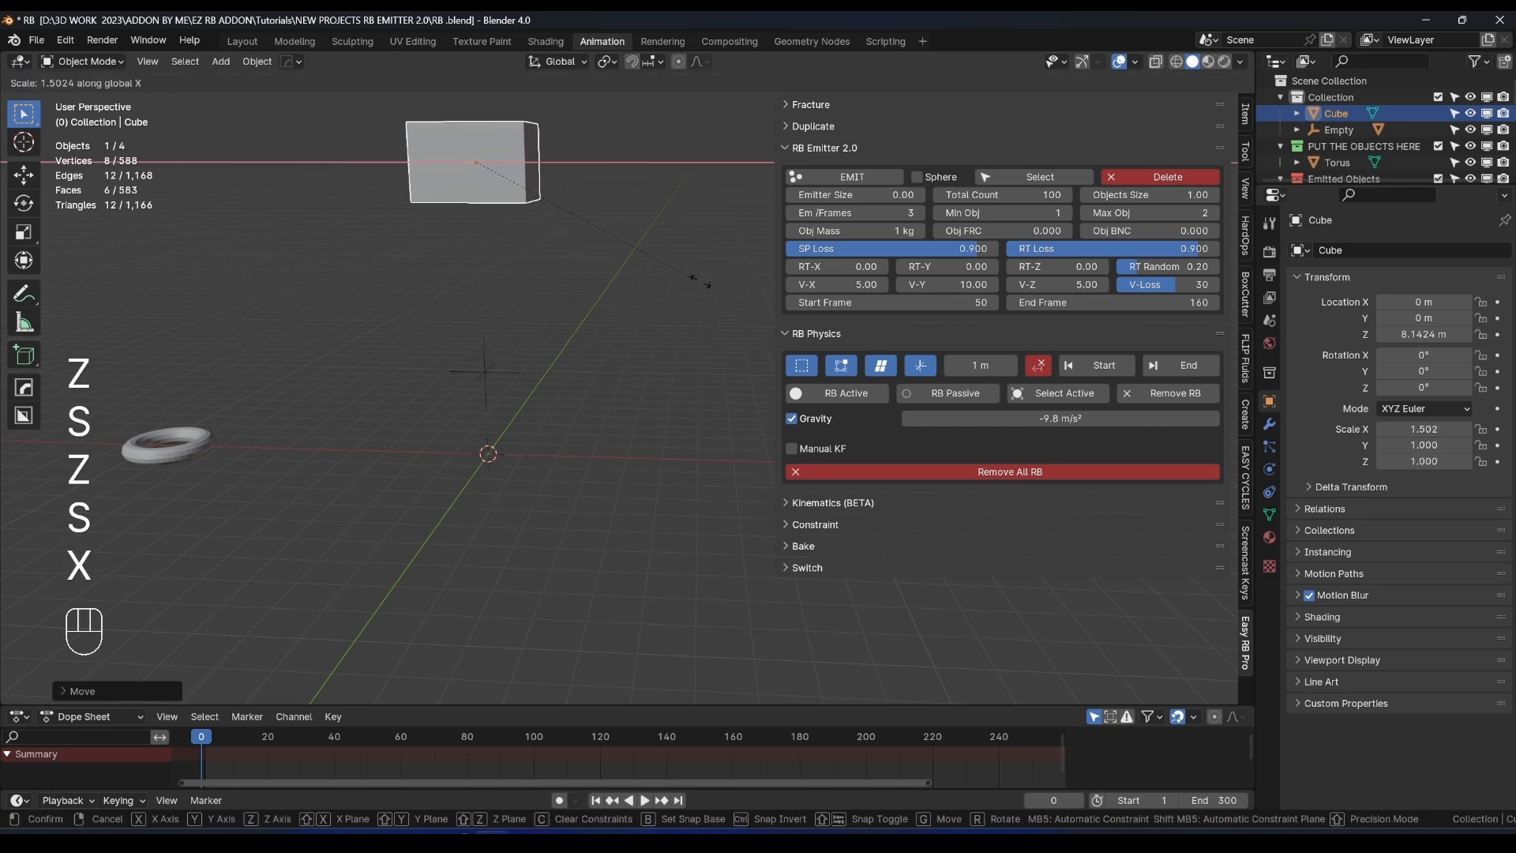
click(688, 286)
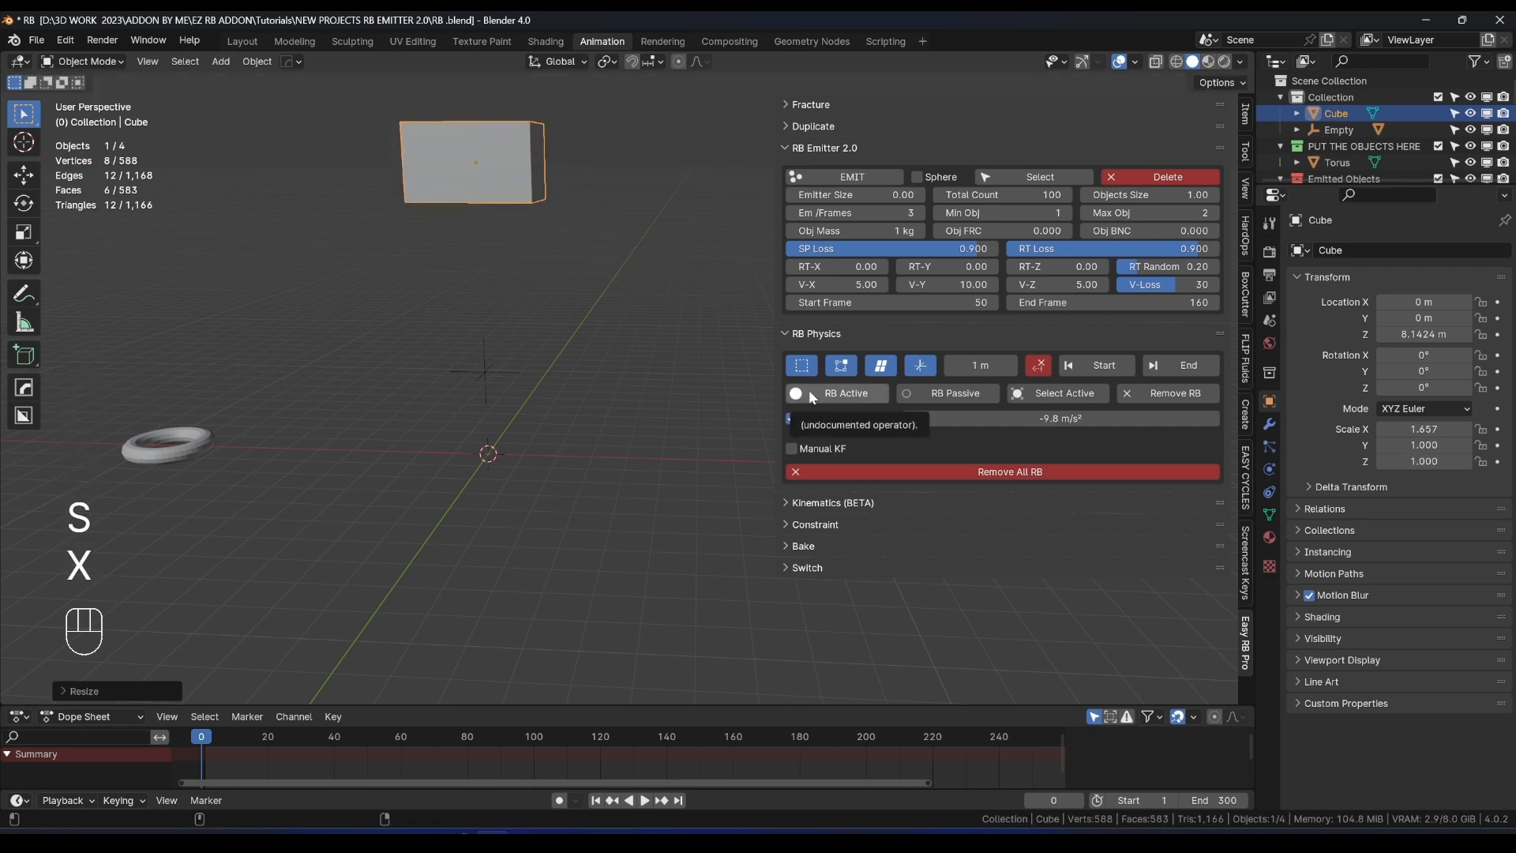
click(851, 396)
Play the simulation to frame 36 and draw small concentric circles at the empty just below the falling cube.
middle_drag(699, 363, 584, 303)
key(space)
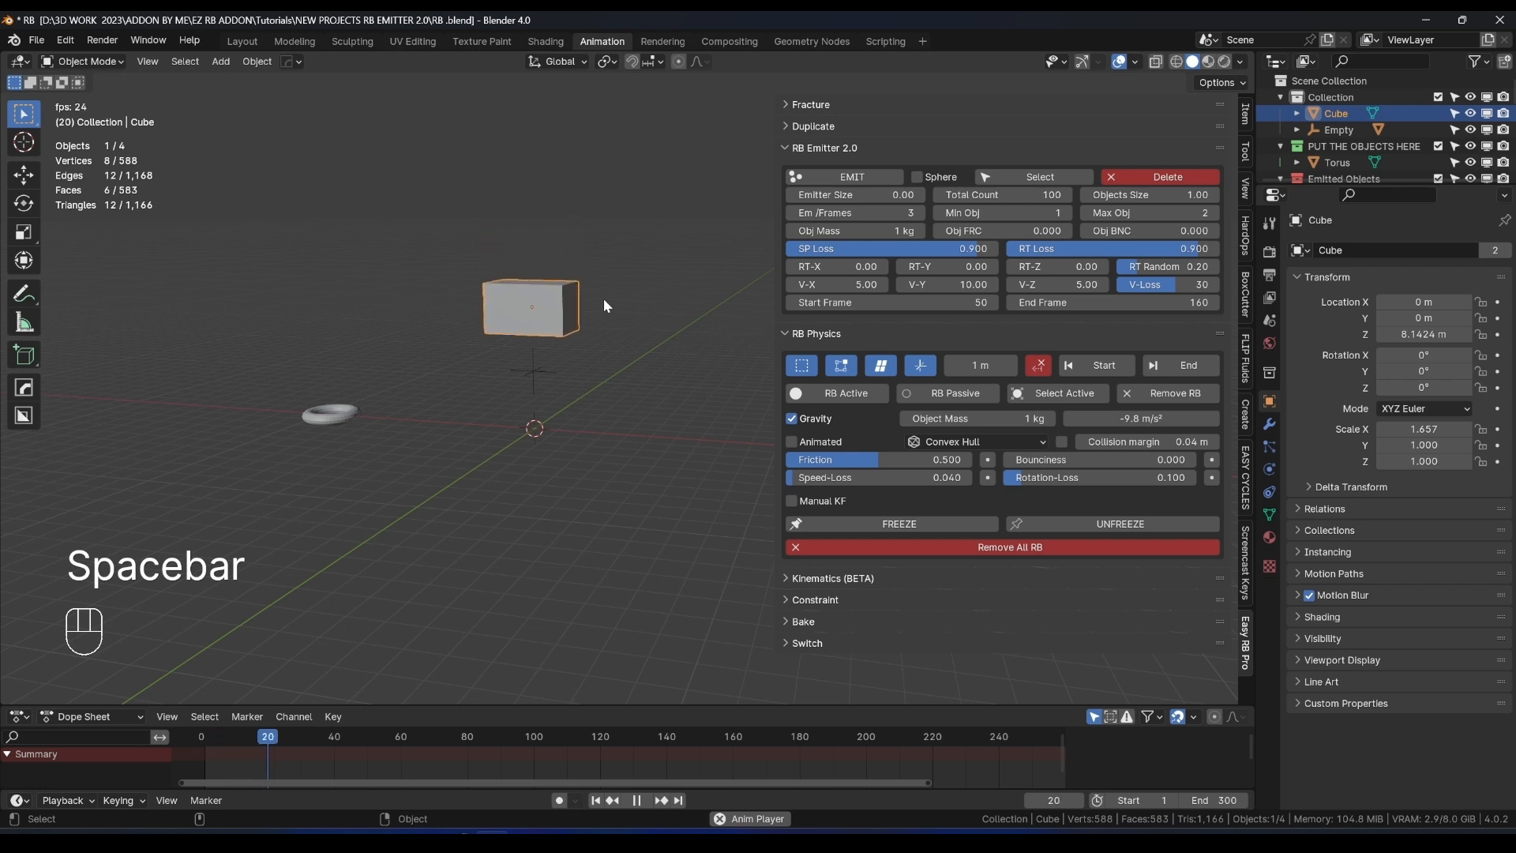
key(space)
scroll(524, 356, up, 4)
middle_drag(520, 371, 556, 340)
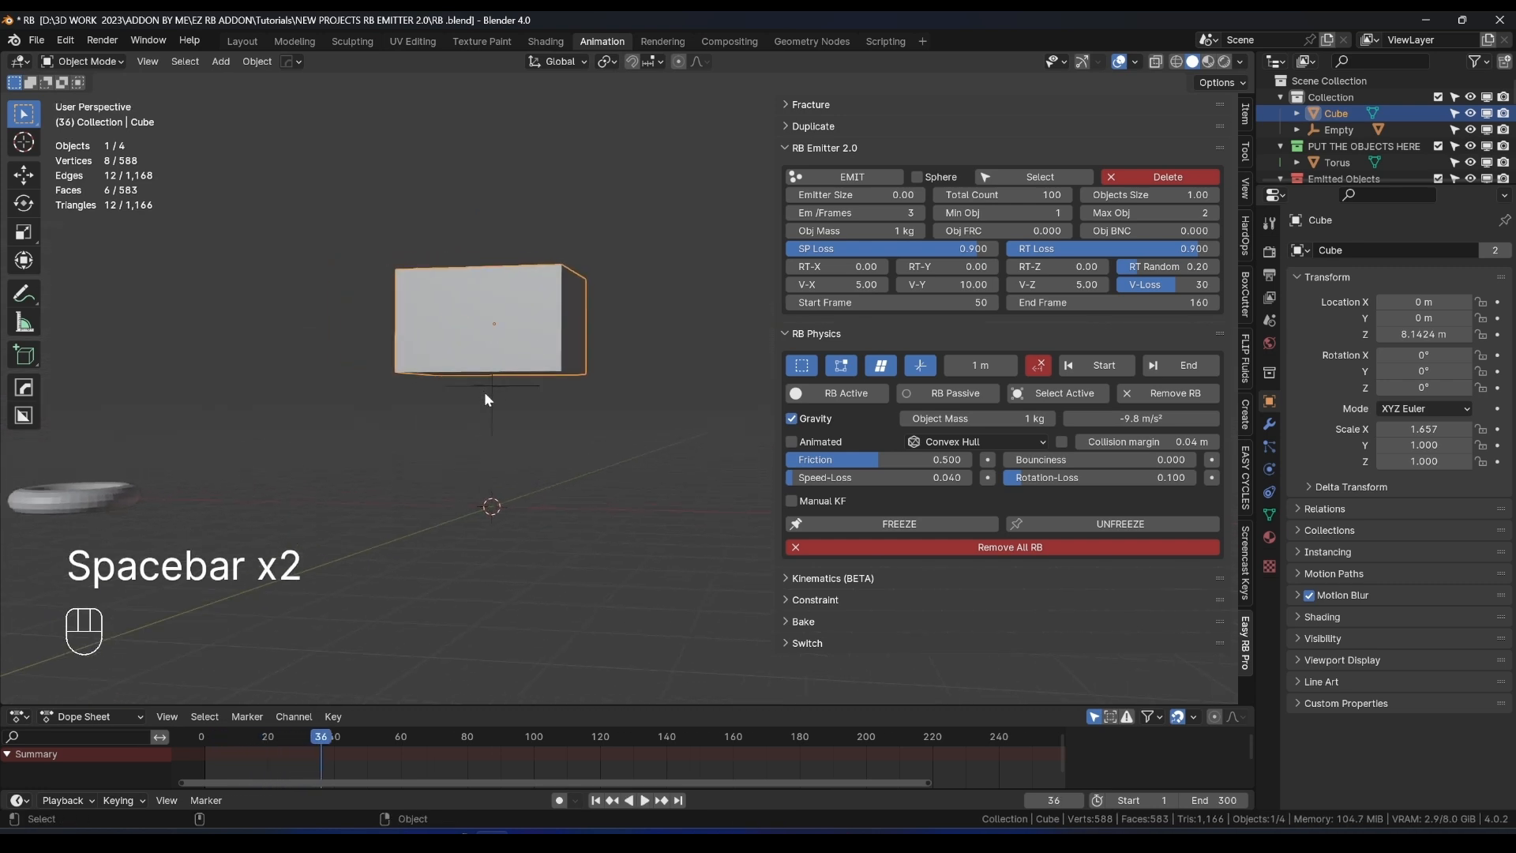
click(26, 297)
mouse_move(478, 378)
mouse_down()
mouse_move(508, 399)
mouse_move(473, 395)
mouse_move(489, 390)
mouse_up()
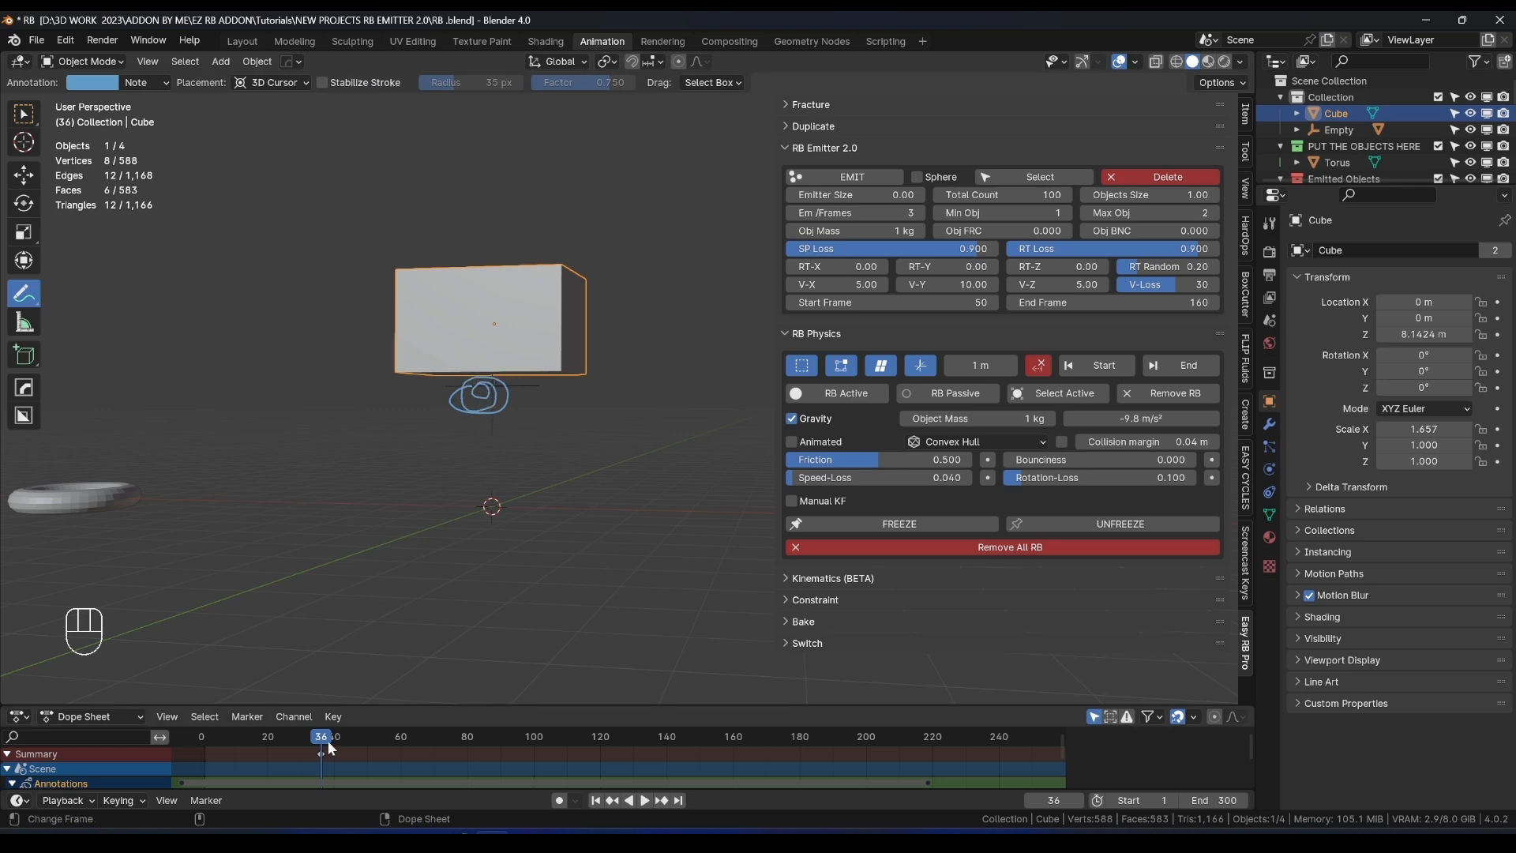
Rewind the timeline to frame 0 and collapse the Emitted Objects collection in the enlarged outliner.
key(space)
drag(345, 735, 180, 720)
key(space)
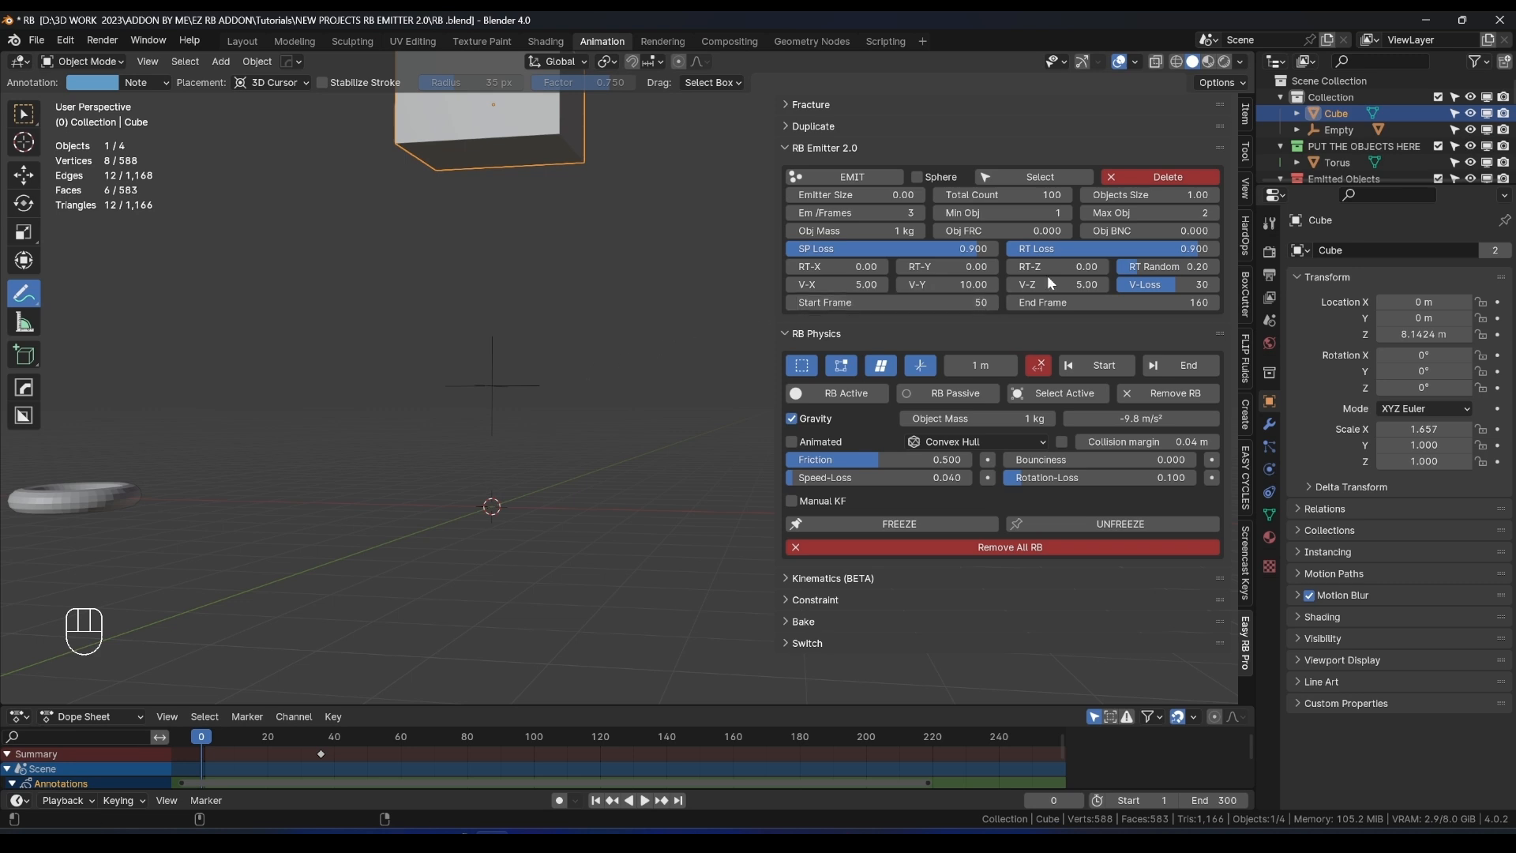
drag(1312, 185, 1311, 521)
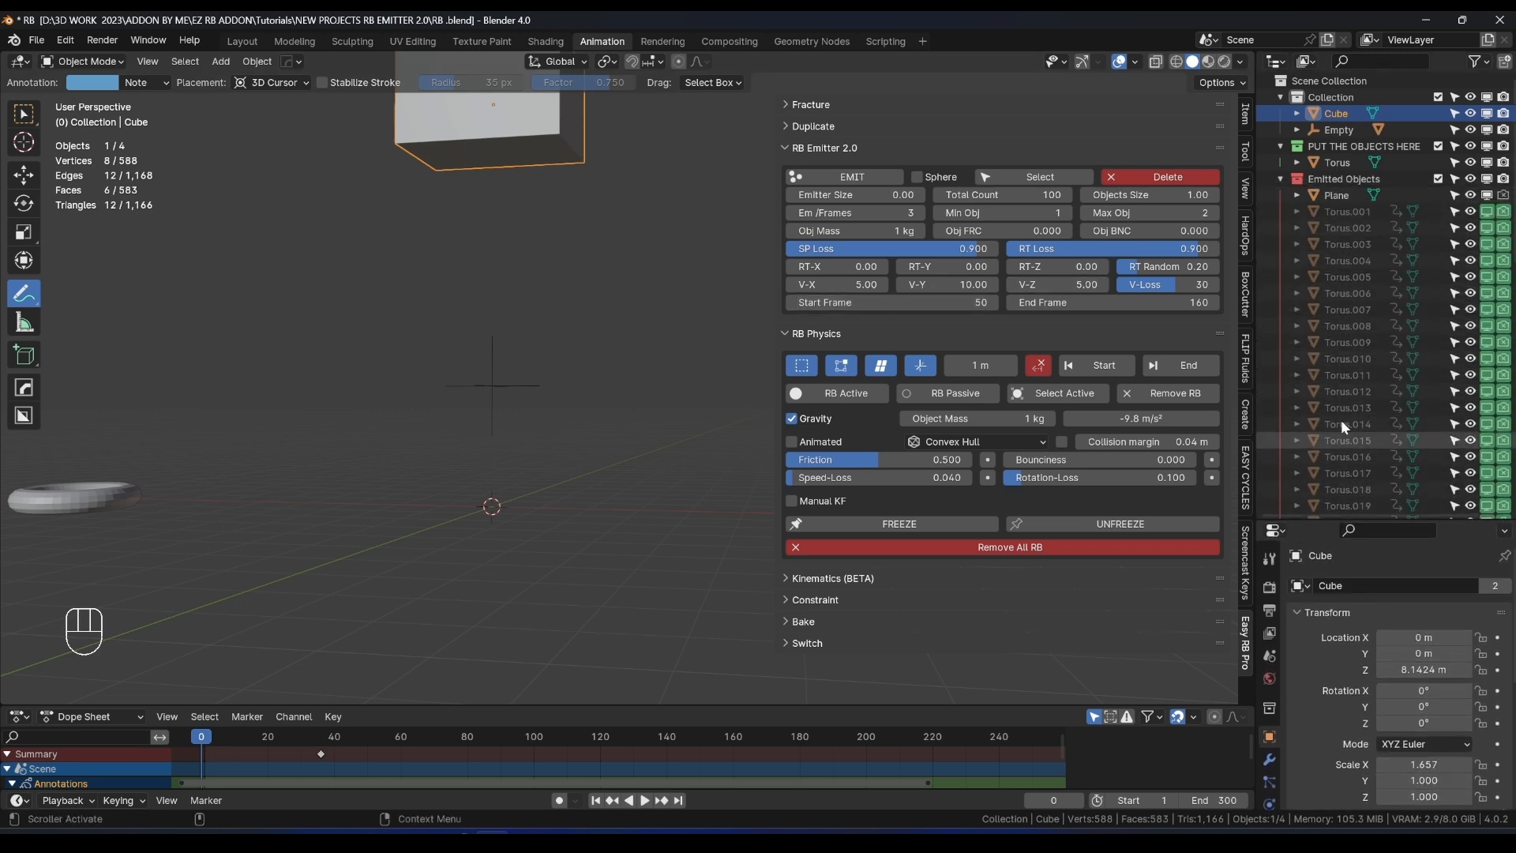
click(1279, 179)
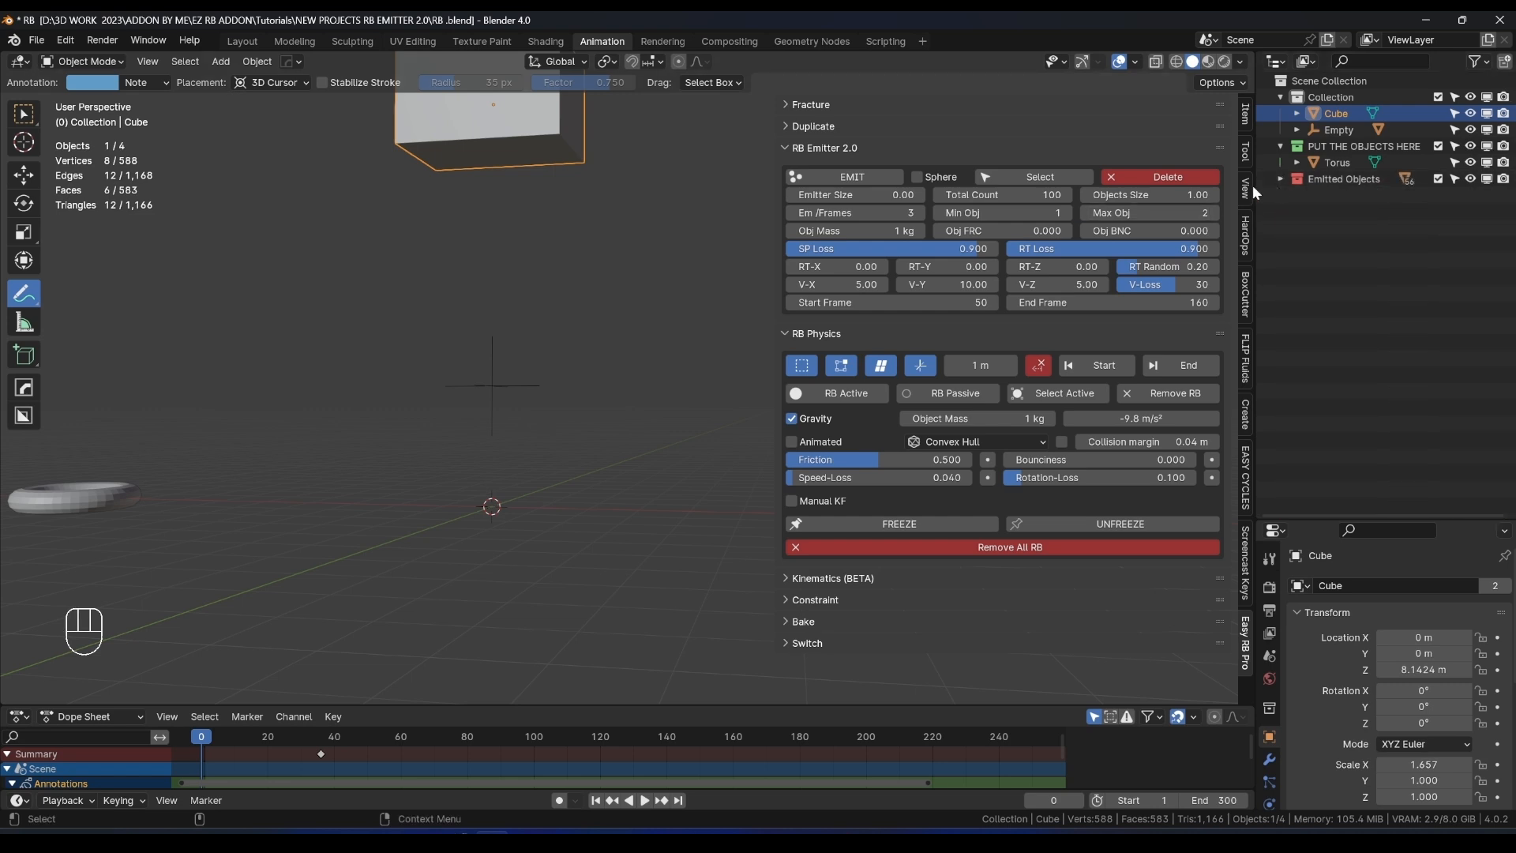
Draw an annotation circle around the empty with five arrows pointing toward it from different directions.
mouse_move(514, 356)
mouse_down()
mouse_move(480, 429)
mouse_move(514, 356)
mouse_up()
drag(581, 276, 529, 322)
drag(532, 303, 557, 314)
mouse_move(626, 428)
mouse_down()
mouse_move(566, 410)
mouse_move(568, 437)
mouse_move(492, 513)
mouse_move(499, 479)
mouse_up()
mouse_move(311, 390)
mouse_down()
mouse_move(388, 392)
mouse_move(393, 412)
mouse_up()
drag(433, 280, 450, 341)
drag(460, 300, 450, 341)
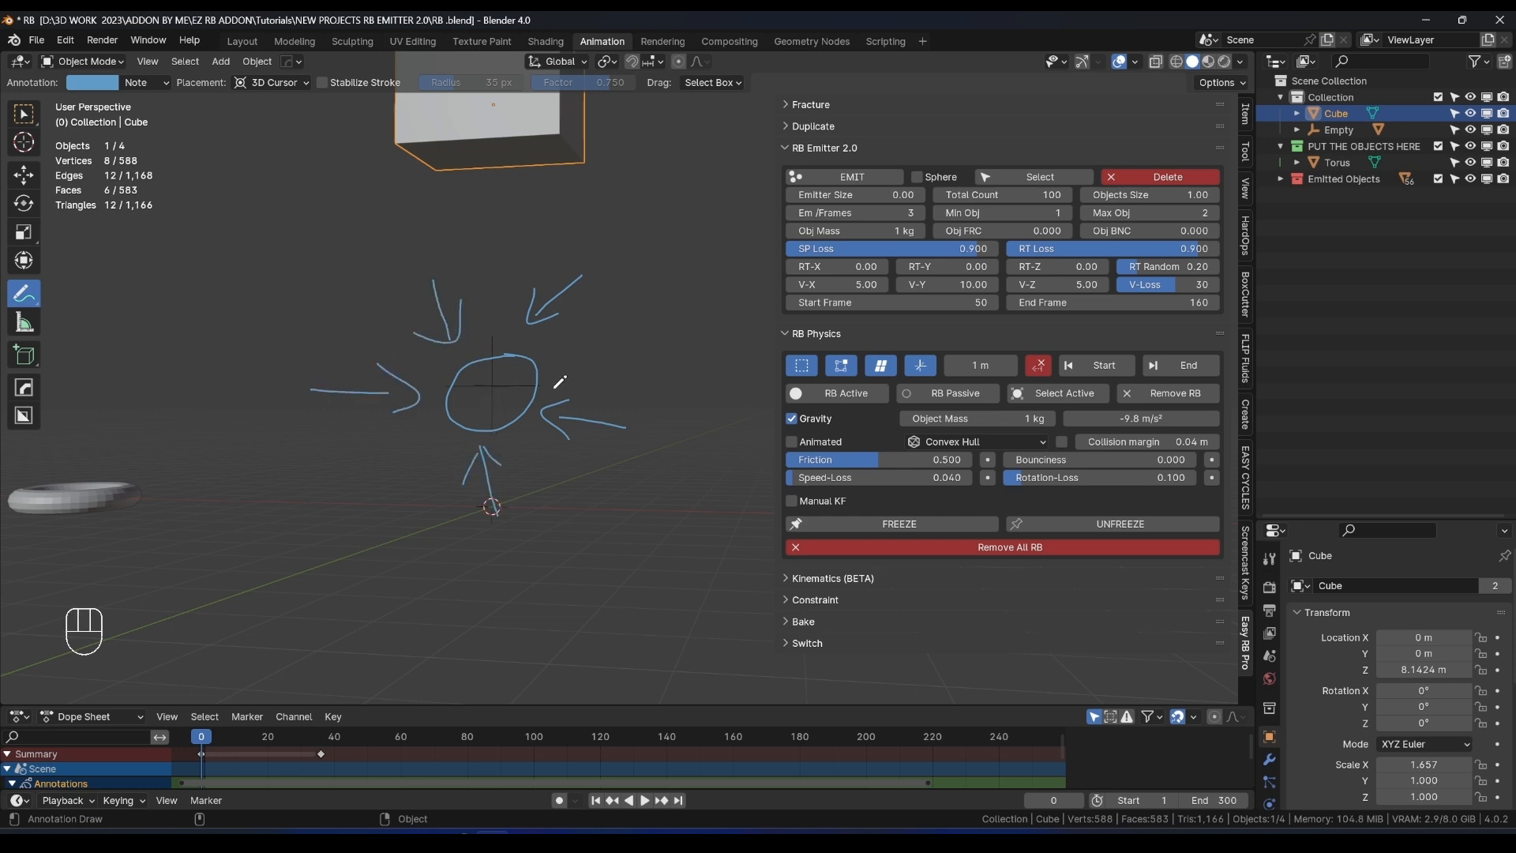
Handwrite an "R" beside the circled empty and draw a long arrow from the cube down toward it.
drag(574, 335, 585, 359)
middle_drag(576, 251, 576, 163)
drag(571, 117, 552, 299)
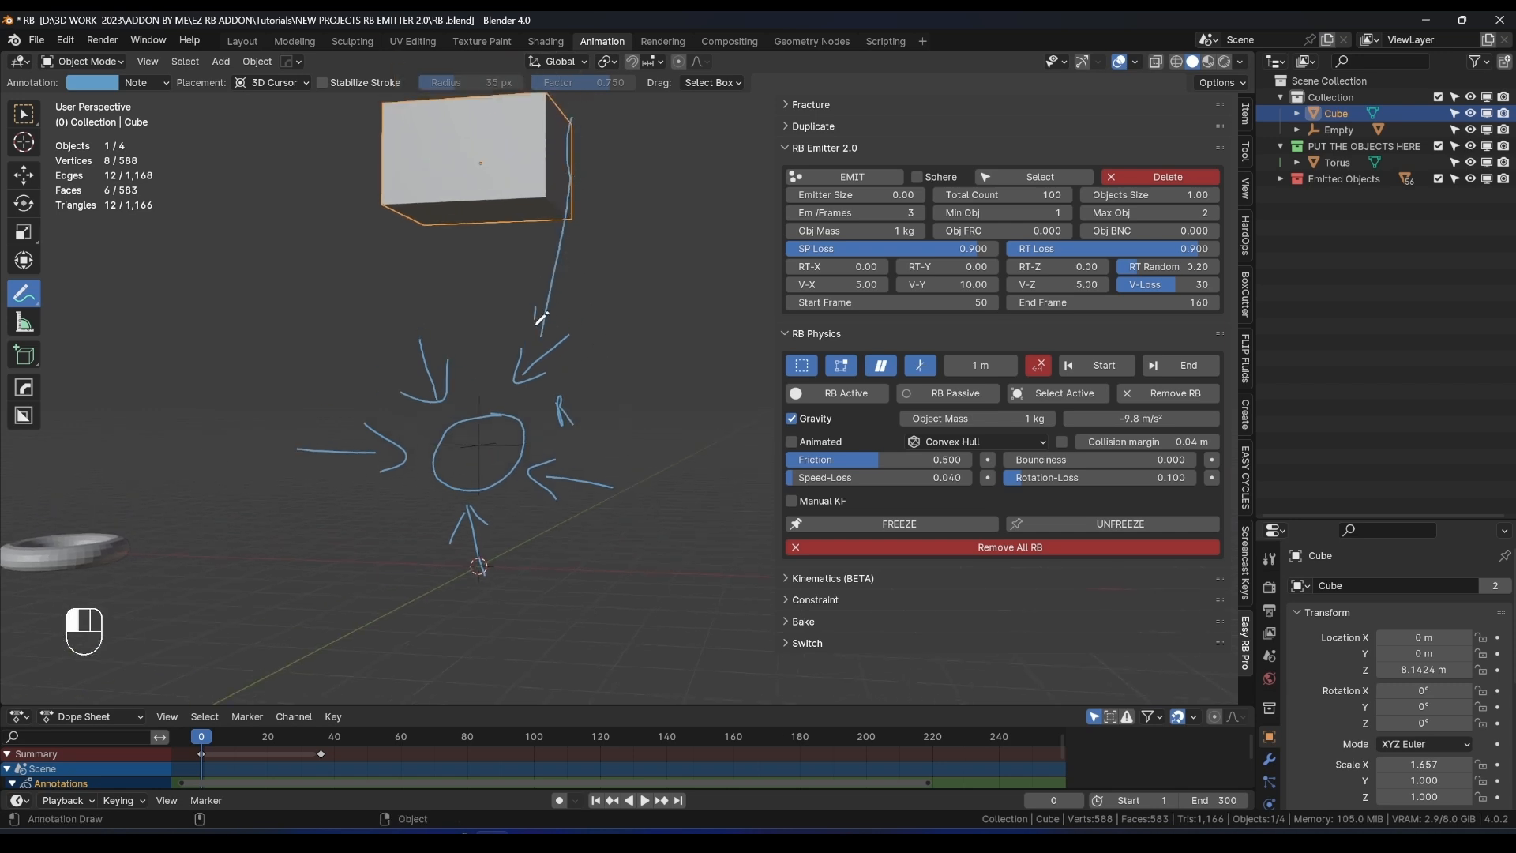
Play the simulation to frame 35, where the cube nears the annotated empty, and return to the selection tool.
mouse_move(541, 318)
middle_down()
mouse_move(554, 350)
mouse_move(561, 277)
mouse_move(505, 291)
mouse_move(539, 413)
middle_up()
key(space)
key(space)
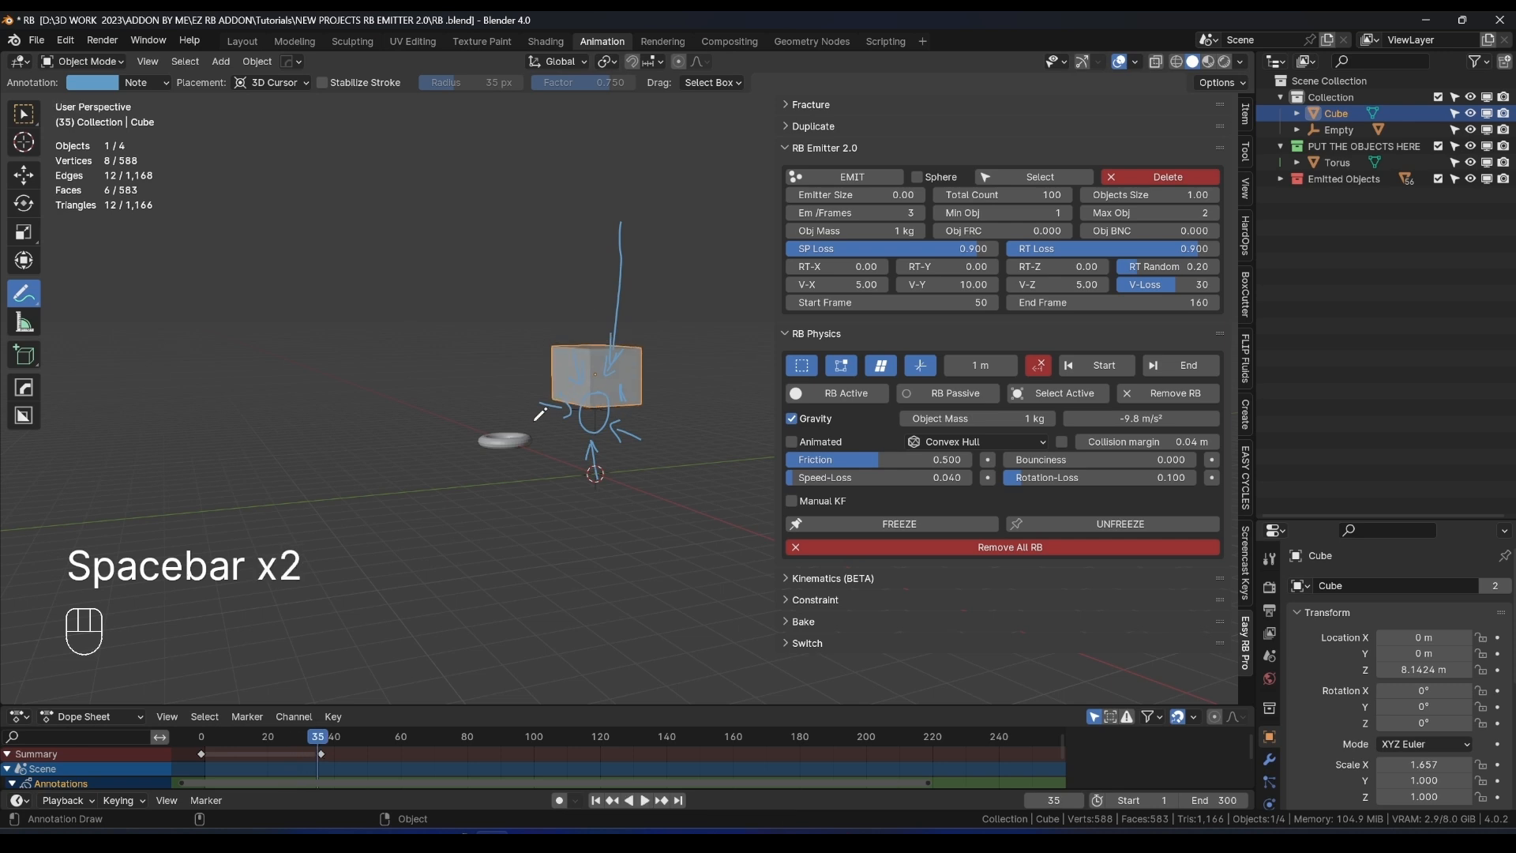
click(26, 115)
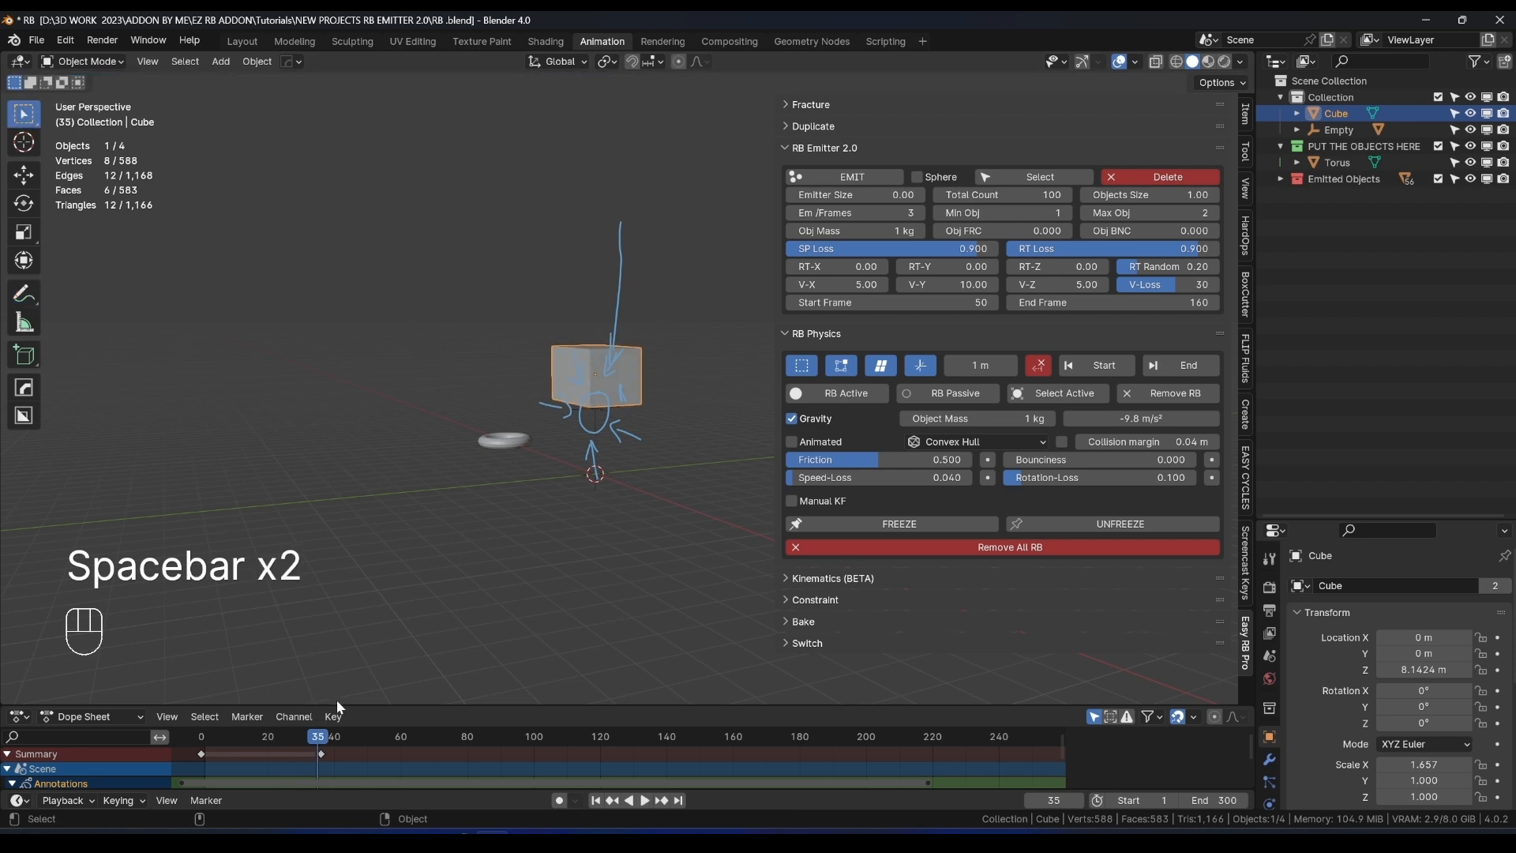
key(g)
key(z)
right_click(508, 410)
Move the cube to about -4.86 m on the Y axis at frame 0 and briefly play the simulation.
click(178, 738)
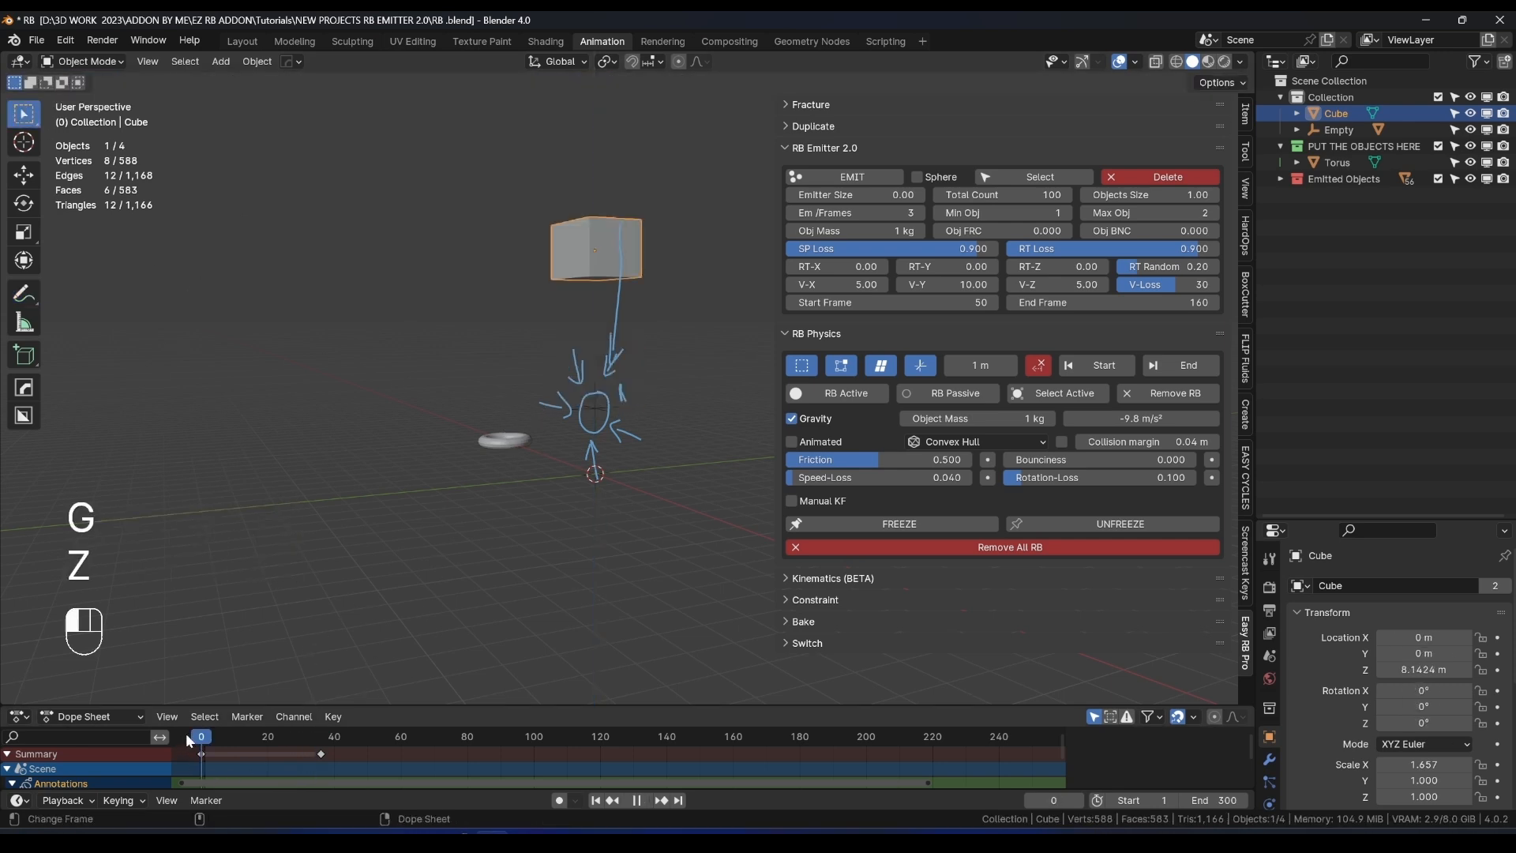
key(g)
key(y)
click(348, 388)
key(space)
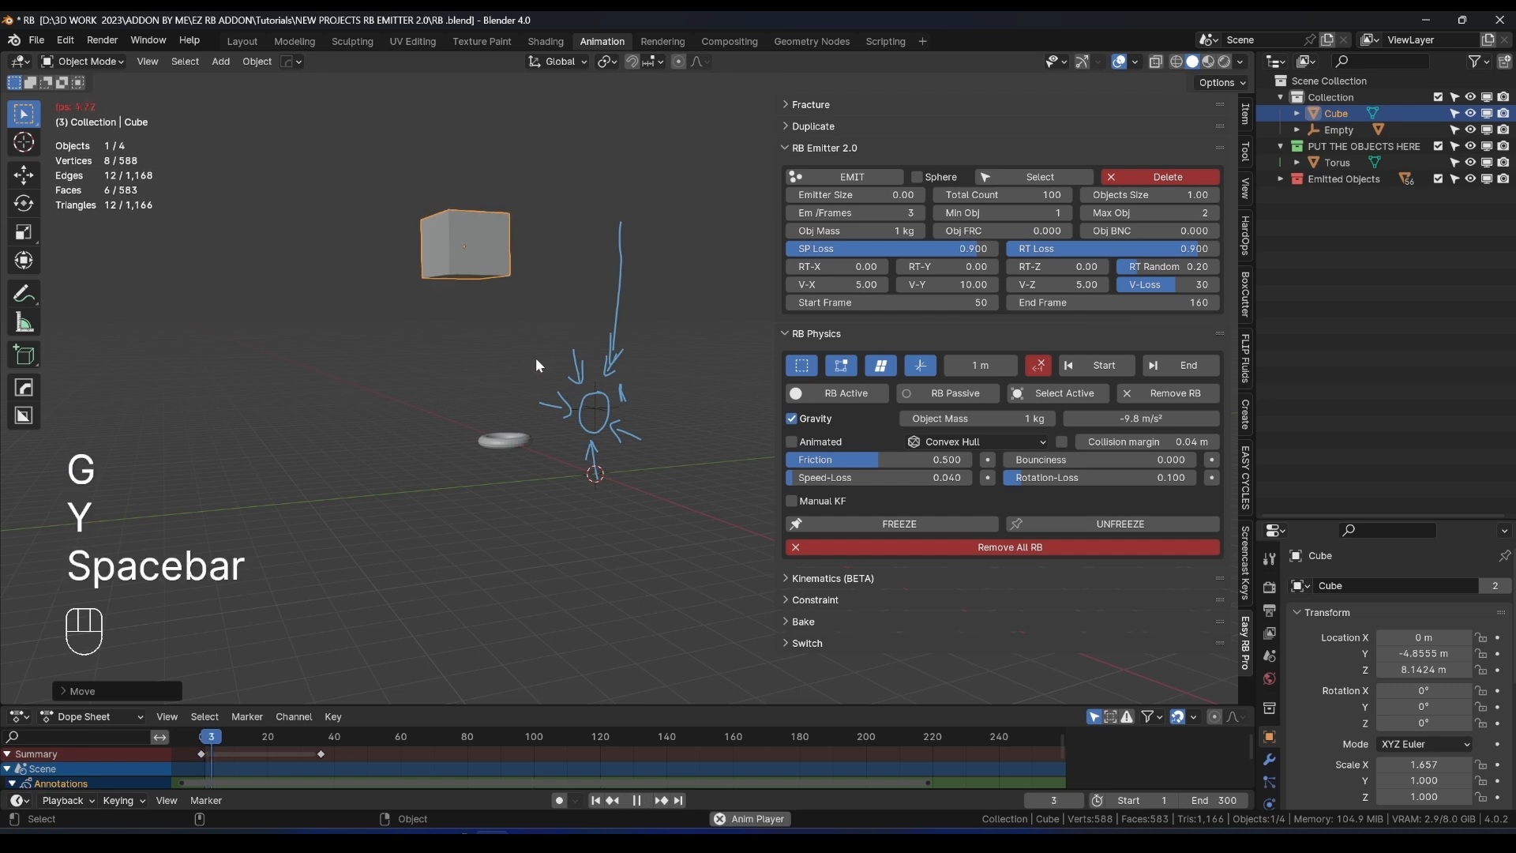
key(space)
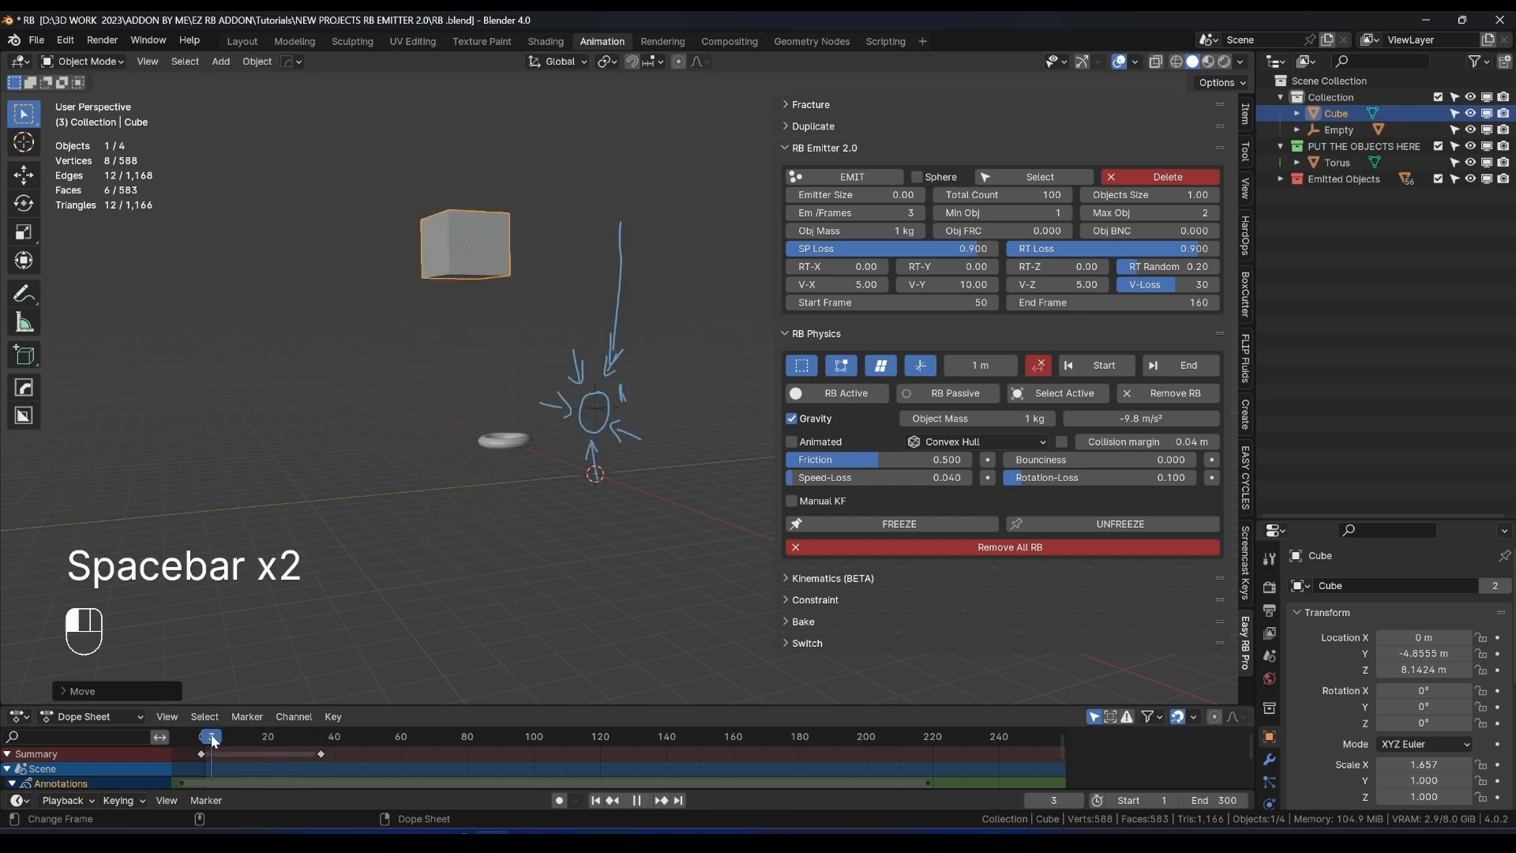
Move the cube along the Y axis to about 0.14 m, back above the empty.
middle_drag(595, 411, 486, 366)
key(g)
key(y)
click(649, 336)
middle_drag(649, 337, 546, 398)
Play the simulation twice to examine how the emitted toruses and the falling cube interact, and rewind to frame 0.
key(space)
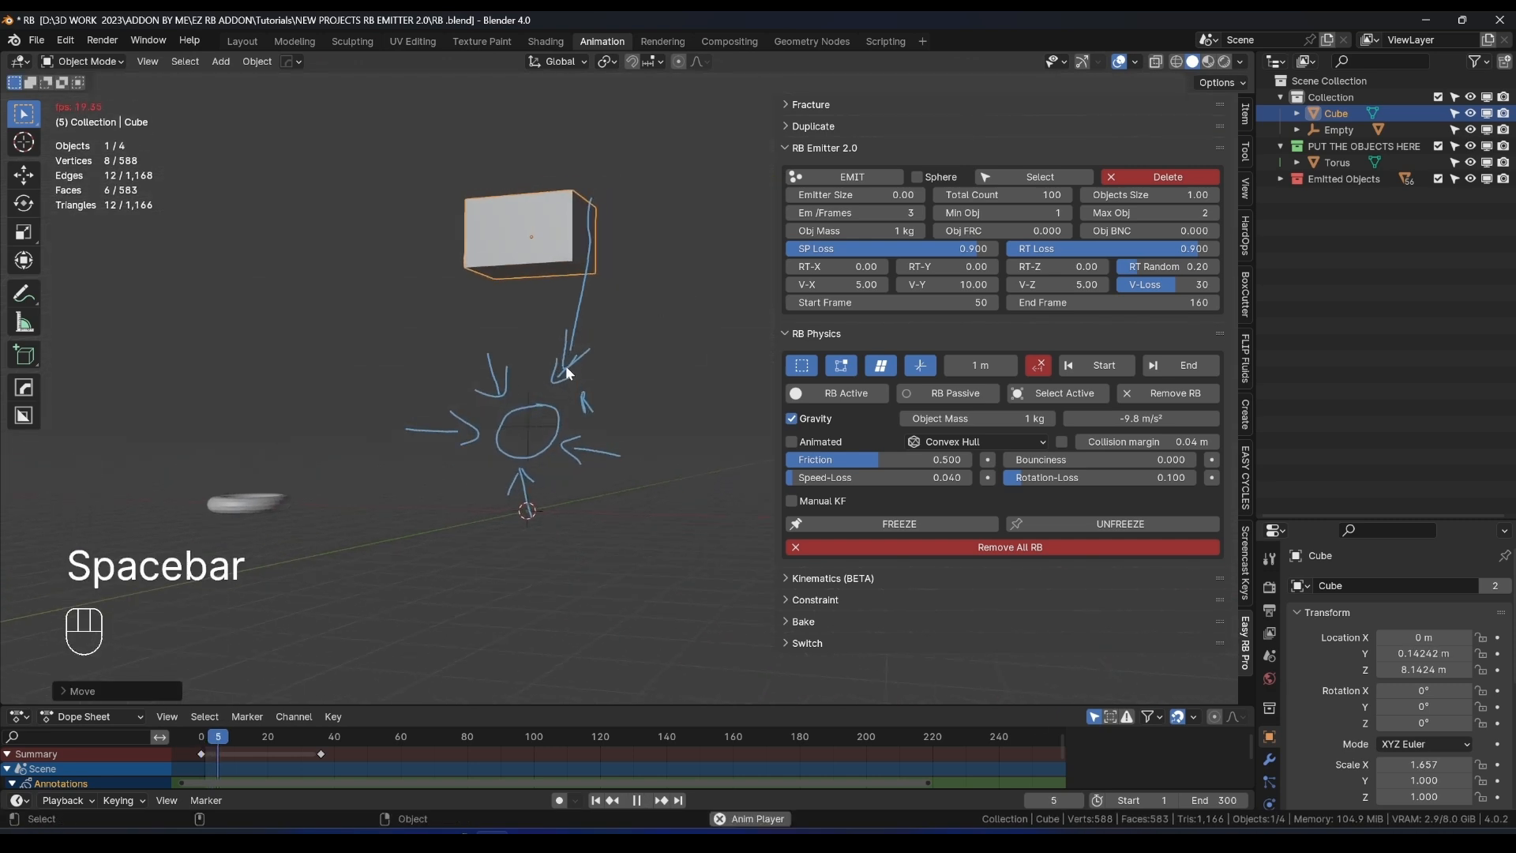
key(space)
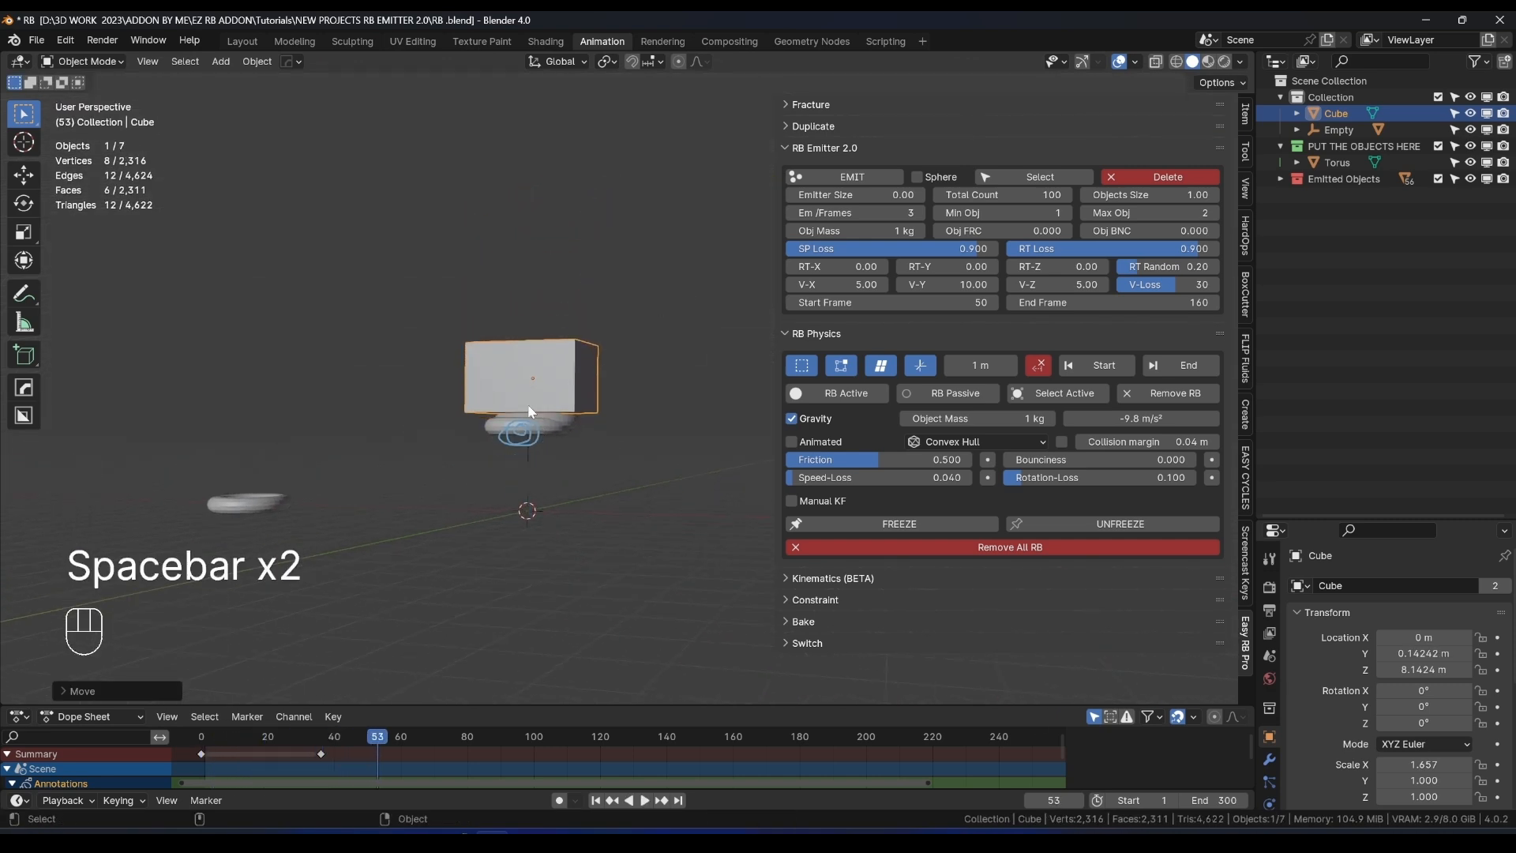
key(space)
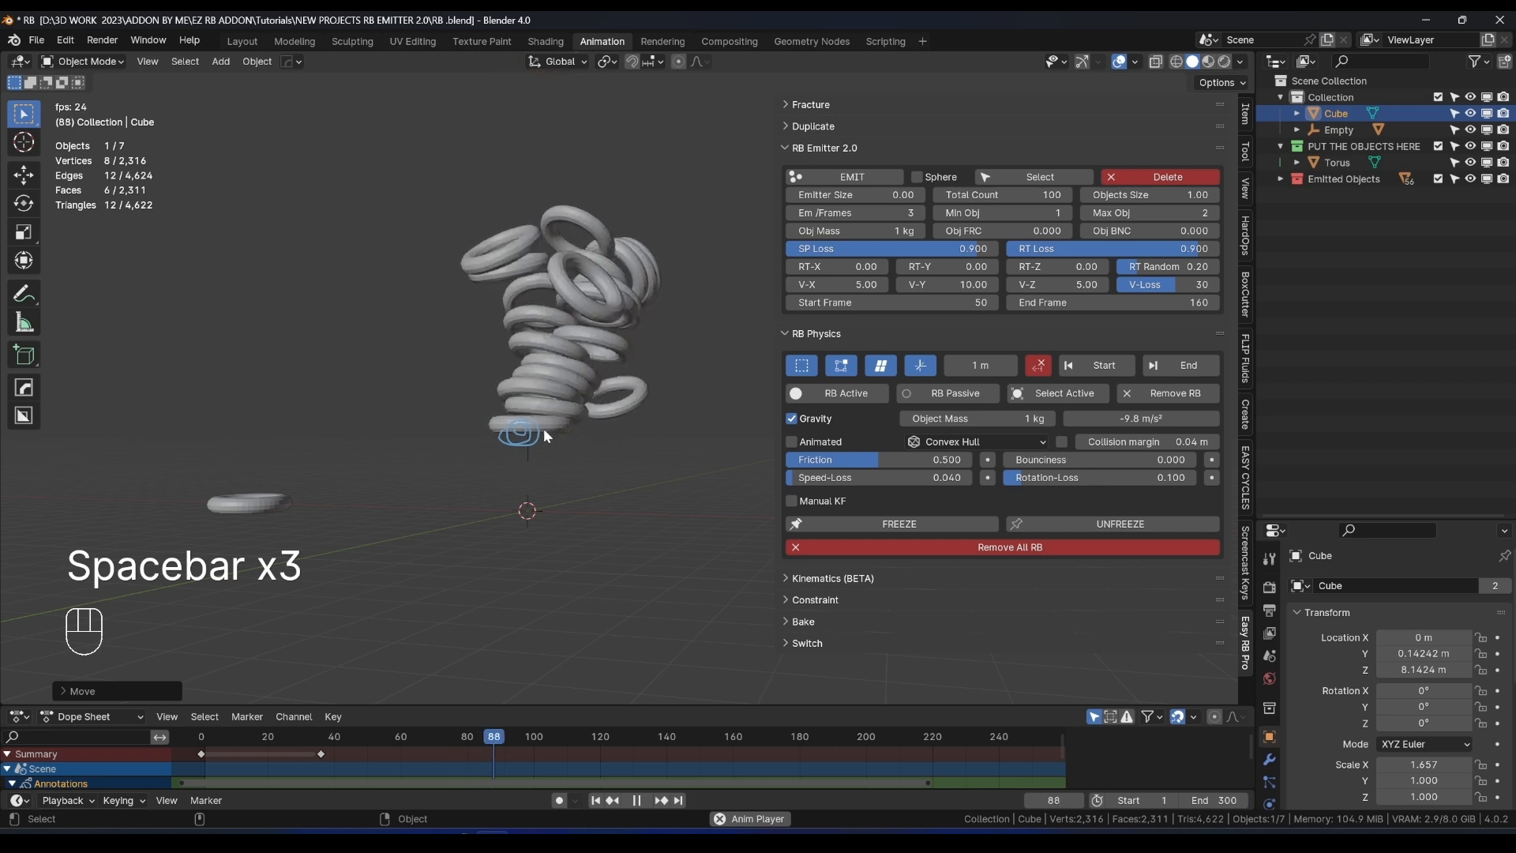
middle_drag(543, 427, 569, 404)
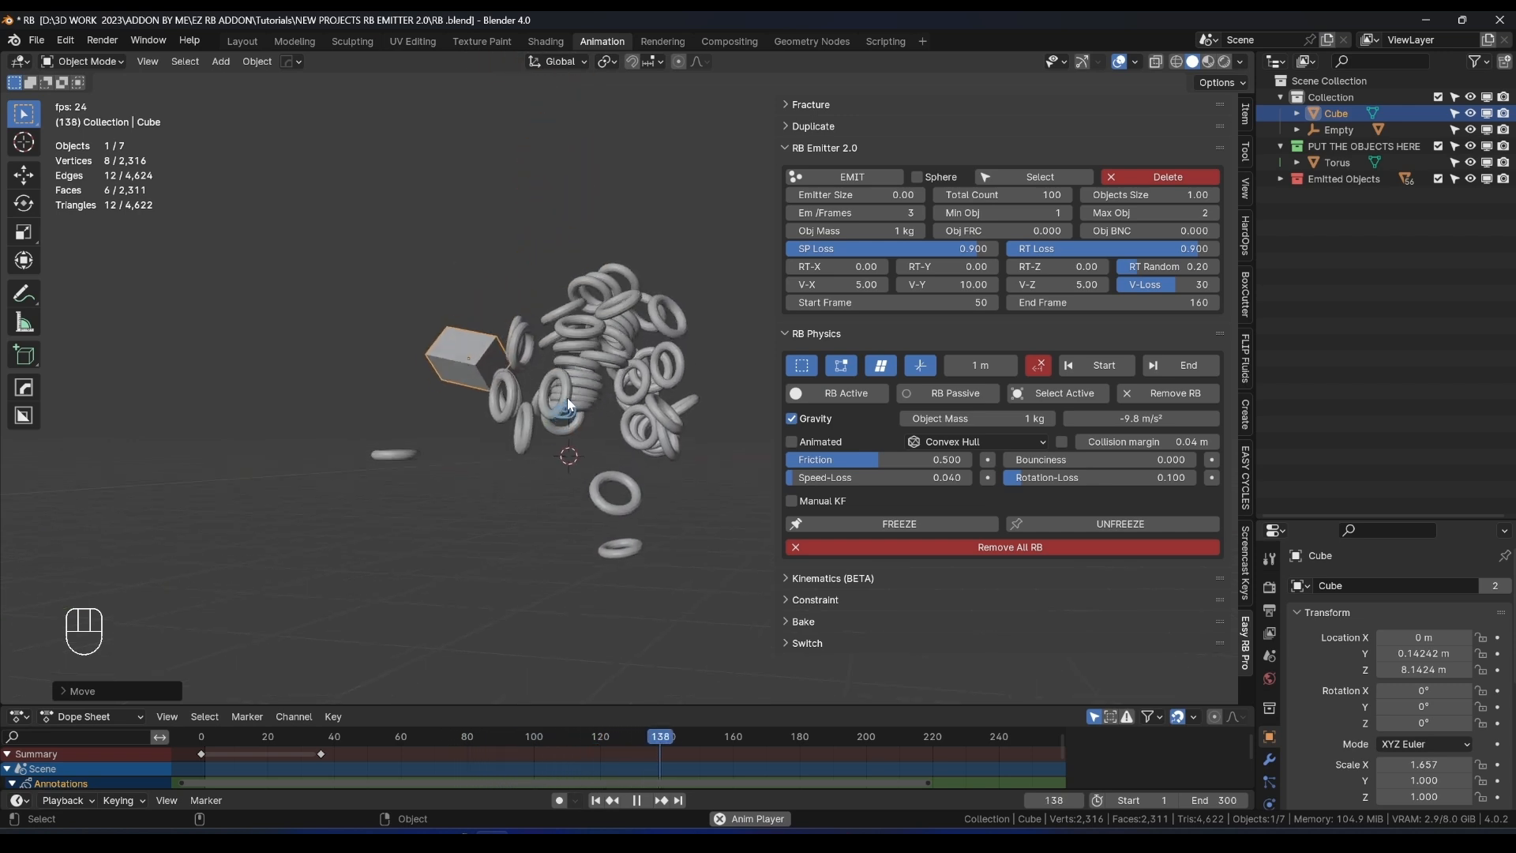
key(space)
click(204, 736)
key(space)
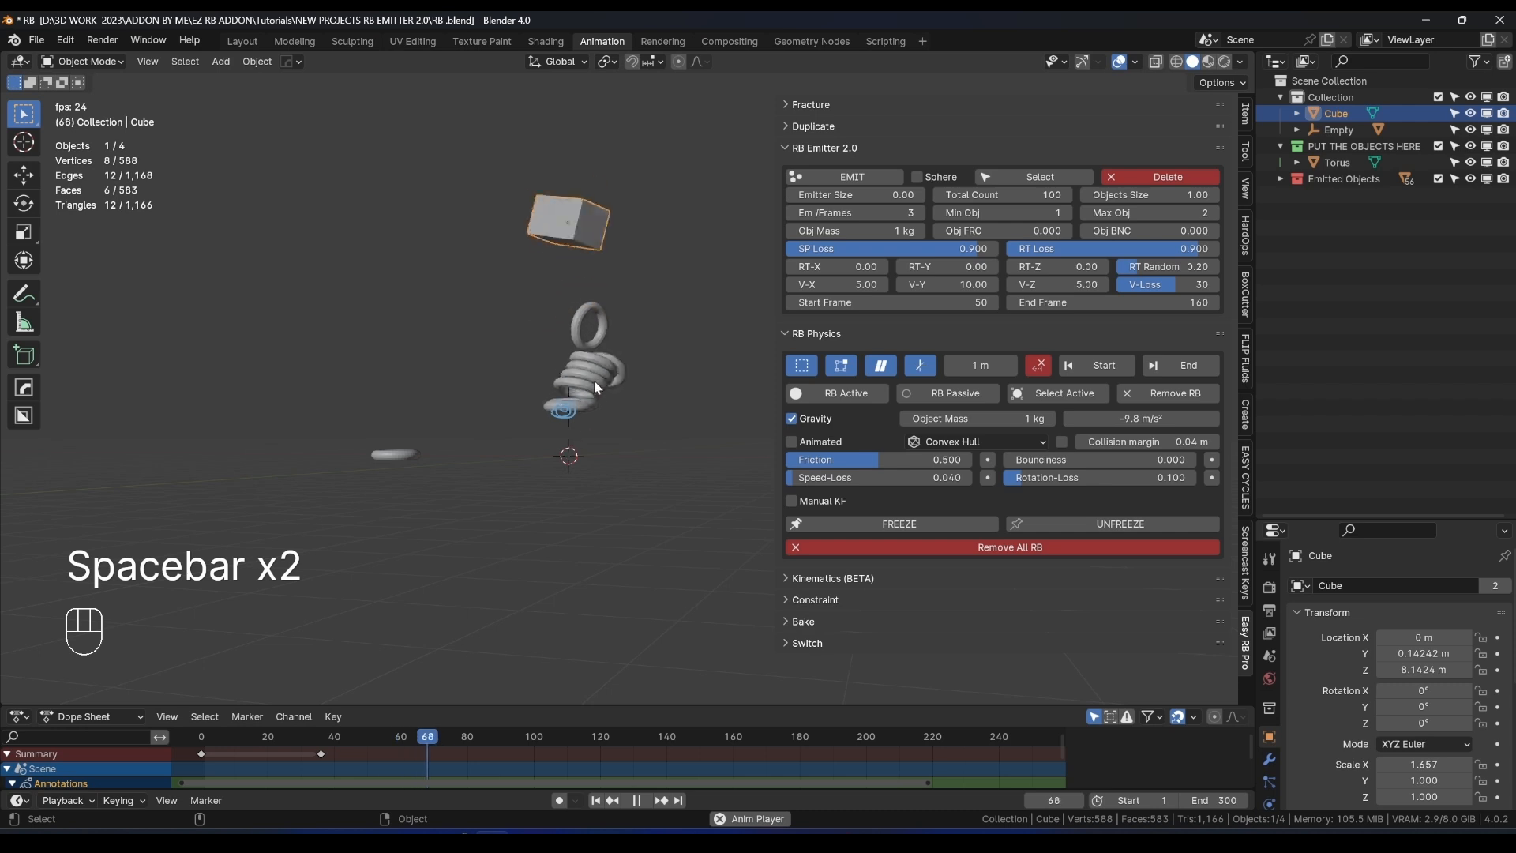
key(space)
click(202, 735)
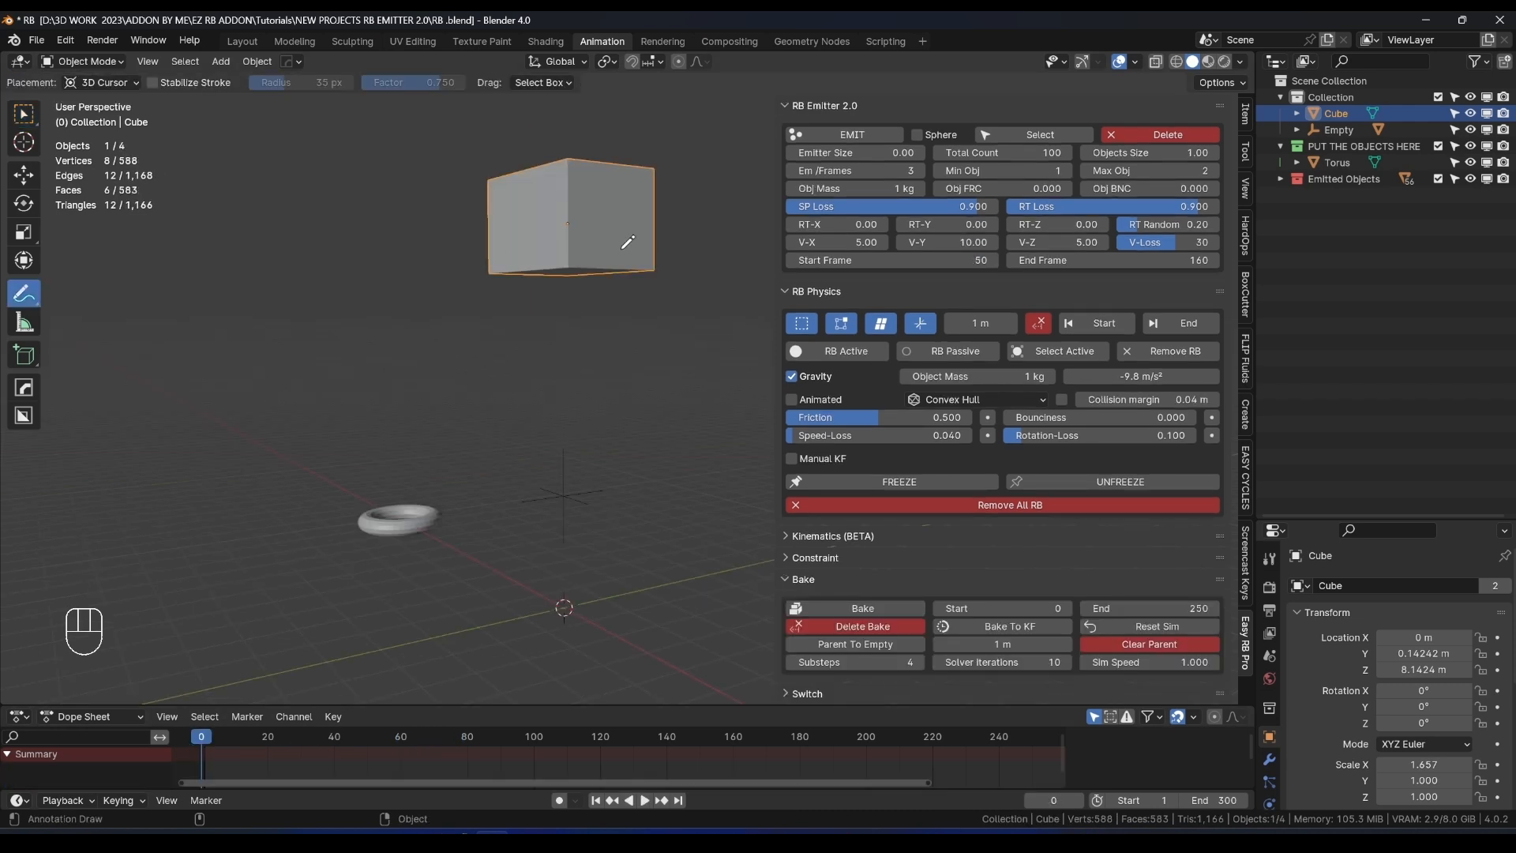
Draw a long downward annotation arrow beside the cube to indicate its fall.
mouse_move(672, 213)
mouse_down()
mouse_move(673, 374)
mouse_move(703, 389)
mouse_up()
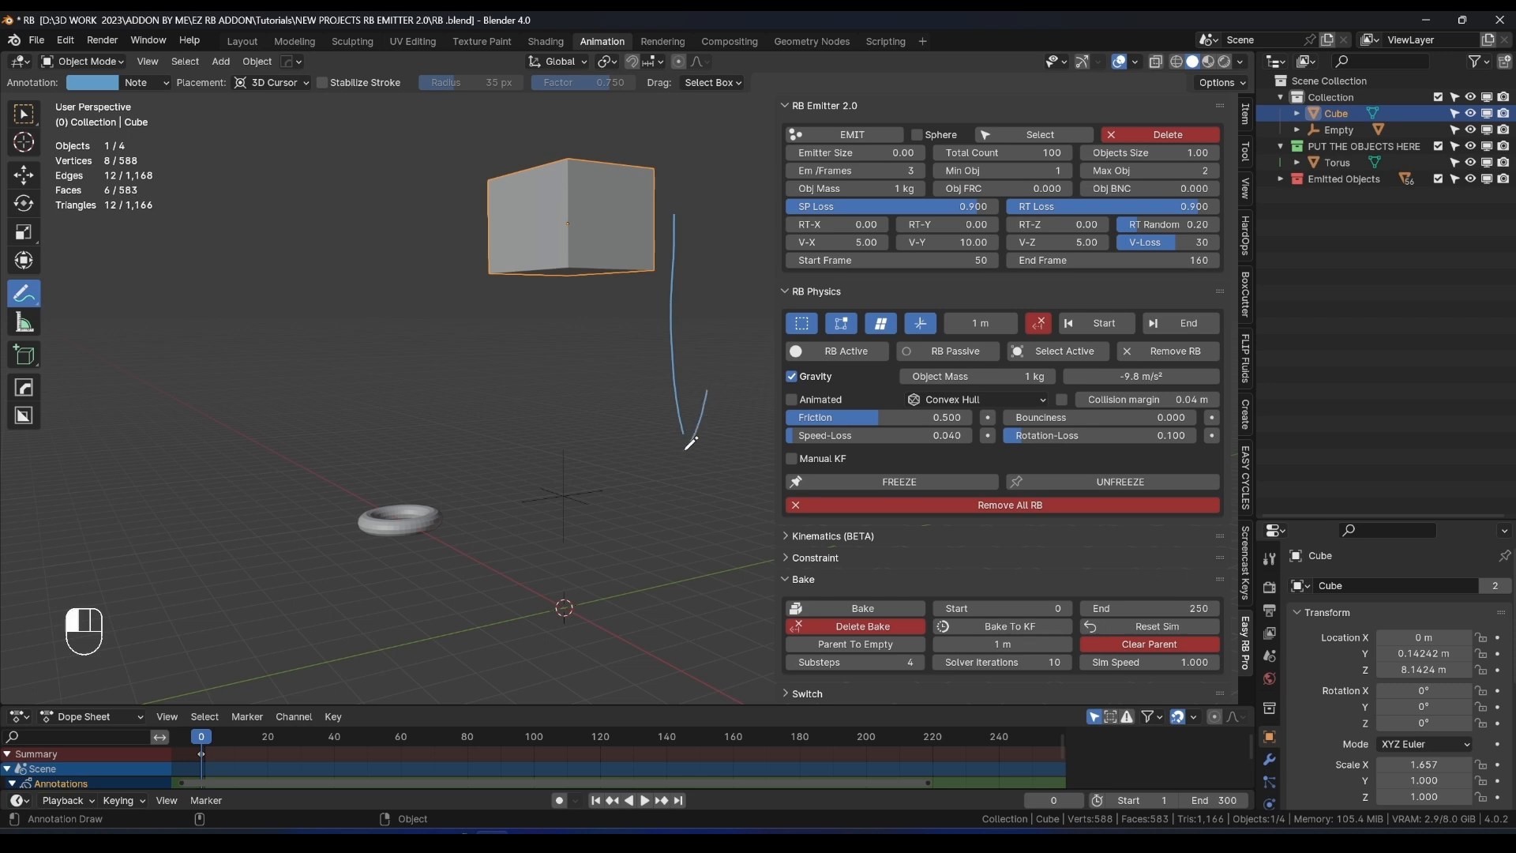
shift+middle_drag(570, 369, 558, 273)
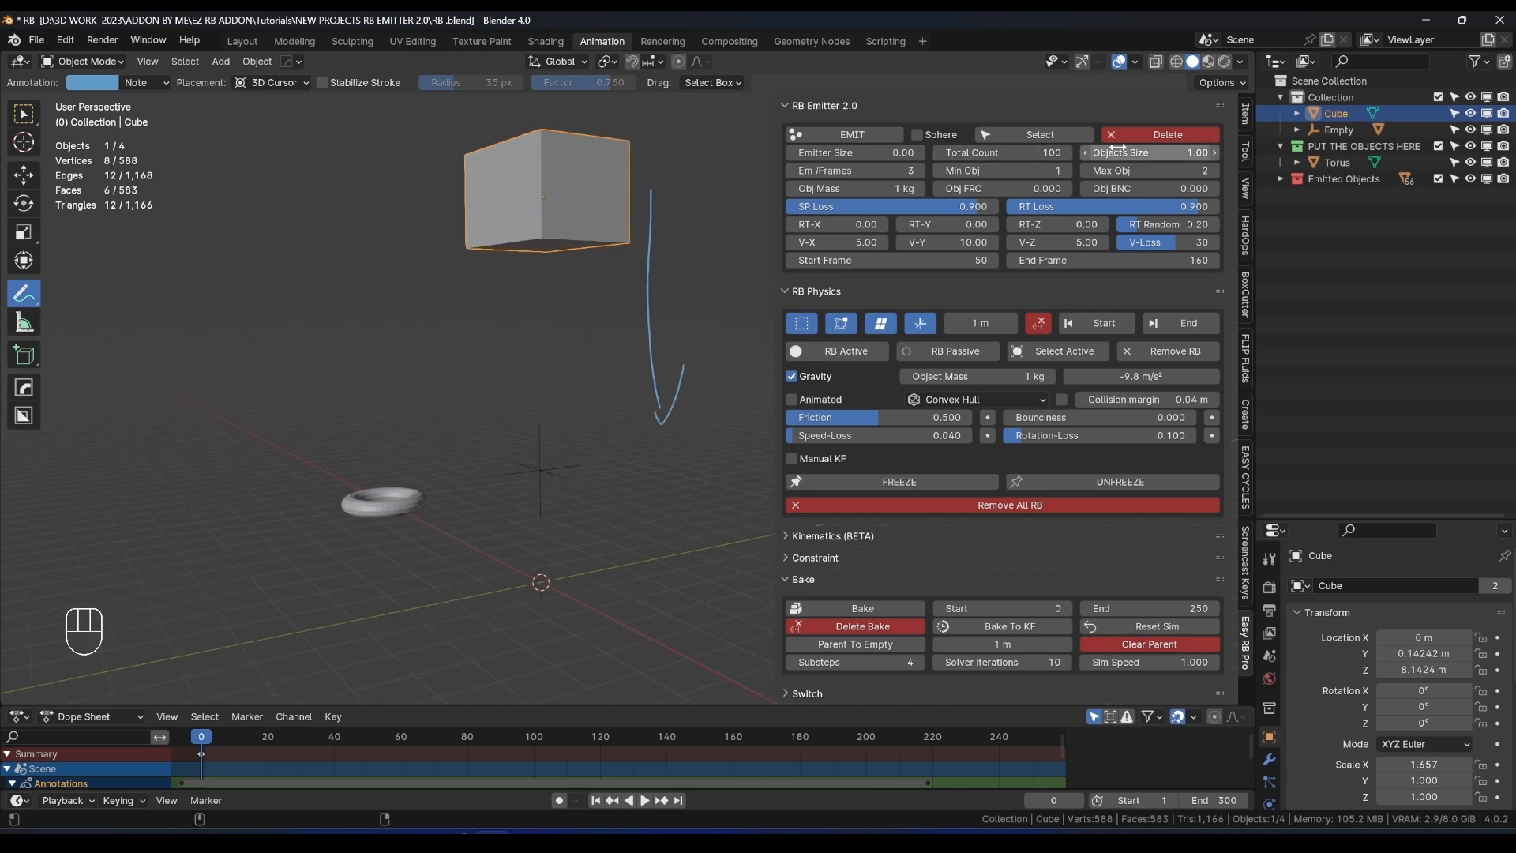
Delete the emitter with its emitted objects and play the simulation to frame 37 to watch the cube fall alone.
click(1140, 136)
click(1121, 142)
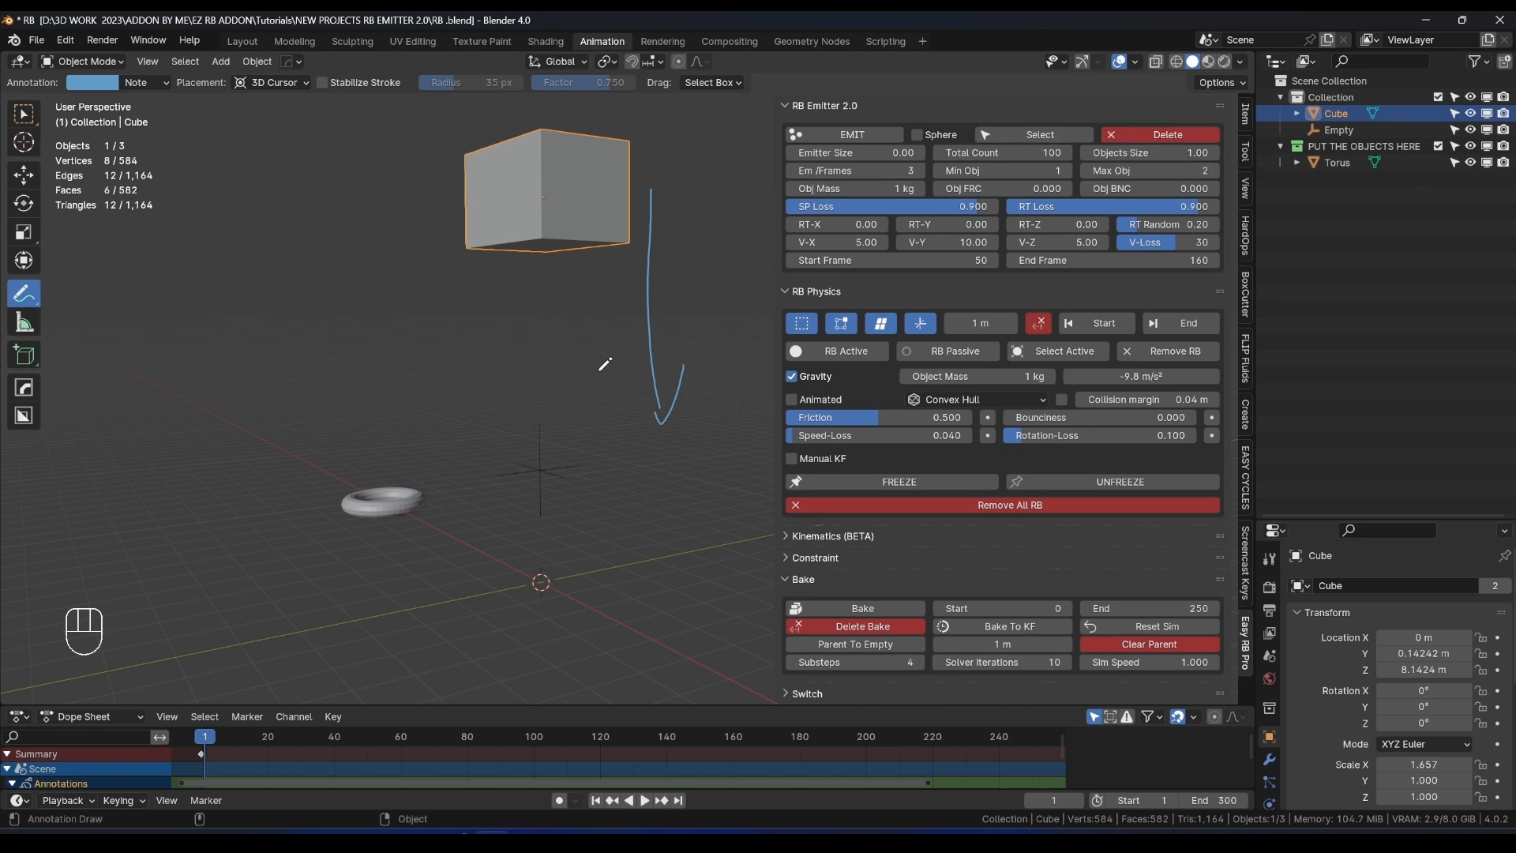
key(space)
key(space)
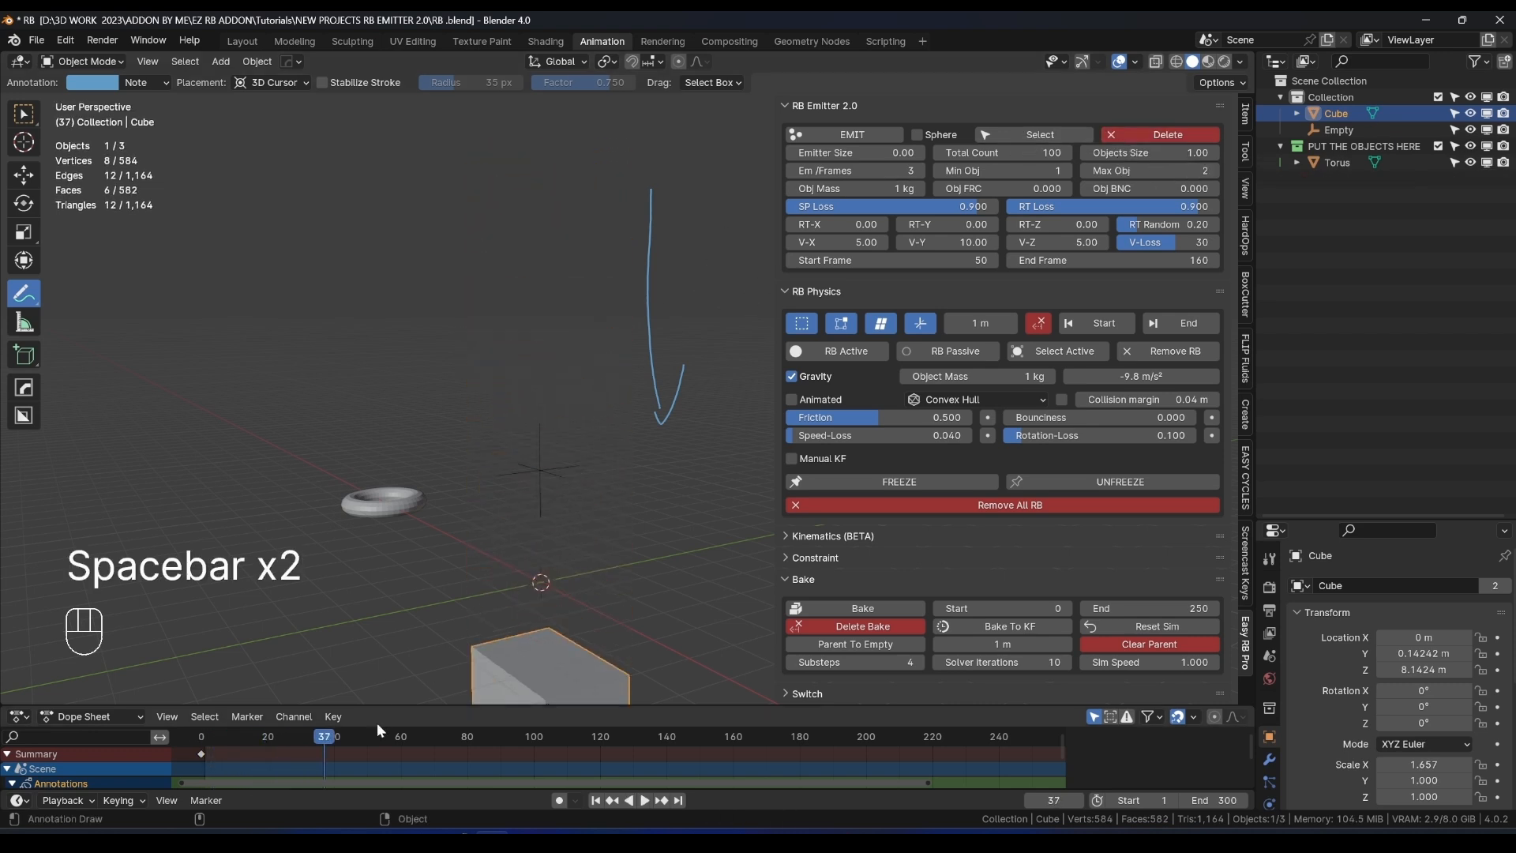
Add a ground object to the scene and play the simulation to frame 54 to watch the cube fall onto it.
key(shift+Left)
key(space)
key(space)
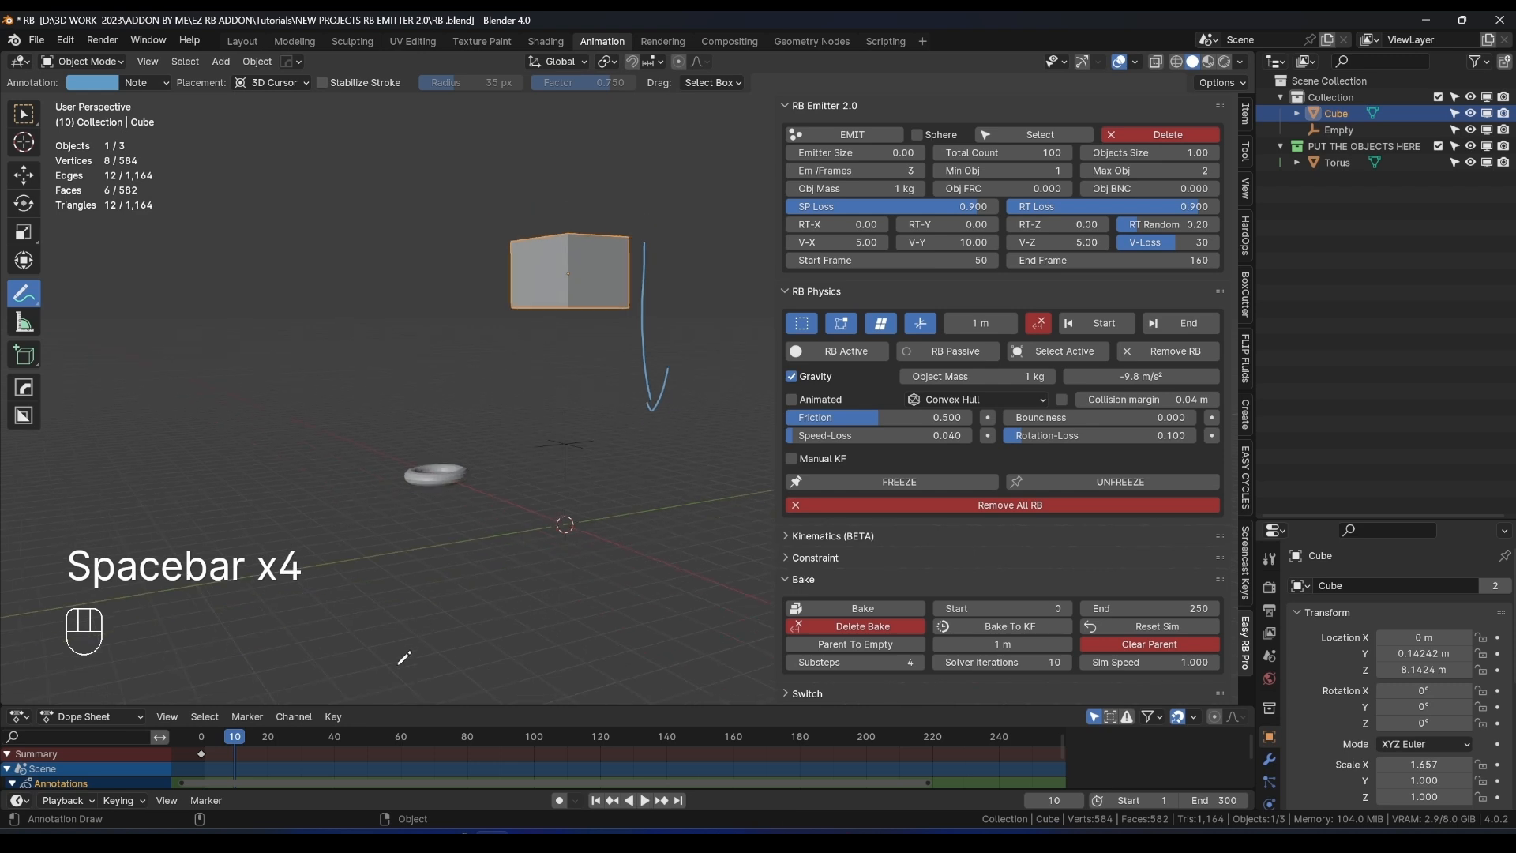
click(887, 325)
key(space)
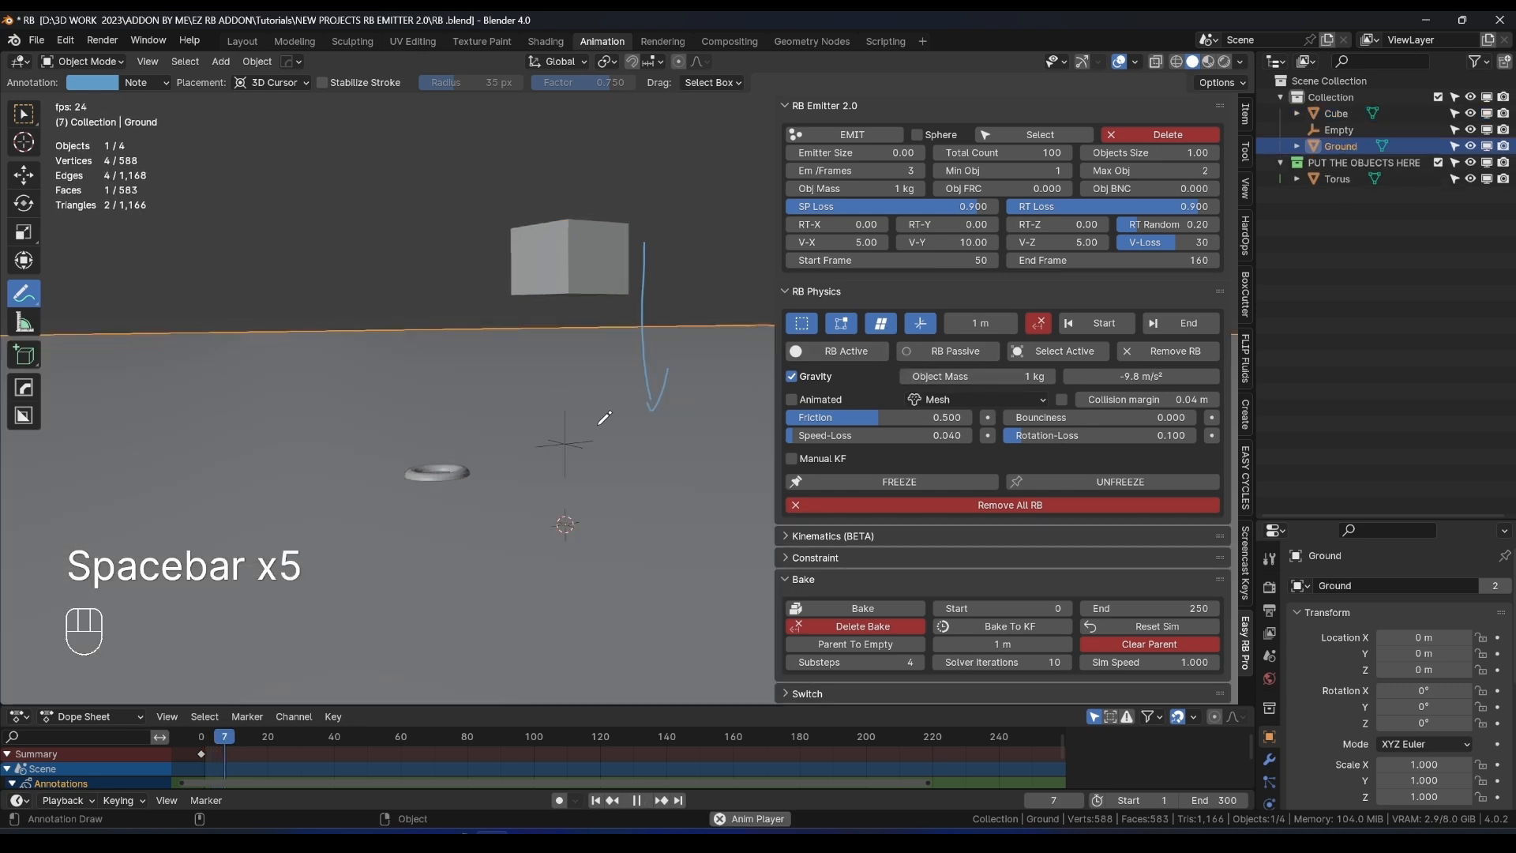
key(space)
key(space)
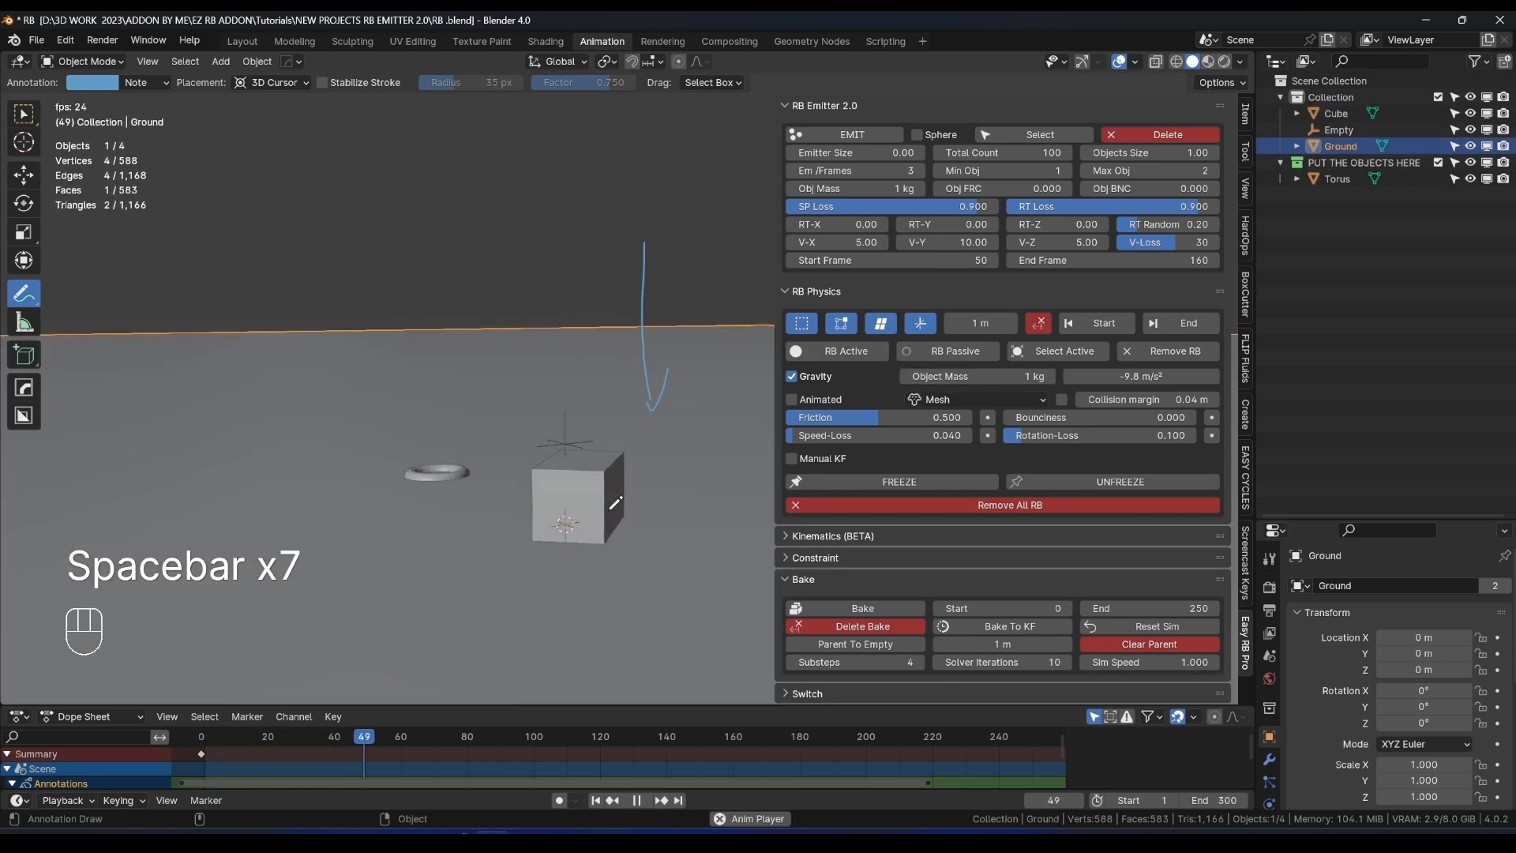
key(space)
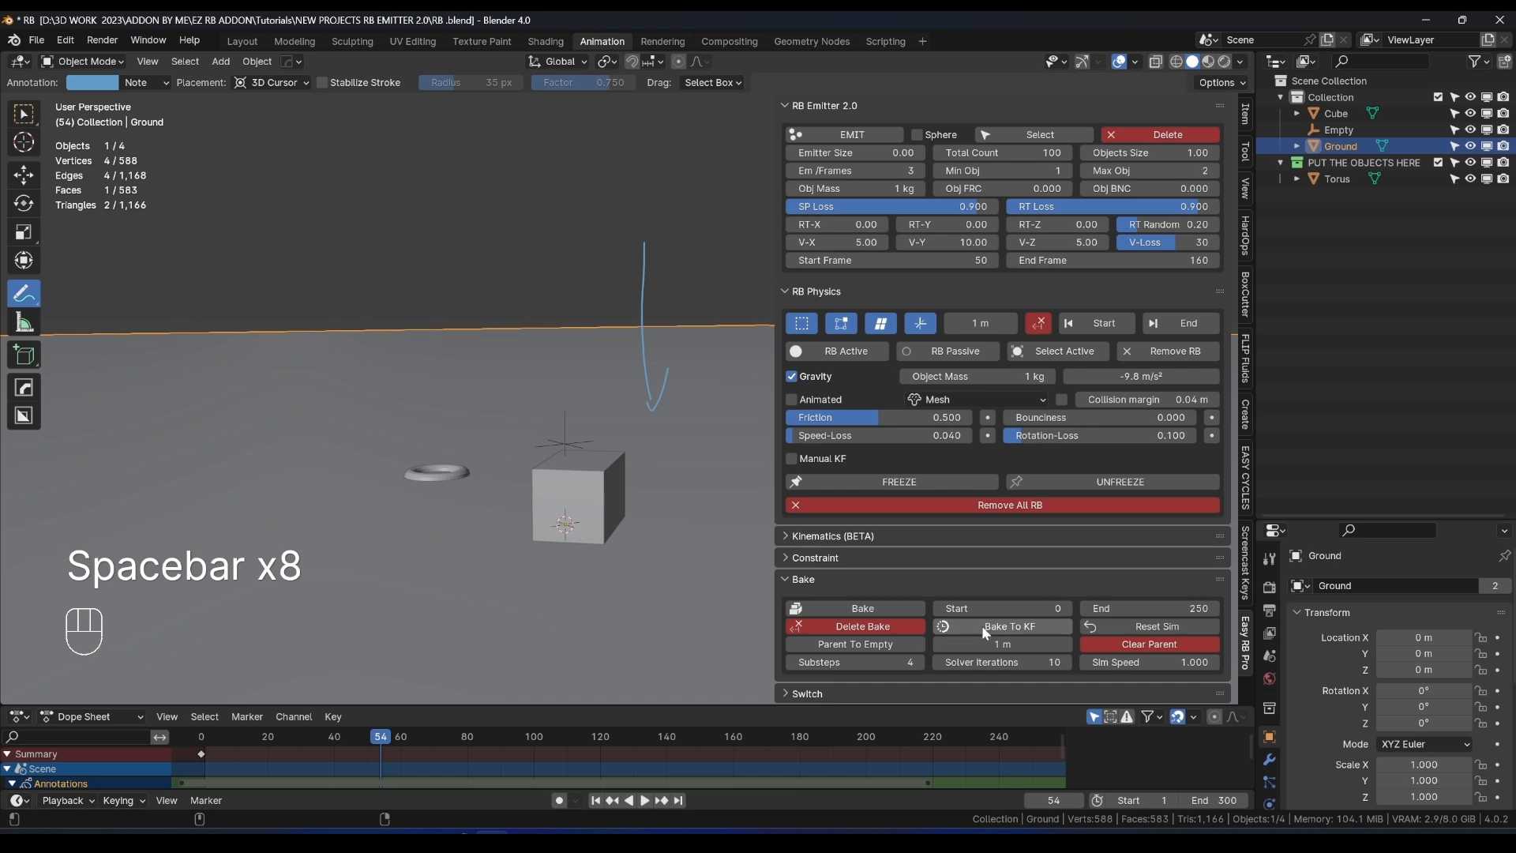
Select the cube and bake its rigid body motion to keyframes with an end frame of 60.
click(25, 114)
click(596, 499)
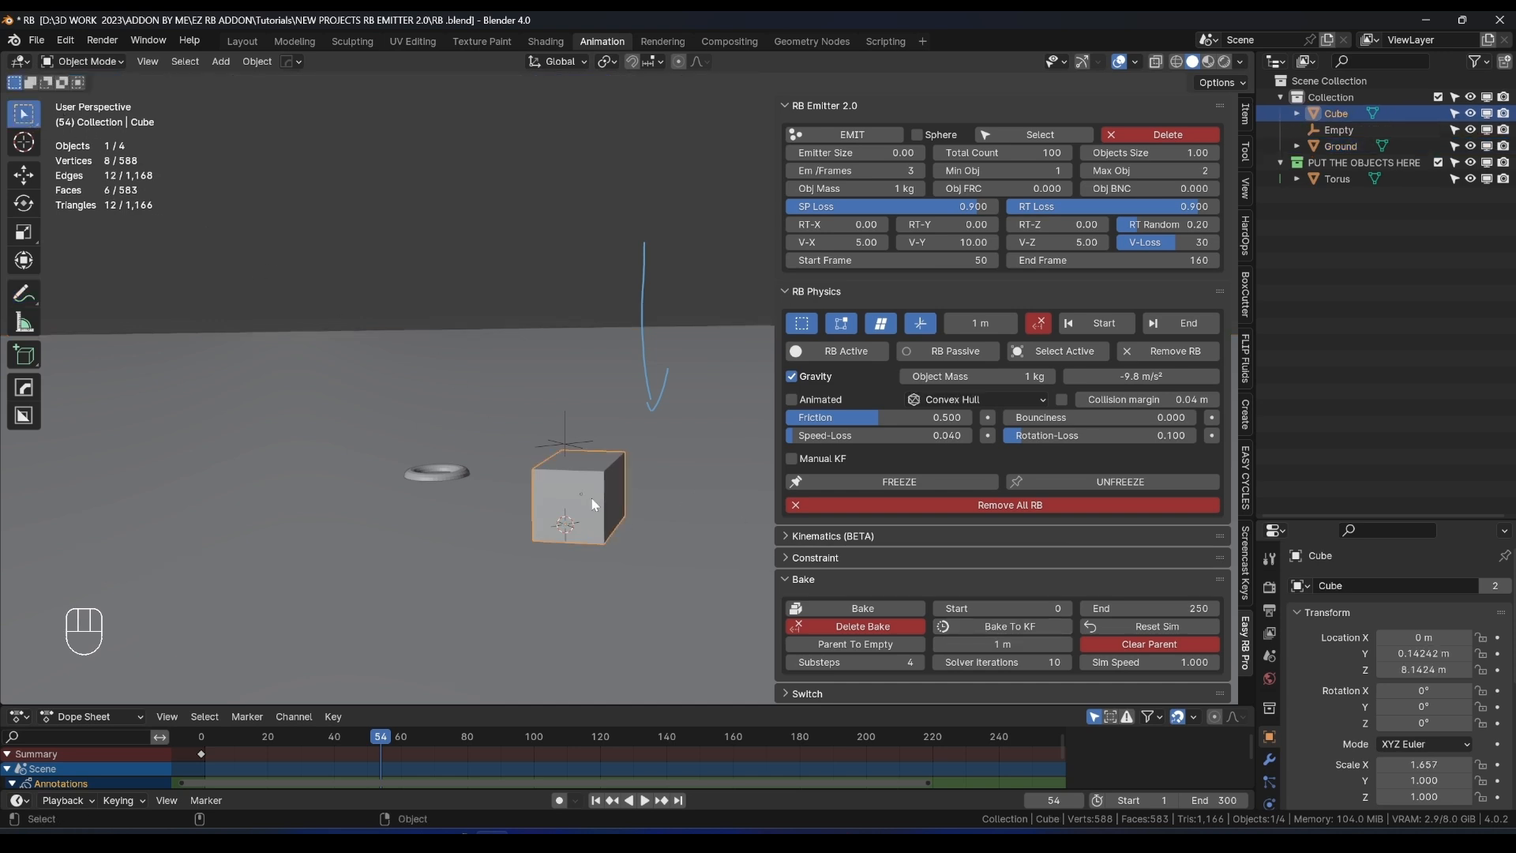
click(1017, 632)
click(1065, 679)
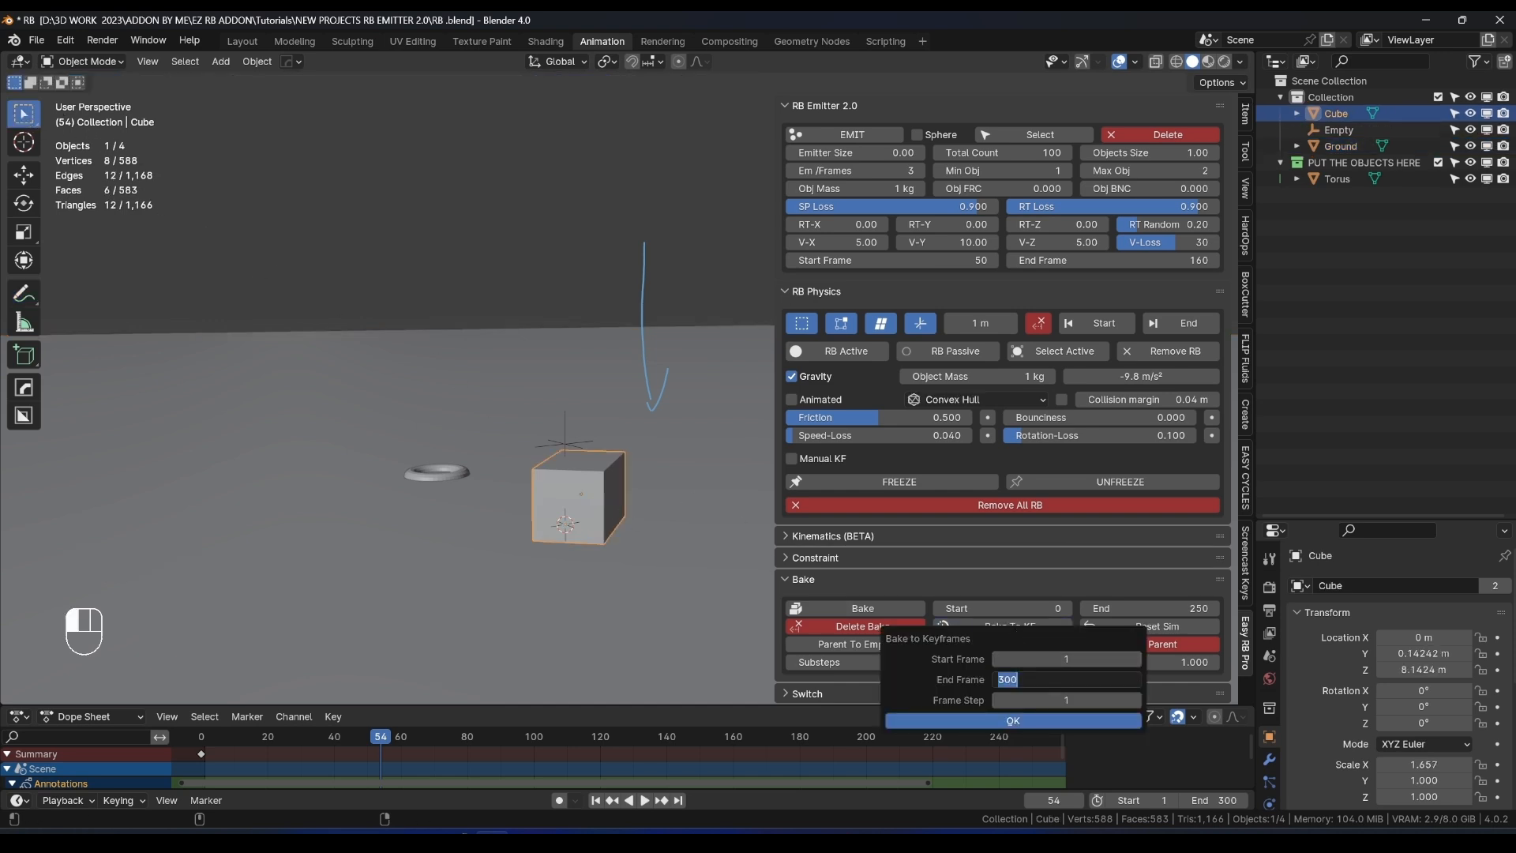
text(60)
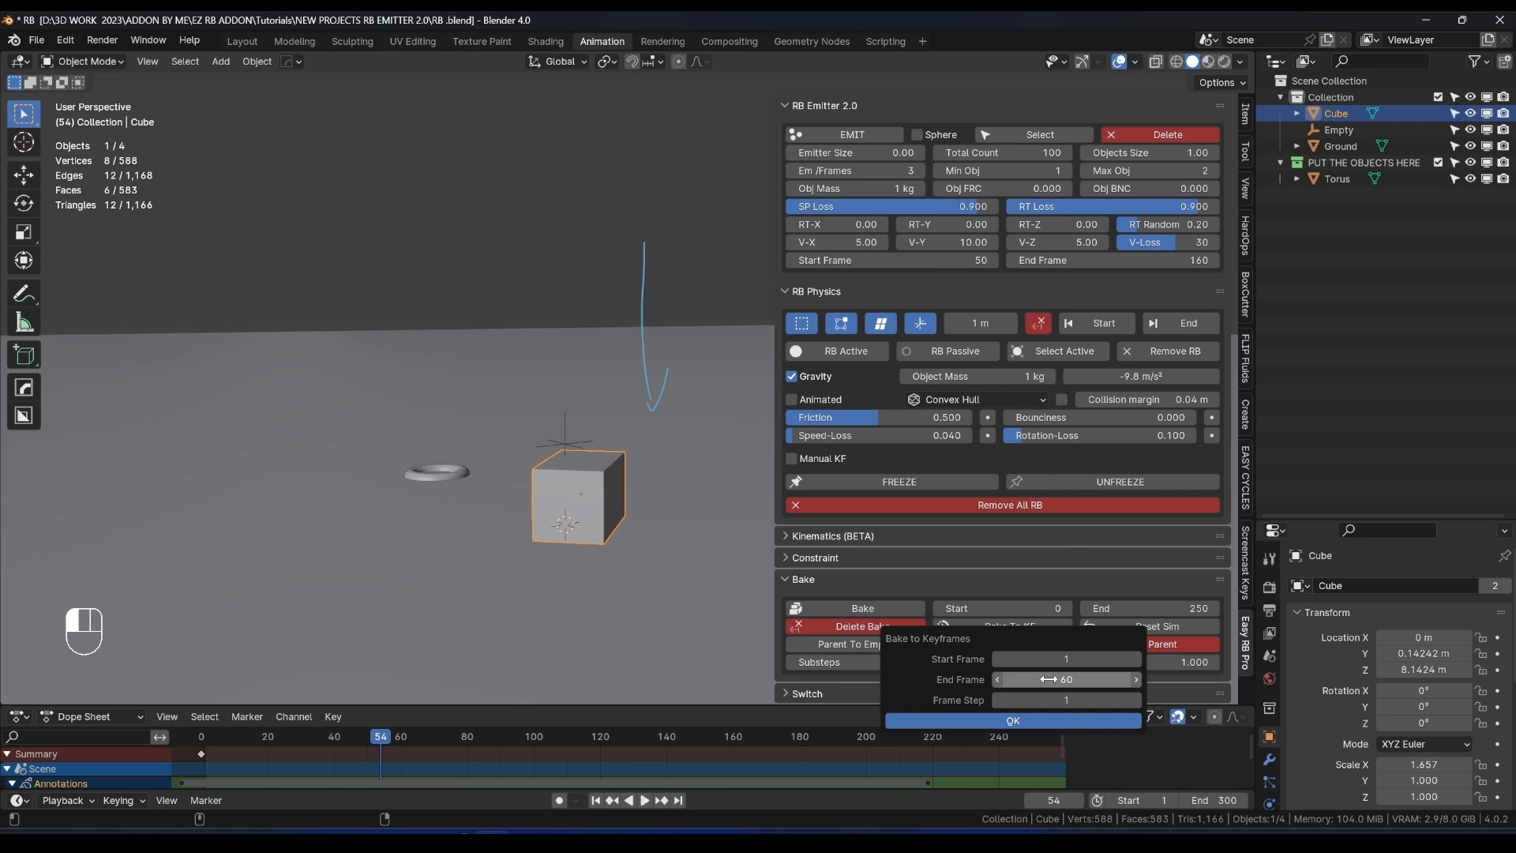
click(1016, 718)
Rewind to frame 0 and play the animation twice to review the cube's baked fall.
click(183, 749)
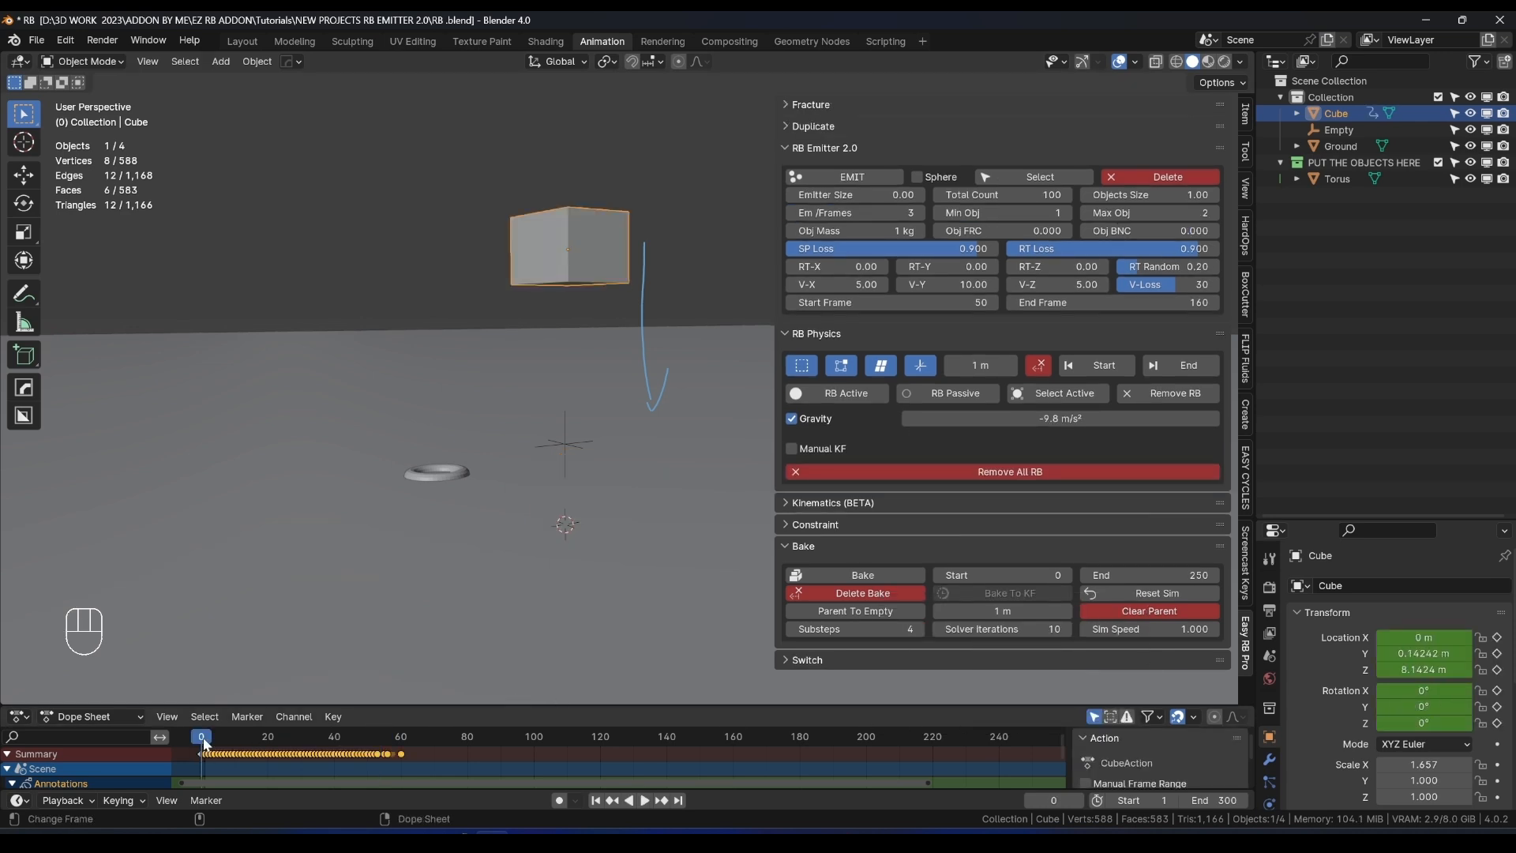
key(space)
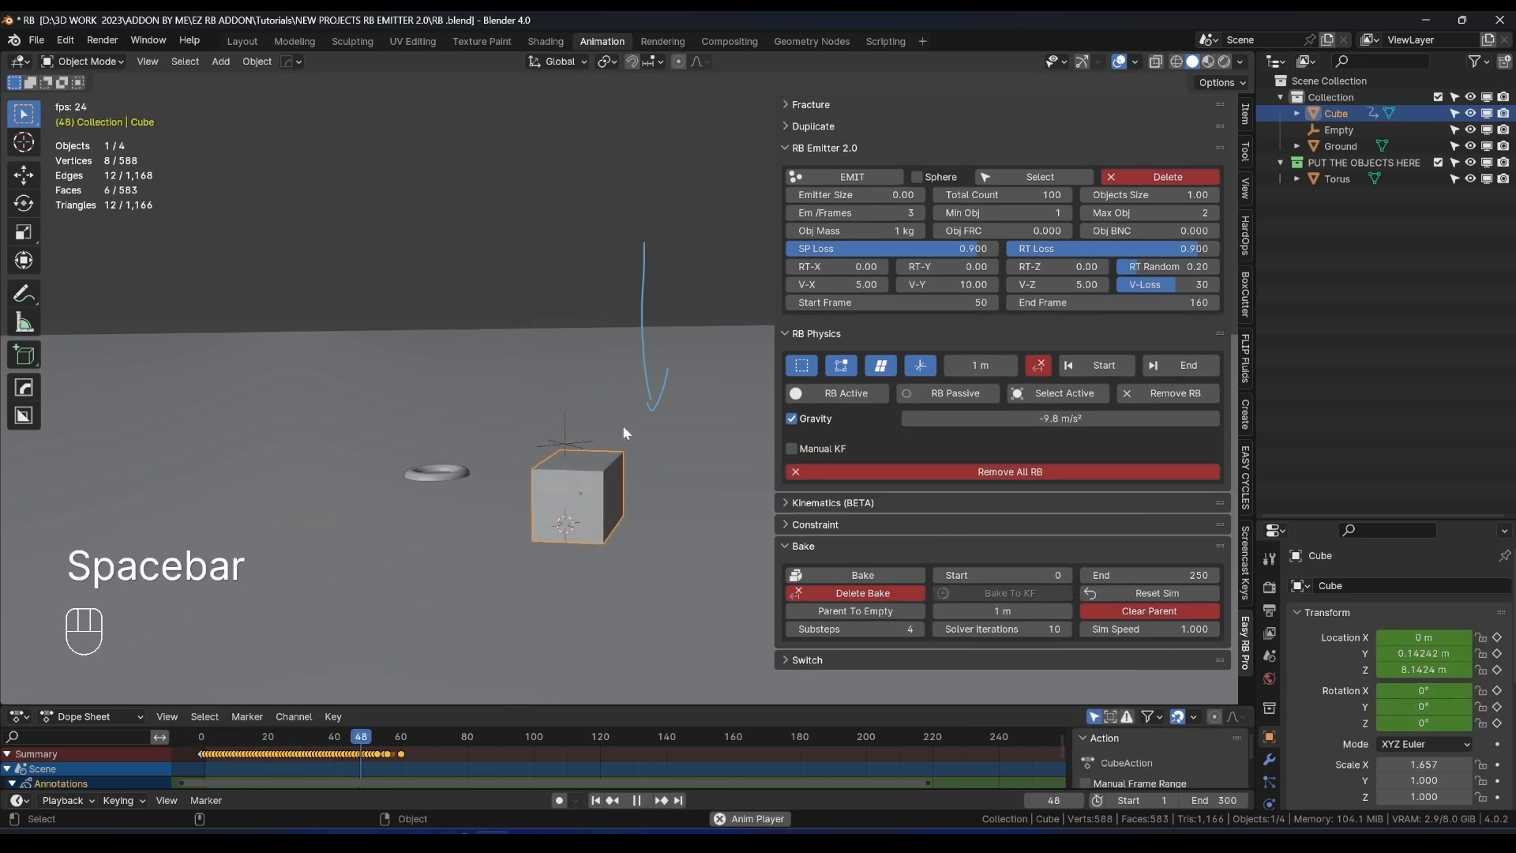
key(space)
key(space)
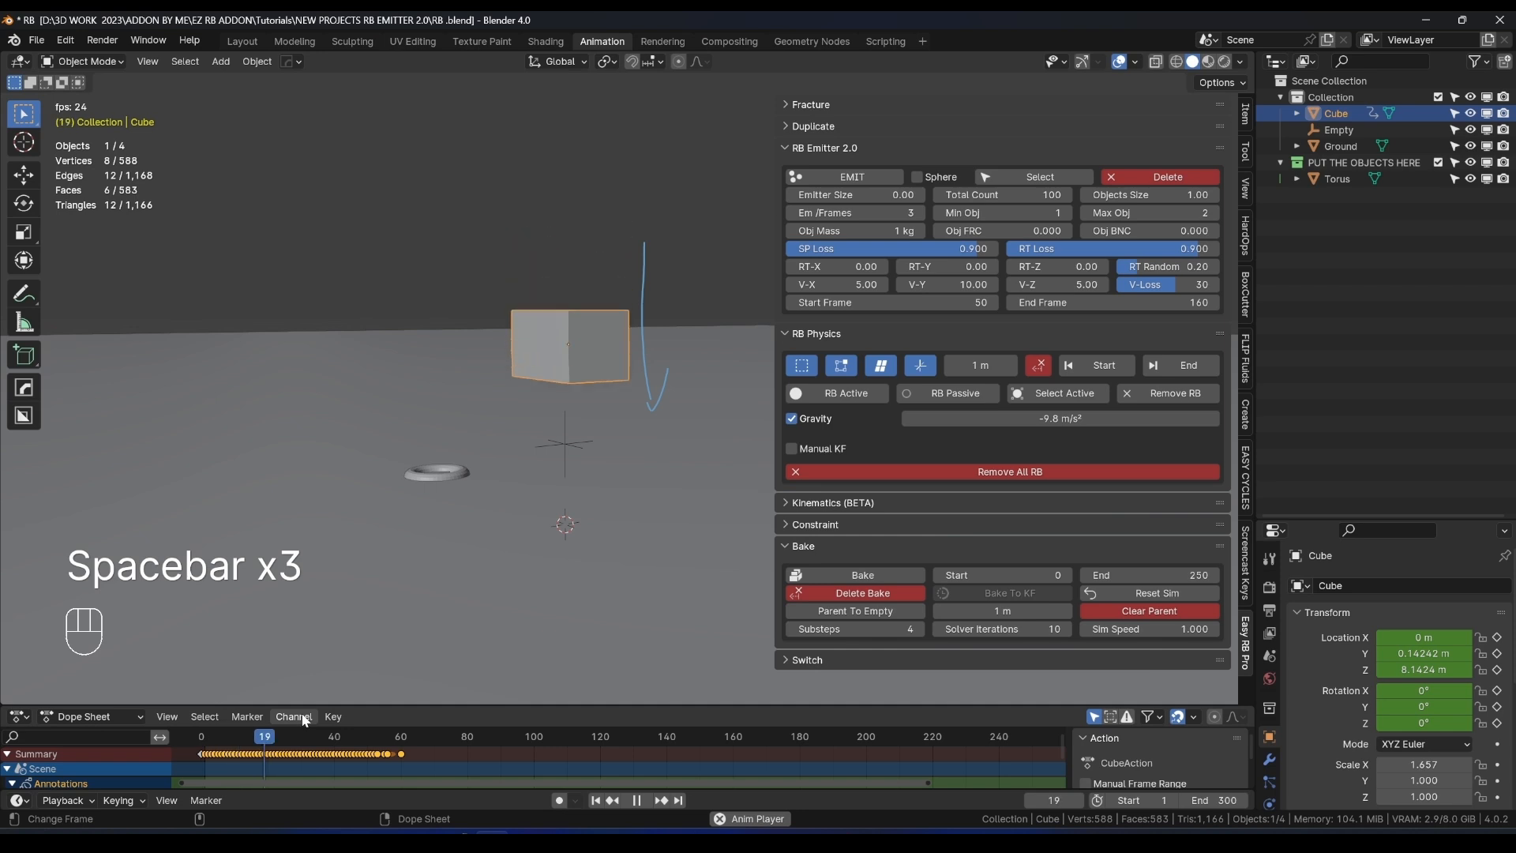
key(space)
Emit the torus copies from the empty and play the simulation to frame 195.
click(569, 444)
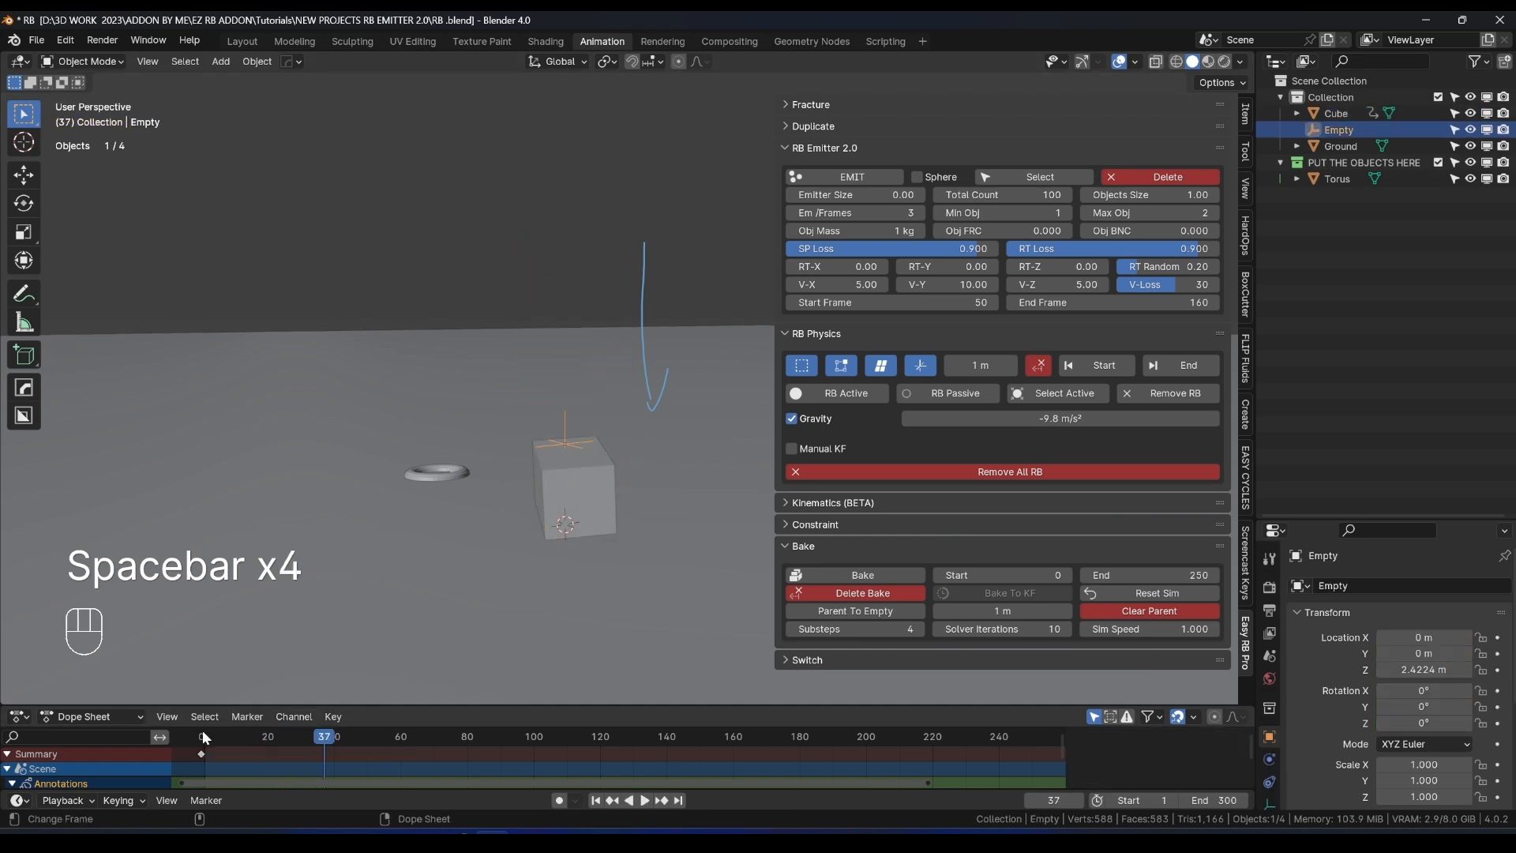
click(823, 173)
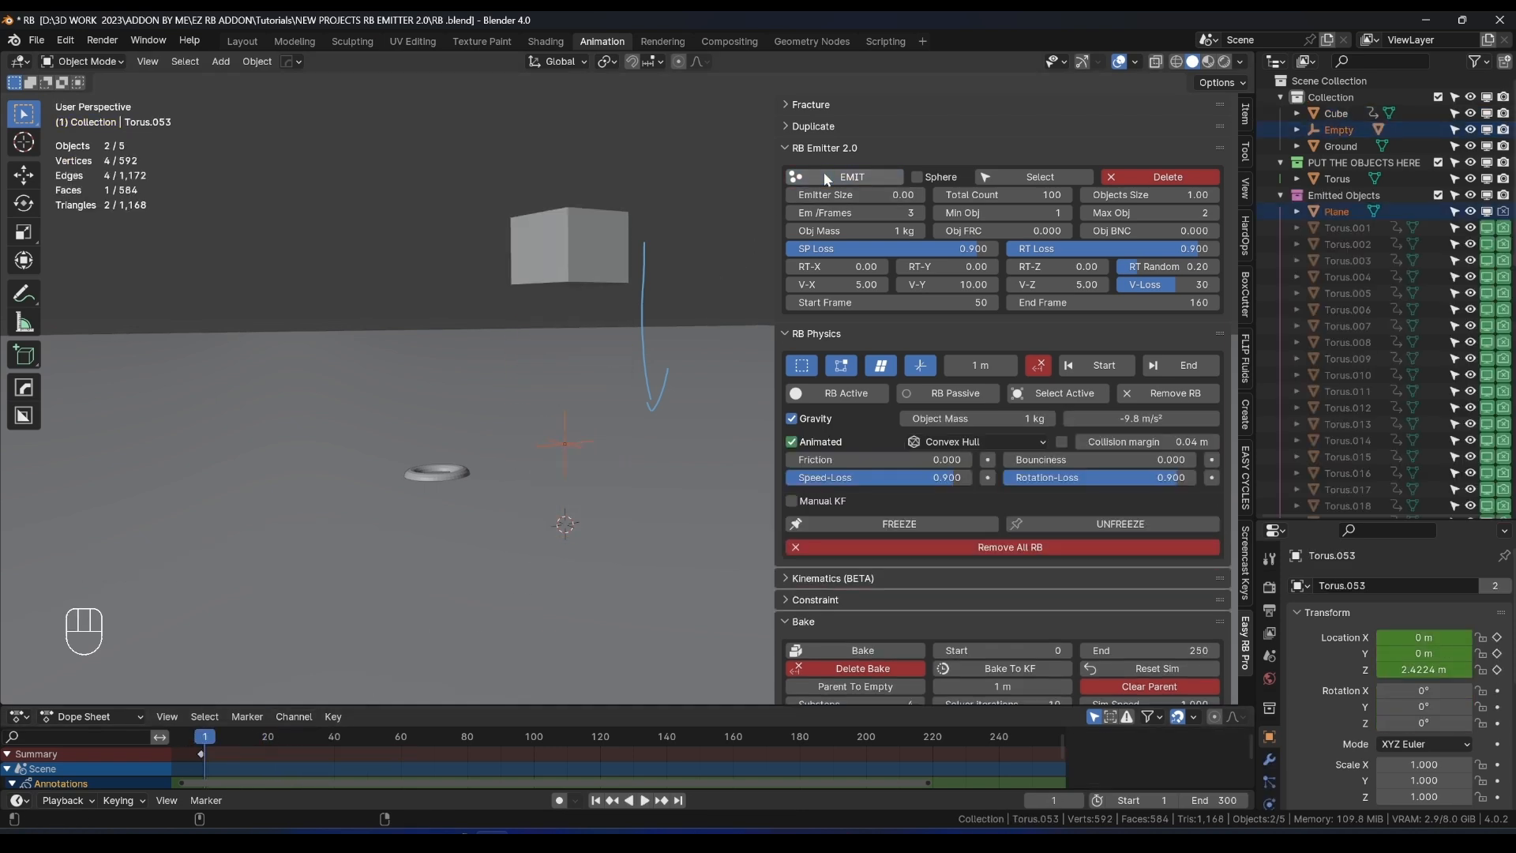
key(space)
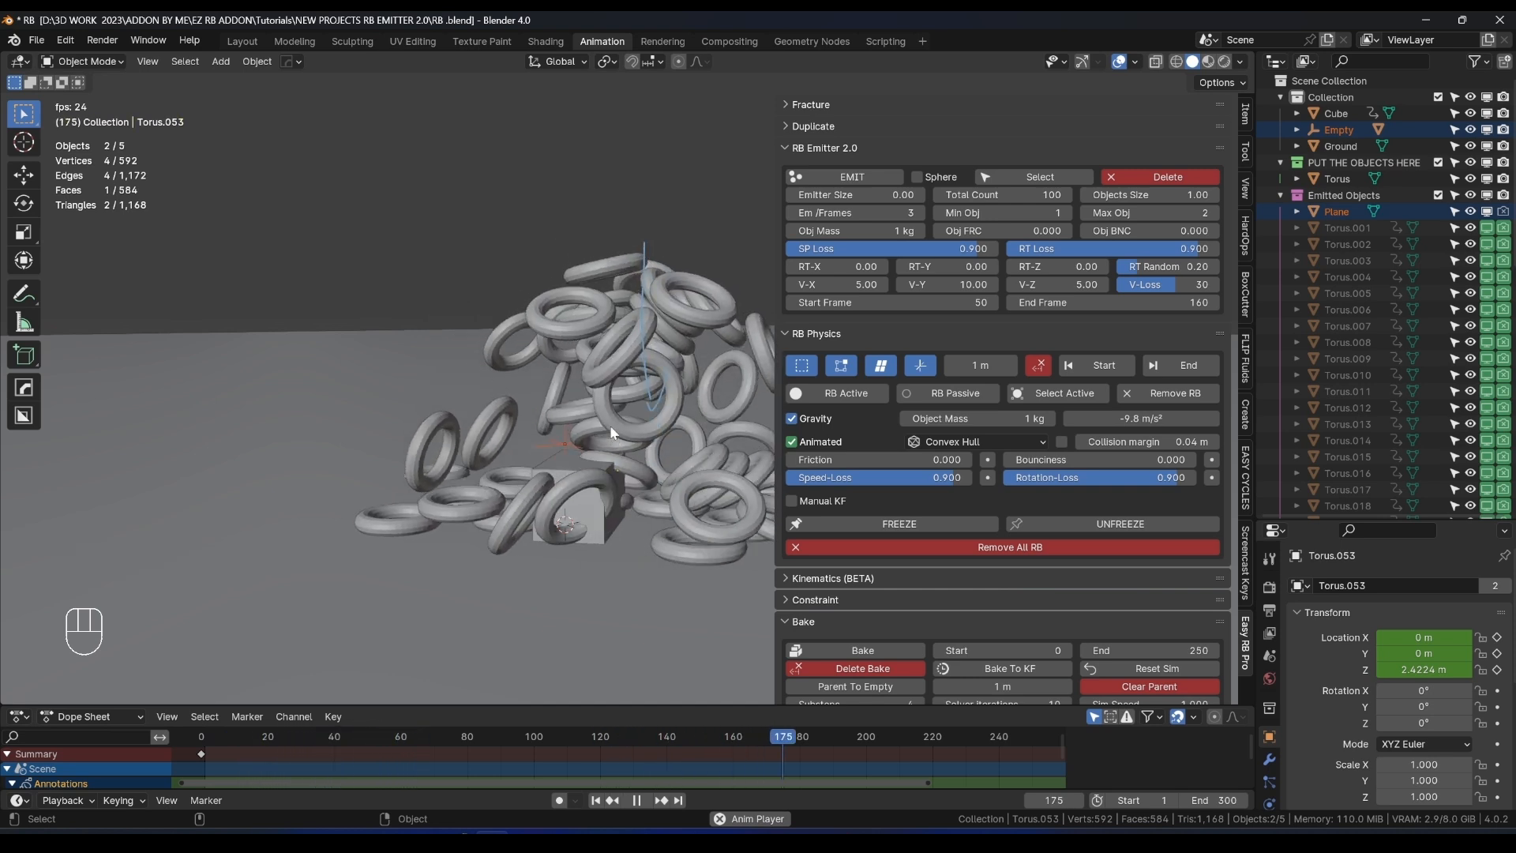
key(space)
Select the cube in the torus pile and replay the simulation up close to examine how the toruses meet it.
scroll(613, 504, up, 2)
shift+middle_drag(578, 550, 530, 533)
click(530, 521)
middle_drag(531, 456, 533, 467)
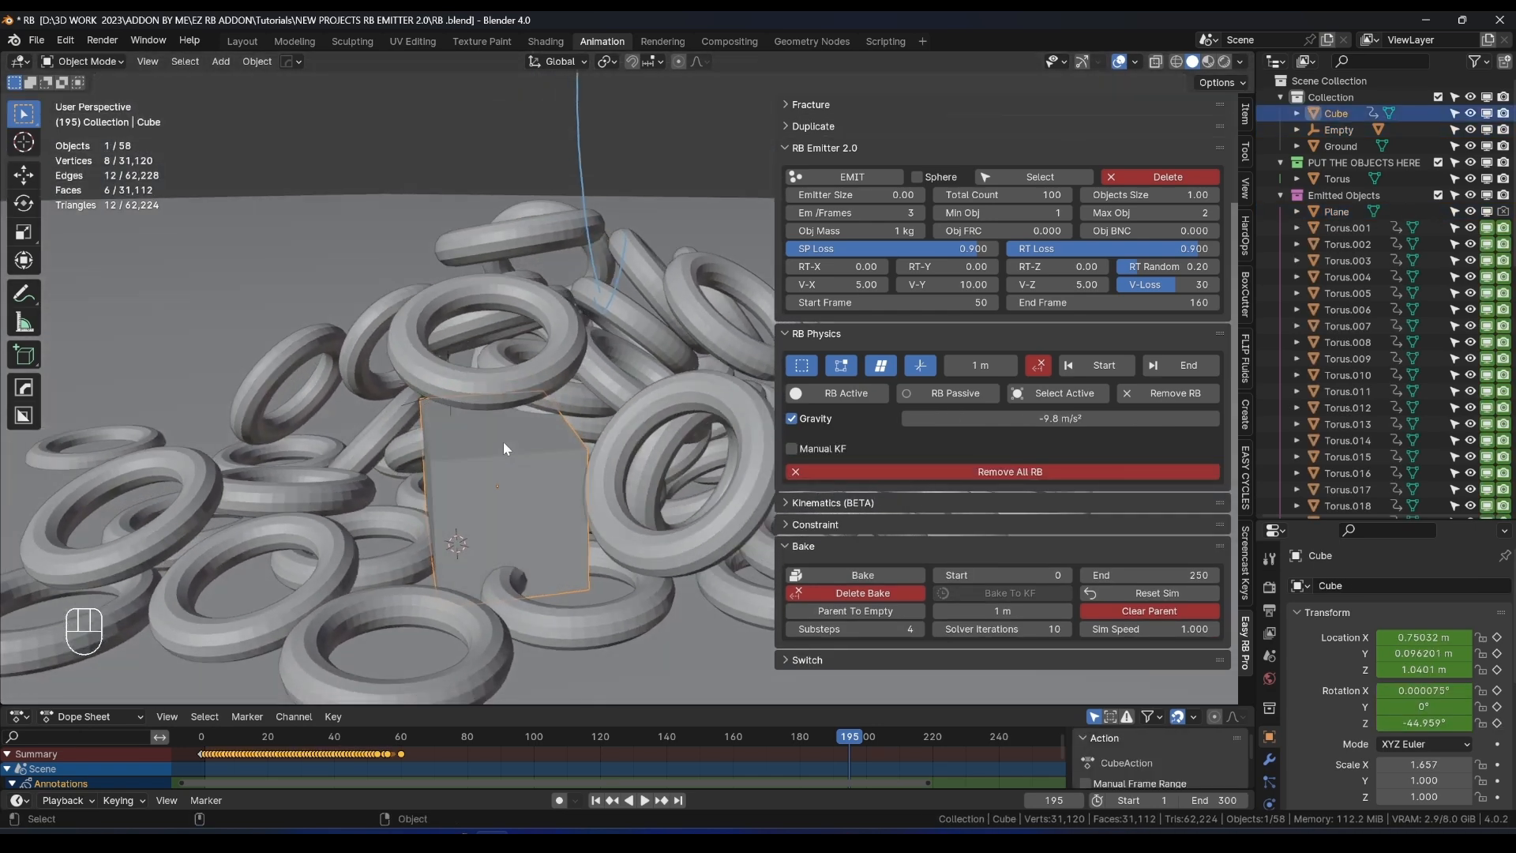
key(space)
key(space)
key(space)
middle_drag(514, 526, 458, 381)
key(space)
key(space)
key(space)
key(space)
key(space)
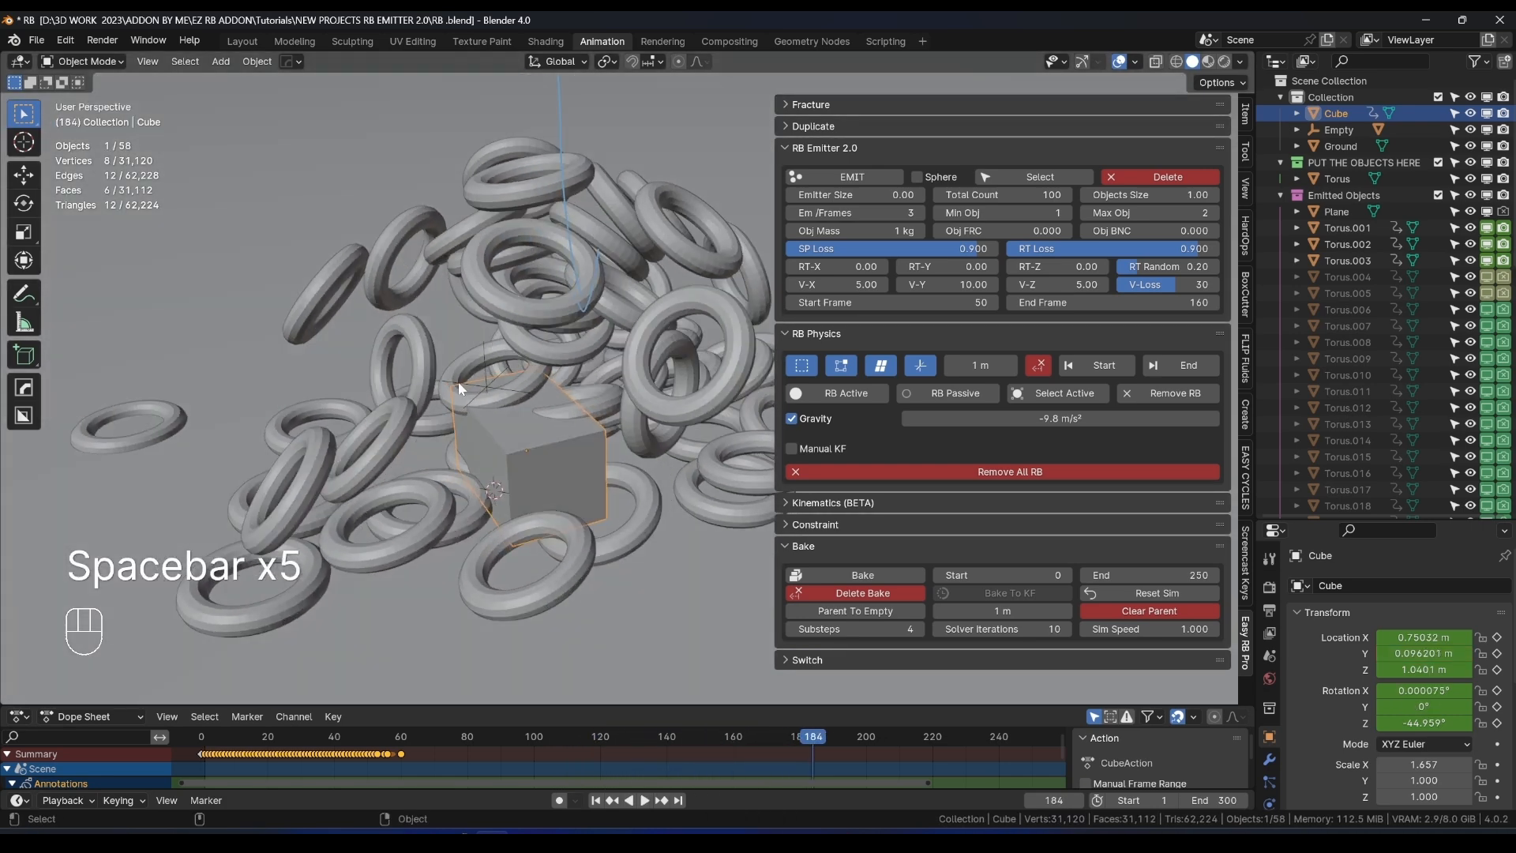
Rewind to the start, make the keyframed cube an active rigid body and enable its Animated option.
click(198, 738)
scroll(481, 412, down, 3)
middle_drag(481, 412, 515, 406)
middle_drag(515, 406, 621, 424)
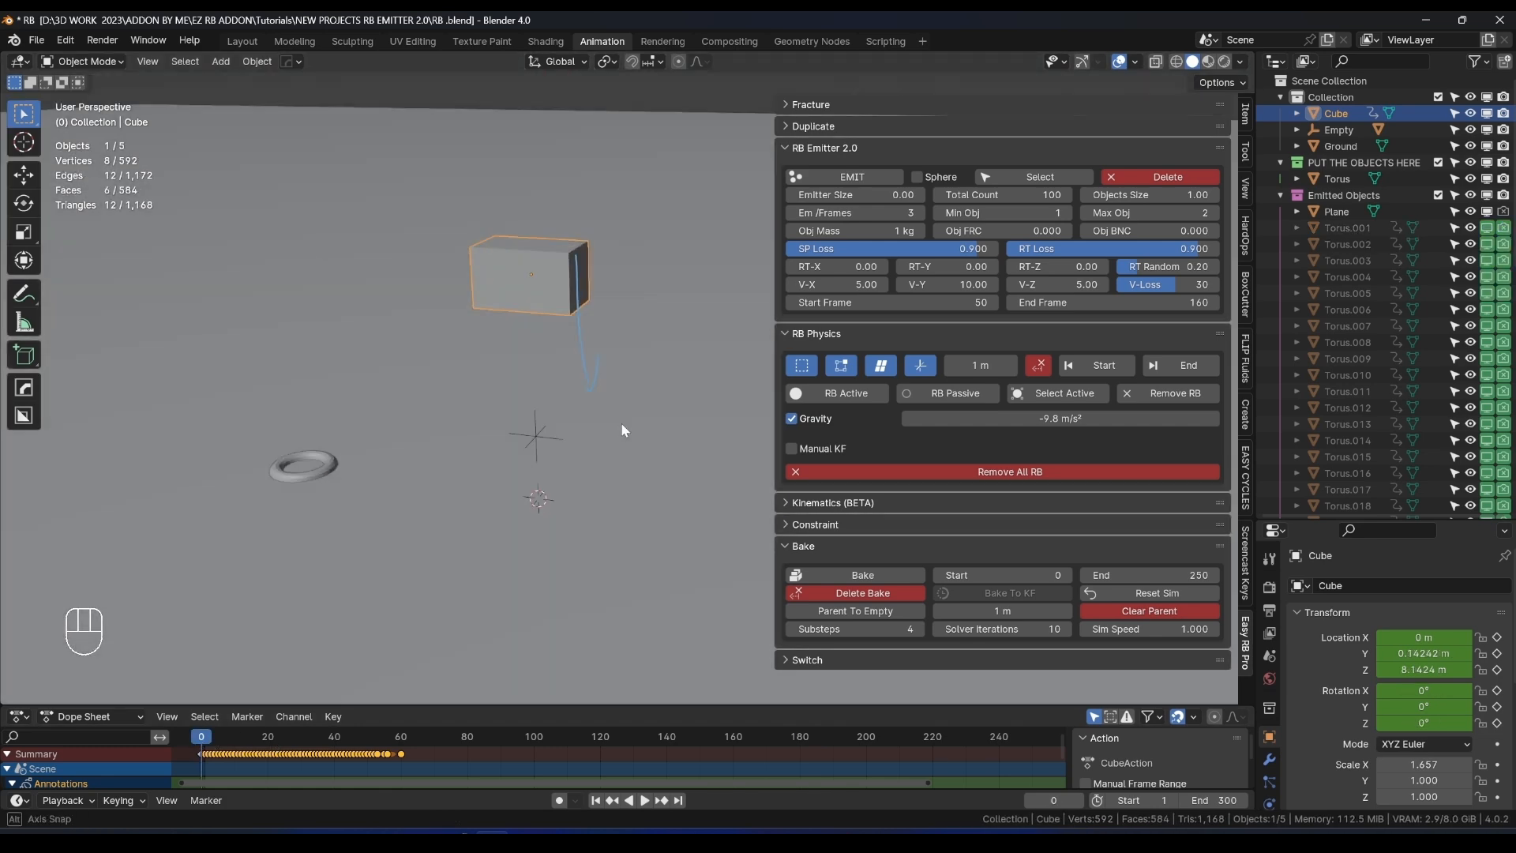
click(840, 396)
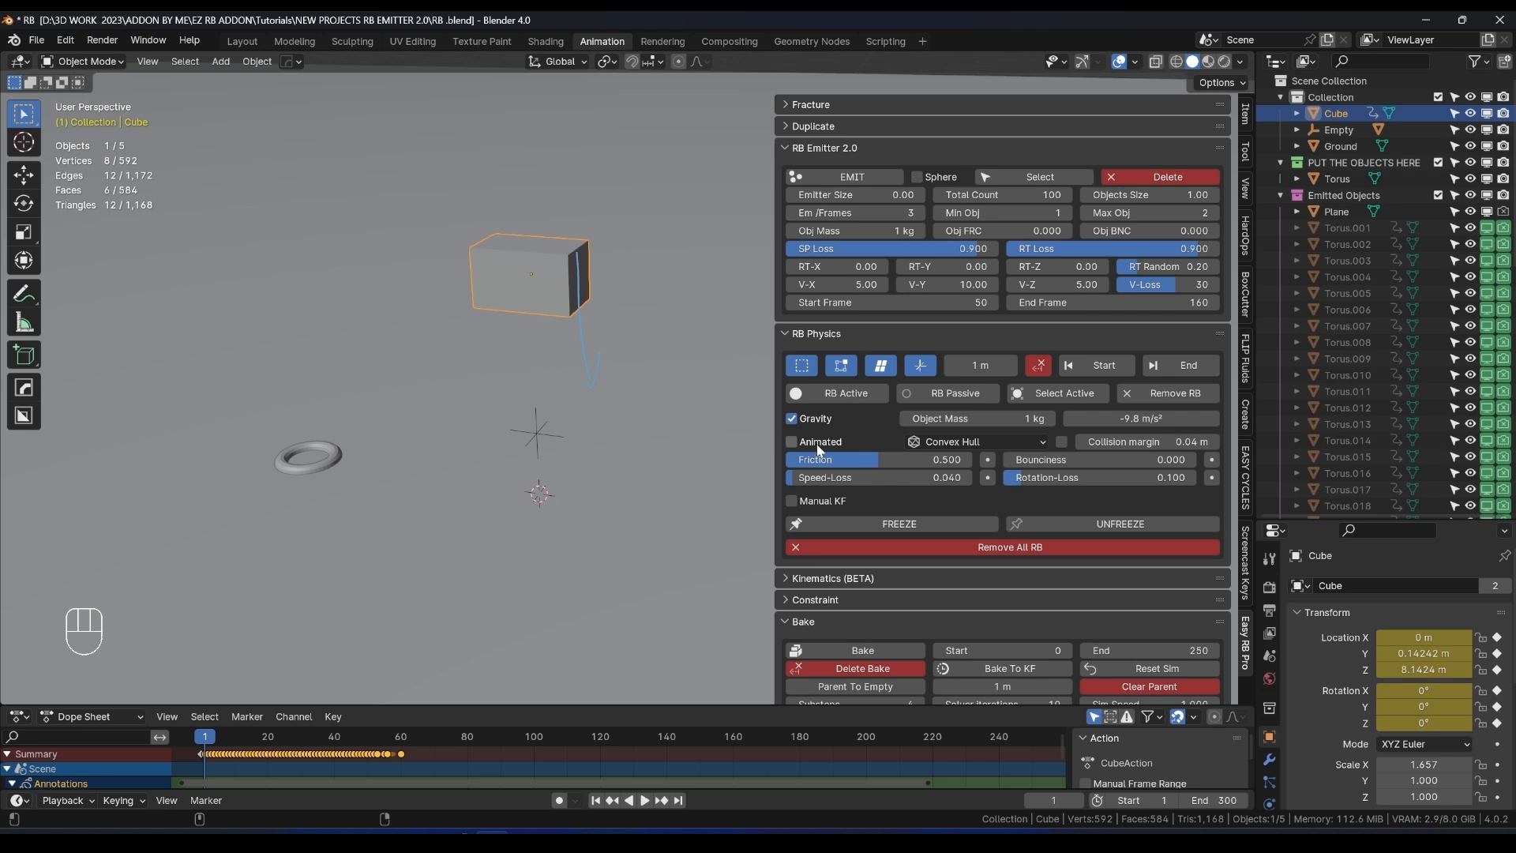
click(792, 442)
middle_drag(790, 426, 613, 372)
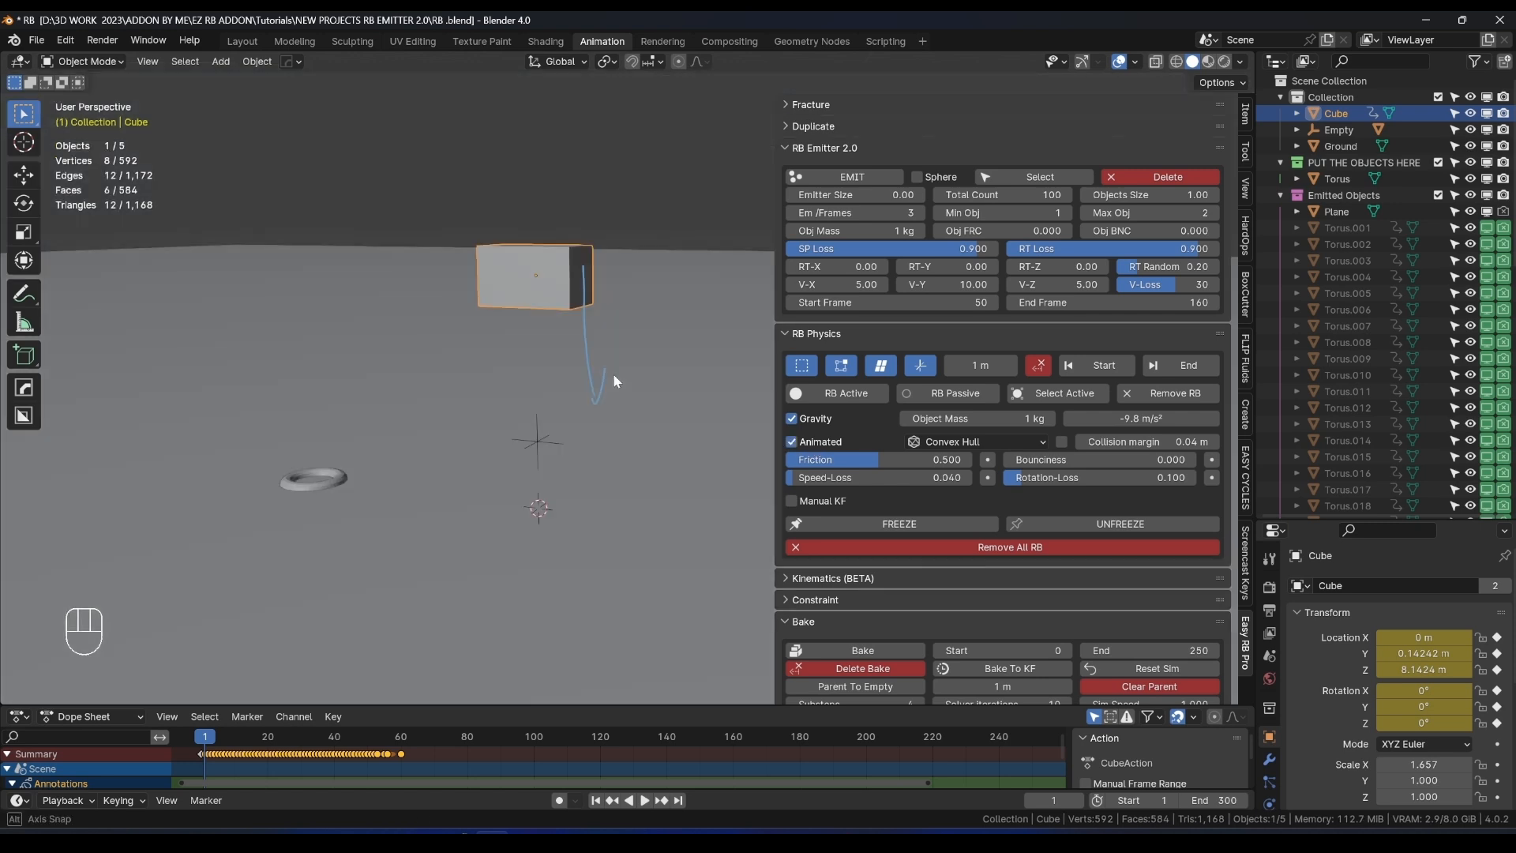
Play the simulation to frame 243 to examine up close how the emitted toruses collide with the animated cube.
key(space)
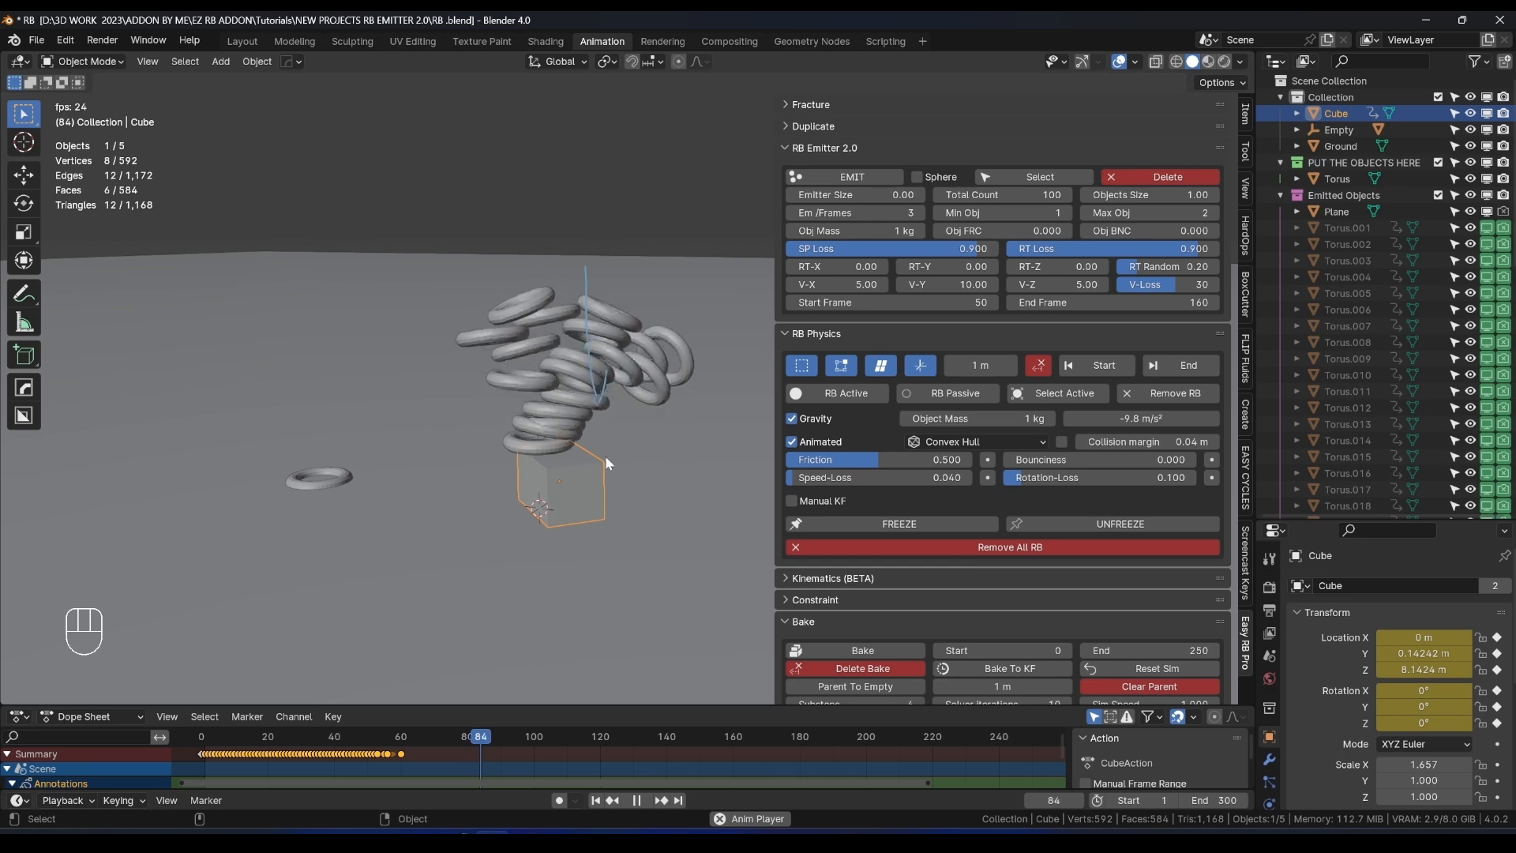
scroll(589, 467, up, 2)
middle_drag(588, 467, 604, 483)
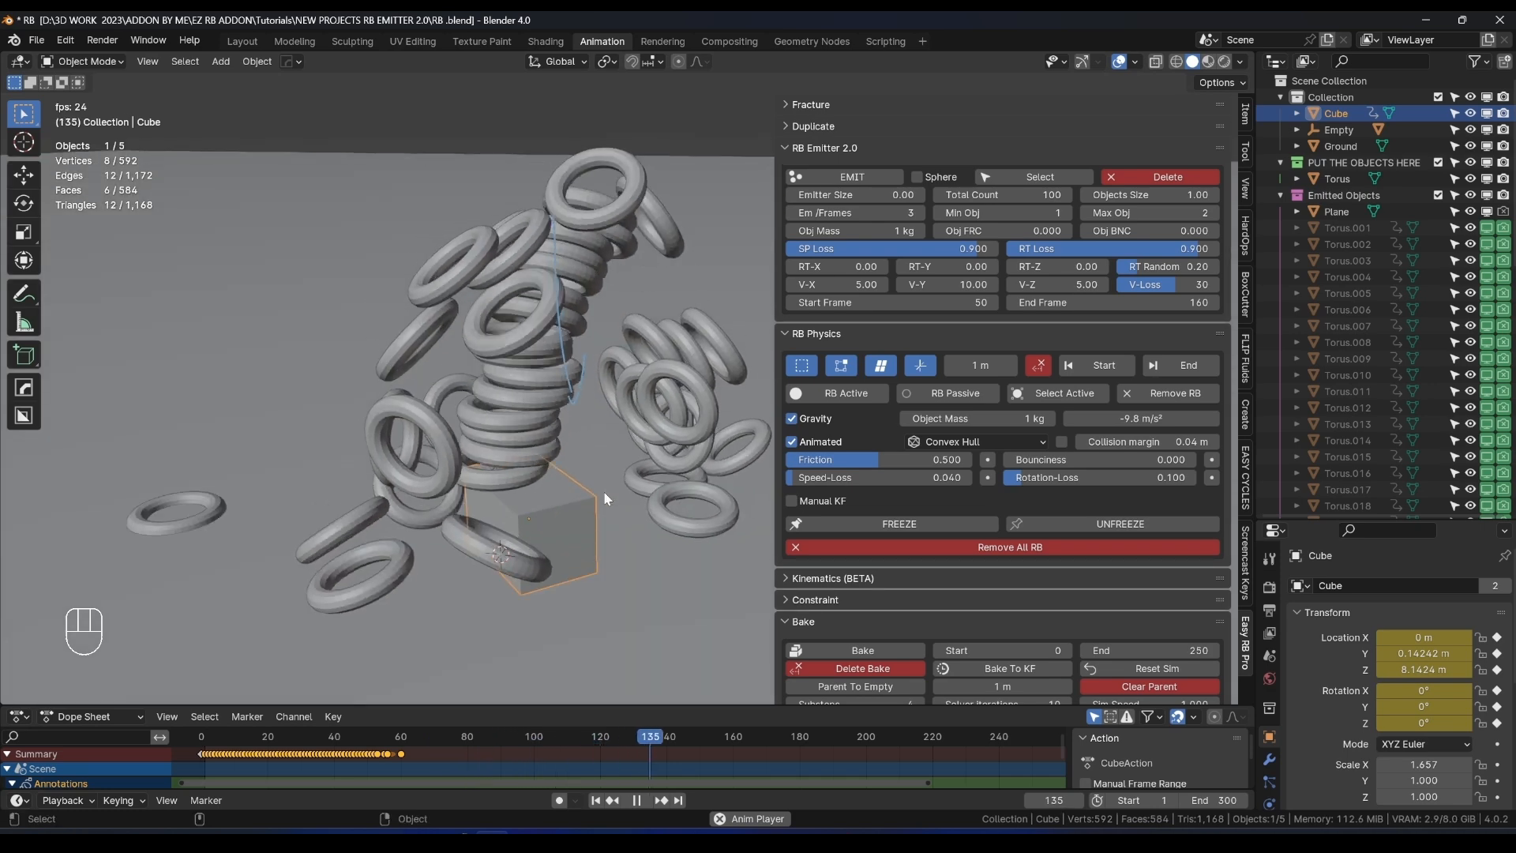
key(space)
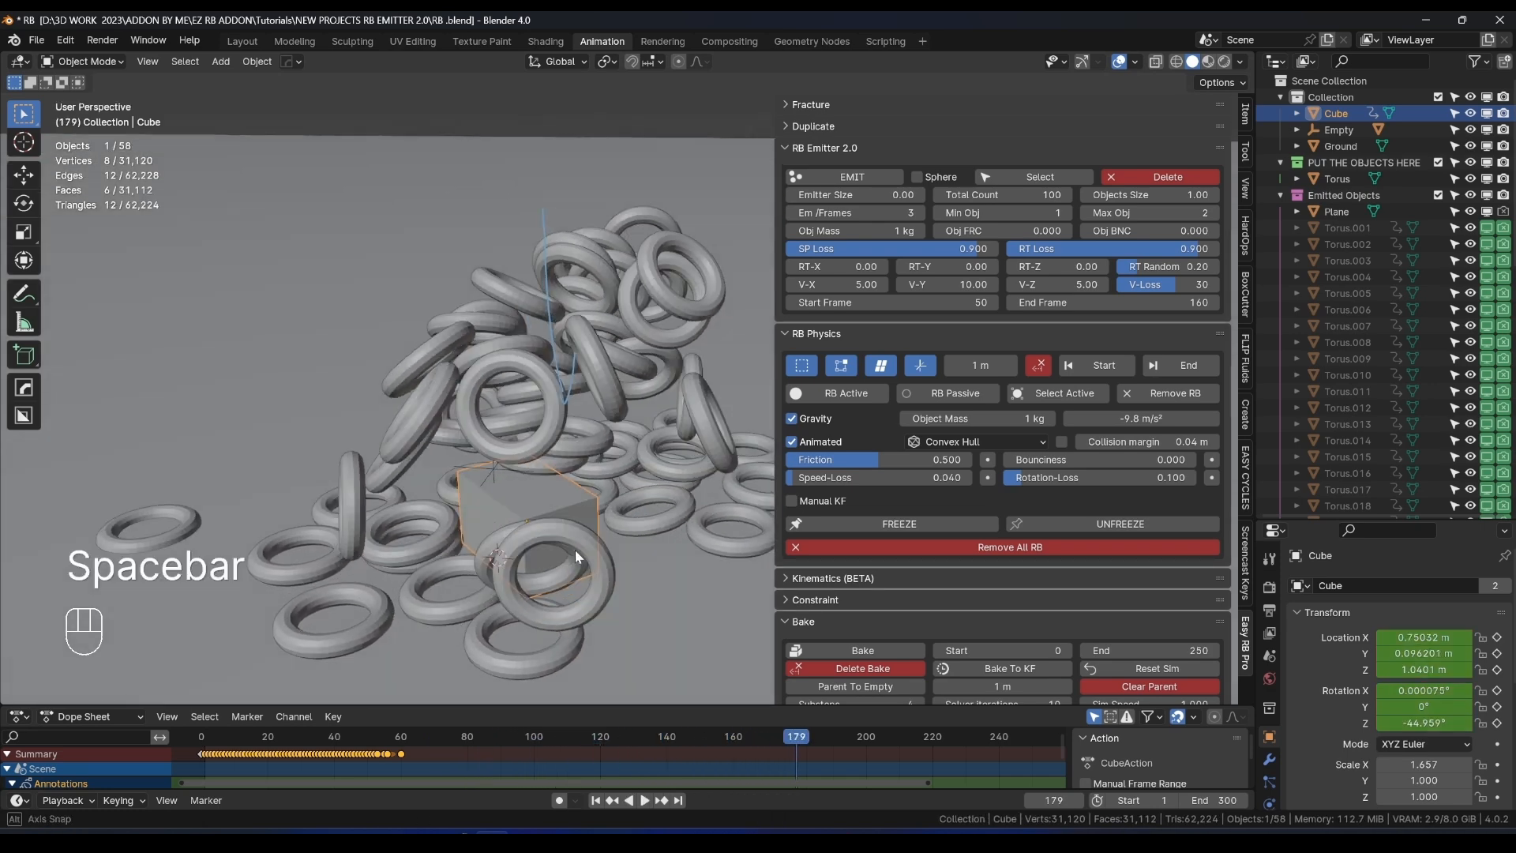
scroll(574, 549, up, 4)
key(space)
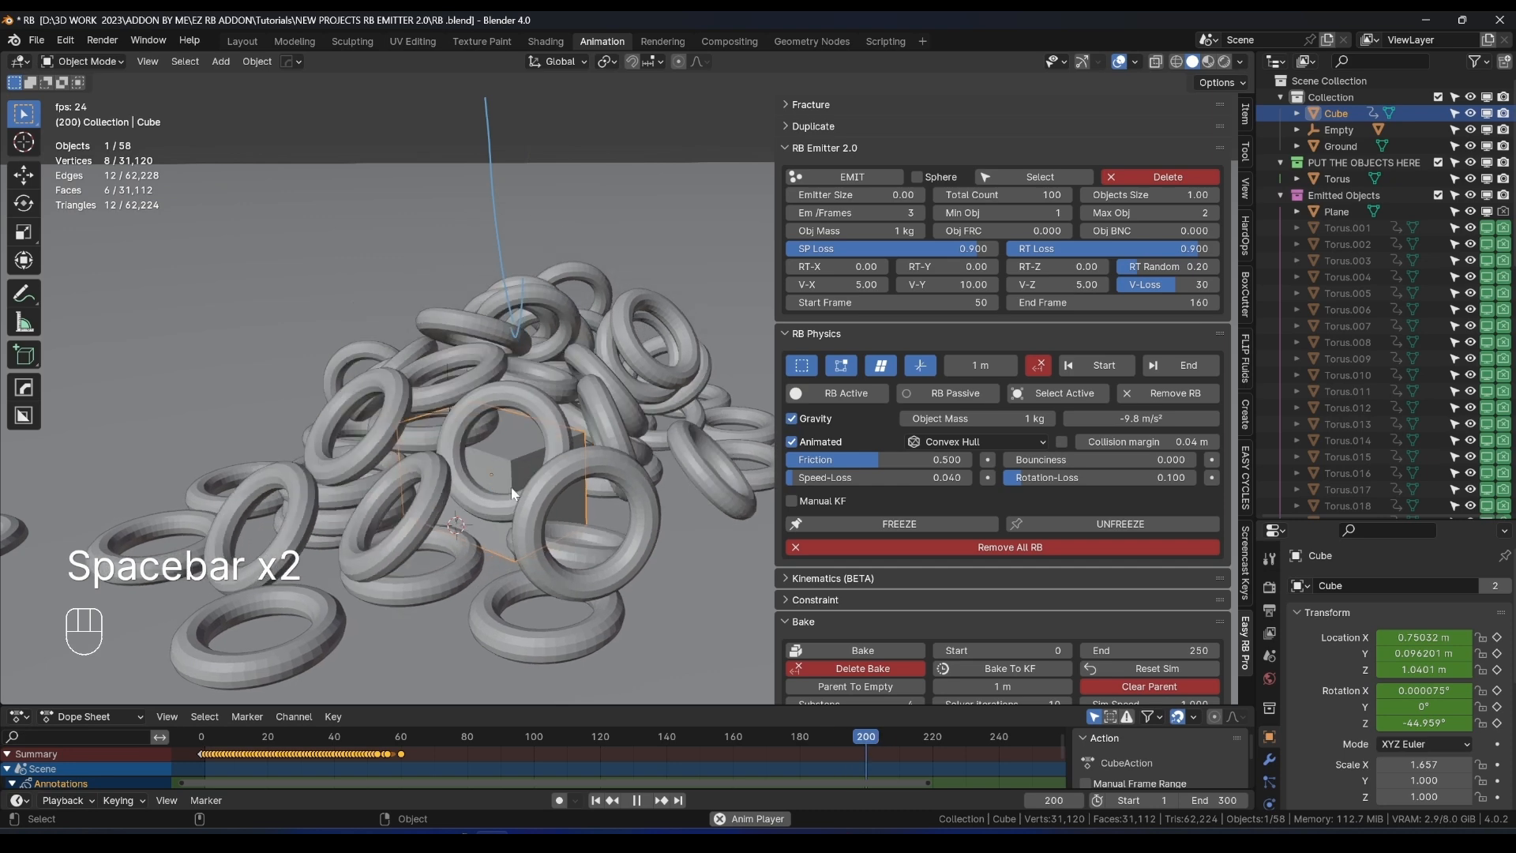
key(space)
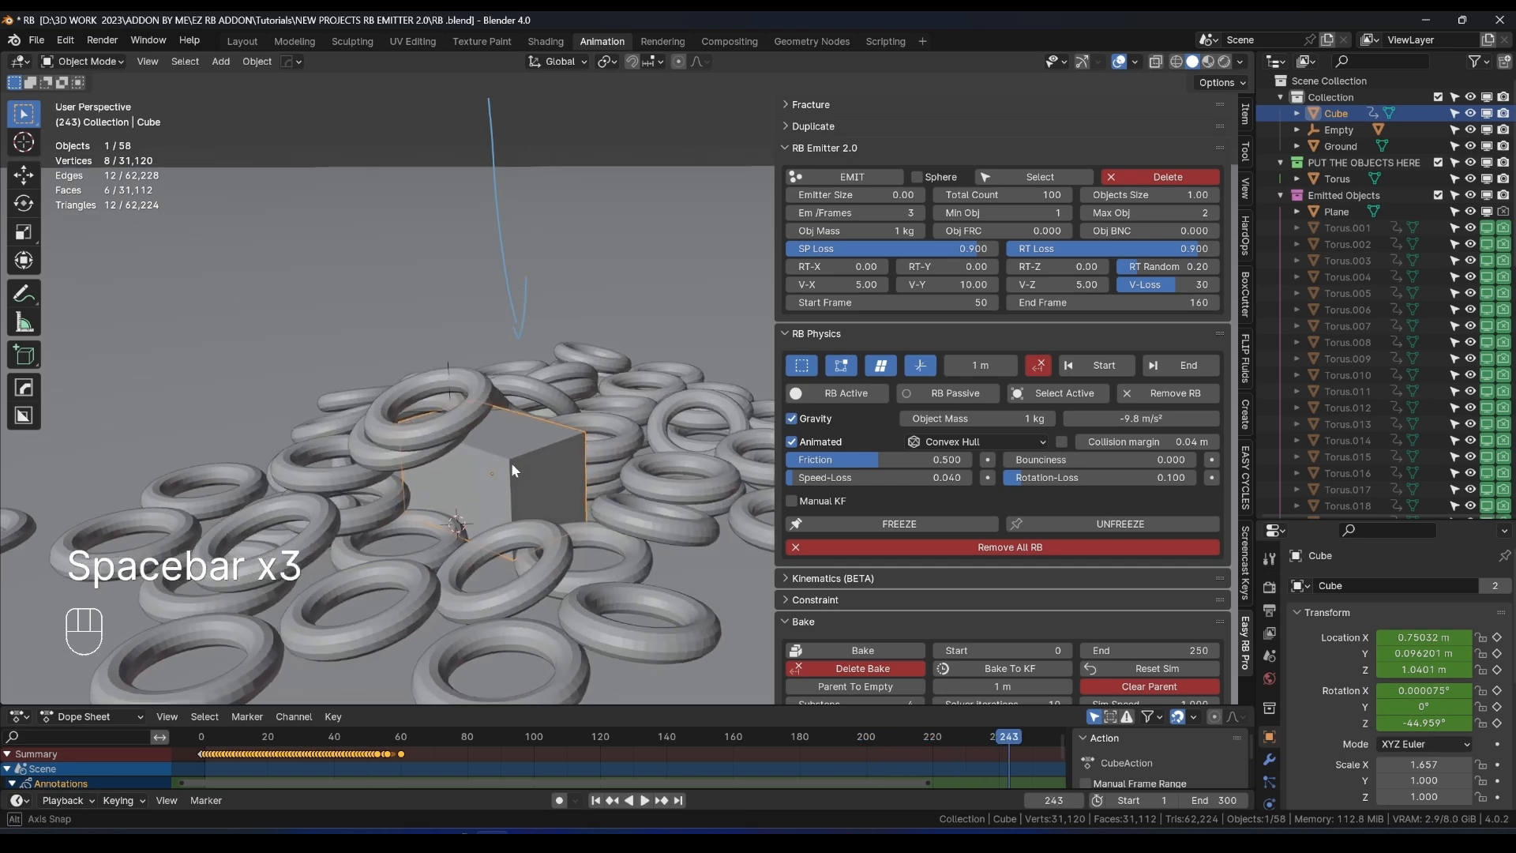
Replay the simulation to frame 79 to examine the first toruses emitted above the cube.
key(space)
middle_drag(510, 464, 557, 487)
key(space)
key(space)
scroll(590, 755, down, 4)
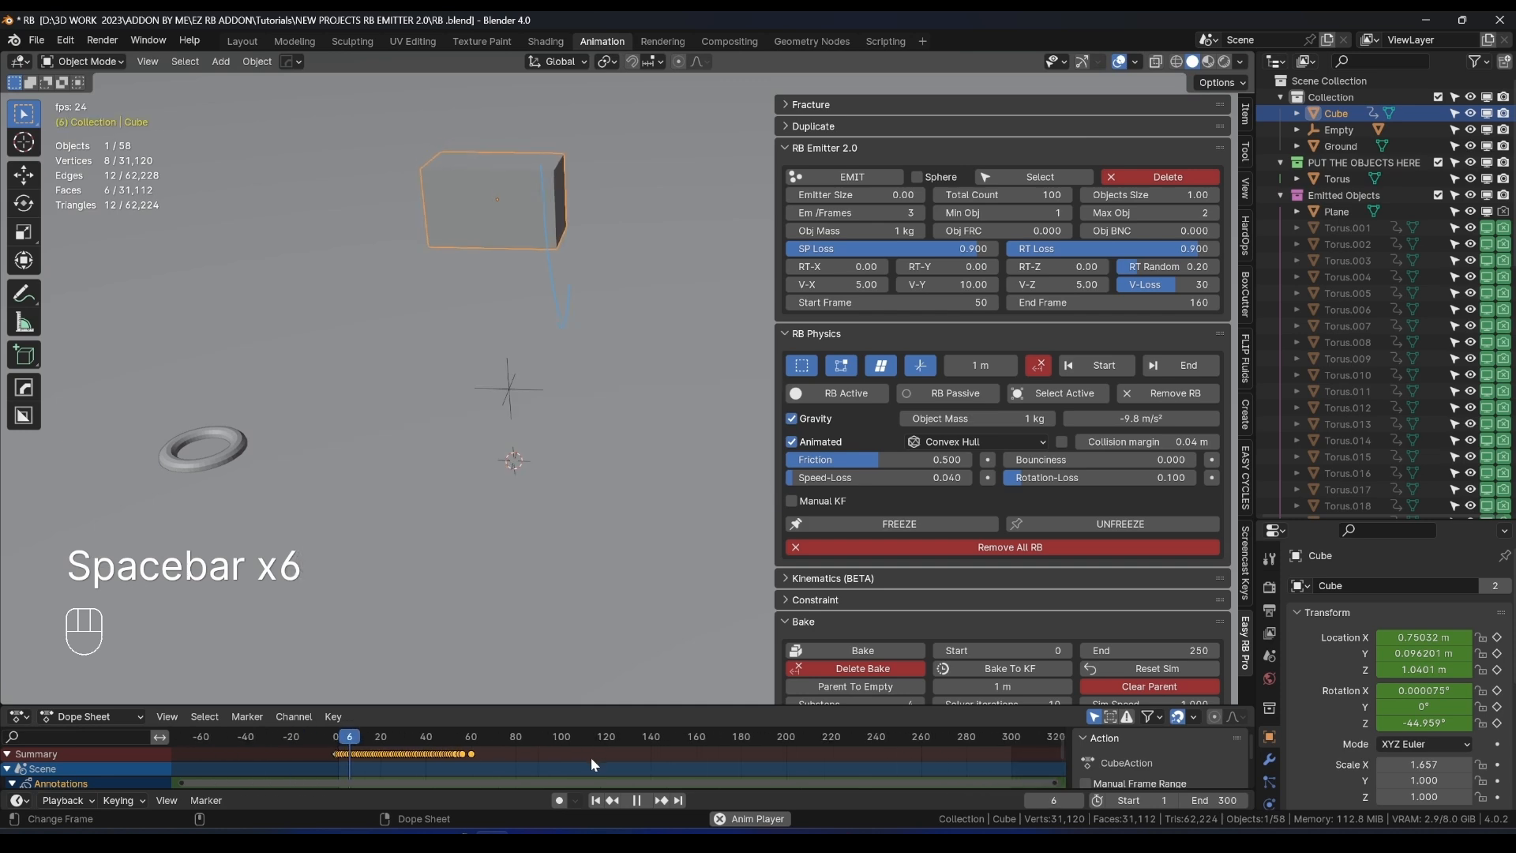
middle_drag(581, 687, 509, 518)
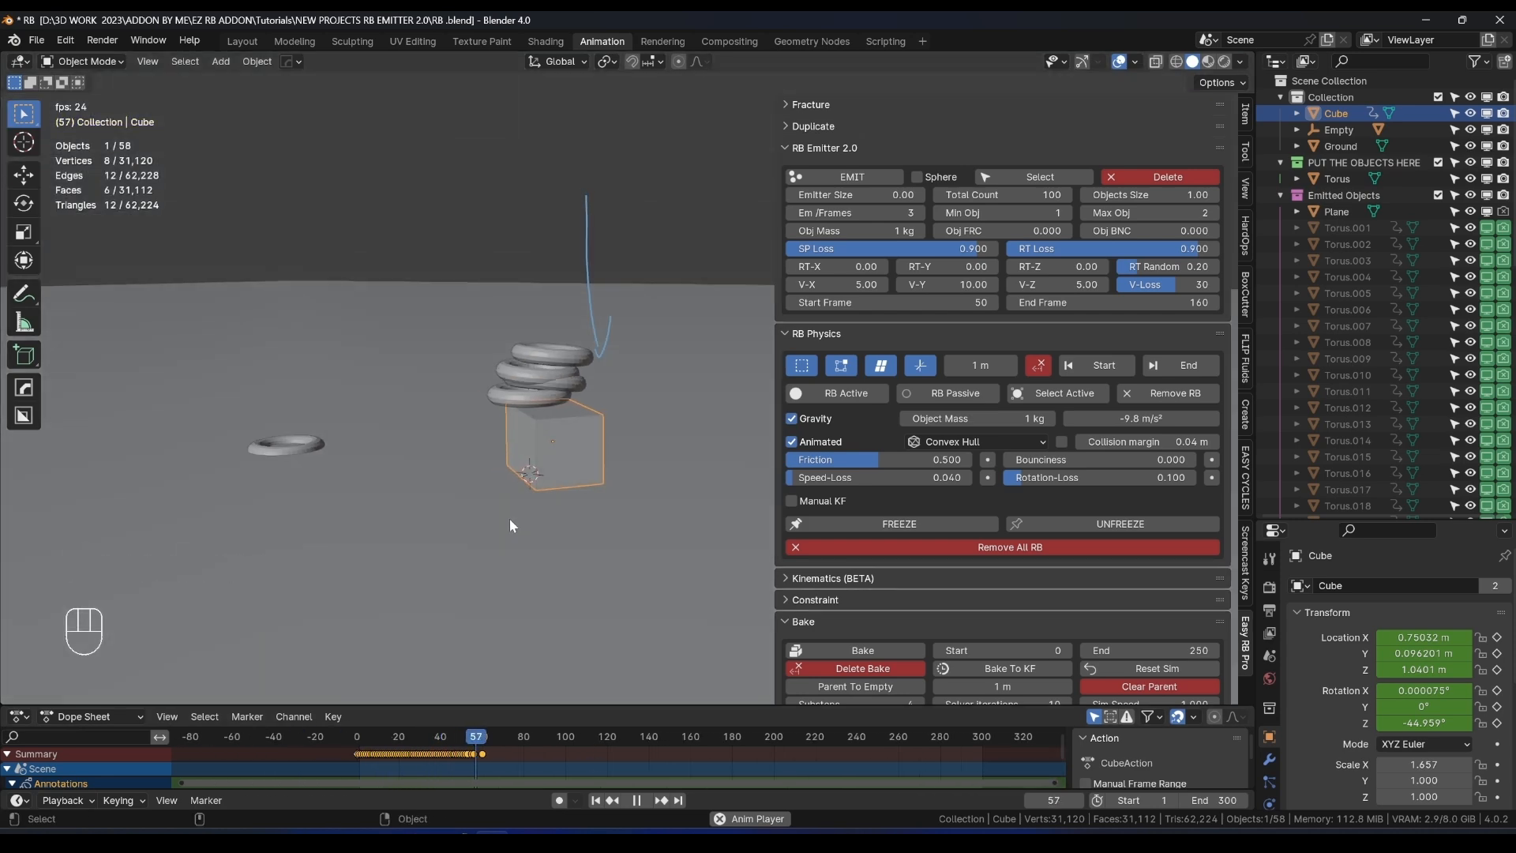
key(space)
Try to move the cube at frame 79, then replay the simulation past frame 200 to examine the torus pile.
key(g)
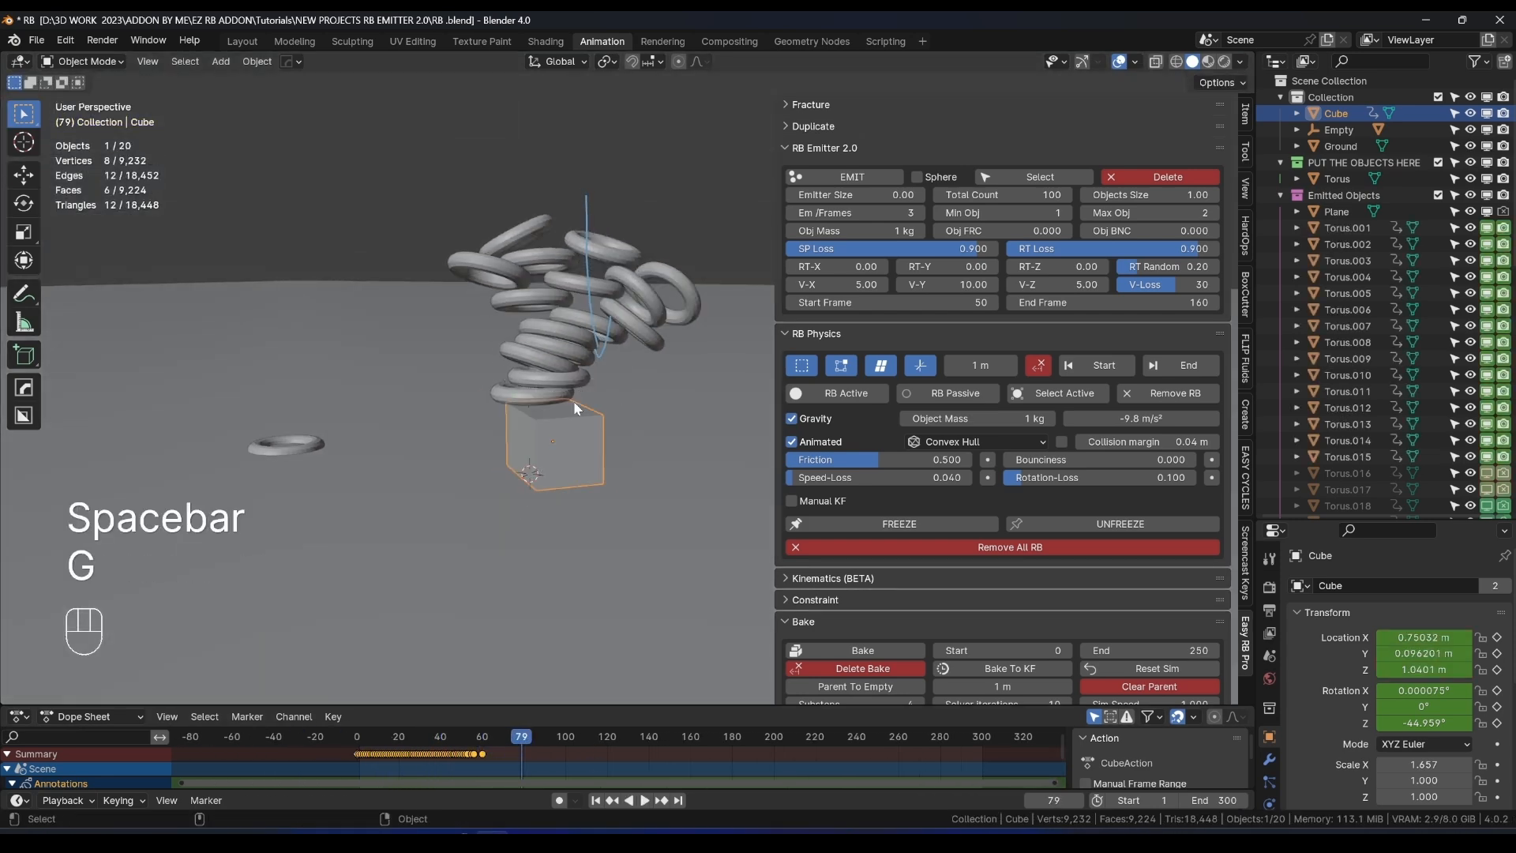
key(g)
key(space)
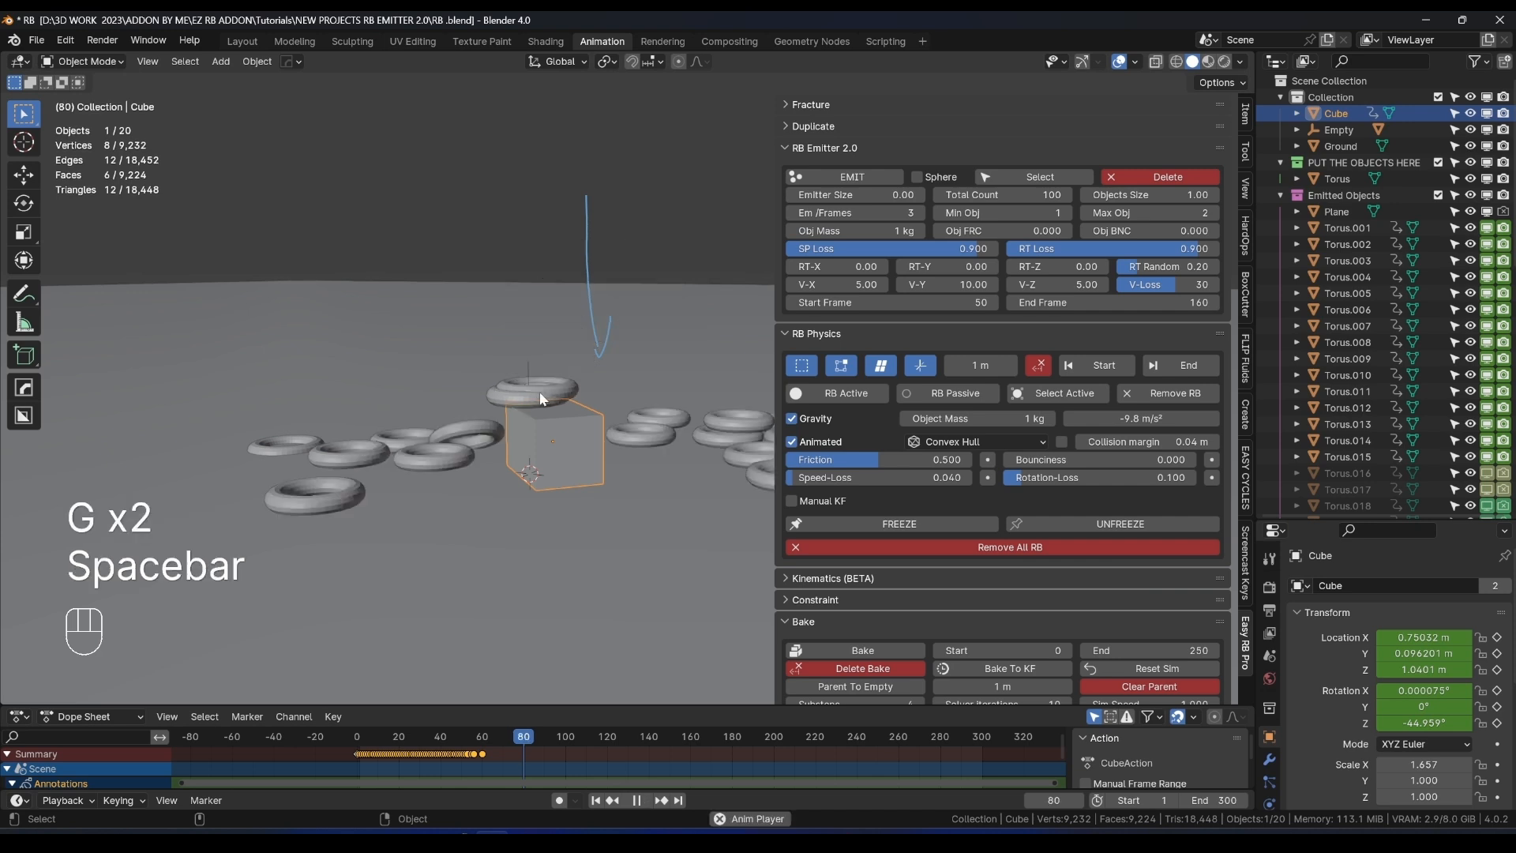
key(space)
key(space)
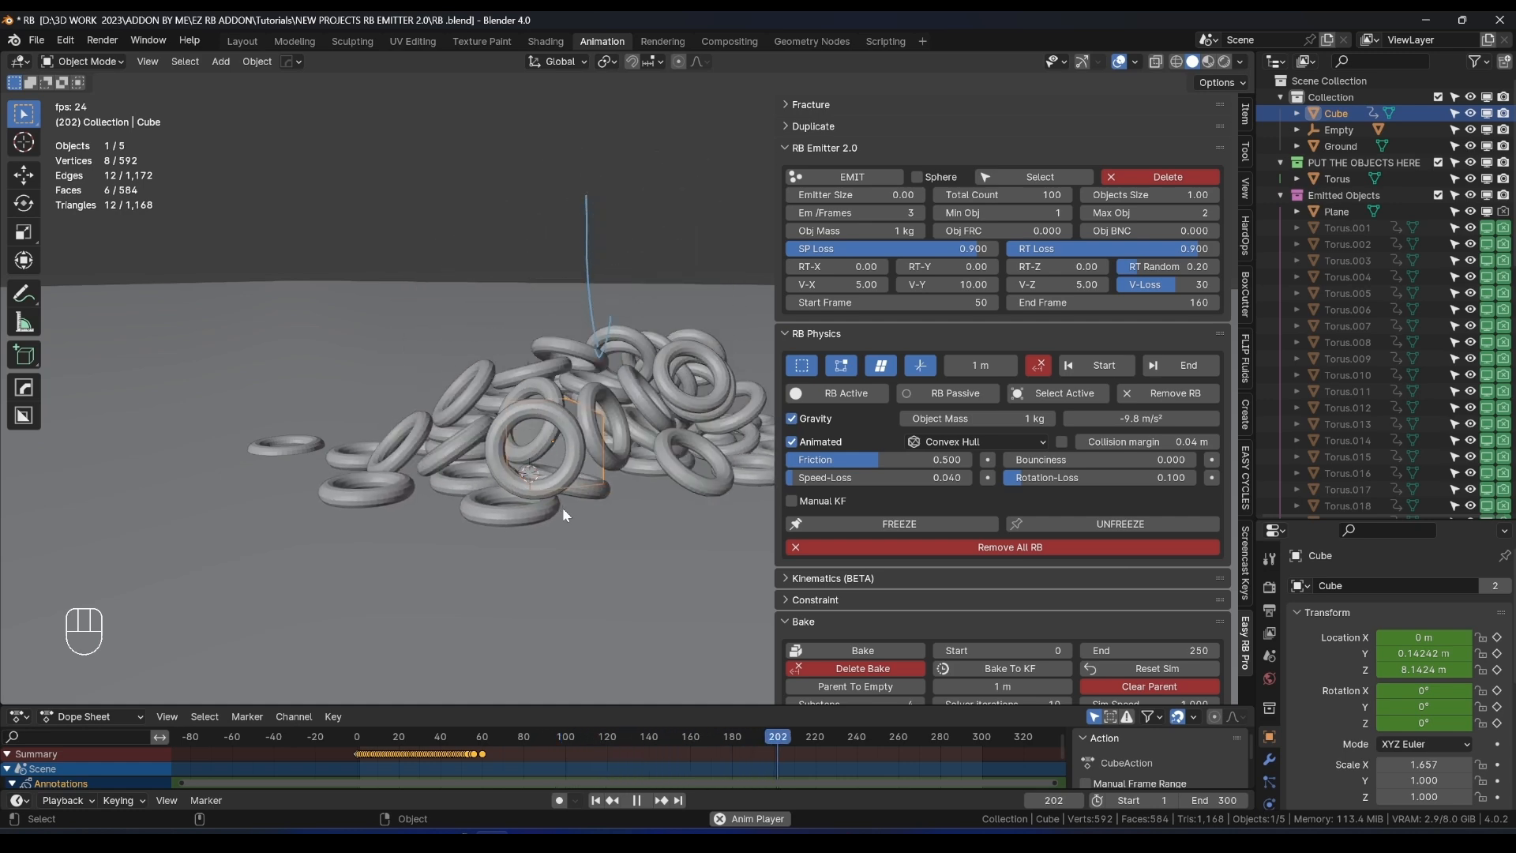
key(space)
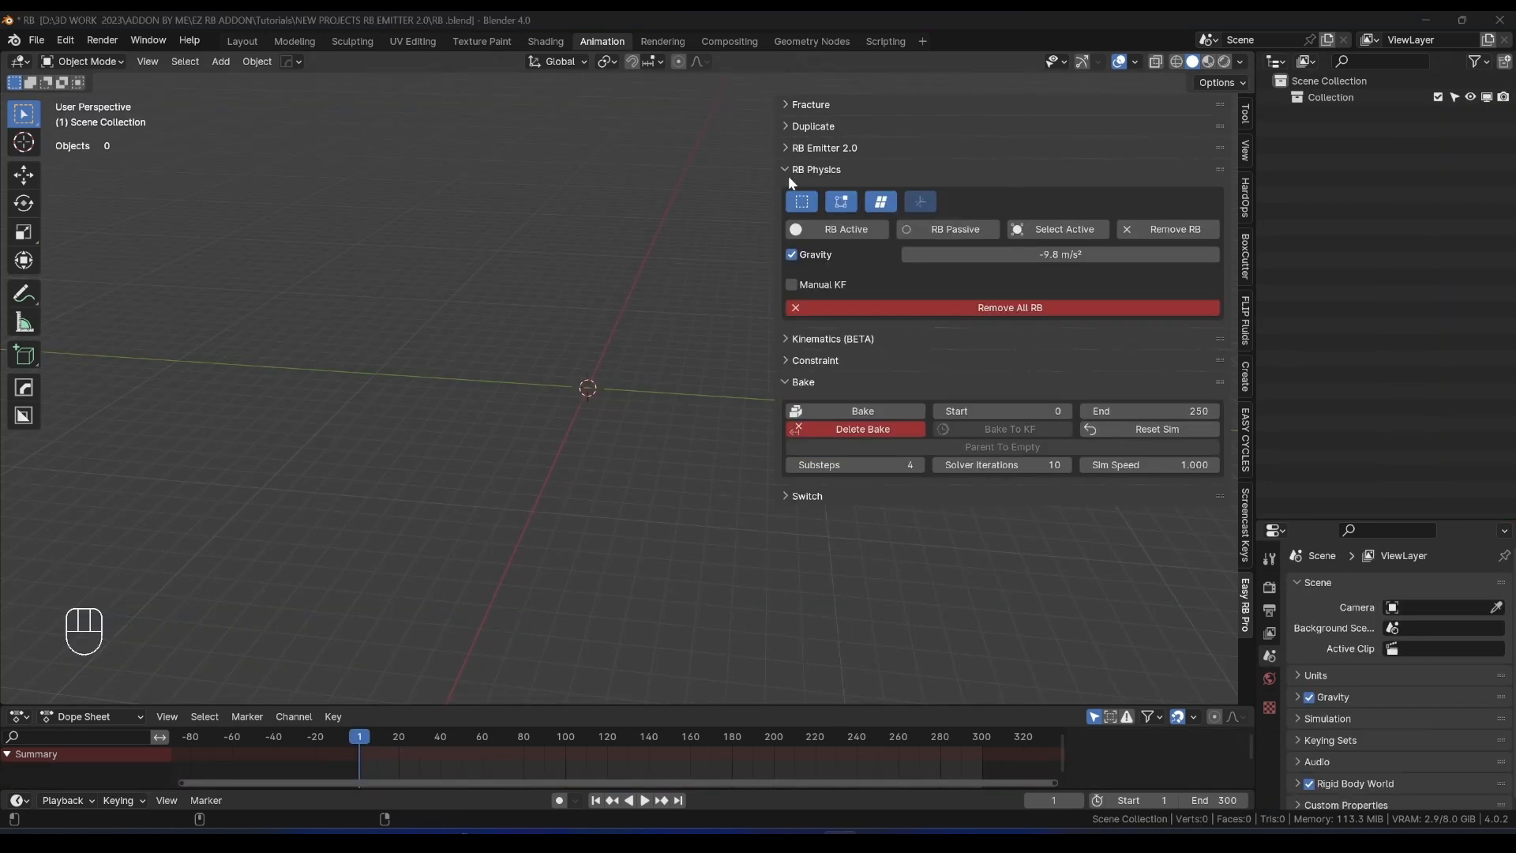
Add a cube to the empty scene and raise it along Z to about 4.8 m.
click(810, 376)
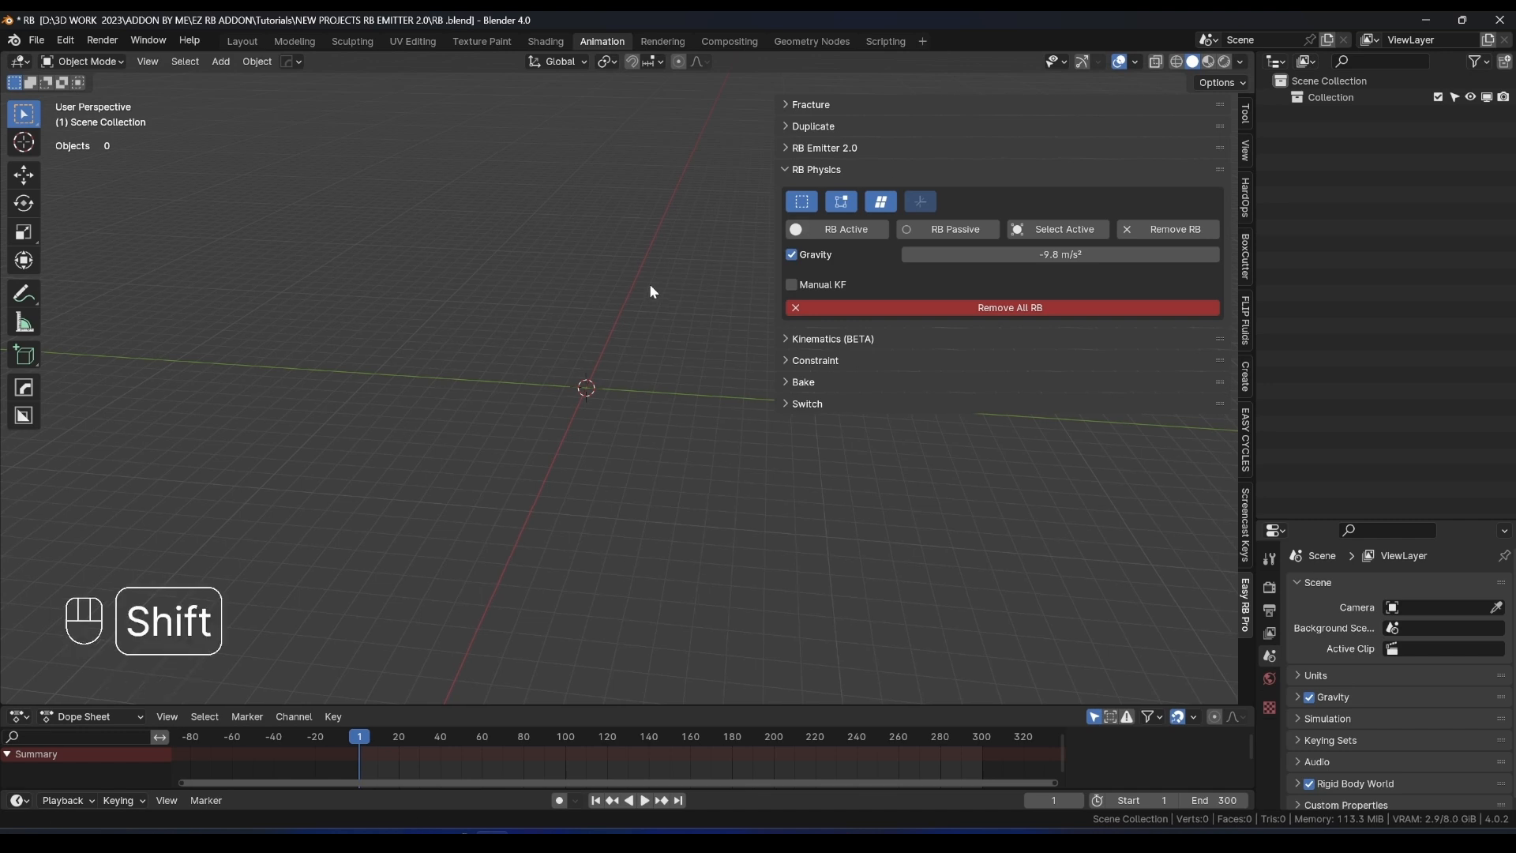
key(shift+a)
click(653, 321)
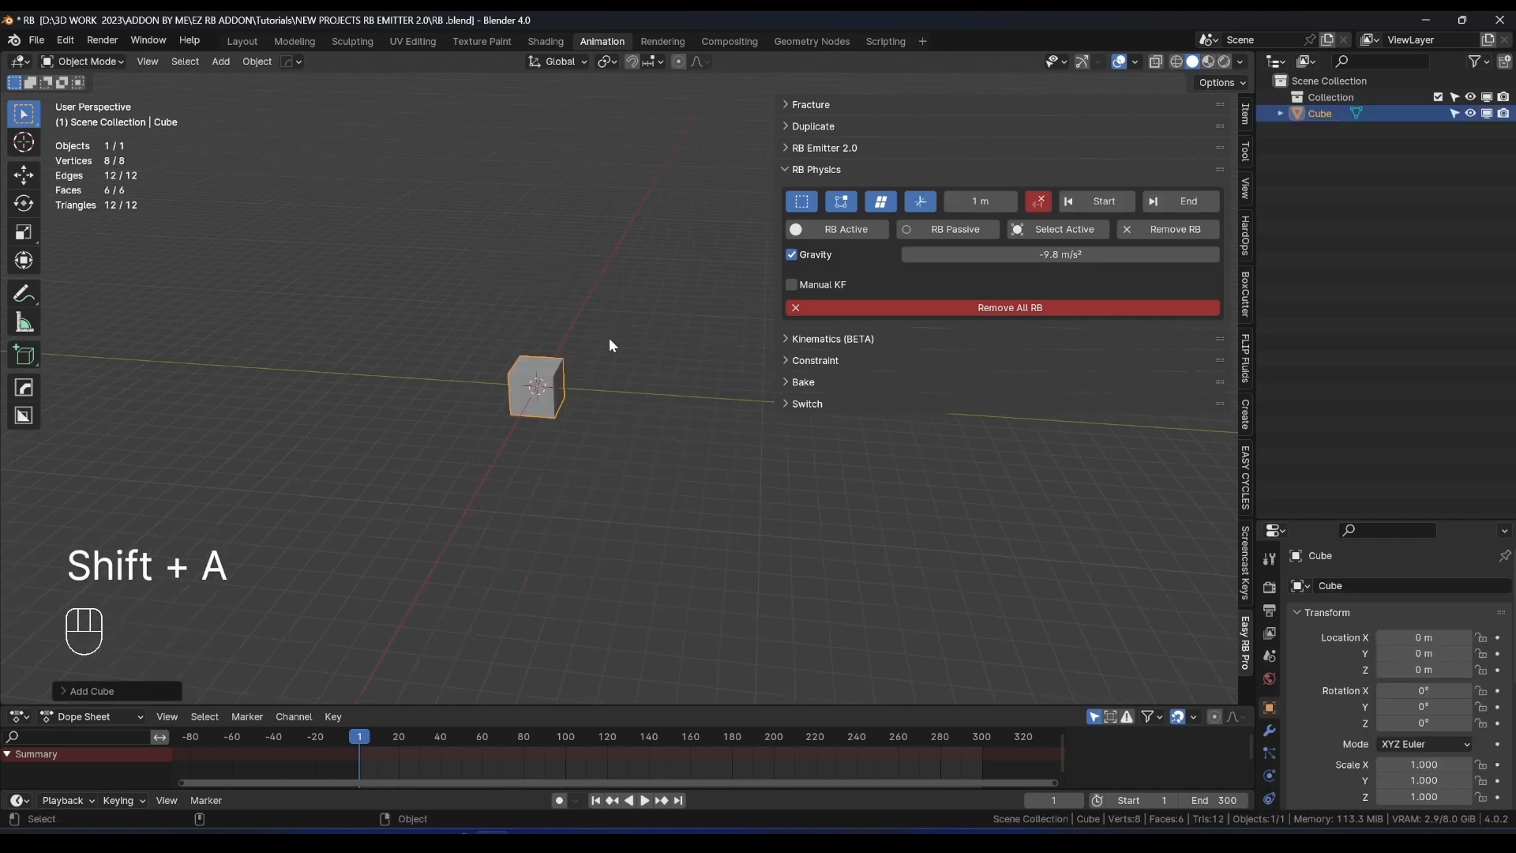
key(g)
key(z)
click(594, 244)
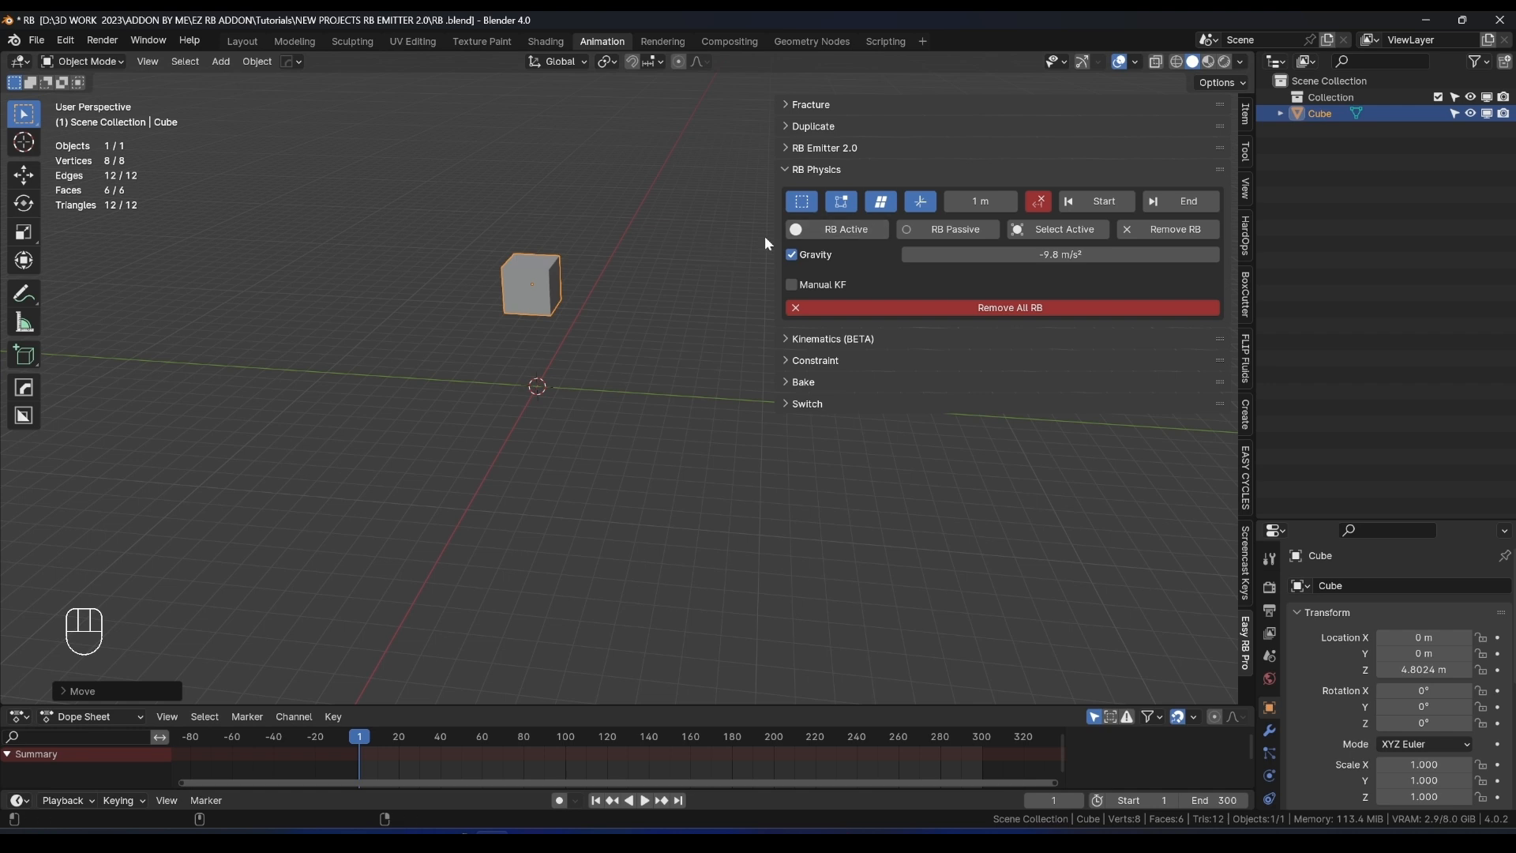
Make the cube an active rigid body with friction 0.573, speed loss 0.186, bounciness 0.492 and rotation loss 0.252.
click(843, 235)
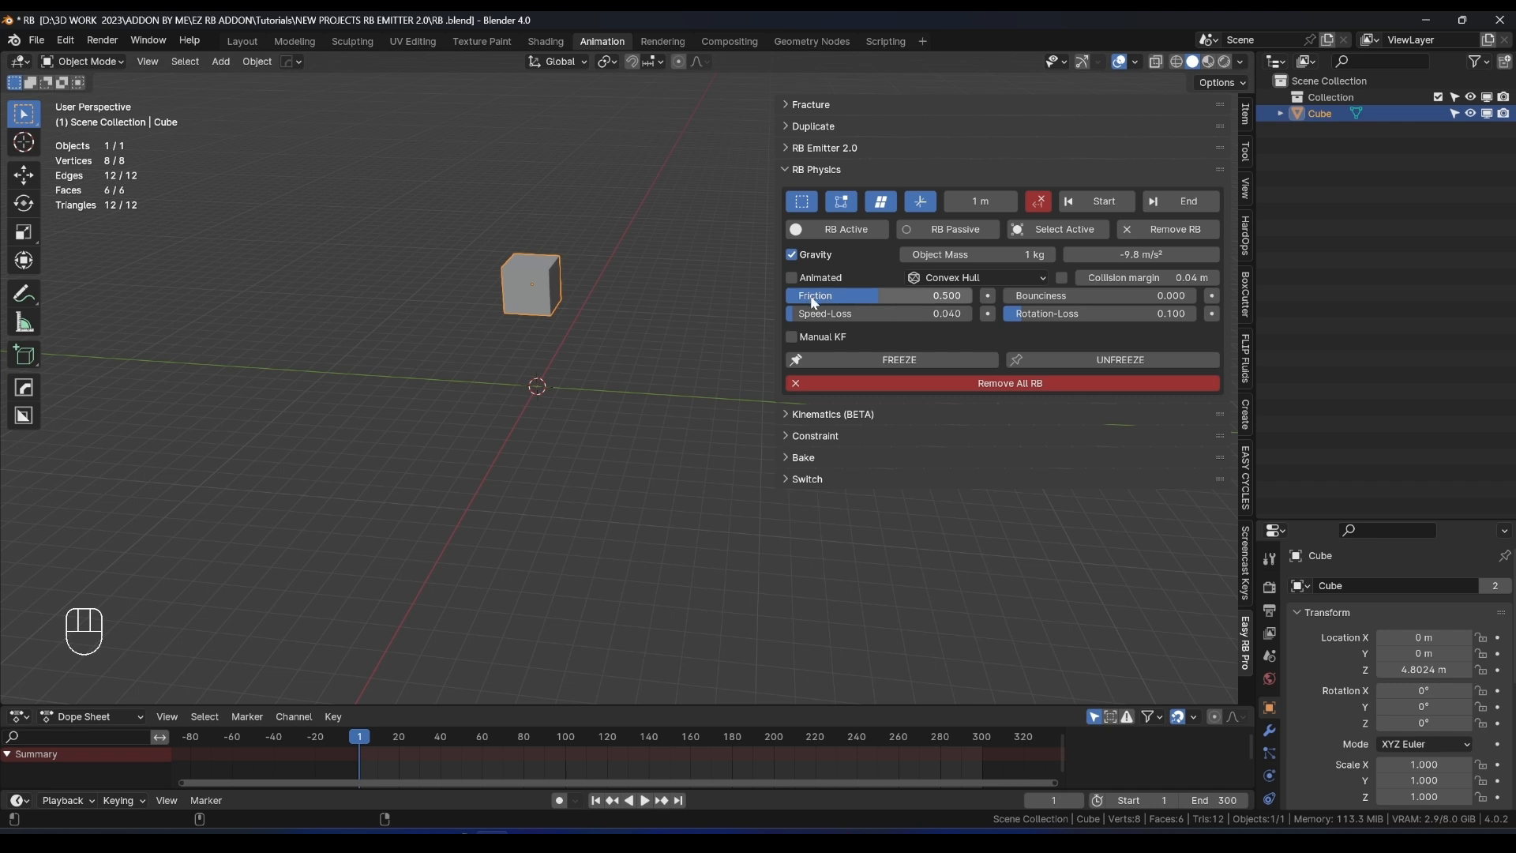
drag(811, 298, 826, 299)
drag(824, 315, 851, 315)
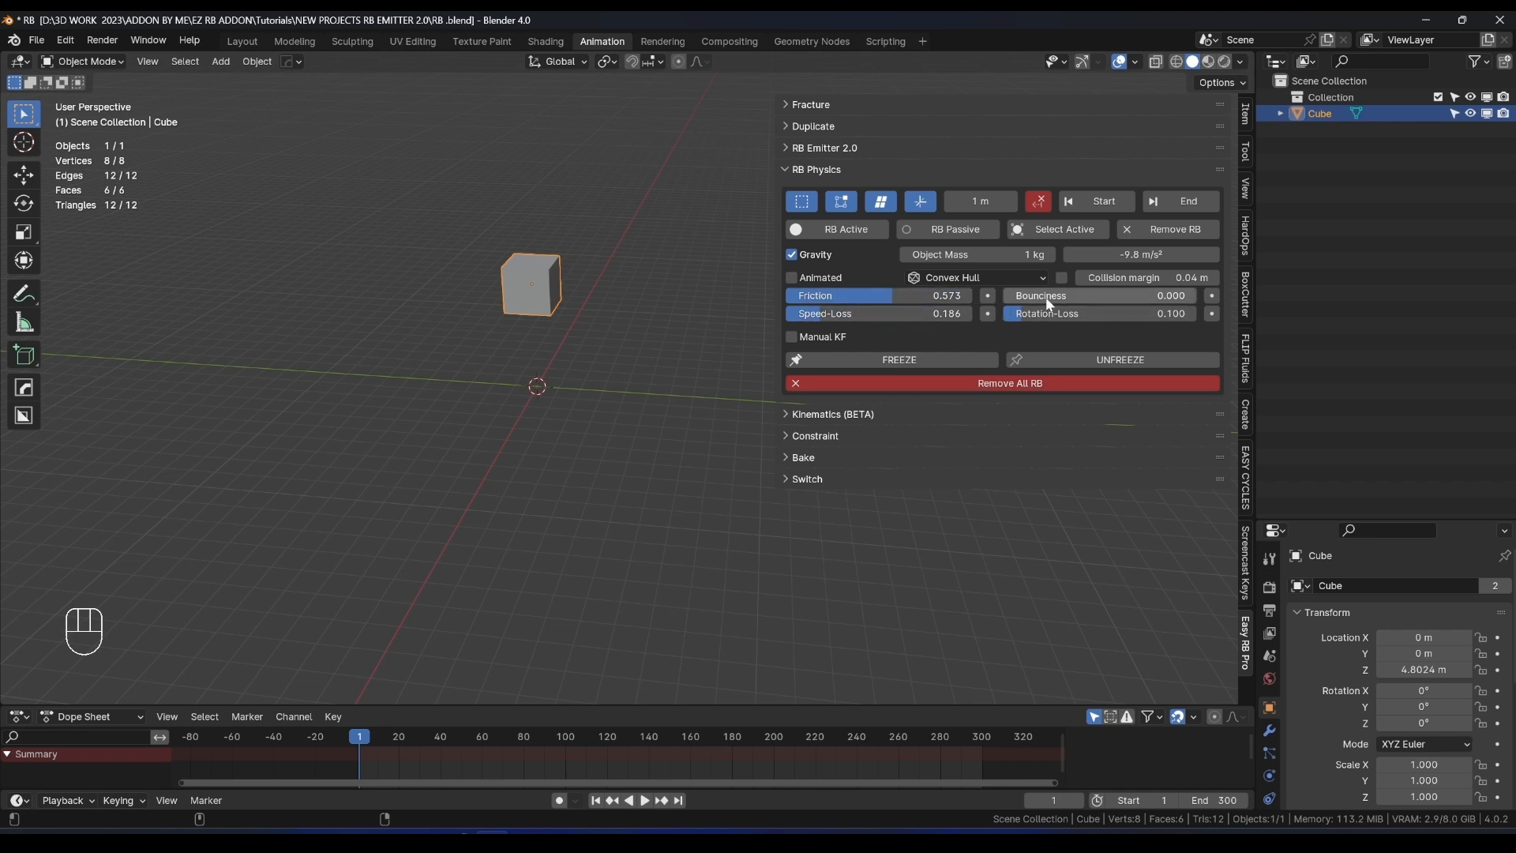
drag(1048, 300, 1120, 314)
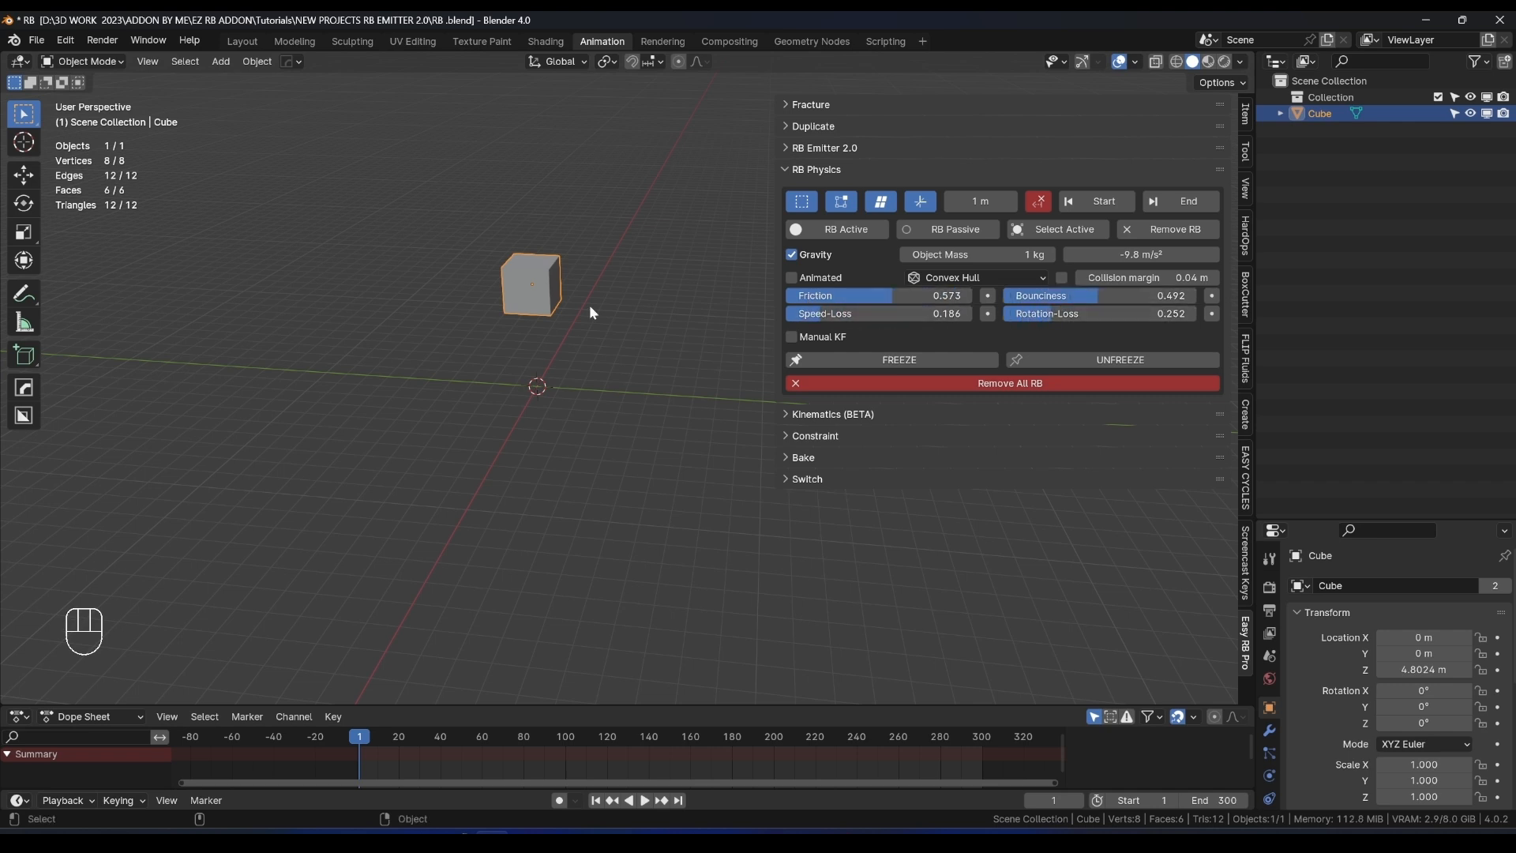
Duplicate the cube twice along Y, placing the copies at about -5.29 m and -10.67 m.
key(shift+d)
key(x)
key(y)
click(441, 286)
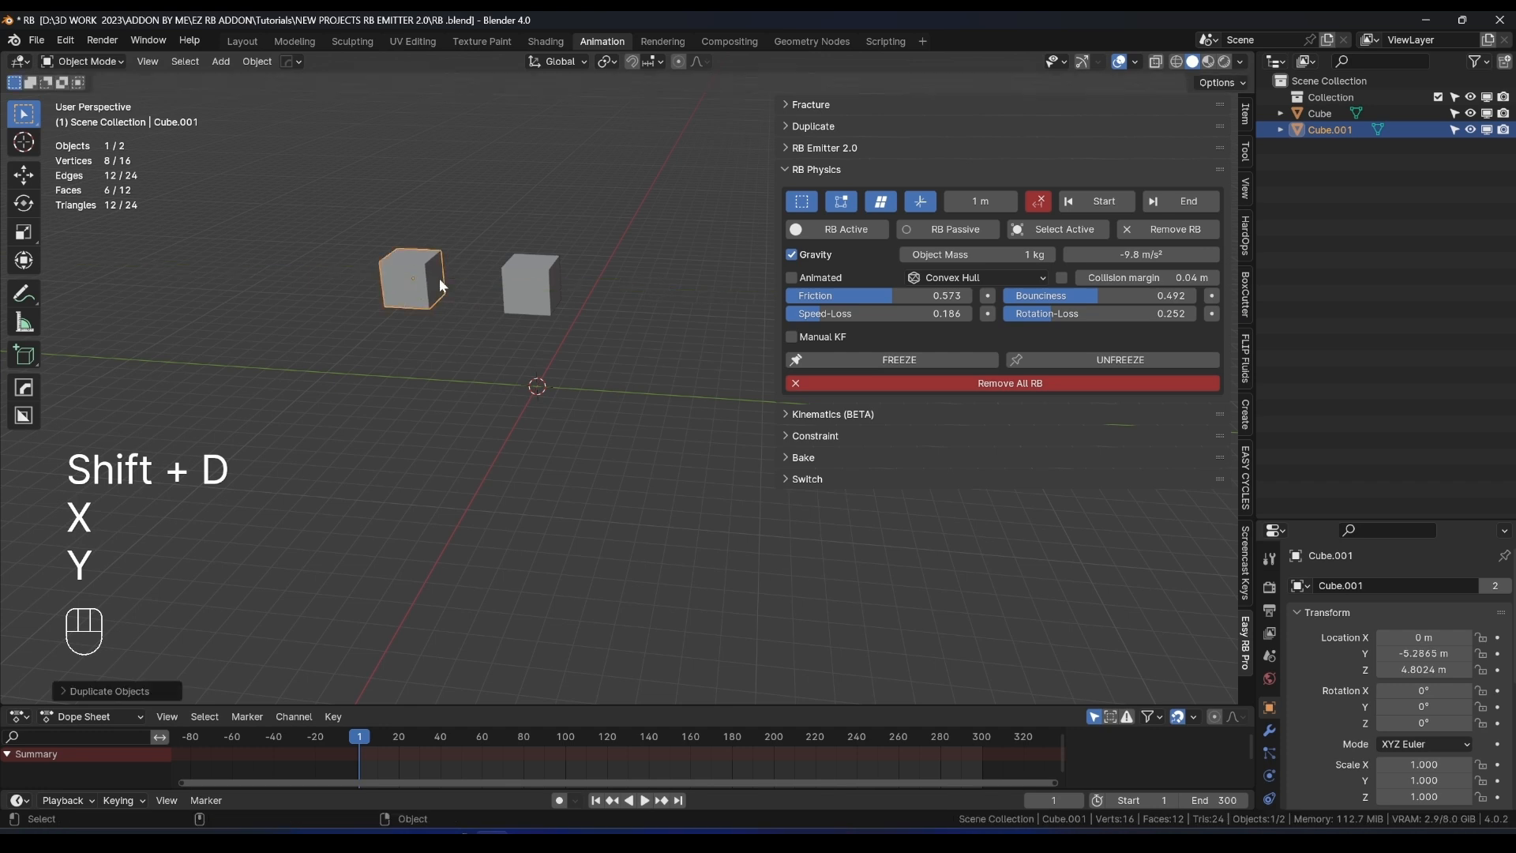
key(shift+d)
key(x)
key(y)
click(325, 278)
click(522, 229)
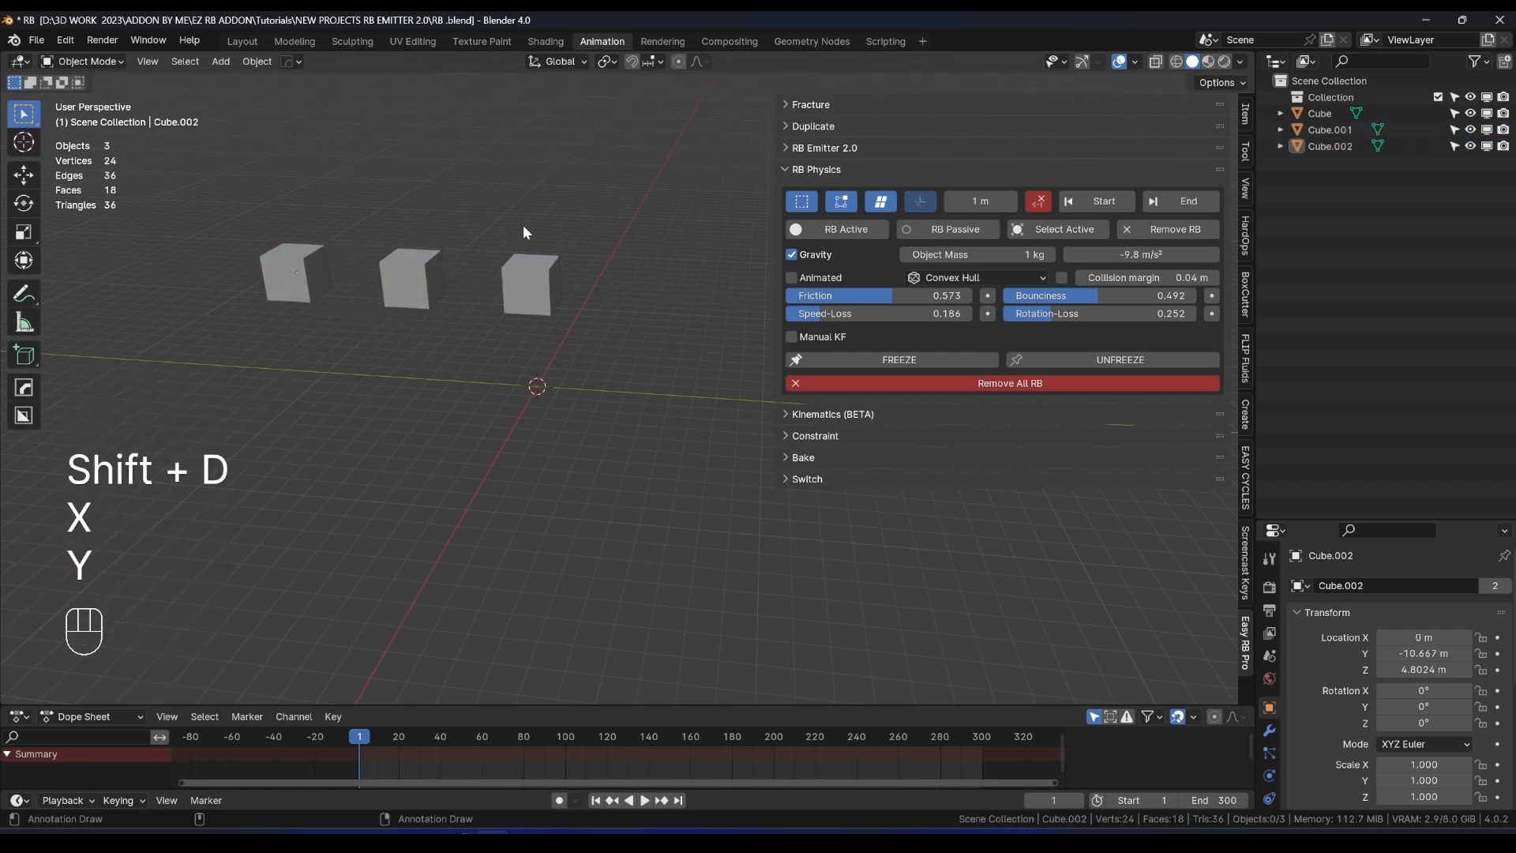
Insert a friction keyframe on the original cube at frame 1 and delete it again.
drag(581, 224, 463, 267)
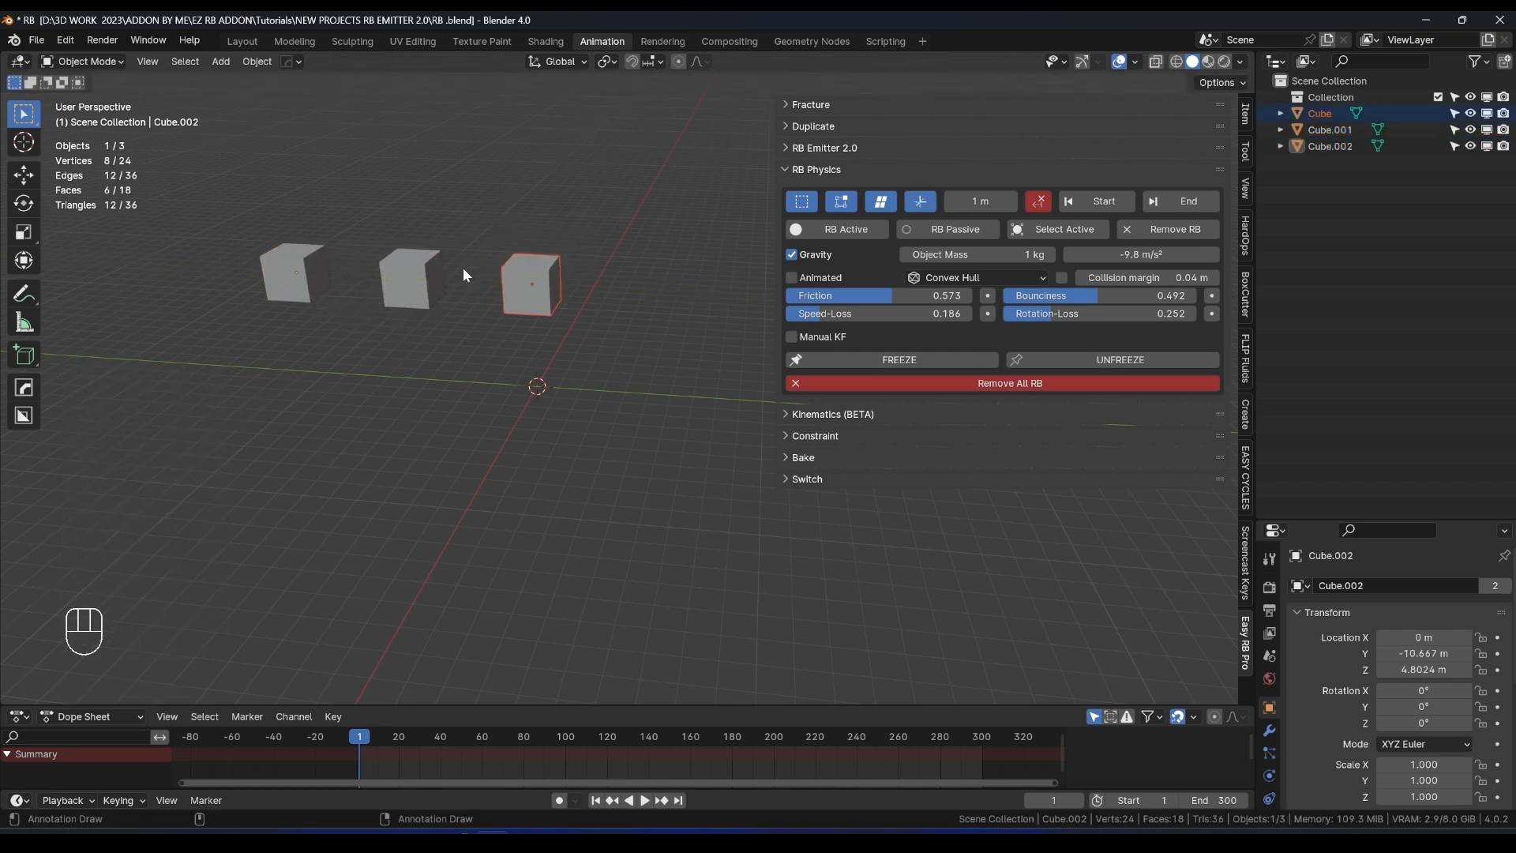
click(527, 297)
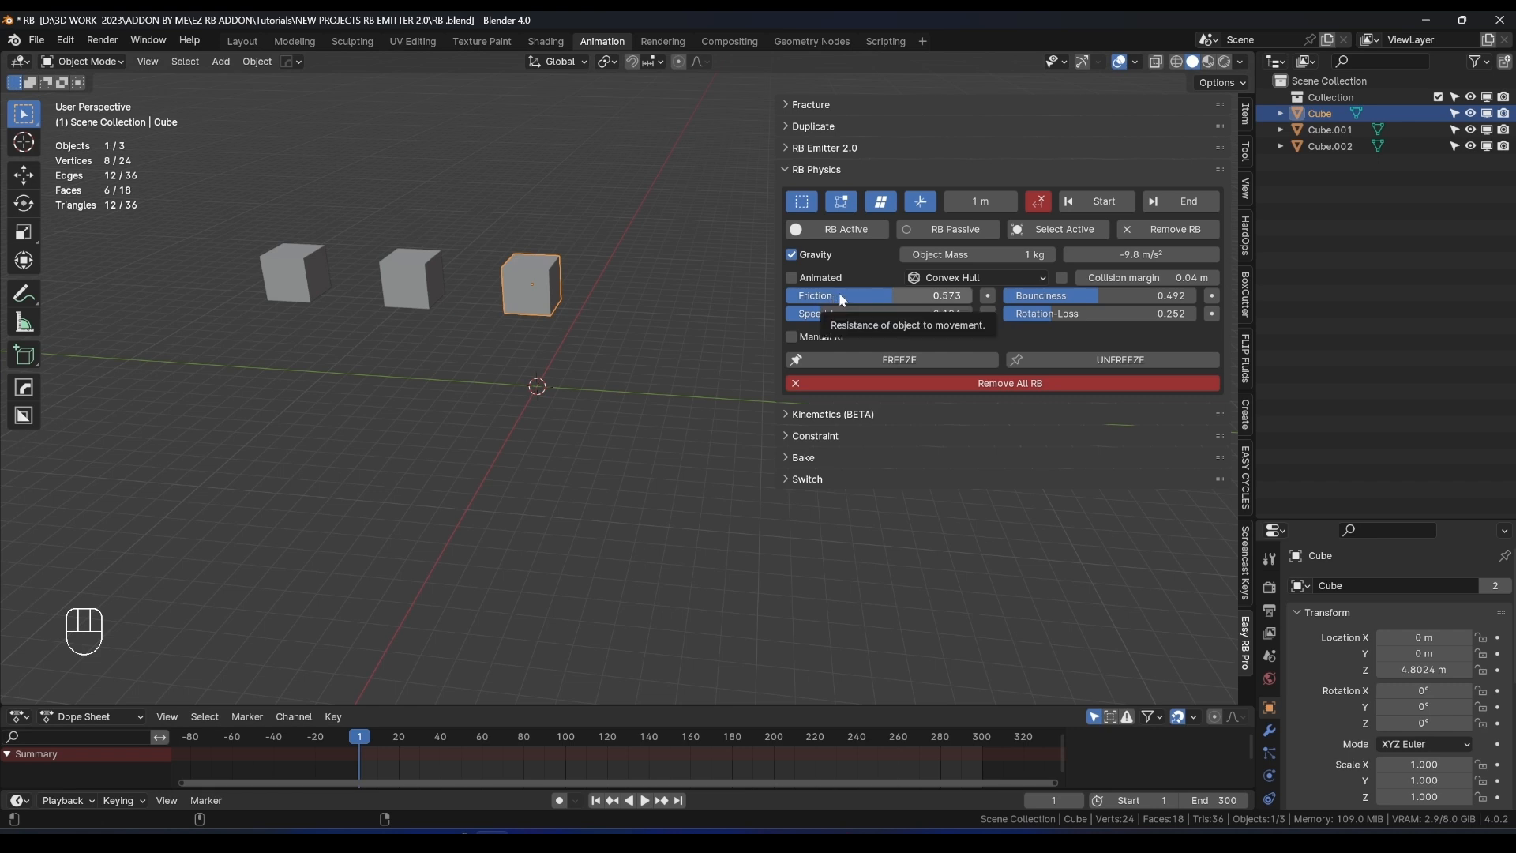
key(i)
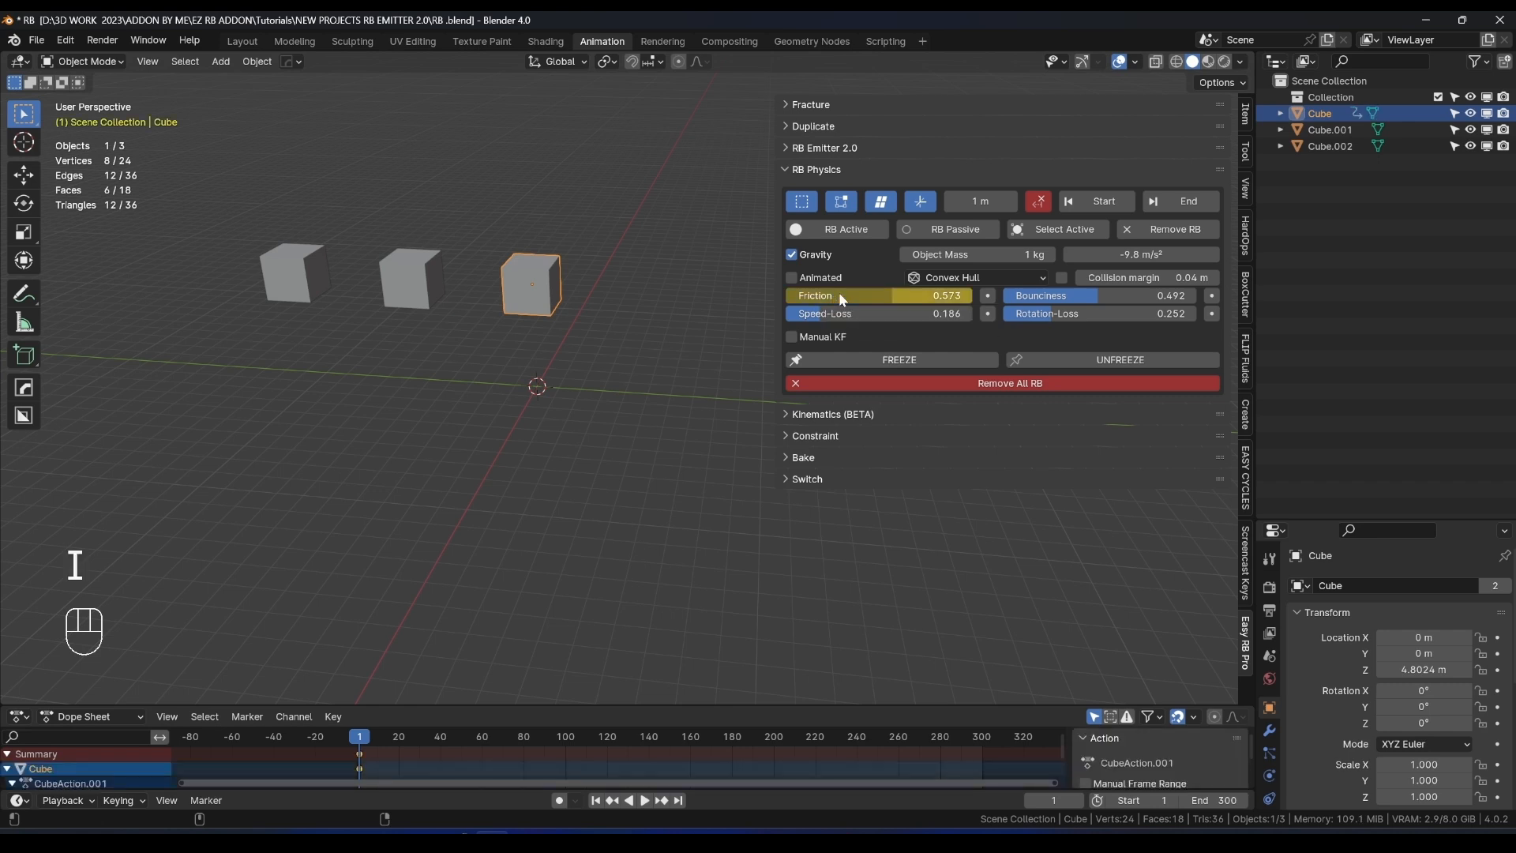
drag(377, 762, 341, 761)
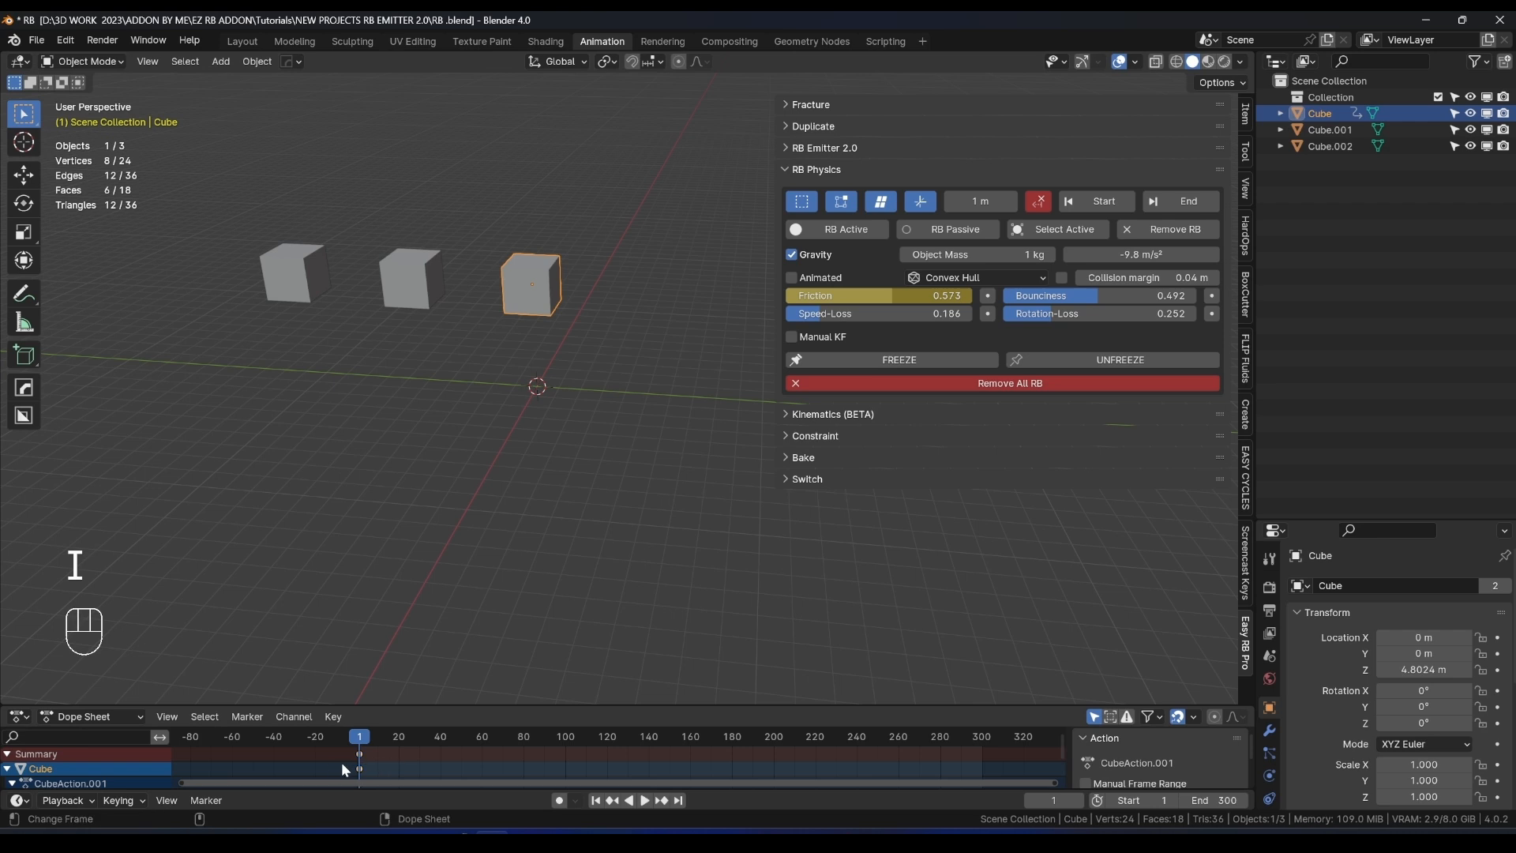
key(x)
key(a)
key(x)
click(418, 755)
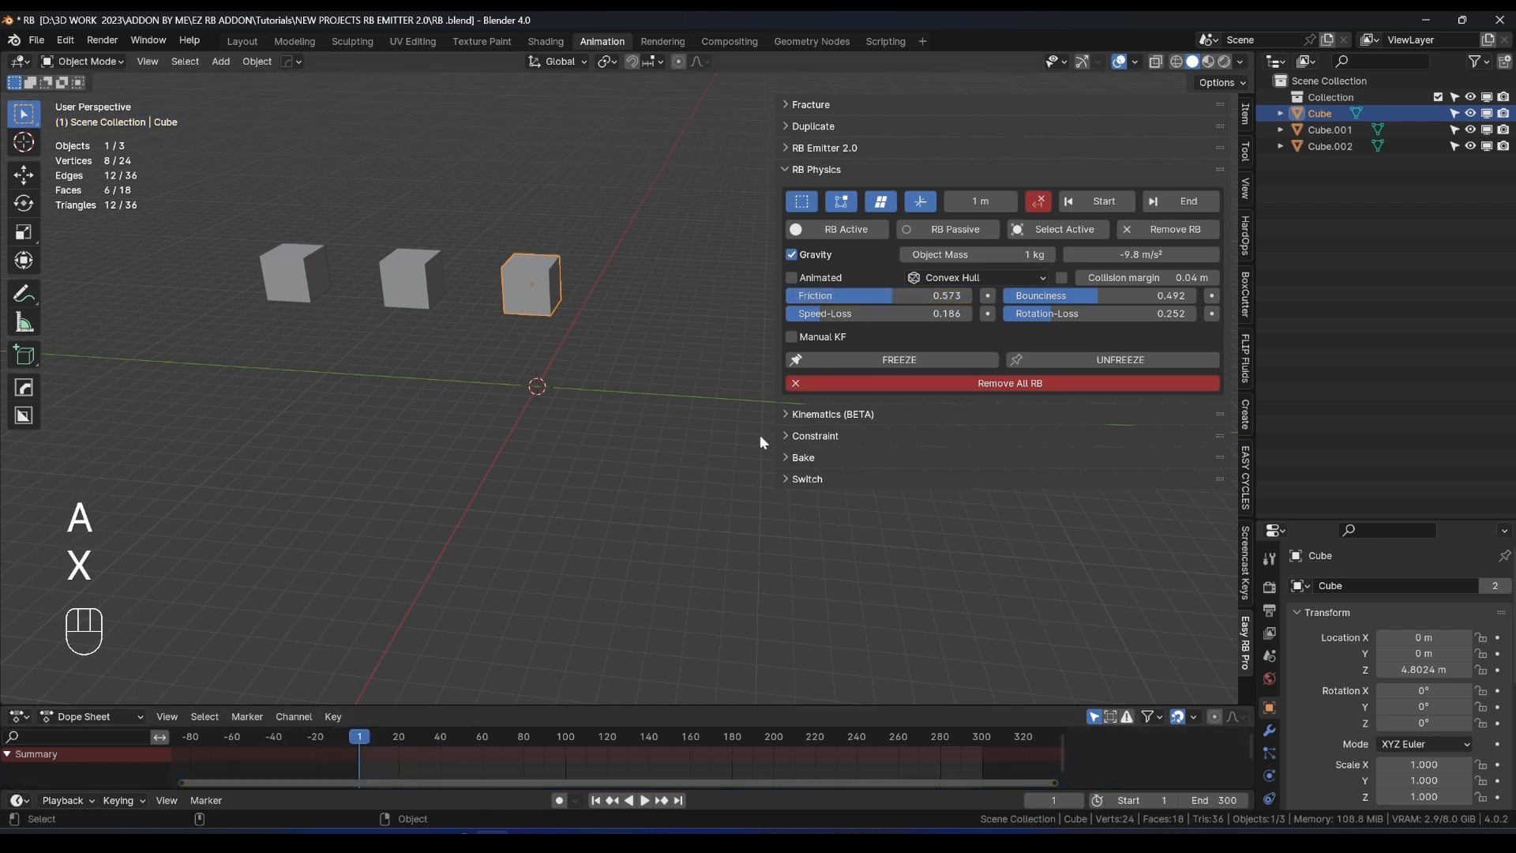
Keyframe the original cube's friction once more using Insert Keyframe, remove that keyframe and deselect the cube.
right_click(837, 297)
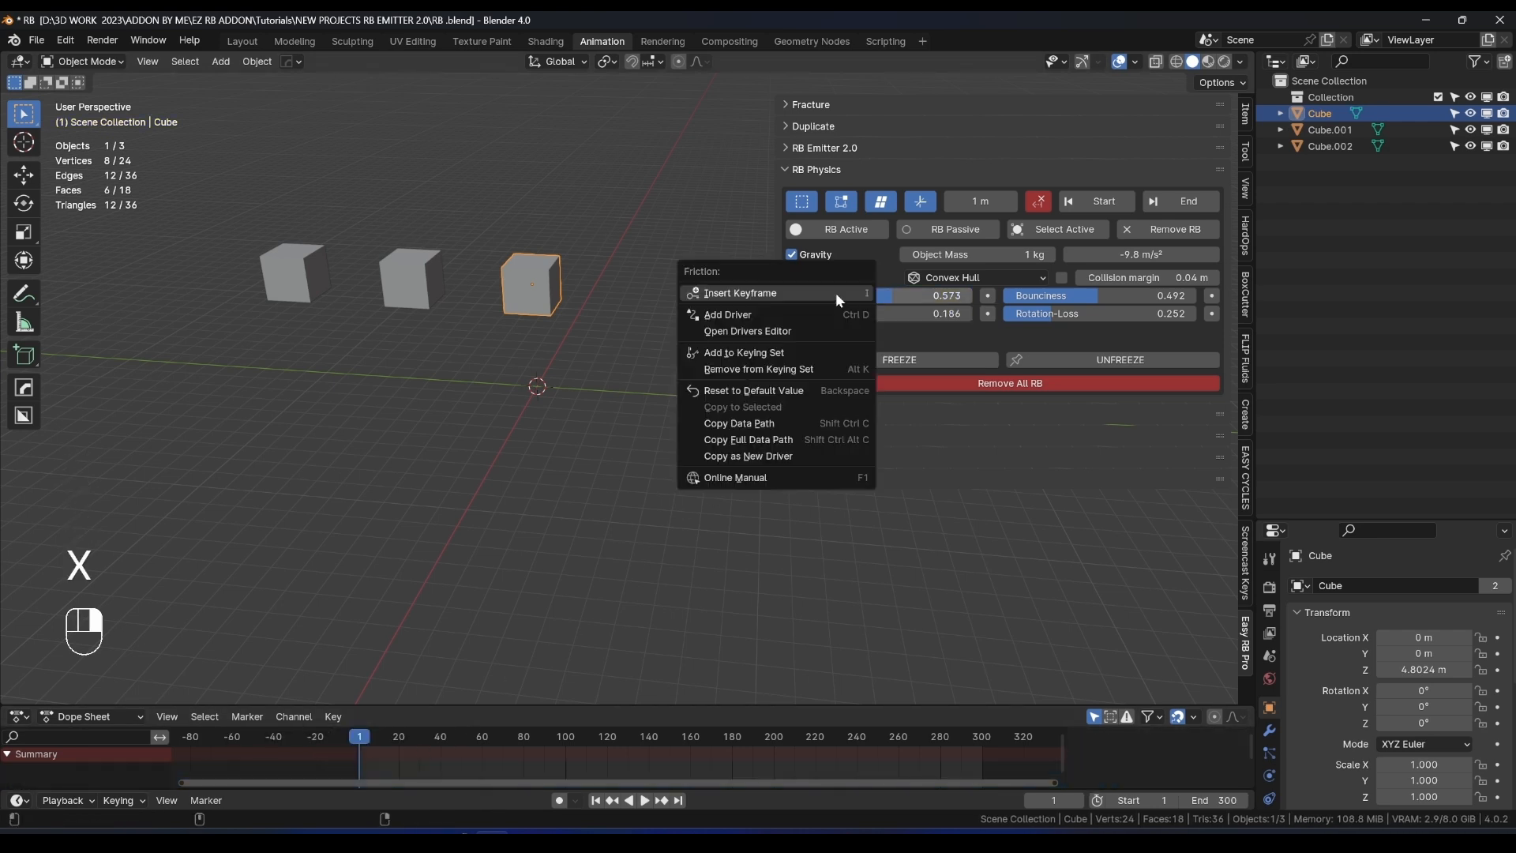
click(735, 294)
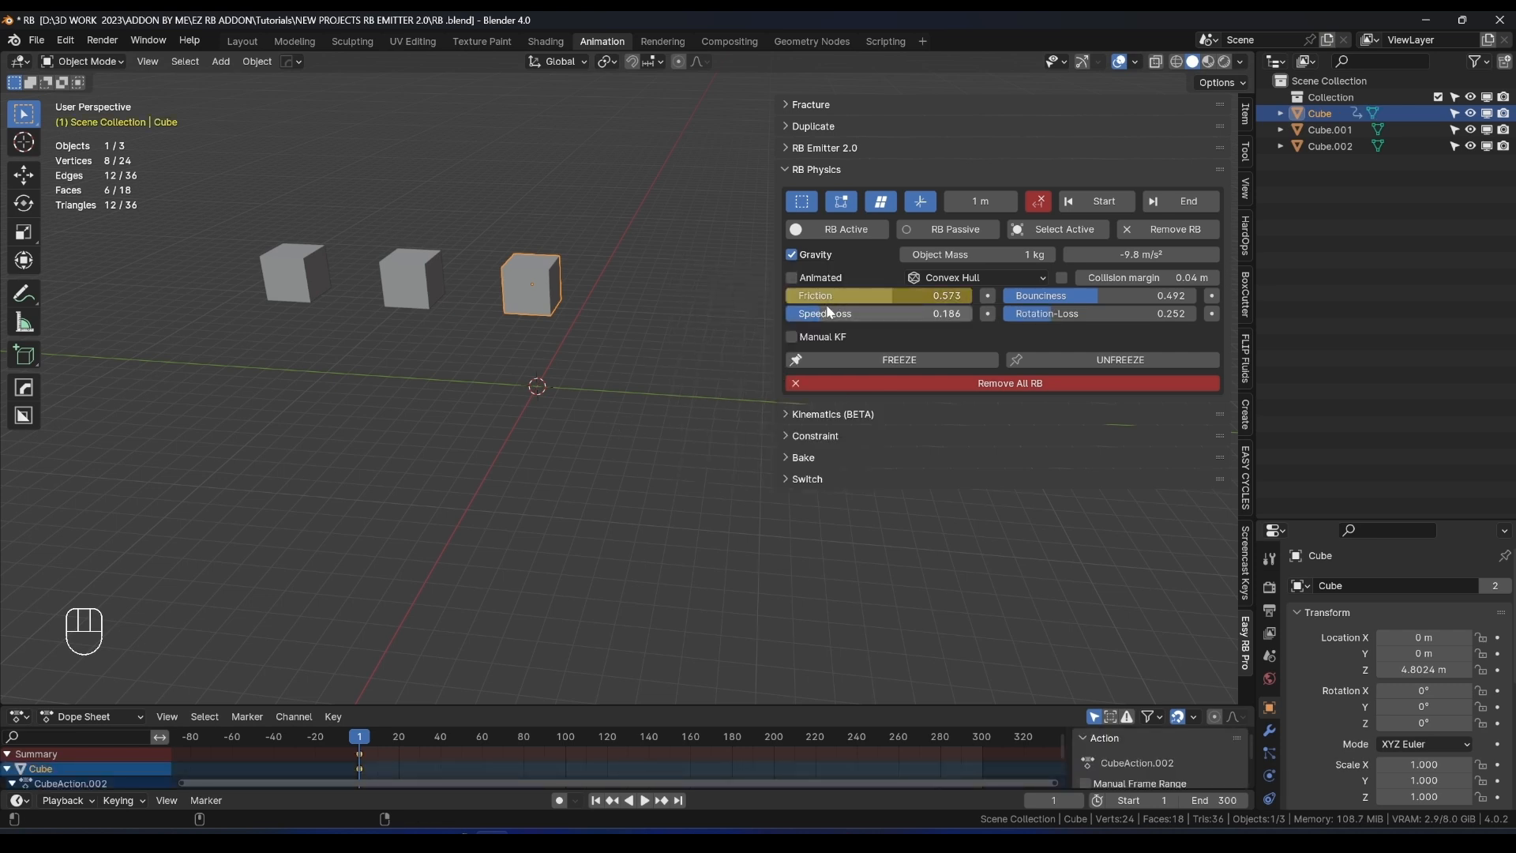
key(x)
click(458, 745)
click(601, 262)
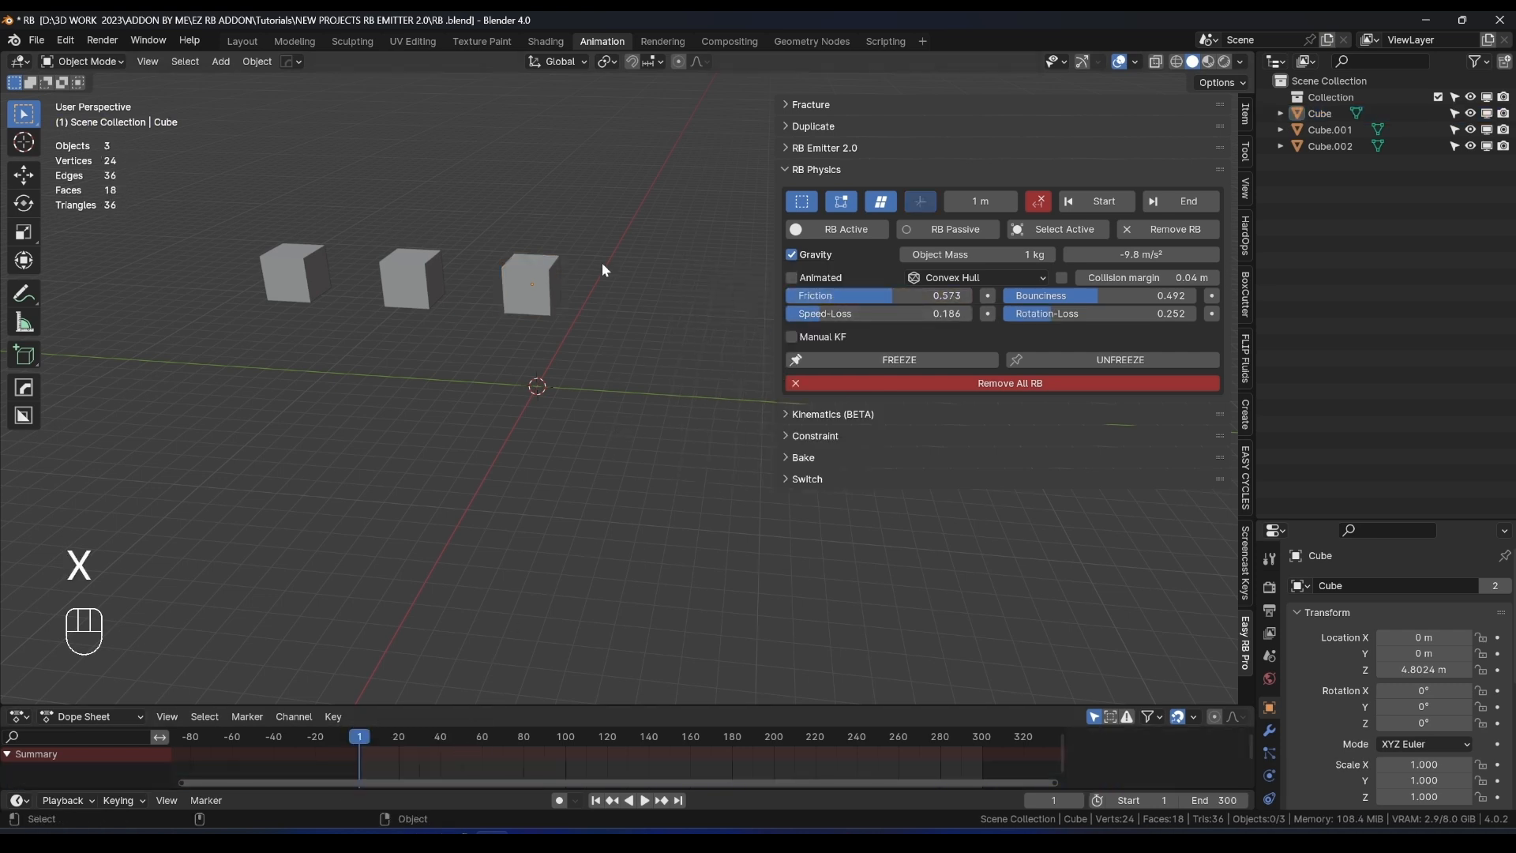
Try to keyframe friction on all three selected cubes at frame 1 with the standard Insert Keyframe command.
drag(600, 235, 257, 300)
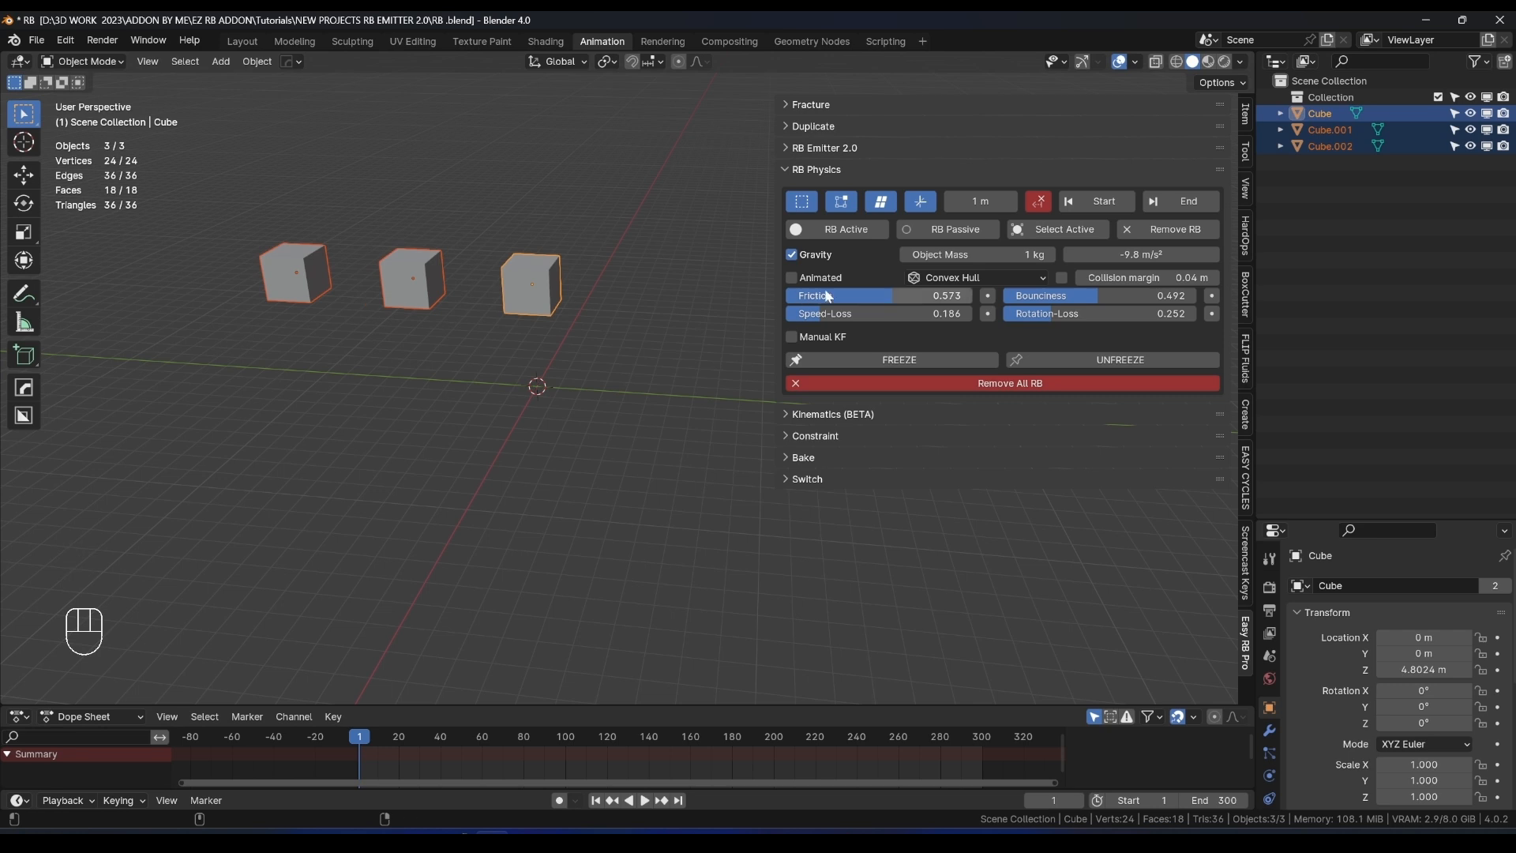
right_click(857, 297)
click(858, 297)
Check each cube for a friction keyframe, then delete the one on the original cube.
click(387, 282)
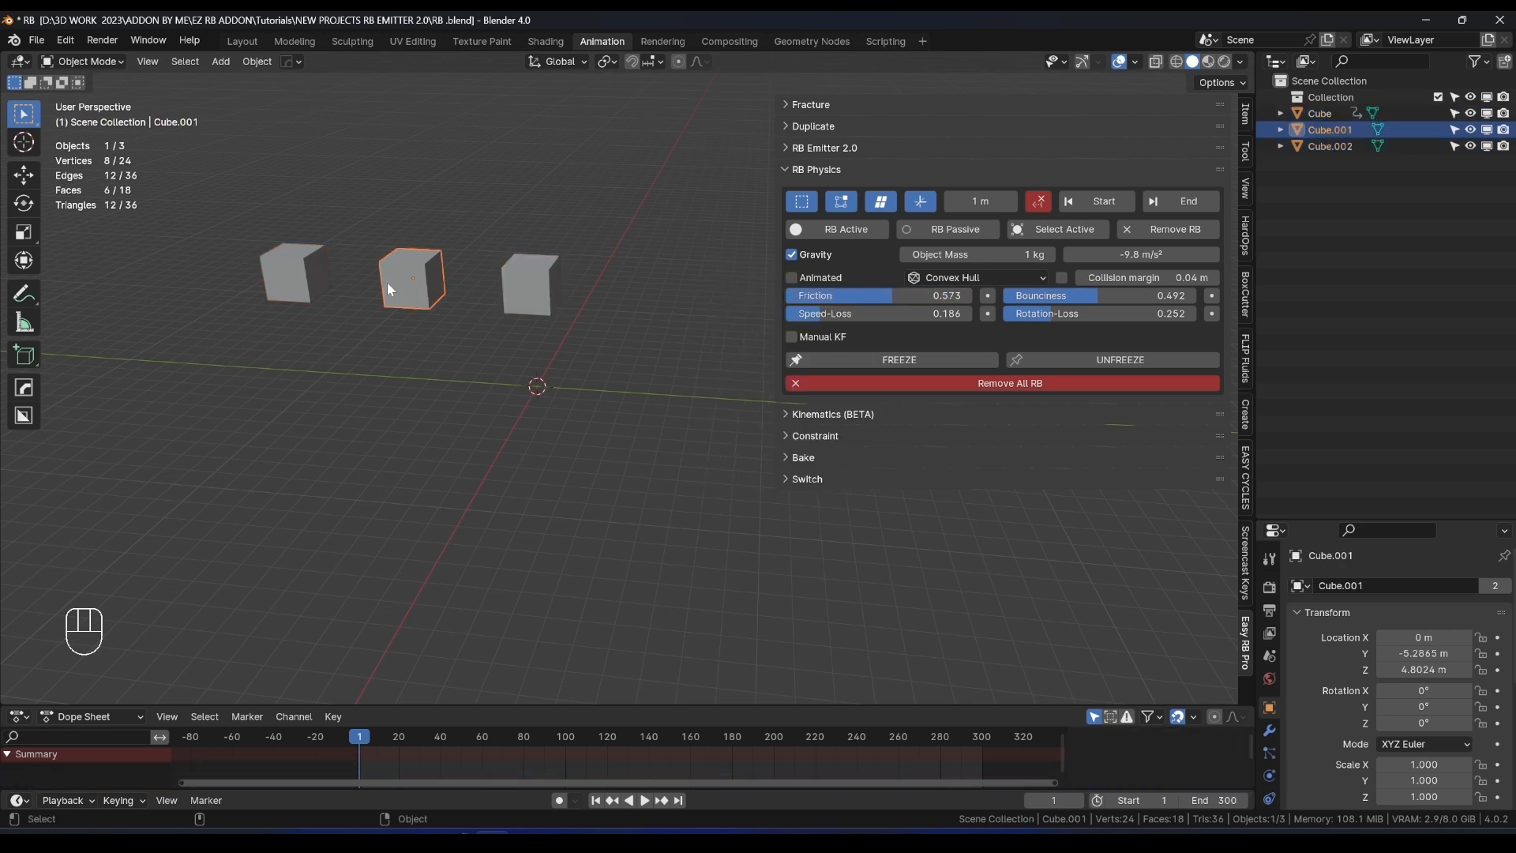
click(360, 279)
click(404, 281)
click(524, 280)
click(410, 277)
click(312, 273)
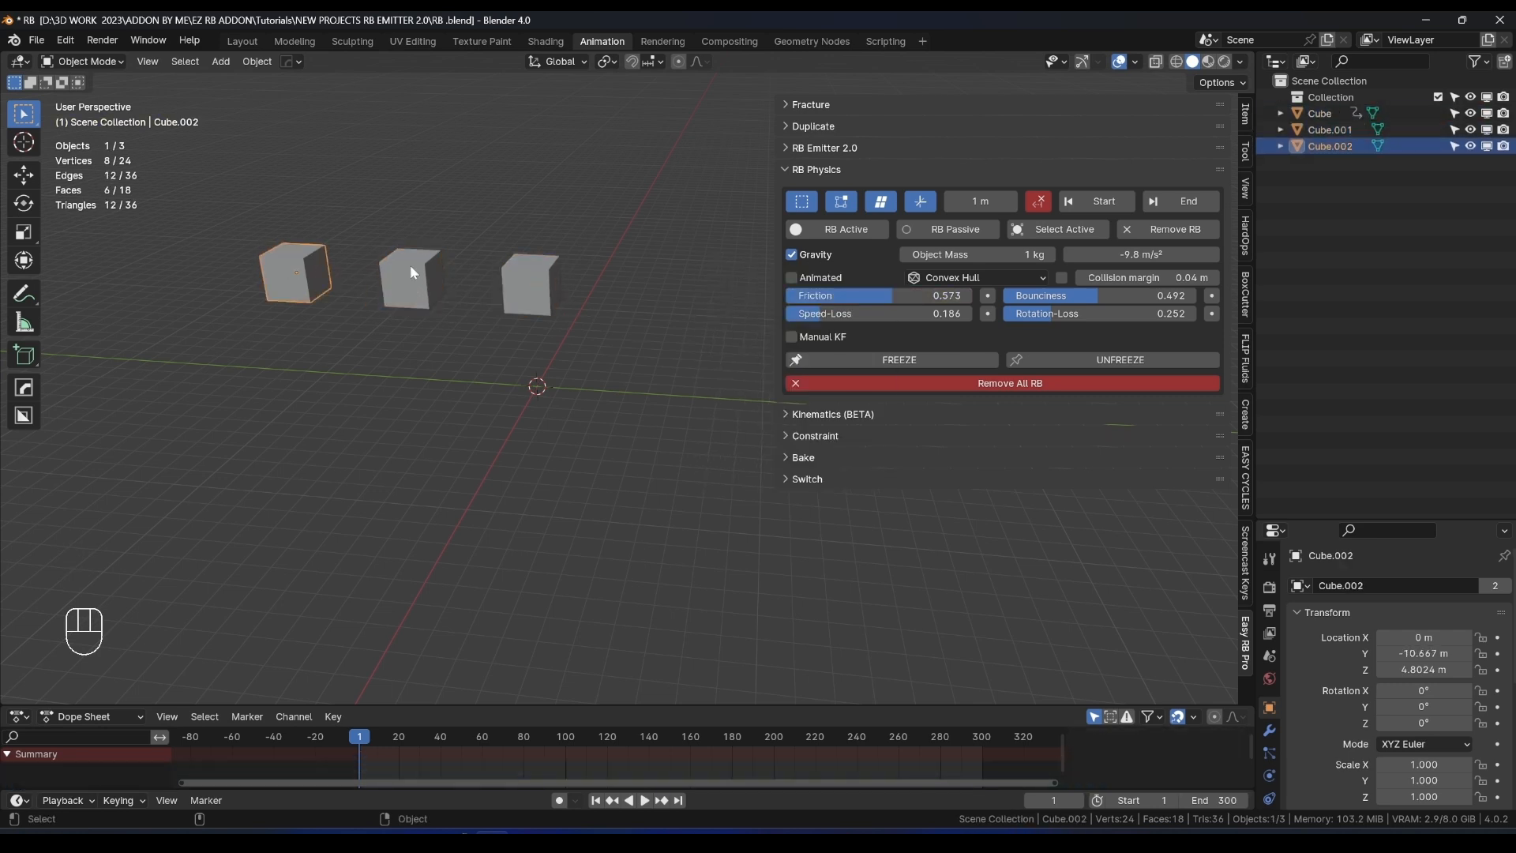
click(466, 269)
click(537, 274)
click(286, 267)
click(525, 295)
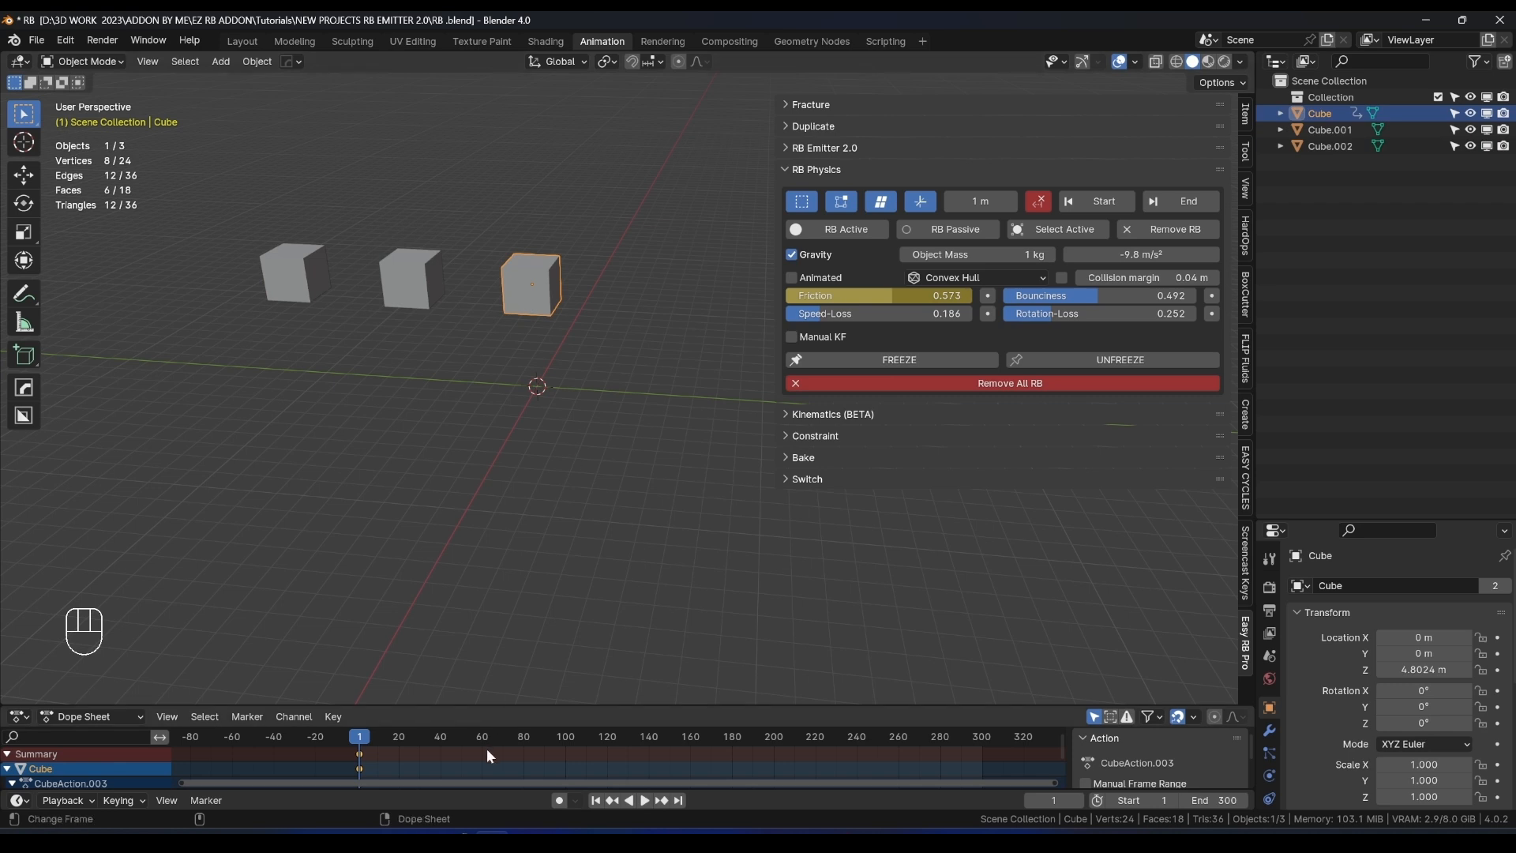
key(x)
click(676, 376)
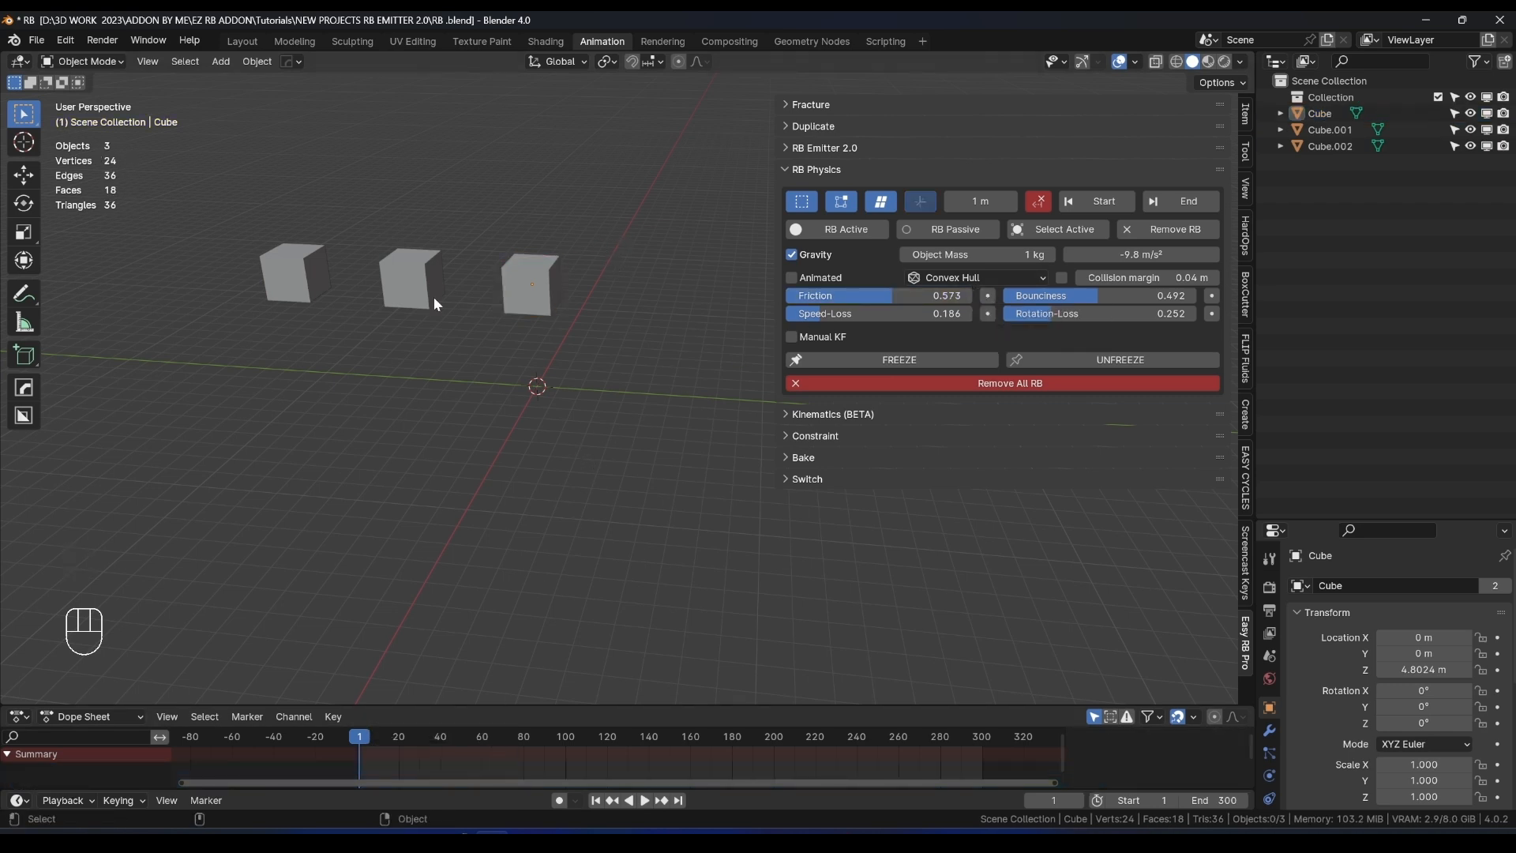
Set the friction of all three cubes to 1.000 and keyframe it on all of them at frame 1.
drag(603, 294, 241, 267)
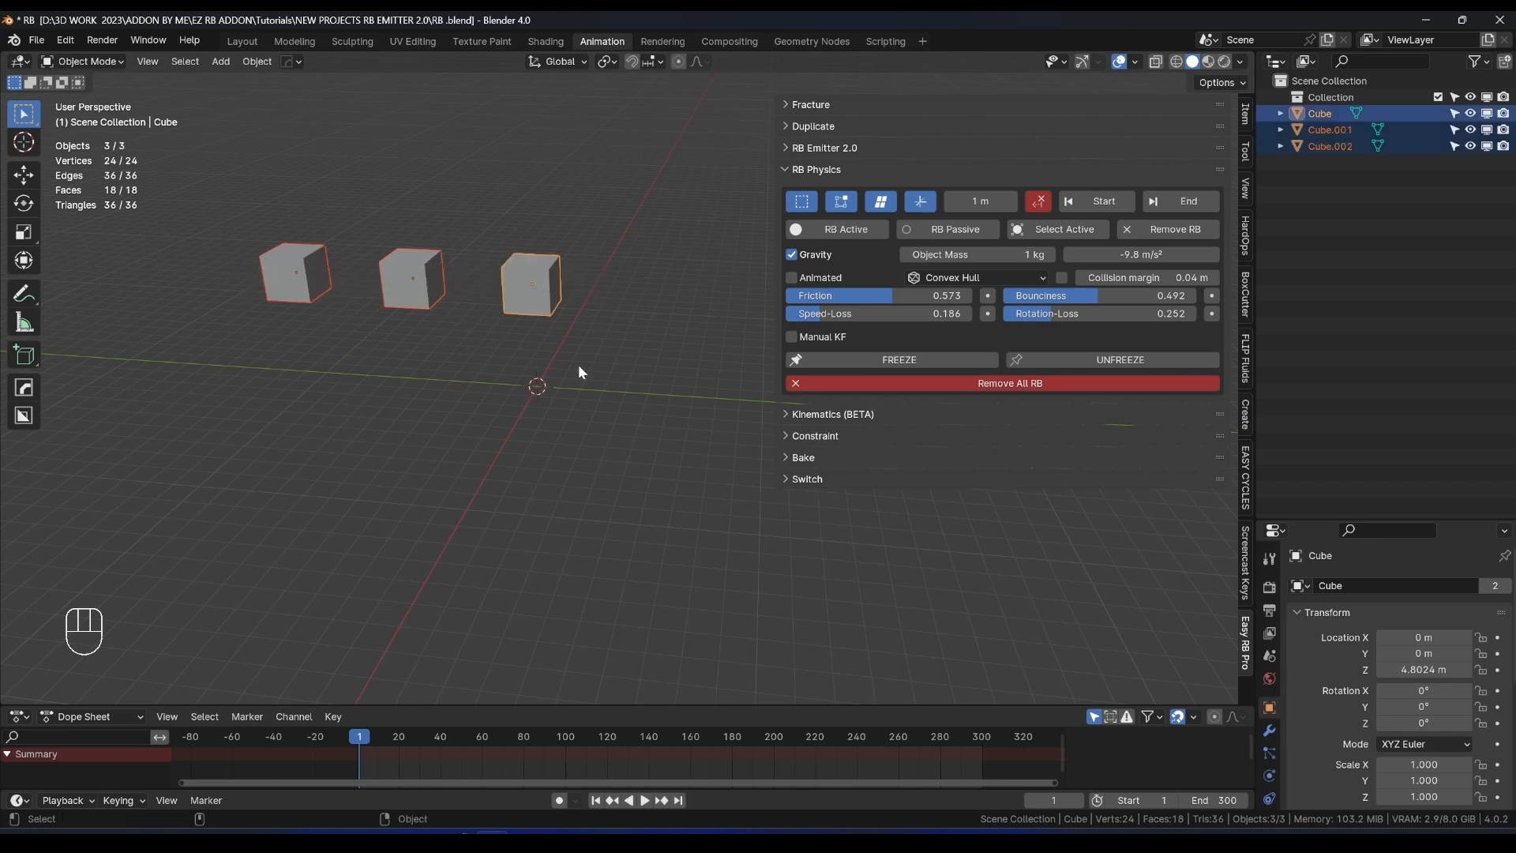
drag(887, 296, 979, 296)
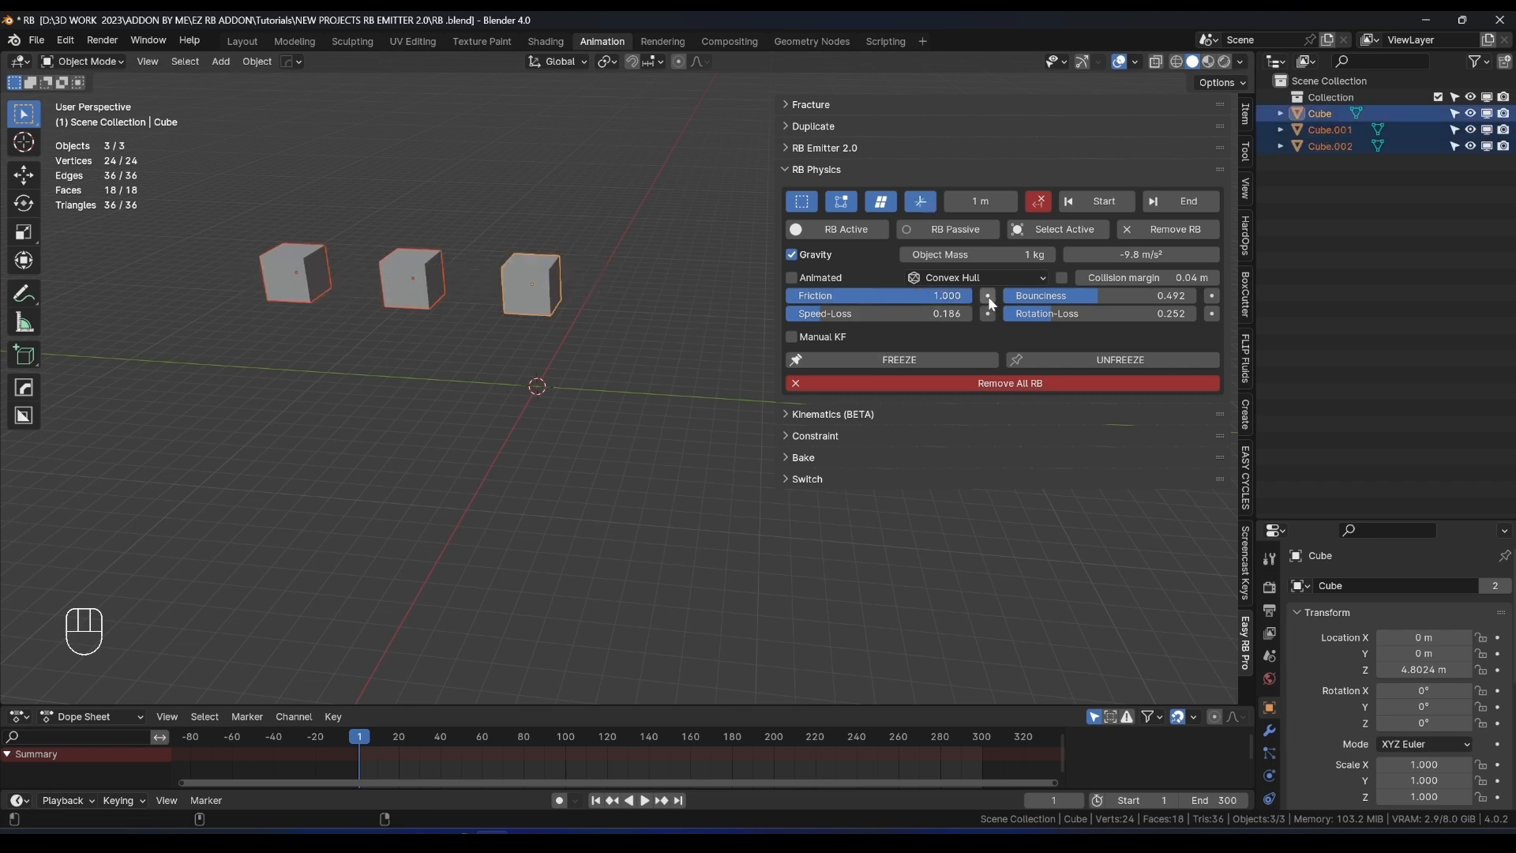
click(988, 297)
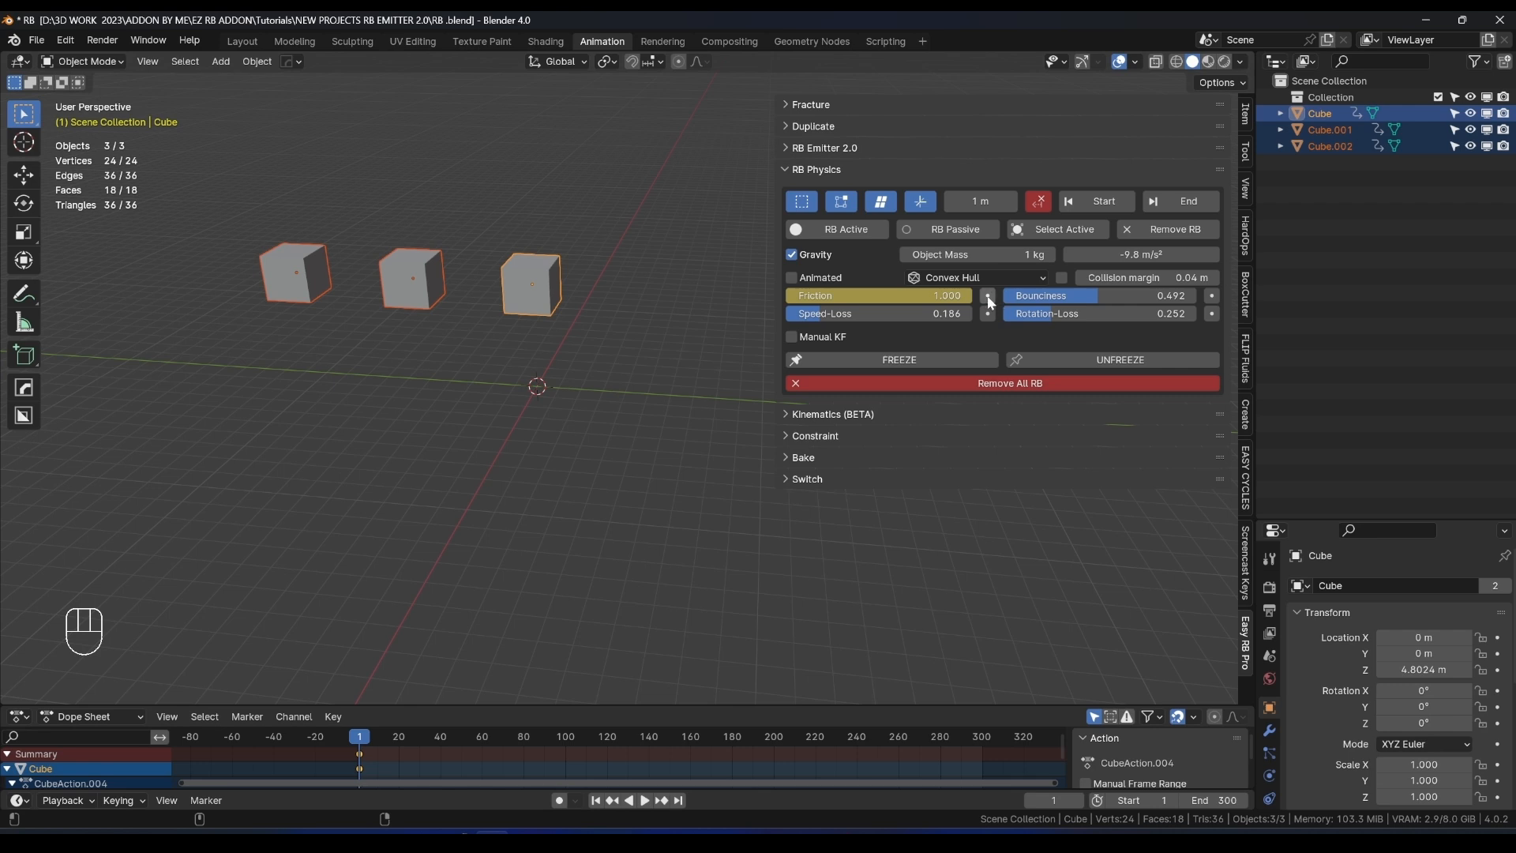
Enlarge the Dope Sheet and examine the friction keyframes of each cube in turn.
click(439, 282)
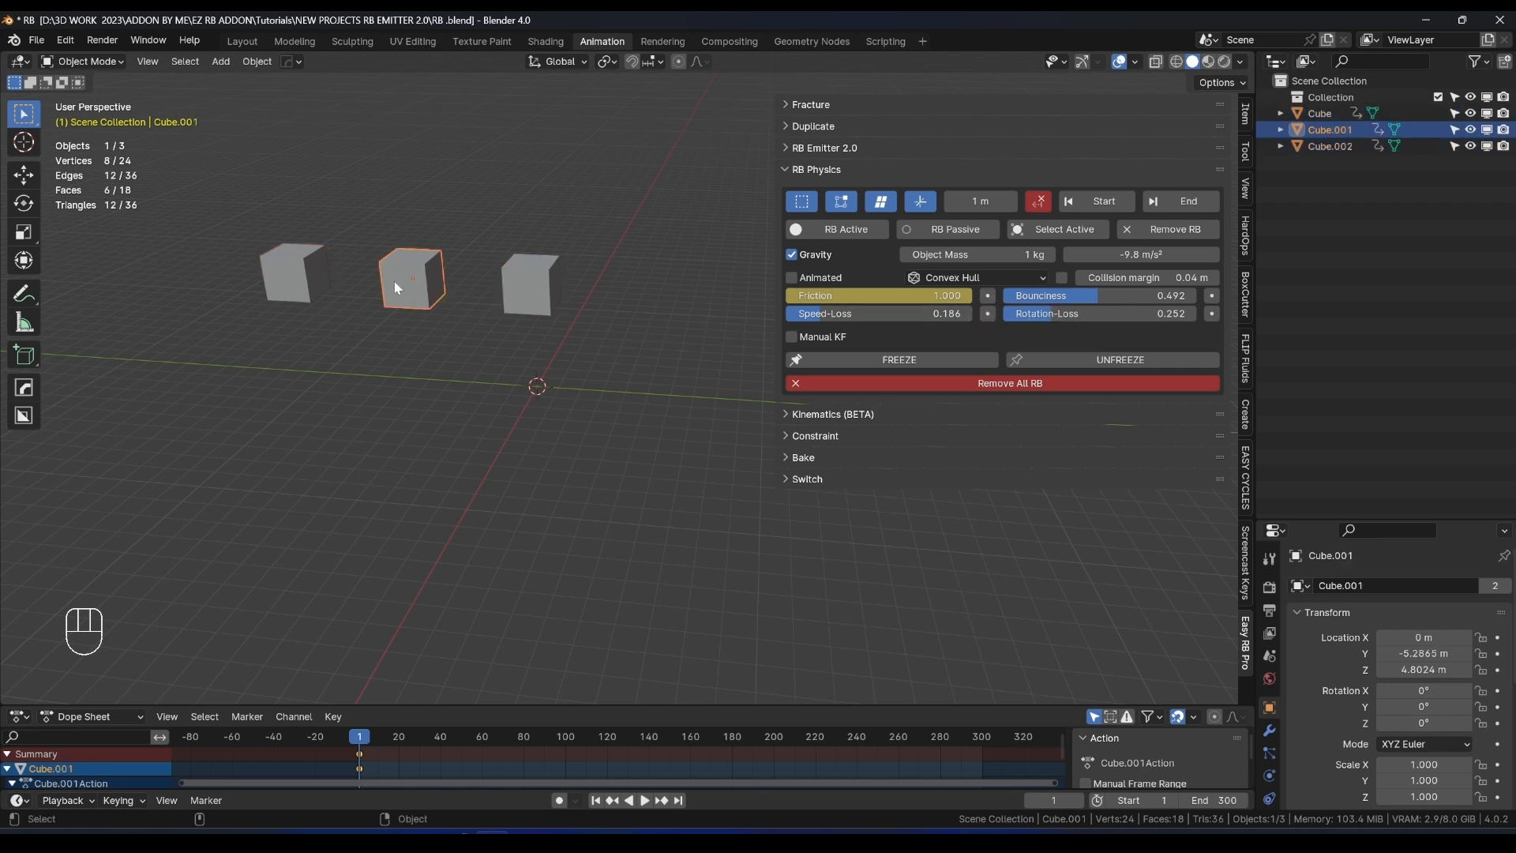
click(296, 273)
drag(462, 706, 395, 582)
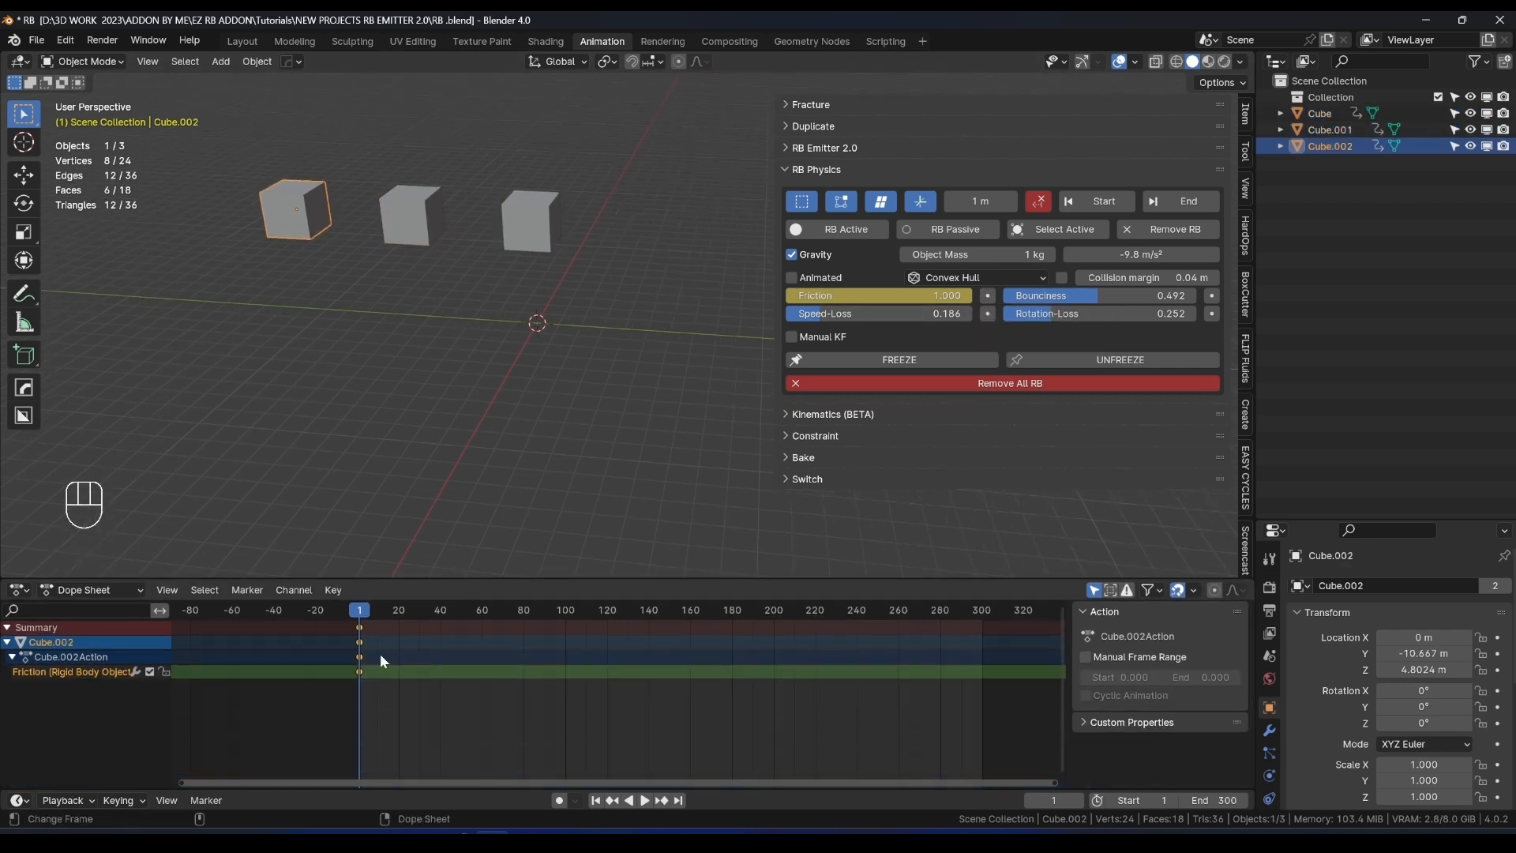
click(517, 229)
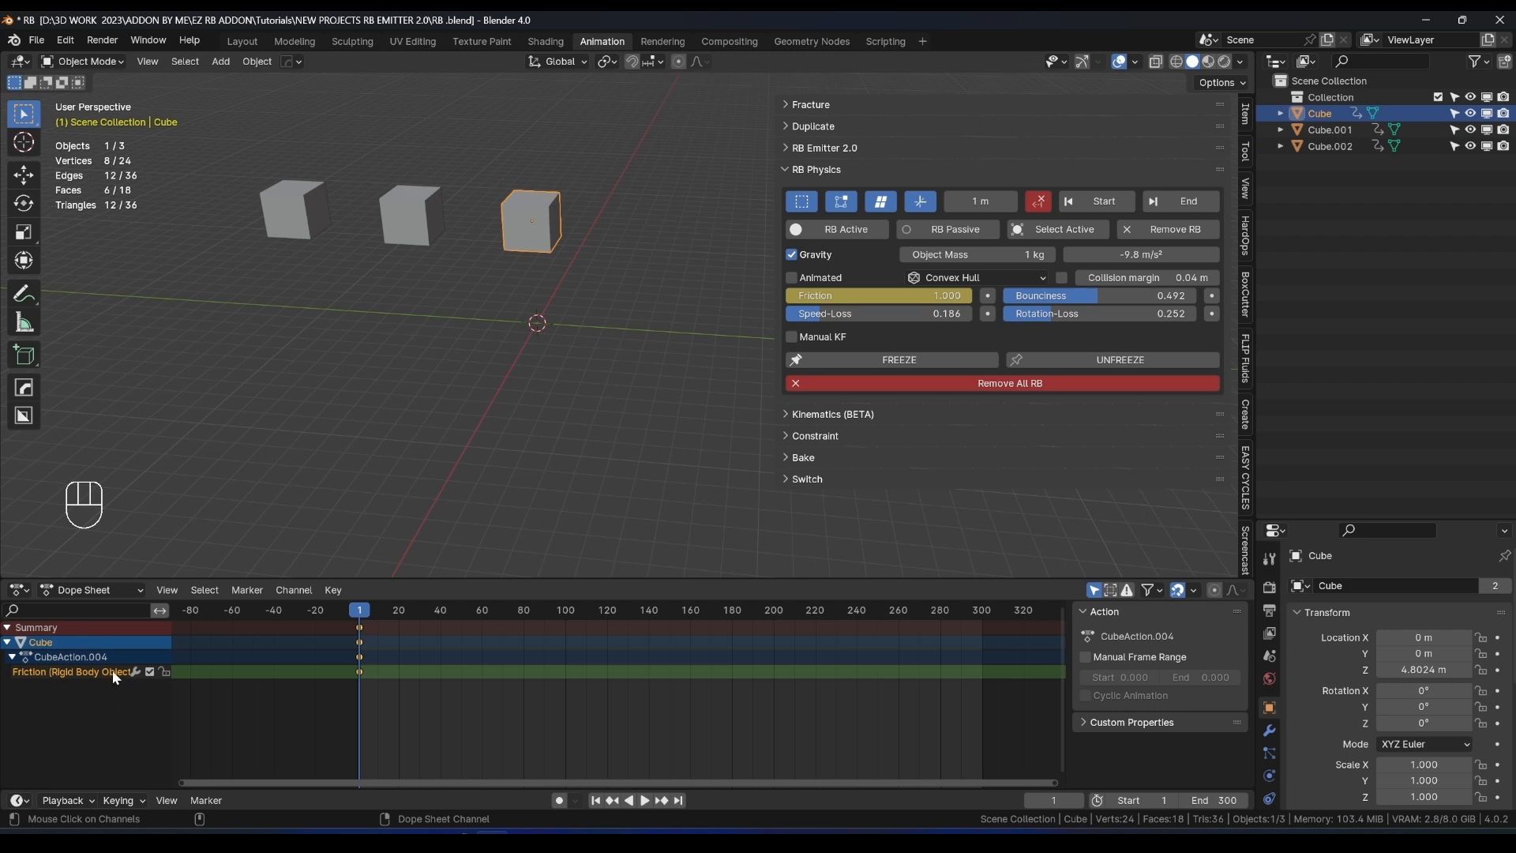
click(294, 212)
click(420, 220)
click(524, 215)
click(415, 219)
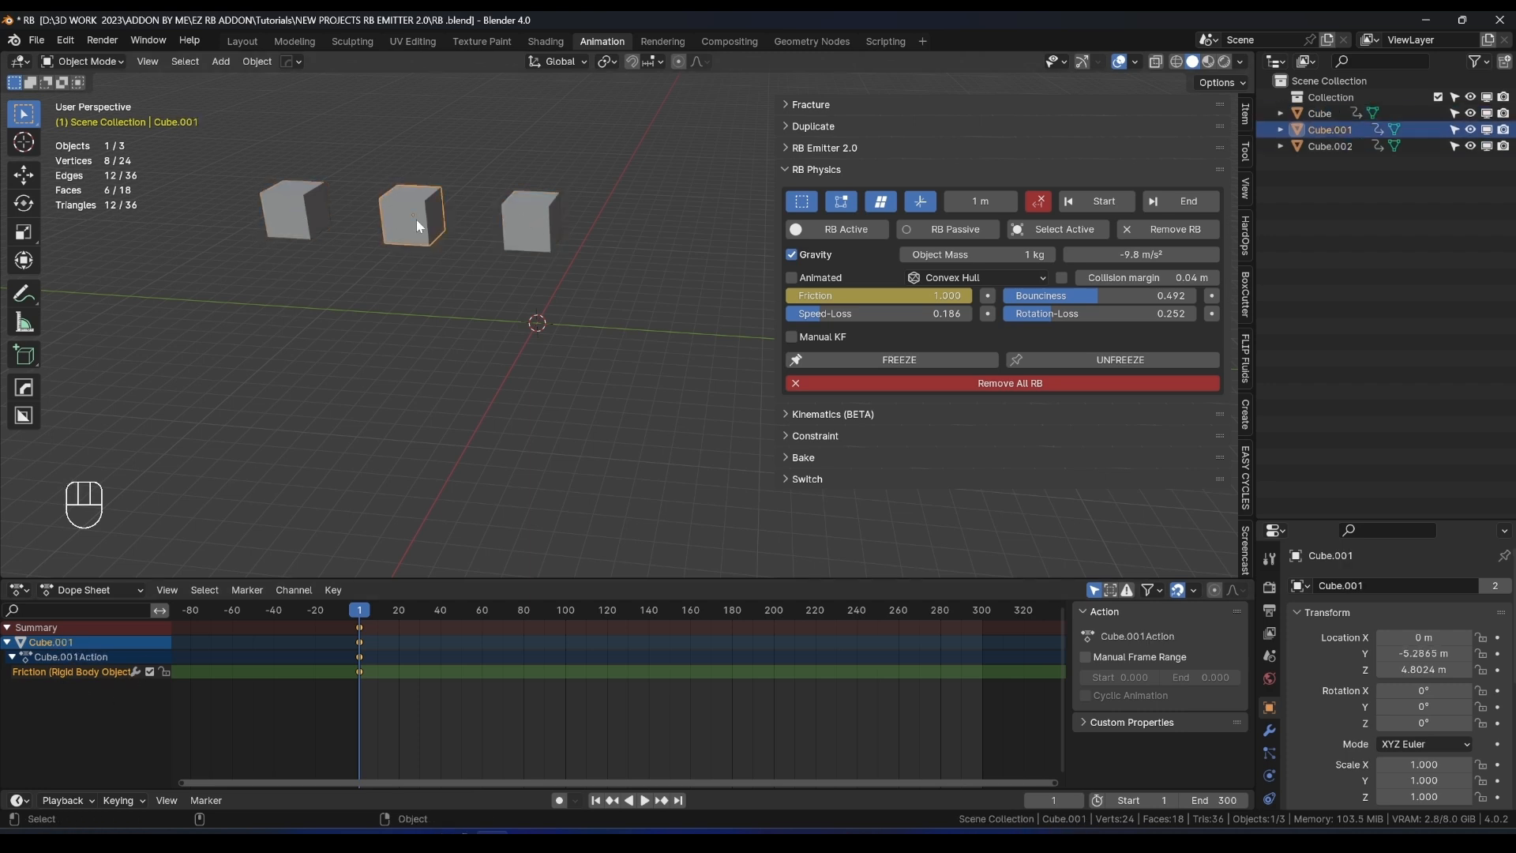
Set friction to 0.101 on the original cube and the middle cube and keyframe it at frame 40.
click(324, 290)
drag(405, 135, 557, 248)
drag(348, 613, 439, 609)
drag(880, 300, 709, 300)
click(988, 296)
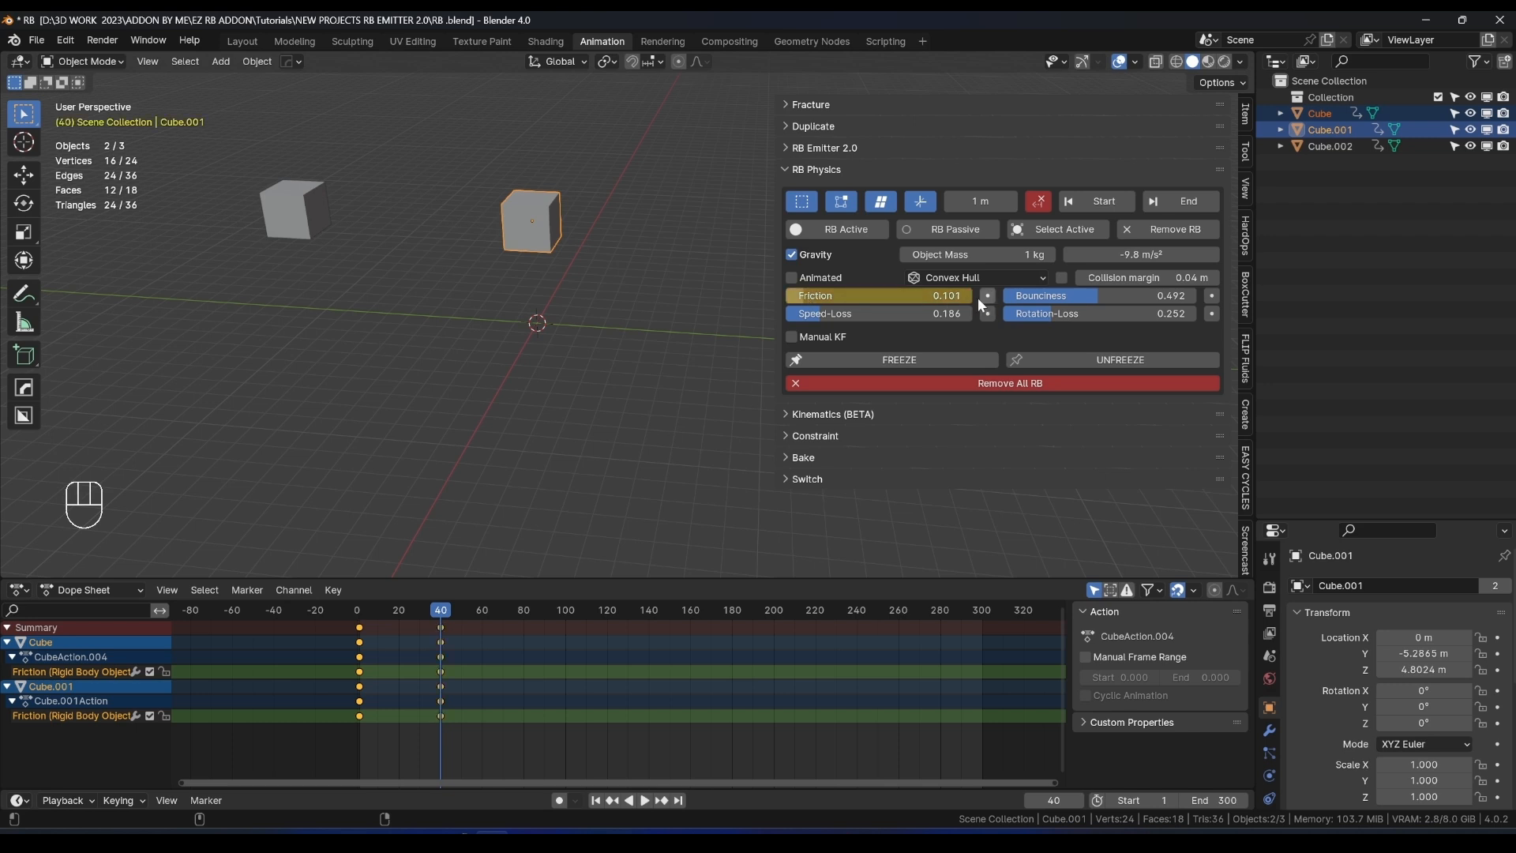
Compare the cubes' friction values at frames 0 and 40, then invert the selection to examine the remaining cube's keyframes.
click(359, 609)
click(433, 216)
click(535, 230)
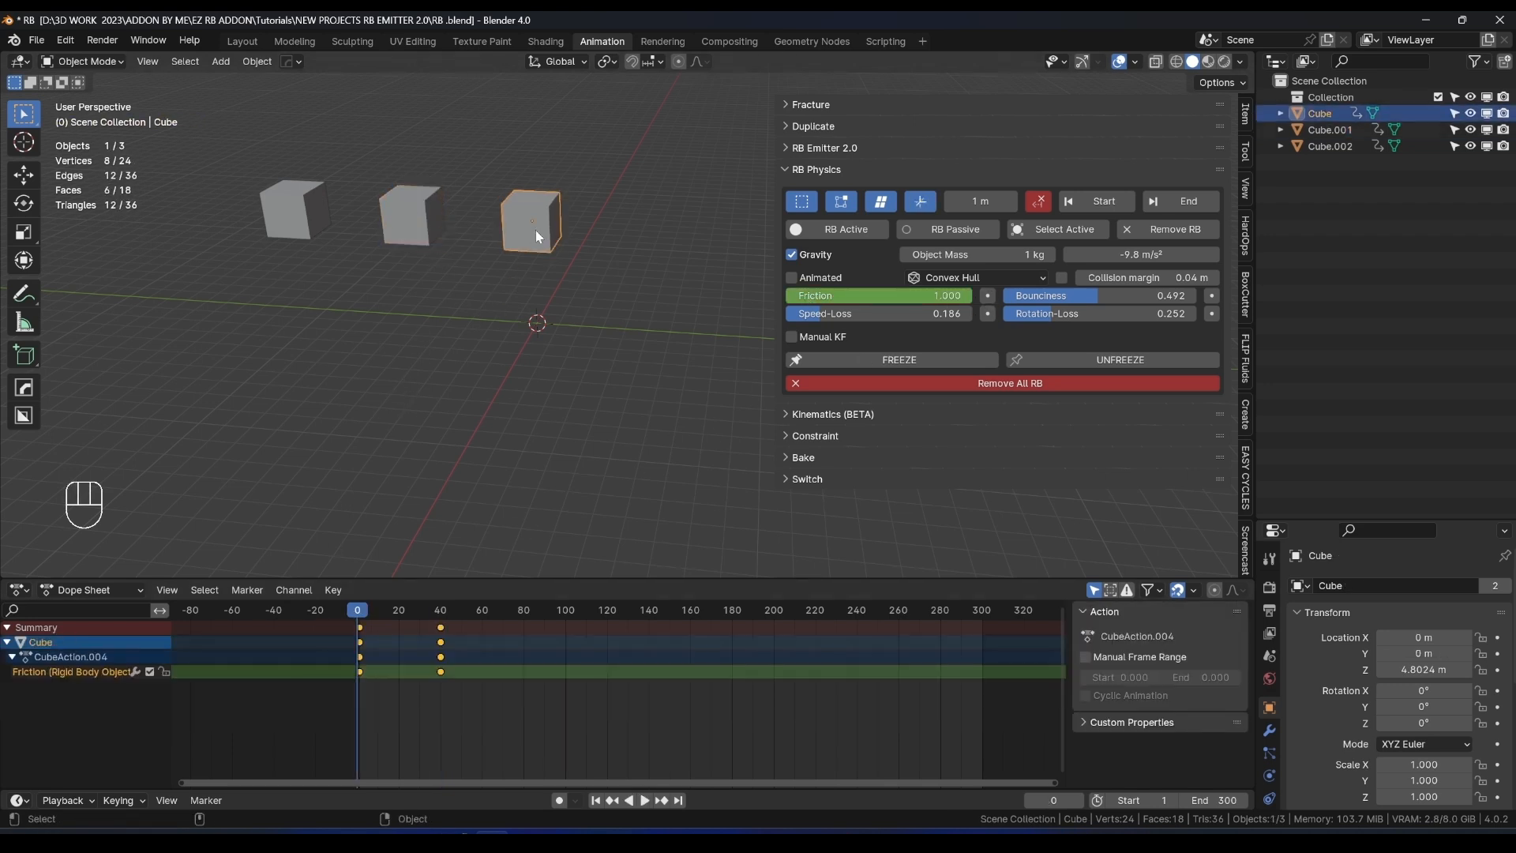
click(422, 224)
click(521, 234)
drag(410, 612, 440, 612)
click(430, 229)
click(543, 241)
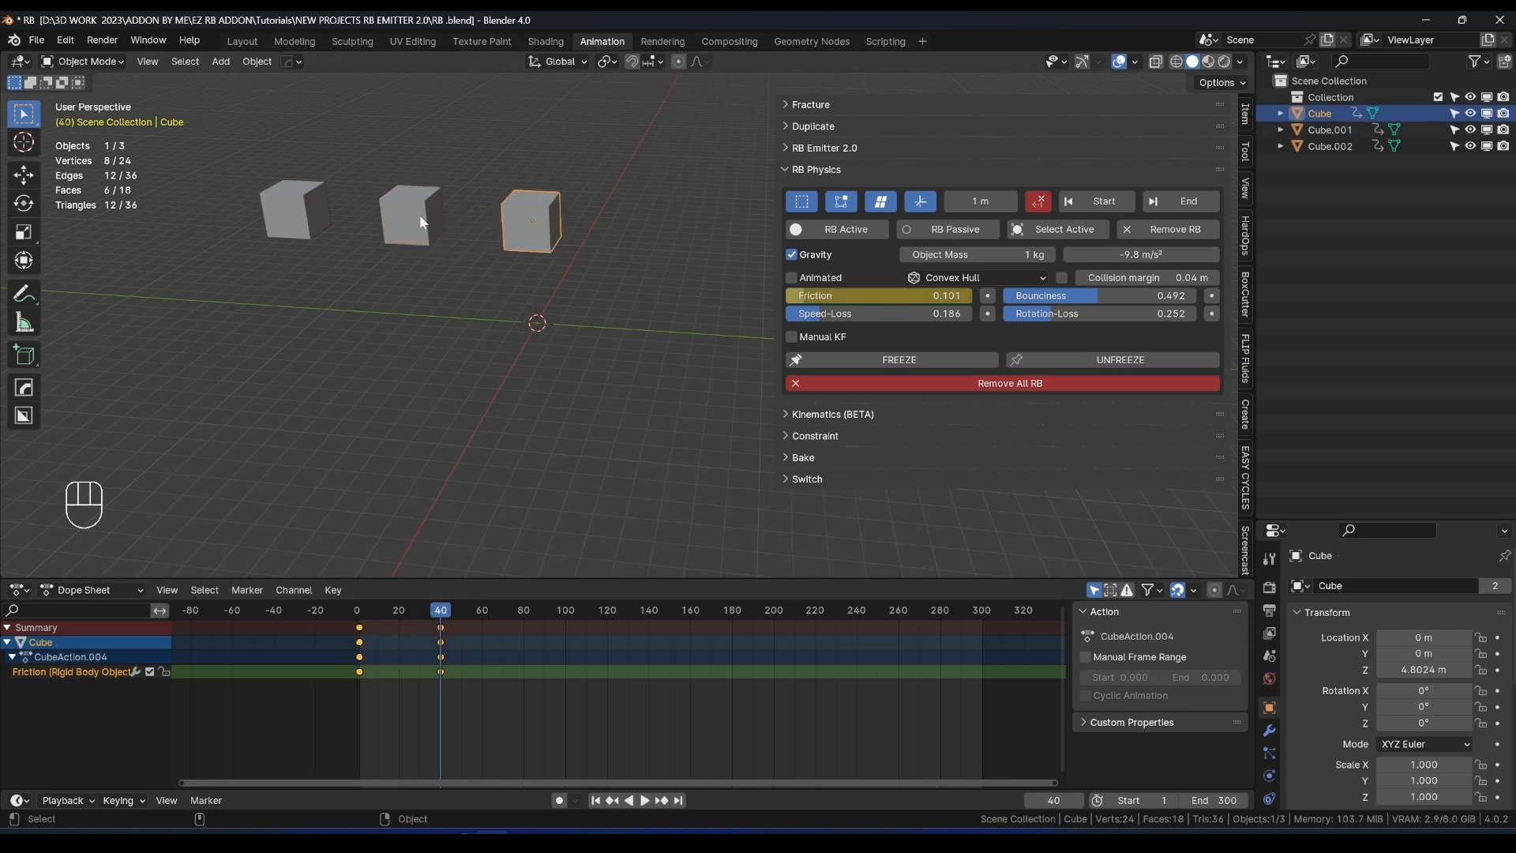
click(410, 217)
click(542, 226)
key(ctrl+i)
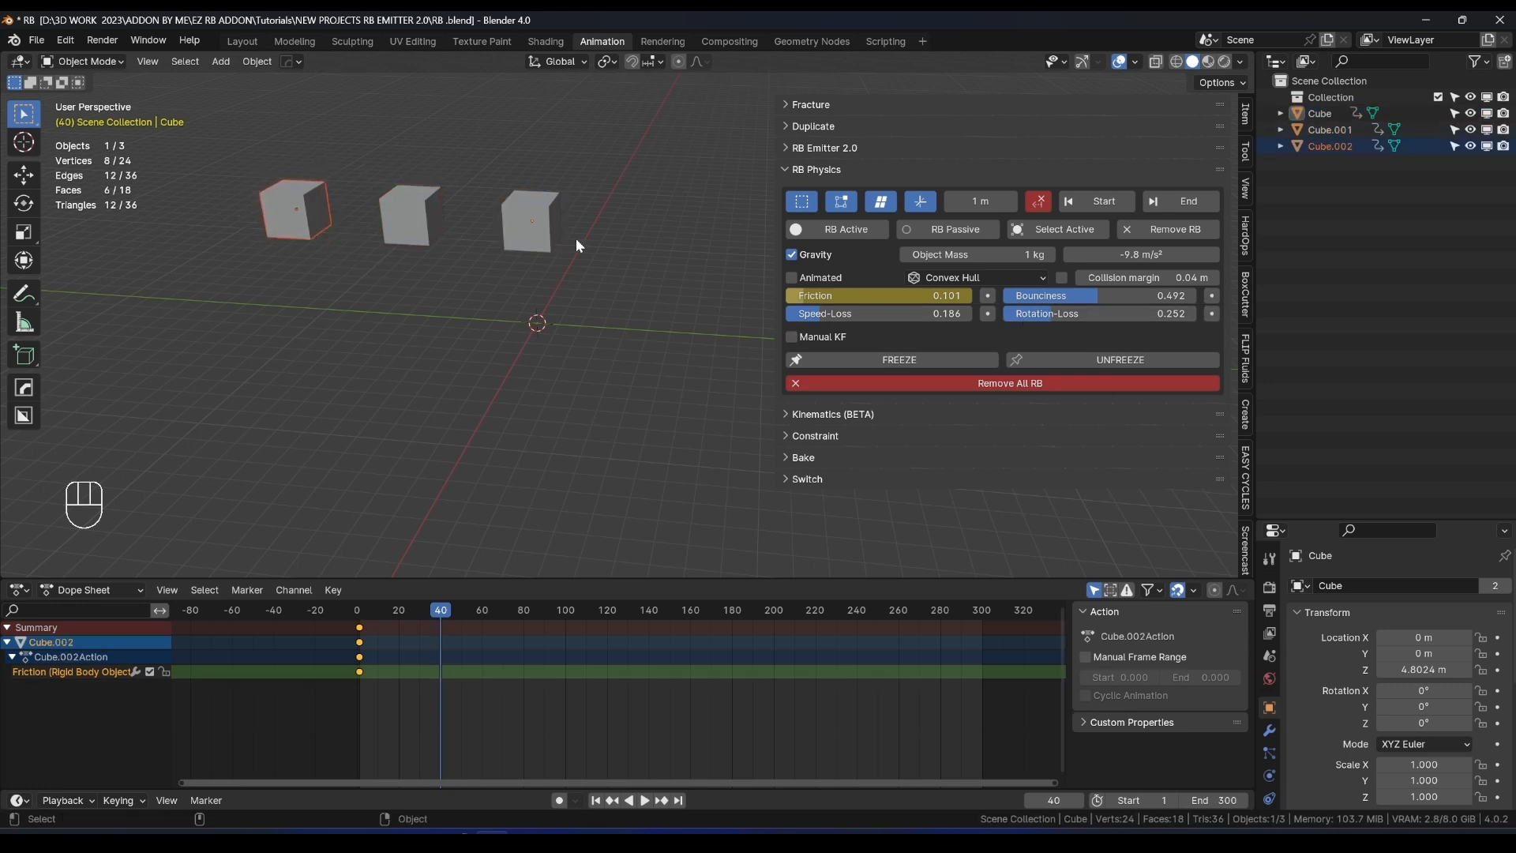
Delete all friction keyframes from the three cubes and return to frame 0.
key(a)
key(x)
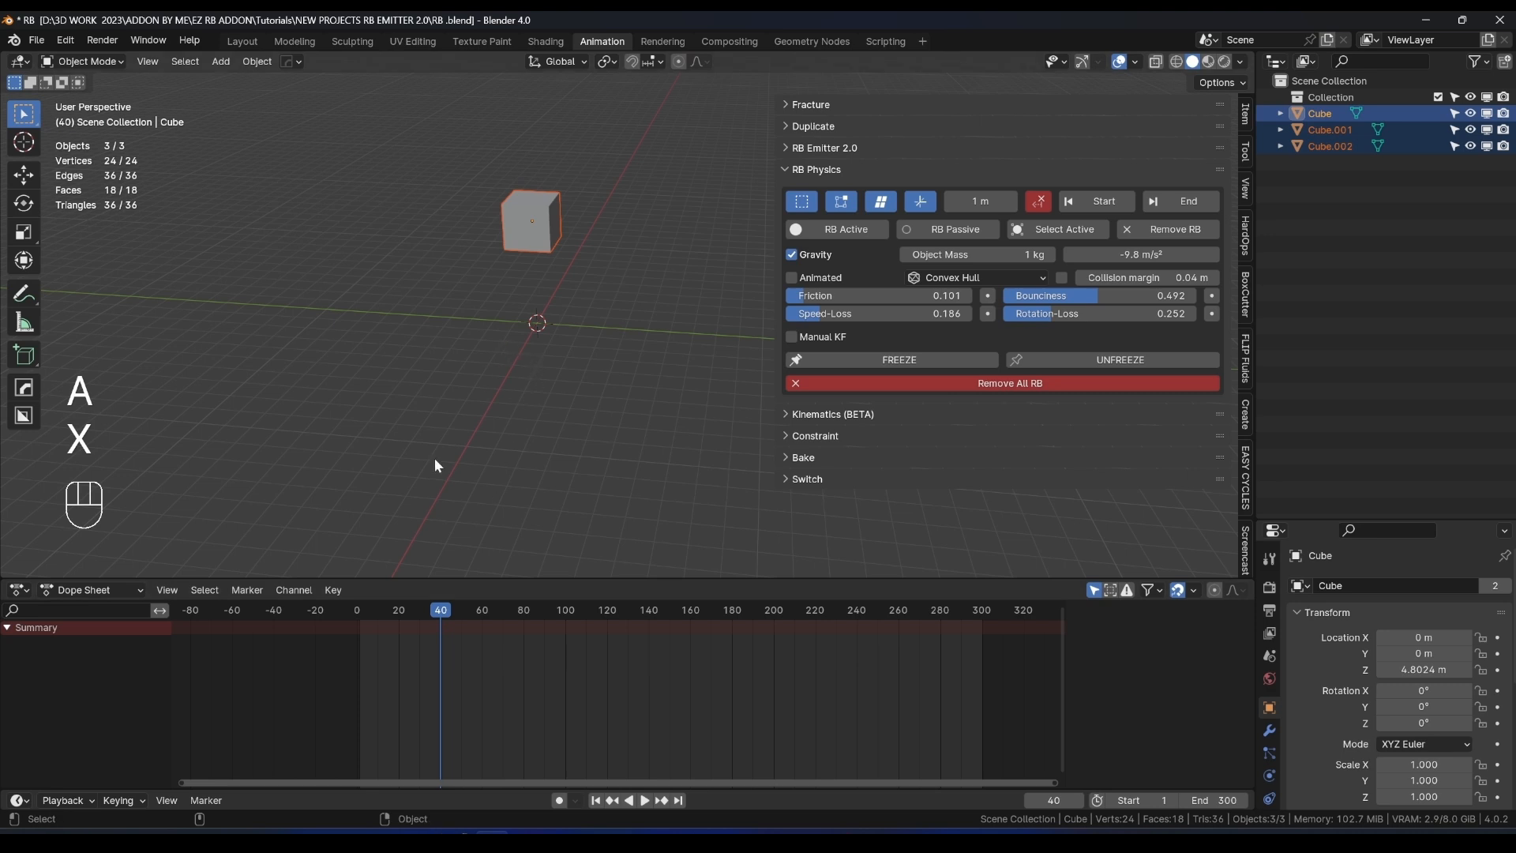
drag(378, 610, 358, 610)
drag(293, 204, 294, 203)
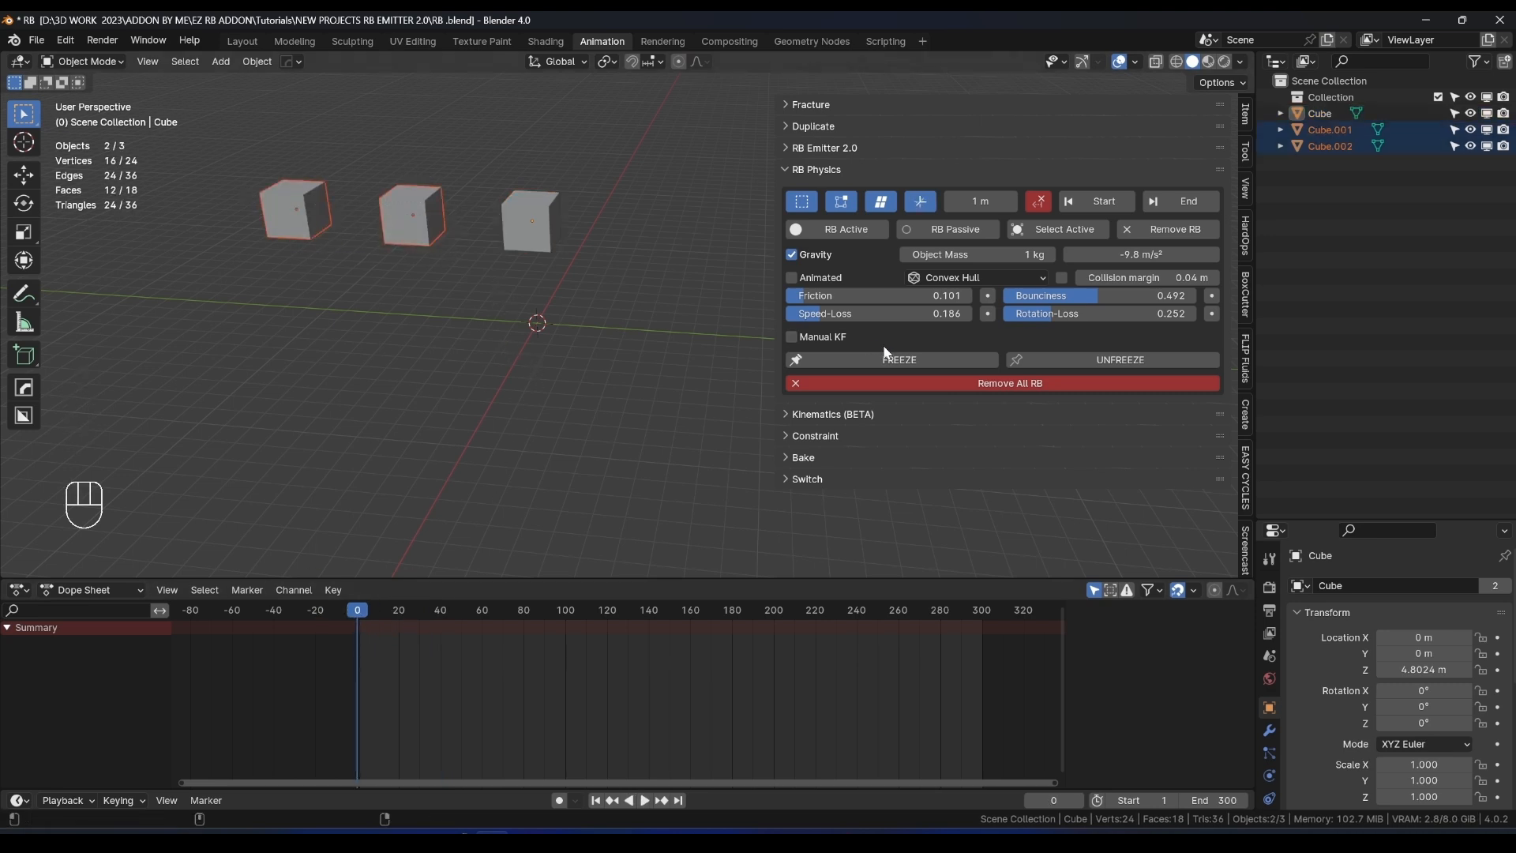
click(600, 251)
drag(592, 233, 263, 223)
click(387, 327)
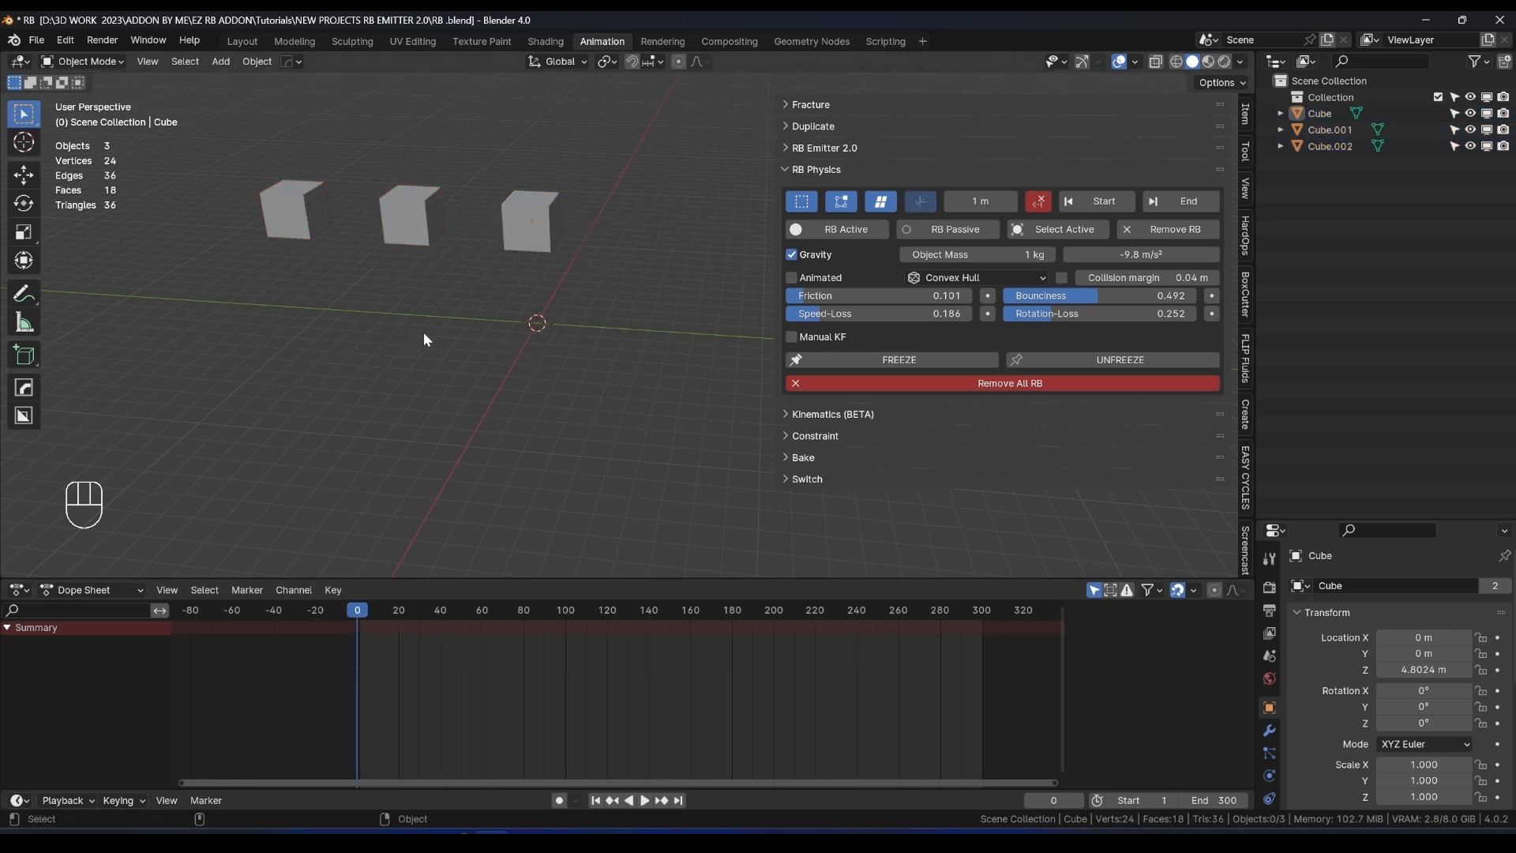
Enable the Manual KF option in the rigid body physics settings.
click(792, 337)
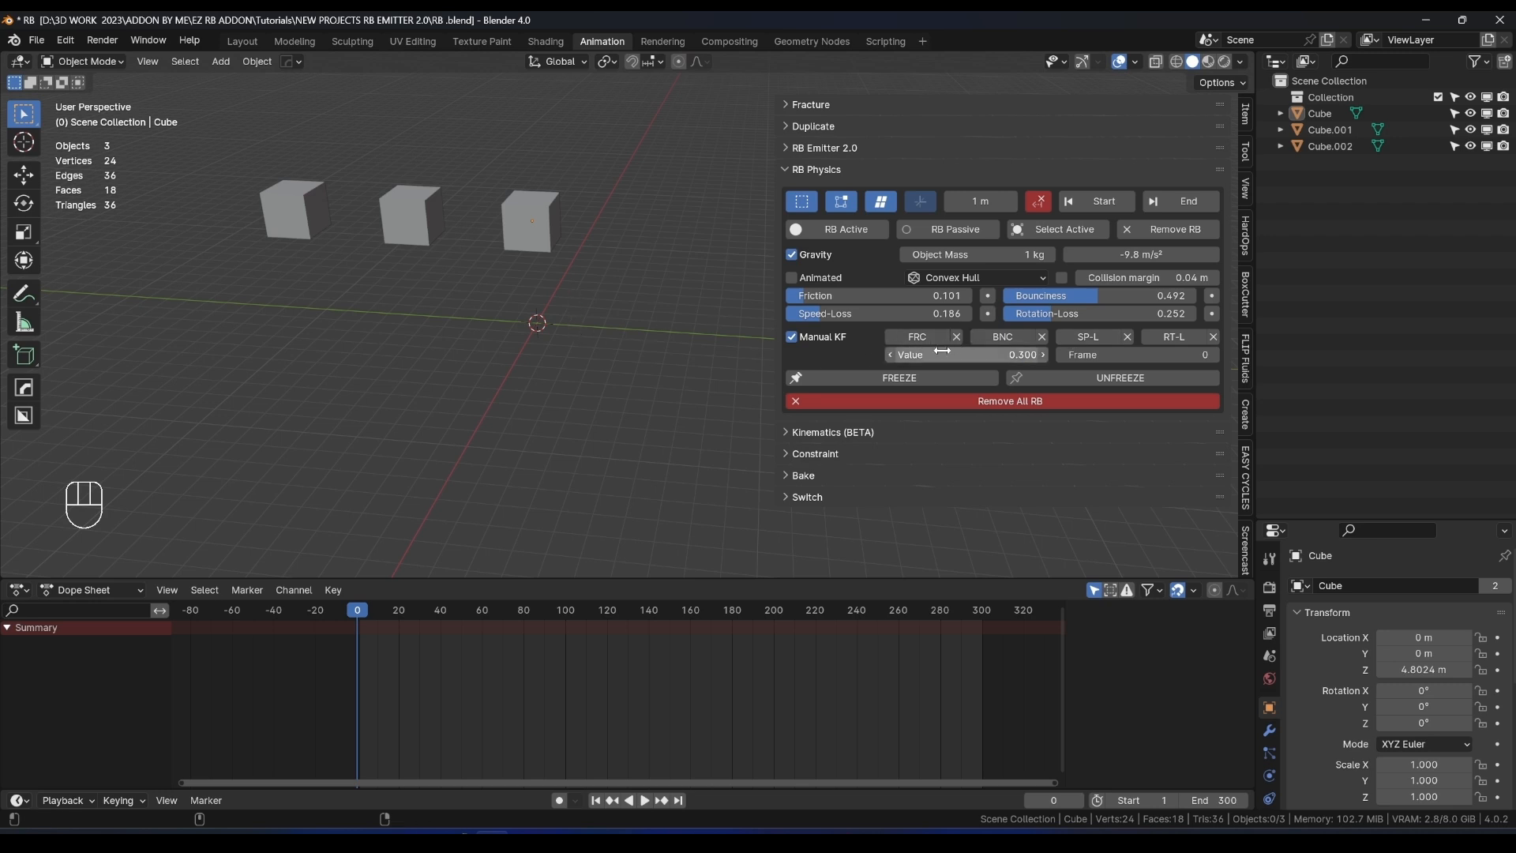
click(614, 382)
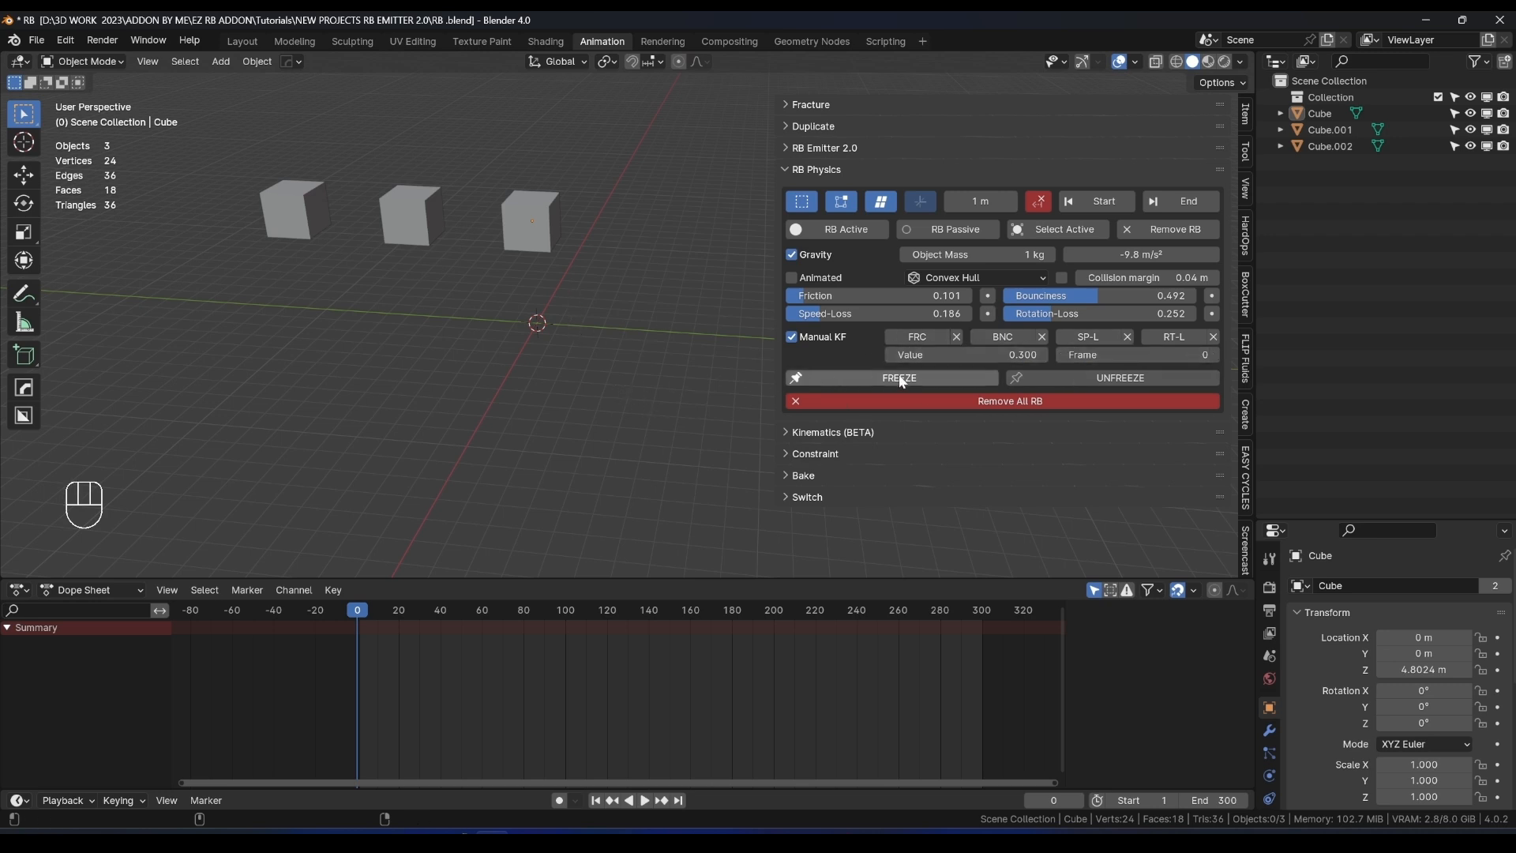
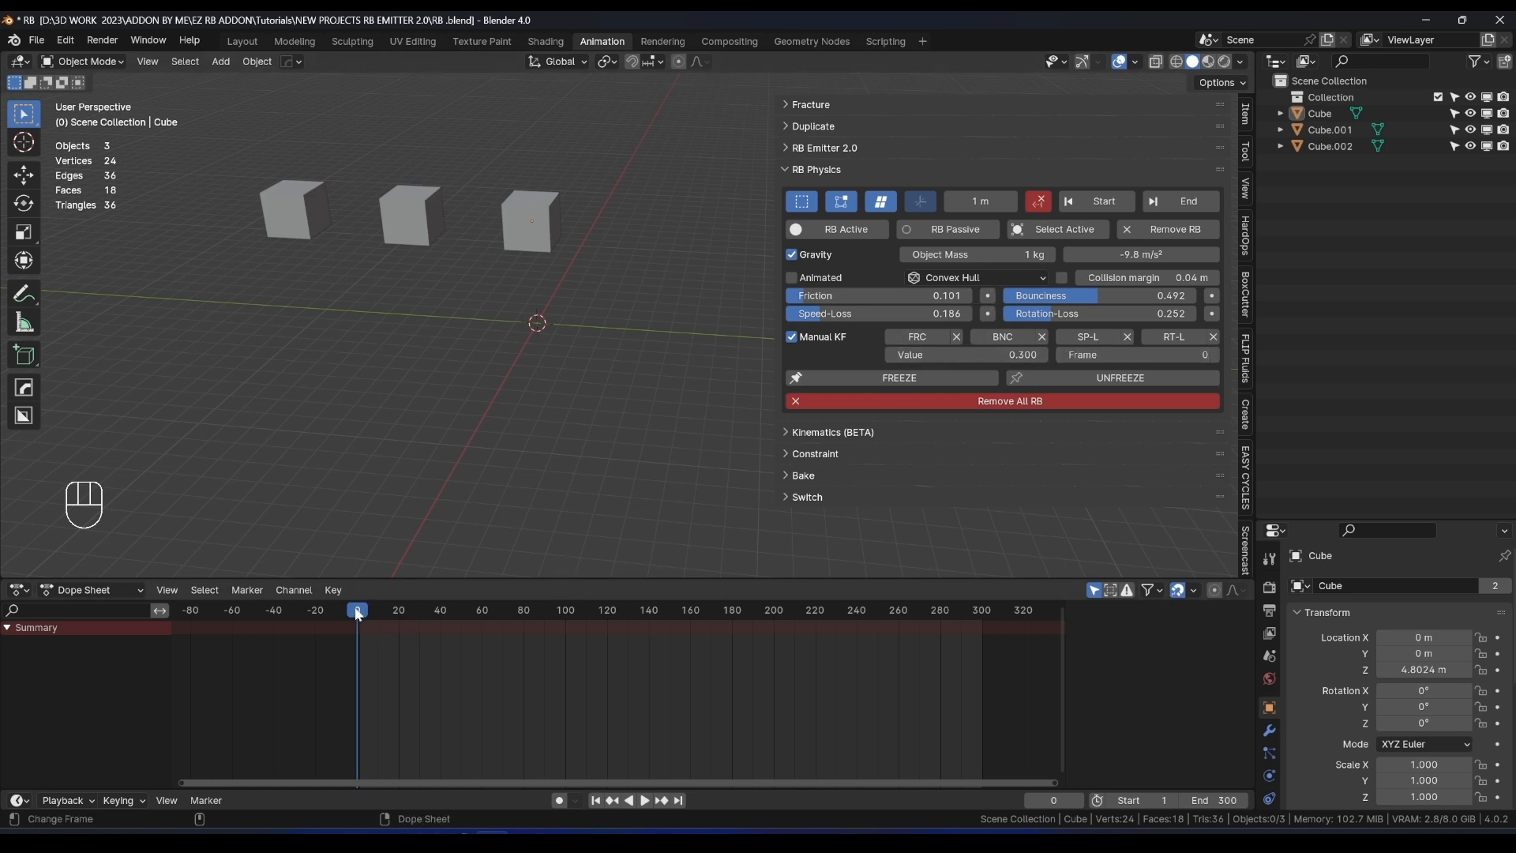
Insert a friction keyframe on all three cubes at frame 120.
drag(359, 612, 420, 610)
drag(589, 167, 245, 253)
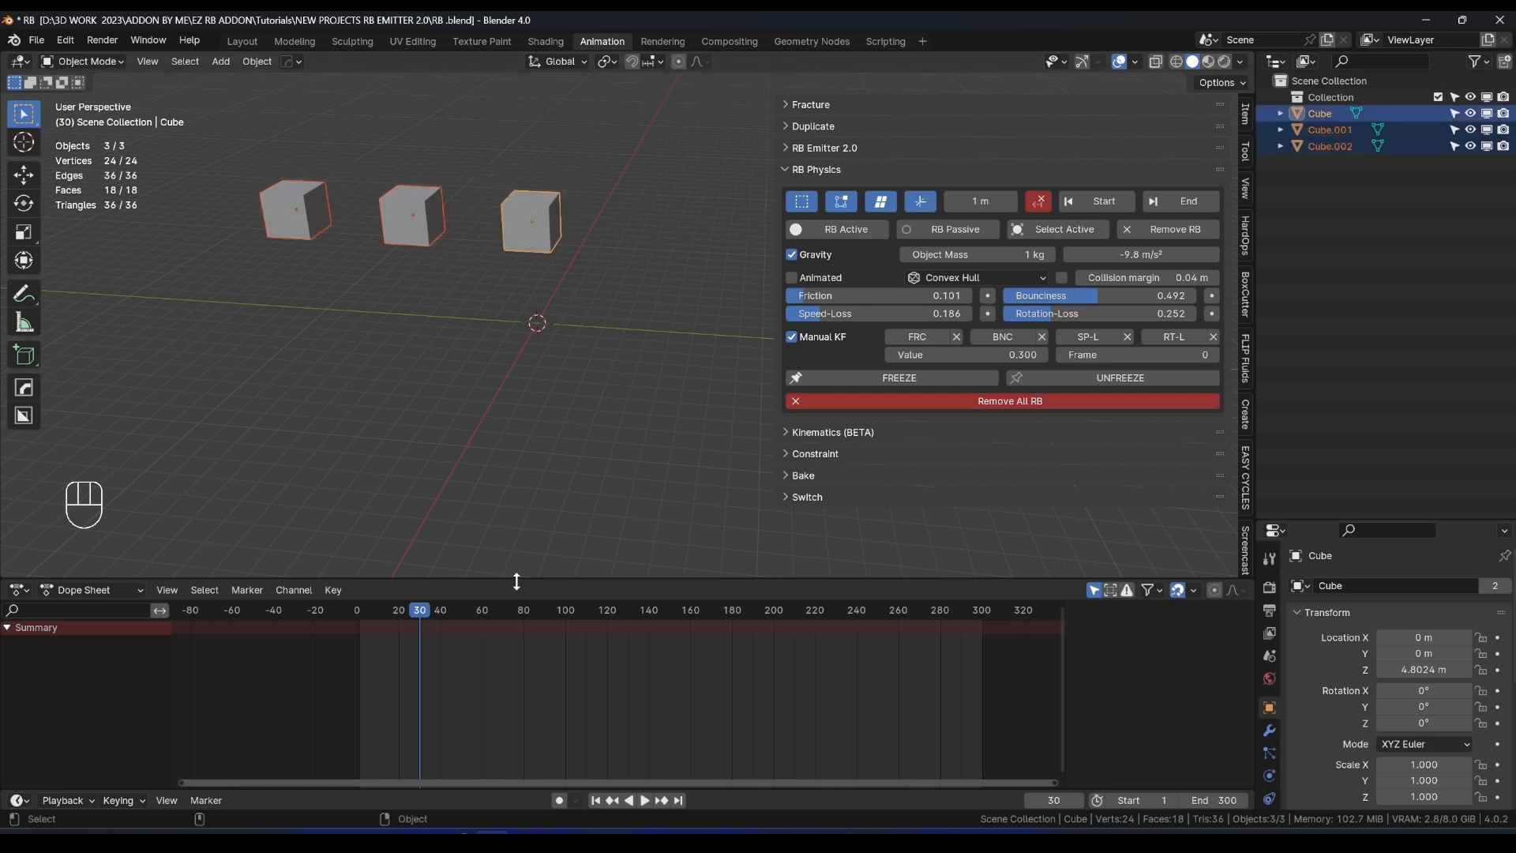
drag(432, 613, 611, 617)
drag(612, 616, 609, 615)
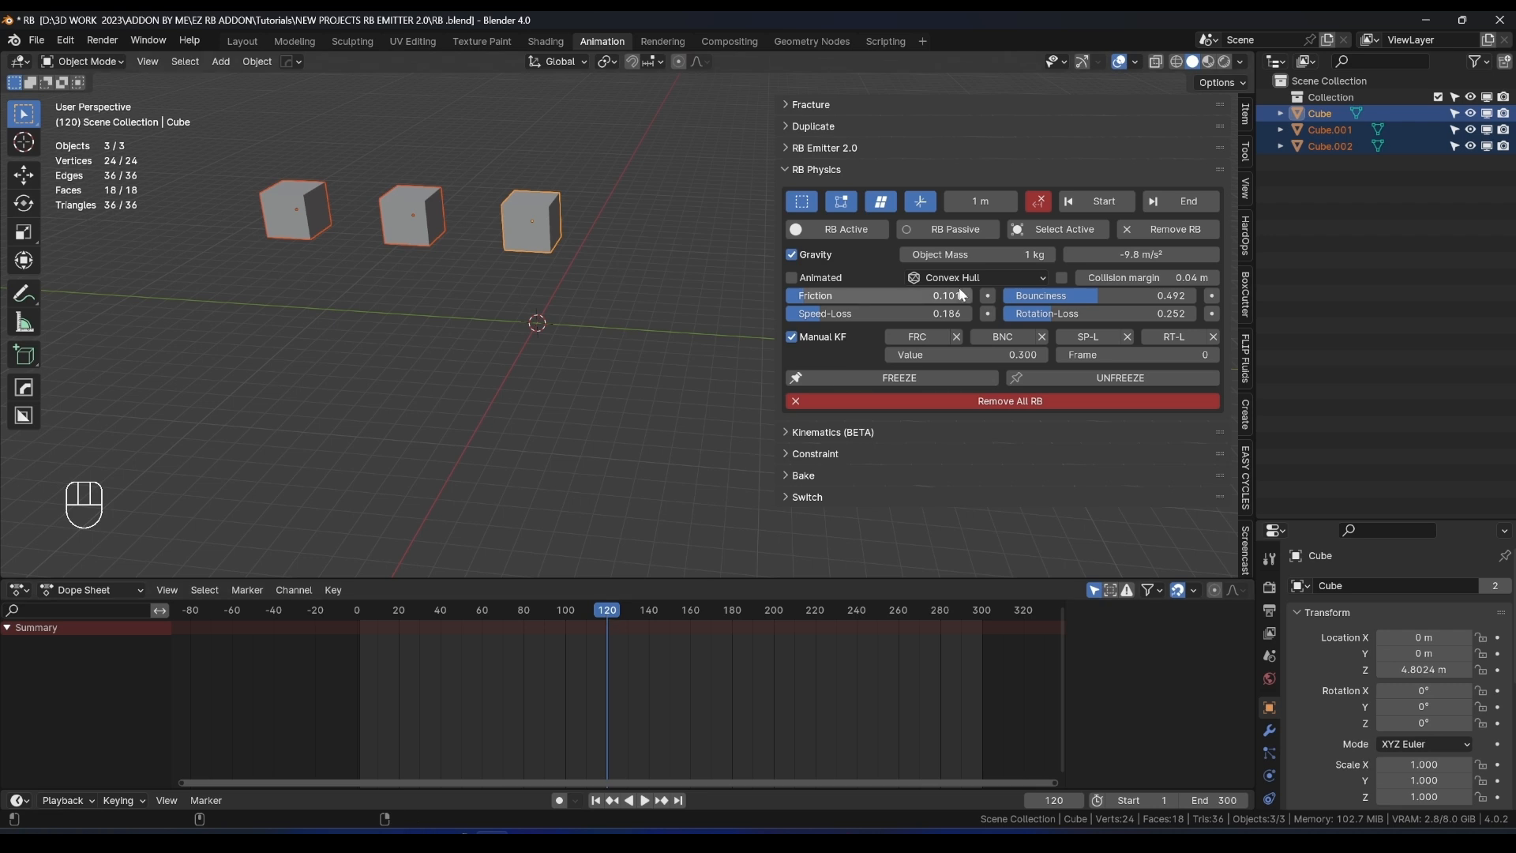
click(988, 295)
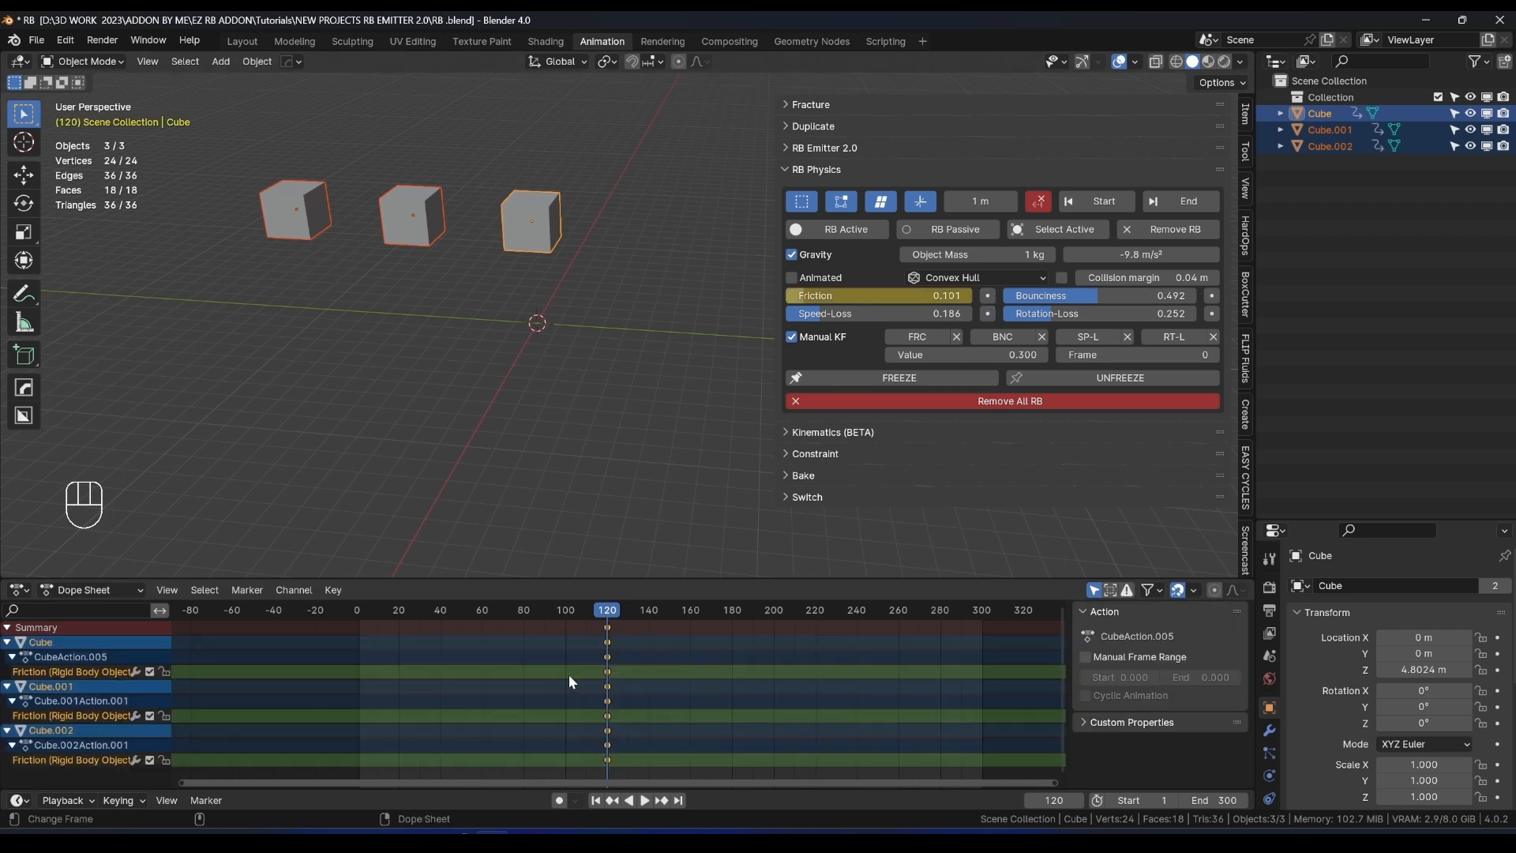
Delete the friction keyframes from all three cubes.
drag(608, 617, 650, 614)
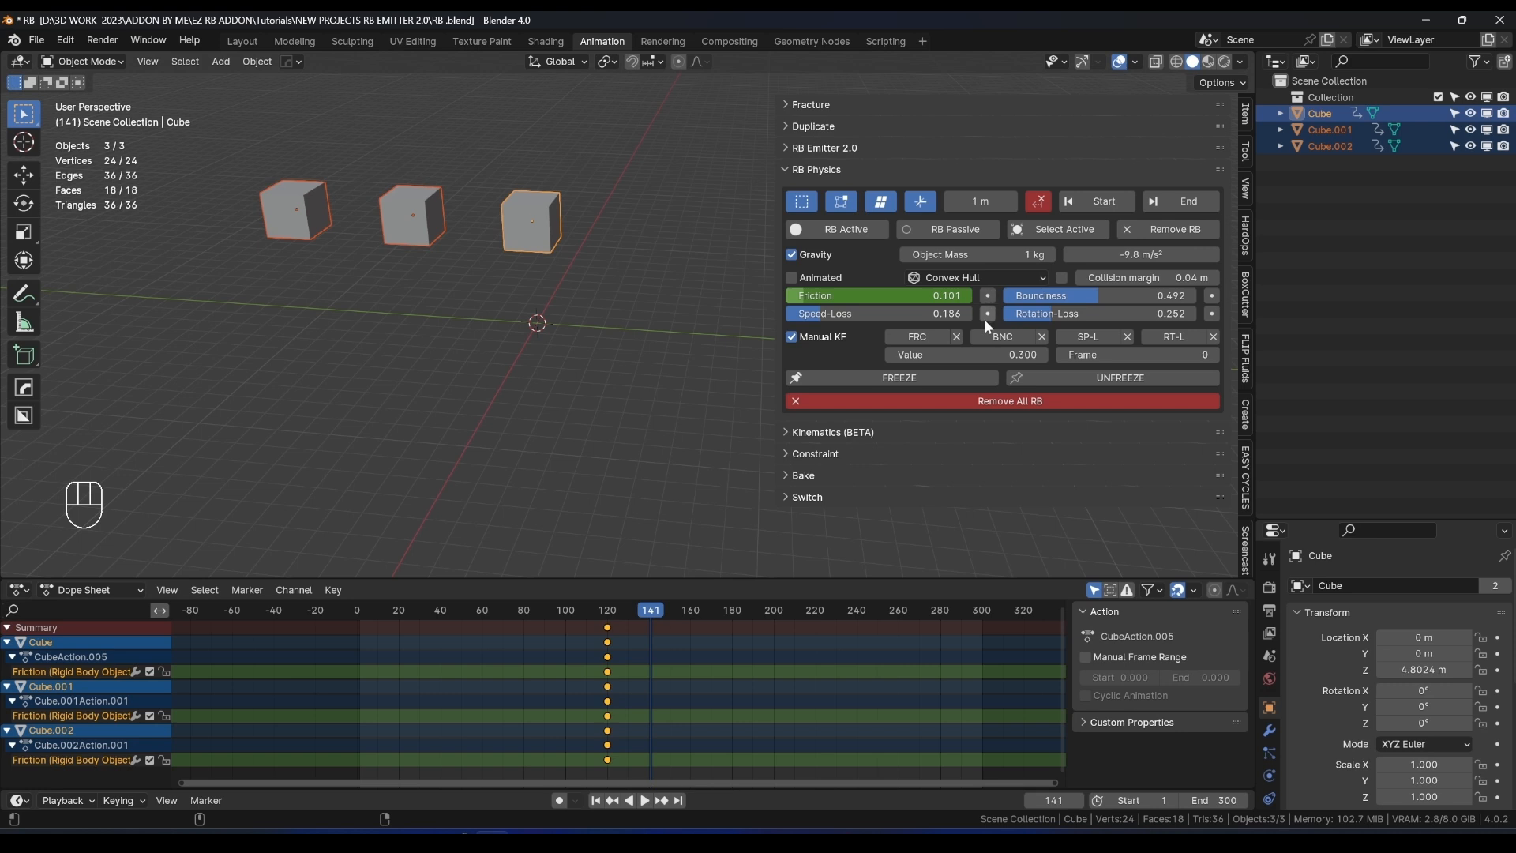
key(x)
click(641, 647)
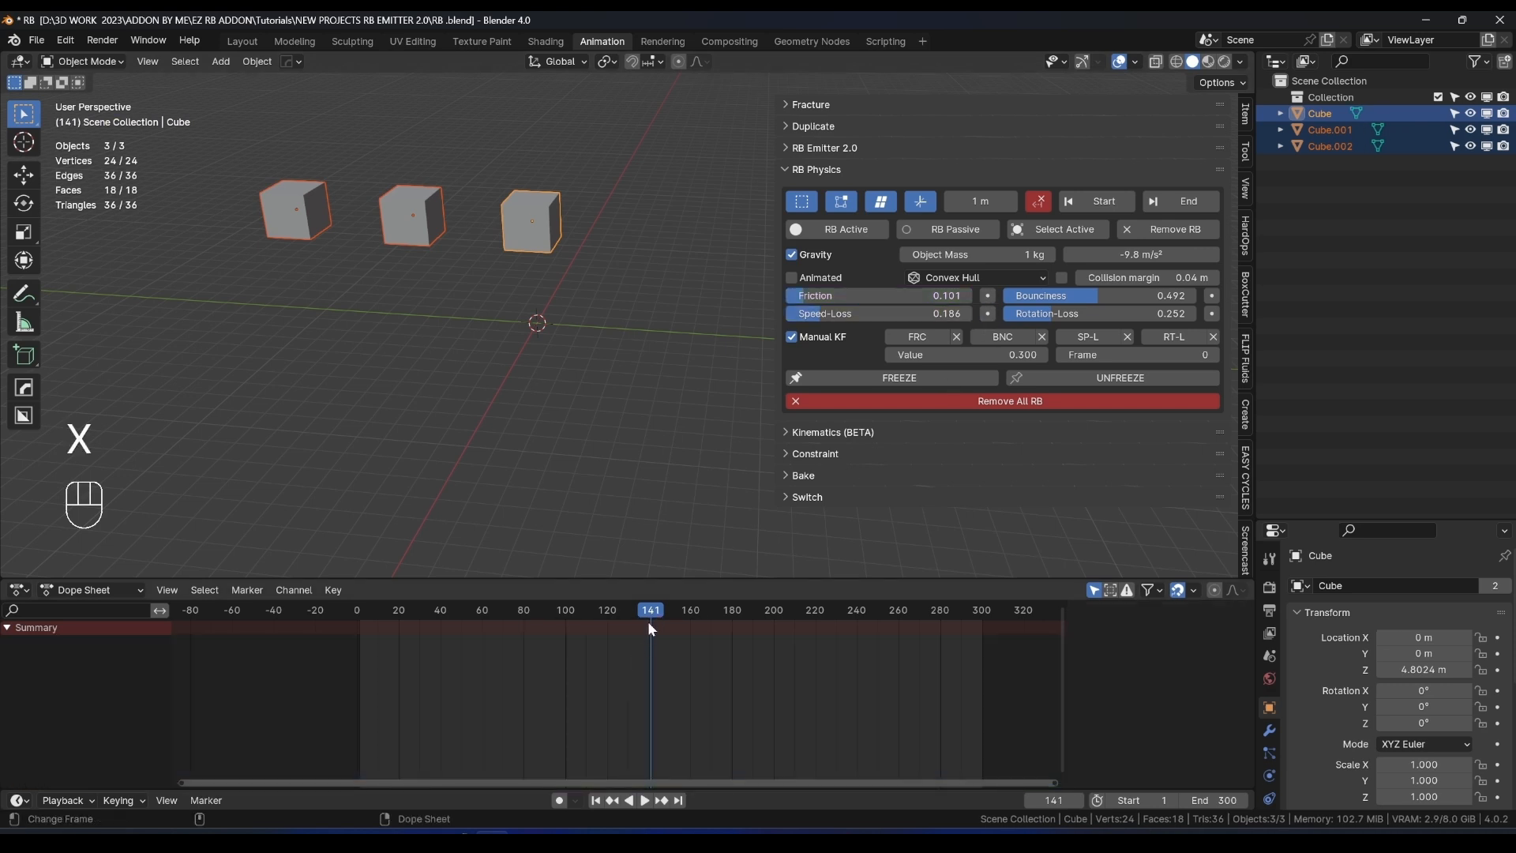
Keyframe the object Cube as enabled in viewports and renders at frame 109.
drag(652, 629, 584, 613)
click(505, 276)
drag(447, 160, 225, 228)
drag(1322, 520, 1301, 268)
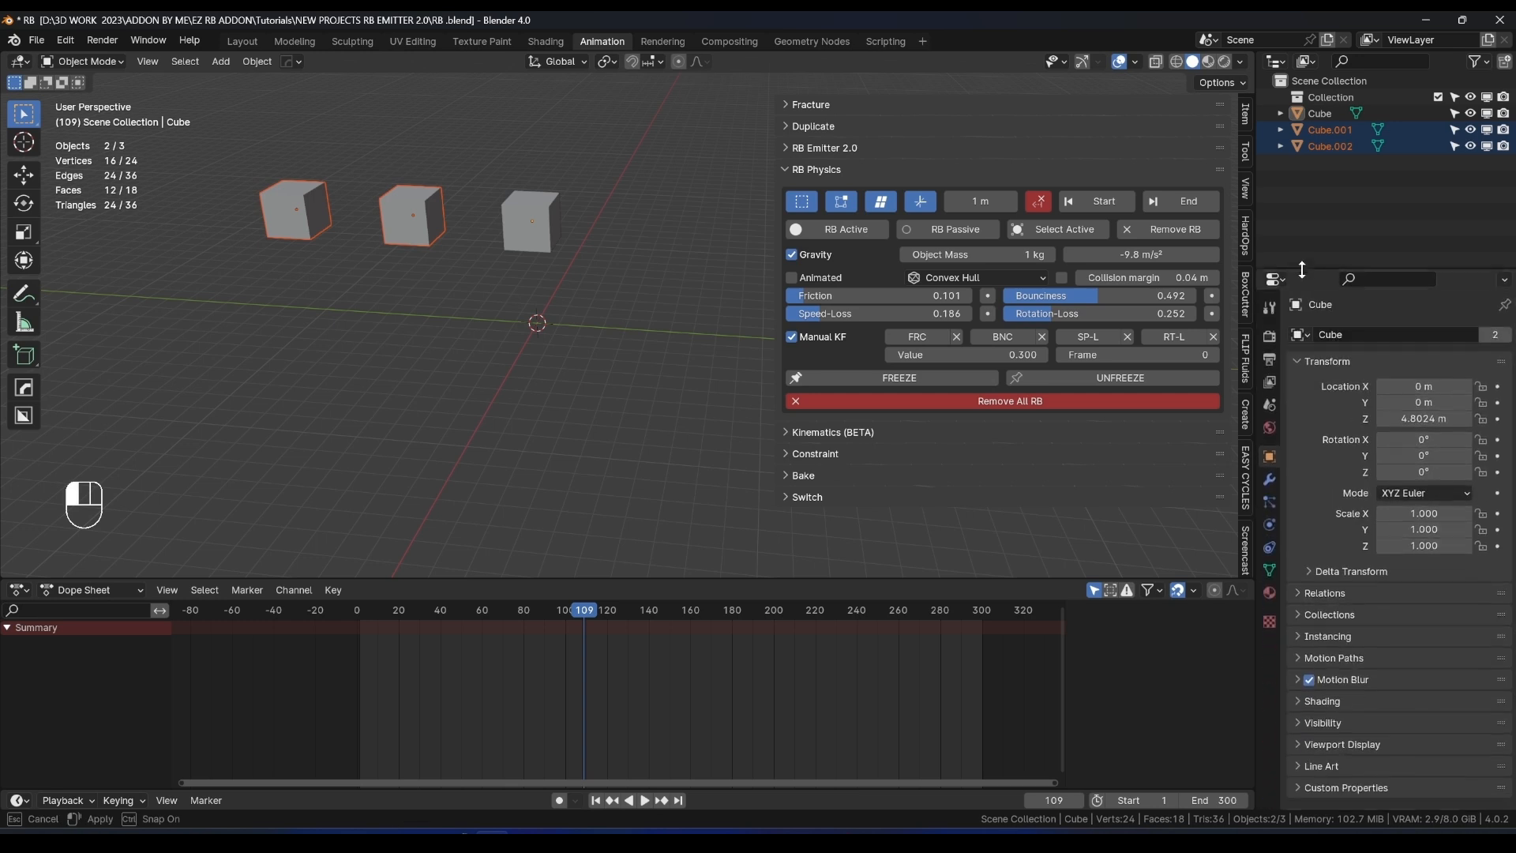
click(1301, 722)
scroll(1356, 694, down, 6)
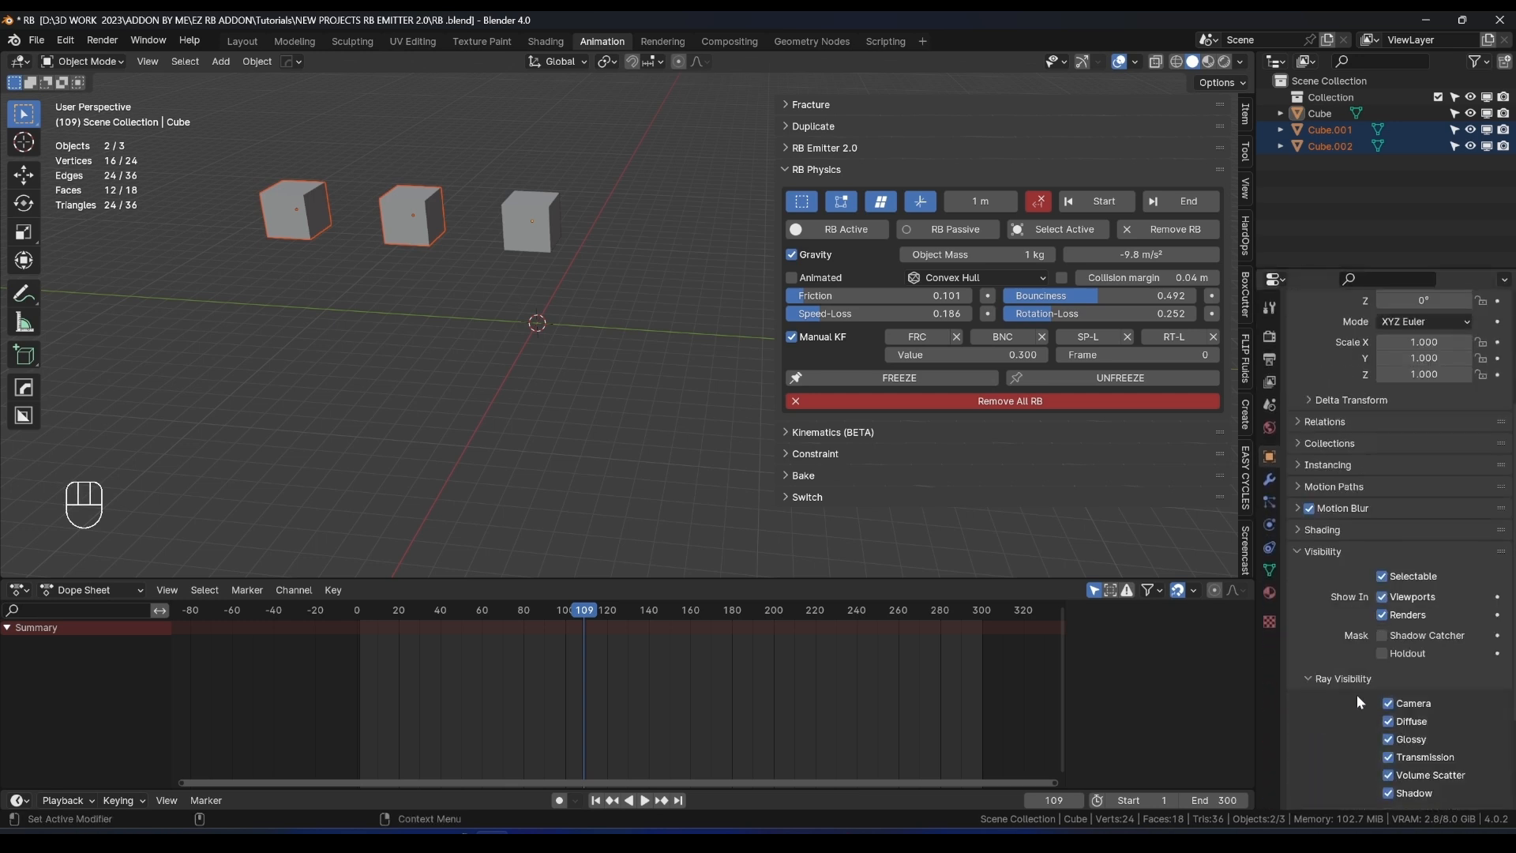
drag(1497, 514, 1496, 495)
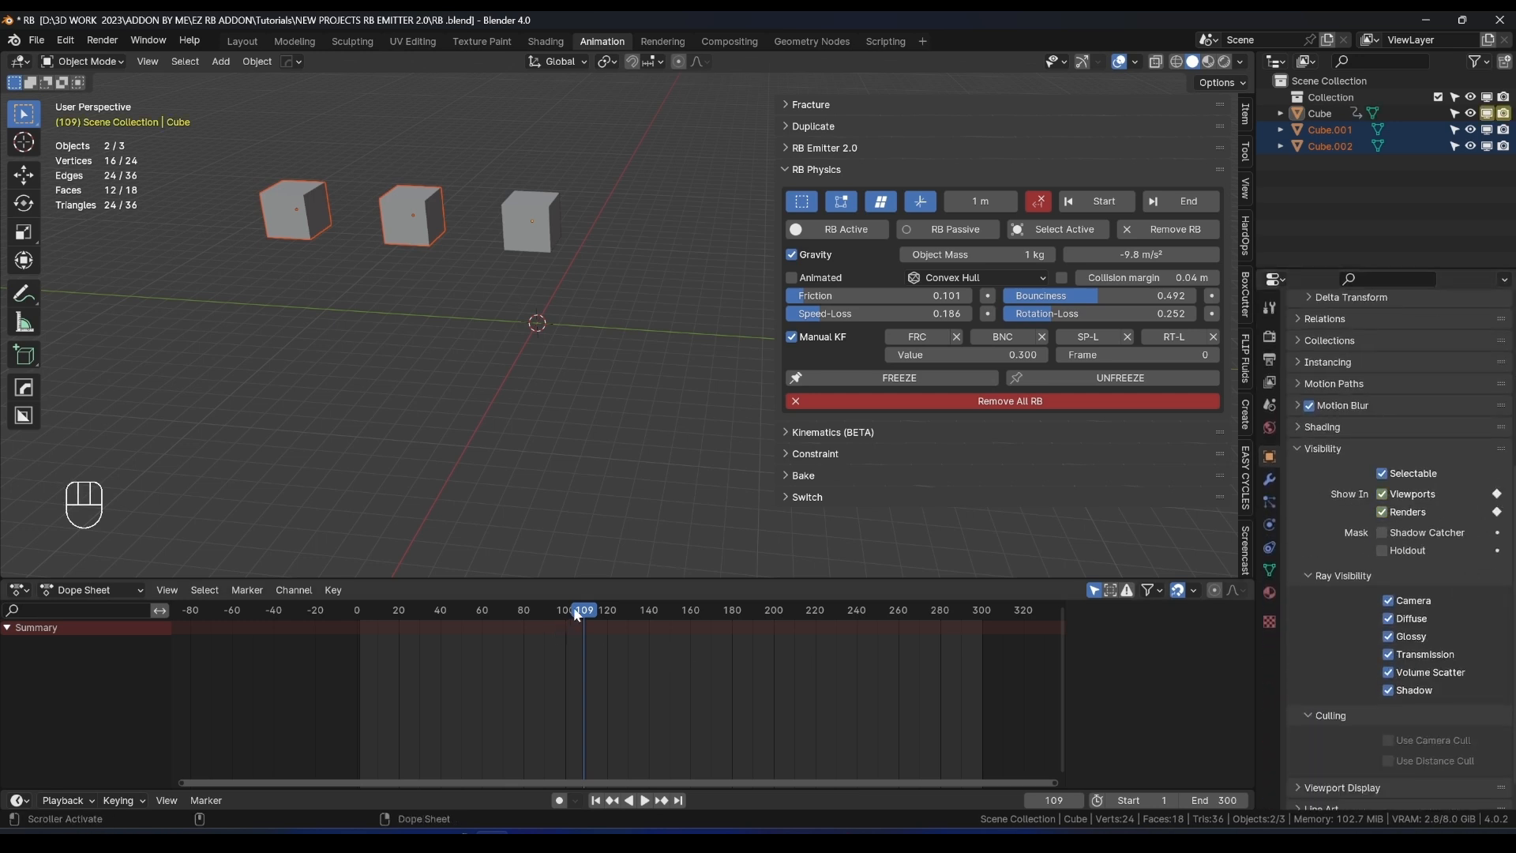
Keyframe the same cube as disabled in viewports and renders at frame 101, then select it at frame 110.
drag(575, 611, 567, 612)
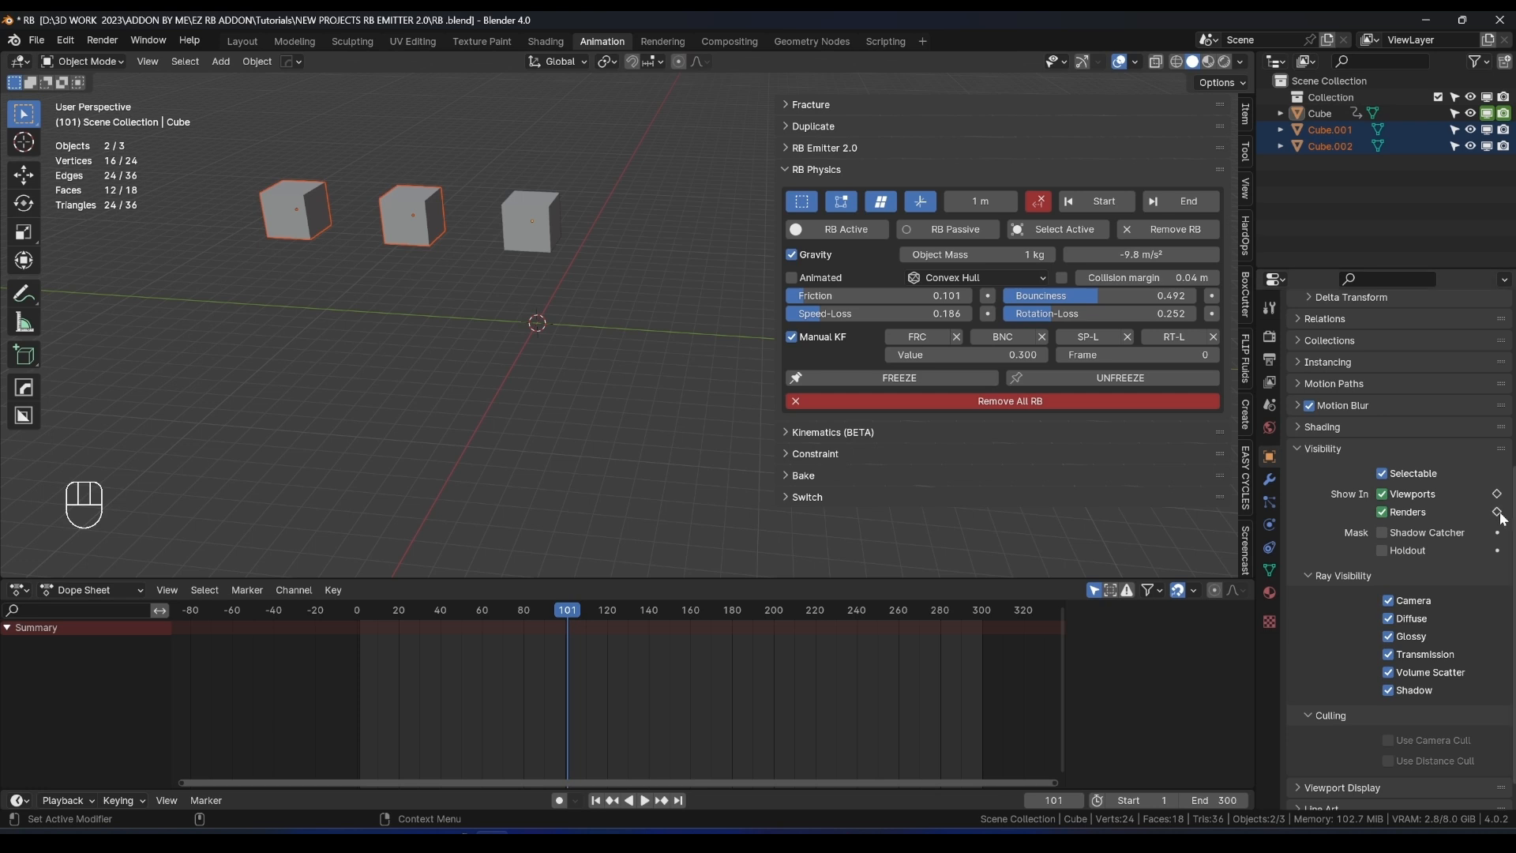
drag(1387, 513, 1497, 494)
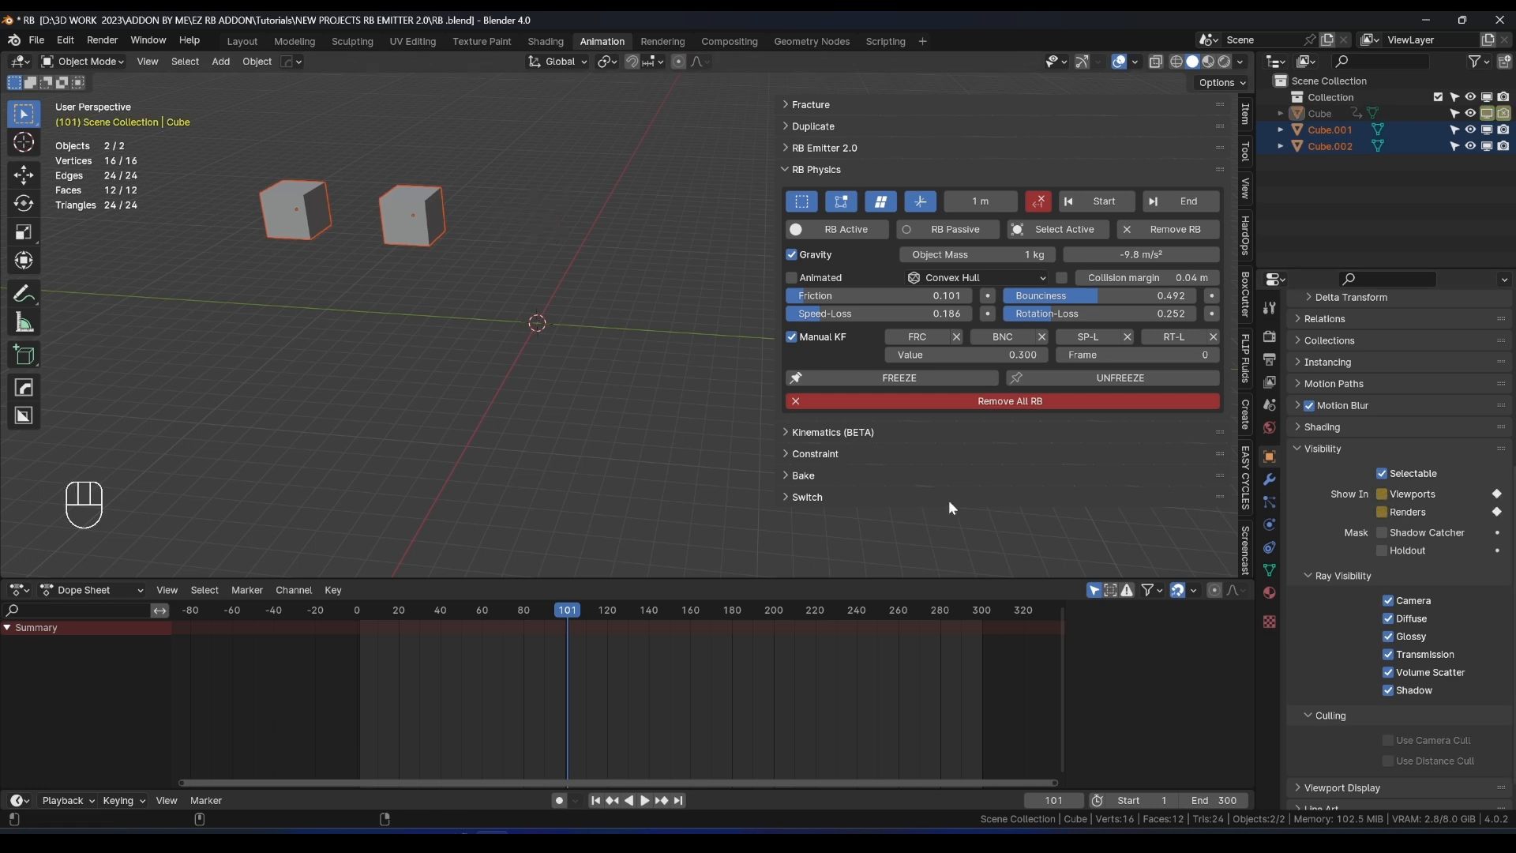
drag(505, 613, 514, 616)
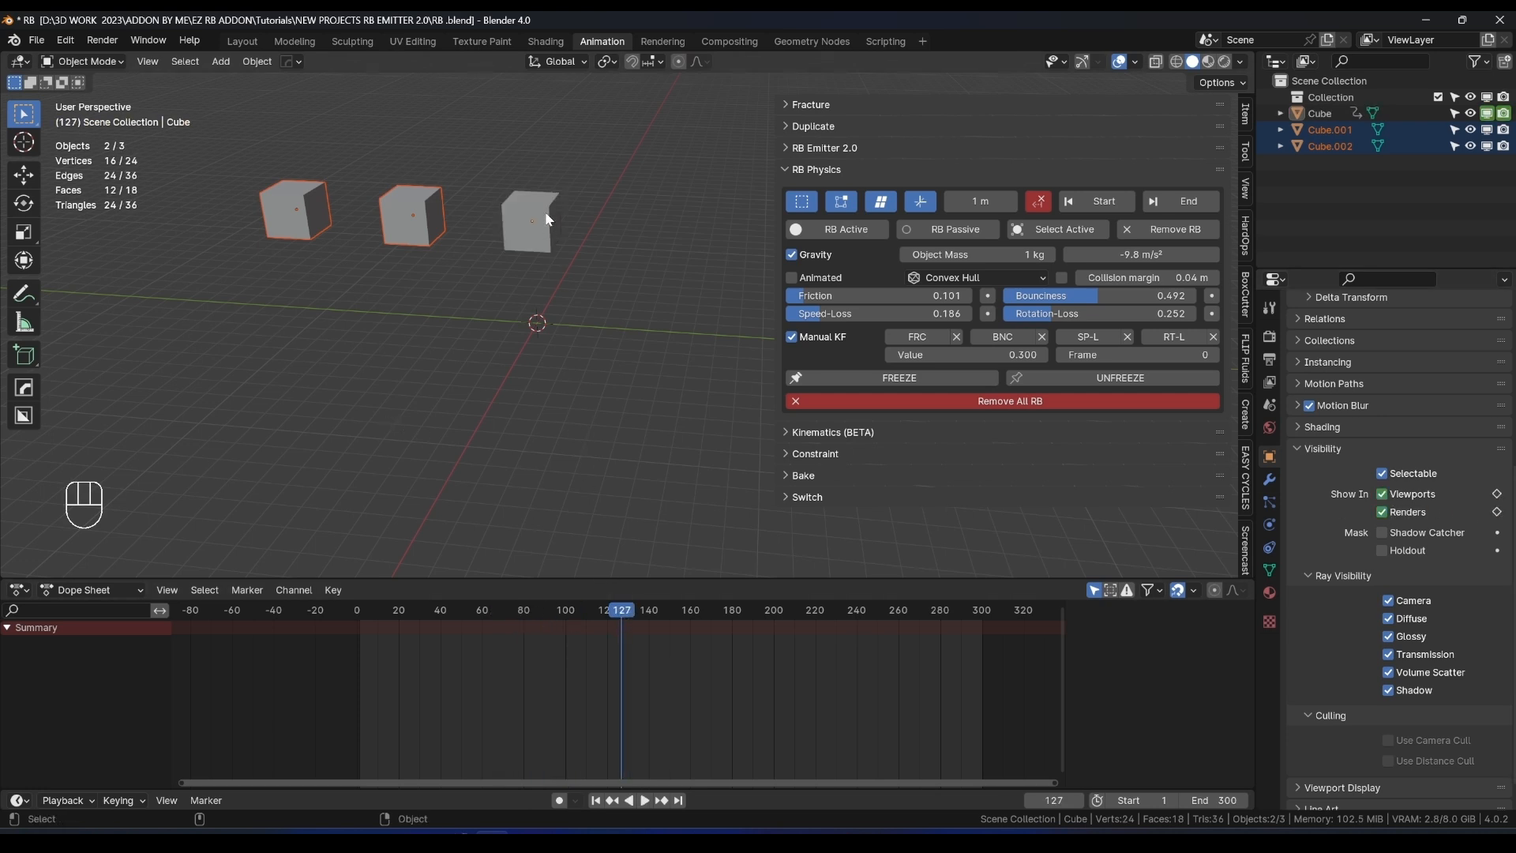
click(545, 214)
mouse_move(605, 610)
mouse_down()
mouse_move(561, 616)
mouse_move(588, 617)
mouse_up()
click(534, 217)
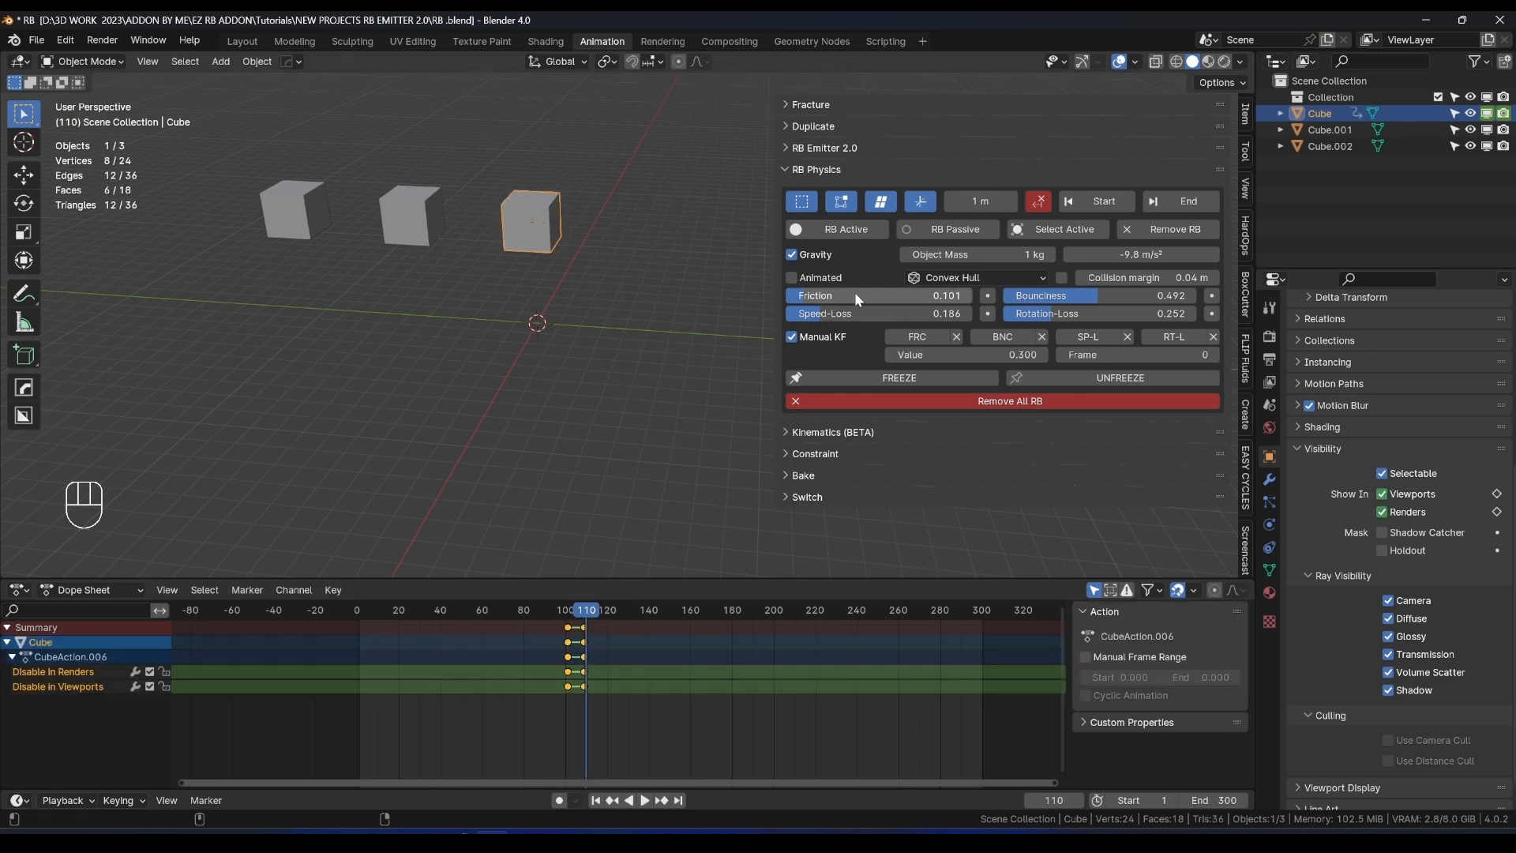
Set the selected cube's friction to 1.000, try frame 50 where it is hidden, and reselect it at frame 134.
drag(856, 294, 973, 295)
click(461, 611)
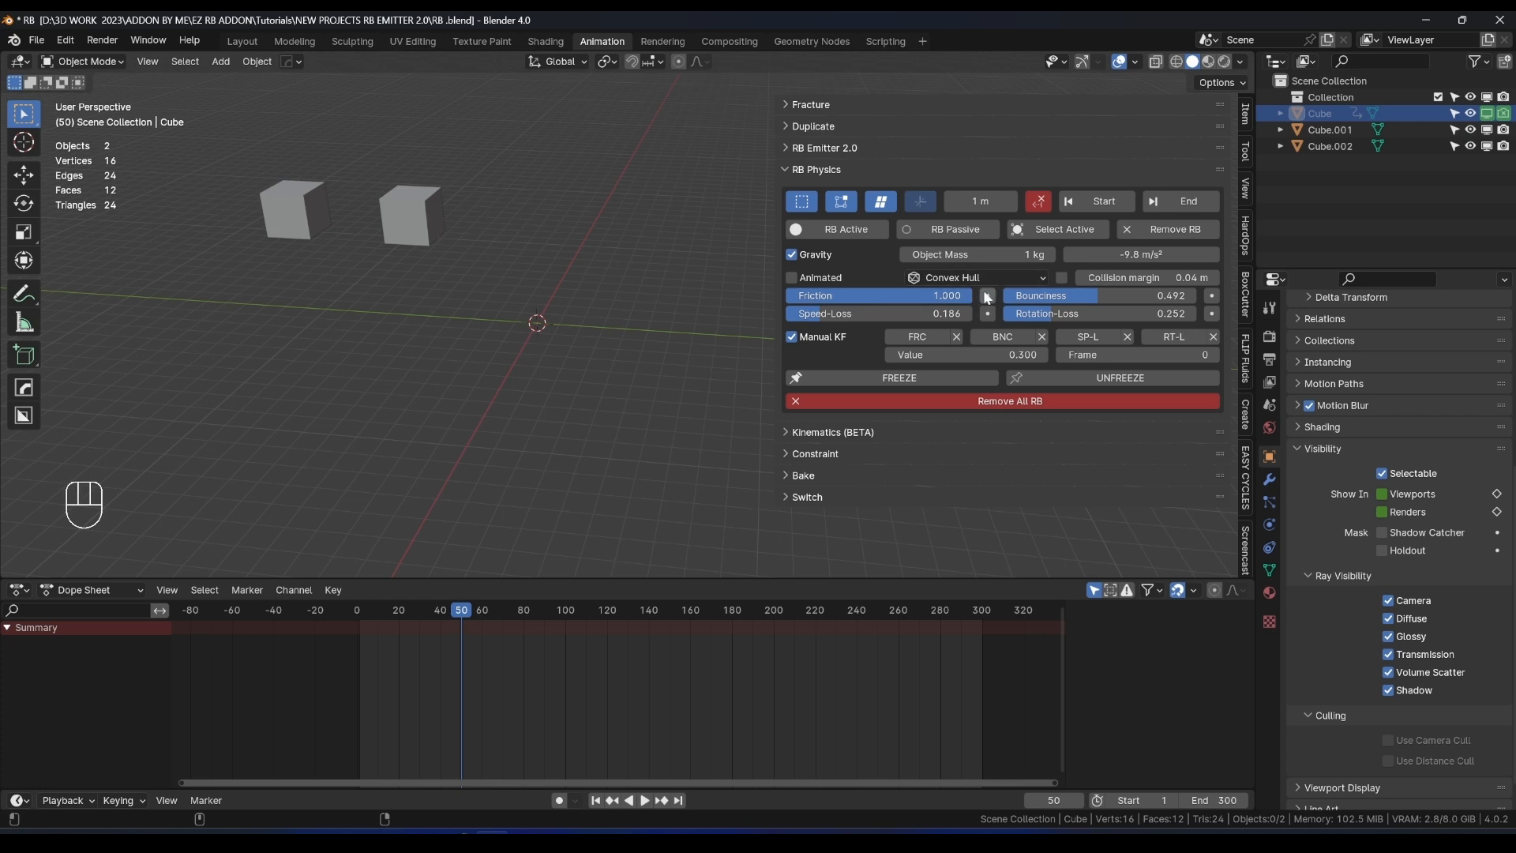
drag(472, 613, 636, 611)
click(556, 239)
click(555, 207)
click(543, 229)
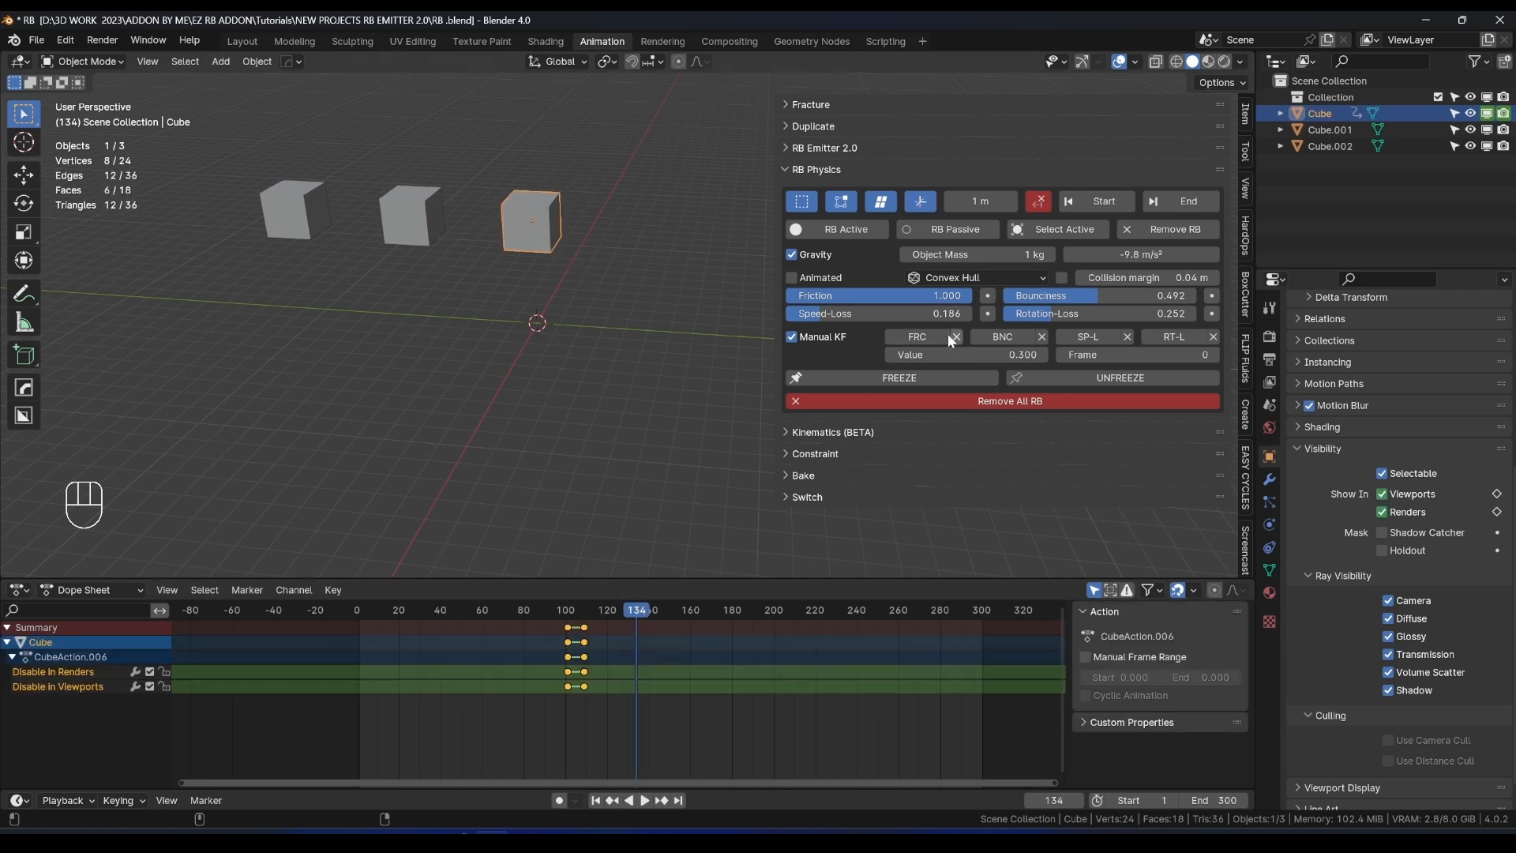
Insert a manual friction keyframe on the cube with value 0.5 at frame 30.
click(1009, 354)
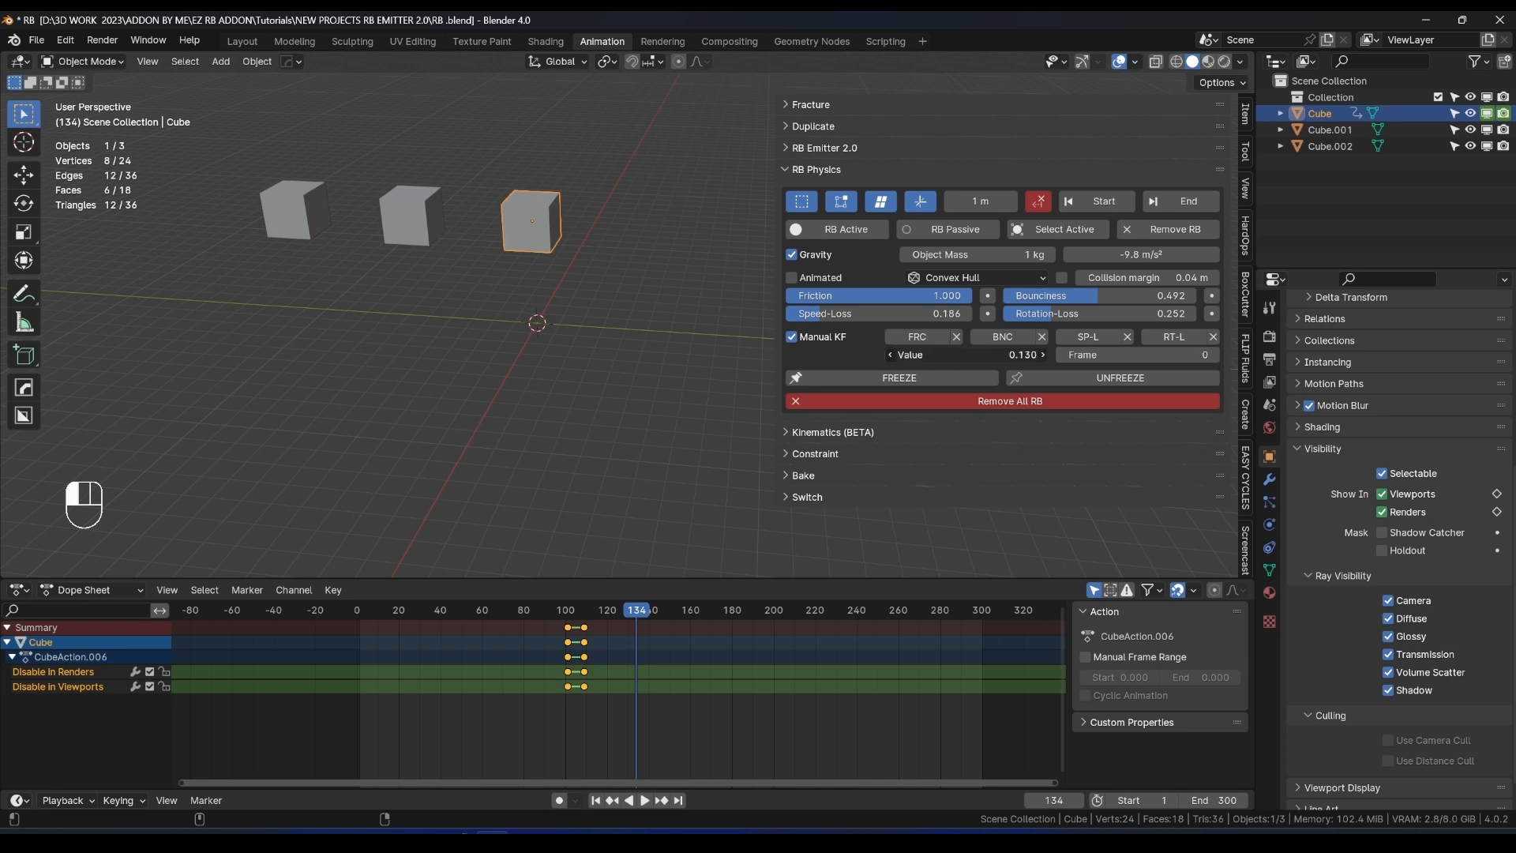
click(1010, 354)
text(0)
key(Return)
mouse_move(1151, 357)
mouse_down()
mouse_move(1172, 357)
mouse_move(1151, 355)
mouse_up()
click(1151, 355)
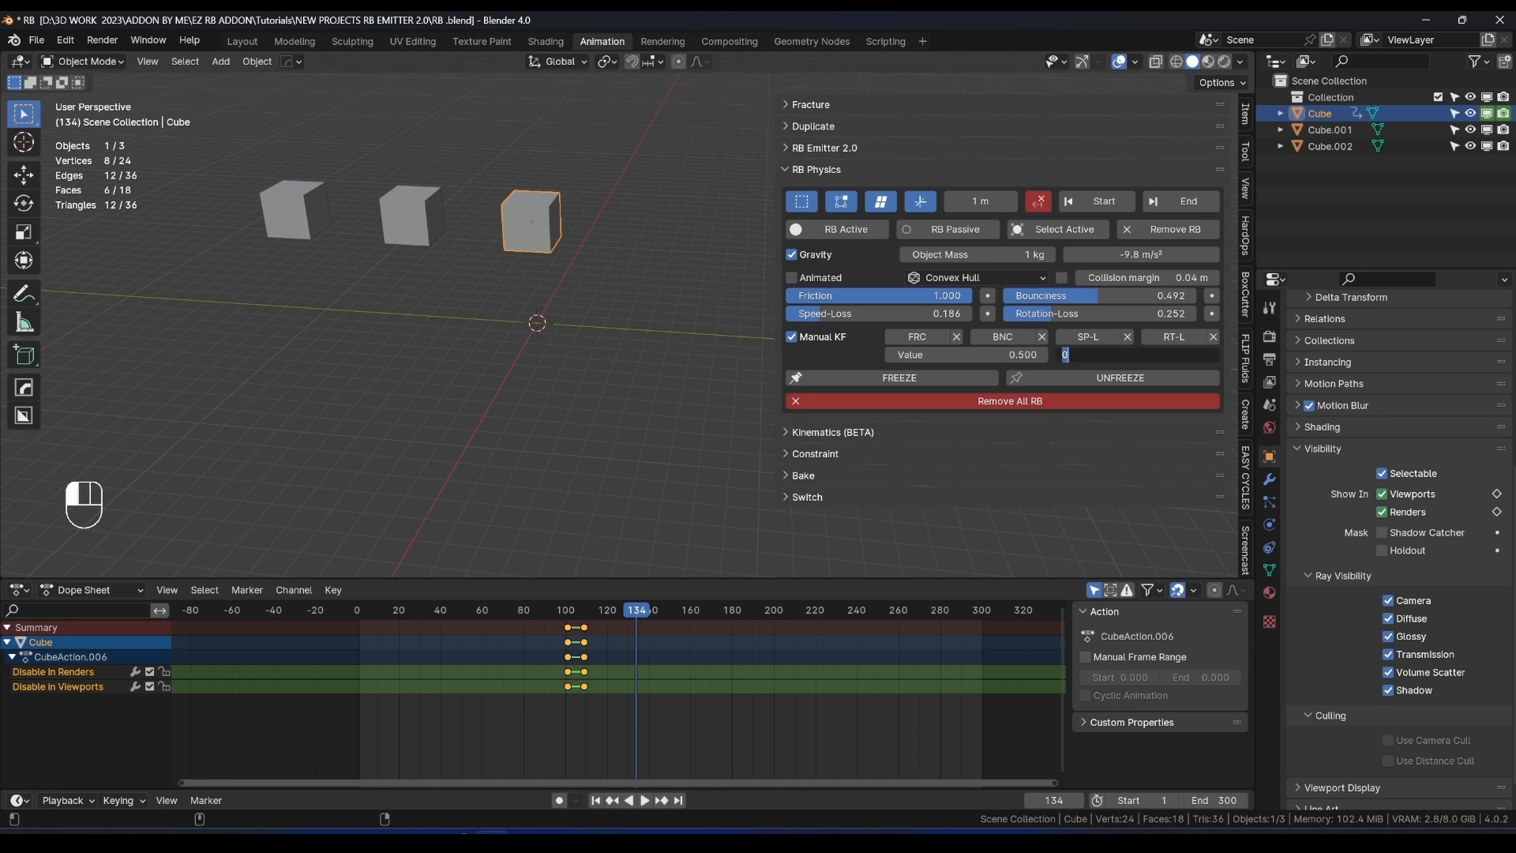
text(30)
key(Return)
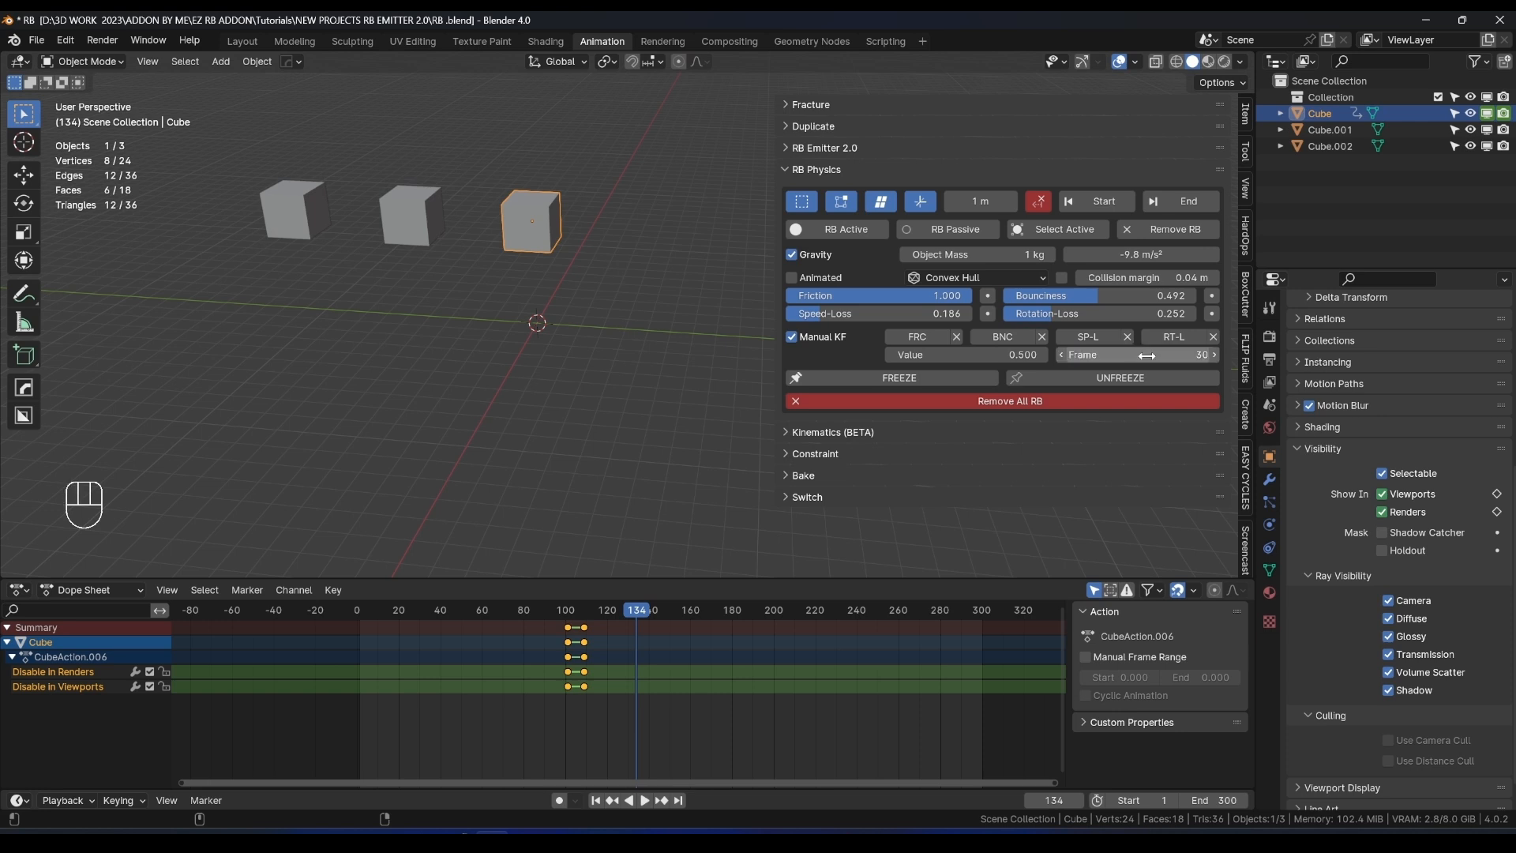
click(918, 343)
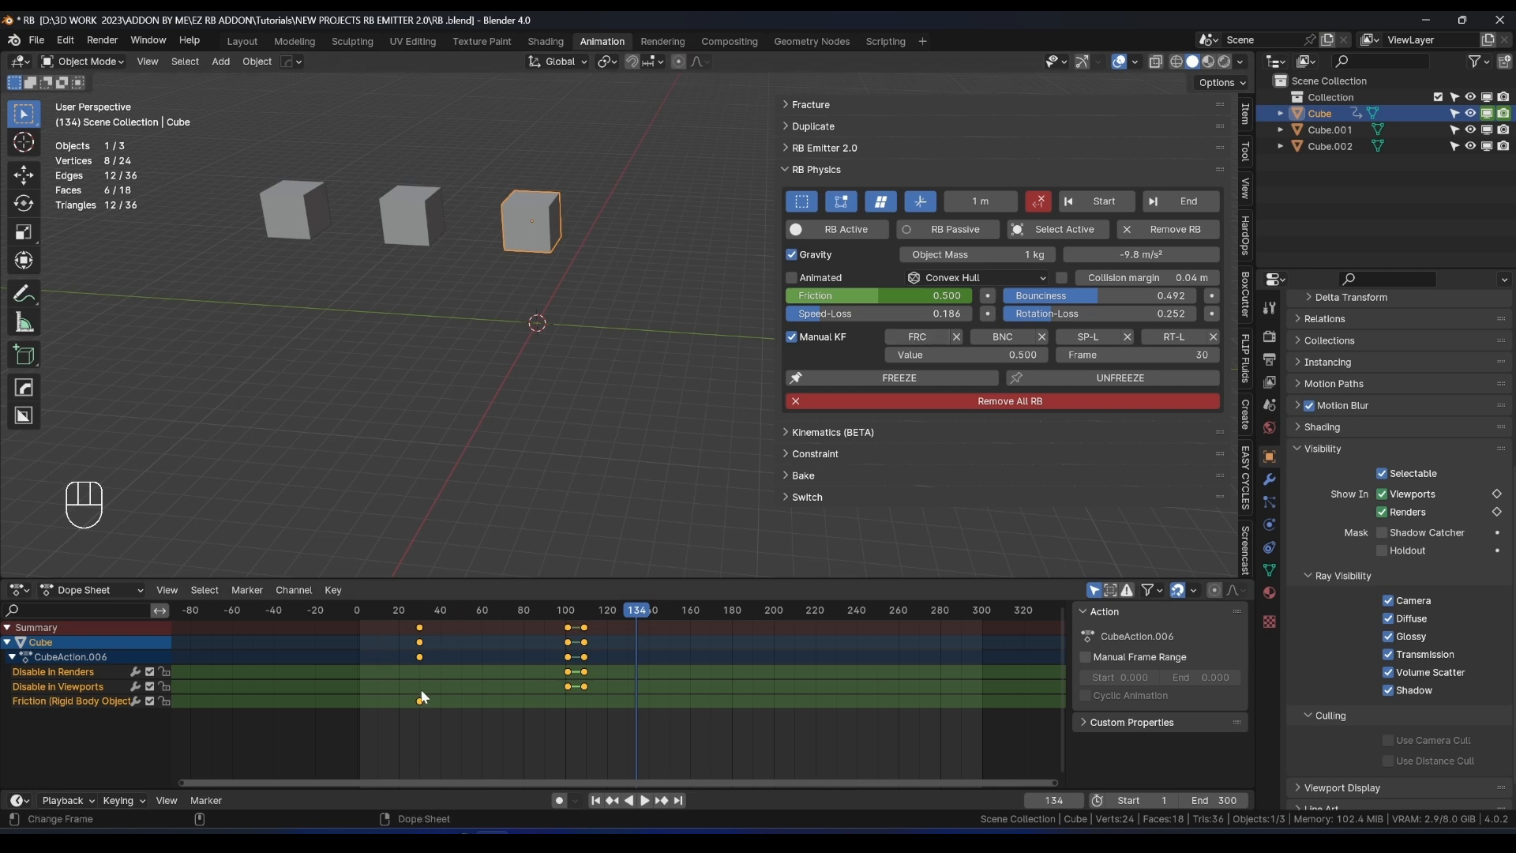
Check the cube's friction keyframe at frame 30, then look over the RB Emitter 2.0 settings with the cube selected at frame 143.
click(419, 608)
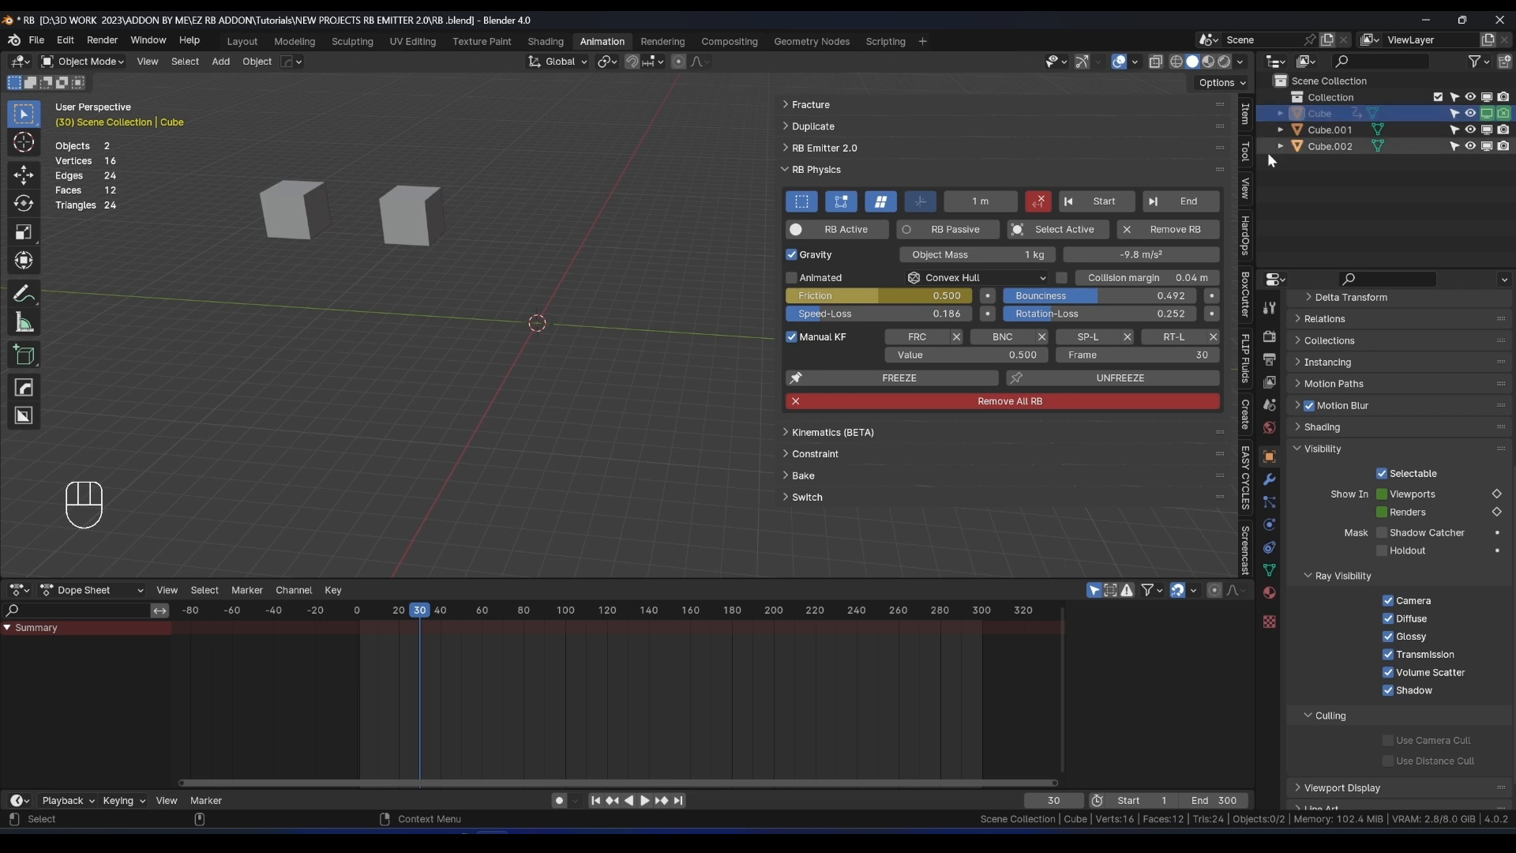
drag(419, 614, 655, 611)
click(546, 217)
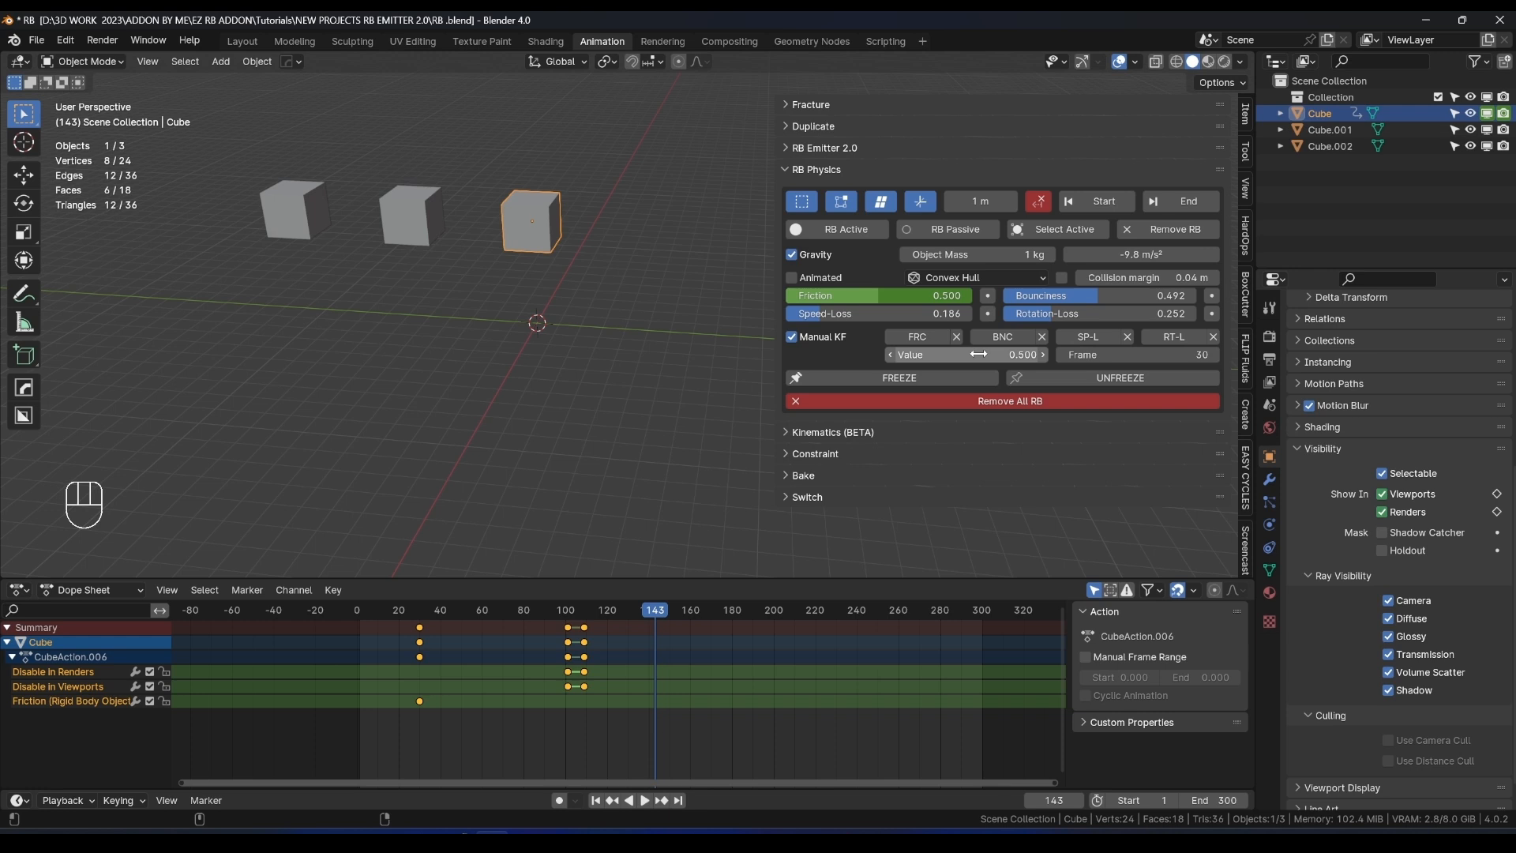
click(782, 146)
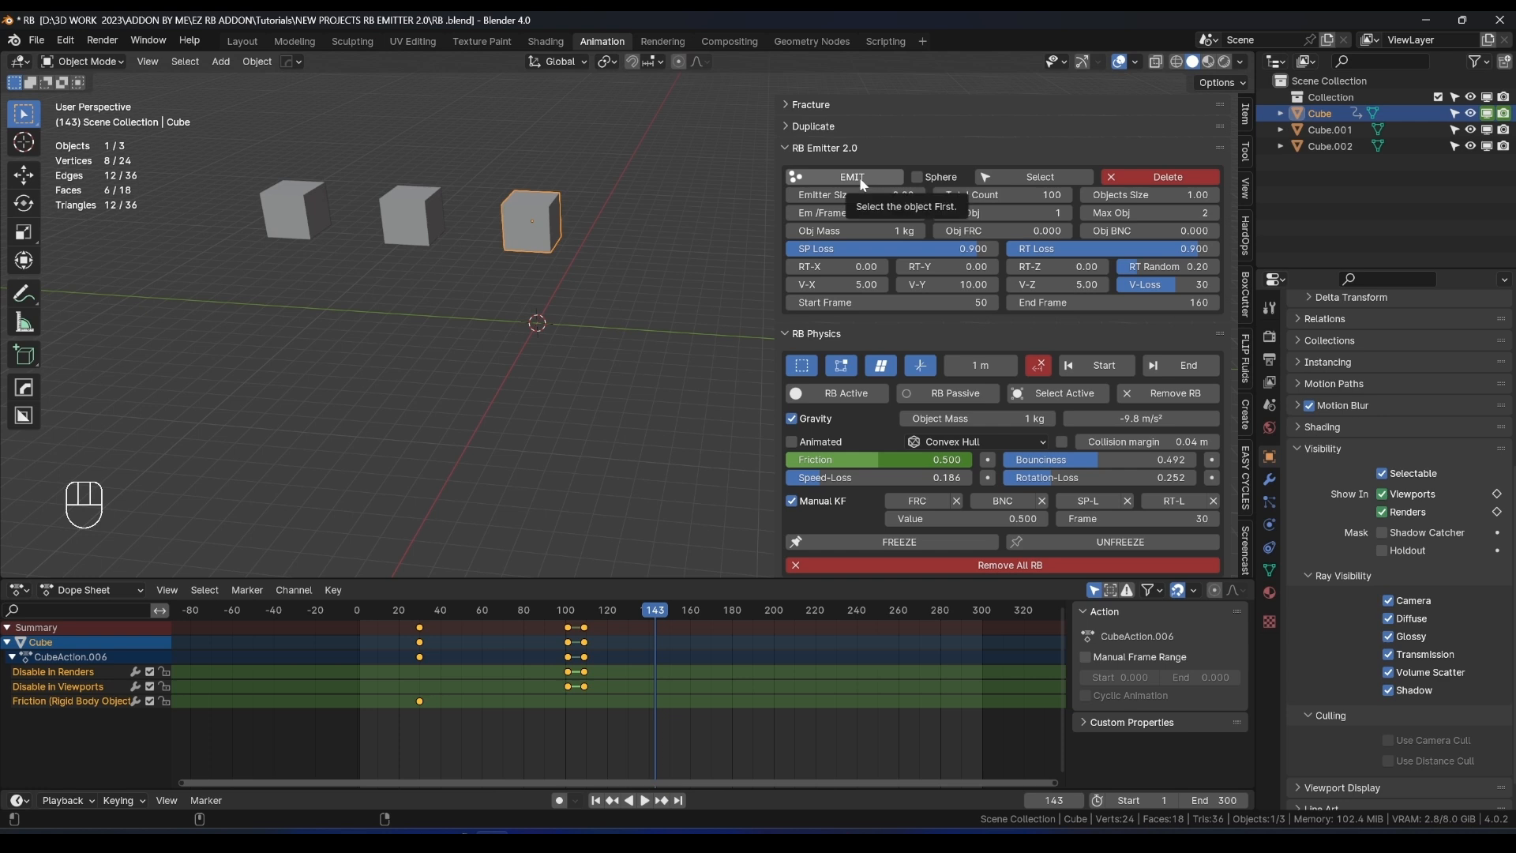
click(829, 149)
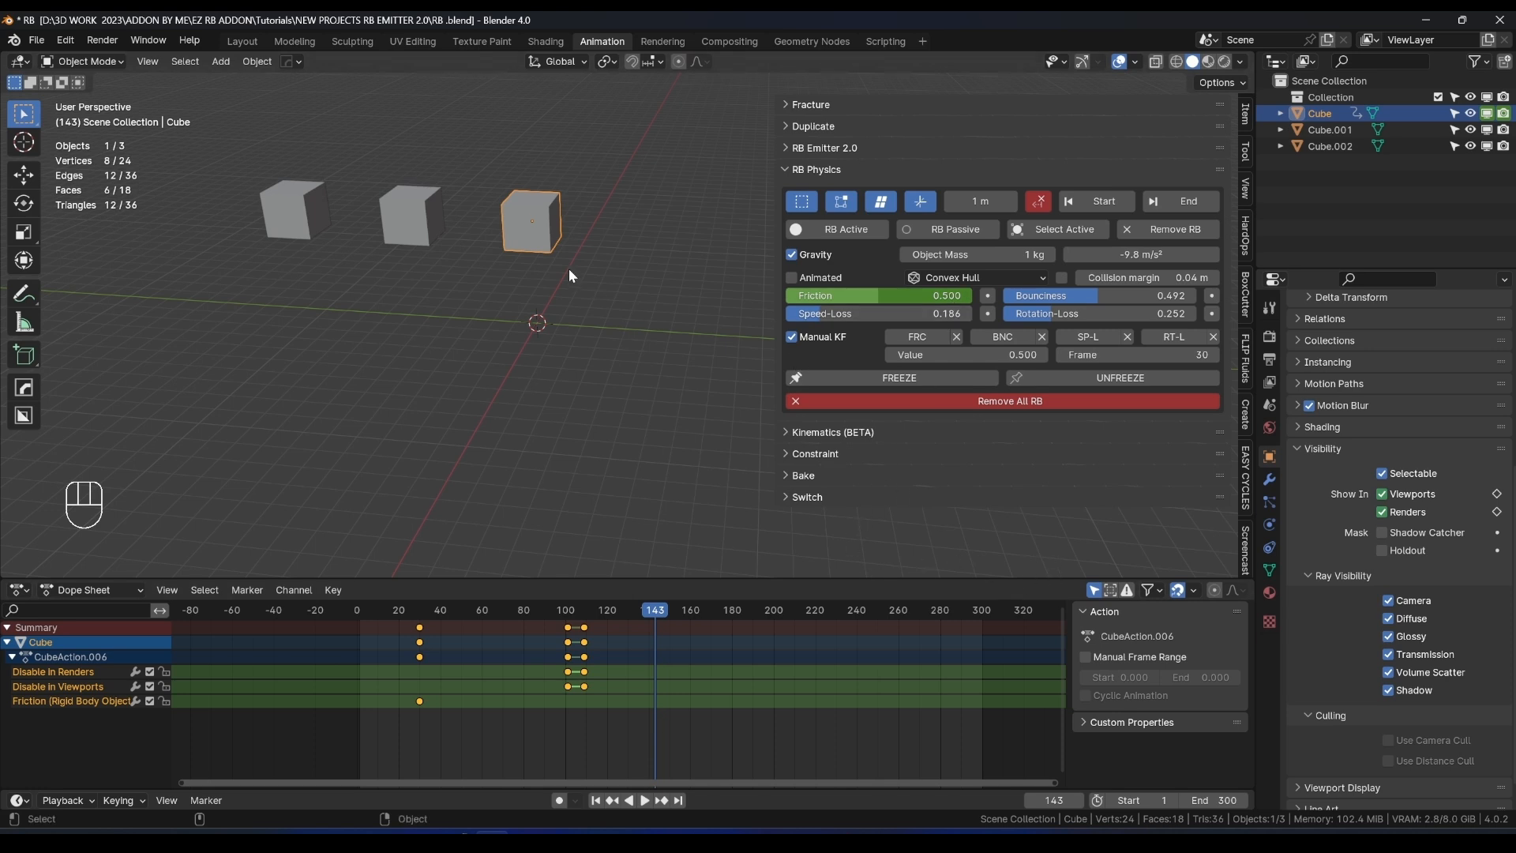
Delete Cube and Cube.001, and remove the rigid body from the remaining Cube.002.
shift+click(400, 221)
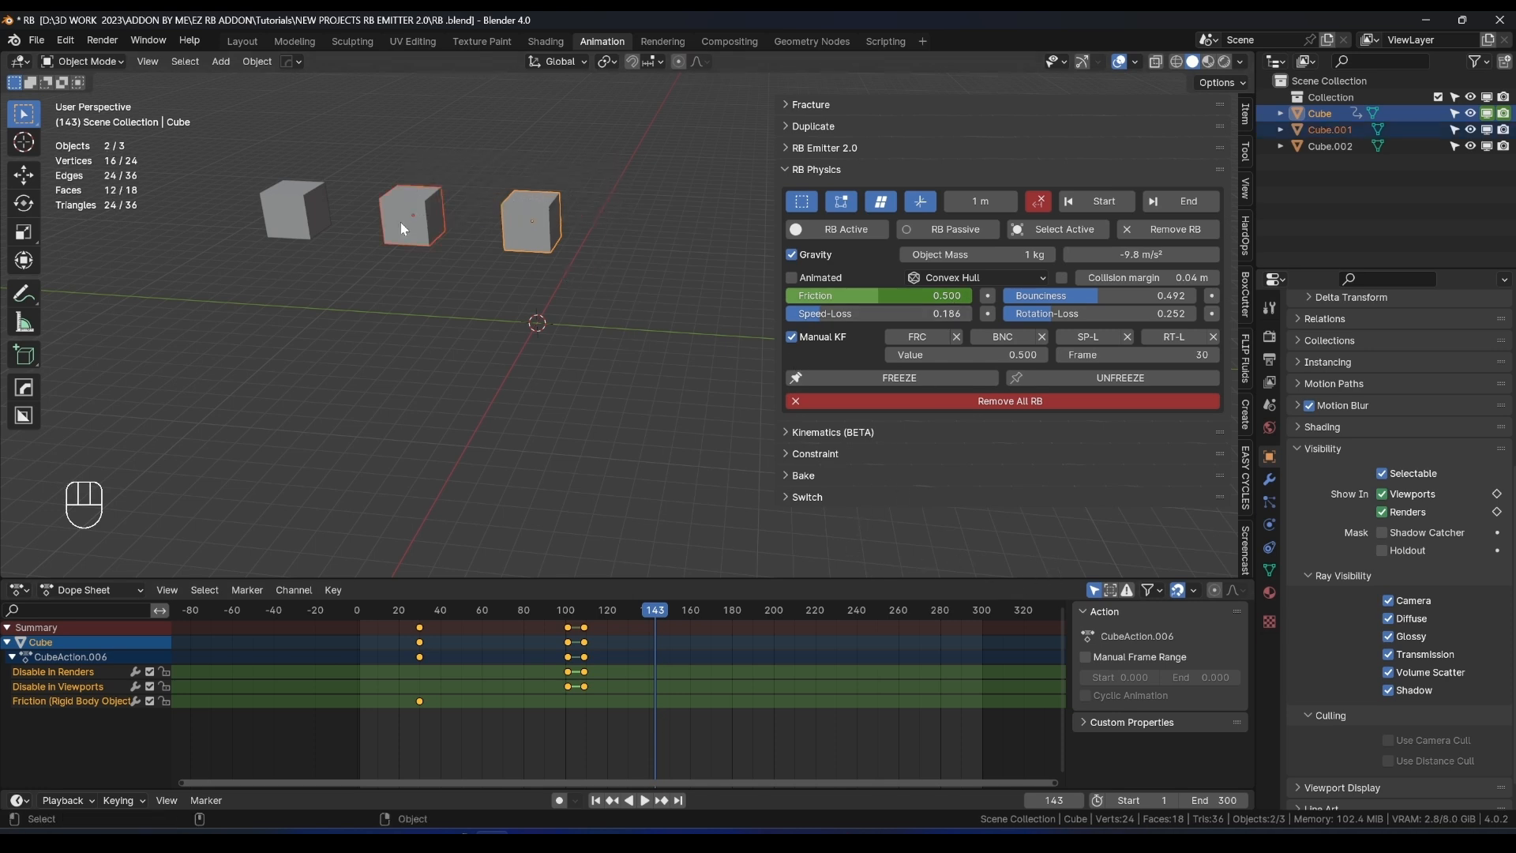
key(x)
click(314, 193)
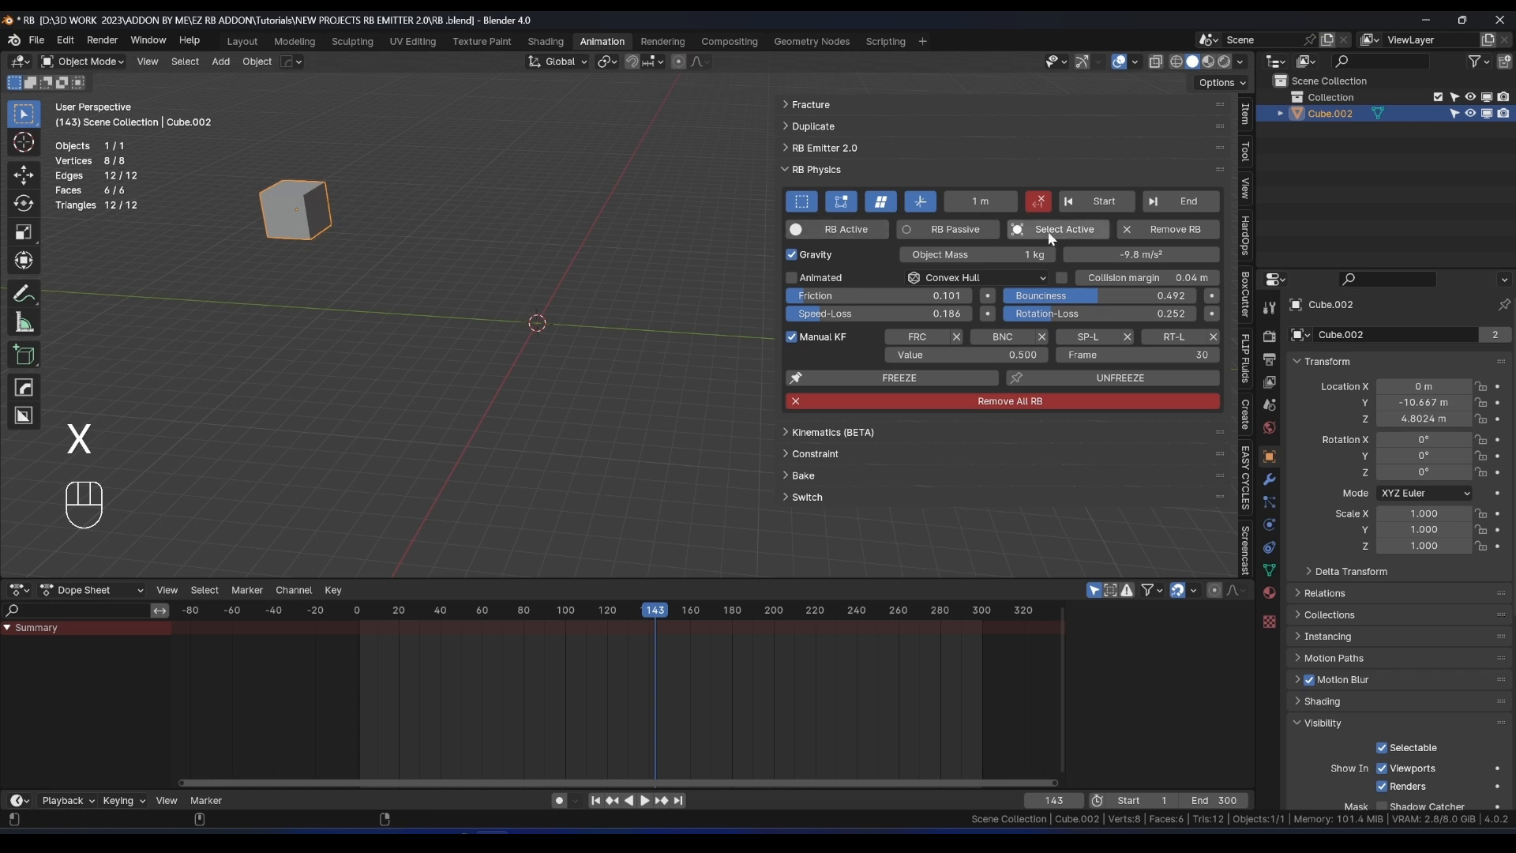
click(1160, 229)
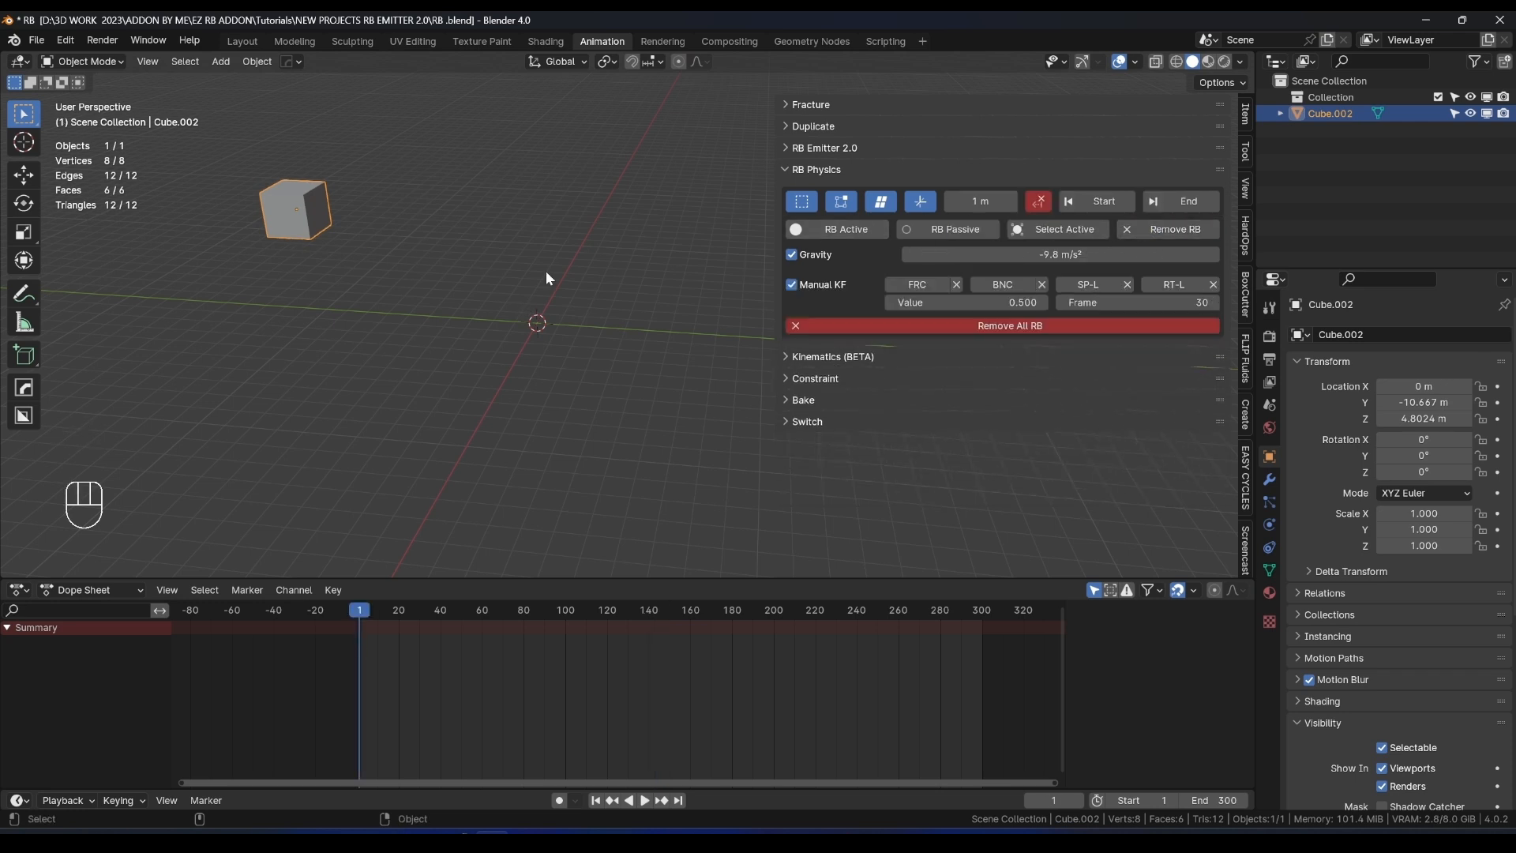
Add an empty at the world origin and raise it about 3.18 m along Z.
key(shift+a)
mouse_move(541, 432)
click(640, 433)
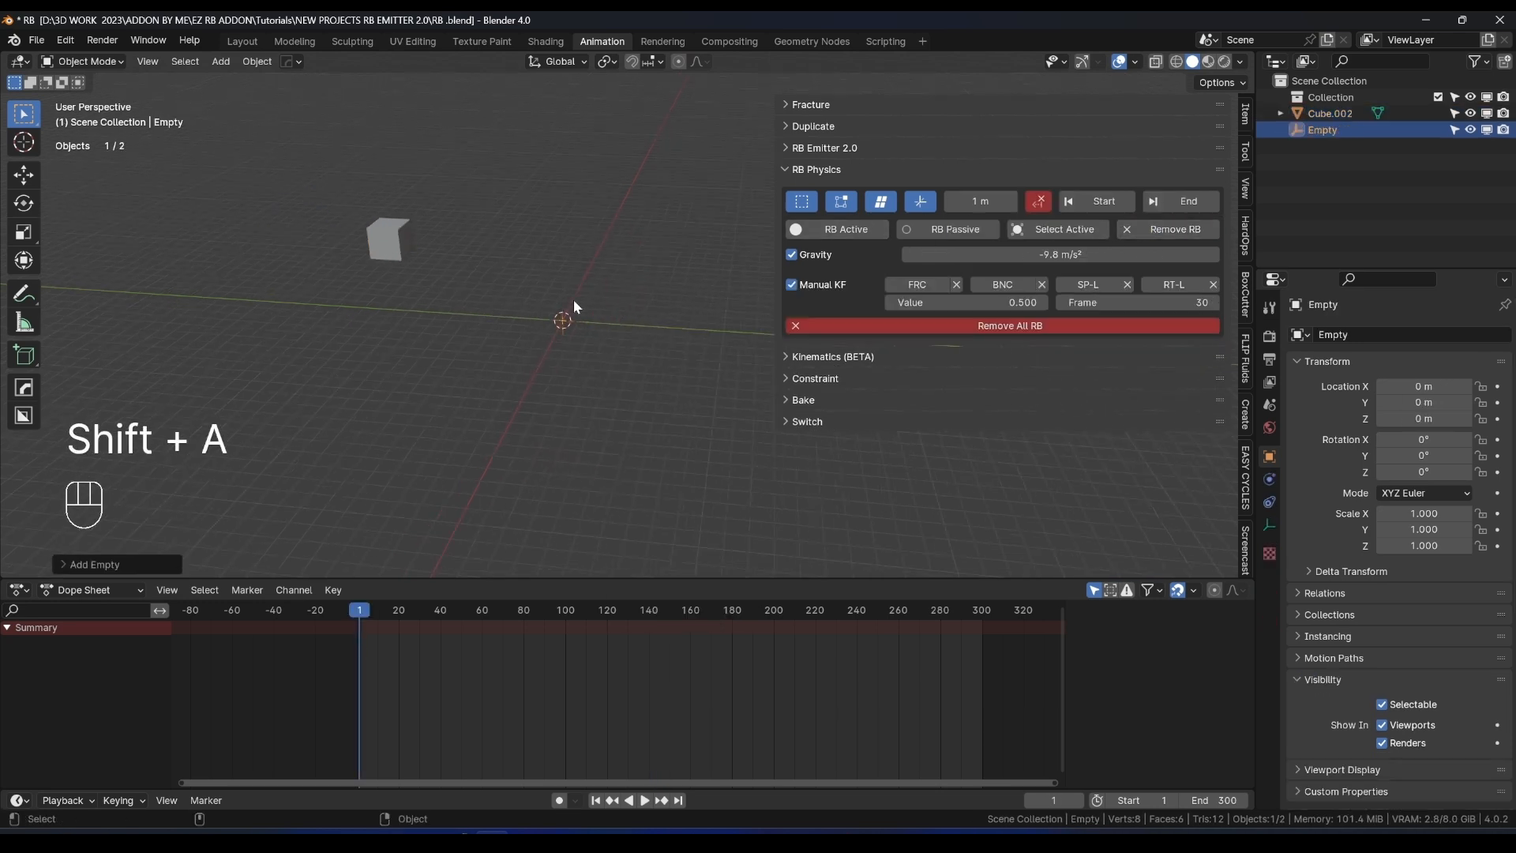
key(g)
key(z)
click(598, 221)
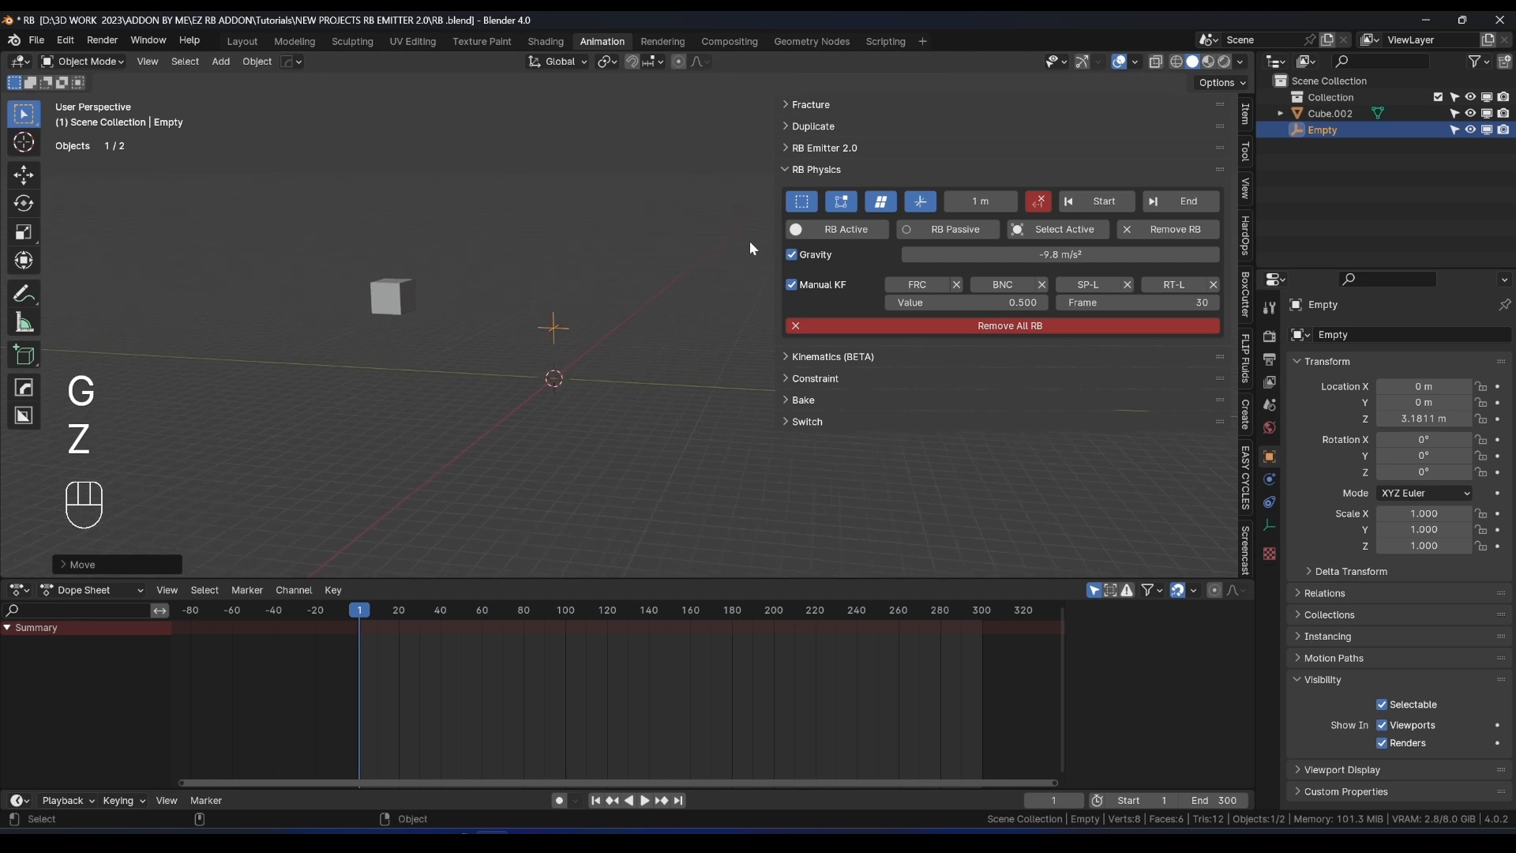
Create the emitter's source collection with RB Emitter 2.0 and move Cube.002 into PUT THE OBJECTS HERE.
click(817, 148)
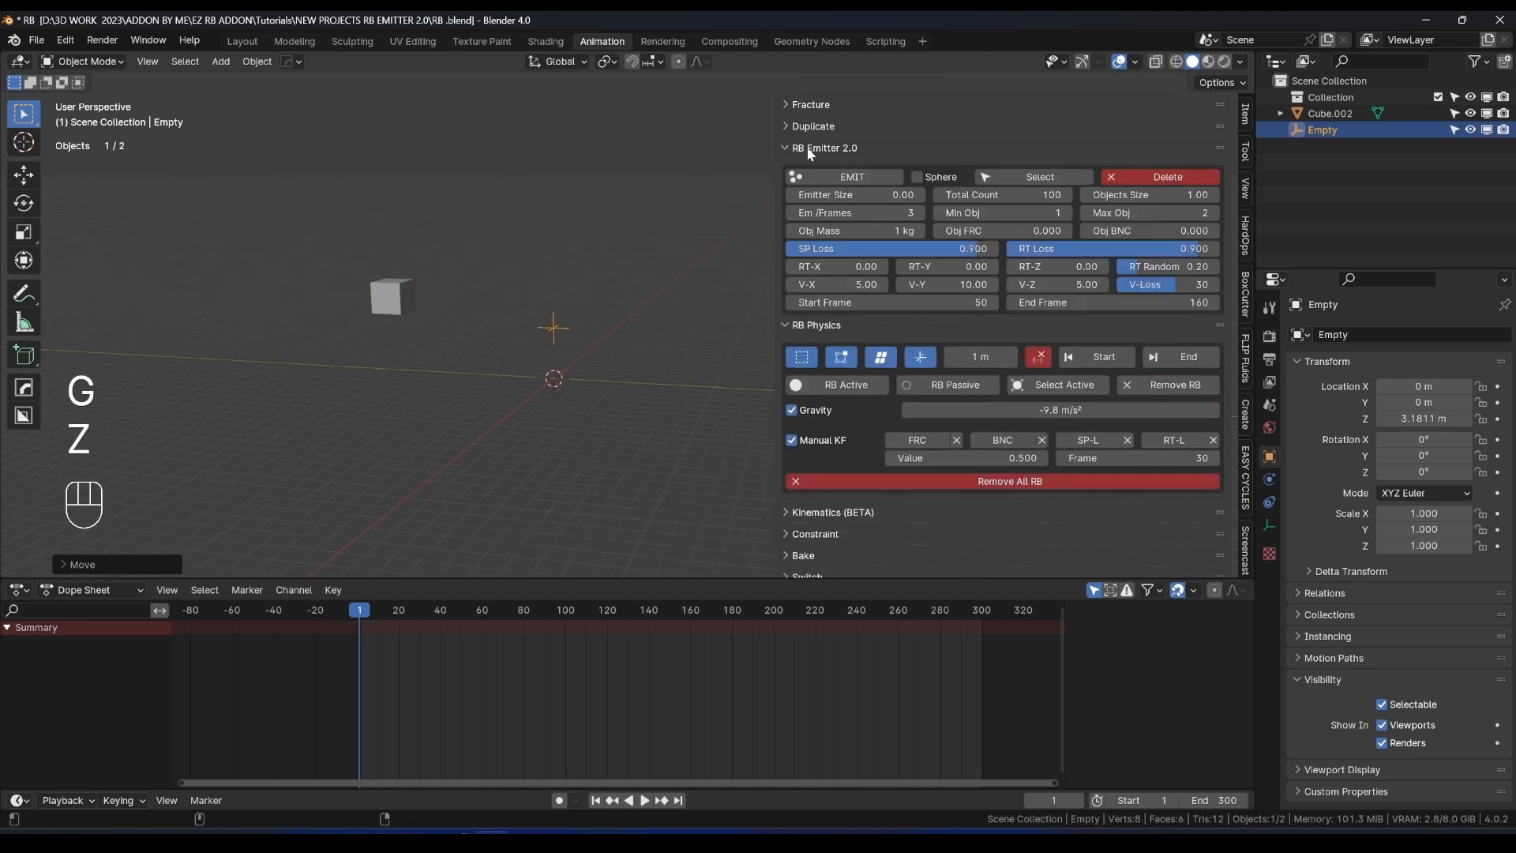
click(849, 176)
click(1327, 130)
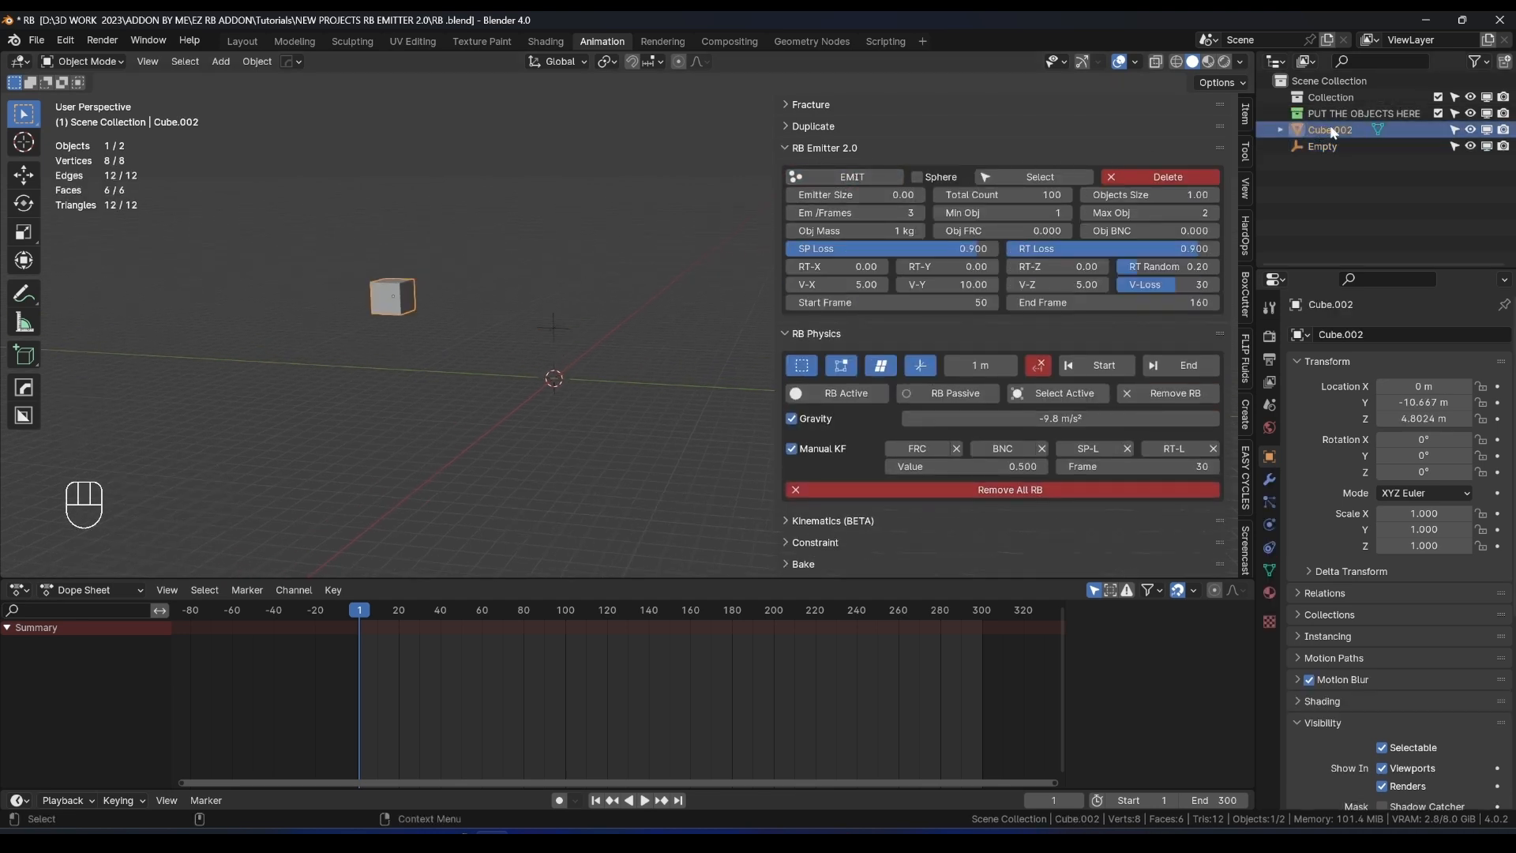
drag(1329, 134, 1352, 110)
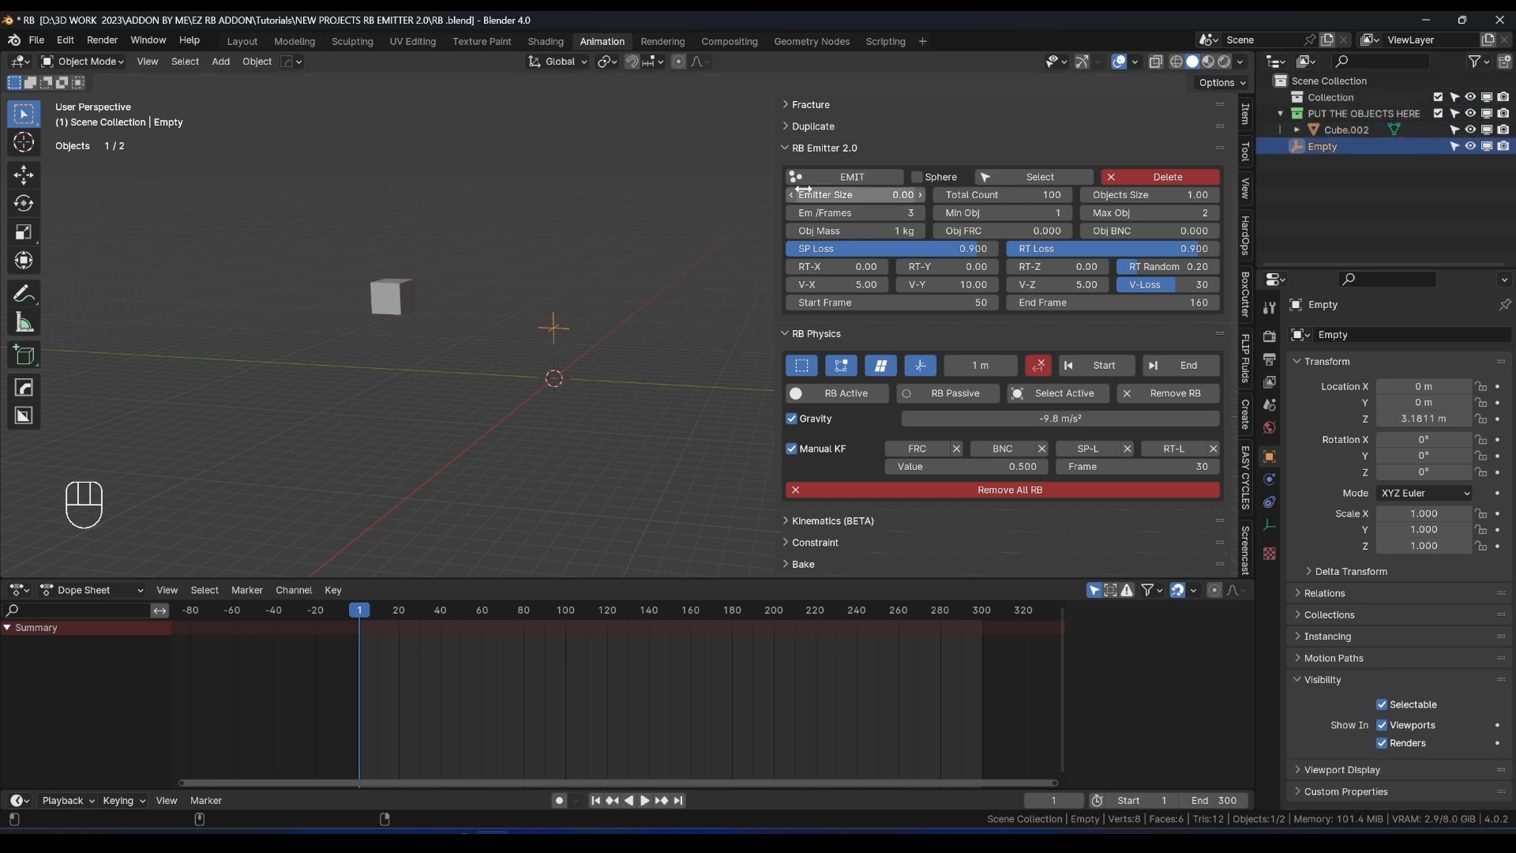
Emit the cubes from the empty with the current emitter settings and play the simulation to frame 147.
click(853, 176)
key(space)
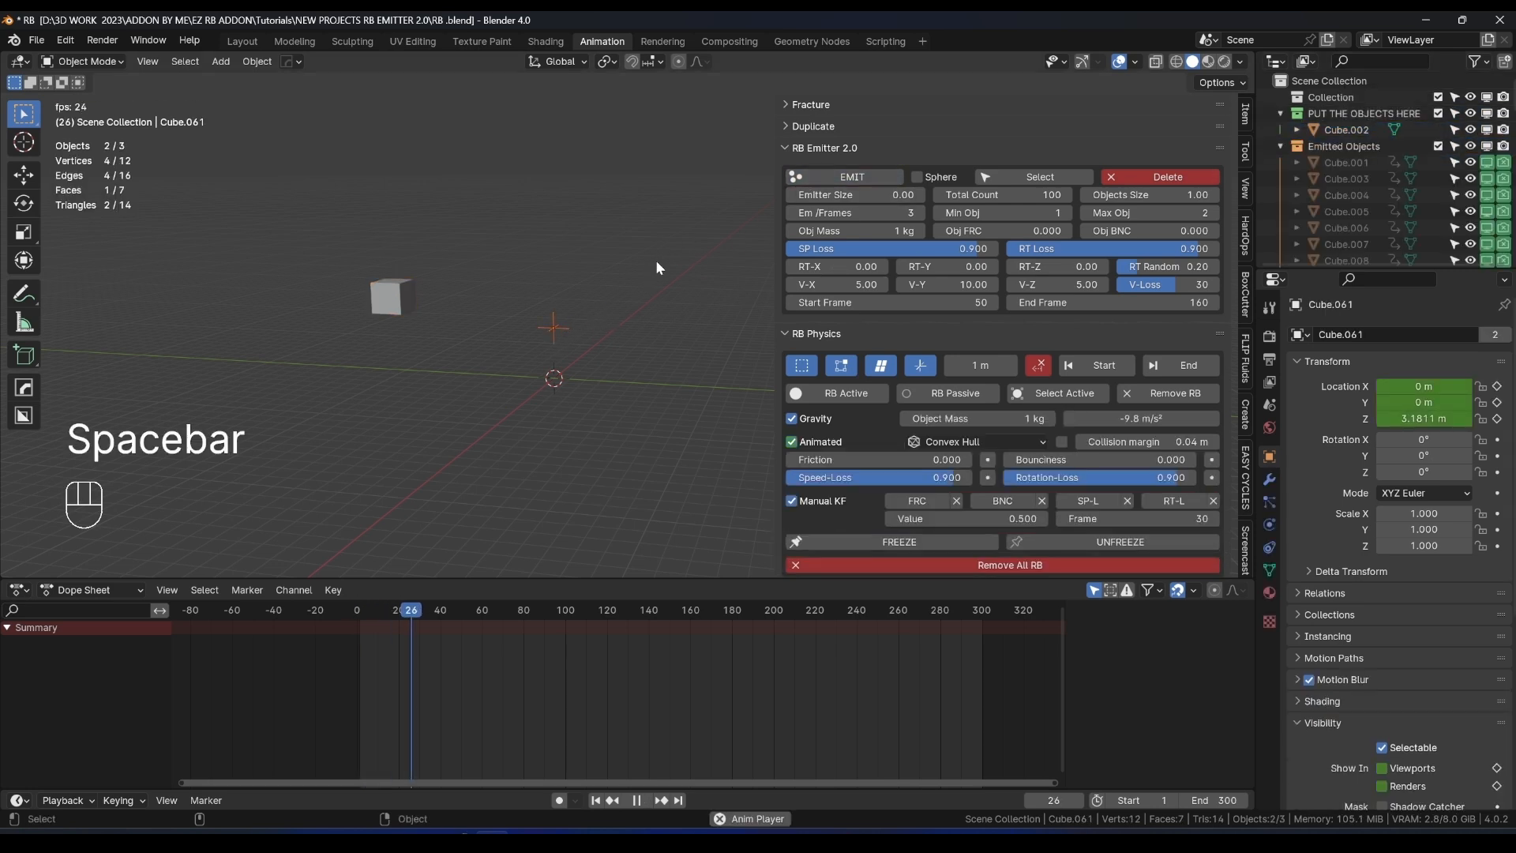
key(space)
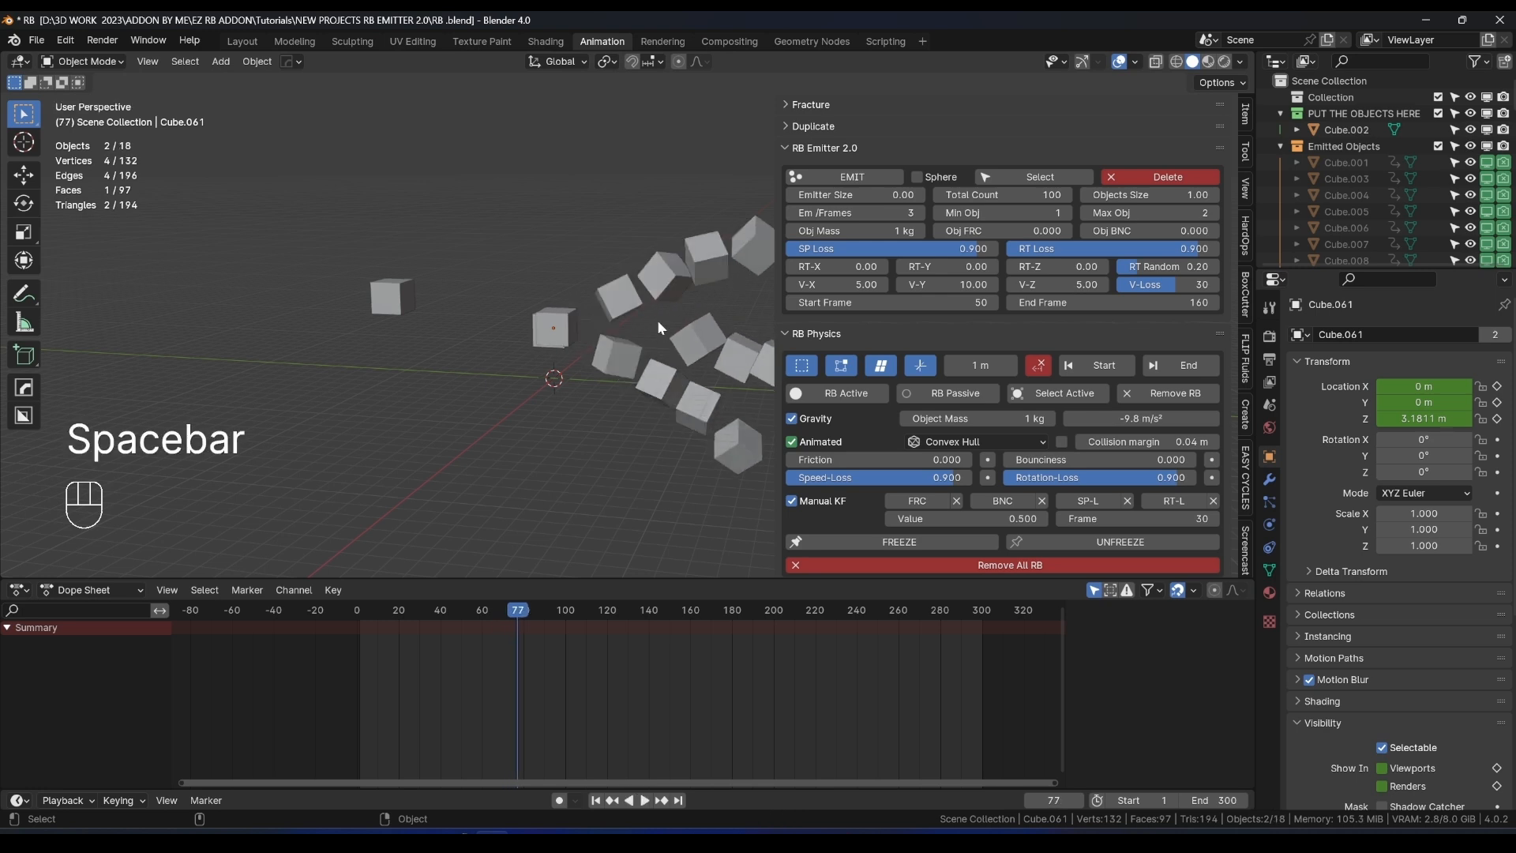
shift+middle_drag(657, 320, 578, 288)
key(space)
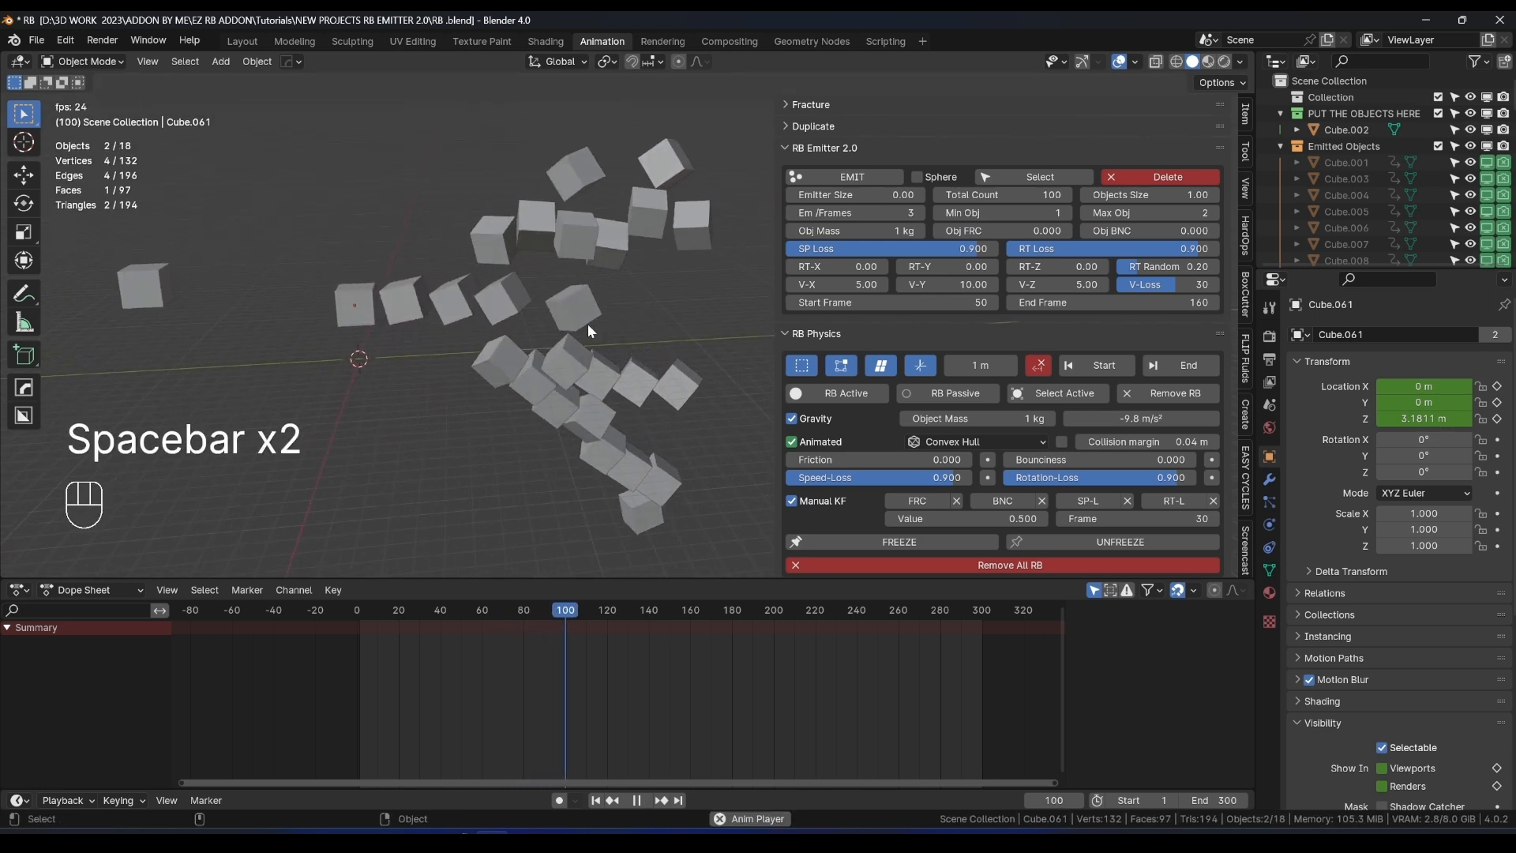
key(space)
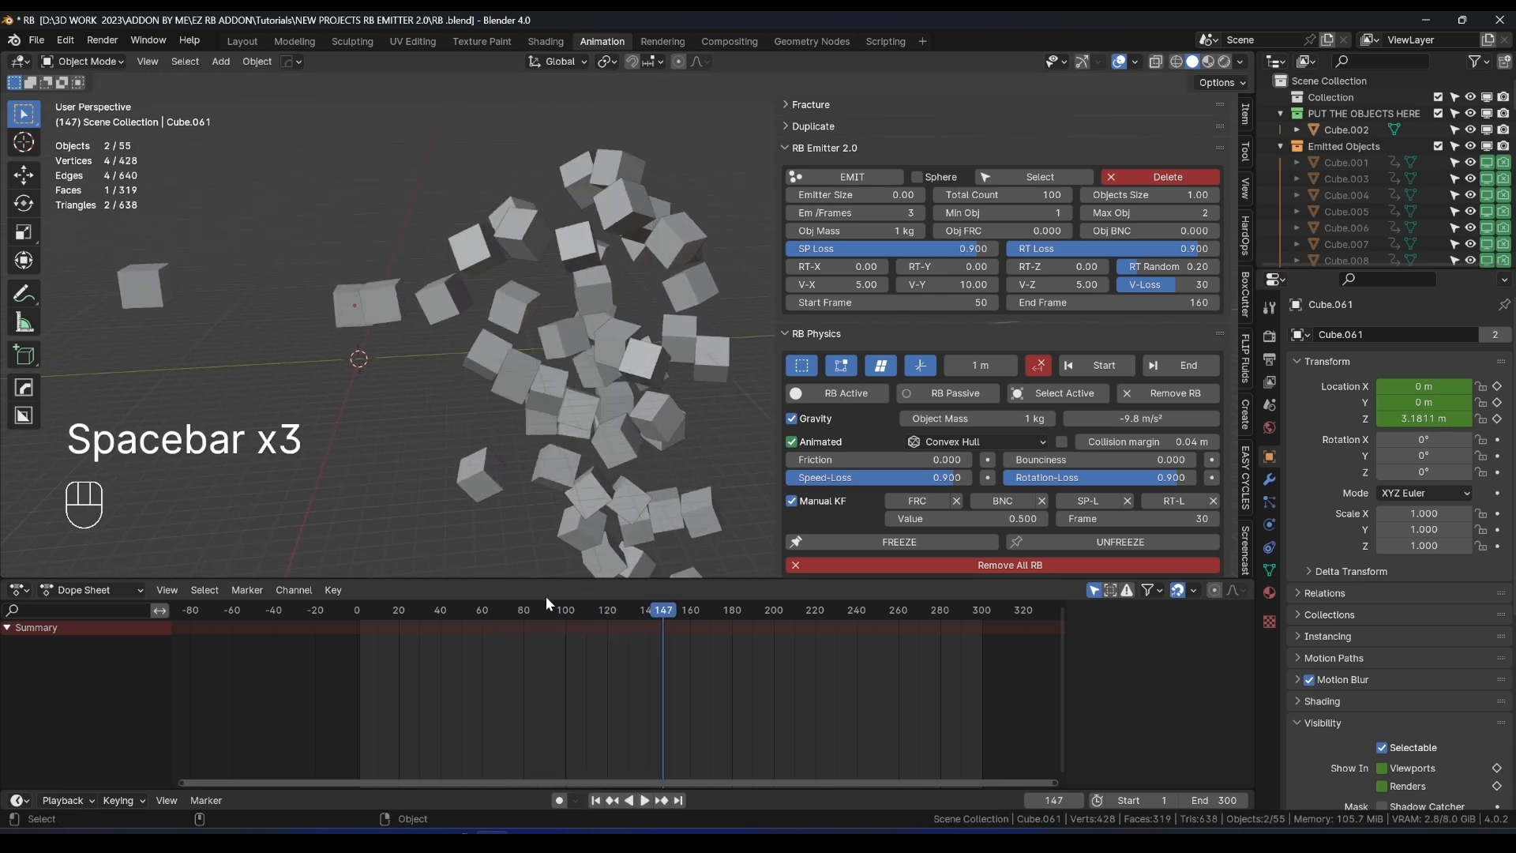
Select all visible objects at frame 273, set the friction to about 0.524, and go to frame 80 to check the emitted cubes.
drag(546, 609, 502, 609)
key(a)
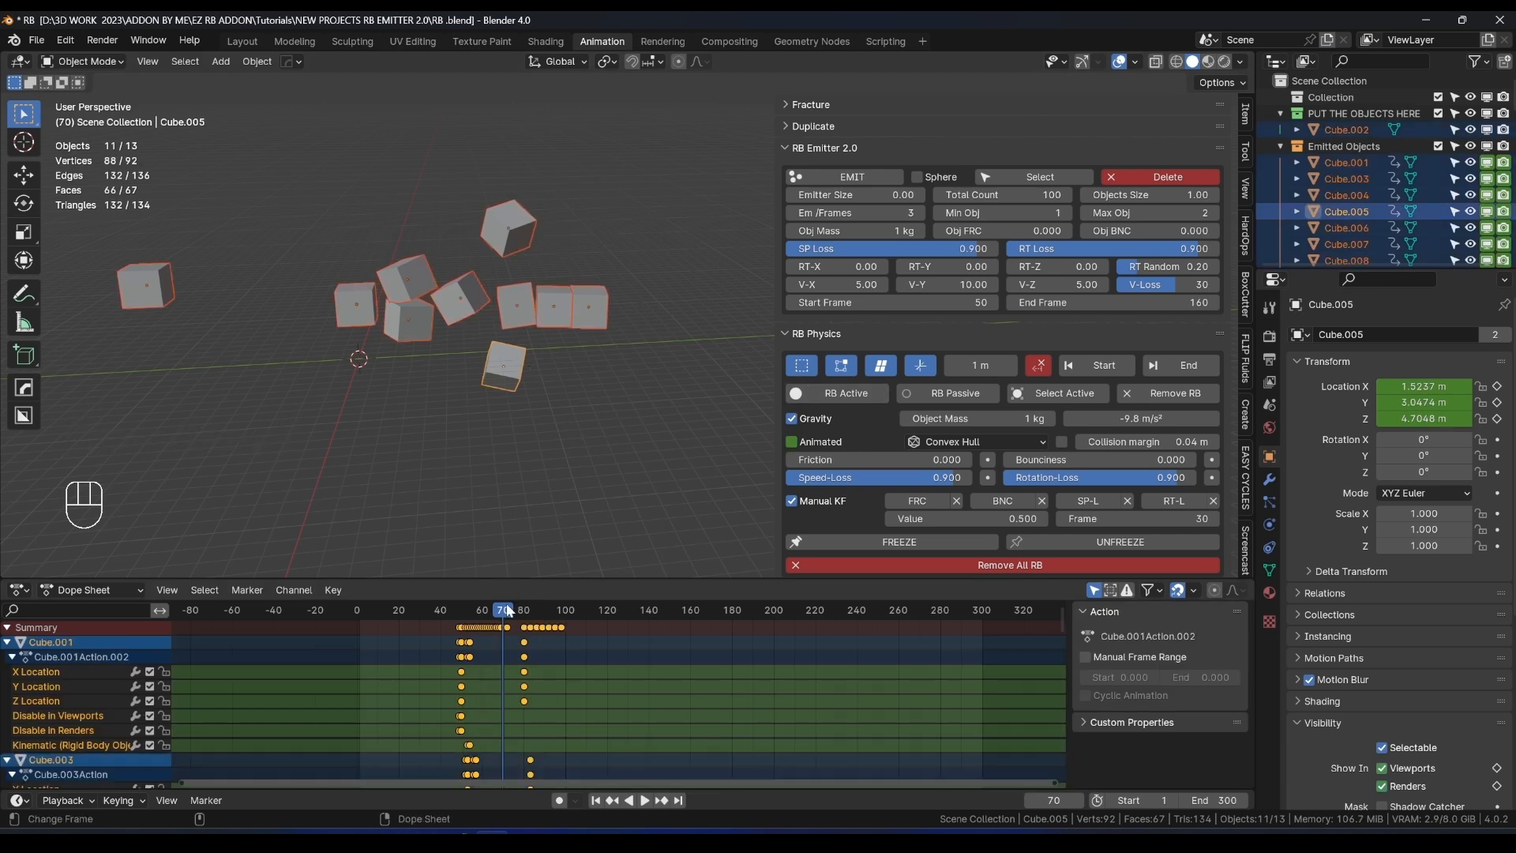
drag(503, 609, 925, 608)
key(a)
shift+middle_drag(720, 524, 419, 286)
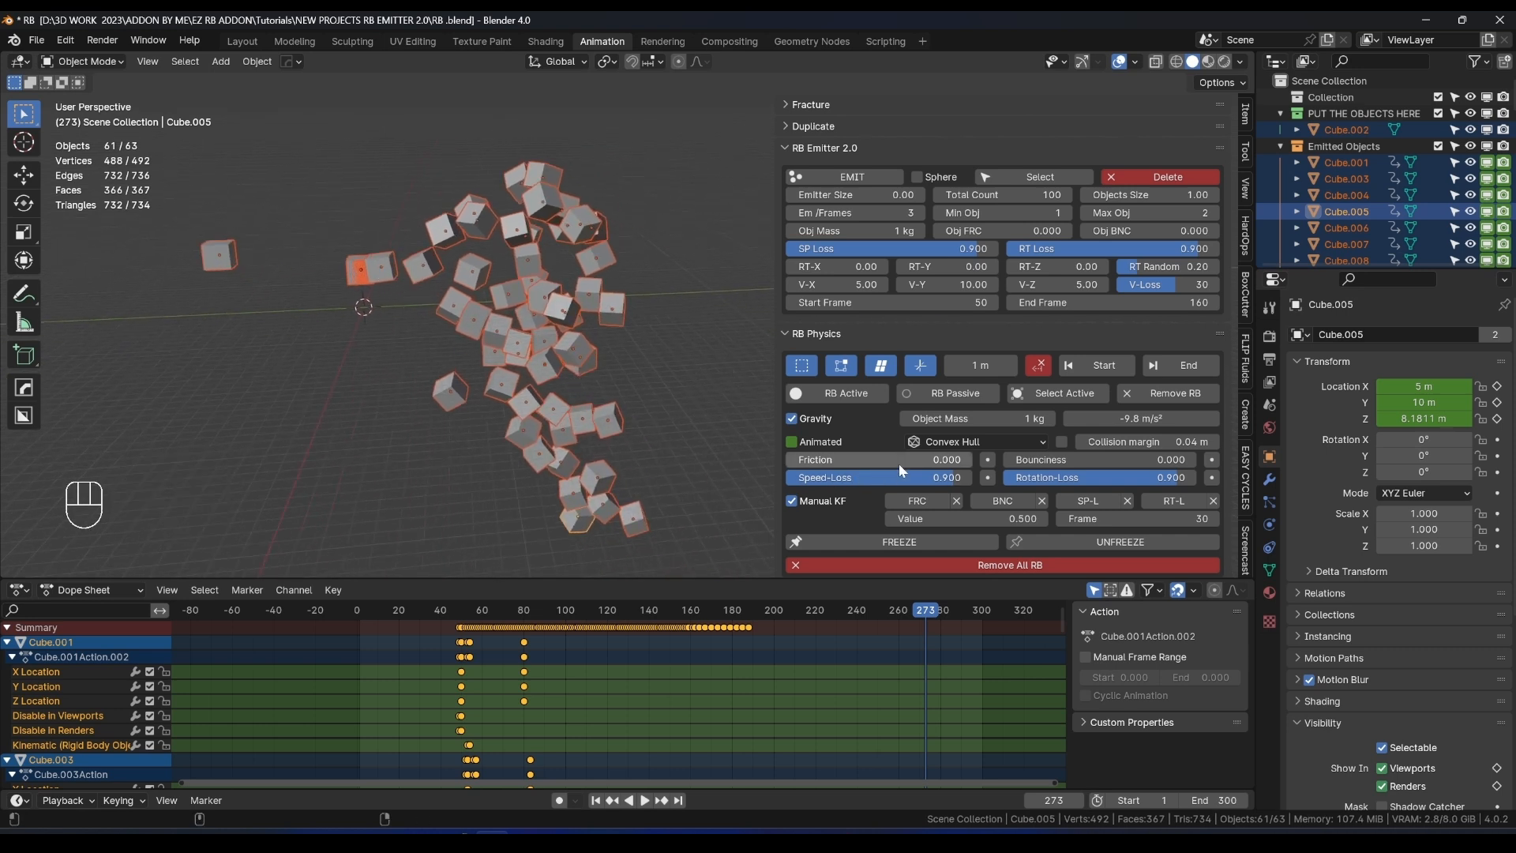
drag(834, 461, 939, 461)
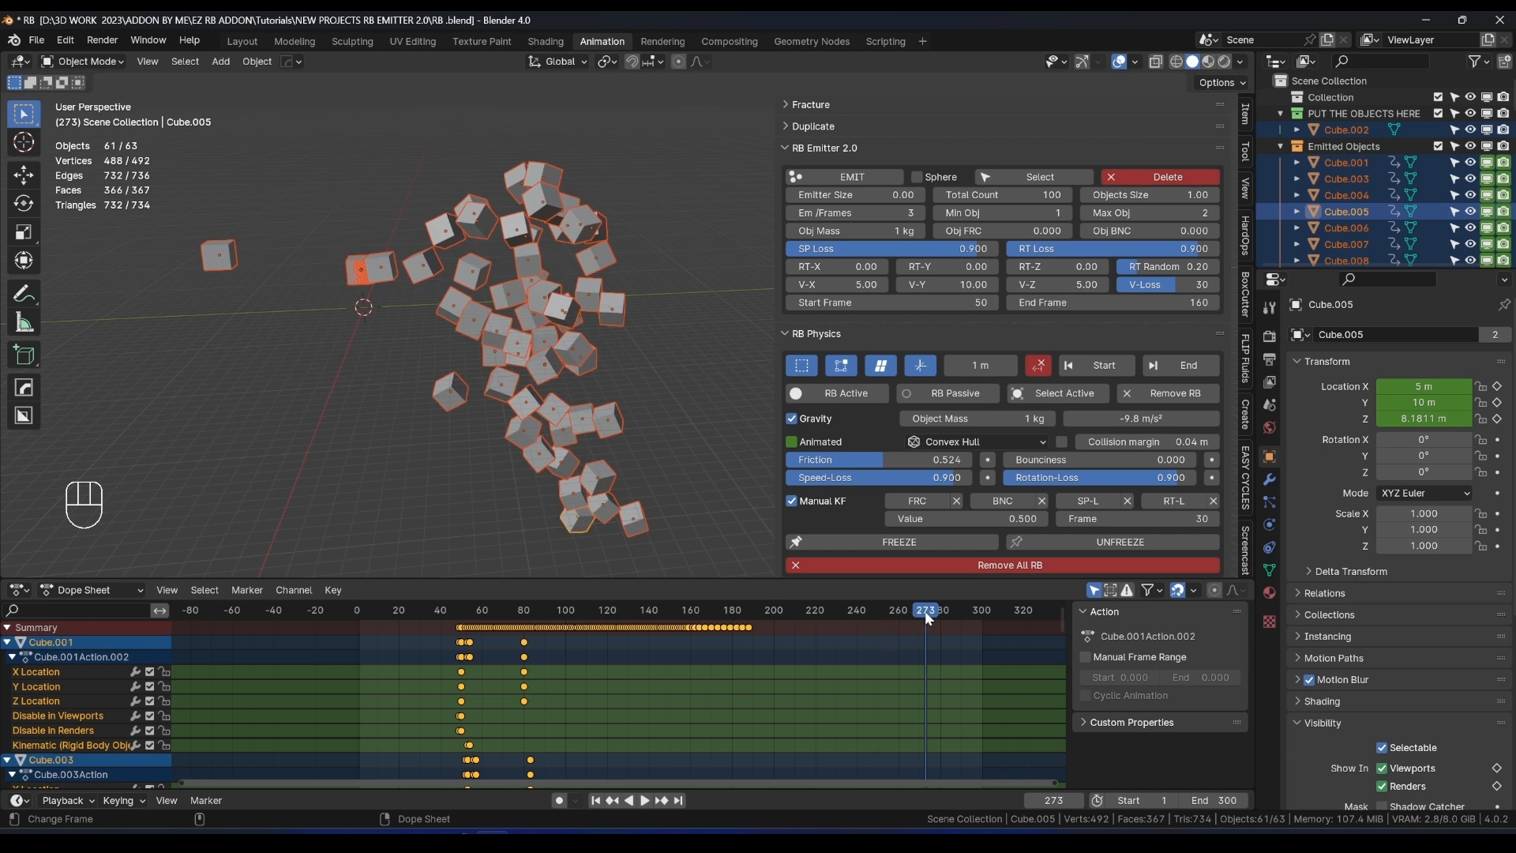
drag(929, 618, 527, 608)
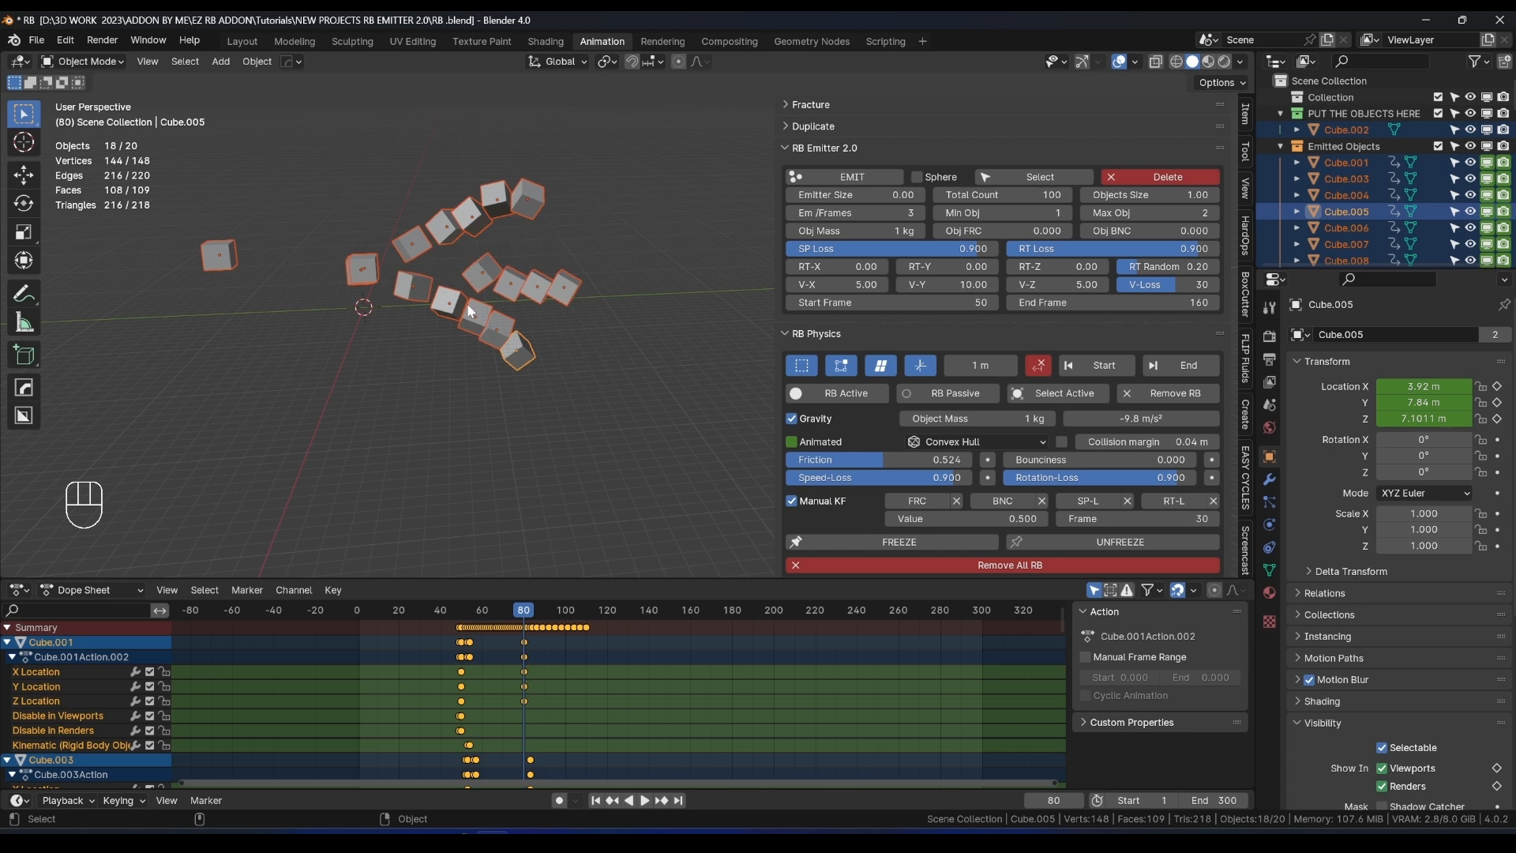
Replay the simulation of the emitted cubes and stop at frame 181.
drag(527, 620, 859, 613)
key(space)
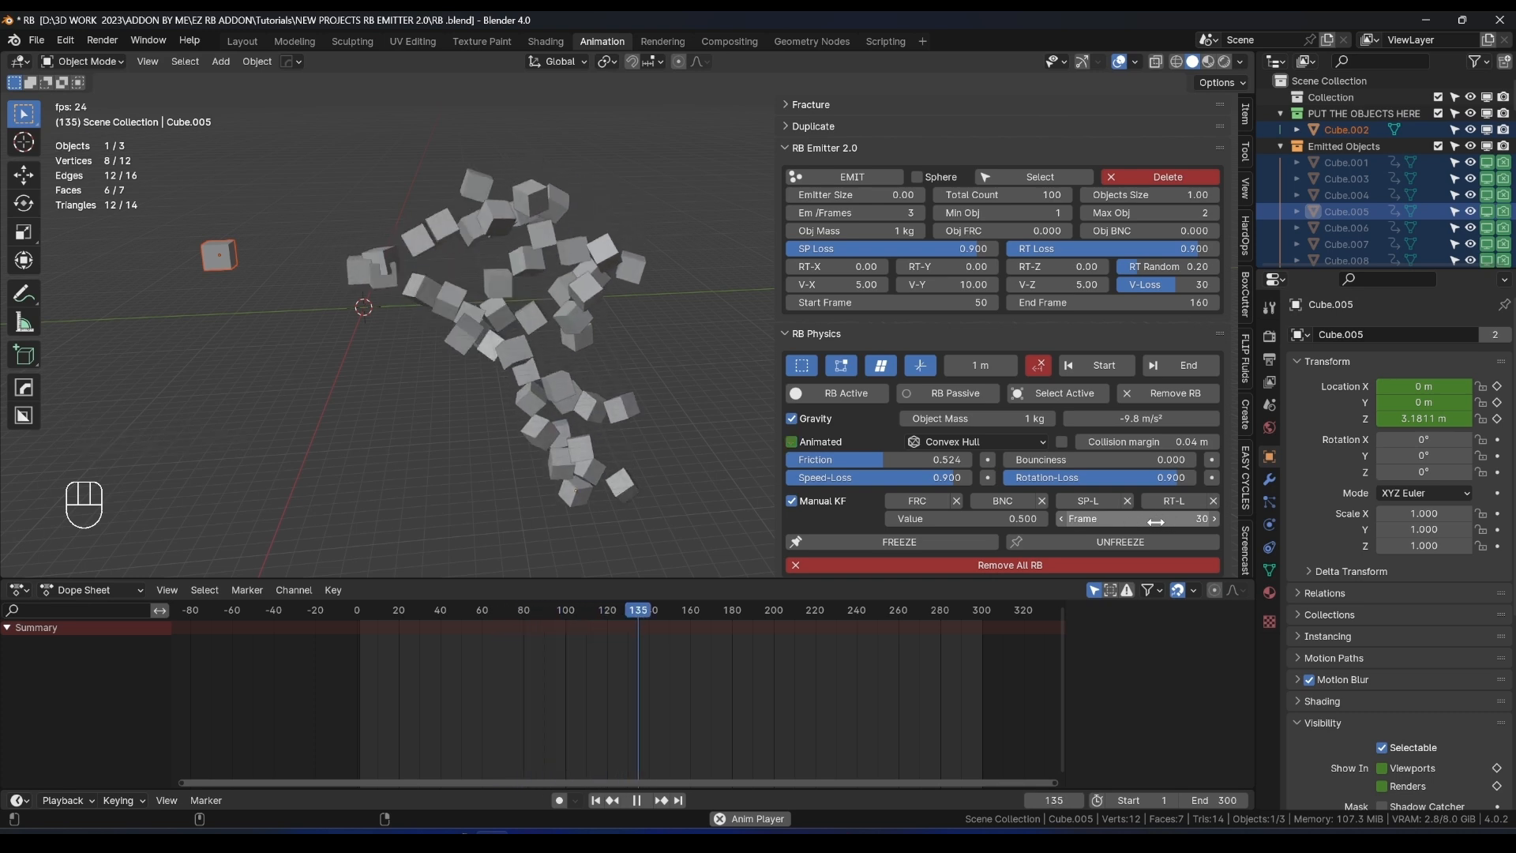
key(space)
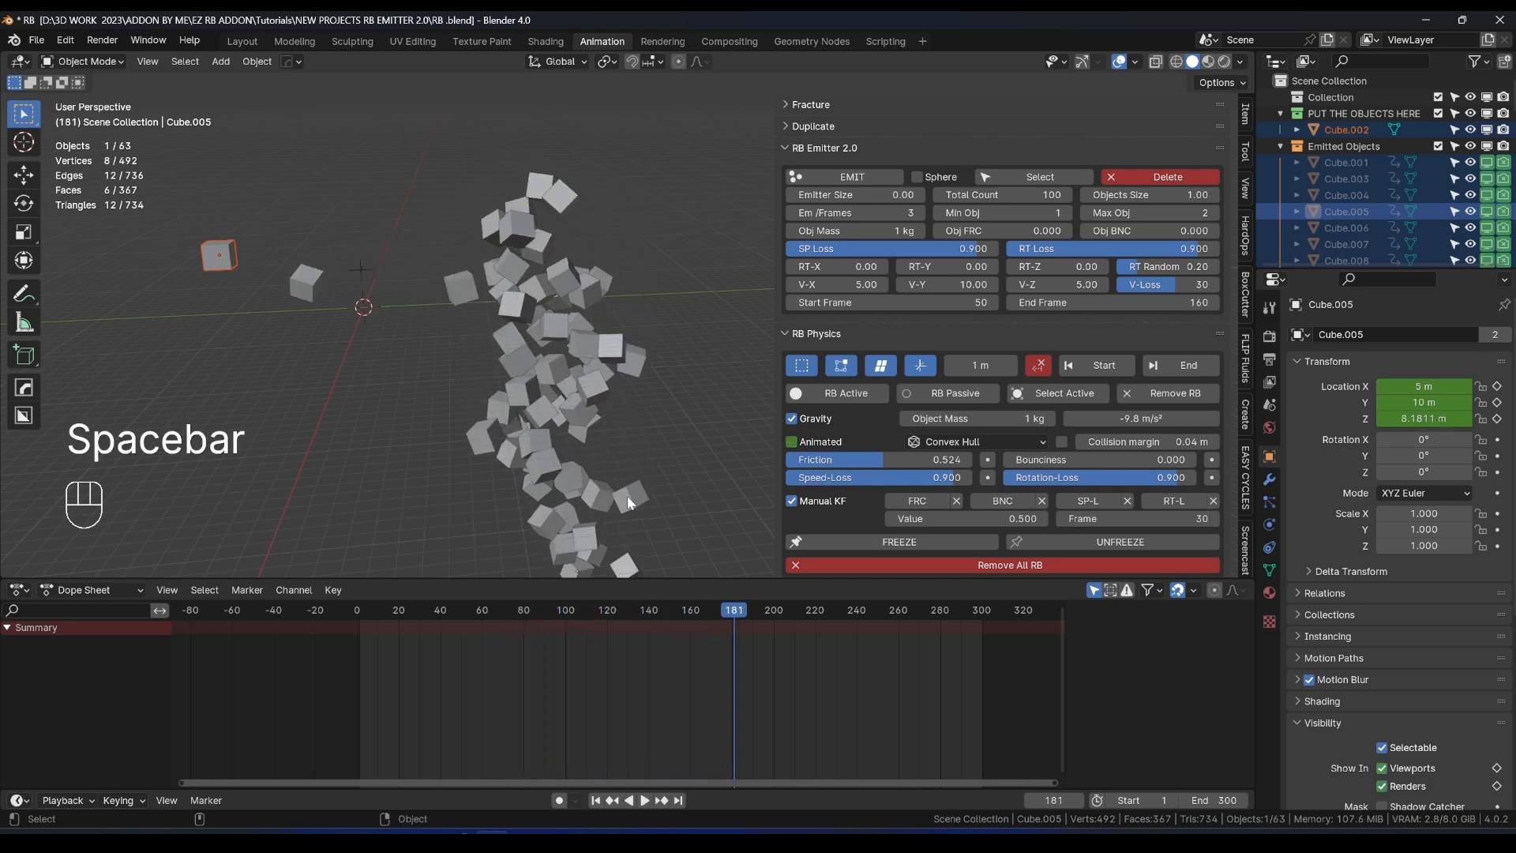
Select all the emitted cubes and add a manual friction keyframe of 1.000 at frame 30.
click(627, 495)
click(814, 363)
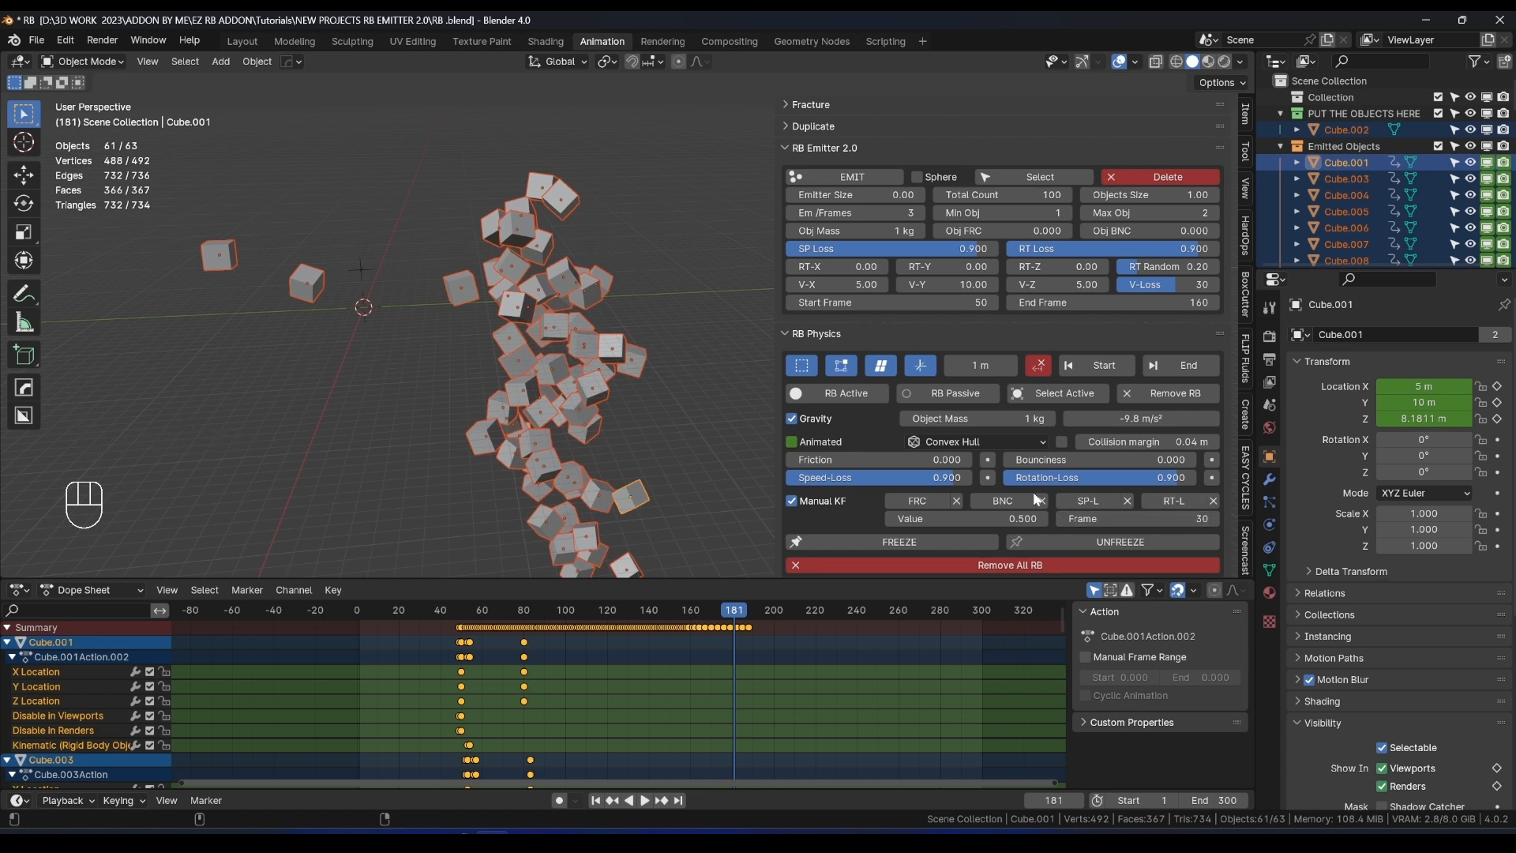
click(1042, 519)
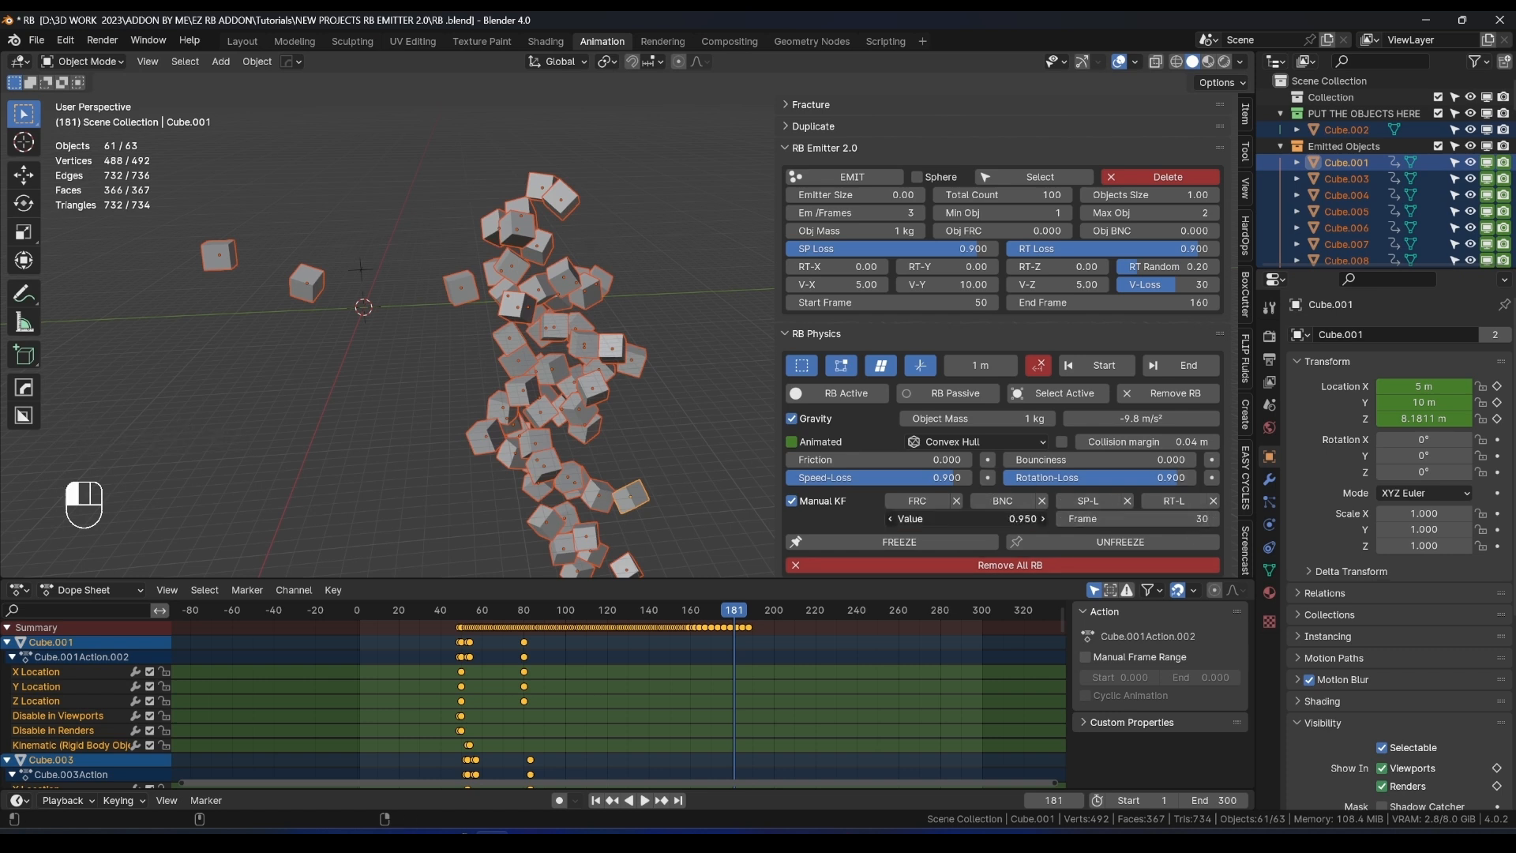
drag(1018, 518, 978, 518)
drag(924, 462, 786, 461)
drag(1018, 519, 1065, 519)
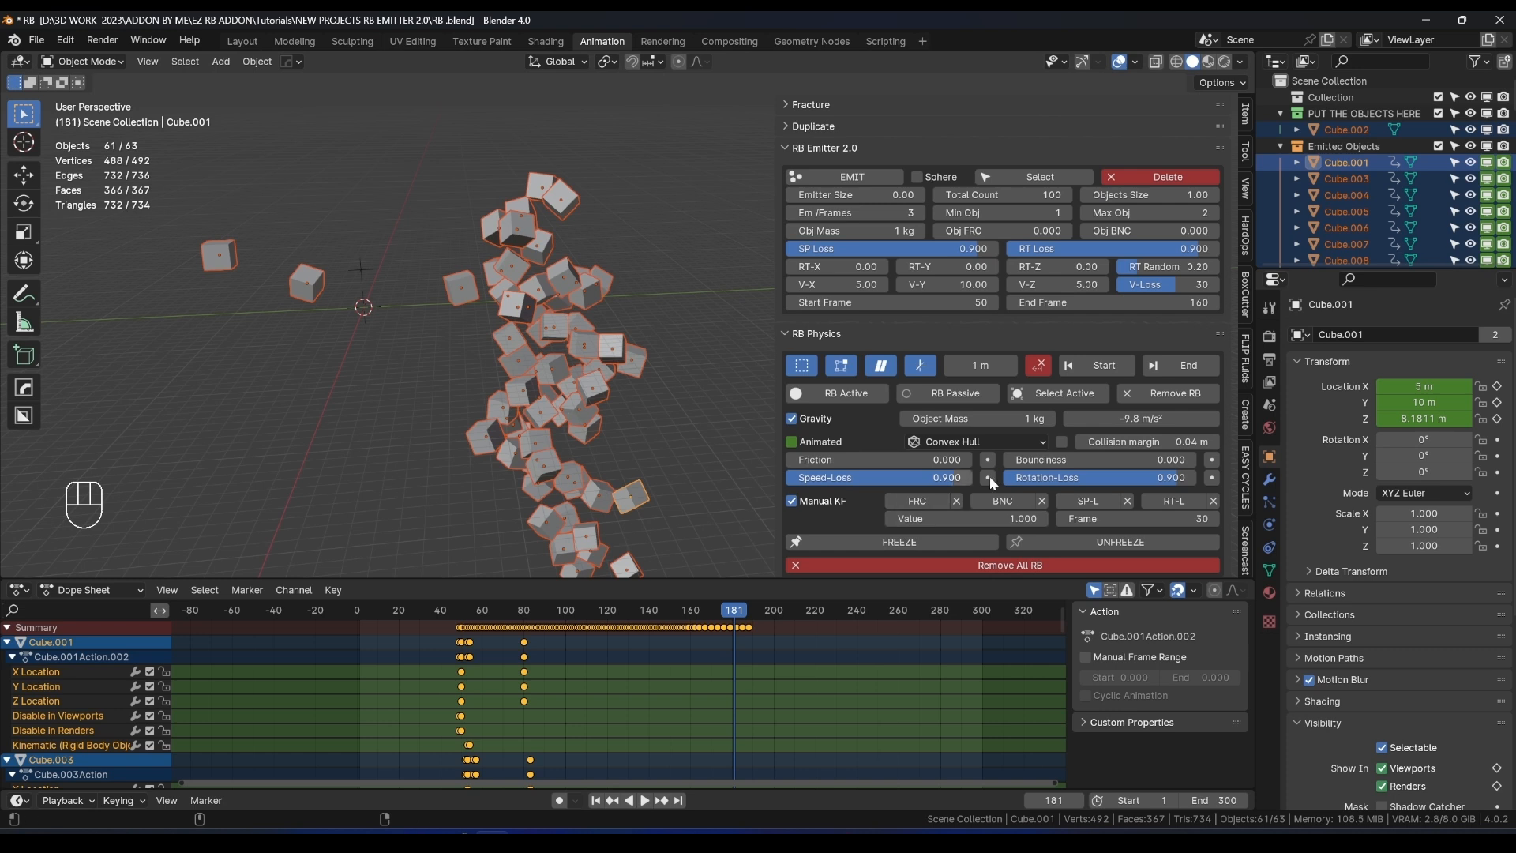
click(926, 506)
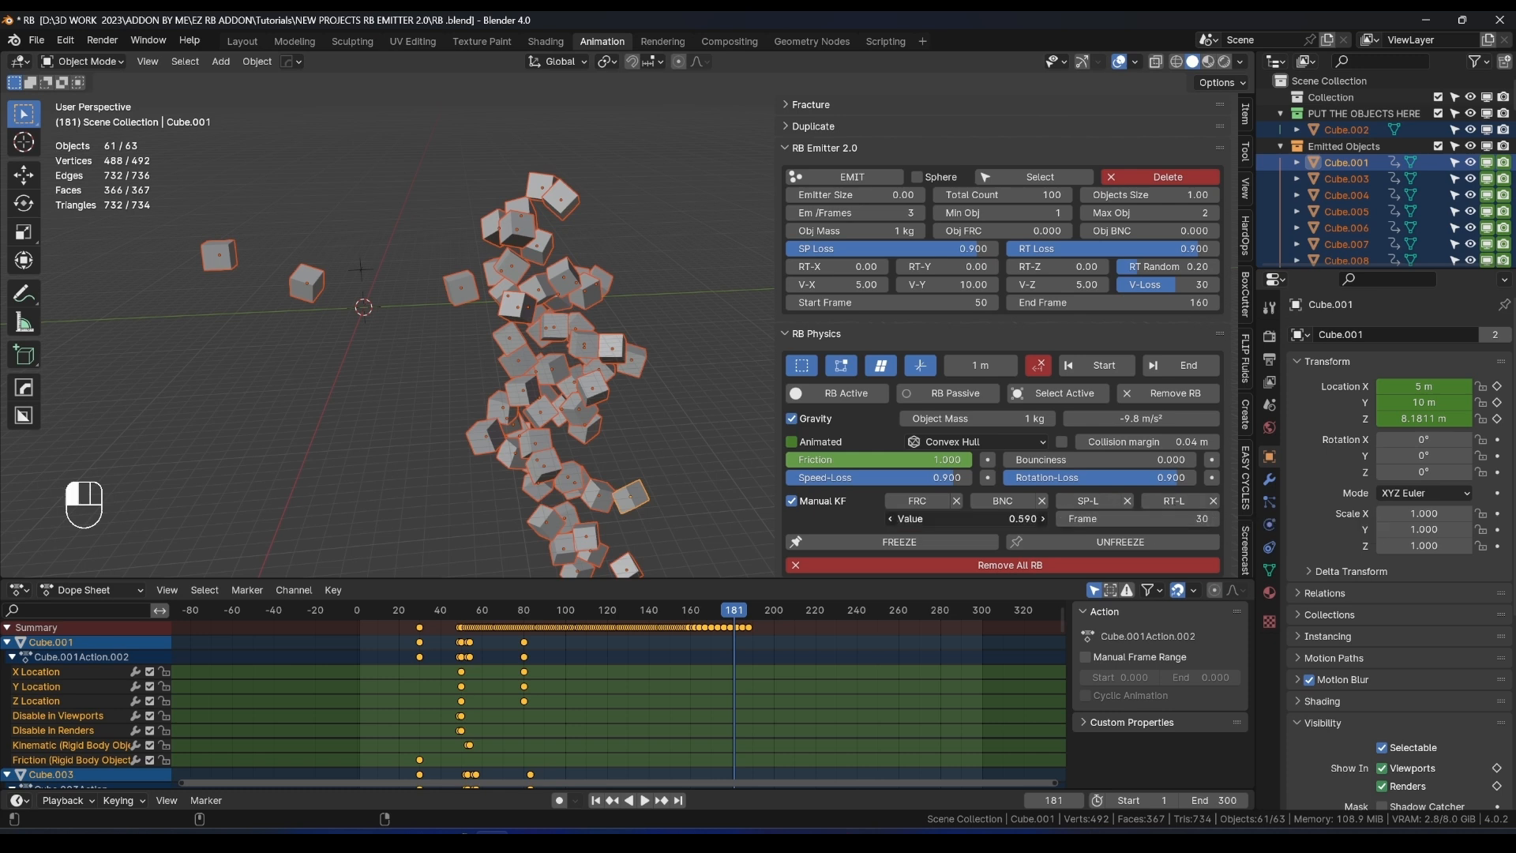
Key the cubes' speed loss, rotation loss and bounciness at 1.000 on frame 30.
drag(967, 519, 1019, 519)
click(1090, 500)
click(1174, 501)
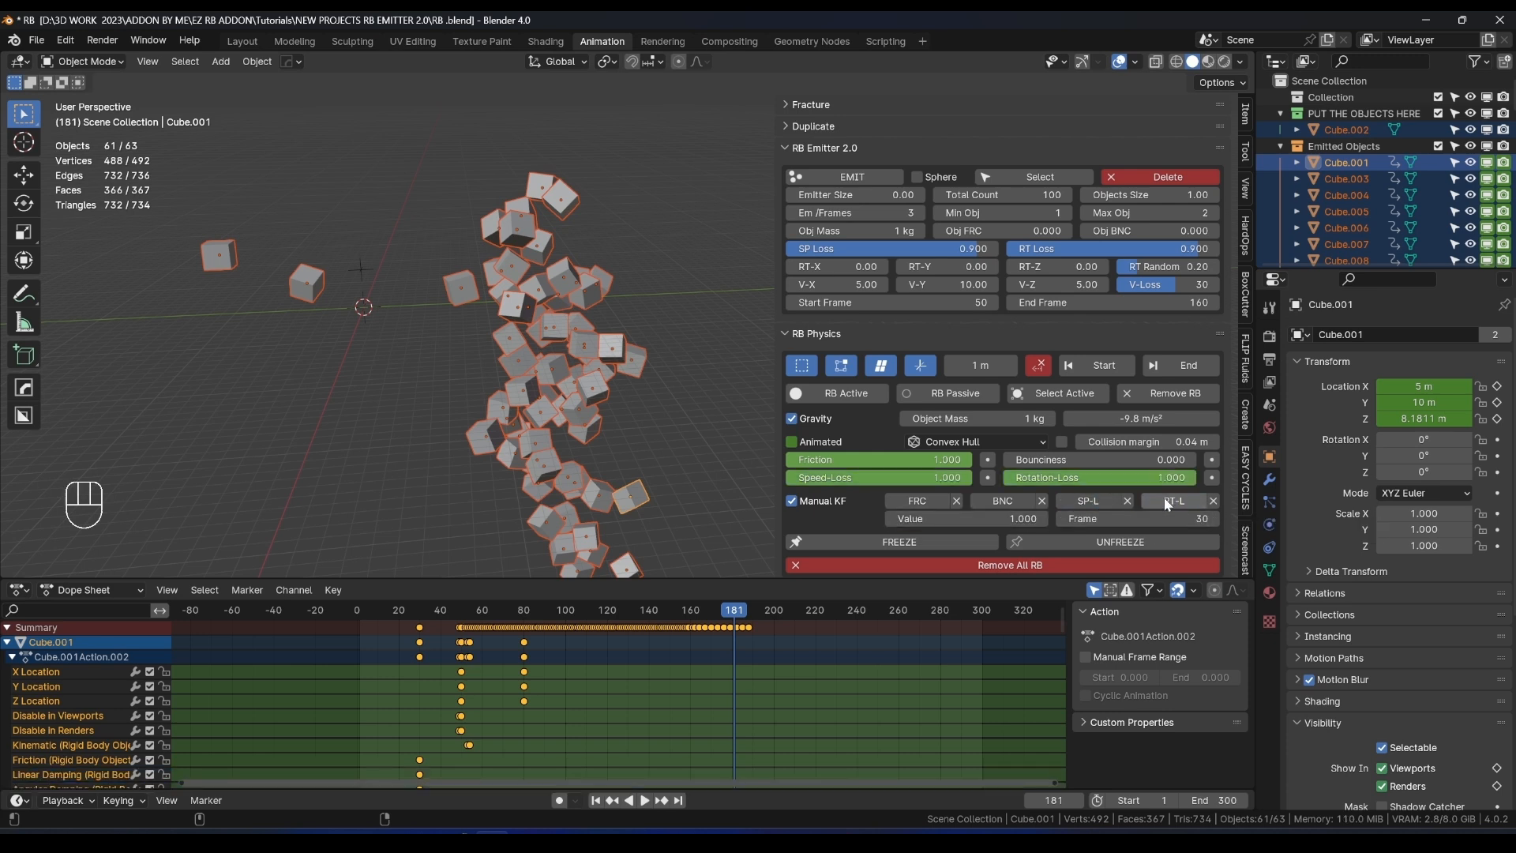
click(1016, 510)
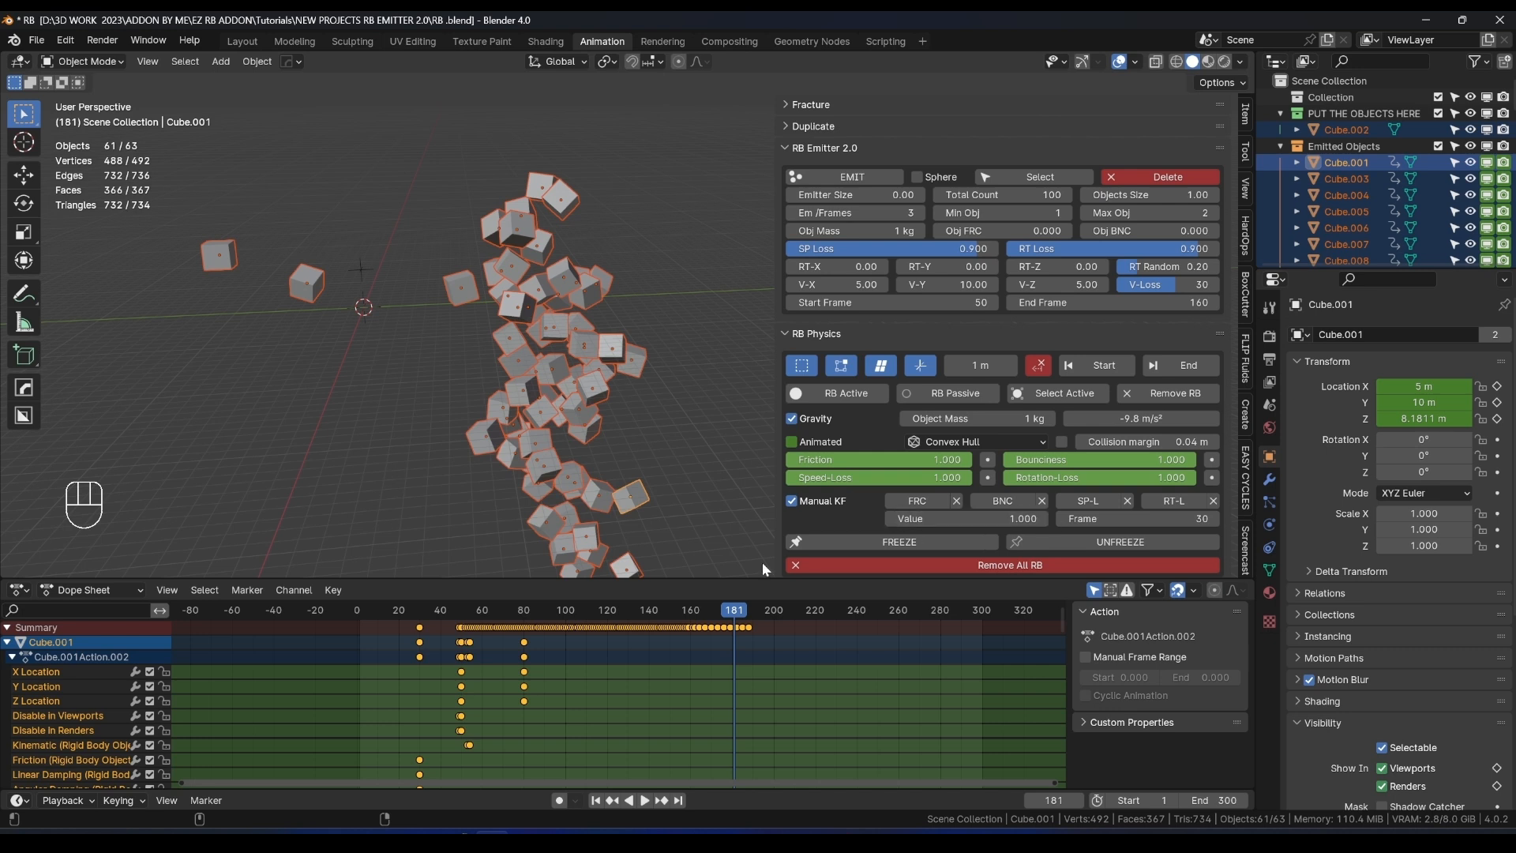
Play the simulation from the start to frame 187 to check the cubes' motion.
click(343, 604)
key(space)
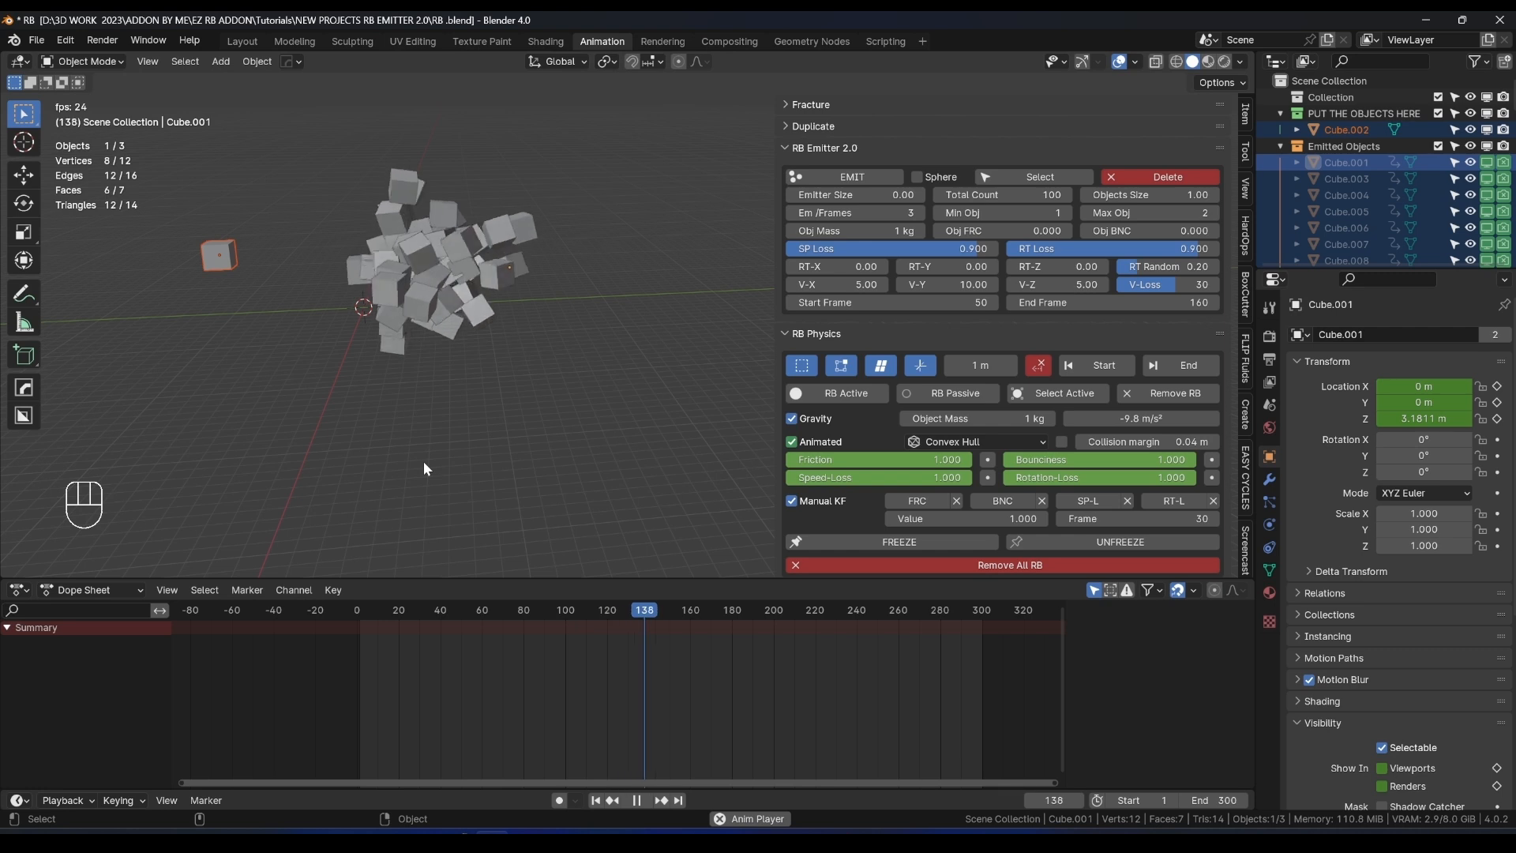
key(space)
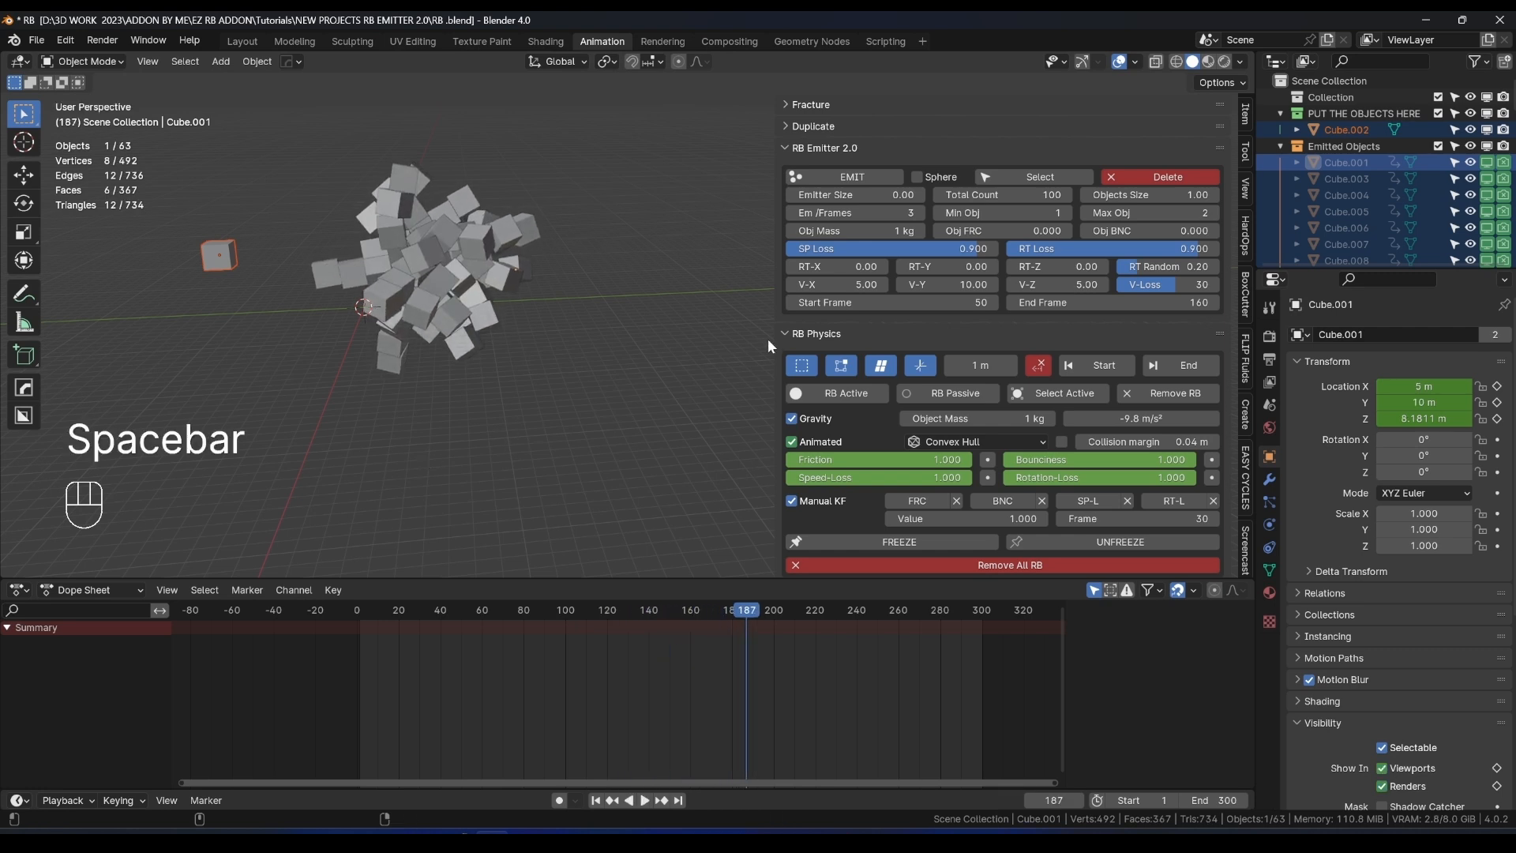
Select all the emitted cubes and key friction, bounciness, speed loss and rotation loss at 0.000 on frame 100.
click(802, 366)
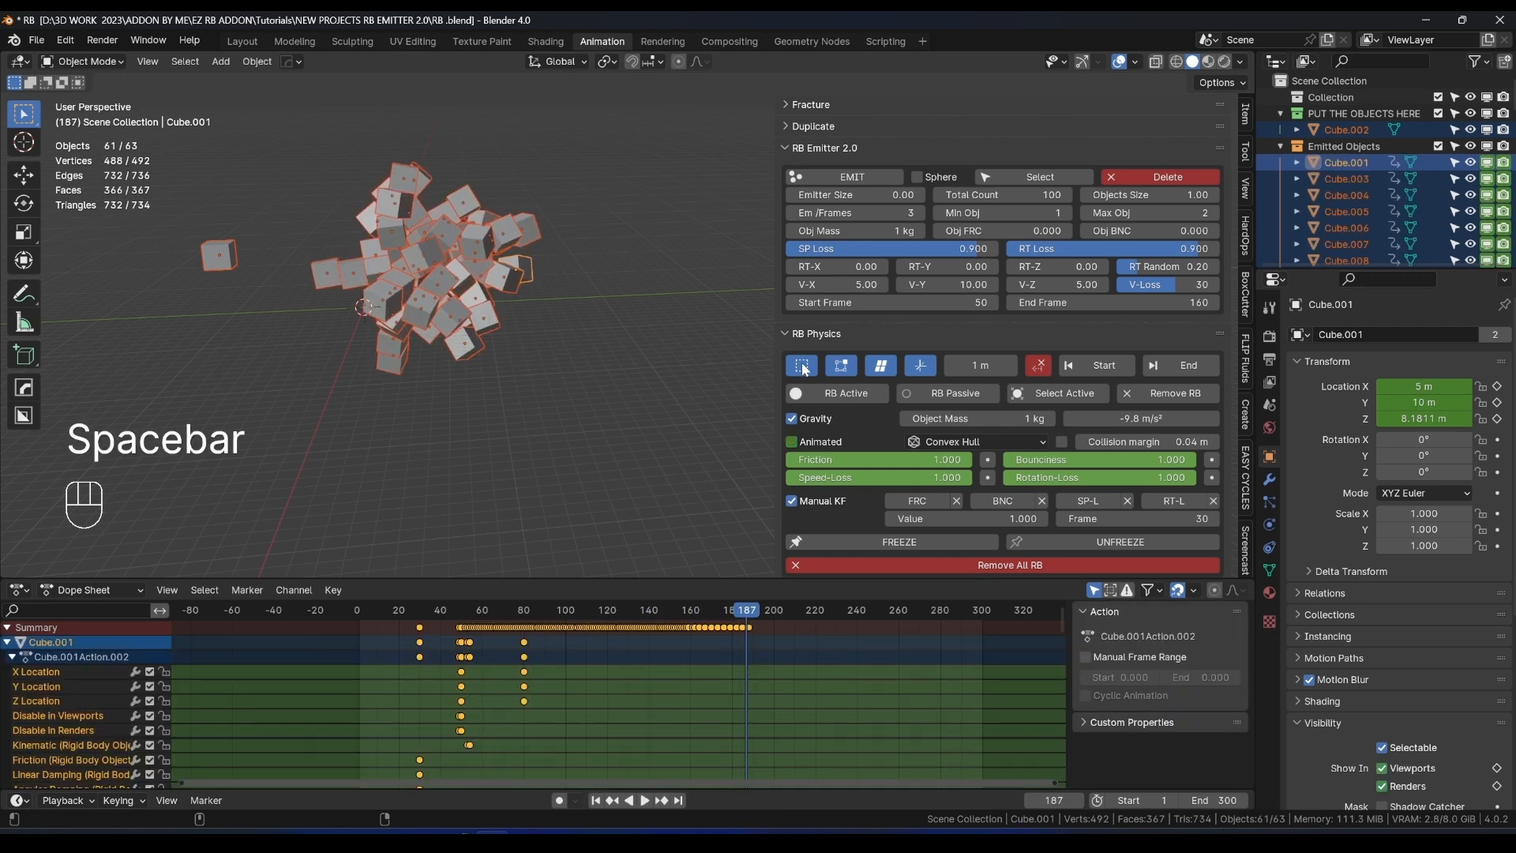
click(1173, 513)
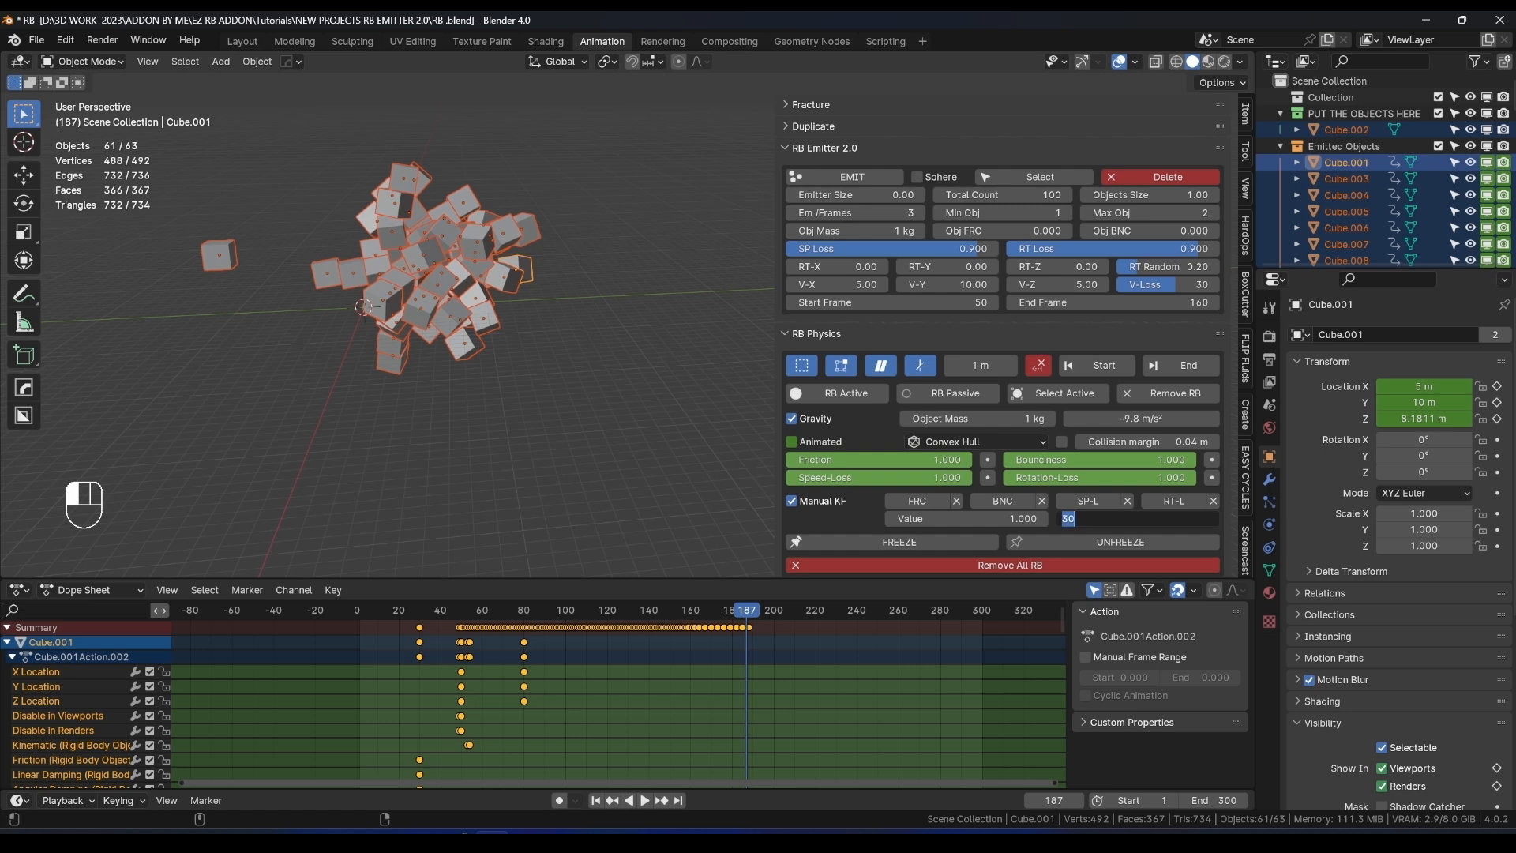
text(100)
key(Return)
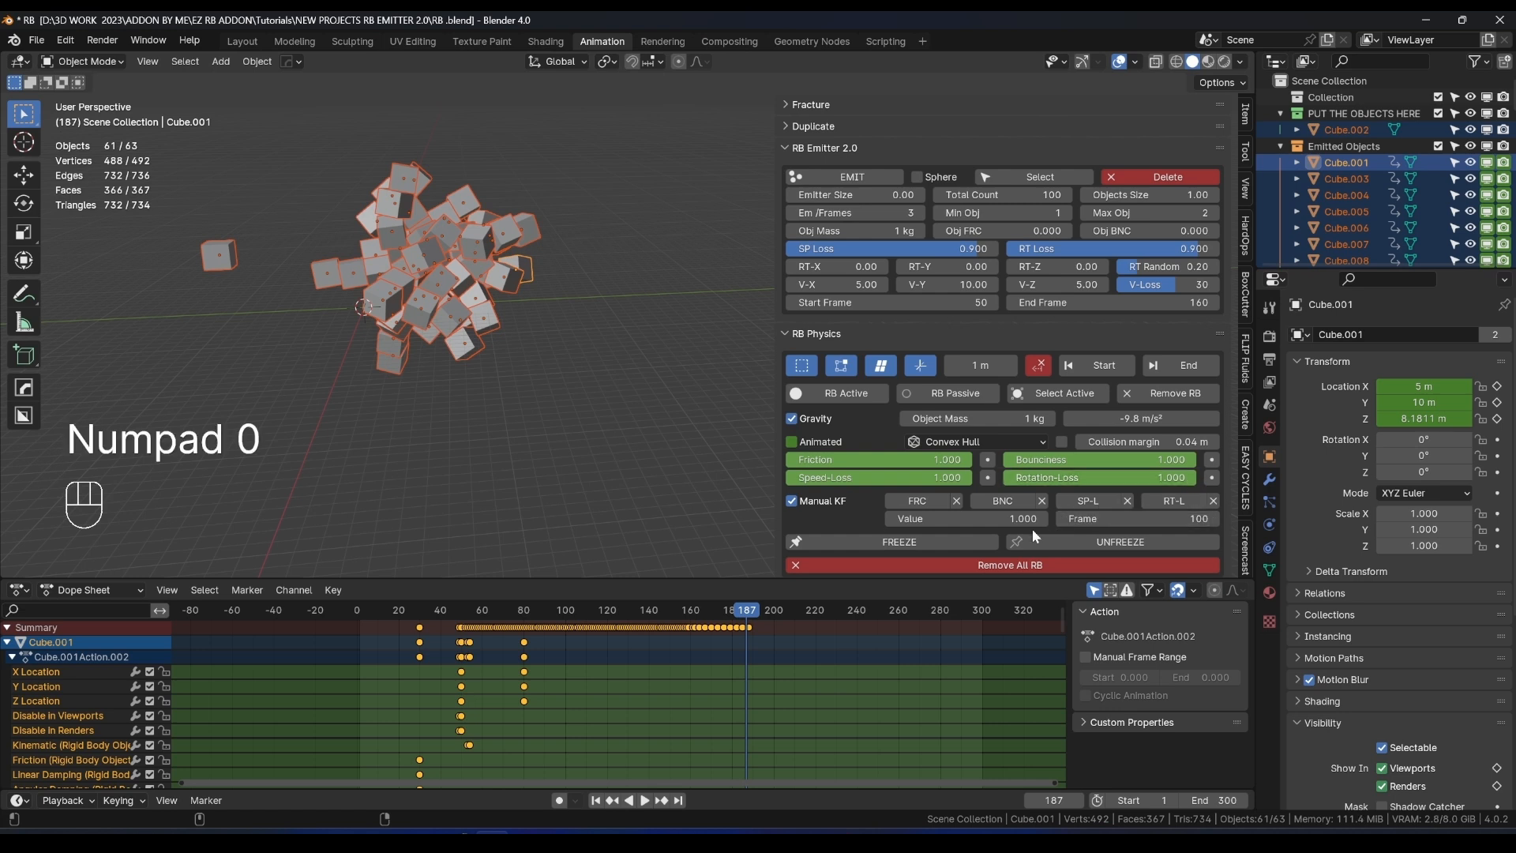
click(1001, 521)
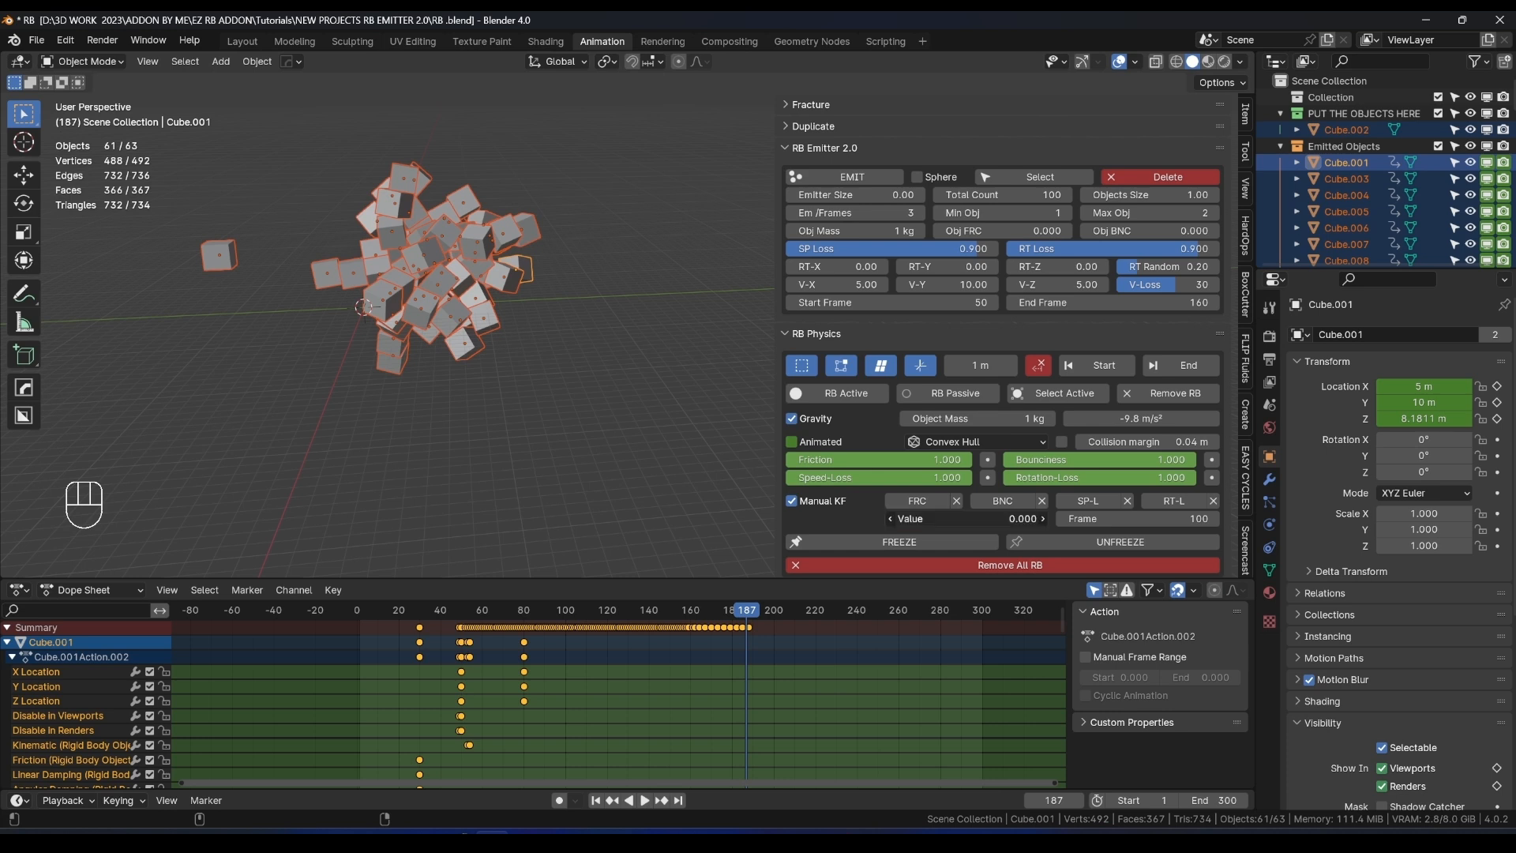
click(918, 503)
click(1010, 503)
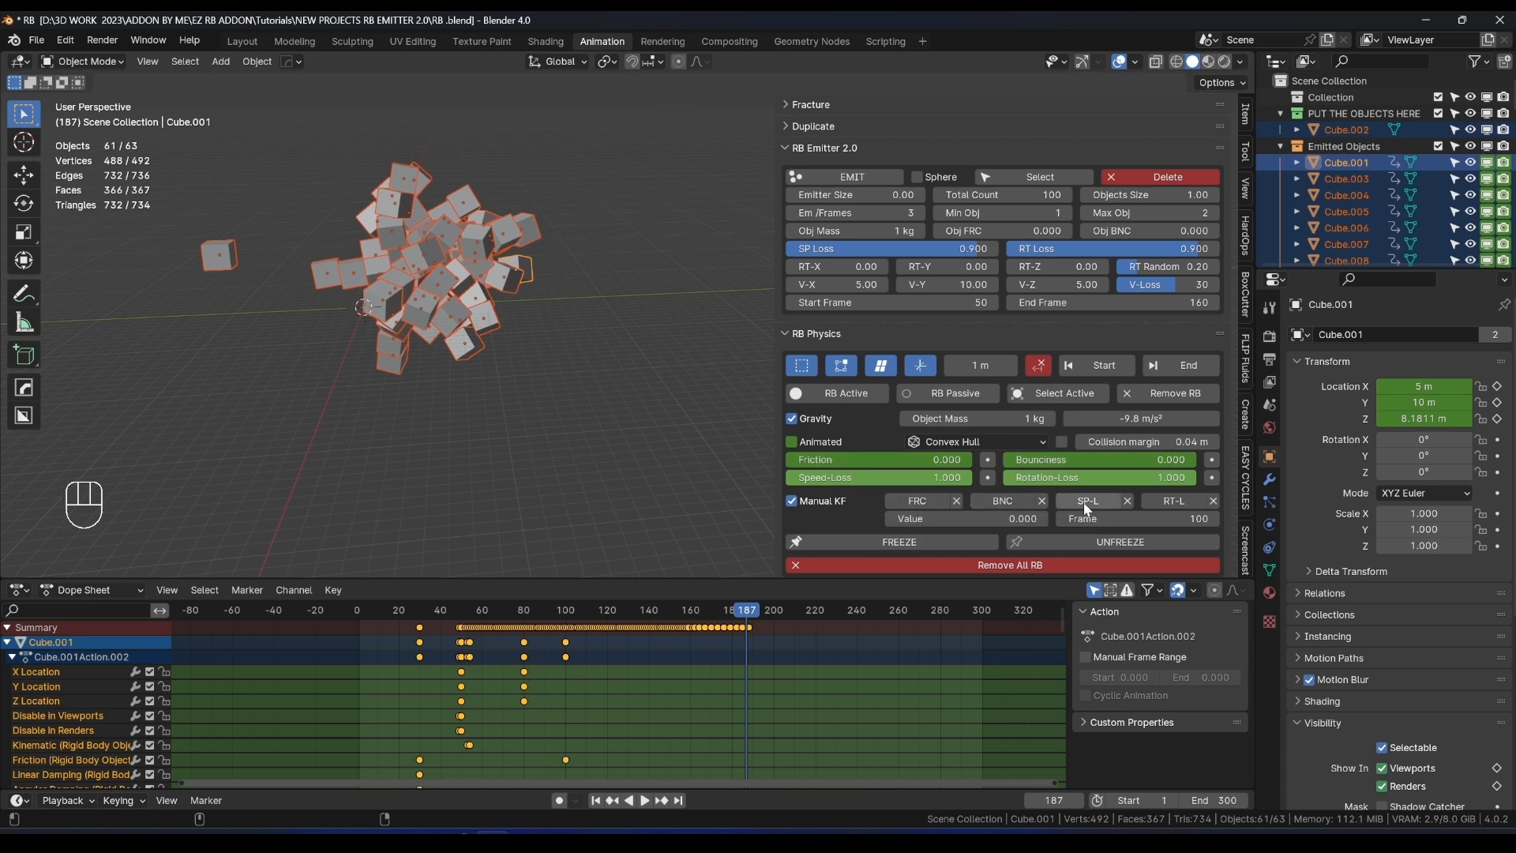
click(1086, 501)
click(1188, 503)
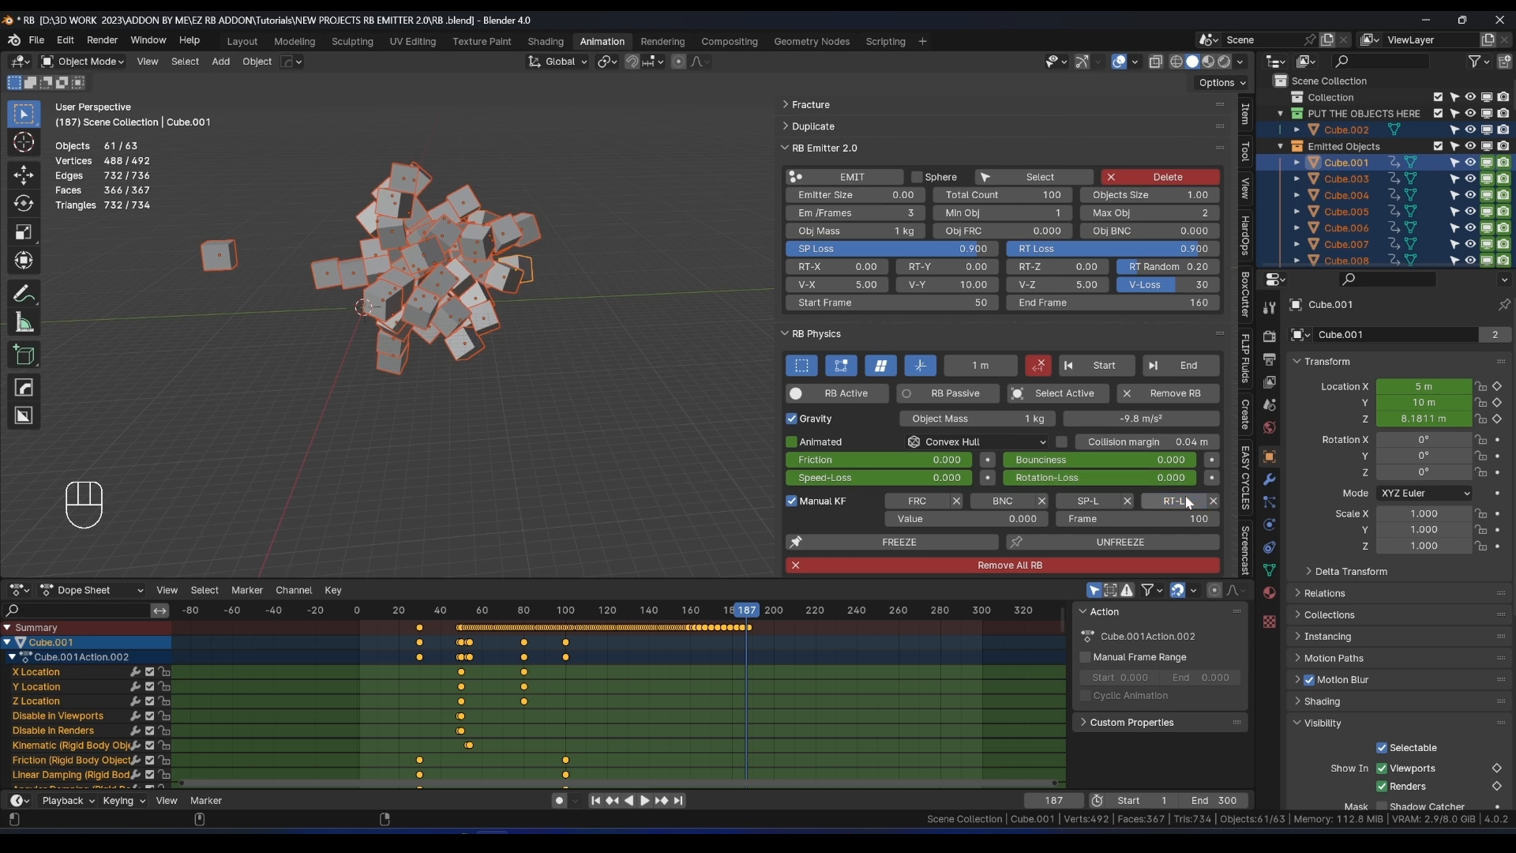
Check the keyed values at frame 100, then replay the simulation from the start to frame 198.
drag(575, 619, 569, 617)
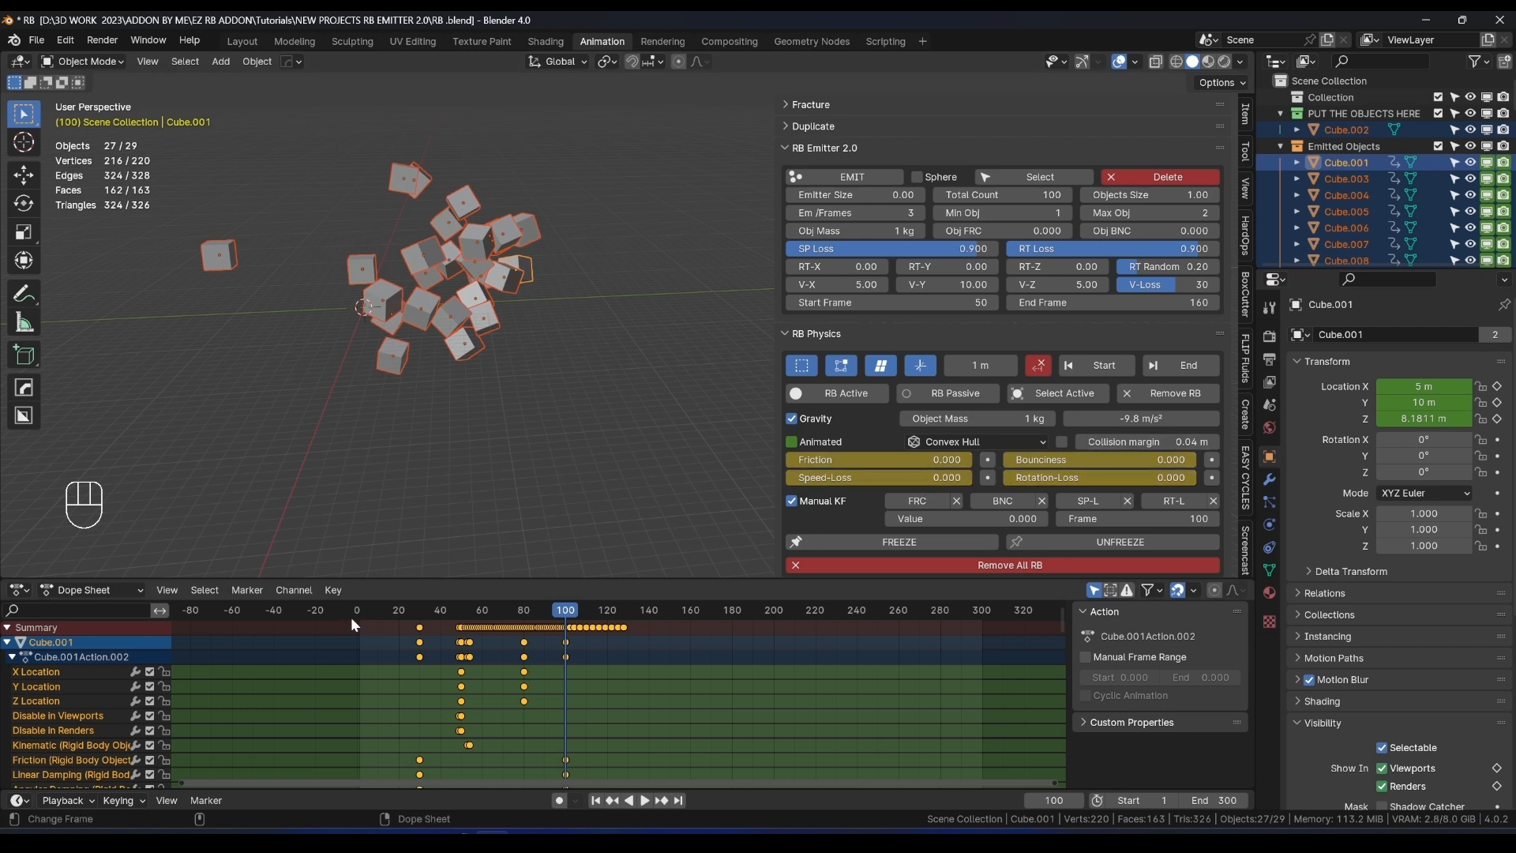
key(space)
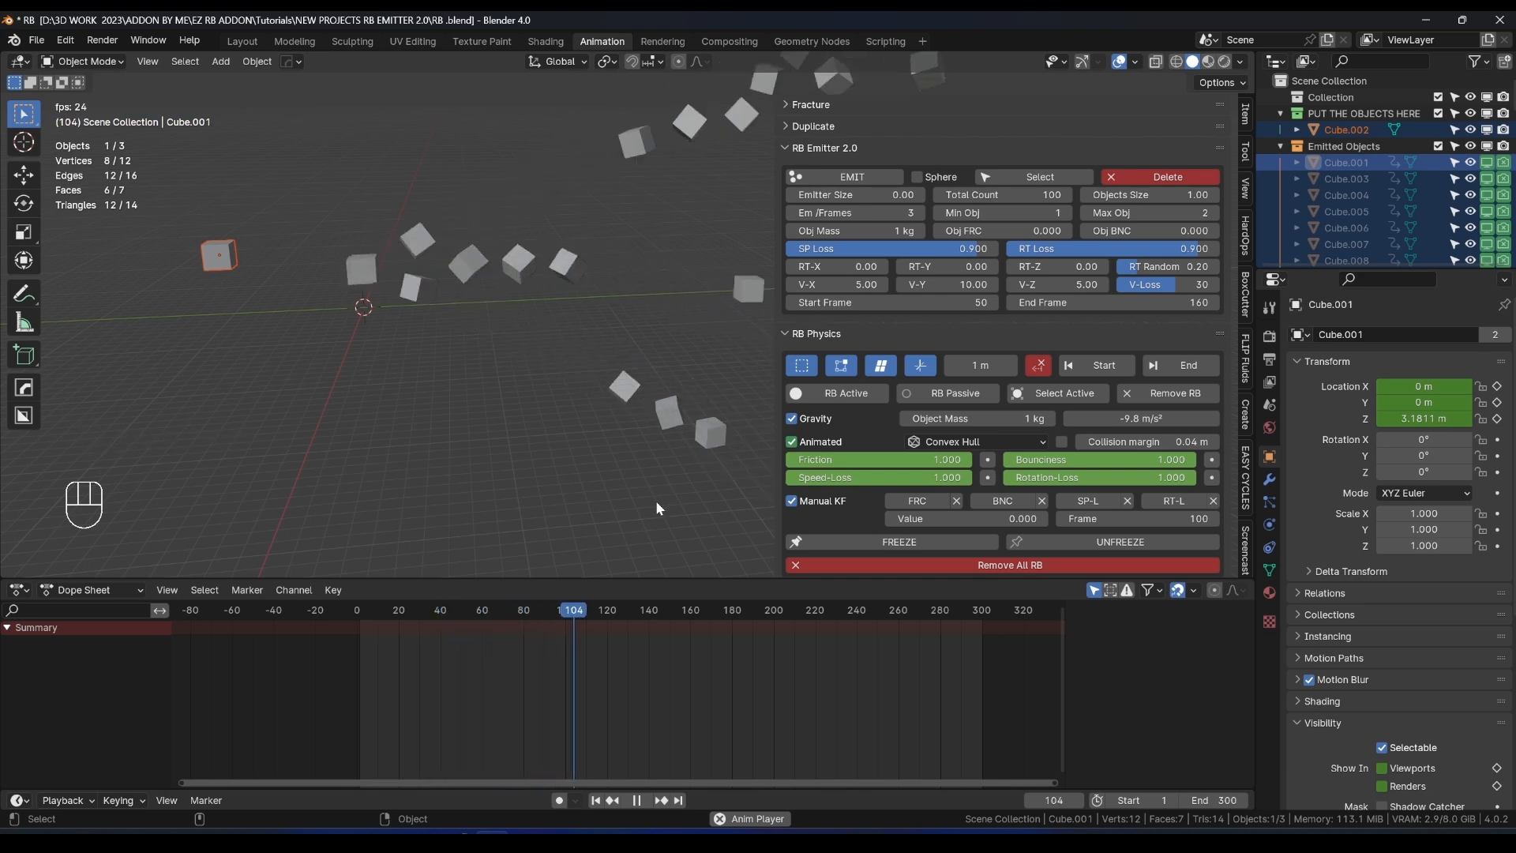
key(space)
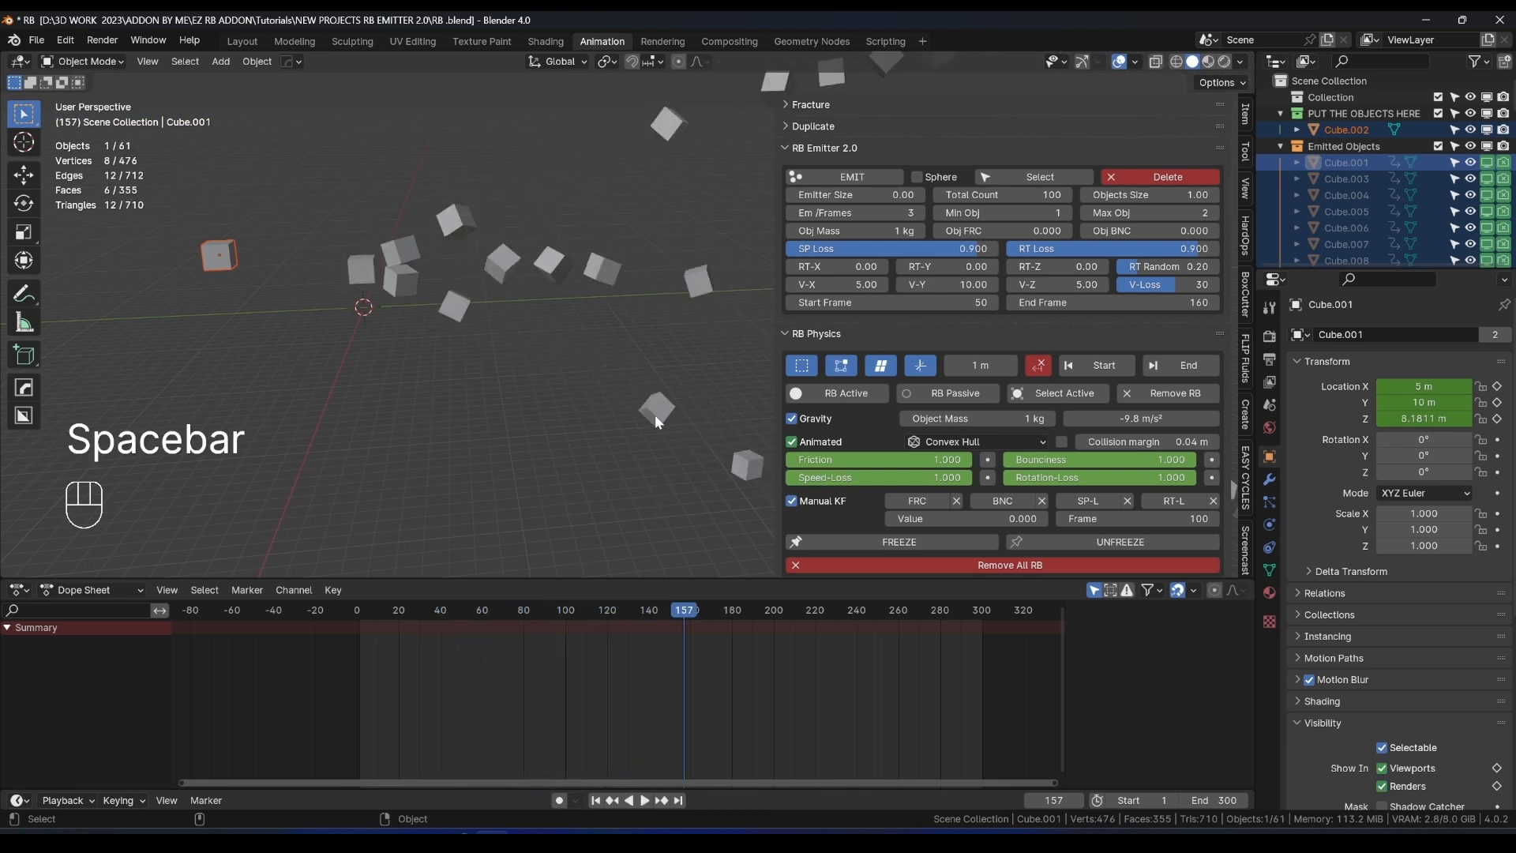
click(656, 411)
key(space)
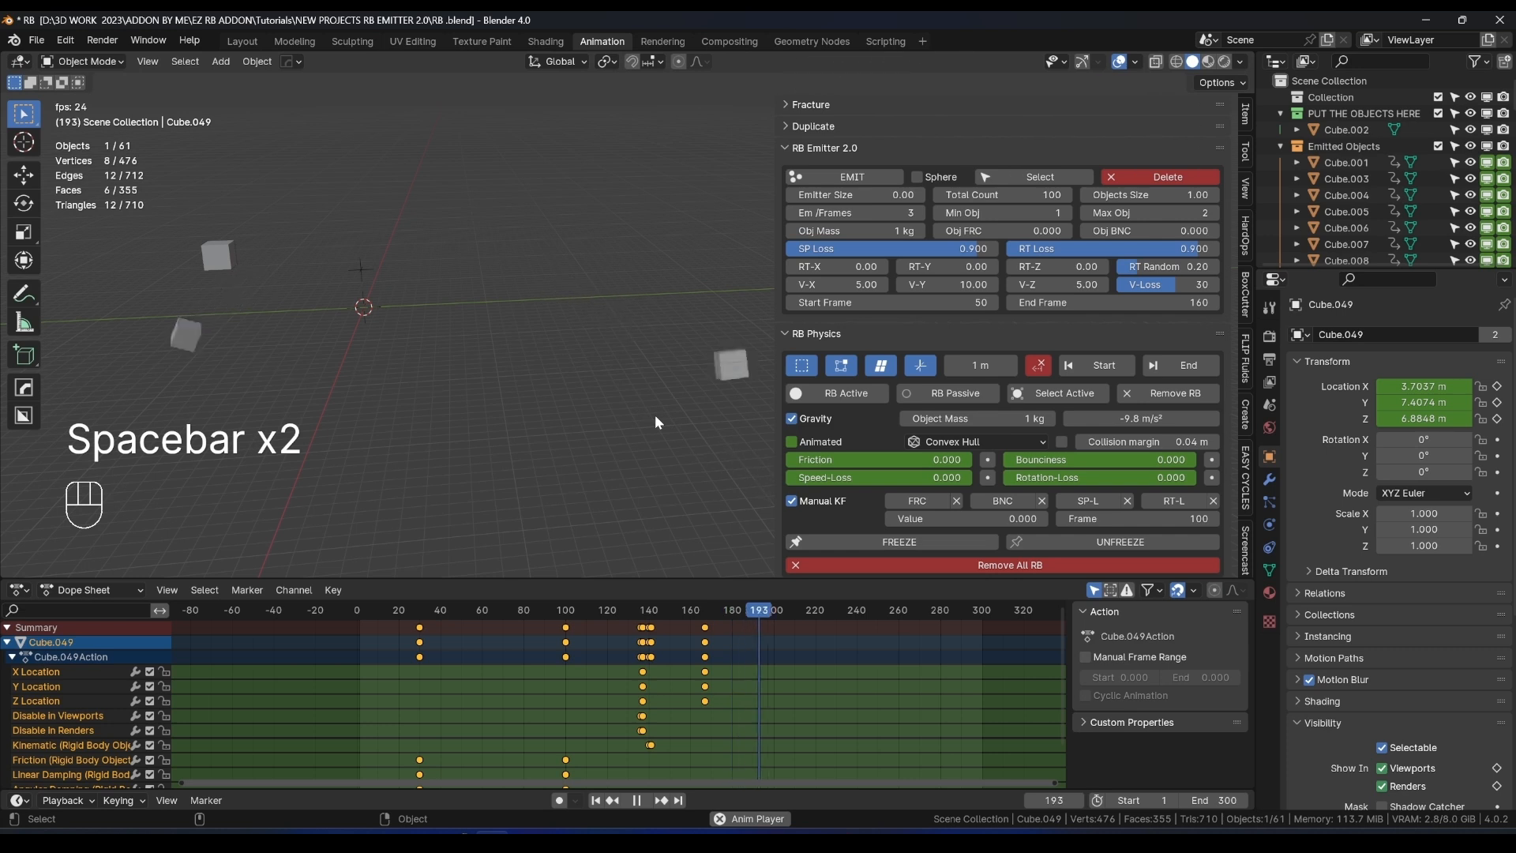
key(space)
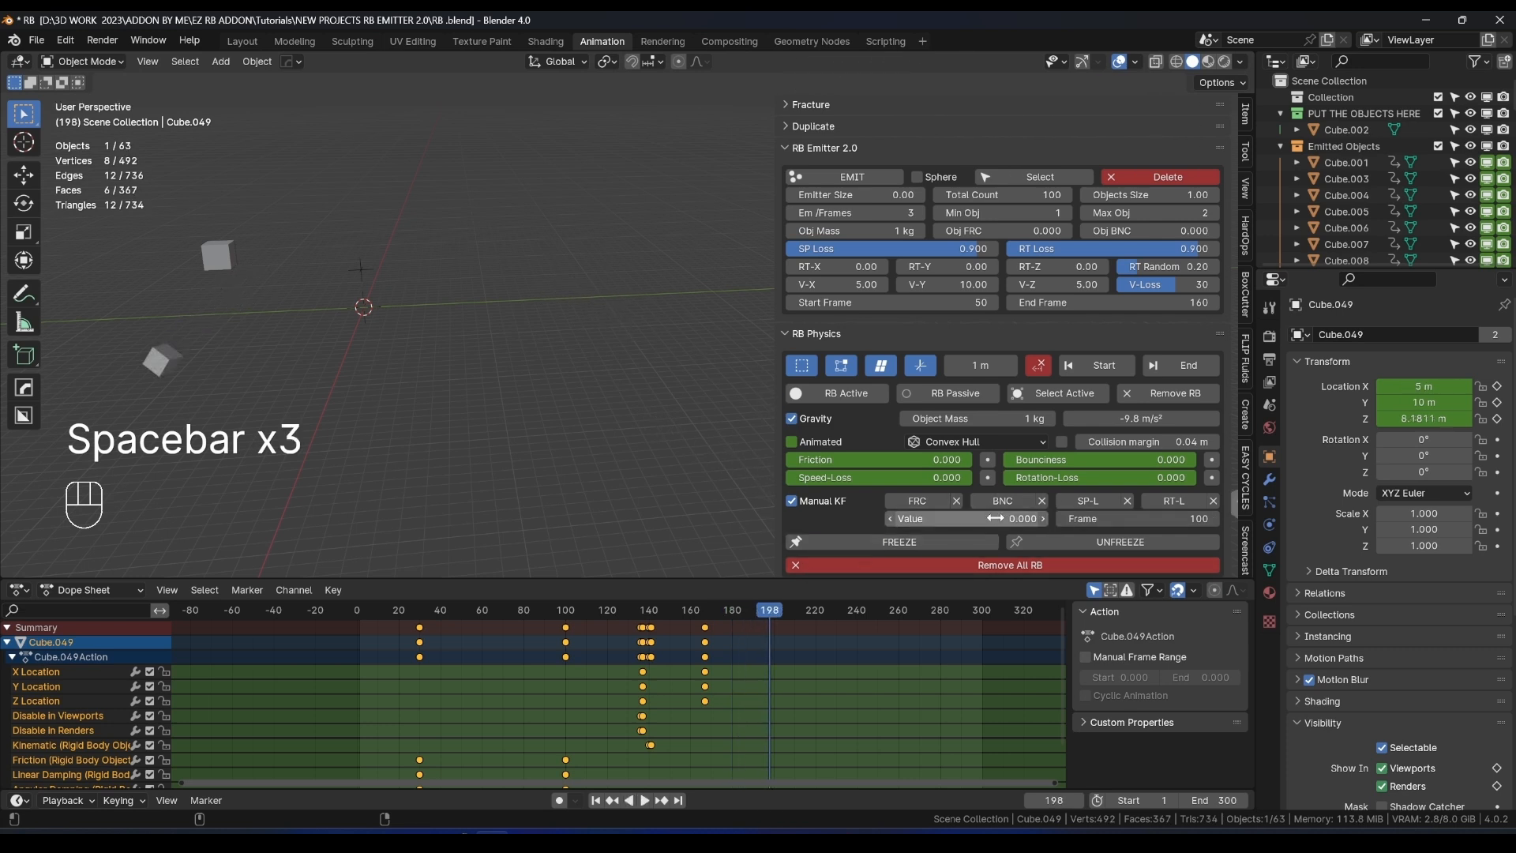
Select all the emitted cubes and key their bounciness at 0.5 on frame 100.
drag(991, 518, 1056, 519)
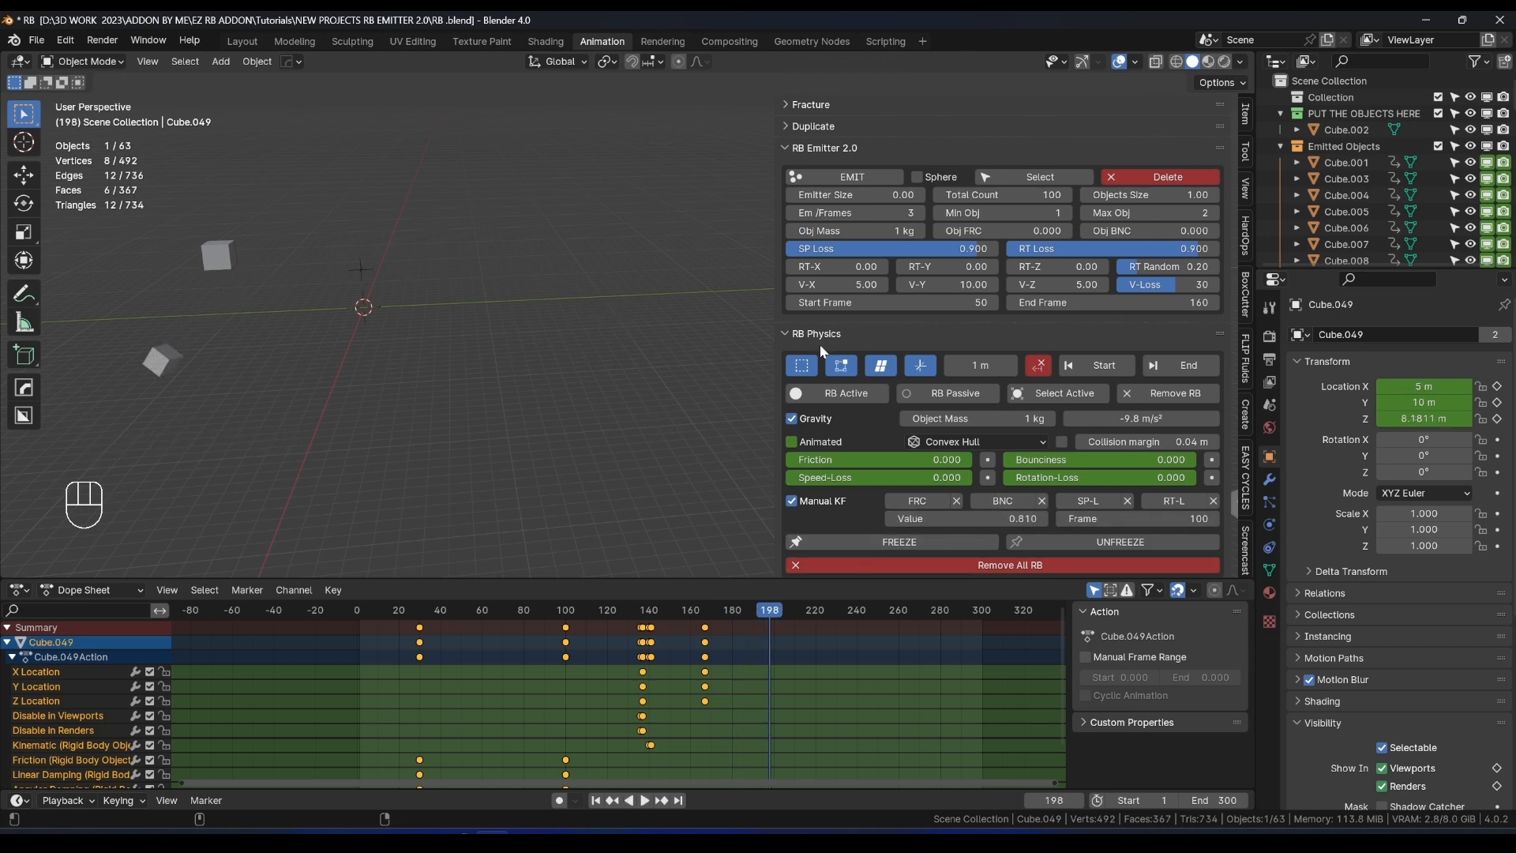
click(802, 366)
shift+middle_drag(605, 395, 420, 338)
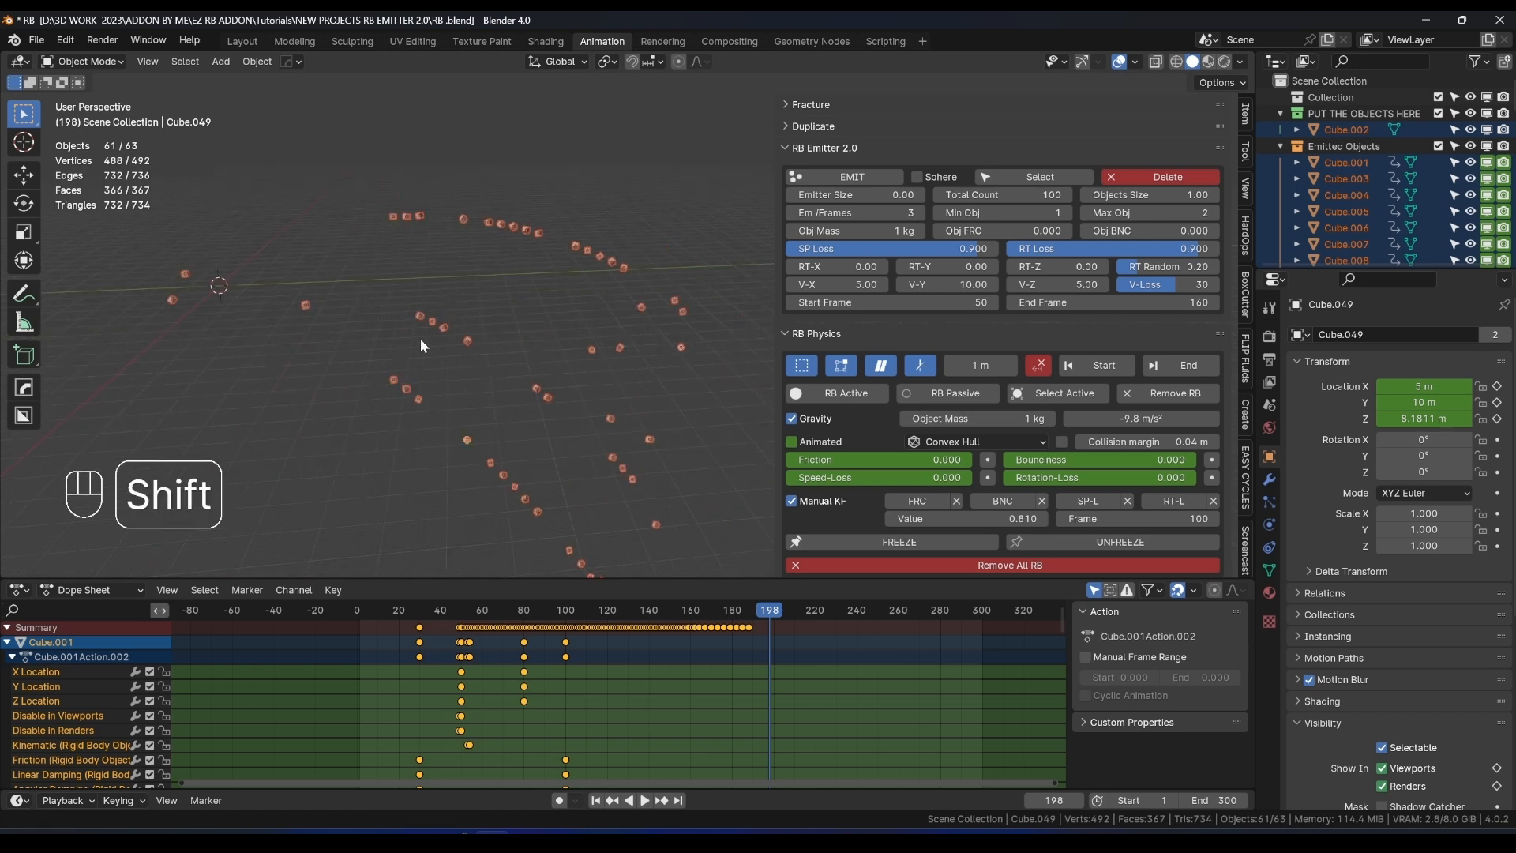
click(921, 518)
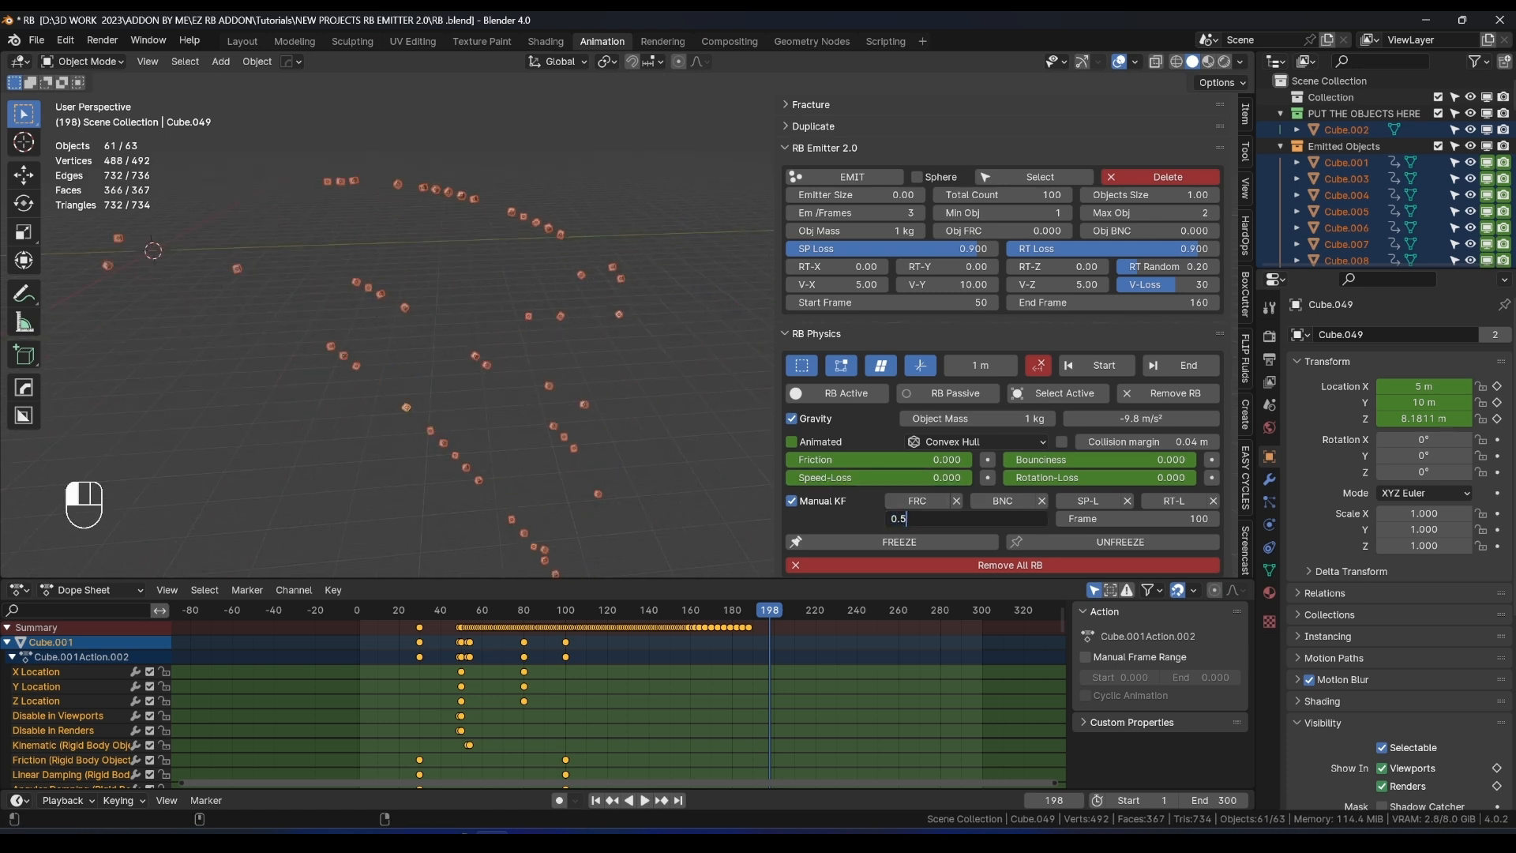
key(Return)
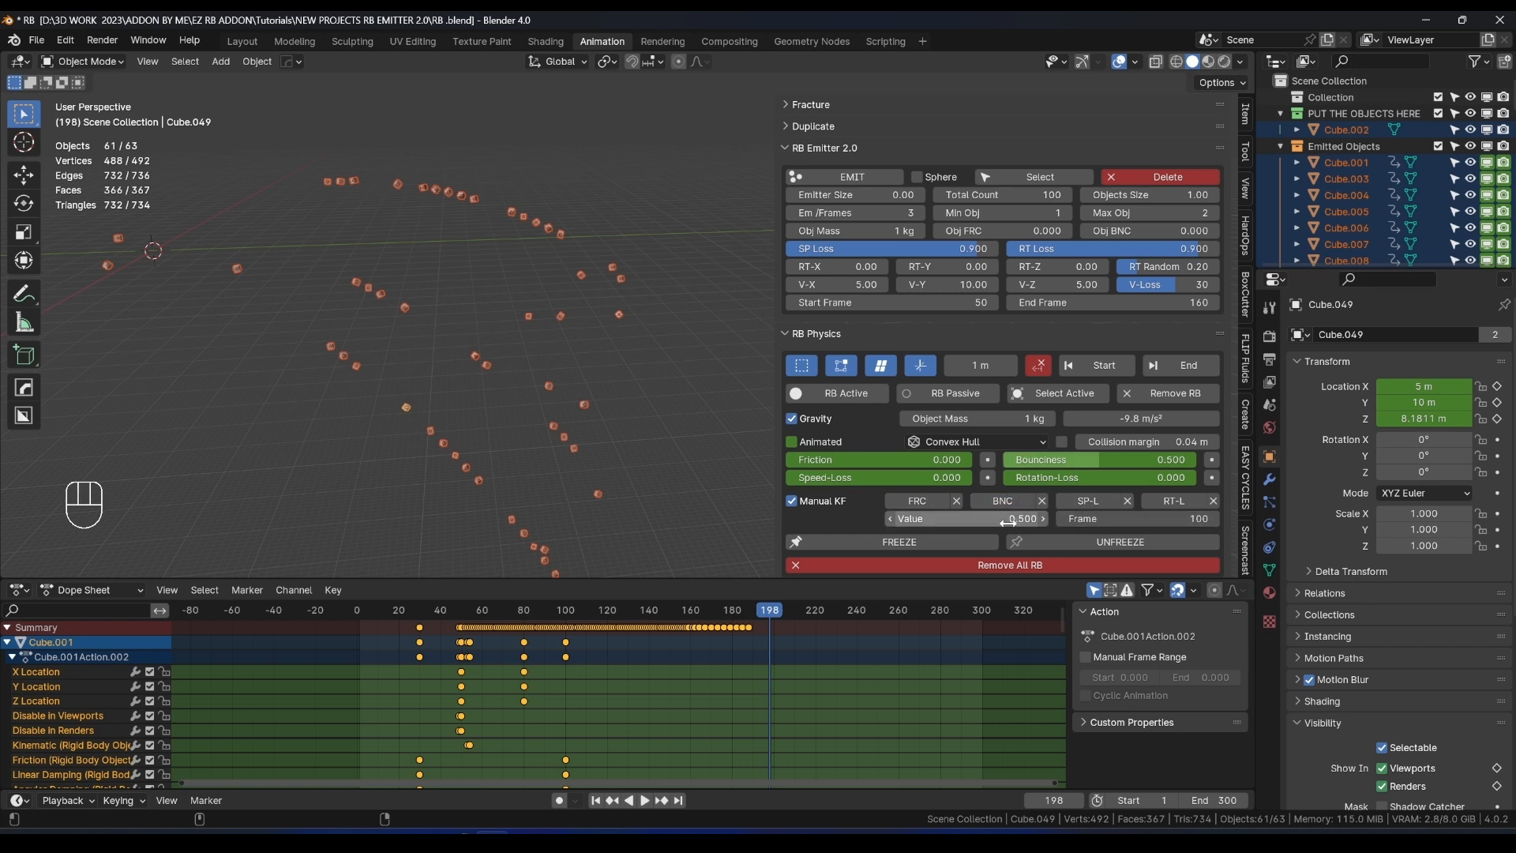
Add a manual friction keyframe of 0.920 at frame 90 to the selected cubes.
drag(1008, 522, 1027, 522)
drag(918, 519, 917, 512)
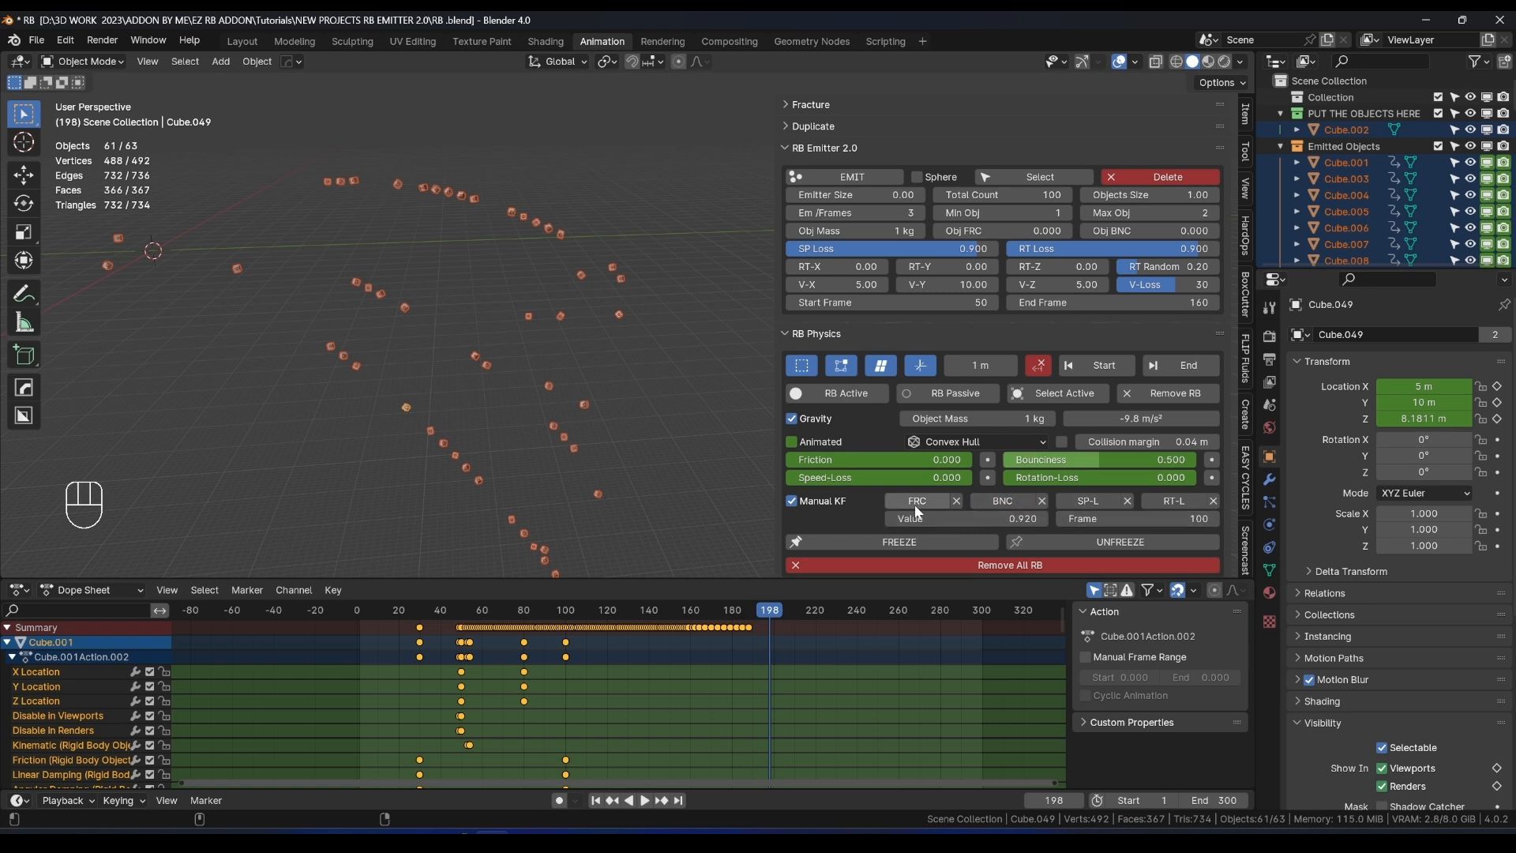
click(1136, 518)
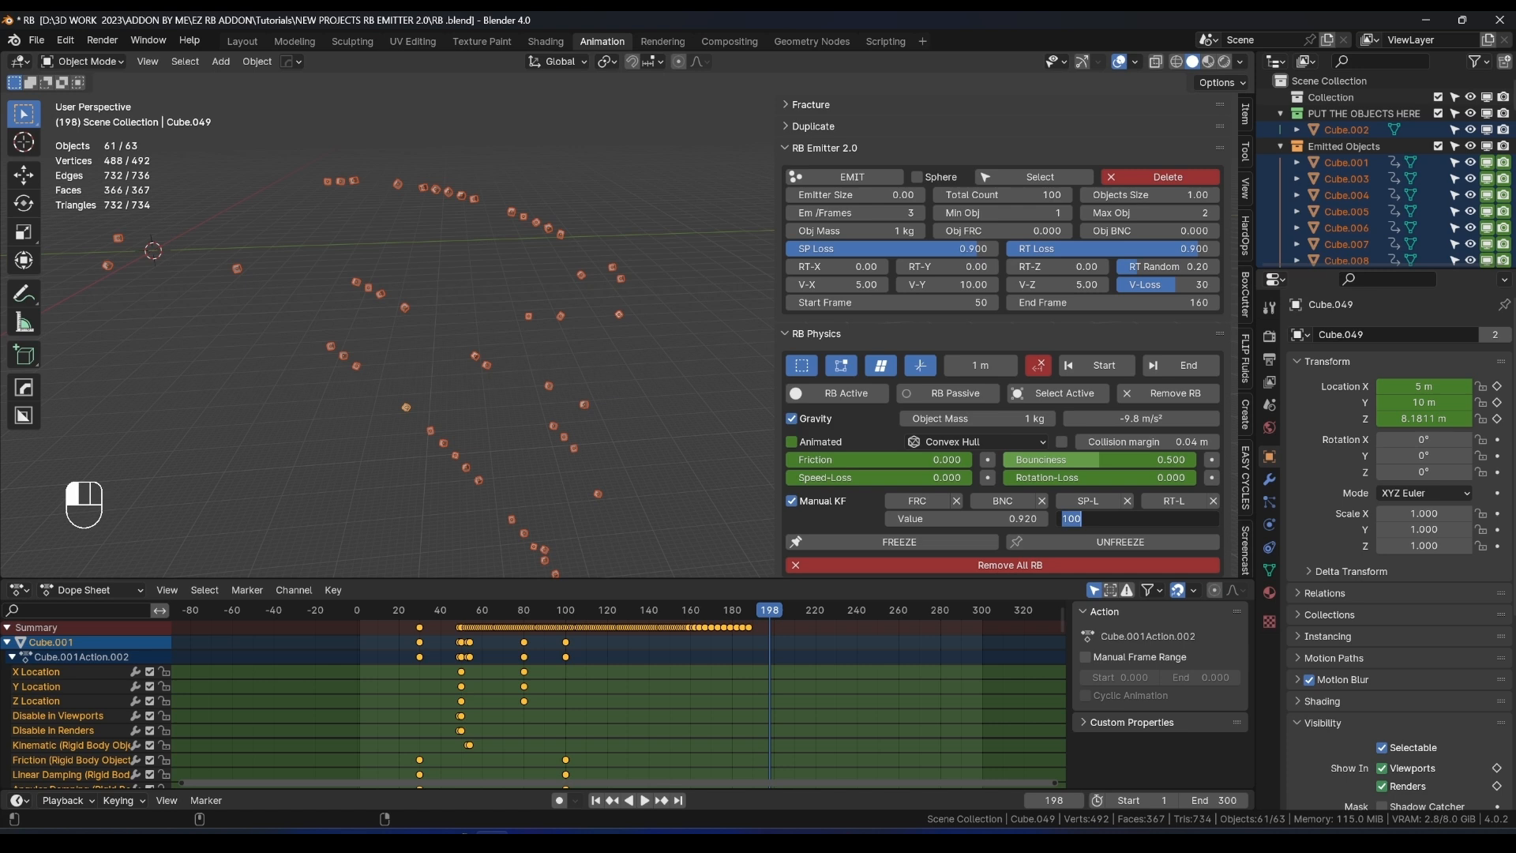
text(90)
key(Return)
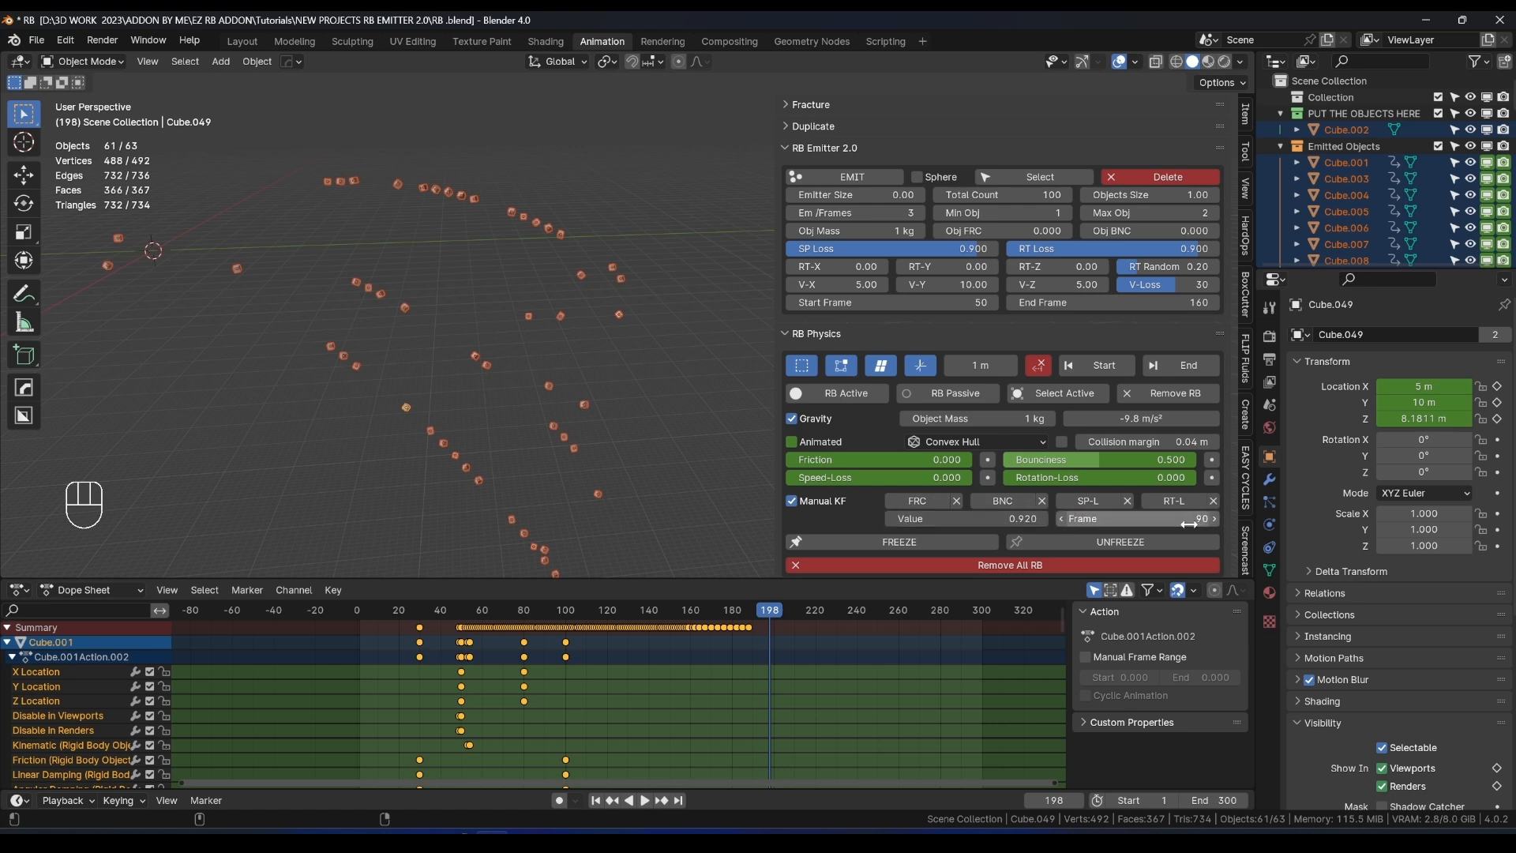
click(930, 503)
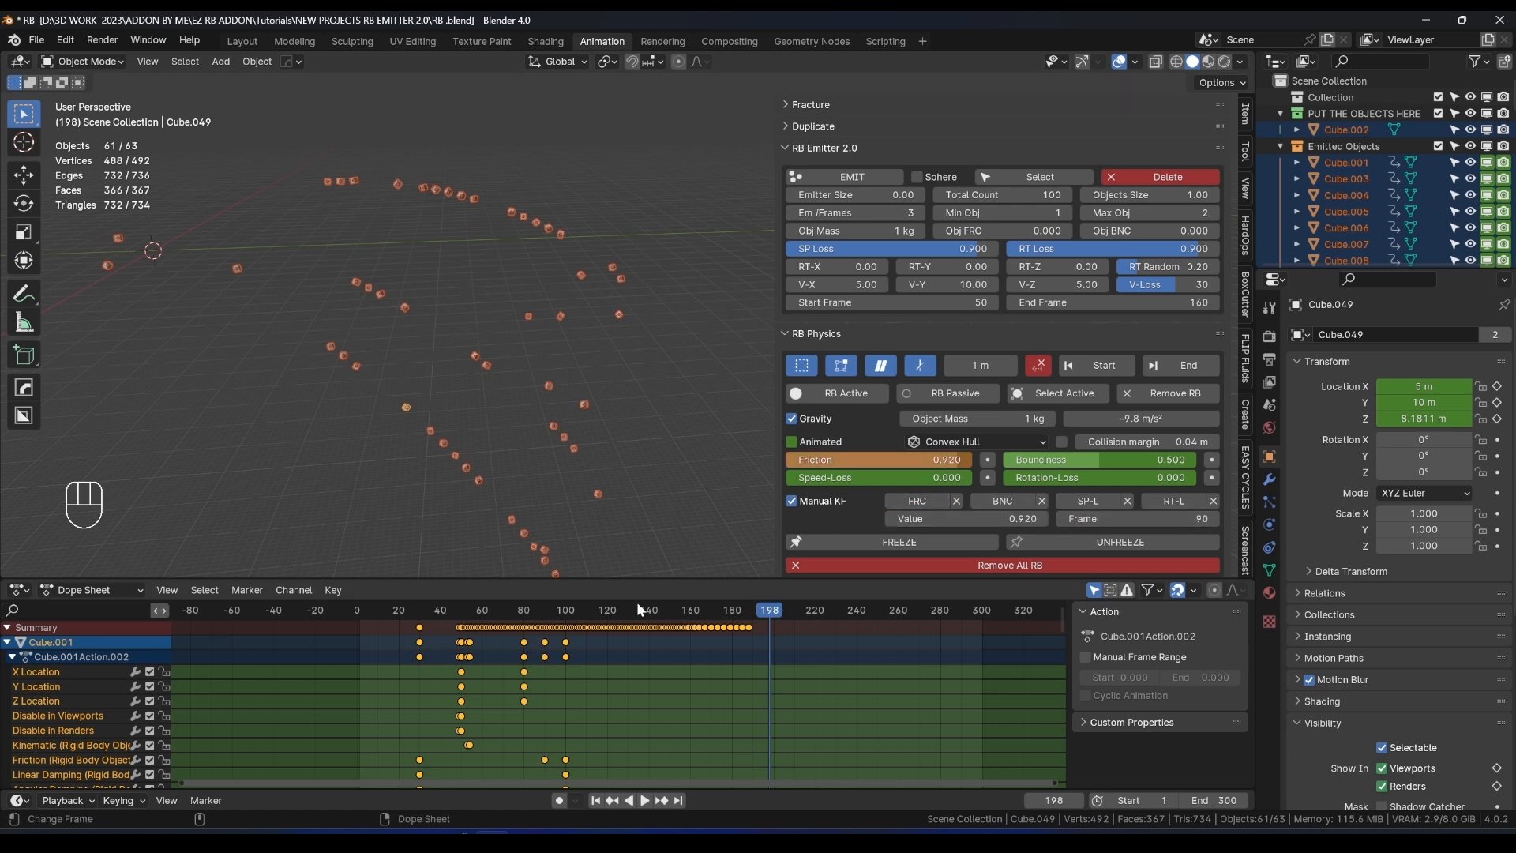
Play the simulation from frame 0 to frame 150 to review the spread of the cubes.
scroll(956, 483, down, 1)
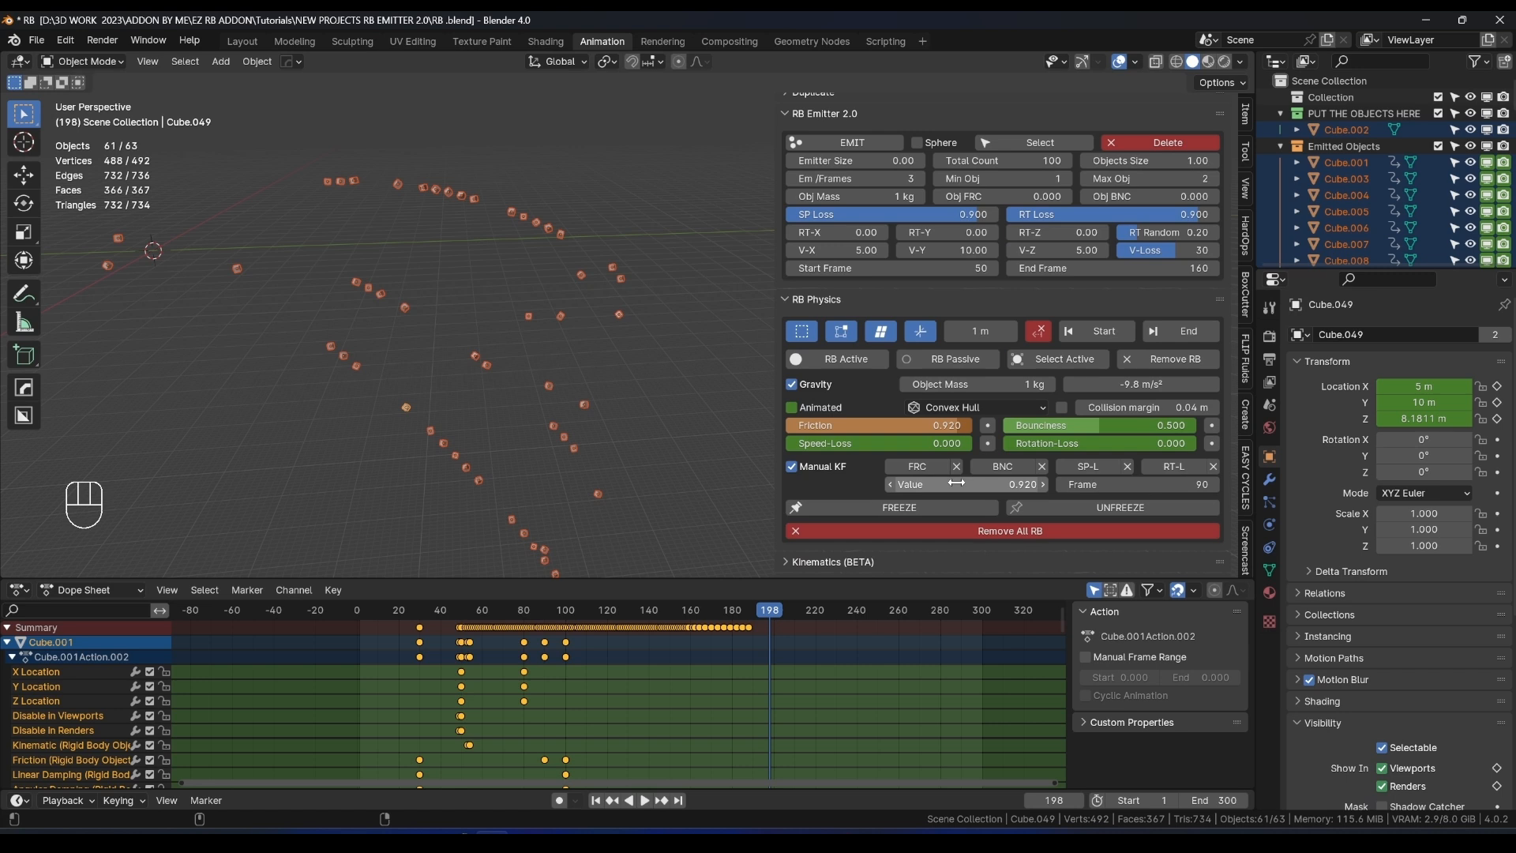
click(344, 611)
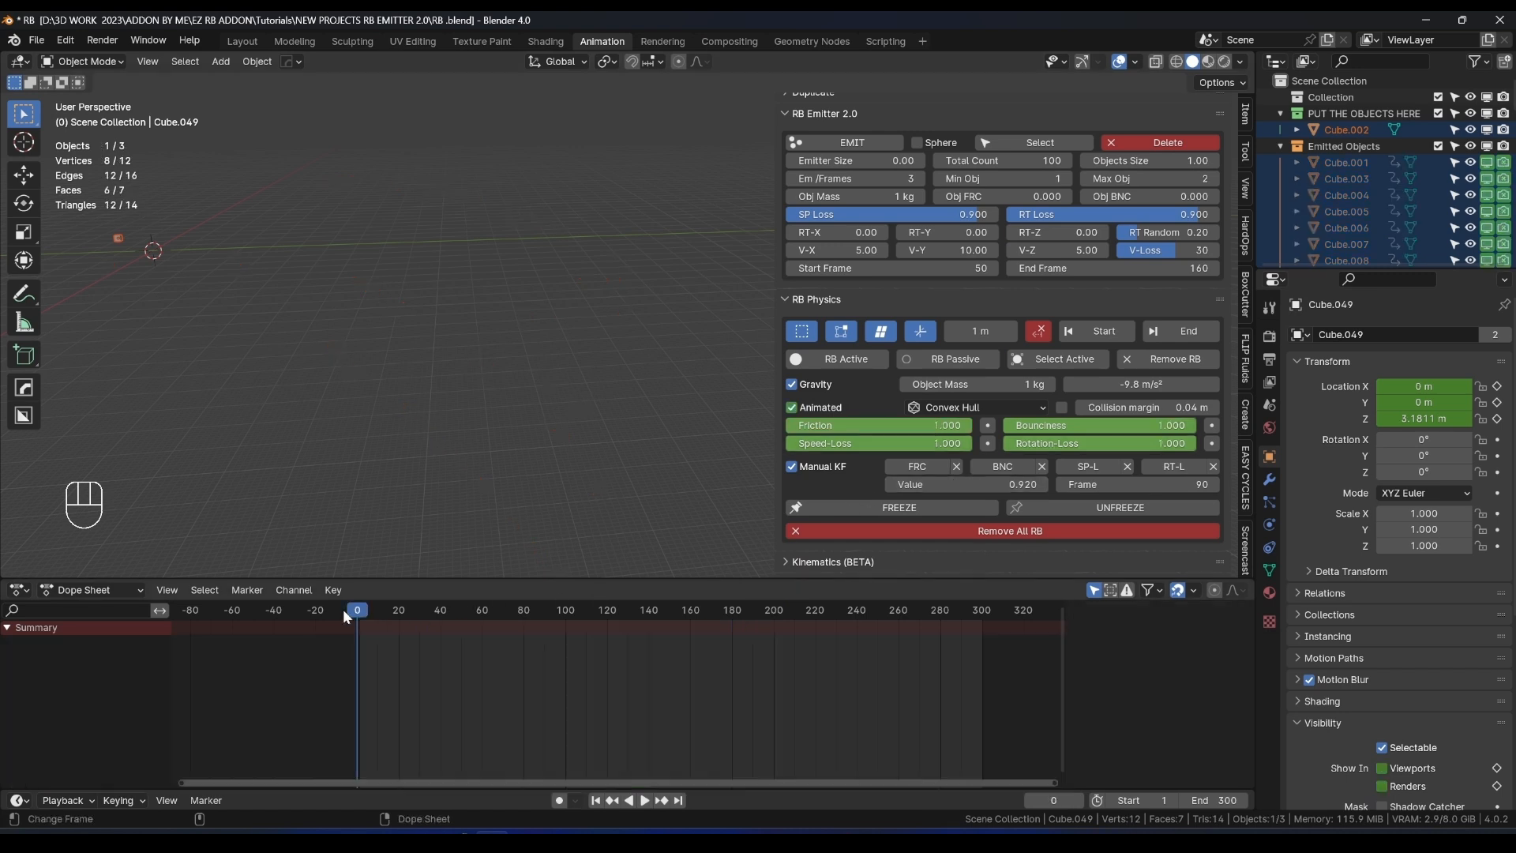
key(space)
shift+middle_drag(326, 219, 431, 302)
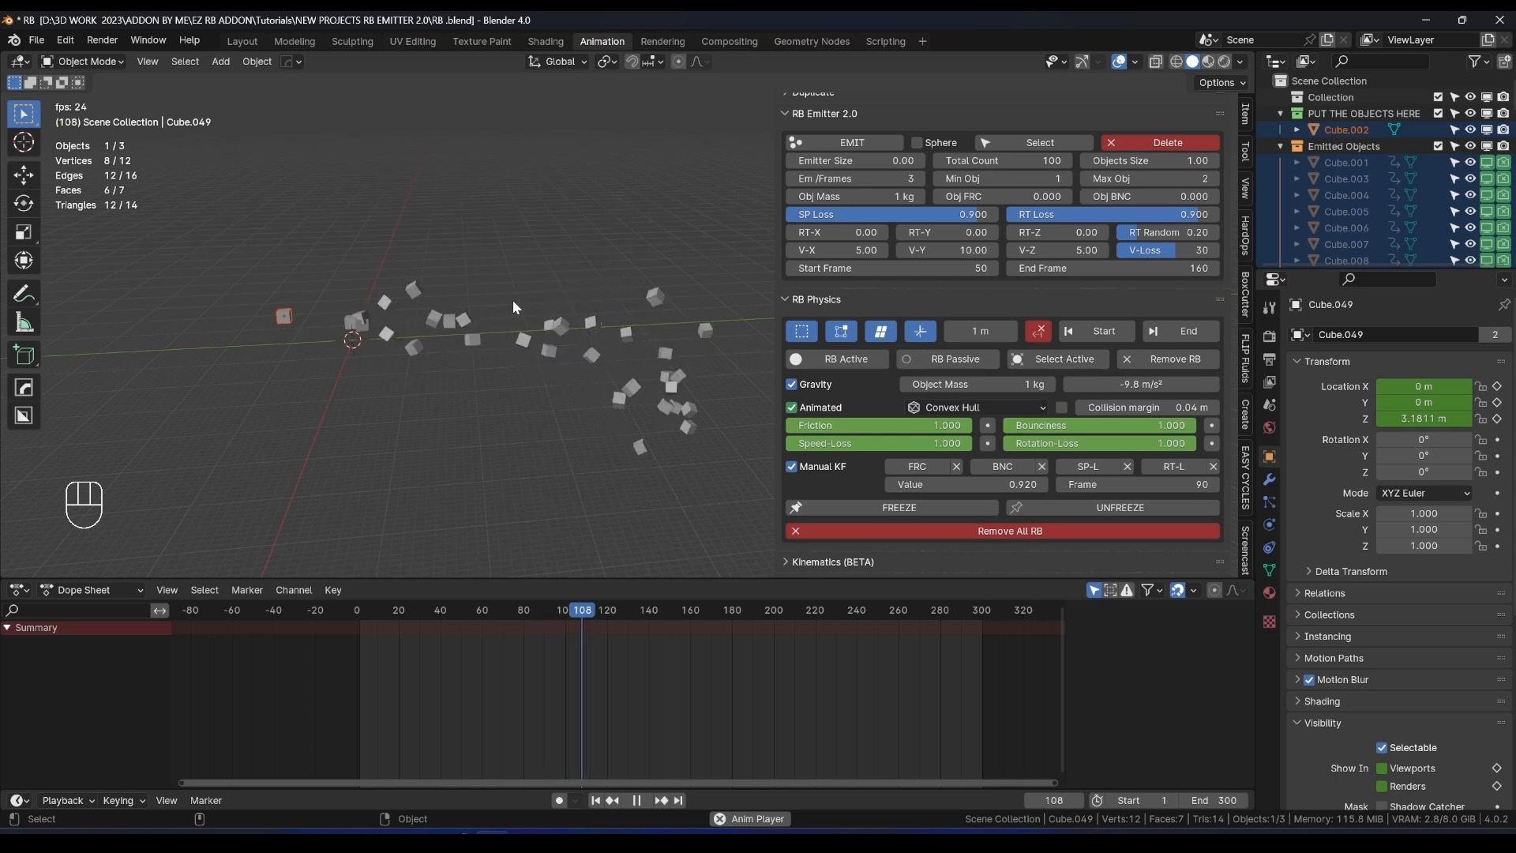
middle_drag(515, 307, 550, 315)
key(space)
Select a row of five emitted cubes and key their four rigid body properties at 0.420 on frame 160.
mouse_move(528, 277)
mouse_down()
mouse_move(619, 225)
mouse_move(523, 260)
mouse_up()
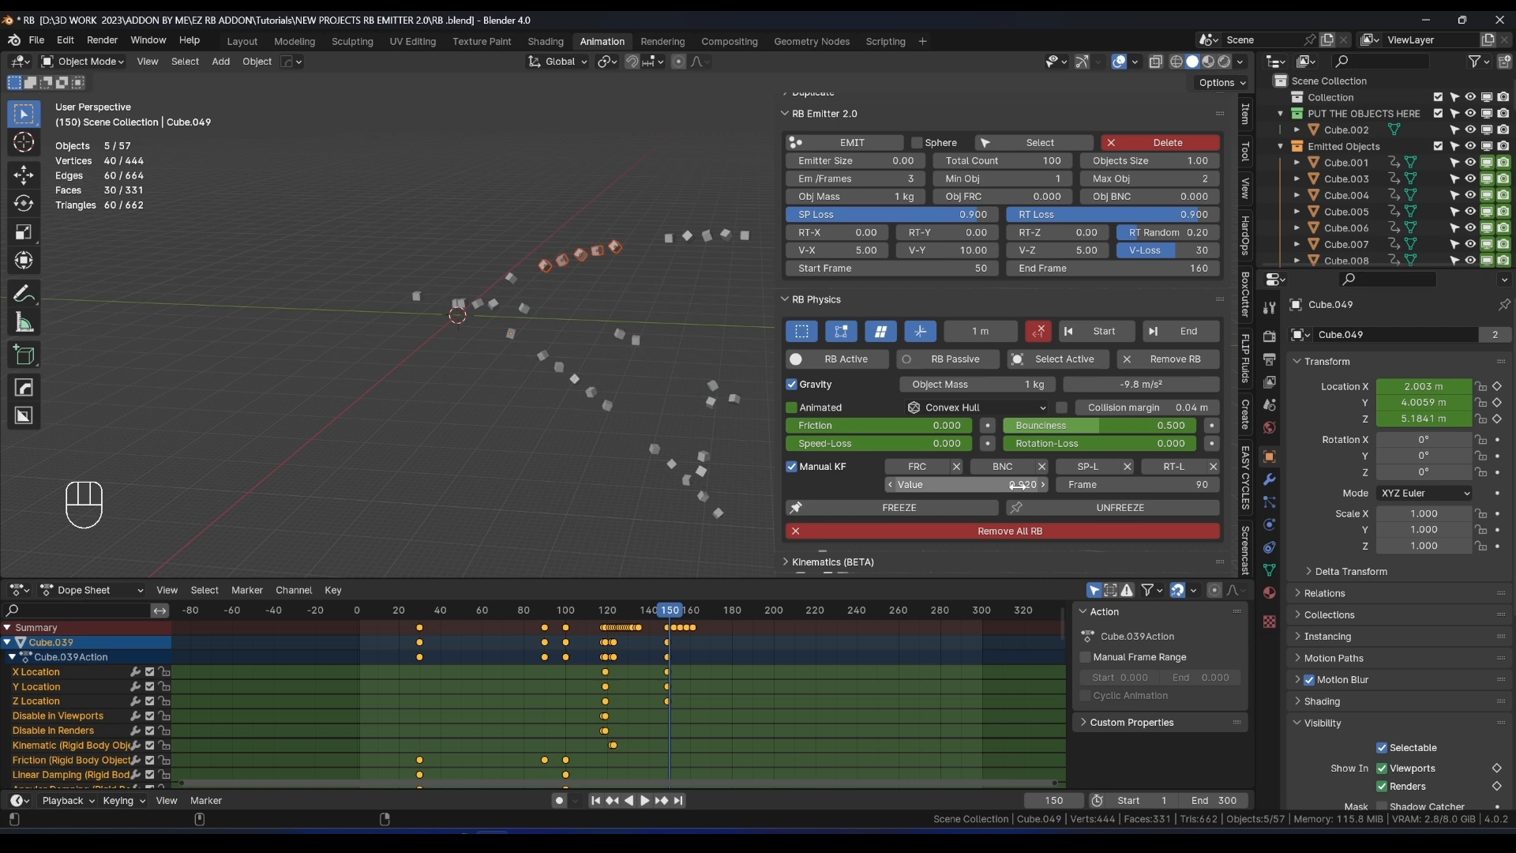
drag(1019, 485, 971, 486)
drag(1089, 486, 1145, 486)
click(1008, 471)
Play on to frame 165 and select one of the keyed cubes to inspect its physics values.
key(space)
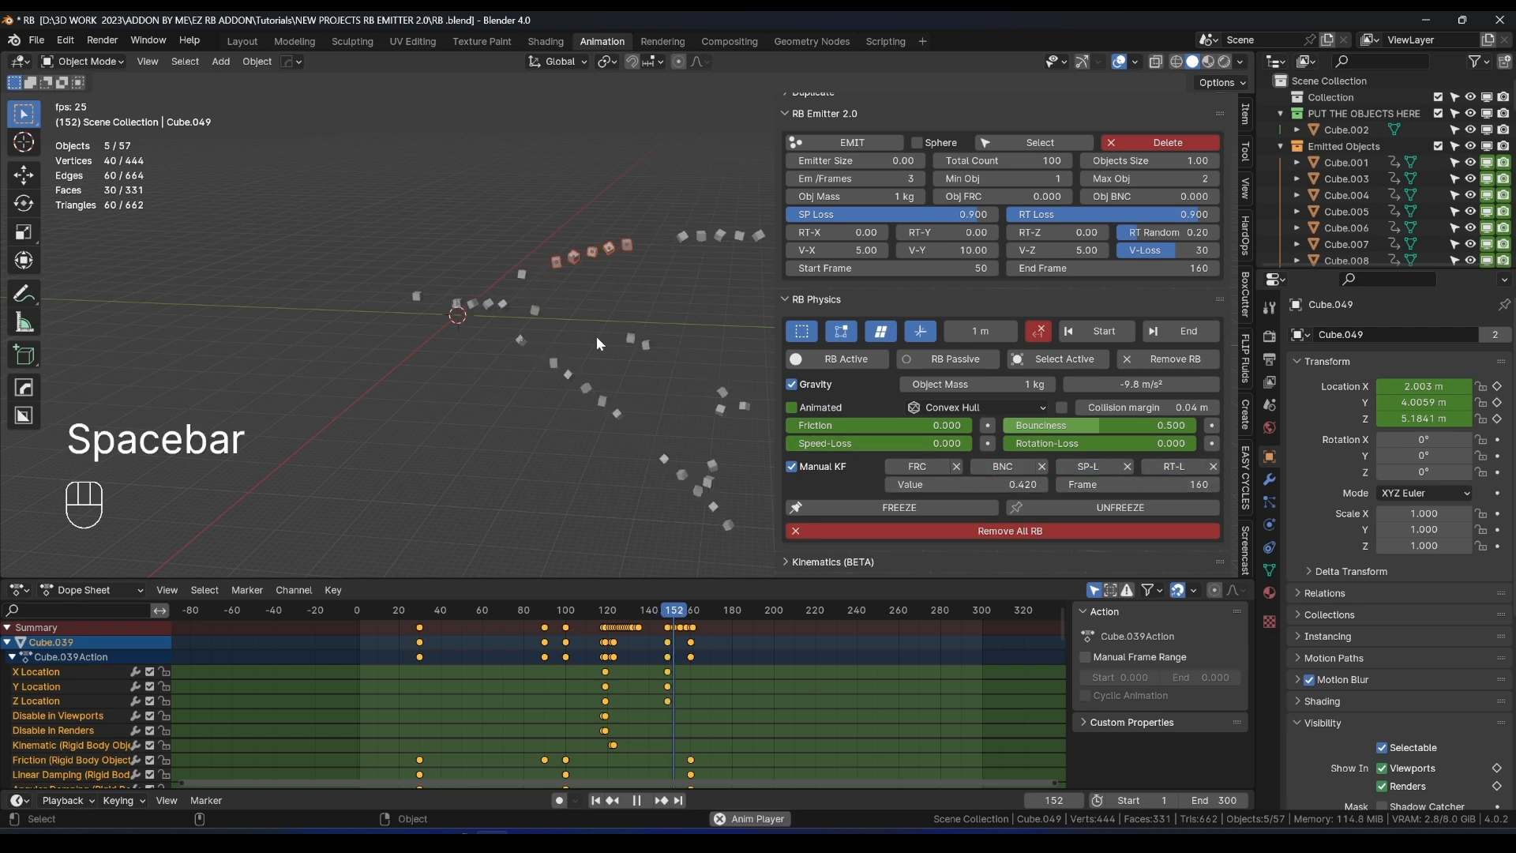
key(space)
click(665, 239)
click(638, 244)
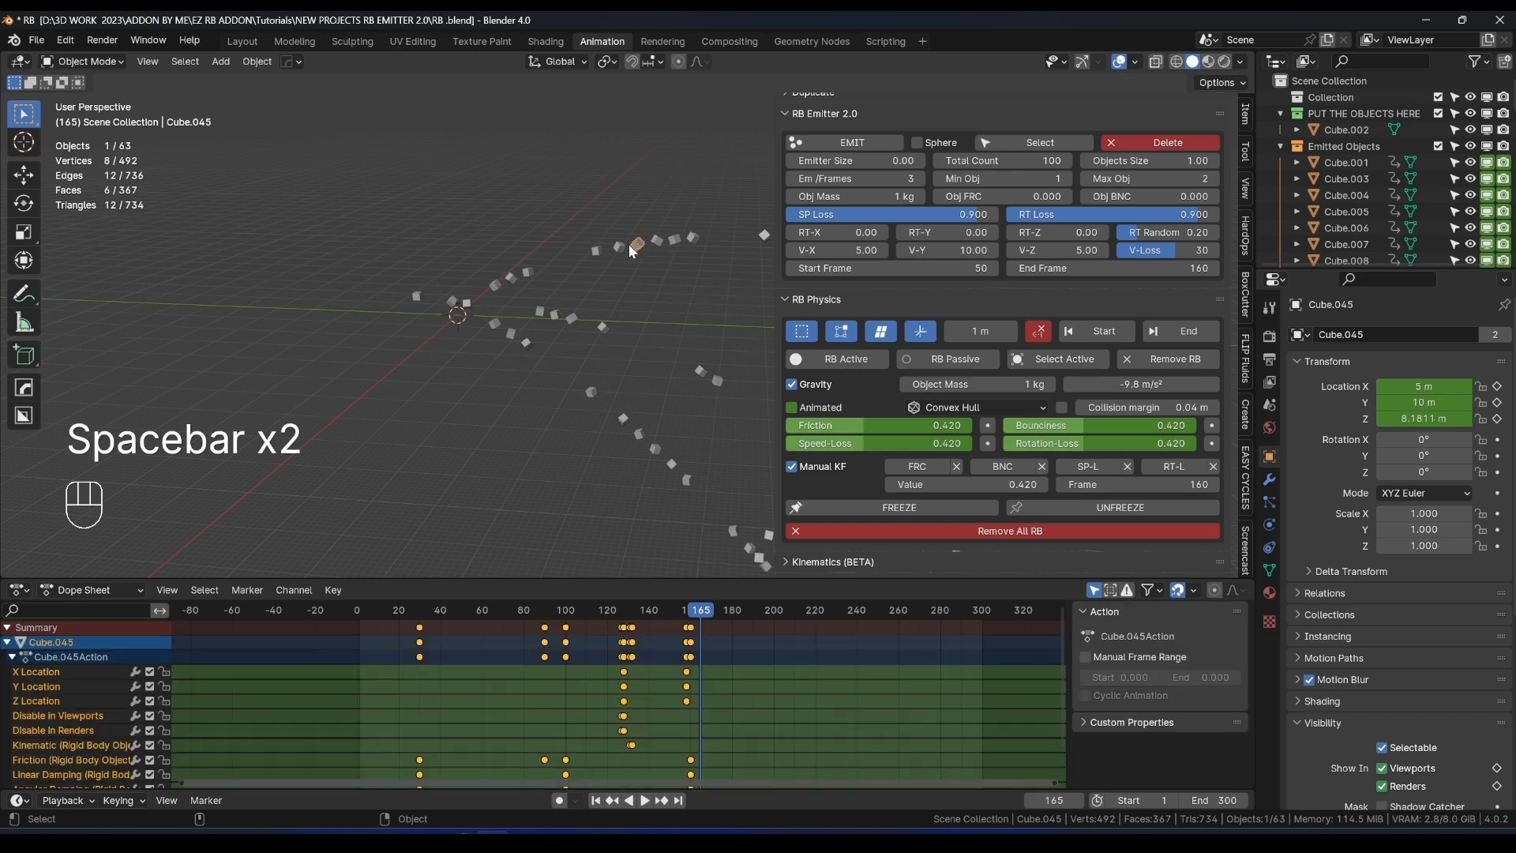
Select the cubes in the keyed row one after another to compare their rigid body values.
click(621, 247)
click(640, 245)
click(658, 241)
click(694, 238)
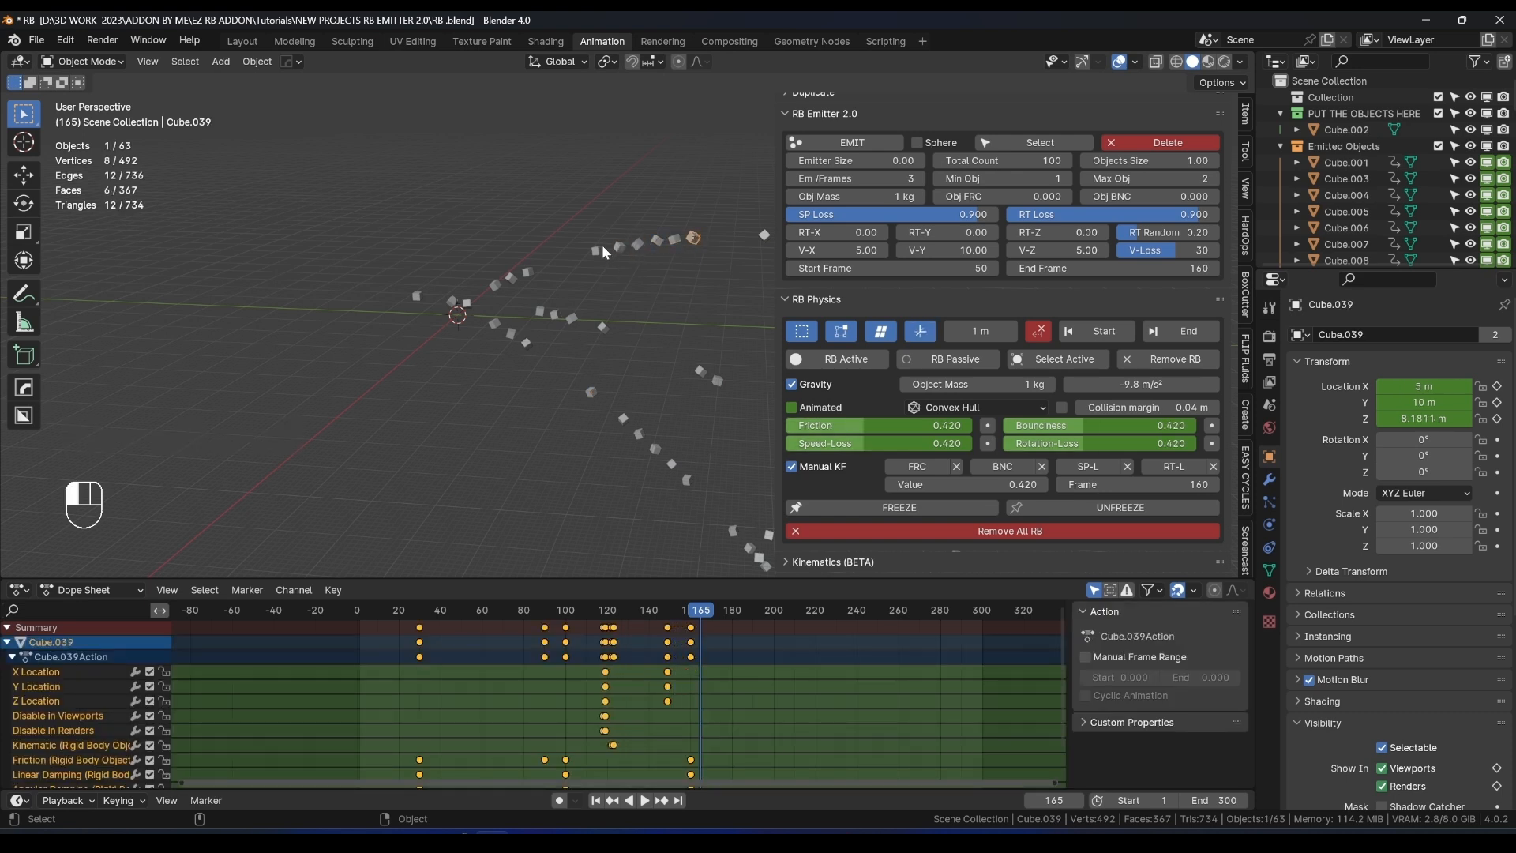
click(616, 229)
Play the simulation on to frame 186 to examine how the keyed cubes move, and collapse the RB Physics settings.
key(space)
key(space)
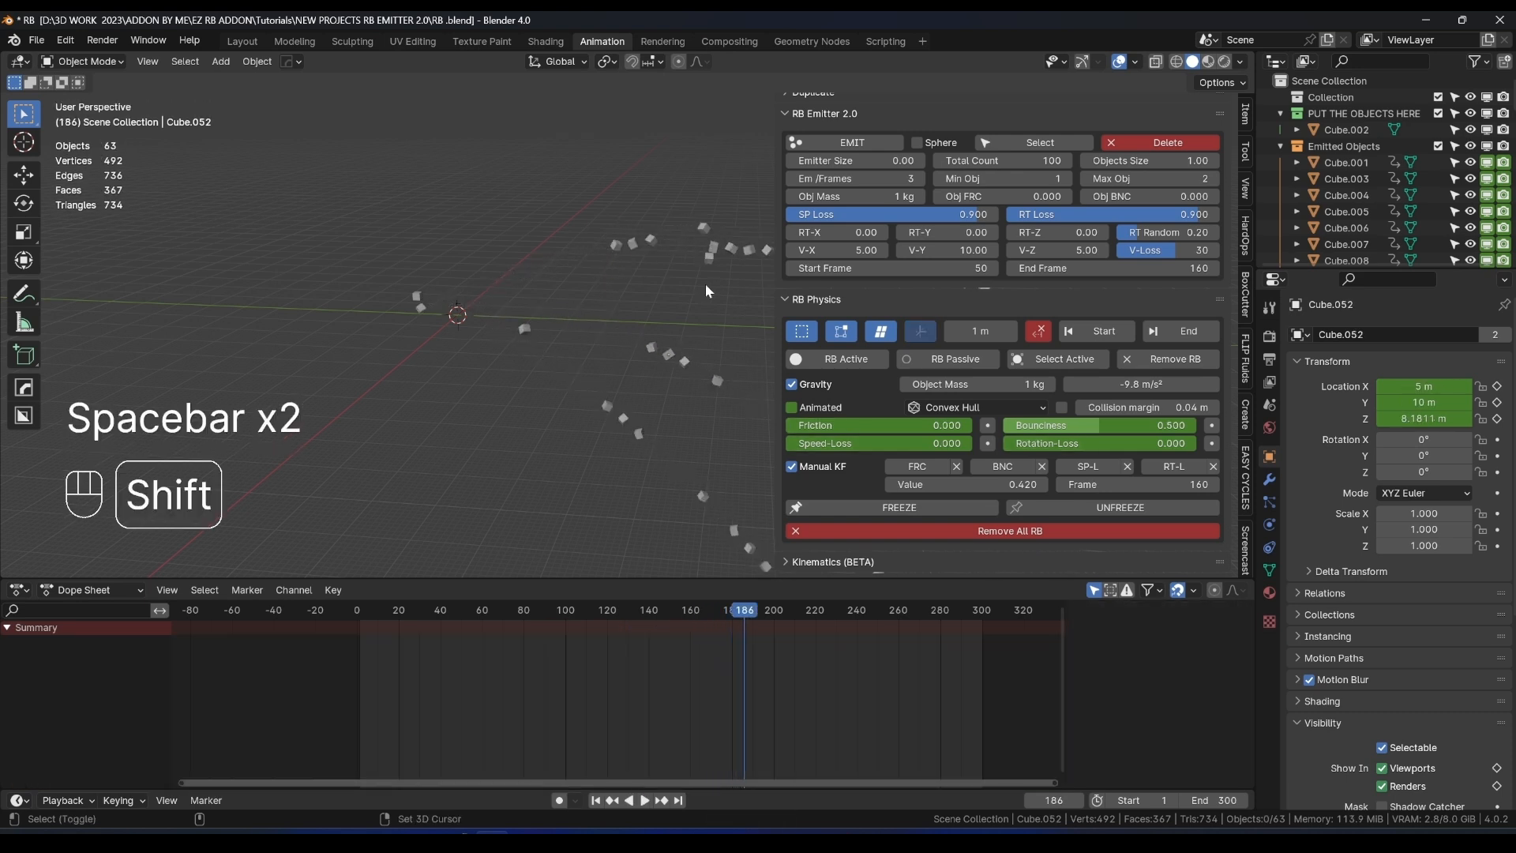
shift+middle_drag(707, 291, 594, 312)
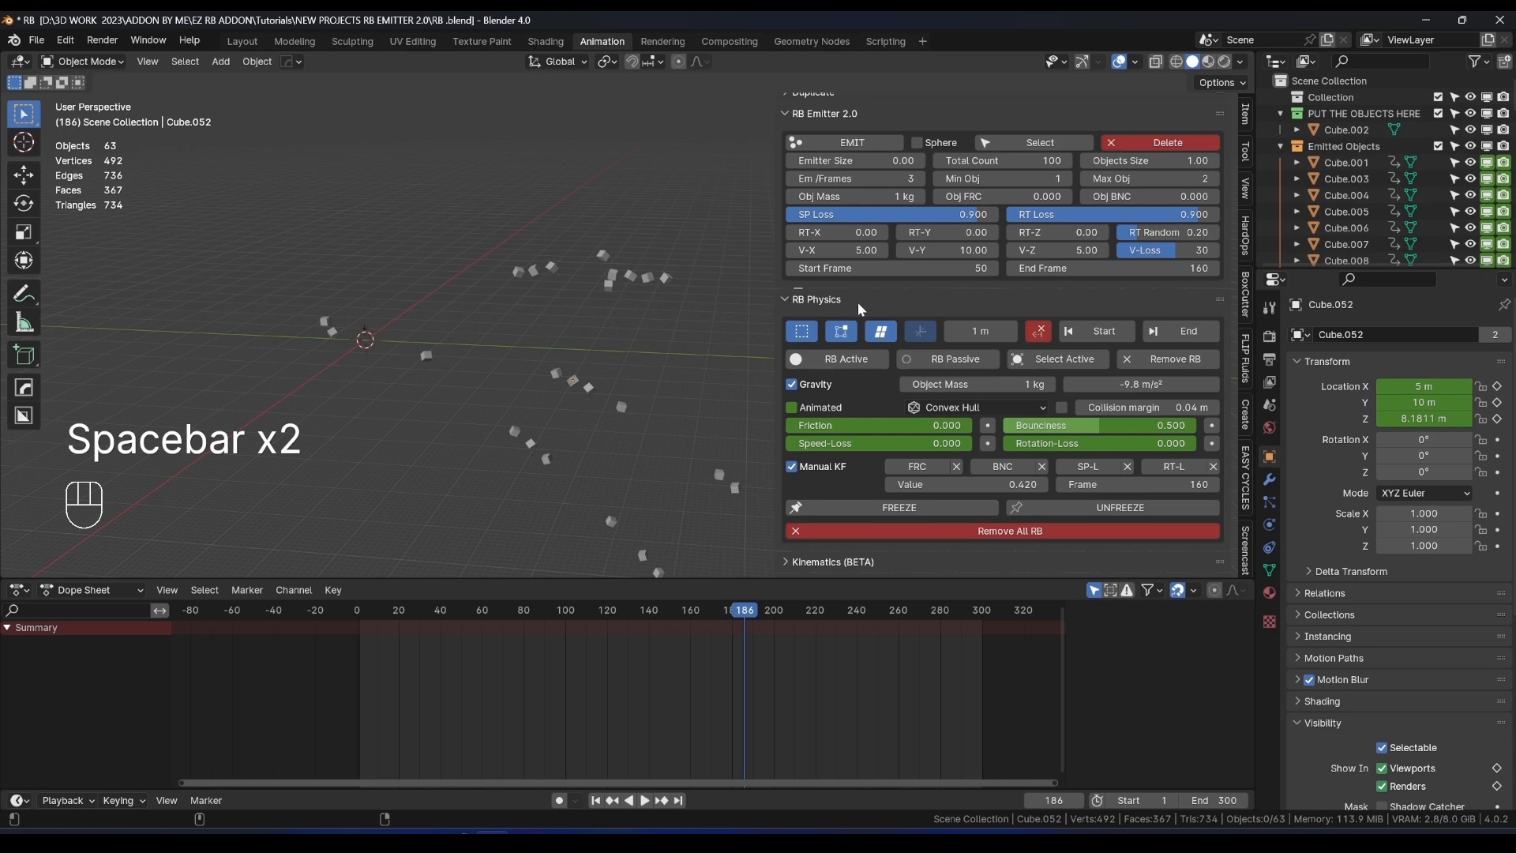
click(813, 300)
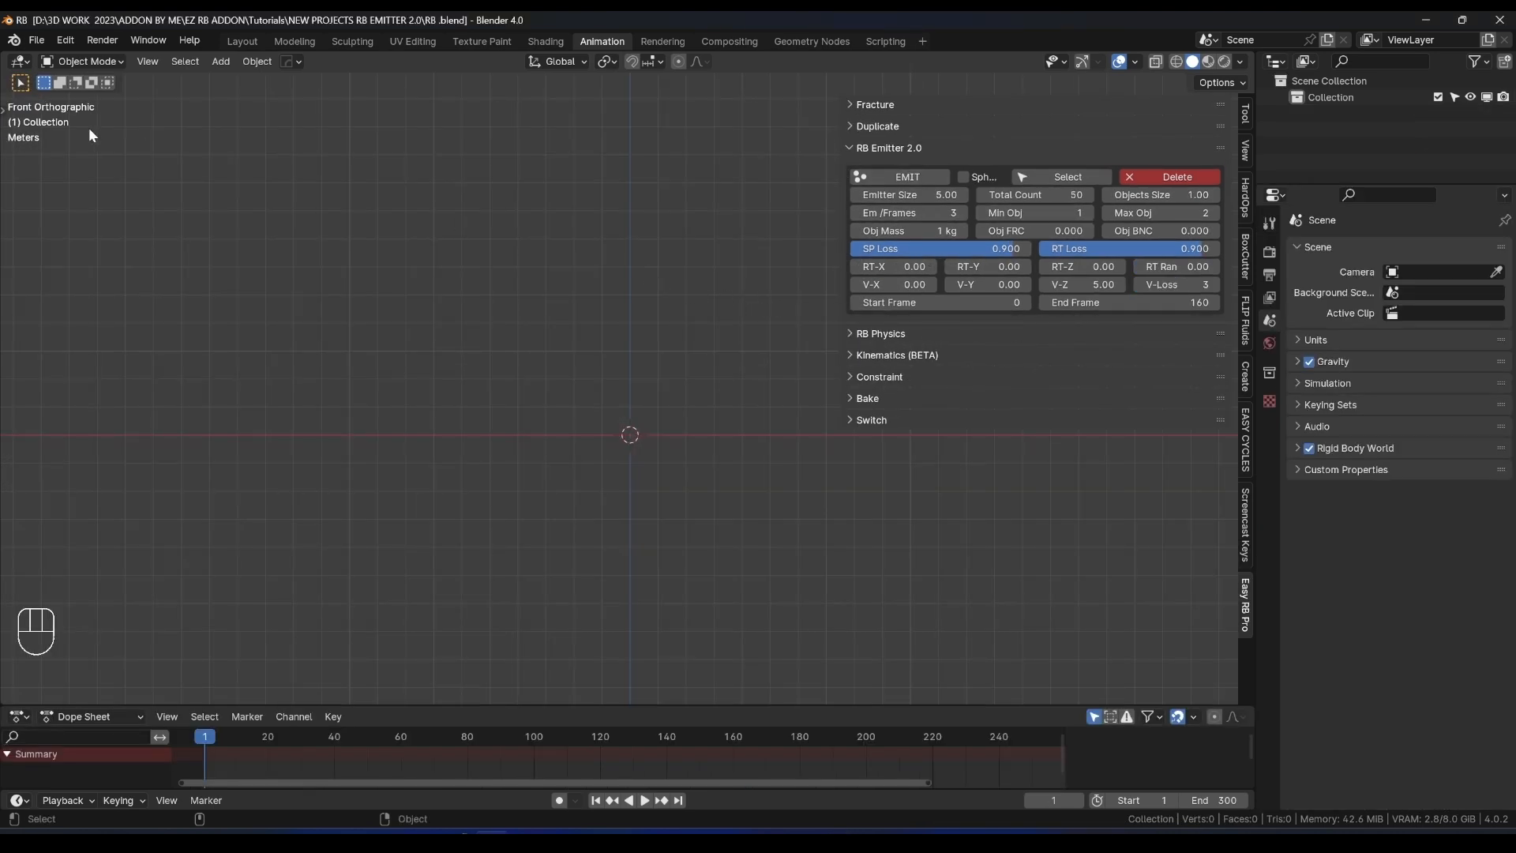
Import realistic_burger.glb from the Downloads folder as a glTF 2.0 model.
click(36, 40)
mouse_move(127, 276)
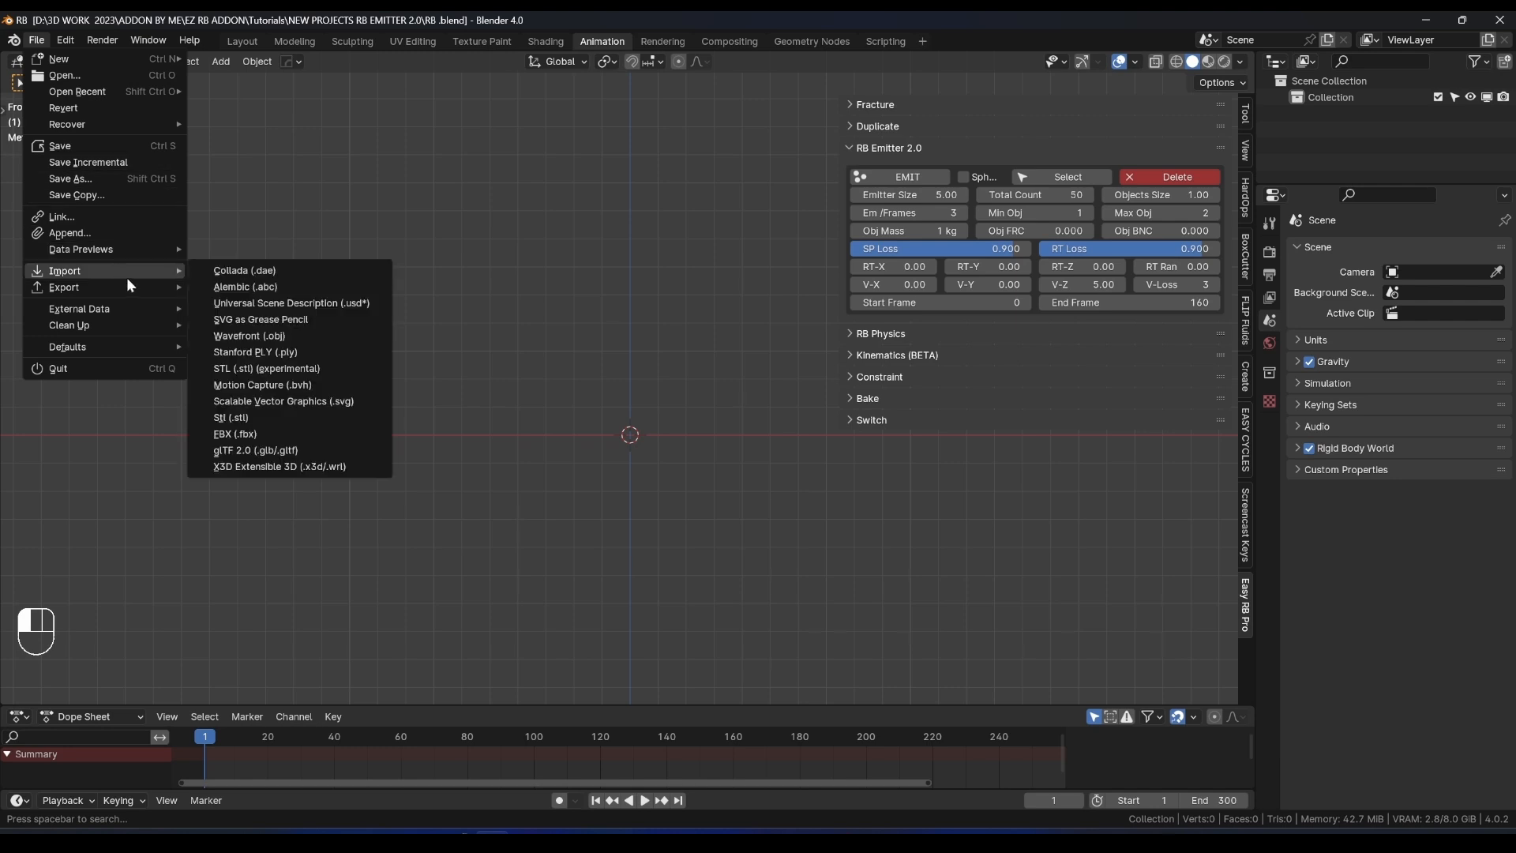
click(286, 449)
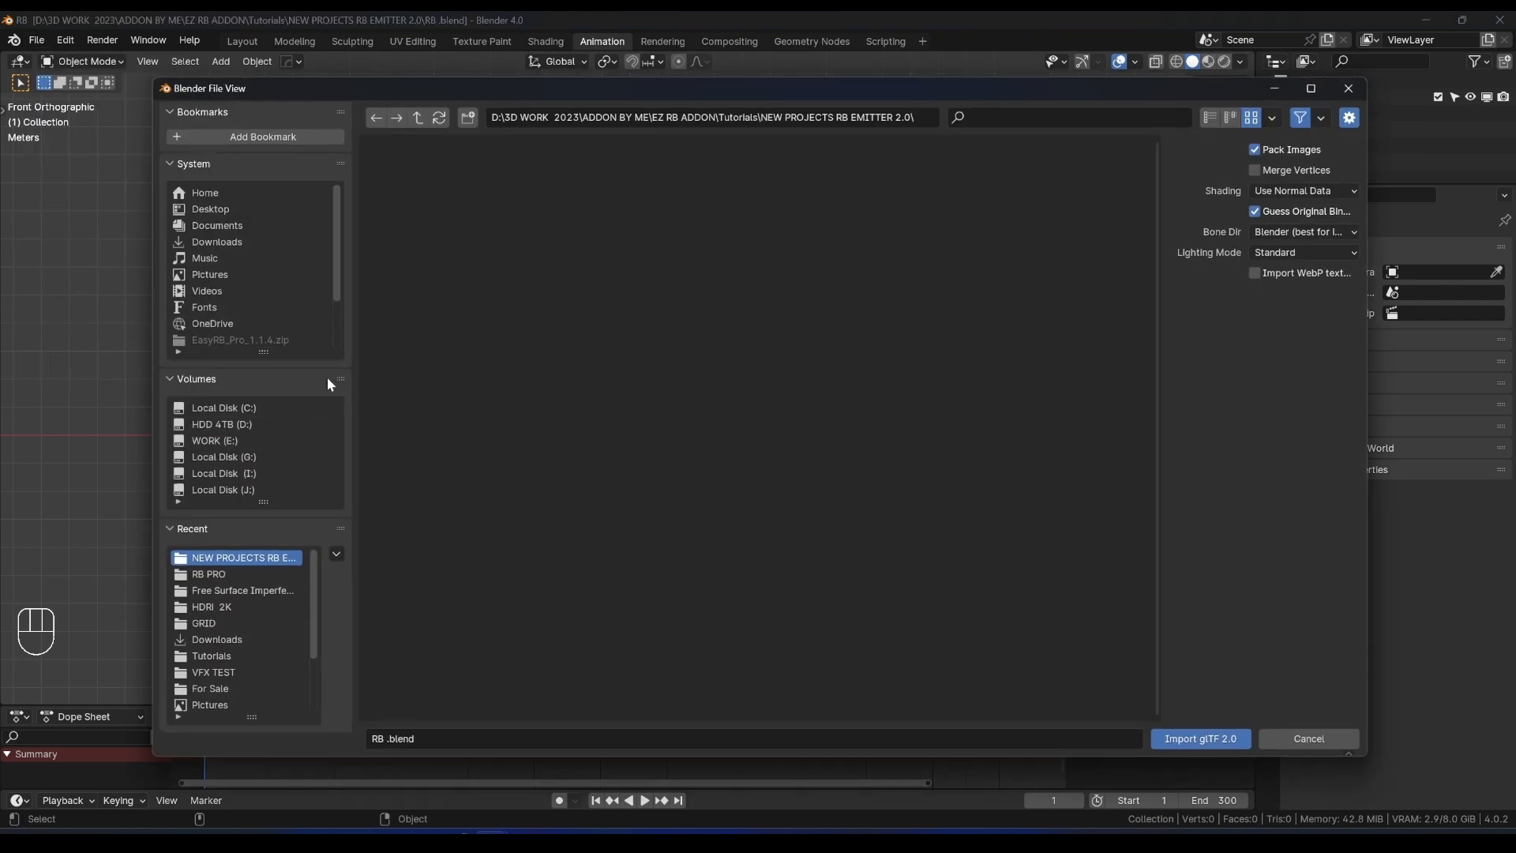
click(213, 241)
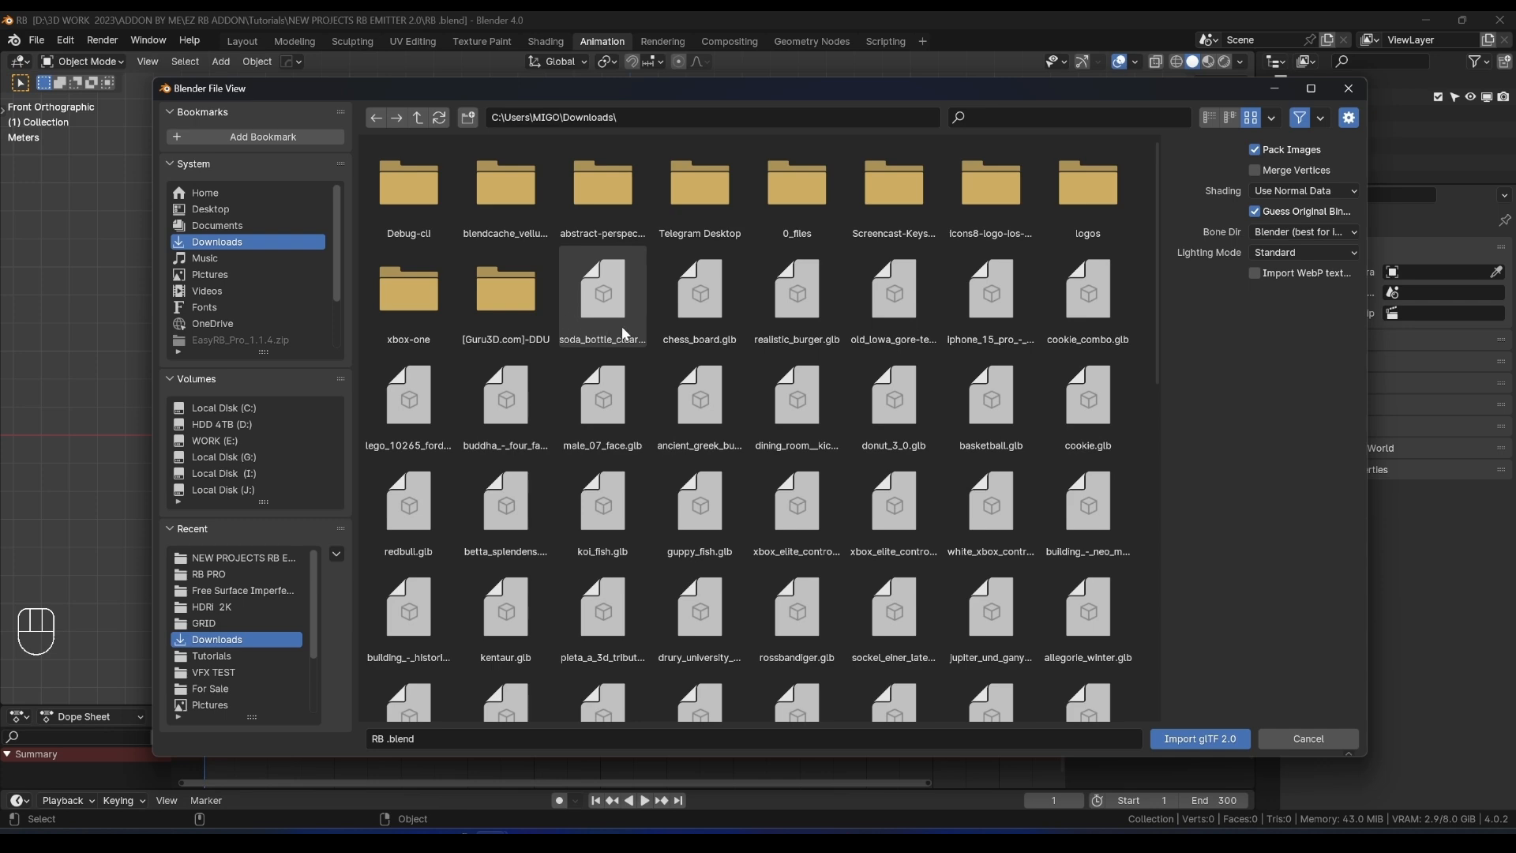
double_click(793, 315)
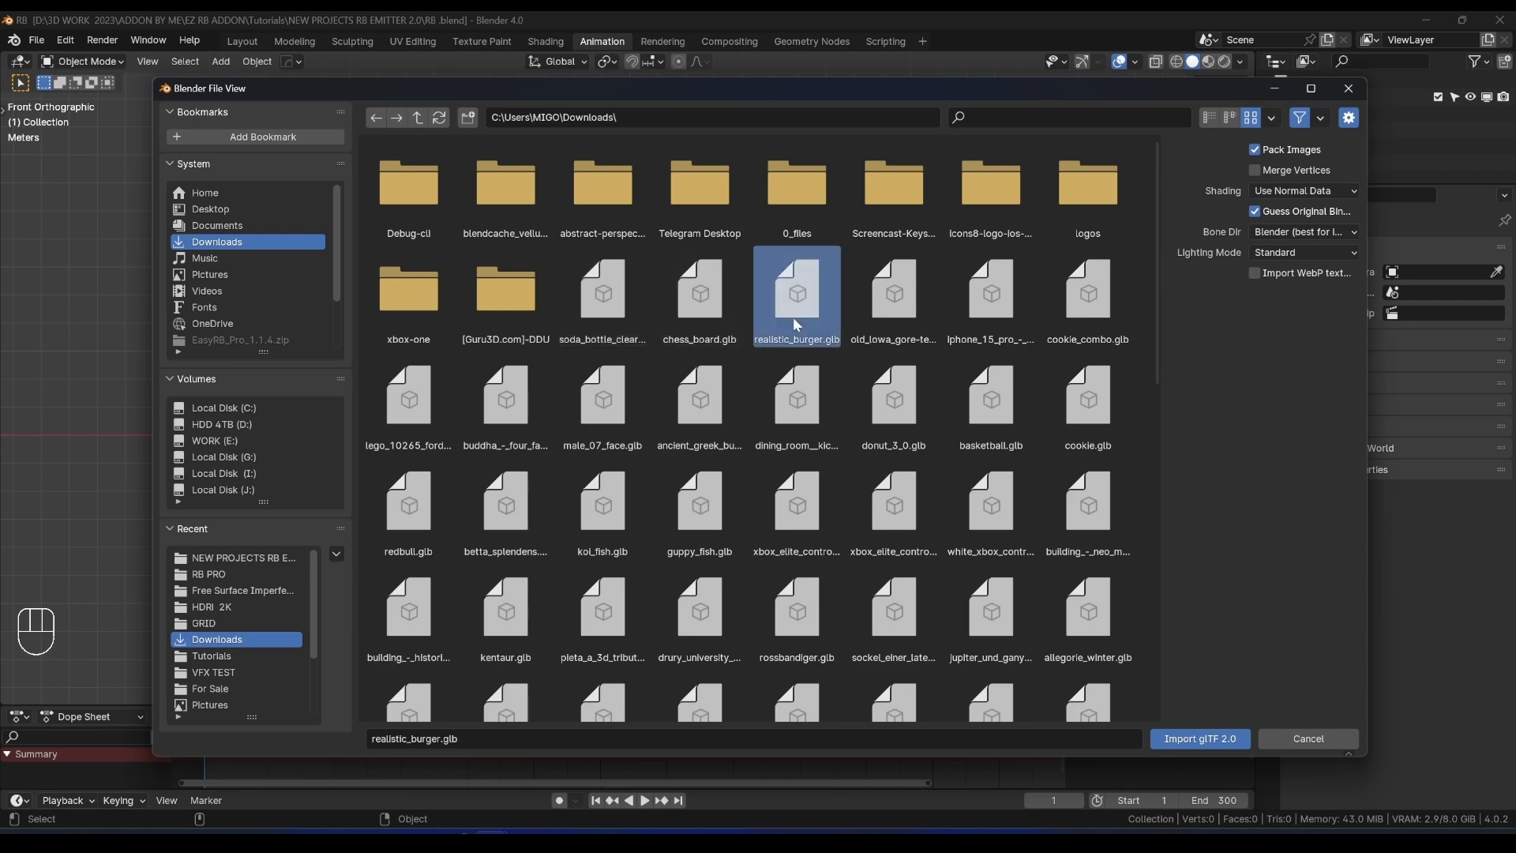
Try moving several parts of the burger one at a time to check whether they are separate objects.
scroll(624, 291, down, 3)
mouse_move(446, 351)
middle_down()
mouse_move(470, 281)
mouse_move(565, 352)
mouse_move(540, 314)
mouse_move(587, 286)
mouse_move(606, 316)
mouse_move(580, 289)
mouse_move(641, 311)
mouse_move(594, 330)
middle_up()
scroll(474, 282, down, 2)
click(593, 330)
key(g)
right_click(602, 243)
click(692, 417)
key(g)
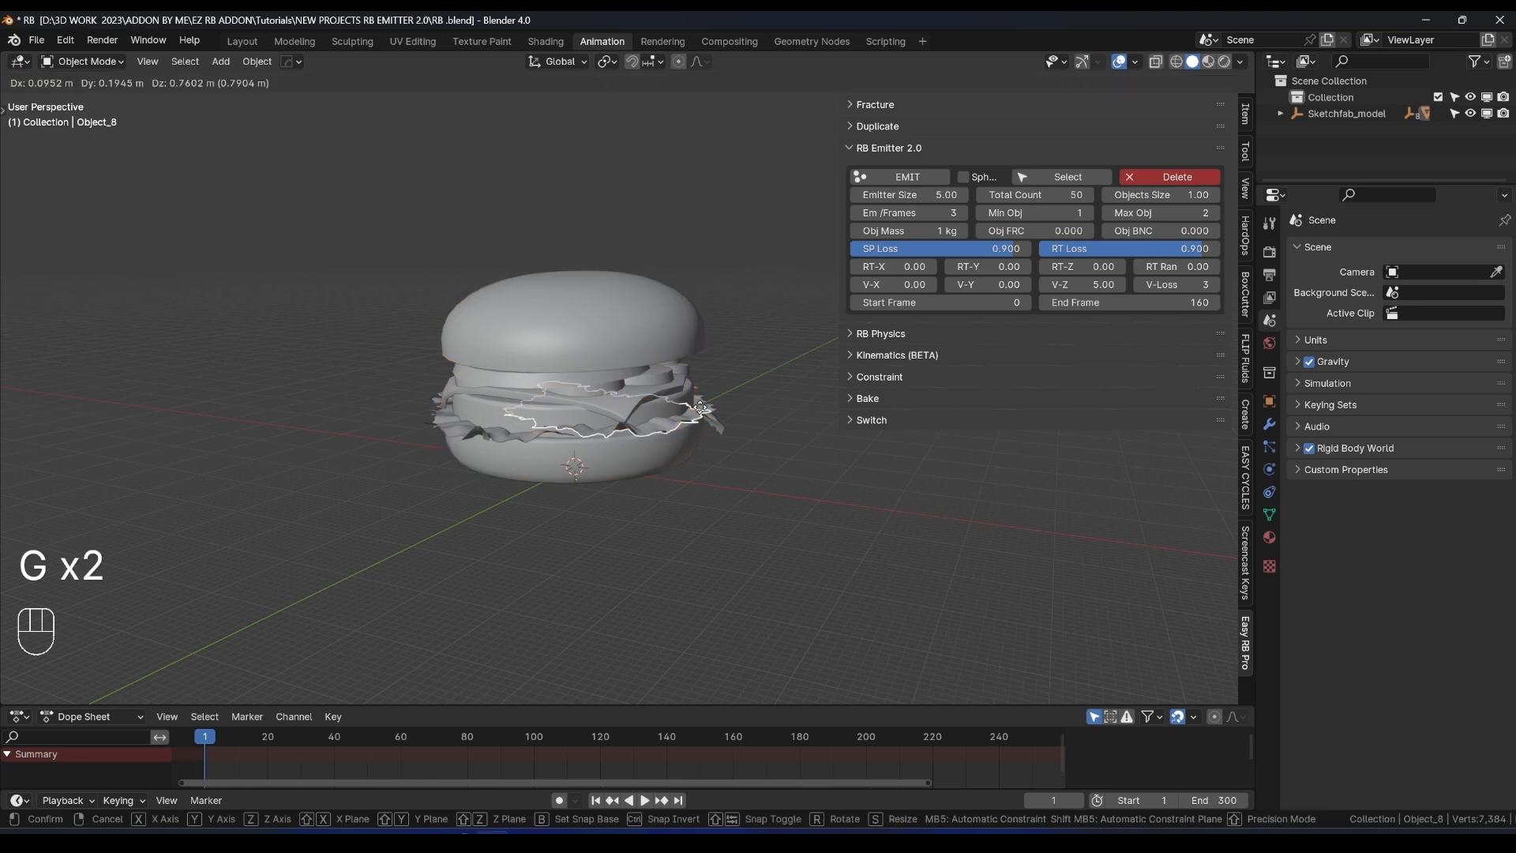
right_click(707, 357)
click(471, 427)
key(g)
middle_drag(524, 308, 578, 347)
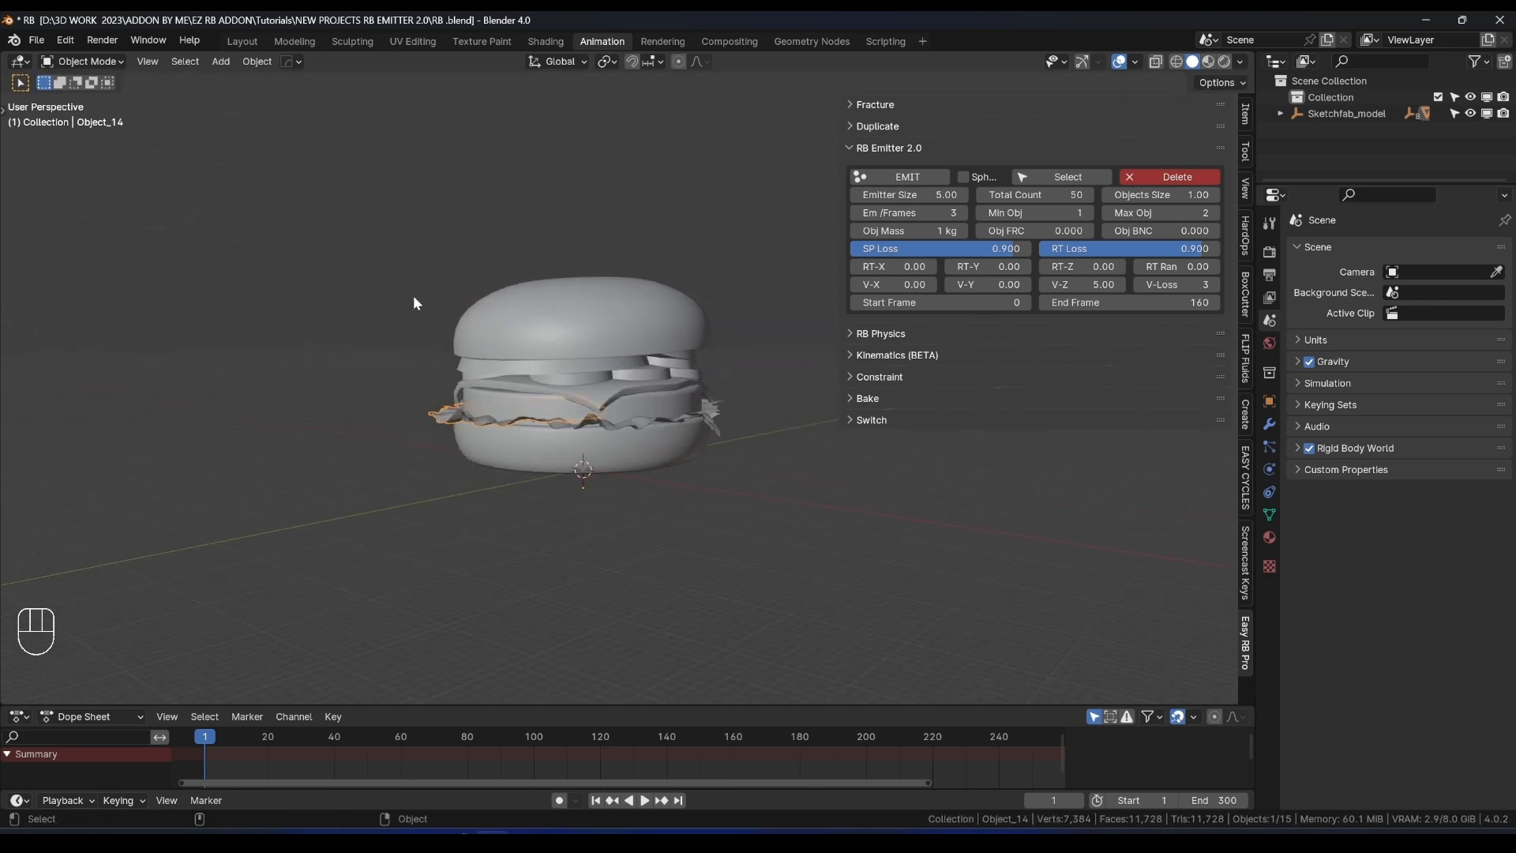
Select all parts of the burger and join them into a single object.
drag(414, 295, 581, 442)
middle_drag(581, 442, 602, 386)
right_click(597, 384)
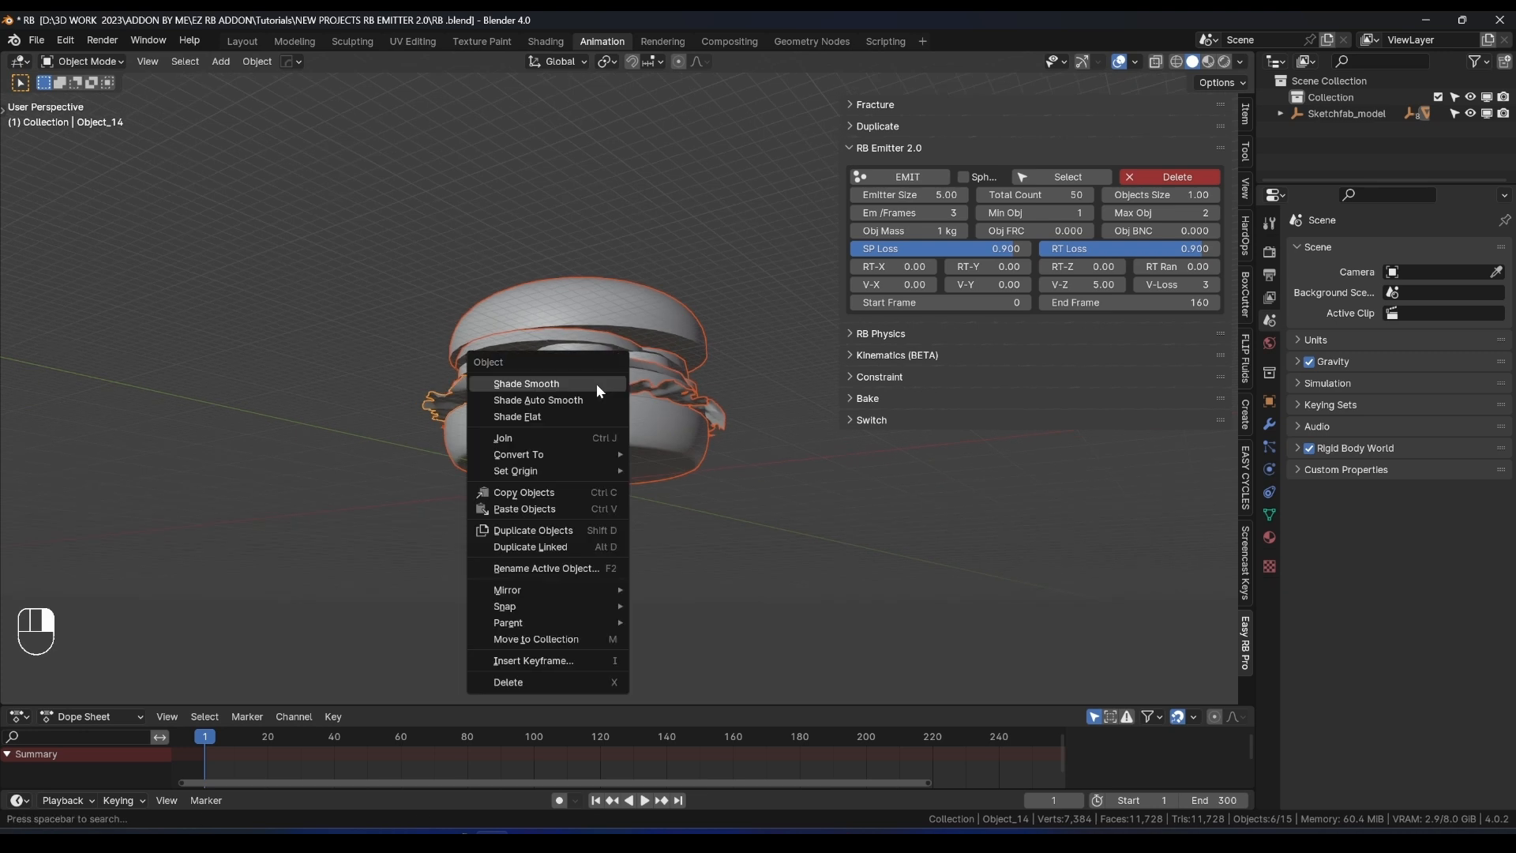
click(518, 437)
click(751, 363)
Try moving the joined burger to check that all its parts follow together.
middle_drag(751, 363, 641, 386)
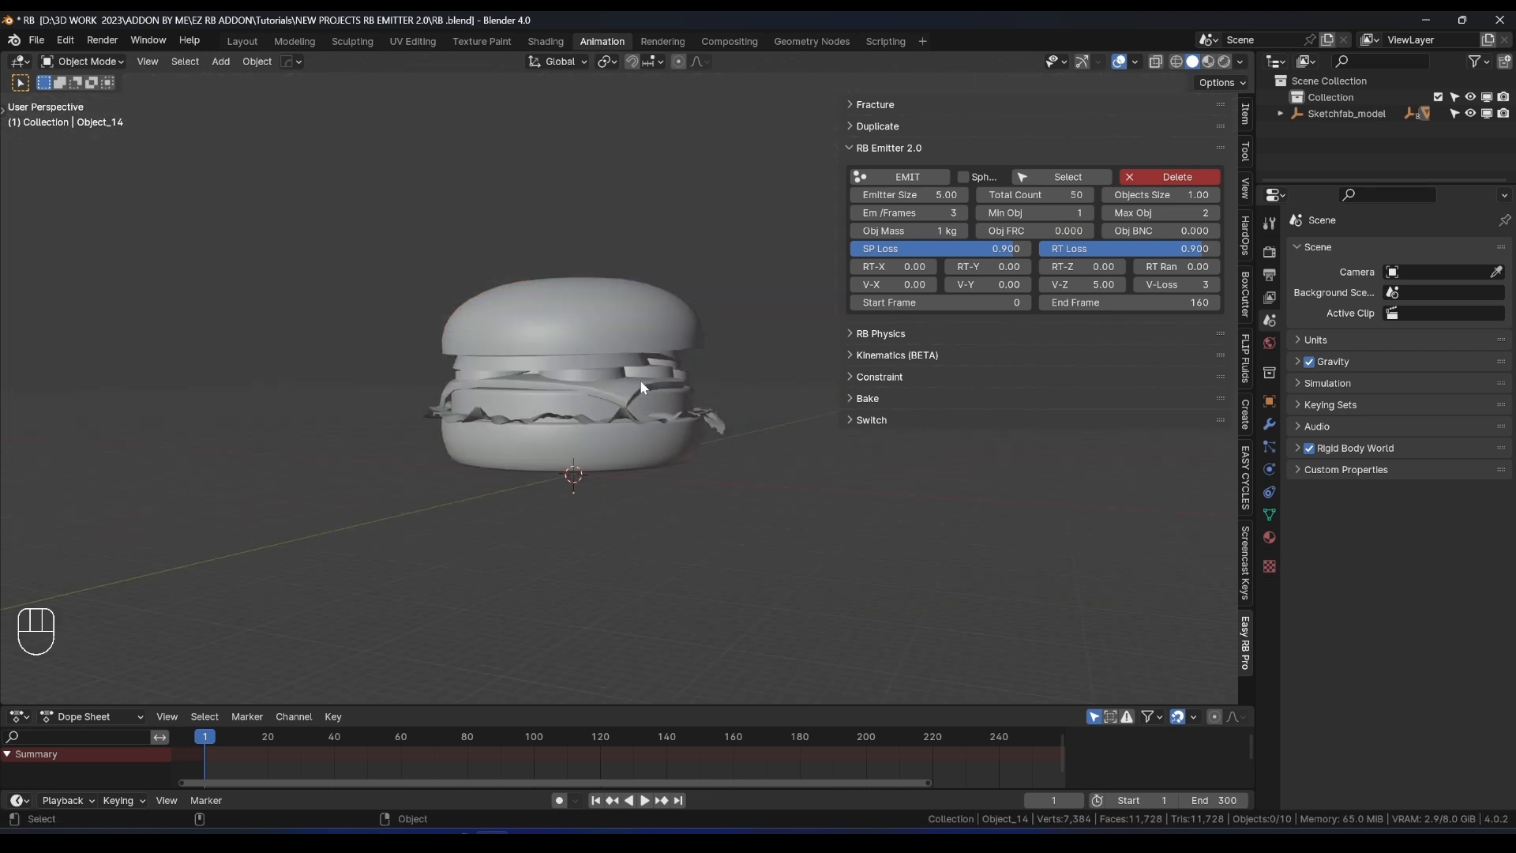
click(615, 377)
key(g)
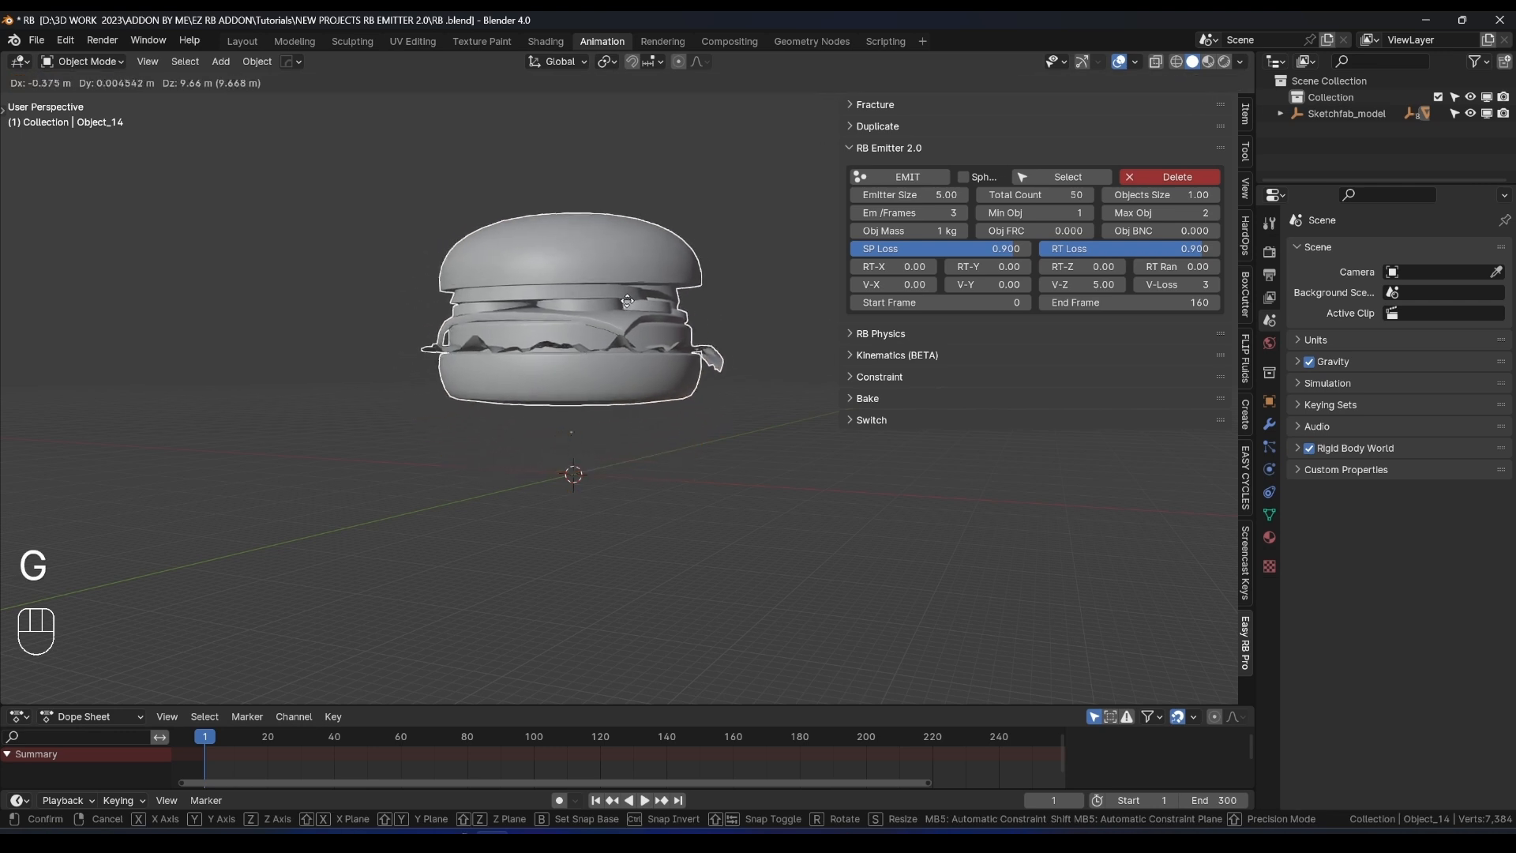
right_click(668, 314)
middle_drag(596, 355, 630, 390)
key(g)
right_click(573, 341)
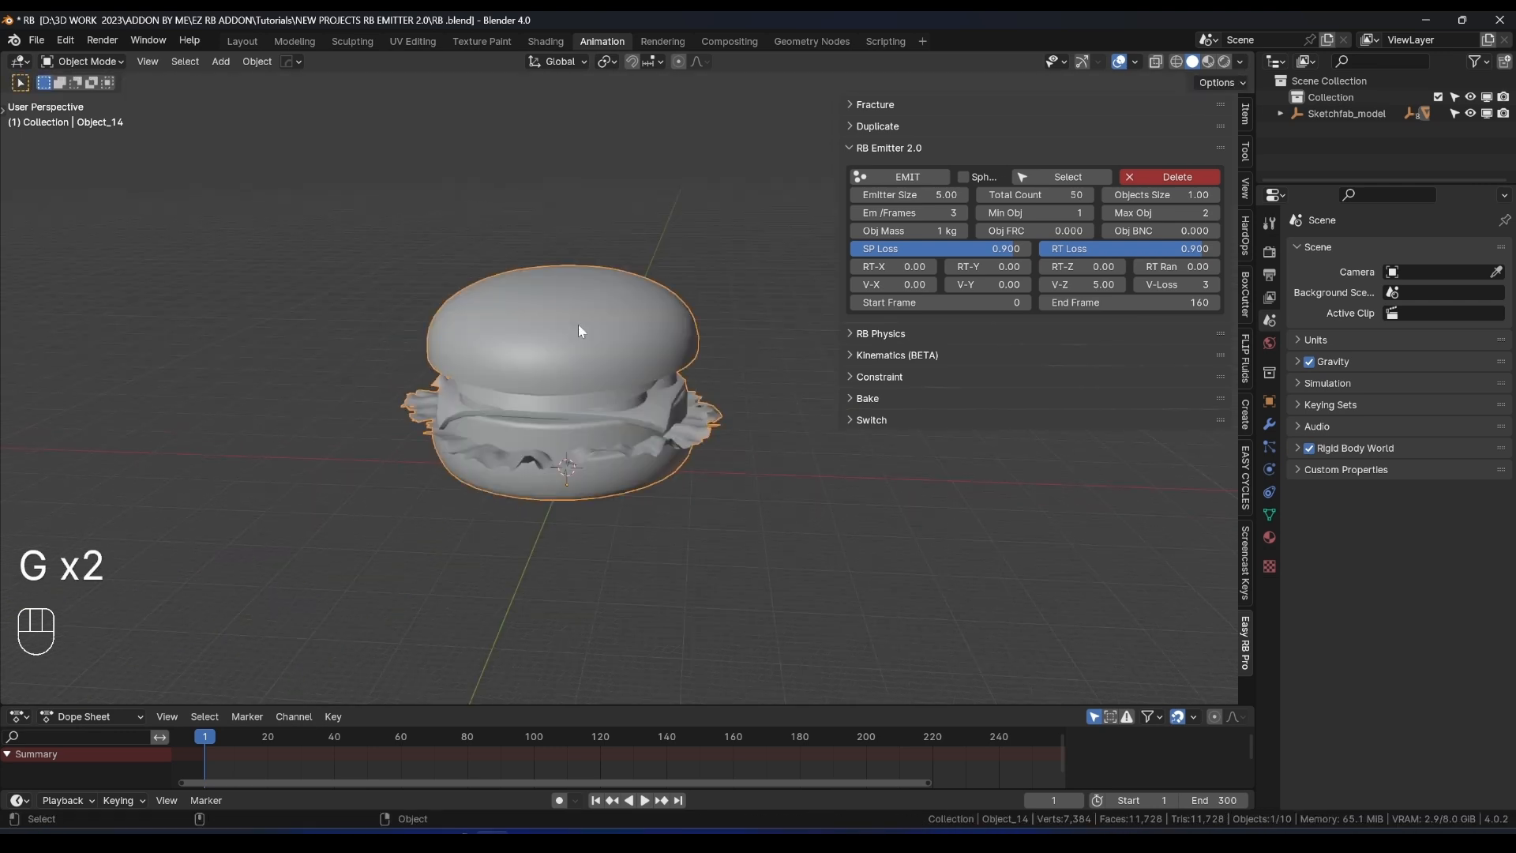
scroll(578, 325, up, 2)
key(g)
middle_drag(583, 340, 805, 266)
right_click(544, 296)
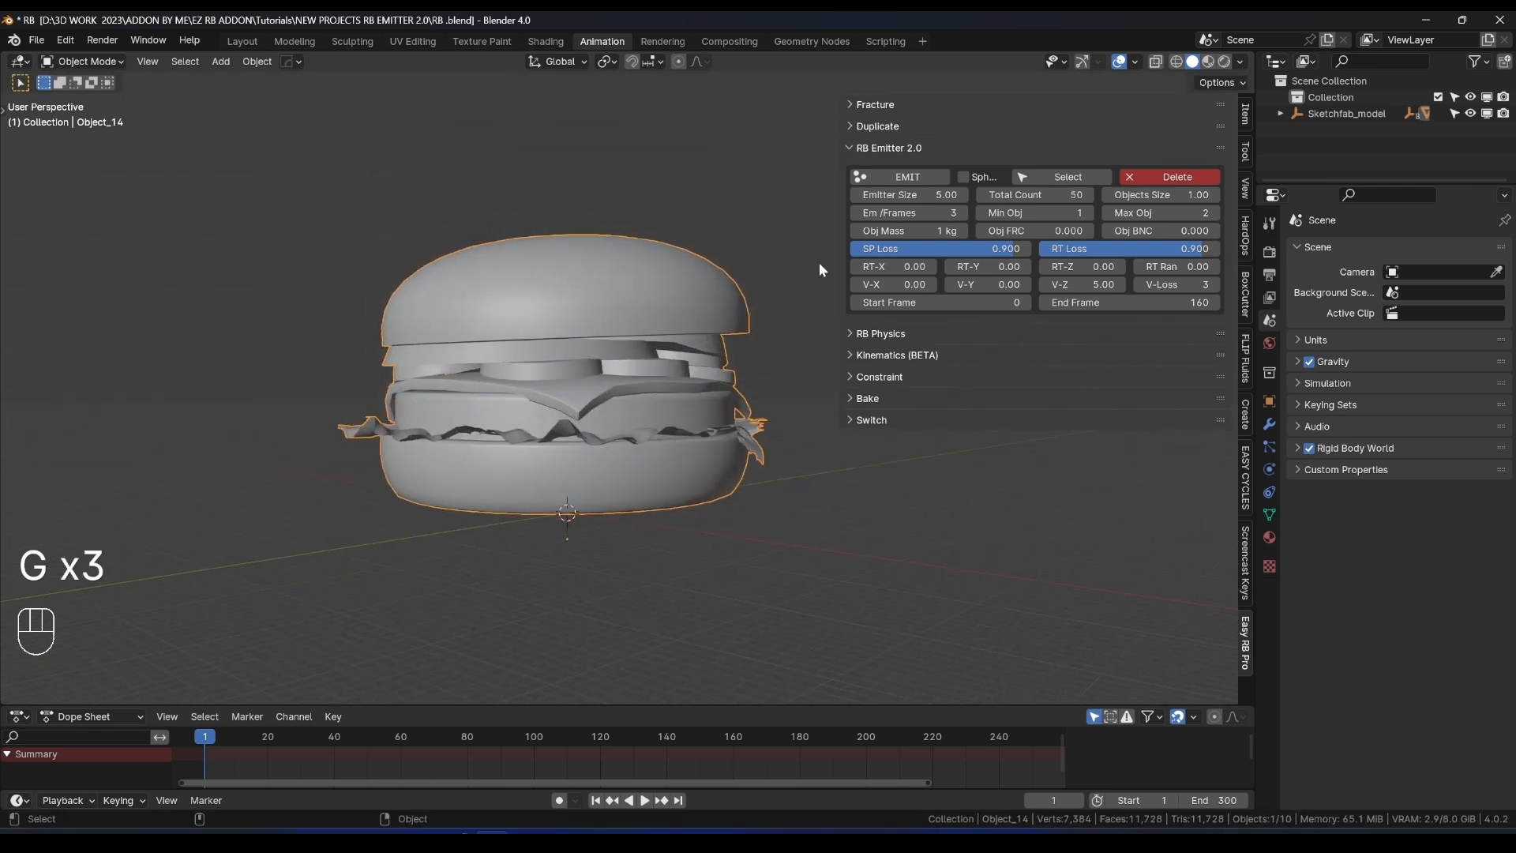
Use RB Physics to clear the burger's parent with the Clear and Keep Transformation option.
click(882, 333)
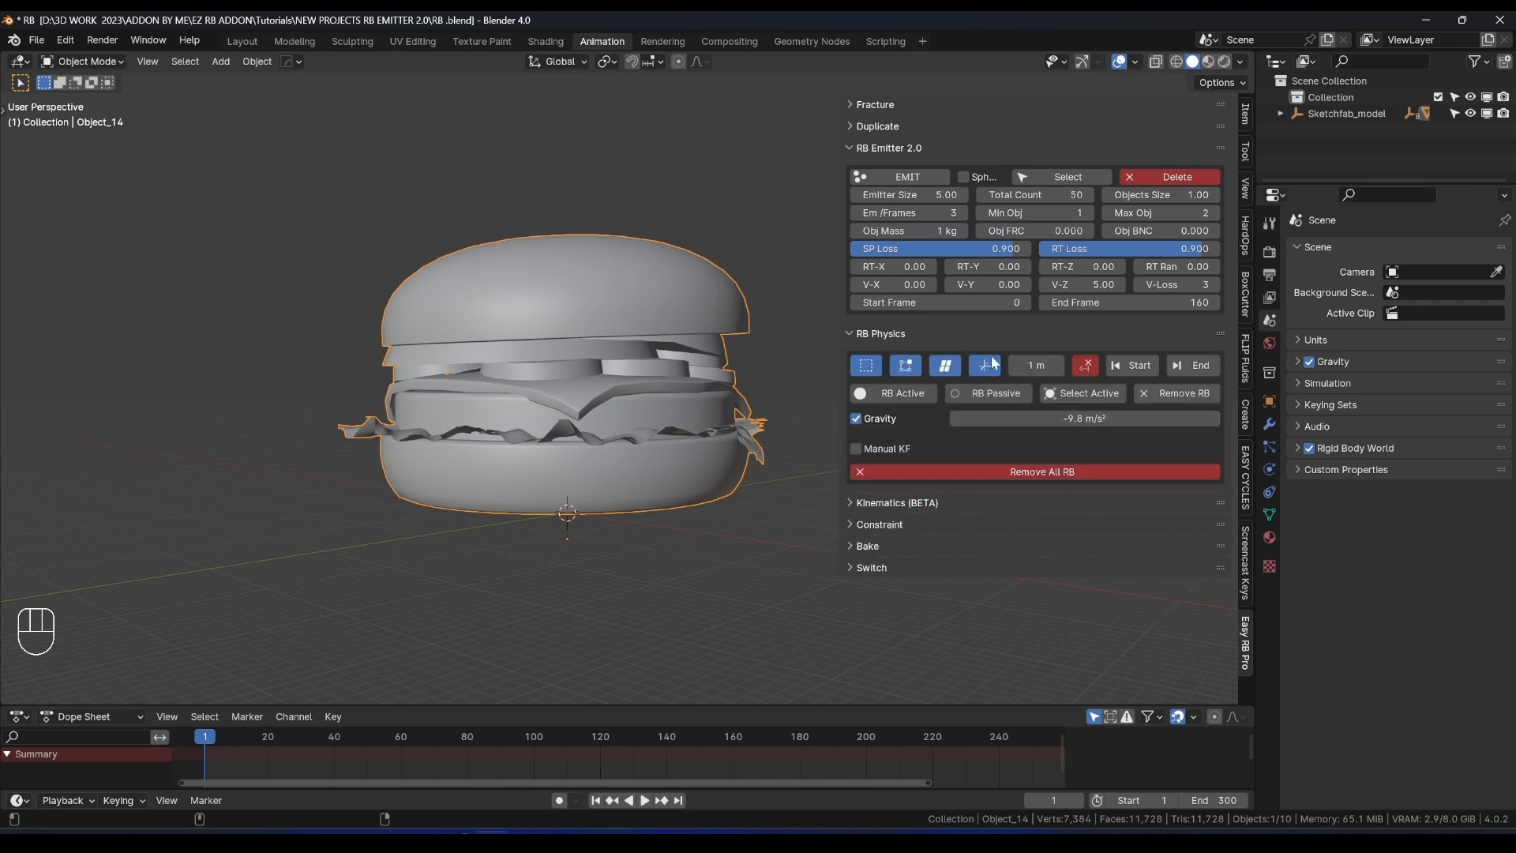
click(1086, 368)
click(1085, 365)
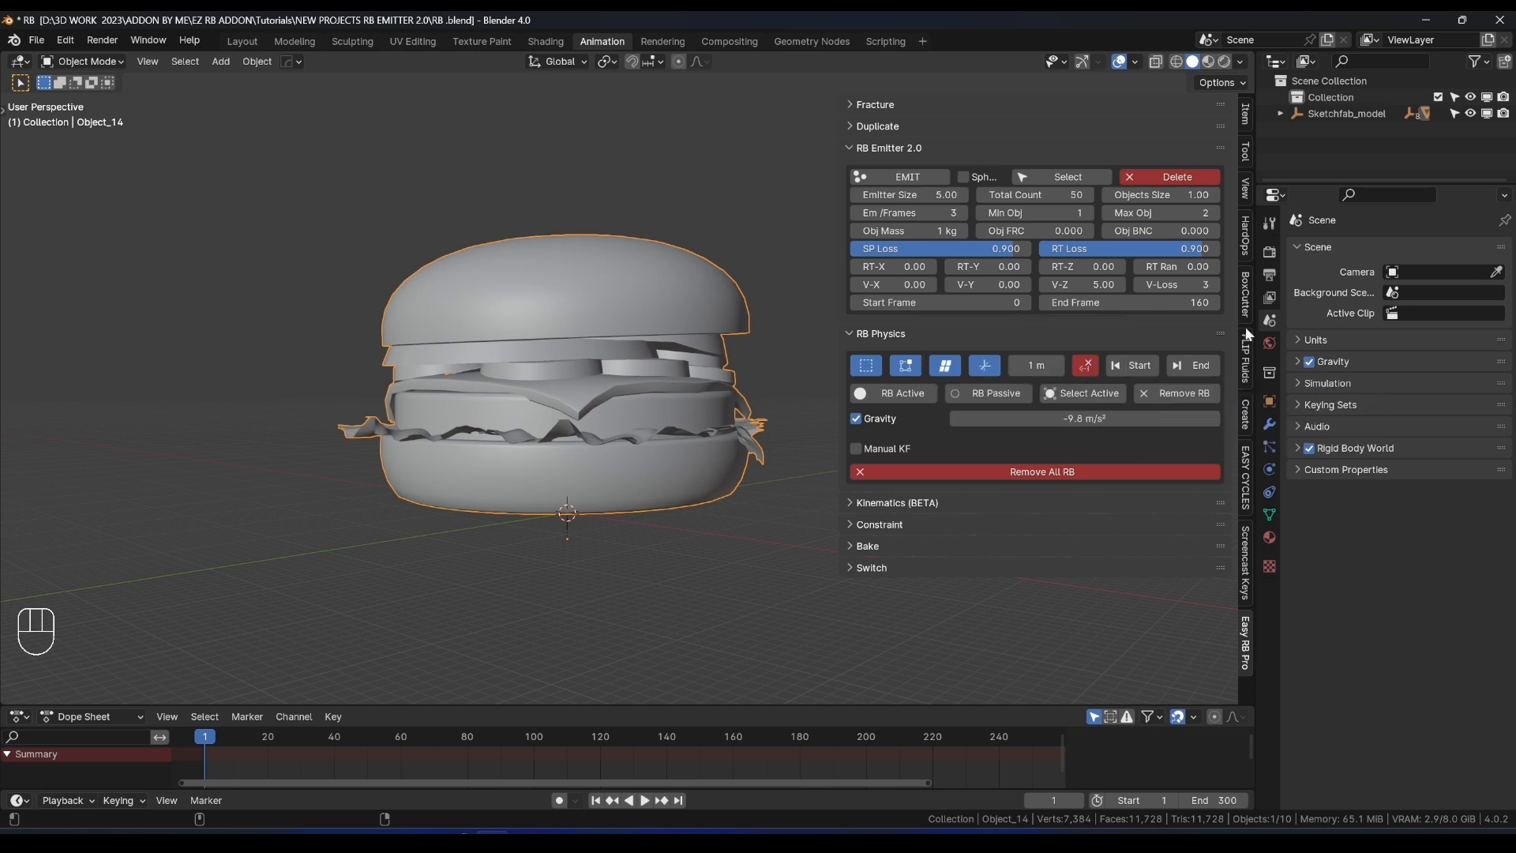
click(1085, 364)
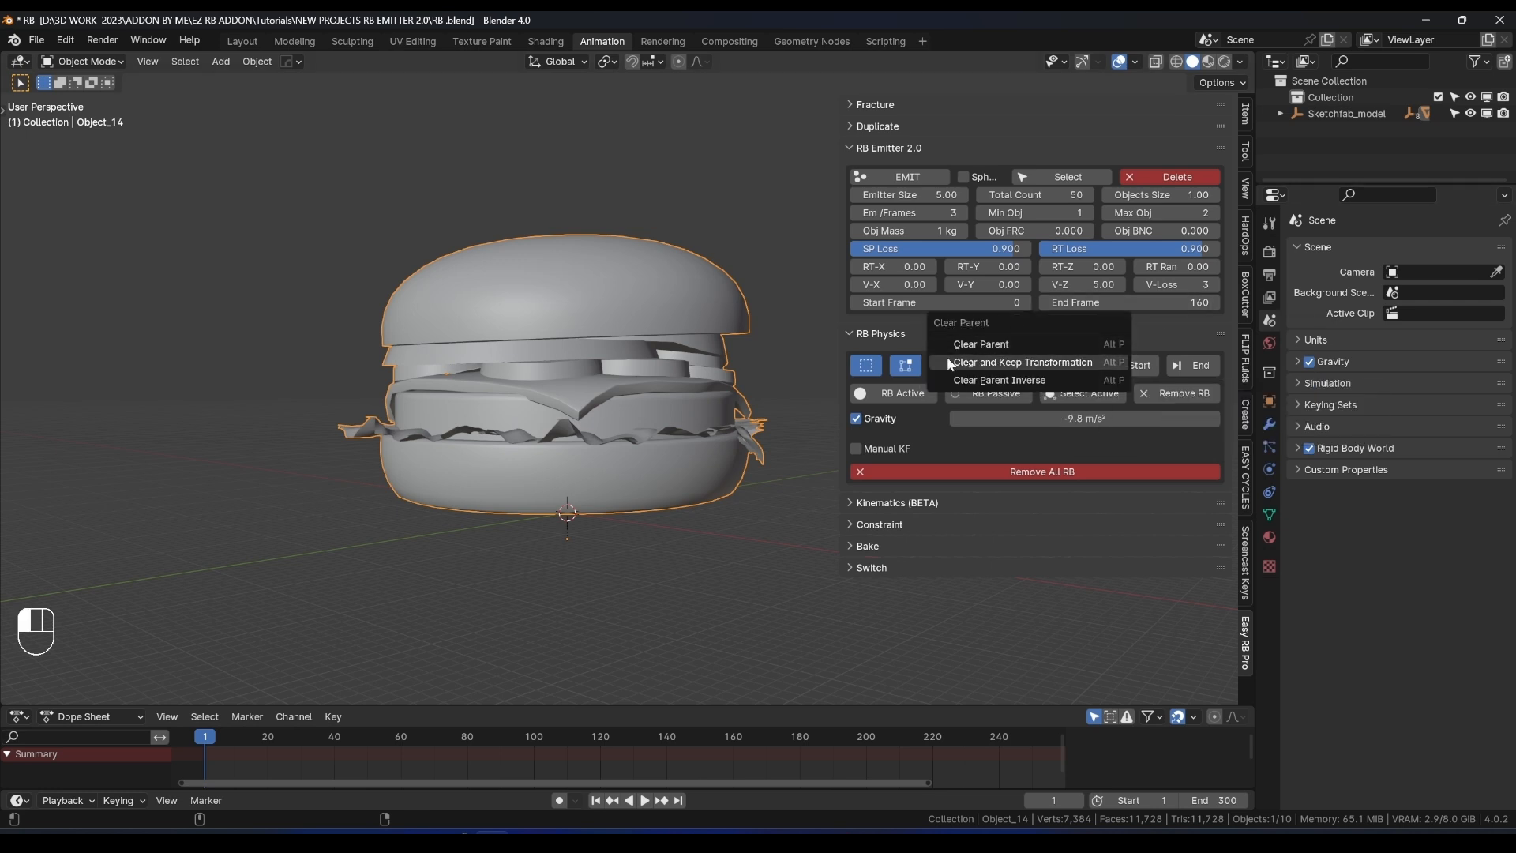
click(1063, 364)
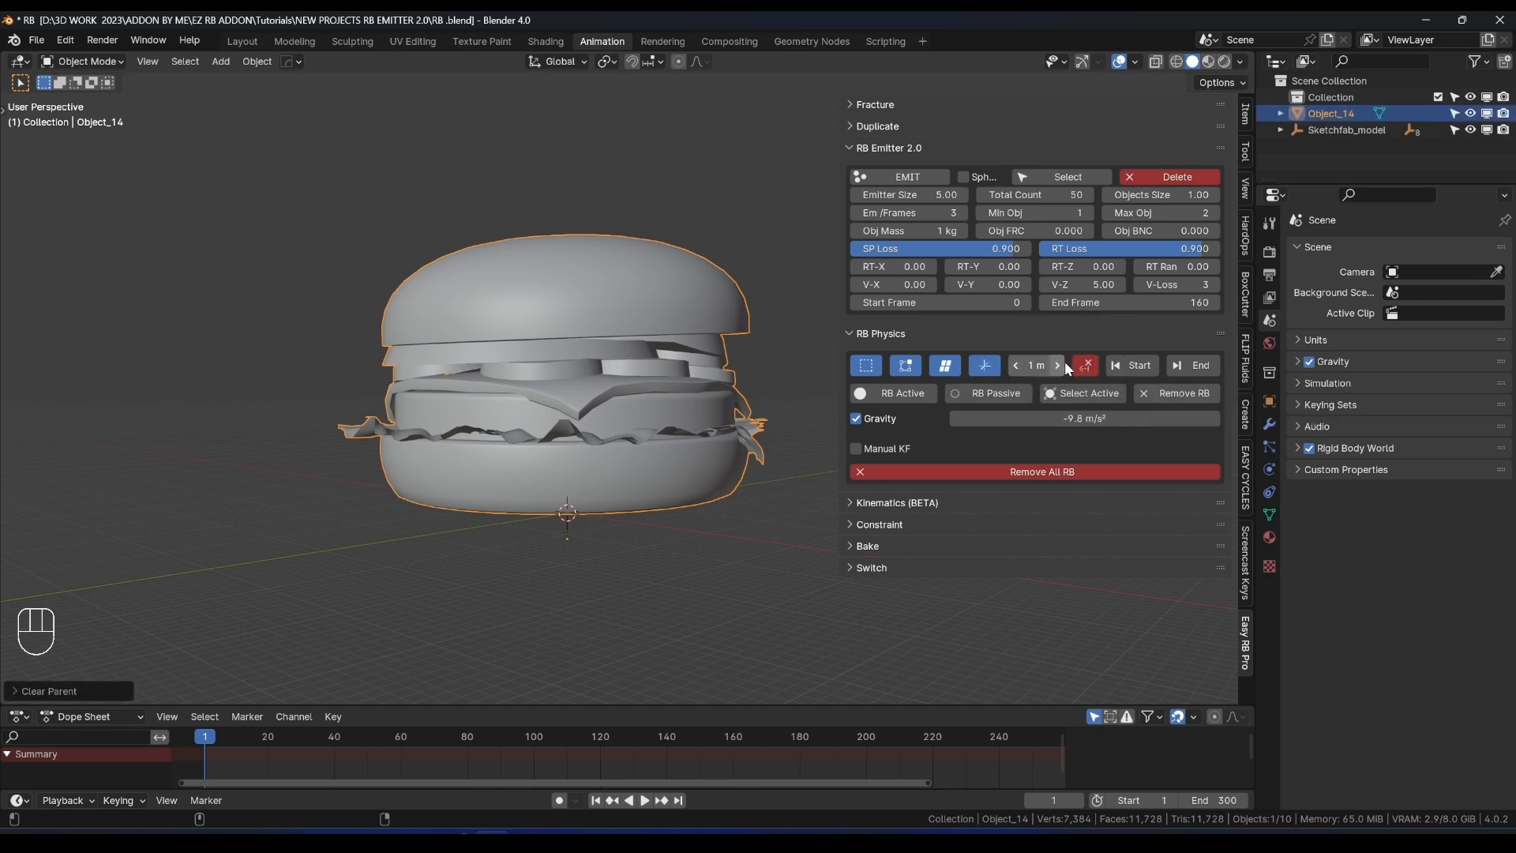
Expand the Sketchfab_model hierarchy, select all of its leftover empties and delete them.
click(1280, 129)
drag(1309, 184, 1304, 313)
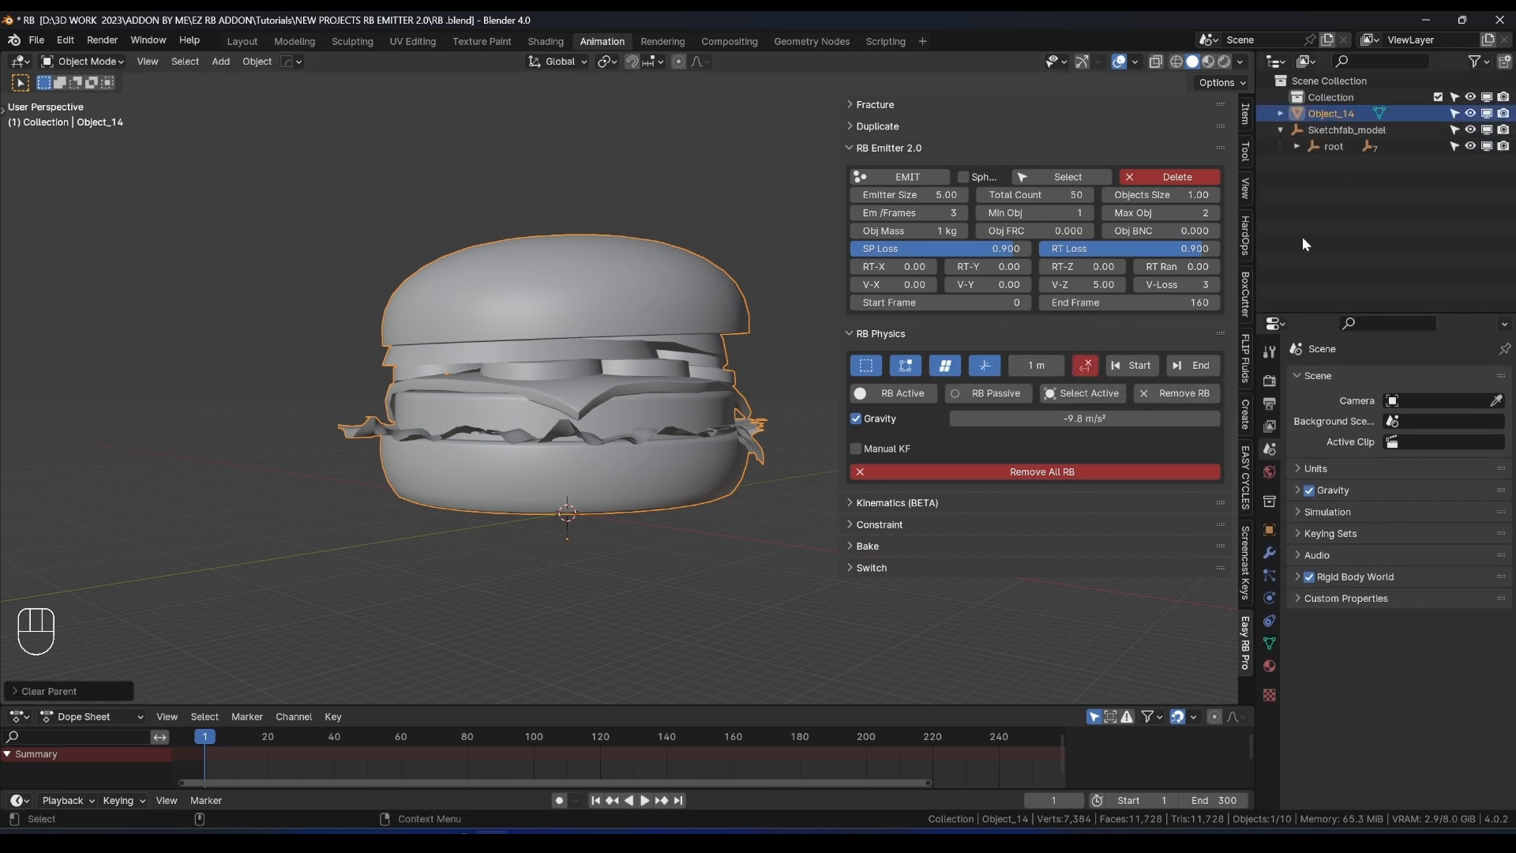
click(1298, 147)
click(1314, 162)
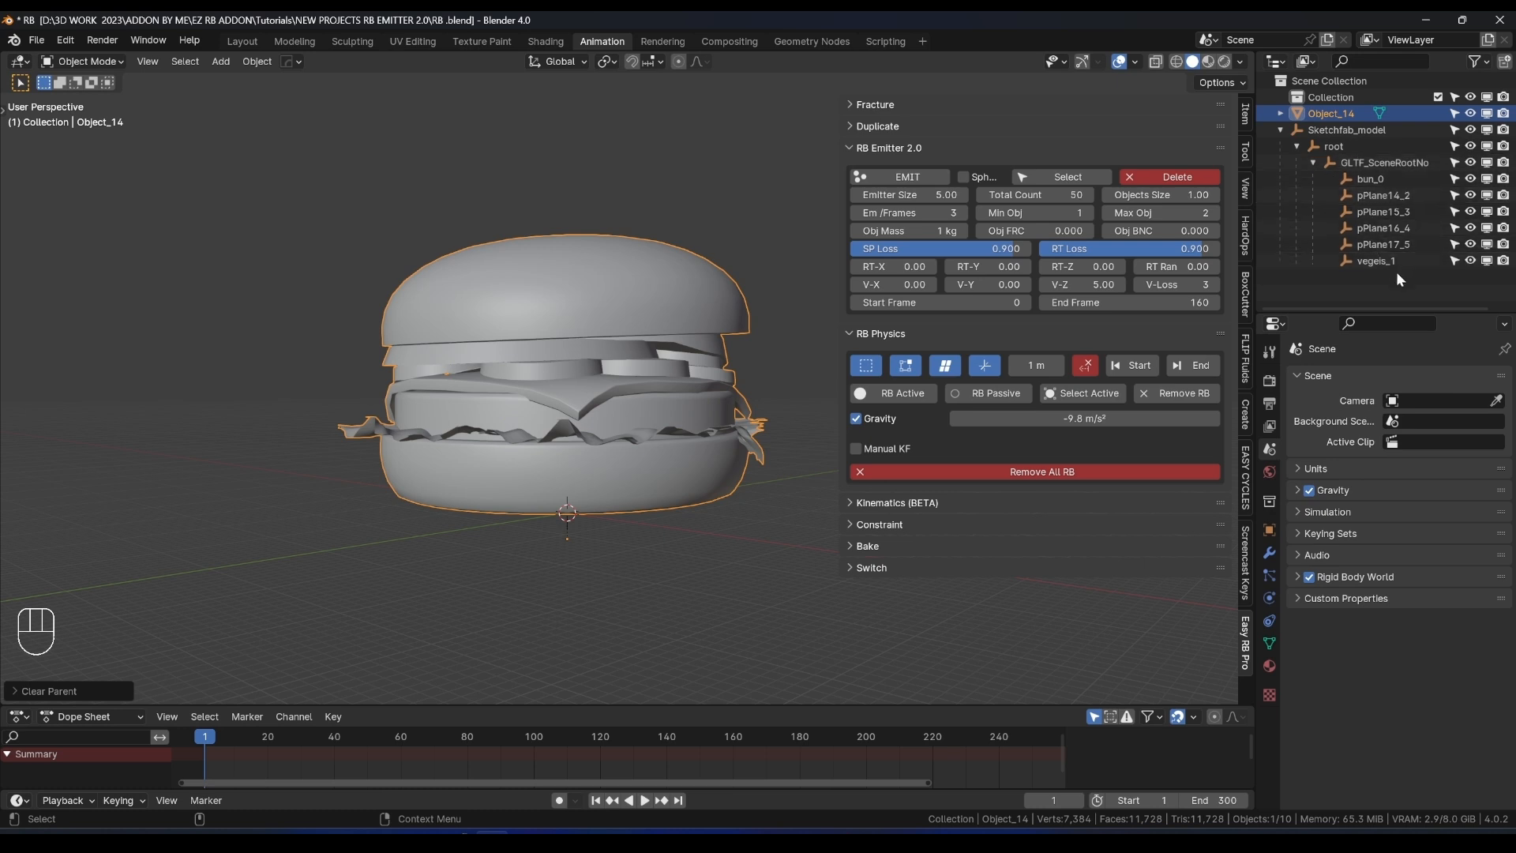
drag(1280, 131, 1342, 266)
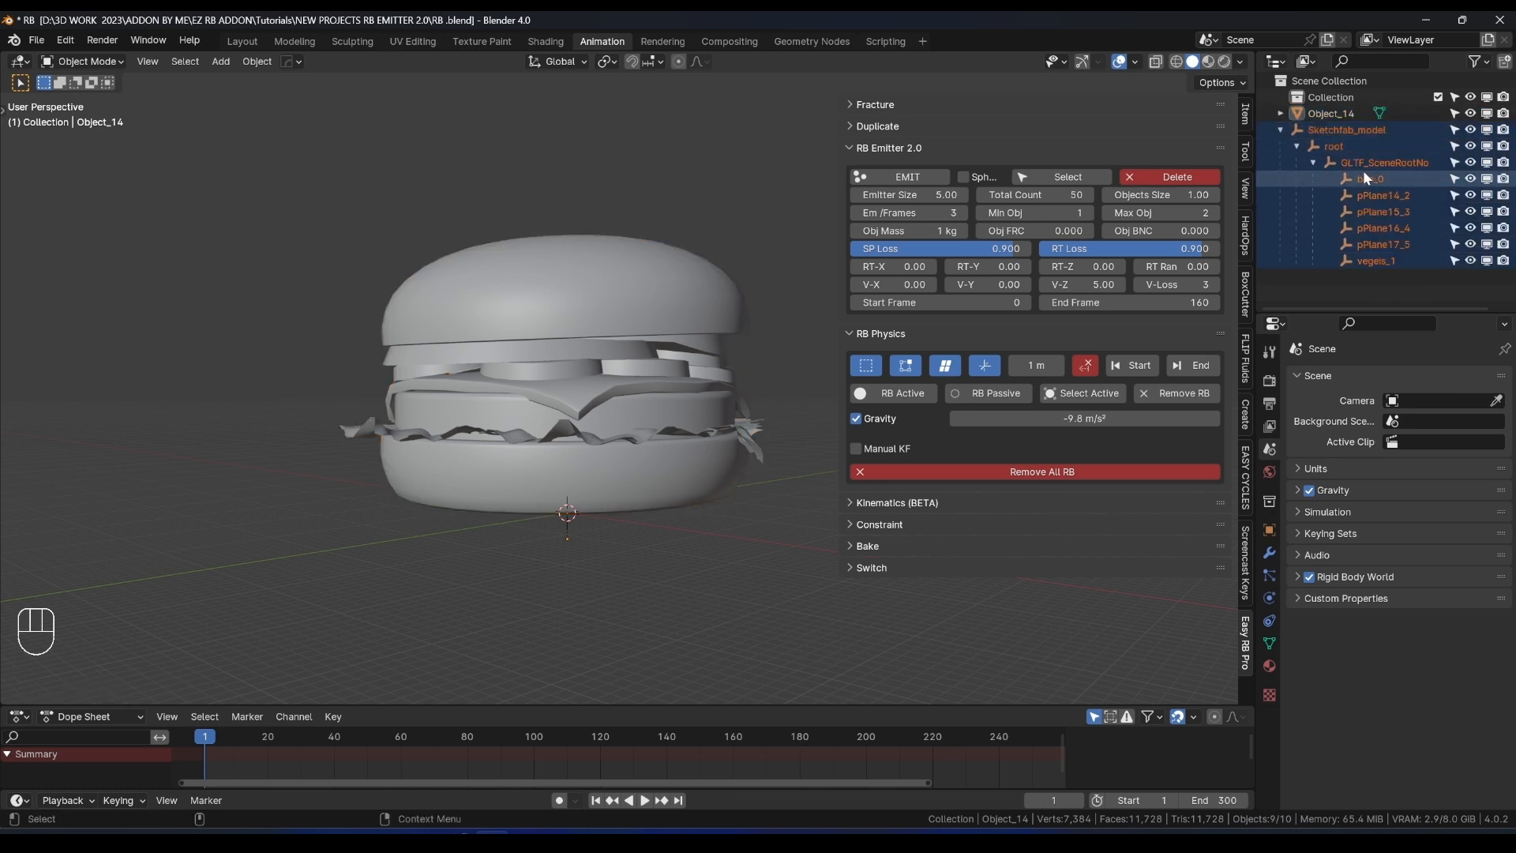
key(x)
Select Object_14 and try moving the burger without its parent empties.
click(1326, 114)
key(g)
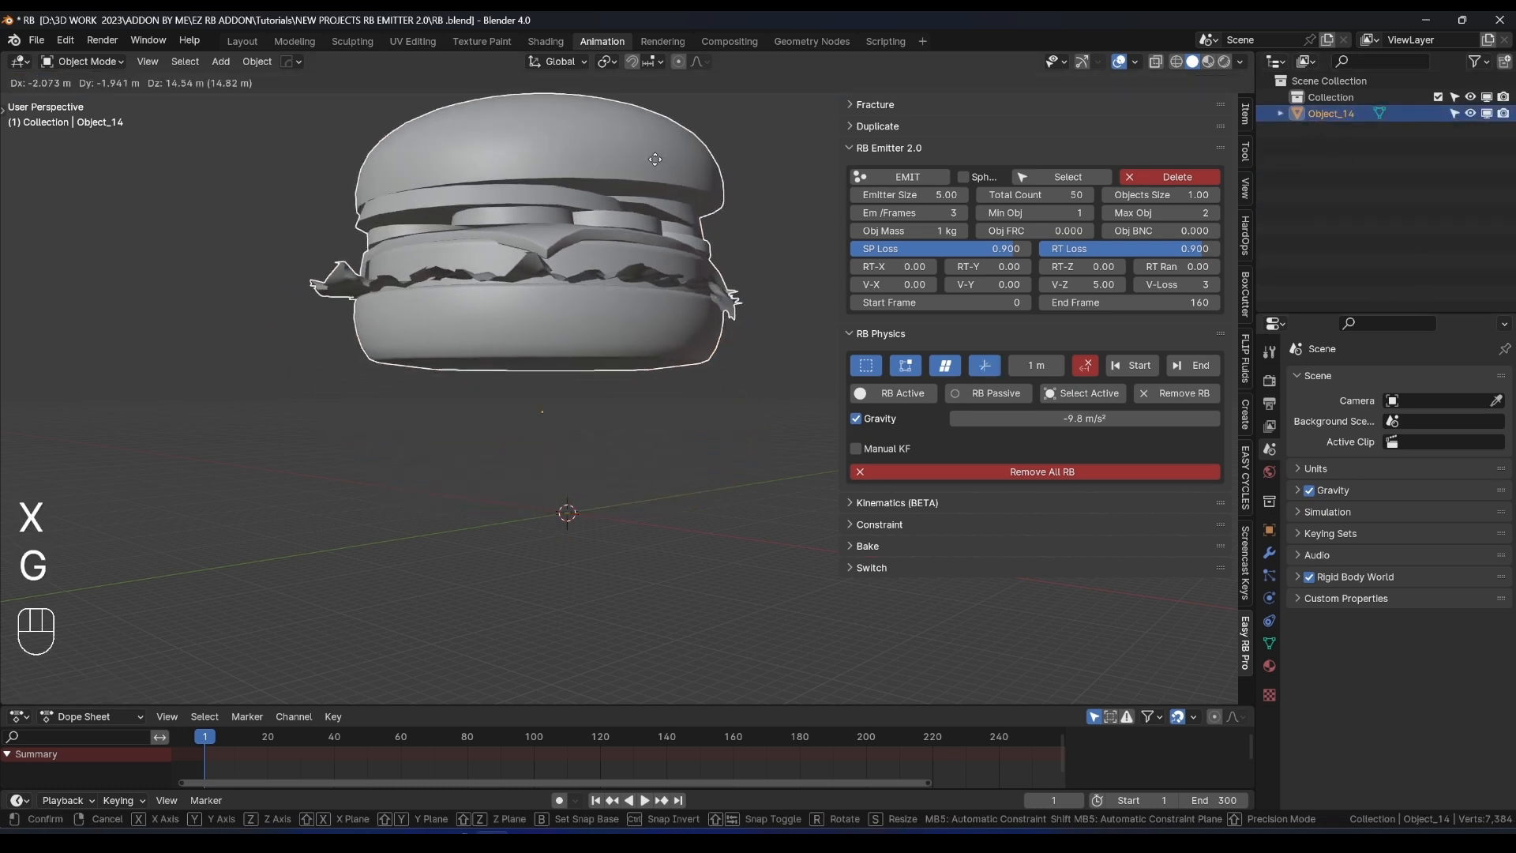
click(667, 229)
Set the burger's origin to its geometry.
middle_drag(675, 248, 631, 250)
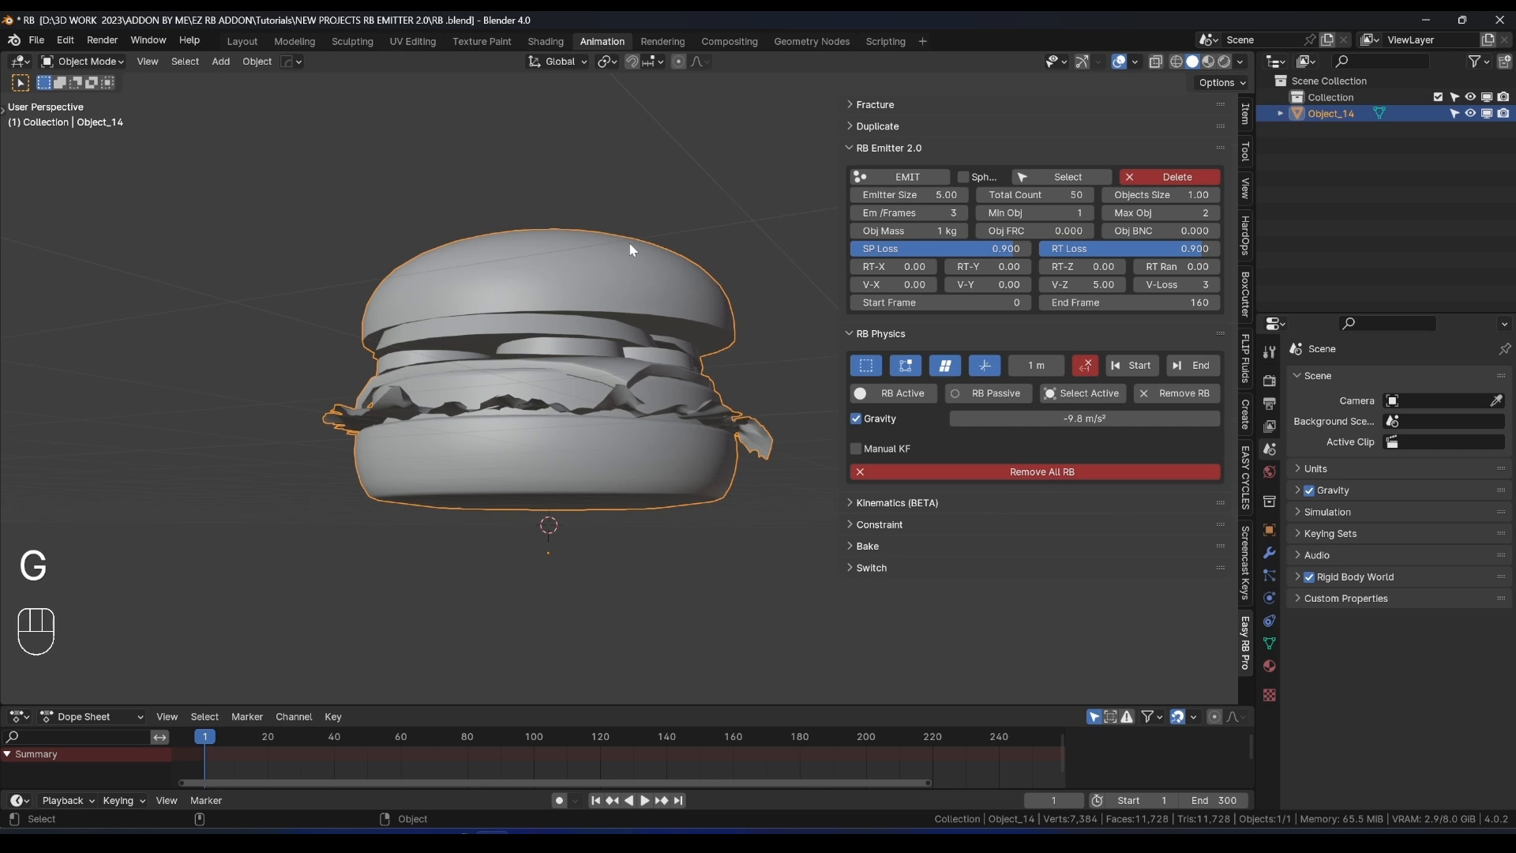
right_click(604, 291)
mouse_move(527, 363)
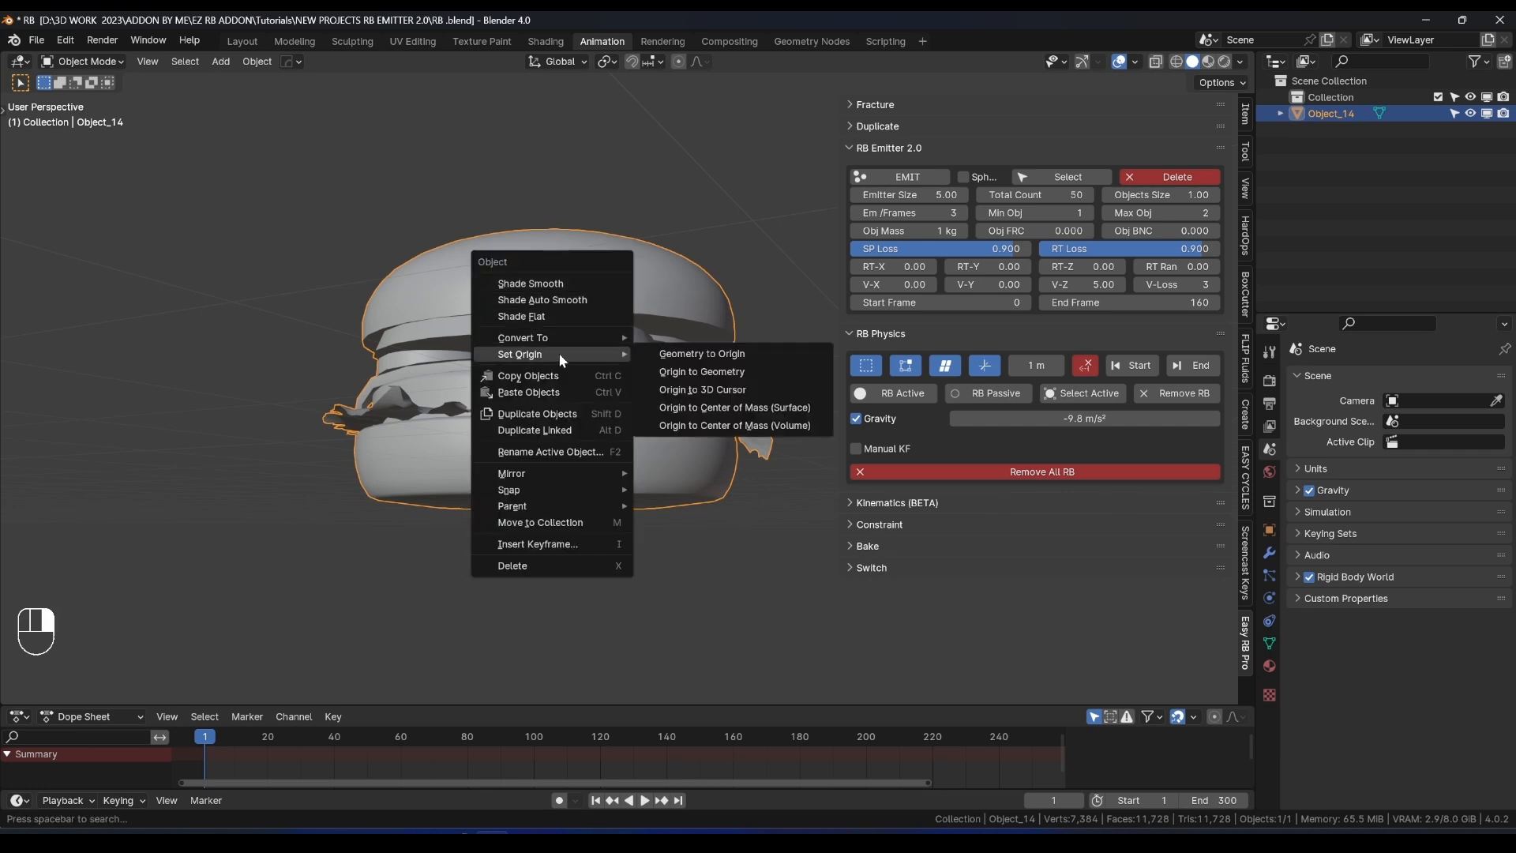
click(713, 378)
Scale the burger down in the front view and move it along Z to rest near the ground line.
key(KP_1)
key(s)
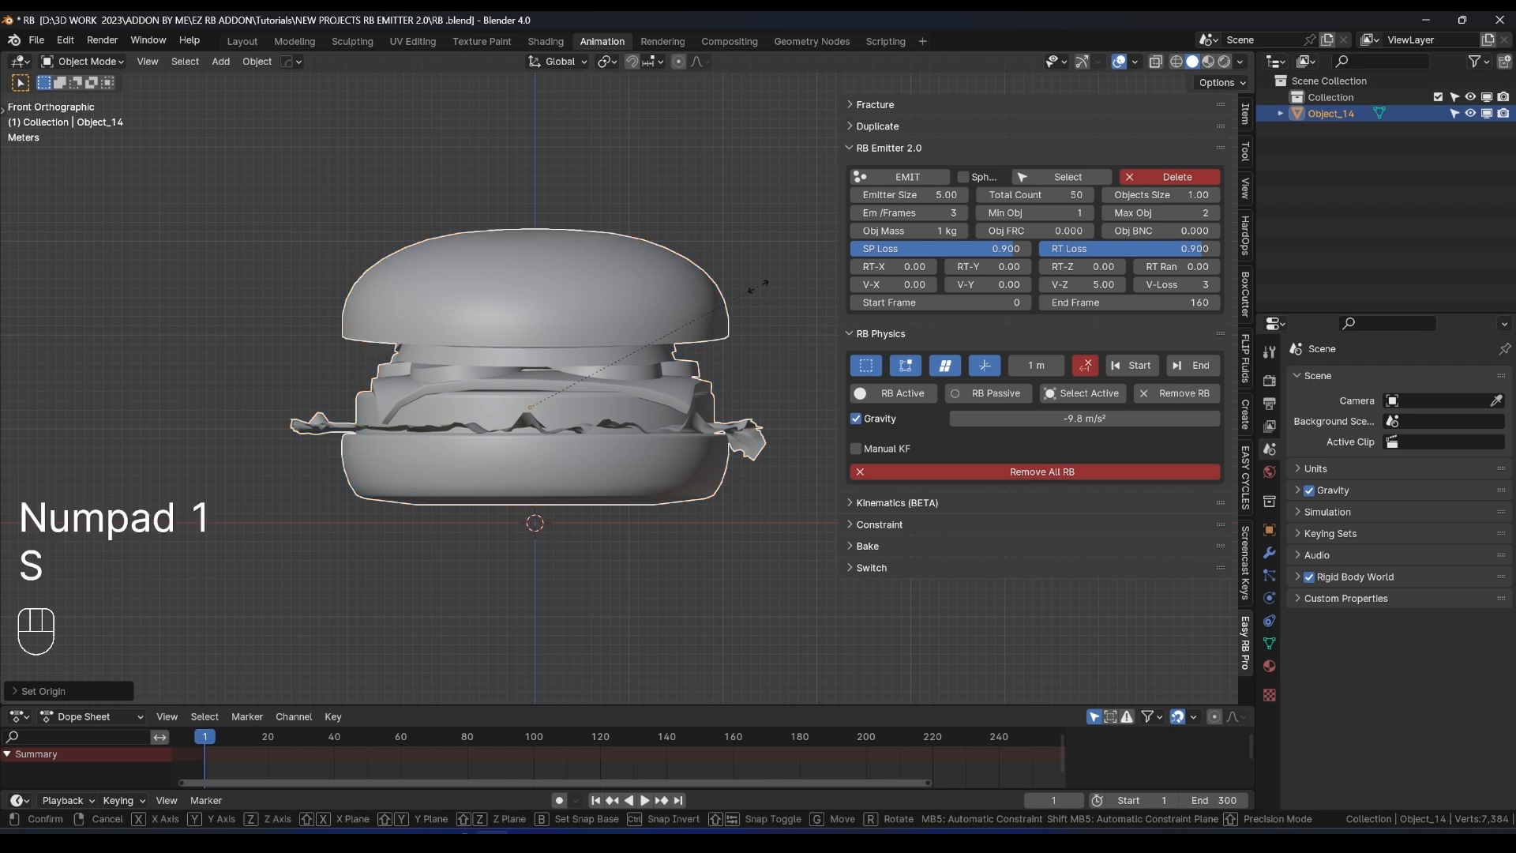
click(582, 362)
key(g)
key(z)
click(584, 447)
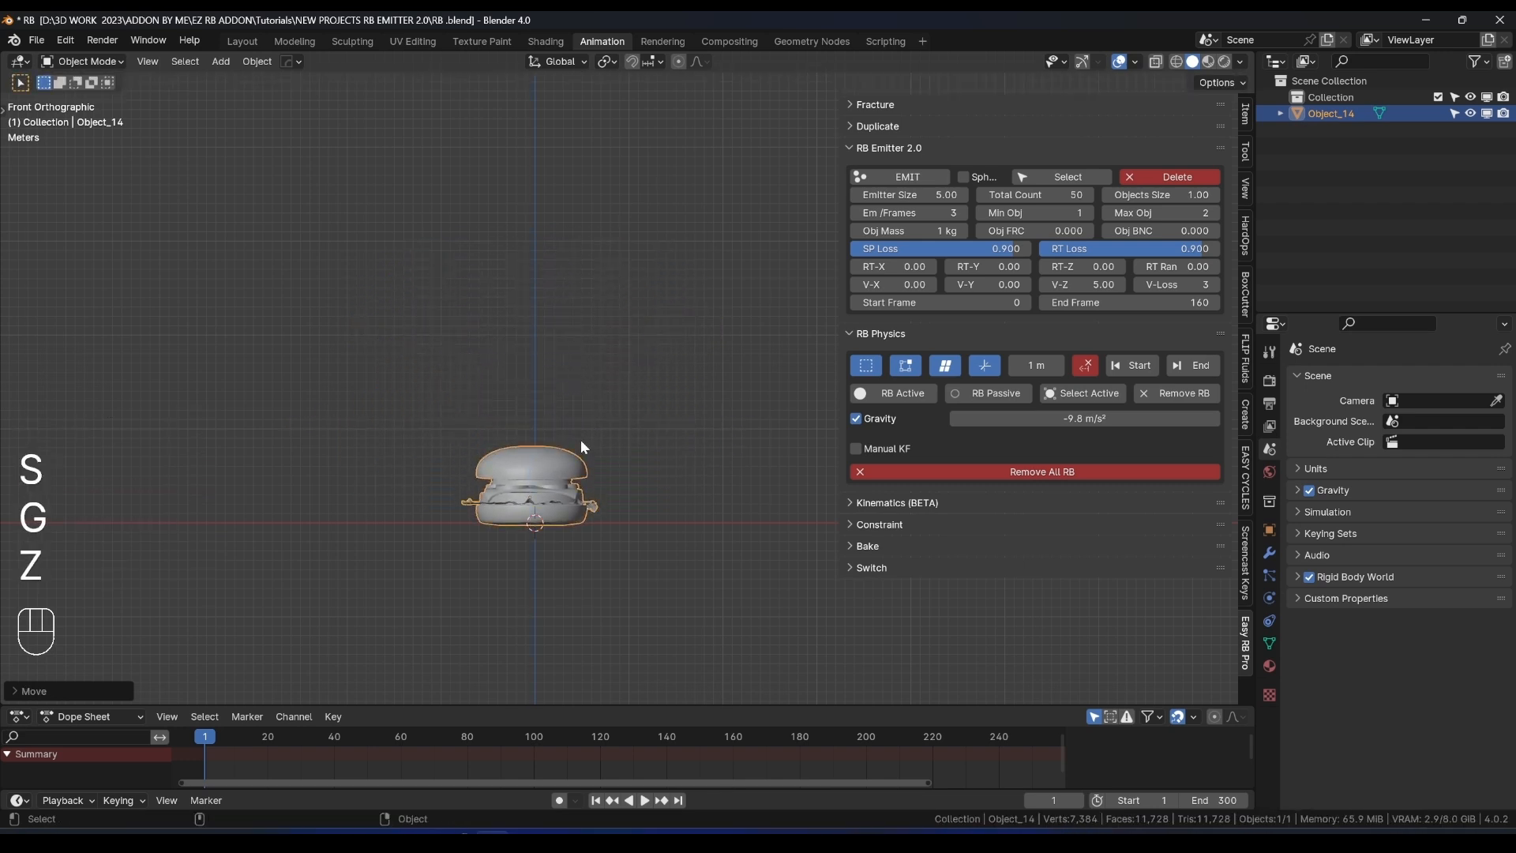
Switch the viewport to Material Preview shading and enable the Statistics overlay.
middle_drag(632, 360, 590, 395)
key(z)
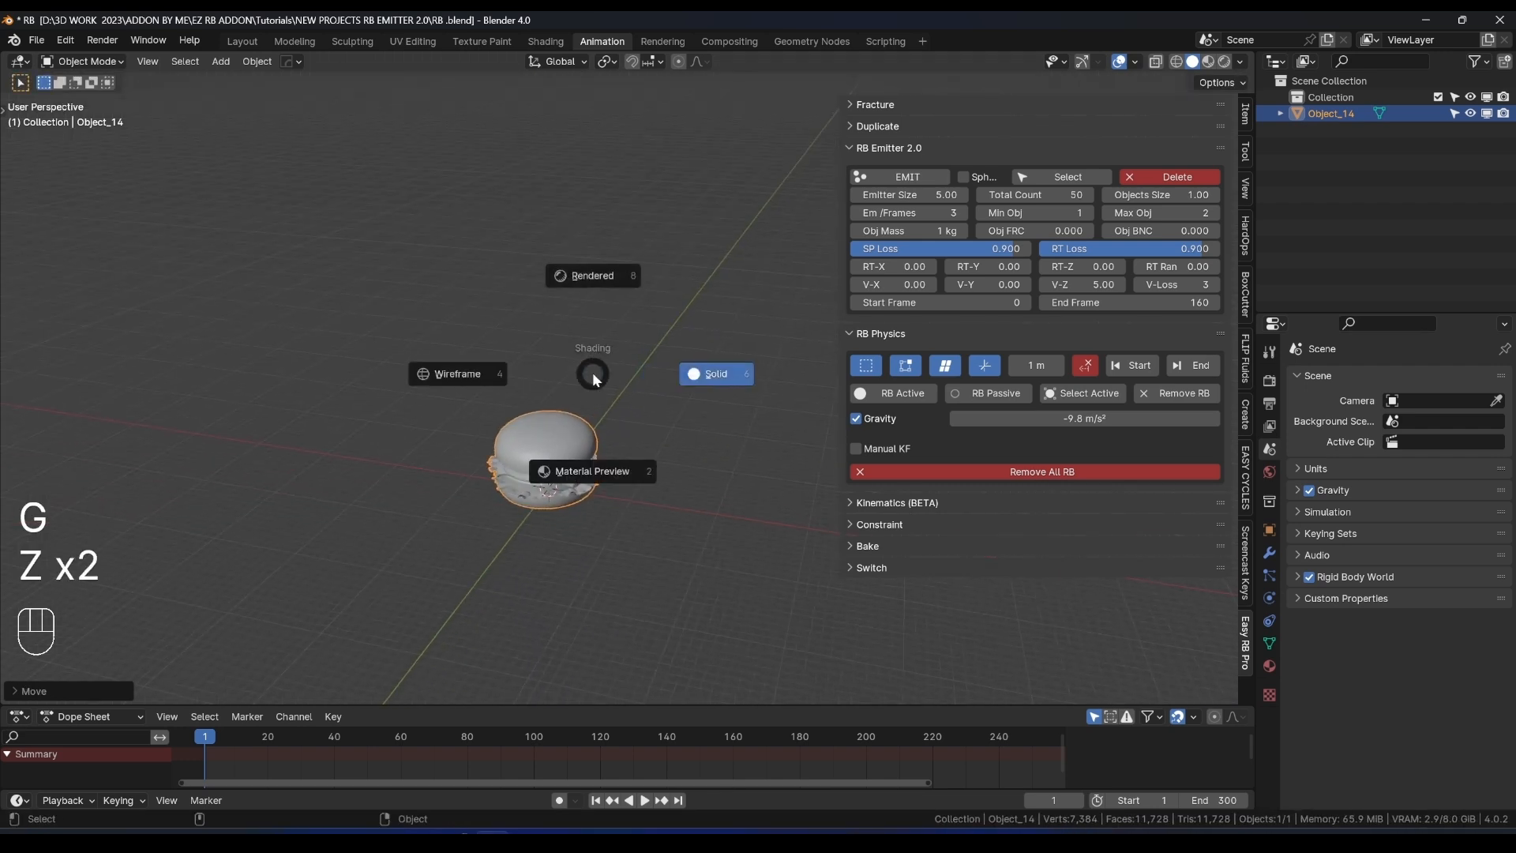
click(602, 476)
middle_drag(602, 477, 596, 321)
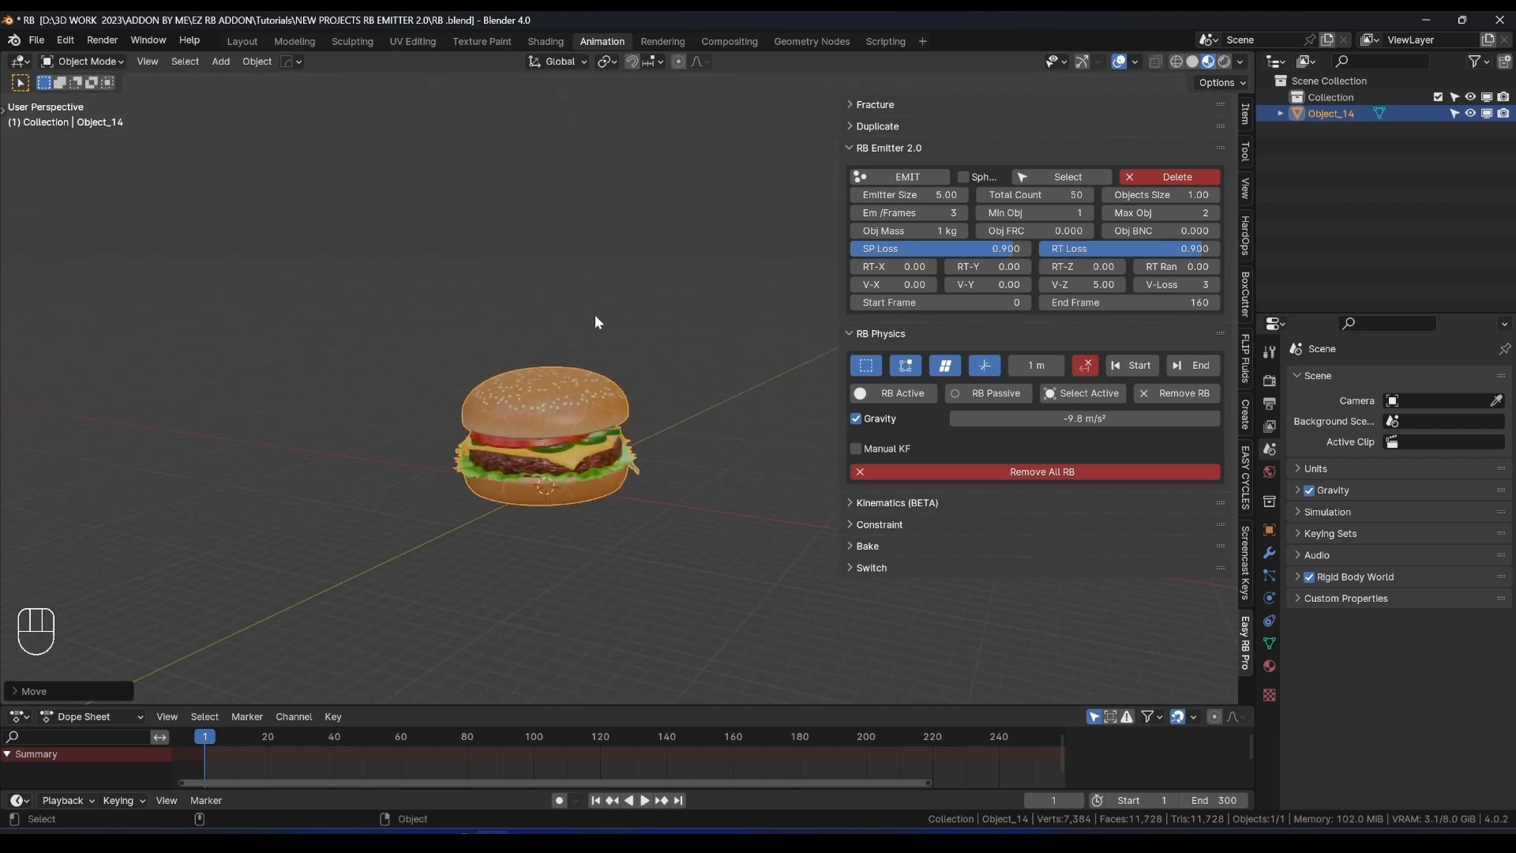
click(1135, 62)
click(1047, 196)
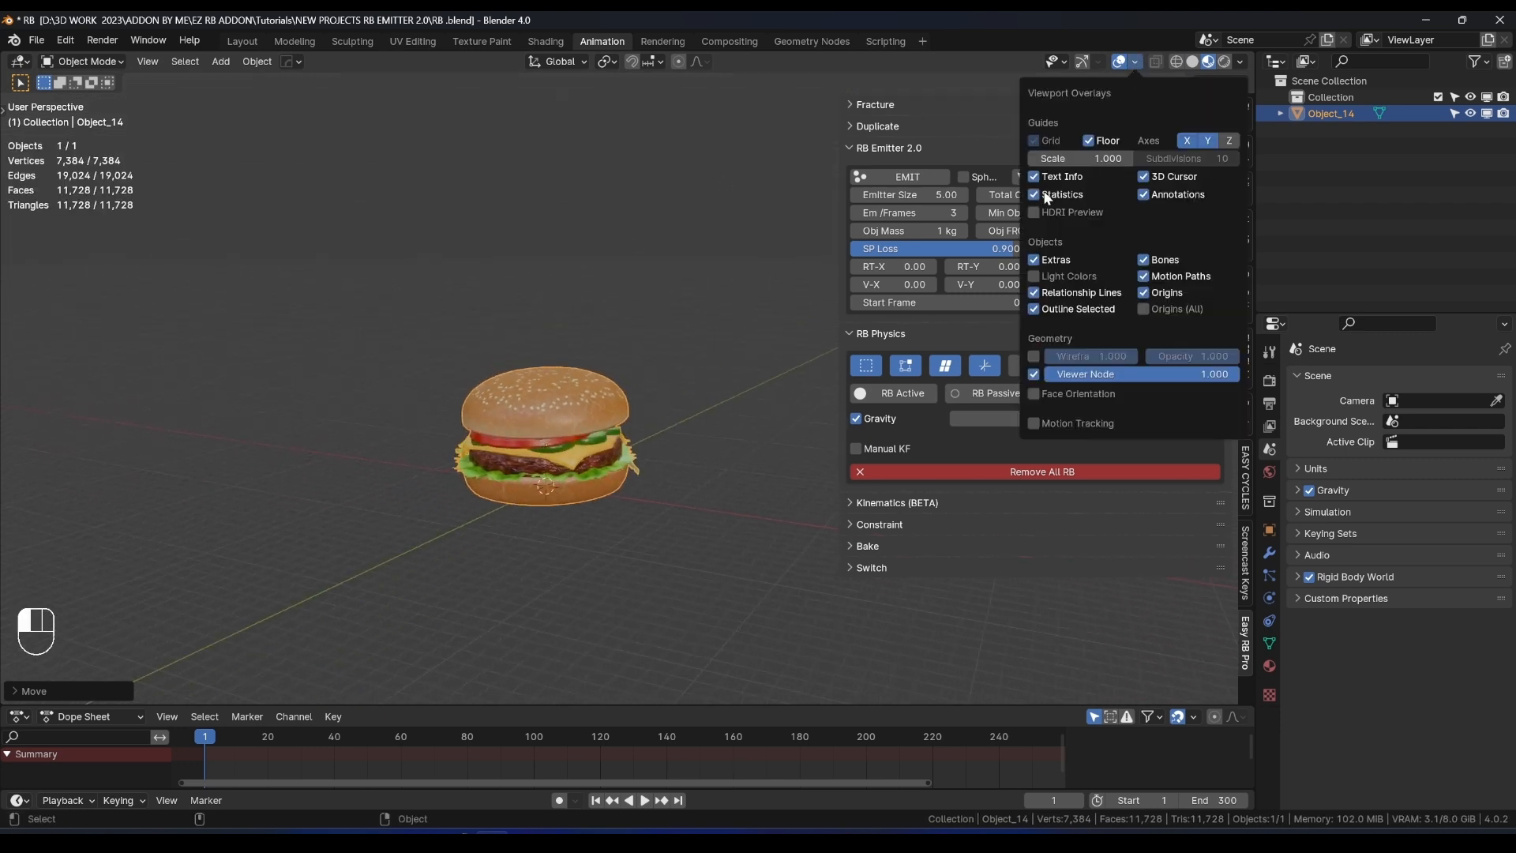
middle_drag(599, 304, 386, 332)
scroll(543, 400, up, 3)
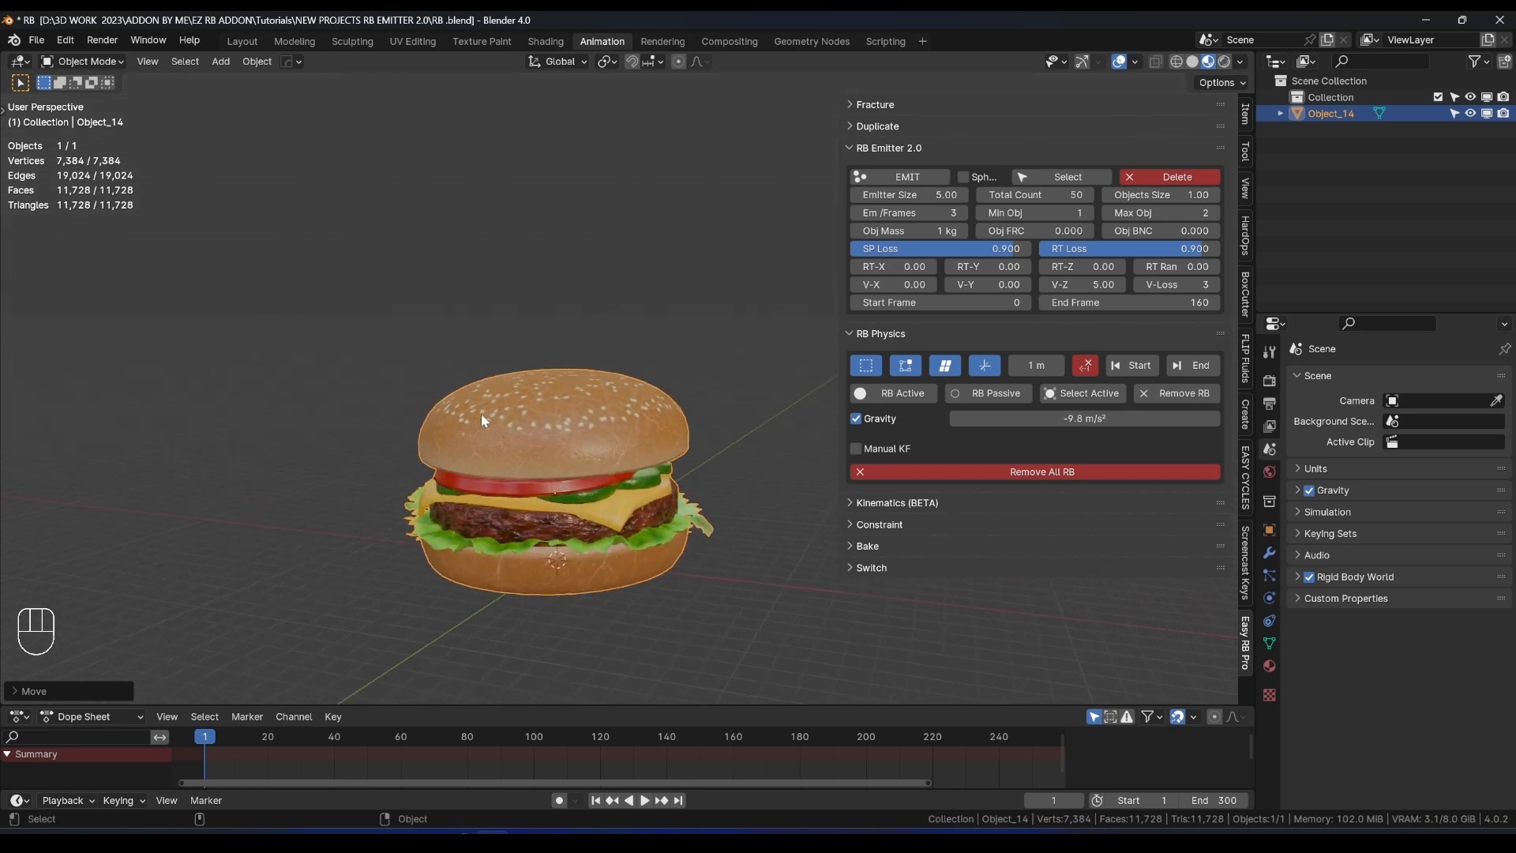
Move the burger along the X axis, away from the world origin.
middle_drag(483, 418, 570, 415)
key(g)
key(x)
click(449, 406)
scroll(552, 422, up, 1)
shift+middle_drag(448, 406, 484, 352)
shift+middle_drag(483, 352, 489, 380)
Add a Decimate modifier to the burger.
click(1271, 552)
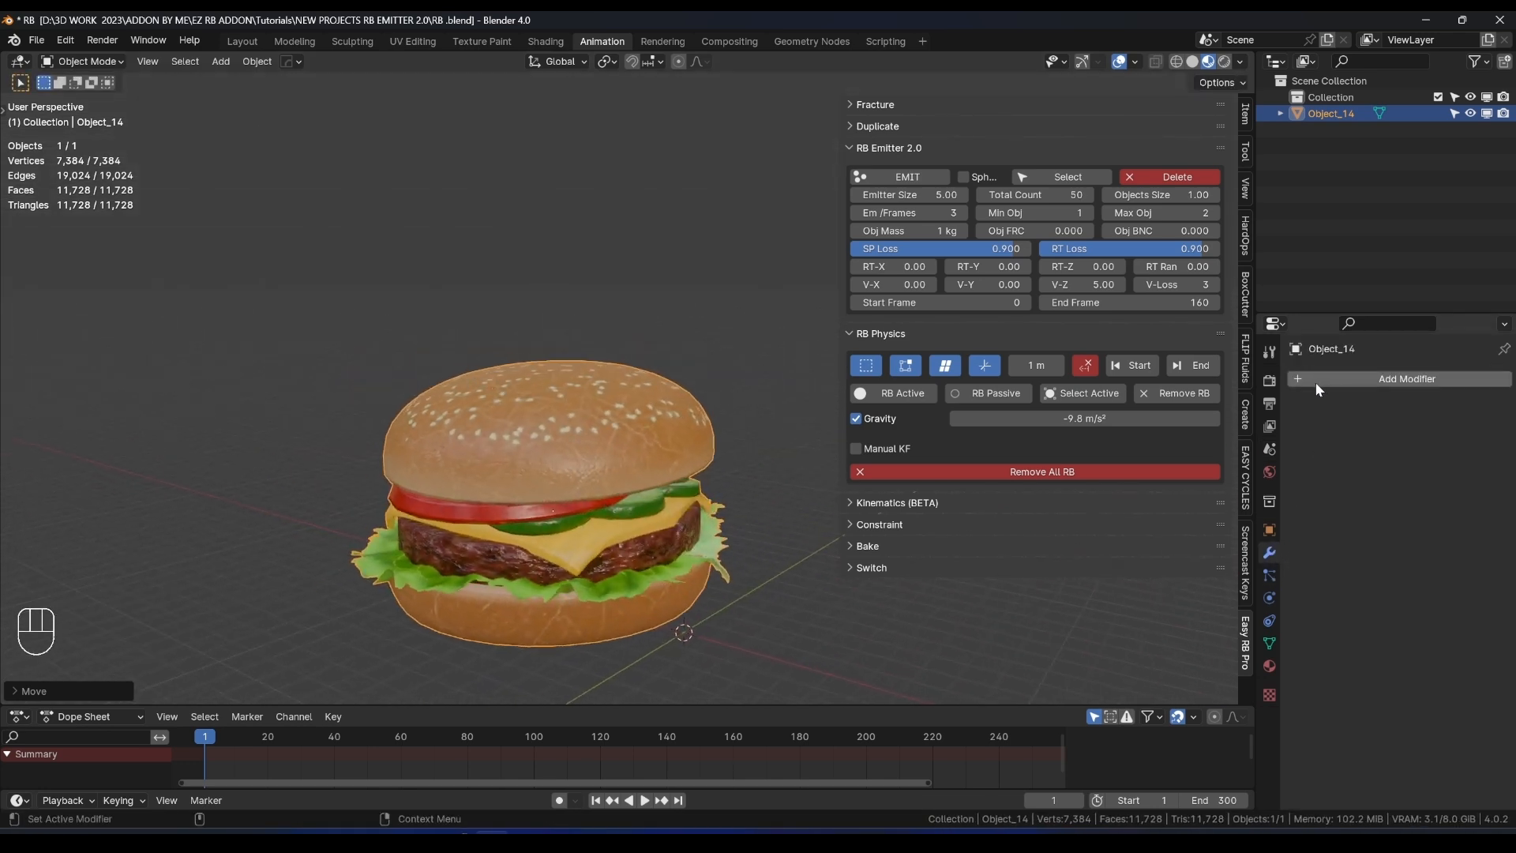
shift+middle_drag(626, 409, 511, 343)
click(1332, 373)
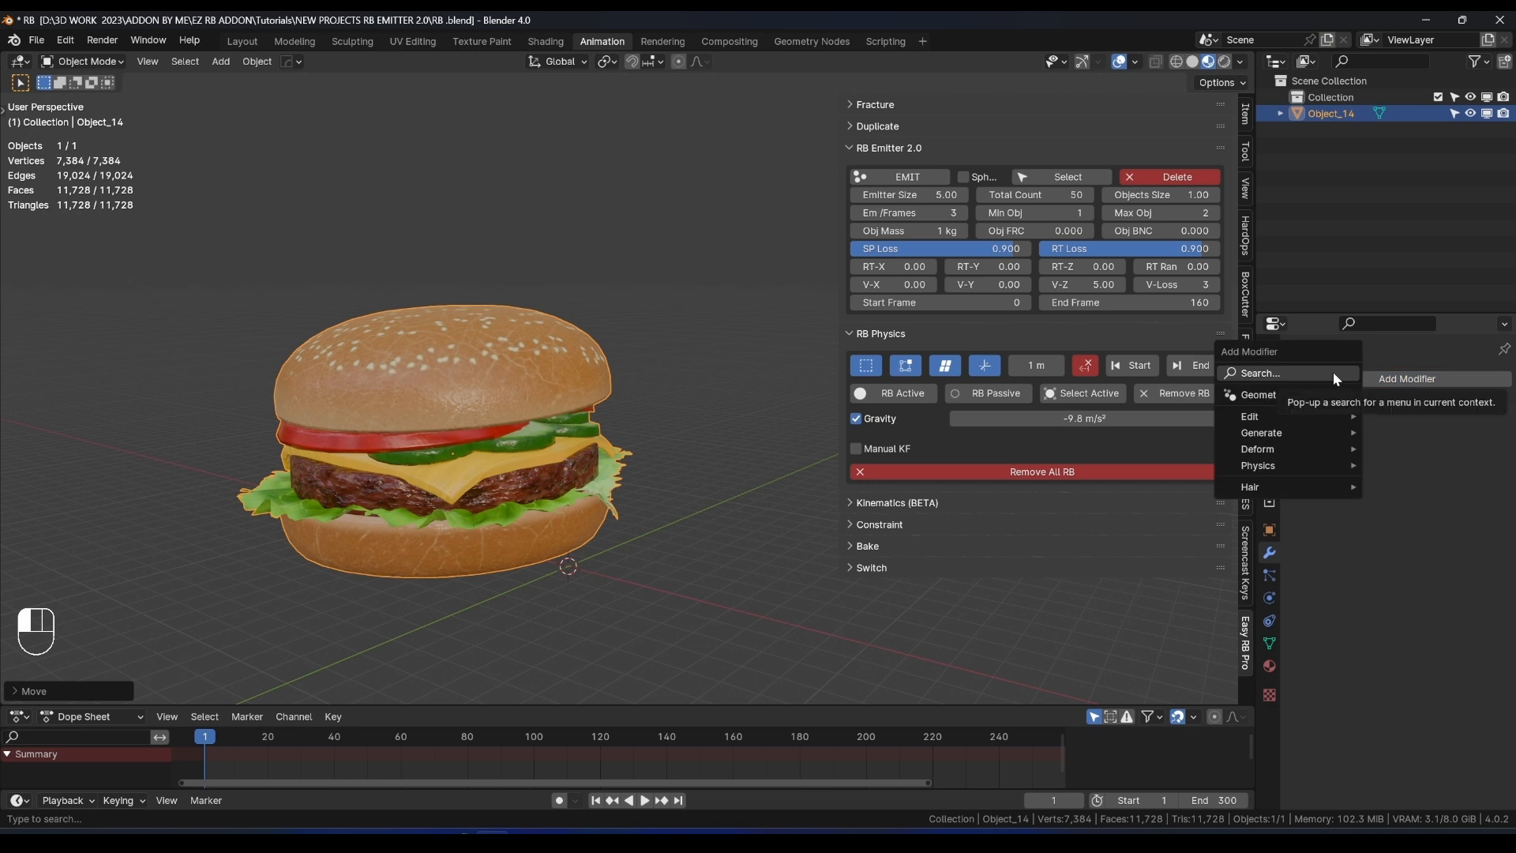
mouse_move(1263, 429)
click(1216, 500)
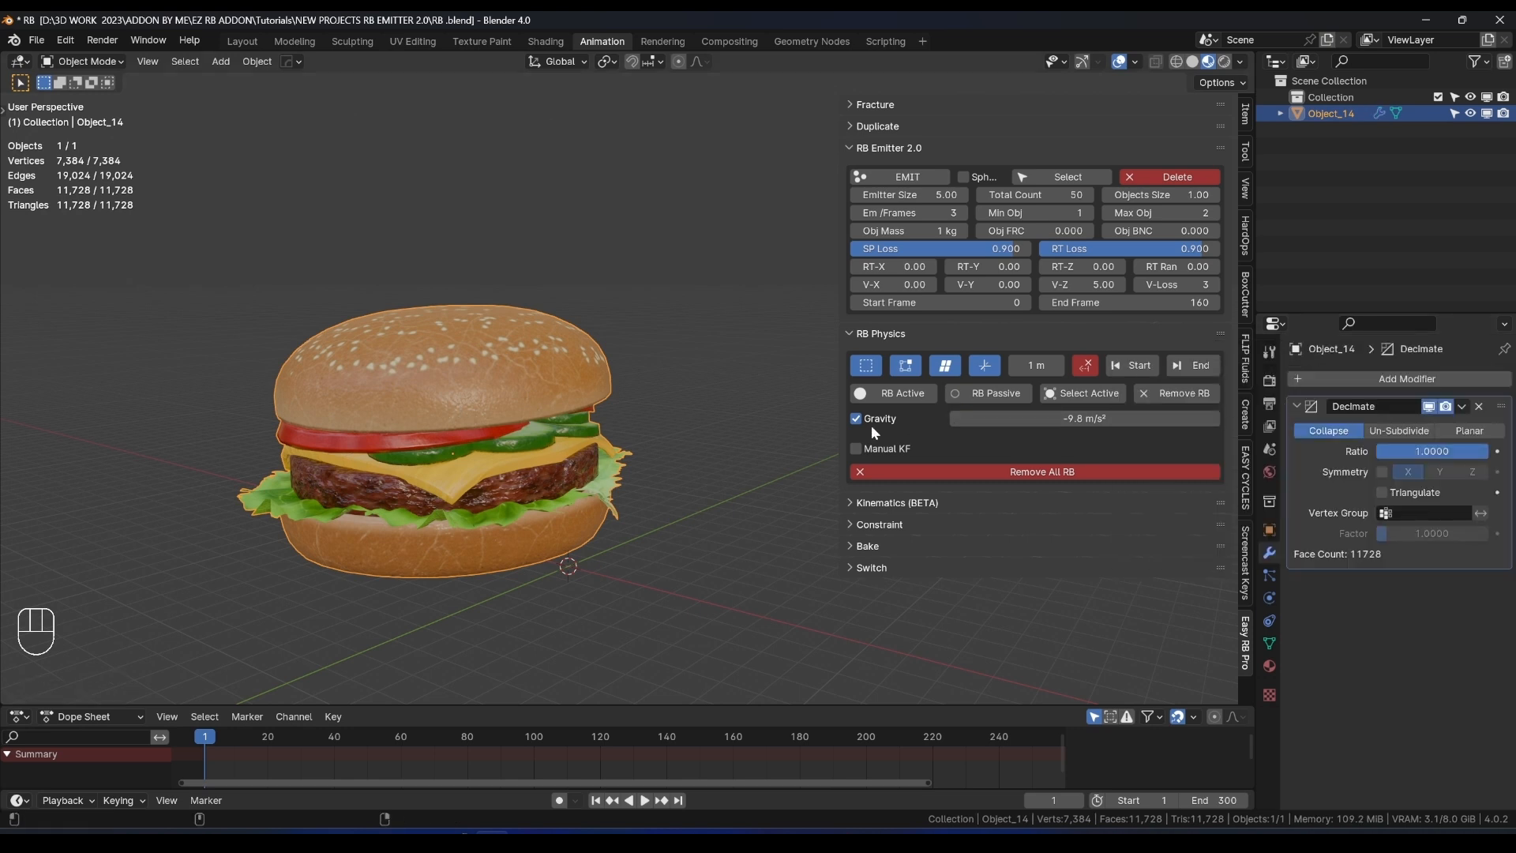
Select all of the burger's vertices in Edit Mode and open the Merge Vertices options.
mouse_move(499, 343)
shift+middle_down()
mouse_move(437, 387)
mouse_move(488, 358)
shift+middle_up()
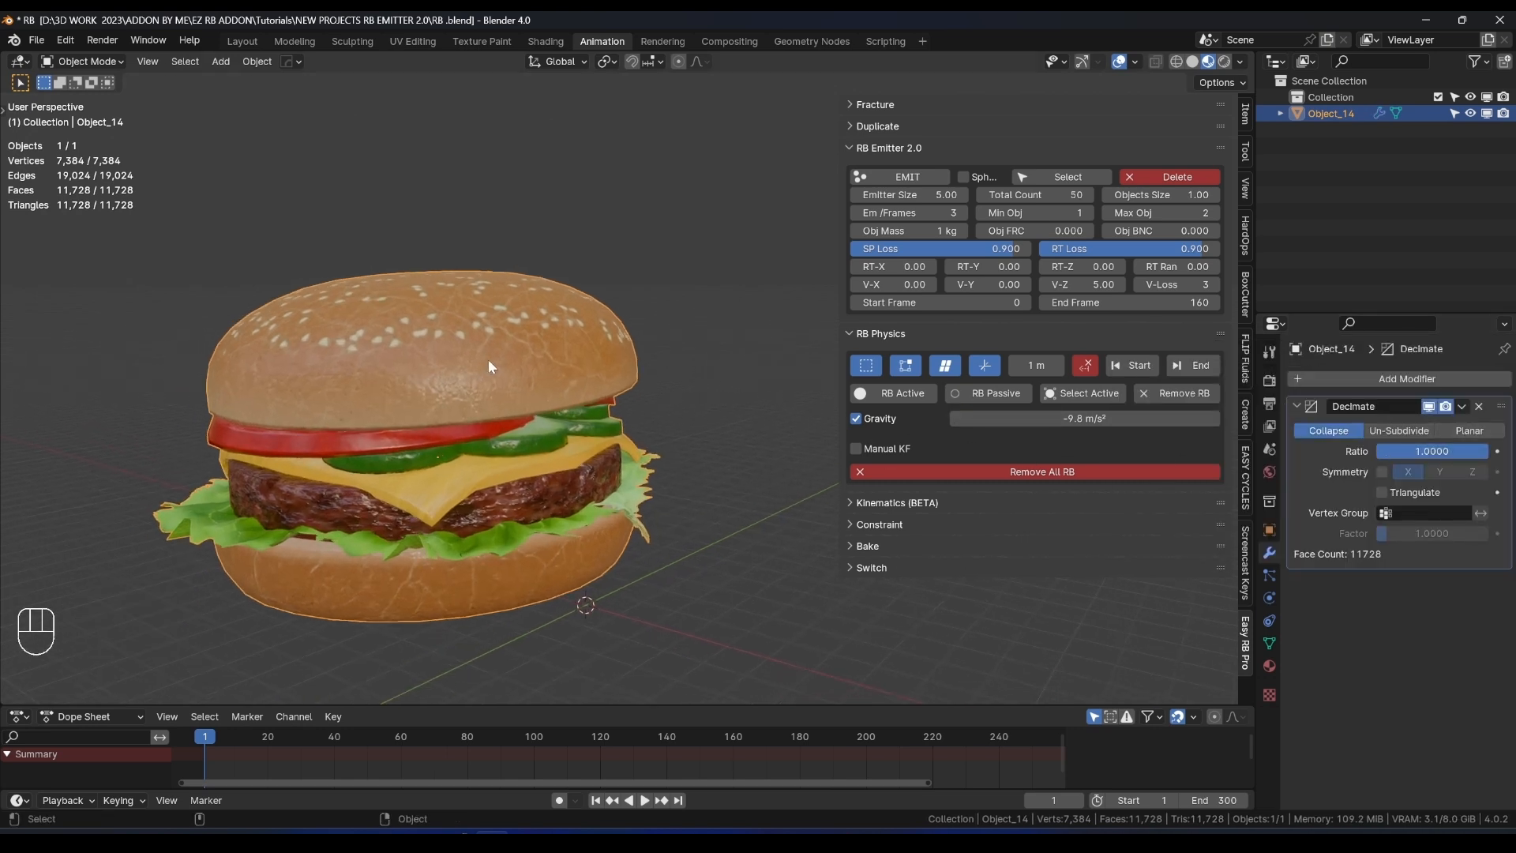
key(Tab)
key(a)
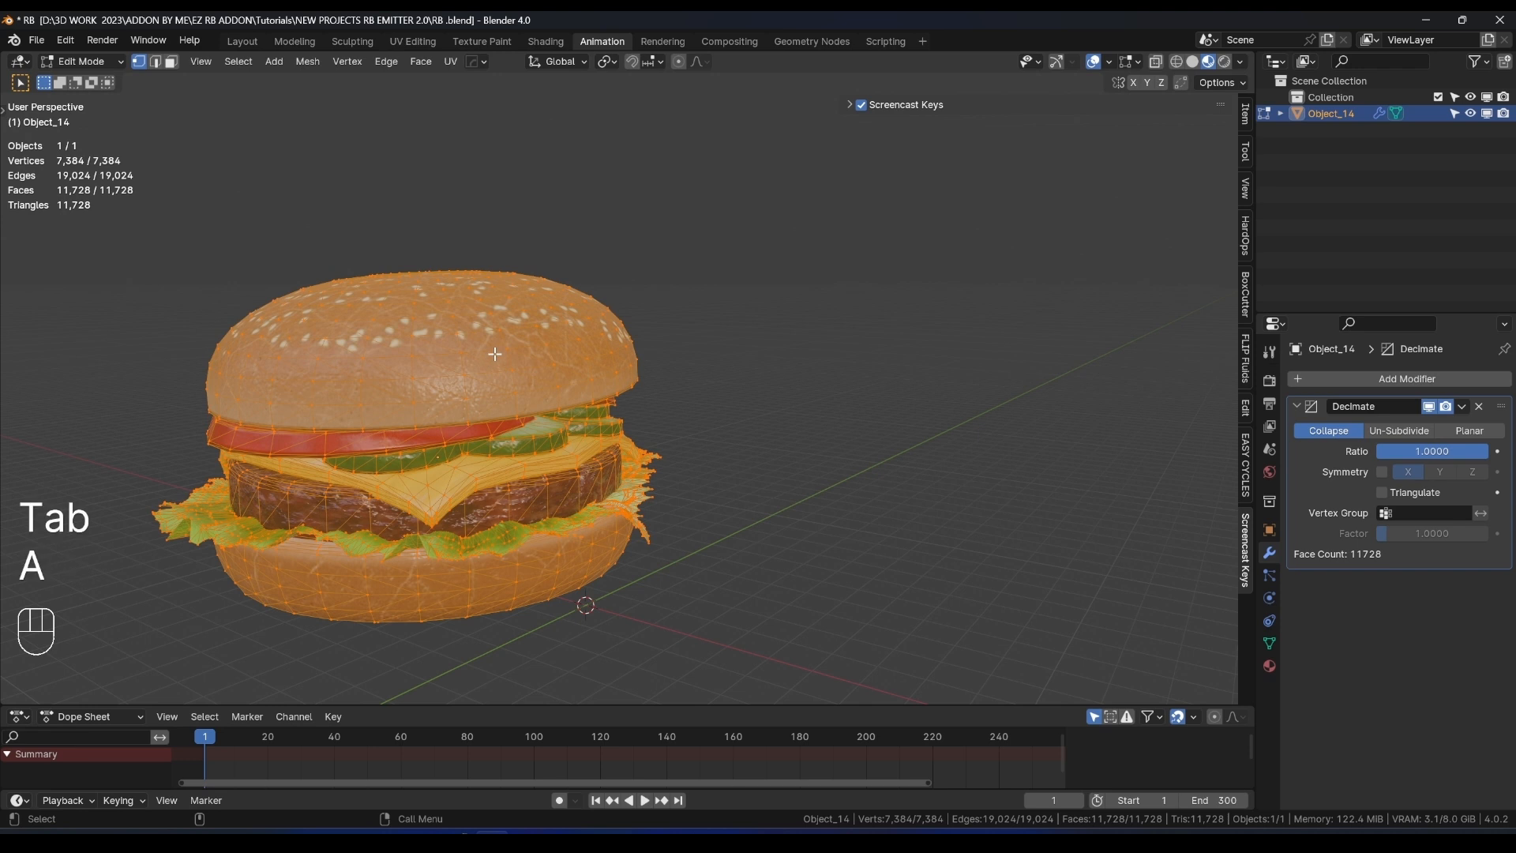
right_click(505, 356)
mouse_move(409, 675)
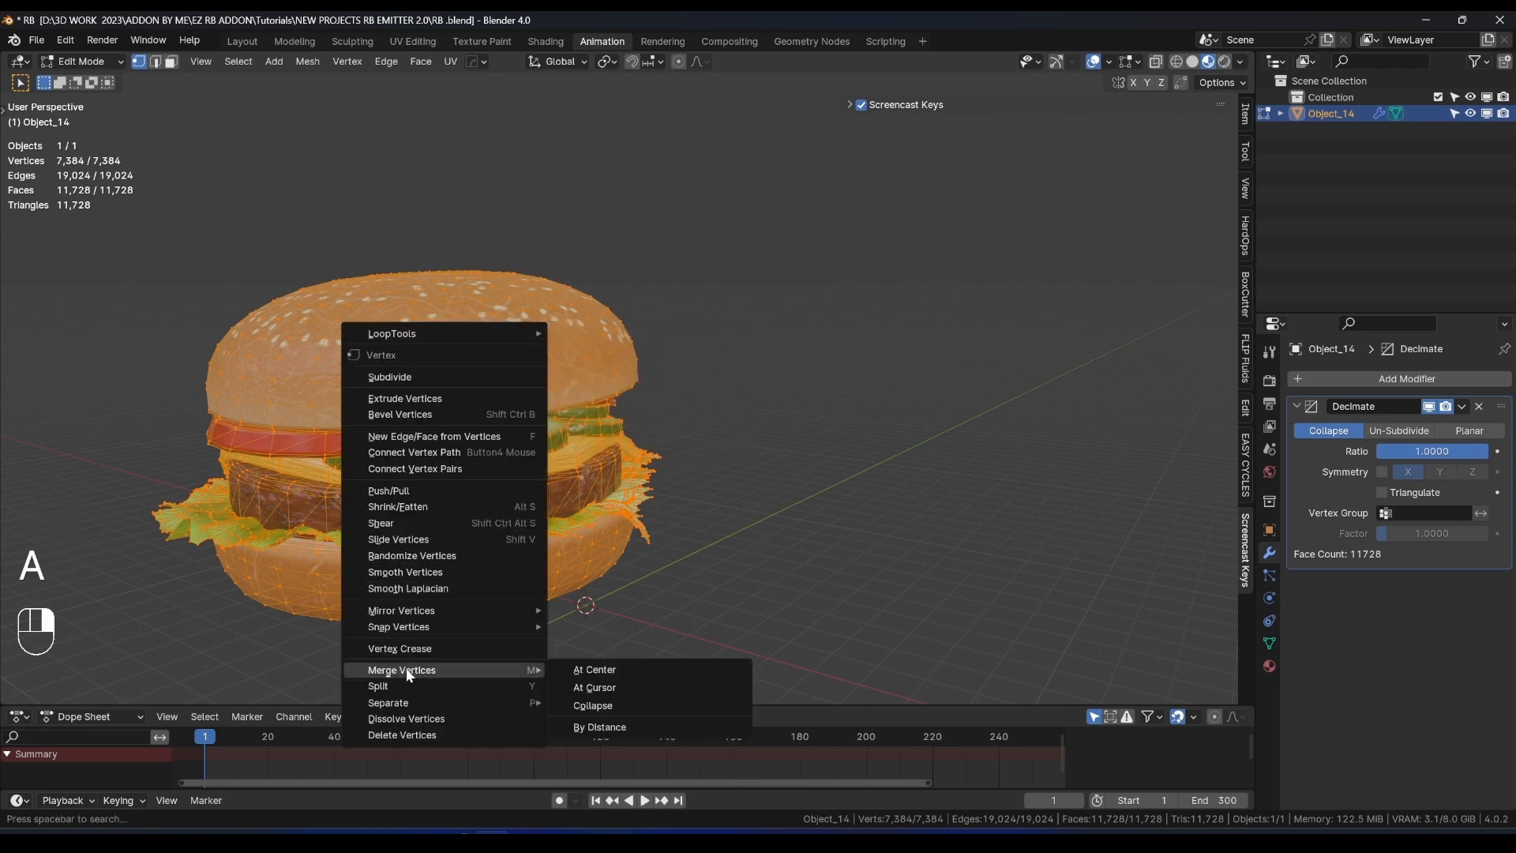
Merge the burger mesh's selected vertices by distance and return to Object Mode.
click(604, 726)
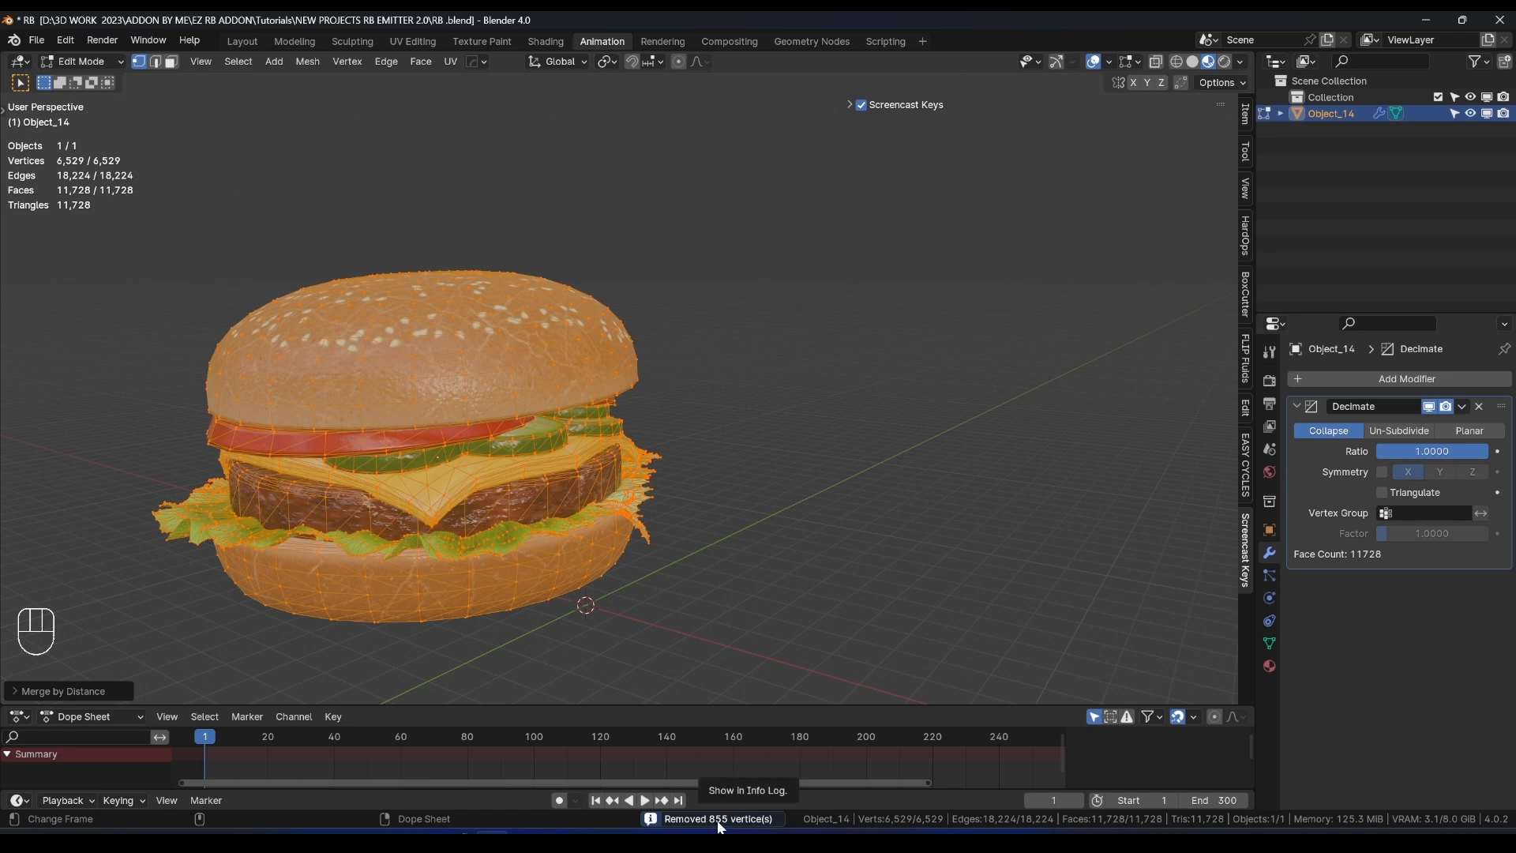
middle_drag(750, 687, 646, 490)
key(Tab)
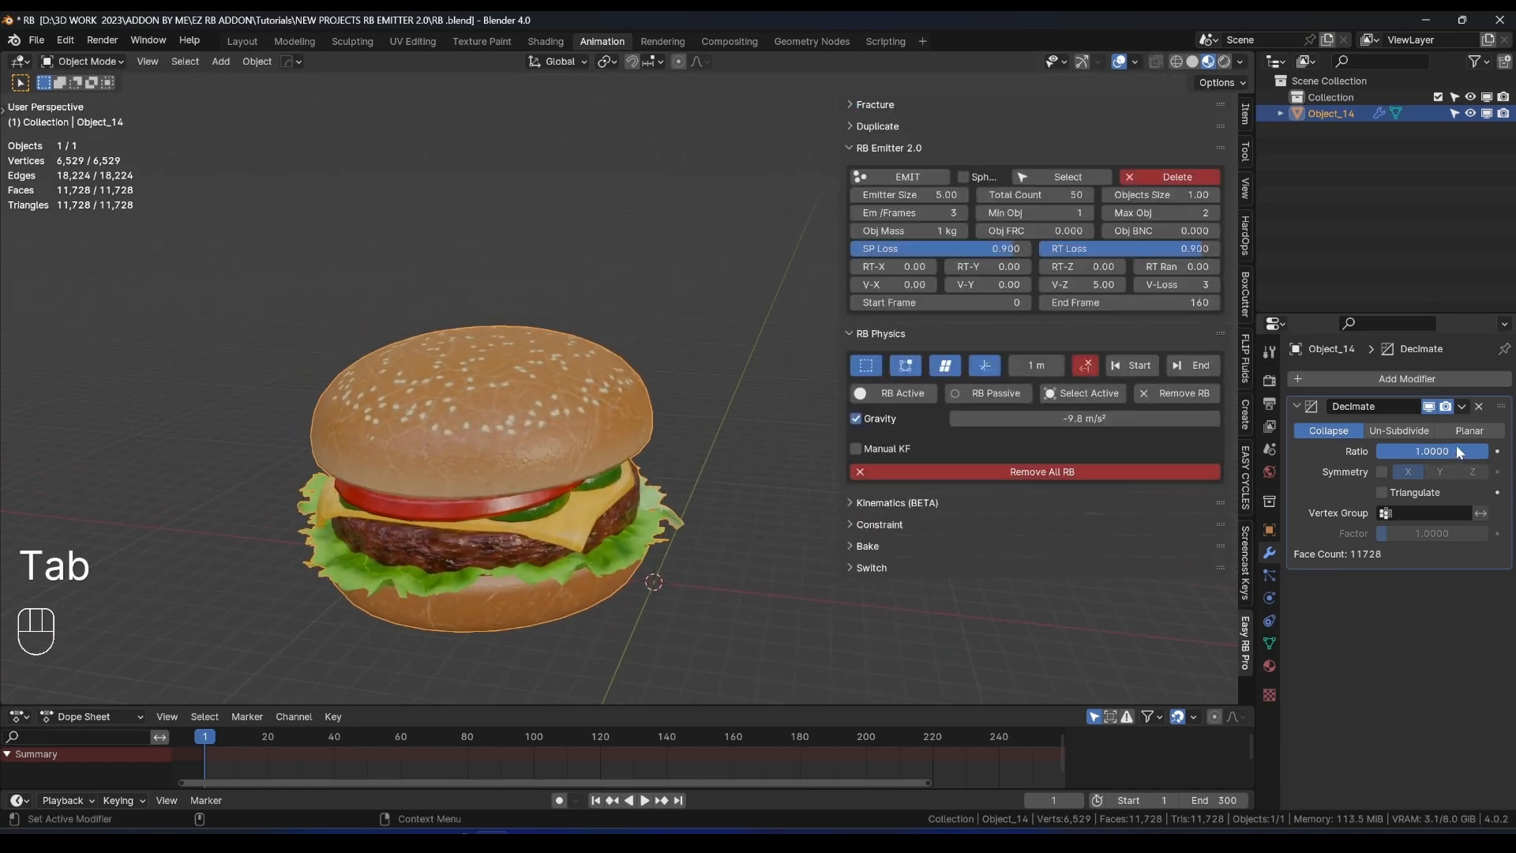
Try Decimate ratios of 0.5 and 0.1 on the burger.
drag(1417, 450, 1416, 449)
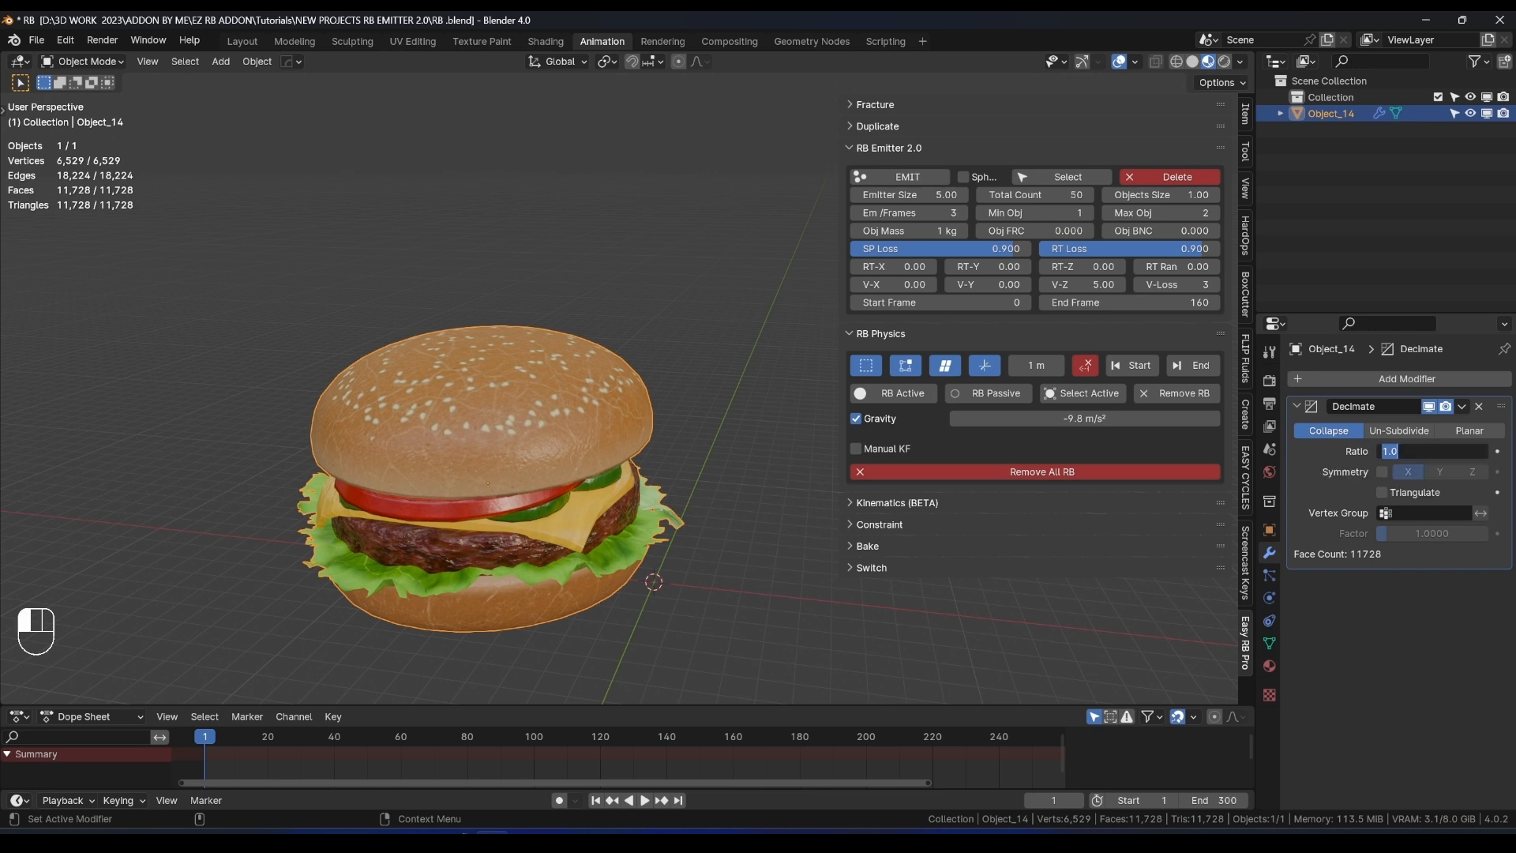
text(0.5)
key(Return)
mouse_move(631, 473)
middle_down()
mouse_move(618, 395)
mouse_move(644, 409)
mouse_move(646, 456)
middle_up()
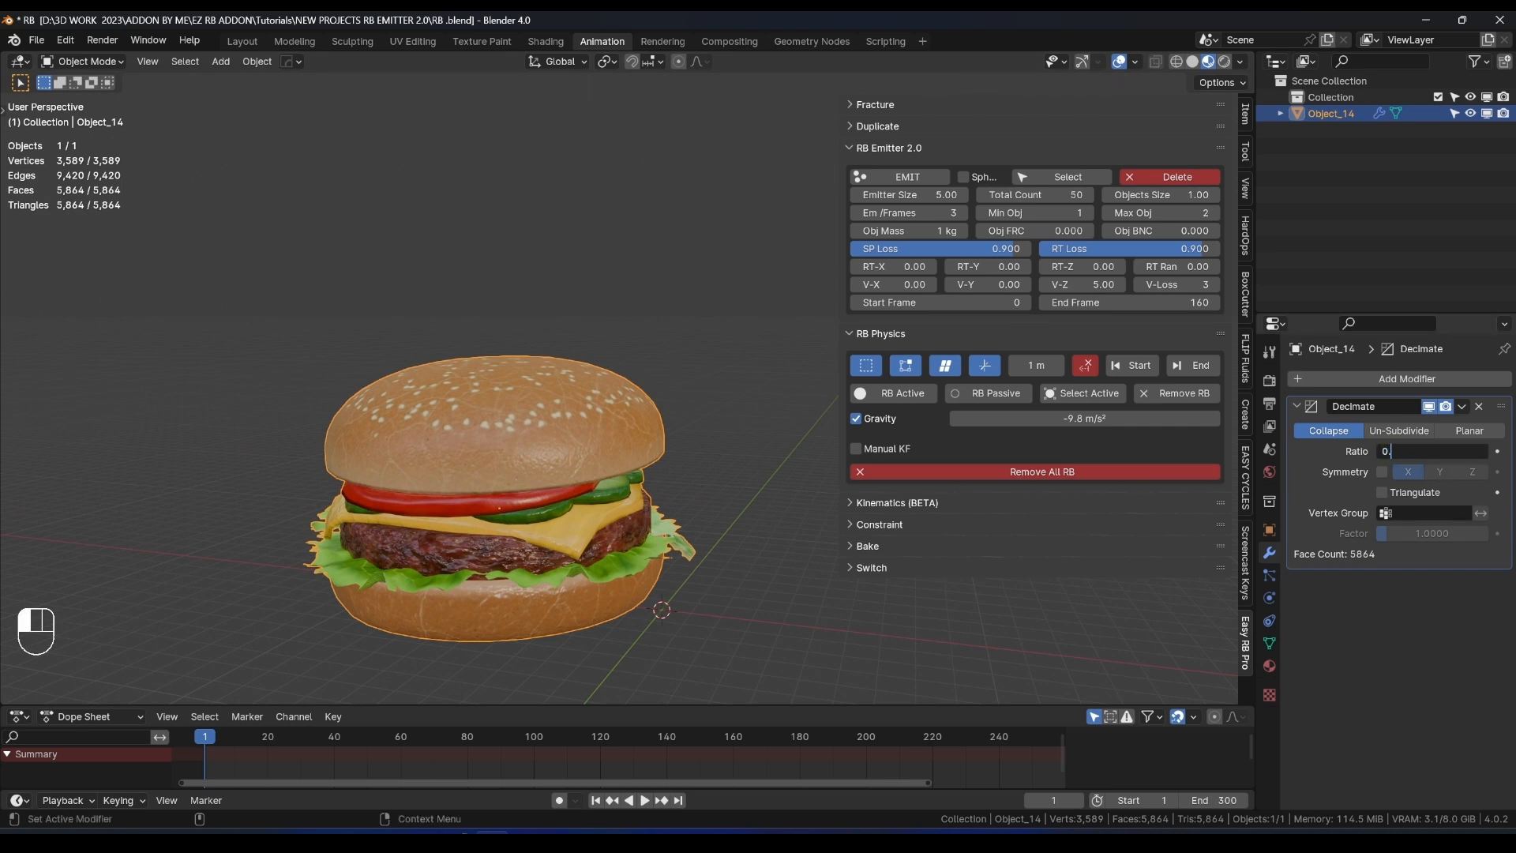
key(Return)
mouse_move(671, 469)
middle_down()
mouse_move(707, 408)
mouse_move(703, 447)
mouse_move(701, 327)
mouse_move(720, 500)
mouse_move(687, 487)
mouse_move(682, 567)
mouse_move(609, 396)
mouse_move(562, 403)
mouse_move(687, 474)
middle_up()
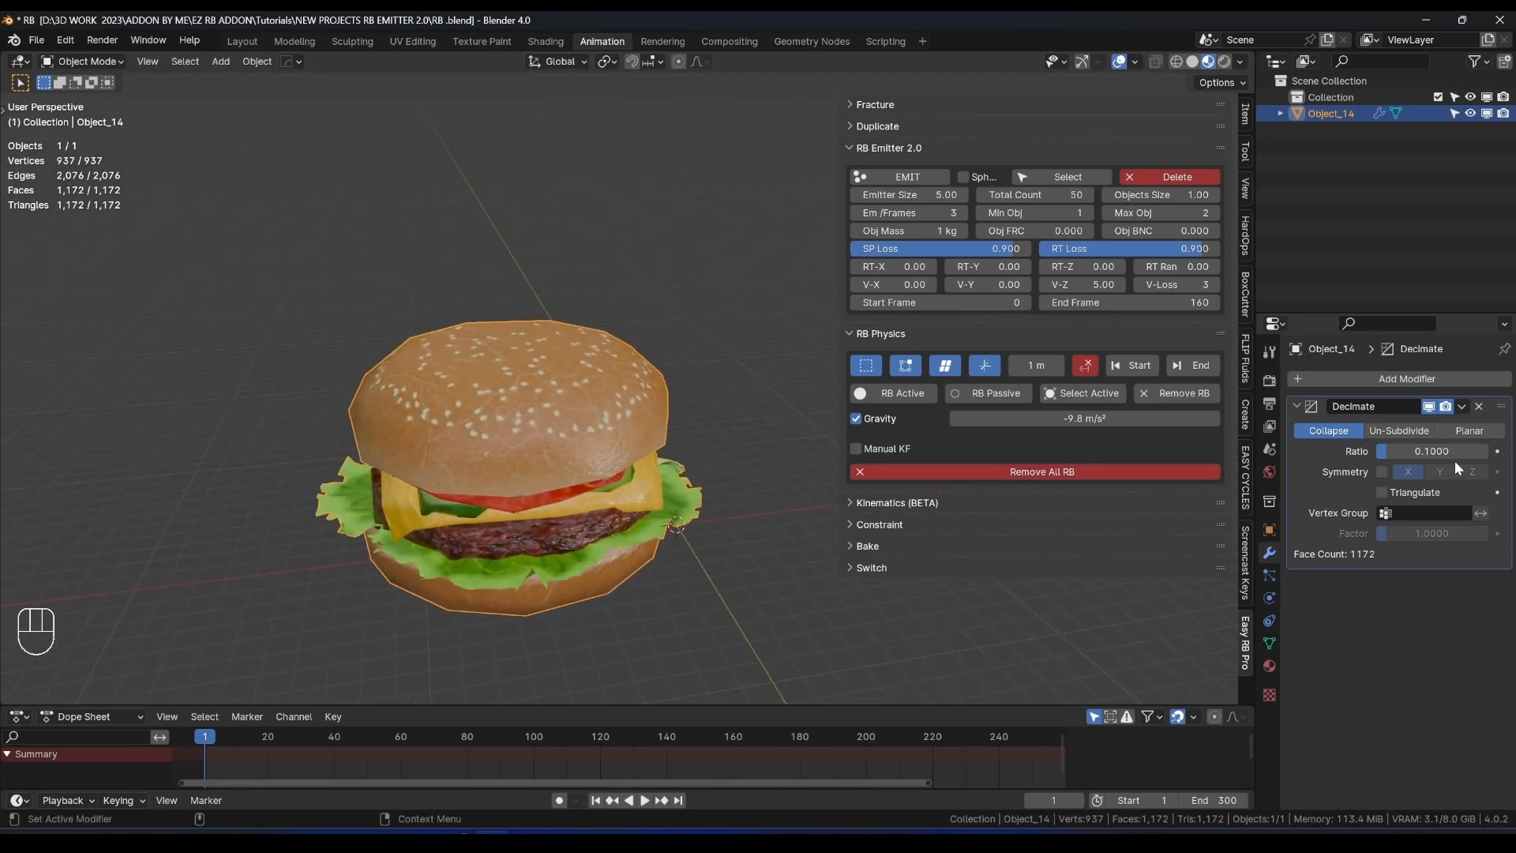
Try a slightly higher Decimate ratio and restore it to 1 to compare the burger's original shape.
drag(1431, 451, 1460, 451)
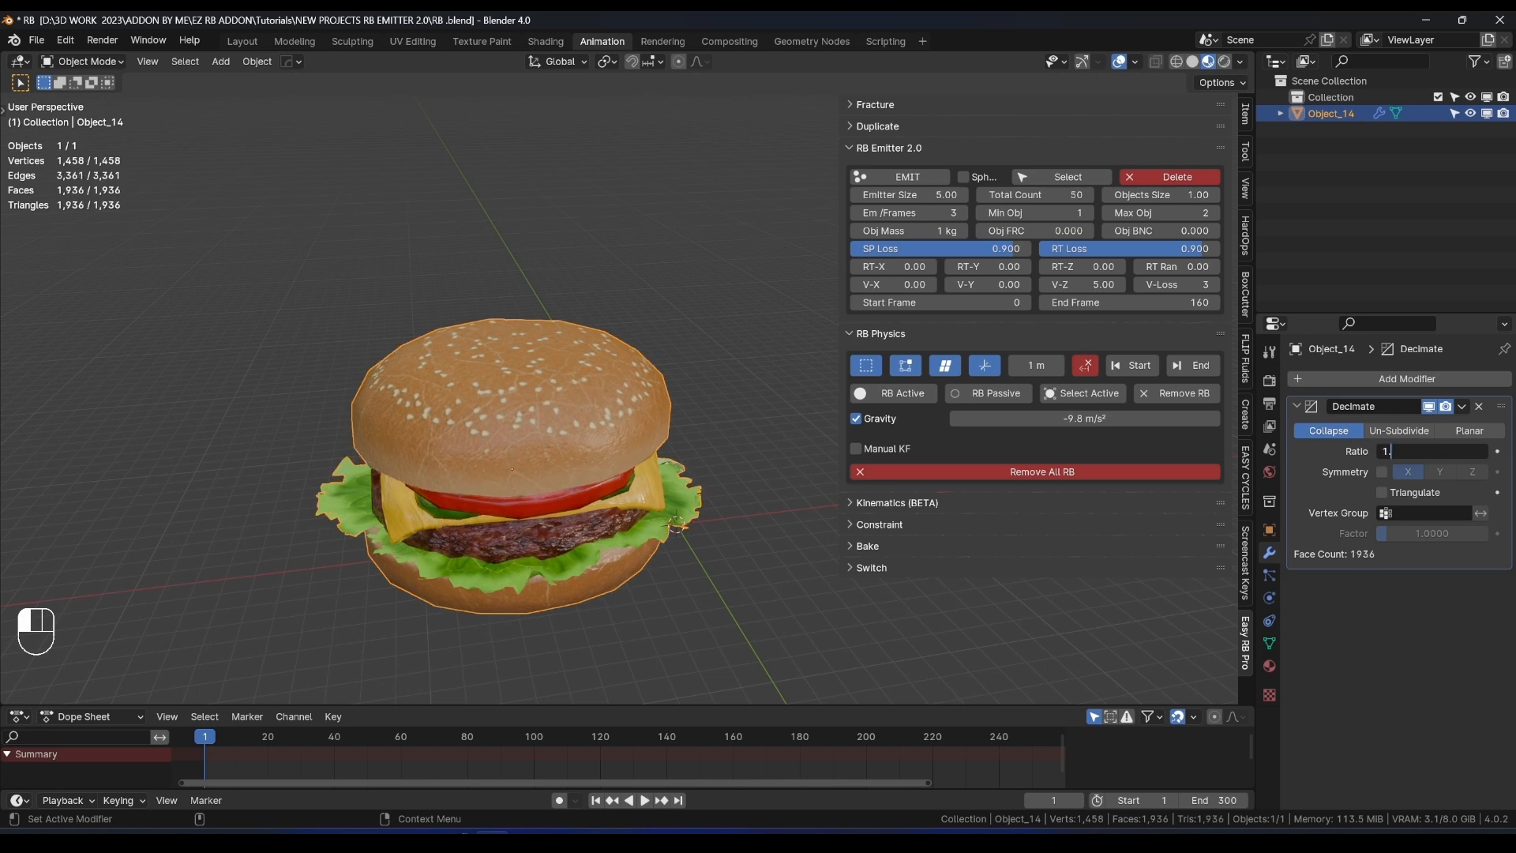
key(Return)
middle_drag(557, 436, 580, 379)
click(652, 379)
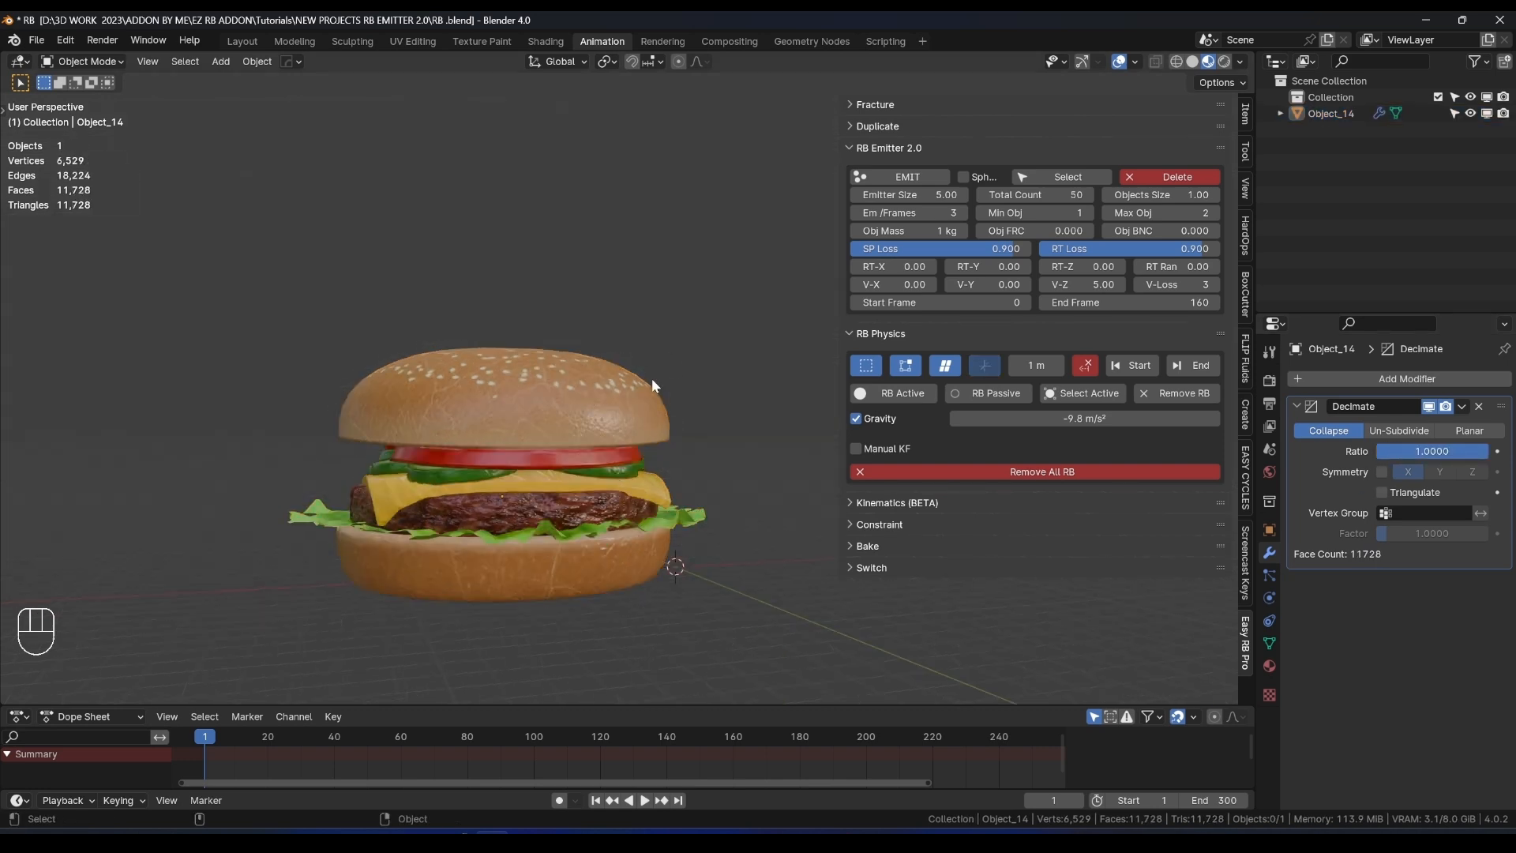
mouse_move(561, 471)
middle_down()
mouse_move(594, 412)
mouse_move(574, 455)
mouse_move(537, 456)
middle_up()
click(571, 453)
Set the burger's Decimate ratio to 0.17 and check the reduced shape.
click(1431, 451)
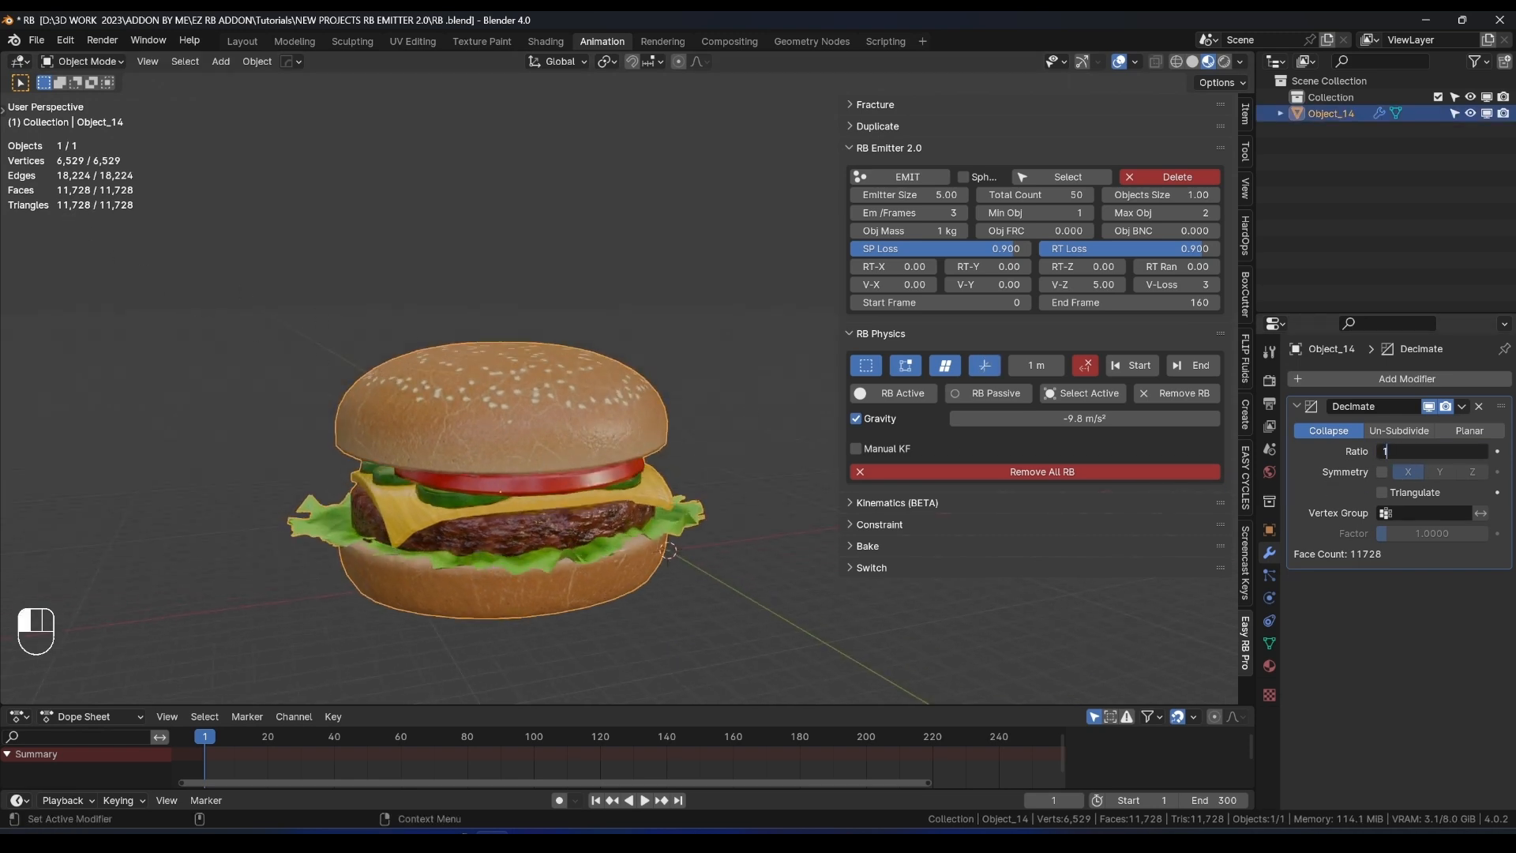
key(BackSpace)
key(BackSpace)
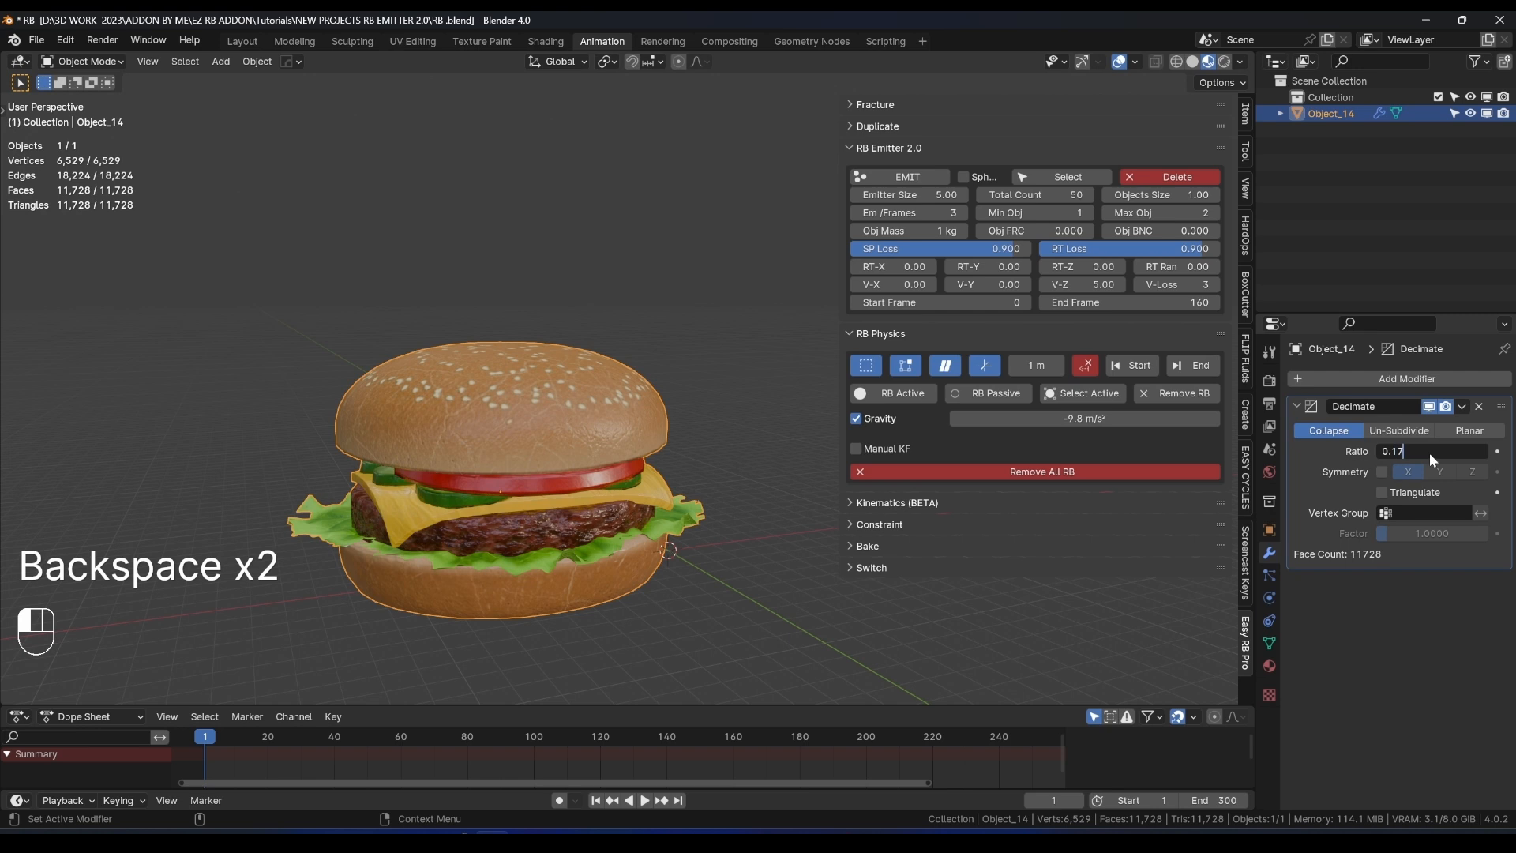
text(0.17)
key(Return)
middle_drag(671, 442, 660, 499)
click(709, 433)
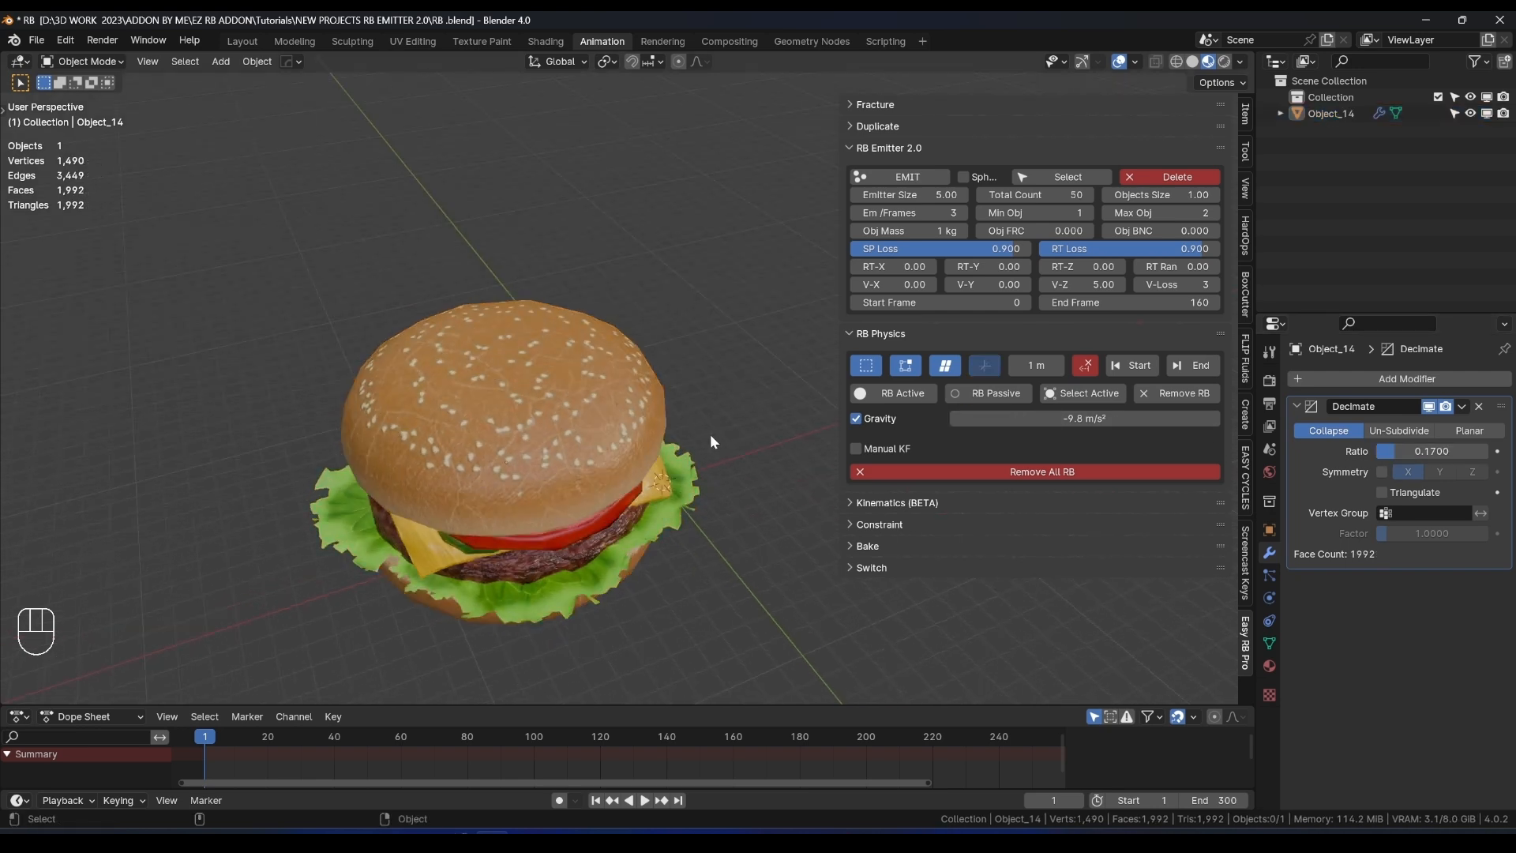
middle_drag(709, 433, 566, 400)
click(567, 399)
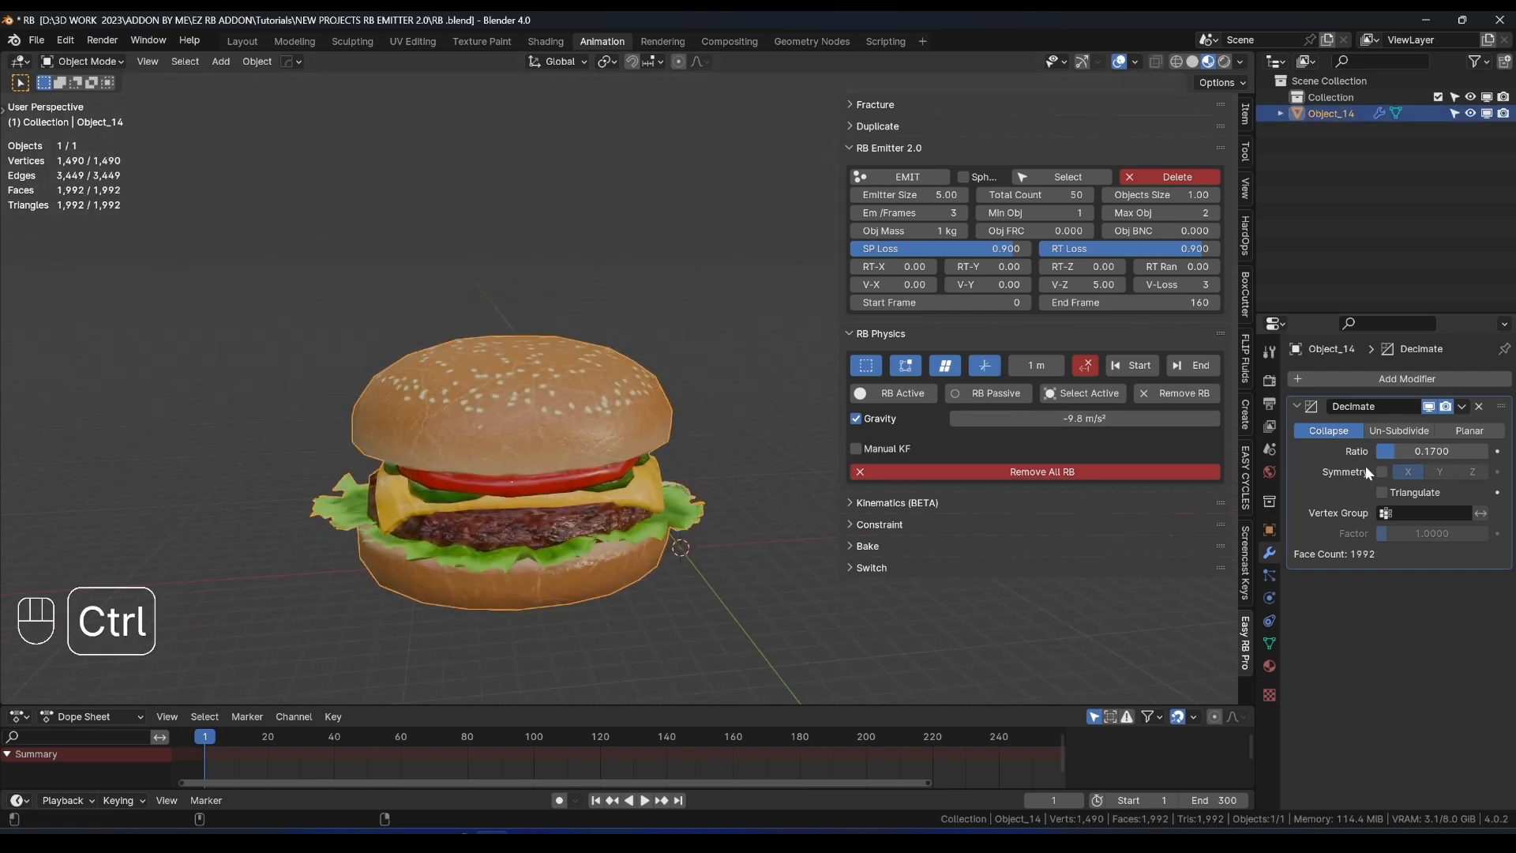
Apply the Decimate modifier to the burger.
key(ctrl+a)
middle_drag(693, 467, 574, 401)
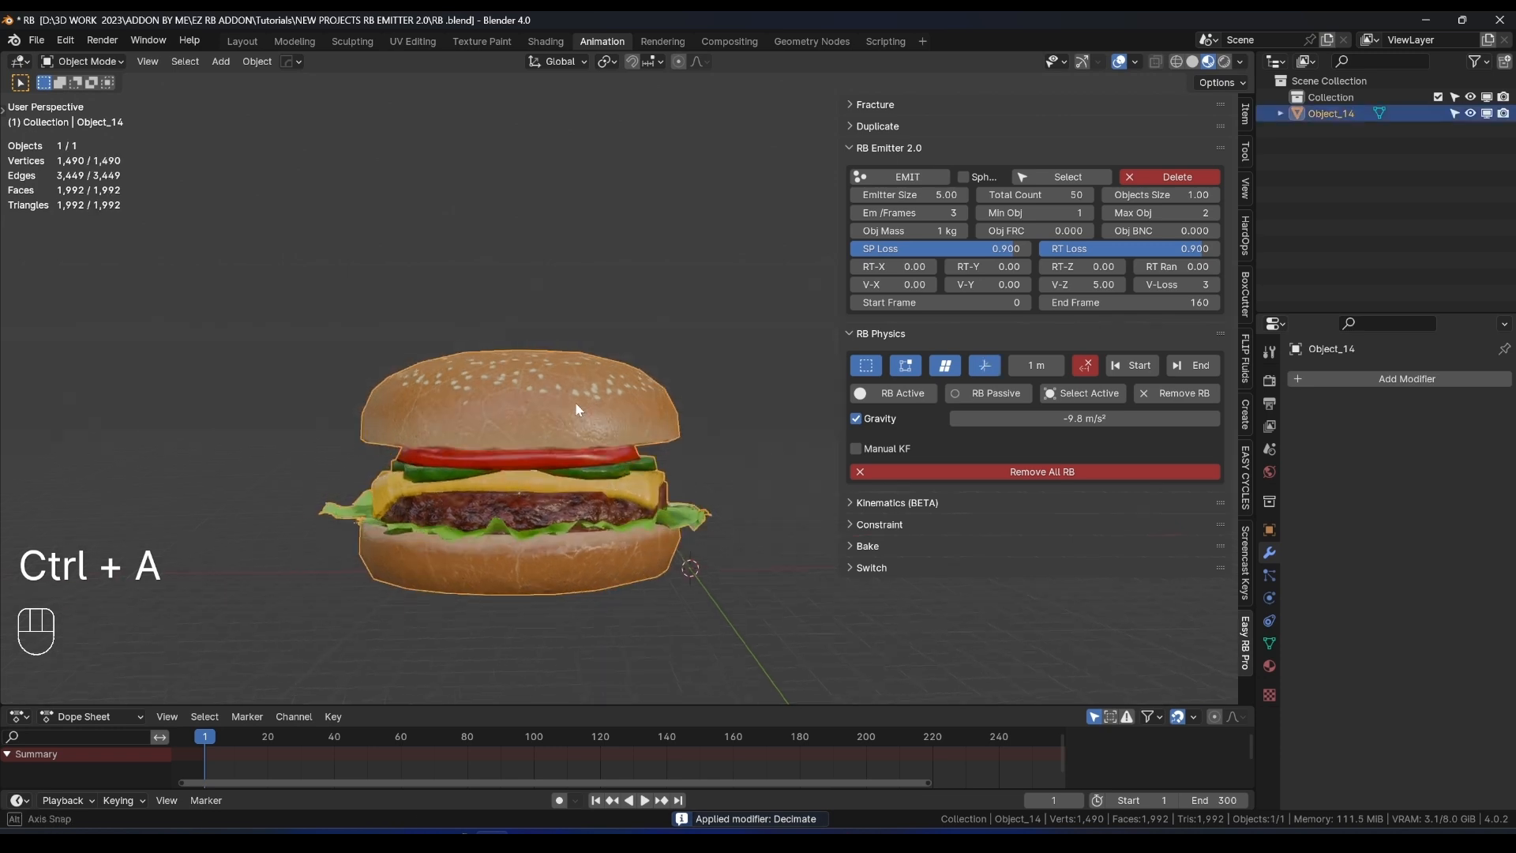
key(g)
right_click(570, 327)
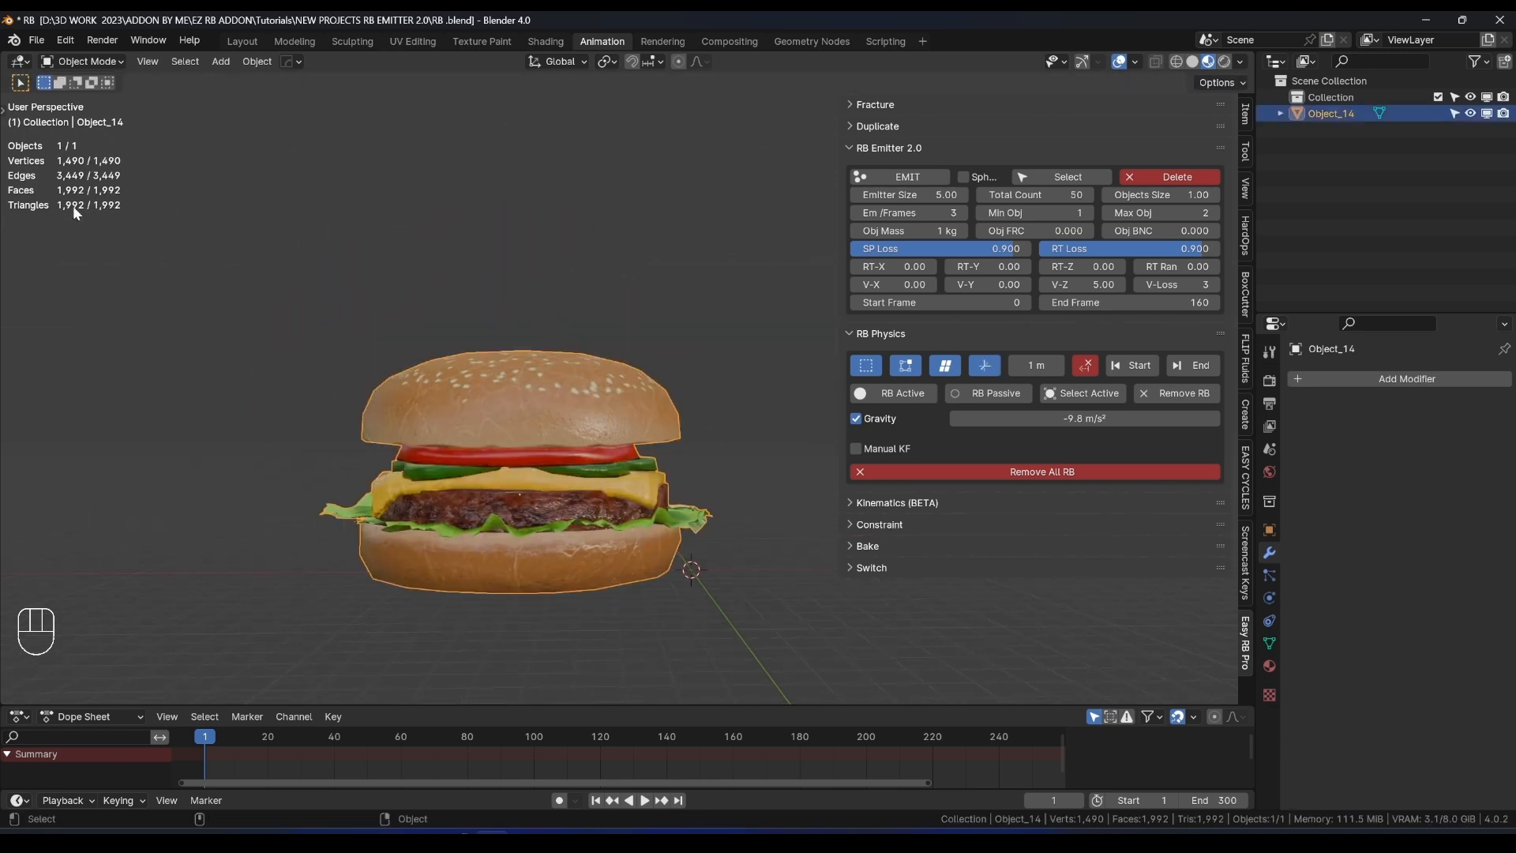
Move the burger along the X axis, well away from the world origin.
scroll(604, 342, down, 4)
middle_drag(554, 325, 480, 348)
key(g)
key(x)
click(241, 367)
Add a Plain Axes empty at the world origin and scale it up to about 4.144.
key(shift+a)
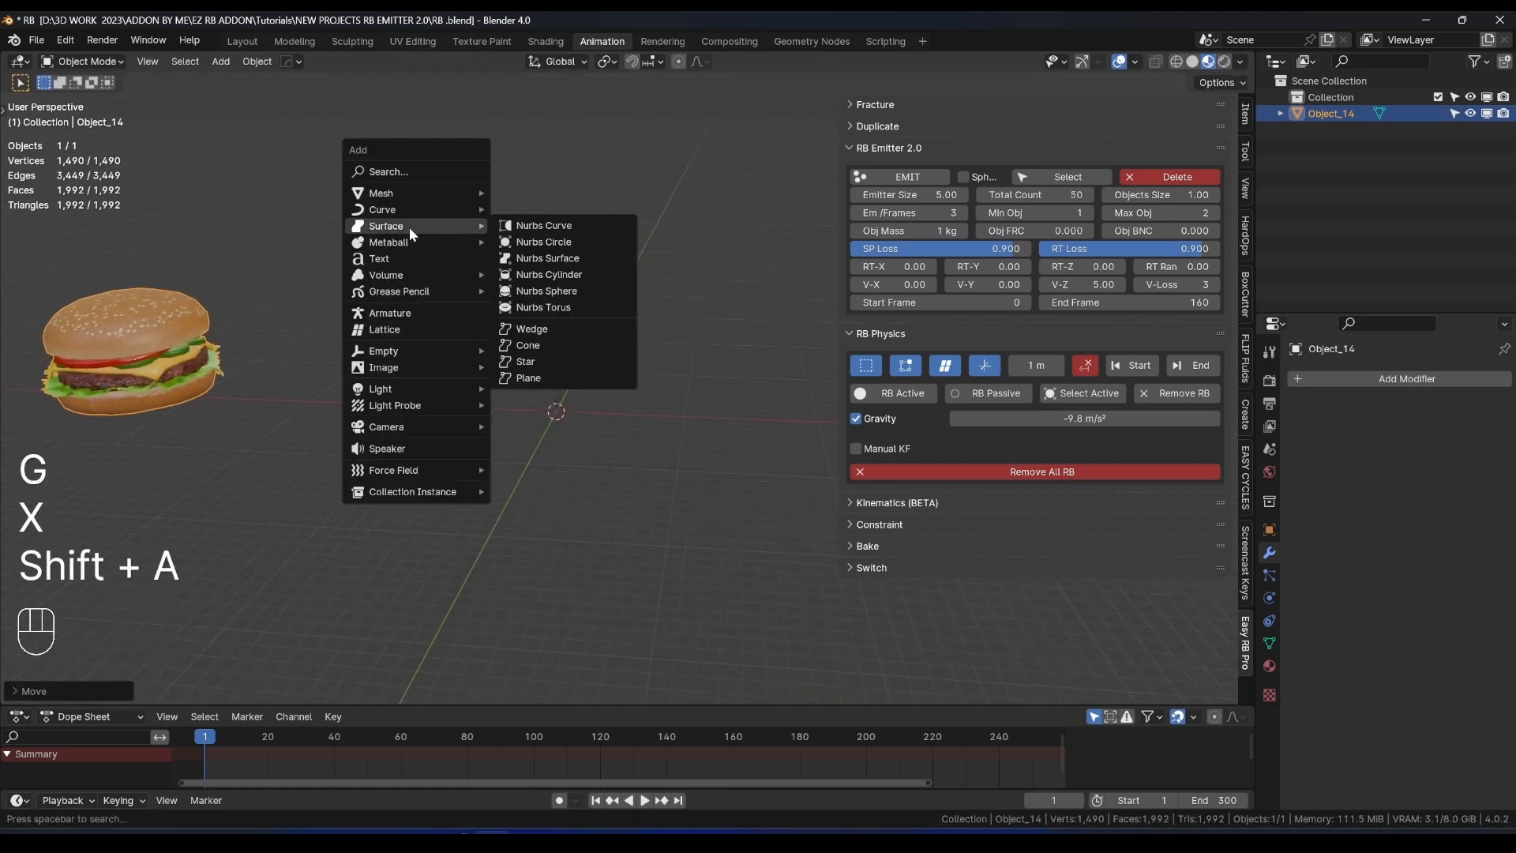
mouse_move(418, 192)
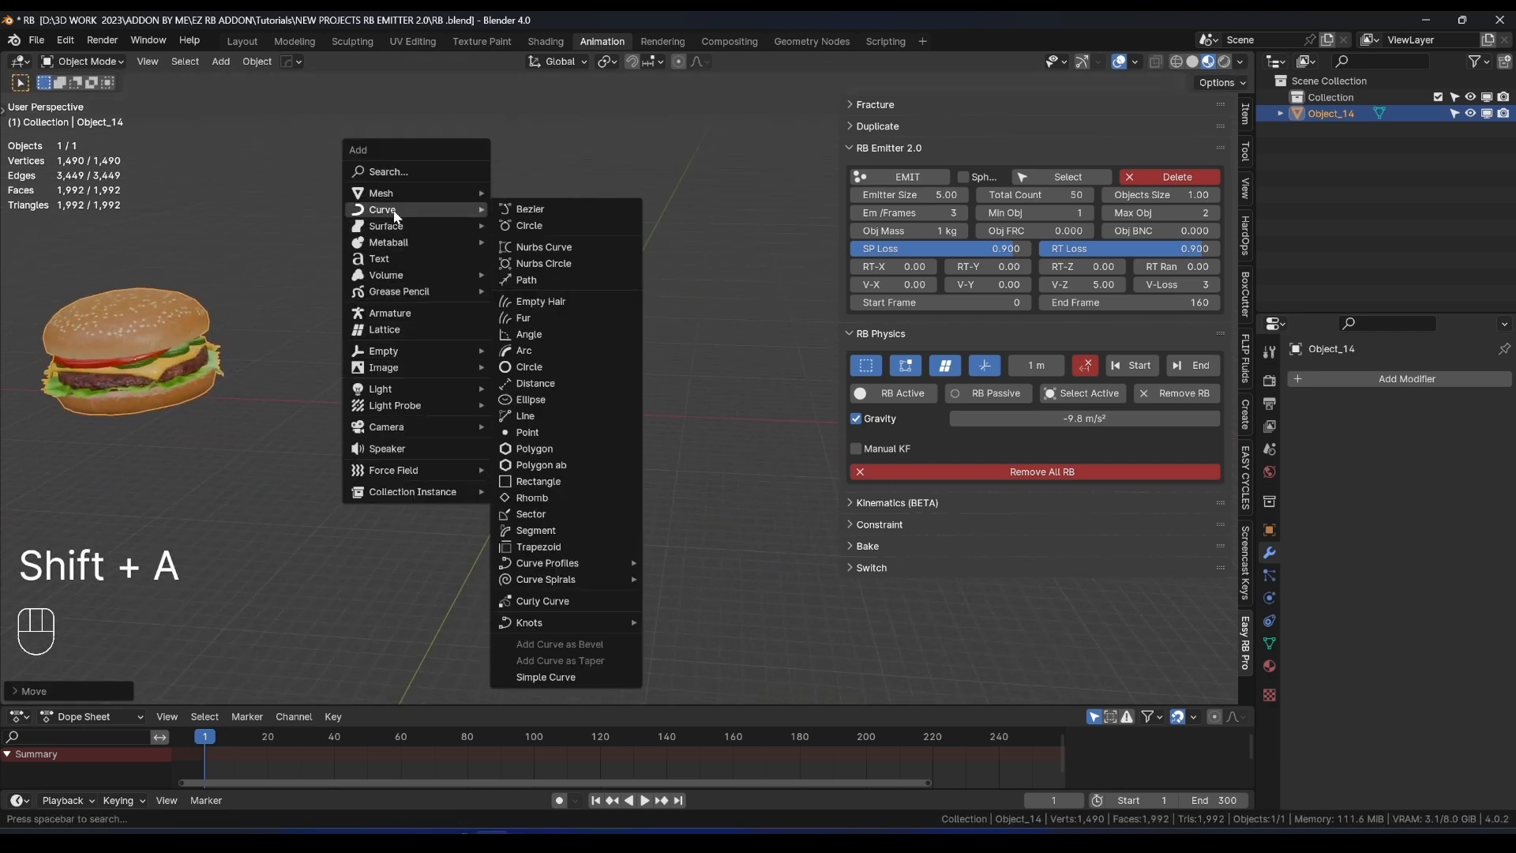
mouse_move(399, 360)
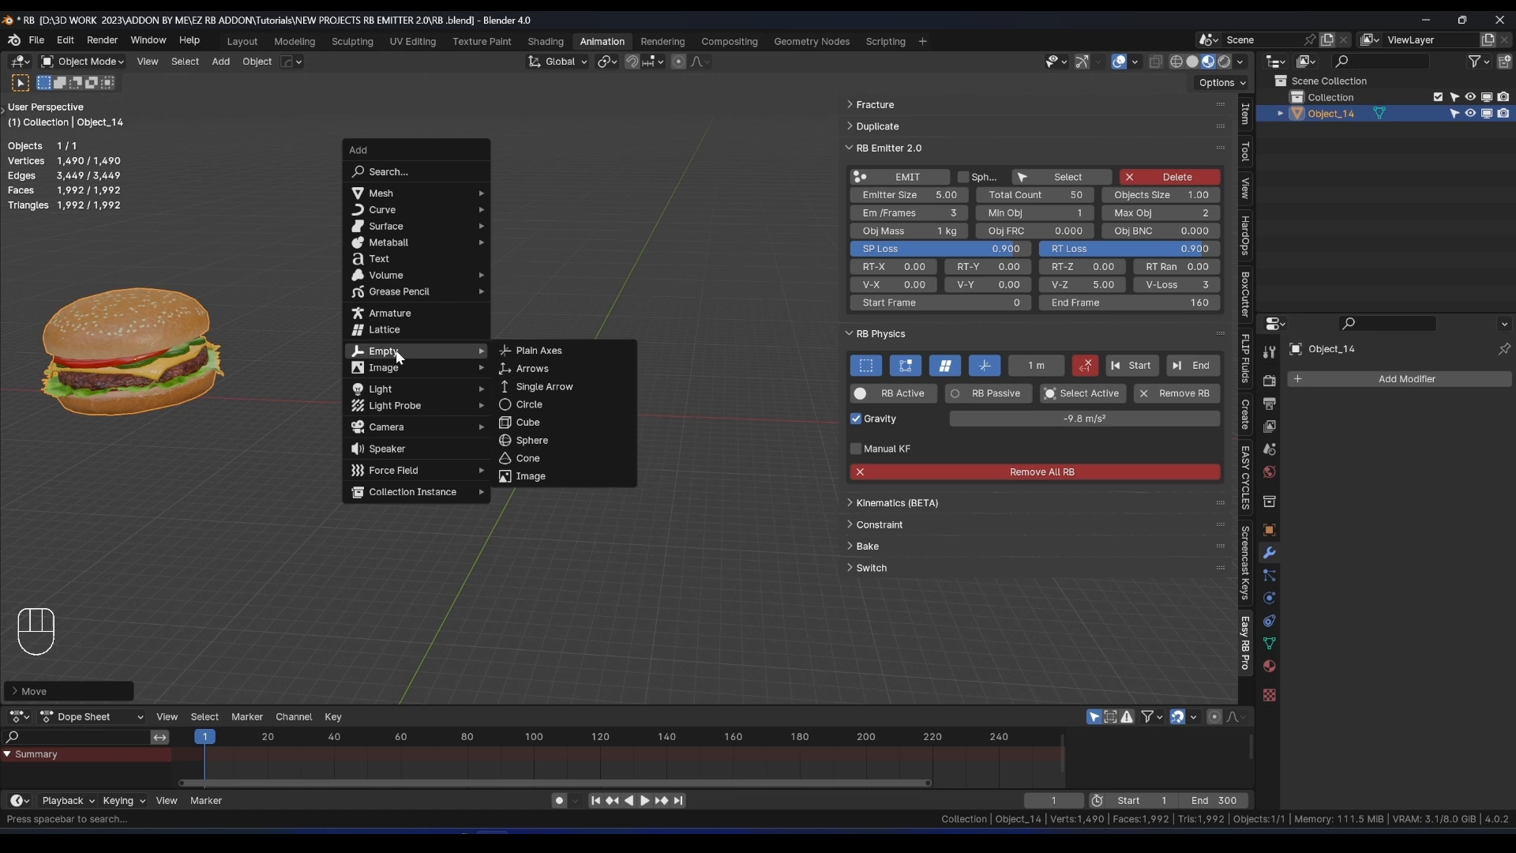
click(514, 348)
middle_drag(515, 348, 584, 332)
key(s)
click(790, 363)
middle_drag(790, 363, 566, 380)
key(s)
click(737, 380)
click(320, 361)
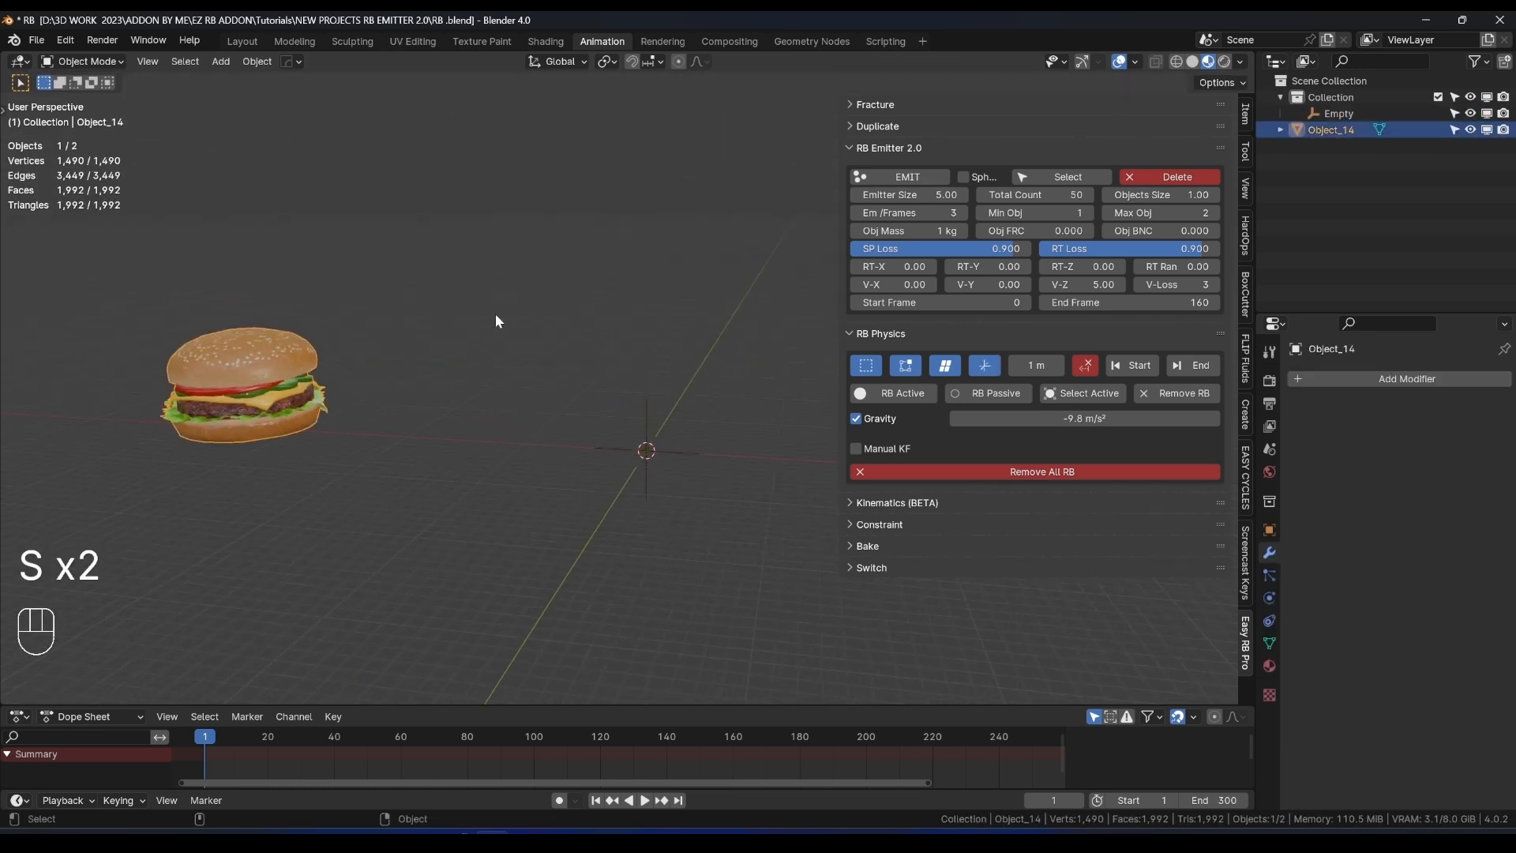
Raise the empty along the Z axis to a height of about 5.2 m.
middle_drag(495, 314, 442, 361)
middle_drag(562, 355, 642, 434)
click(617, 452)
key(g)
key(z)
click(679, 363)
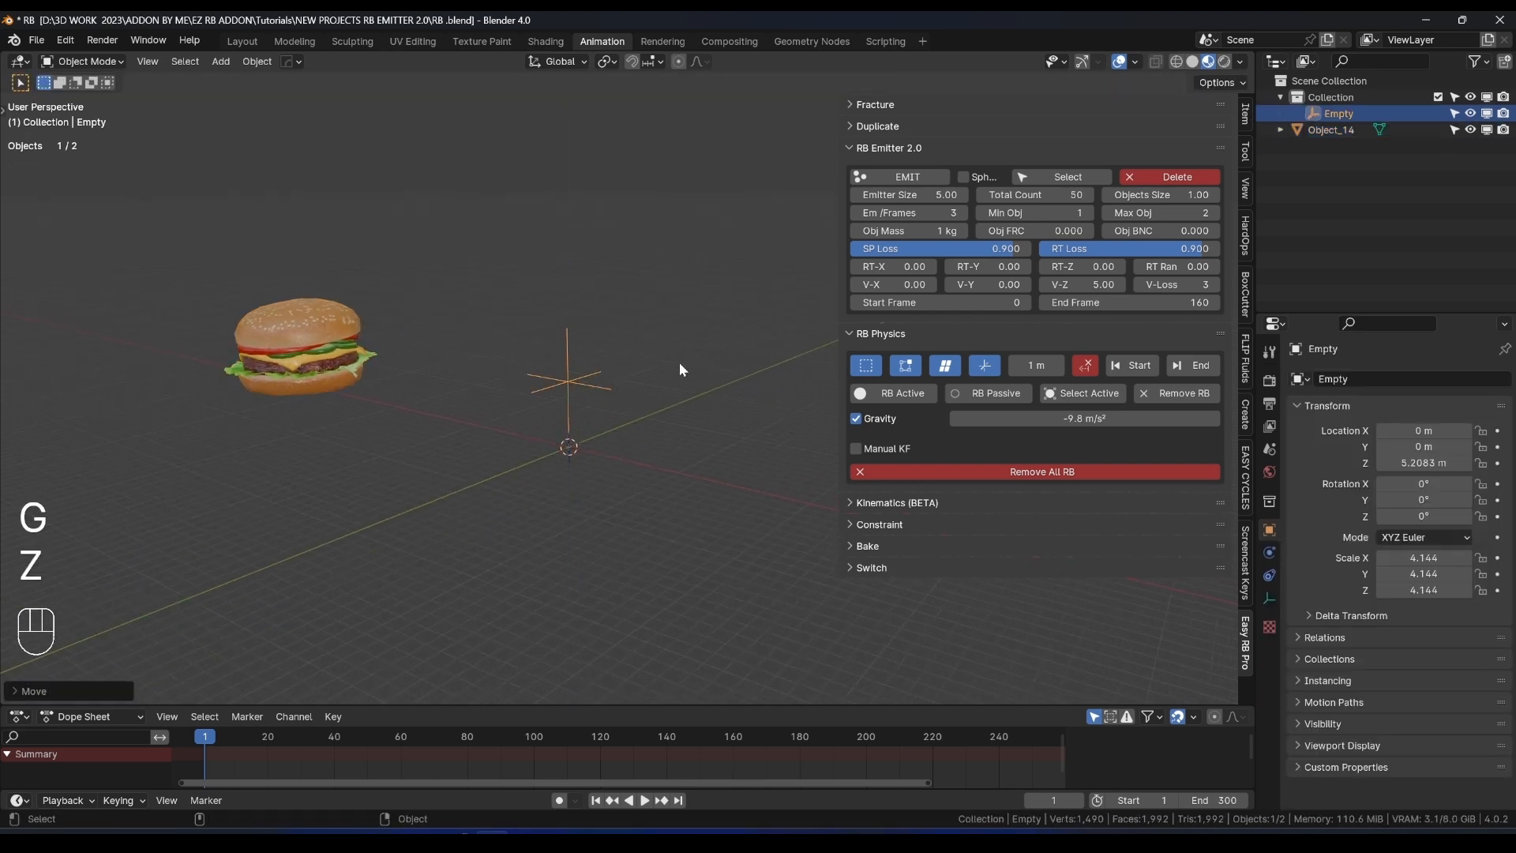
middle_drag(679, 362, 726, 324)
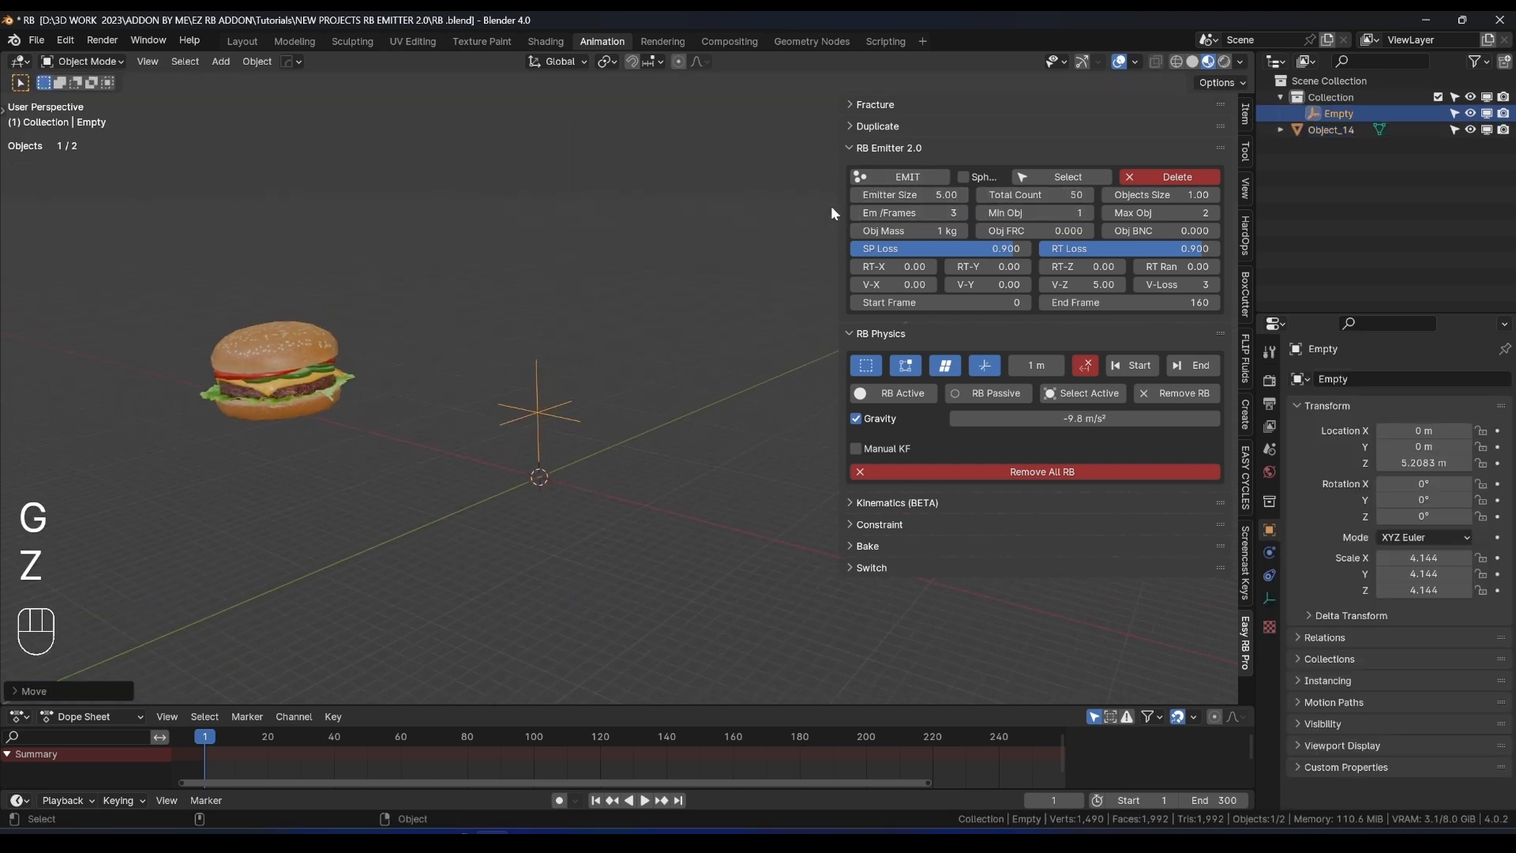
Run Emit on the empty to create the PUT THE OBJECTS HERE collection, and place the burger in it.
drag(840, 205, 790, 205)
click(845, 173)
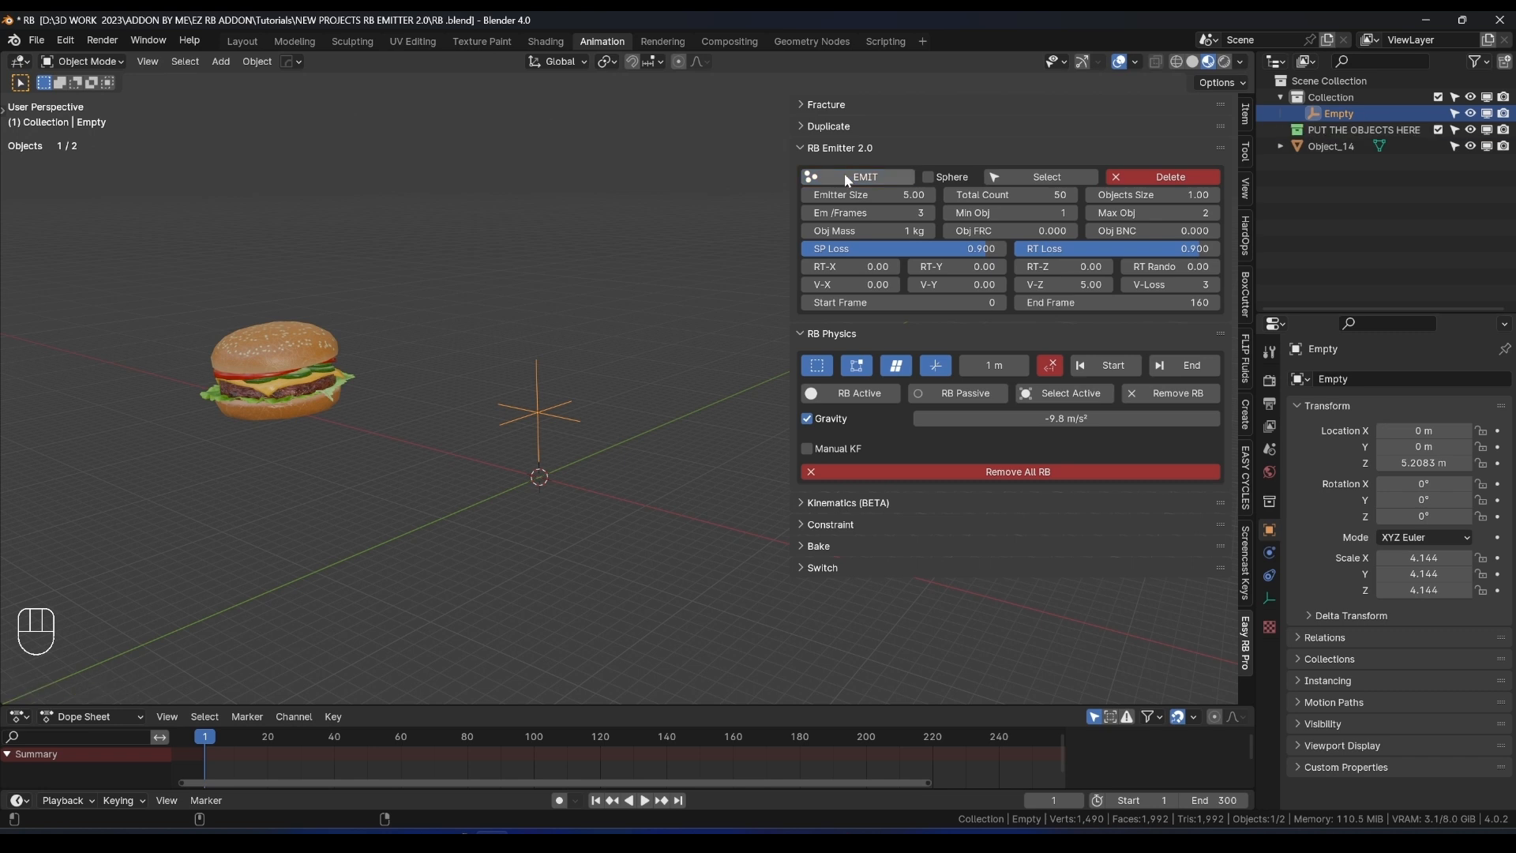
click(1327, 146)
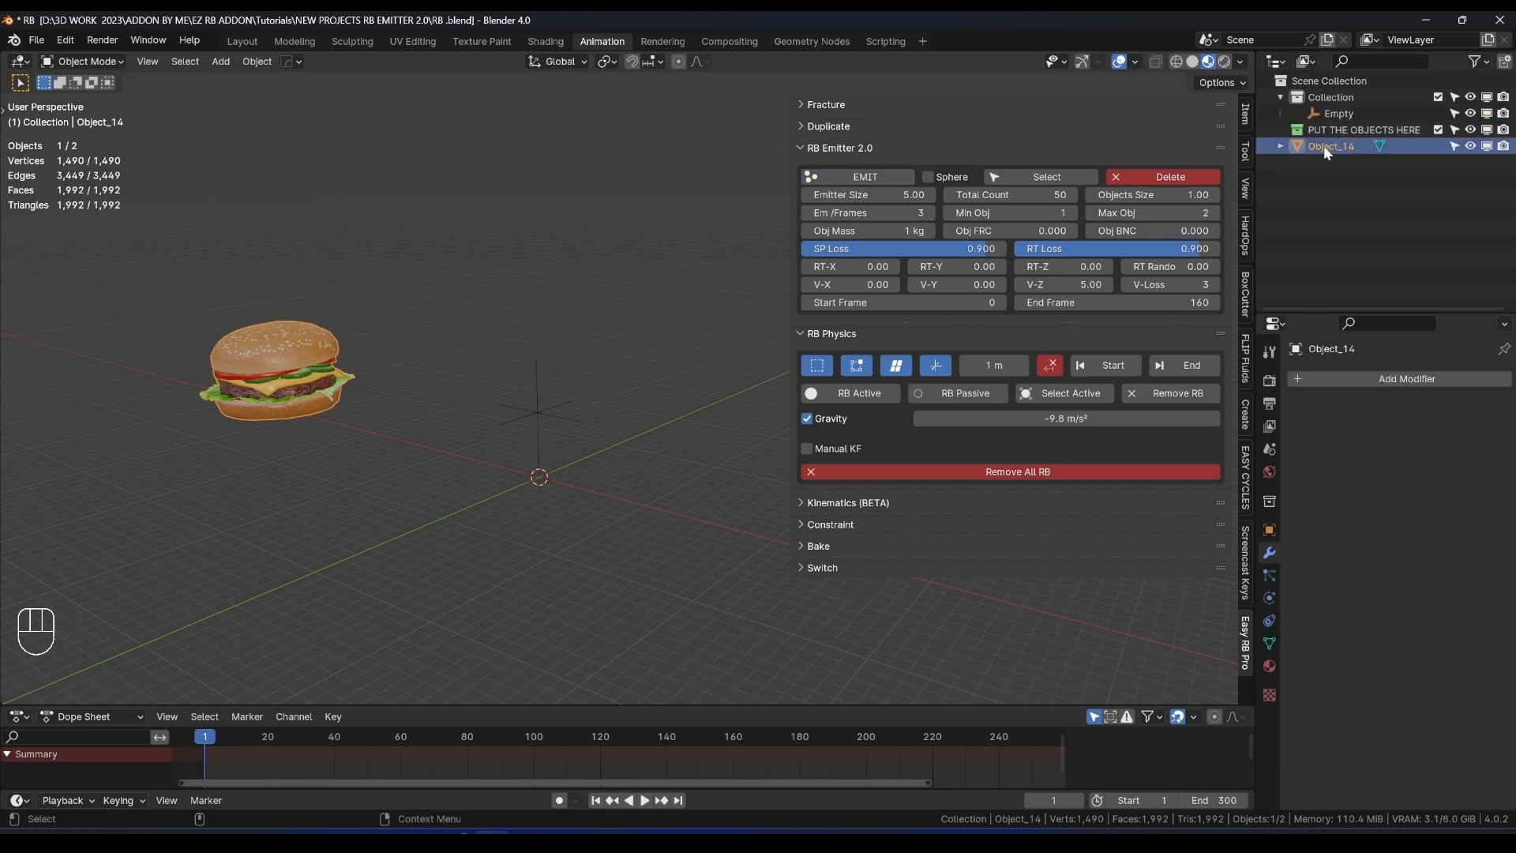
drag(1325, 149, 1329, 134)
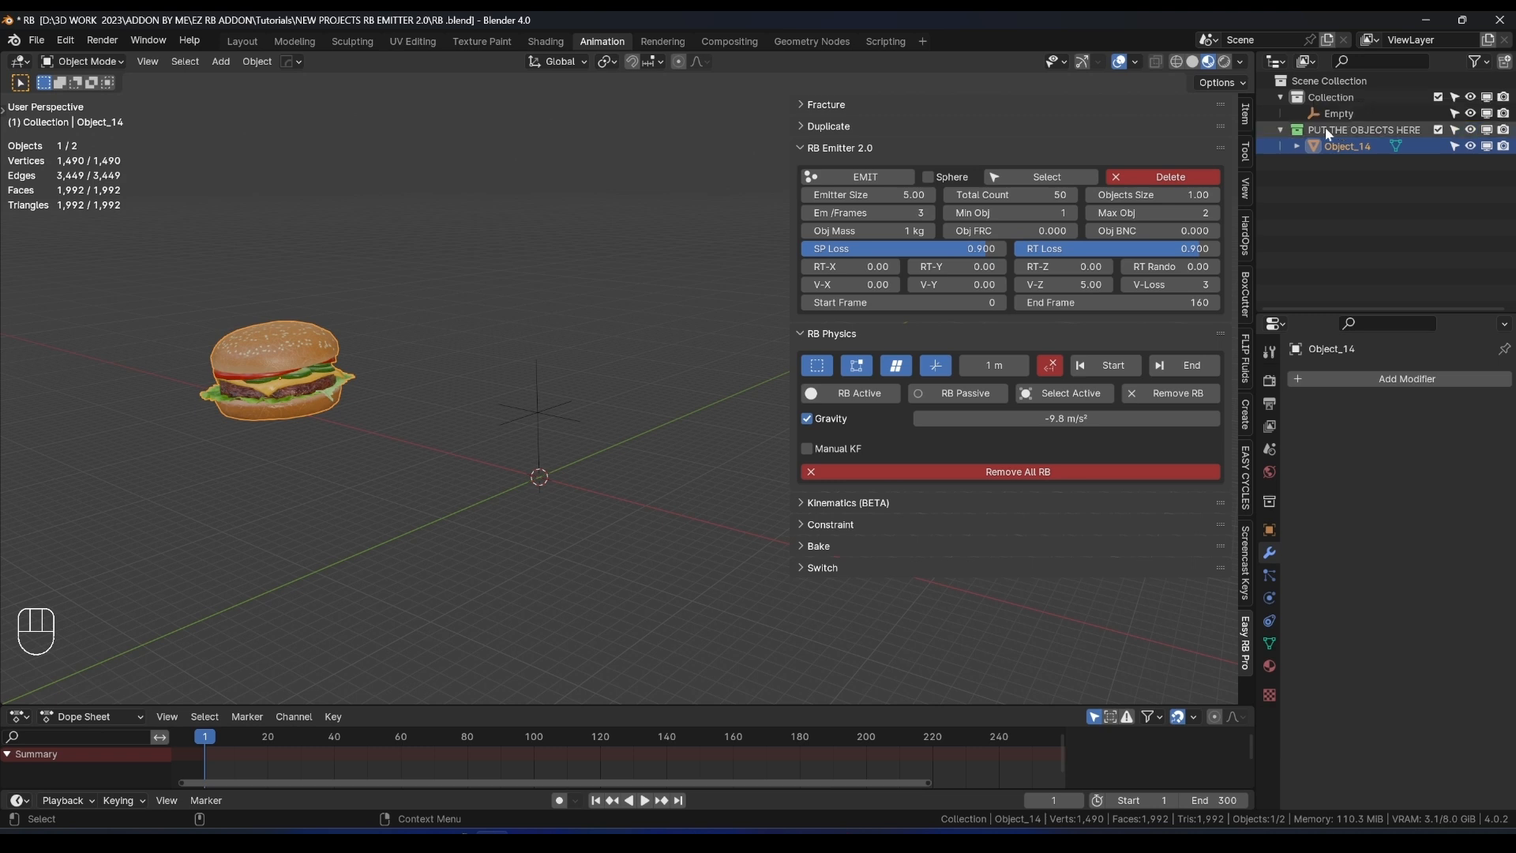
Test the emitter by emitting burgers from the empty and playing the simulation, and delete the emitted objects.
click(536, 416)
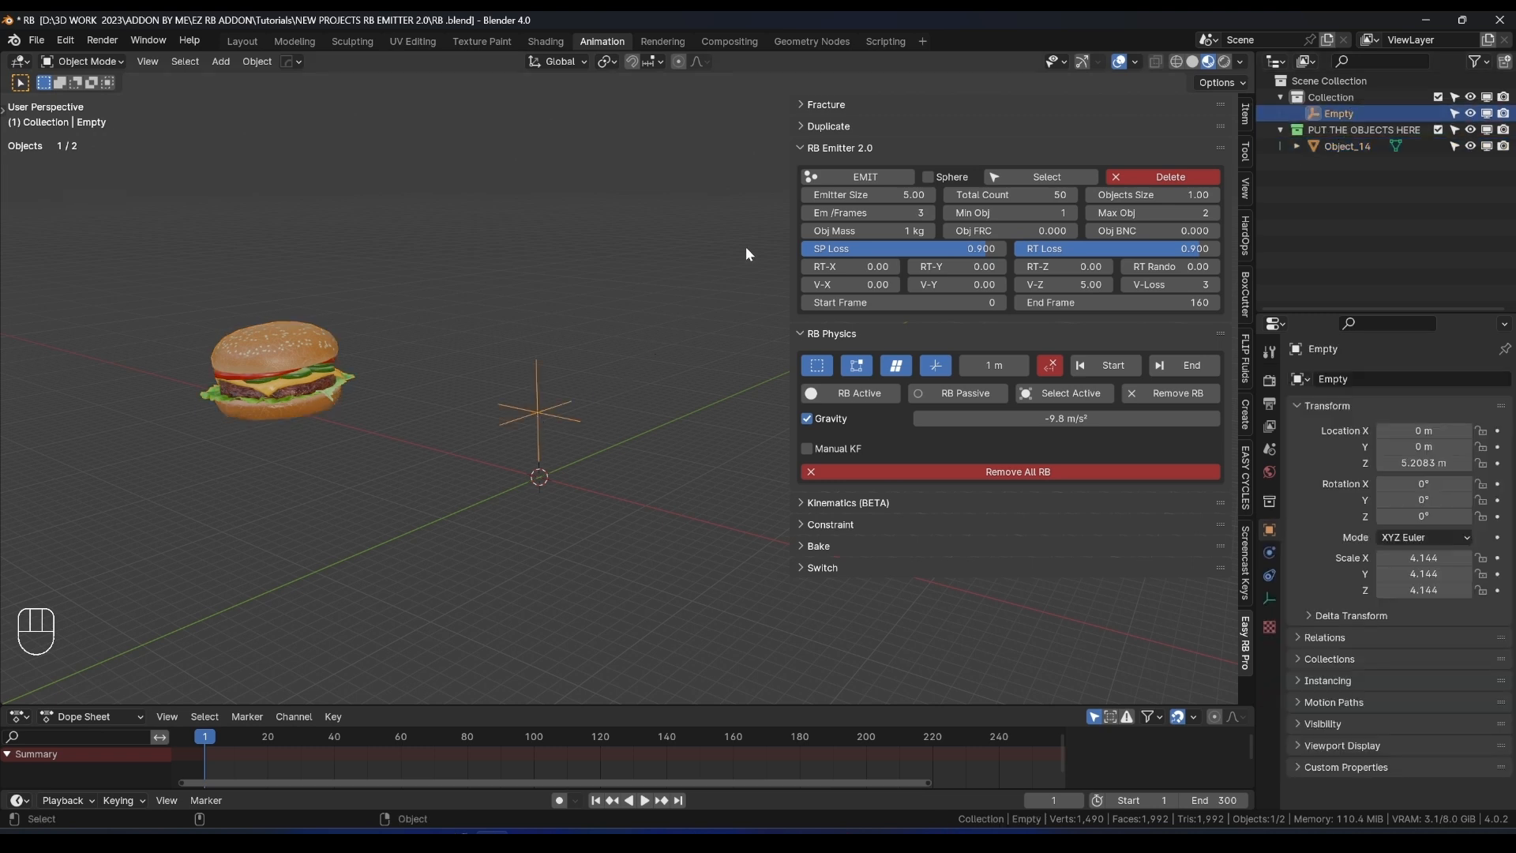
click(865, 176)
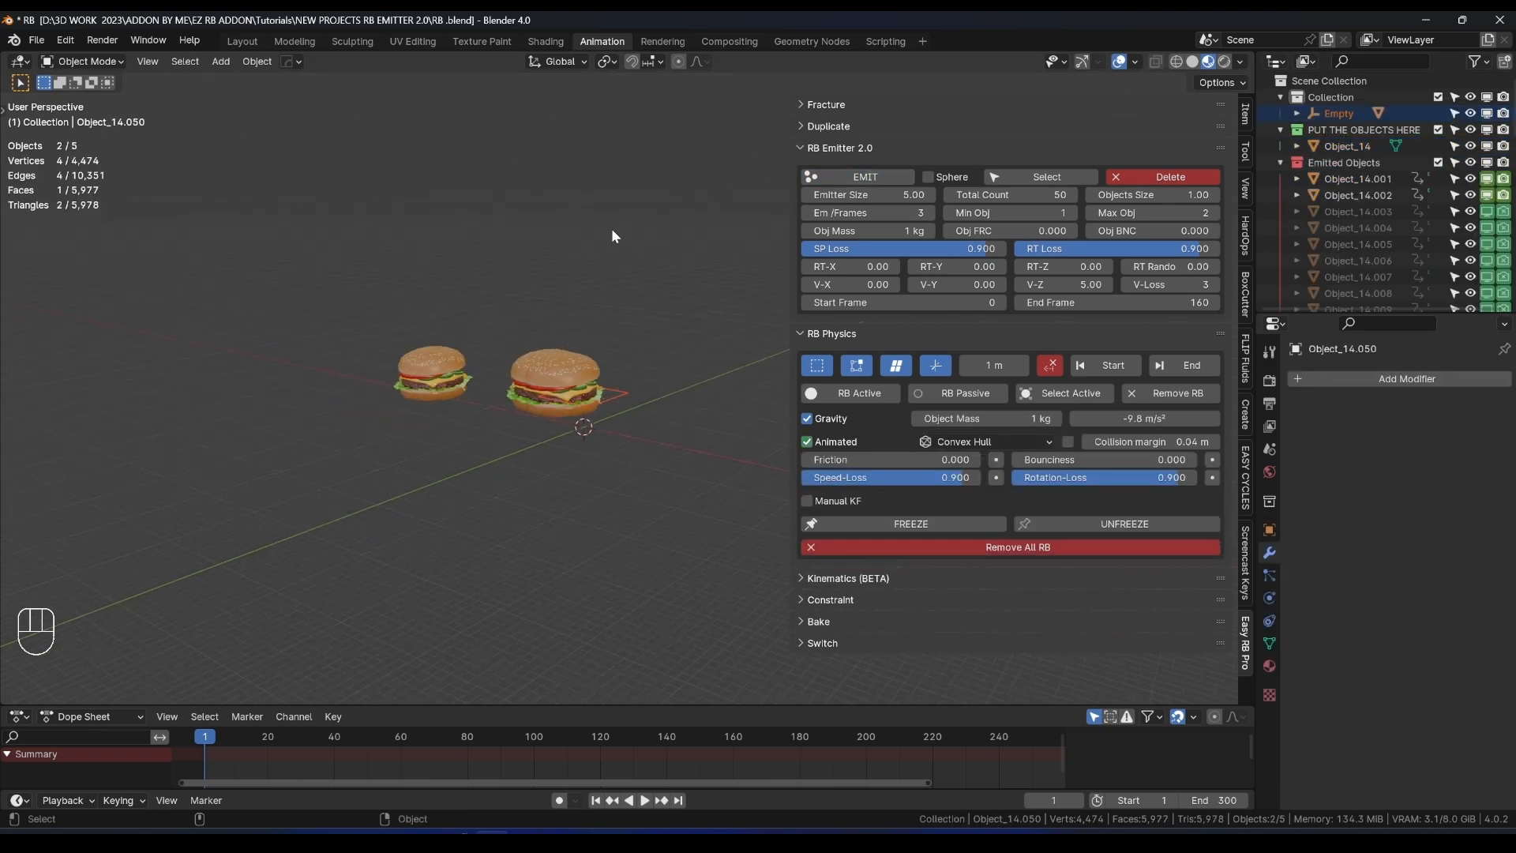
key(space)
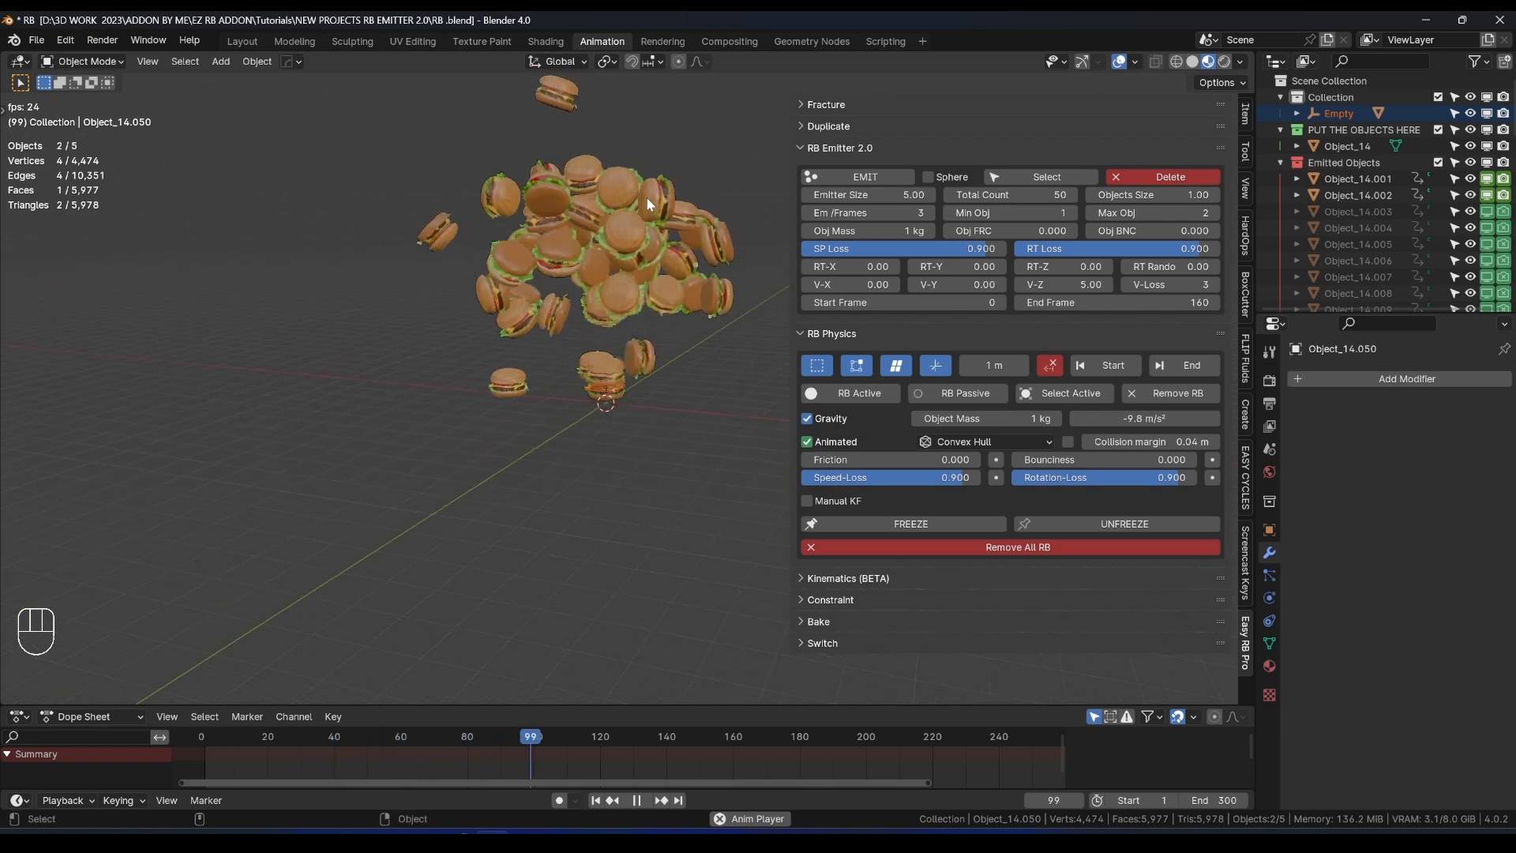
scroll(635, 209, up, 2)
key(space)
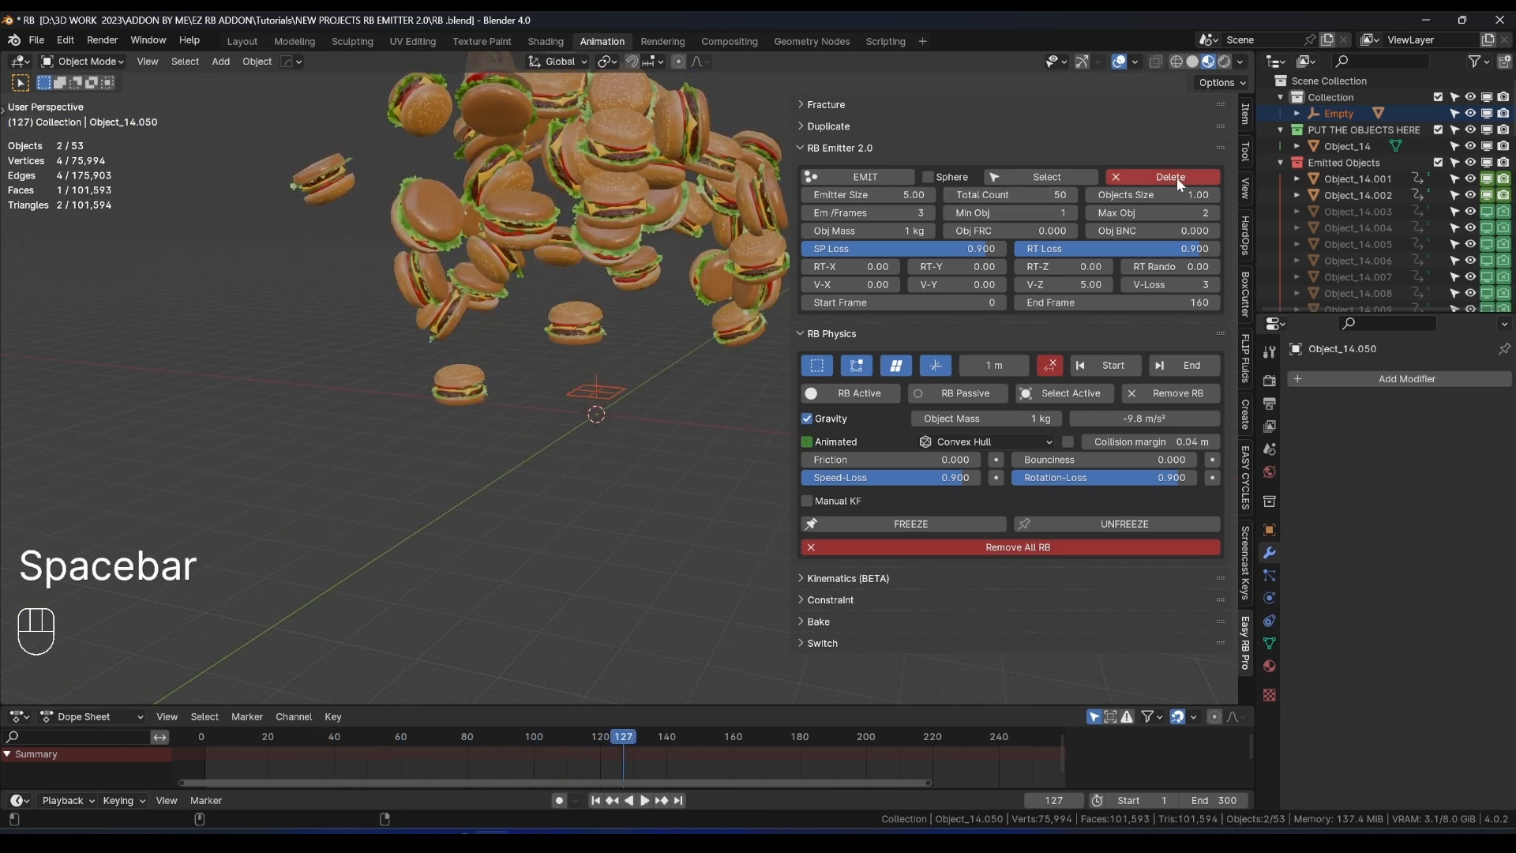
click(1176, 175)
click(1172, 176)
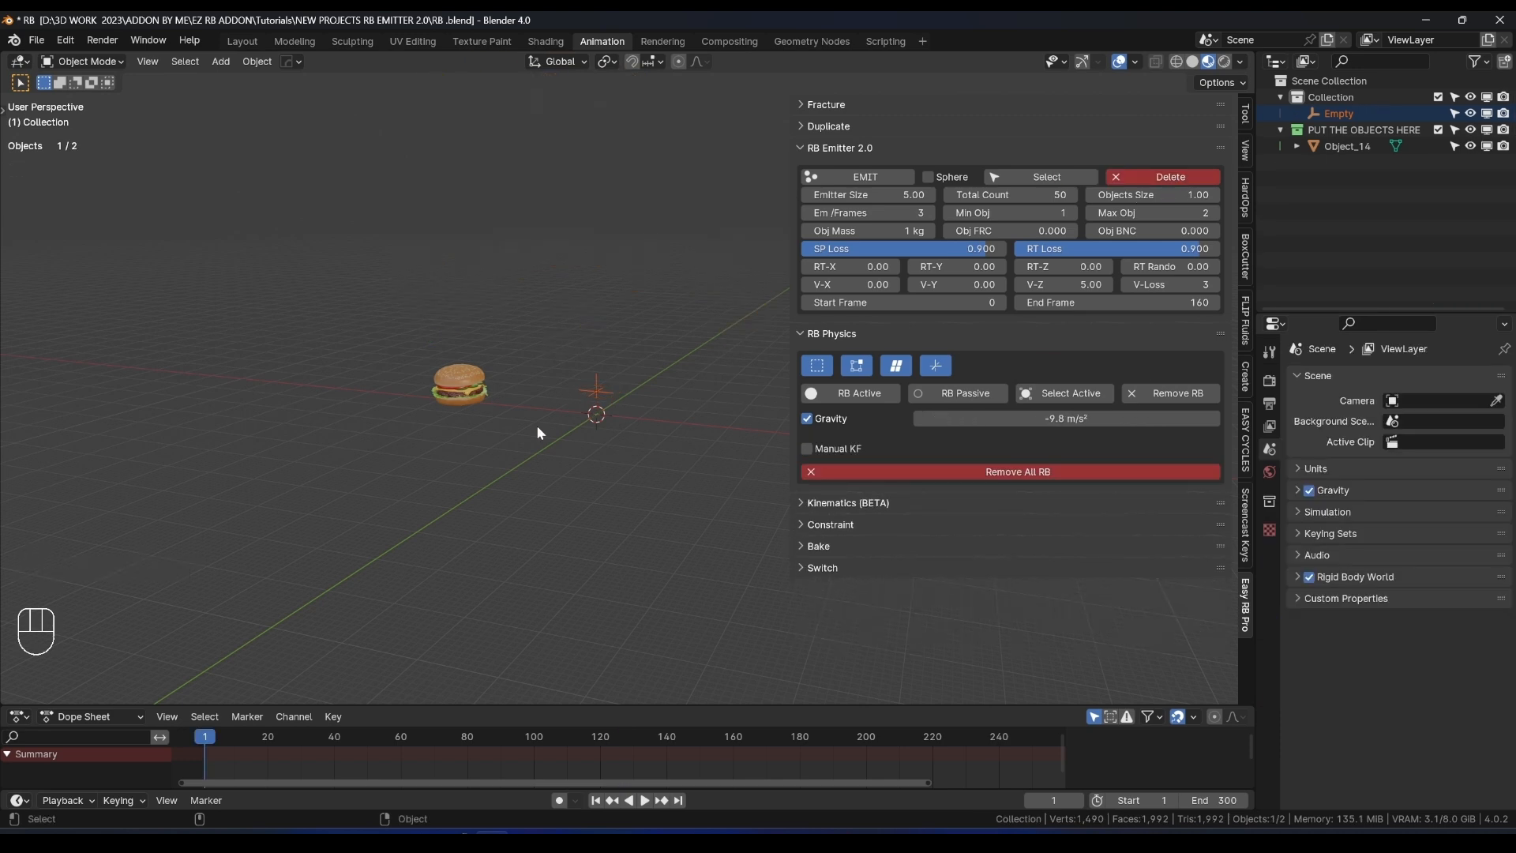
Scale the source burger down to less than half its size and lower it along the Z axis.
scroll(384, 353, up, 4)
click(304, 391)
key(s)
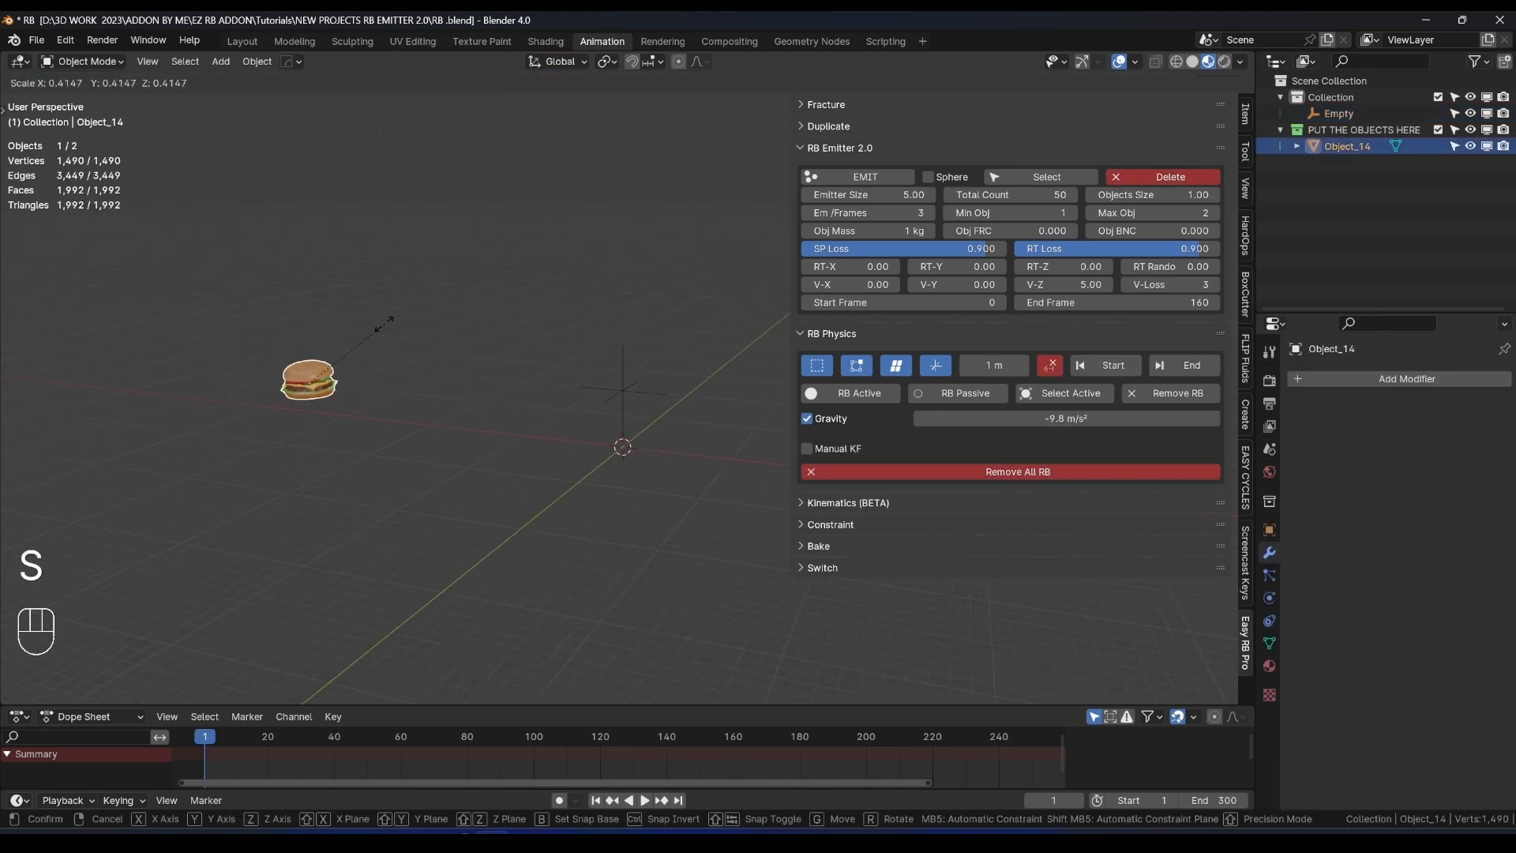
click(383, 323)
key(g)
key(z)
click(345, 359)
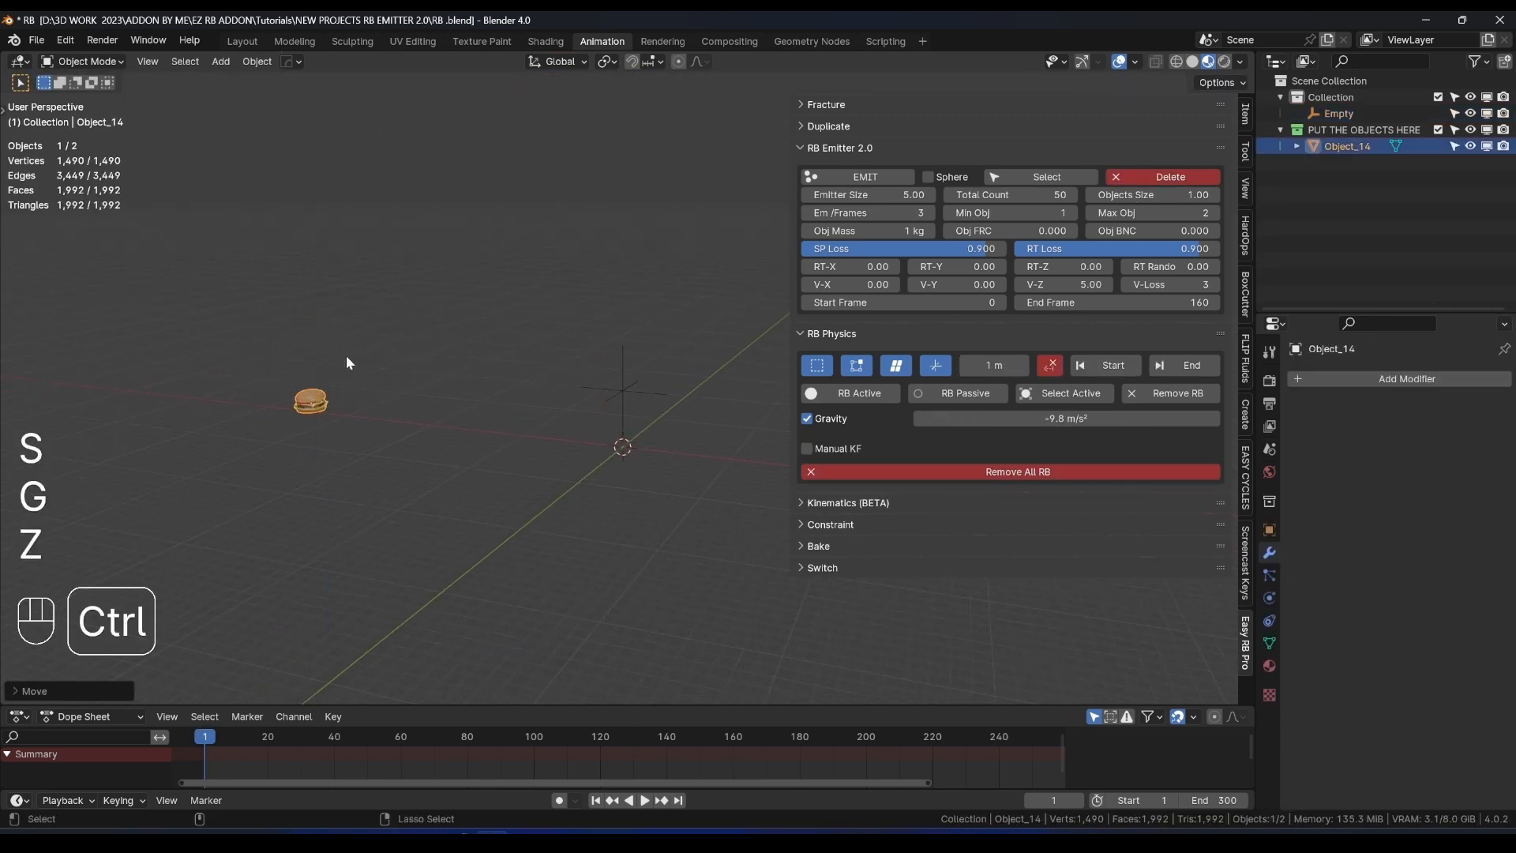
Apply the burger's transform and move it along the X axis toward the empty.
key(ctrl+a)
click(346, 355)
key(g)
key(x)
click(458, 373)
middle_drag(458, 373, 386, 377)
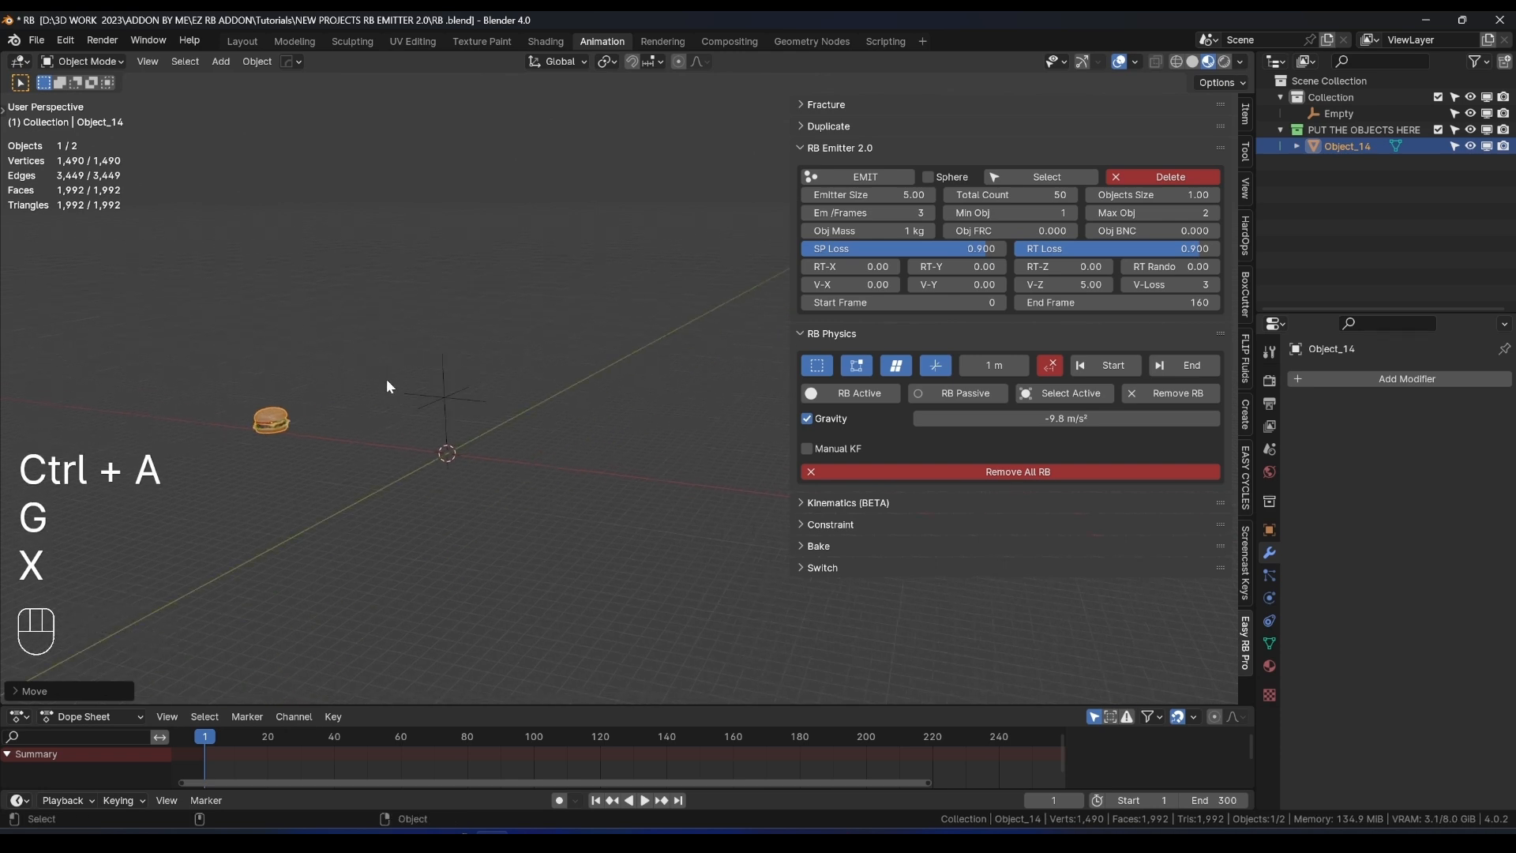
Emit the smaller burgers from the empty, play the simulation to check the spread, and delete the emission.
click(445, 383)
click(868, 178)
key(space)
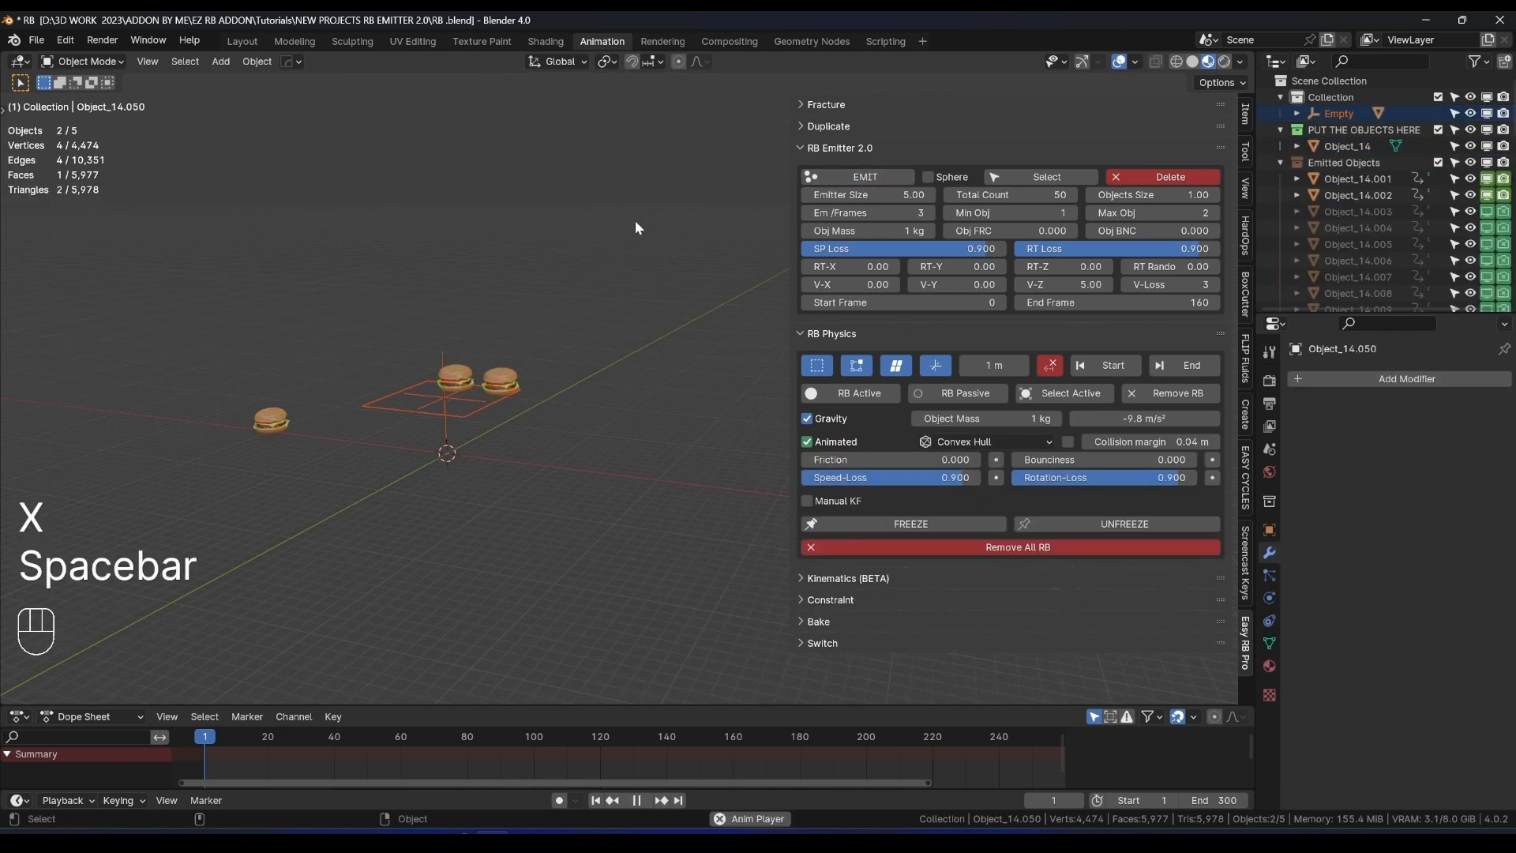
shift+middle_drag(554, 242, 642, 282)
scroll(614, 292, up, 3)
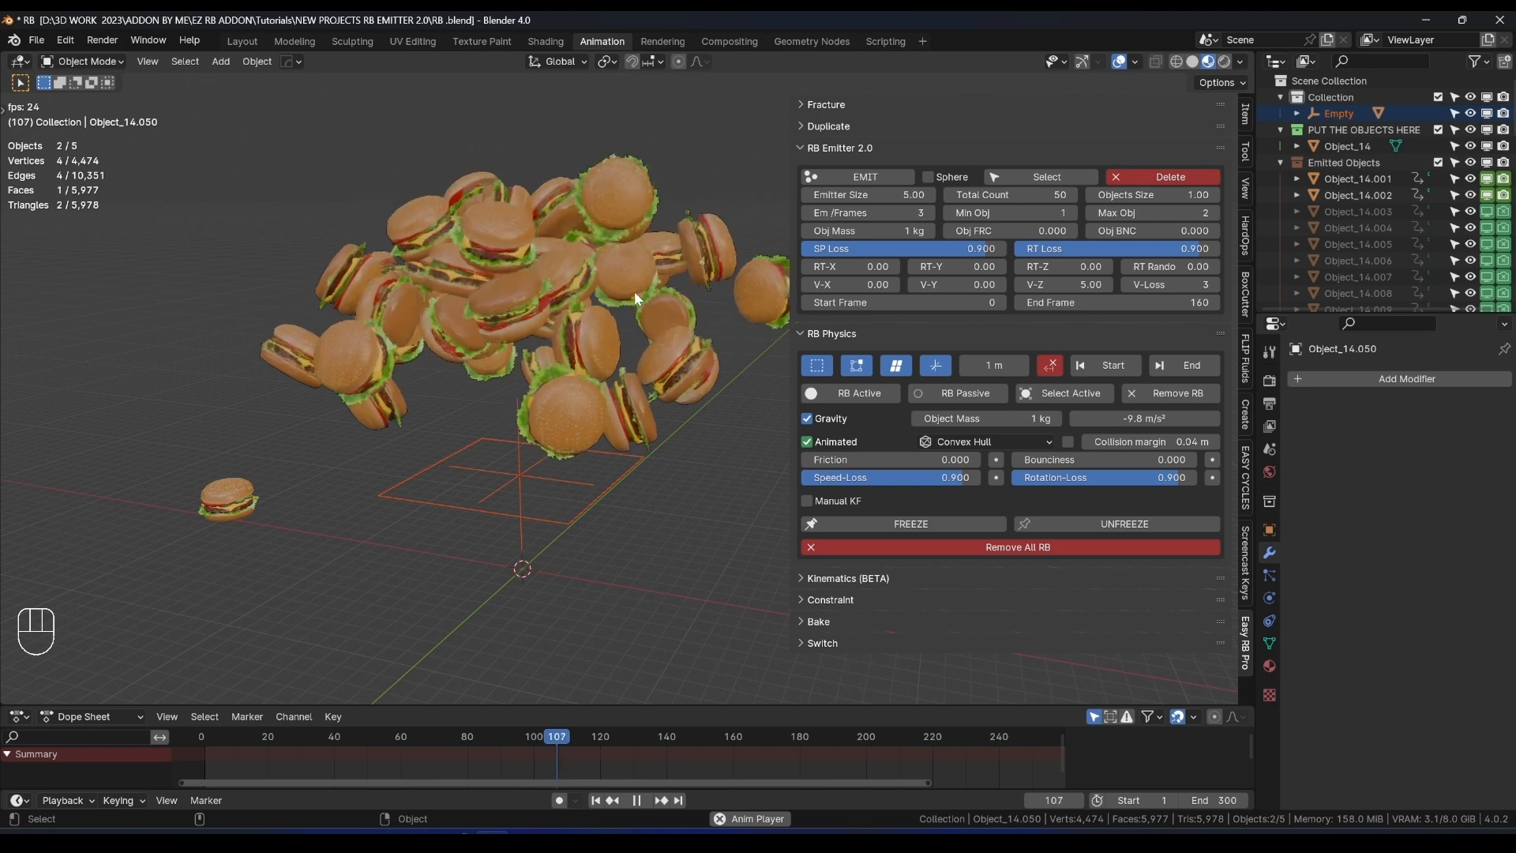
key(space)
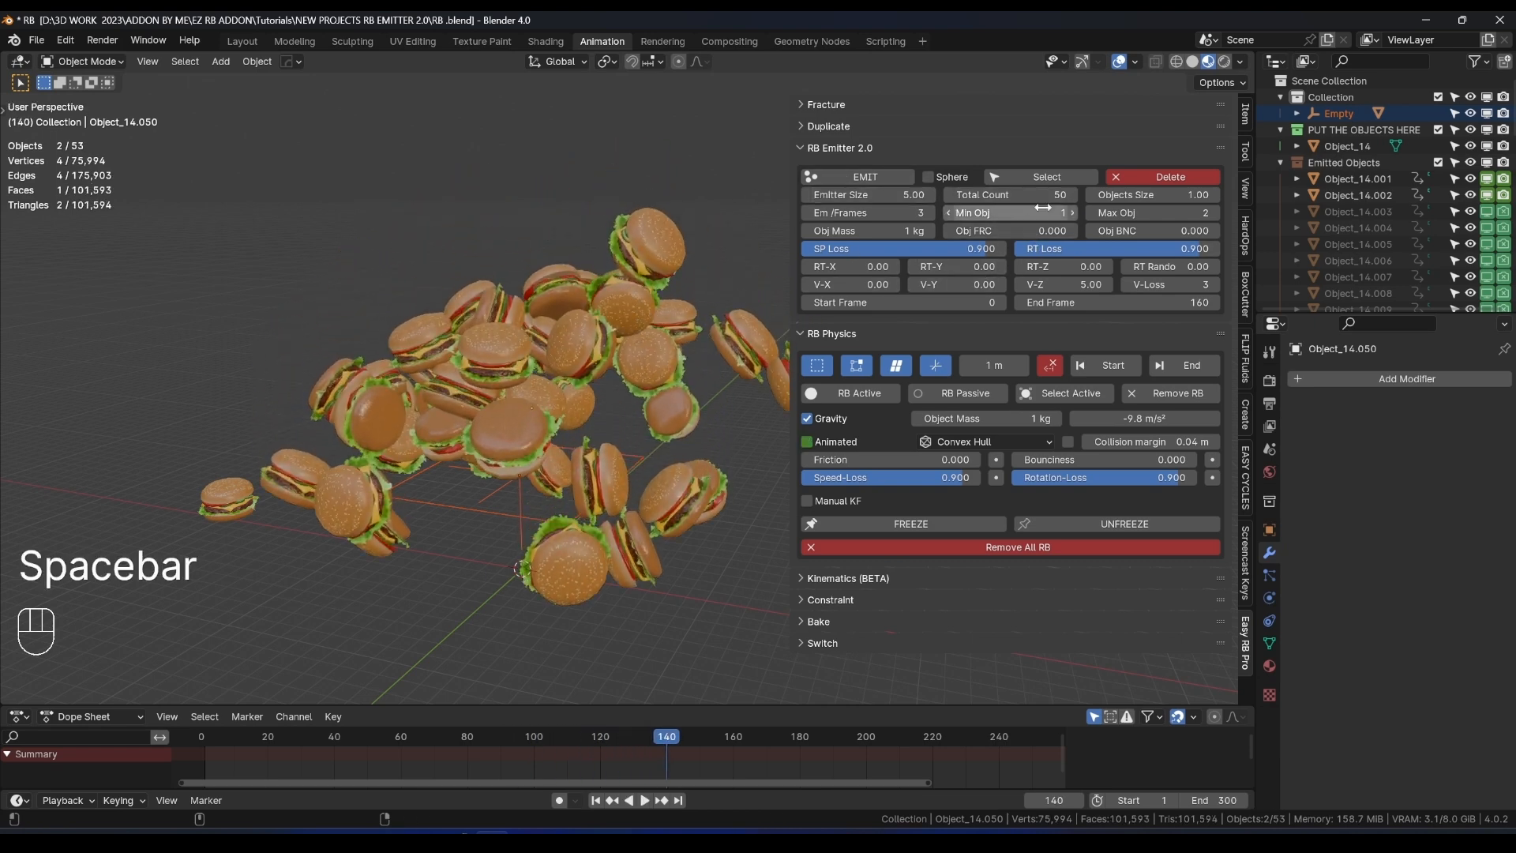
click(1165, 180)
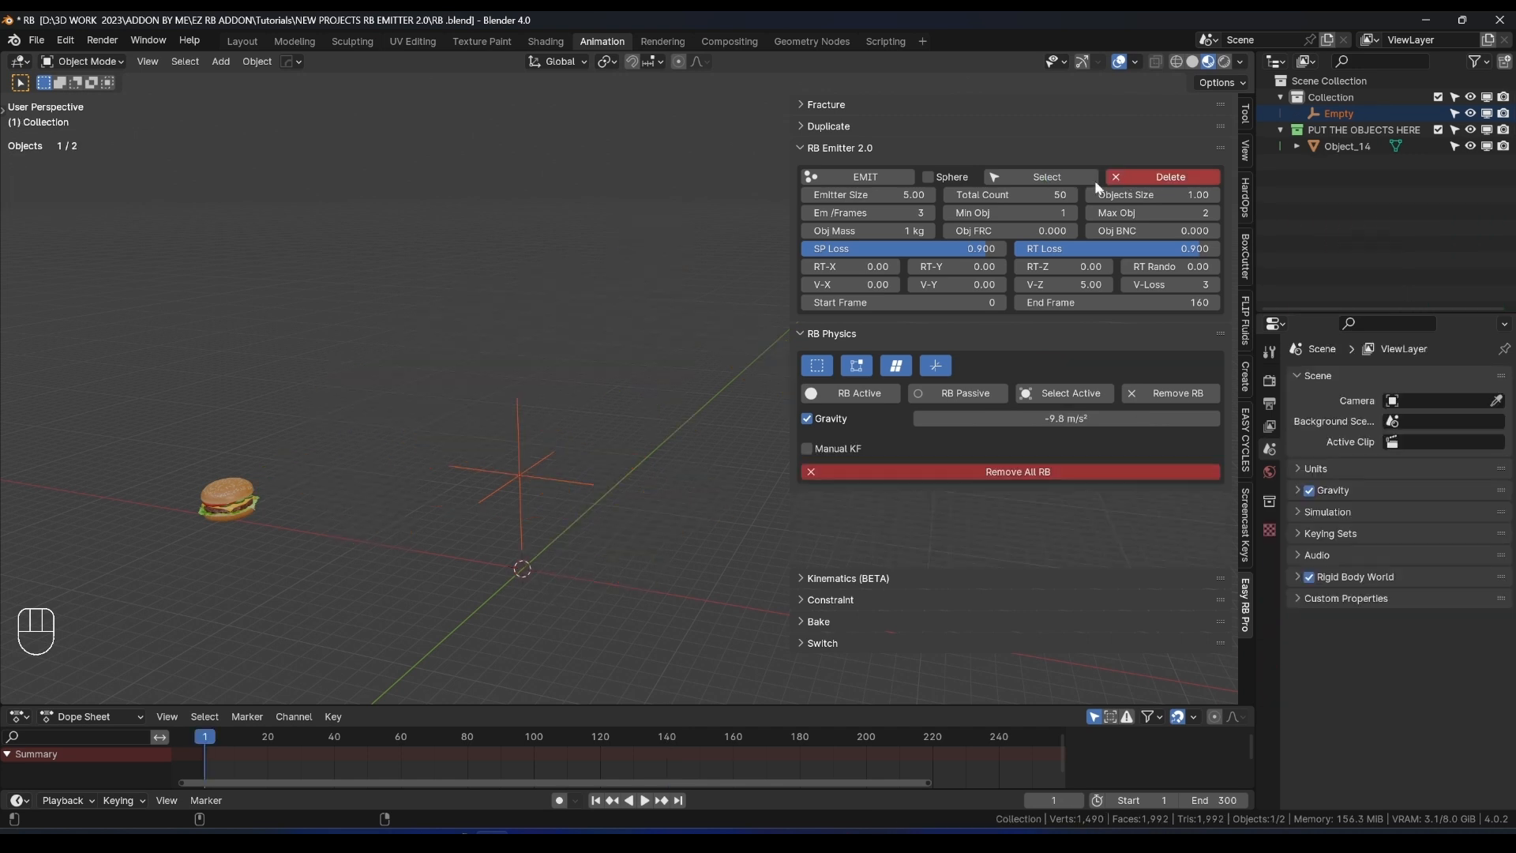
Set the Emitter Size to 0.00, emit the burgers from the empty, and start the simulation.
mouse_move(869, 195)
mouse_down()
mouse_move(837, 195)
mouse_move(897, 195)
mouse_up()
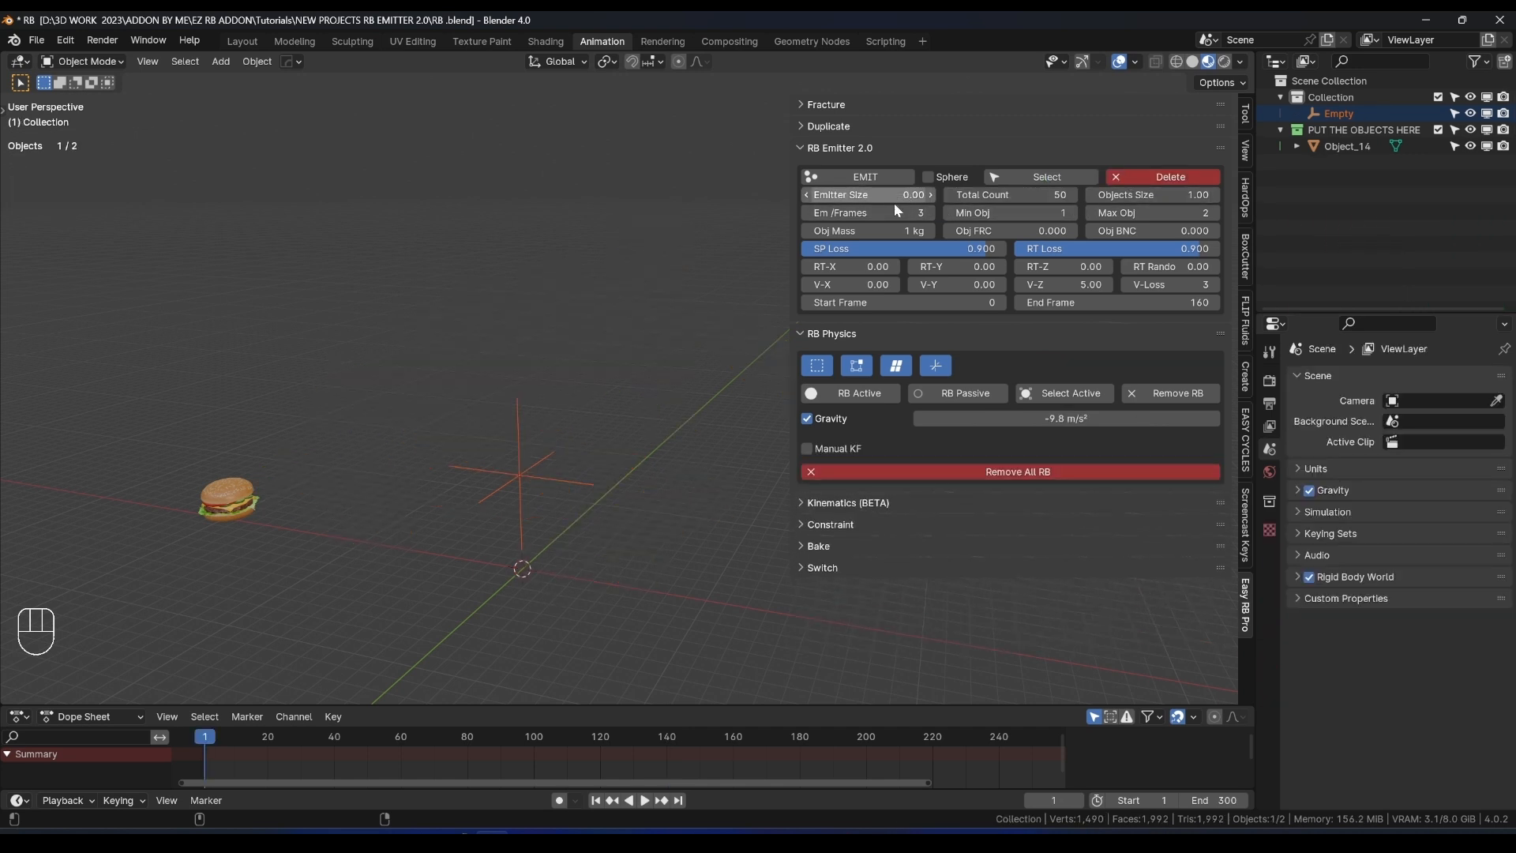
middle_drag(593, 338, 551, 308)
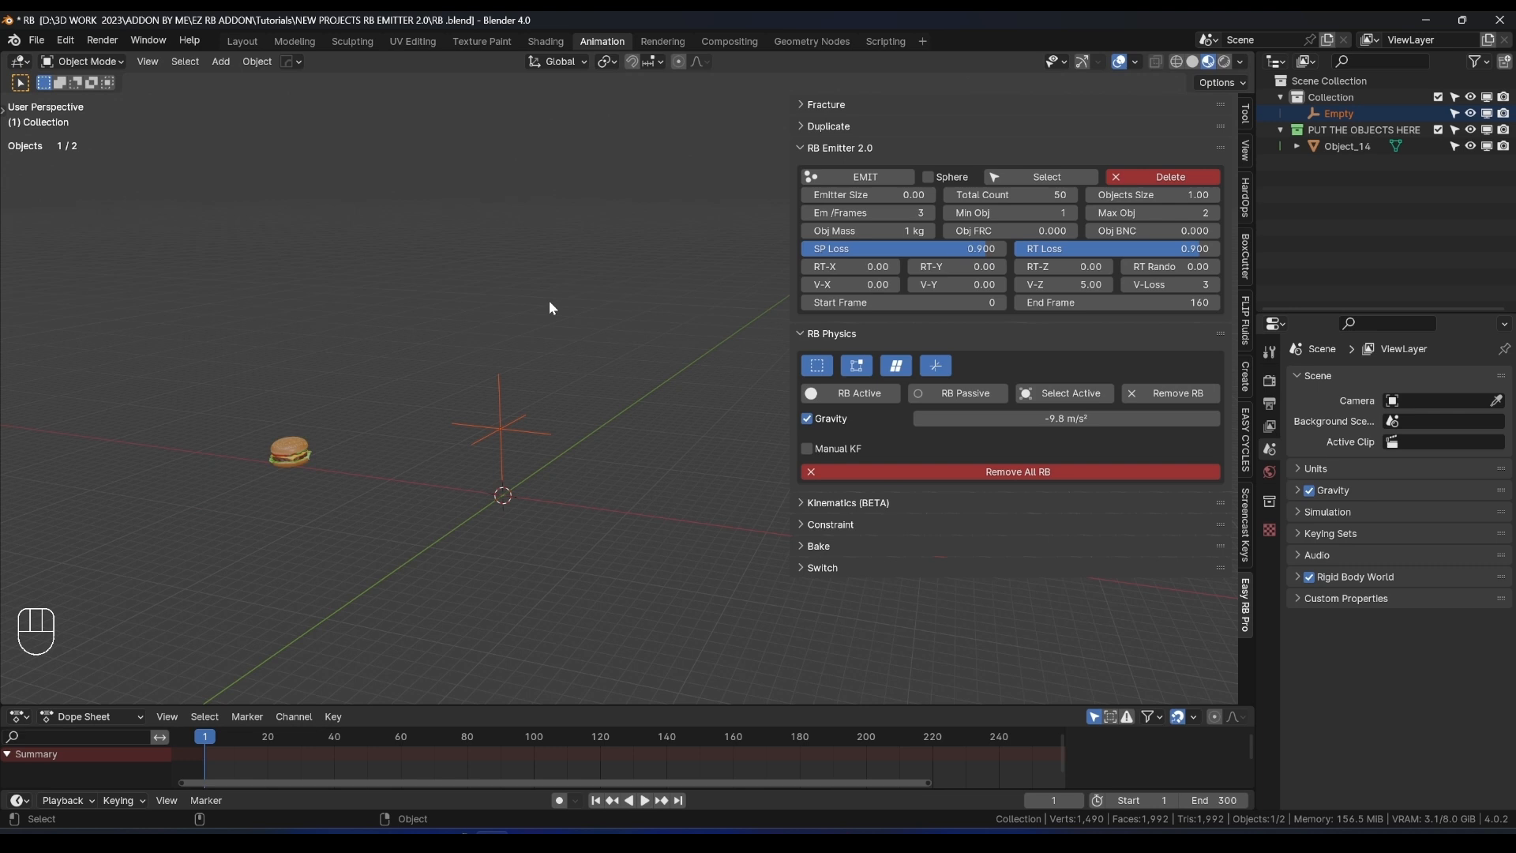
click(502, 429)
click(860, 176)
key(space)
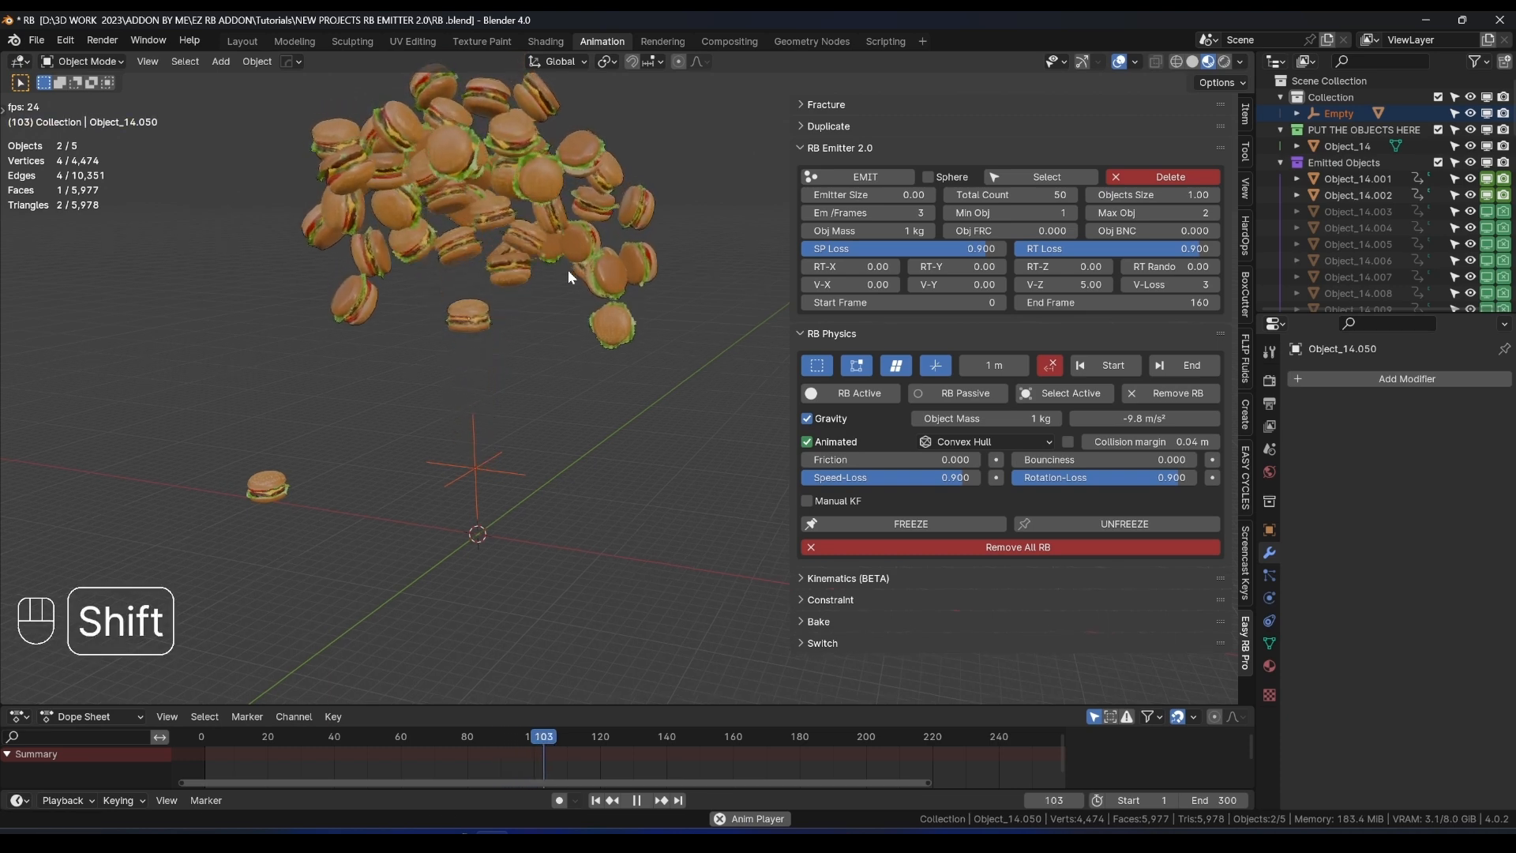
Play the rest of the burger simulation in stages to inspect the spread, and delete the emission.
shift+middle_drag(567, 270, 496, 499)
key(space)
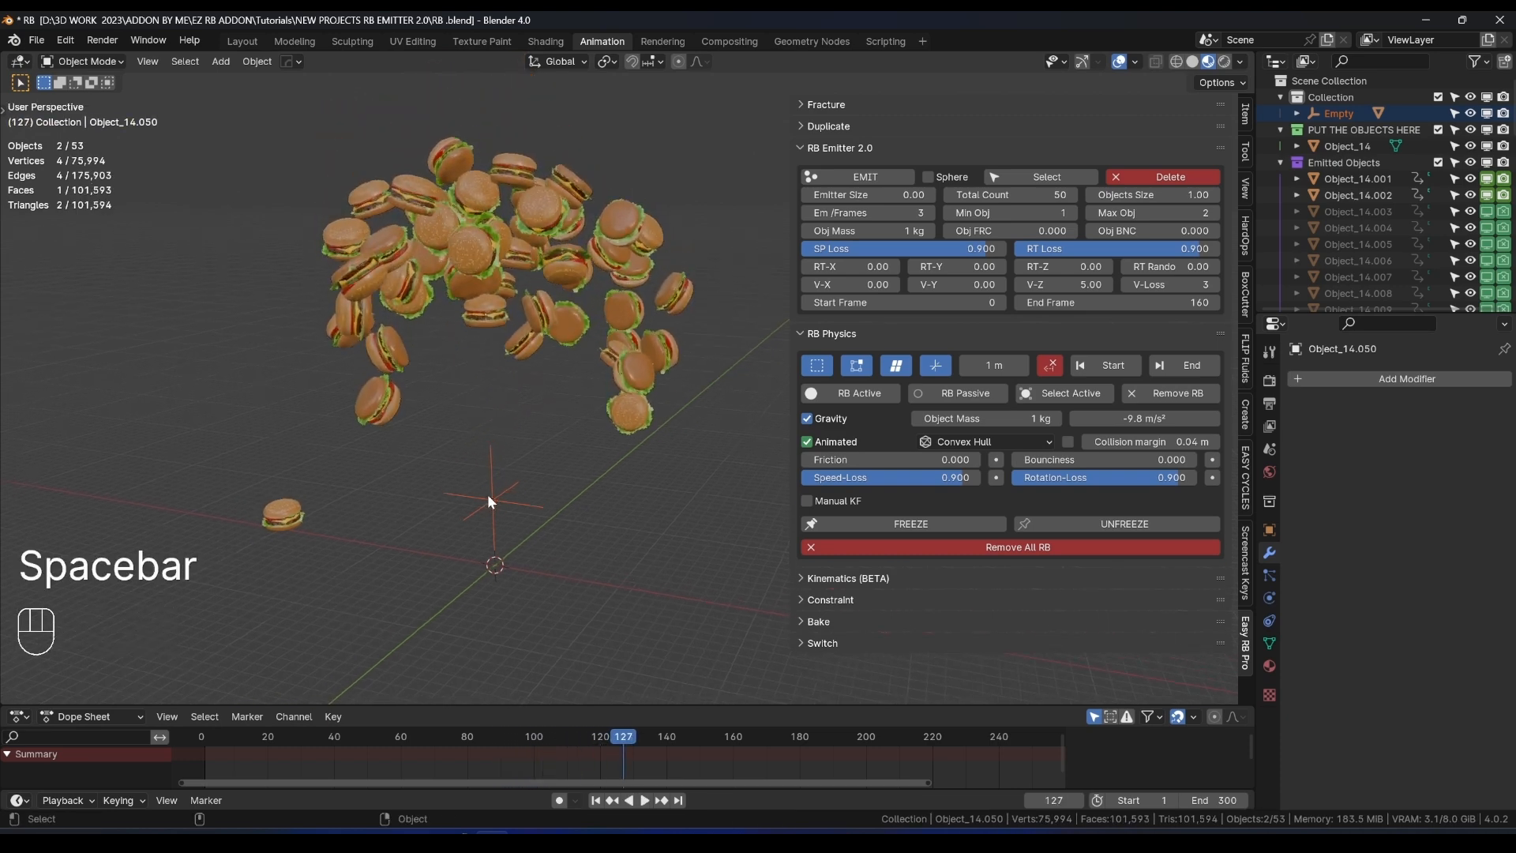
key(space)
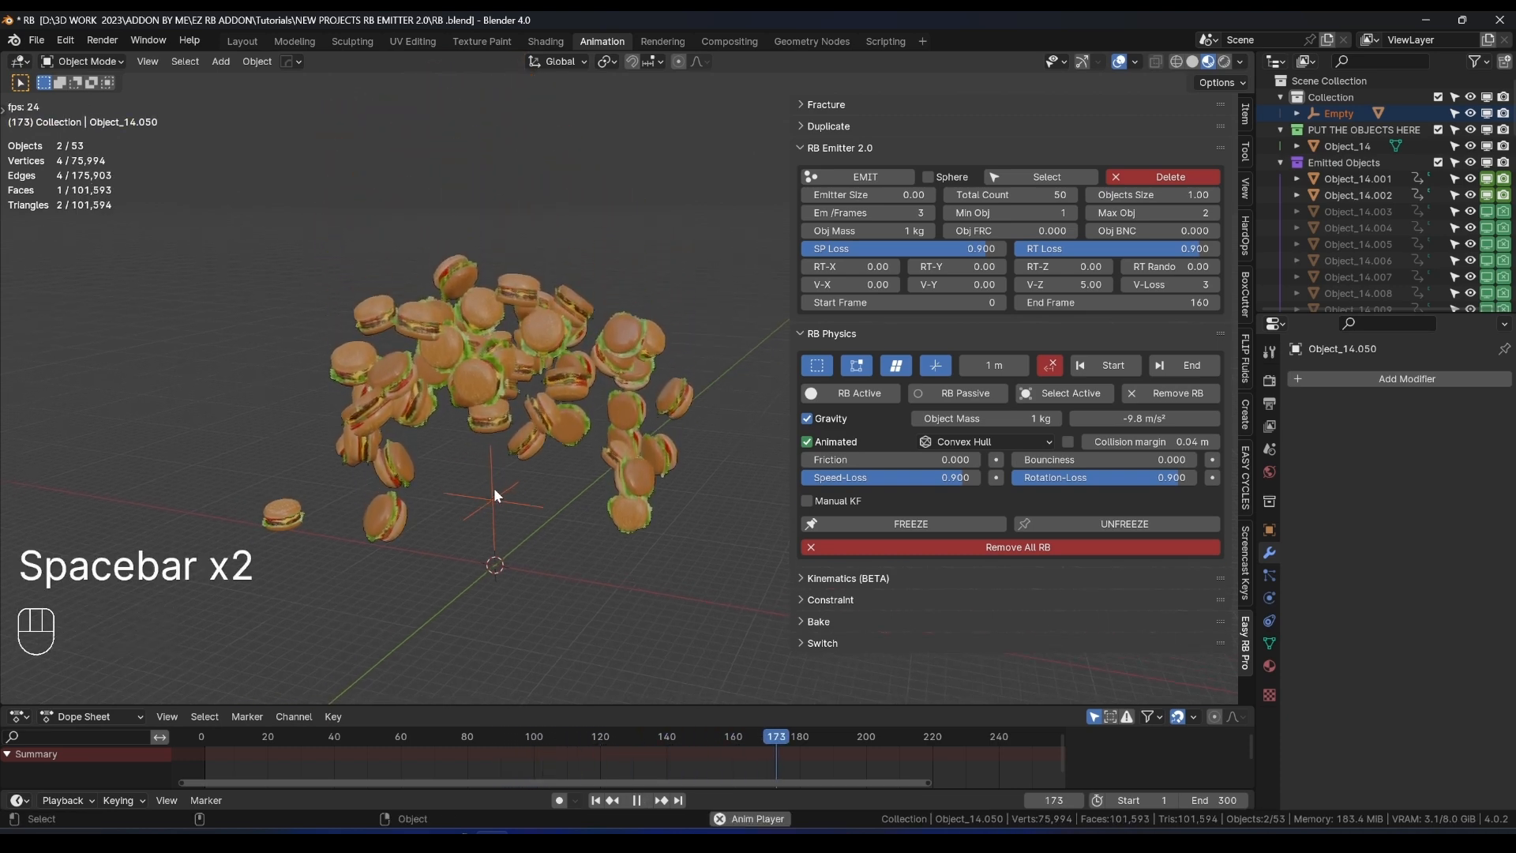
key(space)
shift+middle_drag(494, 486, 540, 443)
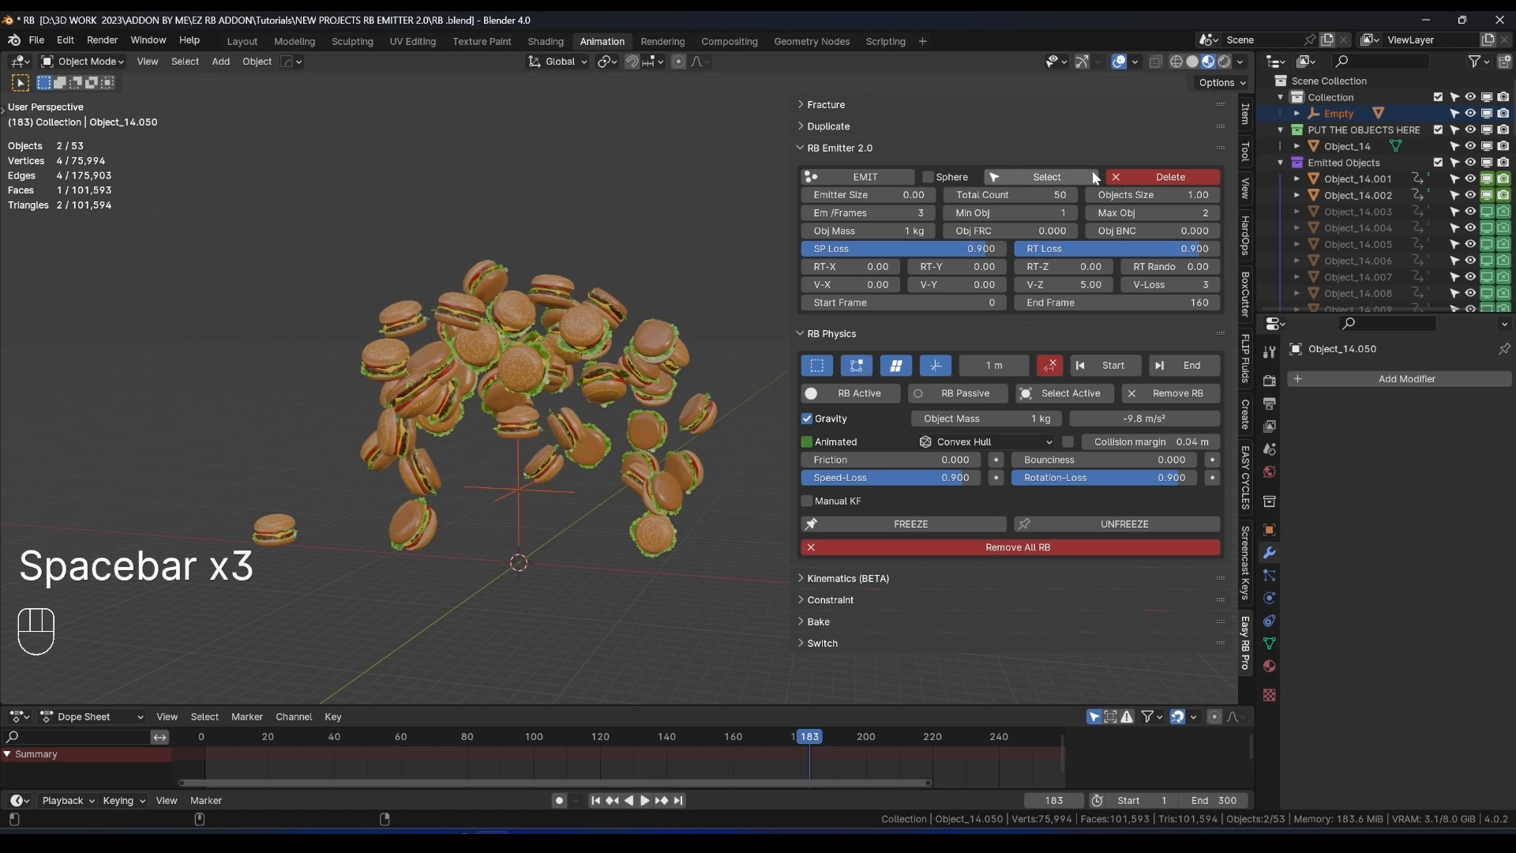
click(1171, 178)
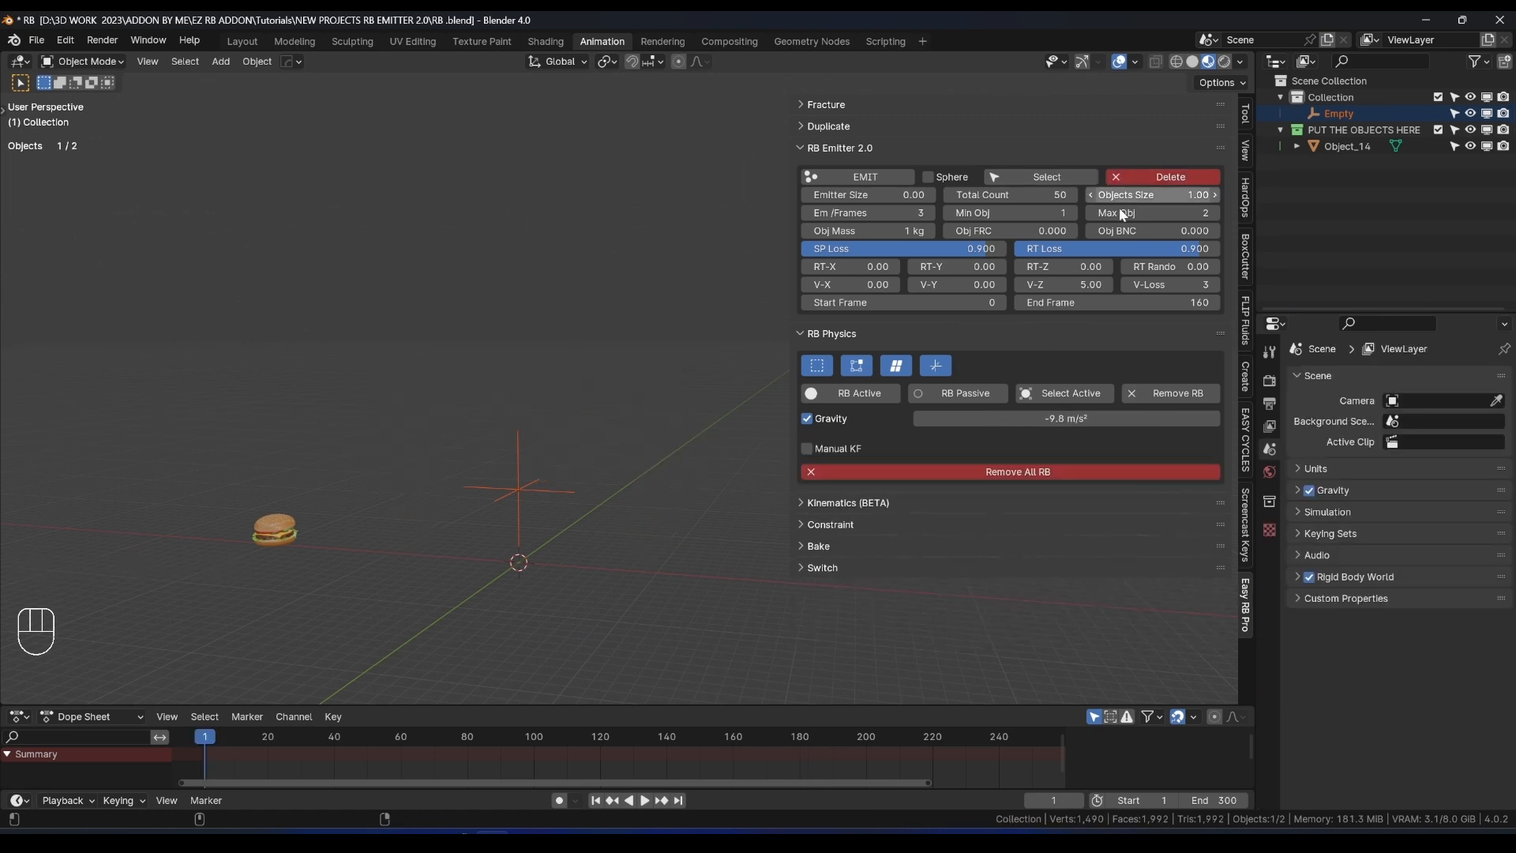
For emission from the empty, set Em/Frames to 7 and RT Loss to 1.000.
click(510, 480)
middle_drag(556, 452, 605, 390)
click(927, 217)
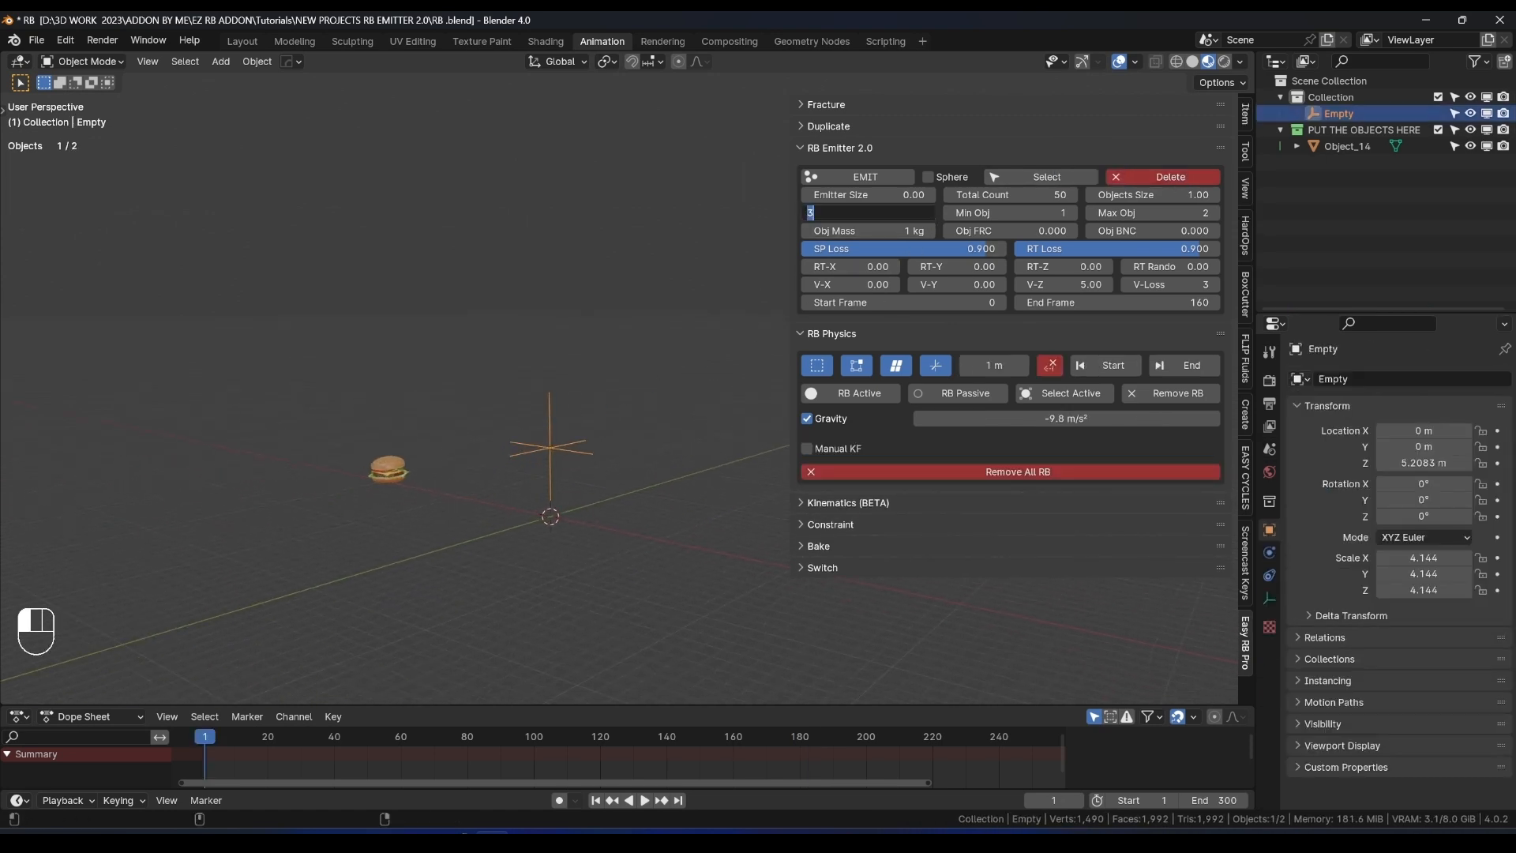
text(7)
key(Return)
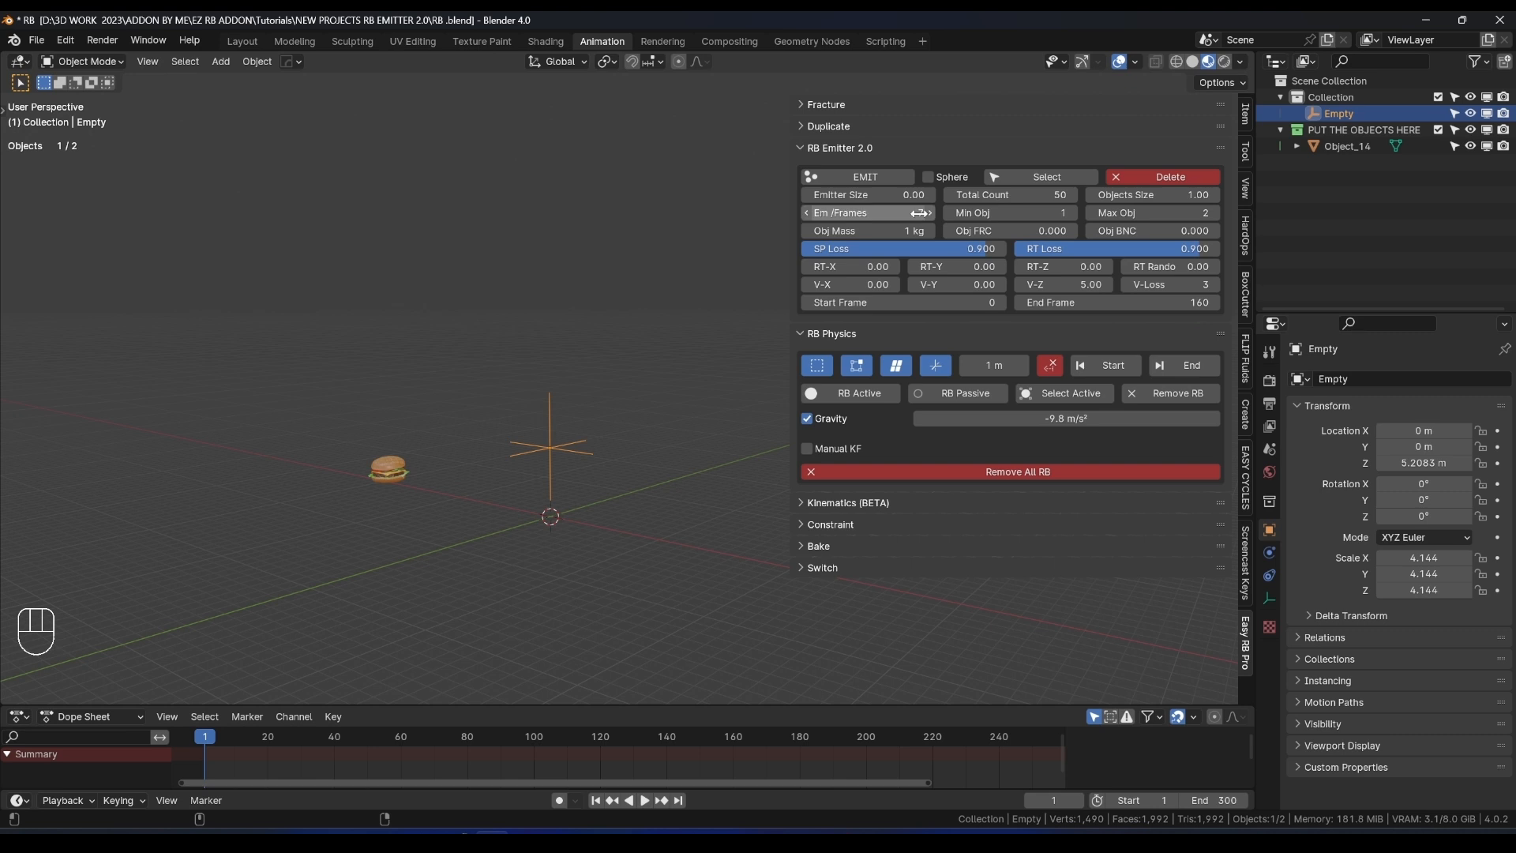
middle_drag(741, 244, 608, 376)
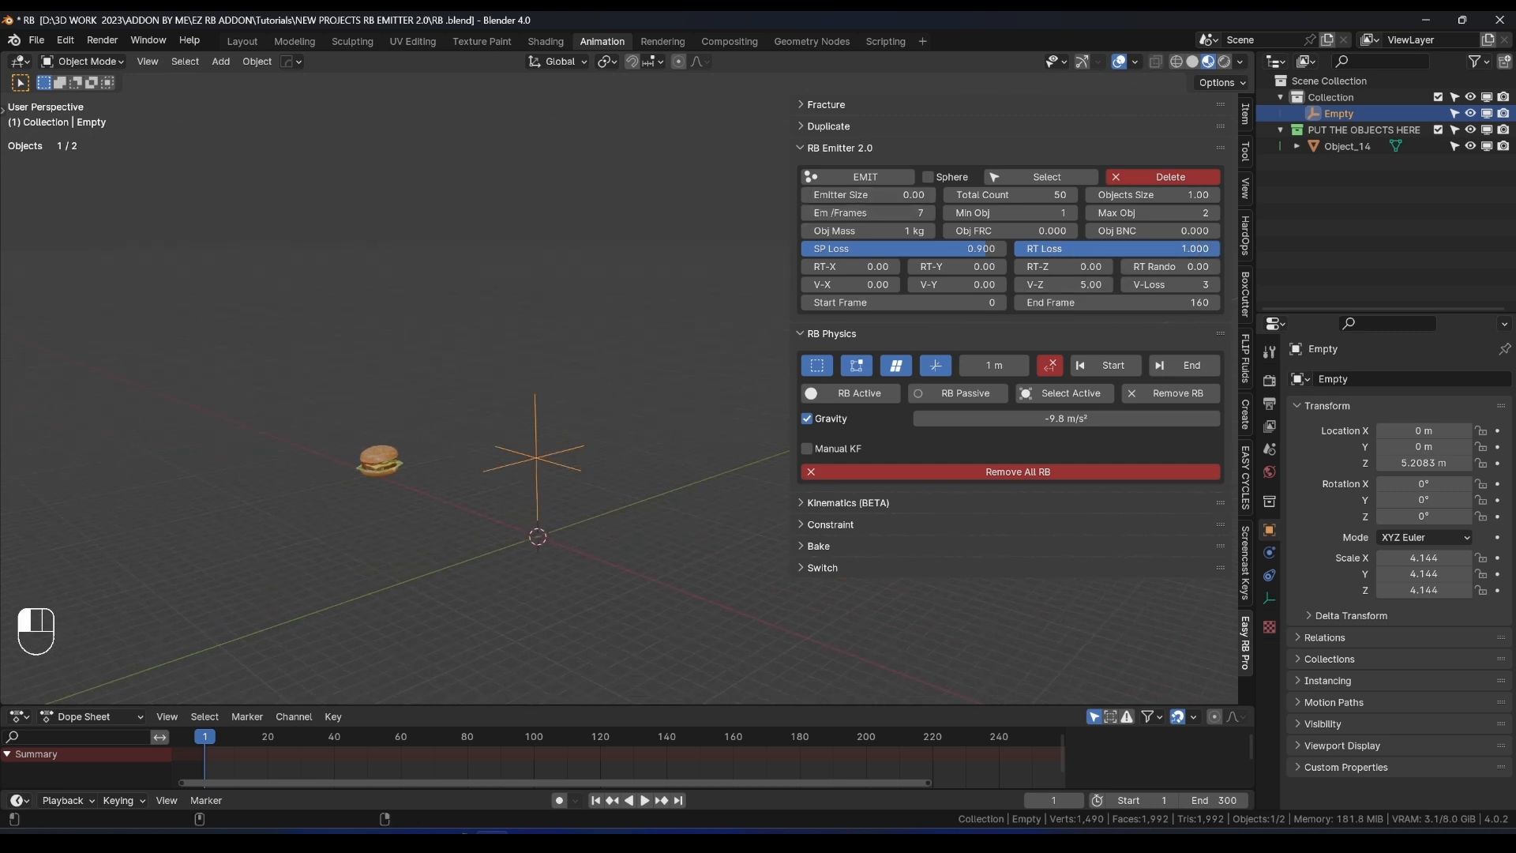
Emit the burgers from the empty and play the simulation to check their spacing and rotation.
click(866, 177)
key(space)
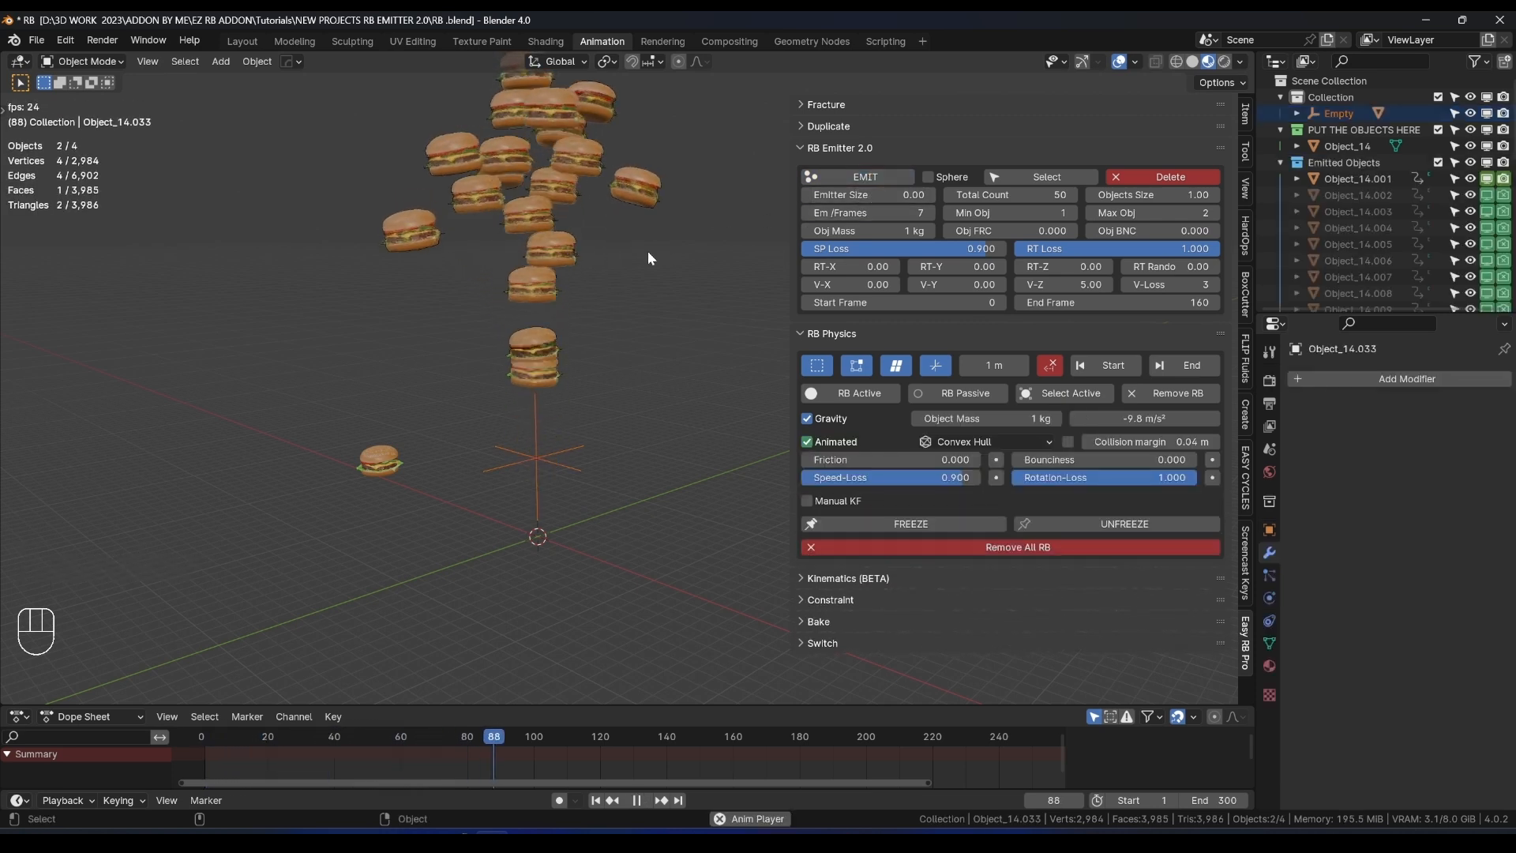
key(space)
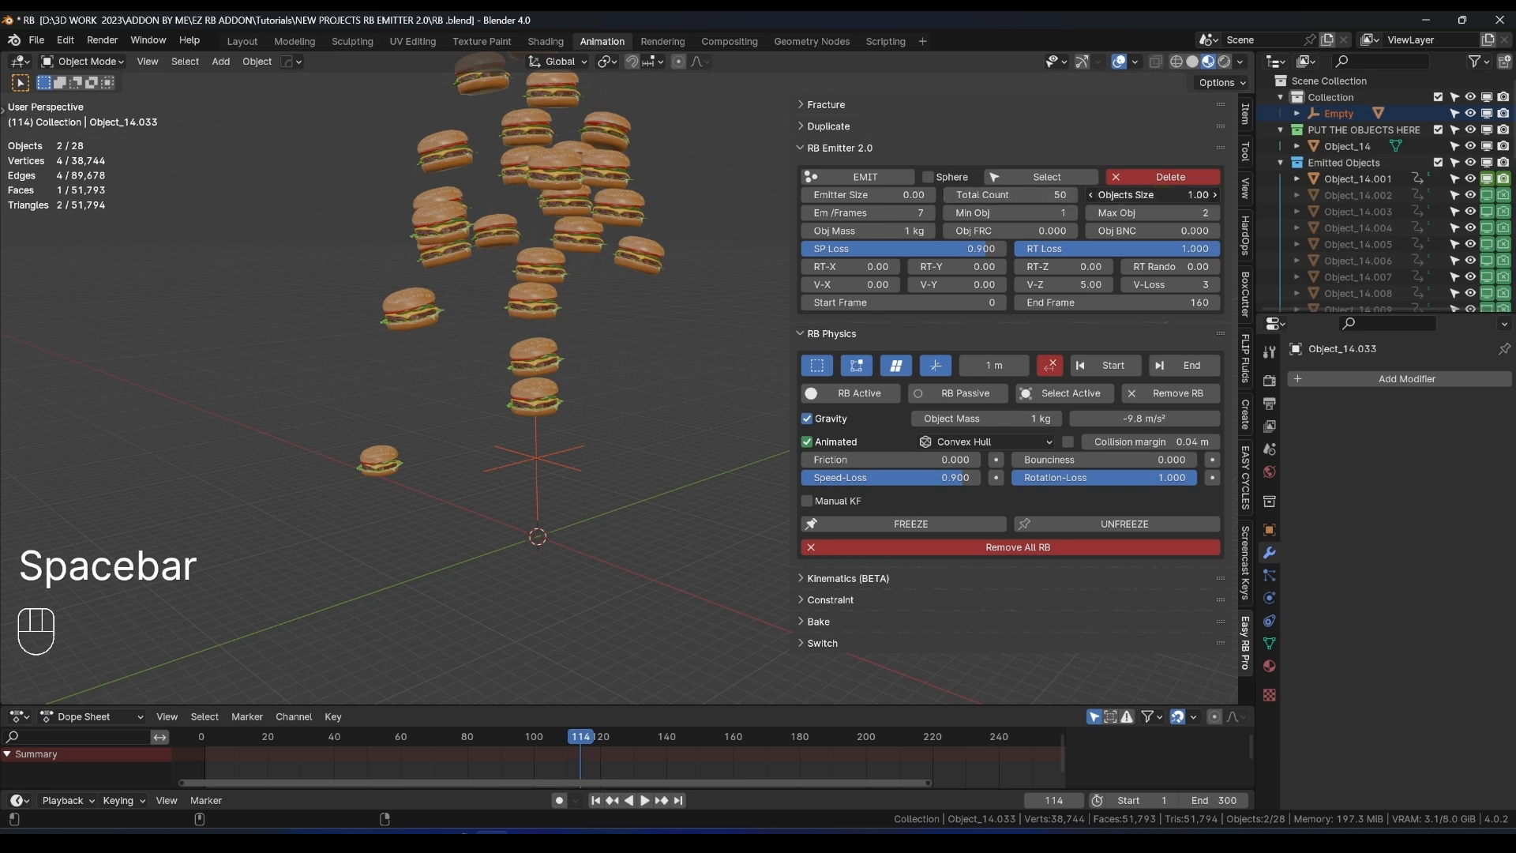
Delete the emitted burgers and set the emitter's RT-X rotation to 90.
key(Escape)
click(1143, 175)
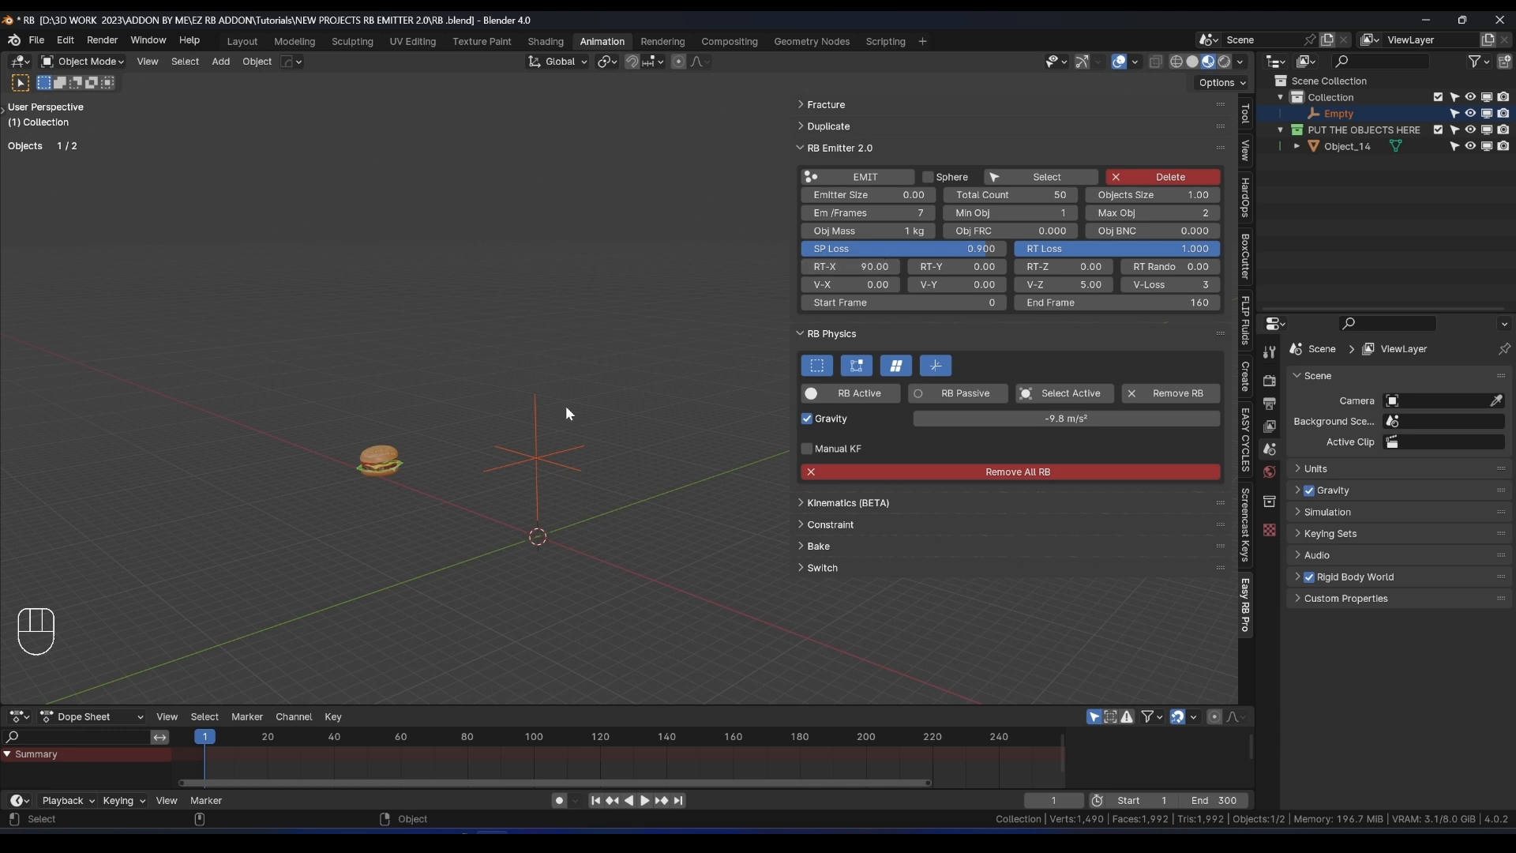
Emit the burgers from the empty with the new X rotation and play the simulation to check their orientation.
click(558, 426)
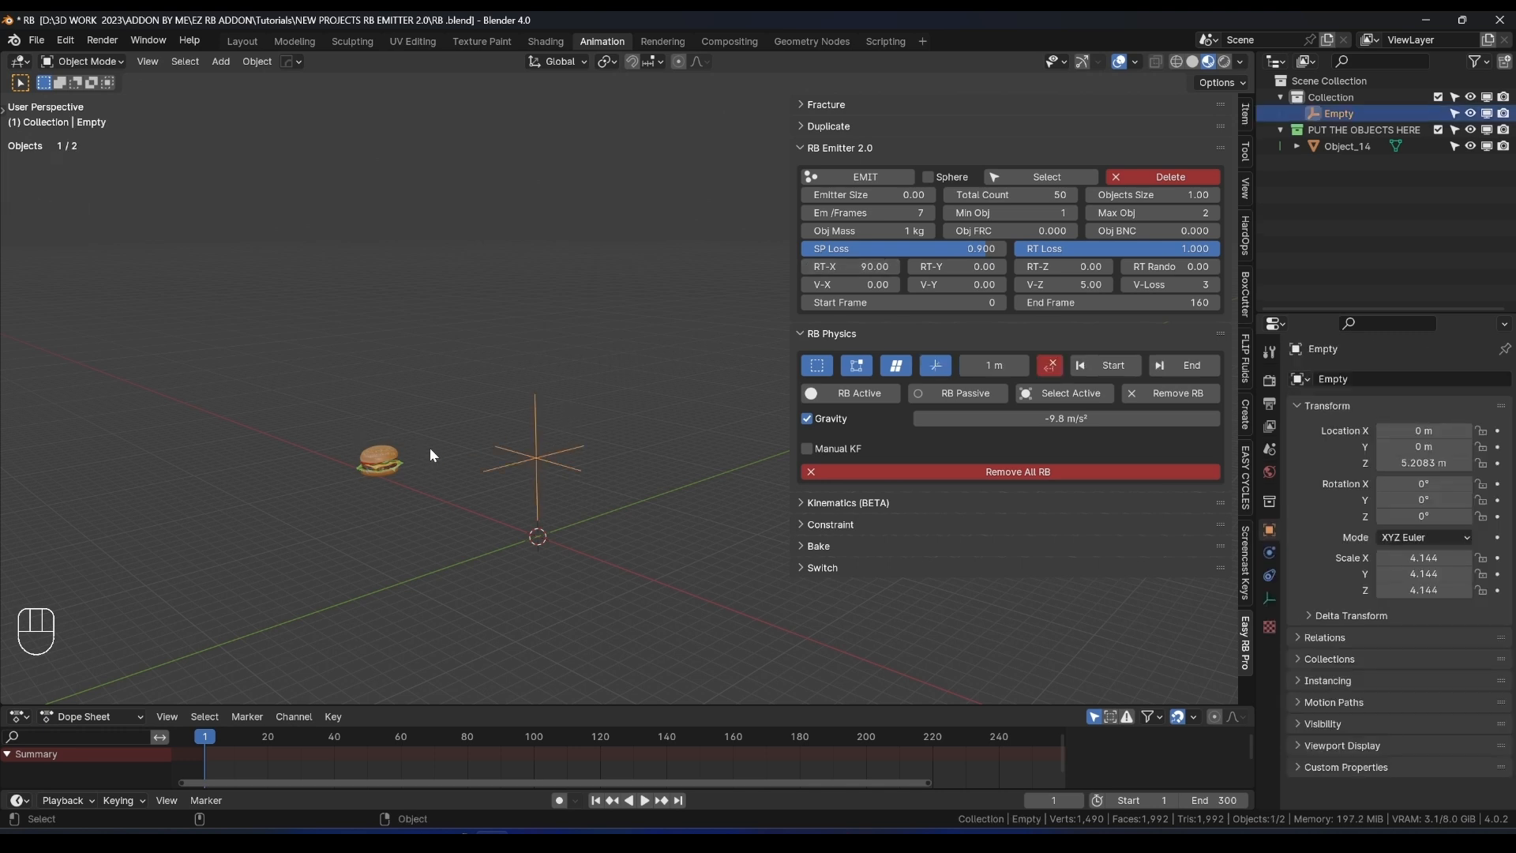
click(840, 177)
key(space)
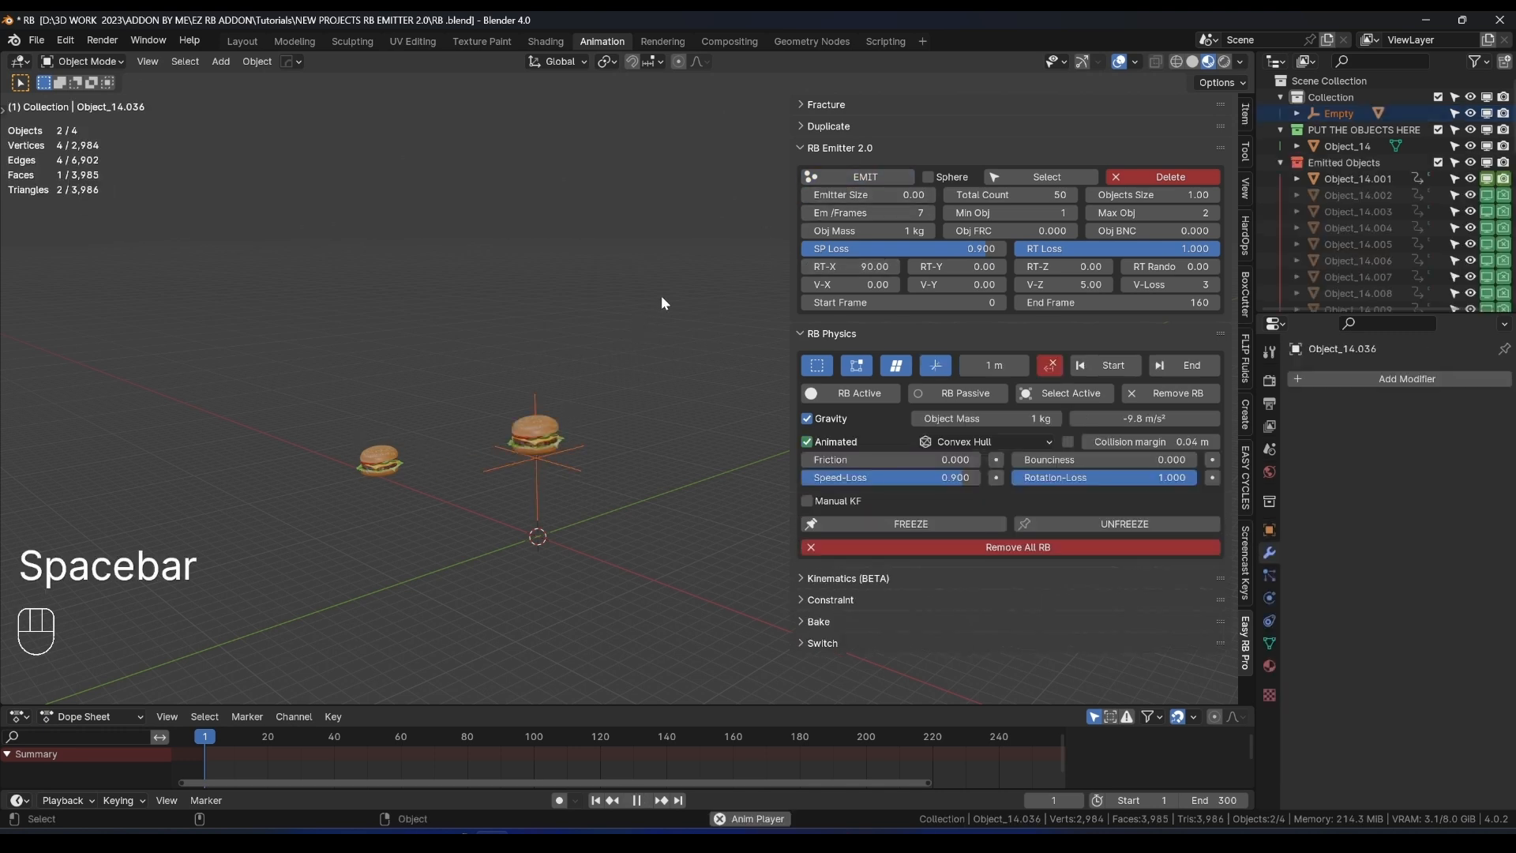
key(space)
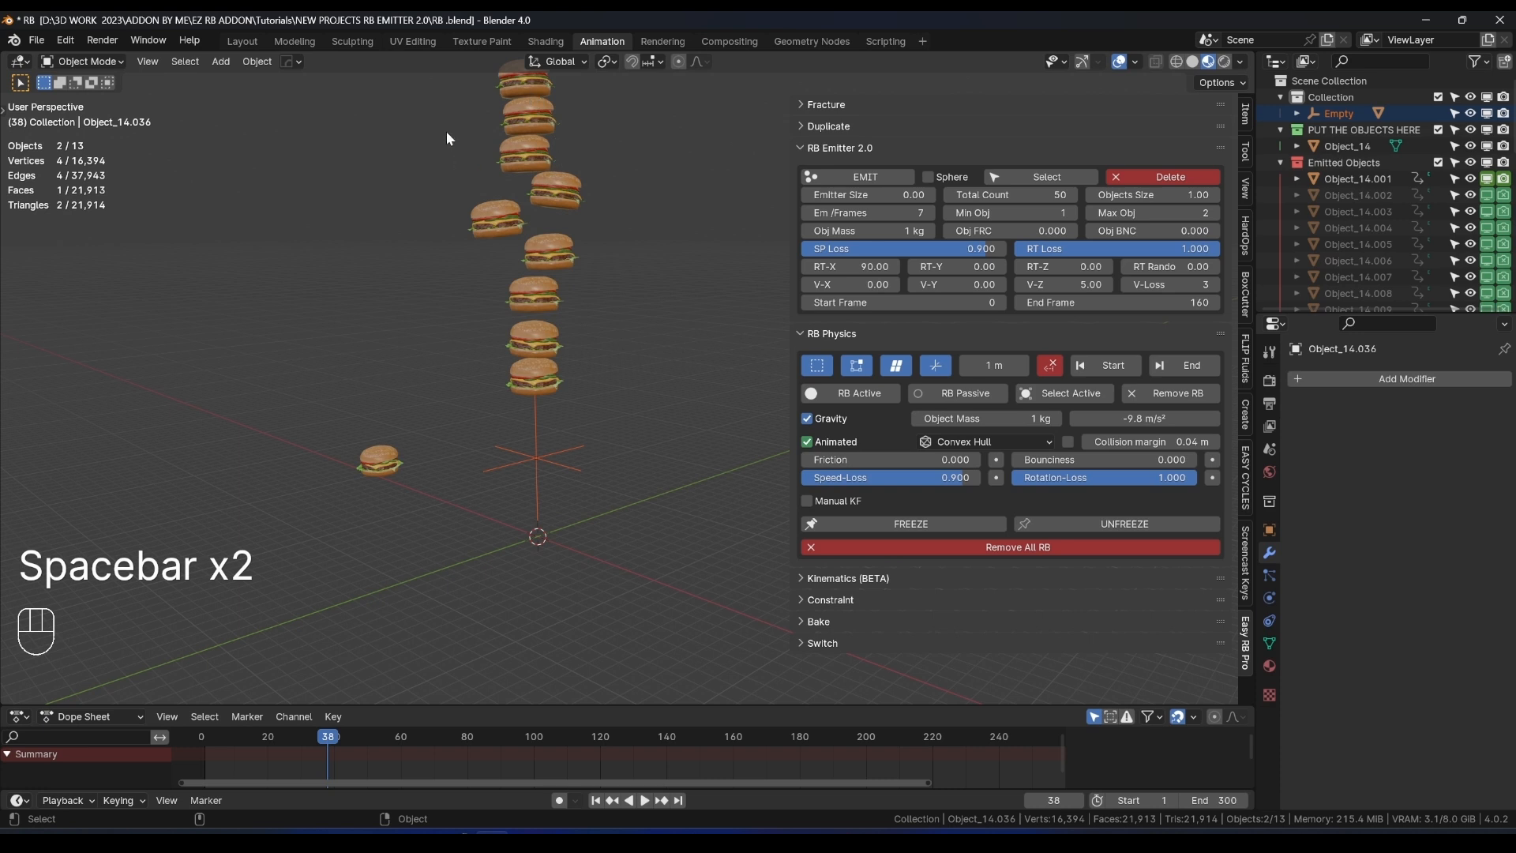
key(space)
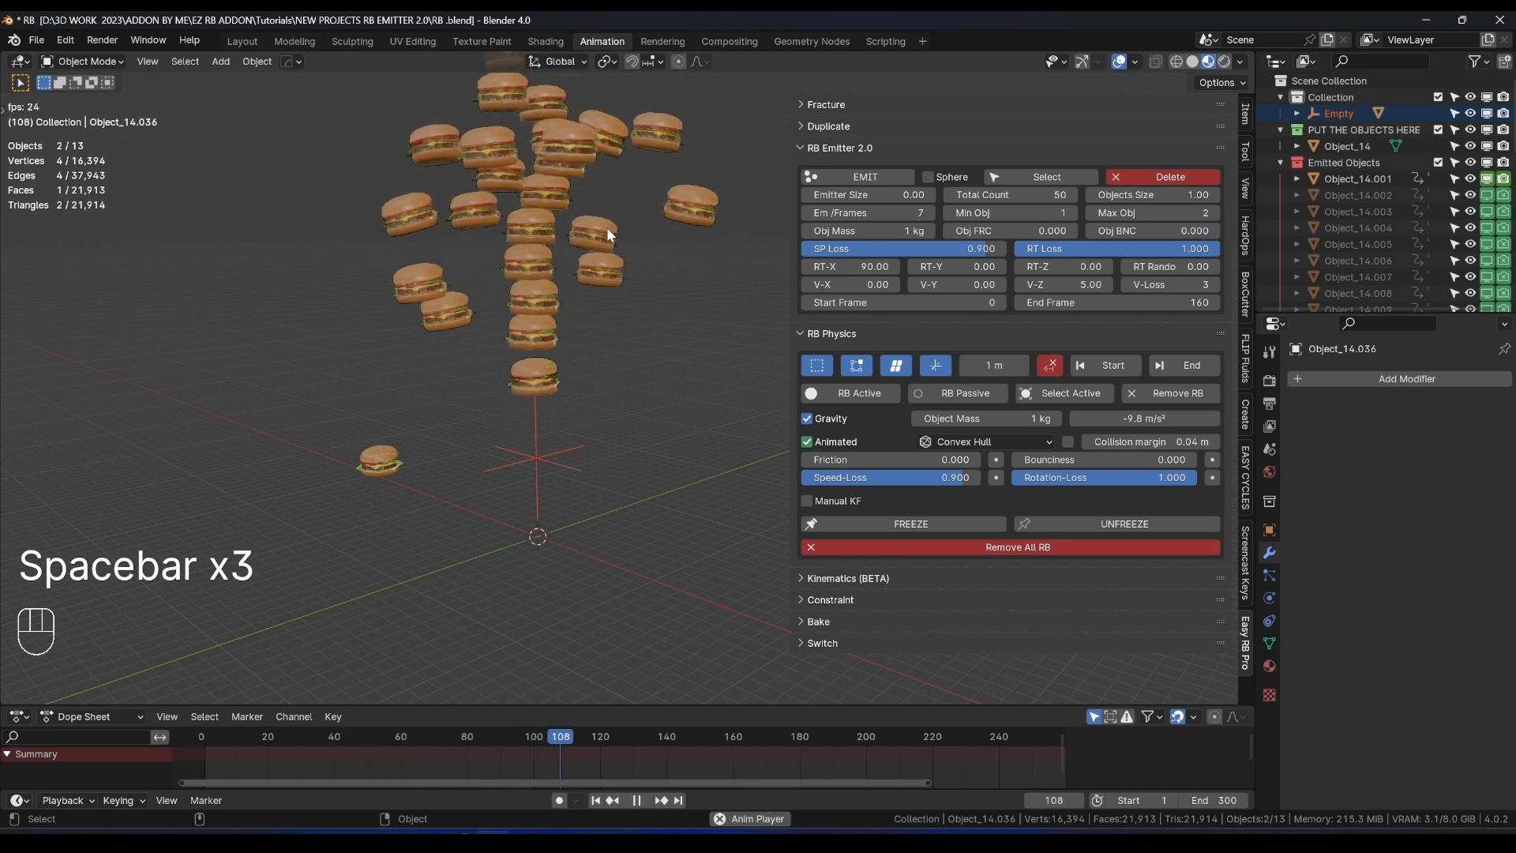
key(space)
Change the source burger's rotation mode from quaternion to XYZ Euler in its object transform properties.
middle_drag(450, 468, 381, 472)
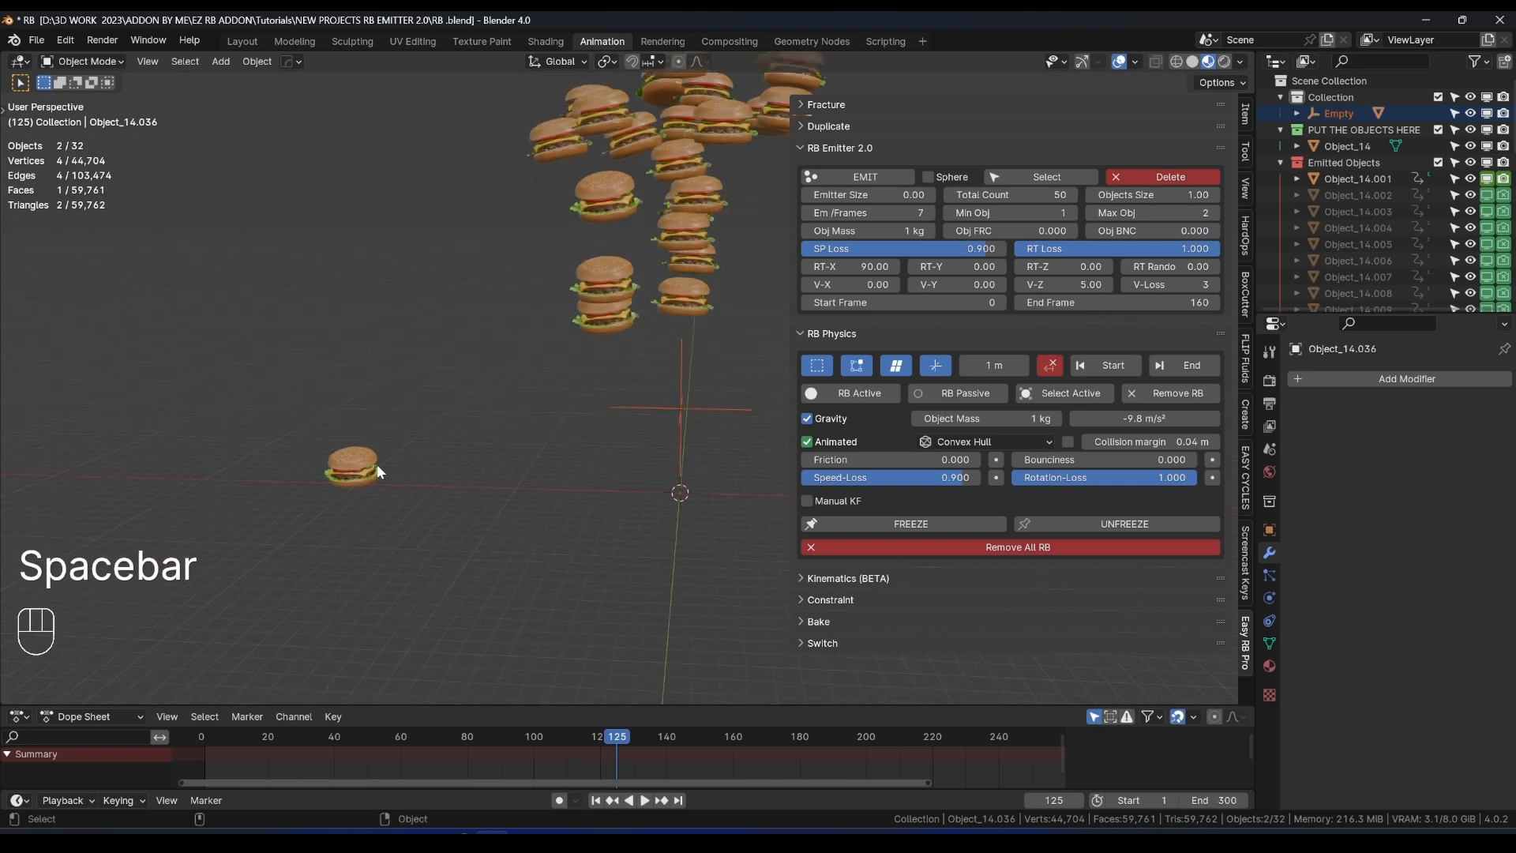
click(378, 471)
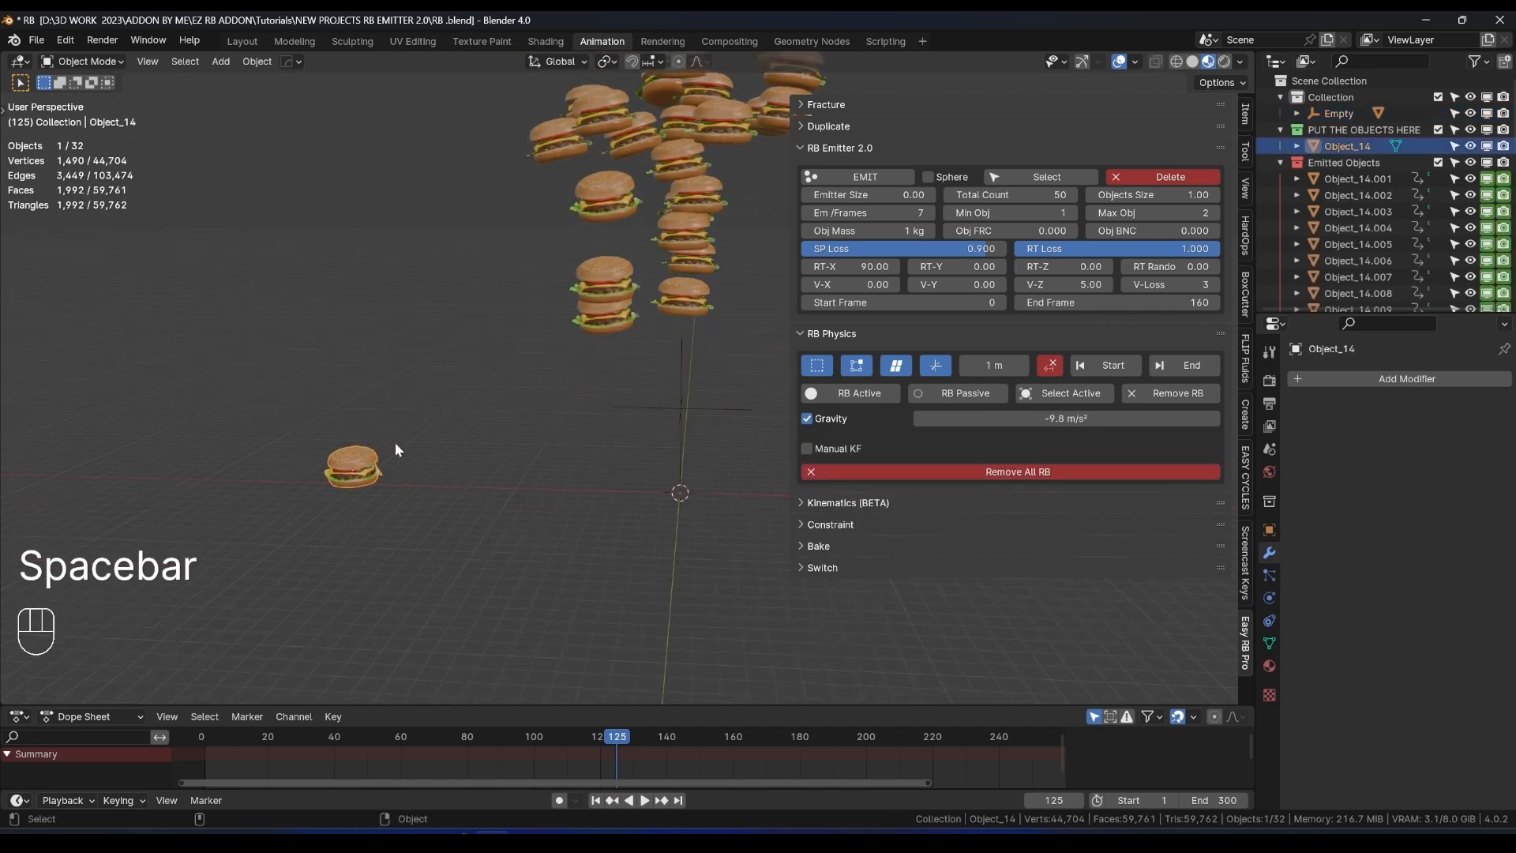
click(1269, 531)
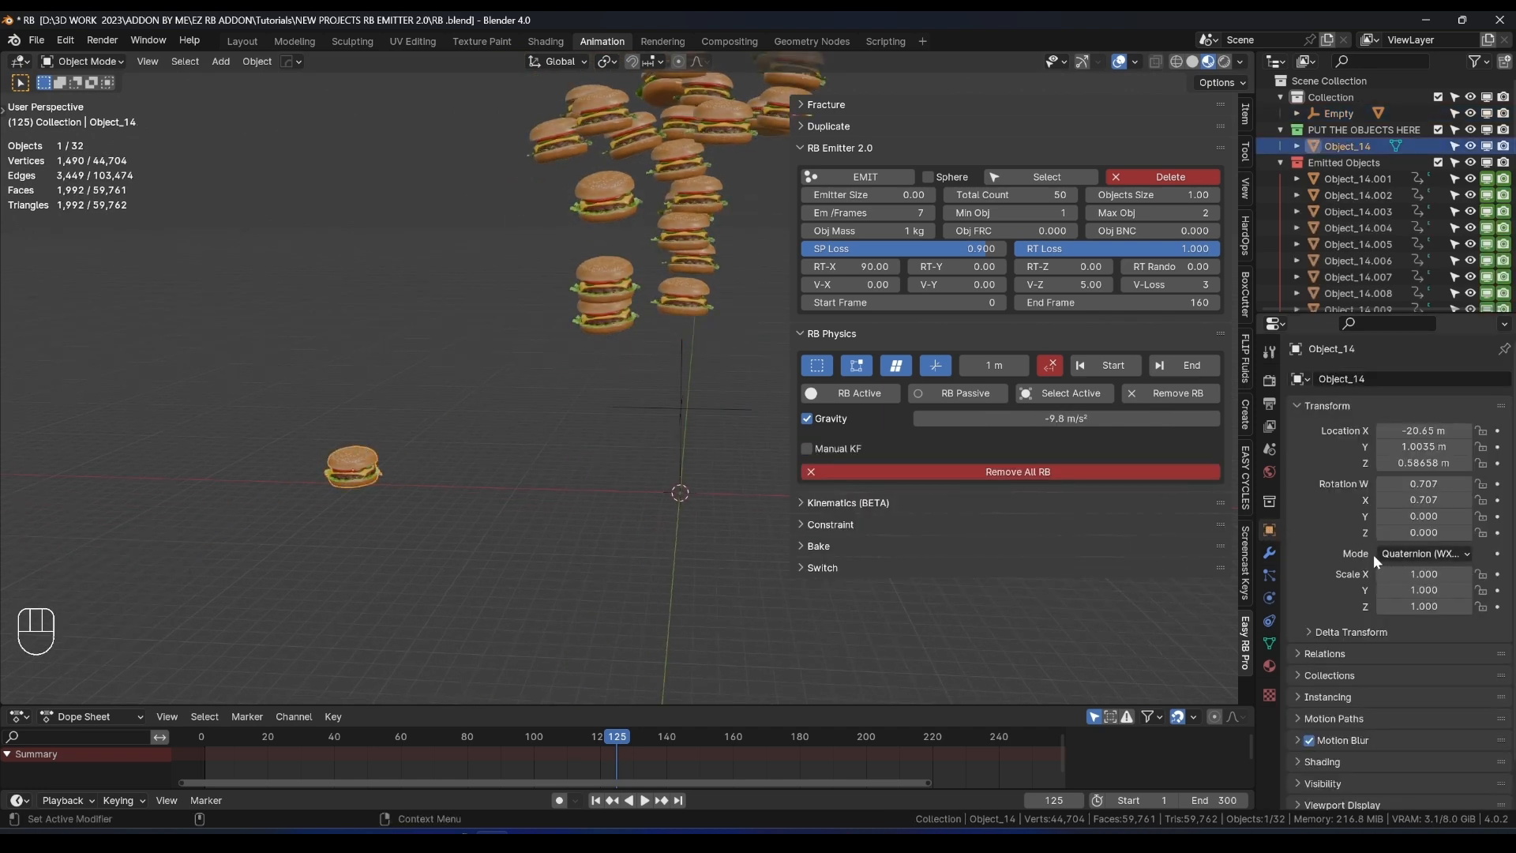
click(1408, 555)
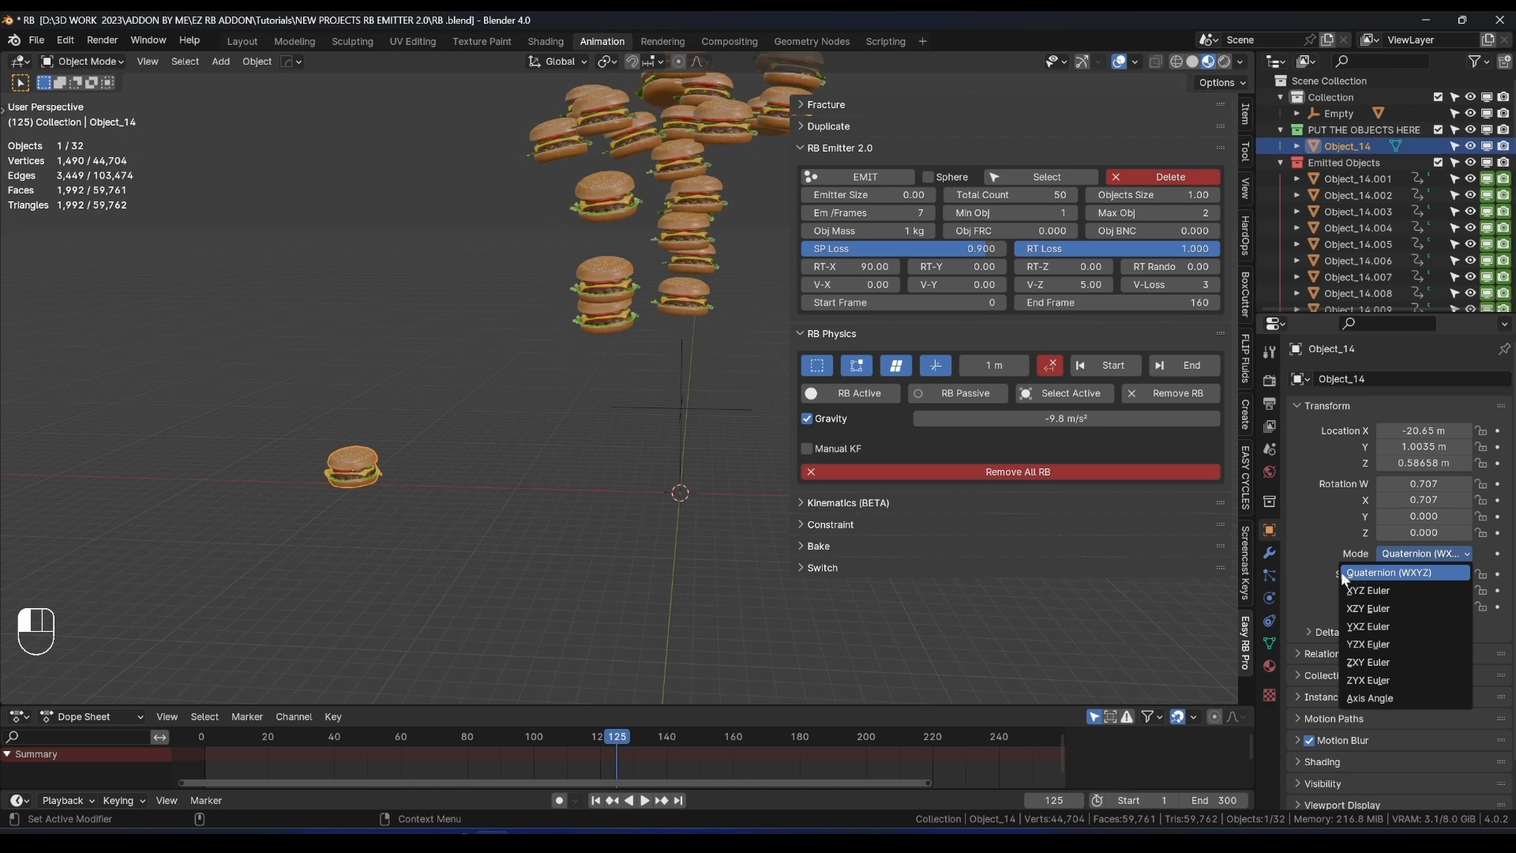
click(1399, 574)
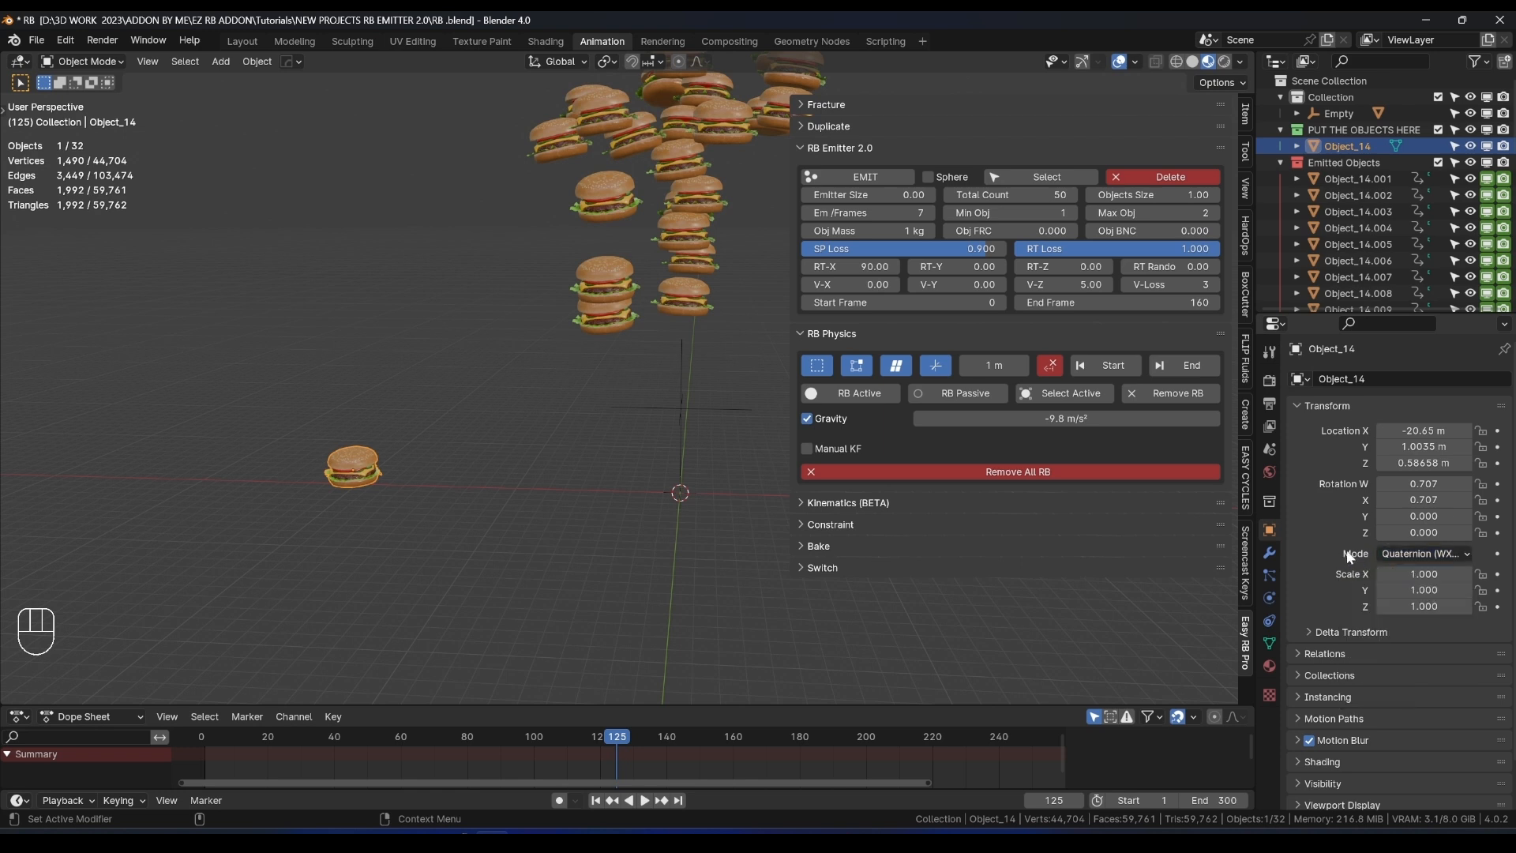
click(1400, 555)
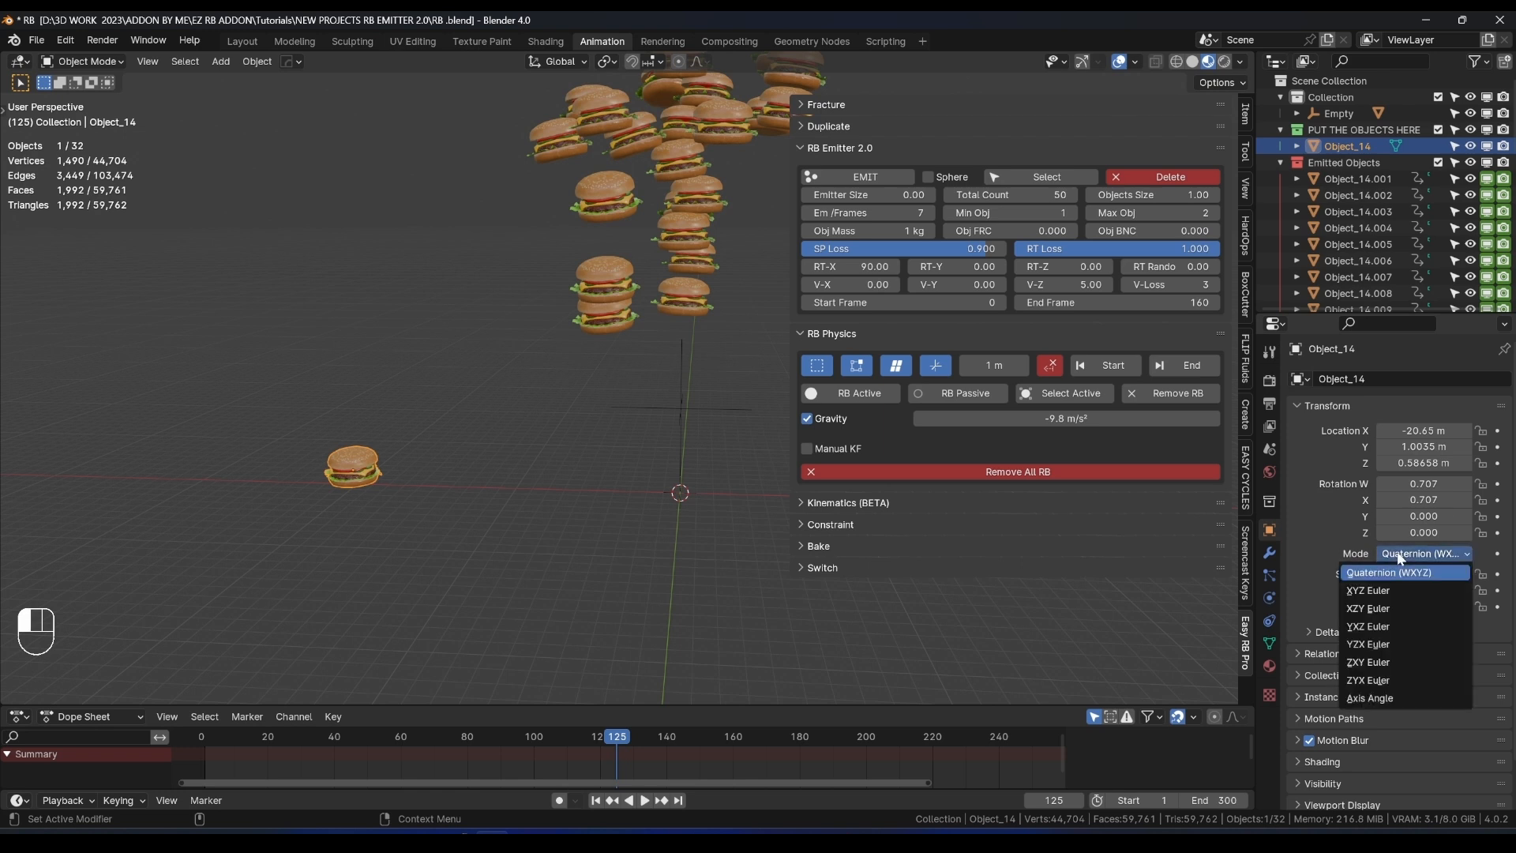
click(1387, 593)
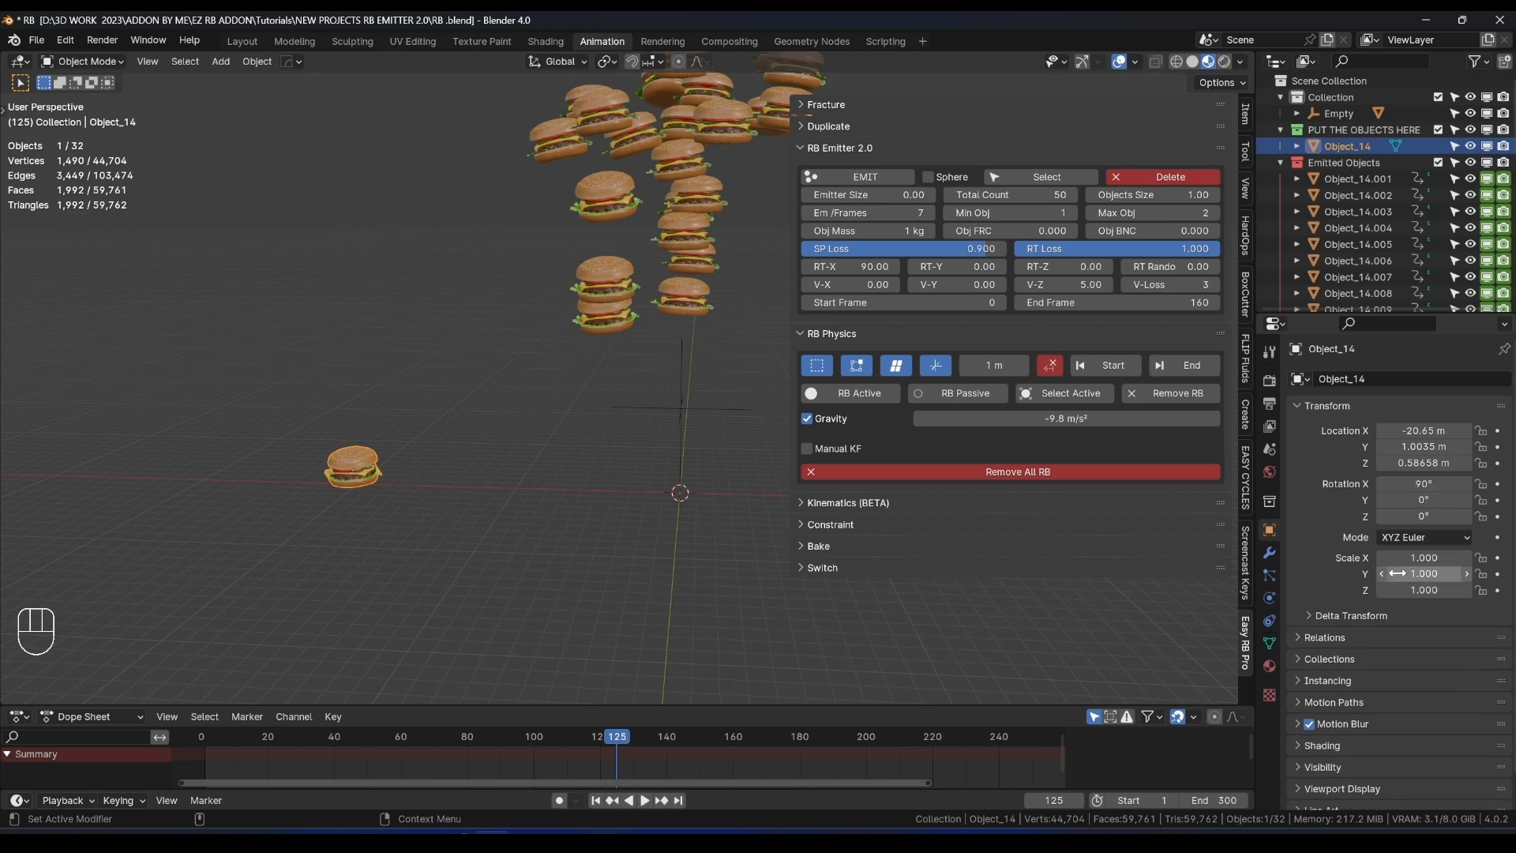
click(1401, 540)
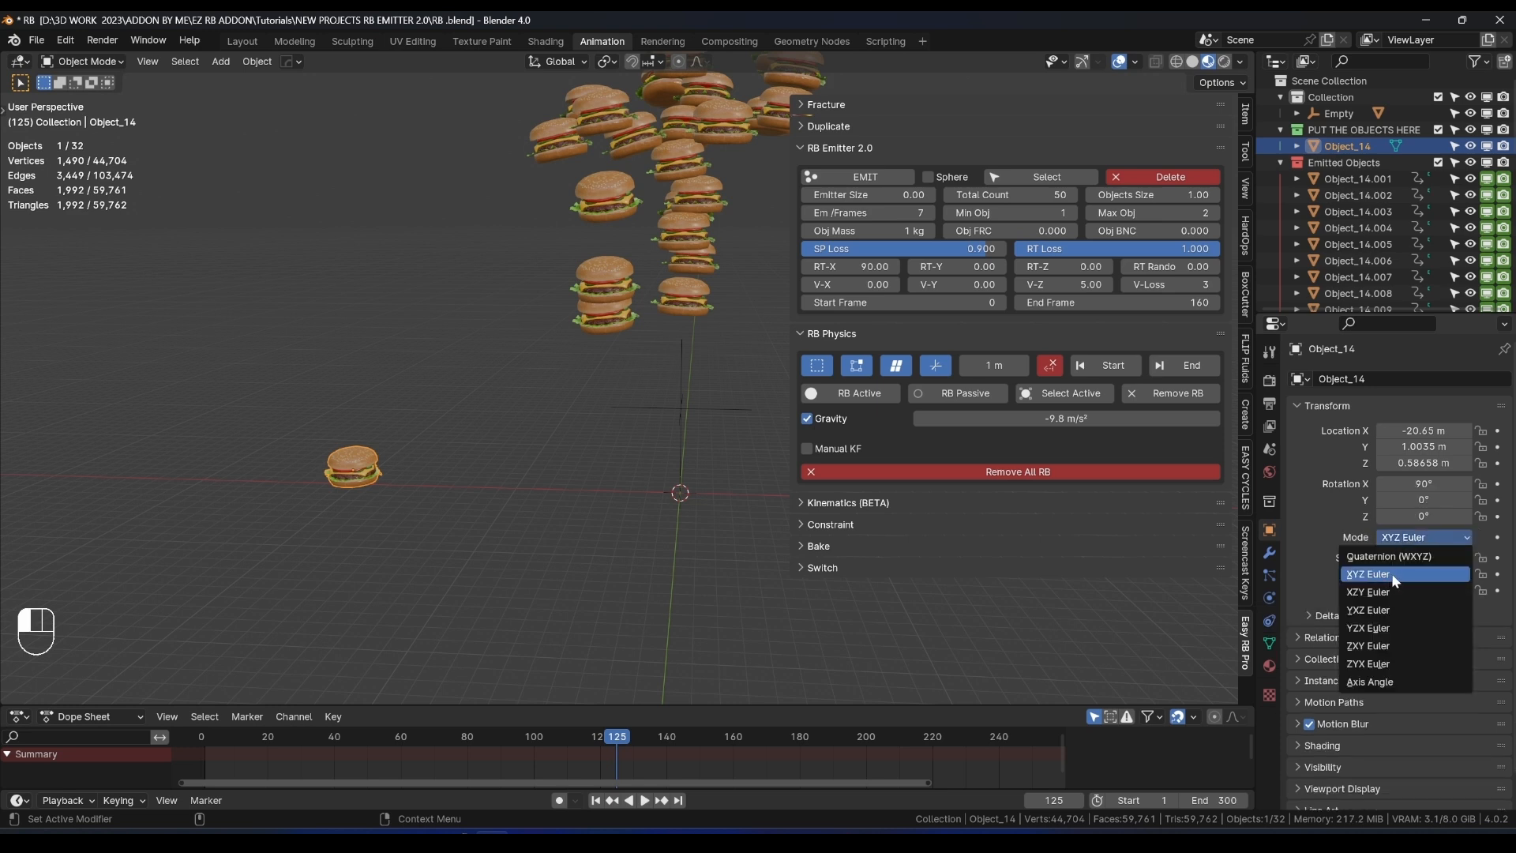
click(1391, 573)
Delete the emitted burgers and select the empty.
click(1144, 175)
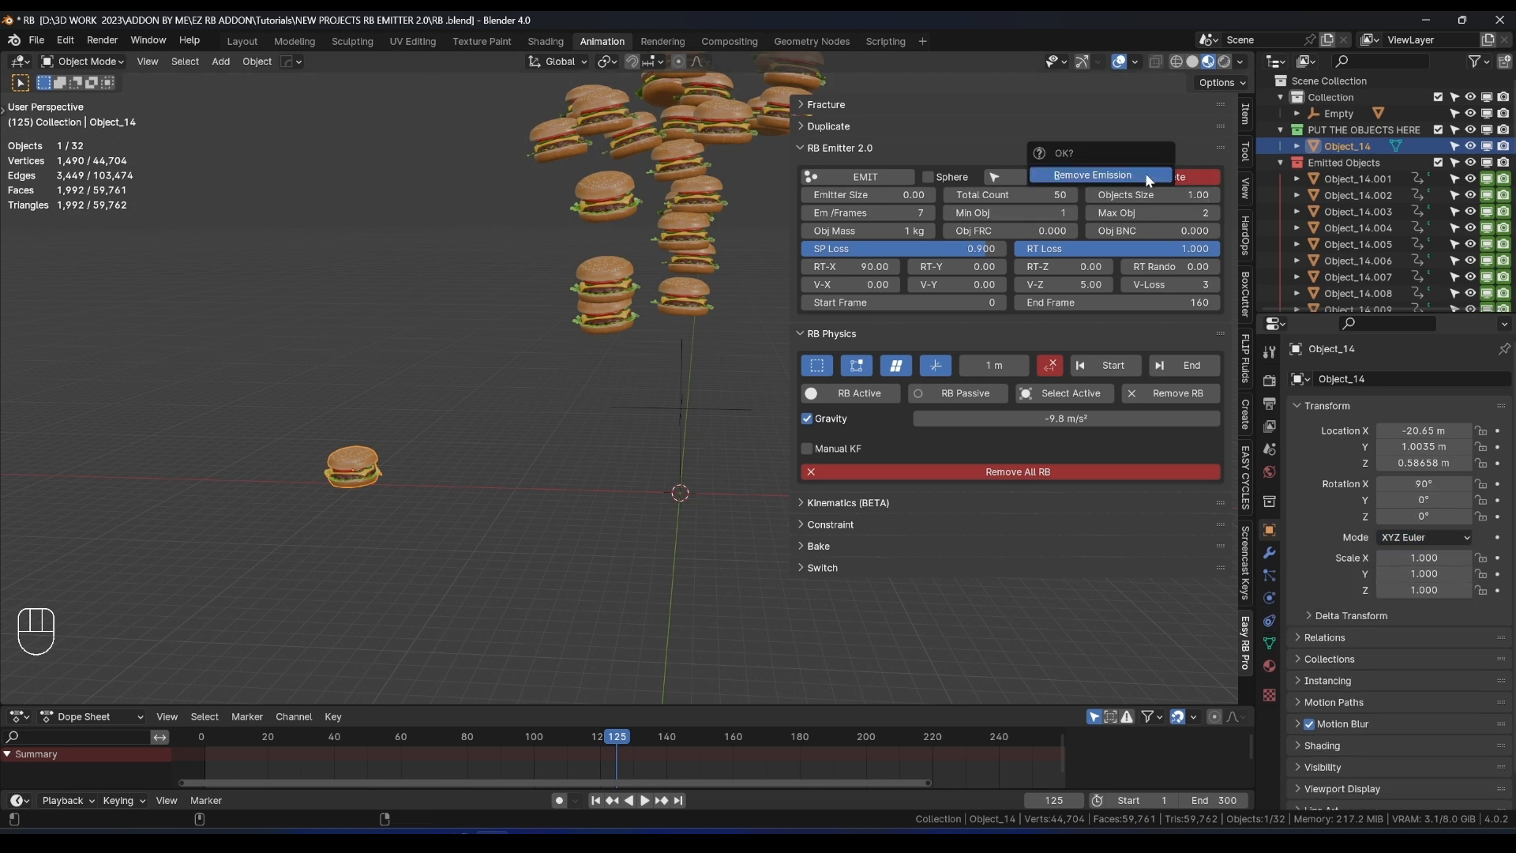
click(1145, 175)
click(708, 405)
shift+middle_drag(707, 405, 536, 404)
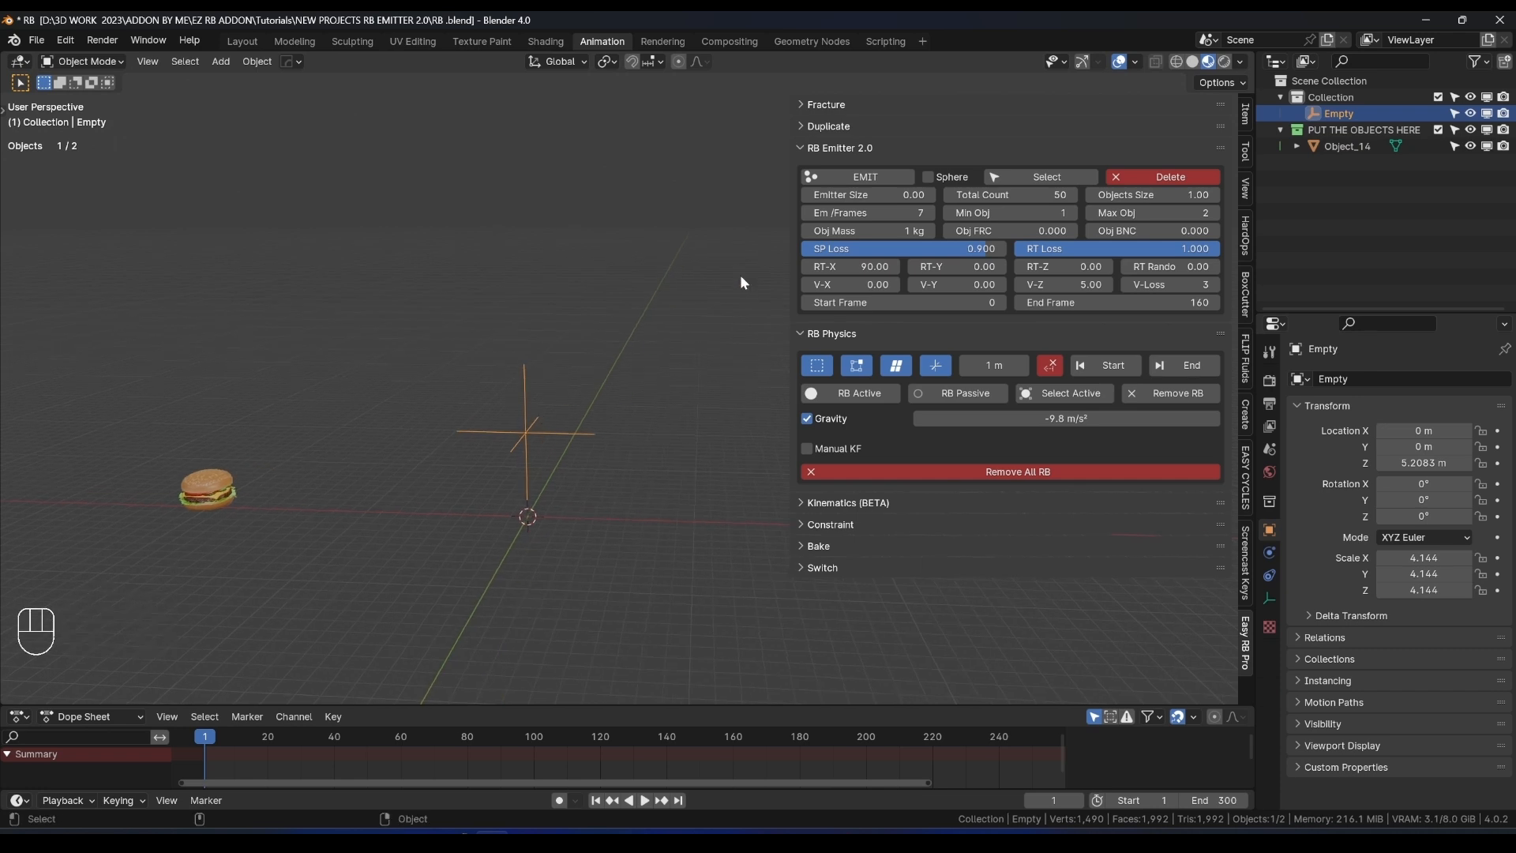
Emit the Euler-mode burgers from the empty, play the simulation to check their orientation, and delete the emission.
click(854, 178)
key(space)
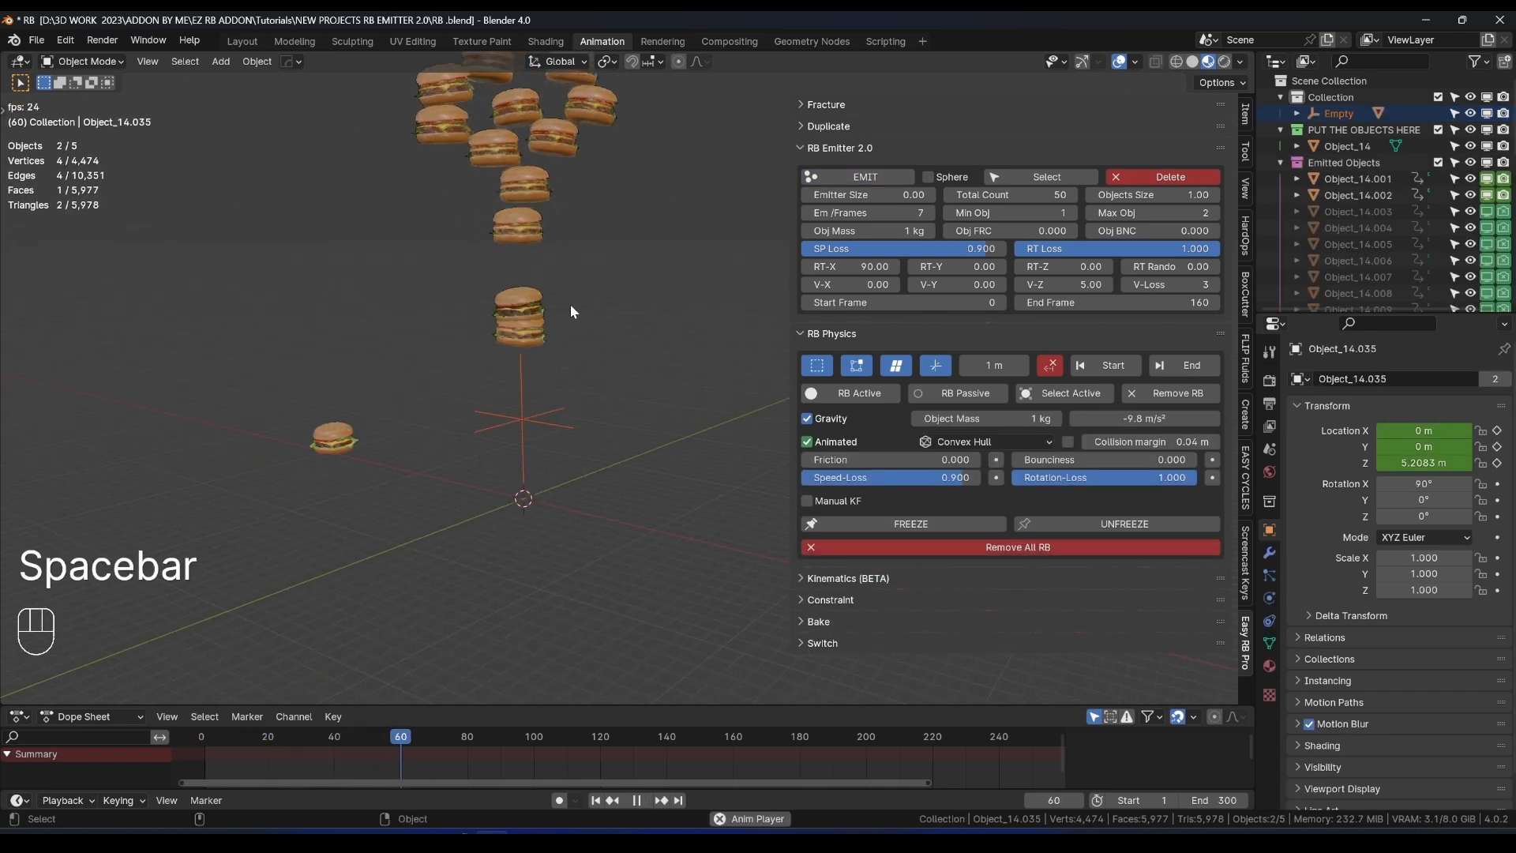
key(space)
click(1111, 178)
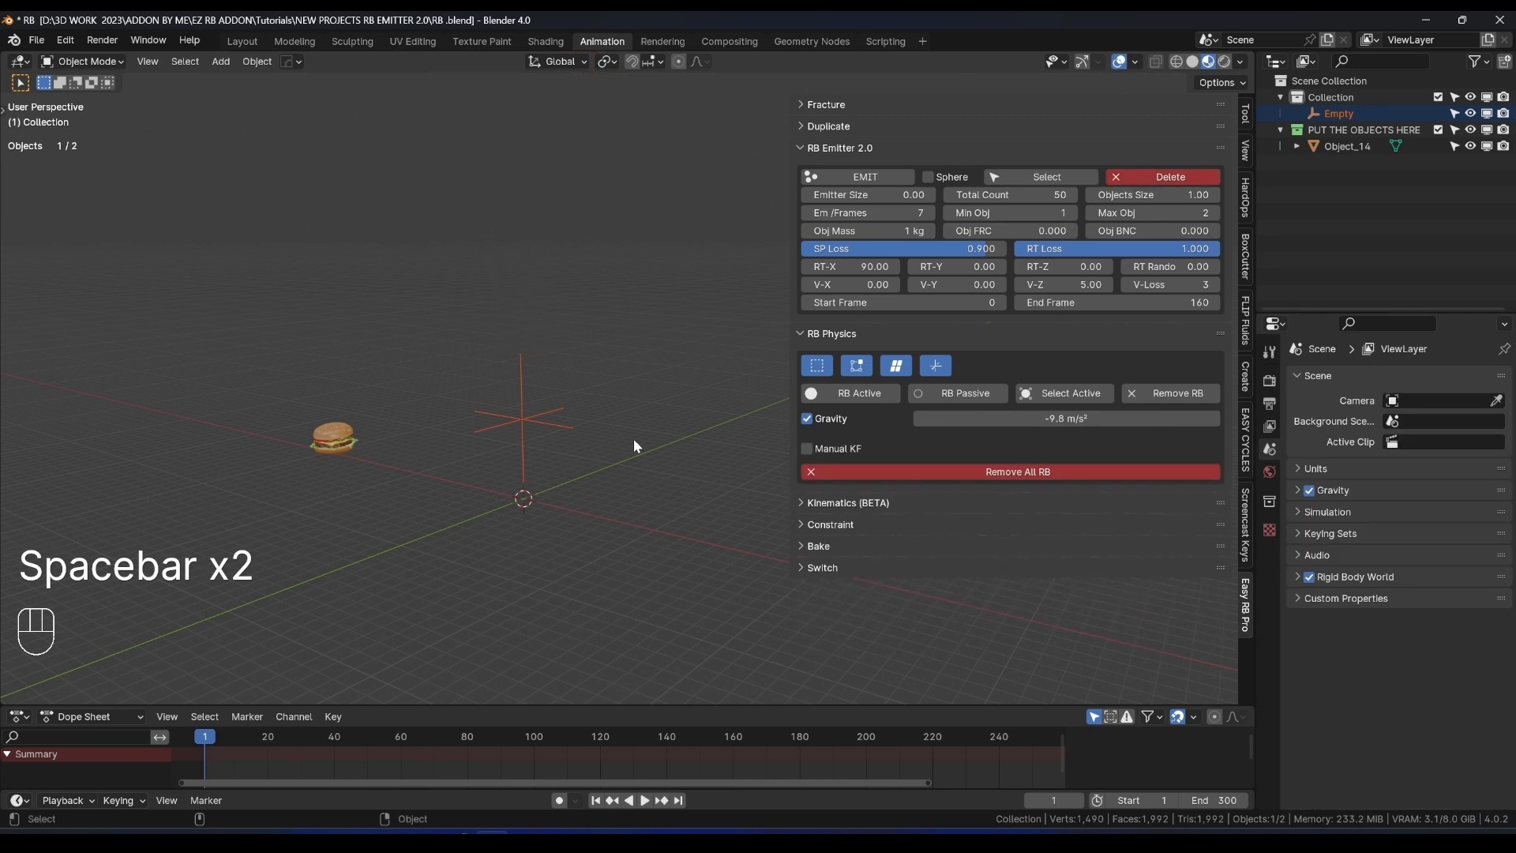
Recheck the source burger's rotation mode and keep it on XYZ Euler.
click(360, 438)
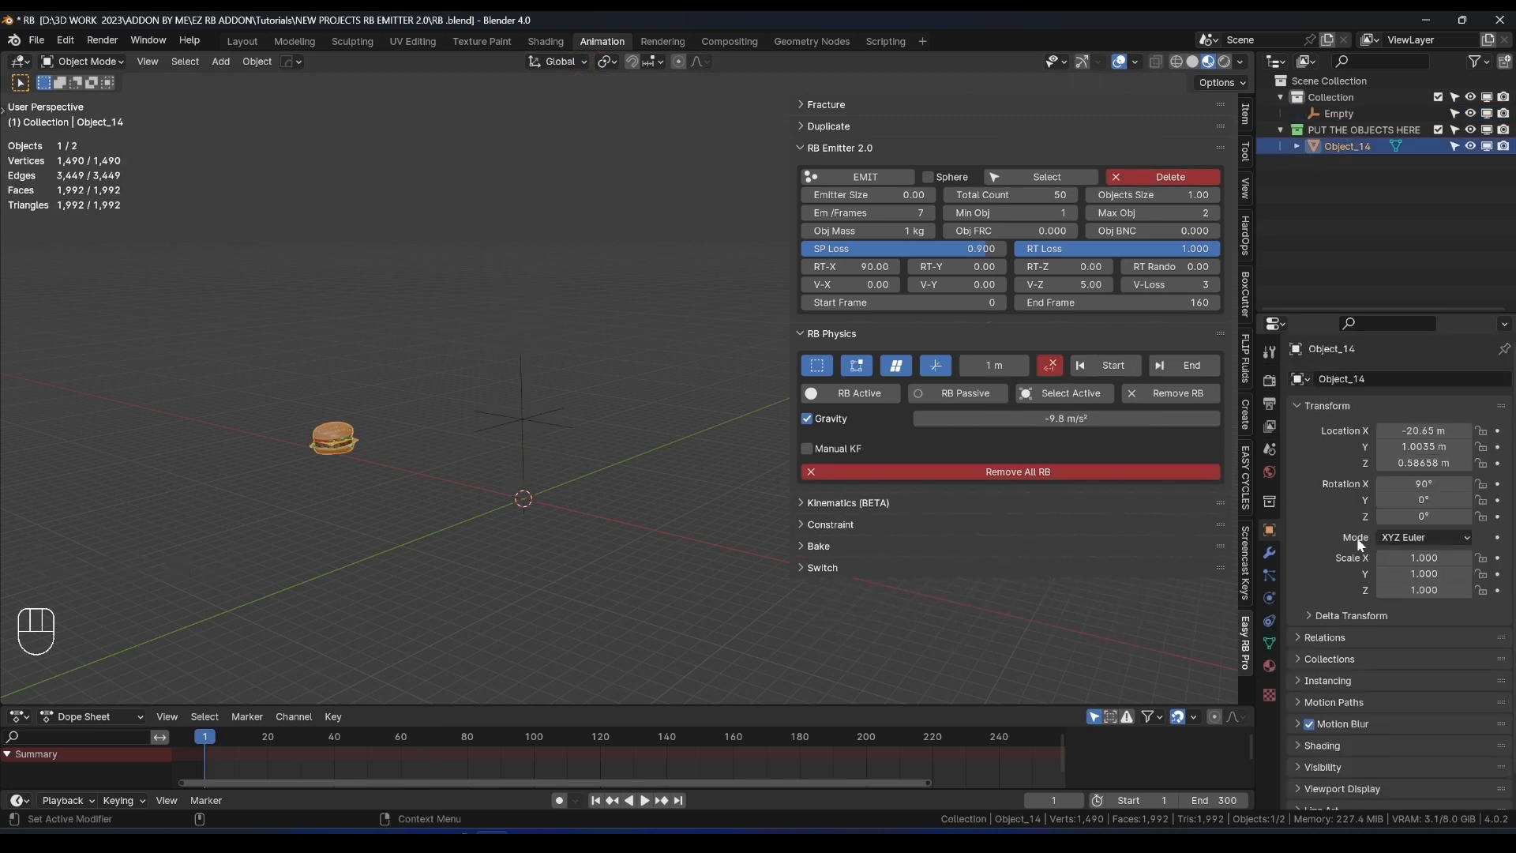
click(1396, 538)
click(1383, 574)
Emit the burgers from the empty once more and play the simulation to check their orientation.
click(542, 419)
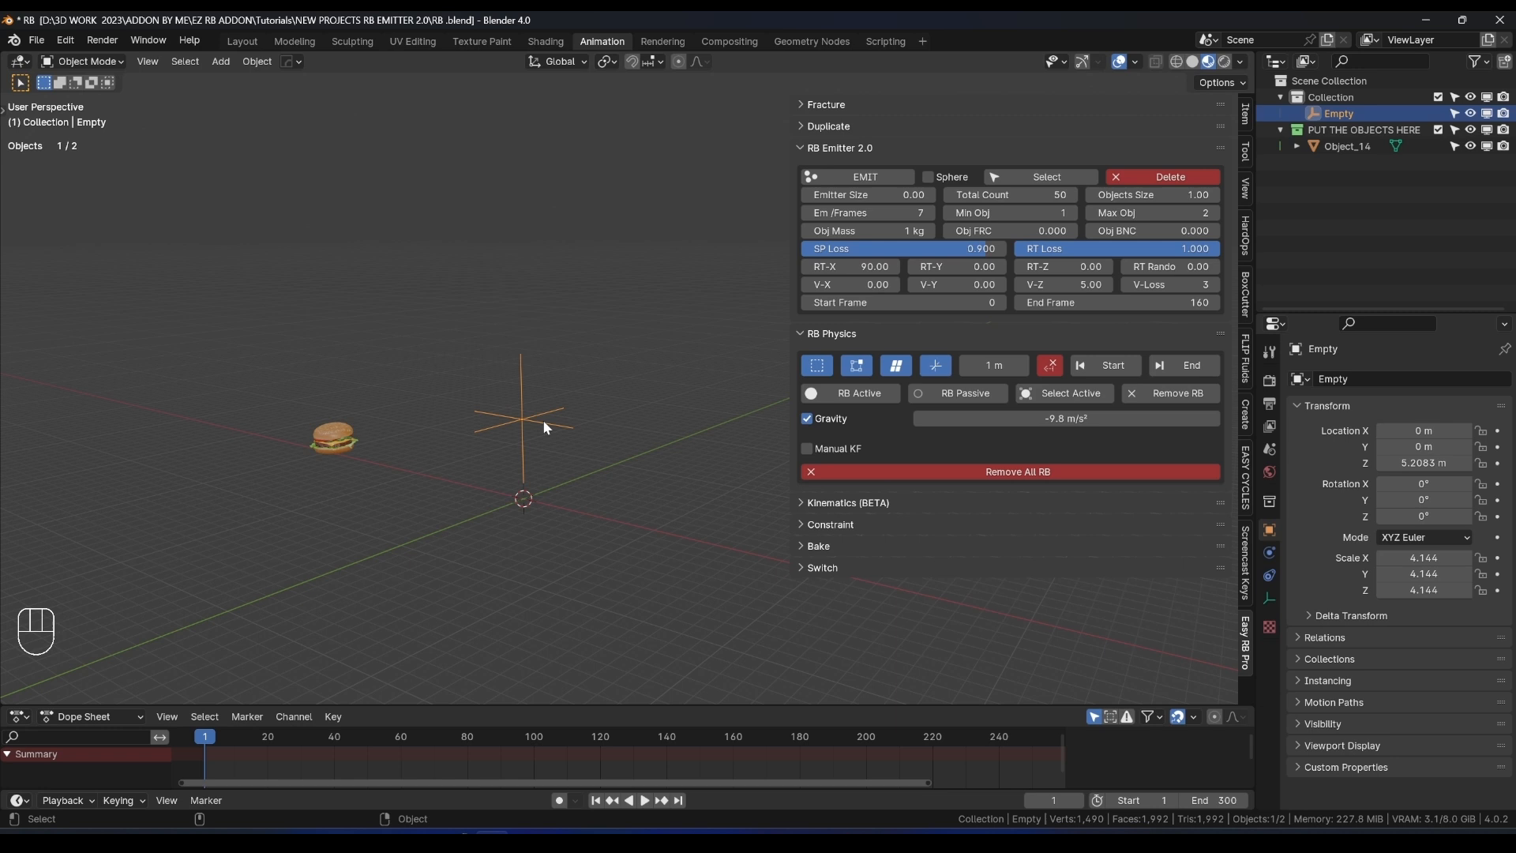
click(865, 177)
key(space)
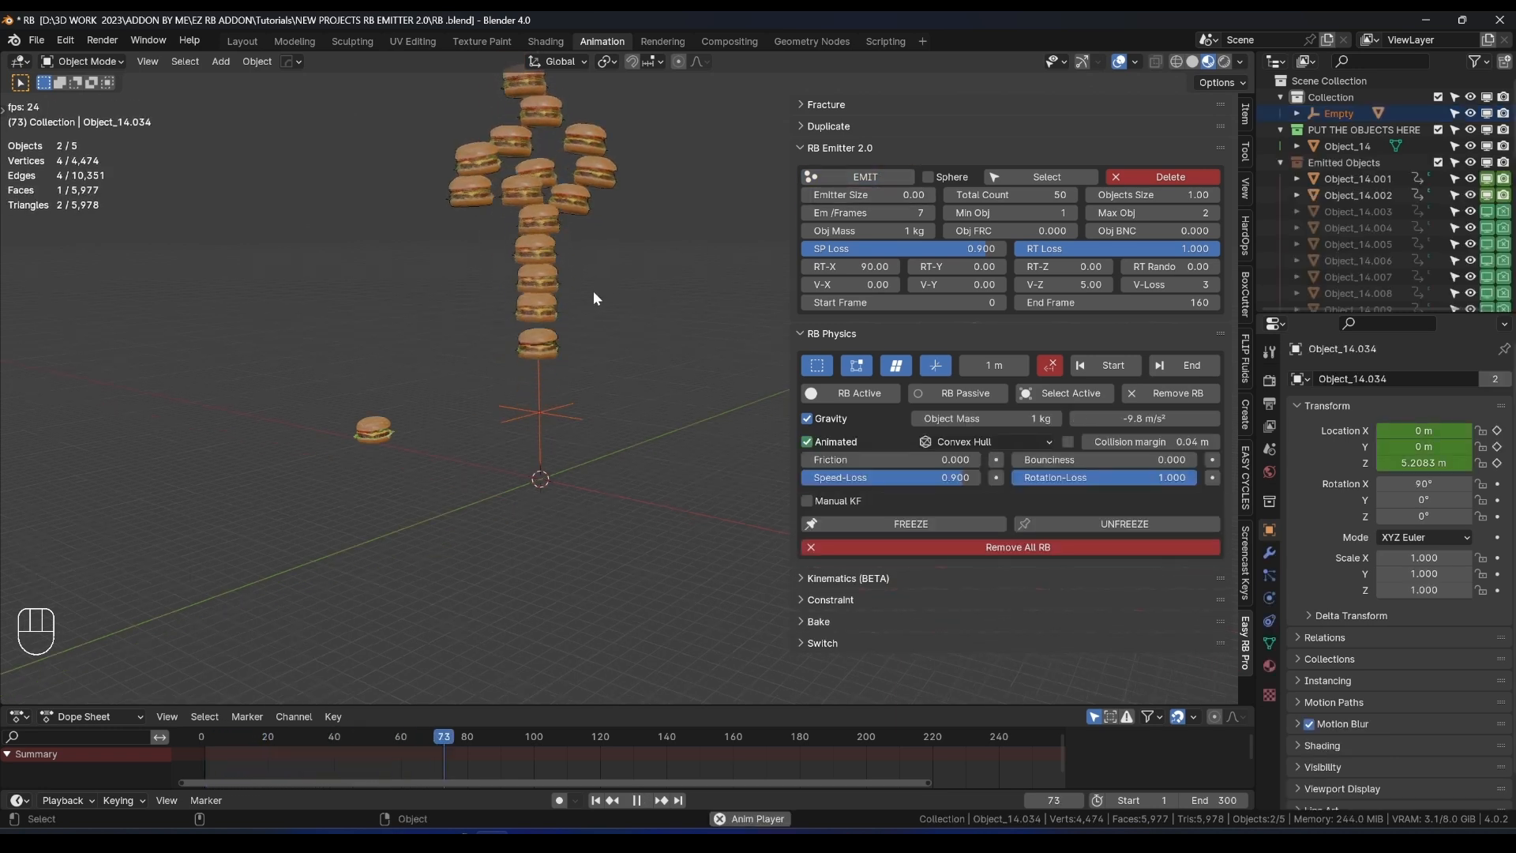
key(space)
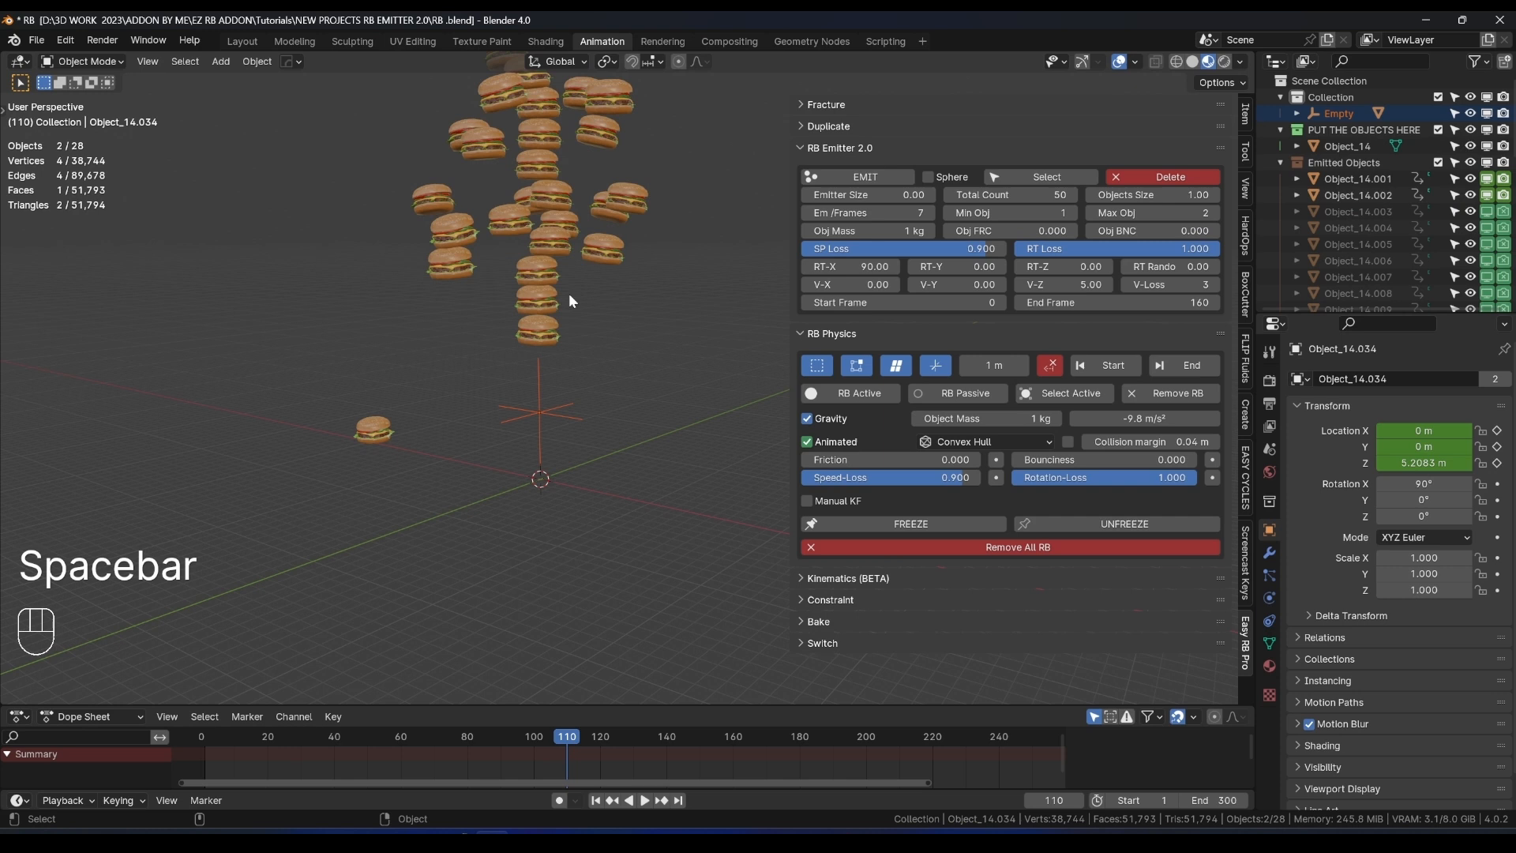
Apply the source burger's rotation and delete the emitted burgers.
click(375, 425)
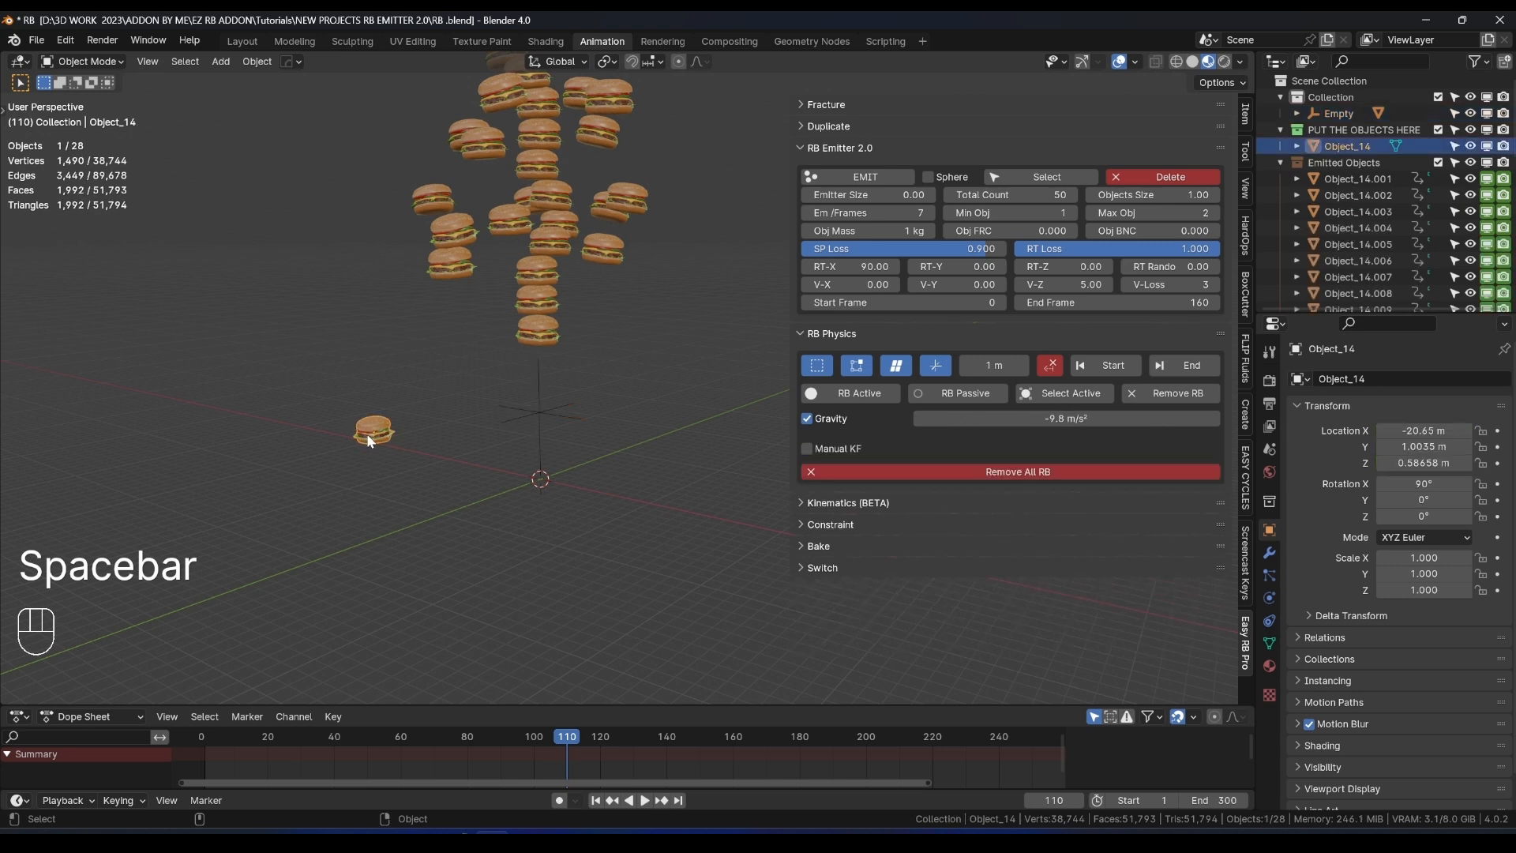
key(ctrl+a)
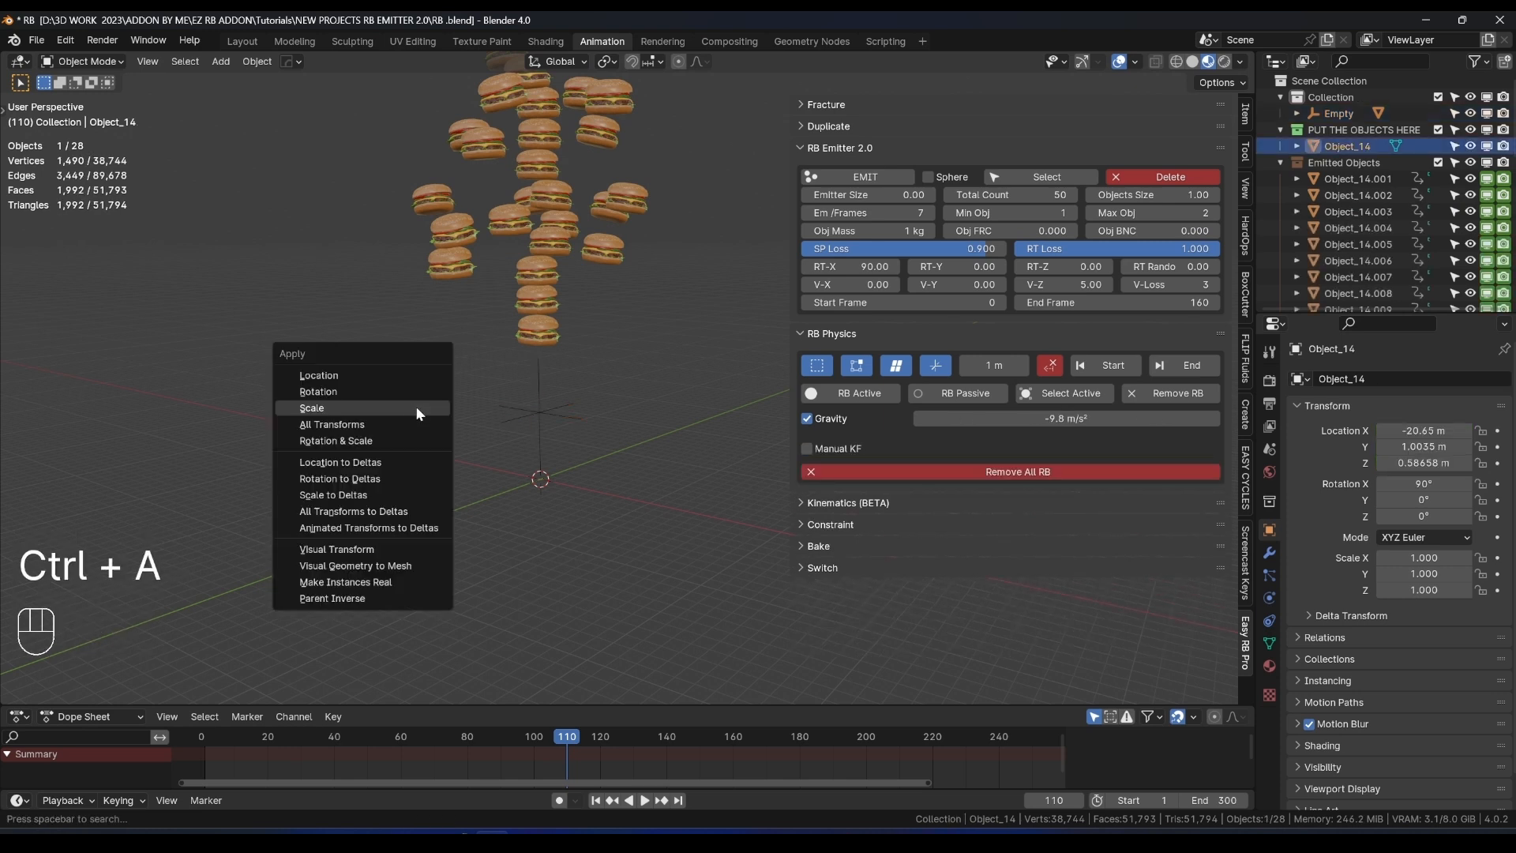
key(ctrl+a)
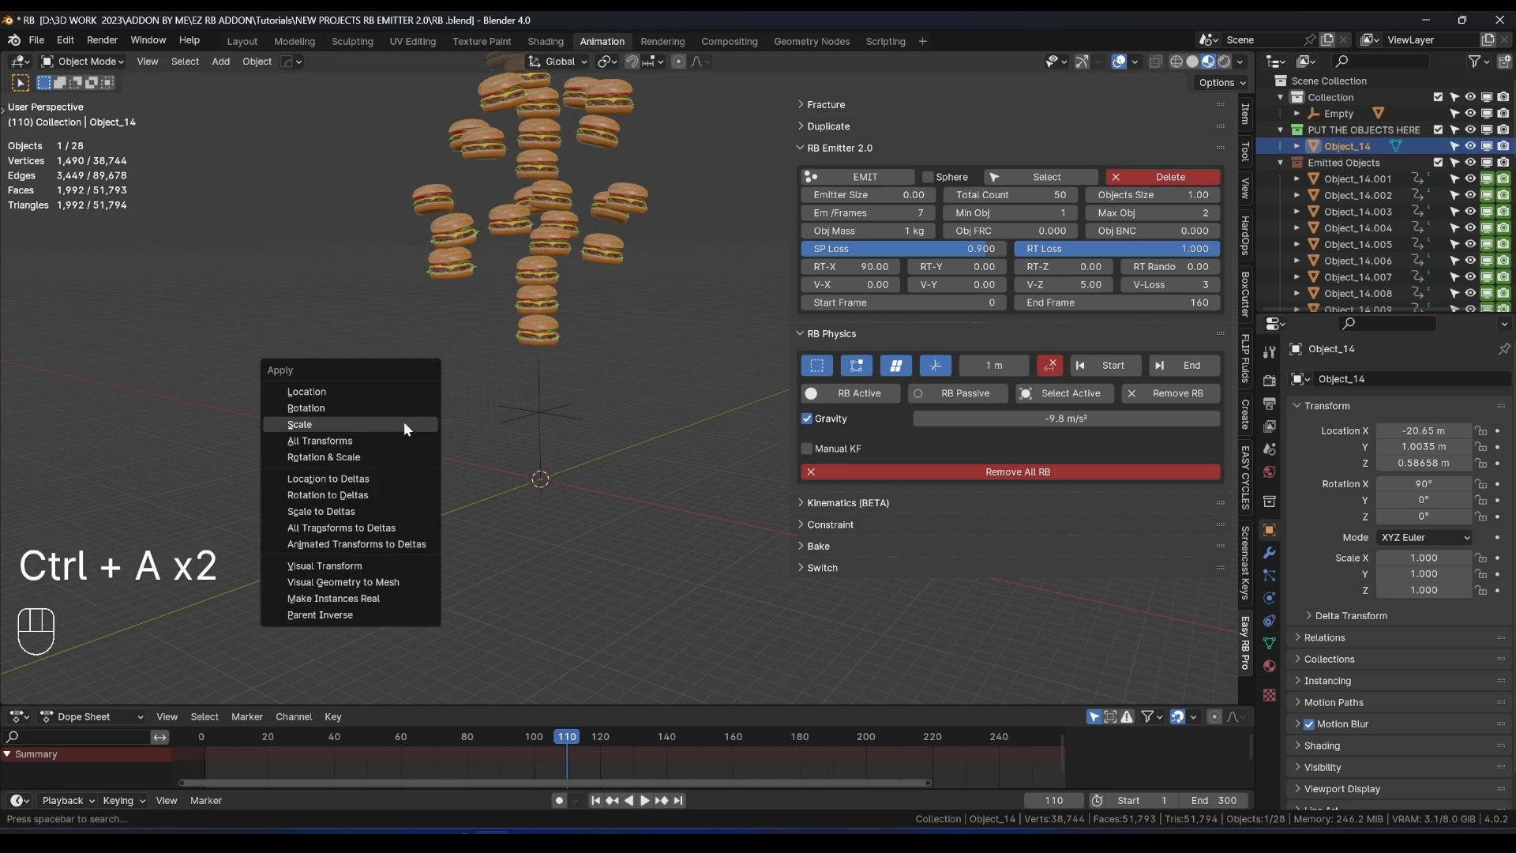
click(306, 409)
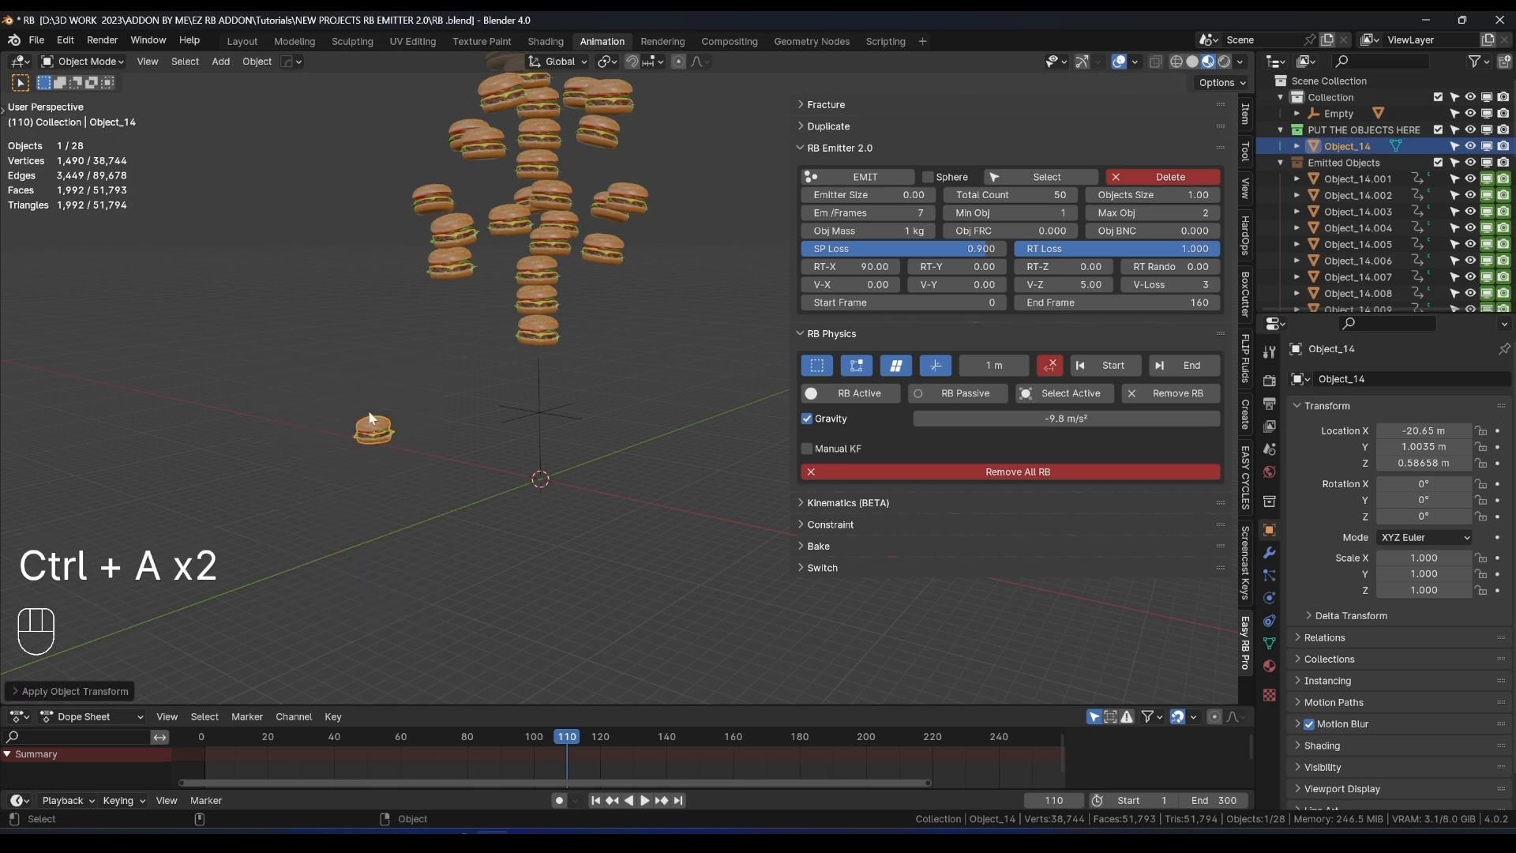
click(1144, 173)
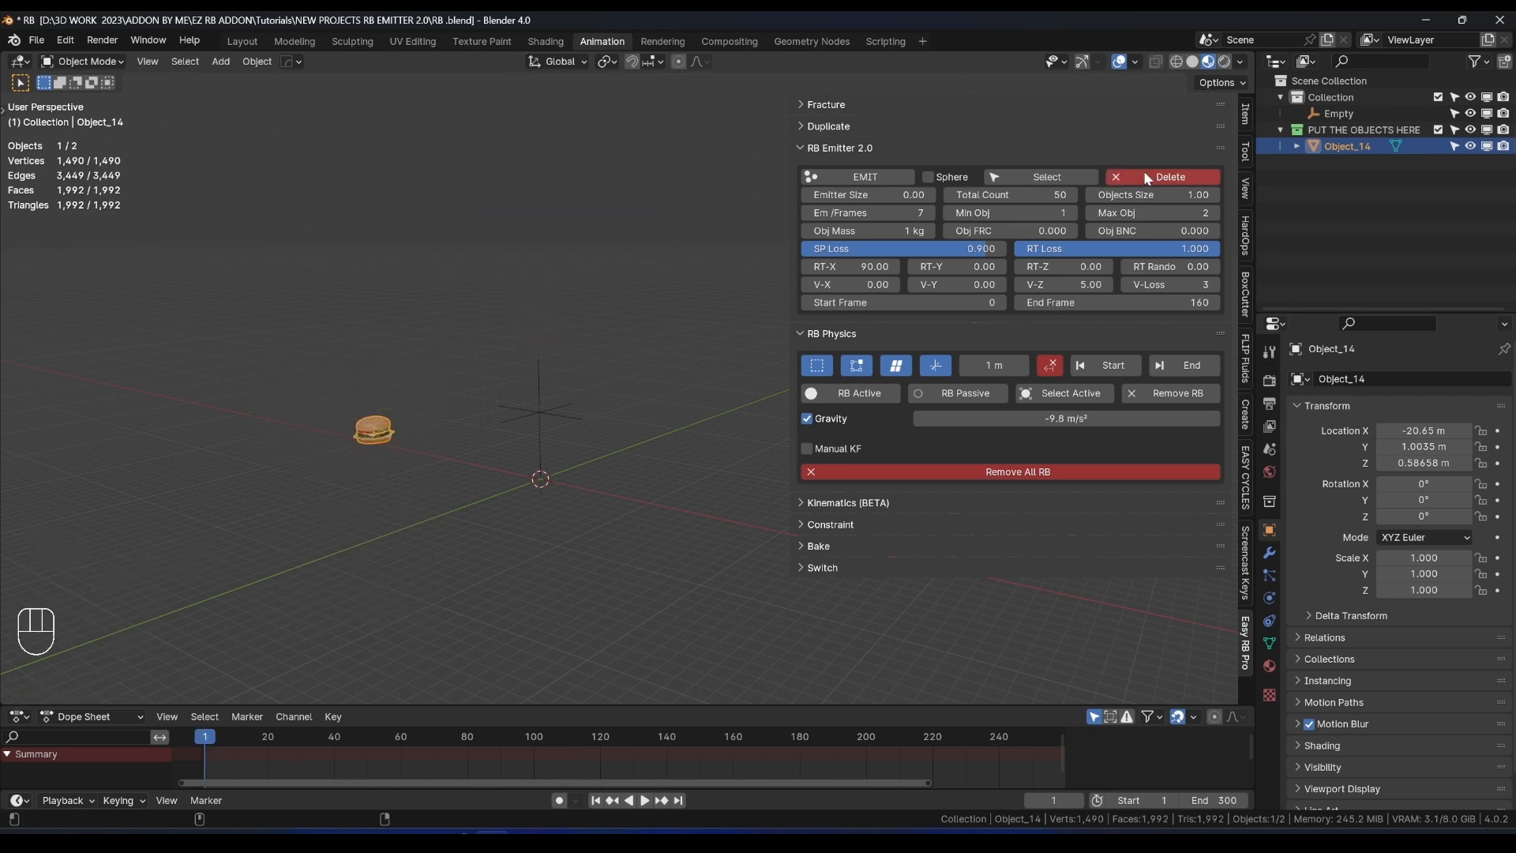
Emit the rotation-applied burger from the empty and start the simulation, pausing it to view the burgers.
click(556, 412)
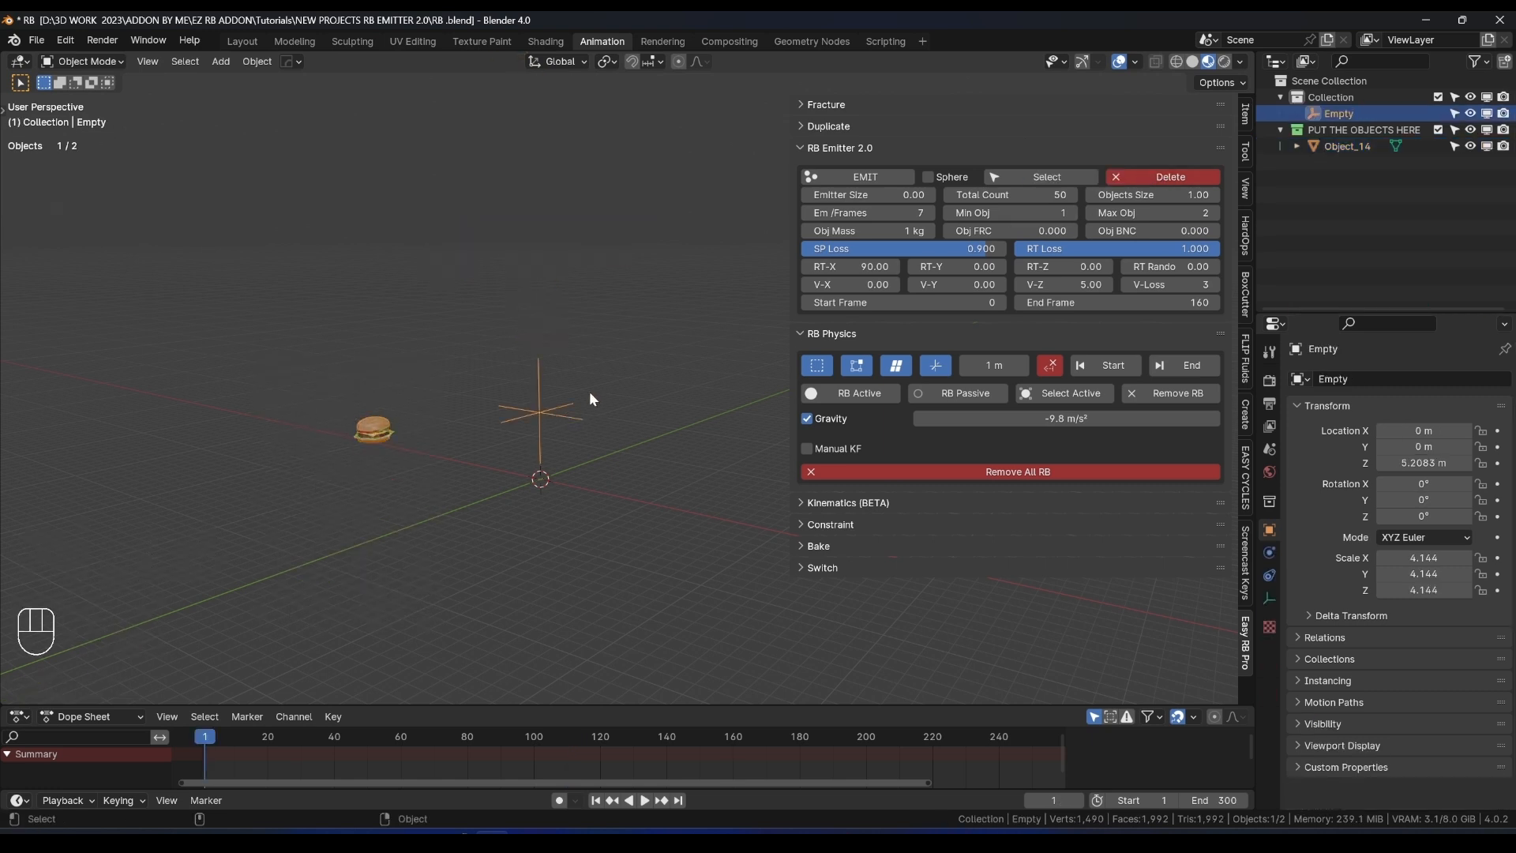
click(859, 177)
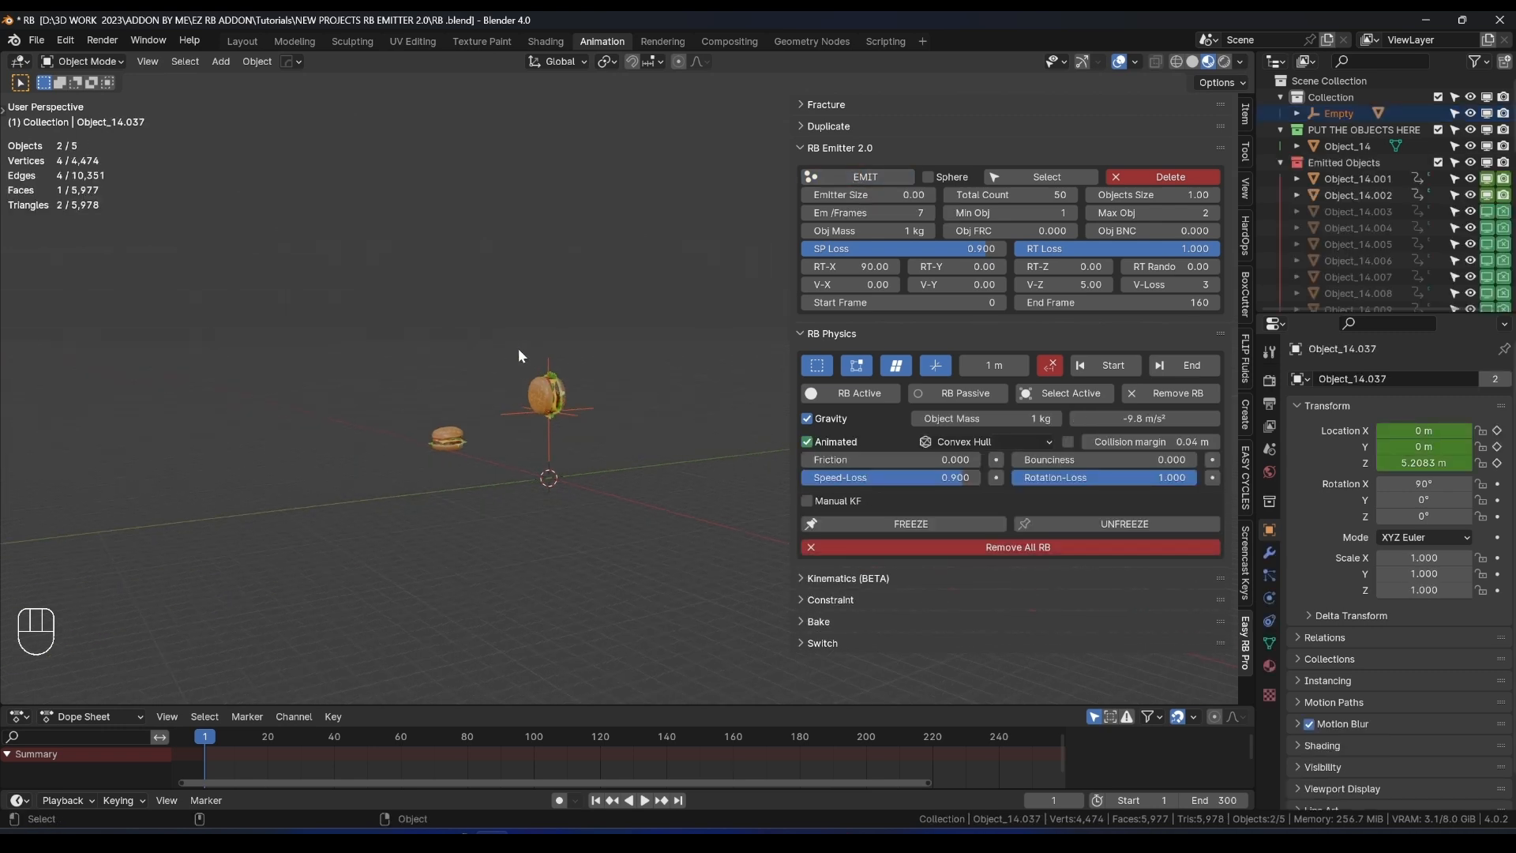
key(space)
key(space)
middle_drag(542, 287, 578, 333)
scroll(519, 305, up, 2)
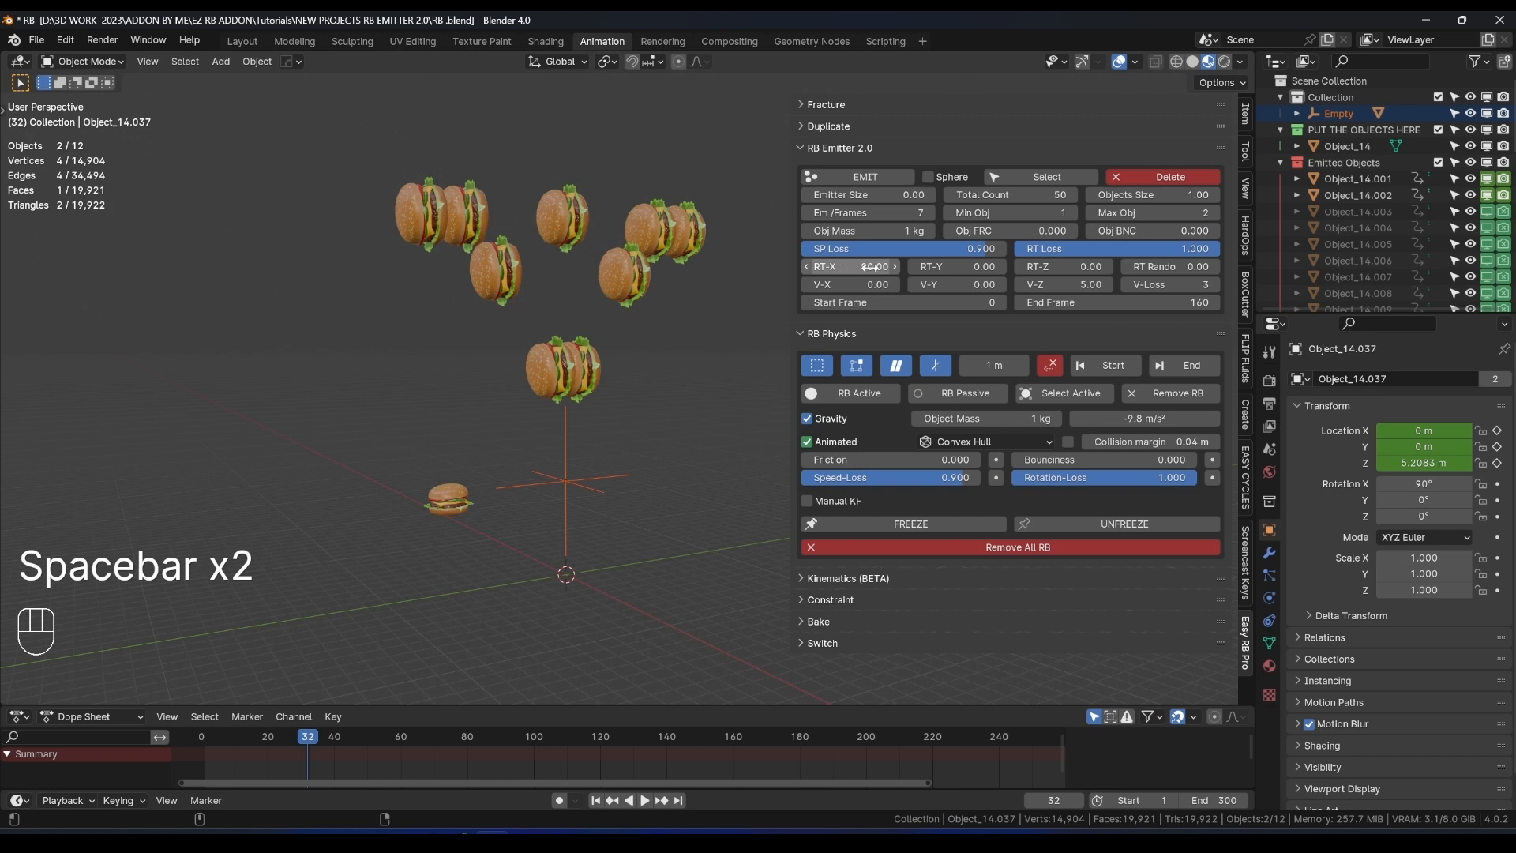
Play the simulation further and examine the emitted burgers' orientation from another side.
key(space)
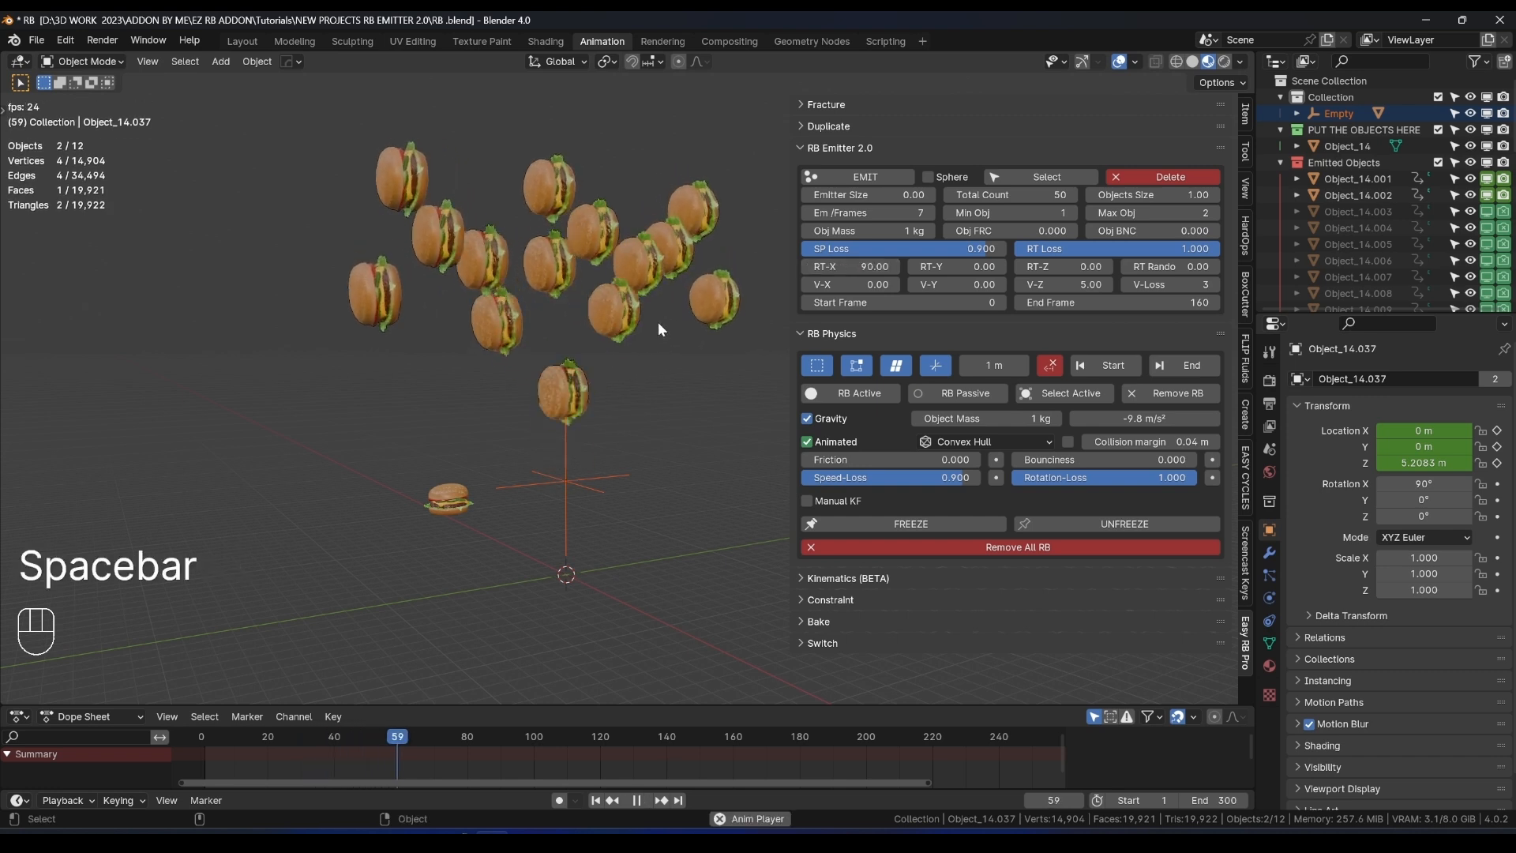
key(space)
middle_drag(538, 358, 604, 341)
mouse_move(604, 341)
shift+middle_down()
mouse_move(623, 344)
mouse_move(604, 371)
shift+middle_up()
scroll(619, 351, down, 1)
key(space)
key(space)
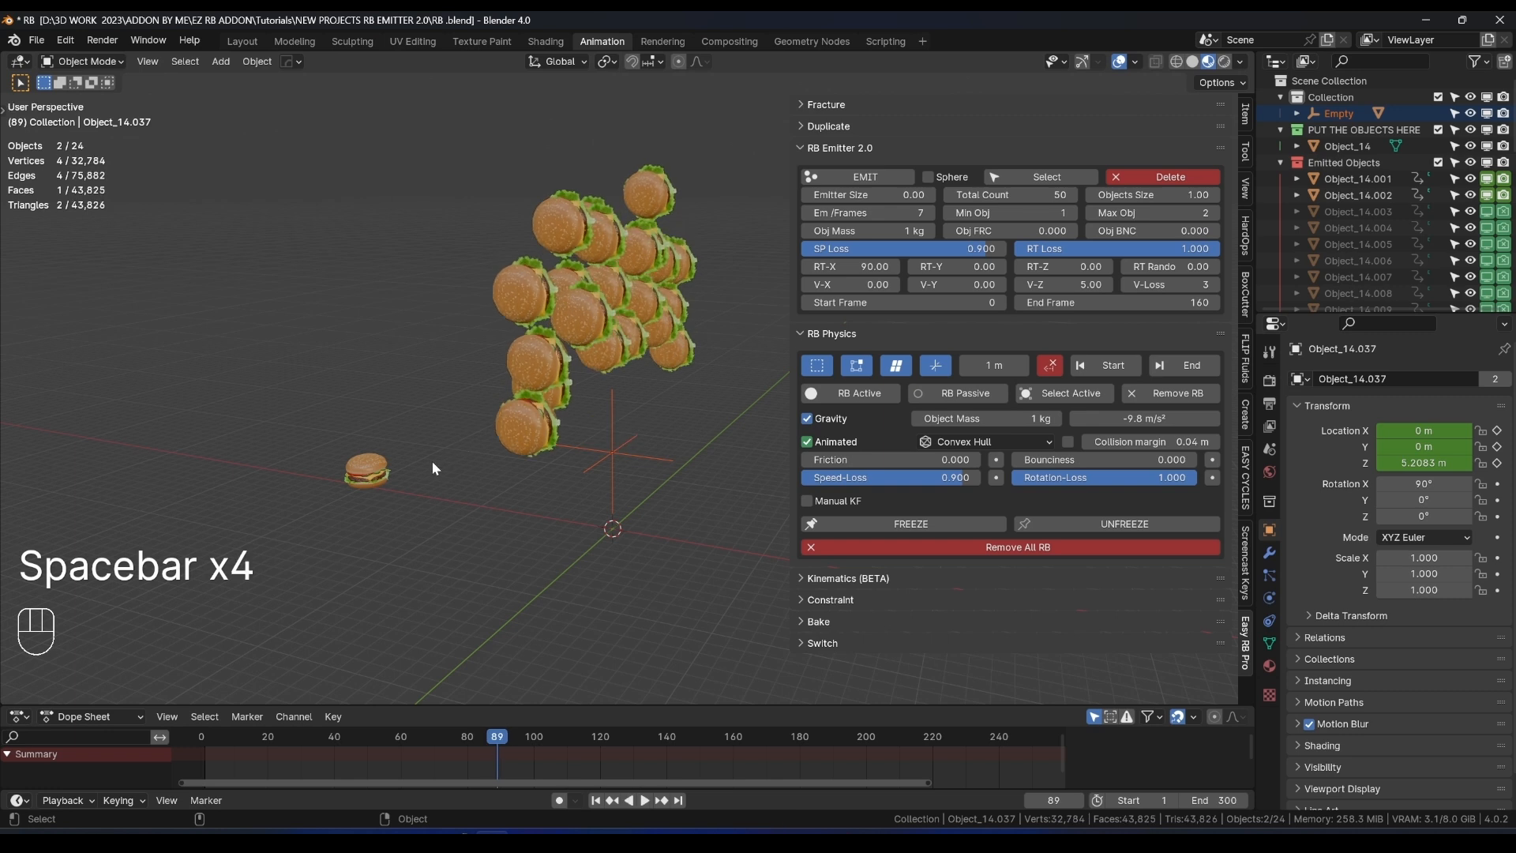
Keep the source burger's rotation mode on XYZ Euler and apply its rotation again.
click(376, 471)
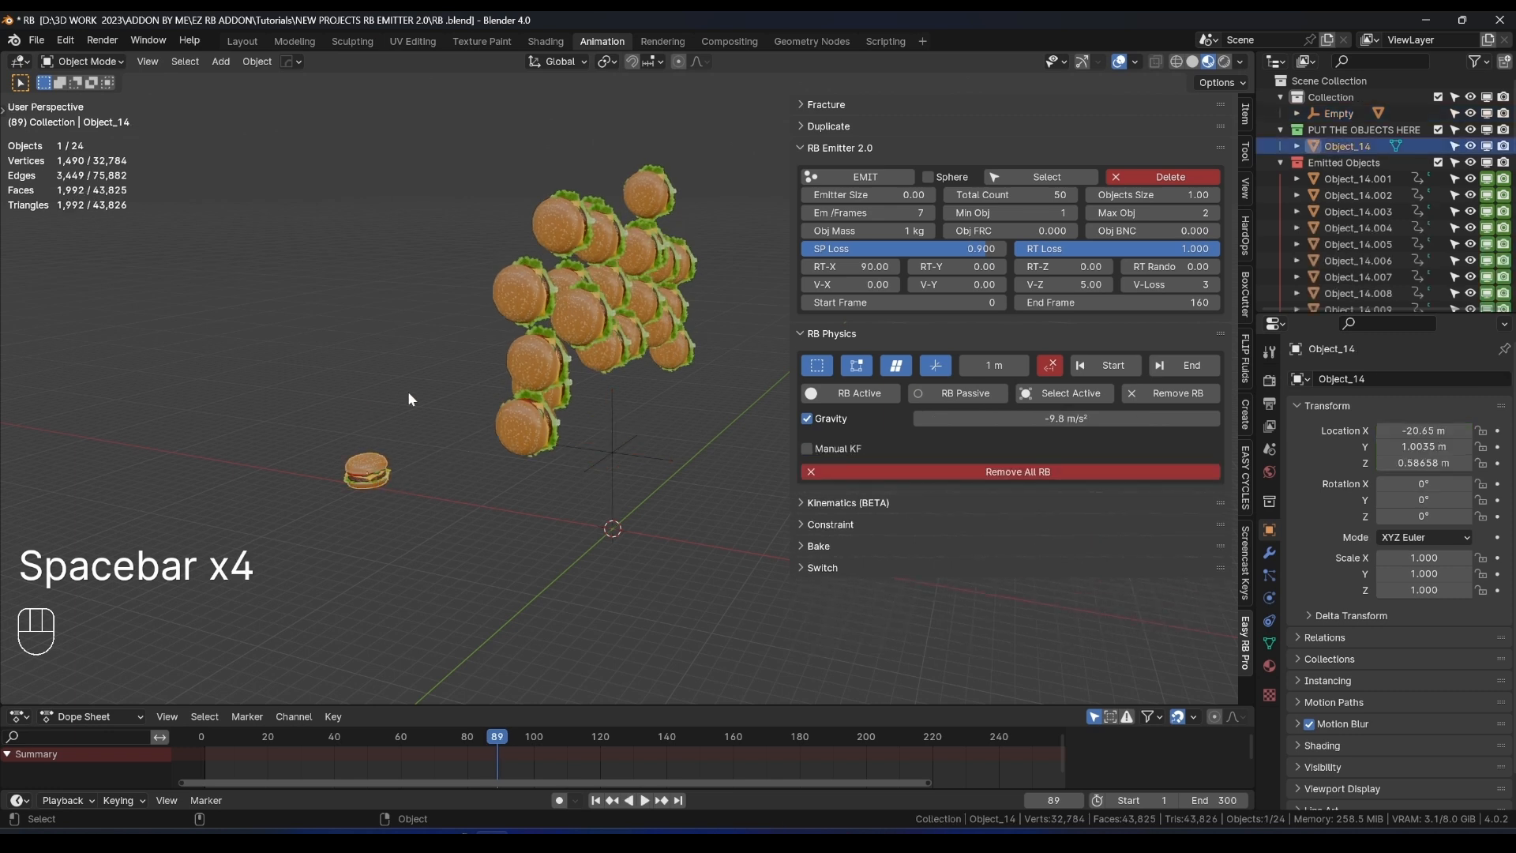
key(g)
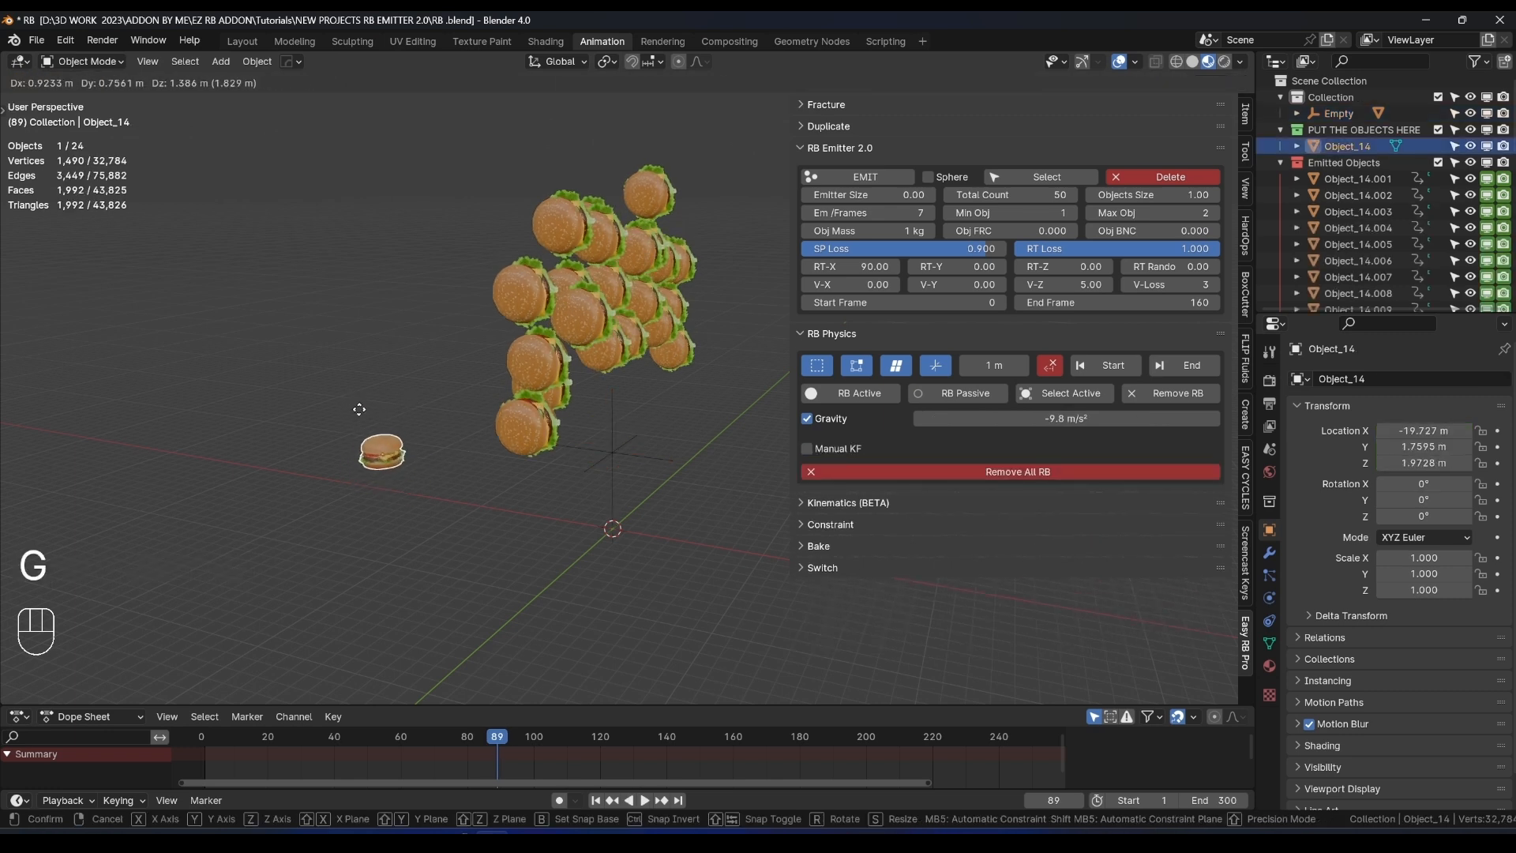
click(1415, 534)
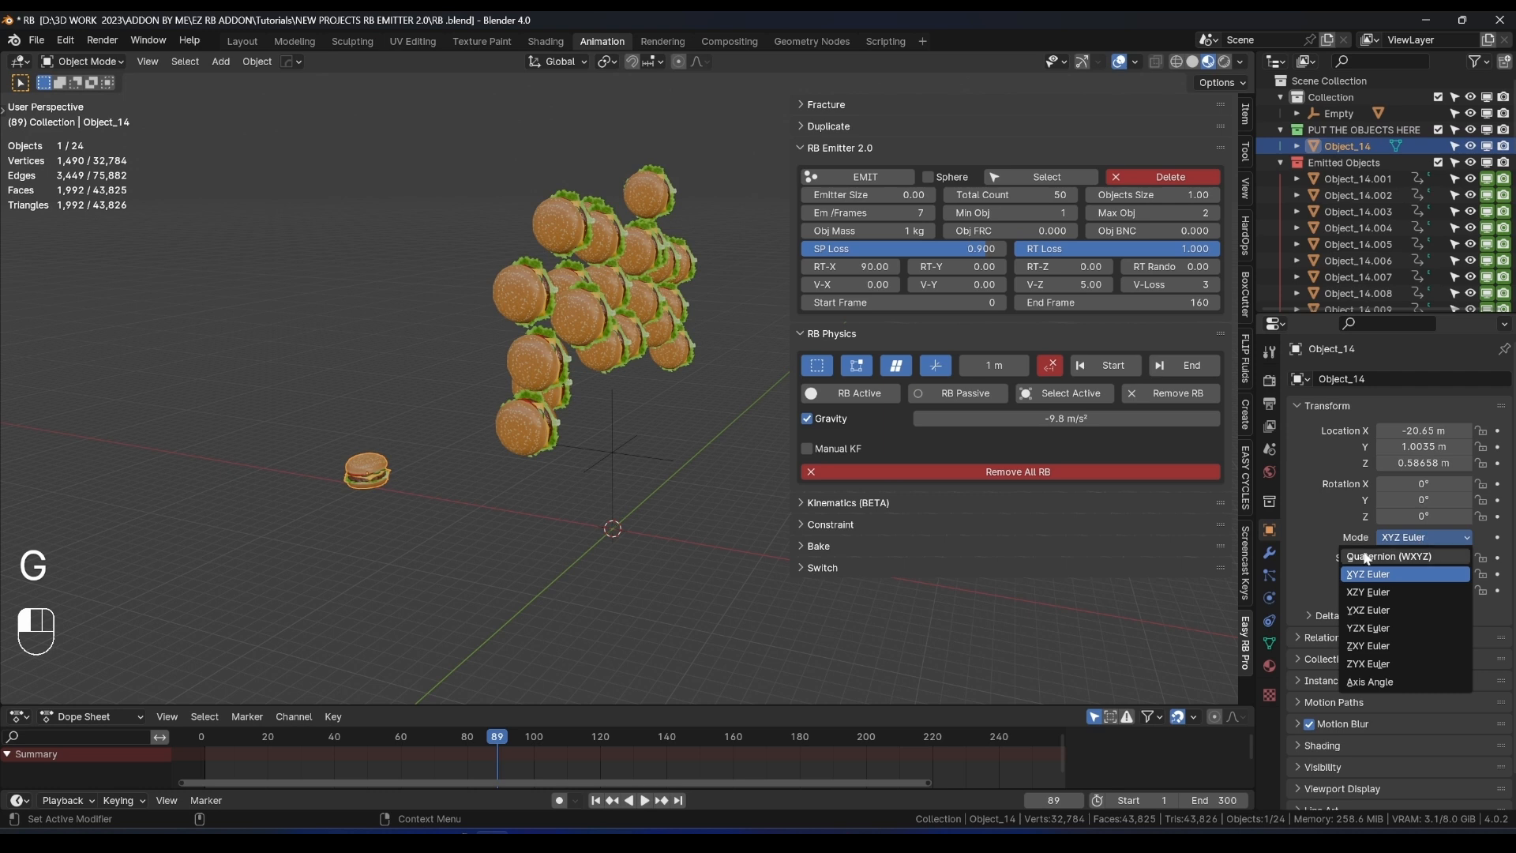
click(1385, 574)
key(ctrl+a)
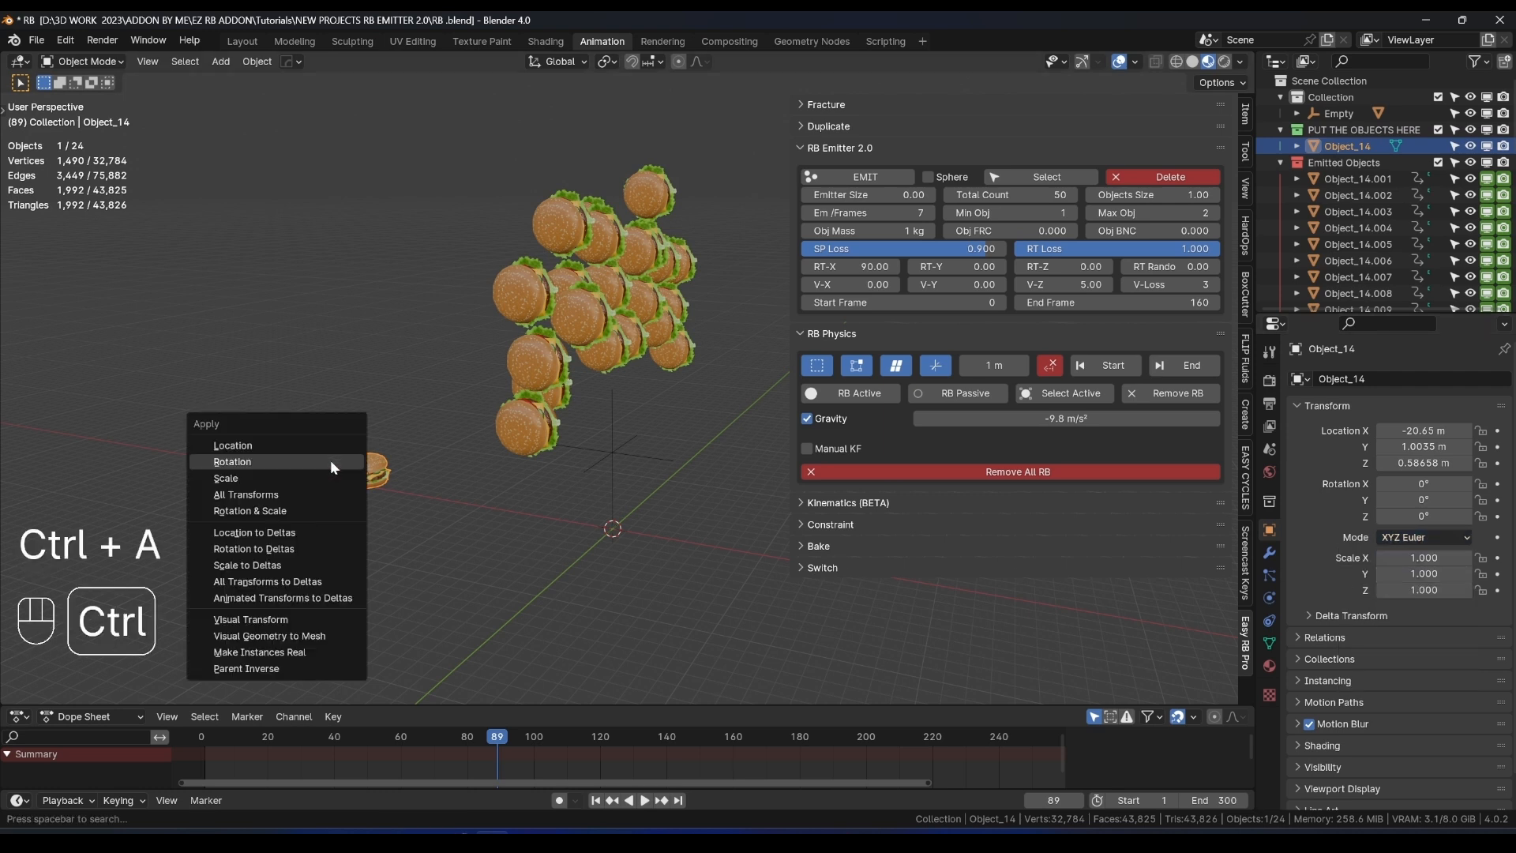
click(244, 464)
click(495, 438)
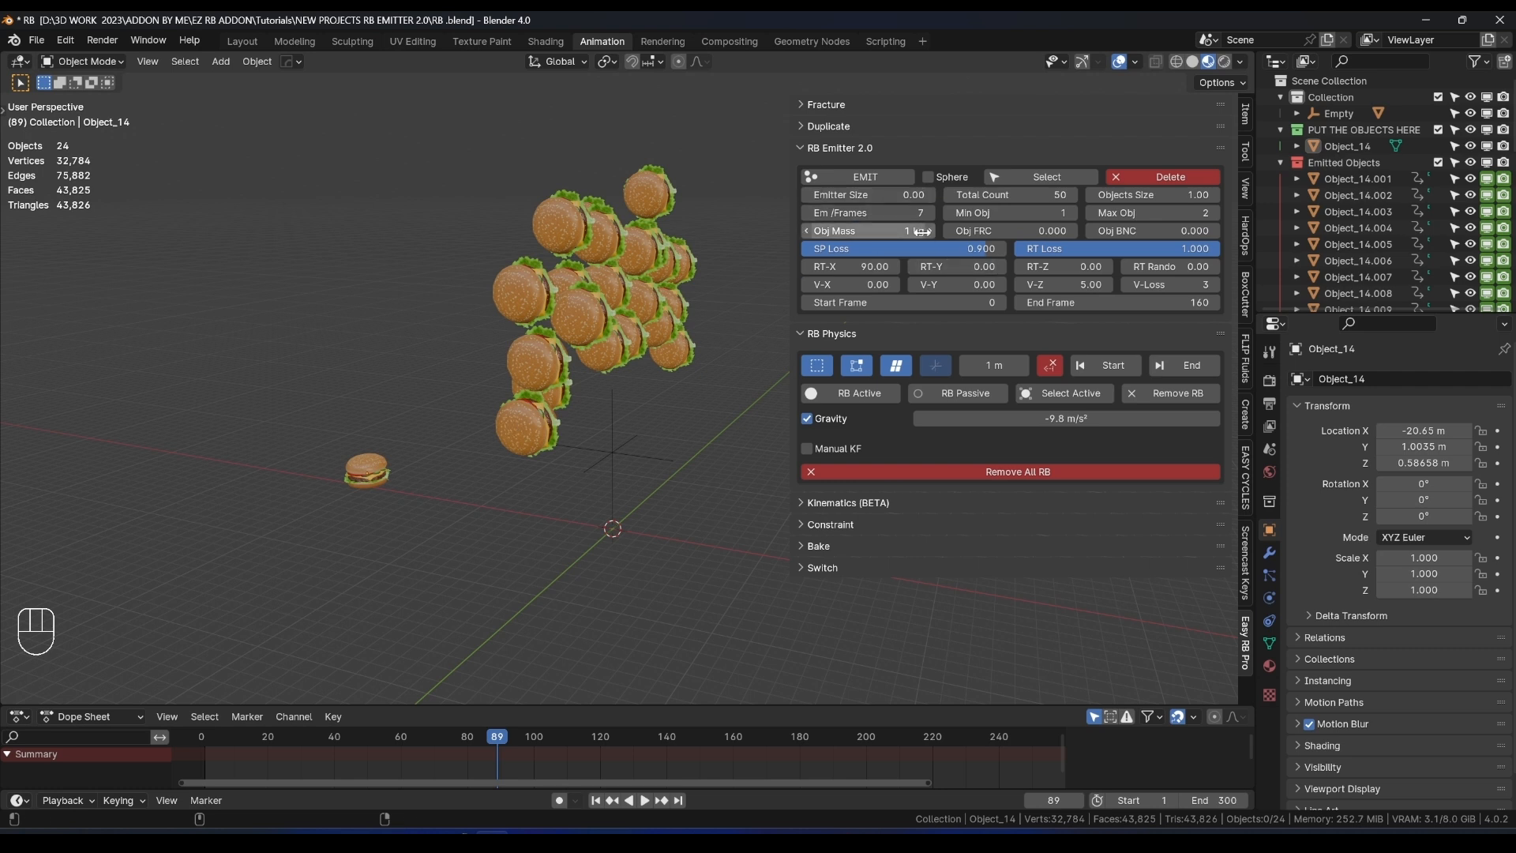
click(1402, 537)
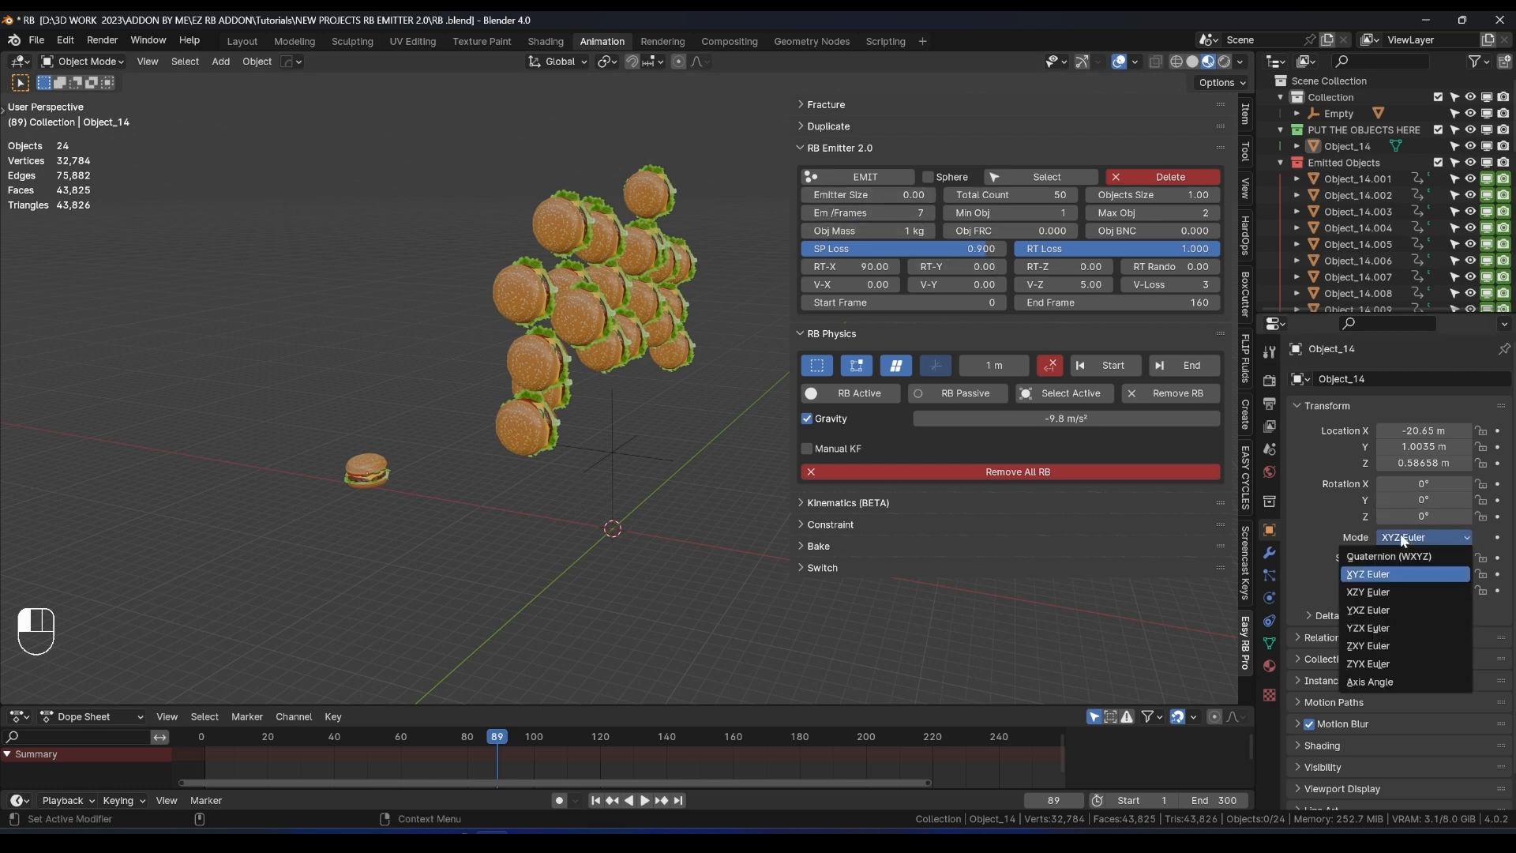
click(1382, 575)
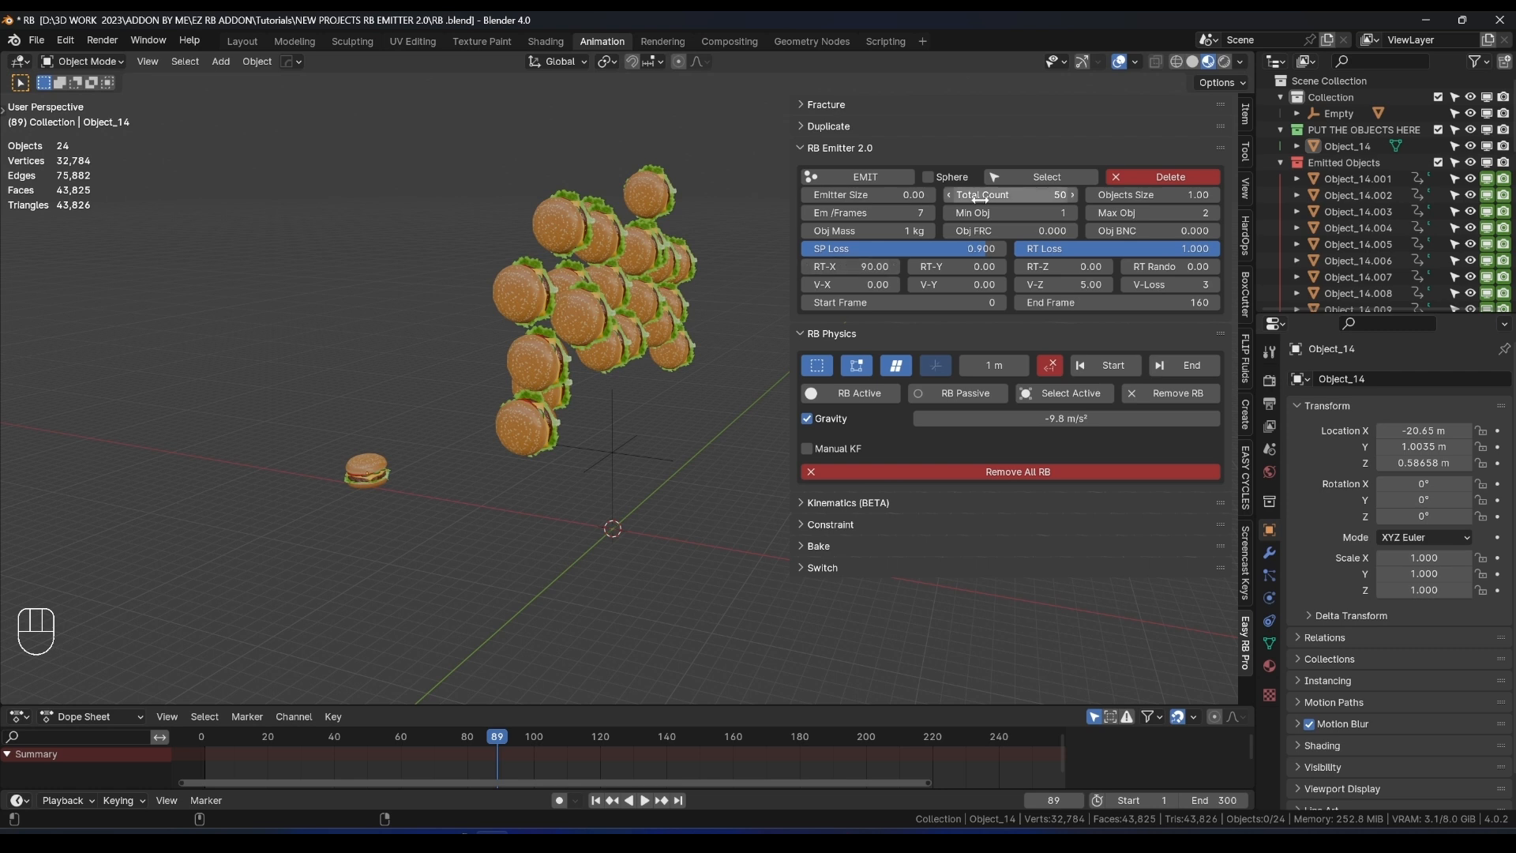
Delete the emitted burgers and set the emitter's RT Loss to 0.8 and RT Random to 1.
click(1170, 180)
click(1170, 180)
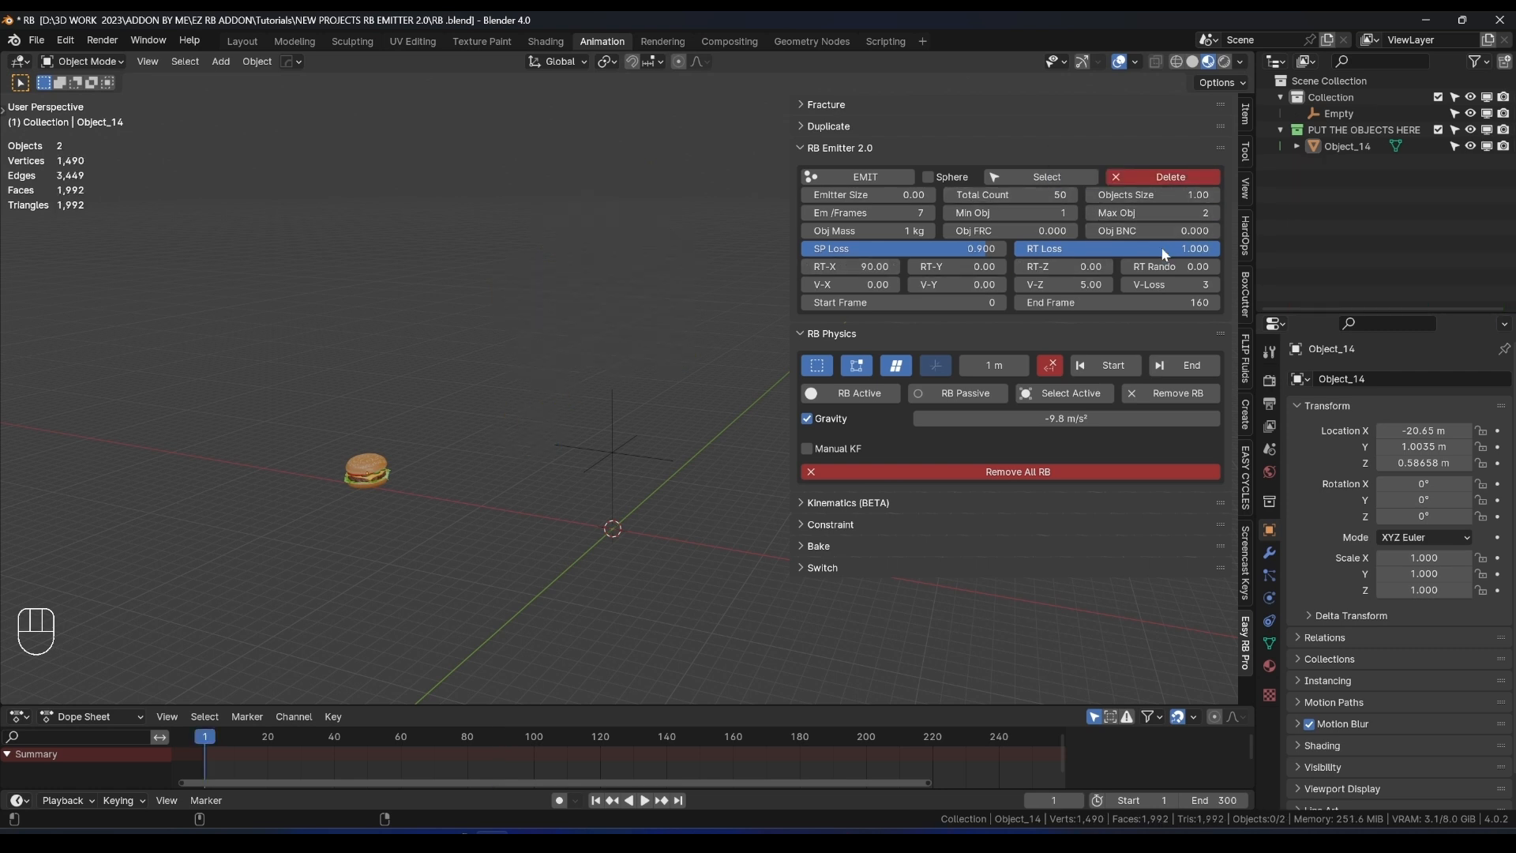
double_click(1116, 248)
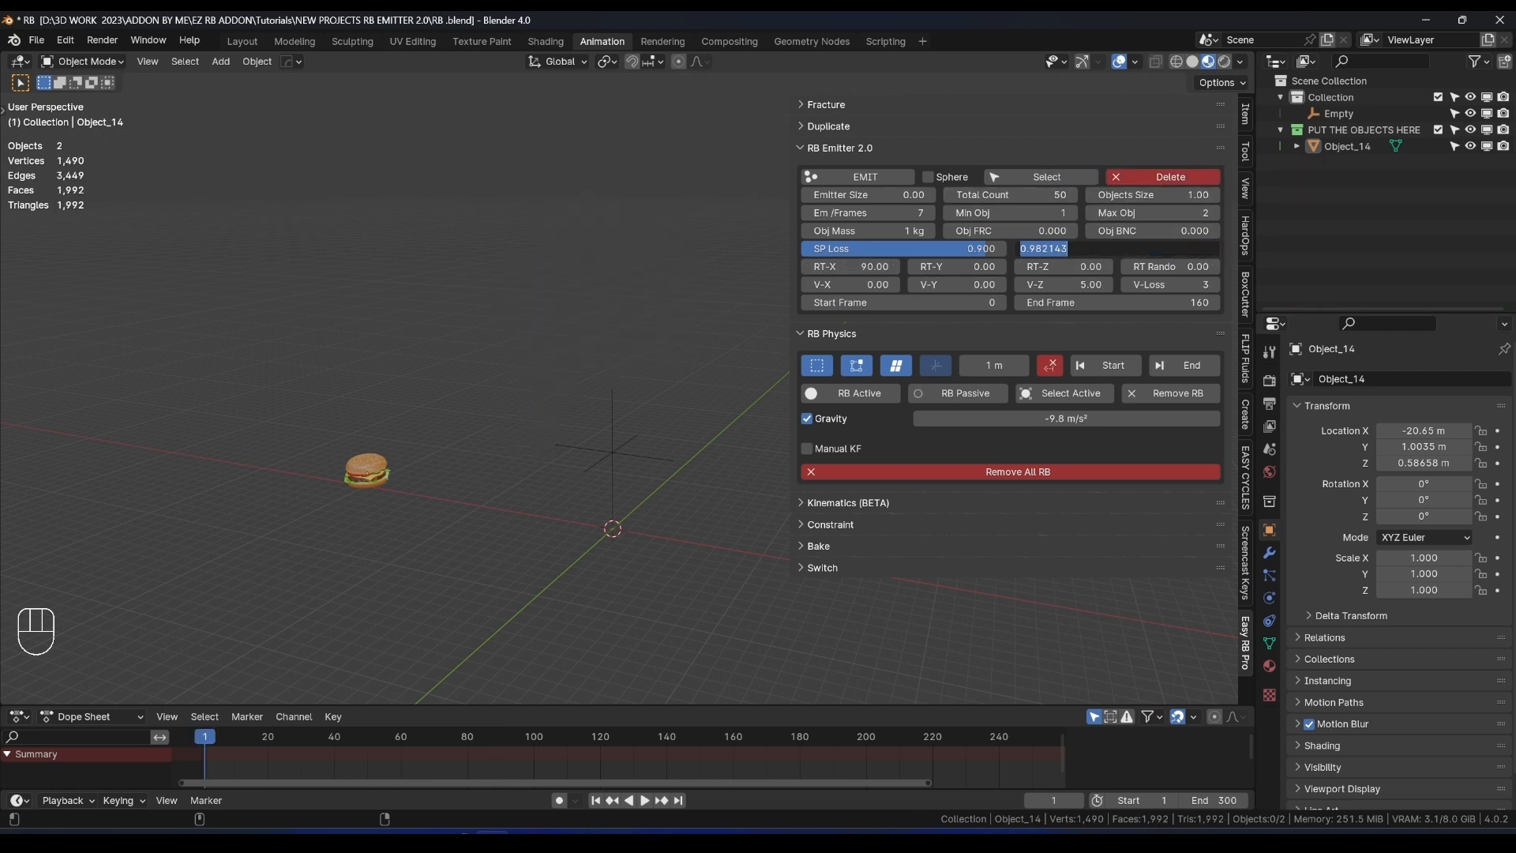
key(Return)
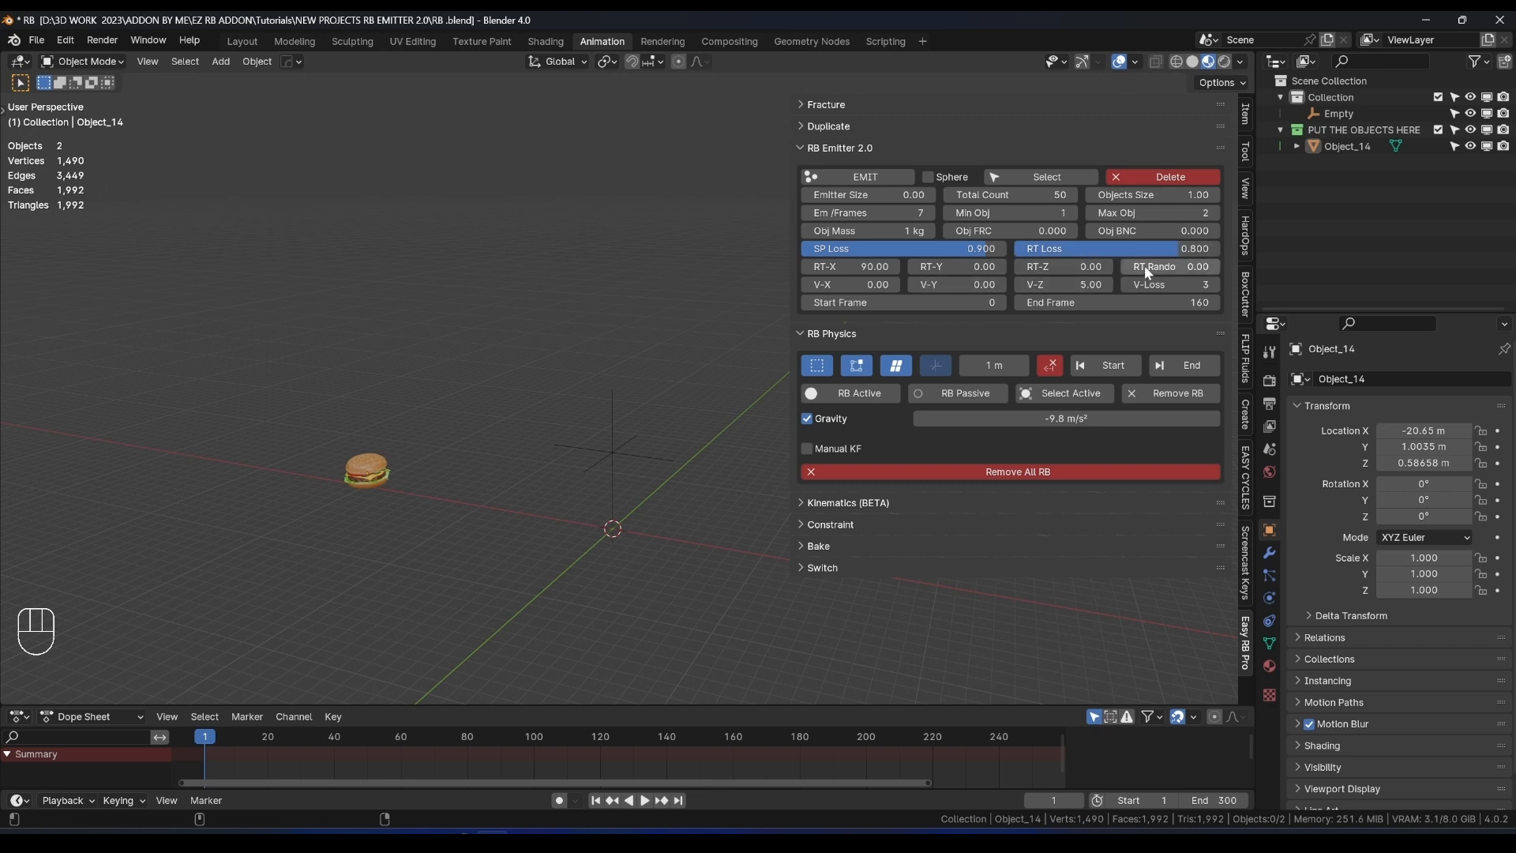
drag(1149, 270, 1216, 270)
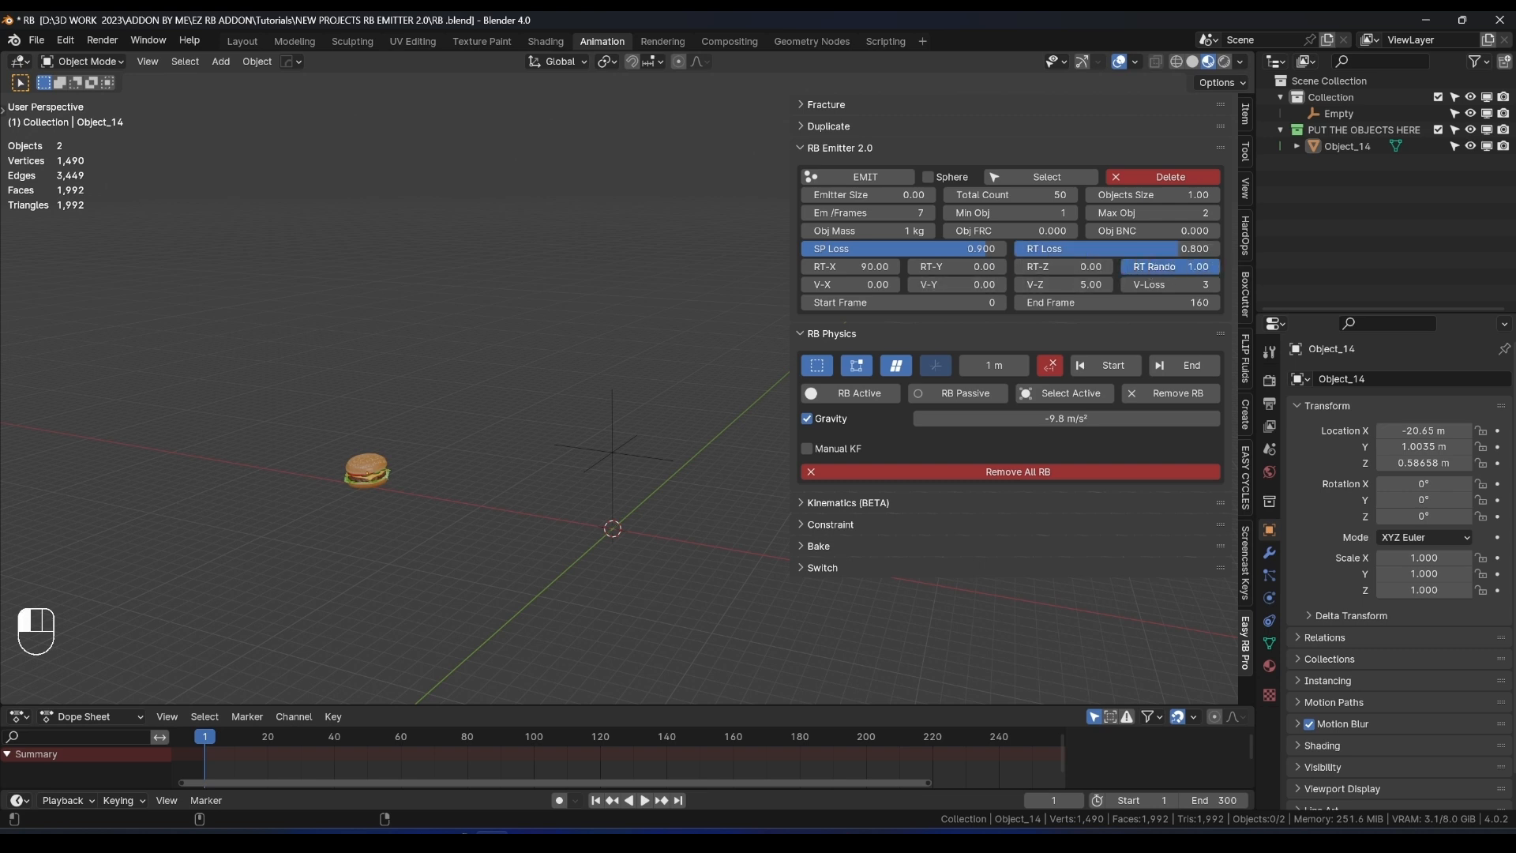
Emit the burgers from the empty with random rotation, play the simulation and scrub back to frame 71.
click(612, 462)
click(865, 177)
key(space)
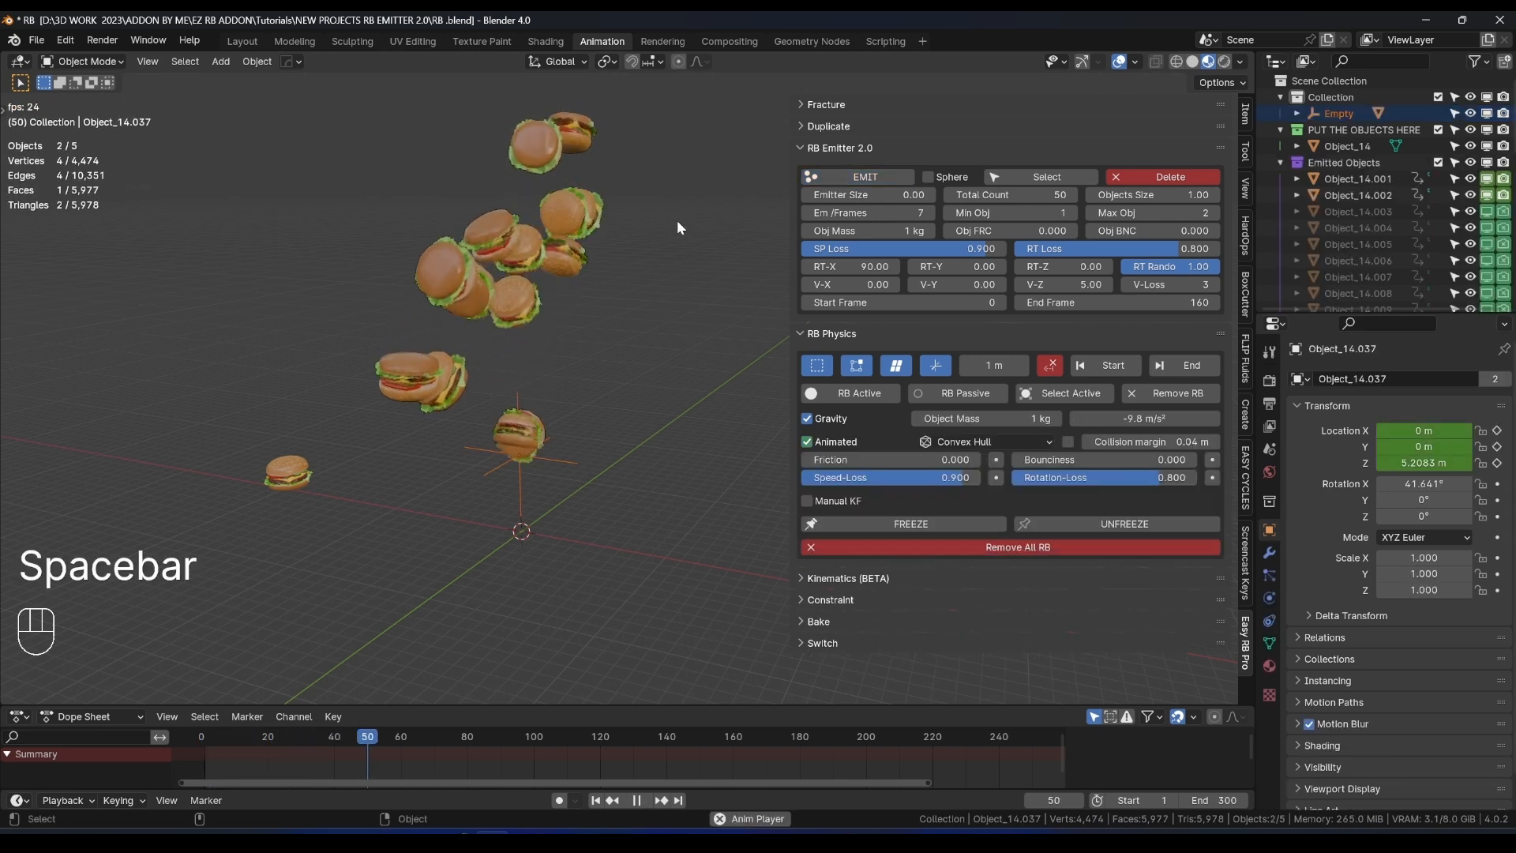
middle_drag(675, 219, 594, 192)
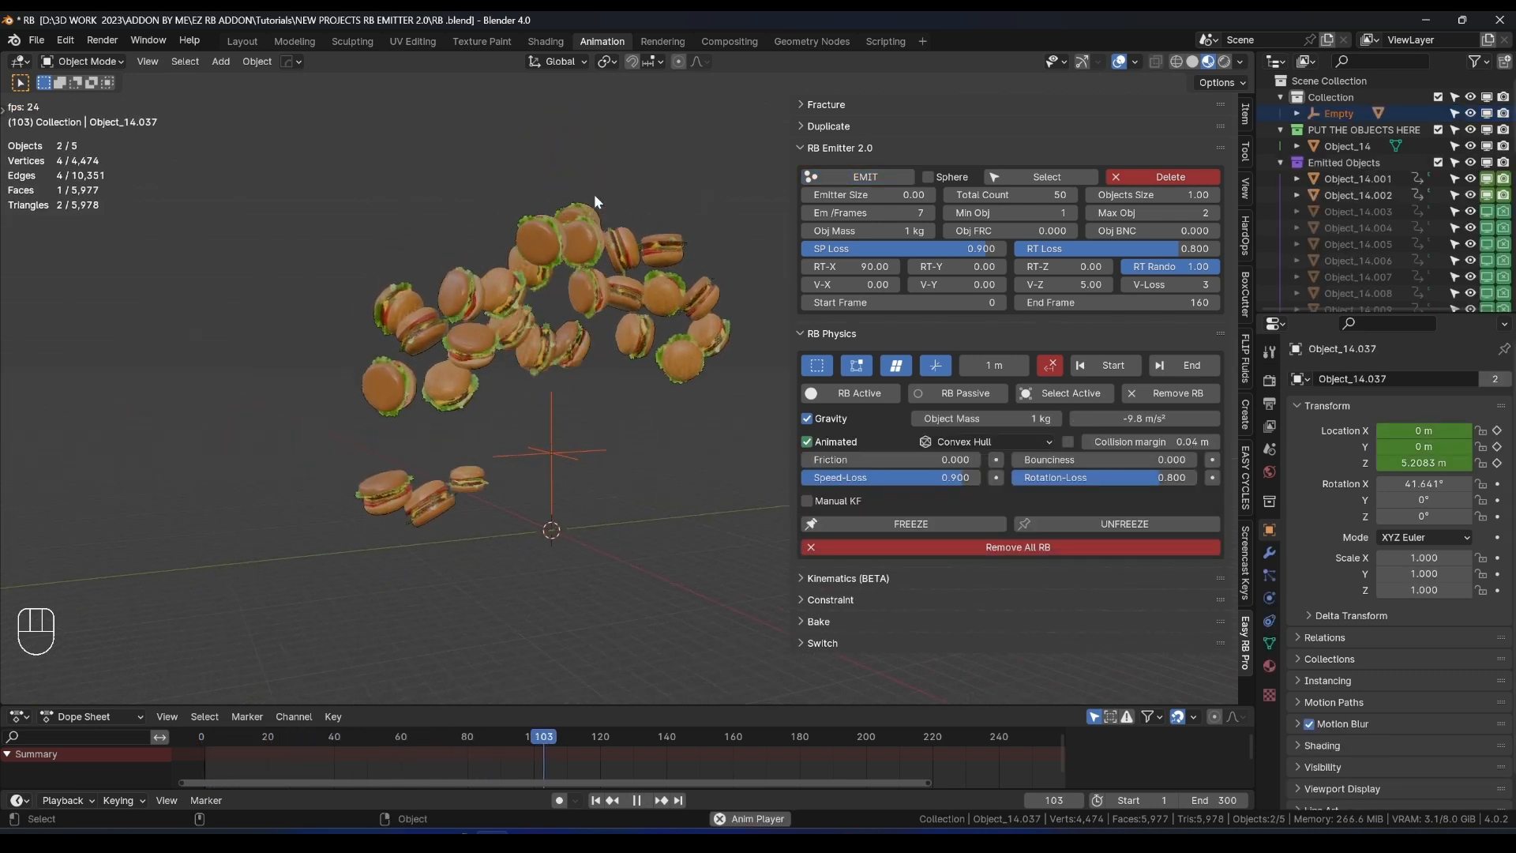
key(space)
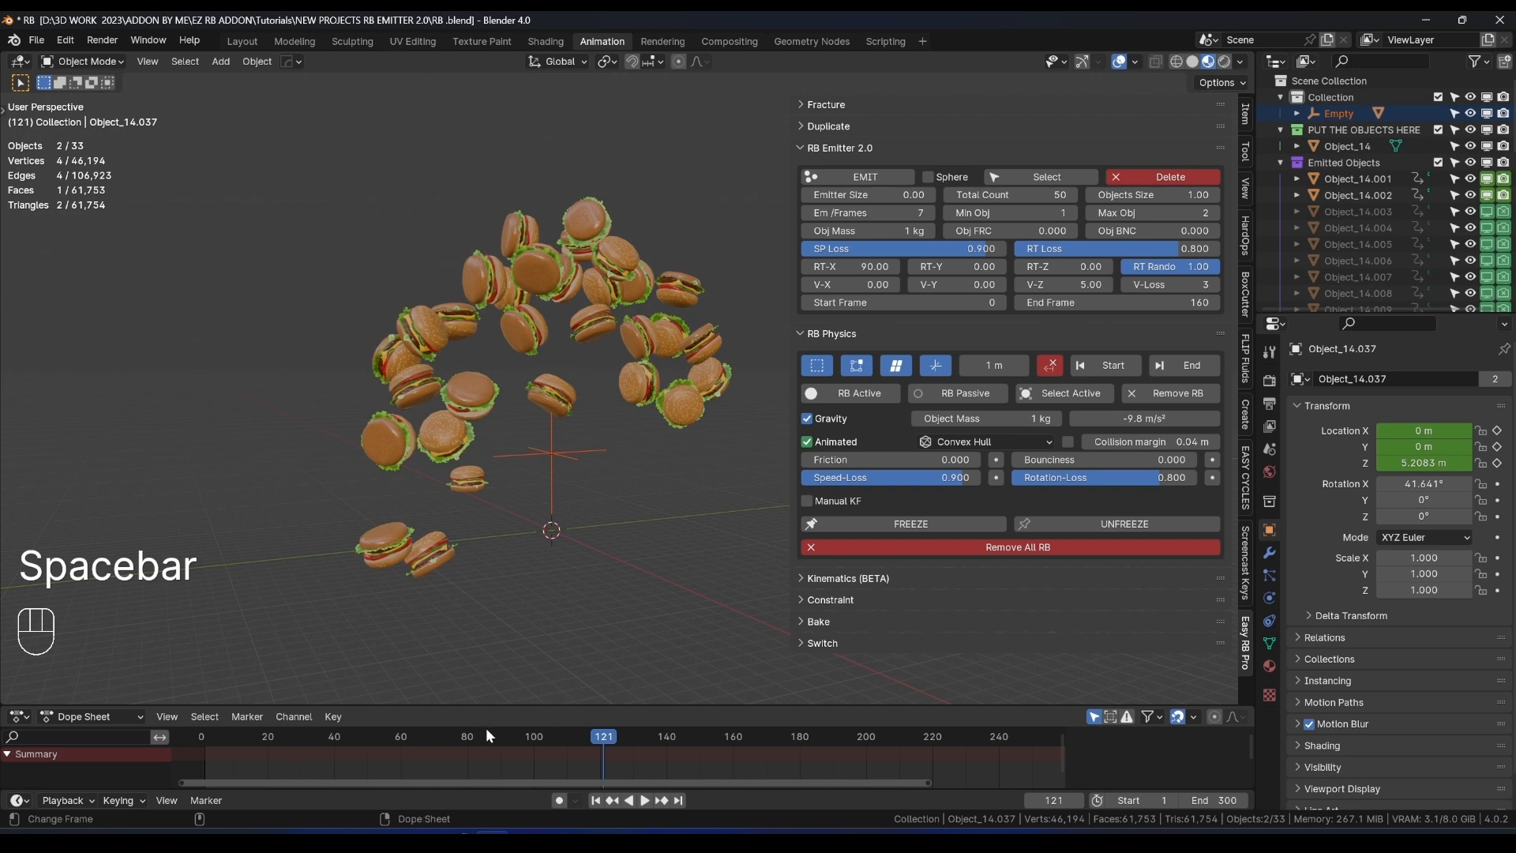
drag(486, 736, 437, 735)
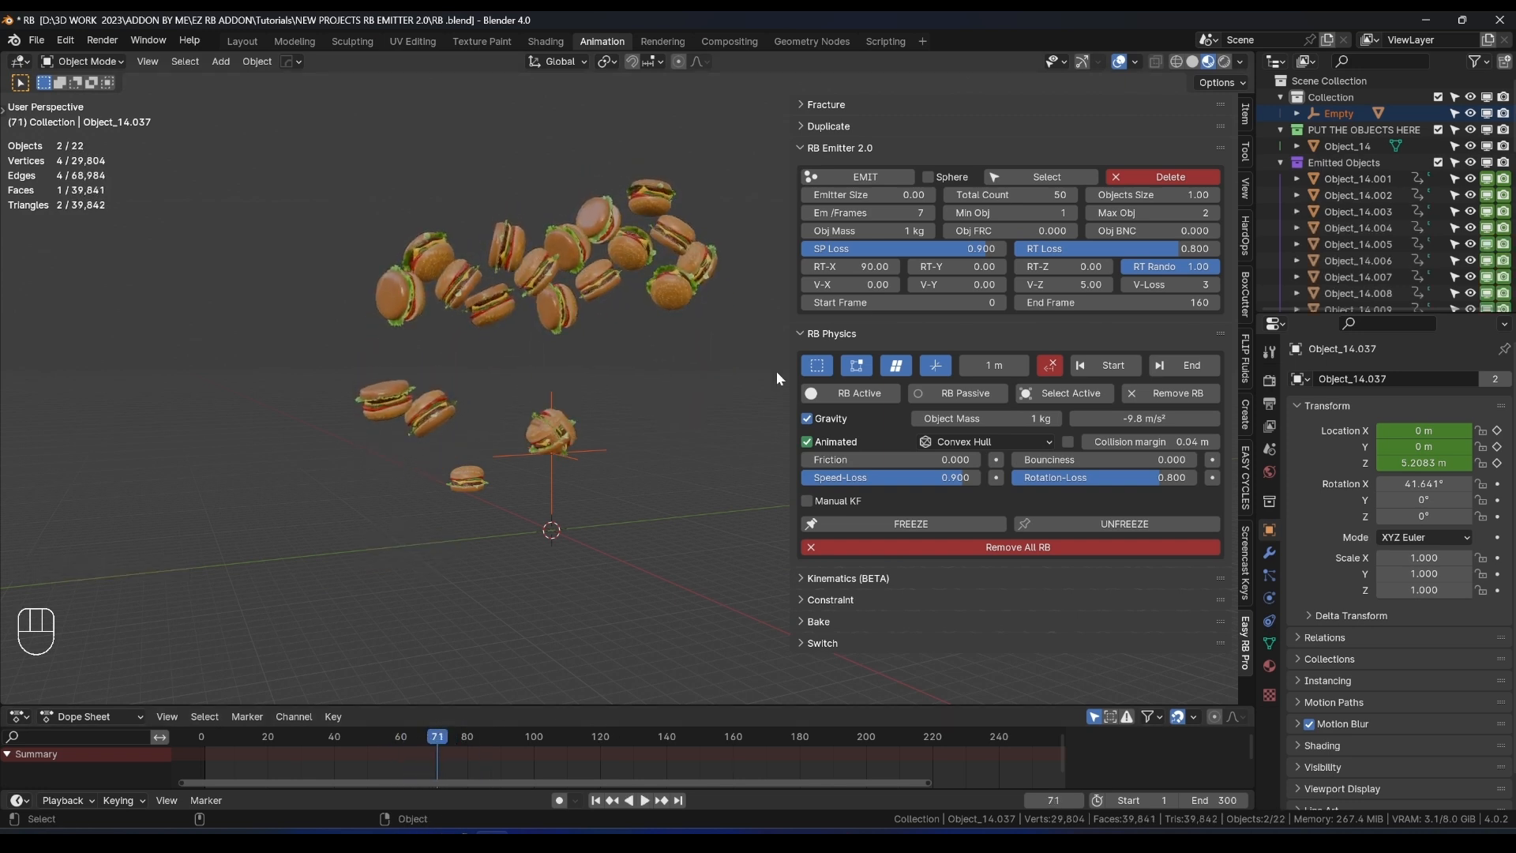
Delete the emitted burgers and reduce the emitter's Max Obj to 1.
click(1163, 174)
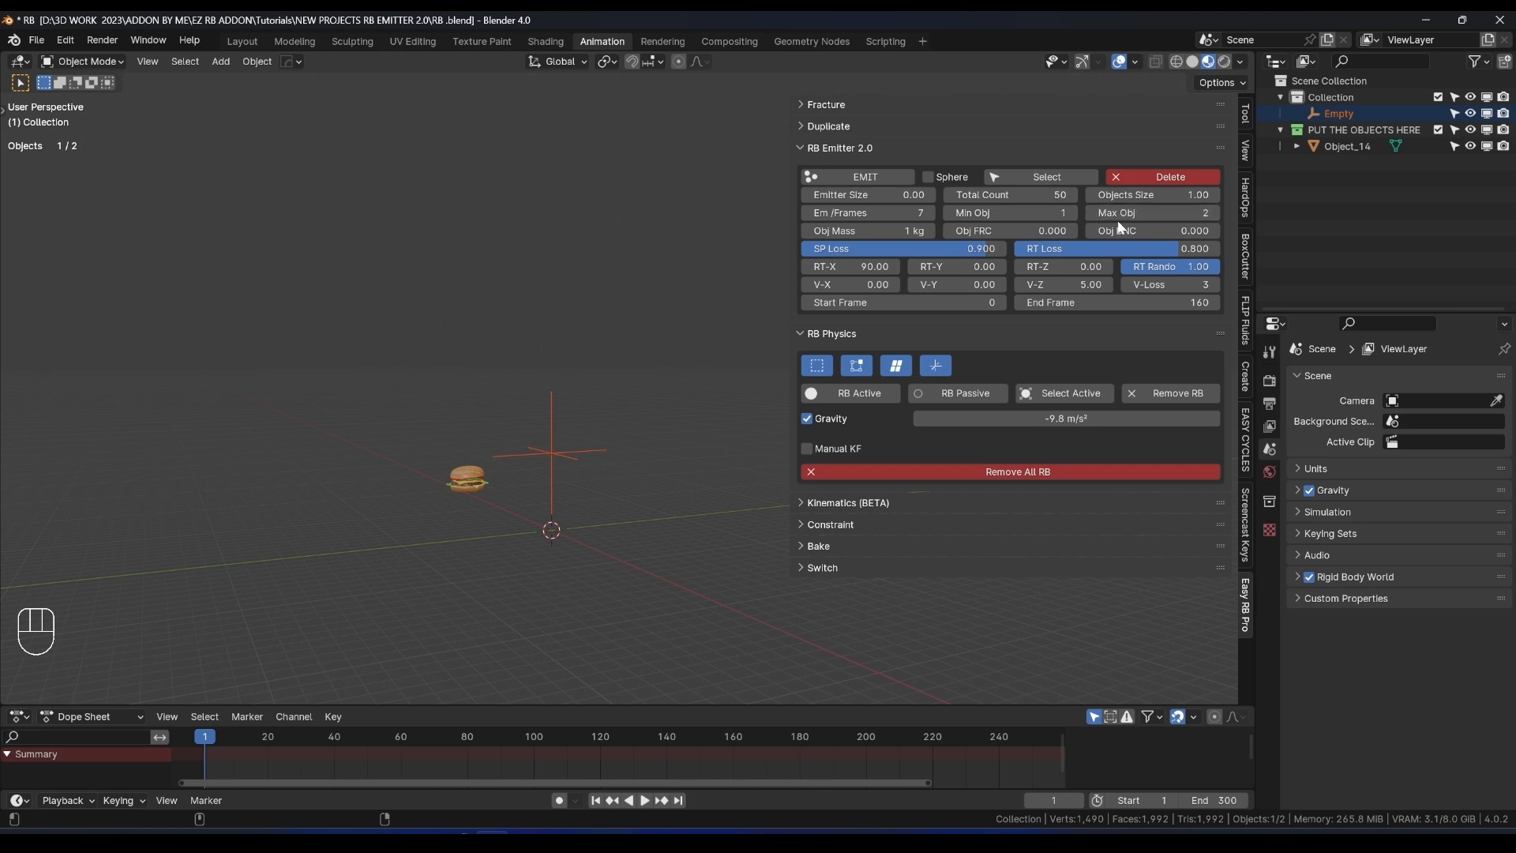
click(1092, 213)
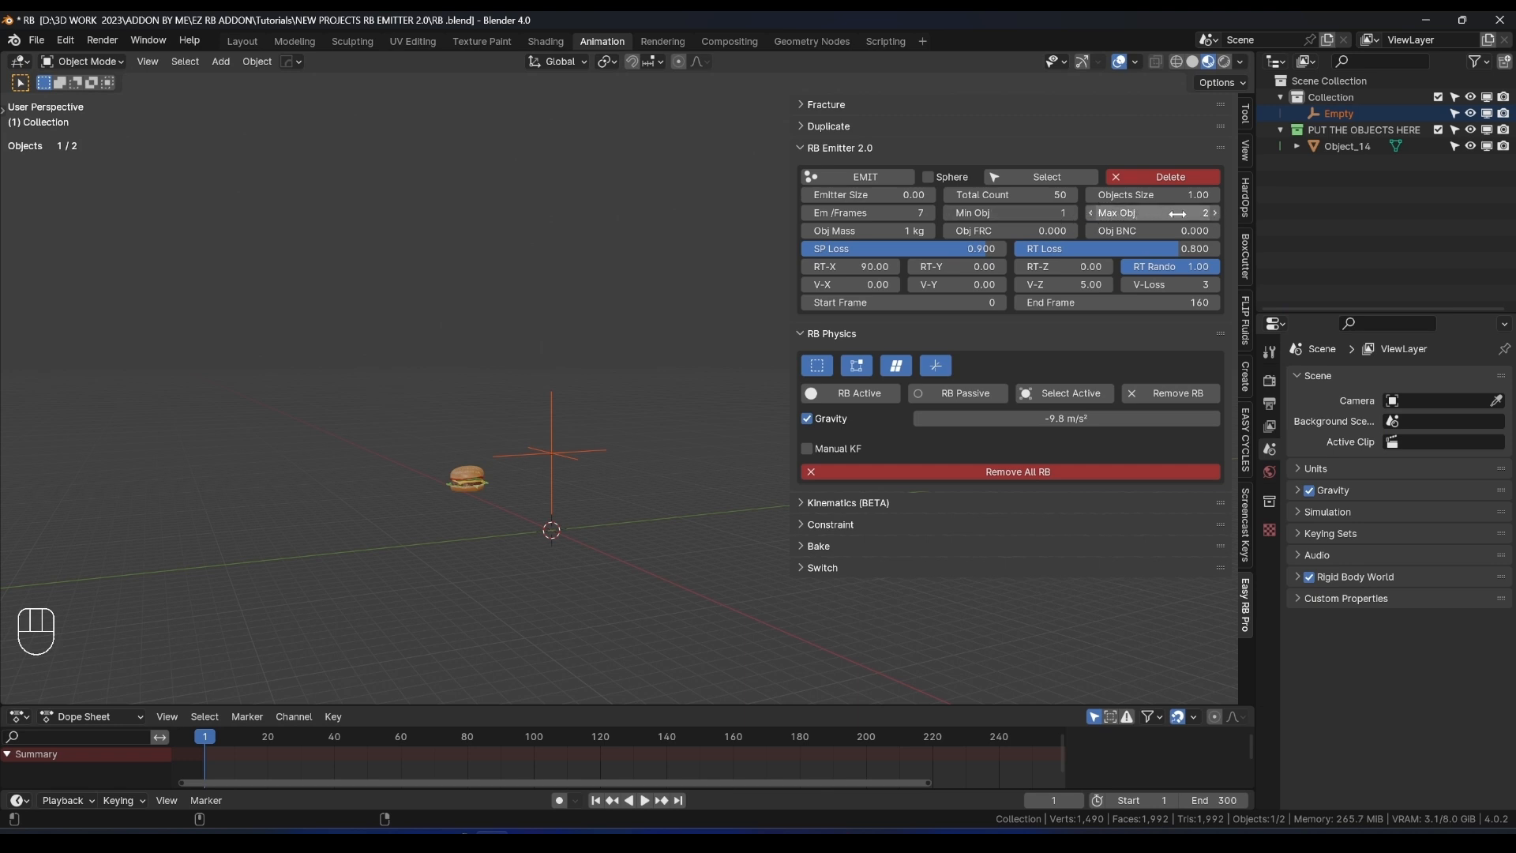
click(1091, 214)
Emit the burgers from the empty one at a time and play the simulation.
click(558, 458)
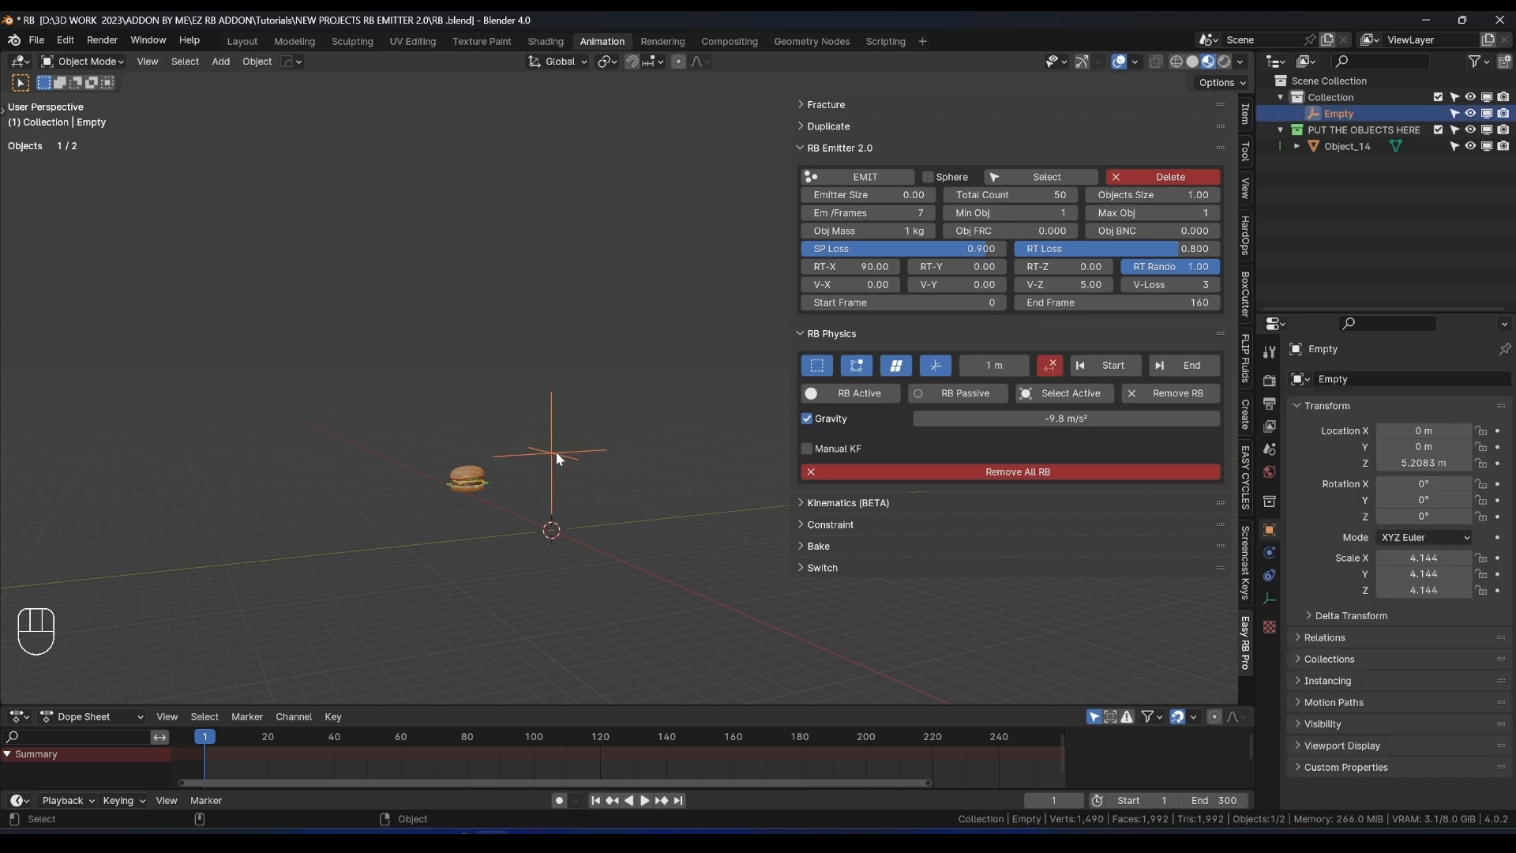
click(883, 174)
key(space)
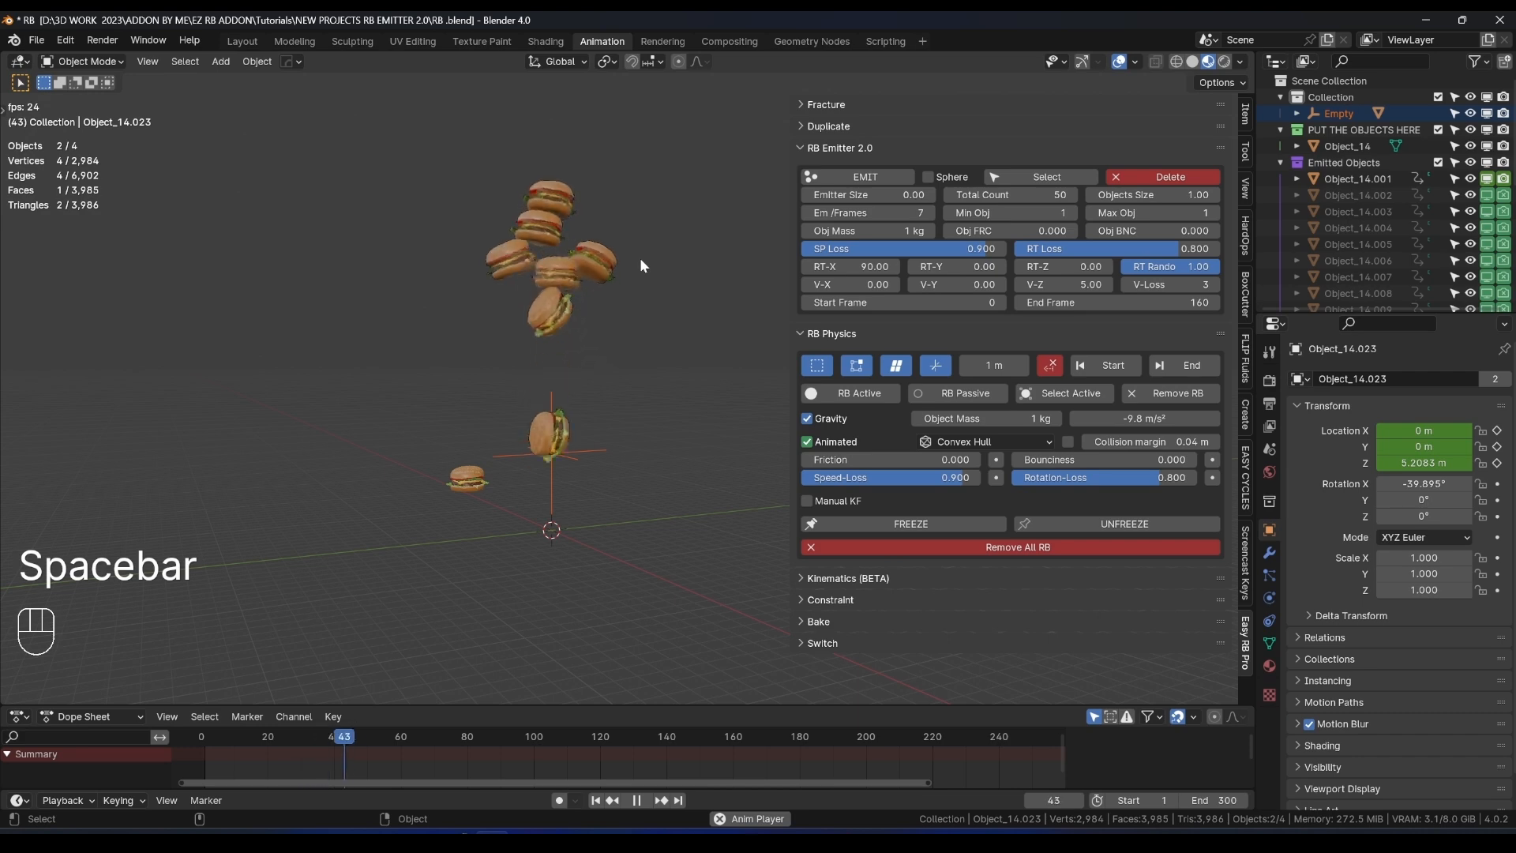
key(space)
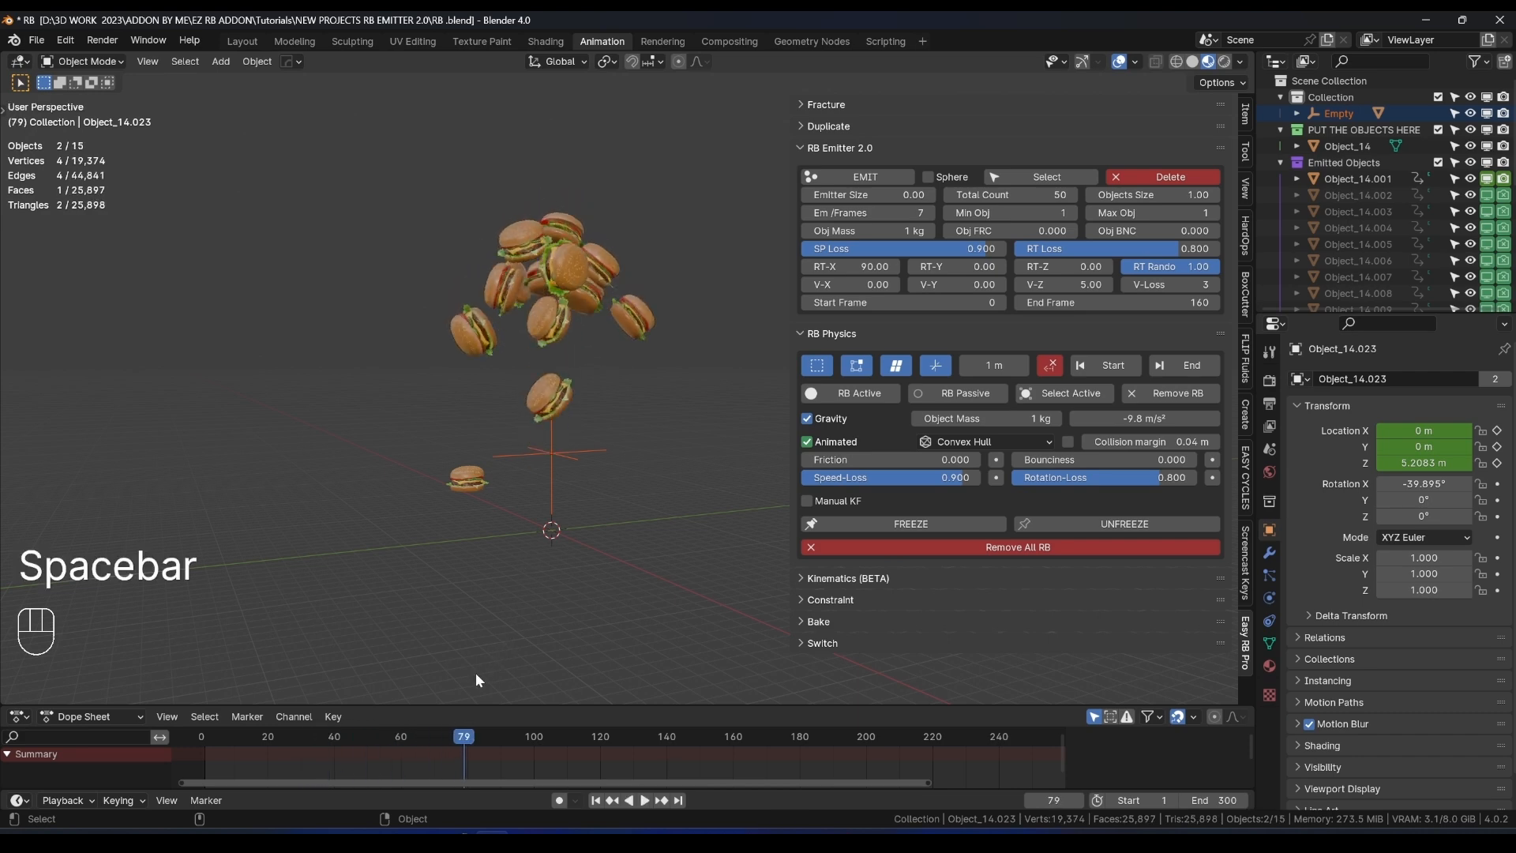
key(space)
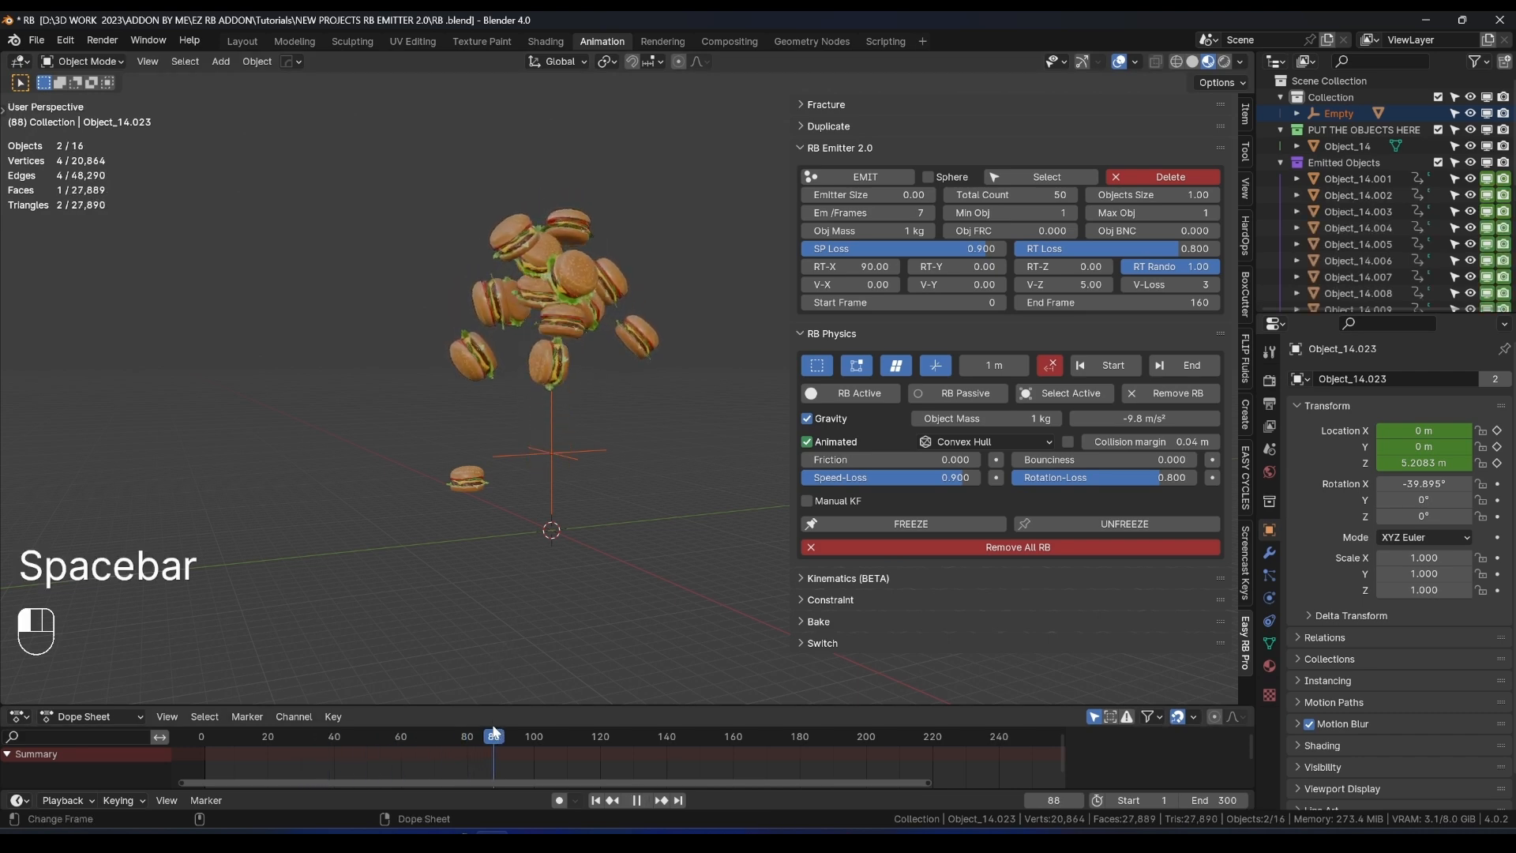
Replay the simulation from frame 76 in close-up and examine how the individual emitted burgers rotate.
scroll(552, 339, up, 6)
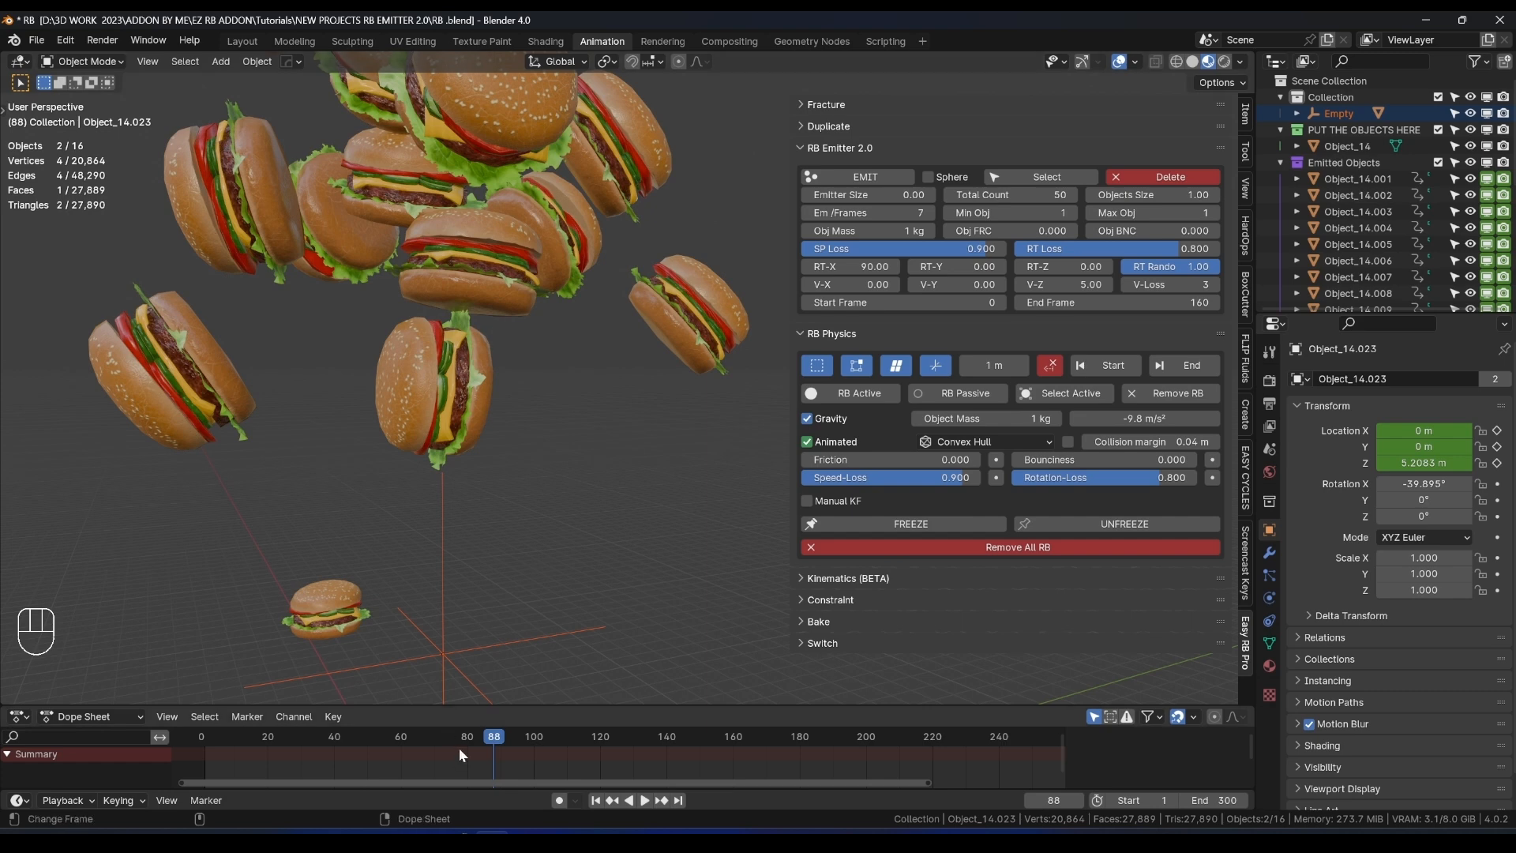
click(454, 739)
click(408, 331)
middle_drag(407, 332, 471, 480)
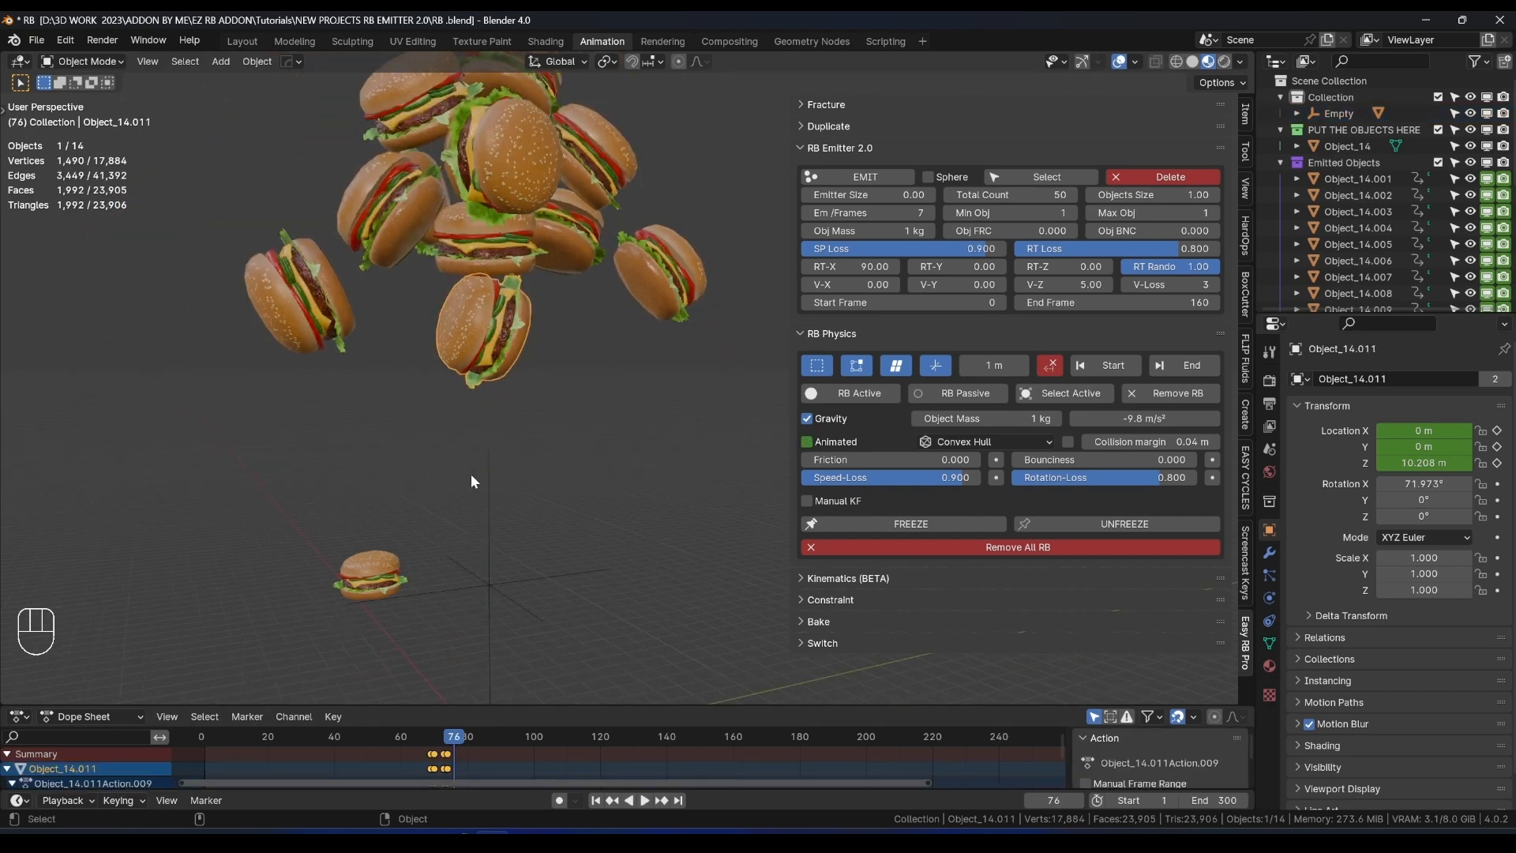
key(space)
key(space)
key(space)
key(space)
key(space)
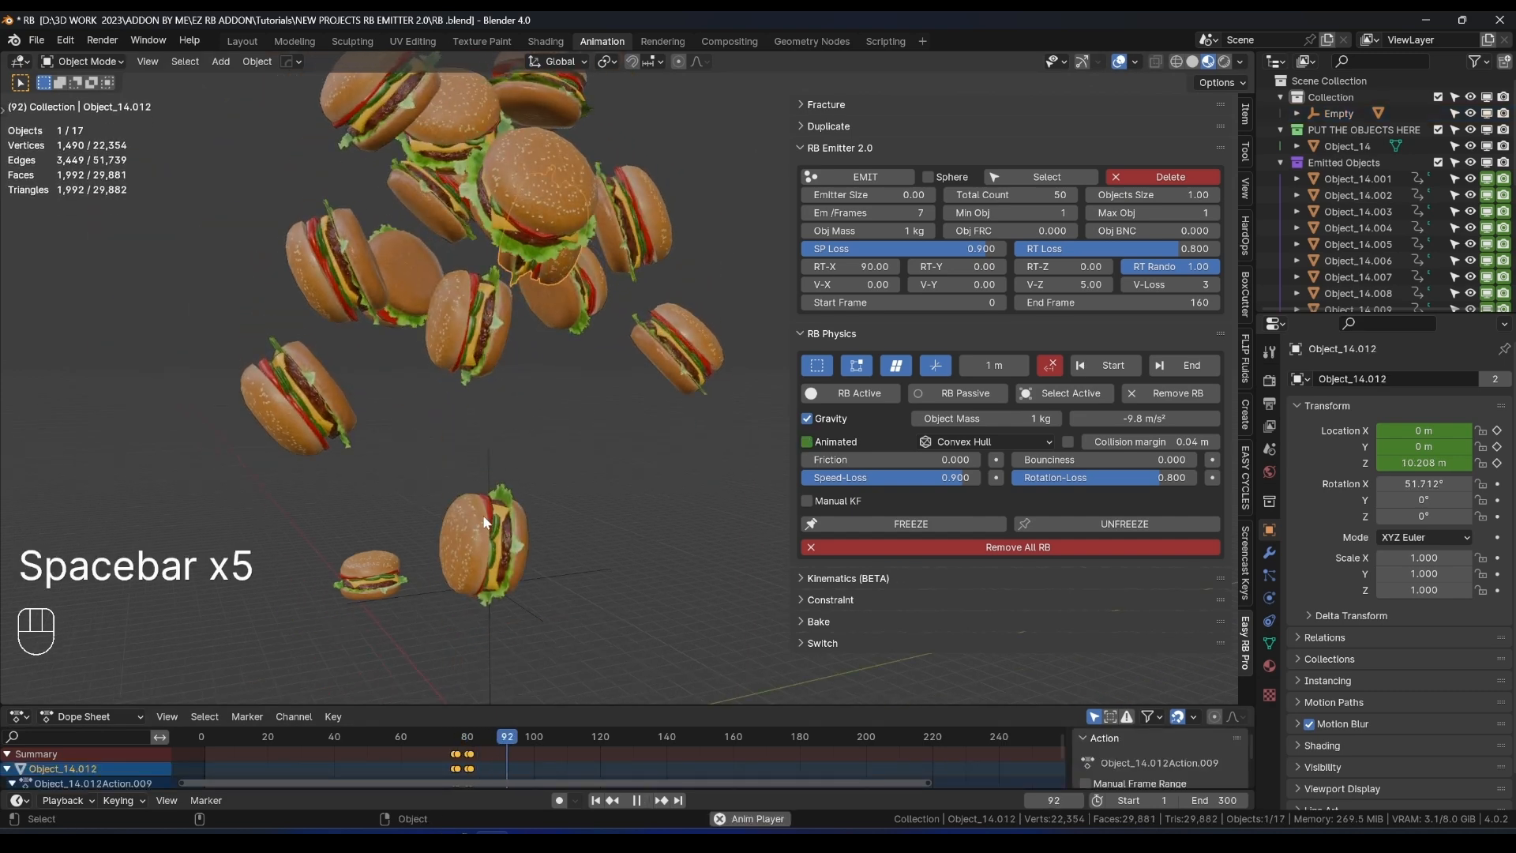
click(486, 521)
key(space)
scroll(506, 498, down, 3)
key(space)
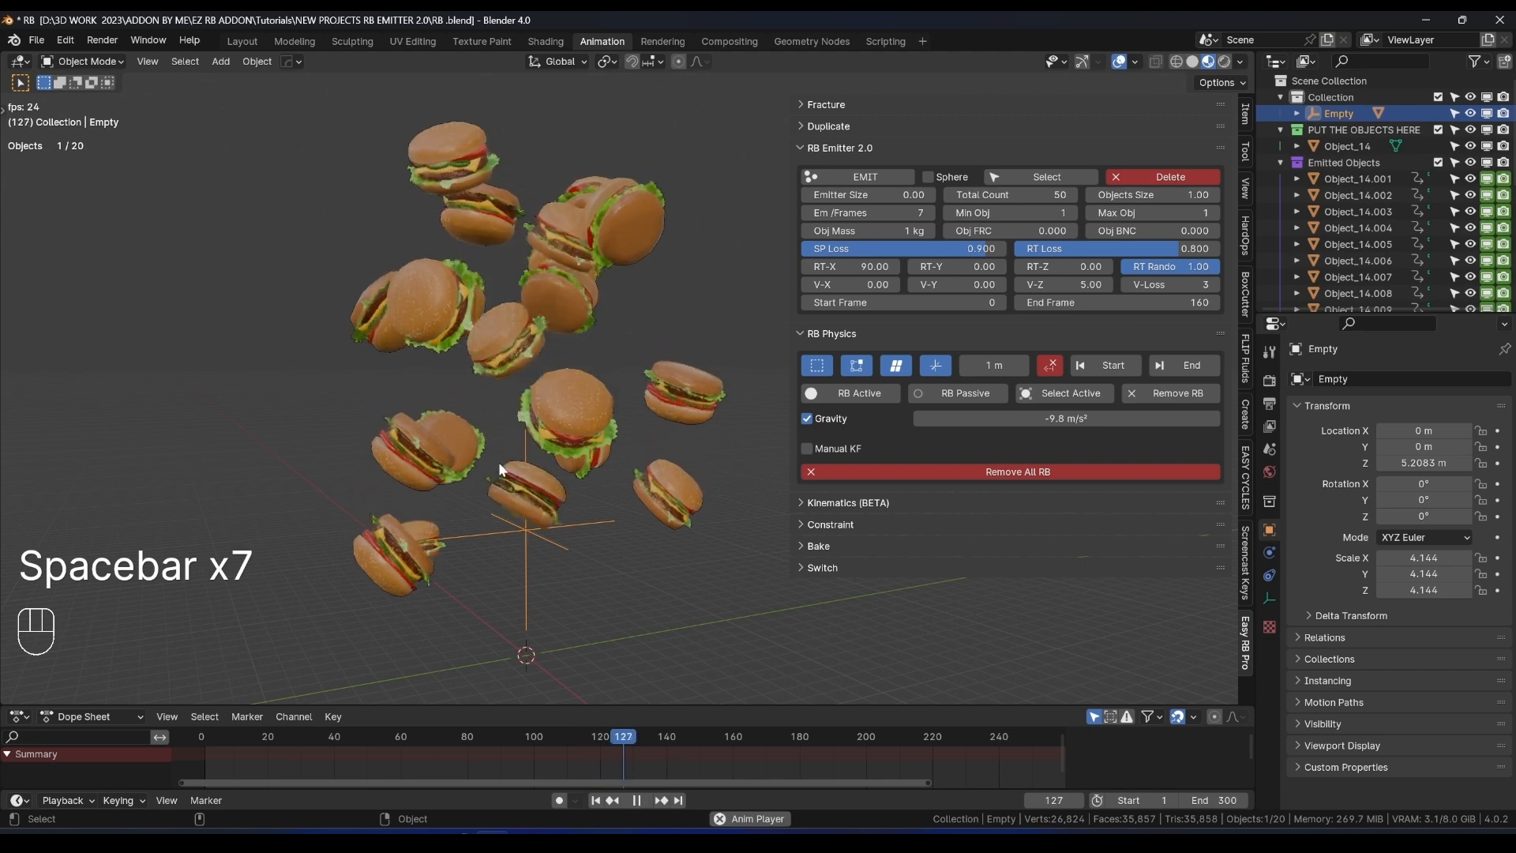
Replay the simulation from the start in solid shading and stop it at frame 61.
key(space)
key(z)
key(space)
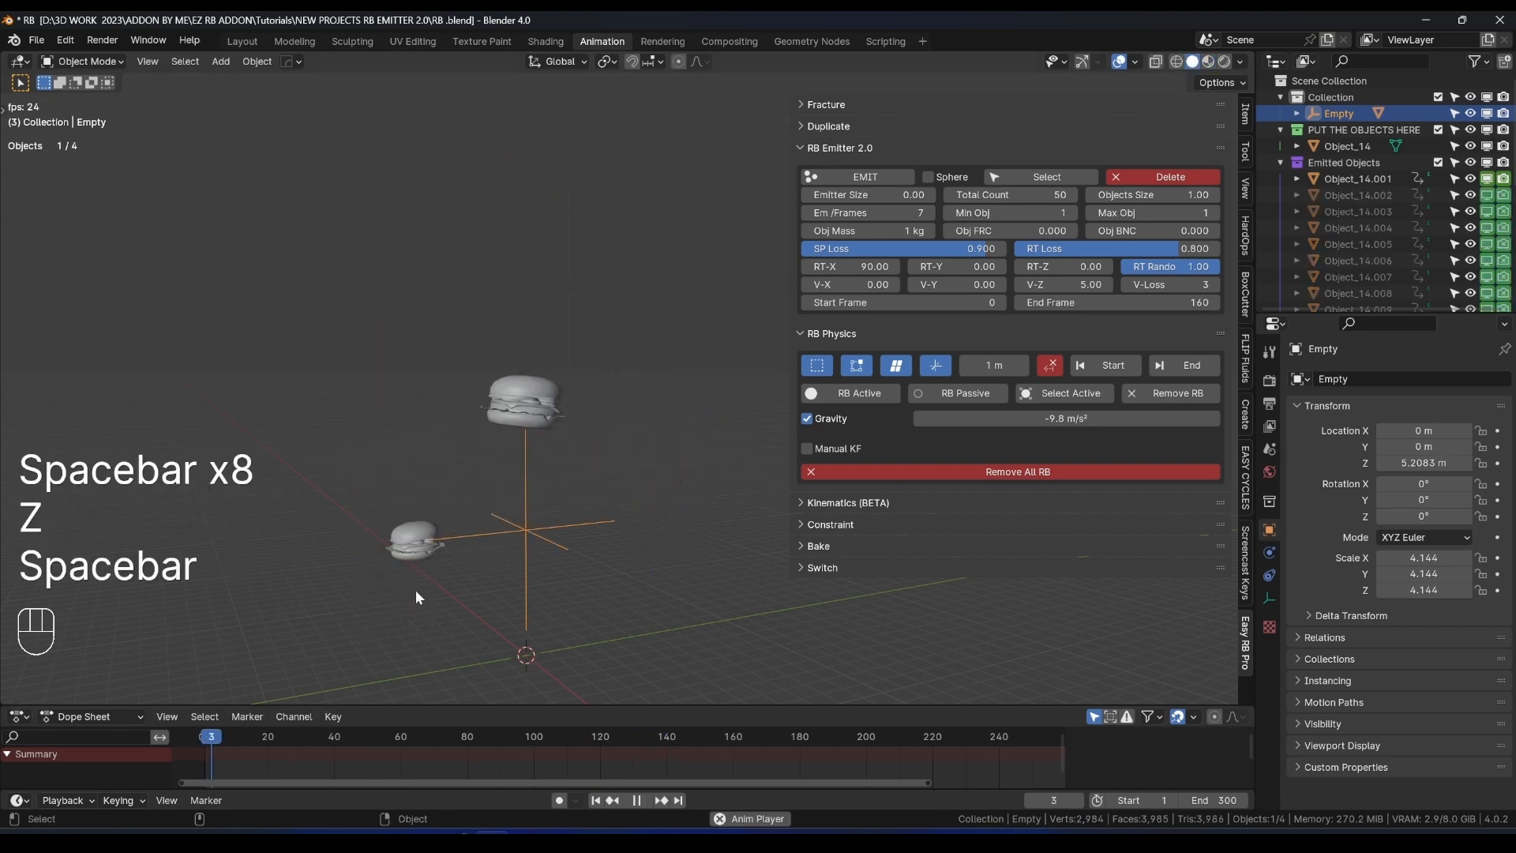
middle_drag(497, 549, 549, 425)
key(space)
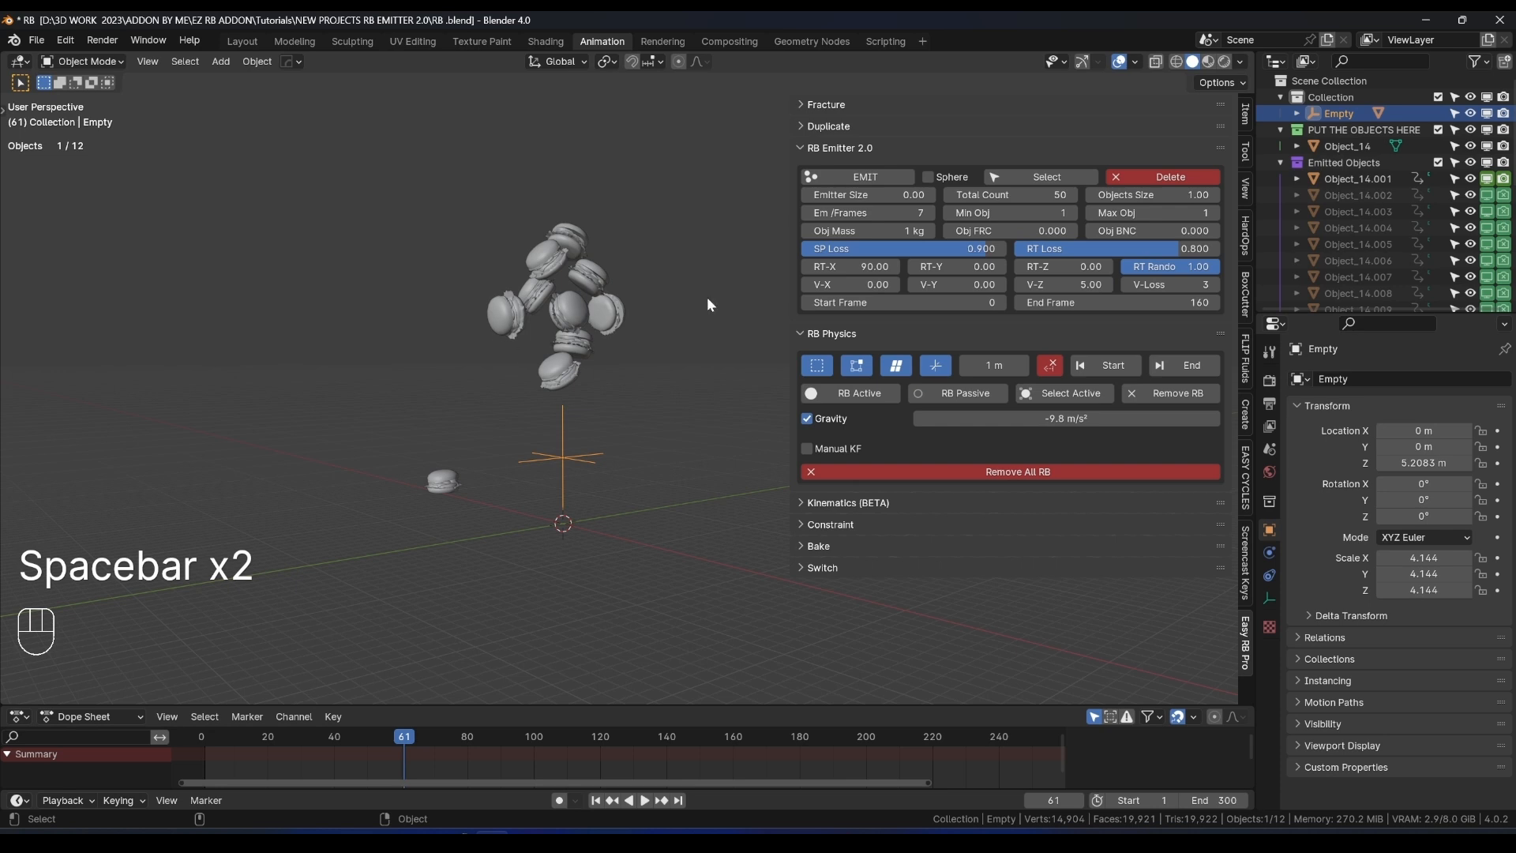
Replace the emitted burgers with a new emission from the empty at X velocity 5 and Z velocity 0, and play the simulation.
click(1153, 181)
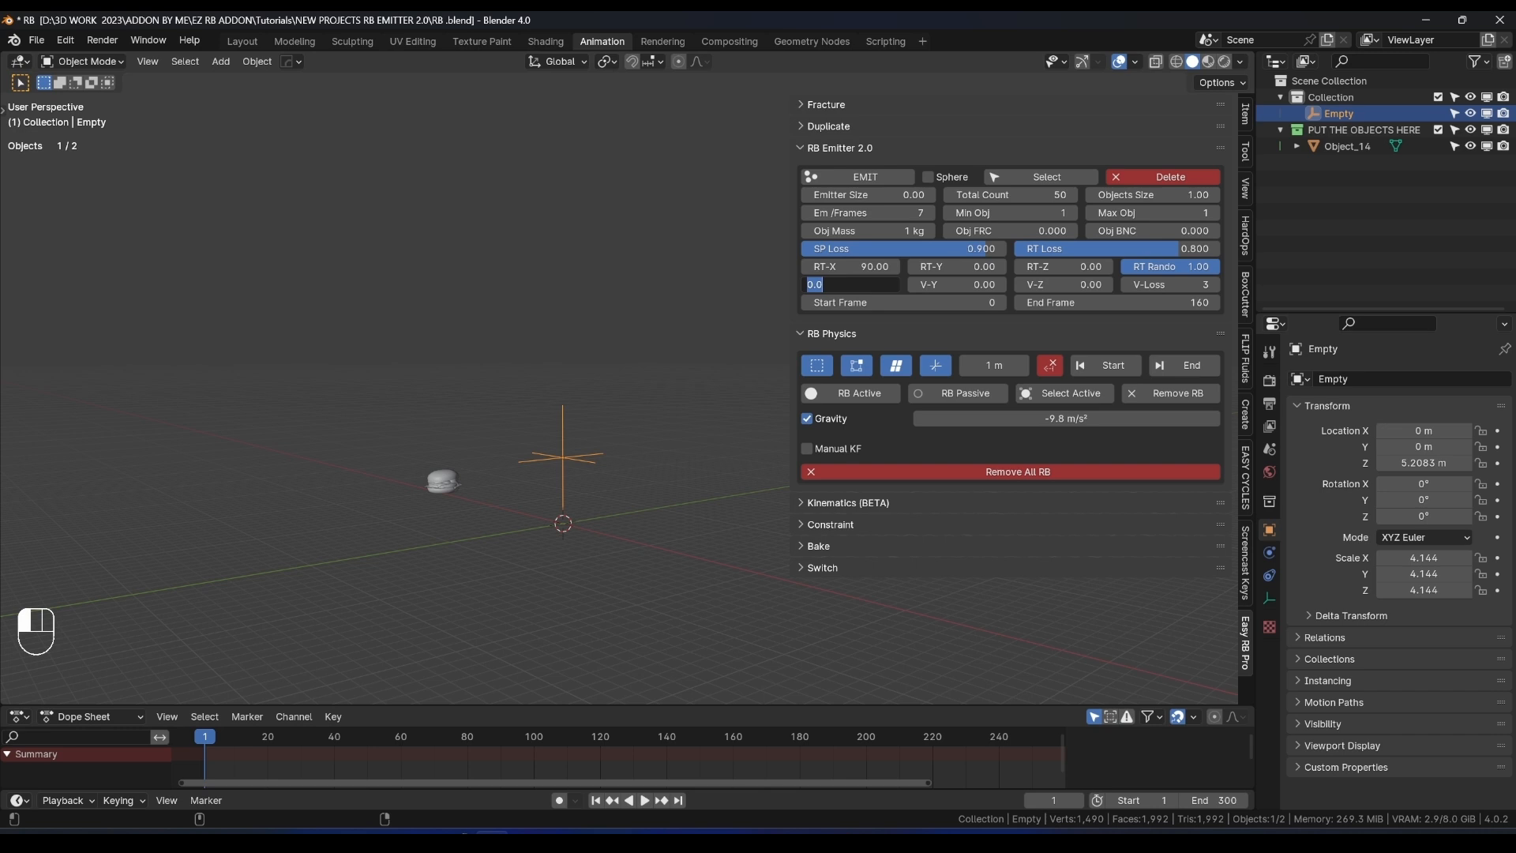
key(Return)
middle_drag(710, 379, 566, 352)
click(860, 177)
key(space)
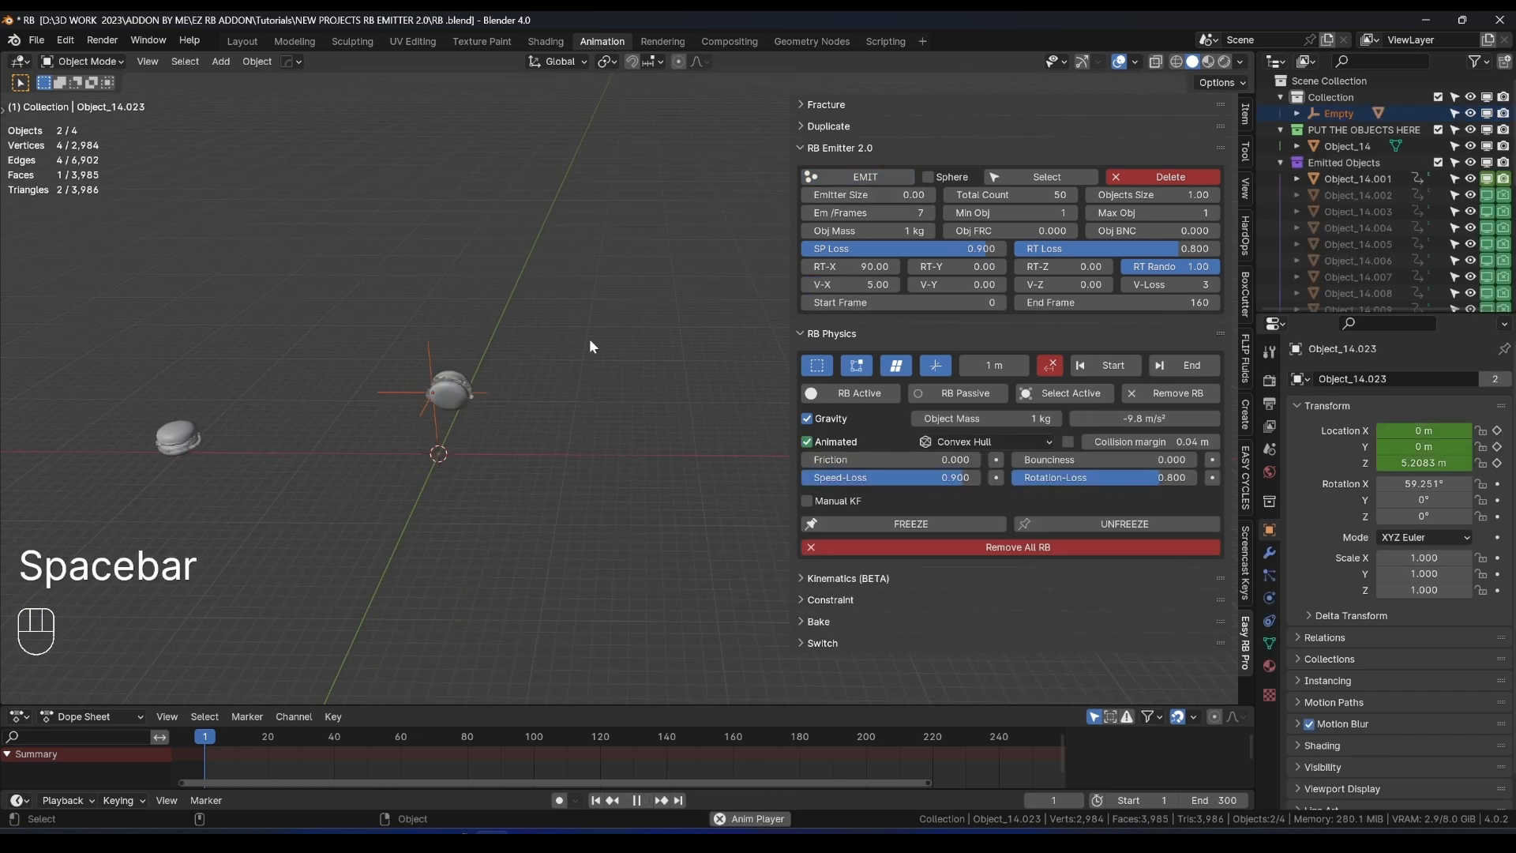
middle_drag(657, 331, 410, 377)
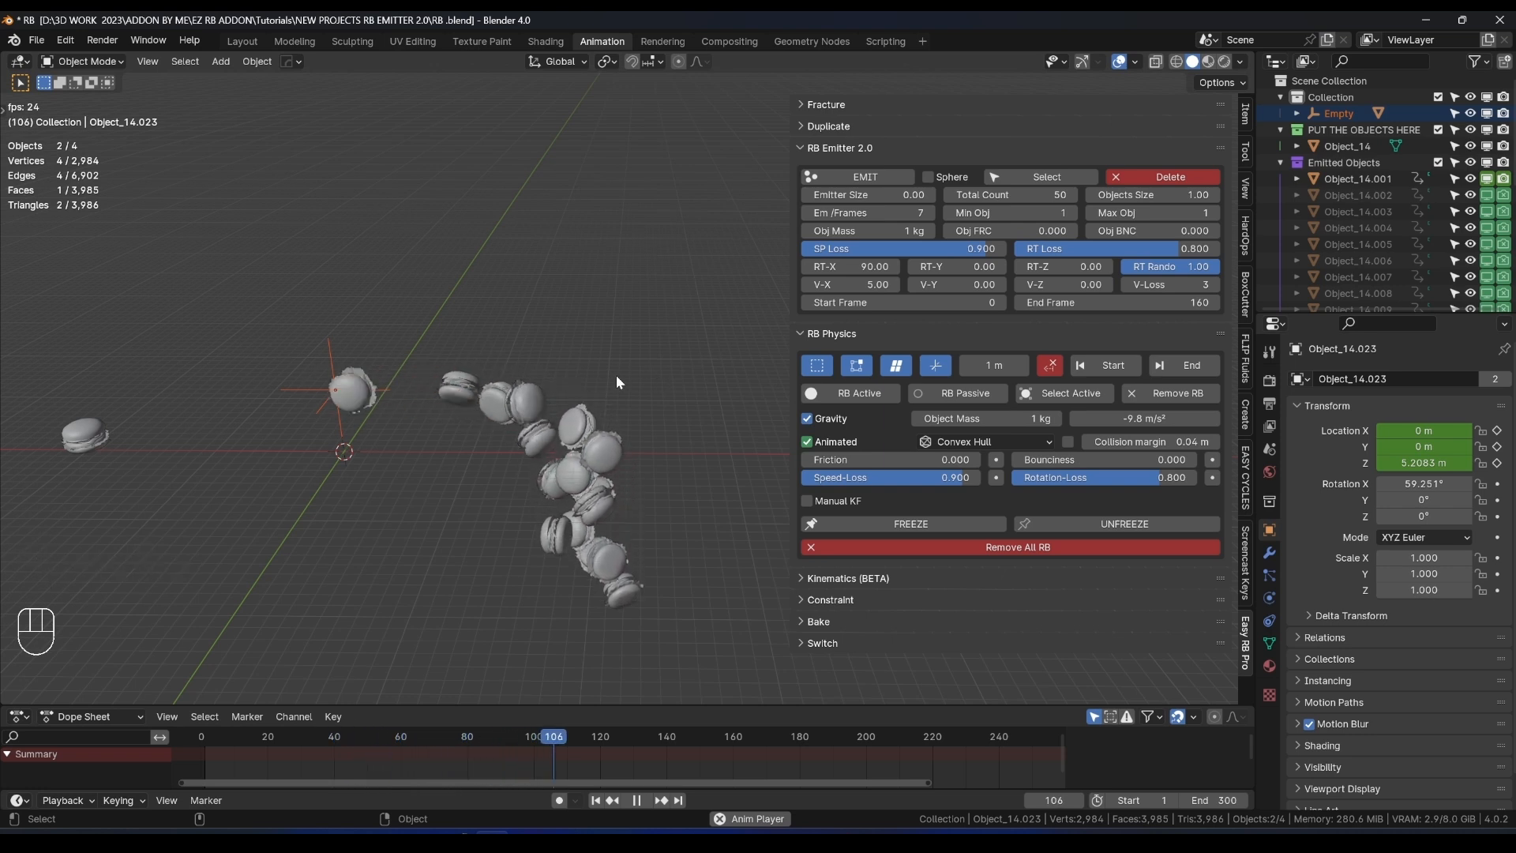
key(space)
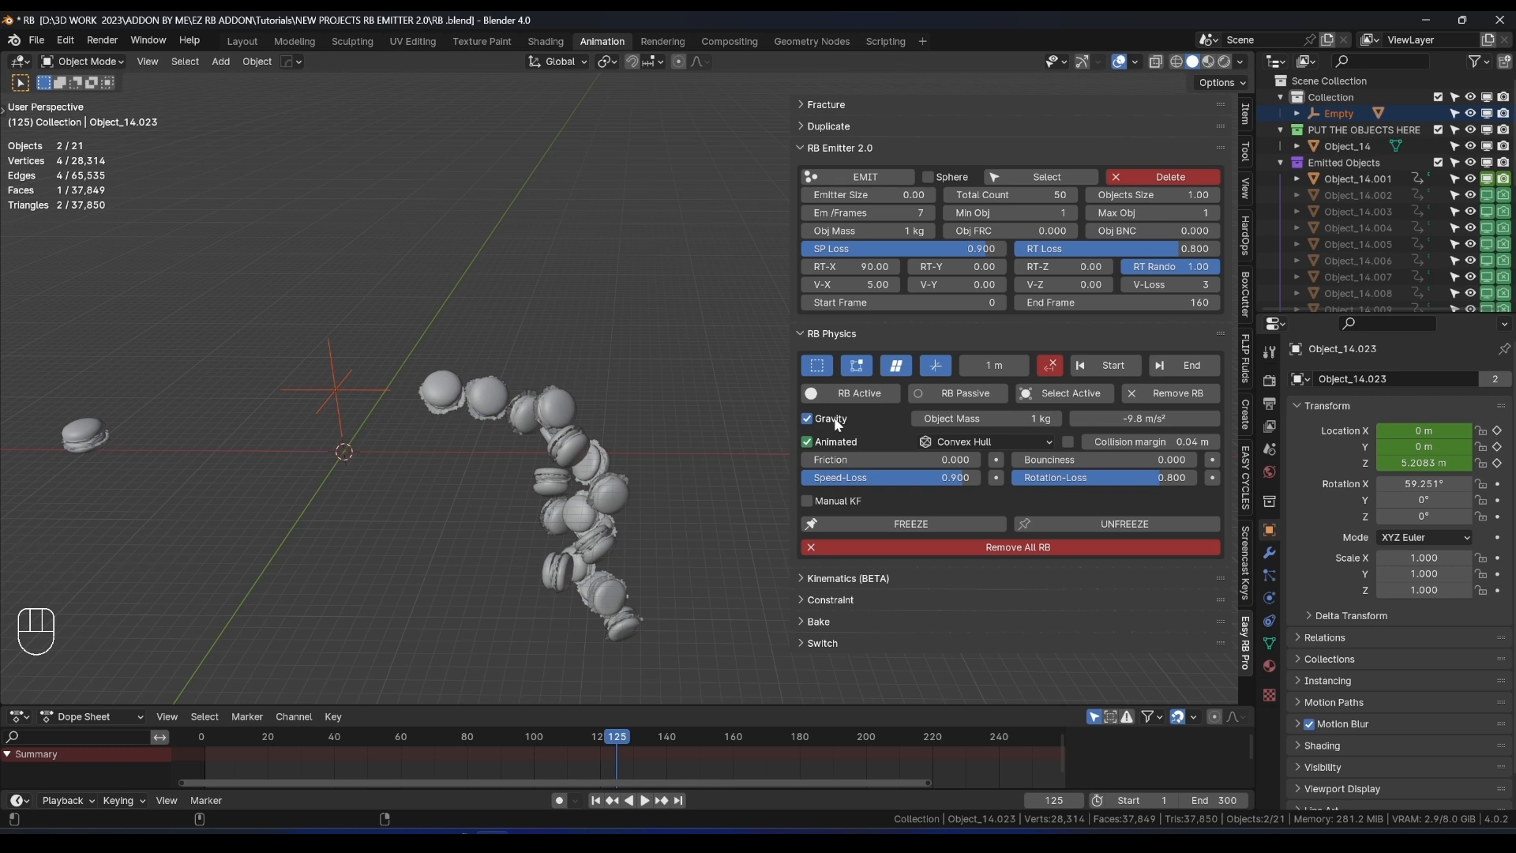
Turn off gravity and replay the simulation from the first frame in Material Preview shading.
click(597, 799)
key(space)
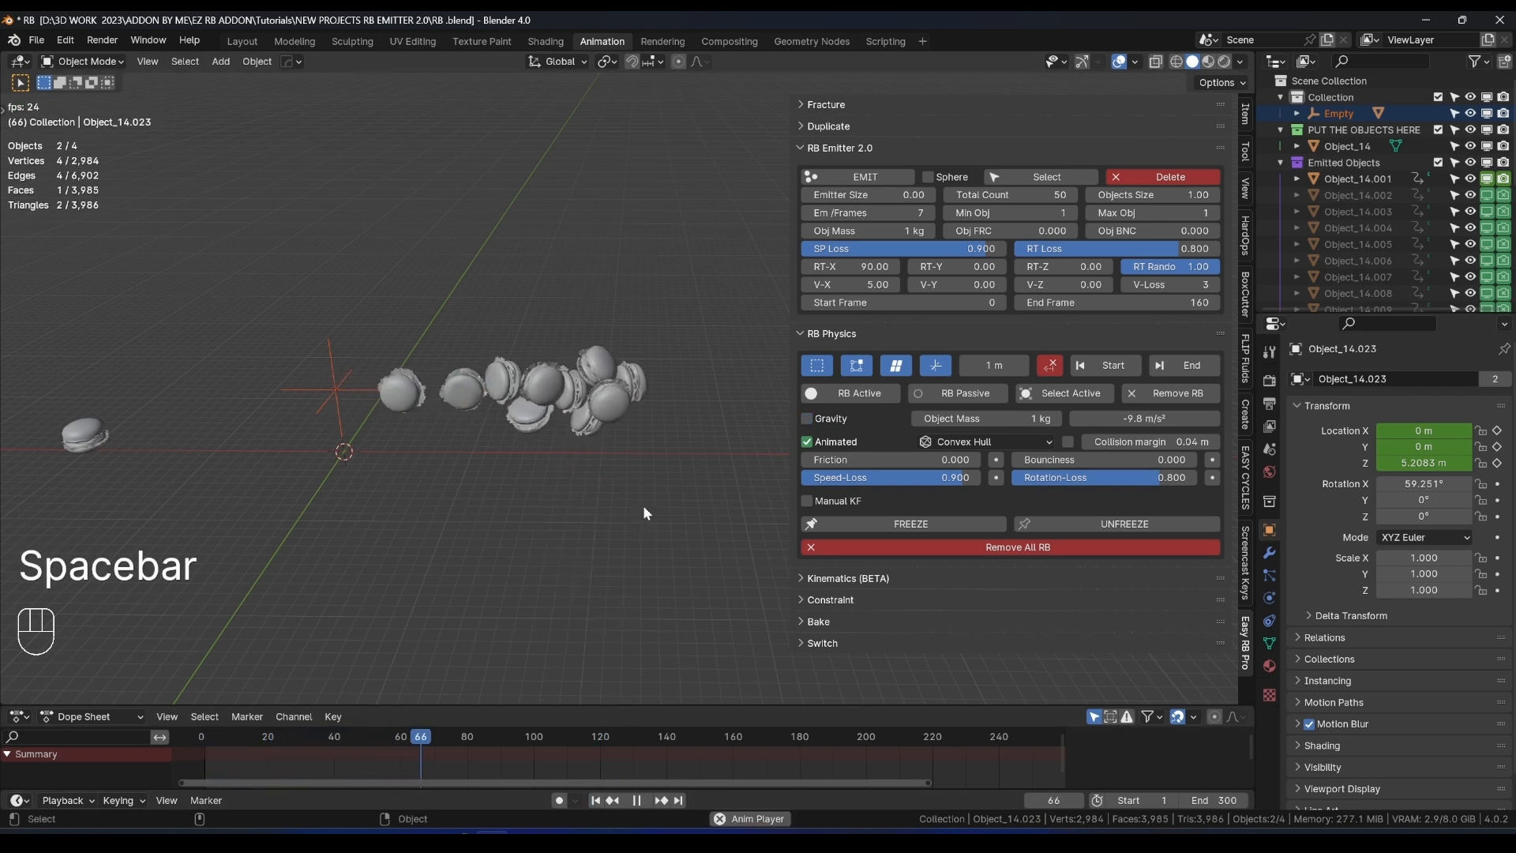
middle_drag(643, 504, 660, 477)
key(z)
click(677, 572)
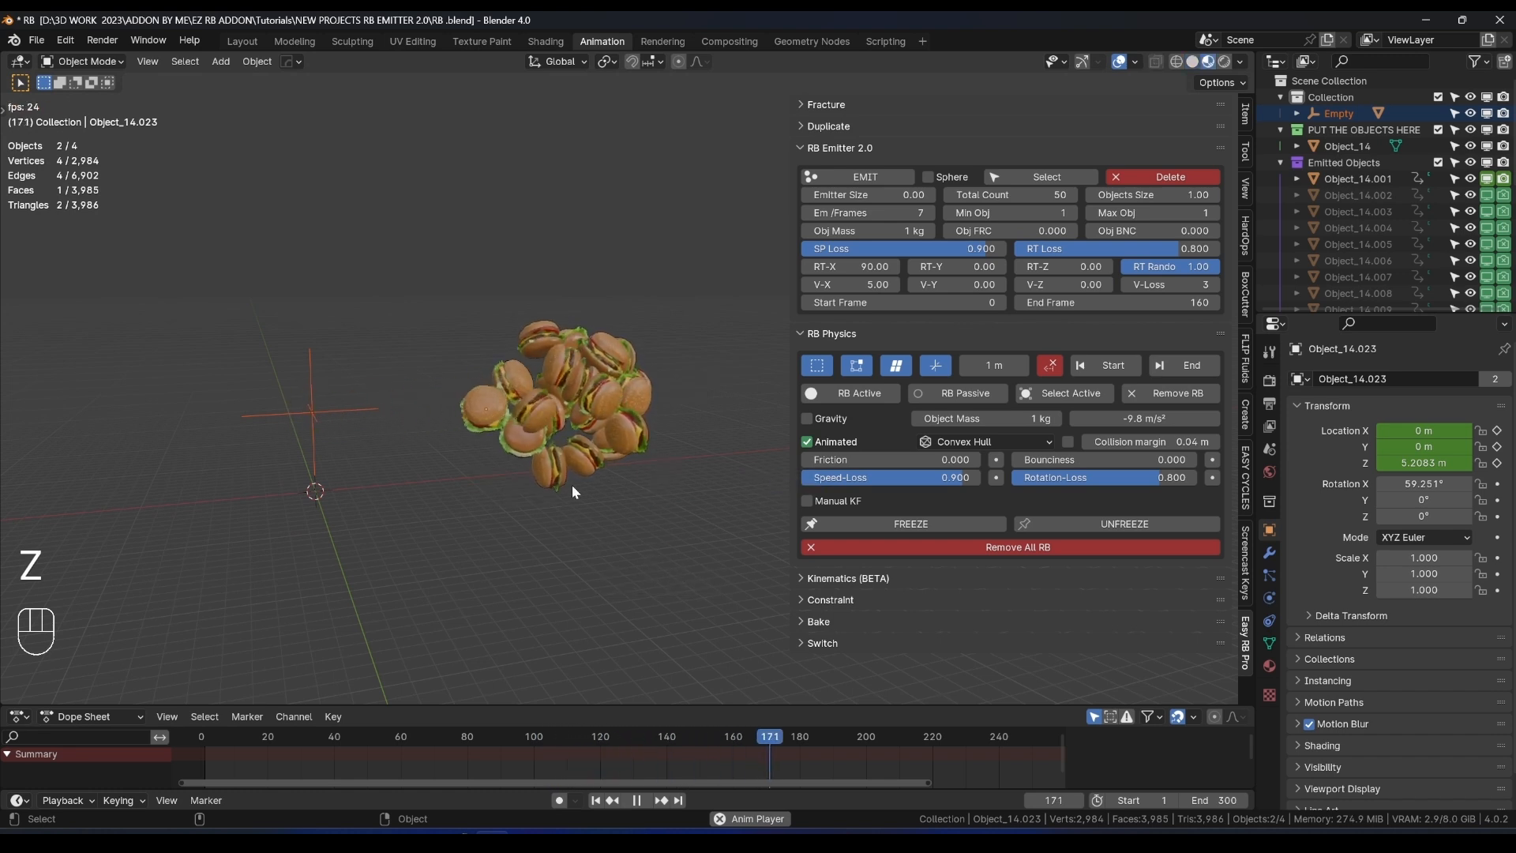
Replace the emitted burgers with a new emission from the empty at X velocity 10 and play the simulation.
key(space)
click(1153, 177)
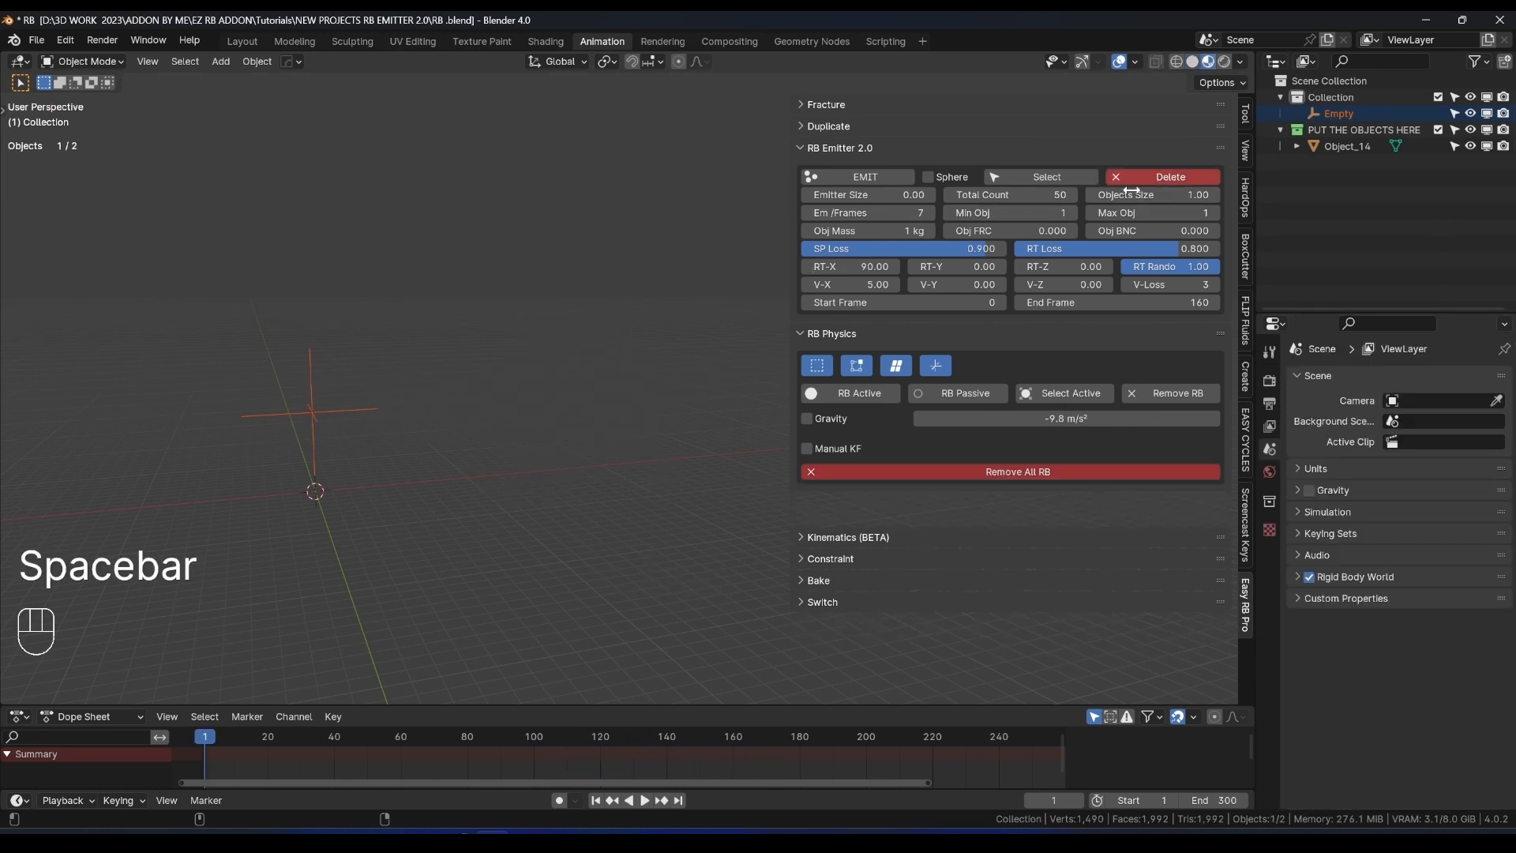
double_click(848, 284)
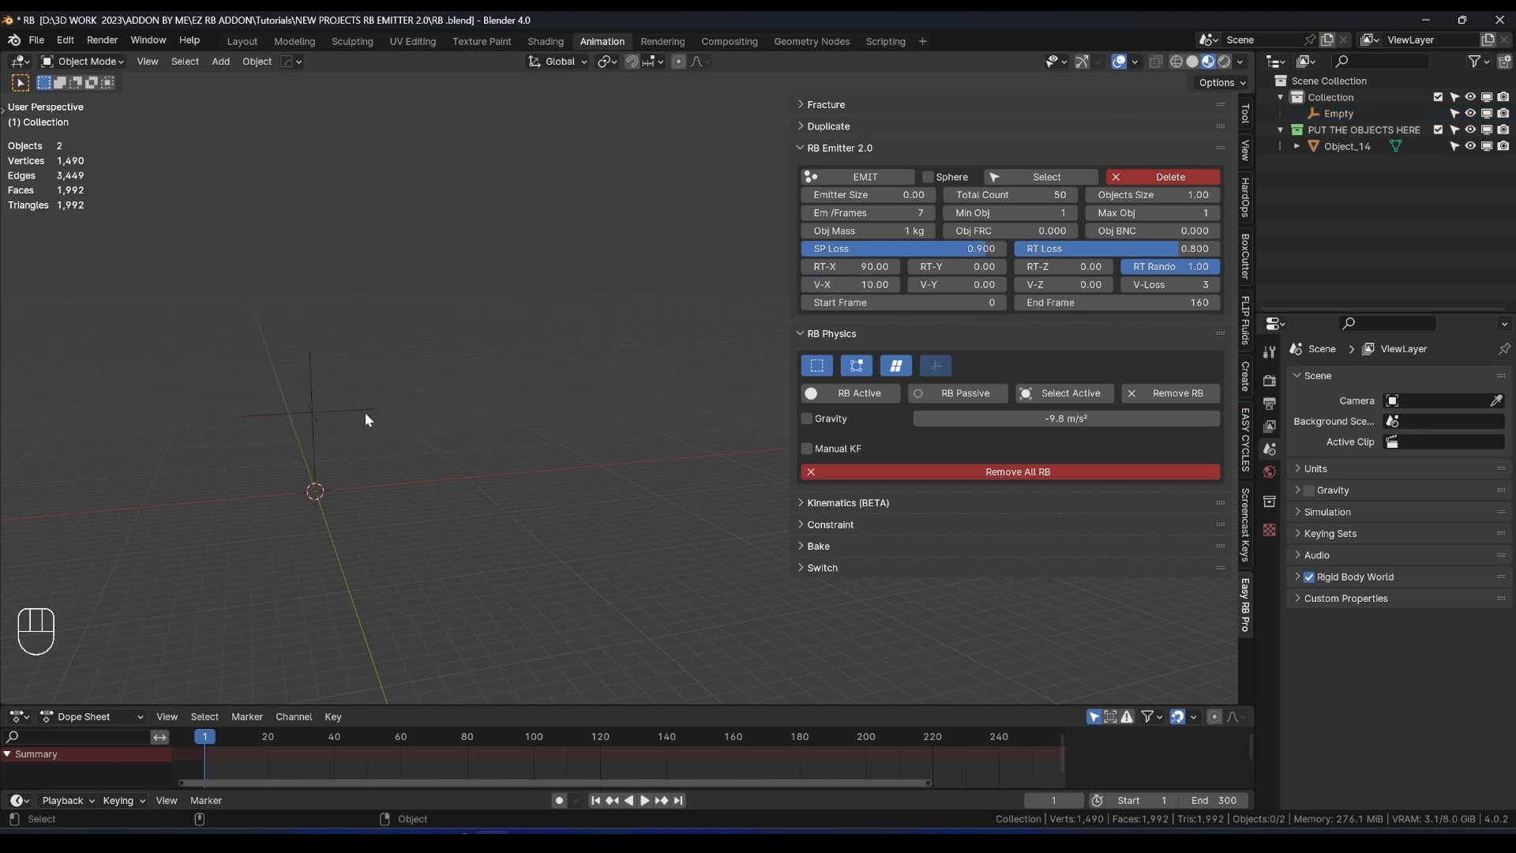
click(825, 180)
key(space)
middle_drag(711, 269, 481, 297)
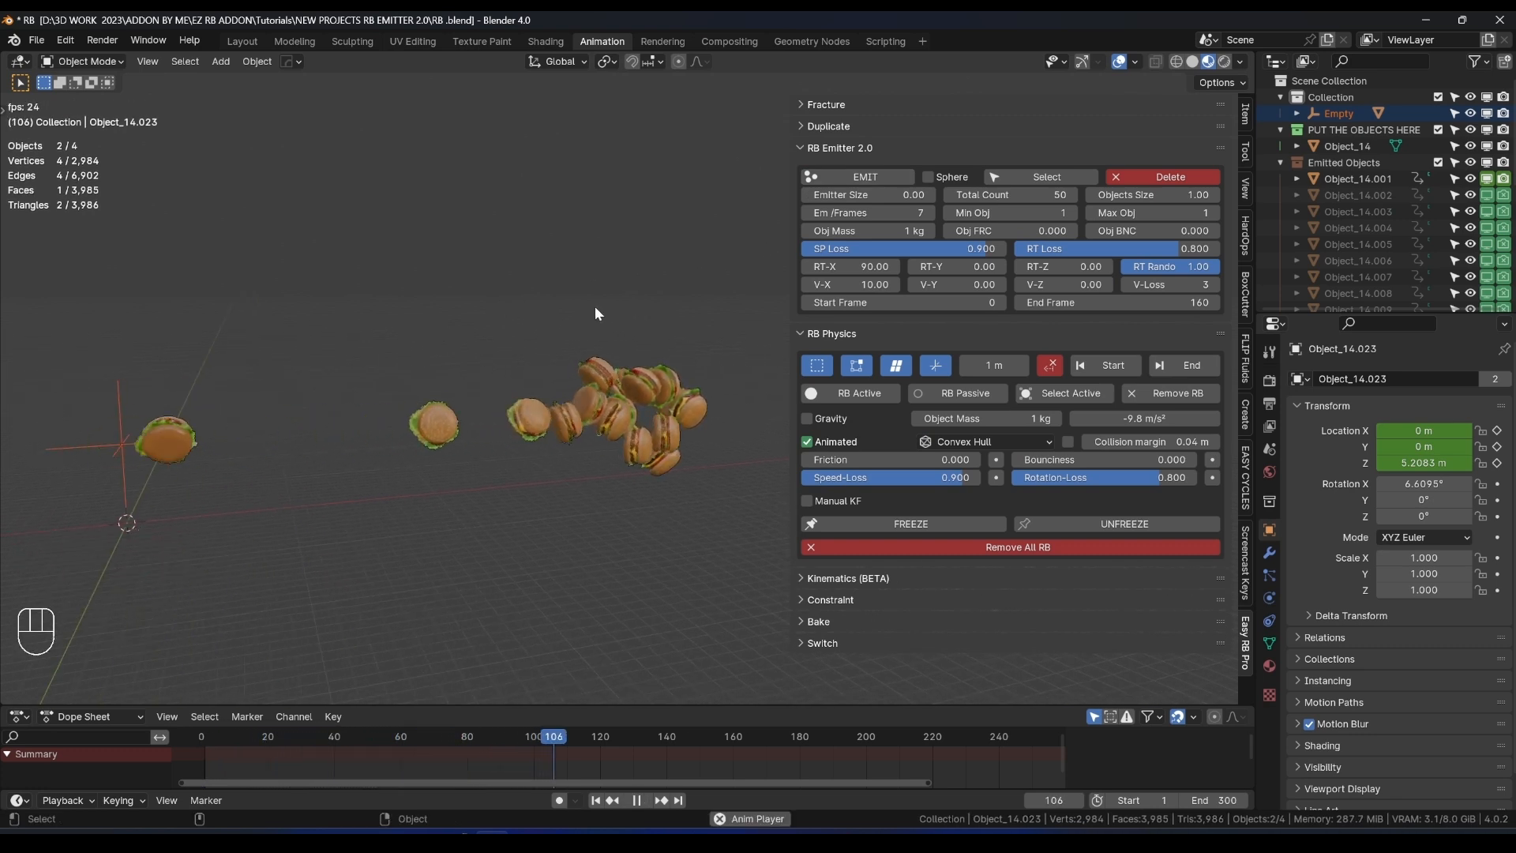
Pause the simulation at frame 173 and annotate two arrows above the burgers pointing along their X travel direction.
key(space)
click(641, 381)
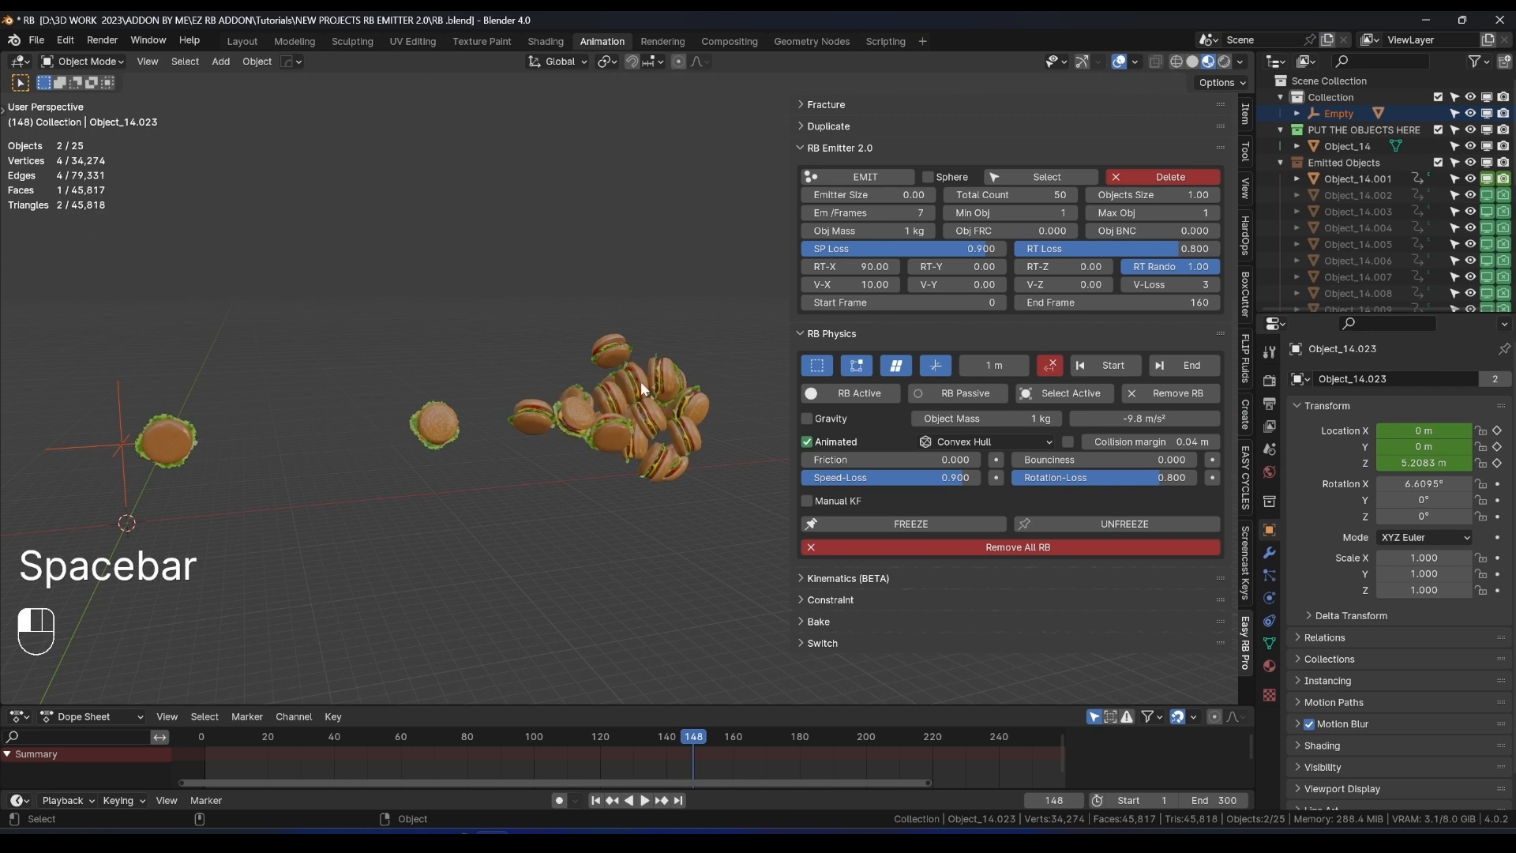
key(space)
key(space)
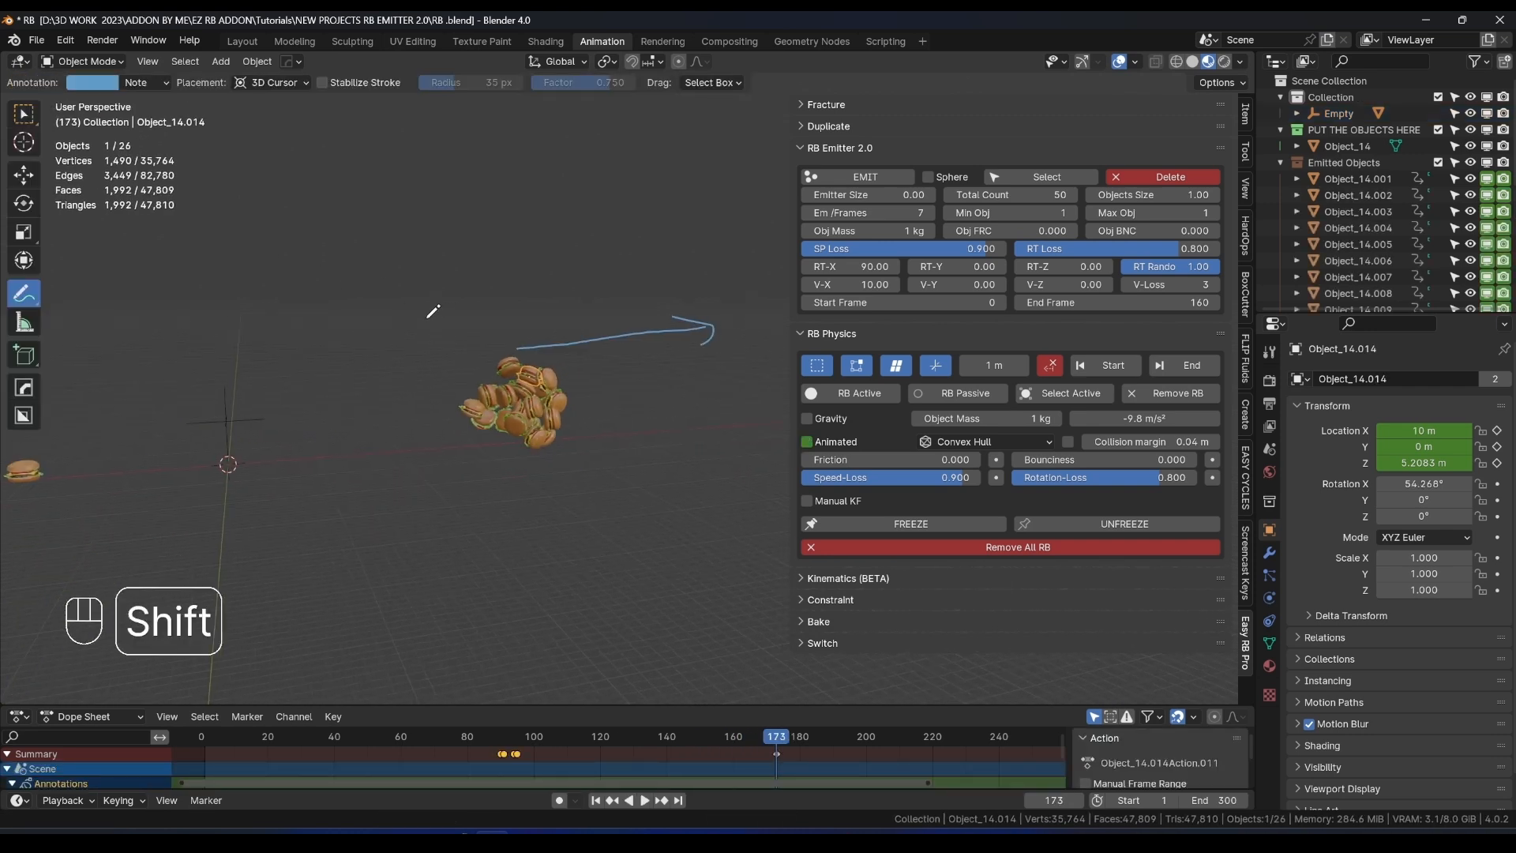
middle_drag(433, 311, 478, 349)
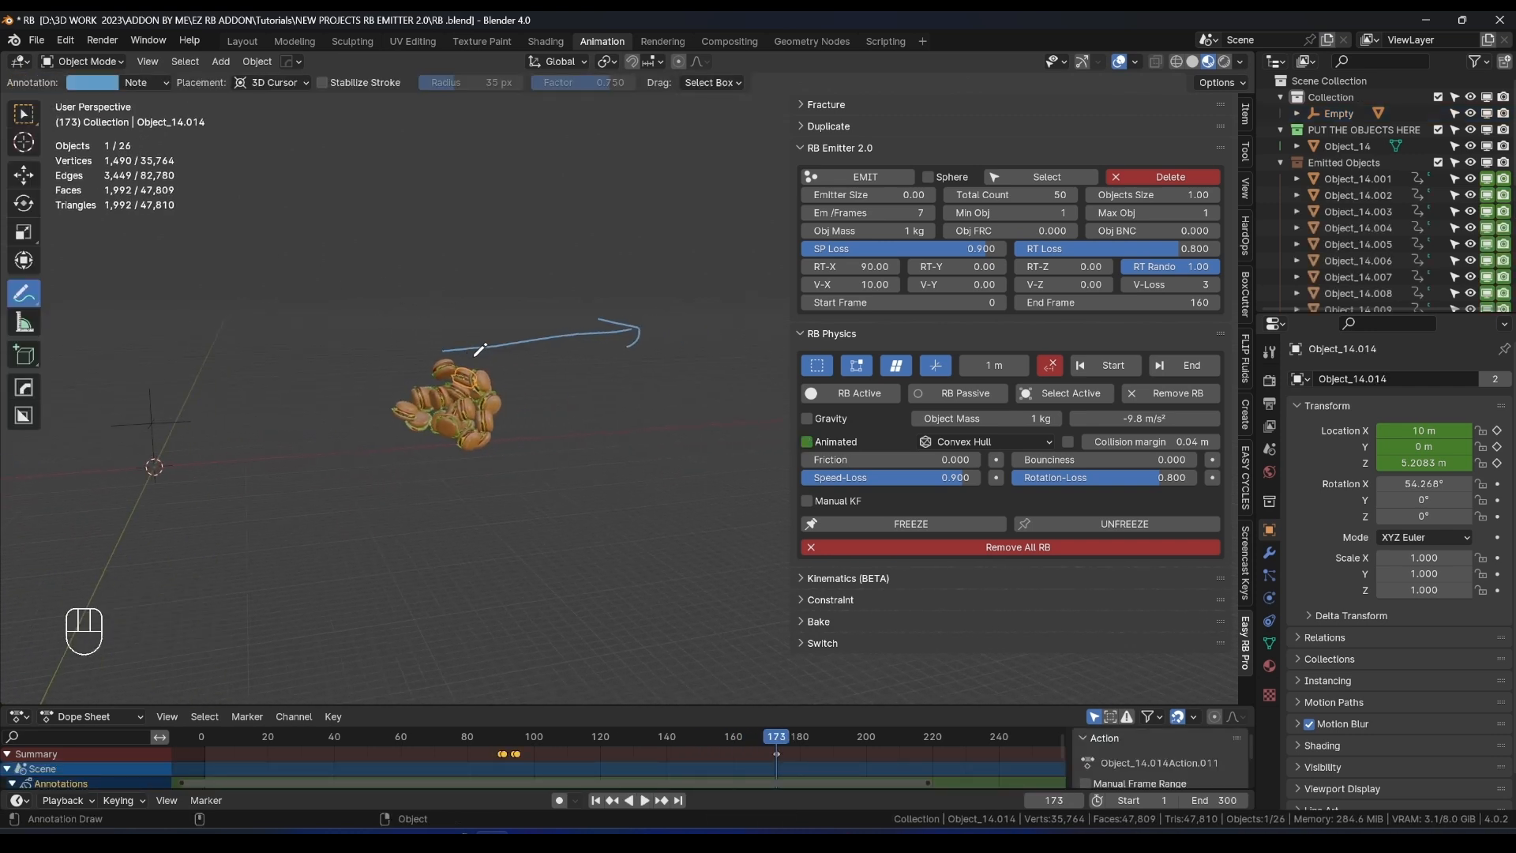
shift+middle_drag(688, 348, 710, 341)
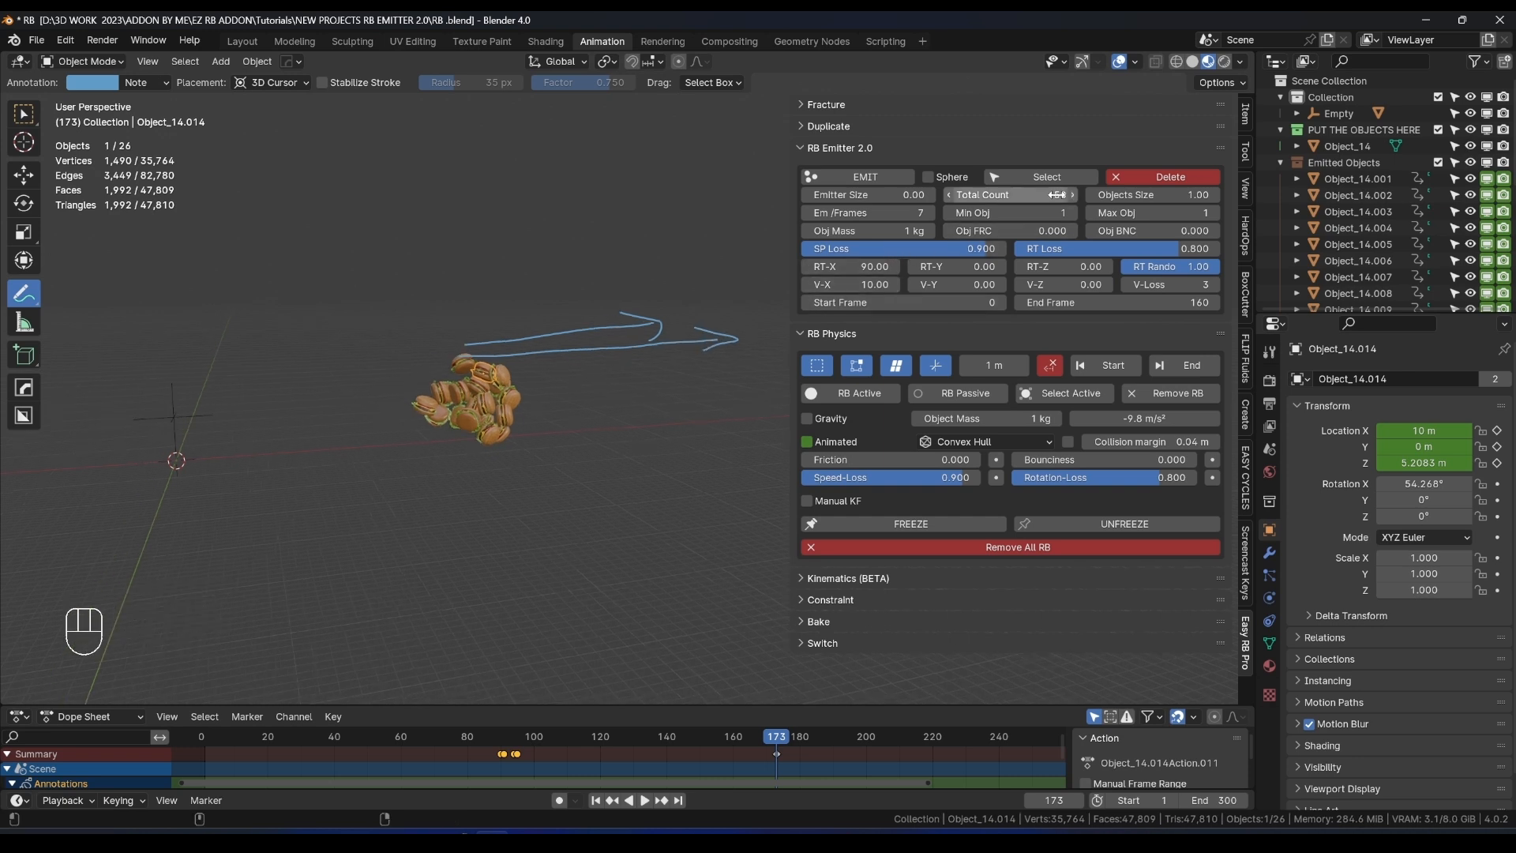
Replace the emitted burgers with a new emission from the empty using an SP Loss of 0.258, and play the simulation.
click(1133, 176)
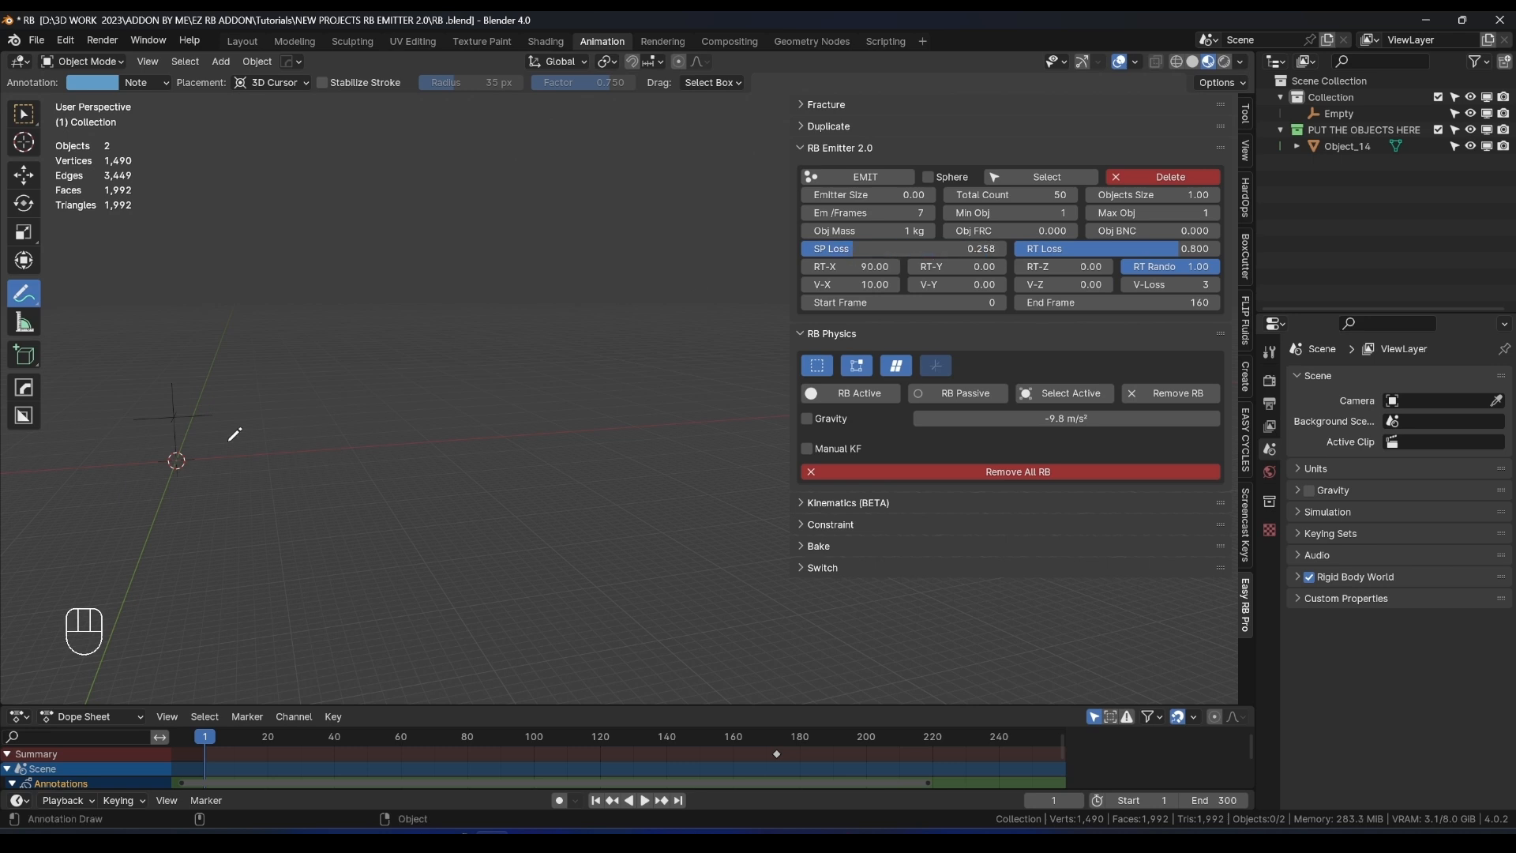
click(16, 118)
click(177, 415)
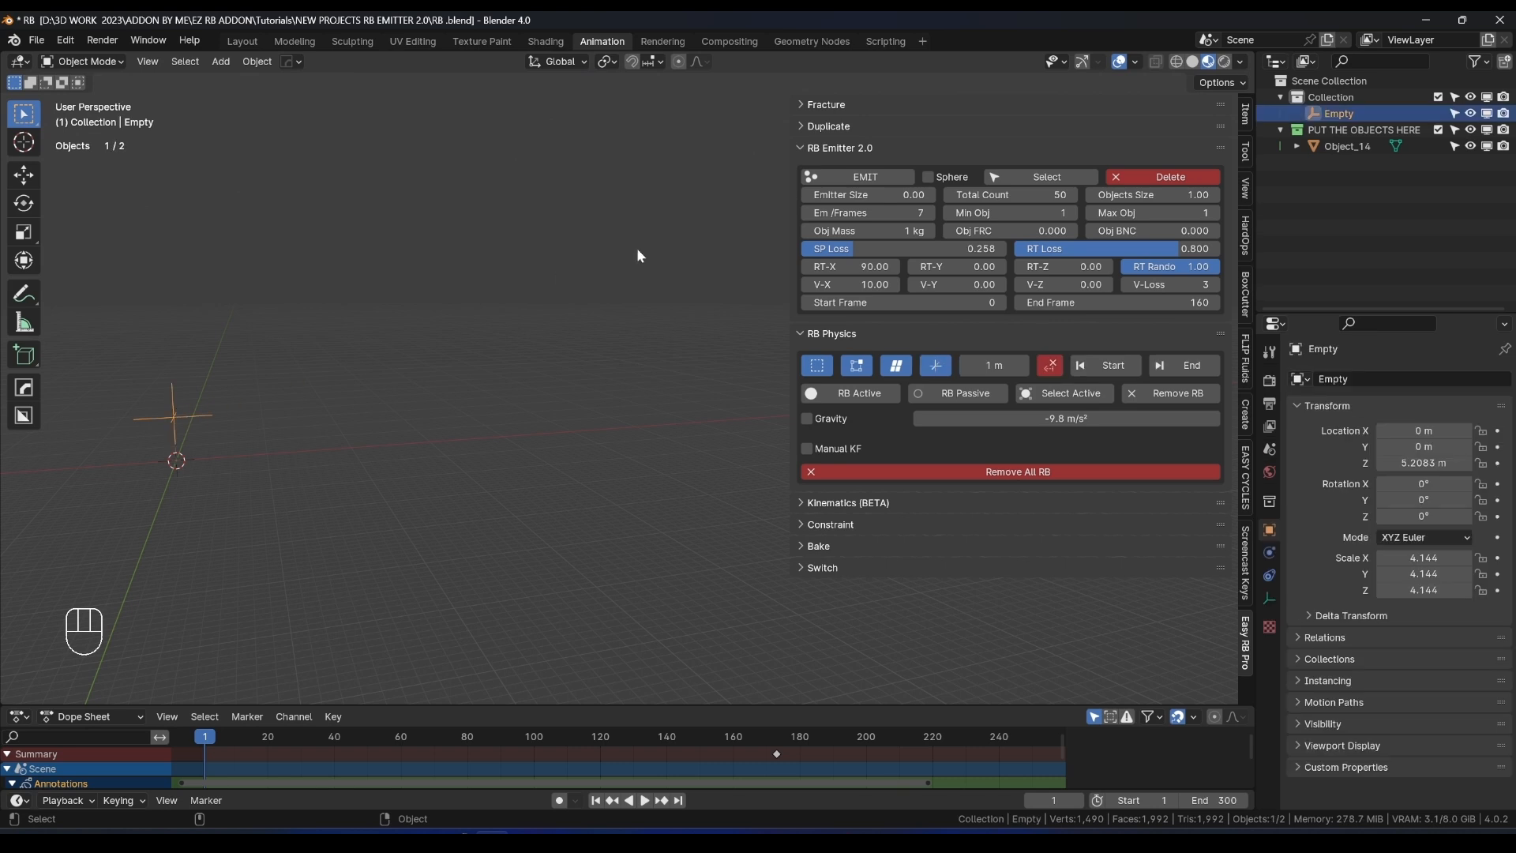
click(851, 177)
key(space)
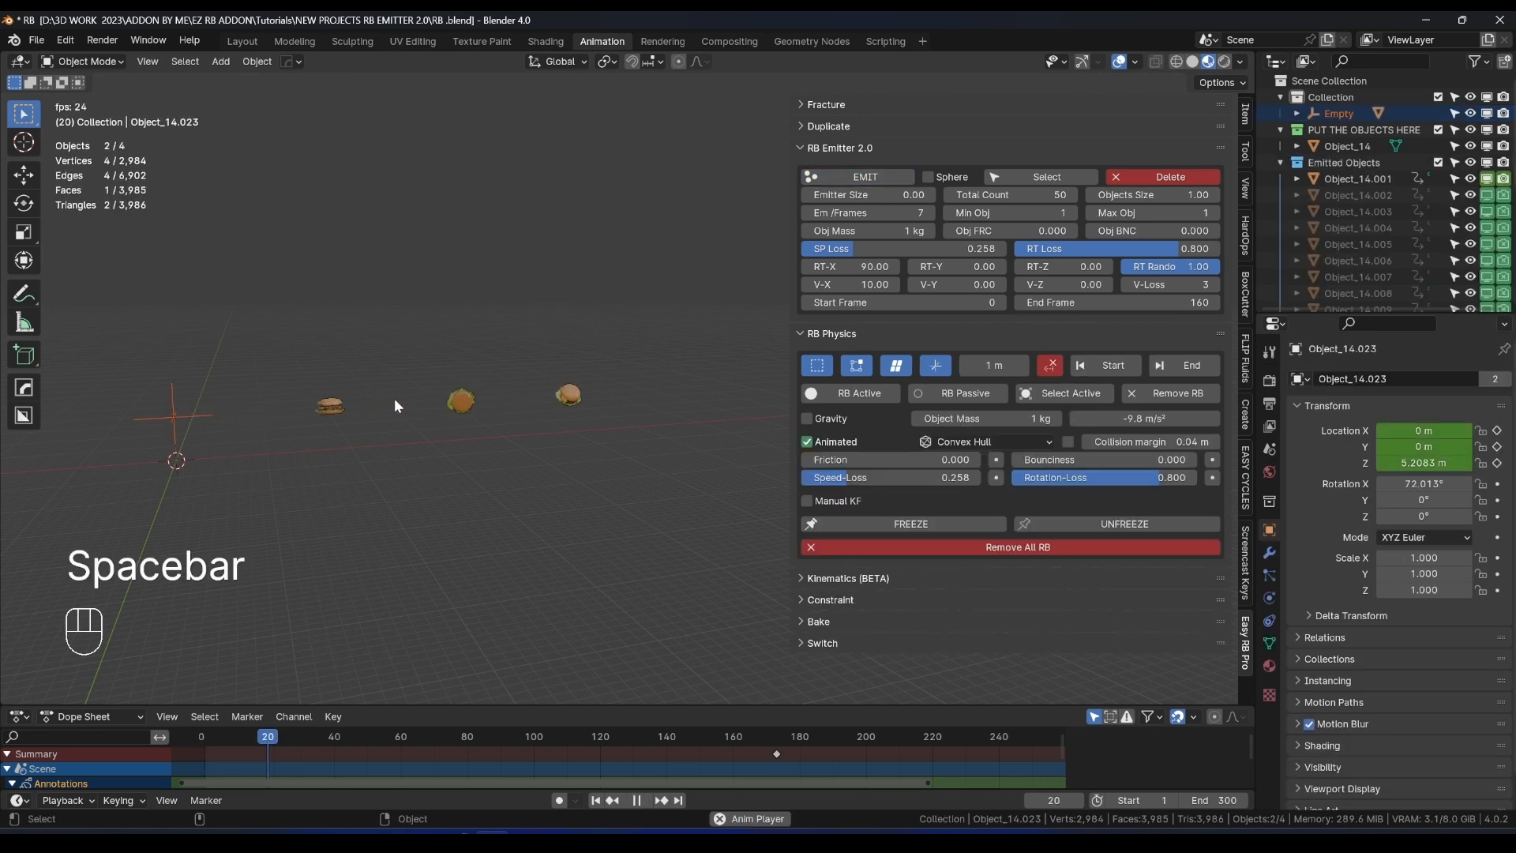
middle_drag(676, 347, 97, 272)
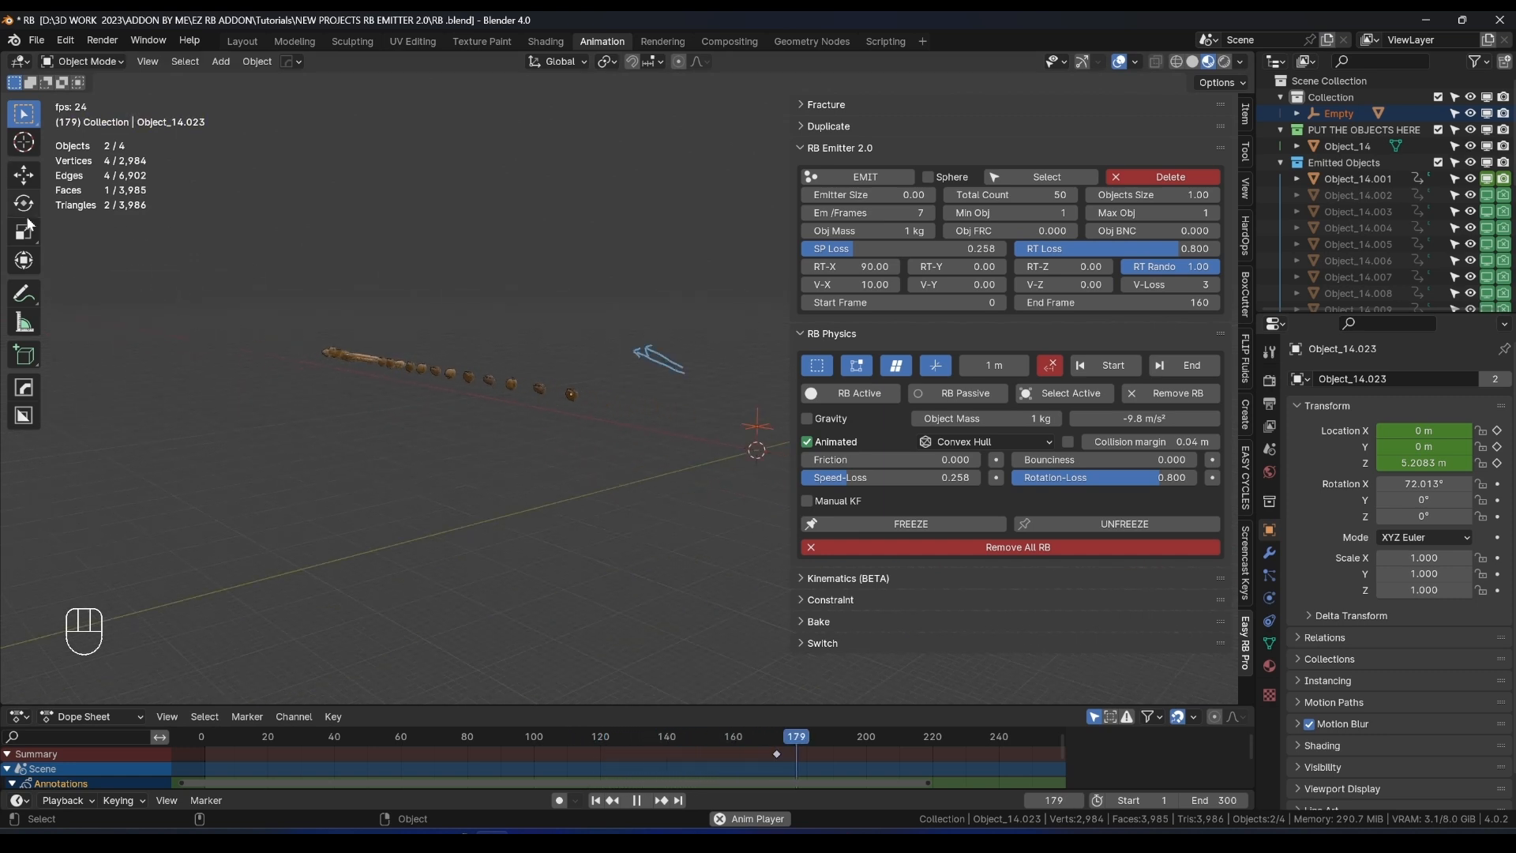
Annotate freehand strokes at the far end of the burger stream during playback and stop at frame 281.
click(23, 293)
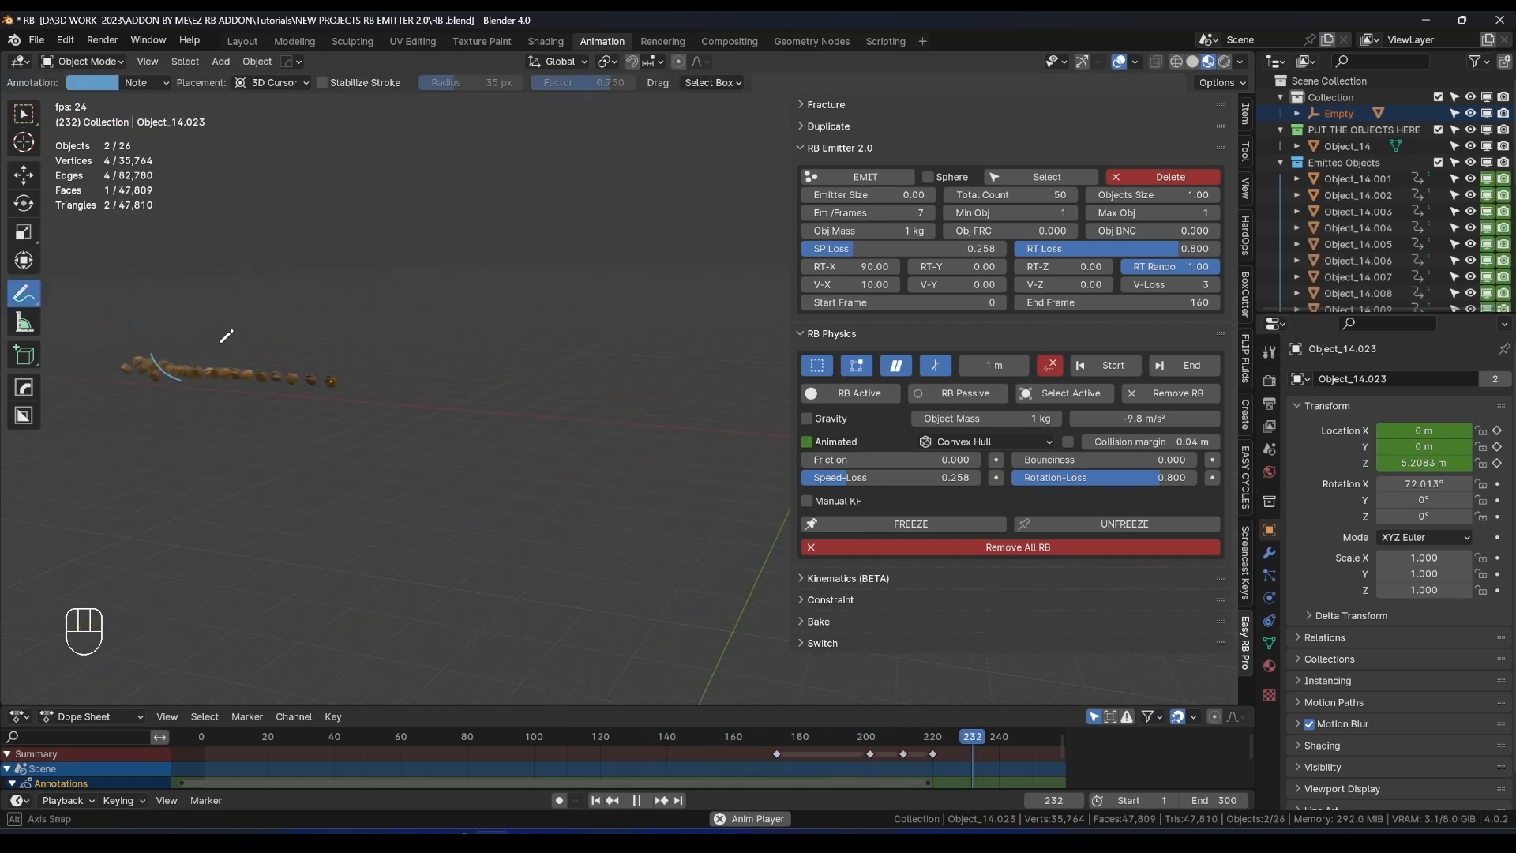
drag(158, 371, 229, 379)
middle_drag(150, 371, 142, 315)
key(space)
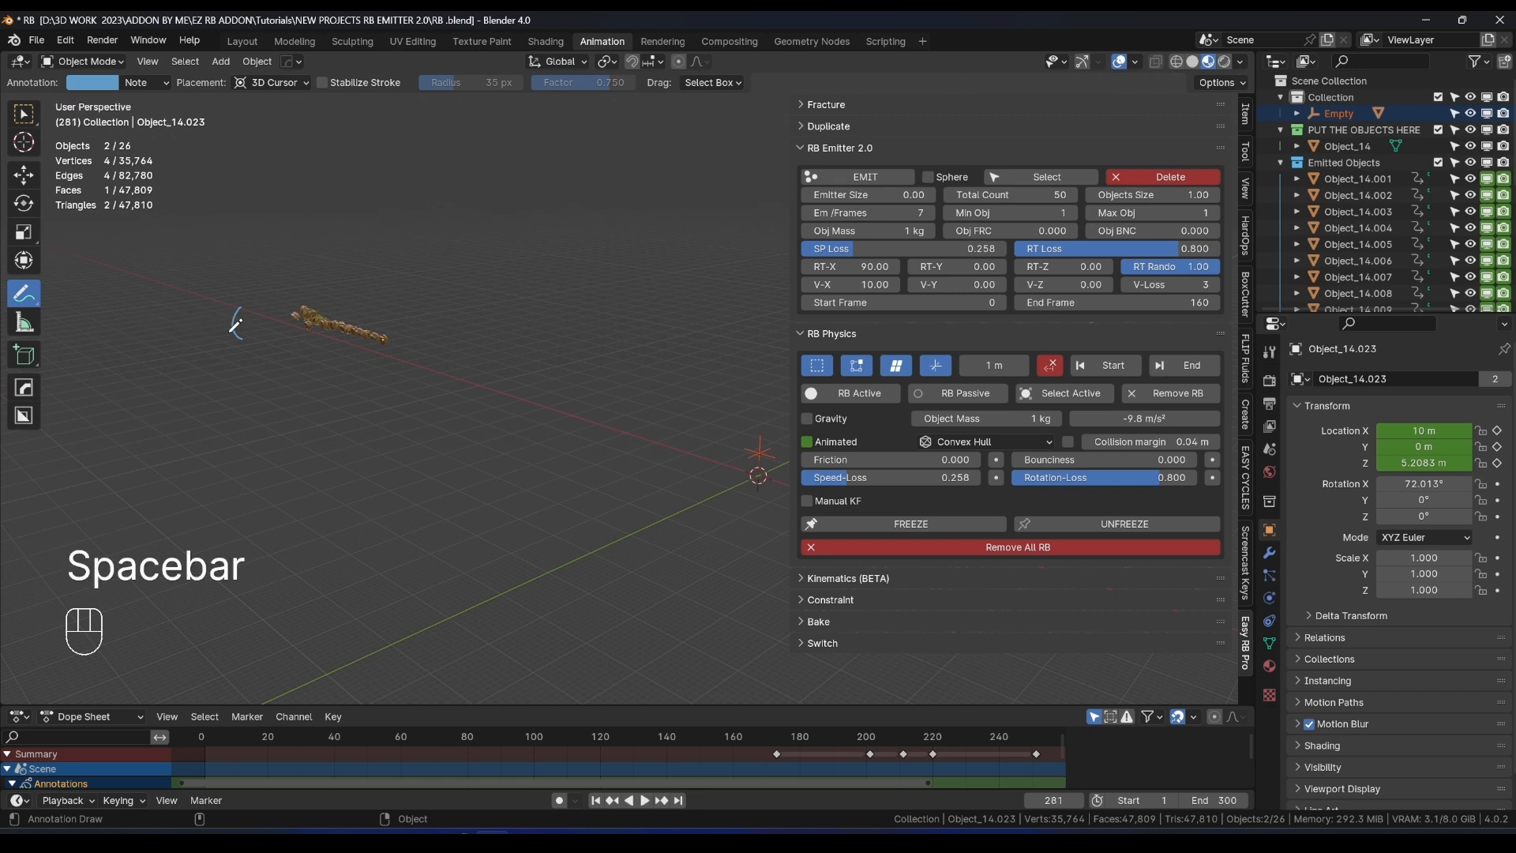
Rewind to frame 0 and replay the emission to frame 153, examining how the burgers travel away from the empty.
drag(247, 768, 198, 768)
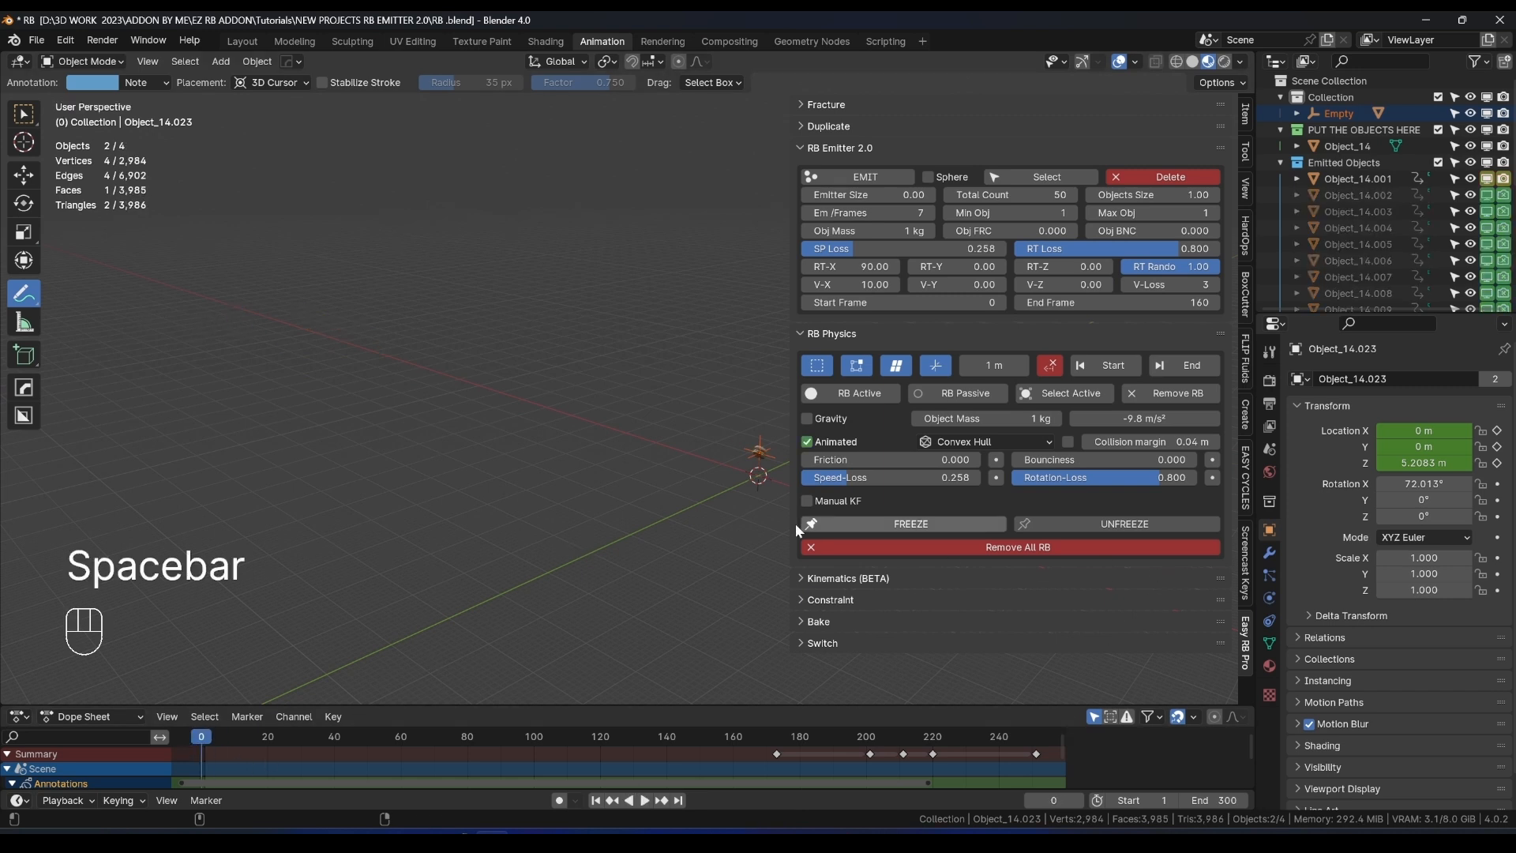
mouse_move(365, 427)
middle_down()
mouse_move(463, 452)
mouse_move(355, 471)
mouse_move(306, 460)
mouse_move(380, 411)
middle_up()
click(22, 125)
scroll(381, 412, up, 2)
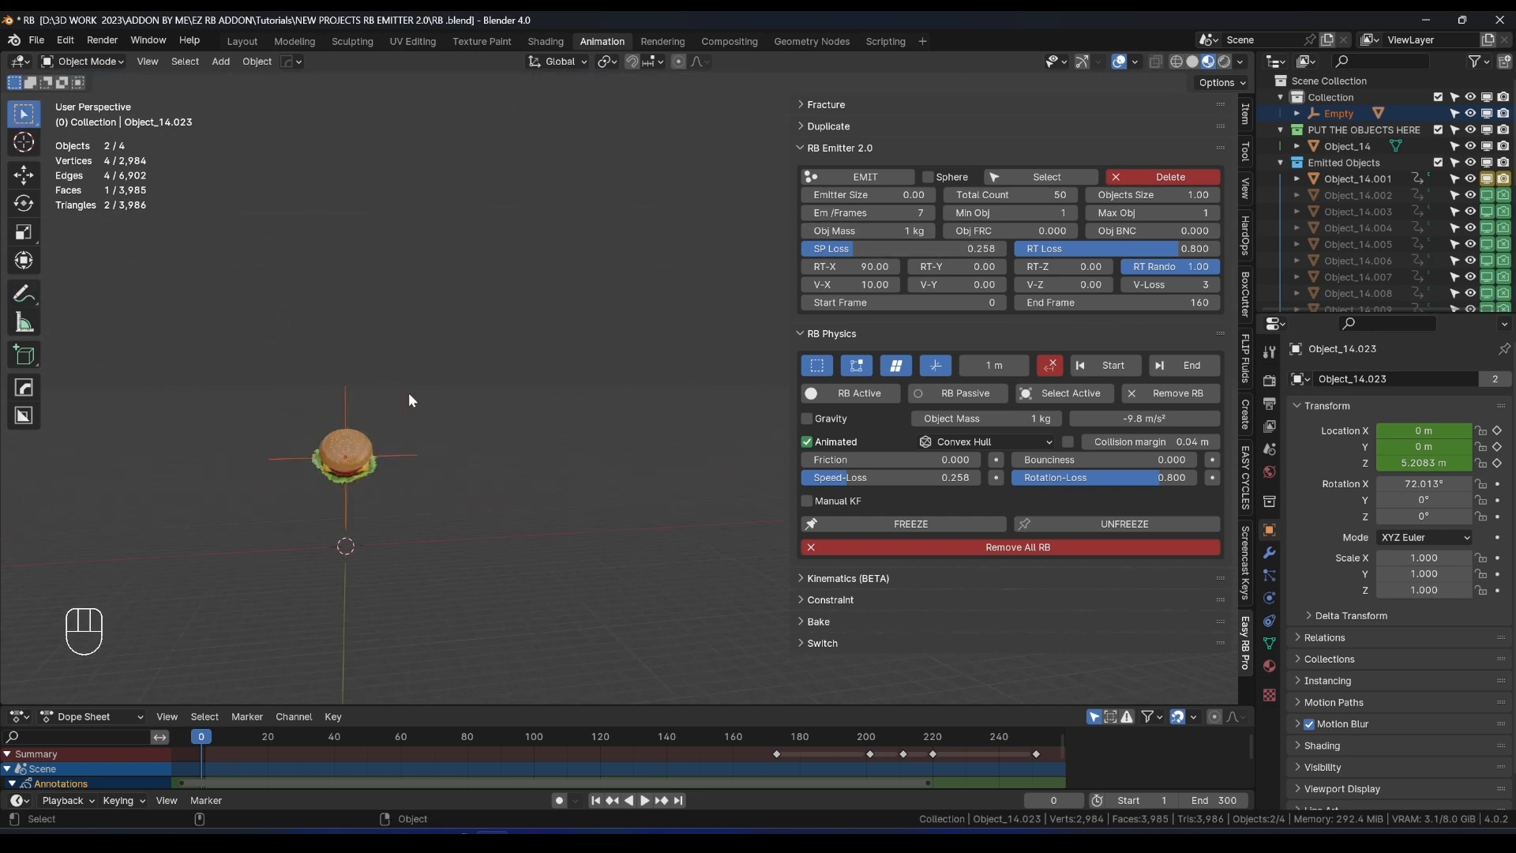
key(space)
key(space)
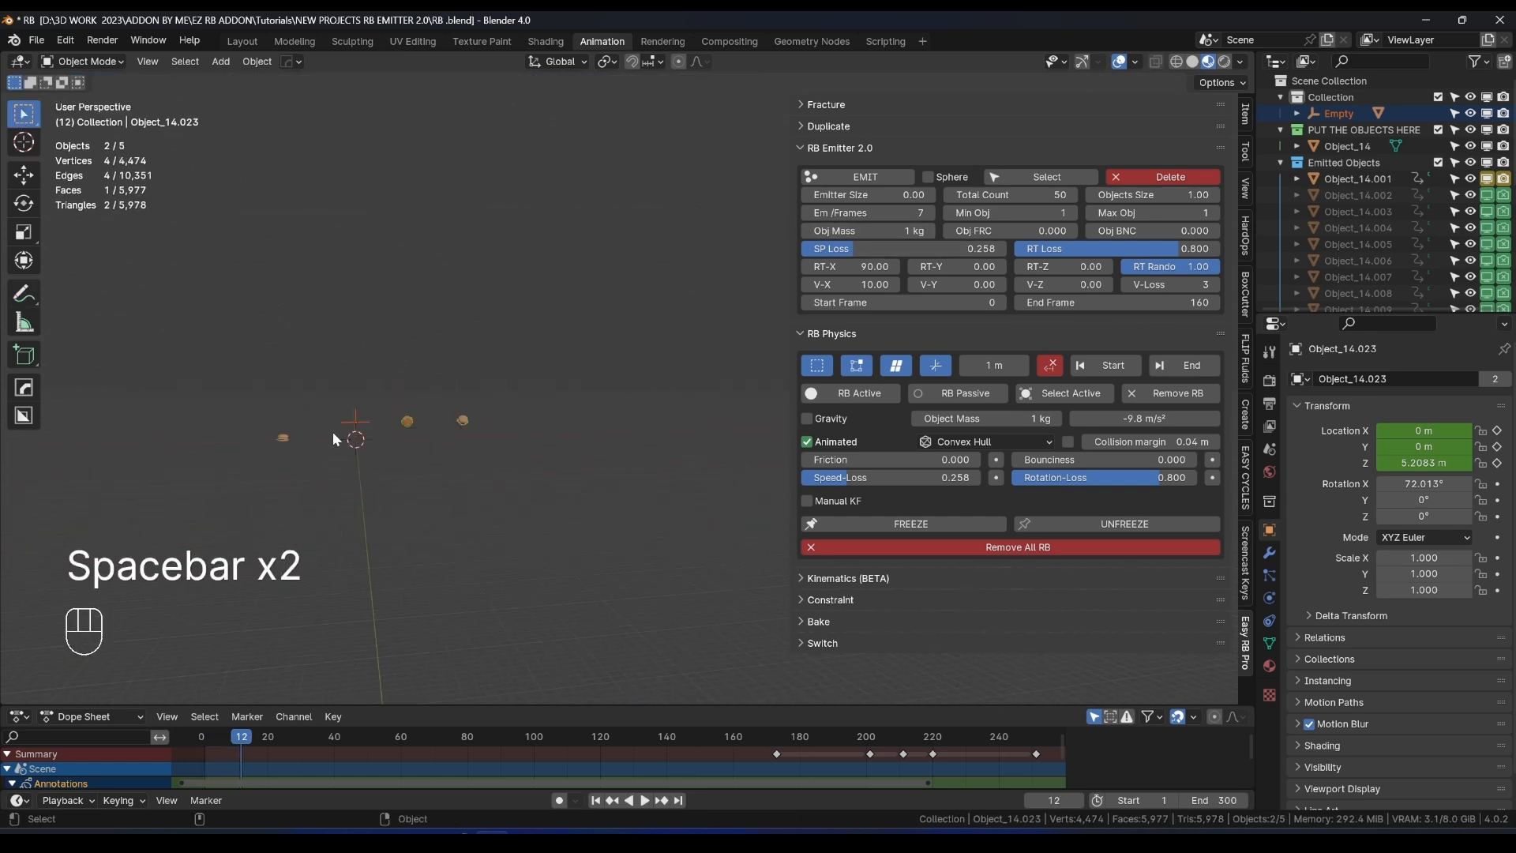
key(space)
middle_drag(630, 427, 641, 468)
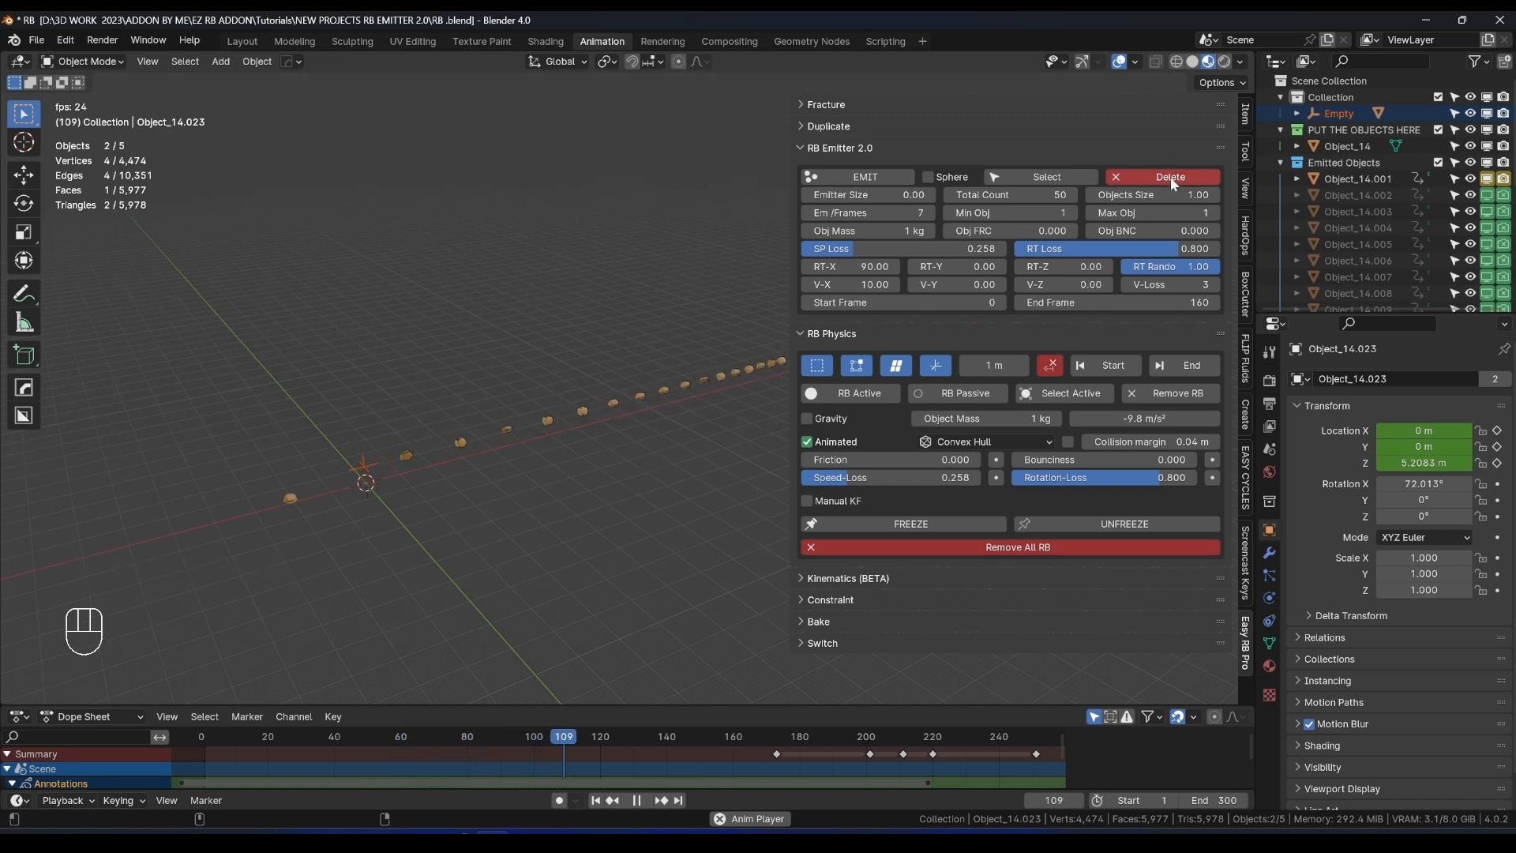
key(space)
shift+middle_drag(673, 414, 553, 426)
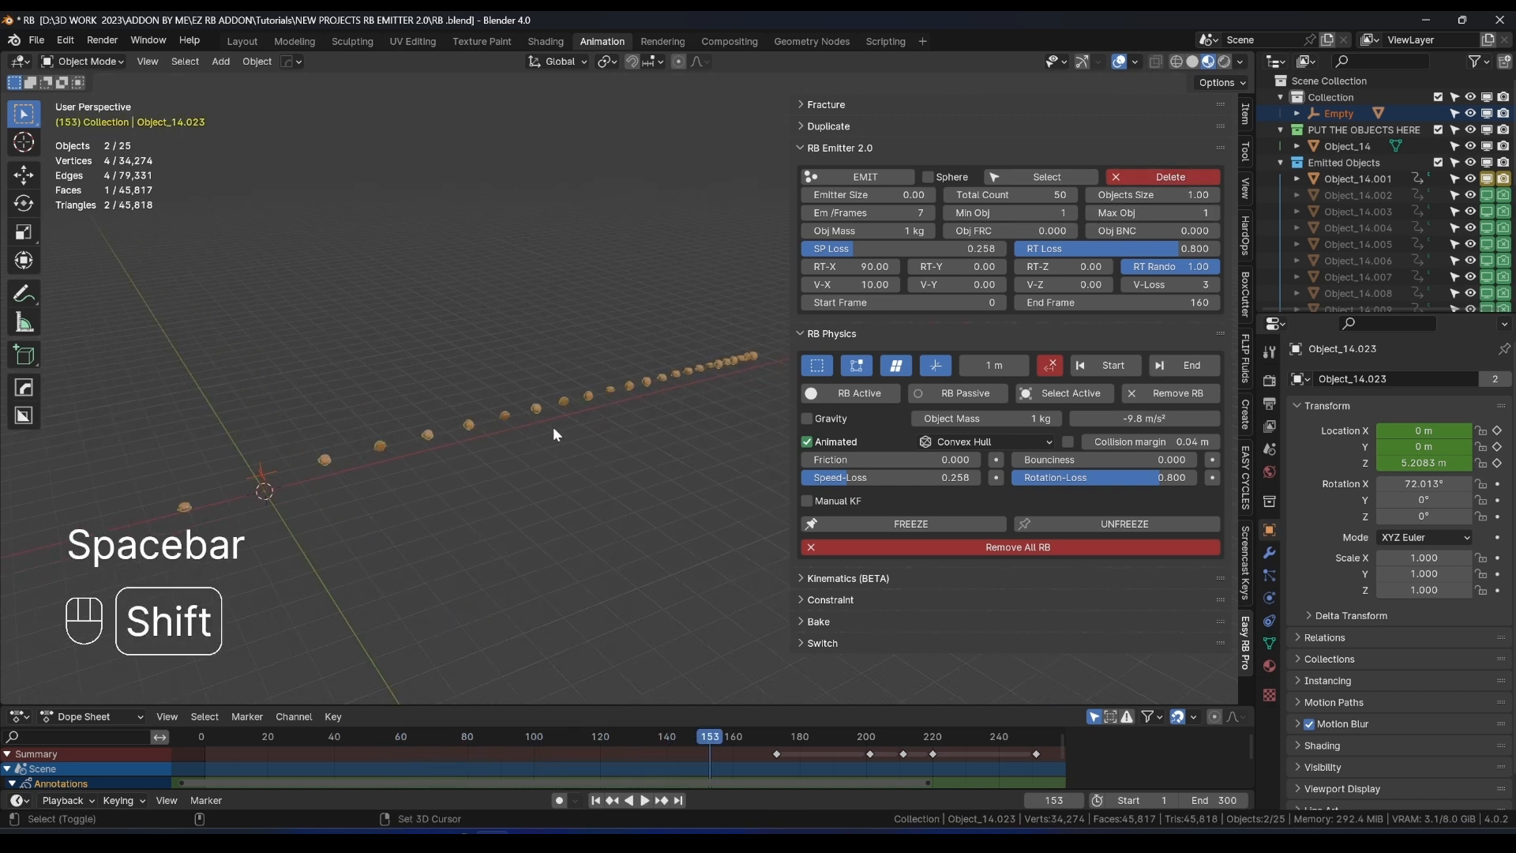
Select all burger objects at the last frame, 300, and set the Speed-Loss of the whole selection to 0.887.
click(1191, 365)
shift+middle_drag(798, 371, 714, 394)
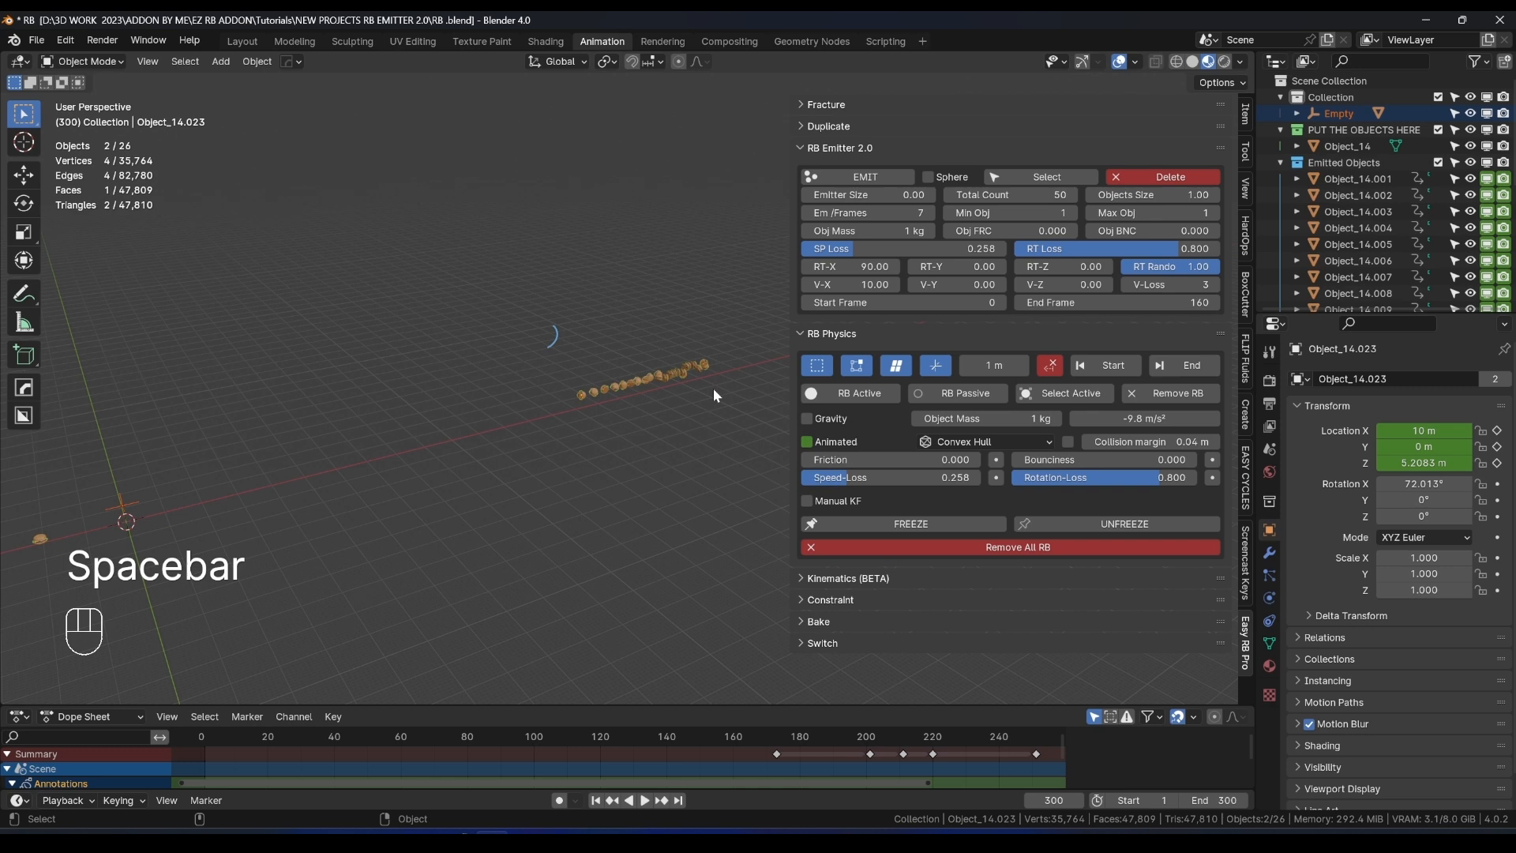
click(829, 368)
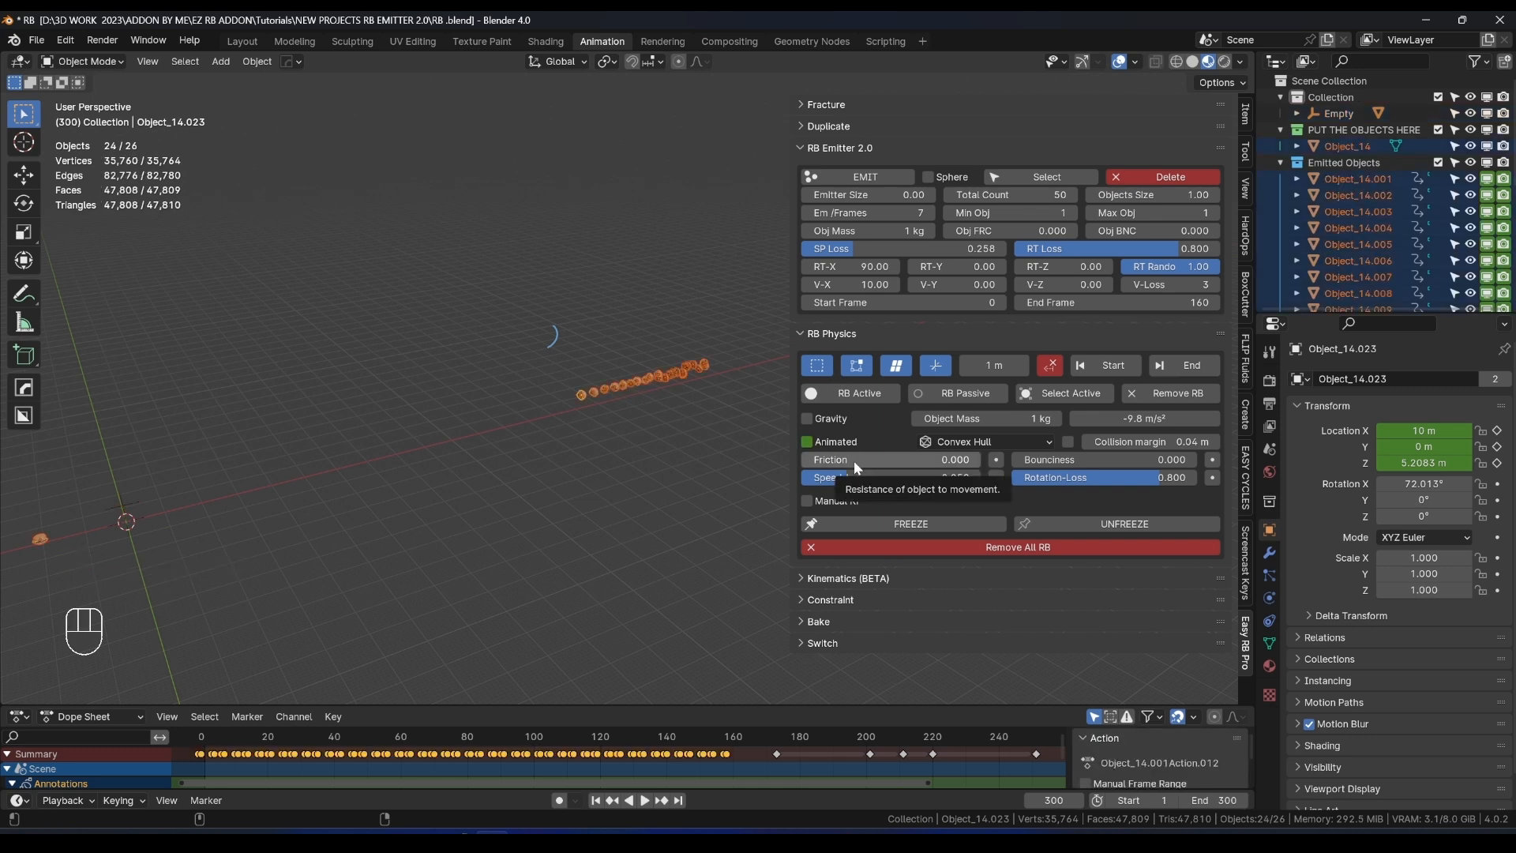
key(alt)
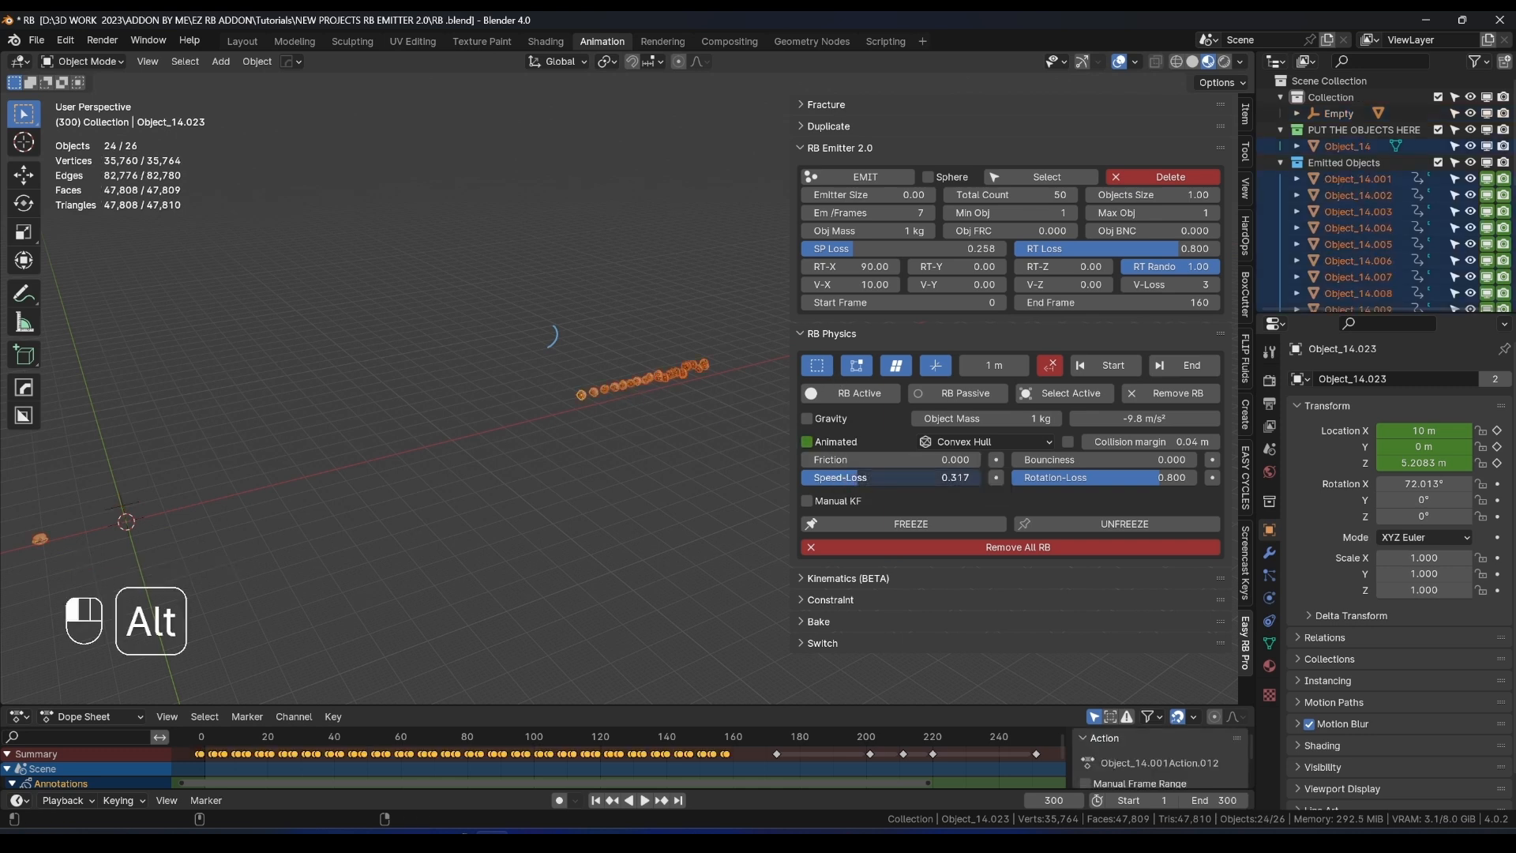
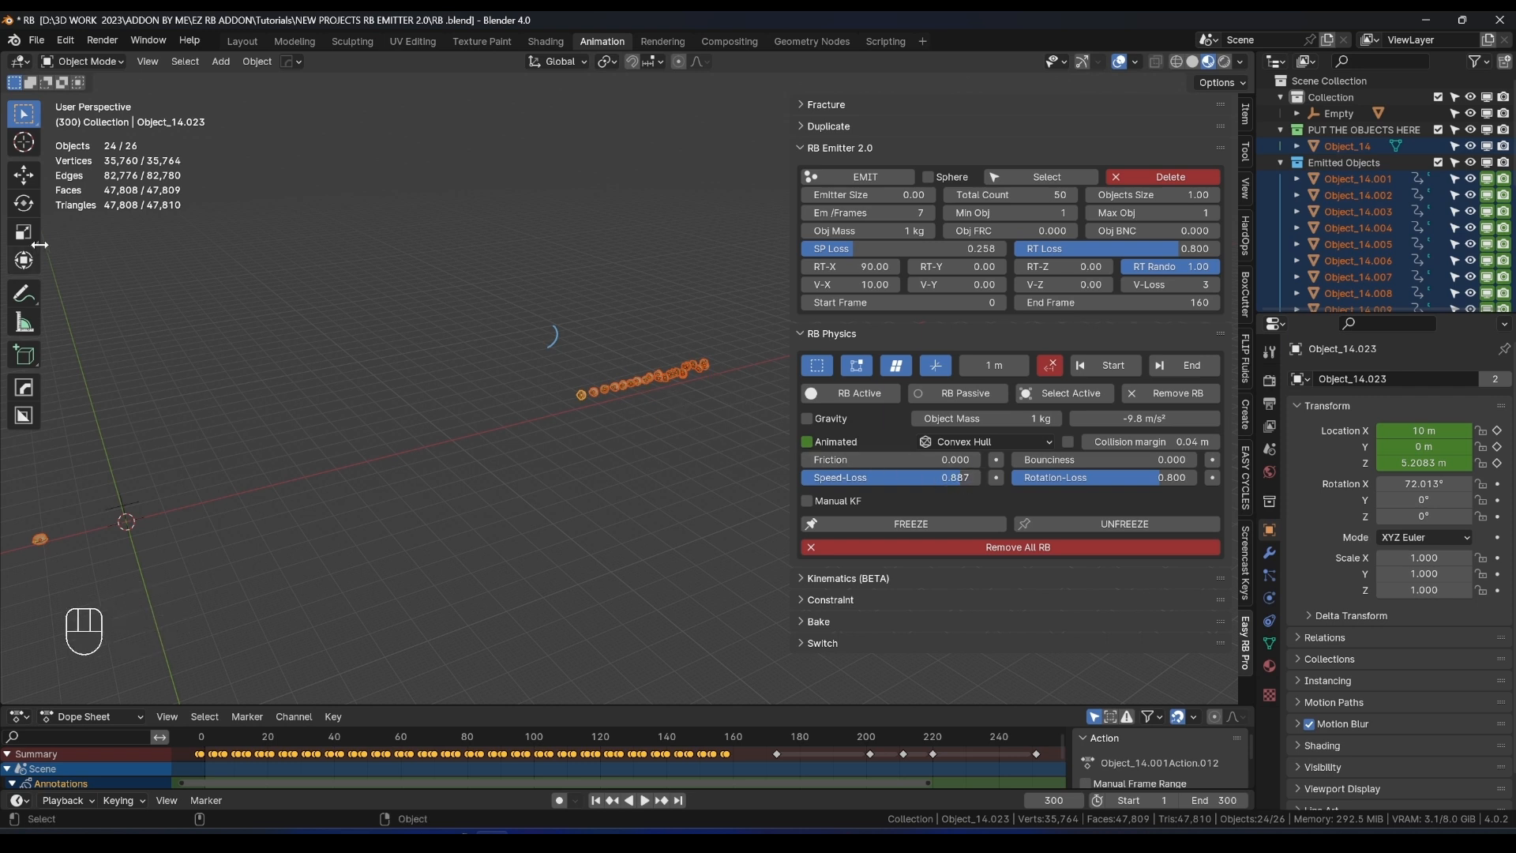
Annotate arrows beside the burgers' path and stream end, and replay from the start while marking where the slowed burgers gather.
click(23, 293)
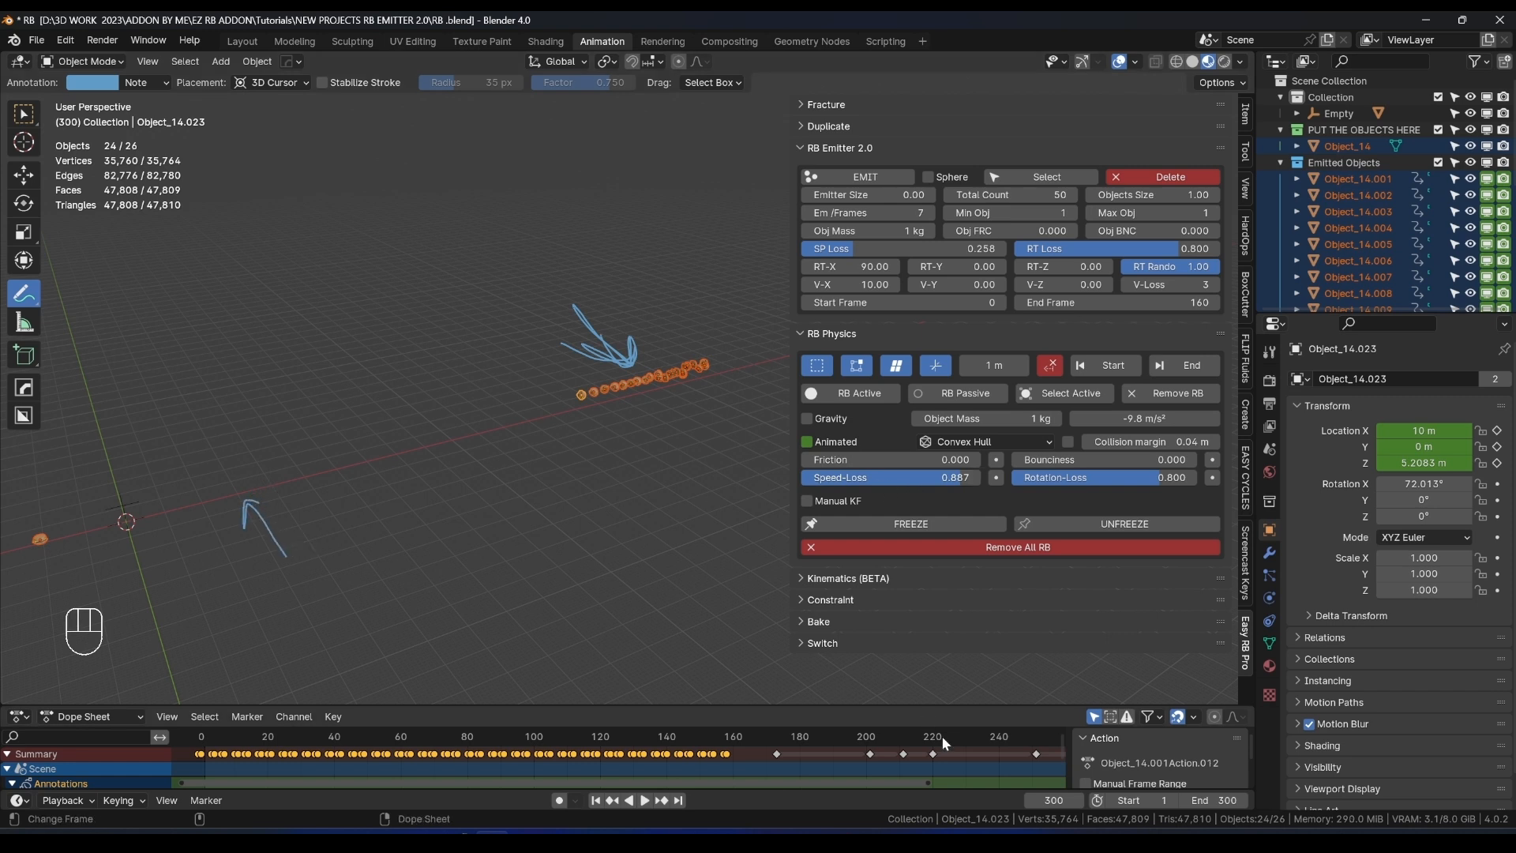
click(1111, 371)
key(space)
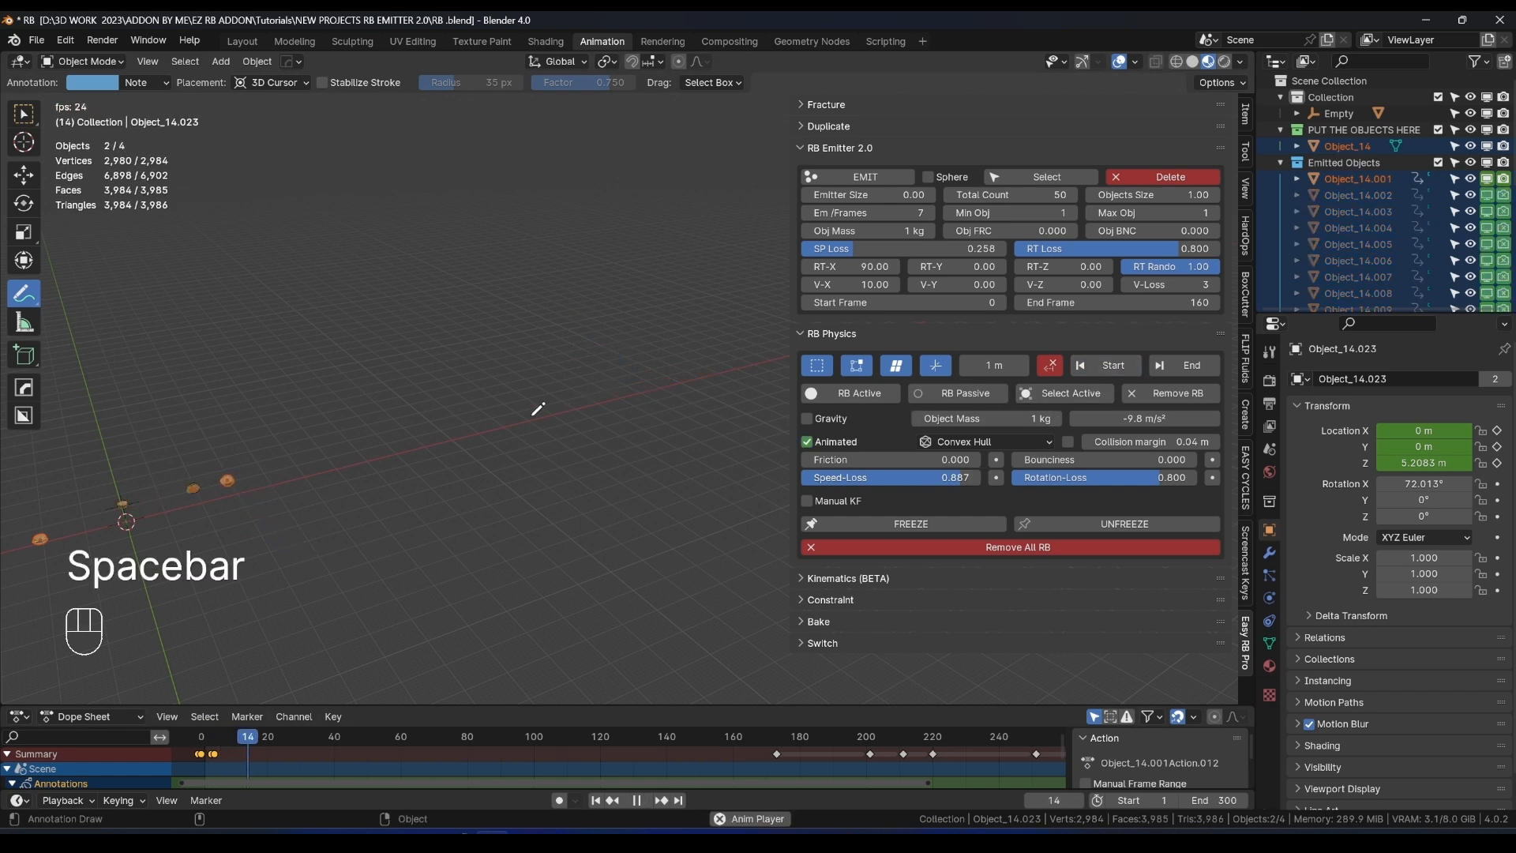
drag(322, 541, 314, 517)
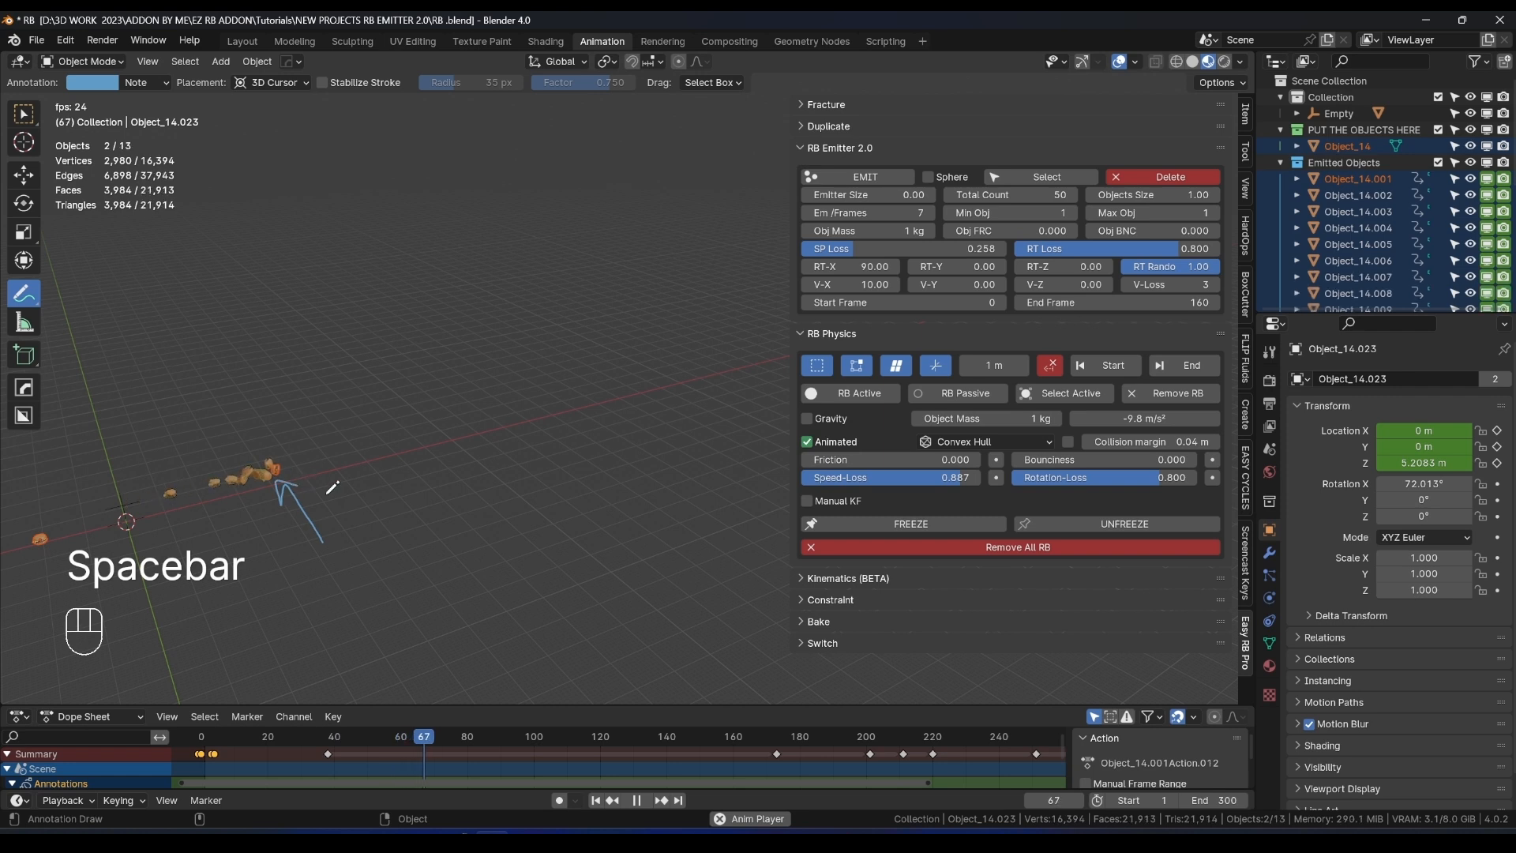
shift+middle_drag(403, 513, 505, 440)
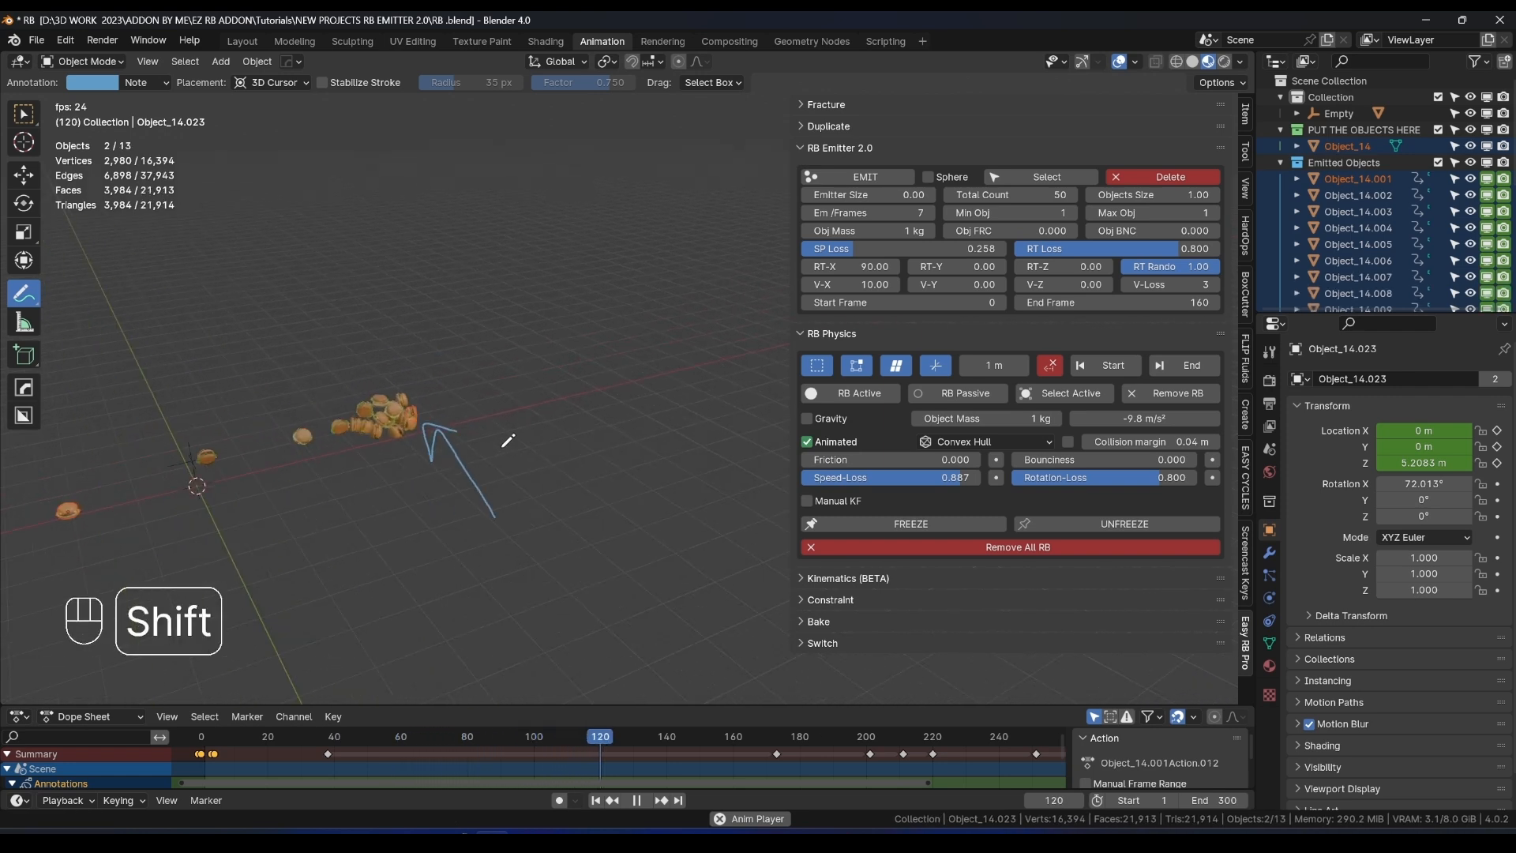
scroll(553, 419, up, 5)
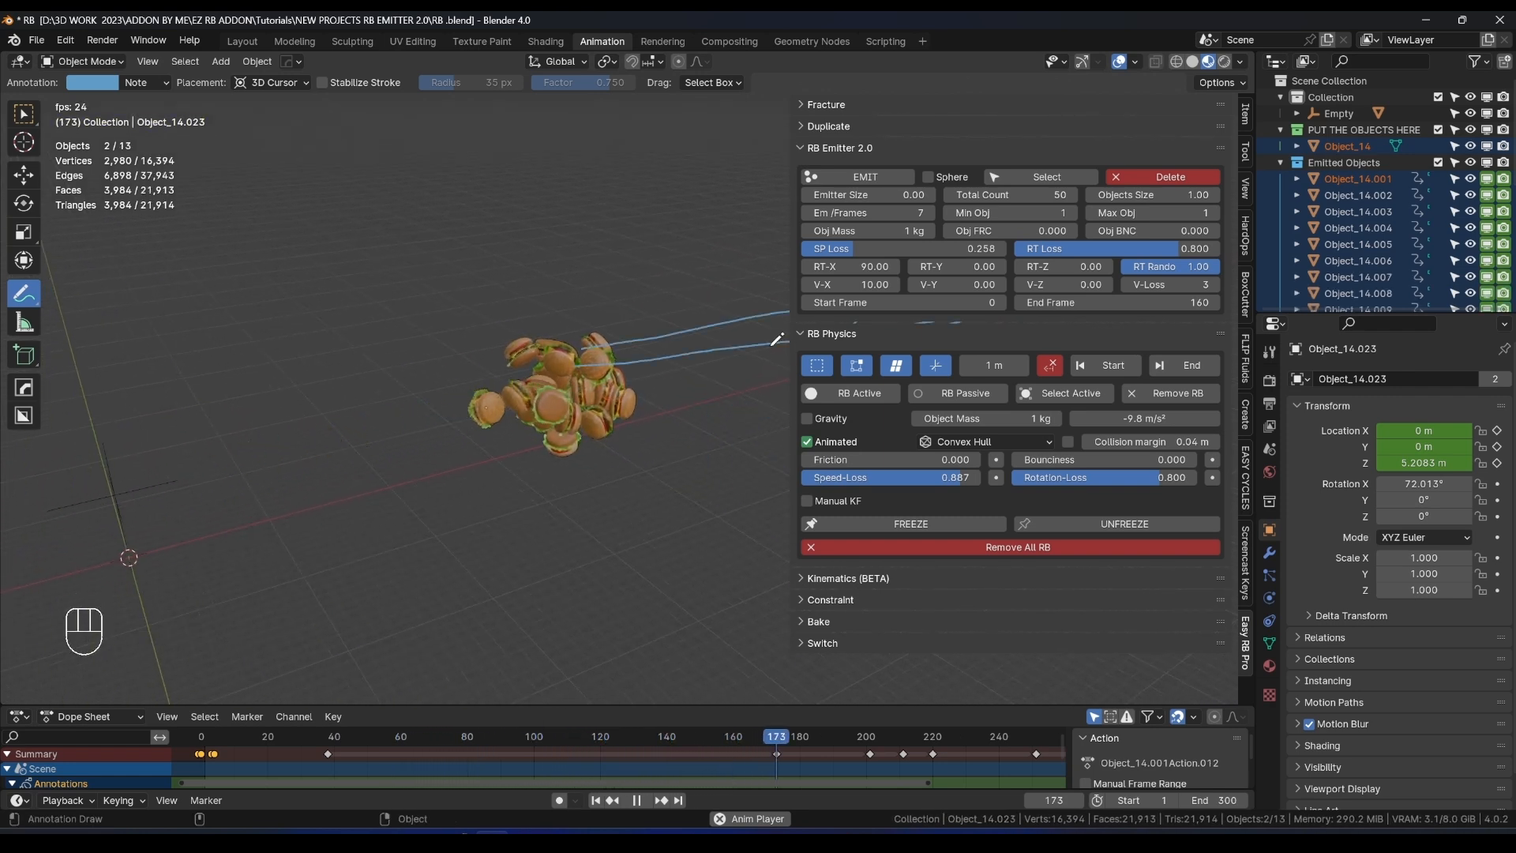
Stop the playback at frame 188 and try out lower RT Loss values, such as 0.519, in the emitter settings.
key(space)
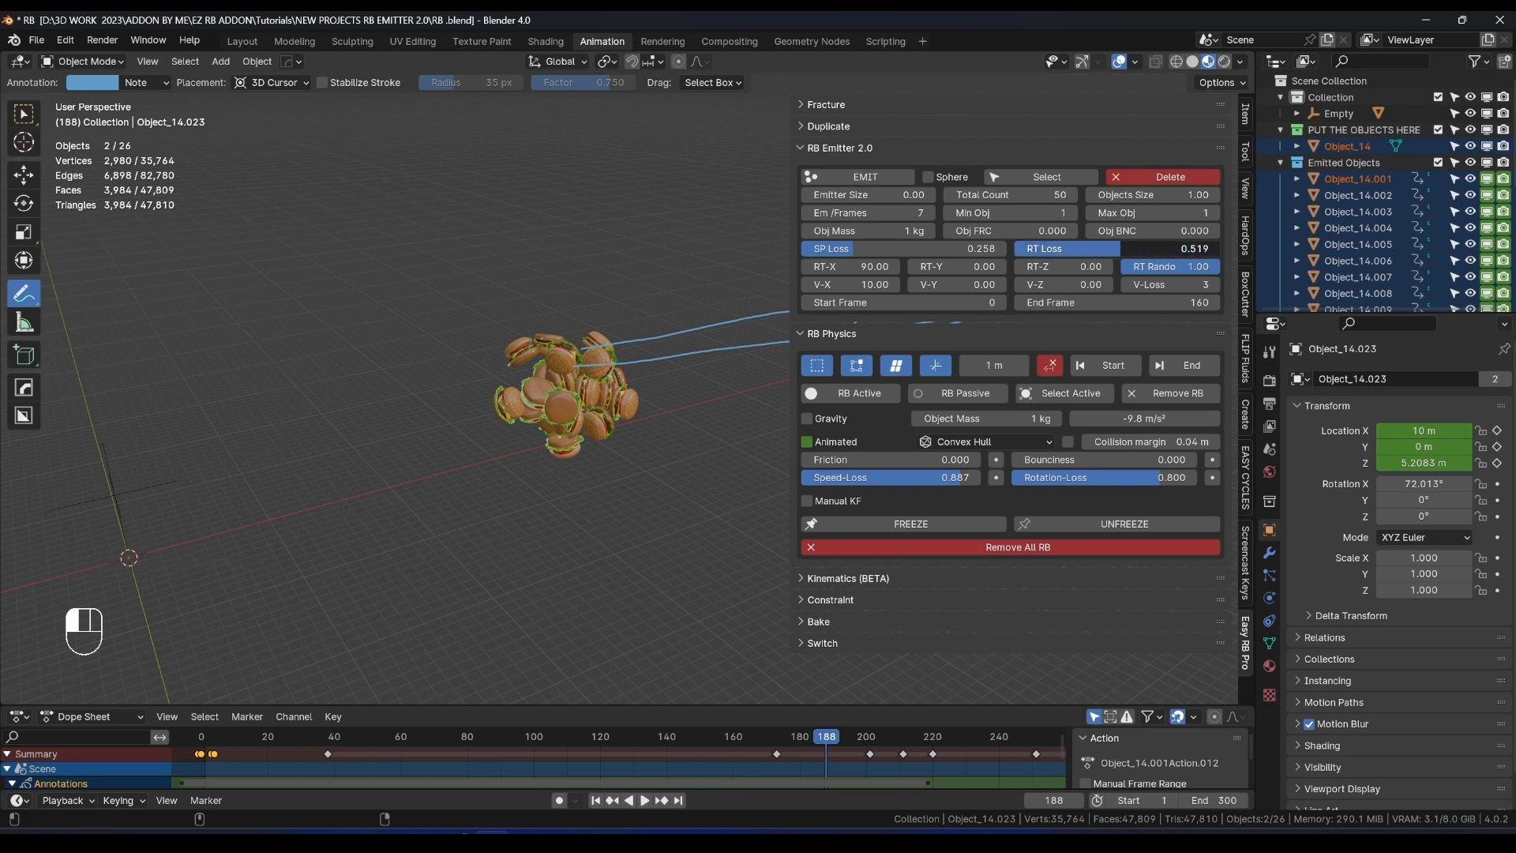
drag(1073, 248, 1186, 248)
drag(1077, 248, 1179, 248)
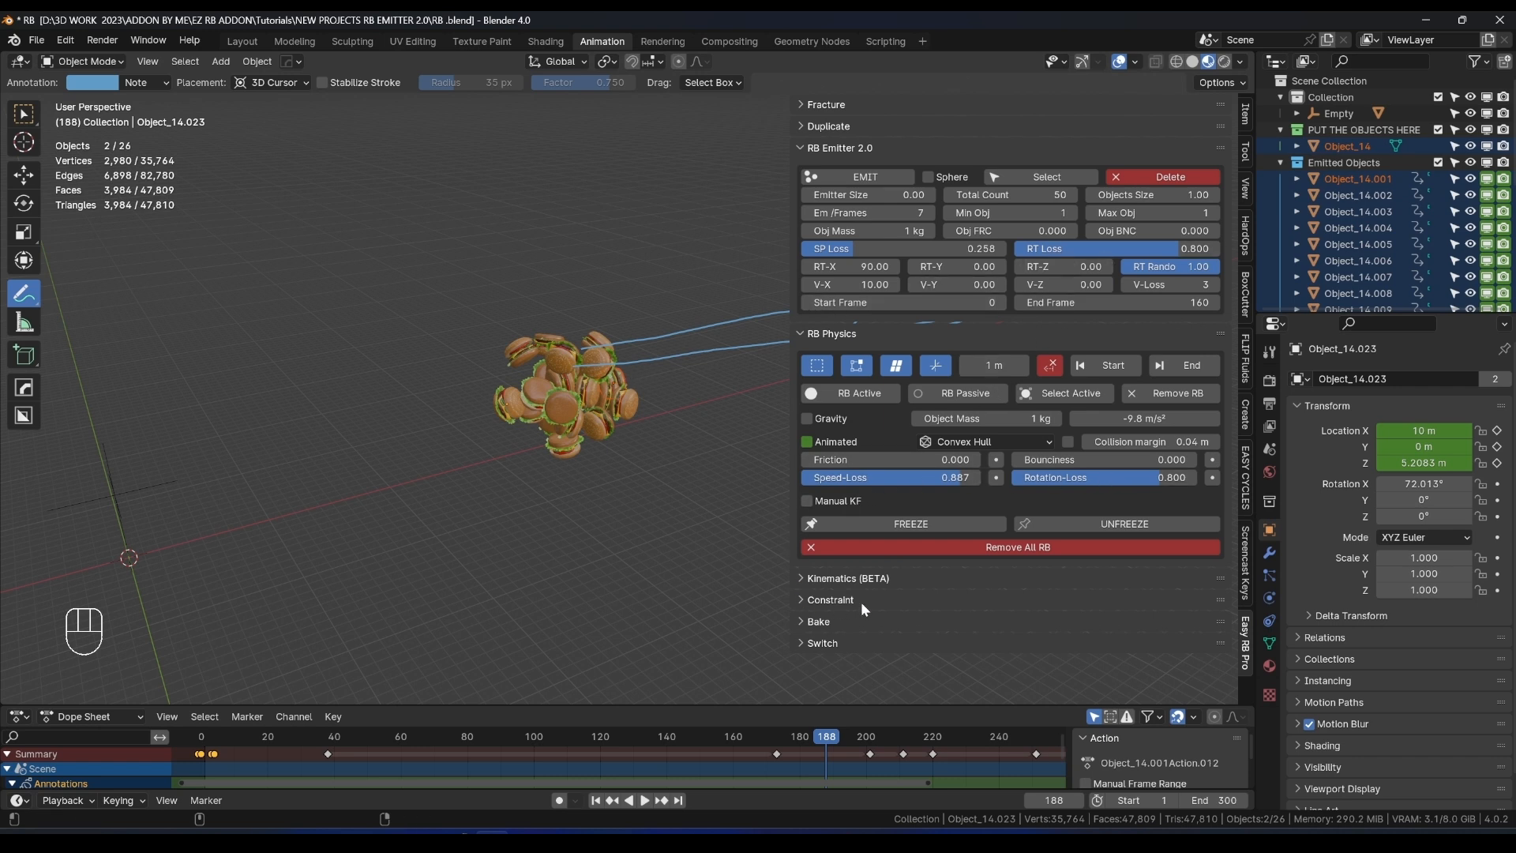
Advance the playback to frame 204, select all burger objects and set the Rotation-Loss of the whole selection to 1.000.
key(space)
key(space)
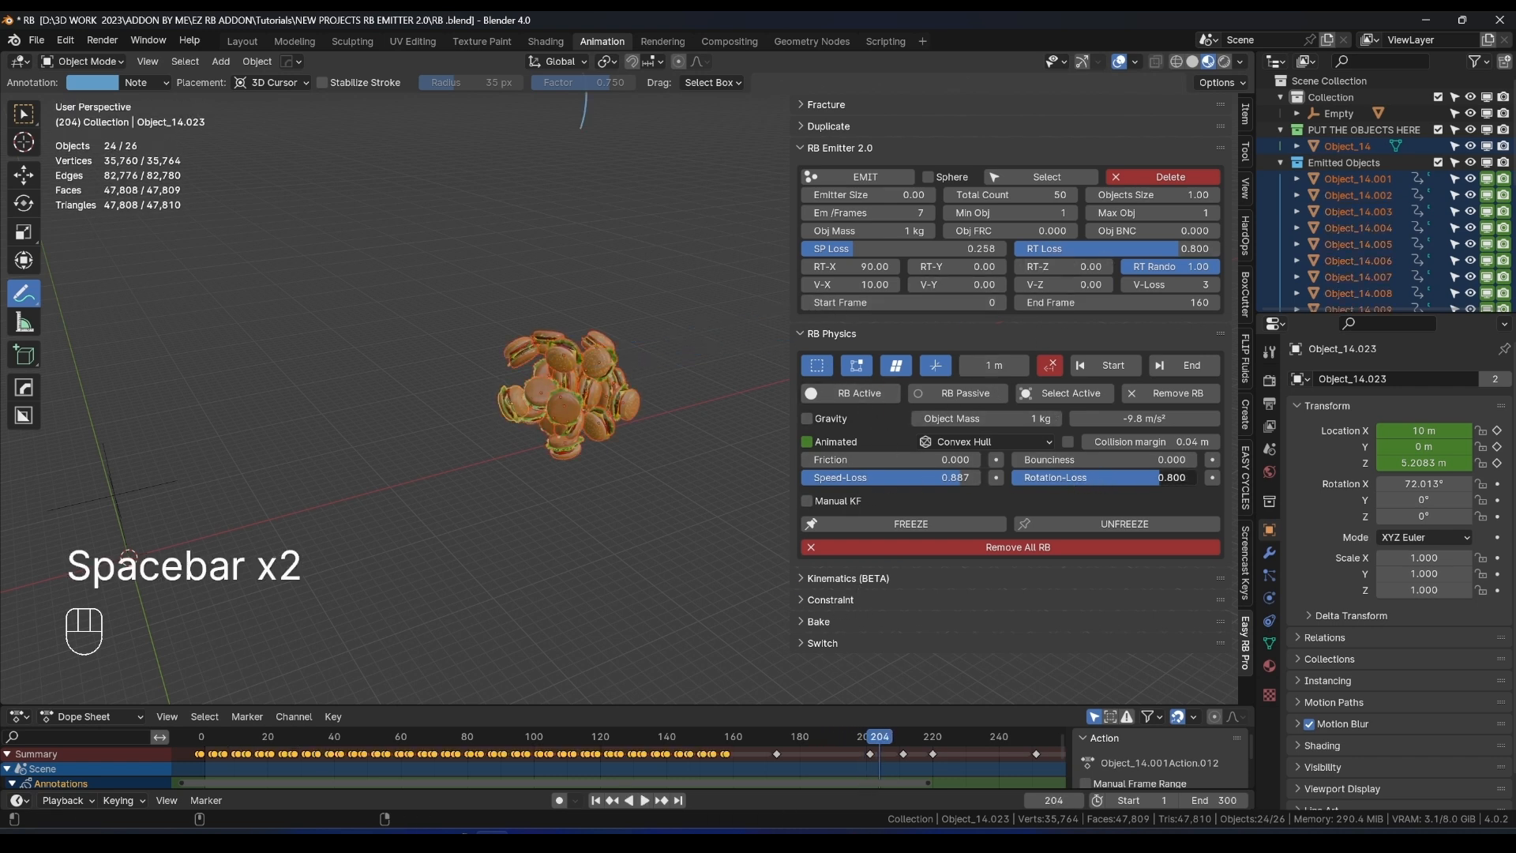
mouse_move(1195, 477)
mouse_down()
mouse_move(1147, 478)
mouse_move(1196, 478)
mouse_up()
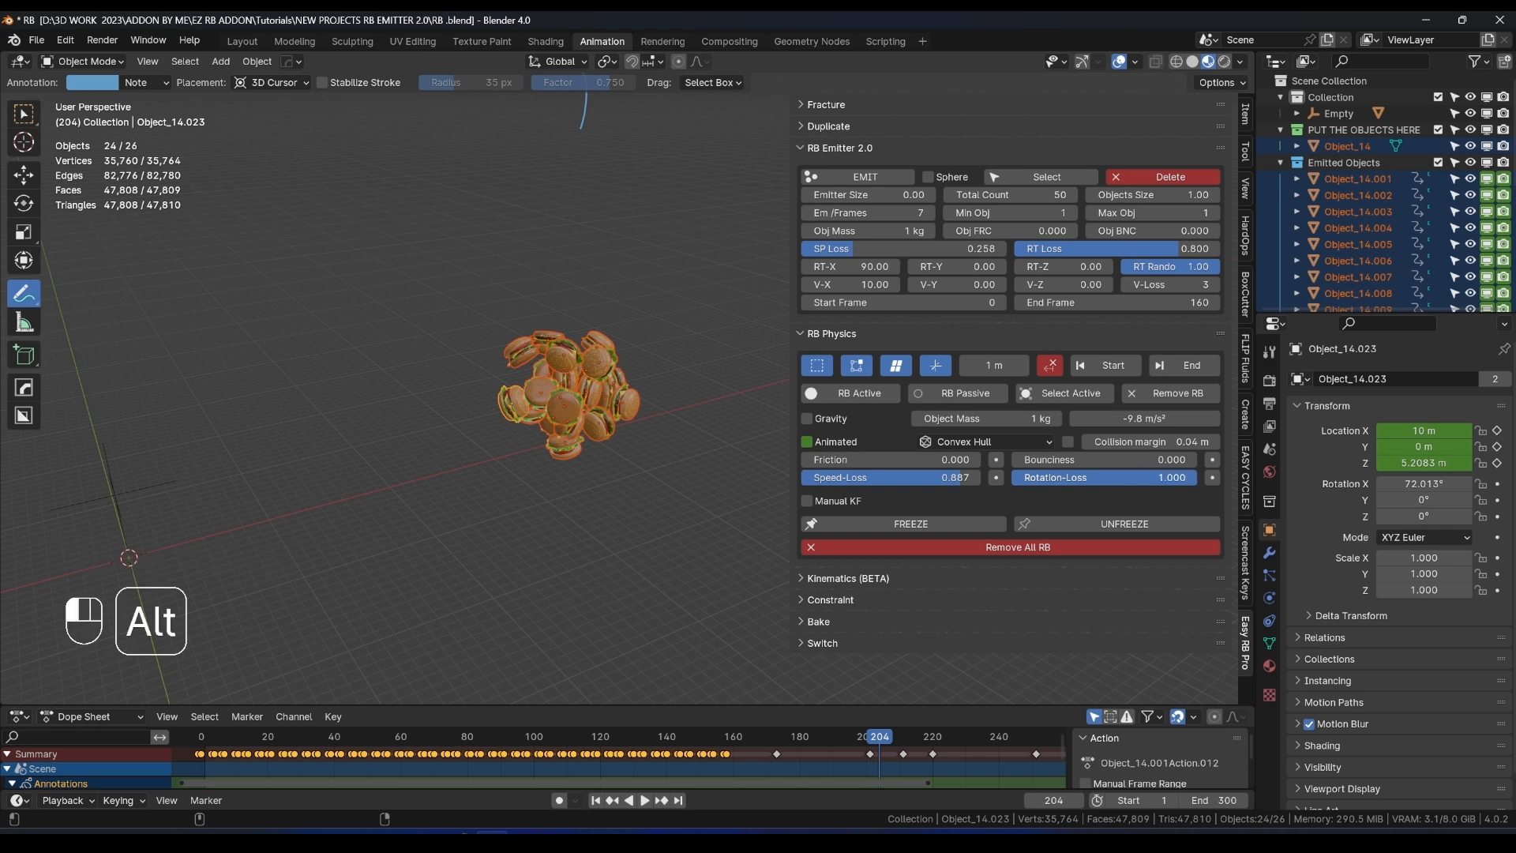
Replay the emission from the start to frame 197, examining up close how the burgers rotate as they travel and gather.
click(596, 799)
key(space)
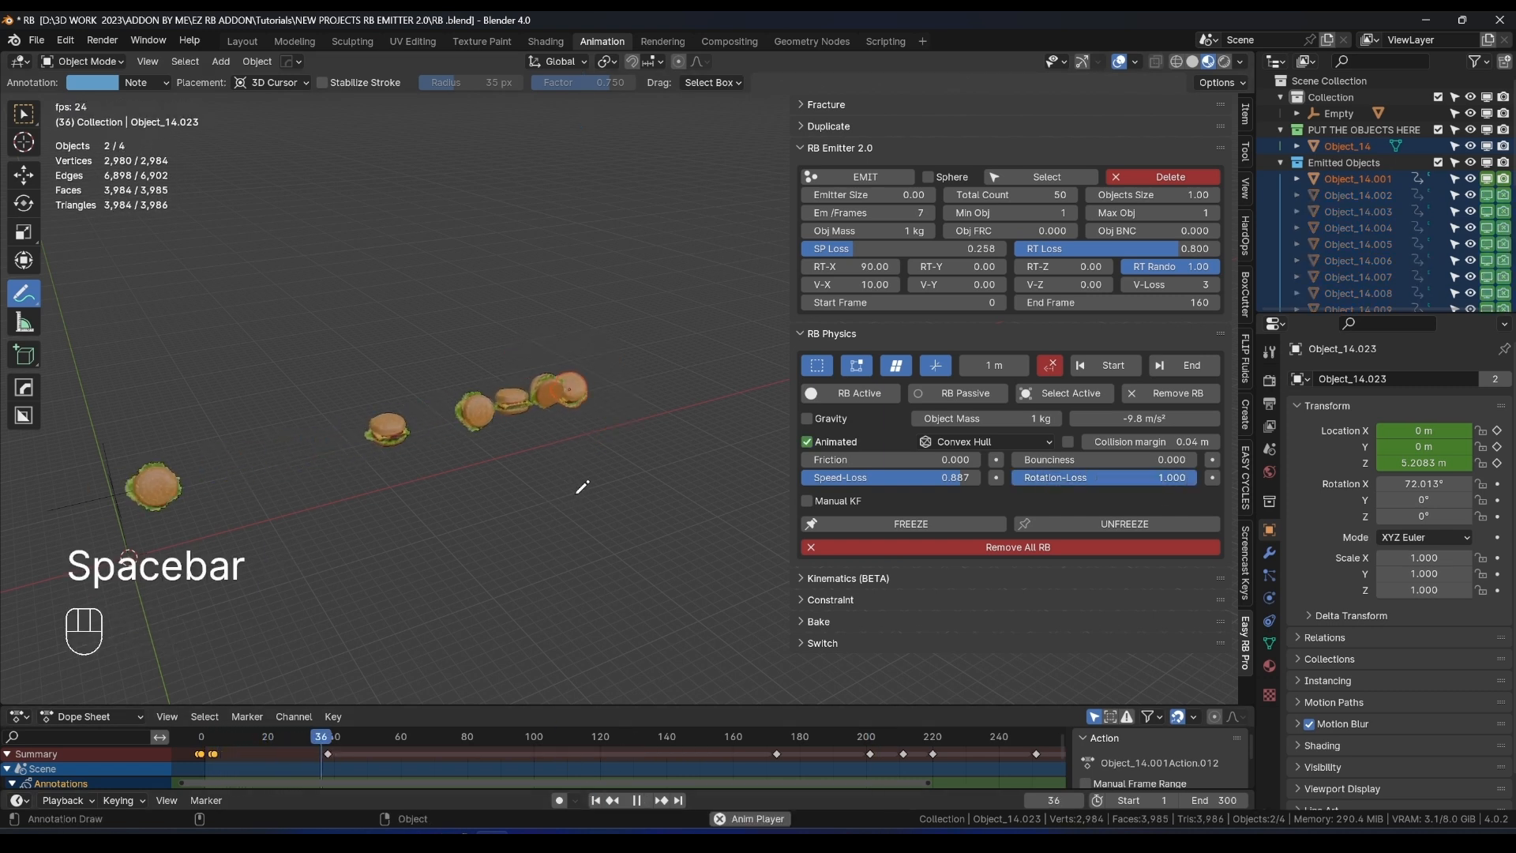
key(space)
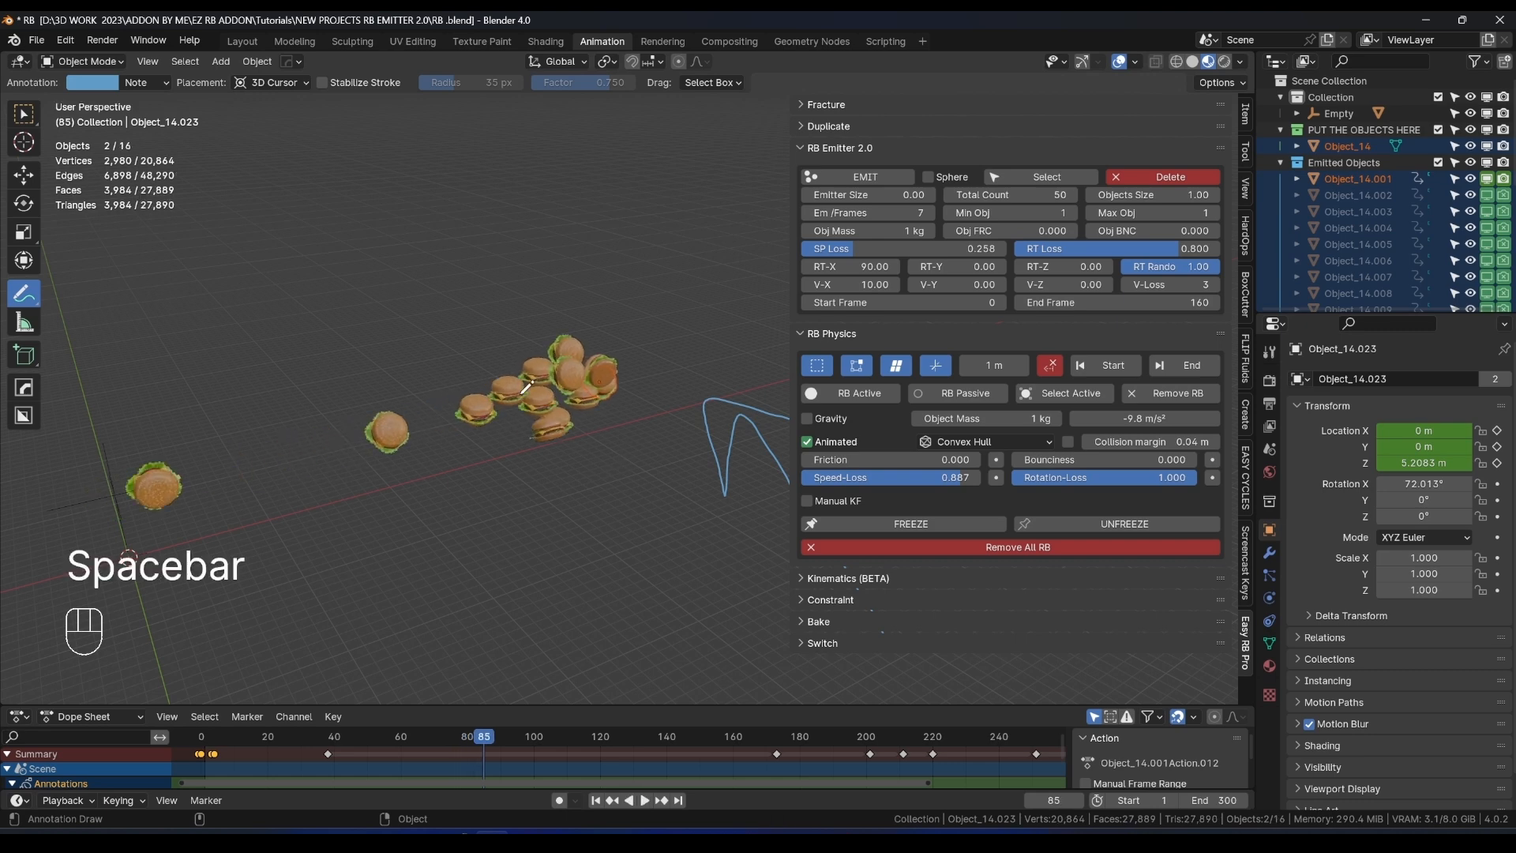
key(space)
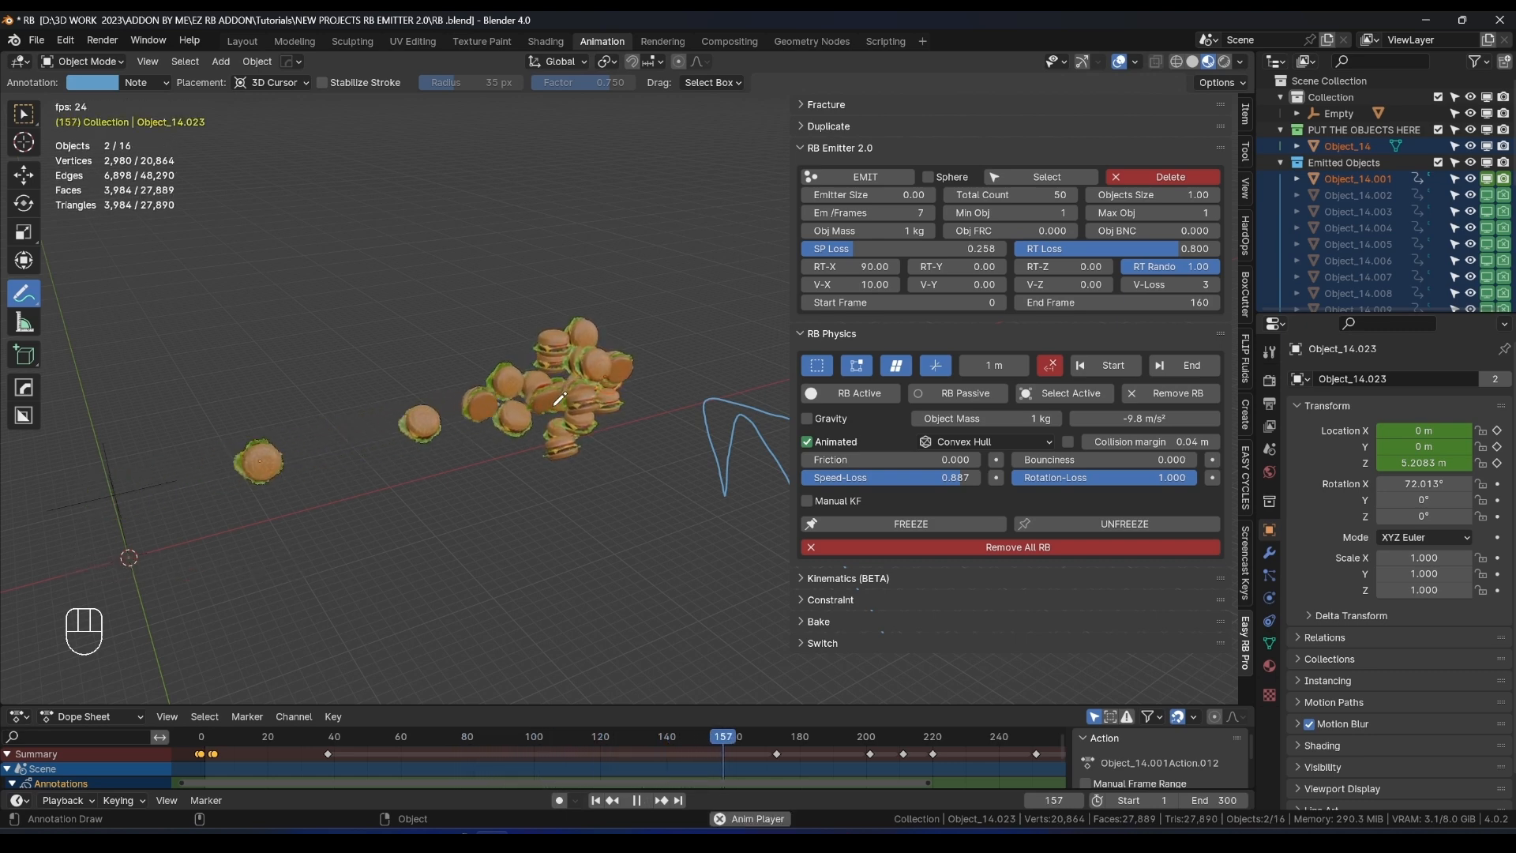
scroll(534, 395, up, 3)
middle_drag(534, 395, 663, 387)
key(space)
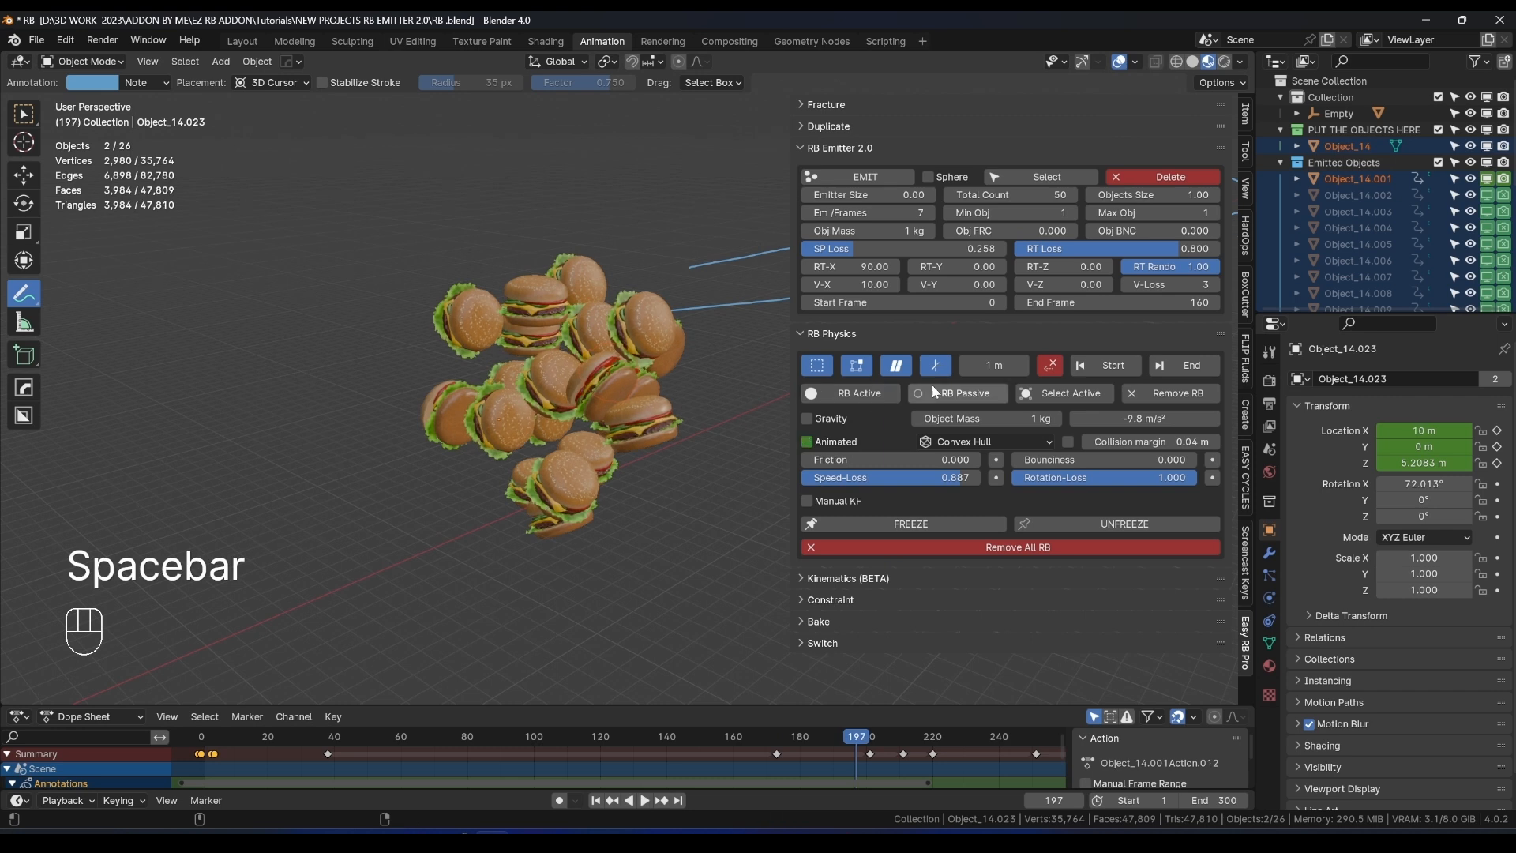
Select all burger objects, set their Rotation-Loss to 0.198 and restart the playback from the first frame.
click(827, 367)
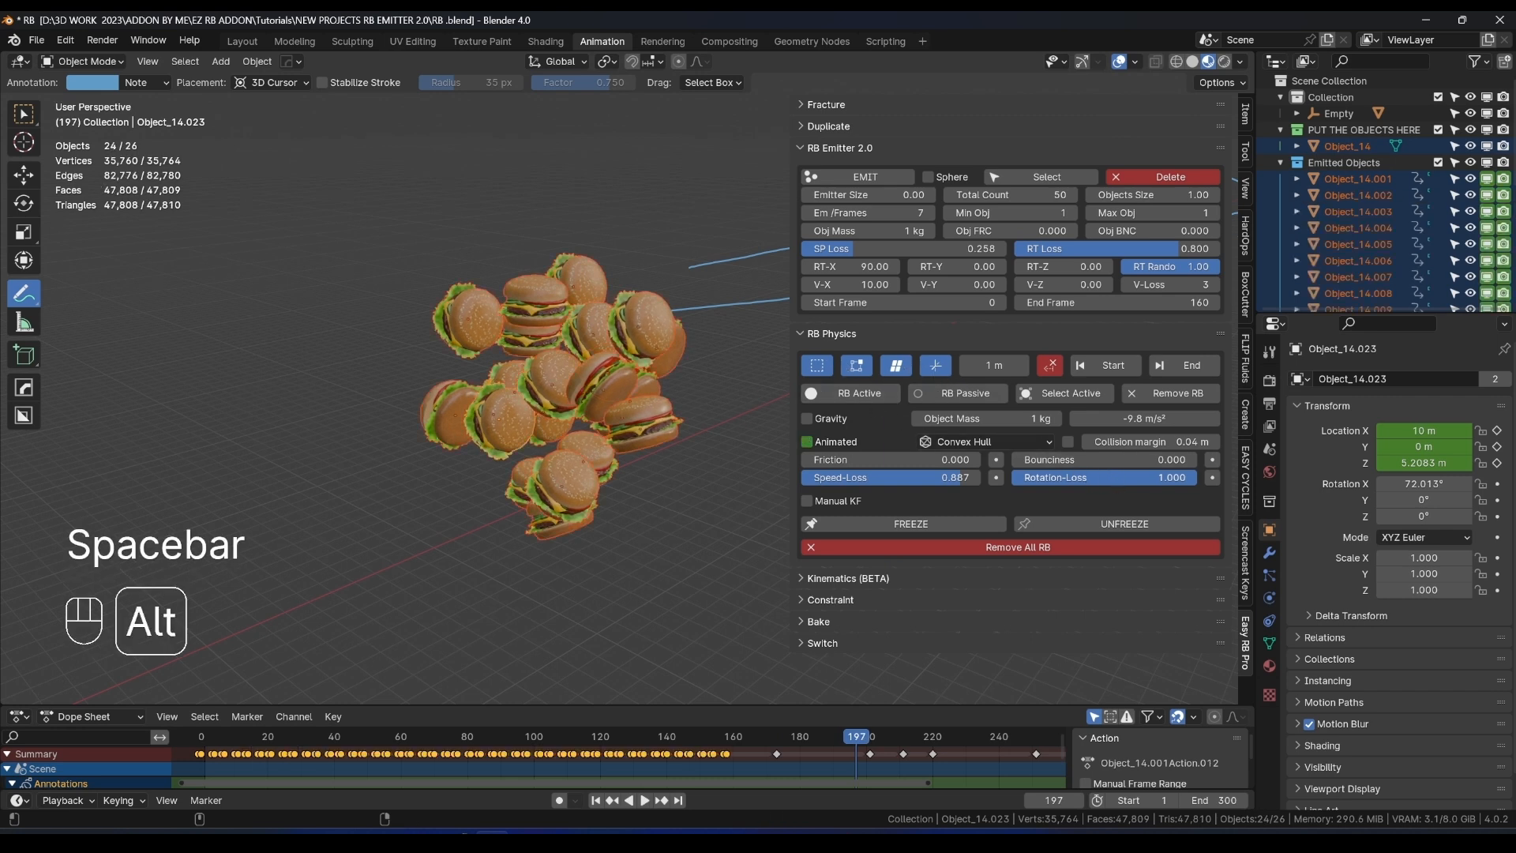
alt+drag(1090, 477, 970, 477)
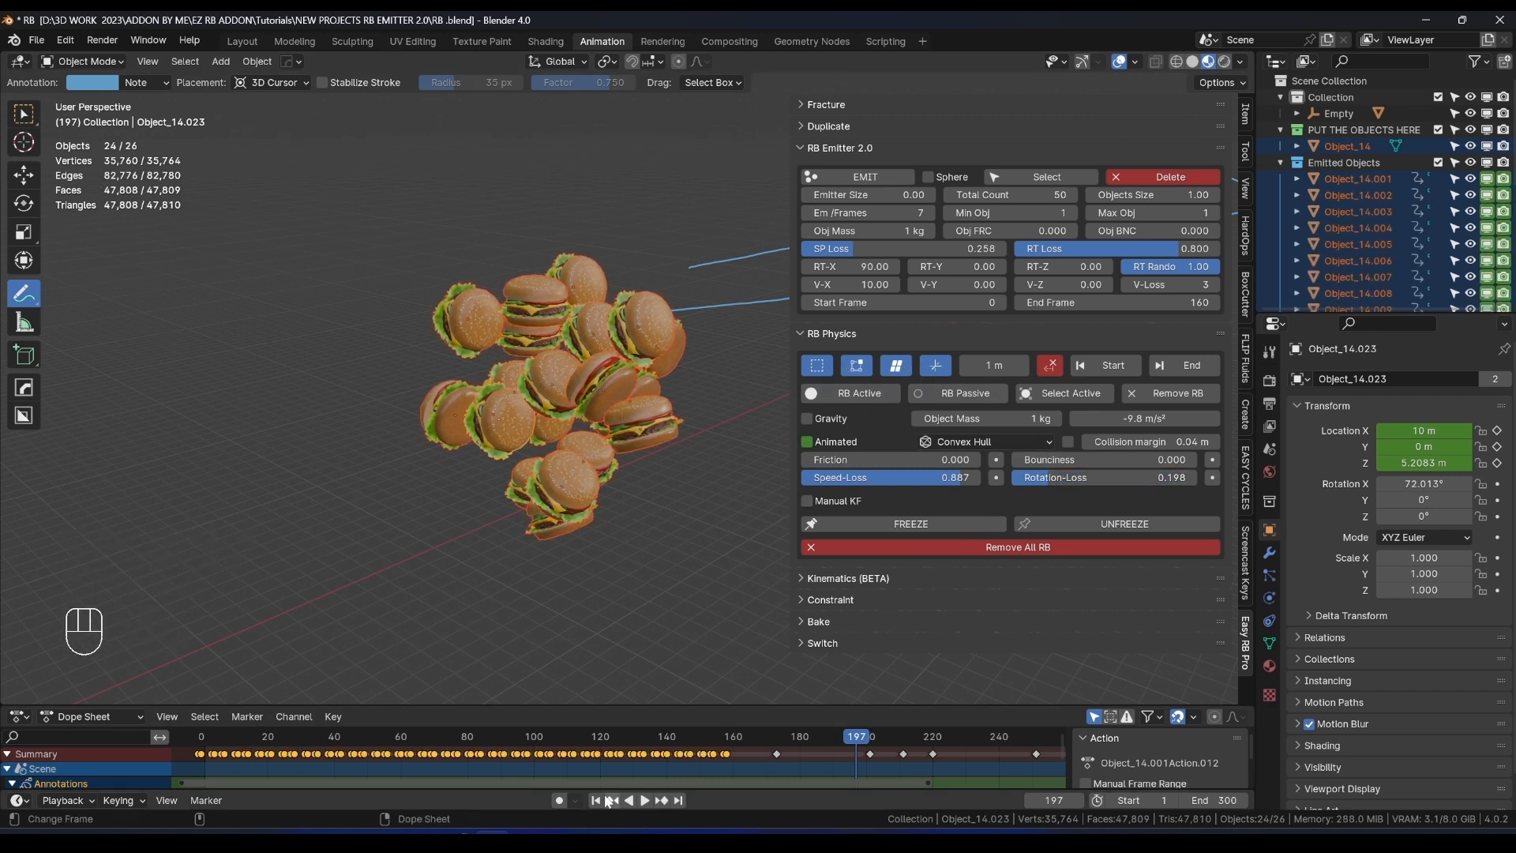
click(1104, 365)
key(space)
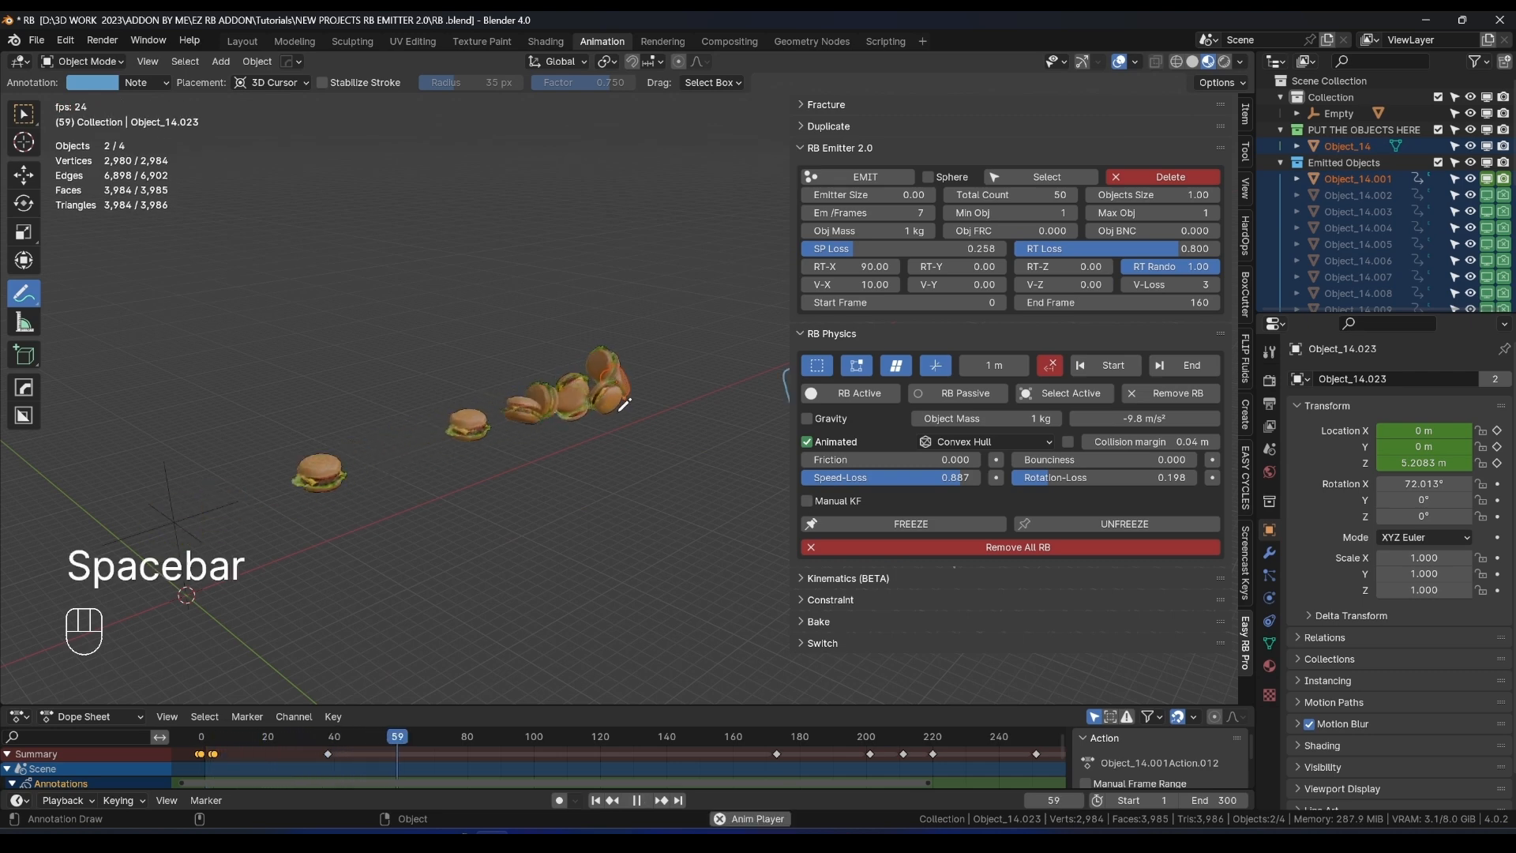
Annotate curved strokes around the tumbling burgers during playback and continue the animation to frame 258.
mouse_move(613, 372)
mouse_down()
mouse_move(675, 425)
mouse_move(695, 412)
mouse_up()
scroll(696, 395, up, 5)
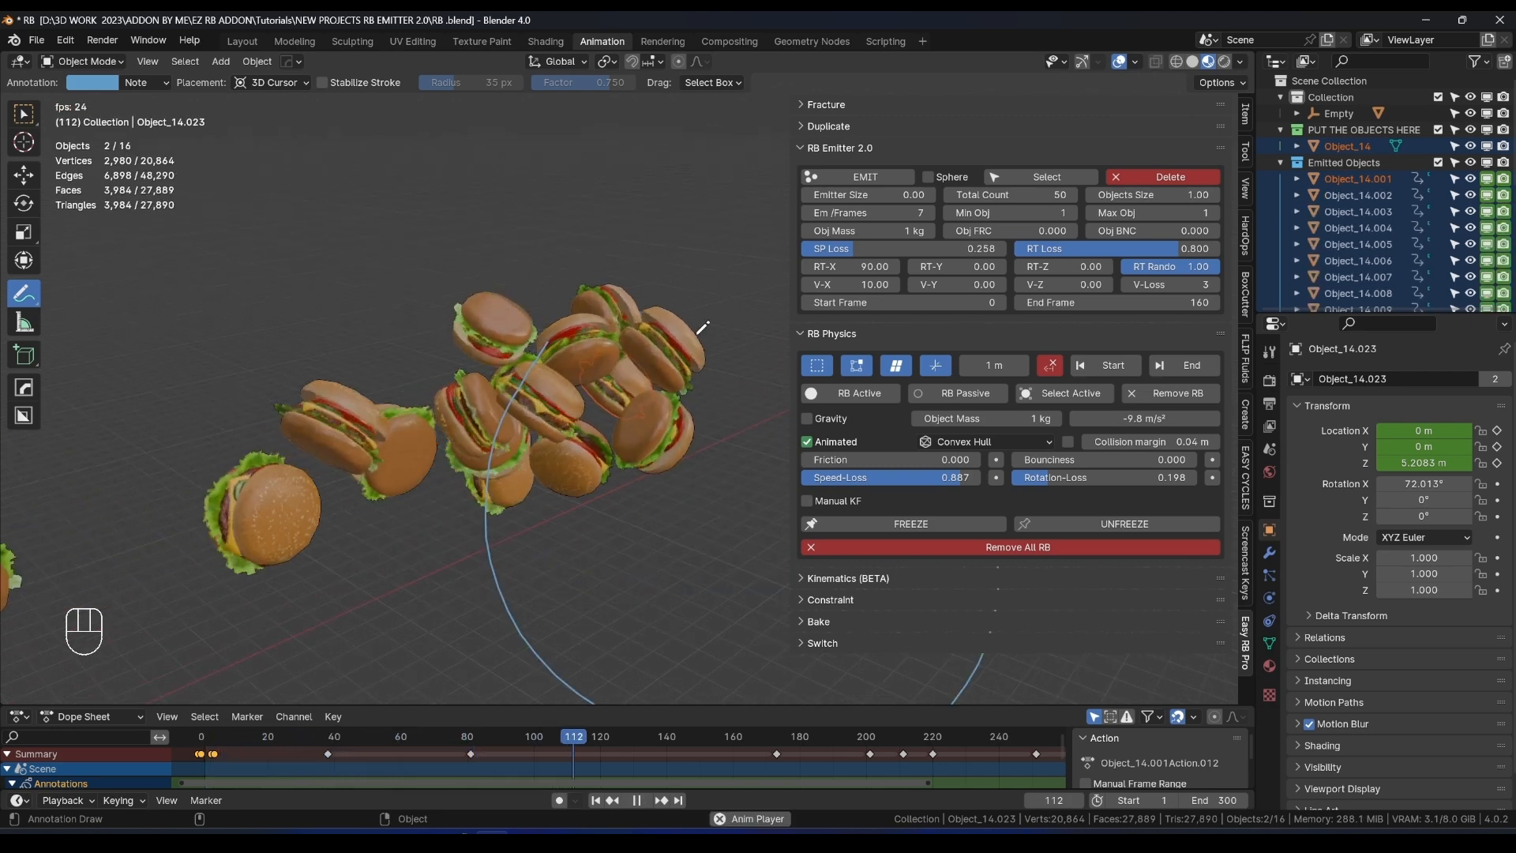
mouse_move(663, 280)
mouse_down()
mouse_move(696, 354)
mouse_move(710, 347)
mouse_up()
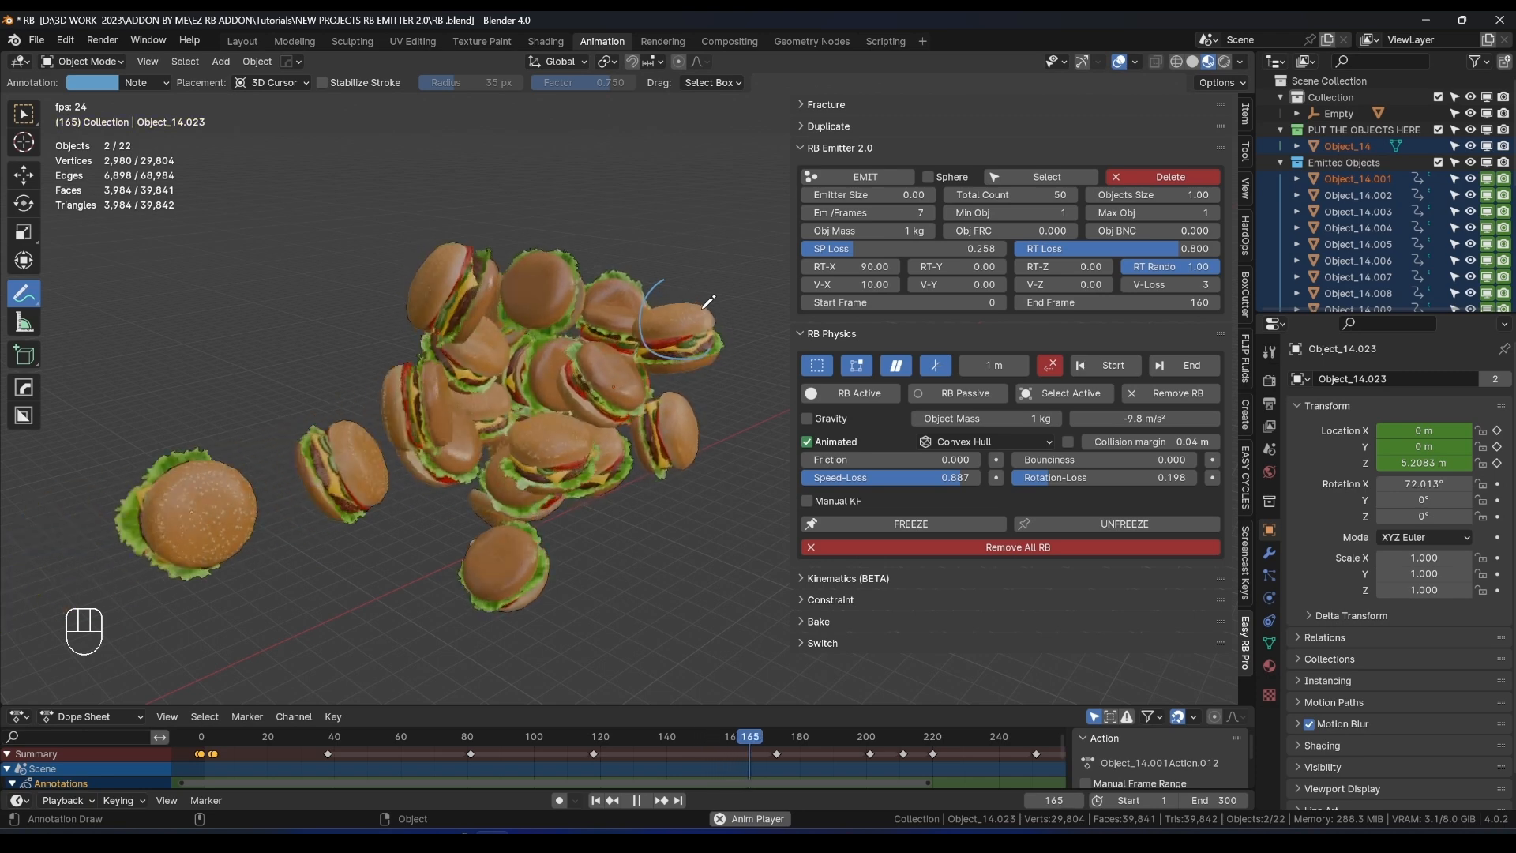
key(space)
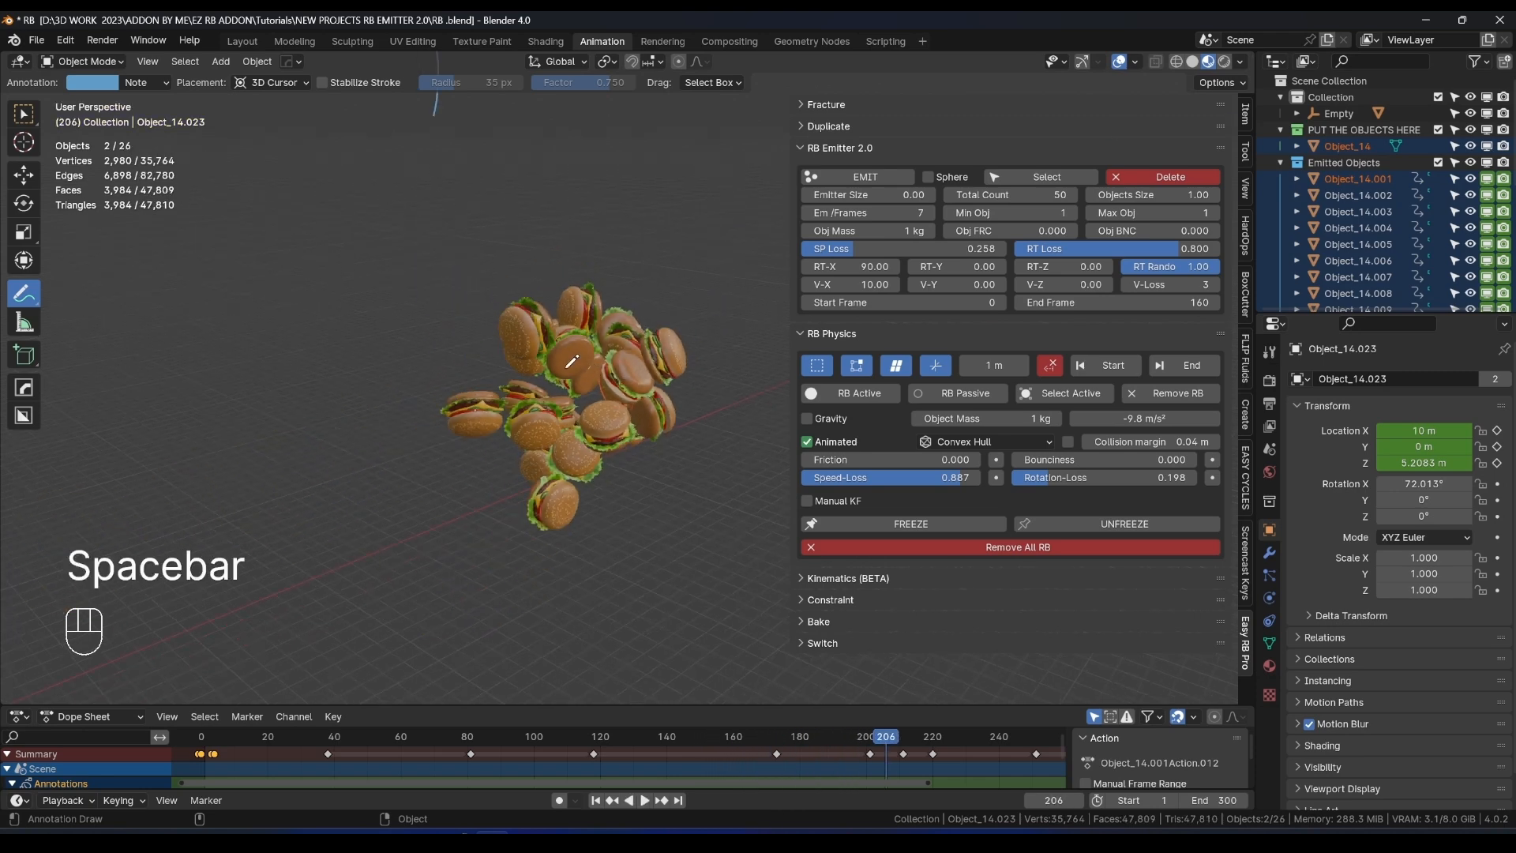
key(space)
key(space)
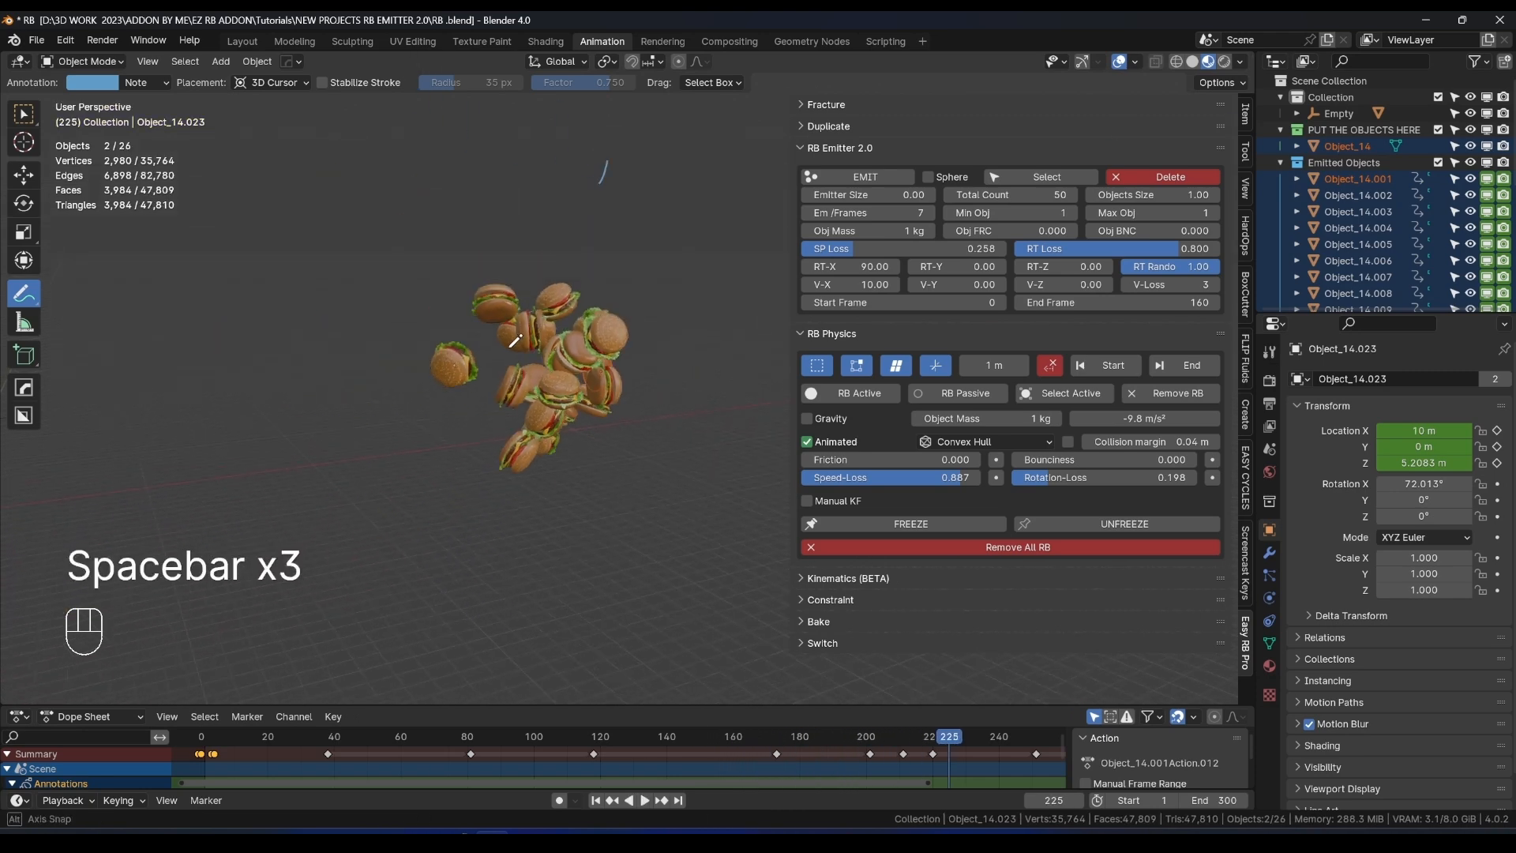
key(space)
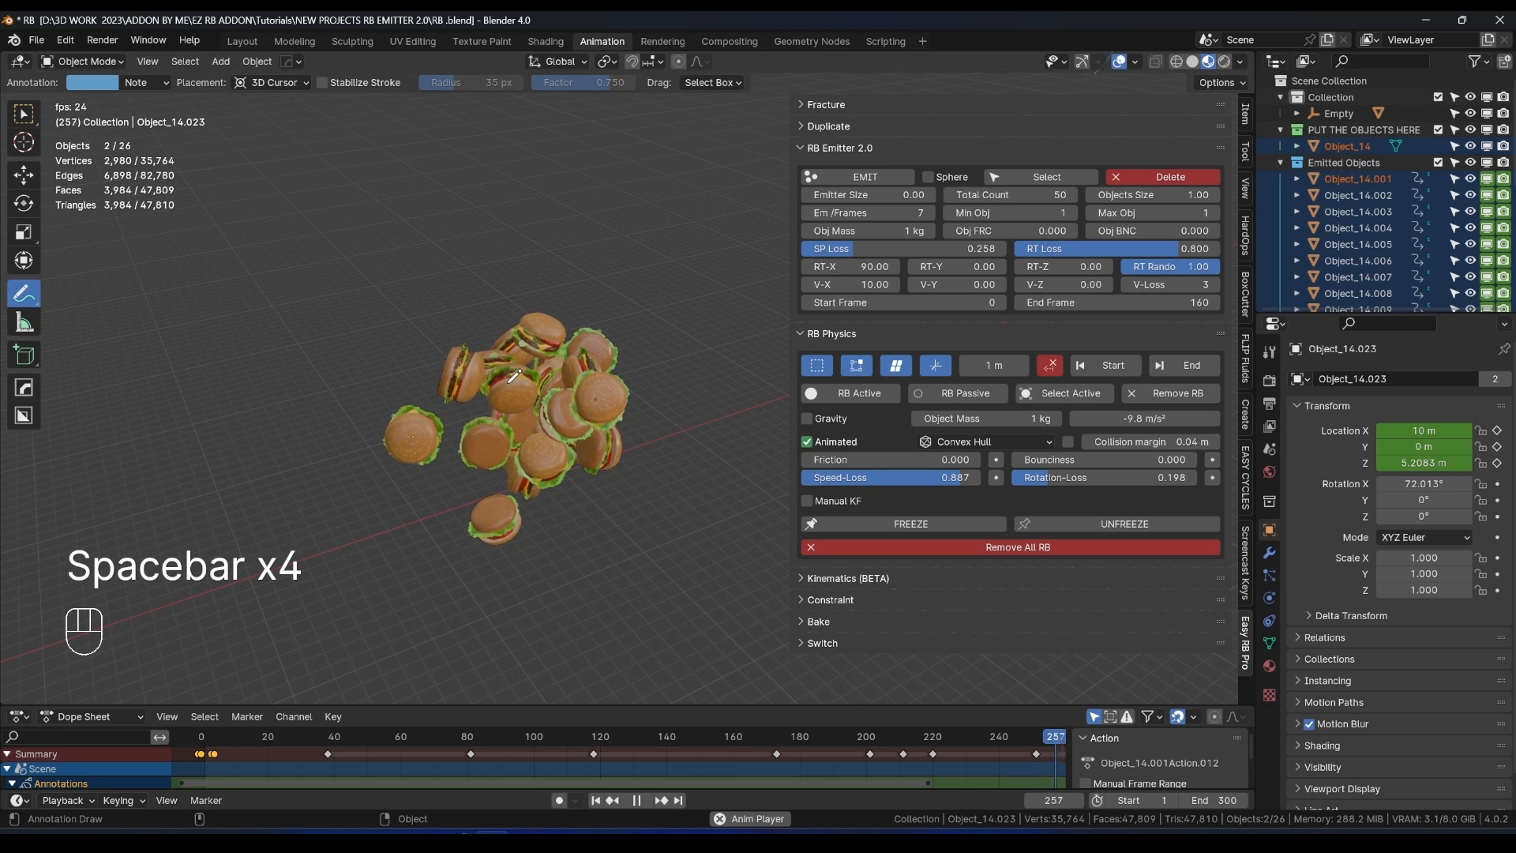
key(space)
Give the RB Emitter settings more width and show the scene's render properties.
middle_drag(517, 376, 500, 346)
shift+middle_drag(501, 346, 524, 416)
drag(789, 276, 750, 271)
middle_drag(463, 317, 625, 286)
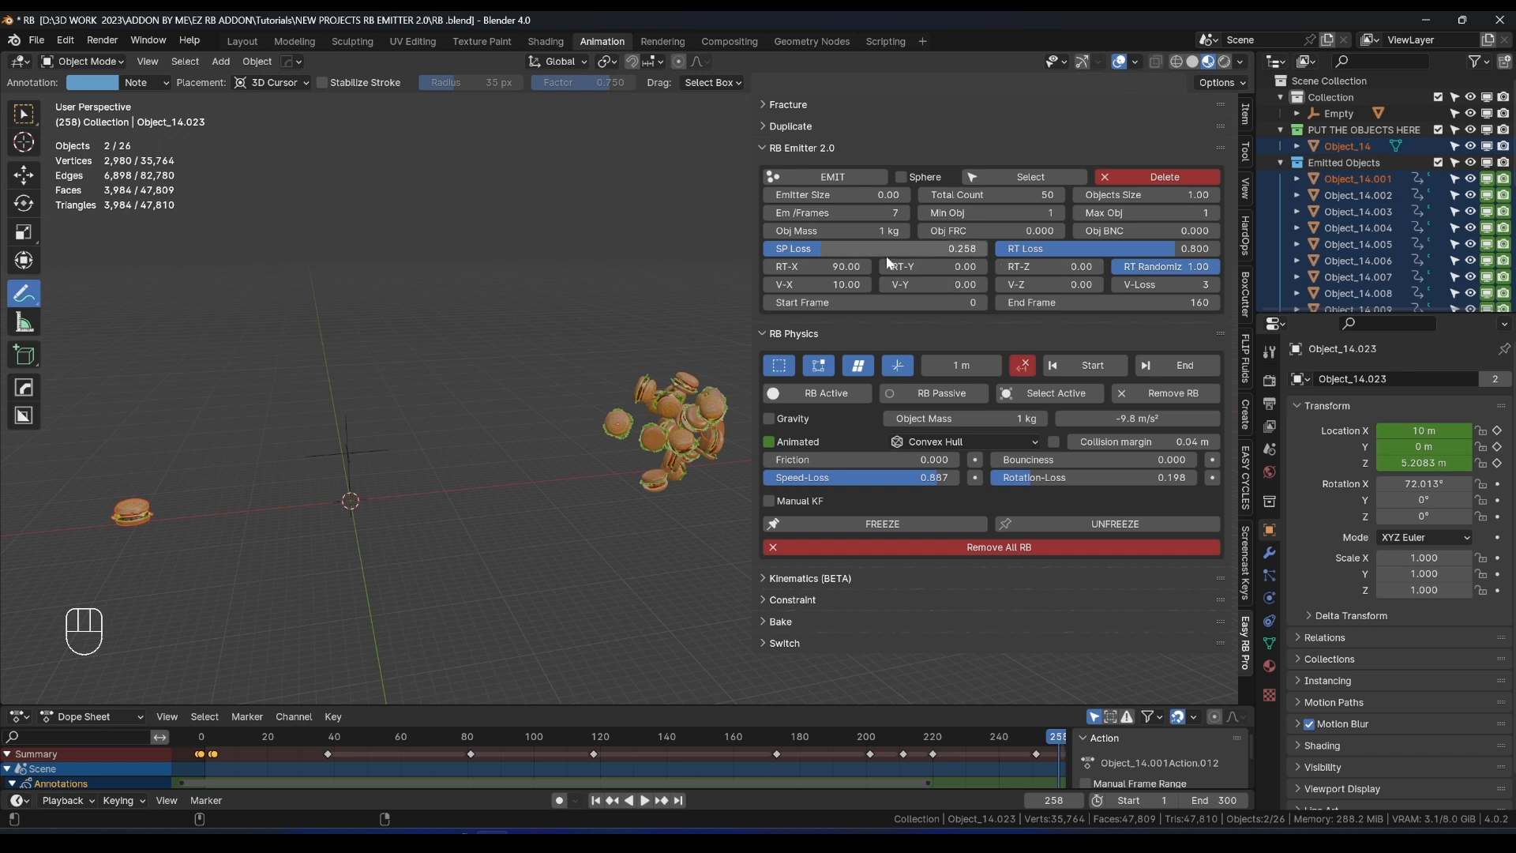
middle_drag(567, 357, 622, 364)
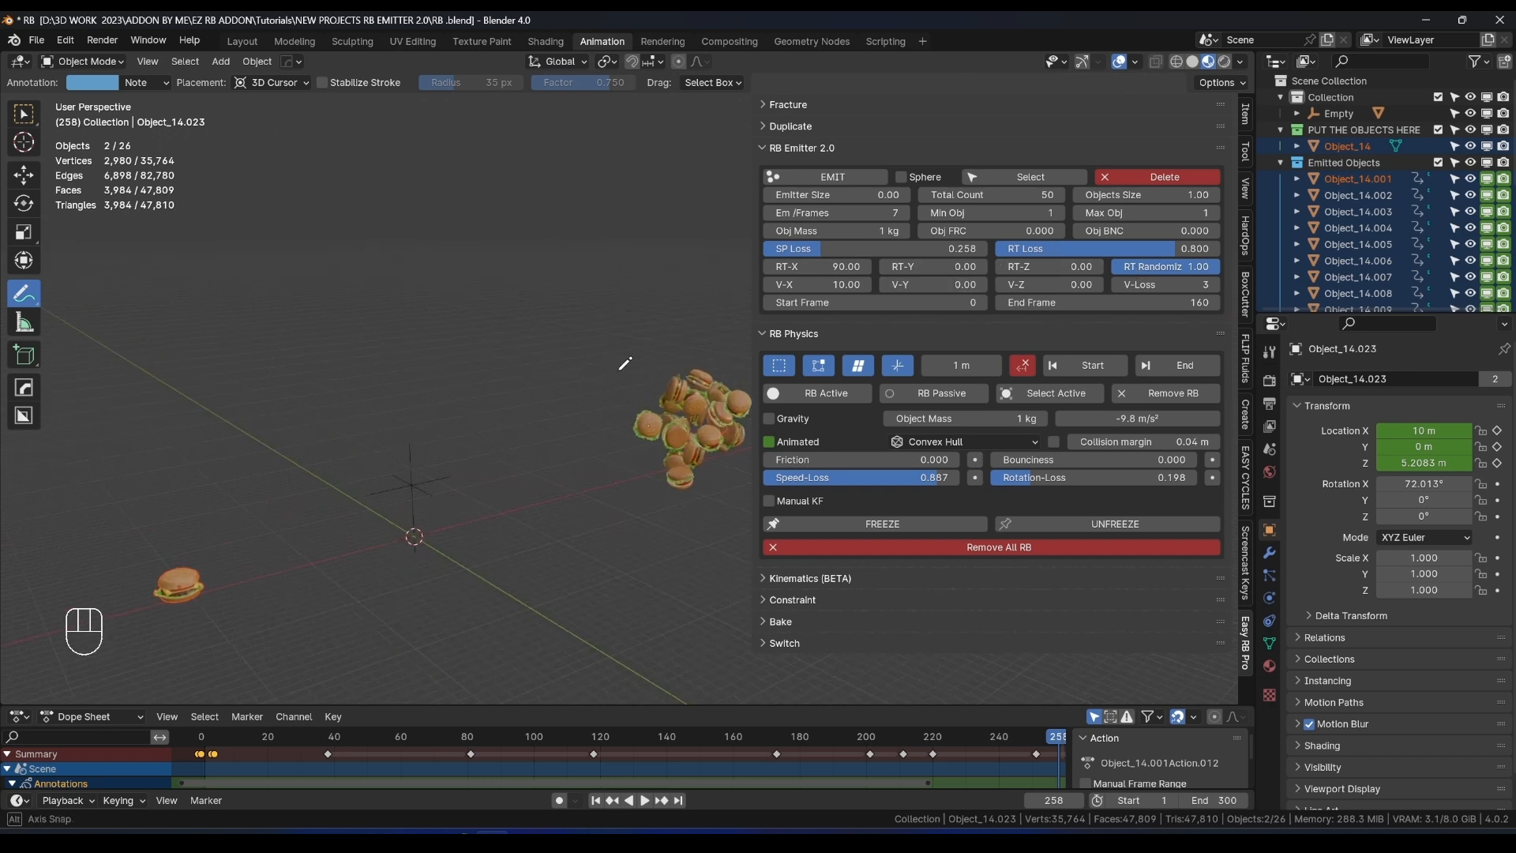
click(1267, 573)
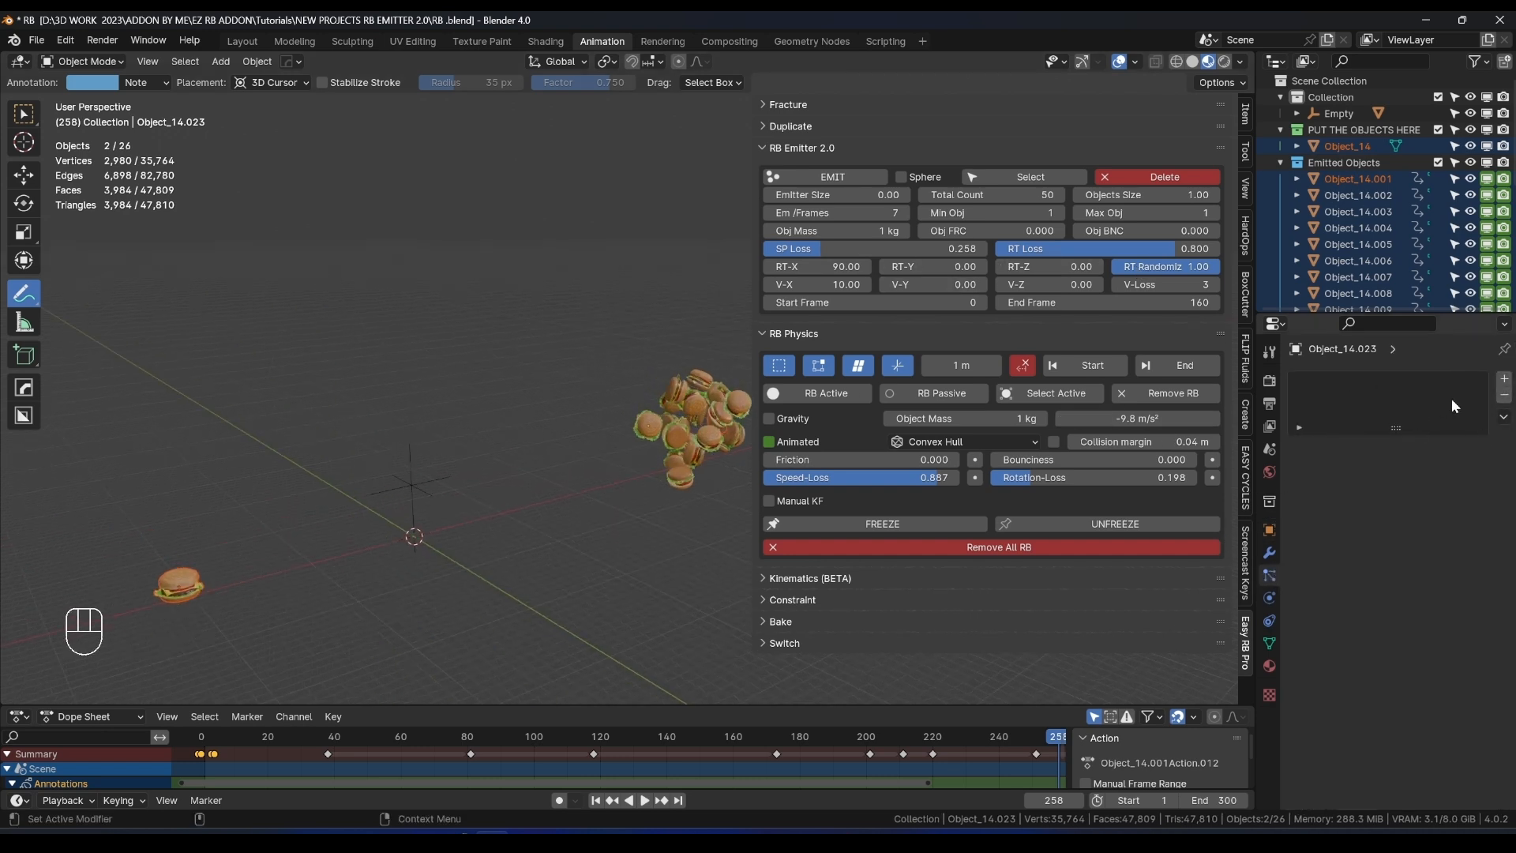
click(1271, 382)
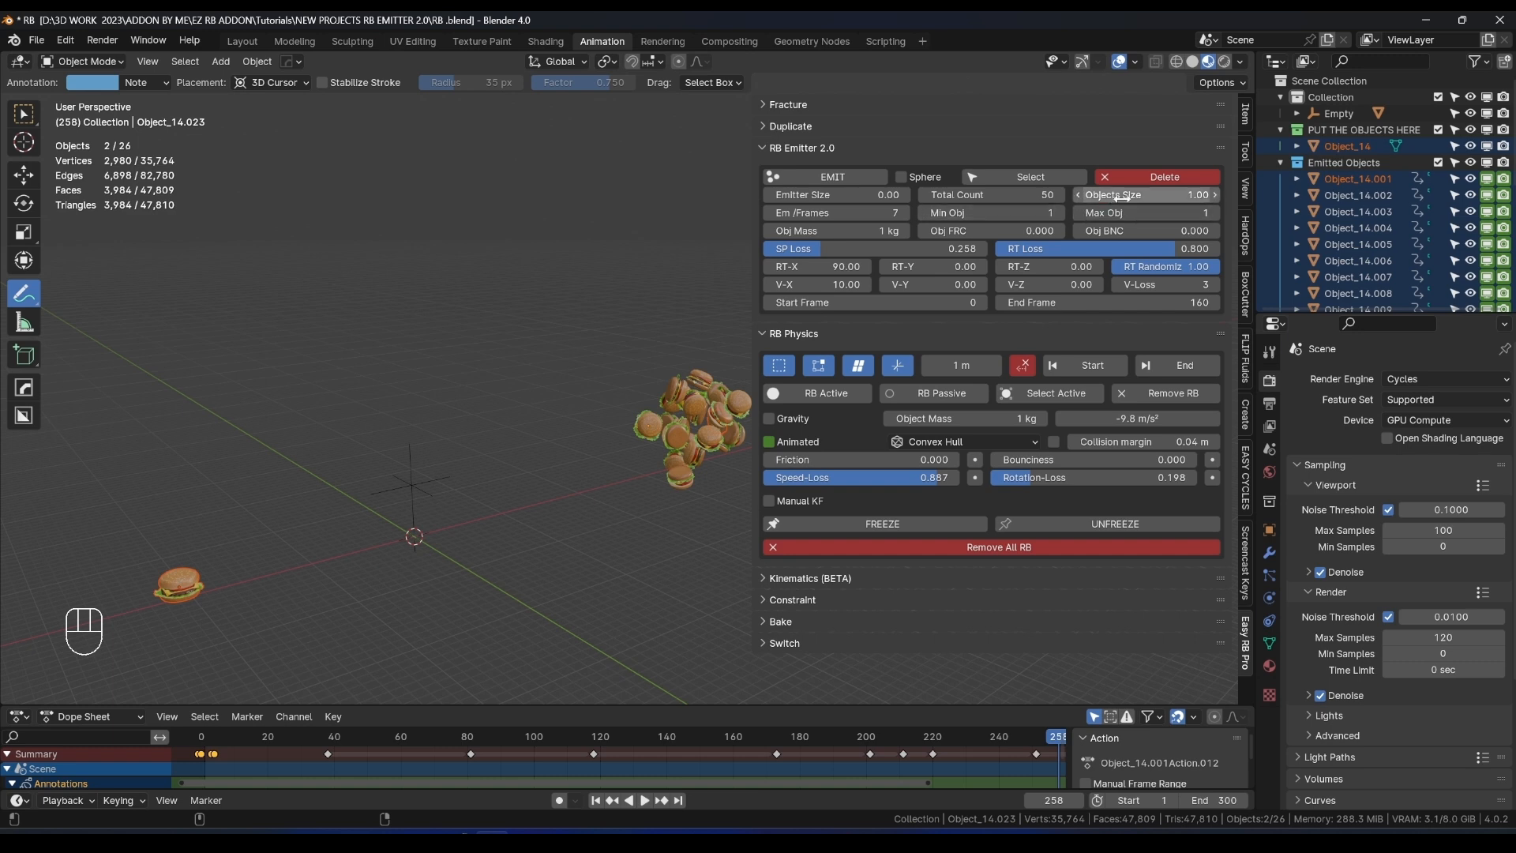
Delete the emitted burgers, then set both Min Obj and Max Obj to 10 for emission from the empty.
click(1154, 177)
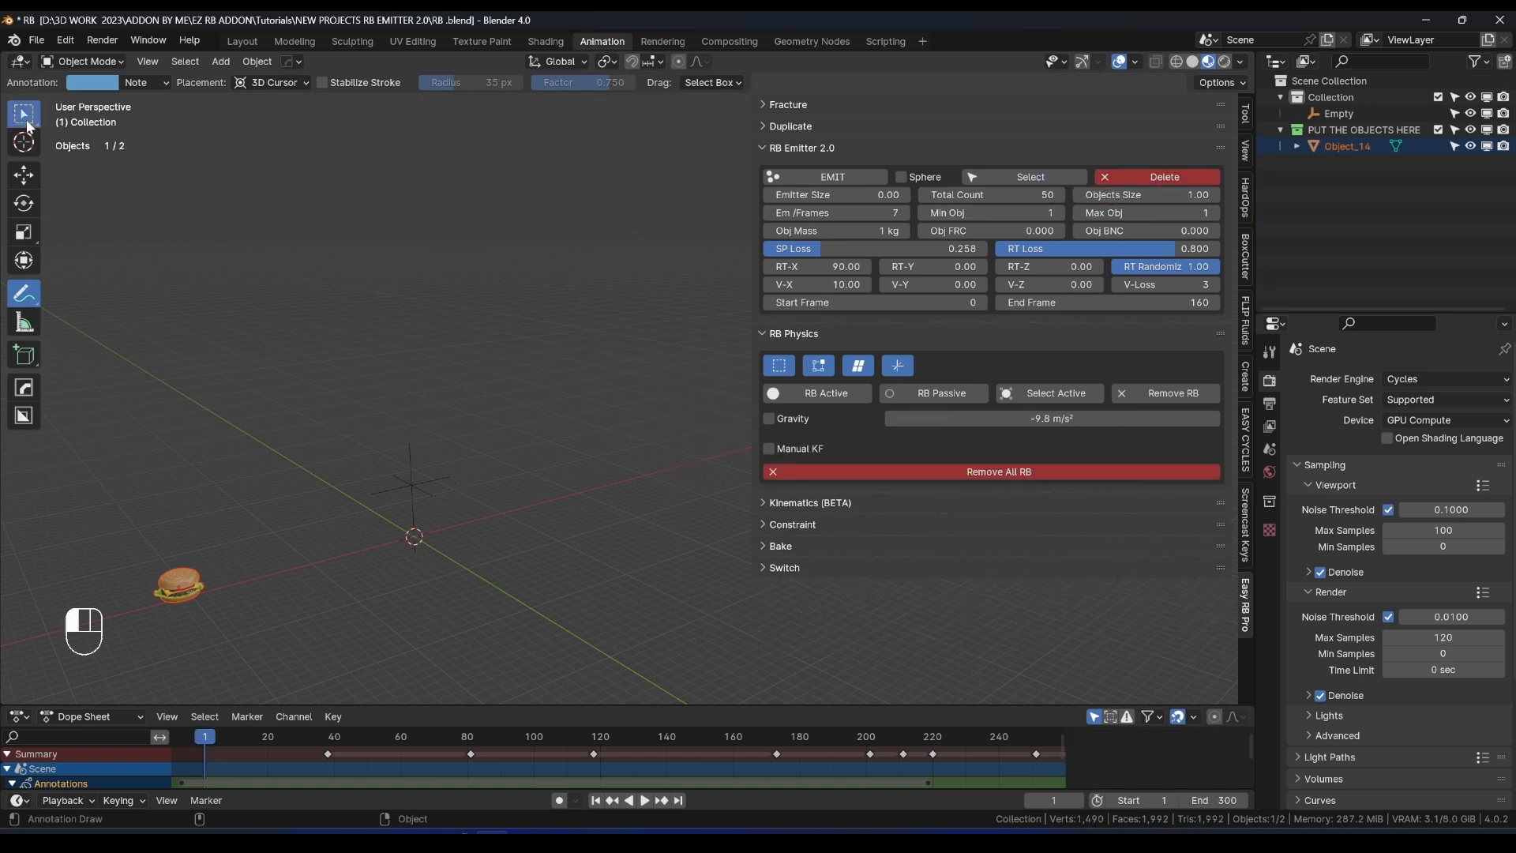
click(26, 122)
click(407, 494)
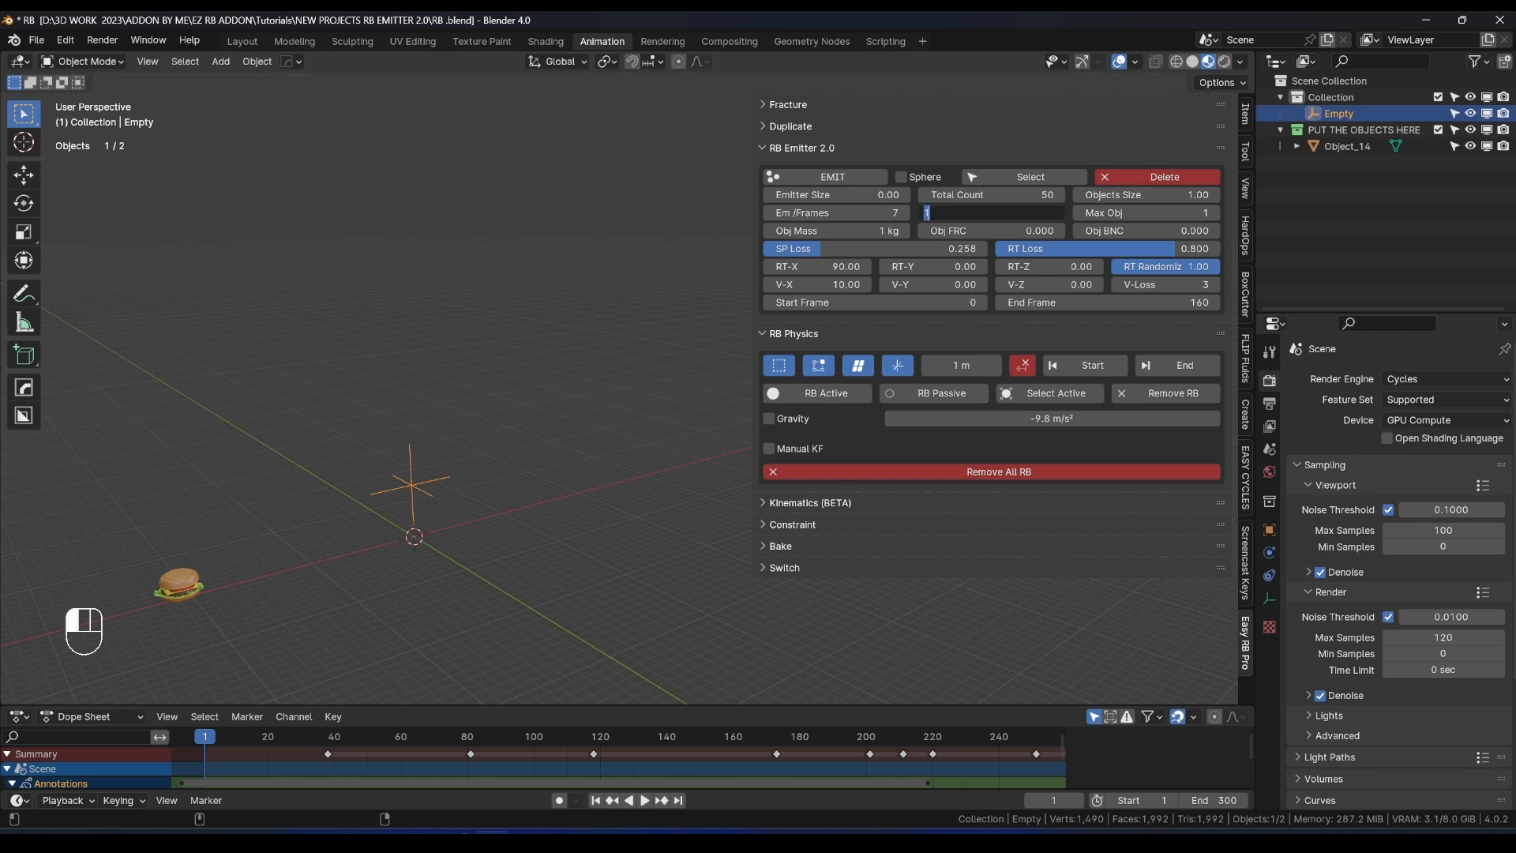
key(Return)
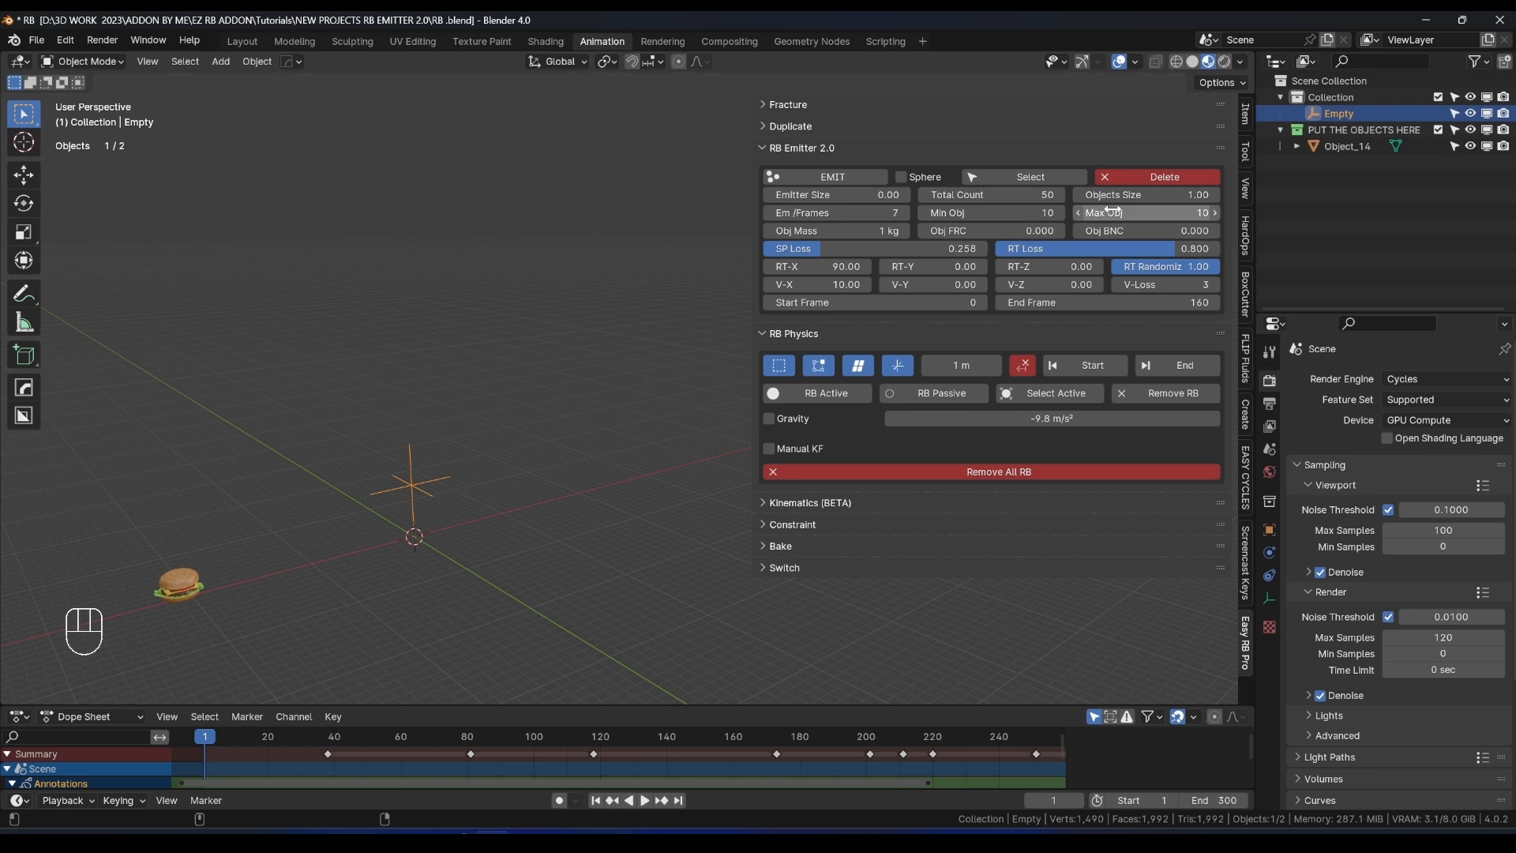
key(Return)
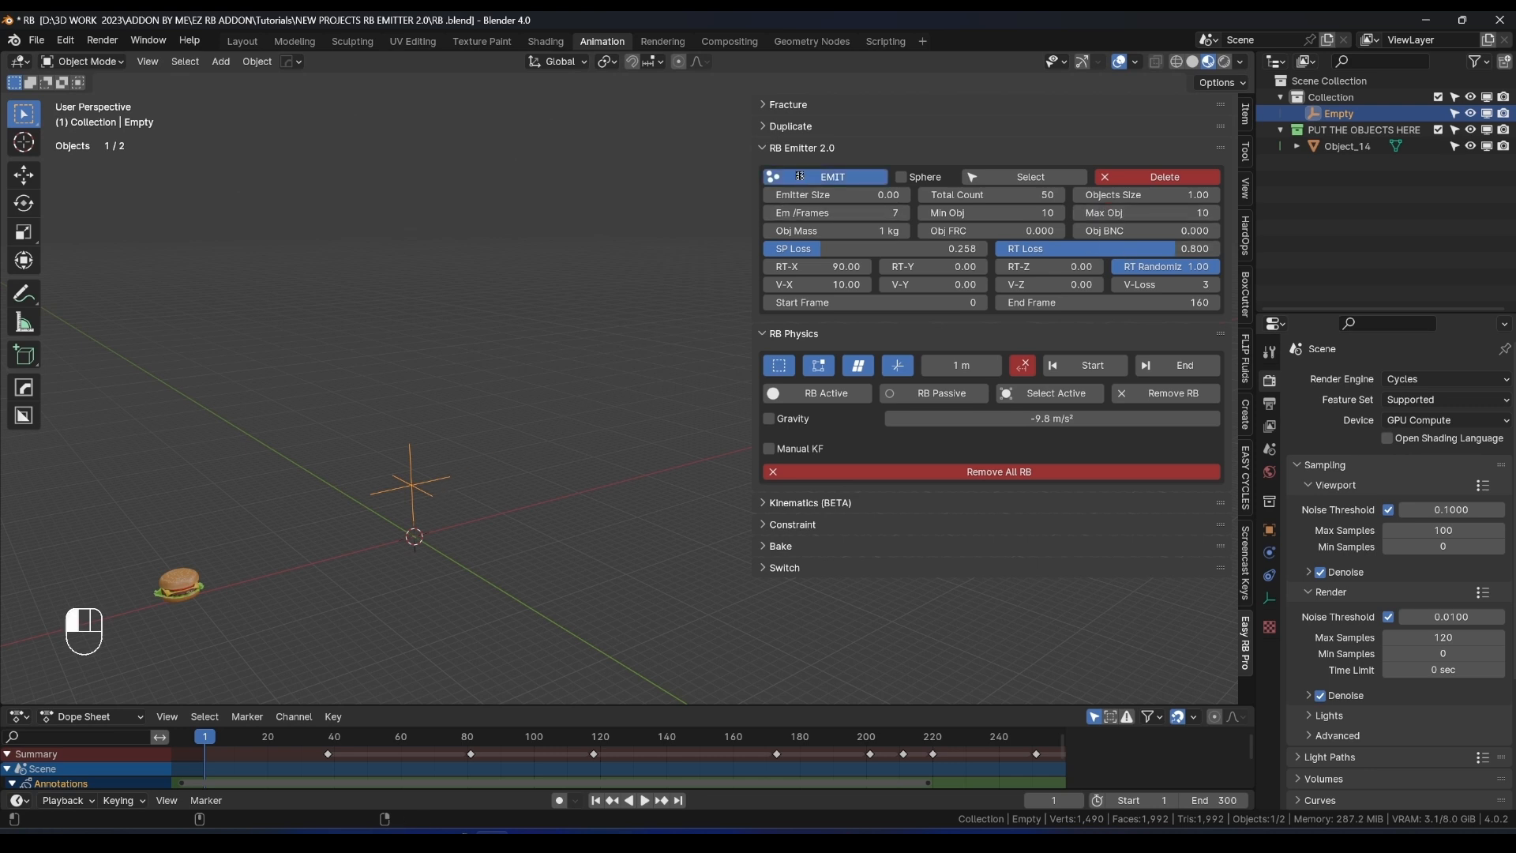
Emit the burgers again from the empty and play the new simulation up to frame 77.
click(799, 176)
key(space)
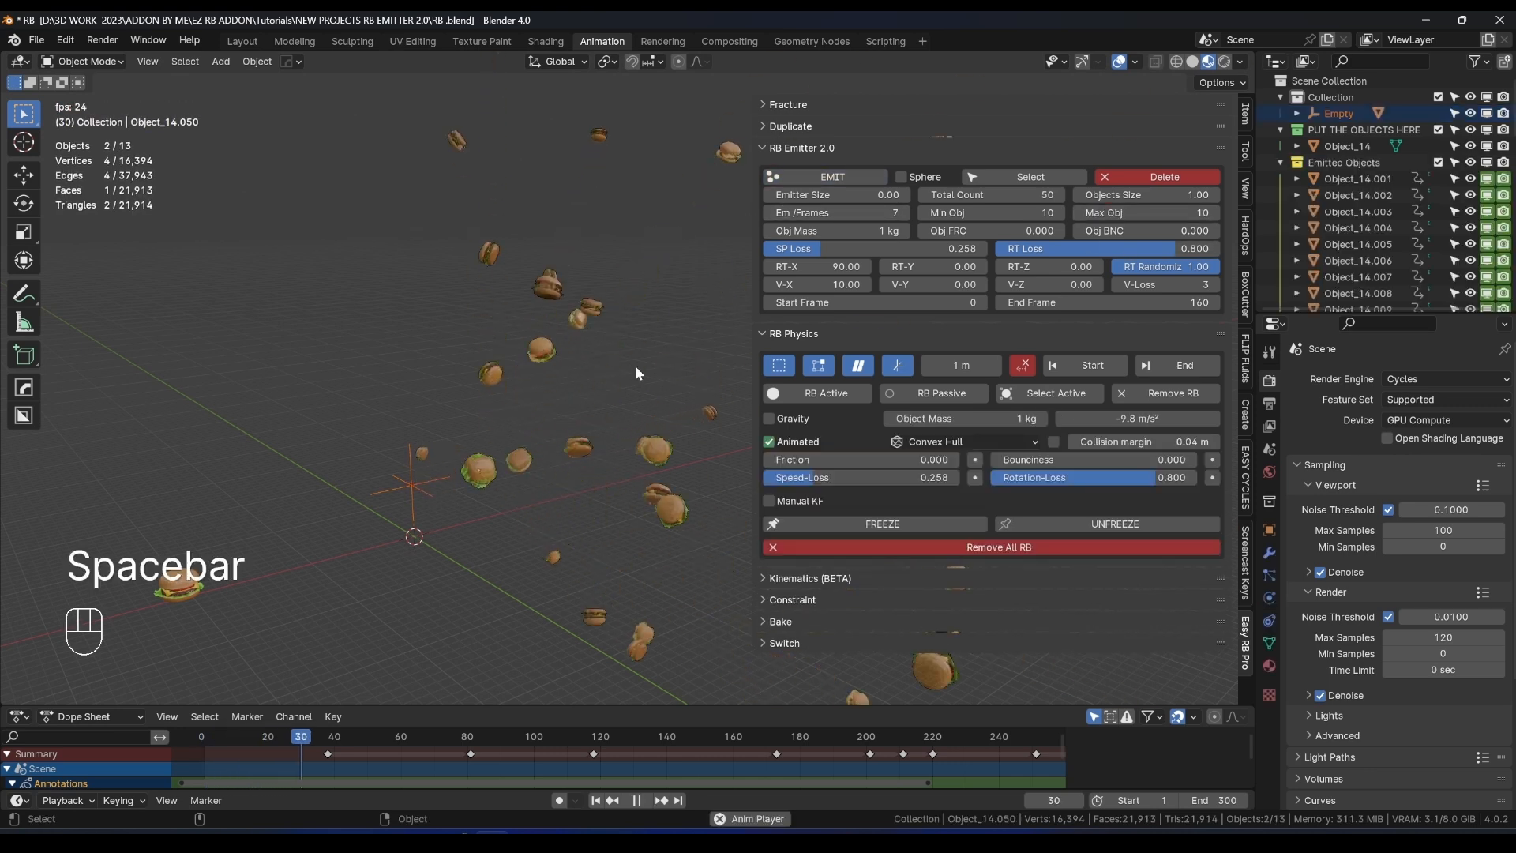
shift+middle_drag(635, 365, 541, 378)
key(space)
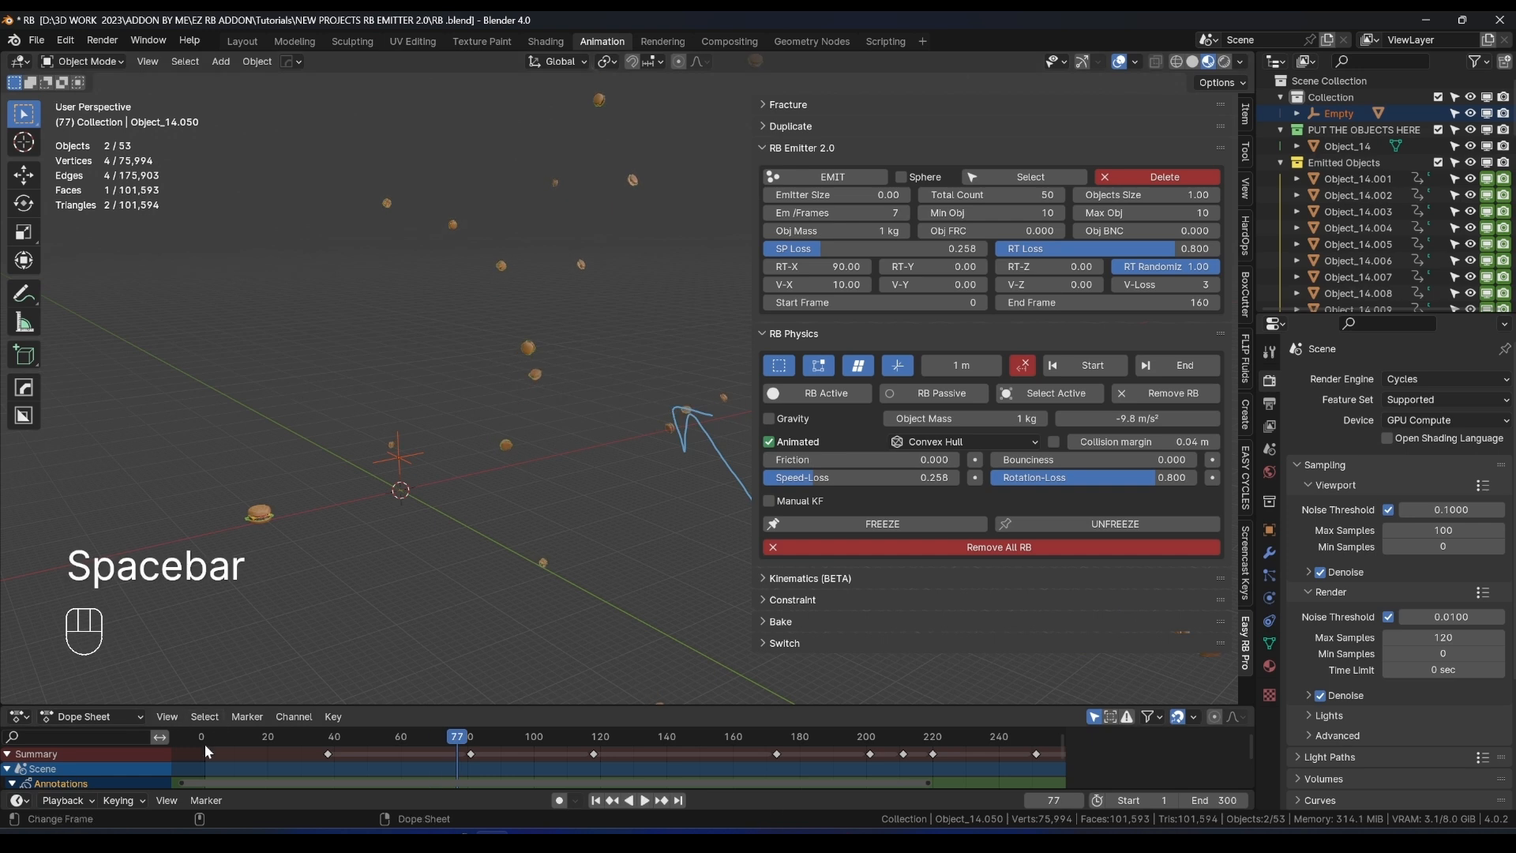
Replay the opening frames of the grouped emission up to frame 47, examining how the burgers burst out of the empty.
click(205, 744)
key(space)
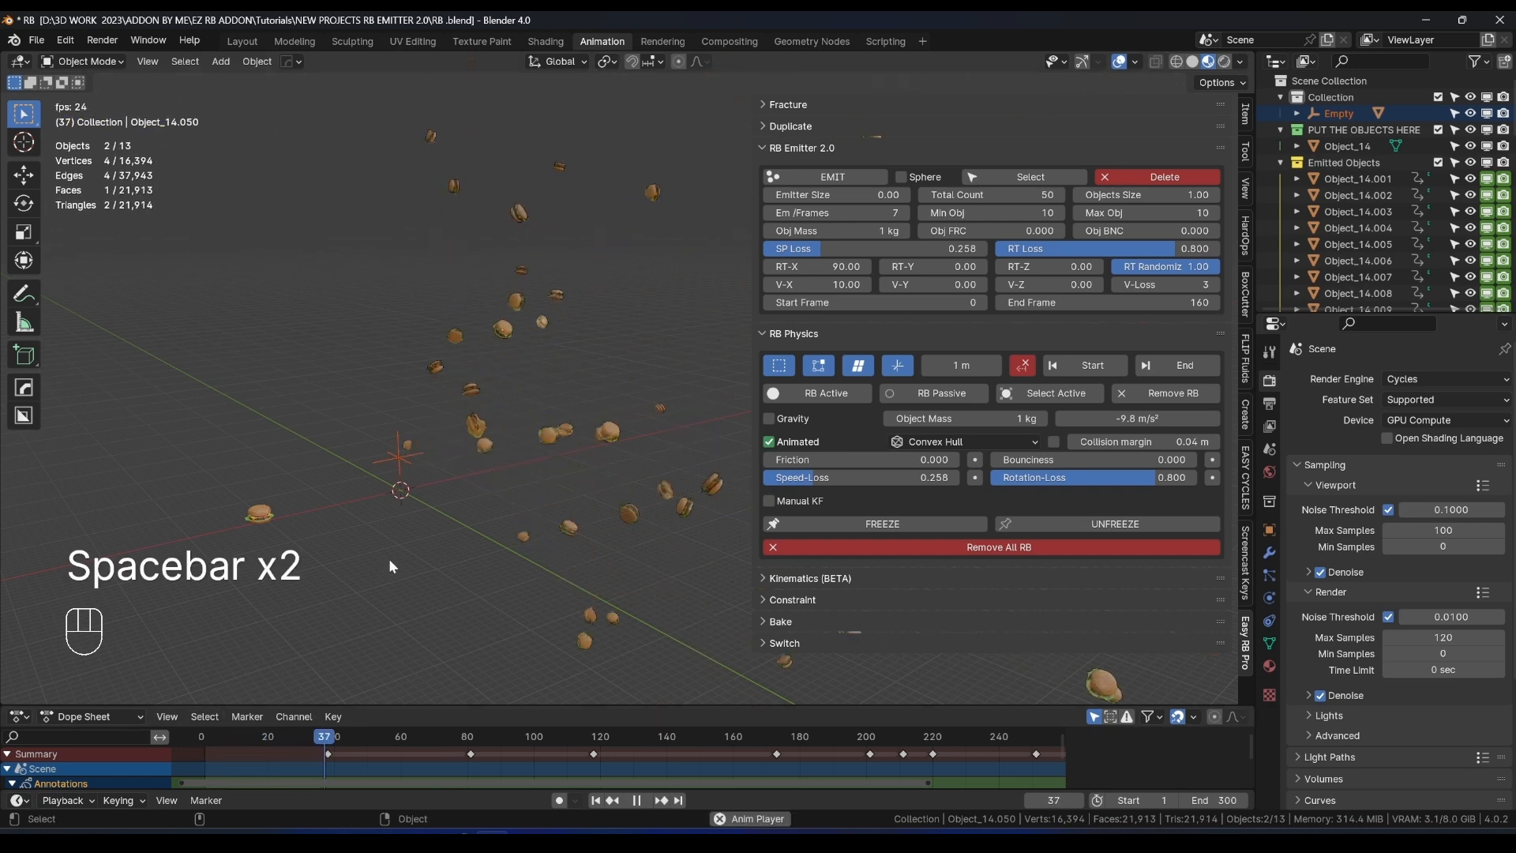
key(space)
click(239, 736)
key(space)
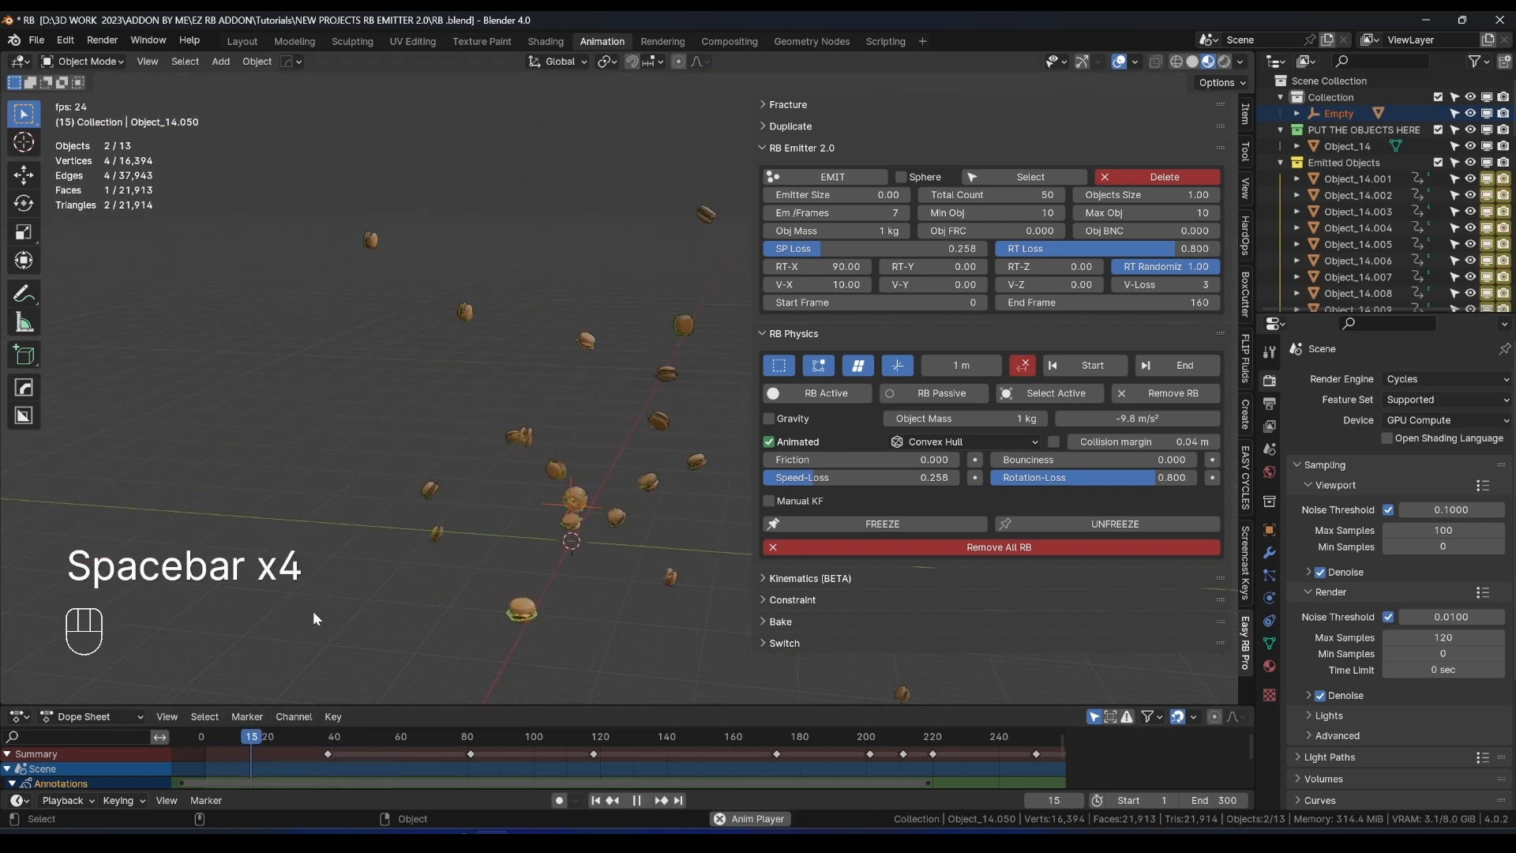
middle_drag(346, 604, 528, 553)
key(space)
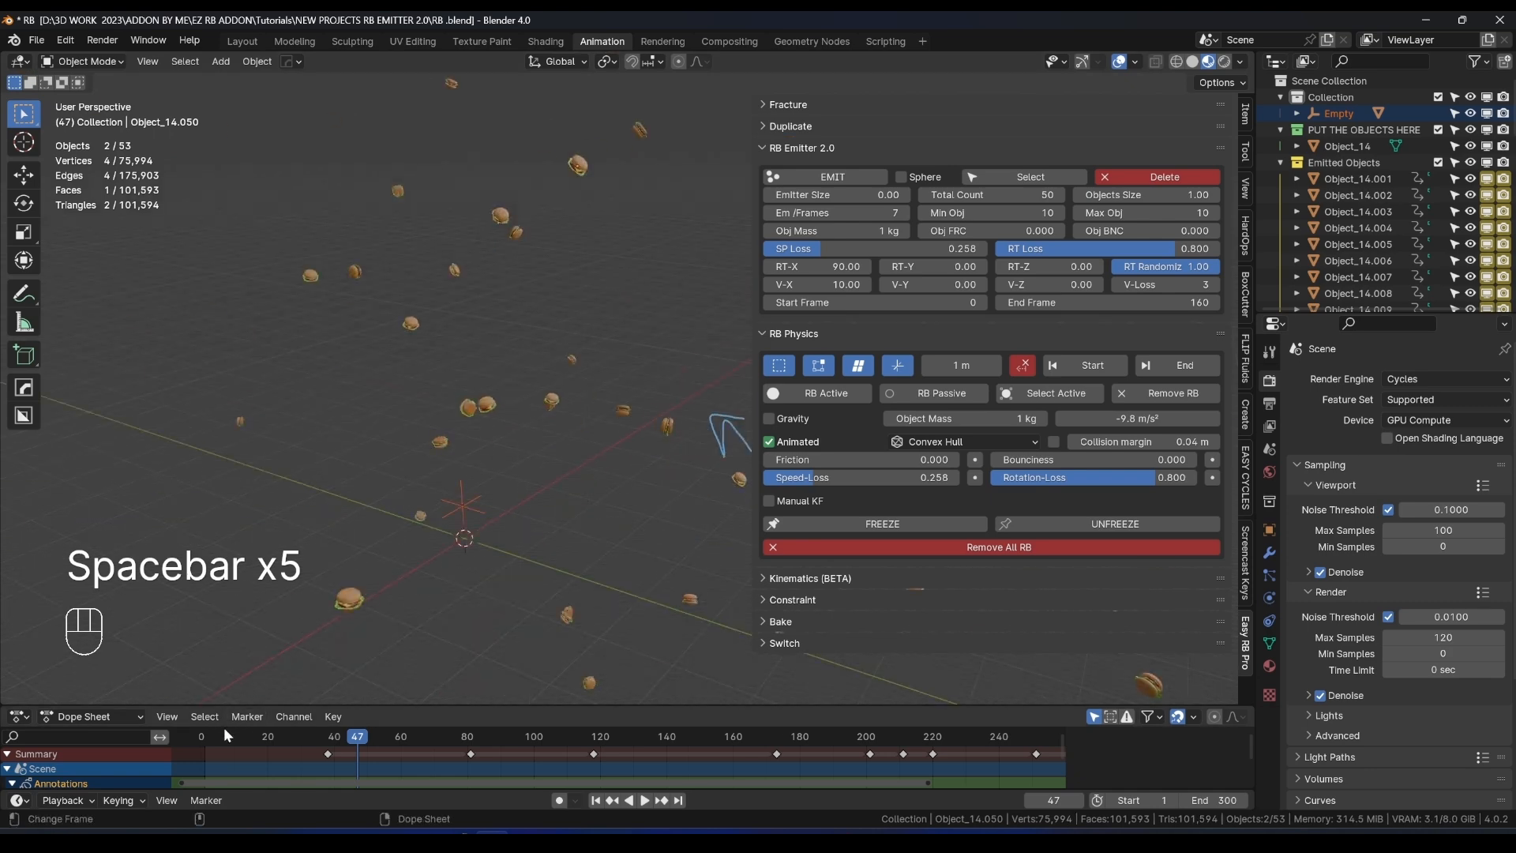
Play the emission from frame 0 repeatedly in short bursts, examining the burgers around the empty from several angles.
drag(225, 735, 202, 736)
middle_drag(392, 547, 387, 601)
key(space)
key(space)
key(space)
key(space)
click(185, 737)
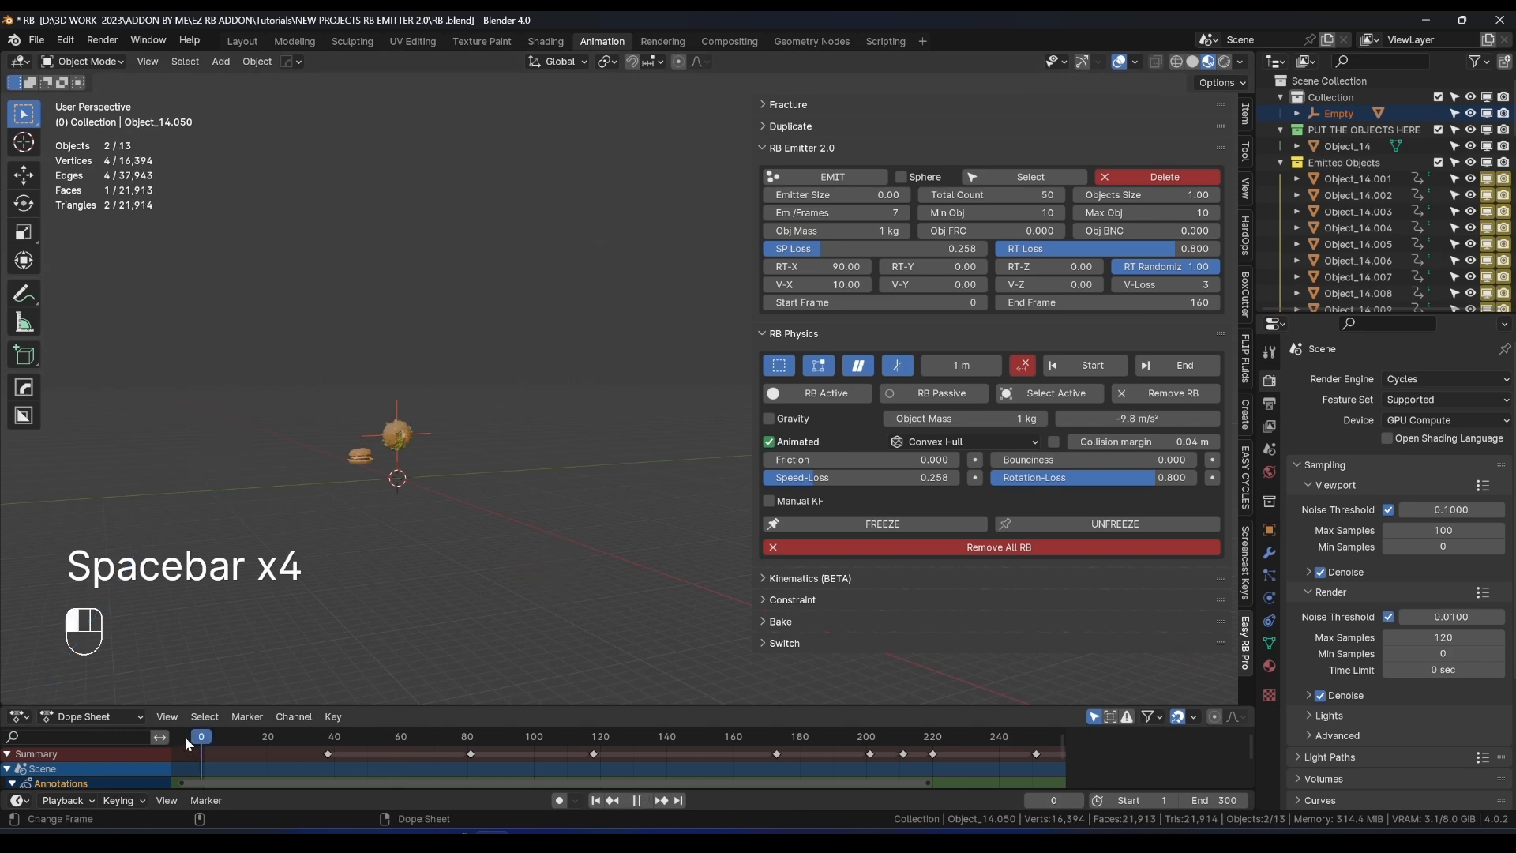
key(space)
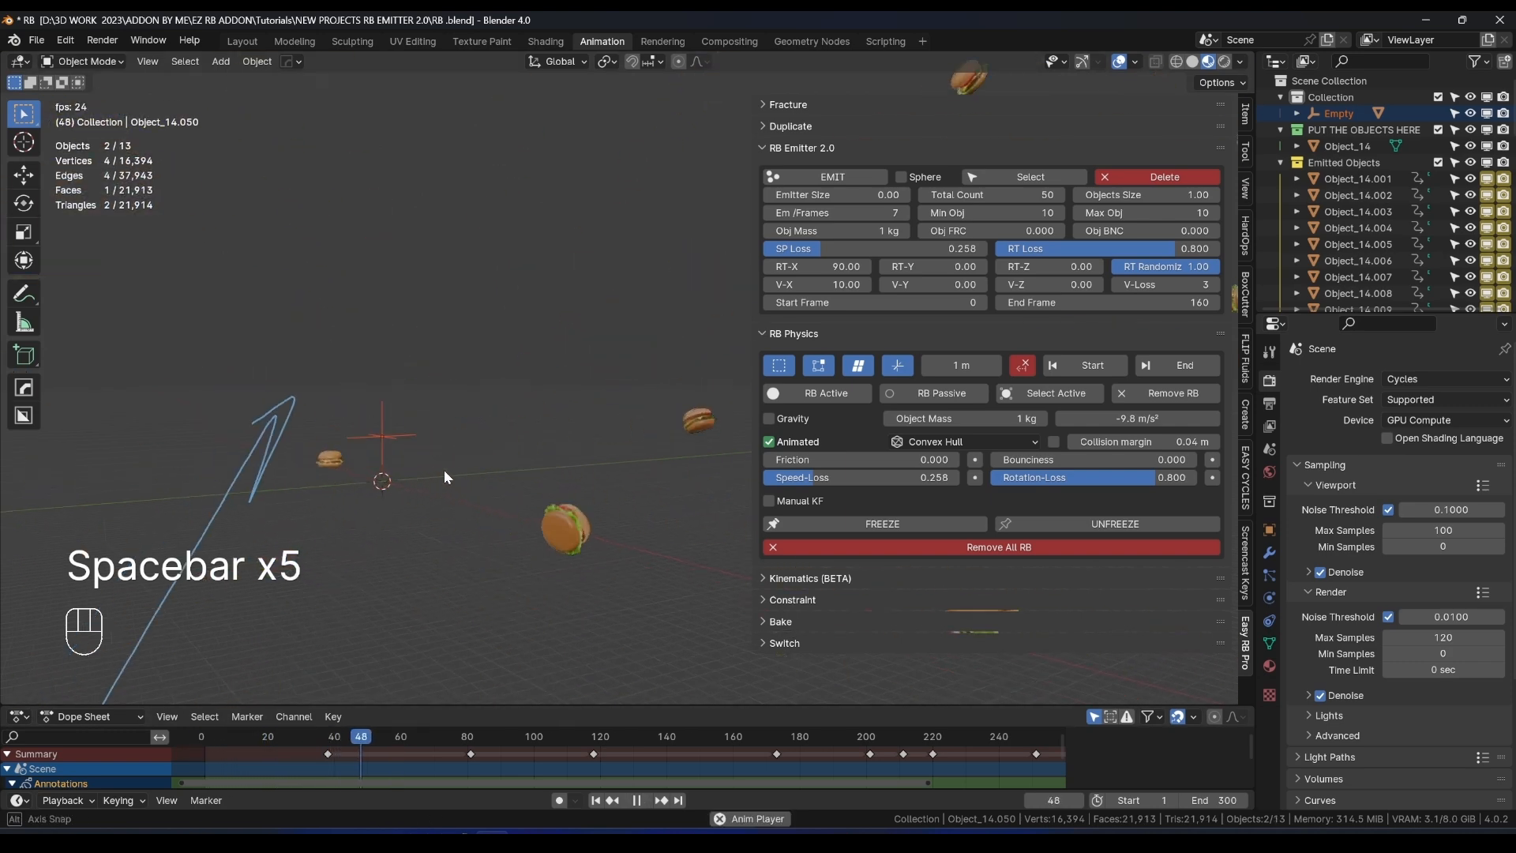
middle_drag(444, 470, 467, 476)
key(space)
click(203, 736)
middle_drag(351, 549, 564, 411)
key(space)
key(space)
key(space)
key(space)
key(space)
key(space)
Delete all the emitted burgers from the scene.
click(1137, 177)
click(461, 419)
scroll(461, 419, up, 2)
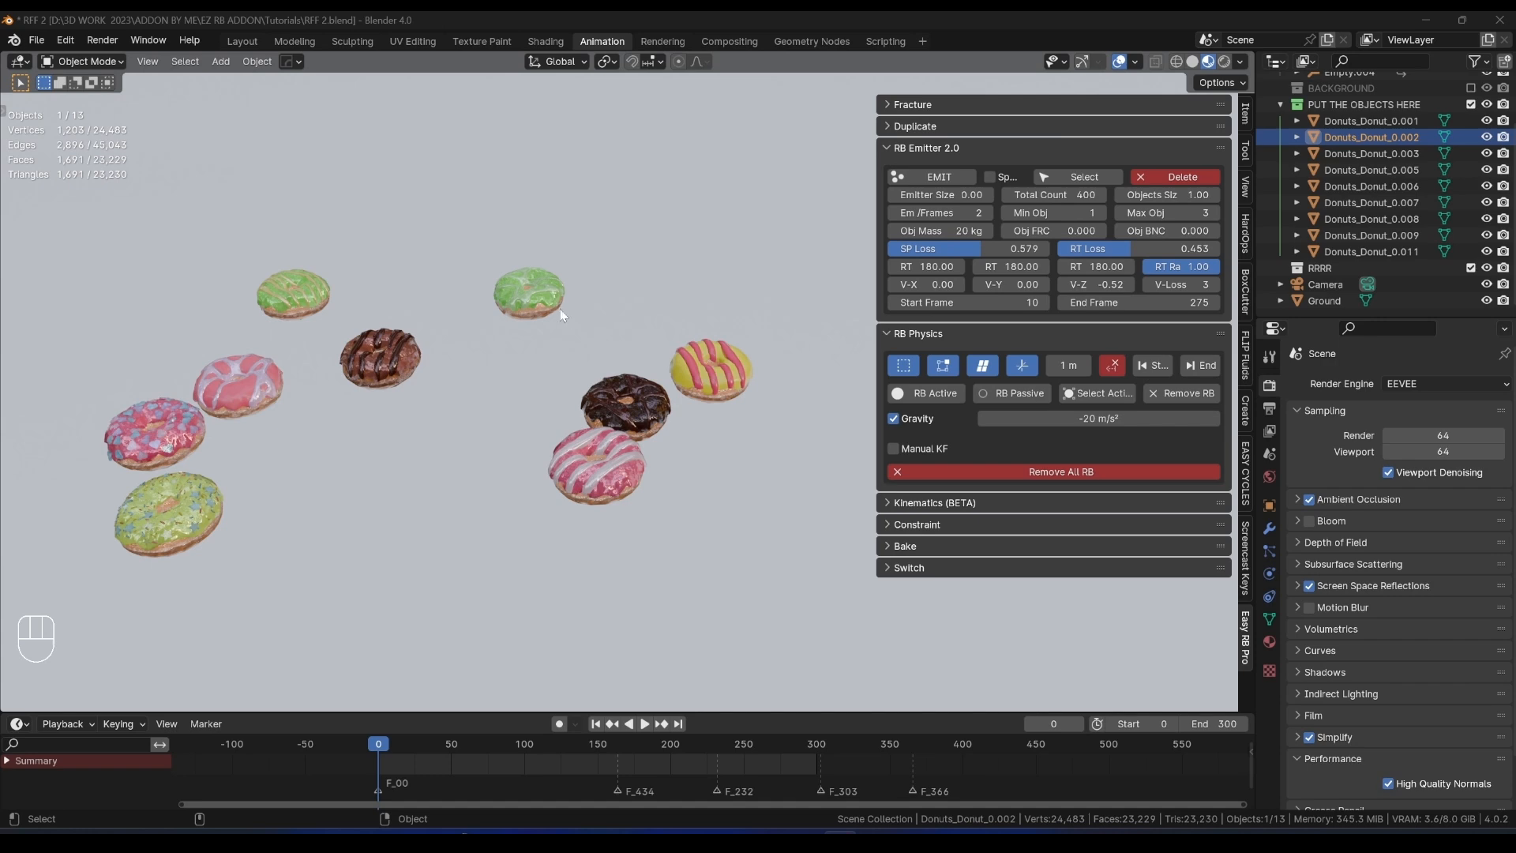
In the donut scene RFF 2.blend, select the dark chocolate donut and switch the viewport to solid shading.
middle_drag(560, 314, 695, 347)
scroll(744, 387, up, 2)
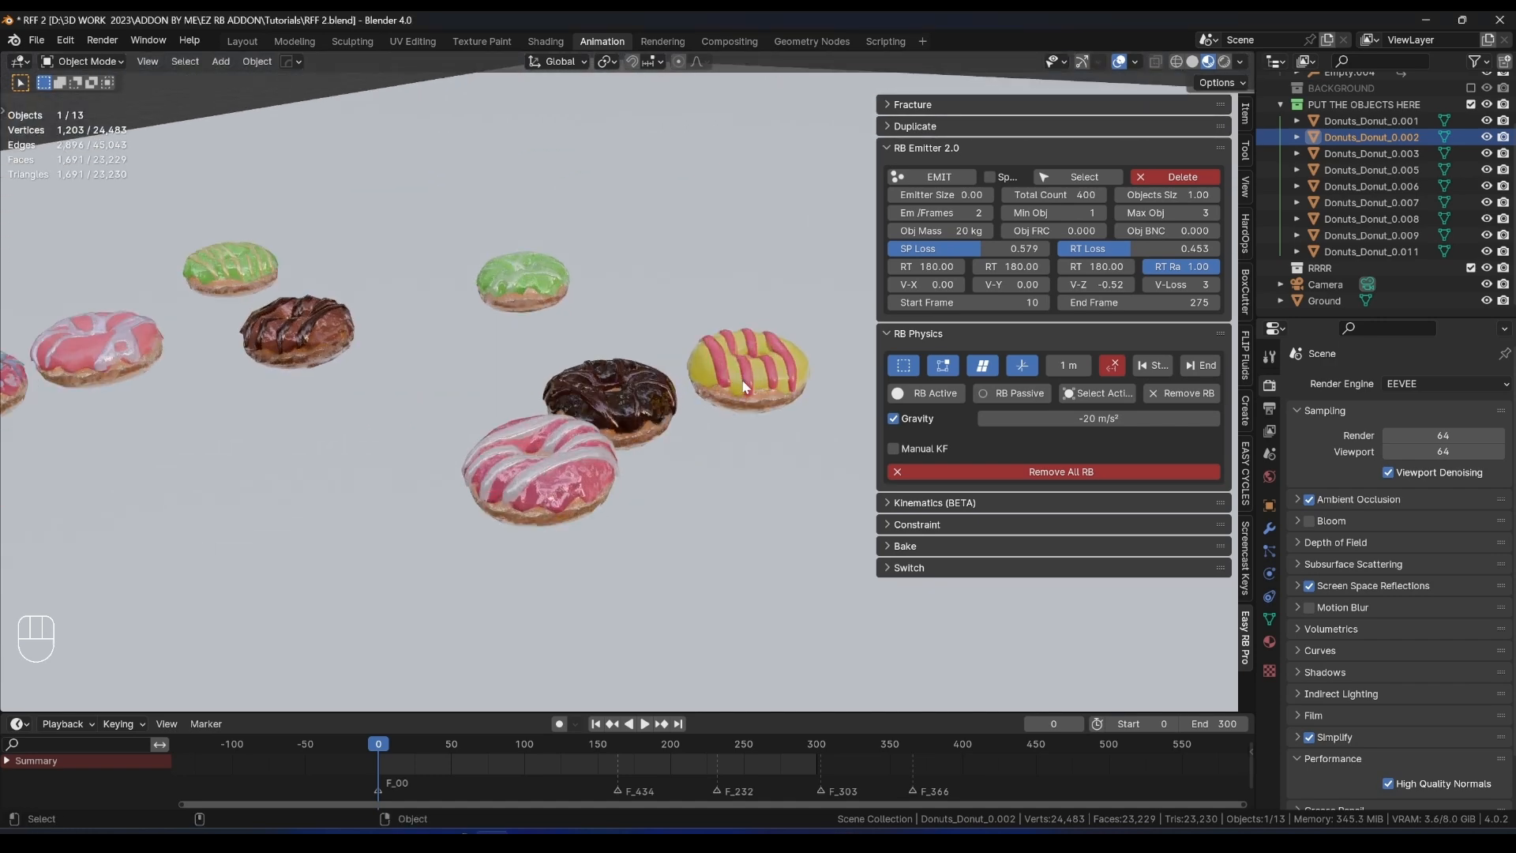
click(613, 397)
scroll(632, 320, down, 2)
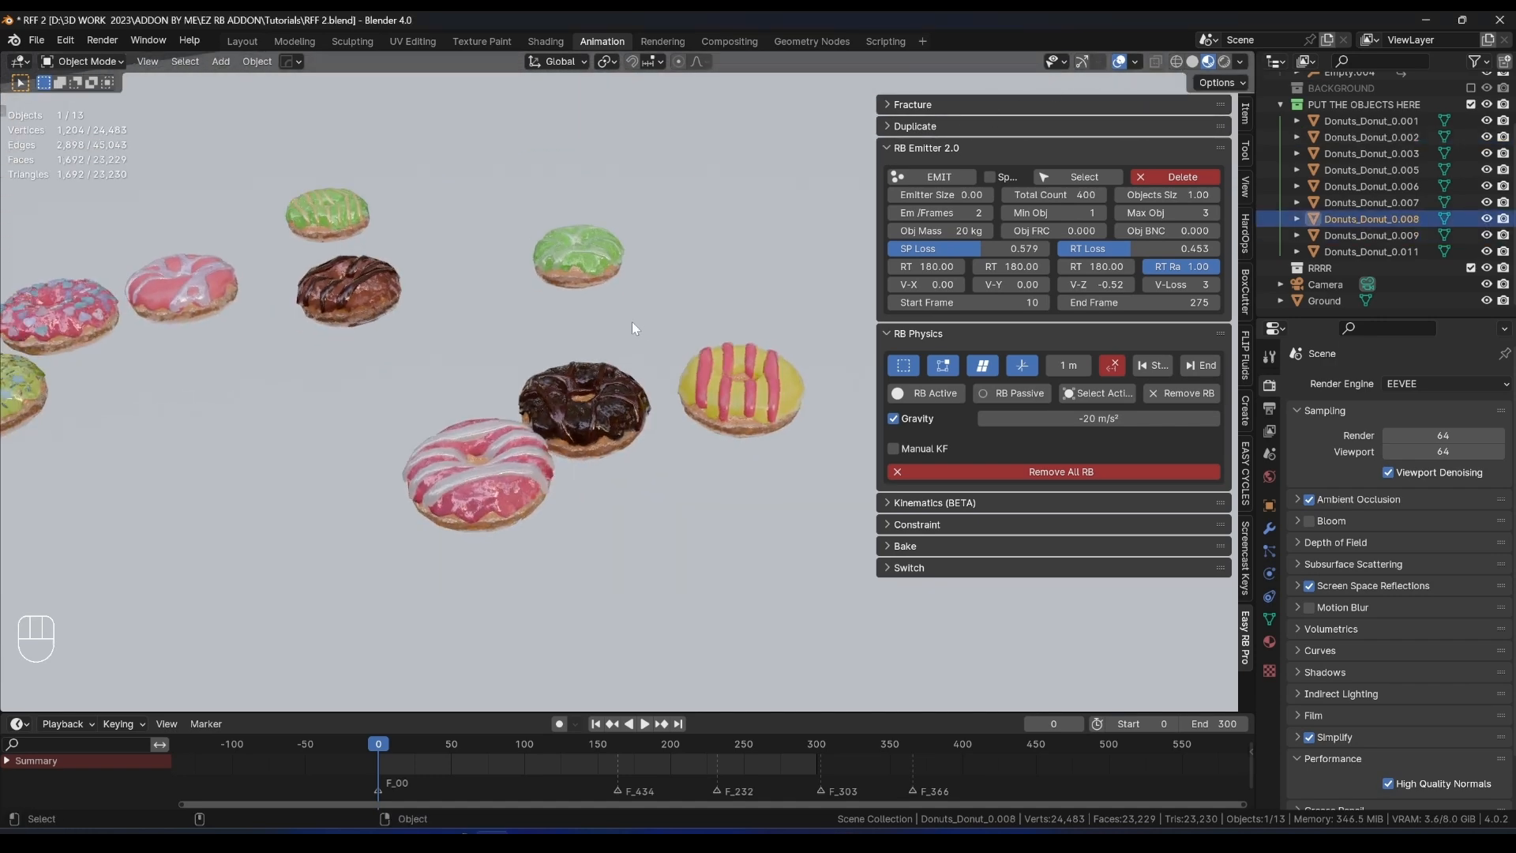
key(z)
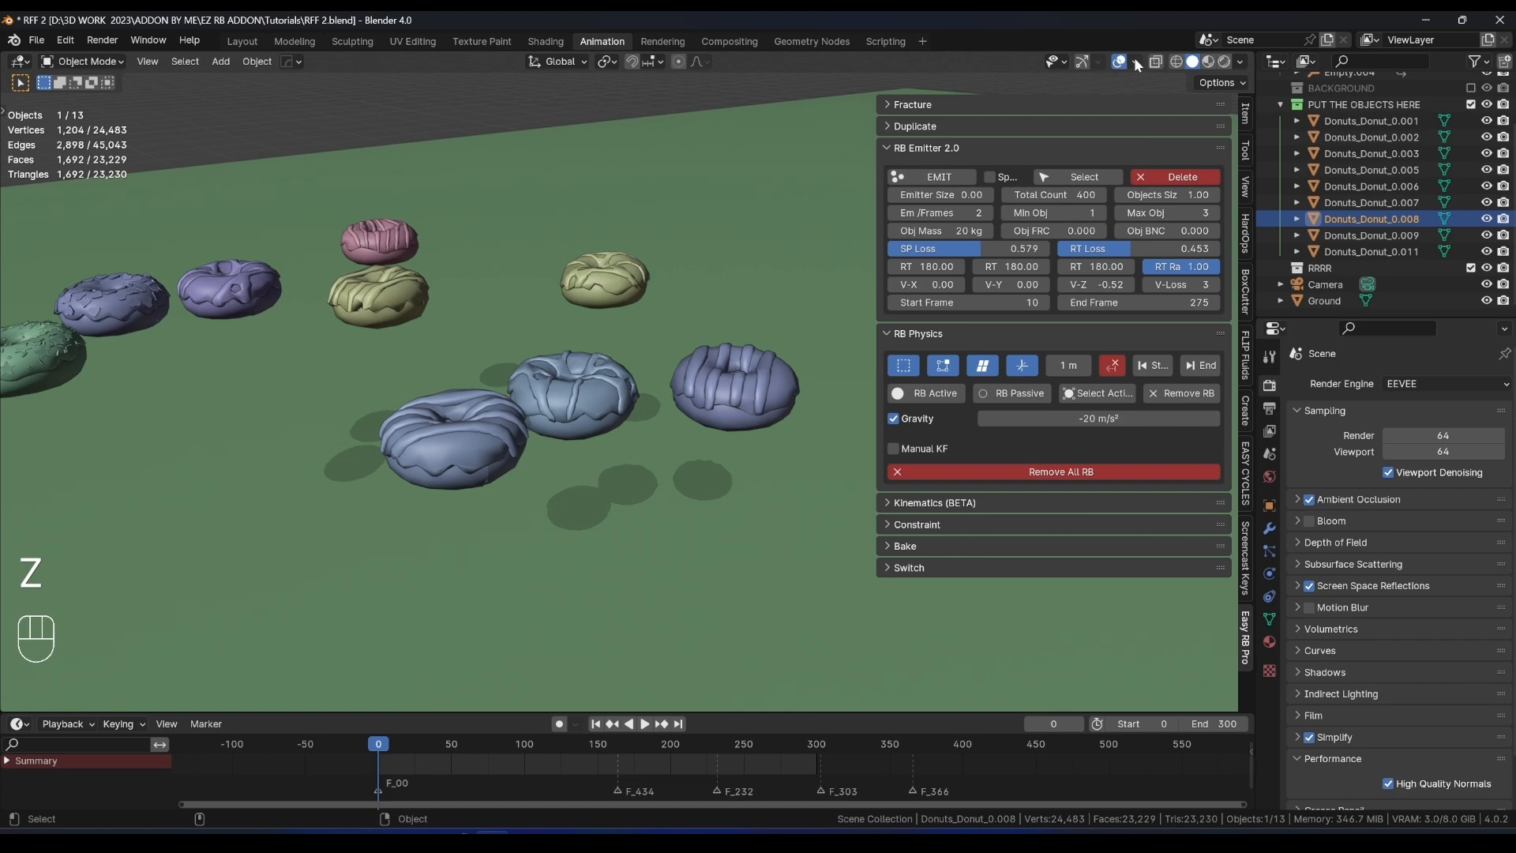
Turn on the wireframe overlay so the mesh of every donut shows in the viewport.
click(1136, 61)
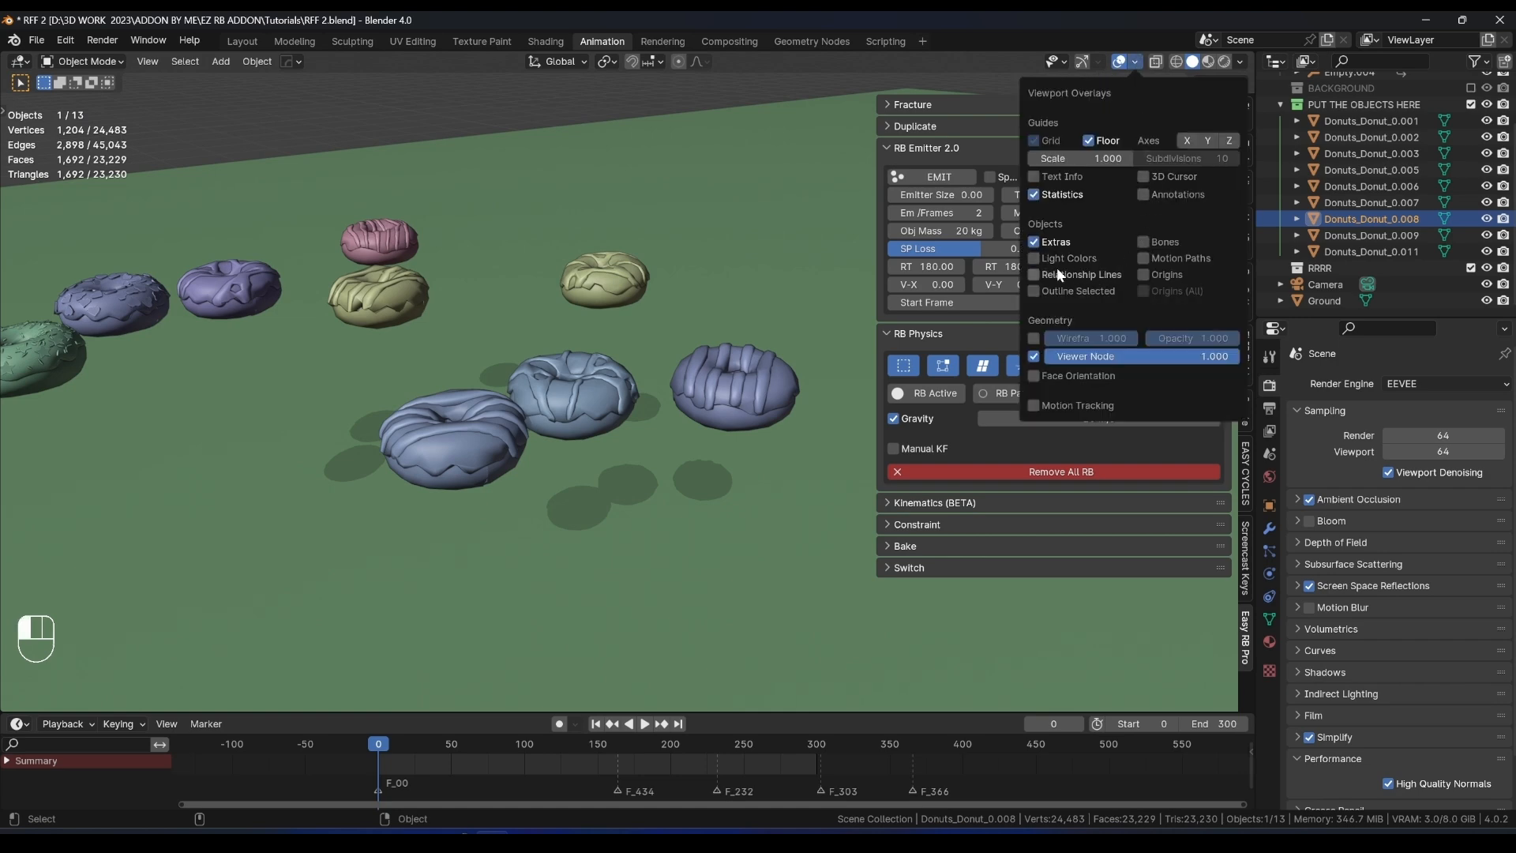
click(1033, 338)
click(742, 401)
key(alt+v)
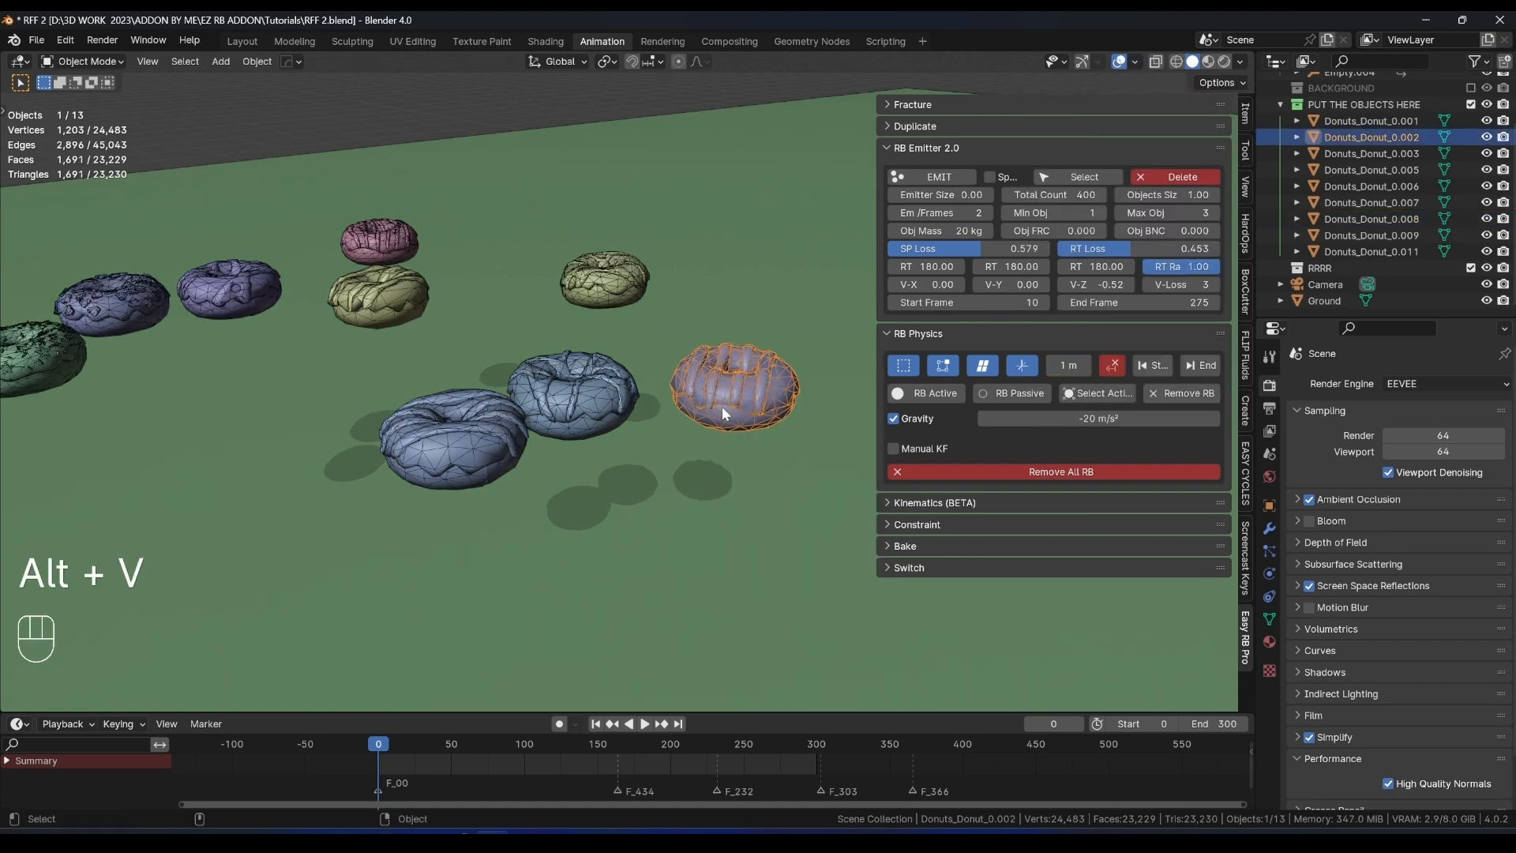
Select the donuts one after another and examine the polygon density of their meshes.
scroll(722, 406, up, 4)
middle_drag(632, 390, 645, 388)
scroll(646, 389, down, 3)
click(537, 454)
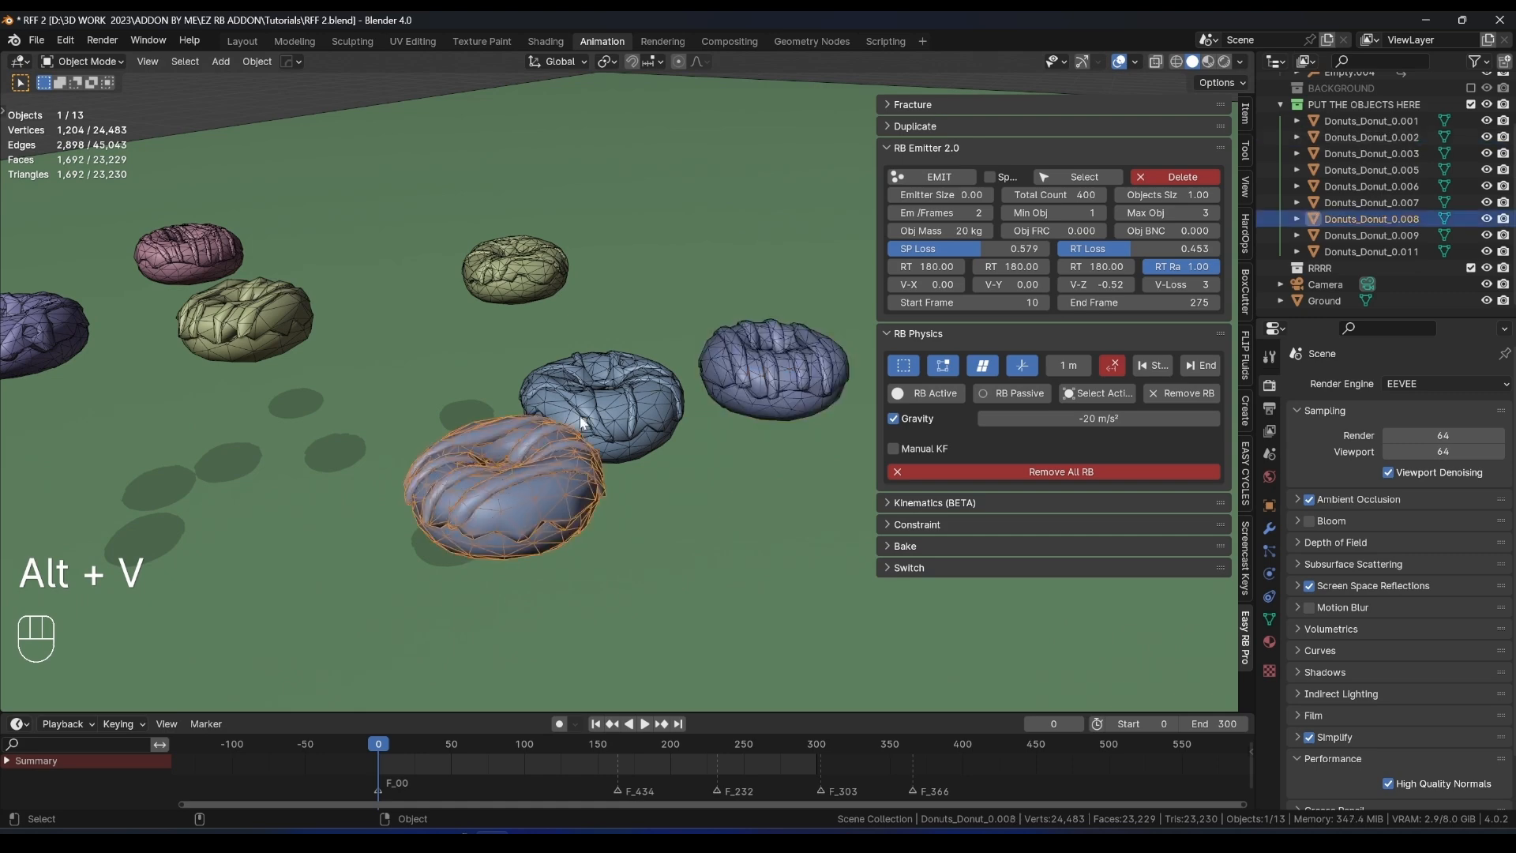
click(582, 422)
click(513, 477)
middle_drag(398, 330, 396, 333)
click(281, 298)
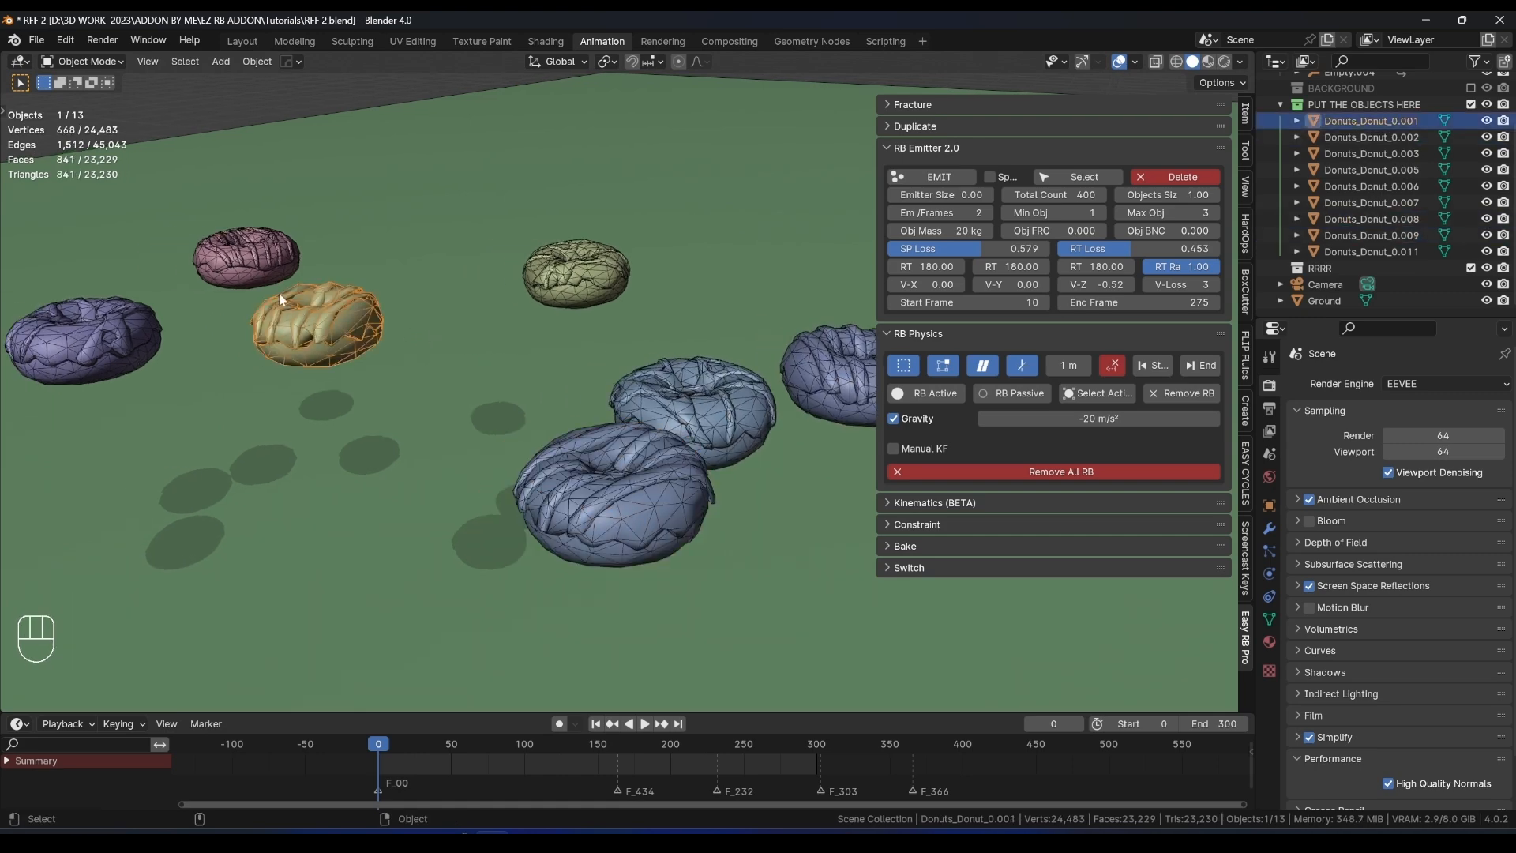
click(233, 254)
click(585, 270)
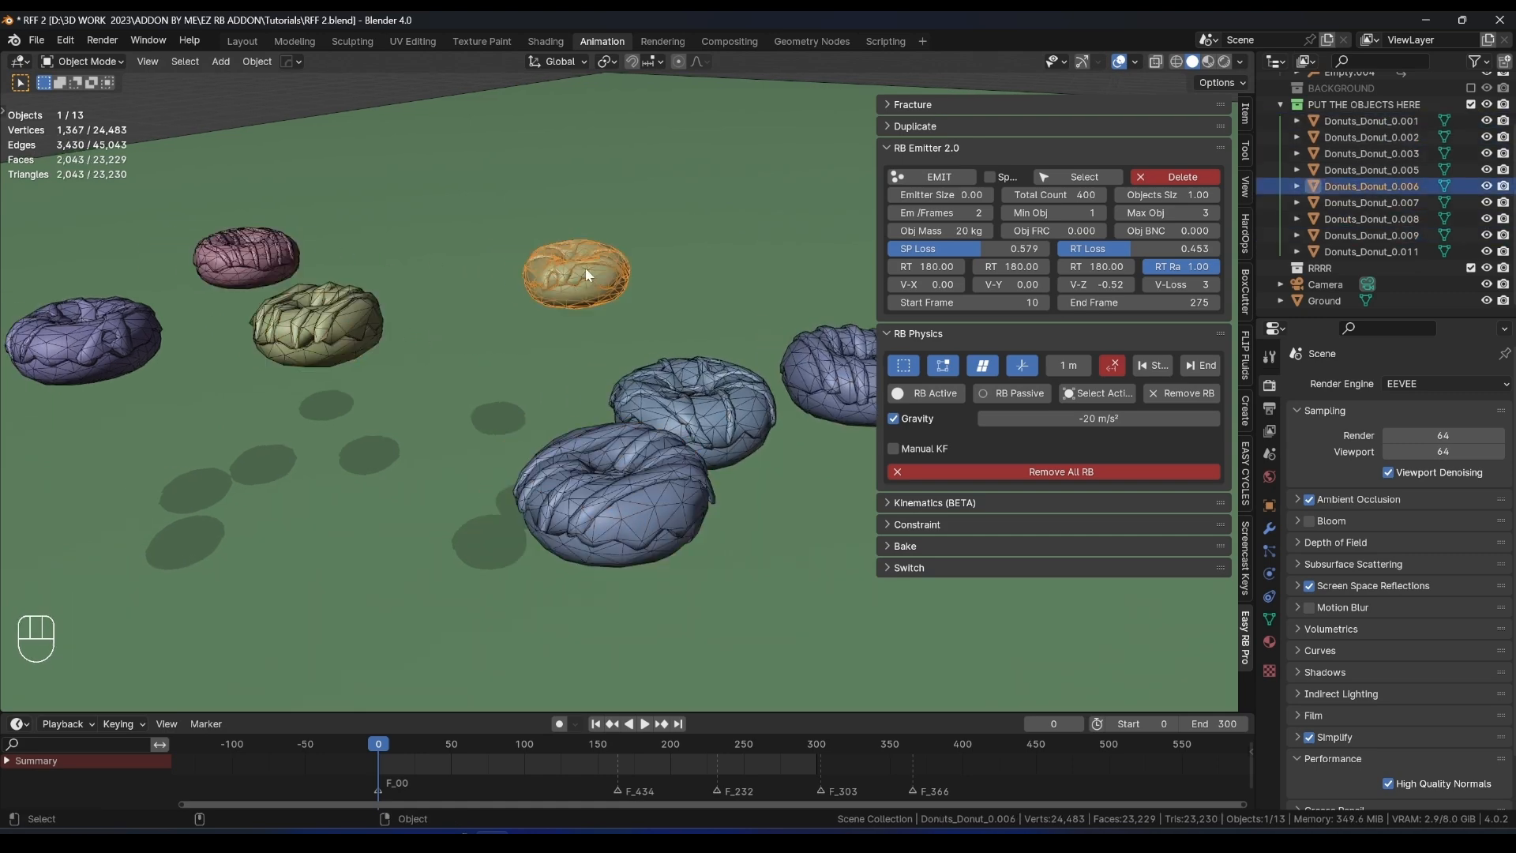
shift+middle_drag(585, 267, 292, 391)
click(363, 298)
click(229, 330)
click(199, 423)
scroll(383, 312, down, 2)
key(g)
click(285, 322)
middle_drag(294, 257, 322, 316)
mouse_move(322, 316)
shift+middle_down()
mouse_move(339, 291)
mouse_move(355, 328)
shift+middle_up()
Switch the viewport to material preview and turn off the wireframe overlay on the donuts.
key(z)
click(382, 420)
mouse_move(382, 420)
middle_down()
mouse_move(349, 400)
mouse_move(405, 405)
middle_up()
scroll(404, 404, down, 5)
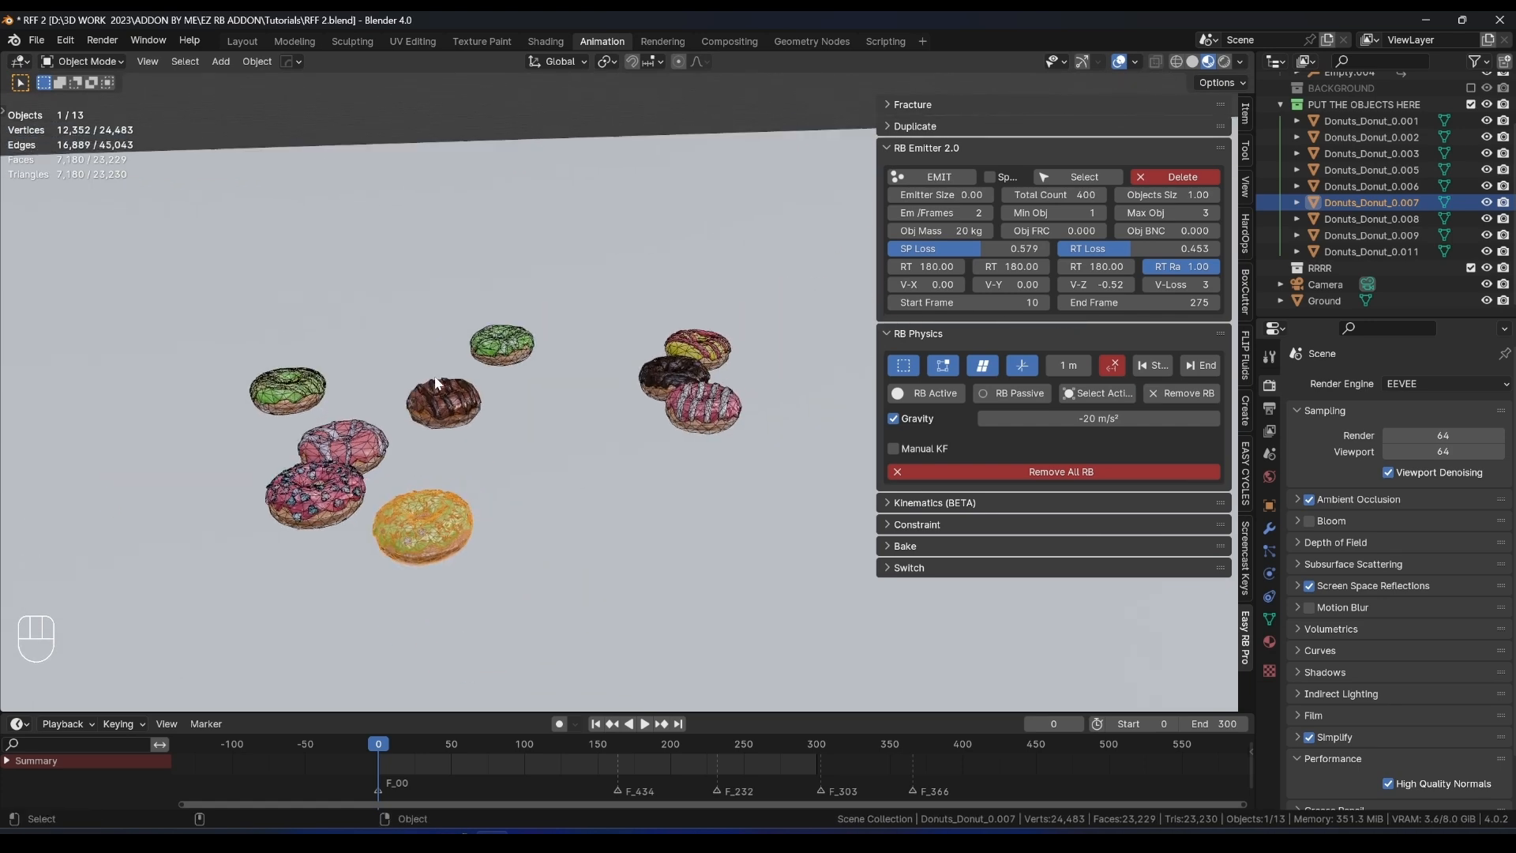
scroll(523, 362, up, 3)
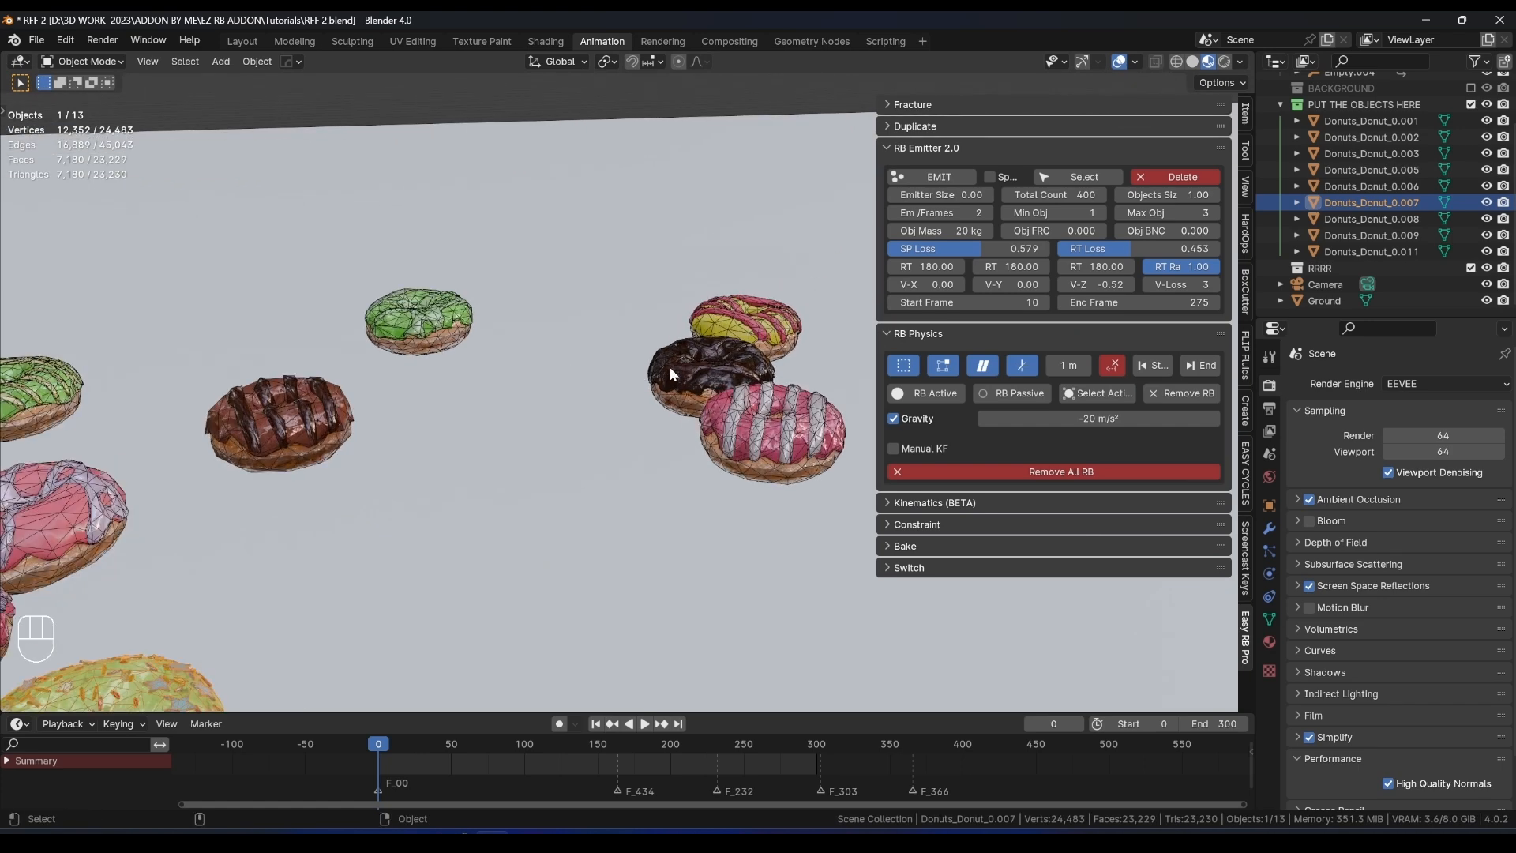
middle_drag(669, 367, 655, 339)
scroll(676, 391, down, 6)
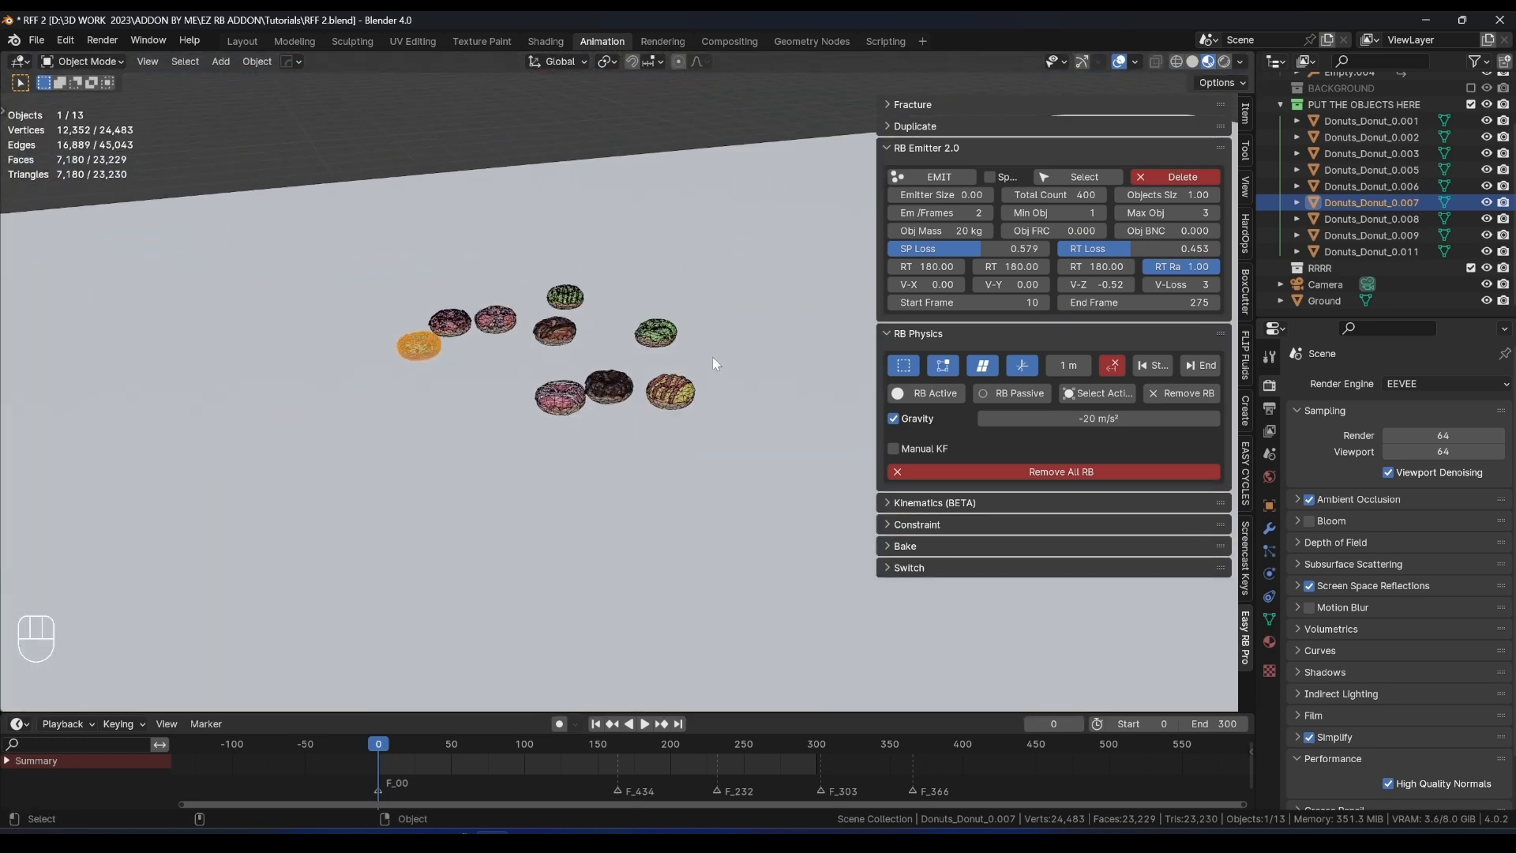
scroll(616, 371, up, 4)
key(alt+v)
click(558, 404)
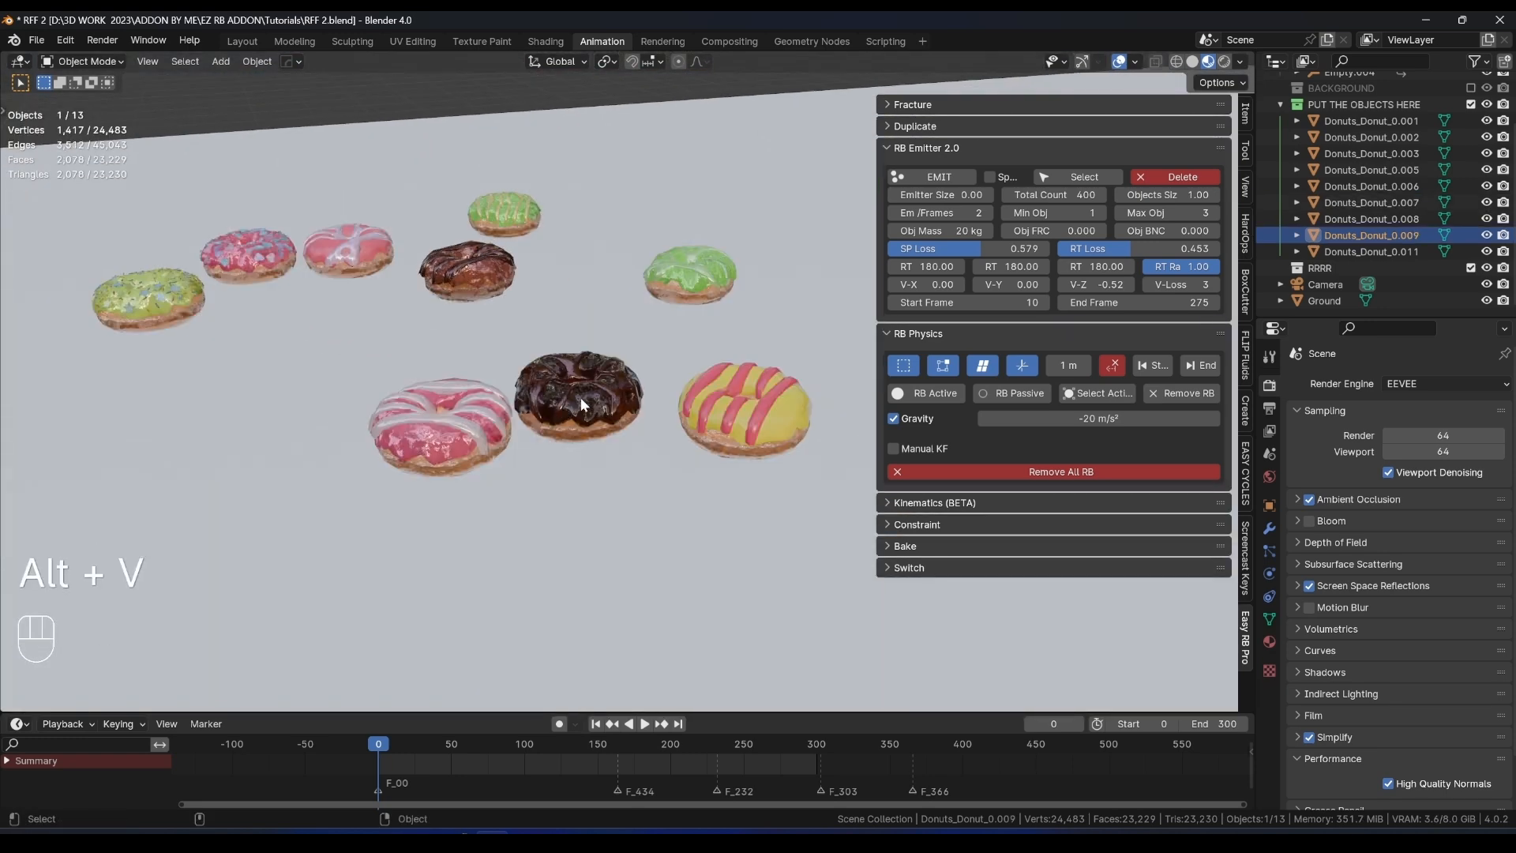
Select the large empty near the donuts and enable auto keying with the timeline at frame 0.
scroll(632, 387, down, 5)
middle_drag(683, 377, 502, 344)
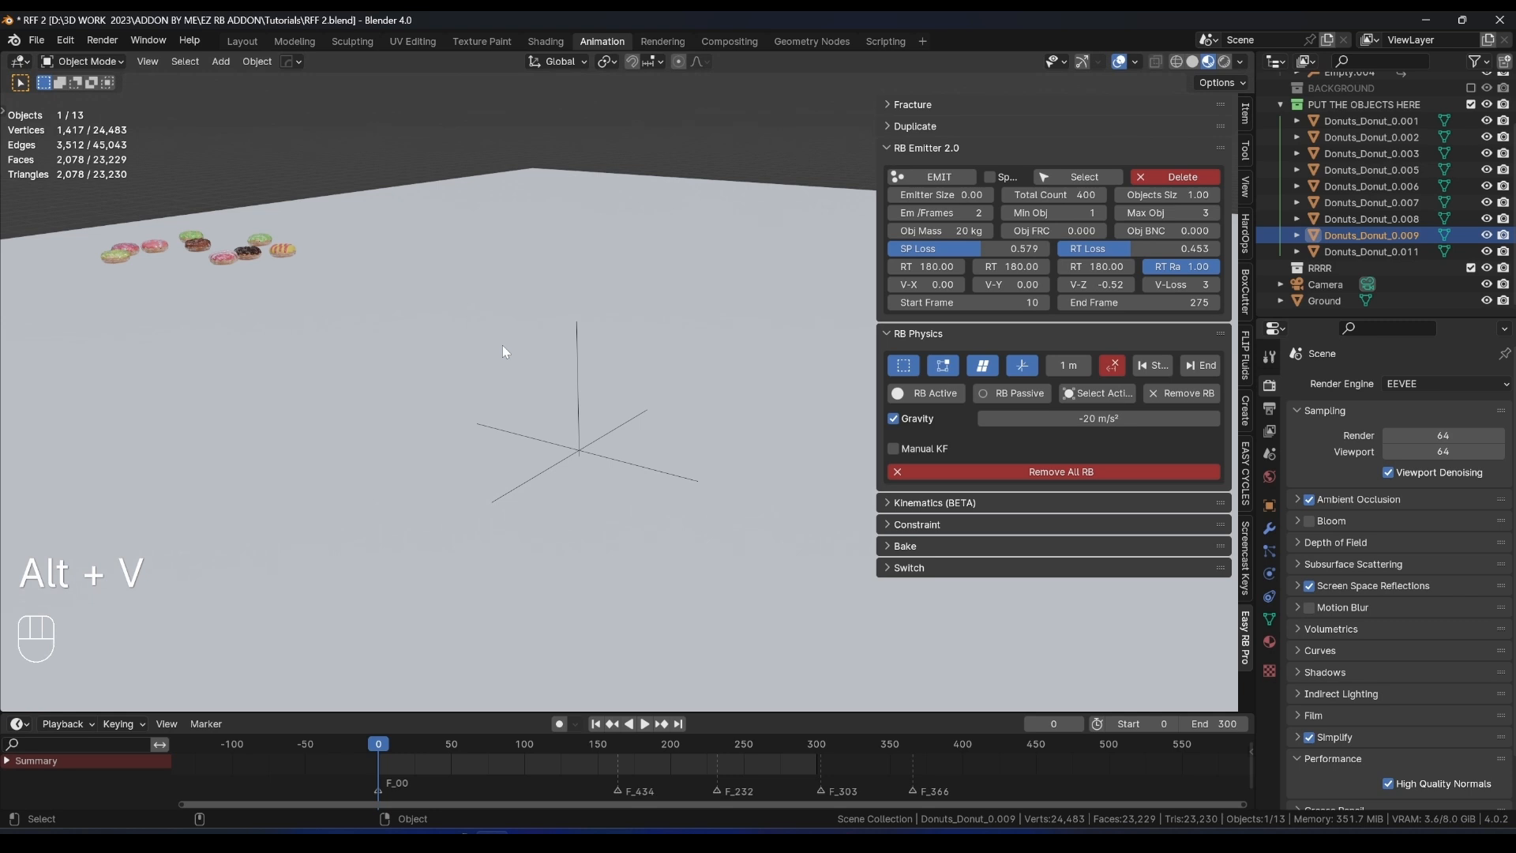
click(581, 451)
middle_drag(583, 454, 577, 407)
key(space)
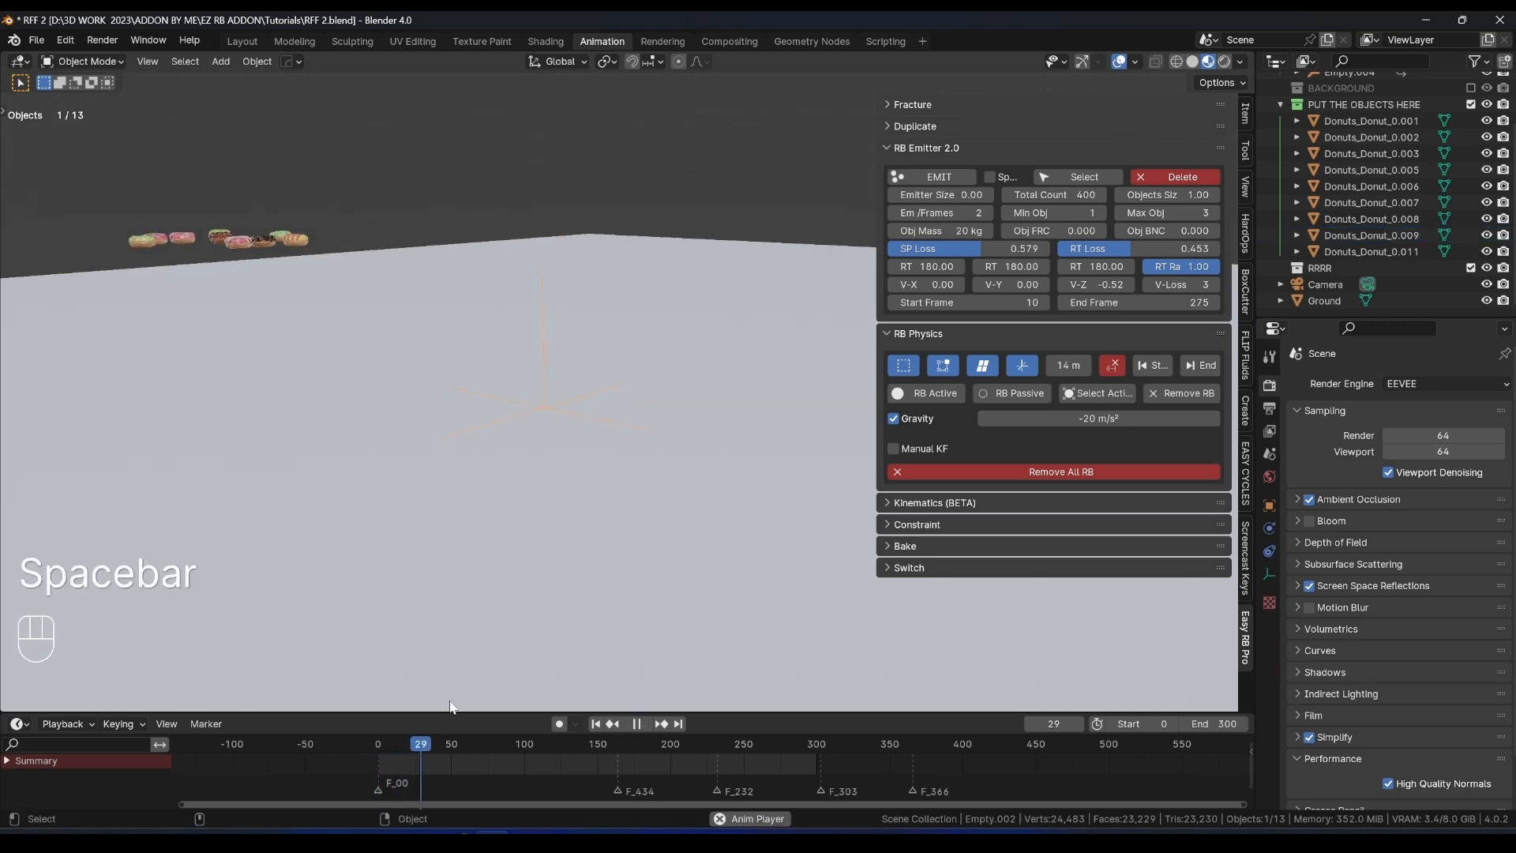
key(space)
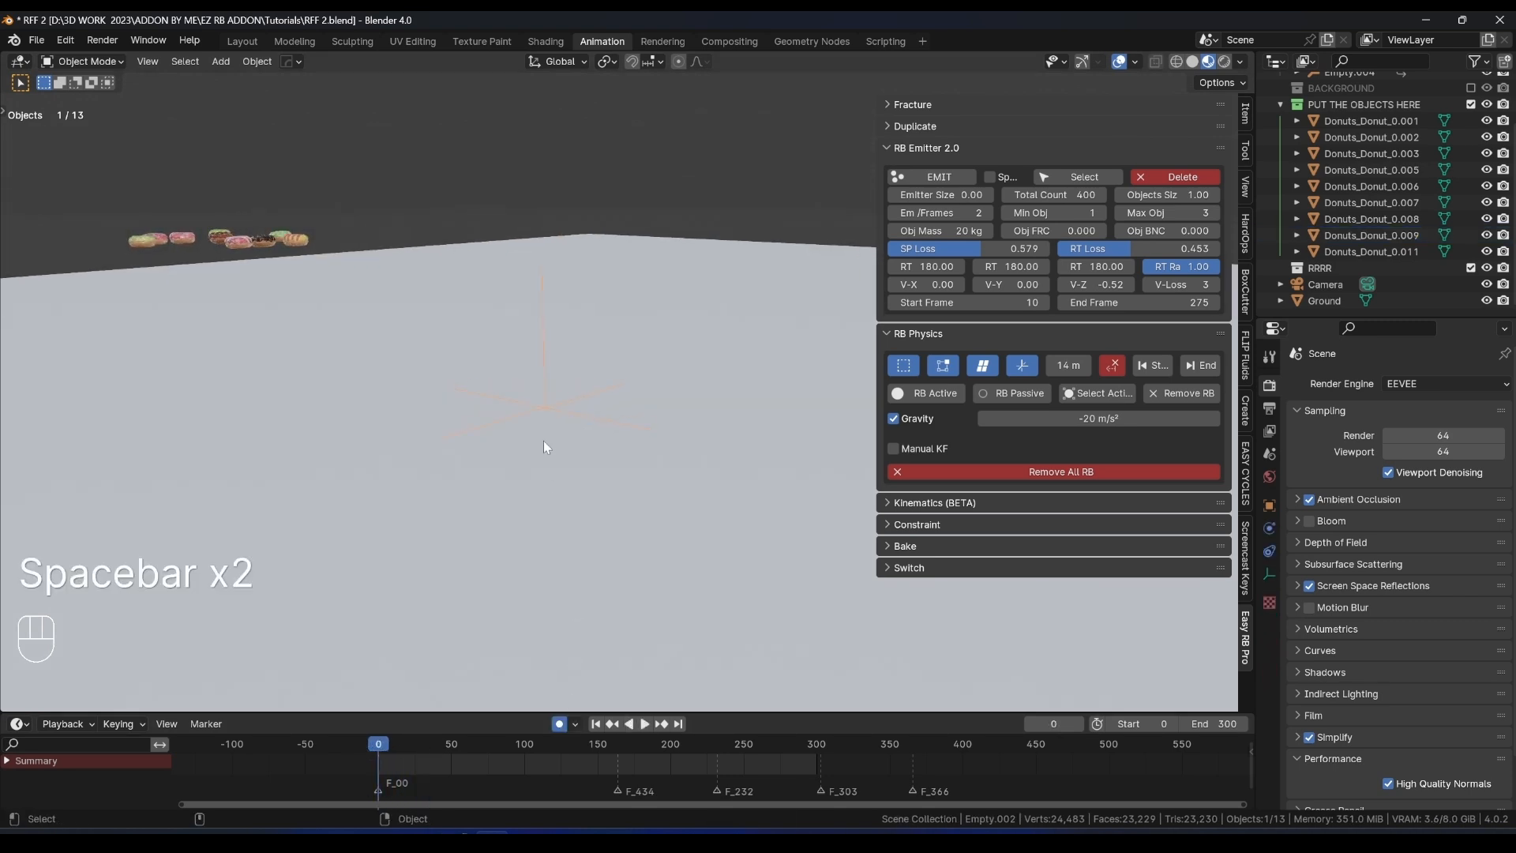
Move the empty along the Z axis to keyframe its starting position at frame 0.
middle_drag(543, 447, 543, 478)
key(g)
key(z)
click(542, 525)
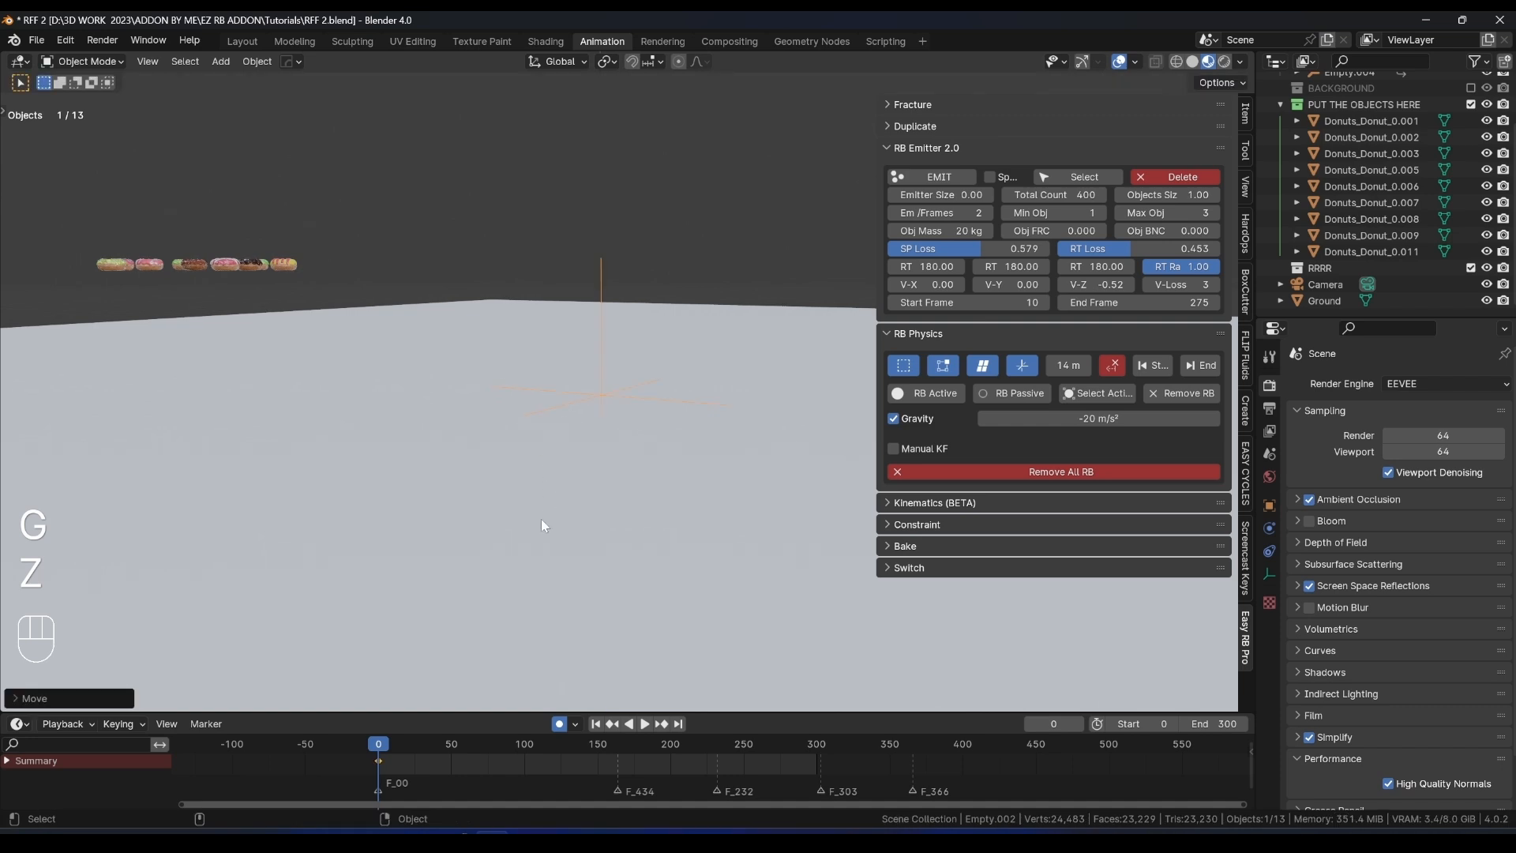
In front view, keyframe the empty up to the right at frame 50 and farther up to the left at frame 103.
key(KP_1)
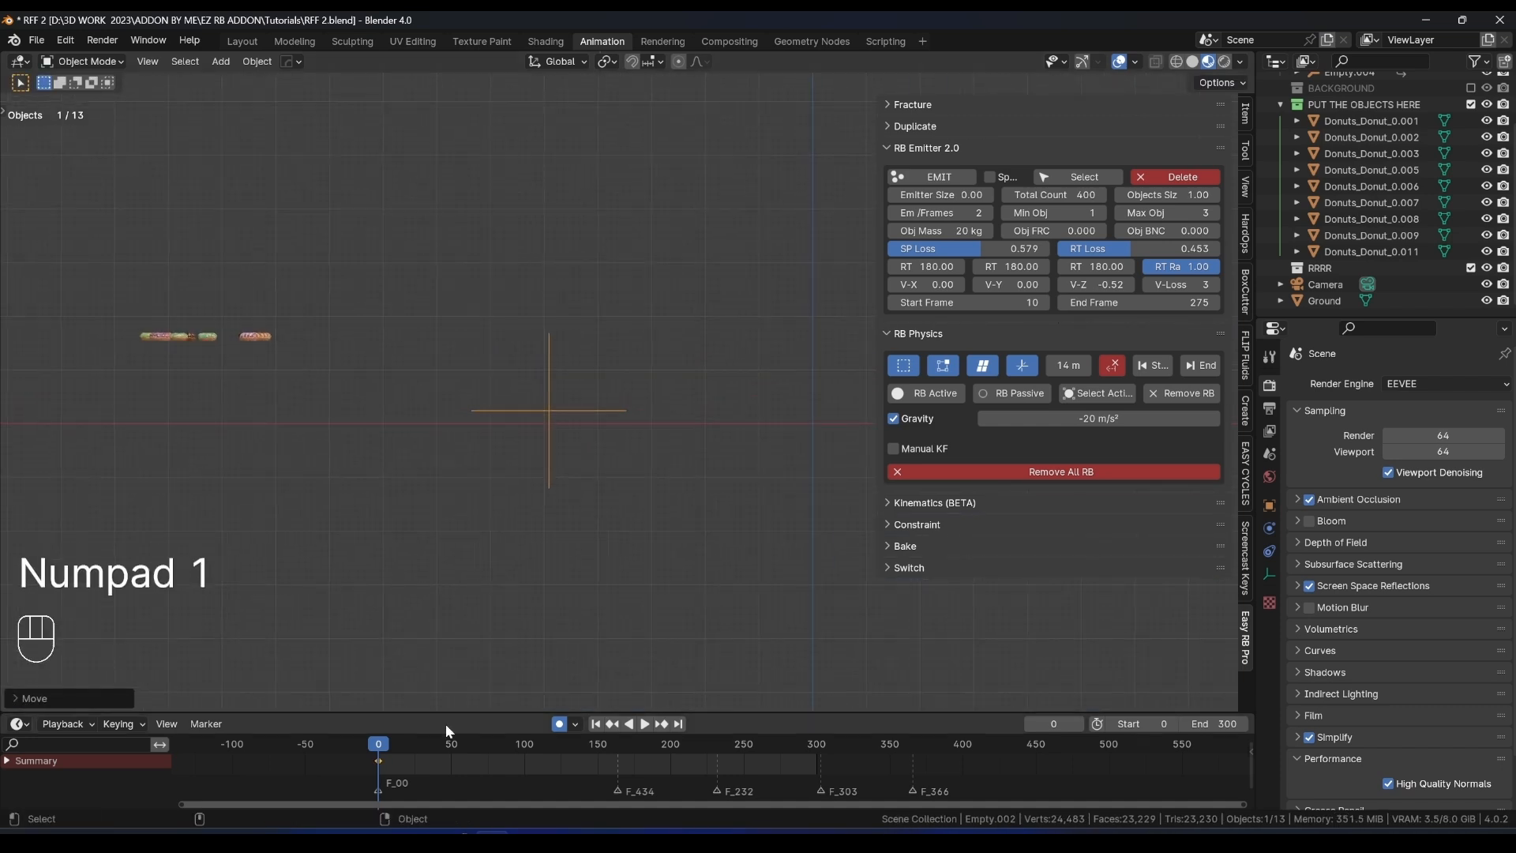
click(452, 746)
key(g)
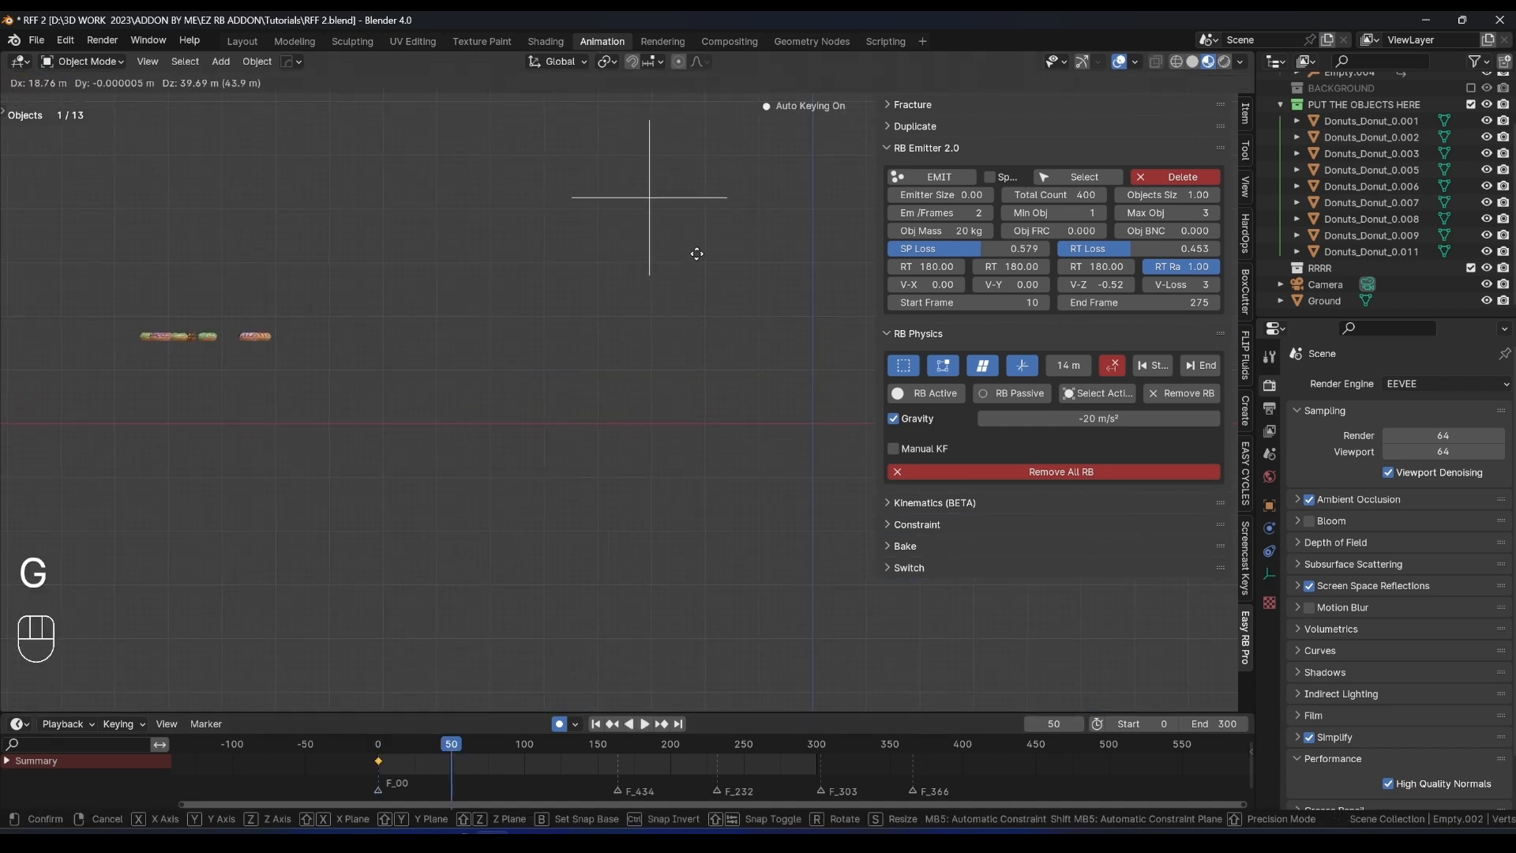
click(699, 260)
click(554, 281)
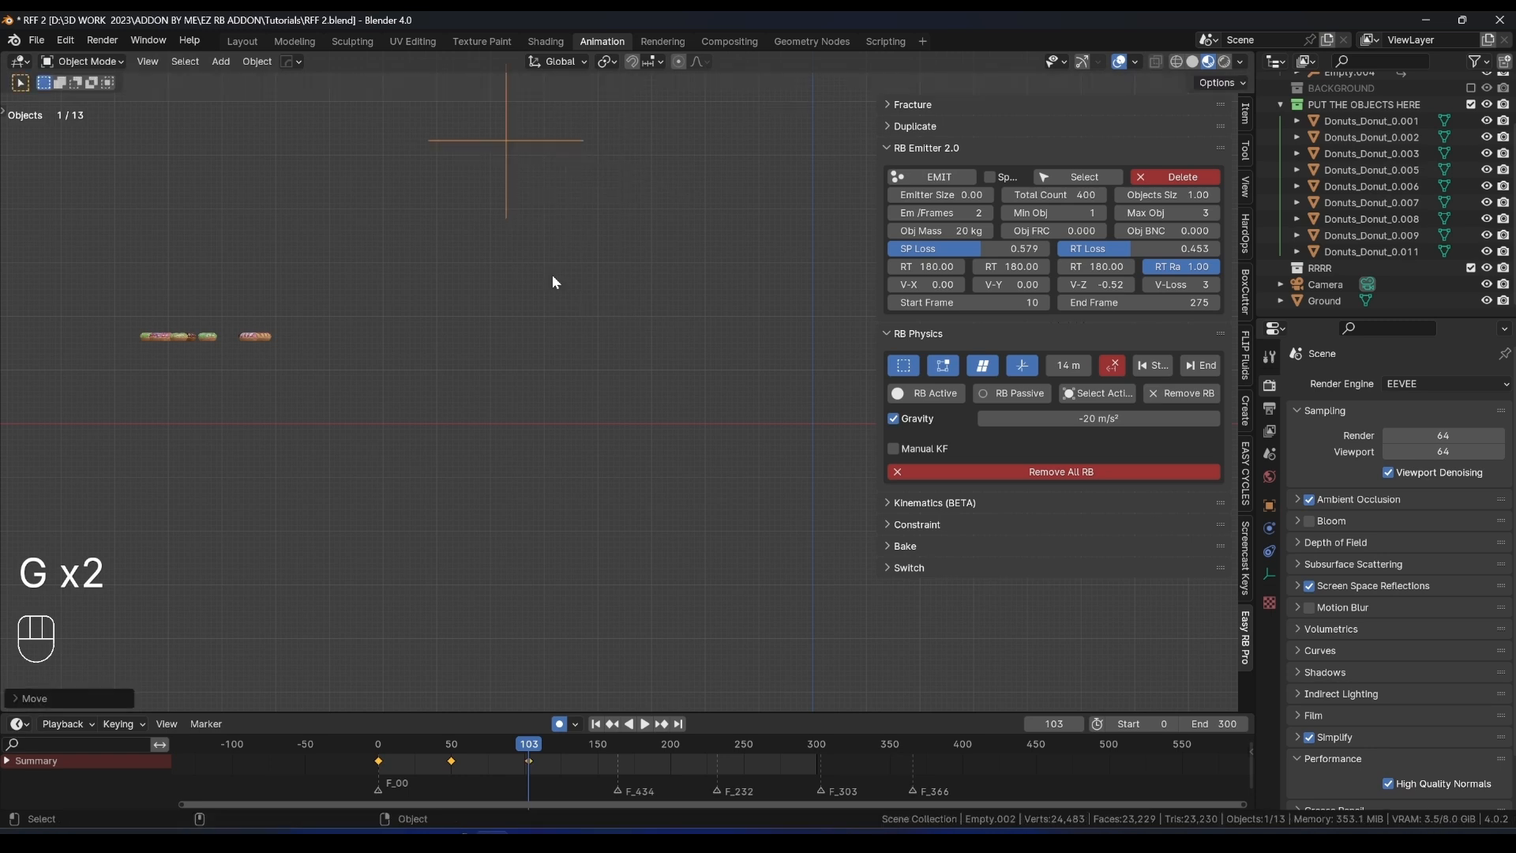
Keyframe the empty lower to the left at frame 175 and down to the right at frame 243.
click(632, 746)
key(g)
click(502, 450)
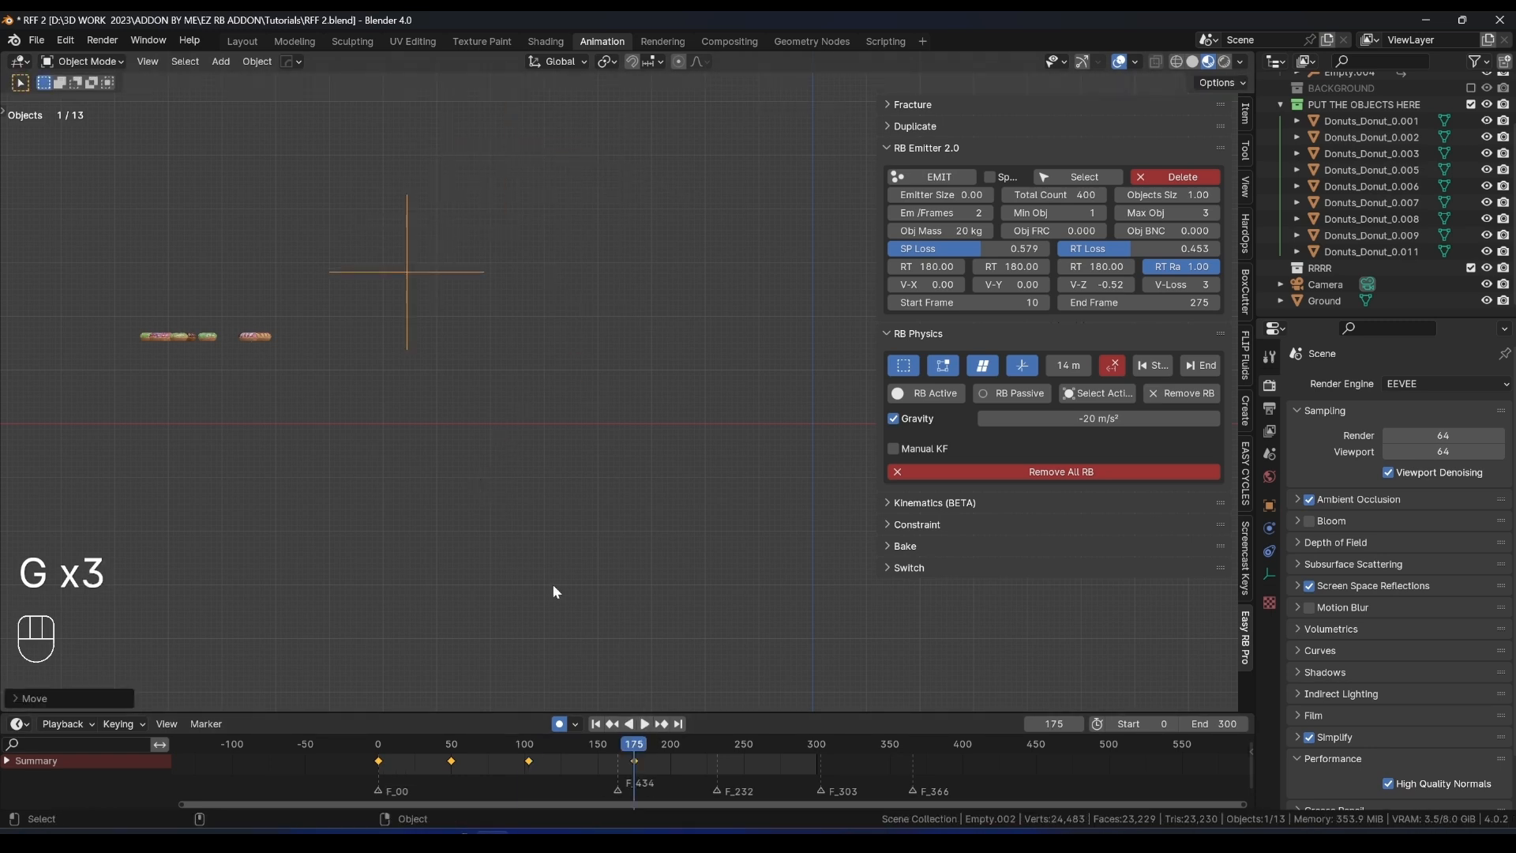
click(733, 746)
key(g)
click(647, 466)
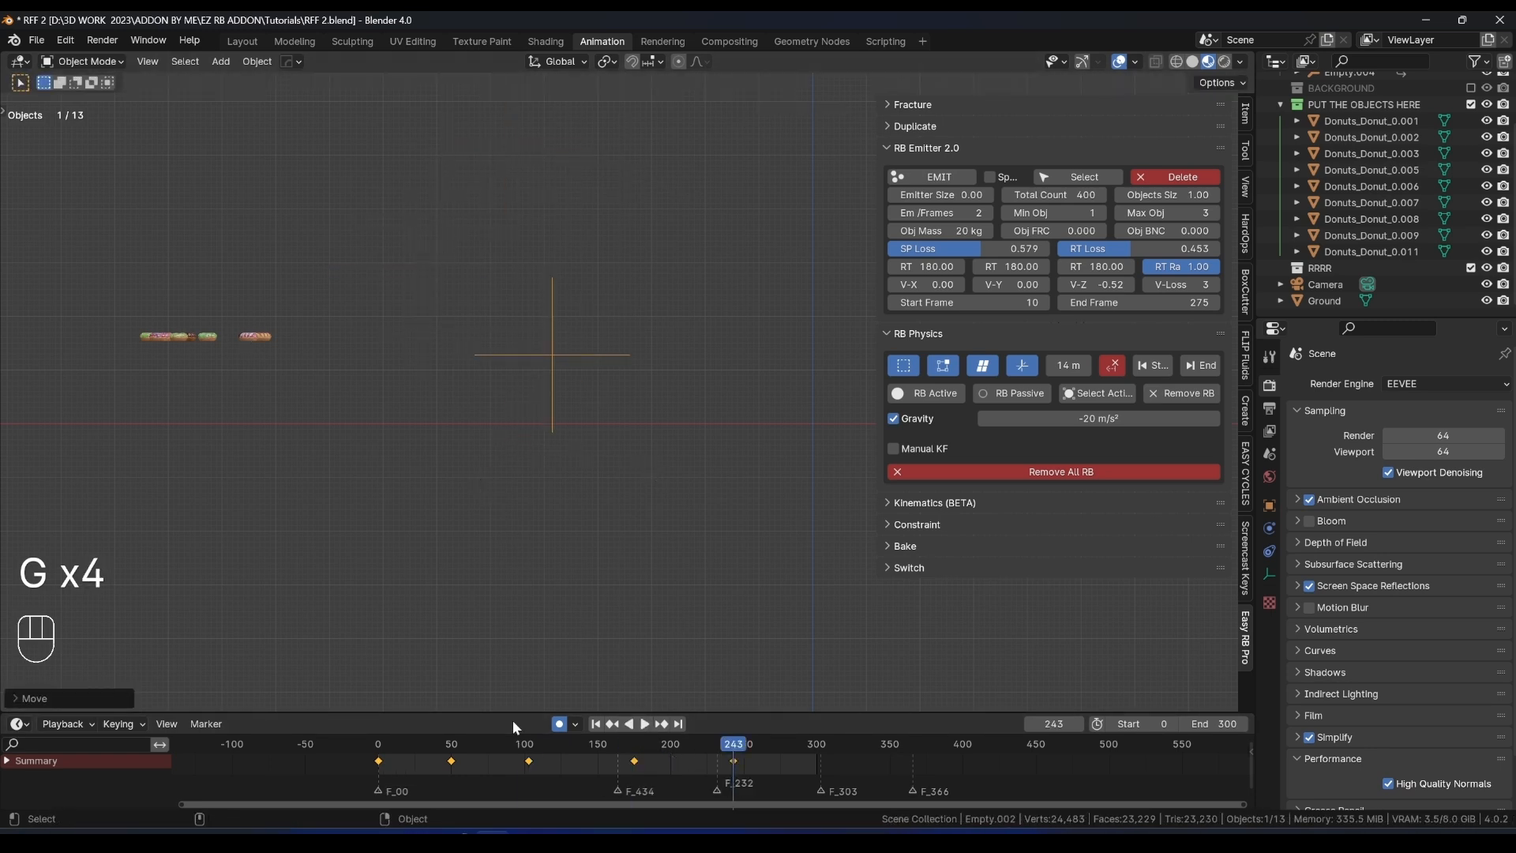
Play the animation from the start to check the empty's keyframed path.
click(362, 746)
key(space)
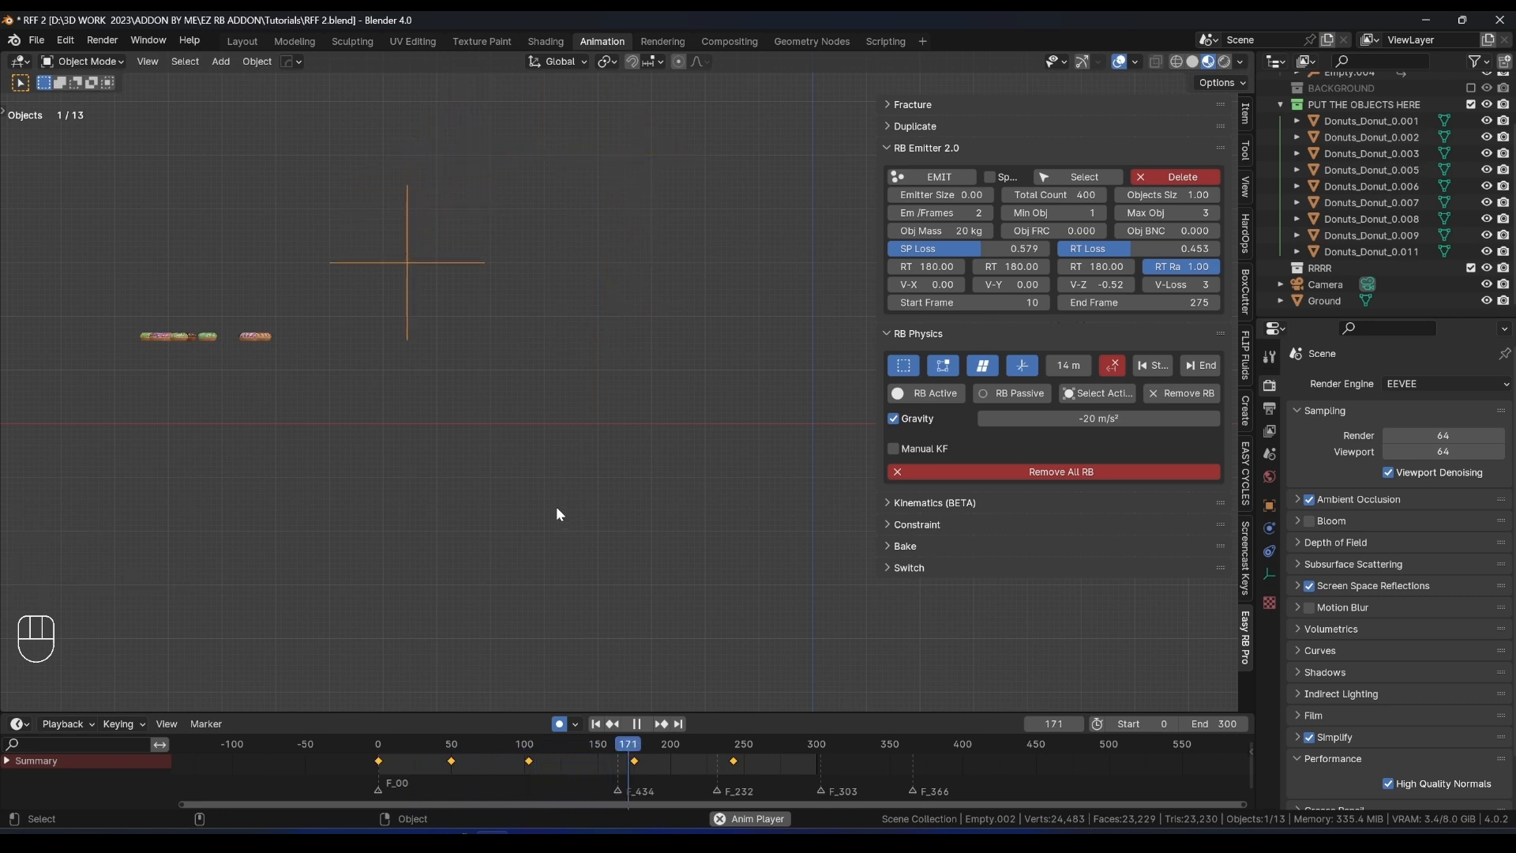
key(space)
middle_drag(660, 396, 600, 331)
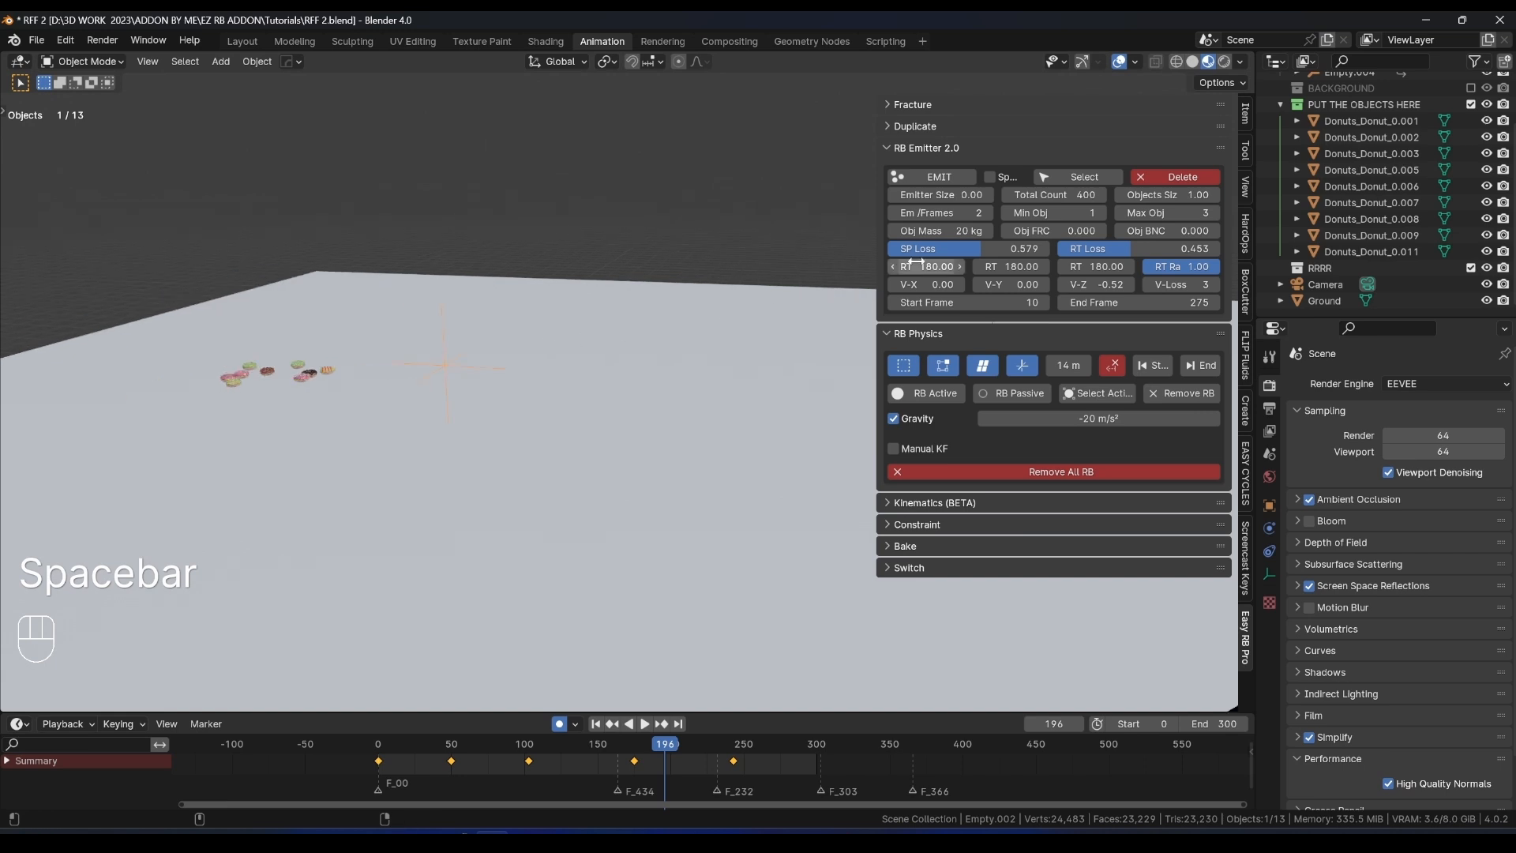
Widen the sidebar to make the emitter settings readable and set Total Count to 100.
drag(877, 197, 778, 191)
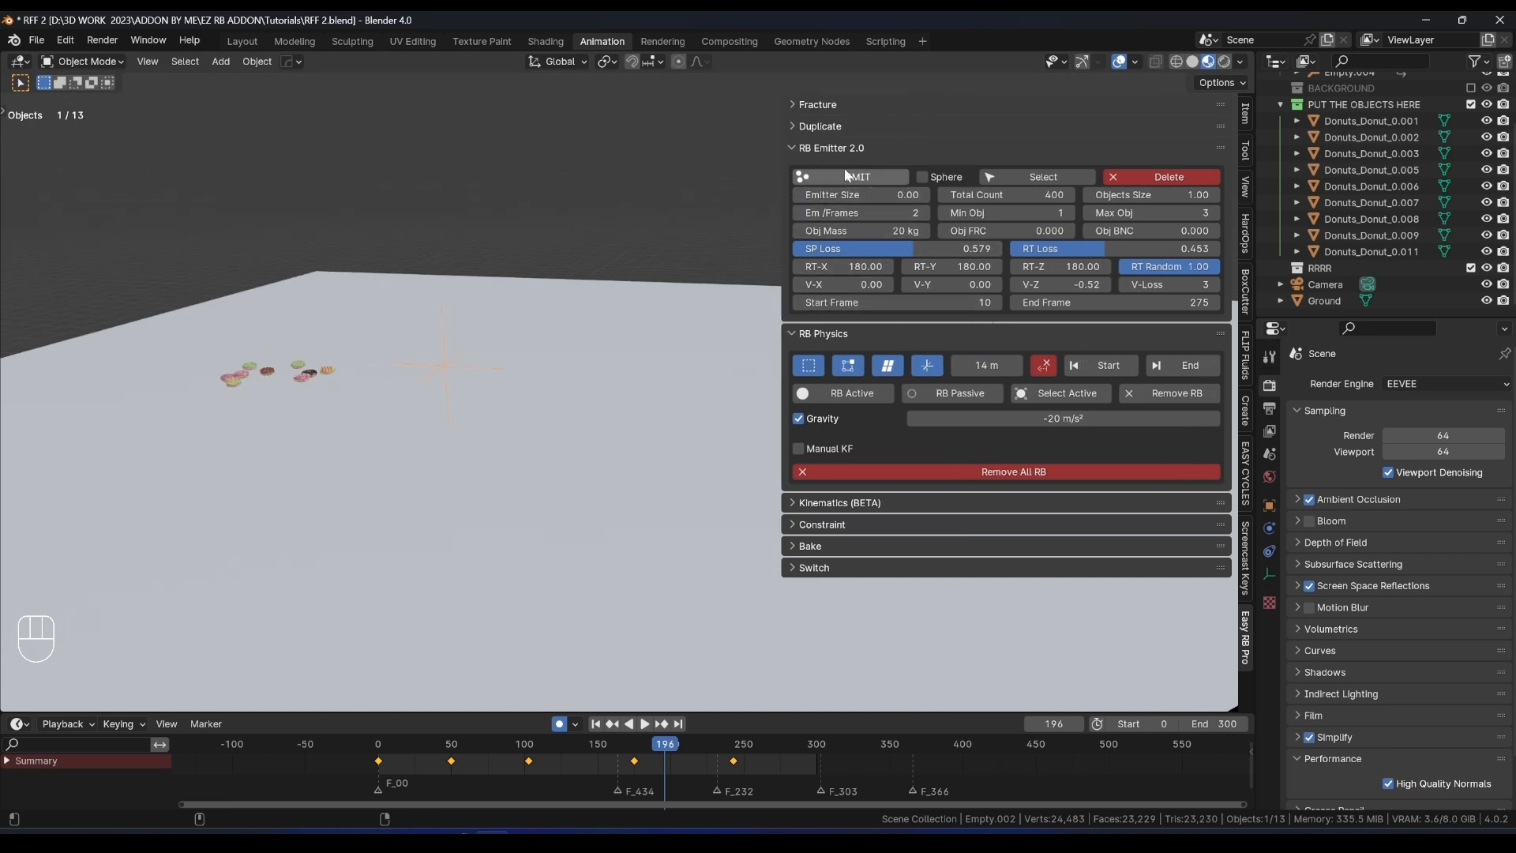
mouse_move(570, 229)
shift+middle_down()
mouse_move(551, 234)
mouse_move(567, 216)
shift+middle_up()
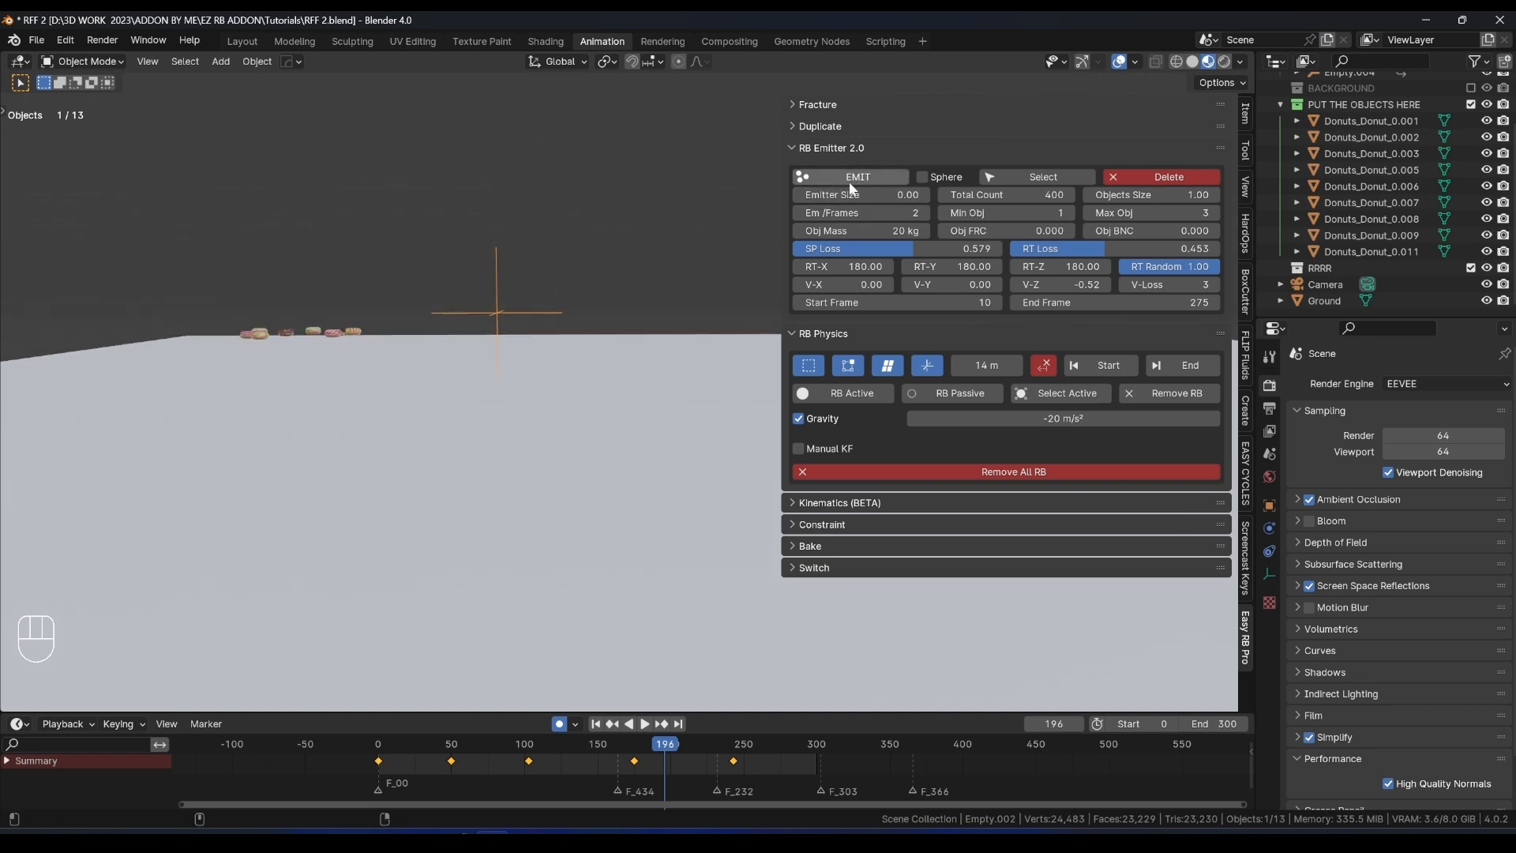
drag(852, 194, 892, 195)
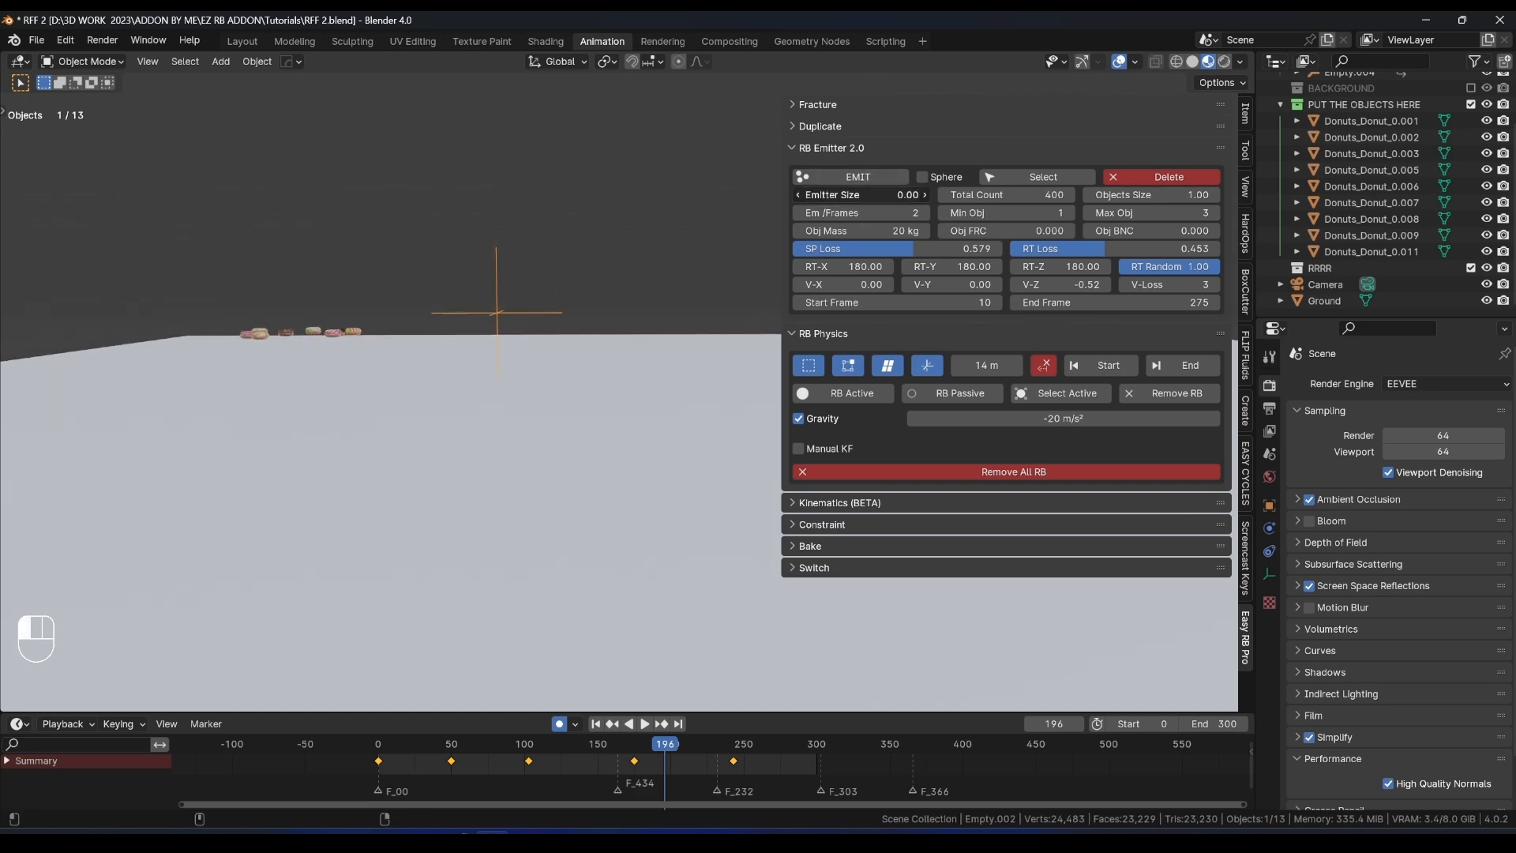
click(1017, 194)
text(100)
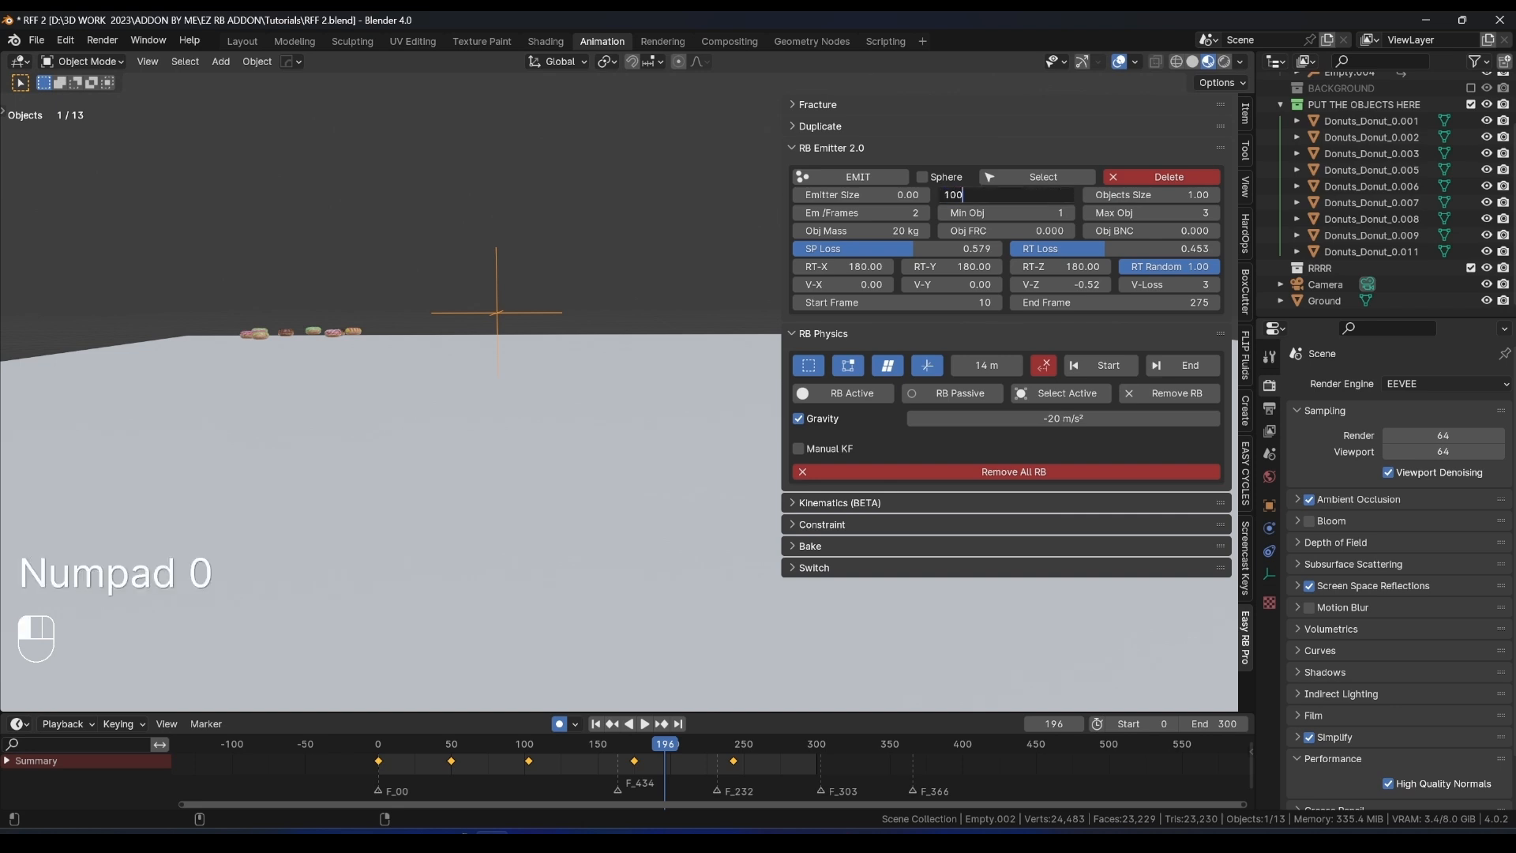
key(Return)
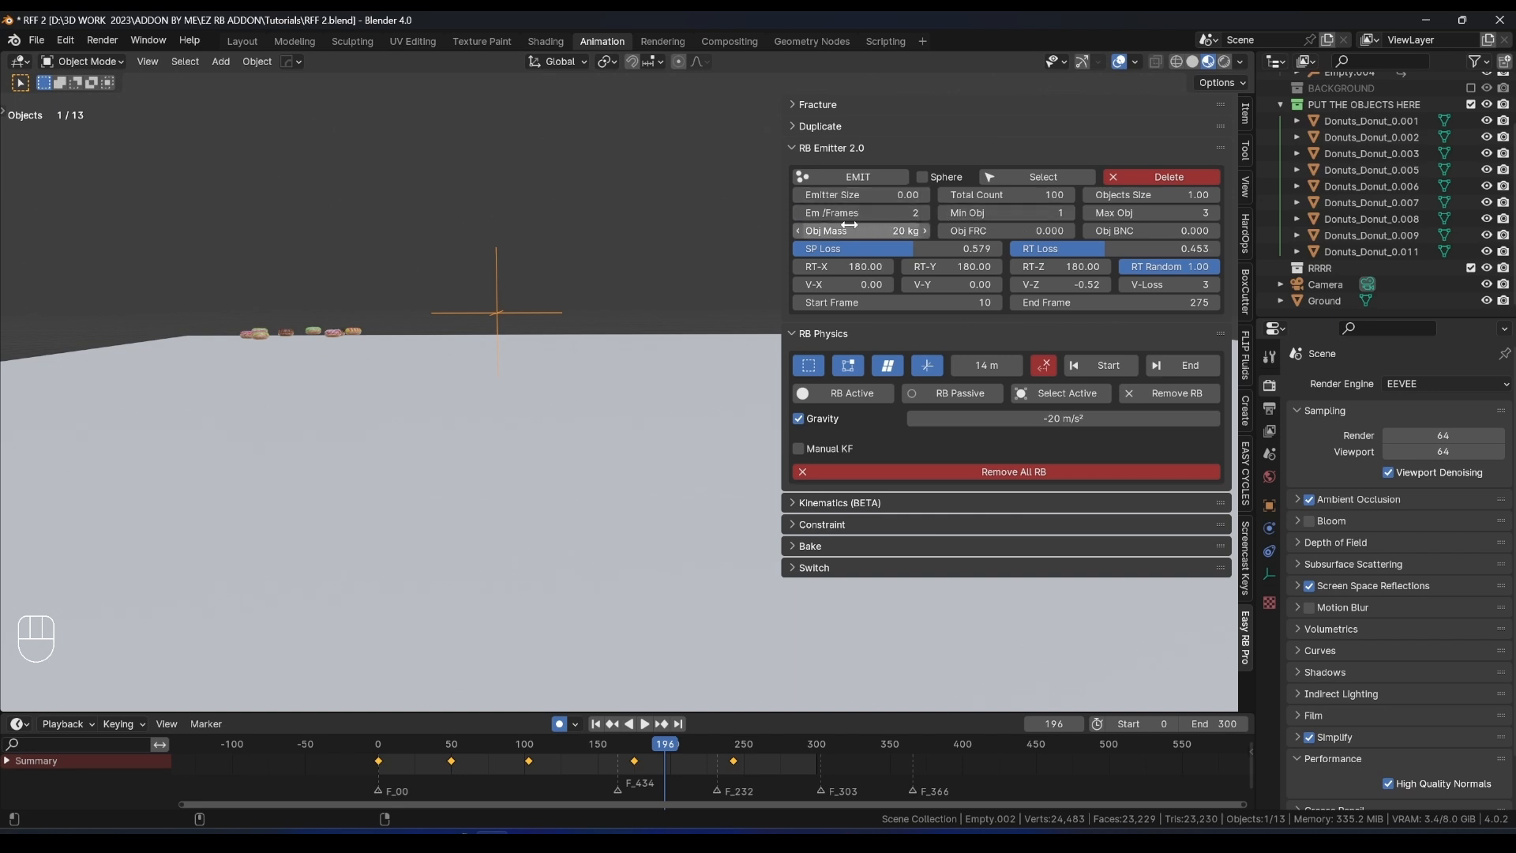
Set the emitted objects' mass to 1 kg.
click(917, 231)
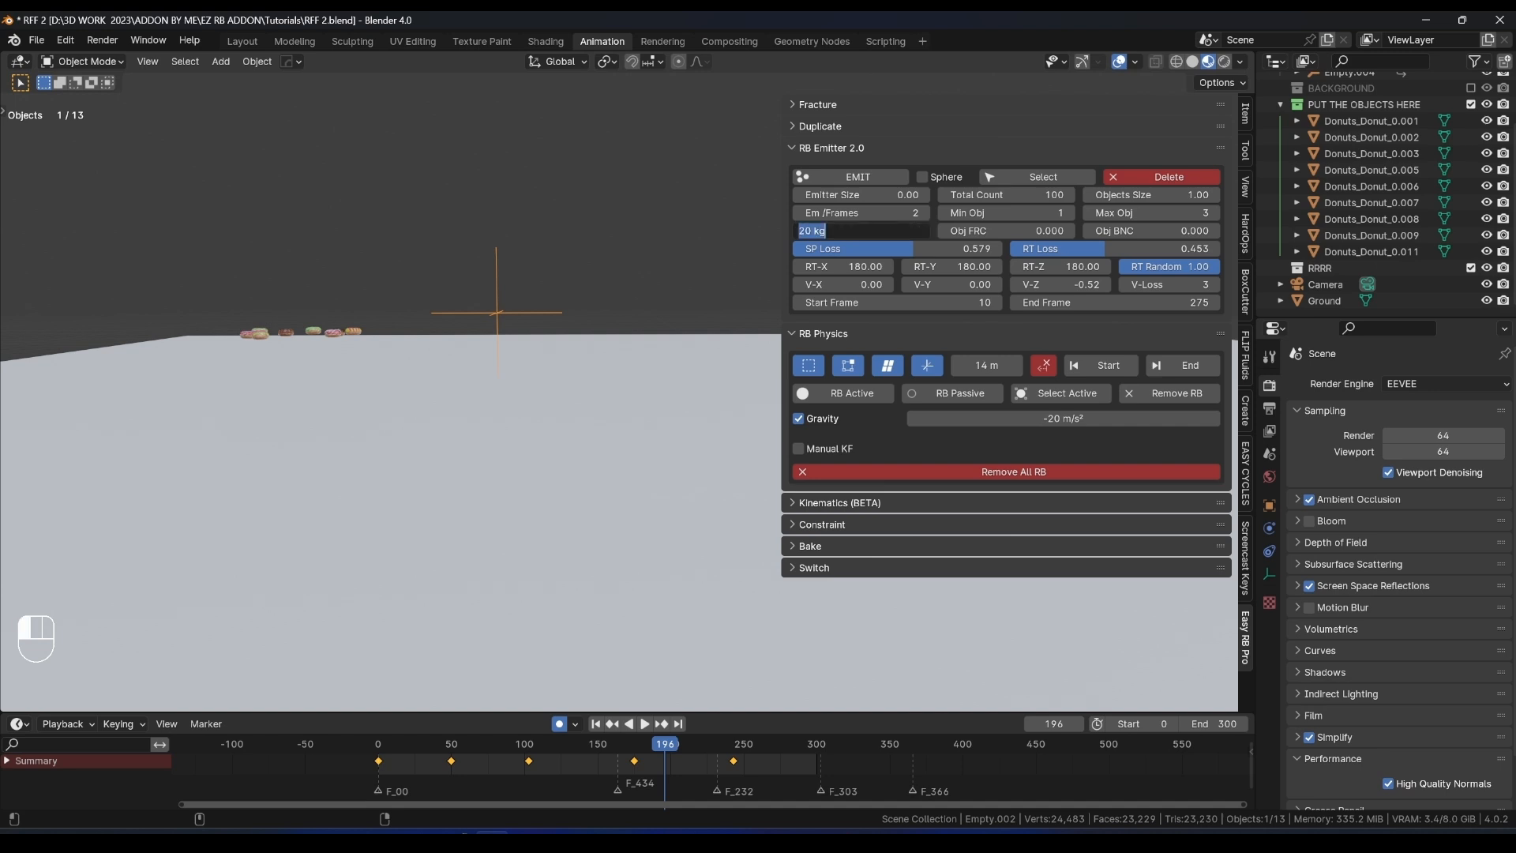
text(1)
key(Return)
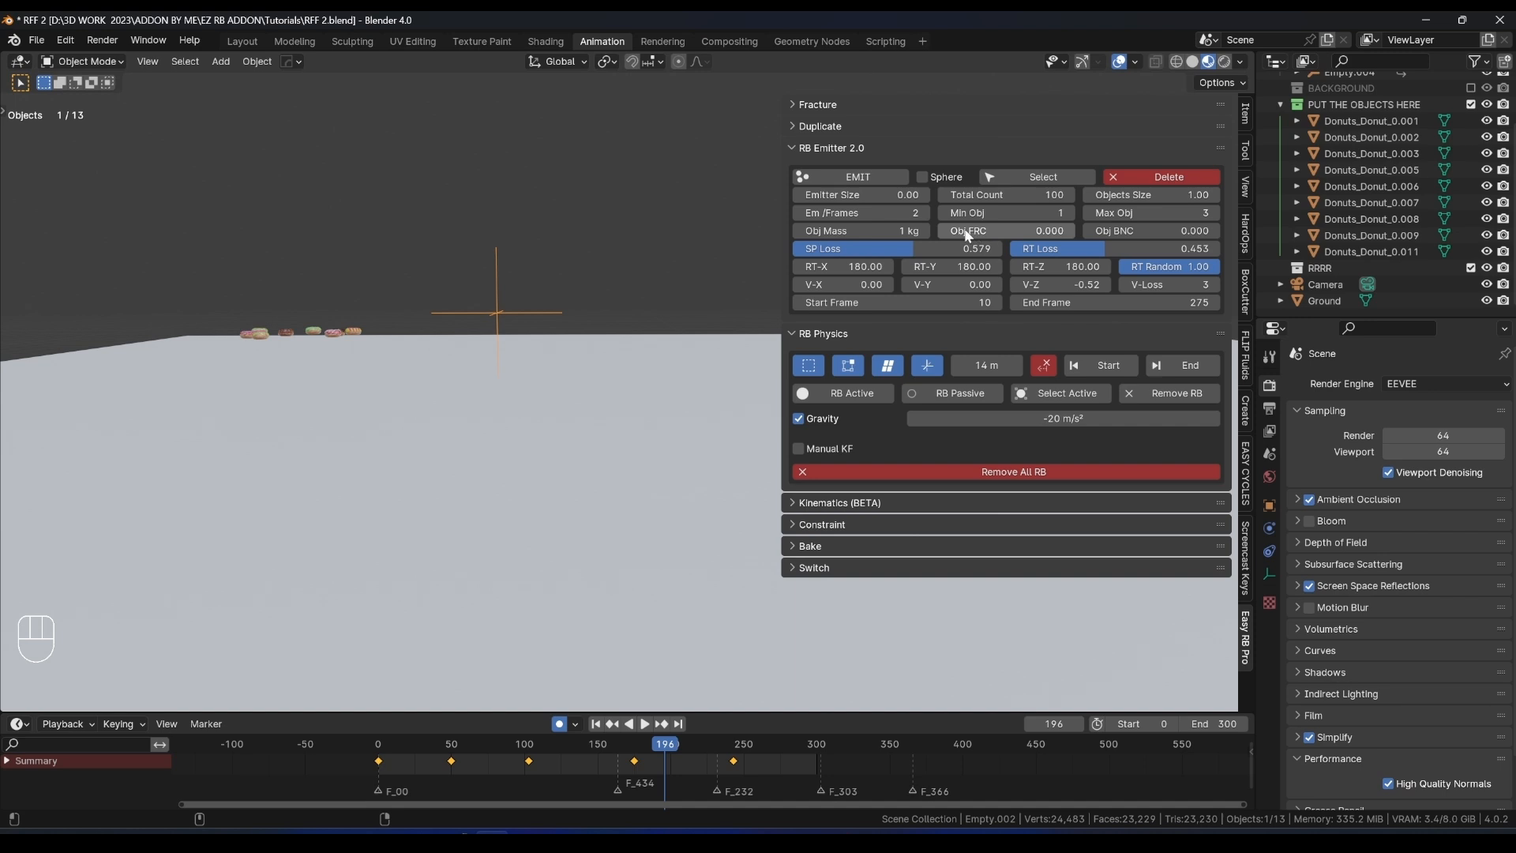
drag(965, 235, 955, 235)
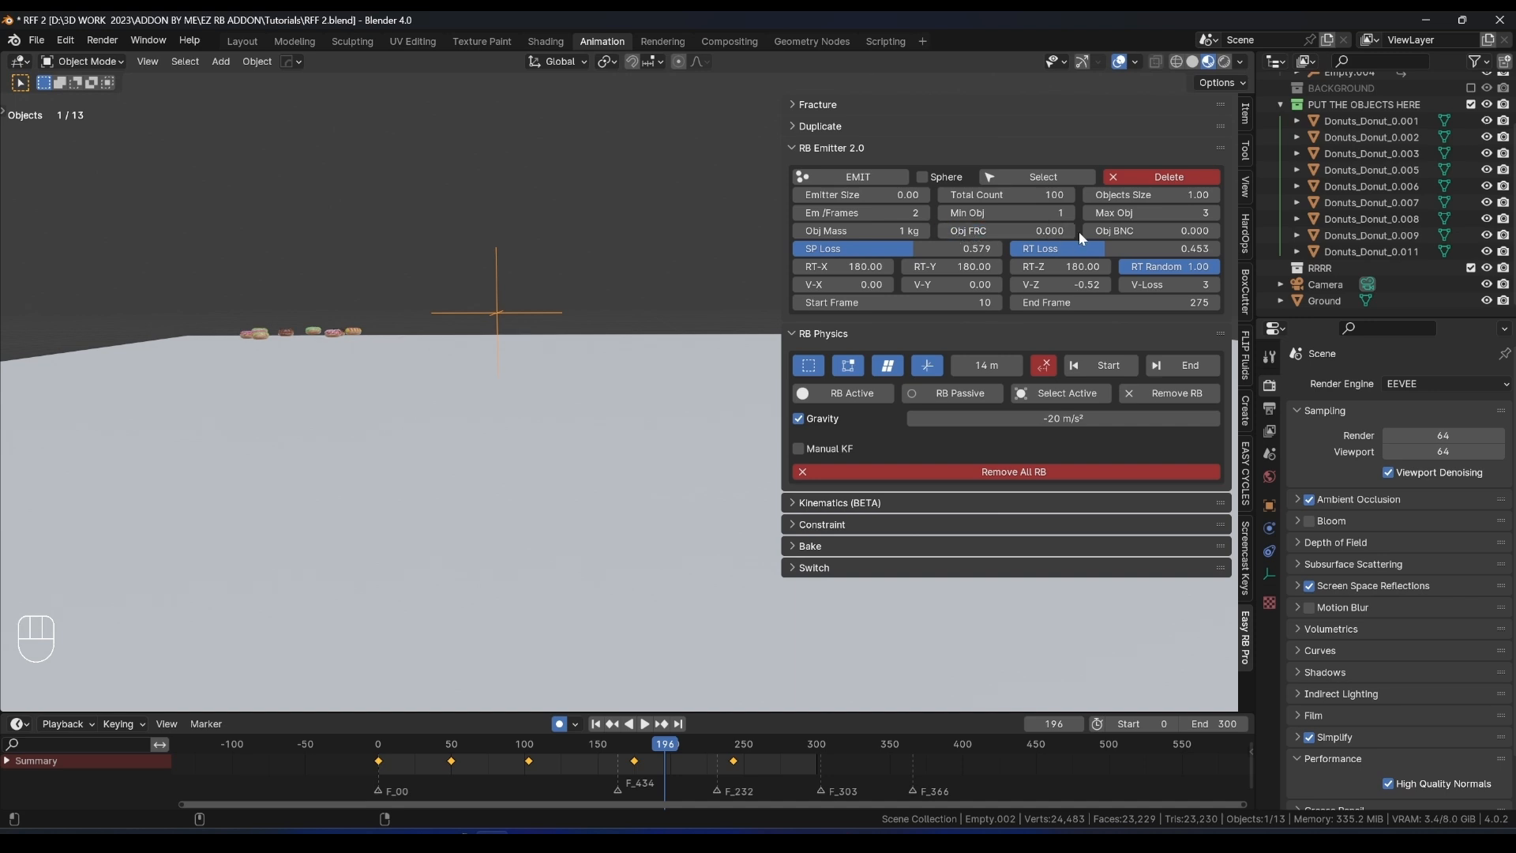
mouse_move(1113, 230)
mouse_down()
mouse_move(1153, 230)
mouse_move(1089, 231)
mouse_up()
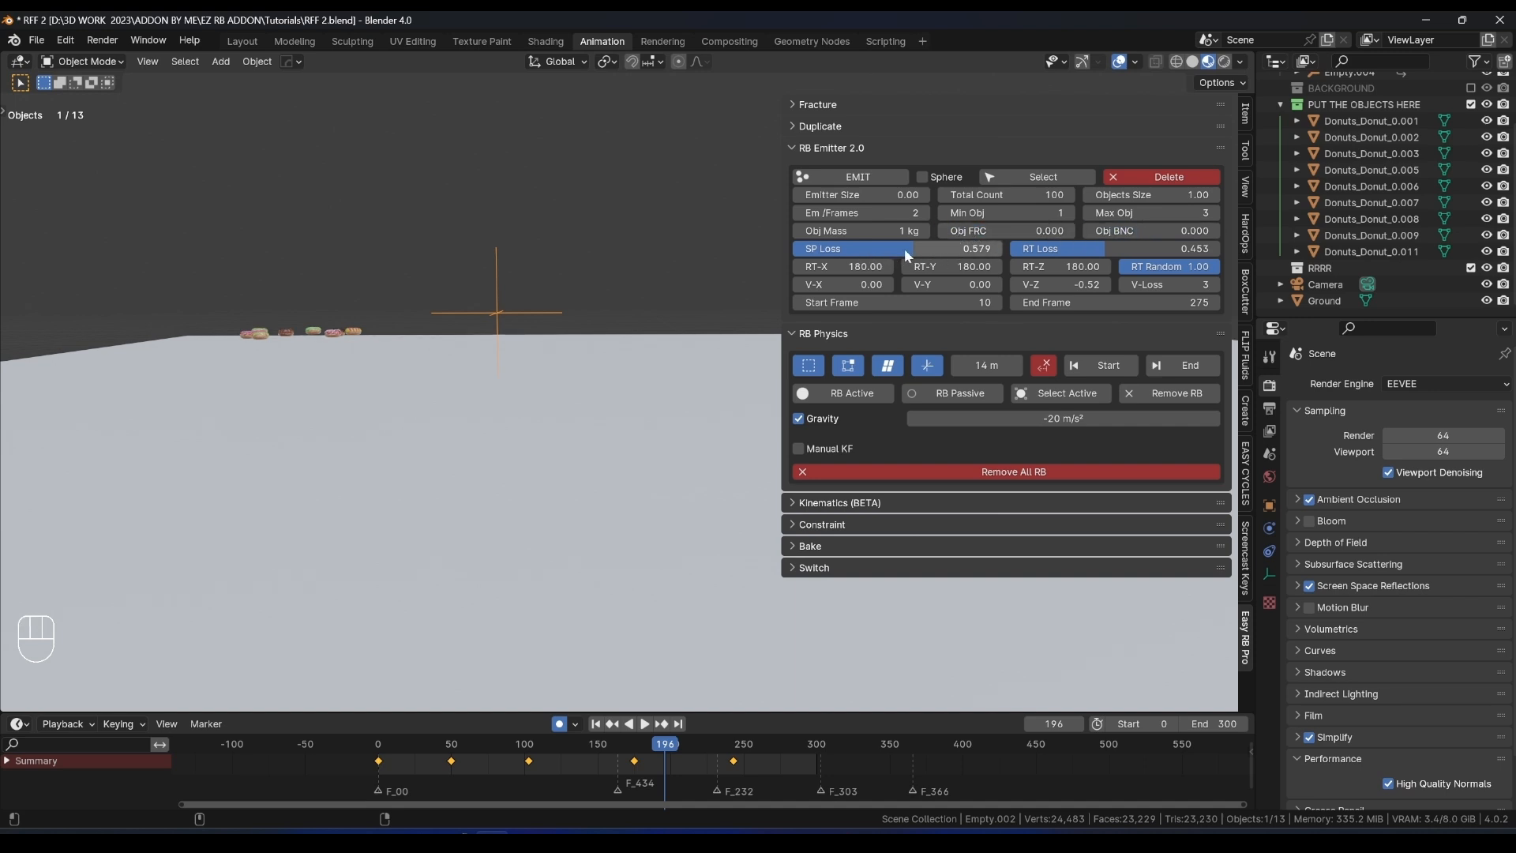
Set both SP Loss and RT Loss of the emitter to 0.7.
drag(907, 246, 940, 244)
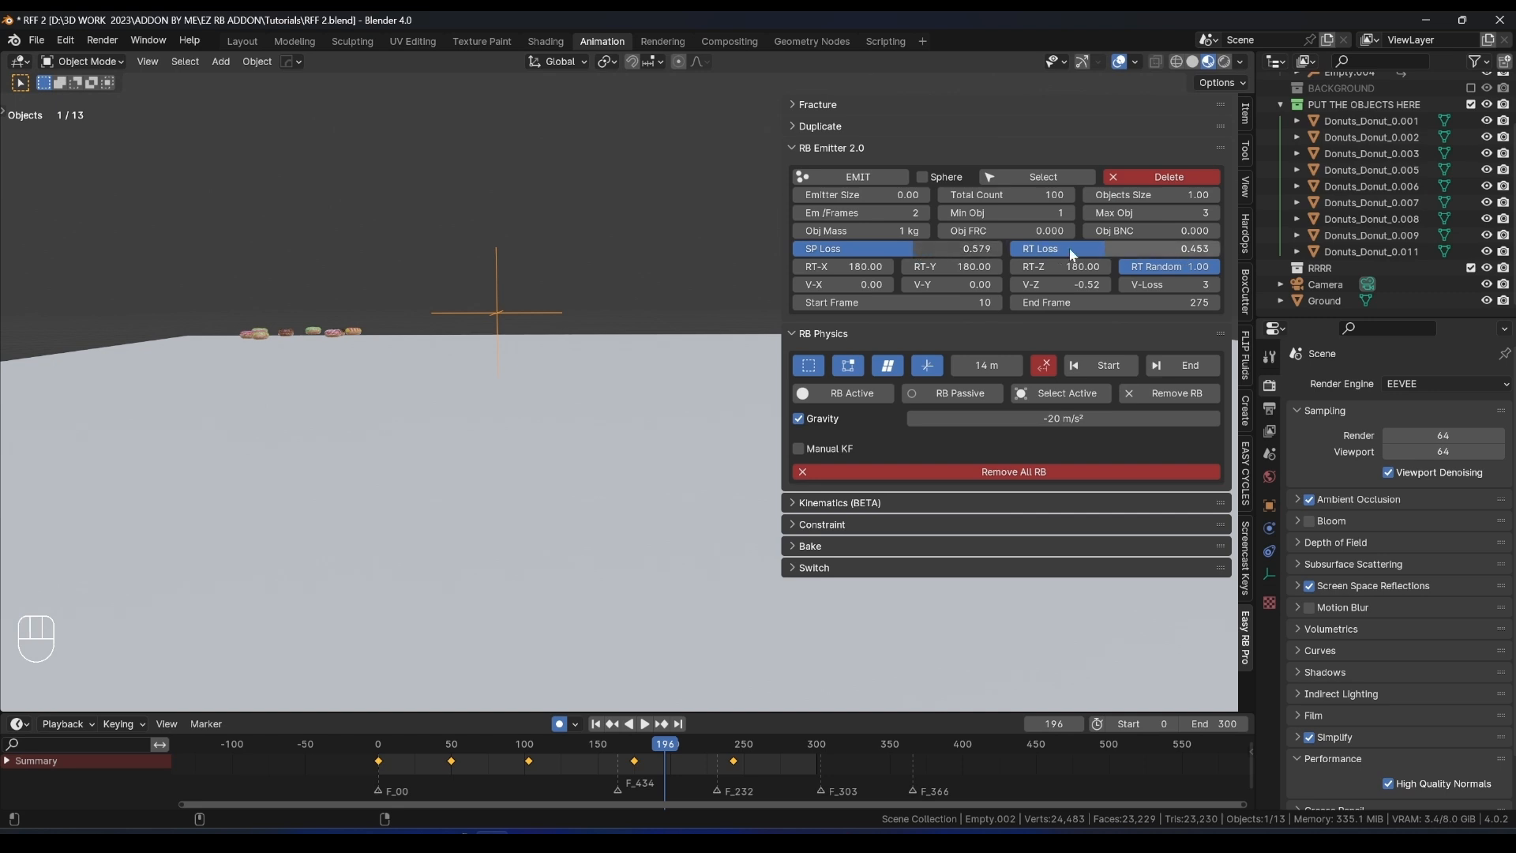
click(908, 248)
text(0.7)
key(Return)
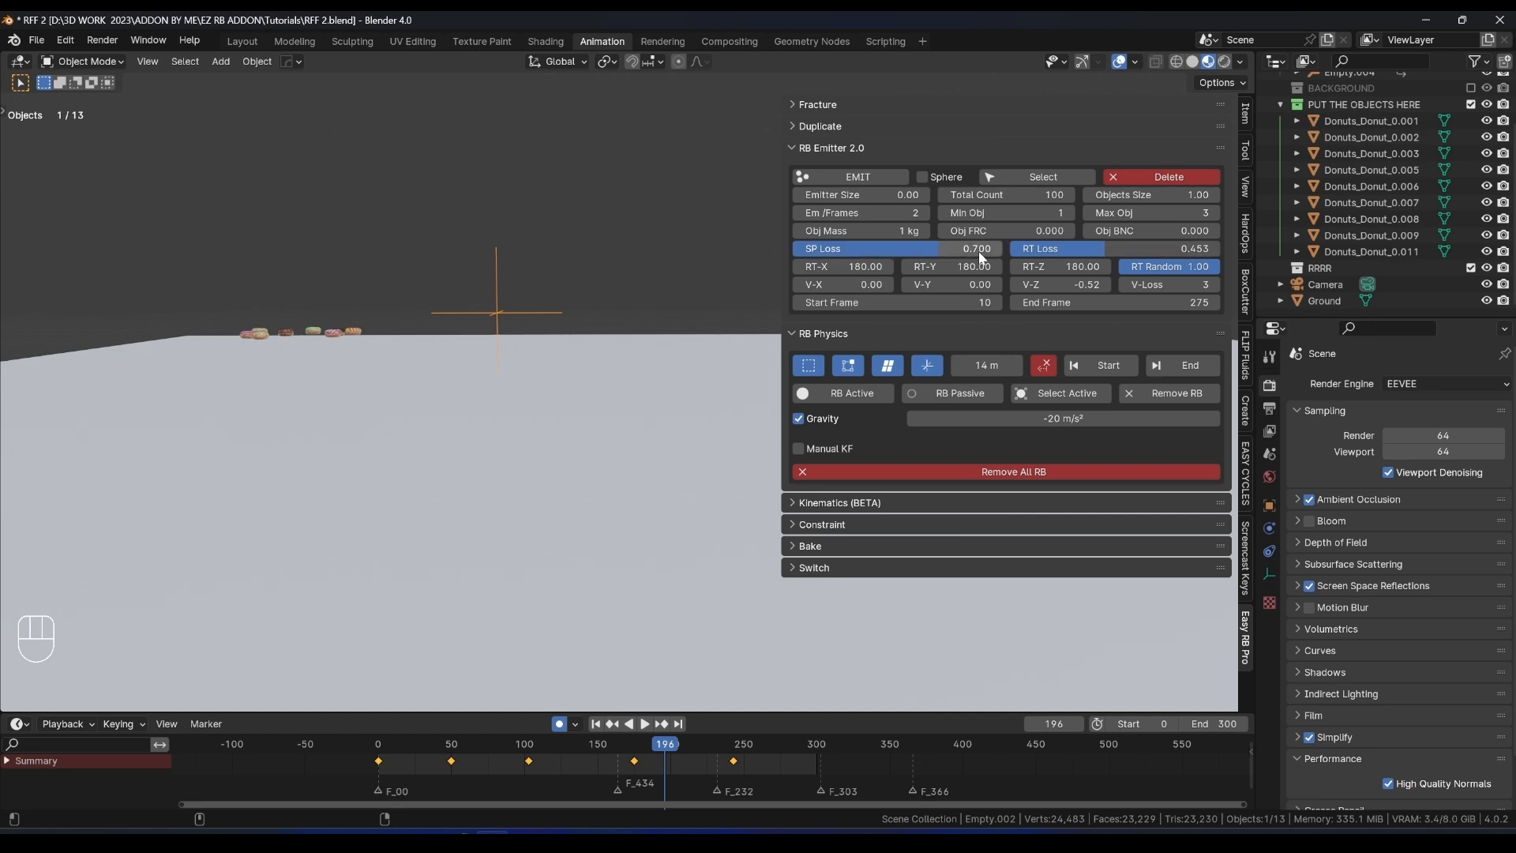
click(1050, 248)
text(0.)
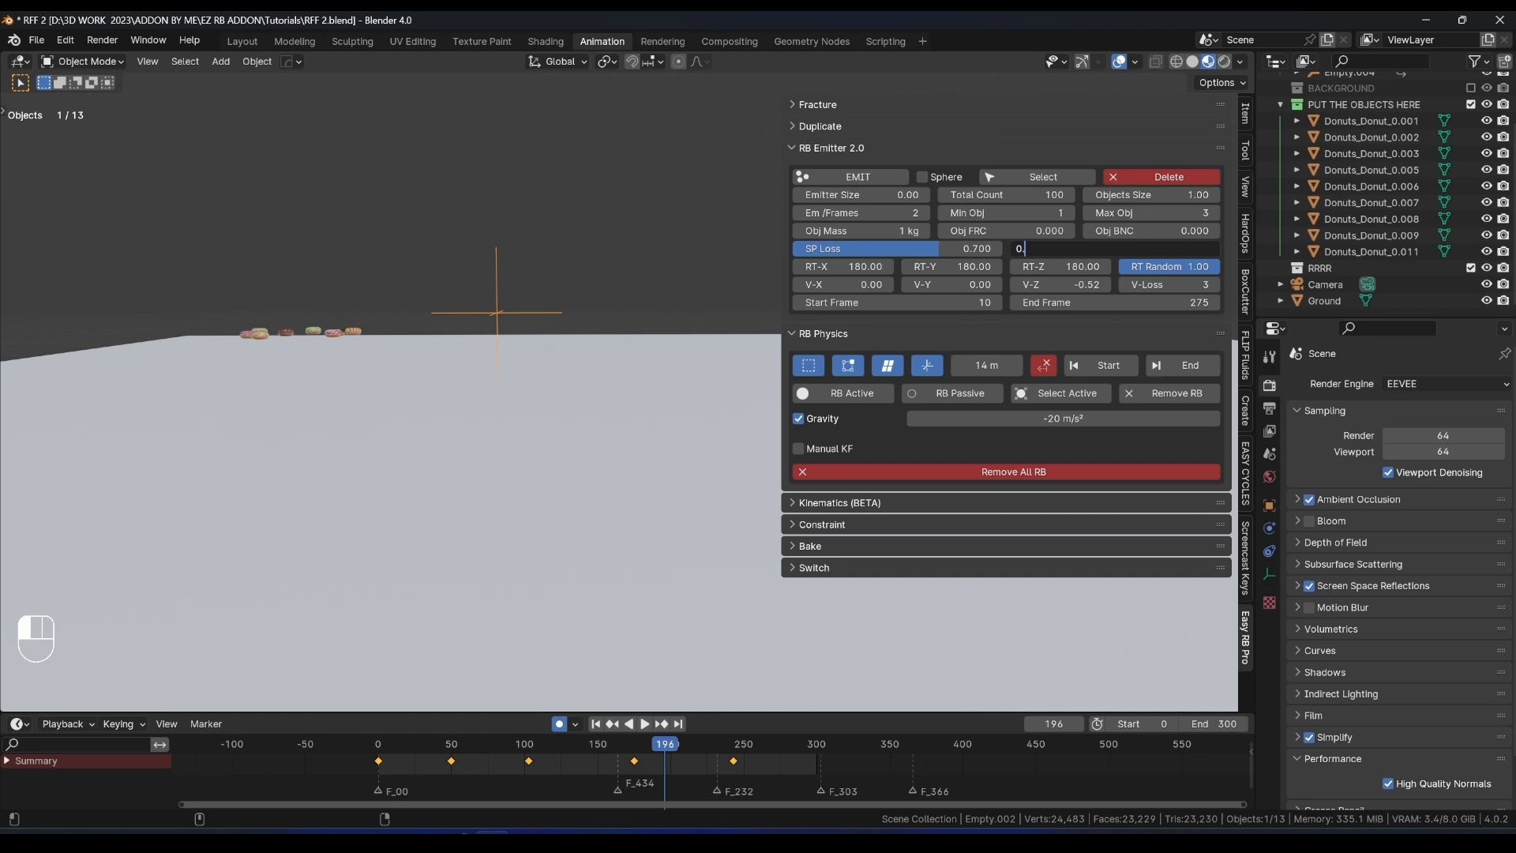
text(7)
key(Return)
click(843, 266)
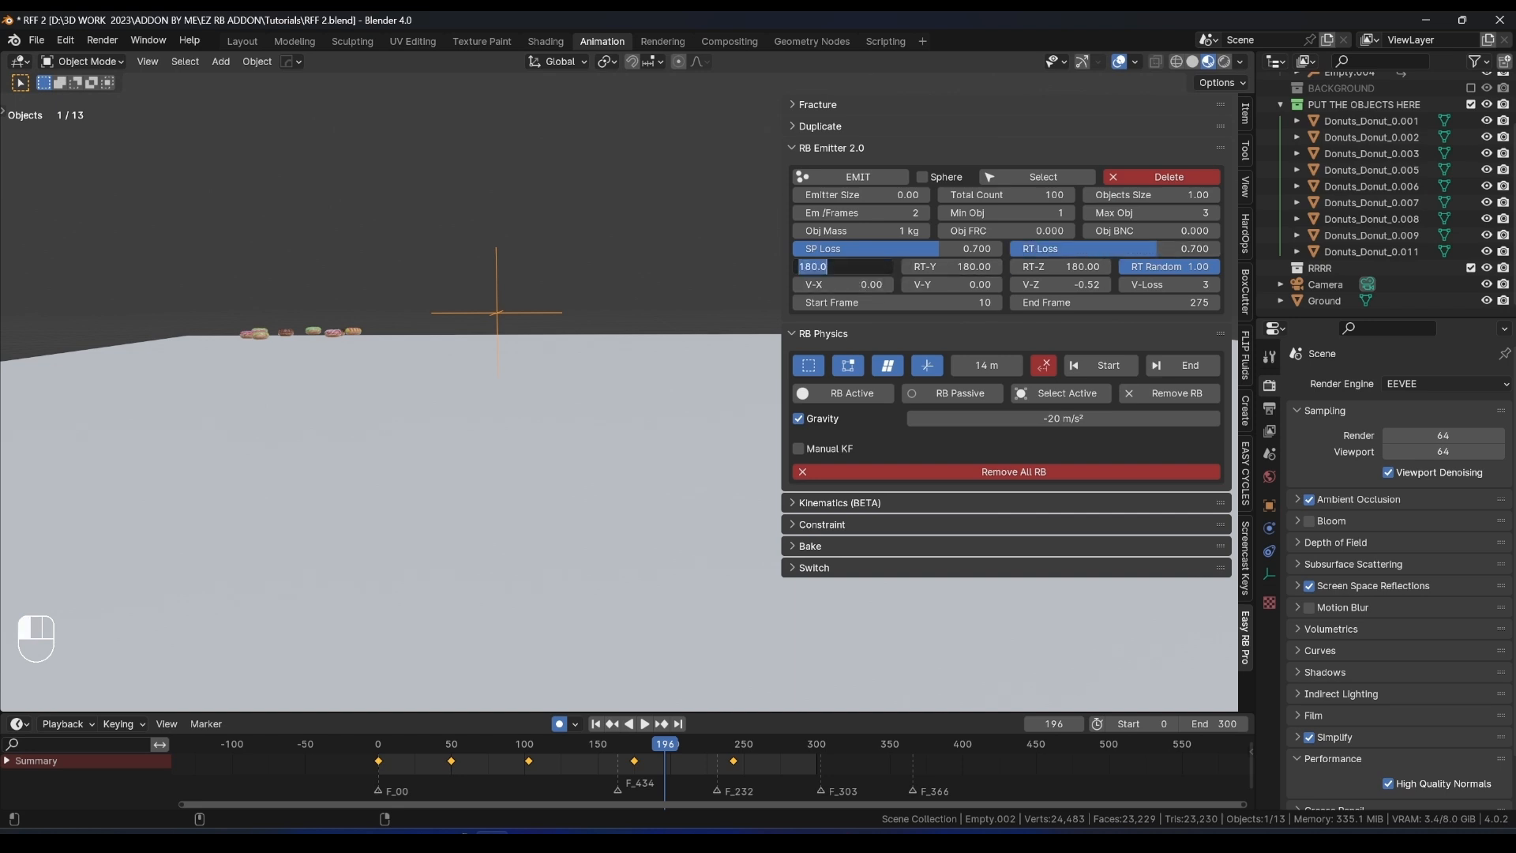
key(Return)
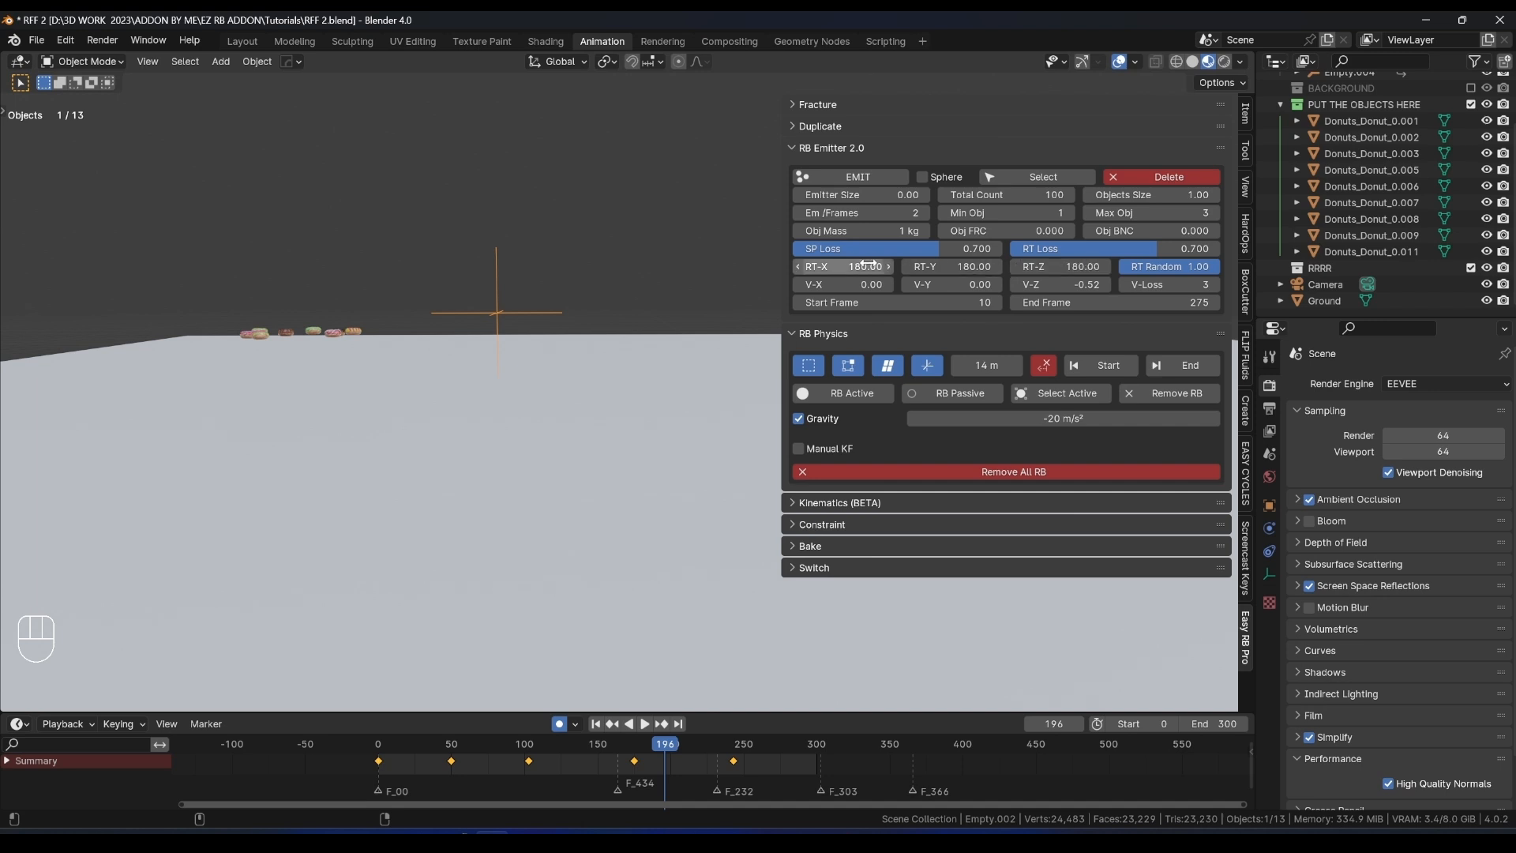
drag(1120, 269, 1216, 268)
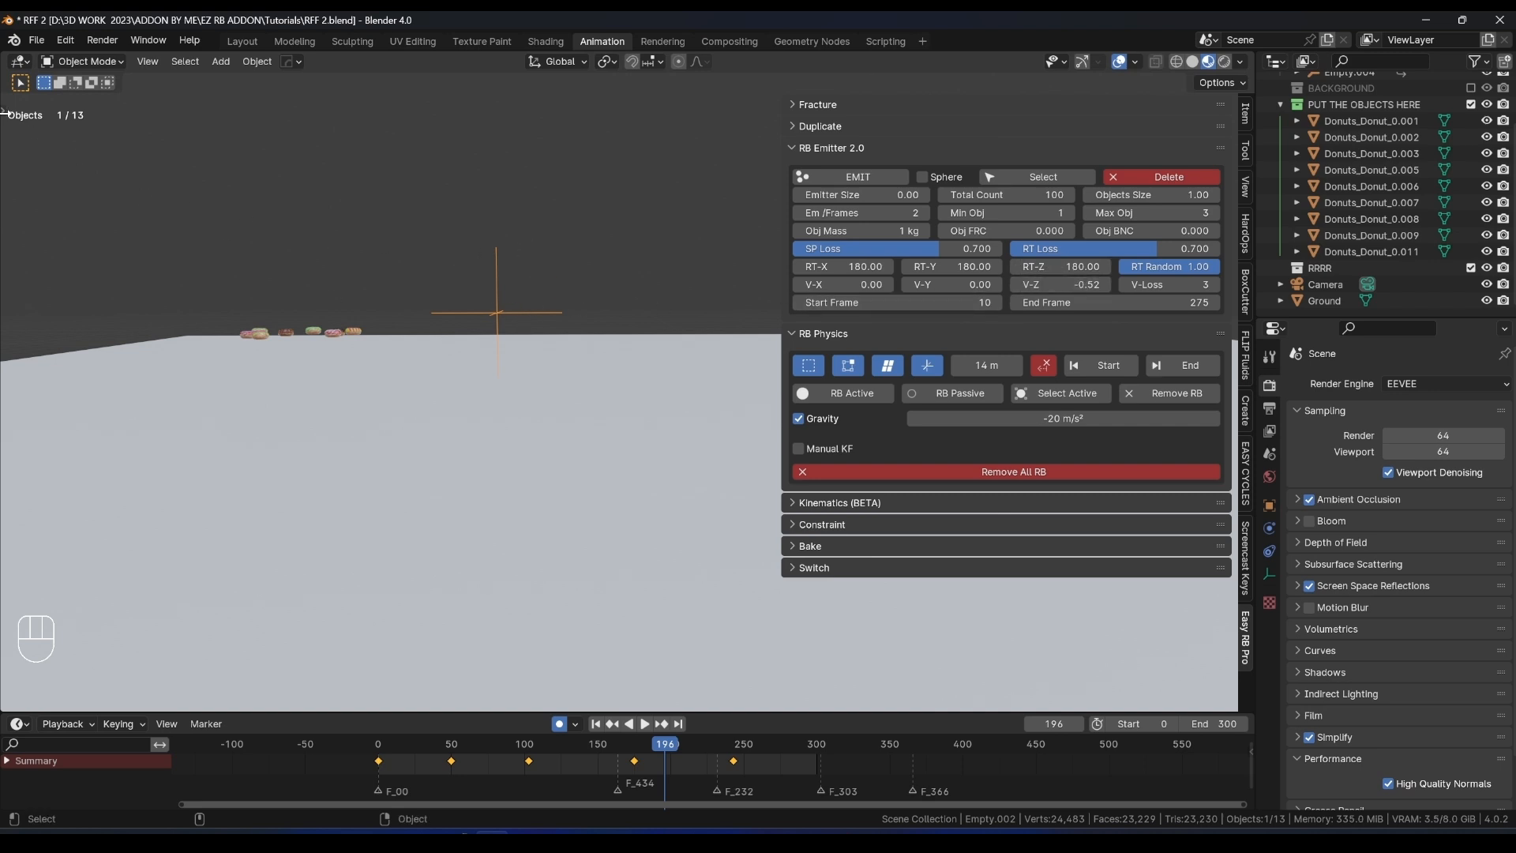
Sketch a downward annotation arrow beside the empty, undo the annotation and return to the selection tool.
drag(3, 112, 41, 206)
click(31, 292)
drag(463, 322, 466, 385)
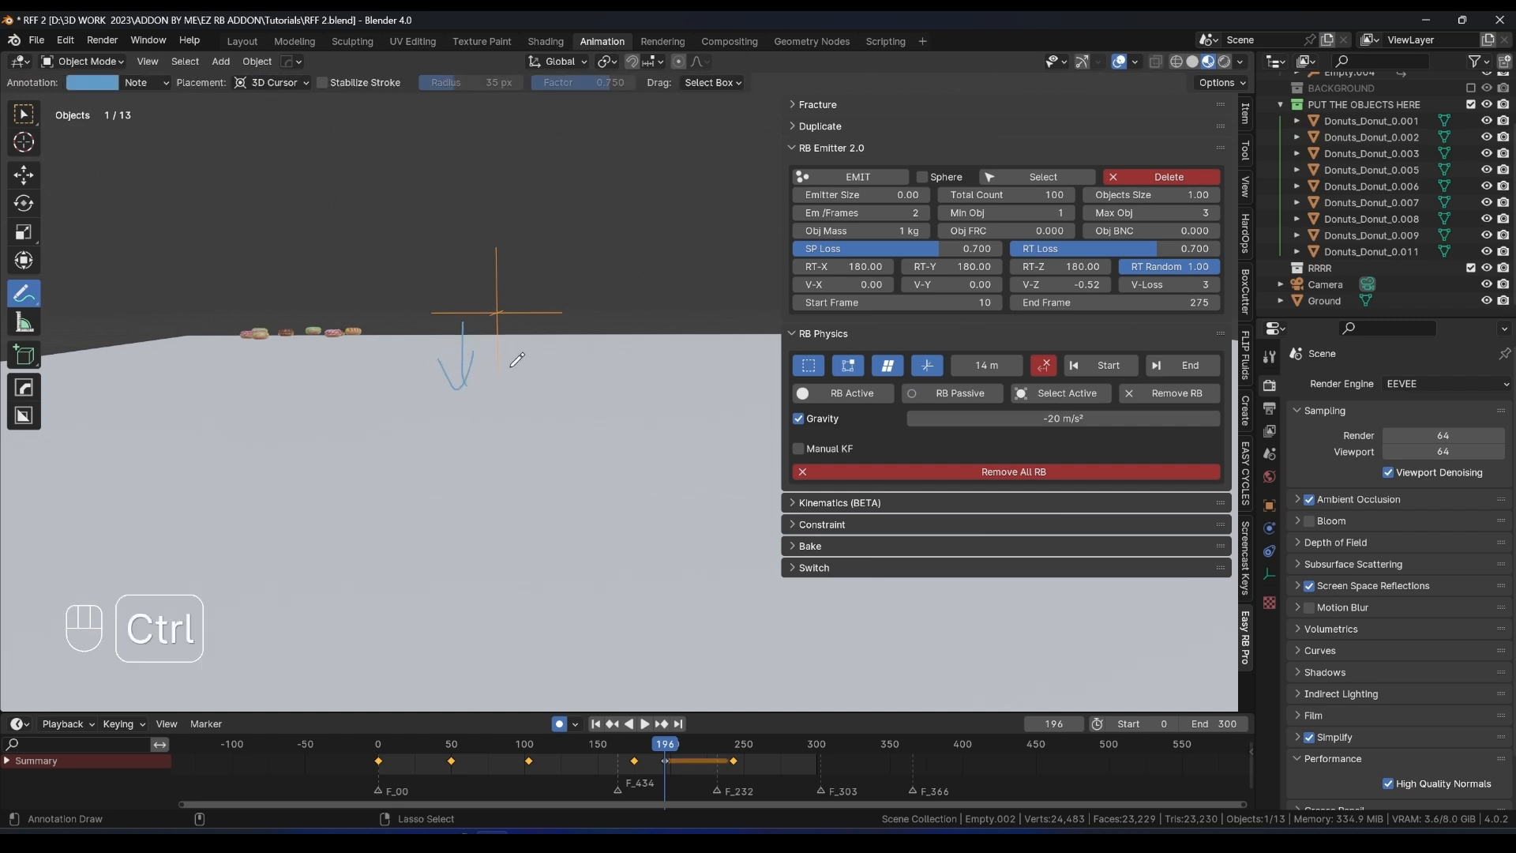
key(ctrl+z)
key(ctrl+z)
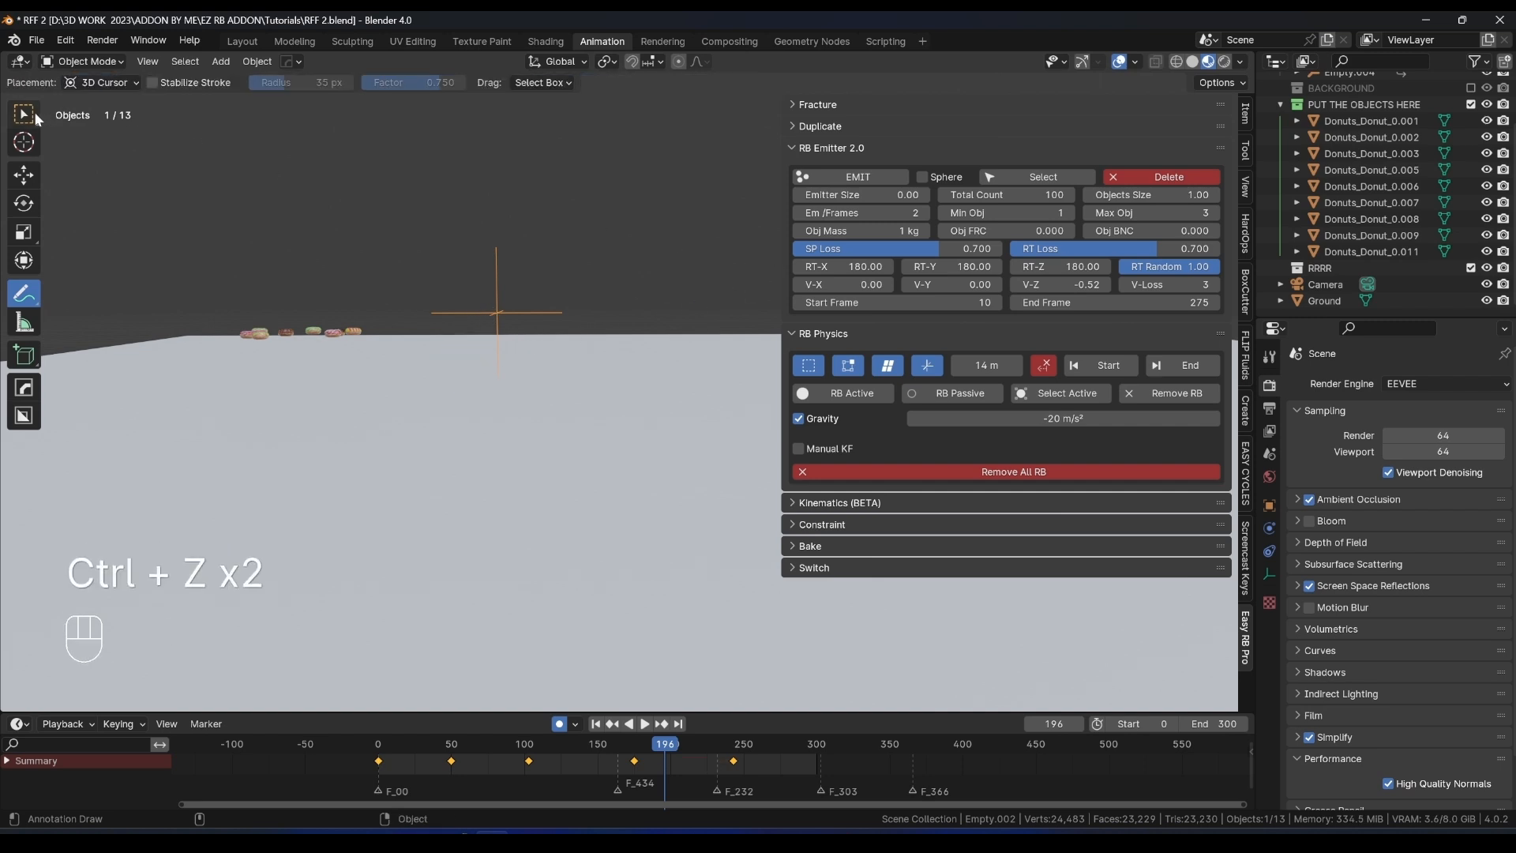
click(32, 115)
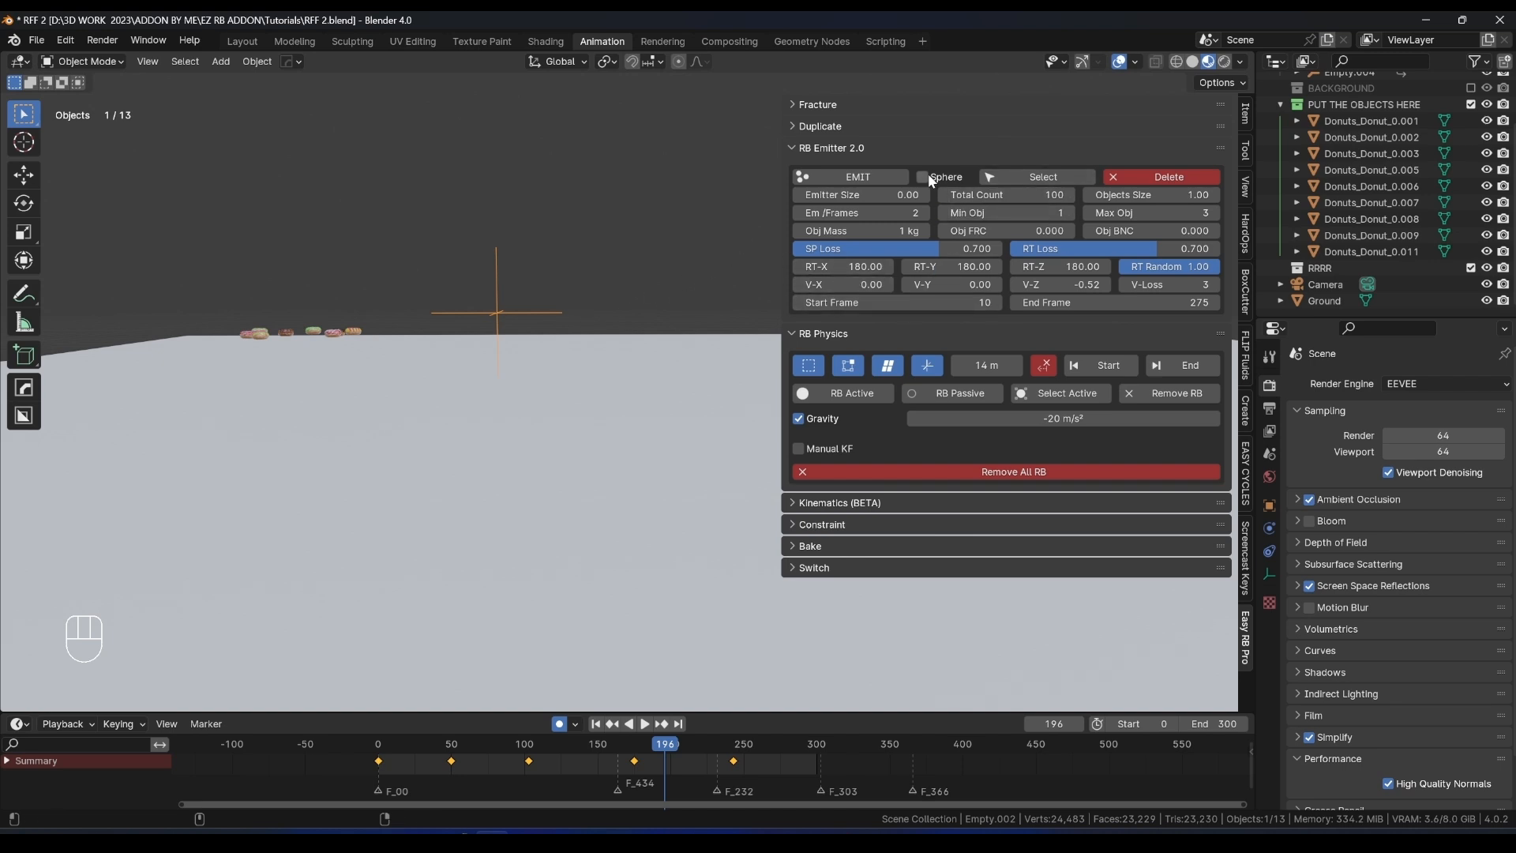
Emit the donuts from the keyframed empty and play the animation to check how they fall onto the ground.
click(852, 176)
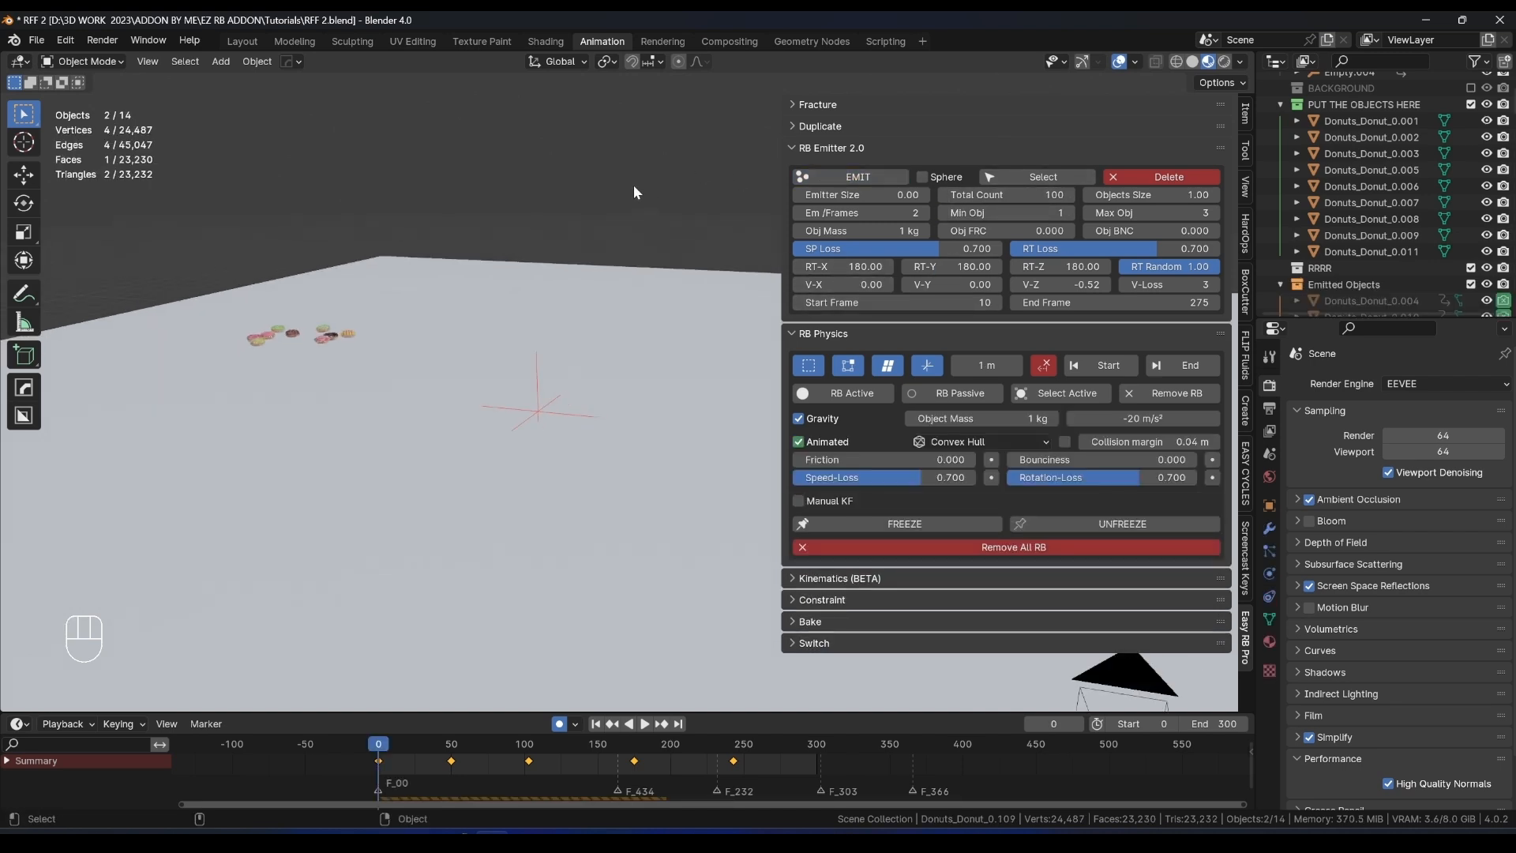
key(space)
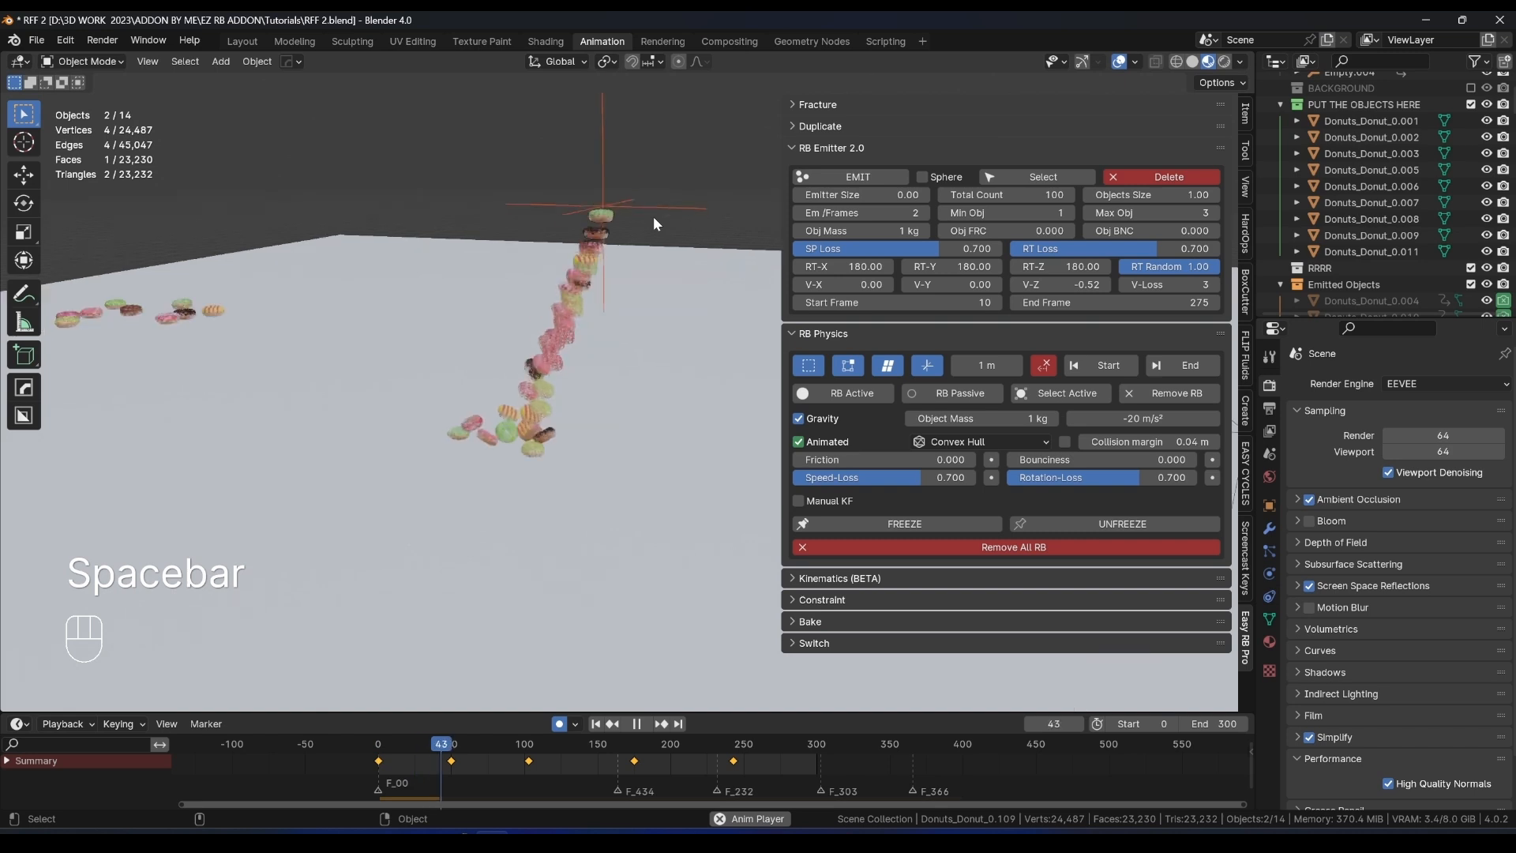
middle_drag(653, 217, 695, 244)
scroll(695, 244, down, 1)
middle_drag(630, 444, 562, 442)
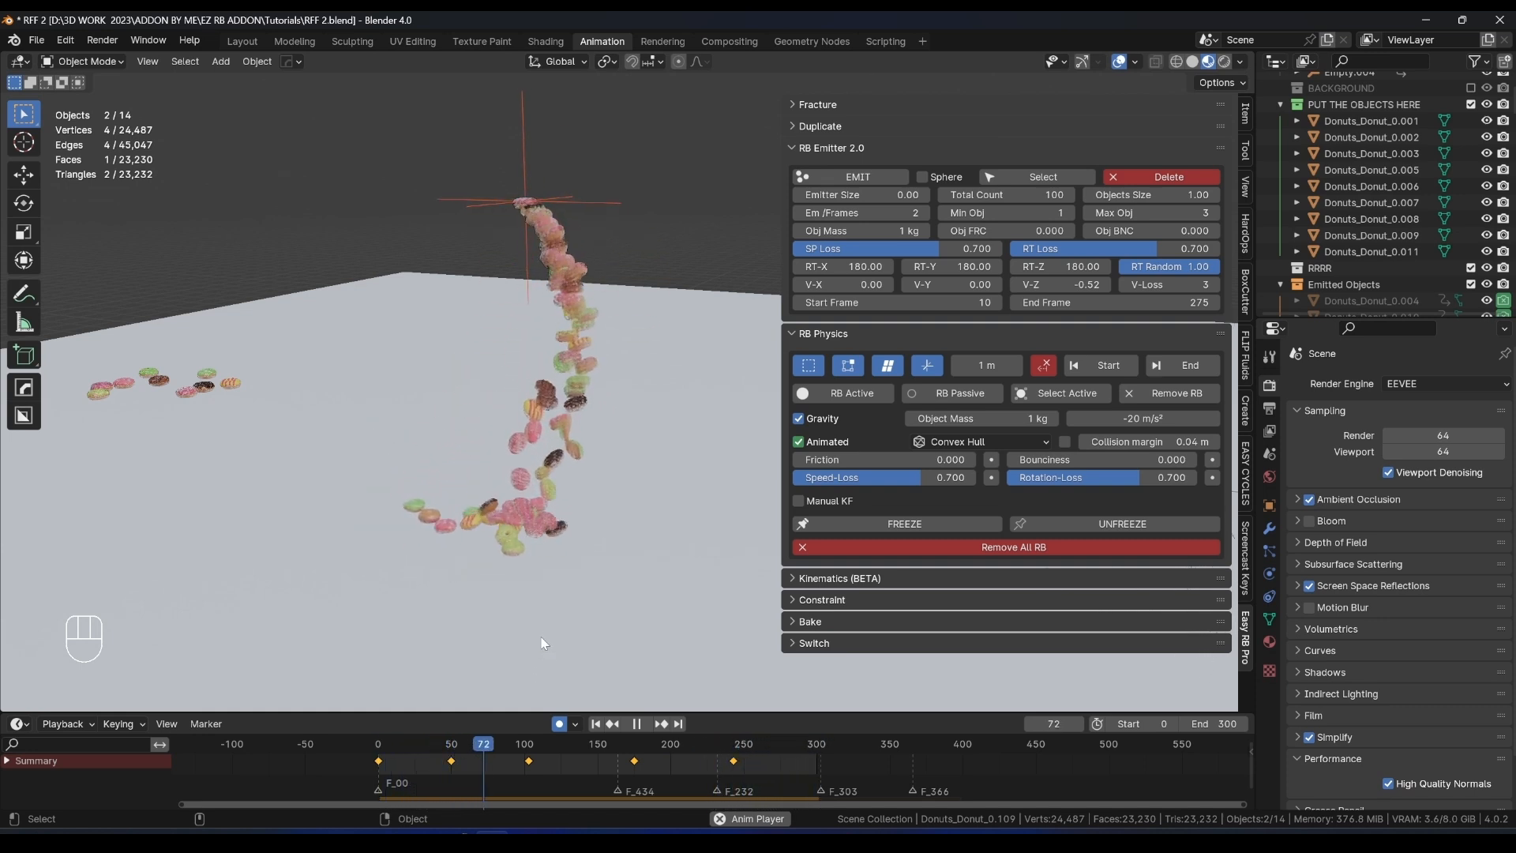
key(space)
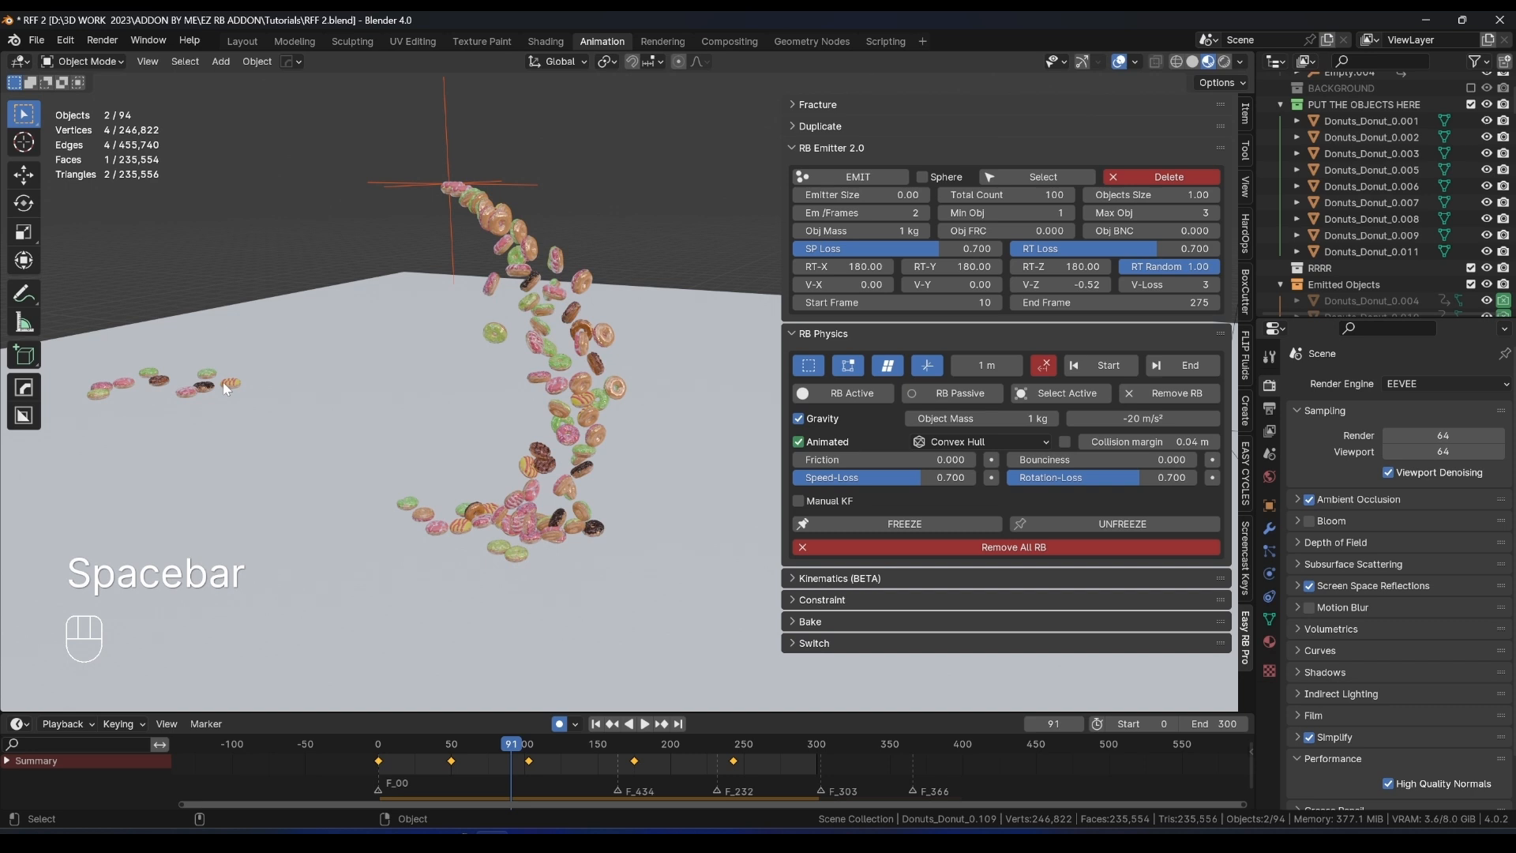
key(space)
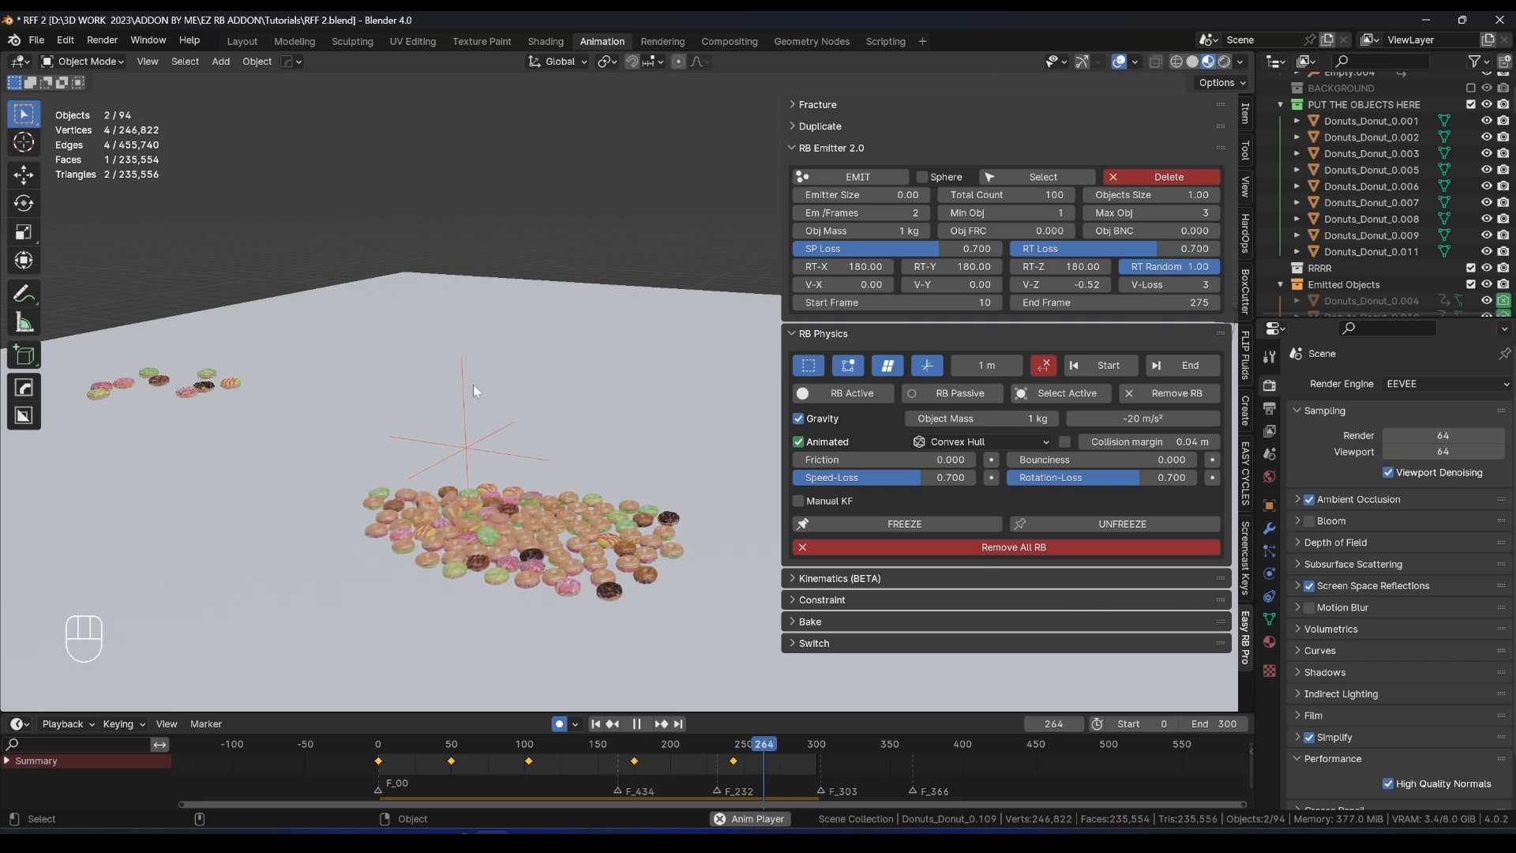
key(space)
Replay the emission from frame 0 and stop the timeline at frame 120.
drag(454, 746, 363, 742)
key(space)
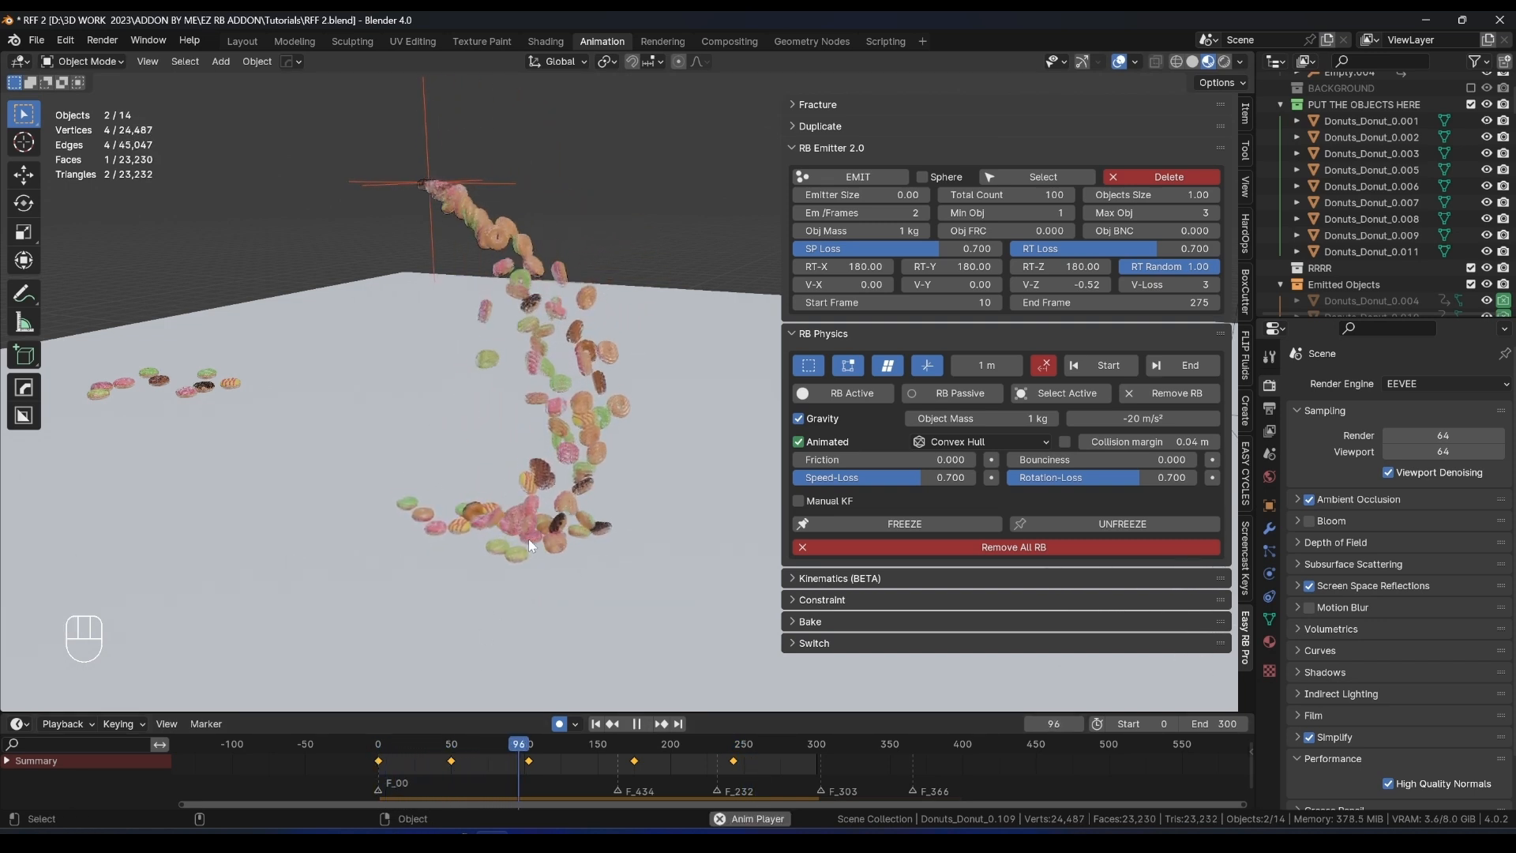
key(space)
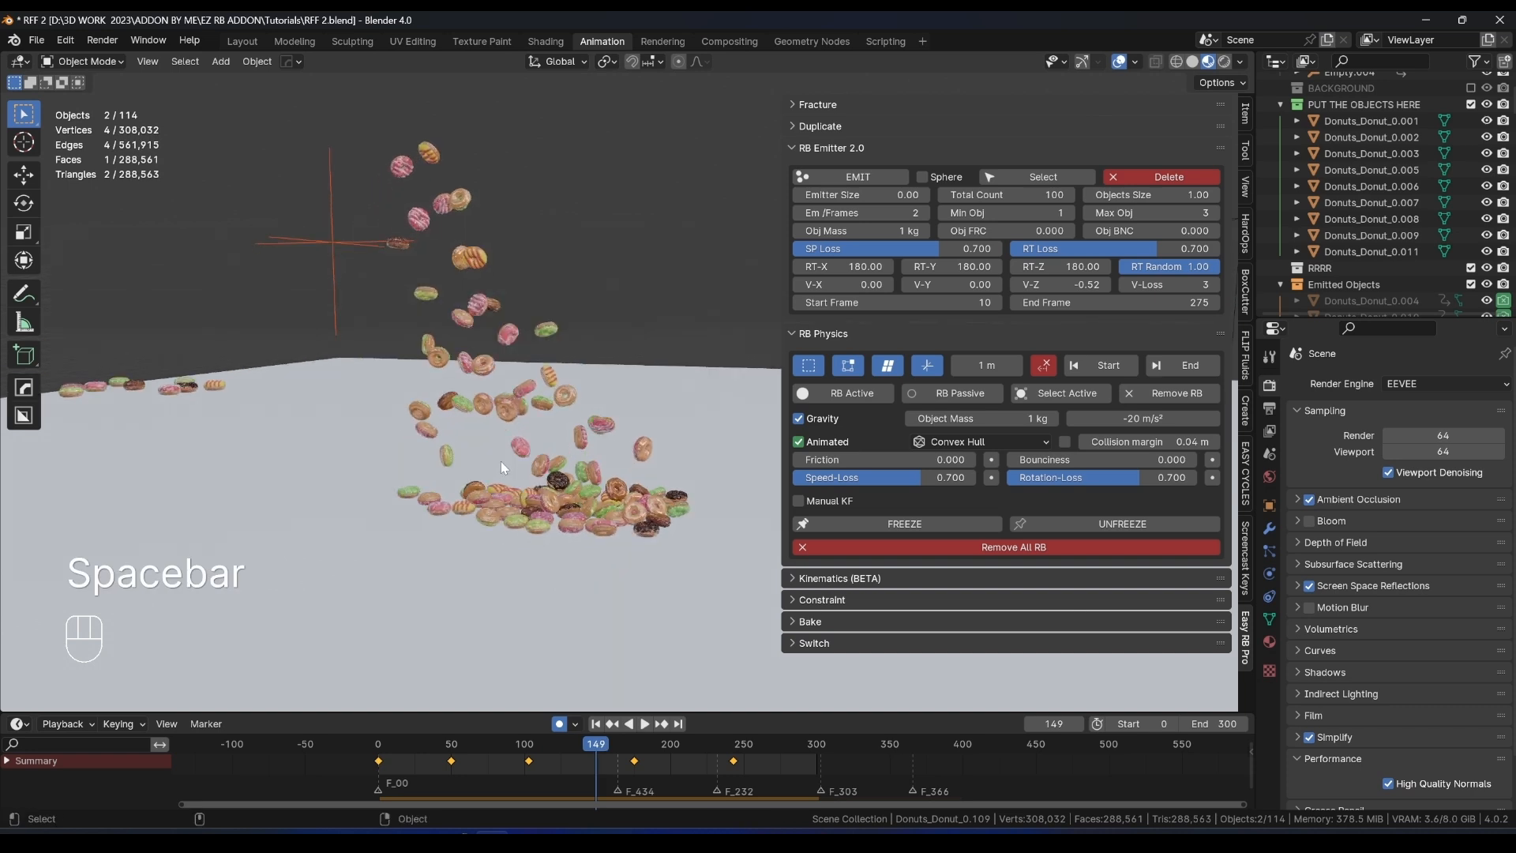
key(space)
key(space)
mouse_move(547, 743)
mouse_down()
mouse_move(494, 749)
mouse_move(555, 754)
mouse_up()
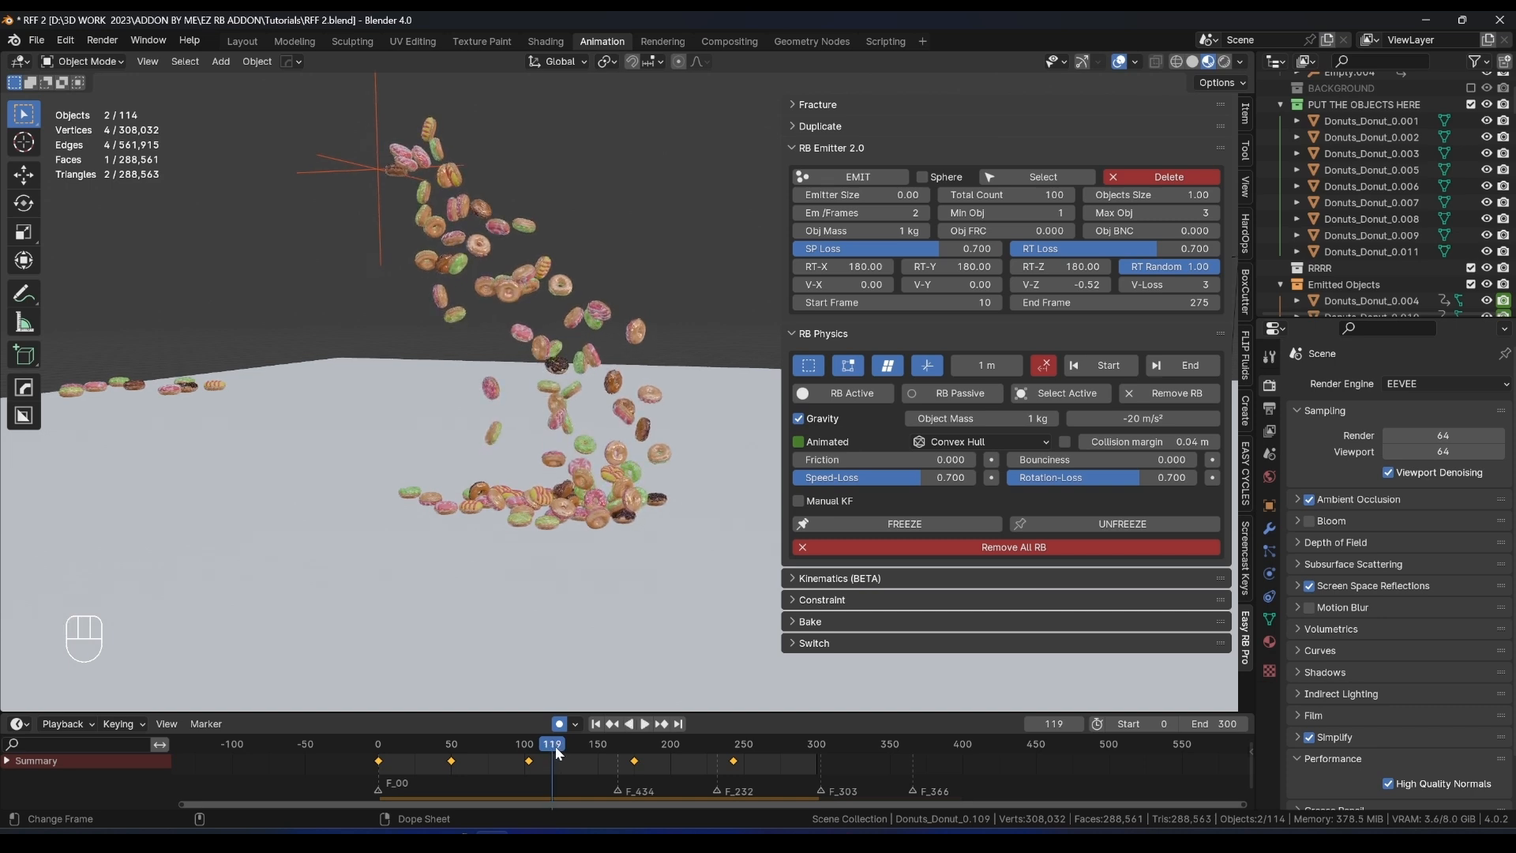
key(space)
key(Escape)
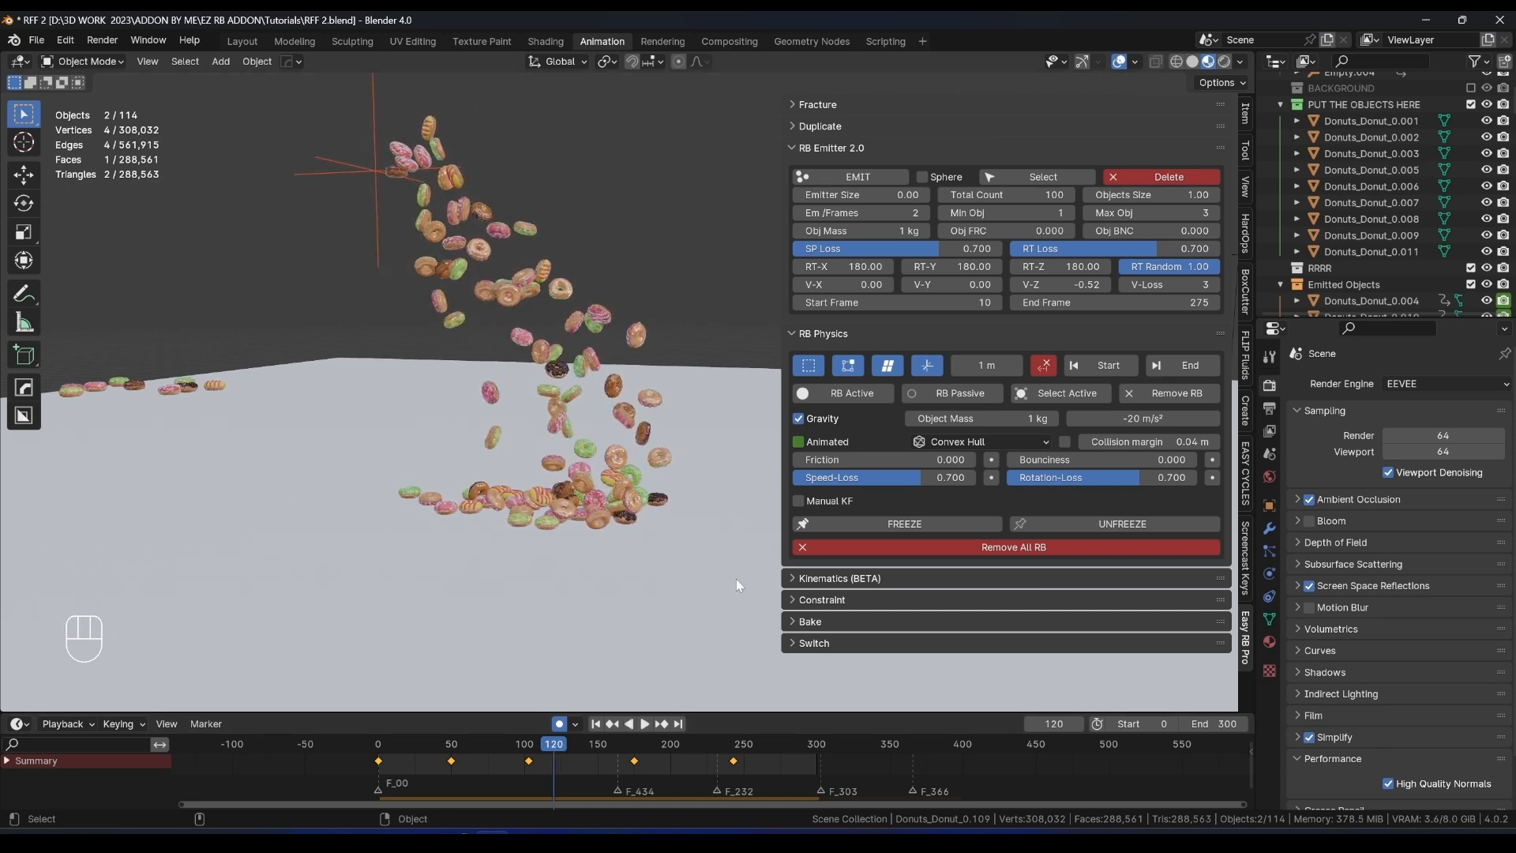
Collapse the Emitted Objects and PUT THE OBJECTS HERE collections and exclude Emitted Objects from the view layer.
click(1281, 284)
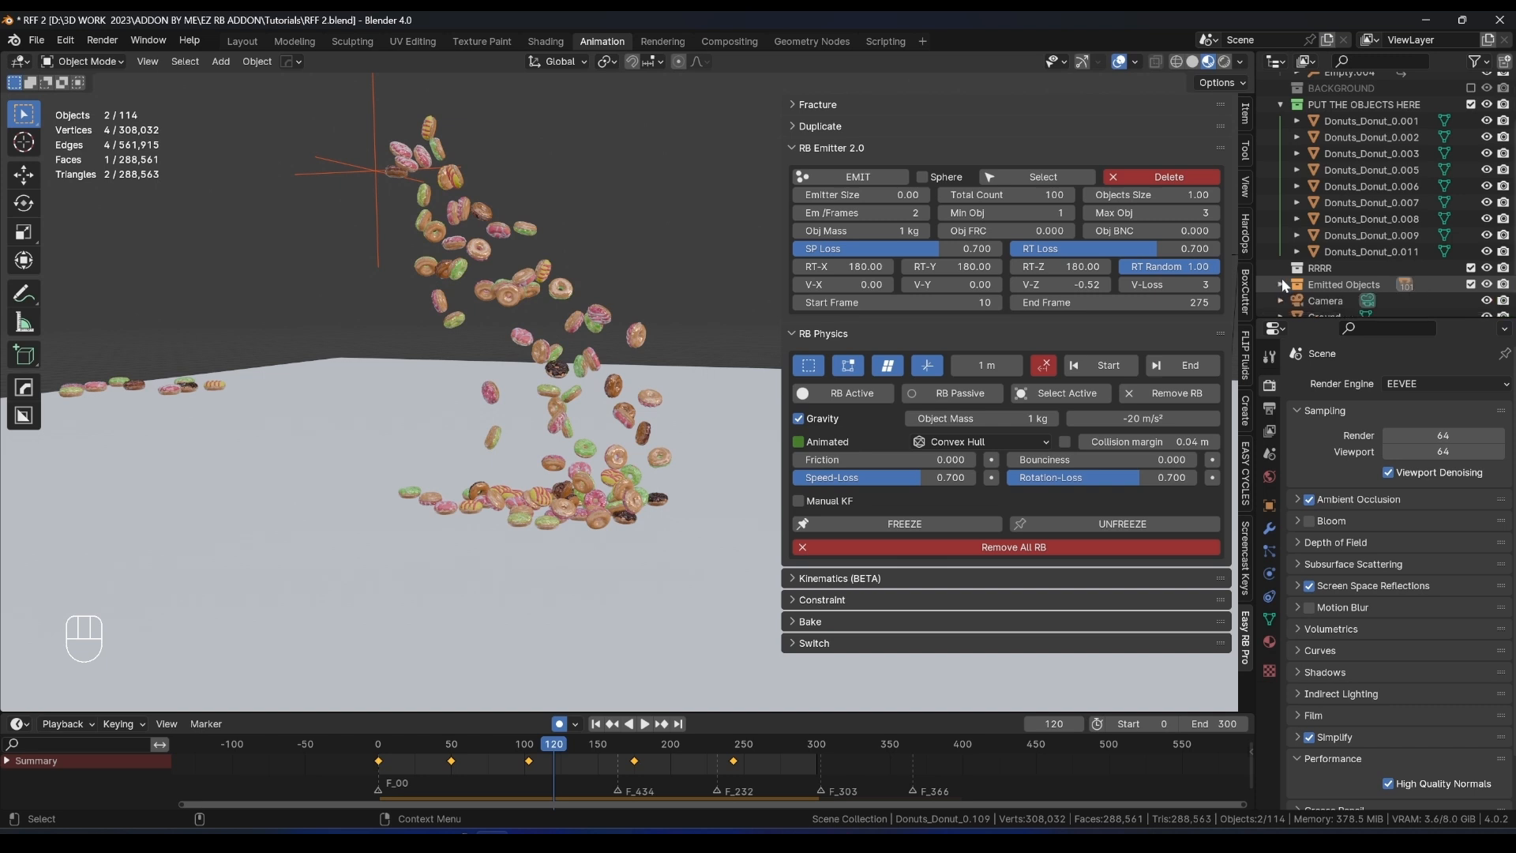
click(1280, 104)
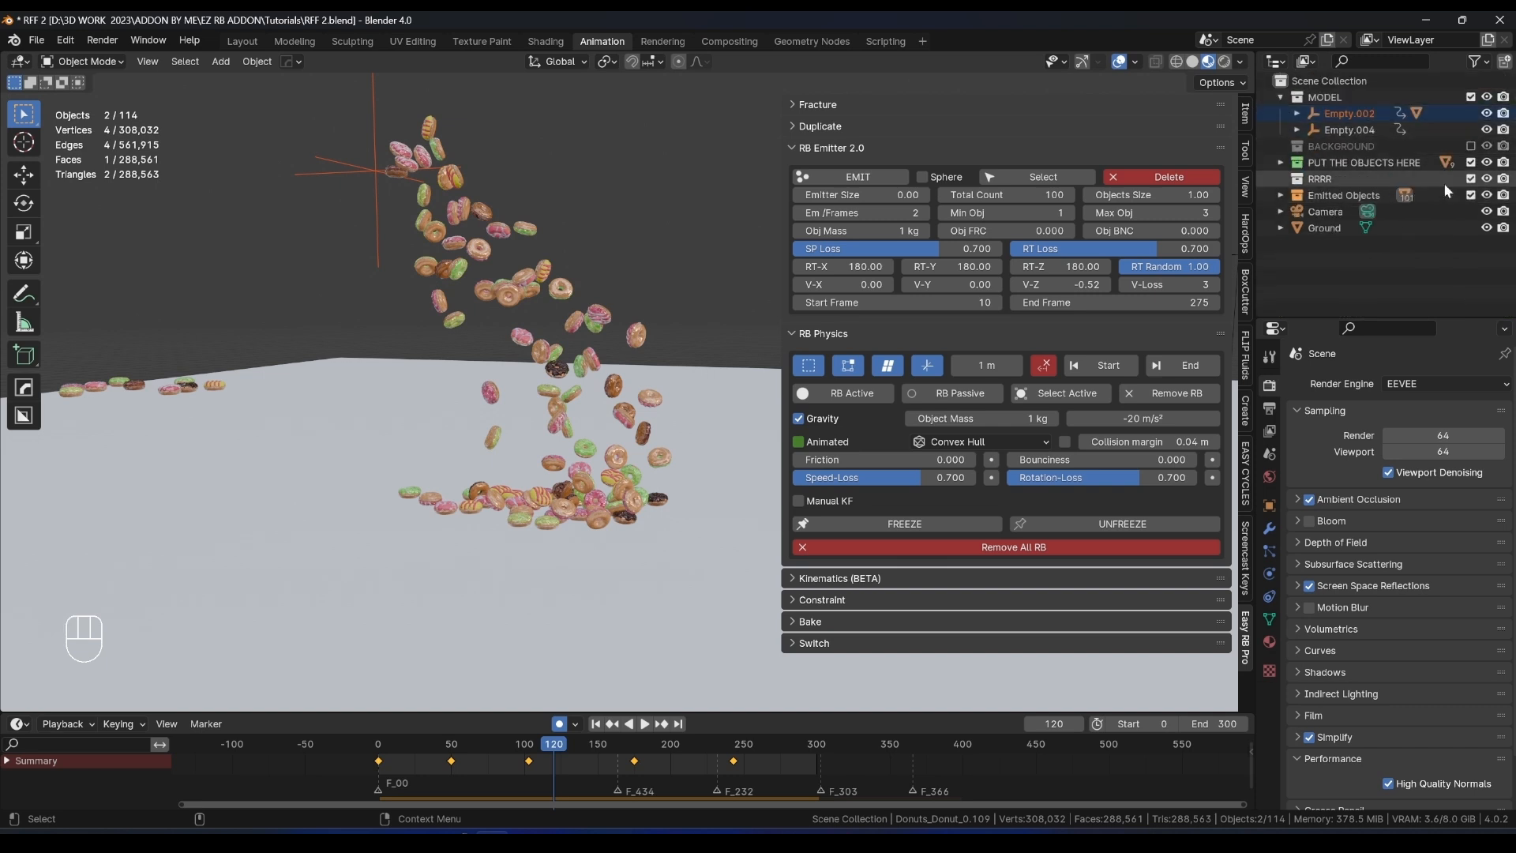
click(1471, 196)
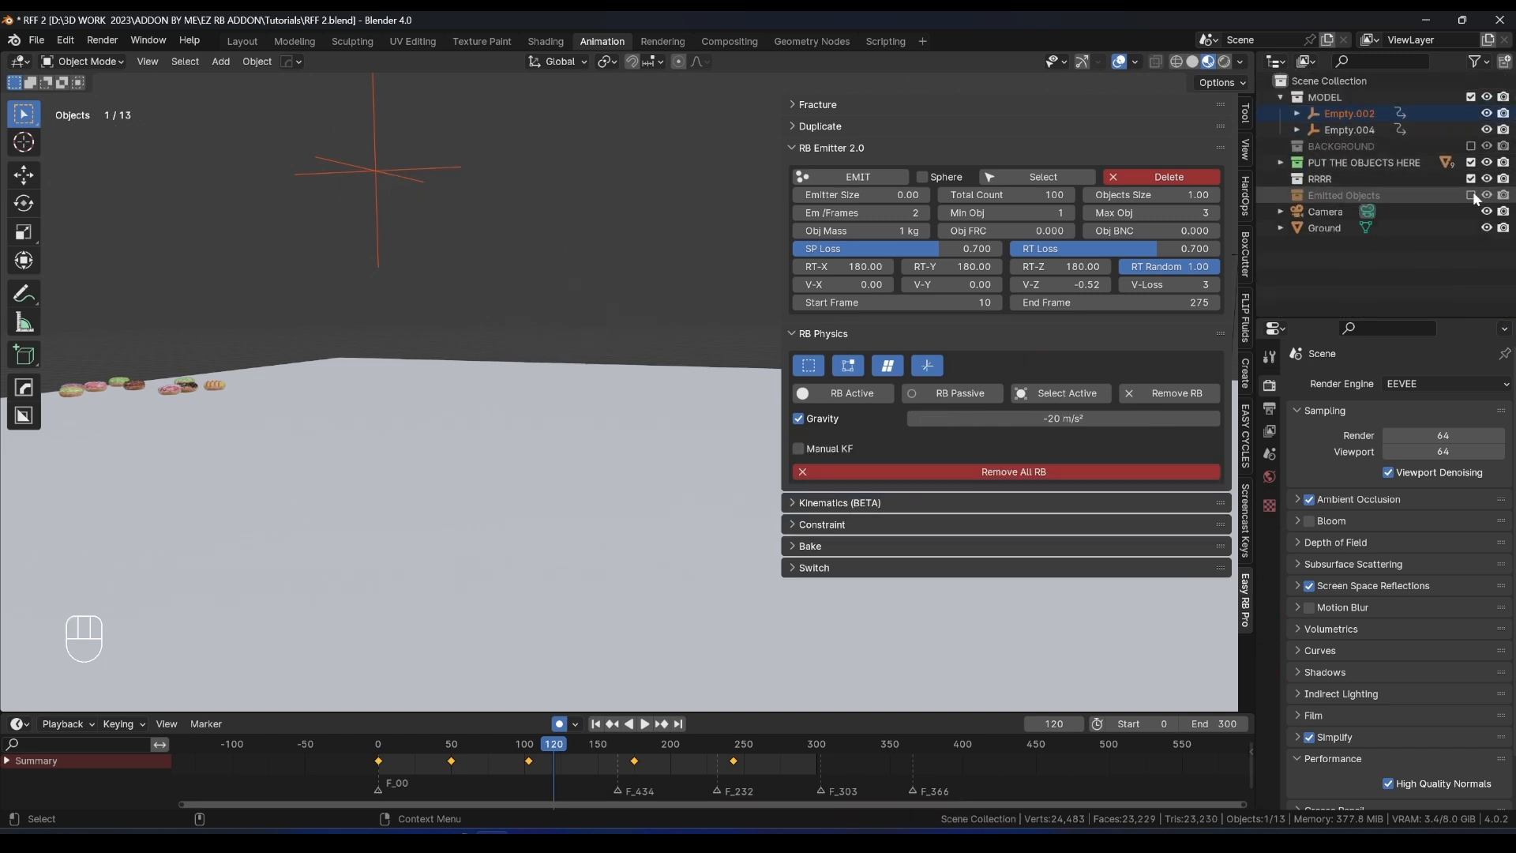
Set the emitter's Start Frame to 120, emit a second batch of donuts from Empty.002 and play it back.
click(948, 302)
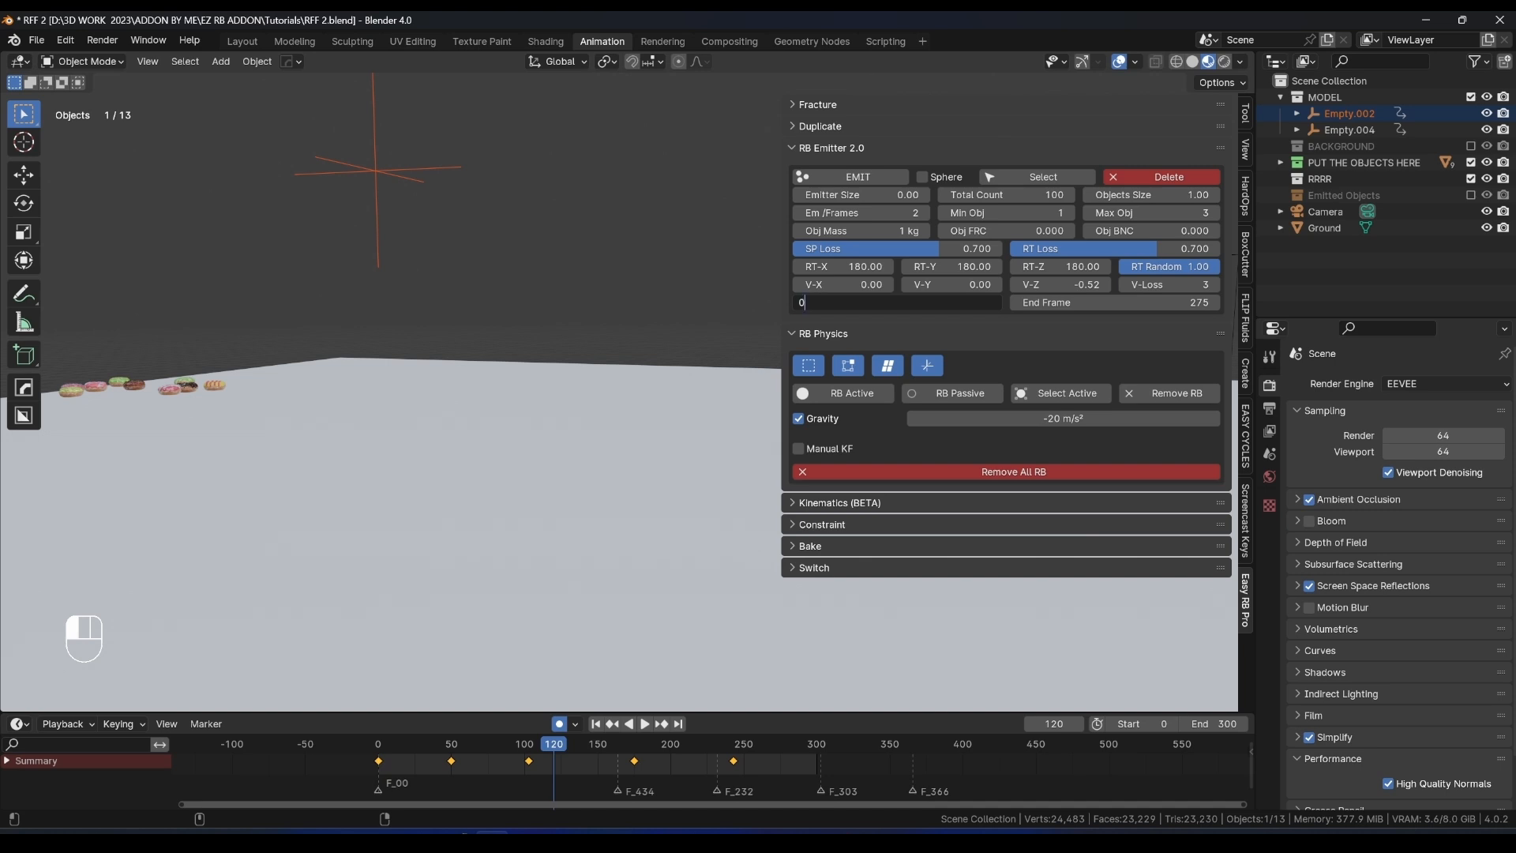
text(120)
key(Return)
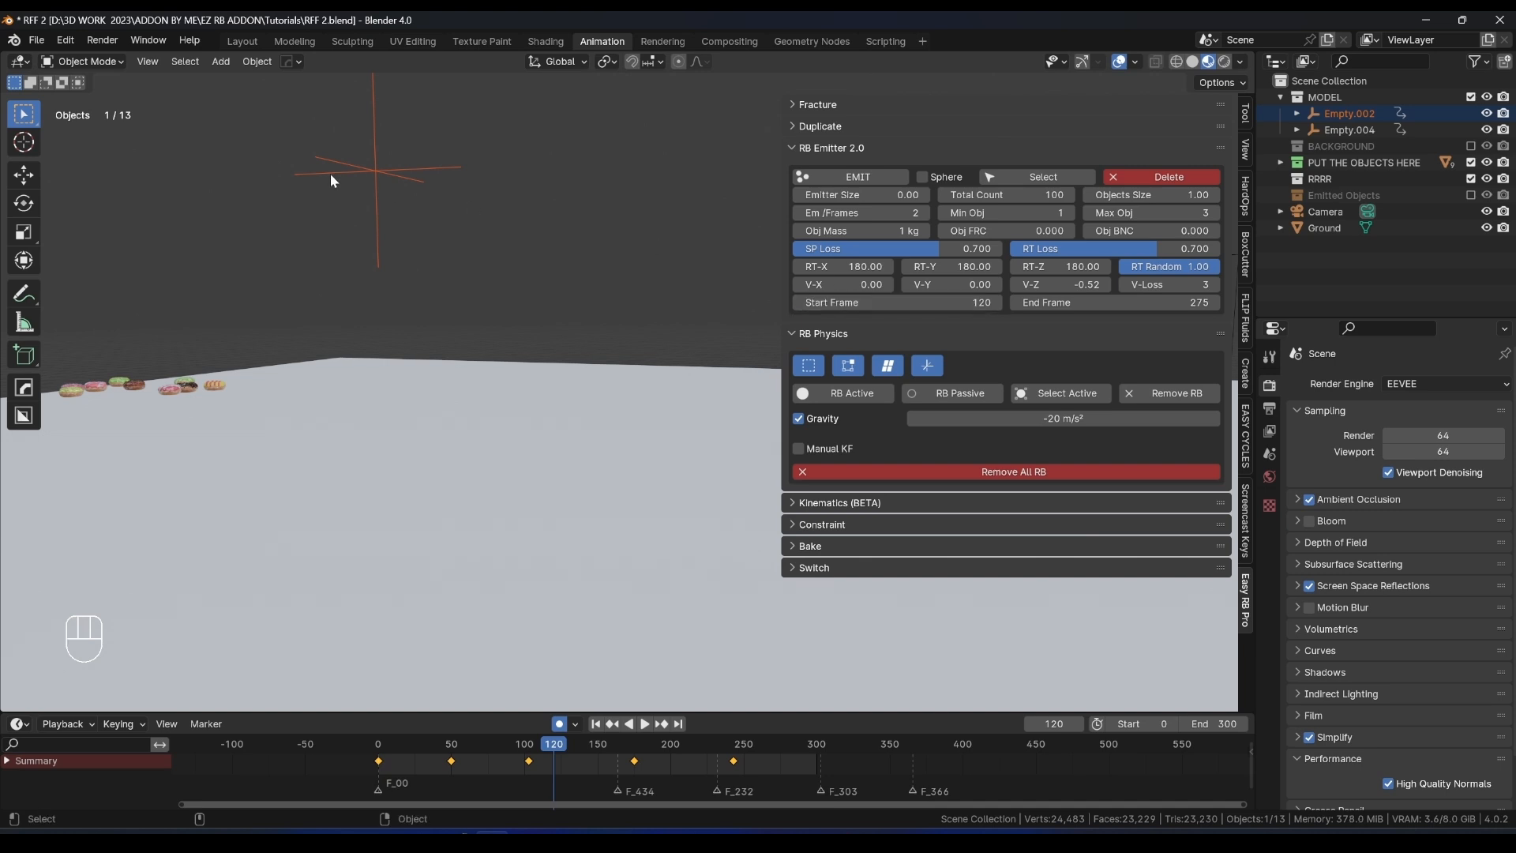
click(355, 168)
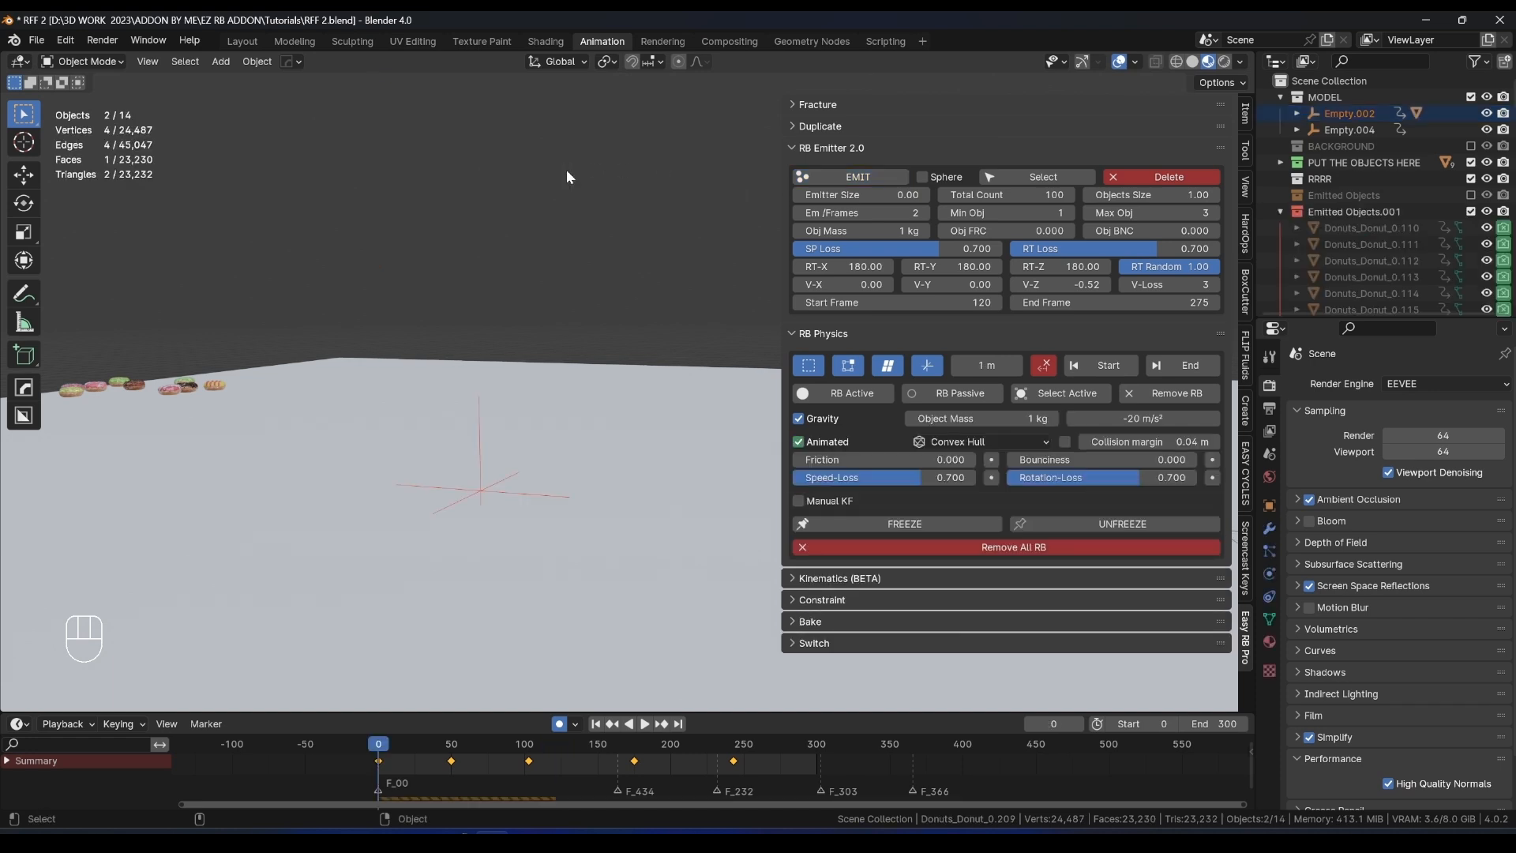
key(space)
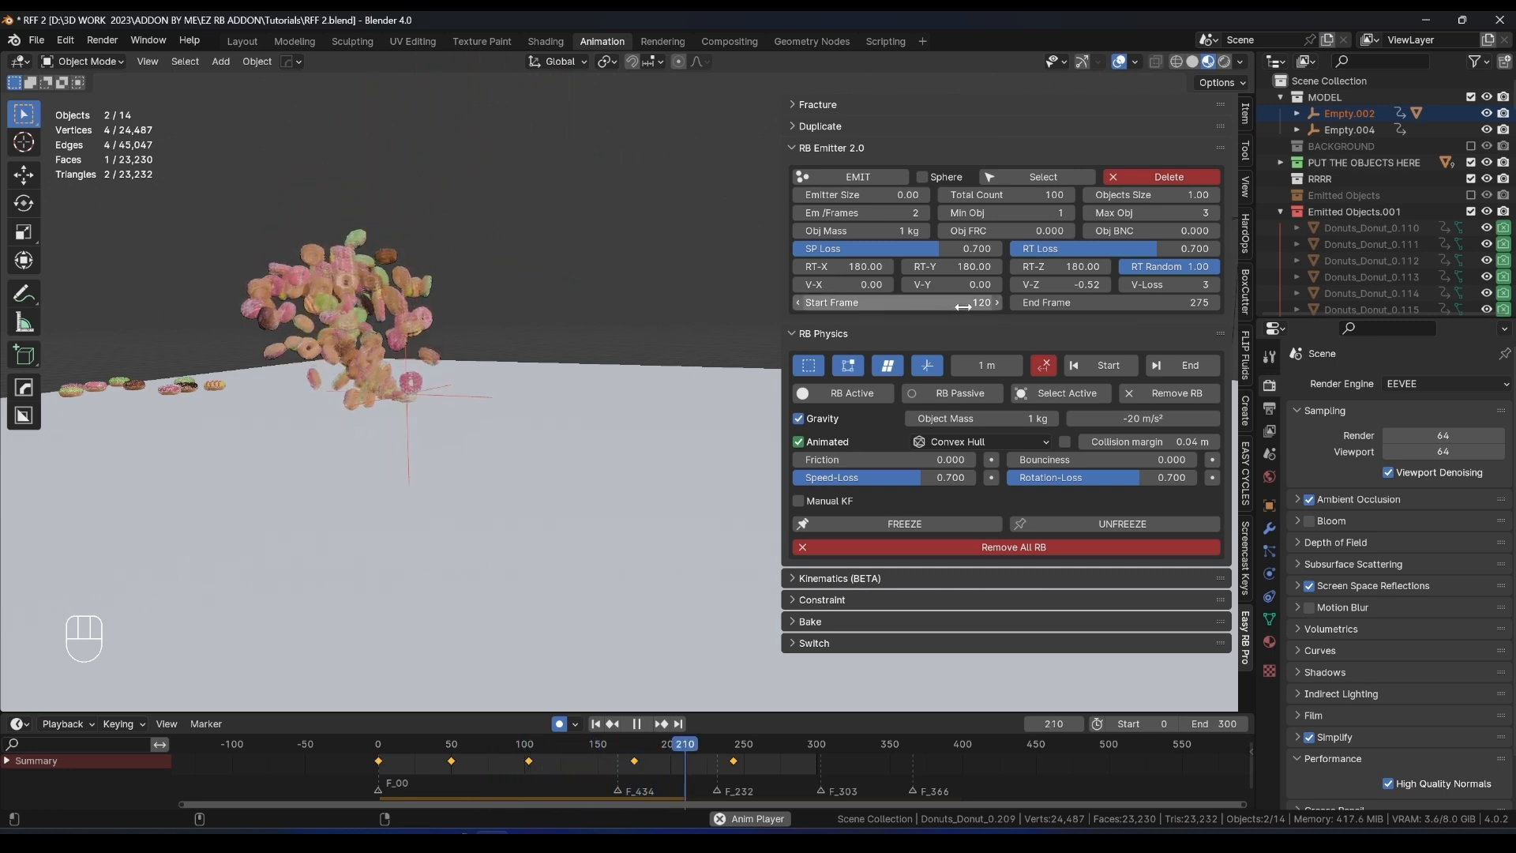
key(space)
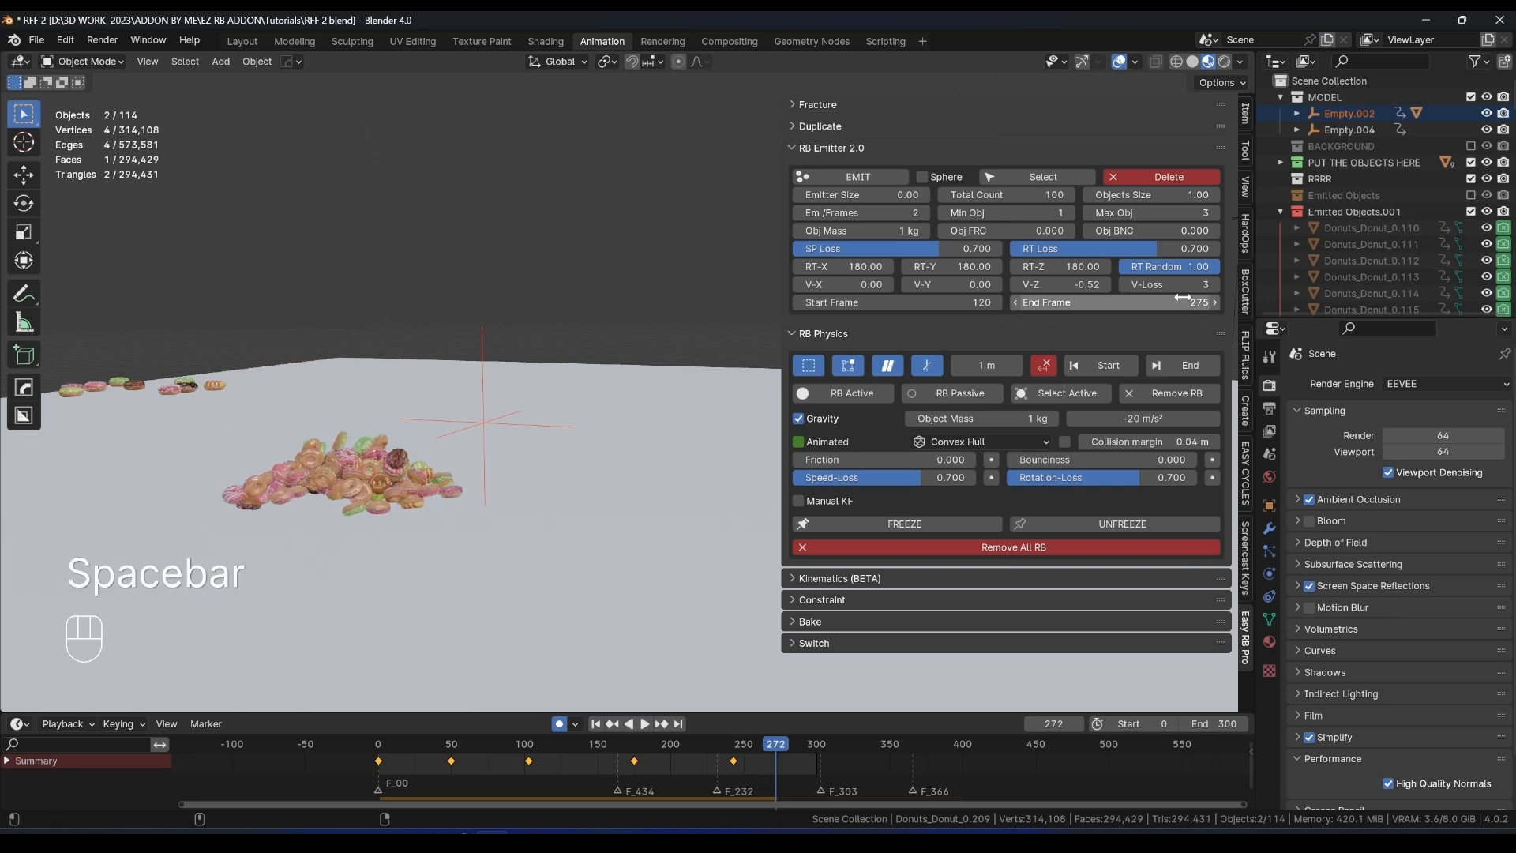
Include the Emitted Objects collection again and play both emissions together from the start.
click(1280, 212)
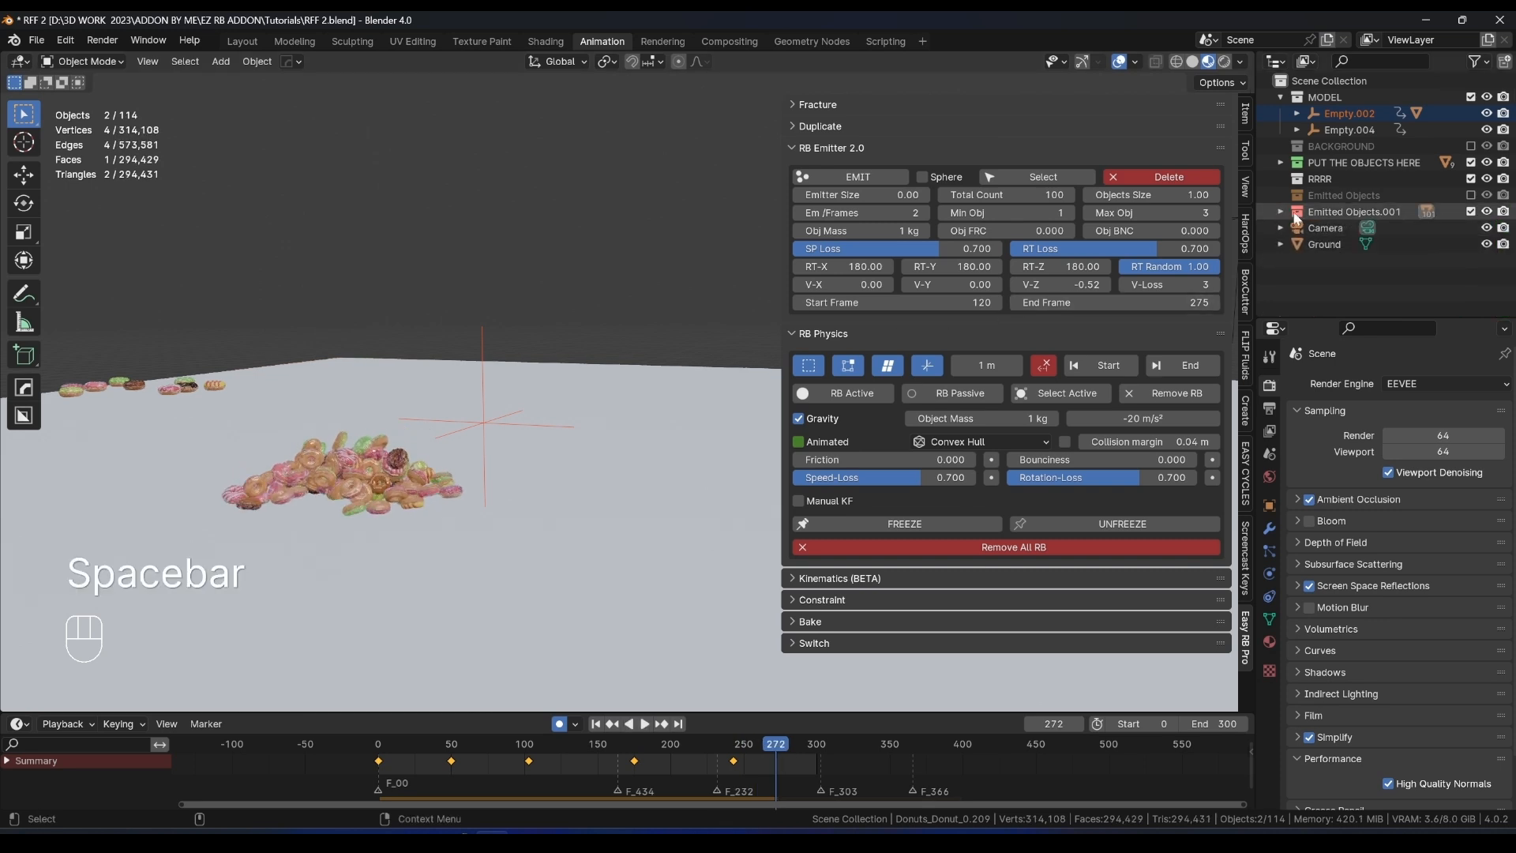
click(1470, 195)
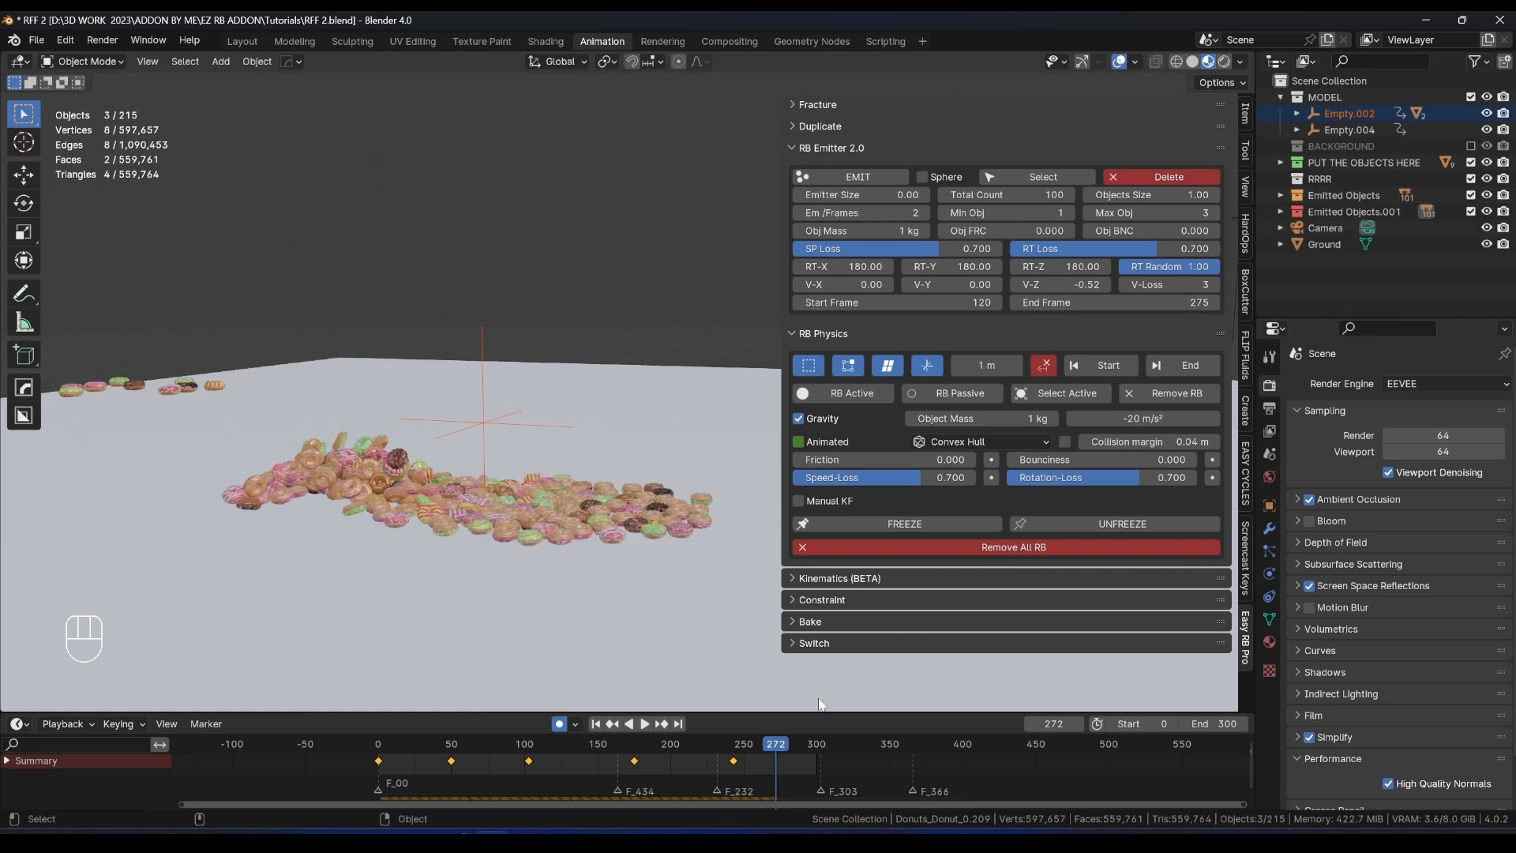
click(595, 724)
key(space)
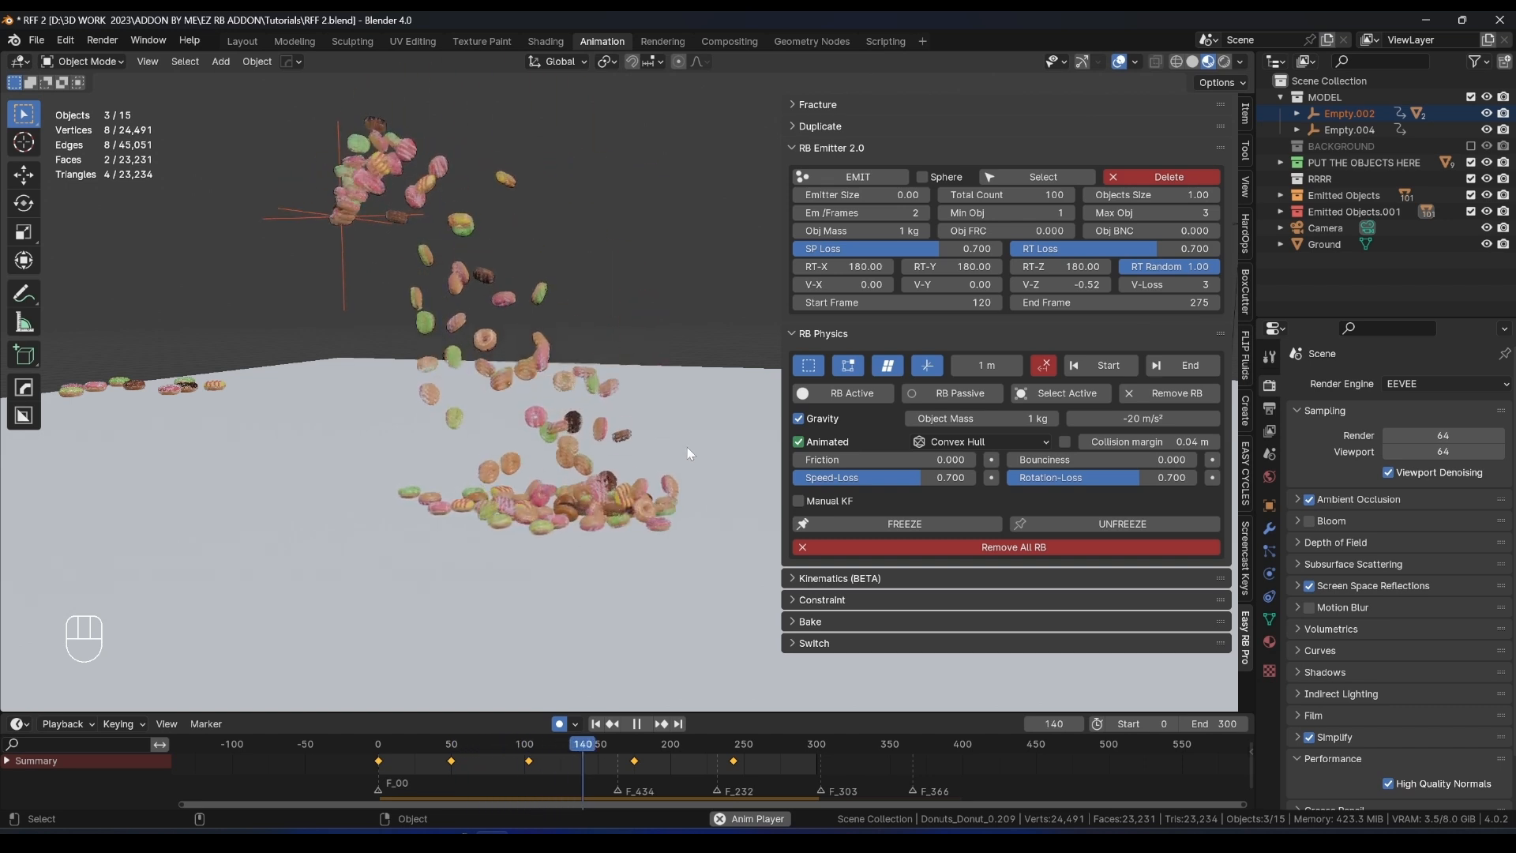
key(space)
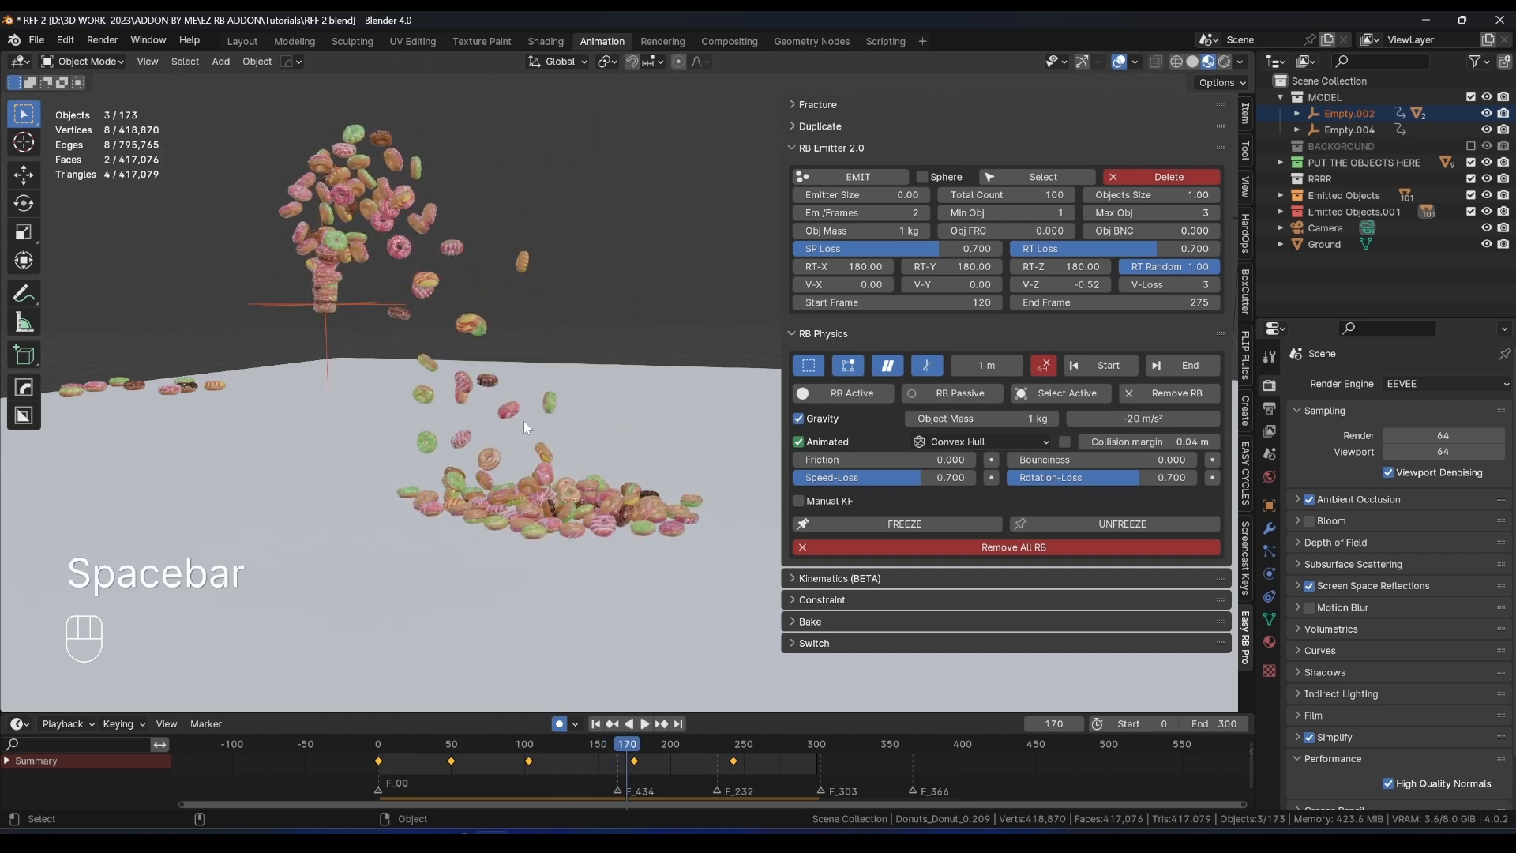
Remove both emissions of the empty at once and undo the removal.
click(1151, 177)
click(1120, 177)
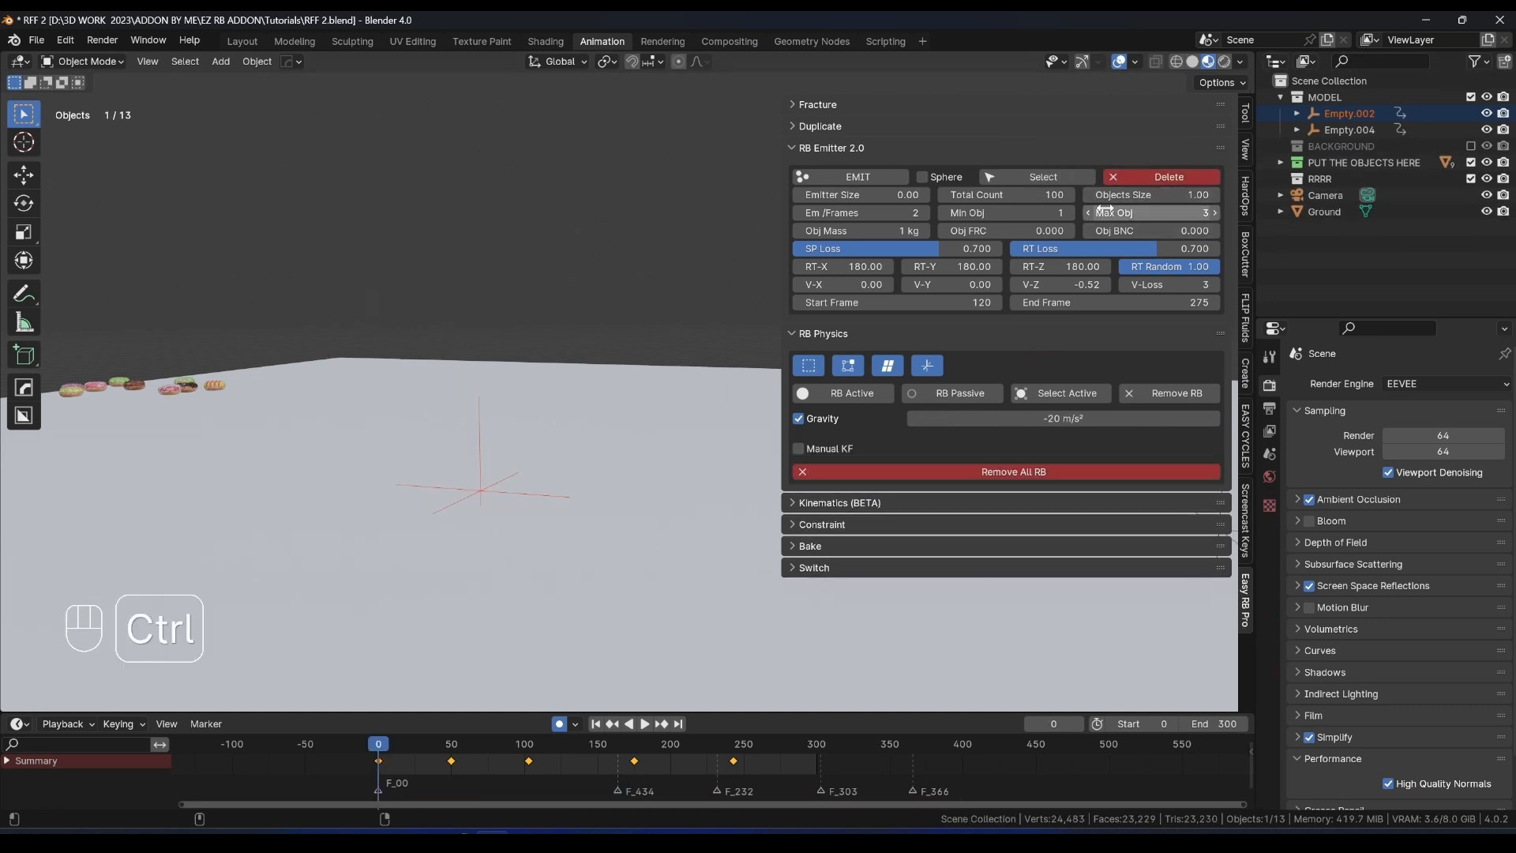
key(ctrl+z)
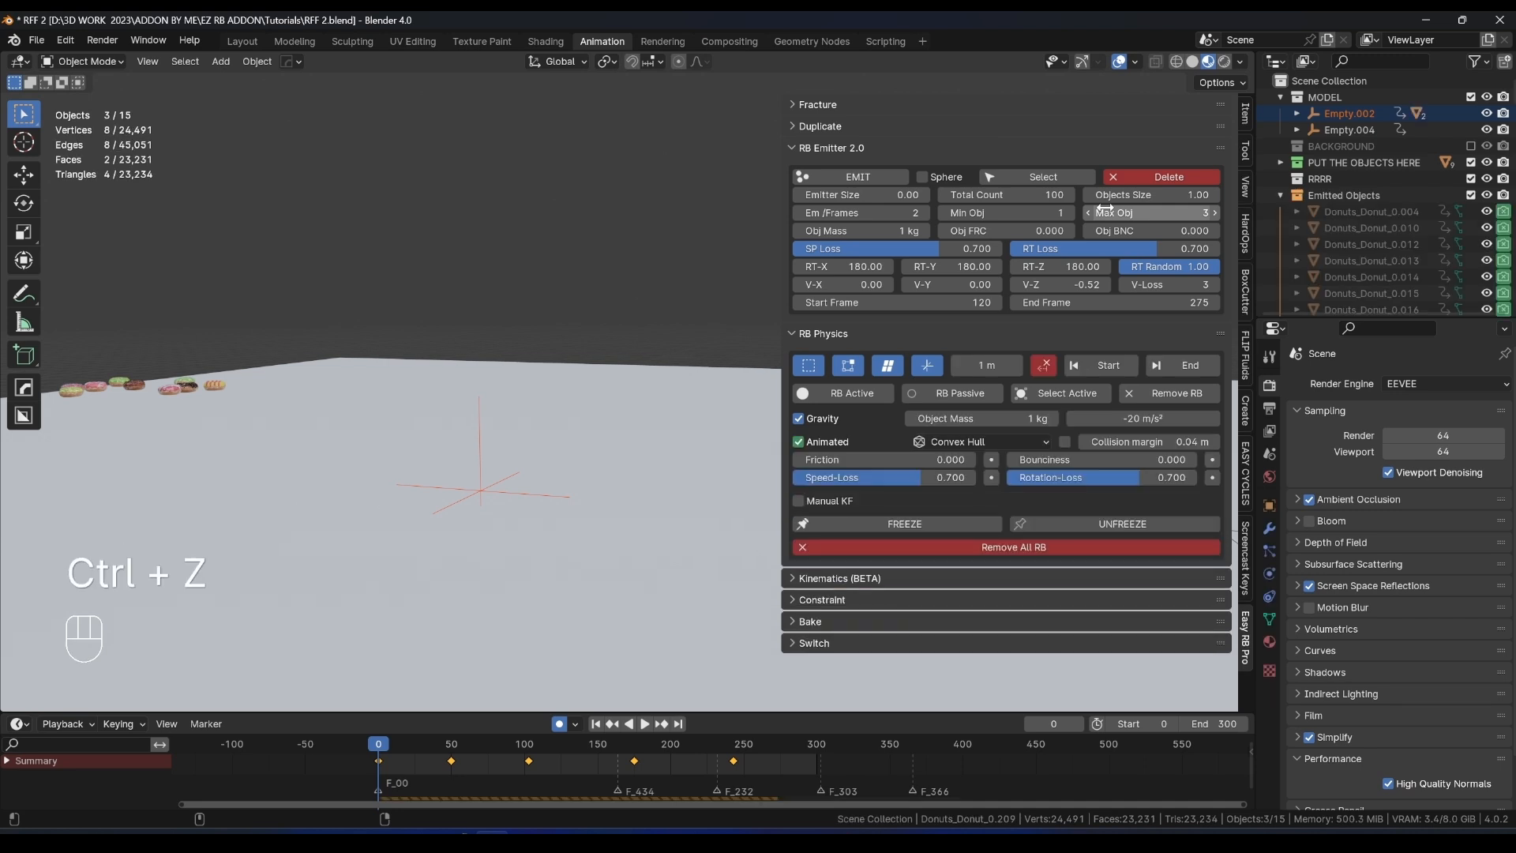
Hide and exclude the Emitted Objects.001 collection, and remove only the emission in Emitted Objects.
click(1276, 212)
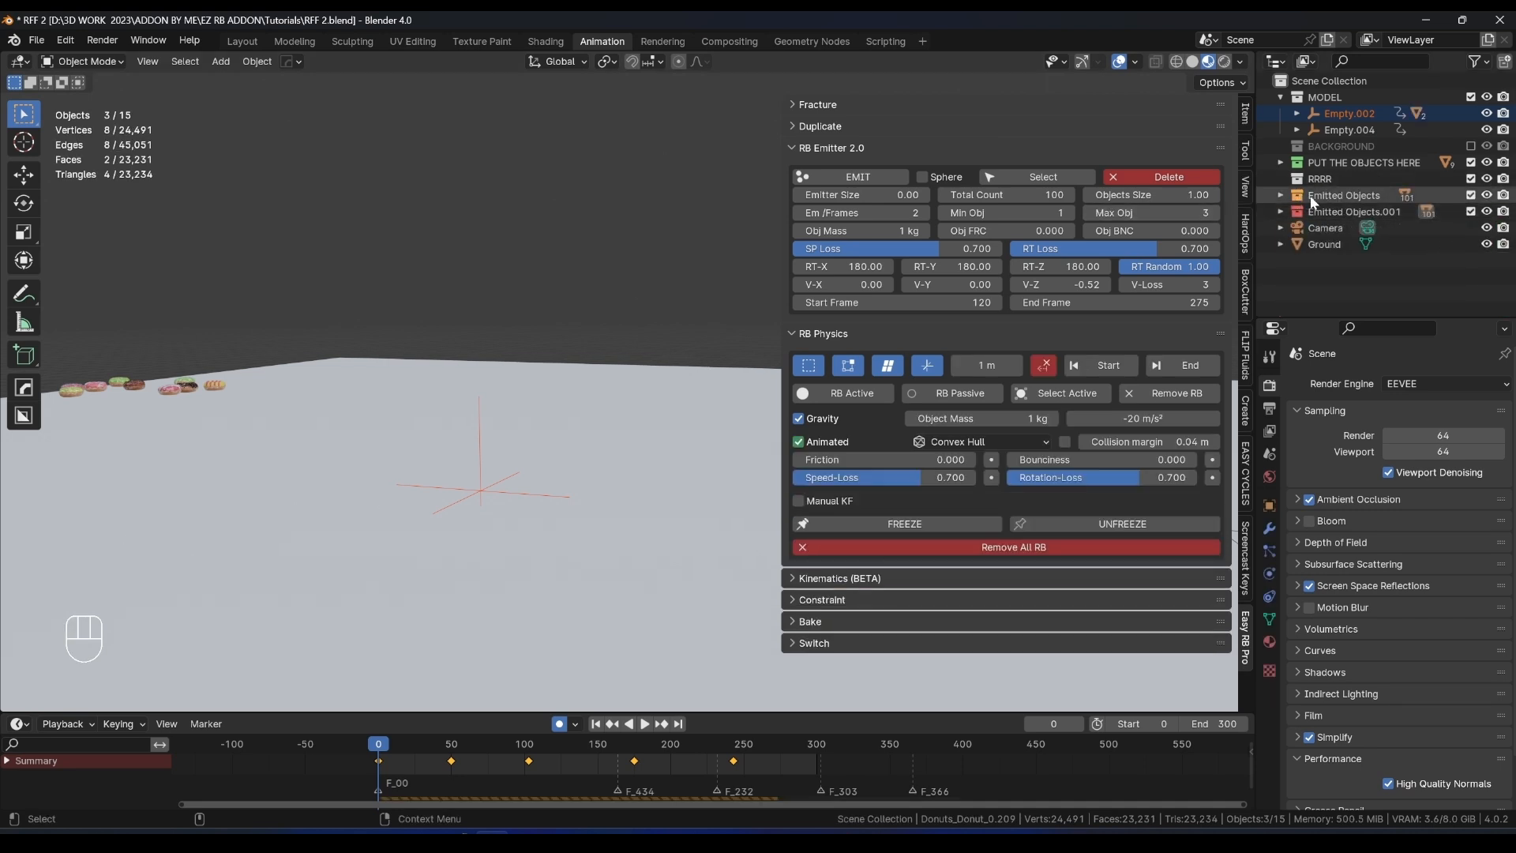
click(1486, 211)
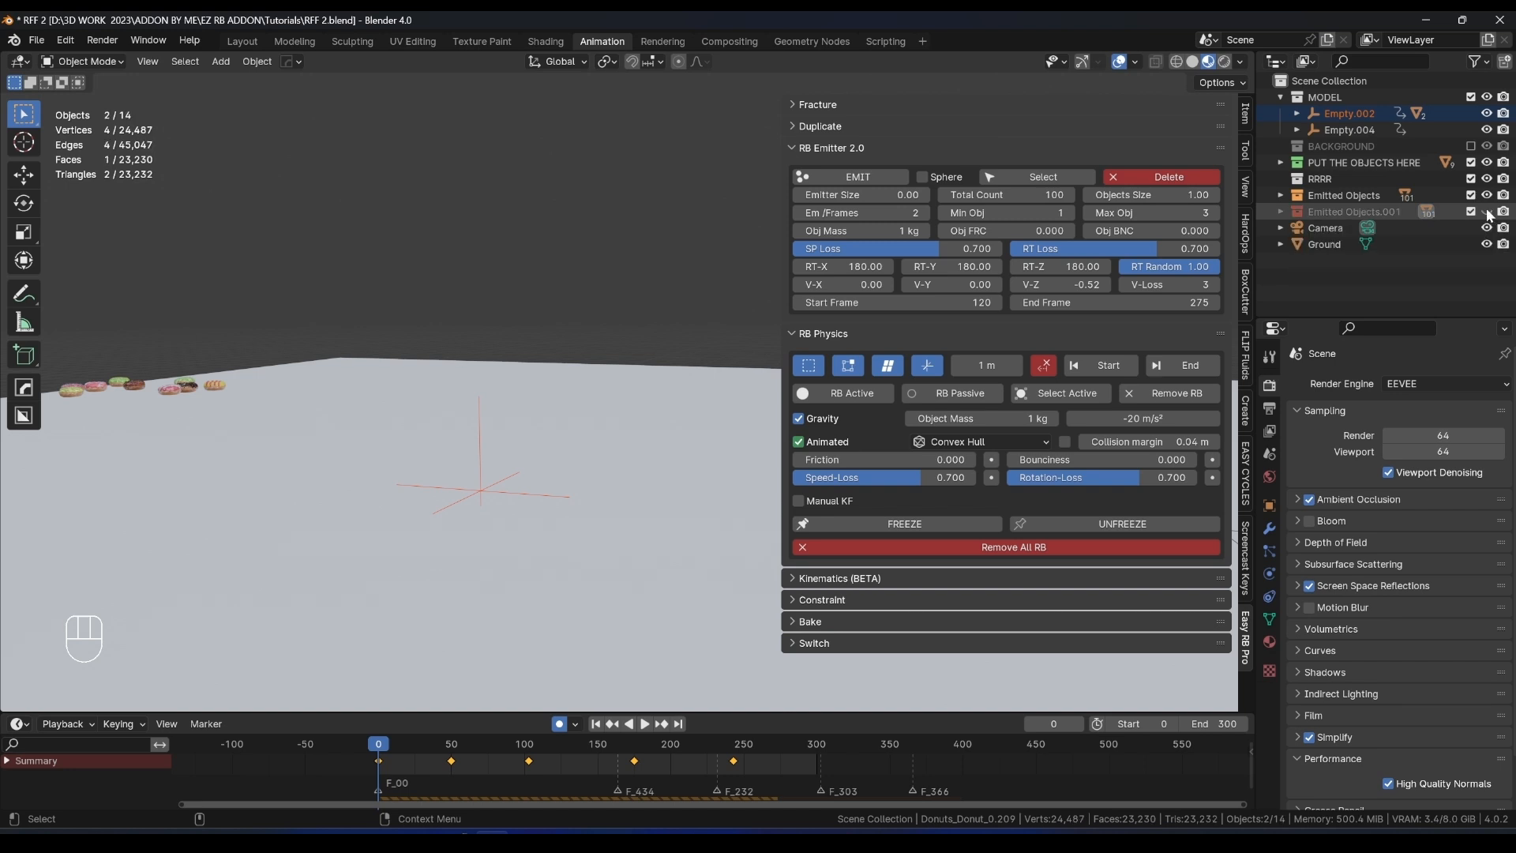
click(1470, 211)
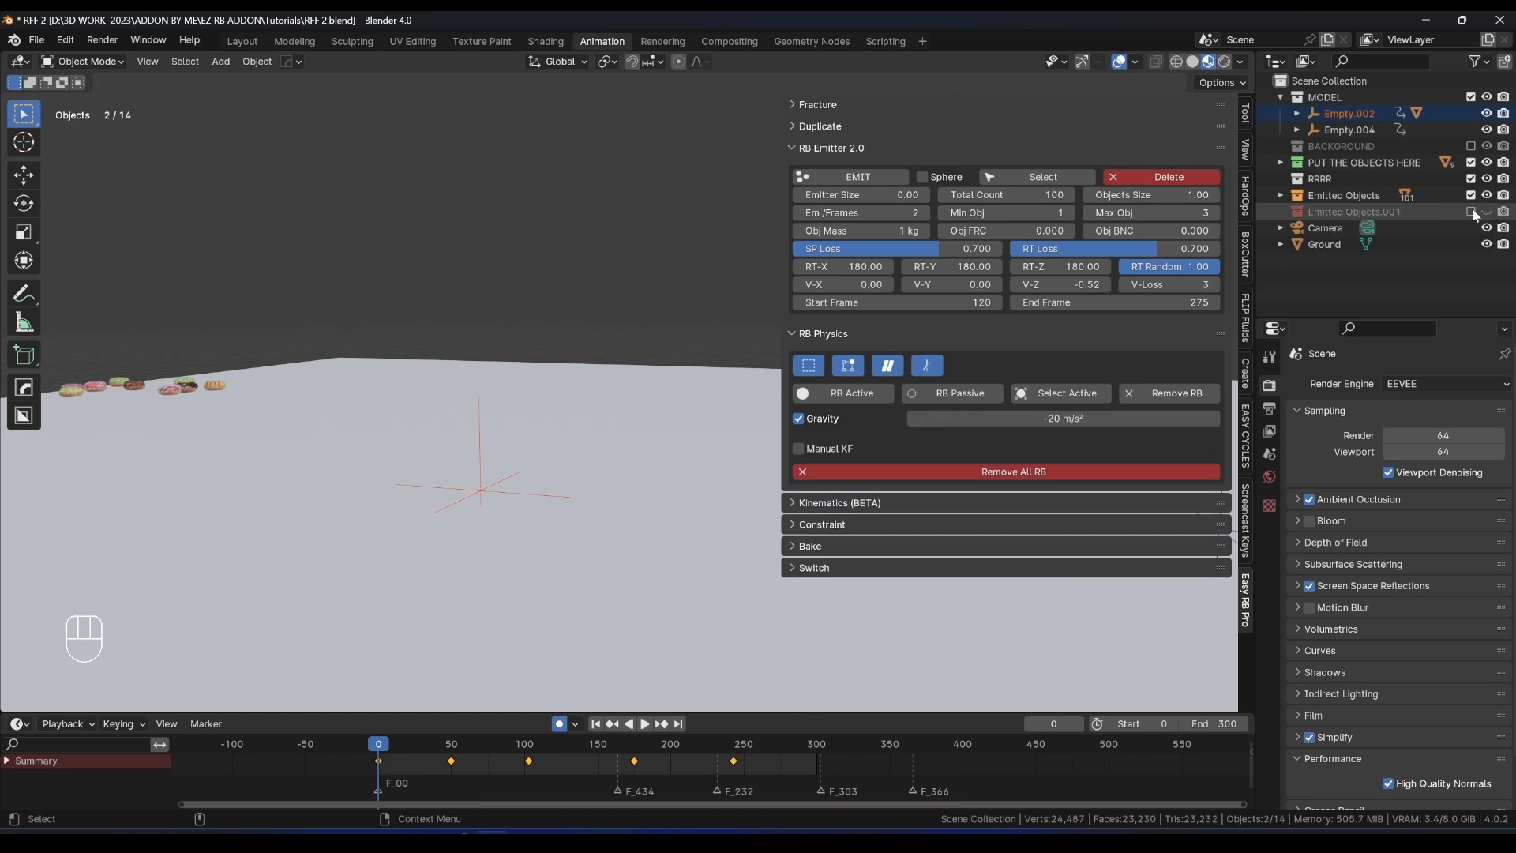
click(1184, 179)
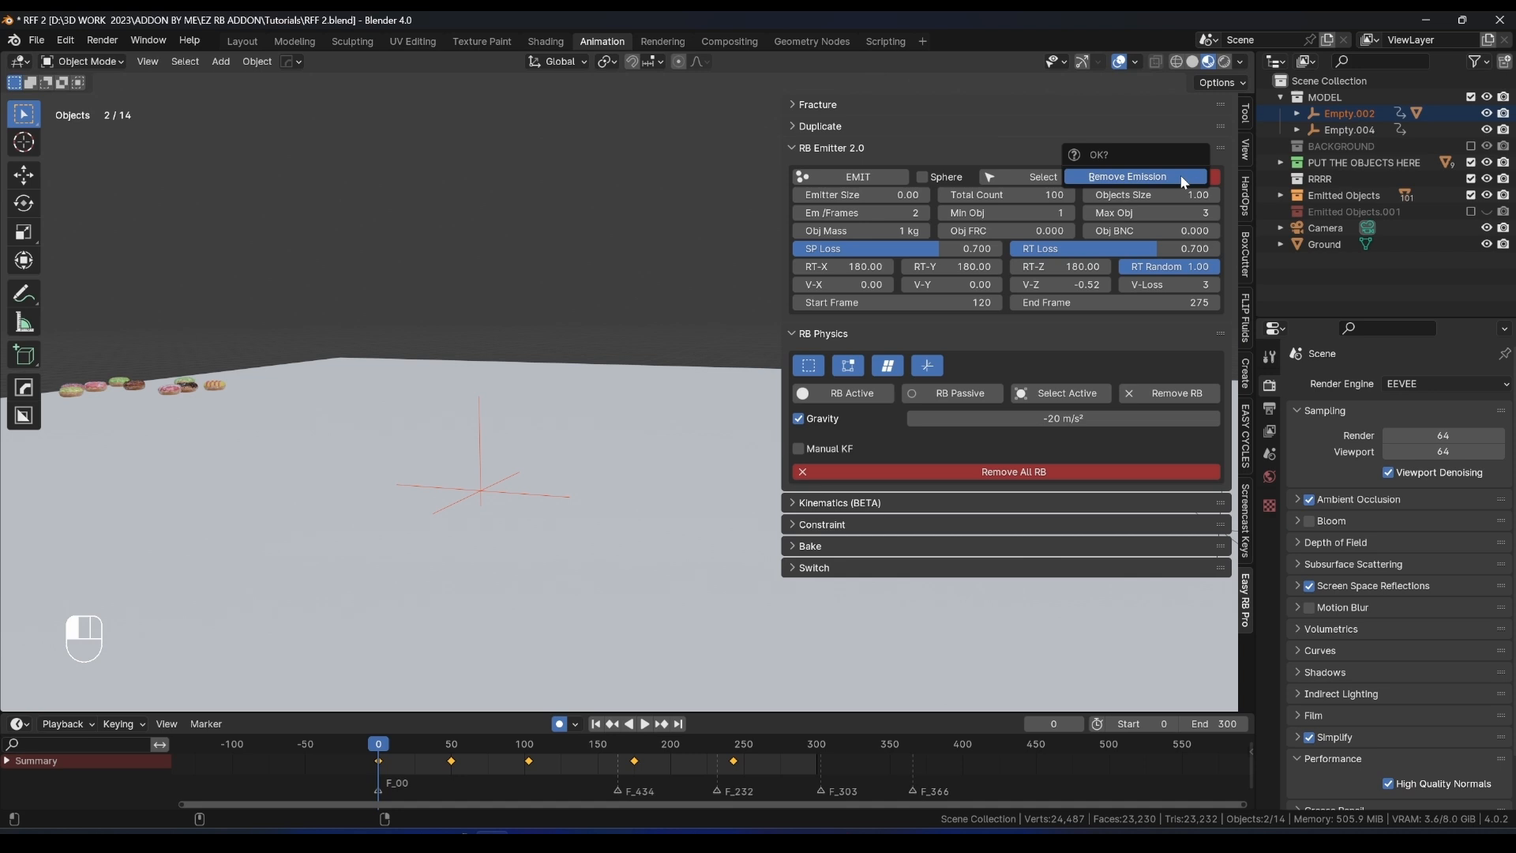
click(1137, 177)
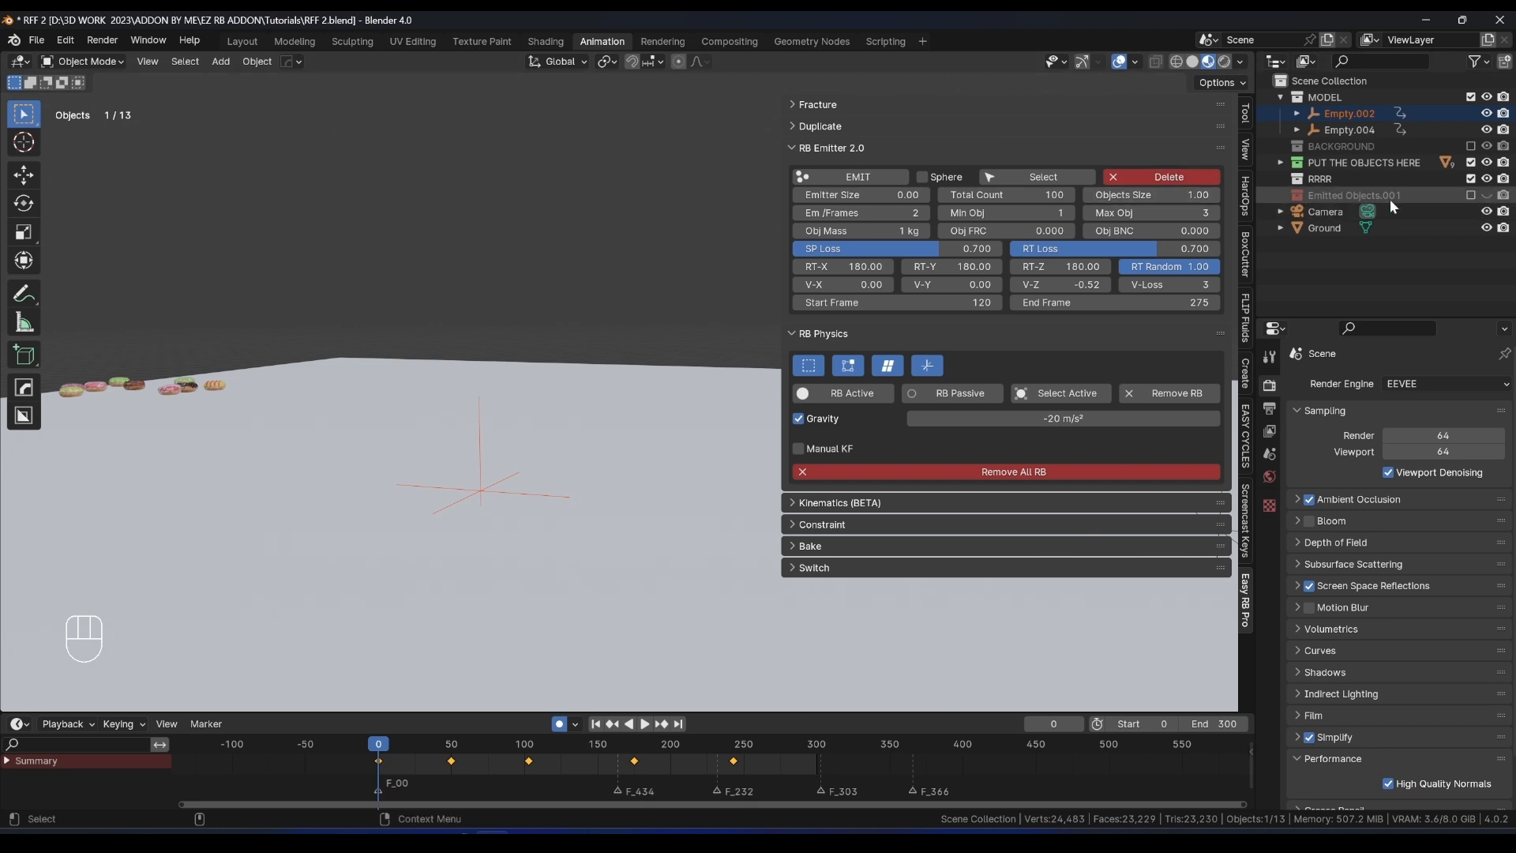
Include the Emitted Objects.001 collection in the view layer again and play its emission.
click(1470, 195)
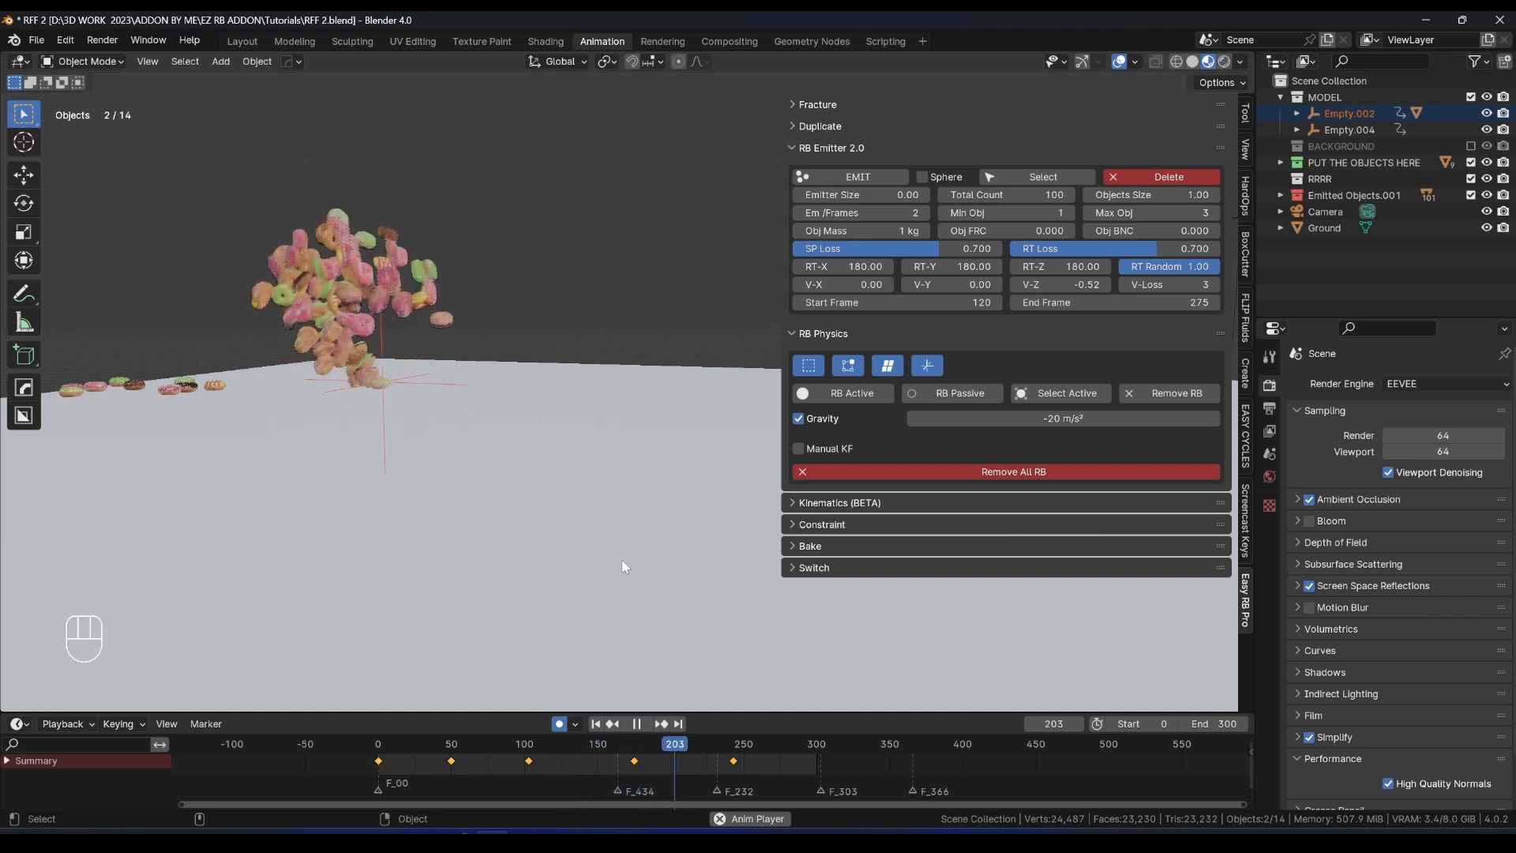
key(space)
For the emitter empty, set Start Frame to 1, Min Obj to 7 and Max Obj to 13.
click(485, 428)
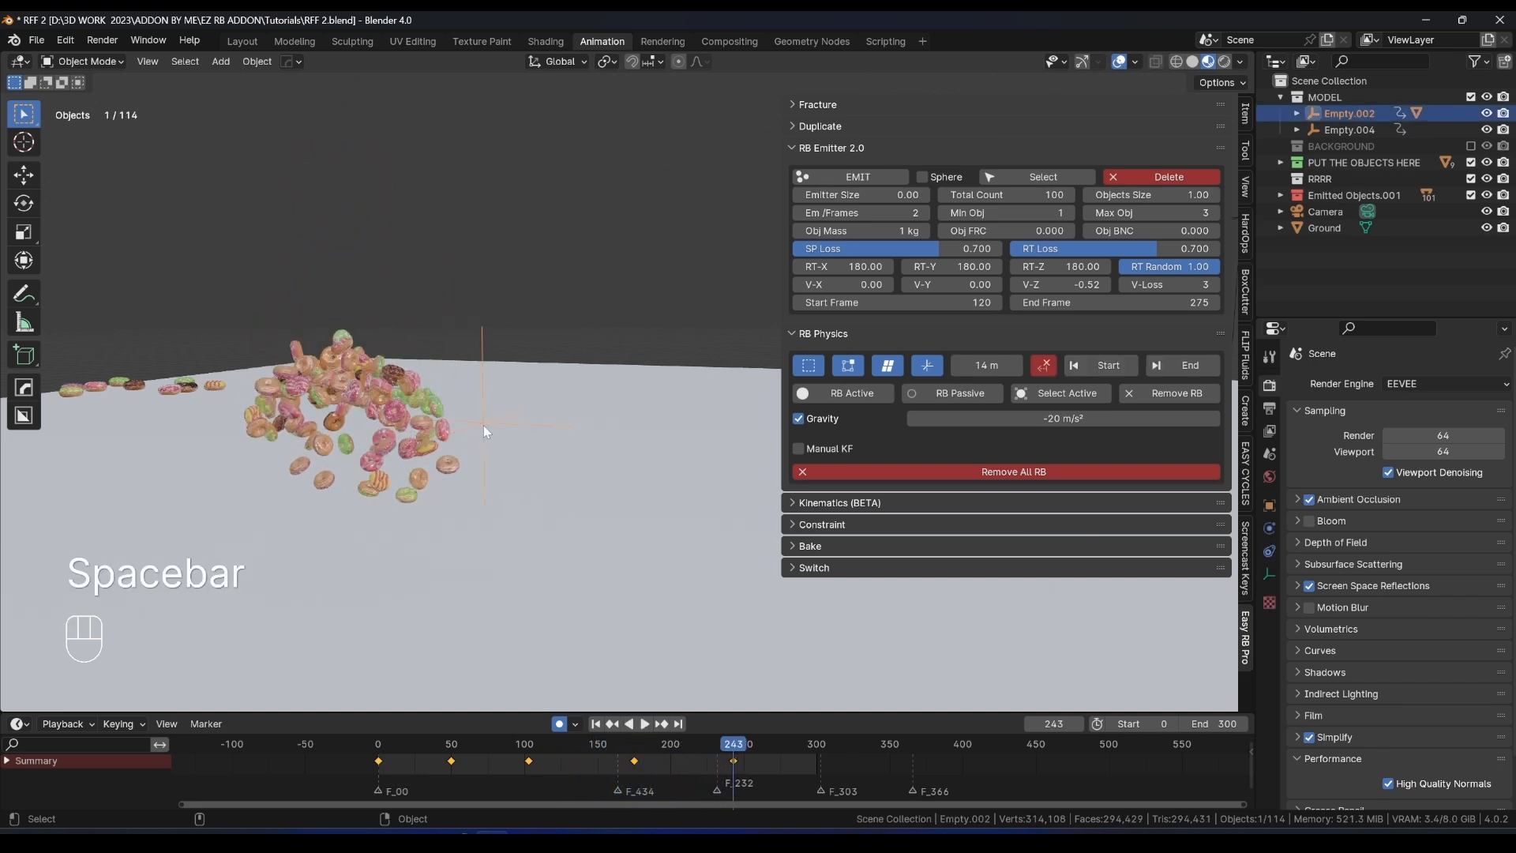
click(896, 302)
text(1)
key(Return)
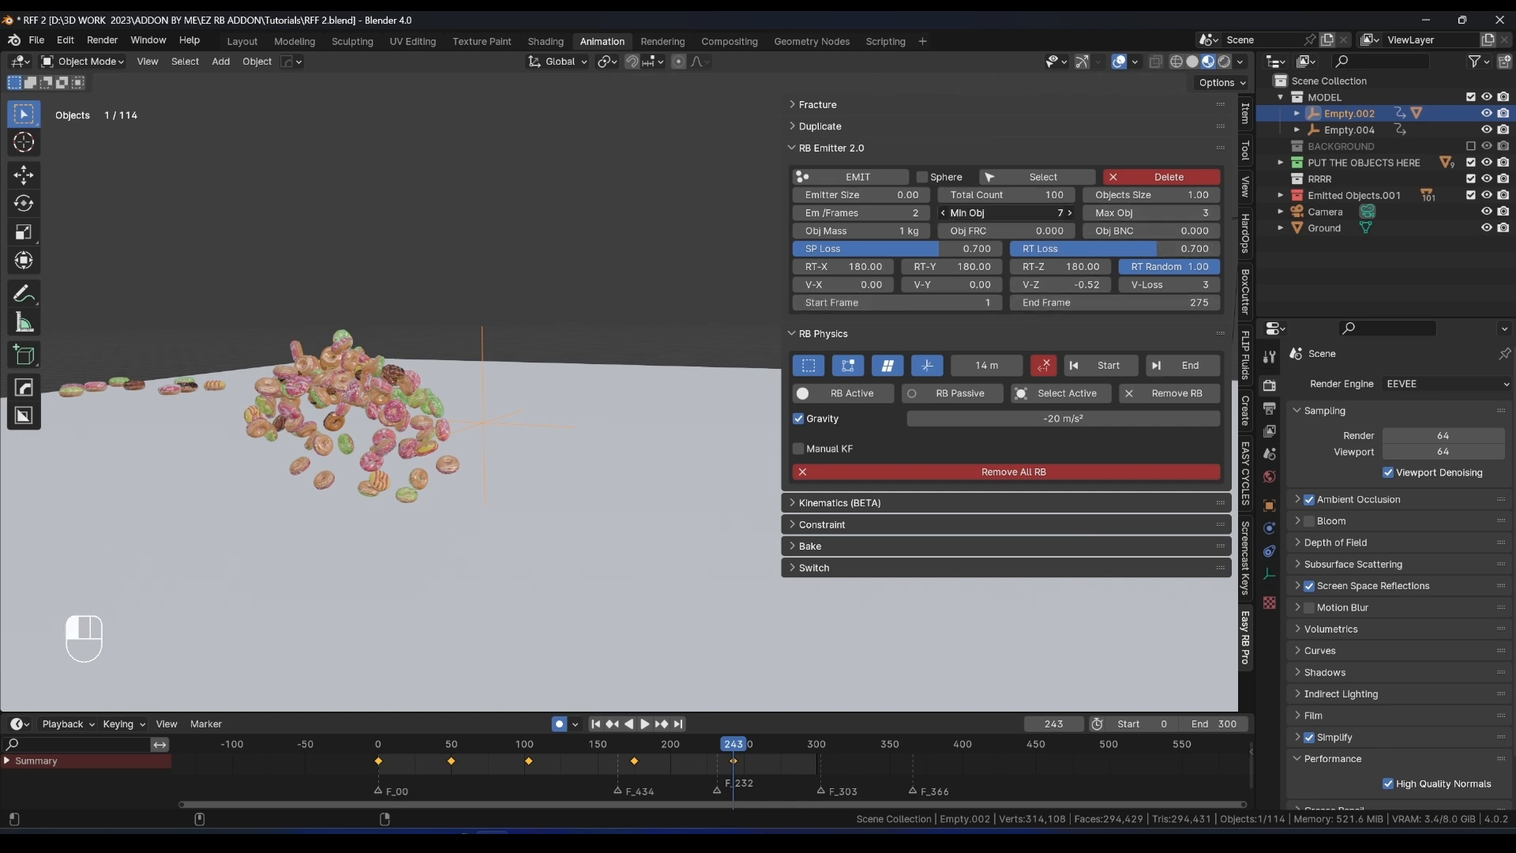
drag(1151, 212, 1208, 212)
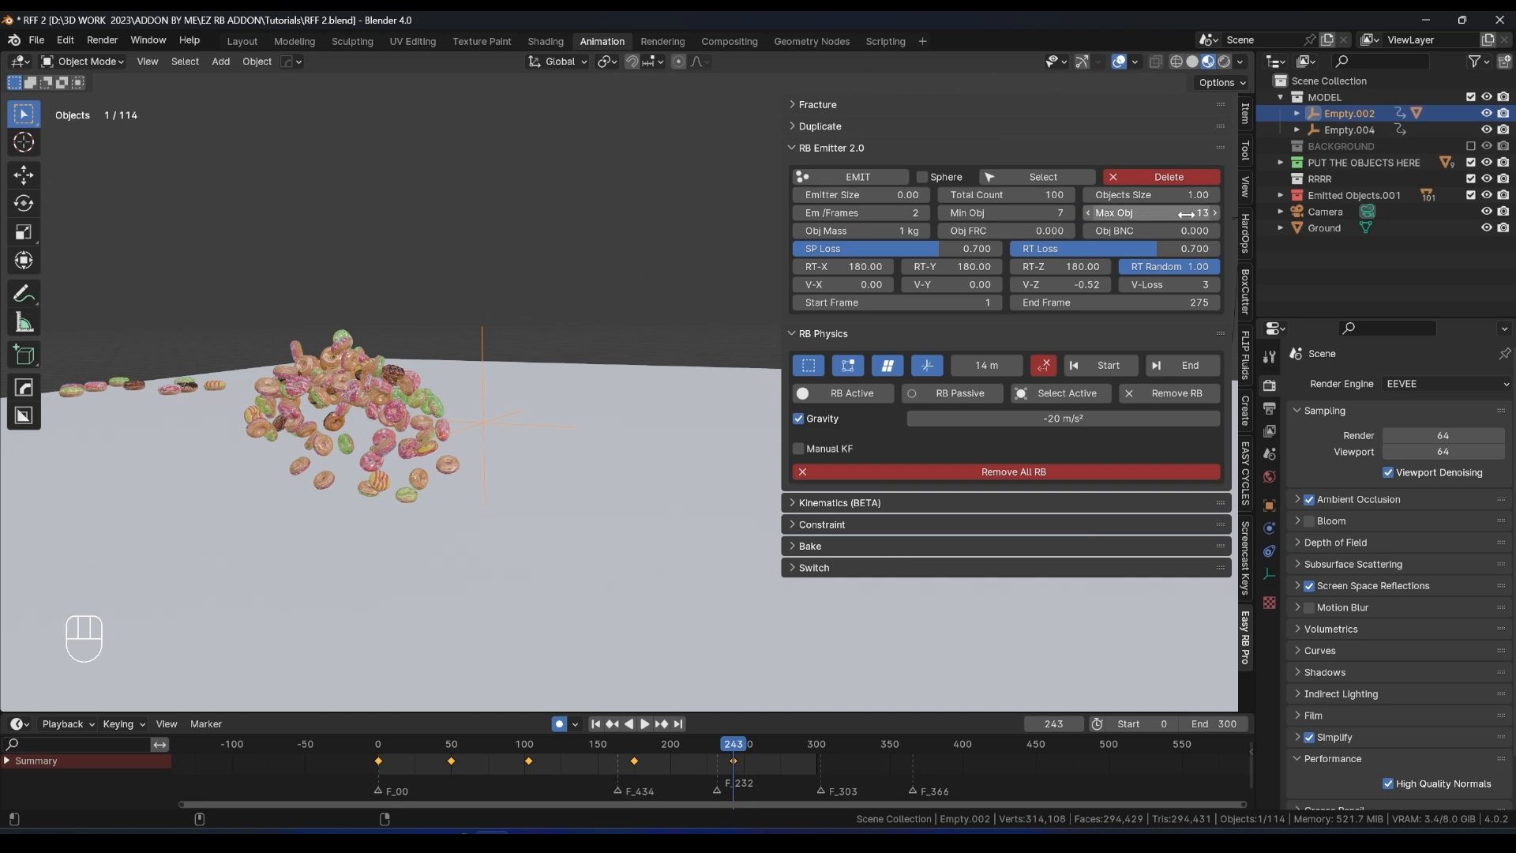
Emit a batch of donuts from Empty.002 with the current settings and play the animation to view both emissions.
click(851, 177)
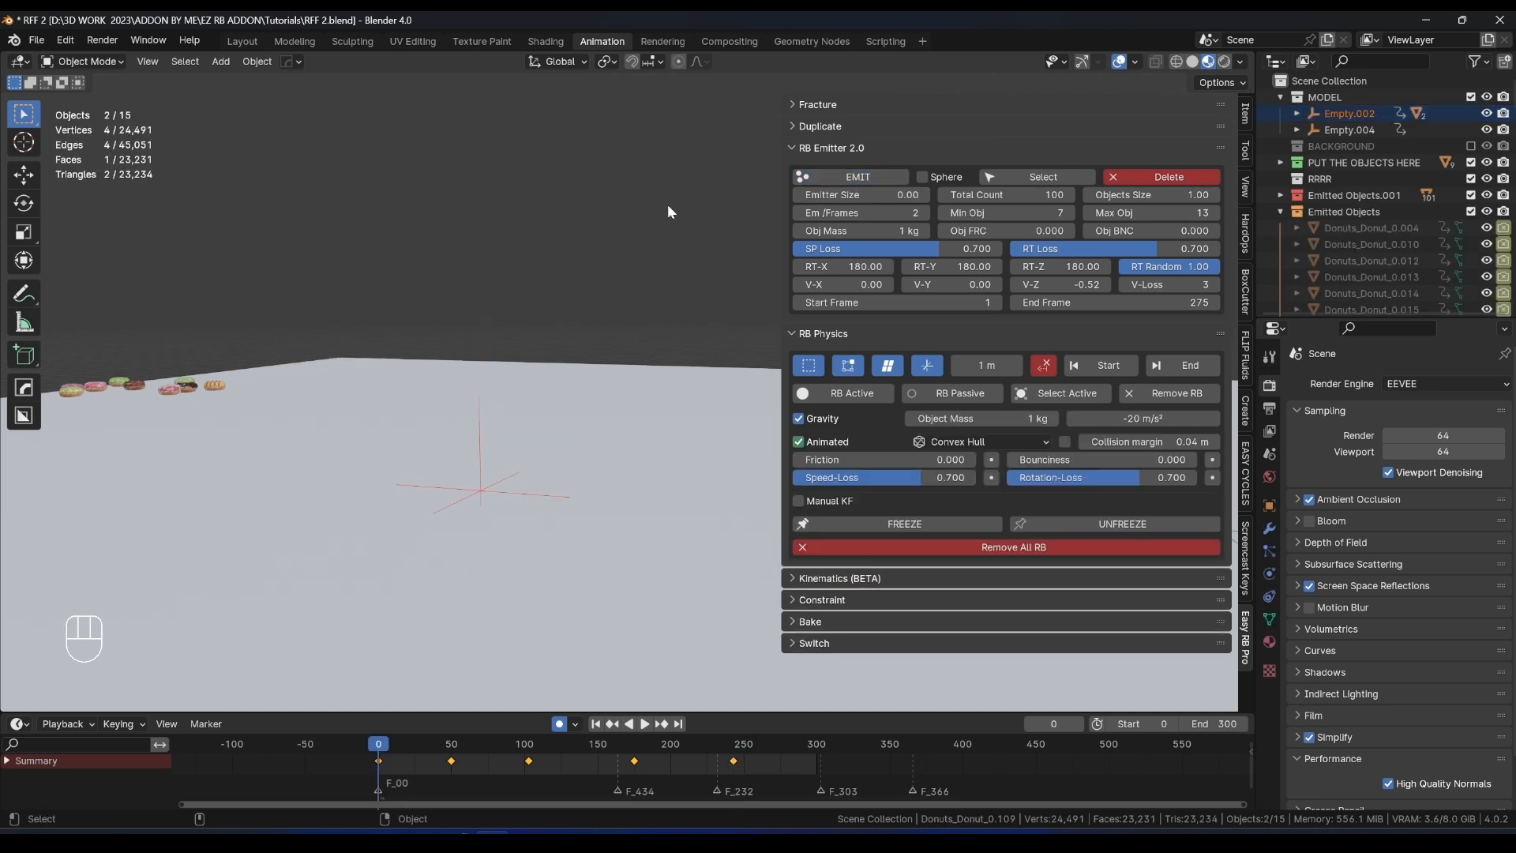
key(space)
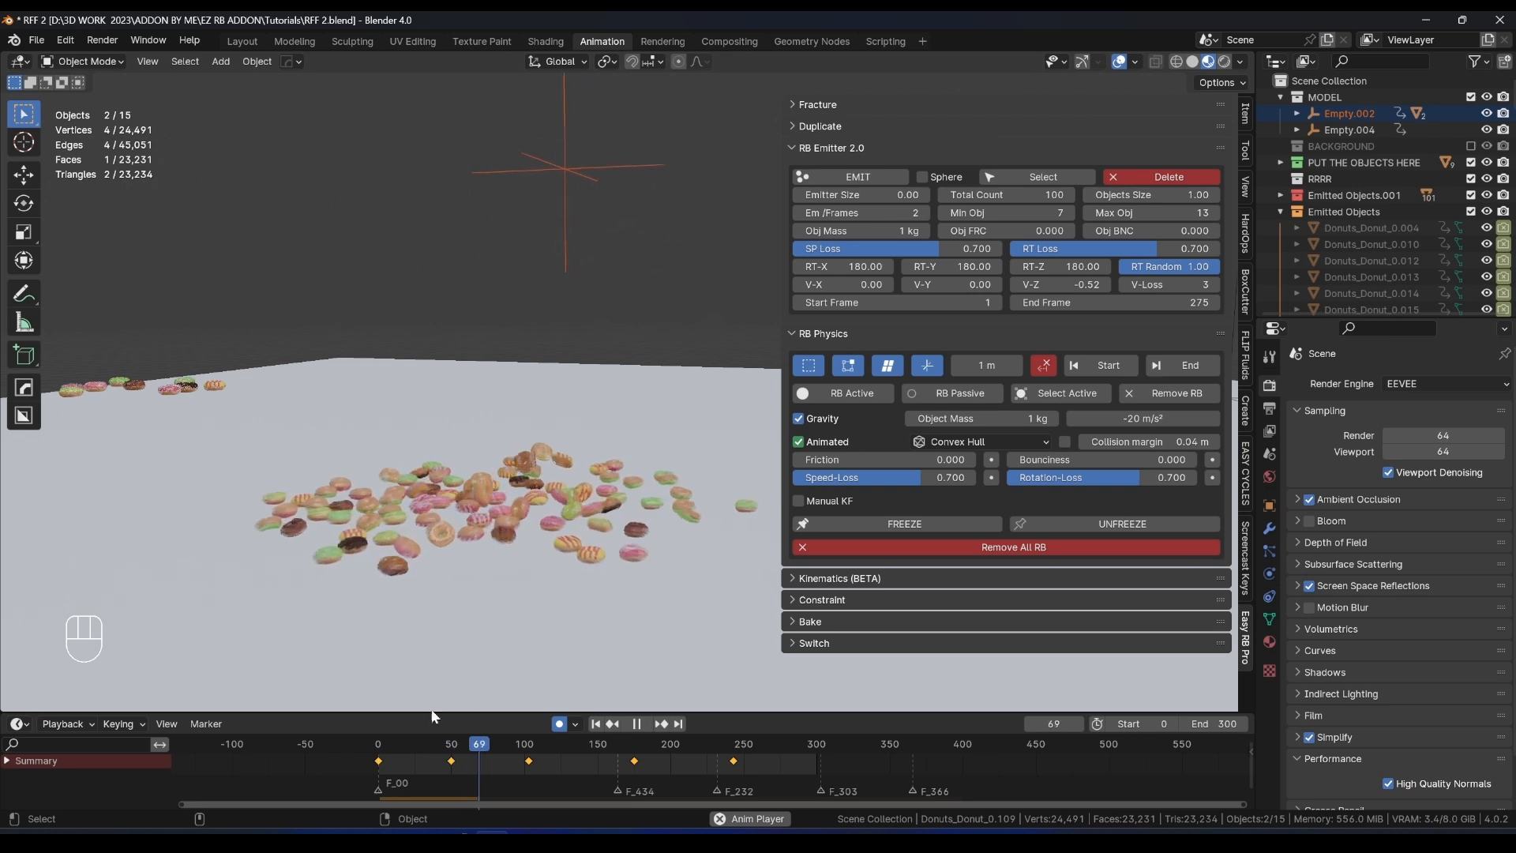
key(space)
key(space)
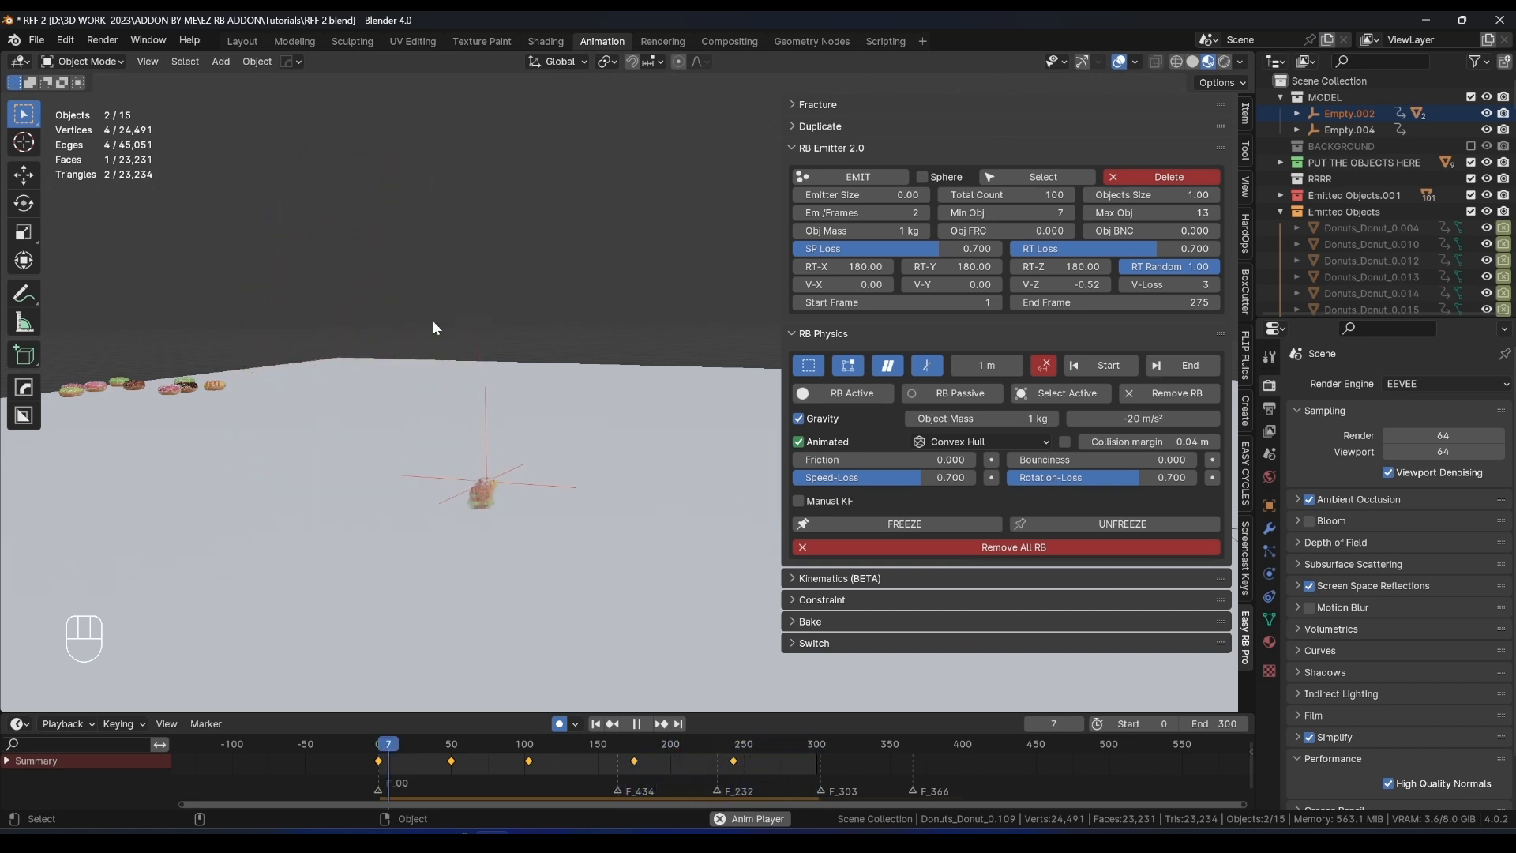
scroll(433, 320, up, 3)
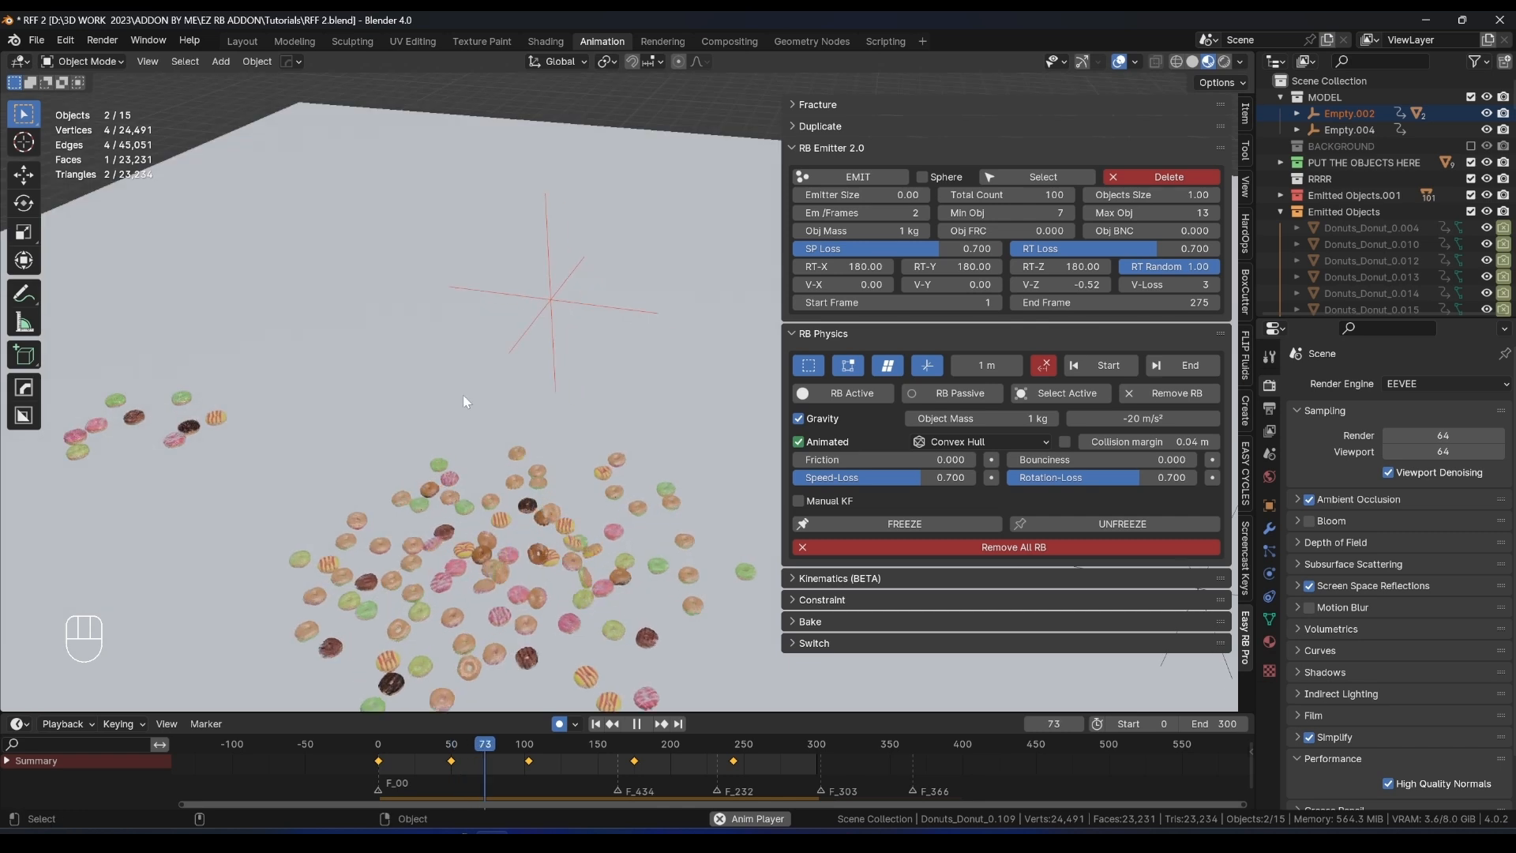
key(space)
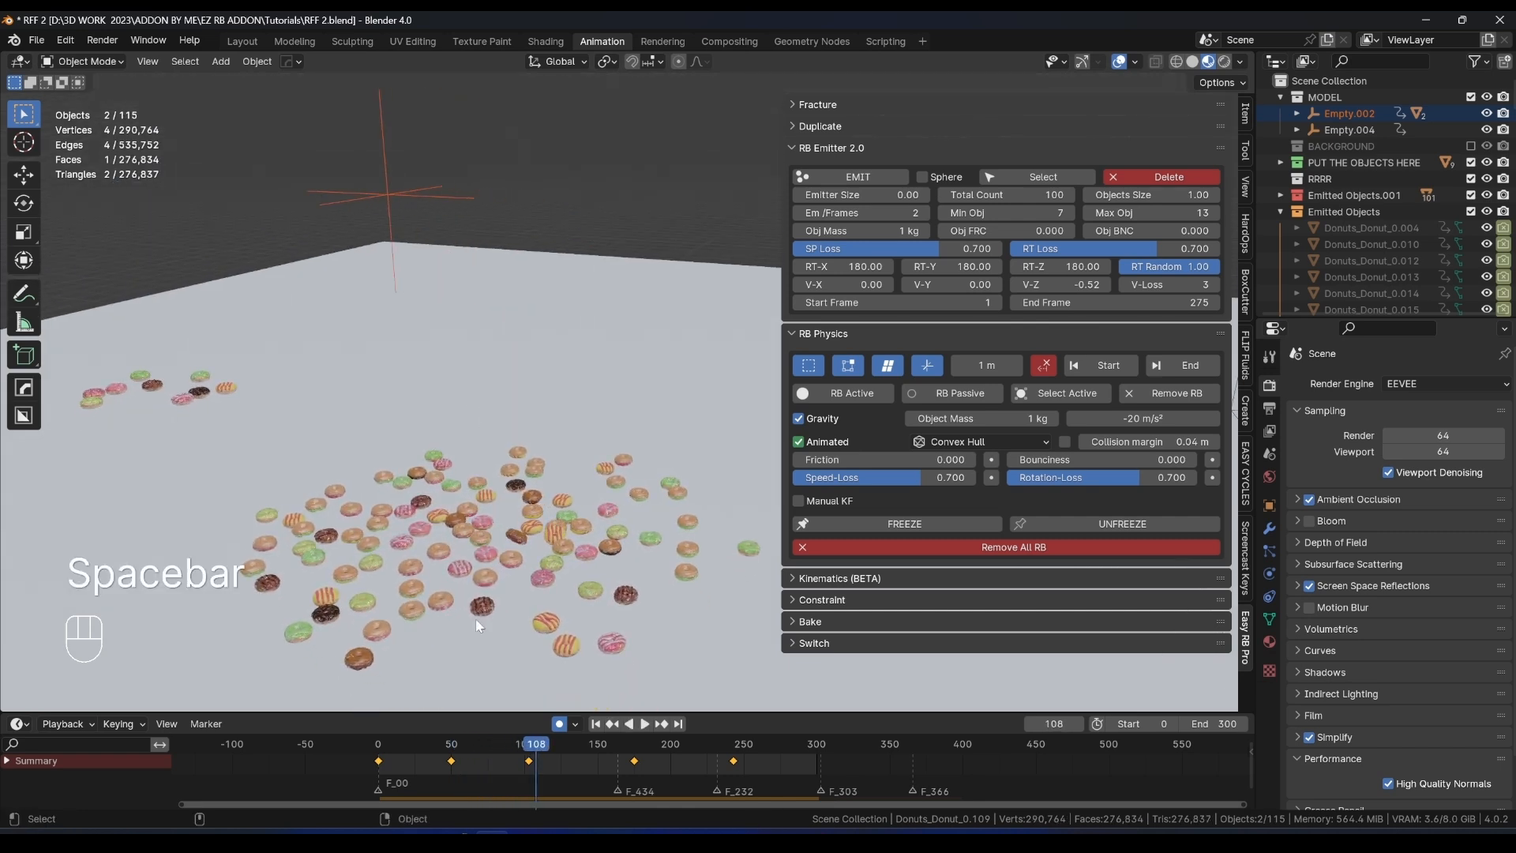
Return to frame 0 and delete all emissions belonging to Empty.002.
click(377, 743)
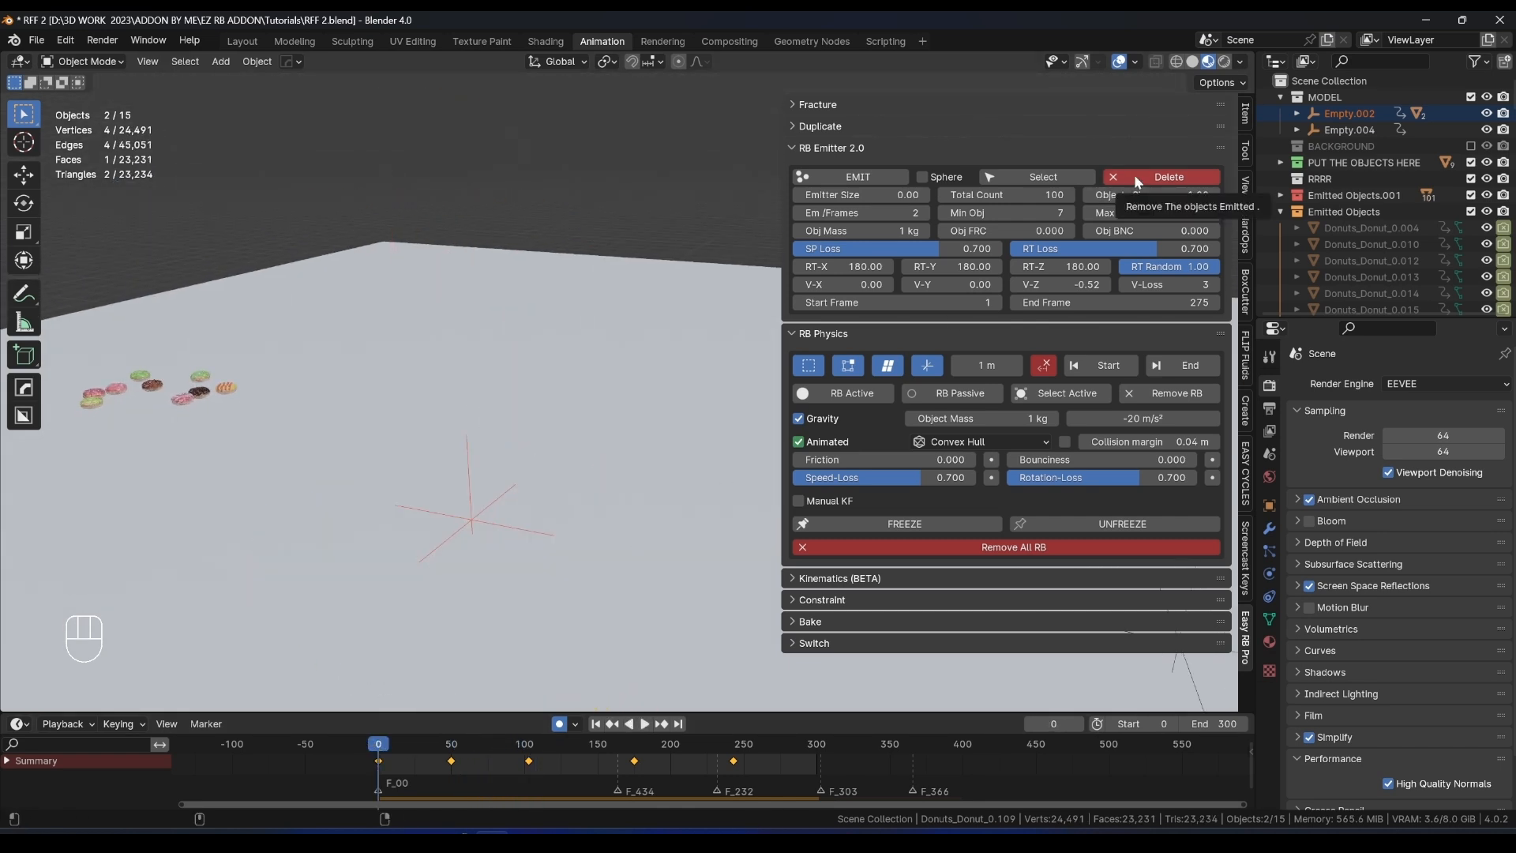
click(1280, 212)
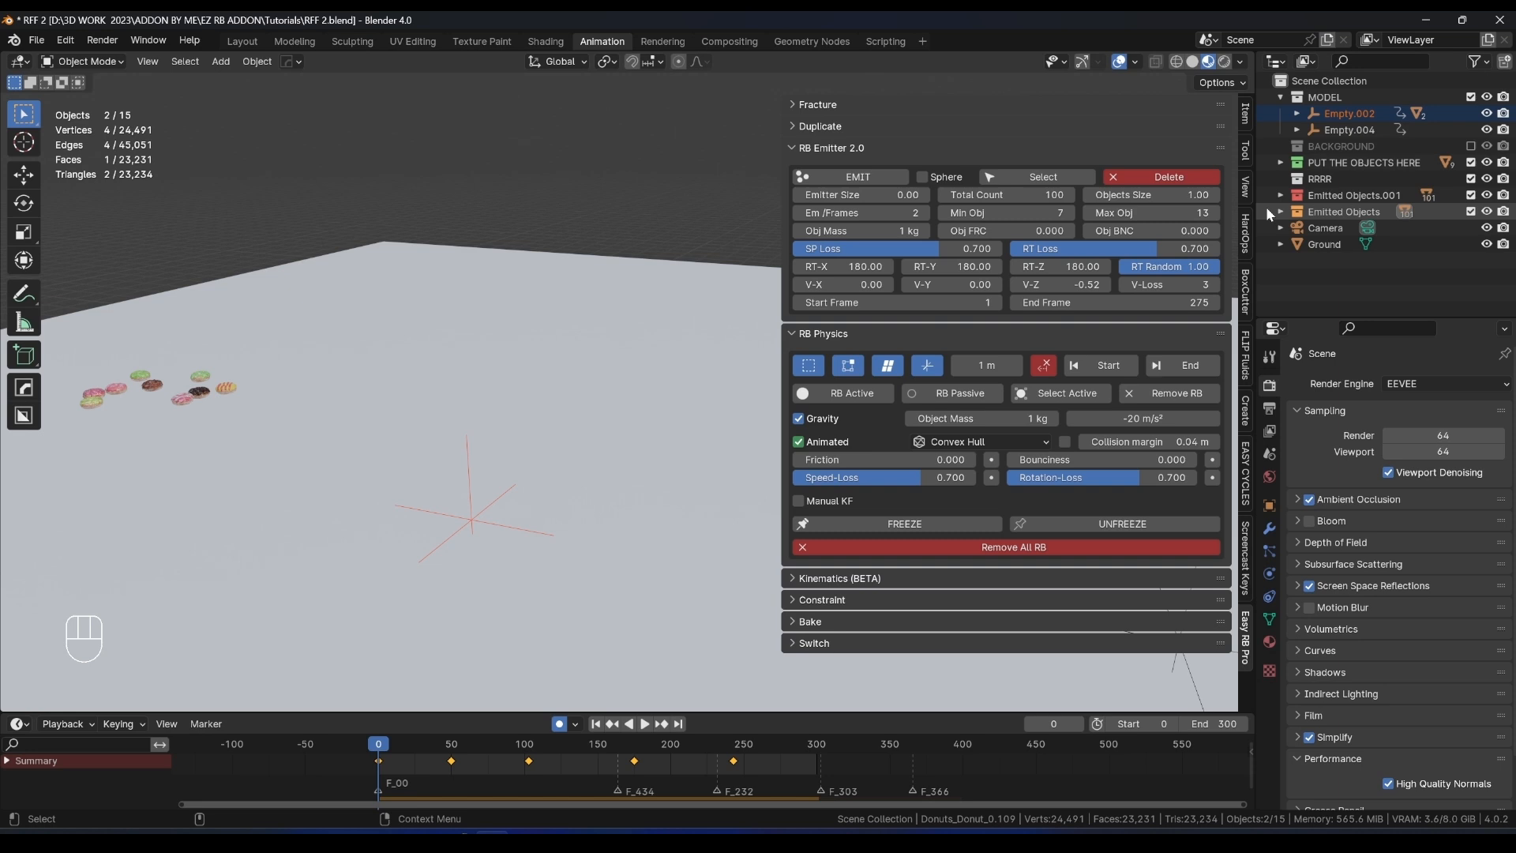
click(1198, 179)
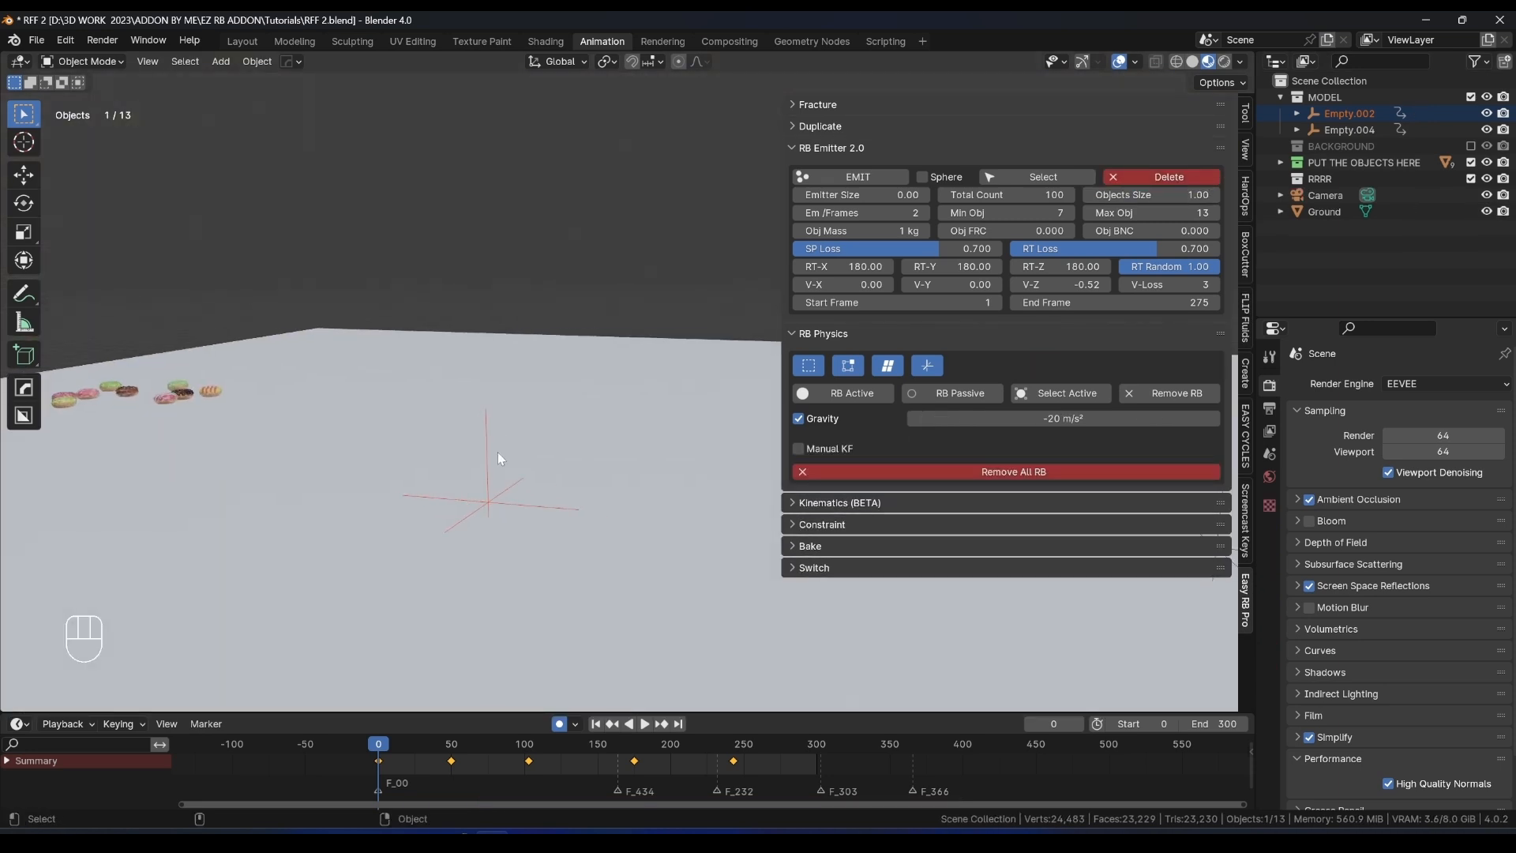
Select Empty.002 and turn off gravity.
click(480, 506)
key(KP_1)
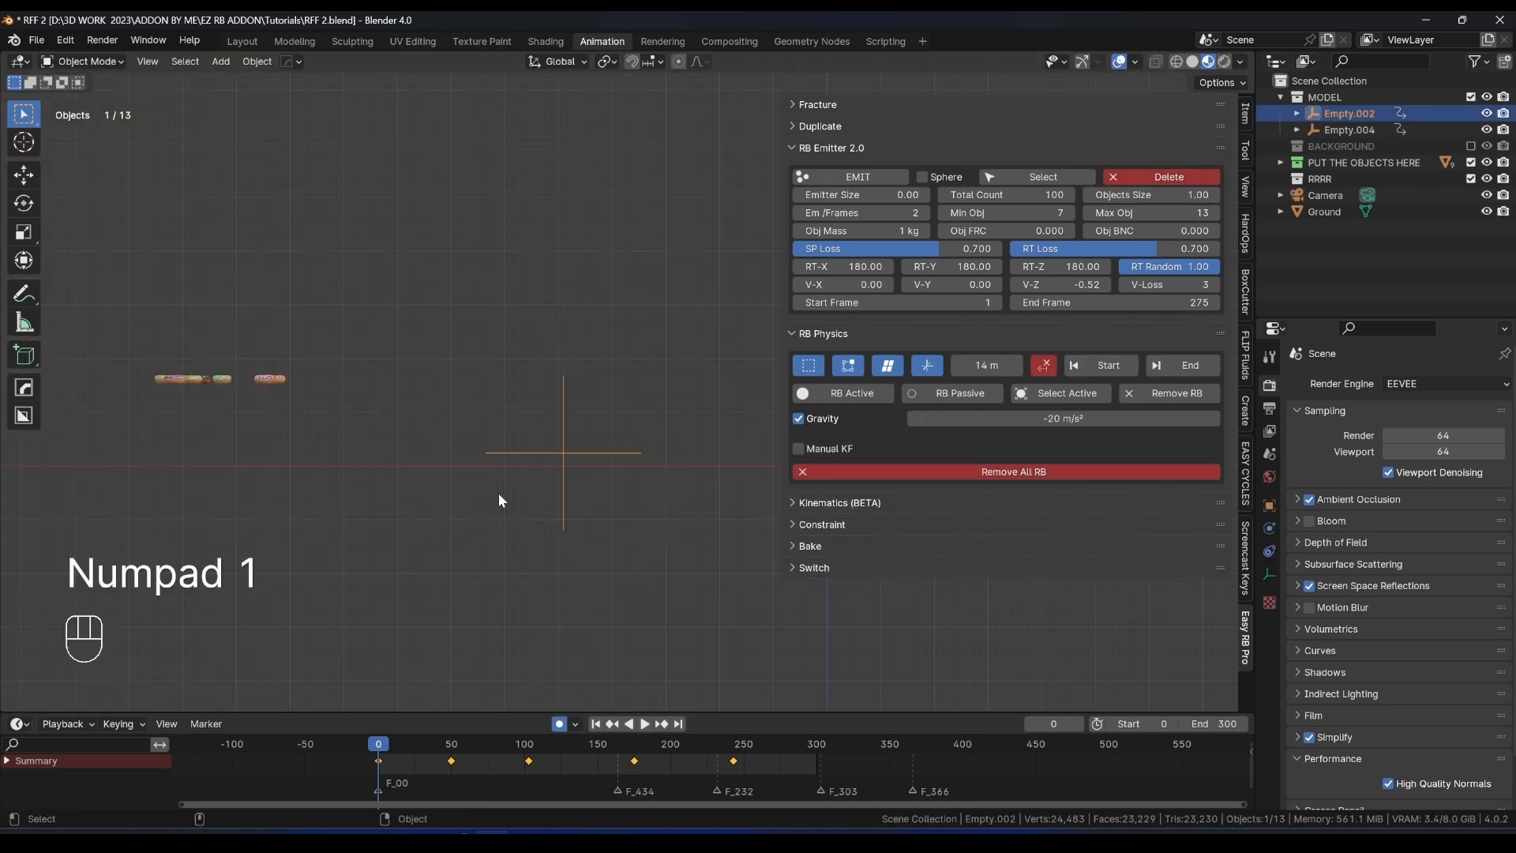
click(822, 420)
shift+middle_drag(603, 415, 544, 458)
shift+middle_drag(556, 669, 523, 640)
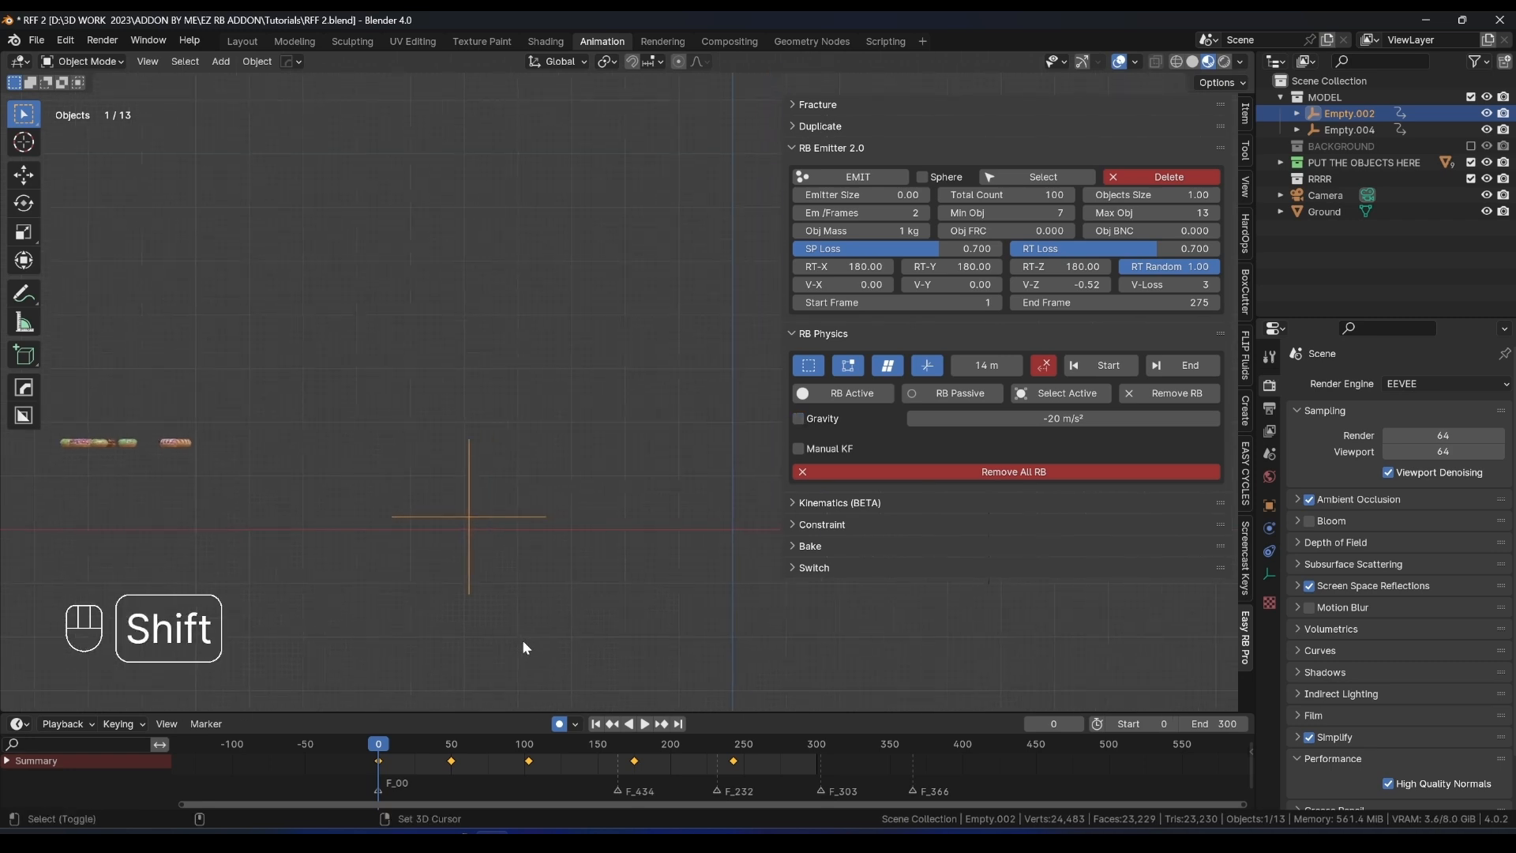
Play the motion of Empty.002, turn off auto keying and delete all of its keyframes.
key(a)
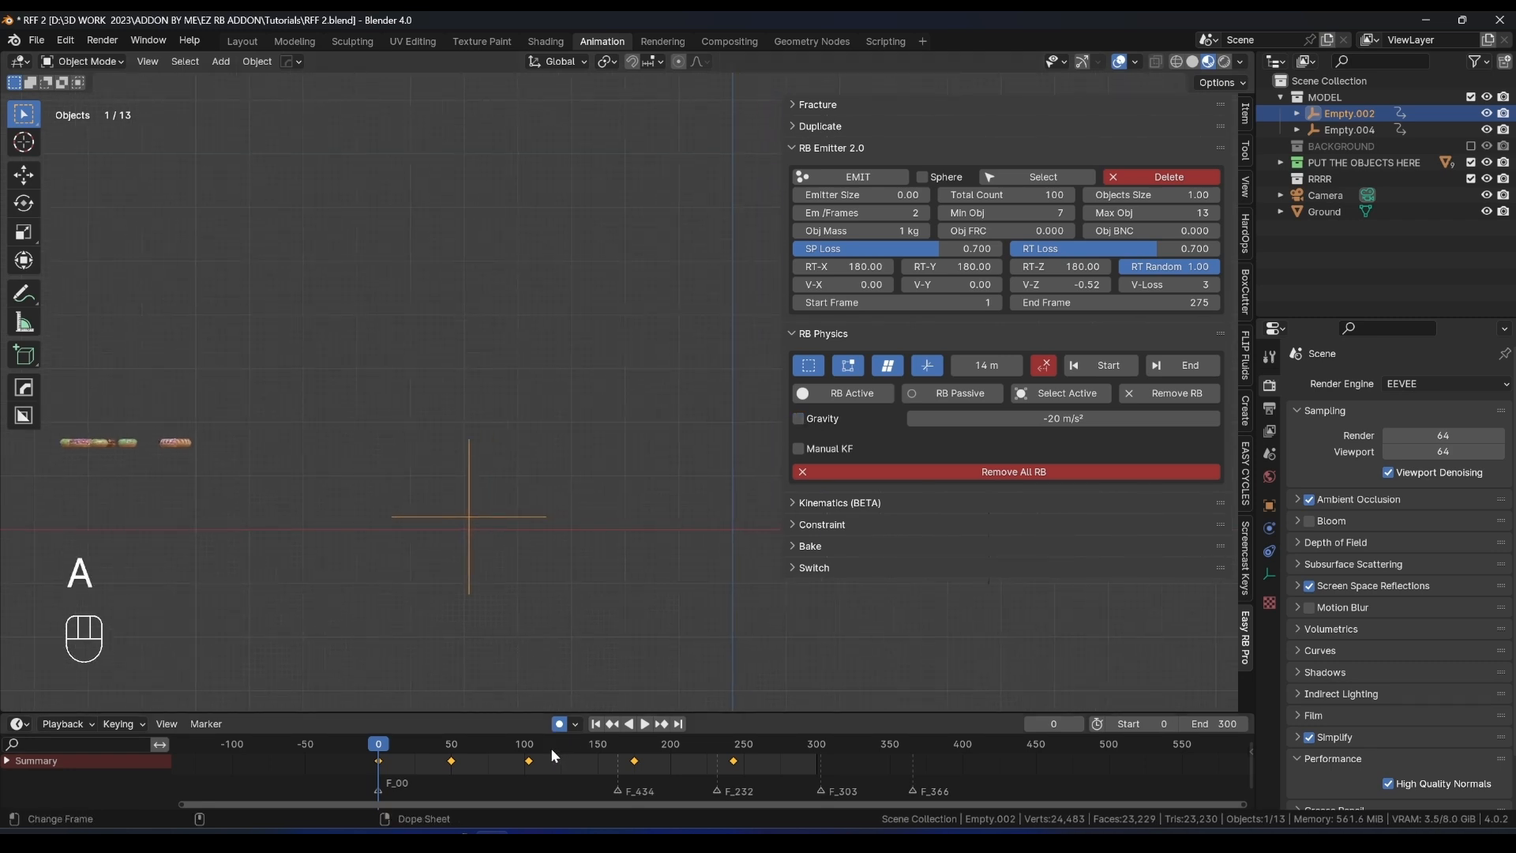
middle_drag(523, 515, 480, 530)
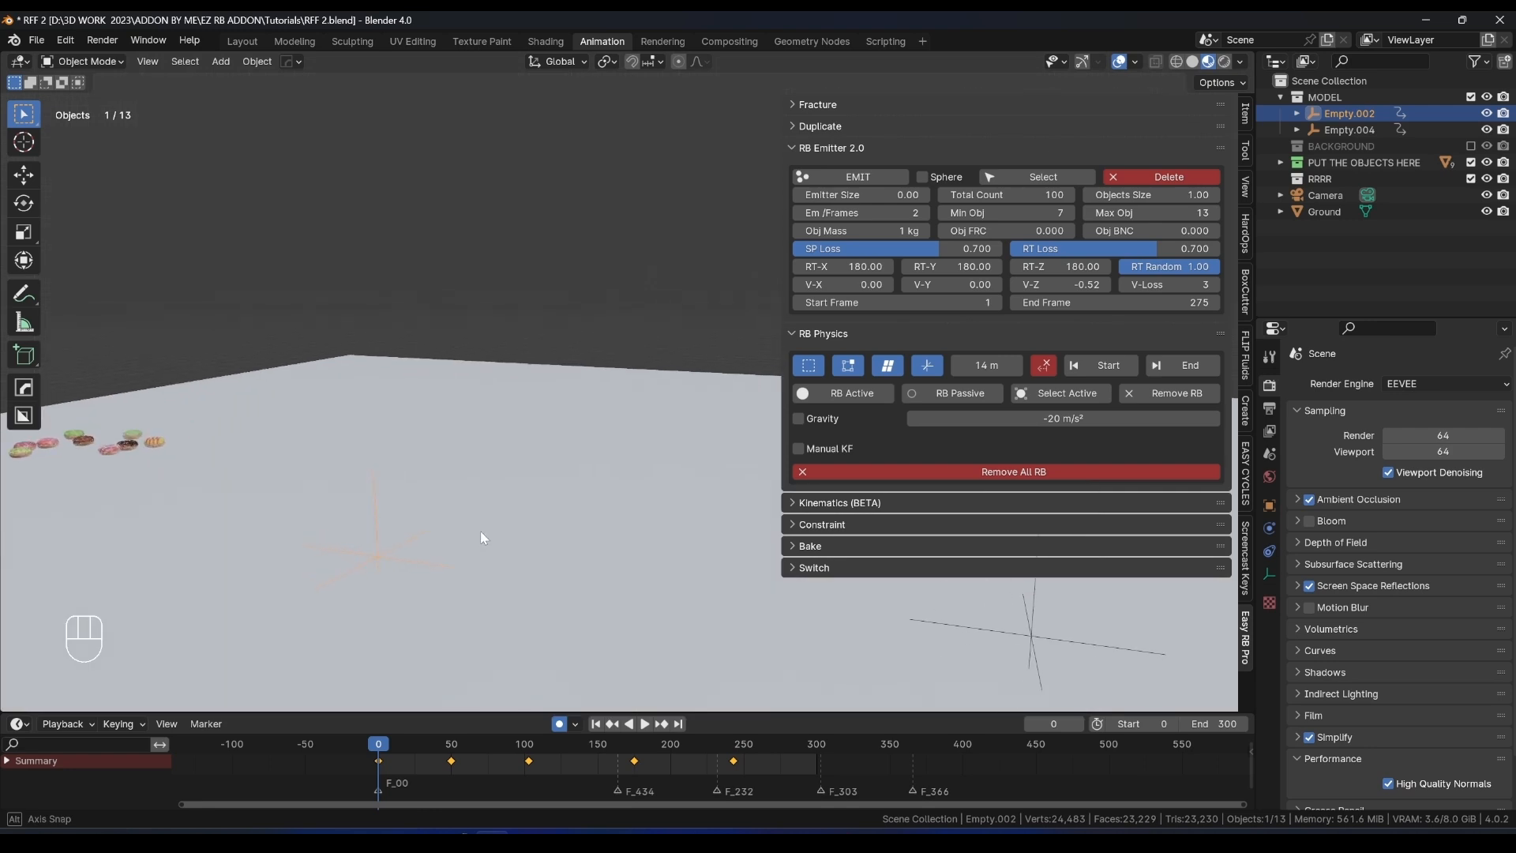
key(space)
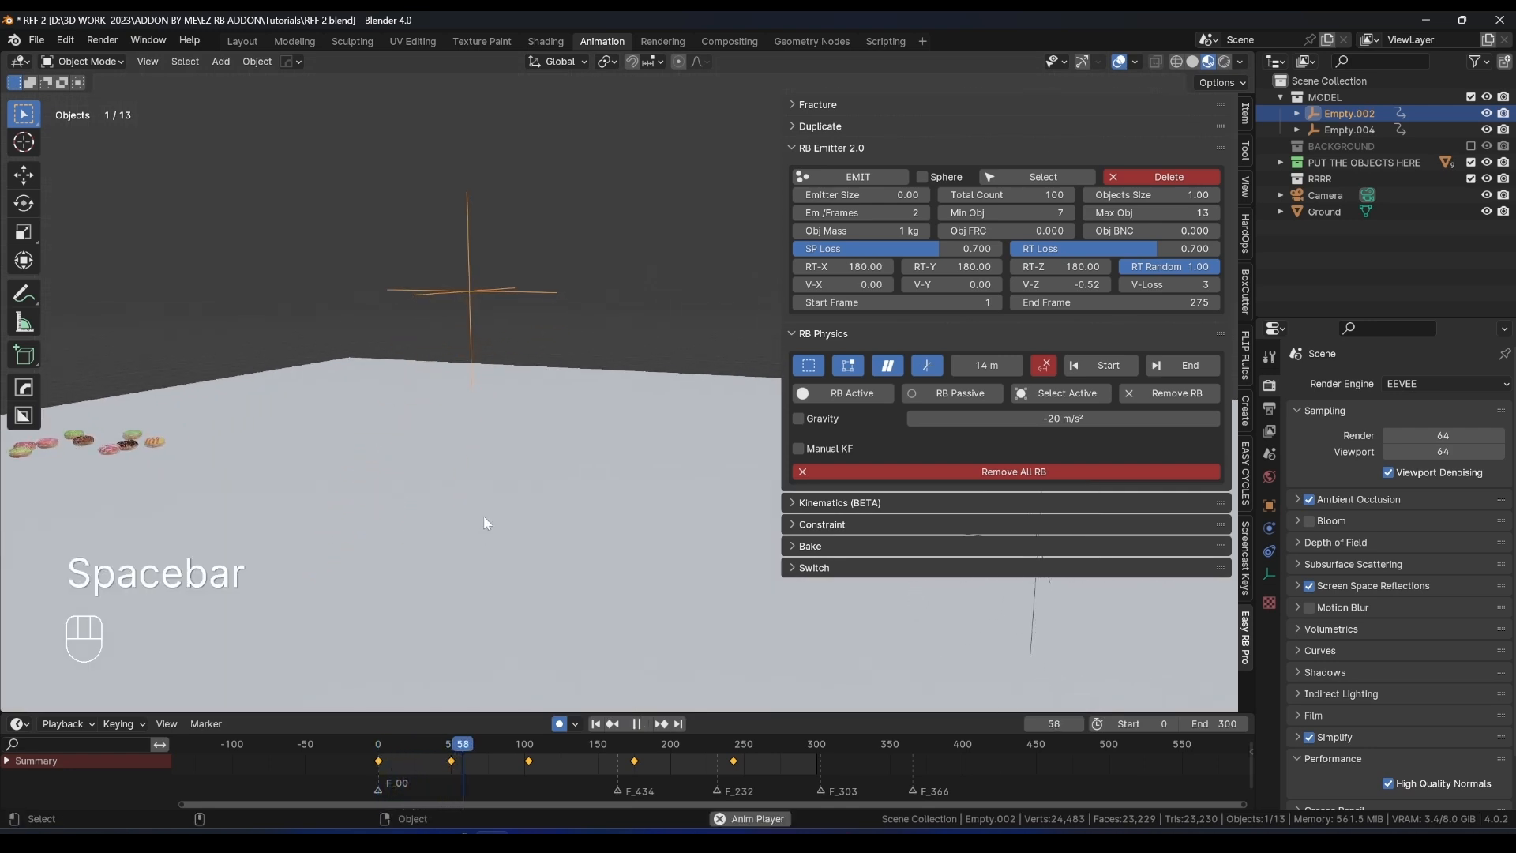
key(space)
key(a)
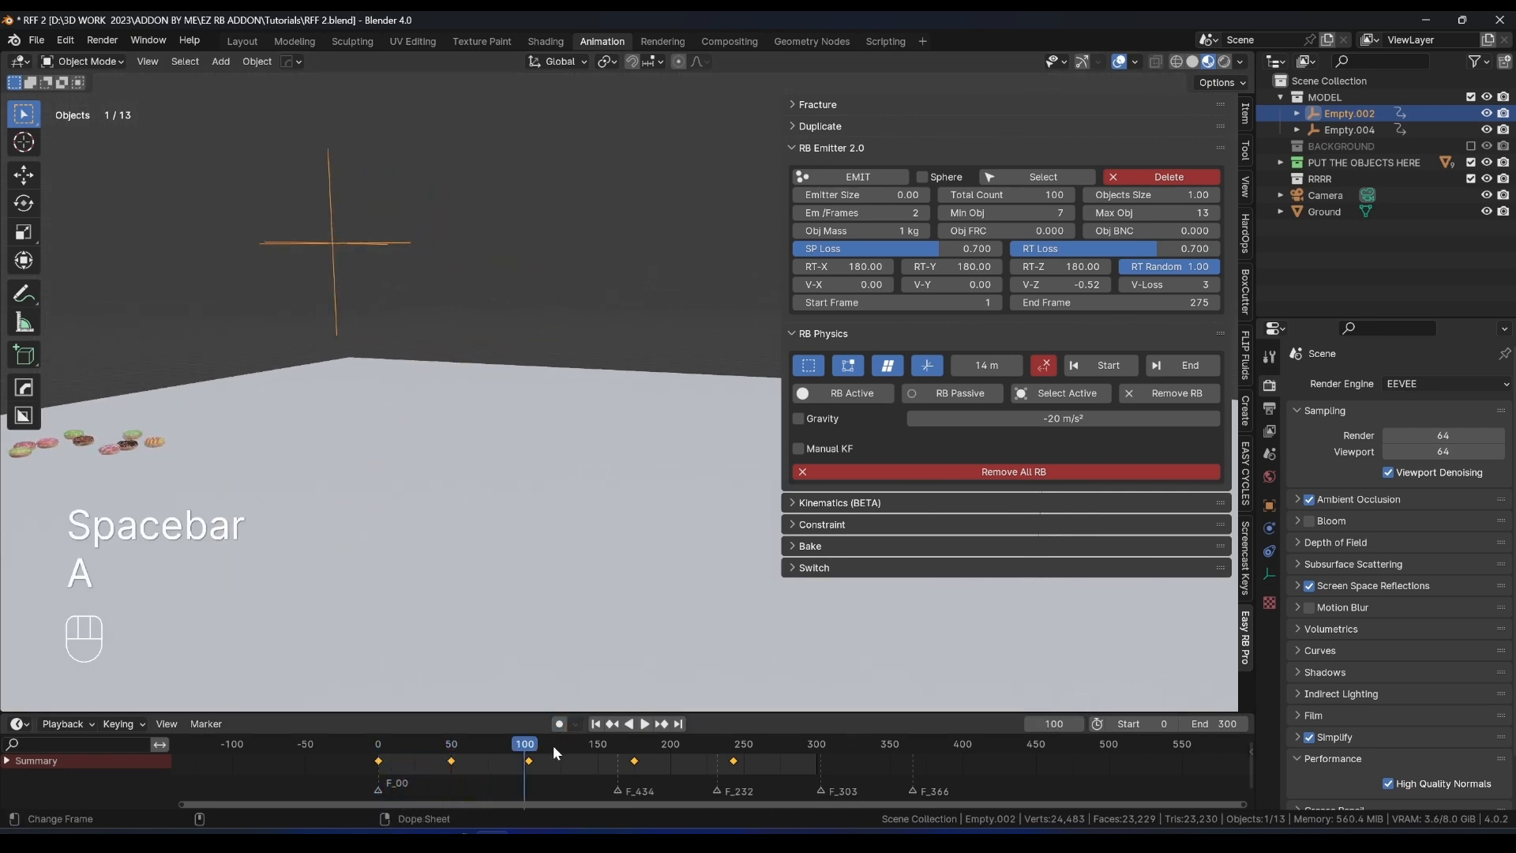
key(x)
click(514, 745)
drag(513, 746, 505, 746)
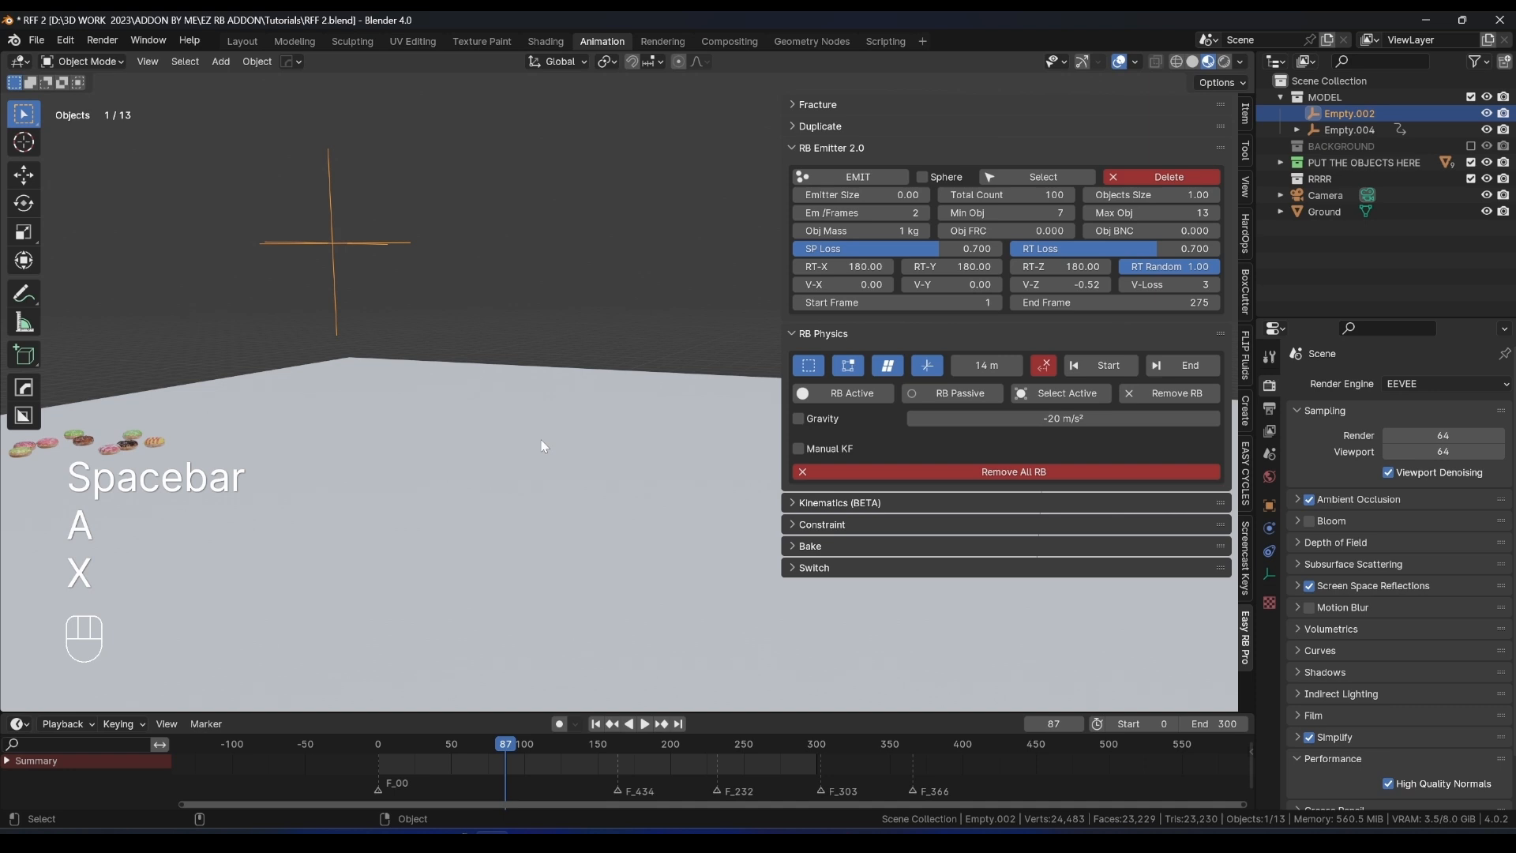
Move Empty.002 in the front view to the positive X side of the origin, high above the ground.
key(KP_1)
shift+middle_drag(540, 439, 467, 395)
key(g)
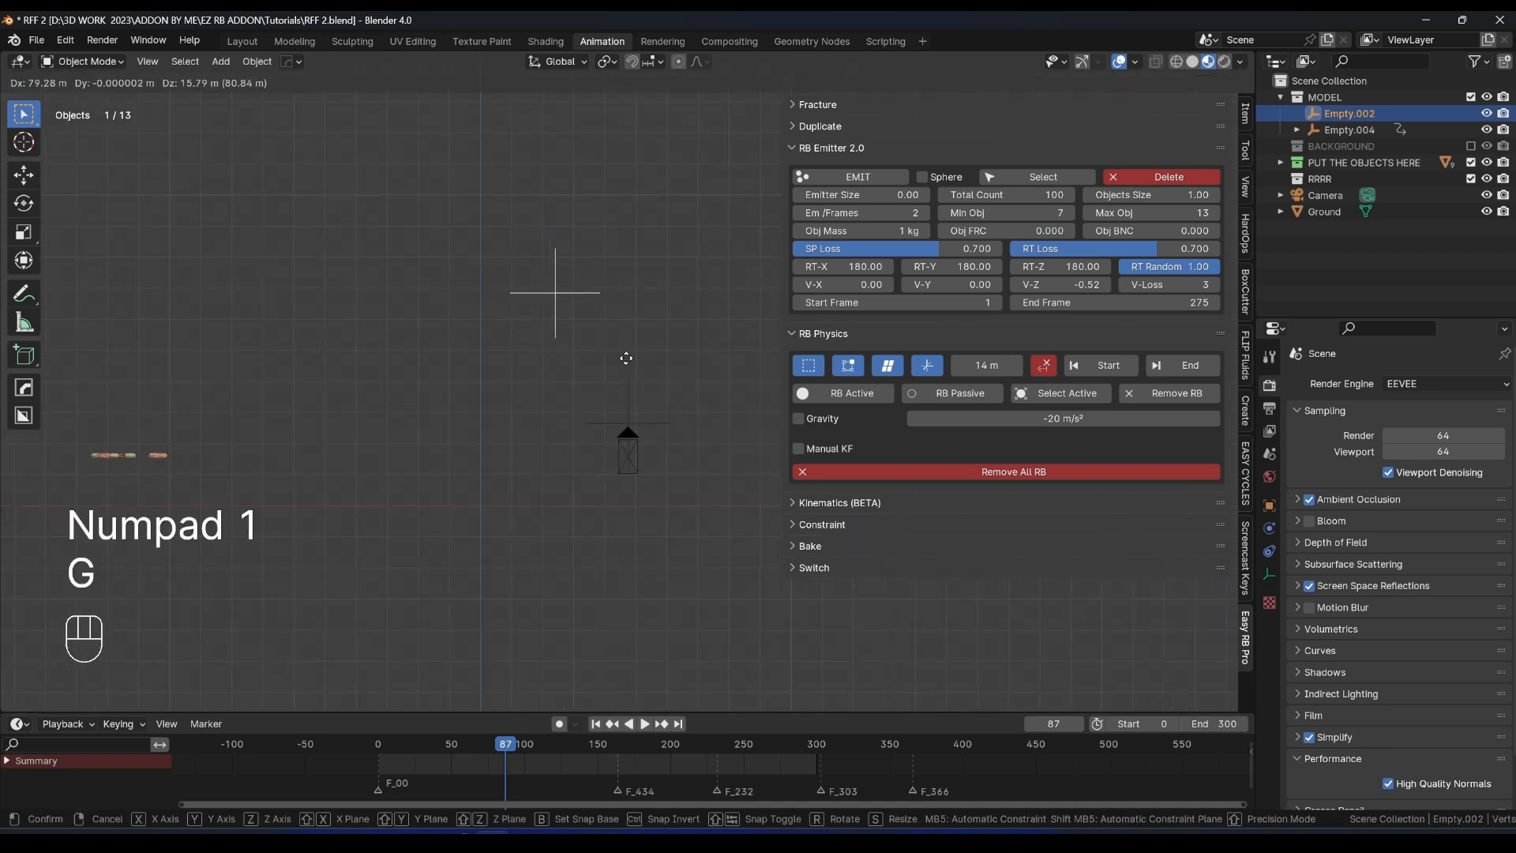
click(612, 352)
scroll(586, 349, up, 3)
shift+middle_drag(542, 340, 594, 376)
key(g)
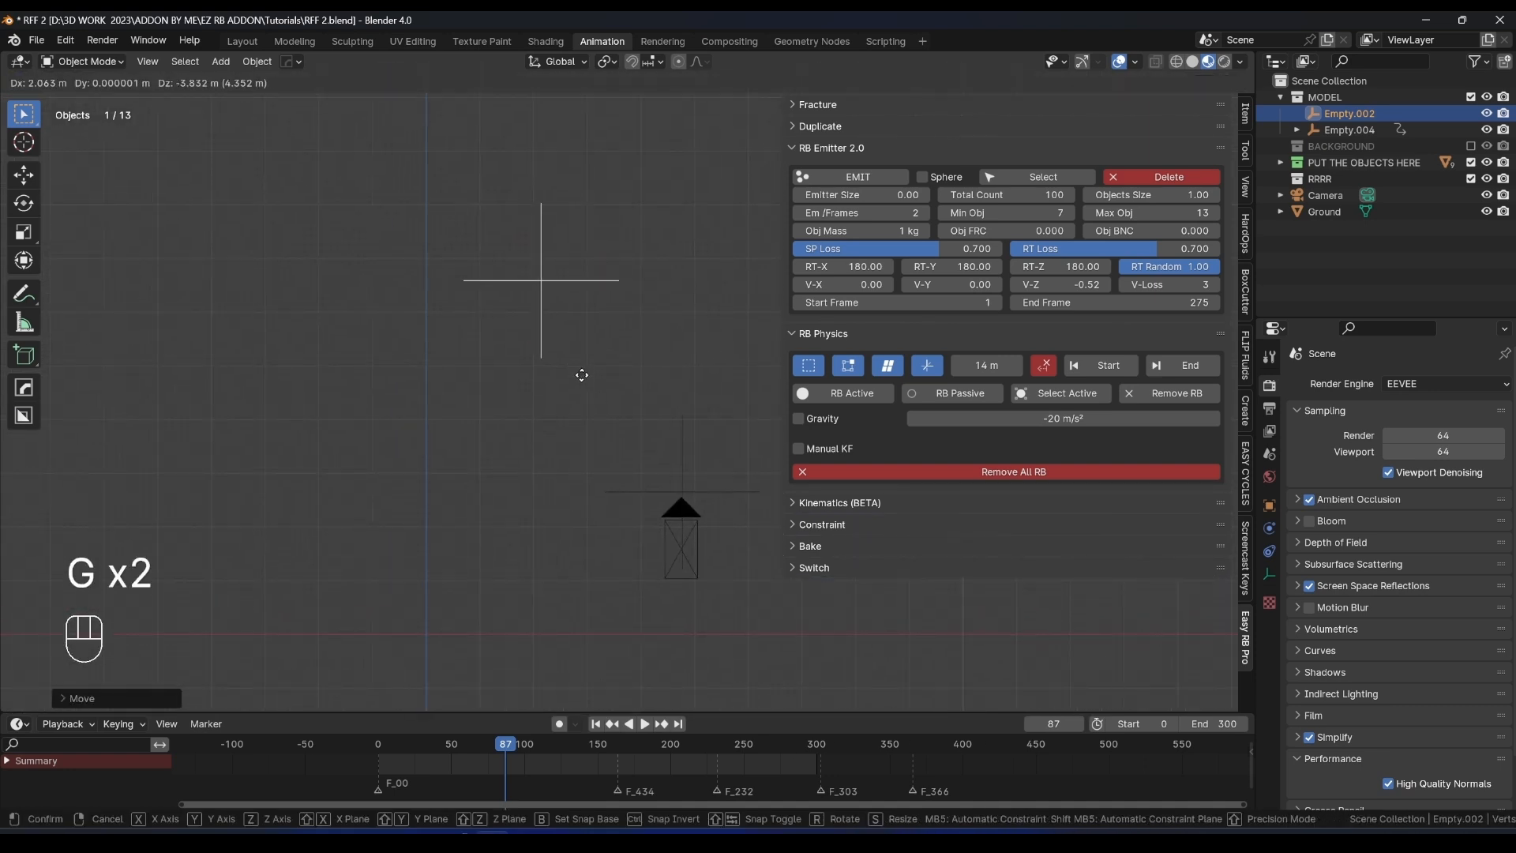
click(626, 404)
Duplicate the empty twice toward negative X to form a row of three empties spaced about 30 m apart.
key(shift+d)
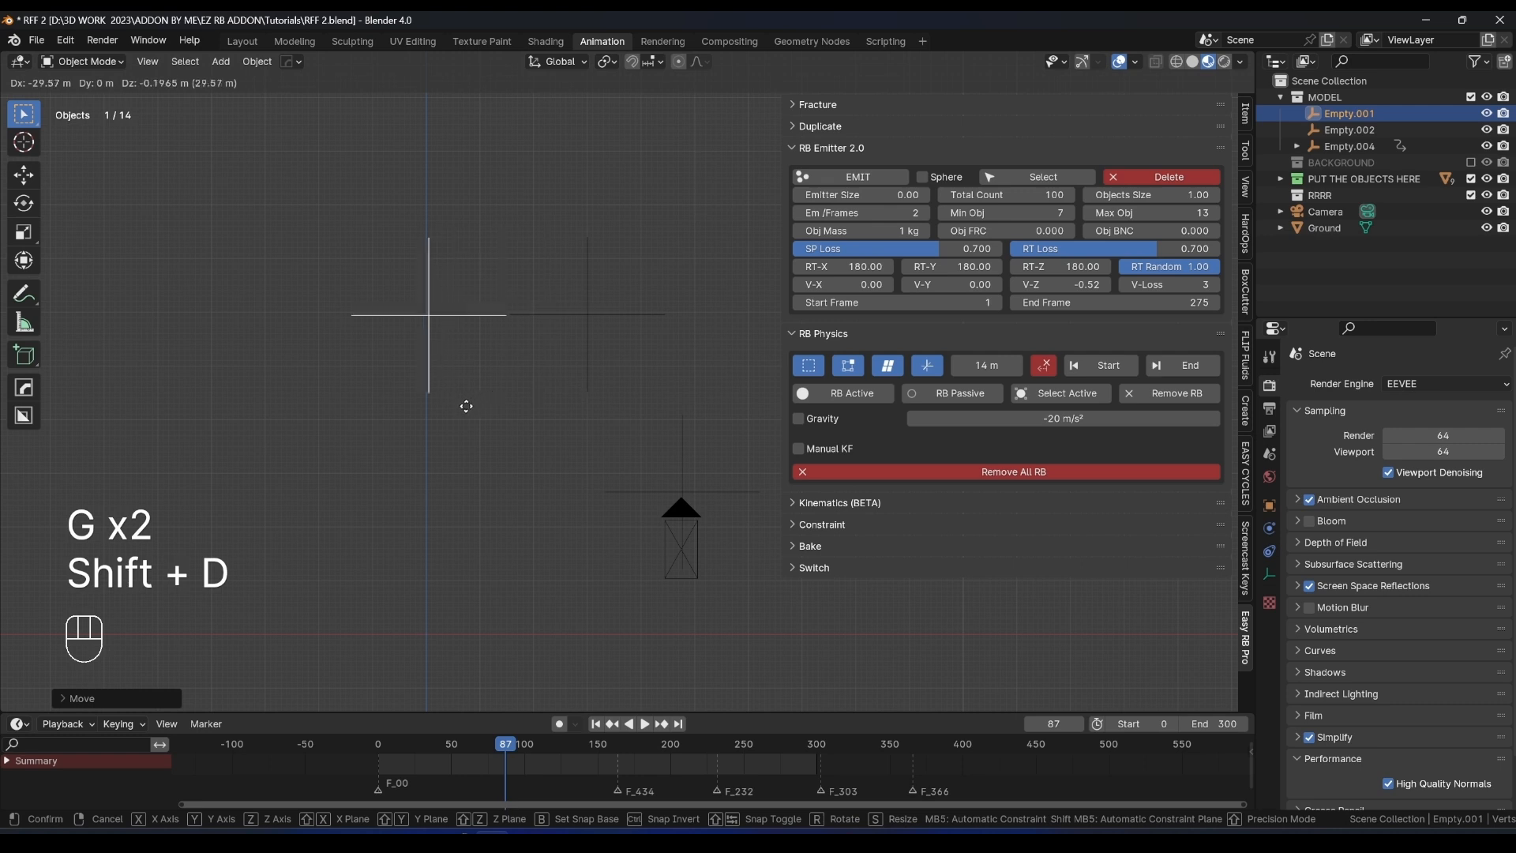
click(465, 403)
key(shift+d)
shift+middle_drag(466, 401, 545, 402)
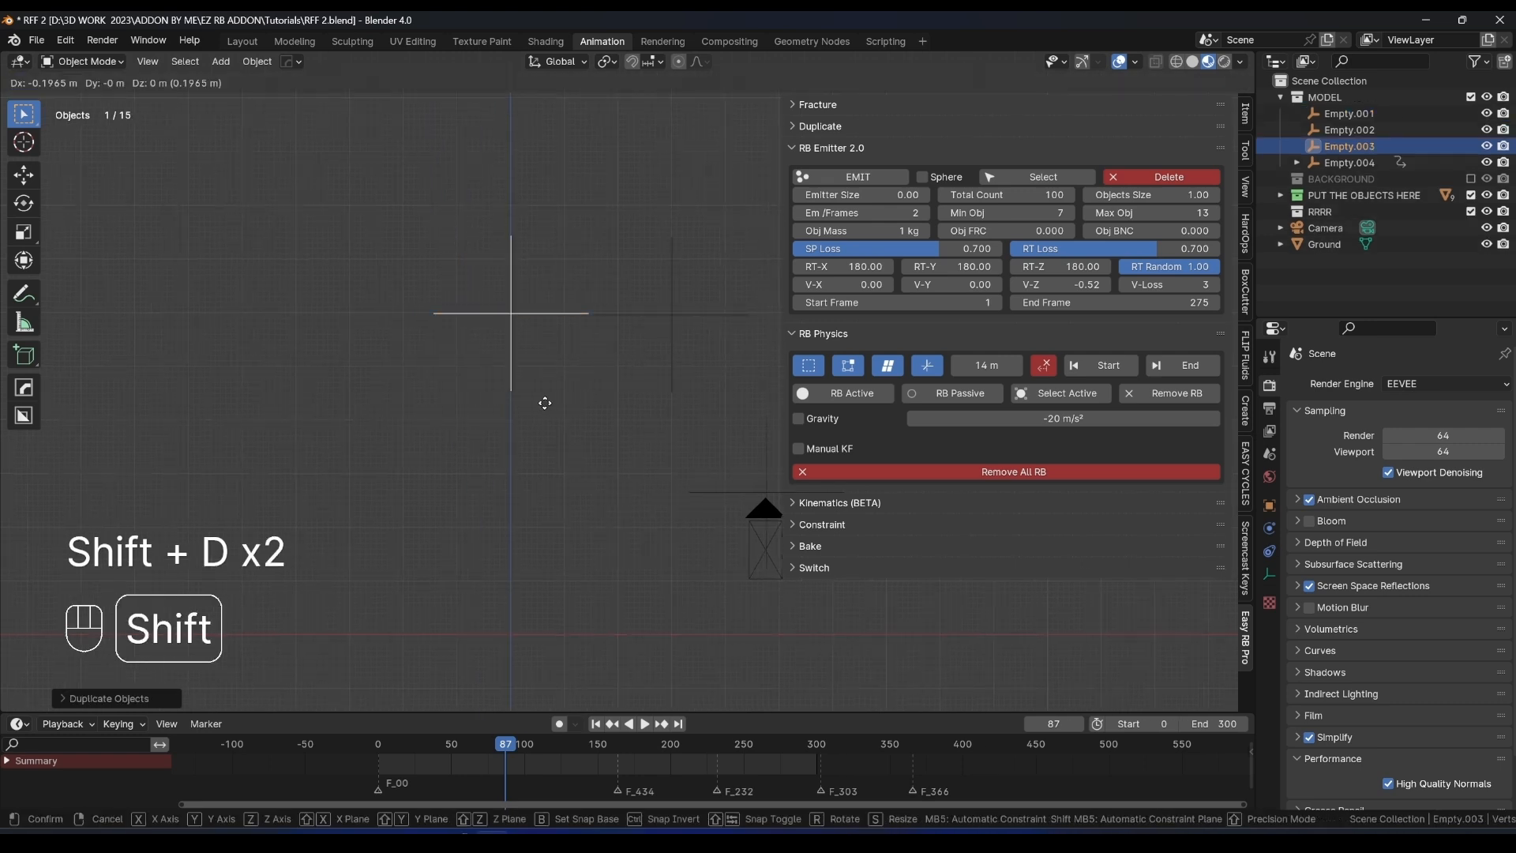
click(383, 402)
Duplicate the row of three empties straight down along Z to ground level as a second row.
drag(718, 297, 323, 348)
shift+middle_drag(323, 347, 491, 254)
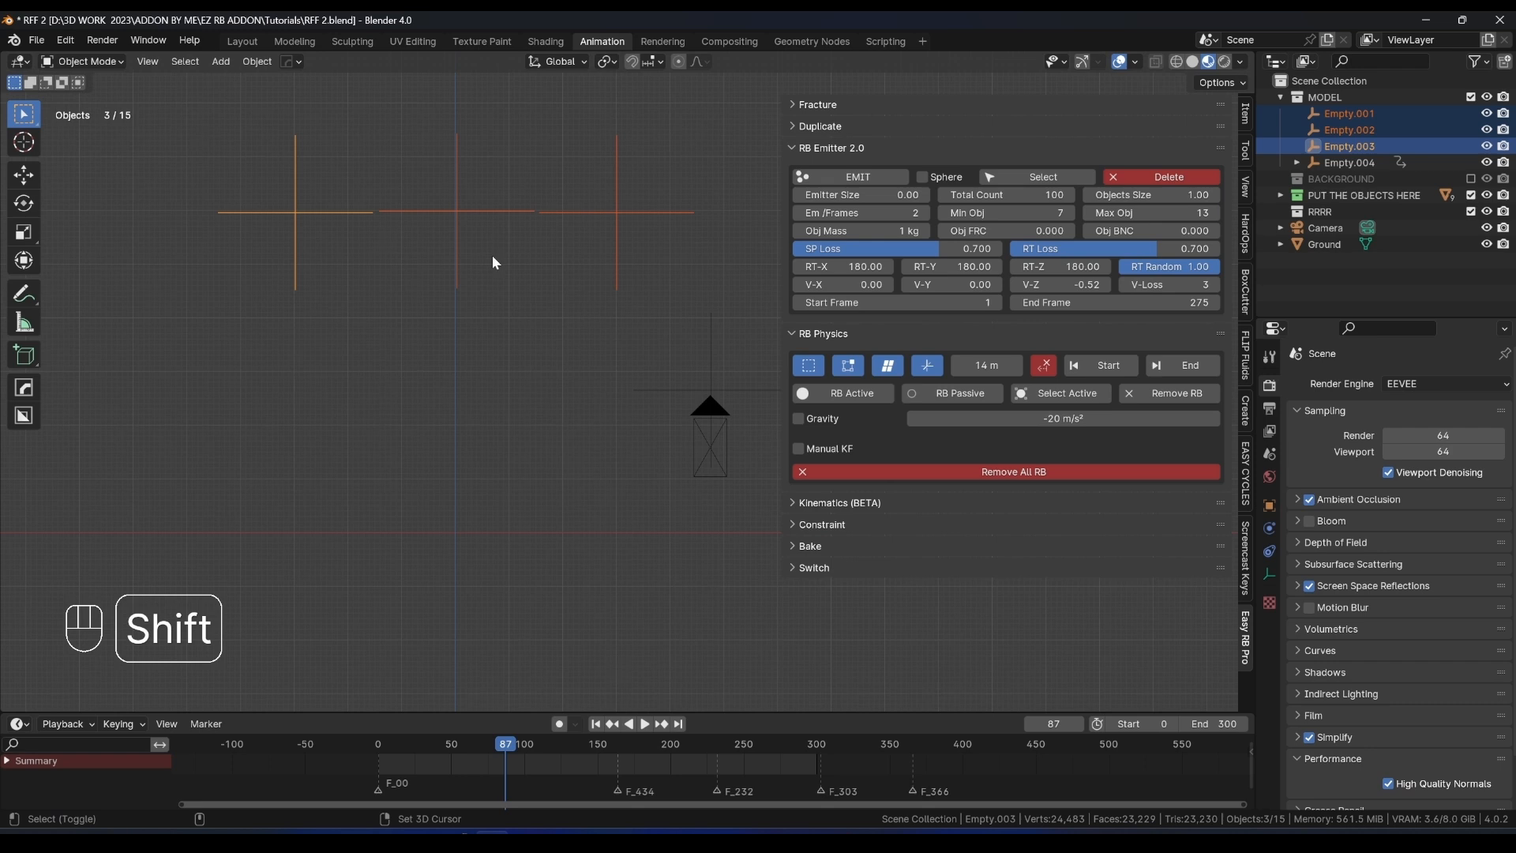
key(shift+d)
key(z)
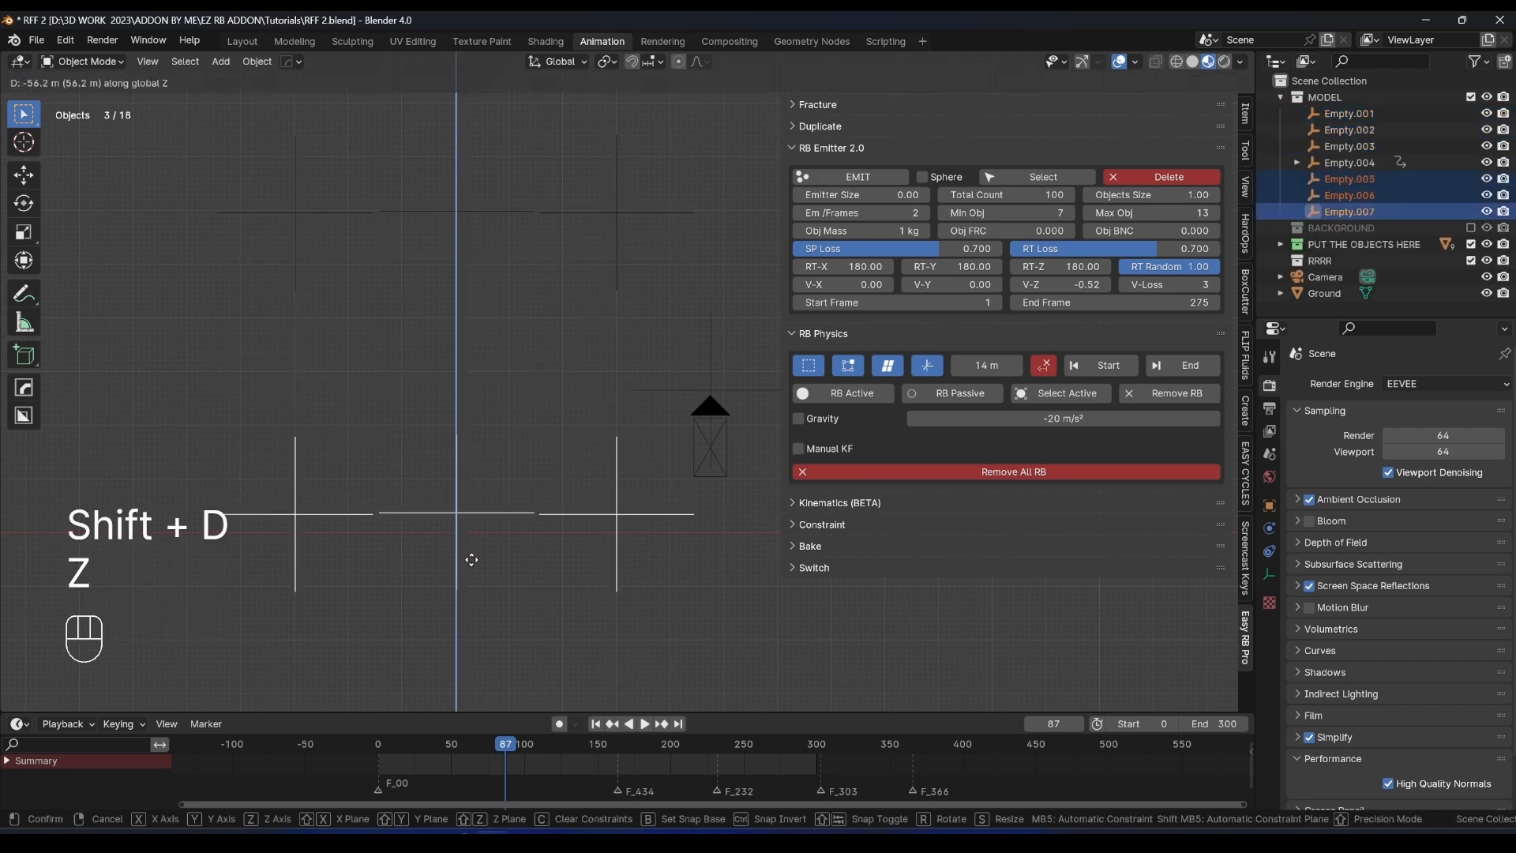
click(470, 580)
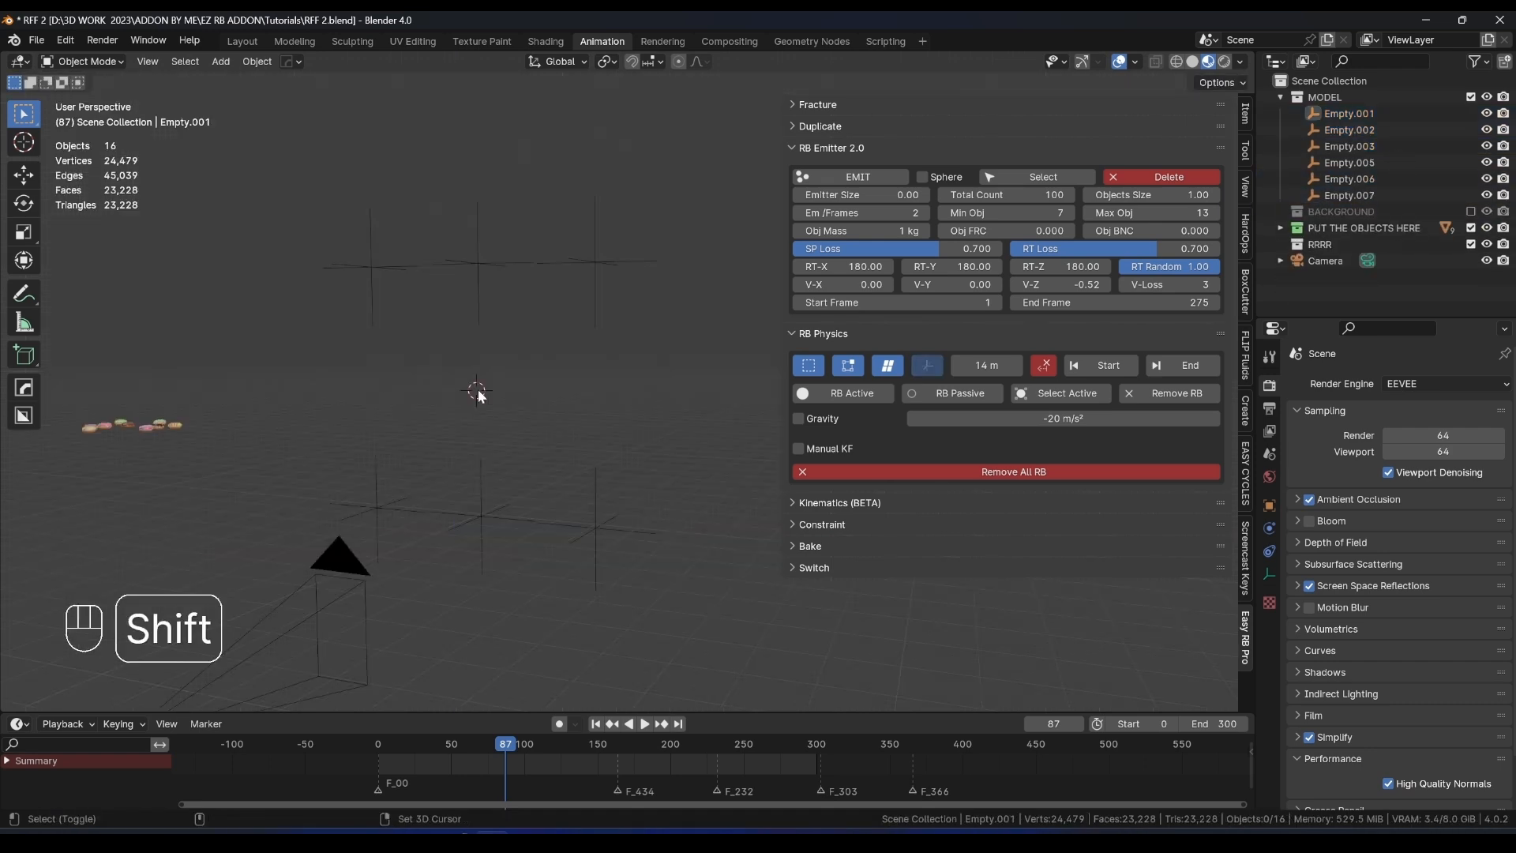
Place the 3D cursor midway between the two rows of empties and add a Force type force field there.
key(KP_1)
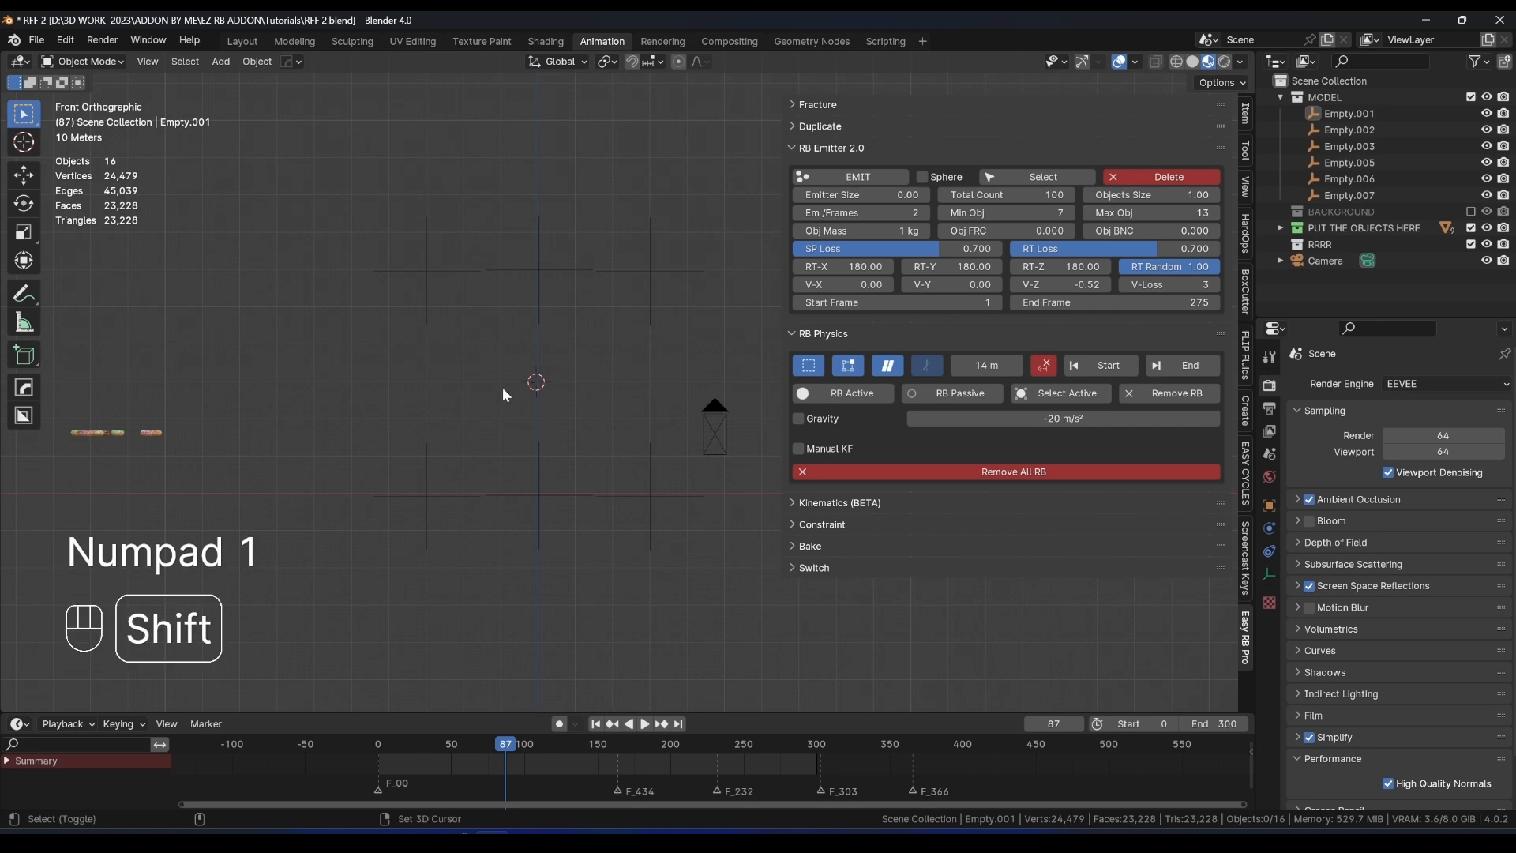
shift+right_drag(536, 384, 538, 387)
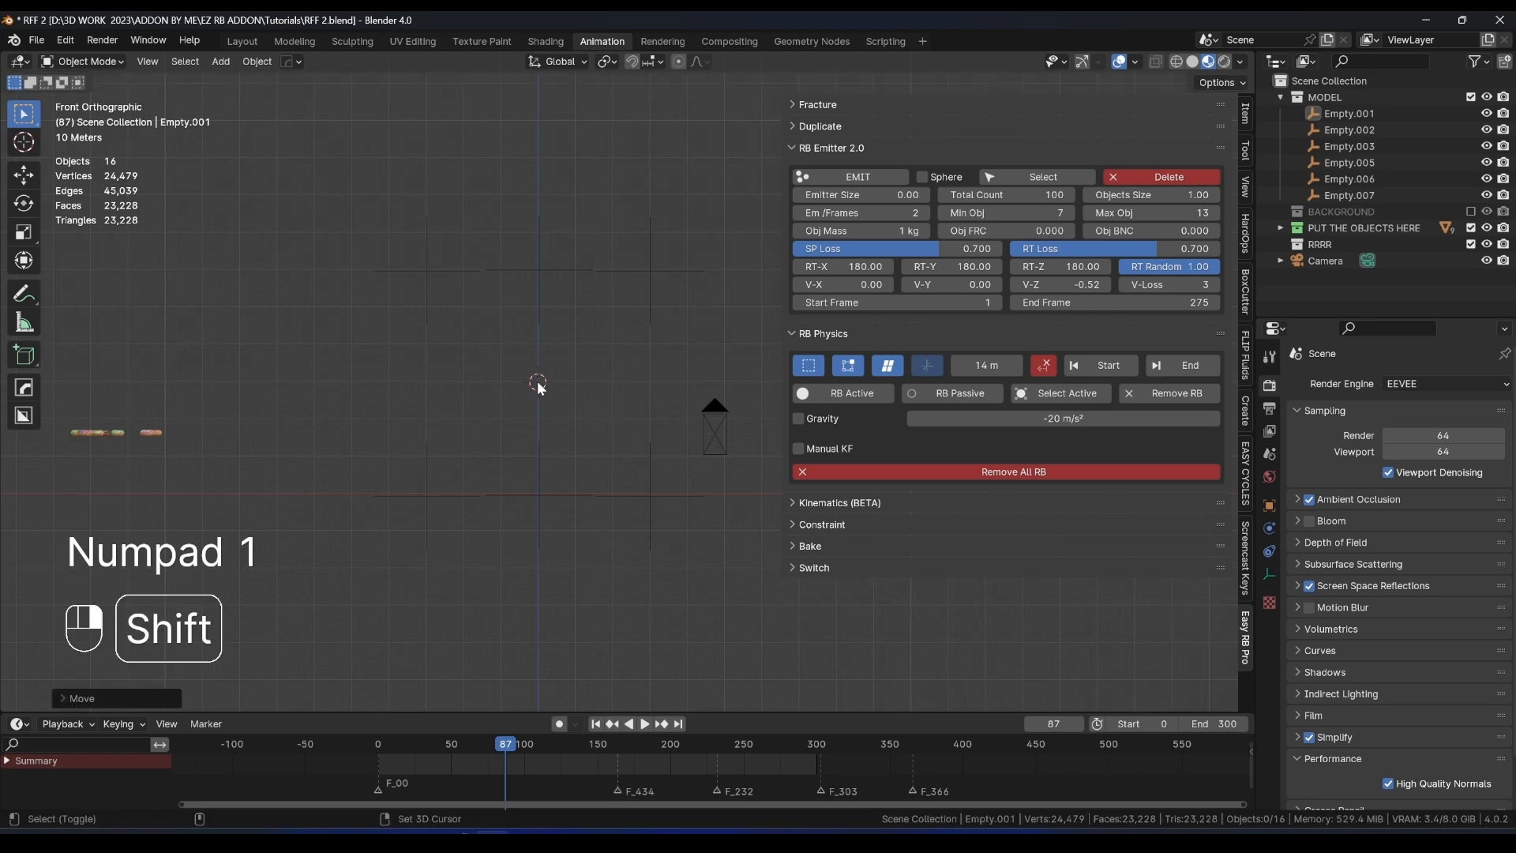
middle_drag(576, 362, 533, 377)
key(shift+a)
mouse_move(557, 384)
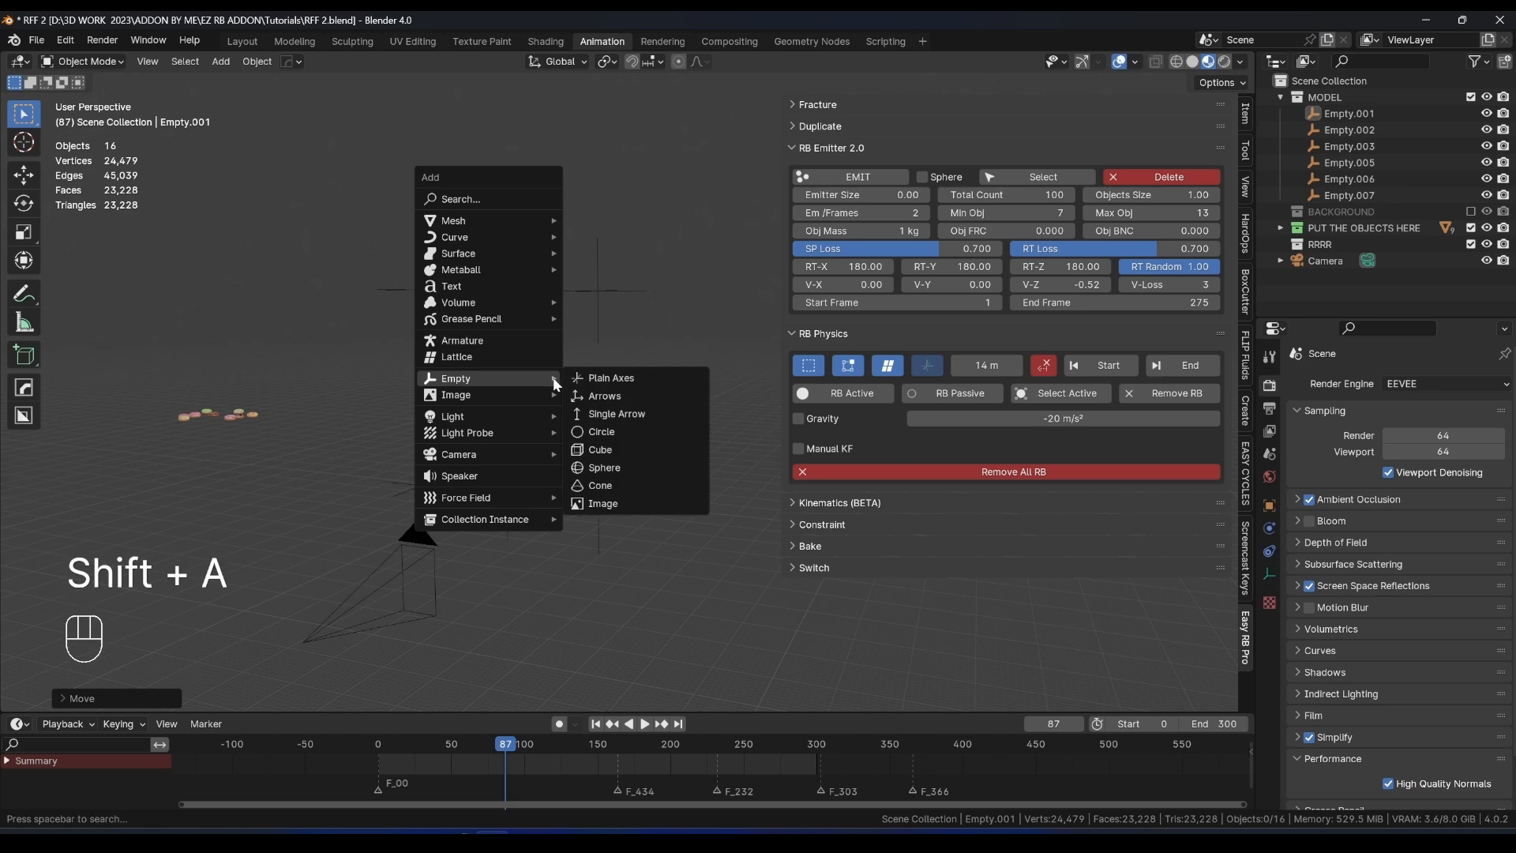
click(592, 497)
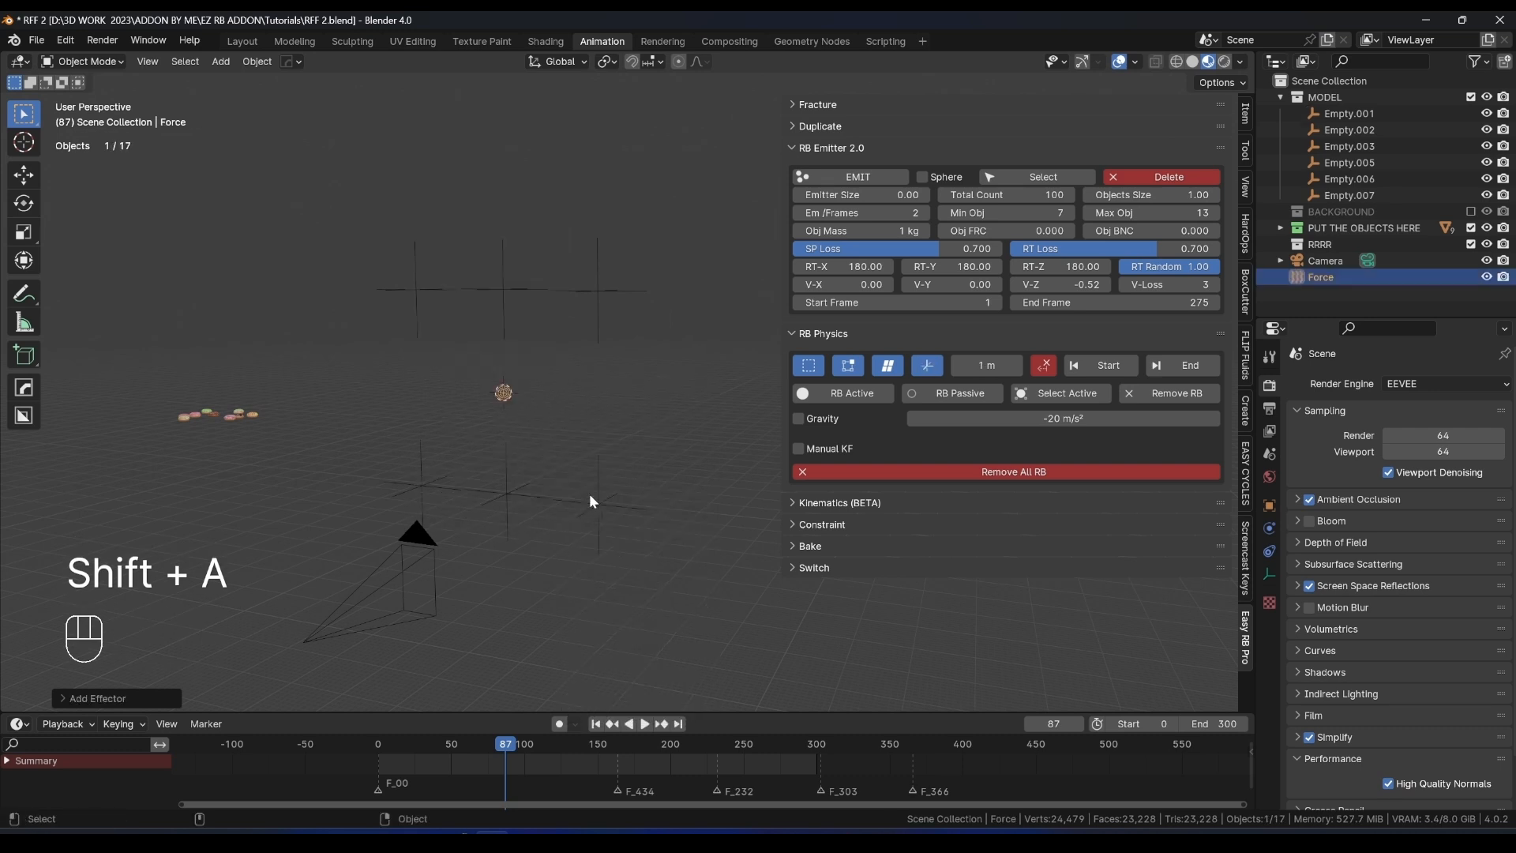
Set the Strength of the Force field to -500.
scroll(474, 416, up, 5)
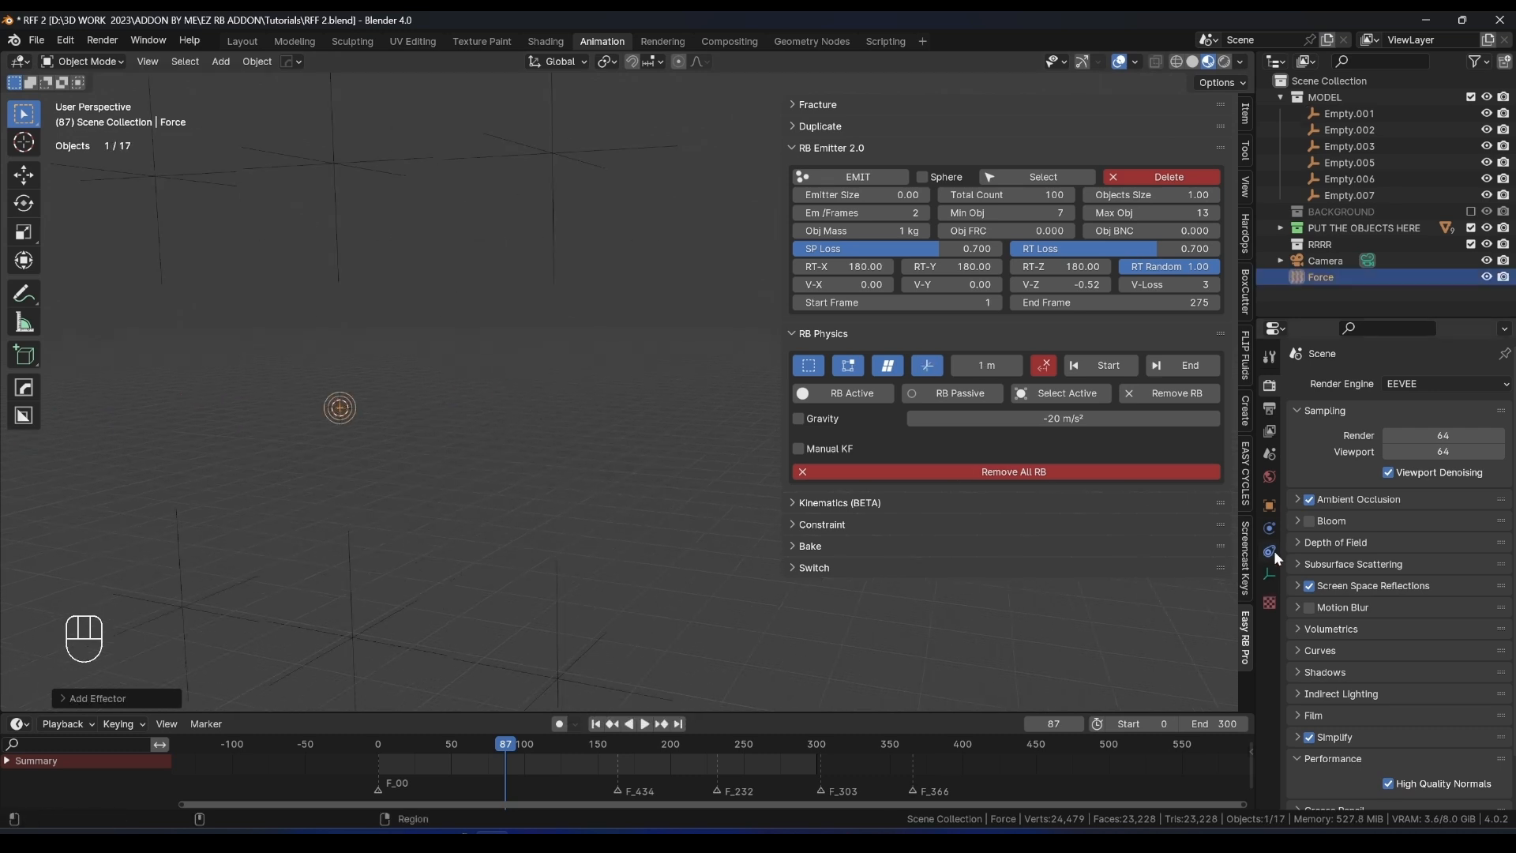
click(1269, 527)
click(1430, 531)
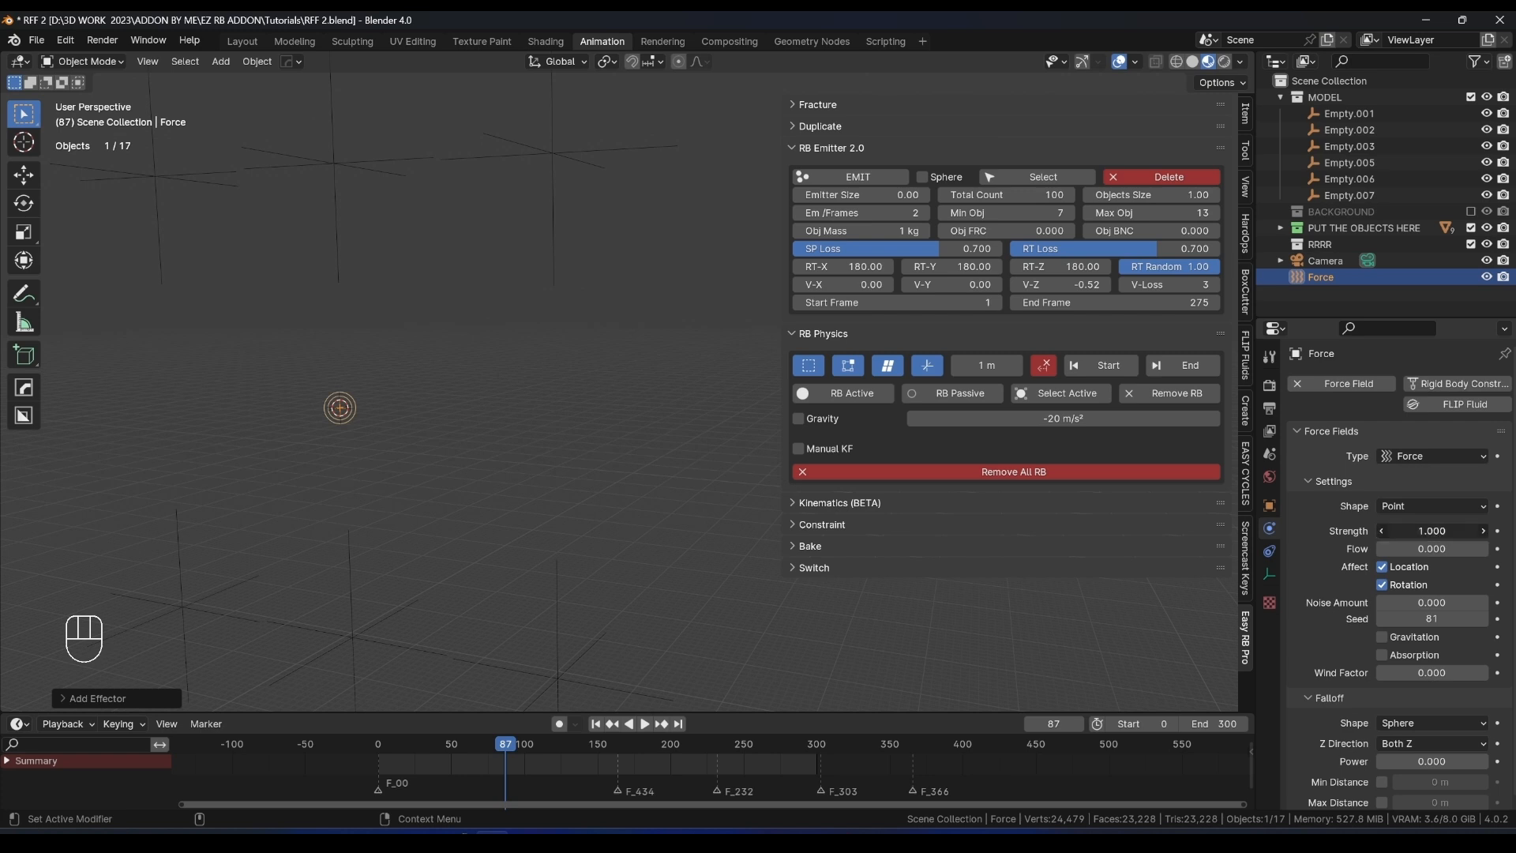
text(-500)
key(Return)
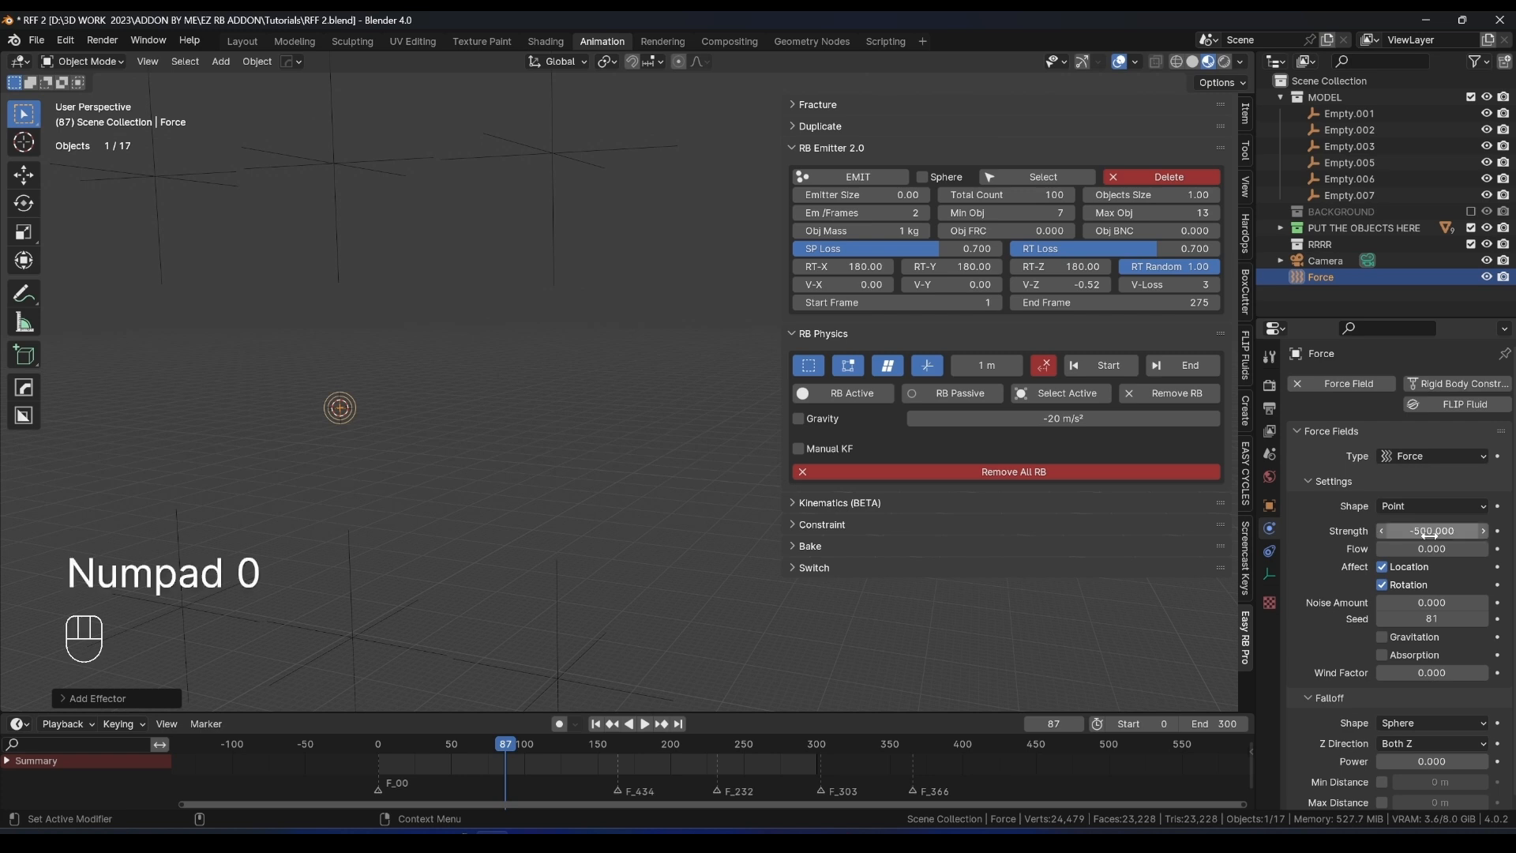
key(KP_0)
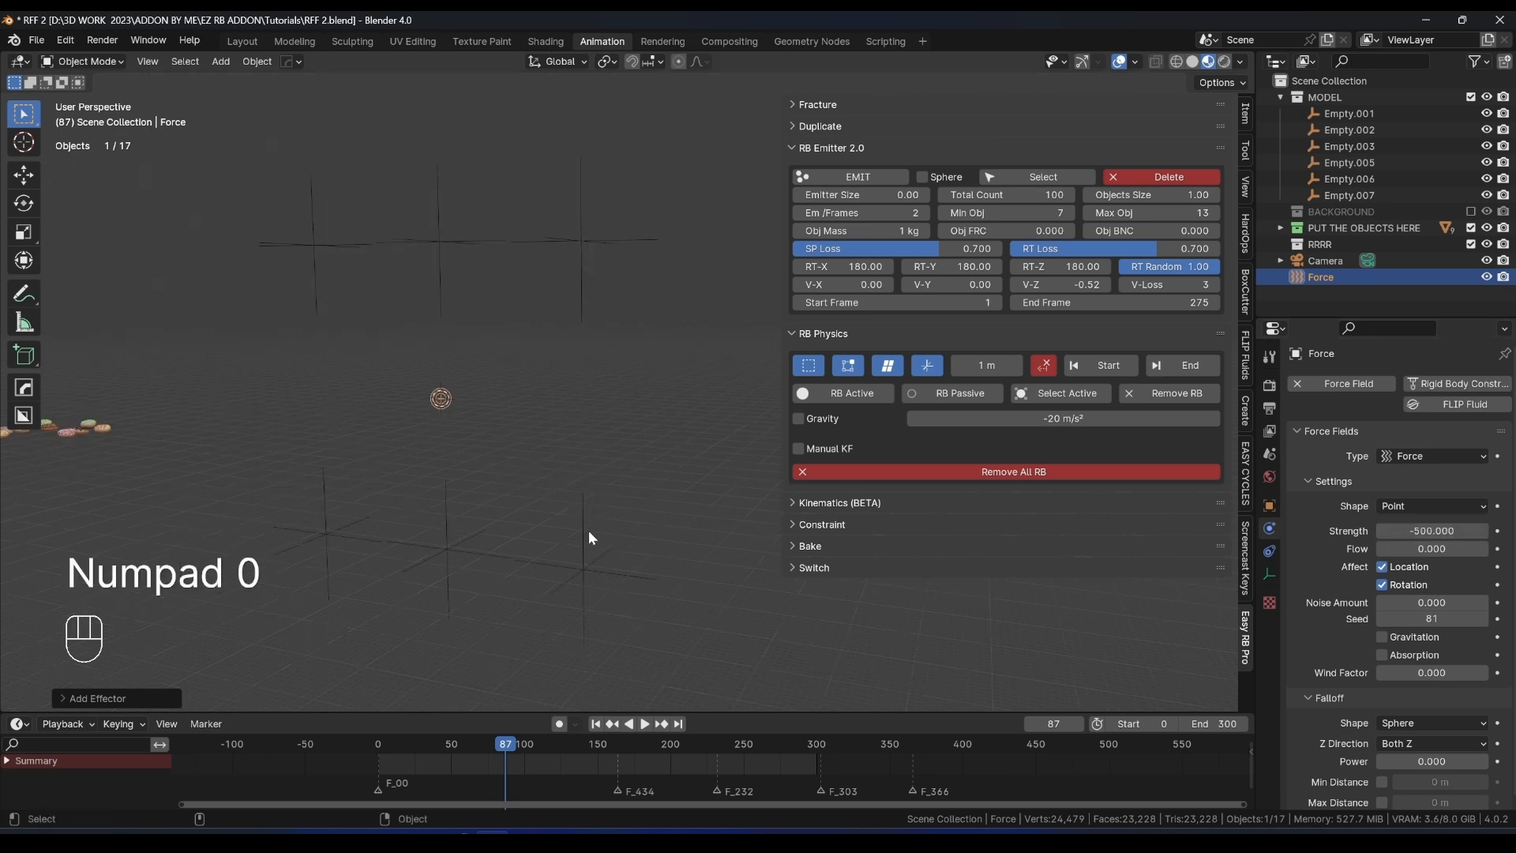
Emit donuts from Empty.002 in the upper row with Min Obj 1 and Max Obj 3, and play the emission.
click(585, 243)
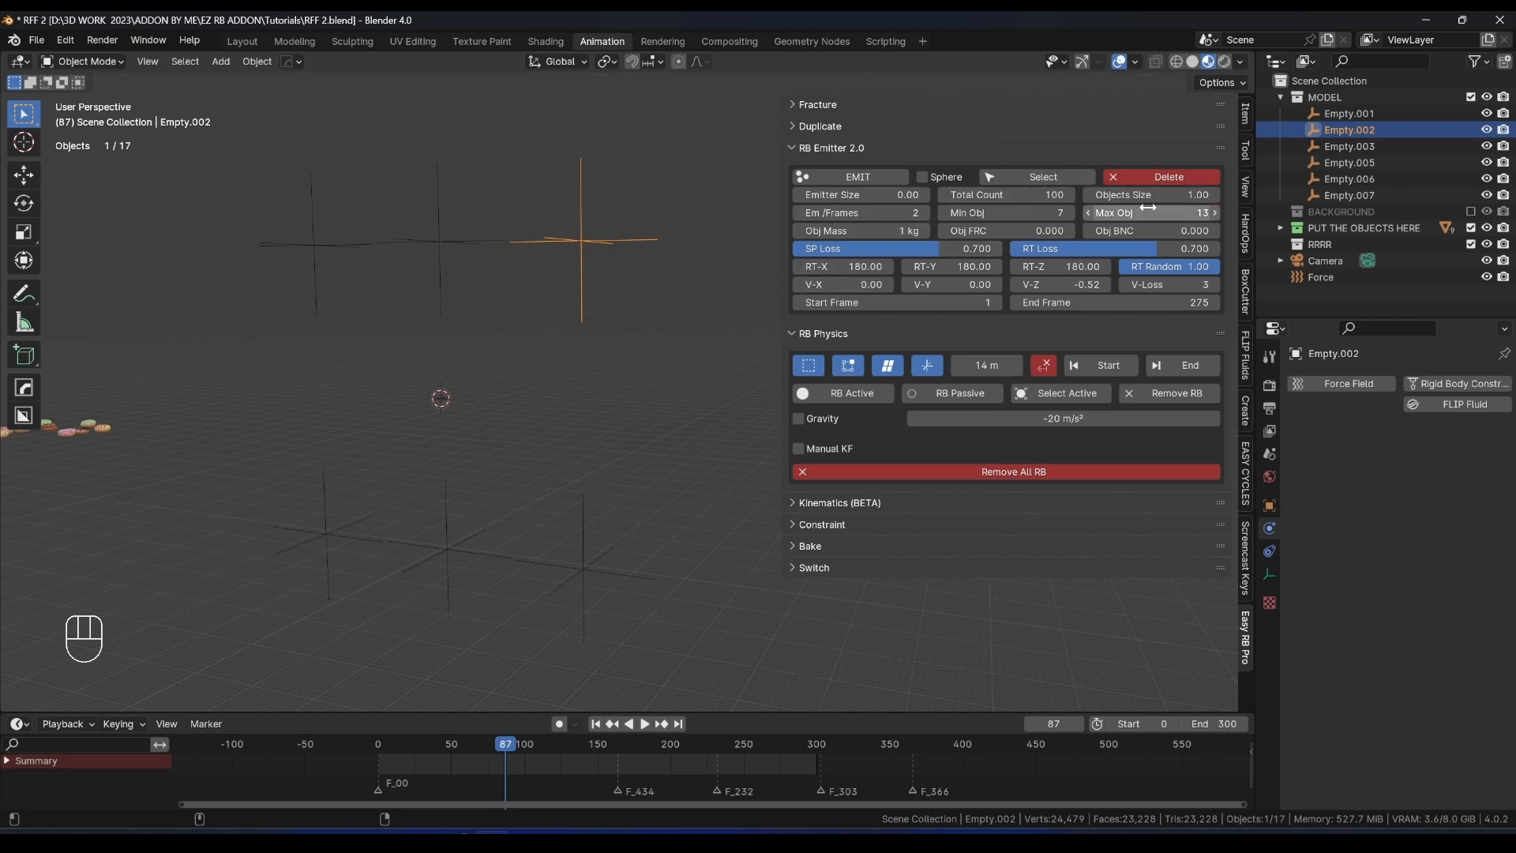
click(1036, 211)
text(1)
key(Return)
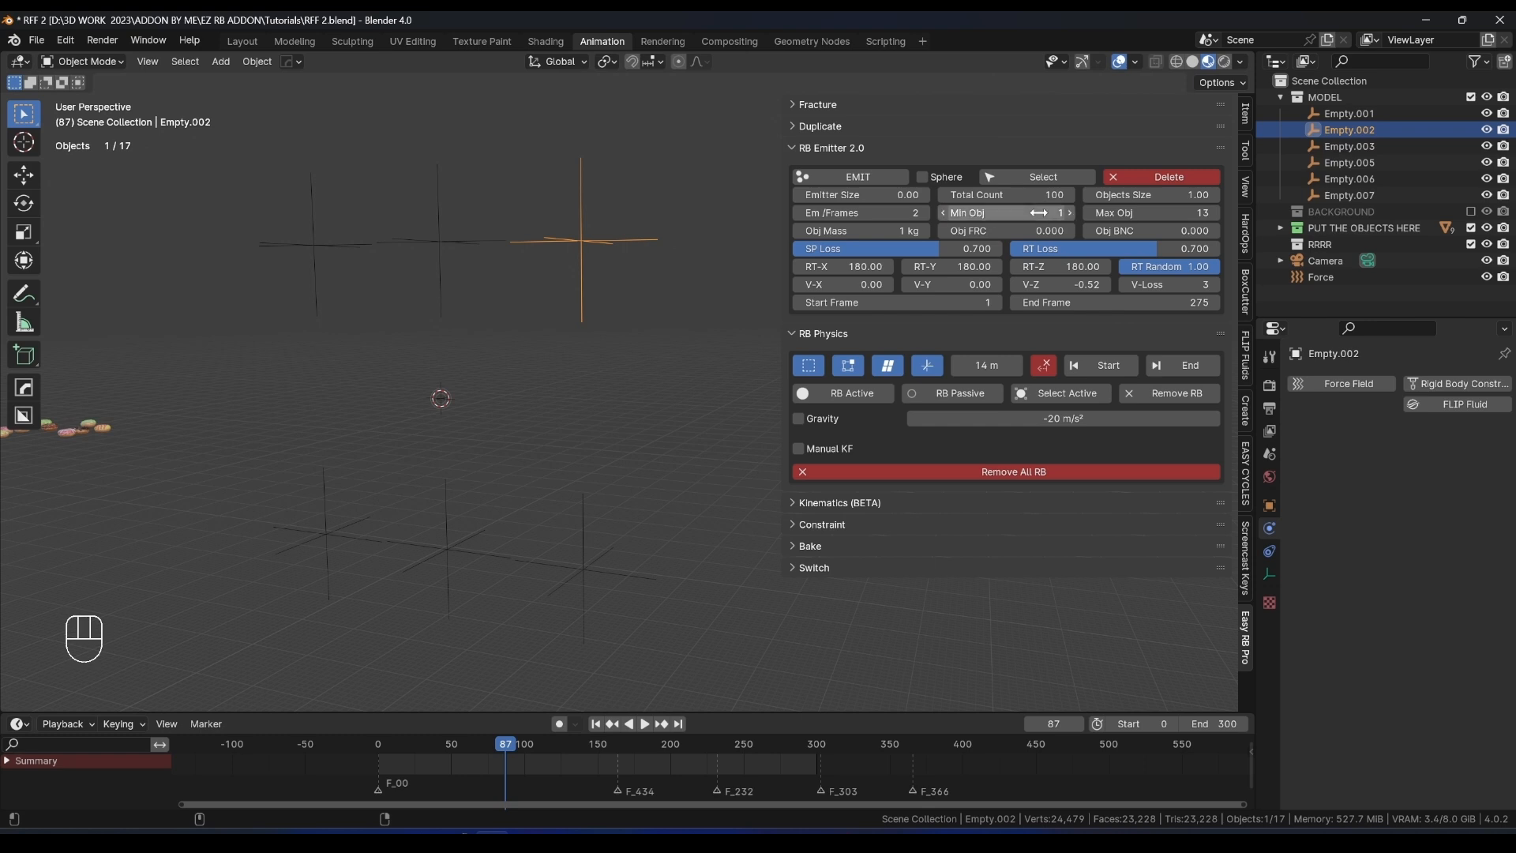
click(1151, 212)
text(3)
key(Return)
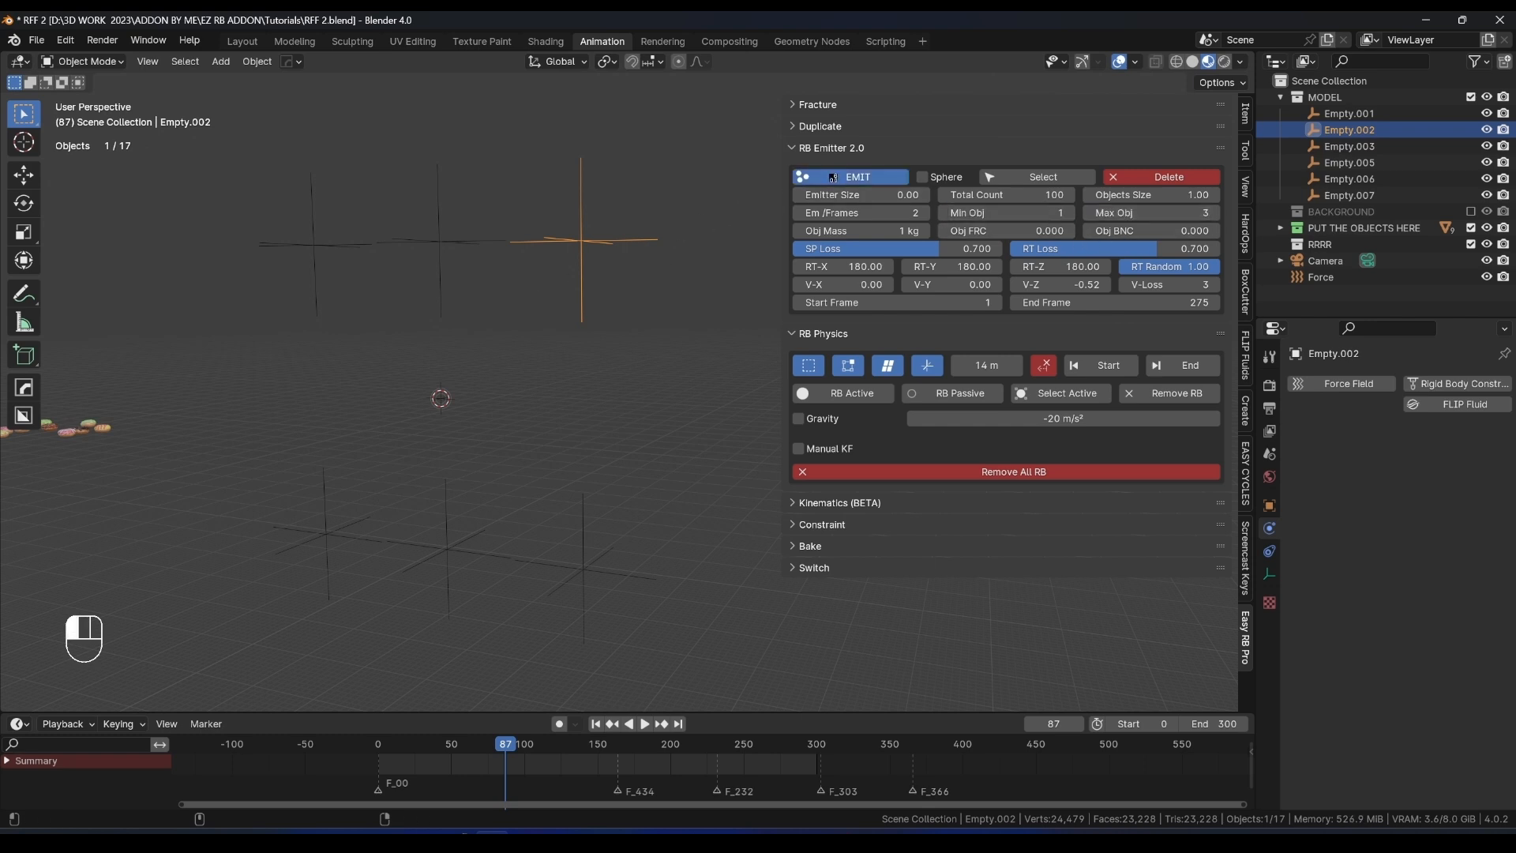
click(832, 177)
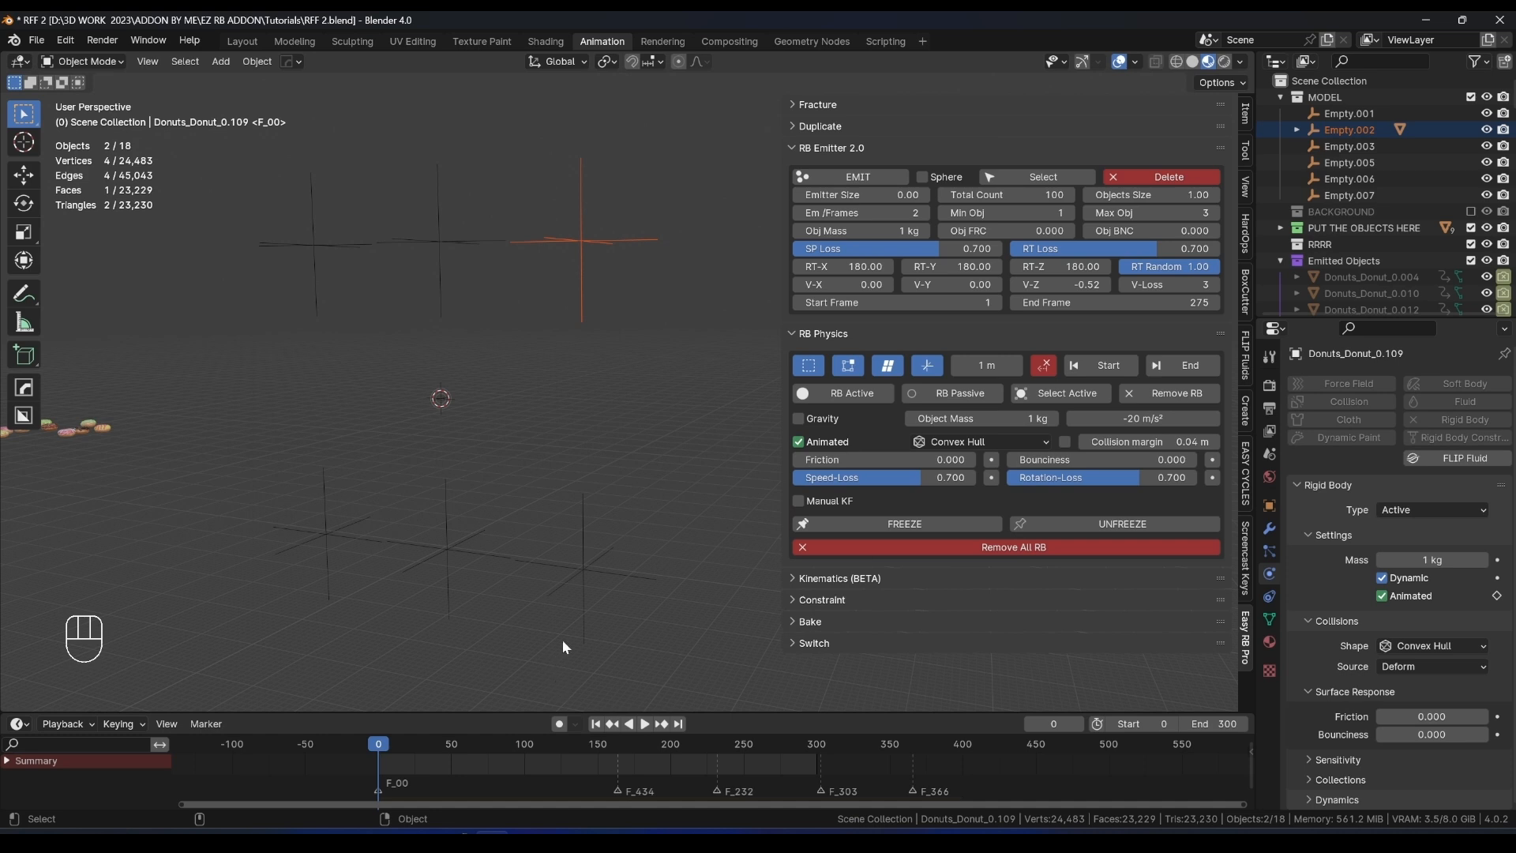
key(space)
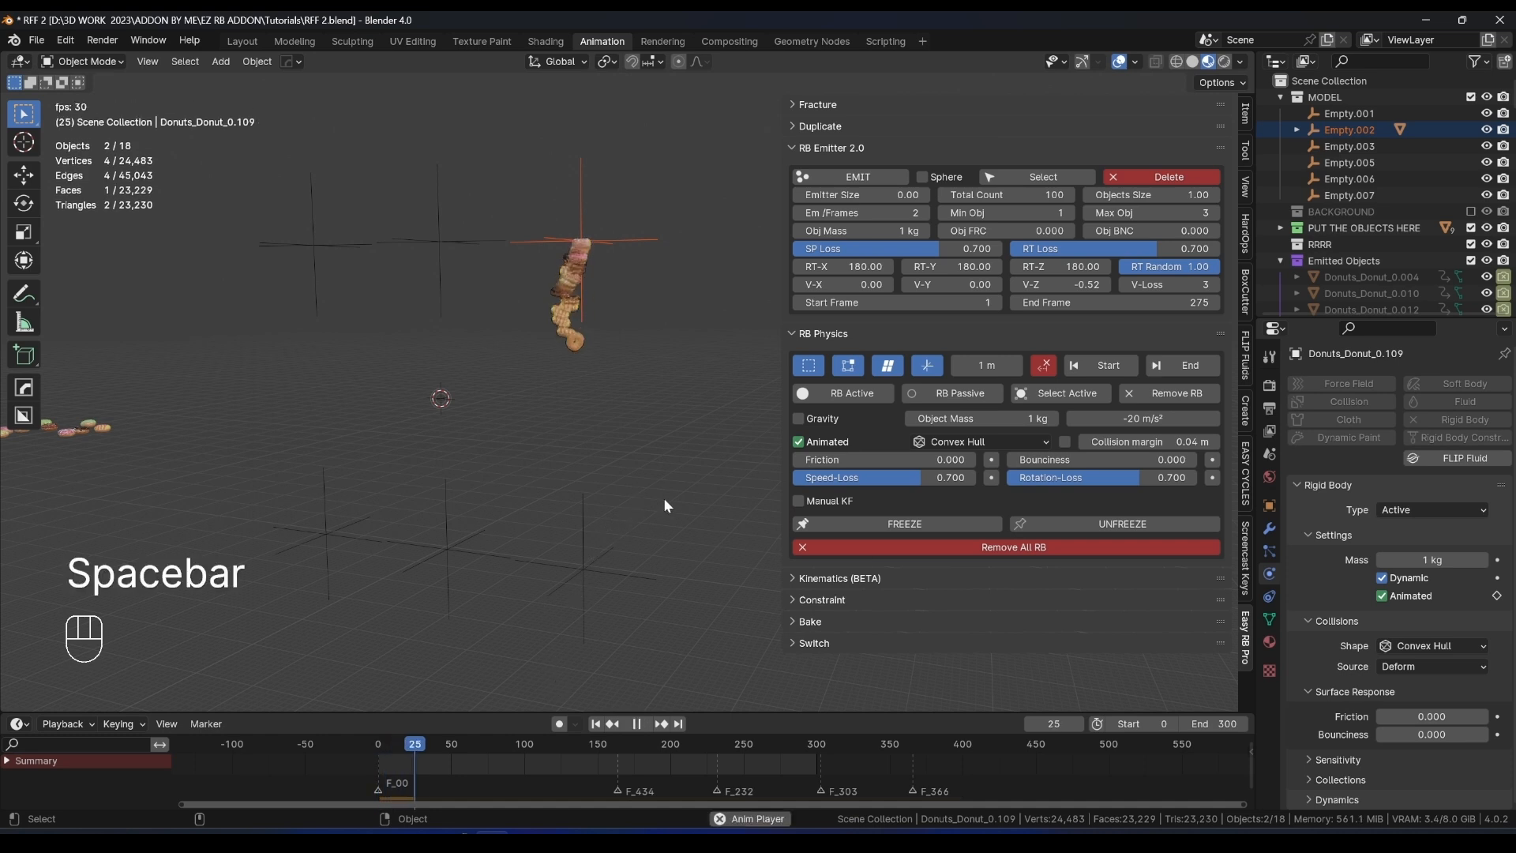
Inspect the donuts gathering around the force field, stop playback, collapse the Emitted Objects collection and select the Force field.
middle_drag(659, 502, 635, 490)
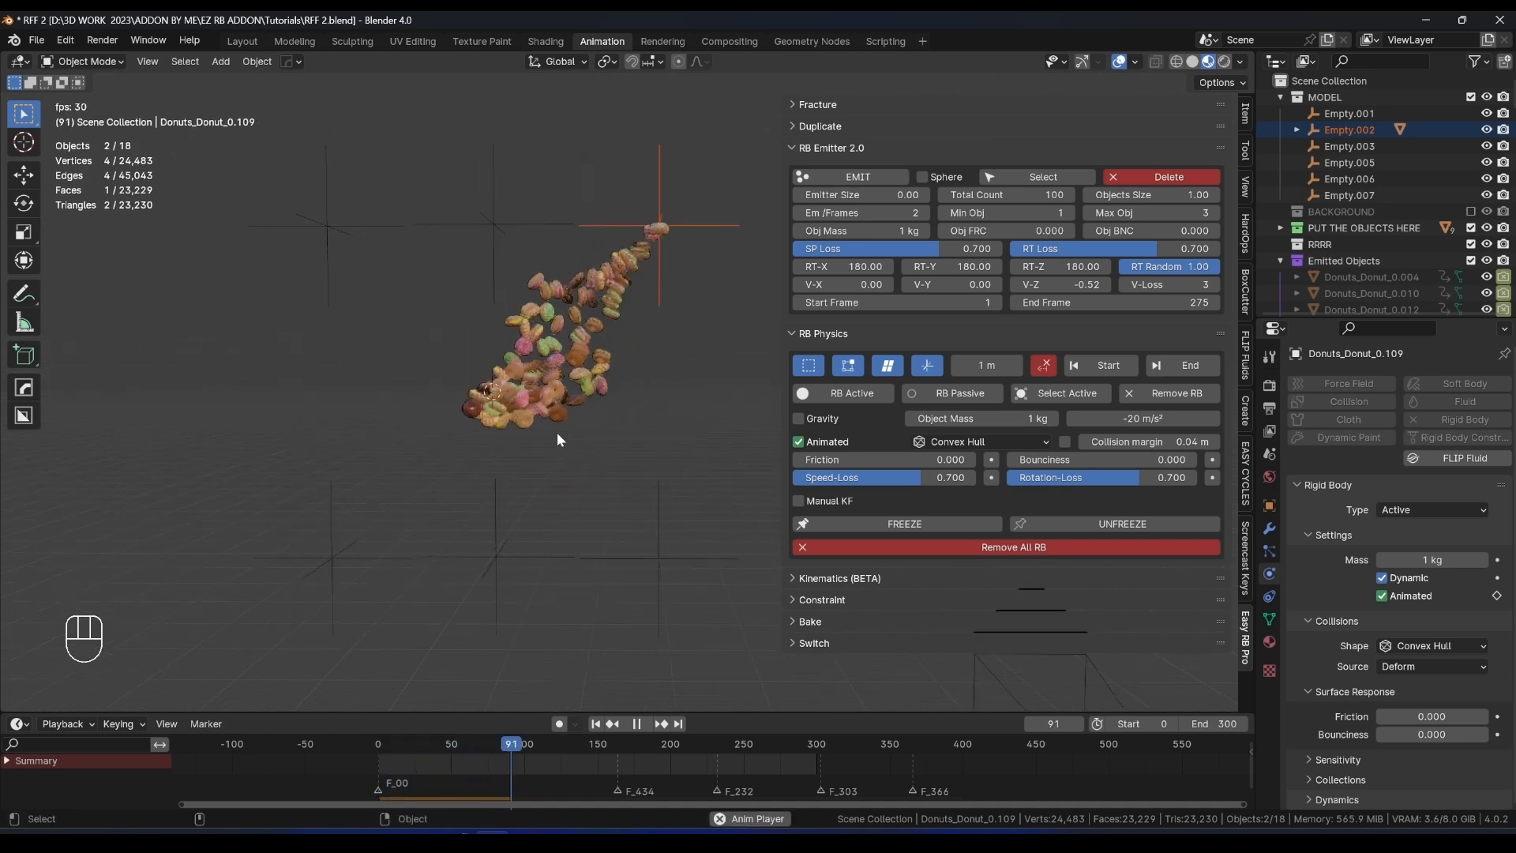
middle_drag(507, 406, 419, 408)
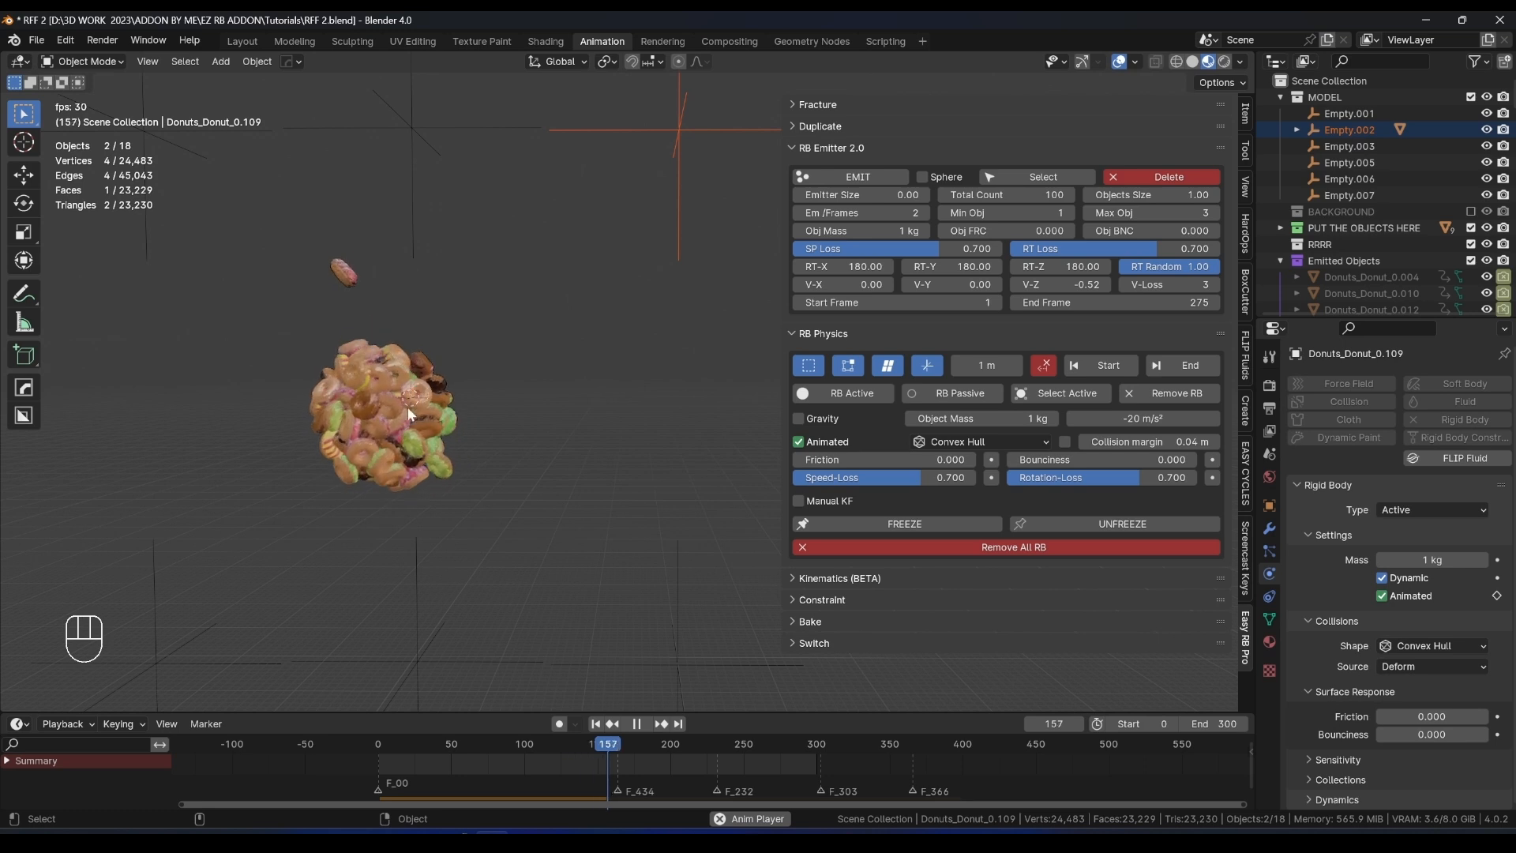
key(space)
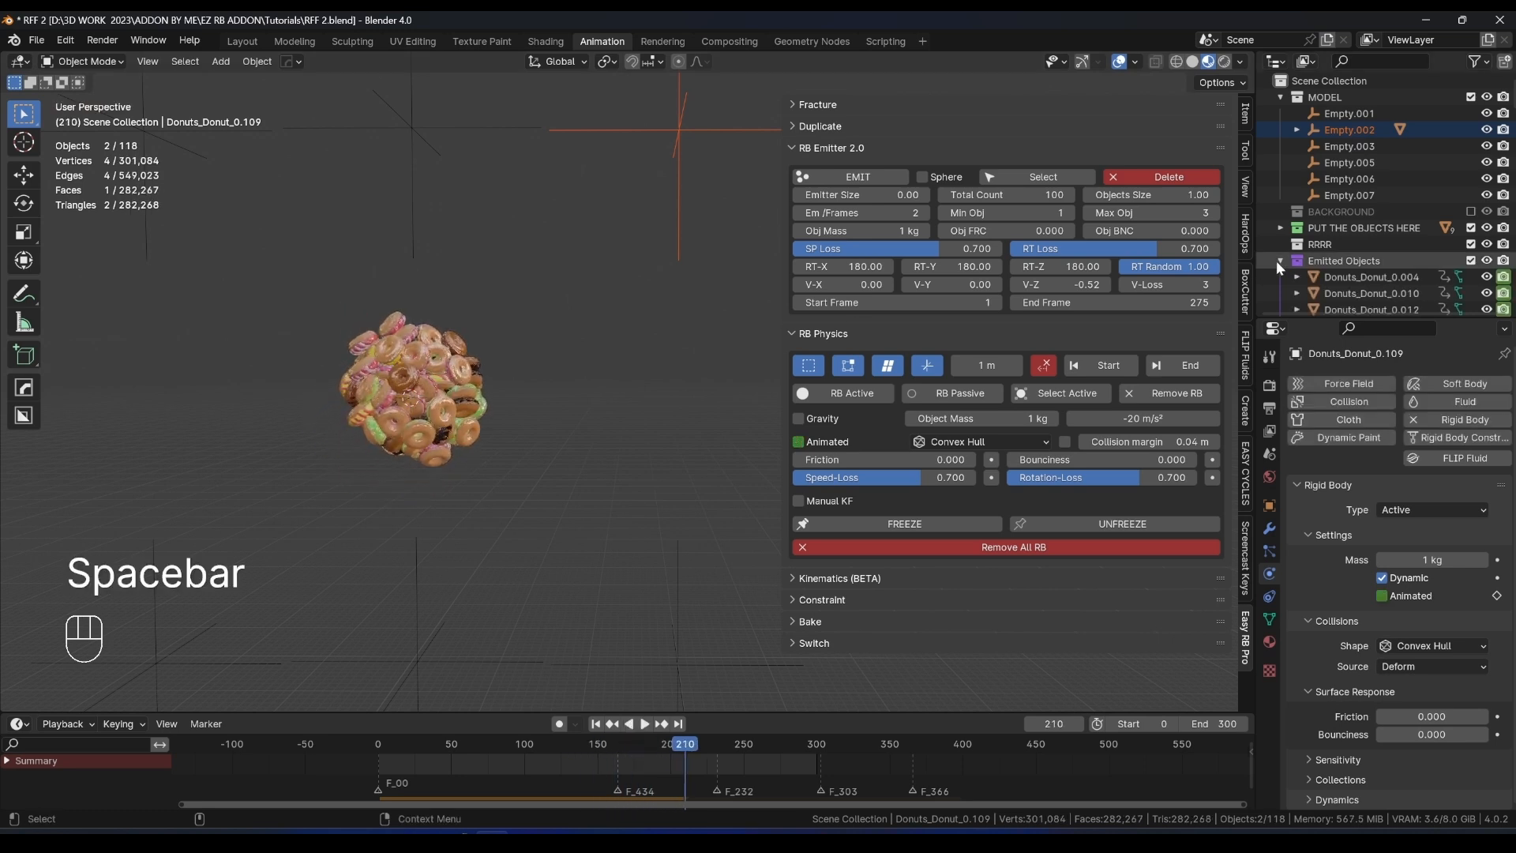
click(1280, 260)
click(1320, 292)
Switch the viewport to solid shading and replay the emission from frame 0.
key(space)
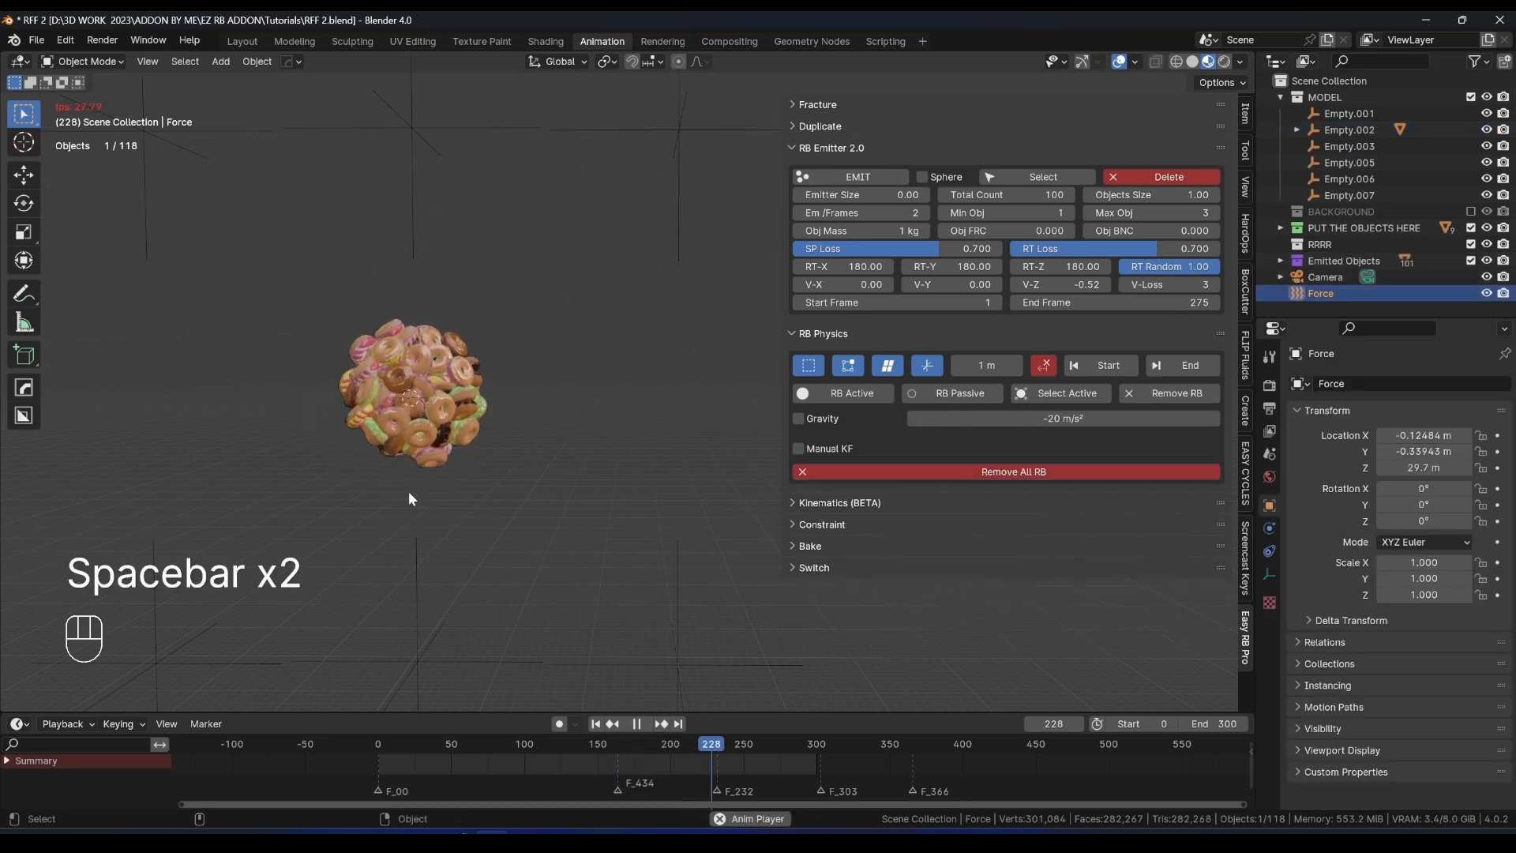
key(space)
click(375, 734)
key(z)
key(space)
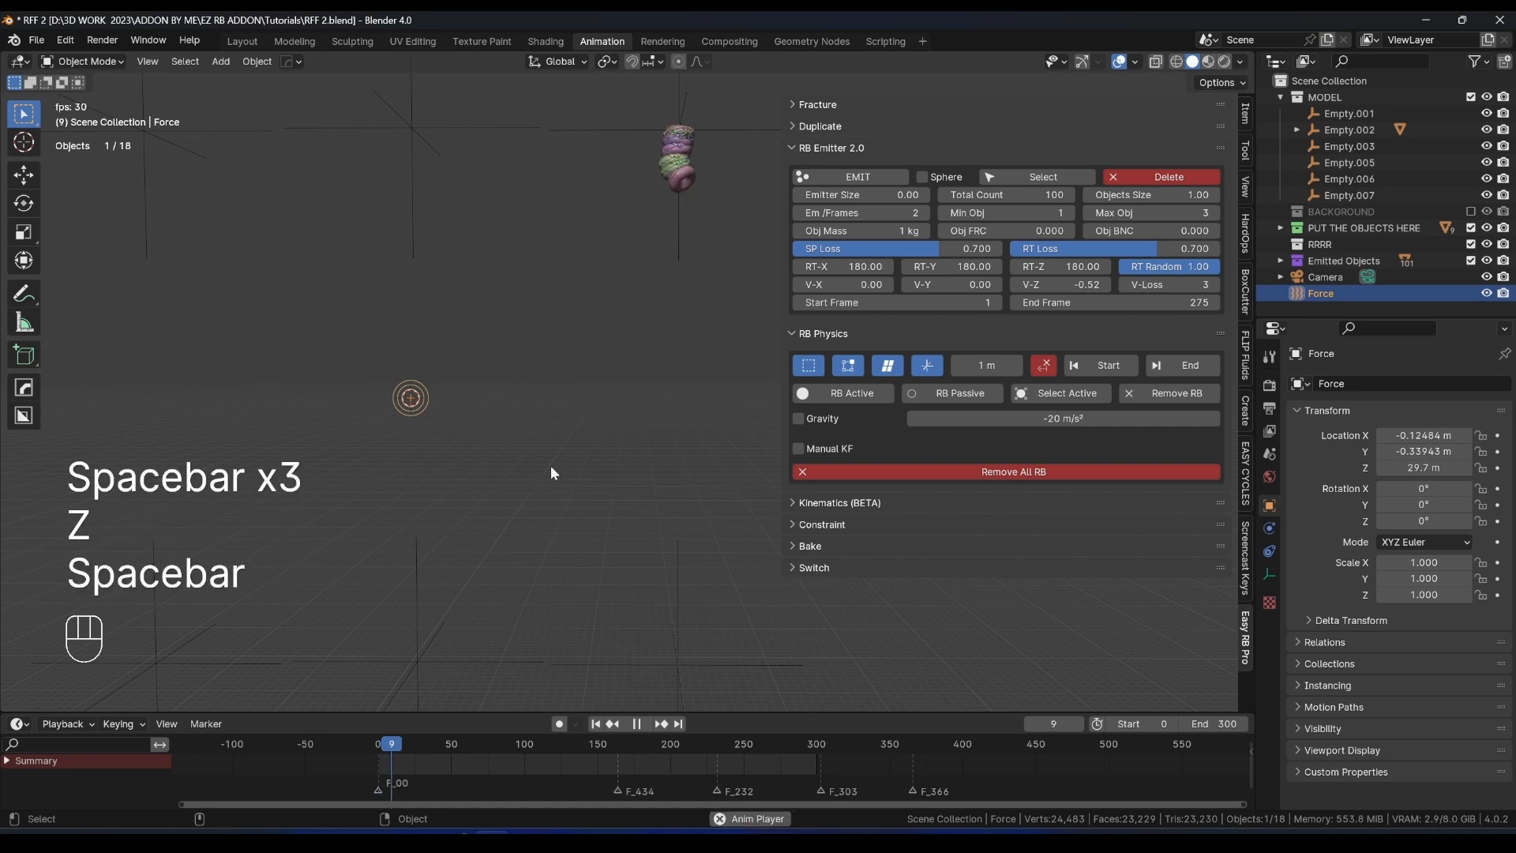
key(z)
click(709, 478)
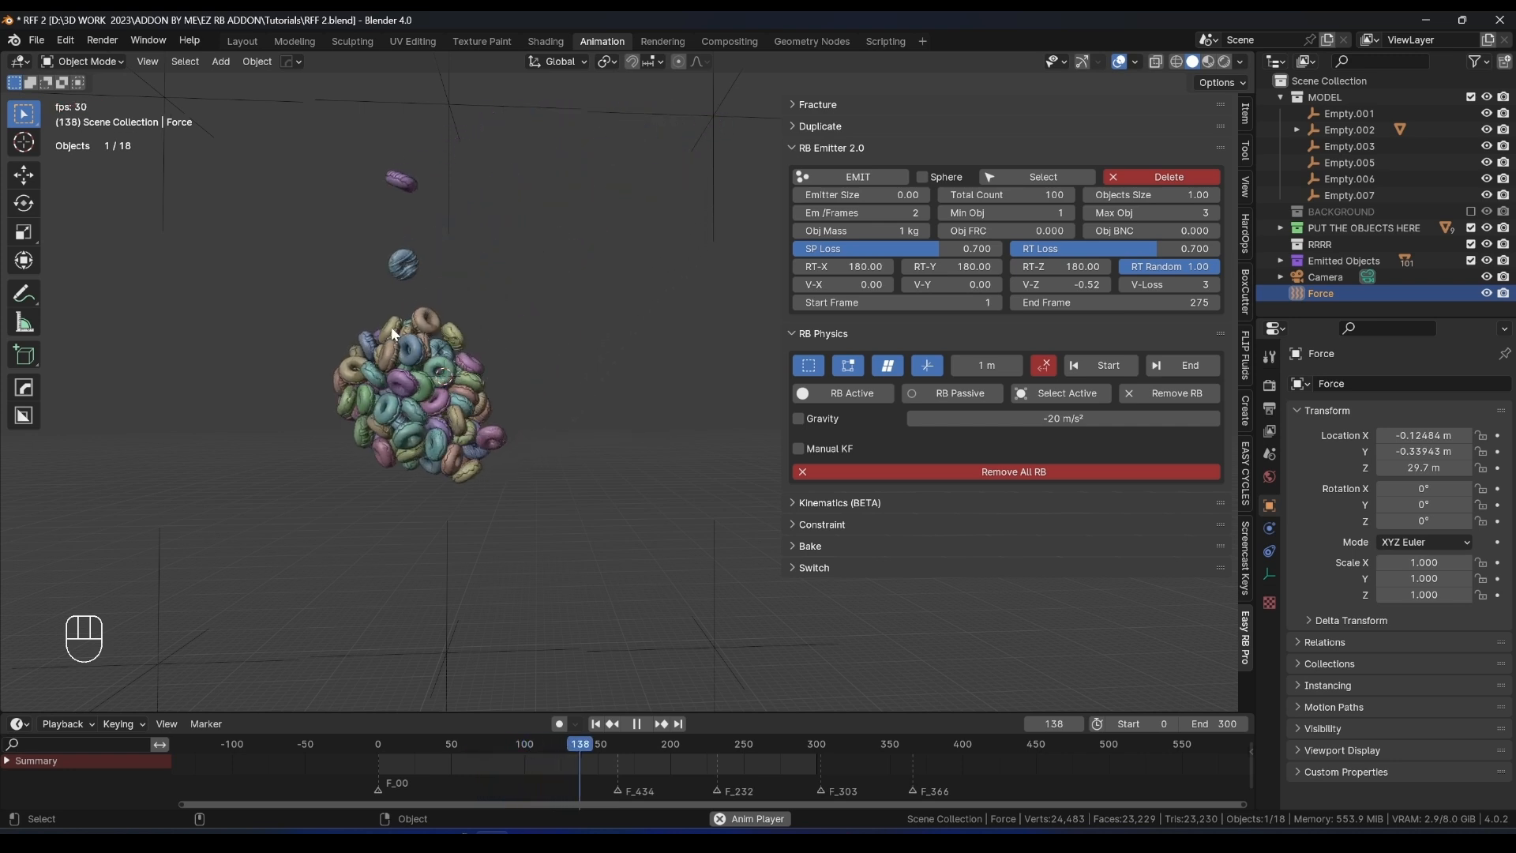
key(space)
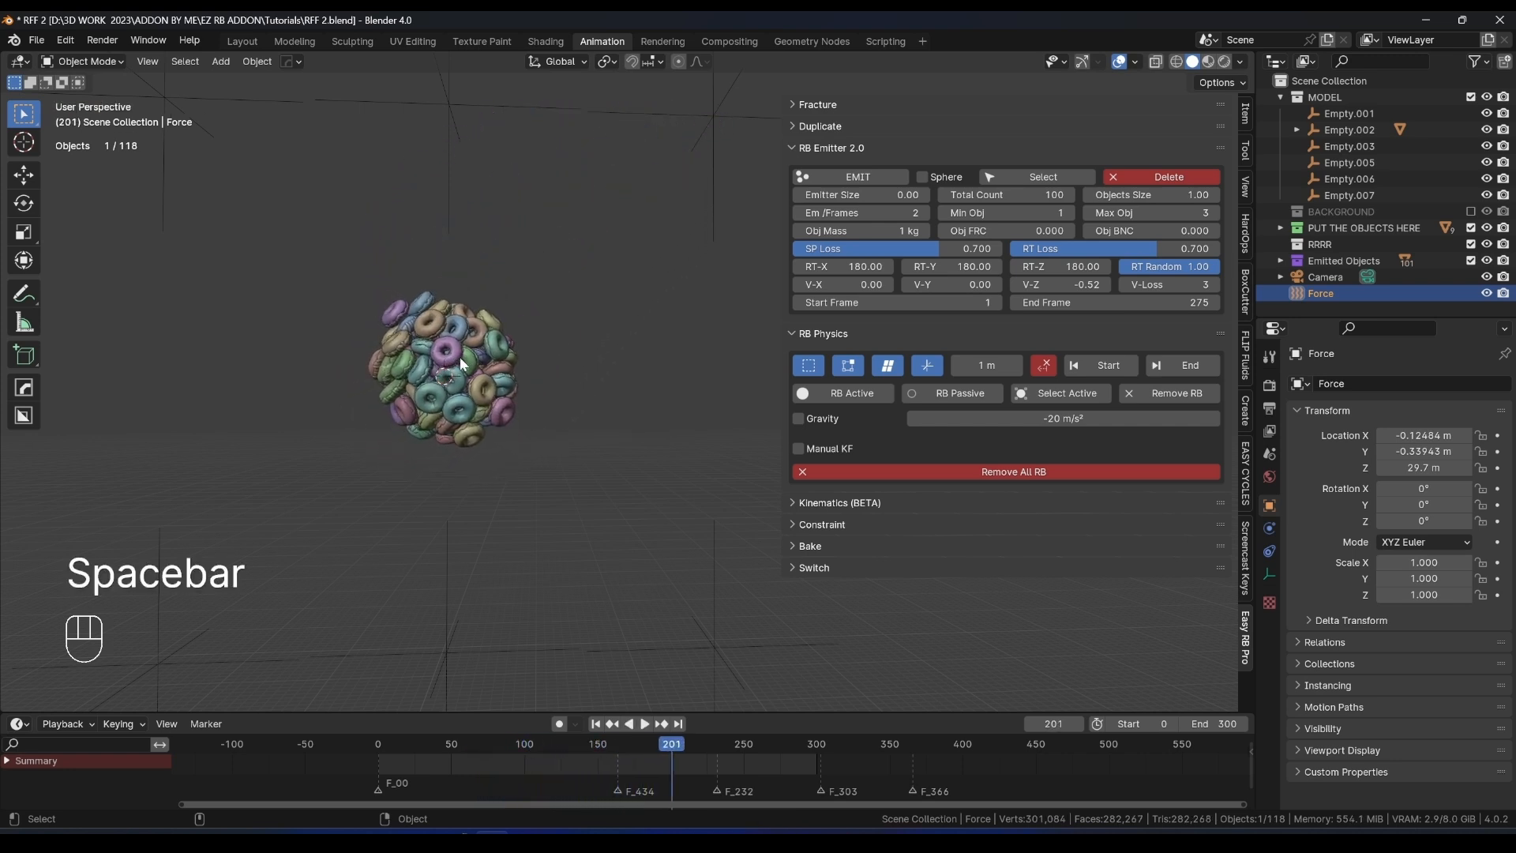
Emit donuts from Empty.001 in the middle of the upper row and play both emissions together.
click(448, 112)
middle_drag(456, 158, 482, 162)
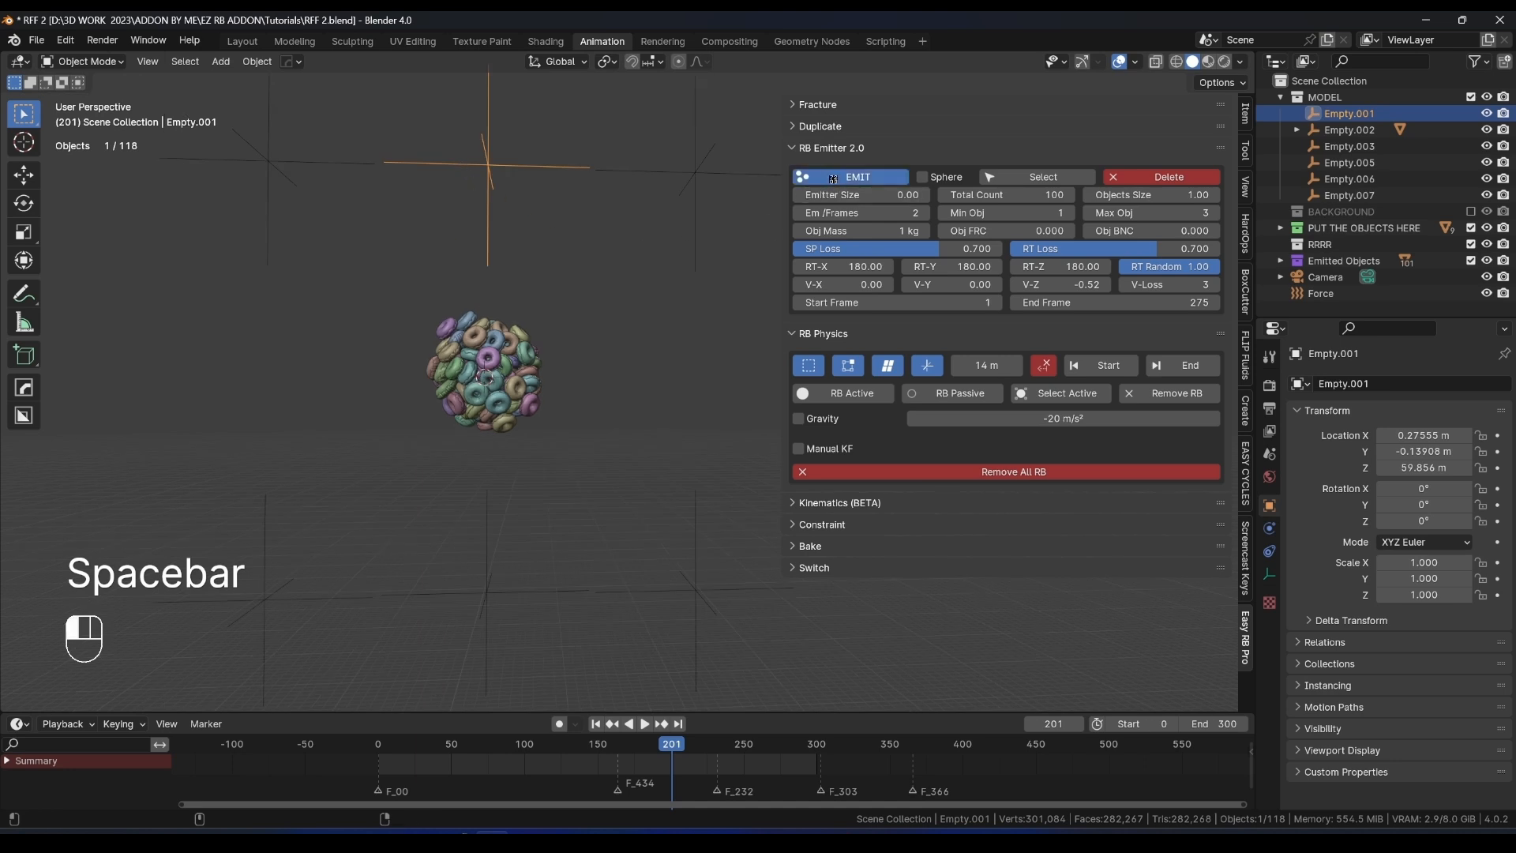
click(832, 178)
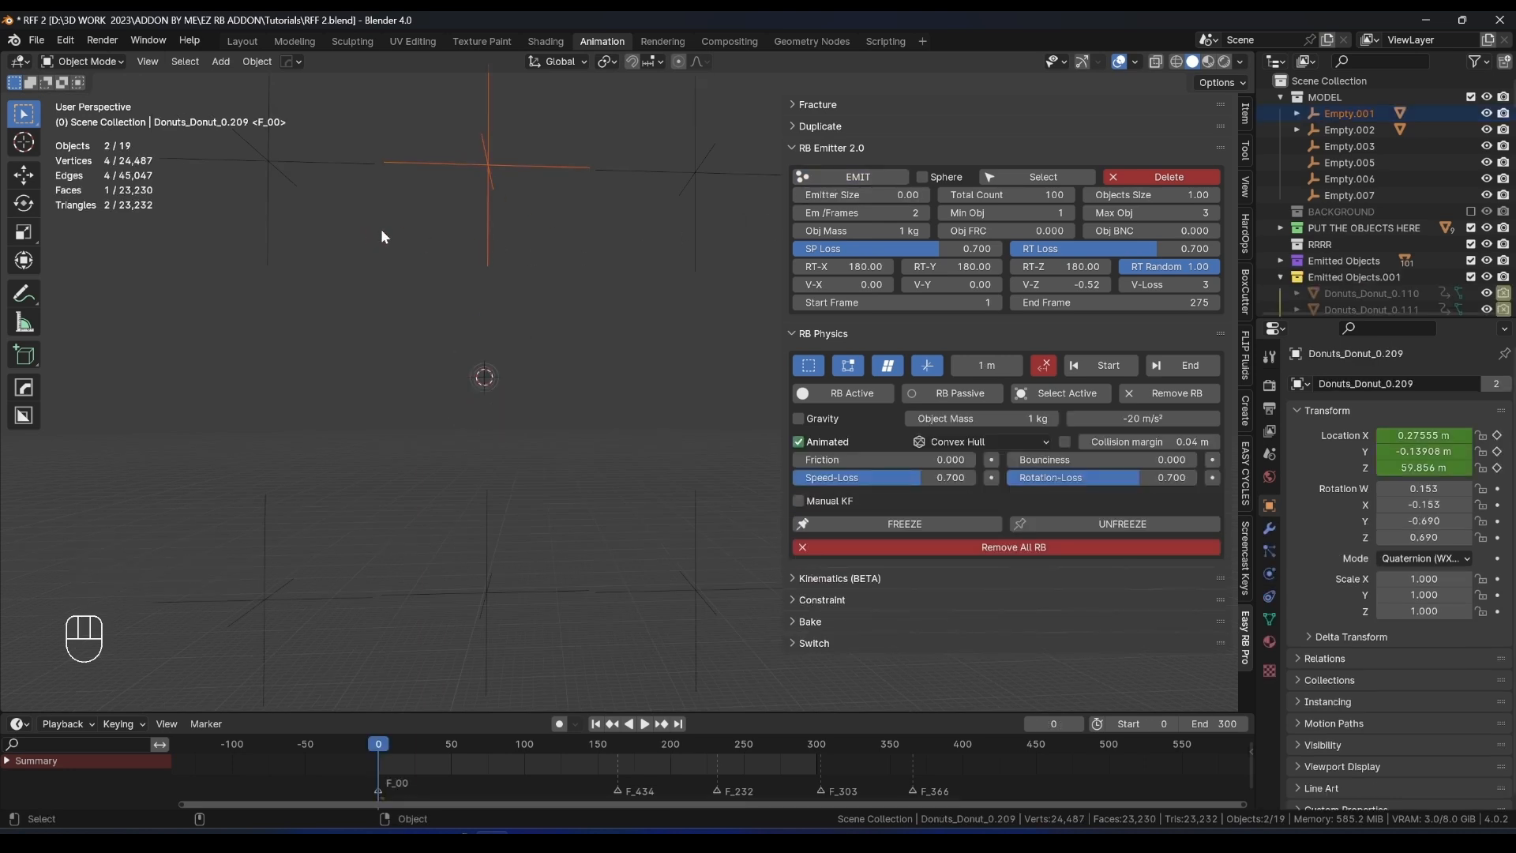
key(space)
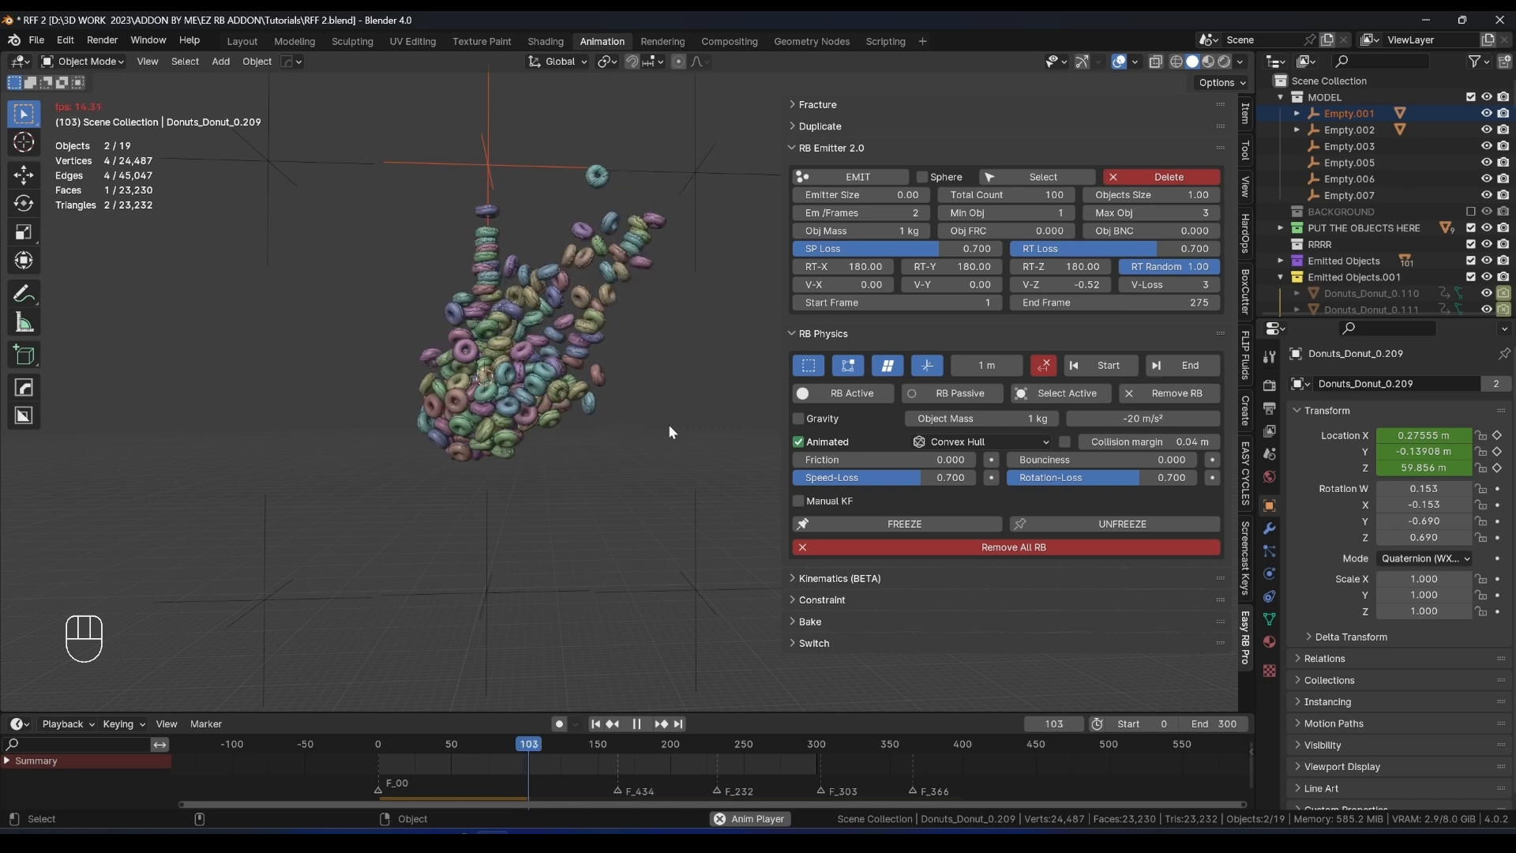
key(space)
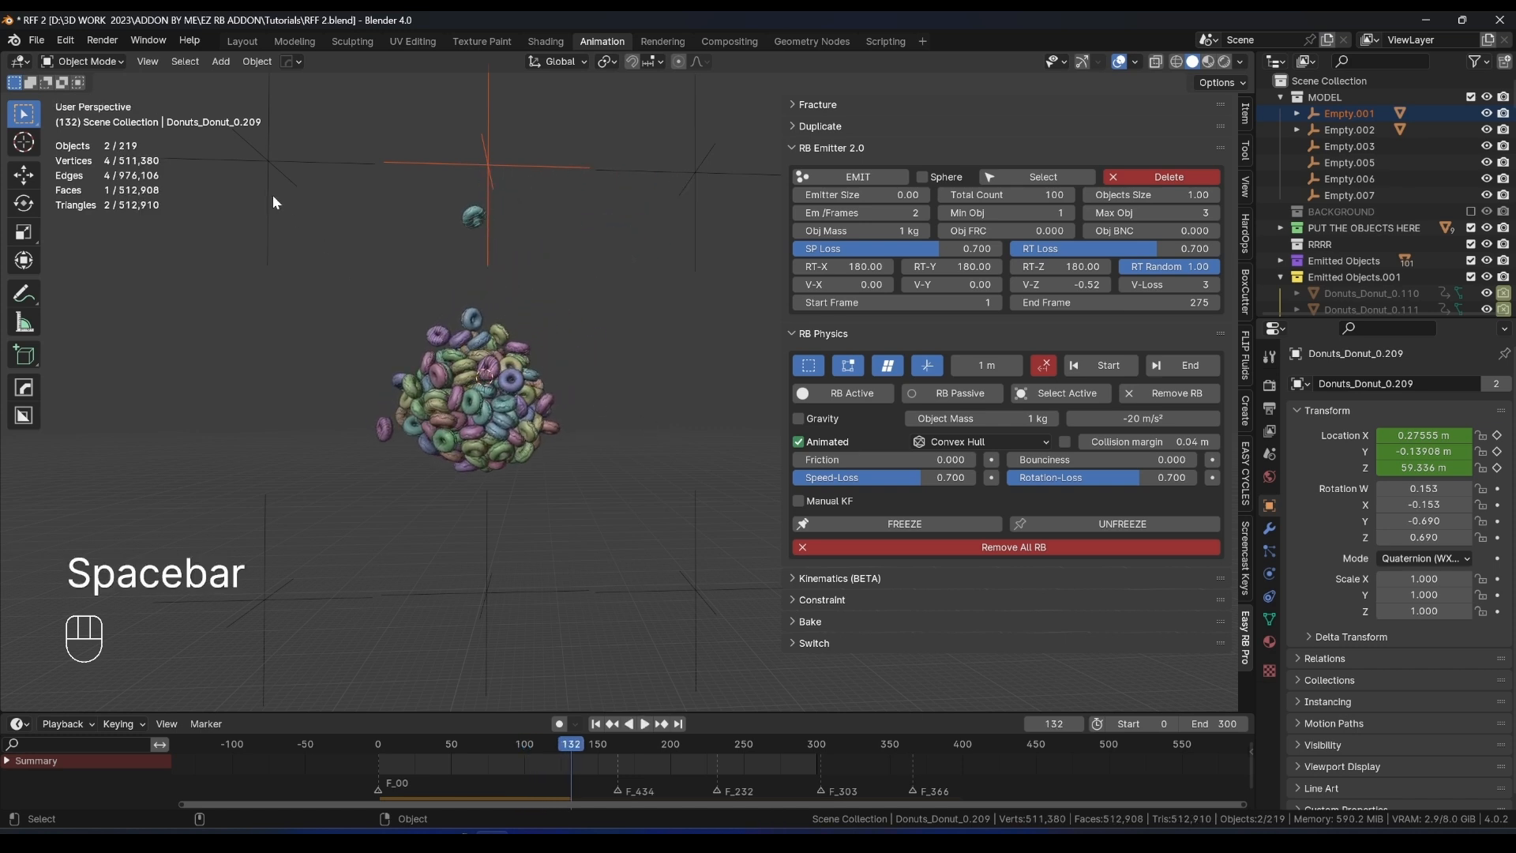
Emit donuts from Empty.003 in the upper row and from Empty.005, Empty.006 and Empty.007 in the lower row.
click(278, 163)
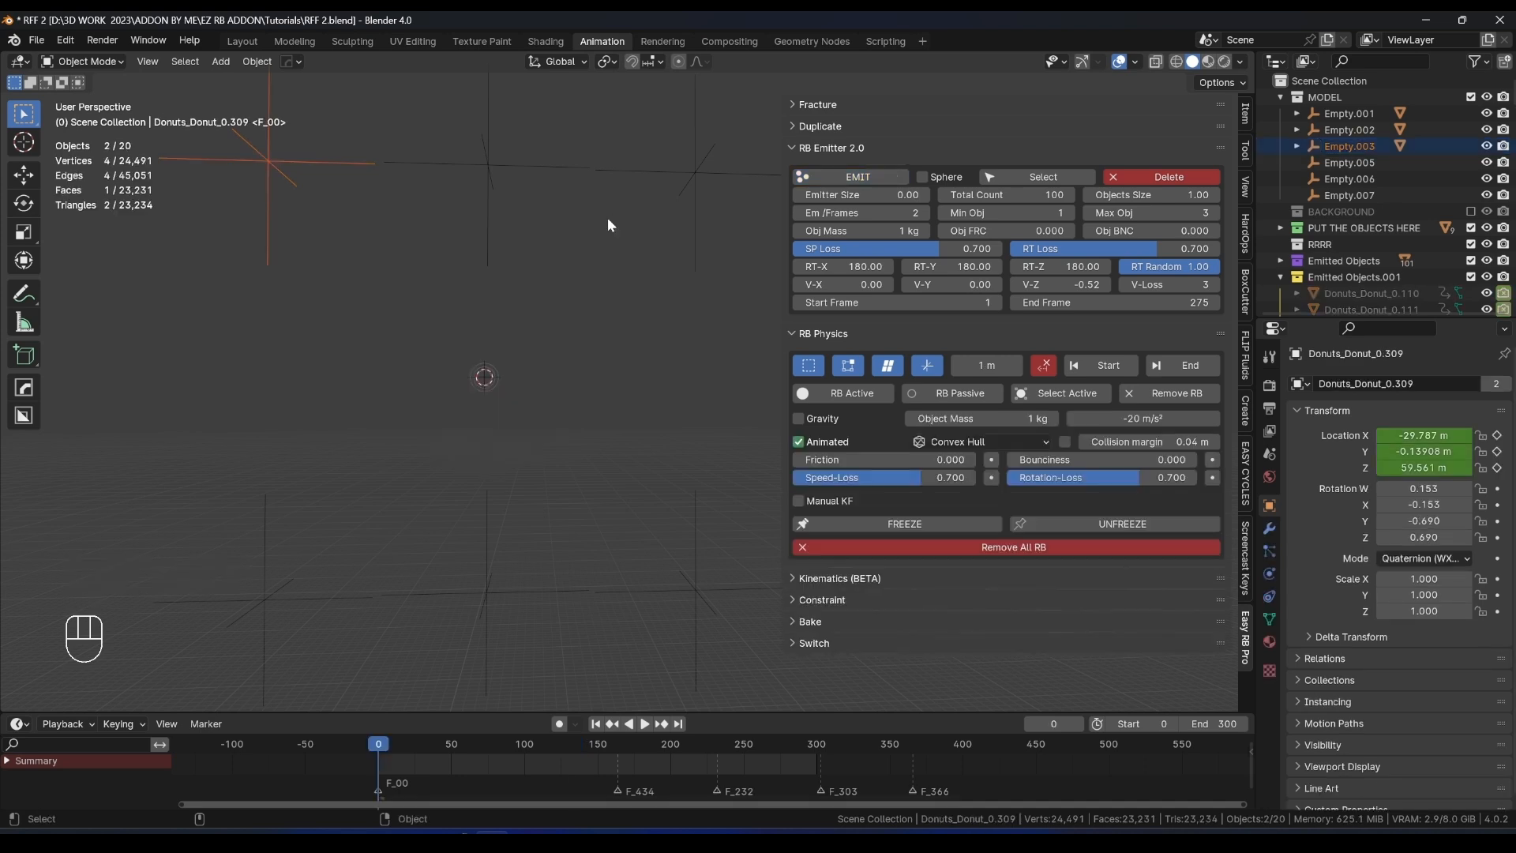
click(689, 466)
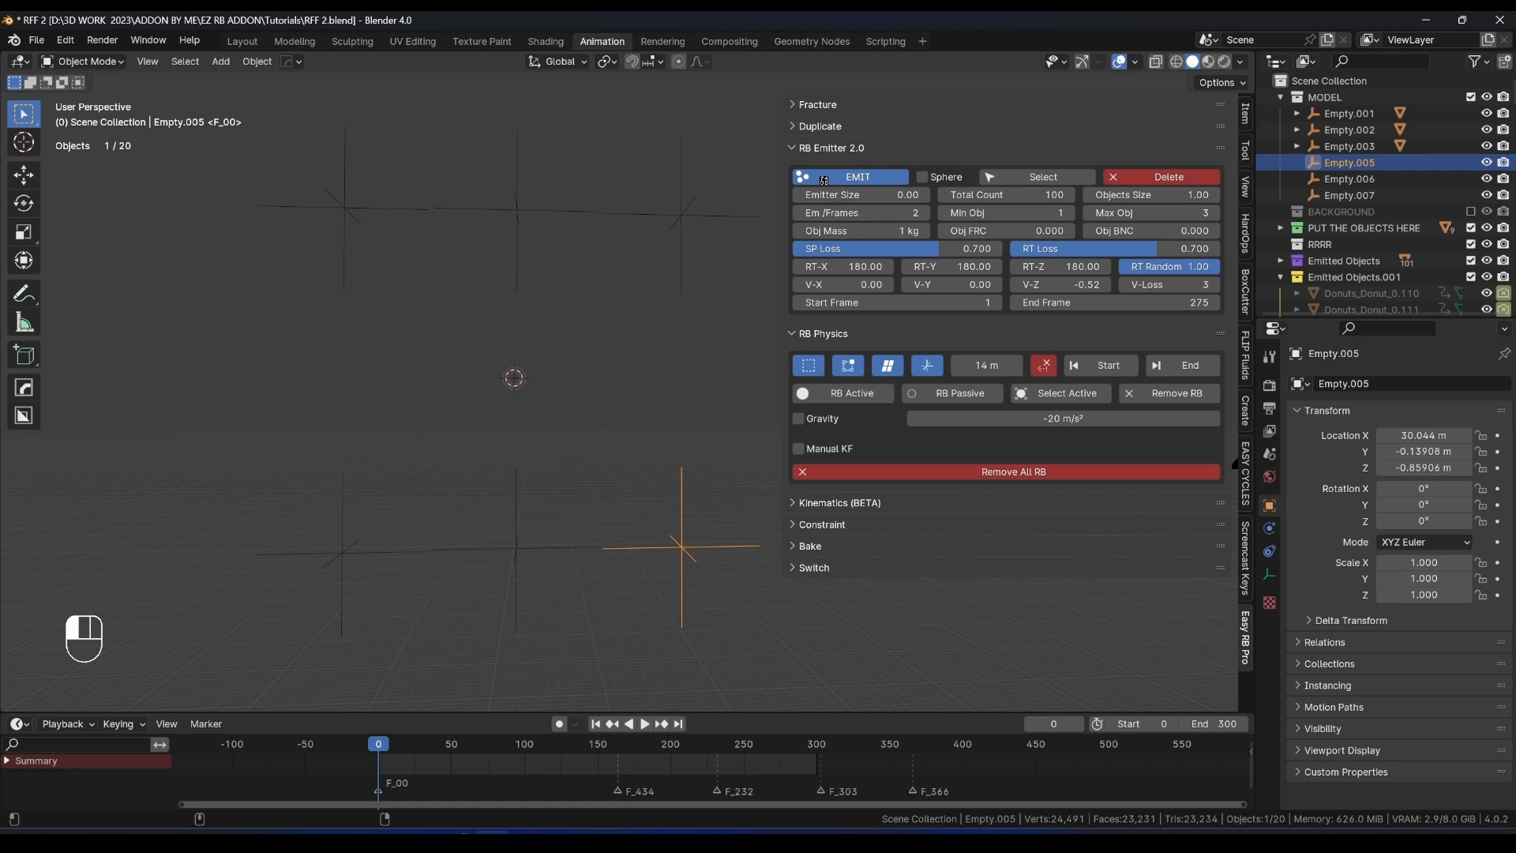
click(823, 180)
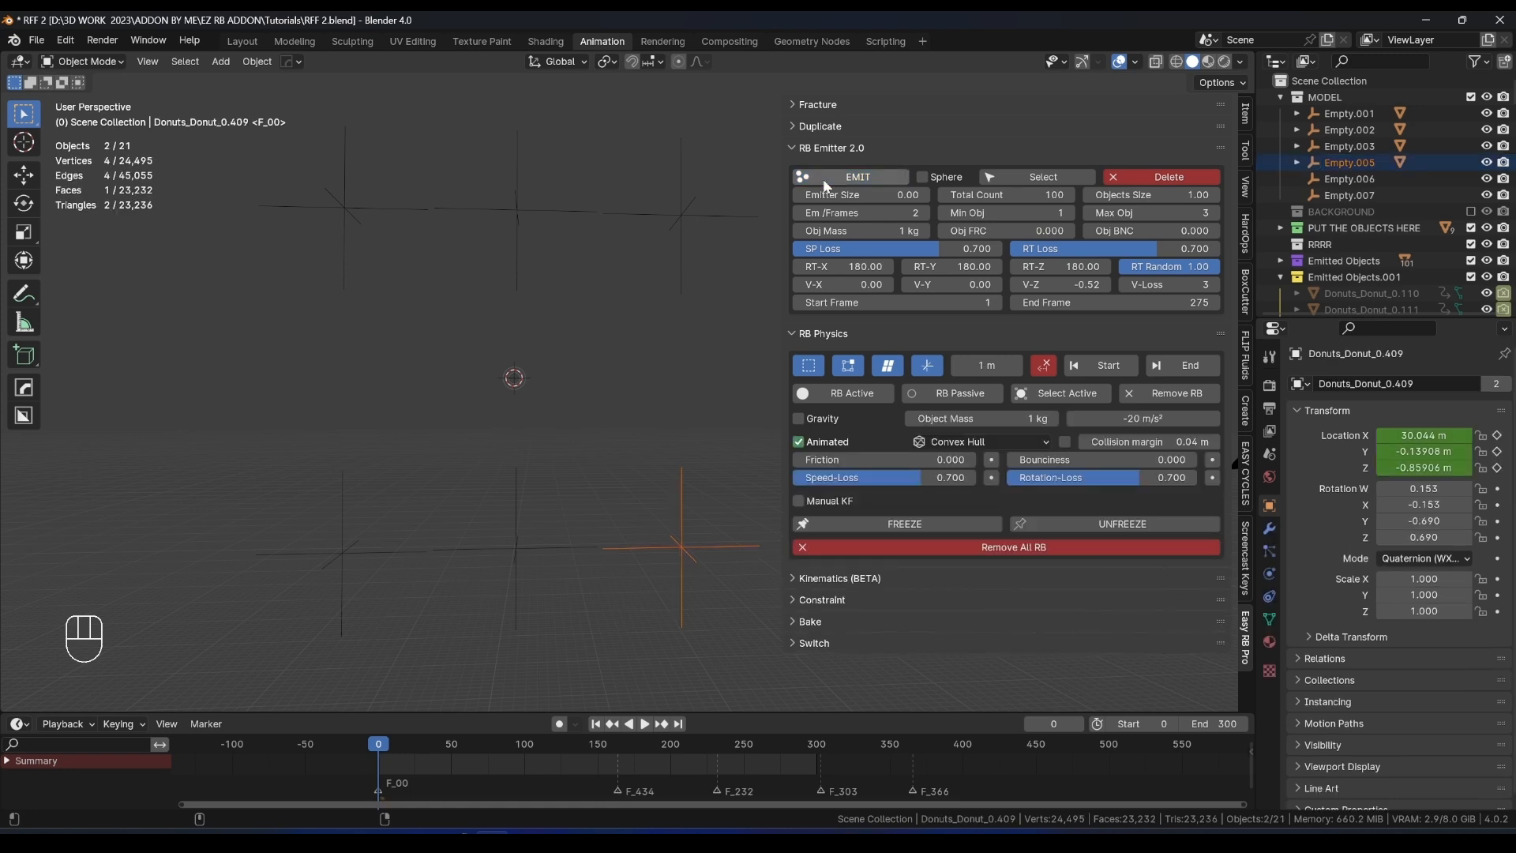
click(517, 546)
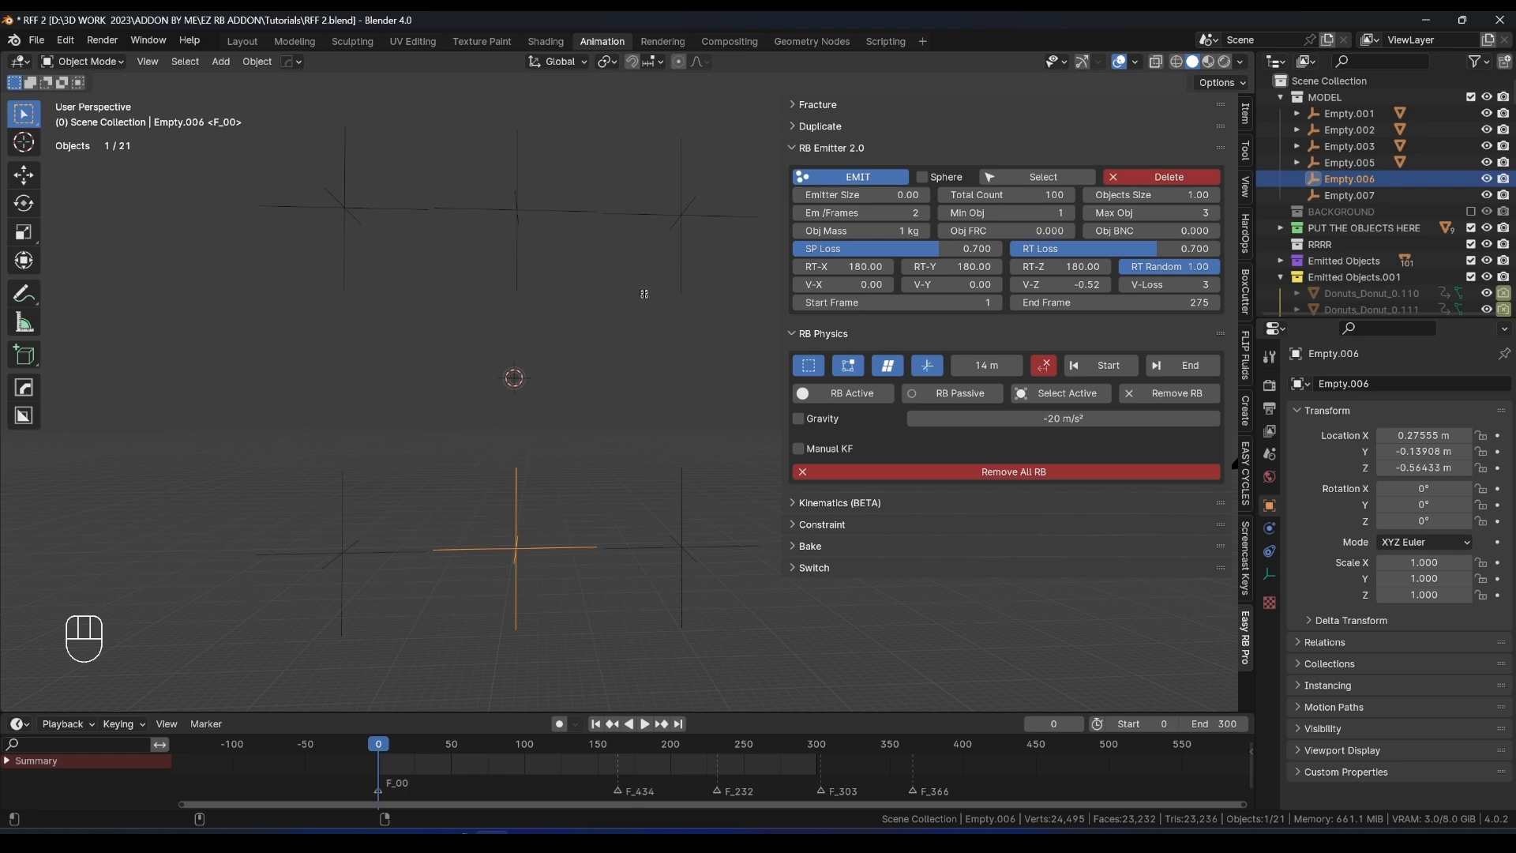
click(349, 557)
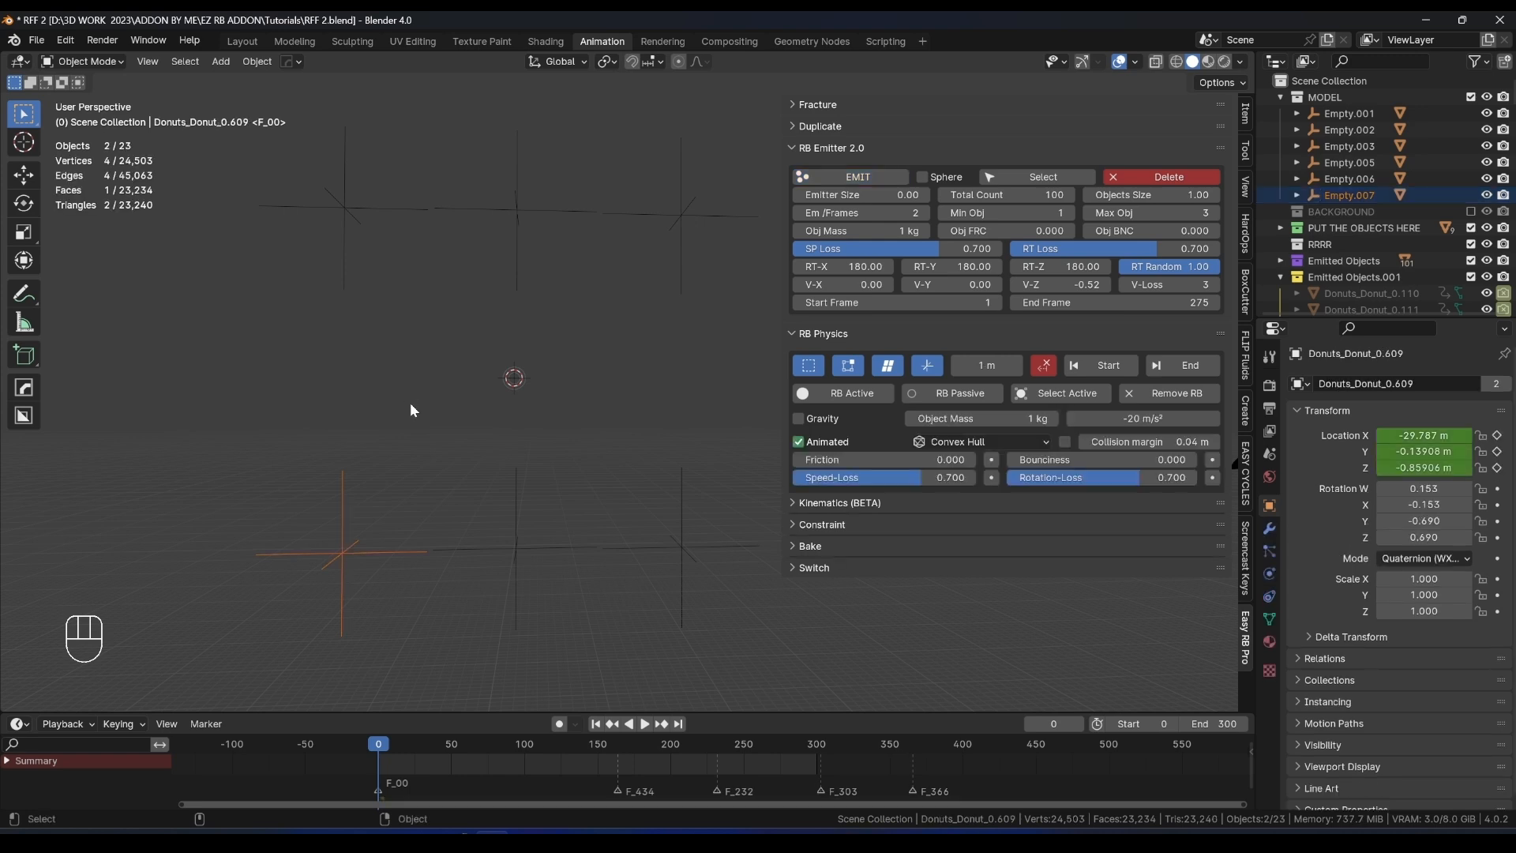
Enlarge the Outliner and collapse the collections Emitted Objects.001 through Emitted Objects.005.
click(1280, 277)
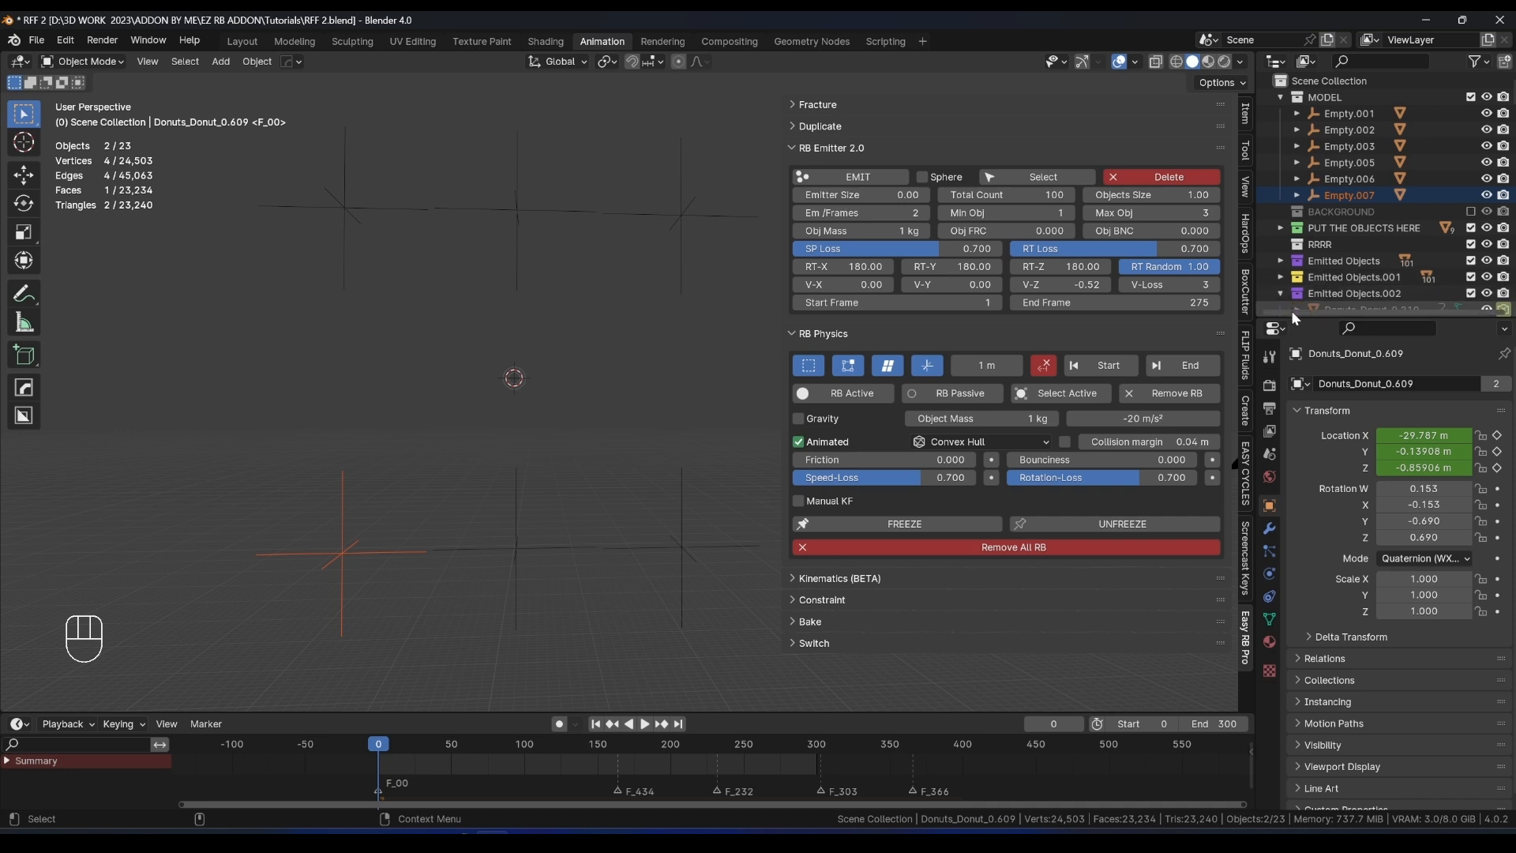
drag(1291, 319, 1287, 497)
click(1281, 292)
click(1280, 309)
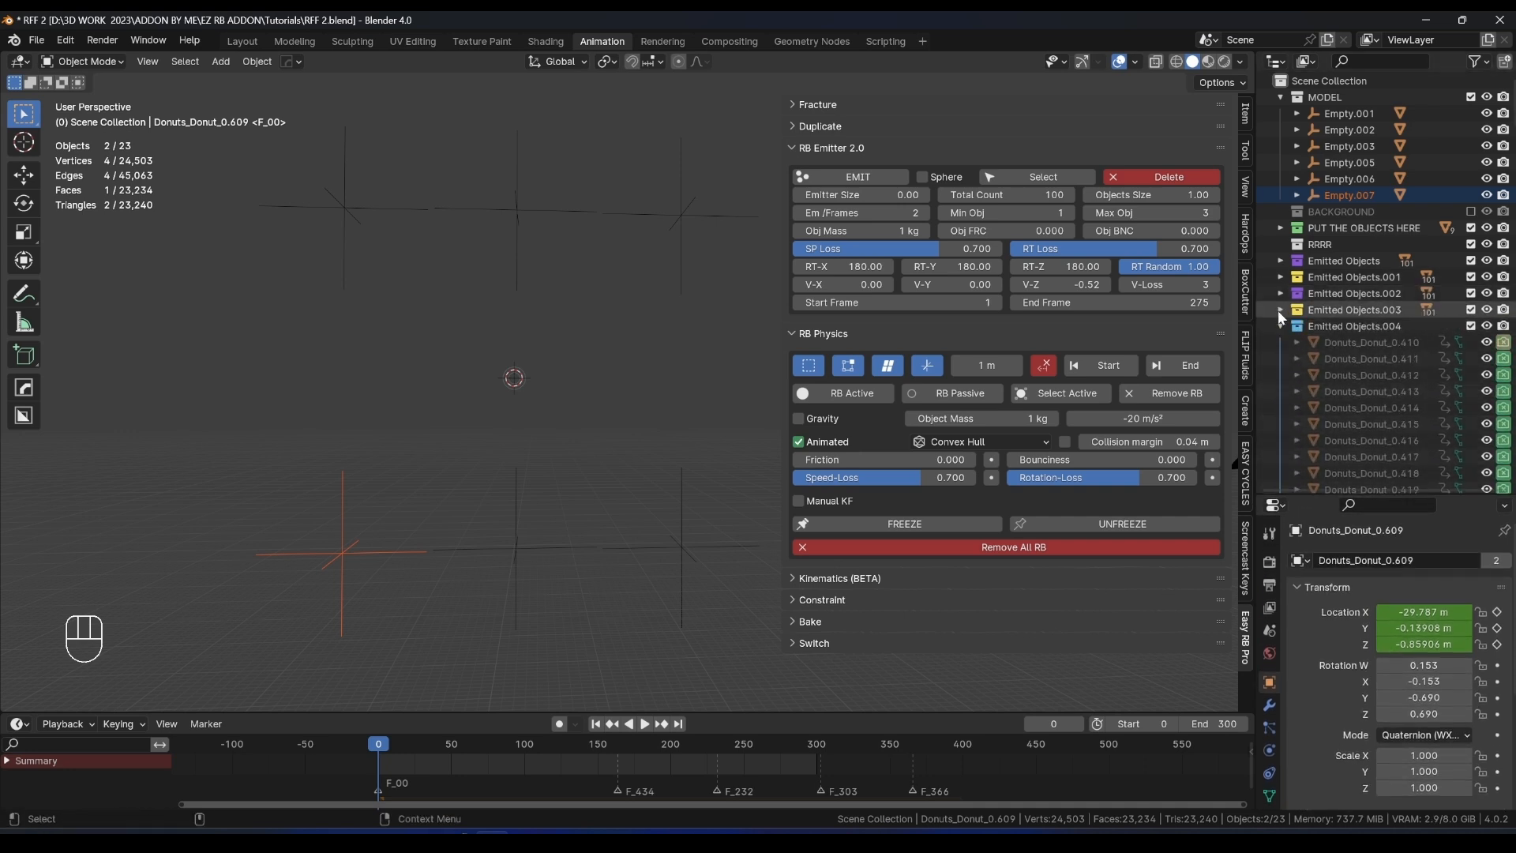
click(1281, 325)
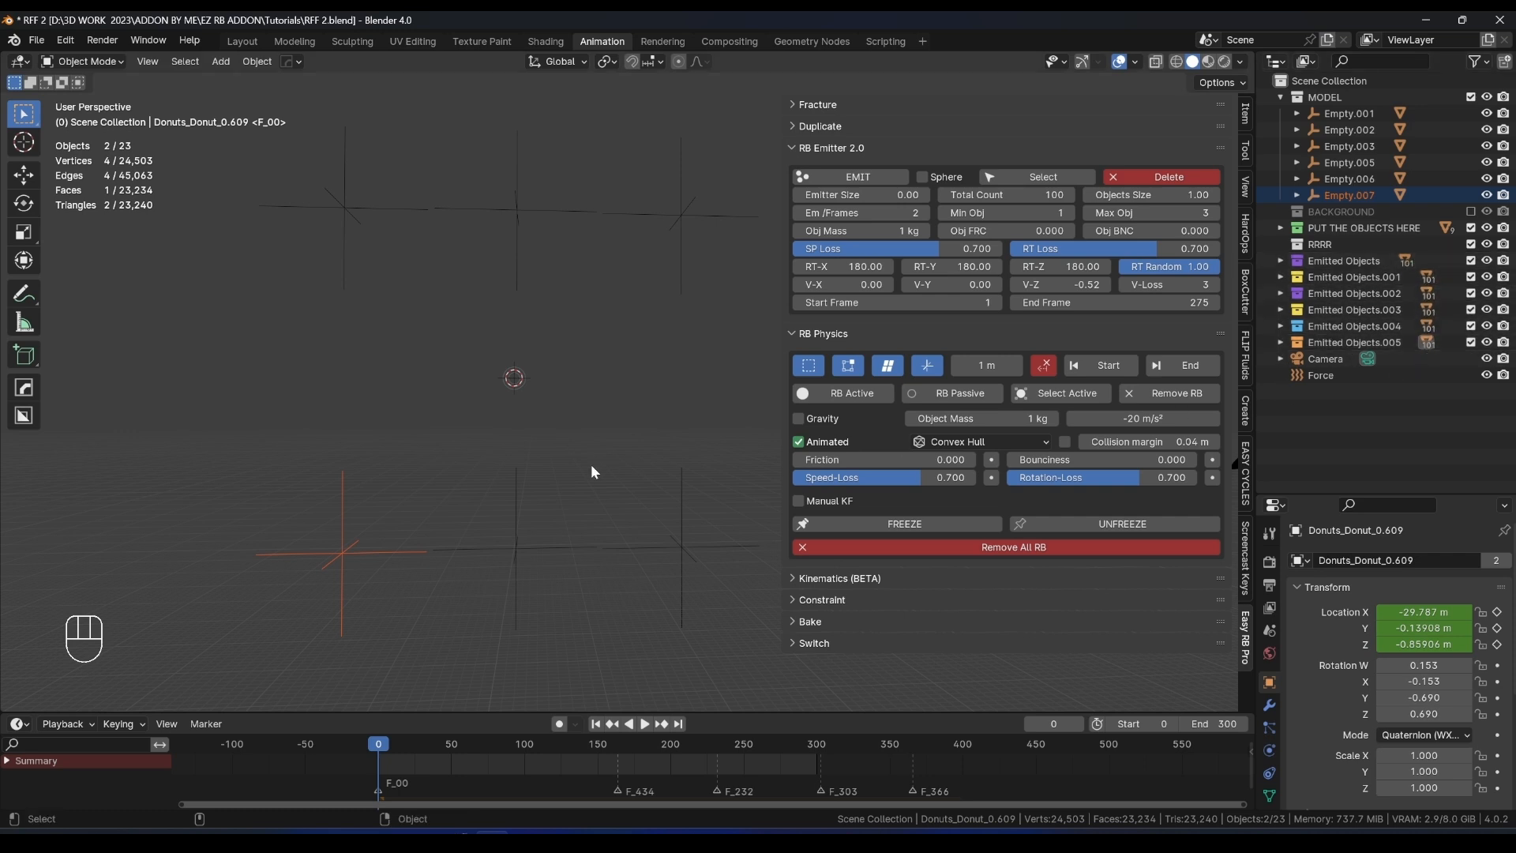
Play the emission from all six empties, replay it from frame 0 and examine it in front view.
key(space)
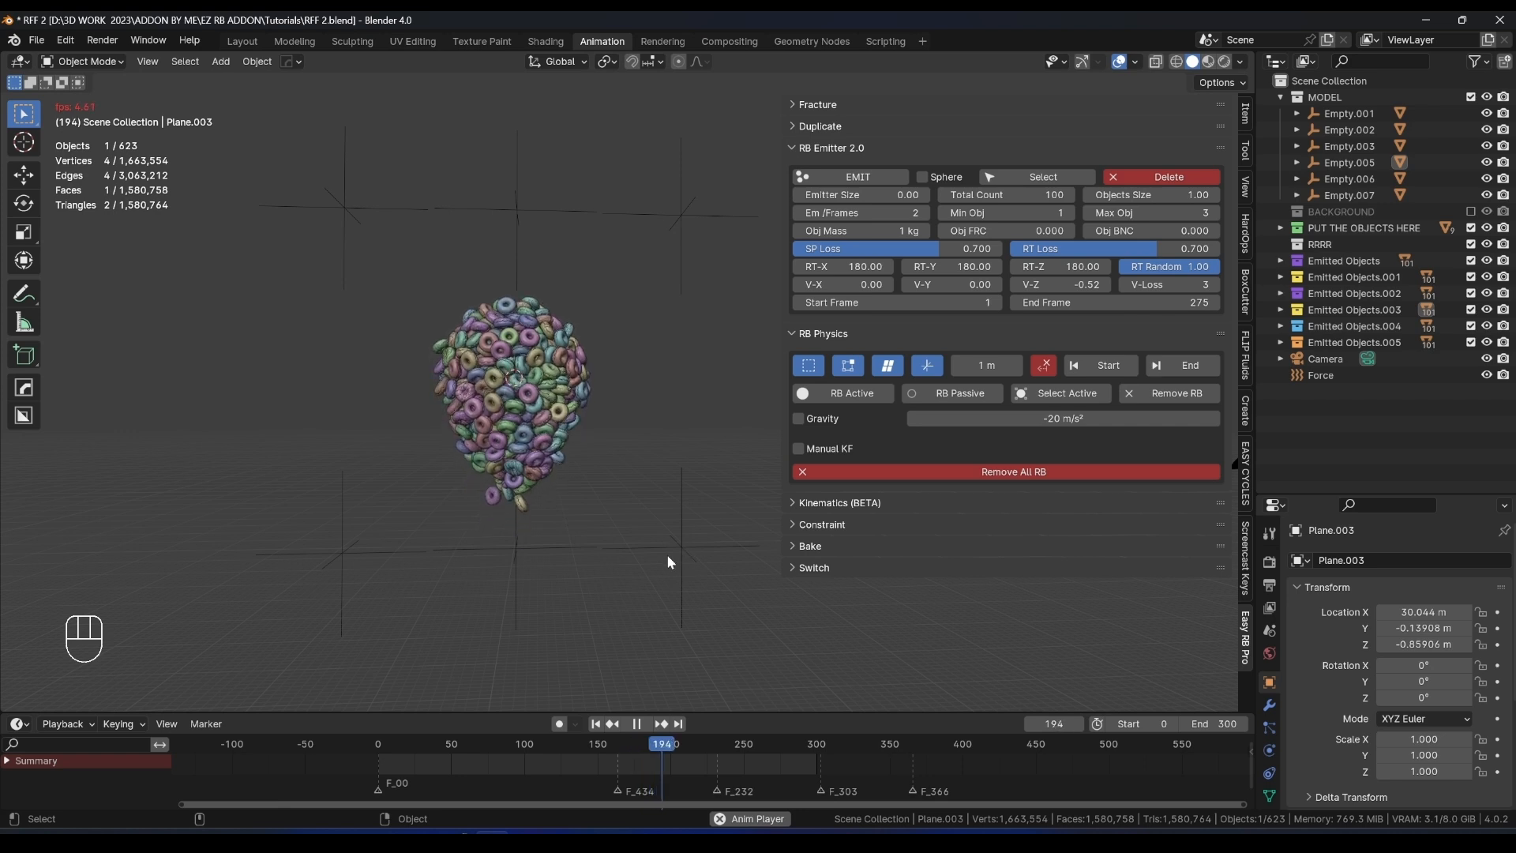
key(space)
click(366, 750)
key(space)
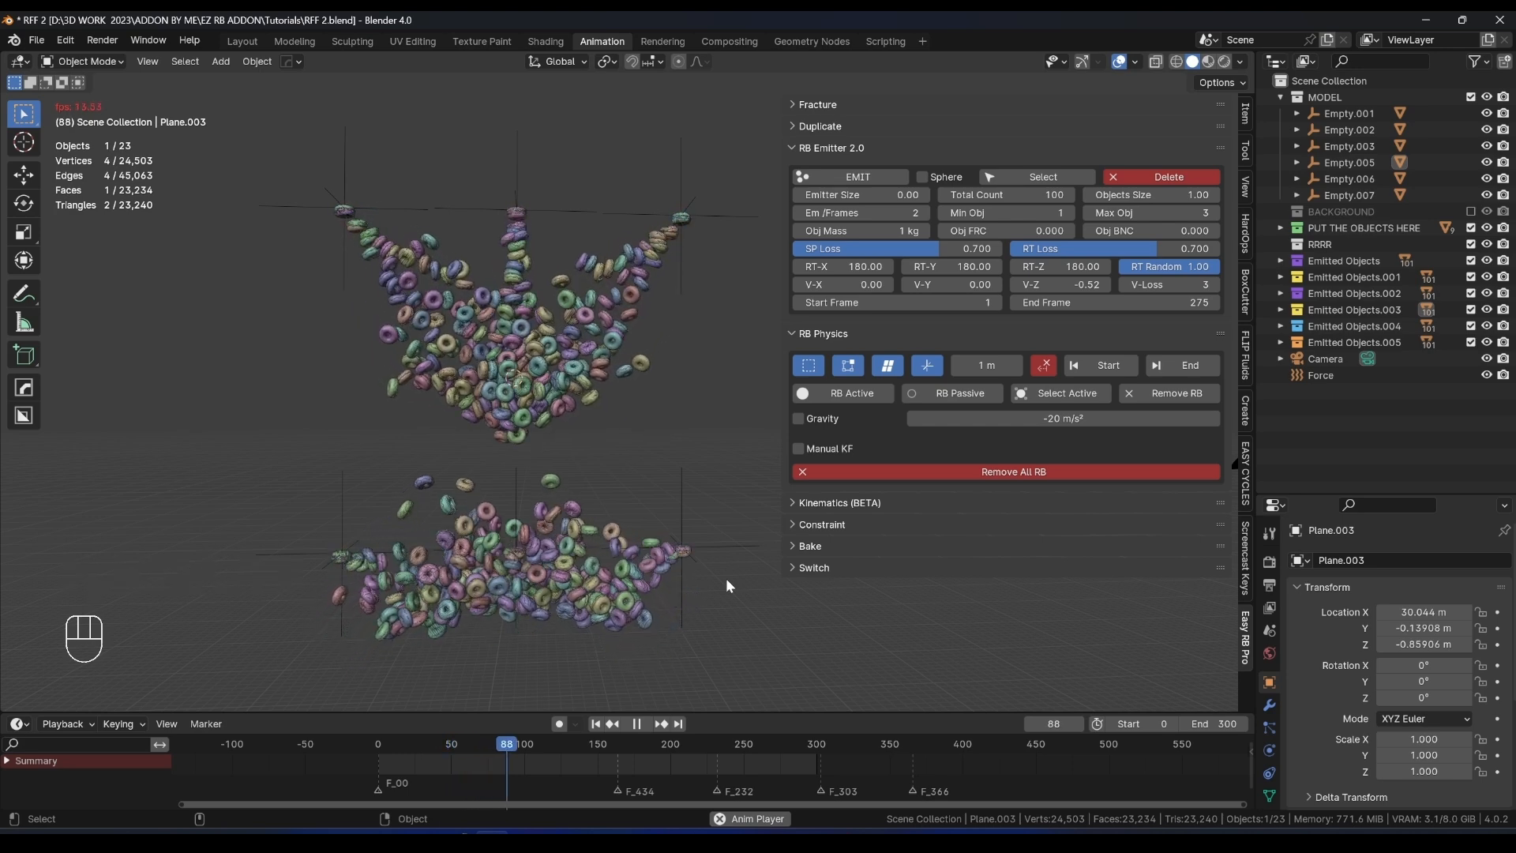
key(KP_1)
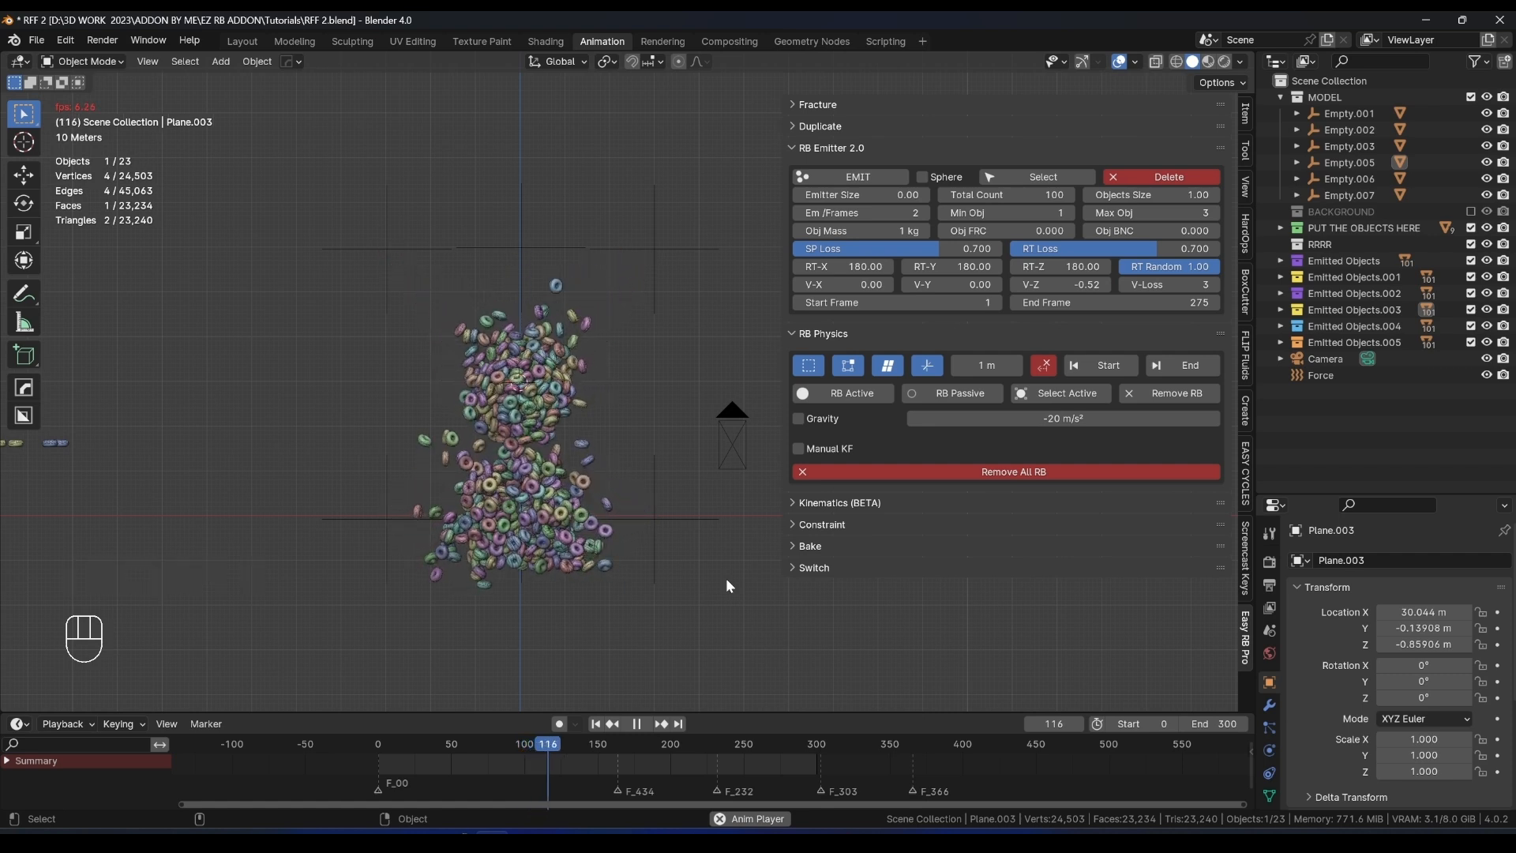
key(space)
Scrub from frame 0 to frame 33 and examine the emission direction at Empty.005 and Empty.007 in the lower row.
click(355, 737)
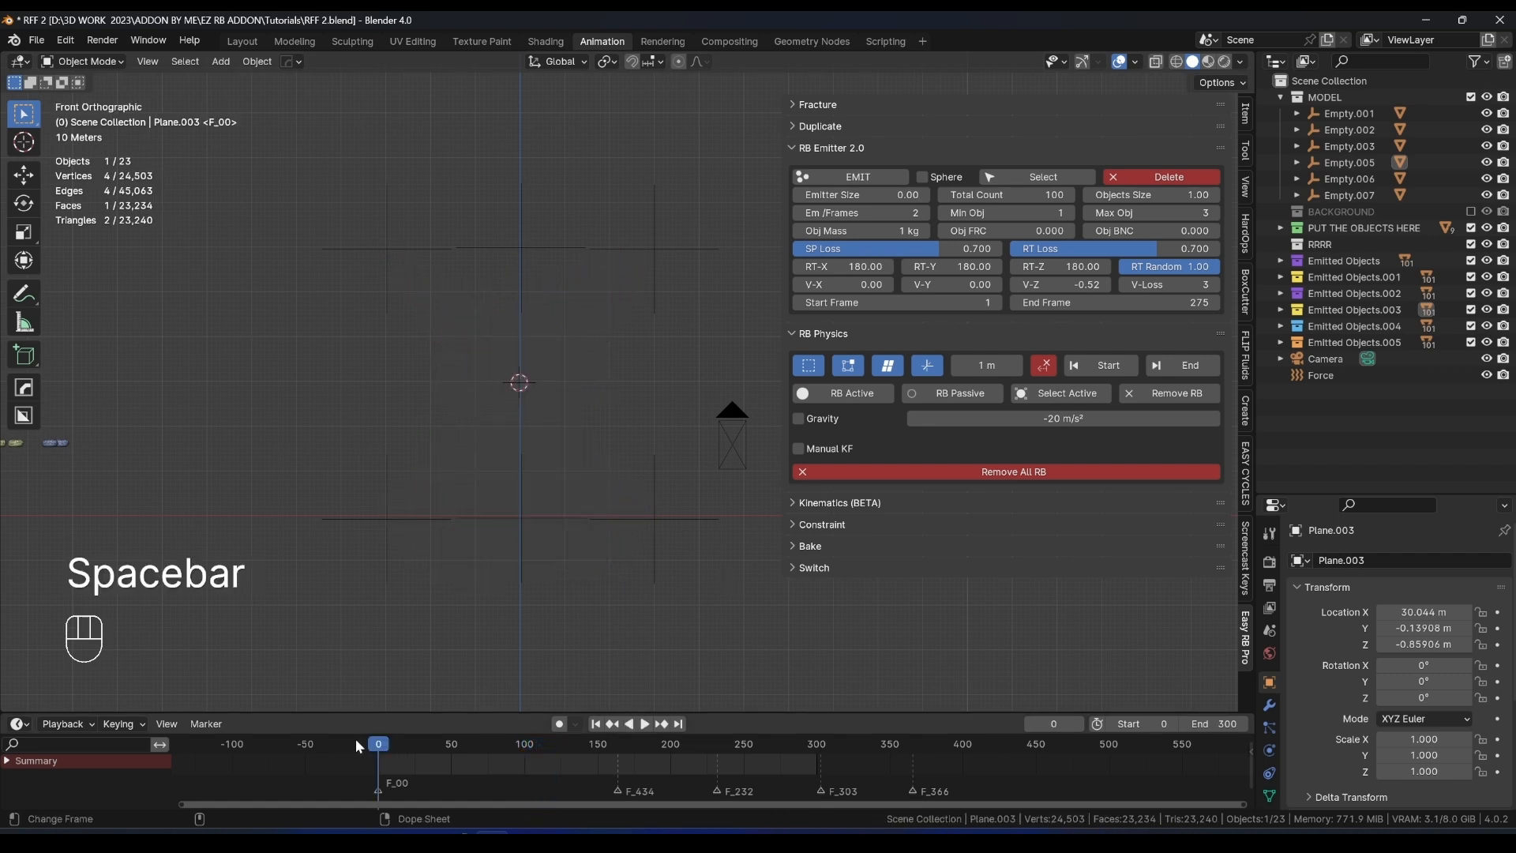
click(419, 745)
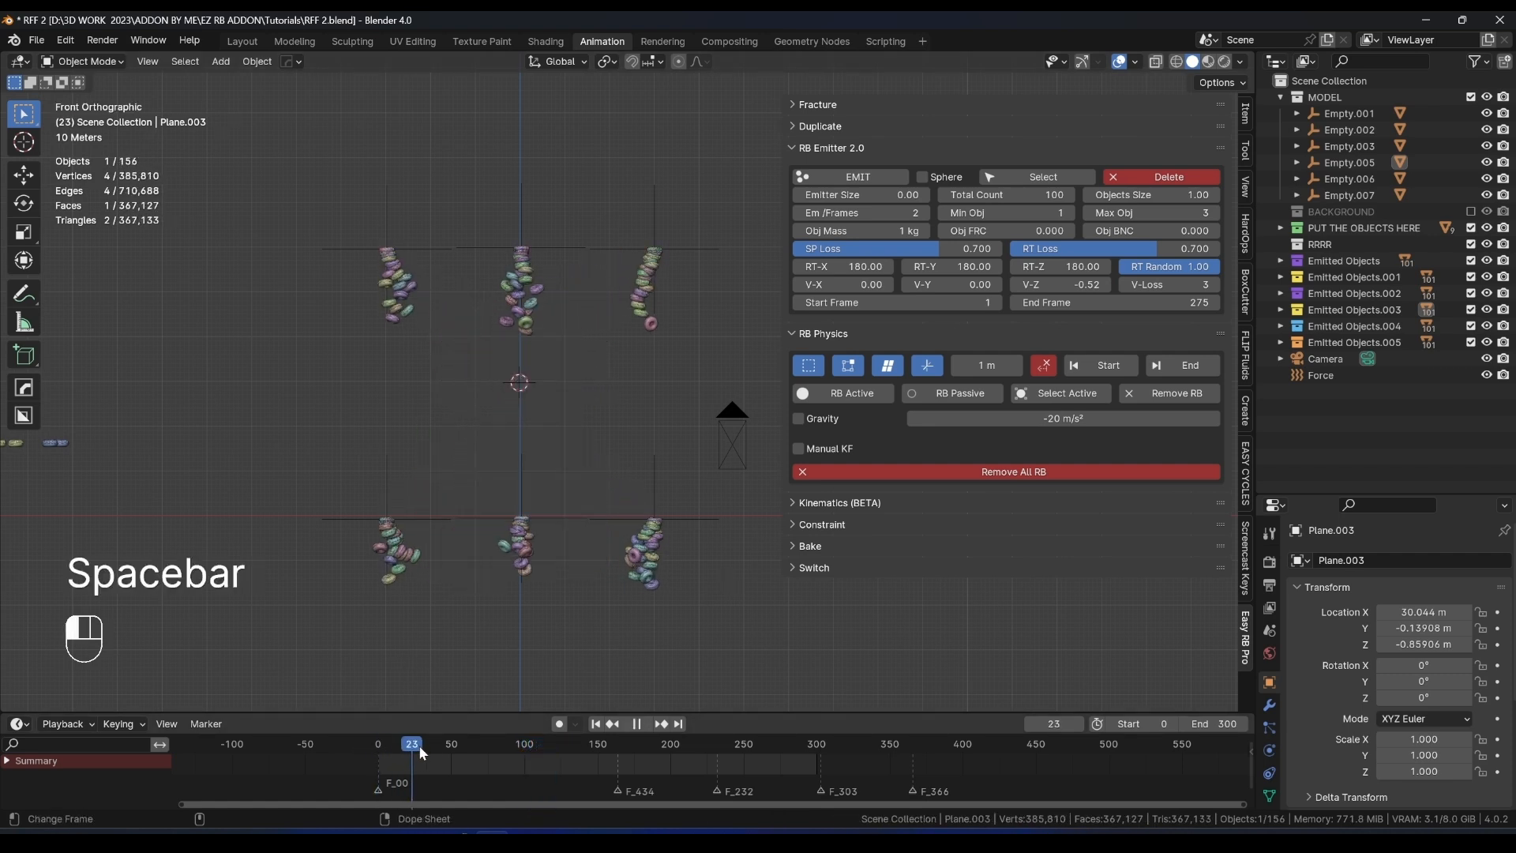
click(655, 519)
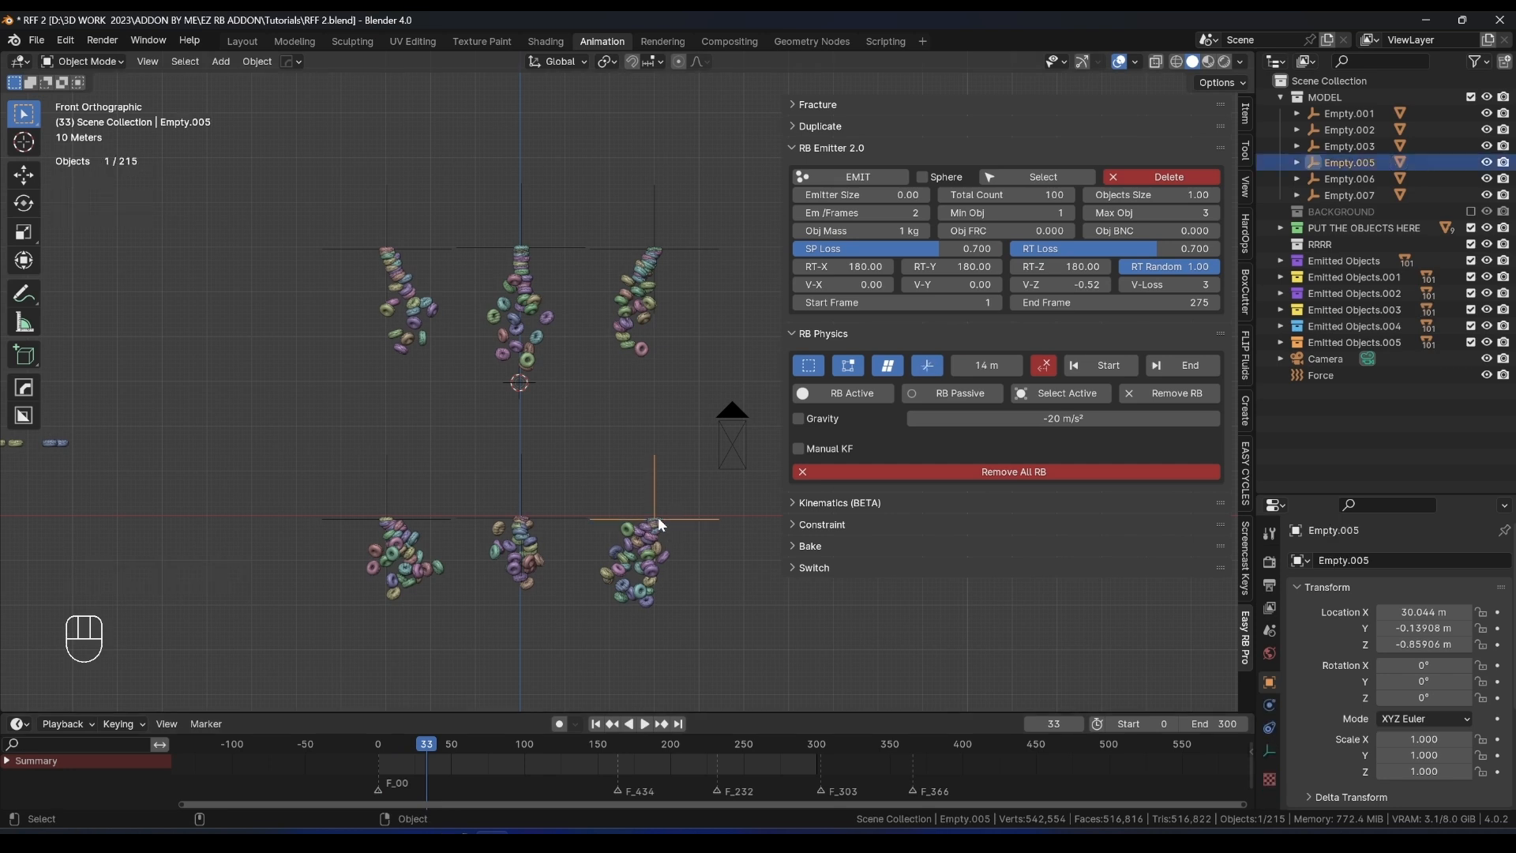
click(395, 529)
click(388, 521)
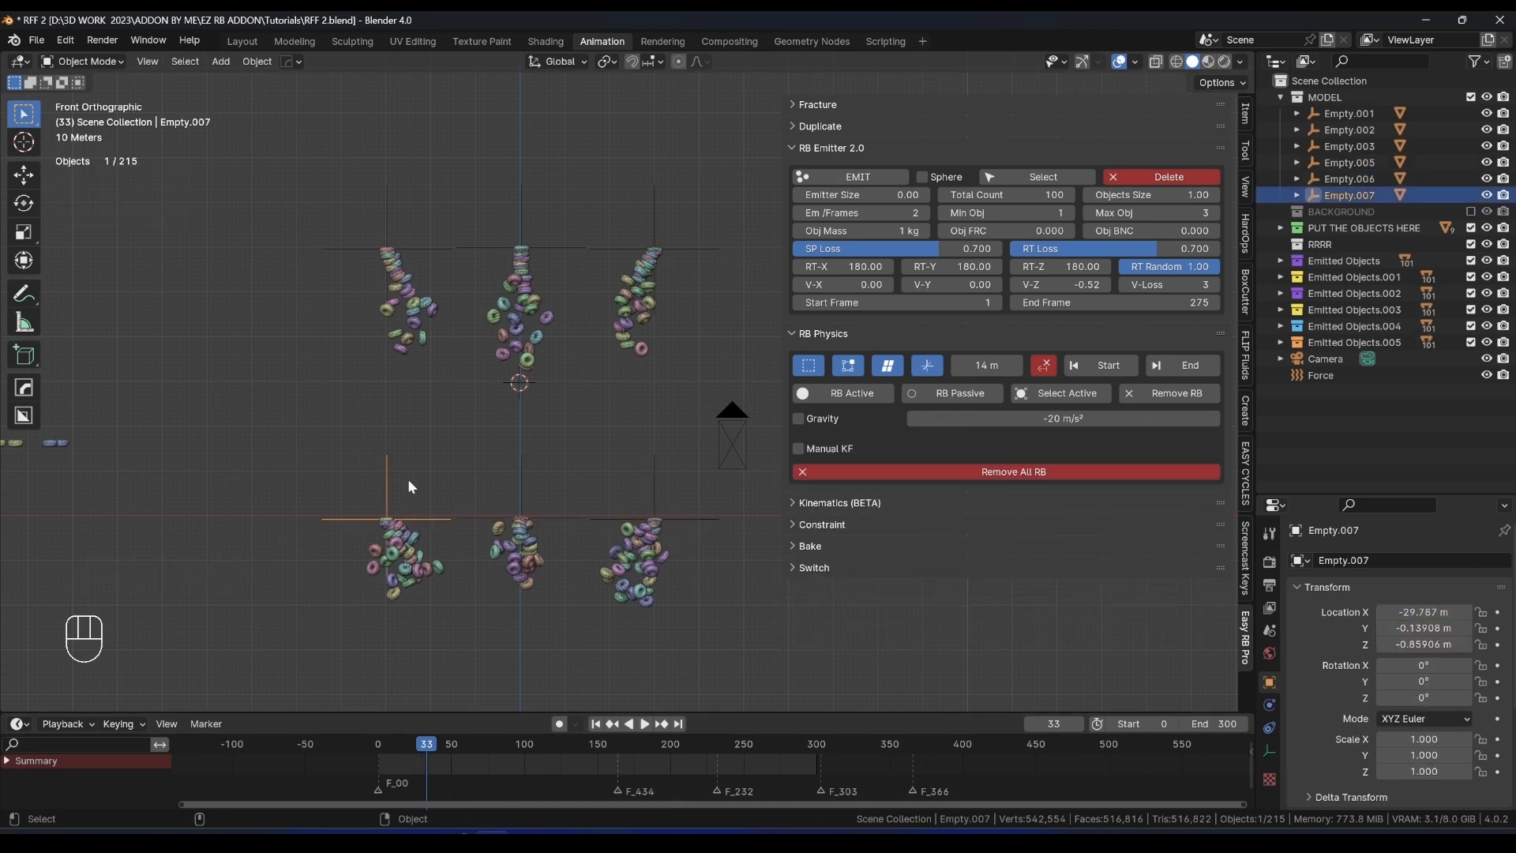
Annotate the lower row with upward arrows beside the empties and downward arrows beside the donut streams.
click(26, 291)
mouse_move(419, 508)
mouse_down()
mouse_move(422, 460)
mouse_move(438, 476)
mouse_up()
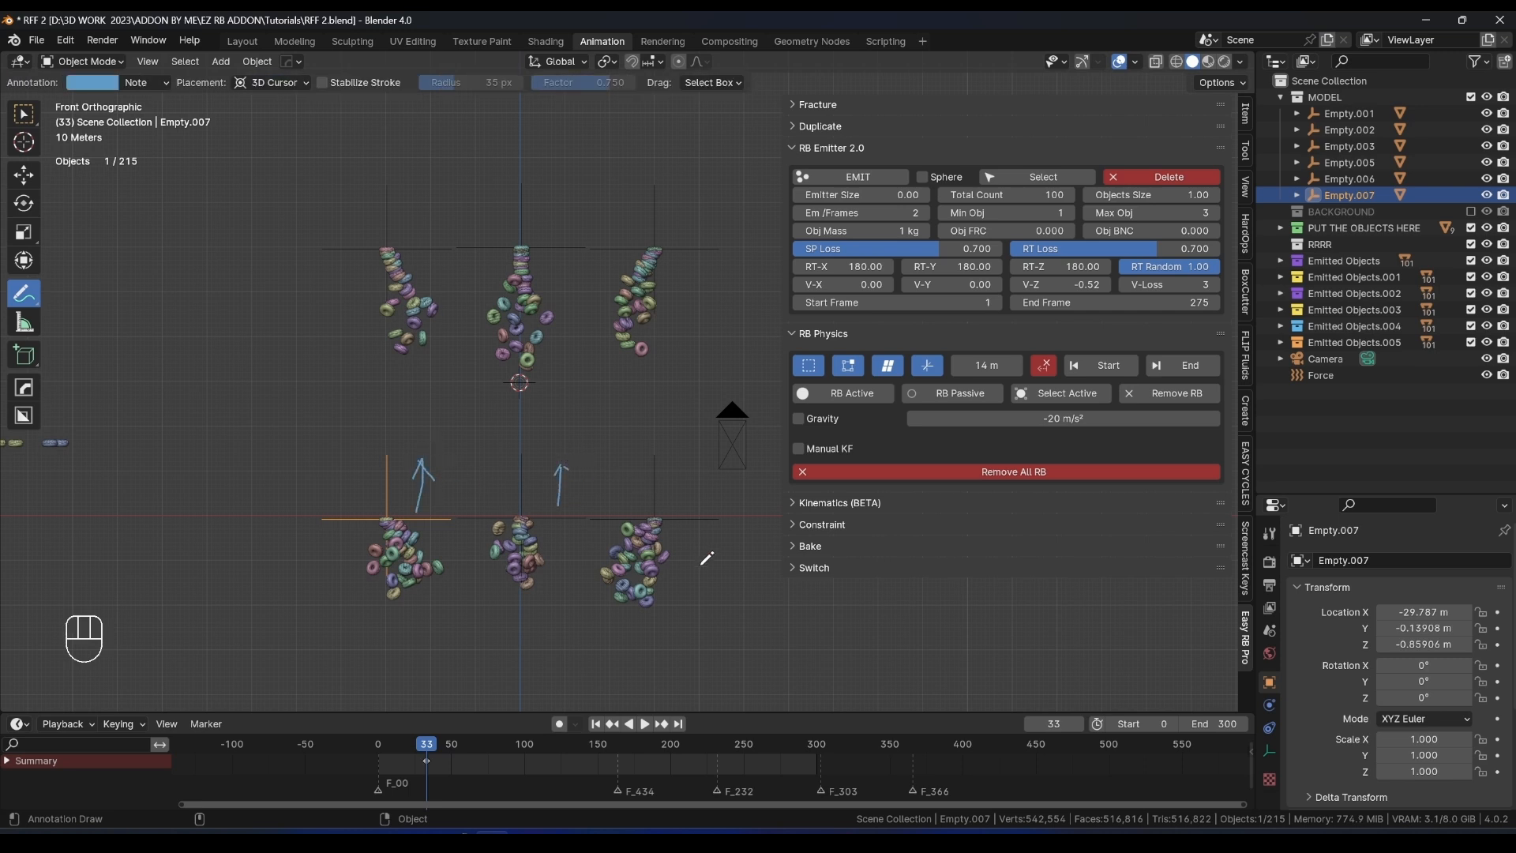
drag(687, 543, 681, 595)
drag(565, 562, 565, 599)
drag(440, 566, 425, 589)
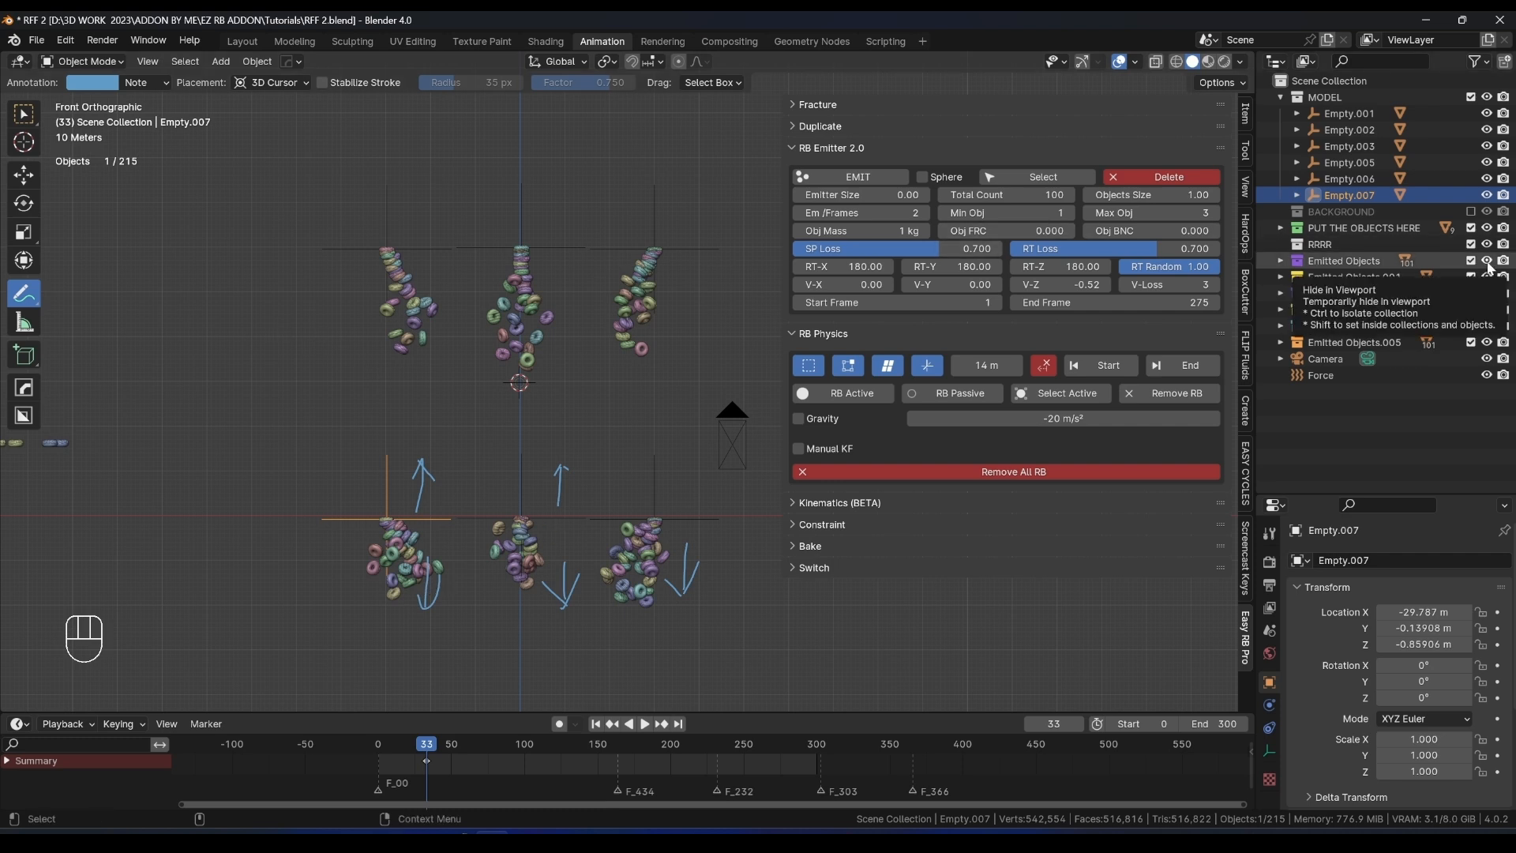
Hide Emitted Objects, Emitted Objects.001 and Emitted Objects.002, then circle and delete the donuts emitted by the lower row.
drag(1487, 261, 1487, 295)
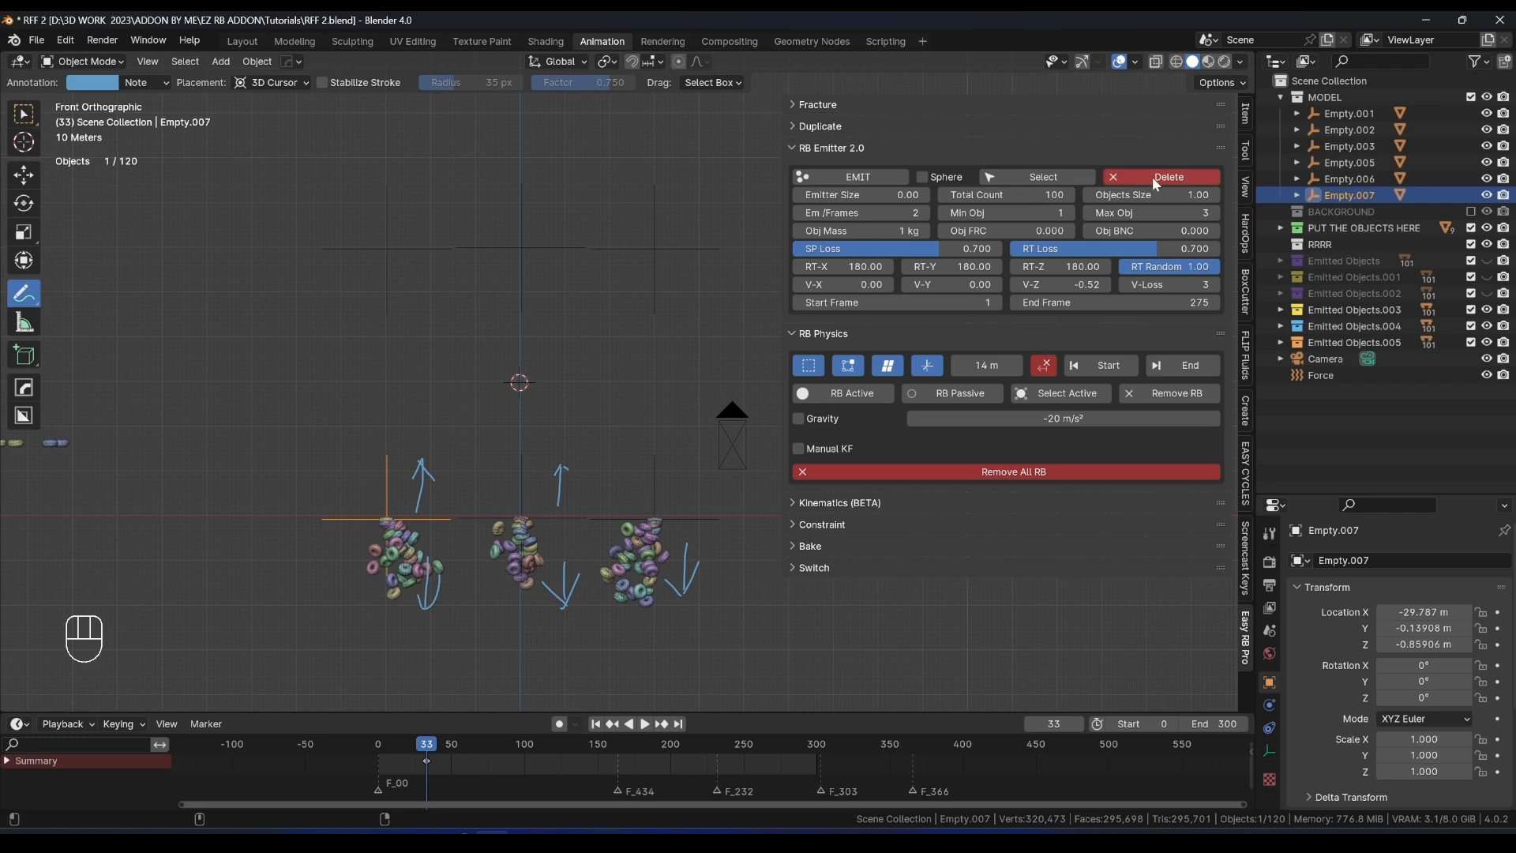
mouse_move(630, 495)
mouse_down()
mouse_move(481, 479)
mouse_move(655, 623)
mouse_move(568, 506)
mouse_up()
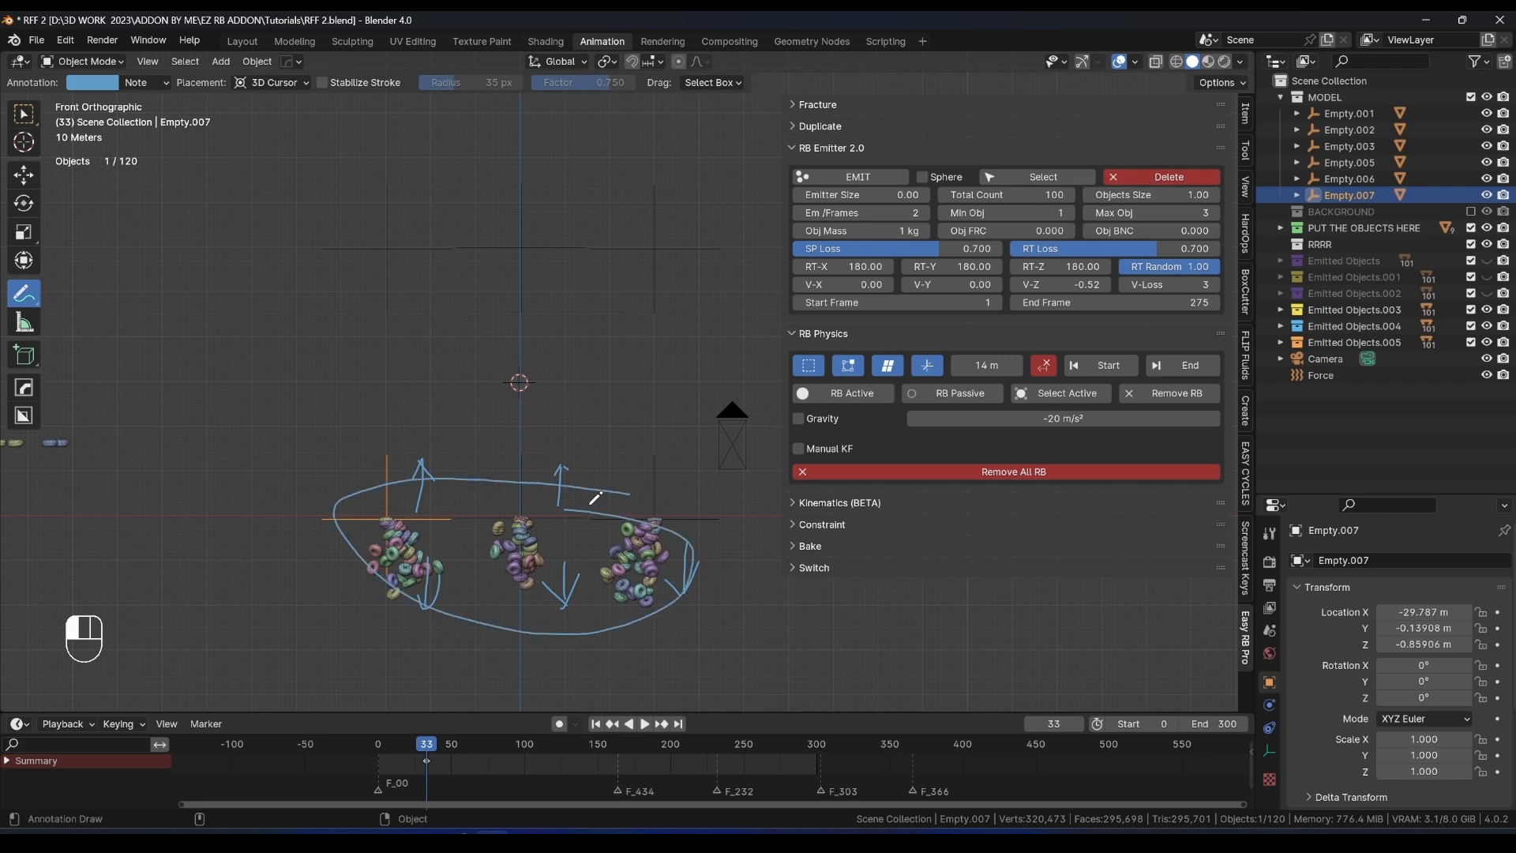
click(1168, 177)
click(1170, 177)
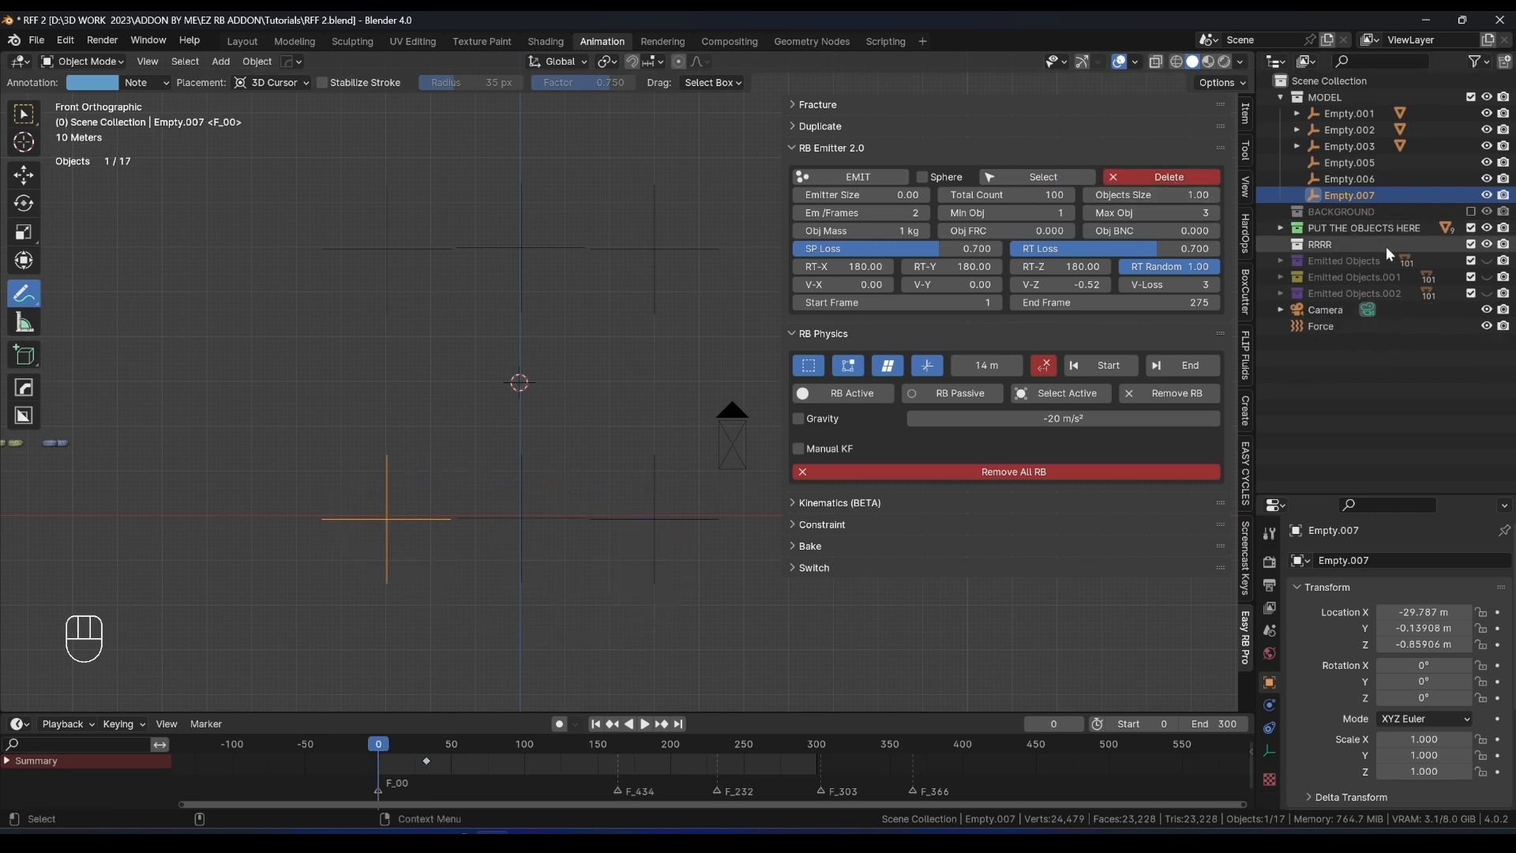
Show the three hidden Emitted Objects collections again and select Empty.005 in the lower row with the select tool.
click(1487, 262)
click(1486, 277)
click(1486, 293)
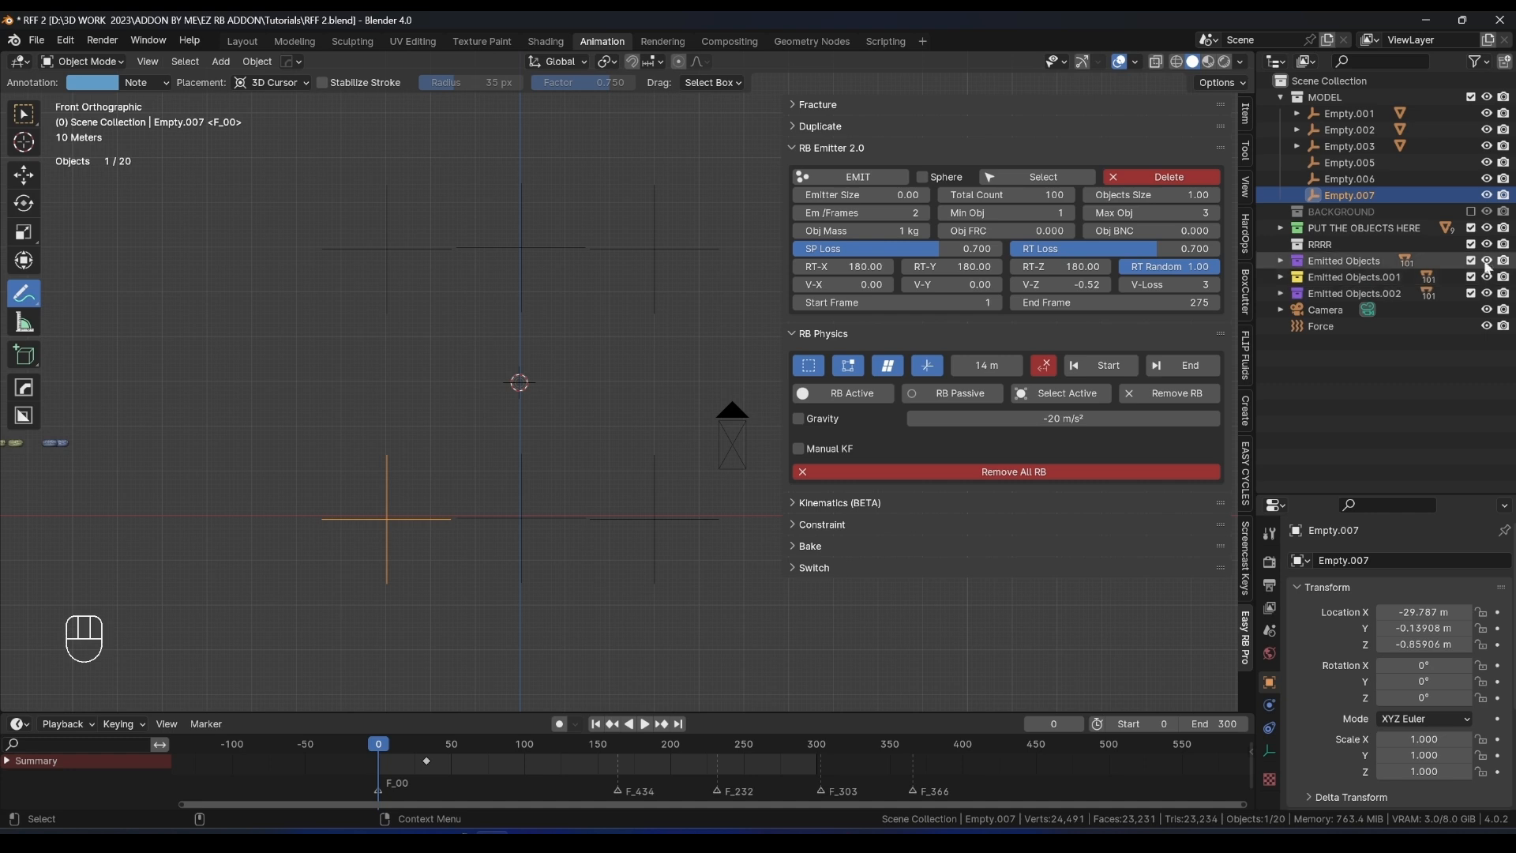
click(23, 114)
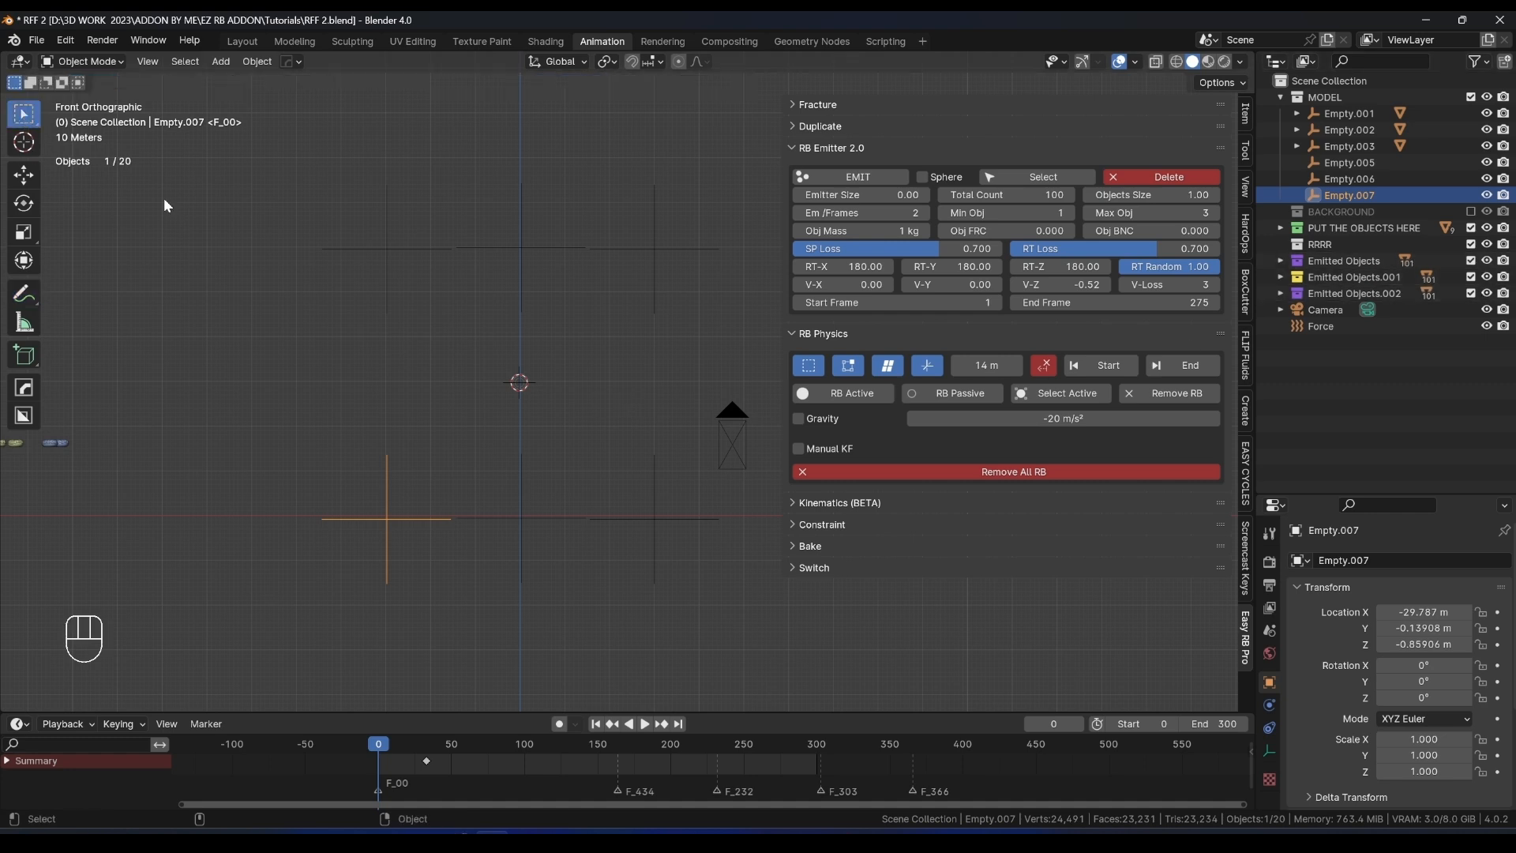
click(645, 527)
Hide Emitted Objects, Emitted Objects.001 and Emitted Objects.002 in the viewport and exclude all three from the view layer.
click(1486, 260)
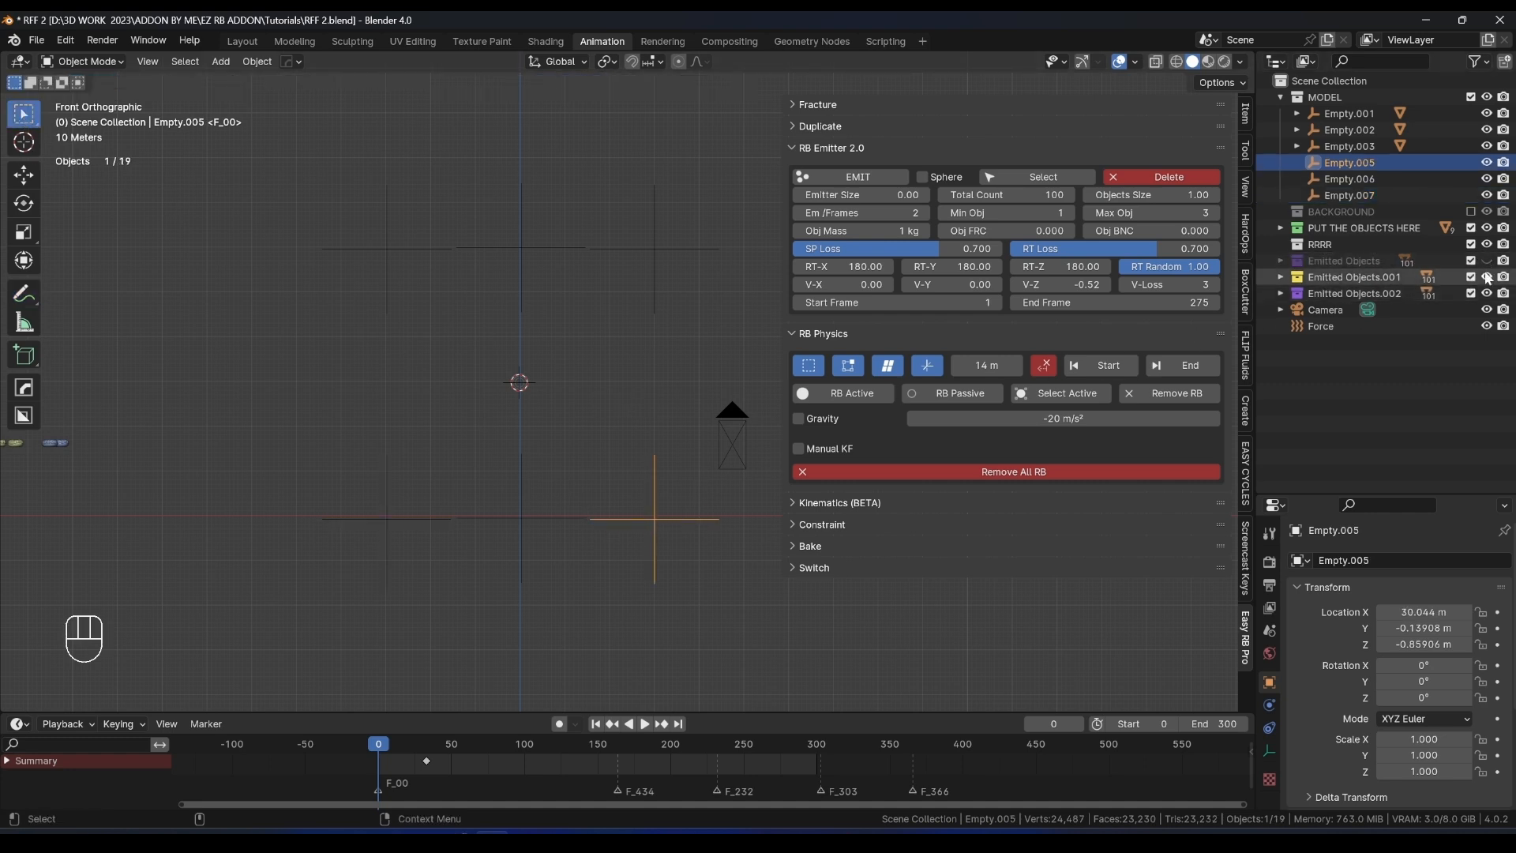
click(1487, 277)
click(1486, 293)
click(1471, 292)
click(1471, 278)
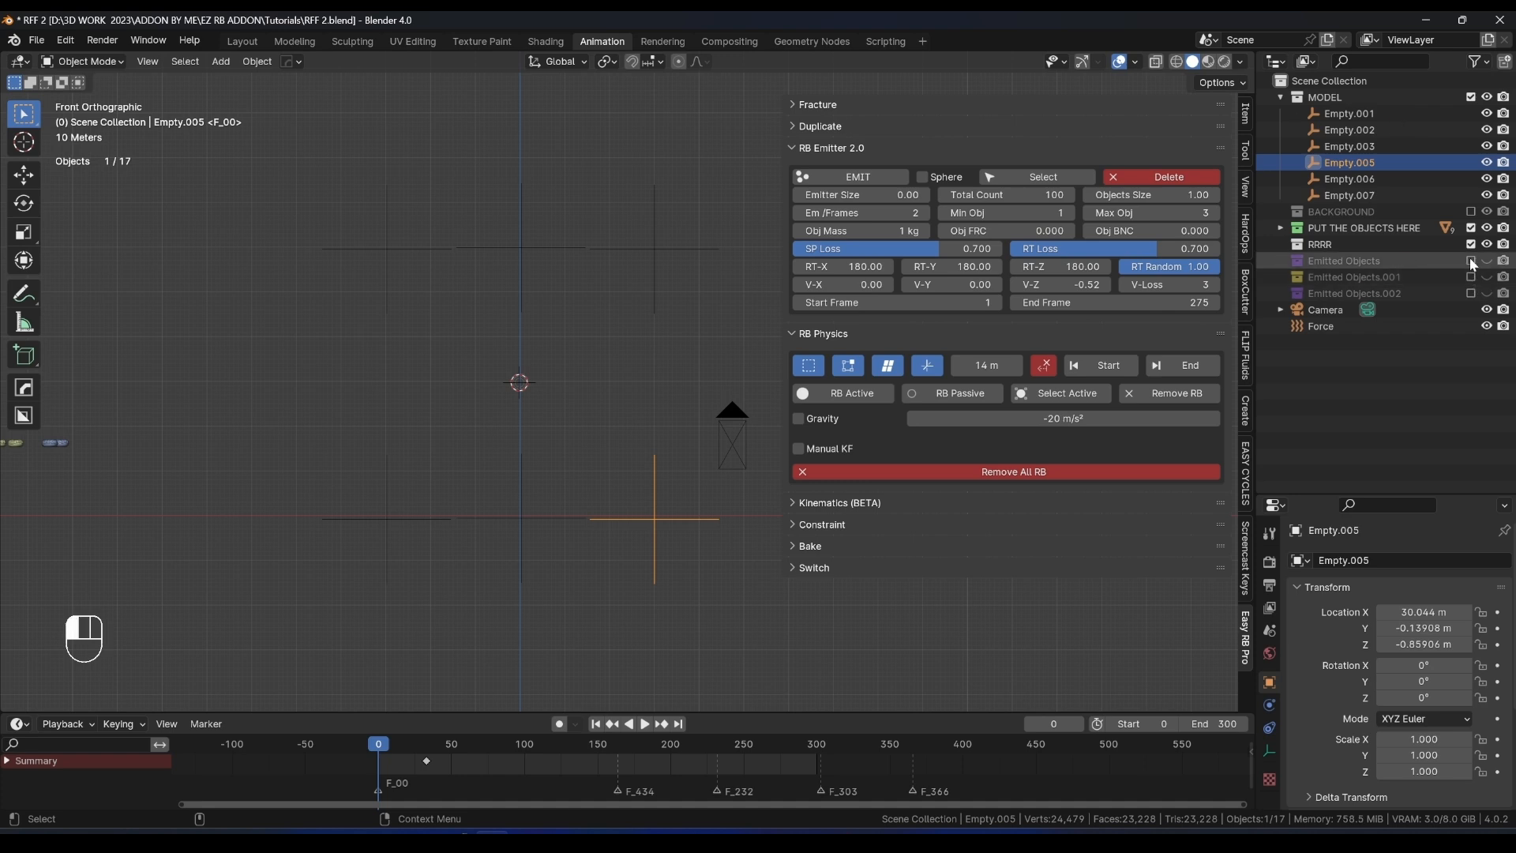
Emit donuts from Empty.005 with V-Z set to 0.52 and preview the simulation.
click(1470, 261)
shift+middle_drag(644, 526, 554, 521)
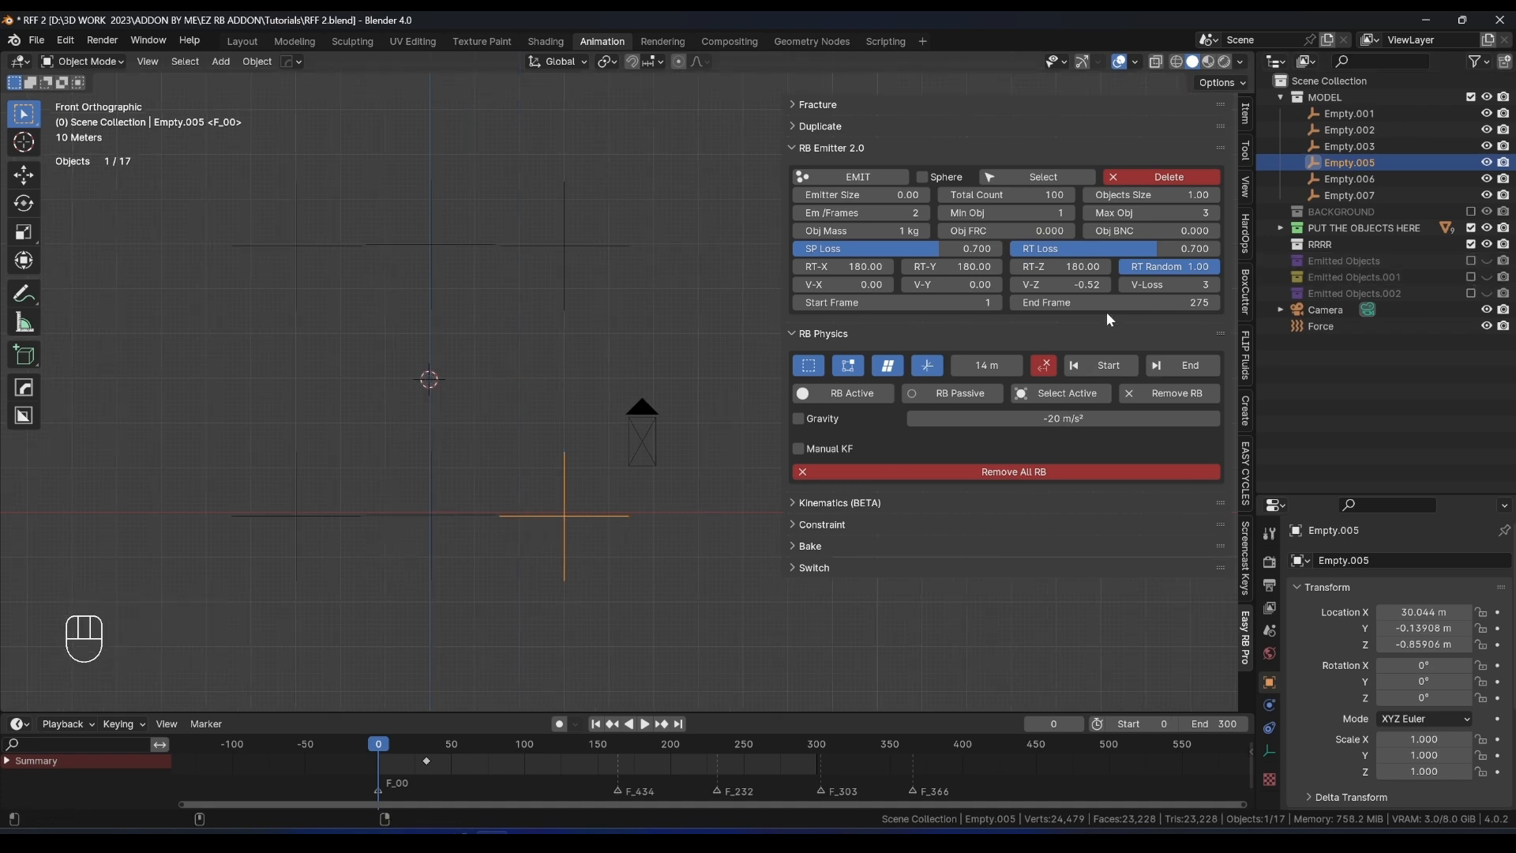
click(1060, 284)
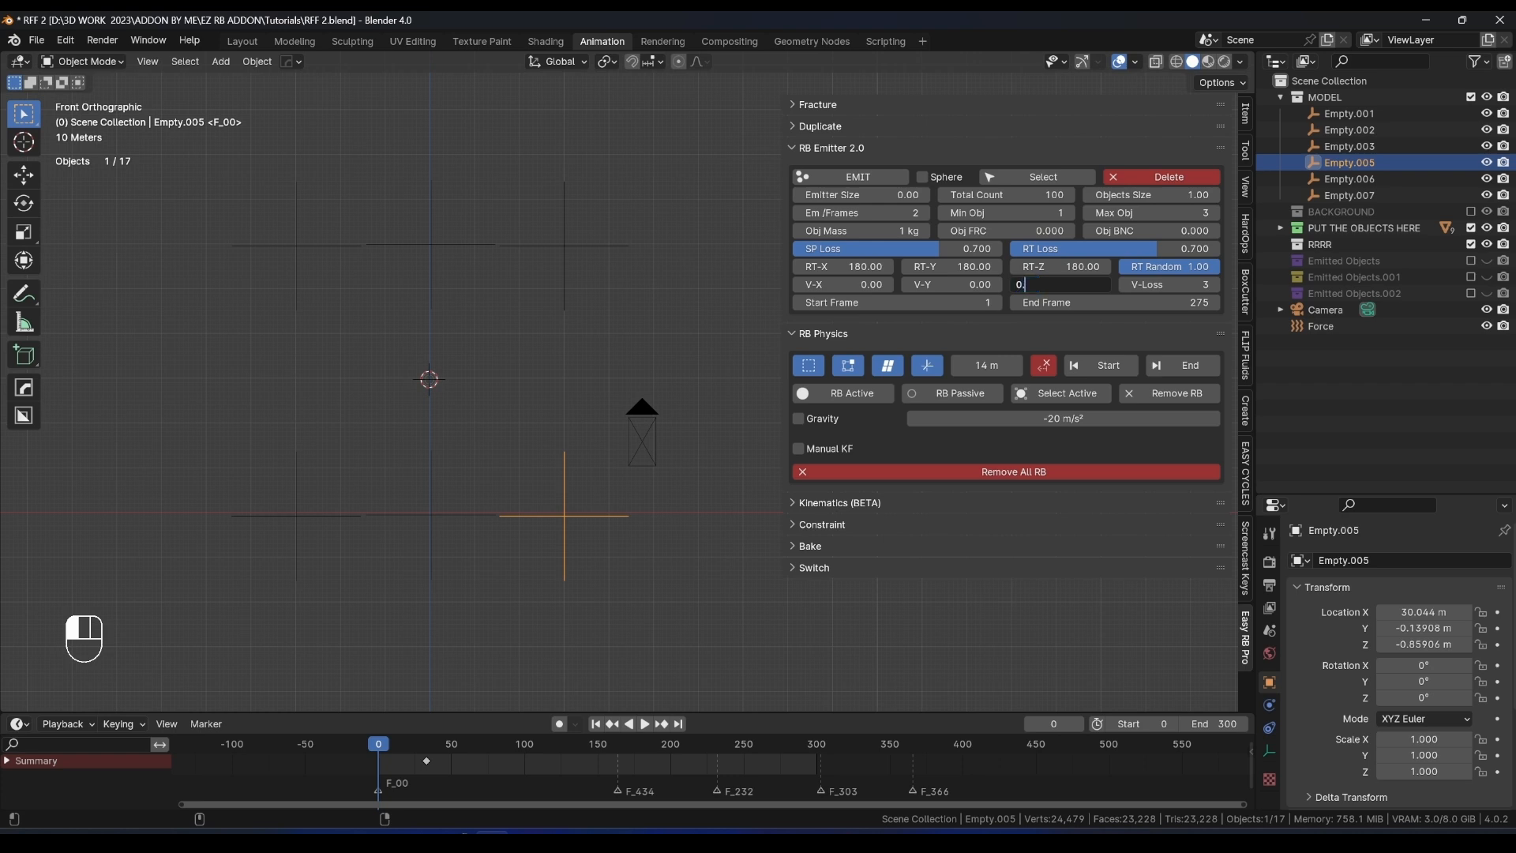
text(0.52)
key(Return)
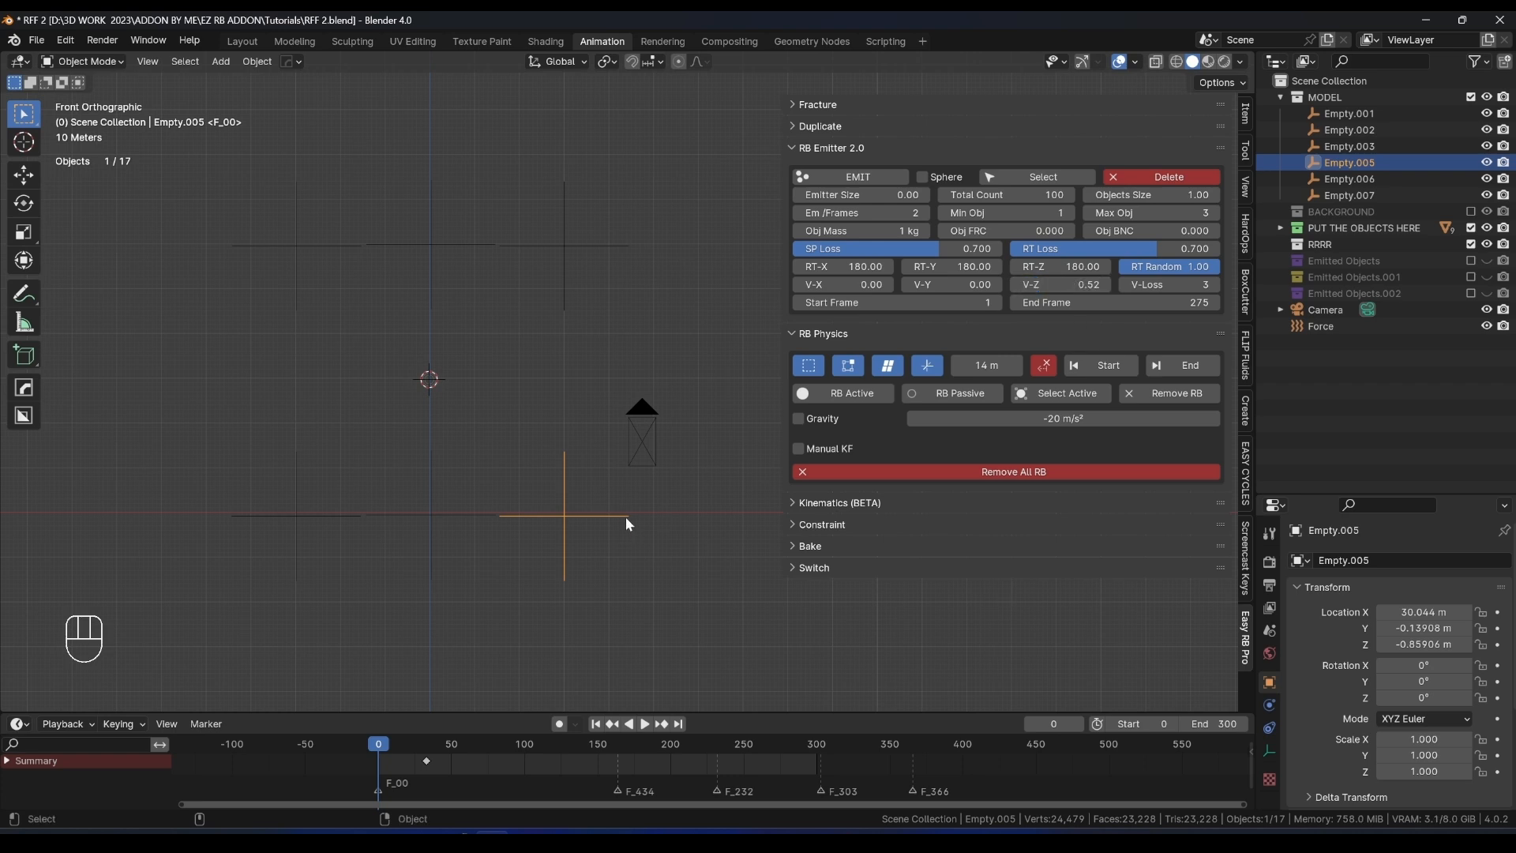
click(873, 177)
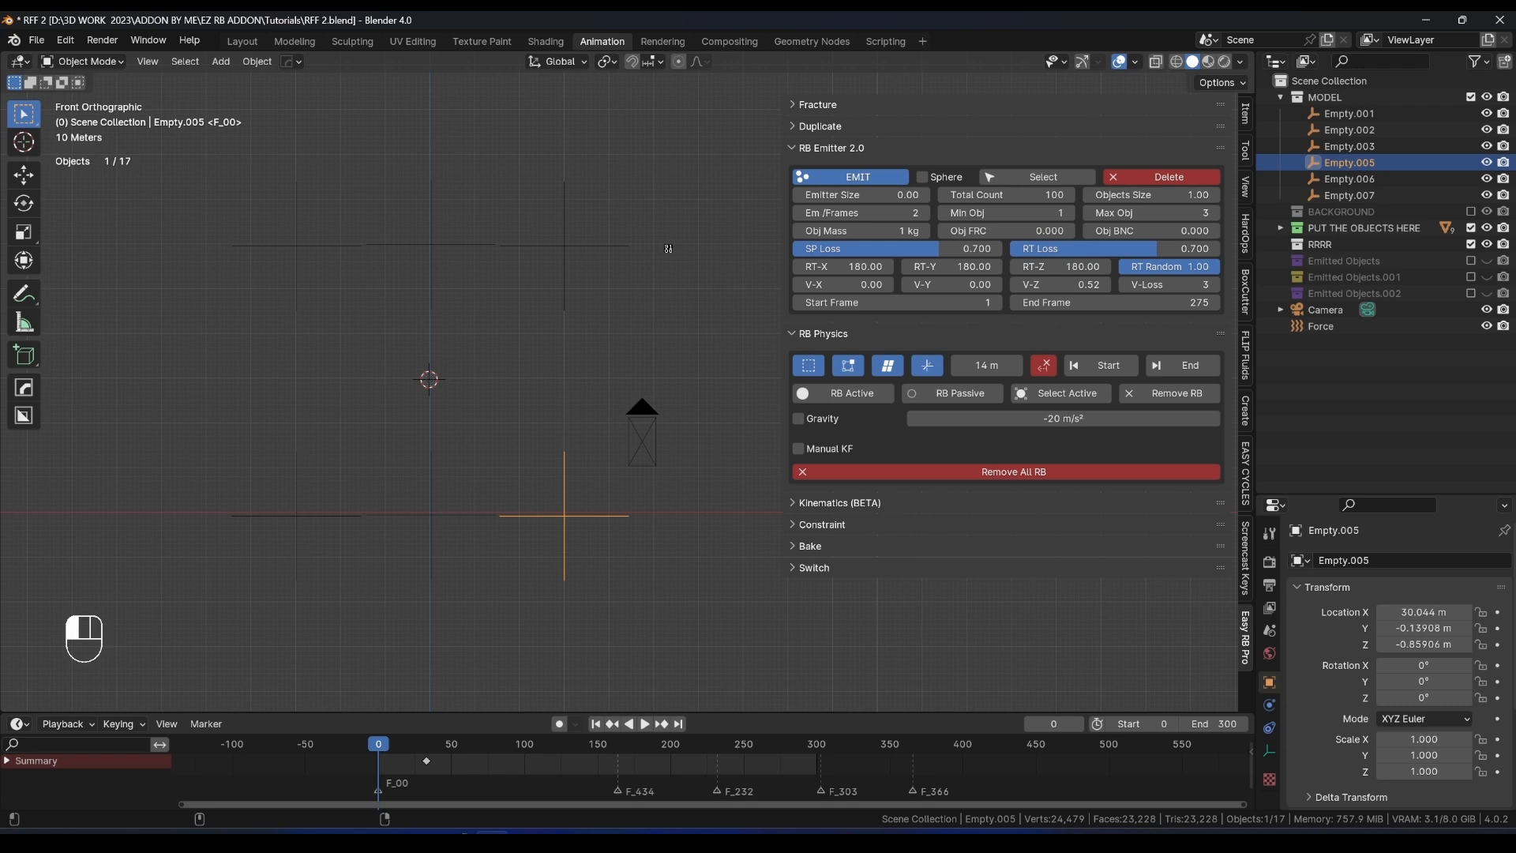
key(space)
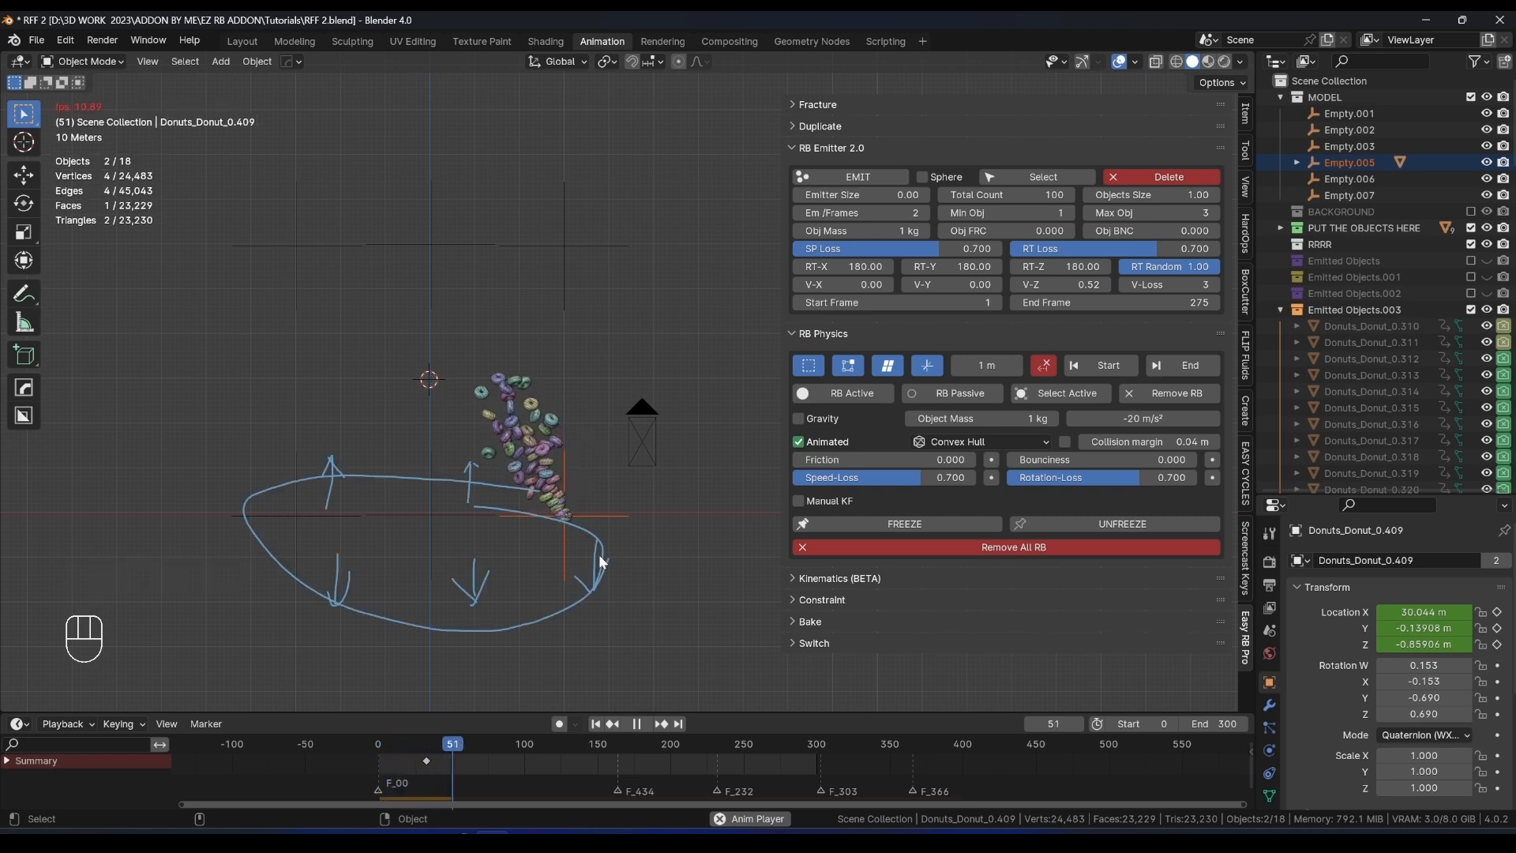
key(space)
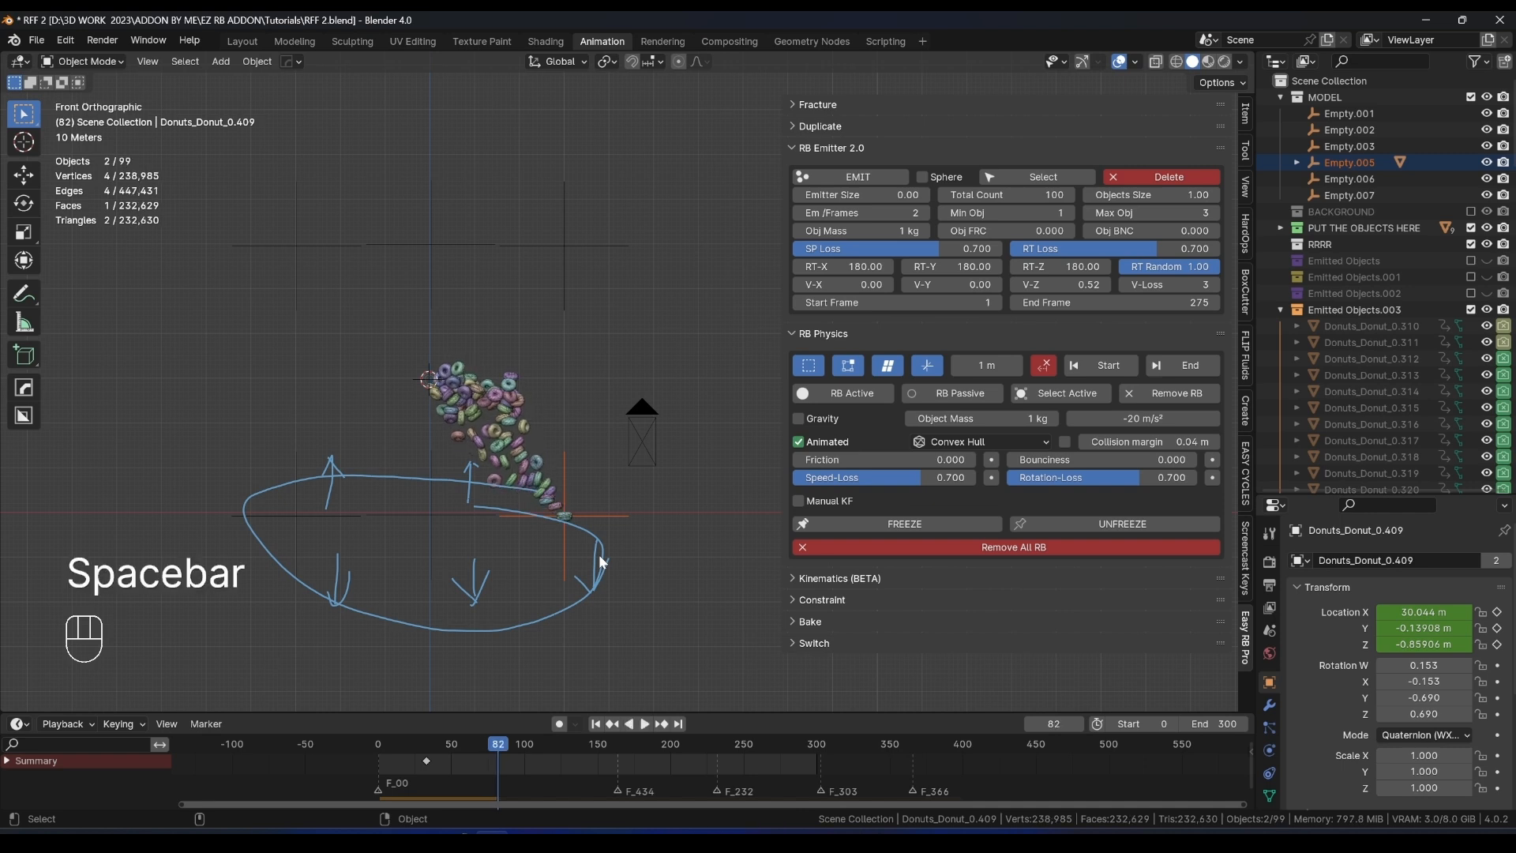
Remove the annotation layer holding the drawn arrows and circle, and return to the select tool.
click(24, 294)
click(141, 82)
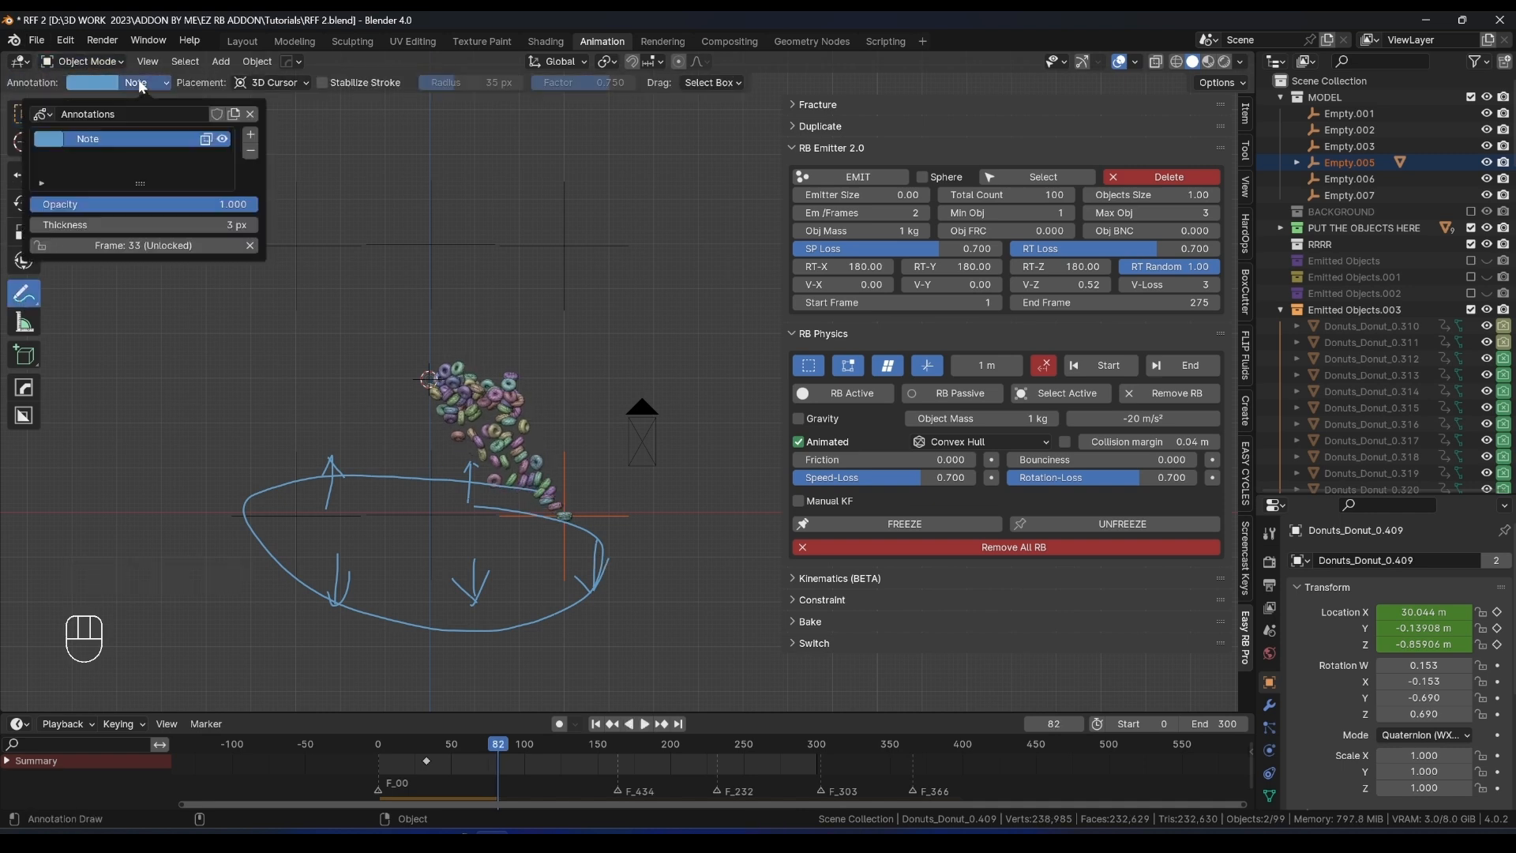
click(251, 151)
click(24, 114)
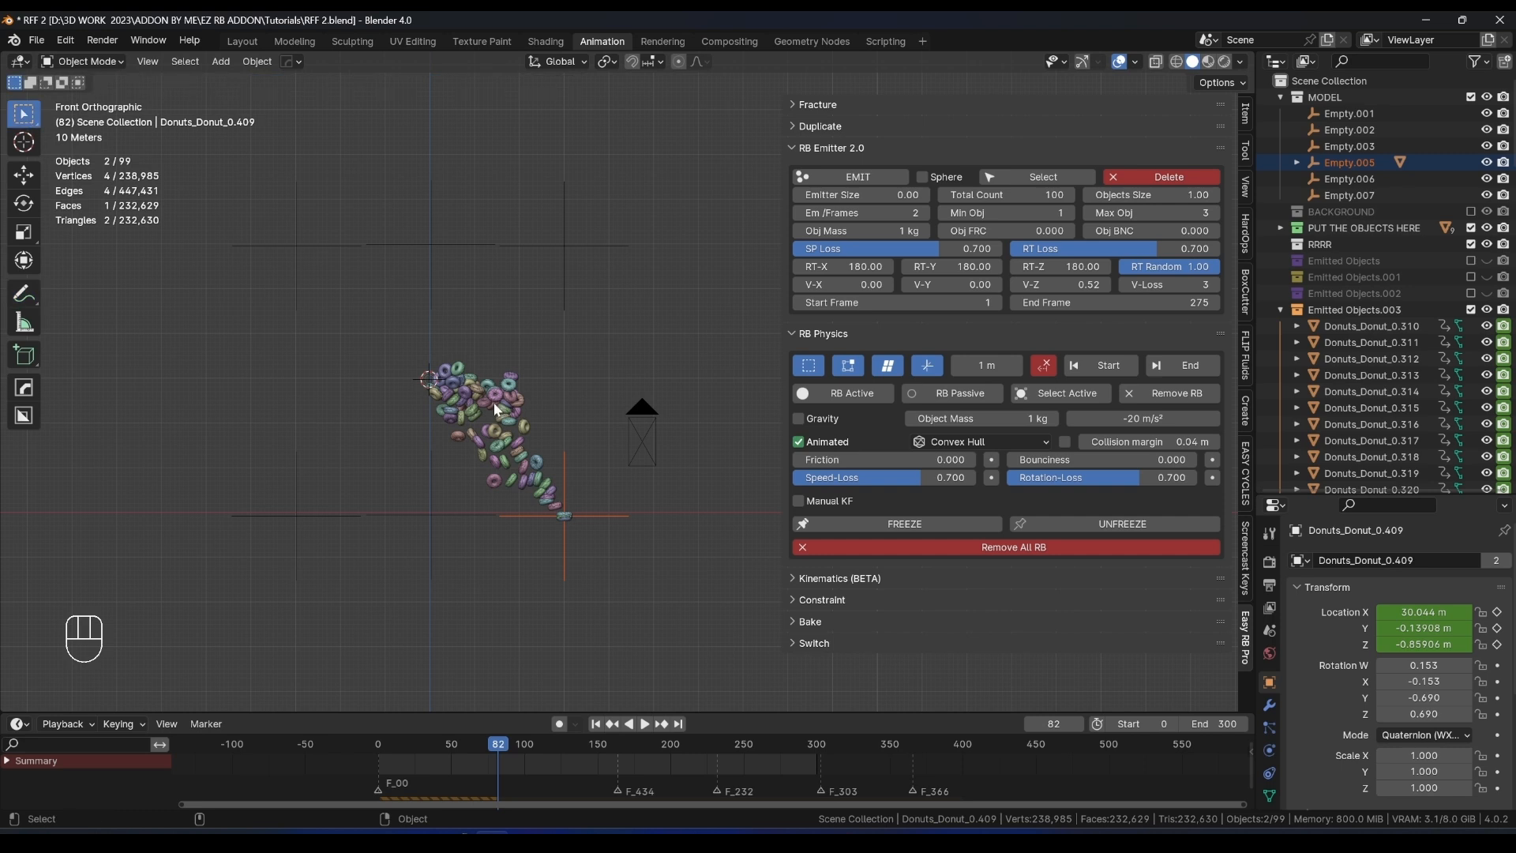
Exclude Emitted Objects.003 from the view layer and emit donuts from Empty.006, previewing their motion.
click(1280, 310)
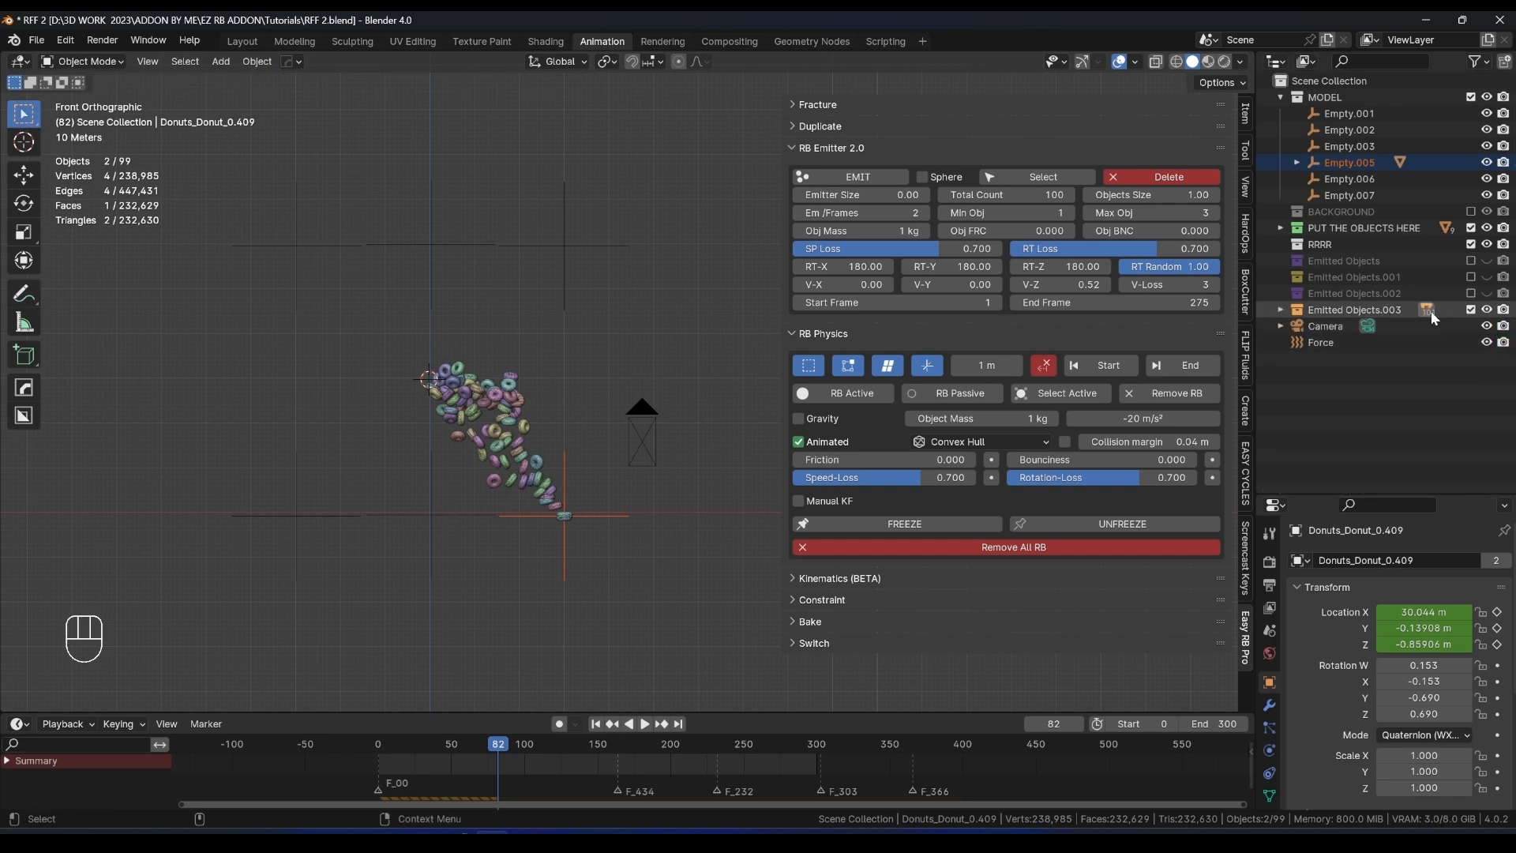
click(1469, 309)
click(454, 515)
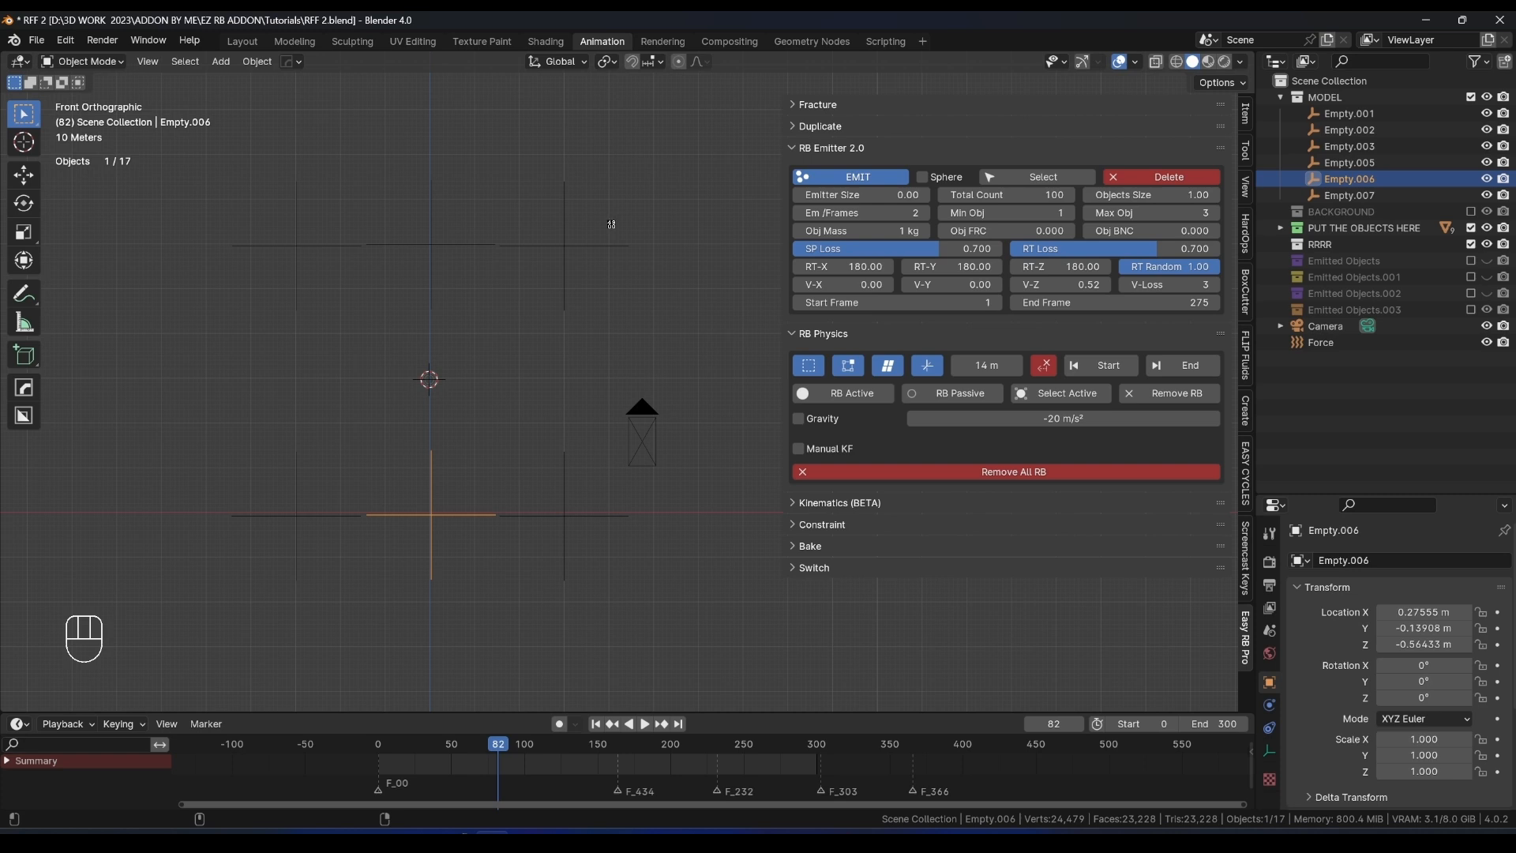
key(space)
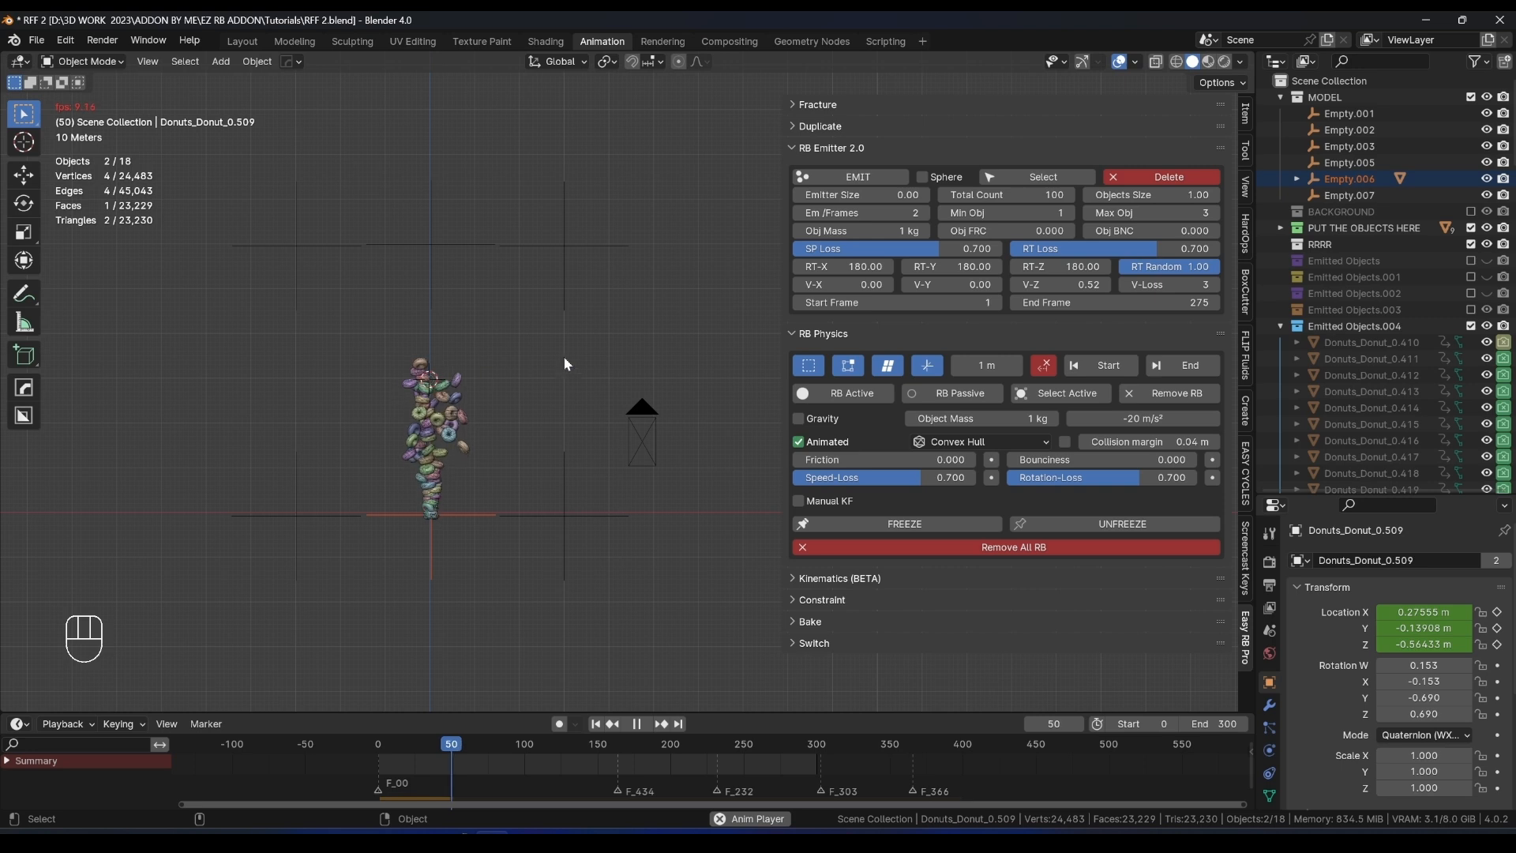
key(space)
Exclude Emitted Objects.004 from the view layer and emit donuts from Empty.007.
click(1470, 326)
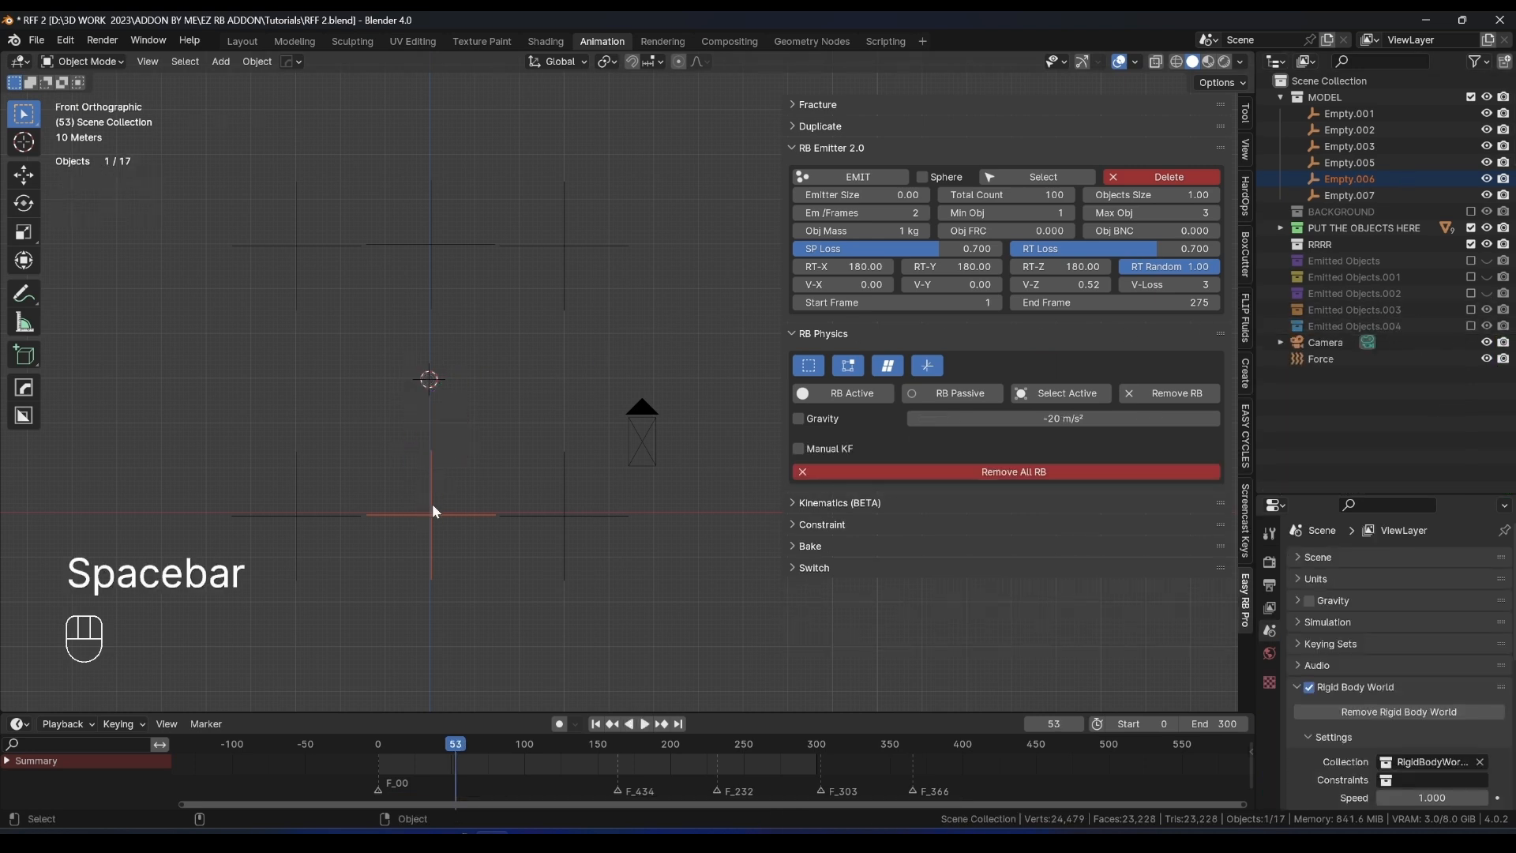
click(320, 518)
click(835, 181)
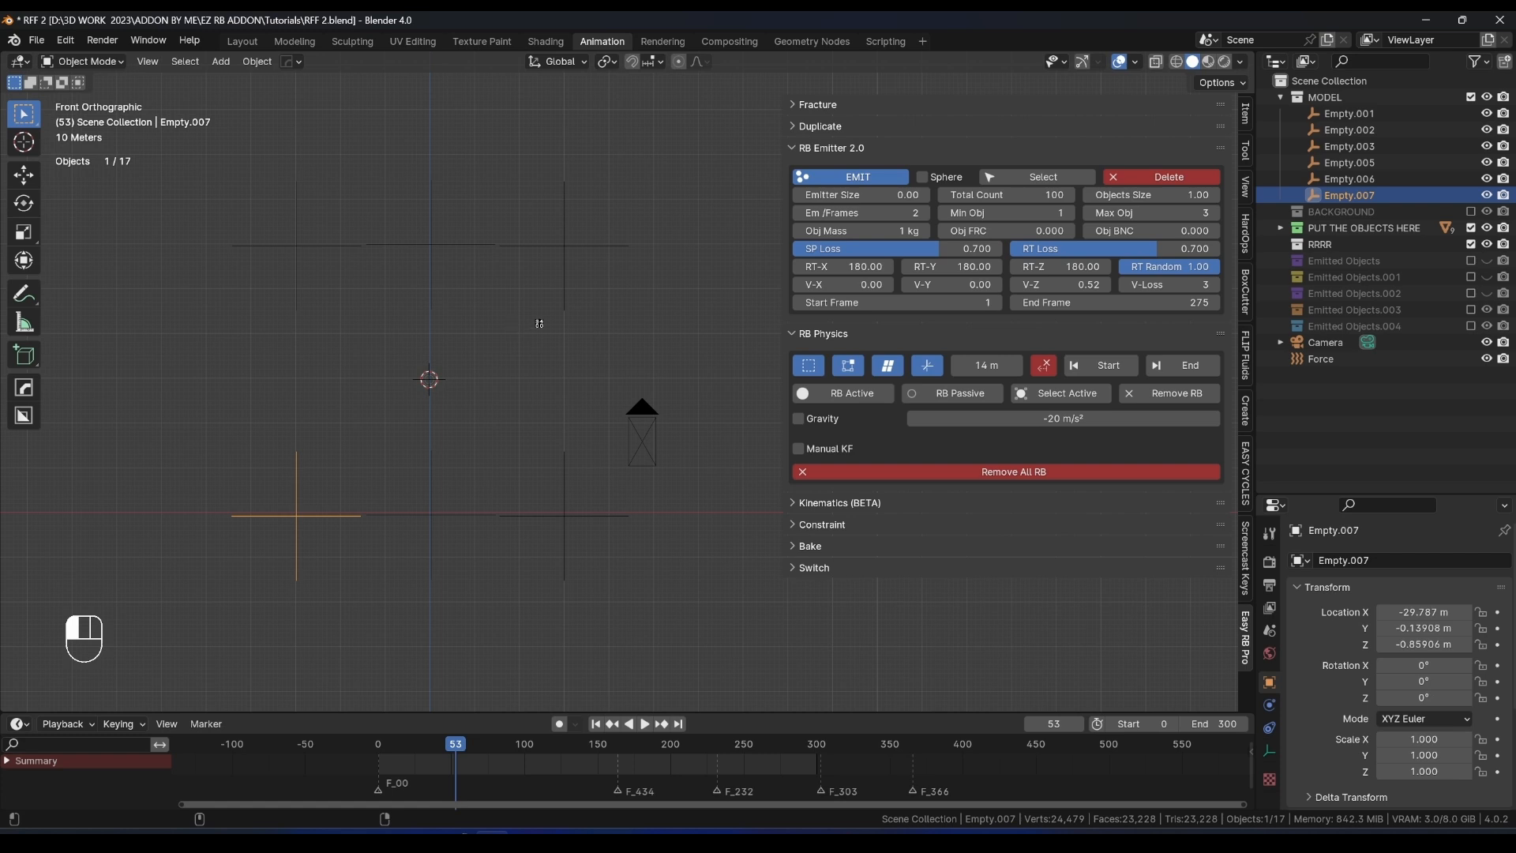
shift+middle_drag(539, 324, 564, 343)
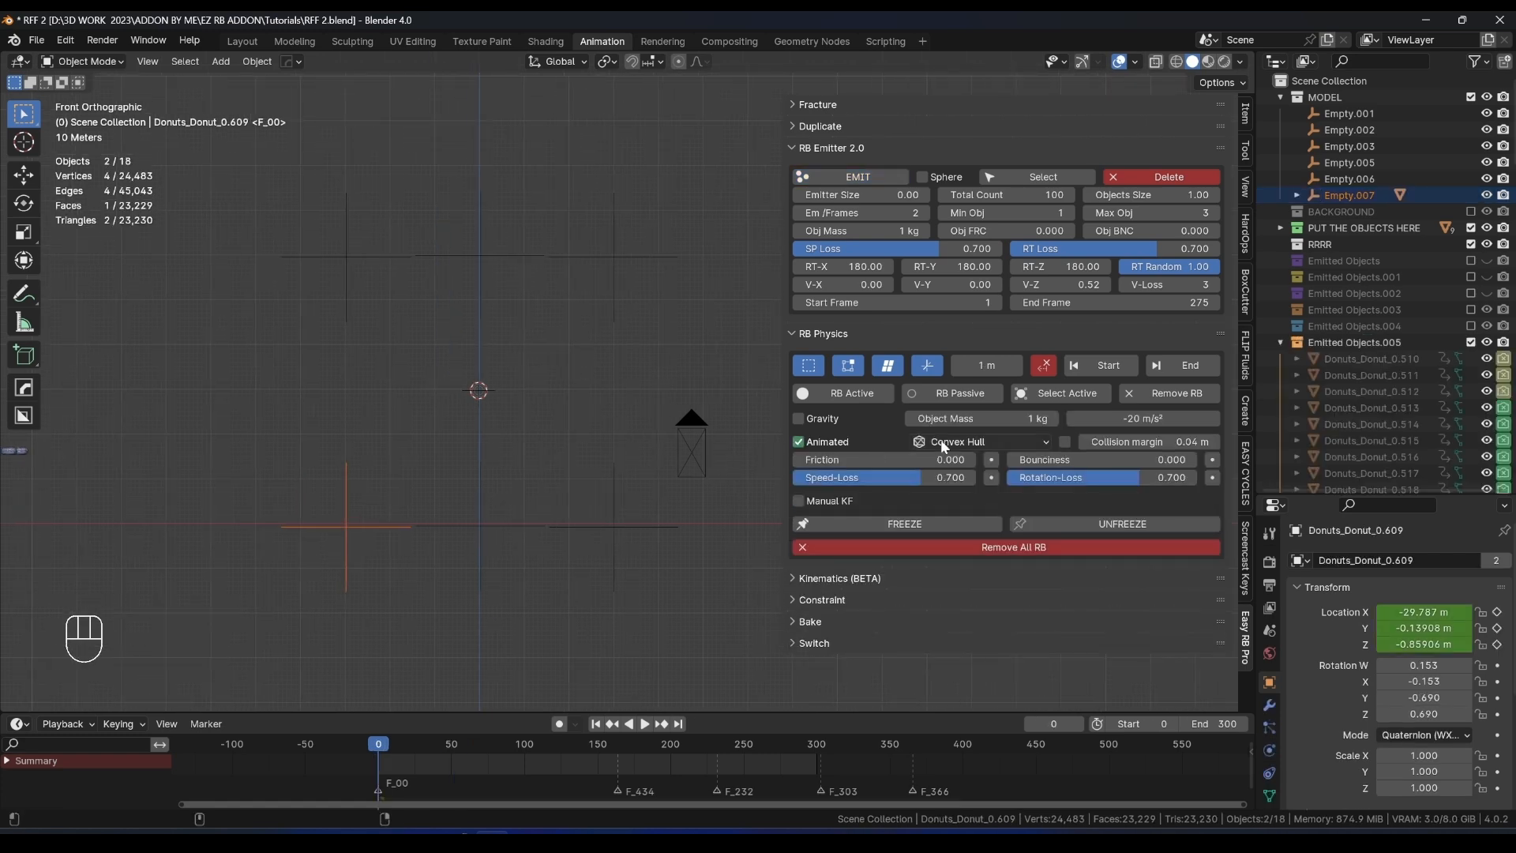
Include Emitted Objects and Emitted Objects.001 through .004 in the view layer again, and briefly play the combined emission.
click(1279, 342)
click(1470, 326)
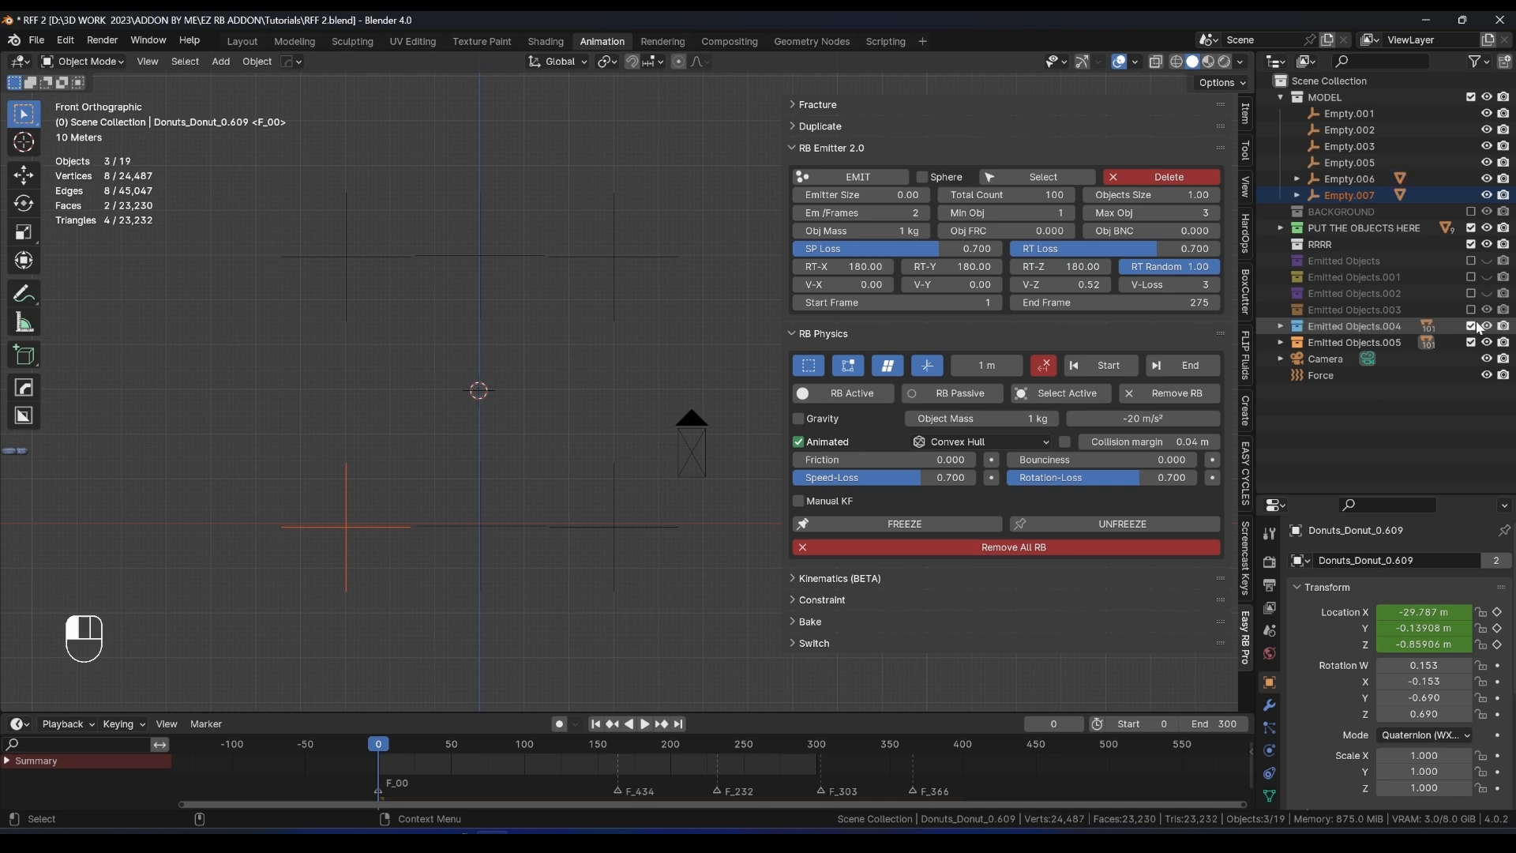
click(1471, 310)
click(1470, 293)
click(1471, 277)
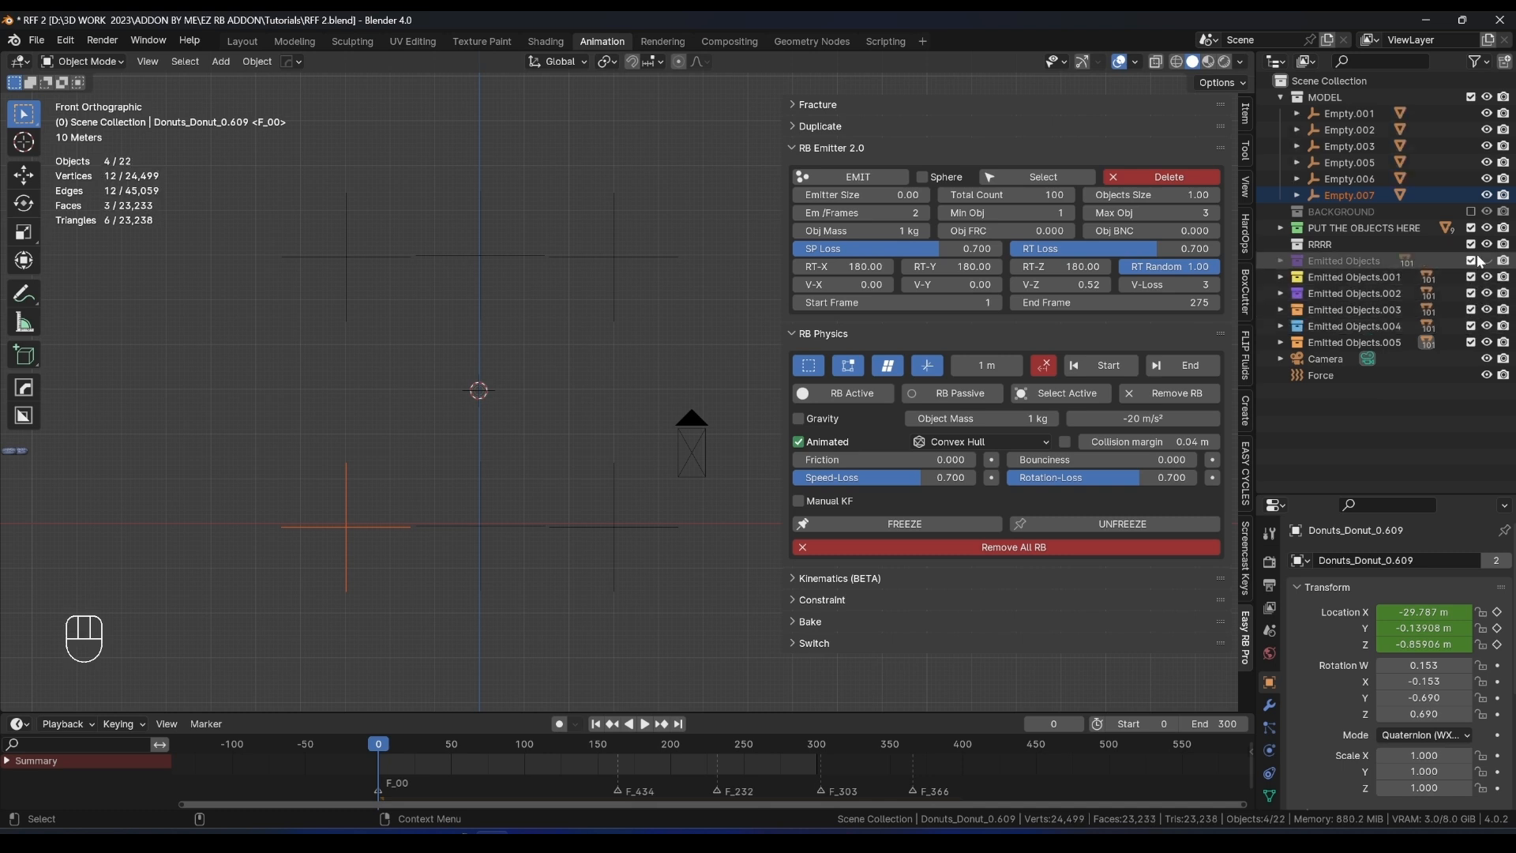
click(1471, 260)
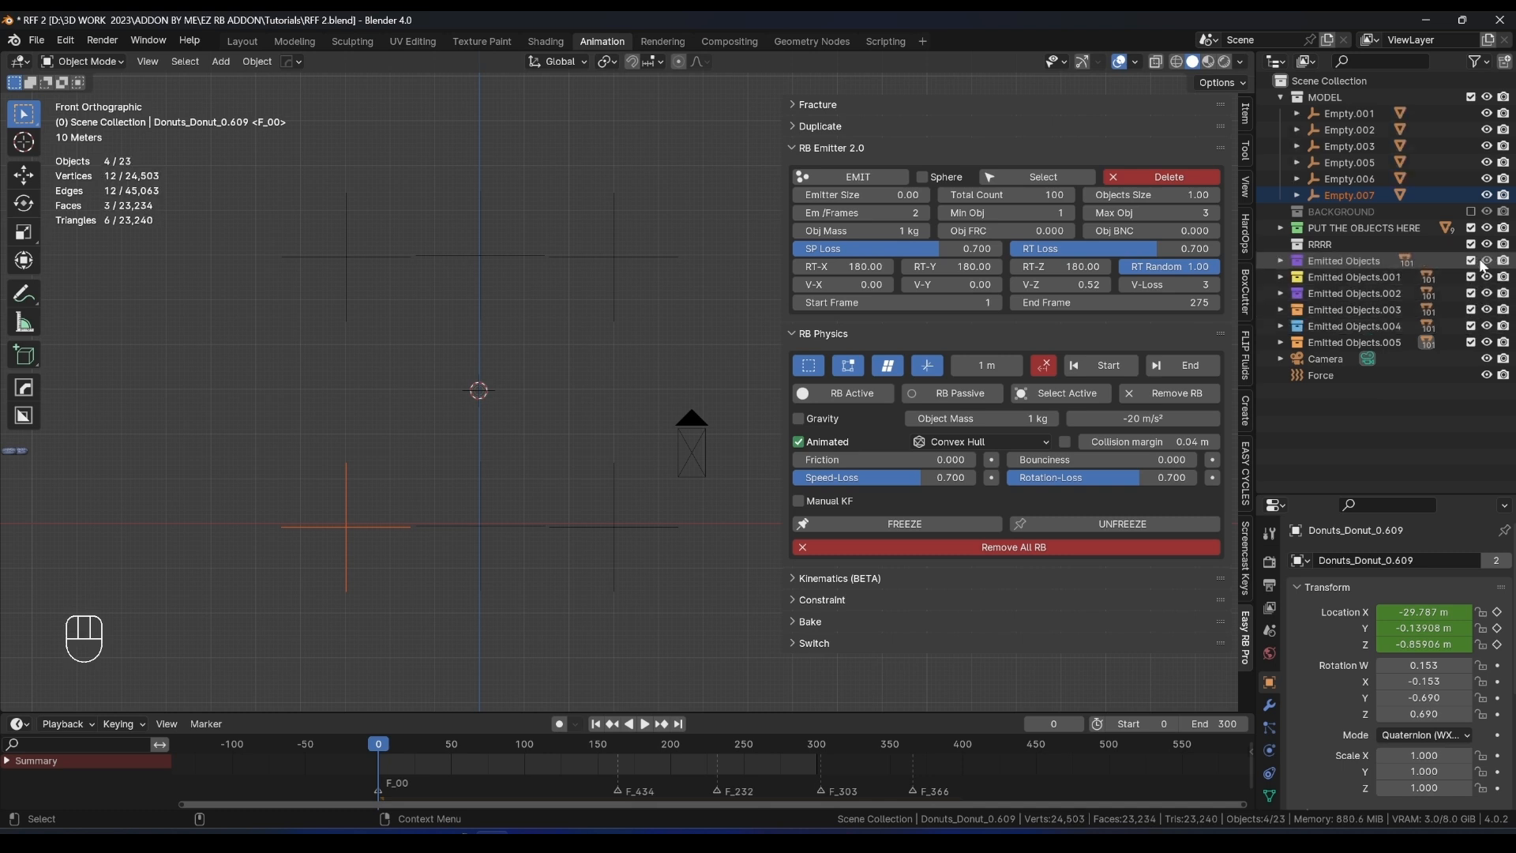
click(645, 725)
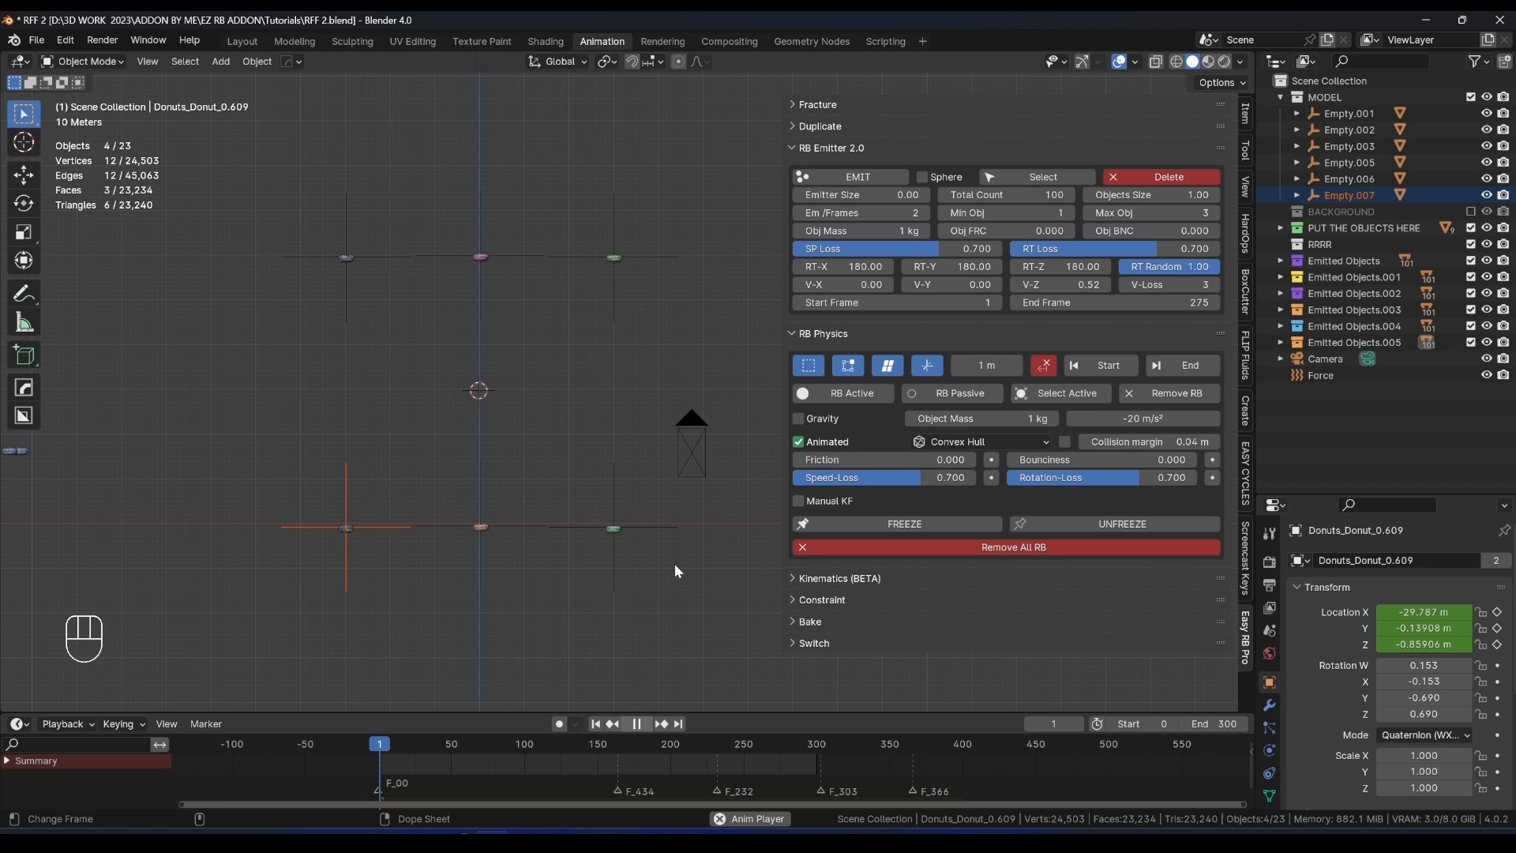
click(636, 724)
Set the simulation's bake substeps to 3 and save the file.
click(809, 622)
scroll(846, 615, down, 1)
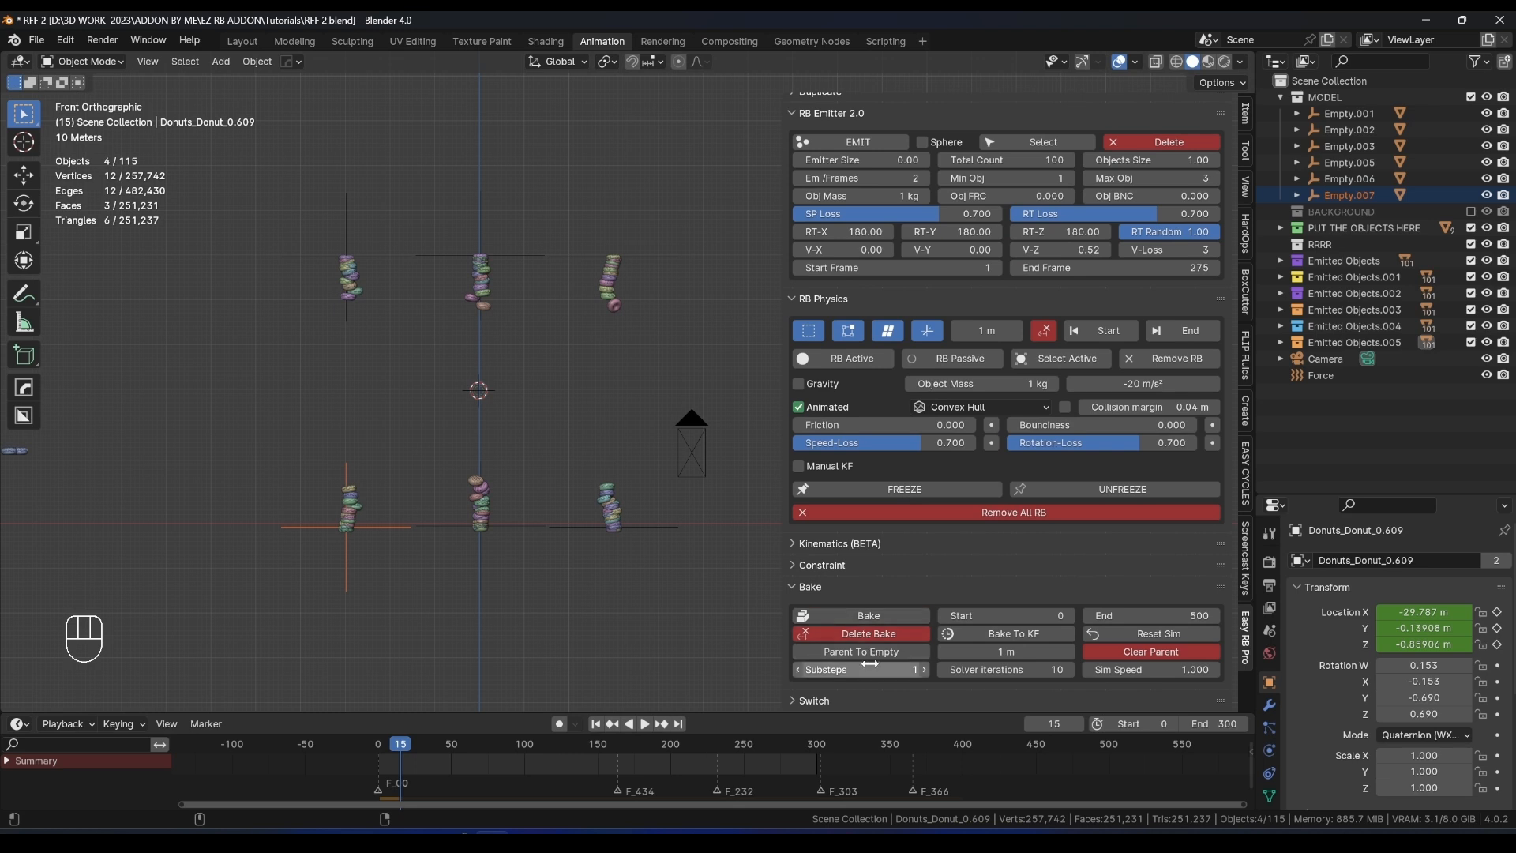
click(924, 669)
click(924, 669)
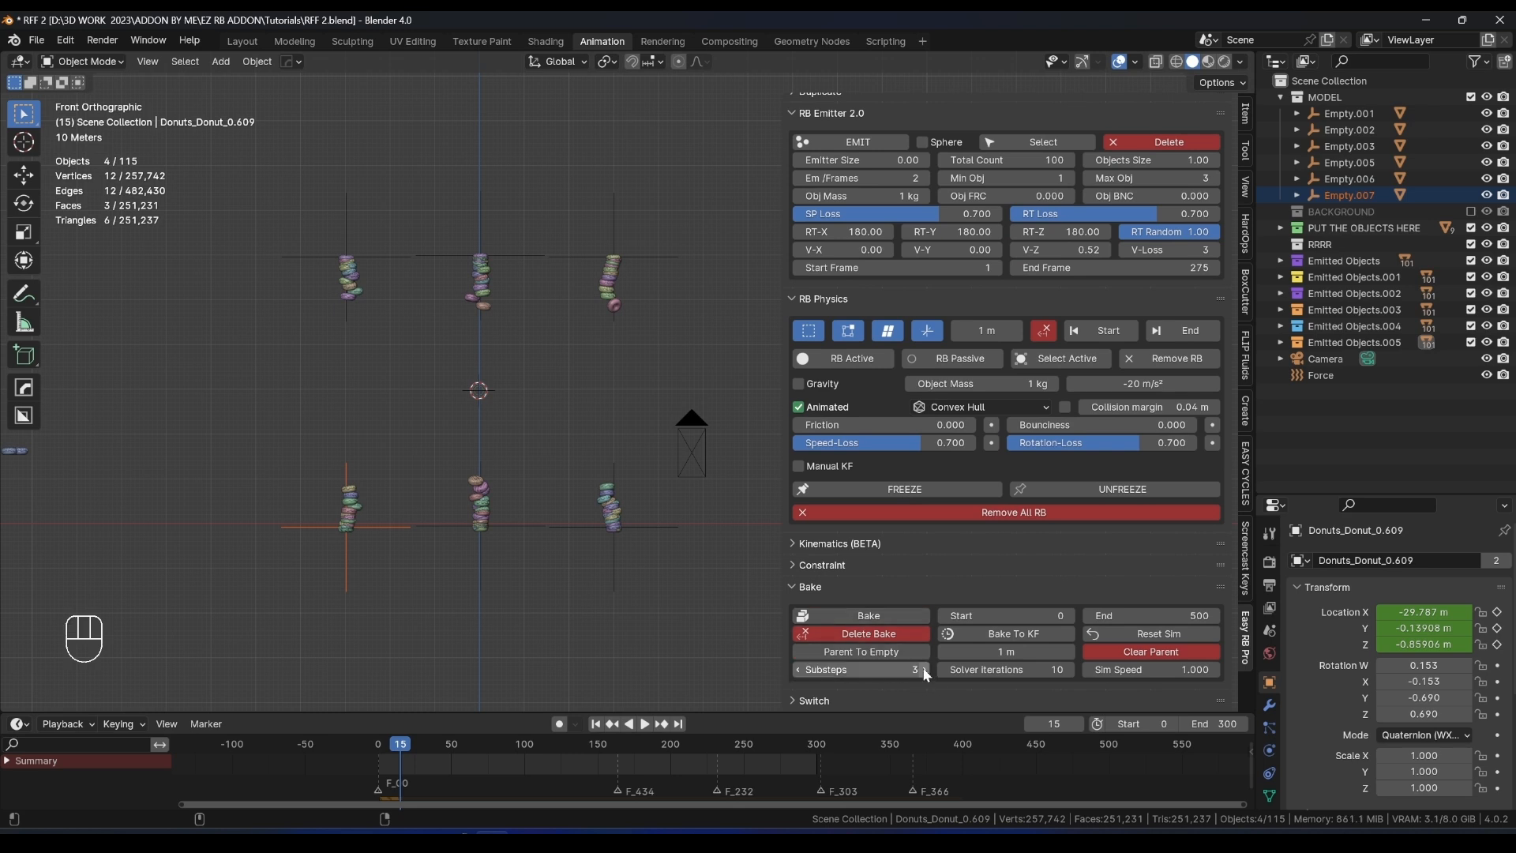
key(ctrl+s)
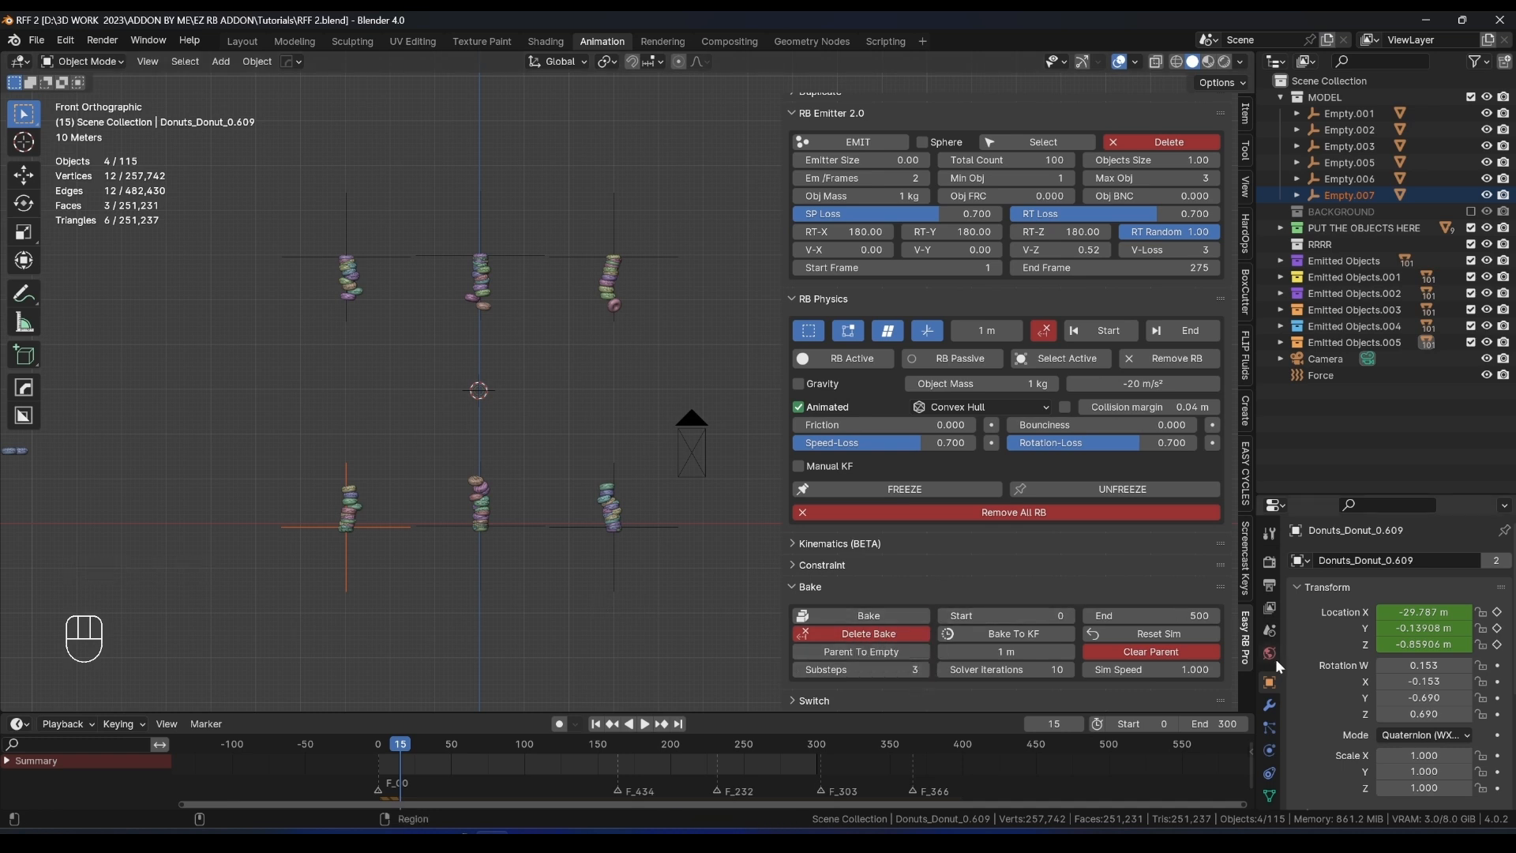
Set the end frame of the Rigid Body World cache to 400.
click(1268, 631)
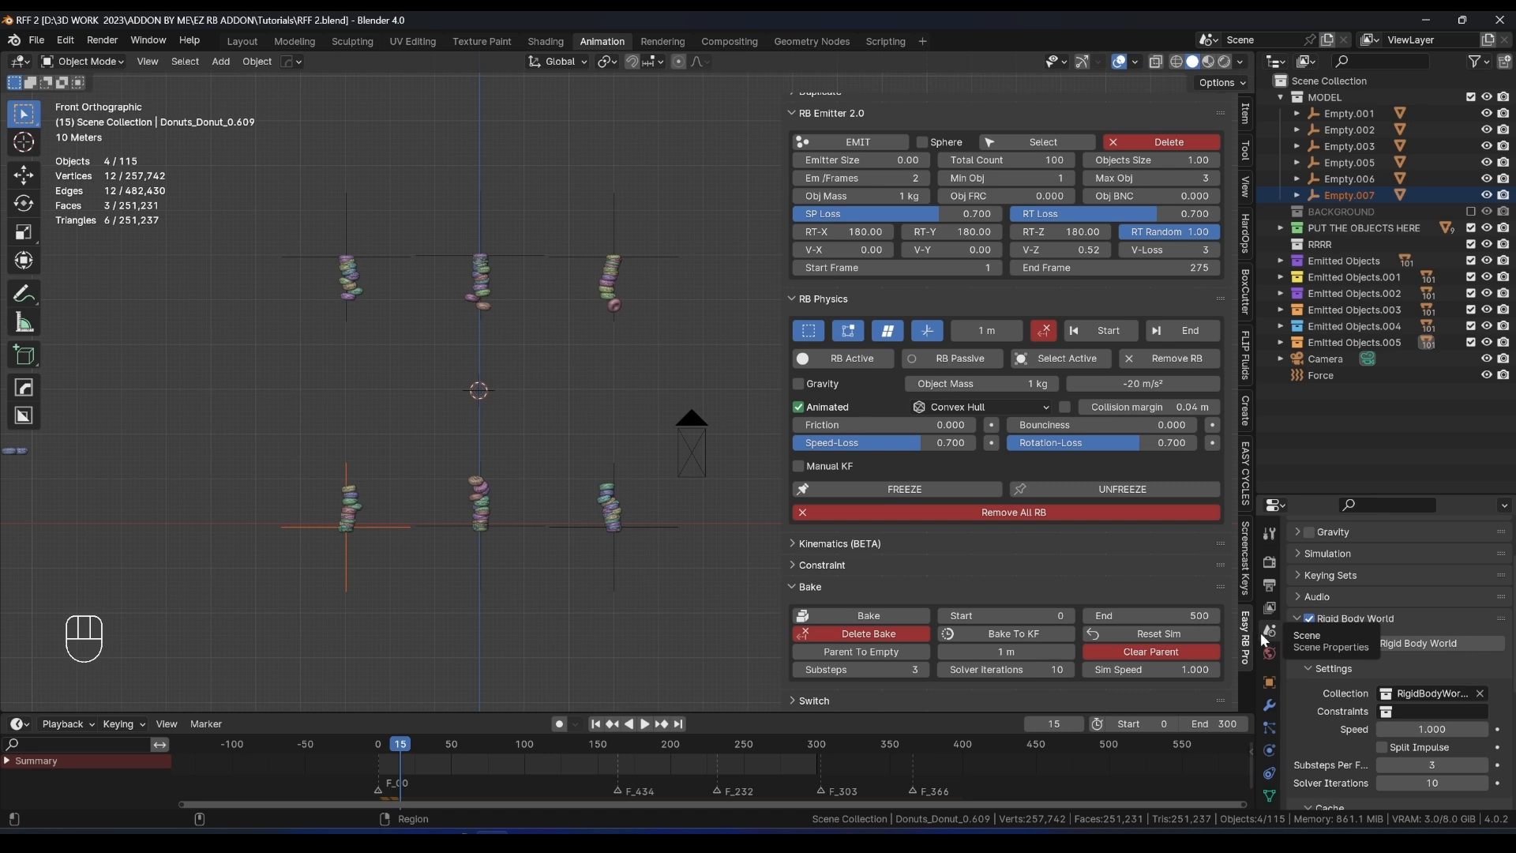
scroll(1326, 646, down, 6)
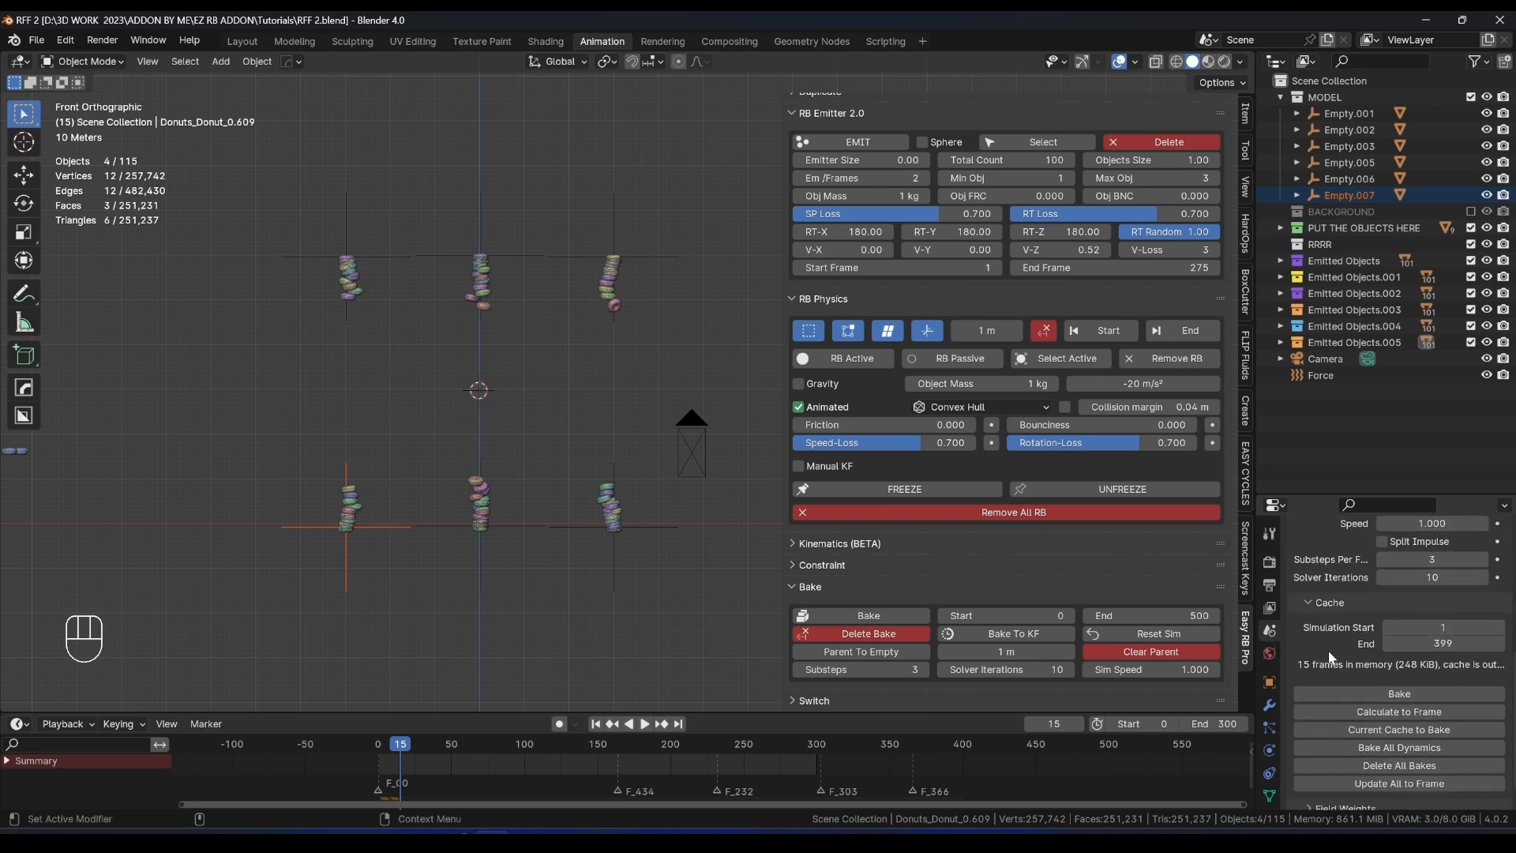
click(1402, 644)
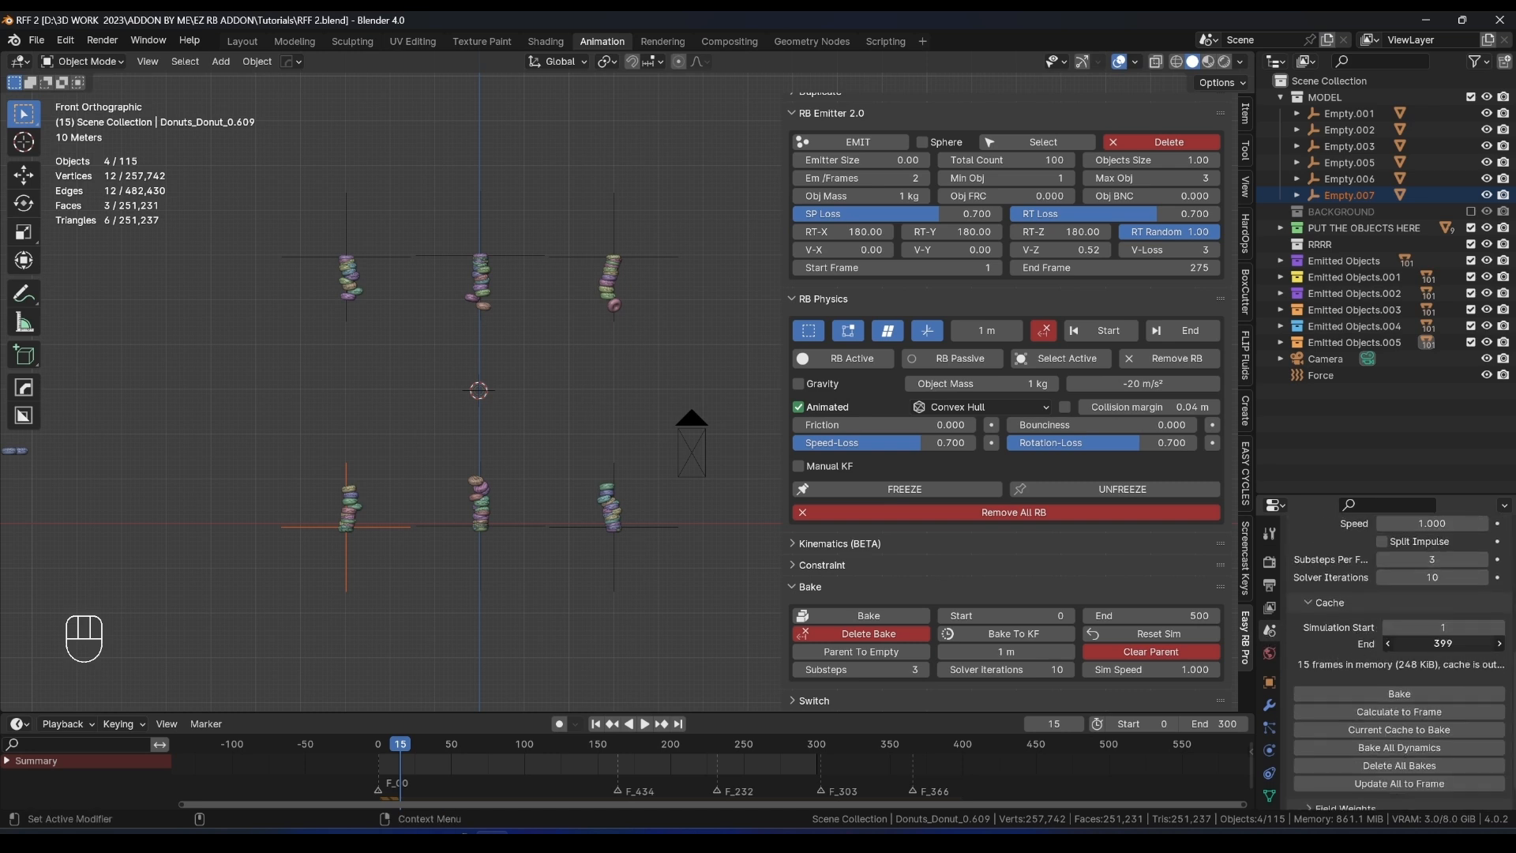
text(400)
click(1432, 664)
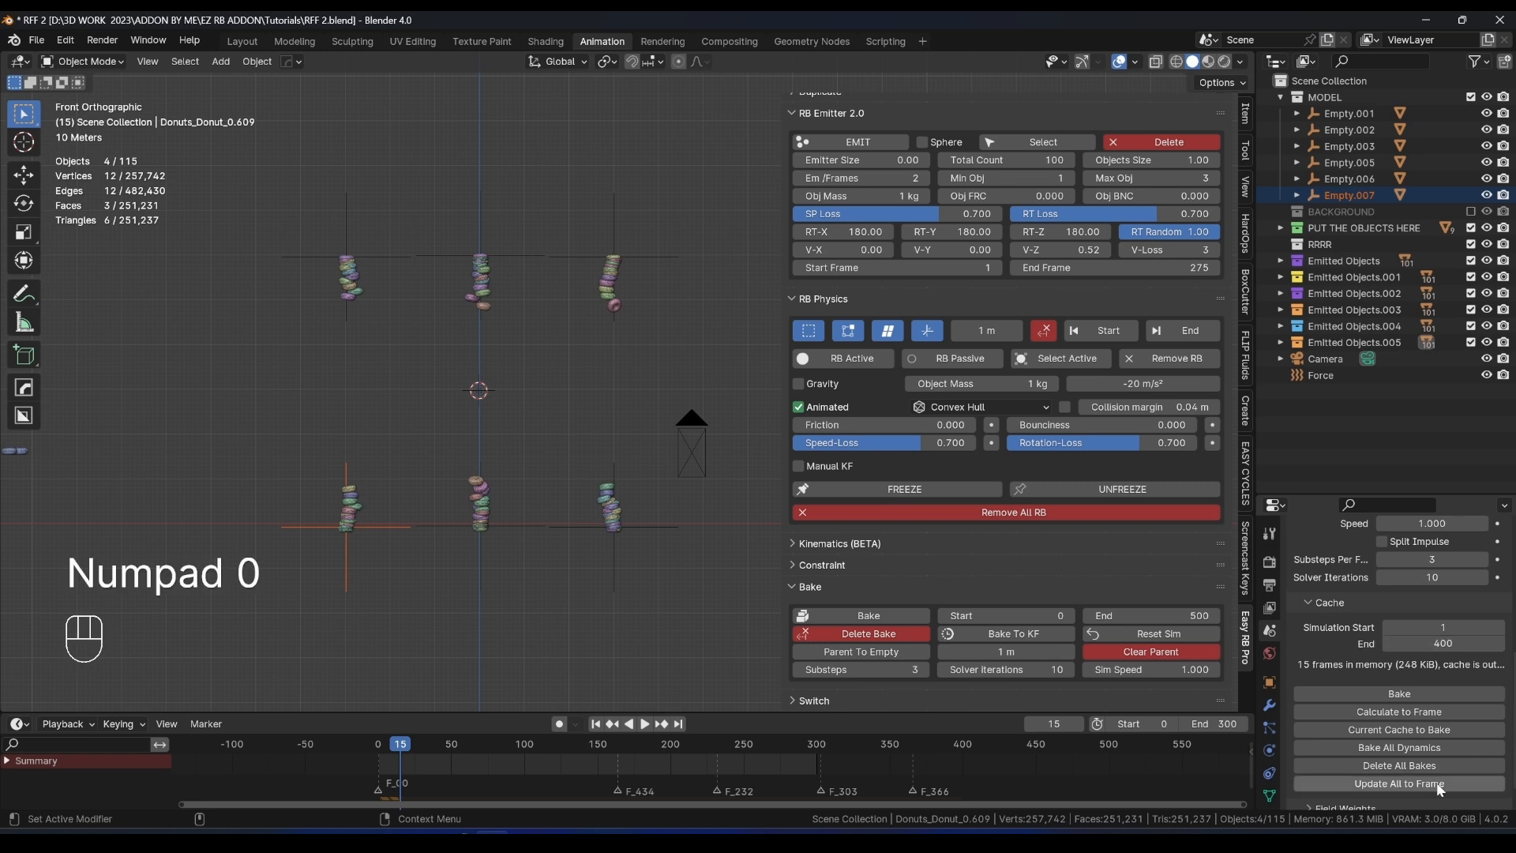
Save the file, bake the rigid body simulation from frame 0 to 500, and enlarge the timeline slightly.
key(ctrl+s)
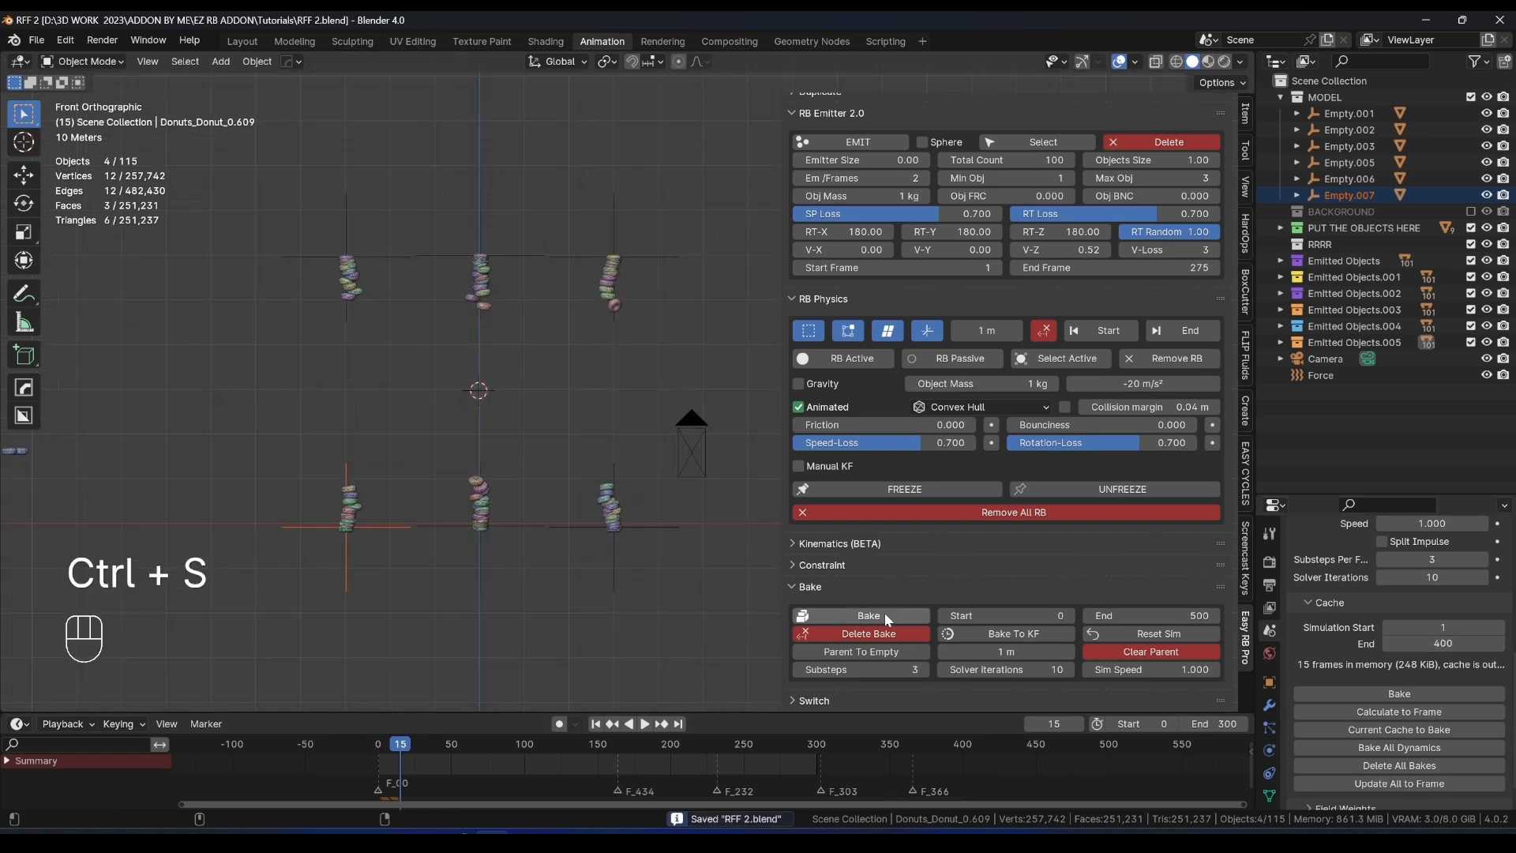
click(885, 615)
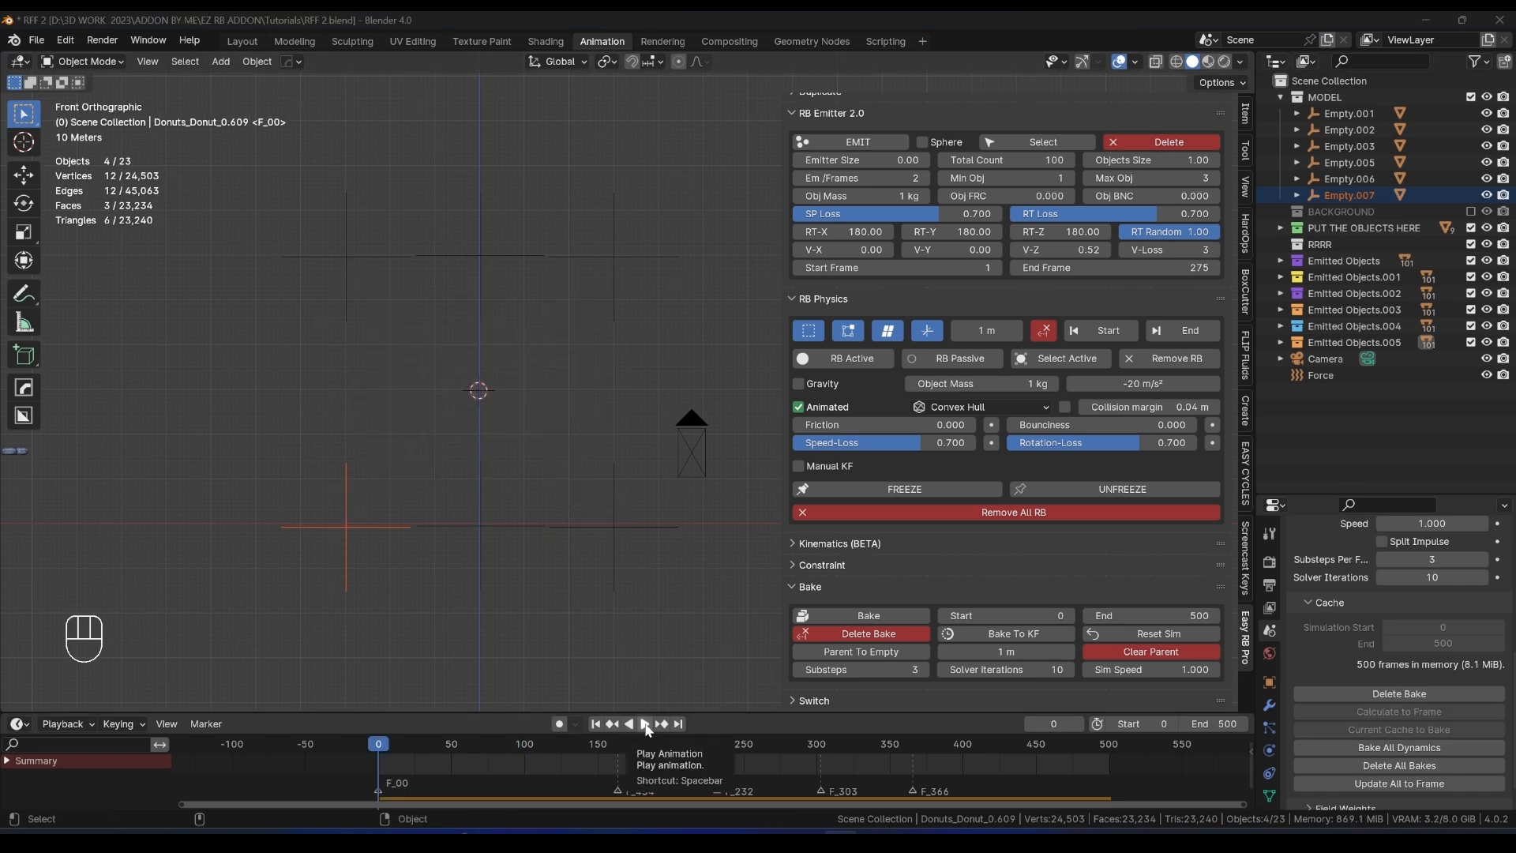
drag(712, 713, 711, 692)
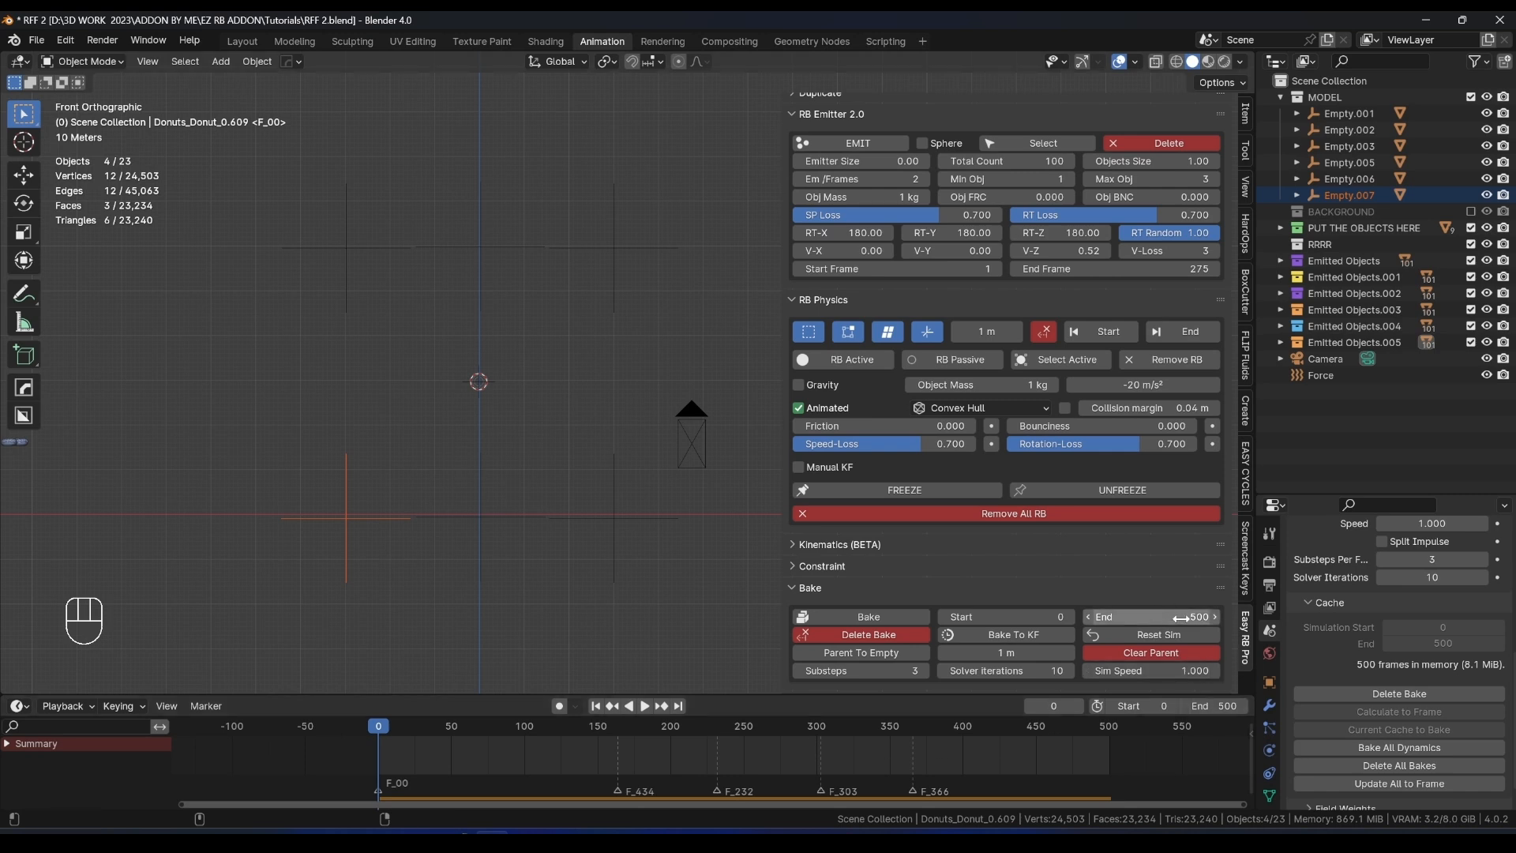
Play back the baked donut simulation and replay it in material preview from perspective and front views.
click(645, 706)
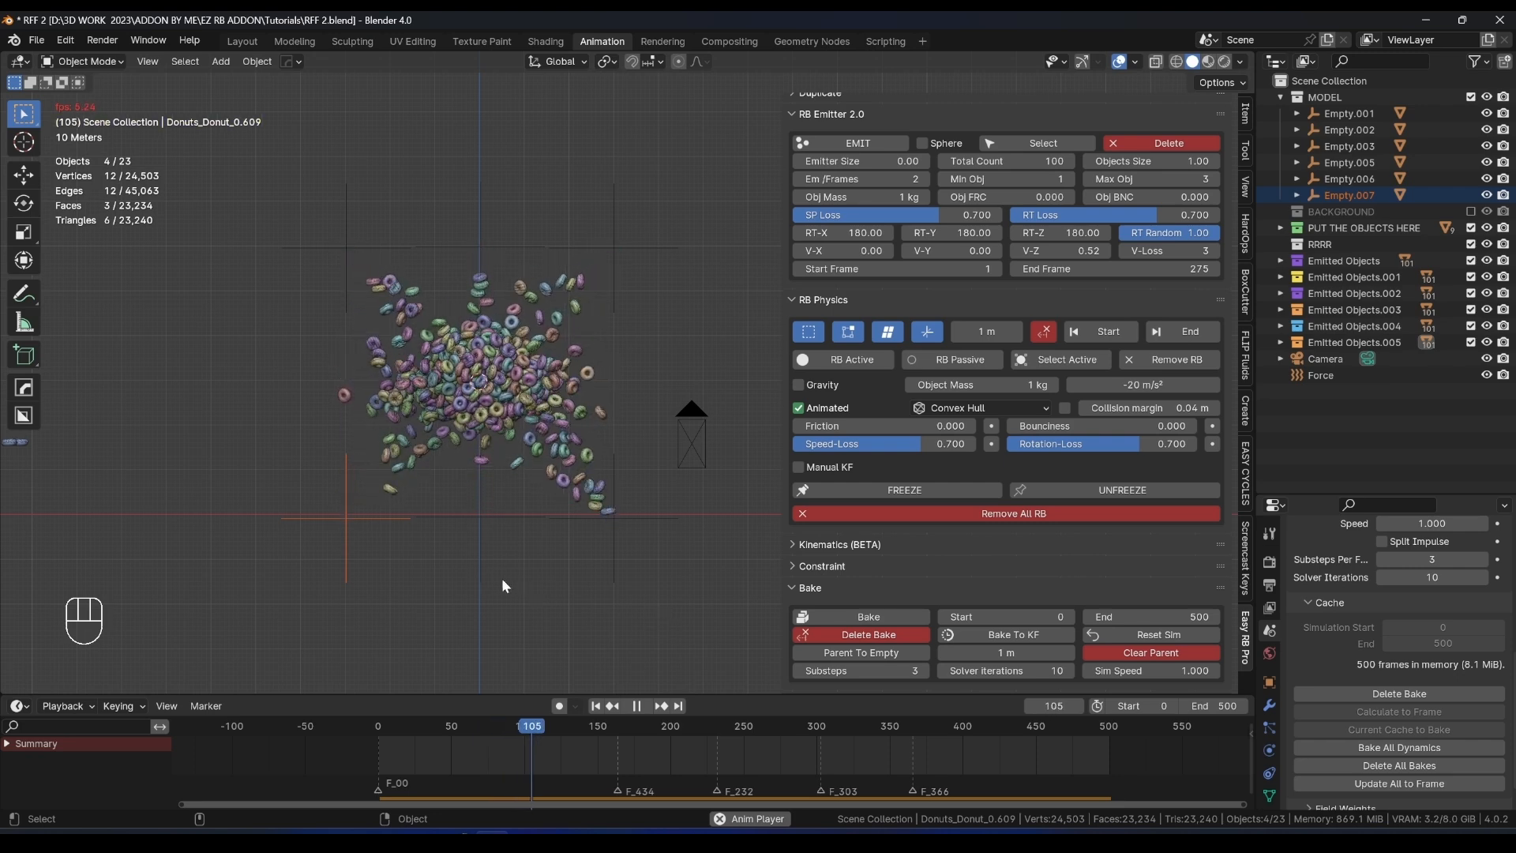
middle_drag(540, 538, 537, 567)
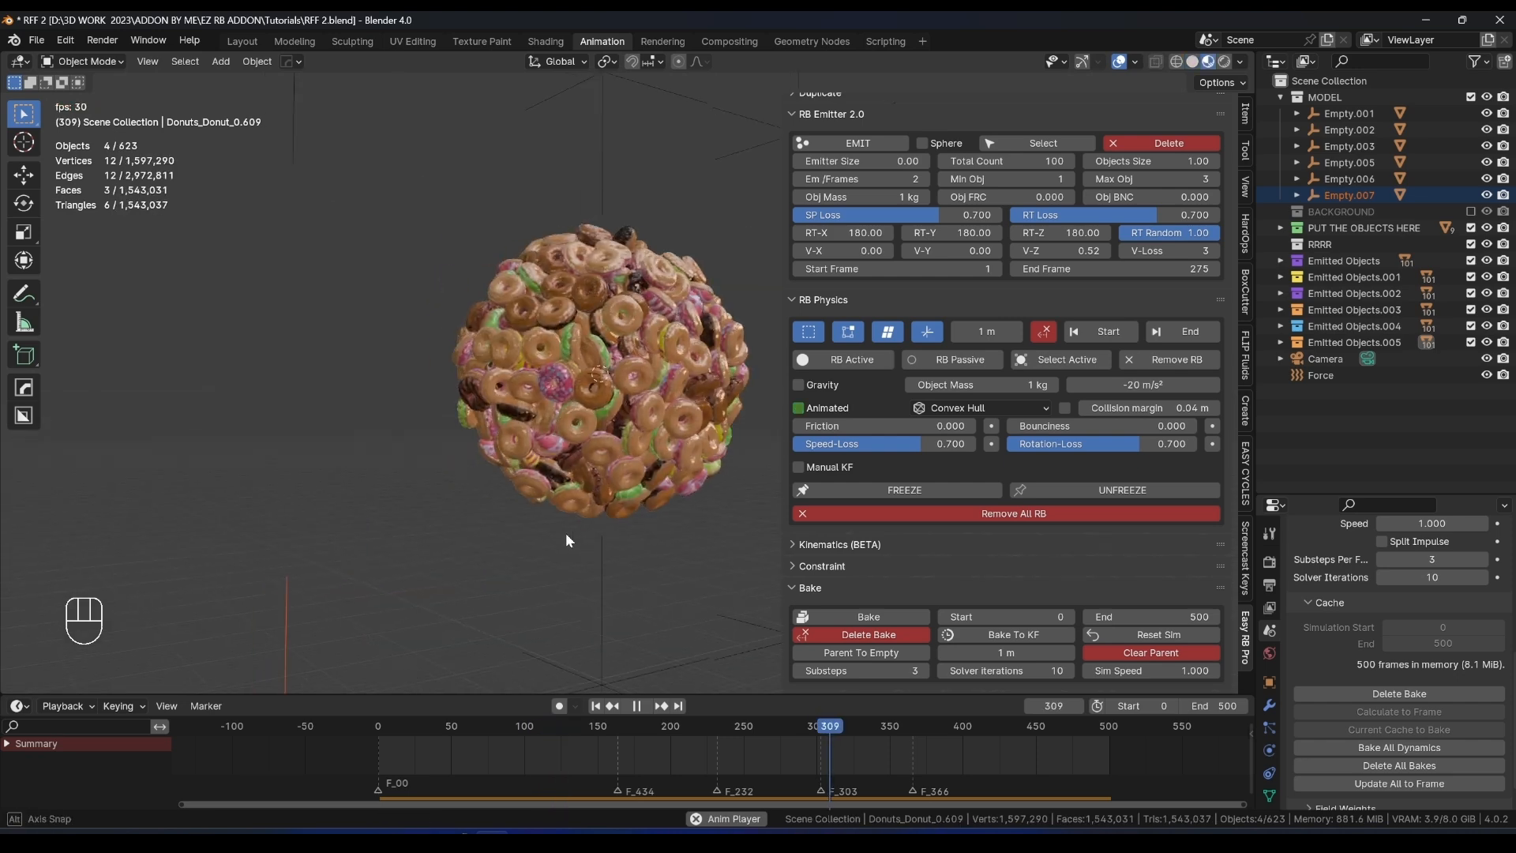
key(space)
key(space)
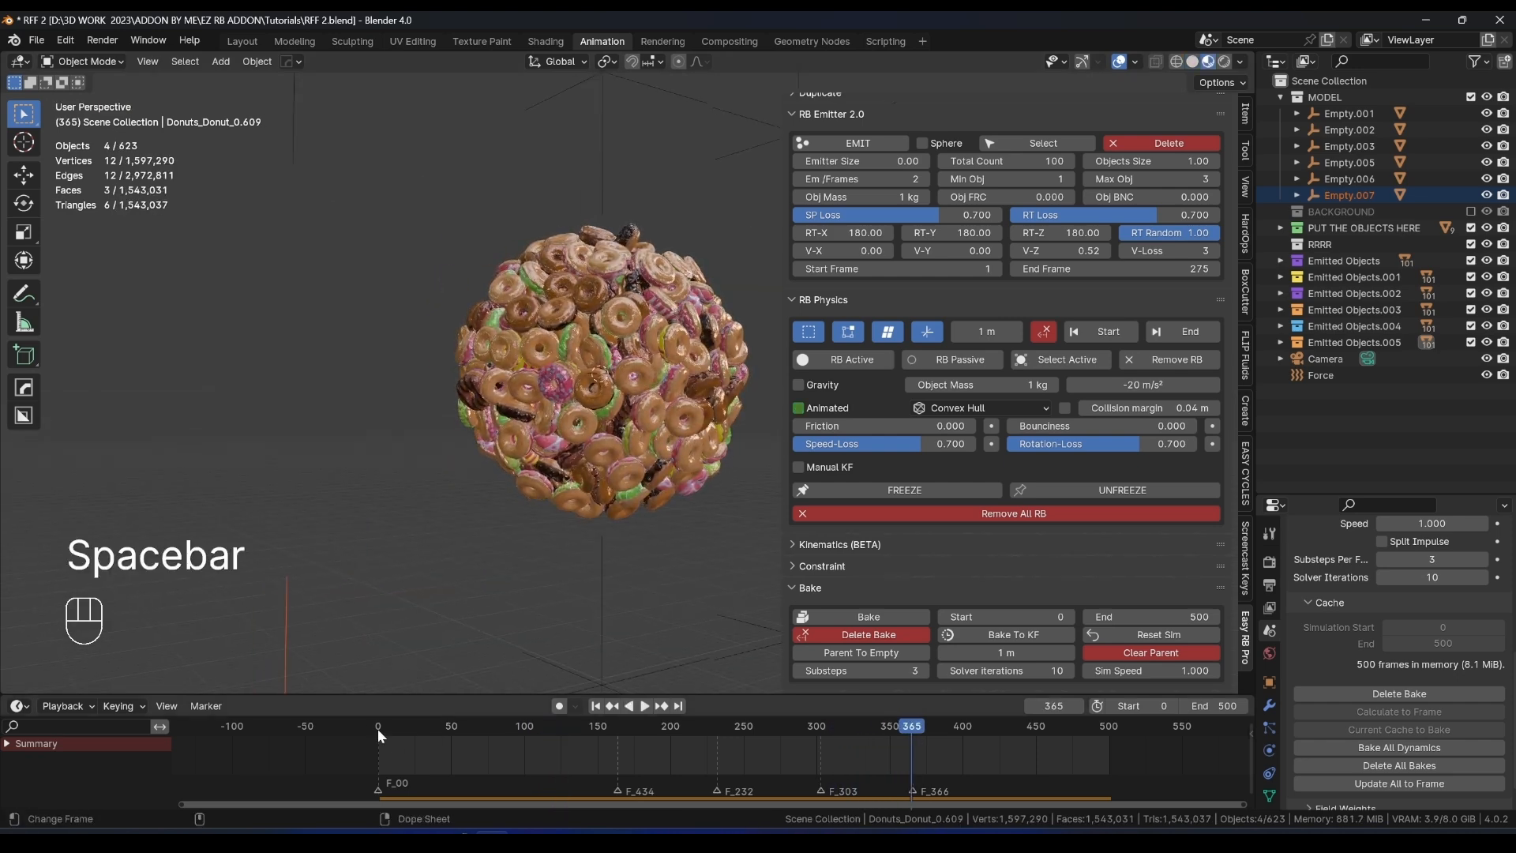
scroll(594, 536, down, 2)
shift+middle_drag(596, 535, 530, 537)
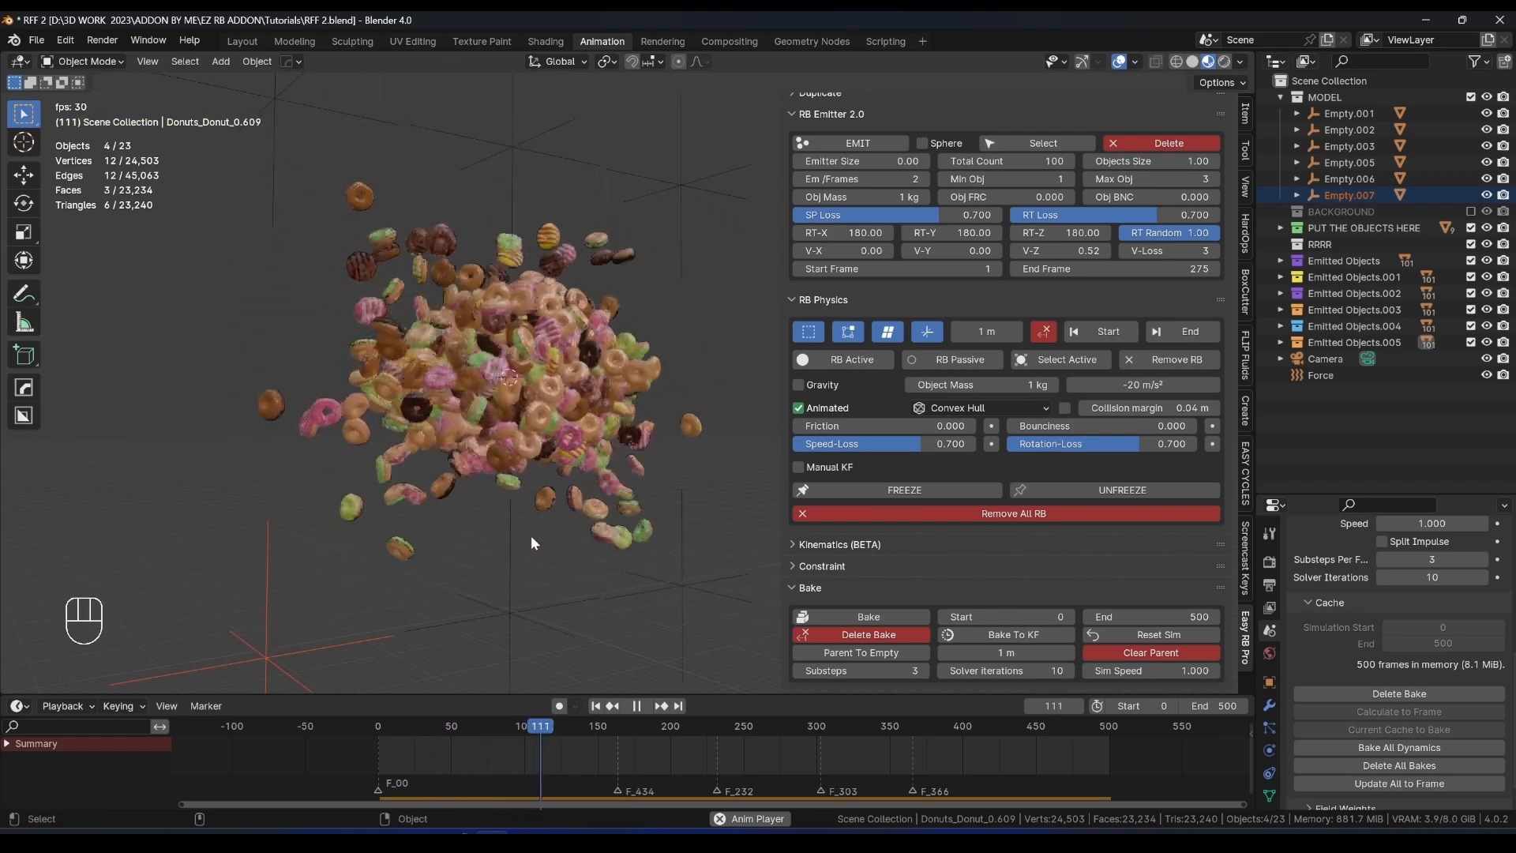
middle_drag(530, 535, 477, 533)
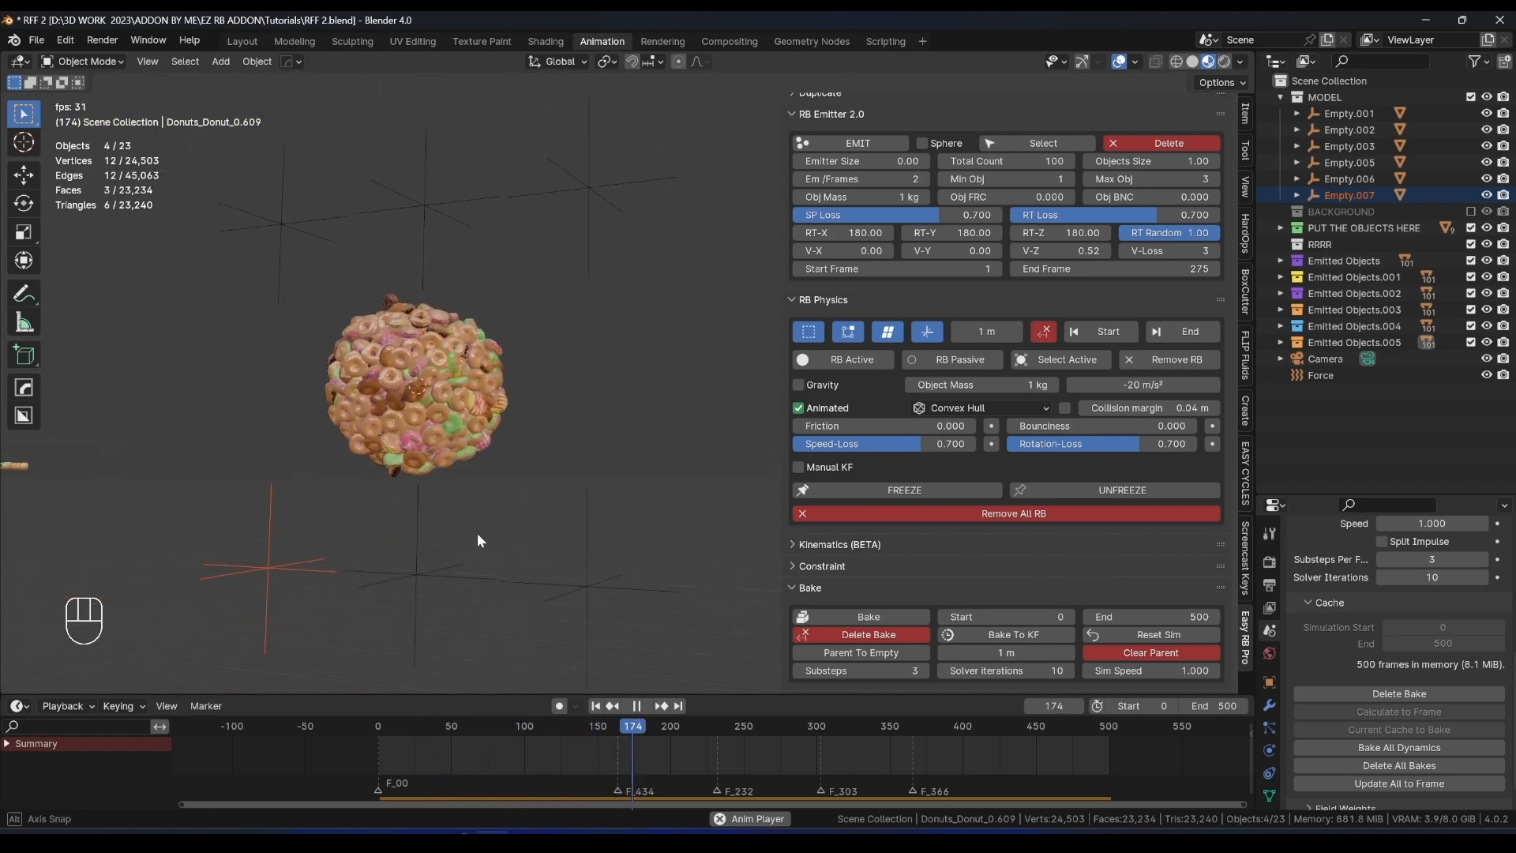
key(space)
key(space)
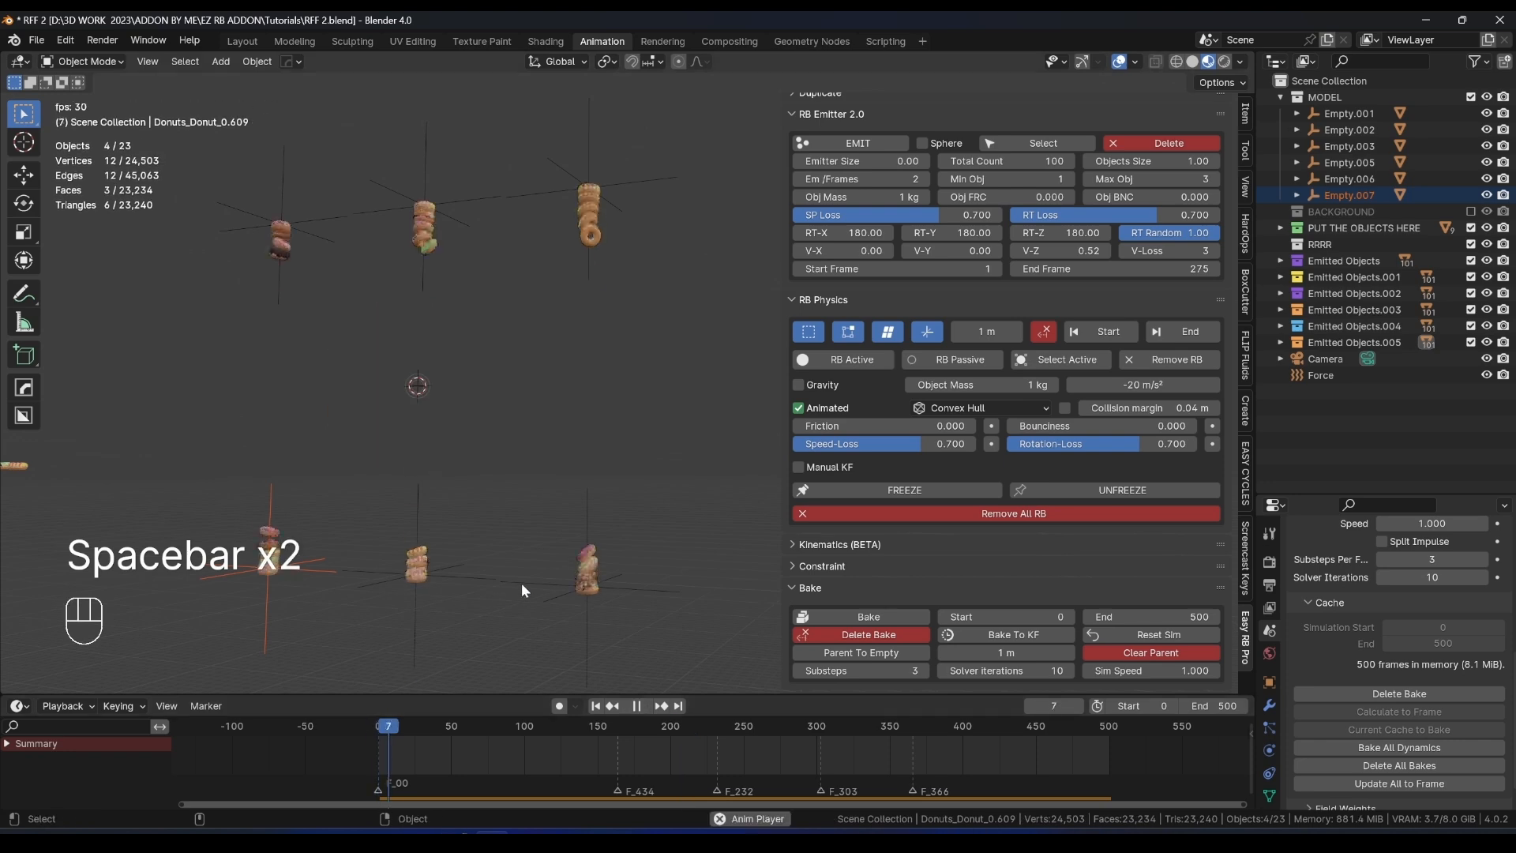
key(KP_1)
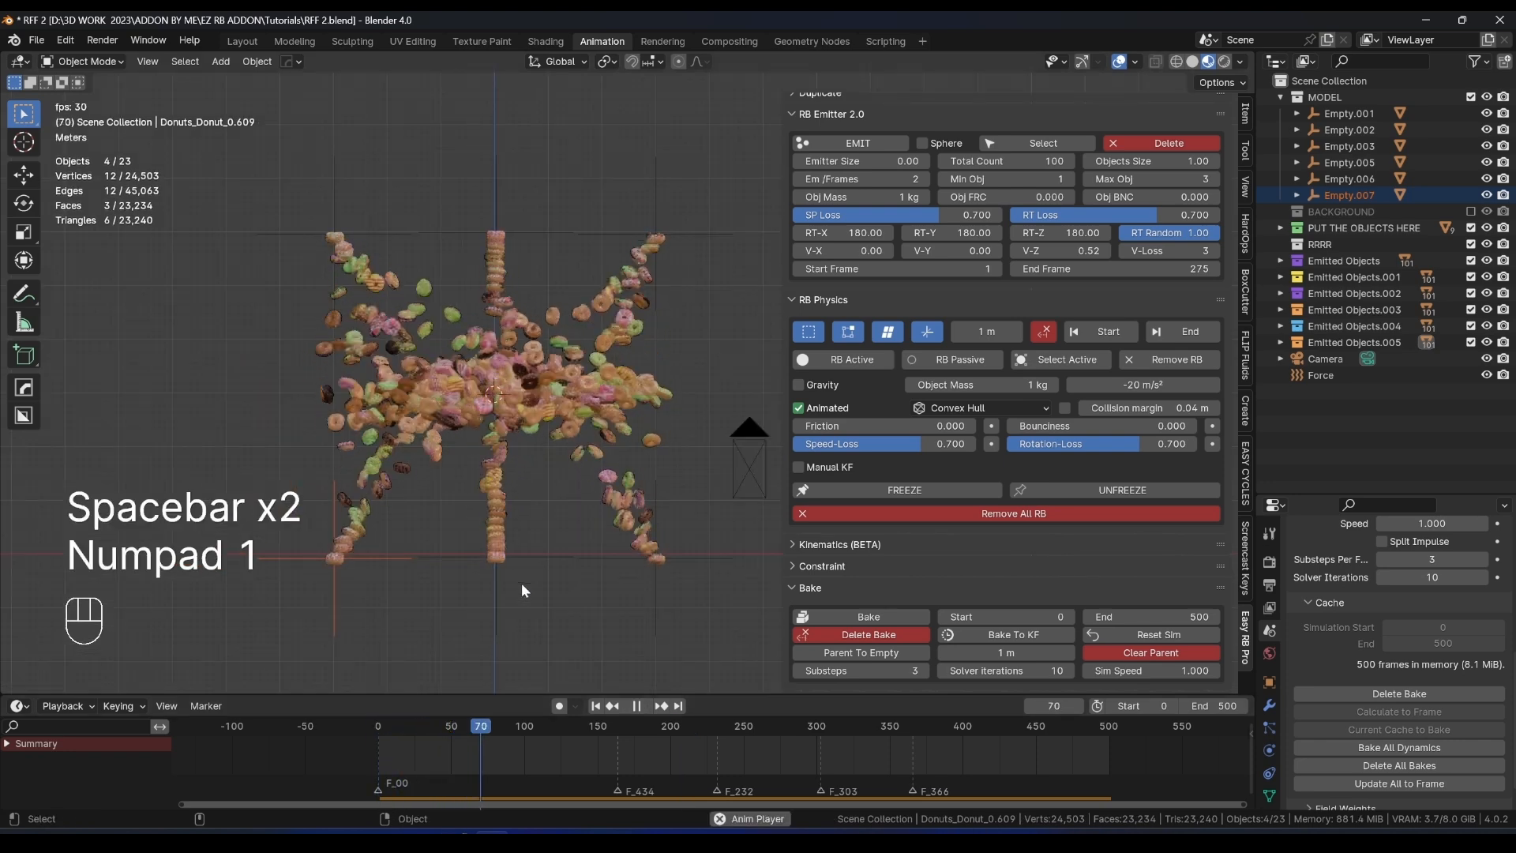
Stop the simulation playback around frame 116 and save the file.
key(space)
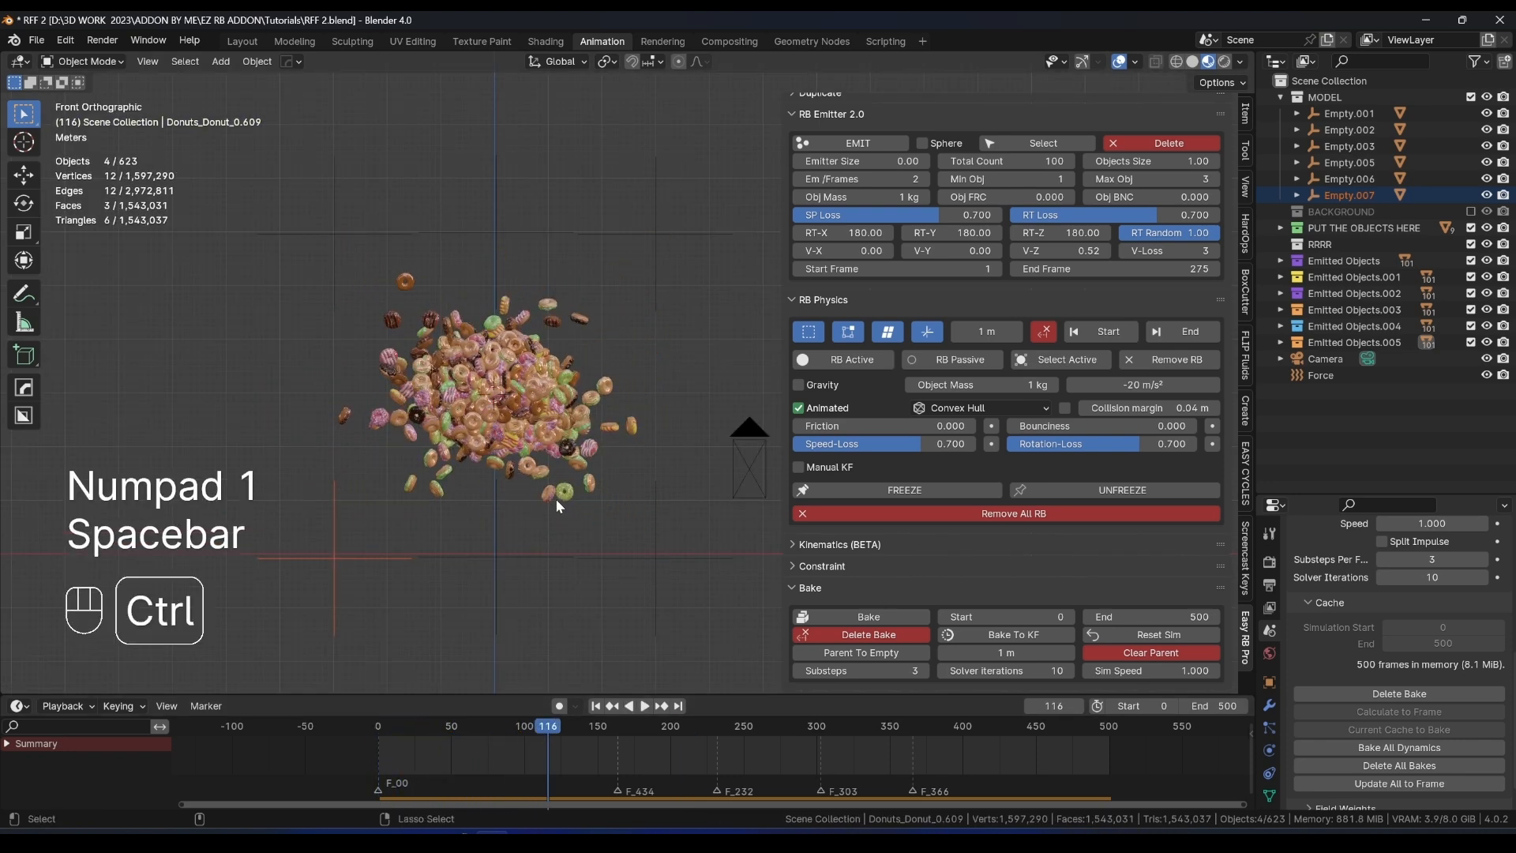
key(ctrl+s)
Move the camera along X and Z in front view so it is centred on the donut cluster.
scroll(555, 499, down, 3)
click(695, 425)
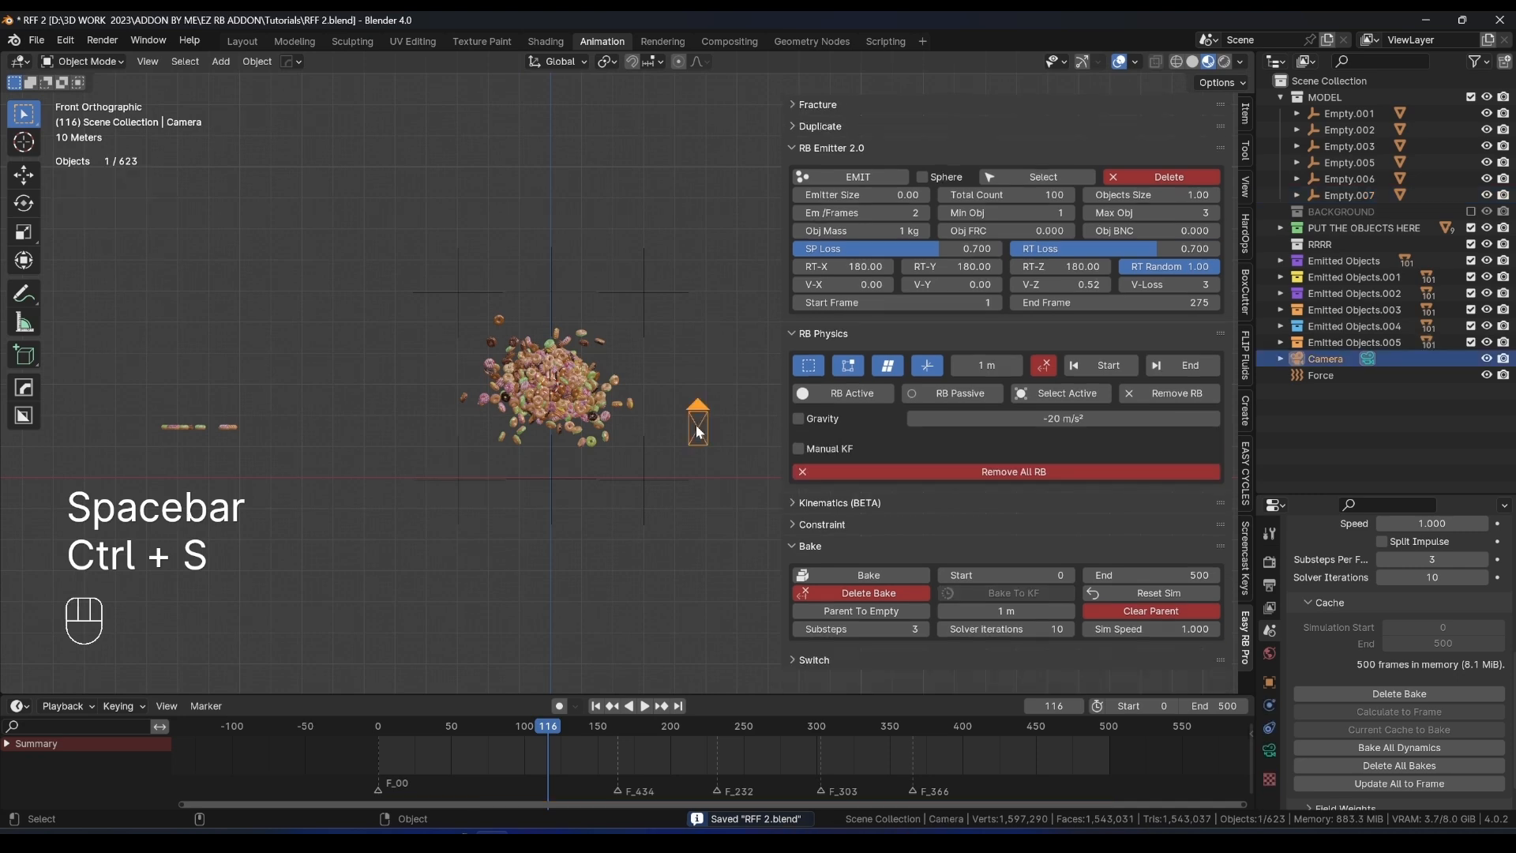
key(g)
key(x)
key(g)
key(z)
click(551, 382)
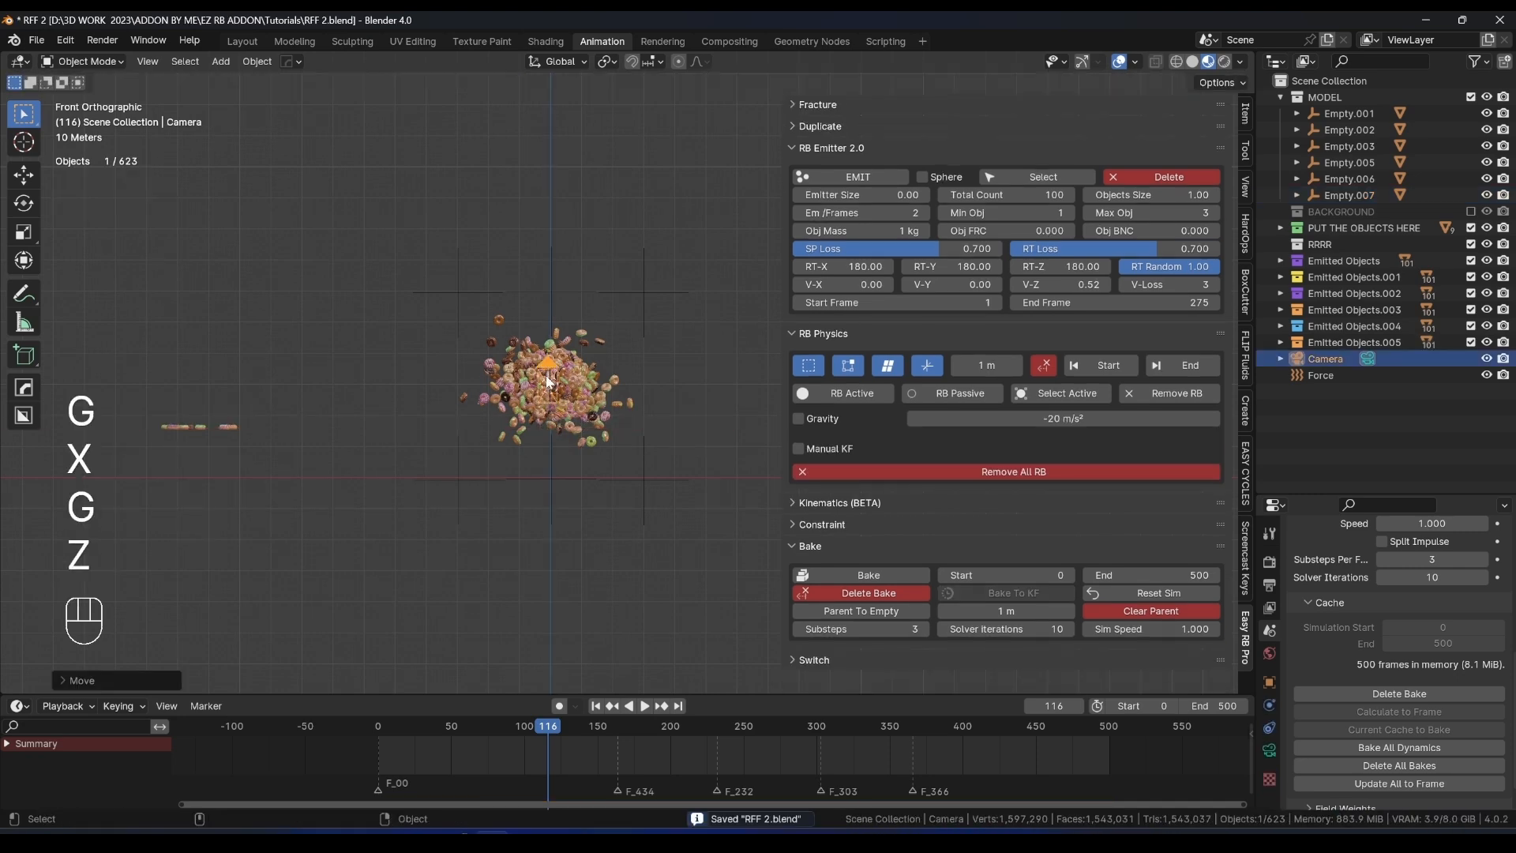
right_click(297, 693)
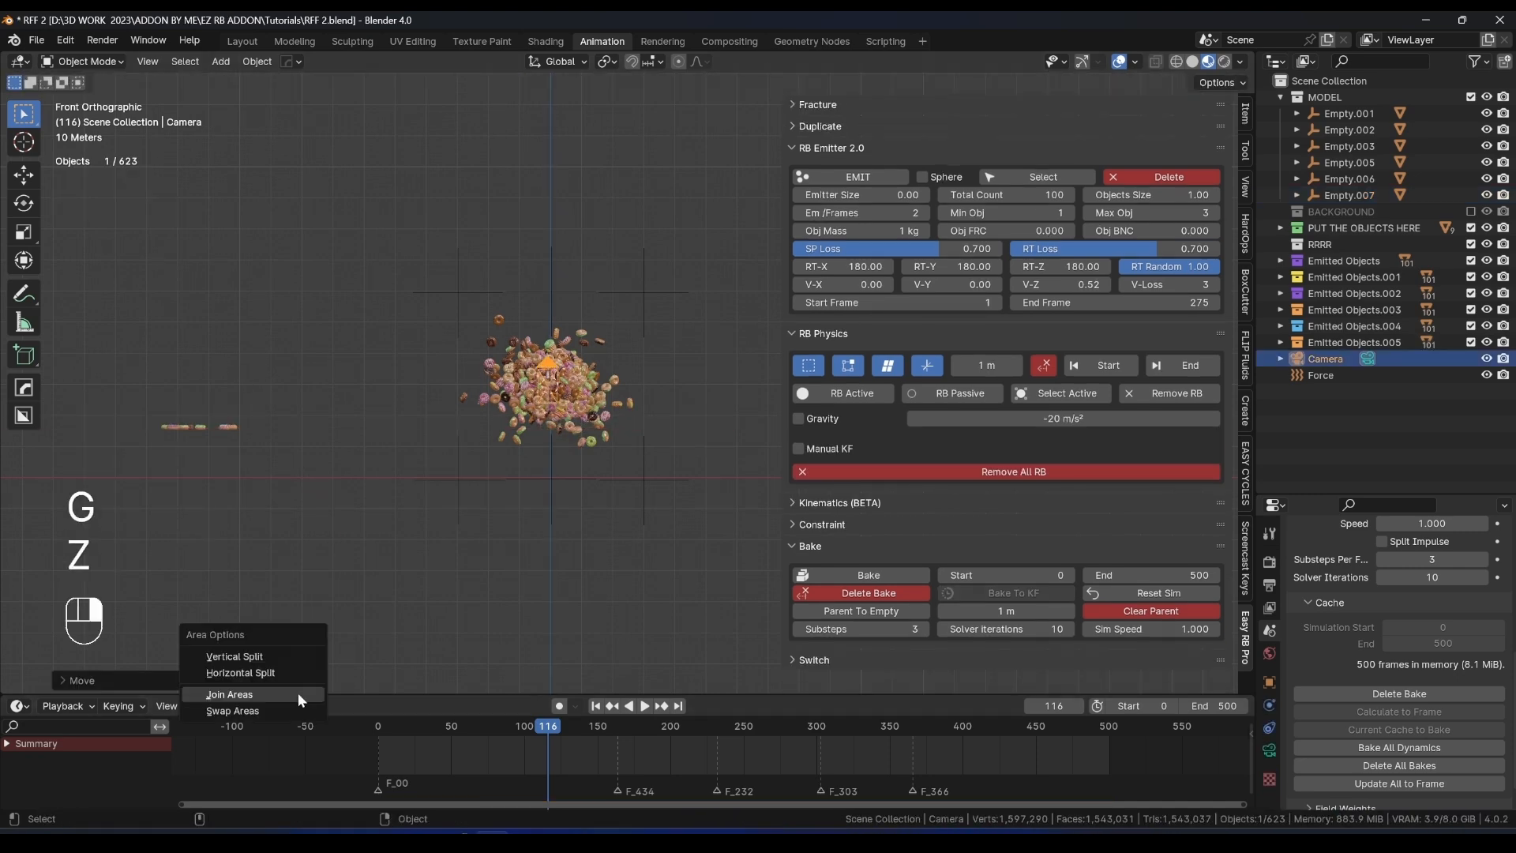
click(277, 690)
right_click(303, 518)
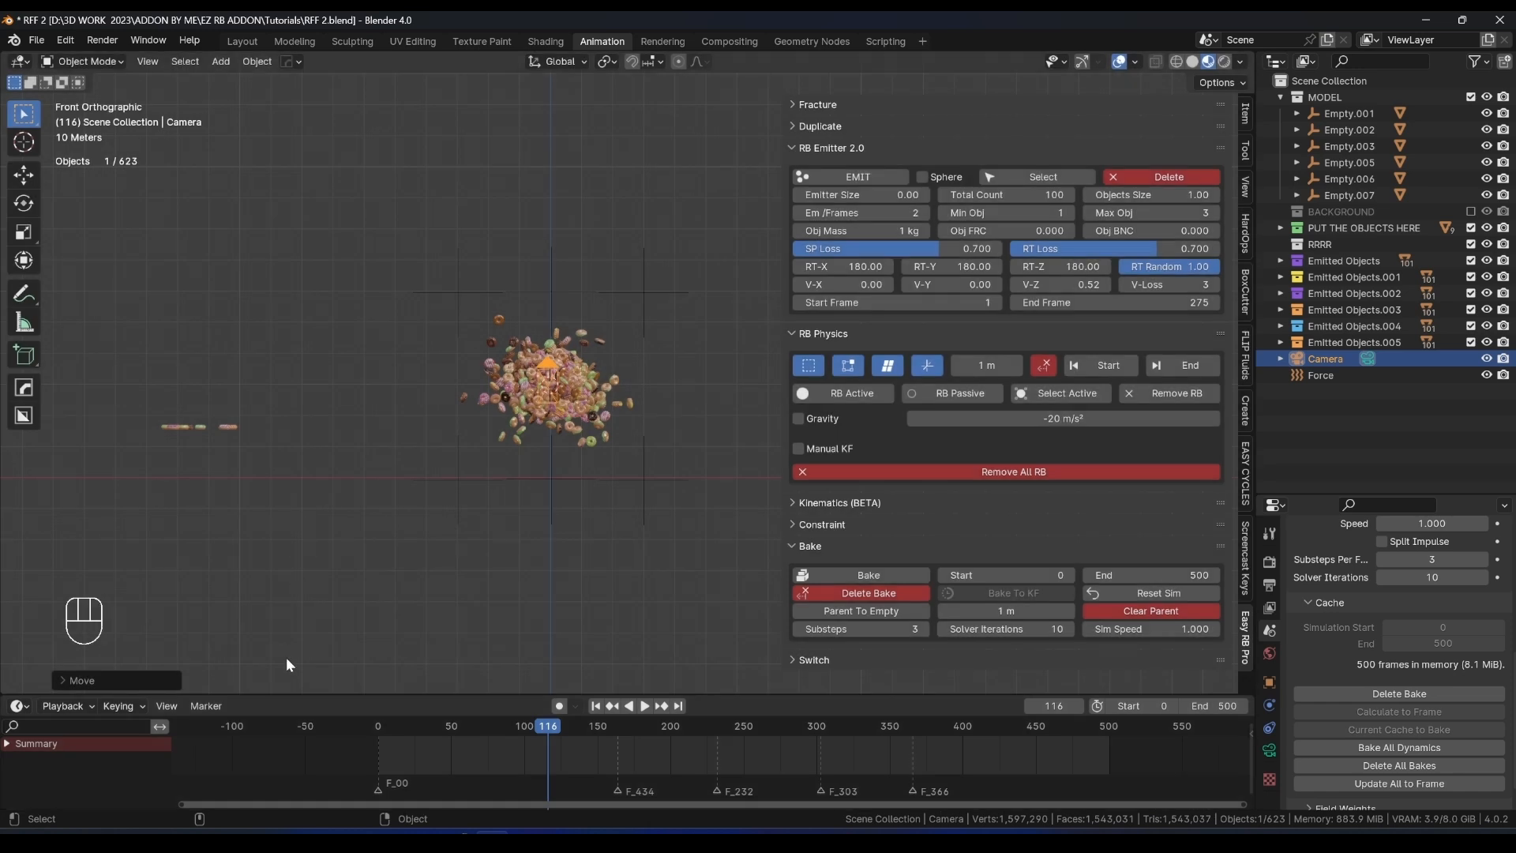
Split the 3D viewport vertically into two side-by-side views, with the donut cluster framed in the narrower new one.
right_click(281, 691)
click(262, 669)
click(384, 442)
scroll(267, 440, down, 1)
shift+middle_drag(249, 401, 295, 391)
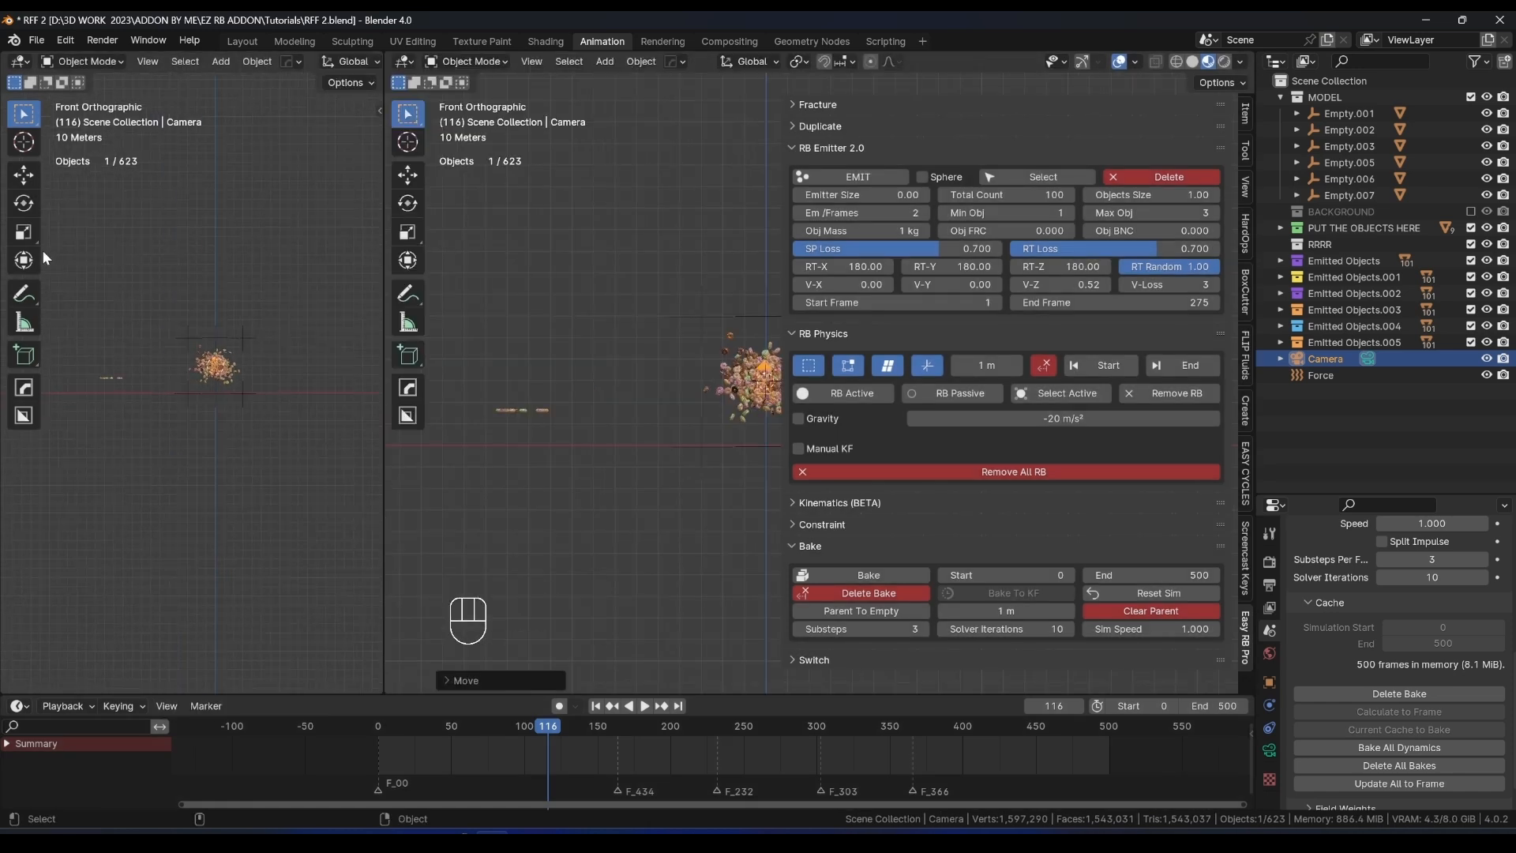
Play the baked bottle animation in A1.blend, stop it near the end, and inspect the bottle row from an angle.
drag(41, 249, 2, 252)
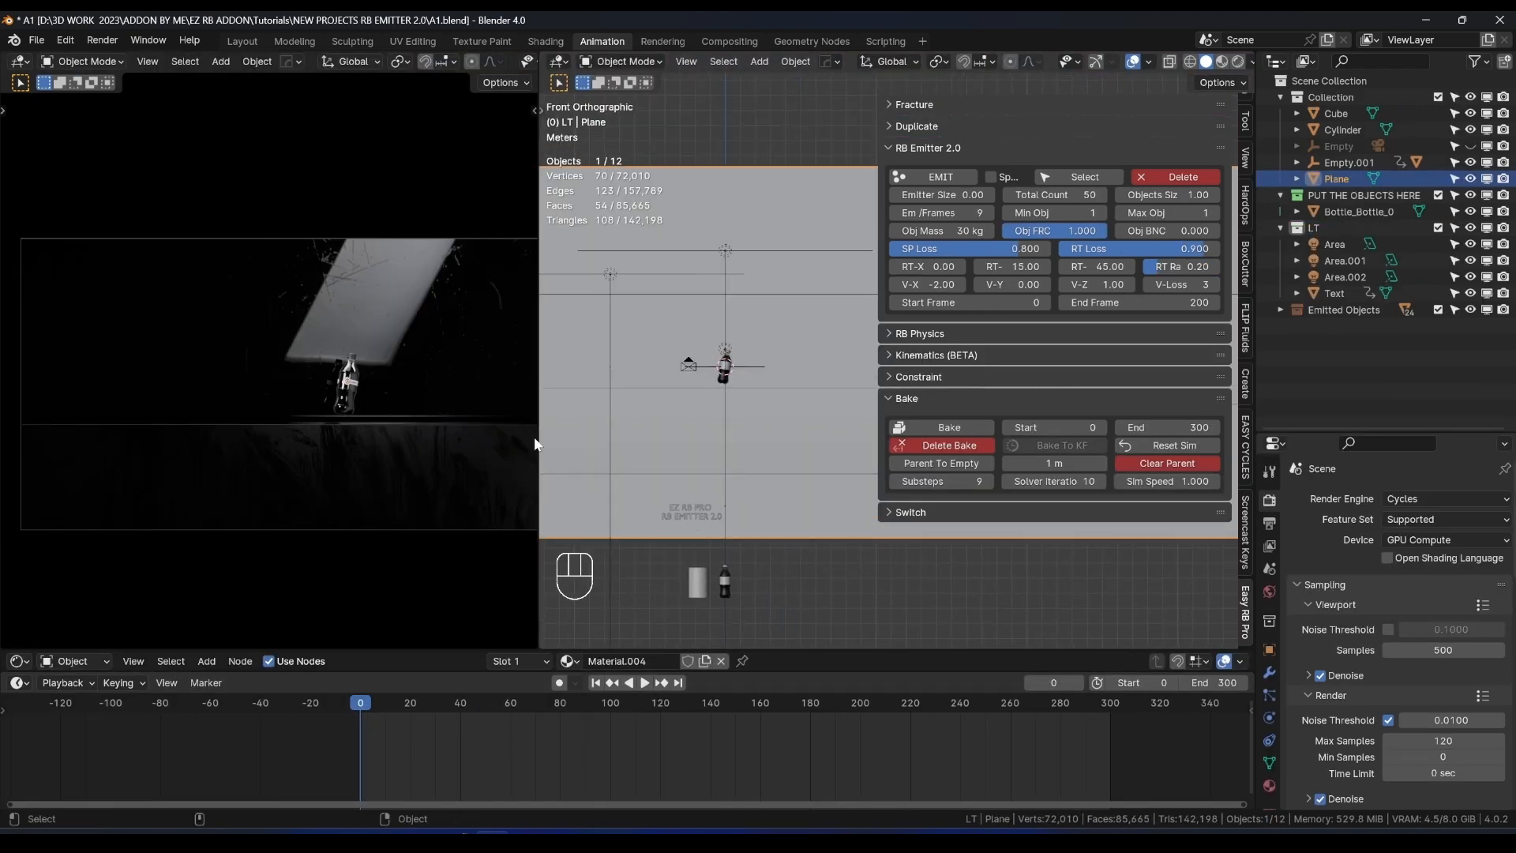
key(space)
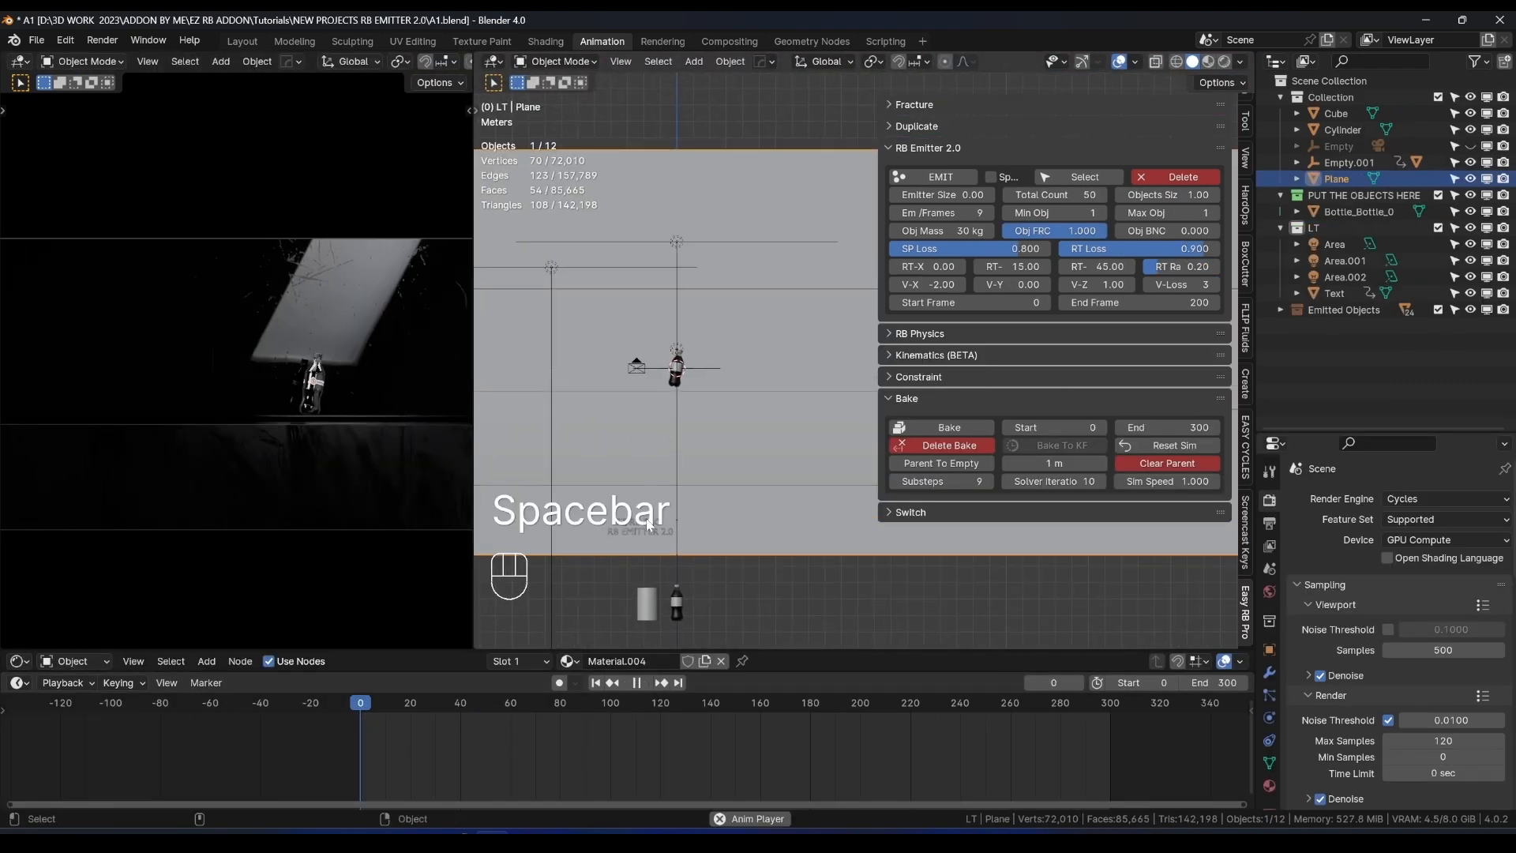
scroll(339, 518, down, 2)
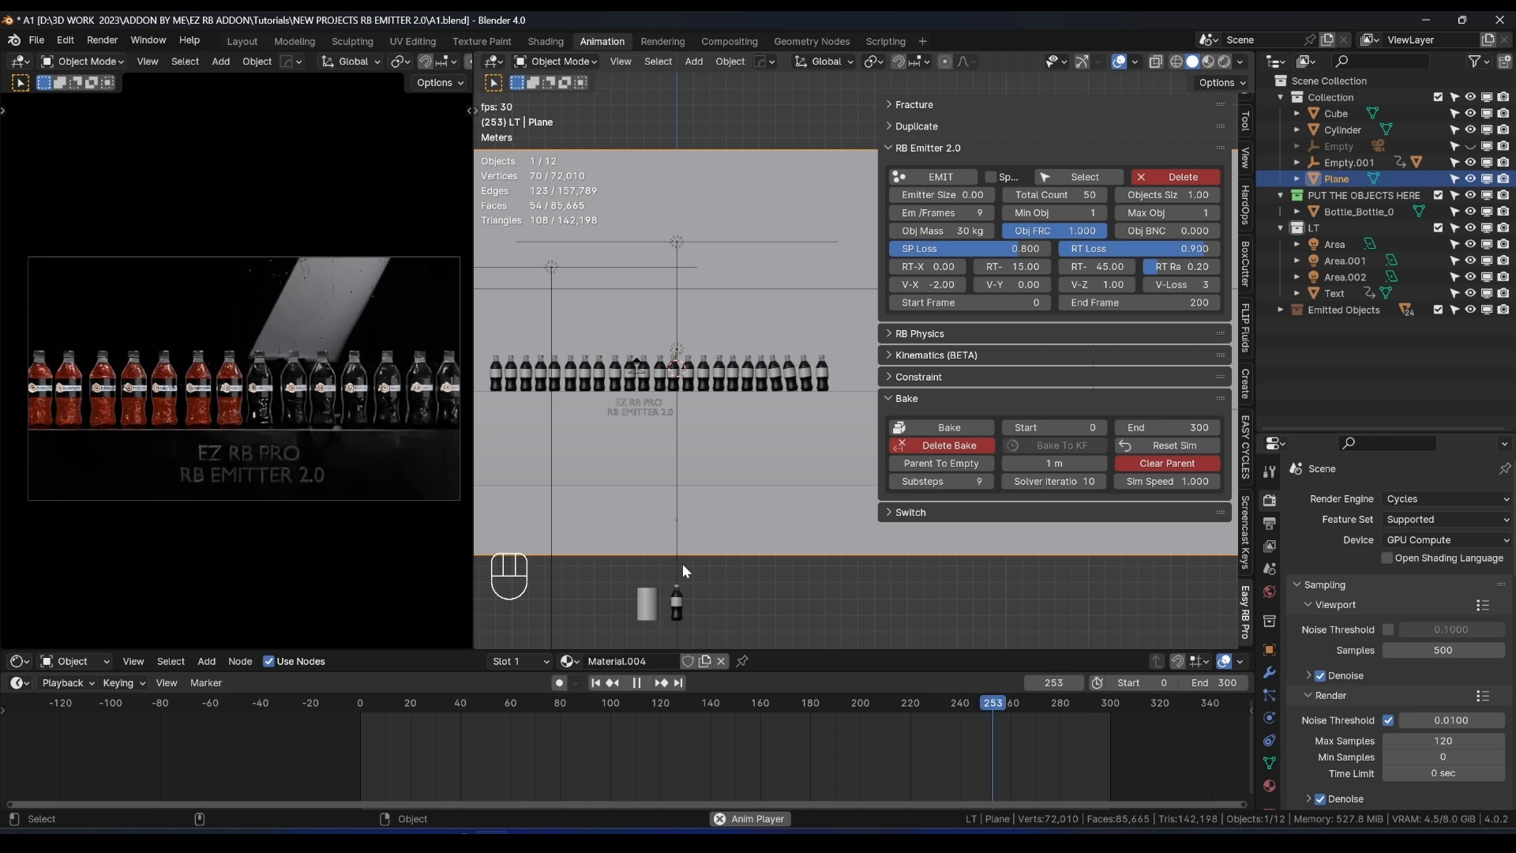
key(space)
key(n)
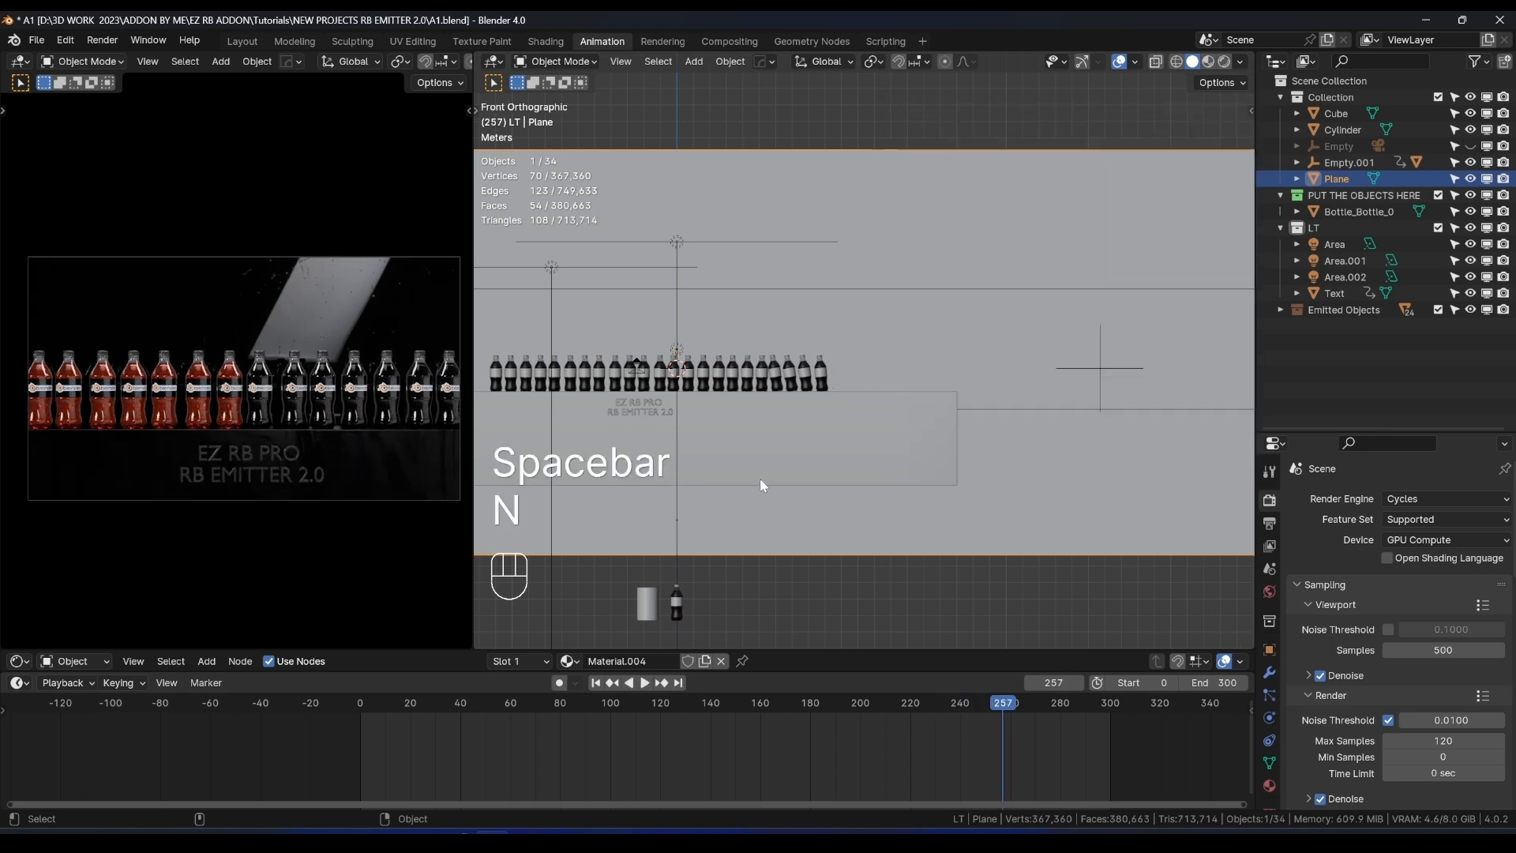
middle_drag(759, 477, 863, 472)
click(1121, 421)
key(n)
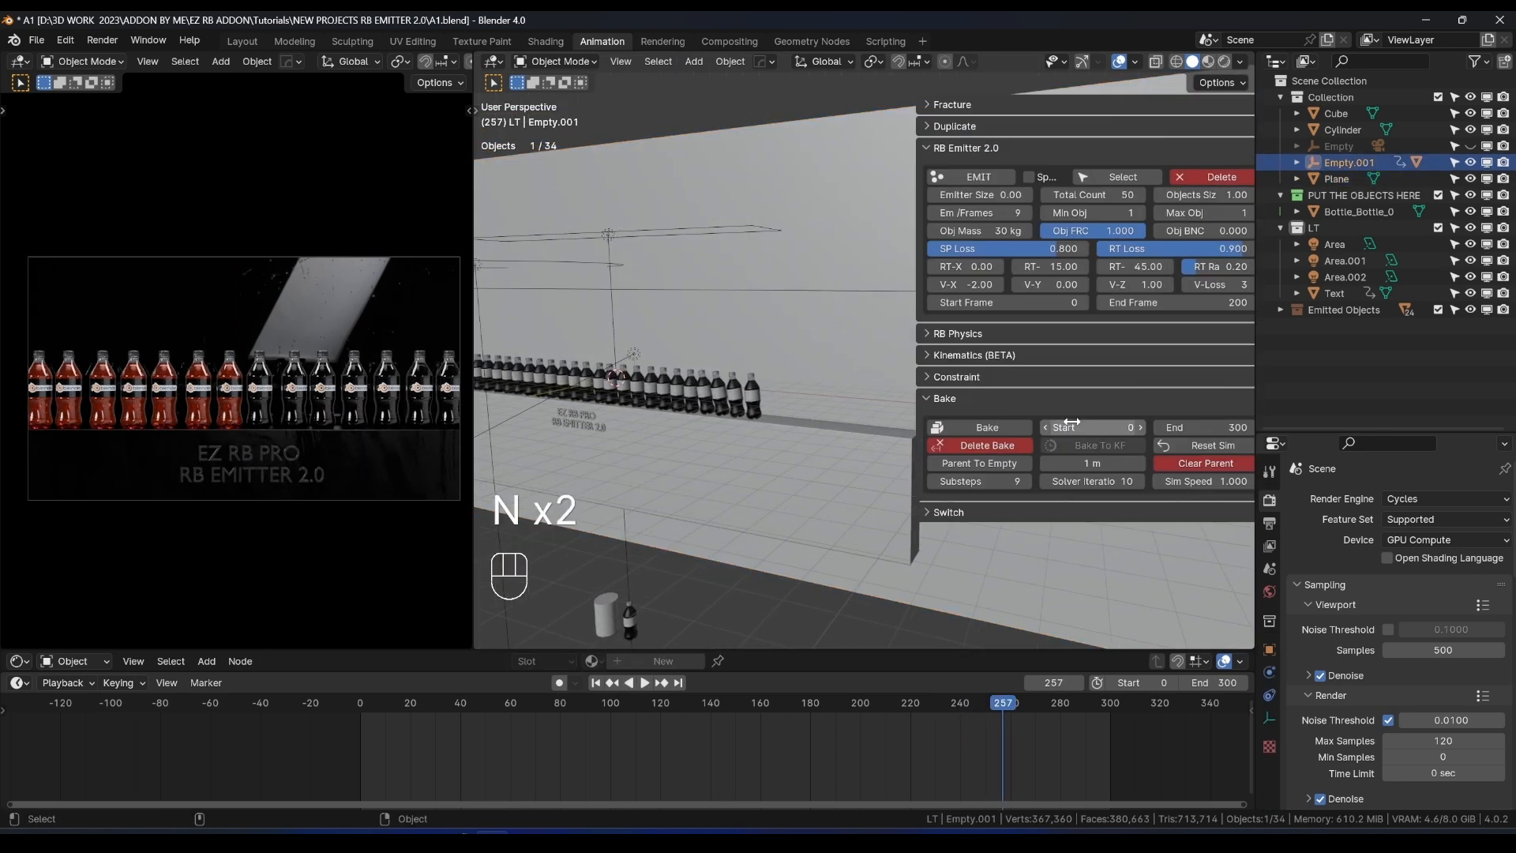
middle_drag(737, 420, 502, 444)
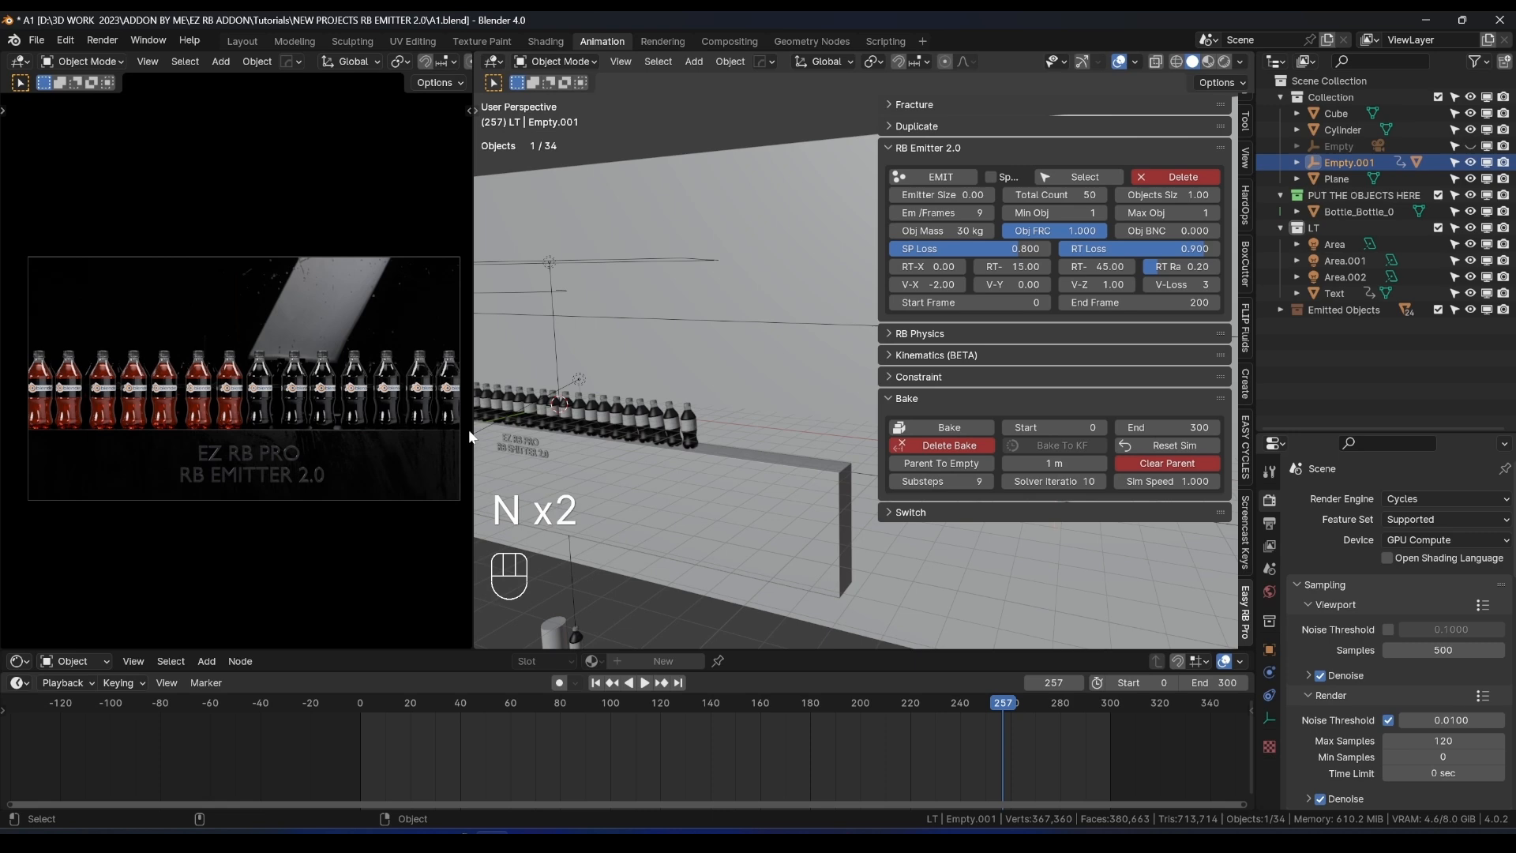
Switch the camera-view viewport to solid shading and narrow it to enlarge the main viewport.
key(z)
click(453, 412)
drag(467, 401, 283, 402)
middle_drag(355, 420, 670, 479)
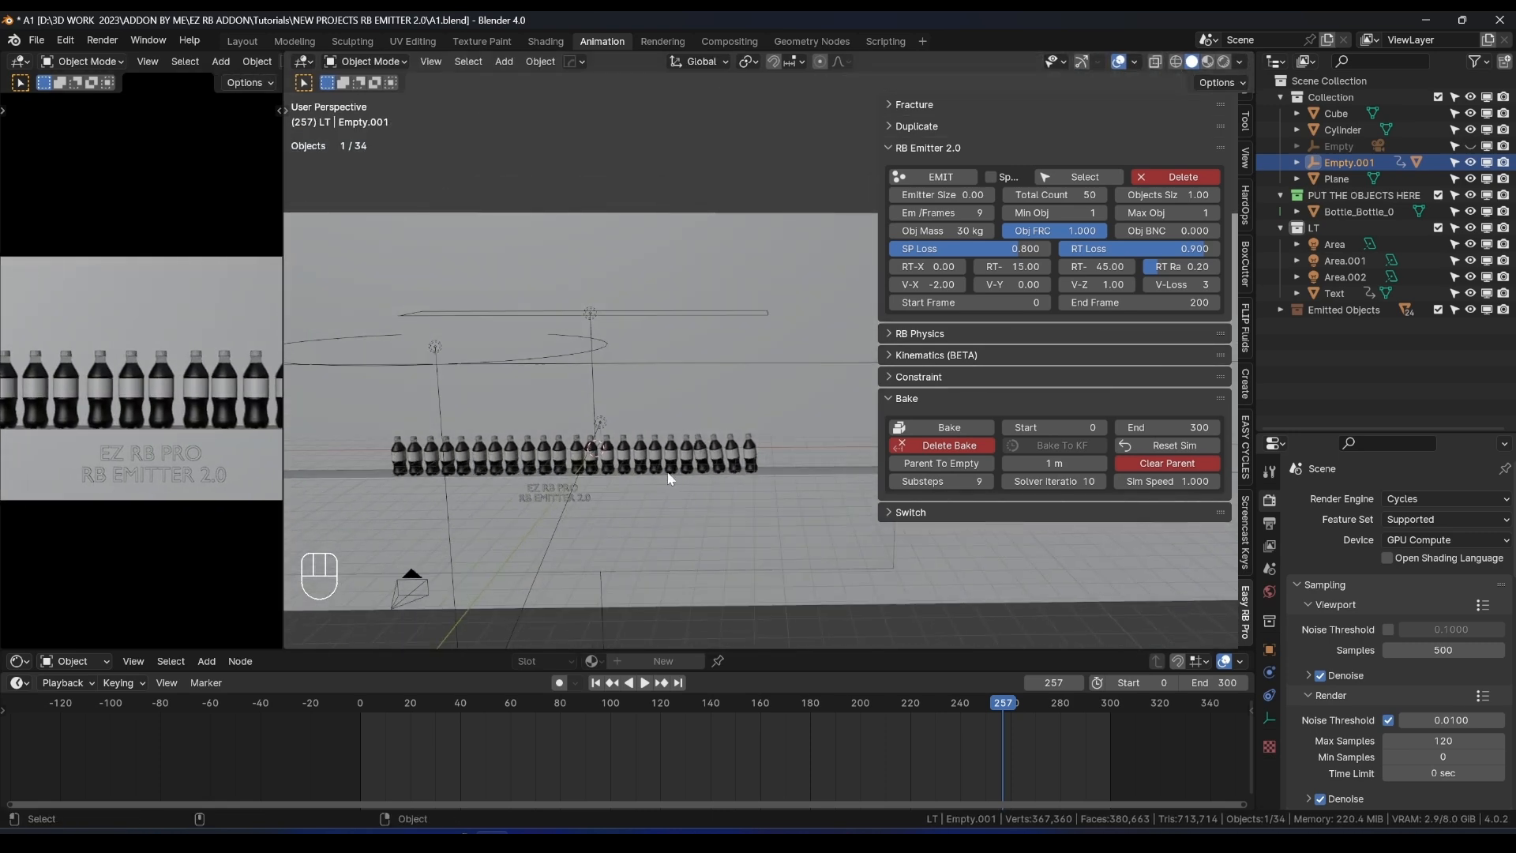
Delete the existing simulation bake and remove the current bottle emission.
click(946, 443)
click(946, 442)
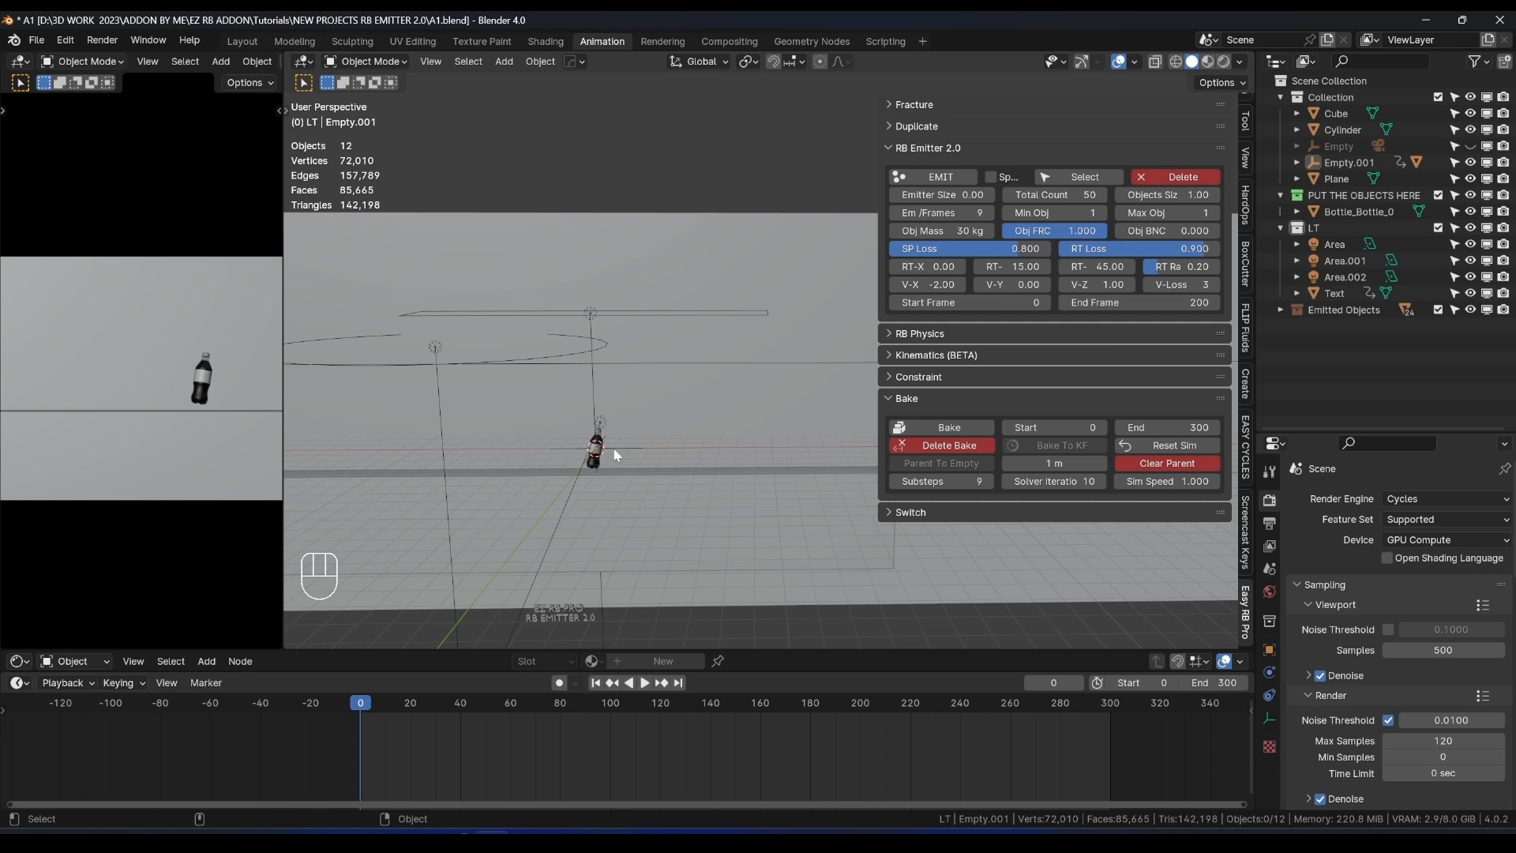
click(1279, 228)
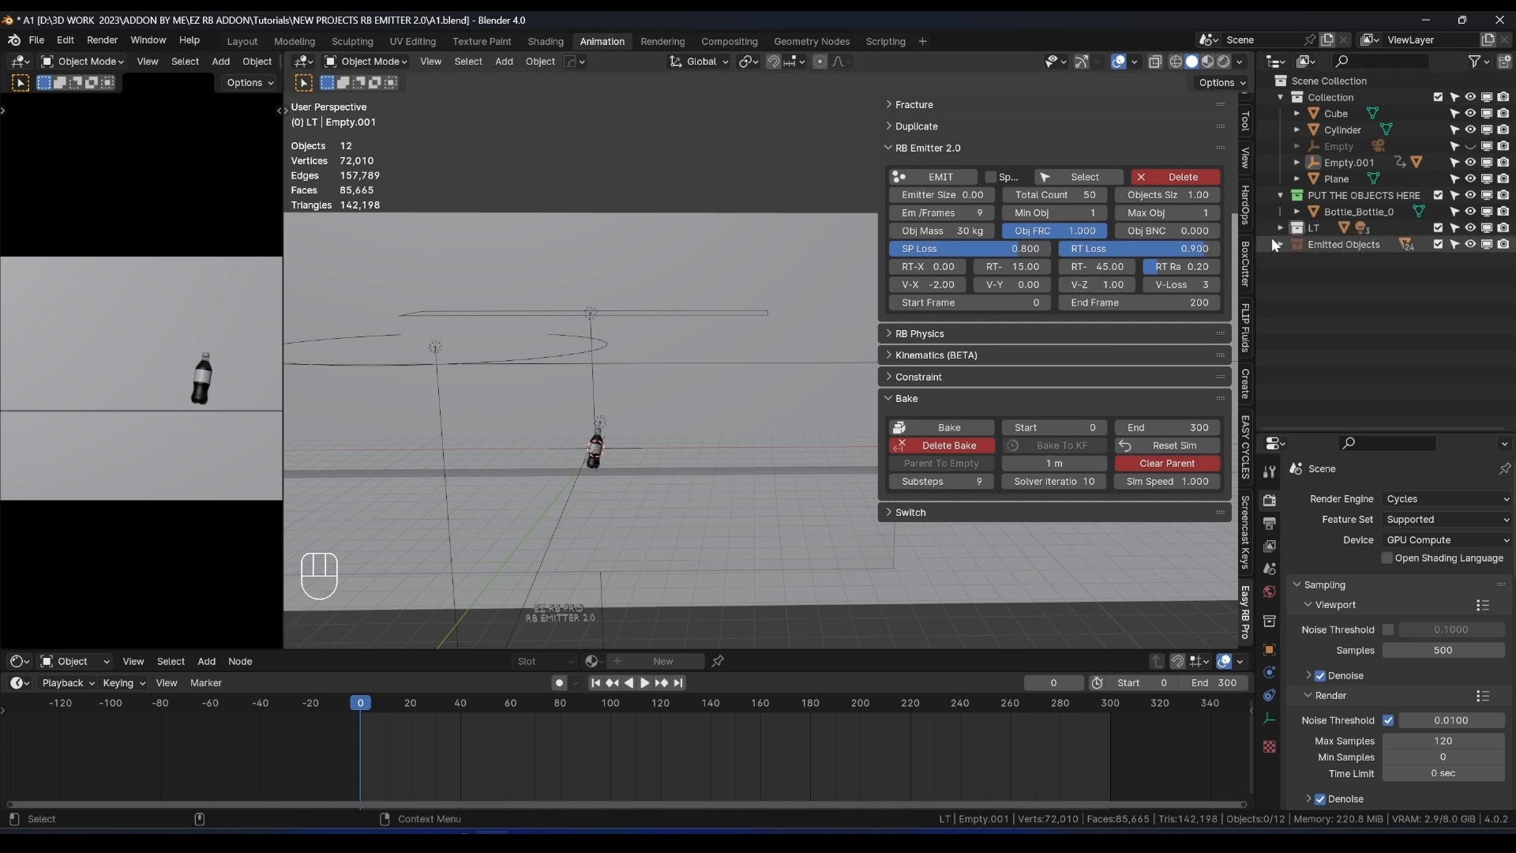
click(1278, 244)
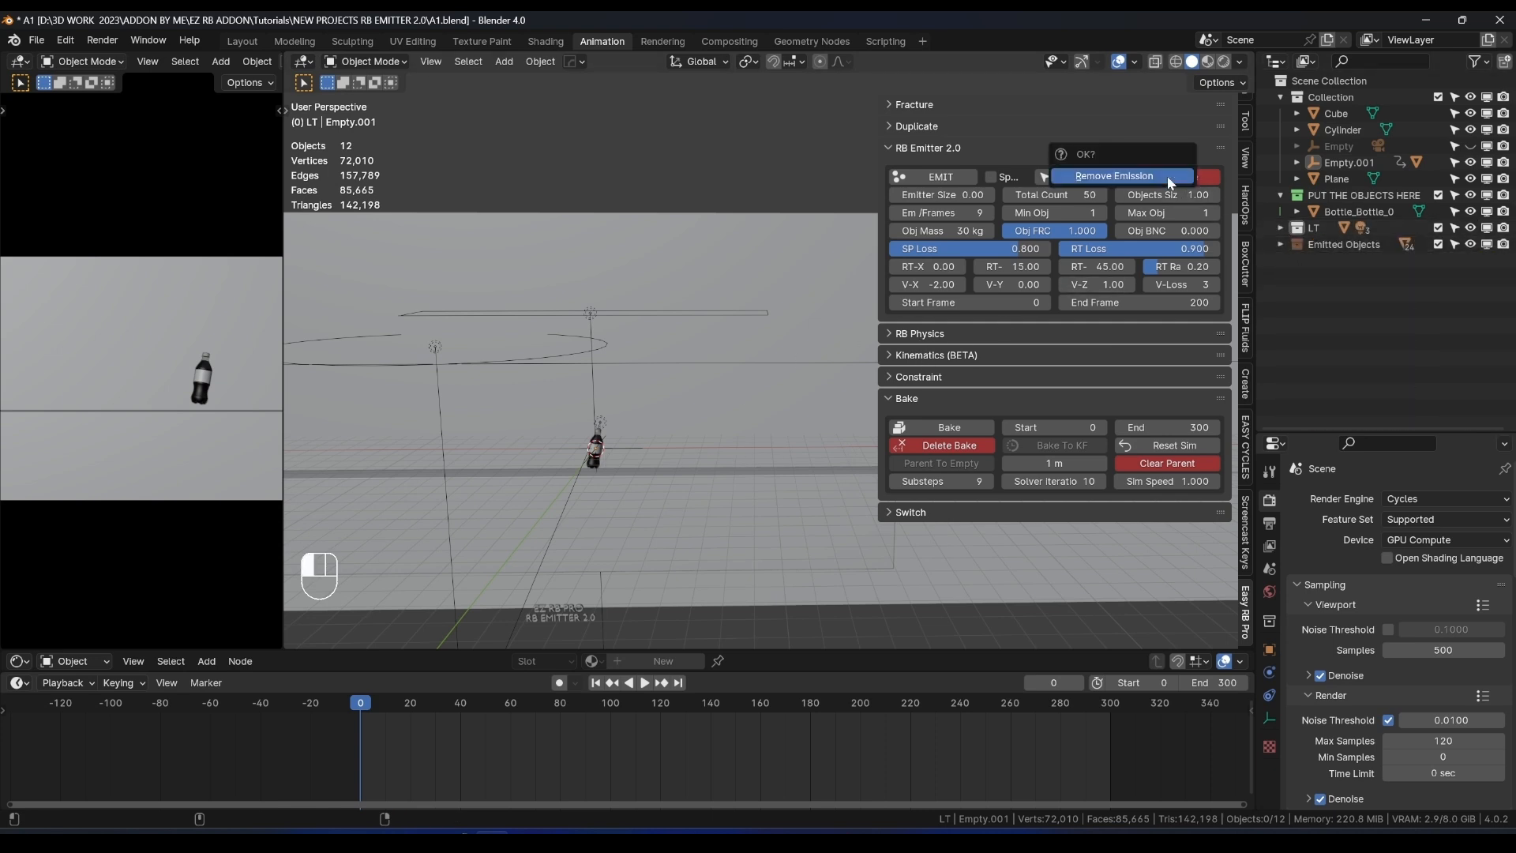
click(1172, 177)
scroll(811, 430, up, 3)
Select Empty.001 and hide the Cube, Cylinder, Plane and the LT collection from the viewport.
click(488, 450)
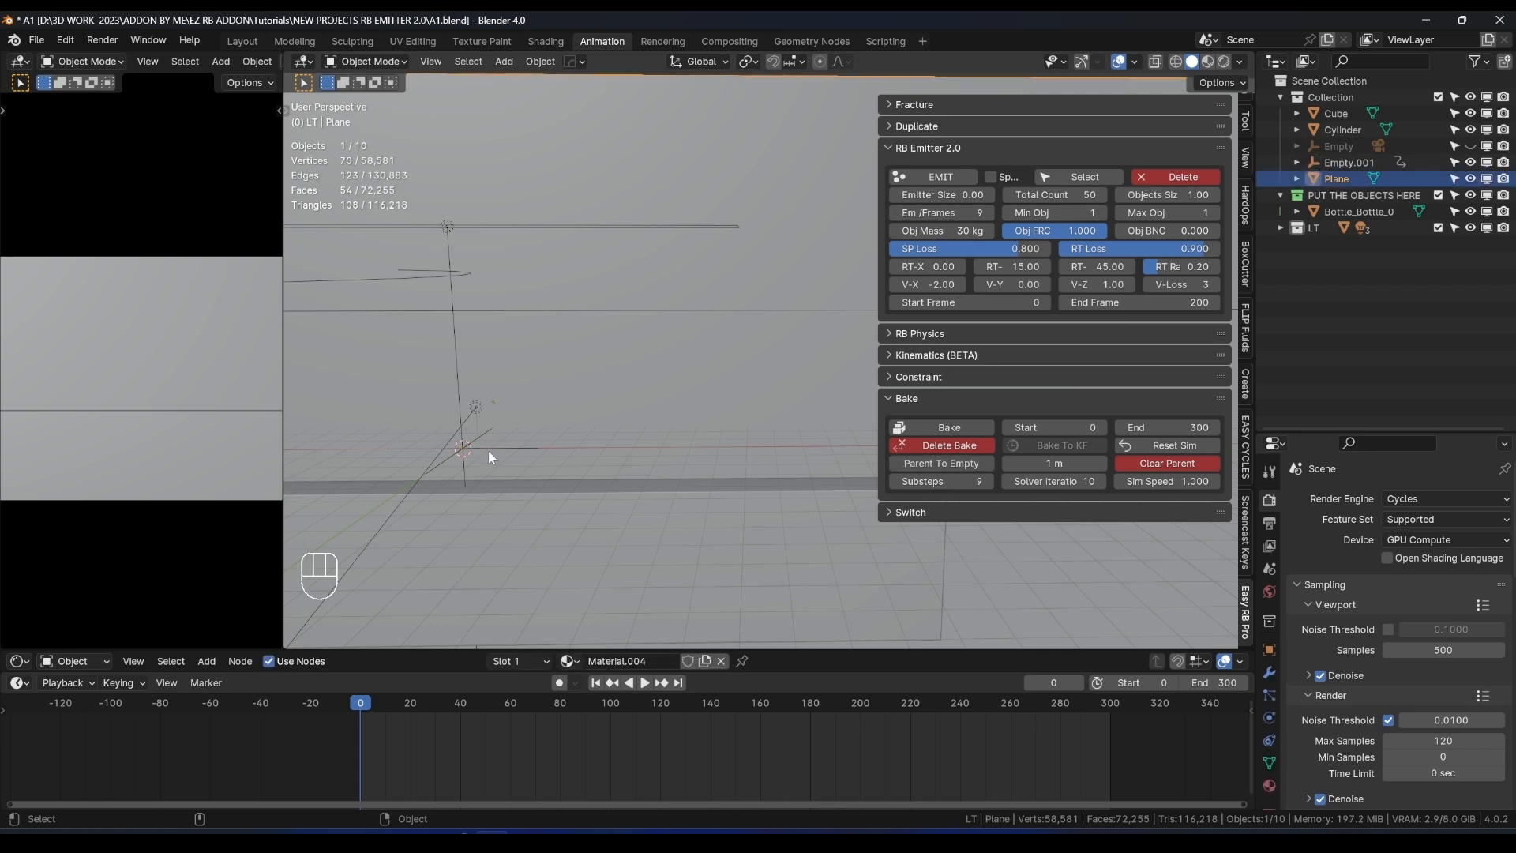
click(493, 448)
shift+middle_drag(495, 455, 603, 433)
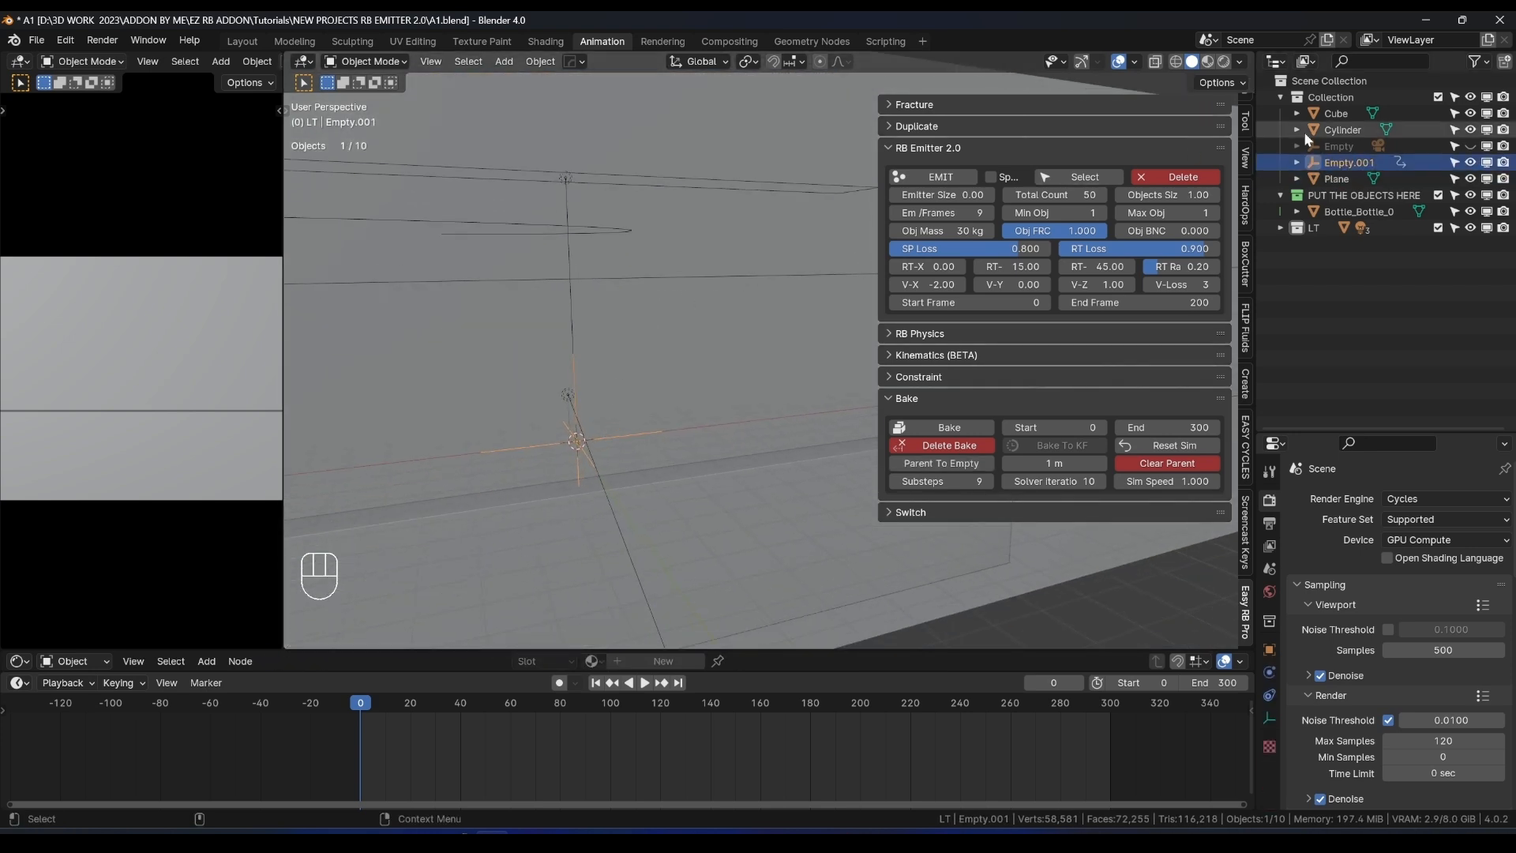
drag(1470, 129, 1470, 114)
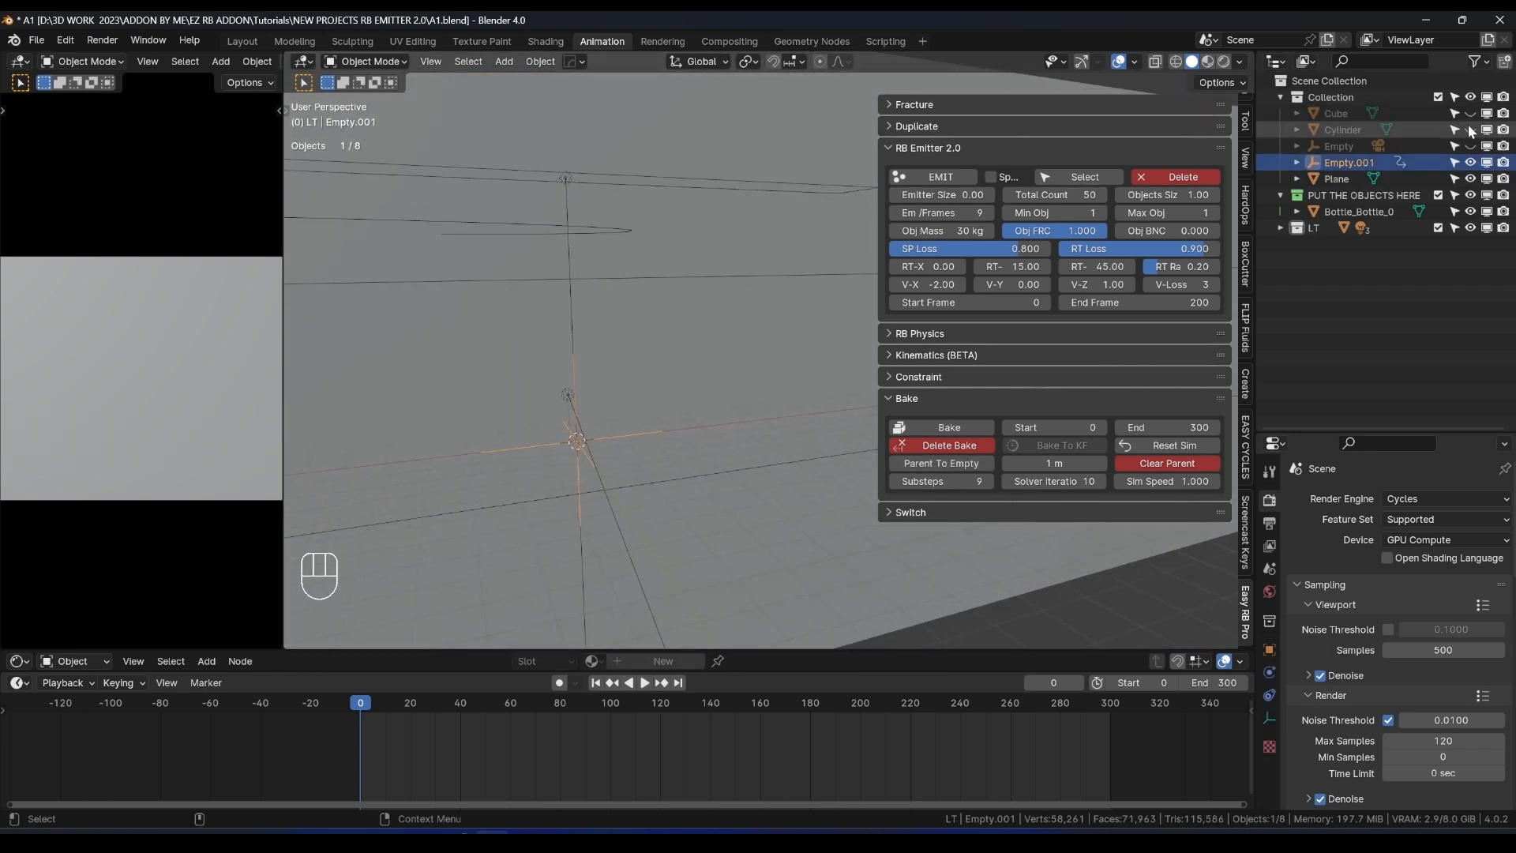
click(1470, 179)
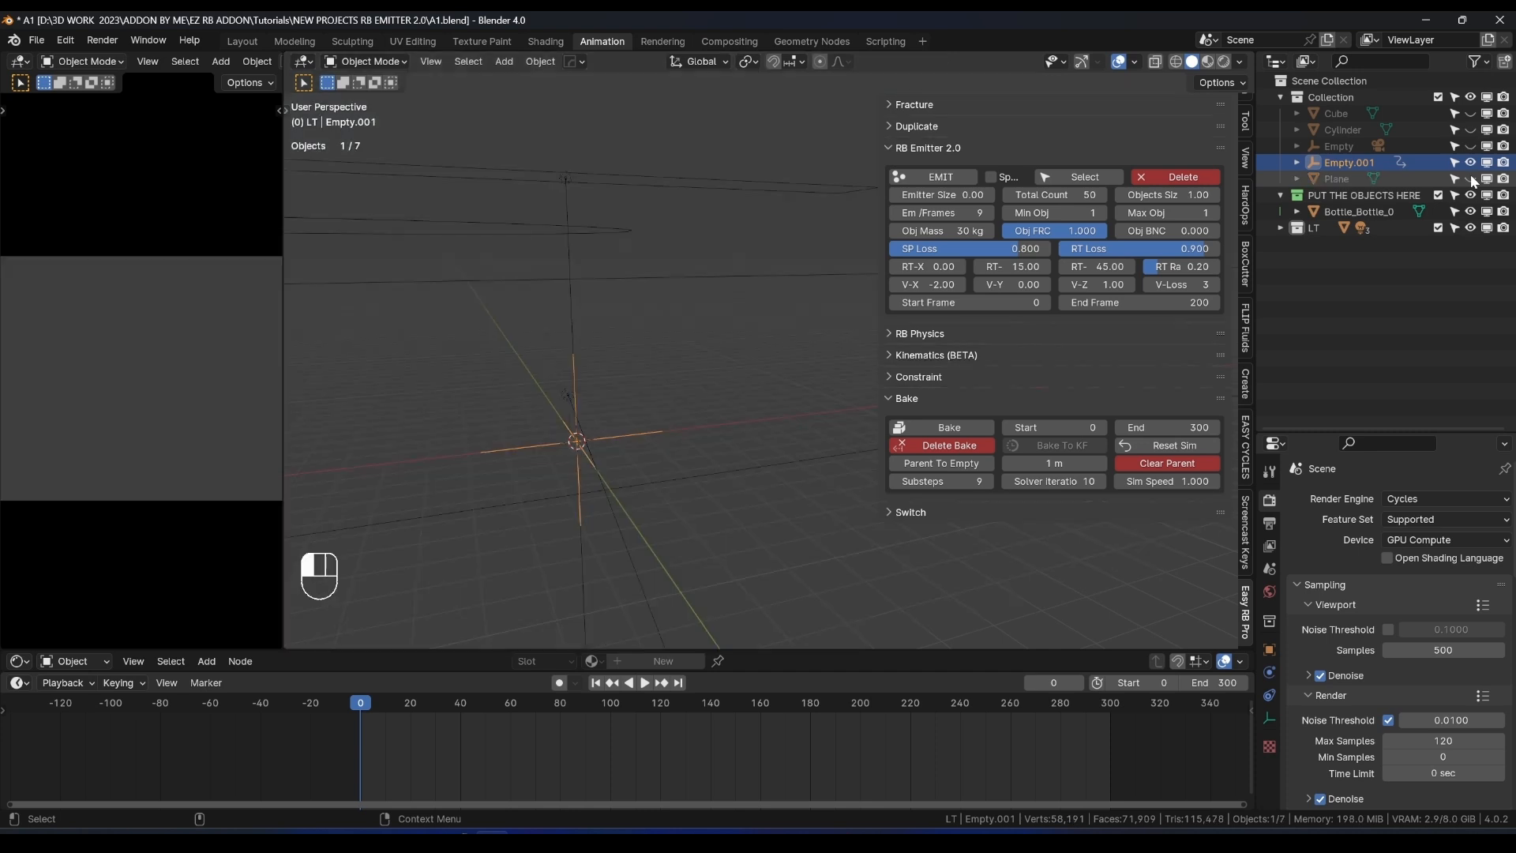
click(1470, 227)
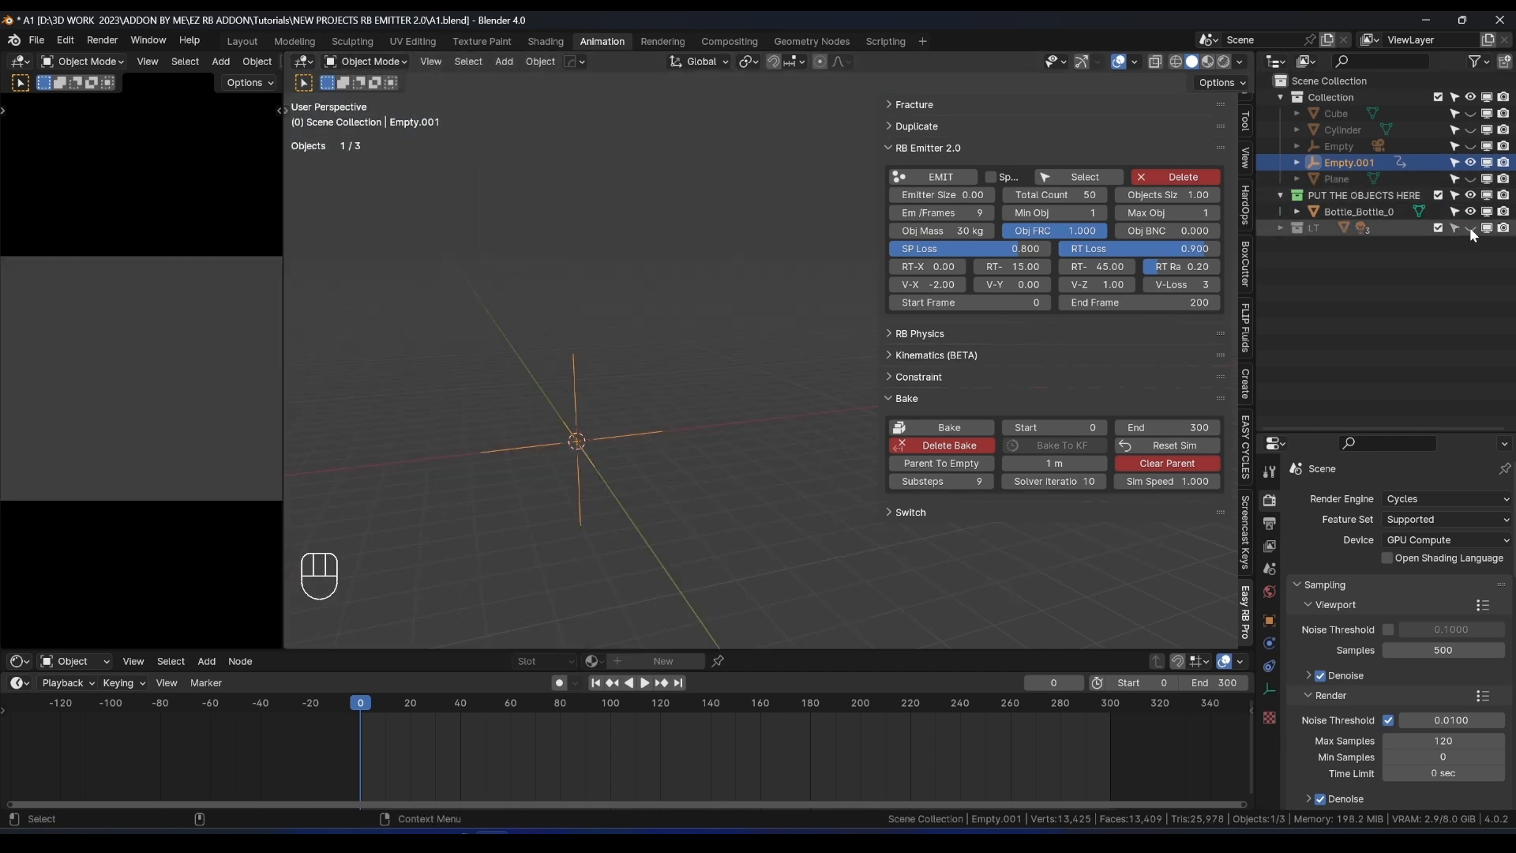
Play the motion of Empty.001 briefly and examine the driver expression on its X location.
middle_drag(758, 403, 717, 313)
key(space)
key(space)
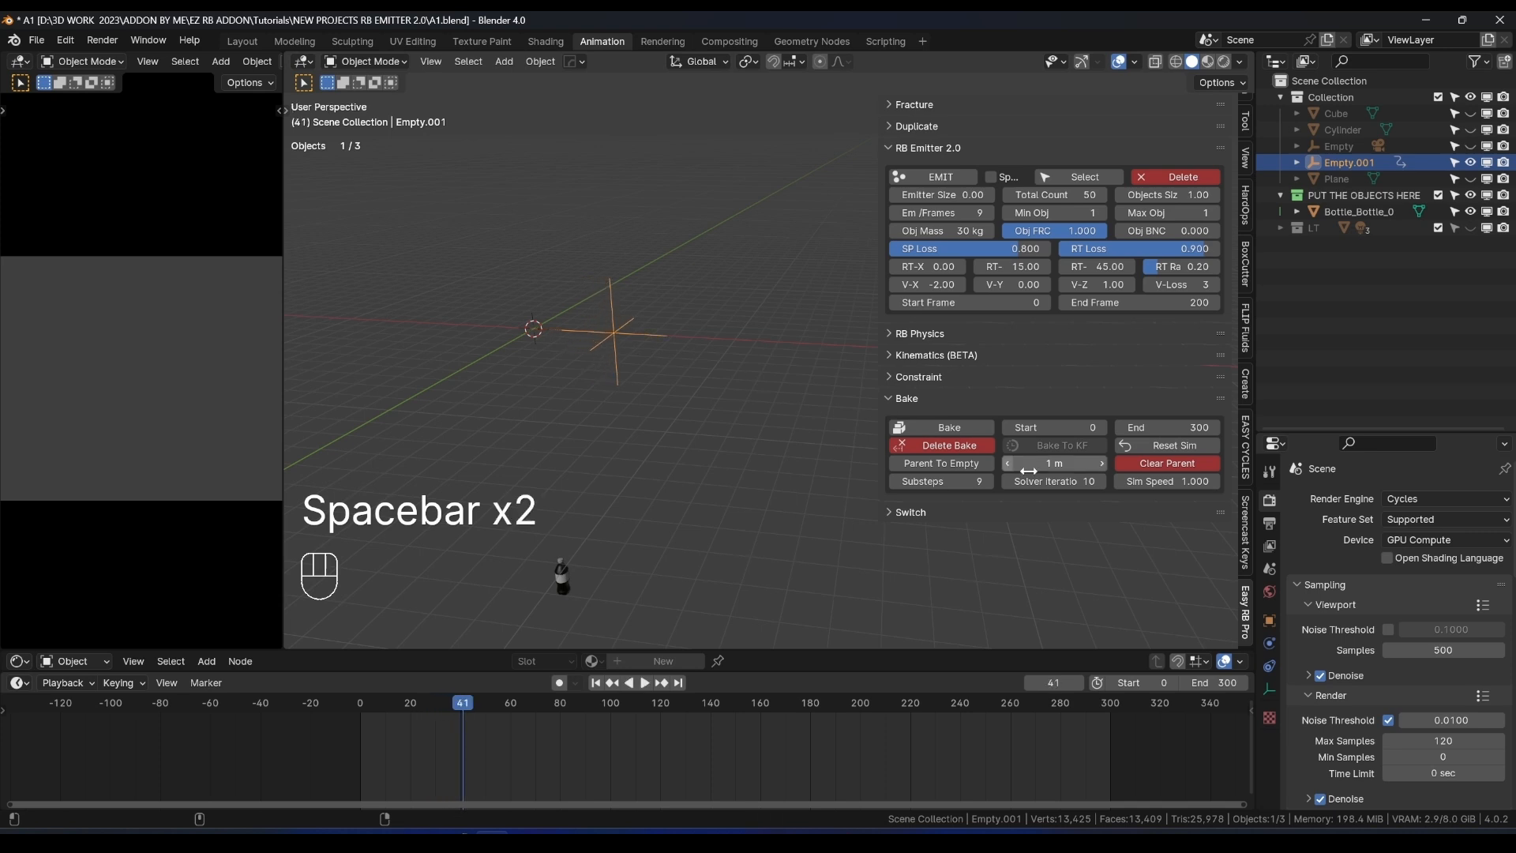
click(1269, 620)
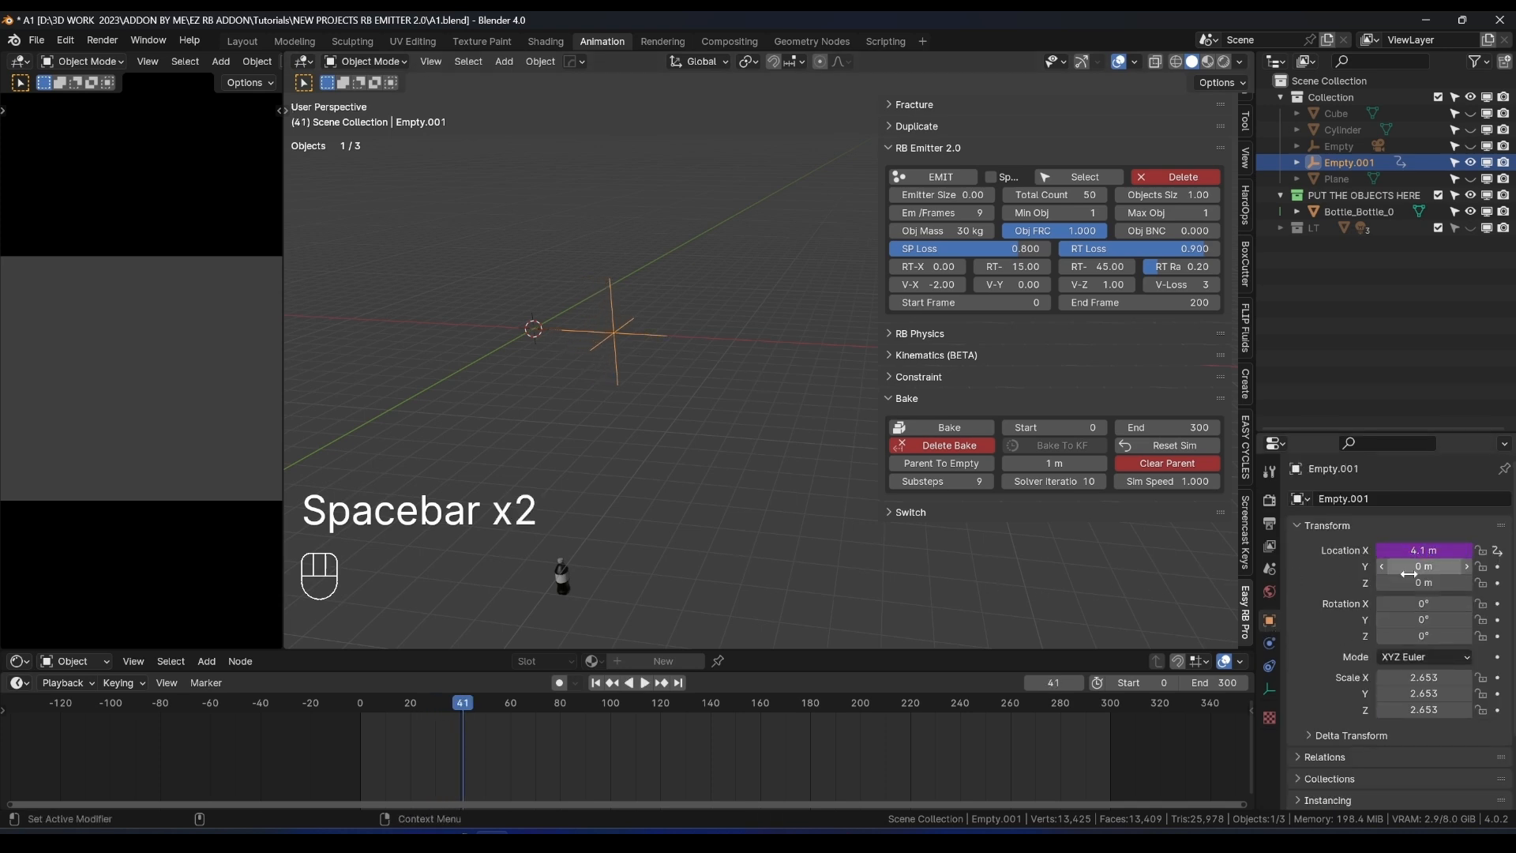
double_click(1421, 550)
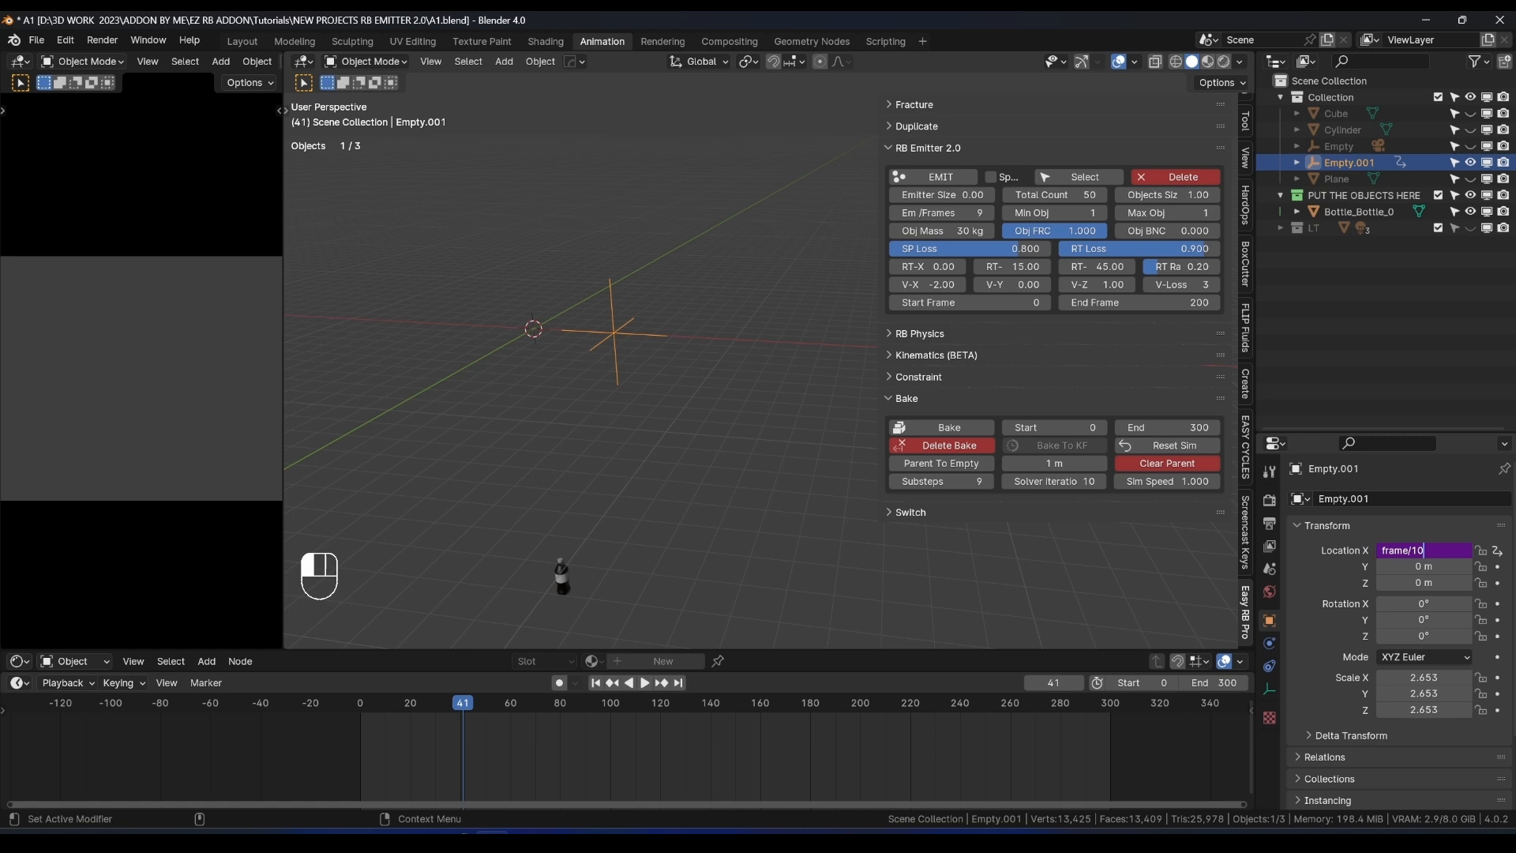
key(Return)
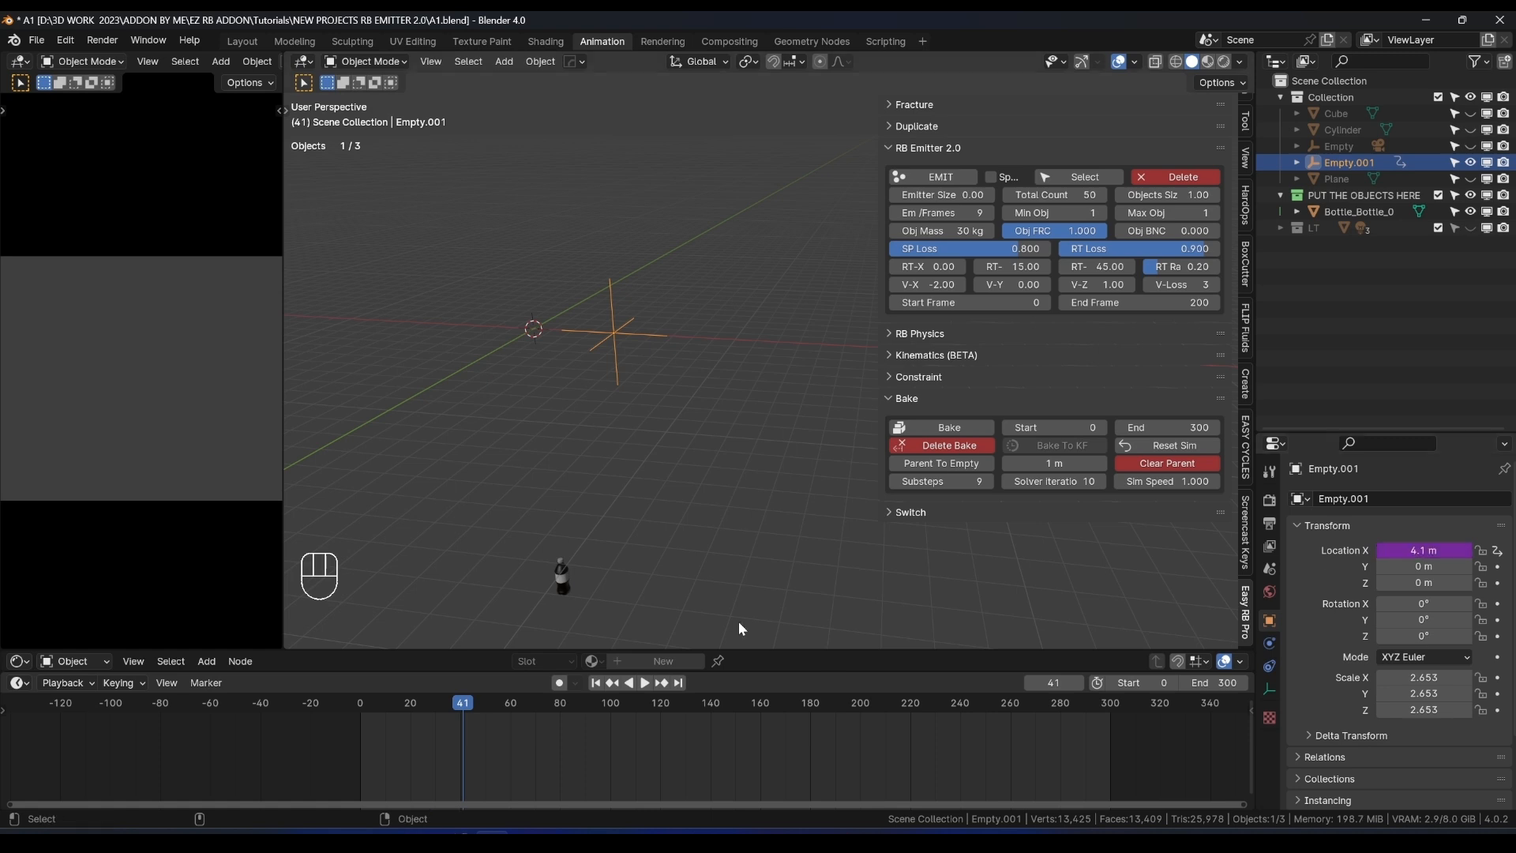
Watch Empty.001 travel along the X axis during playback, and return the timeline to frame 0.
key(space)
middle_drag(703, 481, 565, 382)
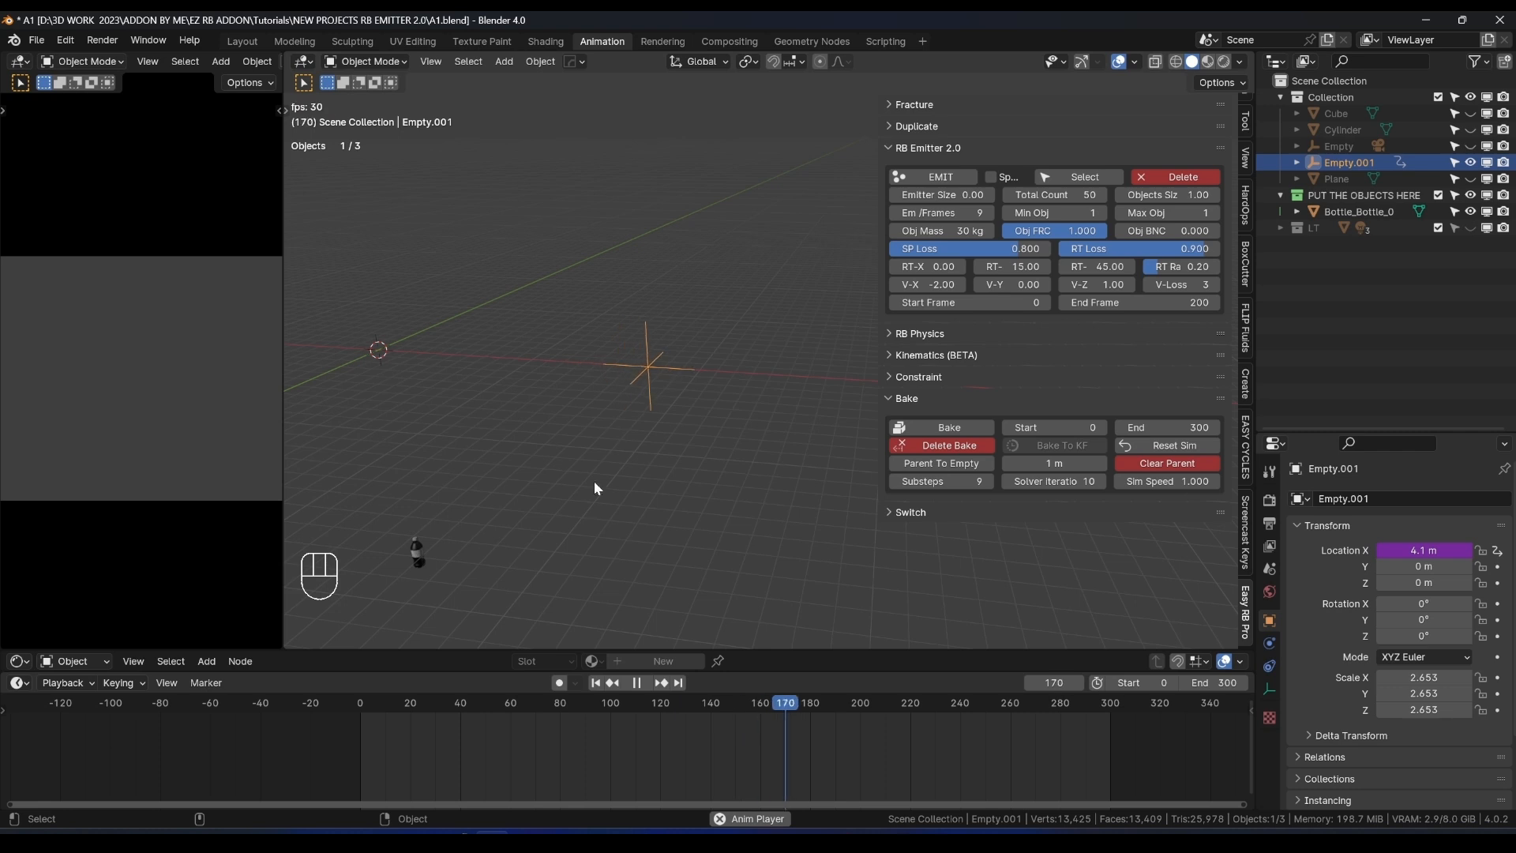
key(space)
click(360, 703)
middle_drag(505, 536, 608, 420)
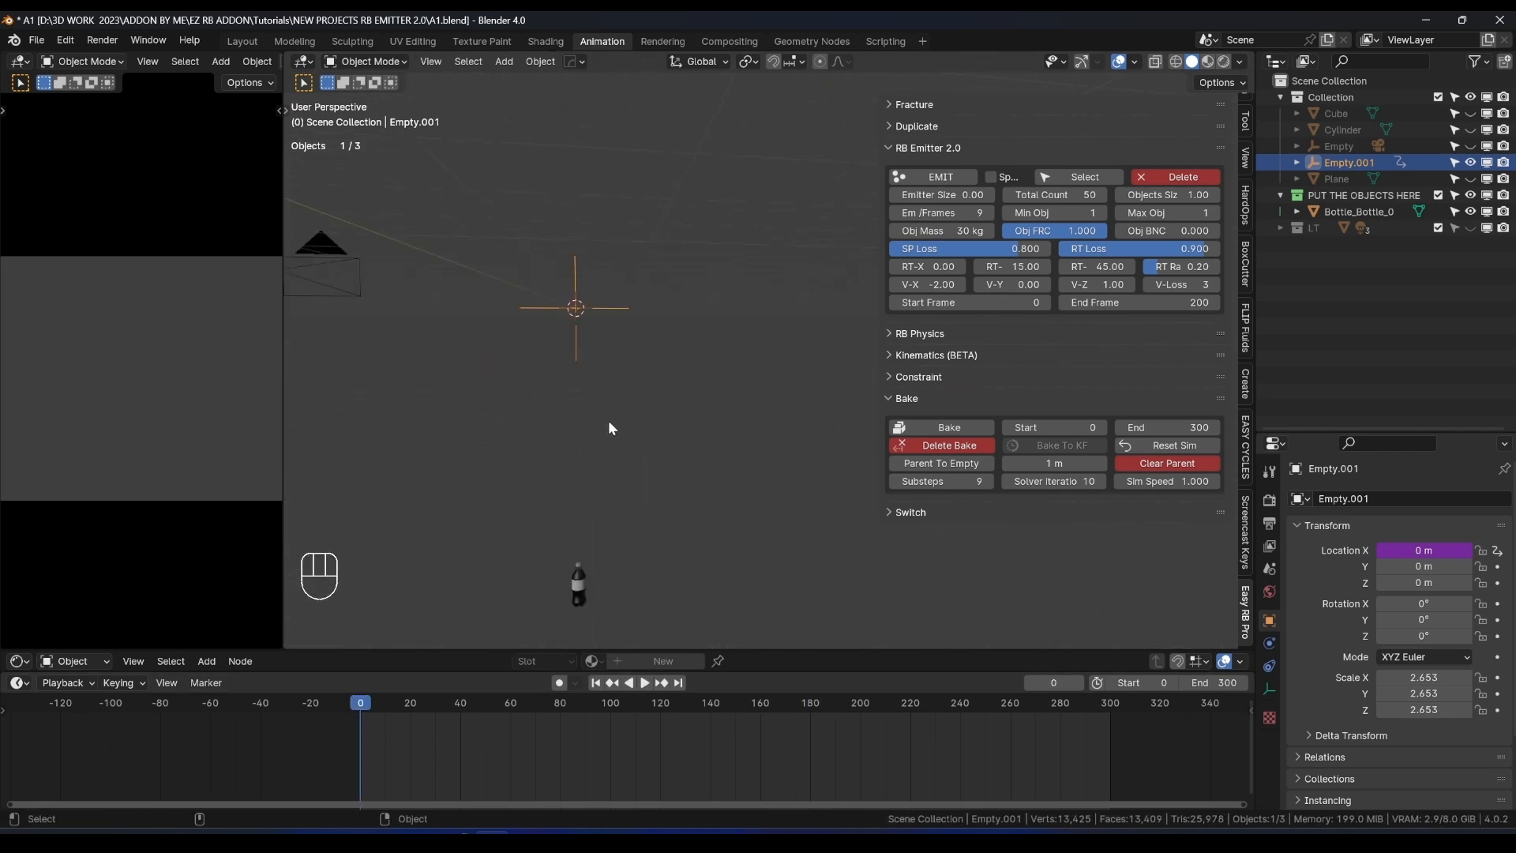
click(594, 588)
key(KP_1)
key(g)
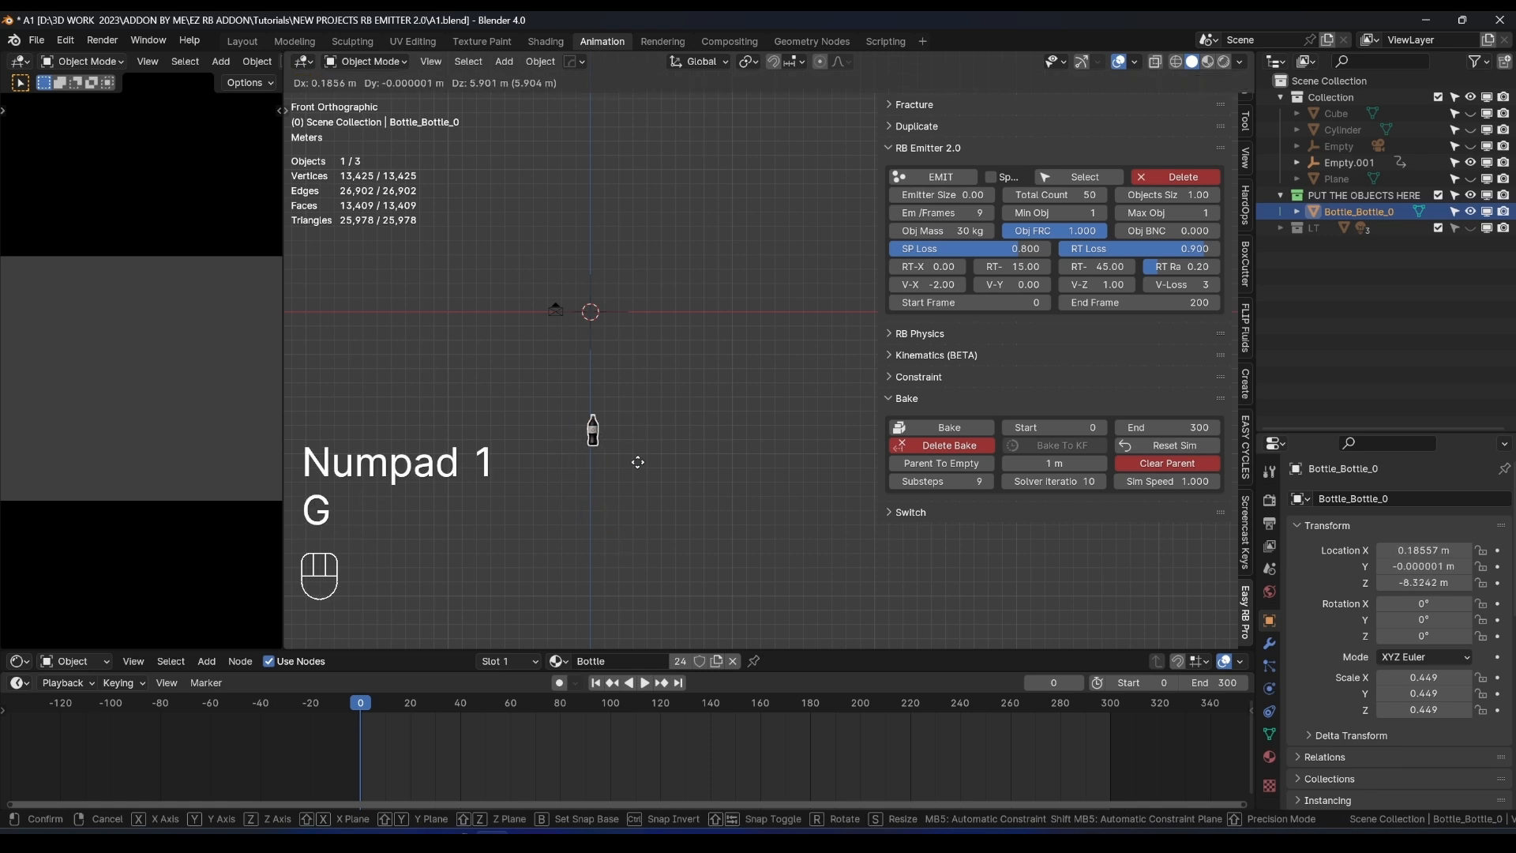
scroll(538, 543, up, 6)
key(g)
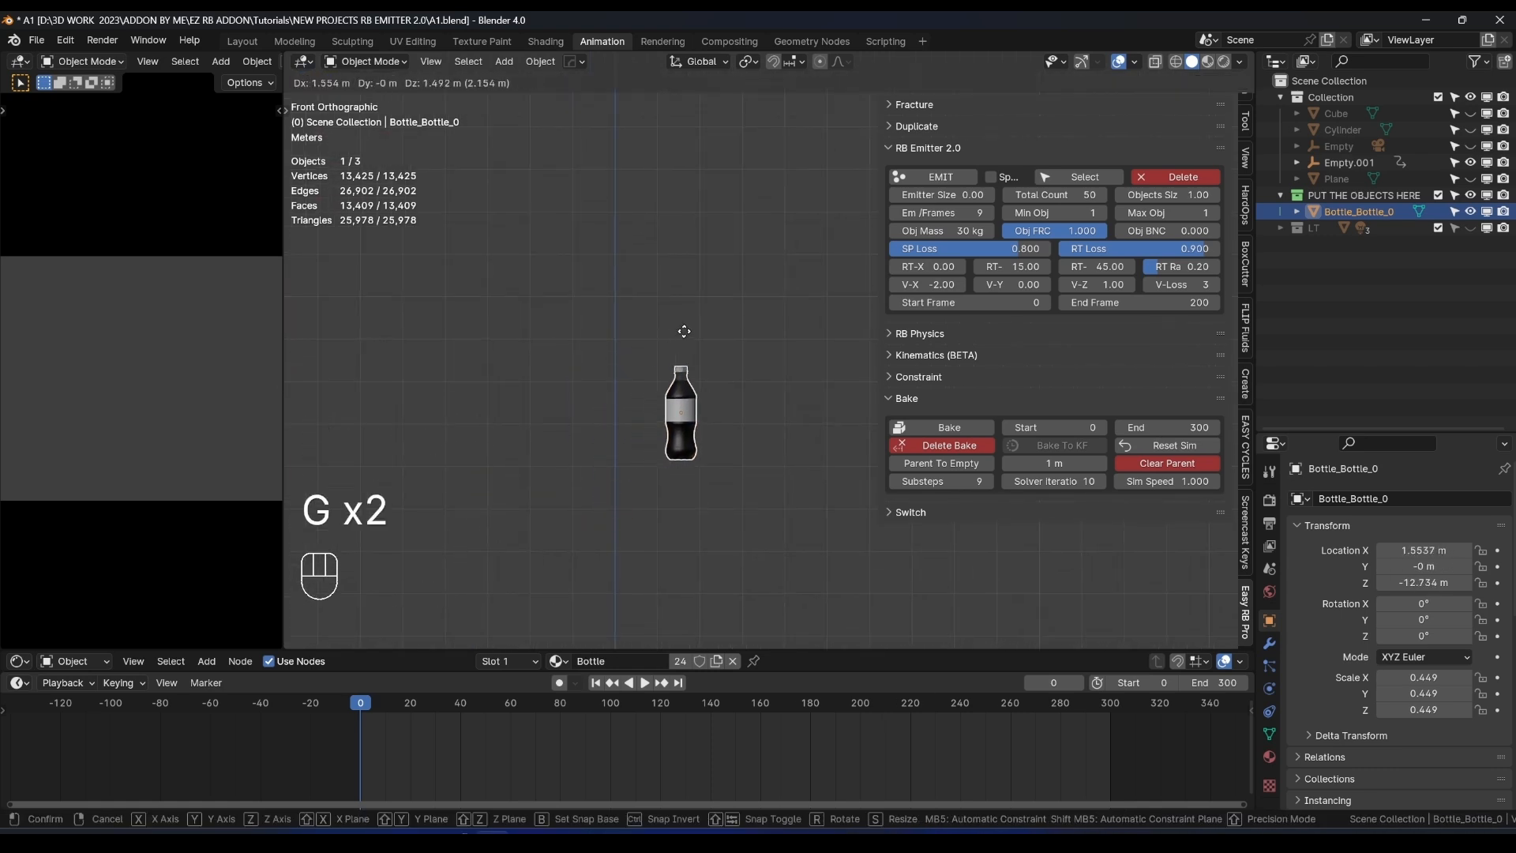
right_click(660, 303)
middle_drag(658, 302, 639, 409)
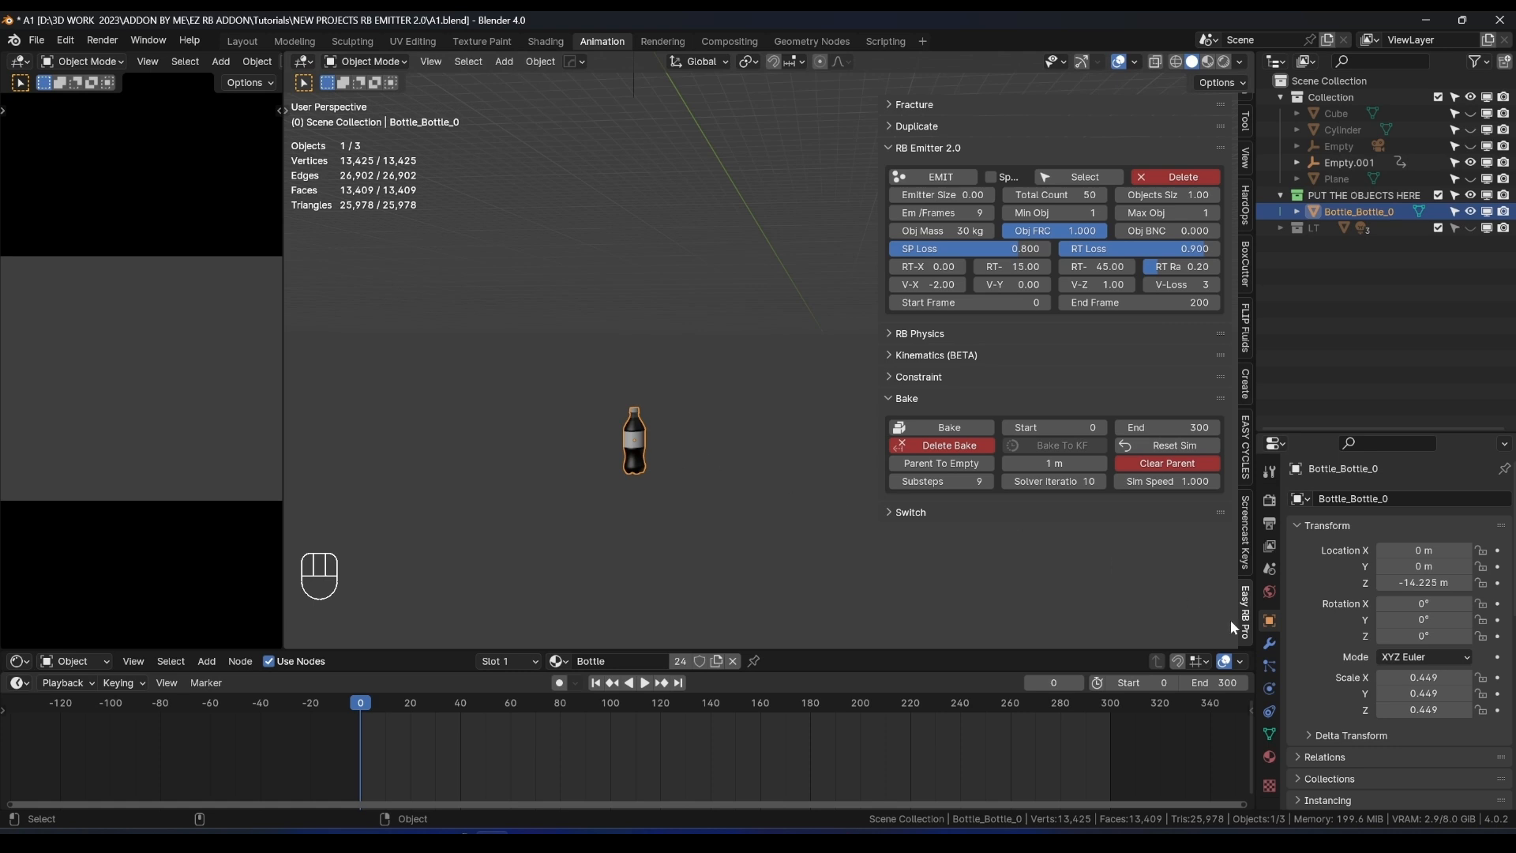
click(1394, 658)
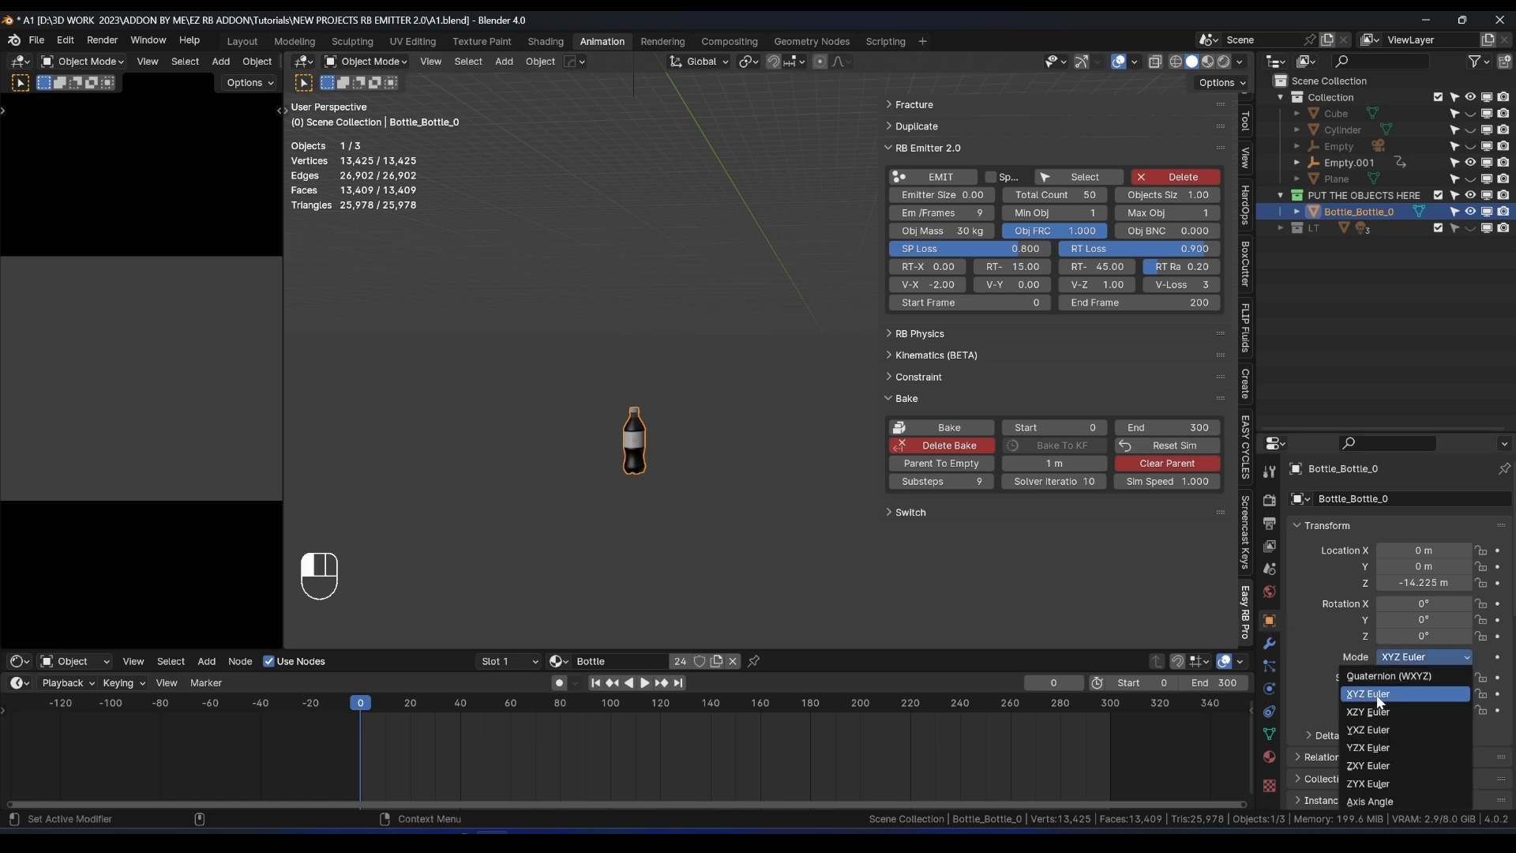
click(1378, 657)
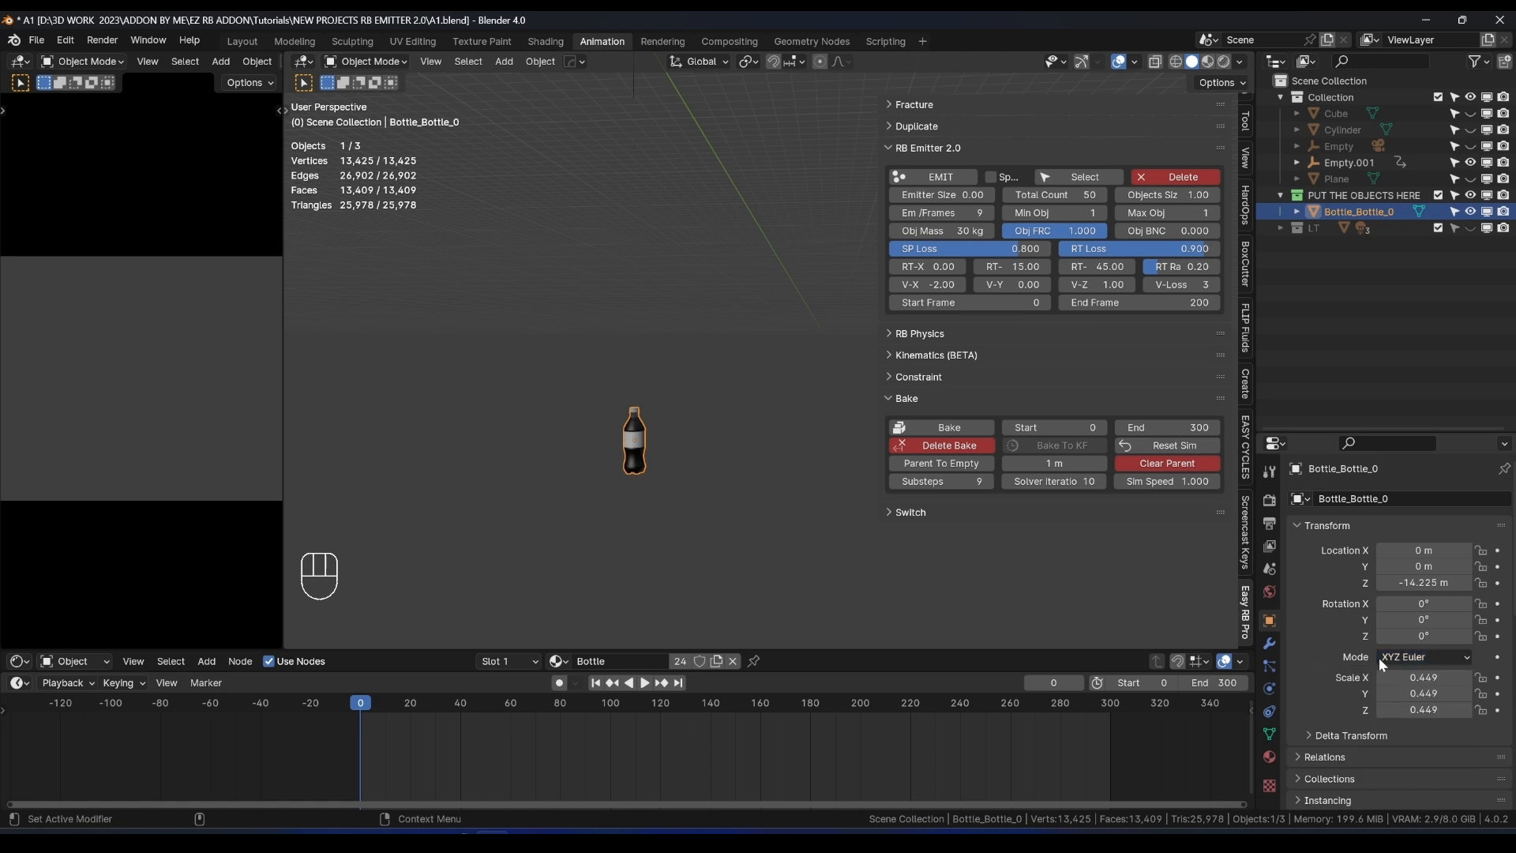
click(1381, 657)
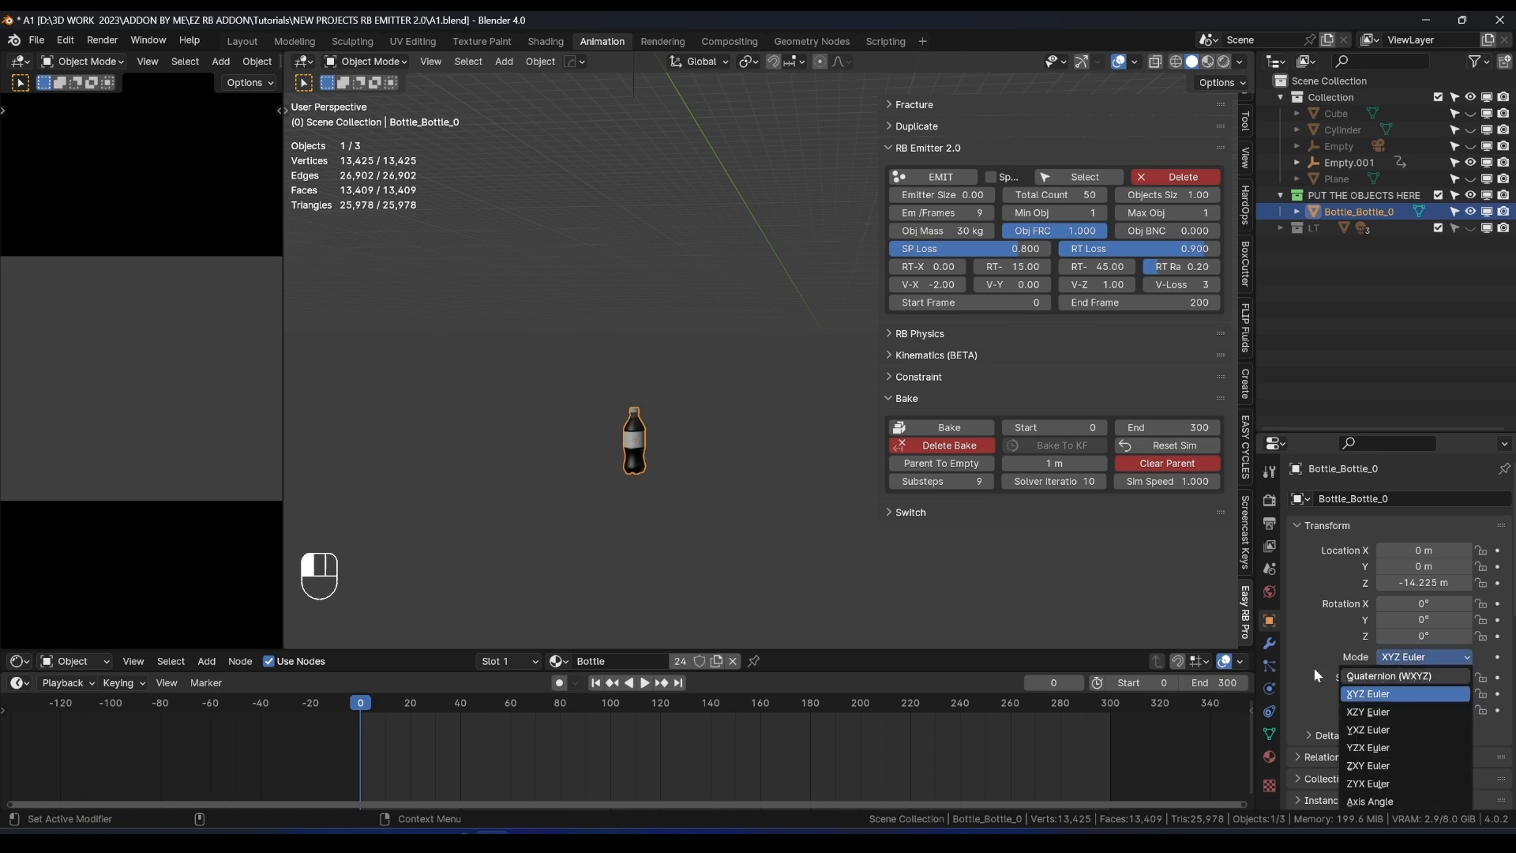
click(1393, 663)
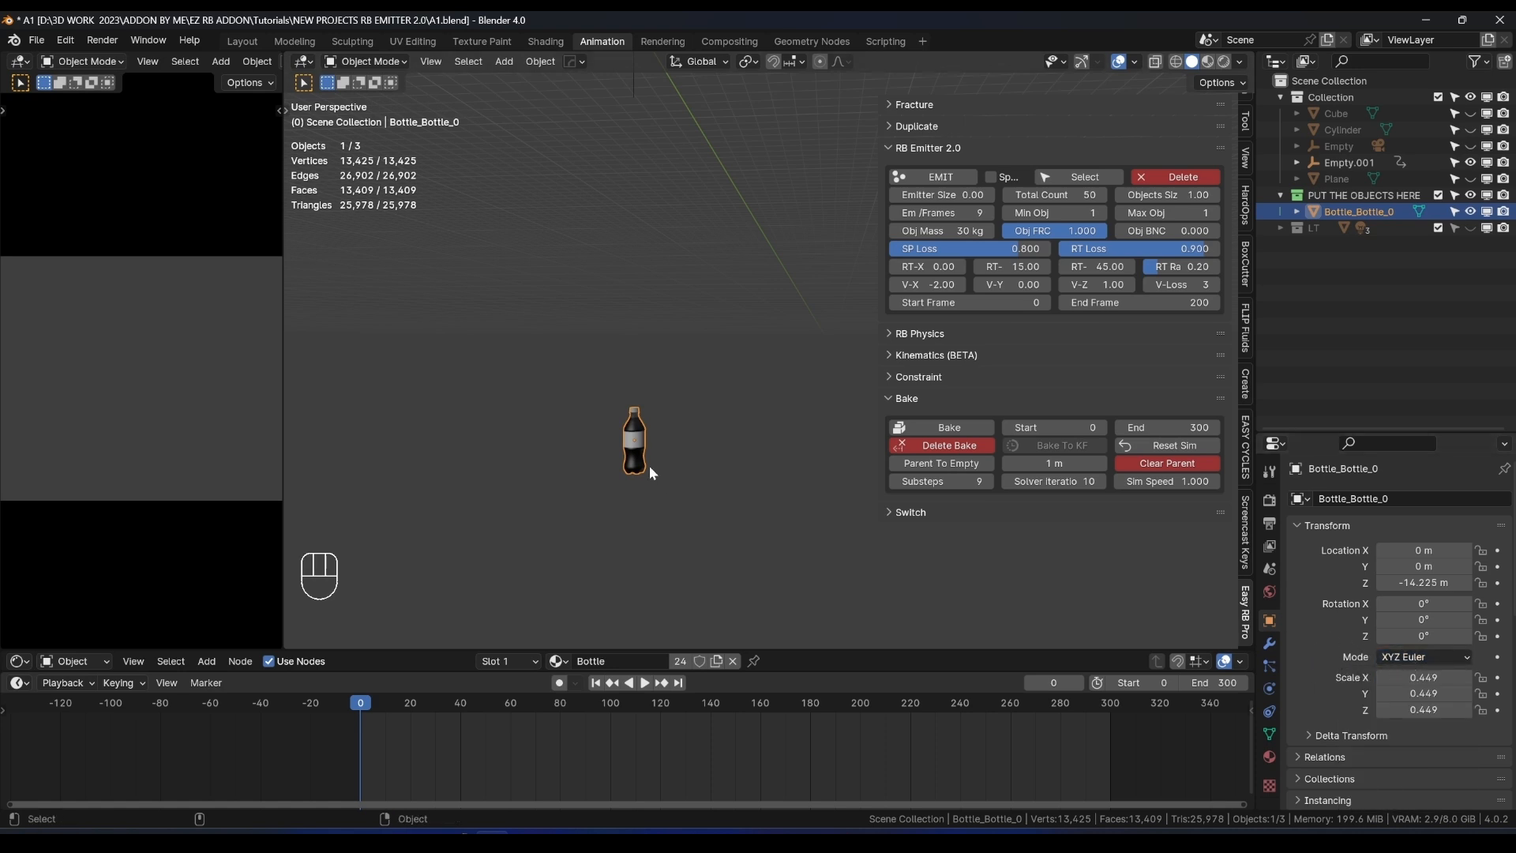
Emit the bottle from Empty.001 as a trial and delete that emission.
mouse_move(648, 466)
middle_down()
mouse_move(707, 408)
mouse_move(661, 469)
middle_up()
key(KP_1)
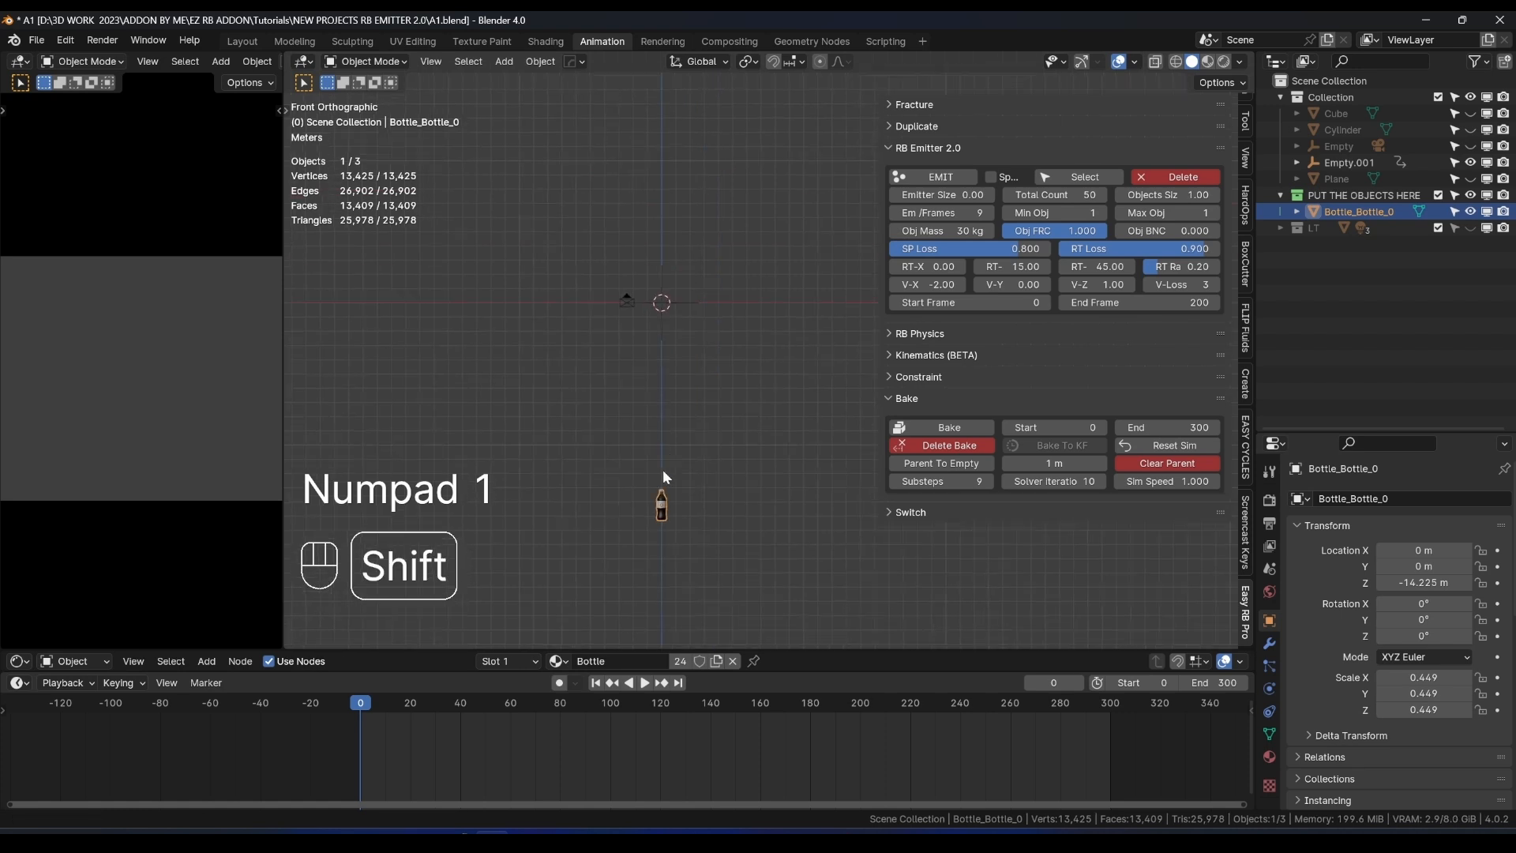
click(676, 307)
scroll(676, 306, up, 2)
click(940, 176)
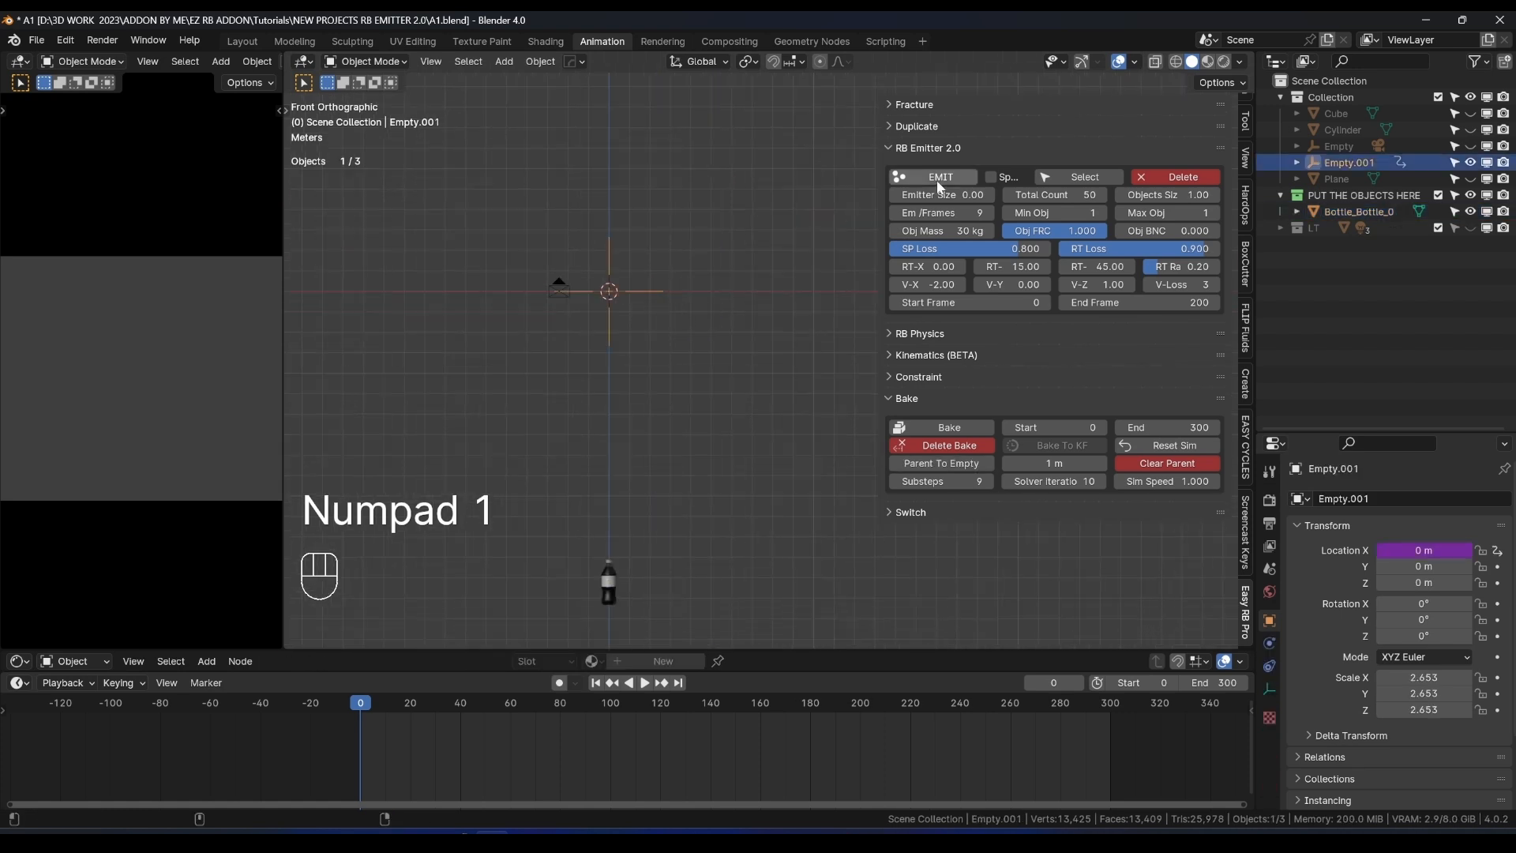
click(1152, 176)
Delete the PUT THE OBJECTS HERE collection and run Emit on Empty.001 to recreate it.
click(1340, 202)
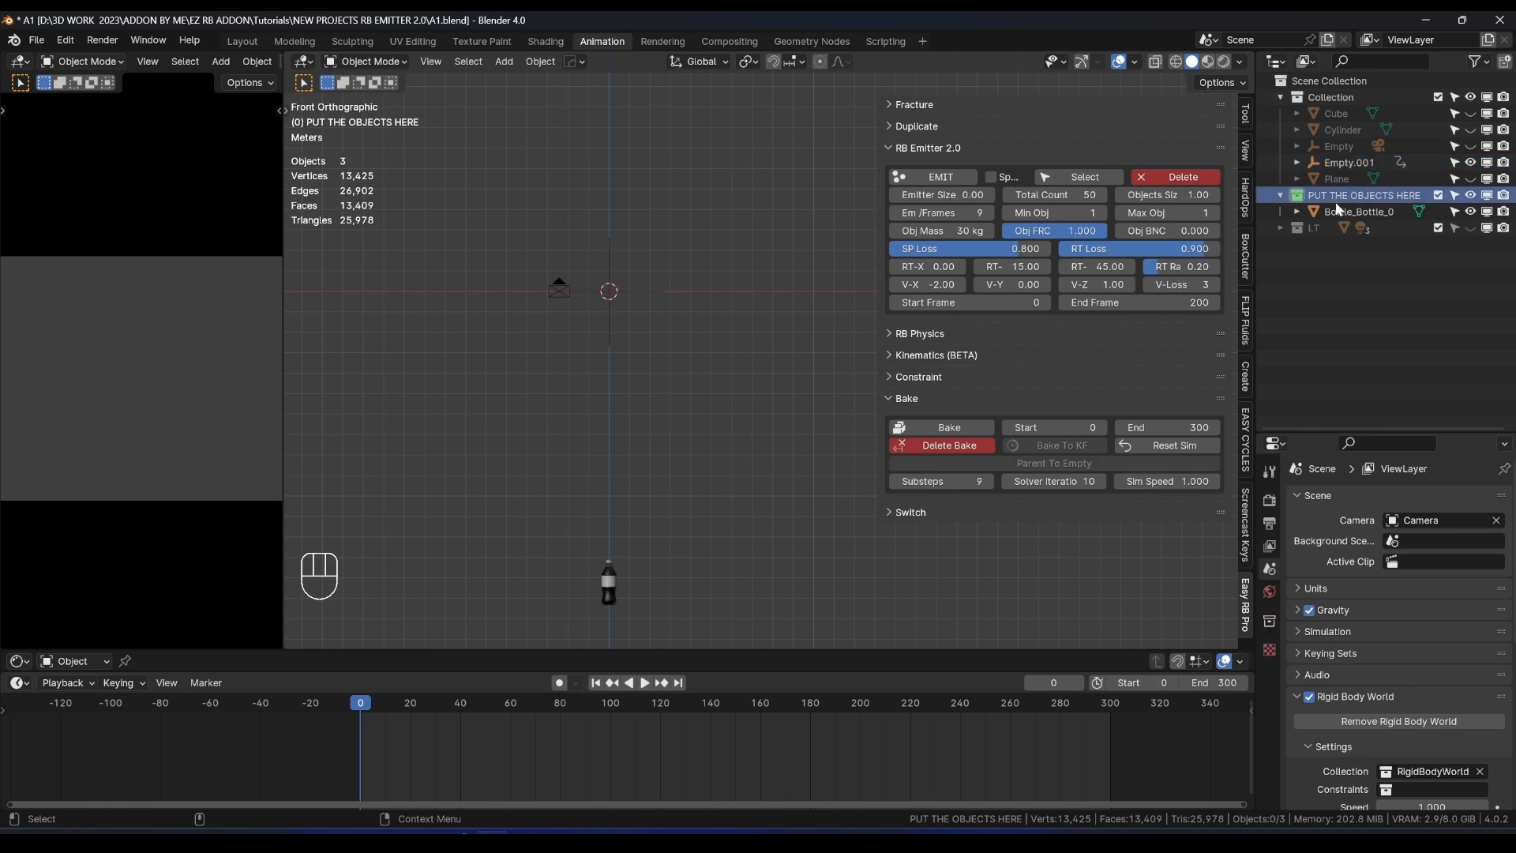
key(x)
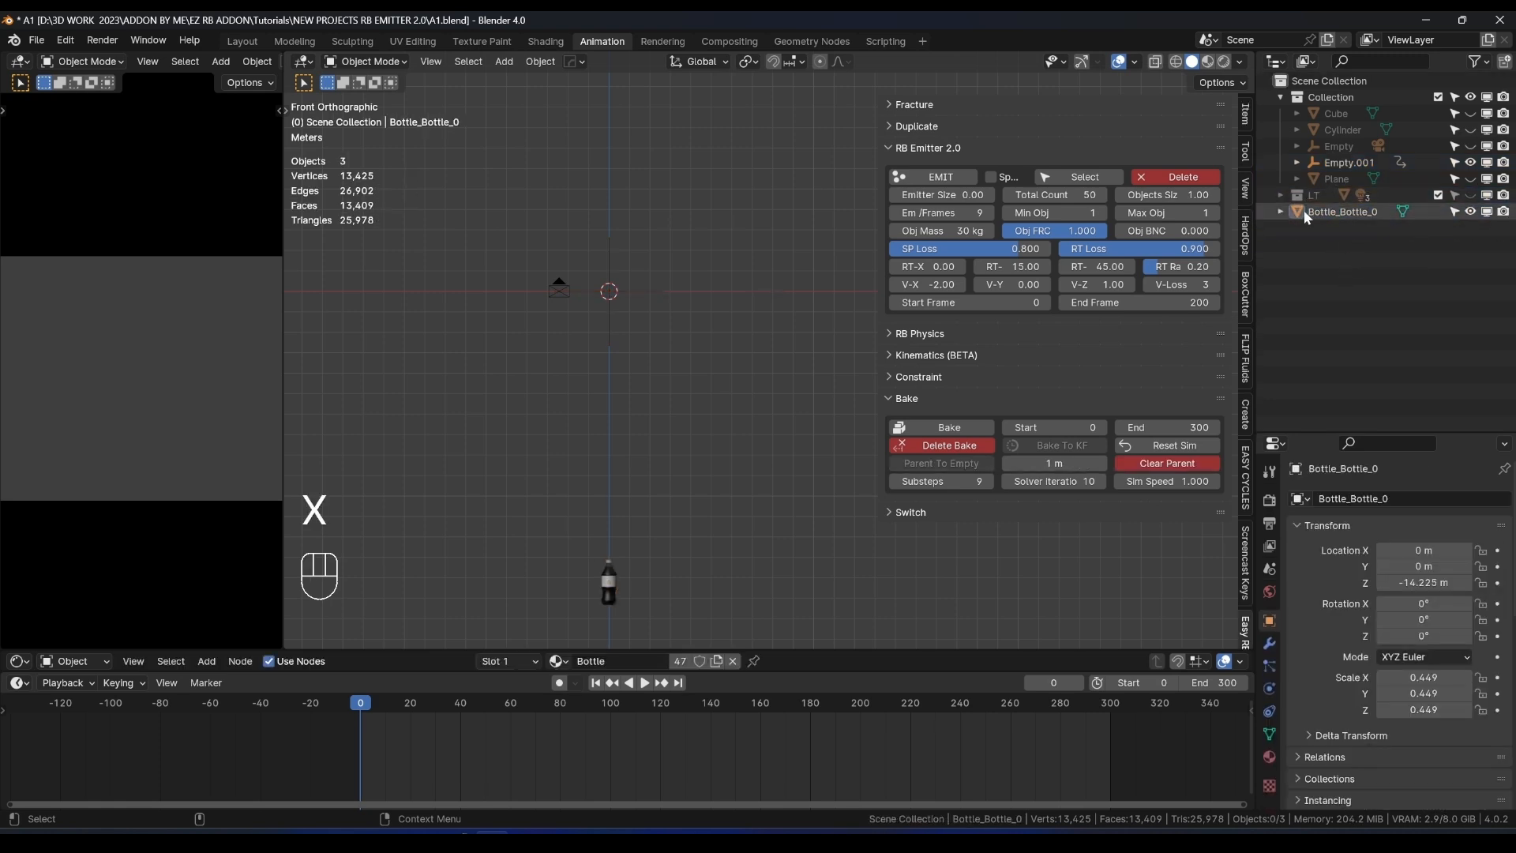
click(647, 296)
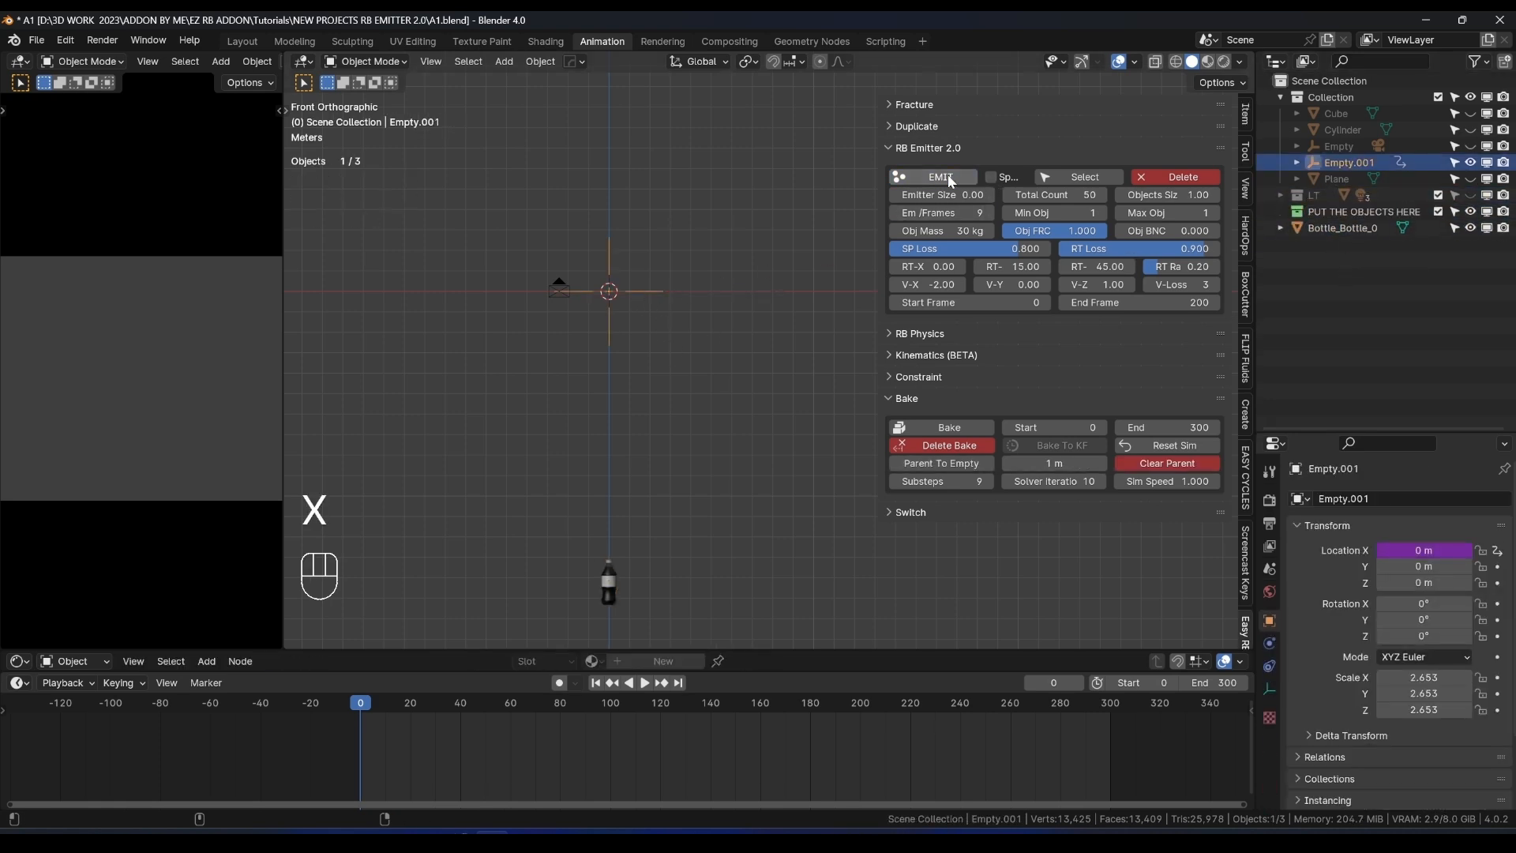
click(950, 178)
Move Bottle_Bottle_0 into the recreated PUT THE OBJECTS HERE collection.
click(607, 582)
key(g)
right_click(611, 472)
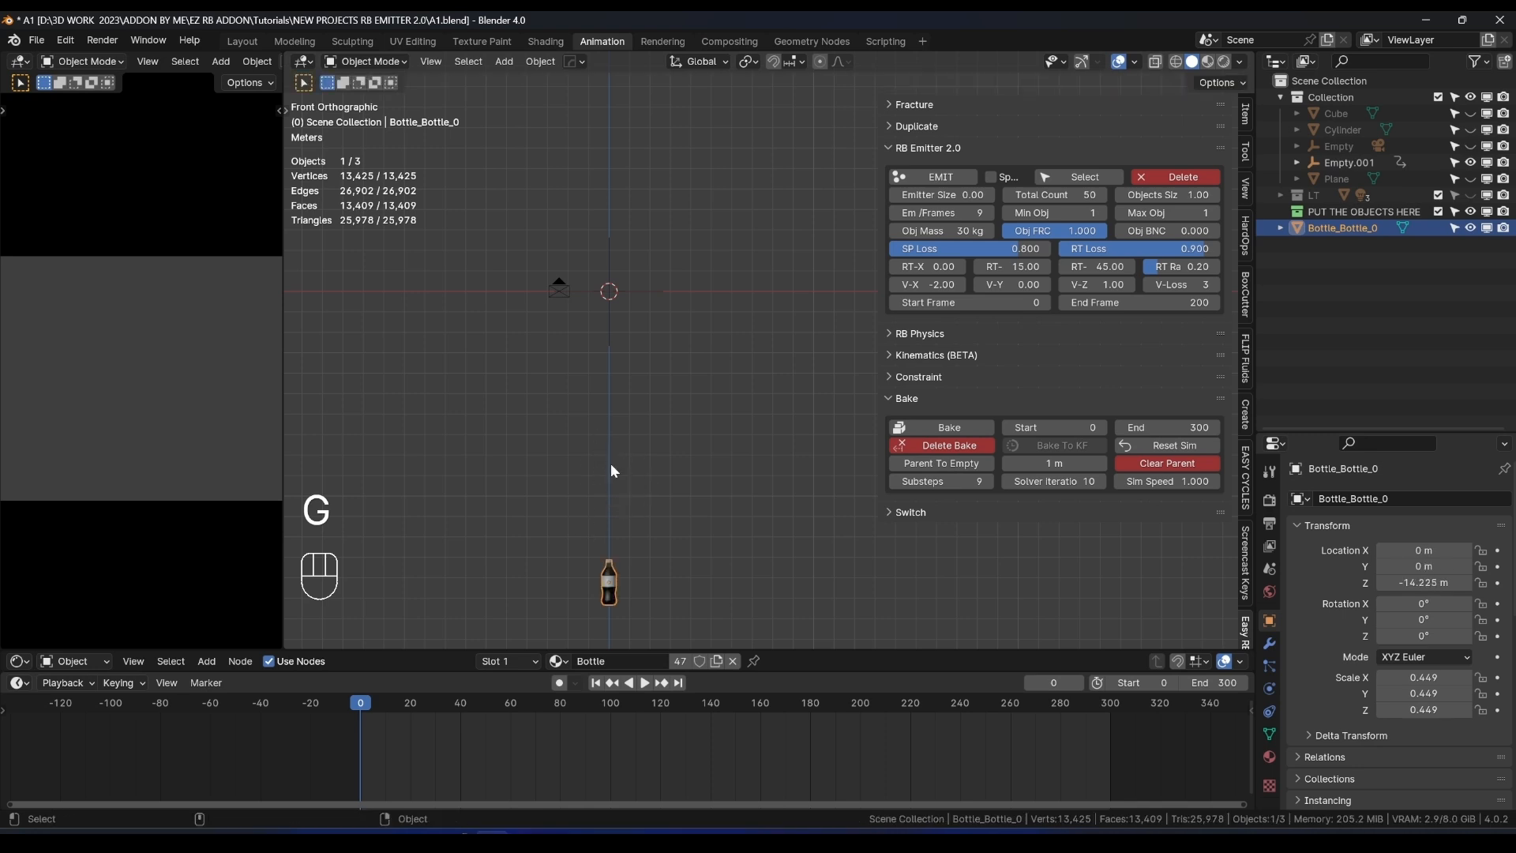
drag(1334, 228, 1332, 214)
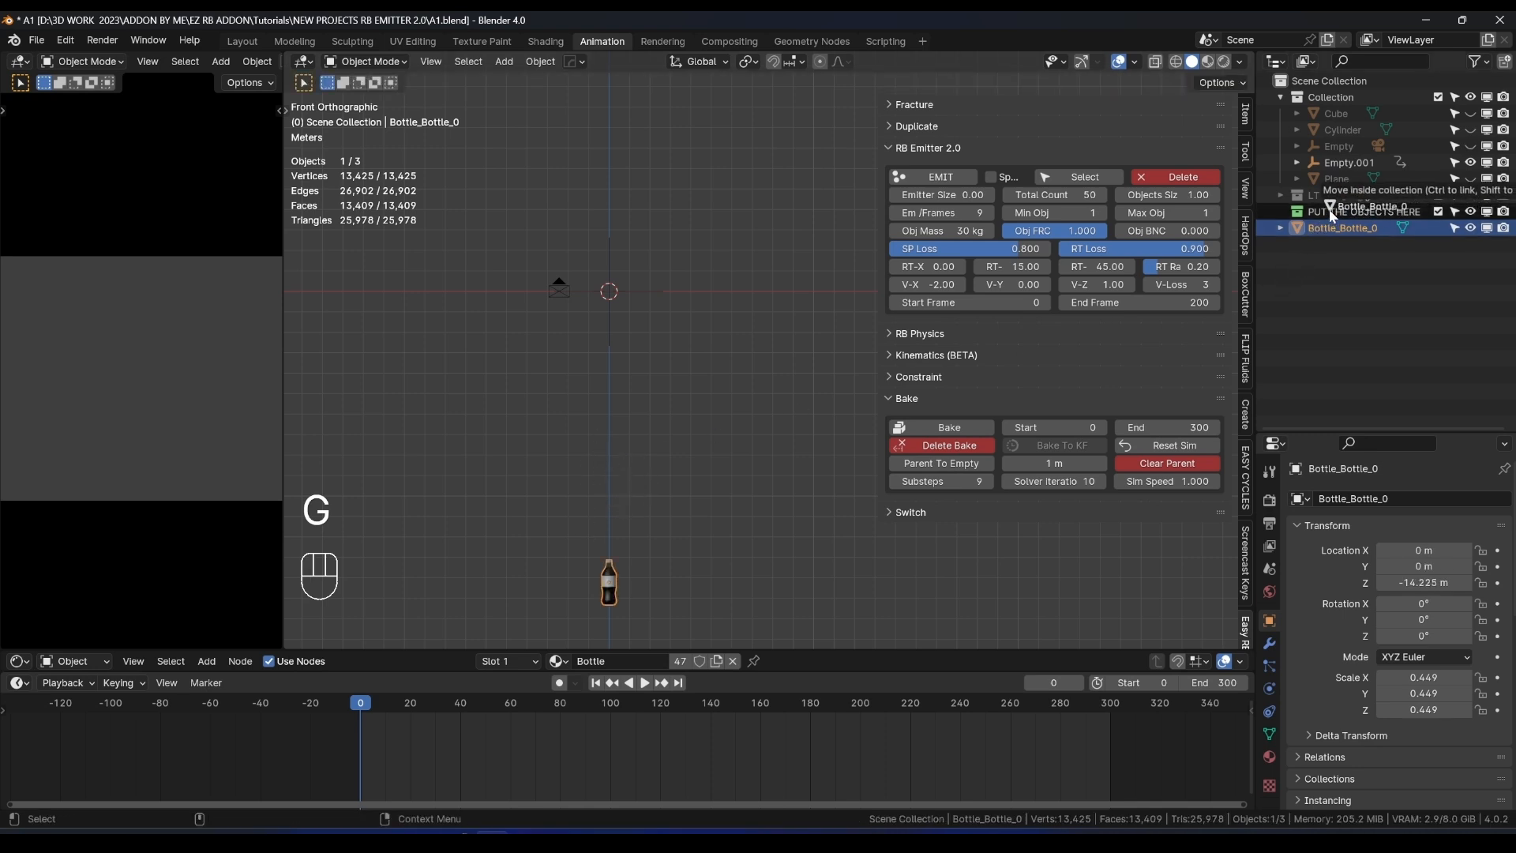
Emit bottles from Empty.001 with Em/Frames 9, Total Count 50 and frames 0 to 200, after widening the emitter settings area.
click(641, 295)
click(646, 288)
shift+middle_drag(665, 314, 664, 434)
scroll(738, 327, up, 3)
scroll(744, 327, up, 2)
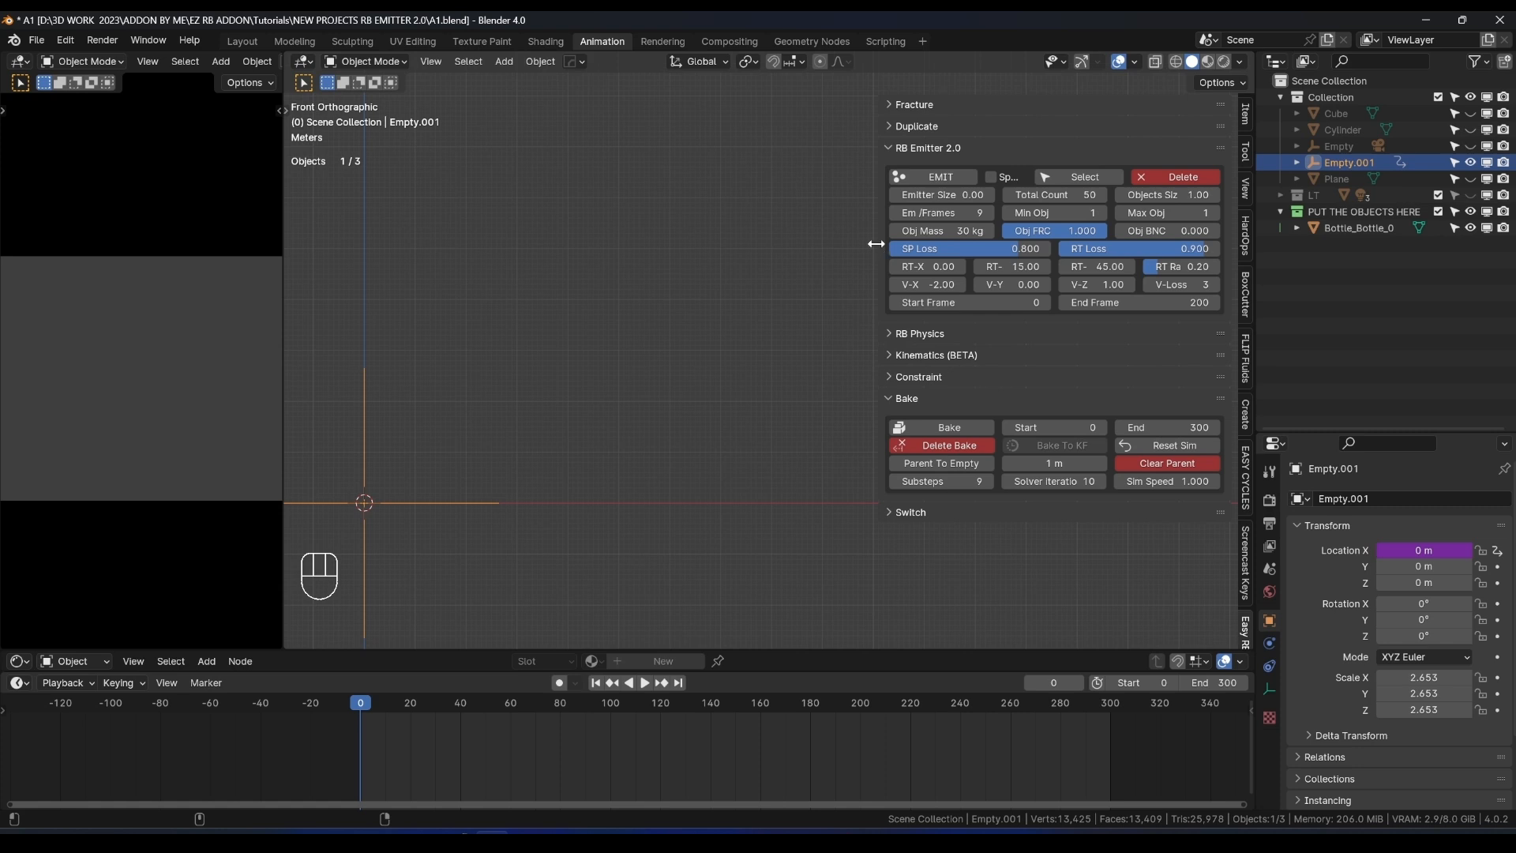
drag(875, 244, 787, 244)
shift+middle_drag(572, 323, 742, 281)
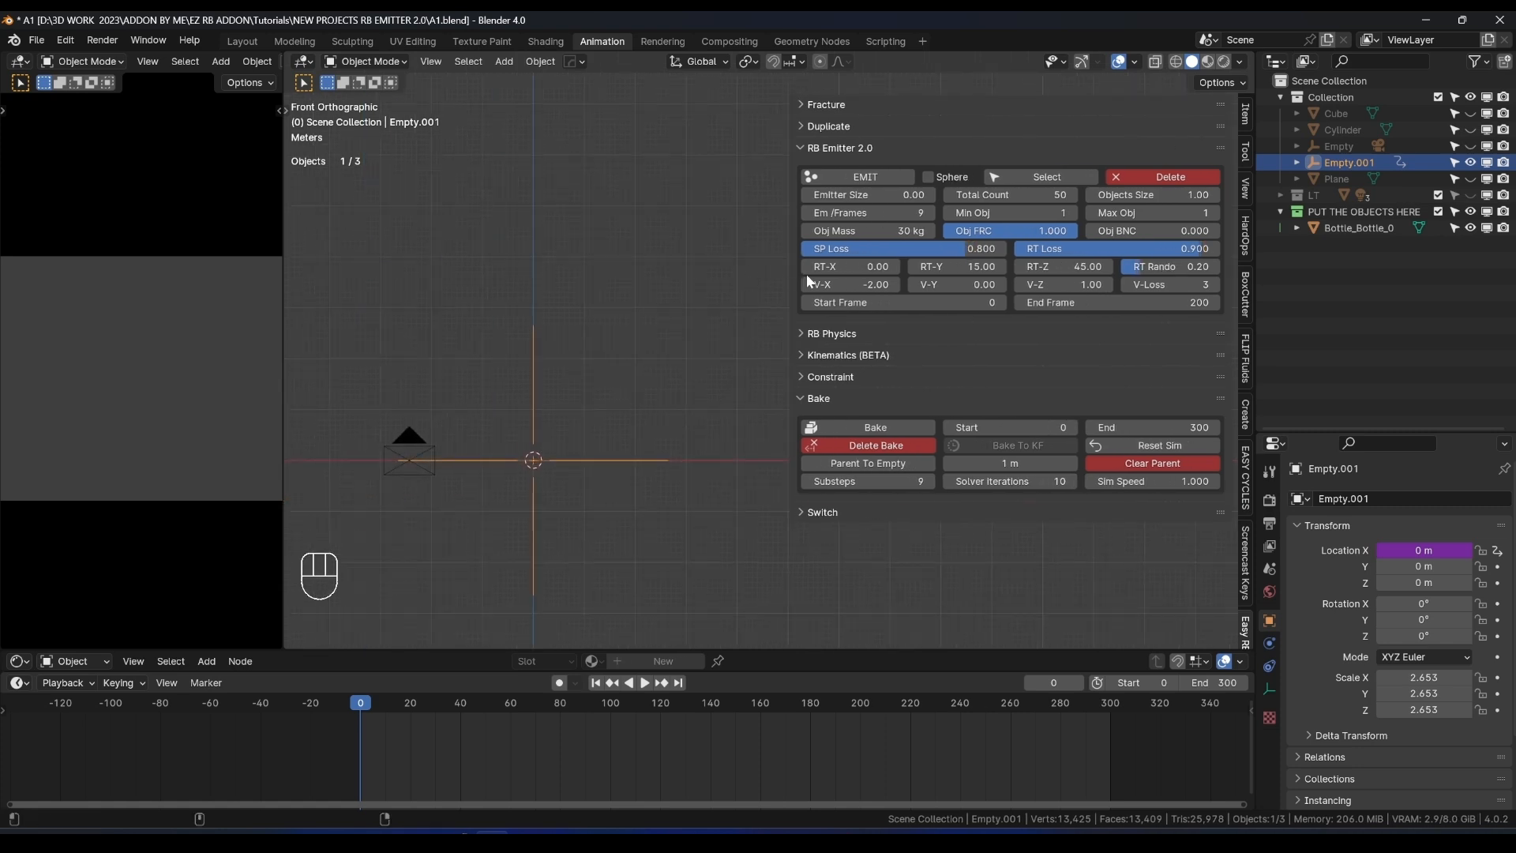
drag(794, 273, 835, 274)
shift+middle_drag(626, 391, 663, 391)
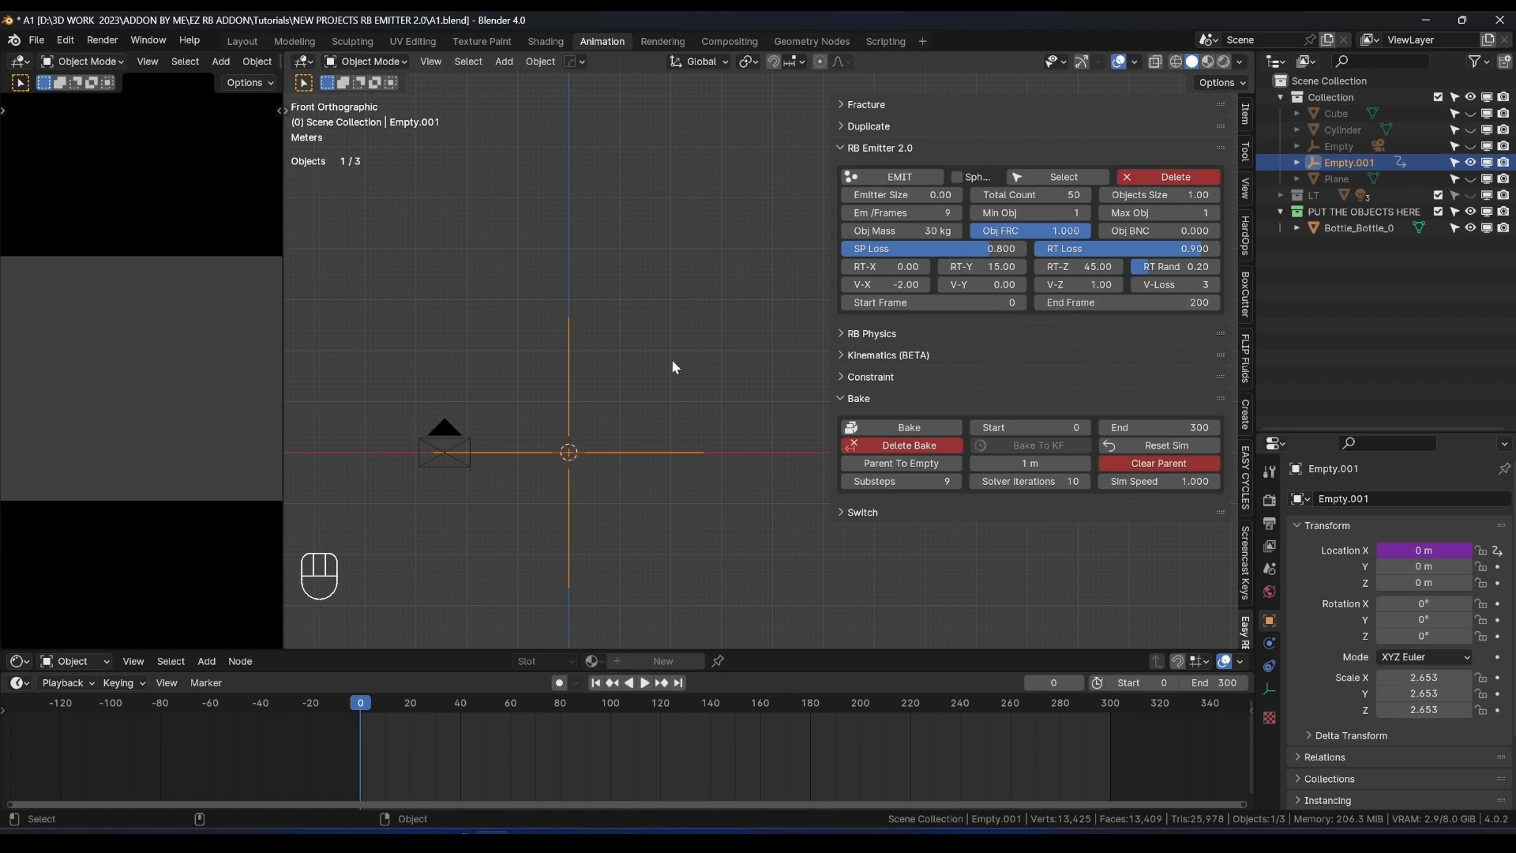
shift+middle_drag(673, 367, 676, 300)
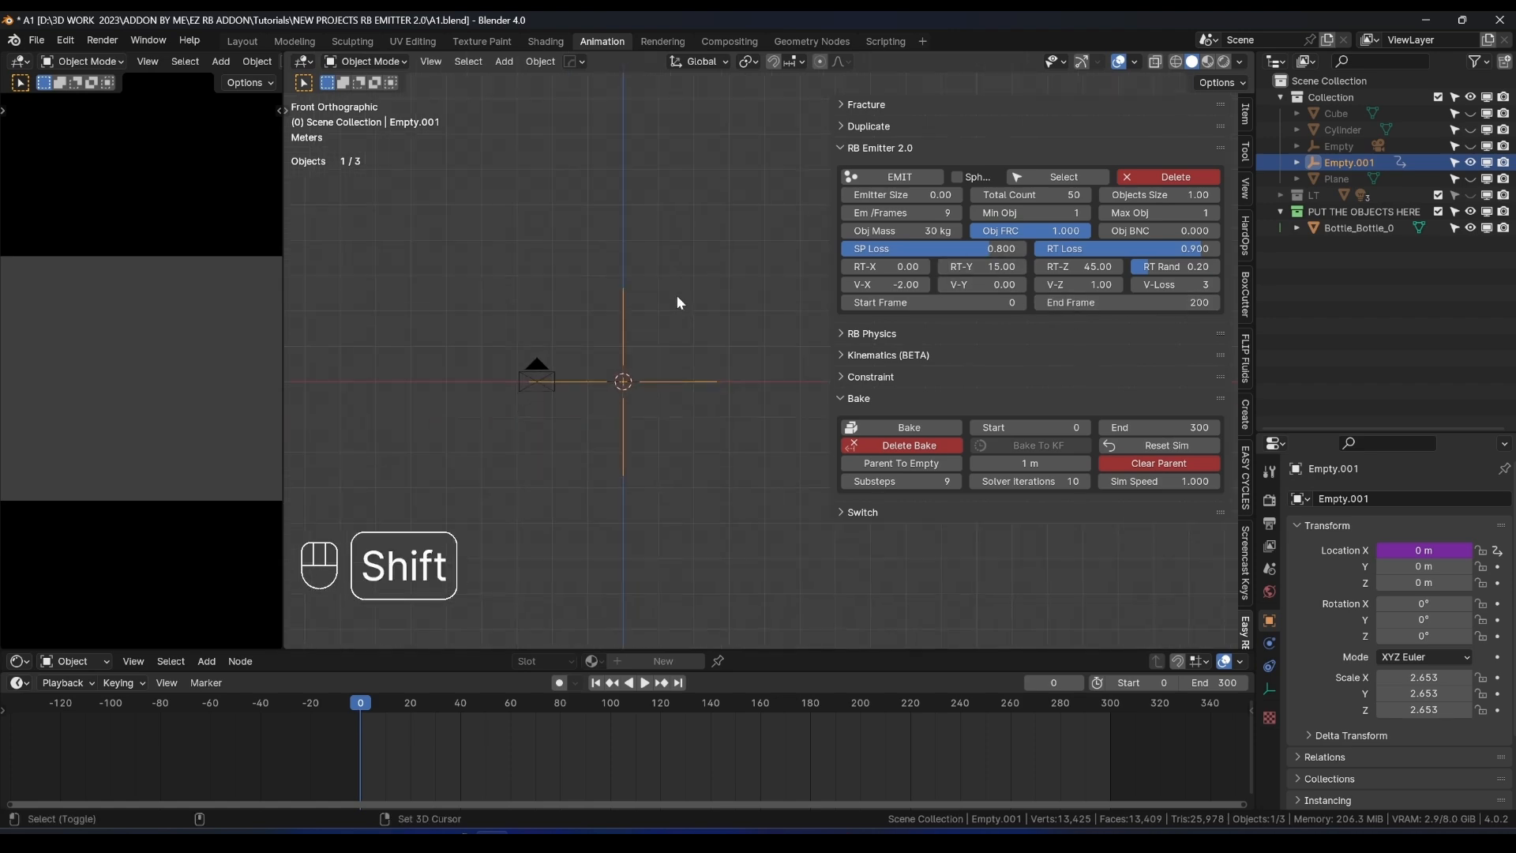
click(890, 179)
scroll(774, 350, down, 2)
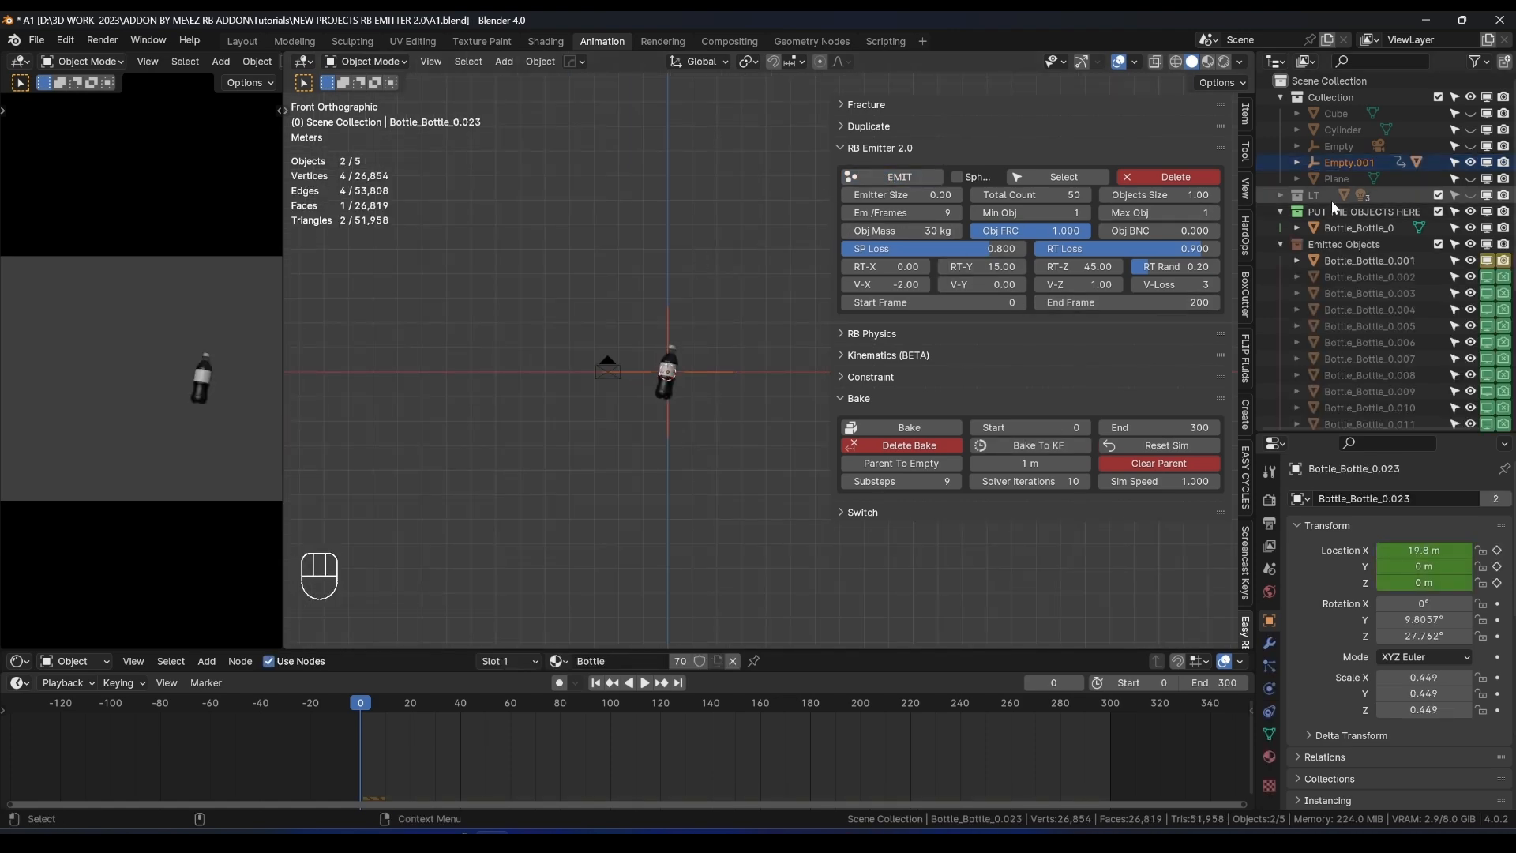
Unhide the Cube platform beneath the emitter and view the scene in perspective.
click(1469, 181)
click(1469, 181)
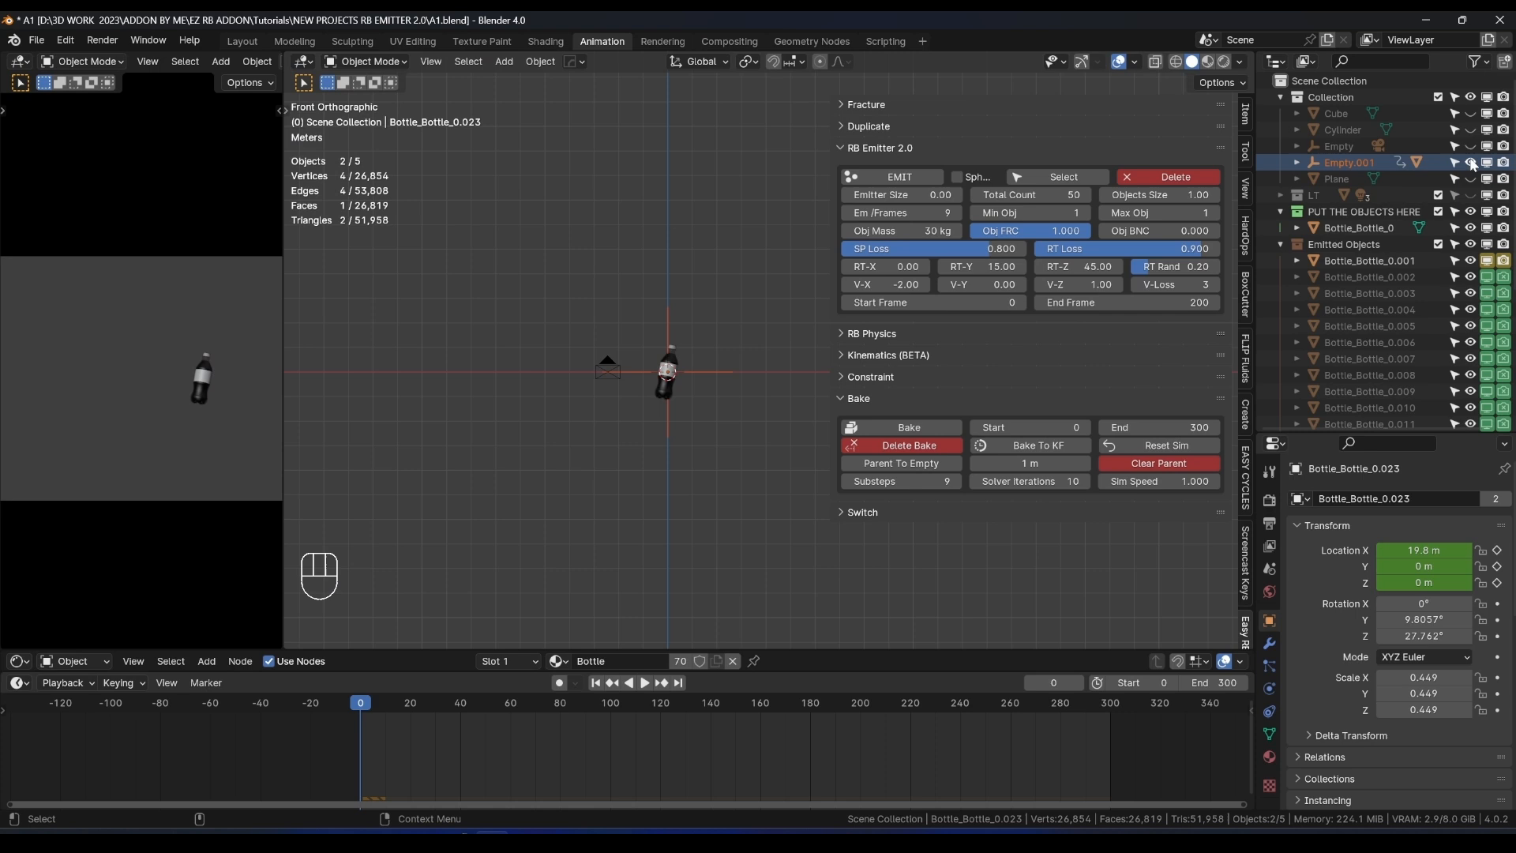
click(1470, 113)
middle_drag(681, 208, 603, 413)
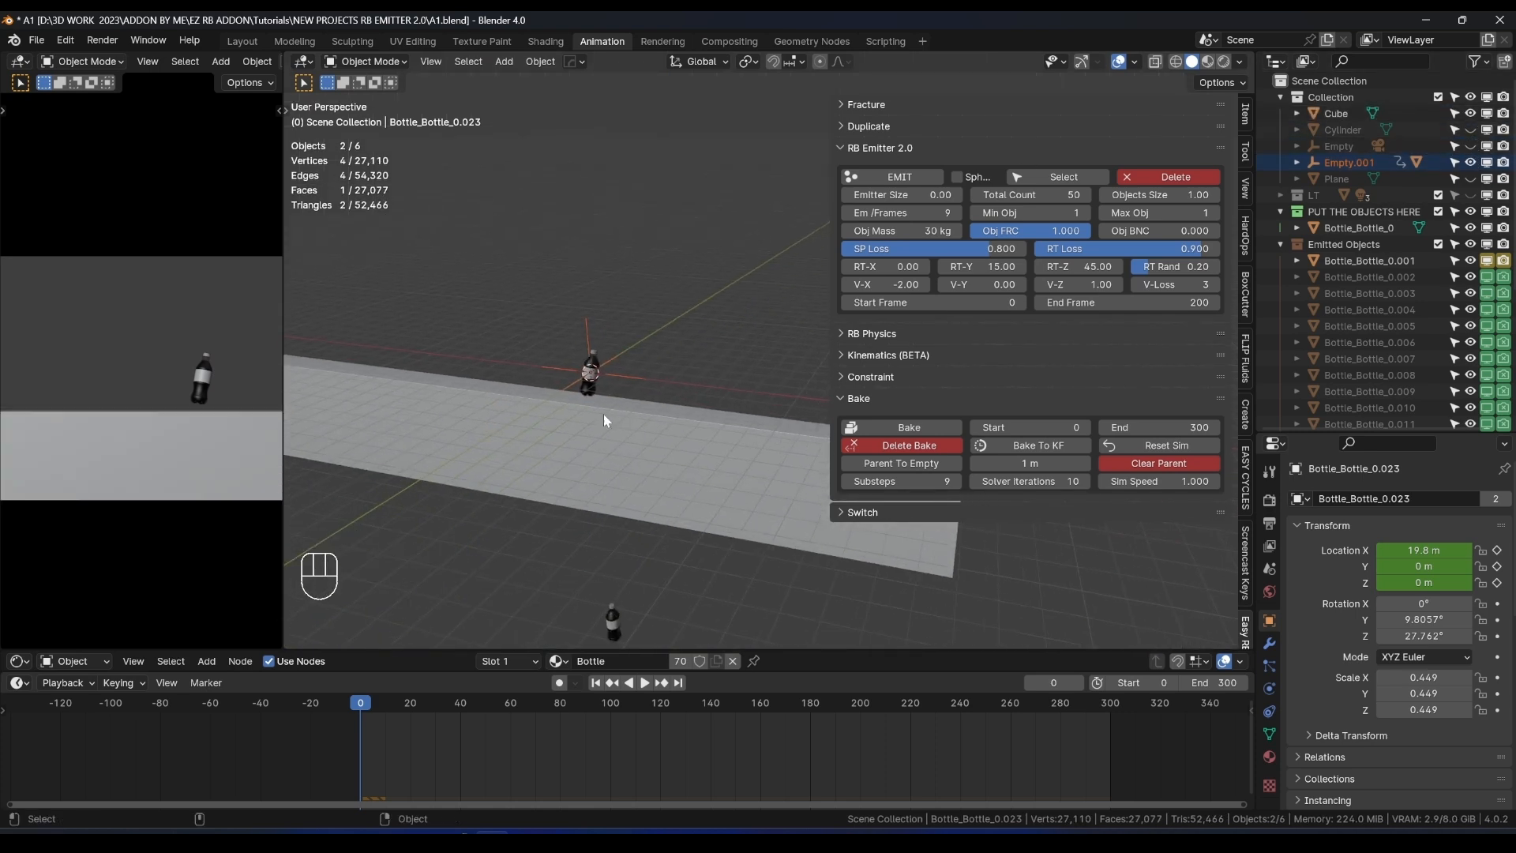
Review the Cube's rigid body settings, including friction, bounciness and collision shape.
click(604, 417)
click(869, 334)
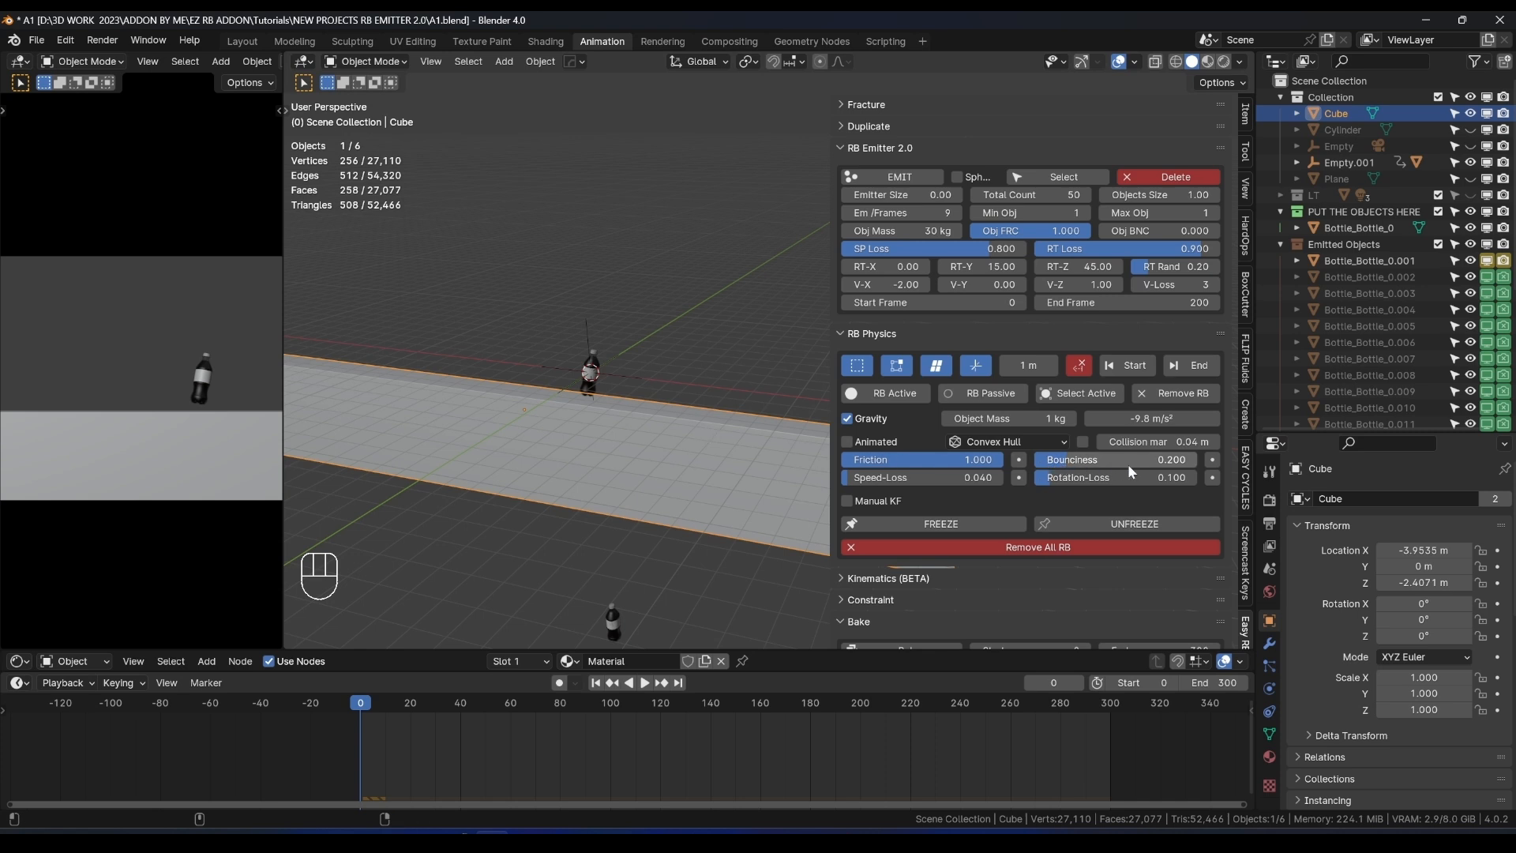
click(886, 334)
Play the simulation and watch the bottles emitted from the moving Empty.001 land on the Cube.
middle_drag(635, 333, 698, 305)
click(657, 317)
key(space)
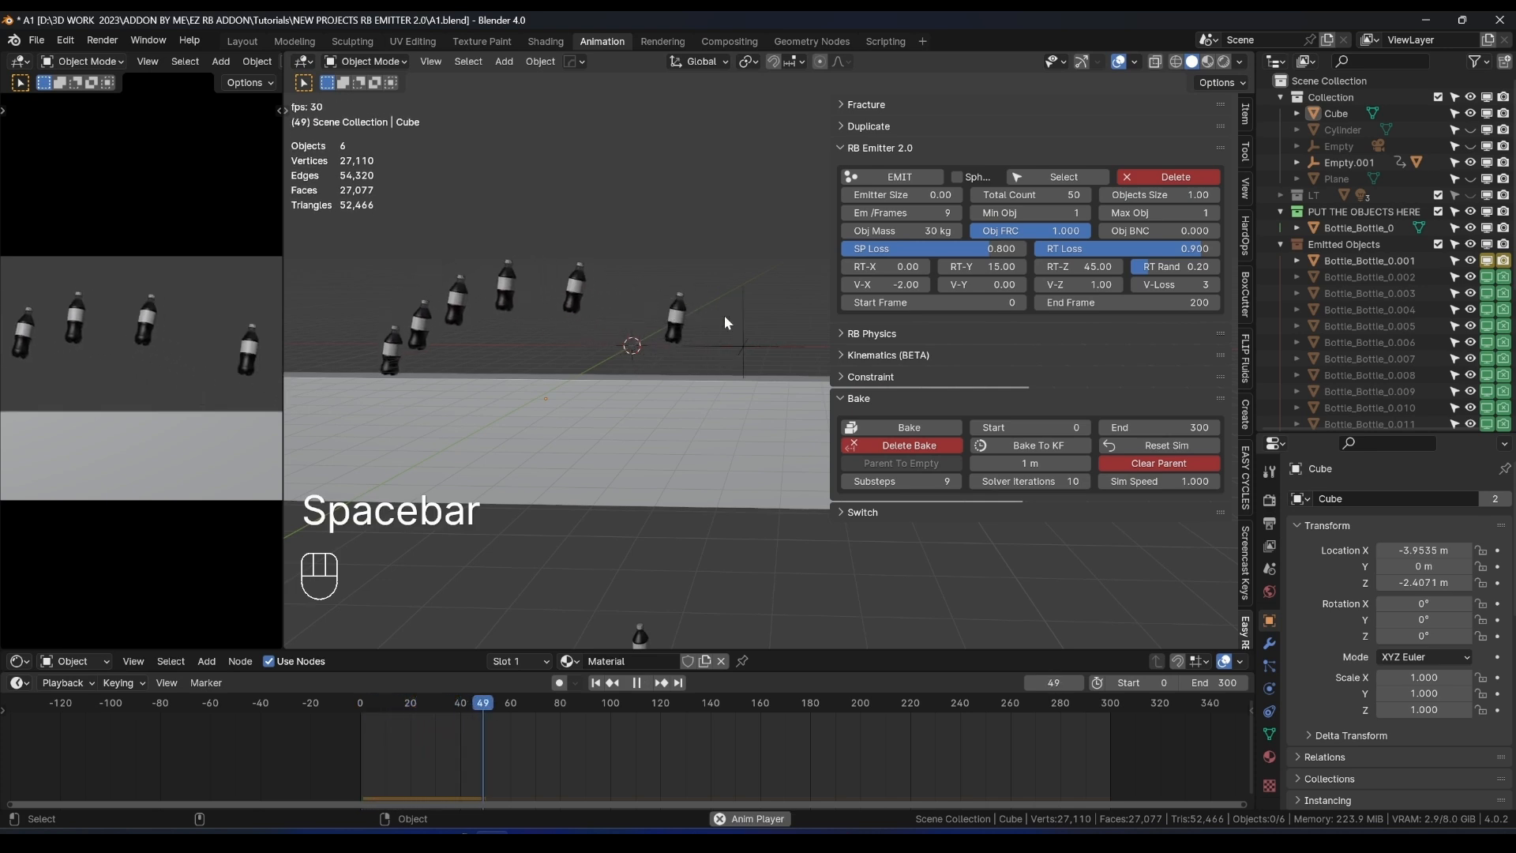
middle_drag(733, 322, 697, 371)
key(space)
click(699, 372)
key(space)
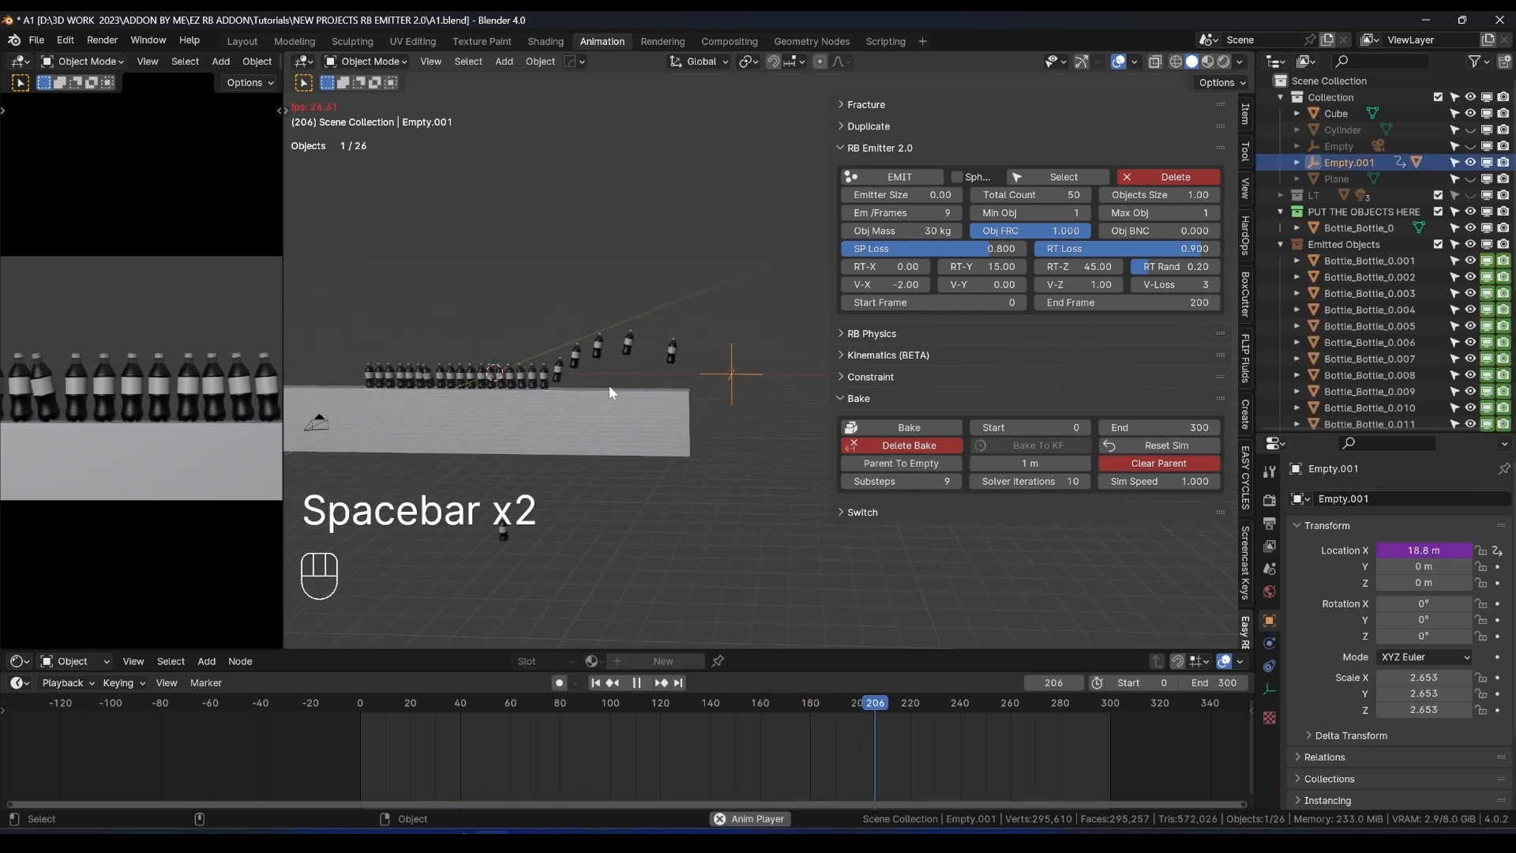
key(space)
Examine the row of bottles on the Cube up close and from several angles, replaying the simulation as needed.
scroll(570, 387, up, 3)
shift+middle_drag(586, 368, 616, 391)
scroll(616, 391, up, 4)
key(space)
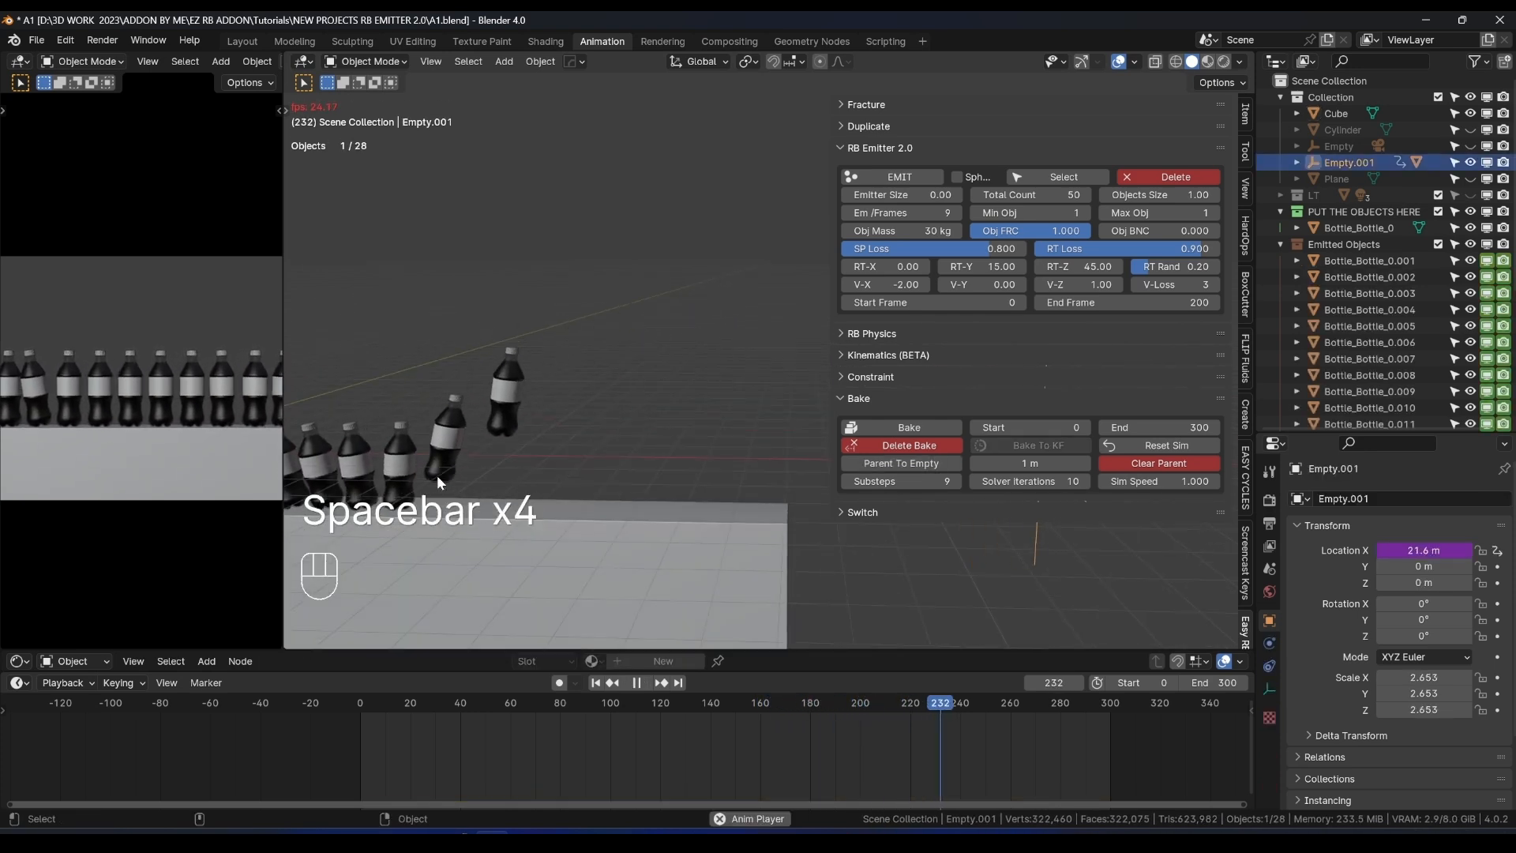
key(space)
shift+middle_drag(462, 488, 627, 432)
click(603, 507)
key(space)
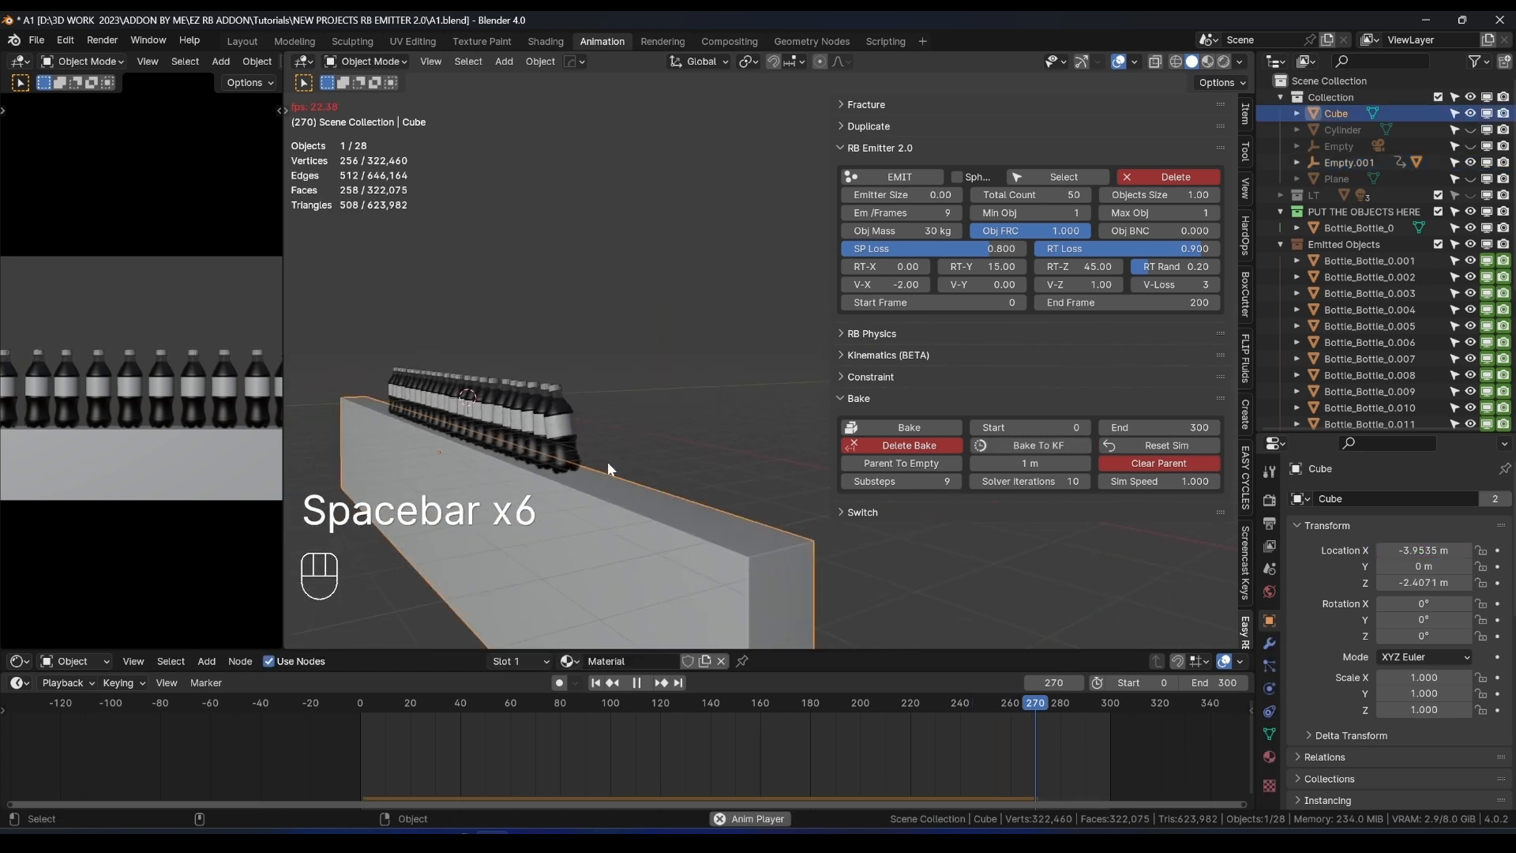
scroll(607, 461, up, 3)
scroll(521, 462, down, 3)
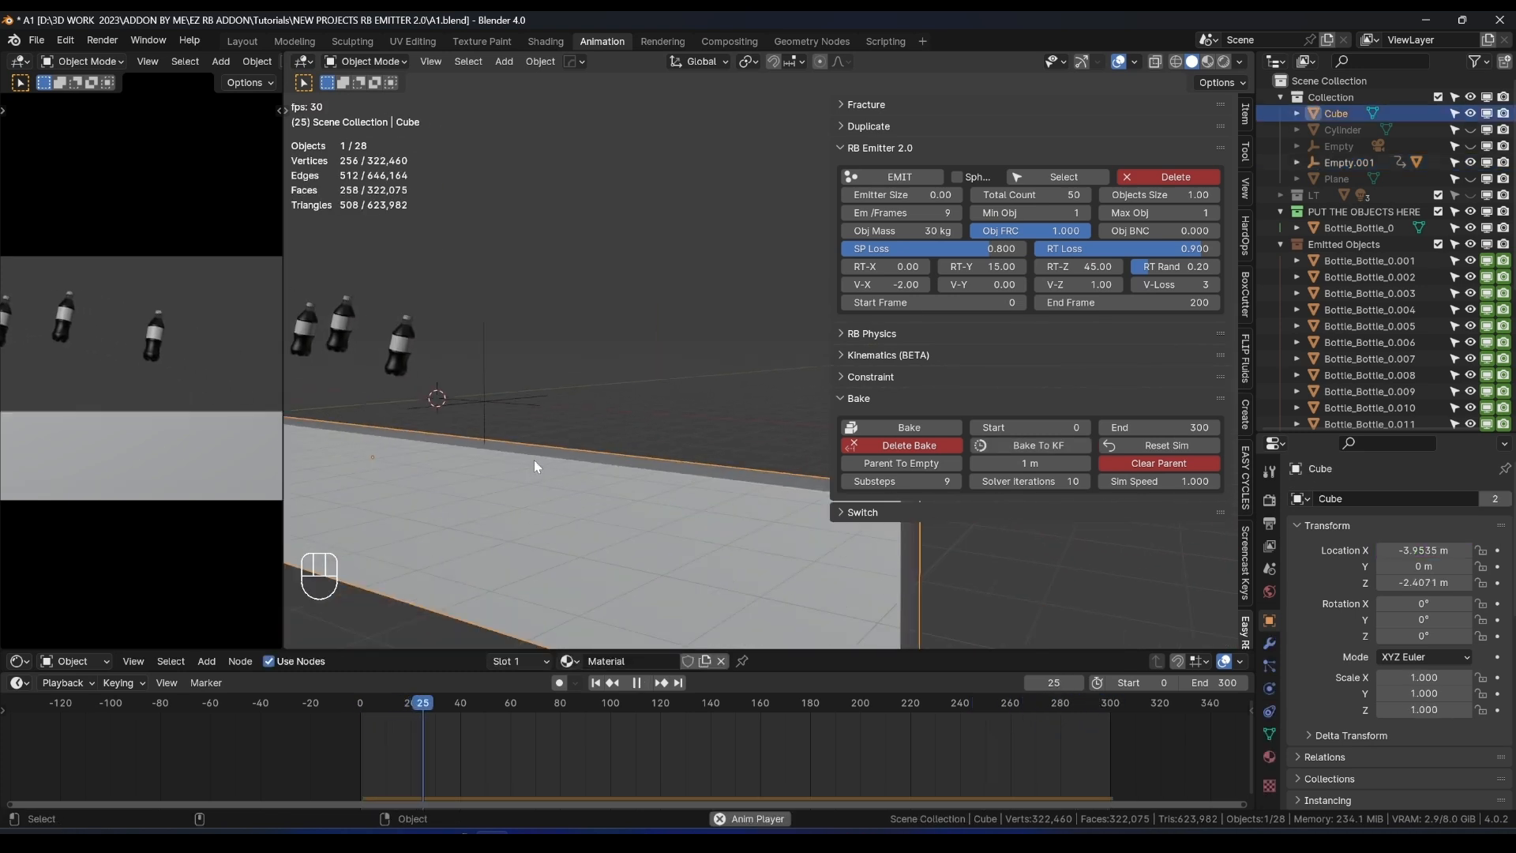
key(space)
scroll(518, 438, down, 3)
middle_drag(508, 440, 622, 452)
key(space)
key(space)
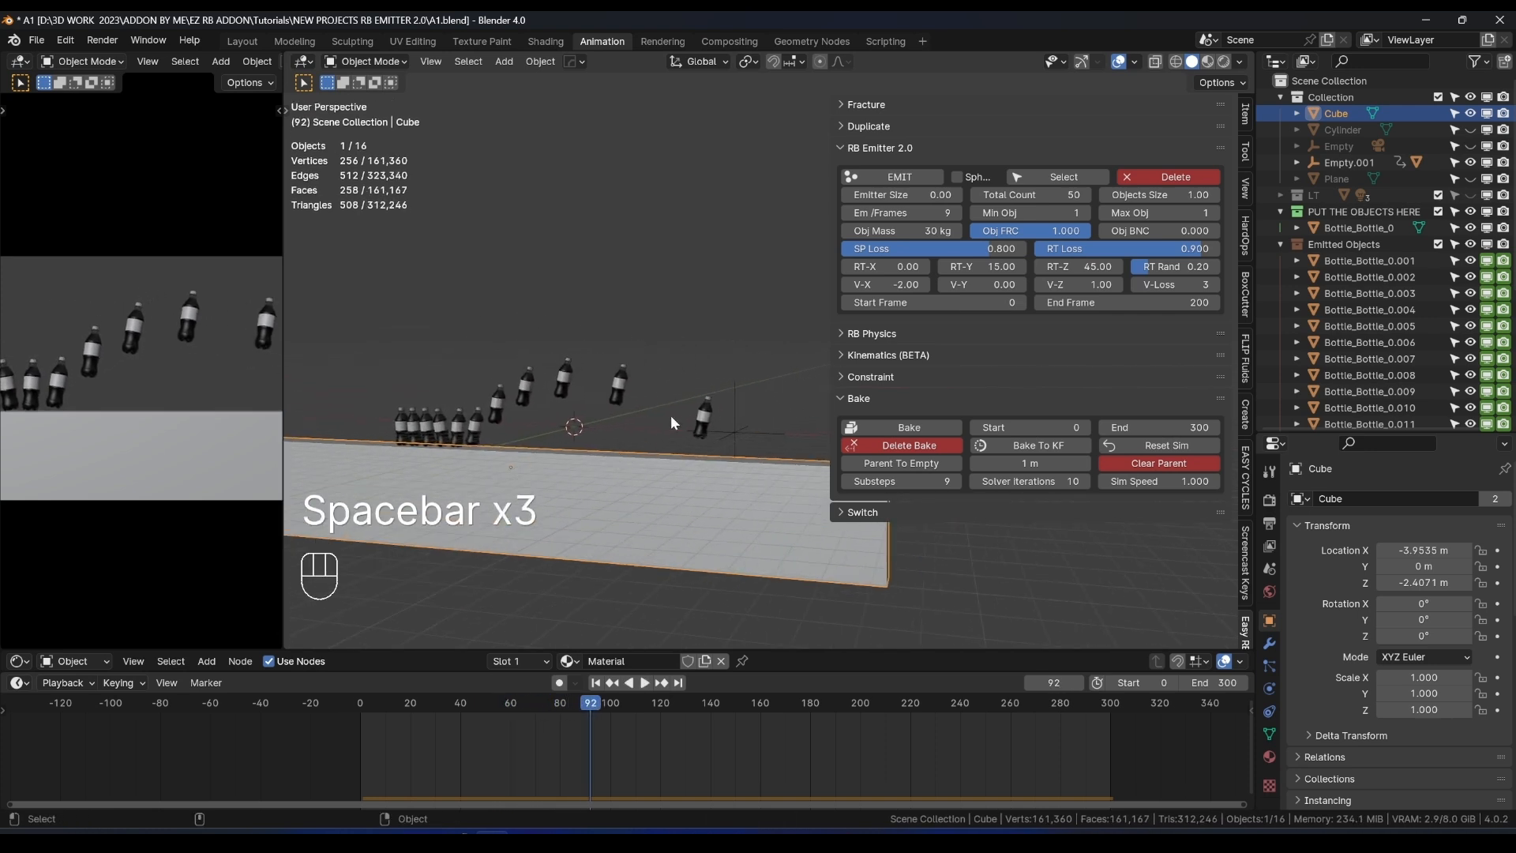
scroll(672, 414, up, 1)
Replace the emitted bottles with a new emission from Empty.001 using Em/Frames 3.
click(1147, 180)
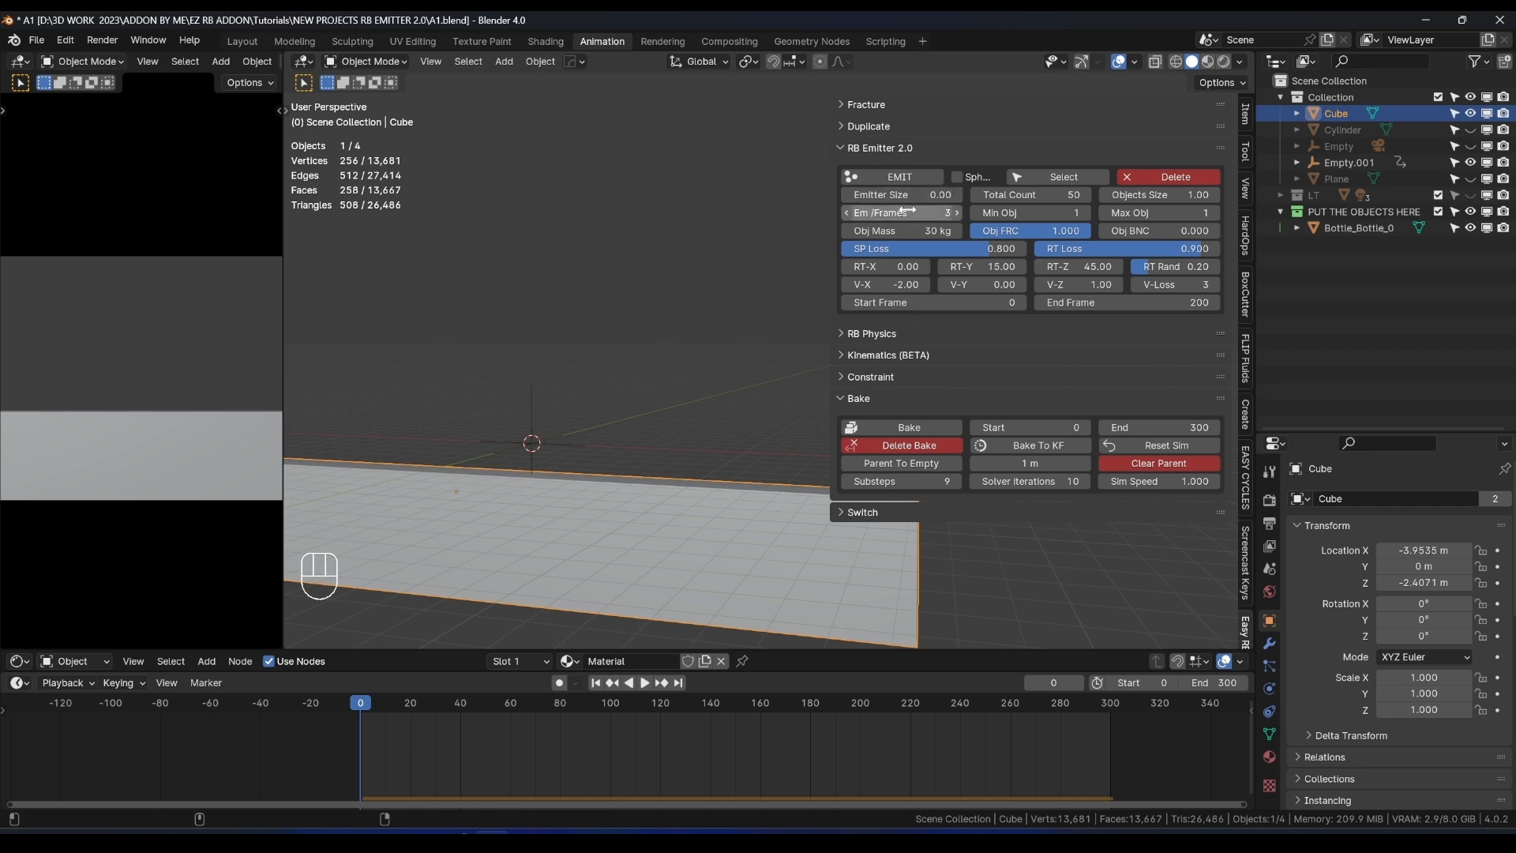
click(568, 456)
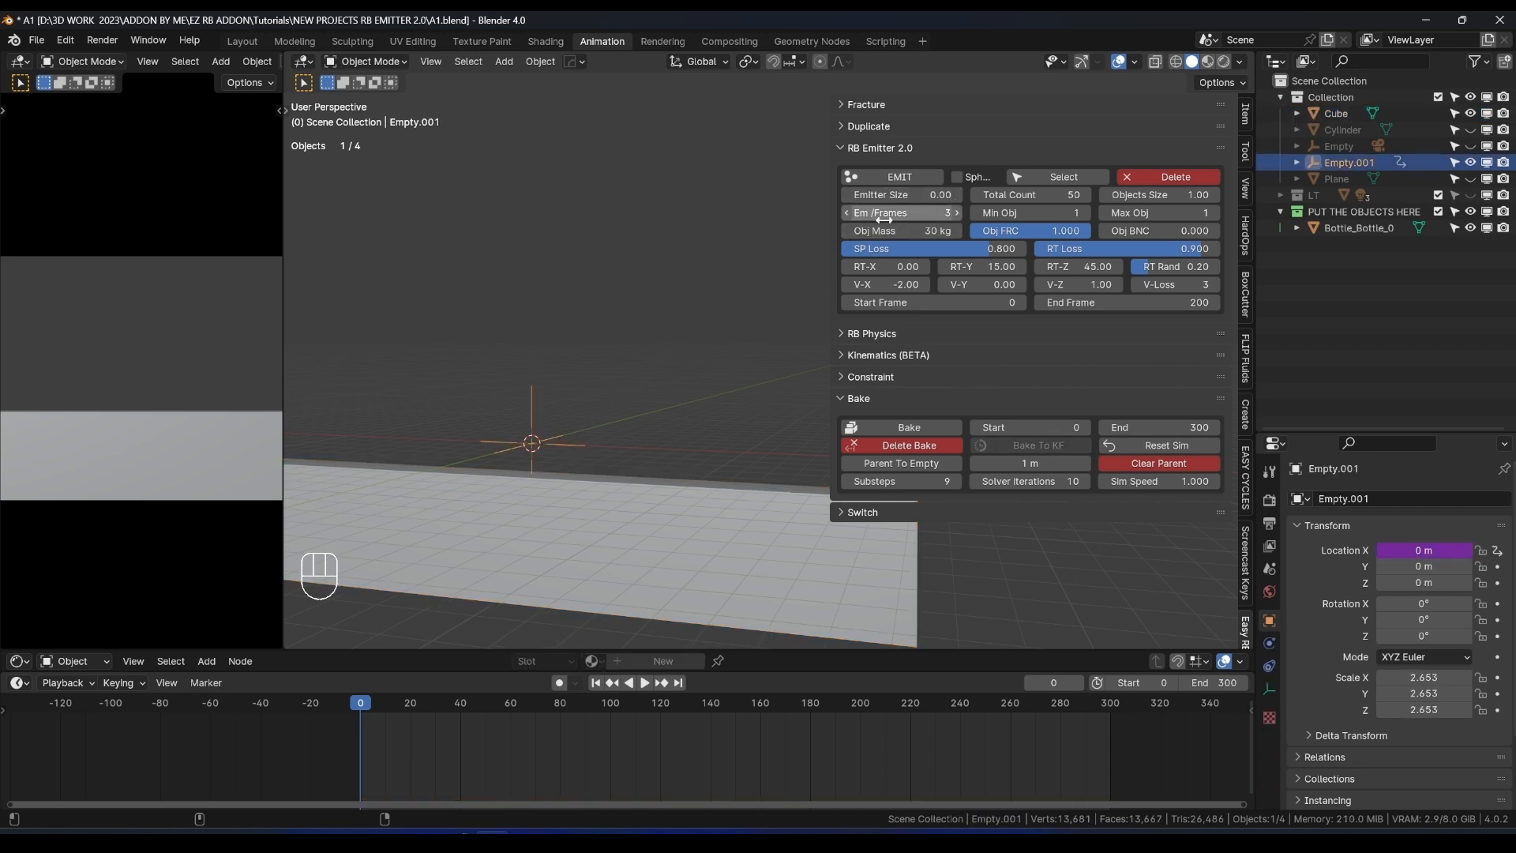
click(895, 178)
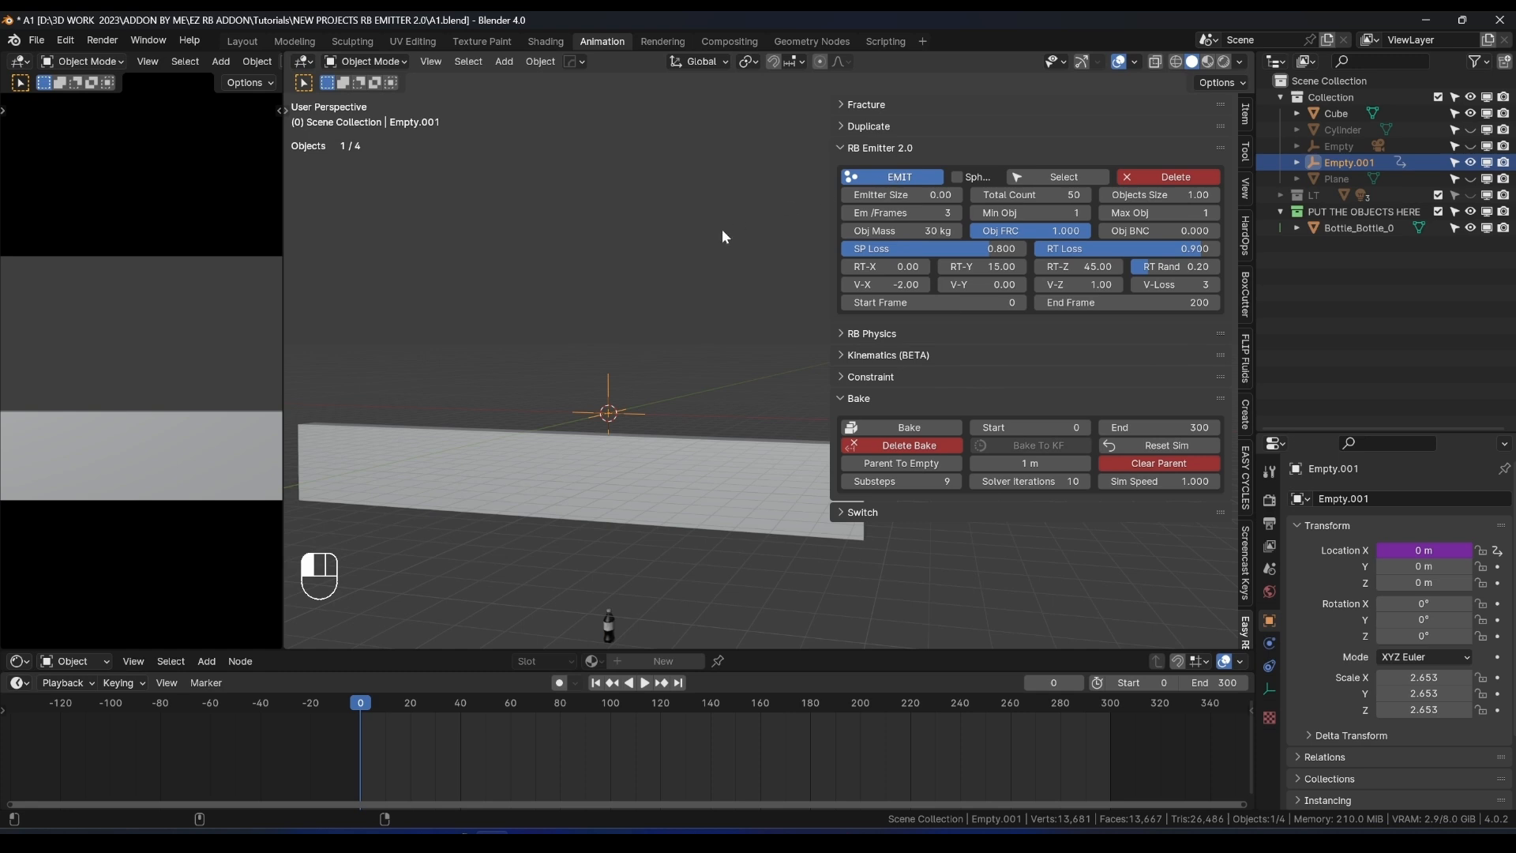
Play the Em/Frames 3 emission and watch how the bottles behave on the Cube, enlarging the camera view for comparison.
key(space)
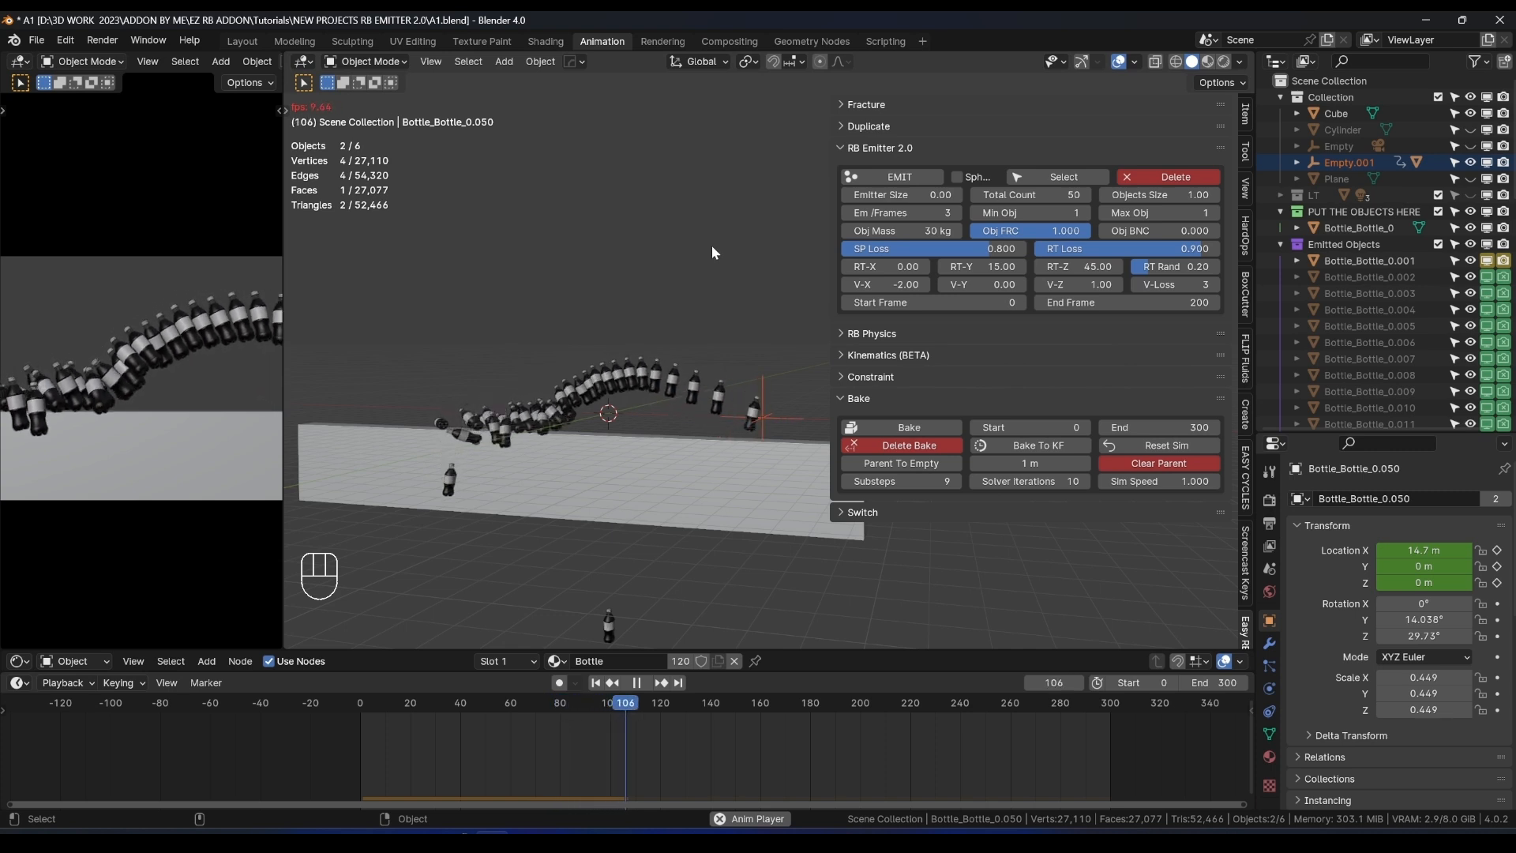
key(space)
drag(283, 324, 399, 325)
key(space)
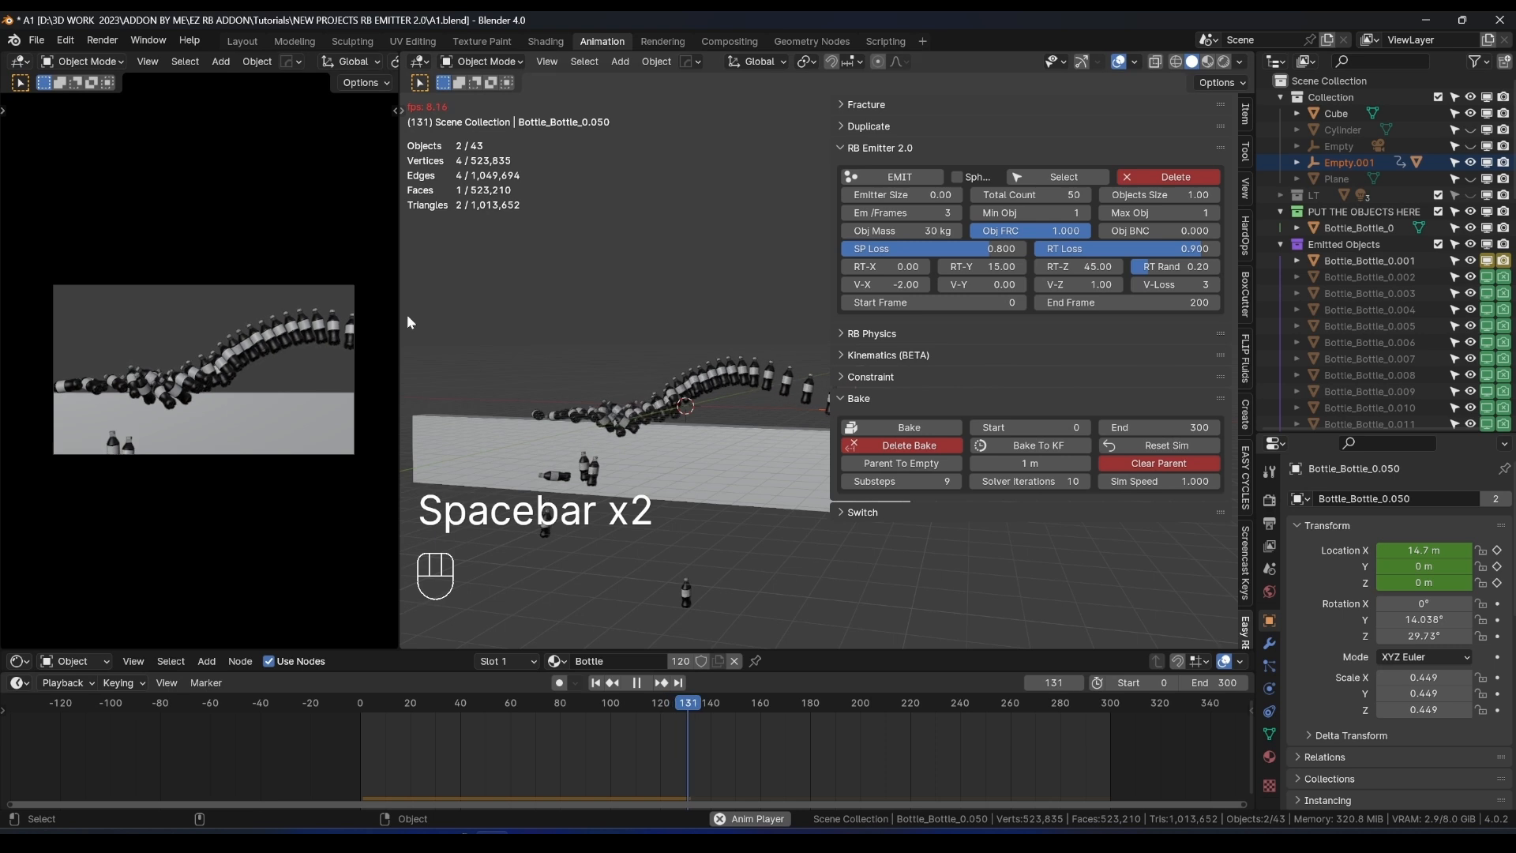
key(space)
drag(398, 317, 367, 321)
scroll(564, 328, up, 3)
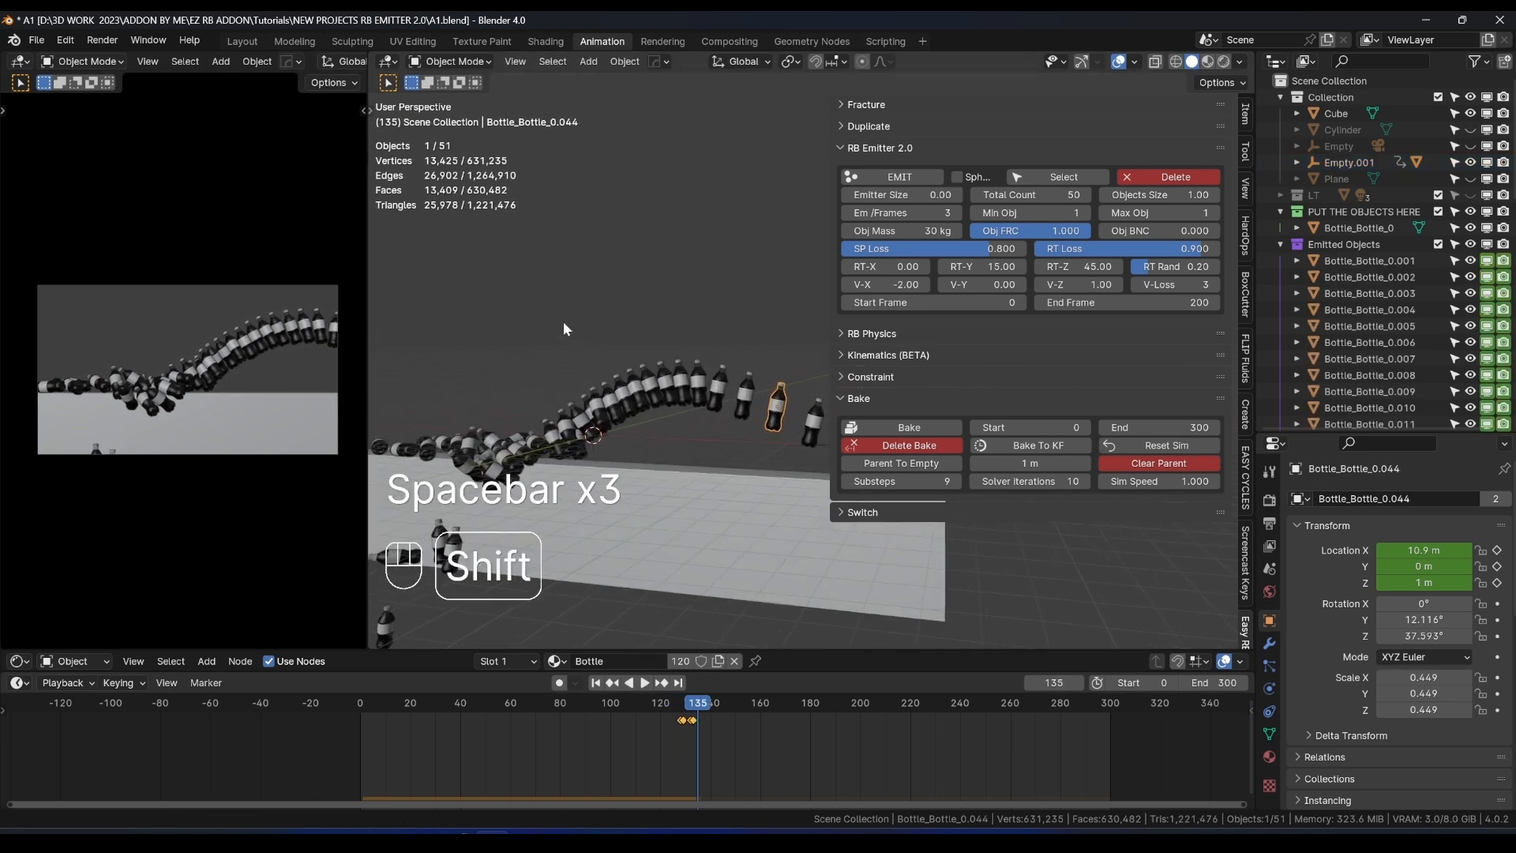
shift+middle_drag(564, 328, 510, 303)
key(space)
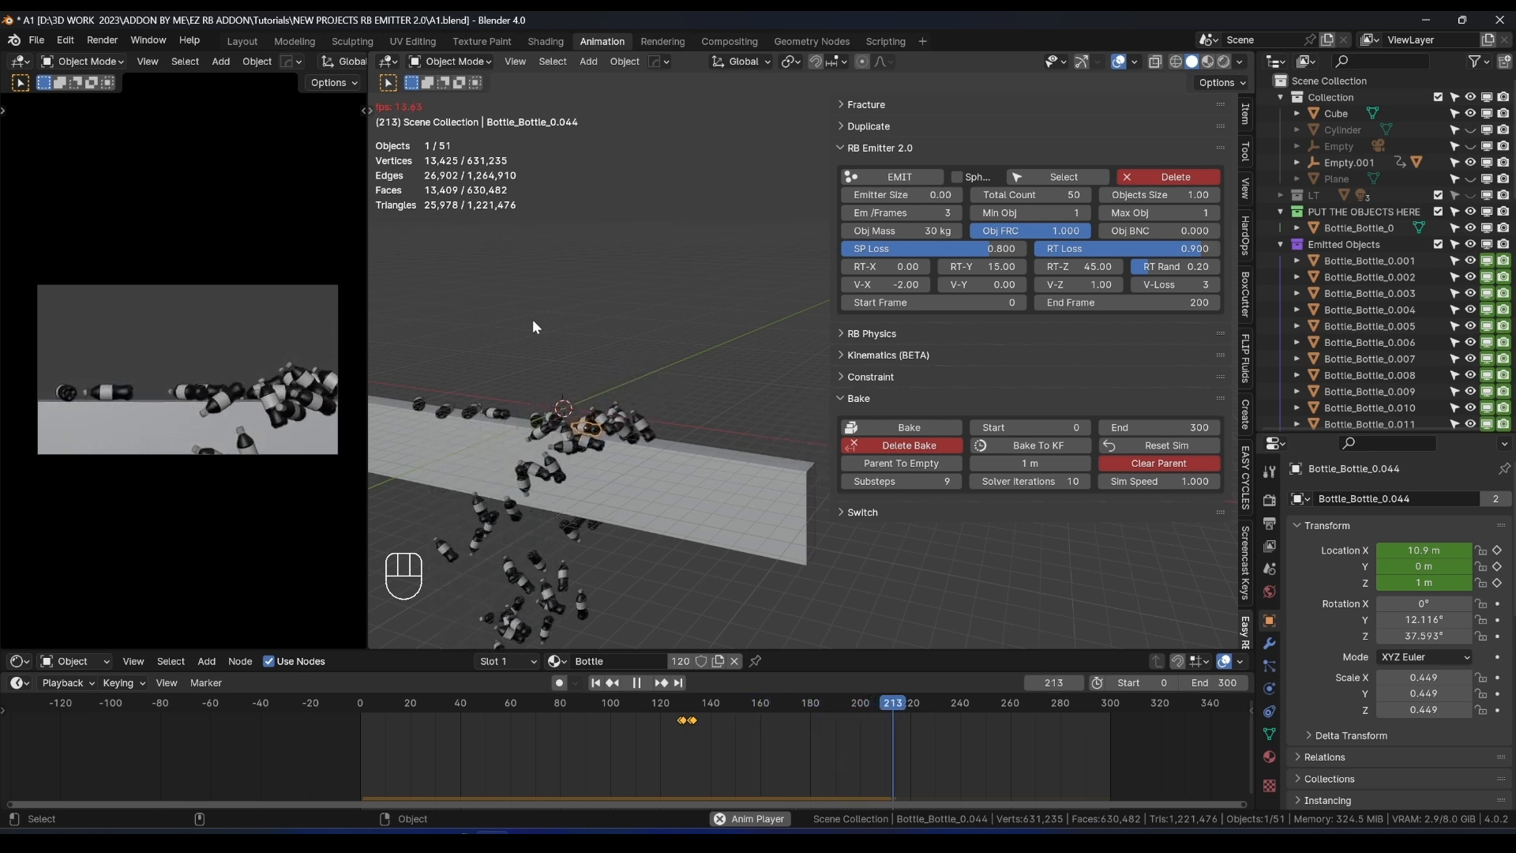
key(space)
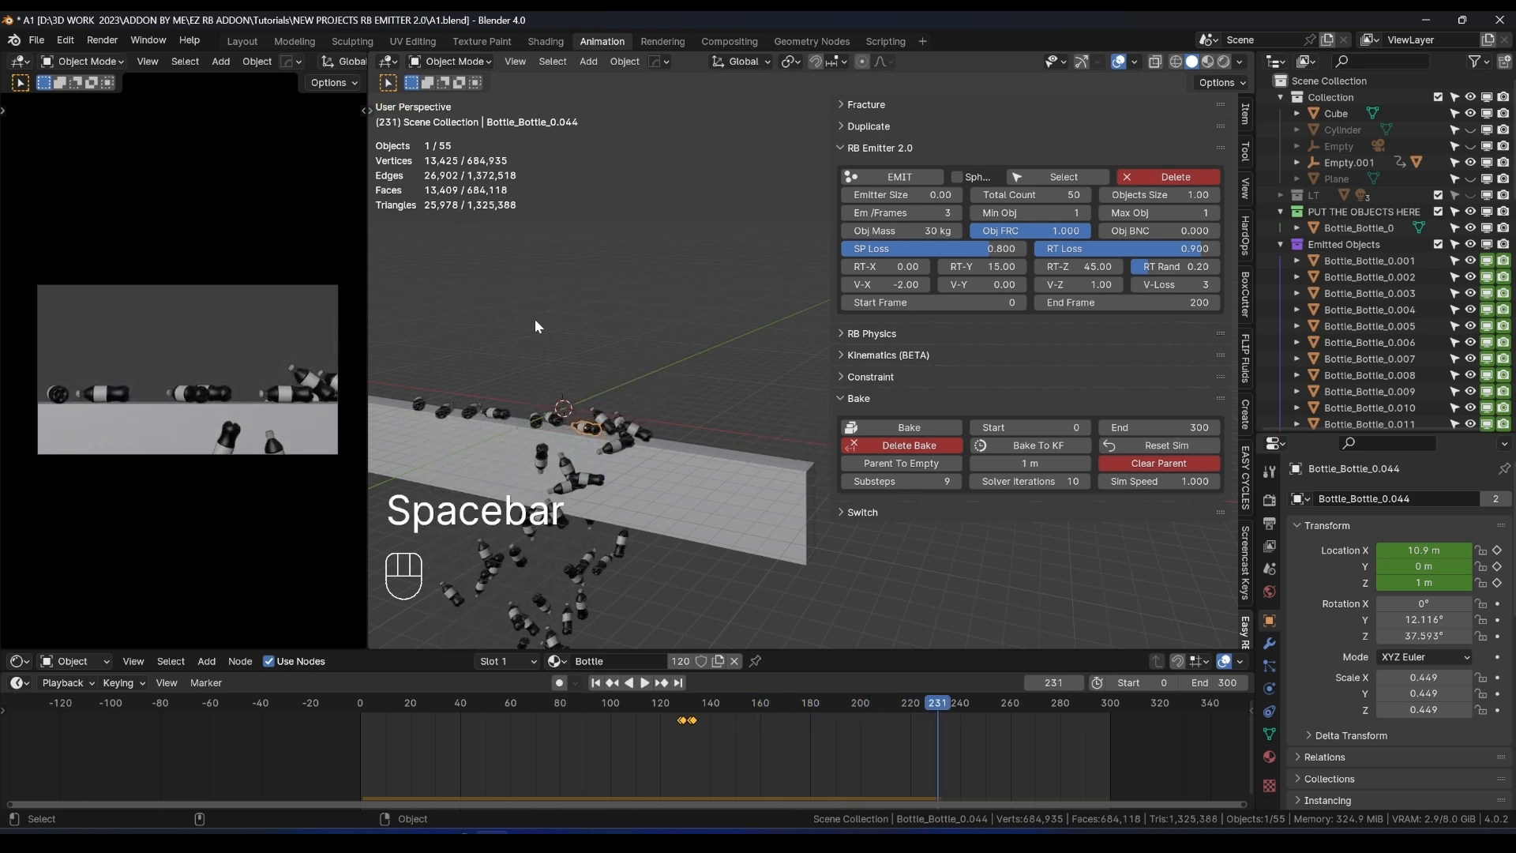
Replace the emission with one from Empty.001 using Em/Frames 15, and play it to check the bottle spacing.
click(1149, 179)
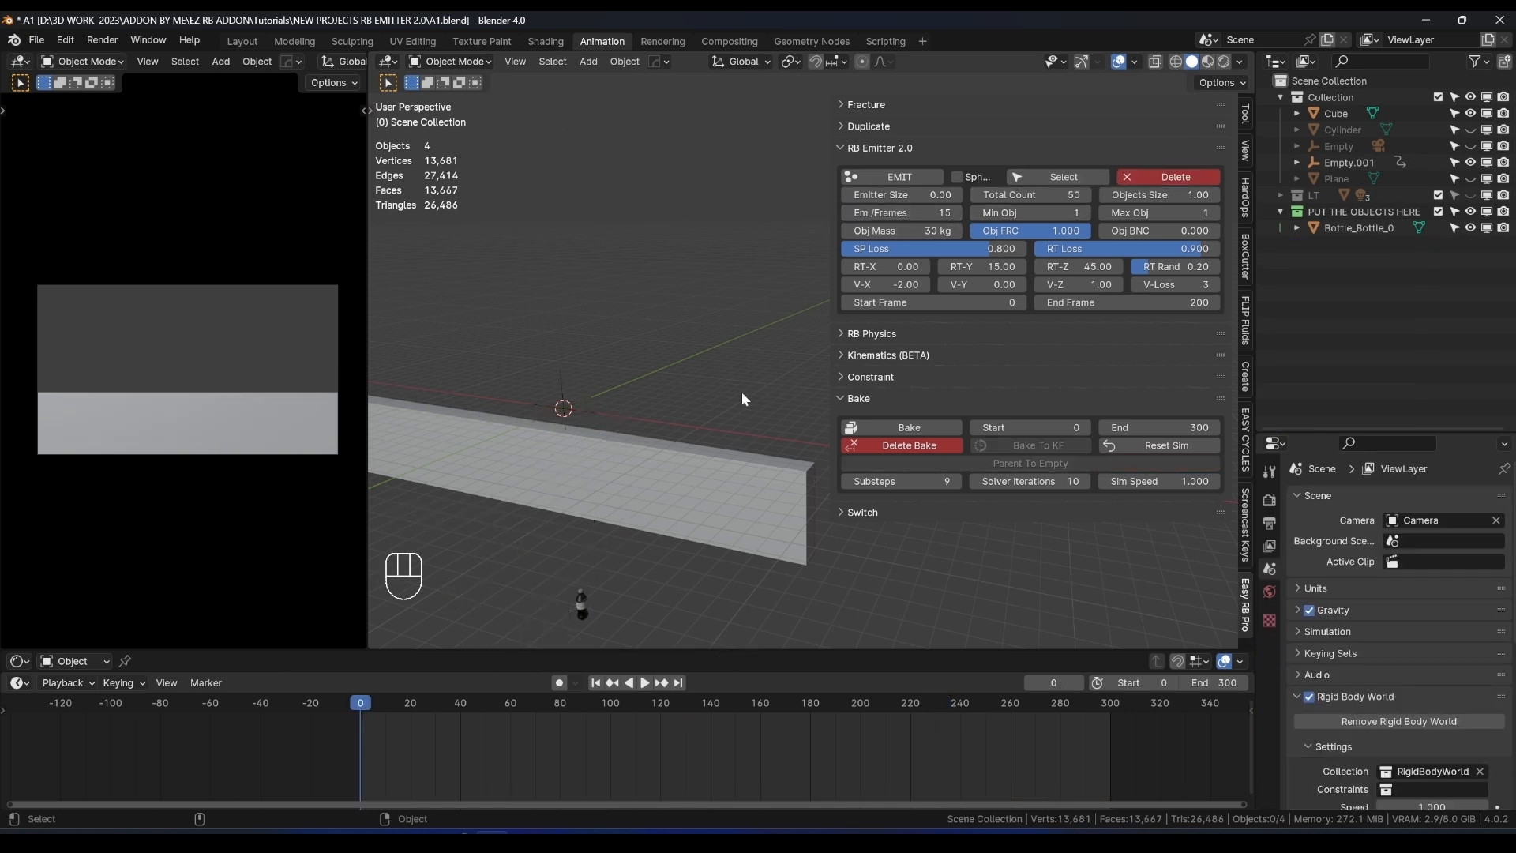
middle_drag(742, 398, 667, 389)
click(539, 399)
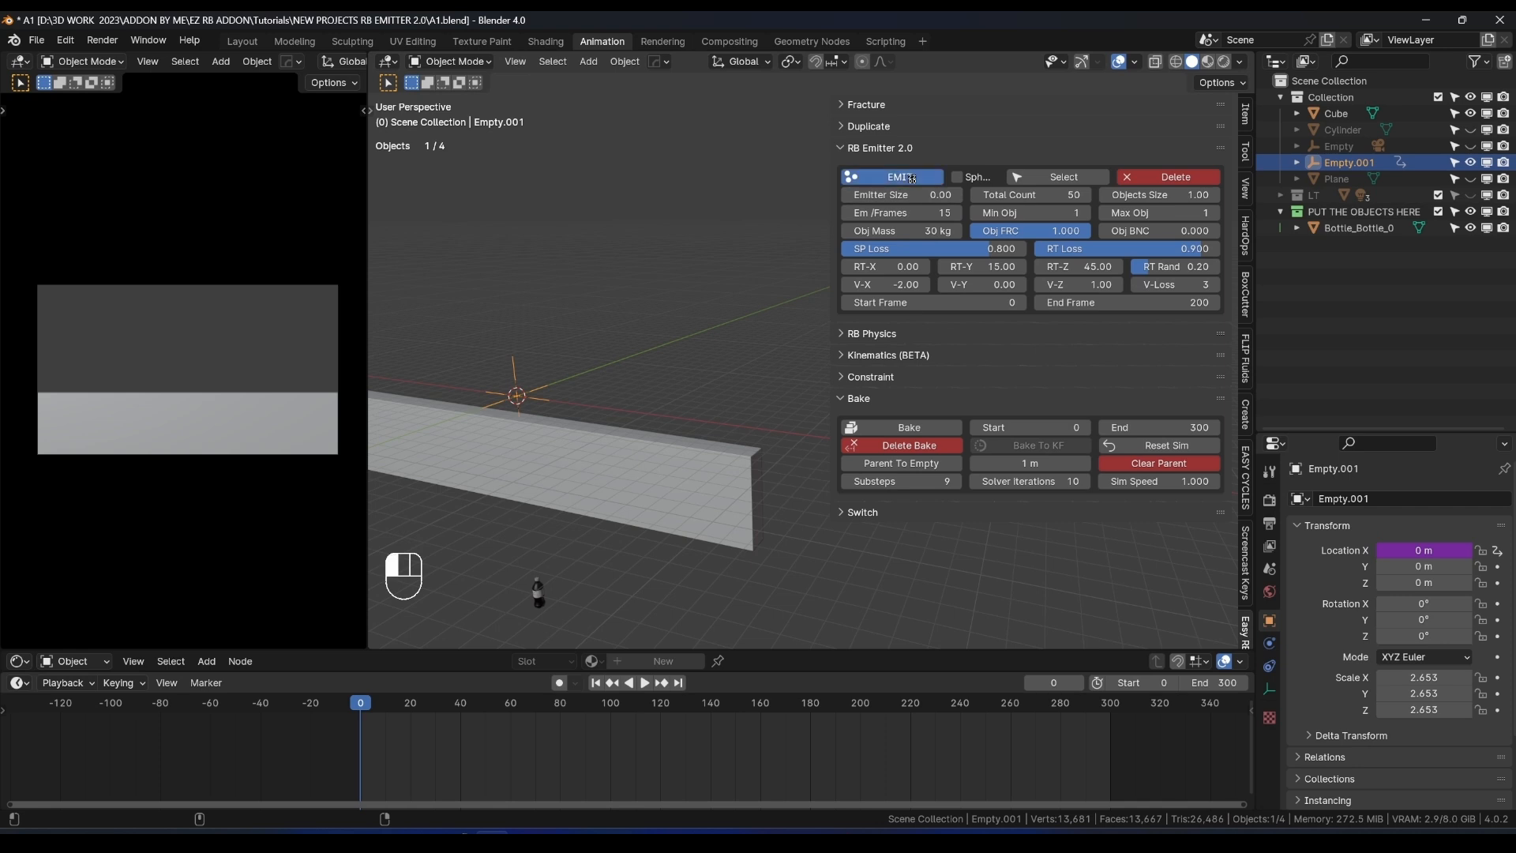
click(911, 179)
key(space)
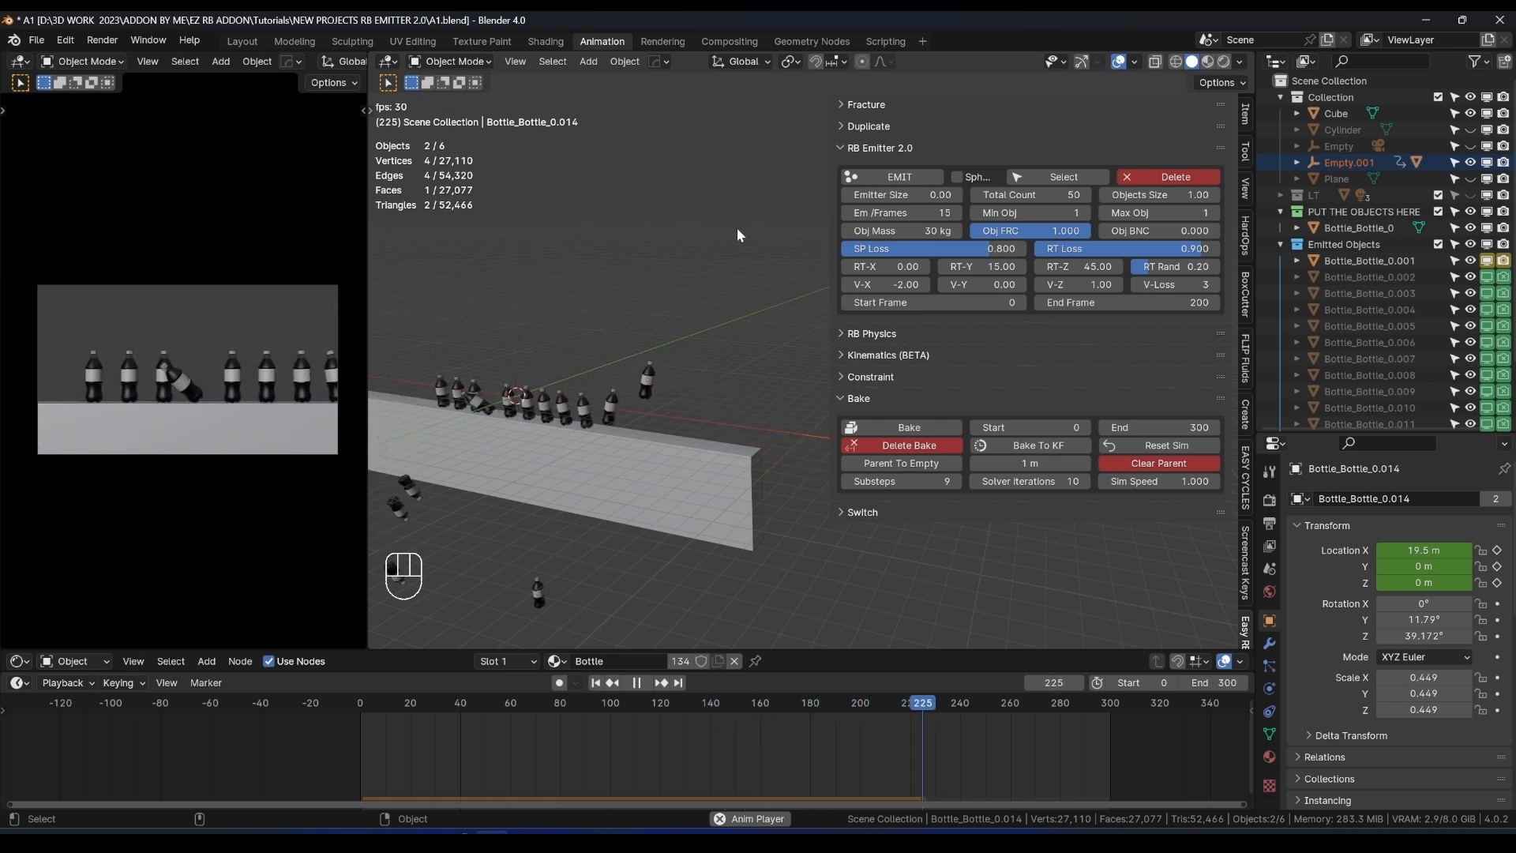
key(space)
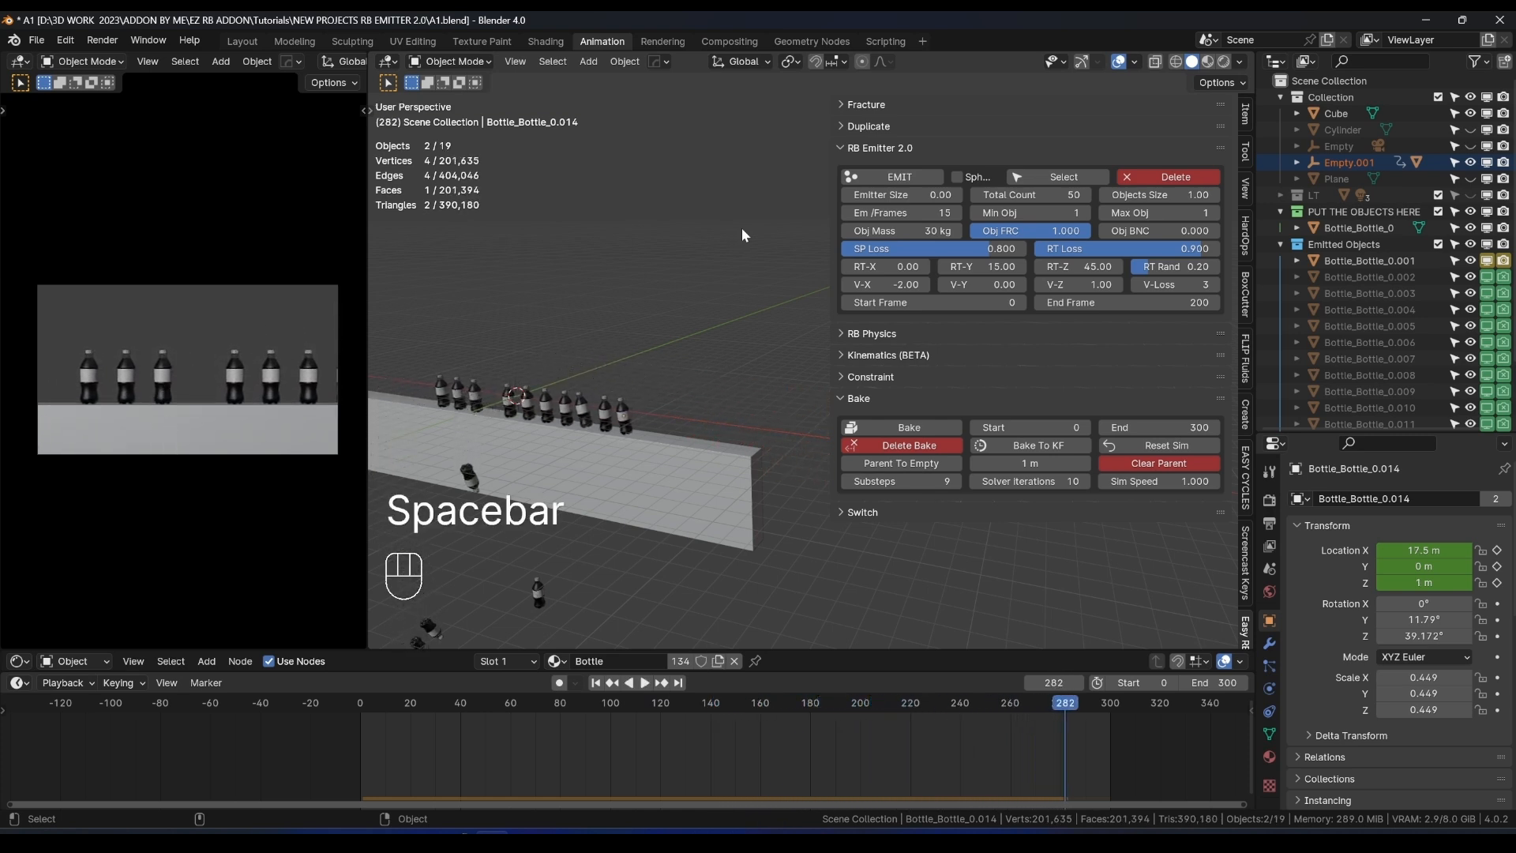
Delete the widely spaced bottles and emit again from Empty.001 with Em/Frames set to 9.
click(1175, 176)
click(1160, 174)
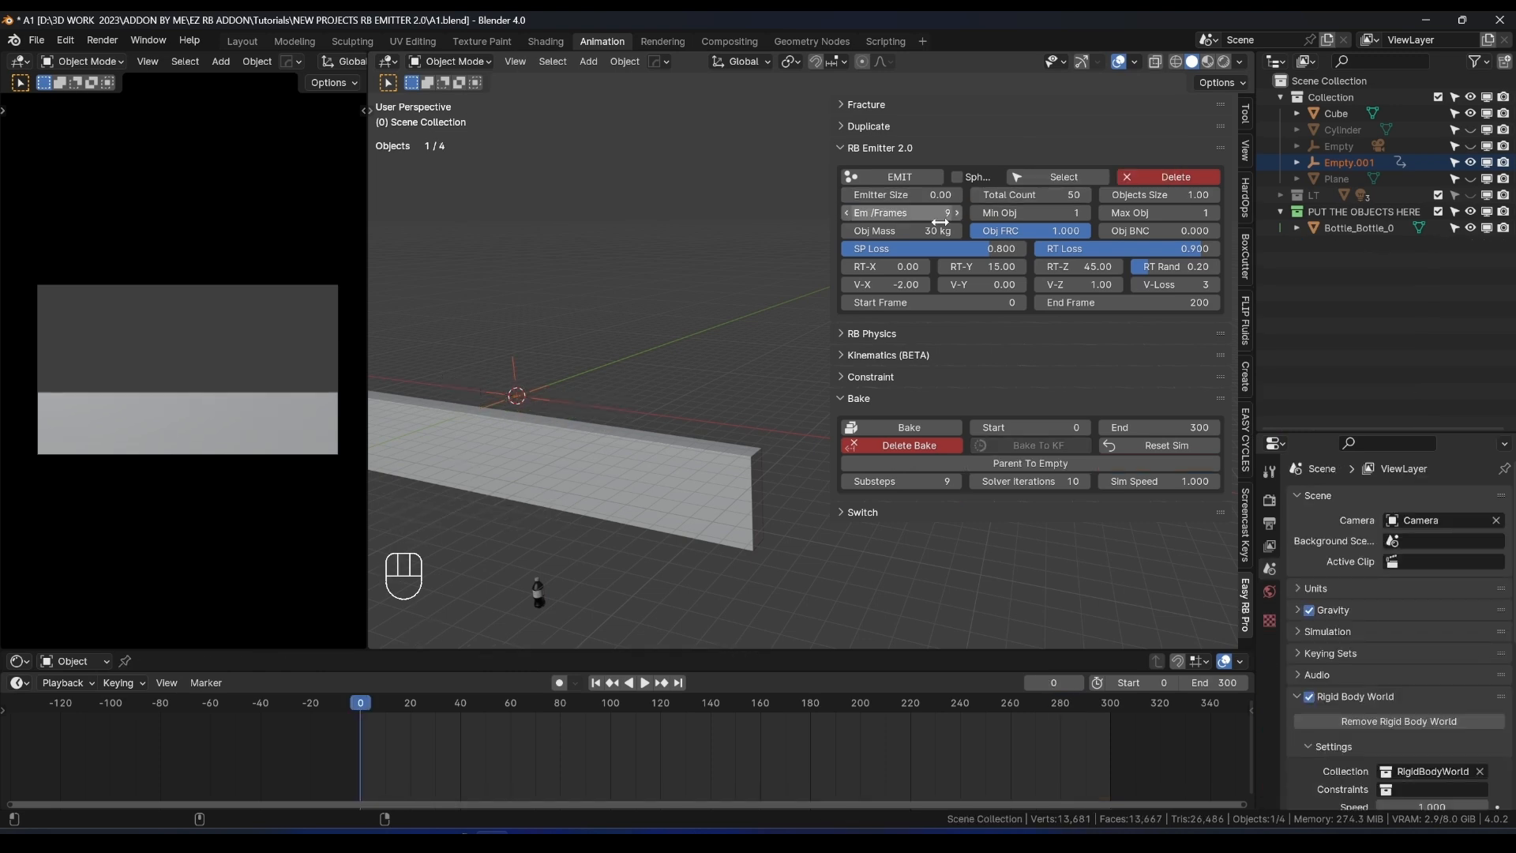
click(548, 401)
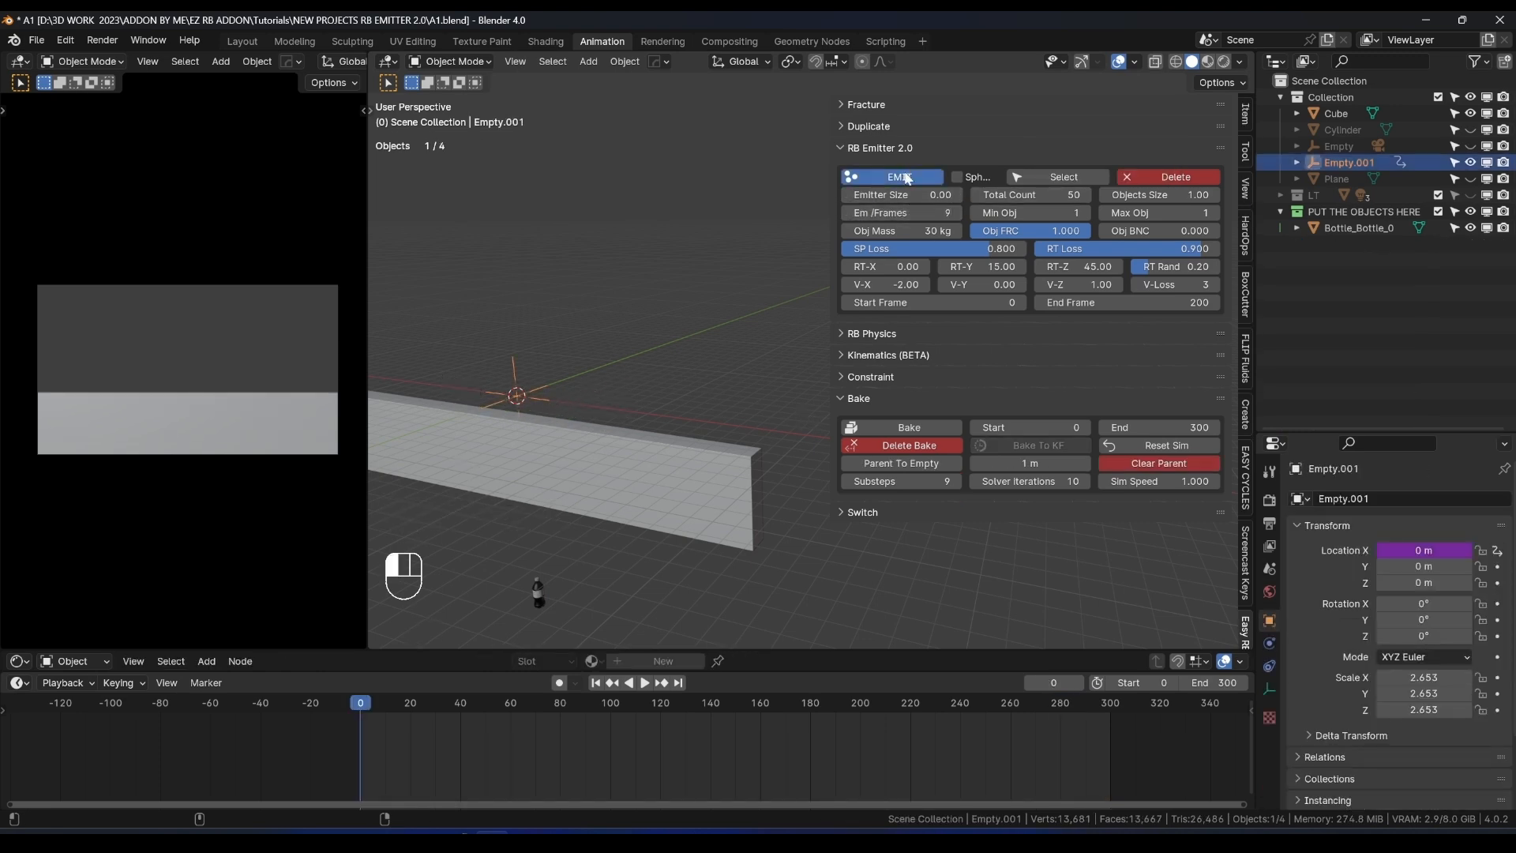
click(905, 177)
Play the Em/Frames 9 emission and watch whether the bottles stay upright along the Cube.
key(space)
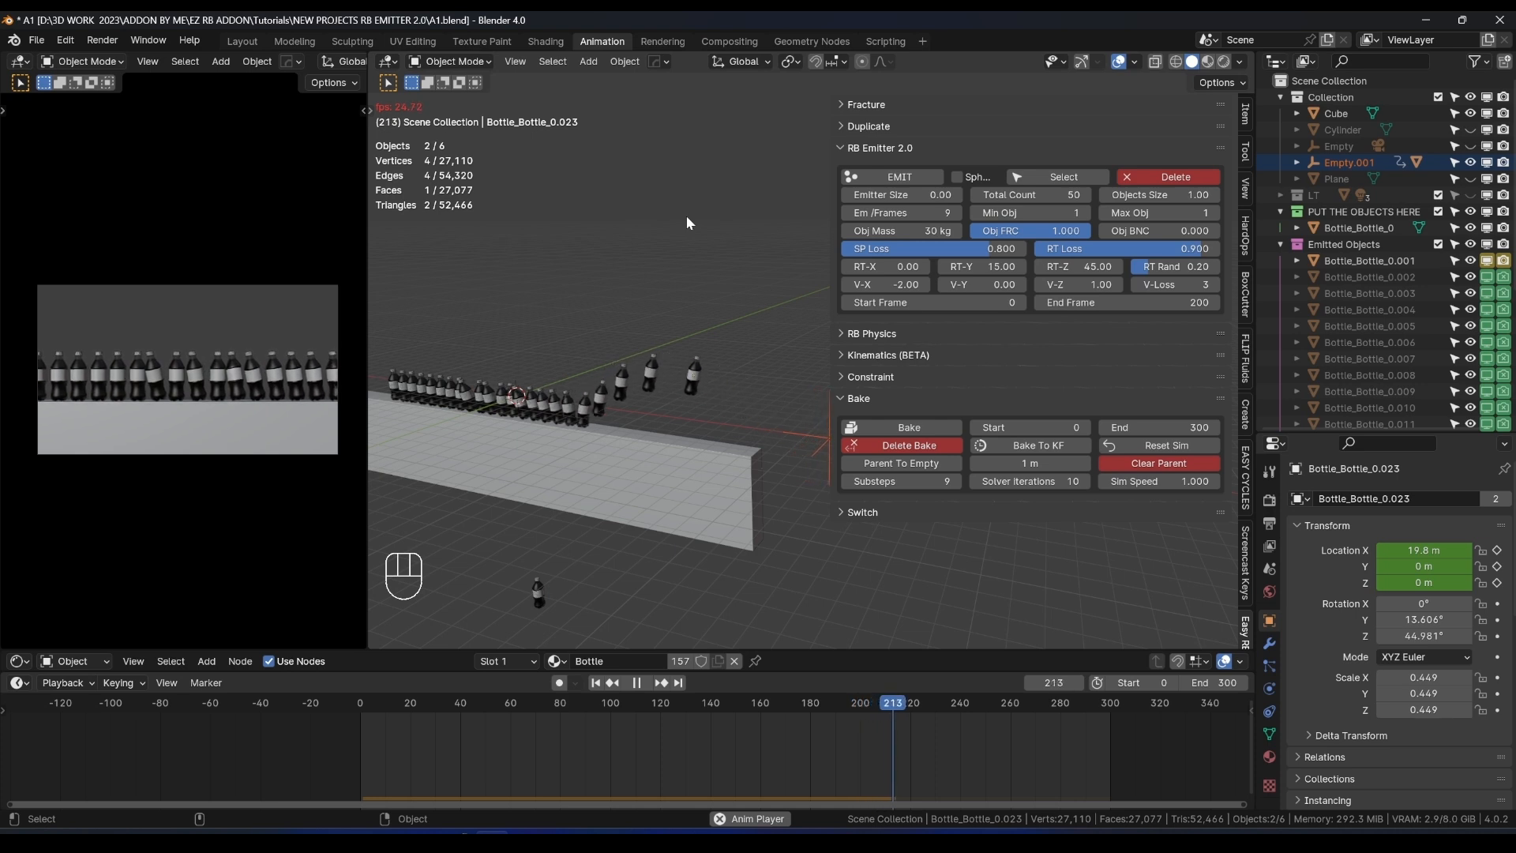
key(space)
key(space)
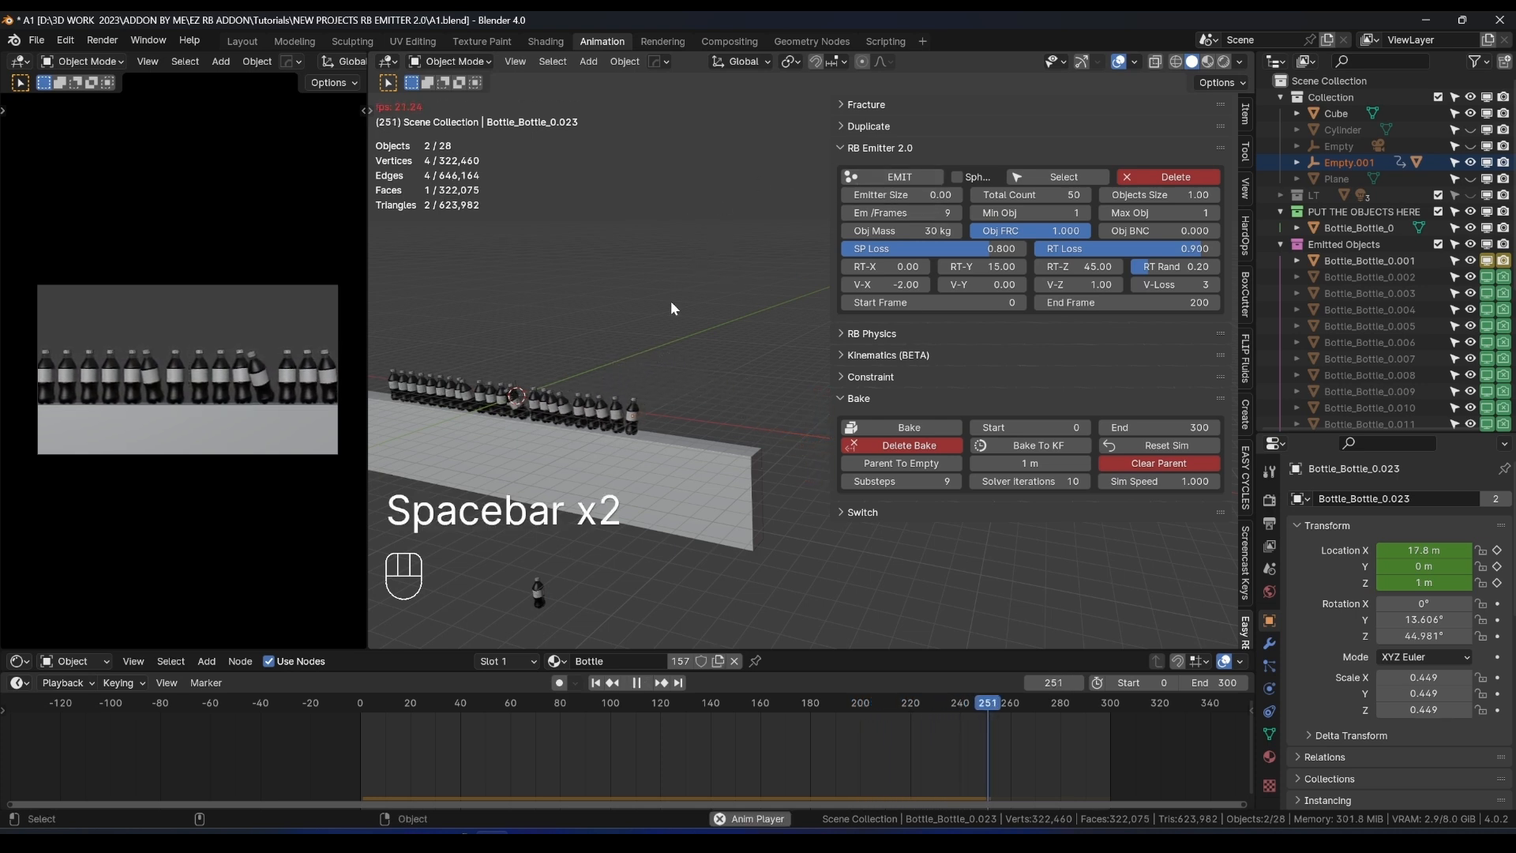
key(space)
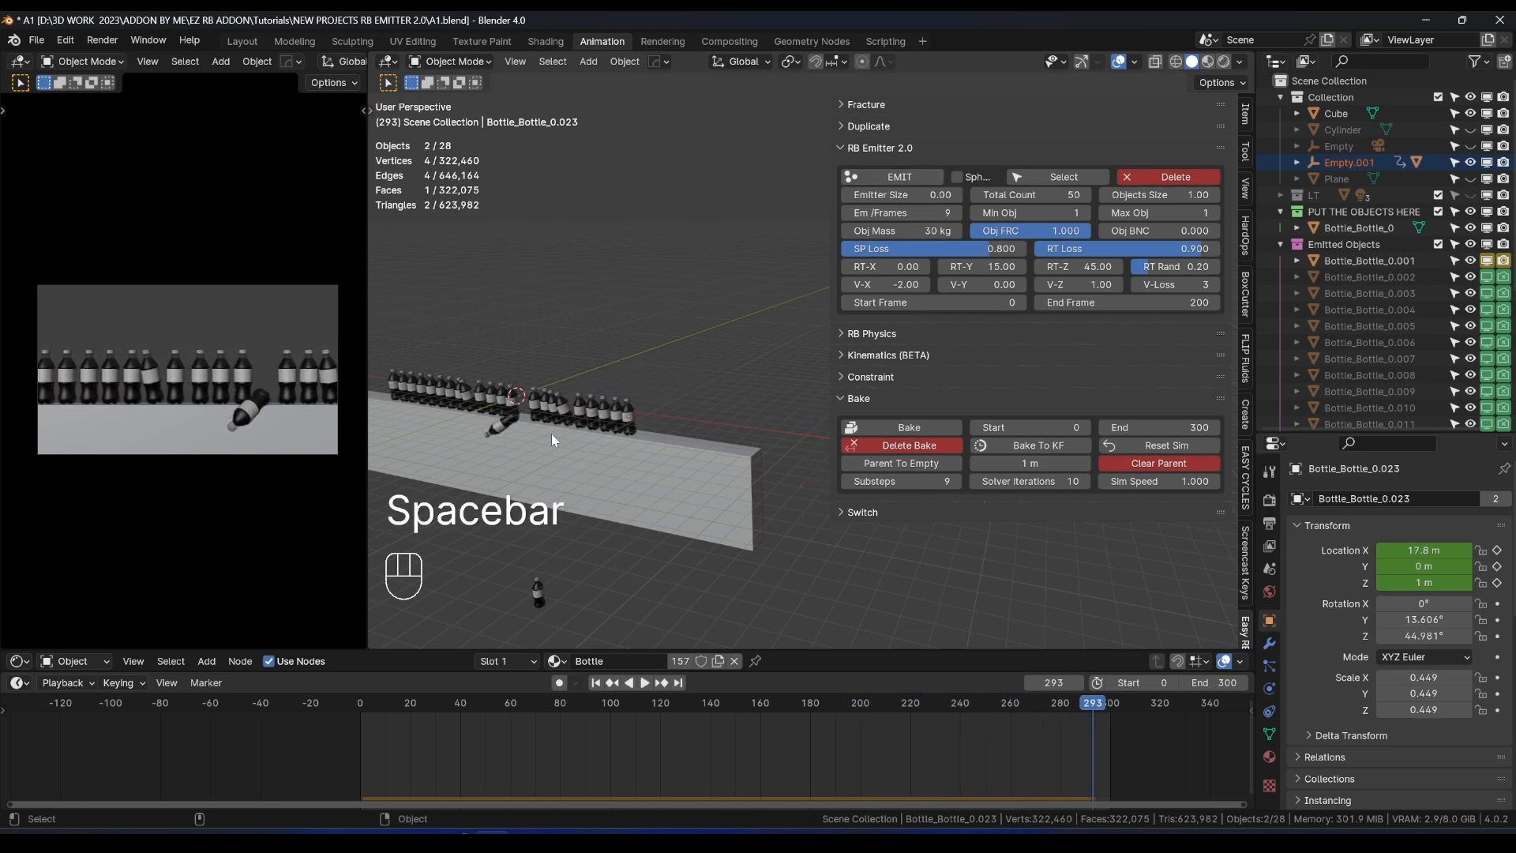
Select the tipping bottle in the row, replay its motion, and open its rigid body settings.
click(496, 434)
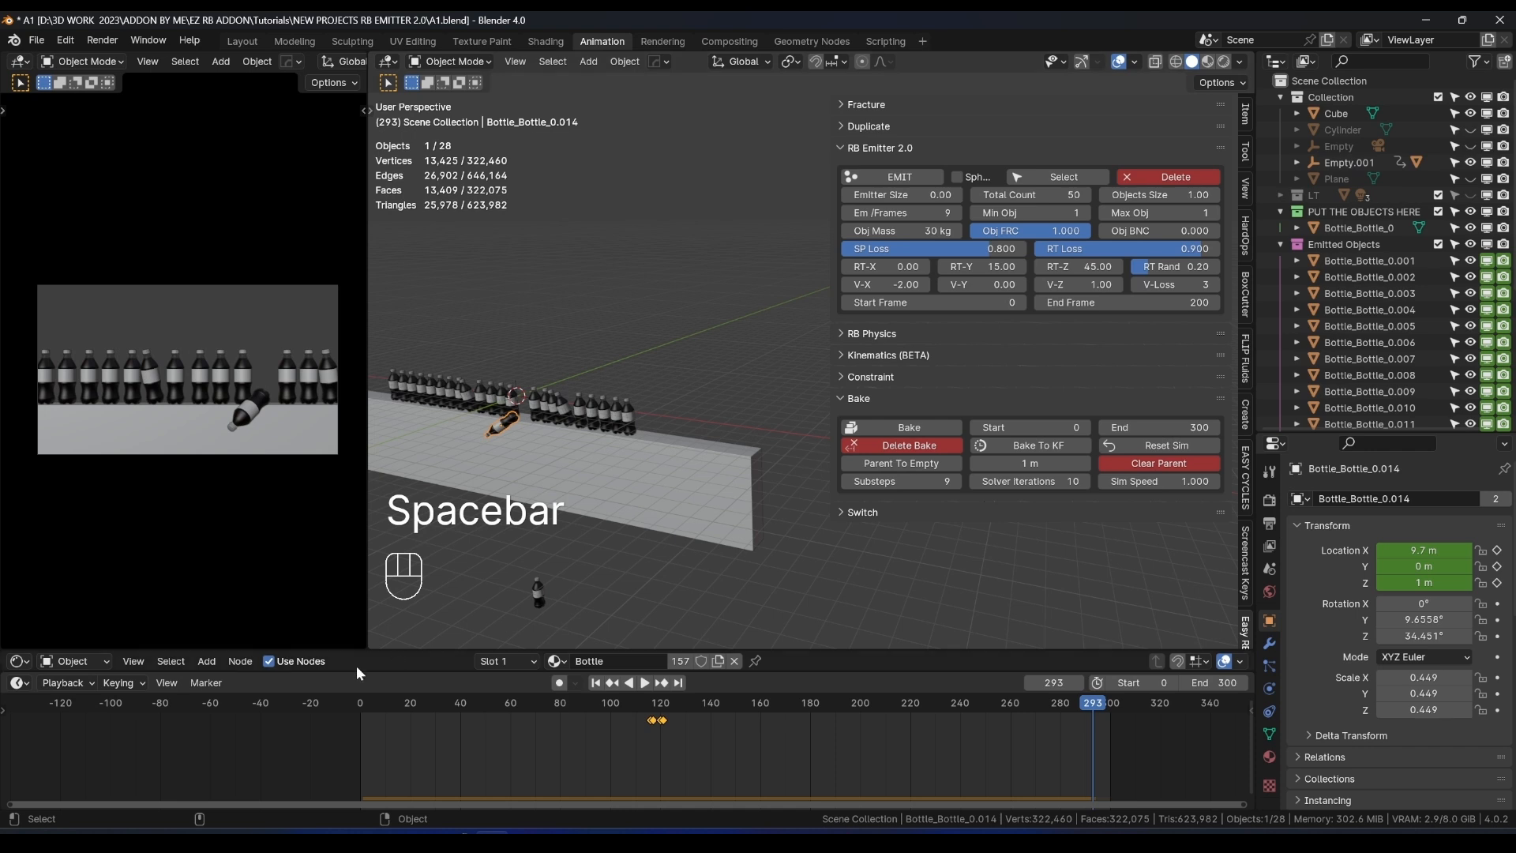
key(space)
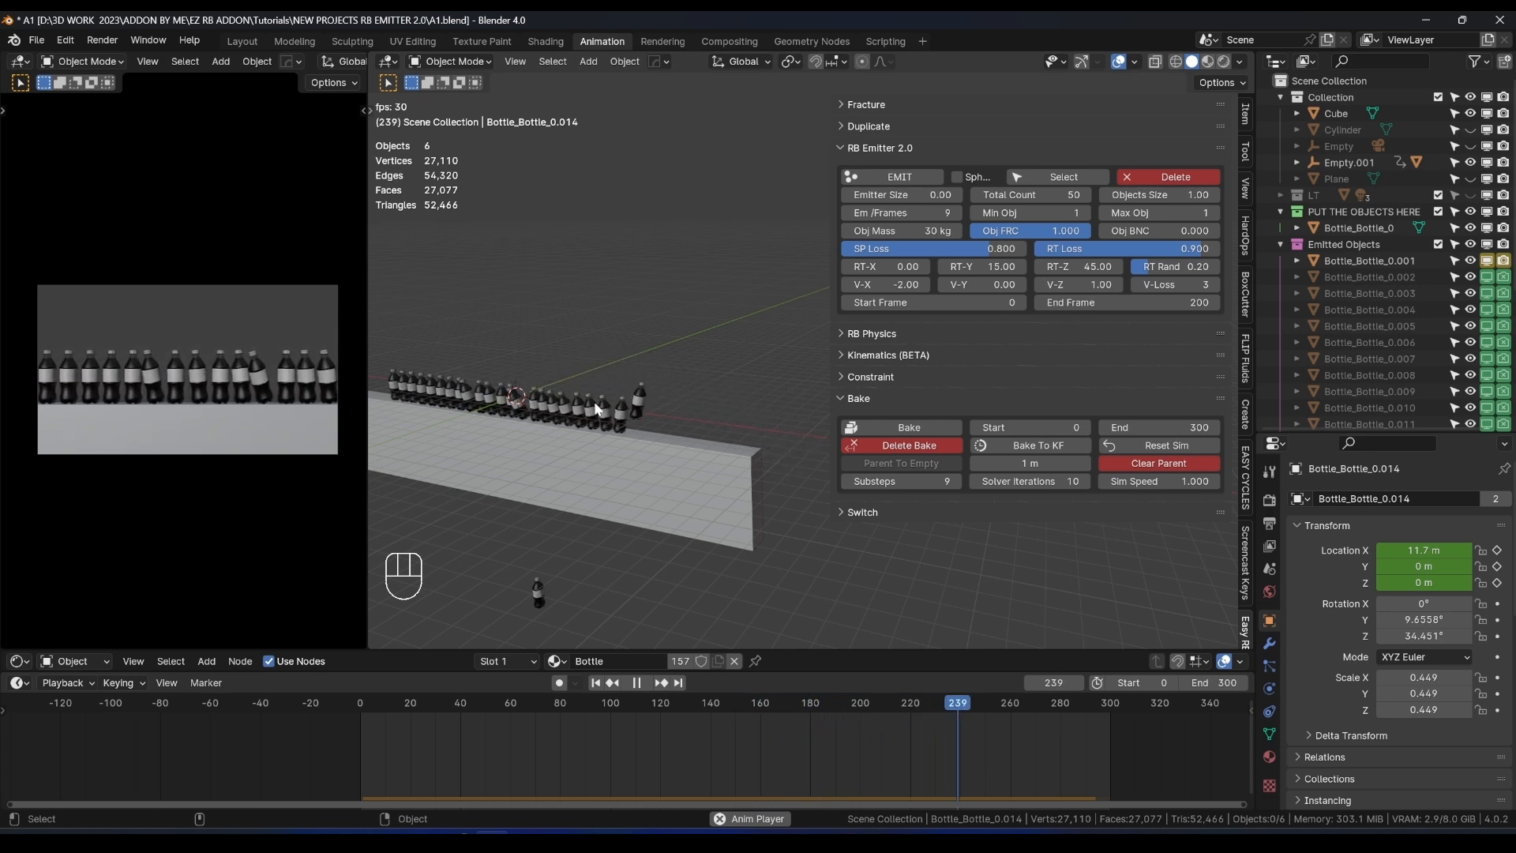
key(space)
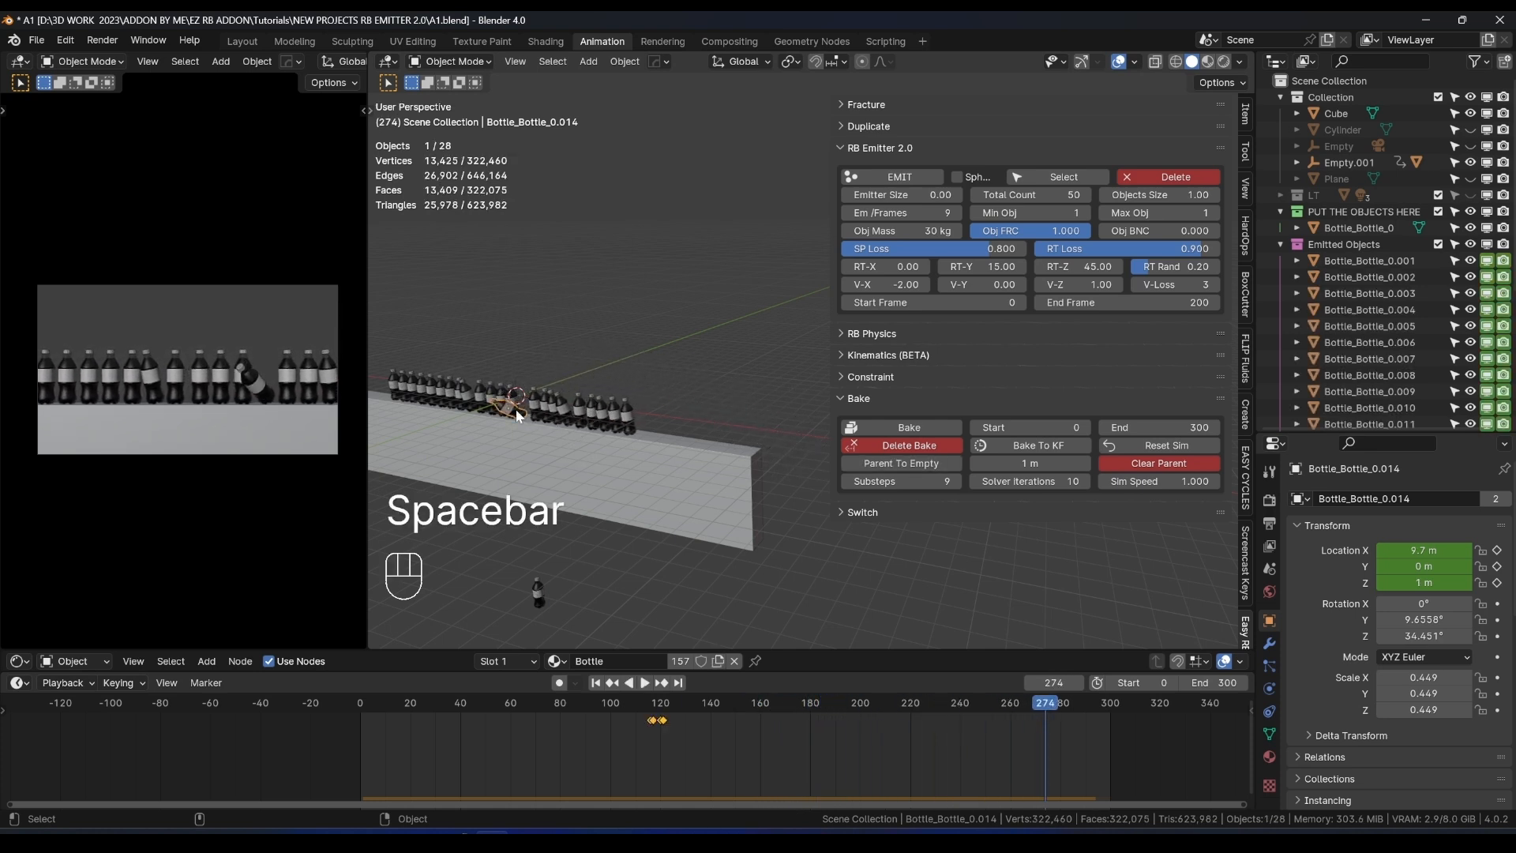
click(876, 333)
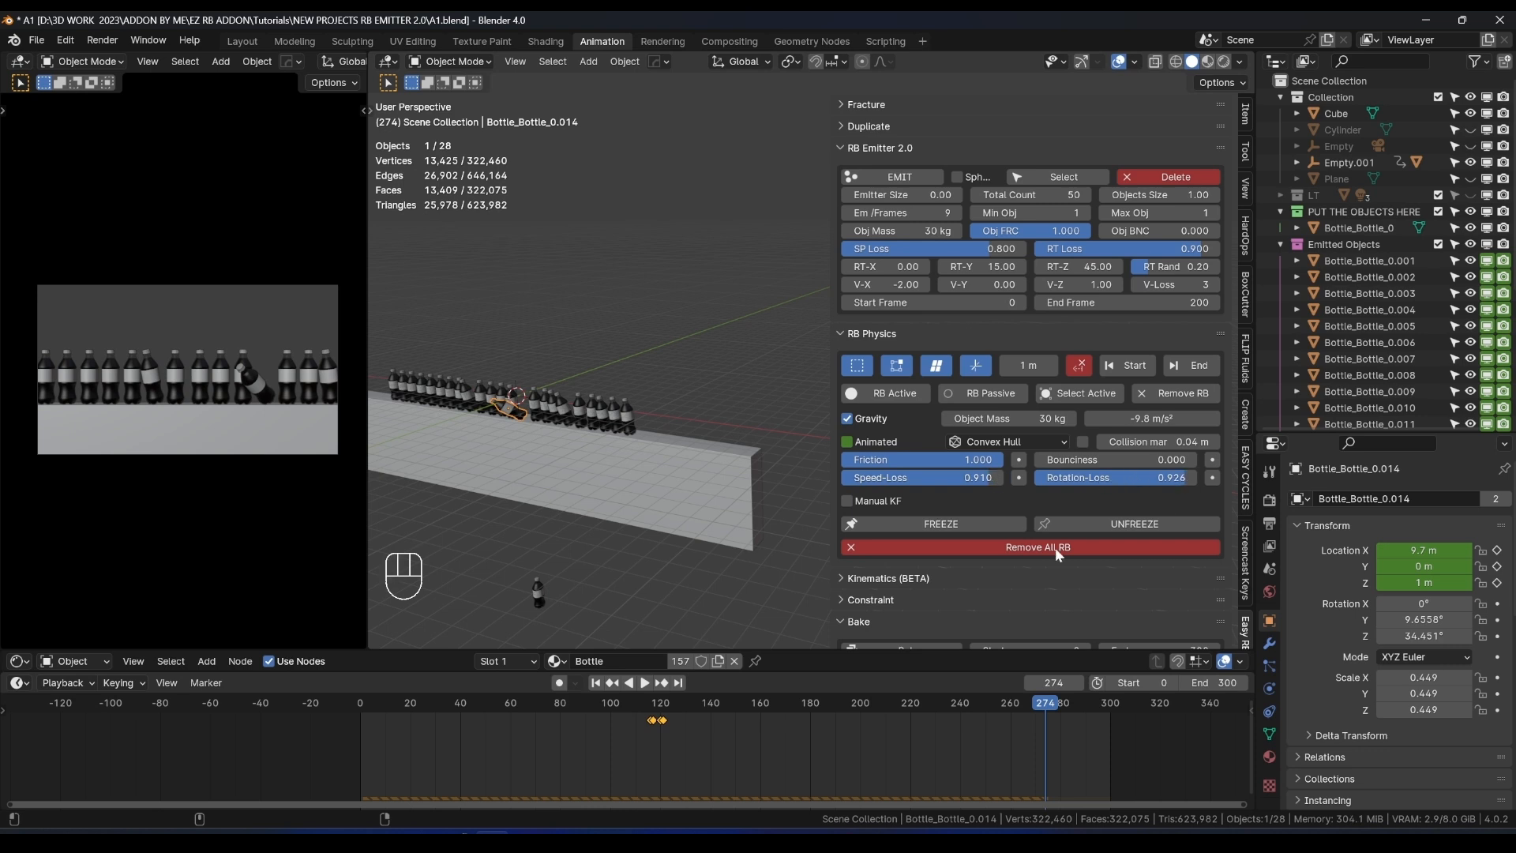
Replay the Em/Frames 9 simulation from the first frame and watch how the bottles tip along the Cube.
click(610, 683)
key(space)
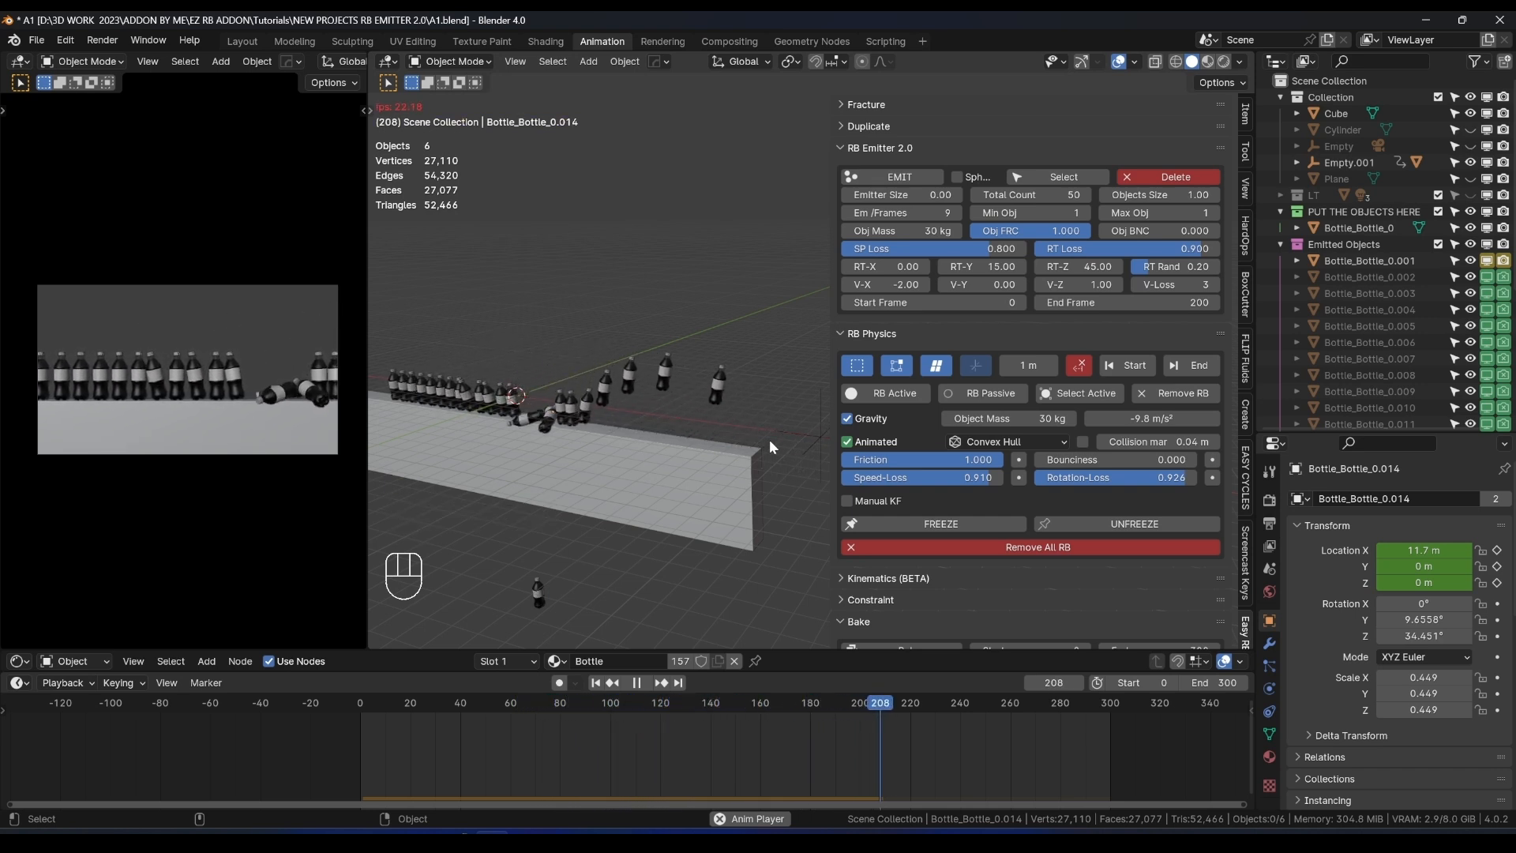
key(space)
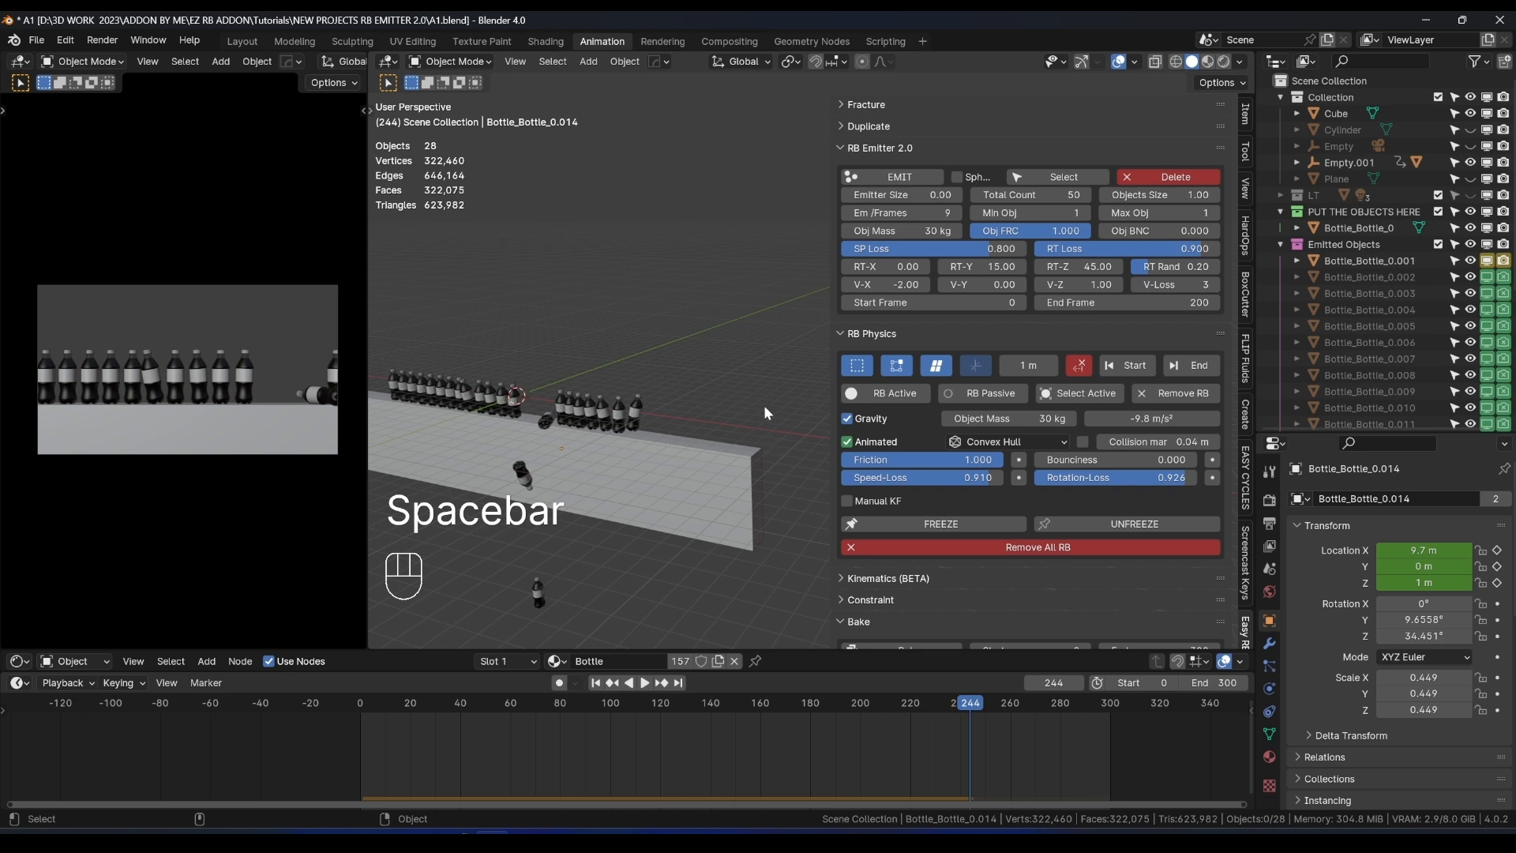
Delete the emitted bottles, set V-X to -1.90, and emit again from Empty.001.
click(1125, 178)
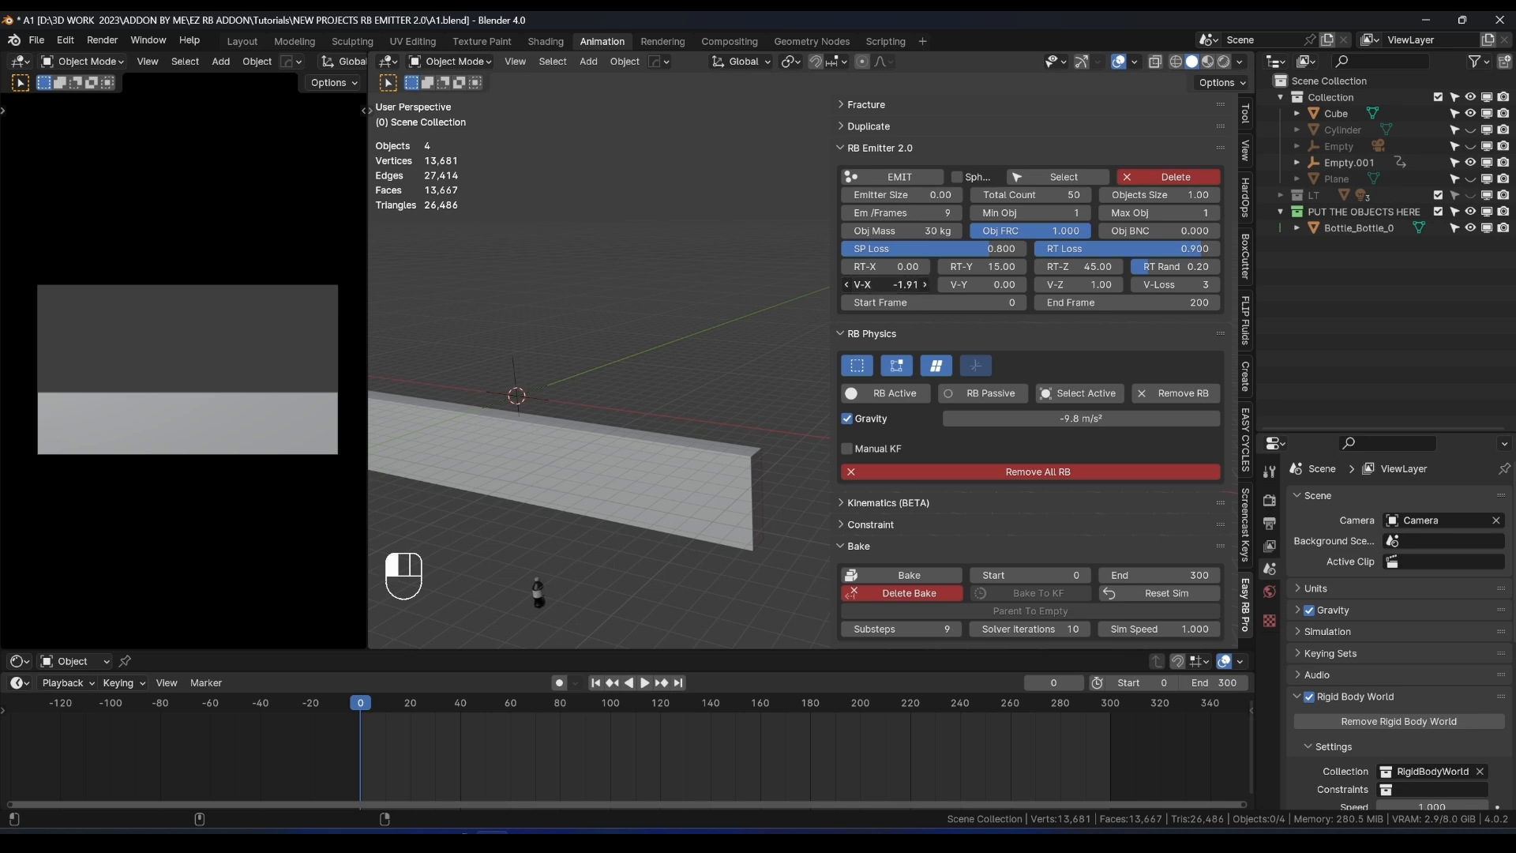
click(544, 395)
click(866, 183)
Play the V-X -1.90 emission twice and check whether the bottles line up upright on the Cube.
key(space)
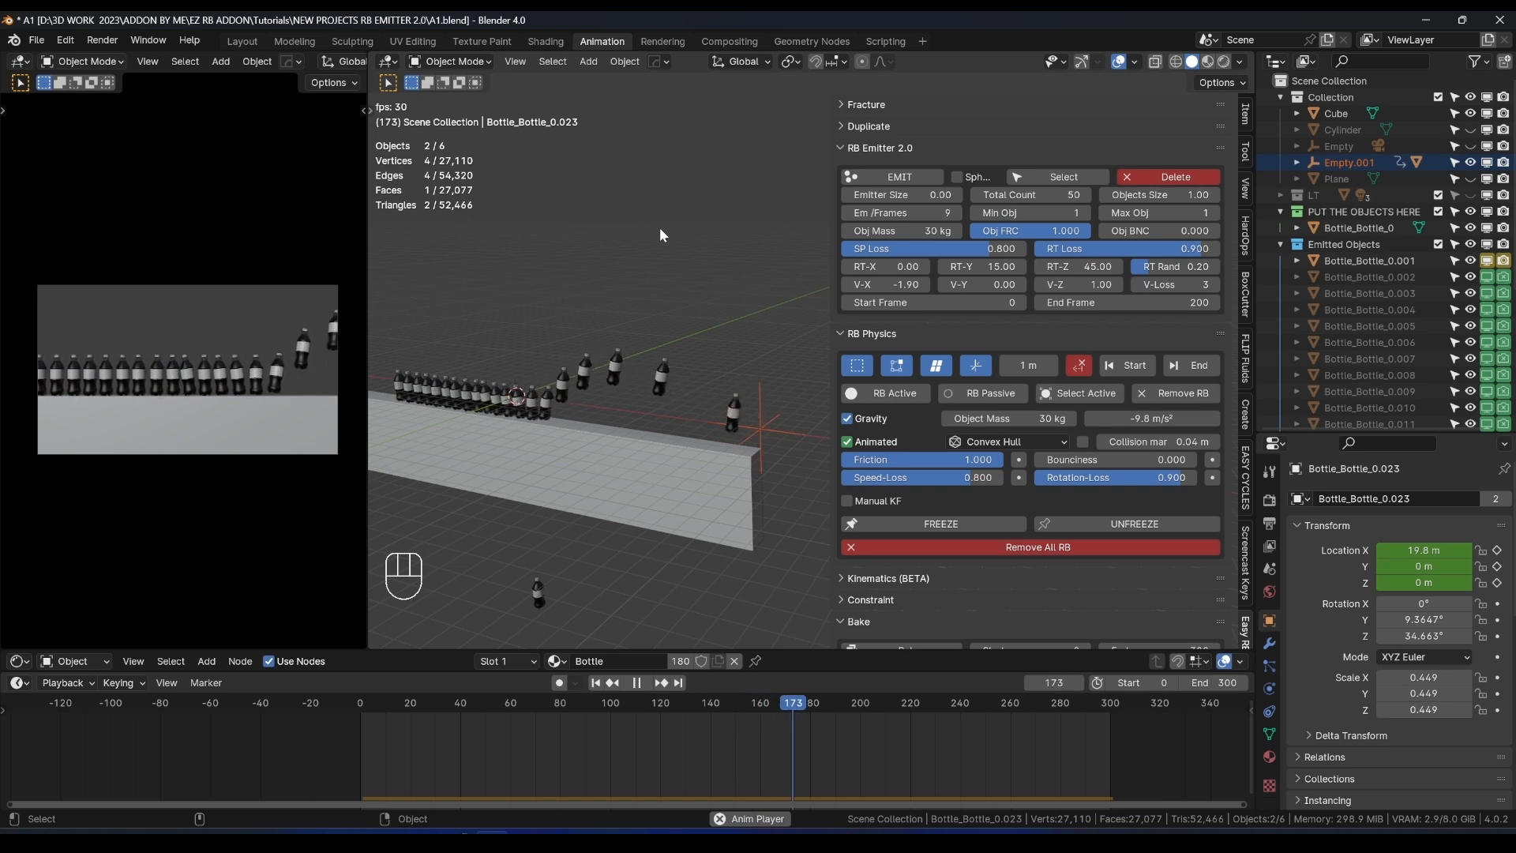
key(space)
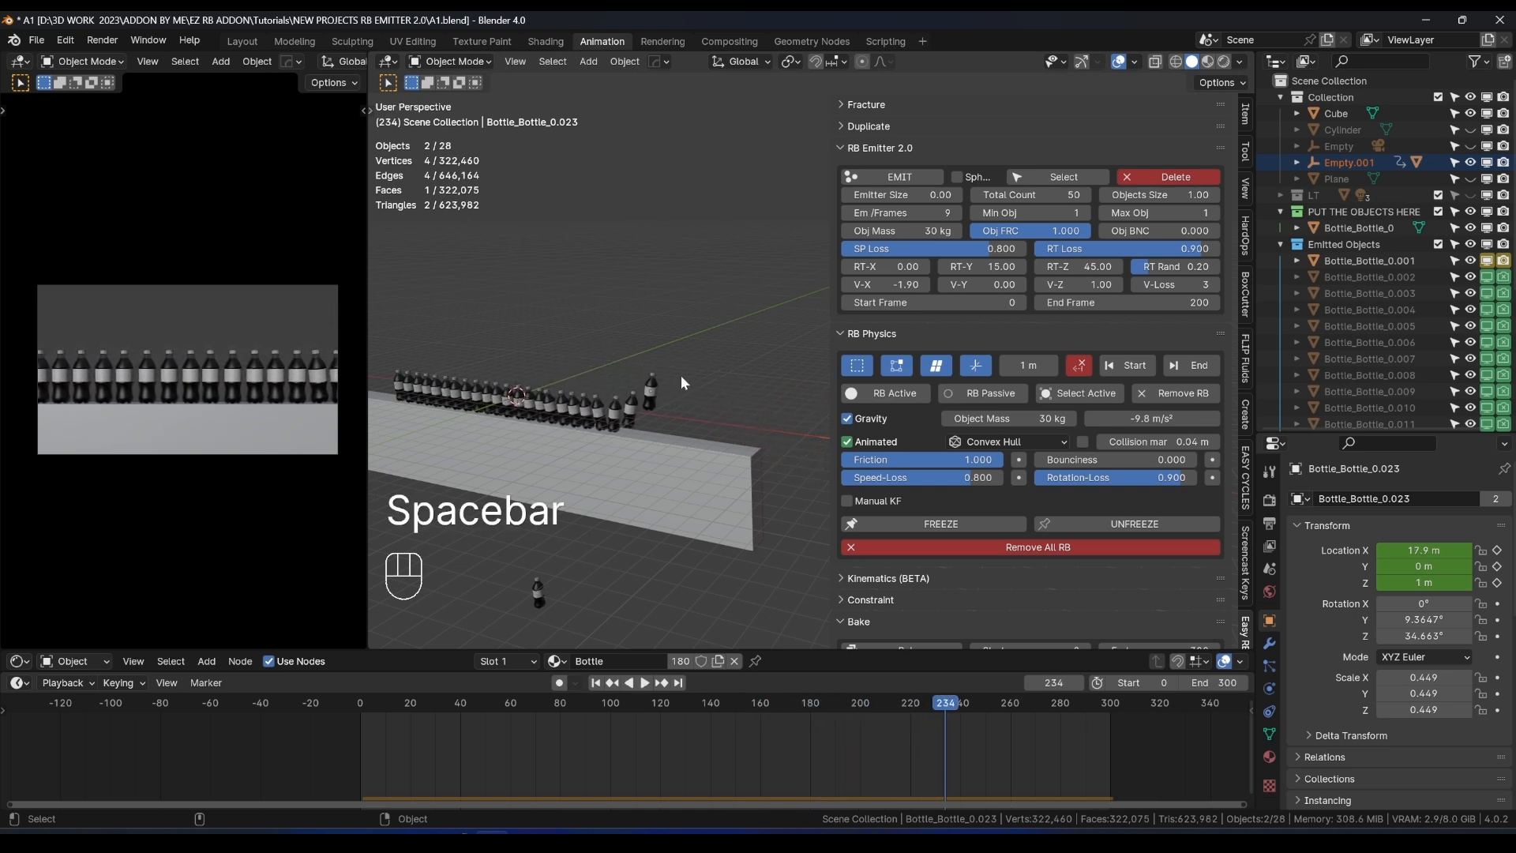
key(space)
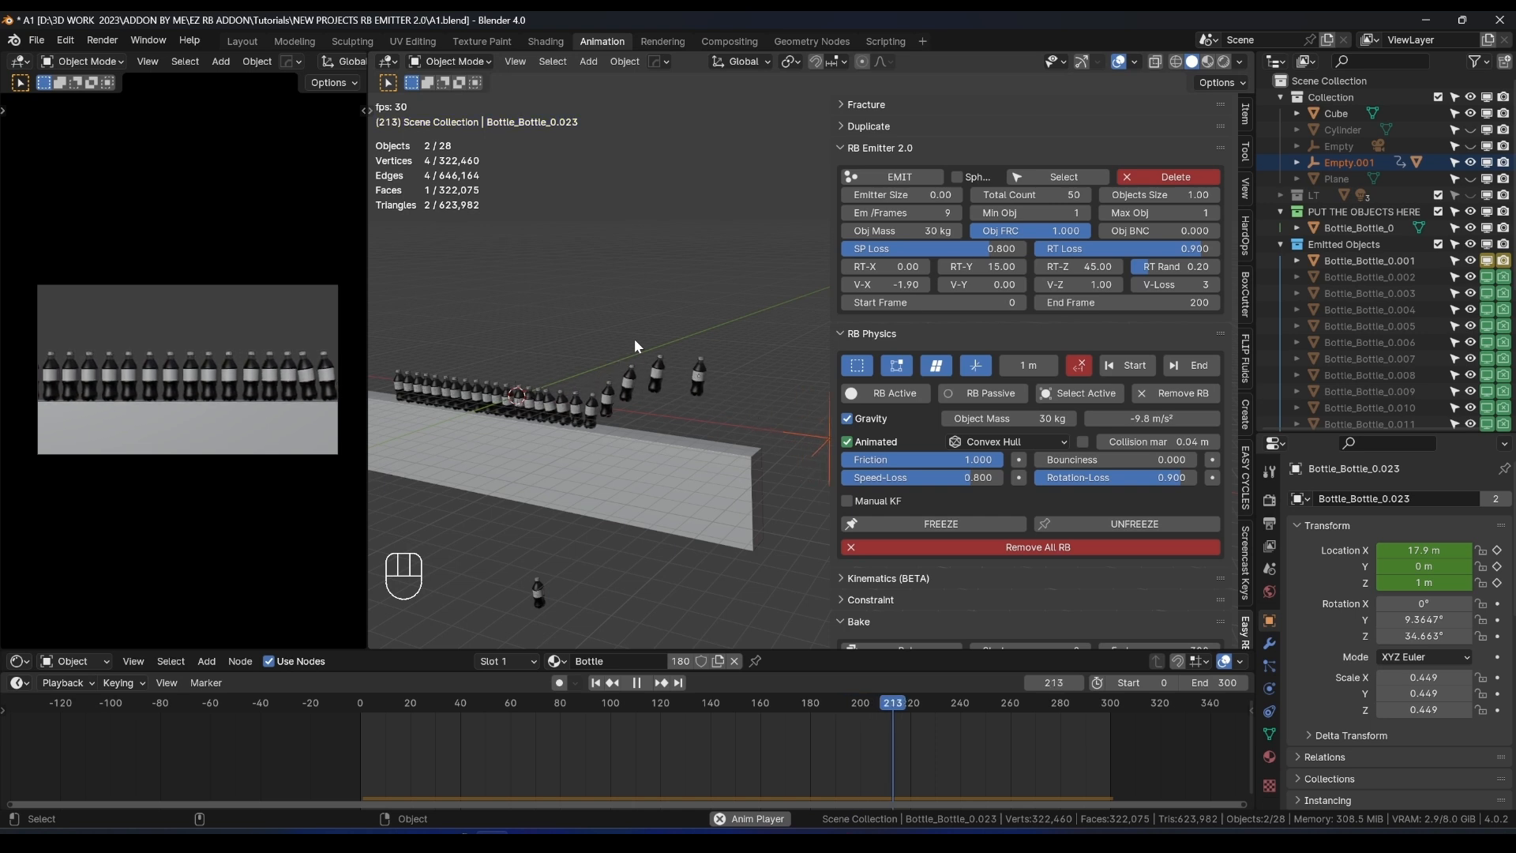
key(space)
middle_drag(637, 345, 718, 426)
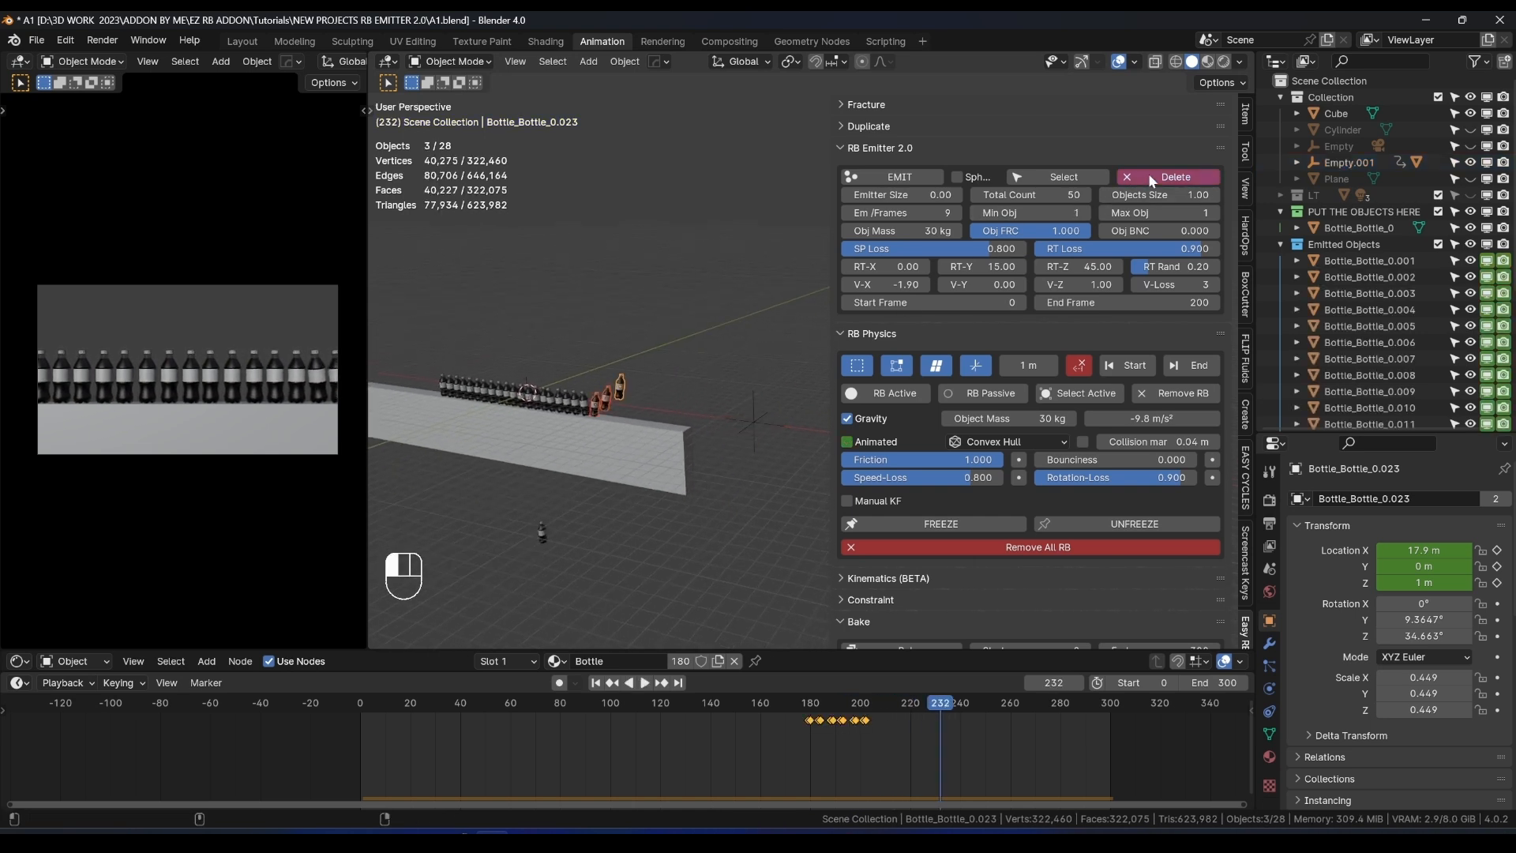
Delete the emitted bottles and move Bottle_Bottle_0 out of PUT THE OBJECTS HERE into the main Collection.
click(1175, 176)
drag(1370, 229, 1334, 97)
Add a cylinder mesh and narrow it to about 0.431 scale in X and Y, keeping Z at 1.
key(shift+a)
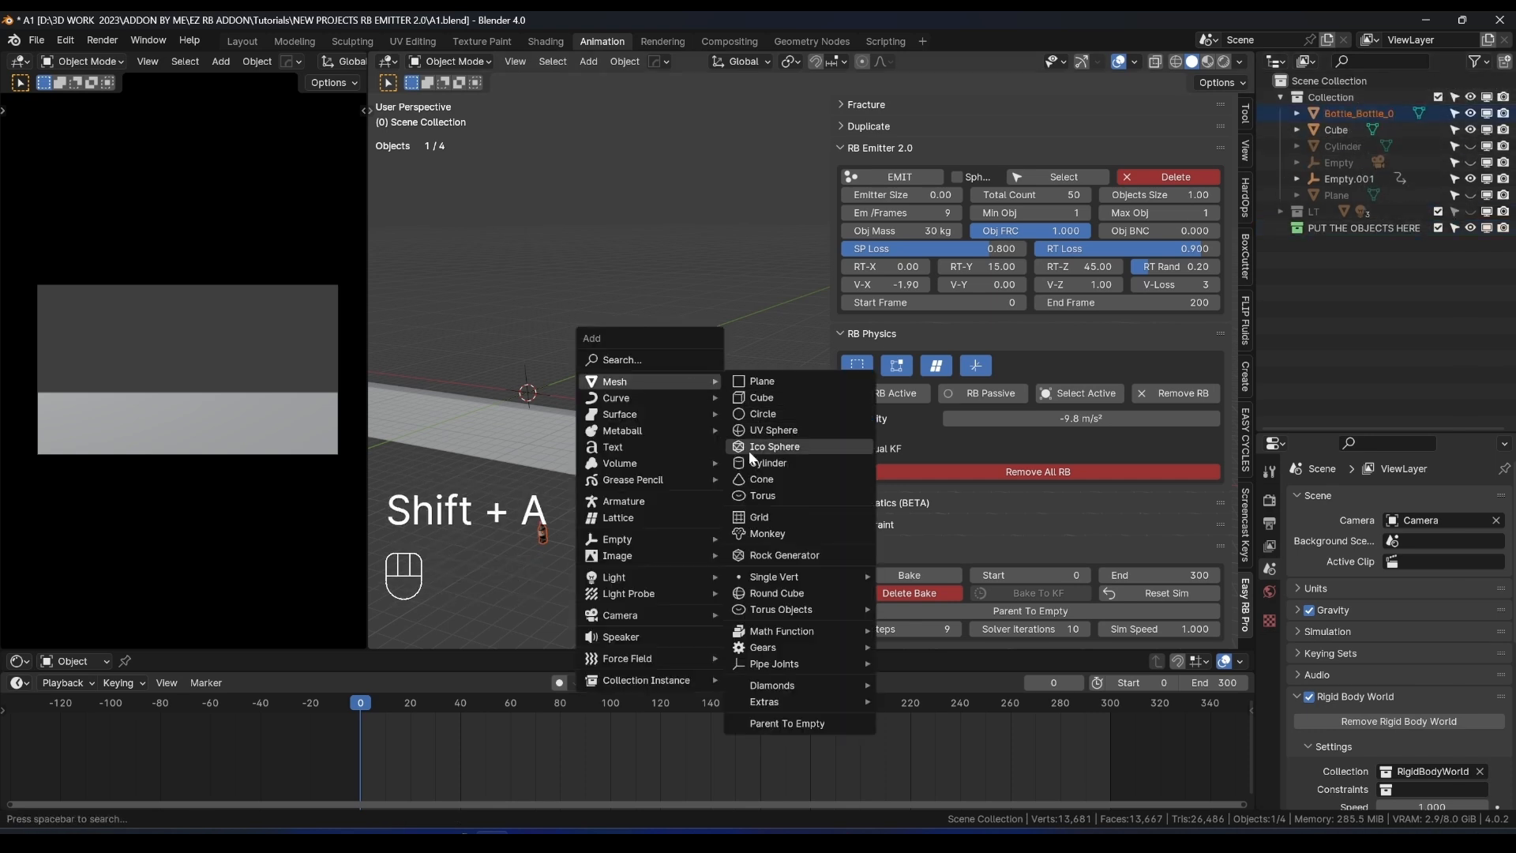
click(765, 463)
key(s)
key(z)
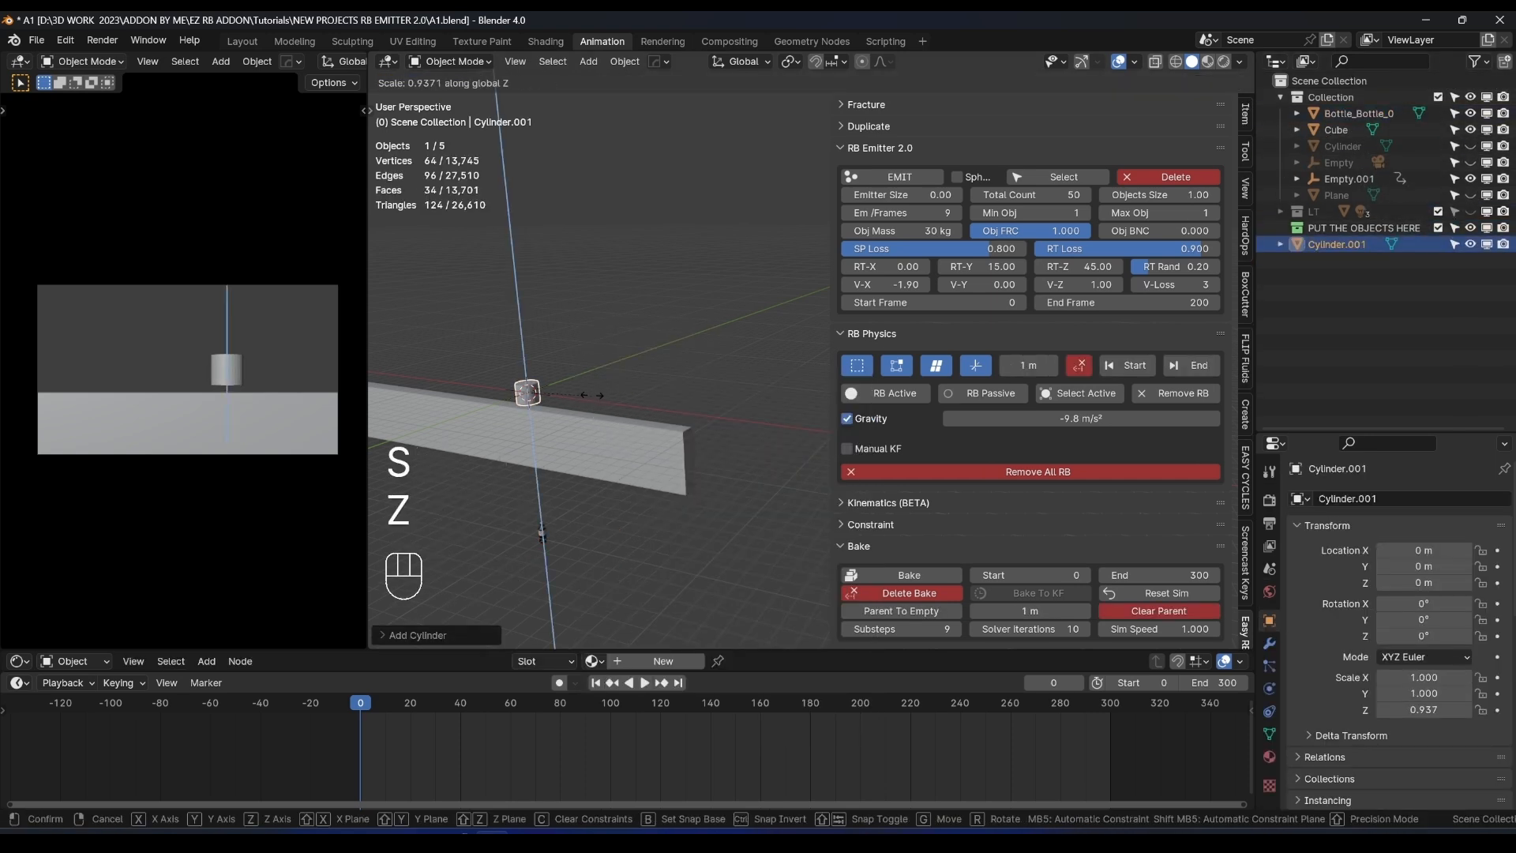
key(s)
key(s)
key(shift+z)
click(544, 390)
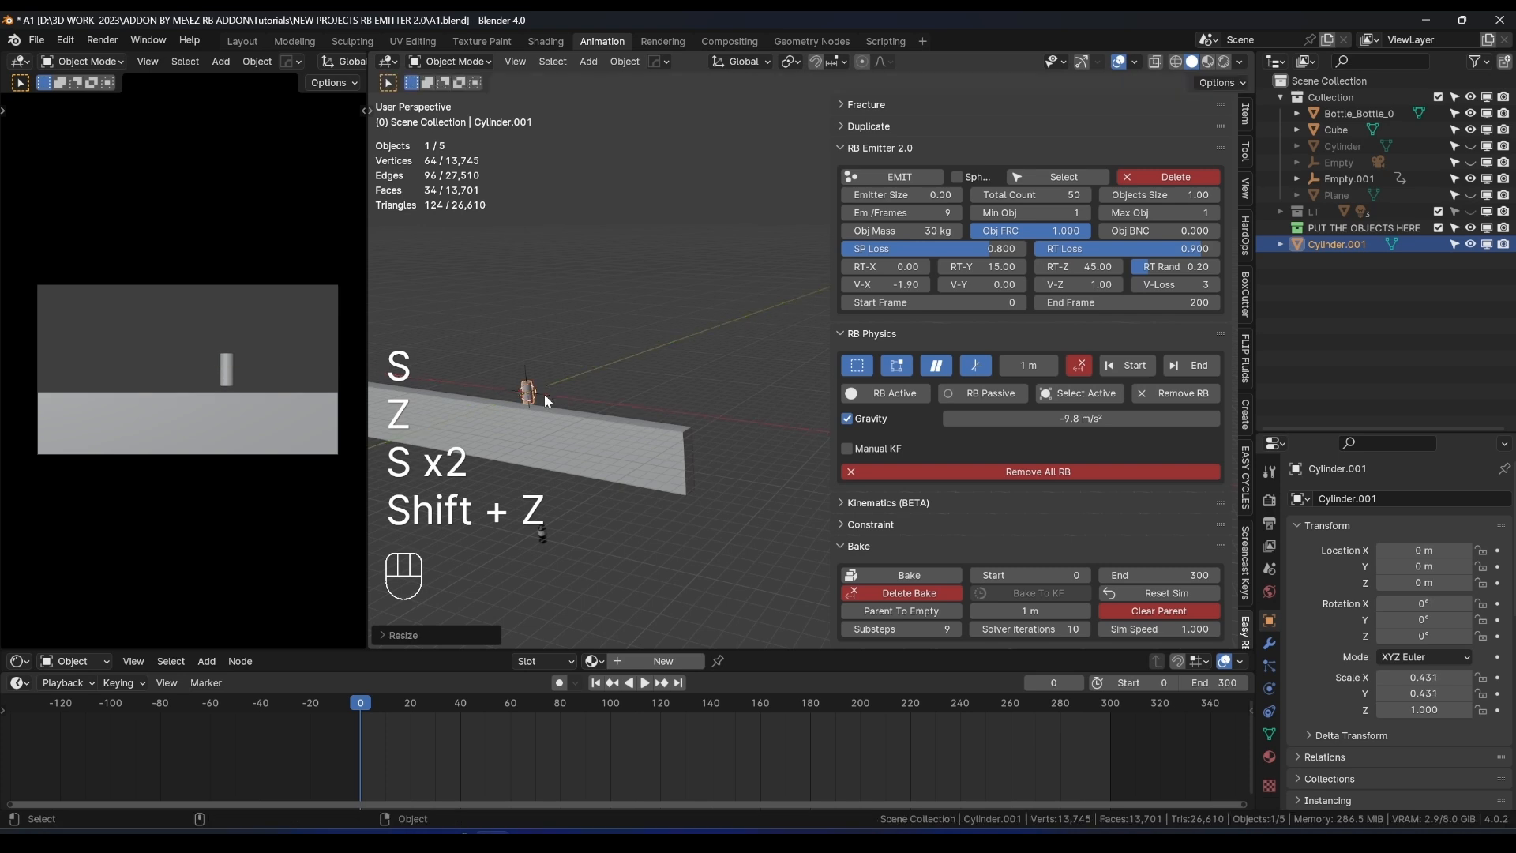
Lower the new cylinder to about -11.66 m in Z and put it in the PUT THE OBJECTS HERE collection.
key(g)
key(z)
click(585, 488)
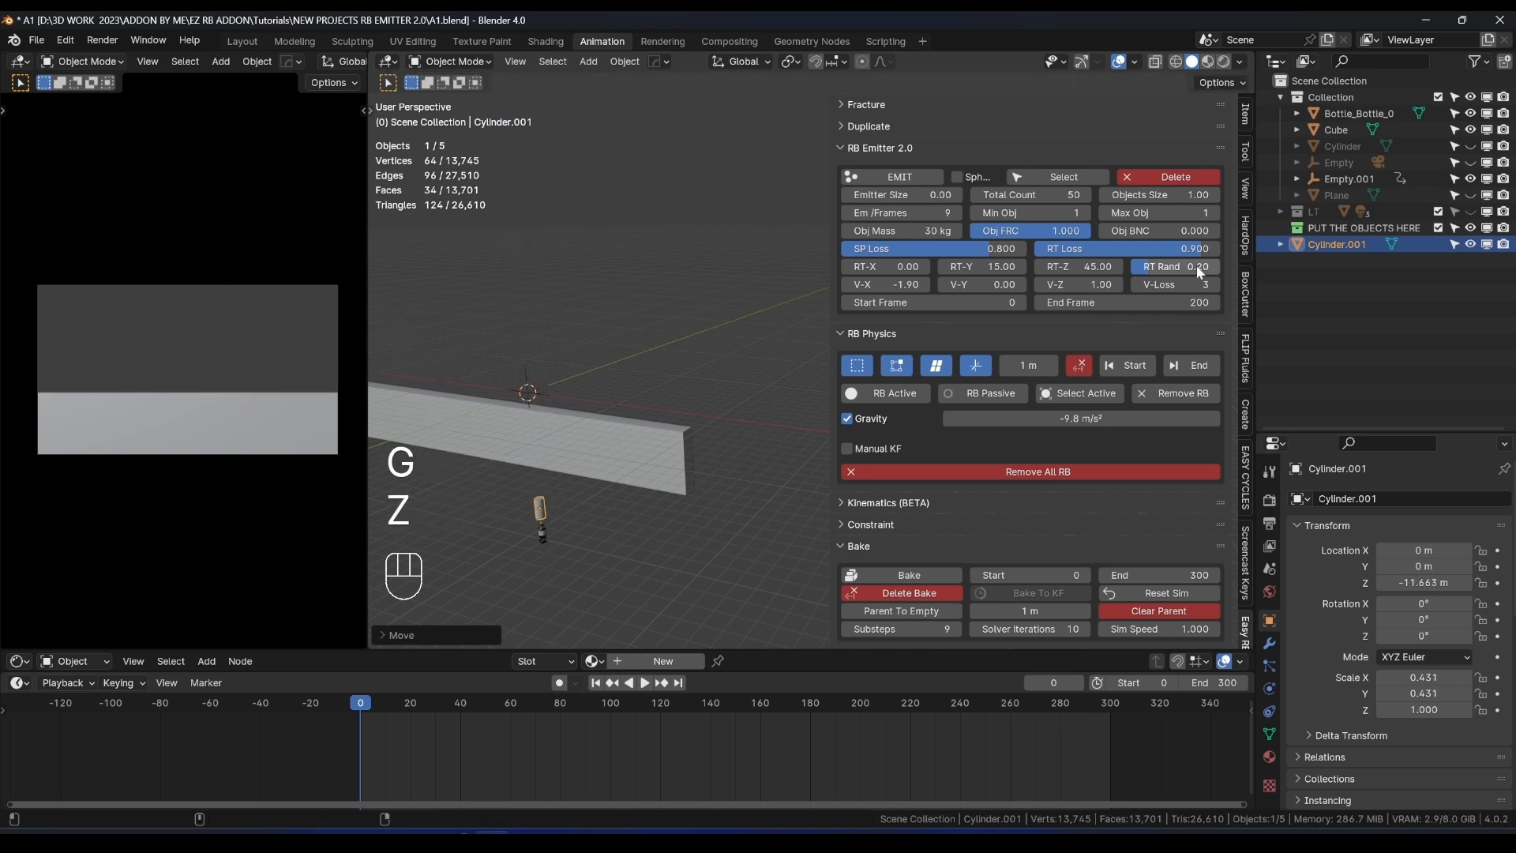
drag(1333, 246, 1340, 230)
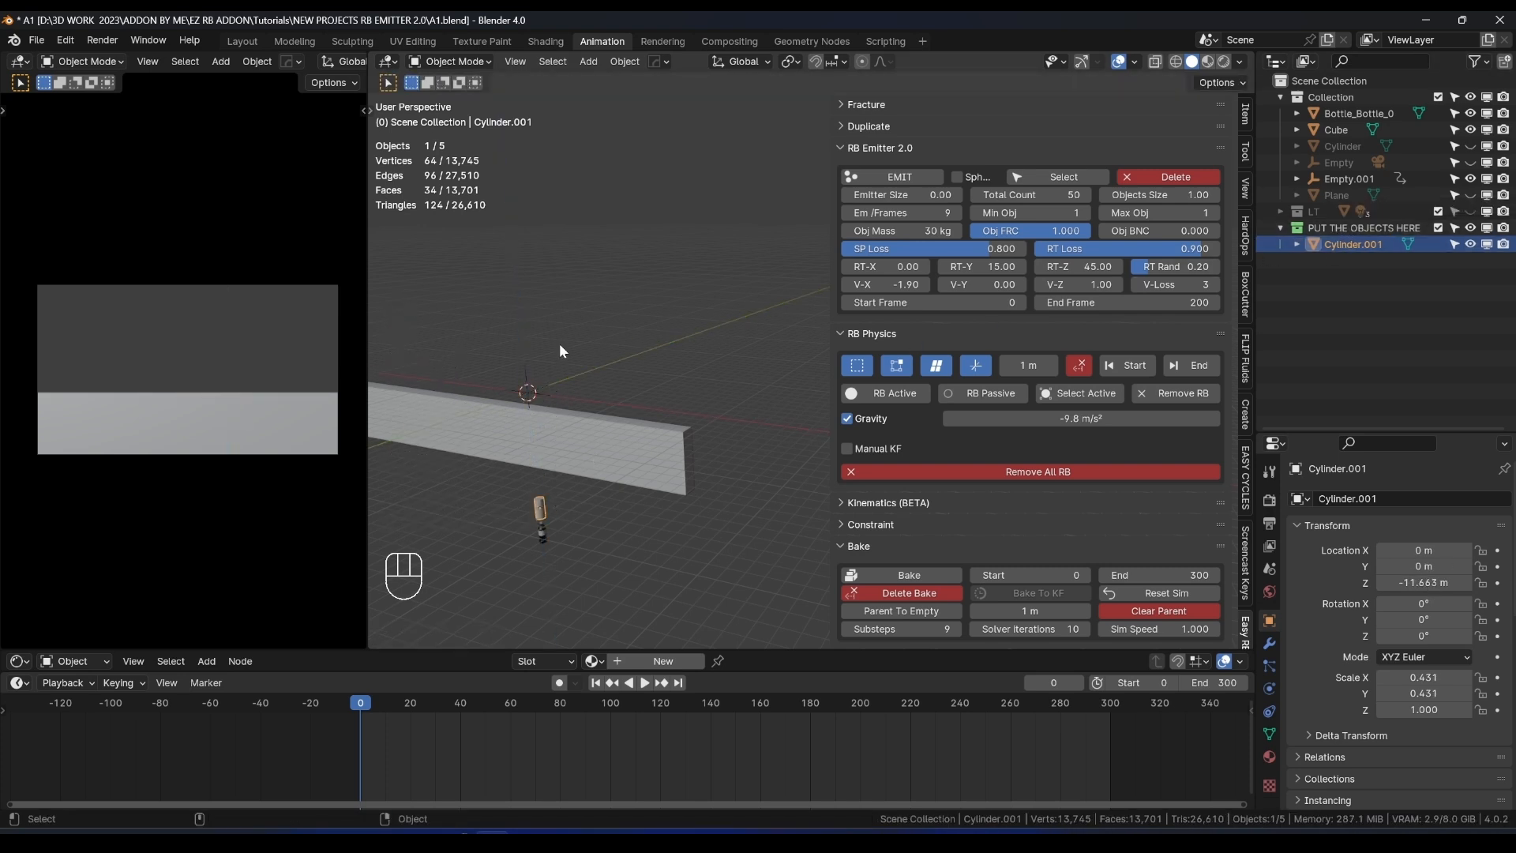
Select Empty.001 and emit the cylinders from it.
middle_drag(600, 442, 417, 381)
click(614, 355)
drag(365, 385, 314, 379)
shift+middle_drag(343, 381, 553, 365)
click(920, 176)
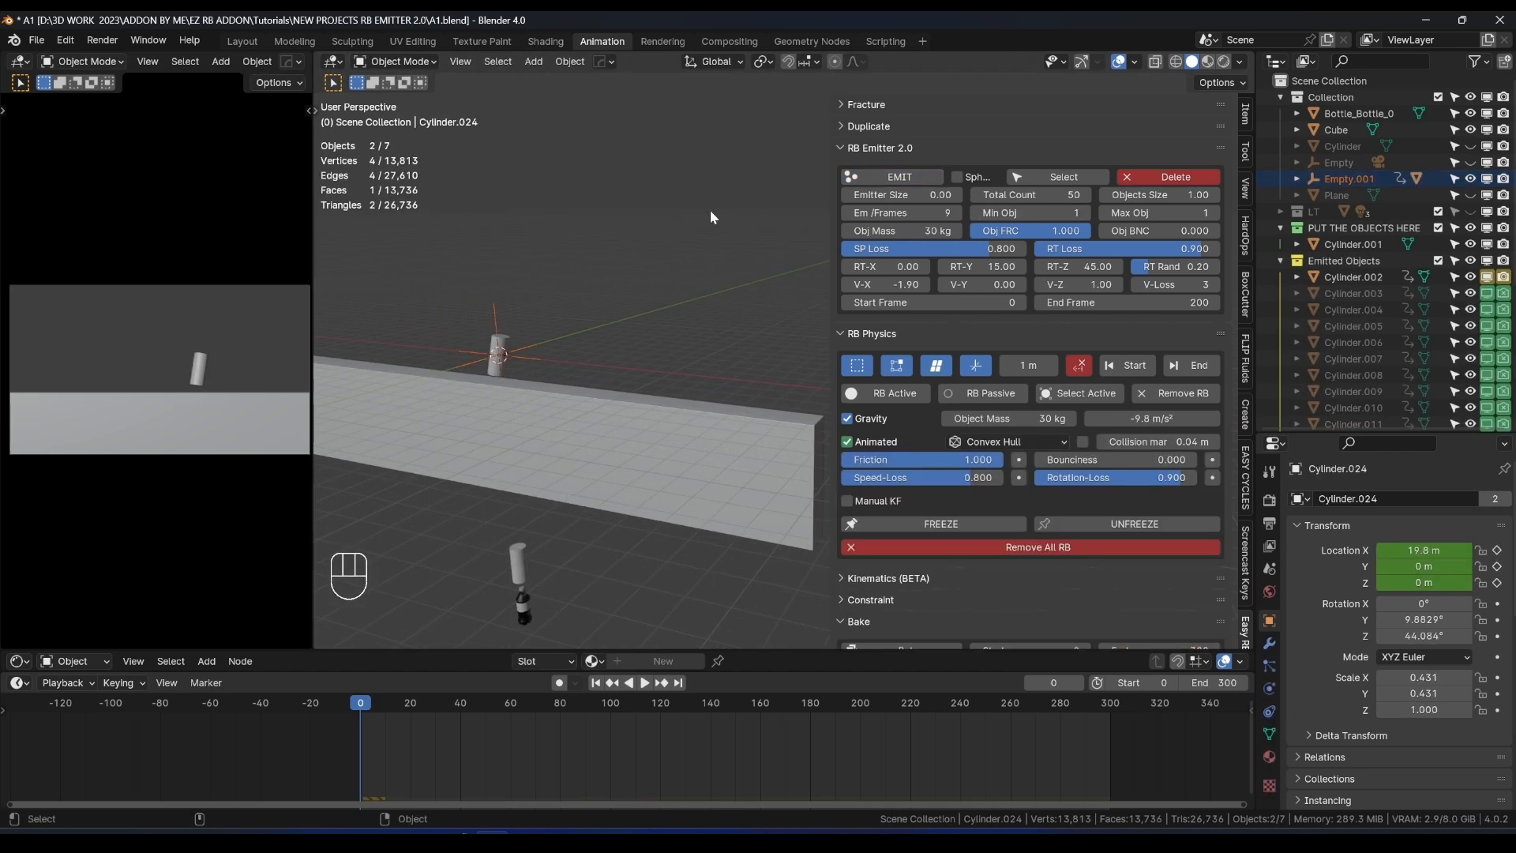
Play the start of the cylinder emission, then select the source cylinder below the Cube and review its transform and simulation settings.
key(space)
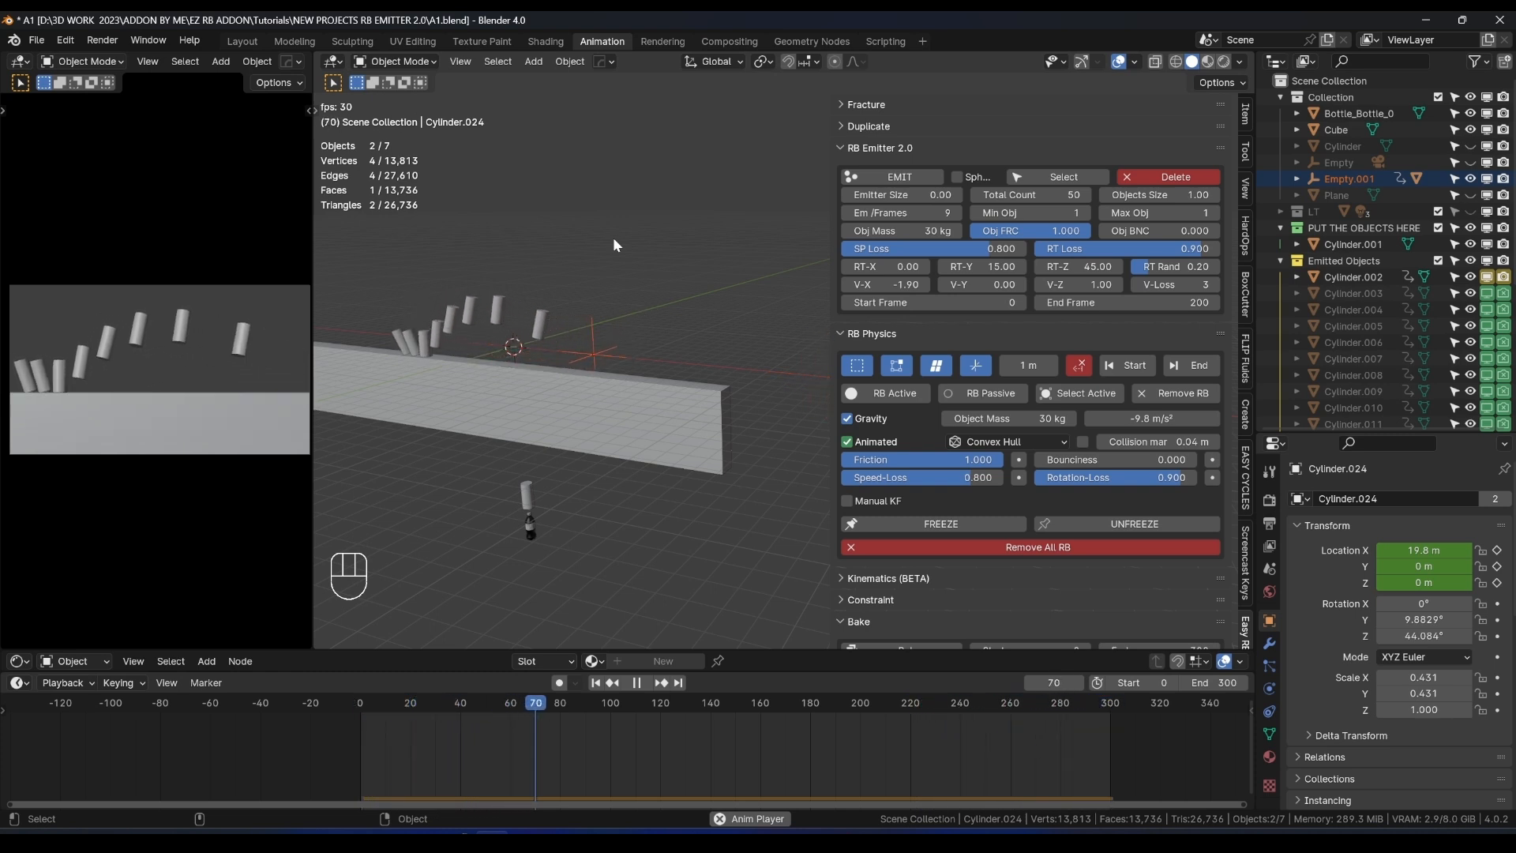
key(space)
click(512, 311)
click(527, 497)
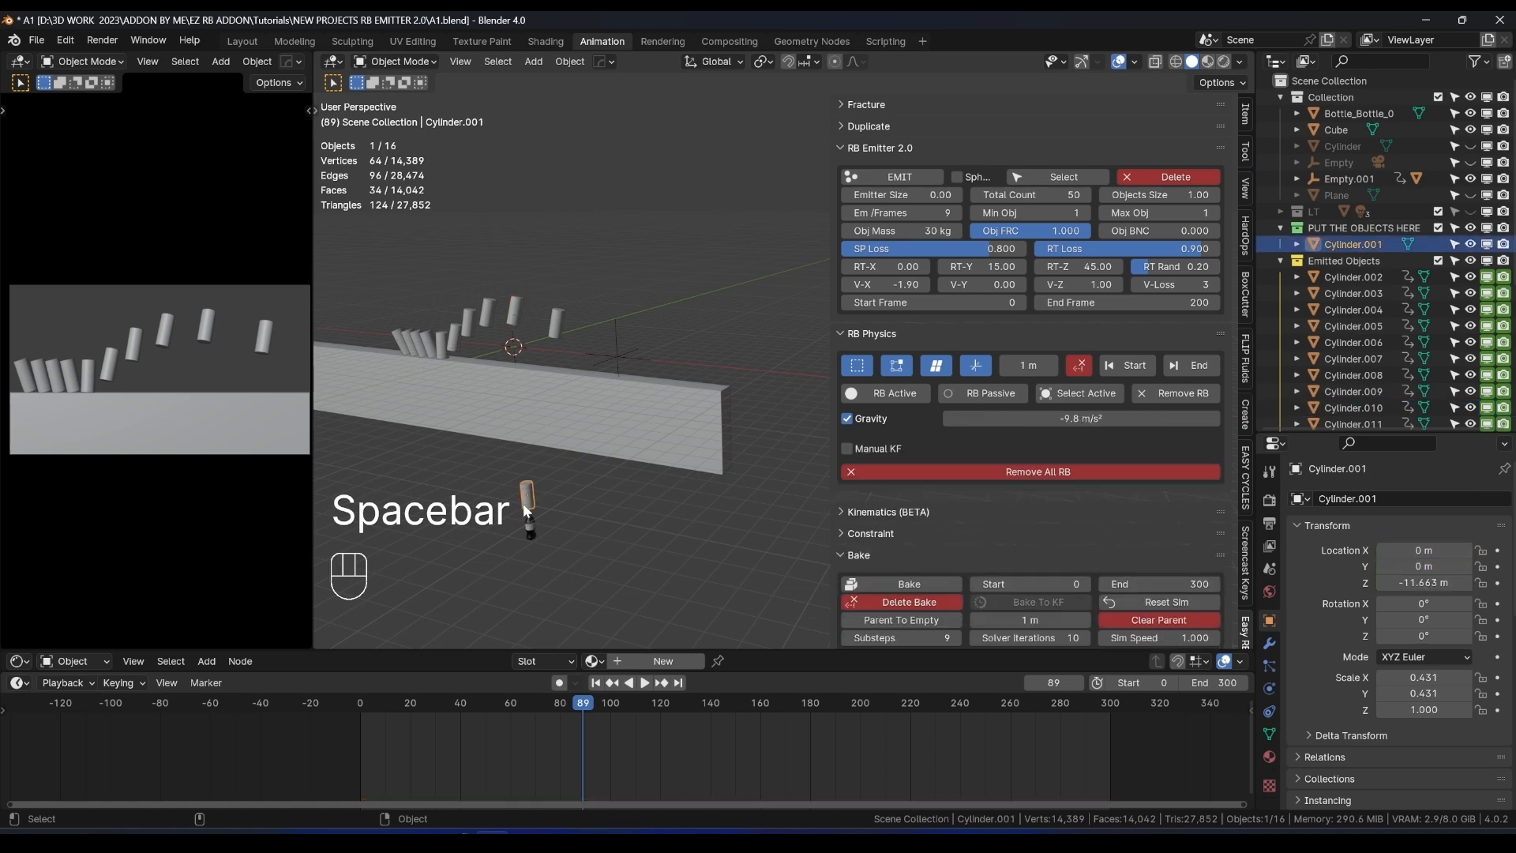
key(n)
key(n)
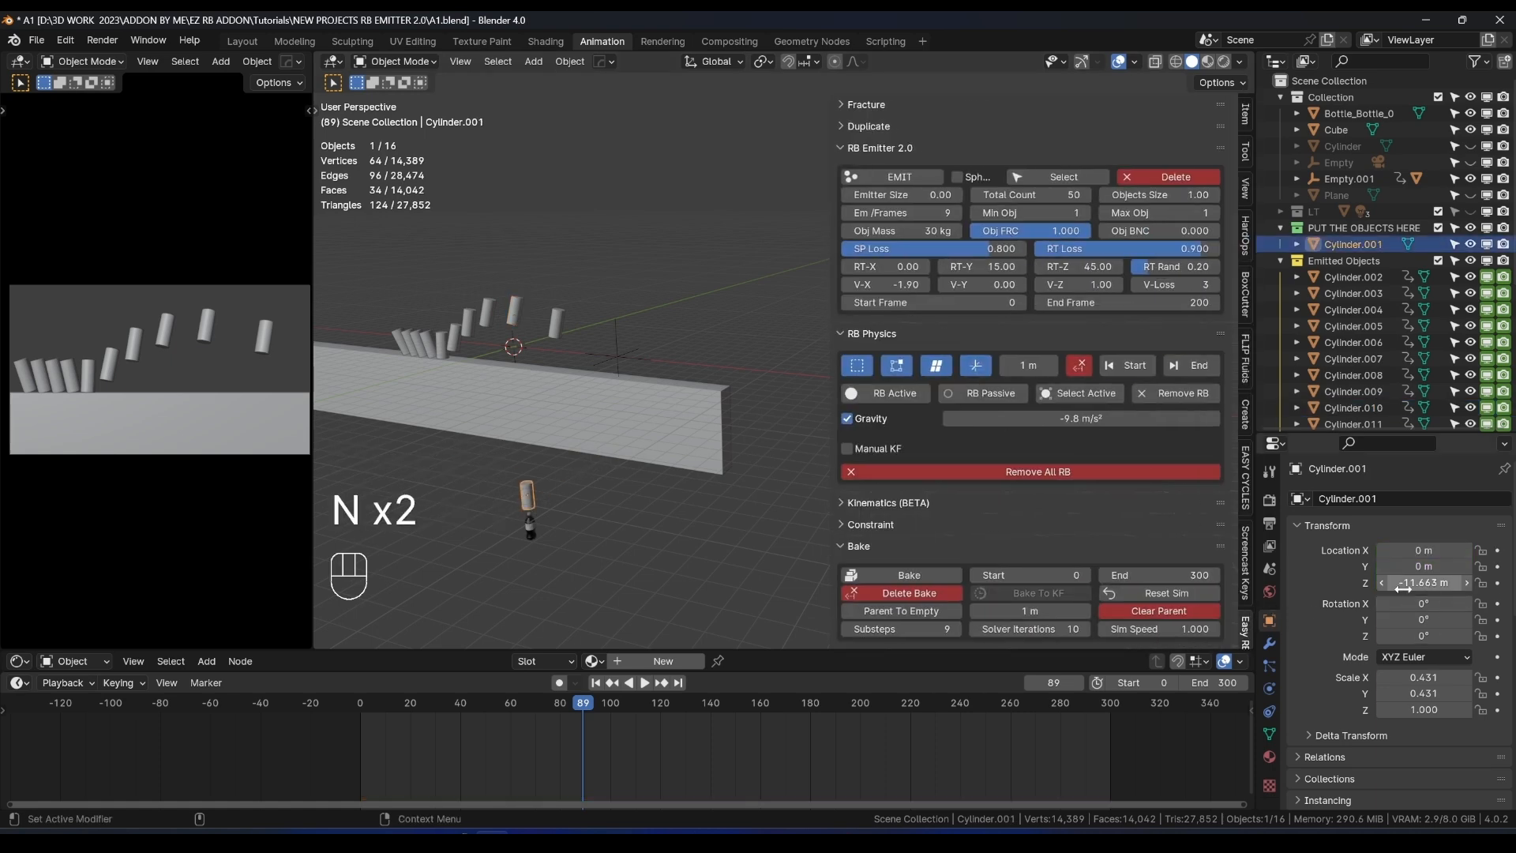
drag(1384, 676, 1413, 676)
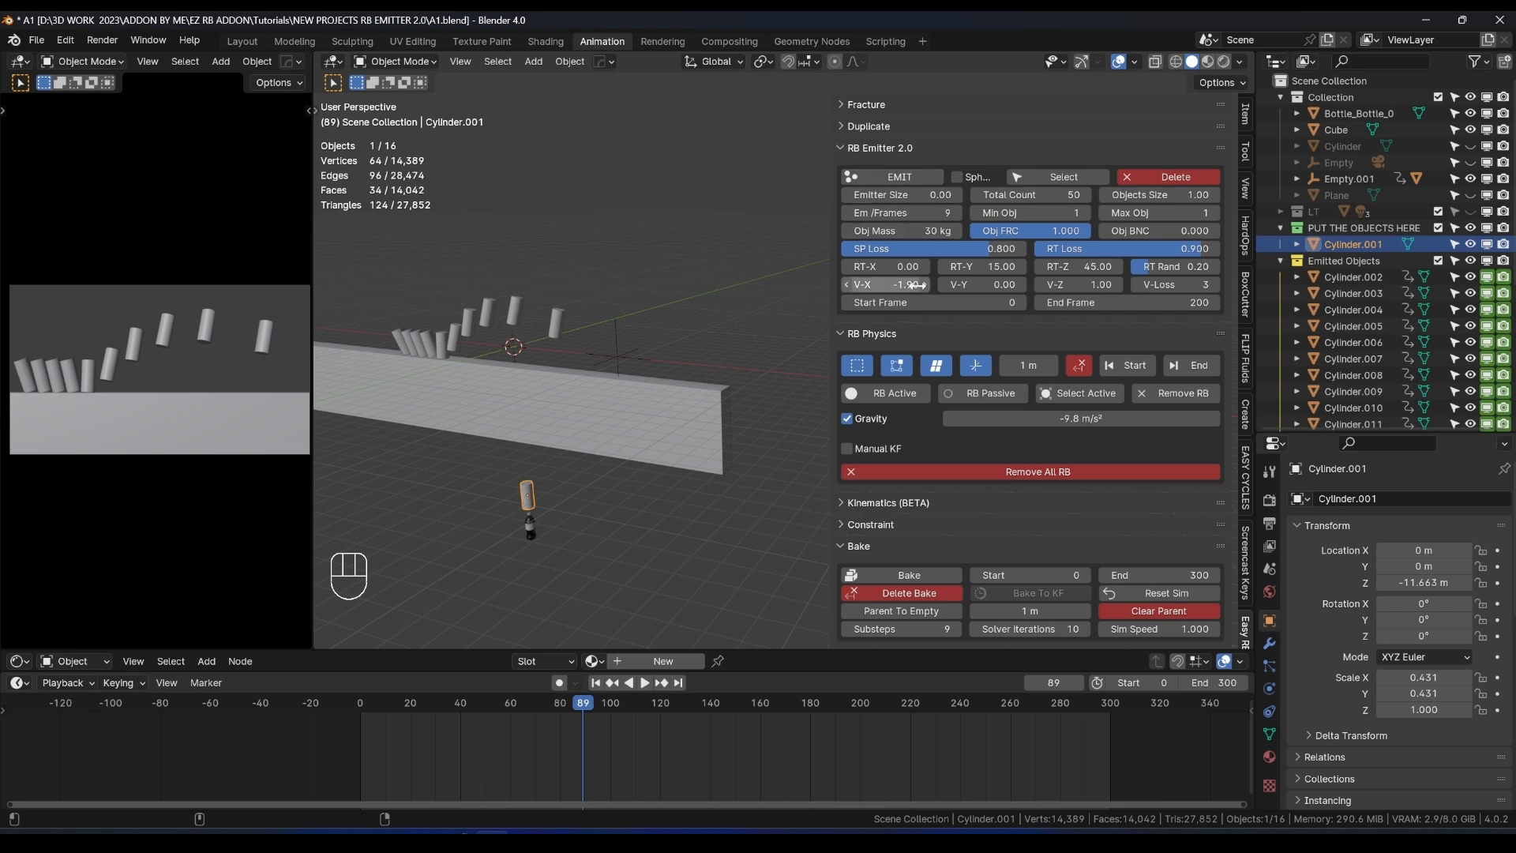
scroll(879, 259, down, 1)
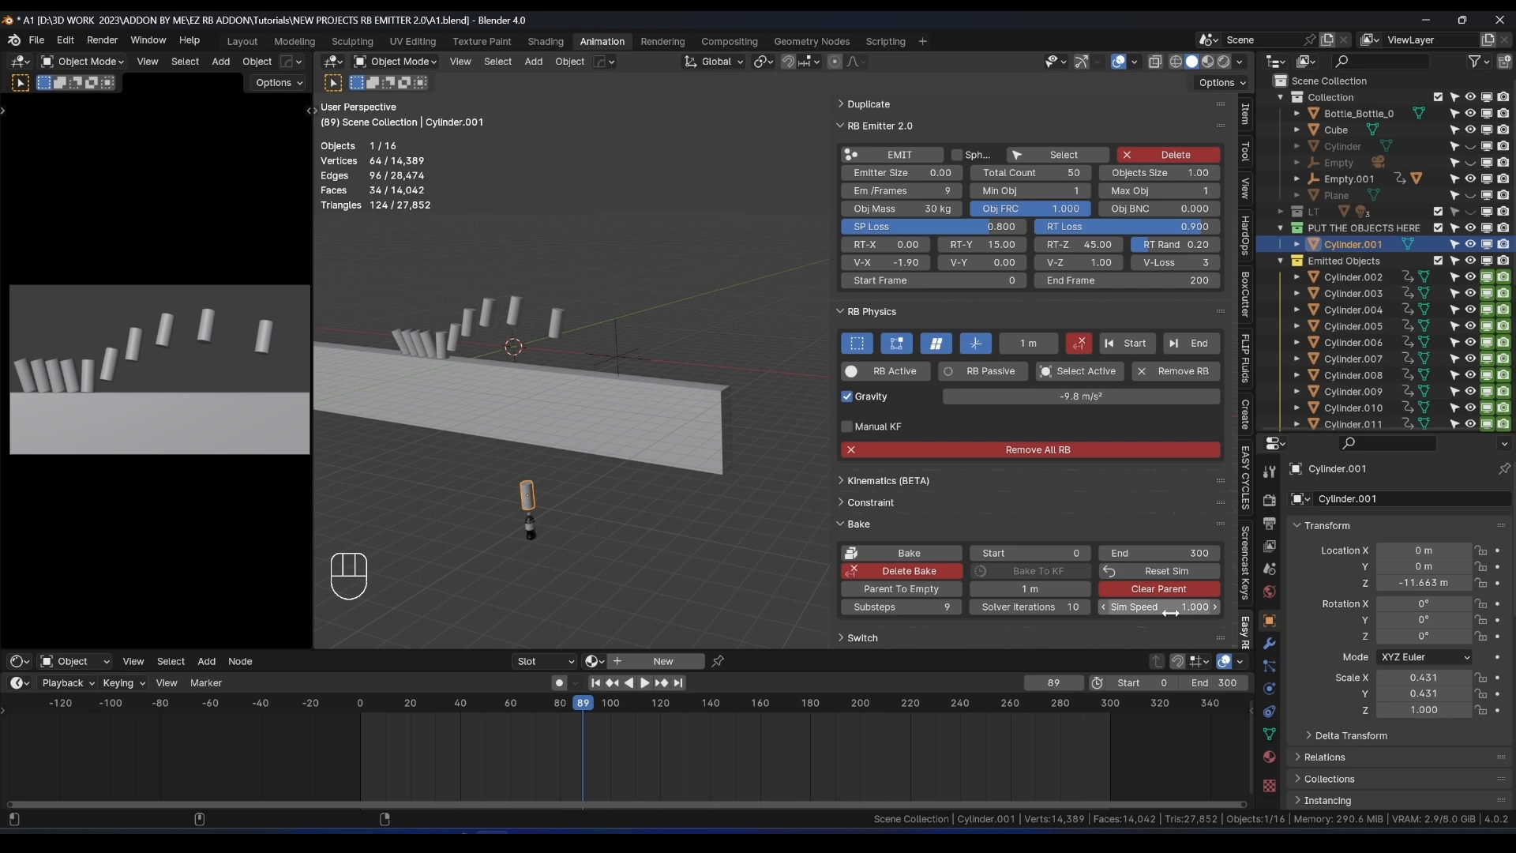
Play the rest of the cylinder emission and select the last cylinder in the row to view its rigid body settings.
key(space)
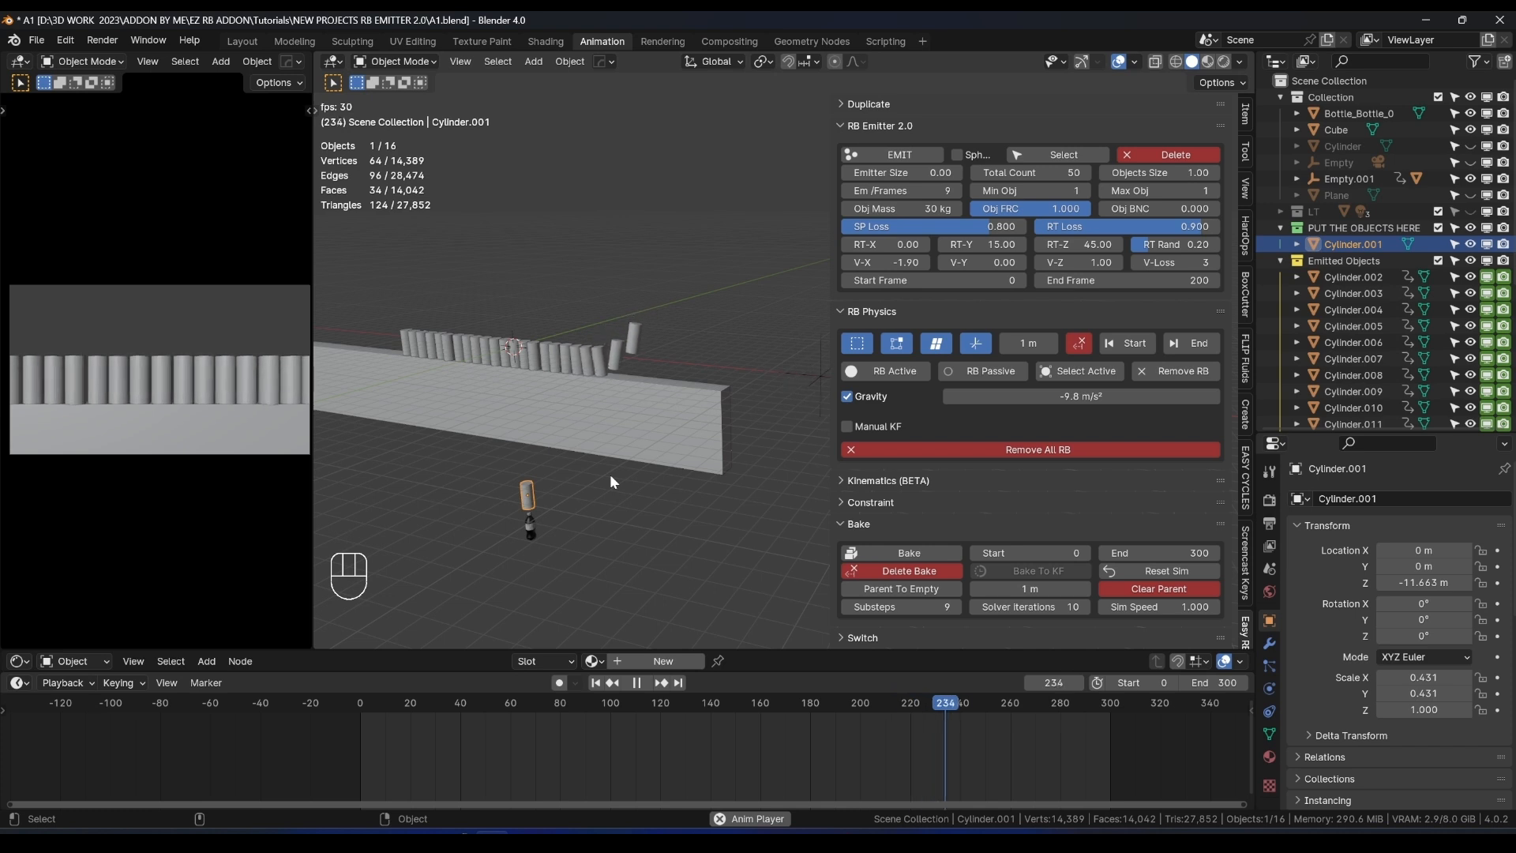
key(space)
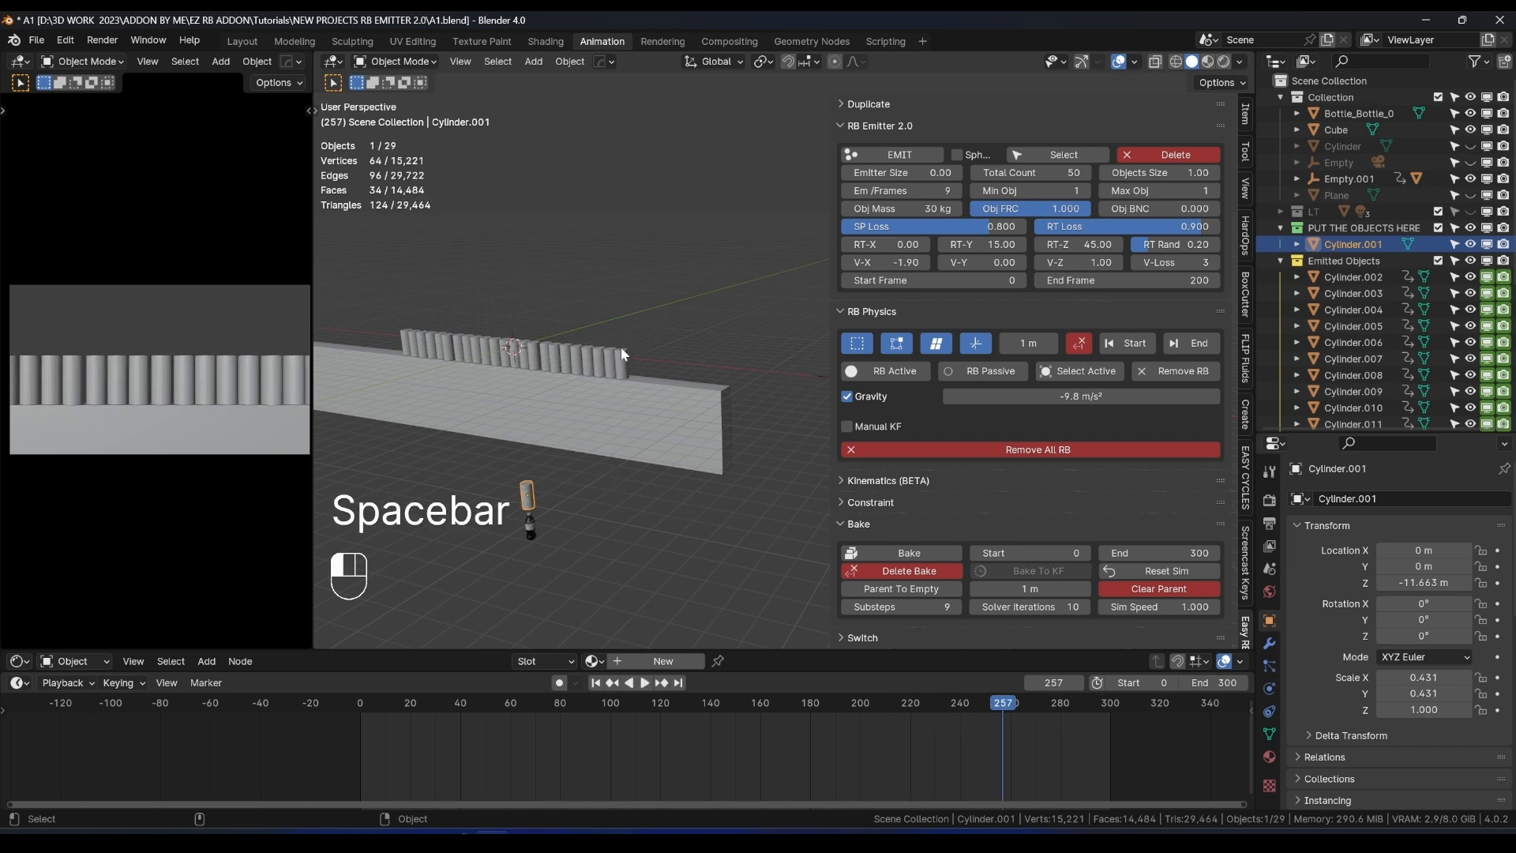
click(623, 360)
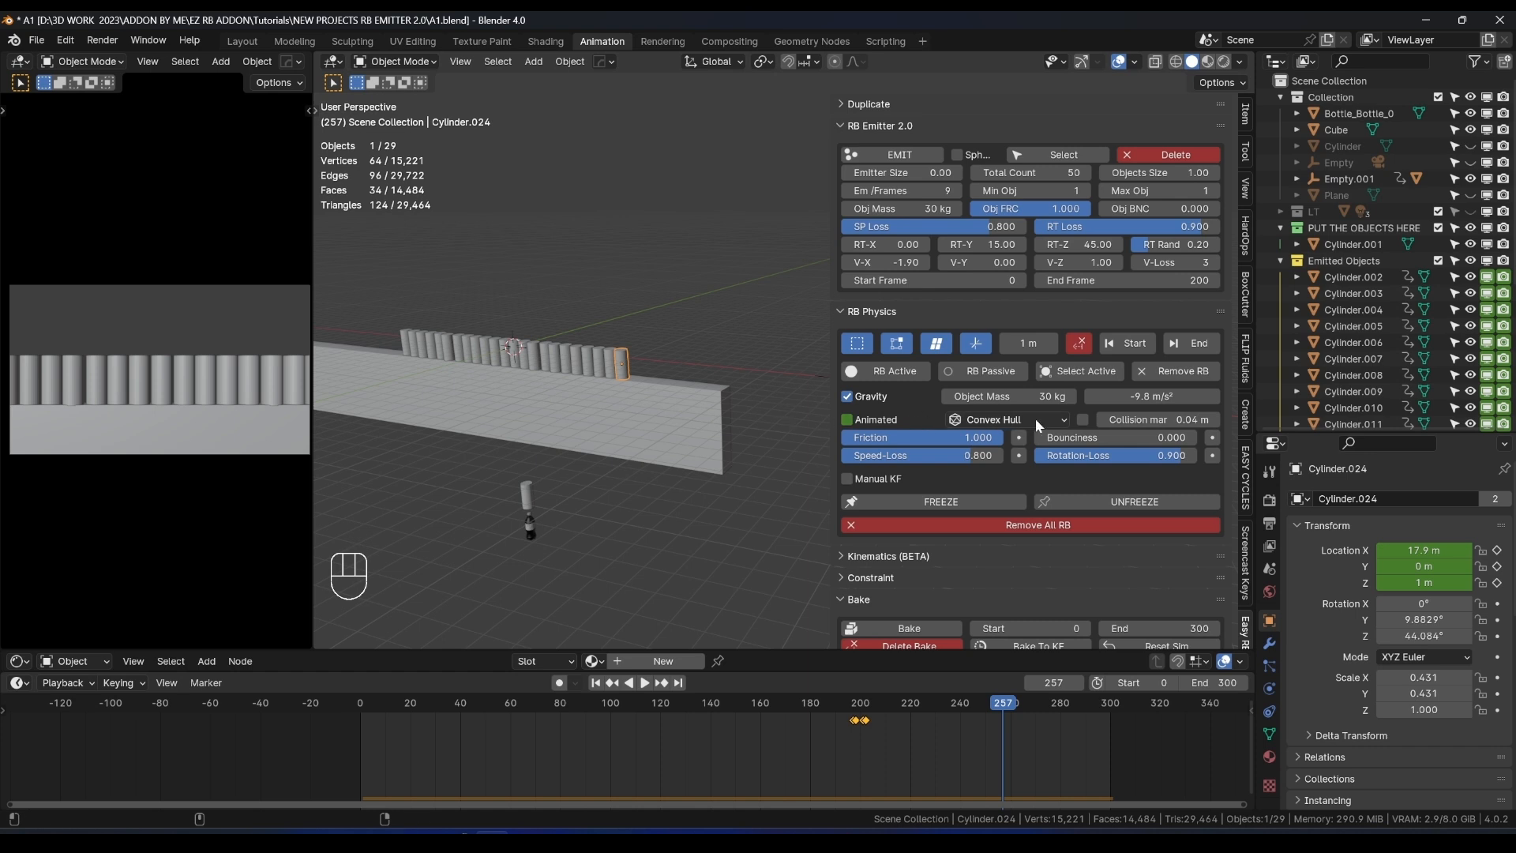
key(space)
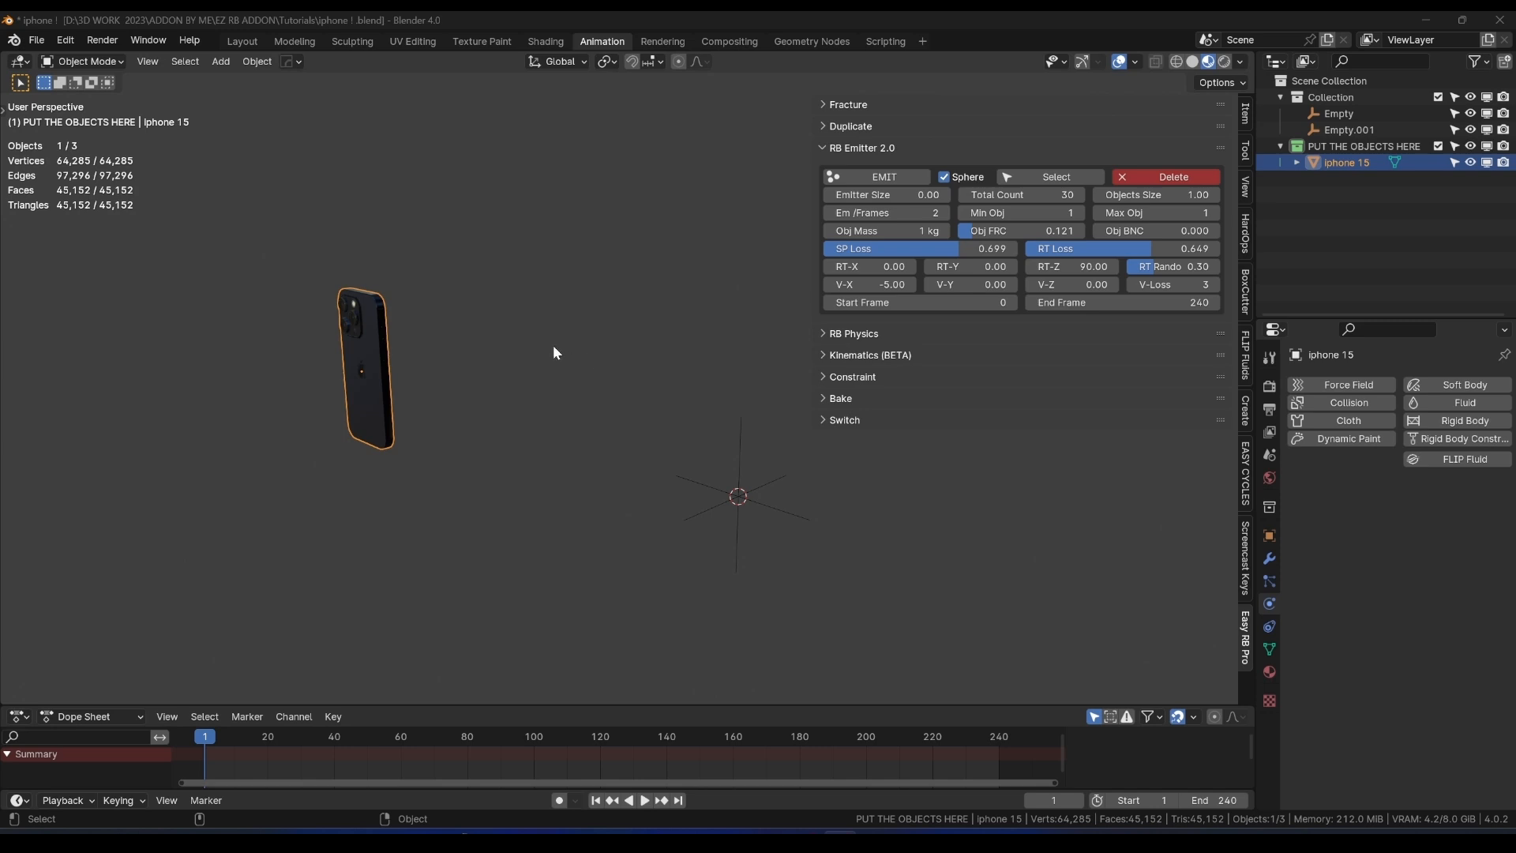
In the iphone scene, frame the iphone 15 model and examine it up close.
middle_drag(553, 344, 504, 407)
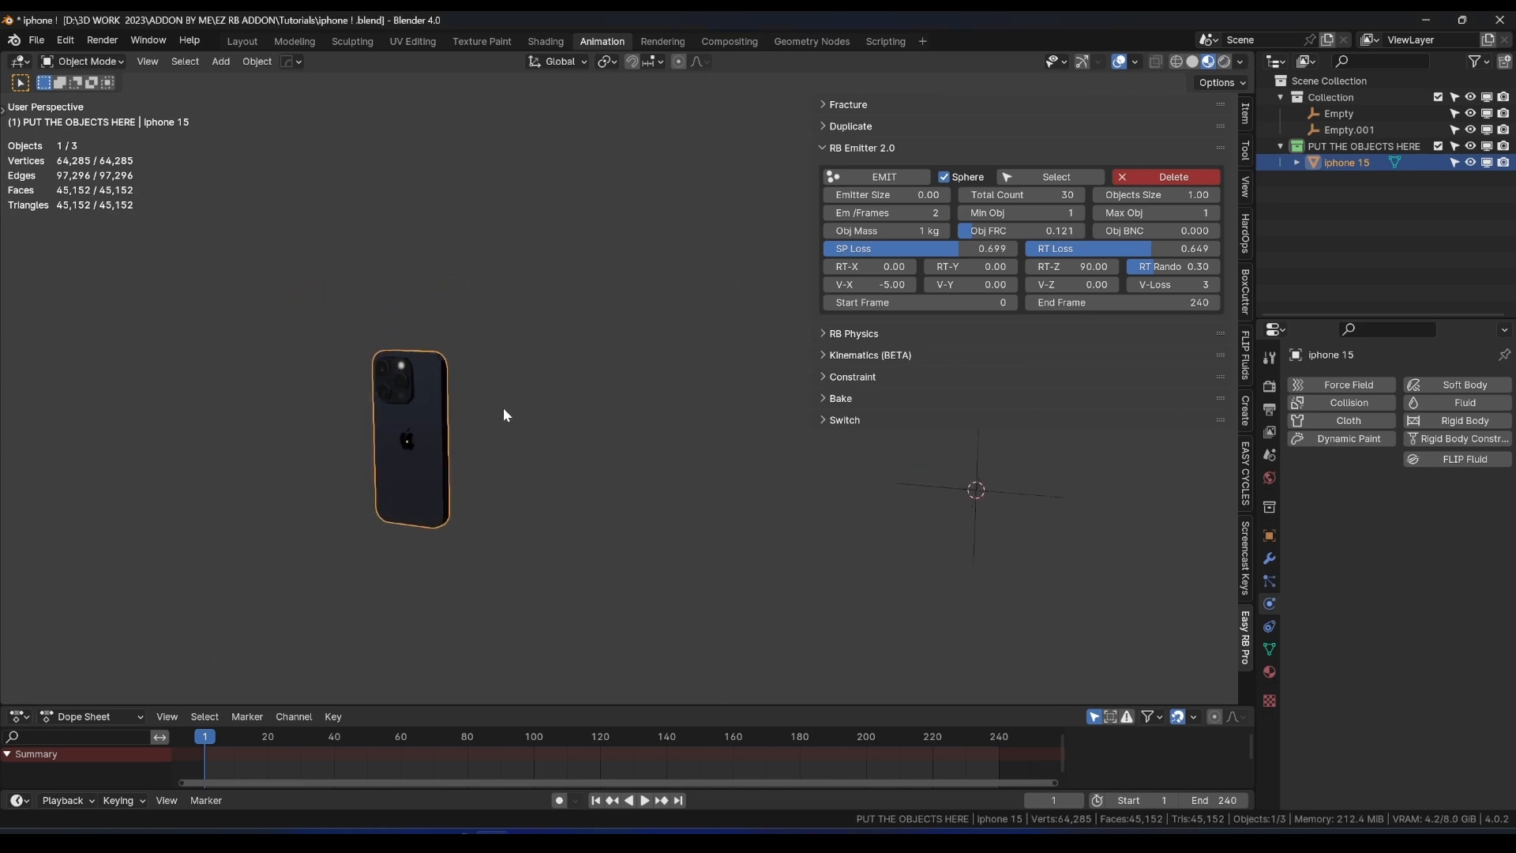
scroll(509, 415, up, 1)
key(KP_Decimal)
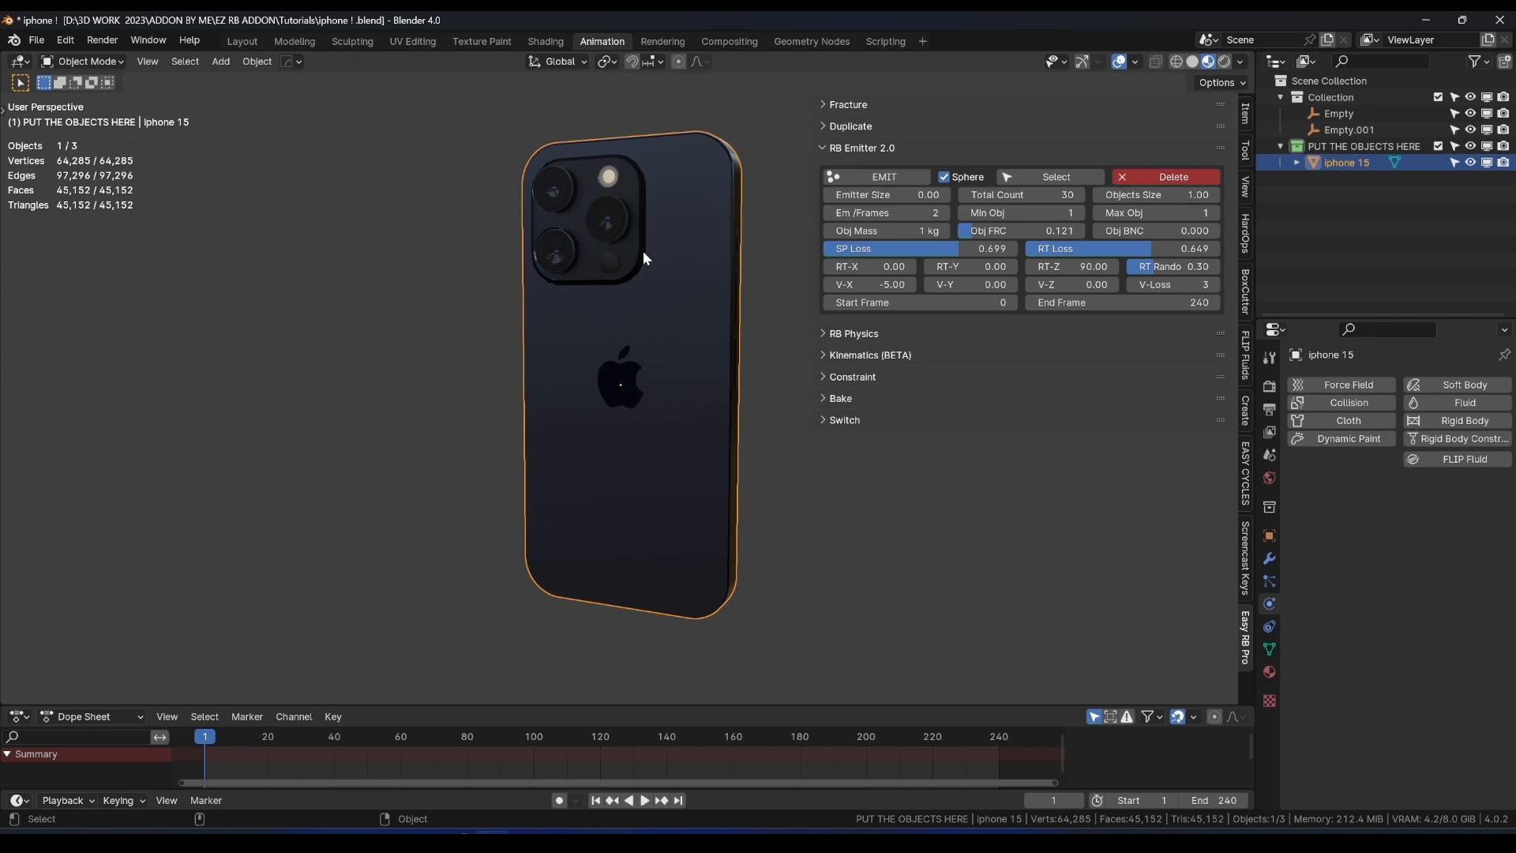
middle_drag(643, 257, 513, 298)
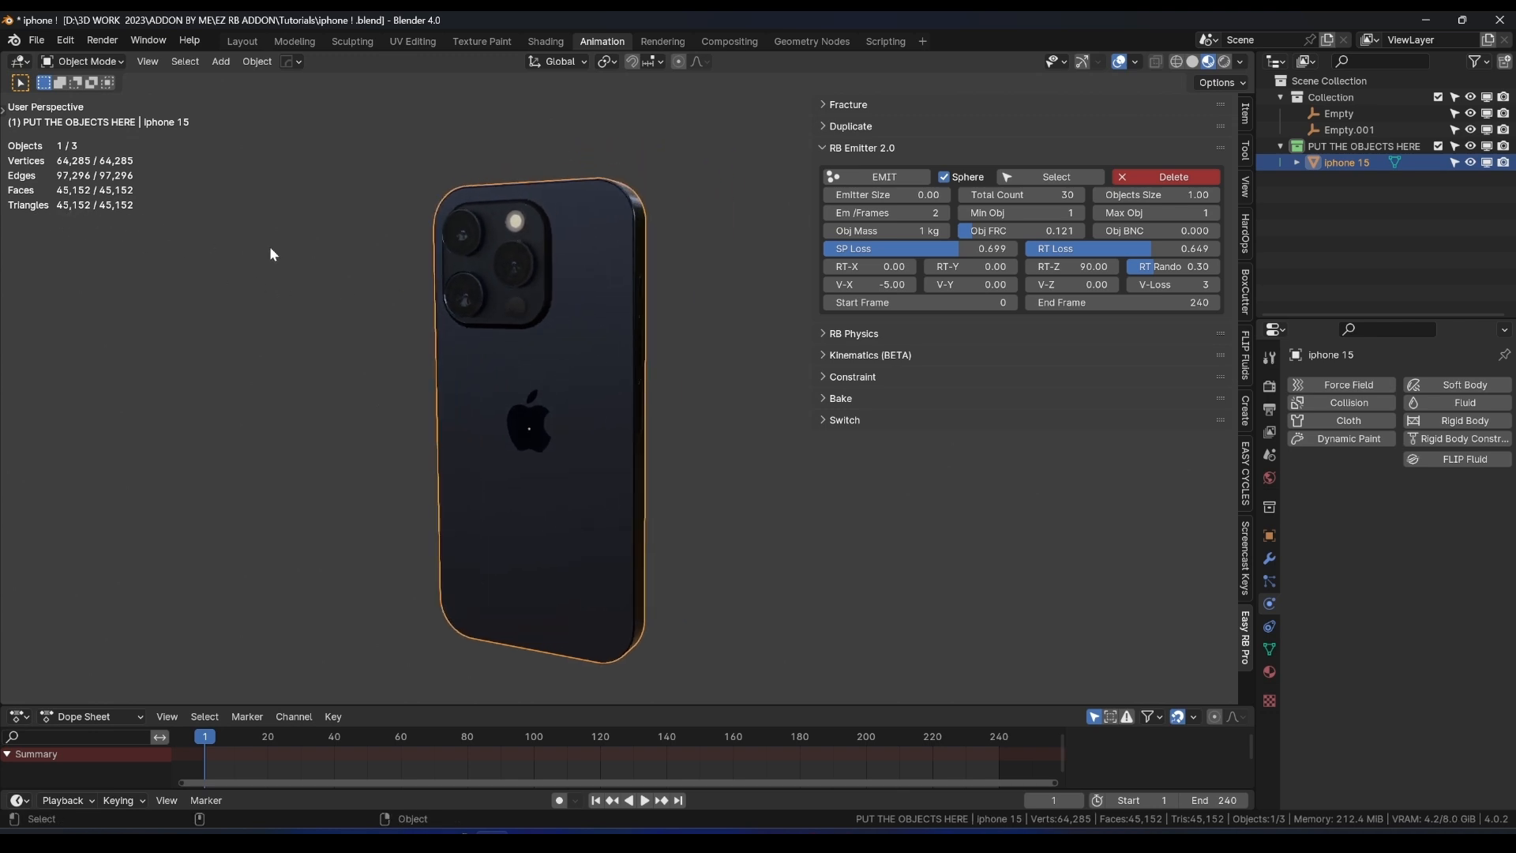
middle_drag(588, 293, 643, 440)
Select Empty and Empty.001 in turn to examine where the two emitters sit relative to the phone.
click(748, 542)
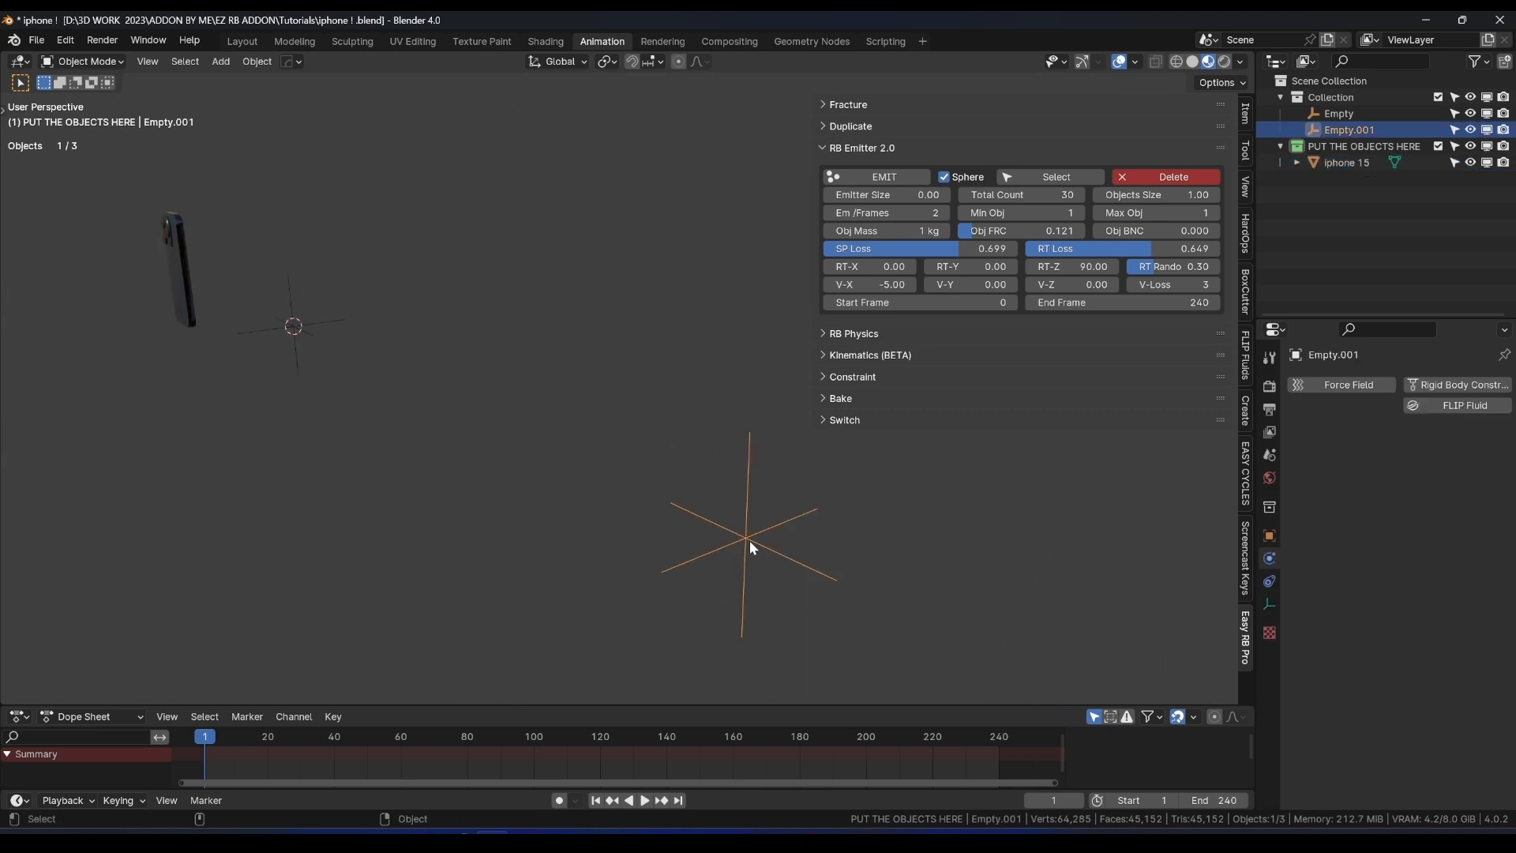
click(295, 327)
click(742, 538)
click(258, 286)
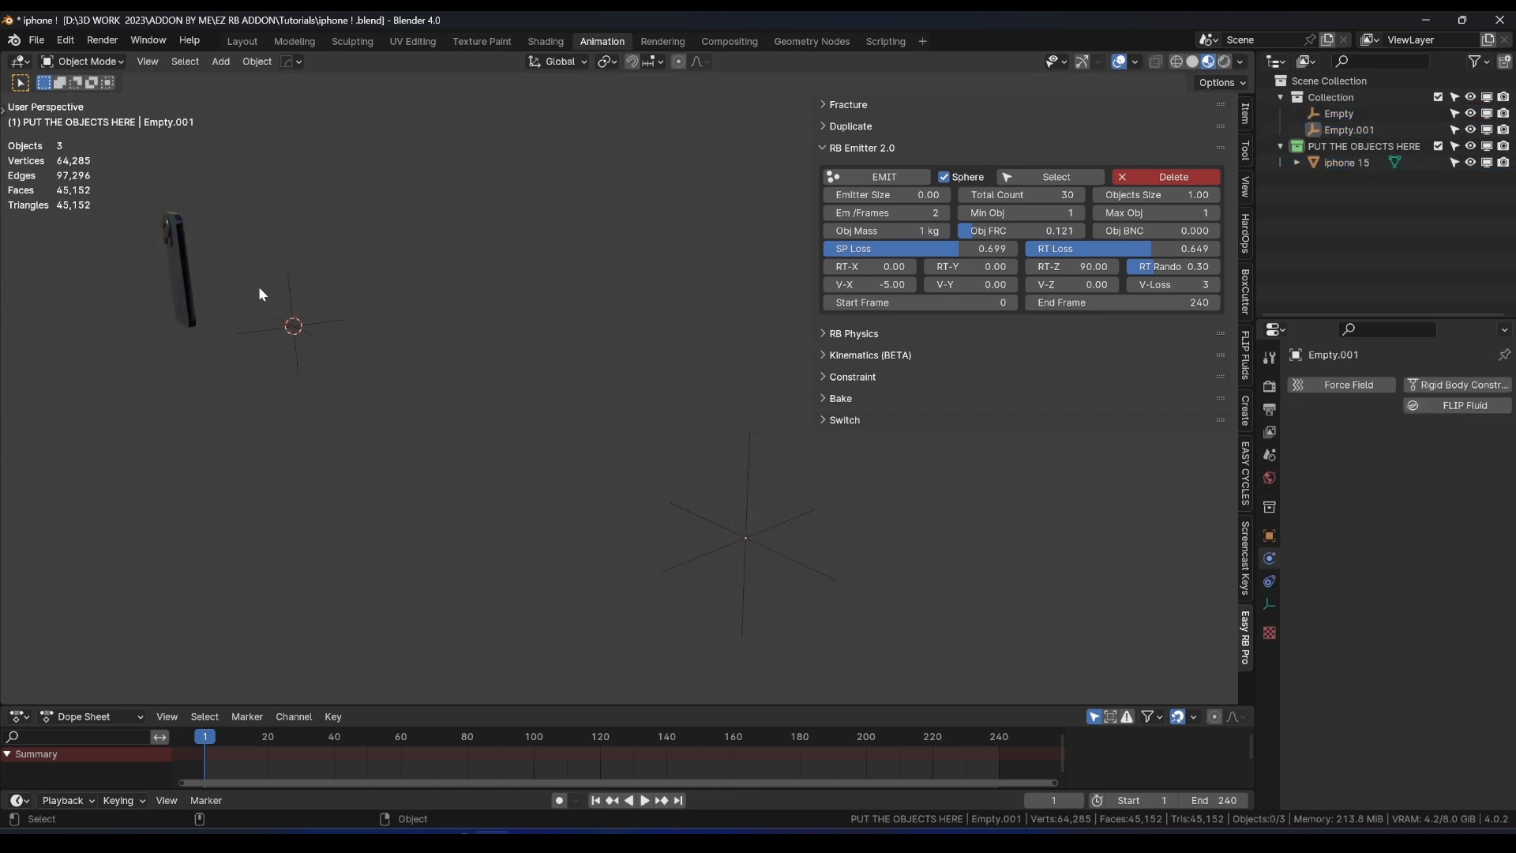
click(294, 322)
Turn on the floor grid in the viewport overlays.
click(1137, 62)
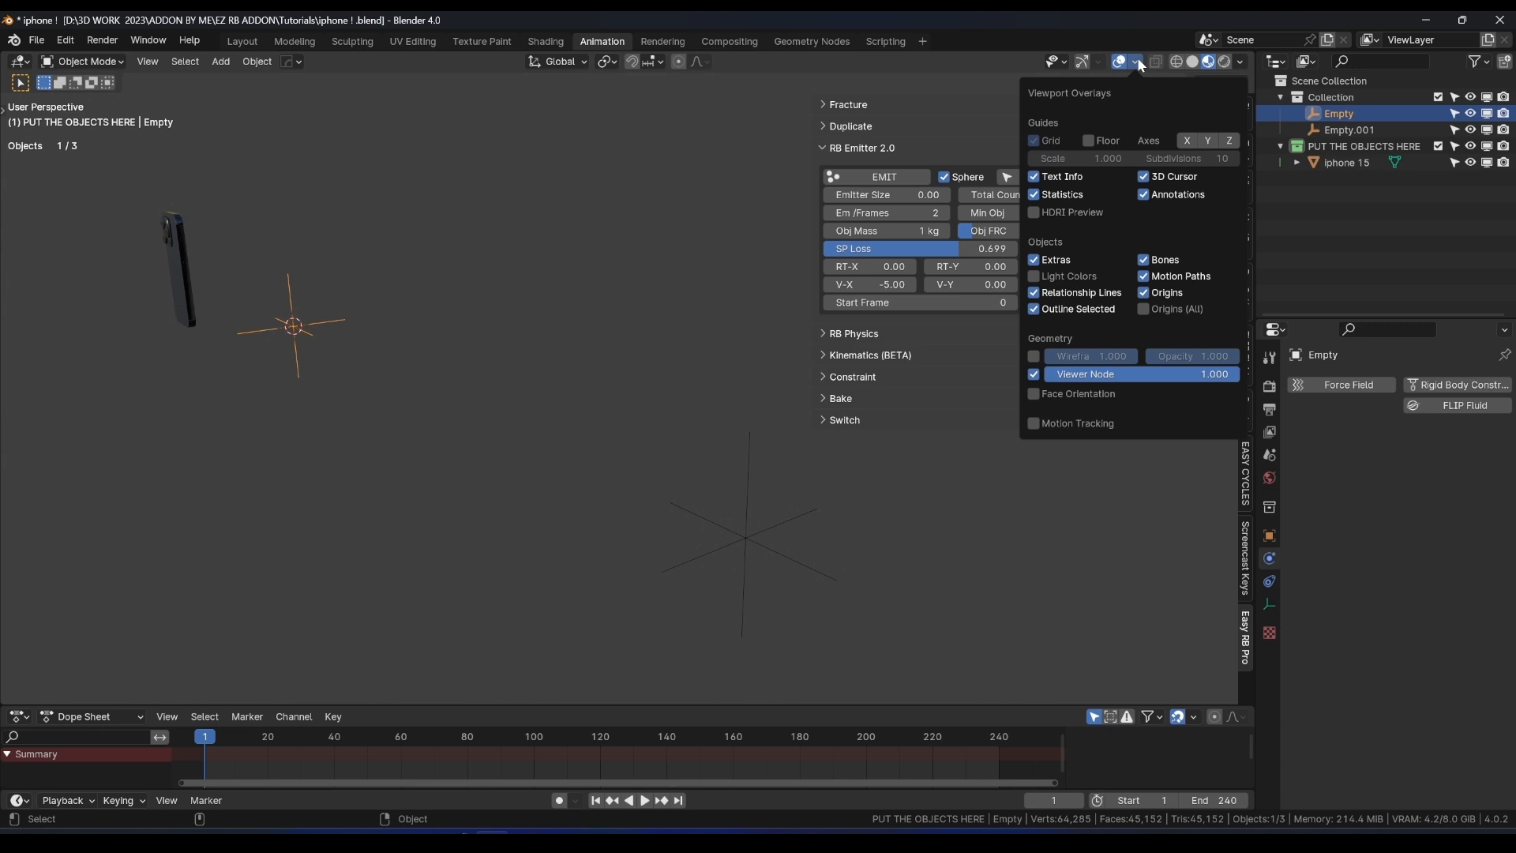
click(1101, 138)
click(579, 329)
middle_drag(579, 328, 647, 466)
Select Empty.001 and set both SP Loss and RT Loss of the emitter to 0.7.
click(686, 456)
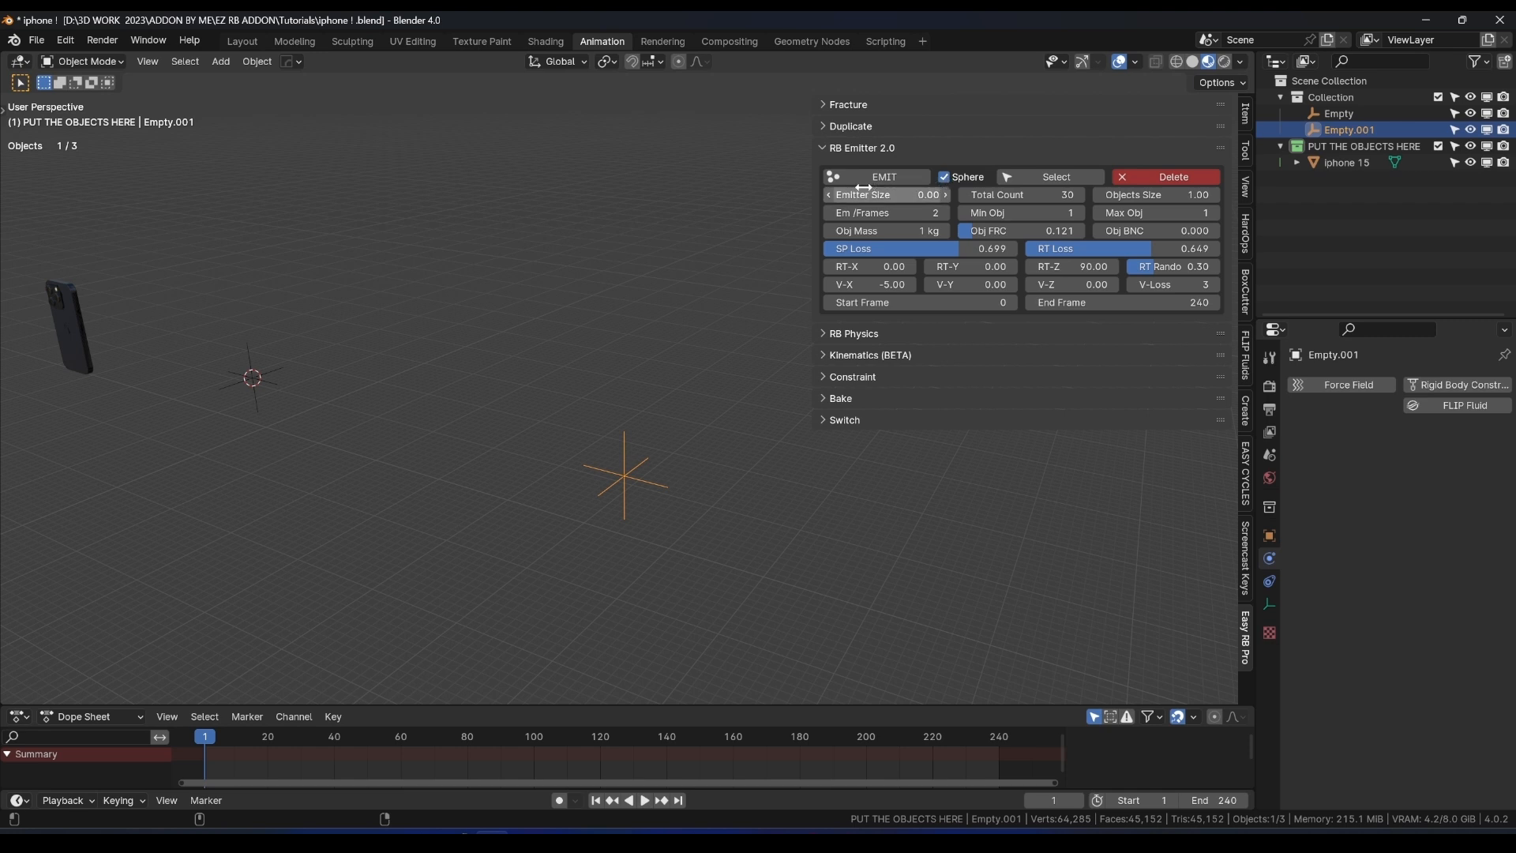
drag(874, 192, 878, 192)
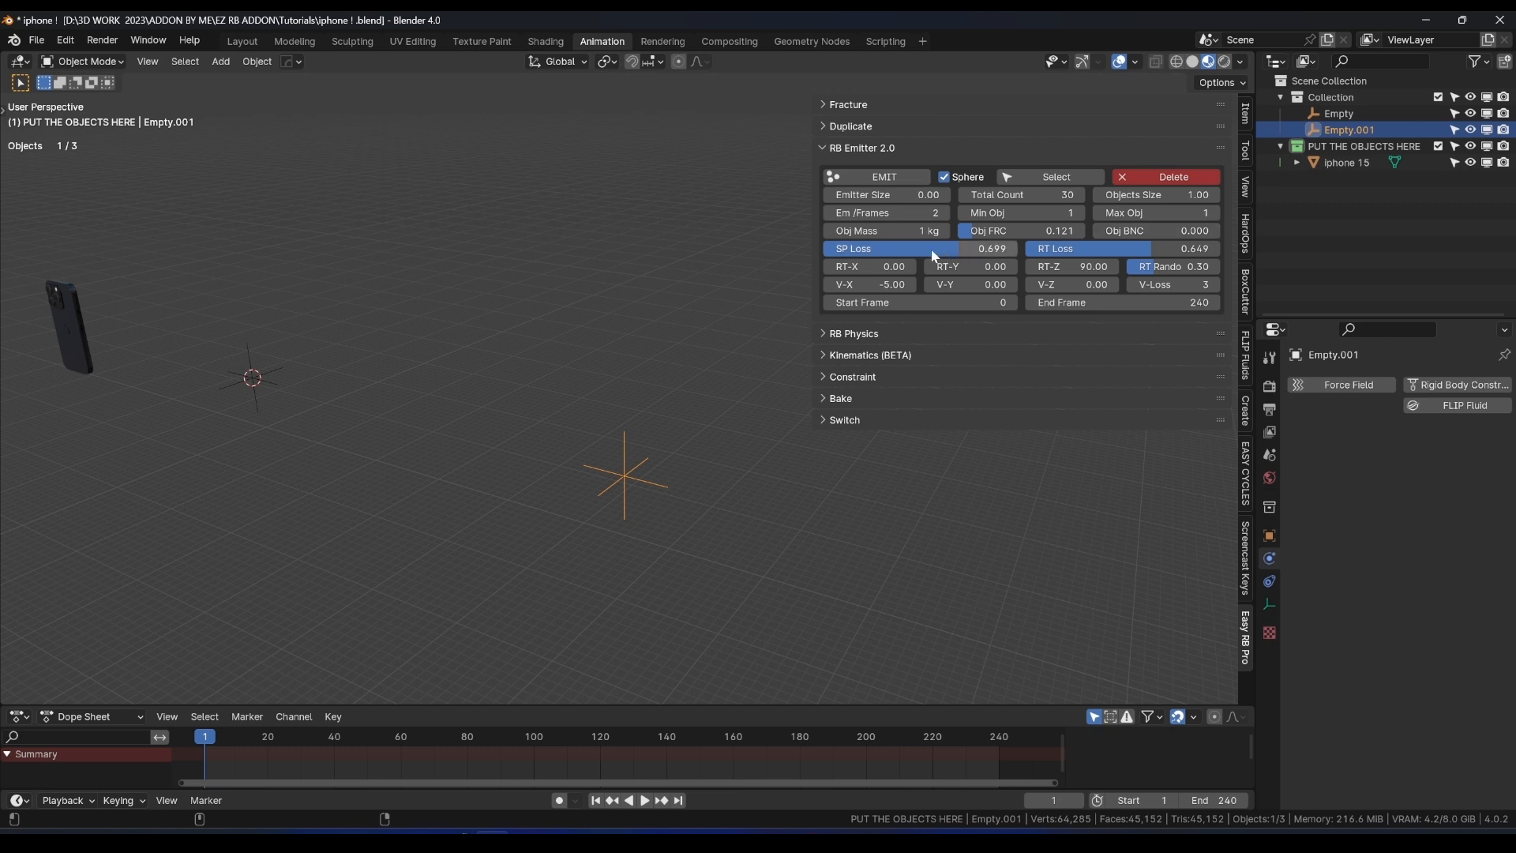
click(1000, 255)
text(0.7)
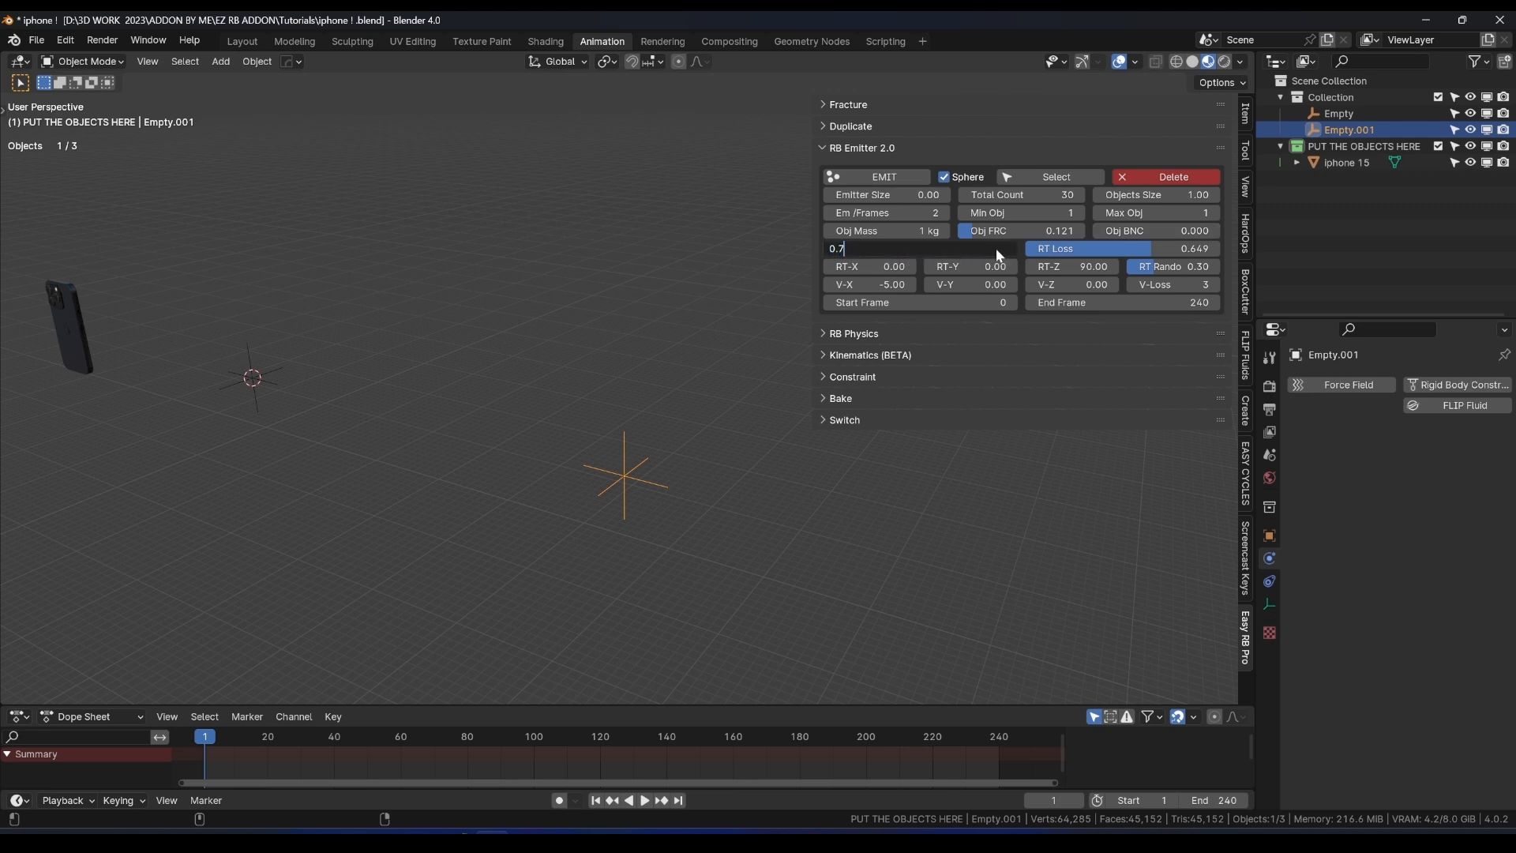
key(Return)
click(1150, 250)
text(0)
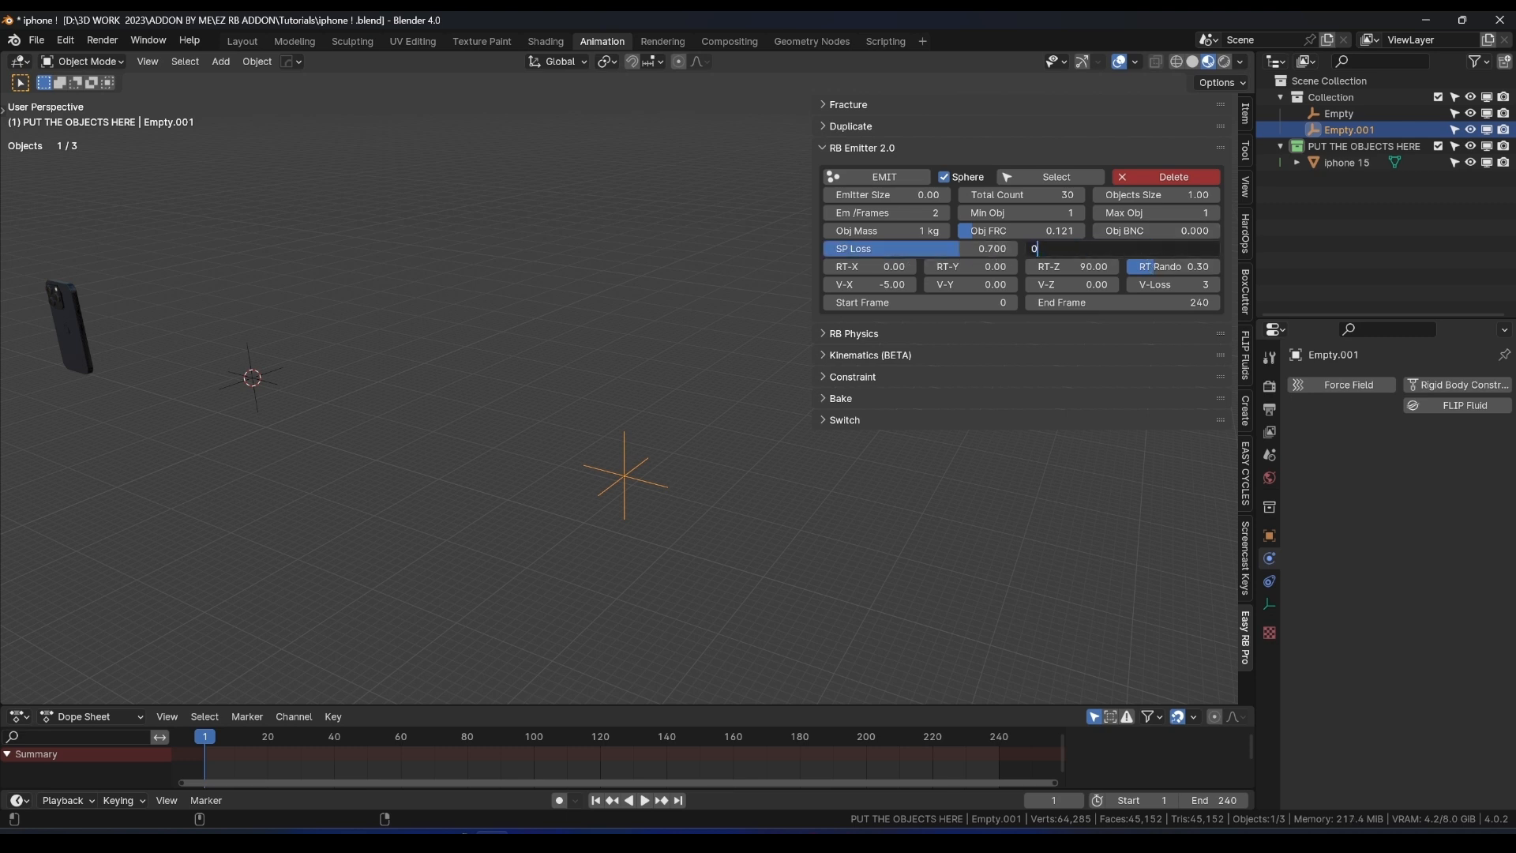
text(.7)
key(Return)
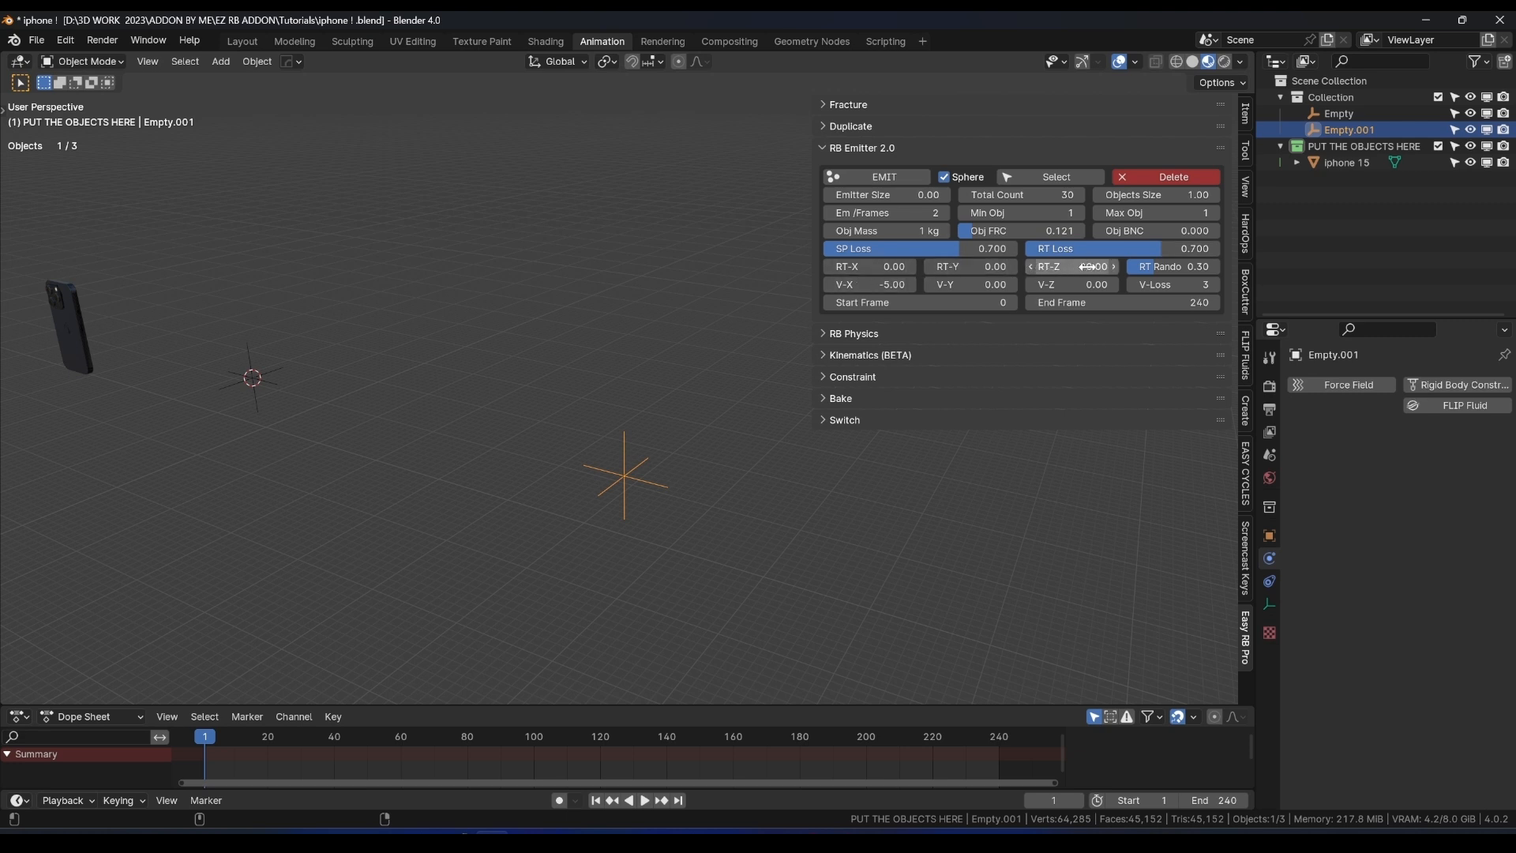
drag(1086, 266, 1121, 267)
Select the iphone 15 and reposition it slightly beside the empties.
middle_drag(340, 371, 429, 376)
click(215, 343)
key(g)
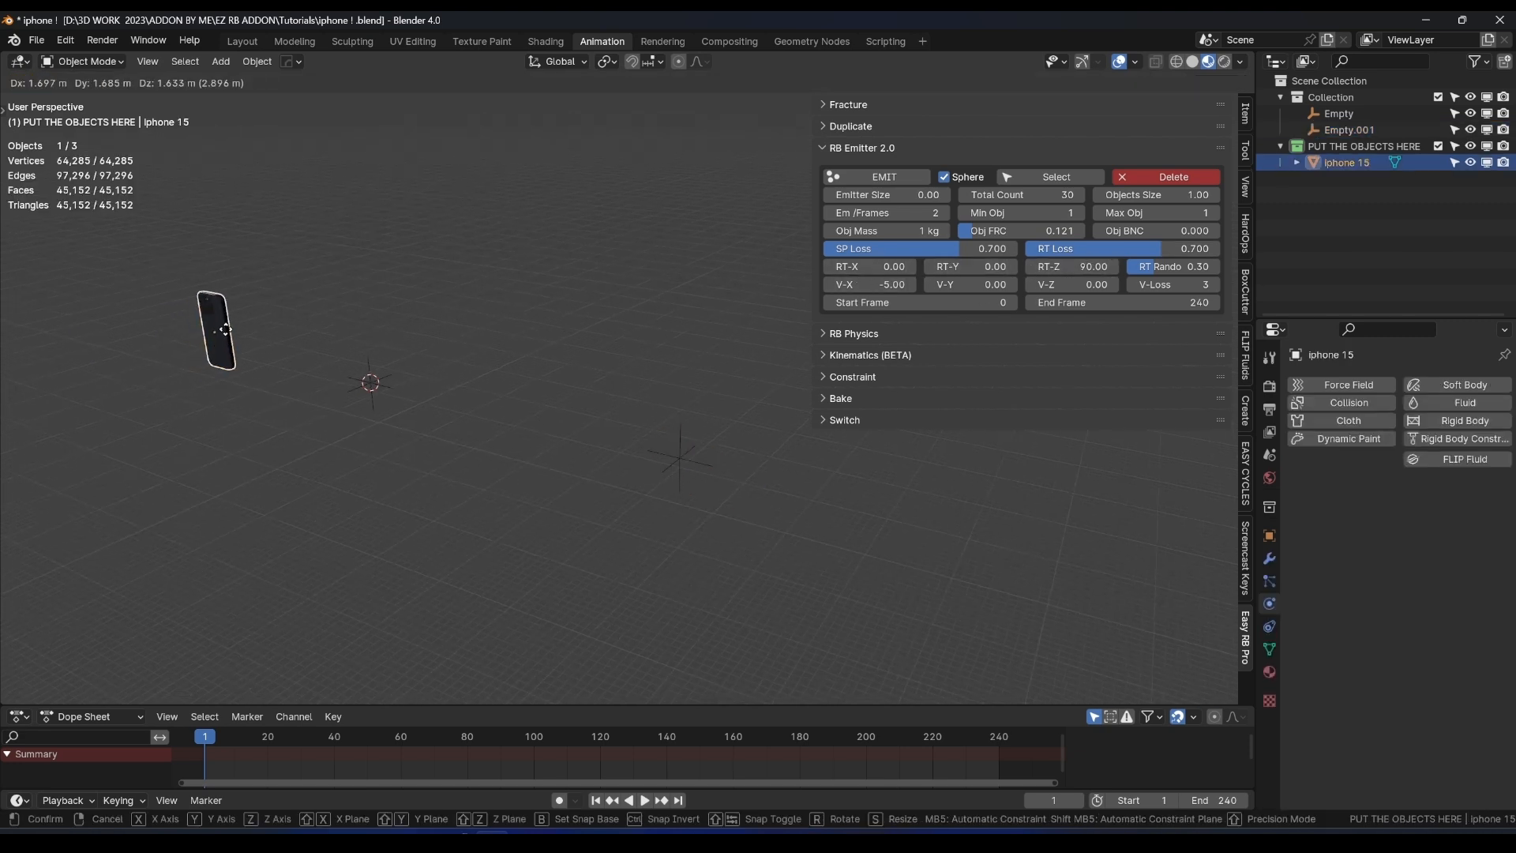
click(213, 338)
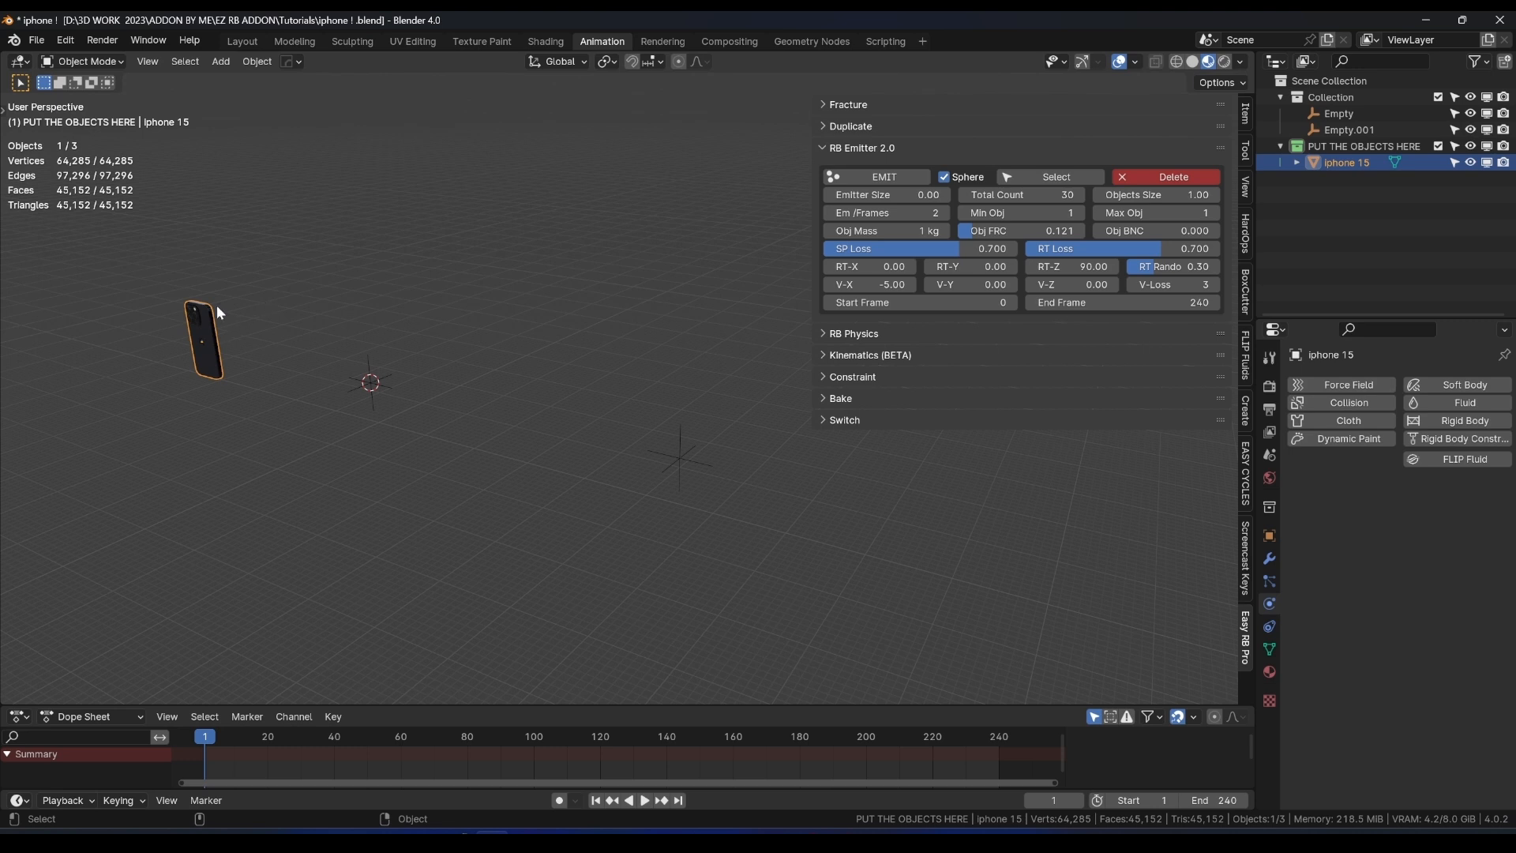
Annotate a direction arrow at the iphone 15, two arrows from Empty.001 toward the other empty, and a rotation stroke around Empty.001.
key(t)
click(23, 293)
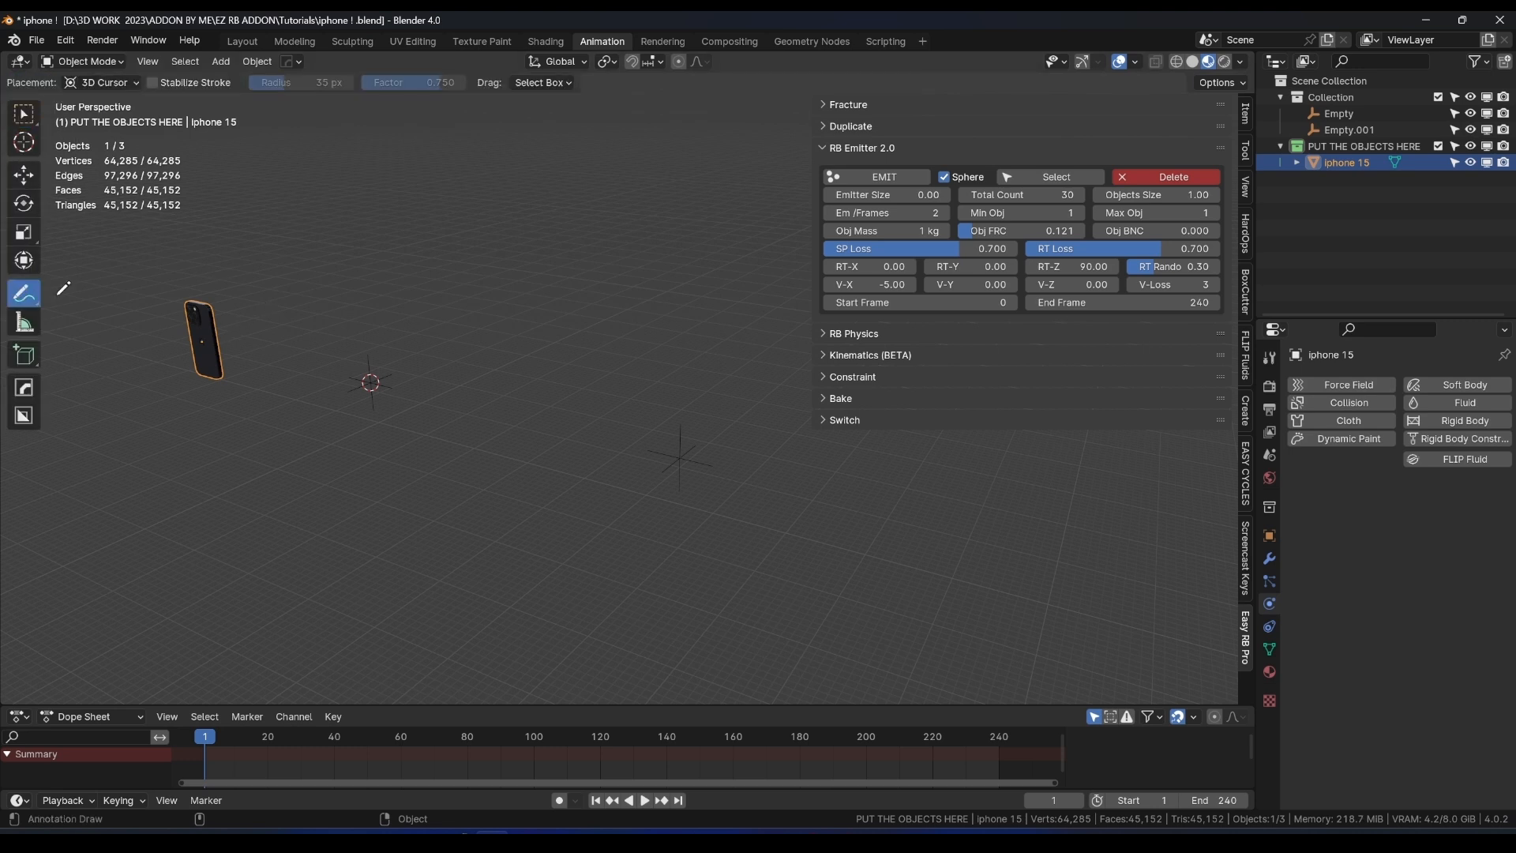
mouse_move(207, 319)
mouse_down()
mouse_move(268, 253)
mouse_move(286, 277)
mouse_up()
middle_drag(415, 327, 721, 471)
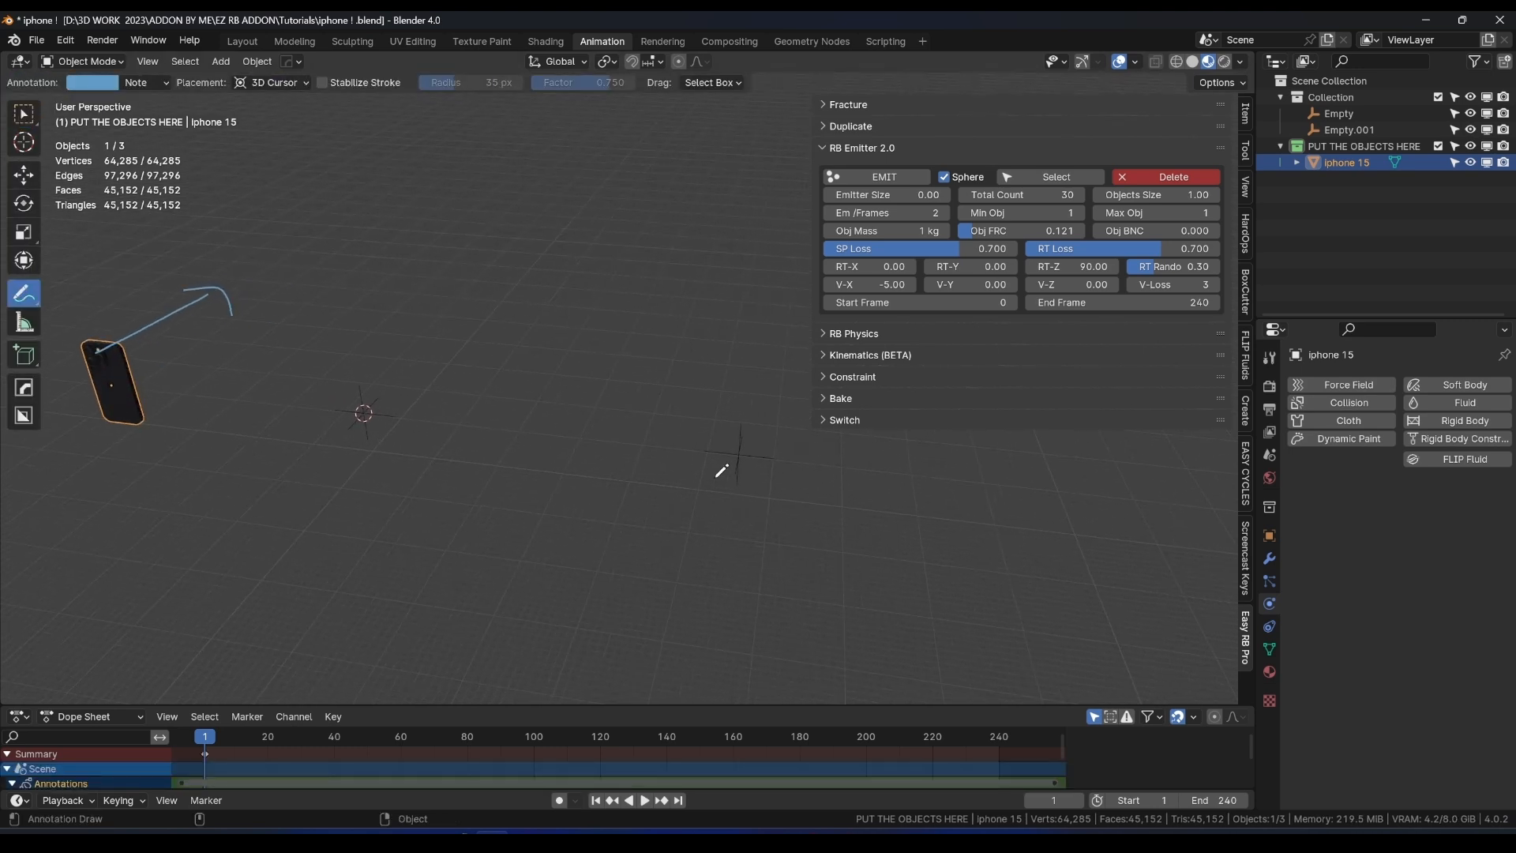
mouse_move(748, 483)
mouse_down()
mouse_move(609, 471)
mouse_move(629, 486)
mouse_up()
middle_drag(512, 466, 542, 457)
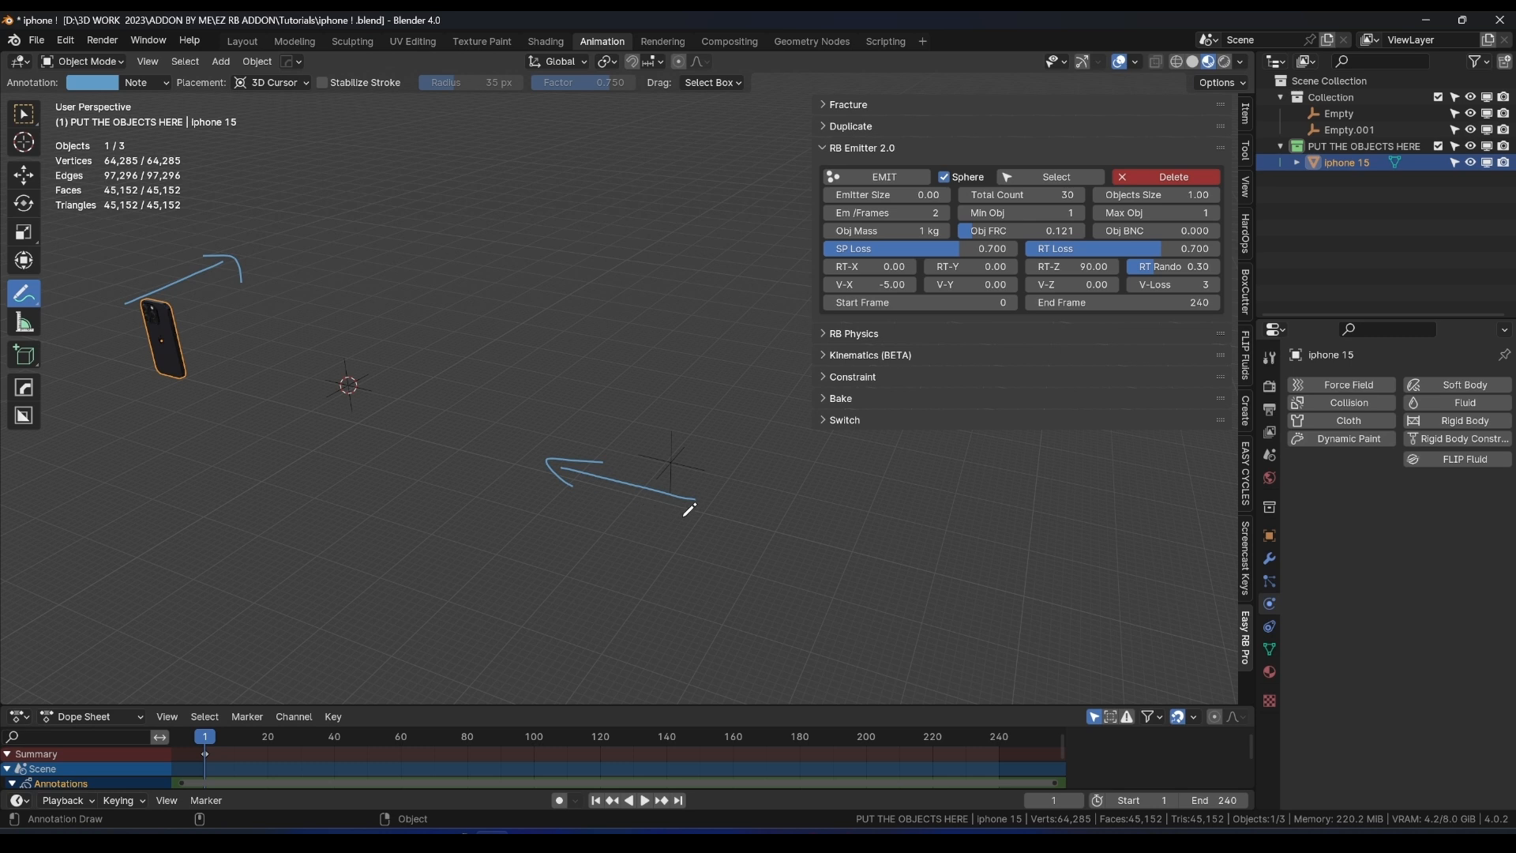
mouse_move(685, 513)
mouse_down()
mouse_move(518, 462)
mouse_move(565, 493)
mouse_up()
drag(658, 432, 673, 469)
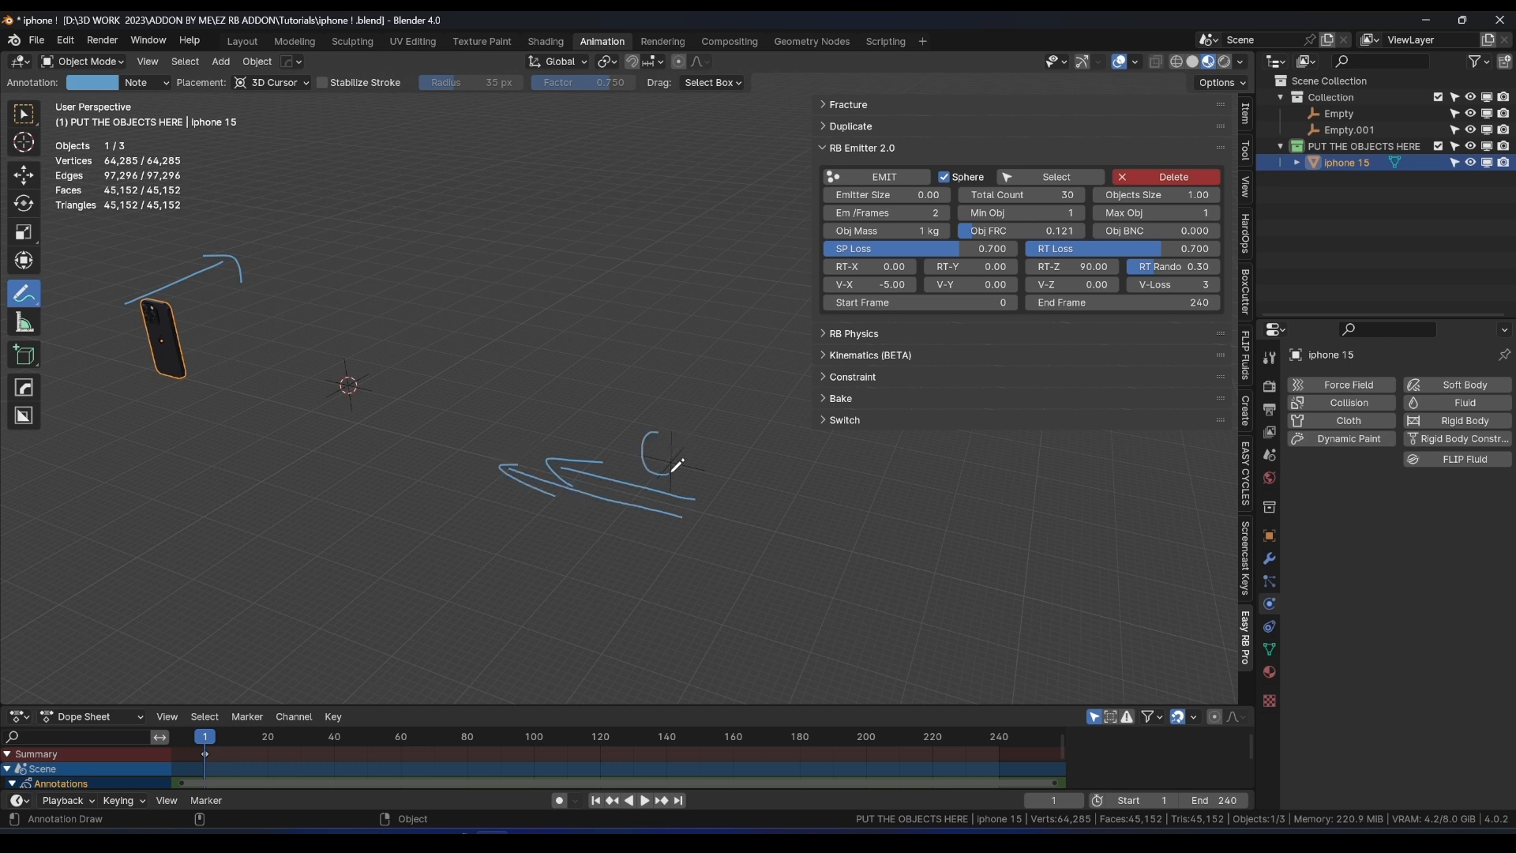
key(w)
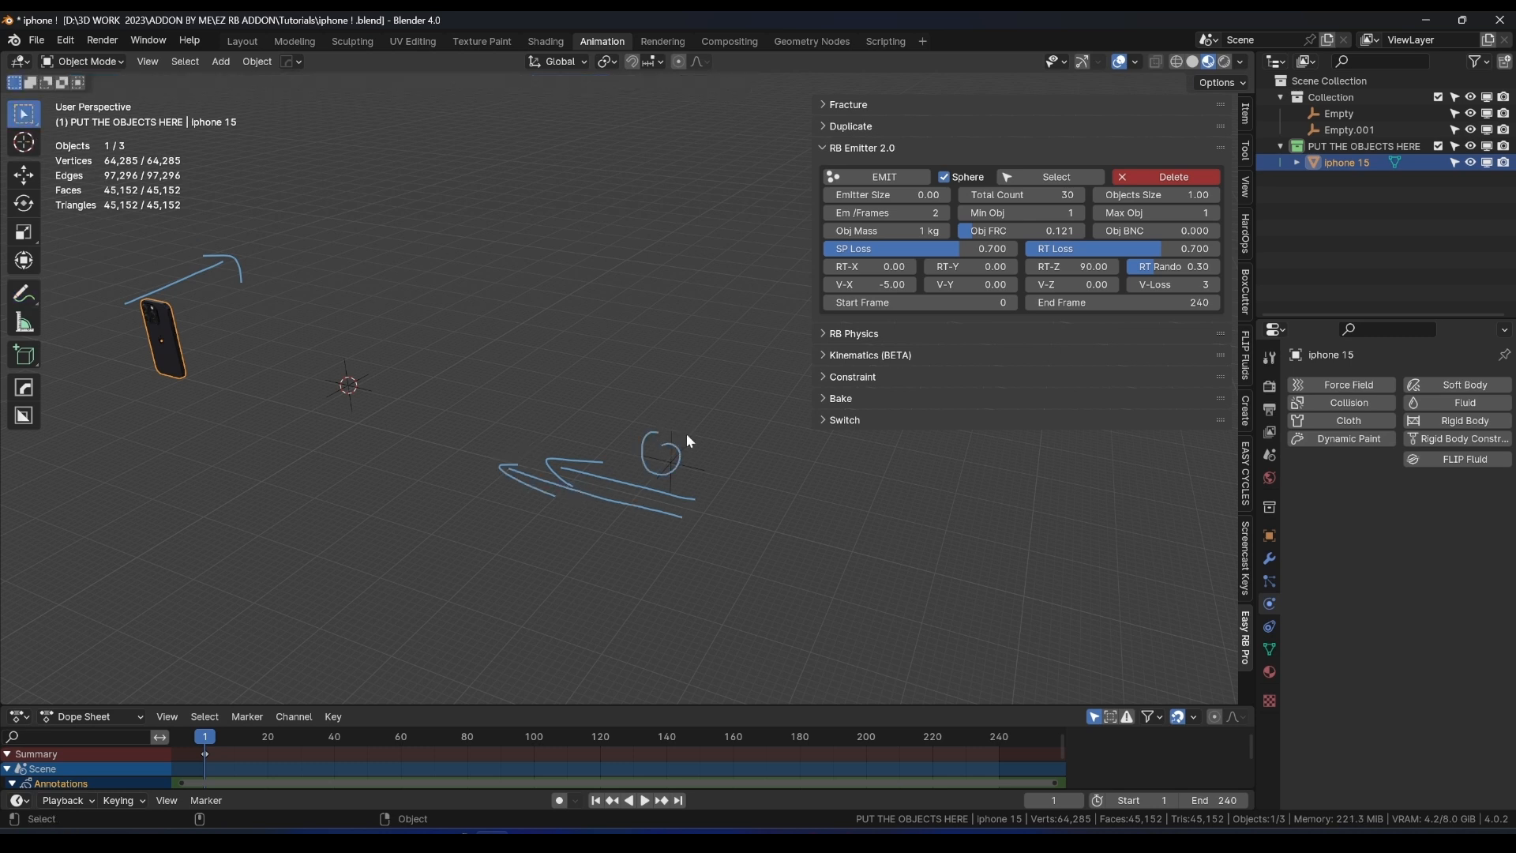
Emit the iphone 15 from Empty.001 and play the simulation.
click(676, 465)
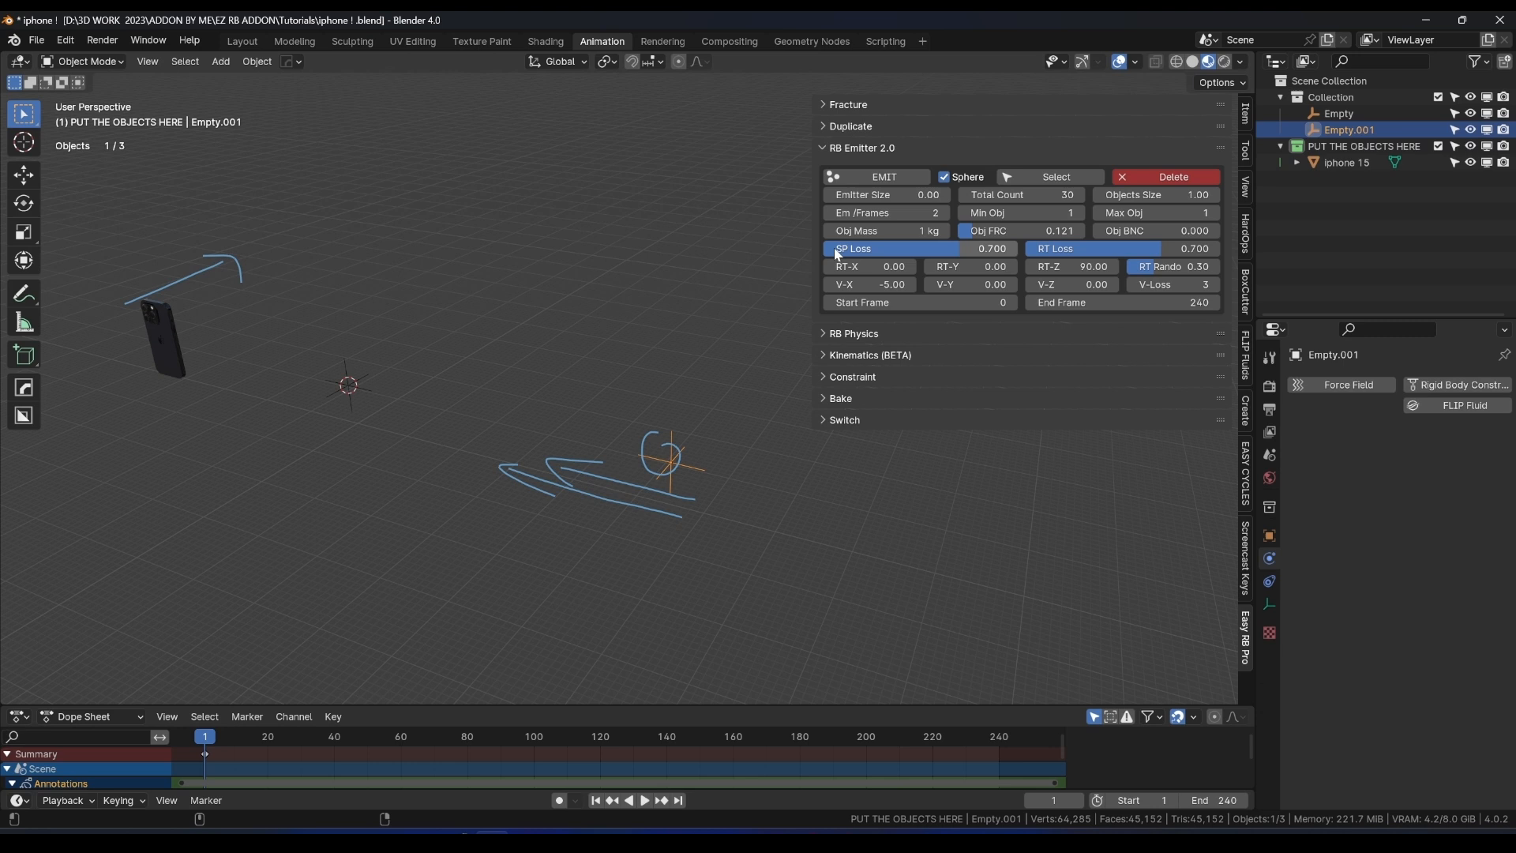
click(856, 184)
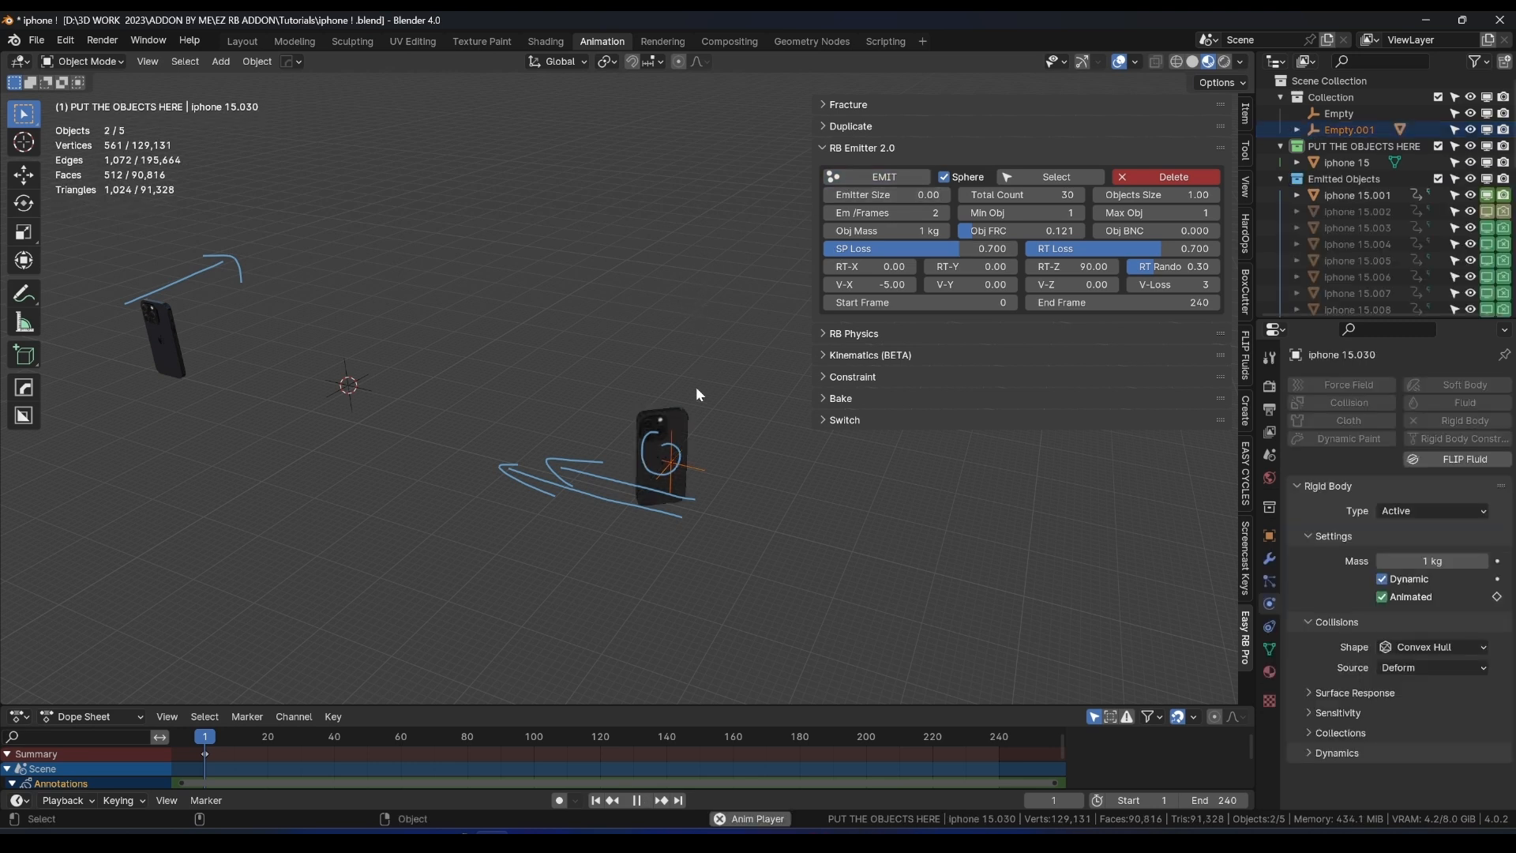
scroll(588, 402, up, 1)
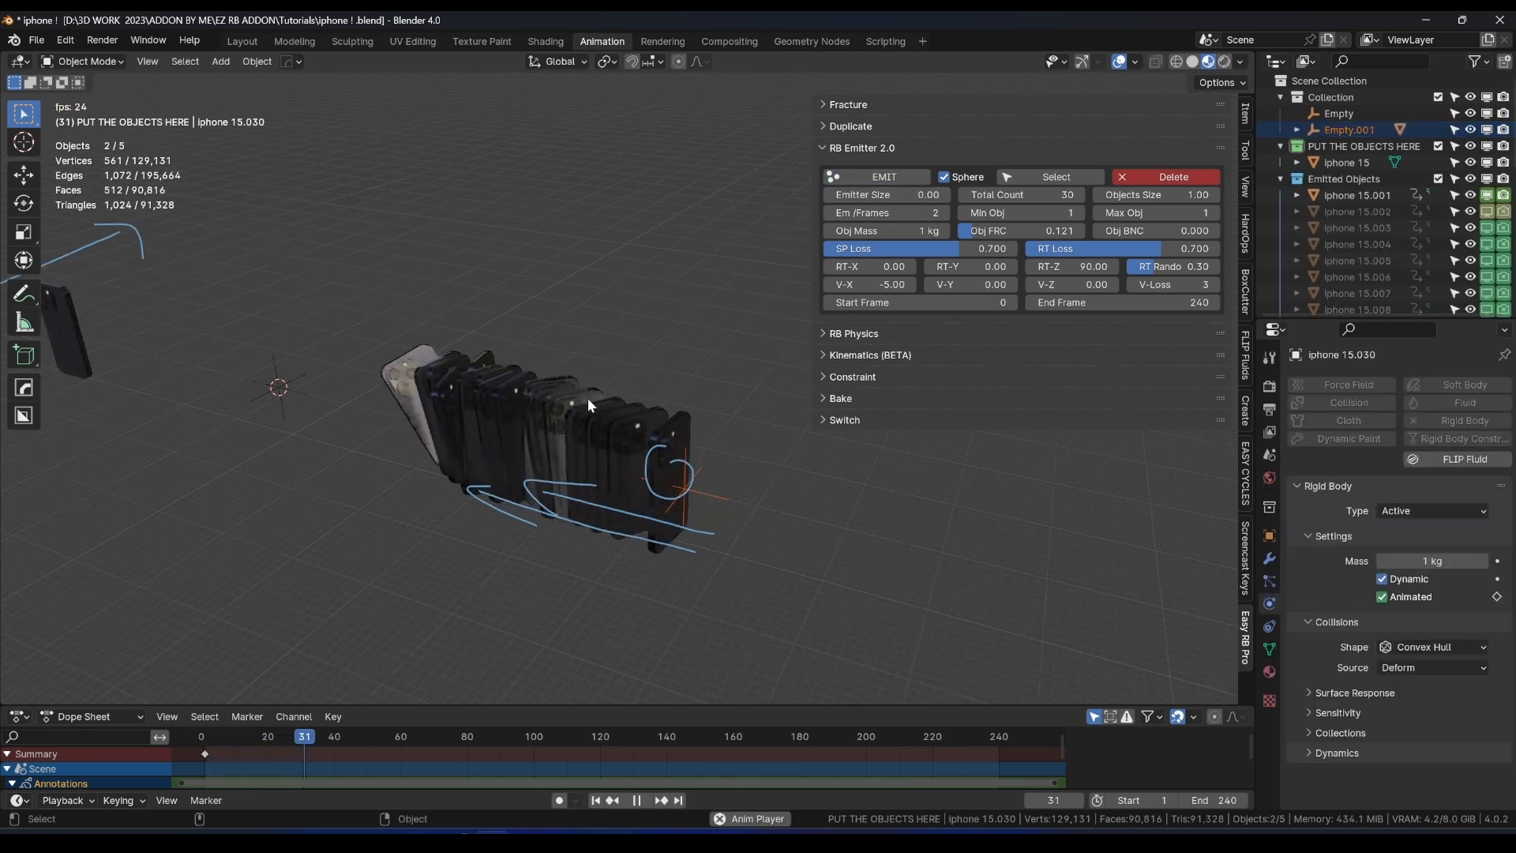
Switch the viewport to solid shading and replay the emission, returning to the start of the timeline.
key(z)
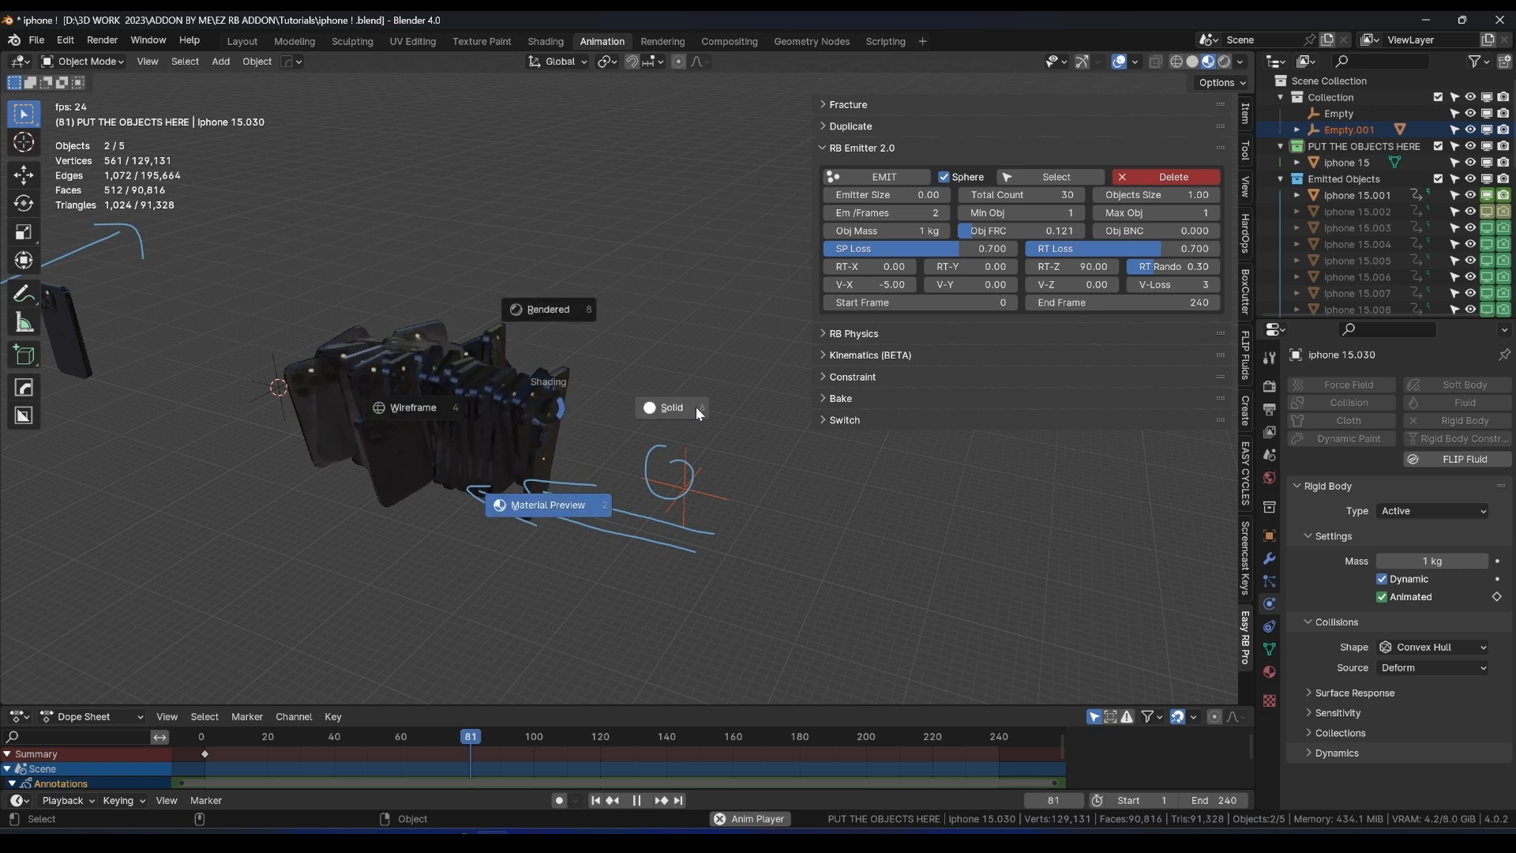
click(694, 406)
click(199, 733)
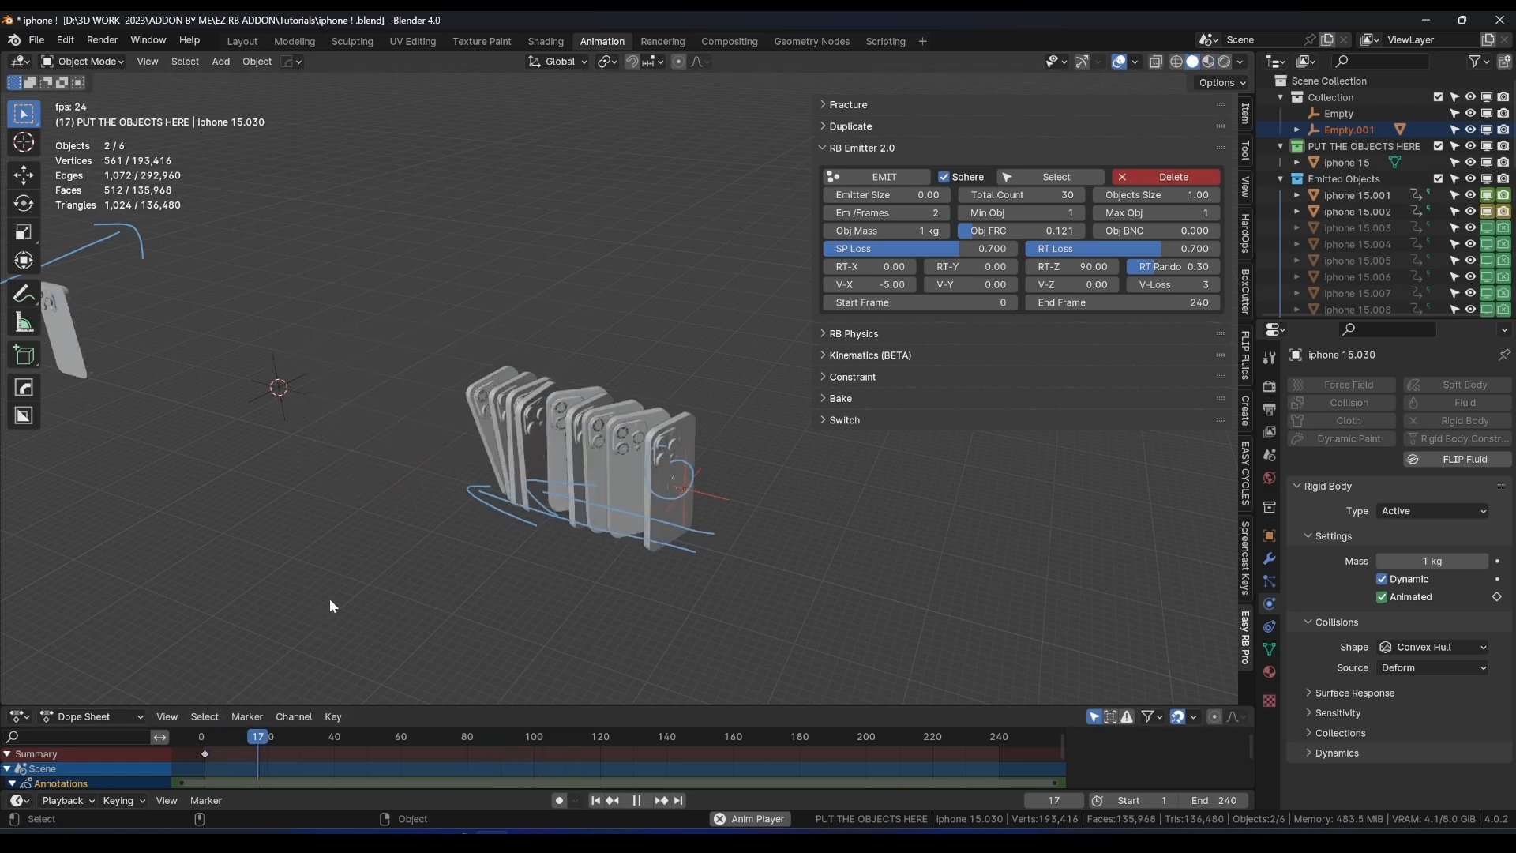
key(space)
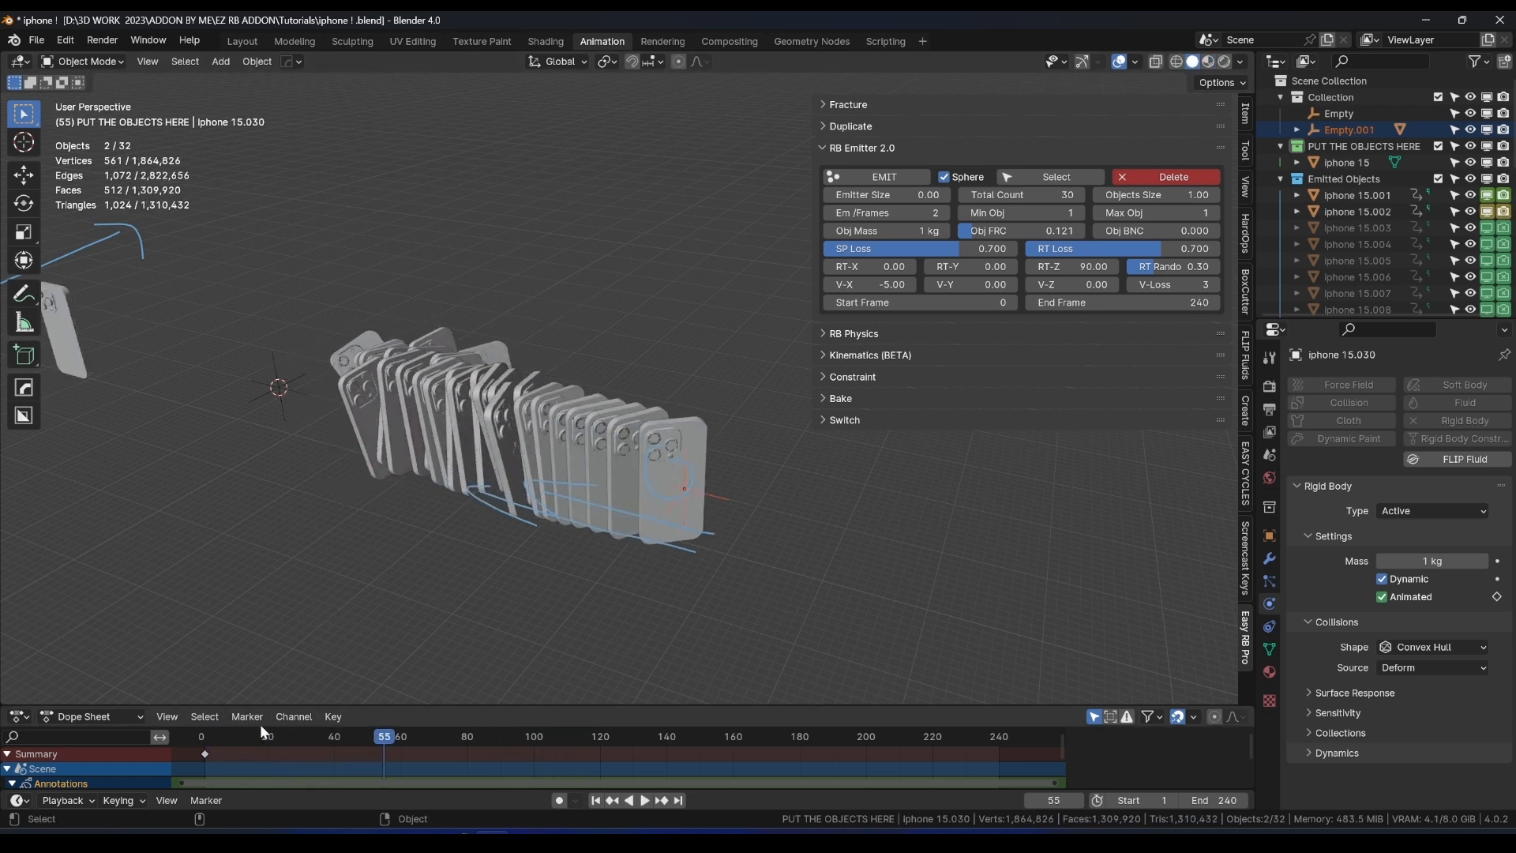
click(202, 734)
Select Empty, annotate an arrow pointing from it toward Empty.001, and set the emitter's V-X to 5.
click(273, 377)
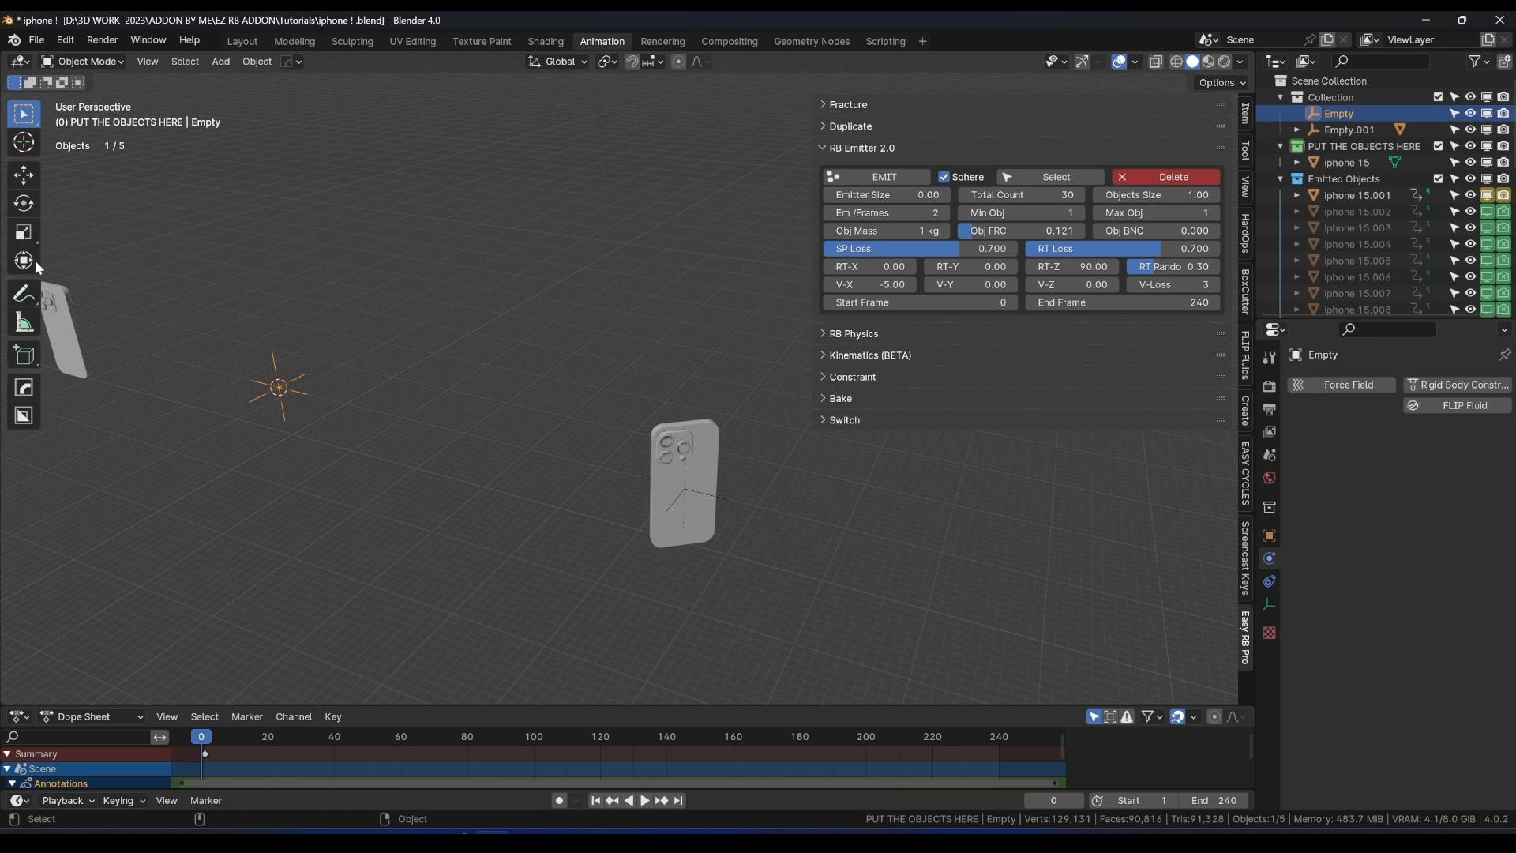
click(24, 293)
drag(168, 443, 412, 534)
mouse_move(345, 477)
mouse_down()
mouse_move(432, 540)
mouse_move(342, 534)
mouse_up()
click(868, 285)
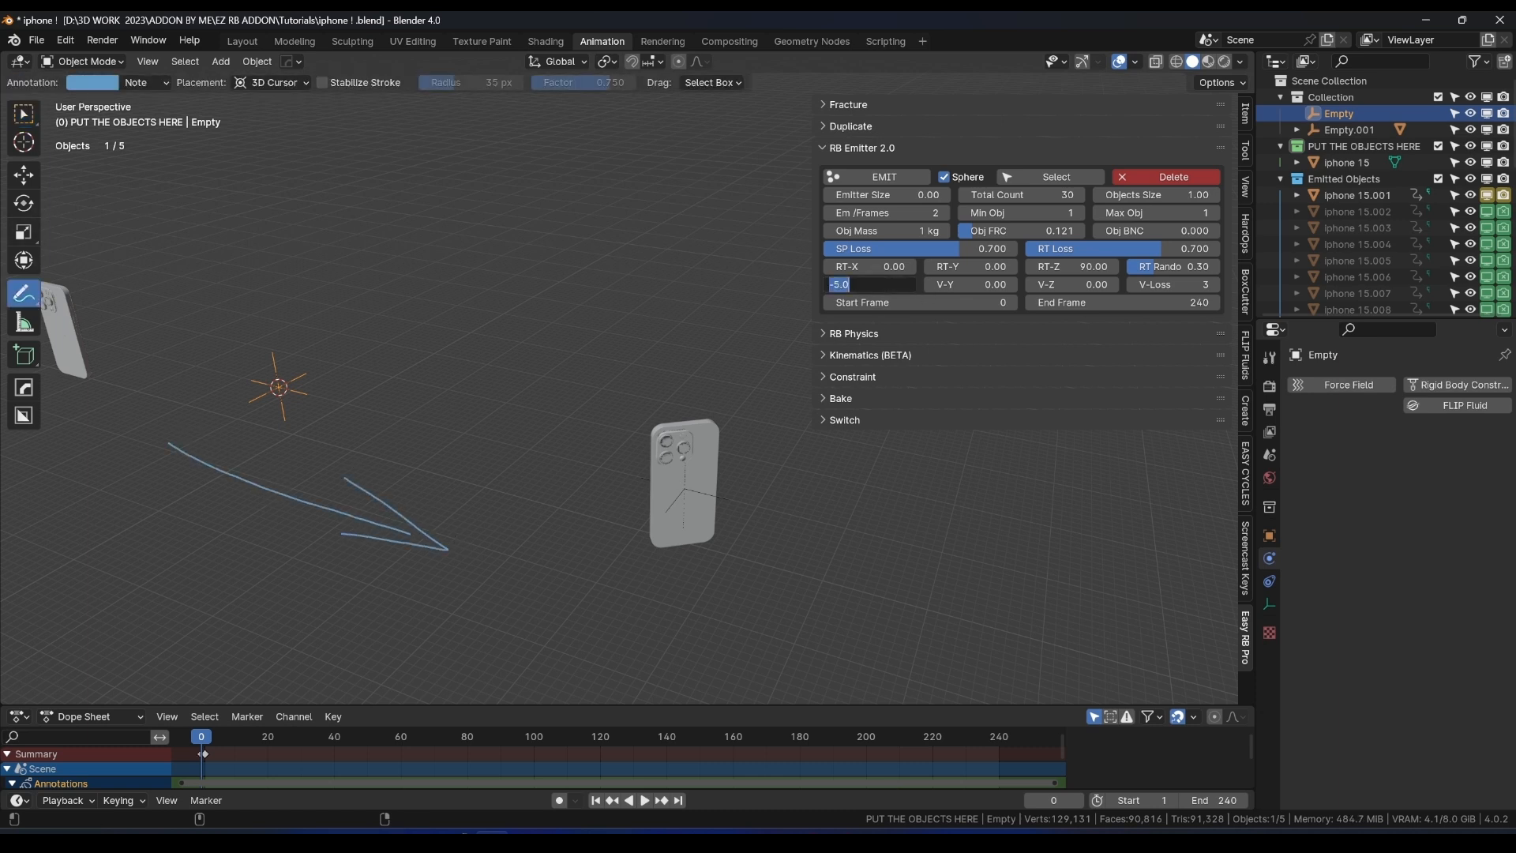
text(5)
key(Return)
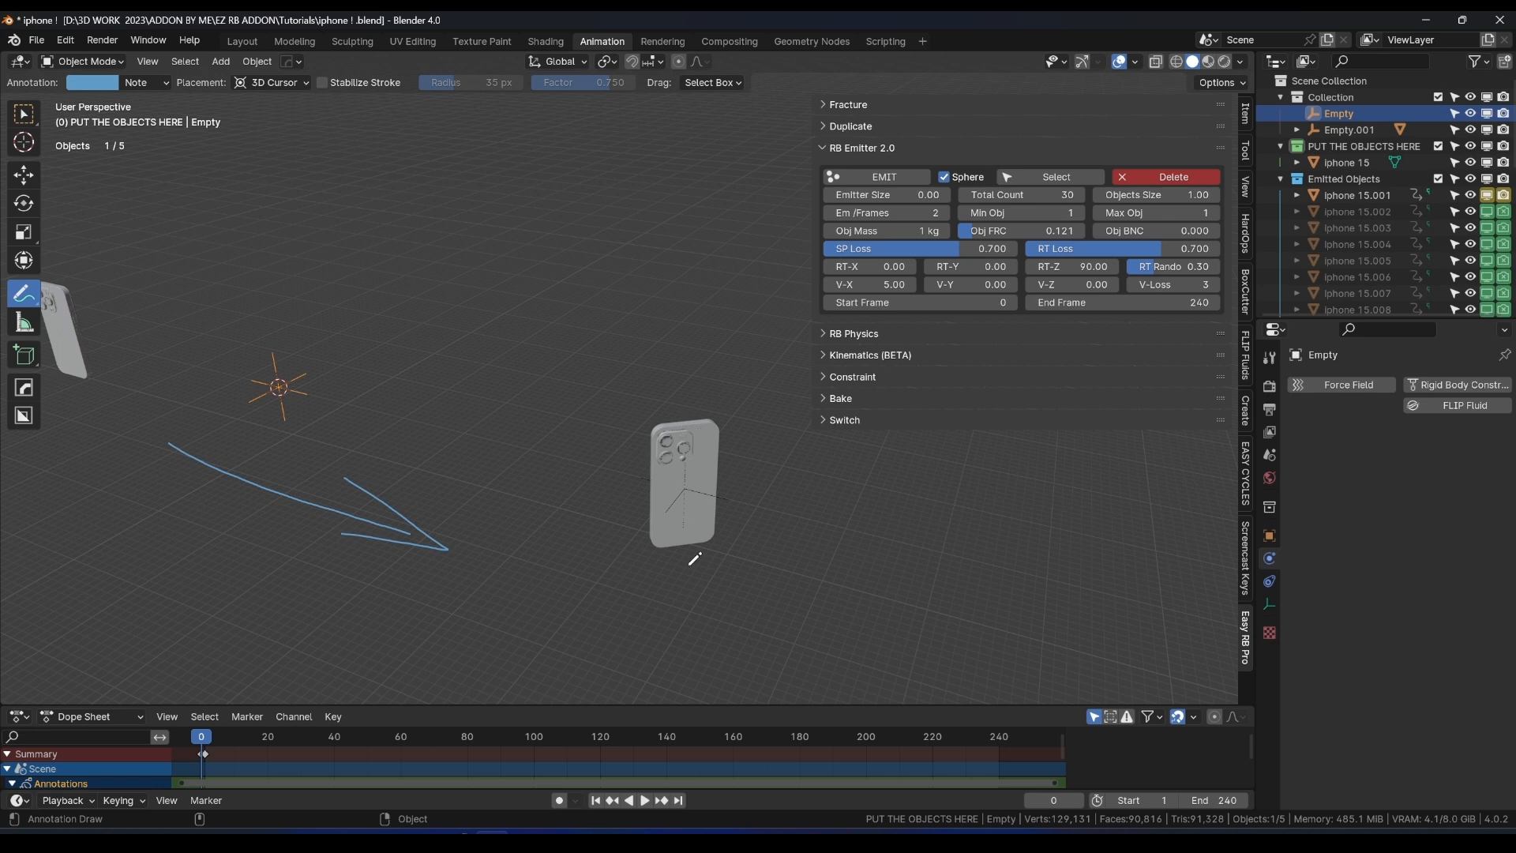
Annotate the opposing directions beside both emitters and set the emitter's RT-Z to -90.
mouse_move(687, 566)
mouse_down()
mouse_move(604, 545)
mouse_move(646, 514)
mouse_up()
mouse_move(241, 405)
mouse_down()
mouse_move(293, 449)
mouse_move(232, 408)
mouse_up()
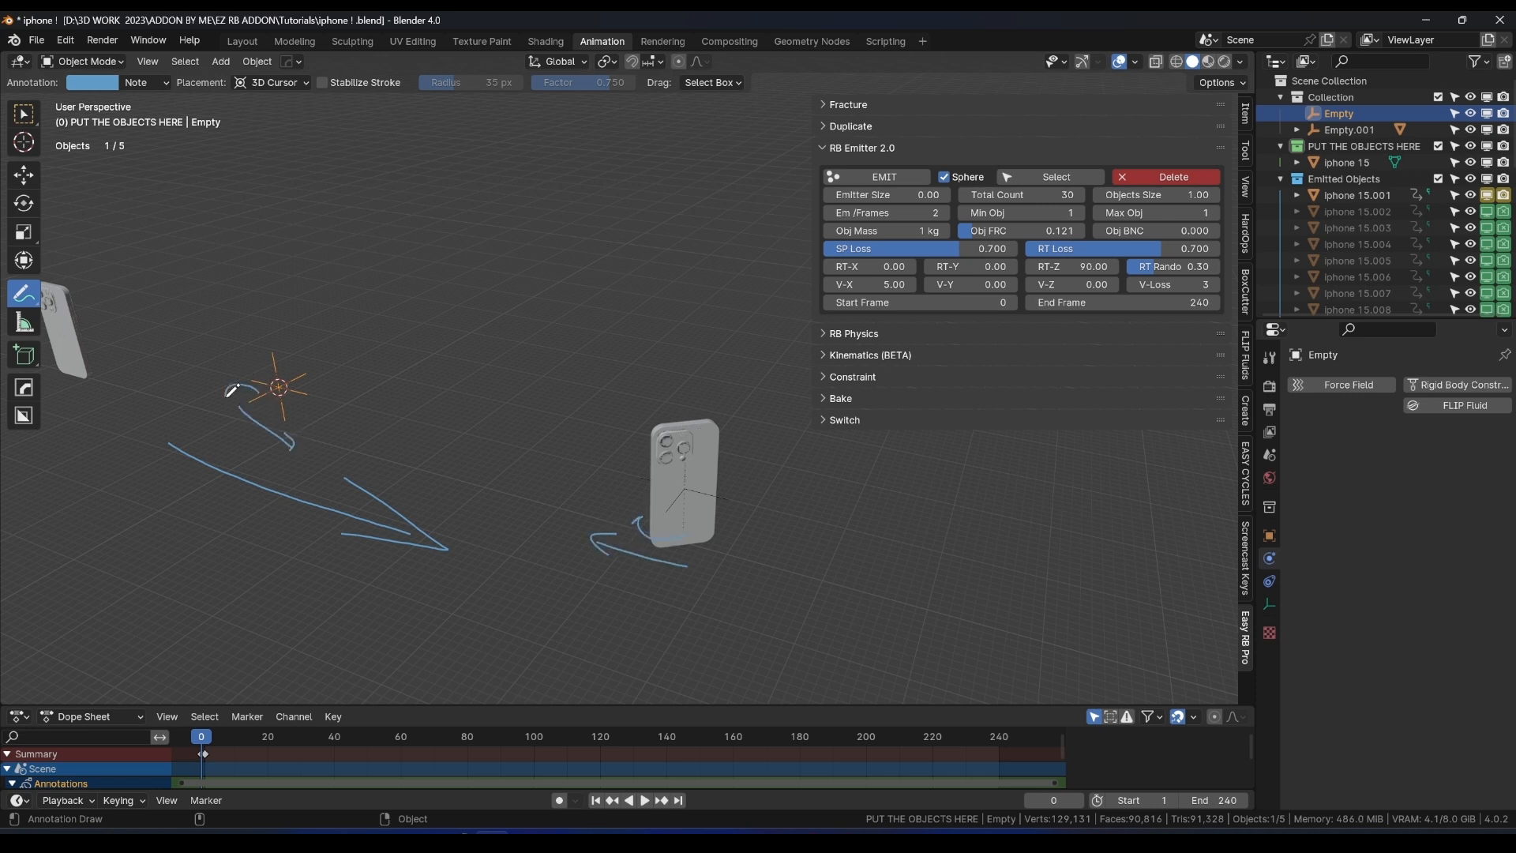
click(1071, 266)
text(-90)
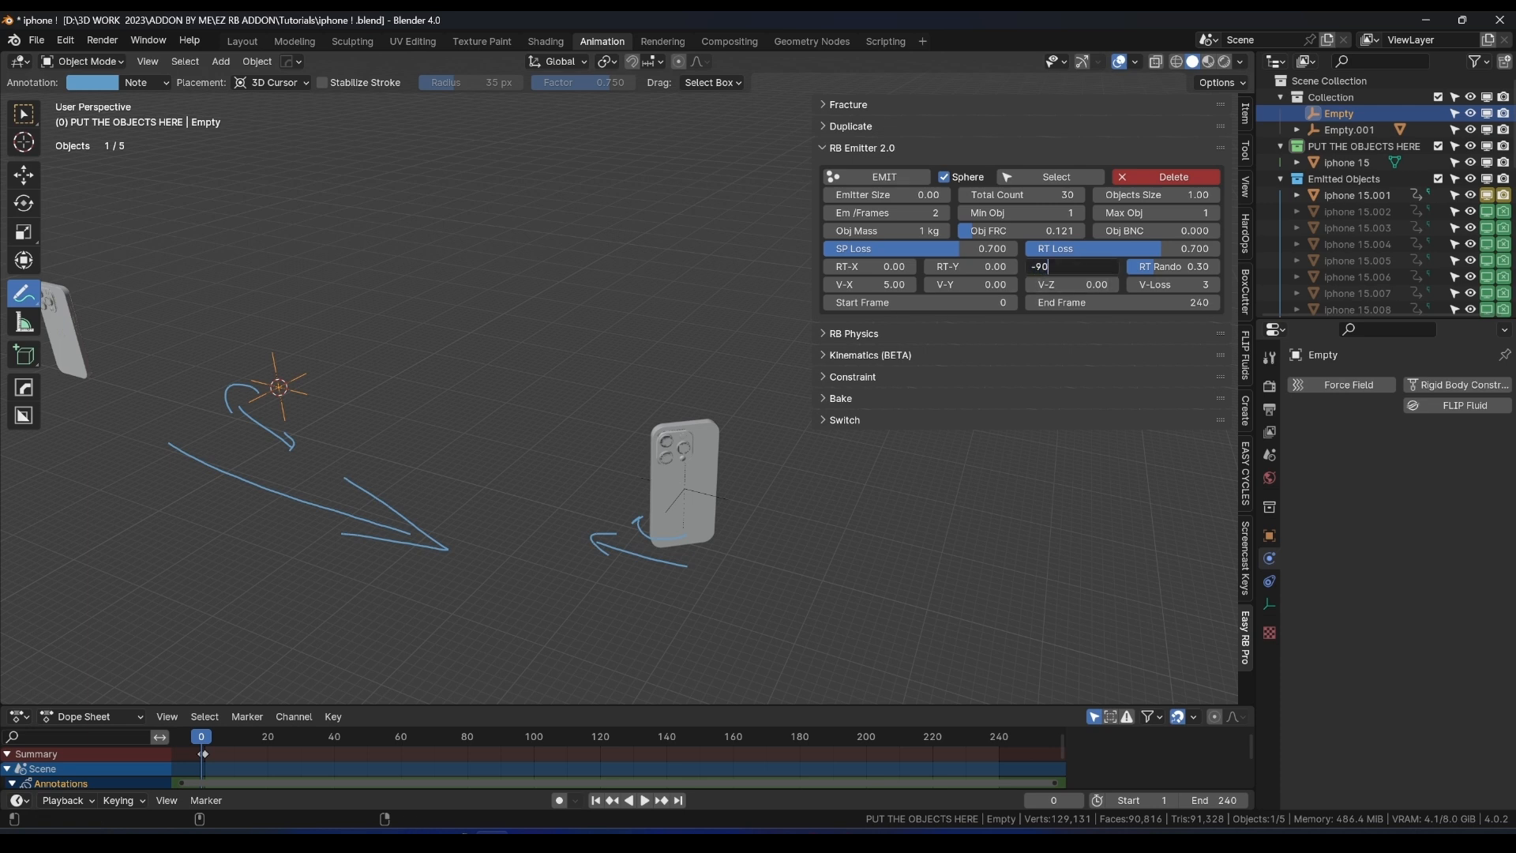
key(Return)
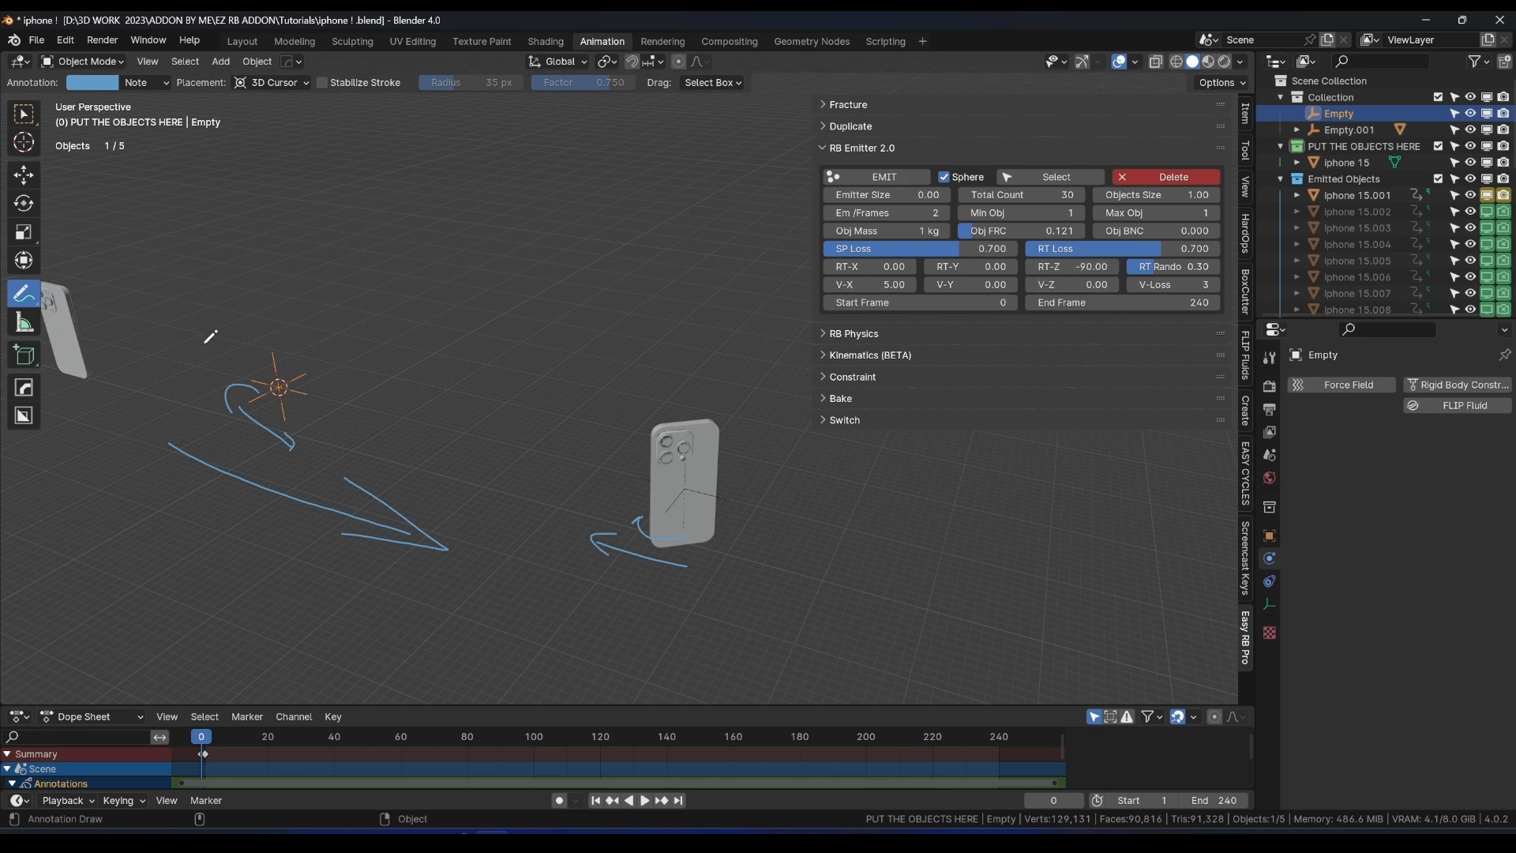
Return to the selection tool, emit the iphone 15 from Empty and play the simulation.
click(22, 118)
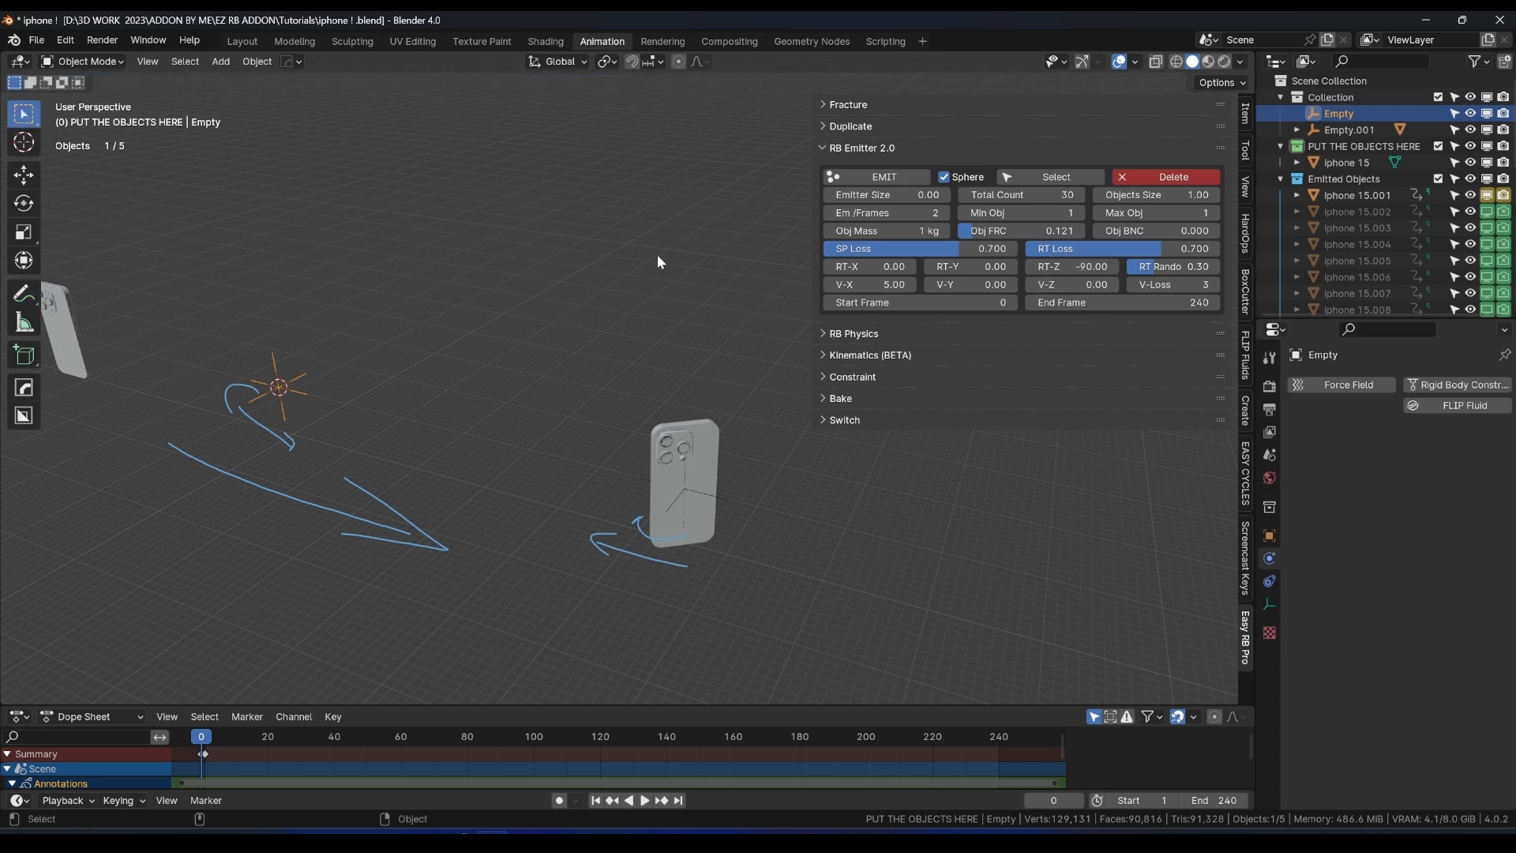
click(367, 390)
click(275, 392)
click(871, 177)
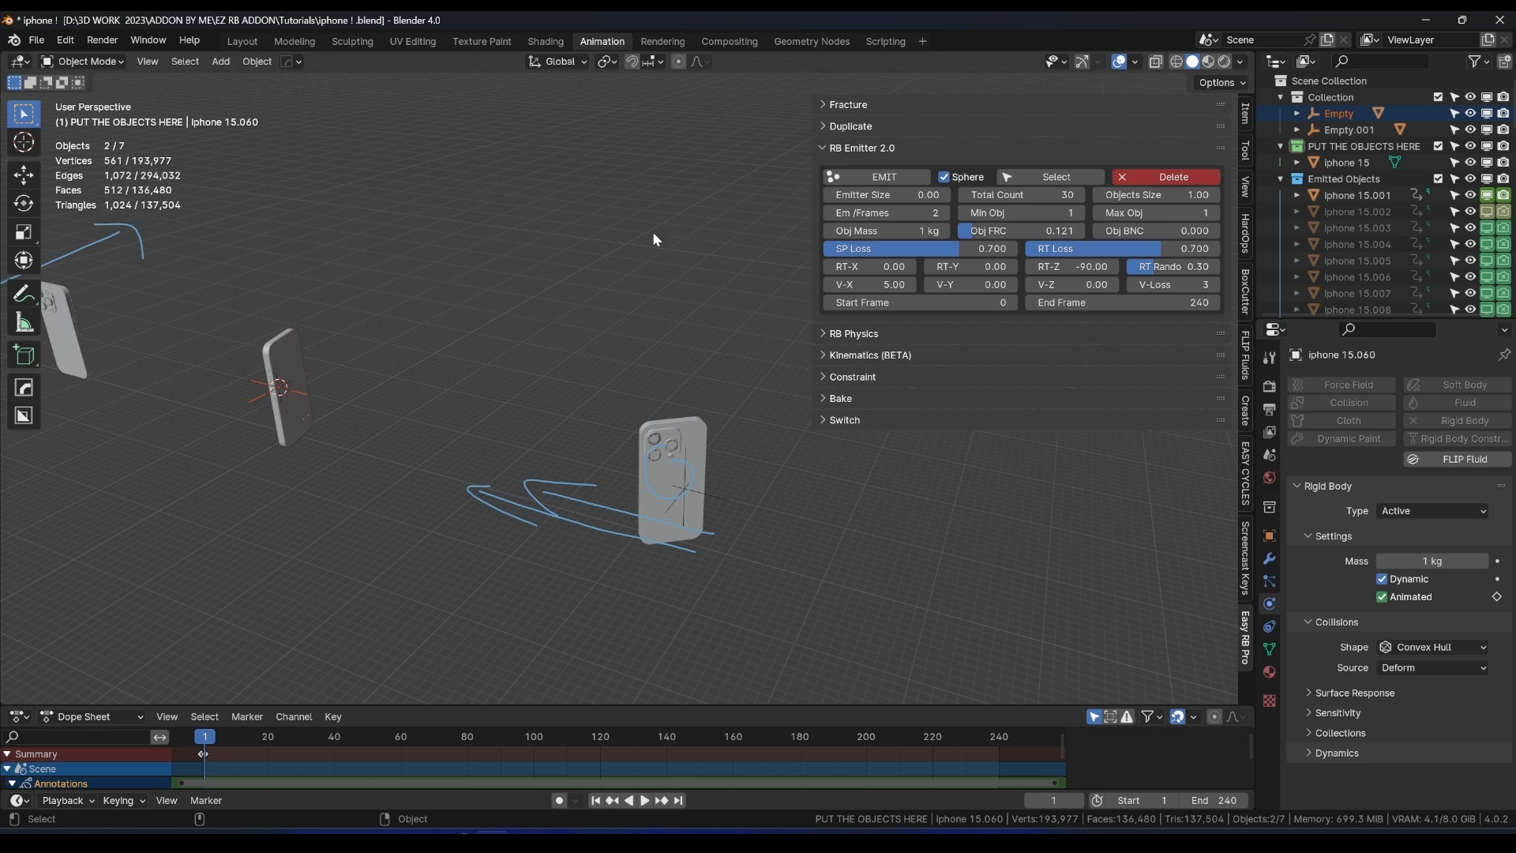
key(space)
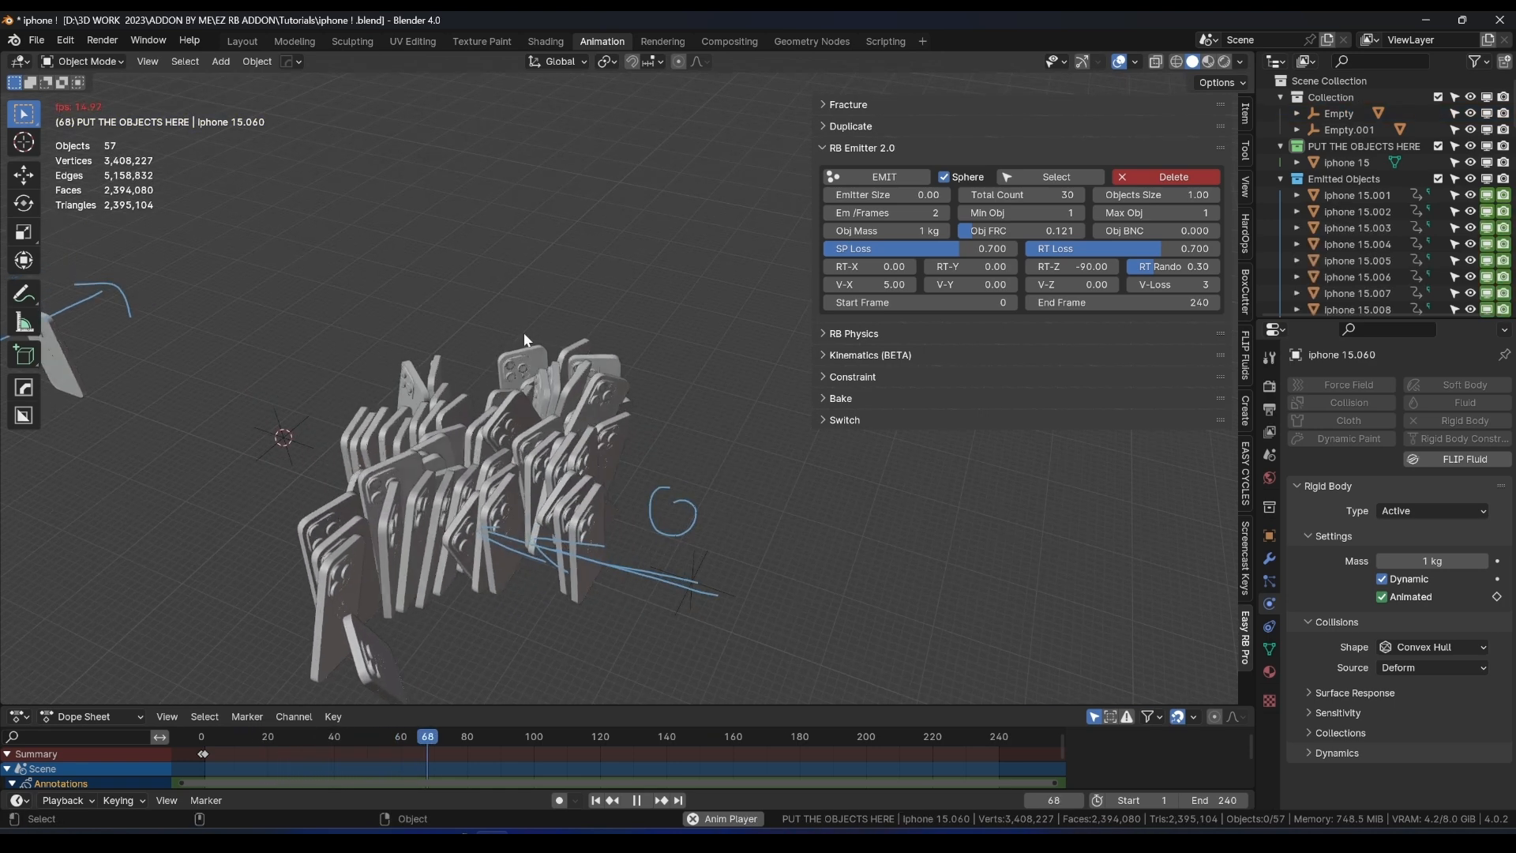
Examine the colliding phones up close, switch to Material Preview shading and replay the collision from the start.
mouse_move(523, 333)
middle_down()
mouse_move(559, 385)
mouse_move(475, 427)
middle_up()
scroll(559, 371, up, 2)
key(space)
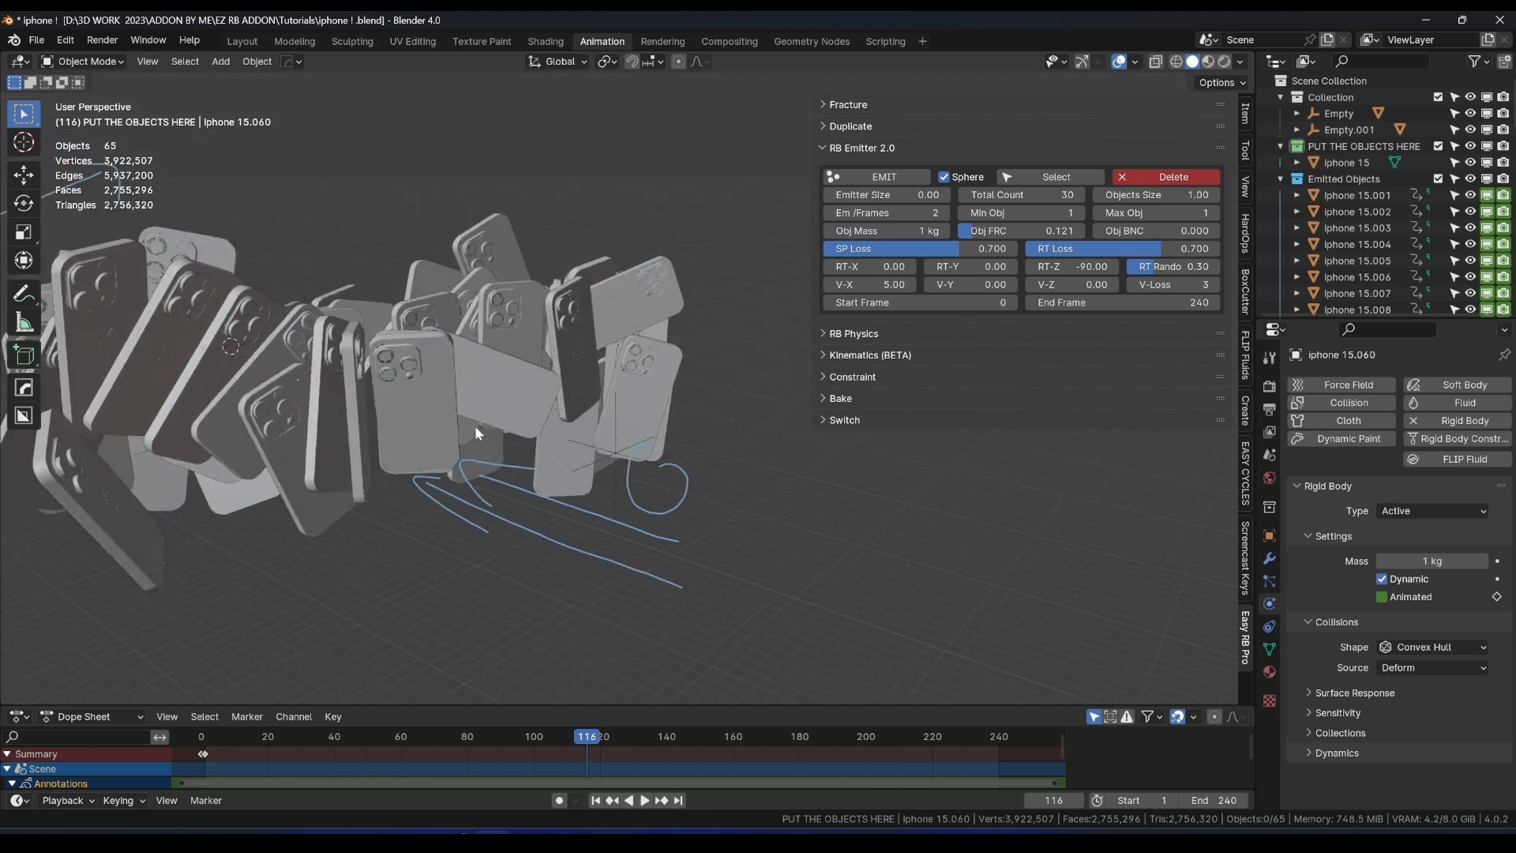
shift+drag(475, 425, 494, 438)
key(z)
click(204, 735)
key(space)
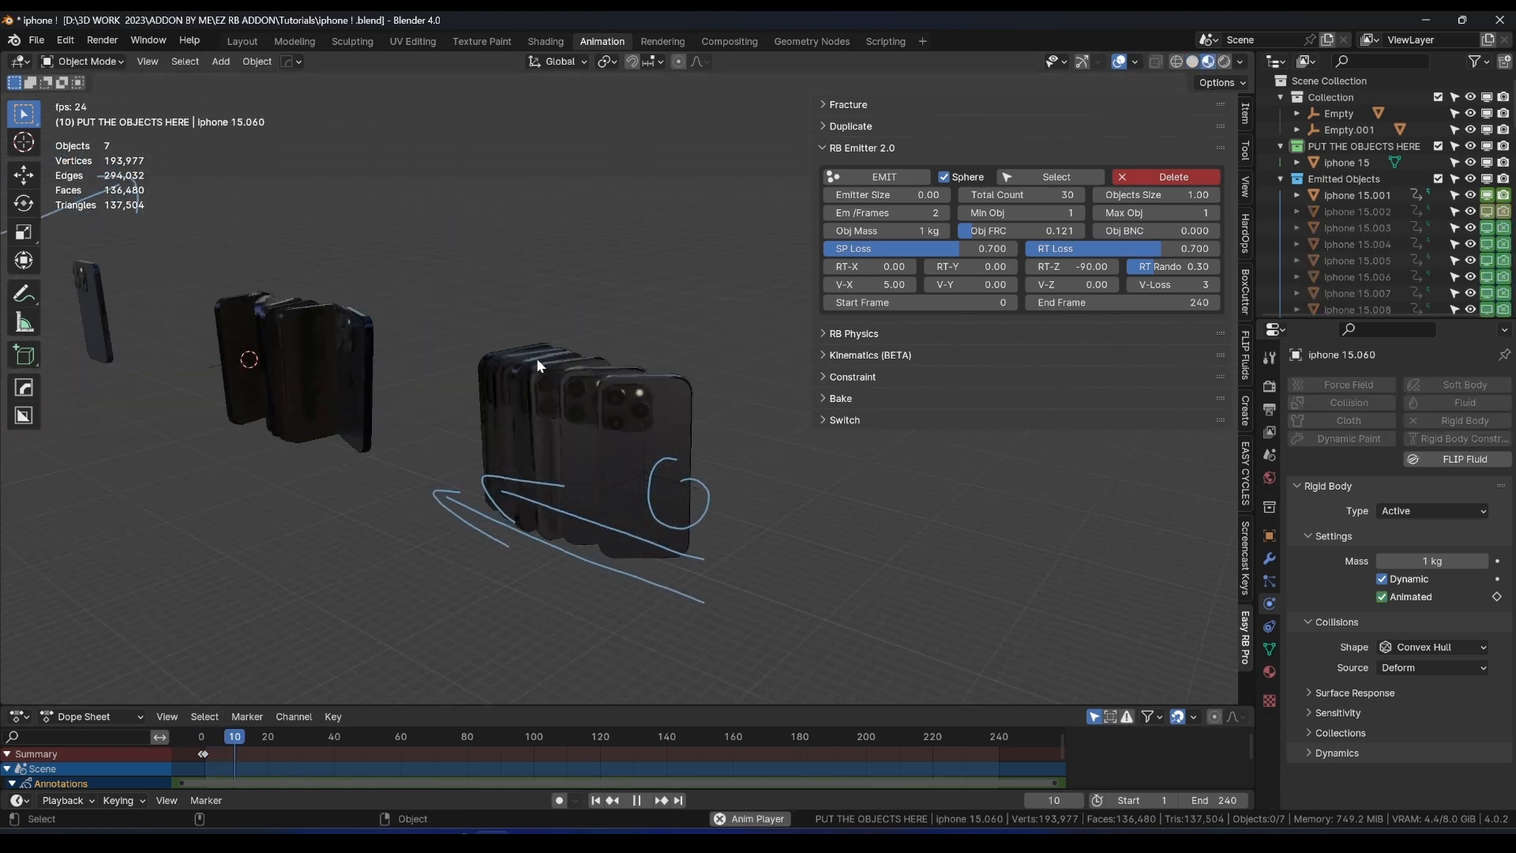
mouse_move(683, 507)
shift+middle_down()
mouse_move(724, 521)
mouse_move(640, 505)
mouse_move(681, 461)
mouse_move(636, 452)
shift+middle_up()
key(space)
scroll(681, 462, up, 4)
scroll(625, 433, down, 6)
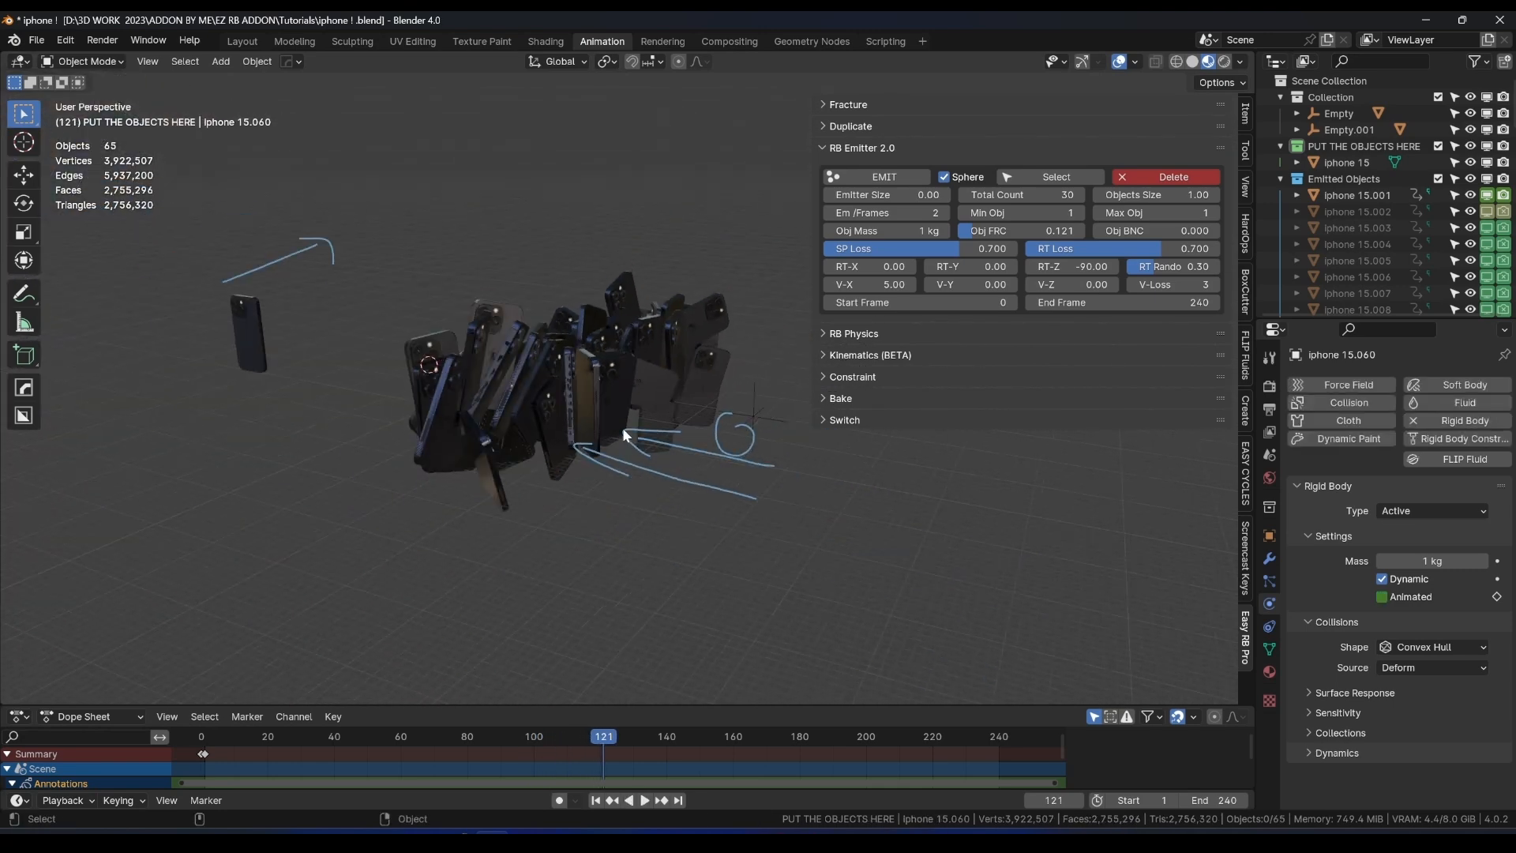
Replay the collision from the start from other angles, finishing in solid shading, to compare both phone streams.
key(space)
click(208, 736)
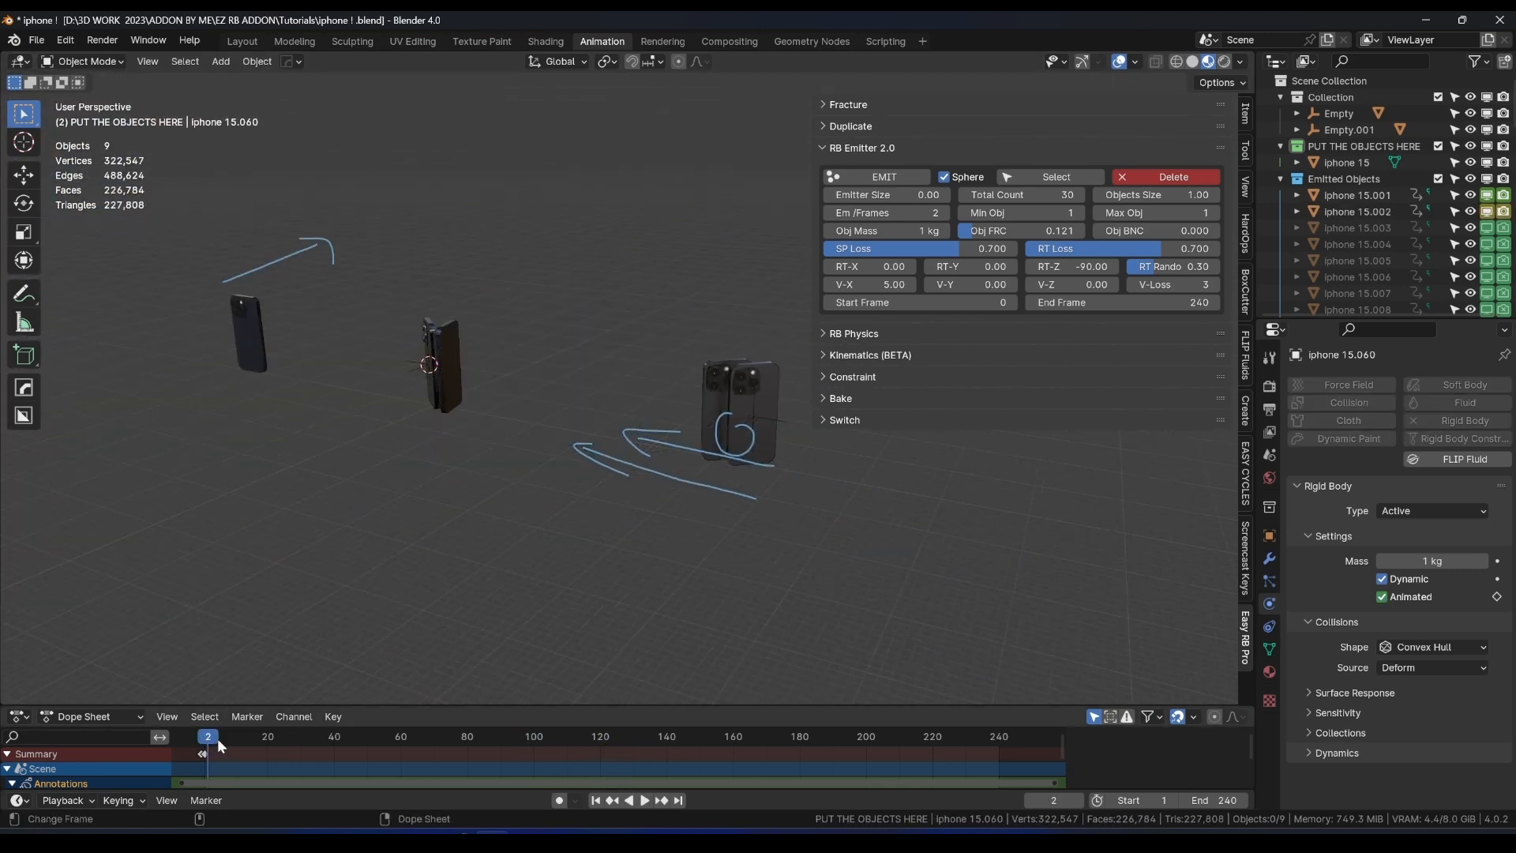
drag(219, 741, 201, 737)
middle_drag(449, 452, 394, 461)
key(space)
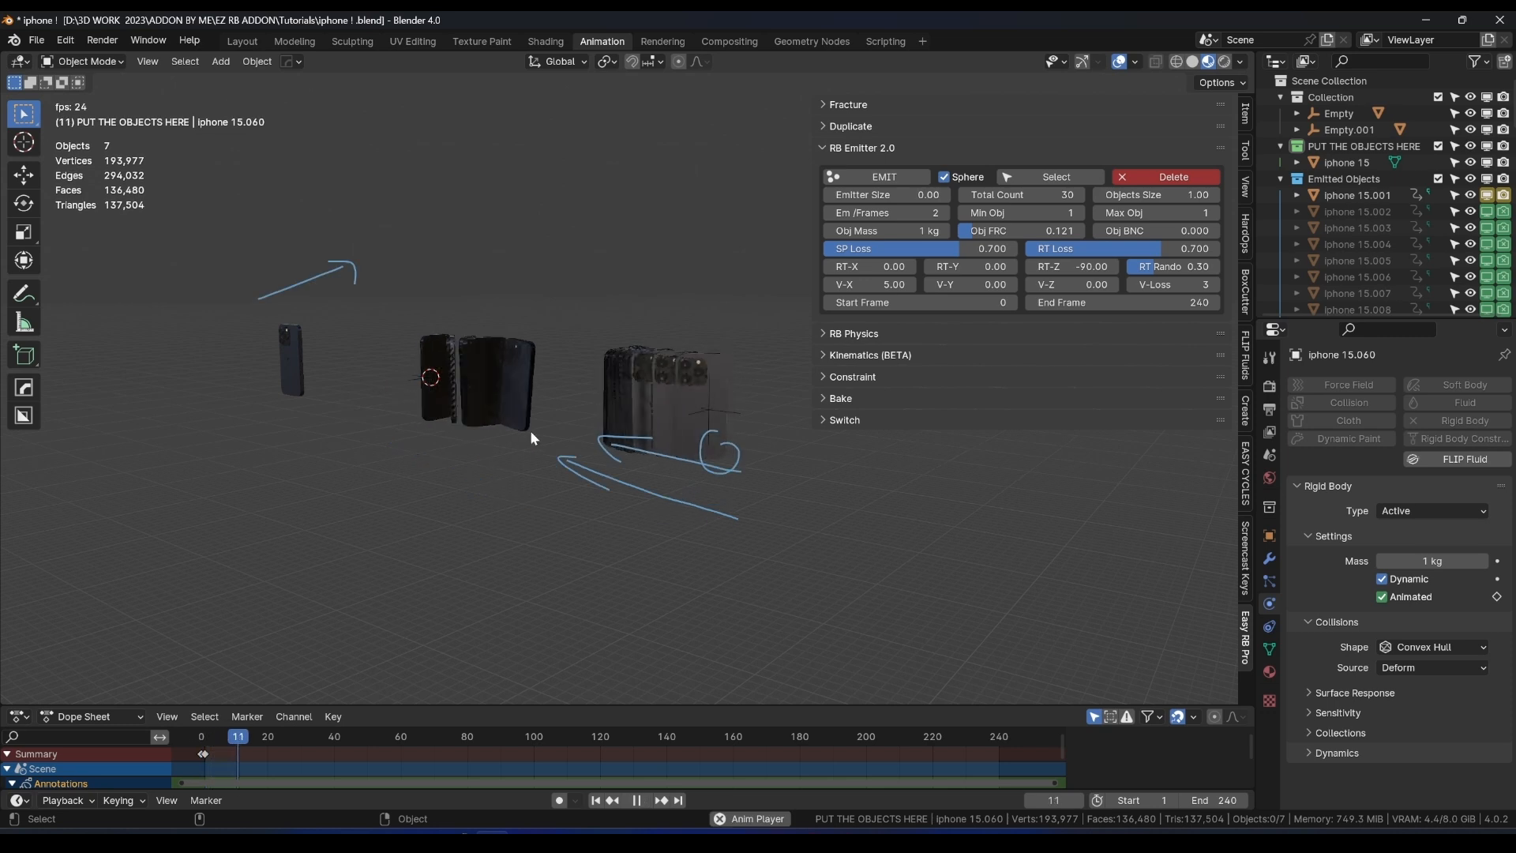
middle_drag(530, 432, 543, 466)
key(space)
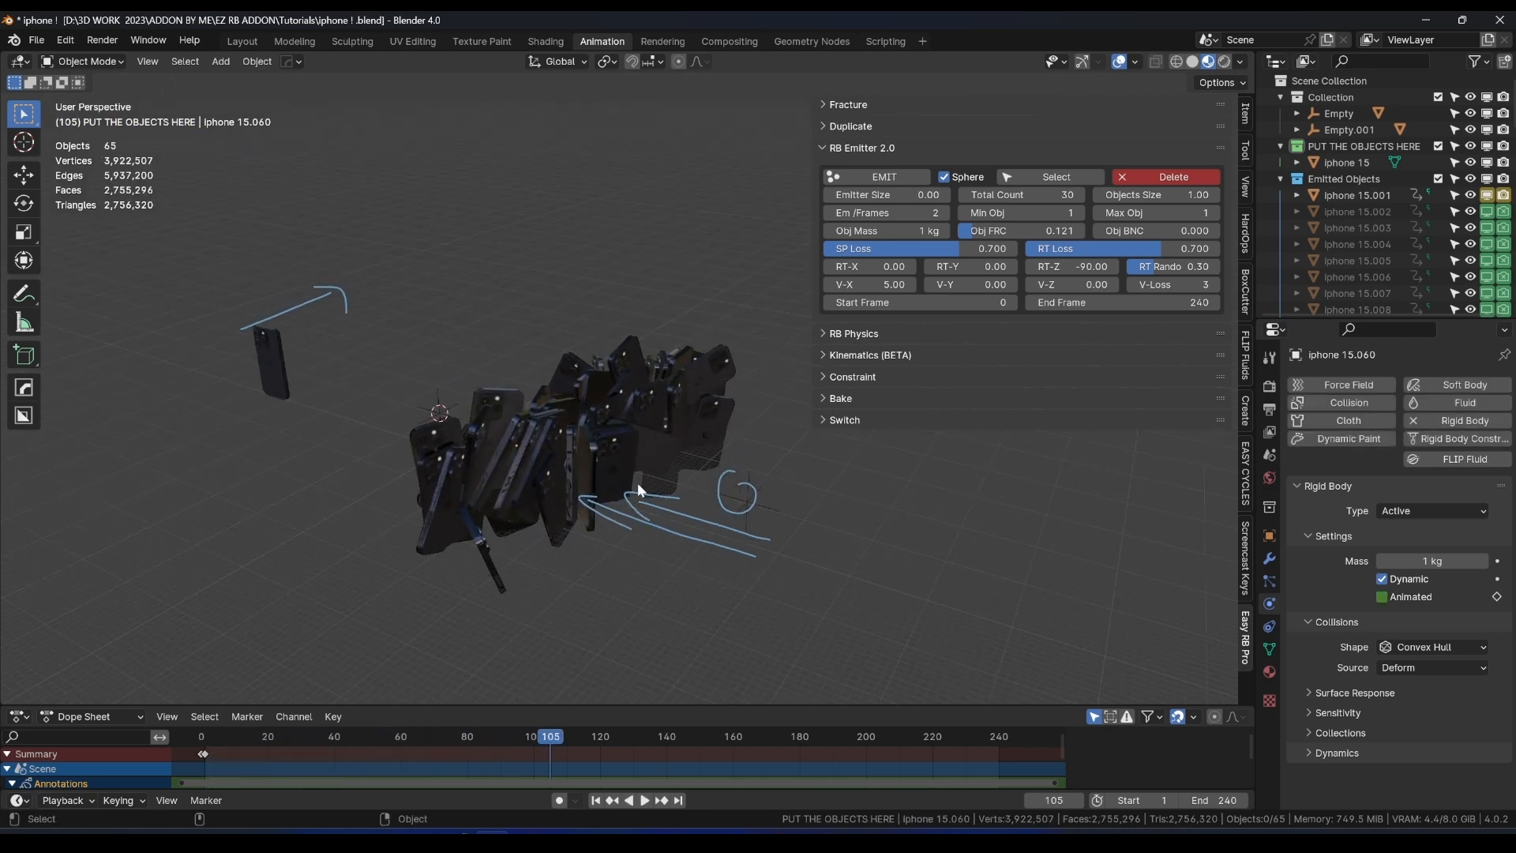
key(shift+Left)
key(space)
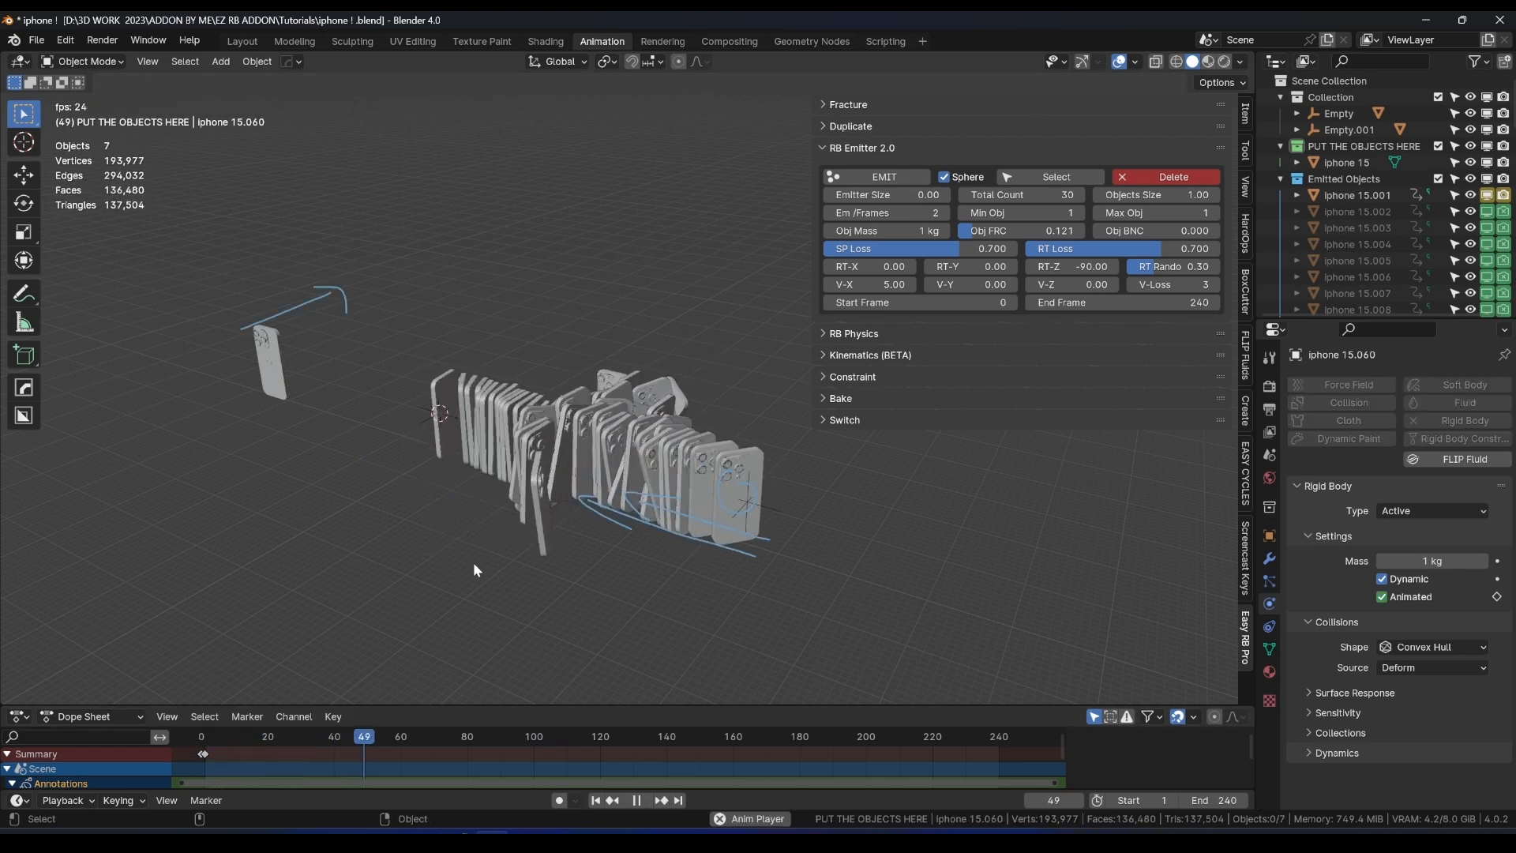
middle_drag(551, 488, 596, 489)
key(space)
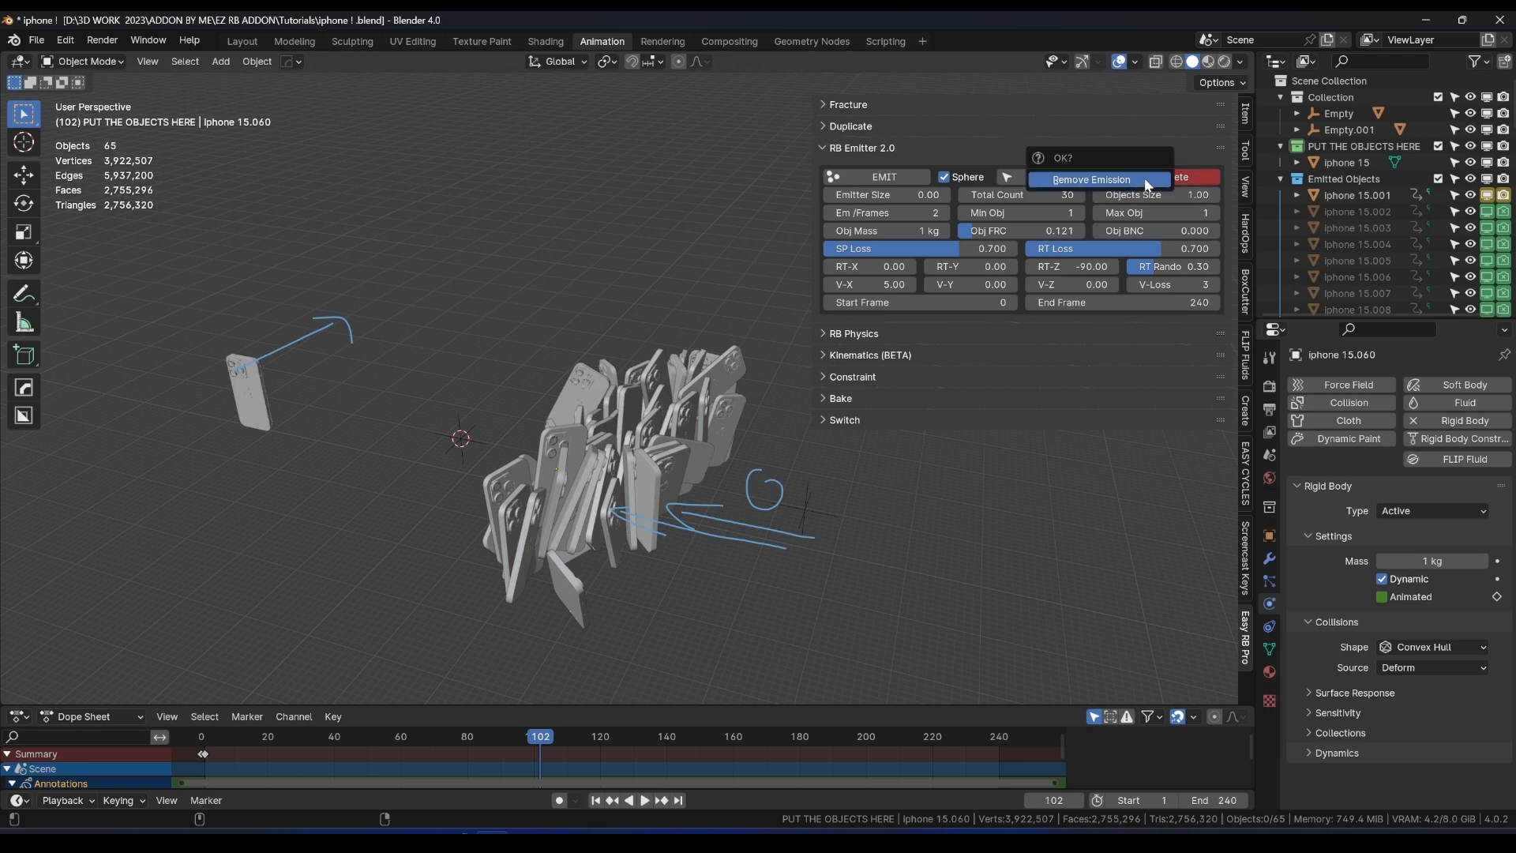
Remove the emission and, in front view, replace Empty with a duplicate of Empty.001 placed between it and the 3D cursor.
click(1144, 178)
click(809, 503)
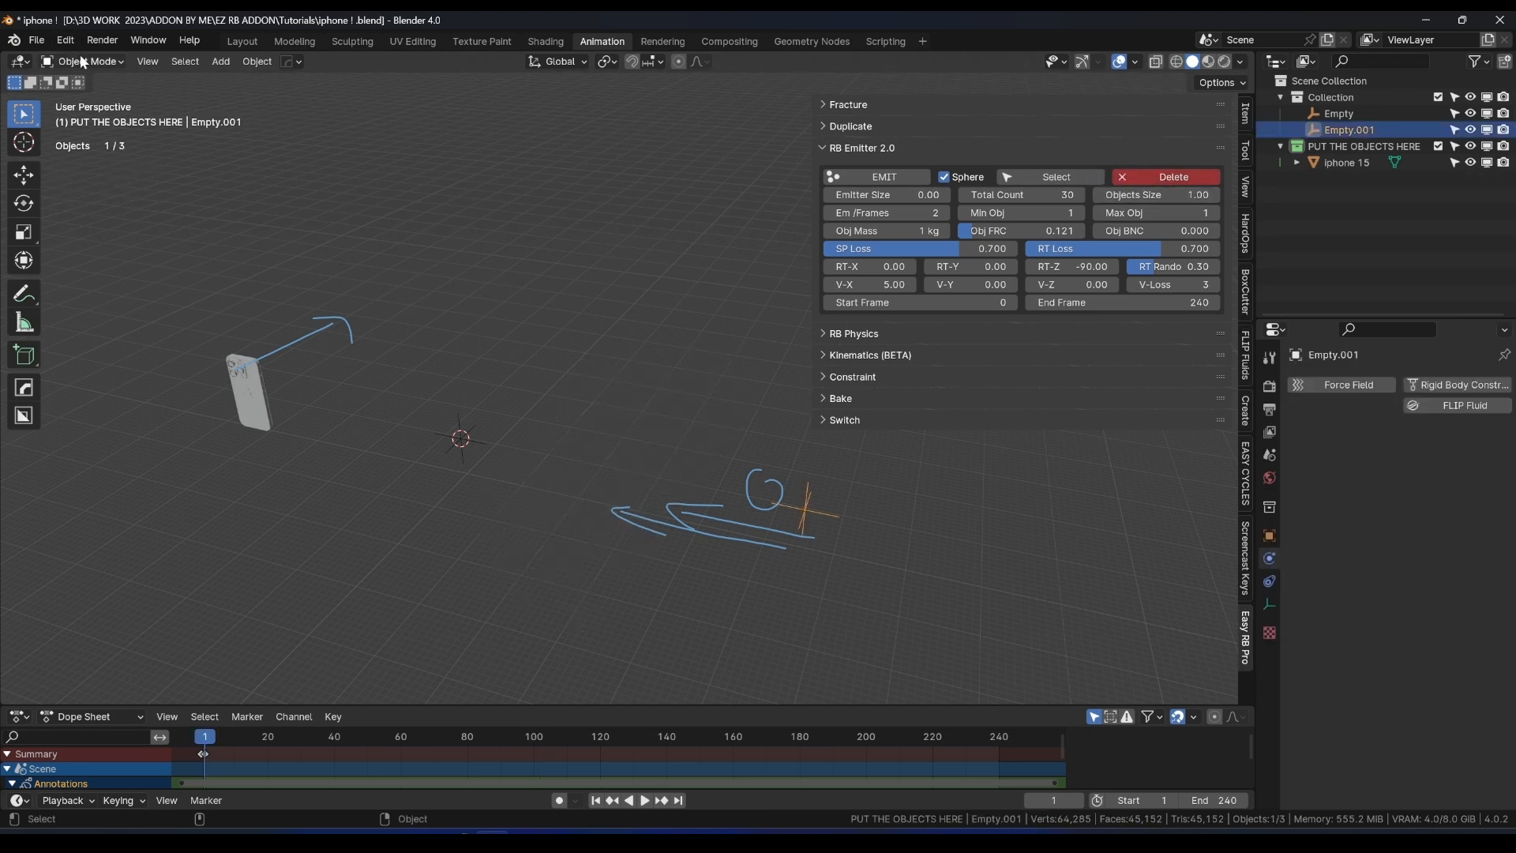
key(KP_1)
click(472, 518)
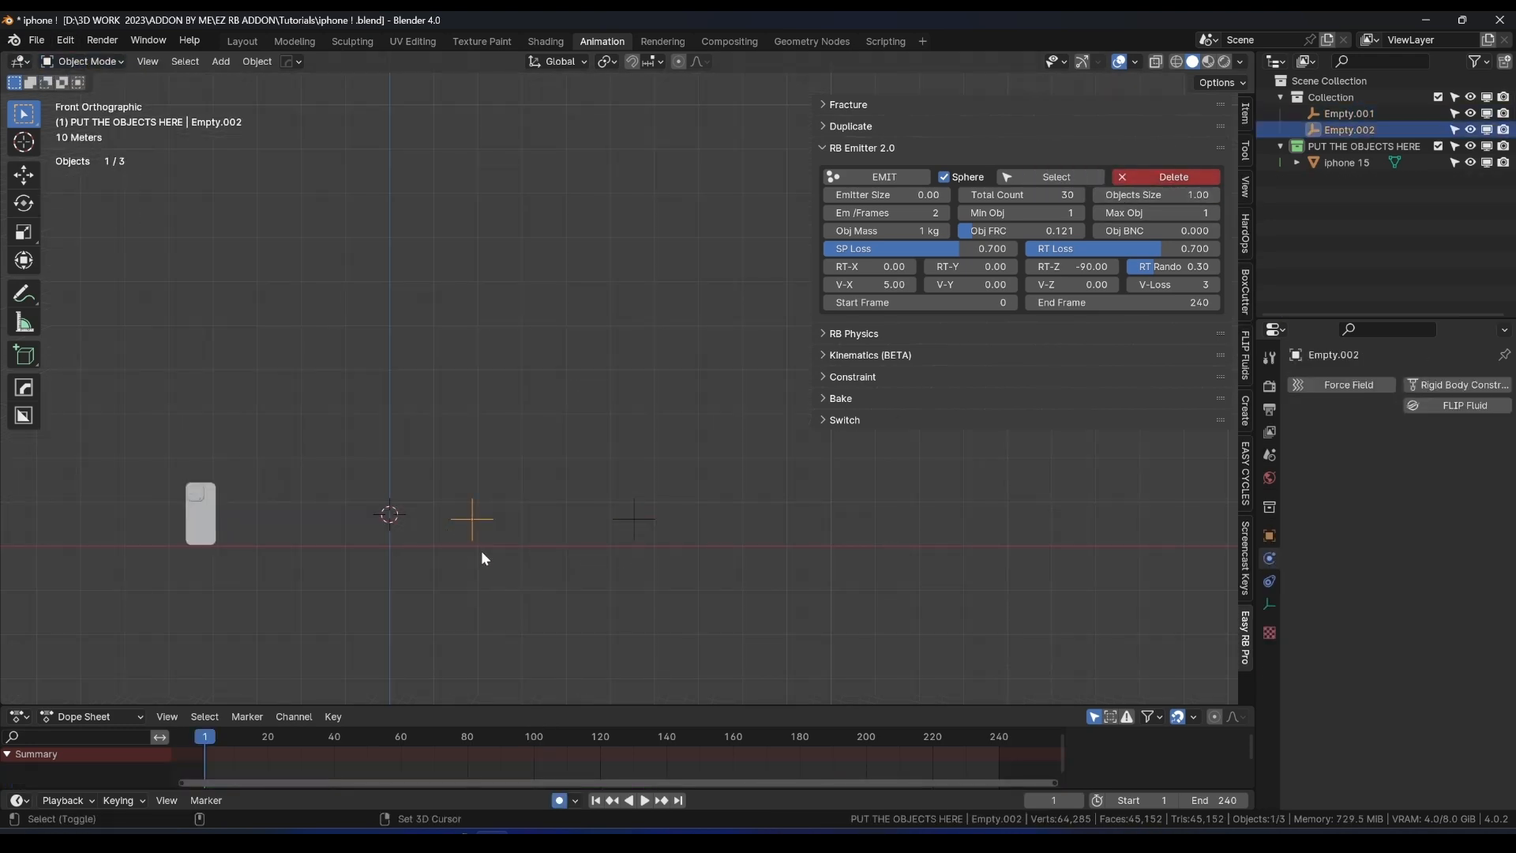
Duplicate Empty.002 along X to midway between the two empties and delete the new empty's keyframes.
key(shift+d)
key(x)
click(562, 550)
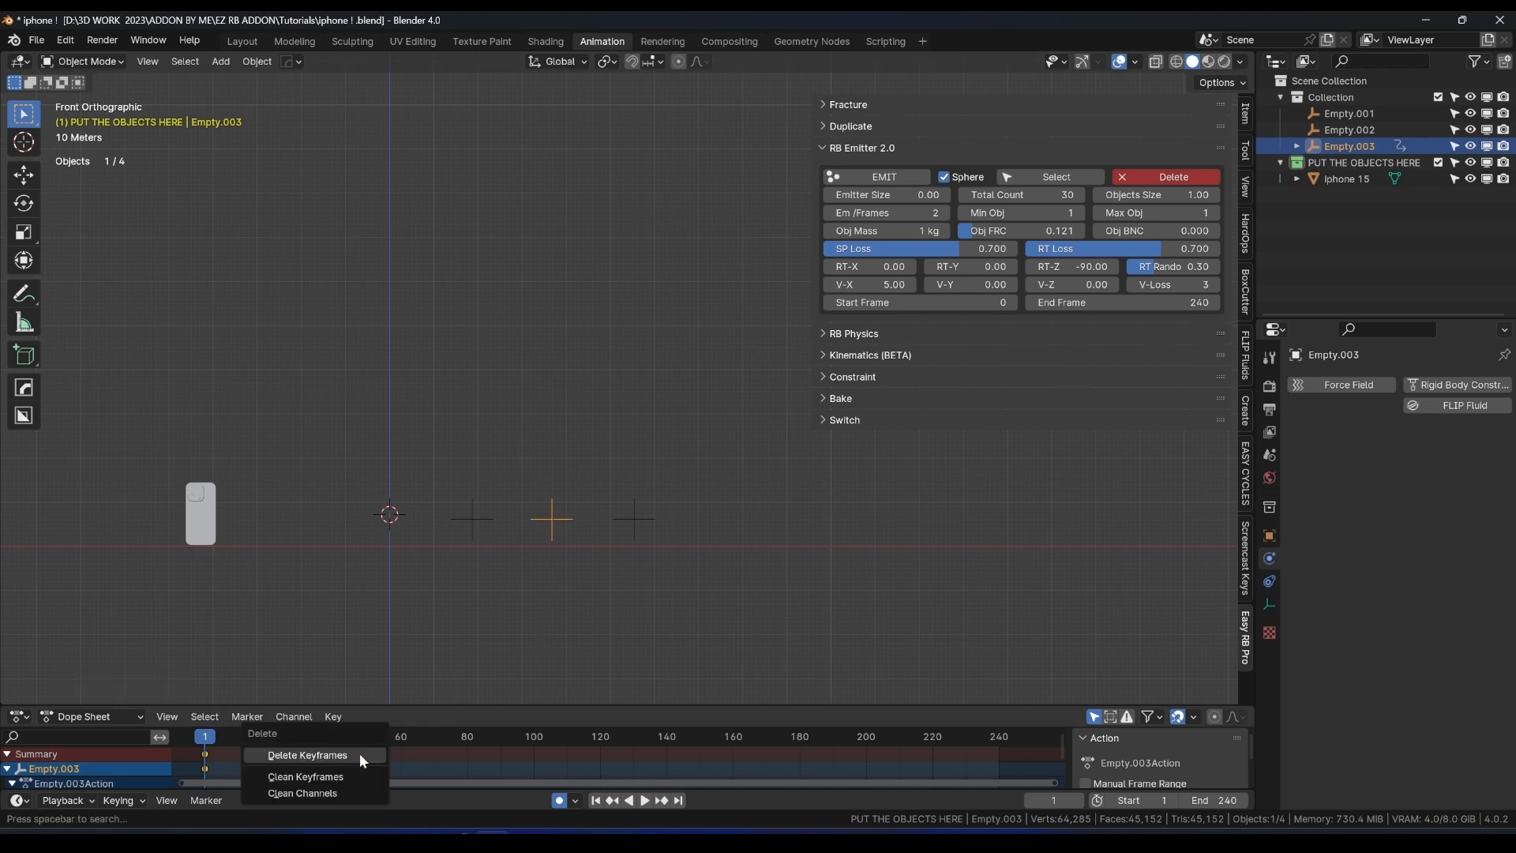
Select all three empties and parent Empty.001 and Empty.002 to the middle Empty.003.
shift+drag(668, 483, 443, 513)
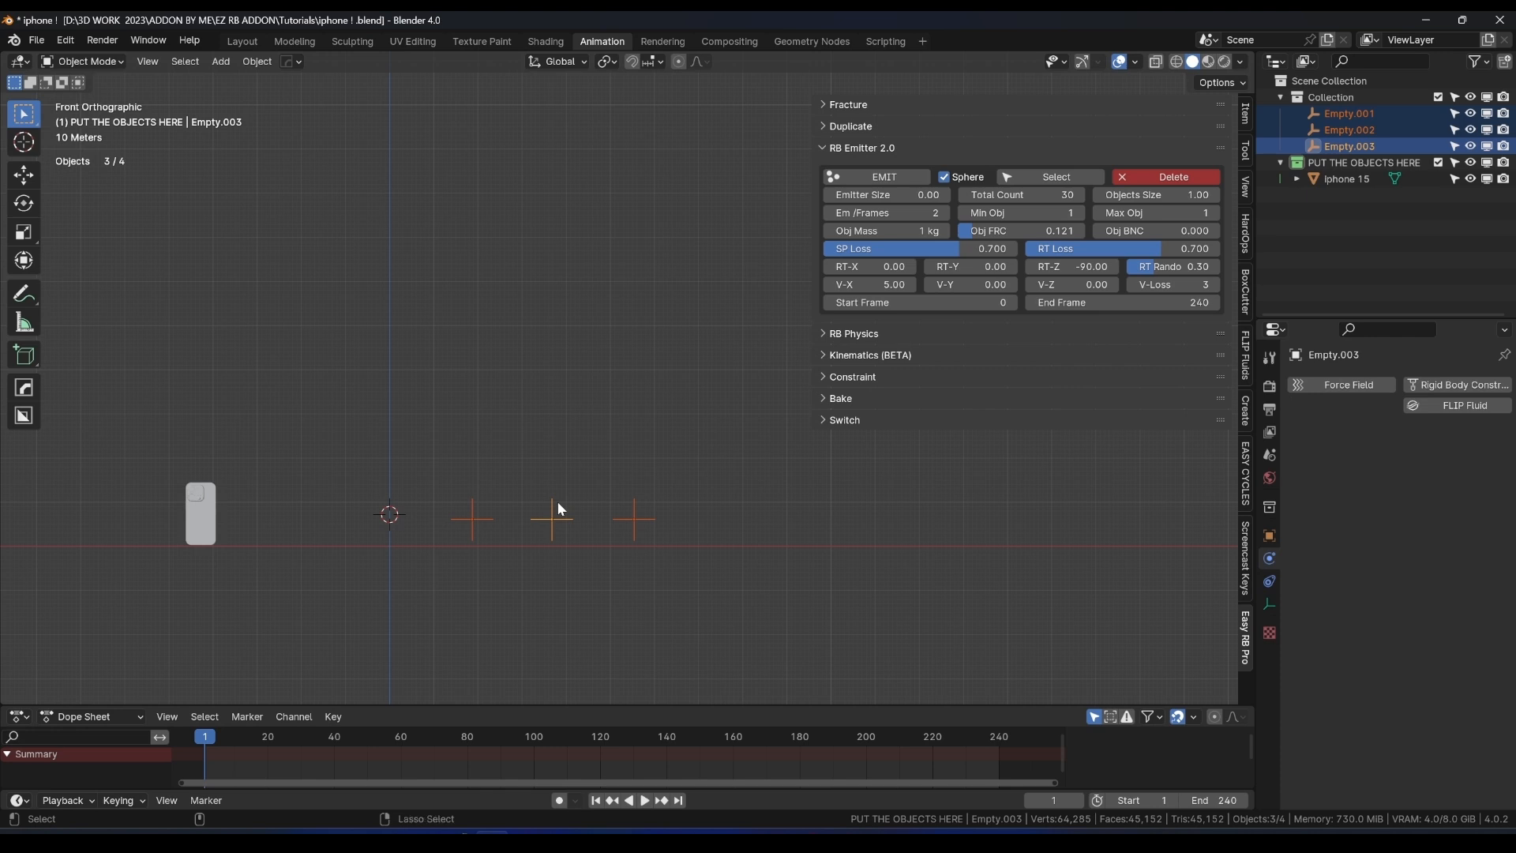
key(ctrl+p)
click(536, 519)
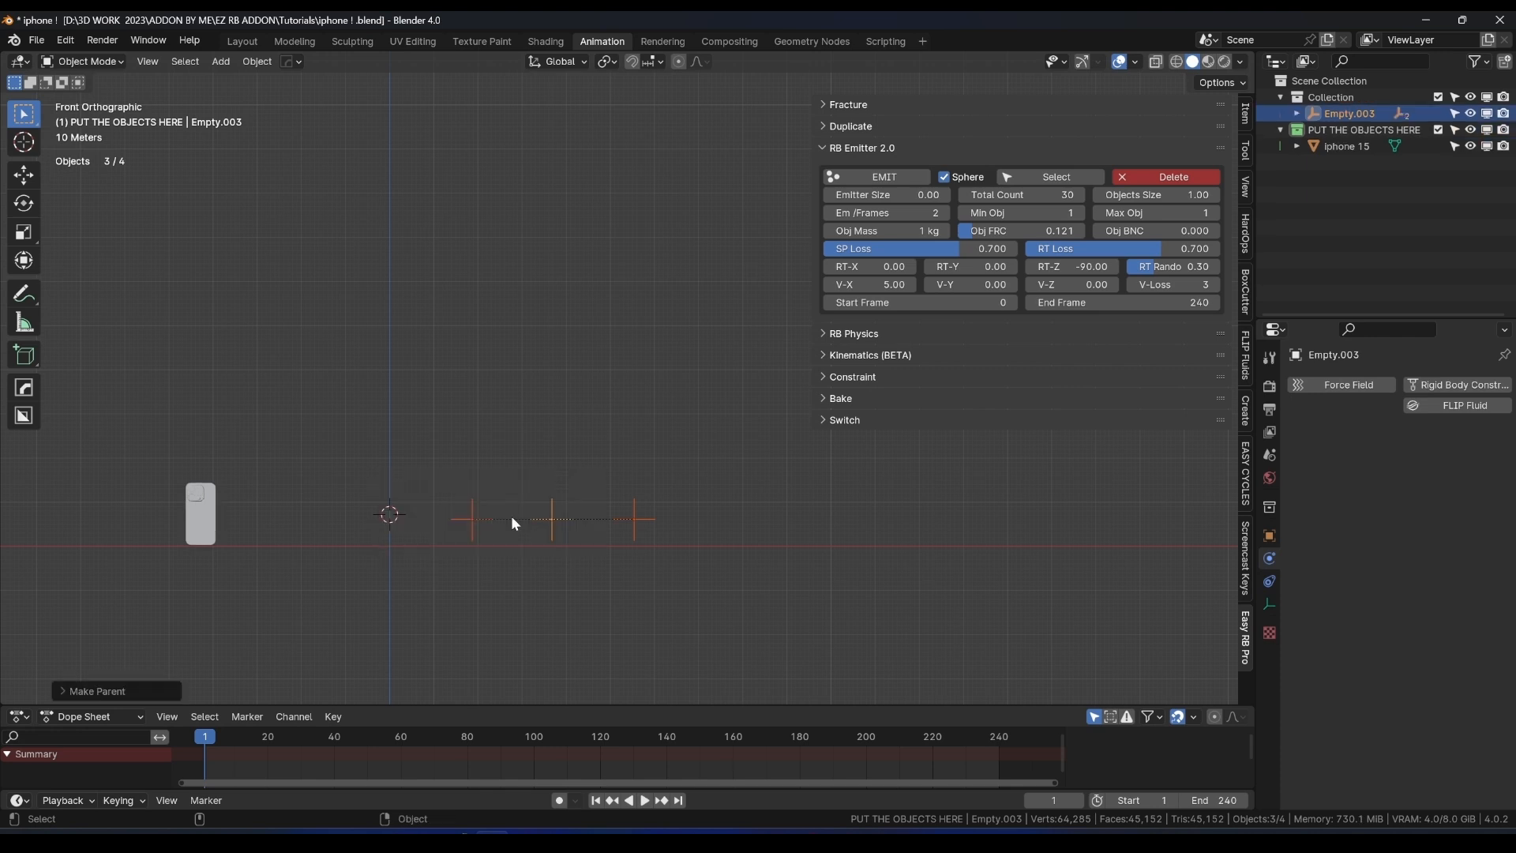
Drive Empty.003's Z rotation with the expression #frame/20 and play the animation to check the spin.
click(554, 521)
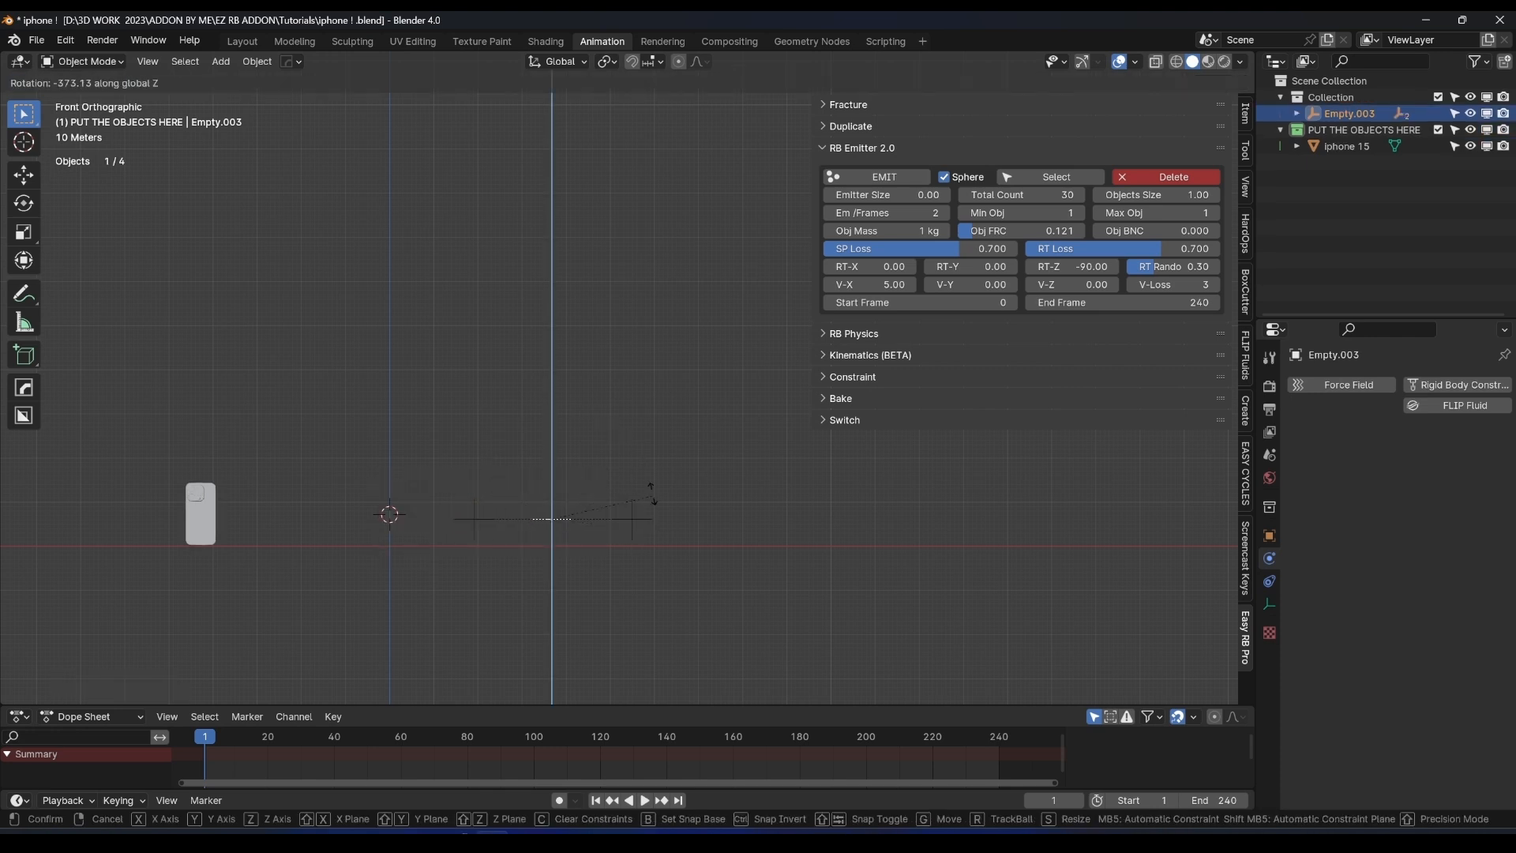
click(1268, 537)
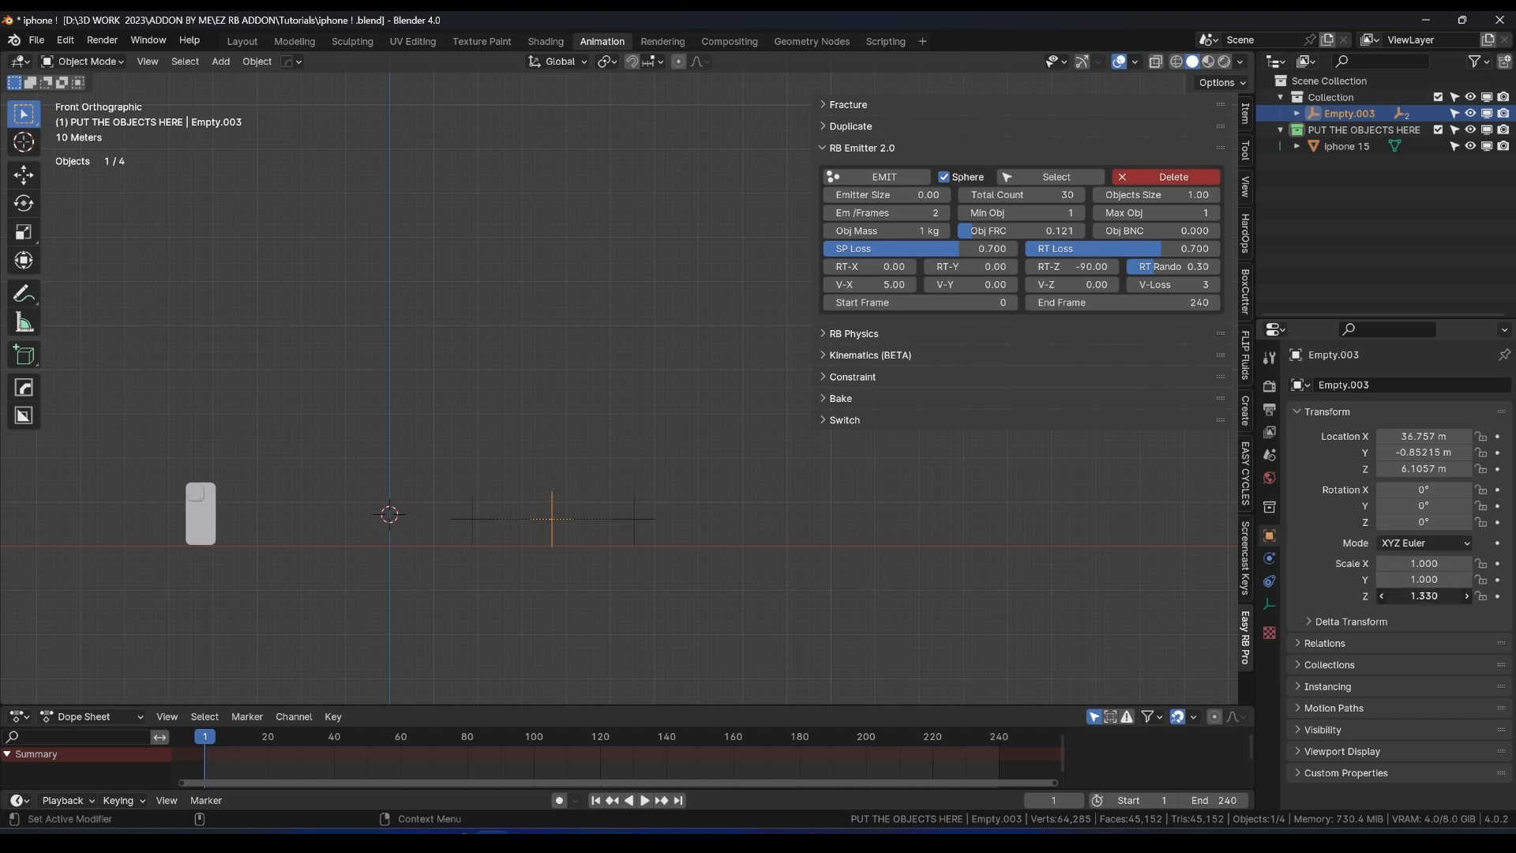
key(Escape)
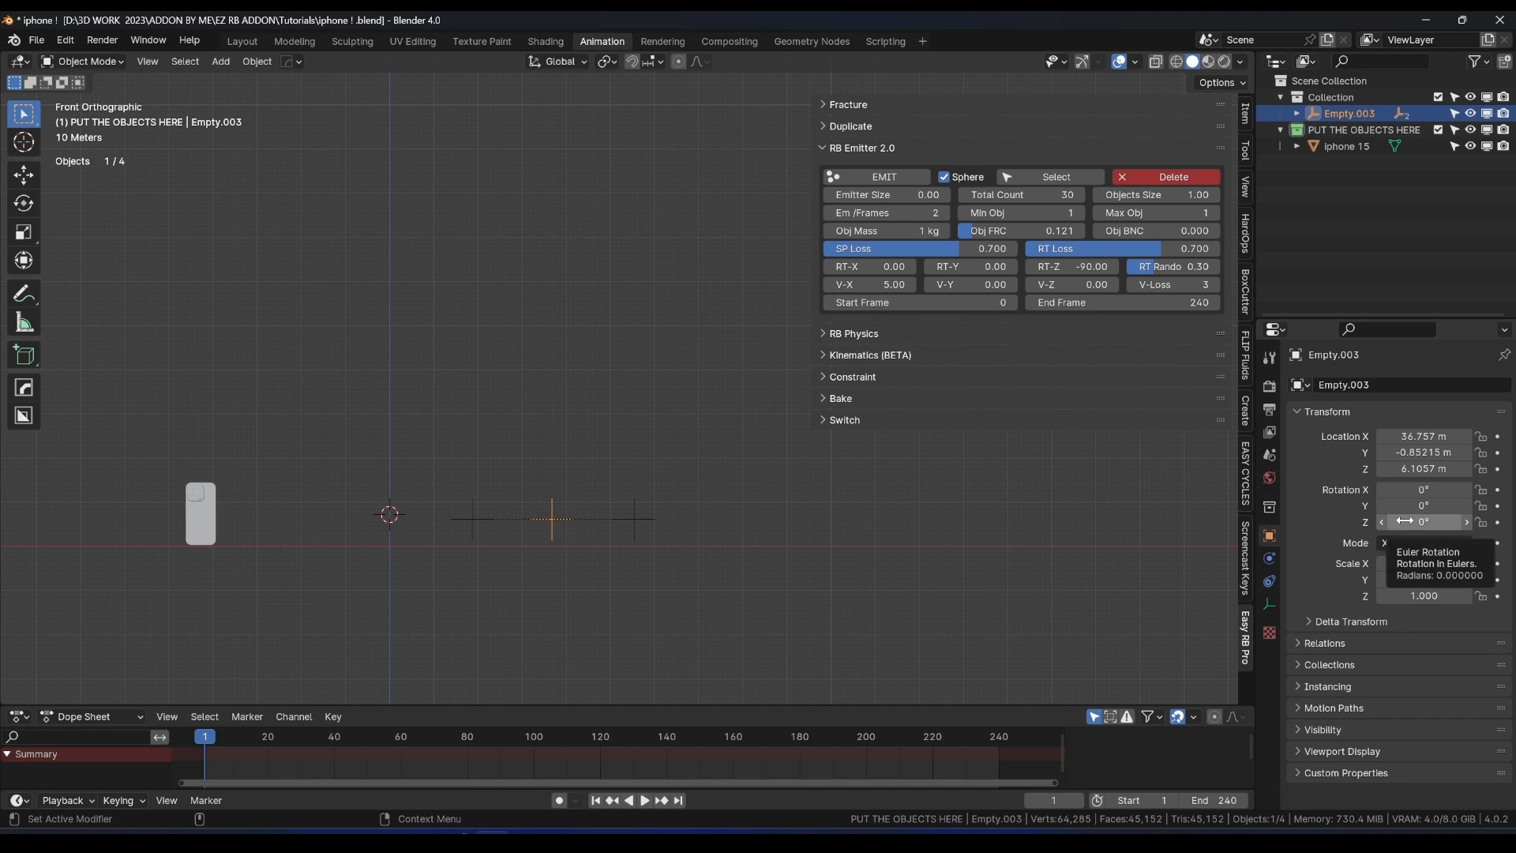
click(1404, 521)
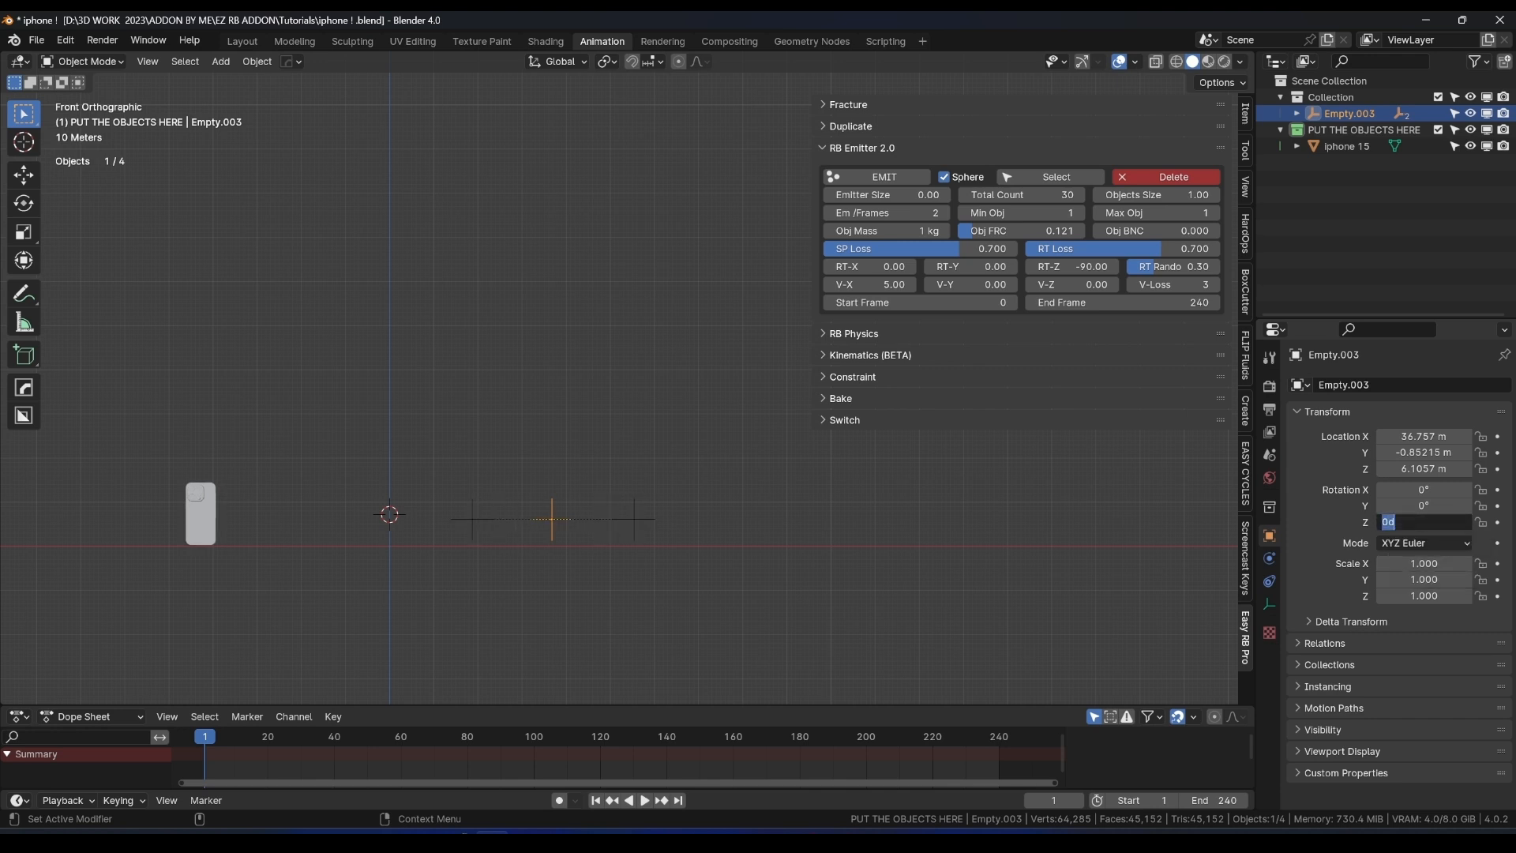
text(#frame/2)
key(Return)
key(space)
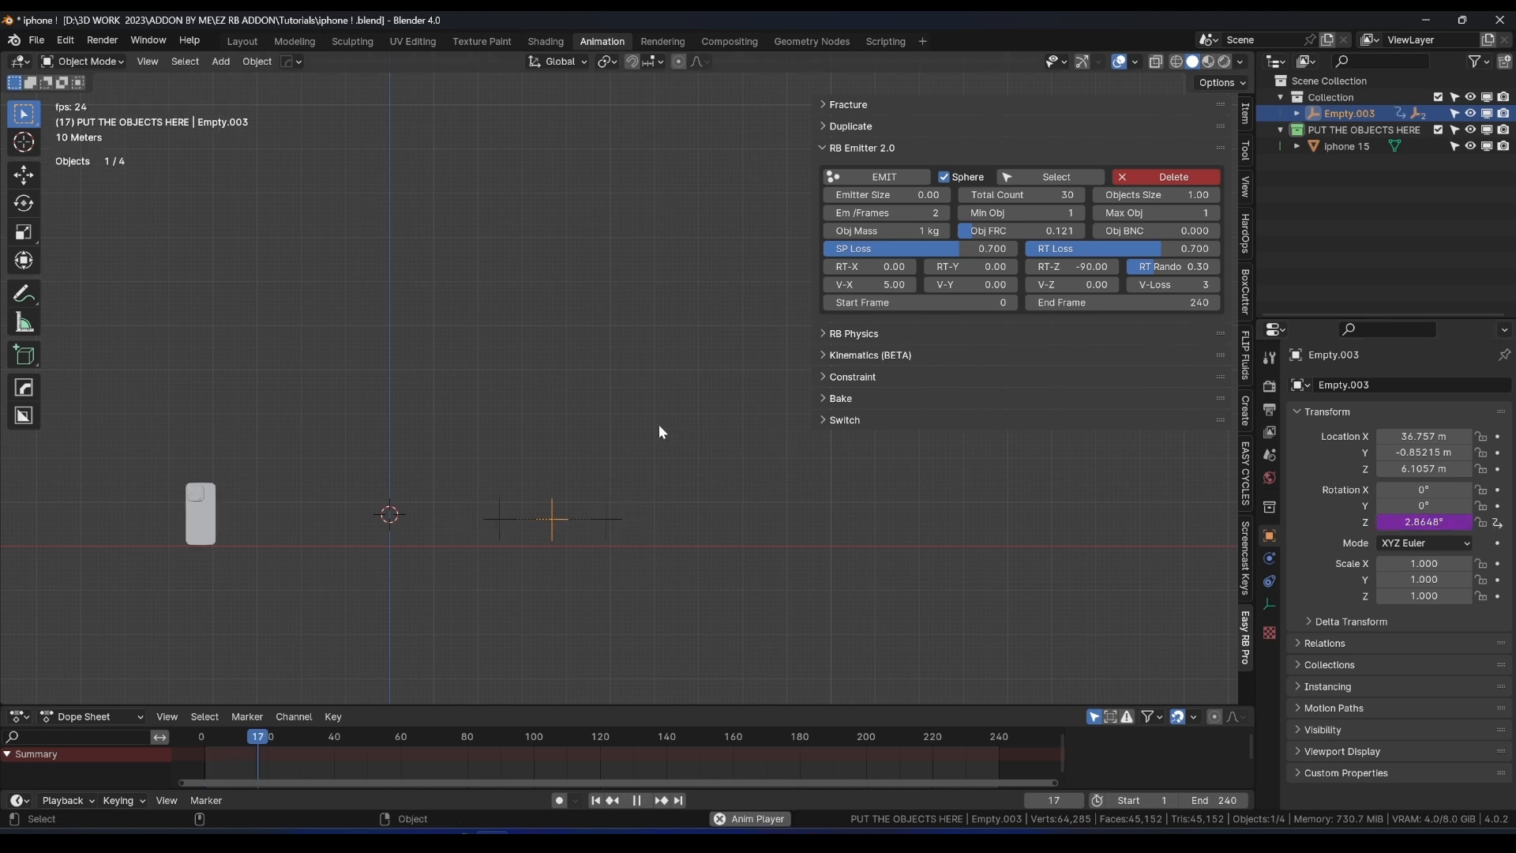
middle_drag(659, 424, 661, 472)
key(space)
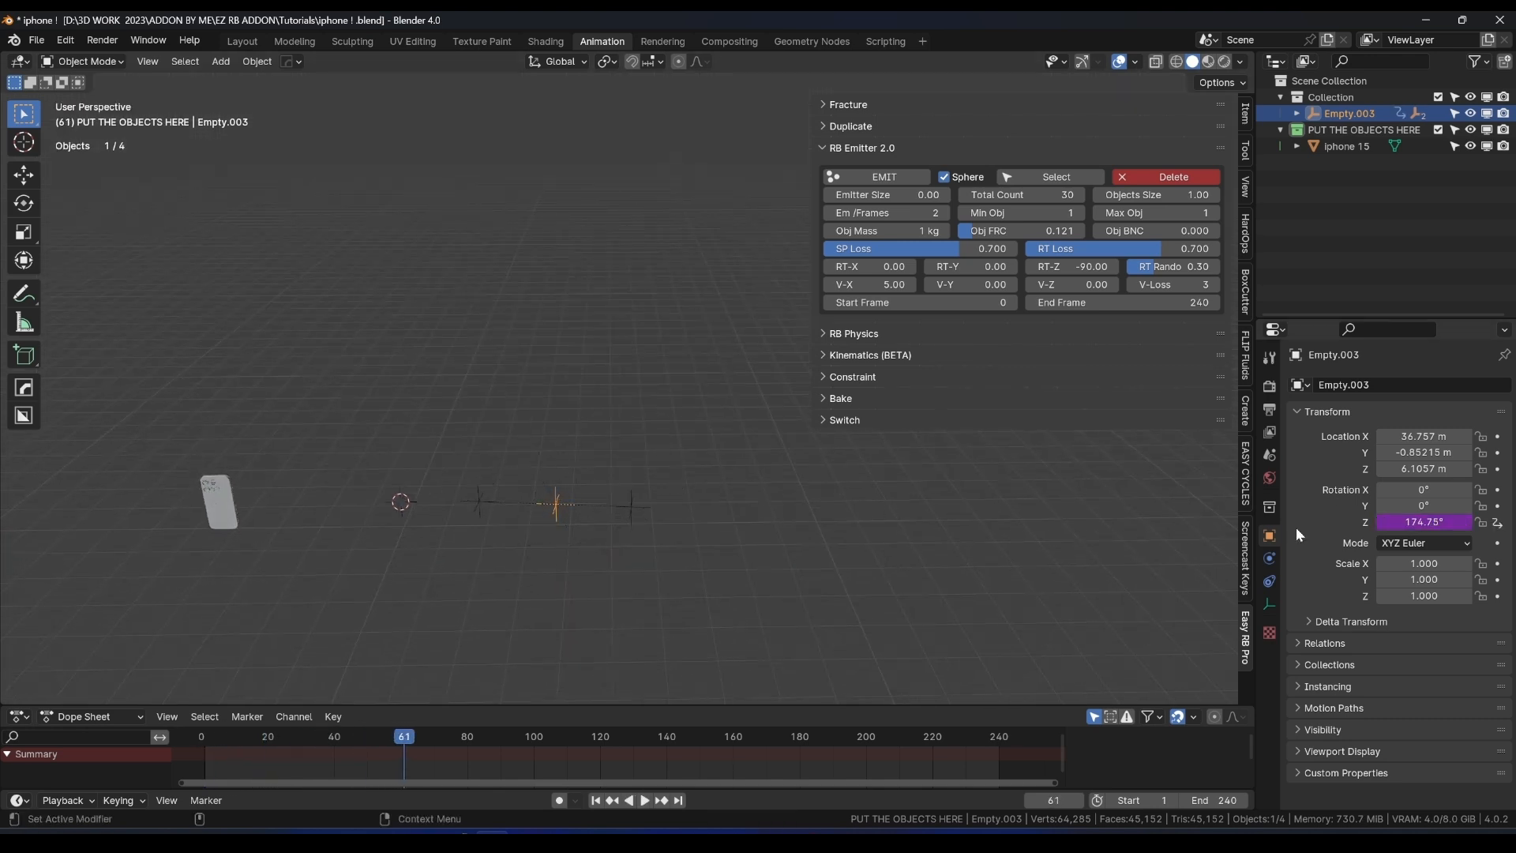
Speed up Empty.003's Z rotation by changing its driver expression to frame/5, and replay from the start.
click(1421, 522)
click(1402, 522)
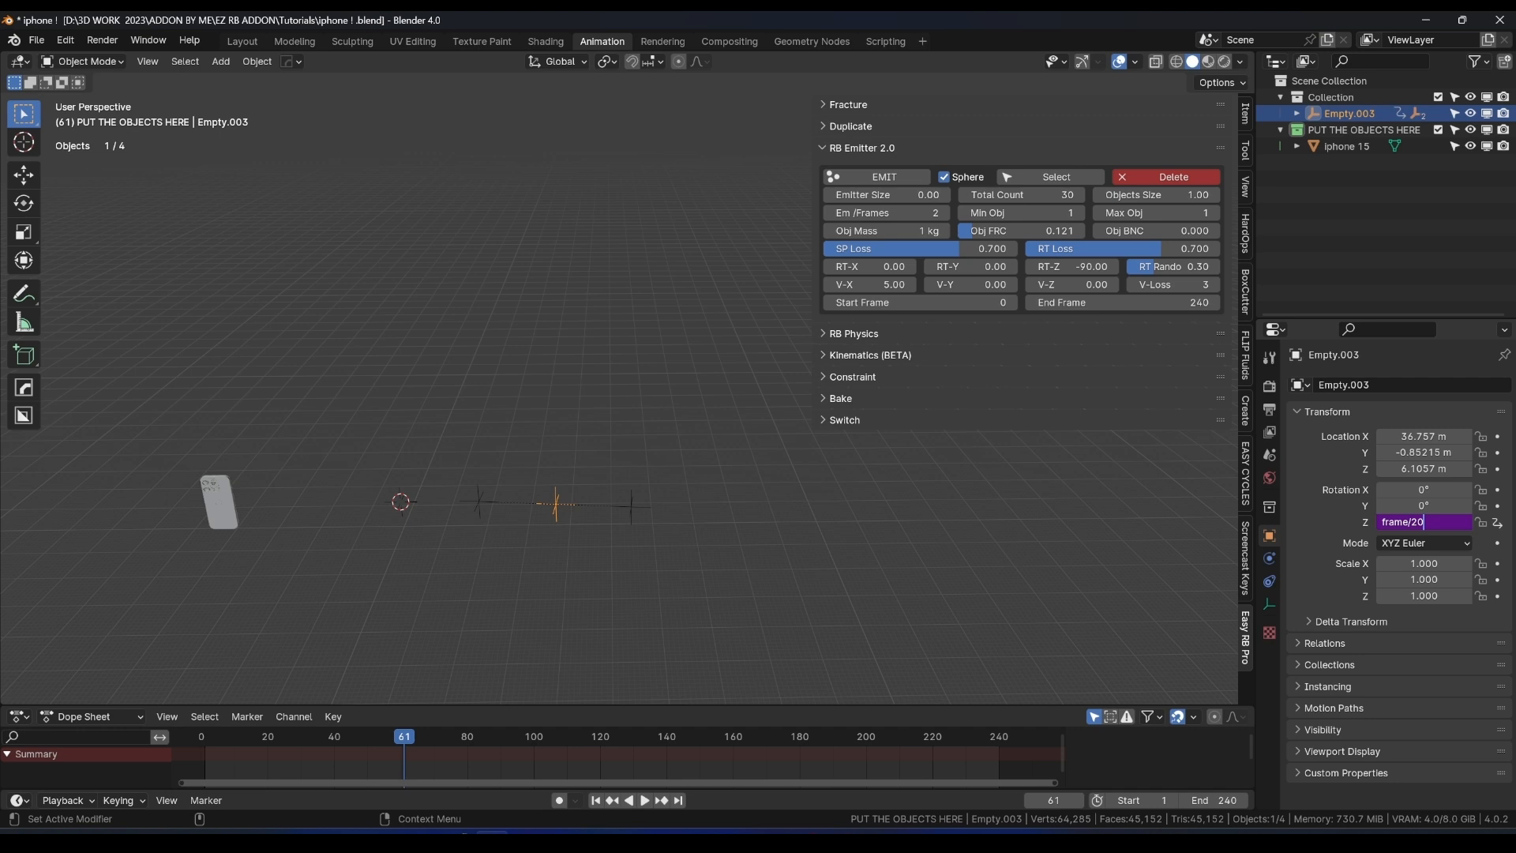
text(5)
key(Return)
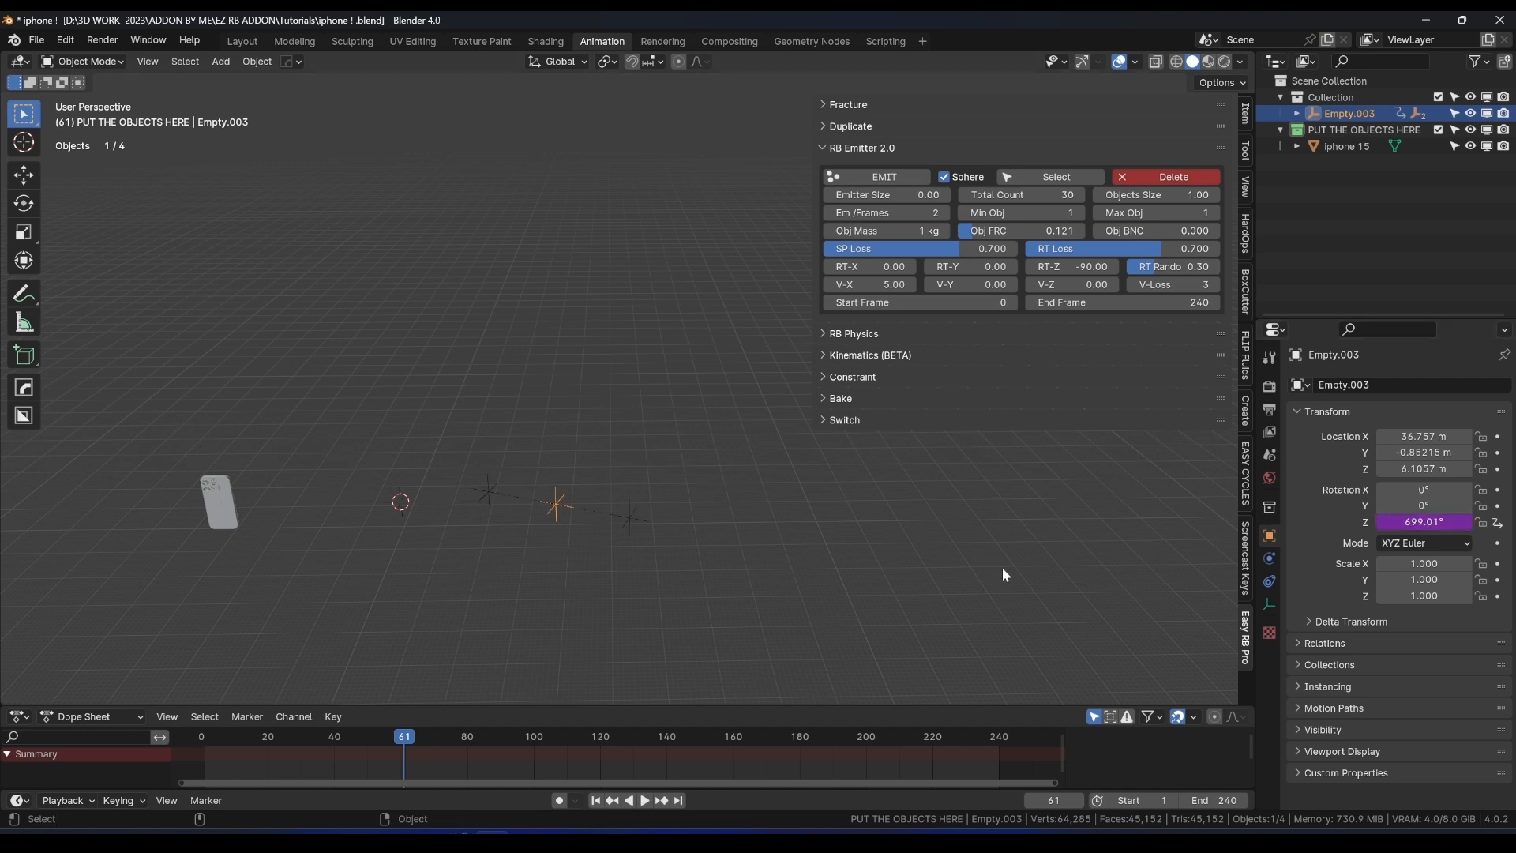
click(205, 737)
key(space)
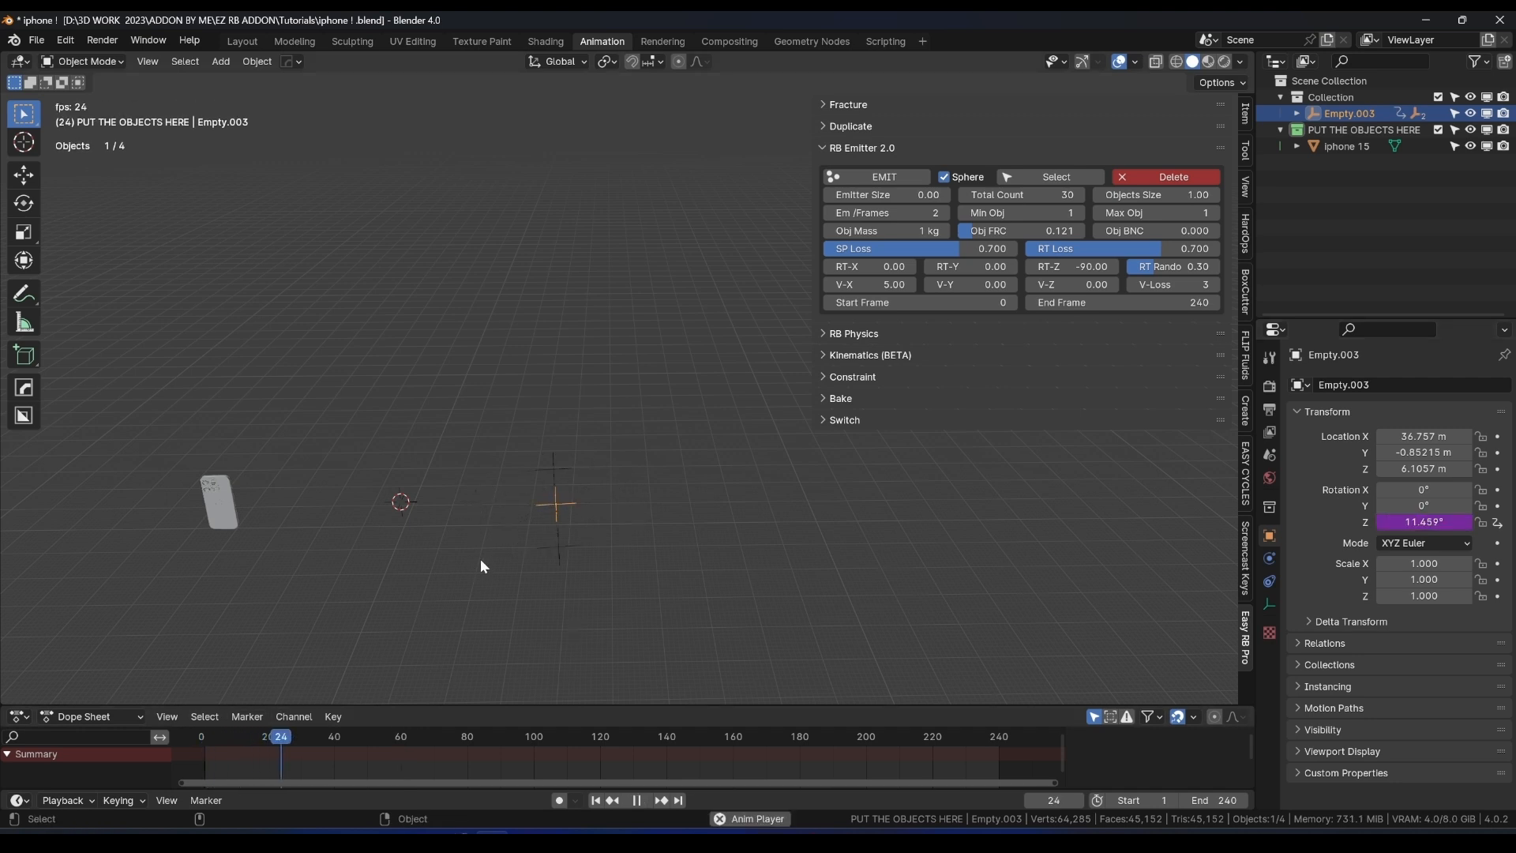
key(space)
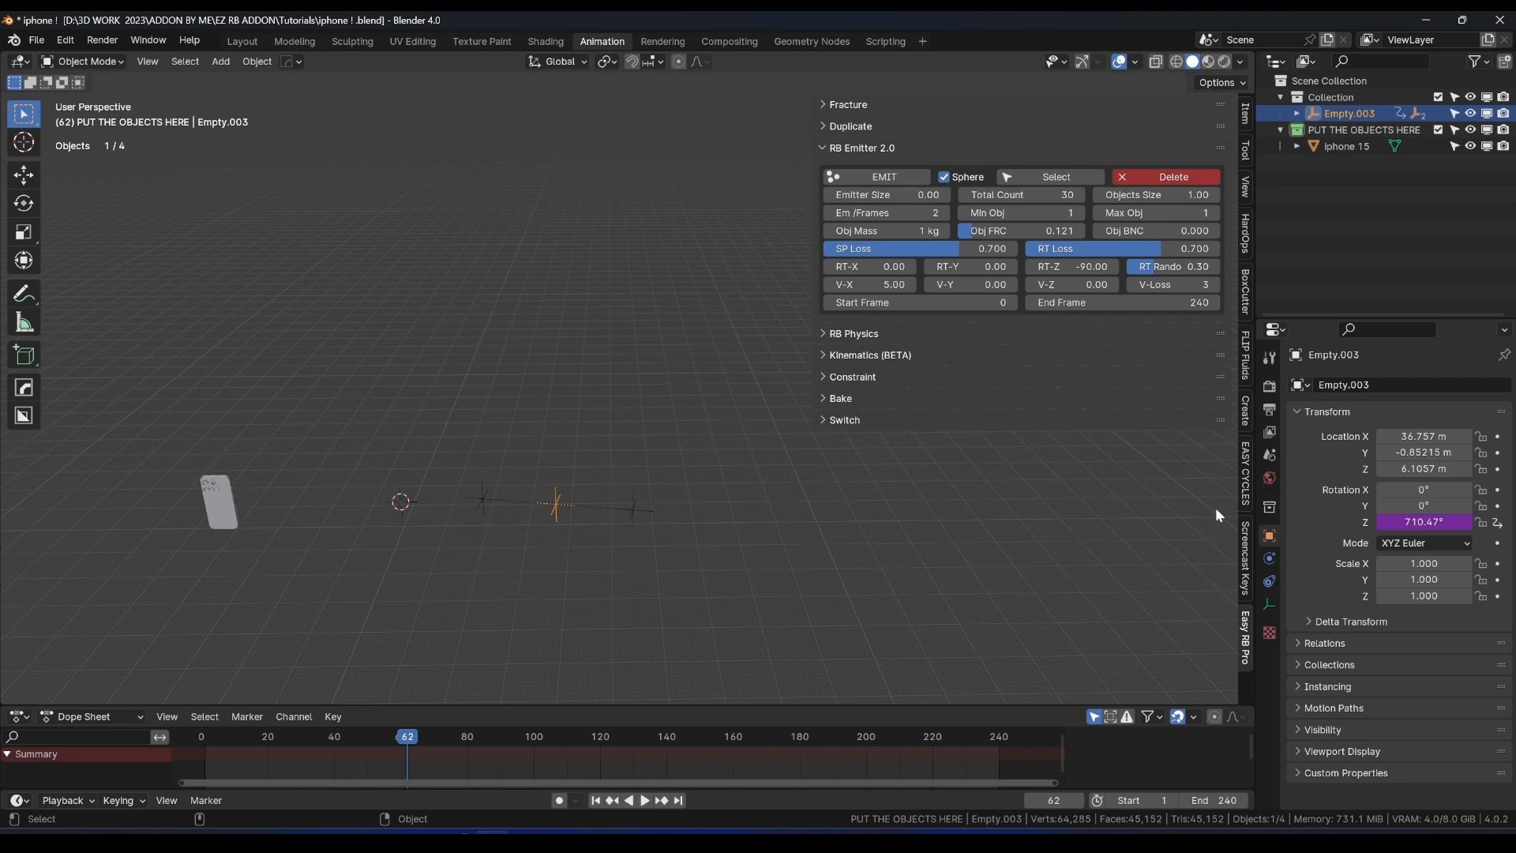
drag(1423, 596, 1452, 595)
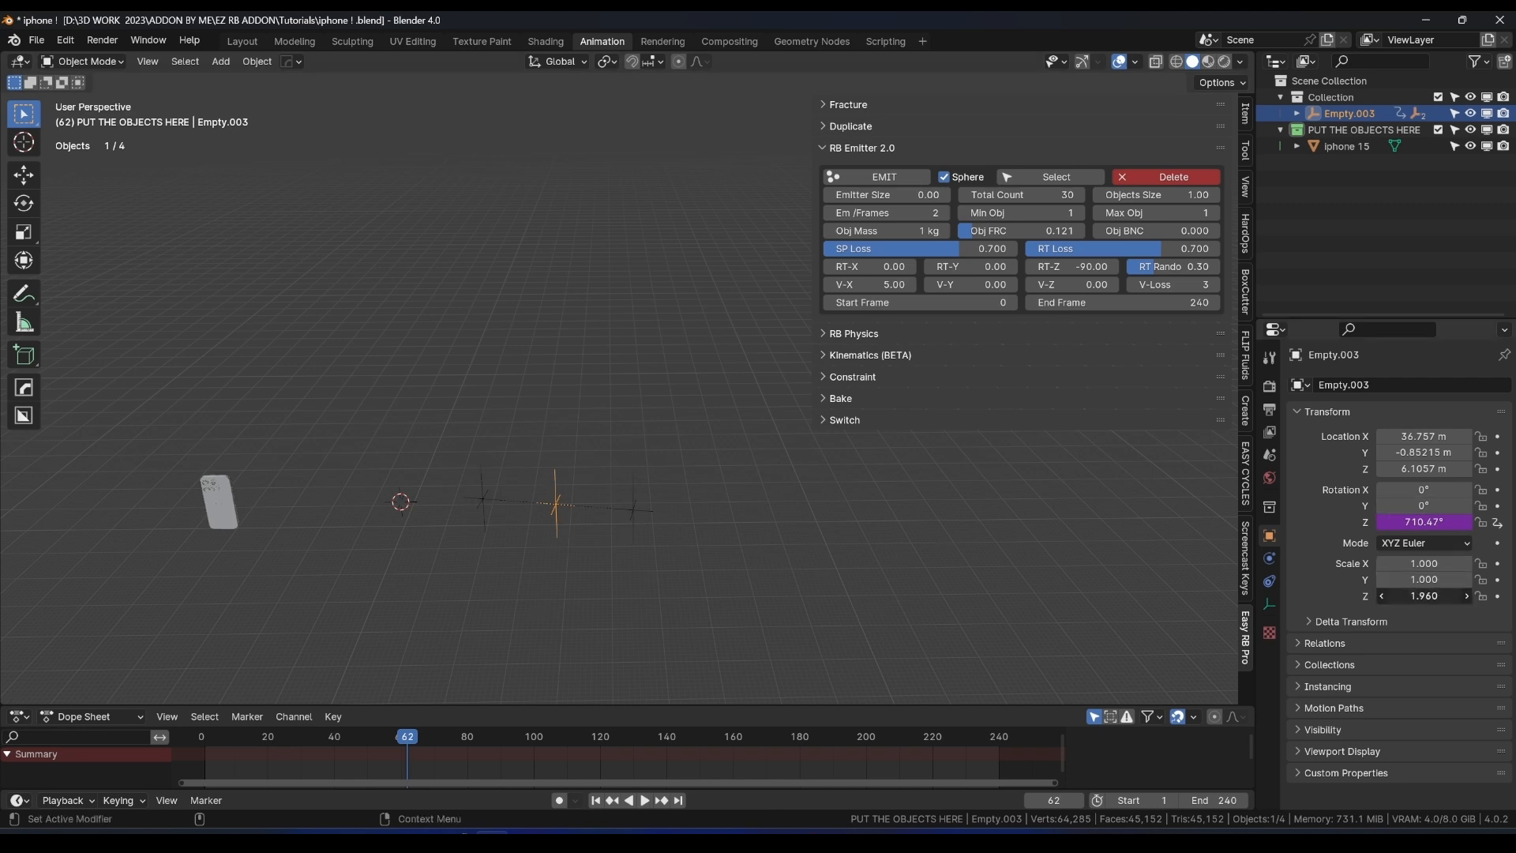
key(Escape)
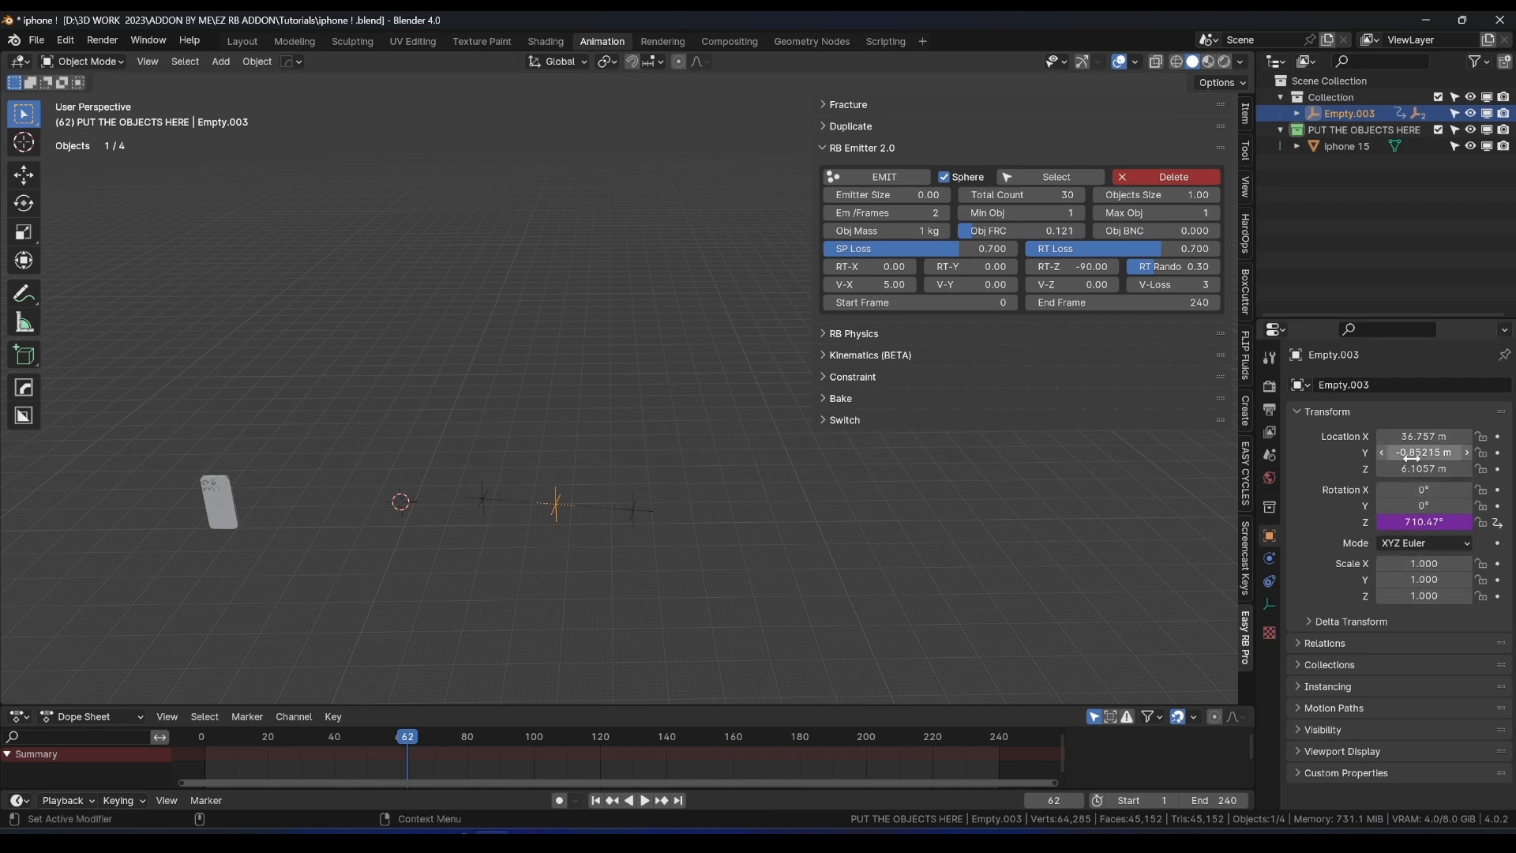
drag(1420, 469, 1468, 469)
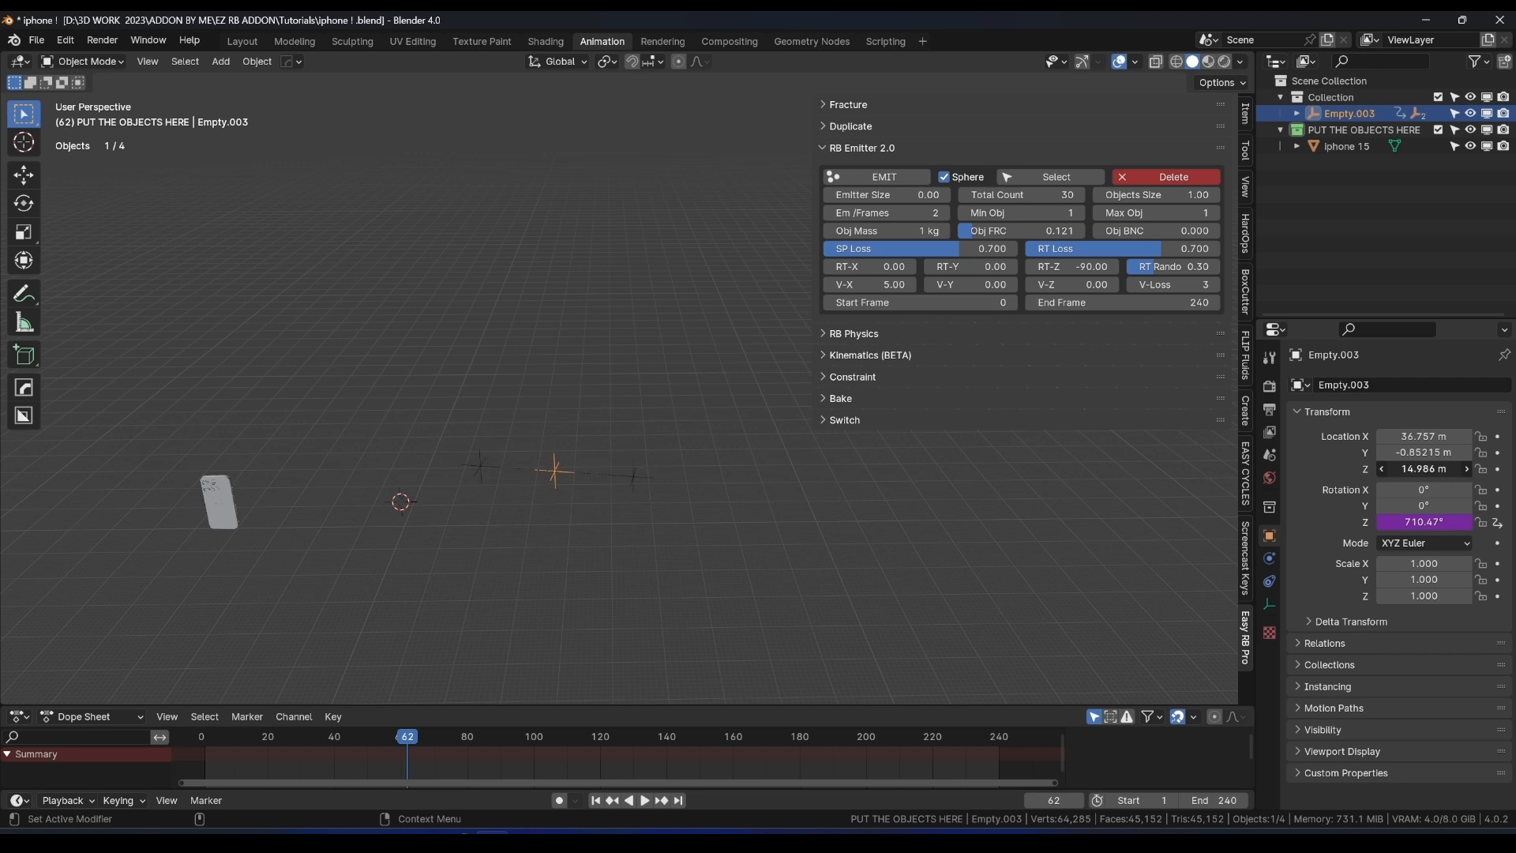
key(Escape)
Drive Empty.003's Z location with the expression #frame/10 and play the rising rotation from the first frame.
click(1421, 468)
text(#frame/10)
key(Return)
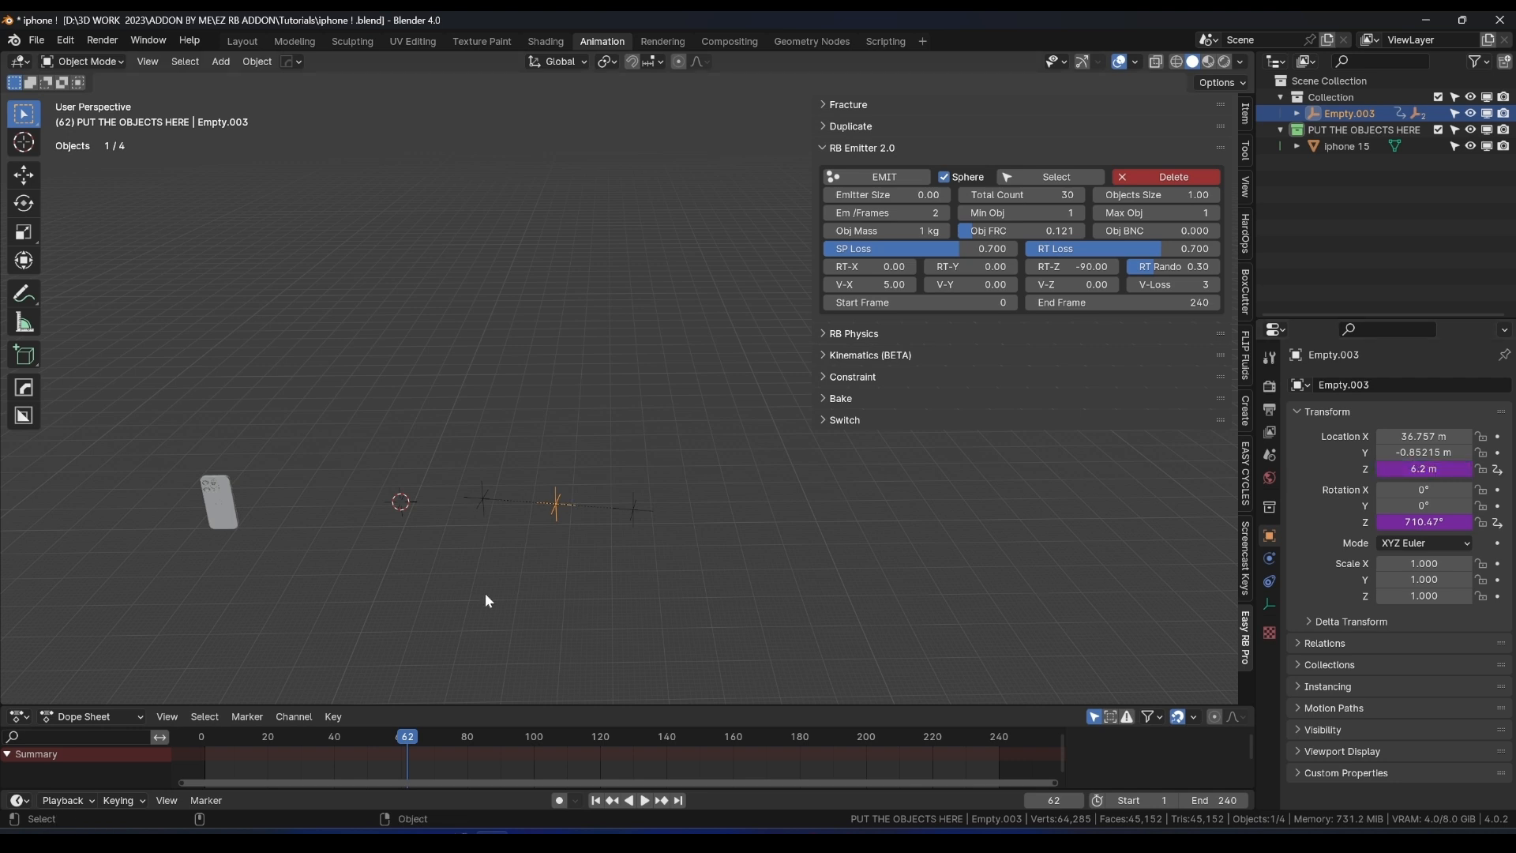
click(595, 800)
key(space)
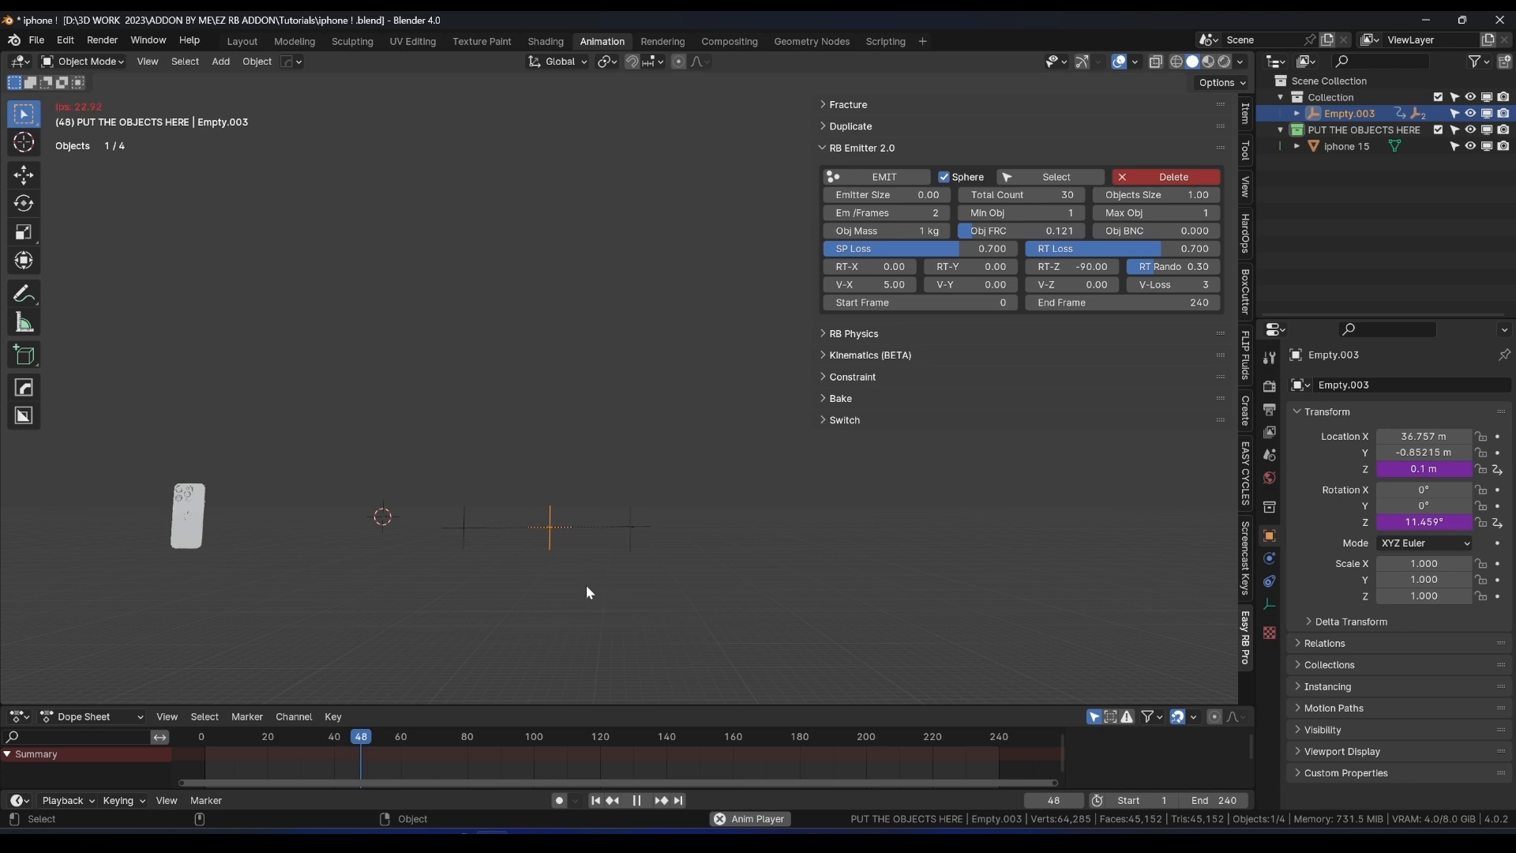
key(space)
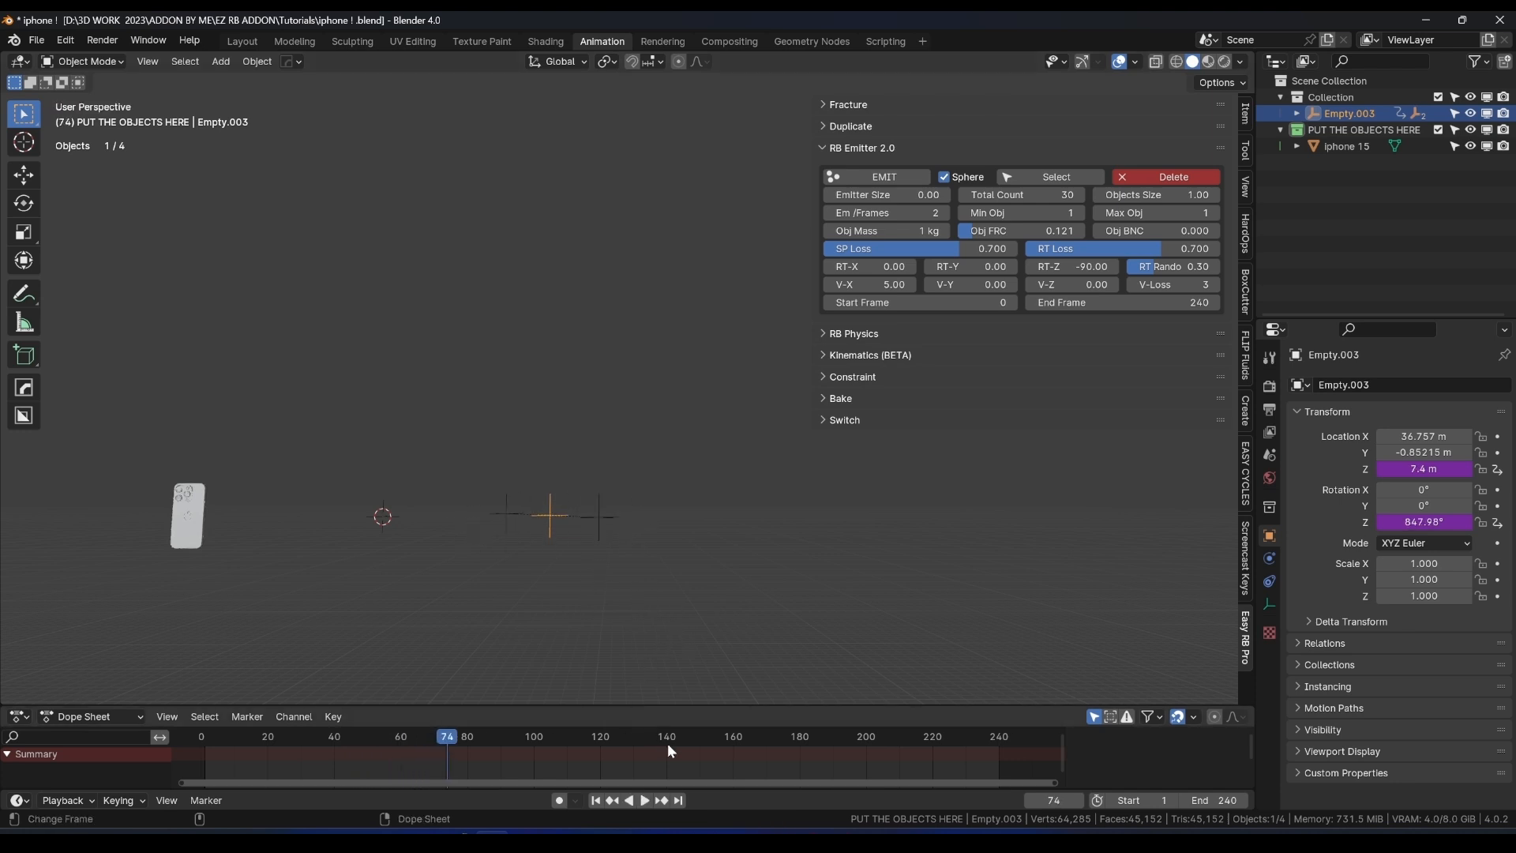
Change Empty.003's Z location driver expression to frame/5 and replay the rise from the first frame.
click(596, 799)
double_click(1444, 468)
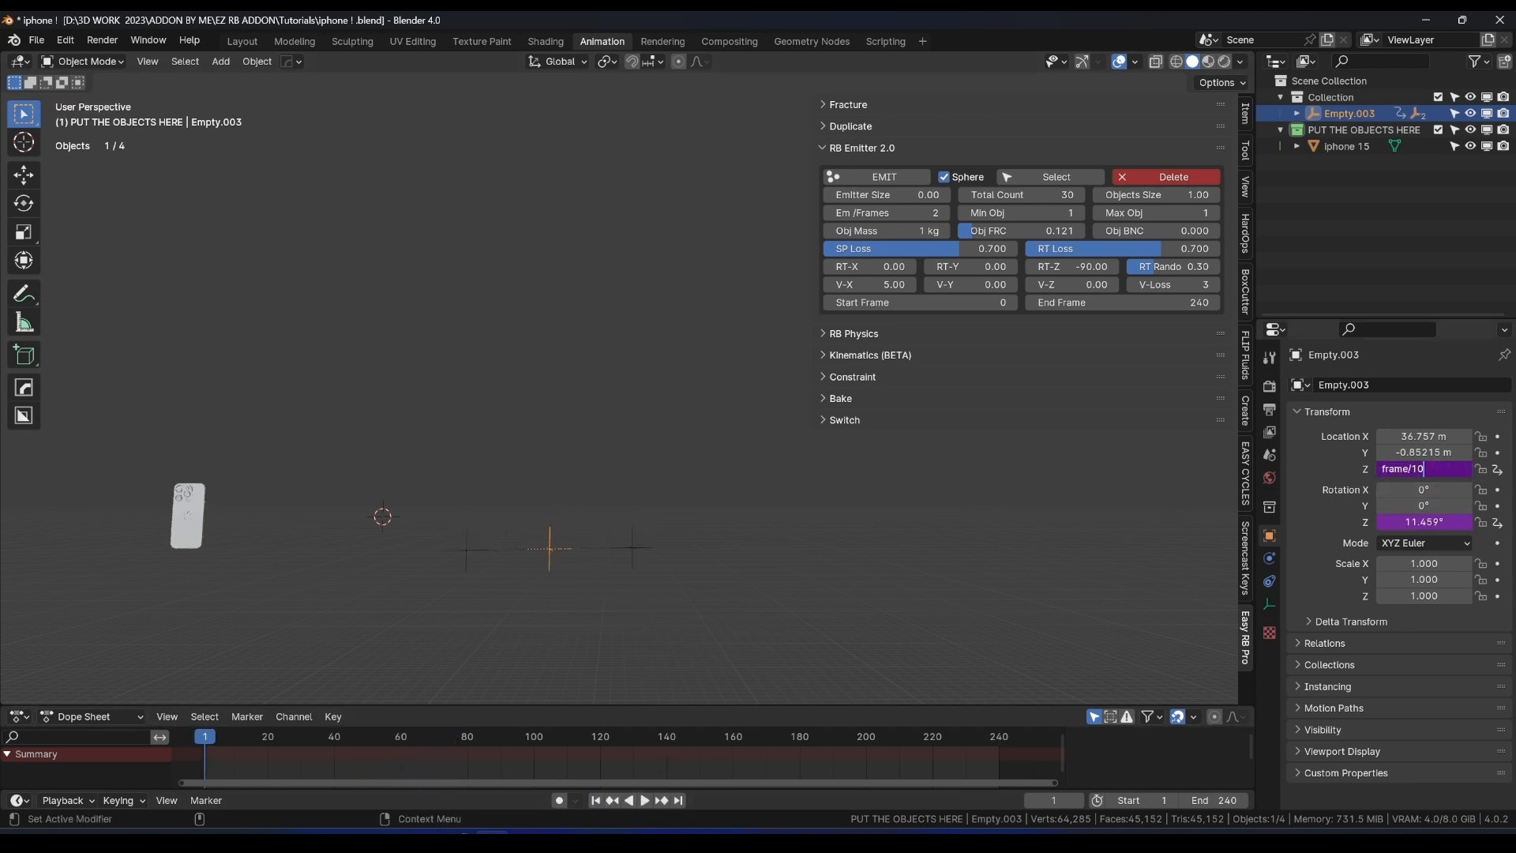
key(BackSpace)
key(BackSpace)
text(100)
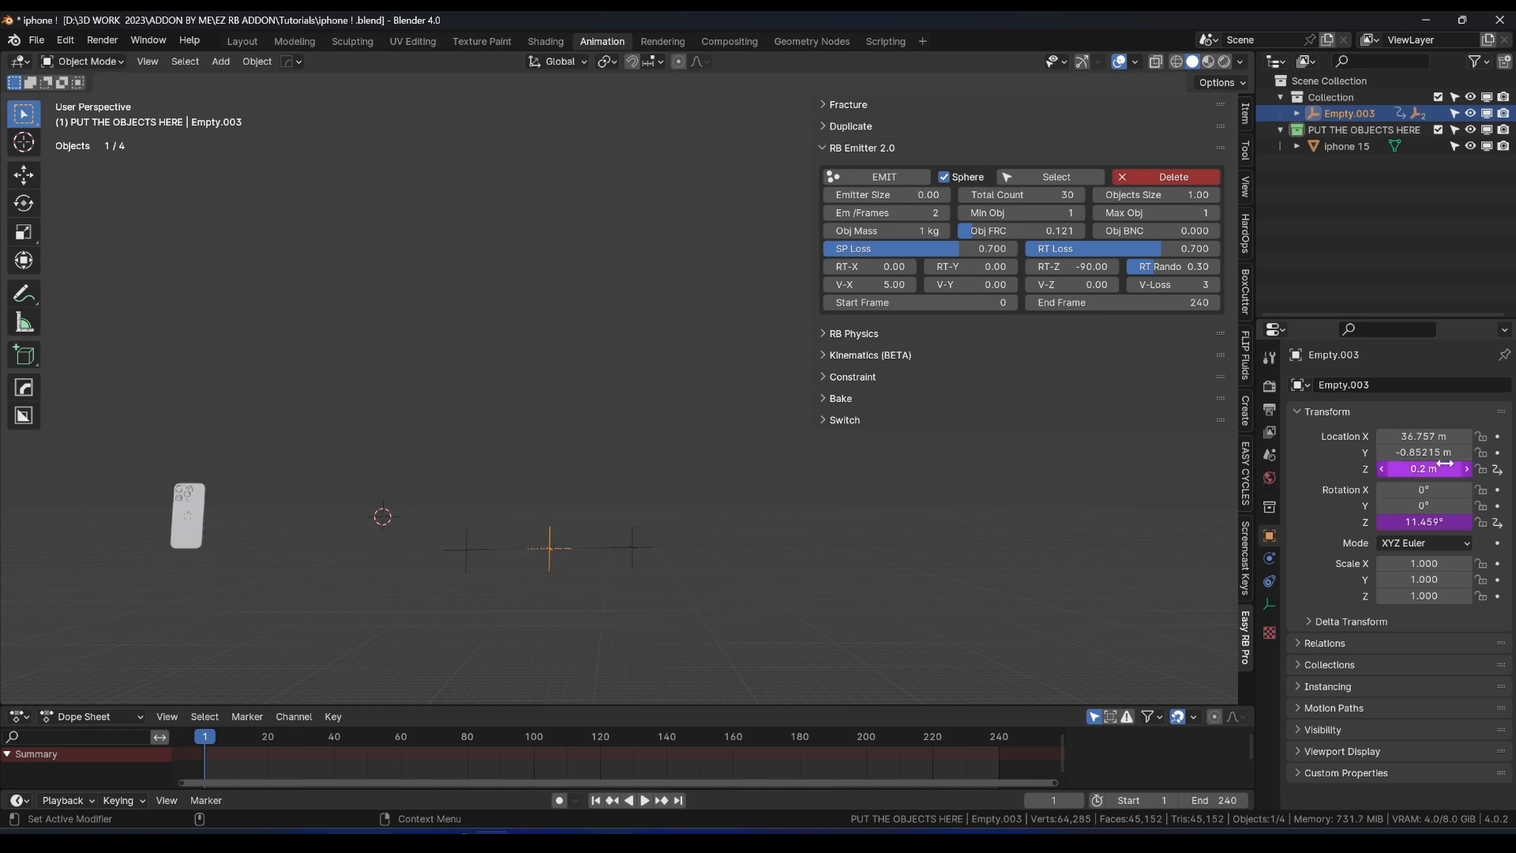
key(Return)
key(space)
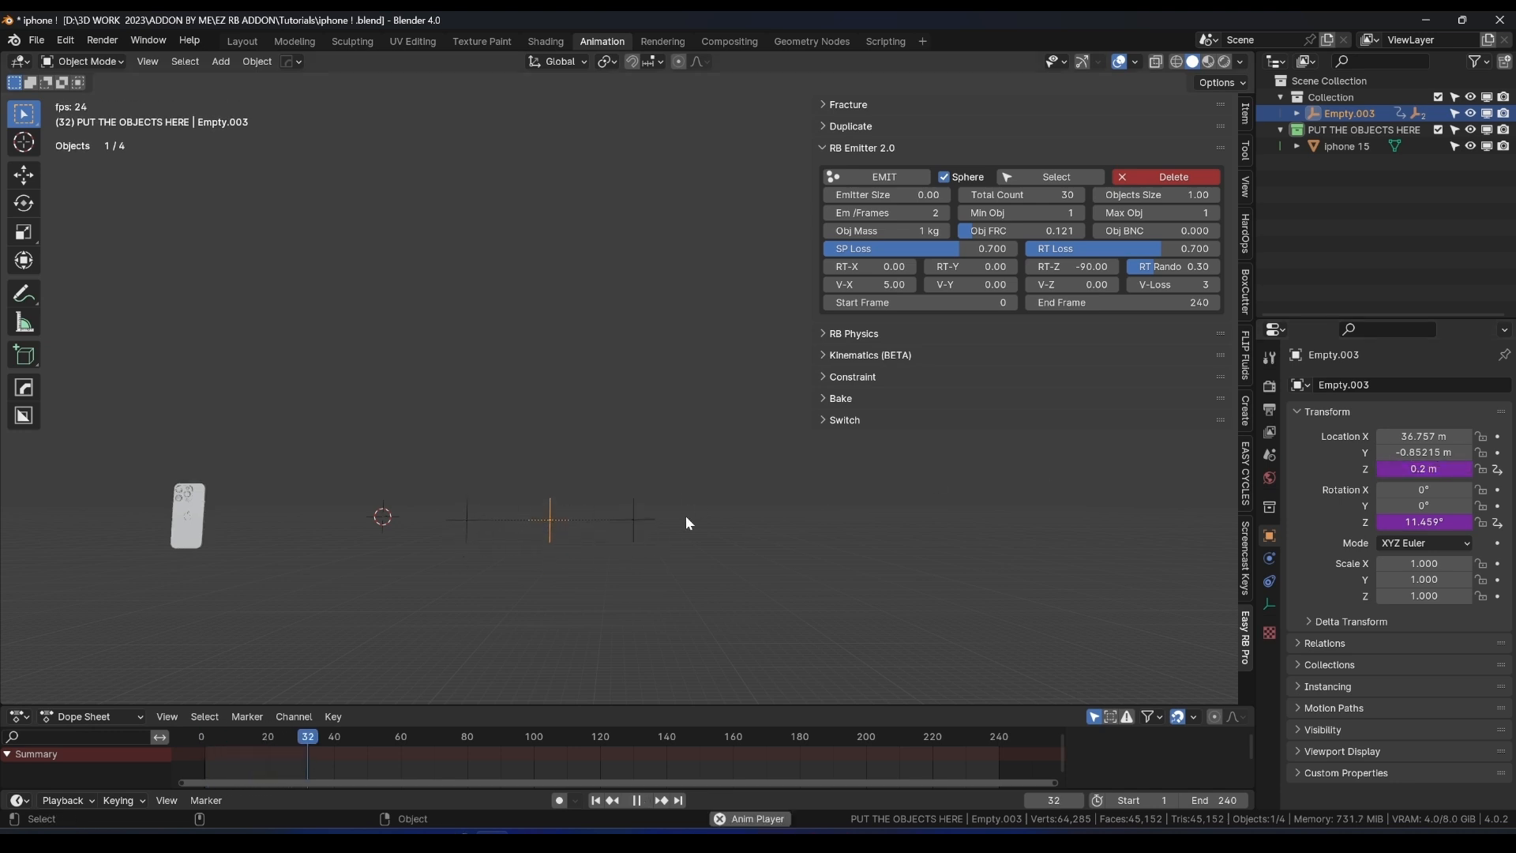
key(space)
Change Empty.003's Z location driver expression to frame/3 and replay the motion from the first frame.
double_click(1421, 451)
double_click(1423, 469)
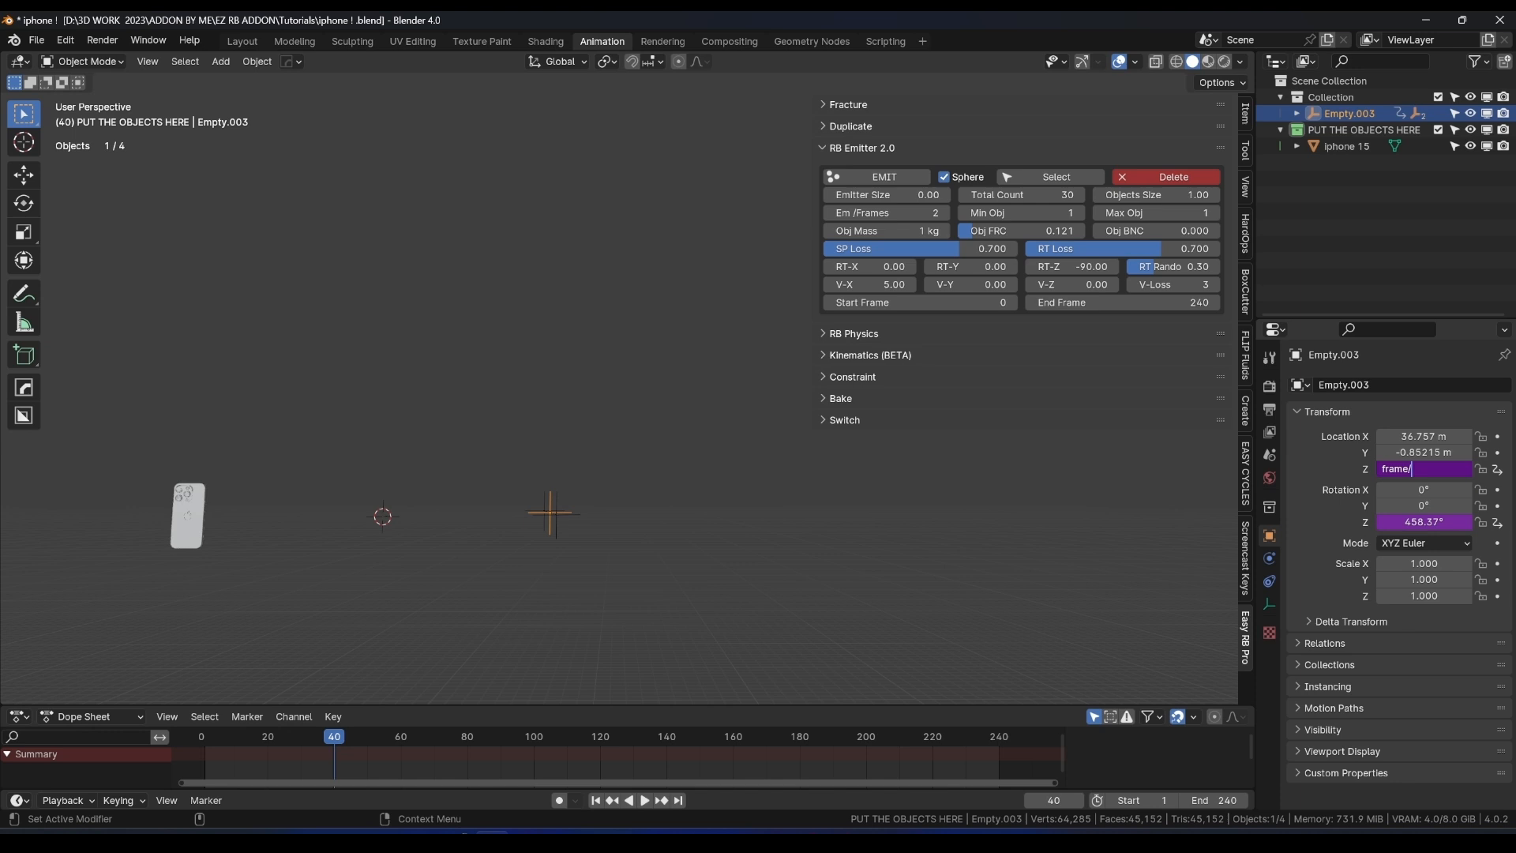
key(Return)
key(shift+Left)
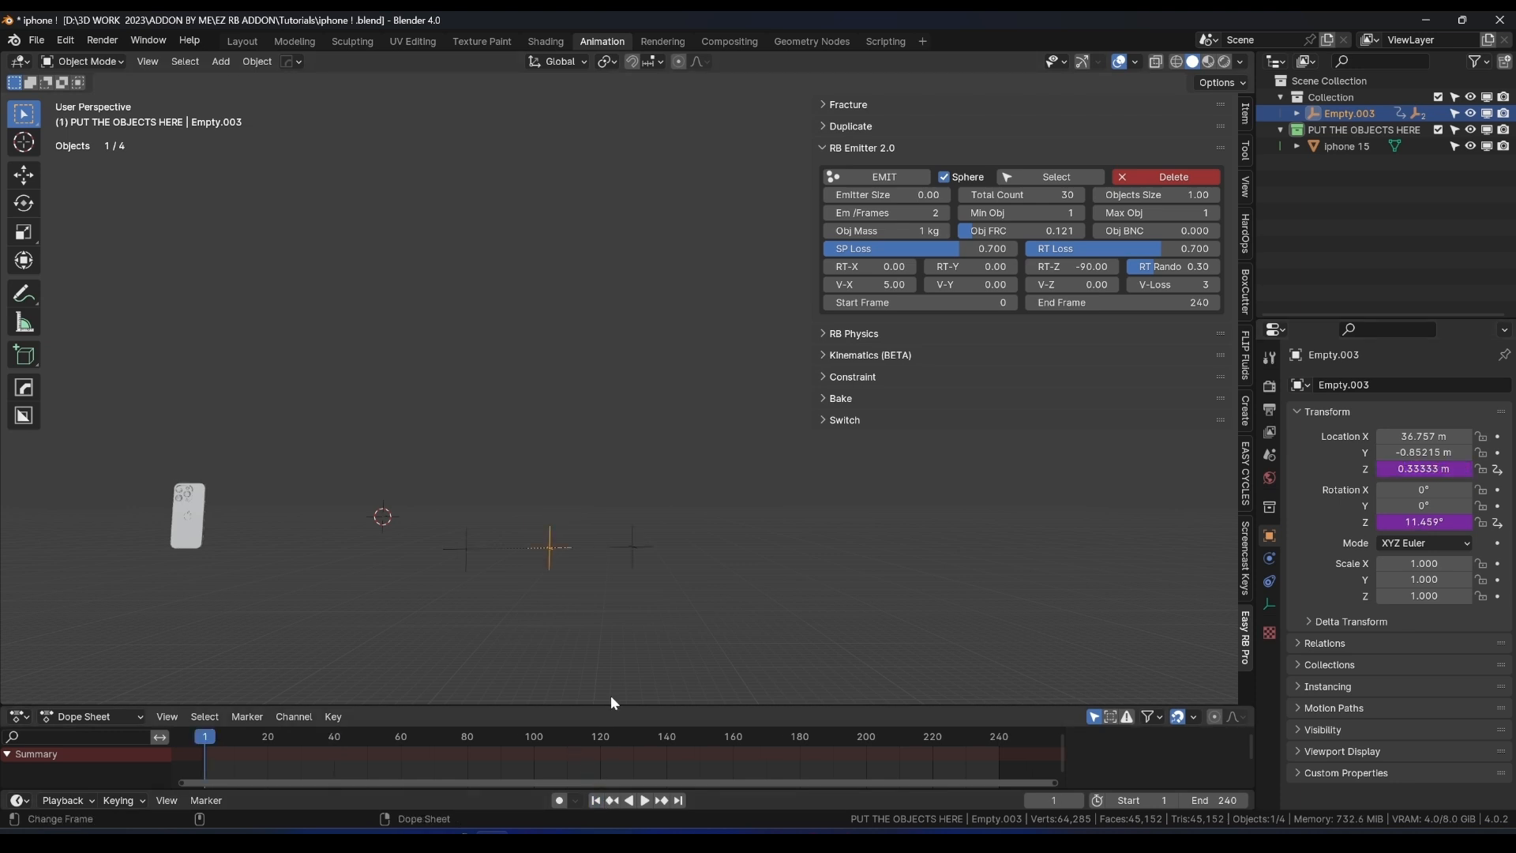
key(space)
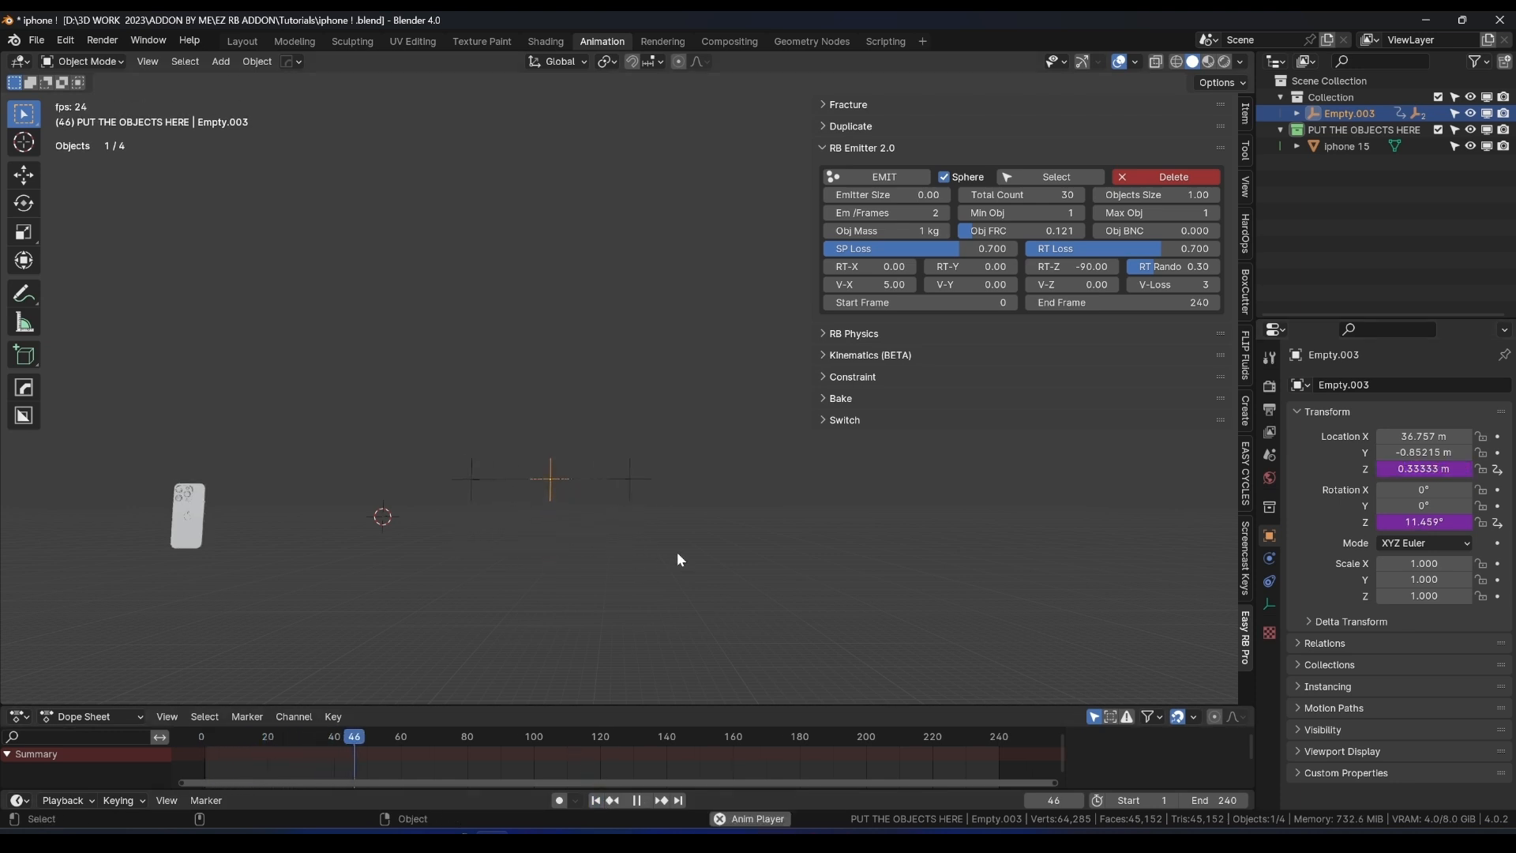
key(space)
Go to frame 0, select Empty.002 and emit the phones from it.
click(202, 738)
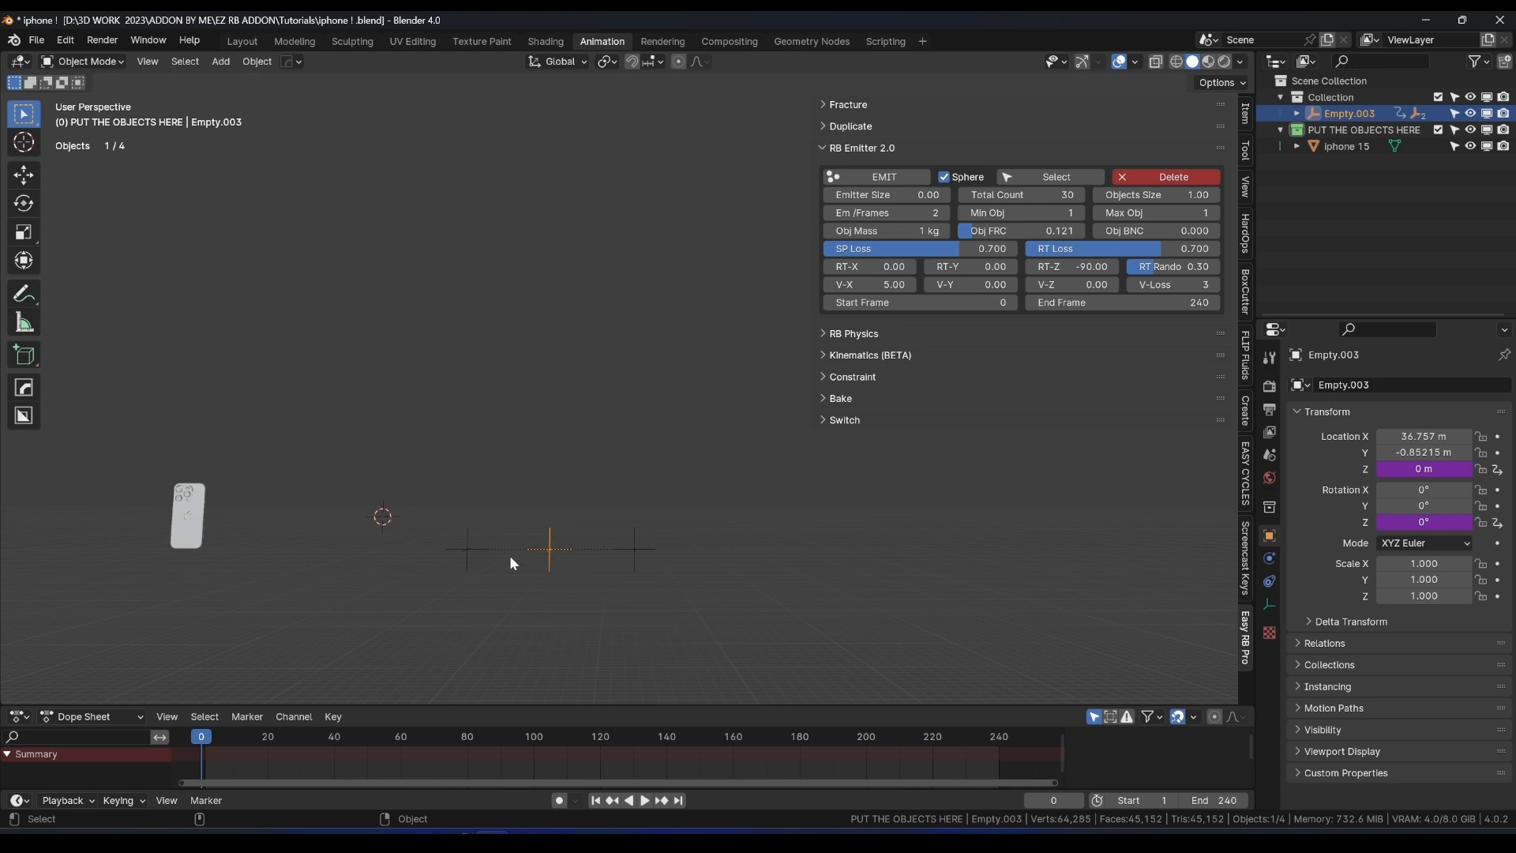
click(491, 539)
mouse_move(491, 534)
middle_down()
mouse_move(484, 551)
mouse_move(505, 553)
middle_up()
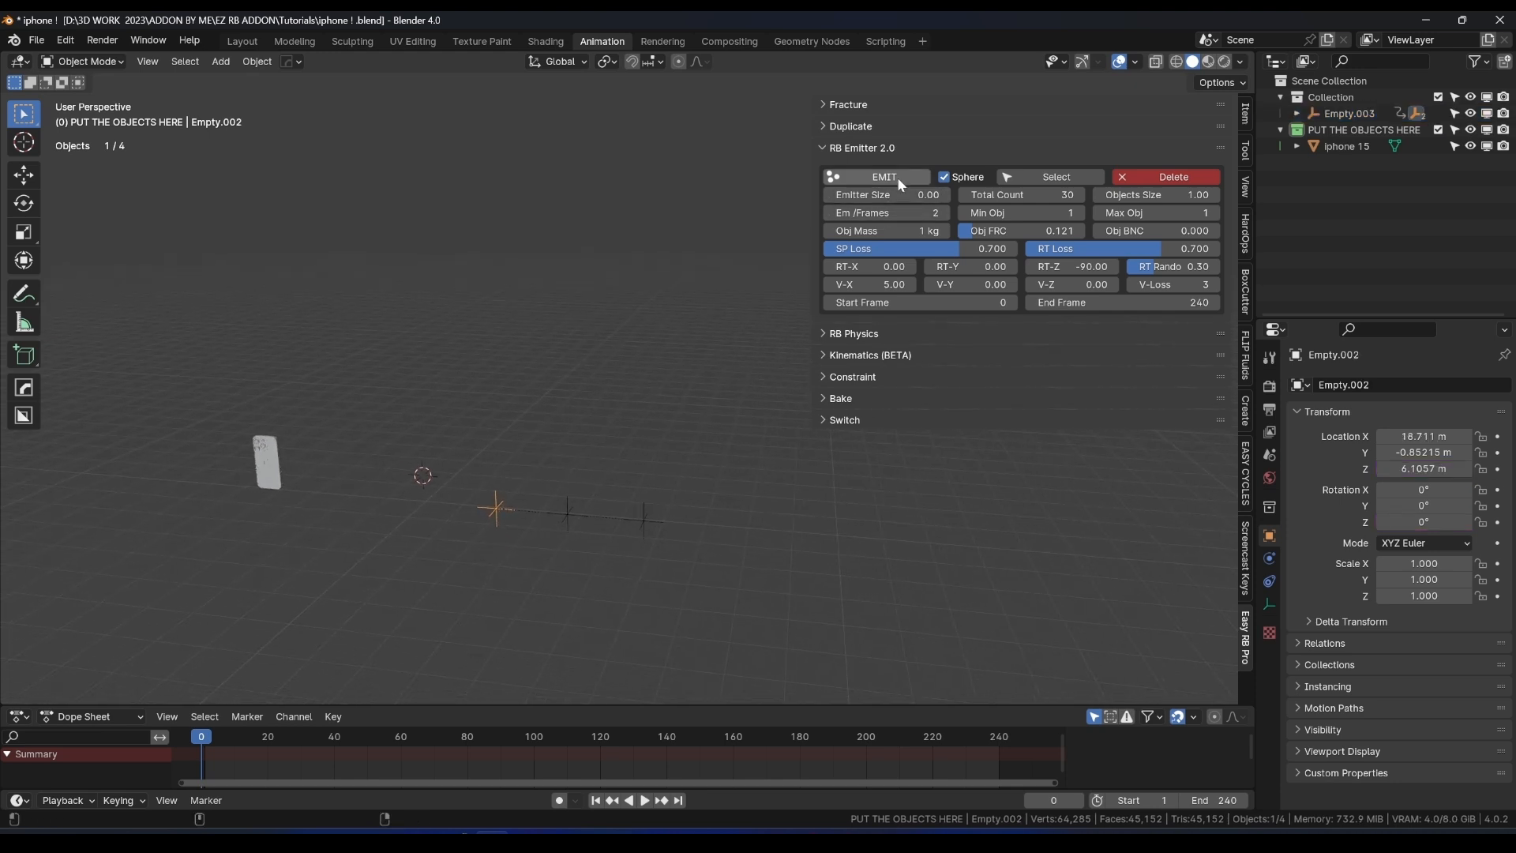
click(884, 176)
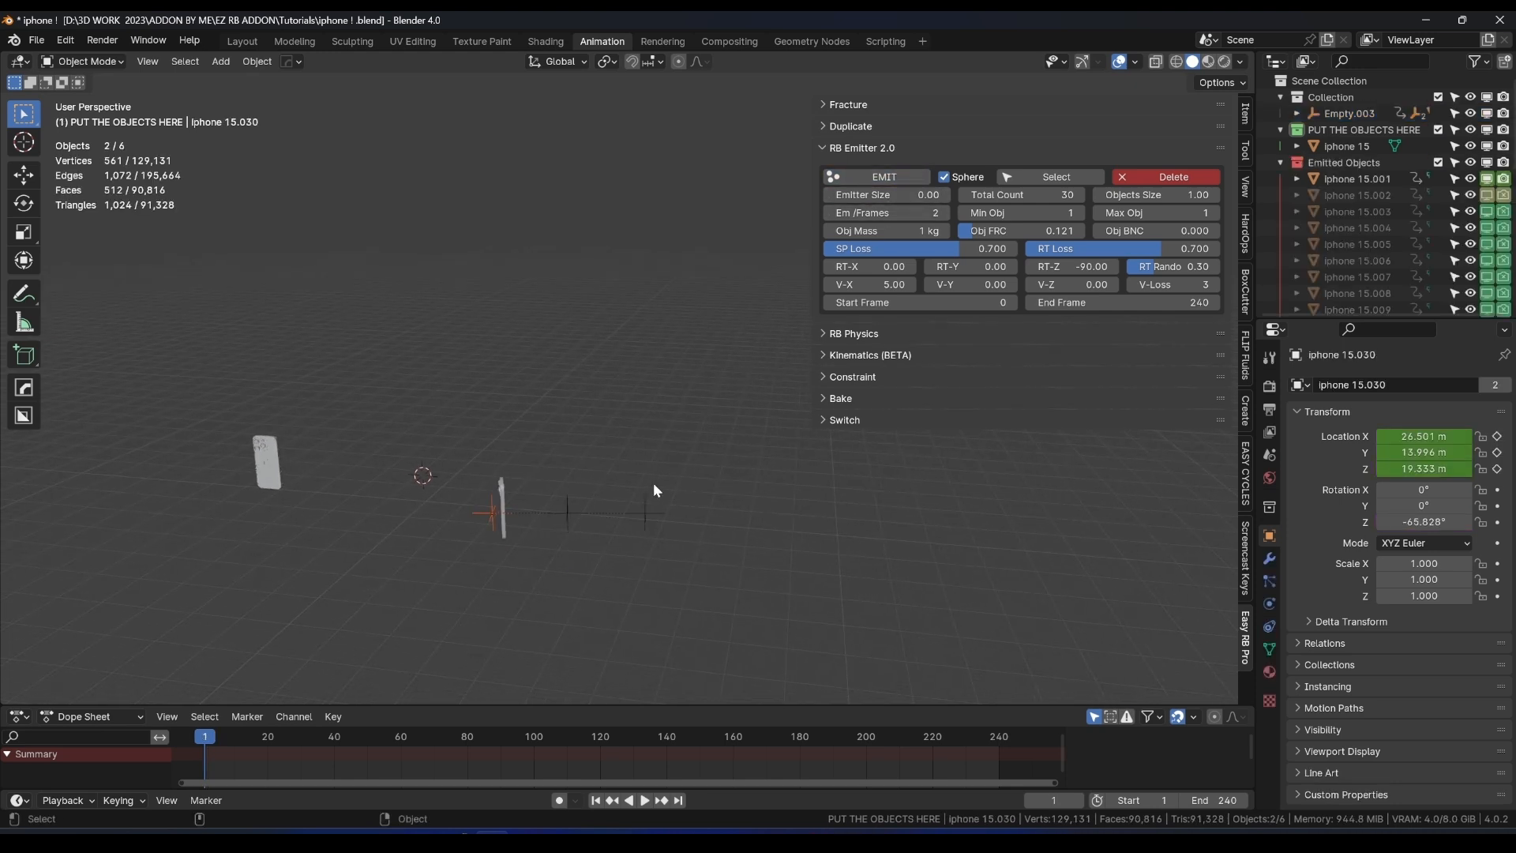
Play the spiral phone emission twice from the start, viewing it from a lower angle.
key(space)
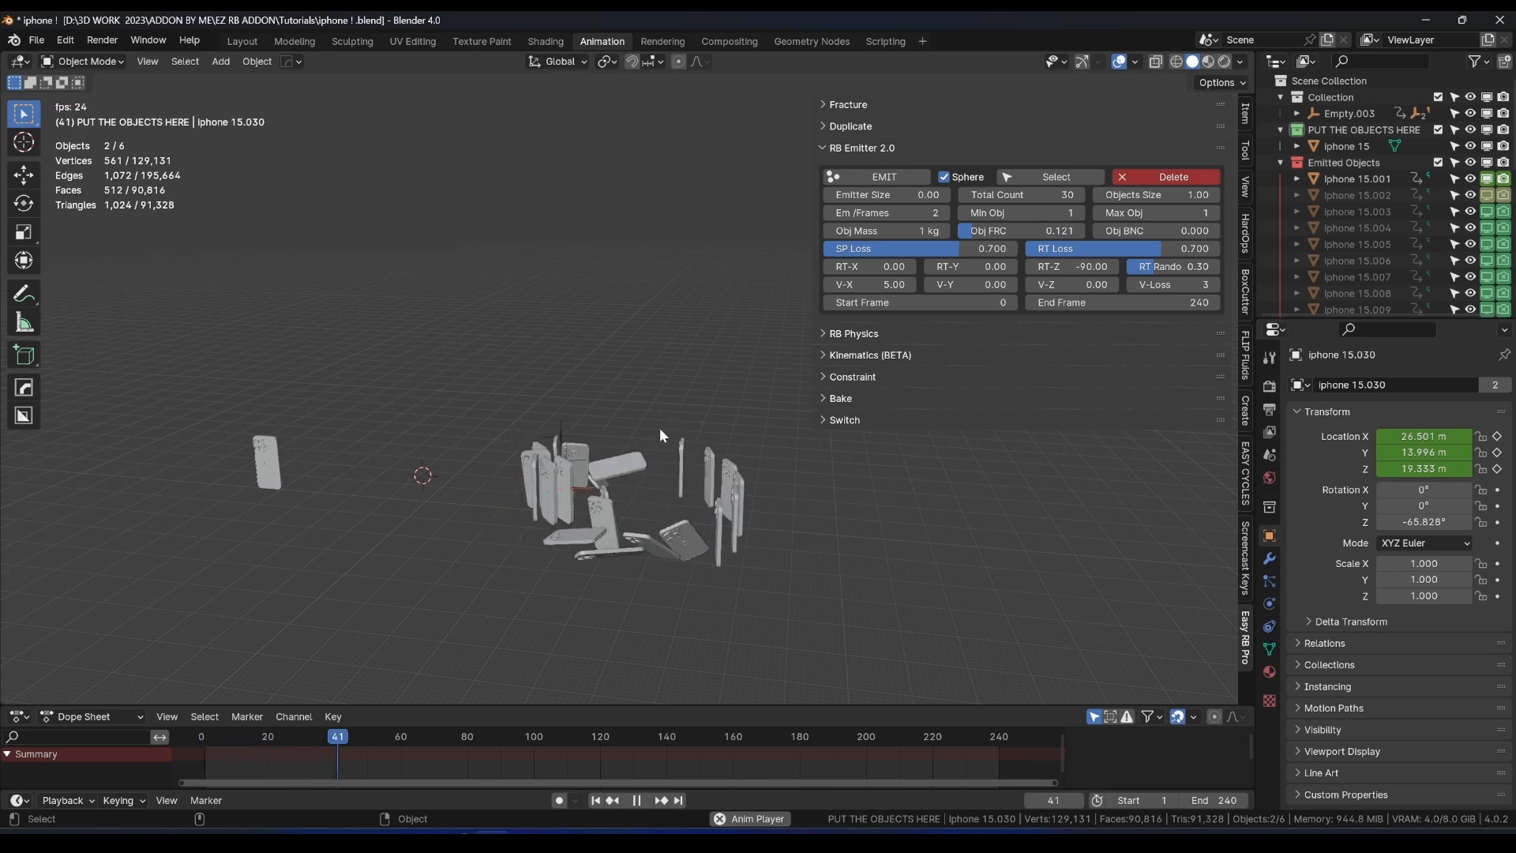
middle_drag(660, 428, 682, 397)
key(space)
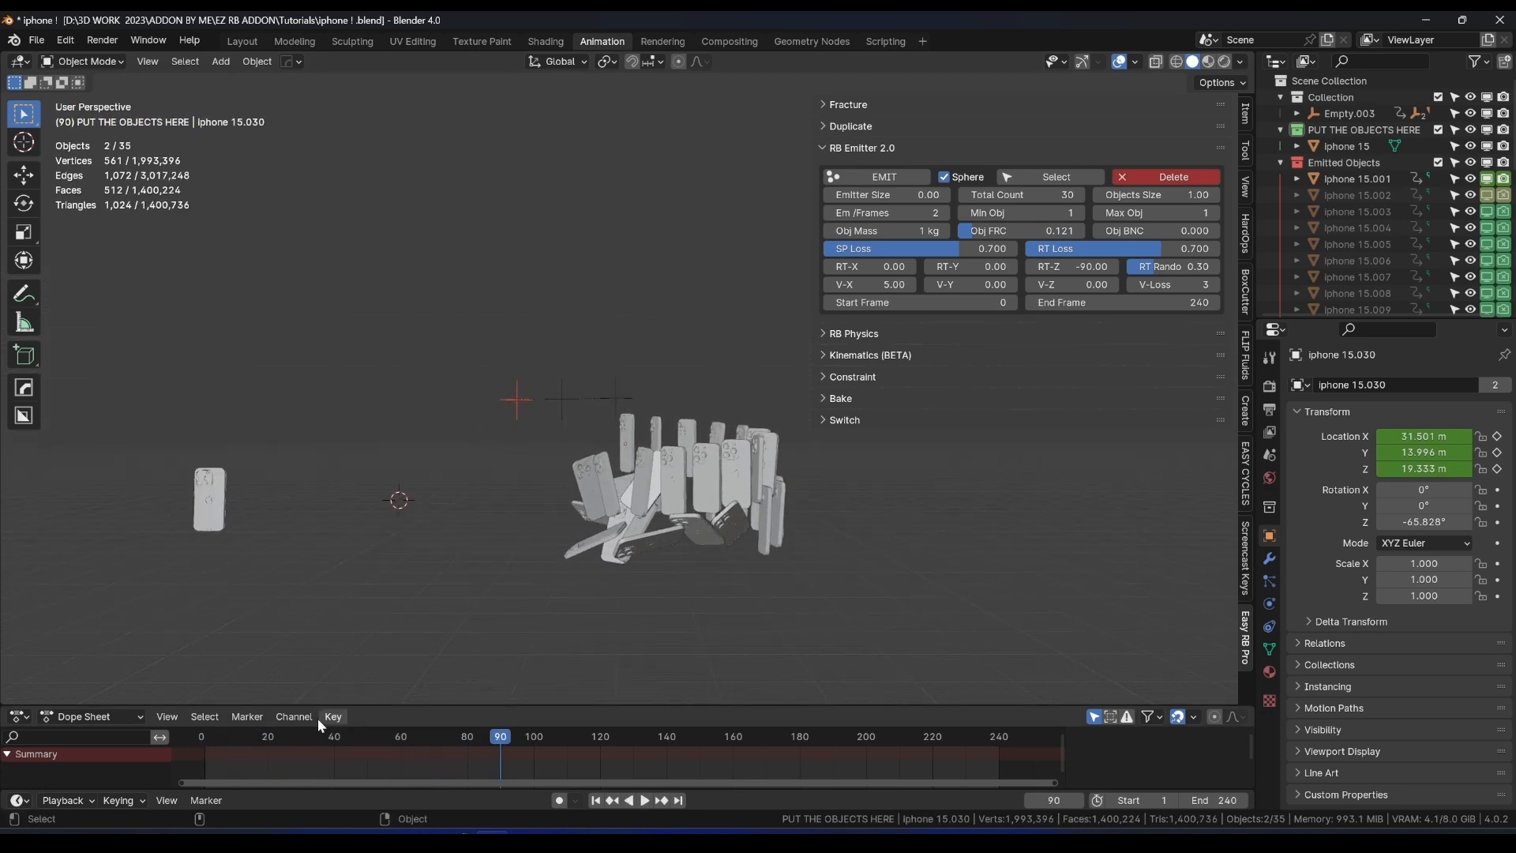
key(shift+Left)
key(space)
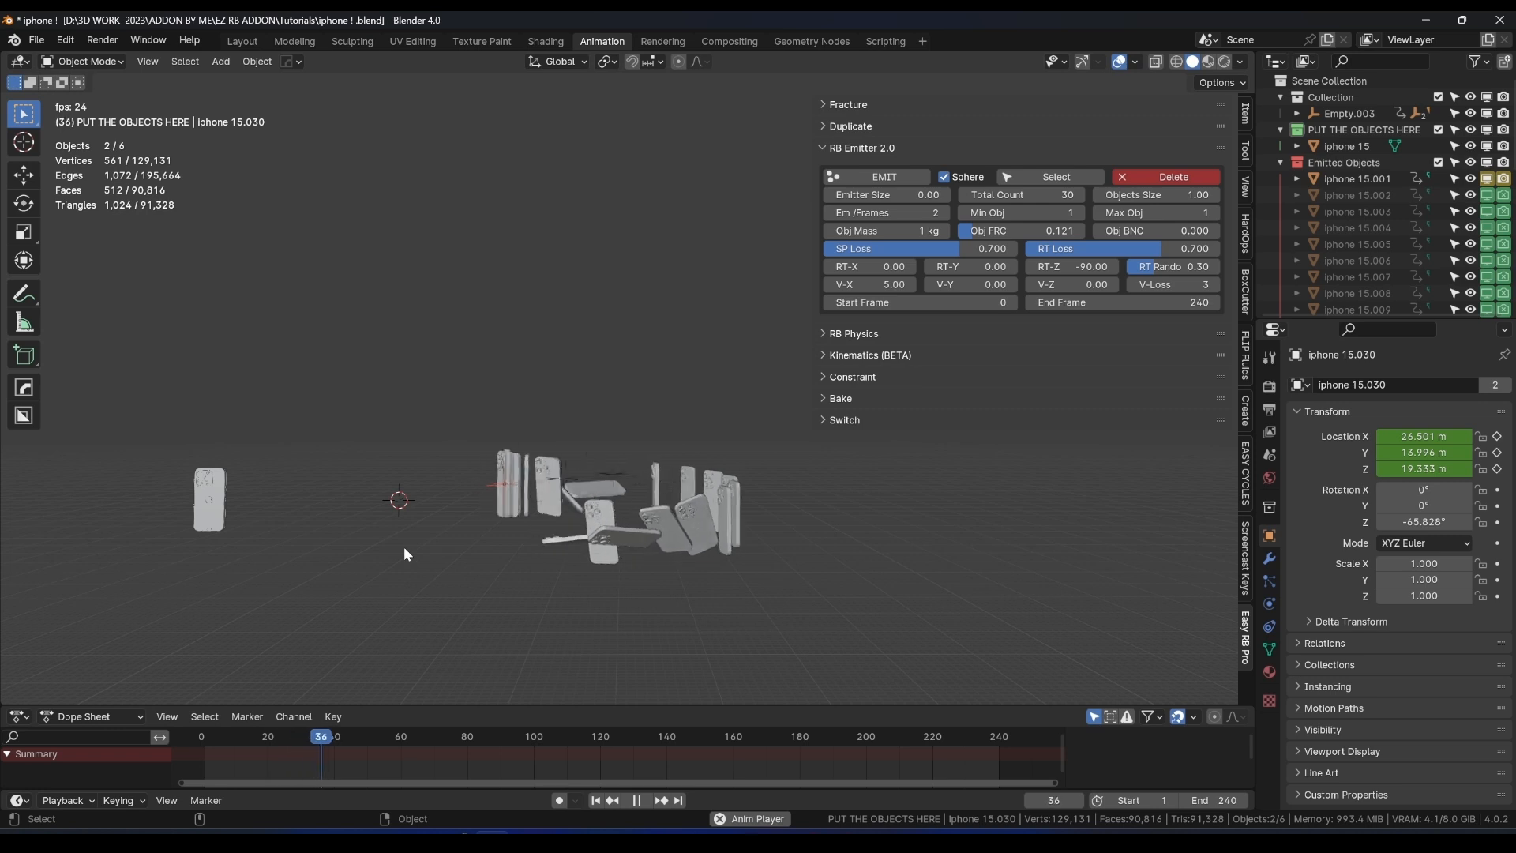
key(space)
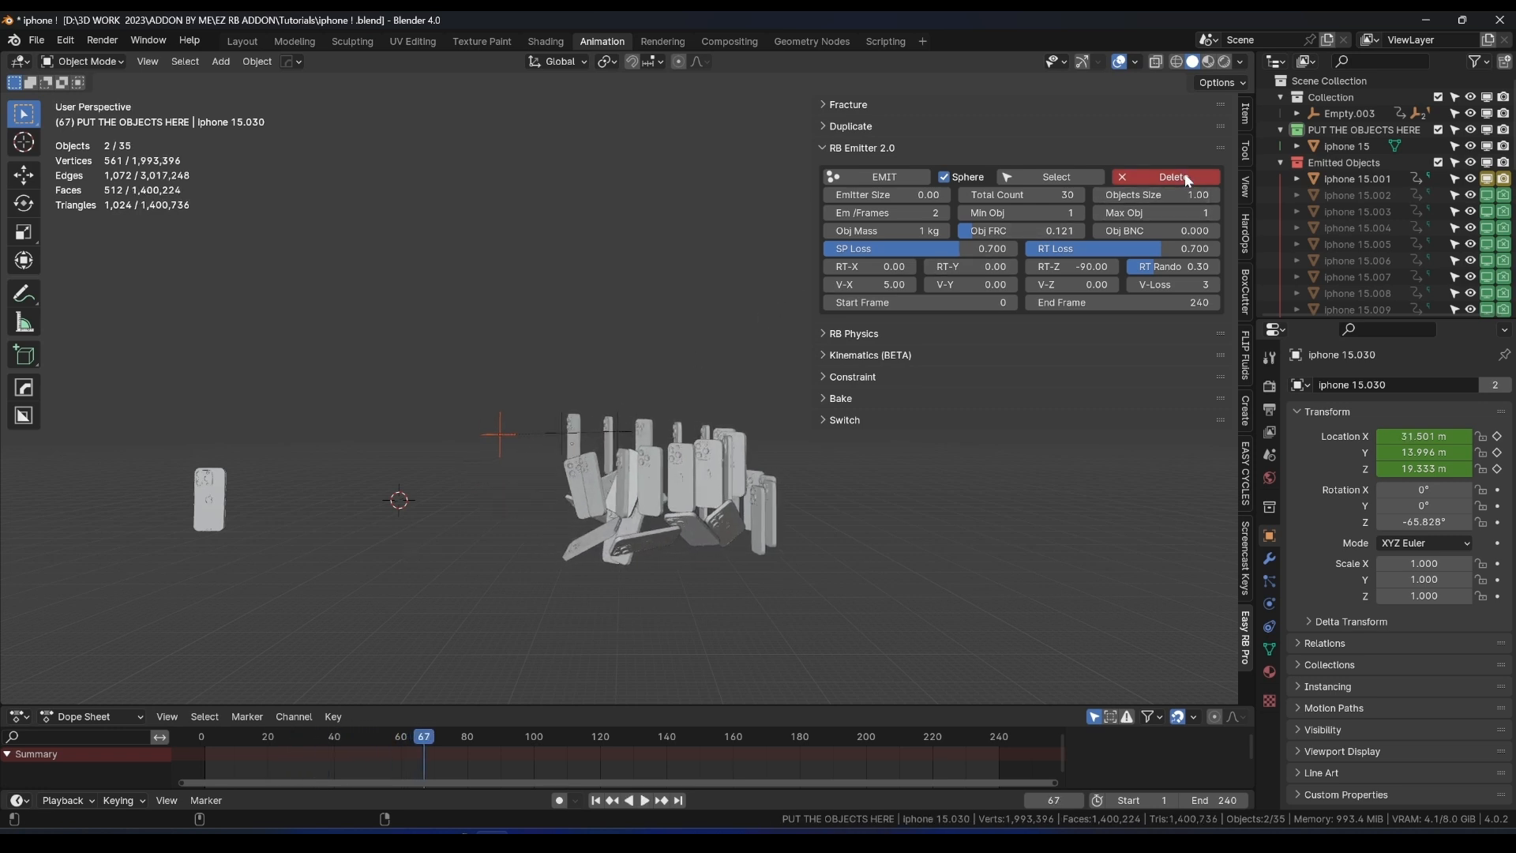
Delete the emitted phones, then set Em /Frames to 1 and Total Count to 50.
click(1171, 176)
drag(897, 211, 880, 211)
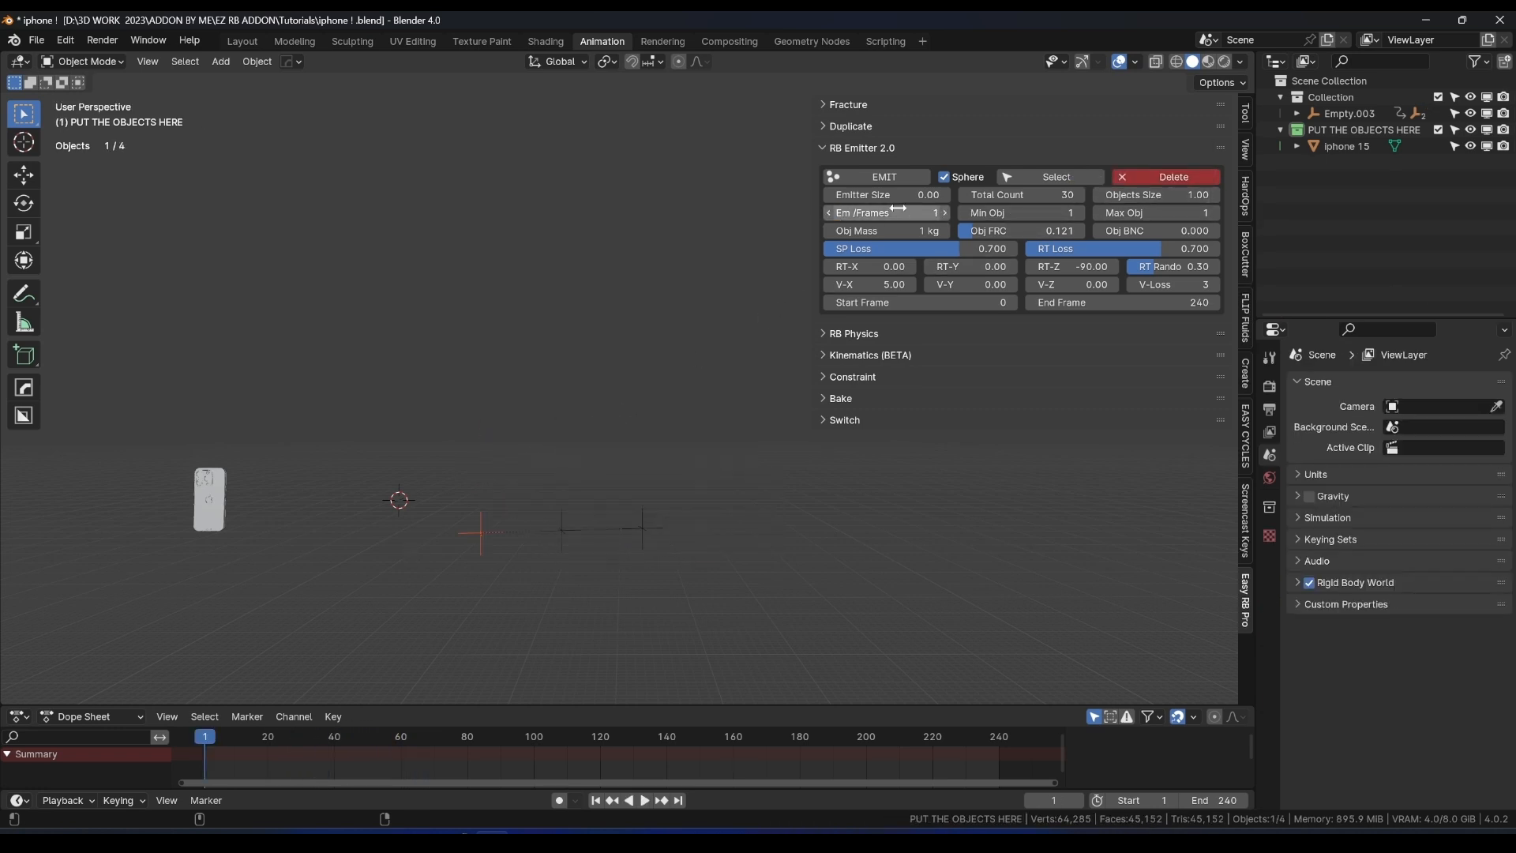
click(1018, 195)
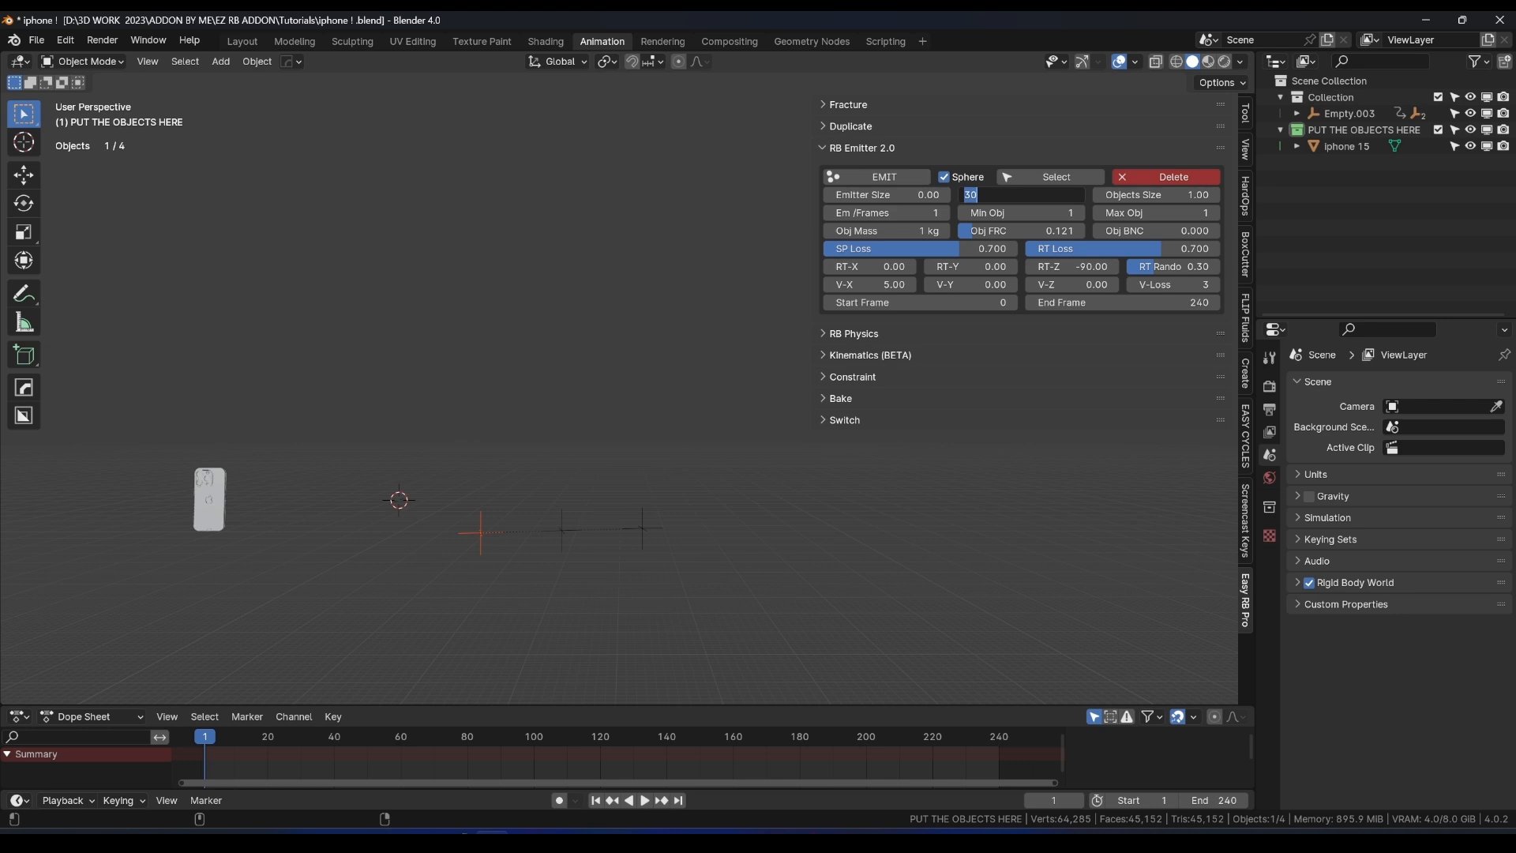
text(50)
key(Return)
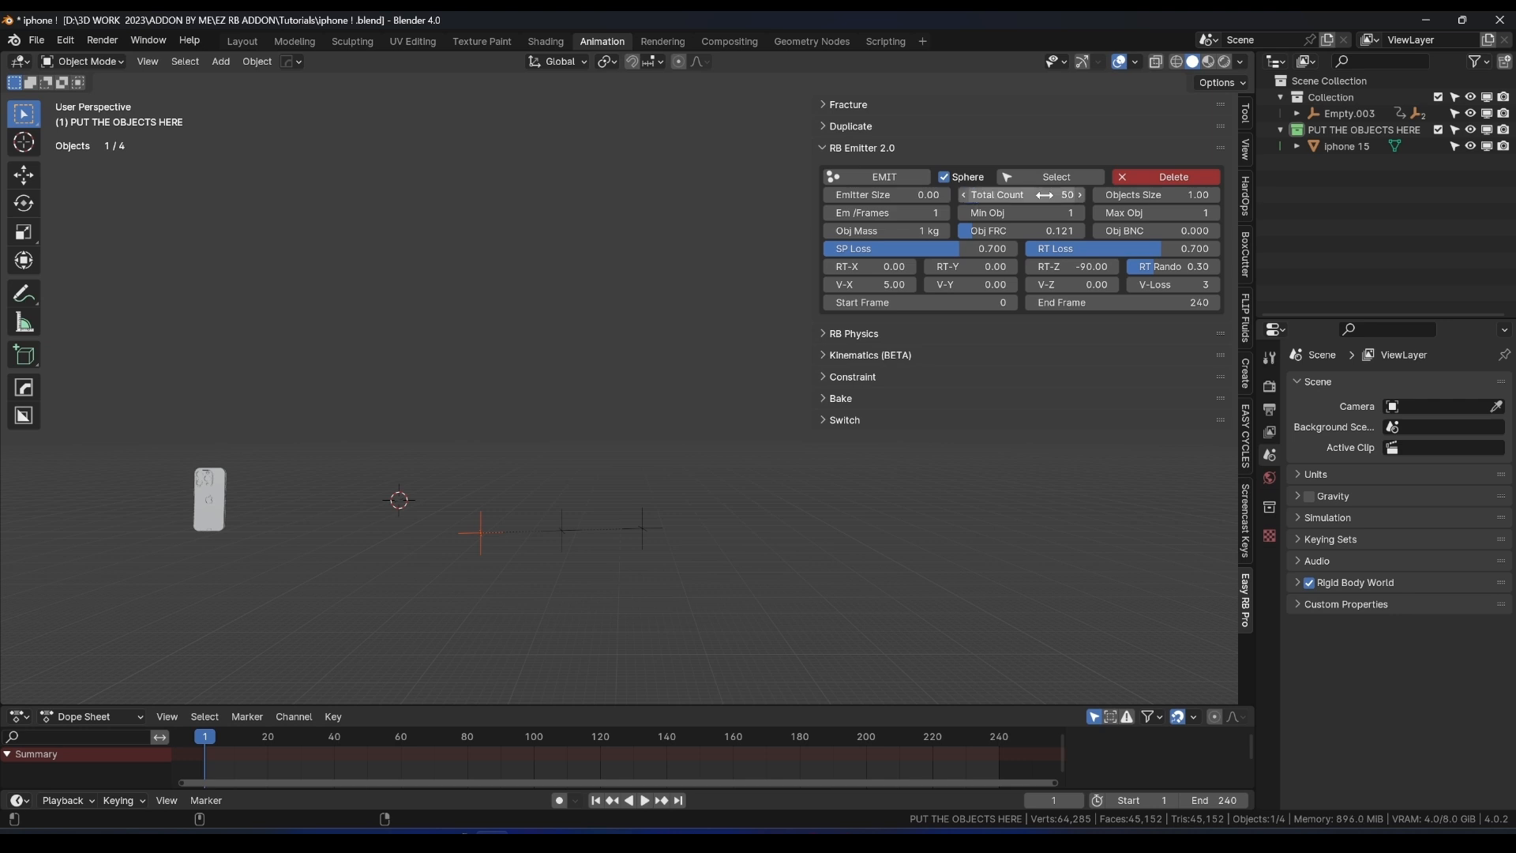
Emit the phones again from Empty.002 with the new settings and play the simulation.
click(505, 535)
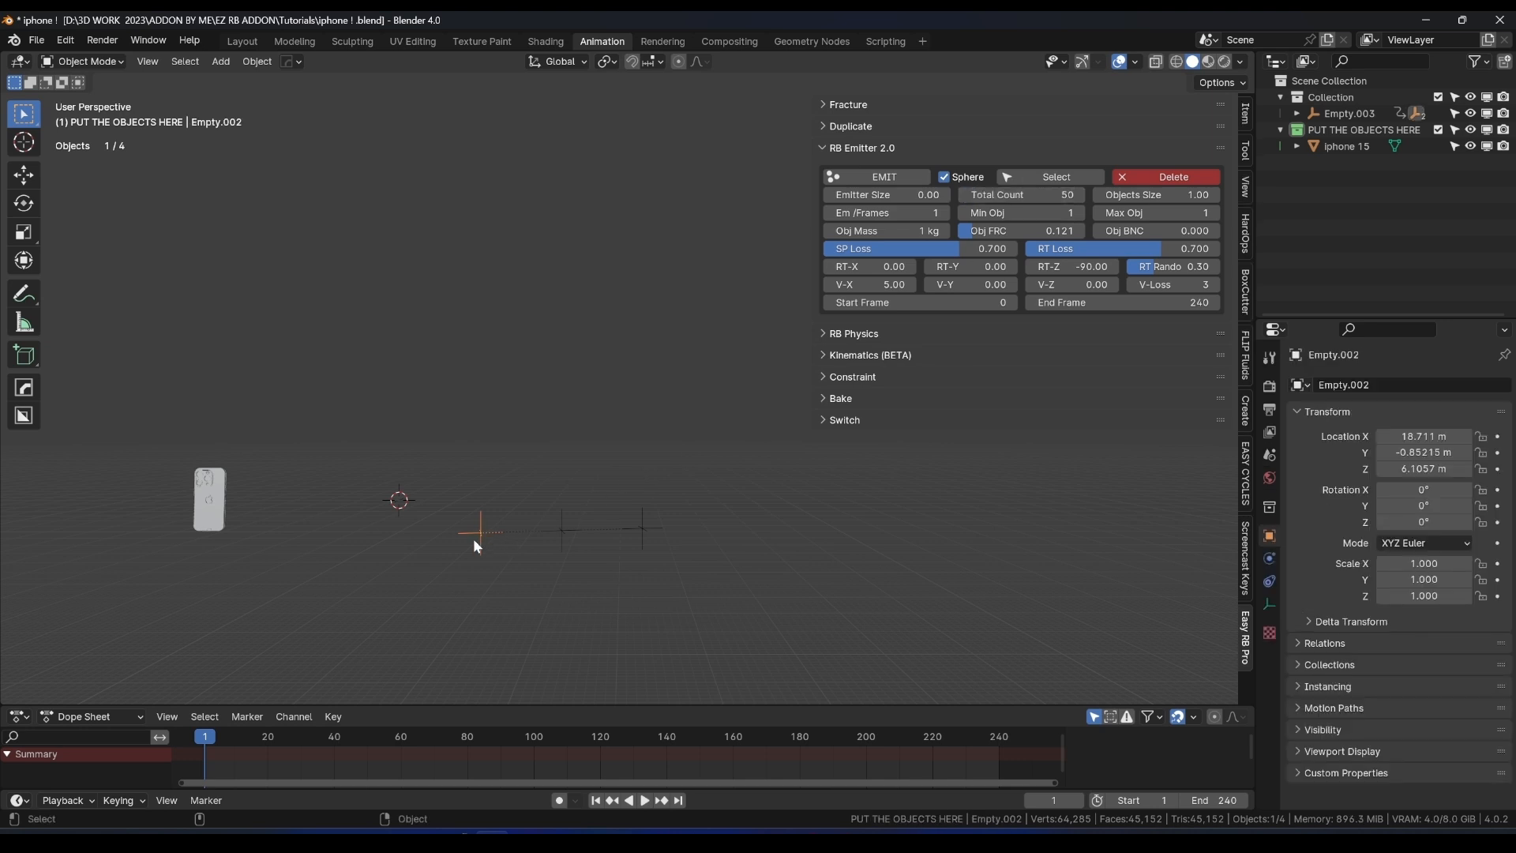
click(908, 180)
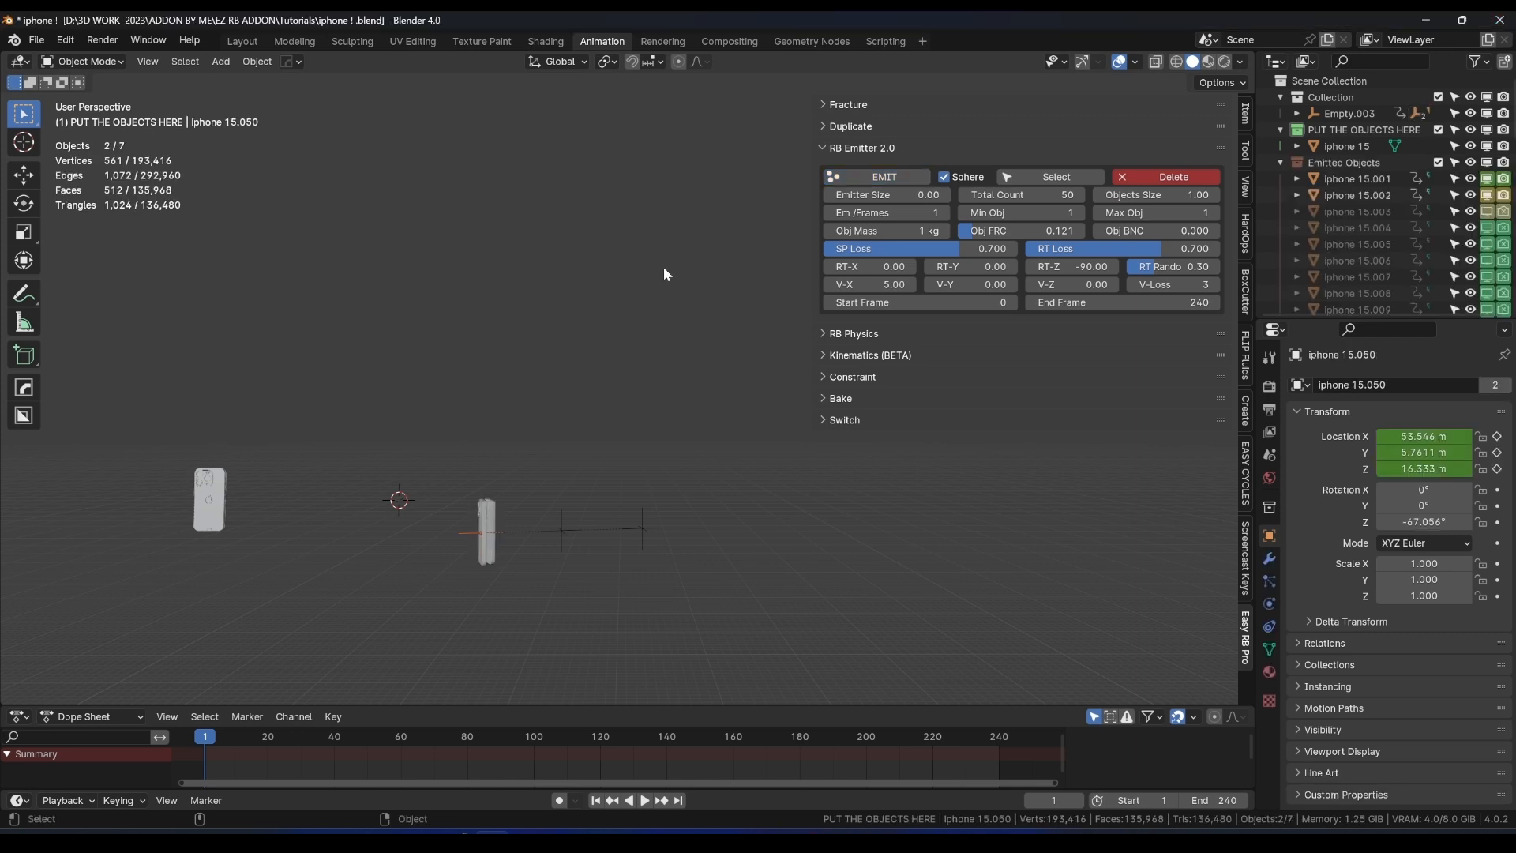
click(644, 800)
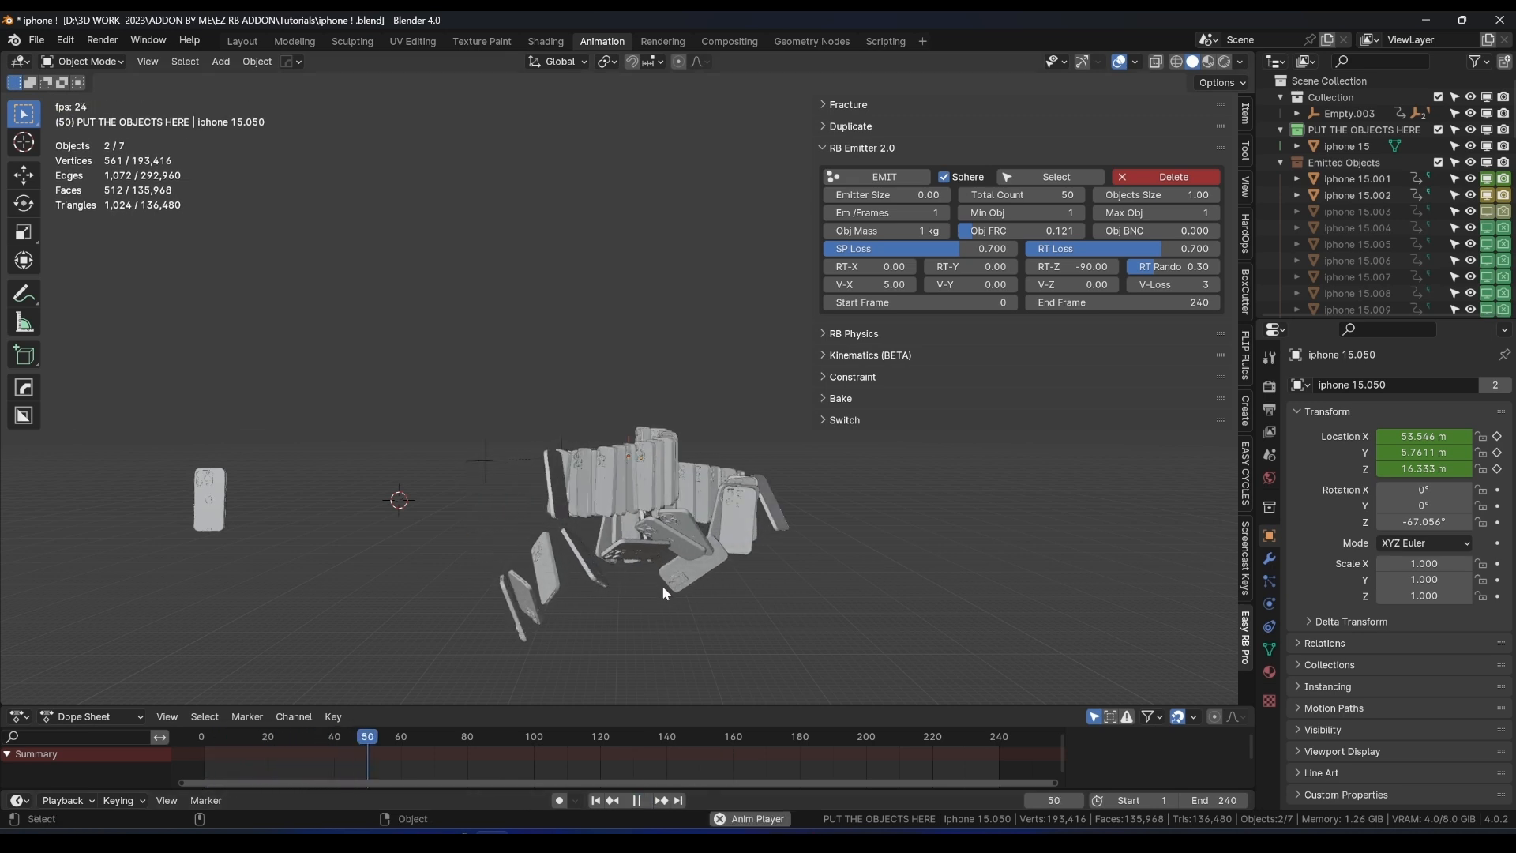
Replay the 50-phone emission from frame 0 and examine the phone spiral from higher and lower angles.
key(space)
middle_drag(664, 567, 739, 585)
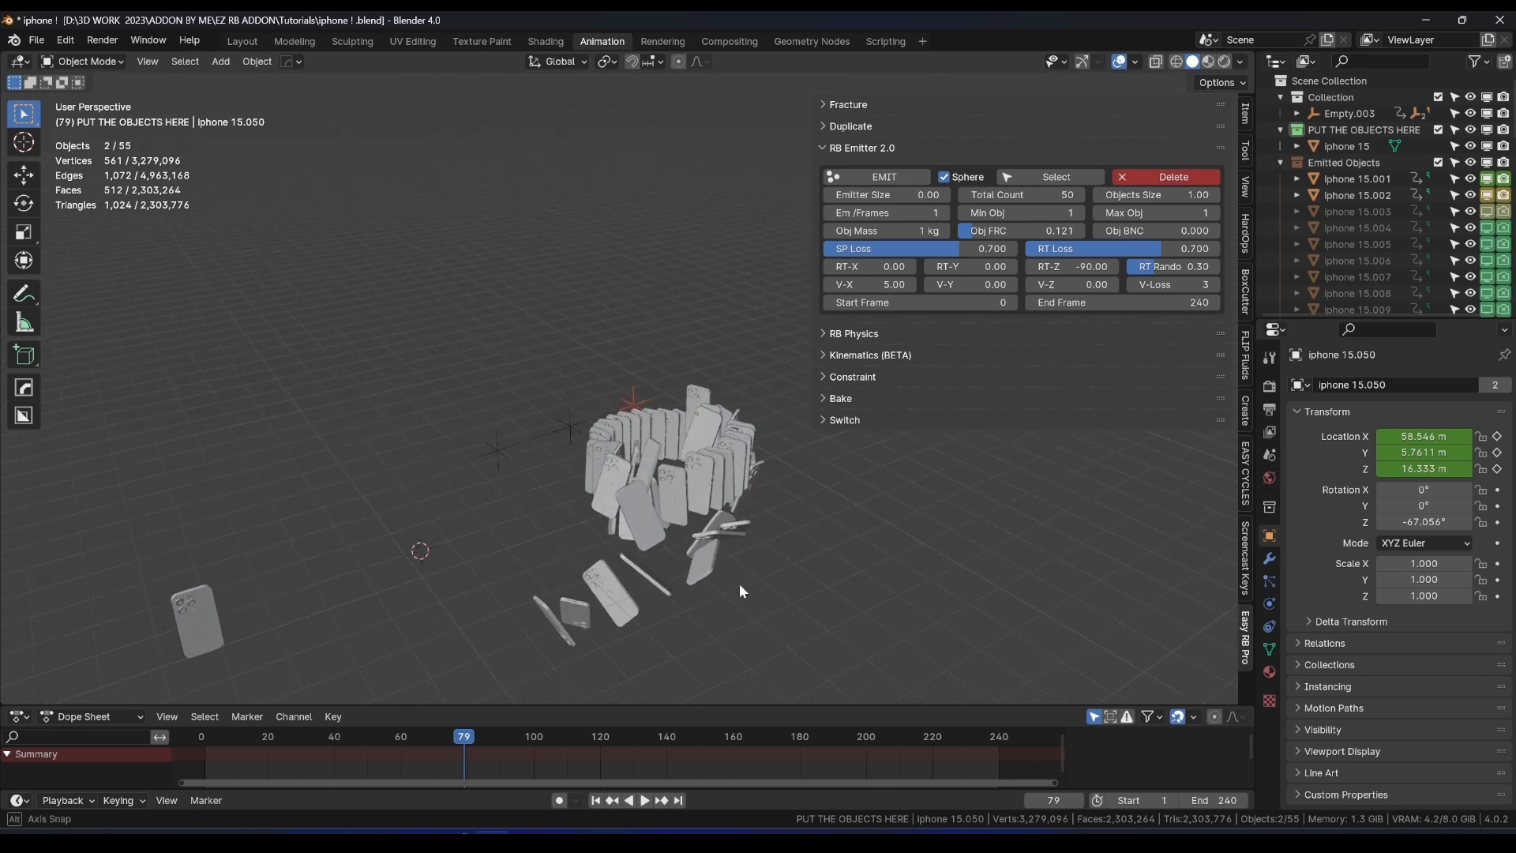
key(space)
key(space)
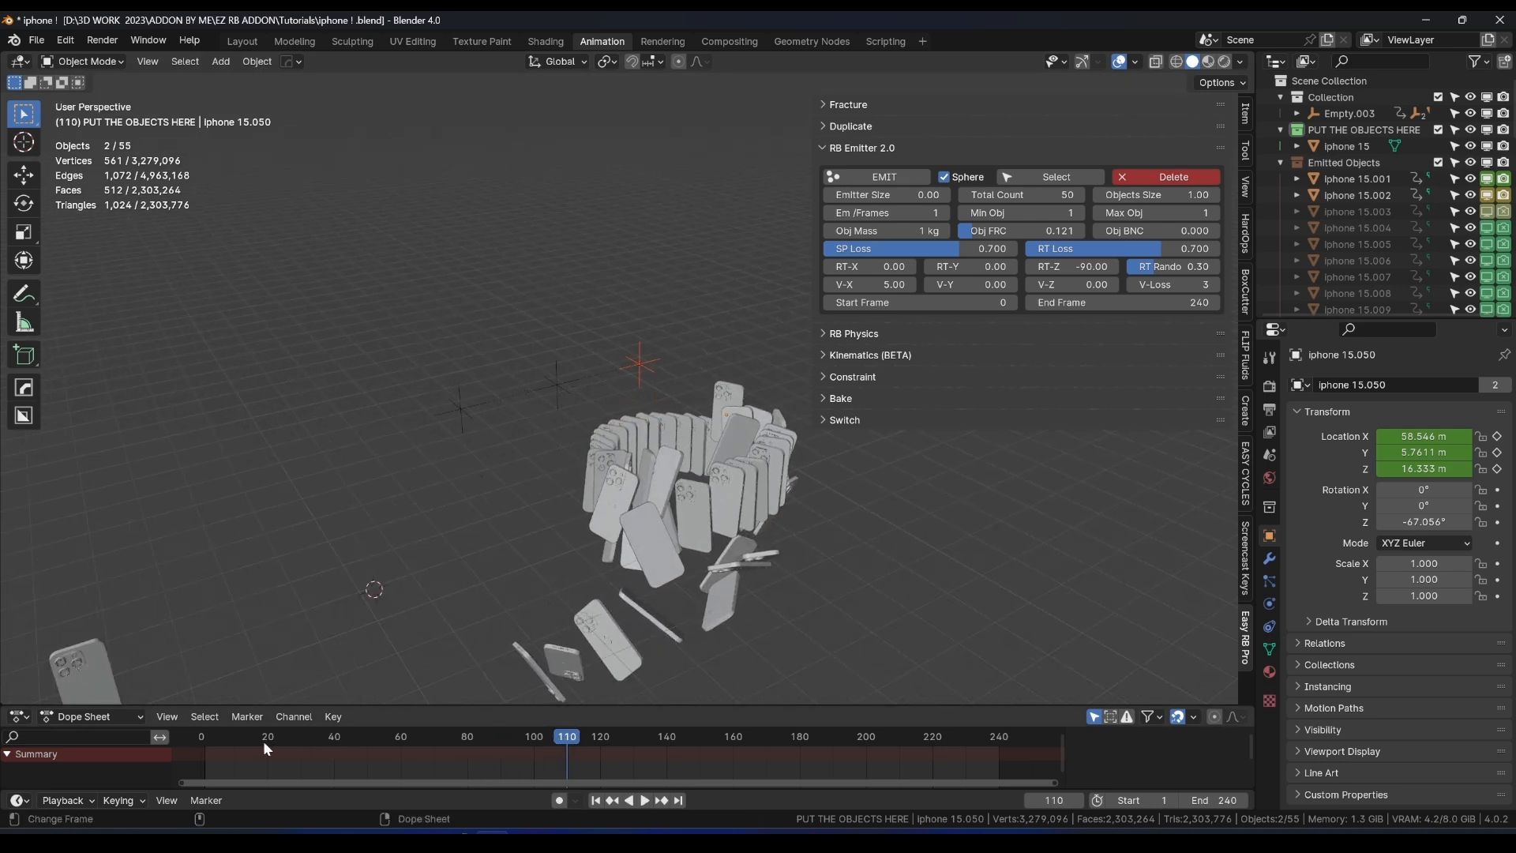
drag(262, 740, 202, 740)
middle_drag(327, 628, 363, 527)
key(space)
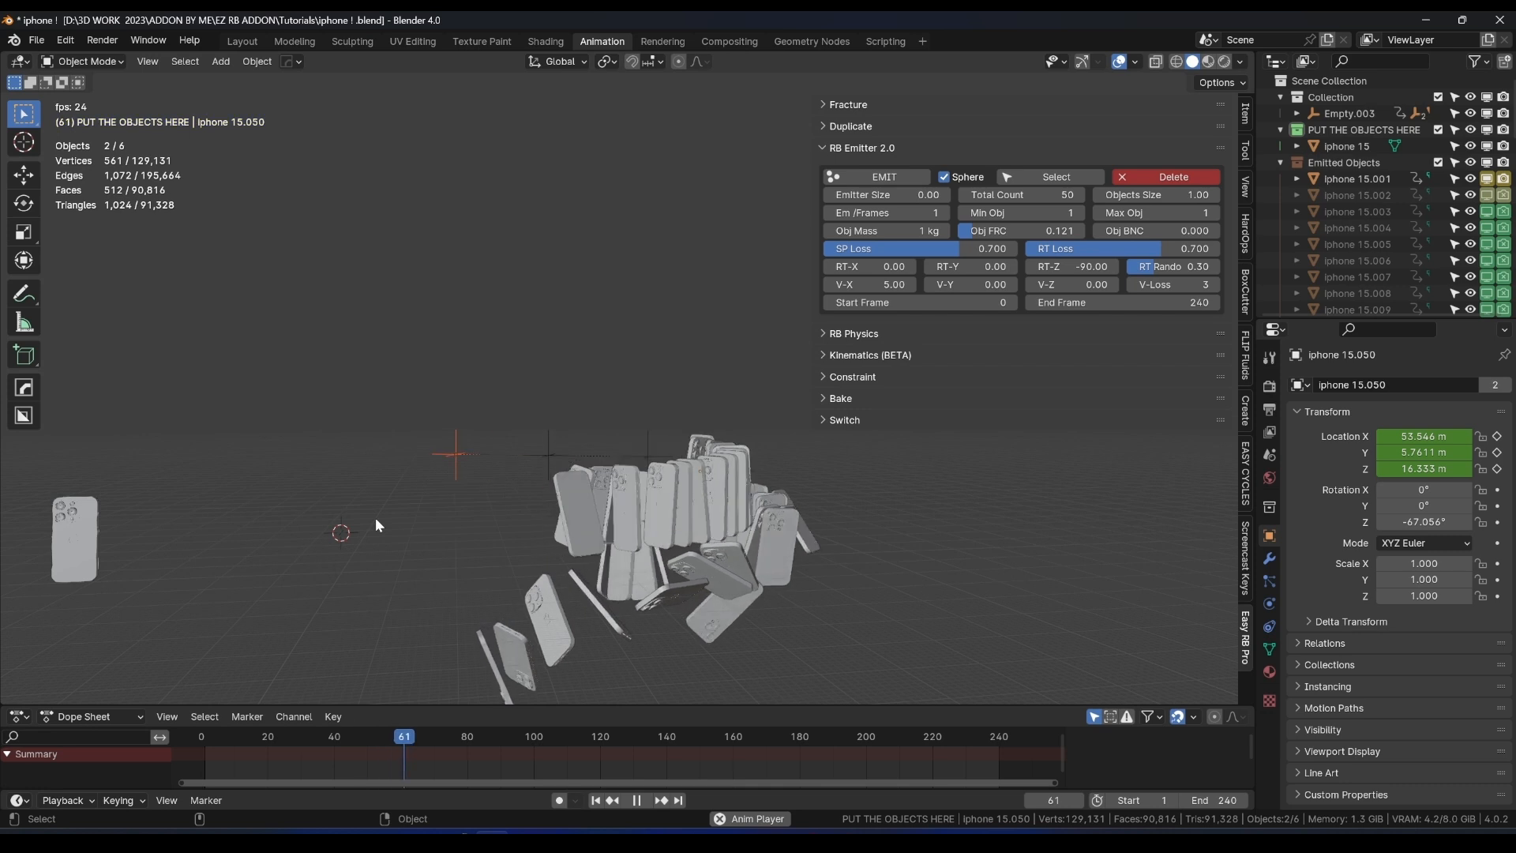
key(space)
Return to frame 0, delete the emitted phones and move iphone 15 out of PUT THE OBJECTS HERE into Collection.
drag(226, 738, 202, 740)
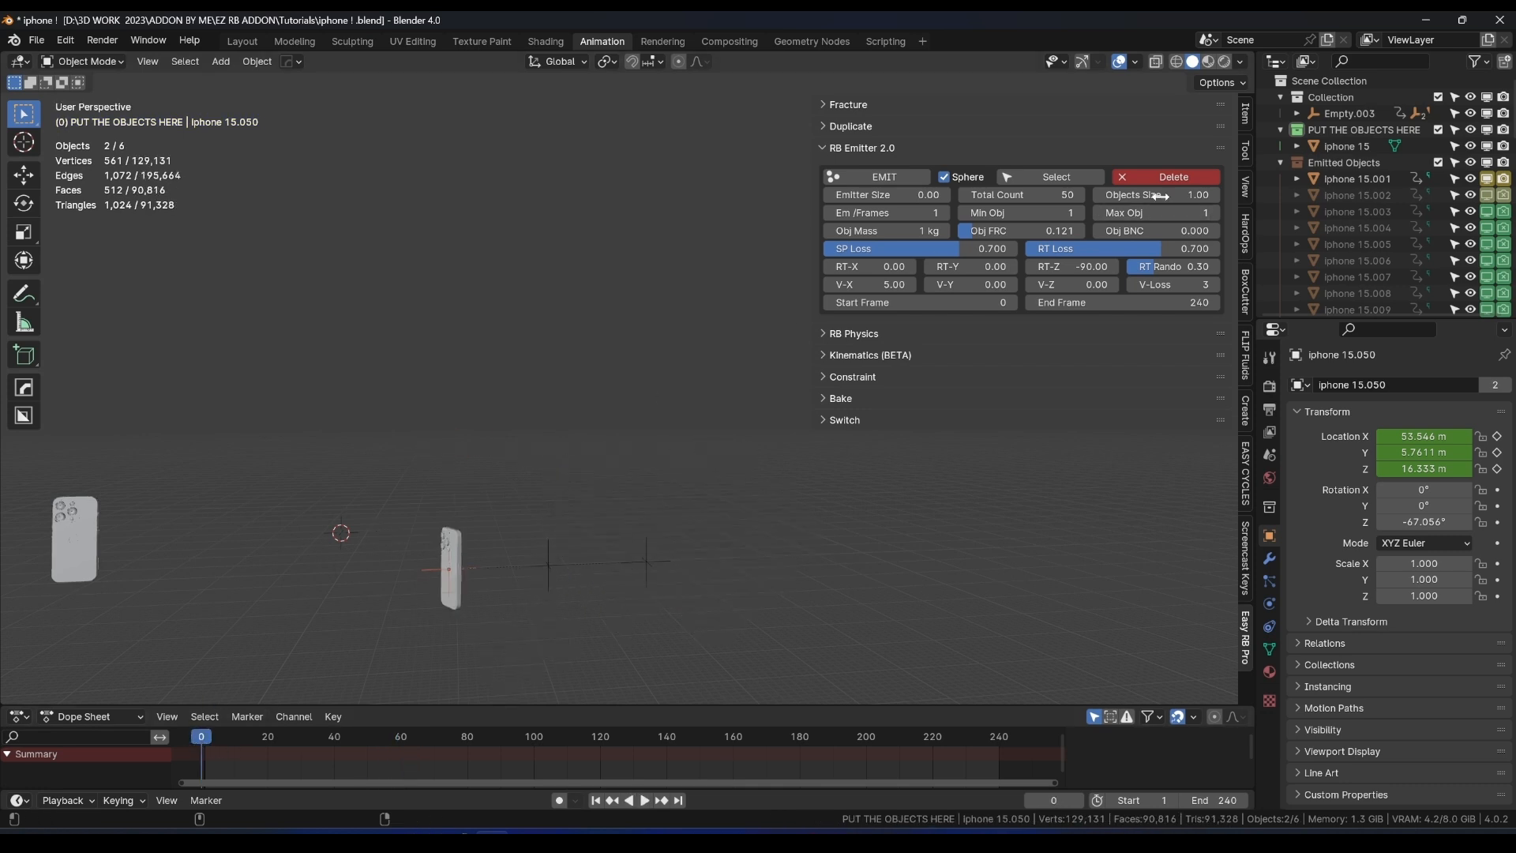
click(1179, 174)
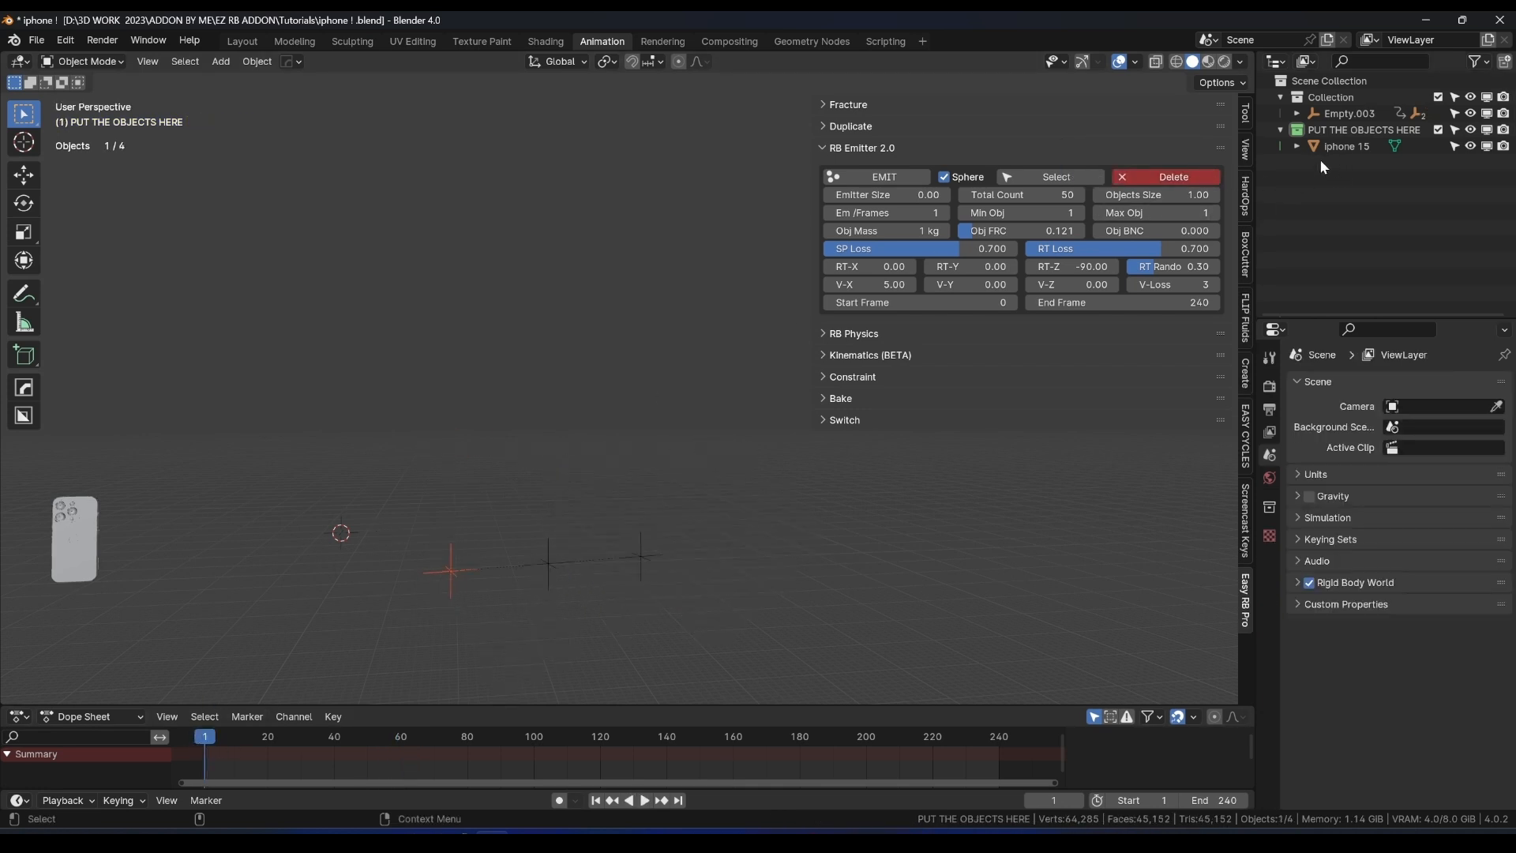
drag(1321, 145, 1332, 97)
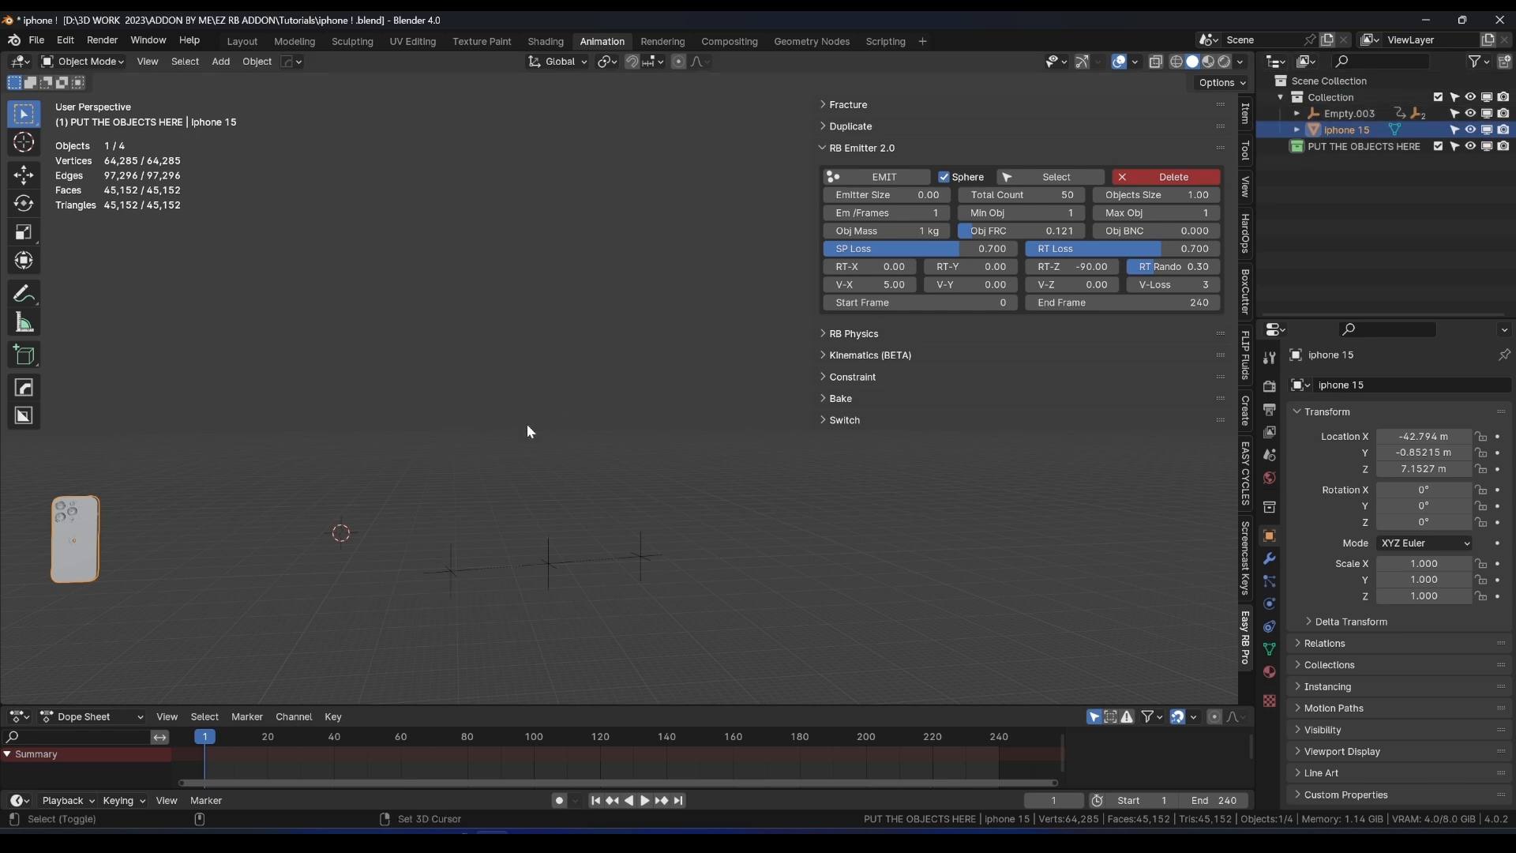
Place the 3D cursor on iphone 15 and add a cube there in the PUT THE OBJECTS HERE collection.
shift+middle_drag(124, 555, 362, 460)
key(shift+s)
click(380, 475)
key(shift+a)
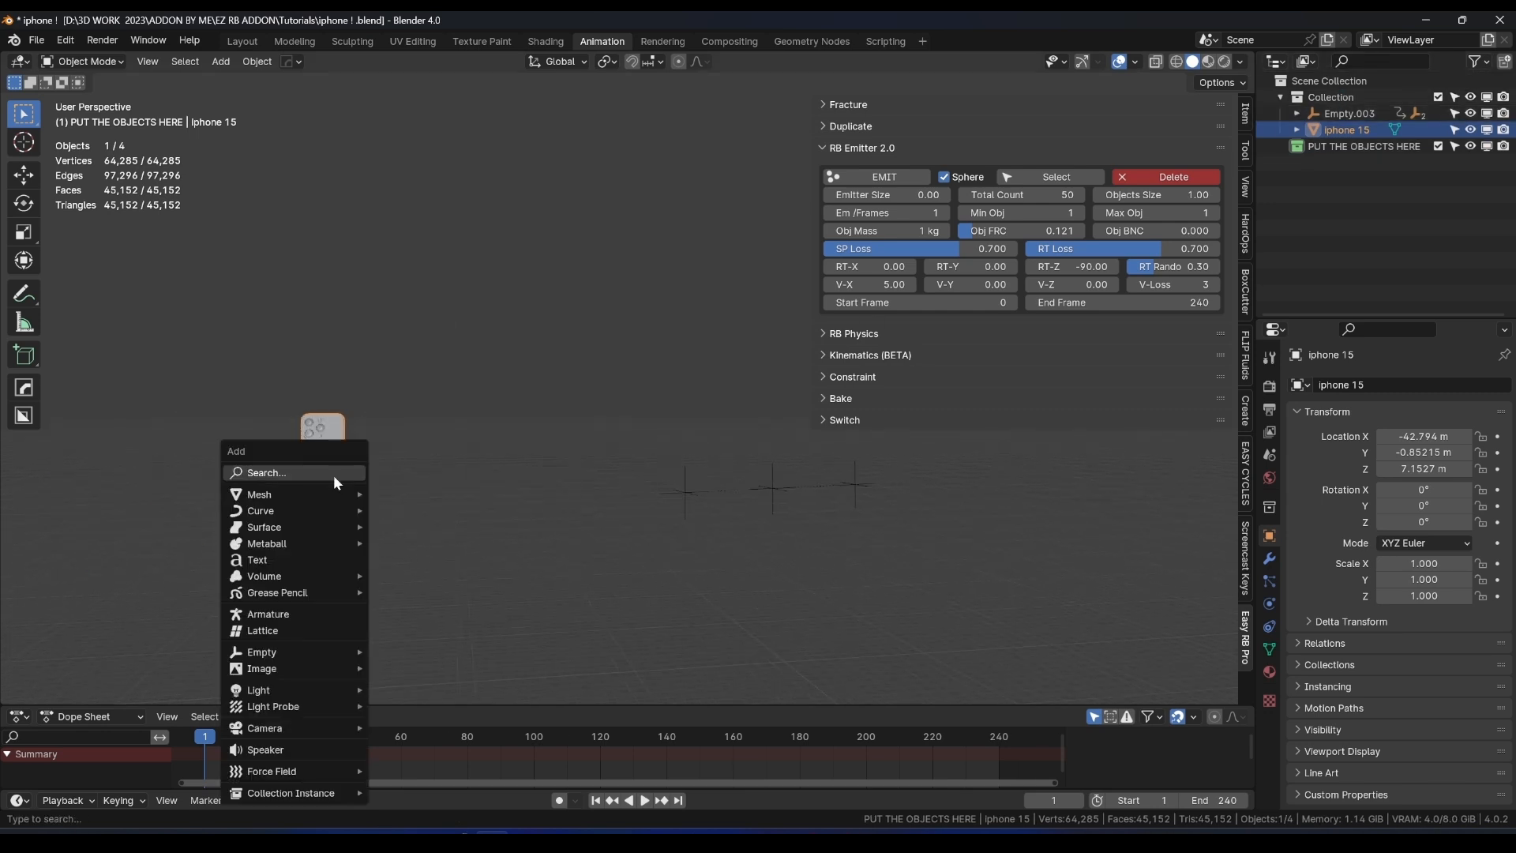
mouse_move(348, 494)
click(393, 169)
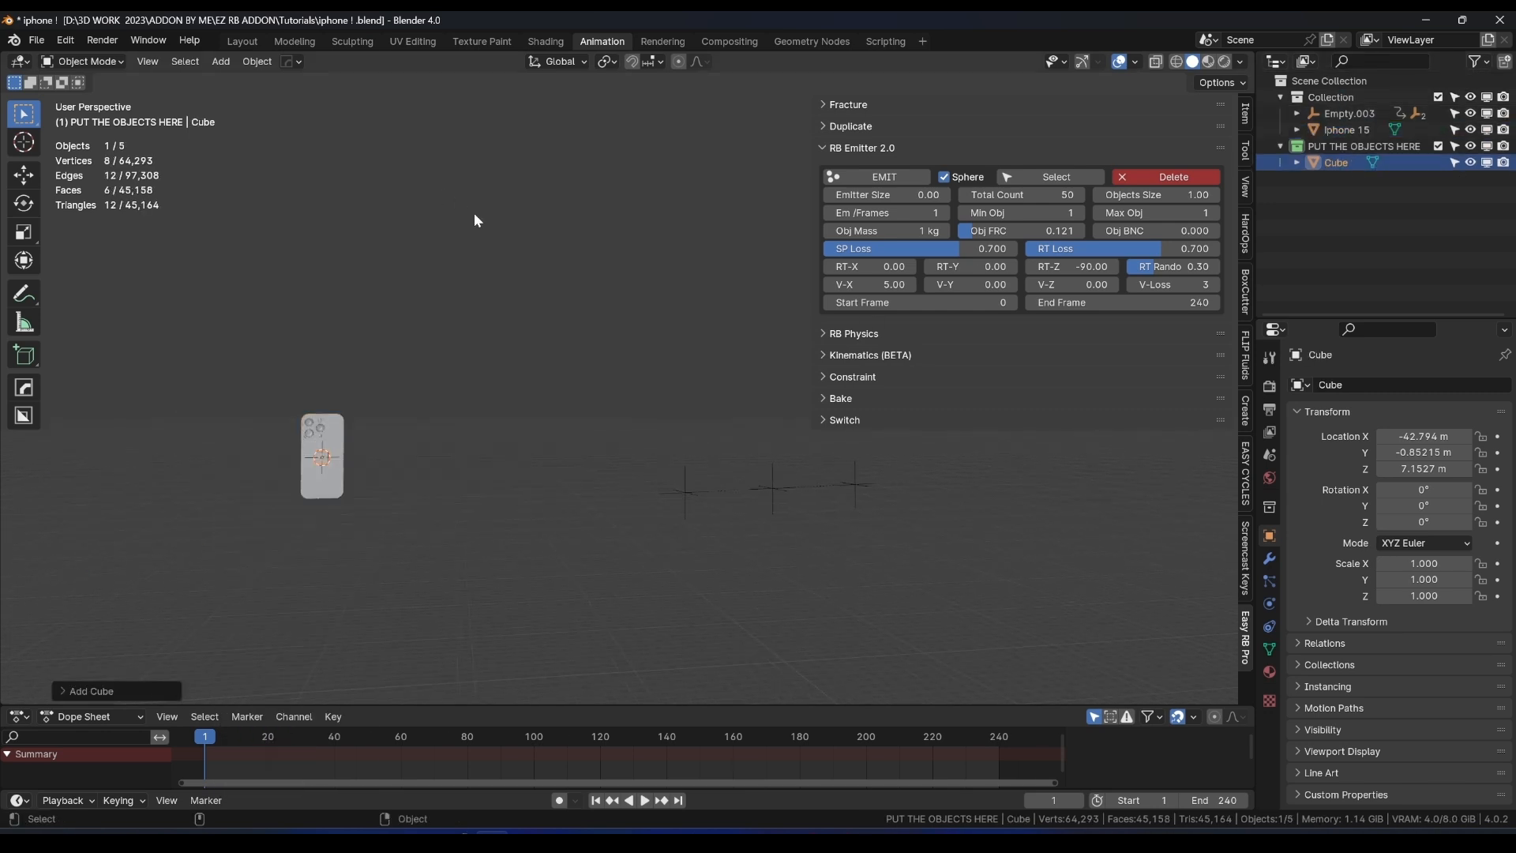
Scale the cube along Z to about 7.446 in front view, matching the phone's height.
key(KP_1)
key(s)
key(z)
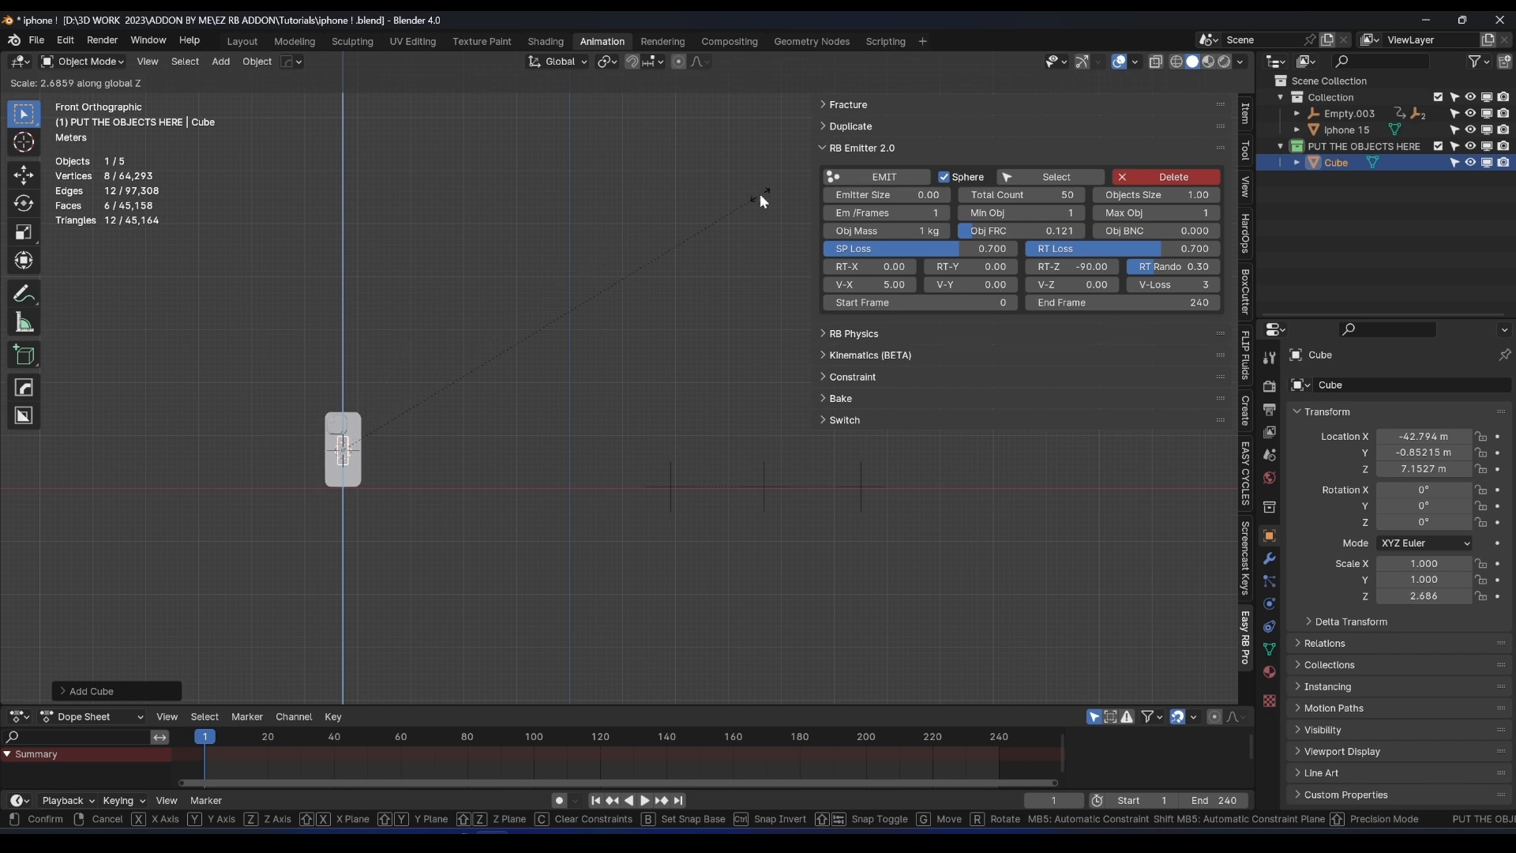
click(760, 195)
key(z)
key(Escape)
key(s)
key(z)
scroll(489, 399, up, 5)
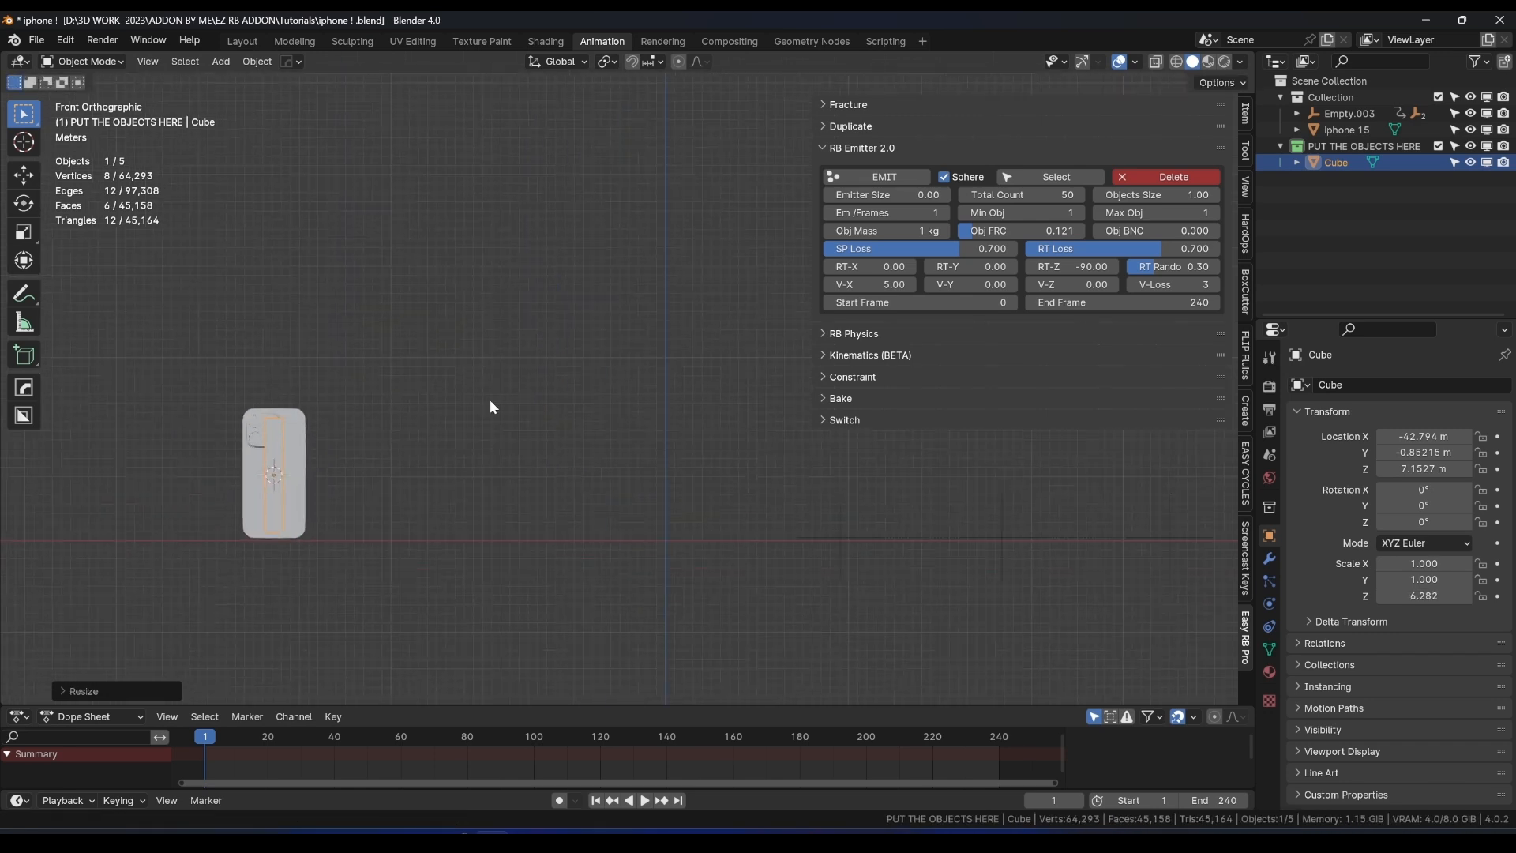
click(570, 389)
Scale the cube along X to about 3.63, roughly the width of the phone.
key(s)
key(x)
click(822, 414)
key(s)
key(x)
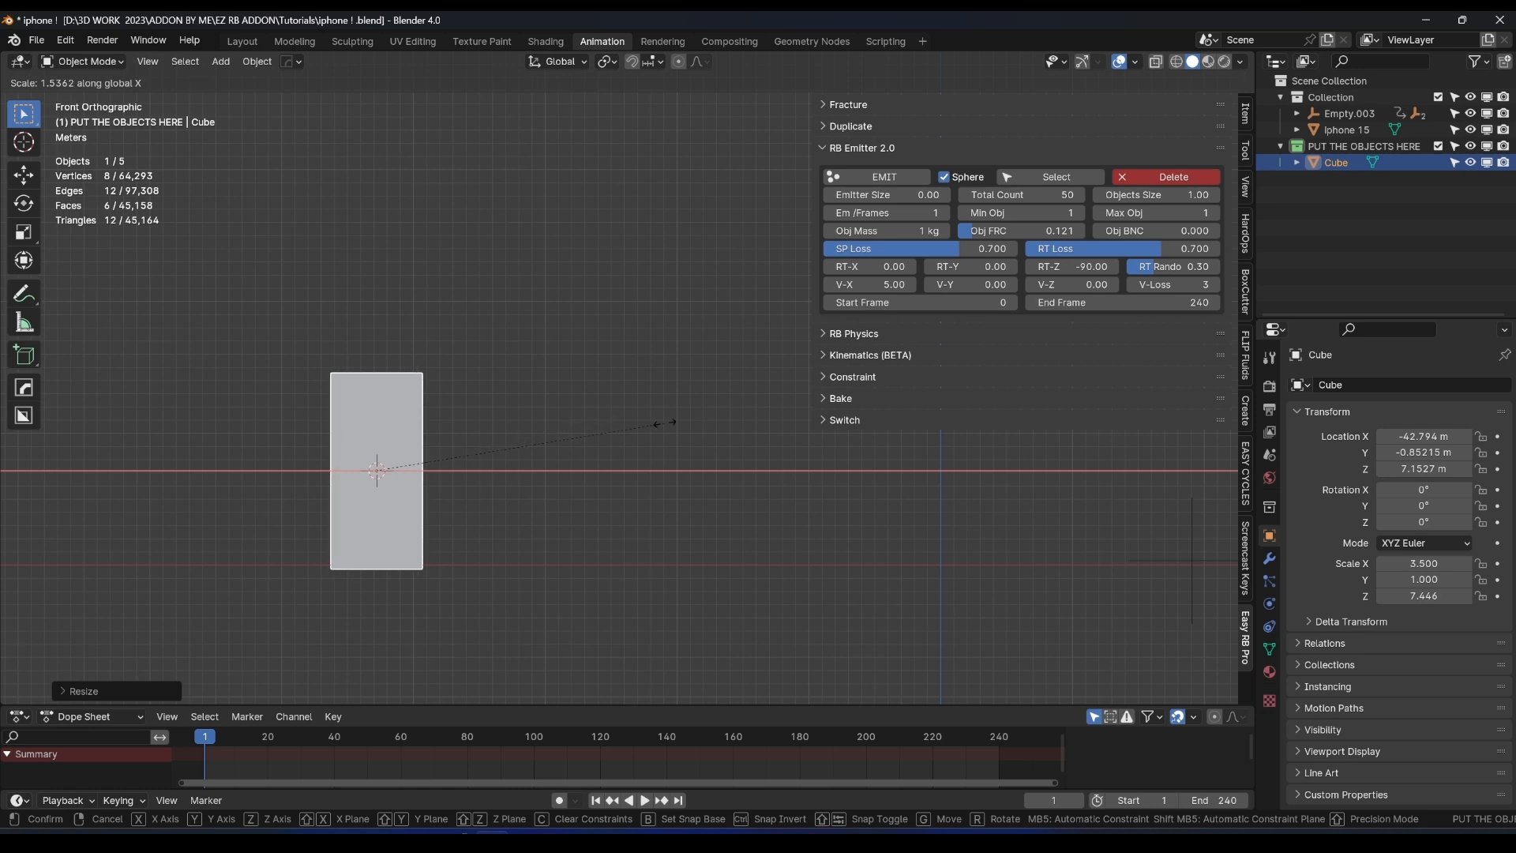
click(675, 423)
Move the cube along X to about -31.1 m beside the phone and thin it along Y to about 0.491.
key(g)
key(x)
click(824, 430)
middle_drag(633, 426, 575, 406)
key(s)
key(y)
click(494, 430)
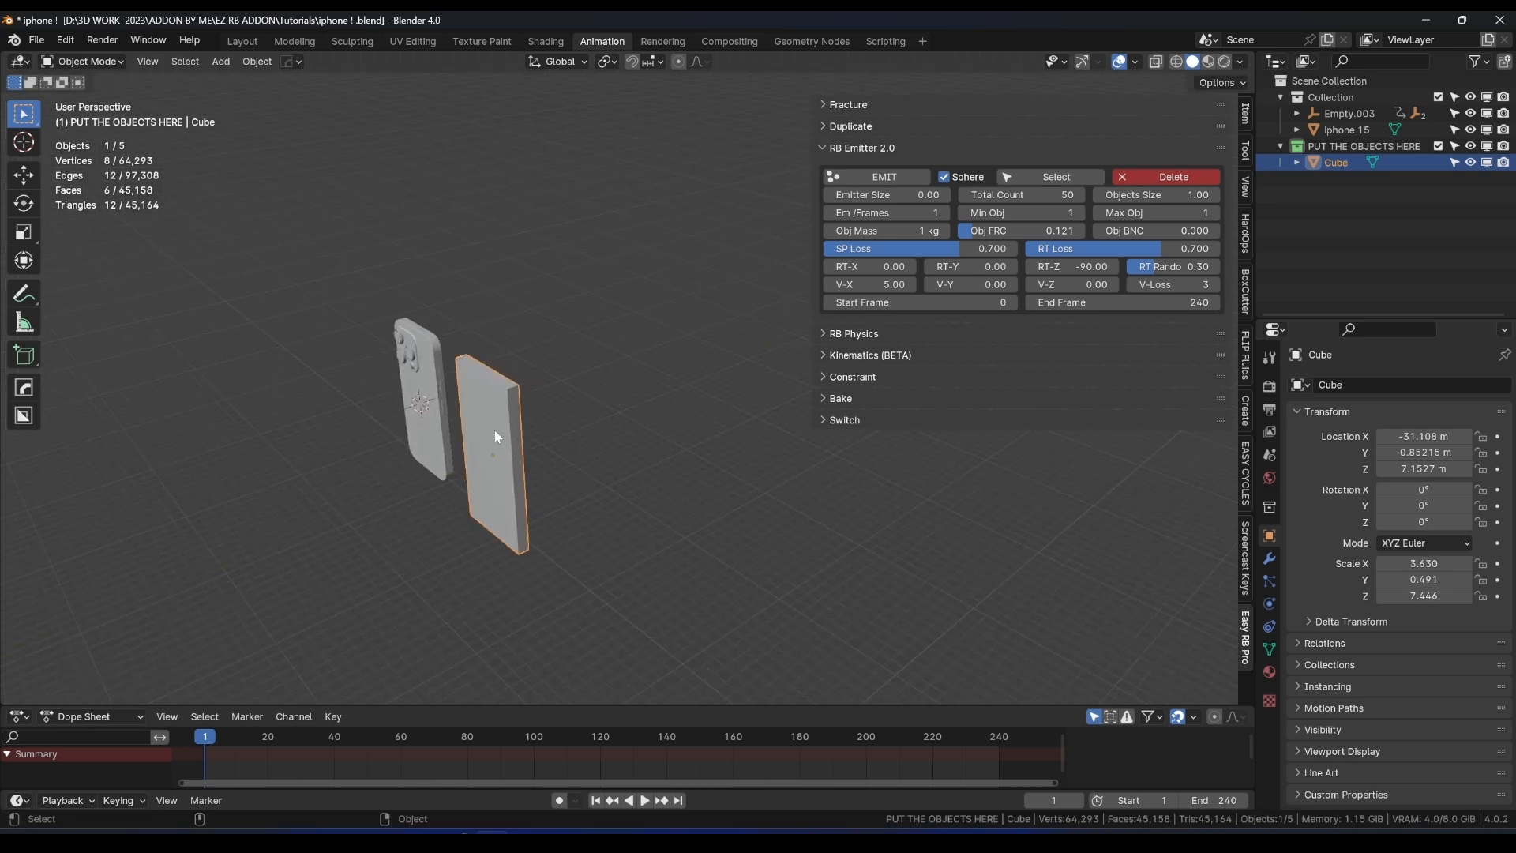
Add a cylinder in front view and rotate it 90° about X as a camera lens.
key(KP_1)
scroll(505, 435, up, 3)
shift+middle_drag(514, 439, 606, 329)
key(shift+a)
mouse_move(606, 324)
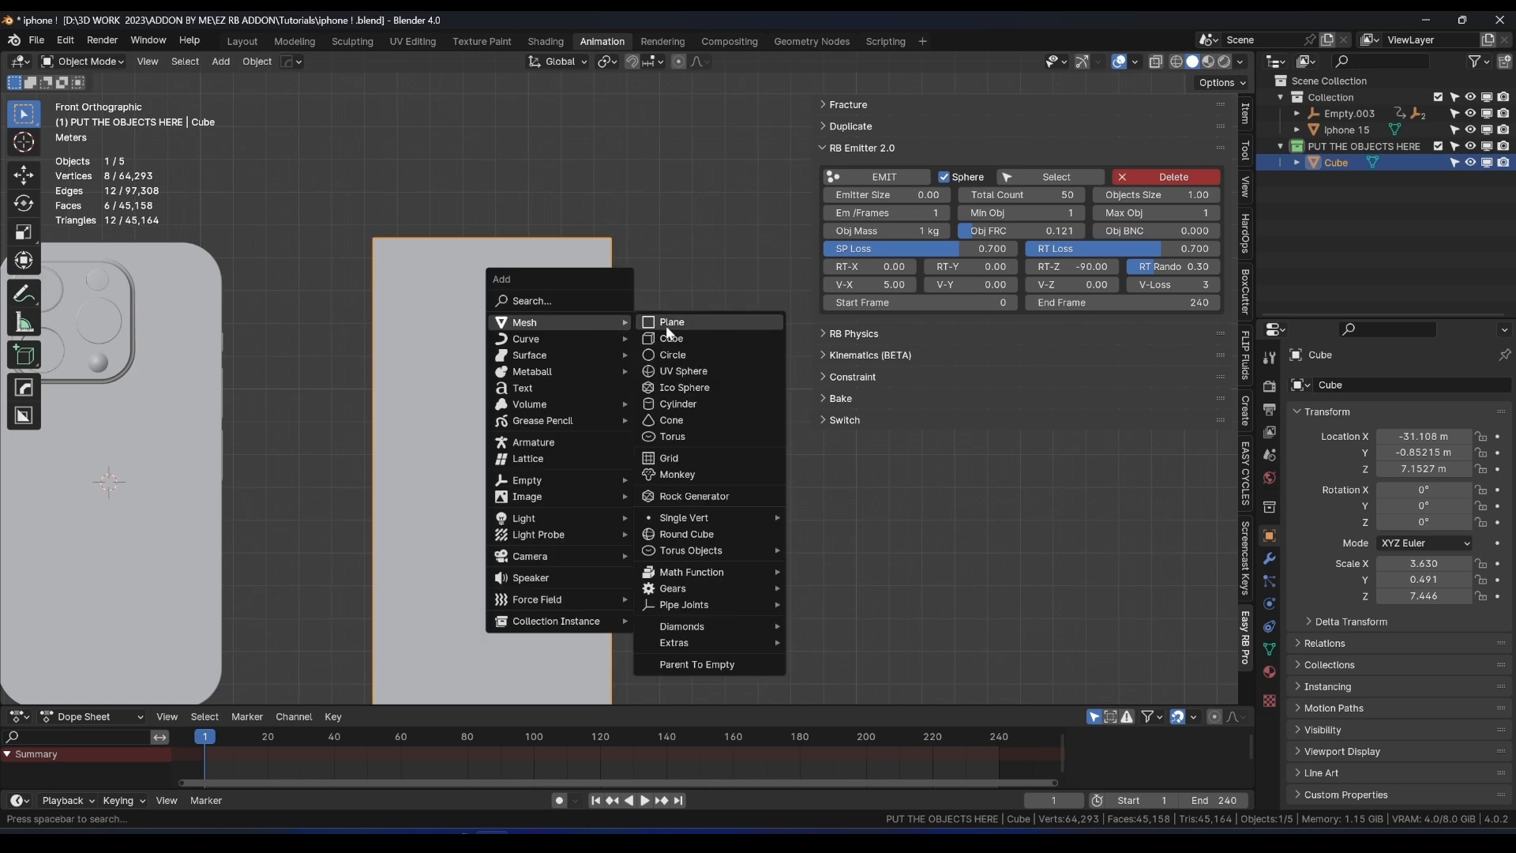
click(667, 403)
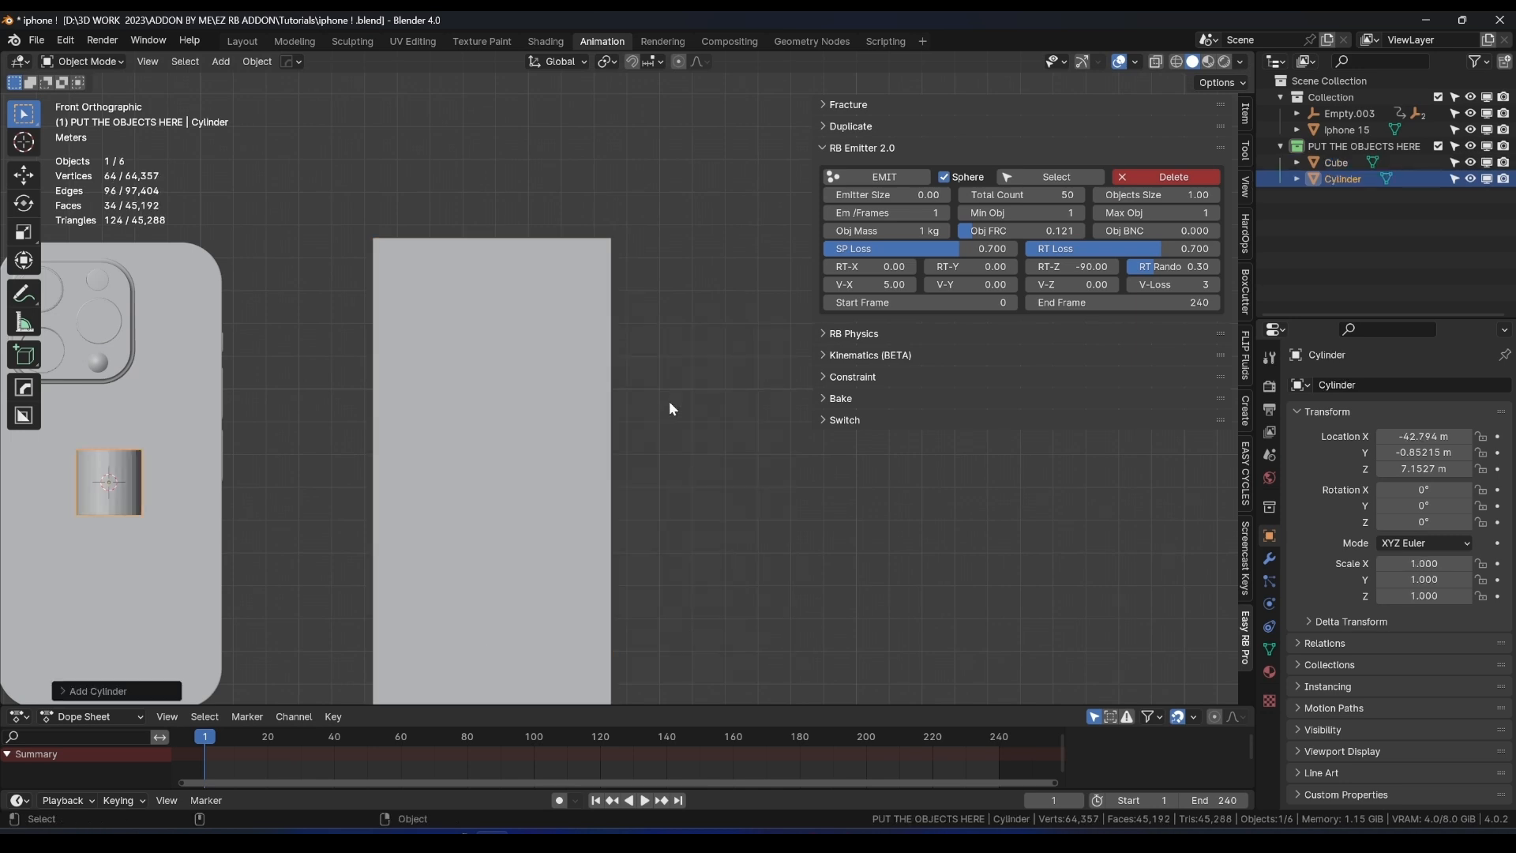
scroll(659, 414, down, 4)
key(r)
key(x)
key(Return)
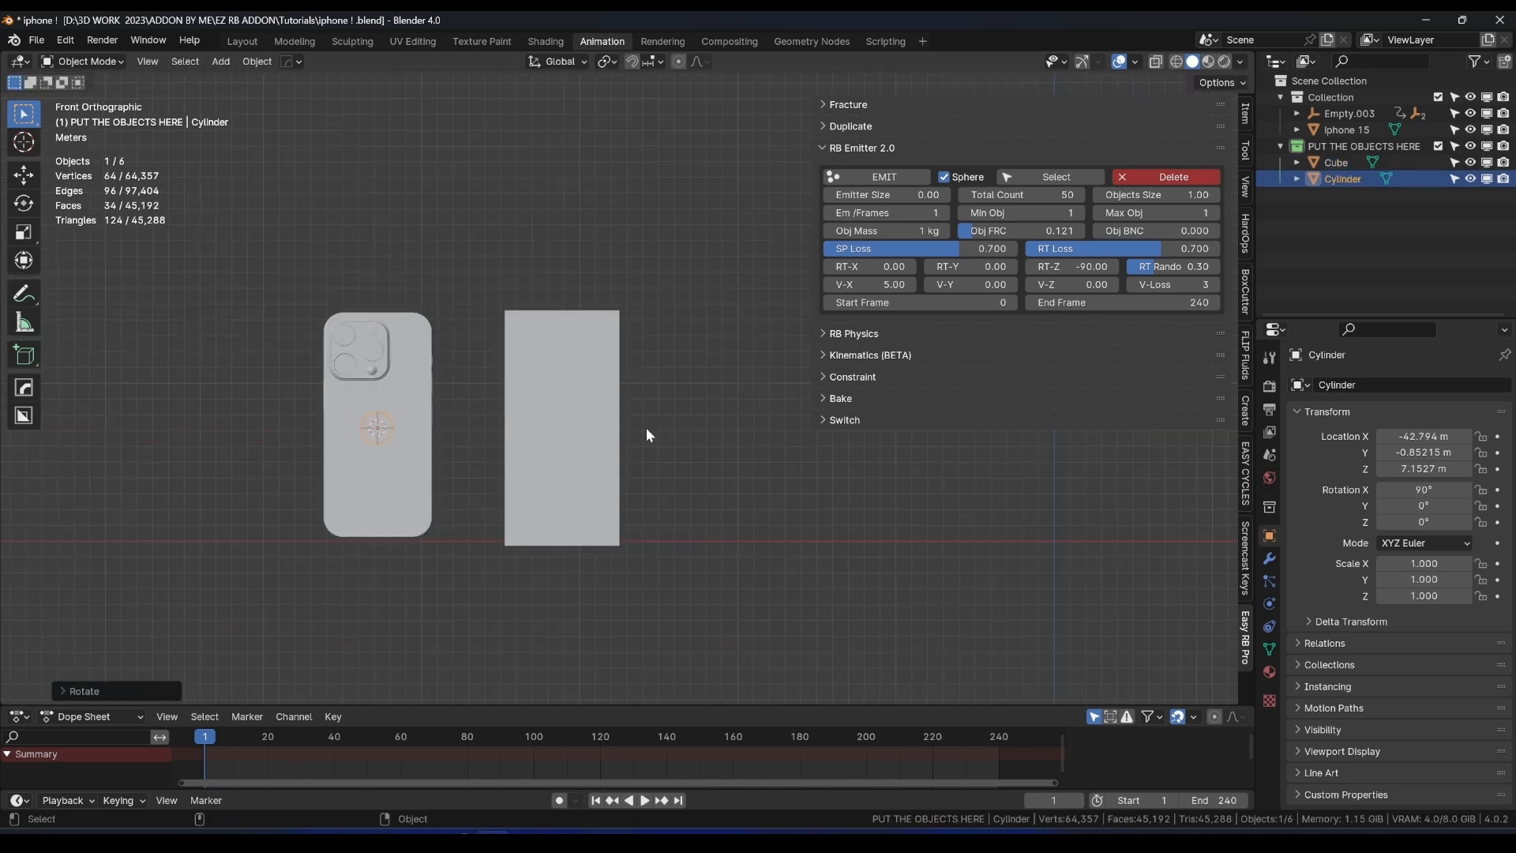
Move the cylinder onto the cube's upper-left corner area and scale it to about 0.895.
scroll(420, 400, up, 3)
key(g)
click(648, 255)
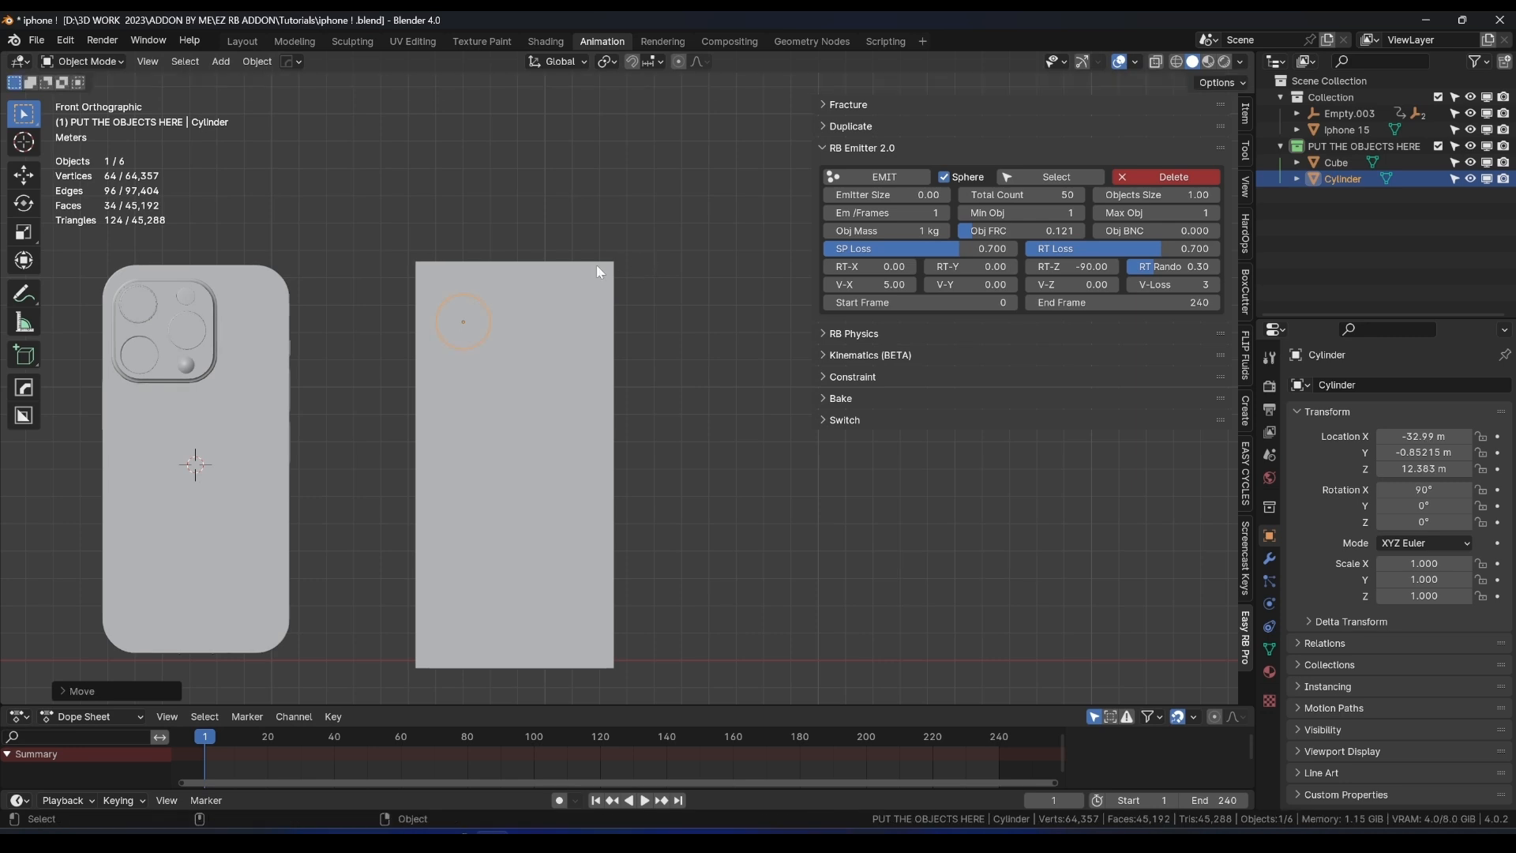
scroll(595, 265, up, 2)
shift+middle_drag(504, 278, 591, 337)
key(s)
click(575, 331)
key(g)
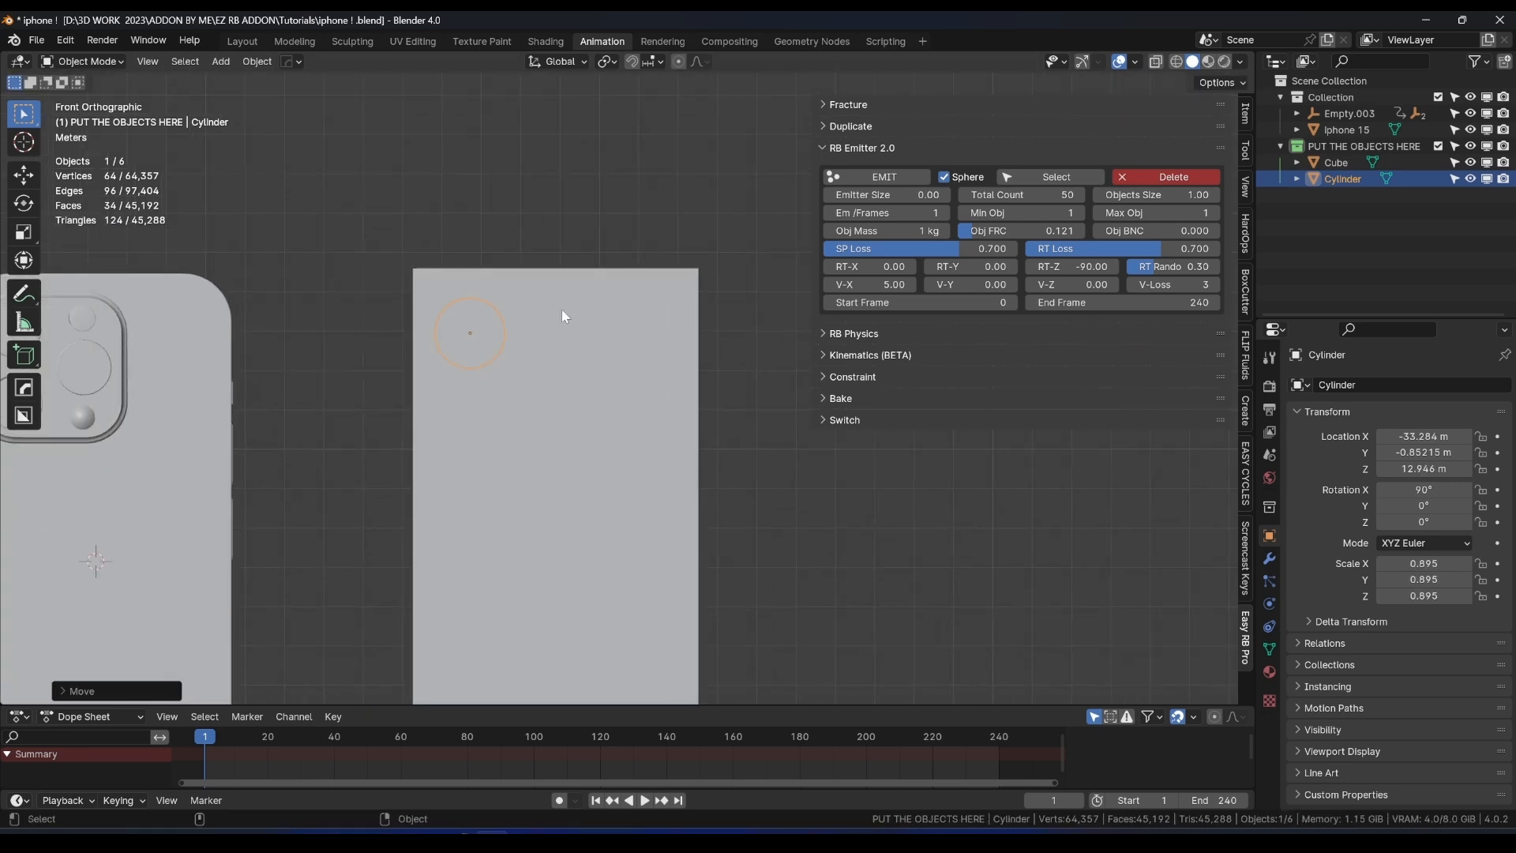
click(565, 311)
Nudge the cylinder closer to the cube's upper-left corner and reduce its scale to about 0.799.
key(g)
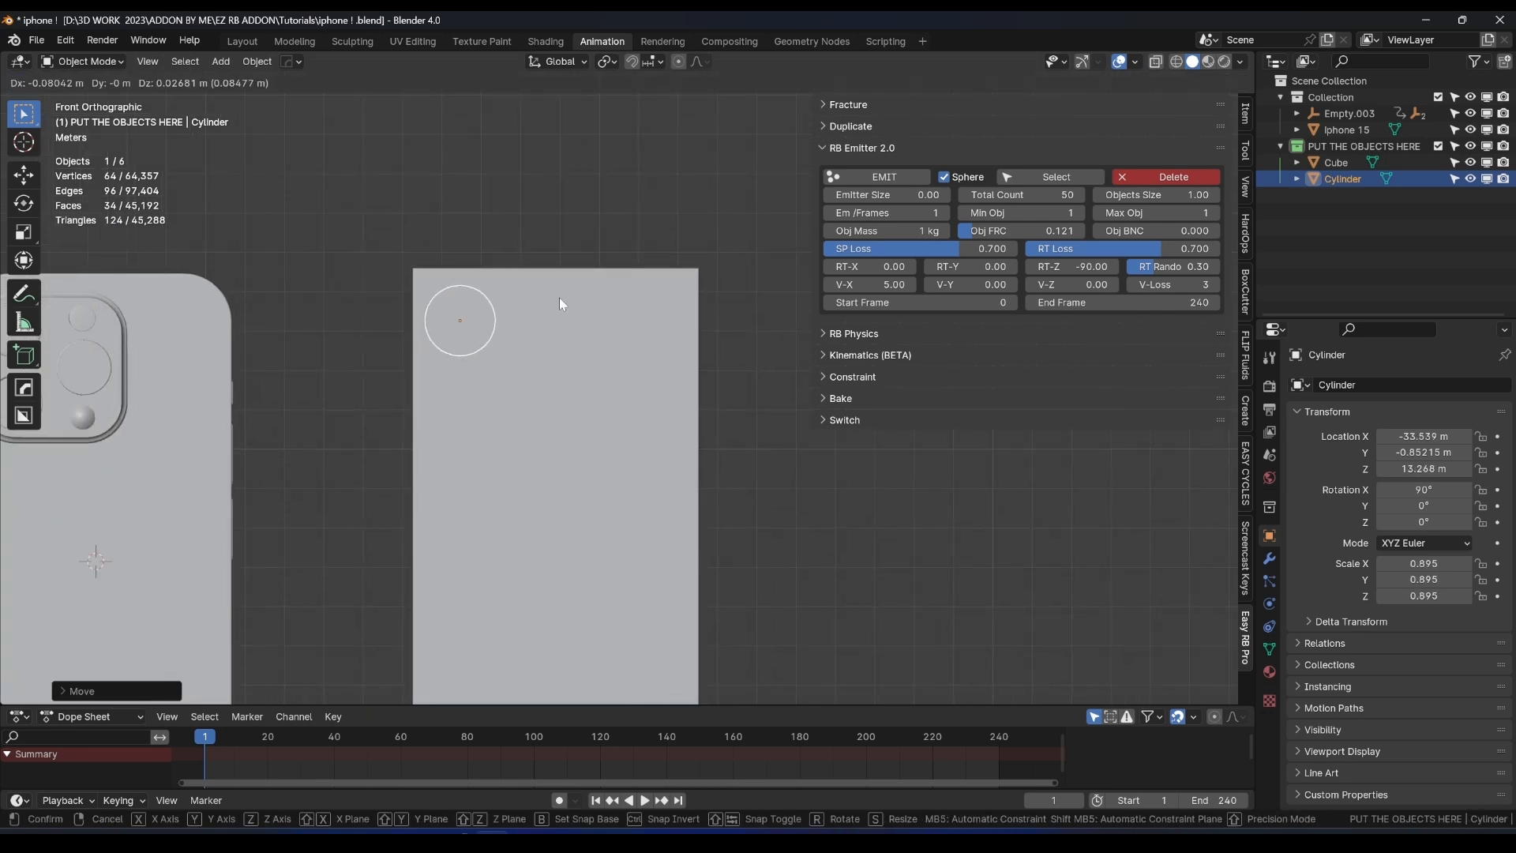
click(561, 300)
key(s)
click(566, 316)
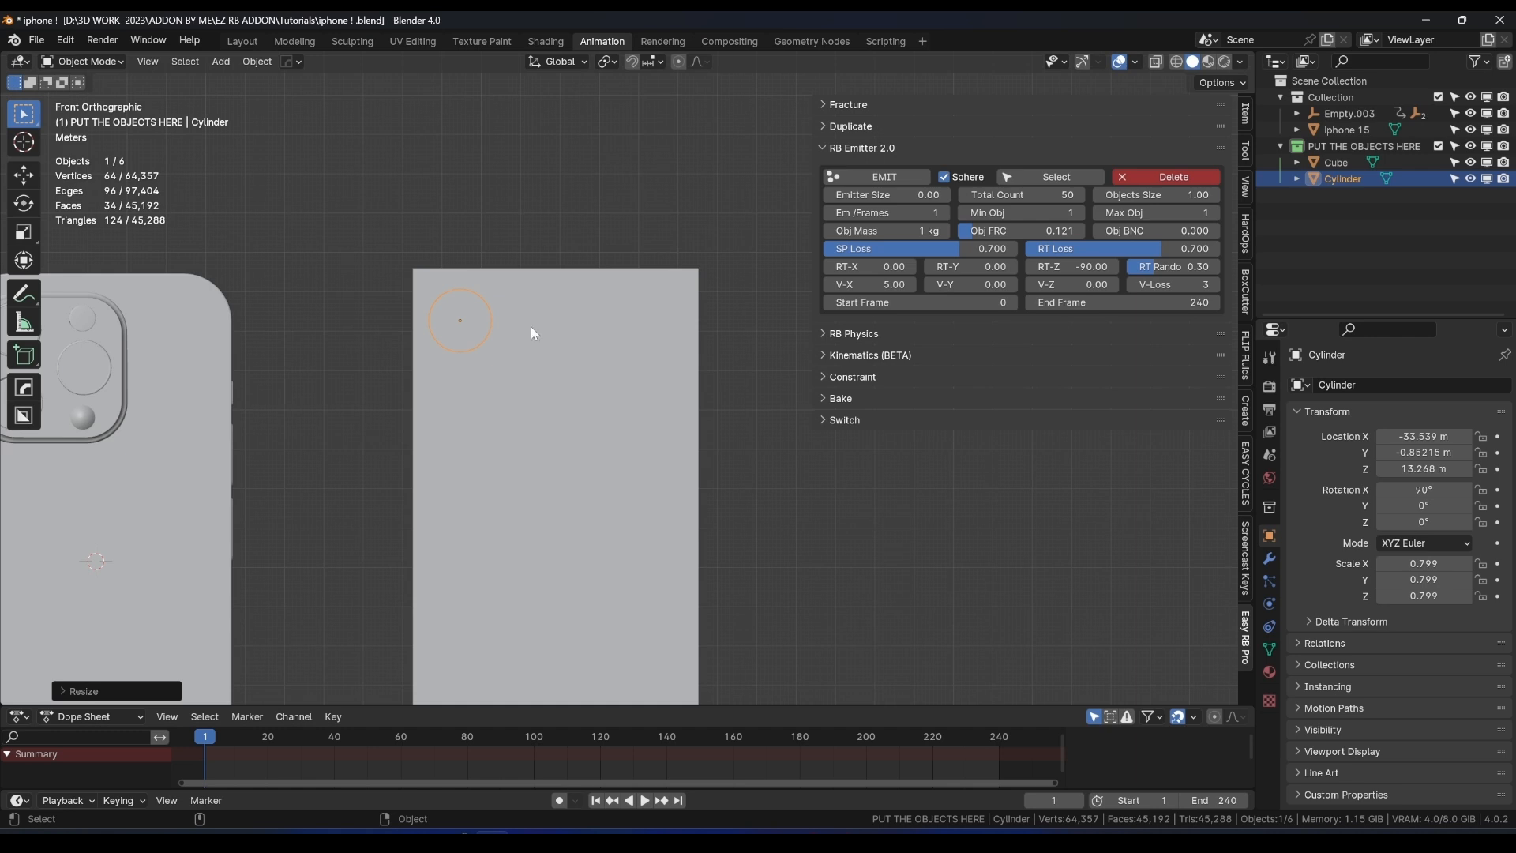
Duplicate the lens cylinder twice downward along Z to form a column of three lenses.
key(shift+d)
key(z)
click(510, 401)
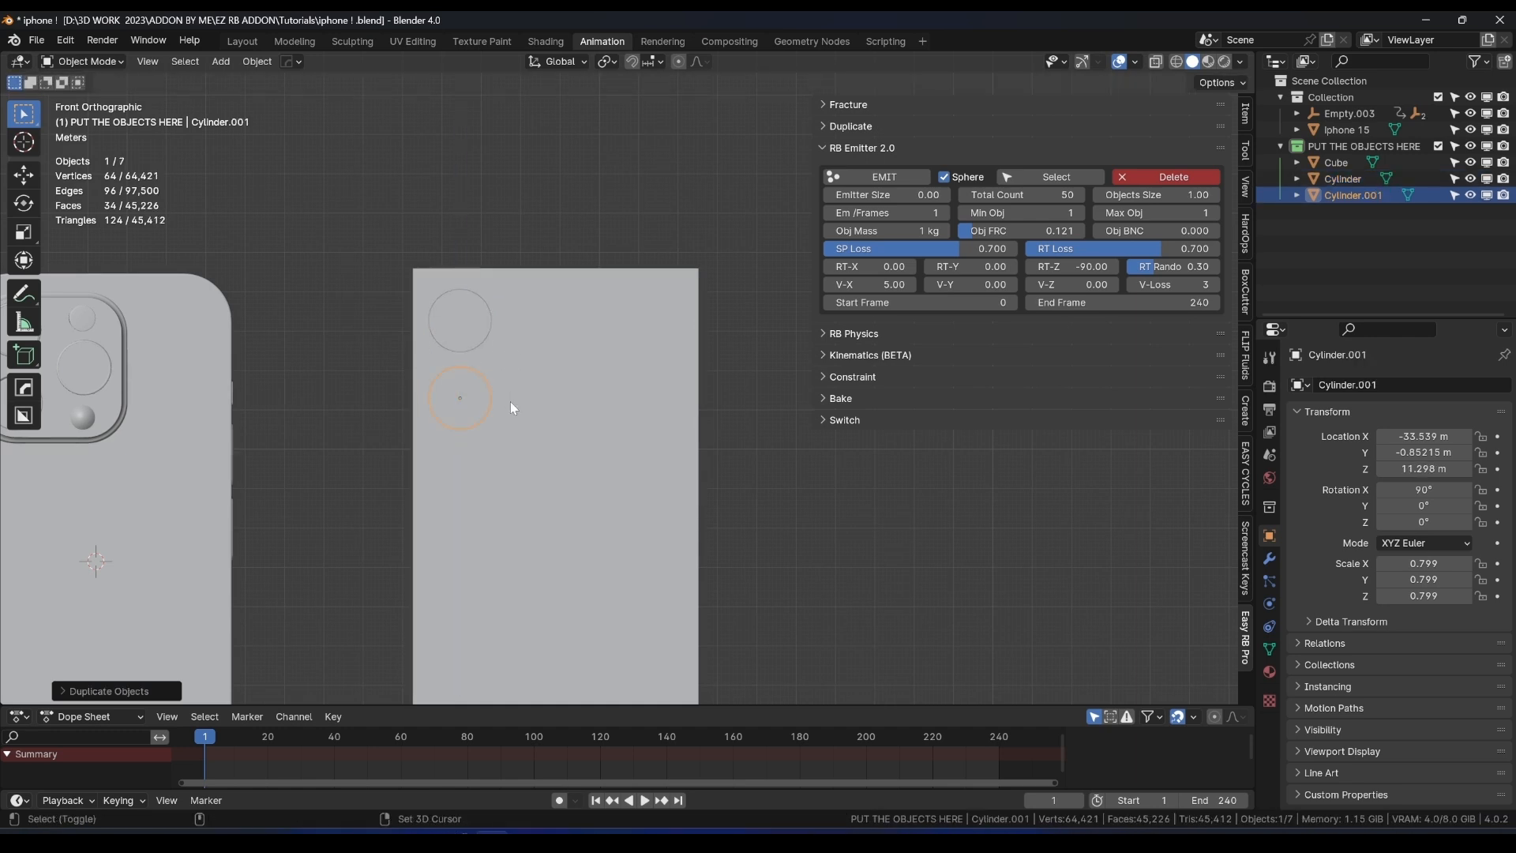
key(shift+d)
key(z)
click(512, 491)
Add a second column of two lenses beside the first by duplicating the cylinder, scaled to about 0.712.
key(shift+d)
click(578, 362)
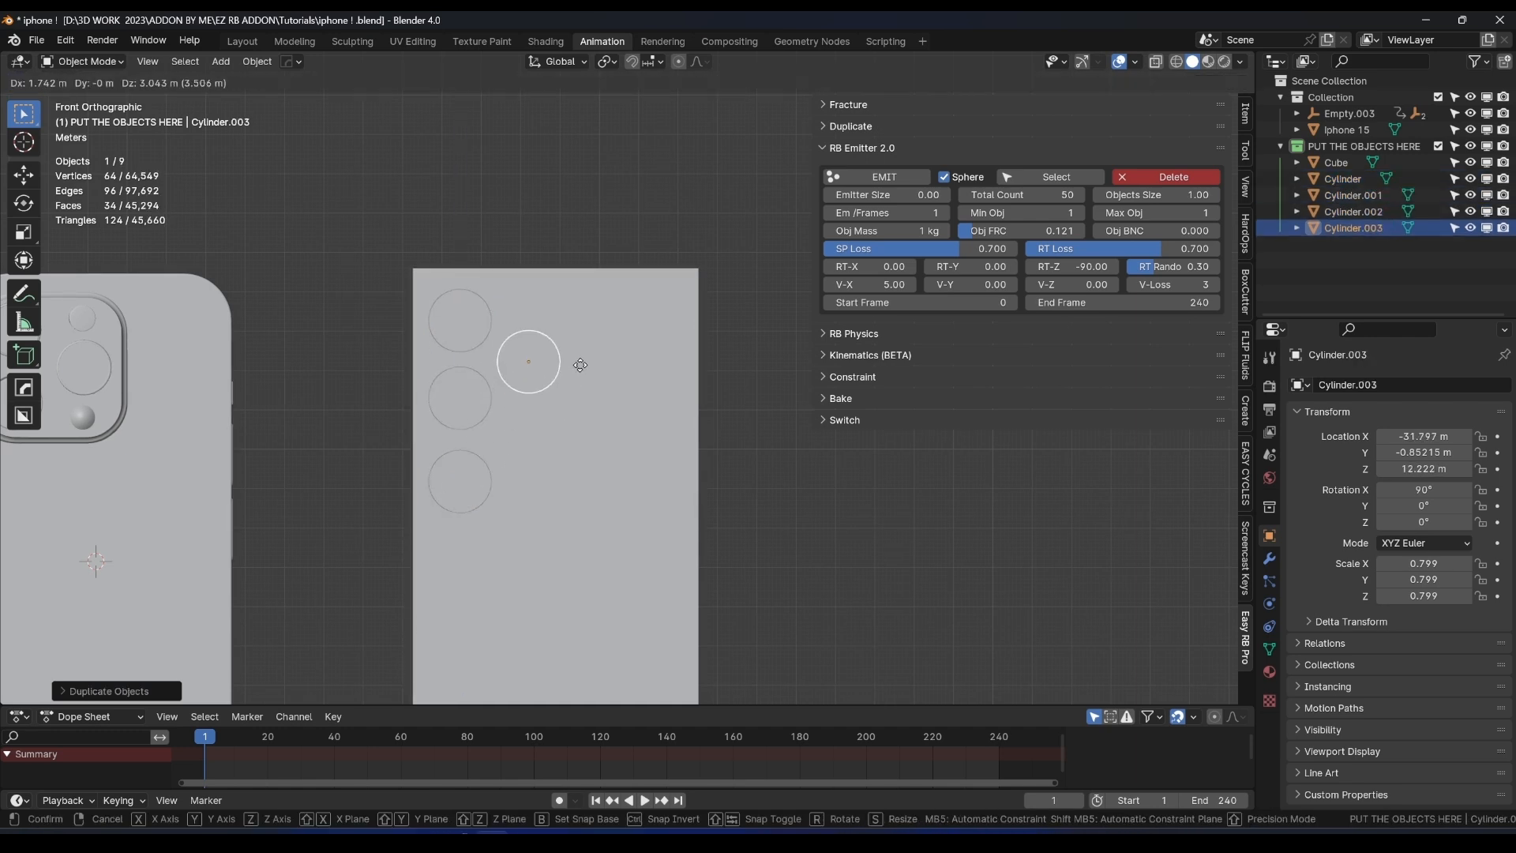
key(s)
click(581, 364)
key(shift+d)
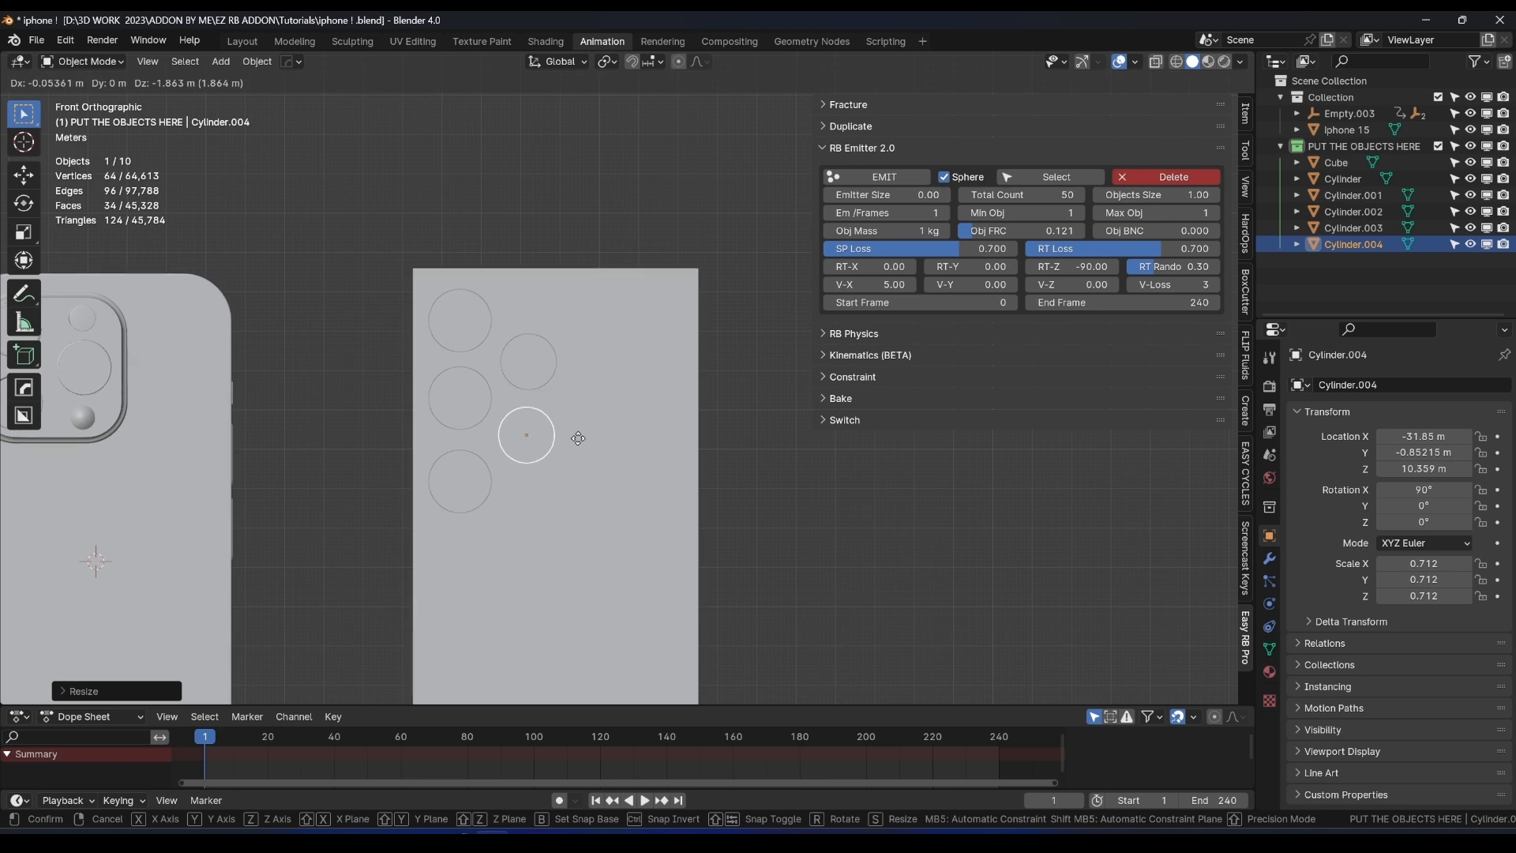
click(577, 435)
Select all five cylinders with the cube as the active object and join them into one mesh.
shift+click(528, 361)
shift+click(470, 325)
shift+click(461, 399)
shift+click(461, 475)
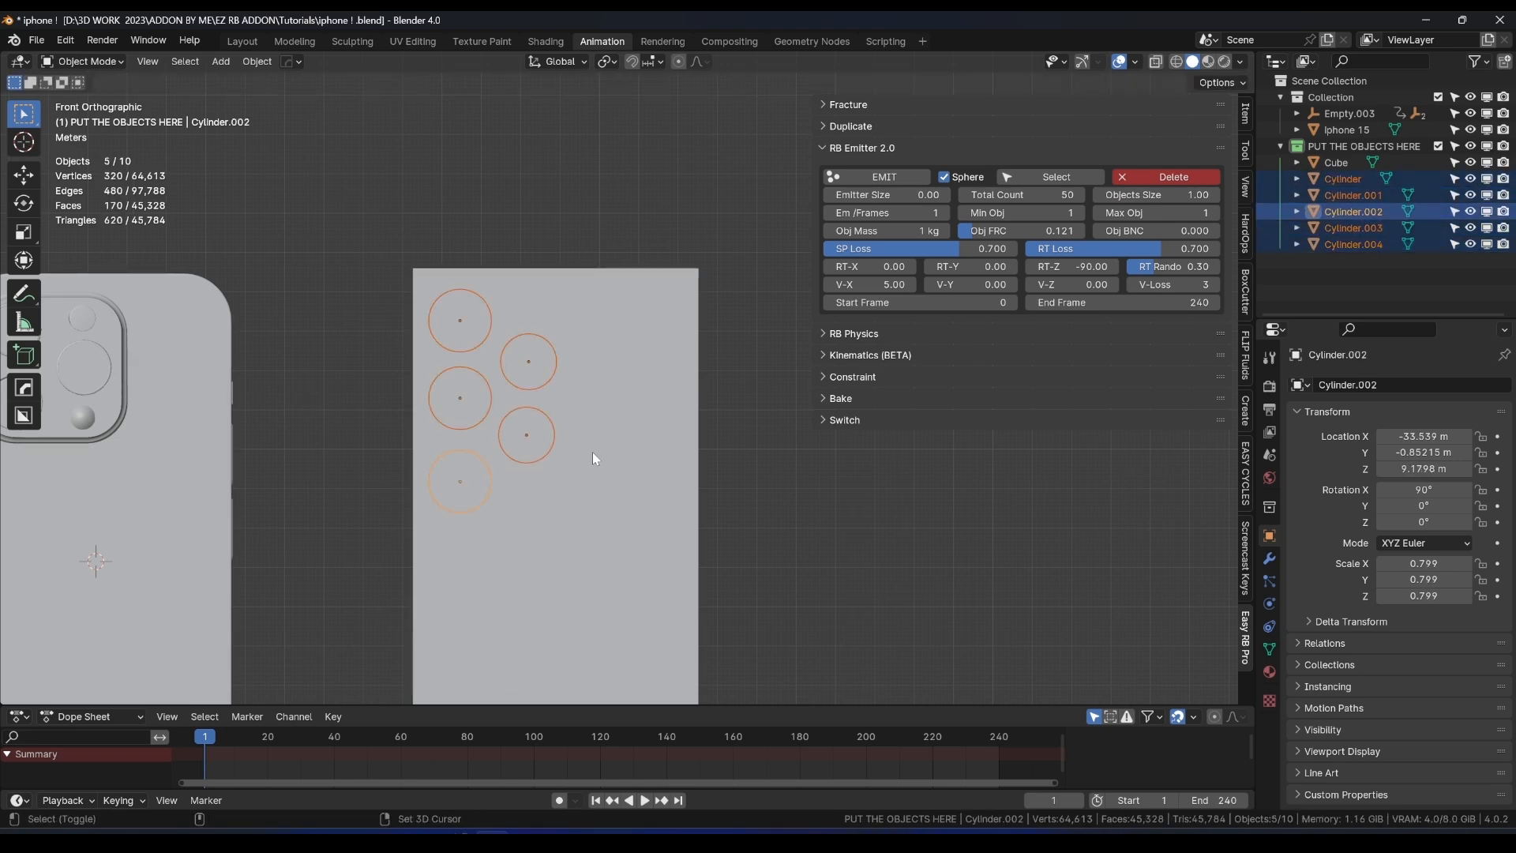
shift+click(592, 452)
right_click(609, 425)
click(565, 479)
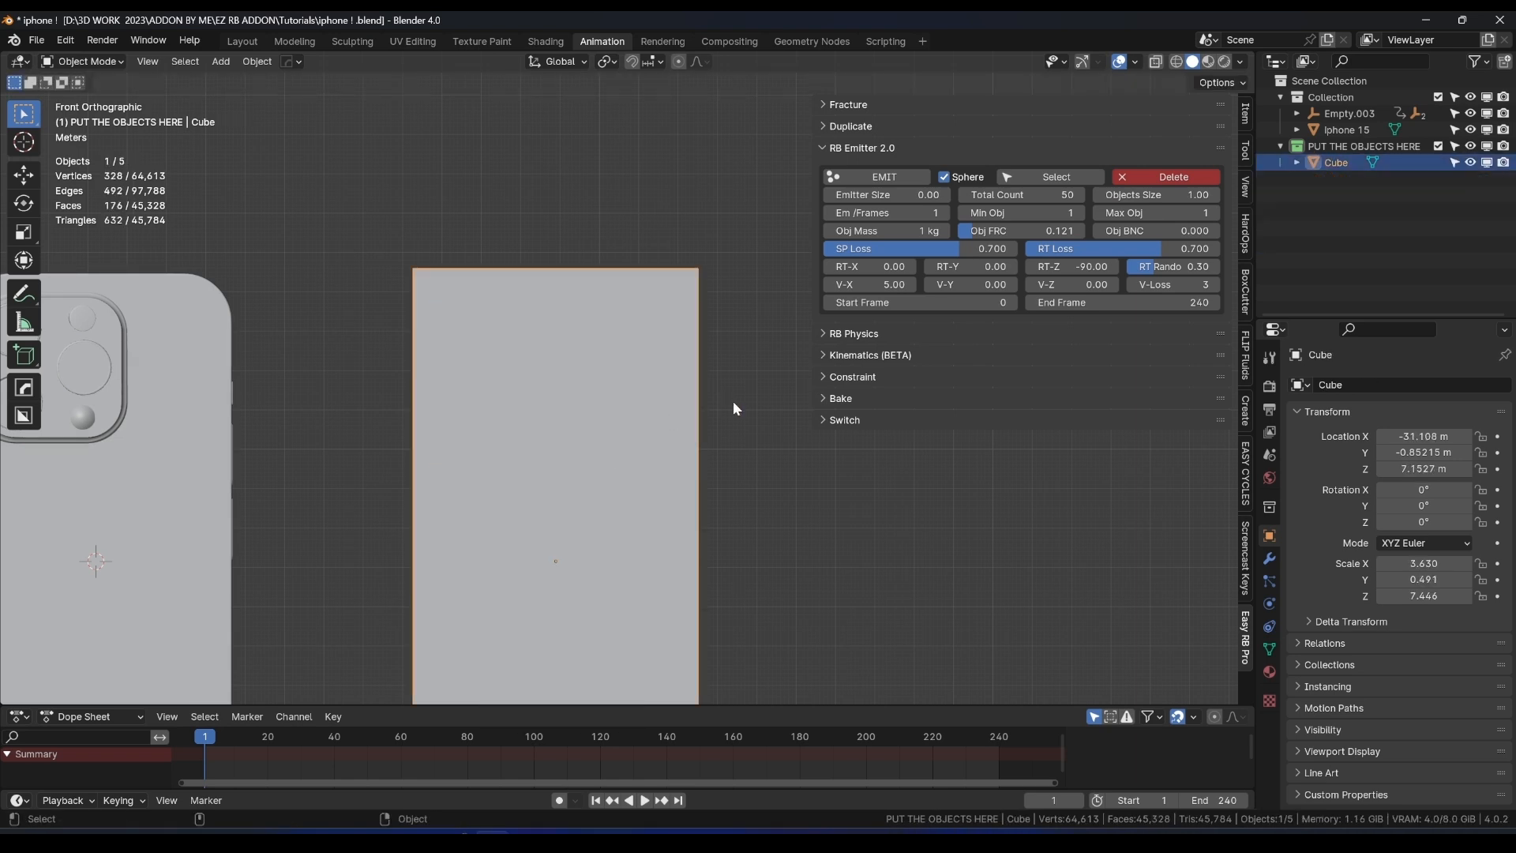
Add a HardOps Bevel to the joined phone model.
middle_drag(732, 402, 474, 421)
click(472, 414)
key(q)
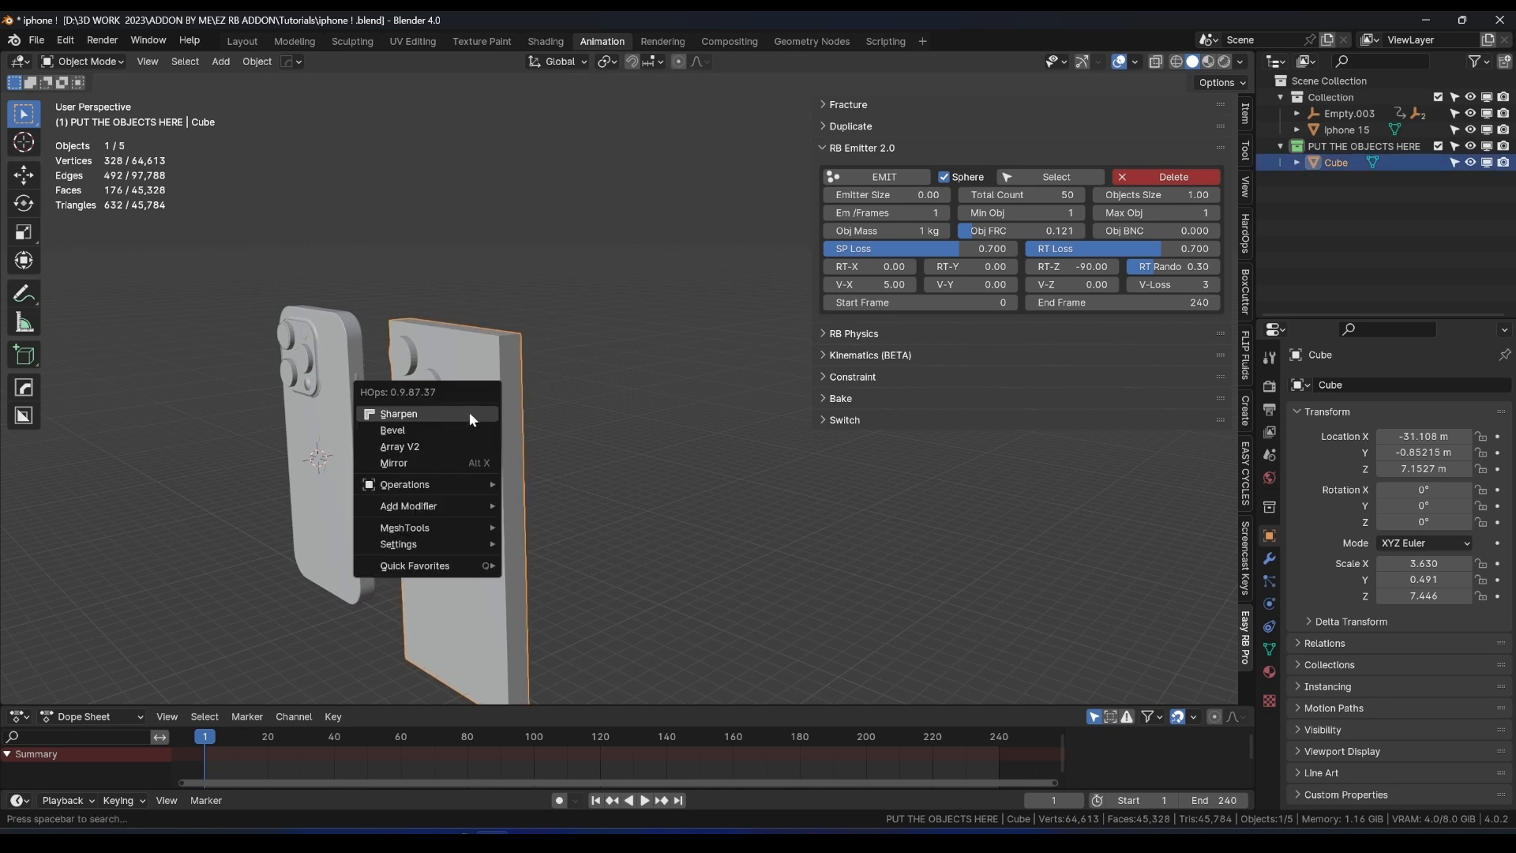
click(445, 425)
click(448, 425)
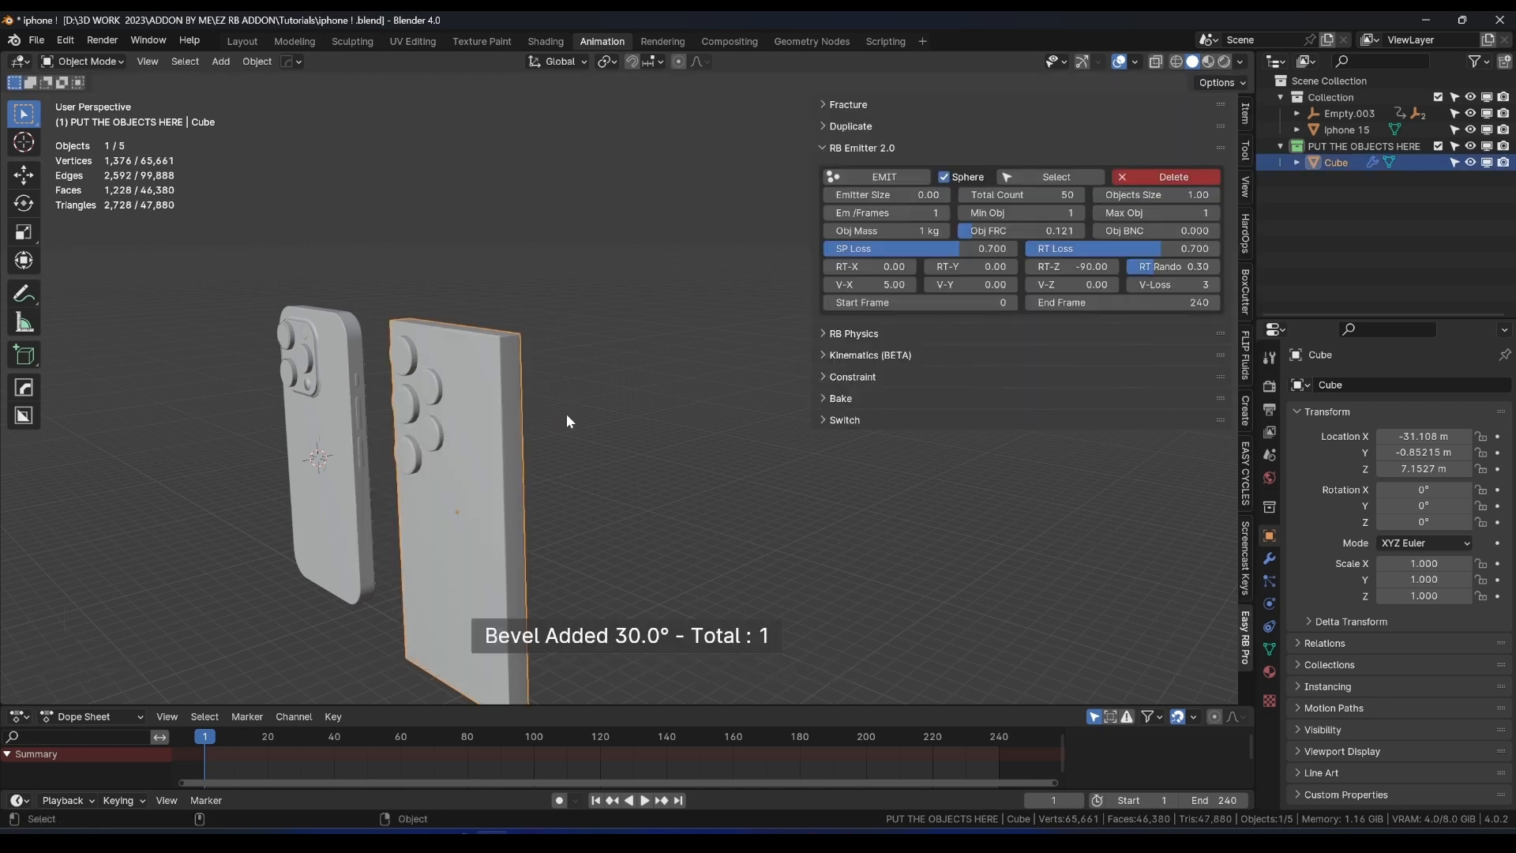
Apply the Bevel modifier on the joined phone model.
click(1268, 558)
key(ctrl+a)
scroll(662, 418, down, 4)
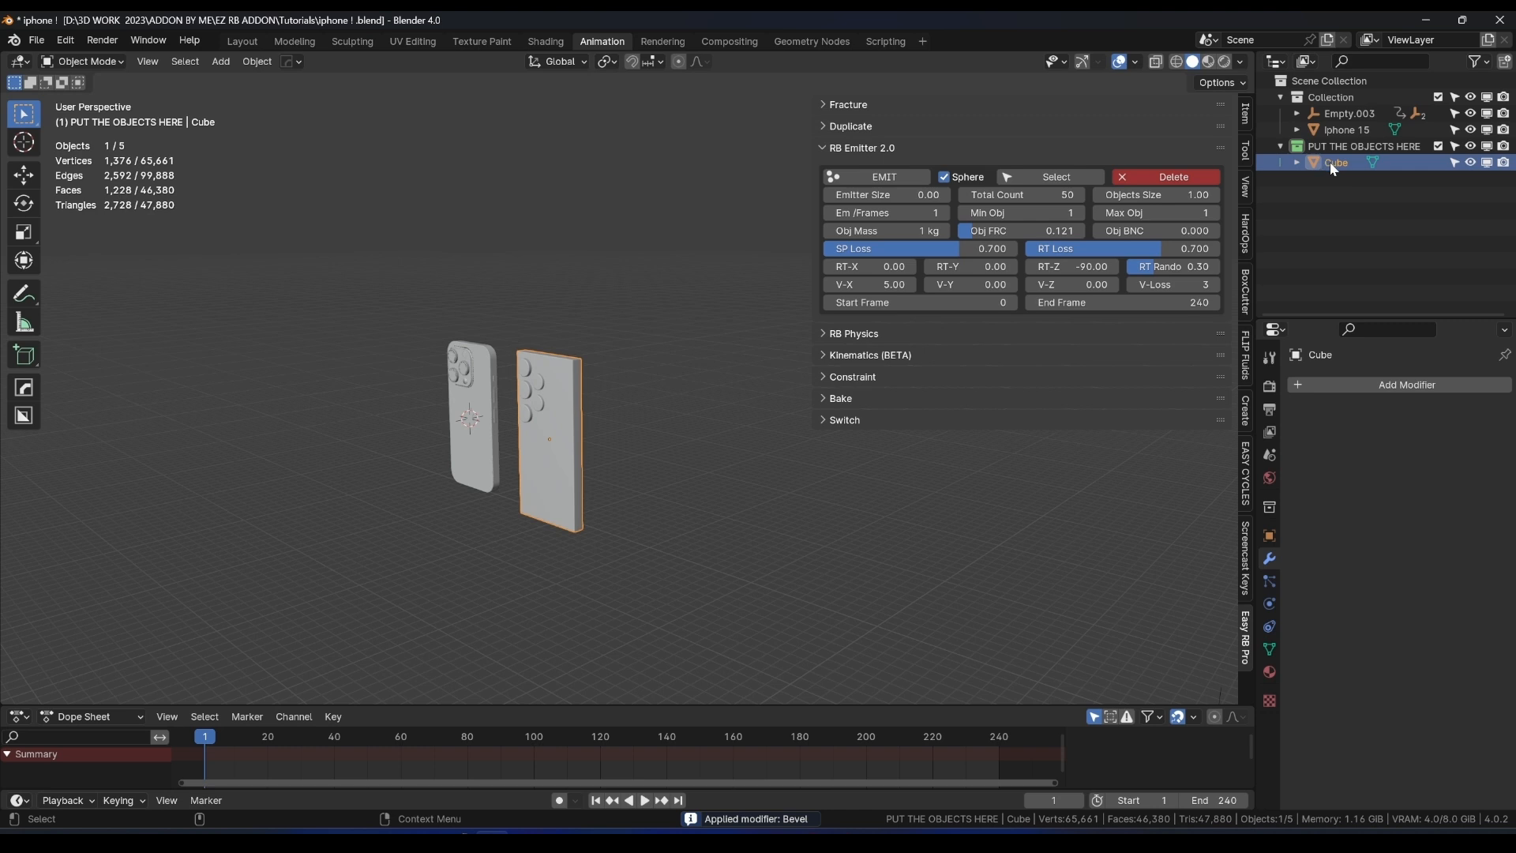
Select Empty.002, set Total Count to 100 and emit the new phone model from it.
scroll(661, 410, down, 3)
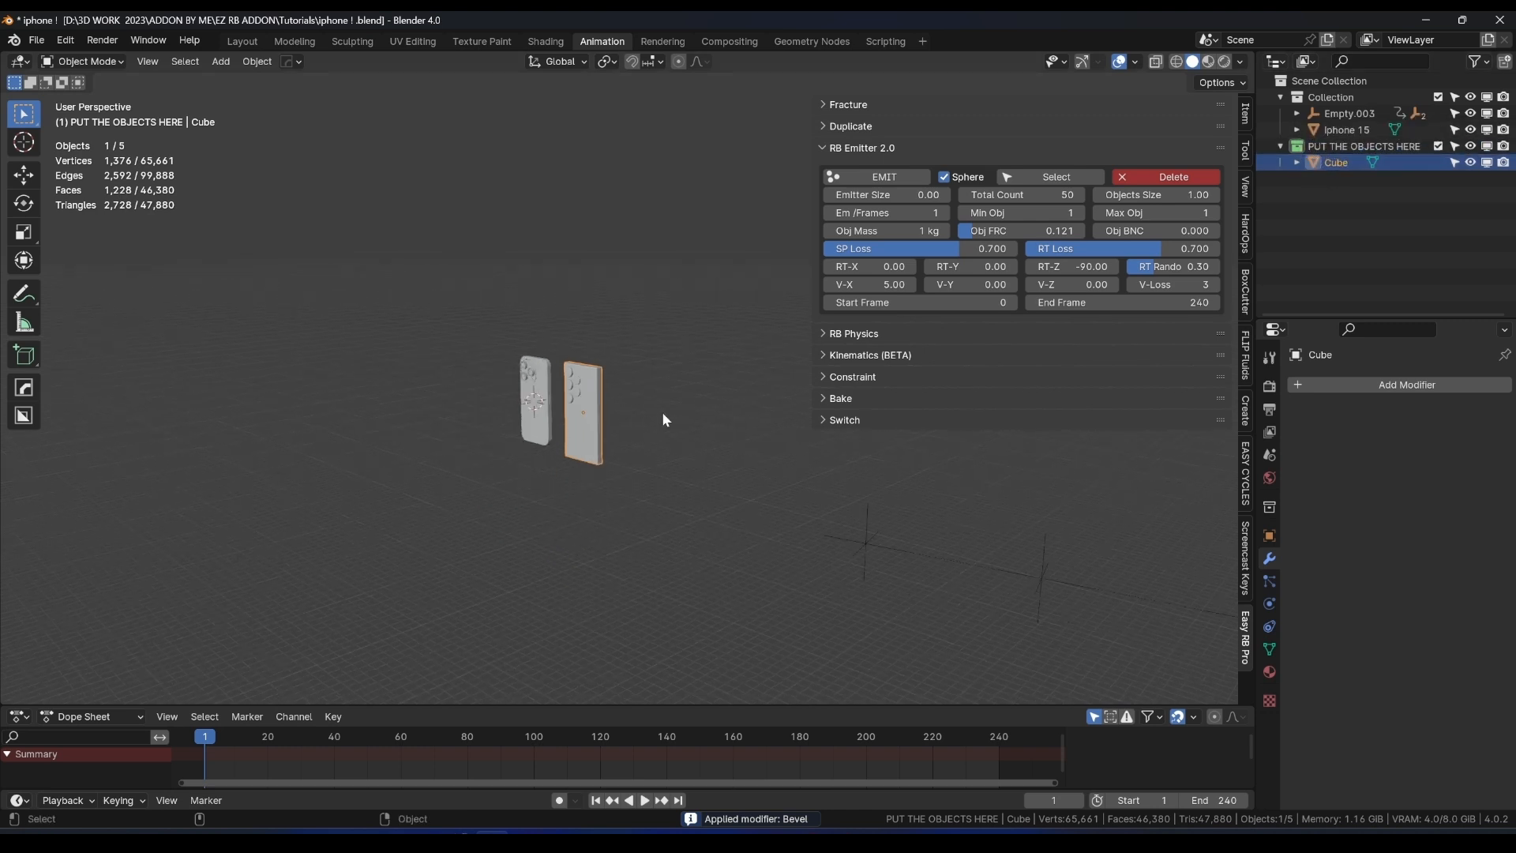
shift+middle_drag(661, 411, 589, 457)
shift+middle_drag(678, 480, 648, 371)
click(591, 393)
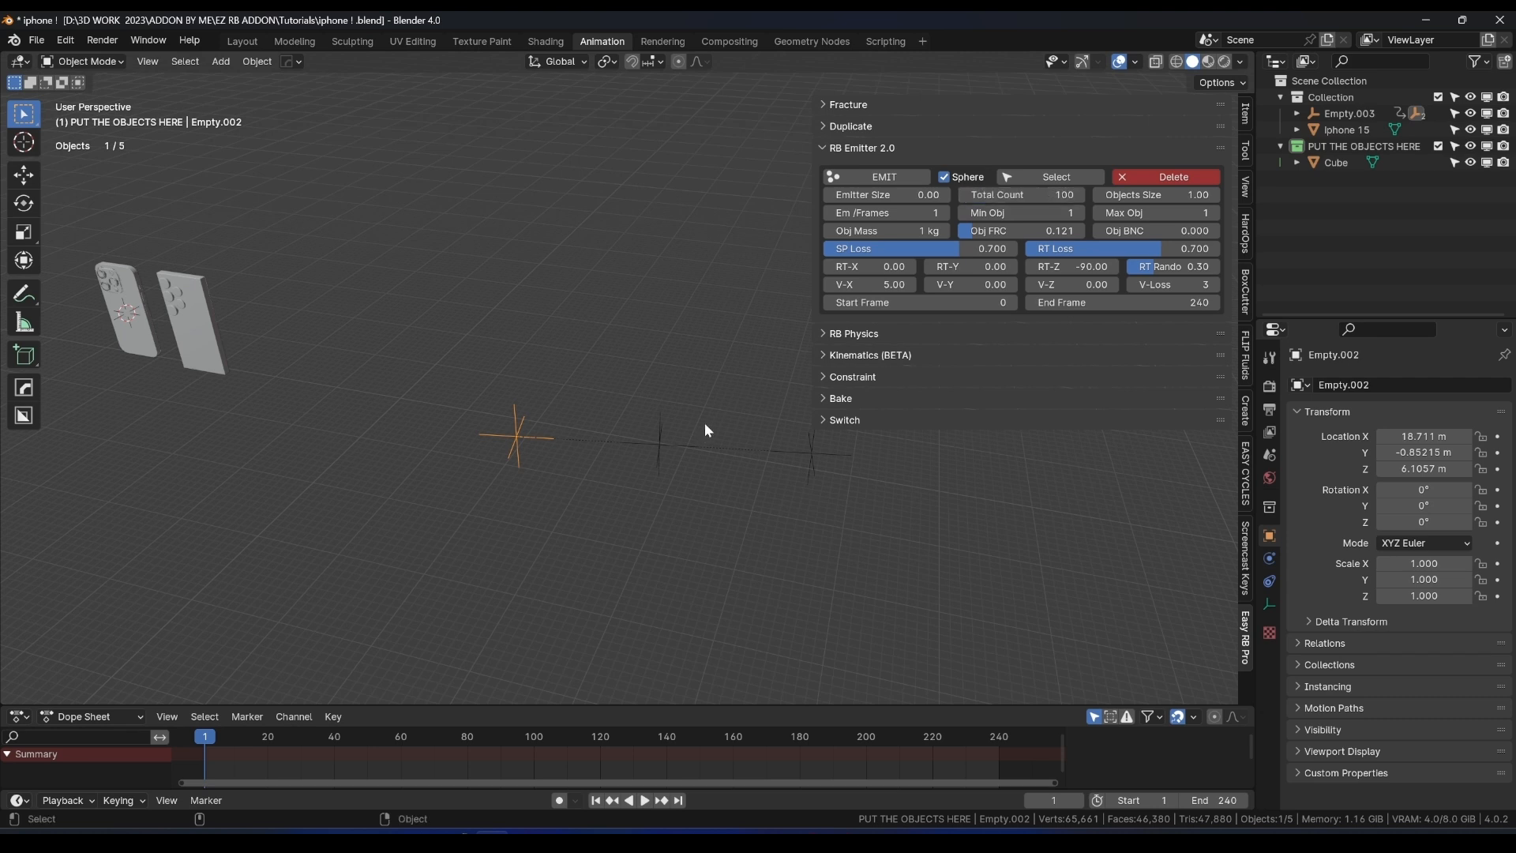
shift+middle_drag(667, 410, 535, 377)
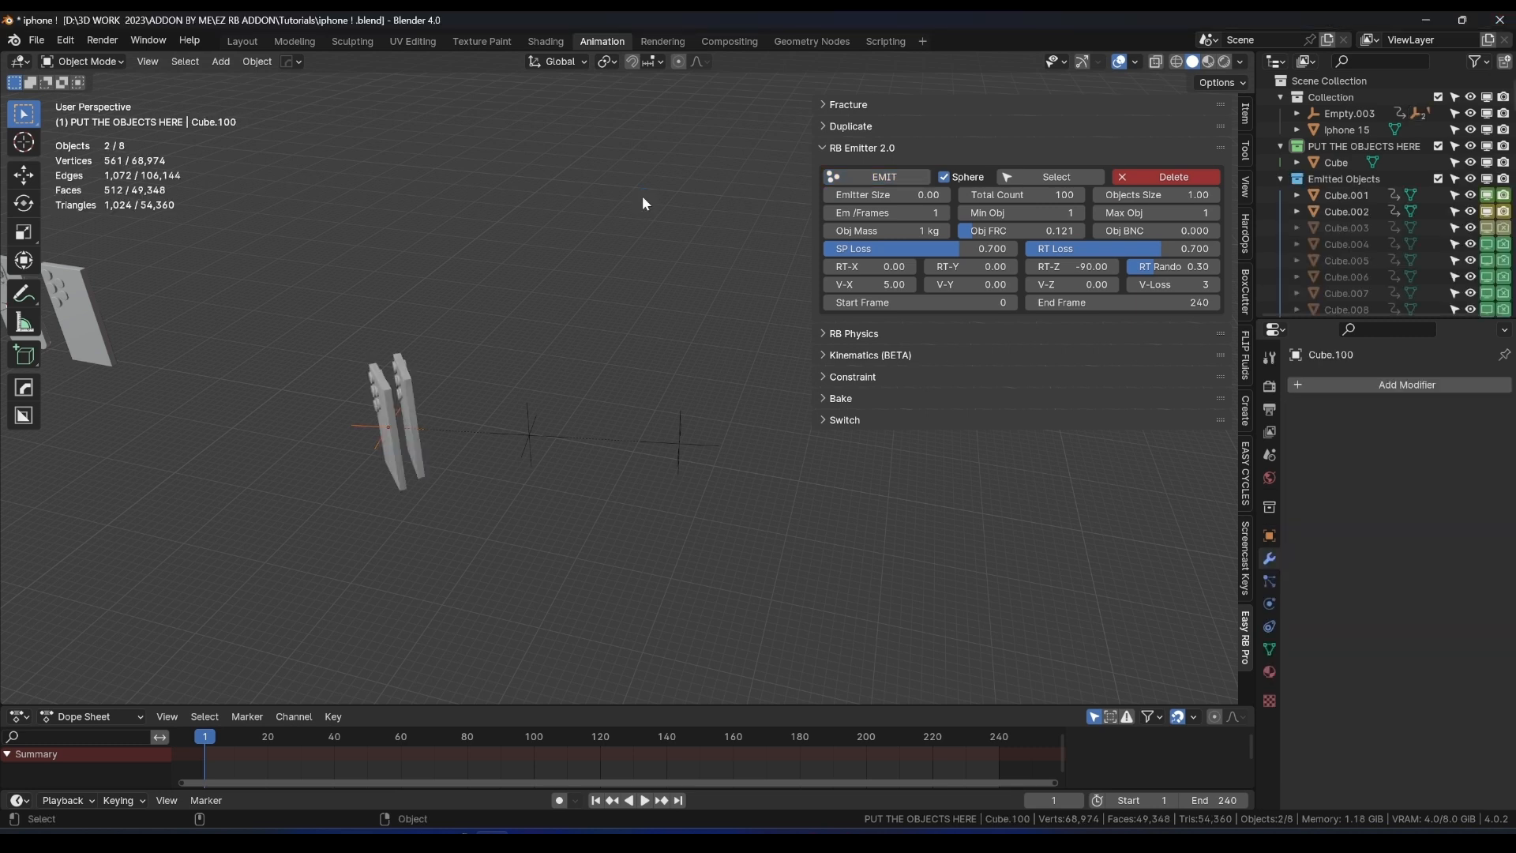
Play the new phone emission while viewing it from another angle, and return to frame 0.
key(space)
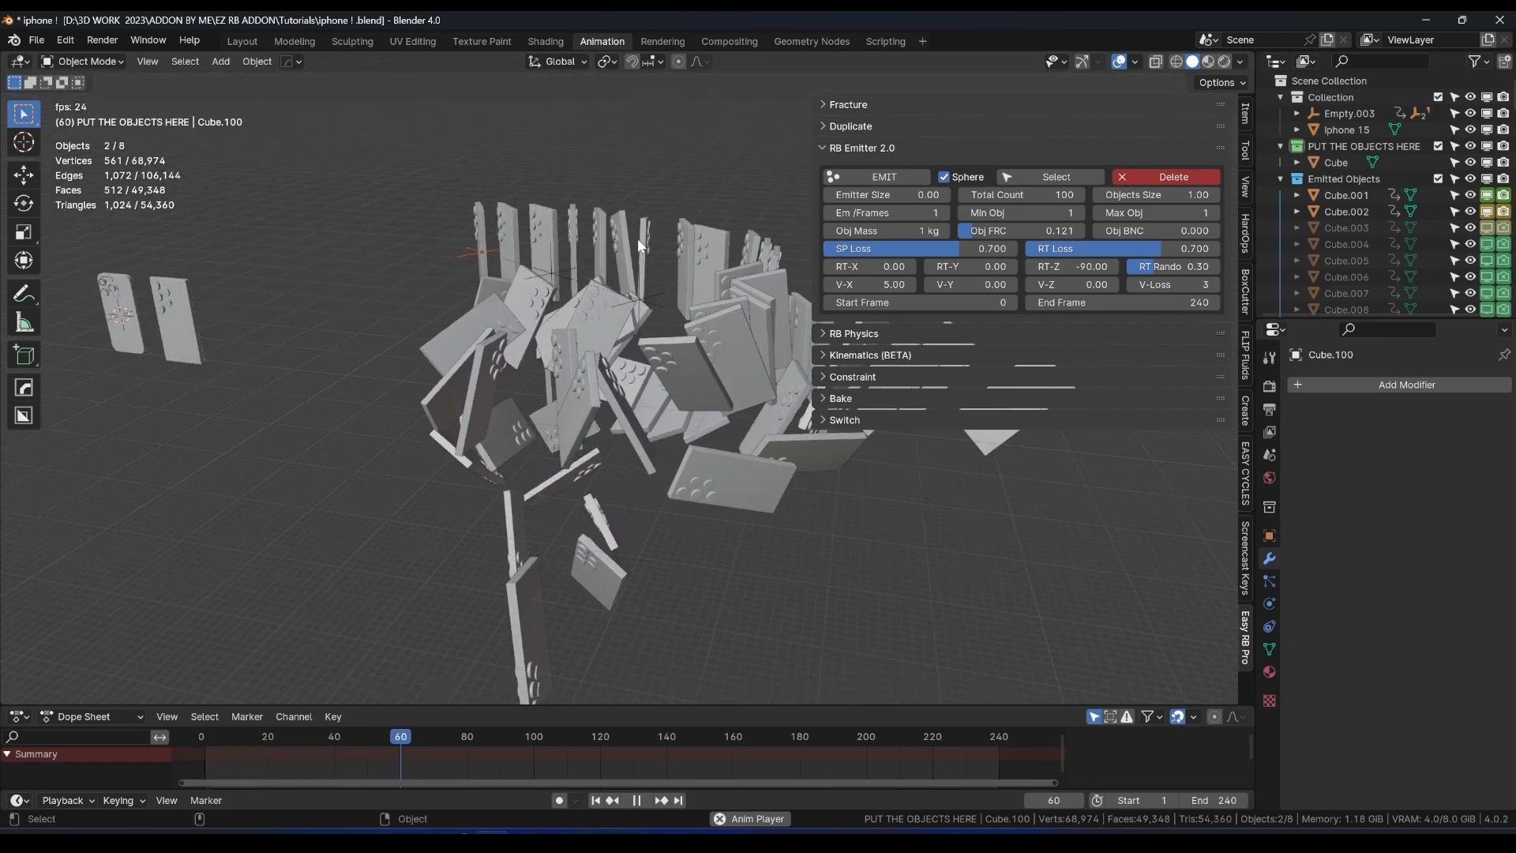
middle_drag(638, 239, 515, 273)
key(space)
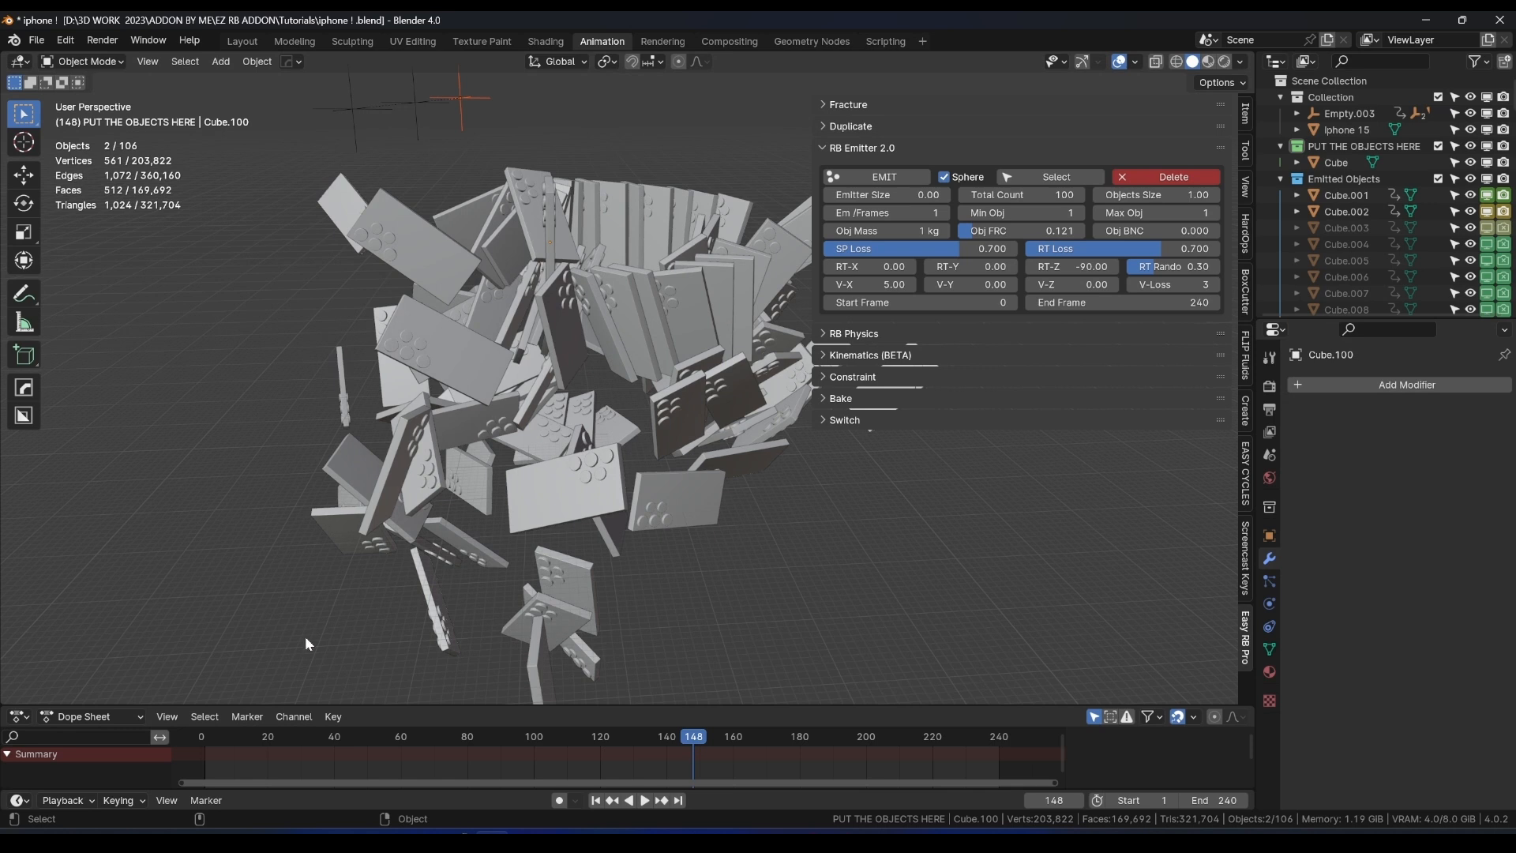
click(212, 735)
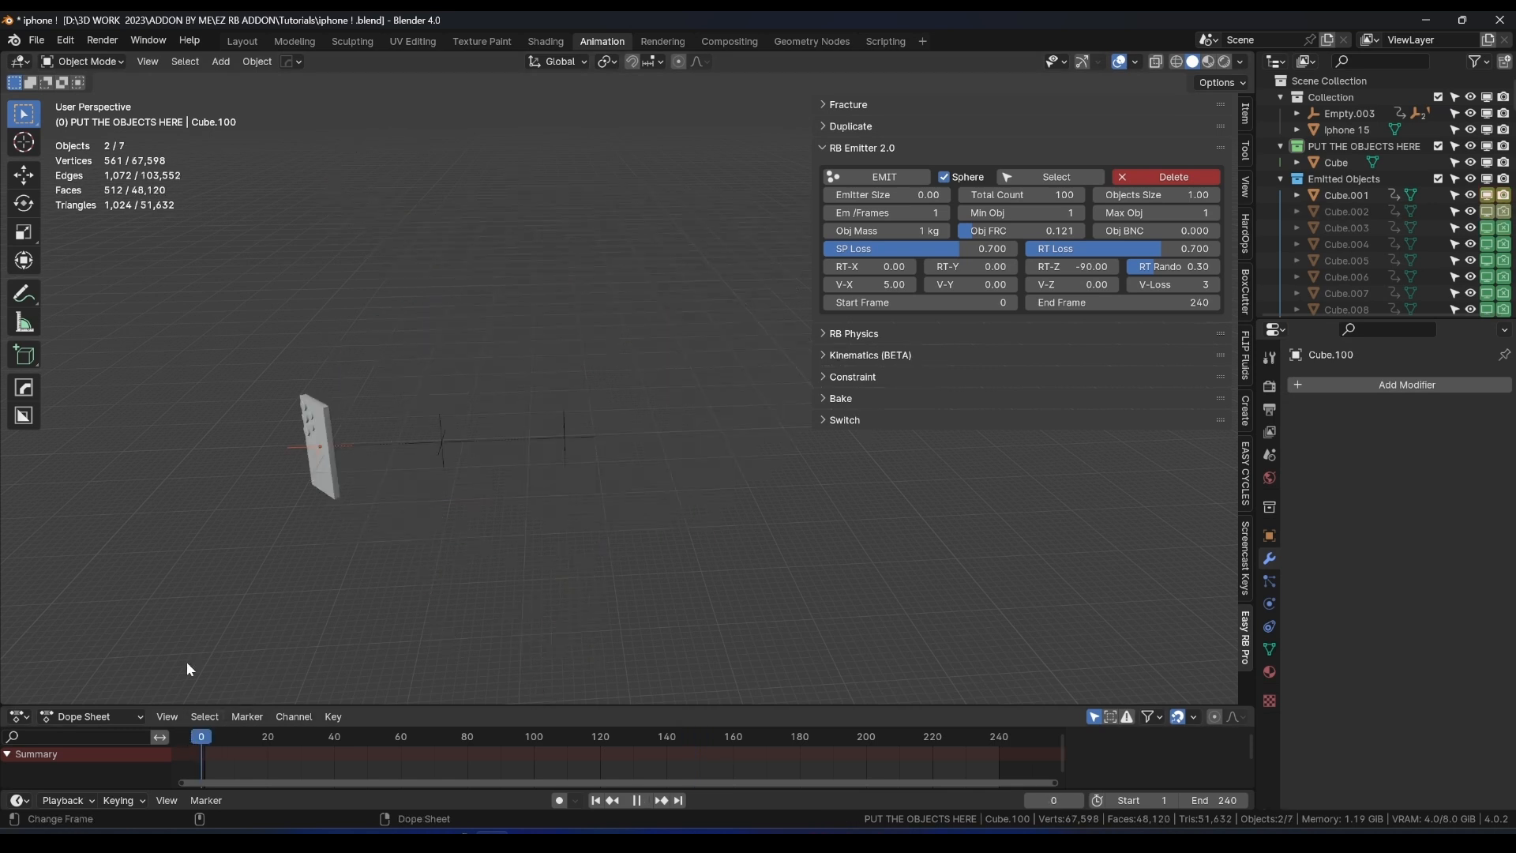
Exclude the Emitted Objects collection from the view layer and select Empty.001.
click(1279, 179)
click(1437, 179)
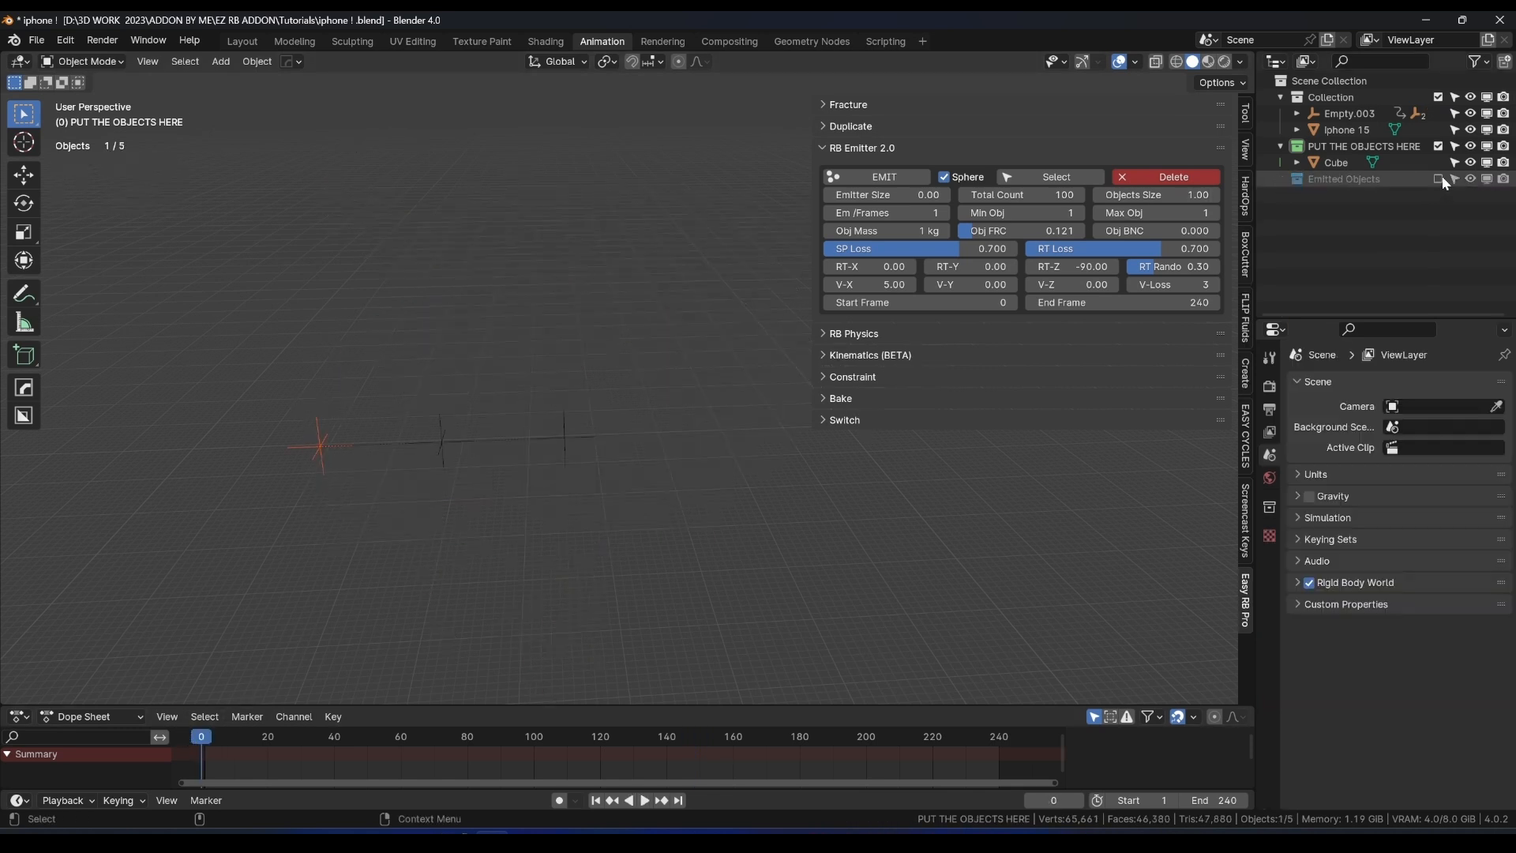
click(566, 439)
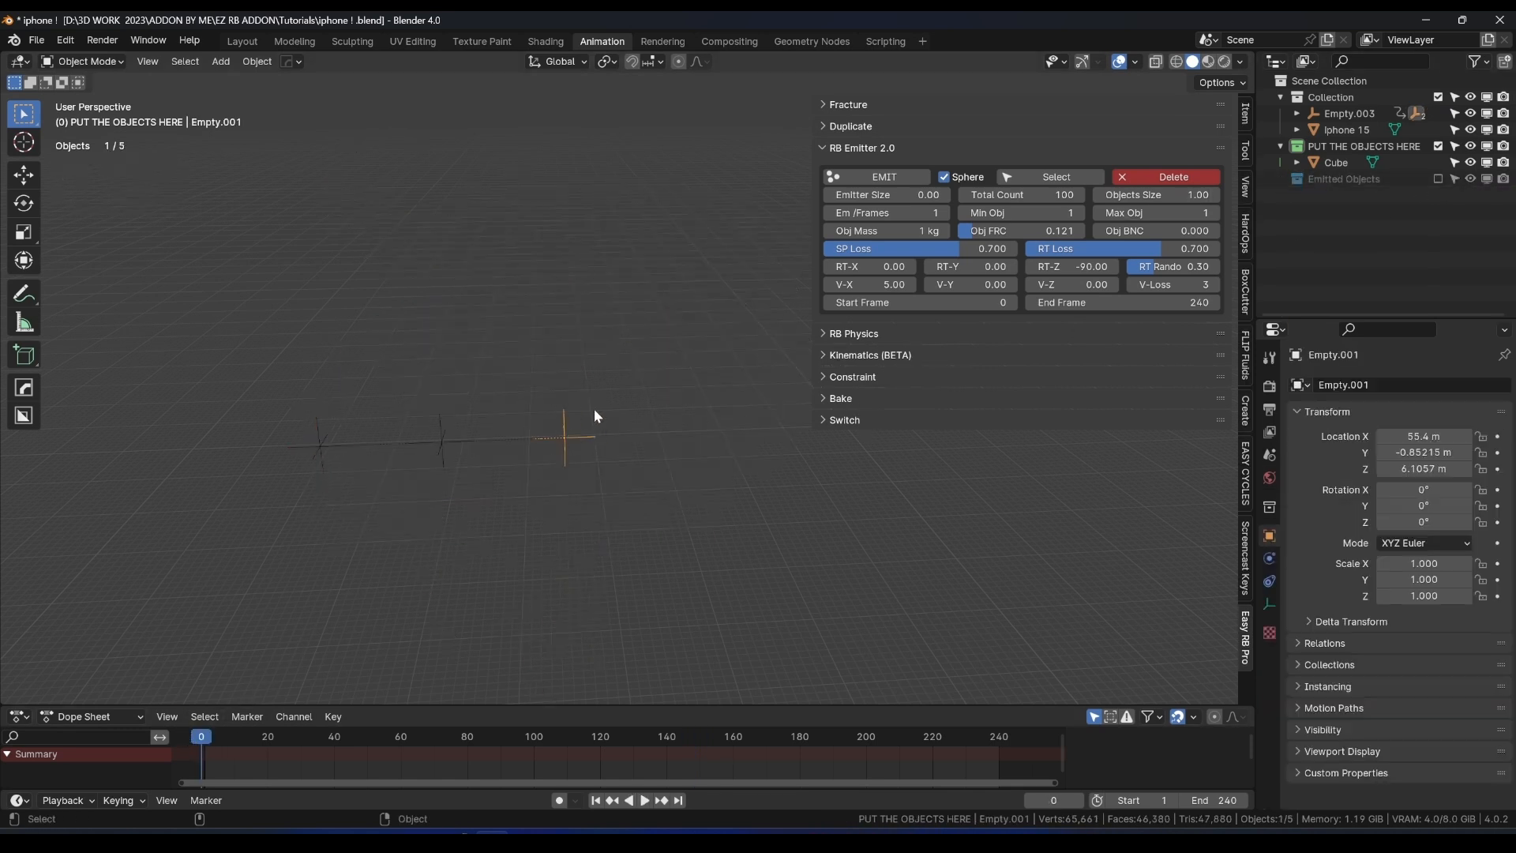
Emit the new phone model from Empty.001, include the Emitted Objects collection in the view layer again and collapse Emitted Objects.001.
click(884, 175)
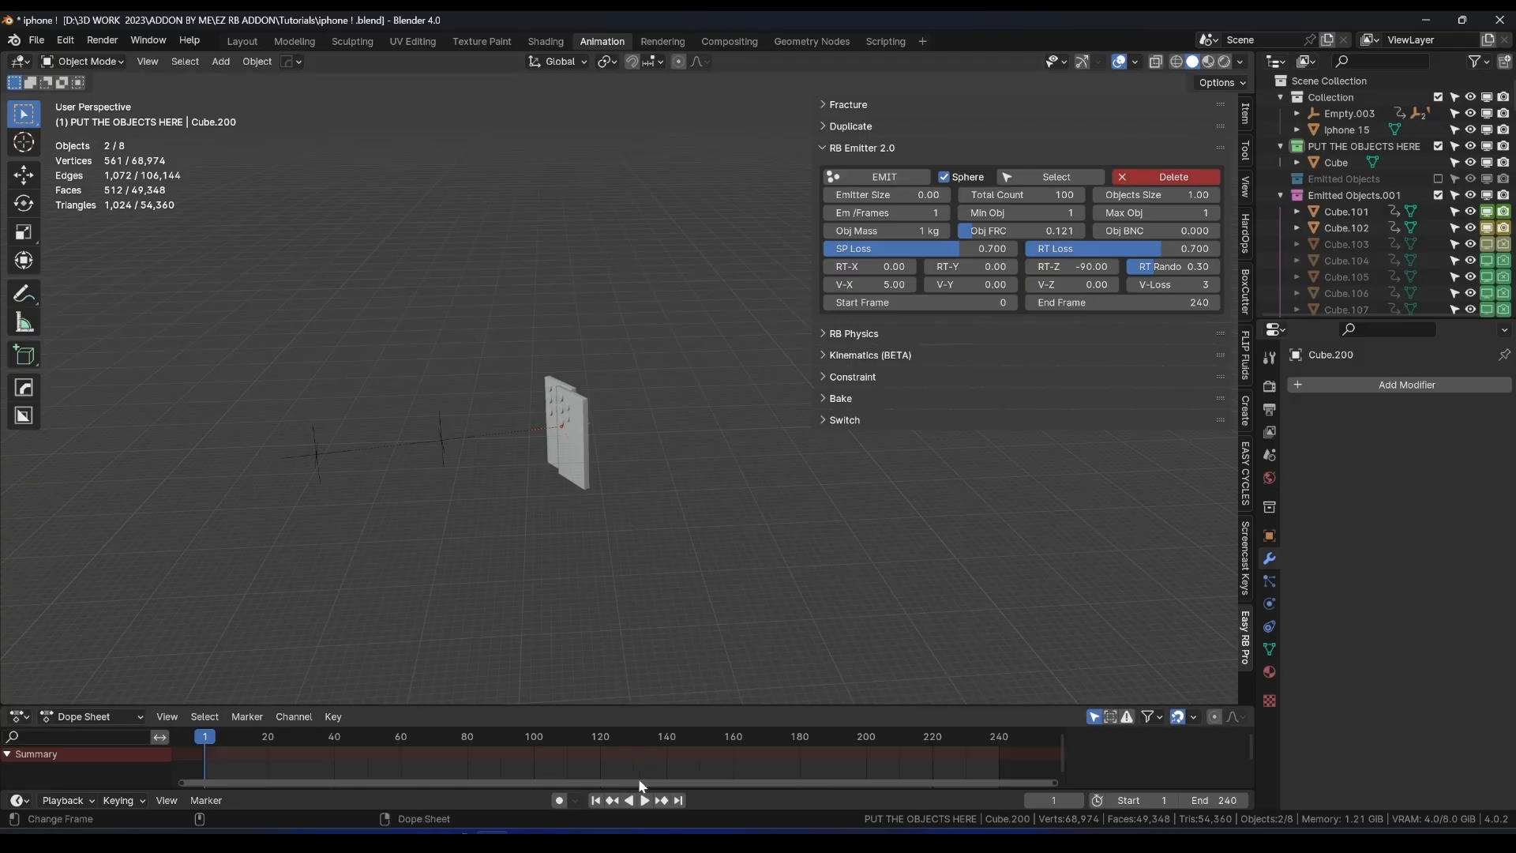
click(1439, 180)
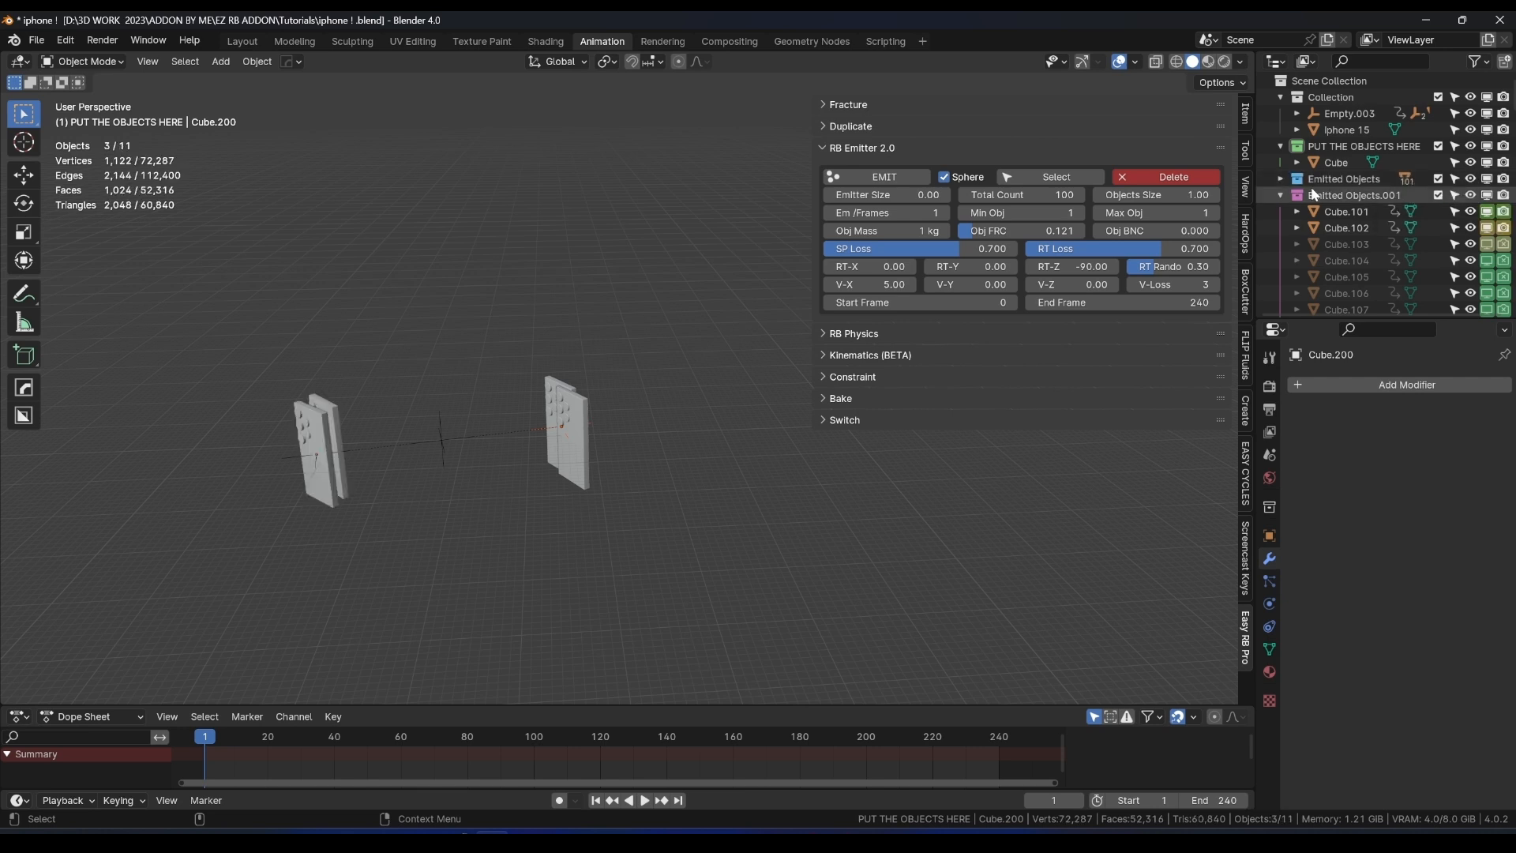
click(1280, 196)
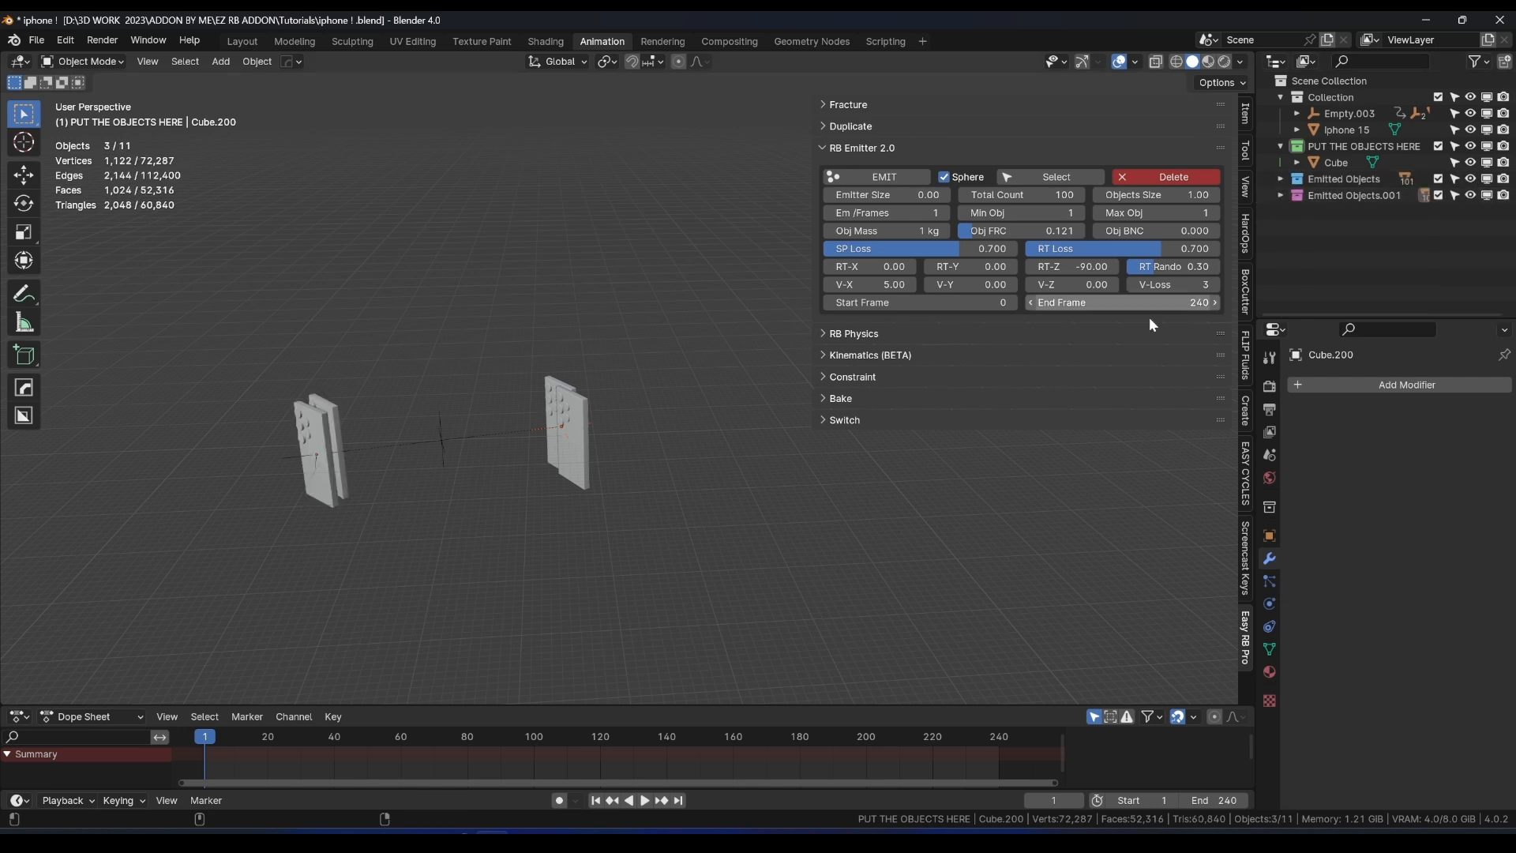
Play the combined phone emission from both empties to examine the pile, and return to frame 0.
click(645, 801)
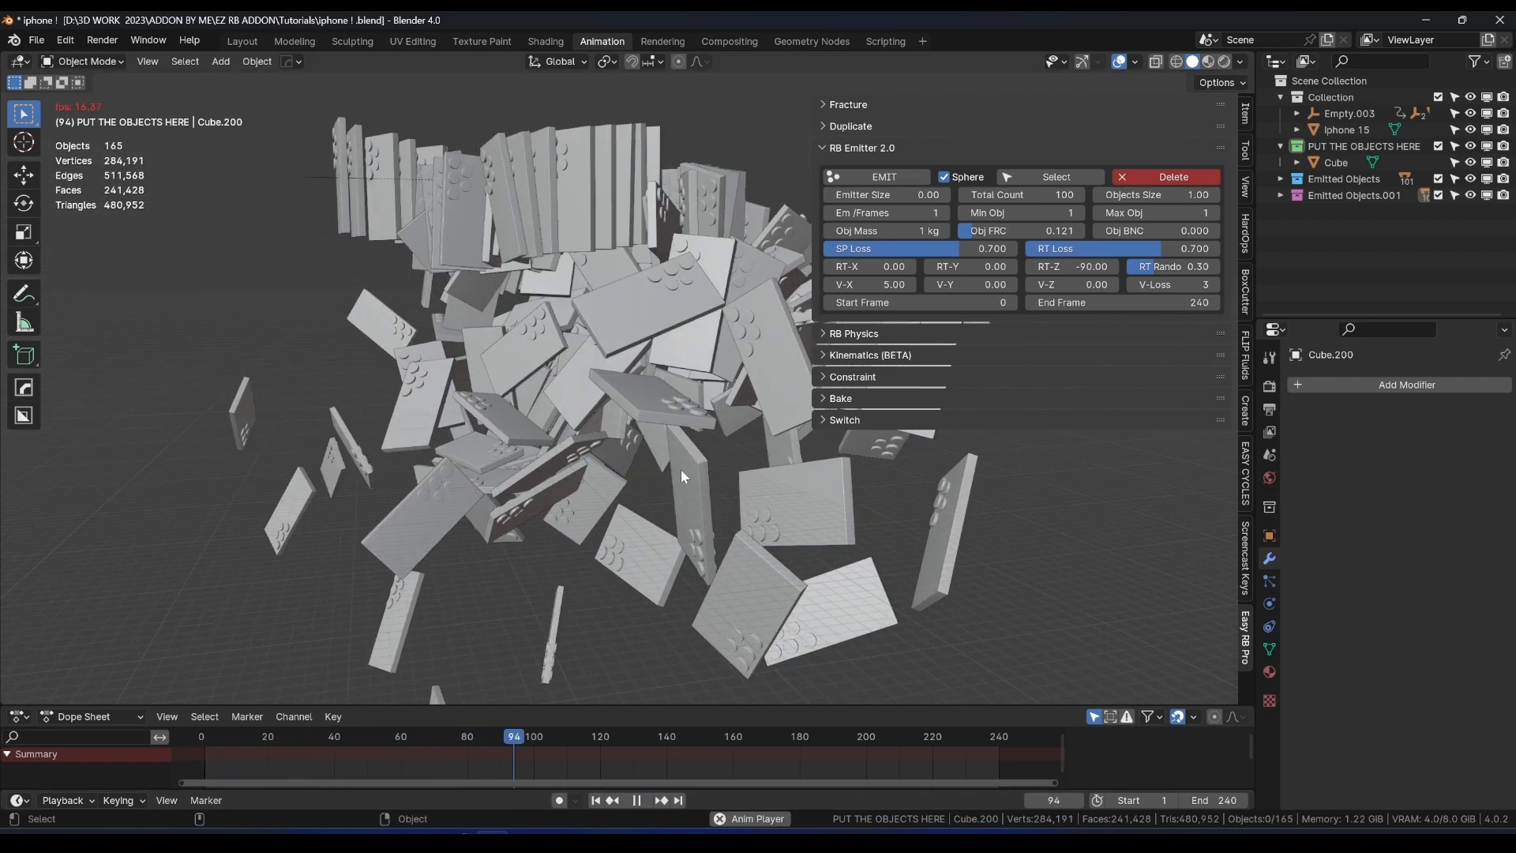
scroll(611, 496, down, 3)
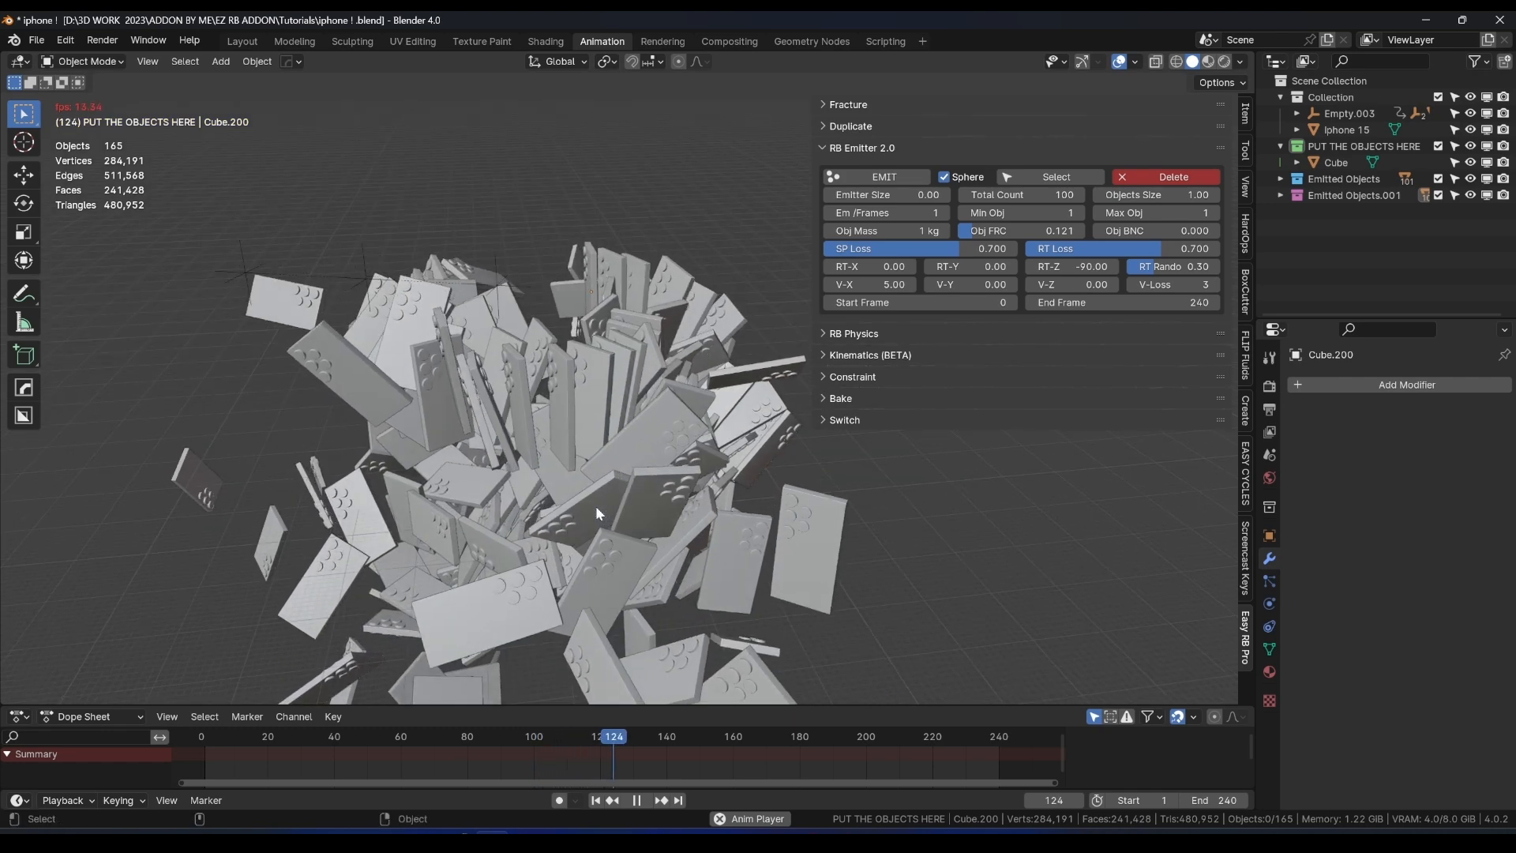
middle_drag(588, 472, 622, 477)
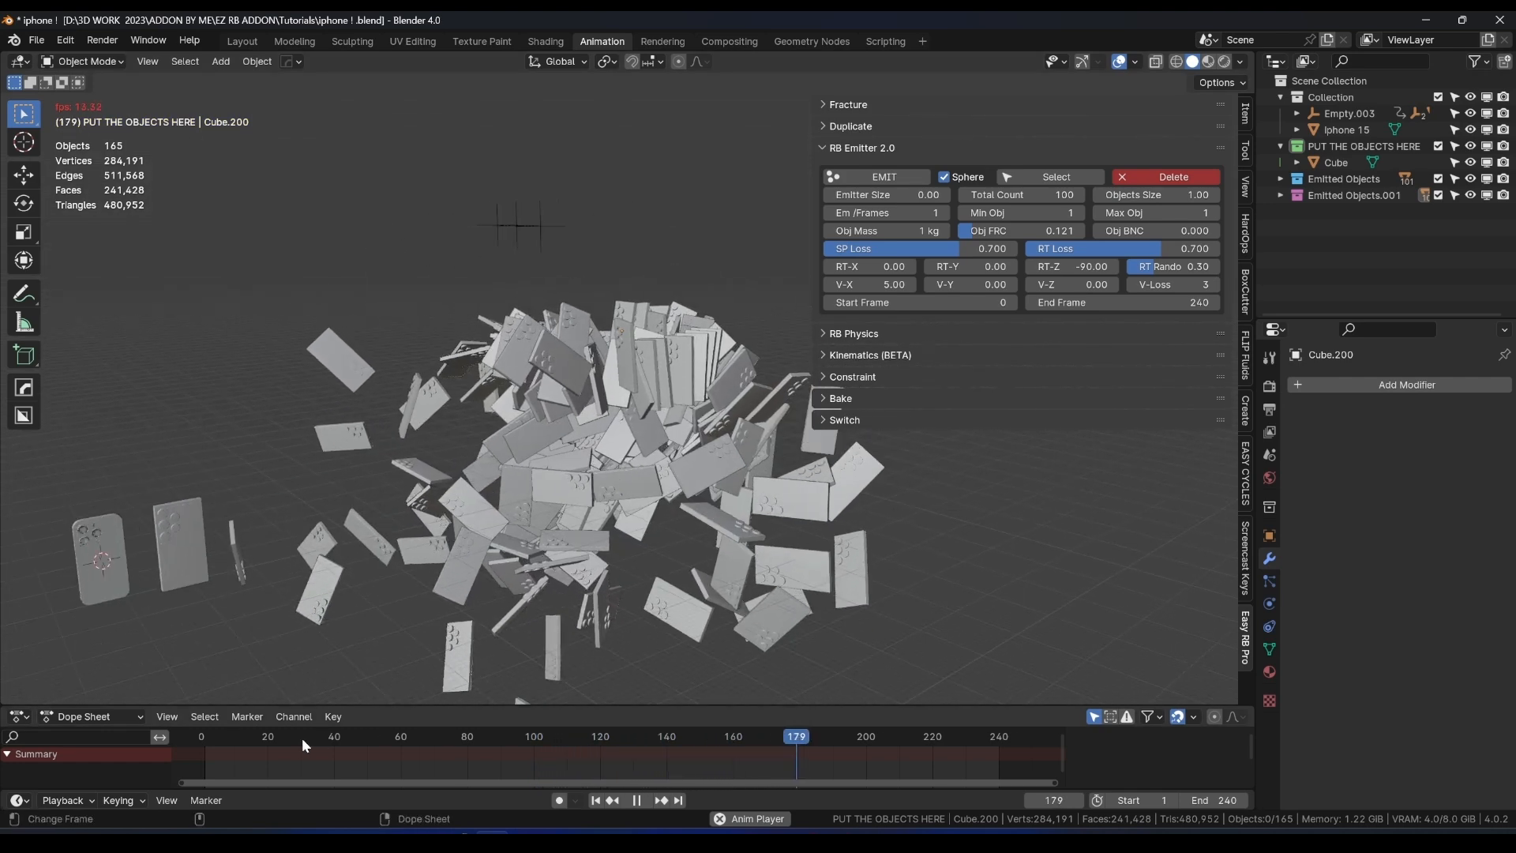
key(shift+Left)
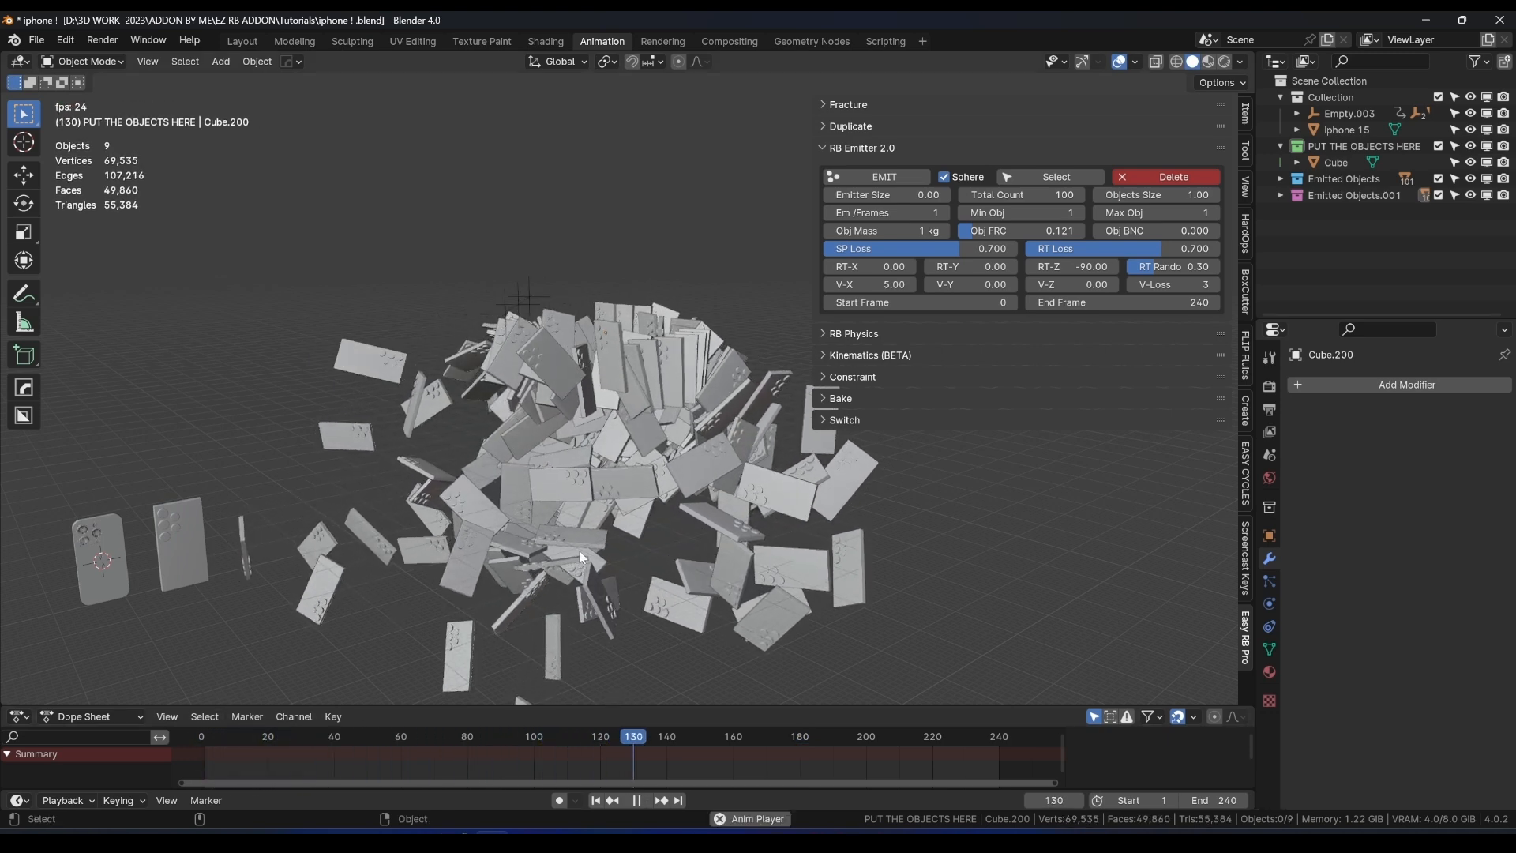
middle_drag(580, 558, 201, 746)
key(Escape)
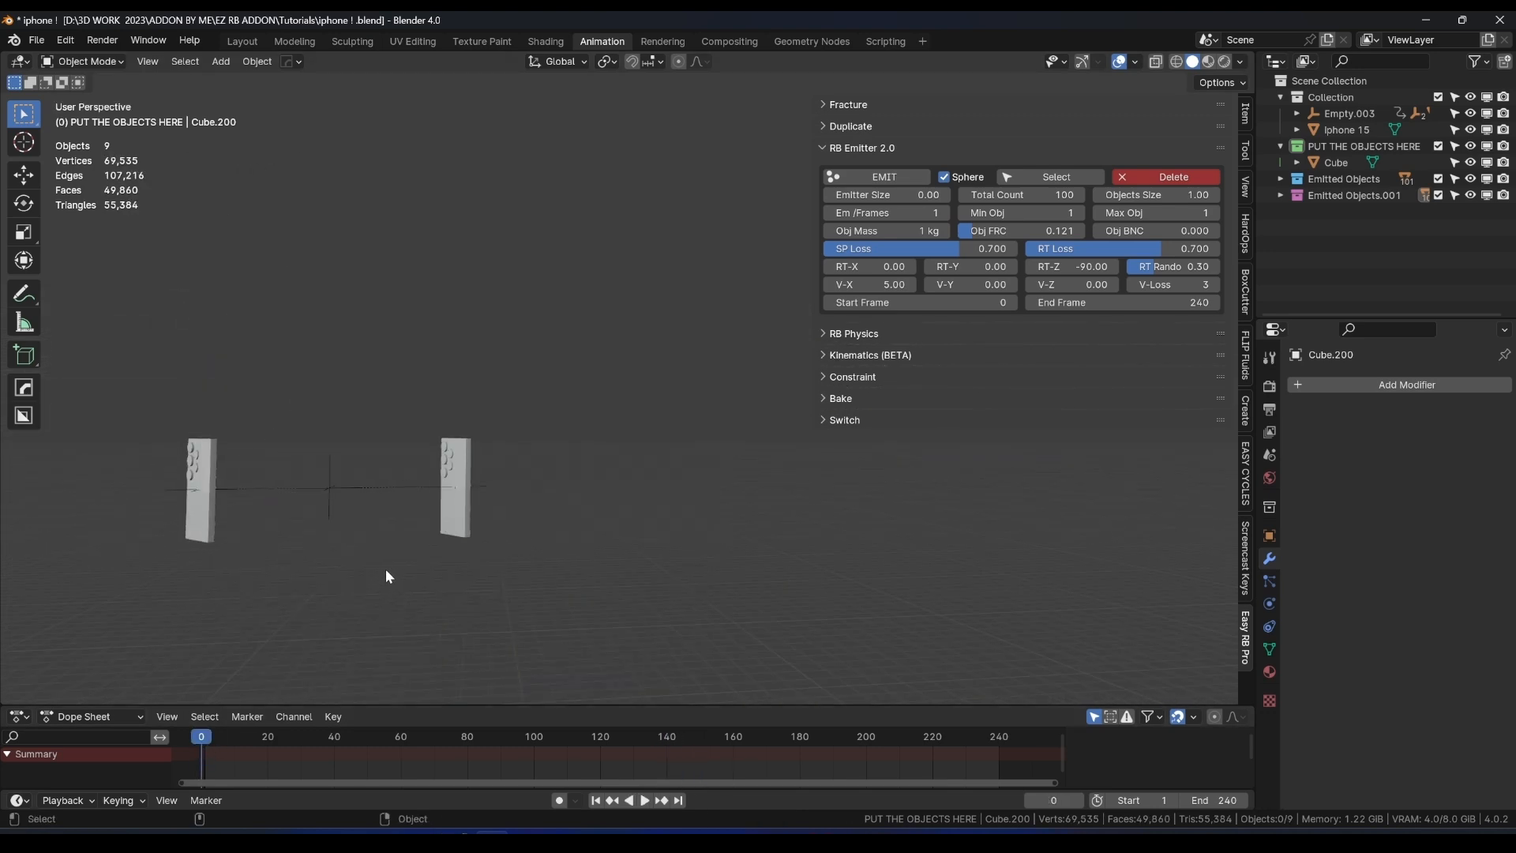
Replay the double phone emission from the start, examine it from other angles and distances, and pause it.
key(space)
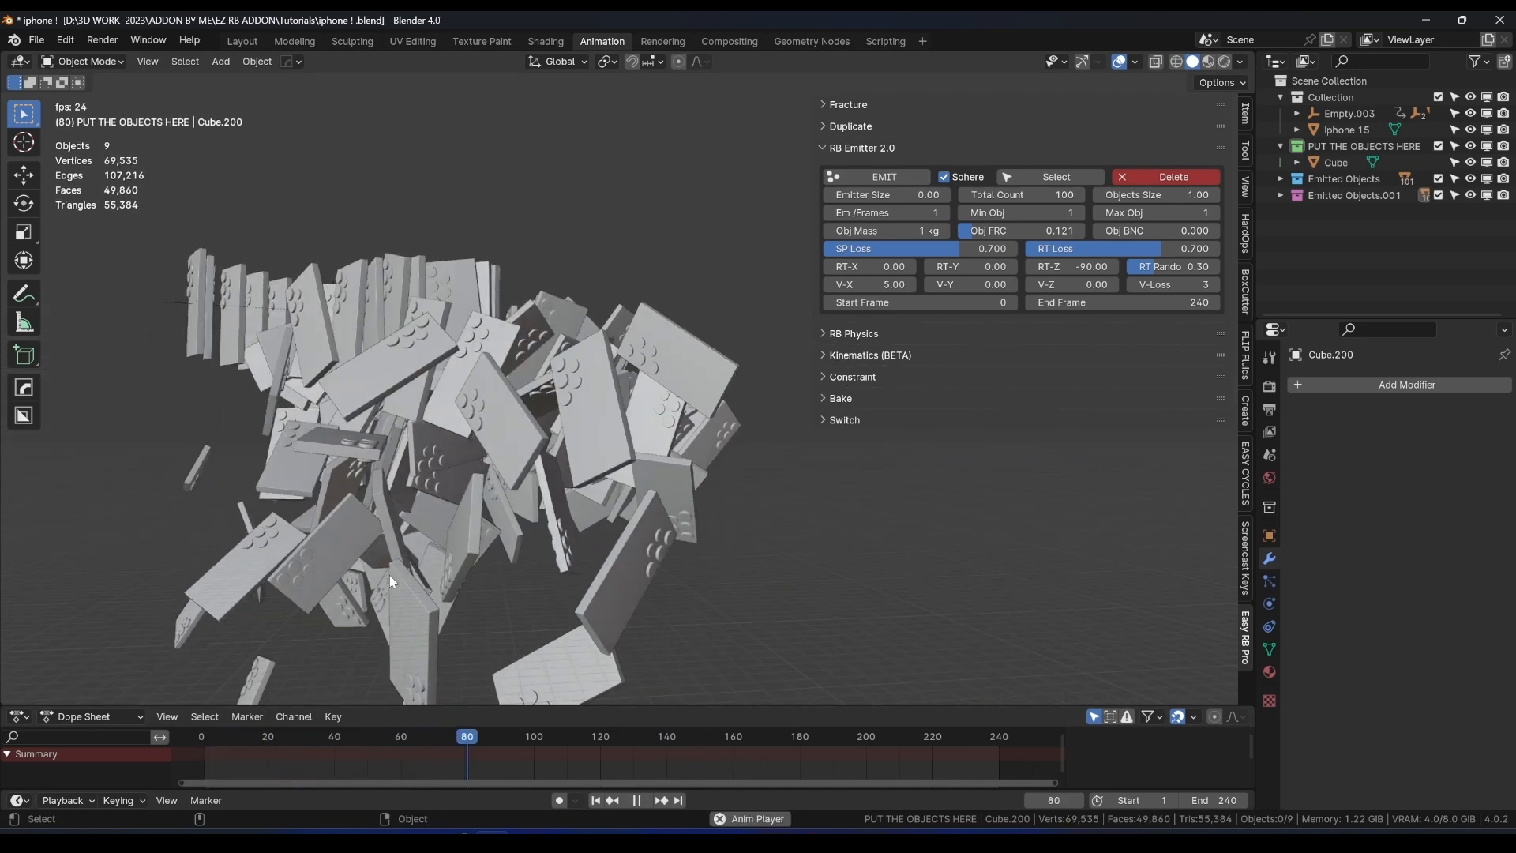
middle_drag(390, 575, 435, 610)
key(space)
key(space)
key(space)
key(shift+Left)
key(space)
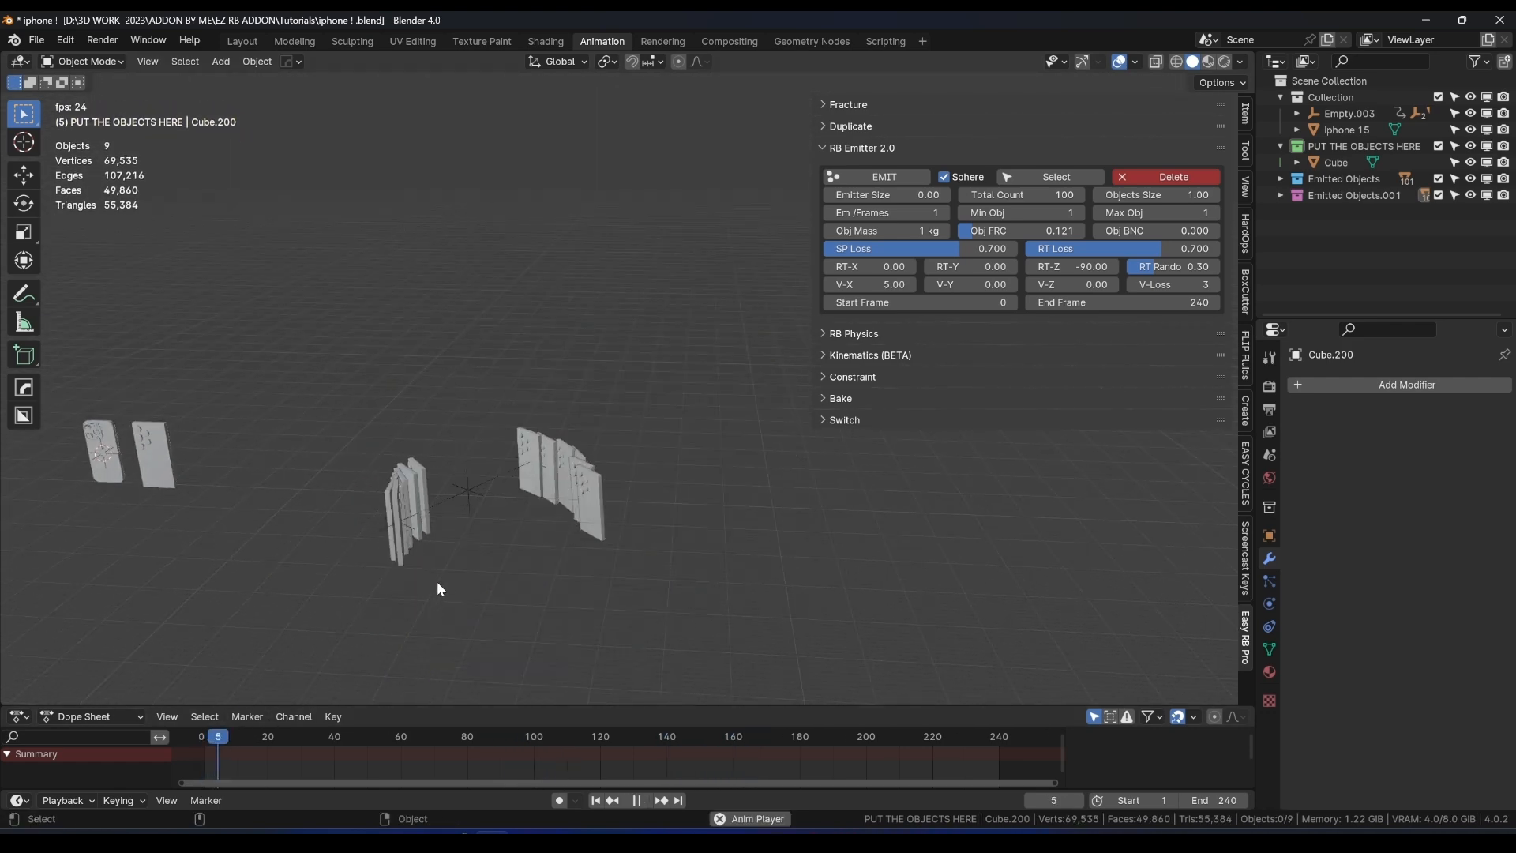
scroll(510, 511, up, 8)
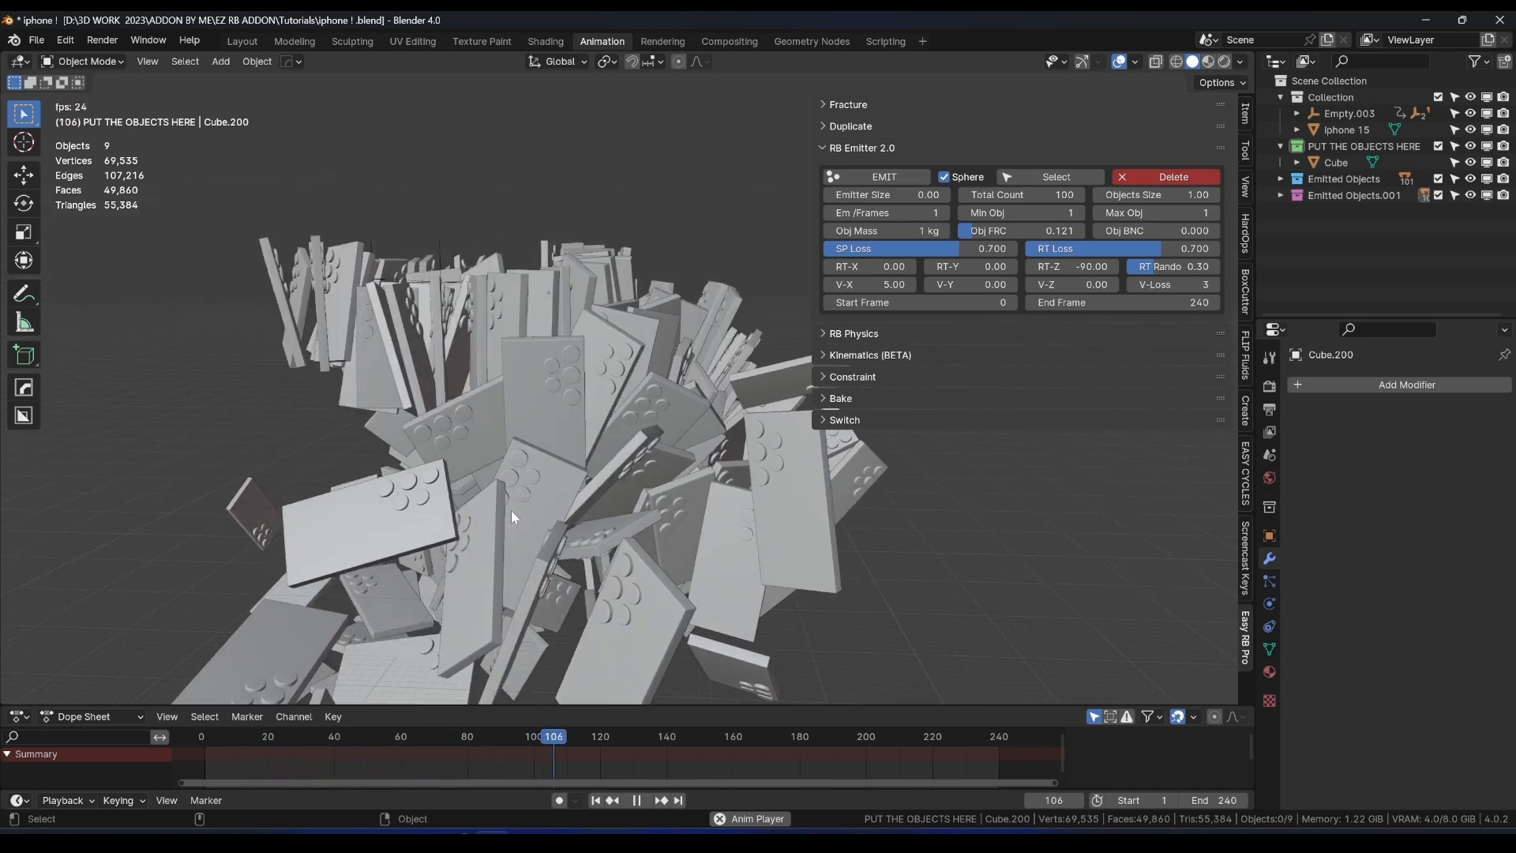
key(space)
scroll(543, 394, down, 6)
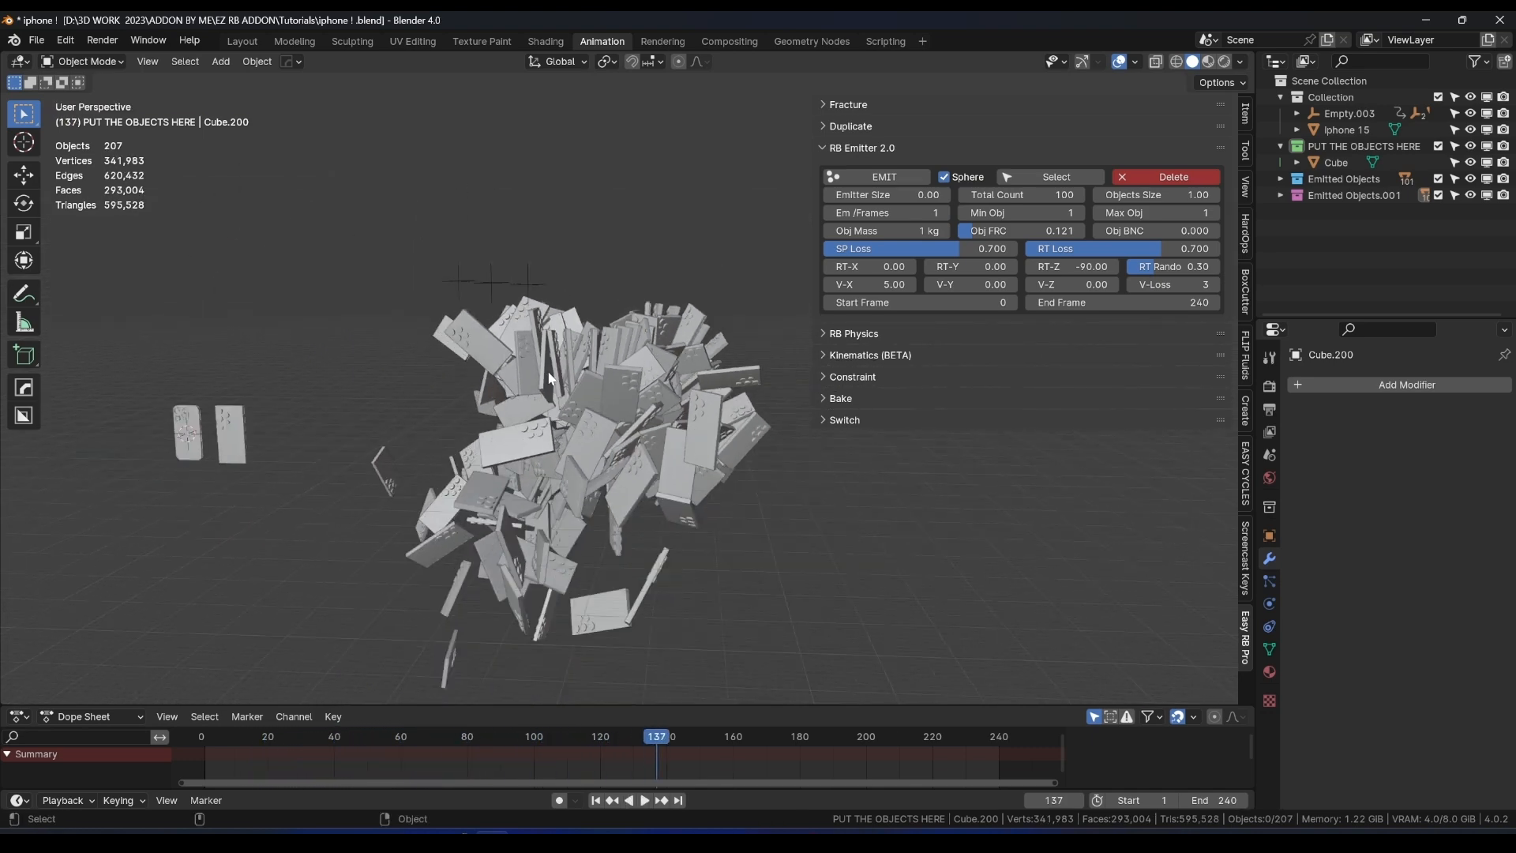
Rewind the phone simulation and watch the two streams fall once more from a wider view.
click(178, 732)
key(space)
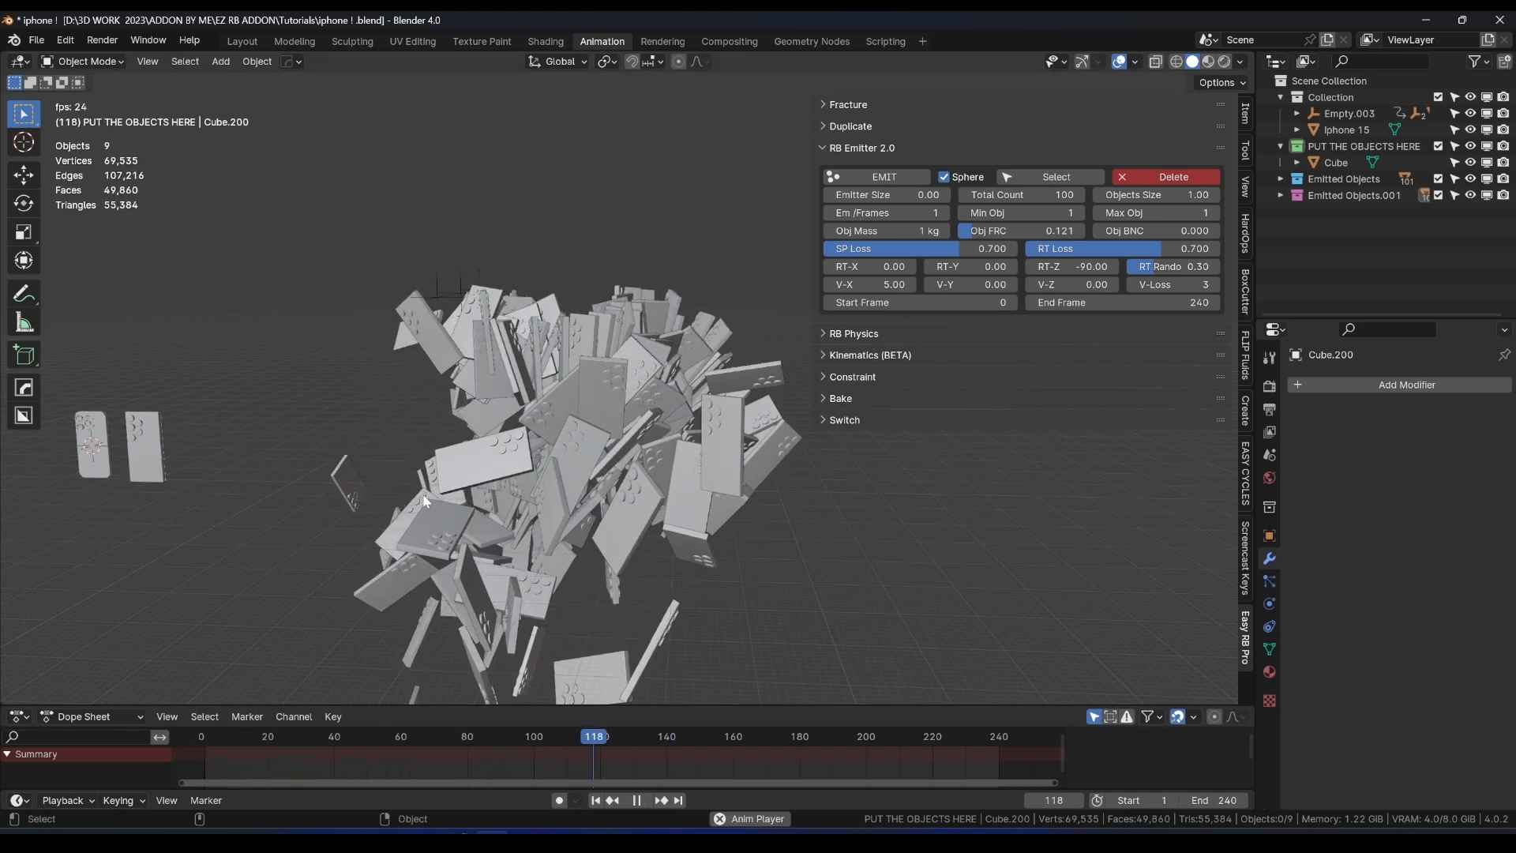
click(206, 736)
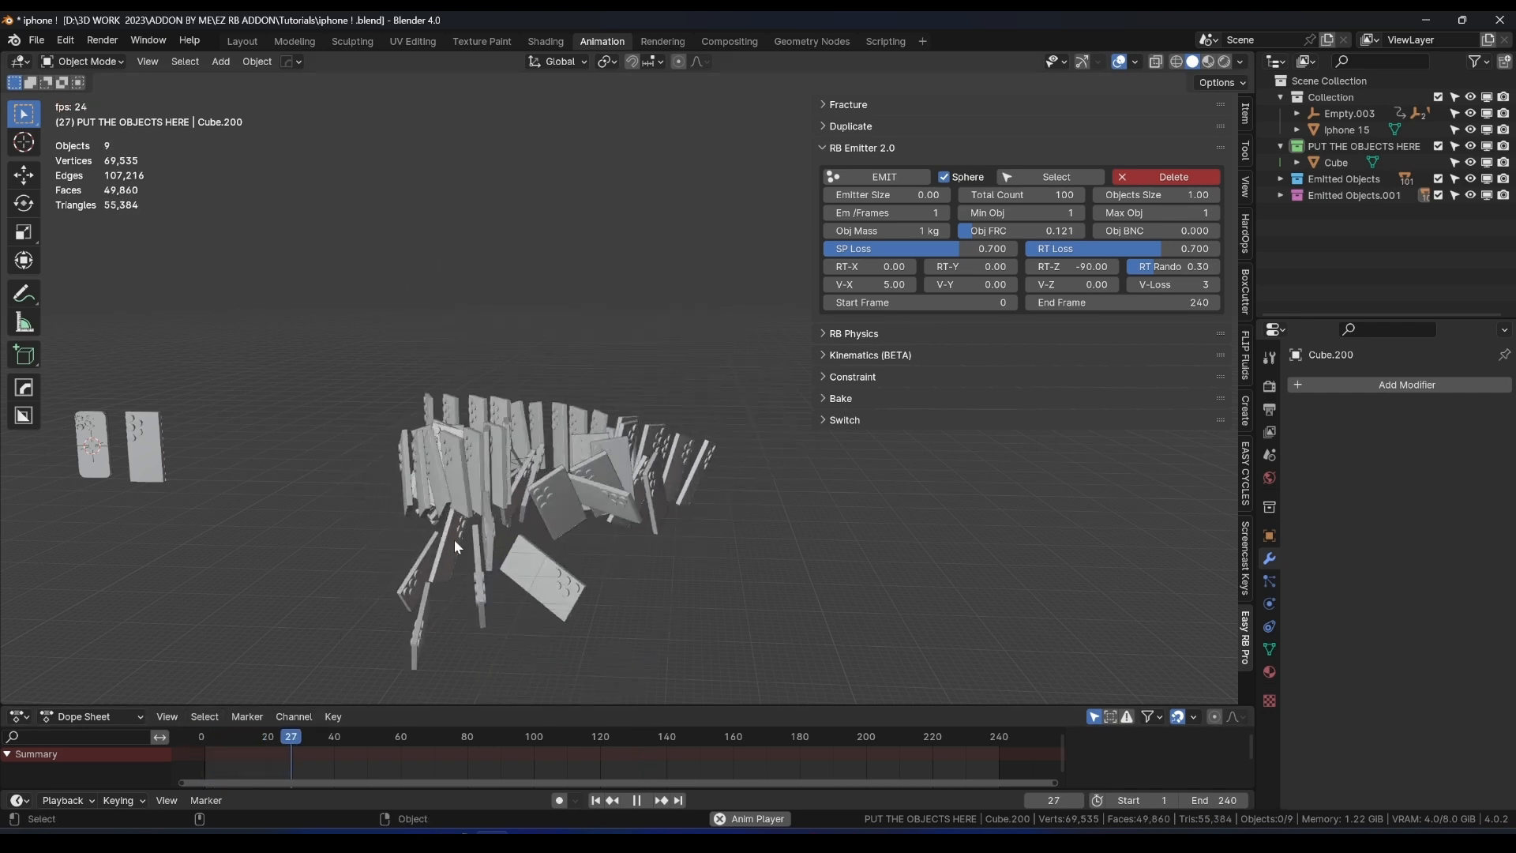
middle_drag(480, 526, 527, 582)
key(space)
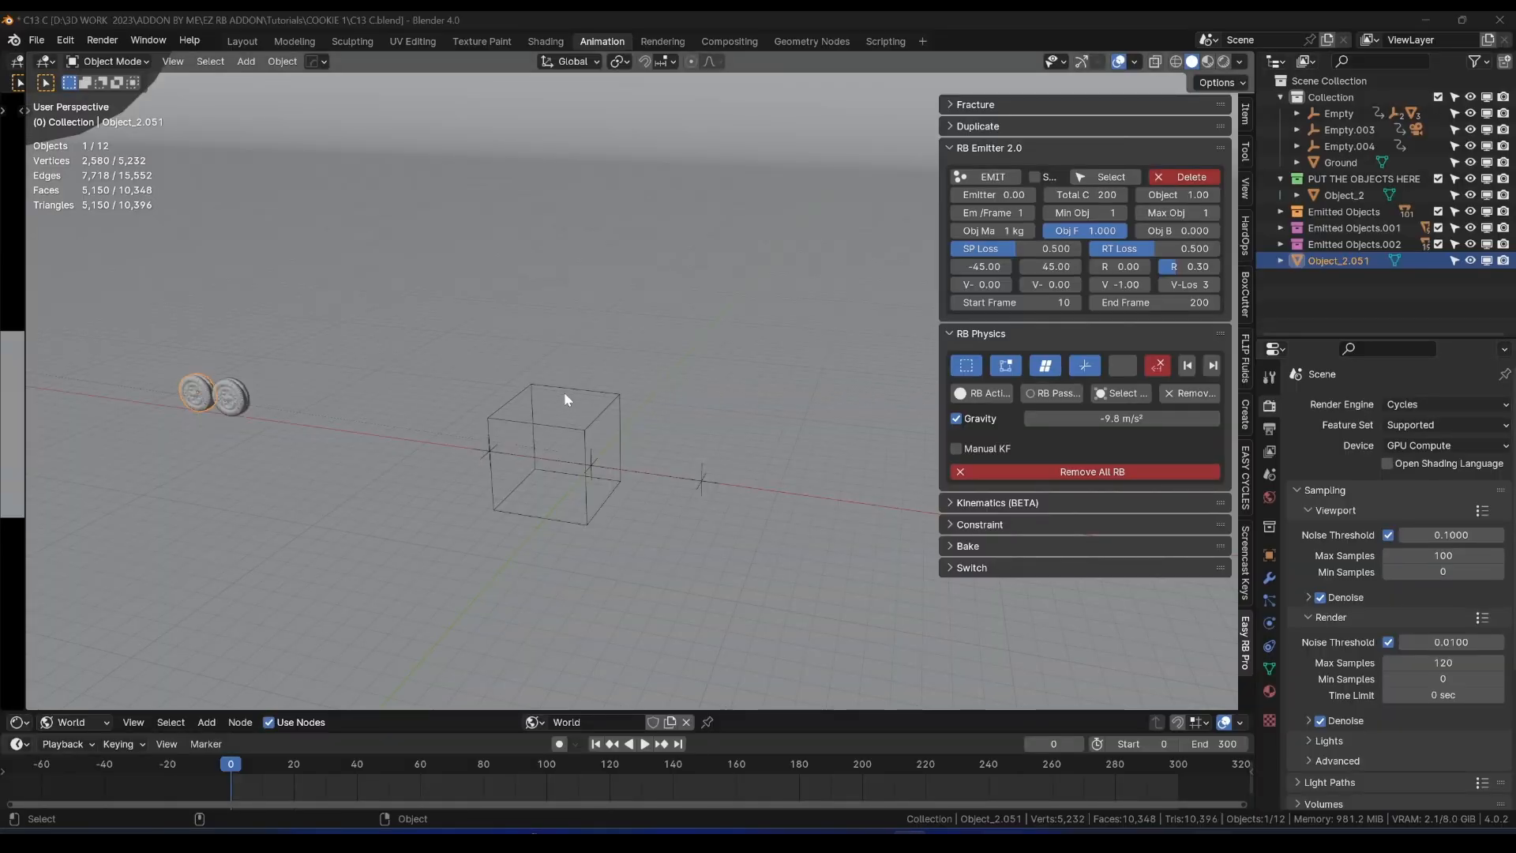
Examine the two cookie models in Material Preview shading, selecting Object_2 and Object_2.051 in turn.
mouse_move(567, 415)
middle_down()
mouse_move(549, 396)
mouse_move(571, 398)
middle_up()
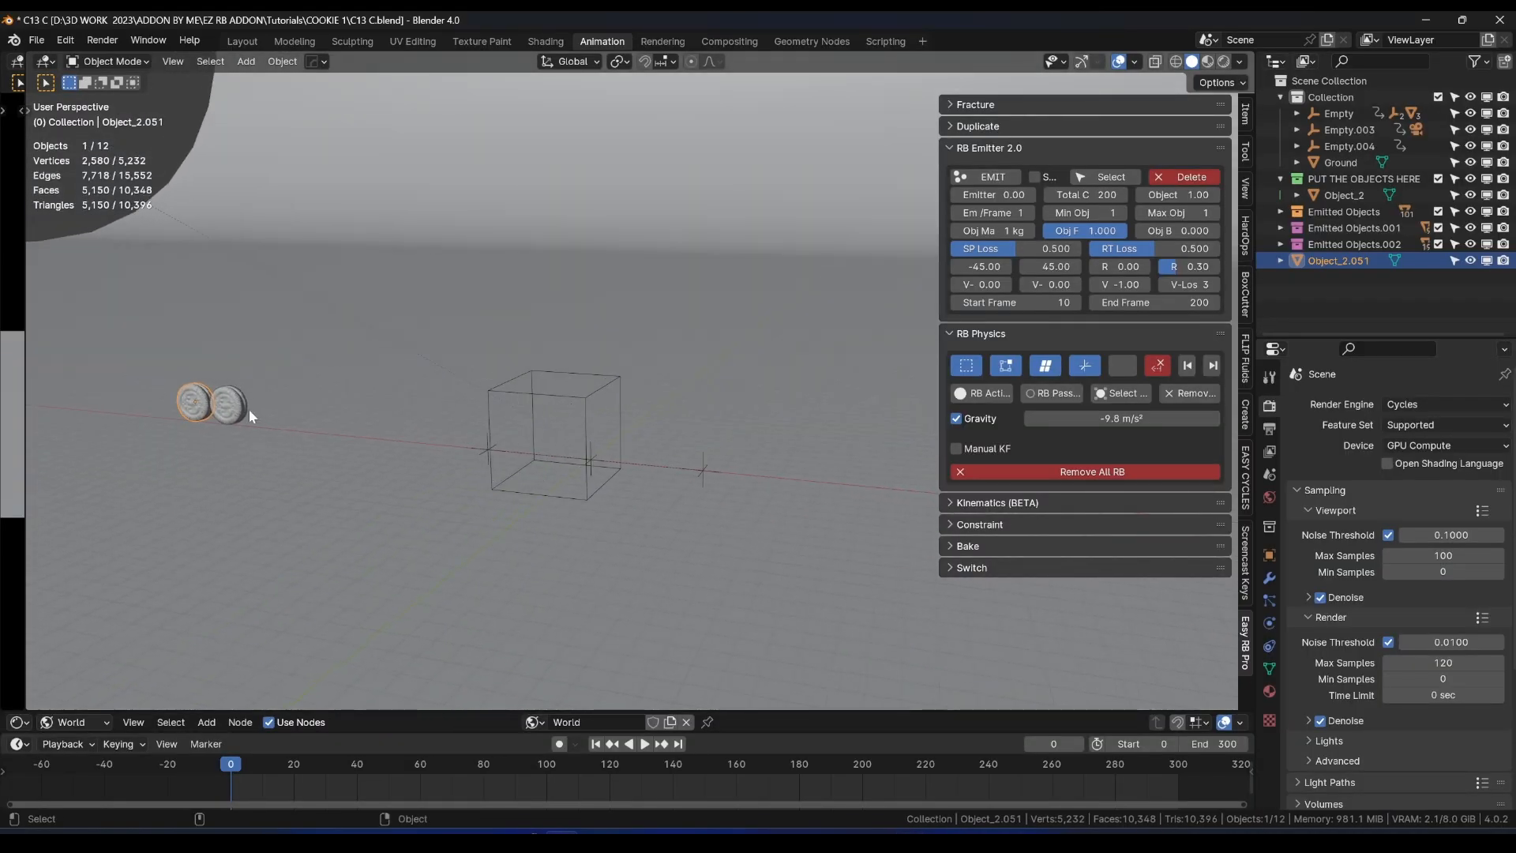
middle_drag(249, 416, 626, 443)
key(z)
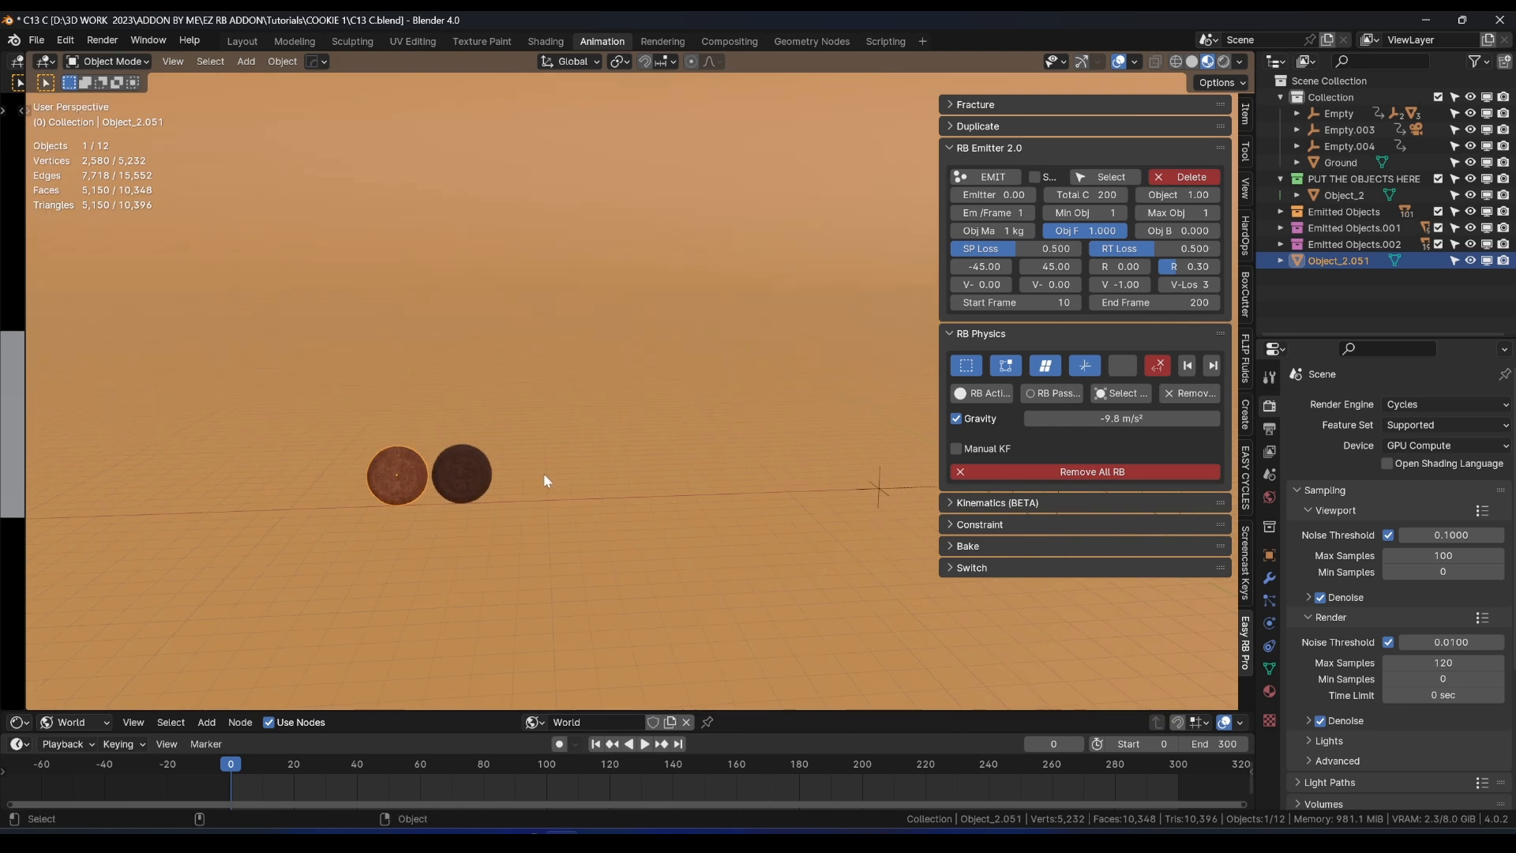
middle_drag(543, 480, 677, 430)
middle_drag(440, 507, 496, 411)
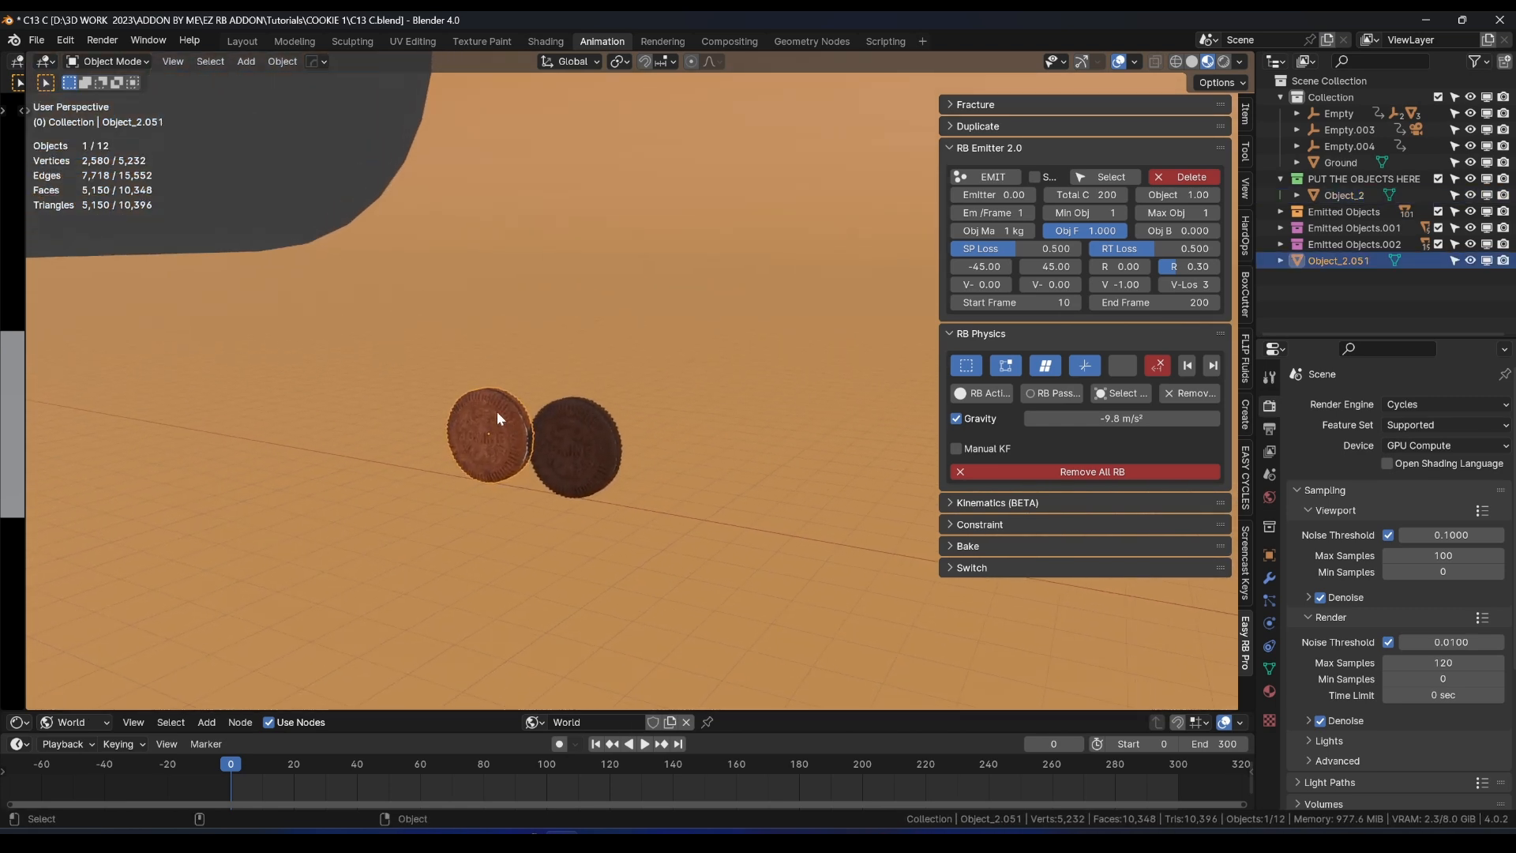
click(557, 426)
click(514, 424)
click(559, 427)
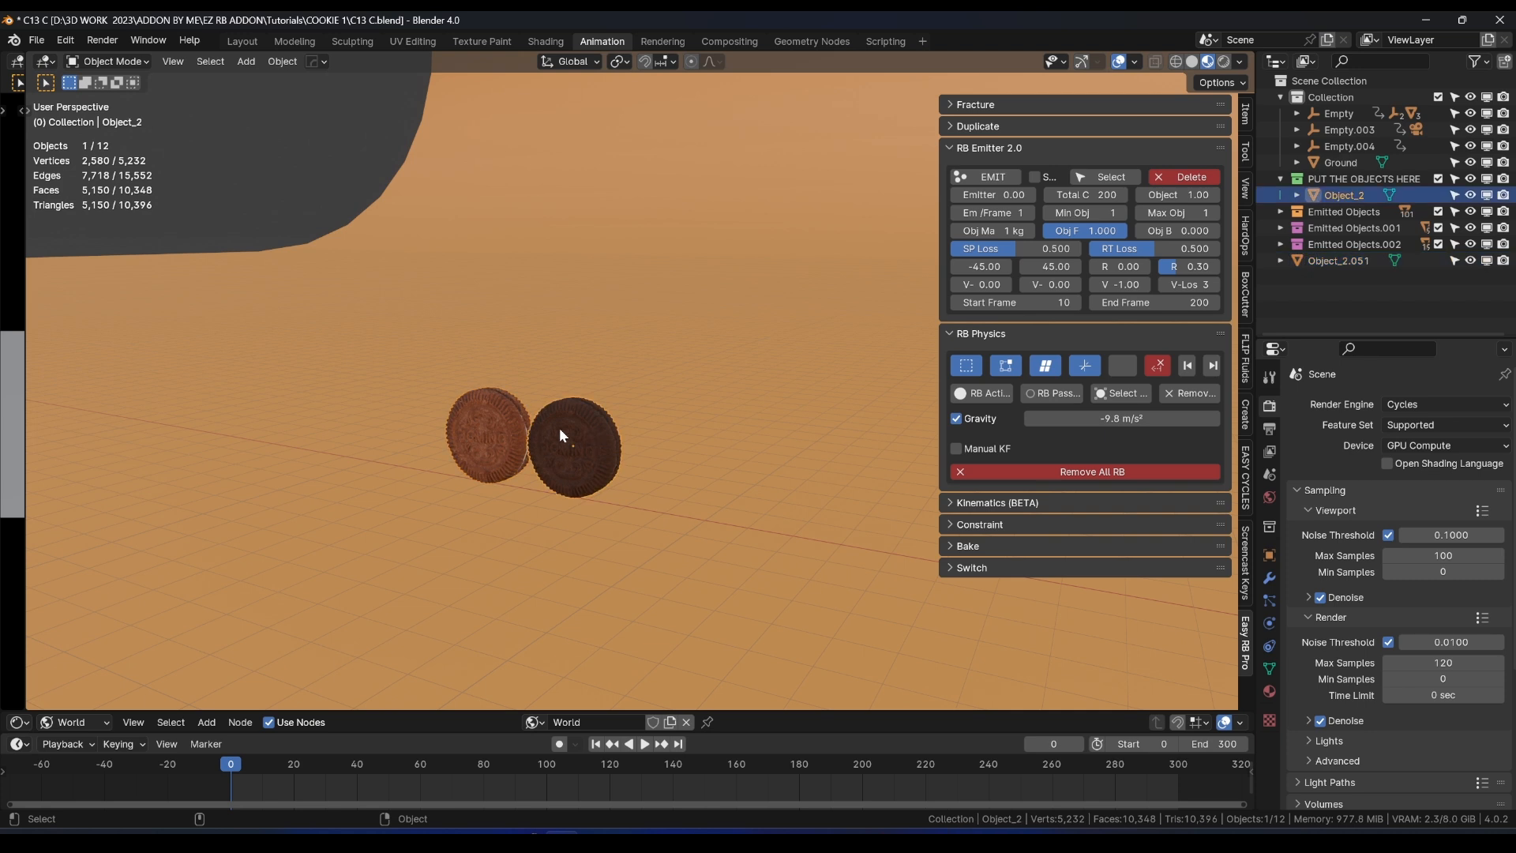
click(505, 411)
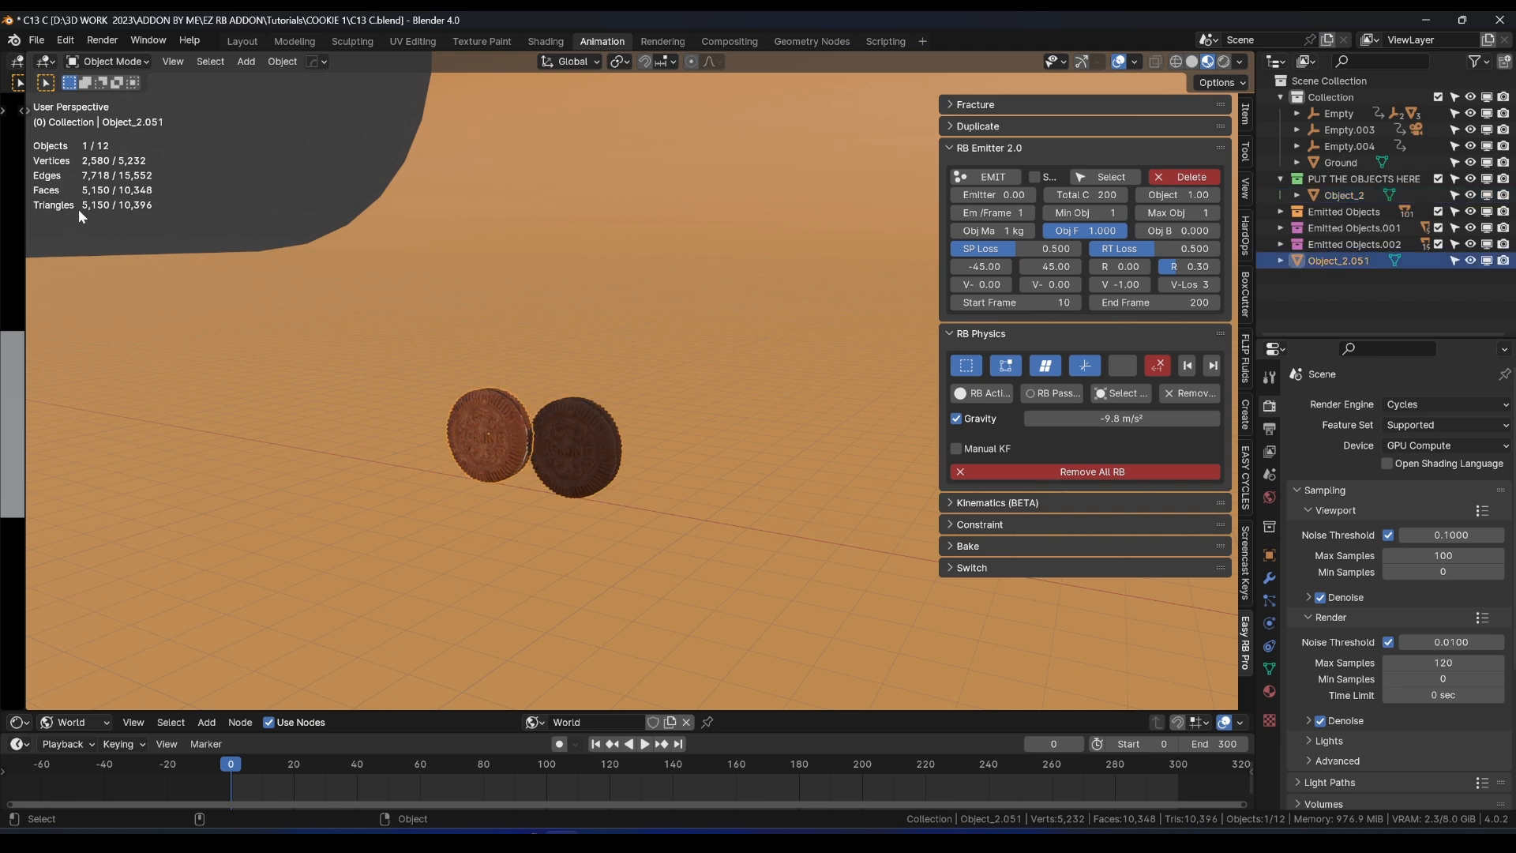
Switch to Solid shading and examine the central Empty and its two side empties by selecting them in turn.
scroll(675, 429, down, 4)
mouse_move(675, 429)
shift+middle_down()
mouse_move(543, 418)
mouse_move(676, 425)
shift+middle_up()
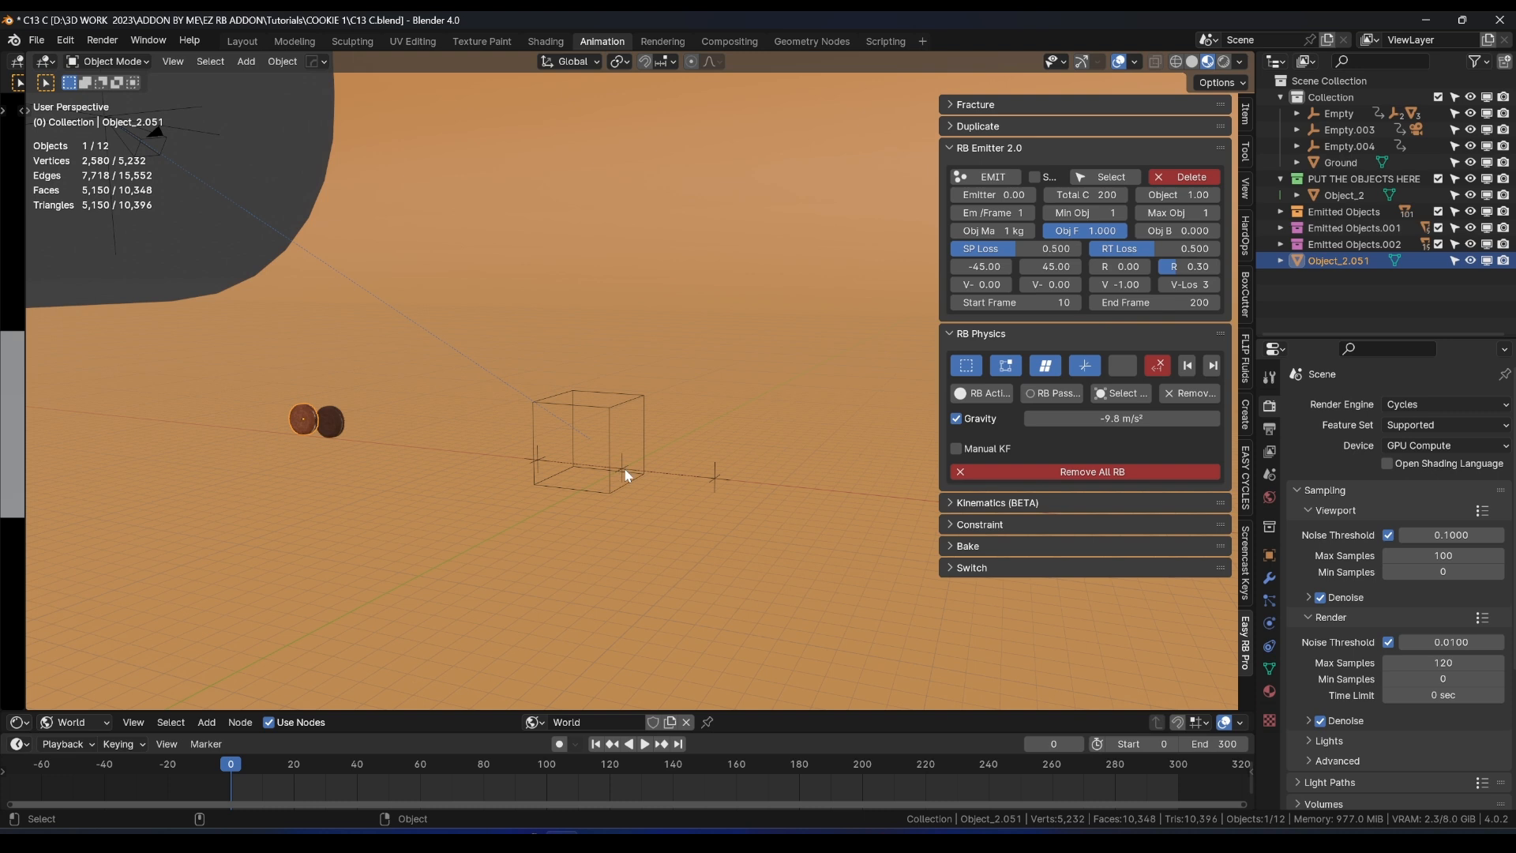
click(625, 470)
scroll(630, 471, up, 3)
key(z)
click(608, 521)
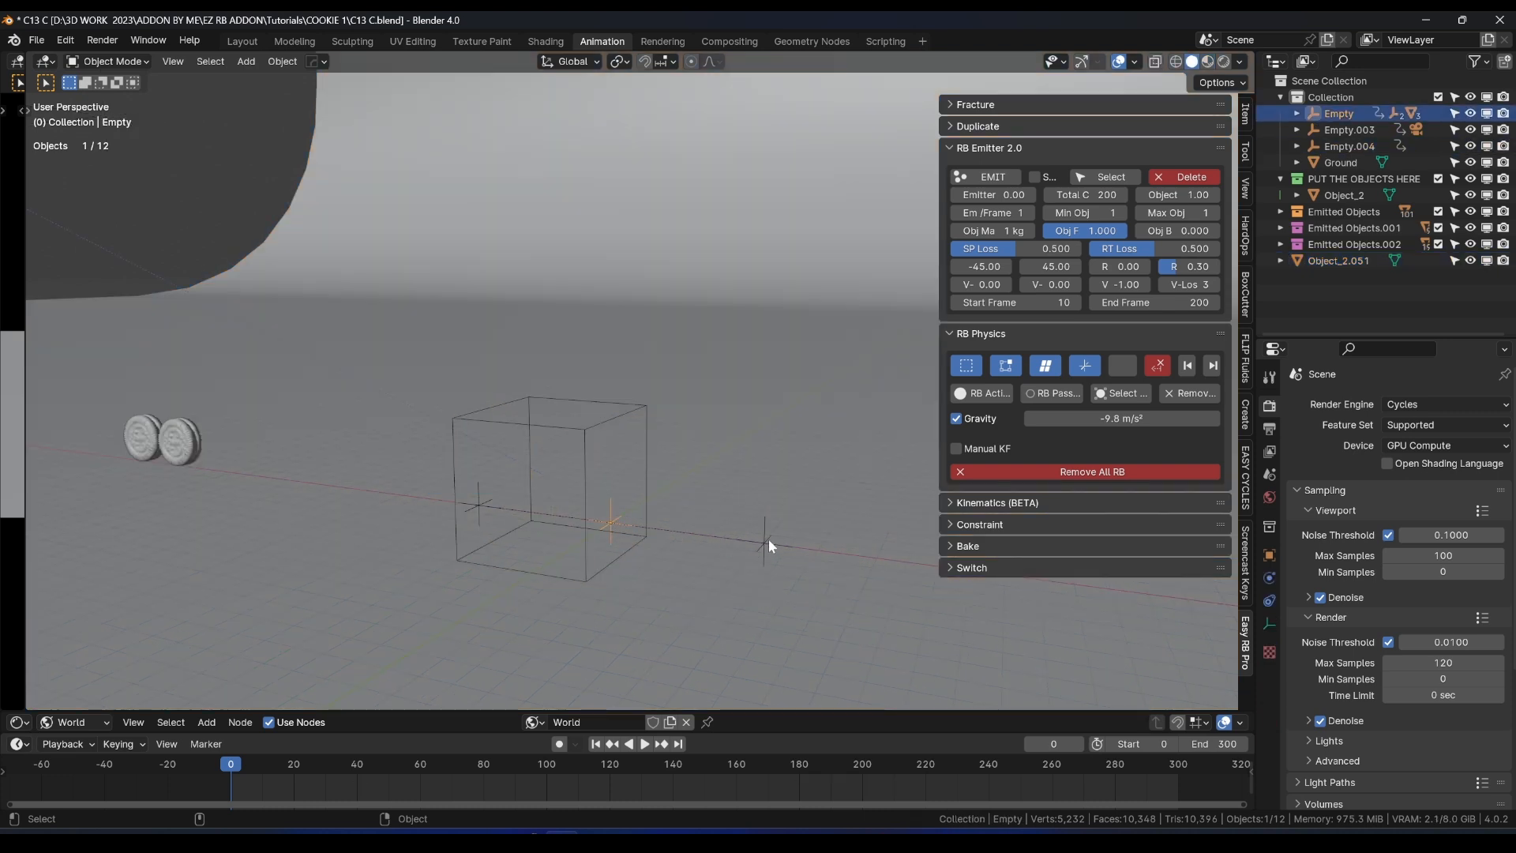
click(476, 507)
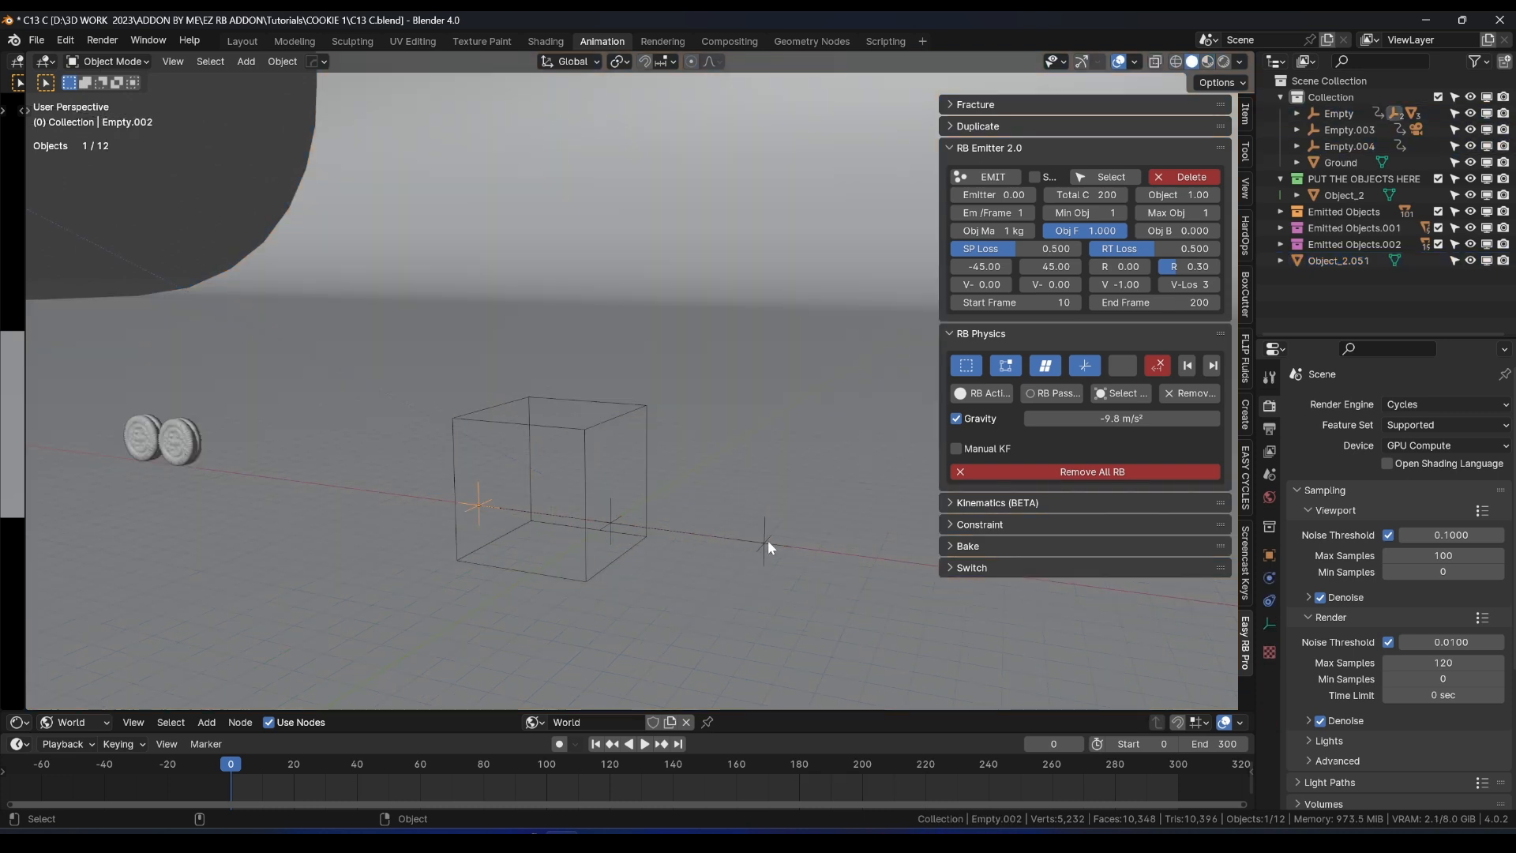
shift+click(767, 540)
shift+click(476, 507)
click(609, 519)
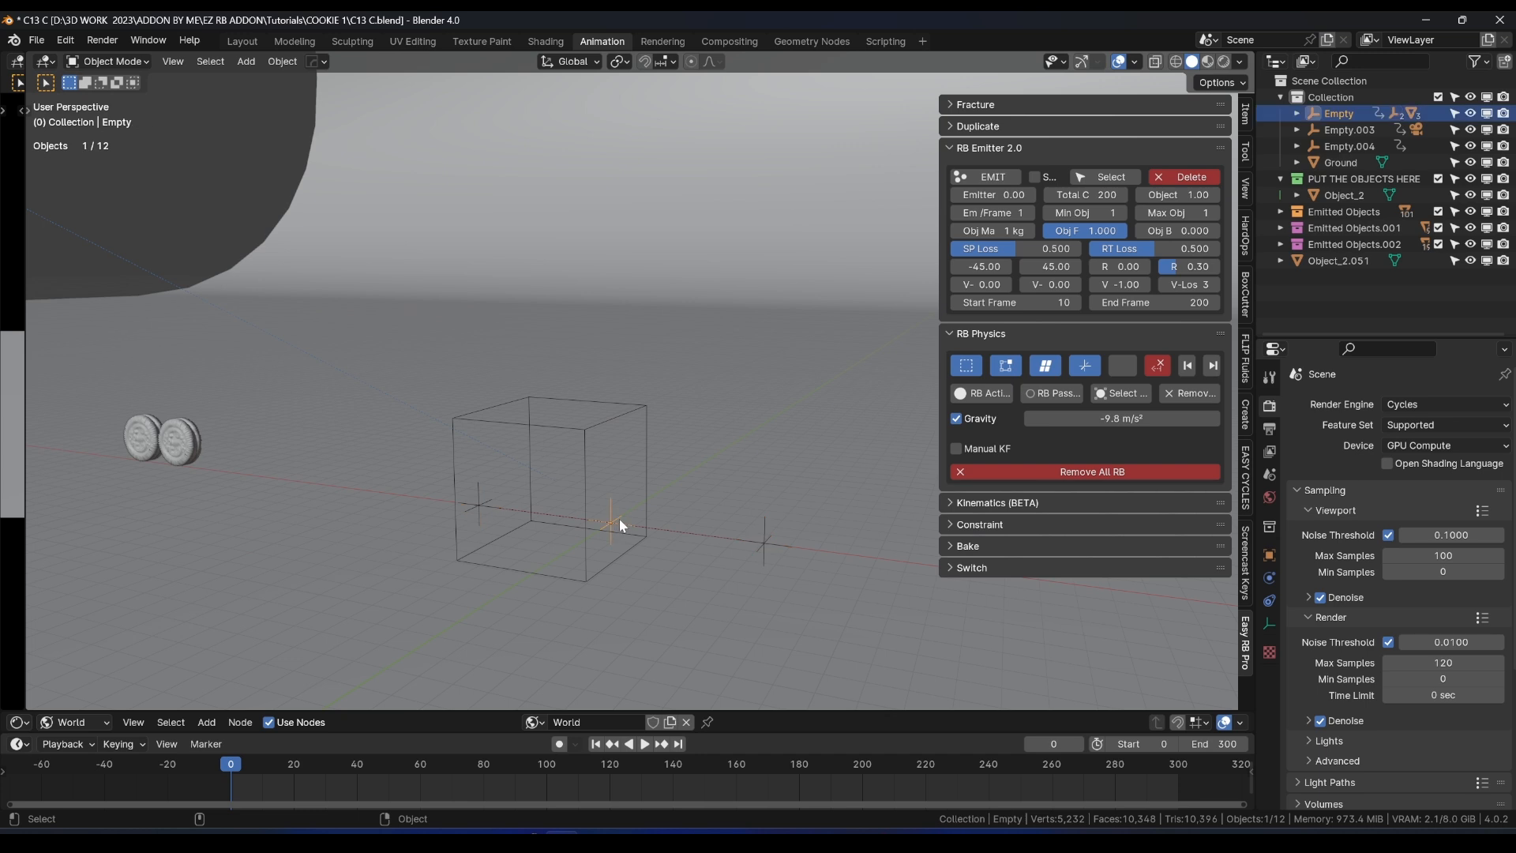
Select Empty.001, widen the sidebar so the RB Emitter 2.0 settings show their full labels, and select Empty.002.
mouse_move(619, 518)
middle_down()
mouse_move(595, 485)
mouse_move(723, 502)
mouse_move(614, 489)
middle_up()
click(715, 507)
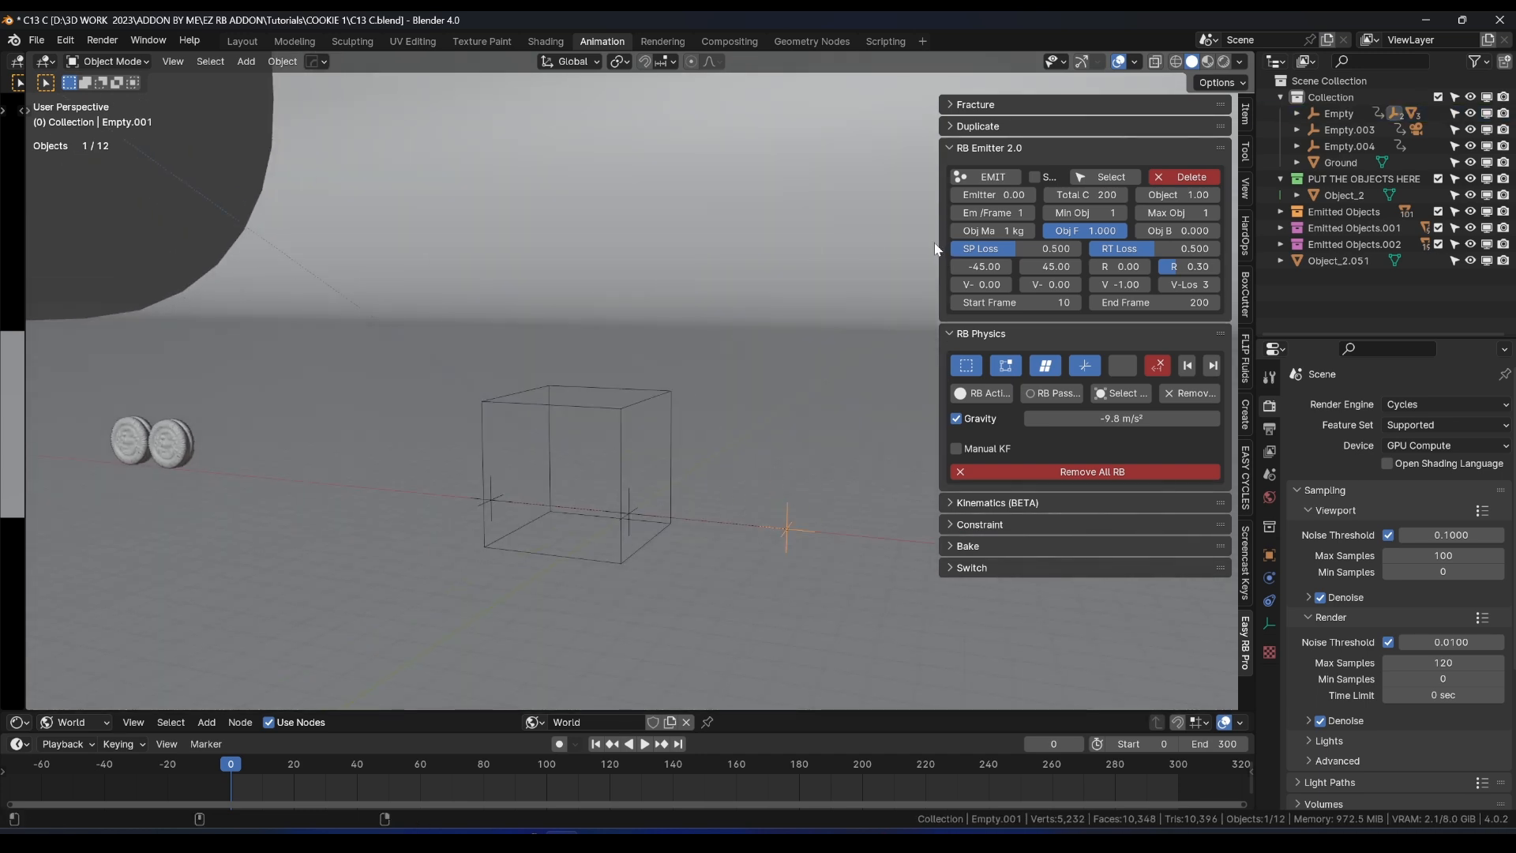
drag(935, 249, 807, 206)
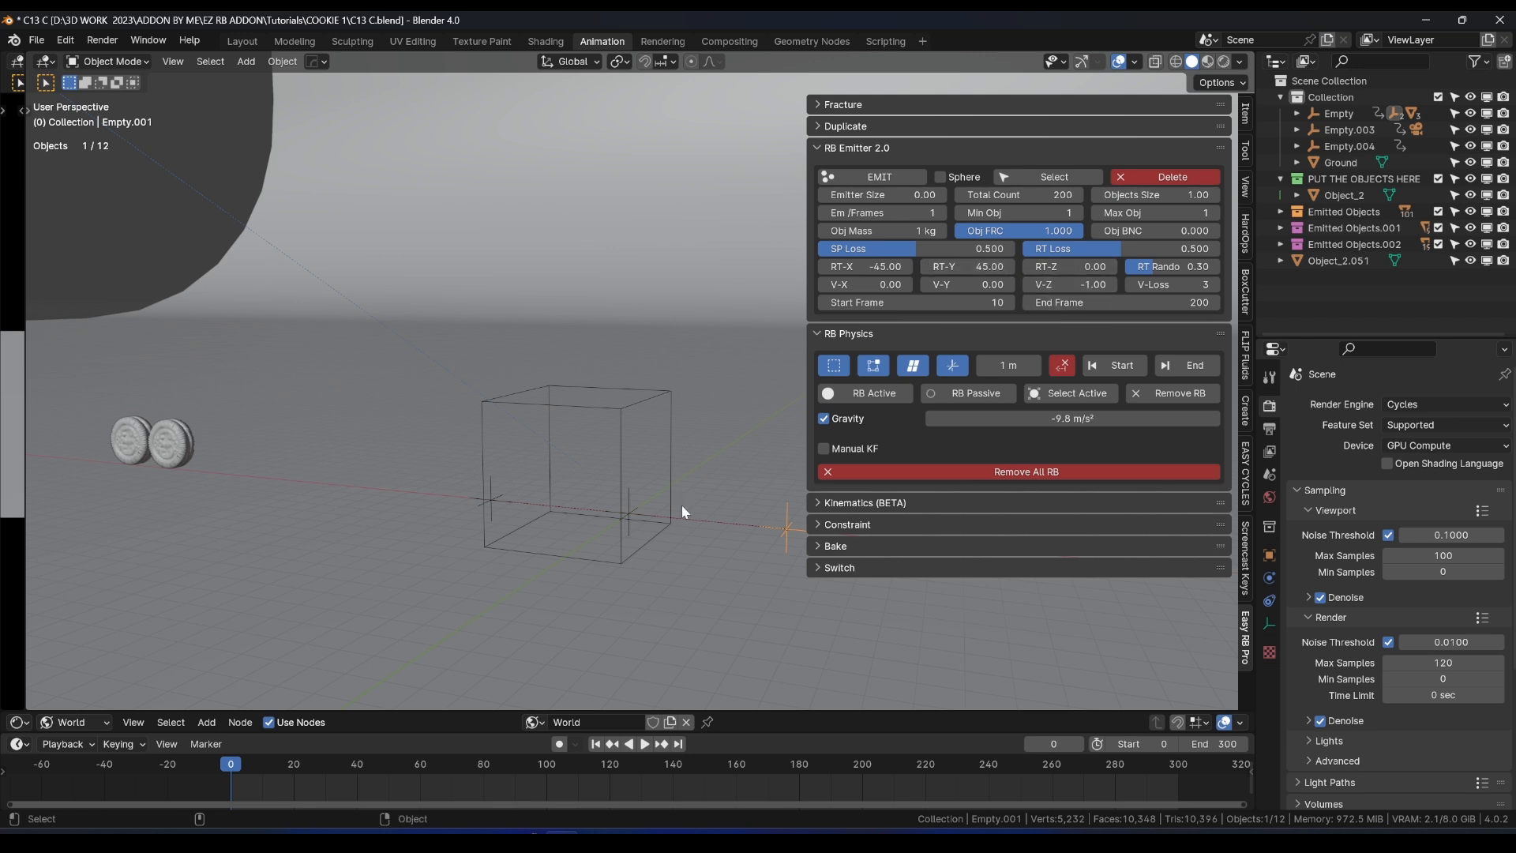
shift+middle_drag(681, 504, 428, 494)
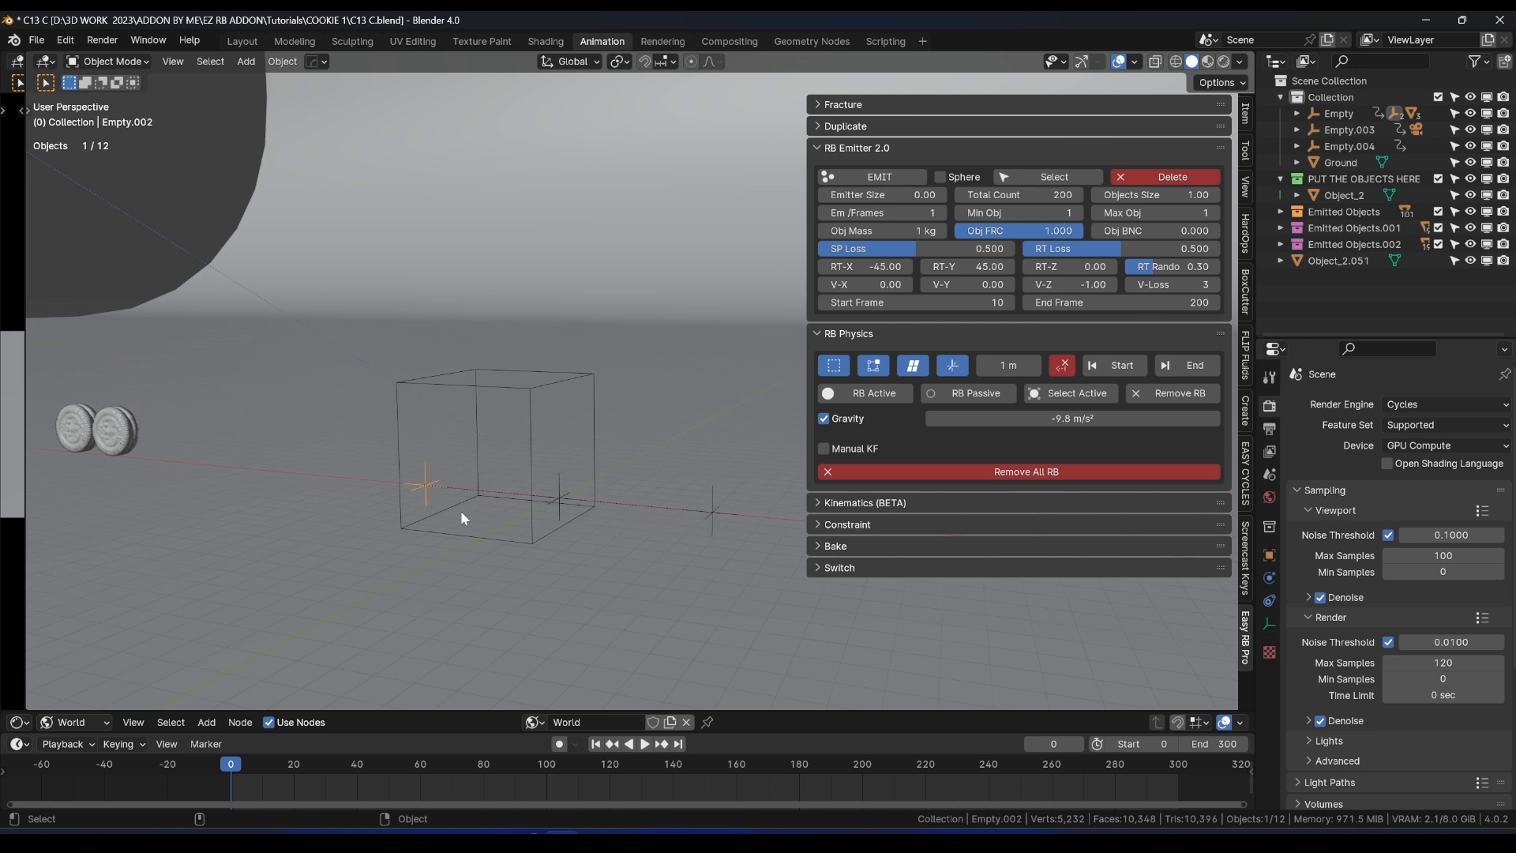
Switch to Material Preview and select the dark cookie Object_2, followed by the lighter cookie Object_2.051.
key(z)
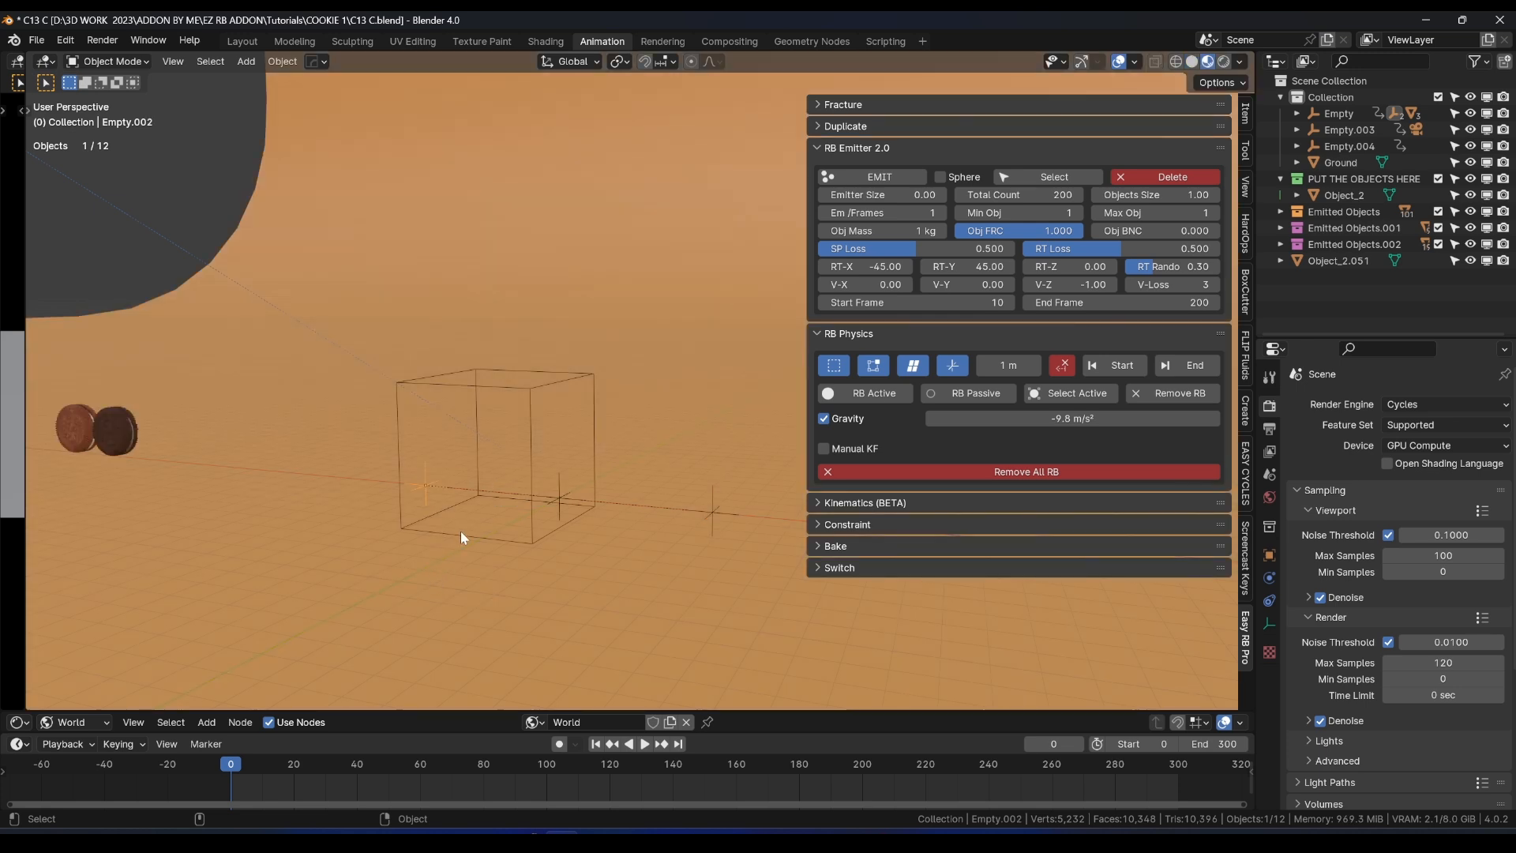
click(125, 426)
shift+middle_drag(151, 435, 203, 440)
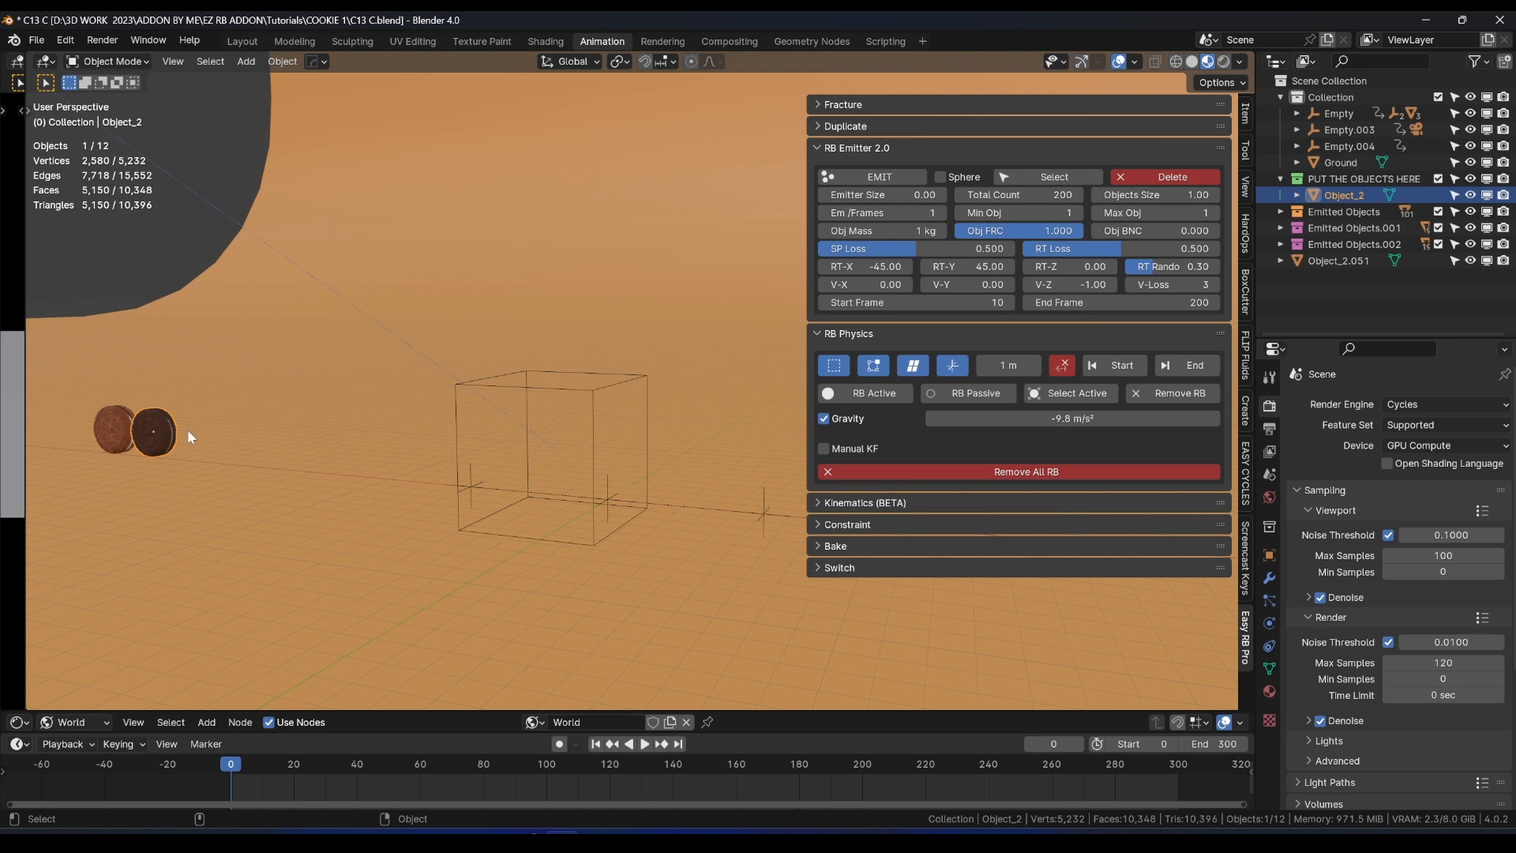
click(113, 417)
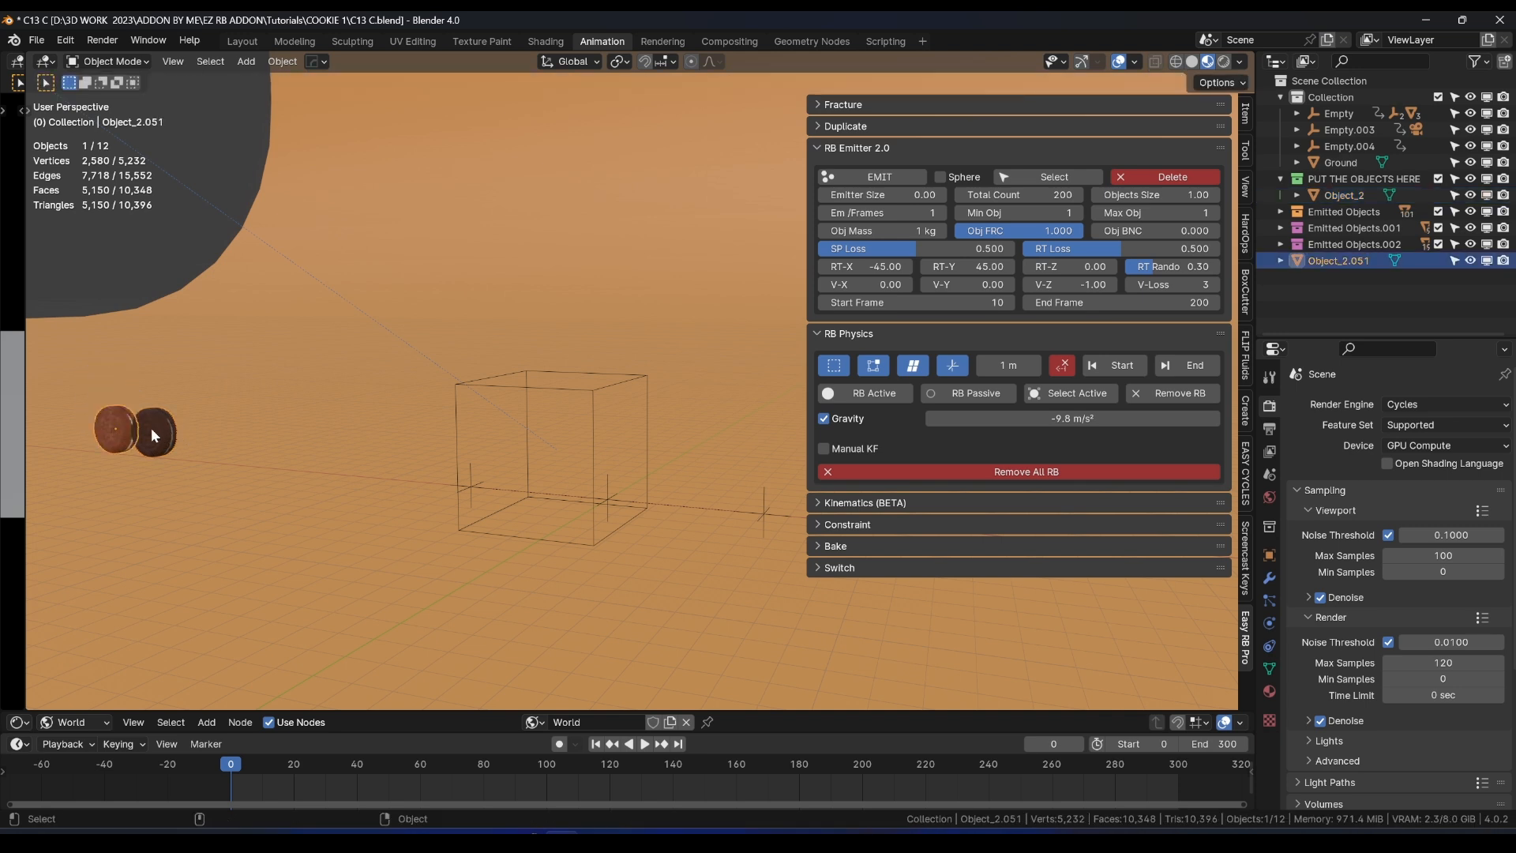
scroll(654, 624, down, 1)
shift+middle_drag(648, 491, 531, 501)
Play the cookie emission through in Solid shading and expand the Bake settings while it runs.
key(z)
click(619, 504)
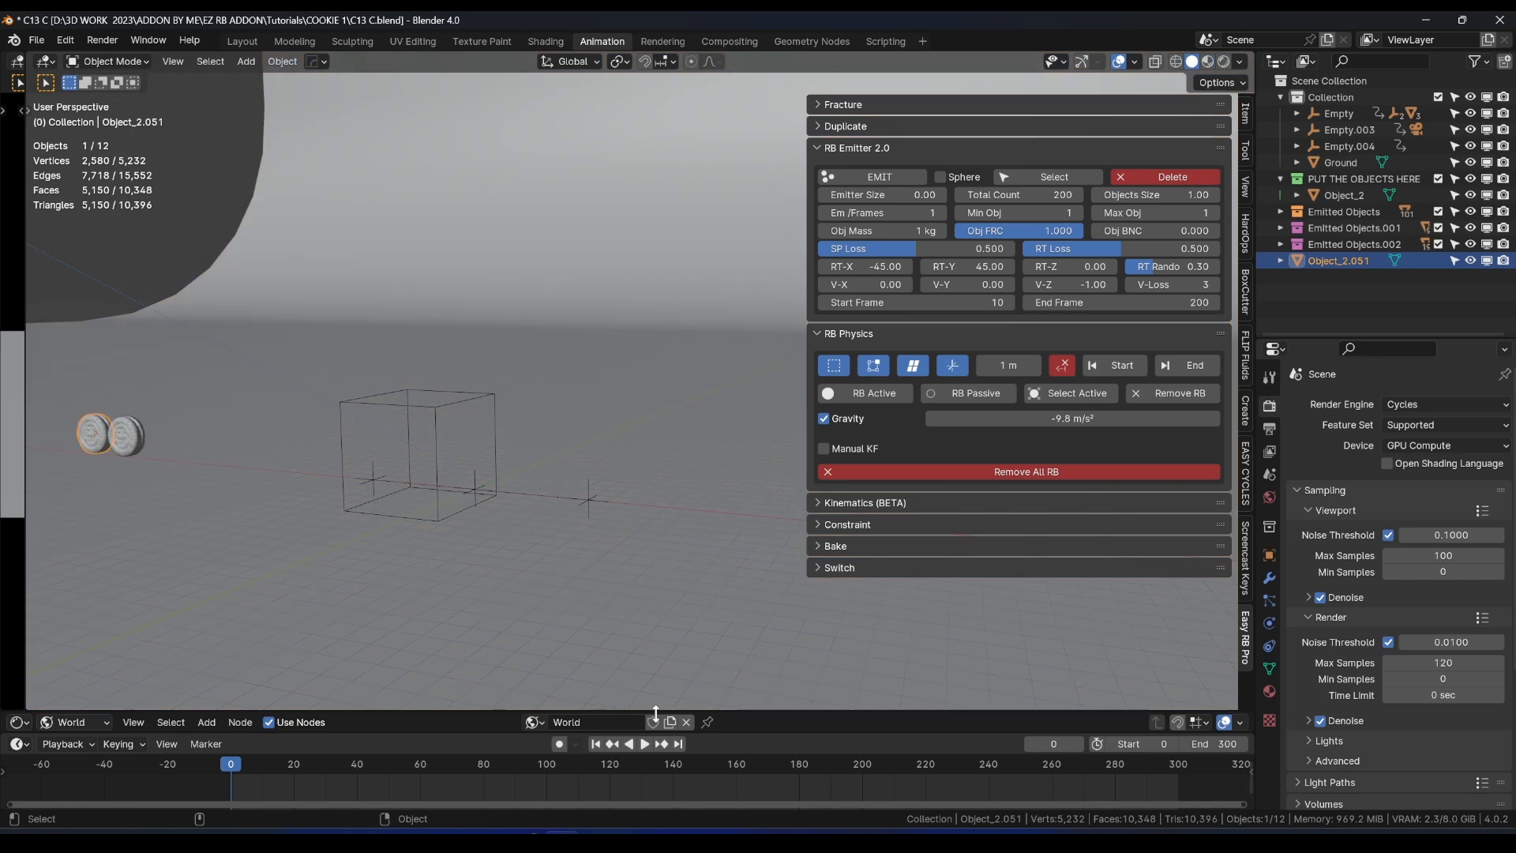
click(647, 744)
scroll(614, 426, down, 2)
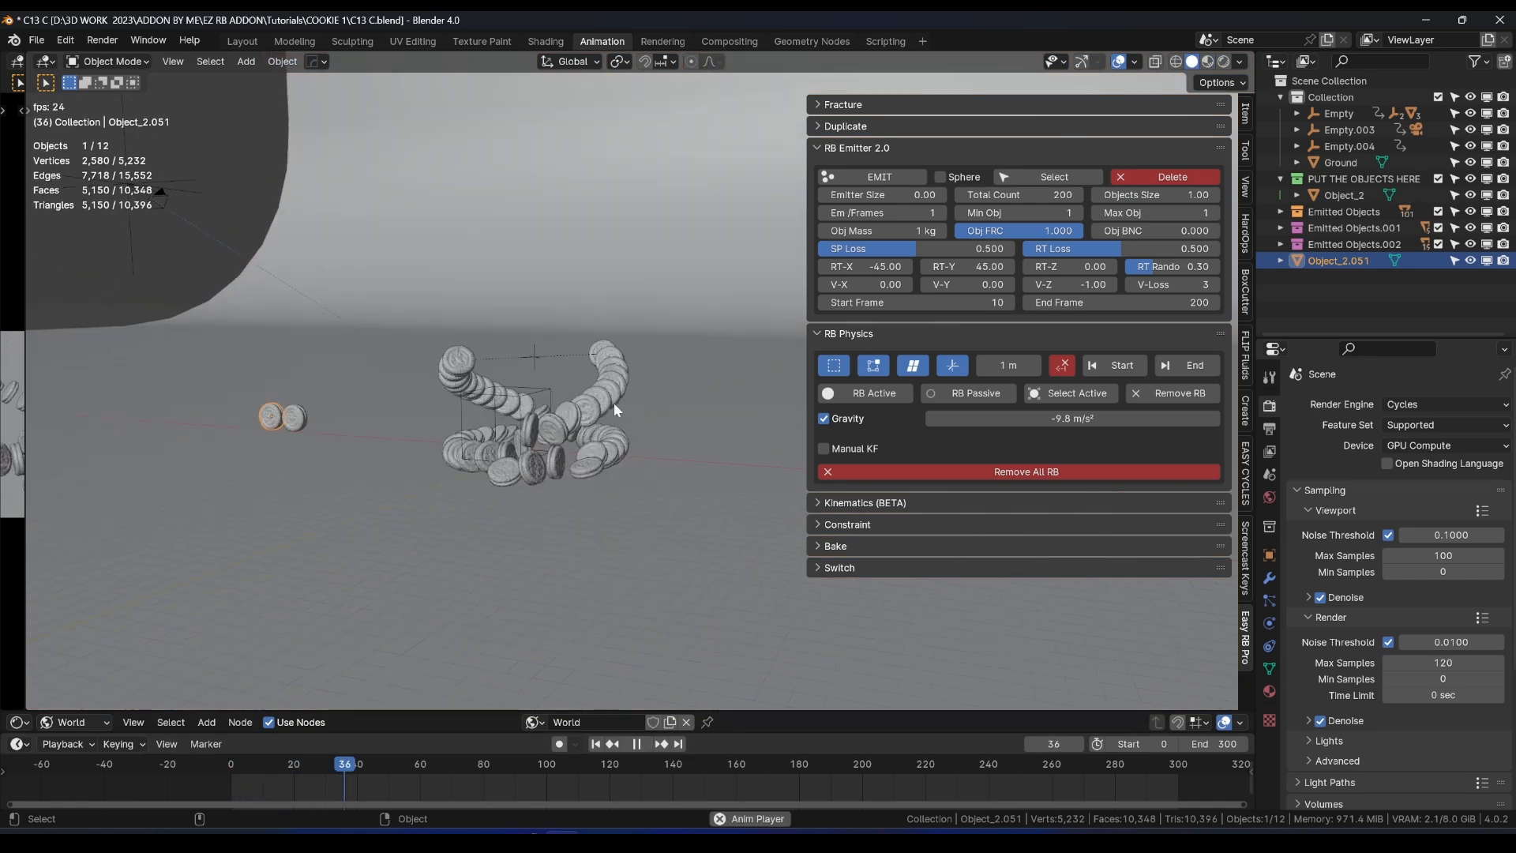
shift+middle_drag(613, 403, 606, 472)
click(840, 546)
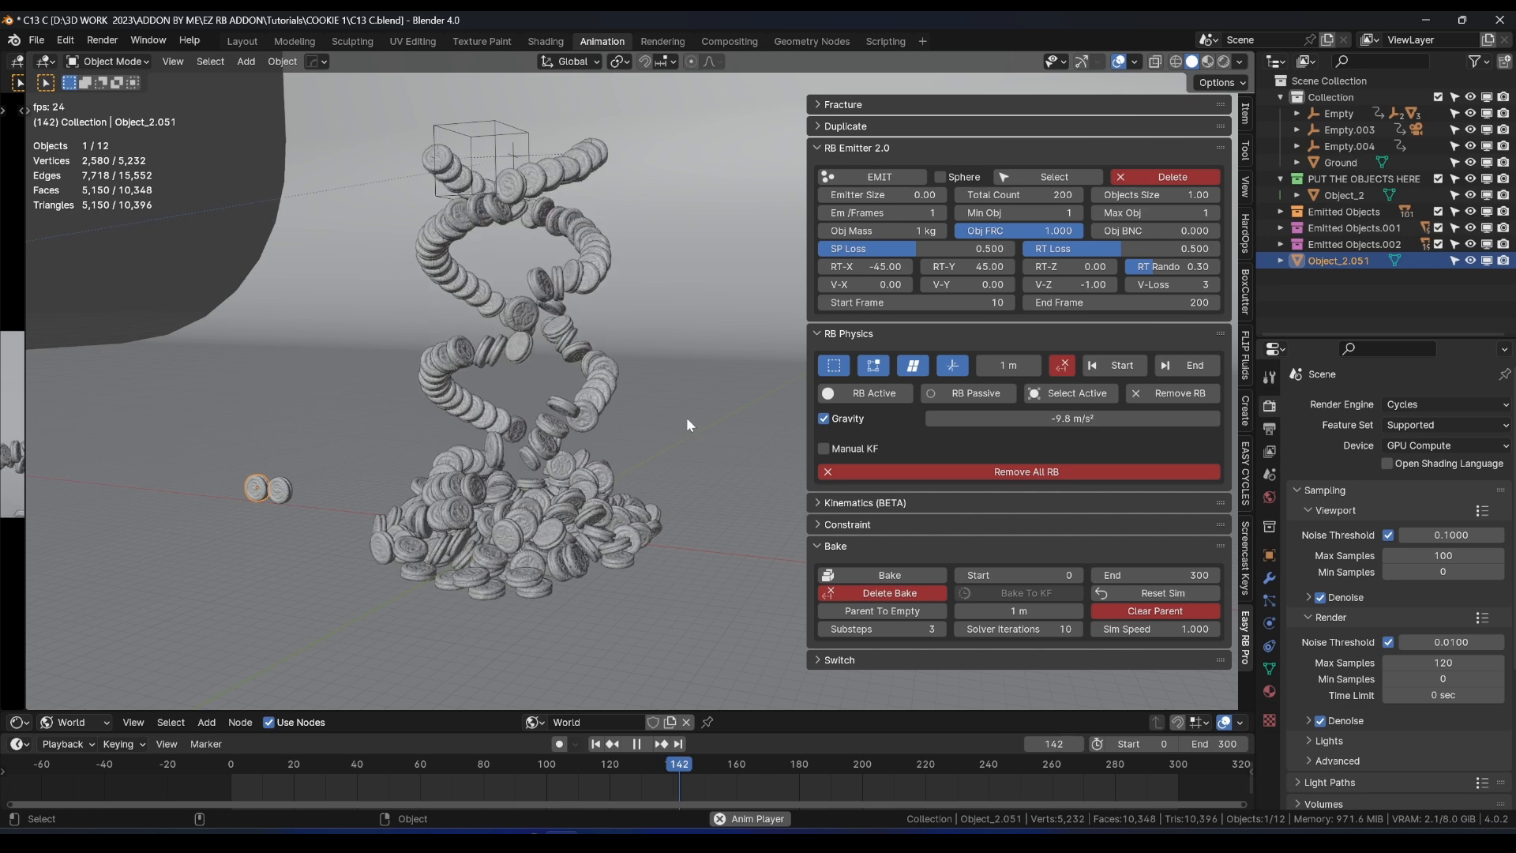
scroll(602, 362, down, 1)
shift+middle_drag(601, 368, 633, 455)
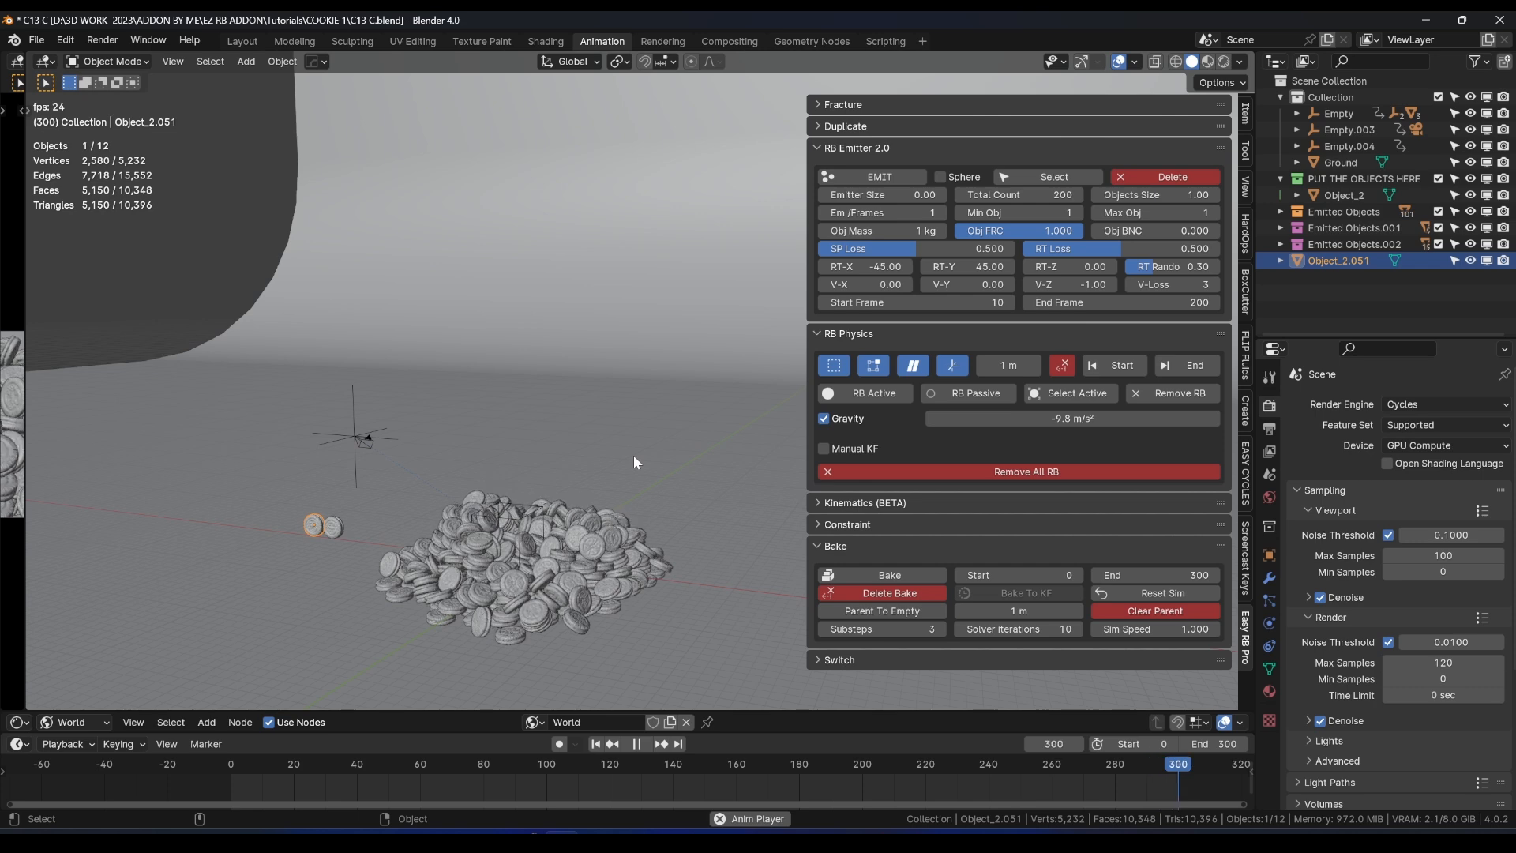
Pause the cookie animation, switch the viewport to Material Preview and play the emission again with its colours.
key(space)
key(z)
click(562, 497)
key(space)
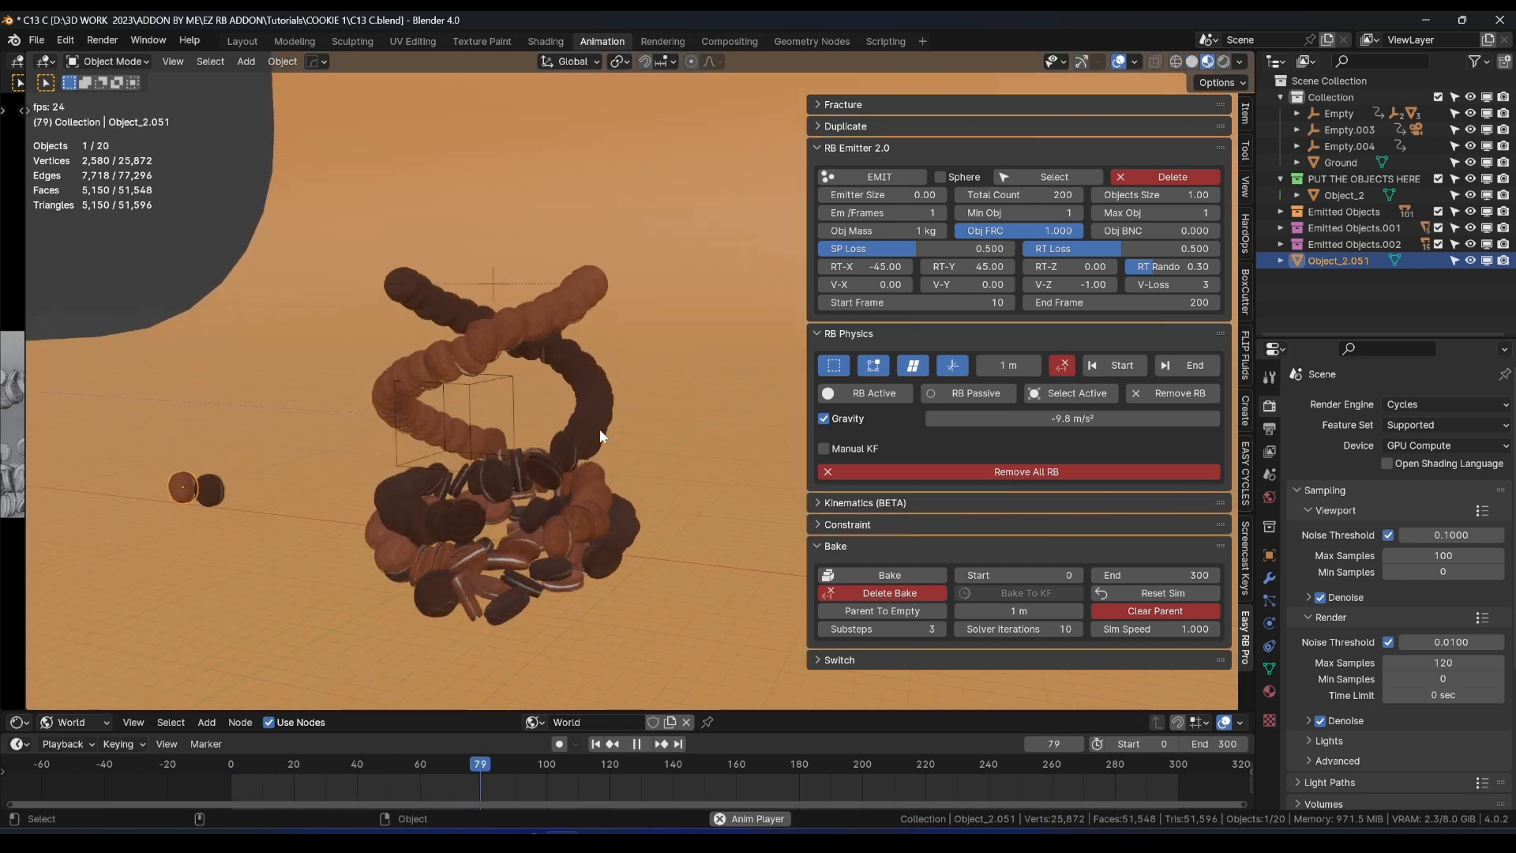
Let the coloured cookie emission run on and pause it at frame 239.
shift+middle_drag(612, 401, 633, 439)
scroll(632, 390, down, 2)
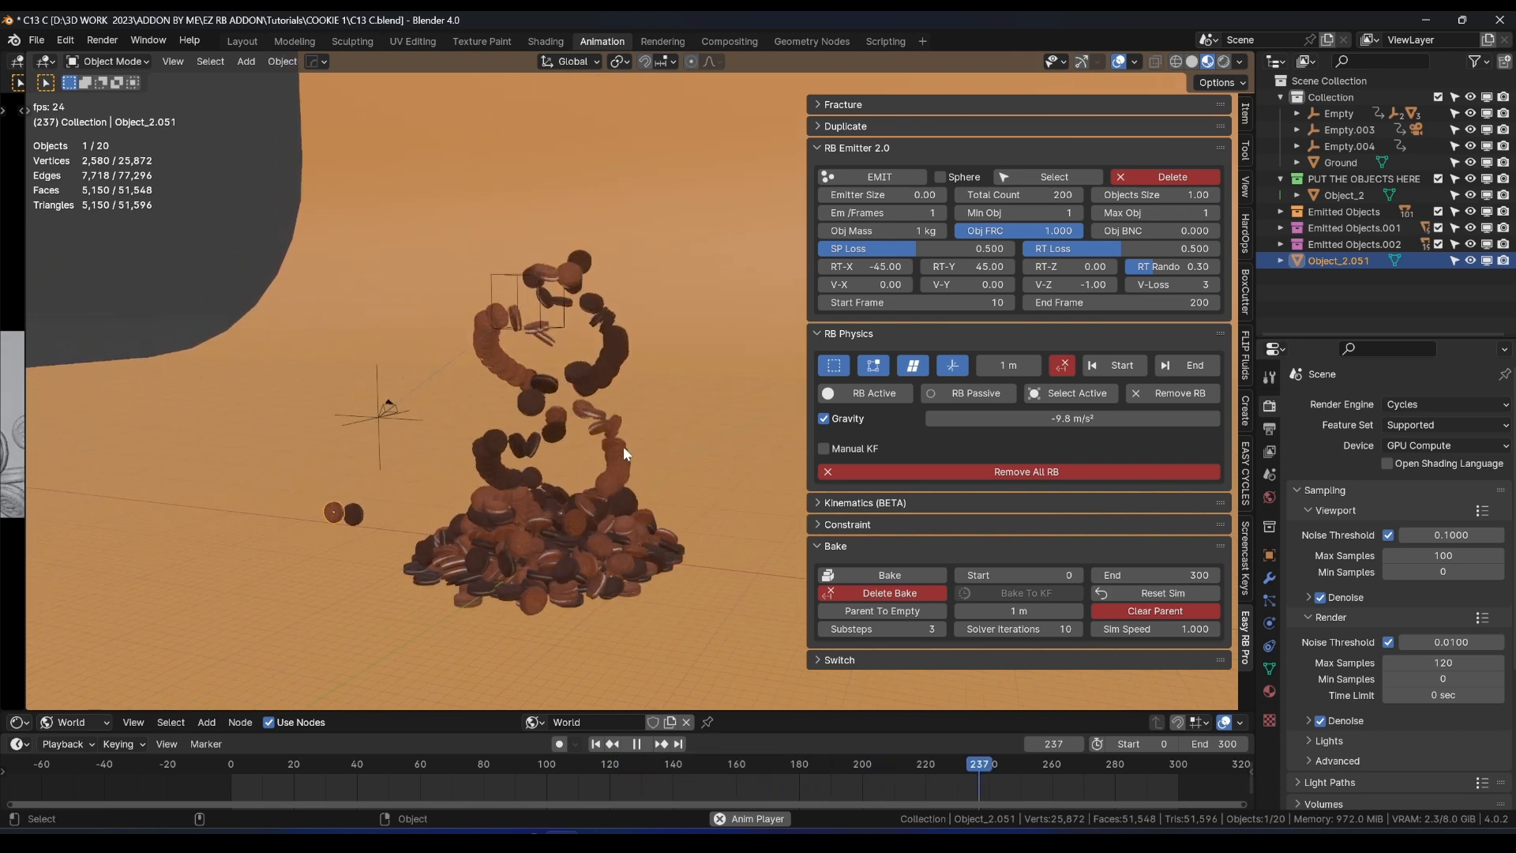
key(space)
scroll(544, 457, up, 2)
shift+middle_drag(446, 412, 463, 411)
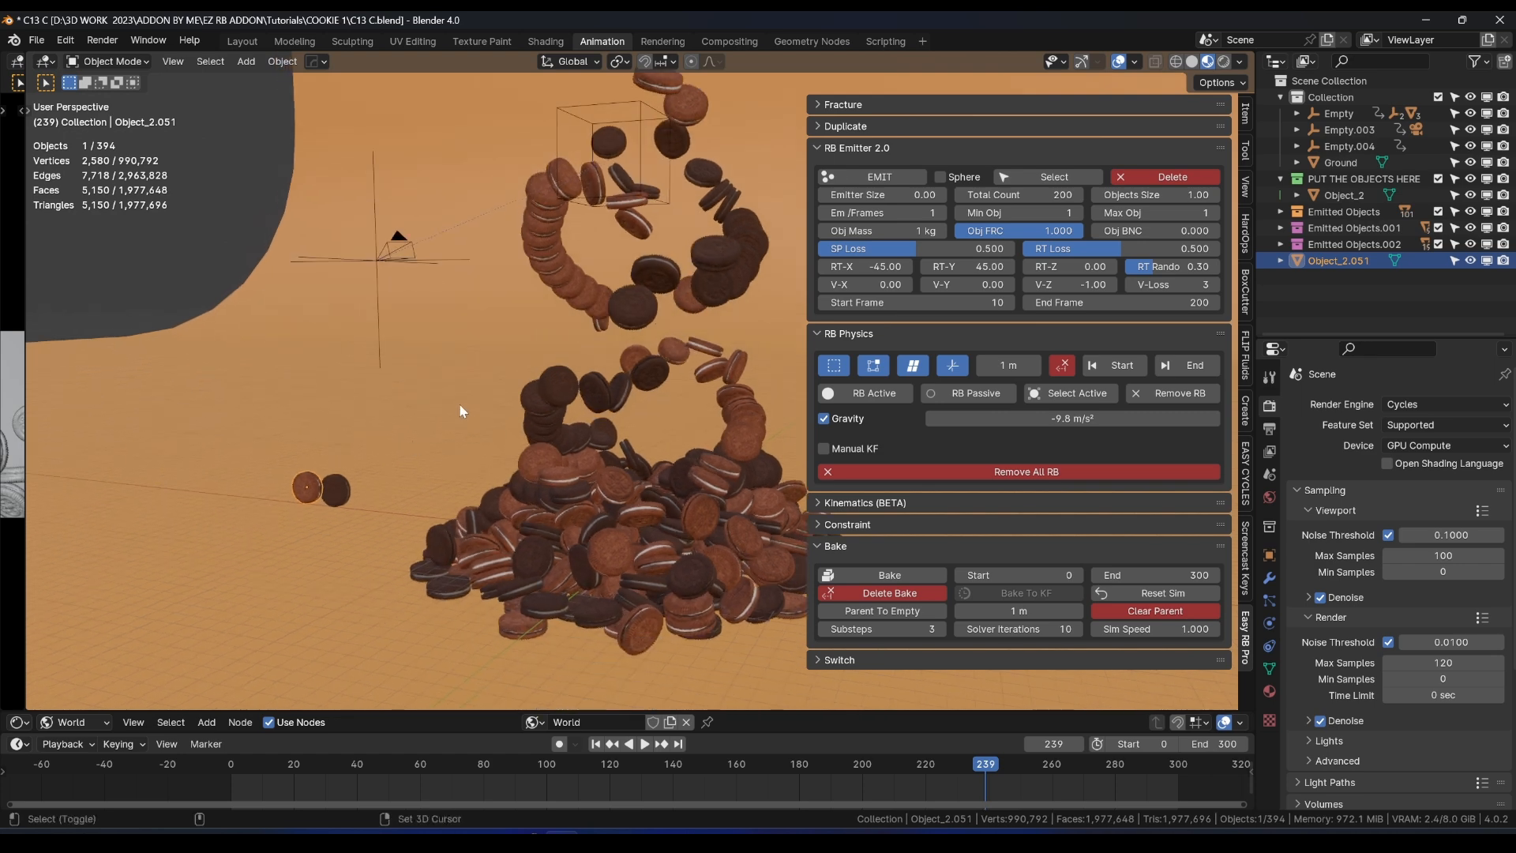
Select the dark cookie Object_2 and examine both source cookies up close.
click(341, 481)
key(KP_Decimal)
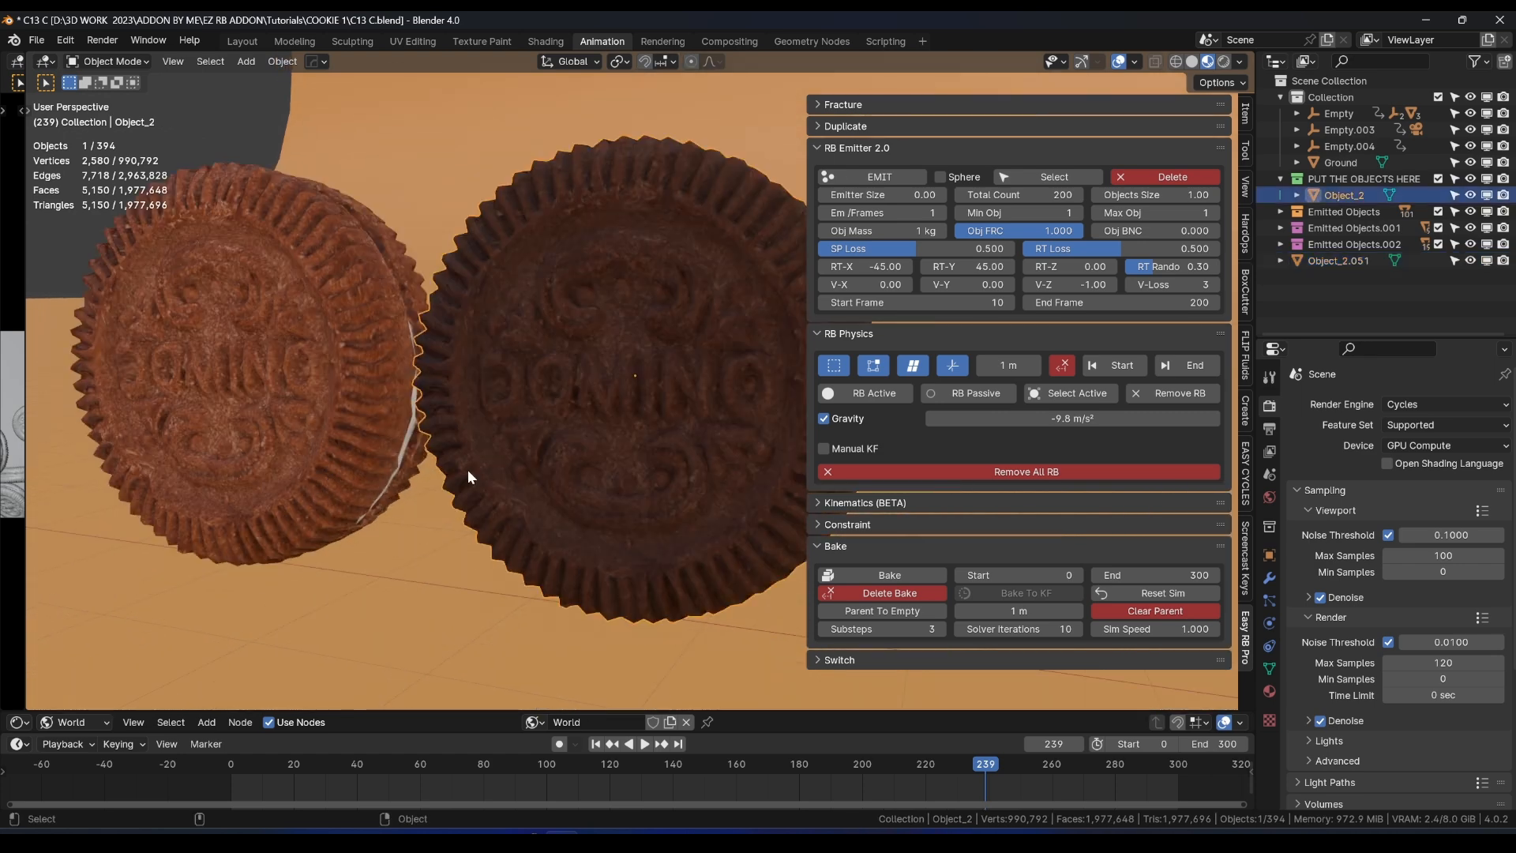
scroll(513, 447, down, 4)
mouse_move(557, 424)
middle_down()
mouse_move(634, 434)
mouse_move(582, 438)
middle_up()
scroll(592, 415, down, 4)
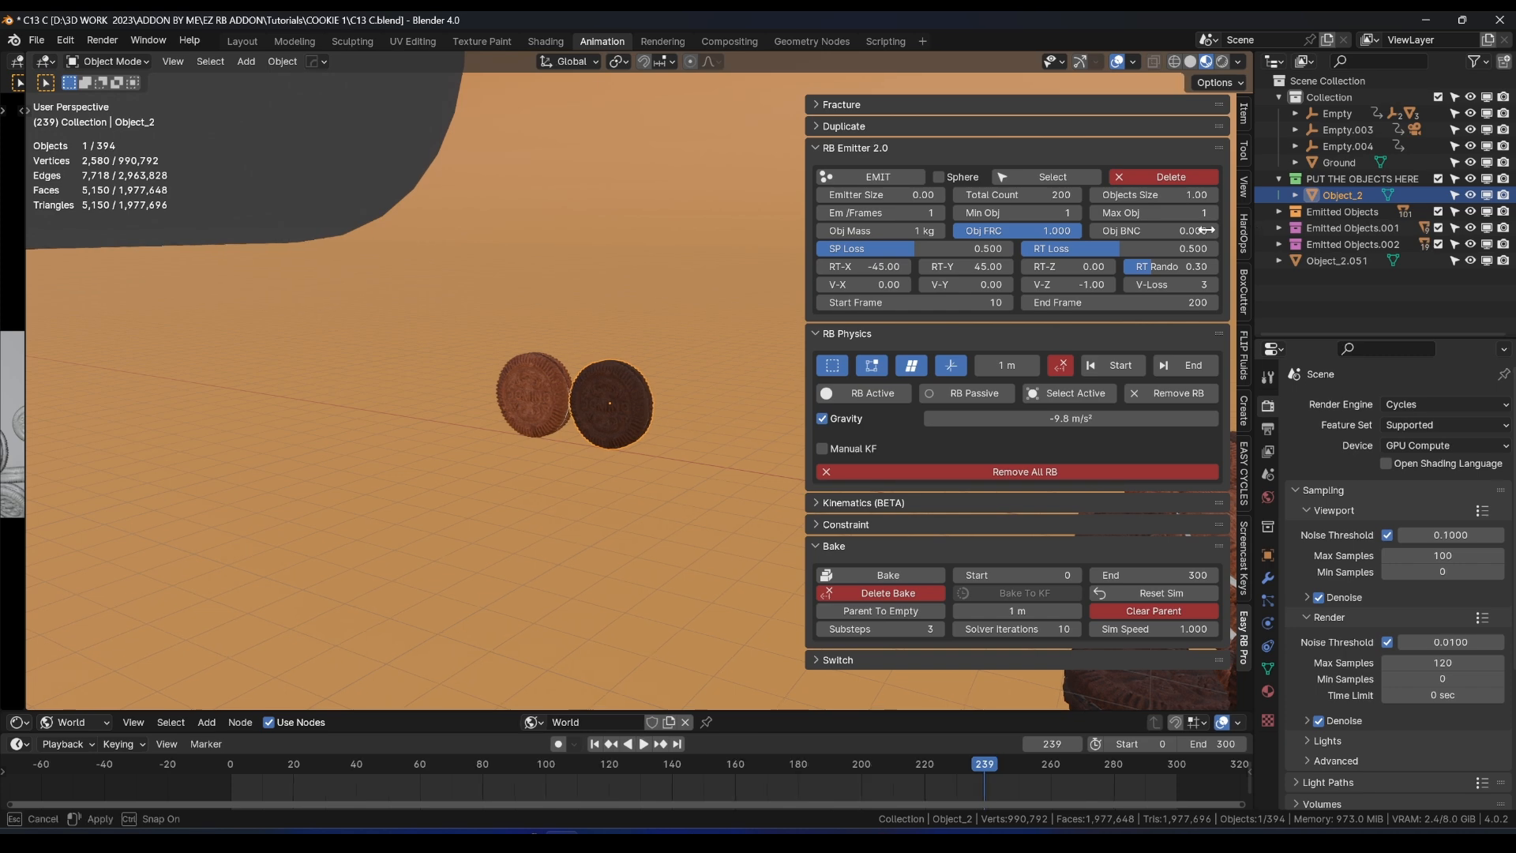
Widen the Outliner and Properties editors, bring the whole cookie emission into view, and narrow the viewport sidebar.
drag(1255, 223, 1166, 222)
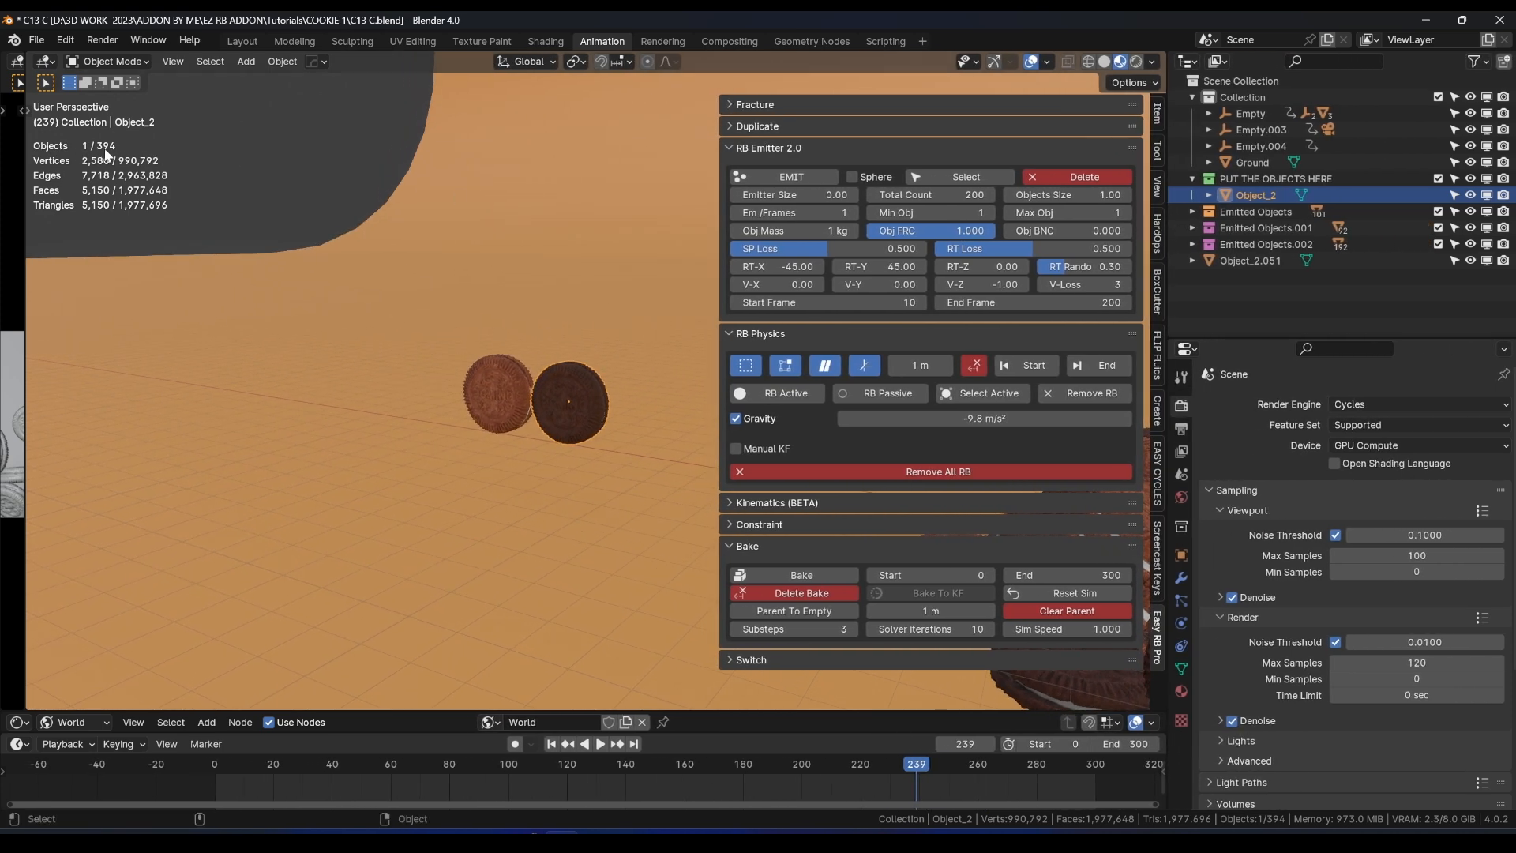
scroll(479, 258, down, 6)
middle_drag(478, 258, 494, 307)
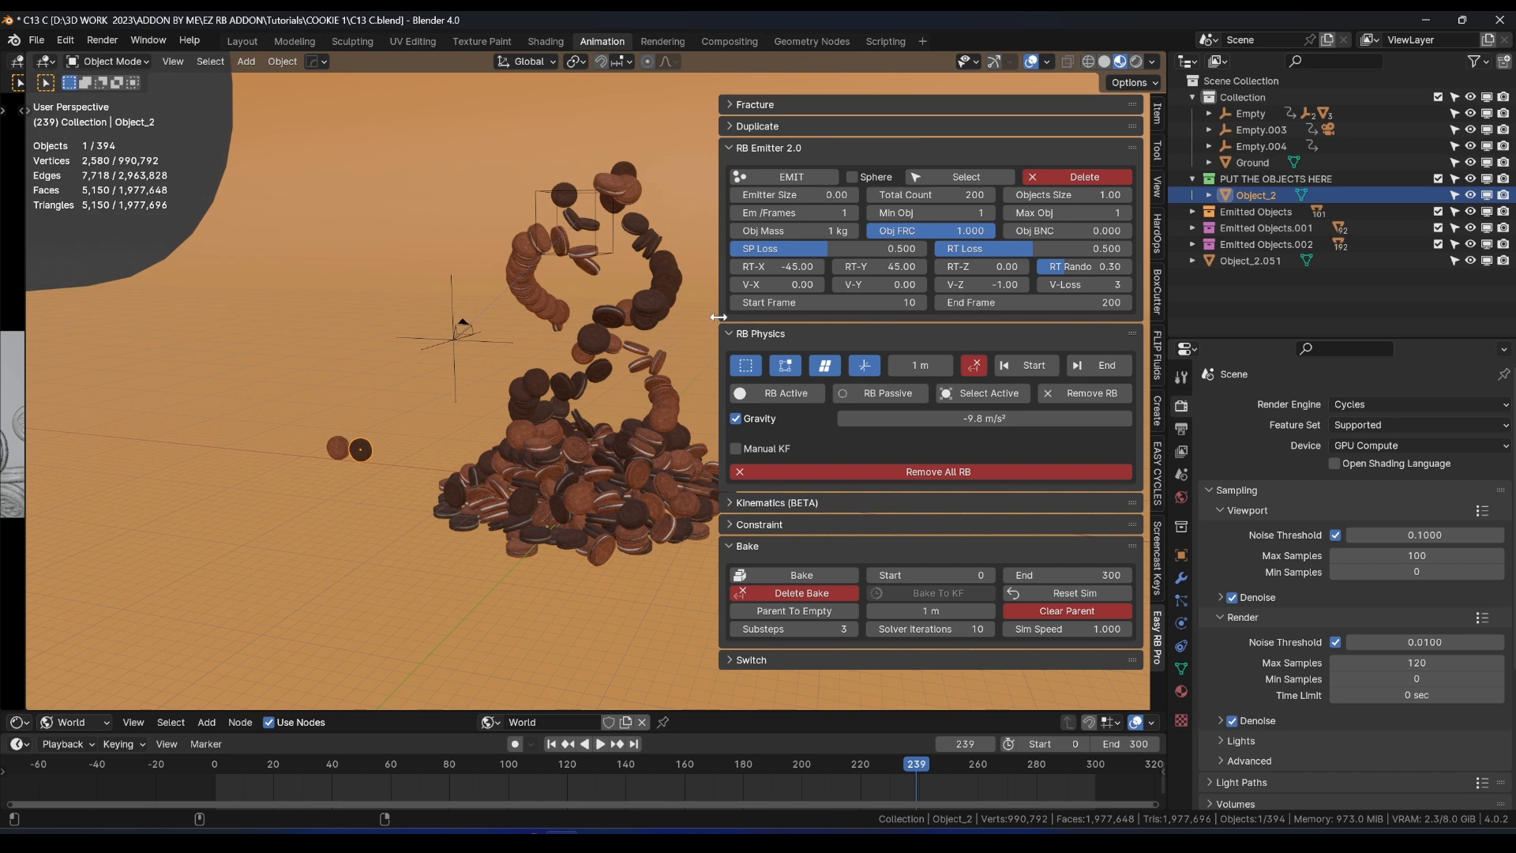
drag(719, 317, 744, 317)
Play the emission on from frame 239 to frame 298 and examine the settled cookie pile.
key(space)
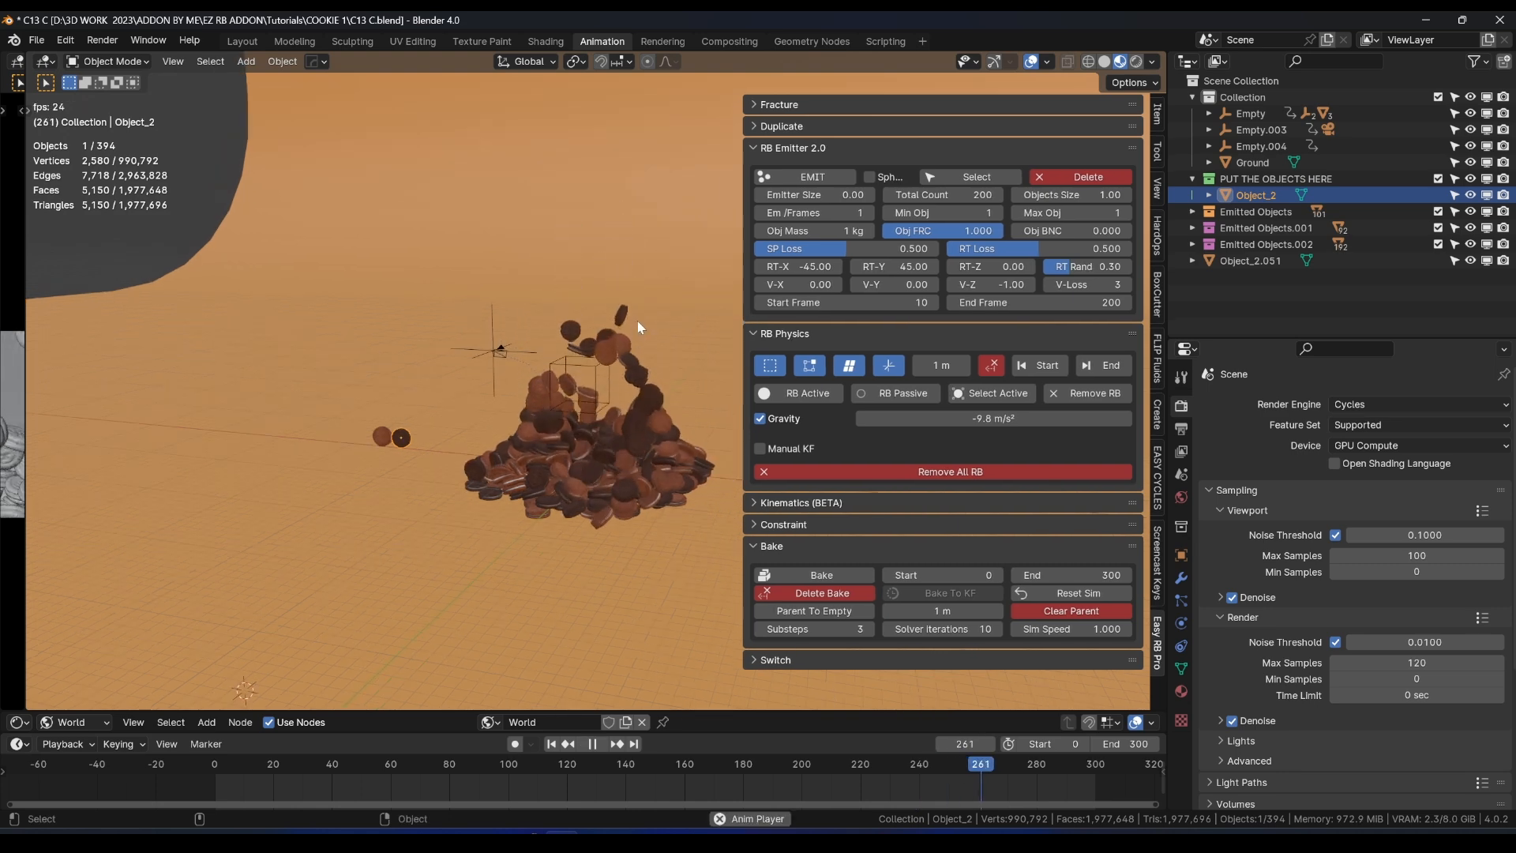
key(space)
scroll(637, 320, up, 3)
middle_drag(637, 321, 564, 402)
key(space)
key(space)
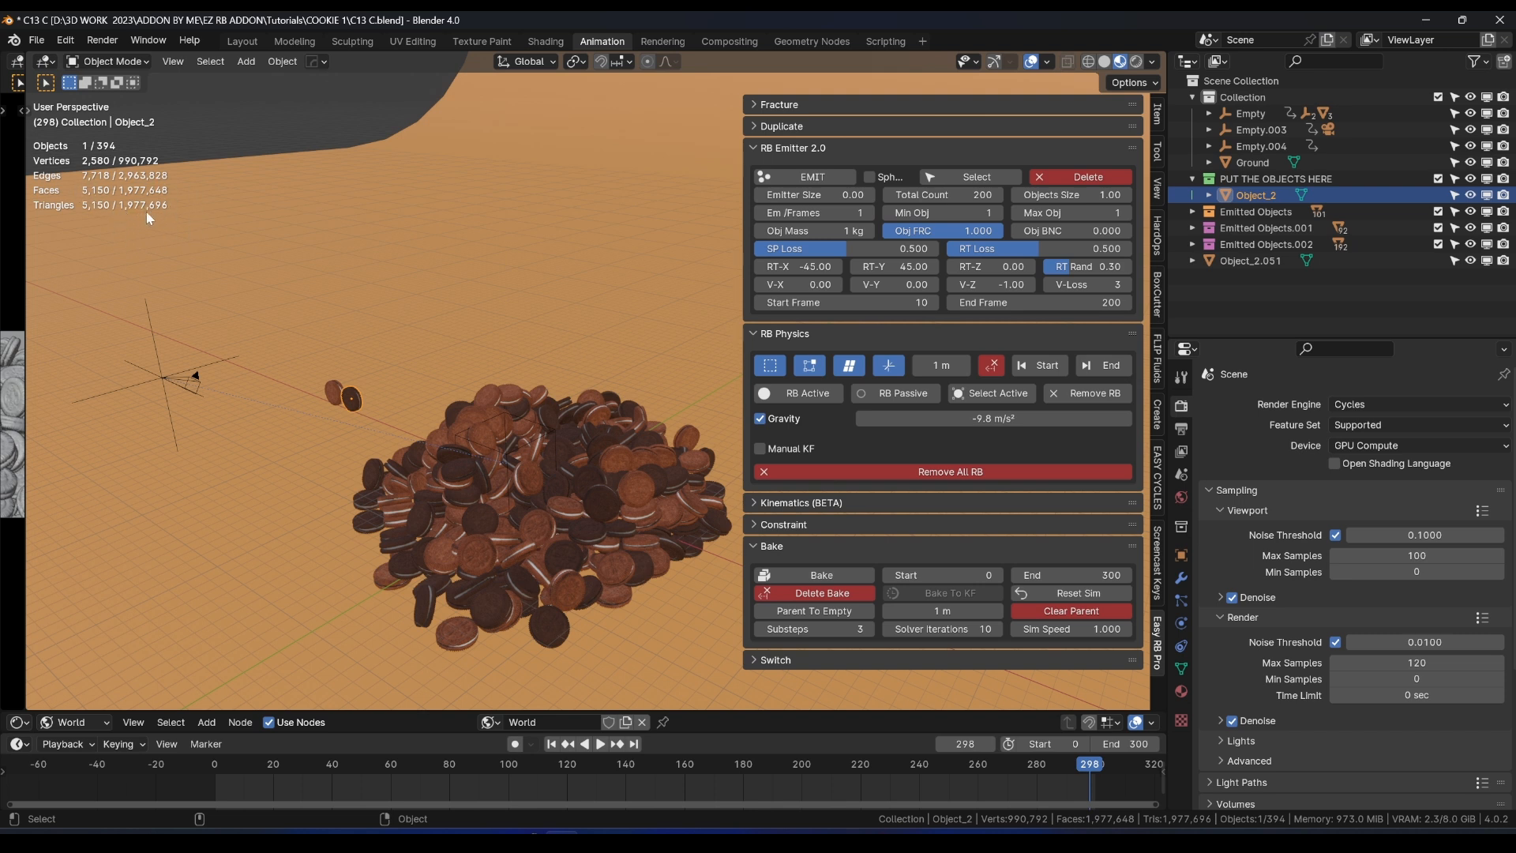
Replay the two-cookie spiral emission, viewing it from several angles, and stop at frame 154.
scroll(414, 261, down, 3)
key(space)
middle_drag(480, 282, 514, 289)
scroll(514, 289, up, 3)
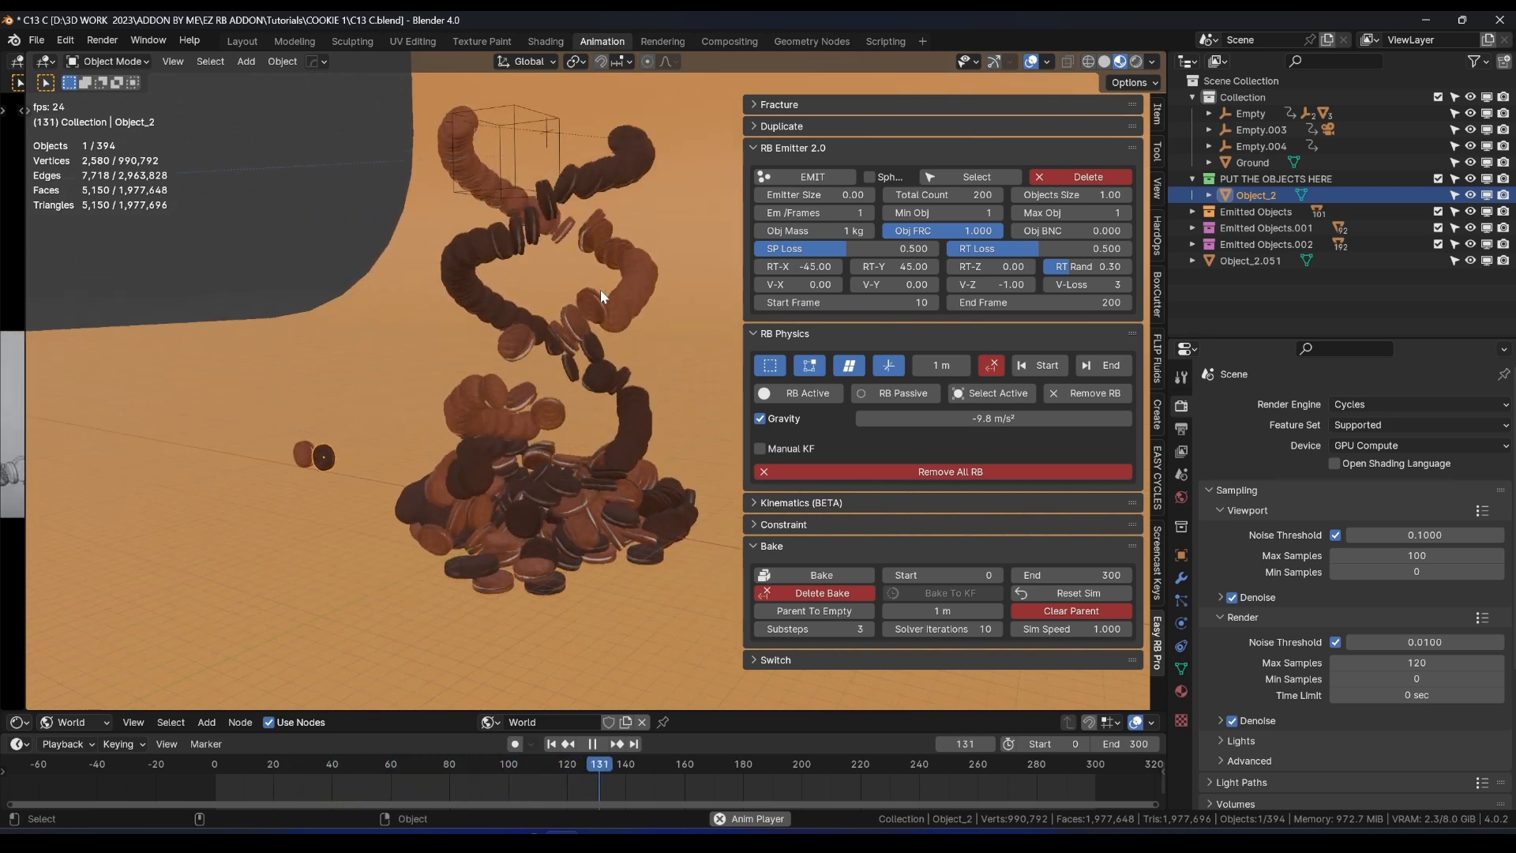
key(space)
middle_drag(637, 286, 586, 302)
key(space)
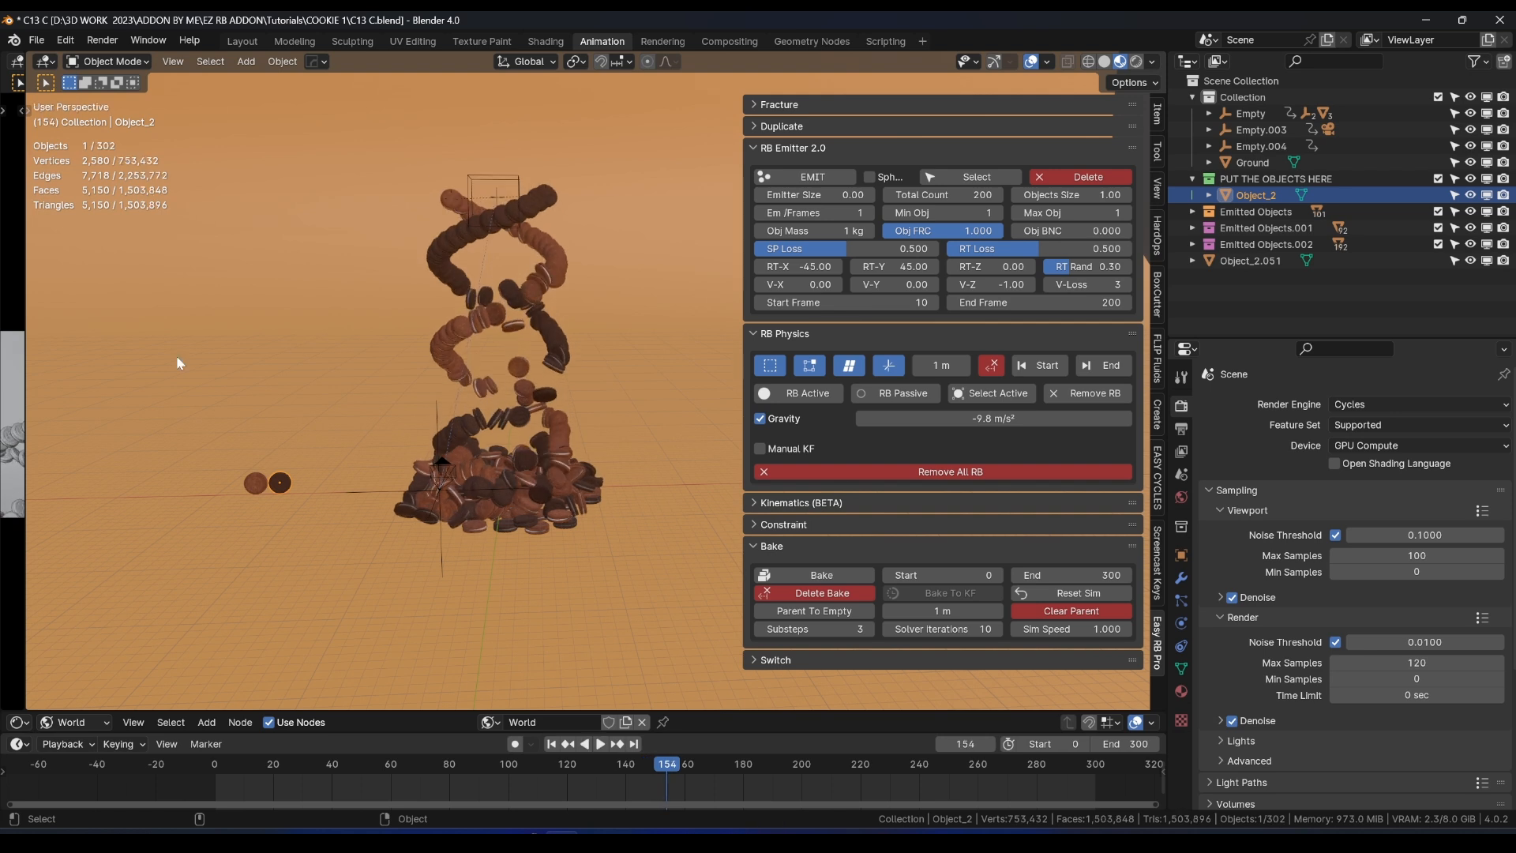
Widen the camera viewport, show it in Material Preview, and play the emission through the camera to frame 299.
drag(26, 392, 522, 382)
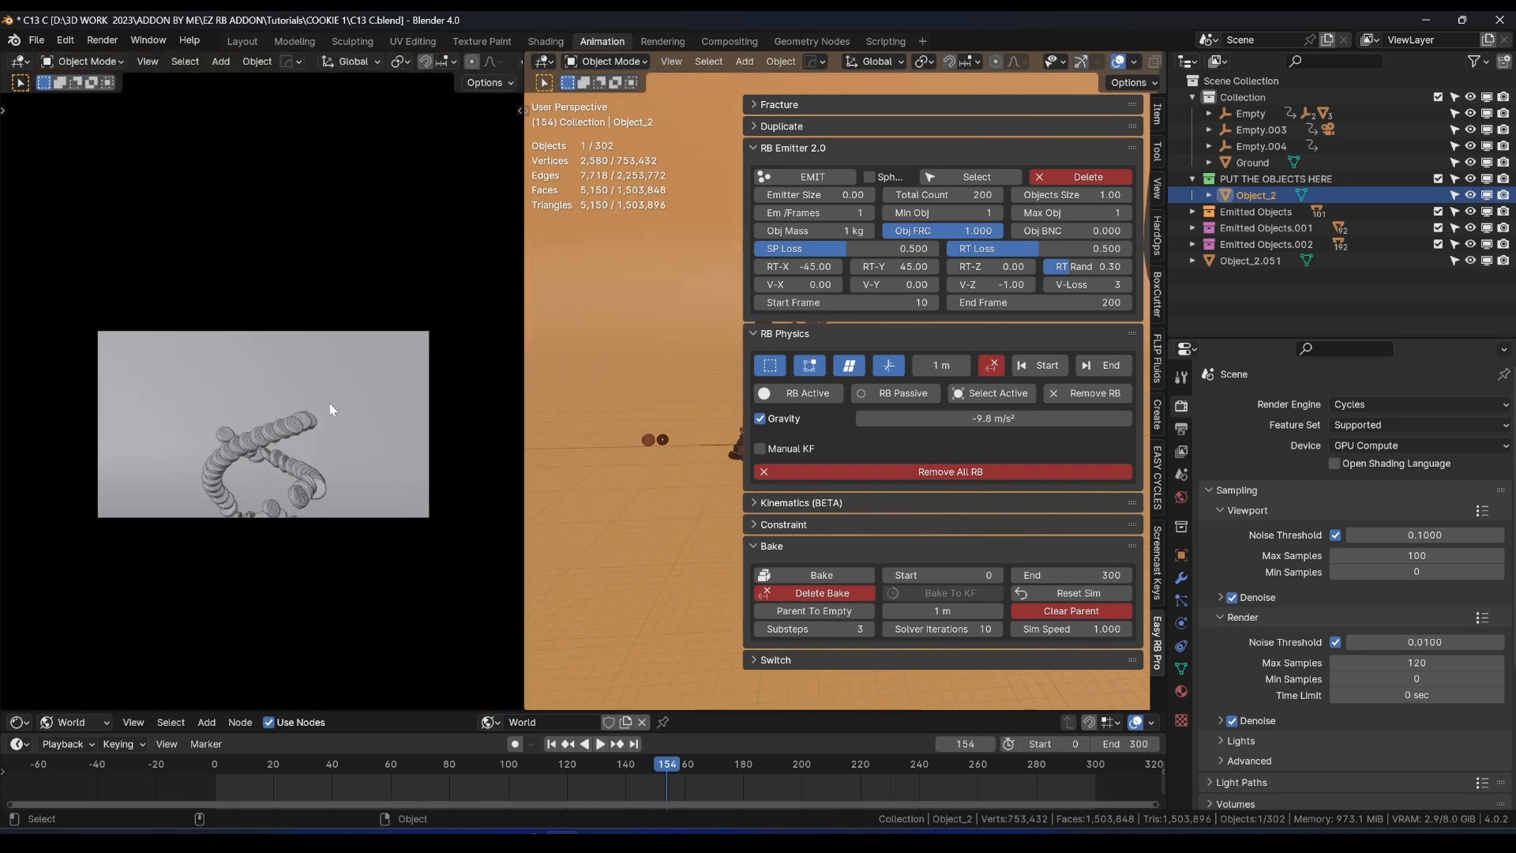
scroll(331, 509, up, 2)
click(212, 777)
key(space)
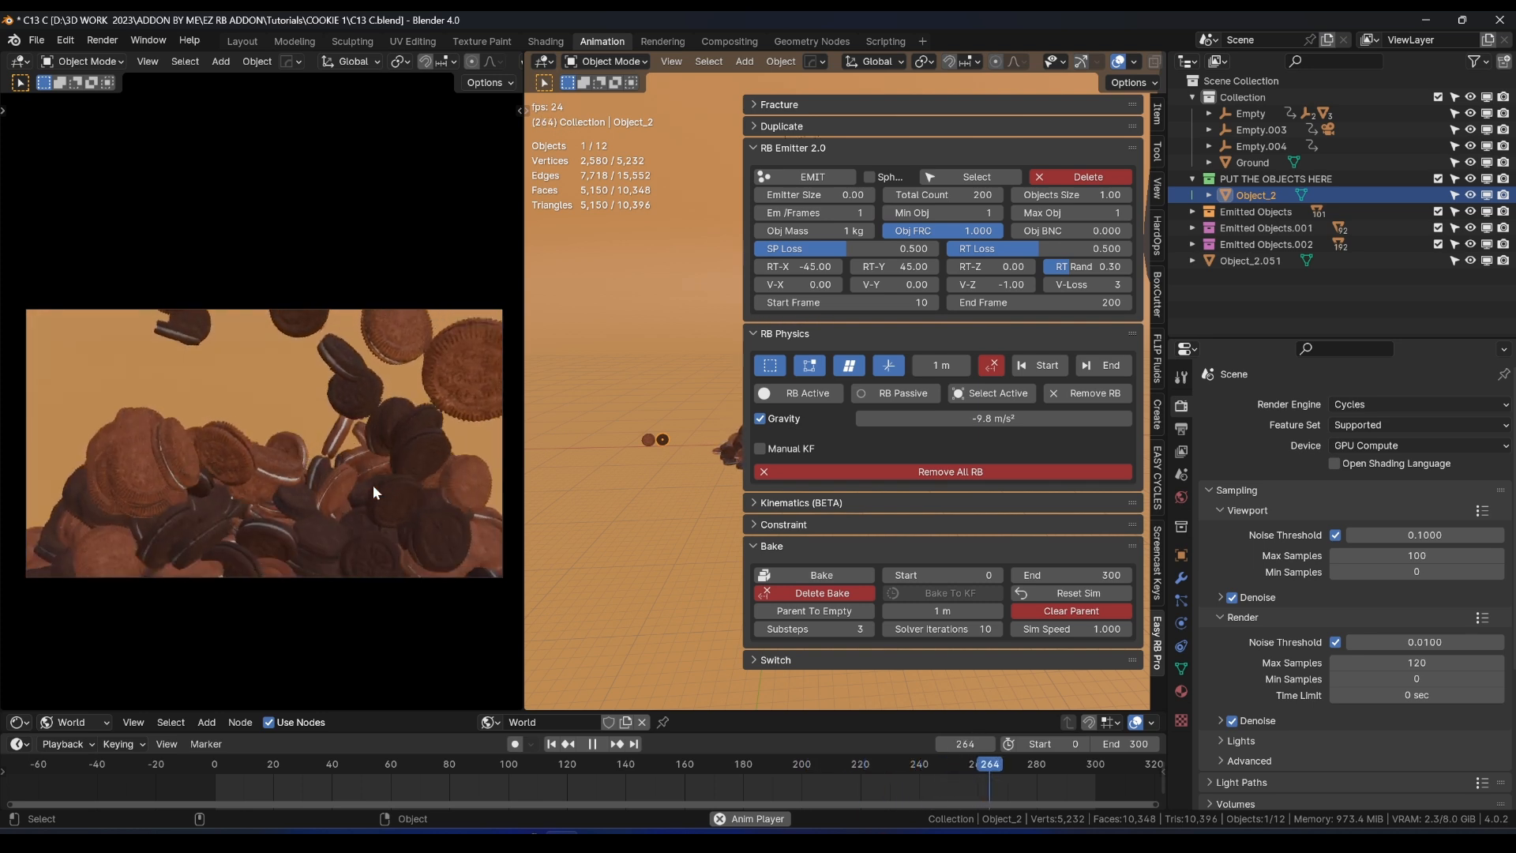
key(space)
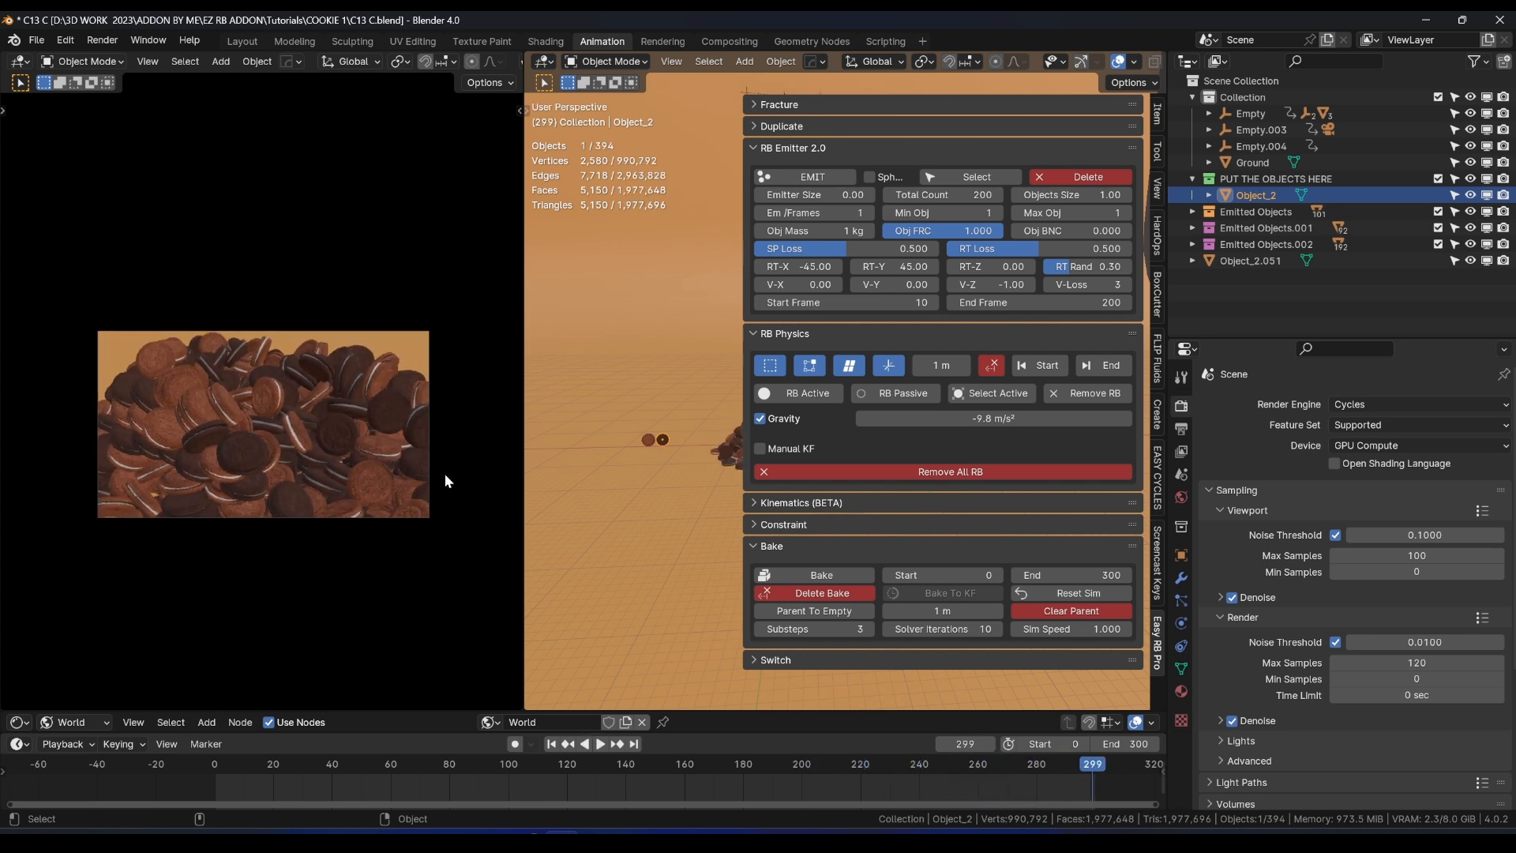
Narrow the camera viewport and the sidebar, and set the main viewport to Solid shading to show the cookie pile.
drag(523, 462, 408, 462)
key(z)
middle_drag(617, 472, 738, 424)
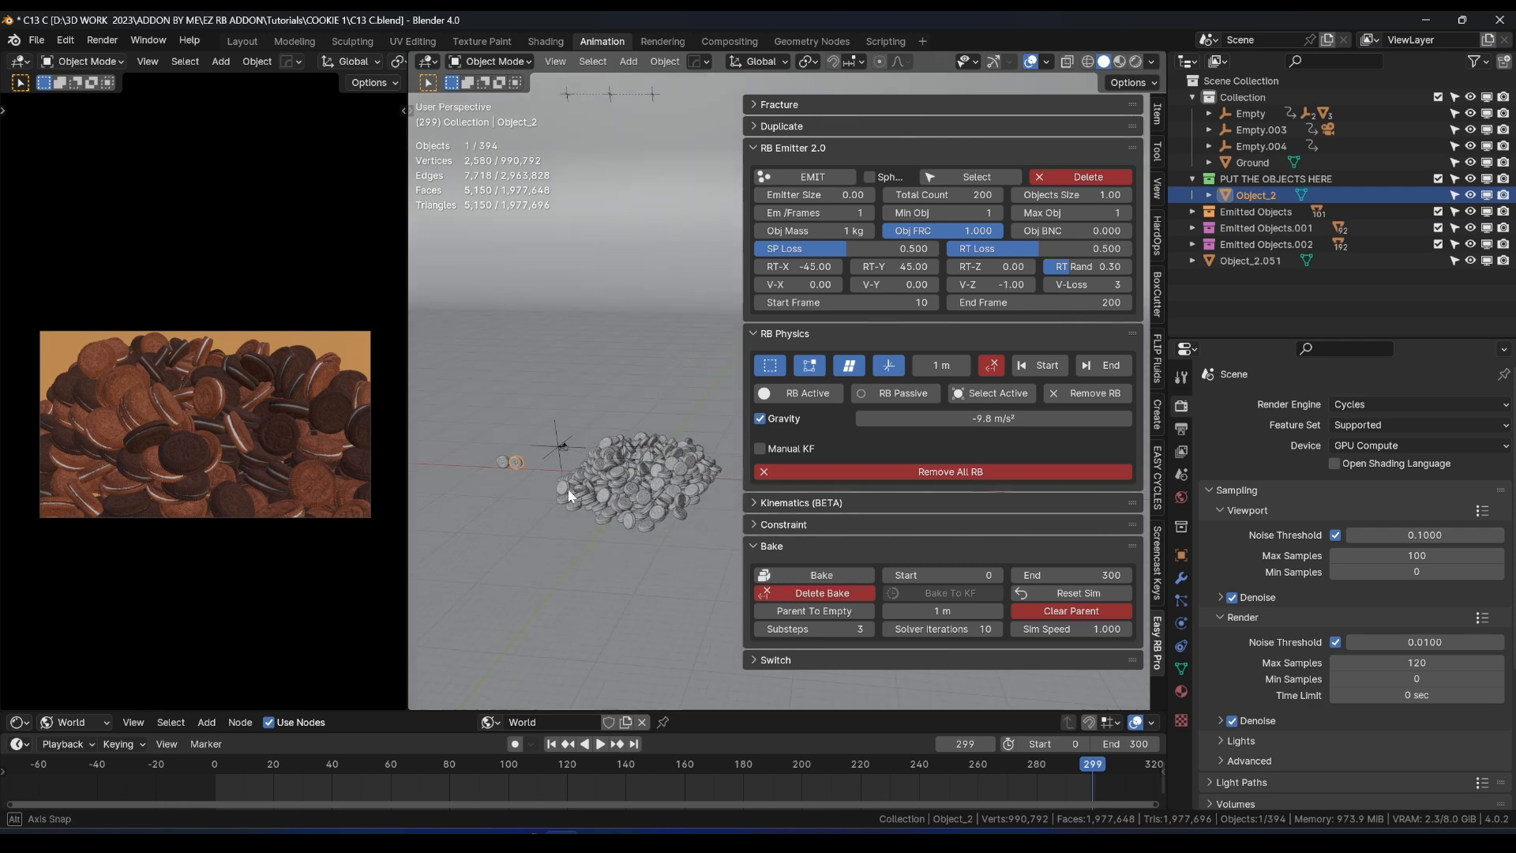
drag(742, 416, 795, 419)
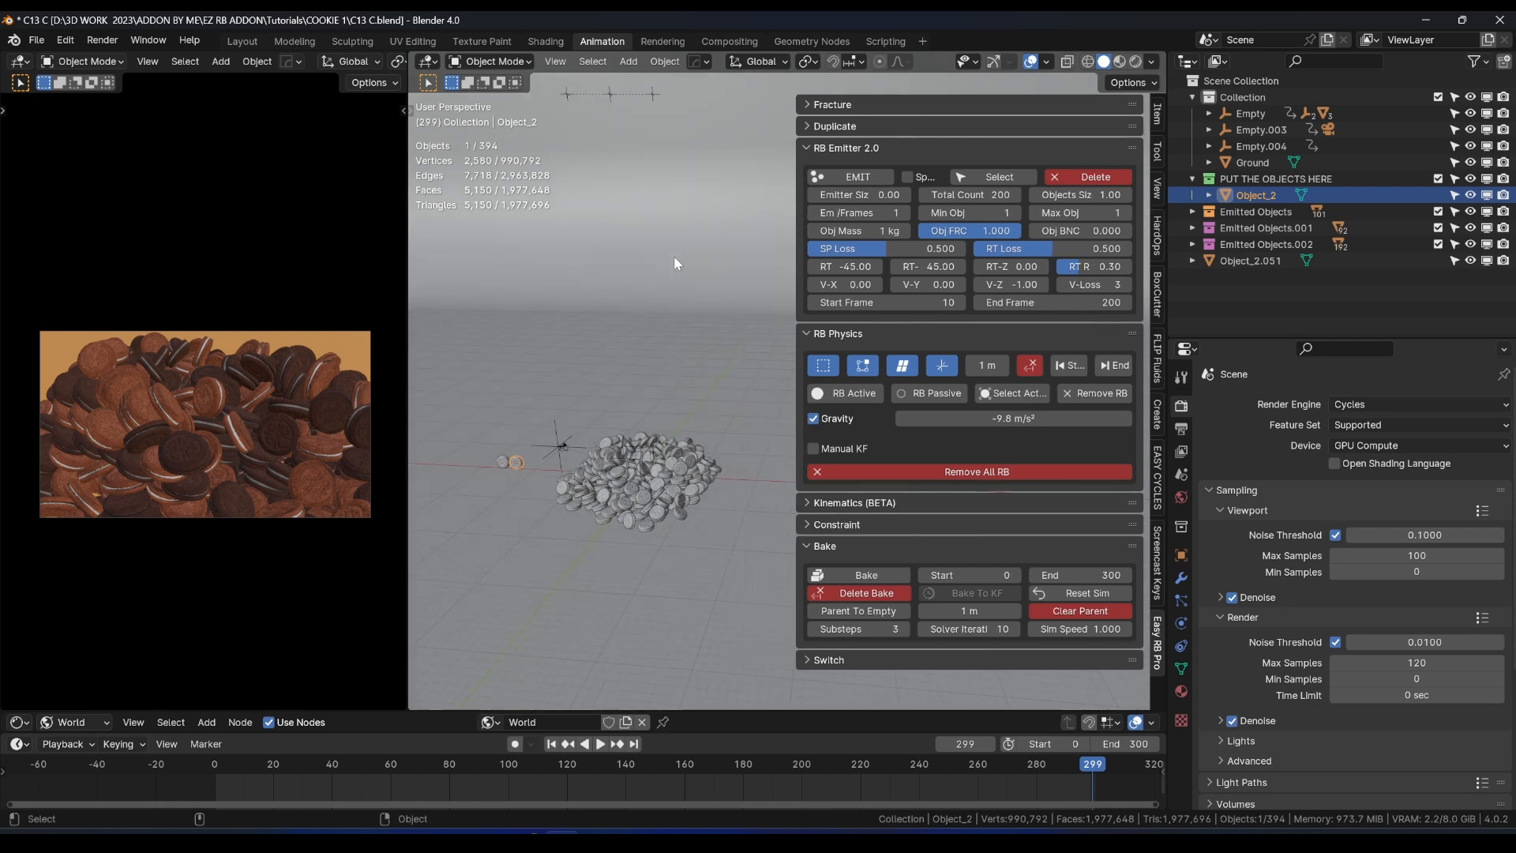
middle_drag(604, 551, 674, 477)
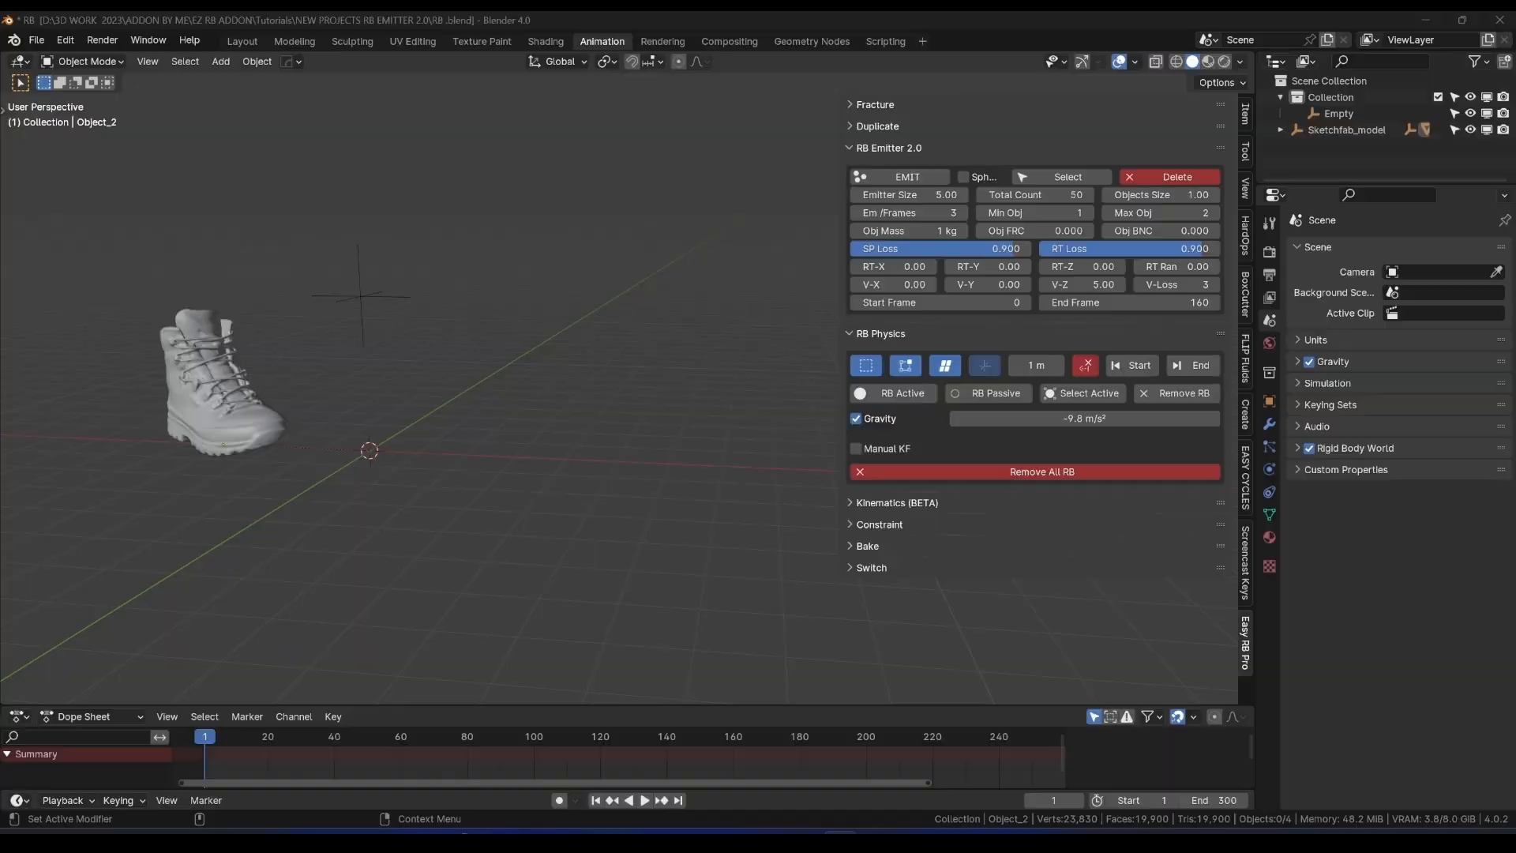
In the RB scene, select the boot model Object_2 and display it in Material Preview.
click(237, 400)
key(z)
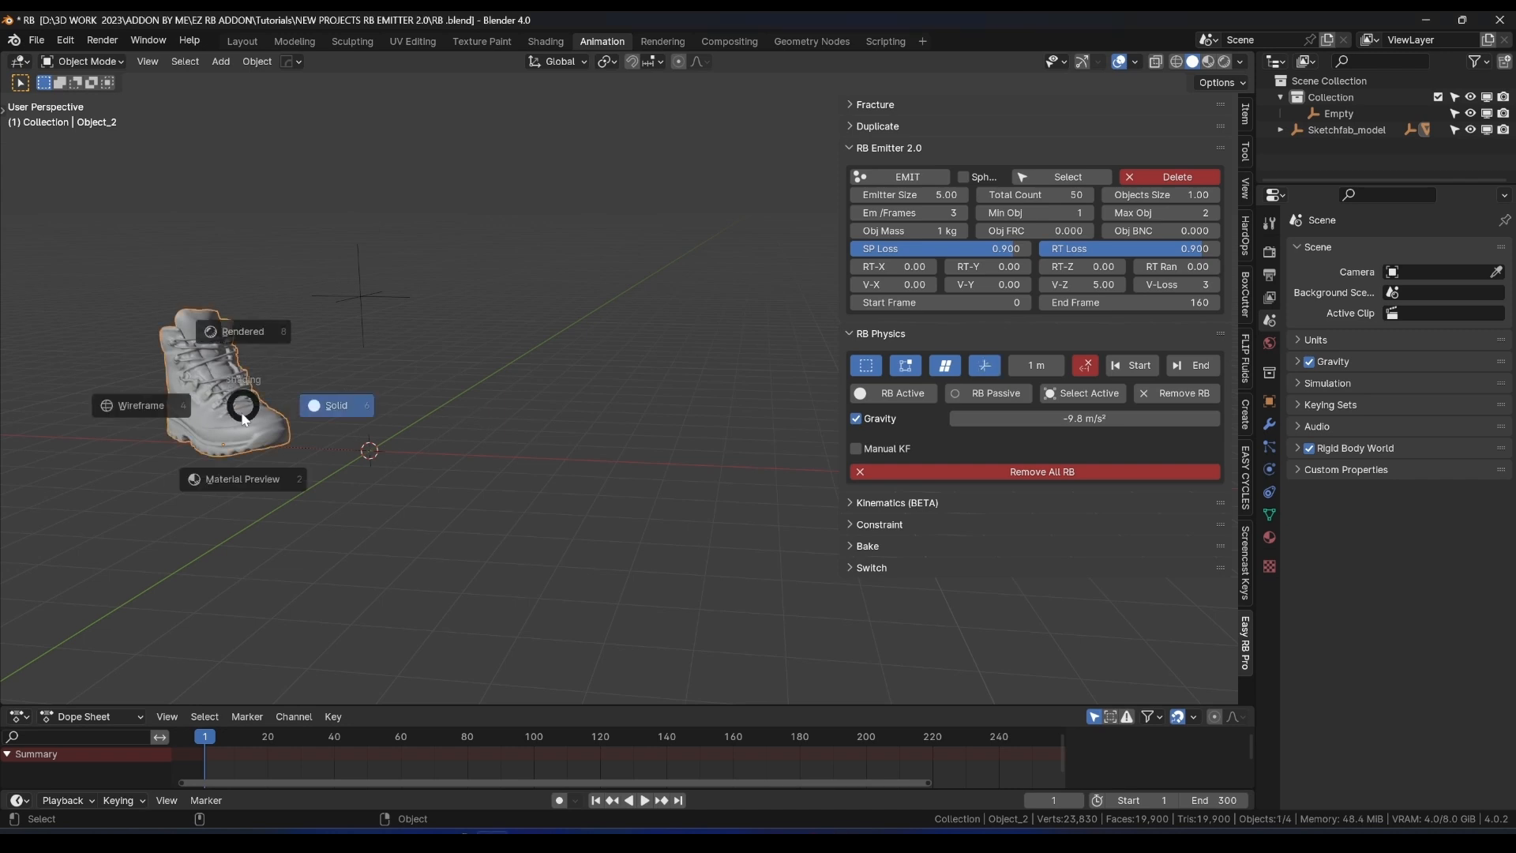
click(339, 403)
middle_drag(235, 440, 313, 436)
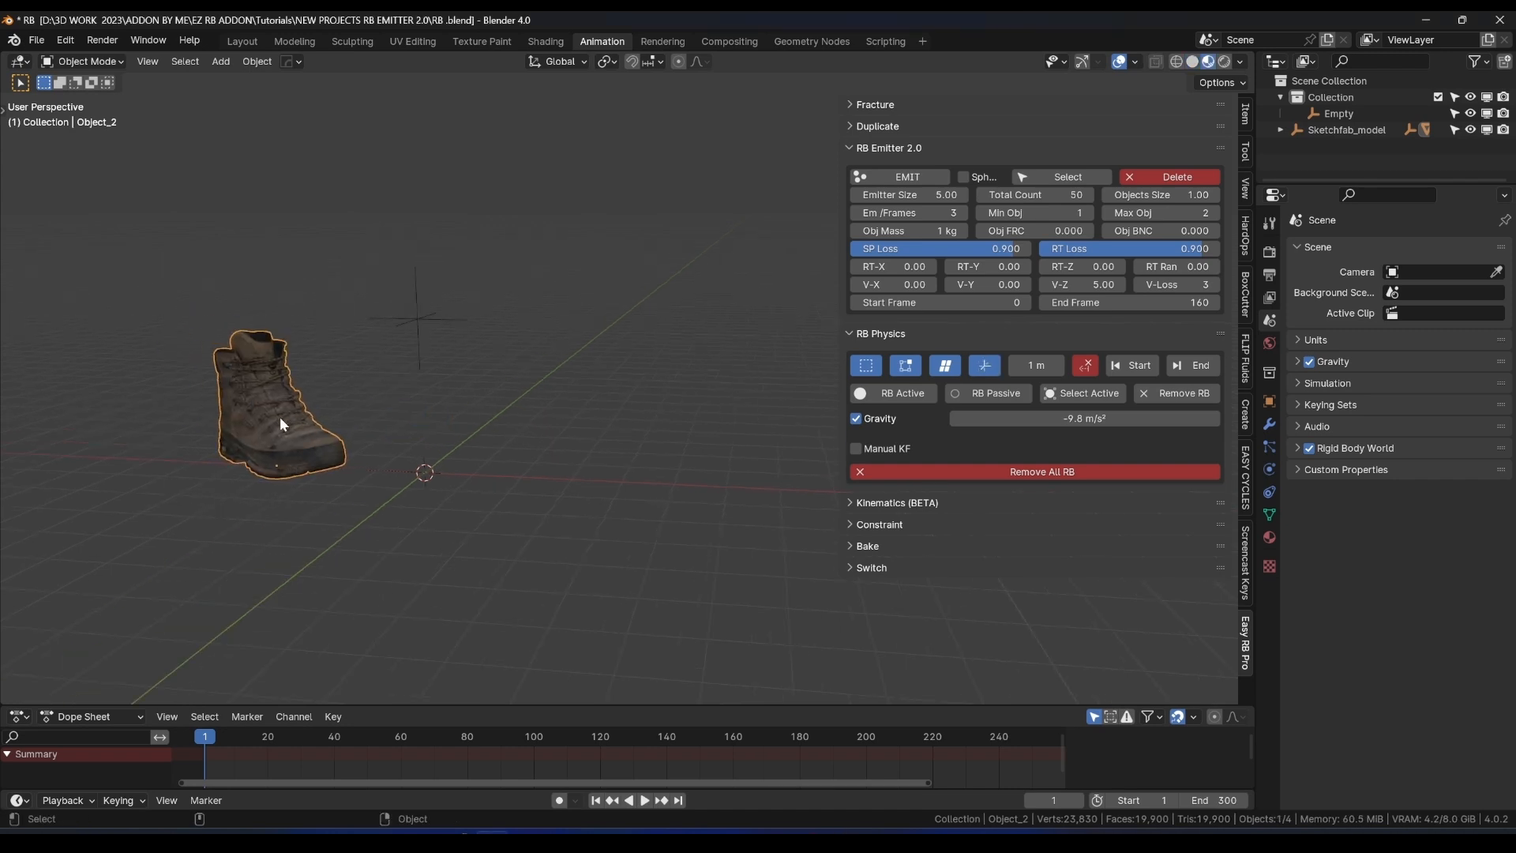
key(g)
right_click(257, 344)
shift+middle_drag(329, 360, 402, 379)
scroll(349, 428, up, 1)
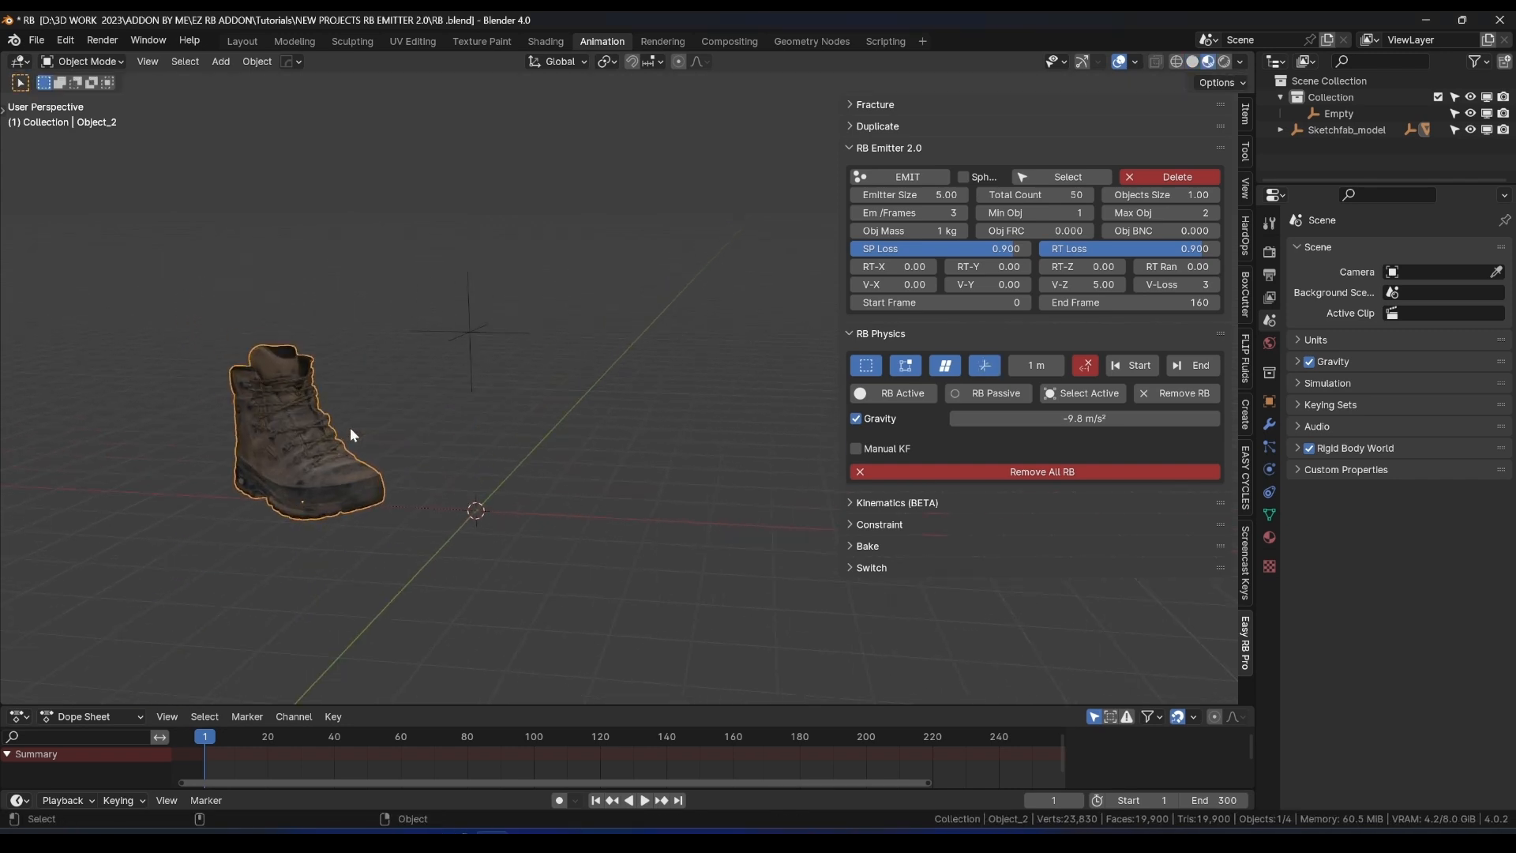
mouse_move(357, 428)
middle_down()
mouse_move(401, 426)
mouse_move(354, 433)
middle_up()
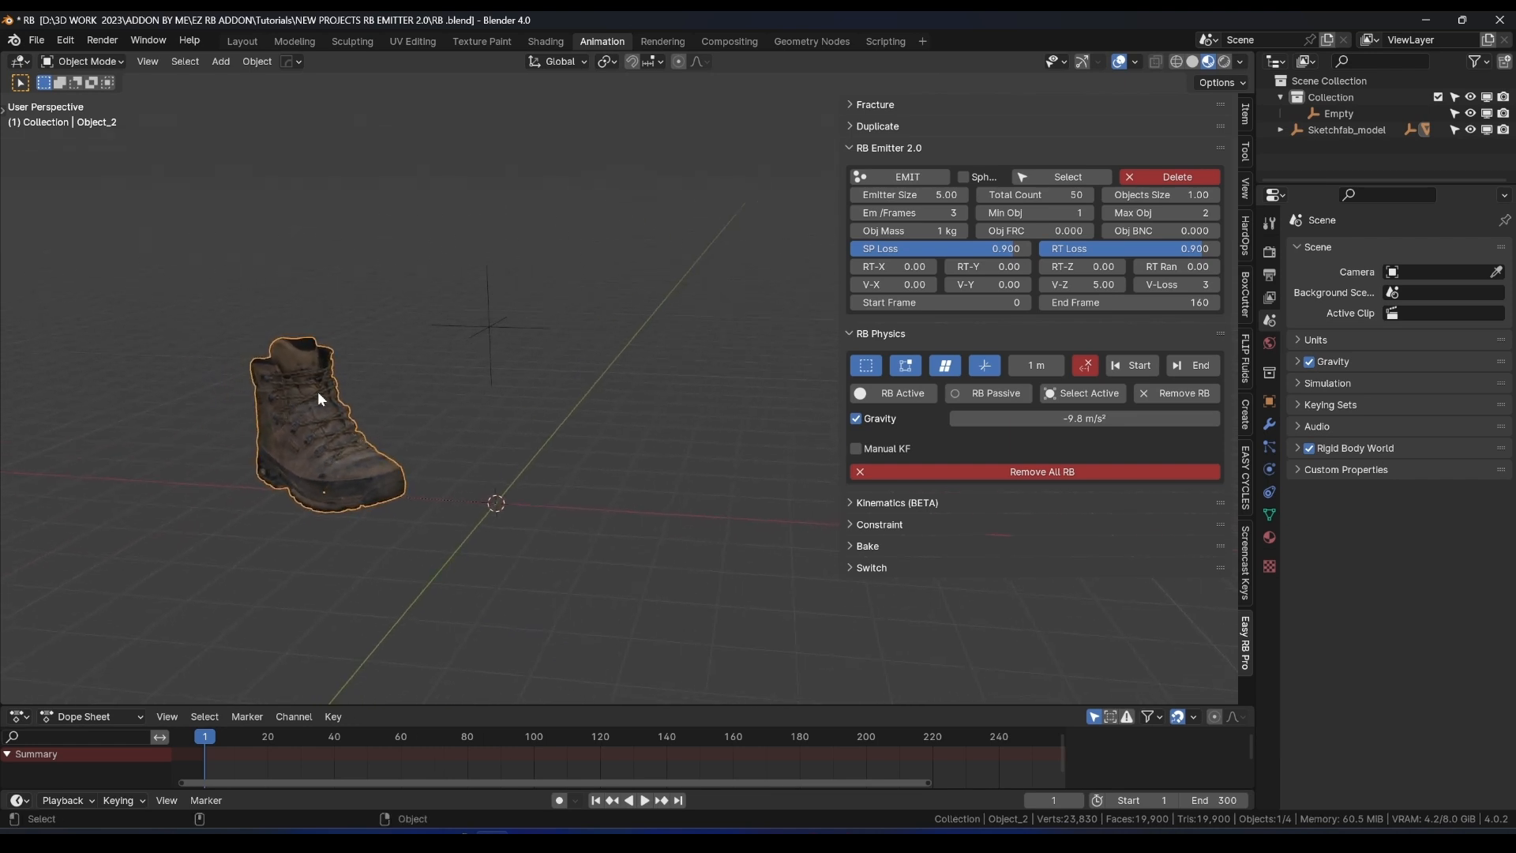
Test moving the boot and rotating it about the global Z axis.
key(g)
right_click(313, 320)
right_click(309, 366)
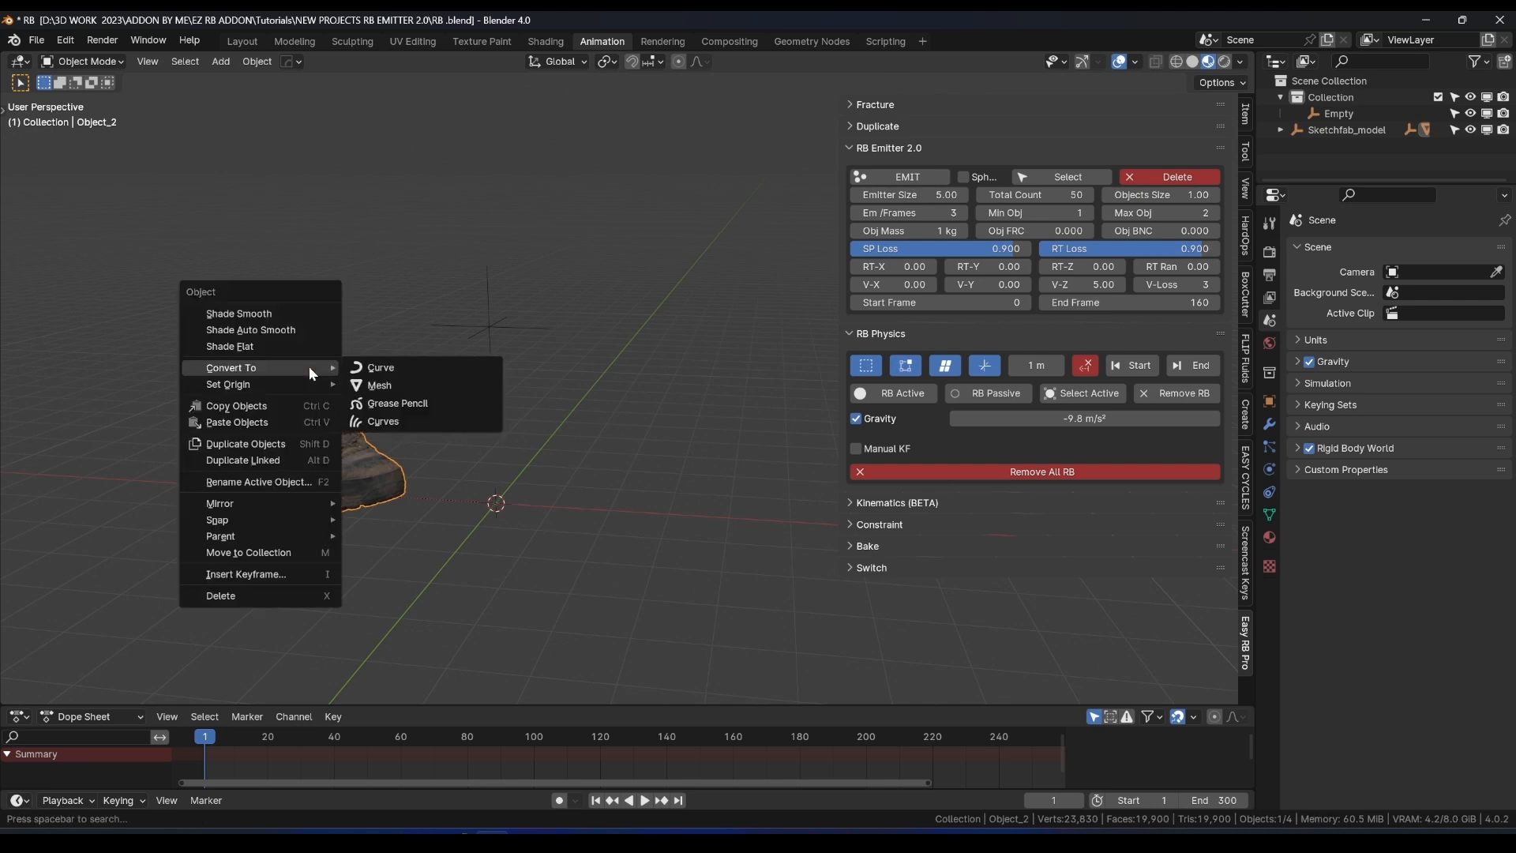
click(313, 239)
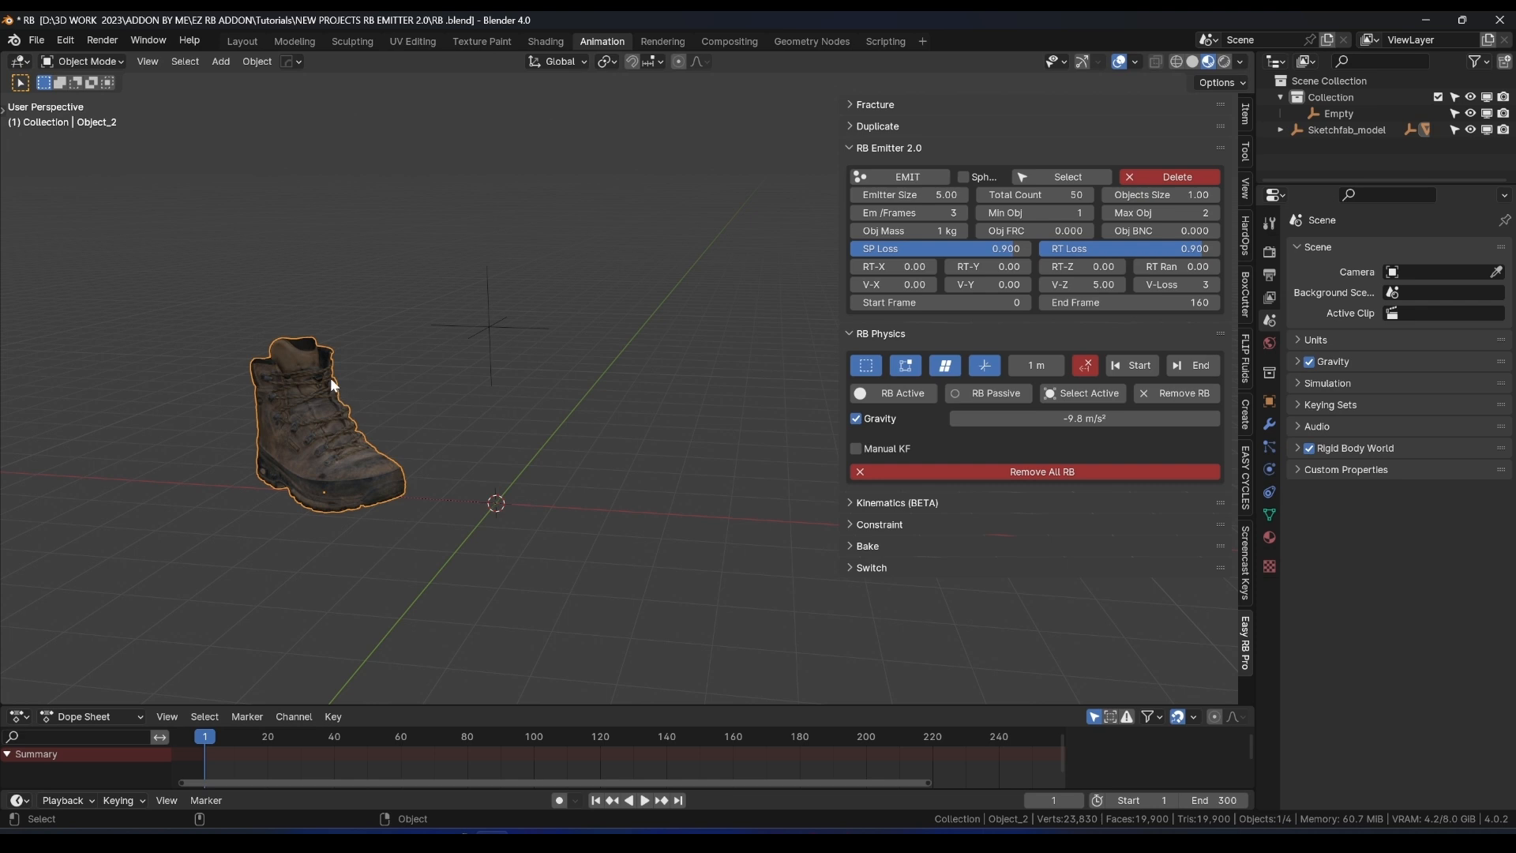
middle_drag(360, 414, 357, 361)
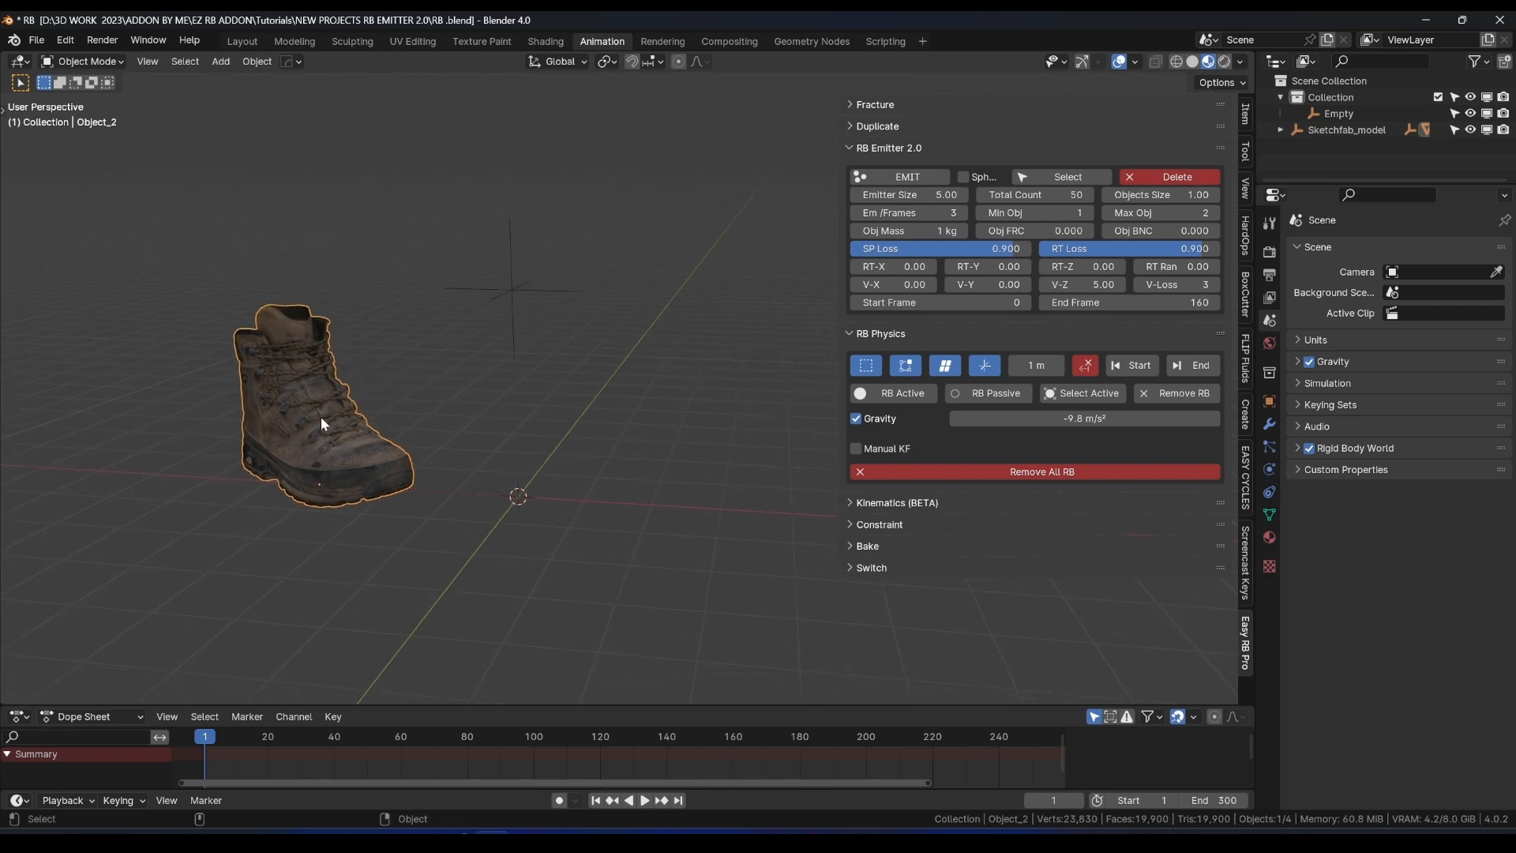
key(g)
right_click(375, 352)
key(r)
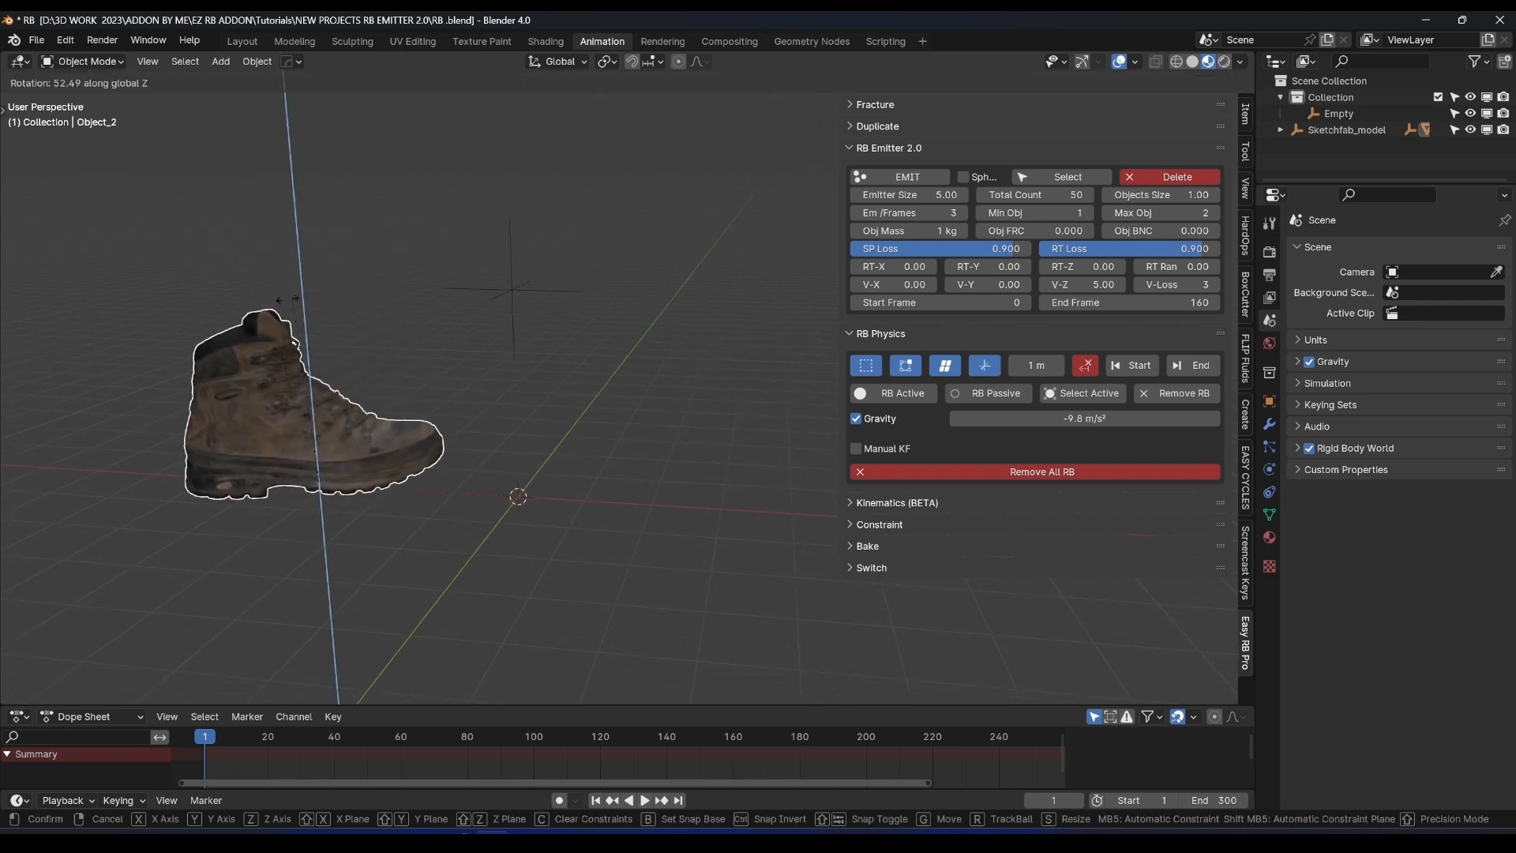
click(350, 438)
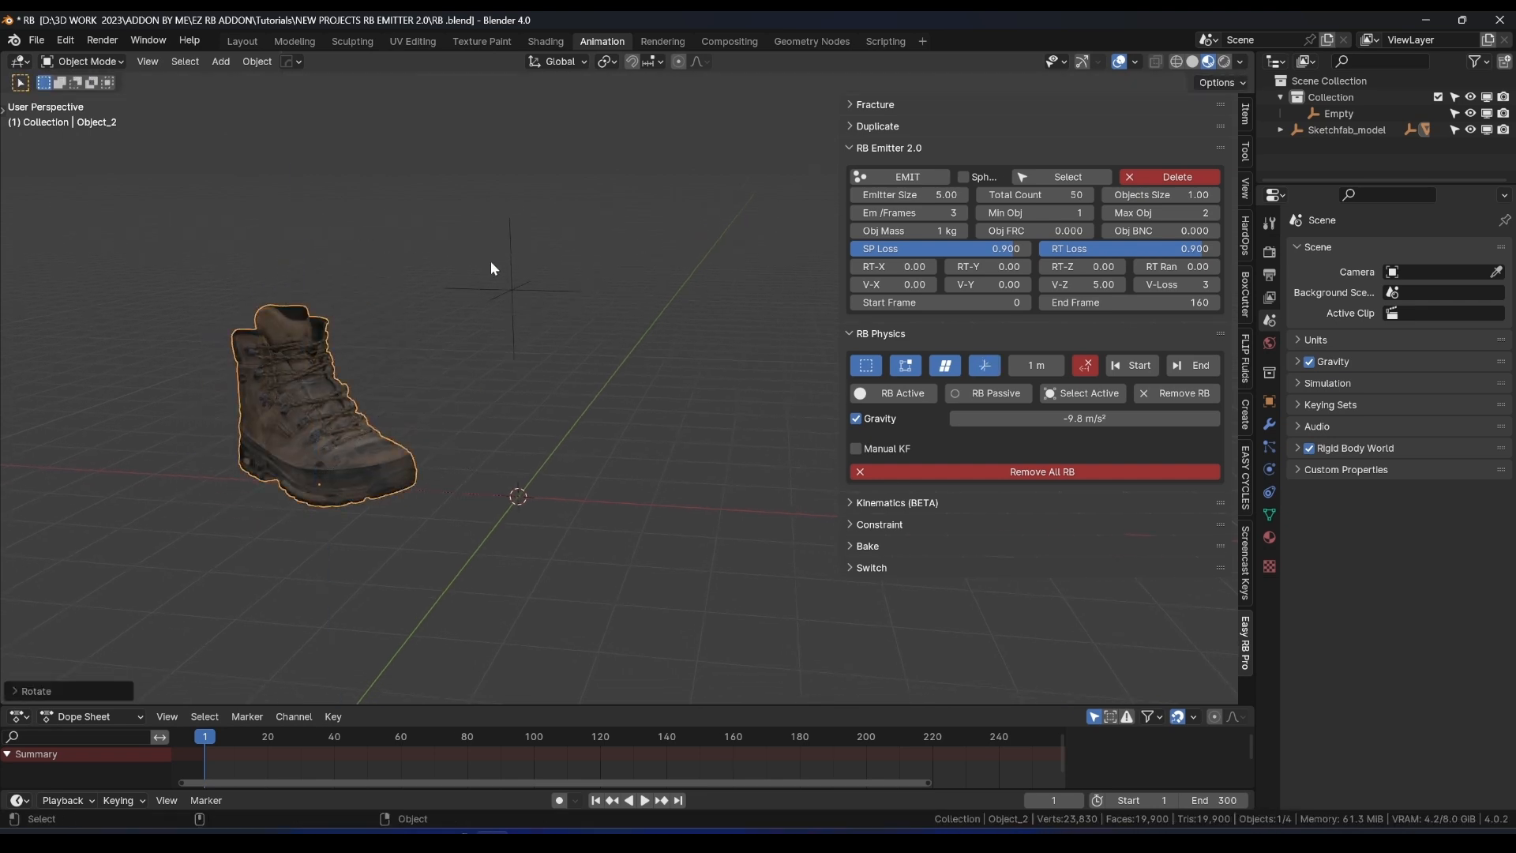
Clear the boot's parent keeping its transformation, and delete the leftover Sketchfab_model empty together with its child empty.
click(1088, 368)
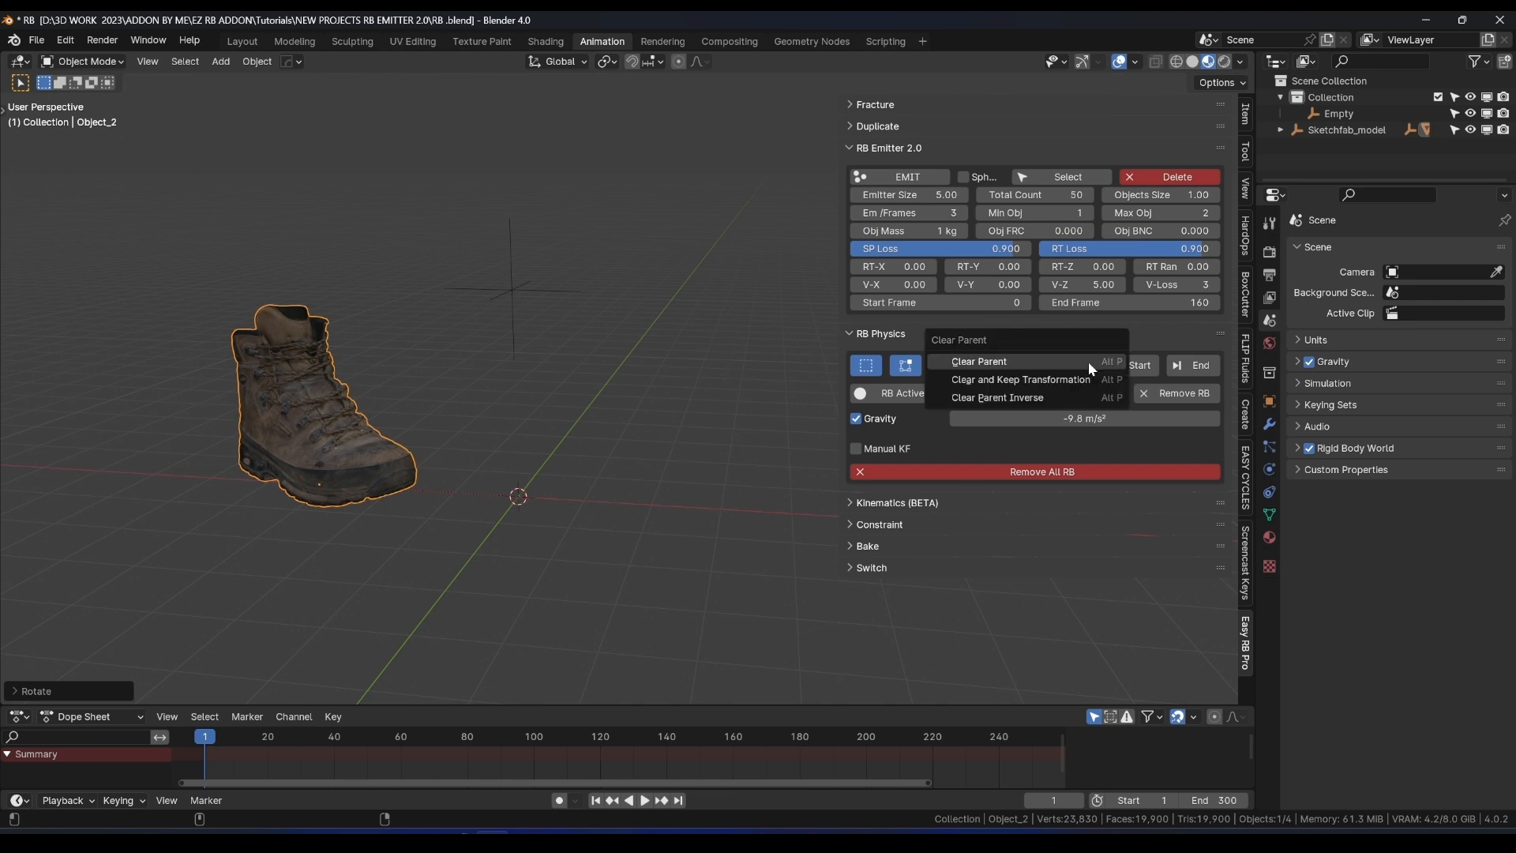
click(1051, 380)
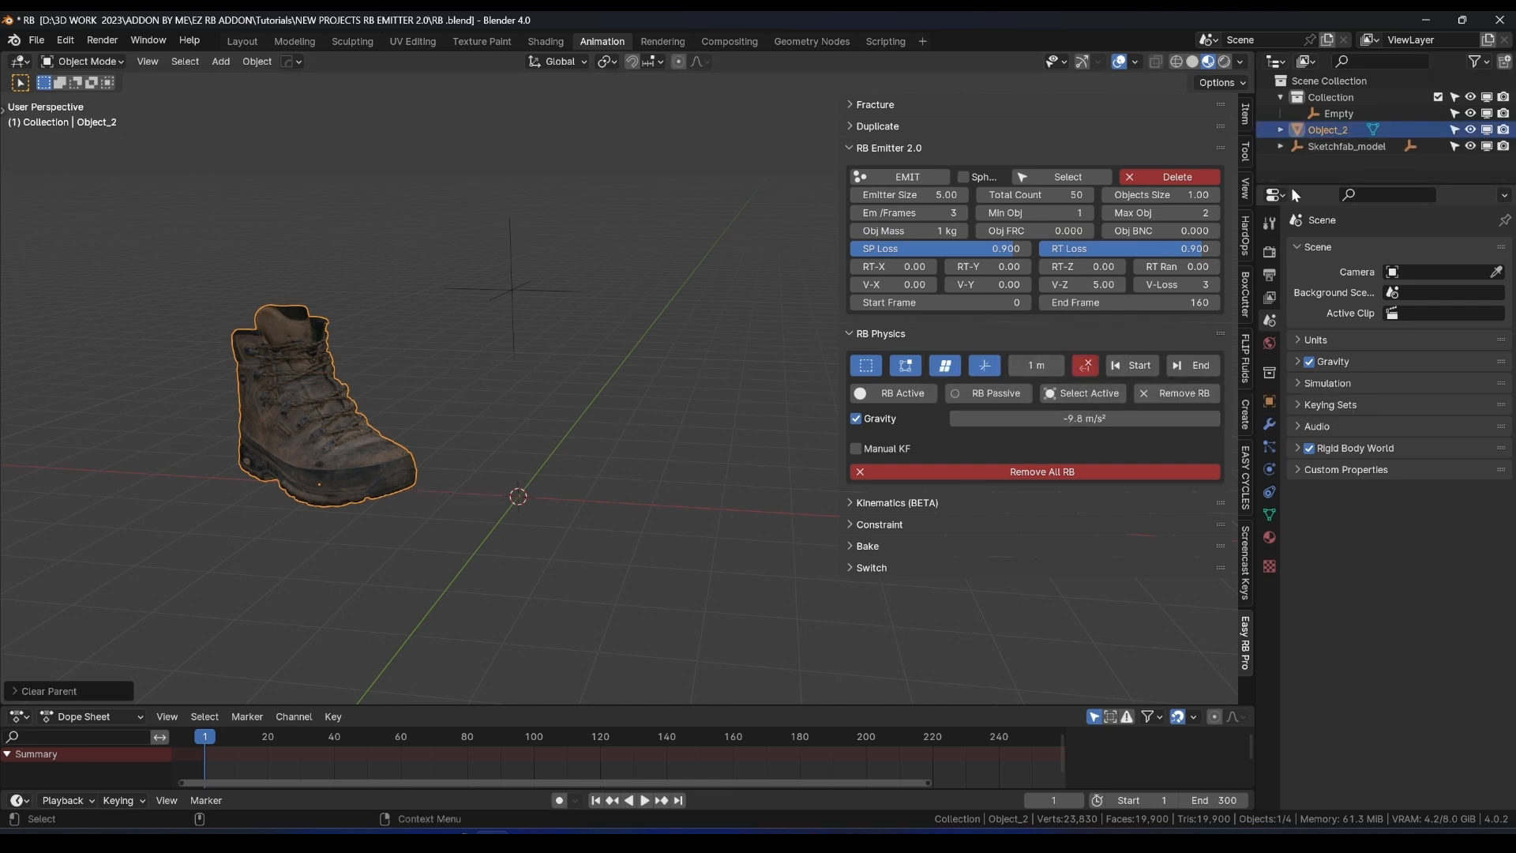
drag(1291, 187, 1287, 326)
click(1281, 147)
click(1329, 164)
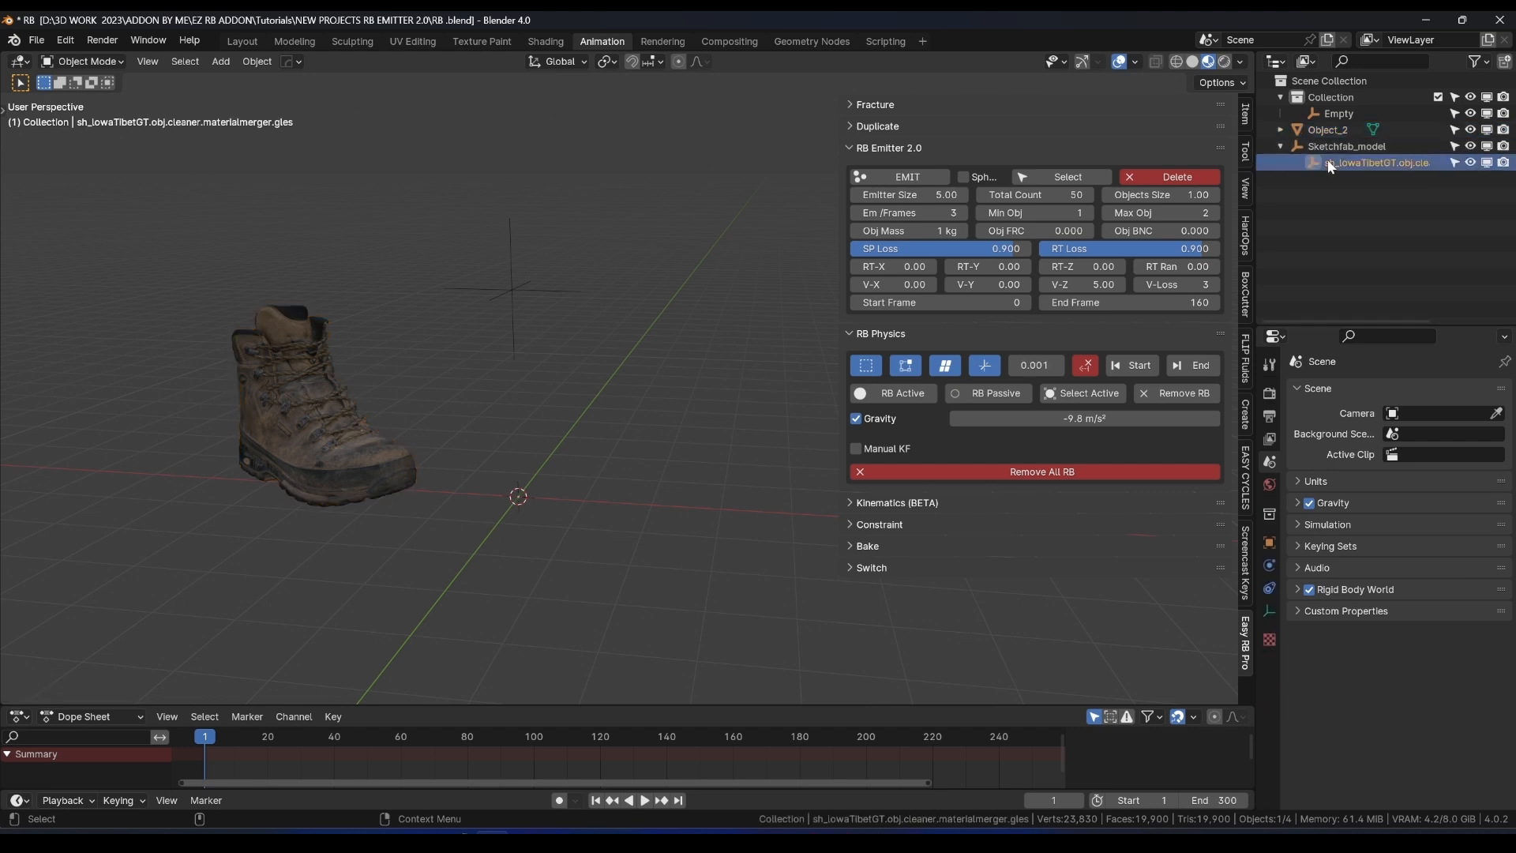
shift+click(1318, 148)
key(Delete)
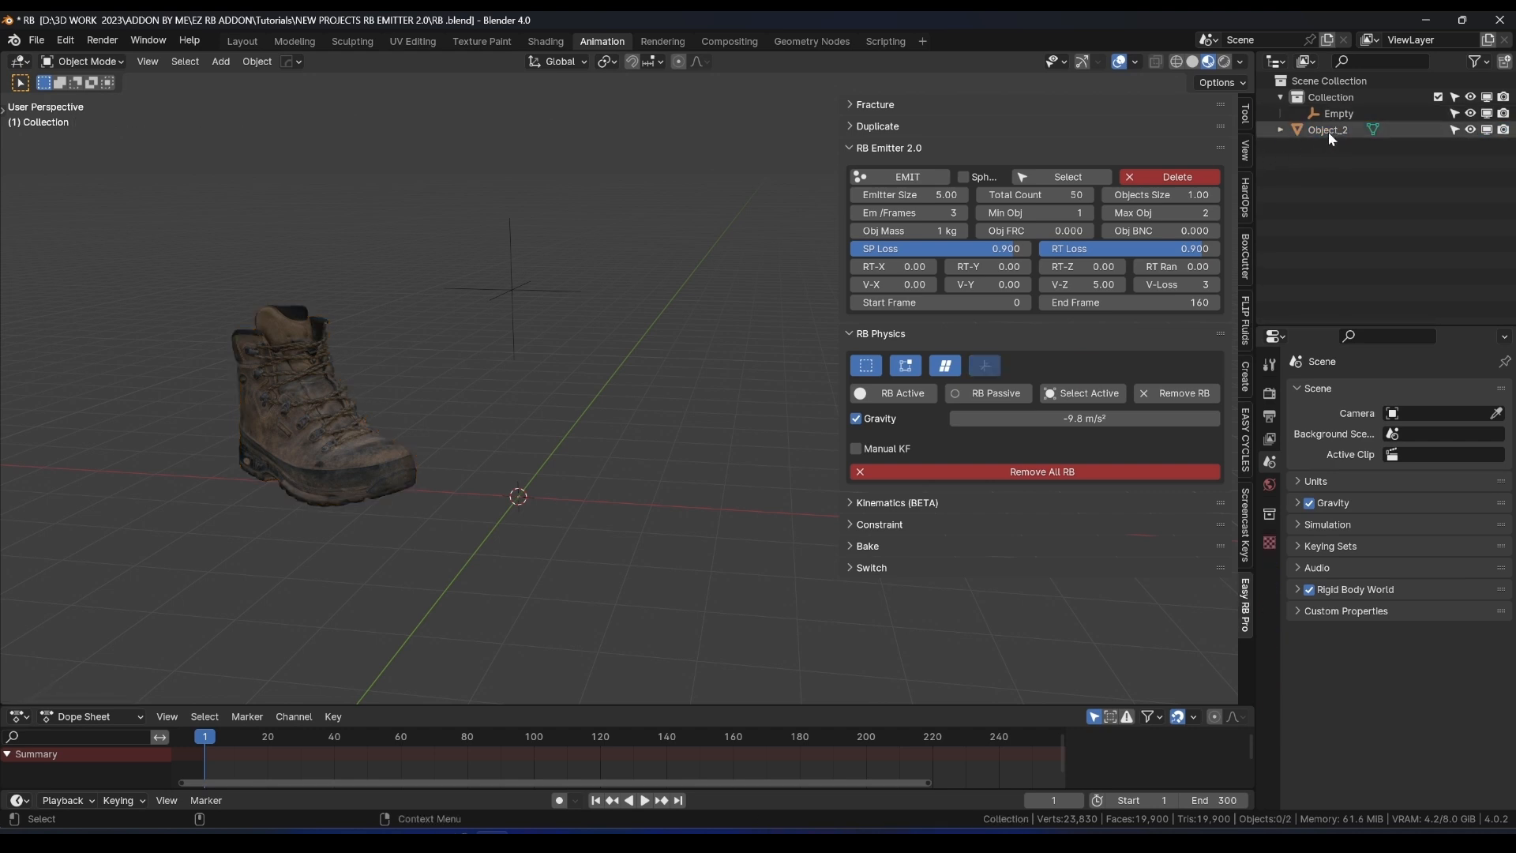
Rotate the boot in top view so that its length lies along the X axis.
click(308, 419)
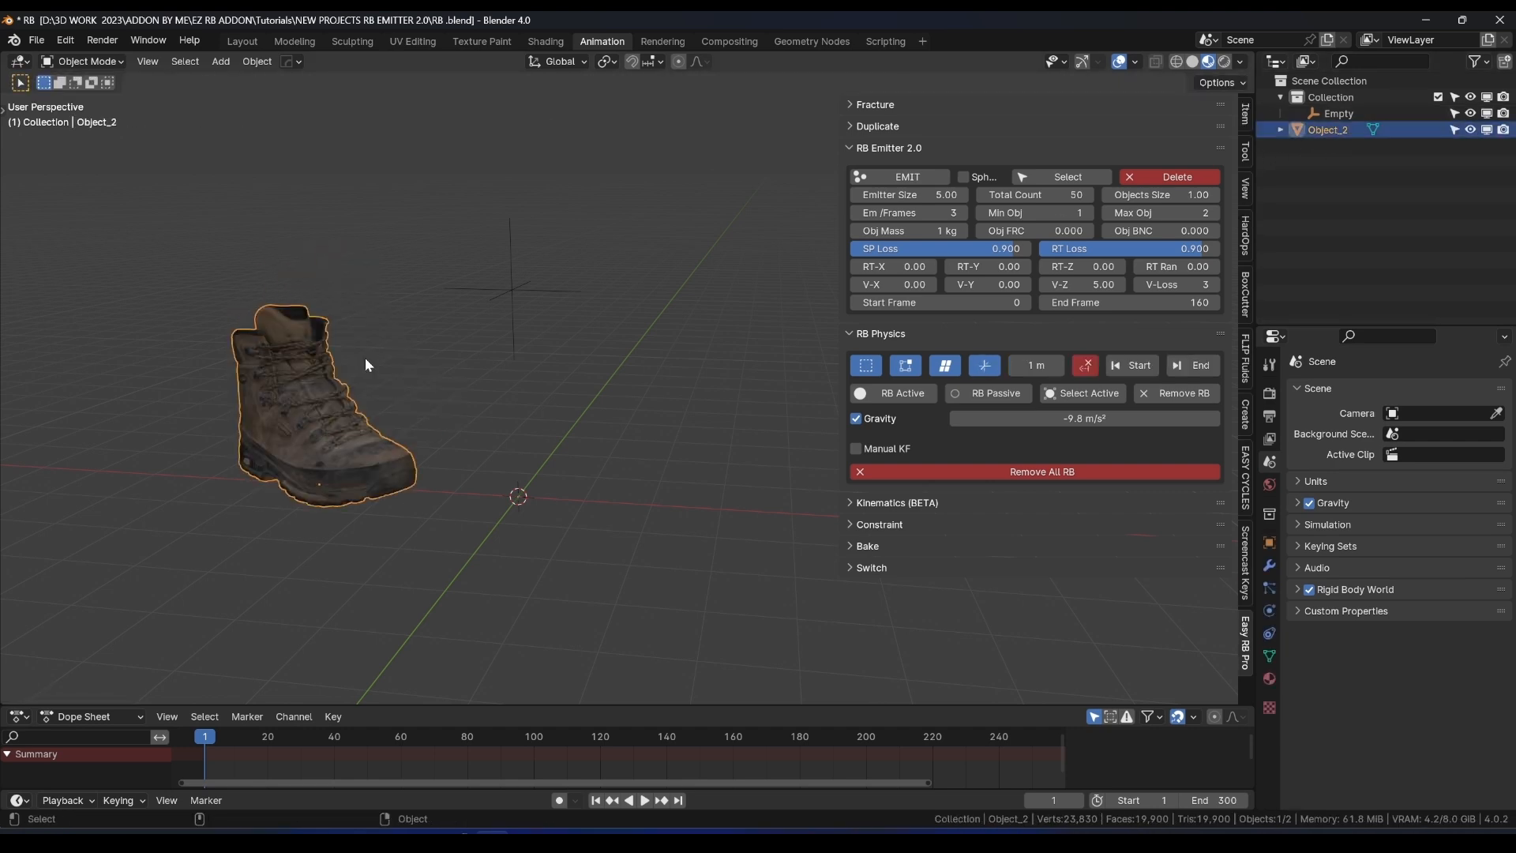
key(KP_1)
key(KP_7)
shift+middle_drag(332, 294, 571, 487)
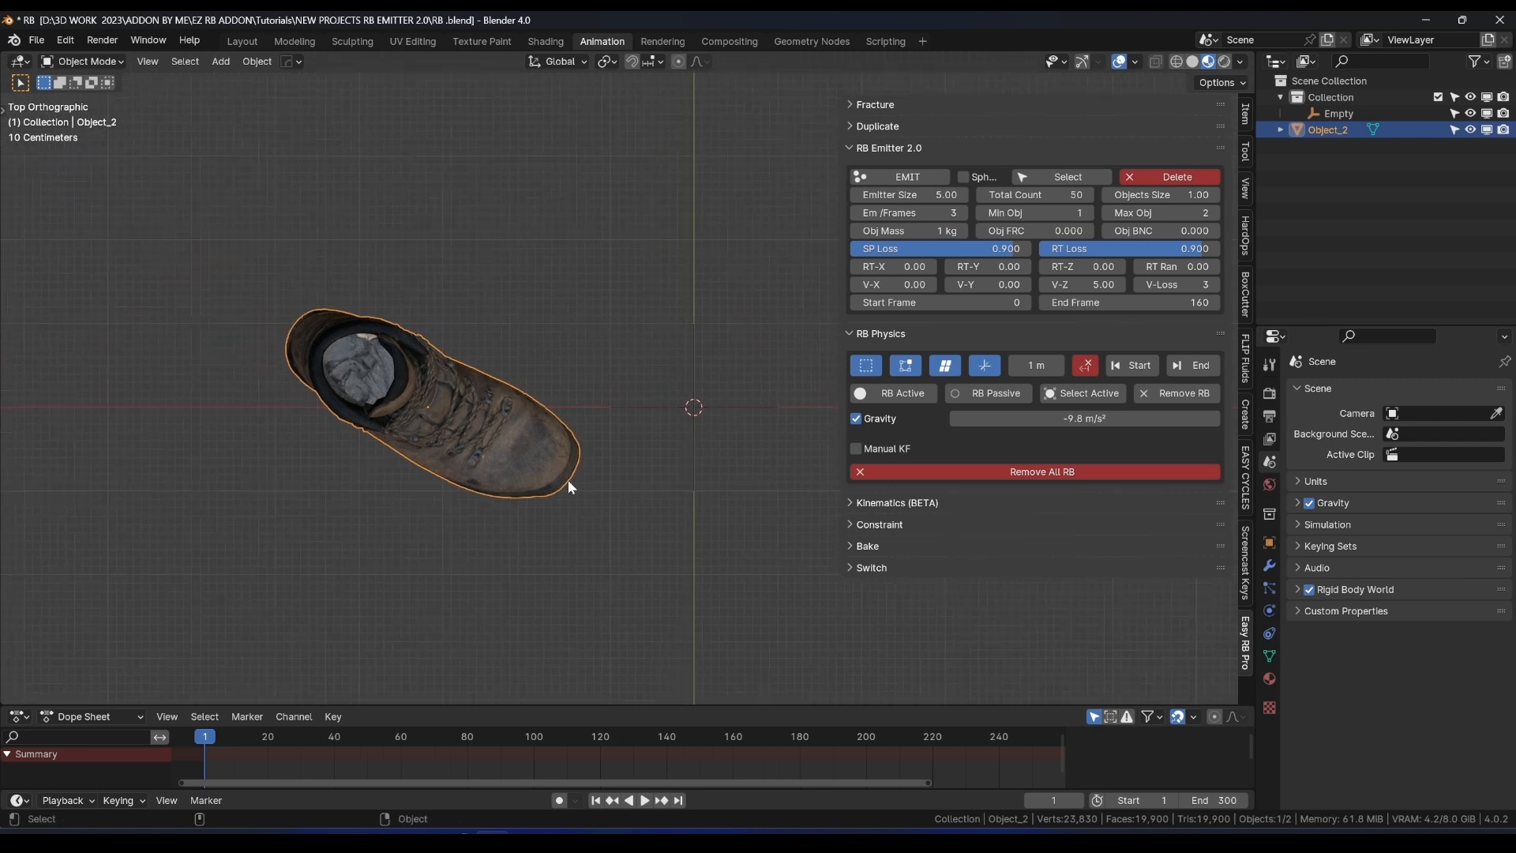
key(r)
click(637, 401)
middle_drag(635, 406, 625, 381)
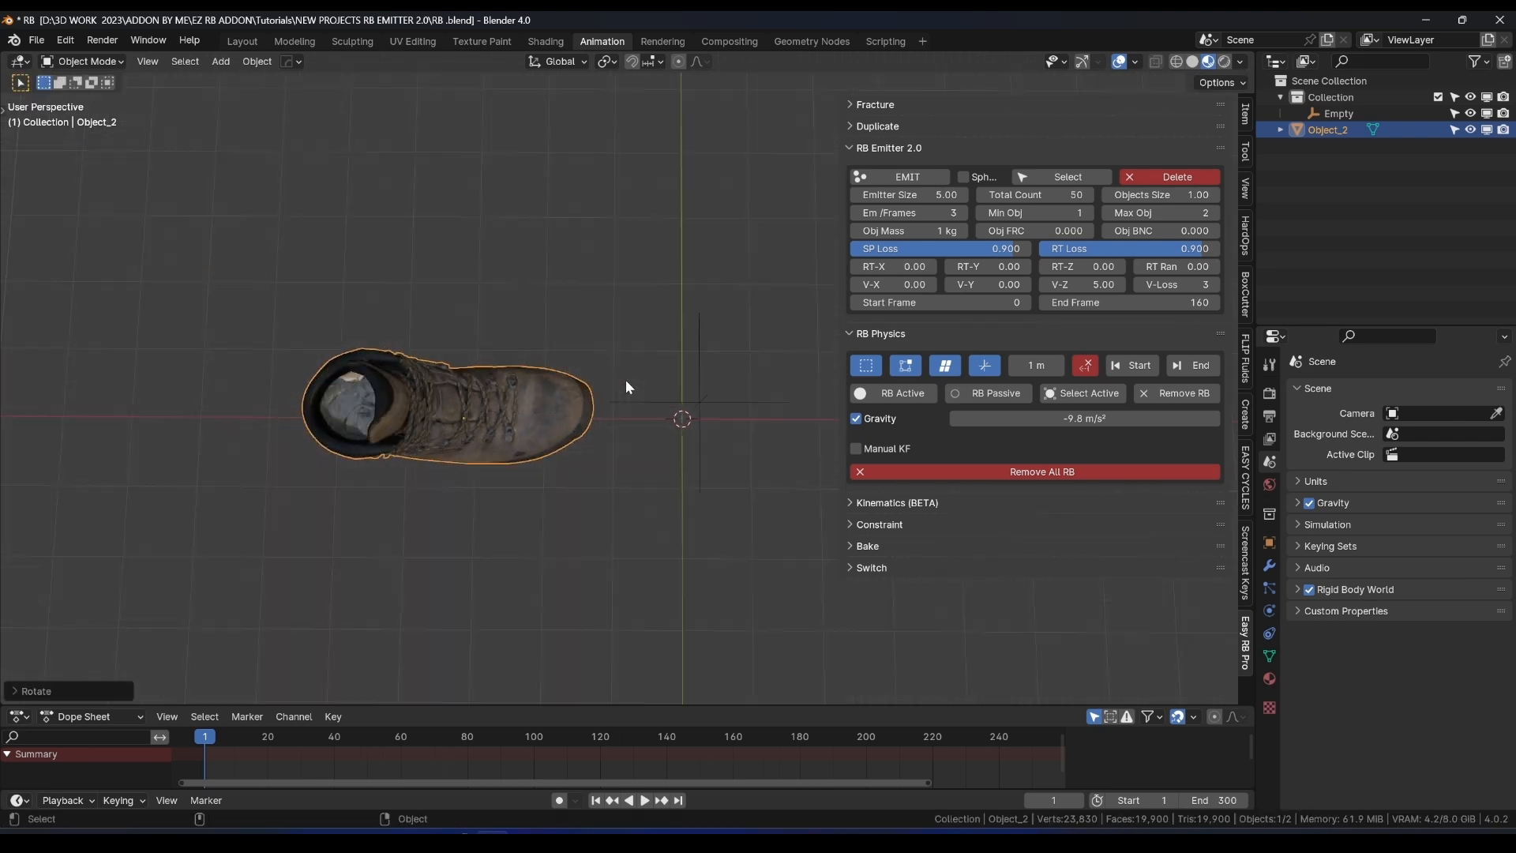
Scale the boot down uniformly in front view to a little over half its size.
key(KP_1)
key(s)
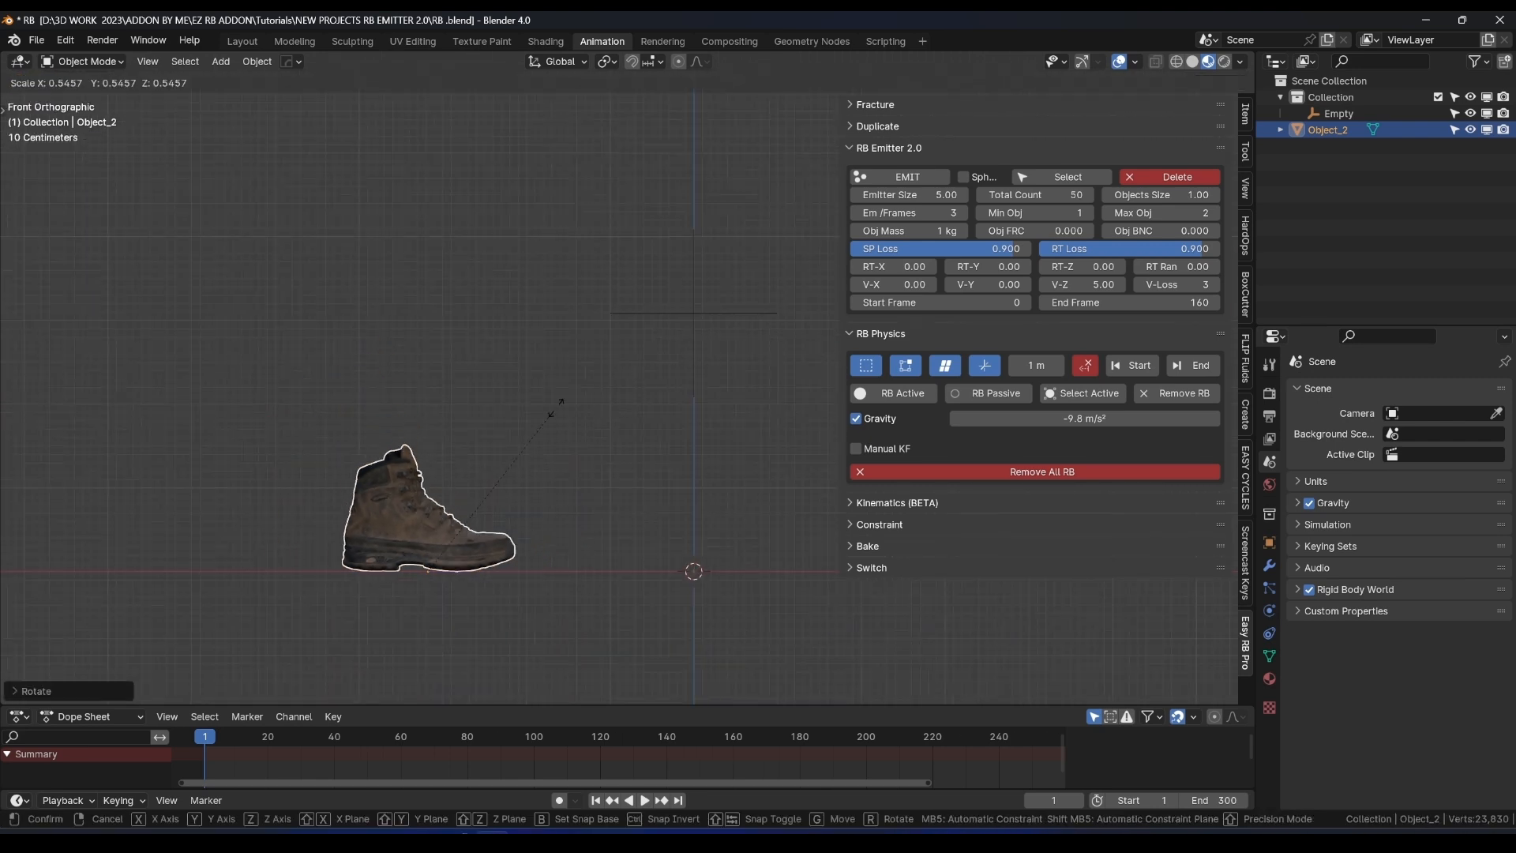
click(582, 403)
middle_drag(582, 404, 523, 447)
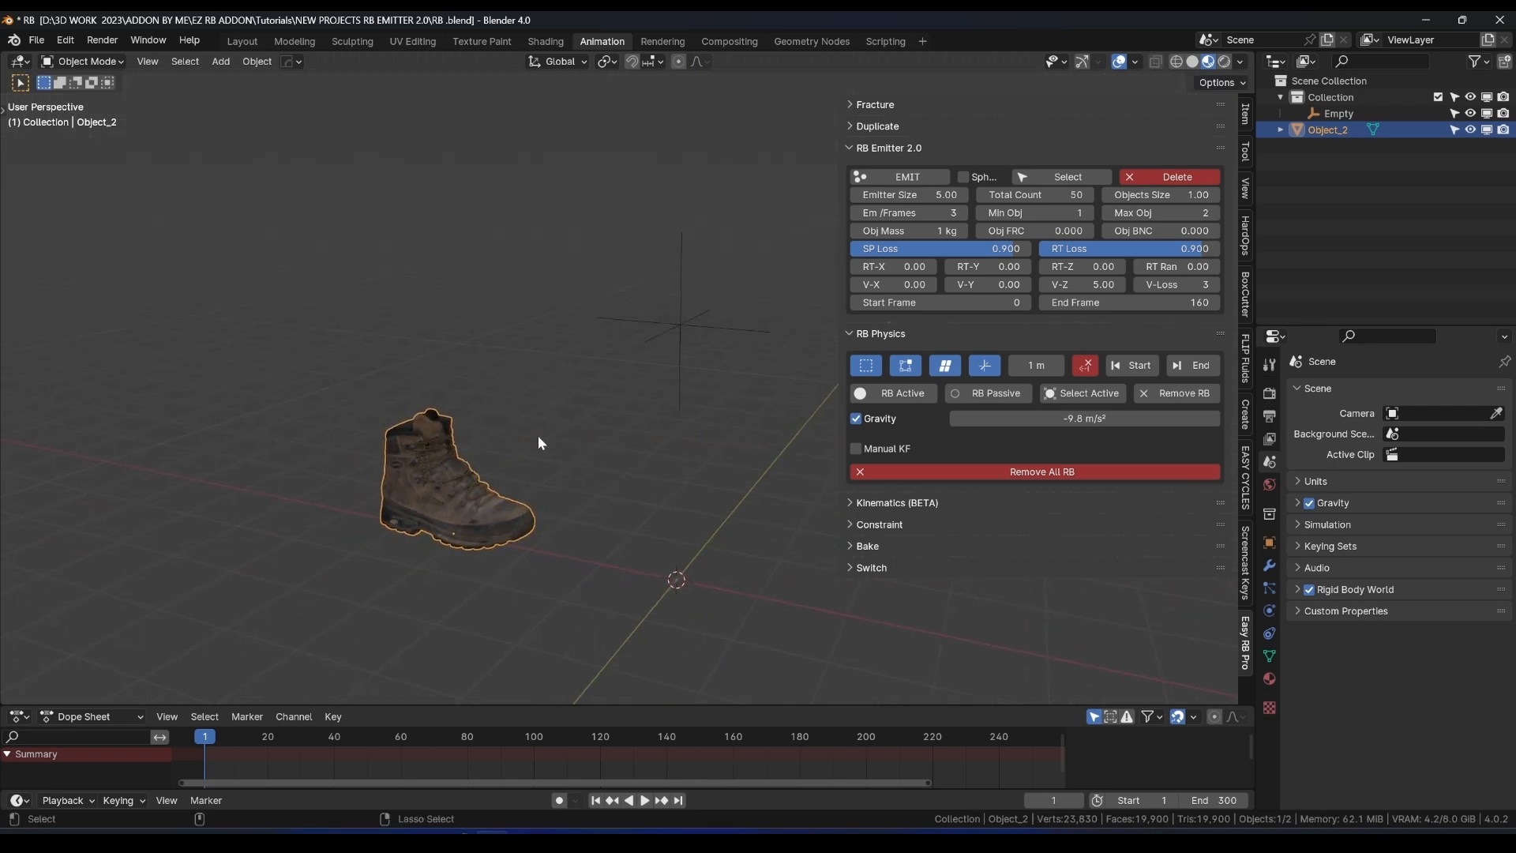
Turn on the Screencast Keys display and deselect the boot.
click(1244, 548)
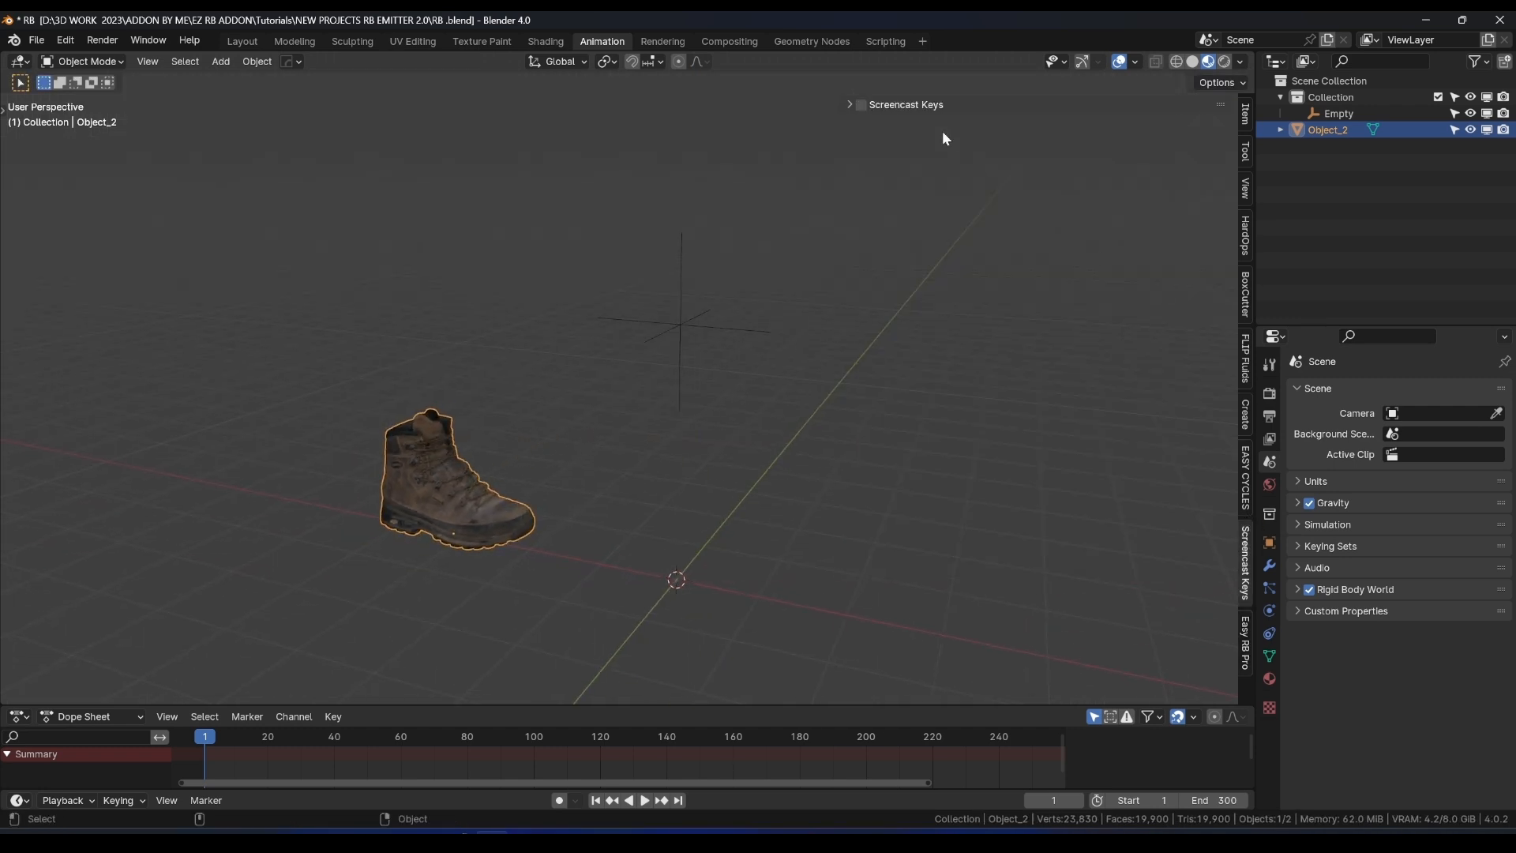
click(850, 104)
click(861, 105)
click(850, 105)
click(456, 347)
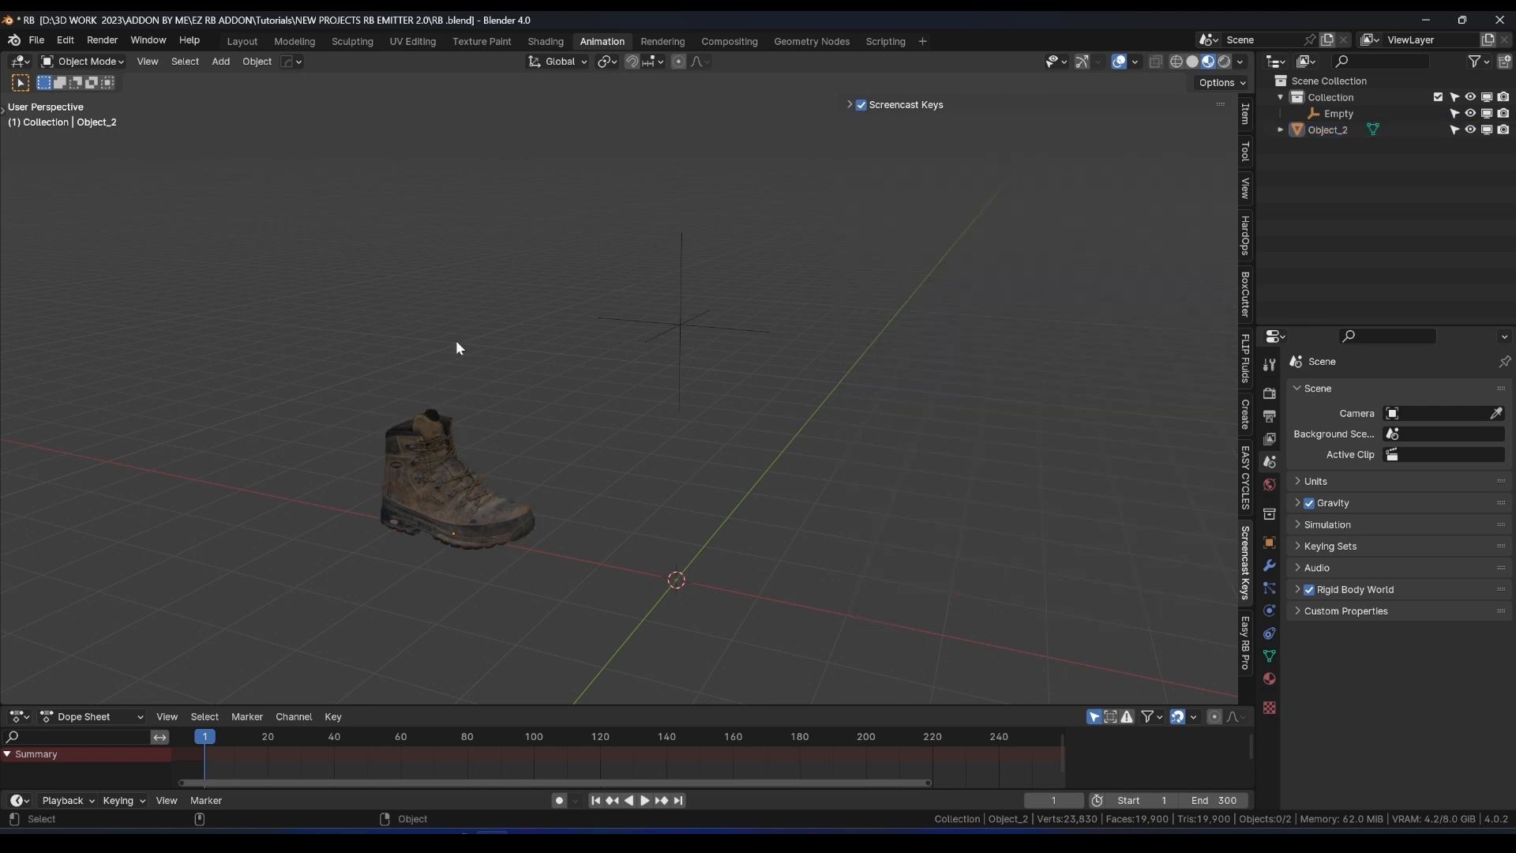
Apply the boot's scale.
click(421, 489)
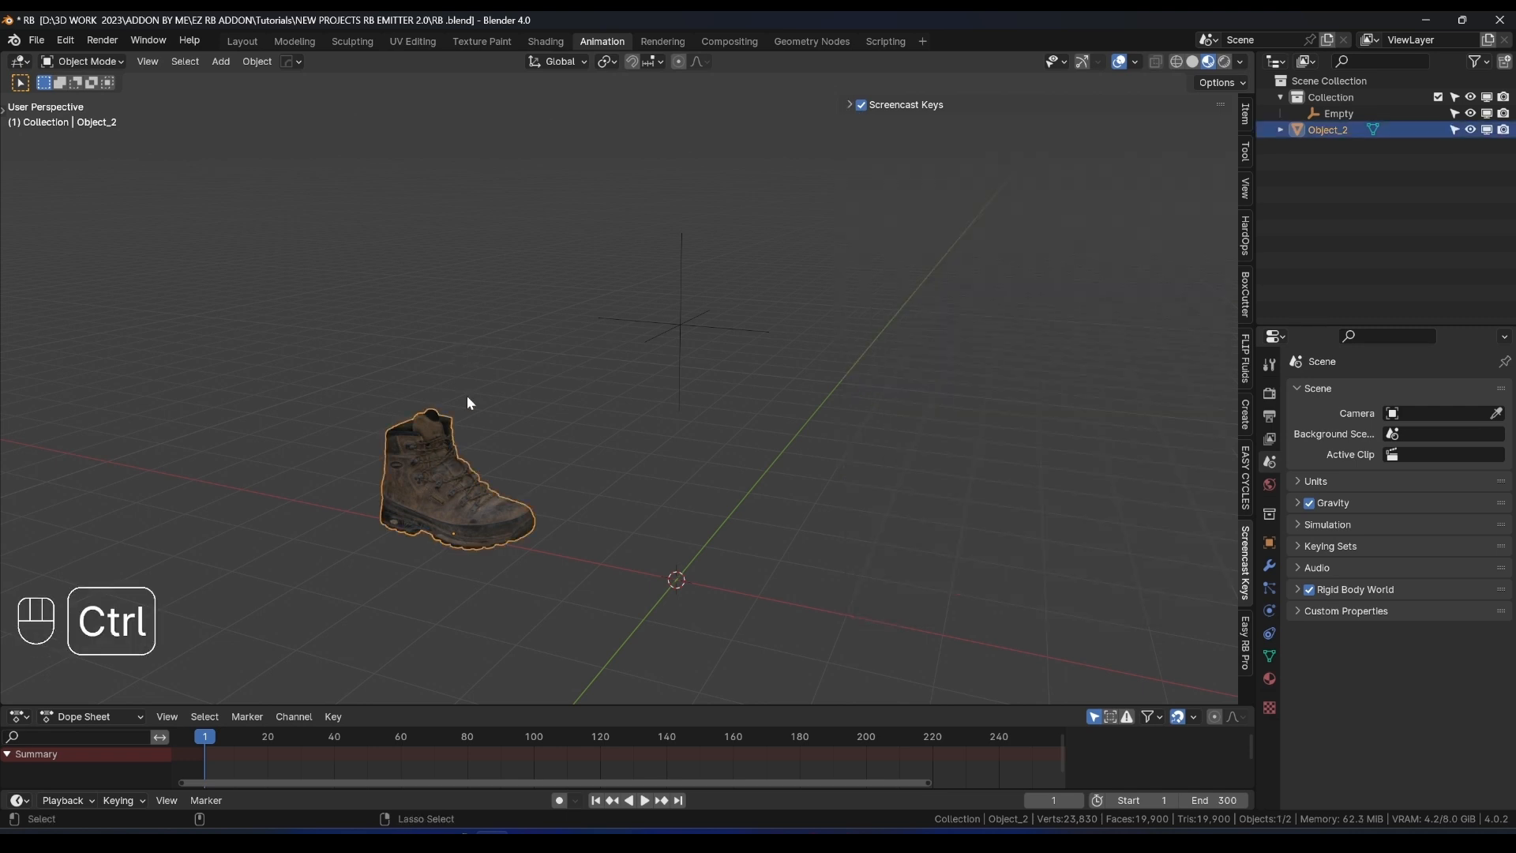
key(ctrl)
key(ctrl+a)
click(384, 500)
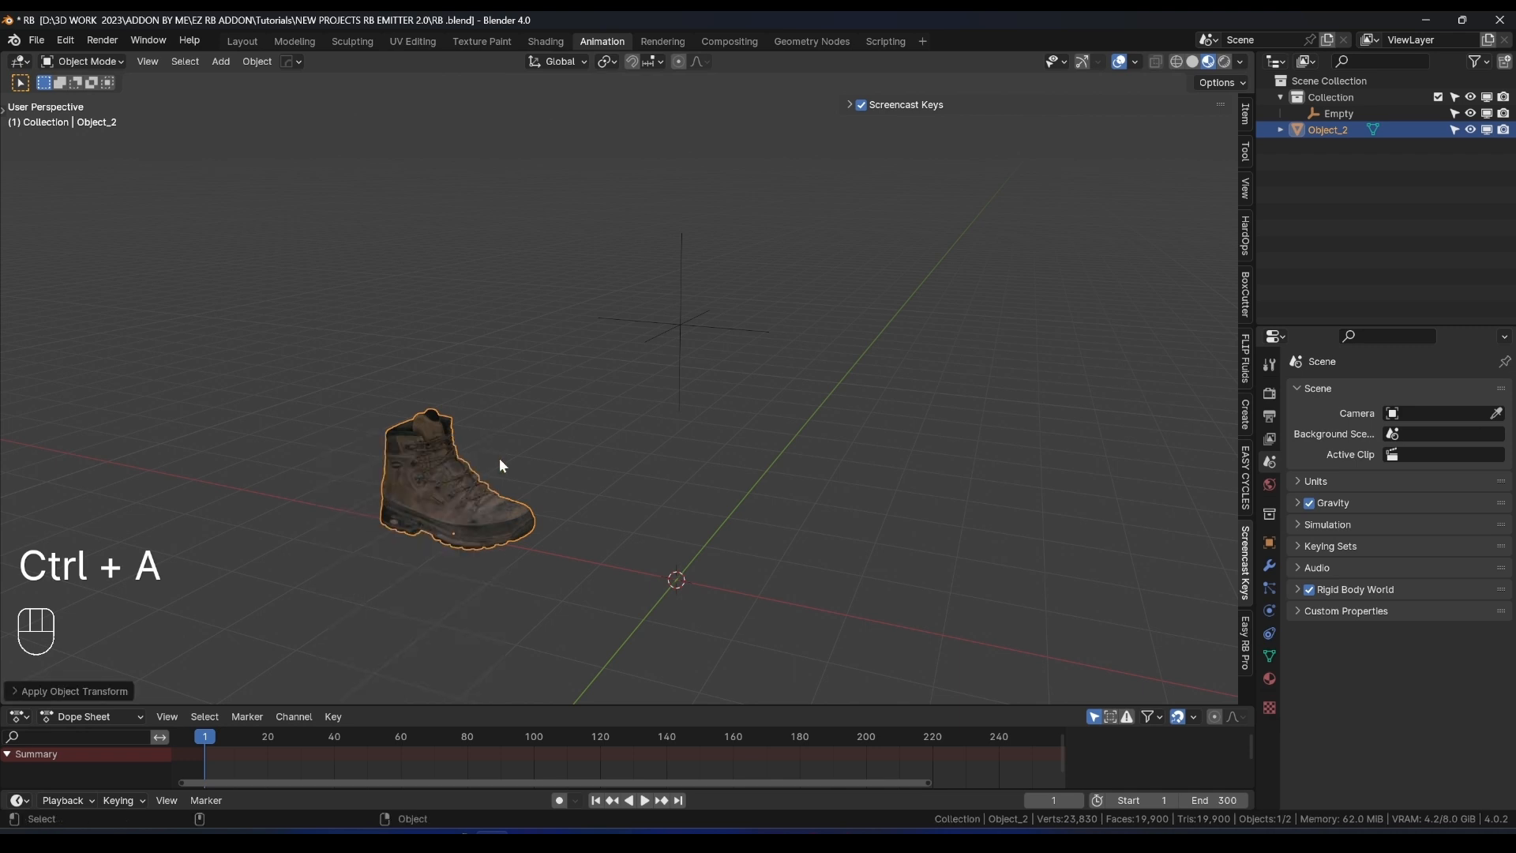
Change the boot's rotation mode to XYZ Euler and apply its rotation.
click(1269, 543)
click(1429, 566)
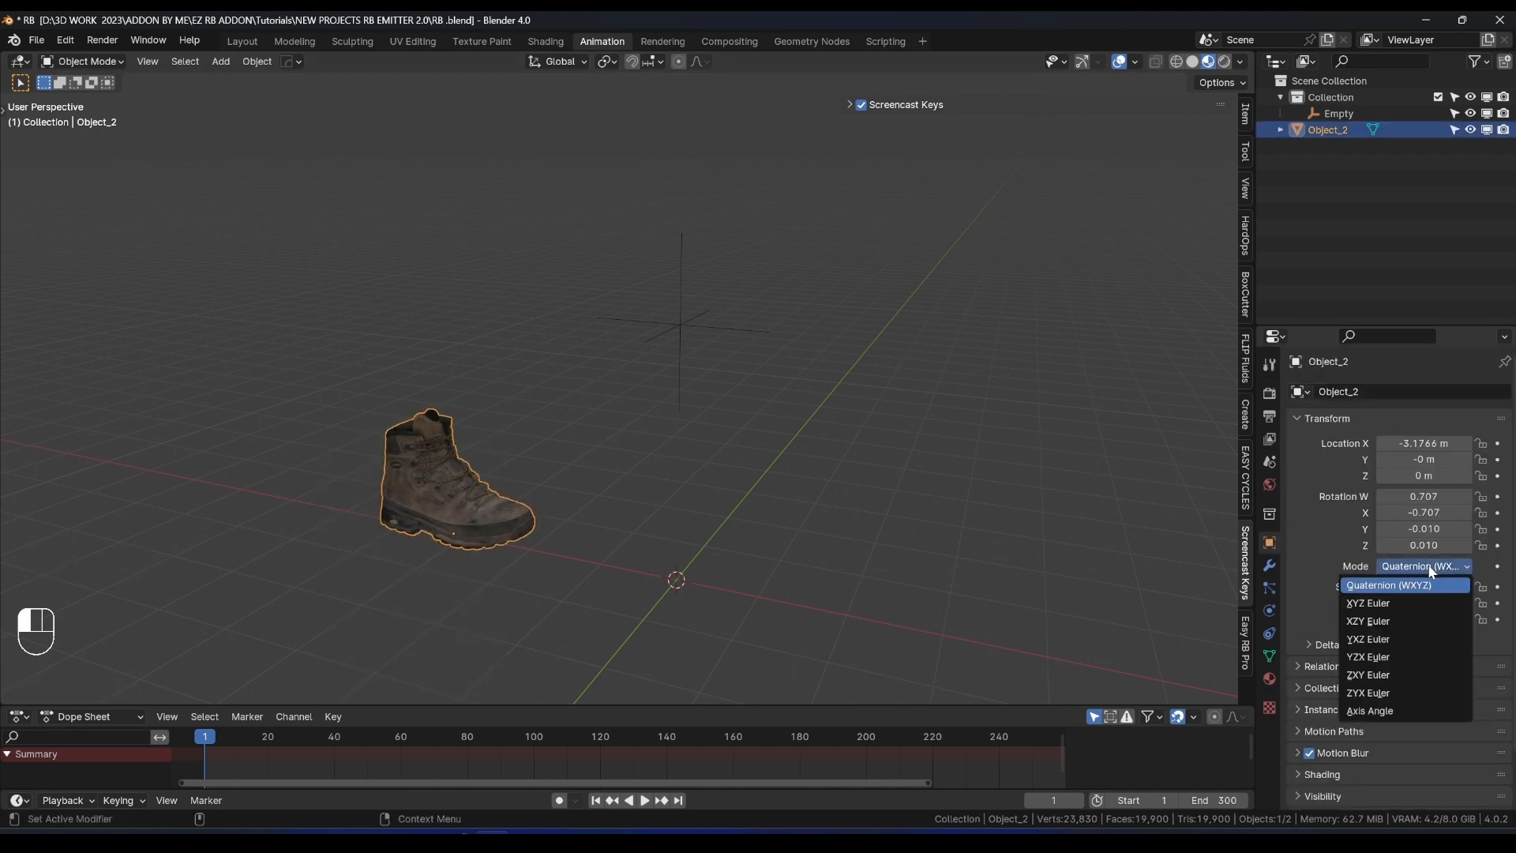
click(1385, 603)
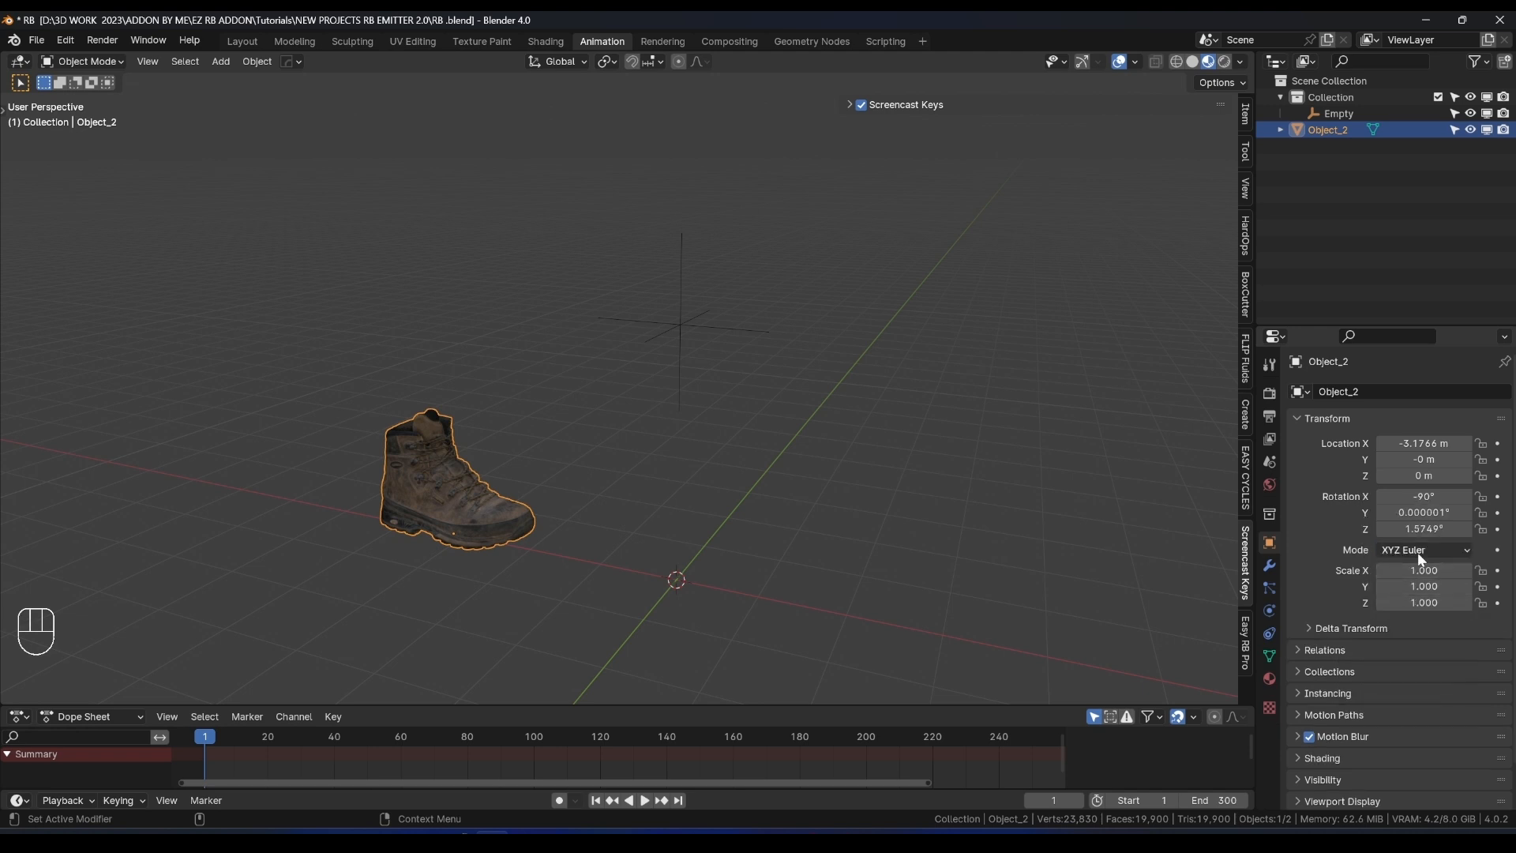
key(ctrl+a)
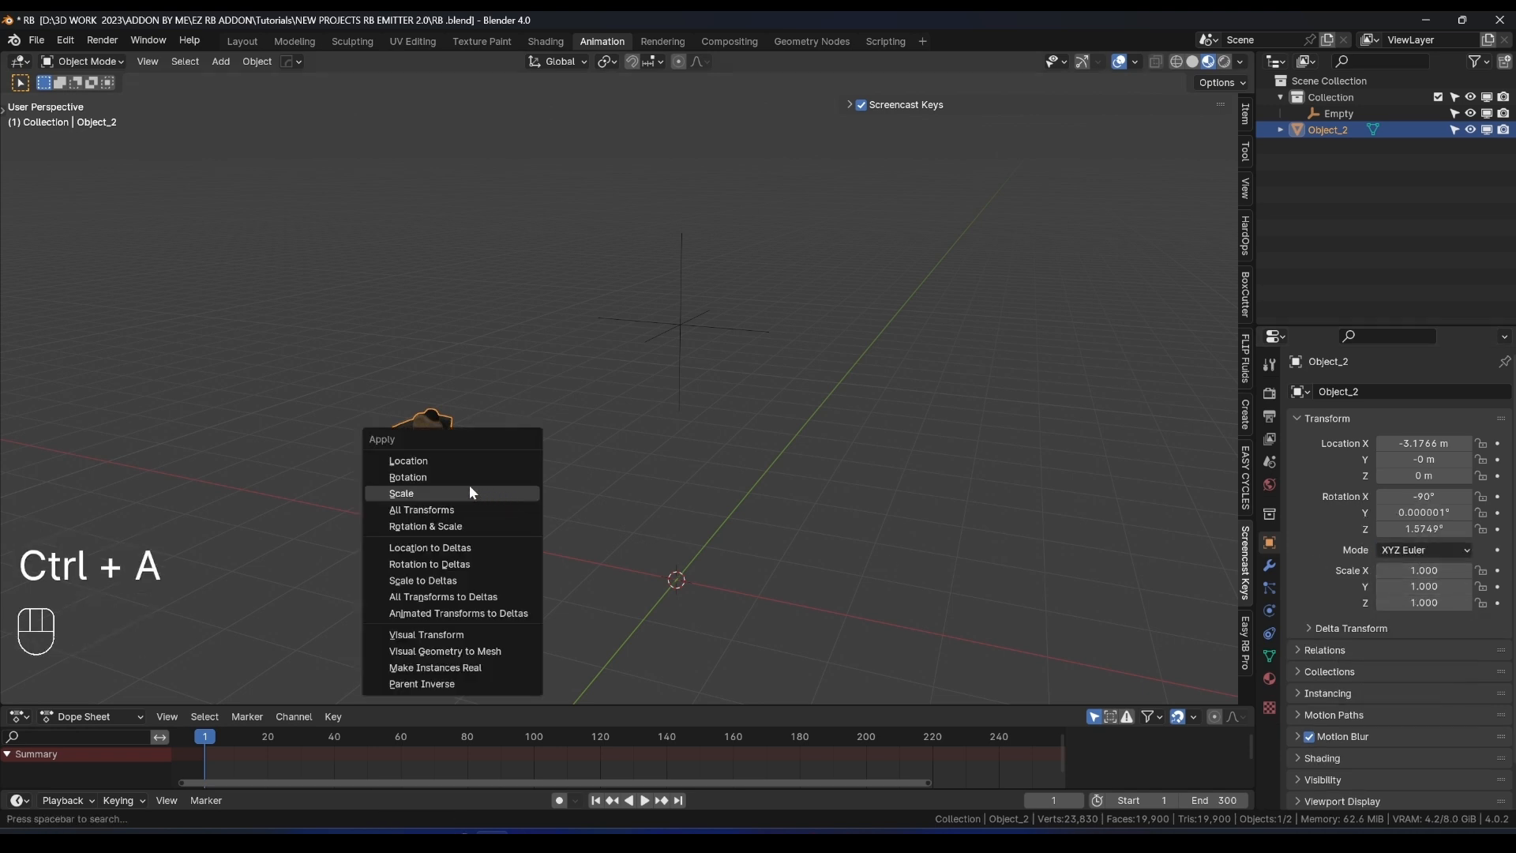
click(468, 486)
key(g)
right_click(419, 463)
Show the Statistics overlay in the viewport with the boot selected.
middle_drag(369, 314, 555, 366)
click(746, 327)
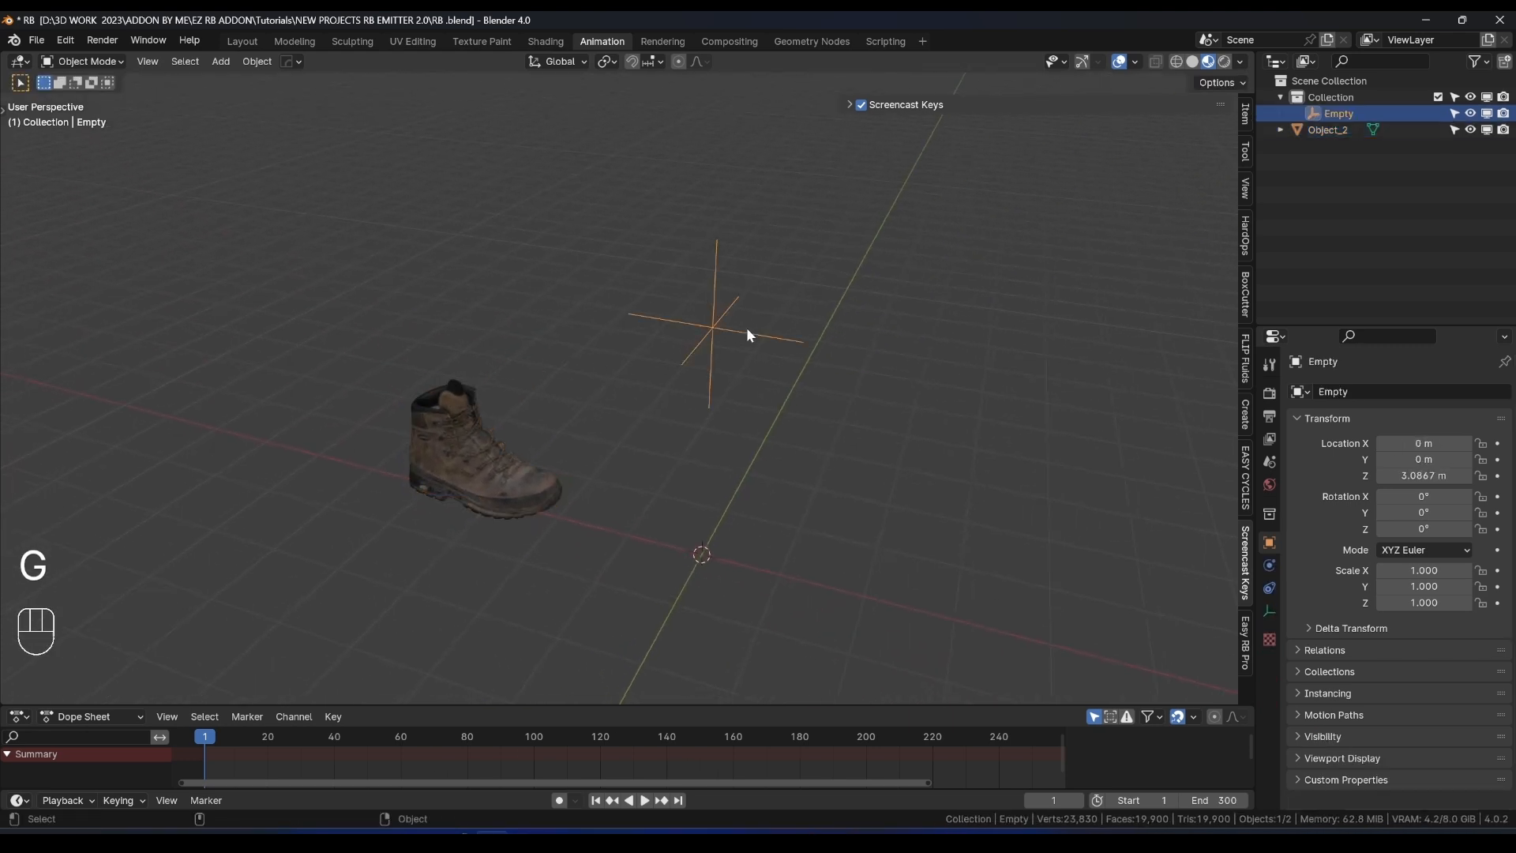
click(487, 416)
click(1135, 63)
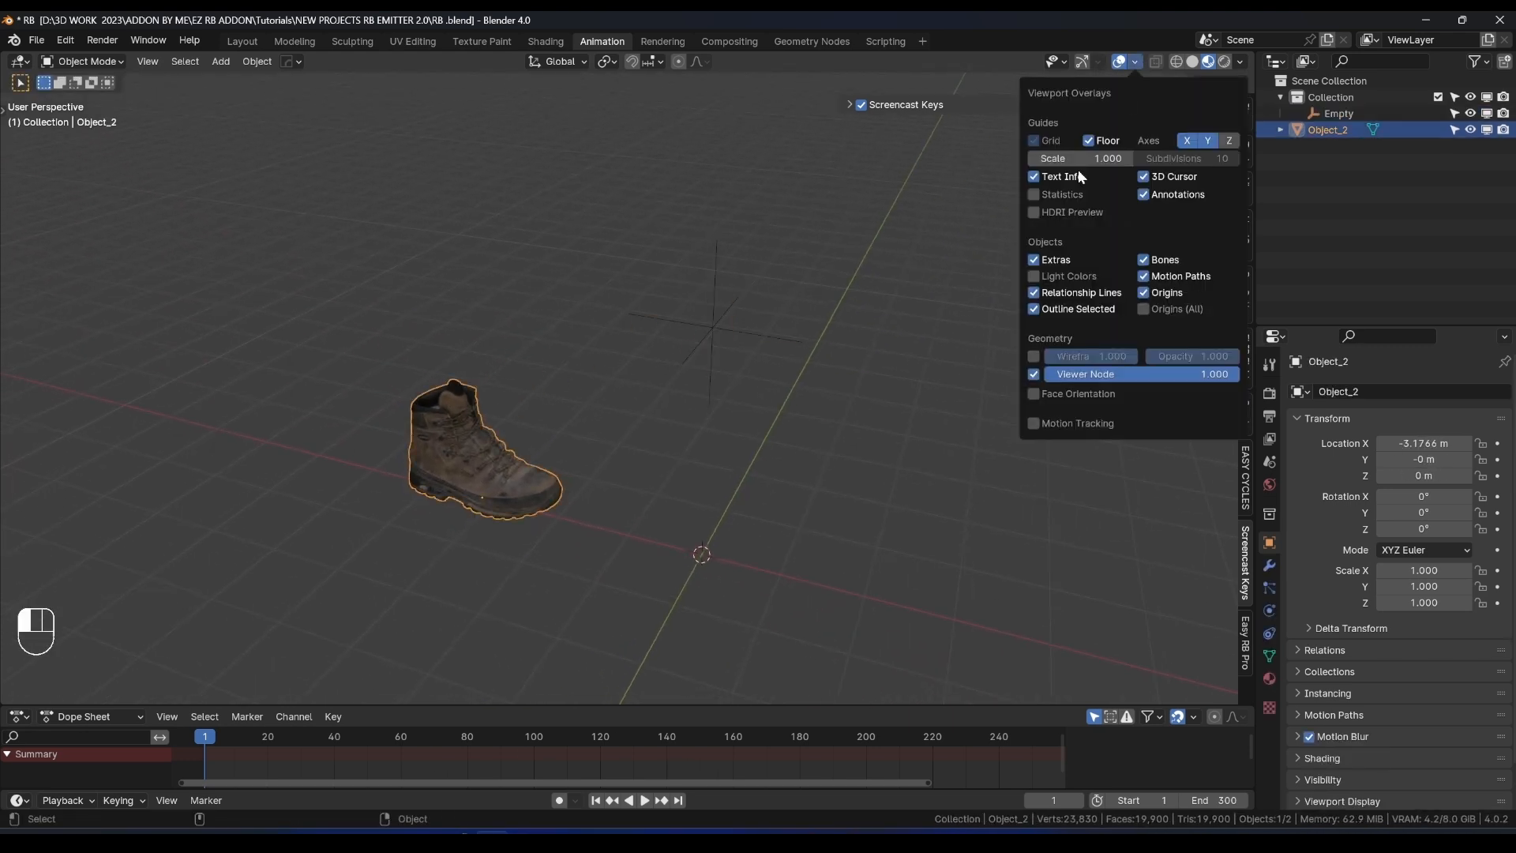
click(1045, 194)
middle_drag(616, 376, 466, 376)
scroll(466, 391, up, 4)
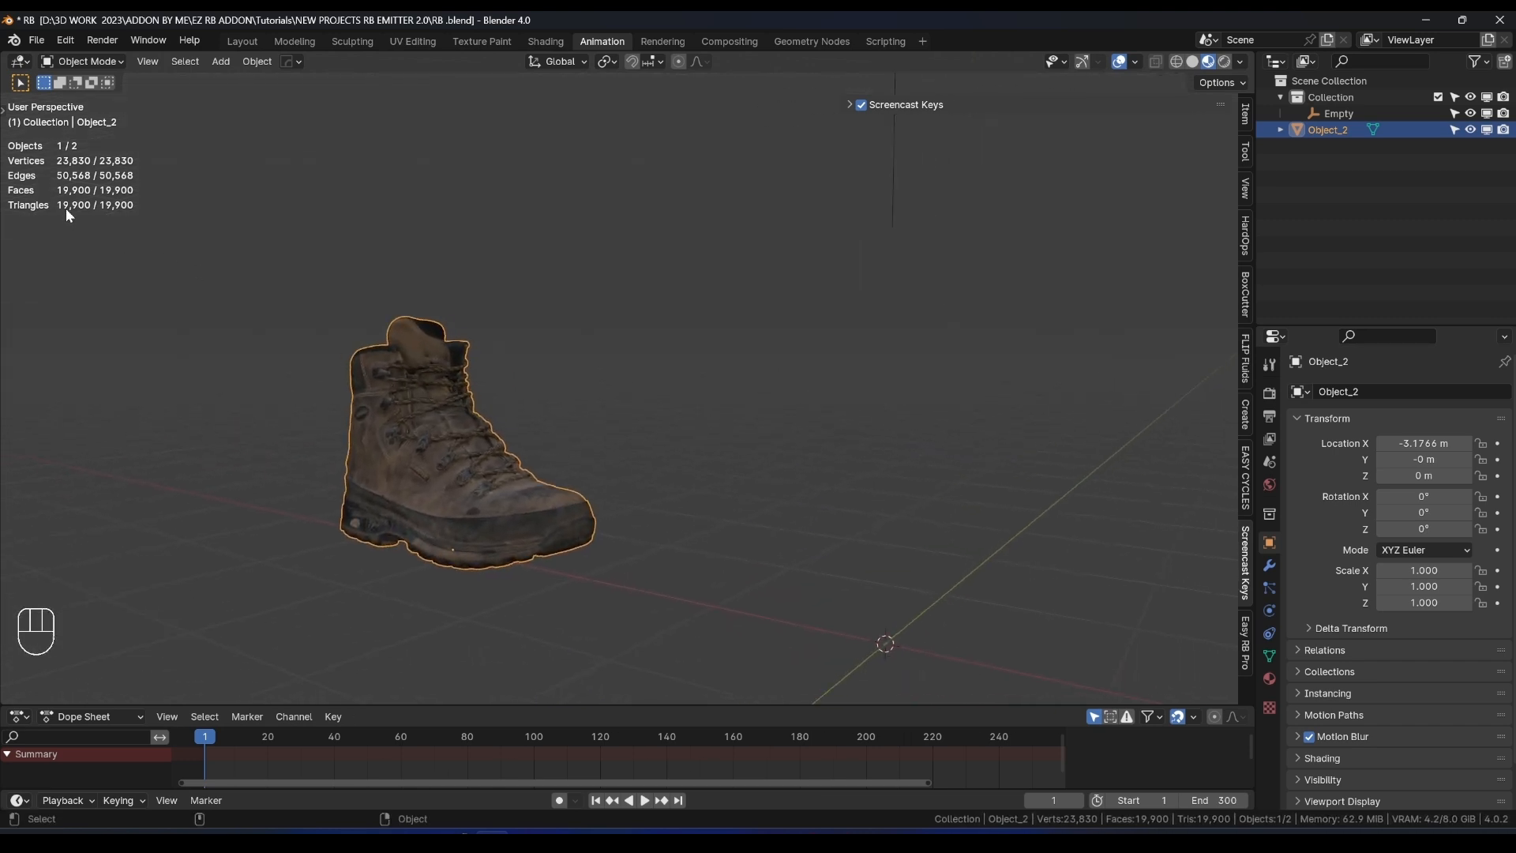
key(g)
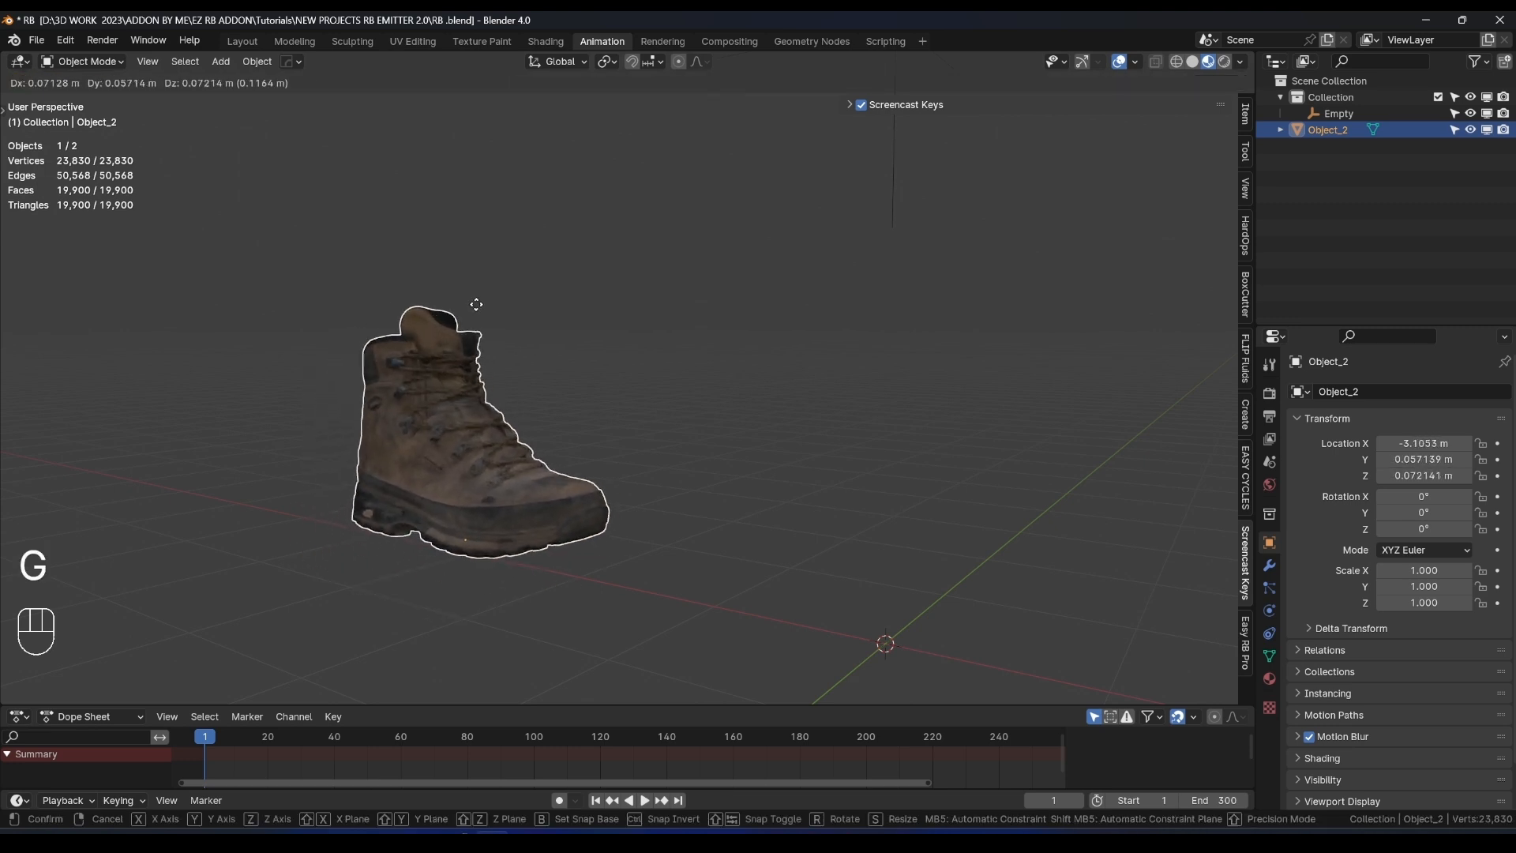
right_click(477, 310)
Frame the boot and examine its mesh density with the wireframe display switched on, and return to the normal shading.
key(KP_Decimal)
middle_drag(475, 305, 601, 328)
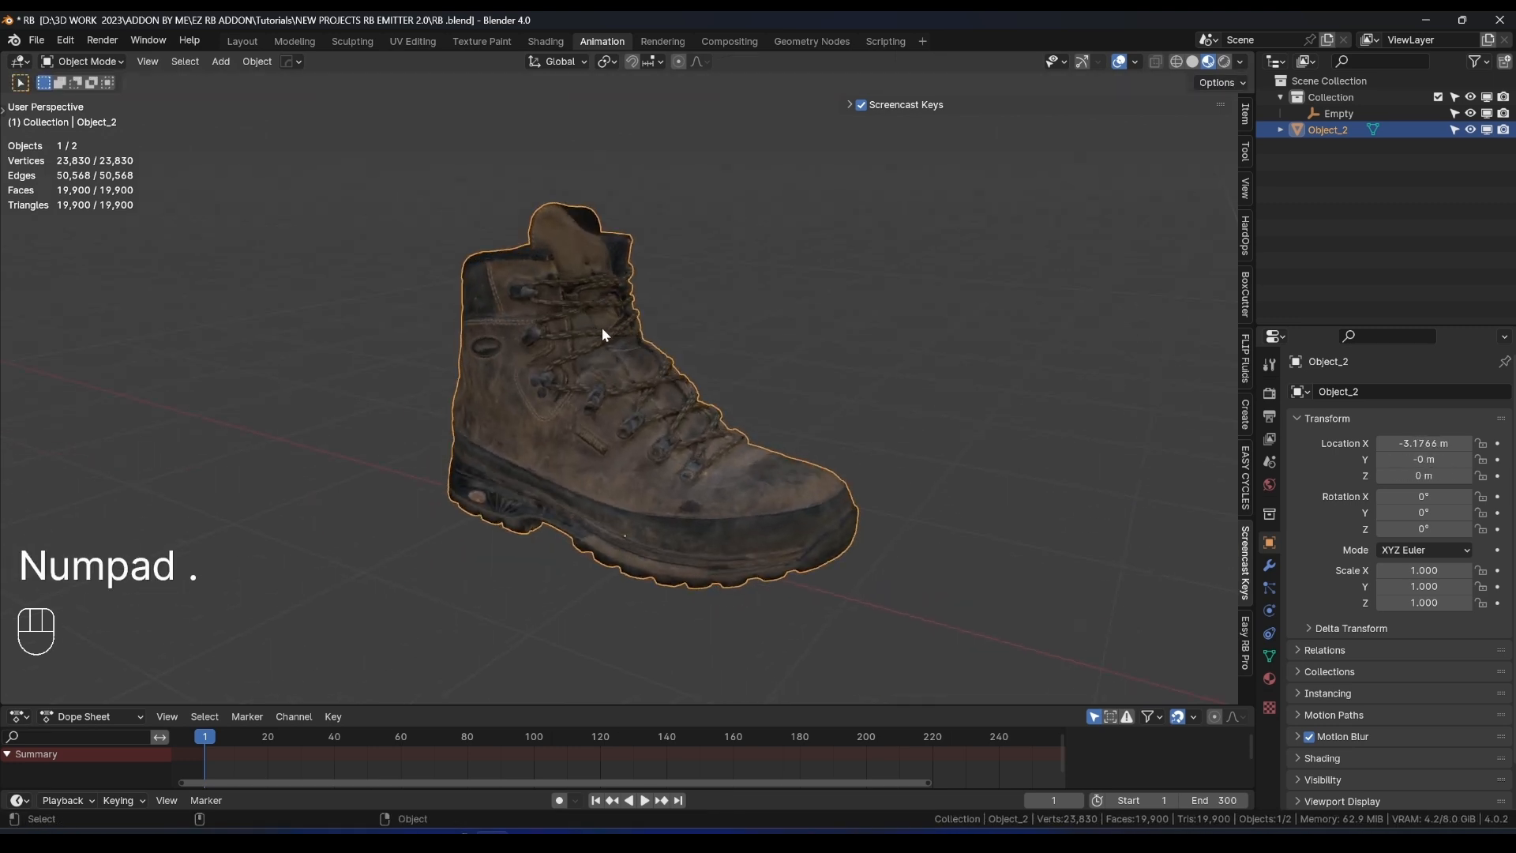
scroll(681, 382, up, 2)
key(alt+v)
click(678, 382)
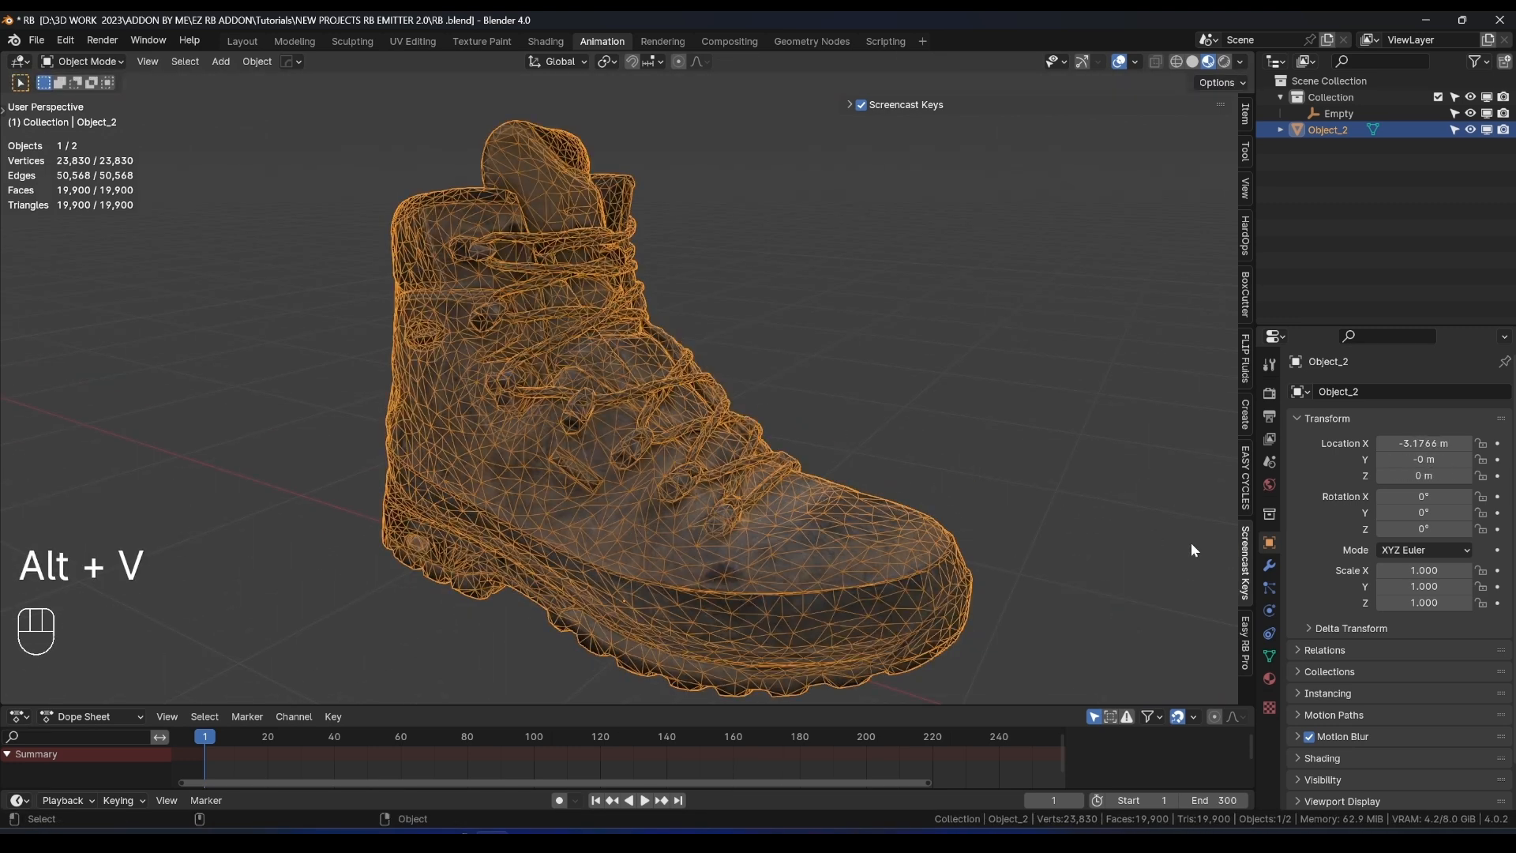
click(1269, 565)
shift+middle_drag(917, 434, 860, 421)
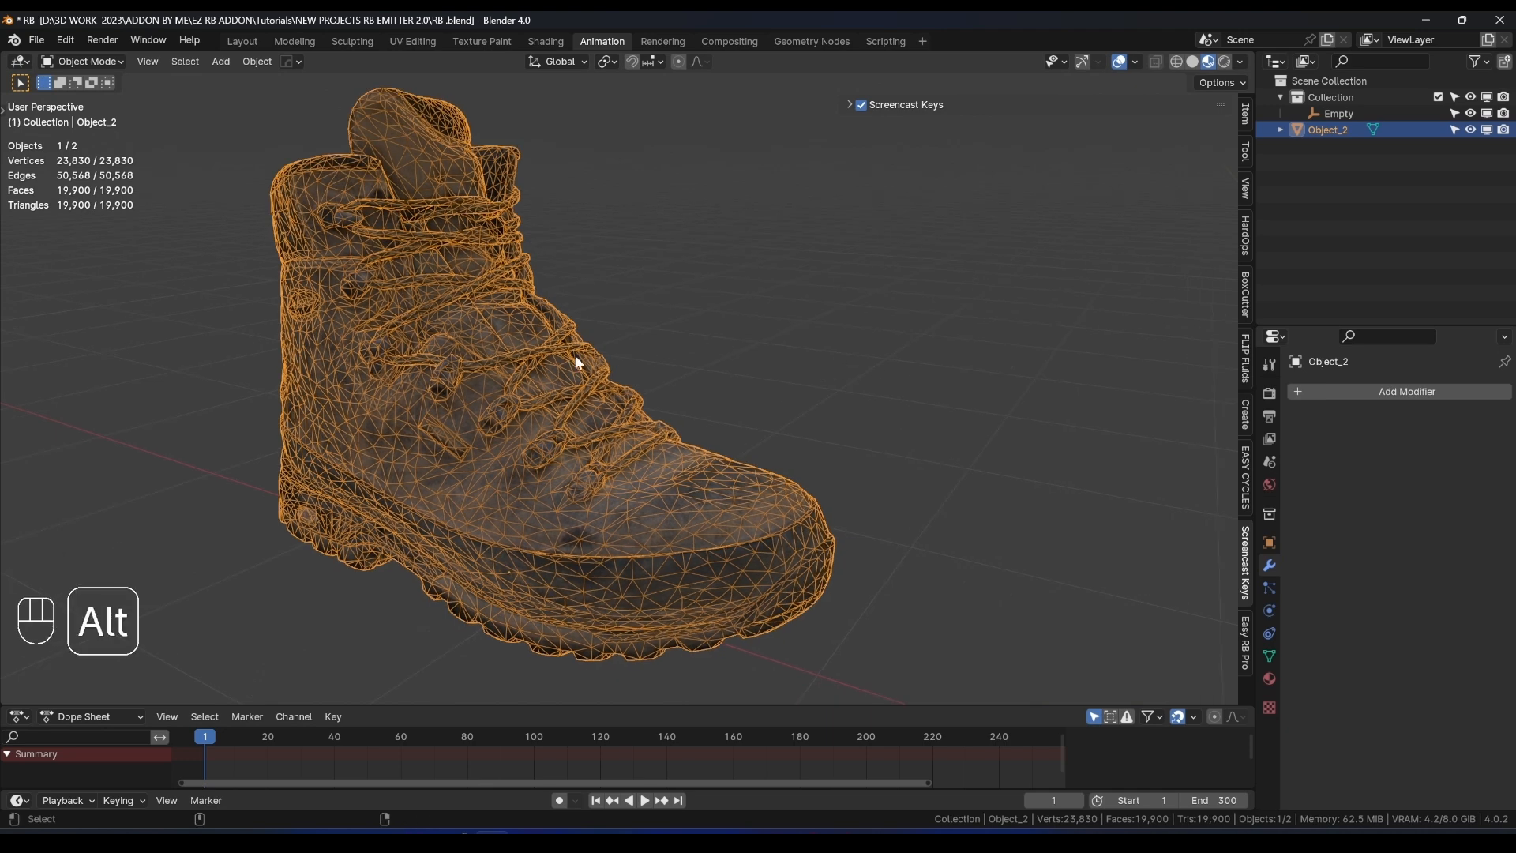
key(alt+v)
click(575, 353)
Add a Decimate modifier to the boot.
click(1390, 391)
text(dec)
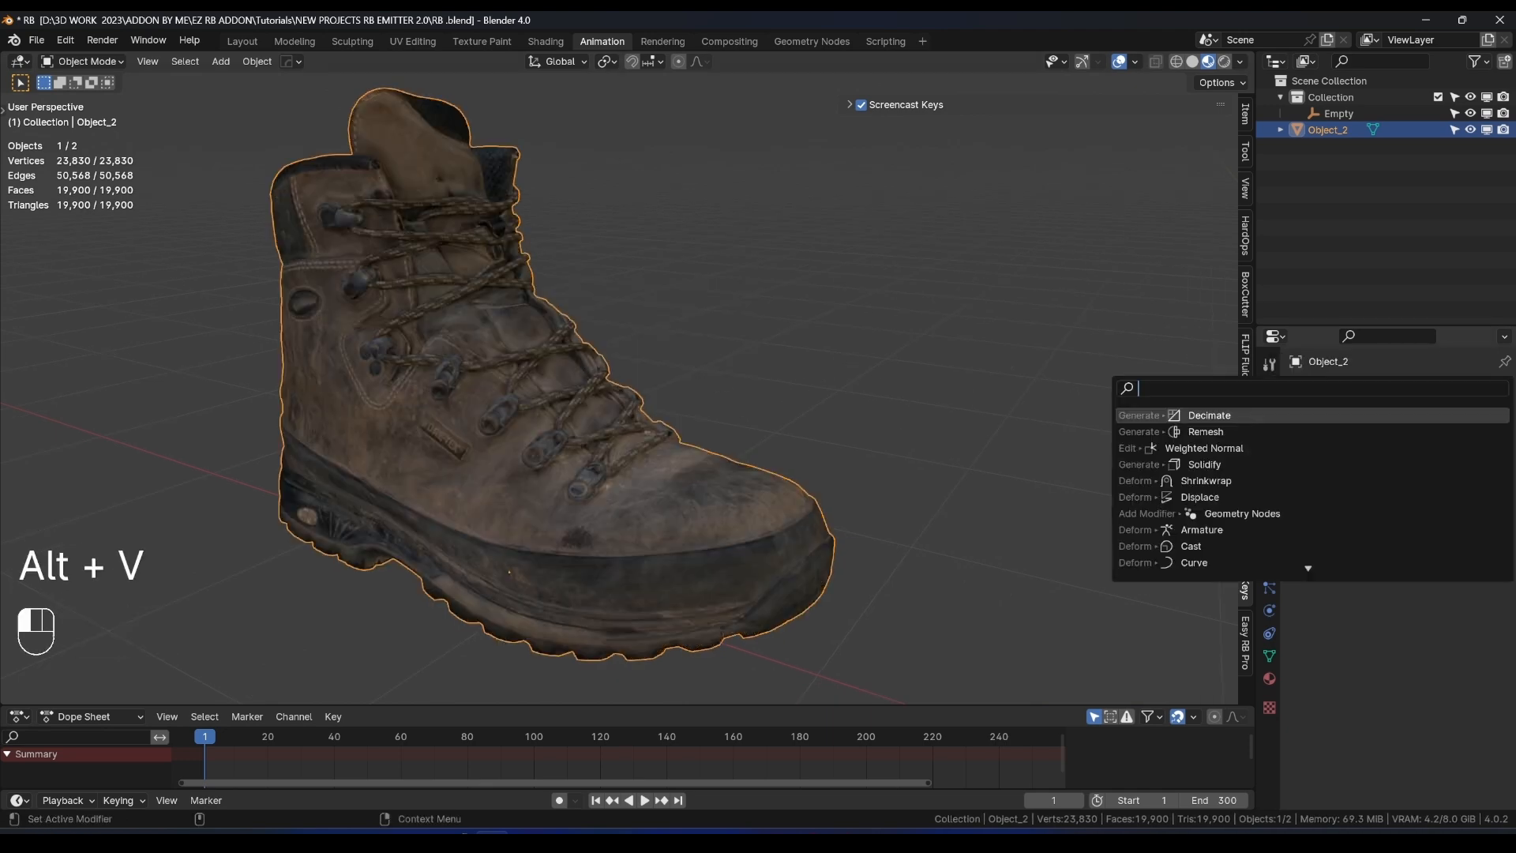
key(Return)
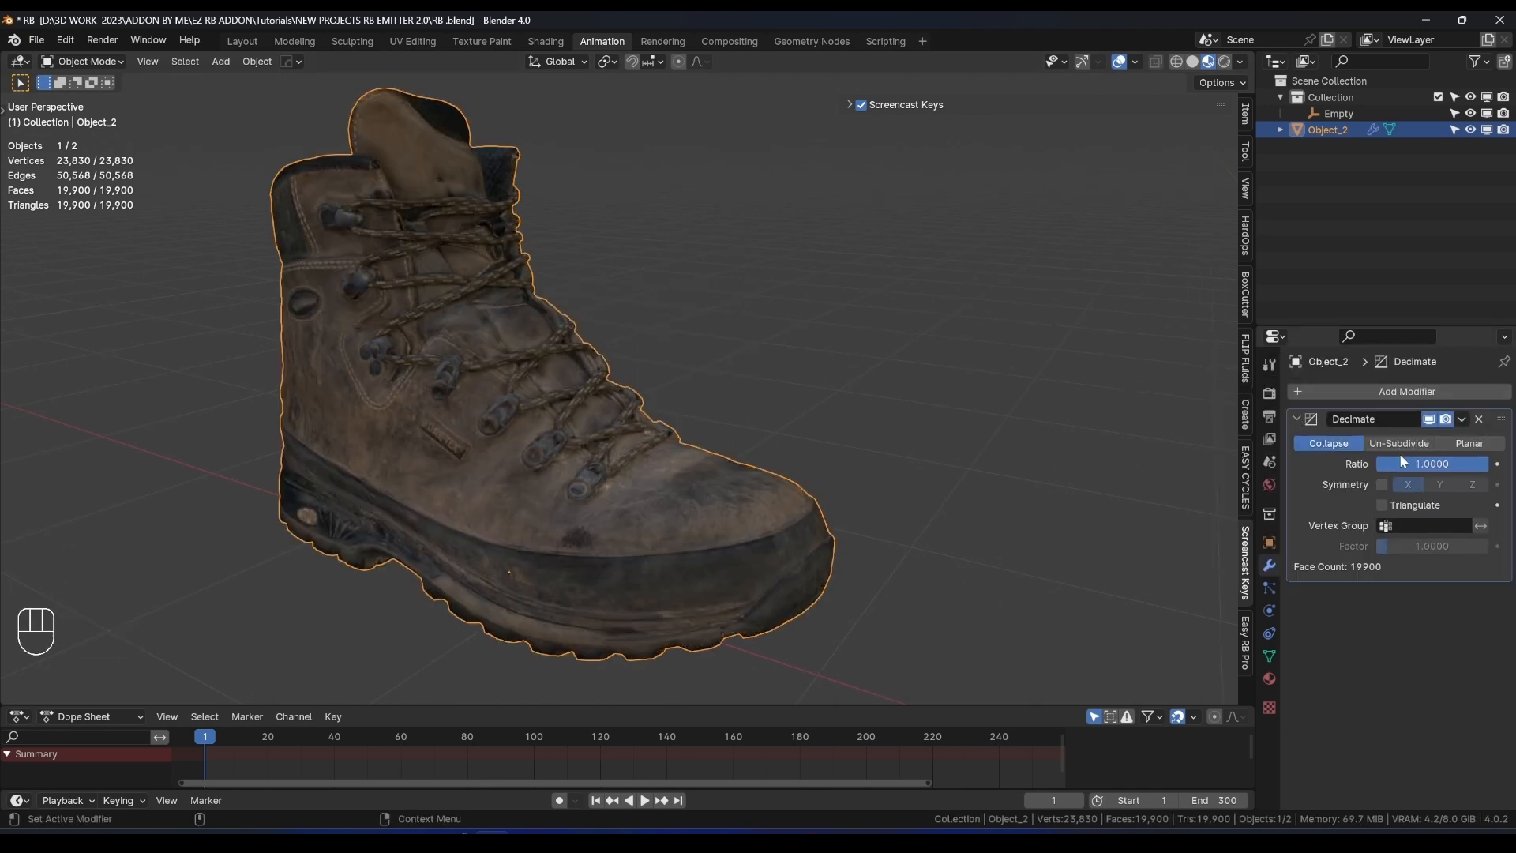
Merge all of the boot's vertices by distance in Edit Mode and return to Object Mode.
key(Tab)
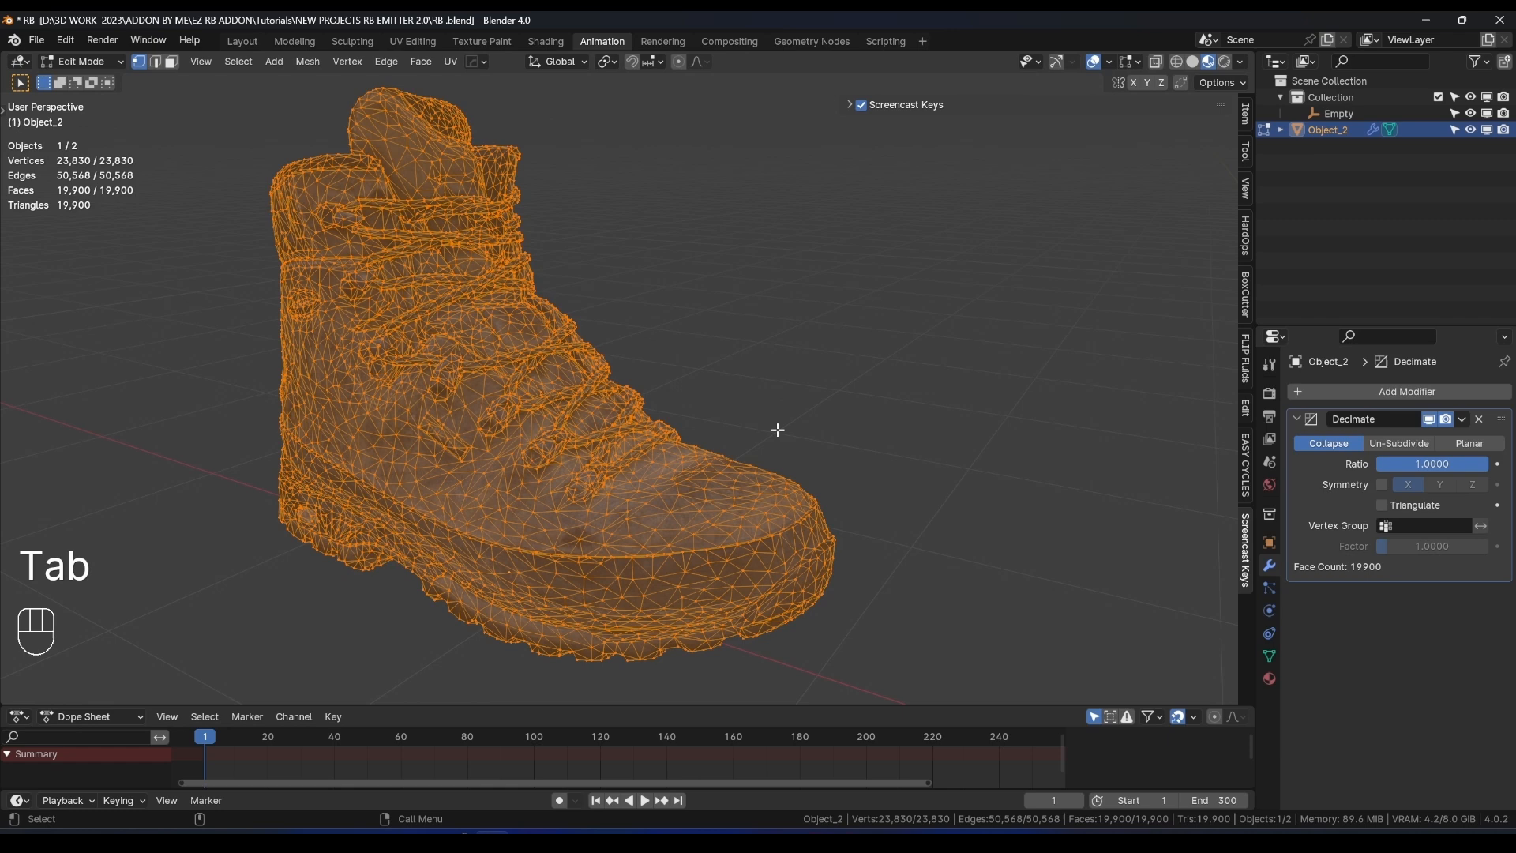
right_click(597, 411)
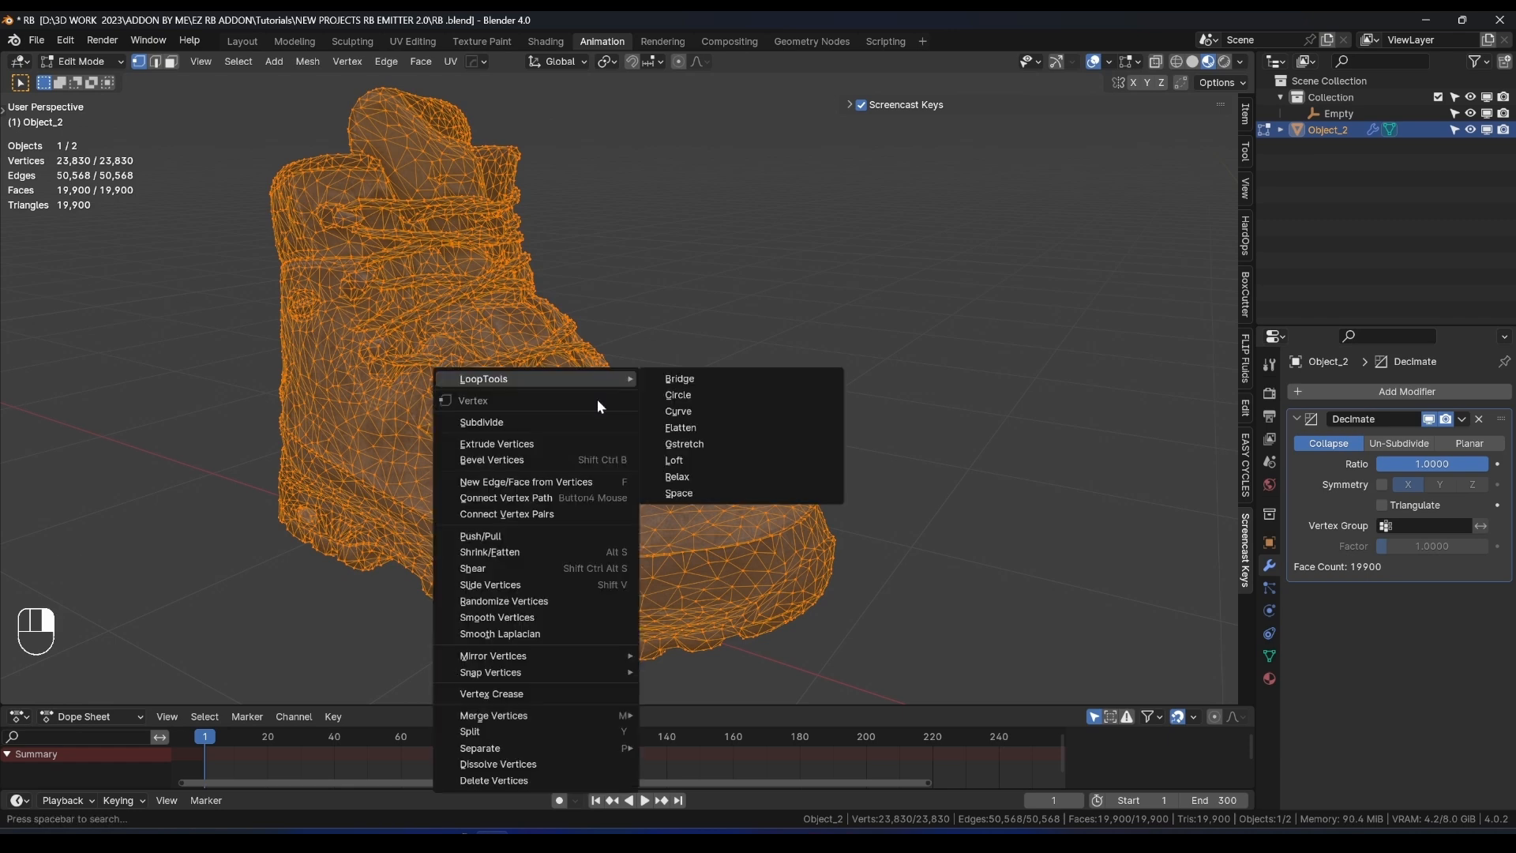
mouse_move(619, 716)
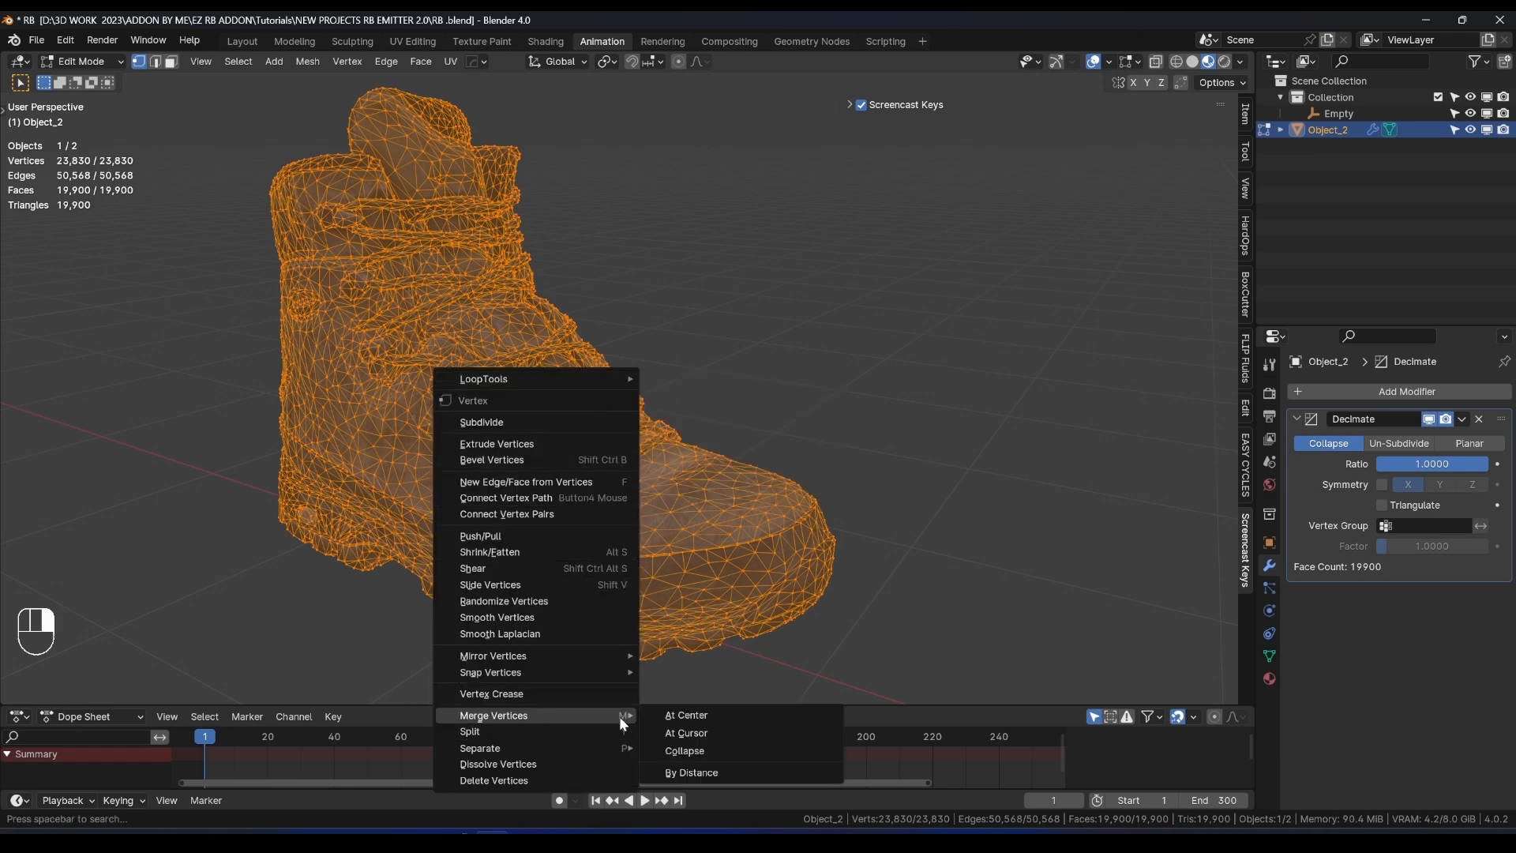
click(690, 770)
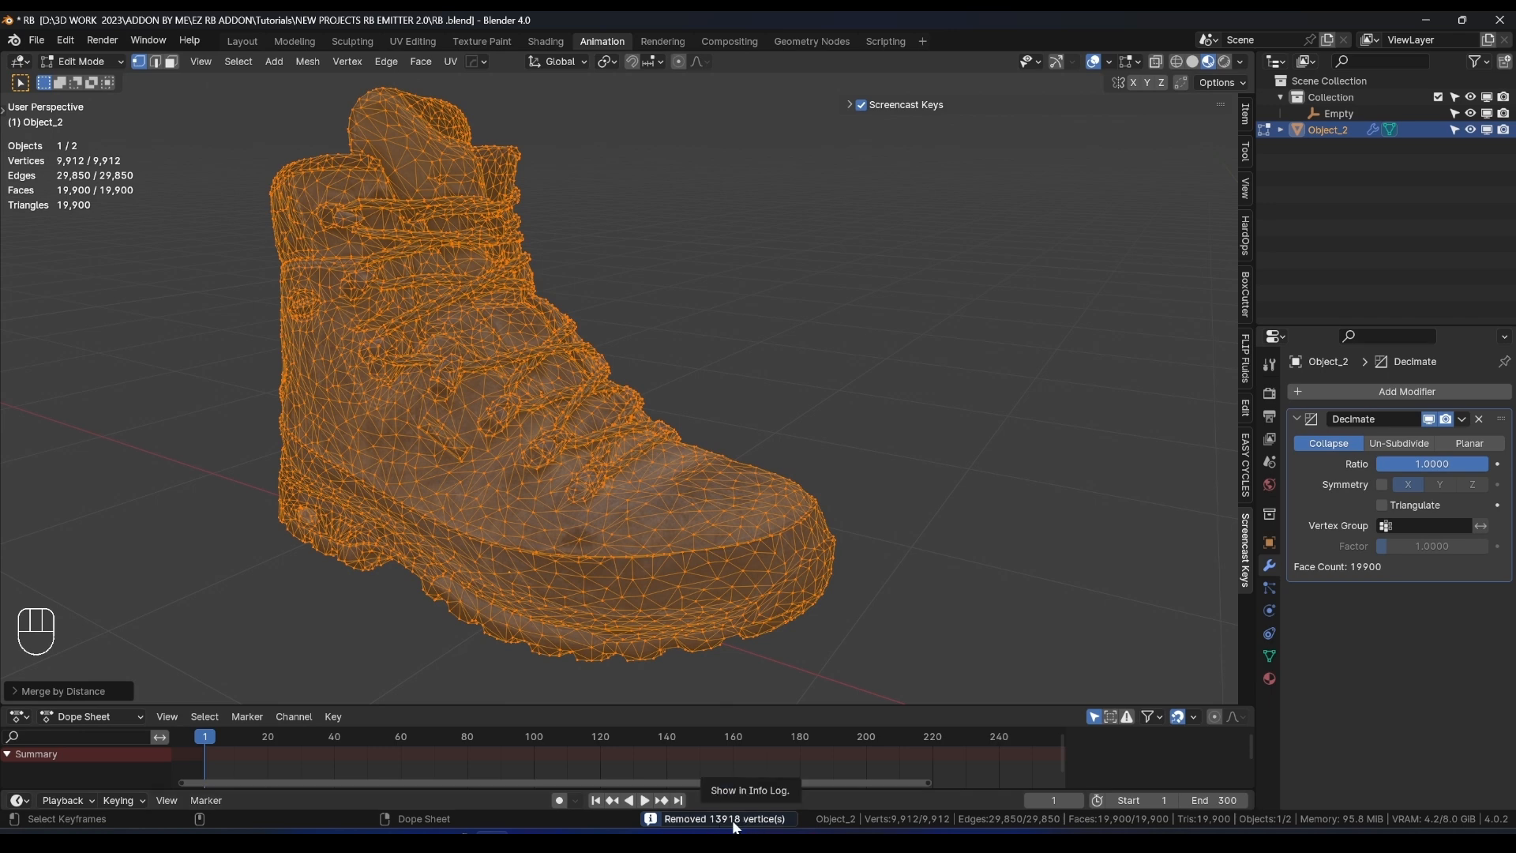
mouse_move(869, 357)
middle_down()
mouse_move(784, 325)
mouse_move(586, 322)
mouse_move(751, 348)
mouse_move(857, 339)
middle_up()
key(Tab)
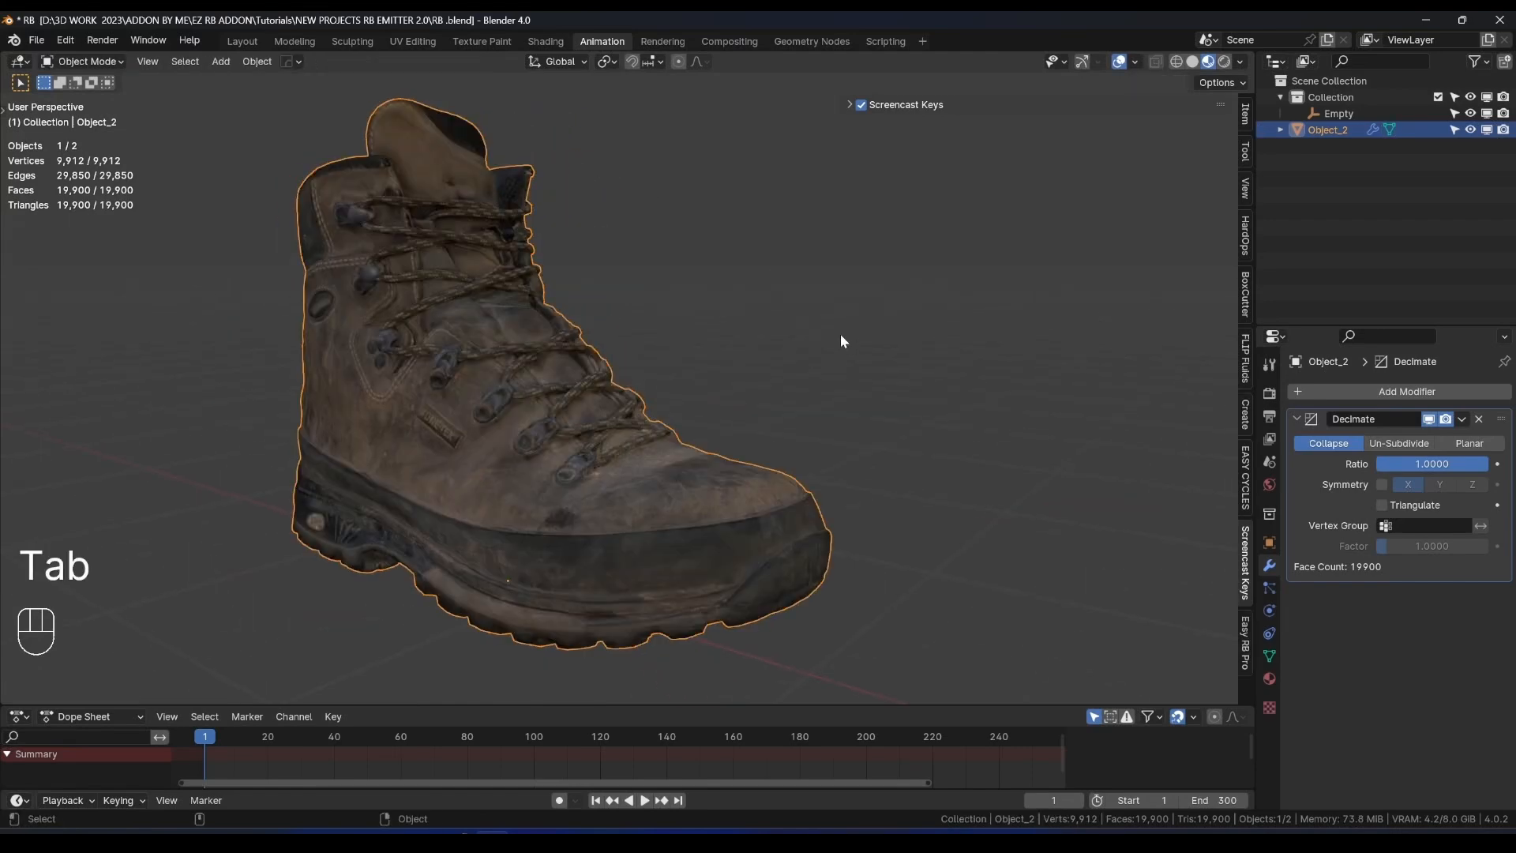
Set the boot's Decimate ratio to 0.2 in Collapse mode.
click(840, 335)
click(671, 427)
scroll(686, 363, down, 1)
shift+middle_drag(711, 338, 776, 379)
click(1430, 463)
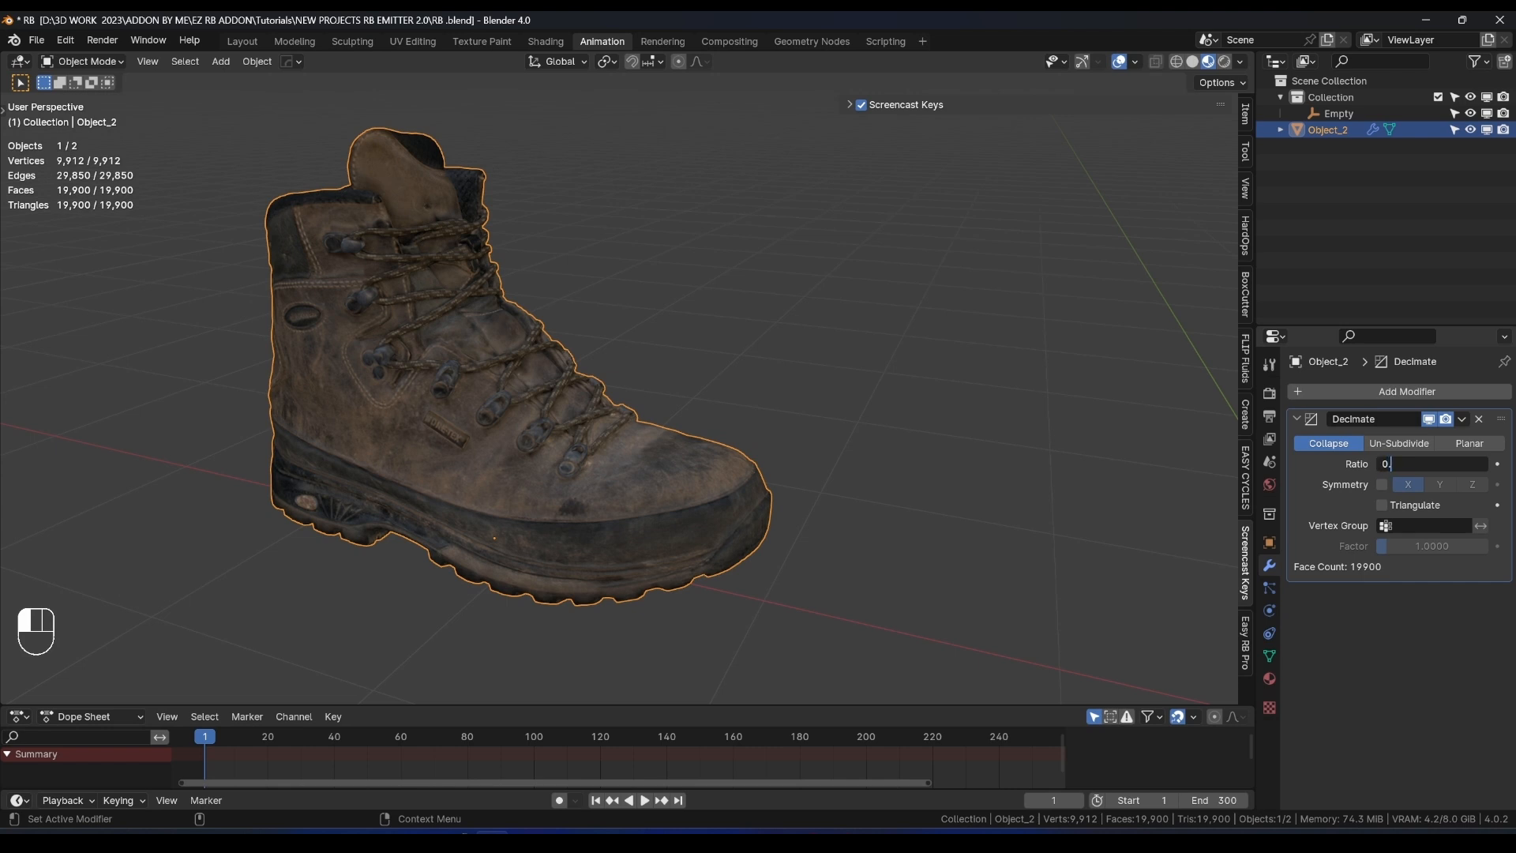
text(0.2)
key(Return)
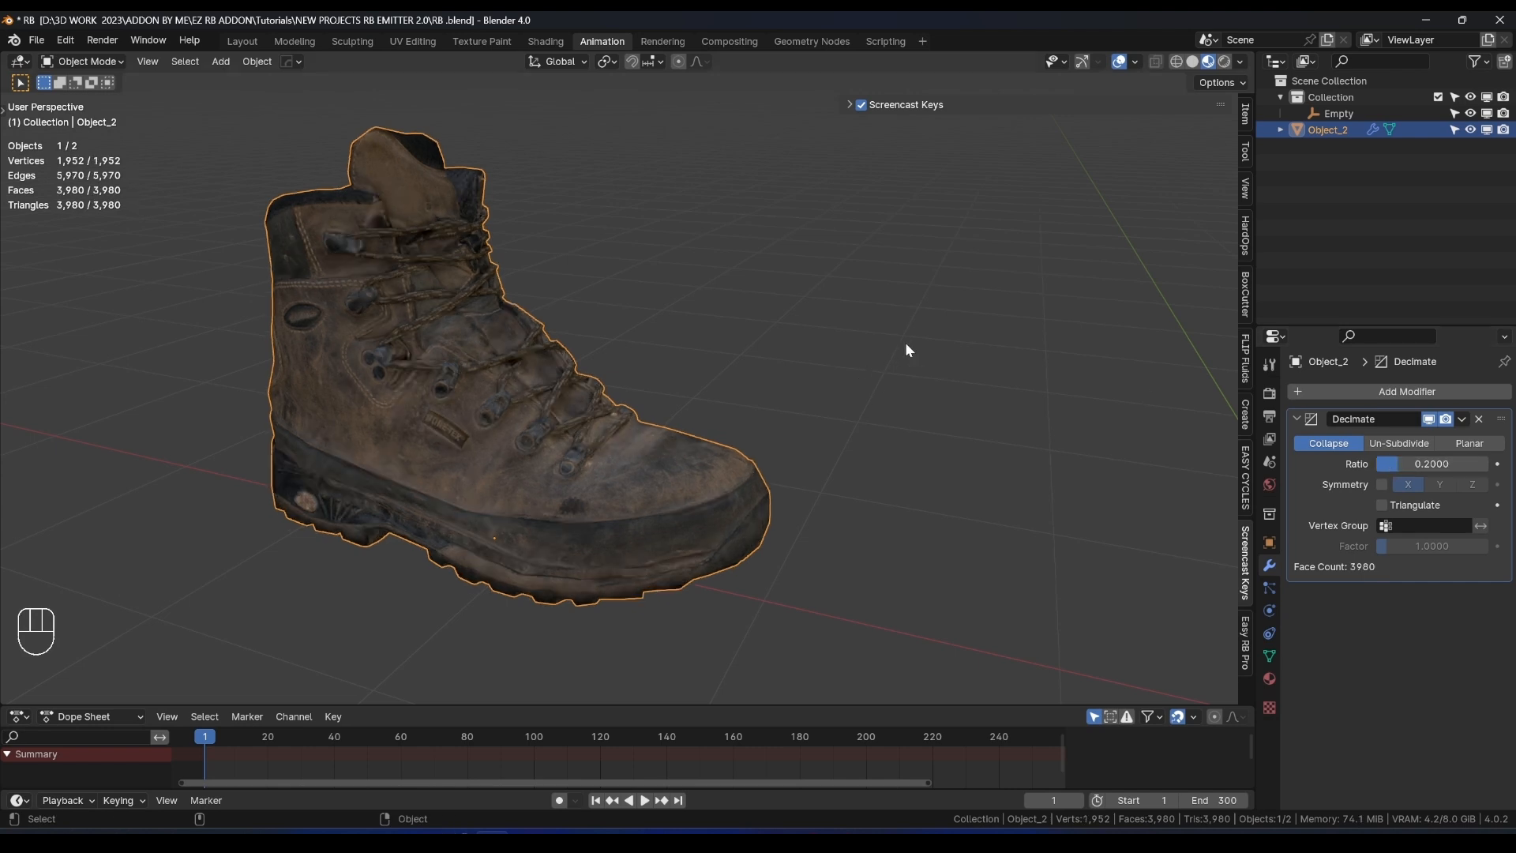
Apply the Decimate modifier to the boot.
middle_drag(906, 344, 849, 347)
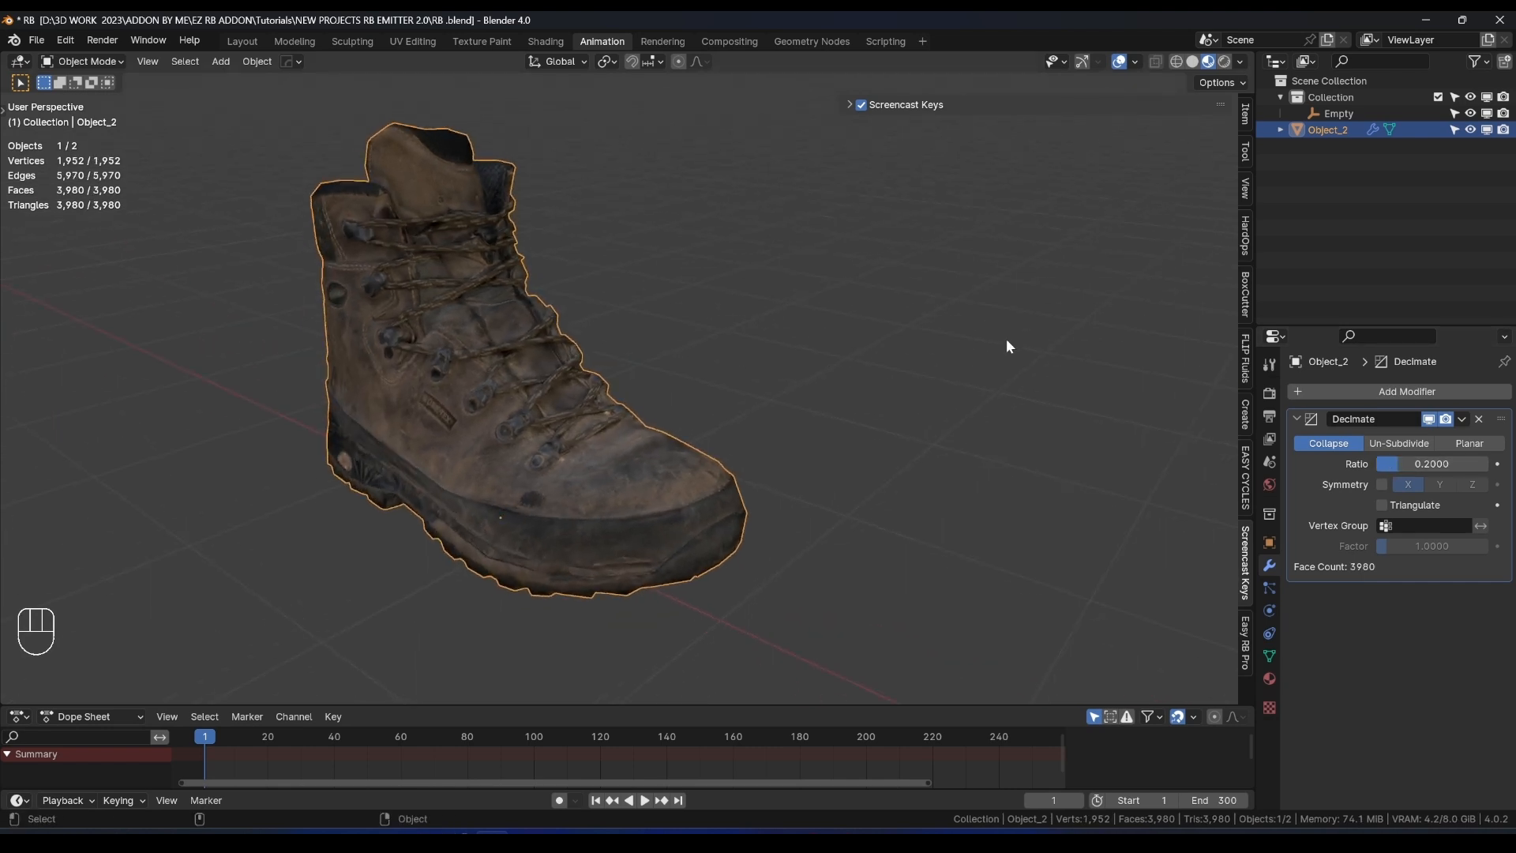
middle_drag(958, 409, 1002, 395)
key(ctrl+a)
Select the empty above the world origin and bring up the RB Emitter 2.0 settings with the RB Physics section collapsed.
scroll(879, 358, down, 1)
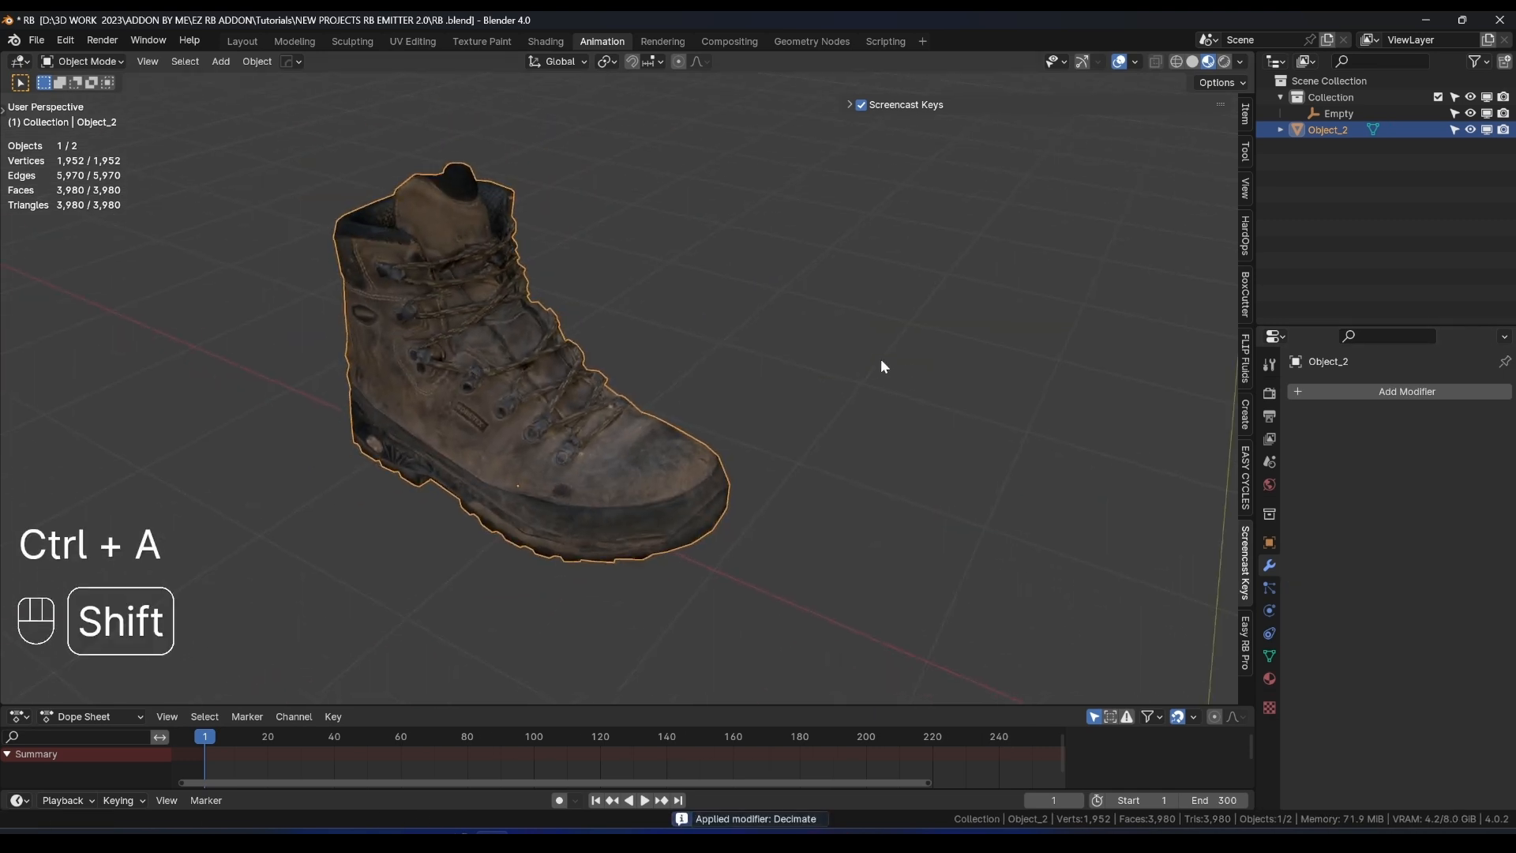
shift+middle_drag(879, 359, 861, 299)
middle_drag(860, 299, 783, 268)
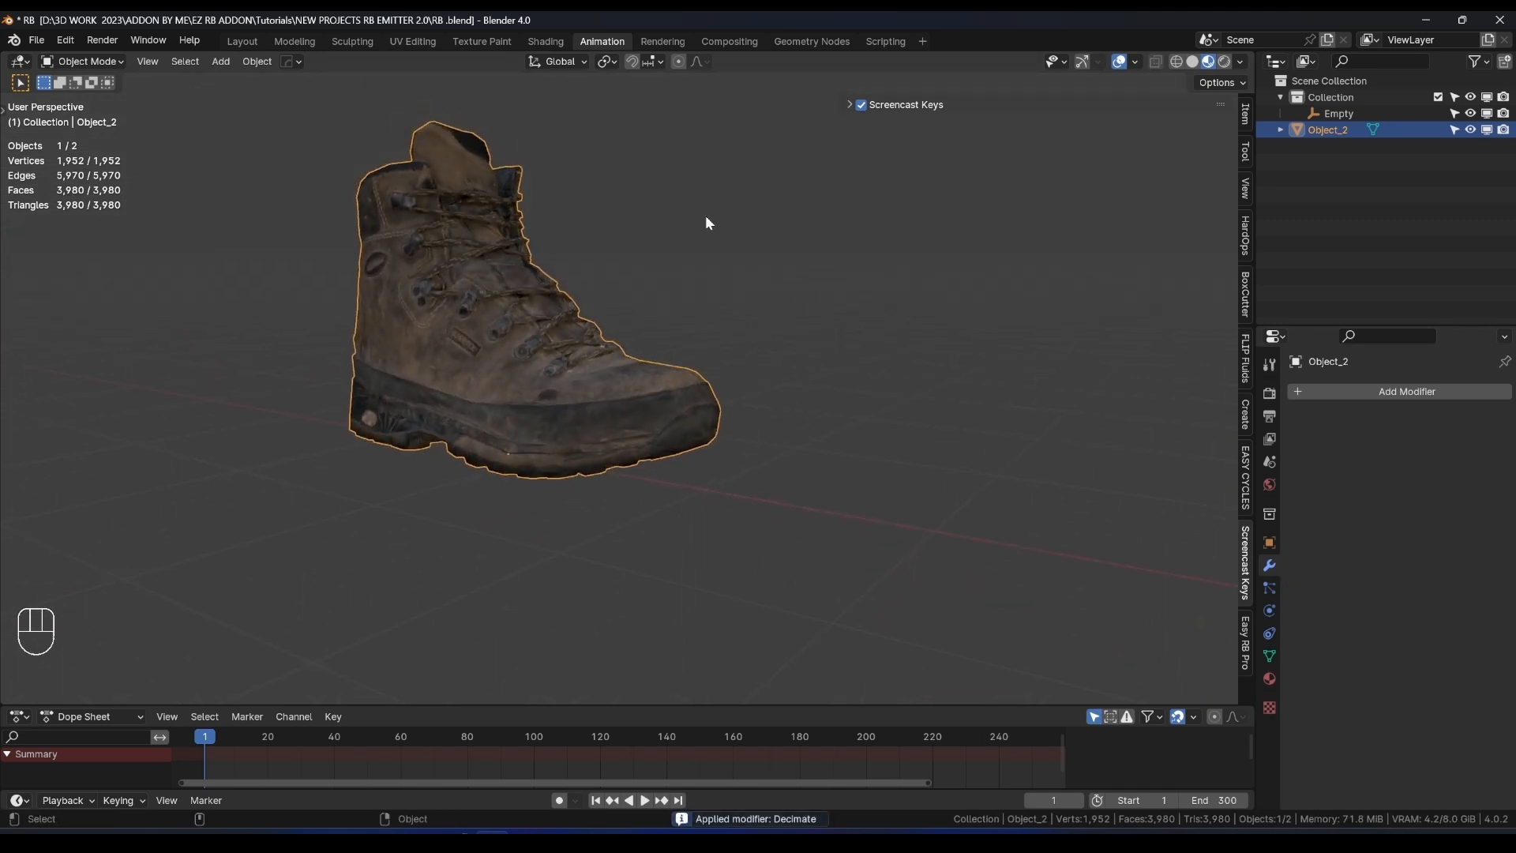
scroll(706, 217, down, 2)
shift+middle_drag(717, 230, 748, 295)
middle_drag(749, 295, 722, 331)
scroll(734, 327, down, 3)
shift+middle_drag(808, 297, 661, 273)
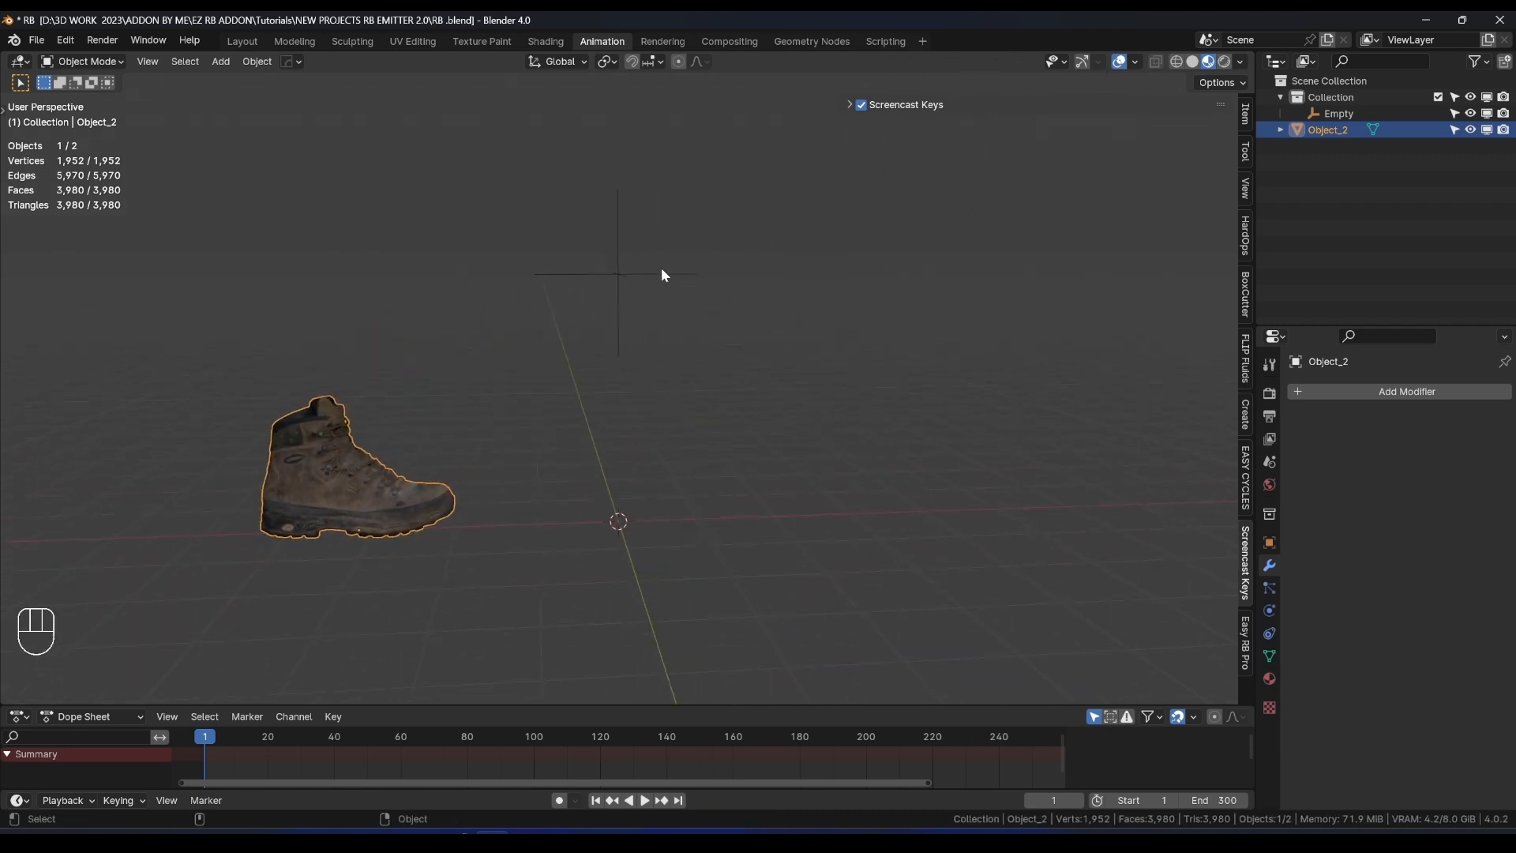
click(661, 274)
key(n)
key(n)
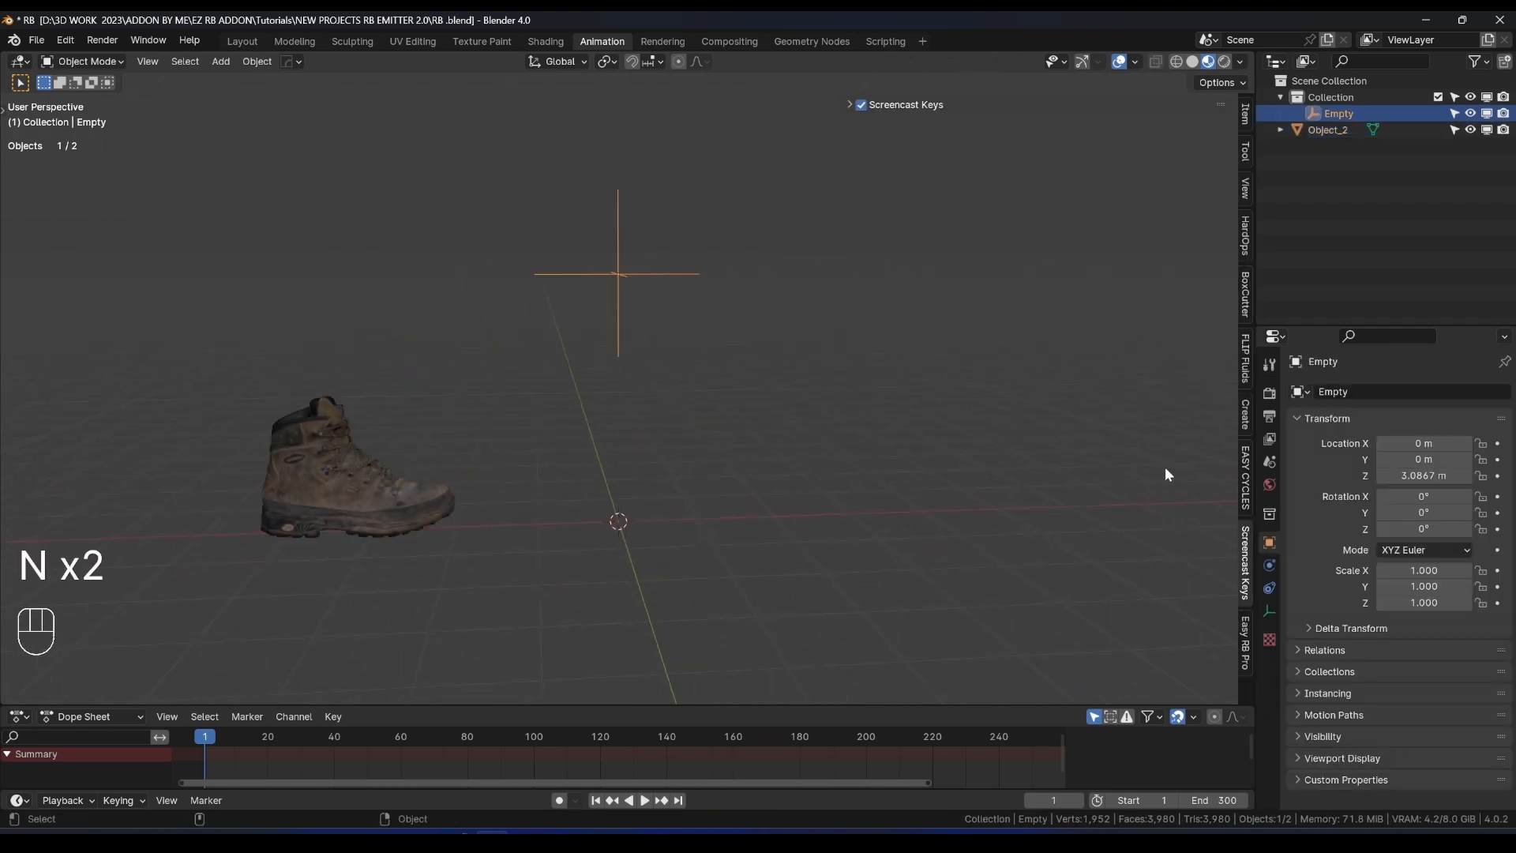
click(1244, 641)
click(877, 335)
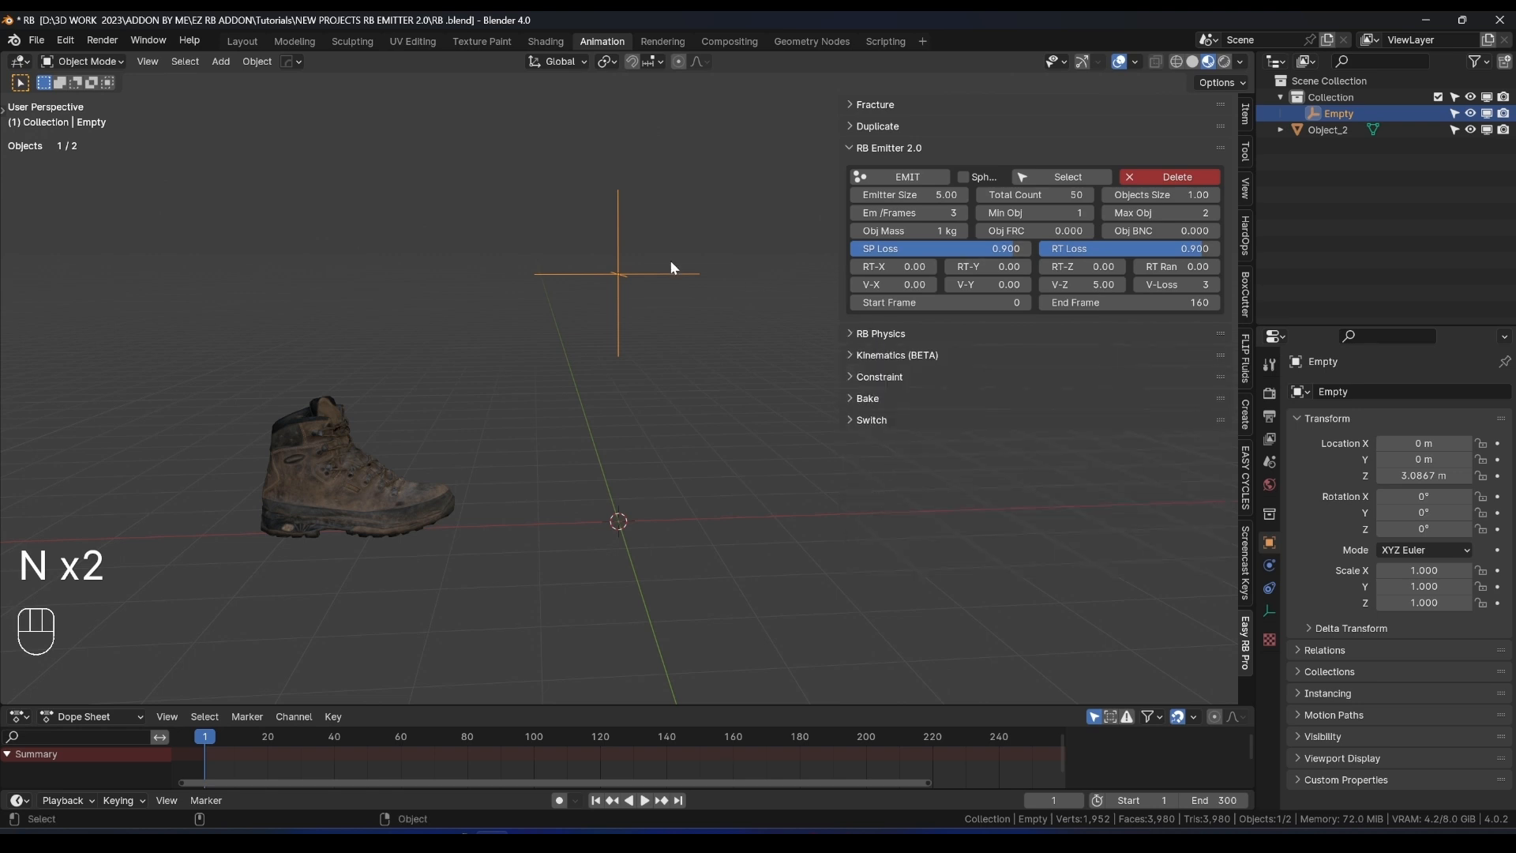
Configure the emitter with Emitter Size 0, X velocity 5 and Z velocity 0.
mouse_move(673, 263)
middle_down()
mouse_move(518, 277)
mouse_move(585, 244)
mouse_move(679, 235)
middle_up()
drag(884, 195, 871, 195)
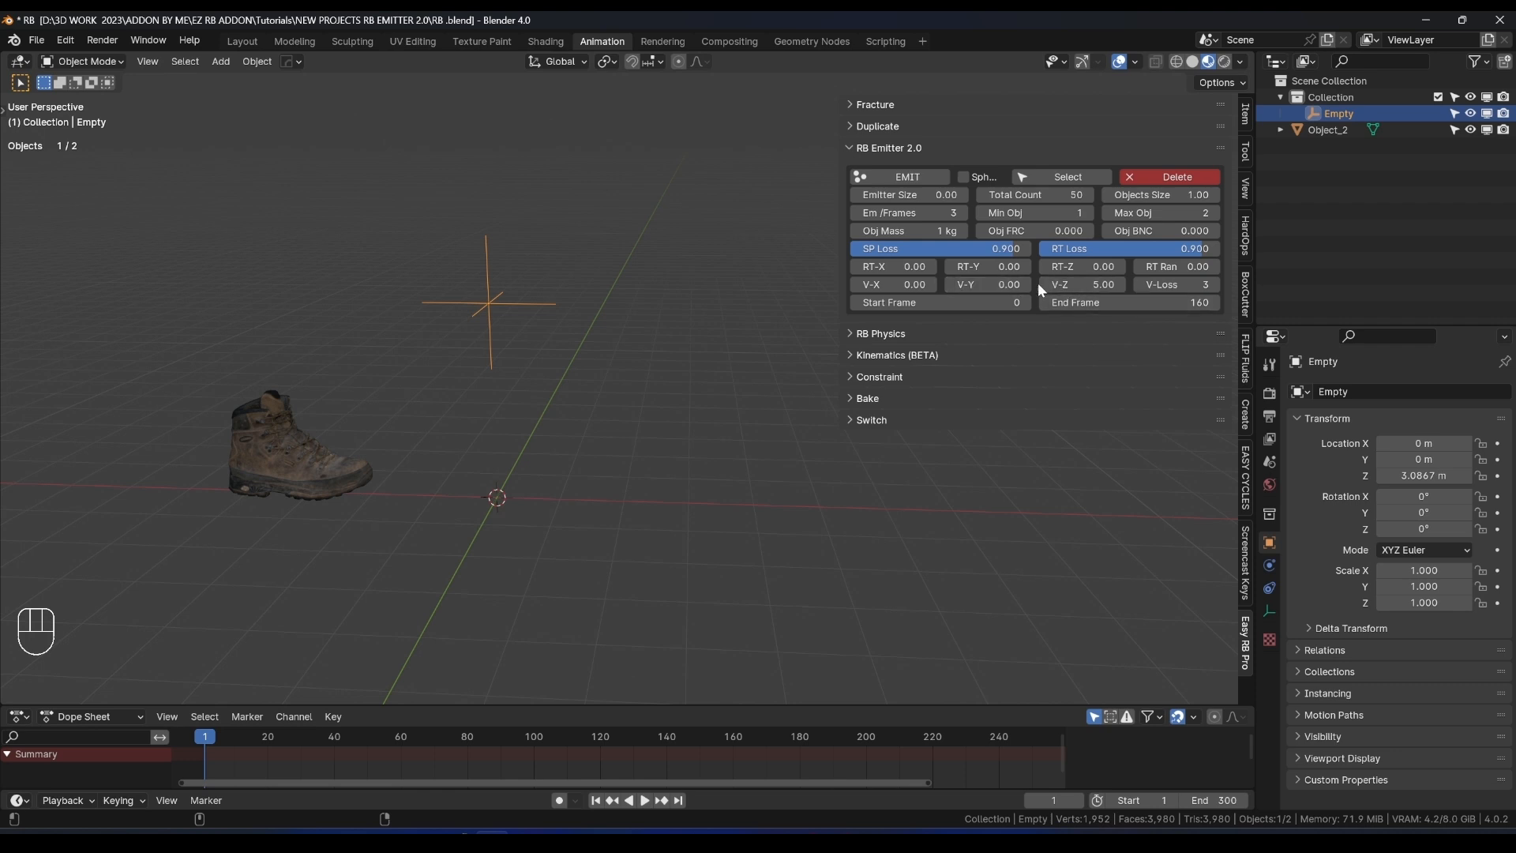
shift+middle_drag(685, 379, 608, 372)
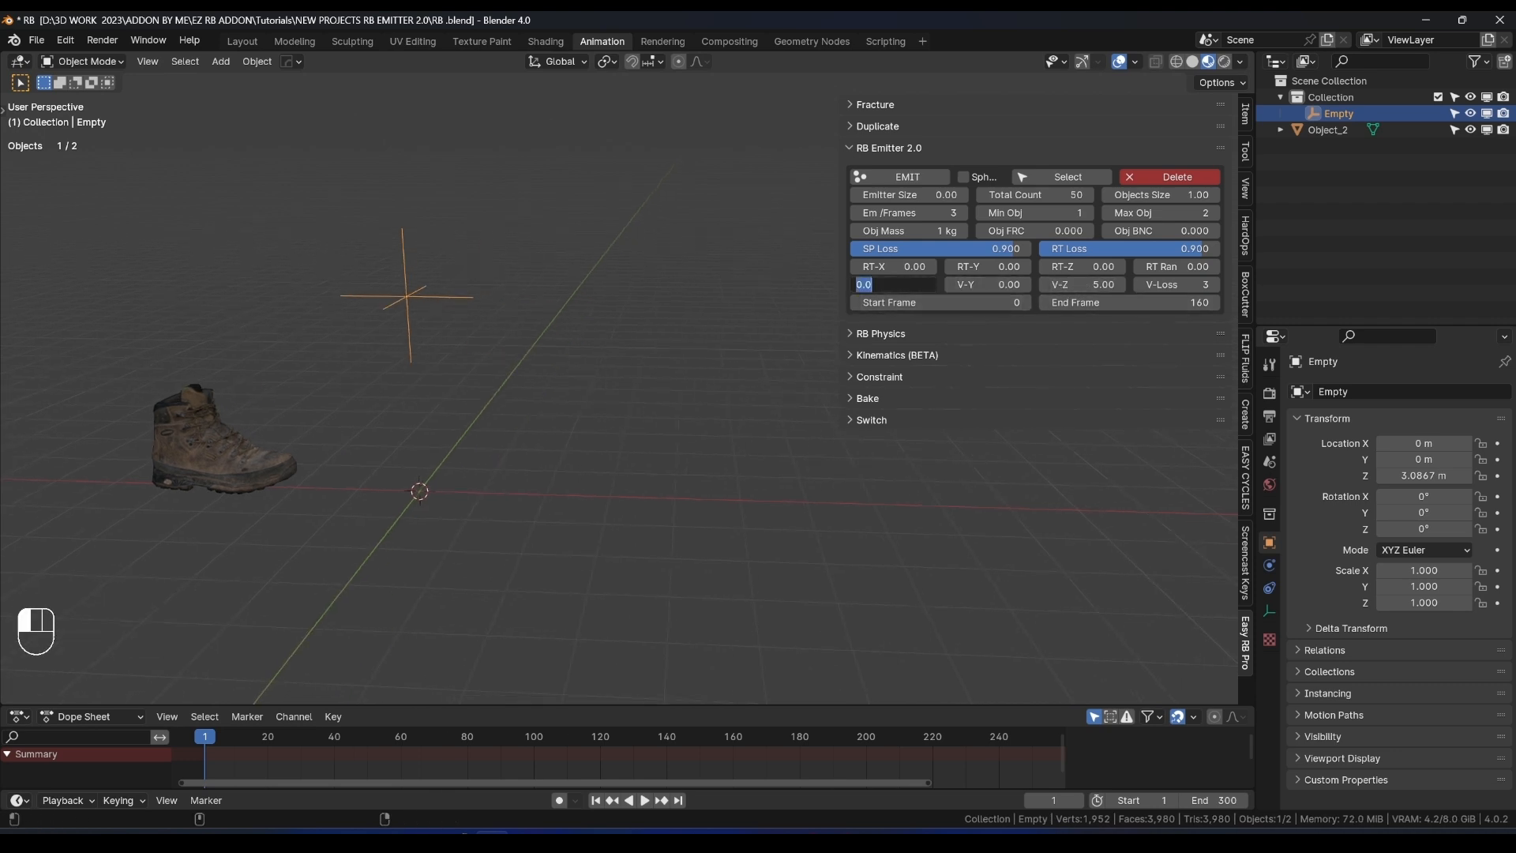
text(5)
key(Return)
click(1082, 284)
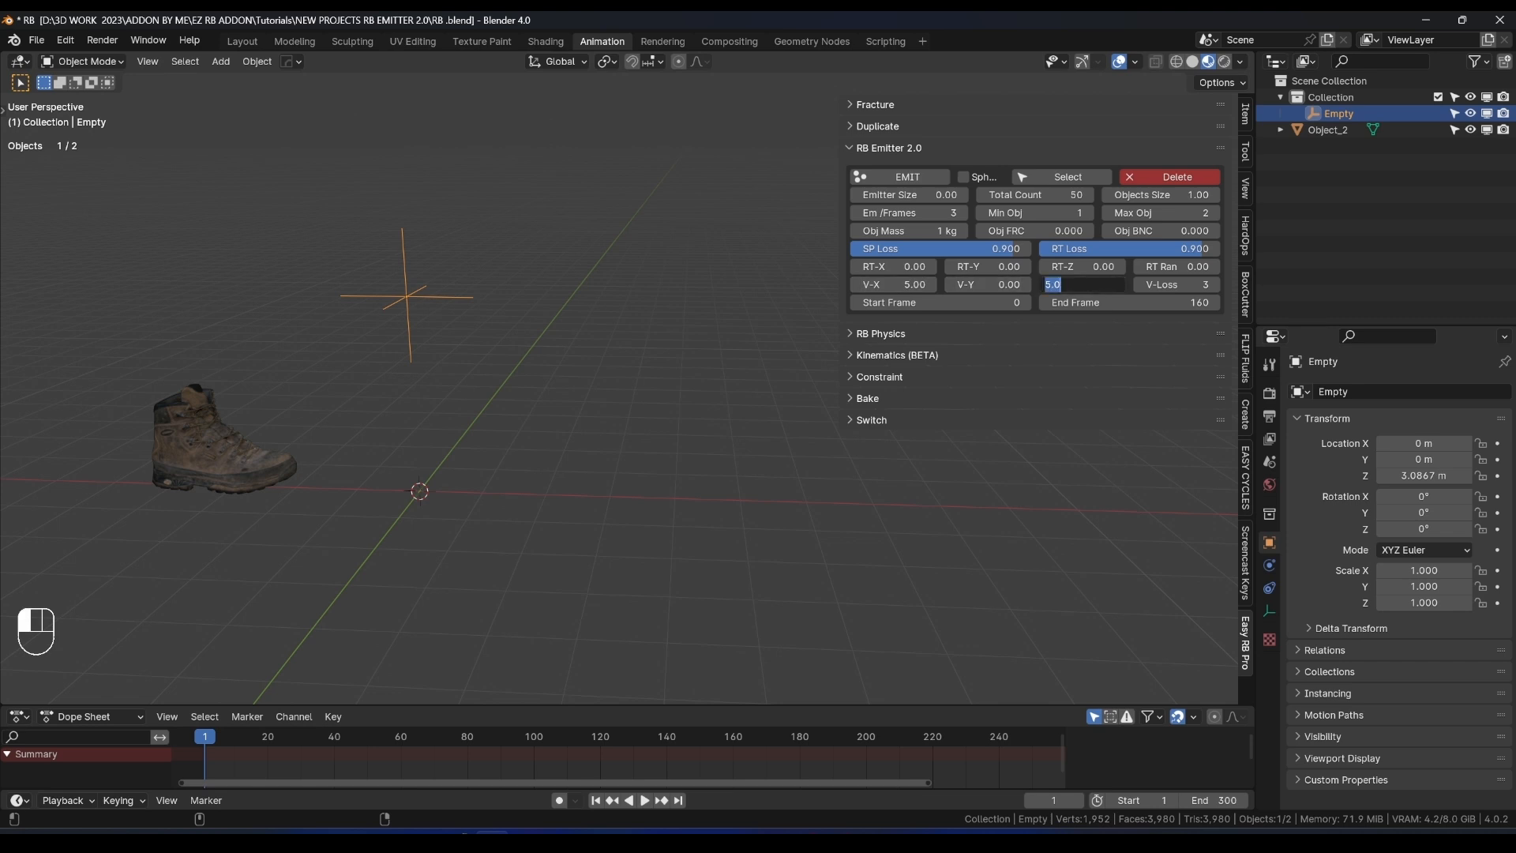
key(Return)
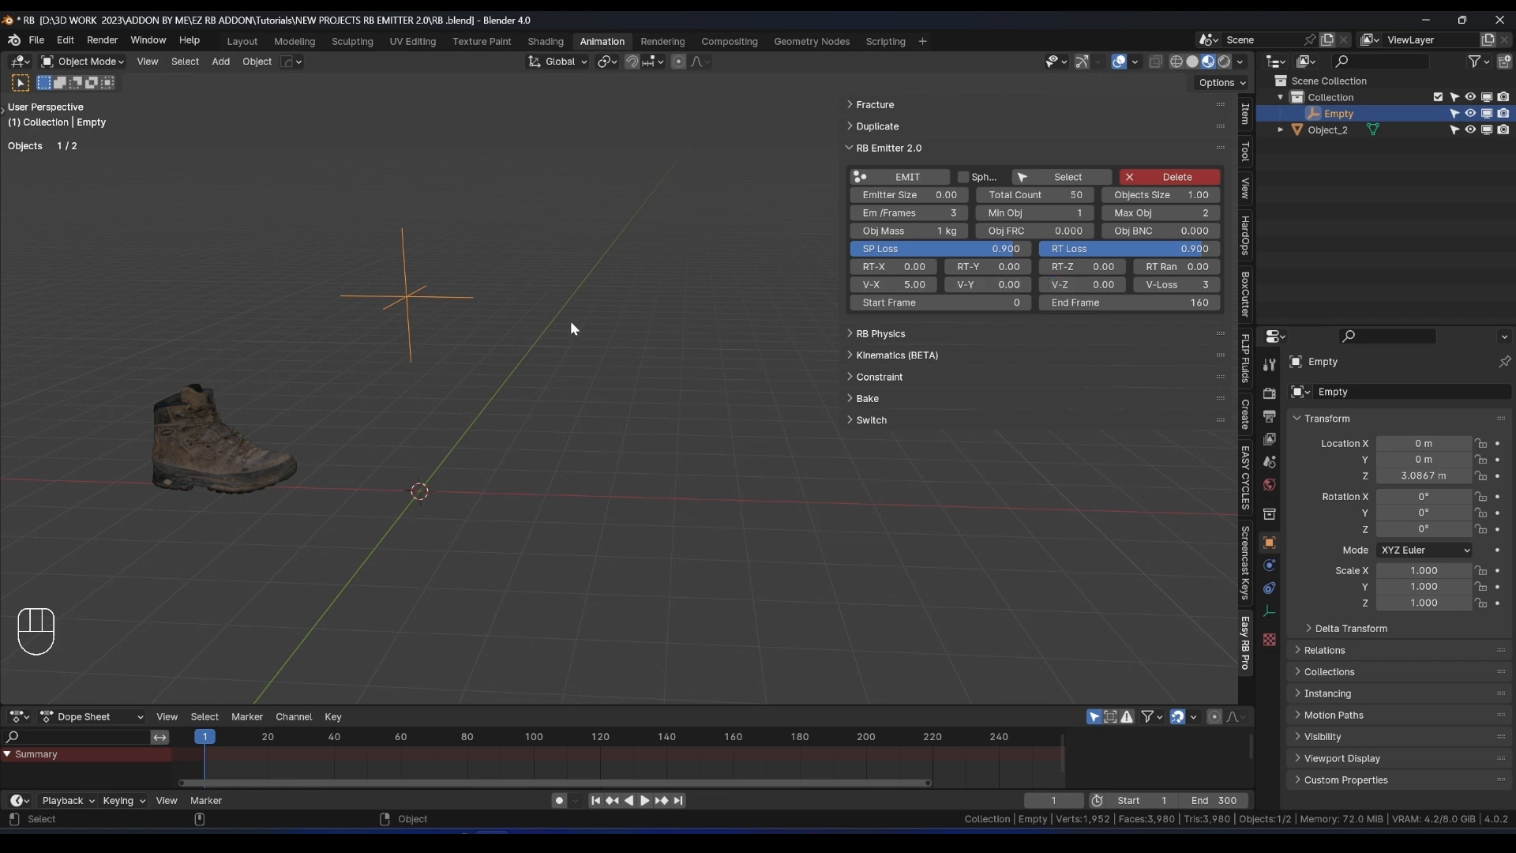
Run Emit on the empty to create the PUT THE OBJECTS HERE collection, and move the boot into it.
click(889, 174)
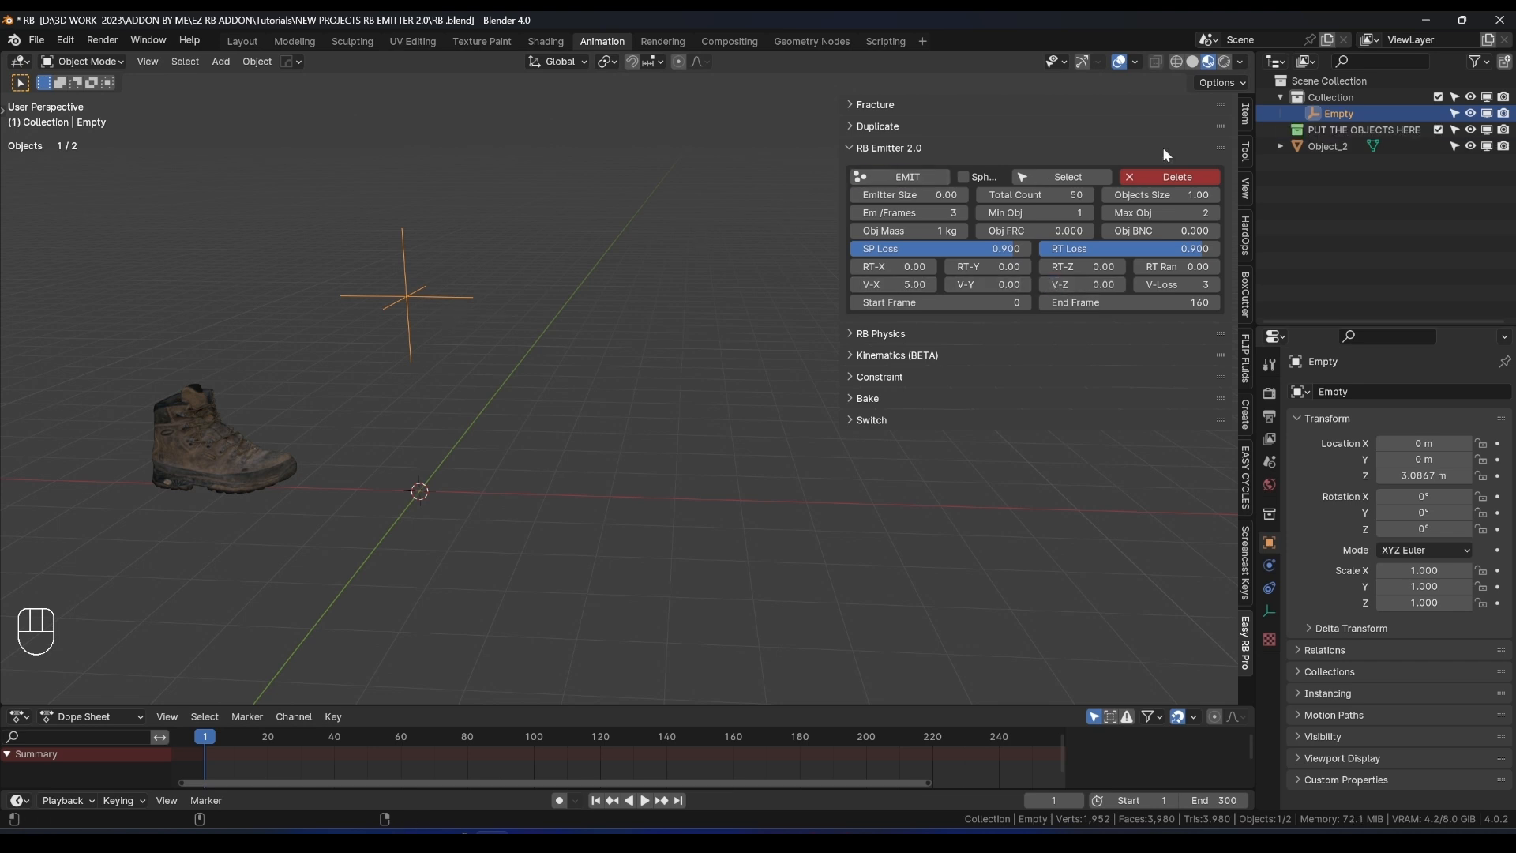
drag(1328, 146, 1328, 123)
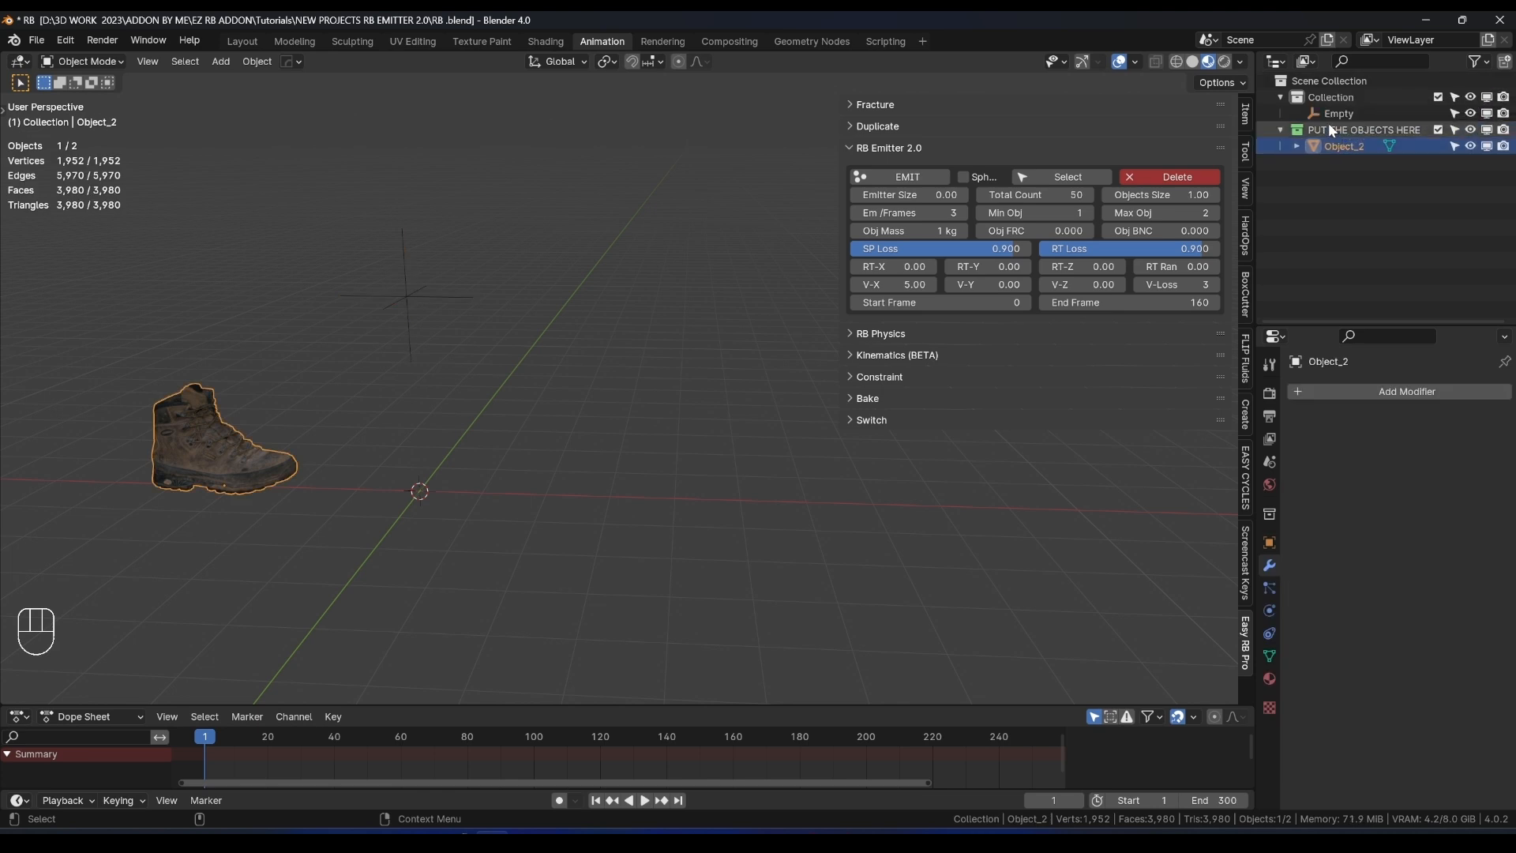
Emit the boots from the empty above the origin using the current RB Emitter 2.0 settings.
drag(379, 355, 586, 259)
shift+middle_drag(586, 259, 524, 267)
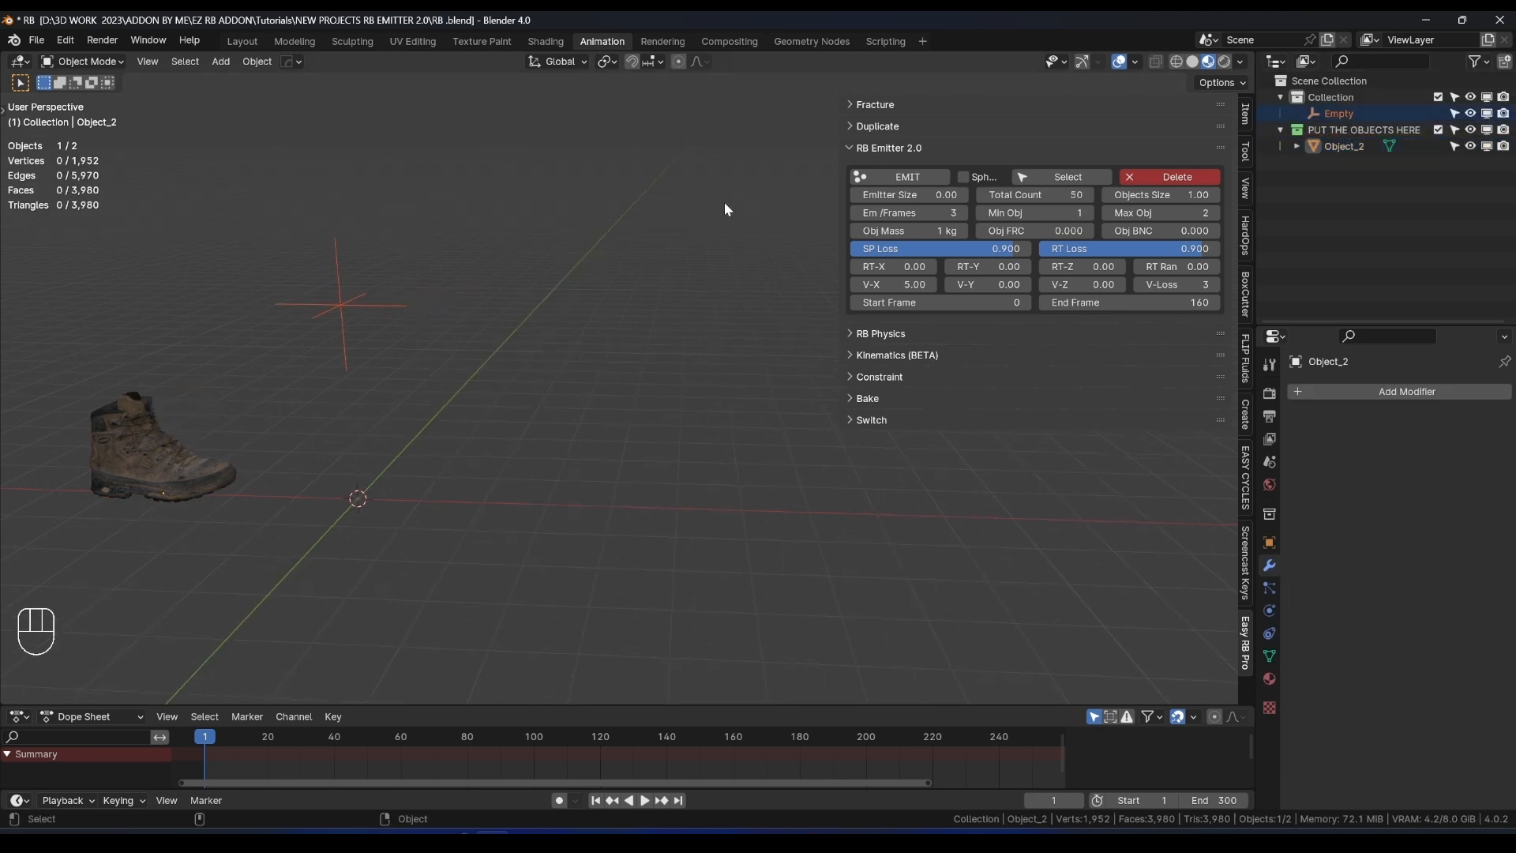
click(379, 314)
click(902, 180)
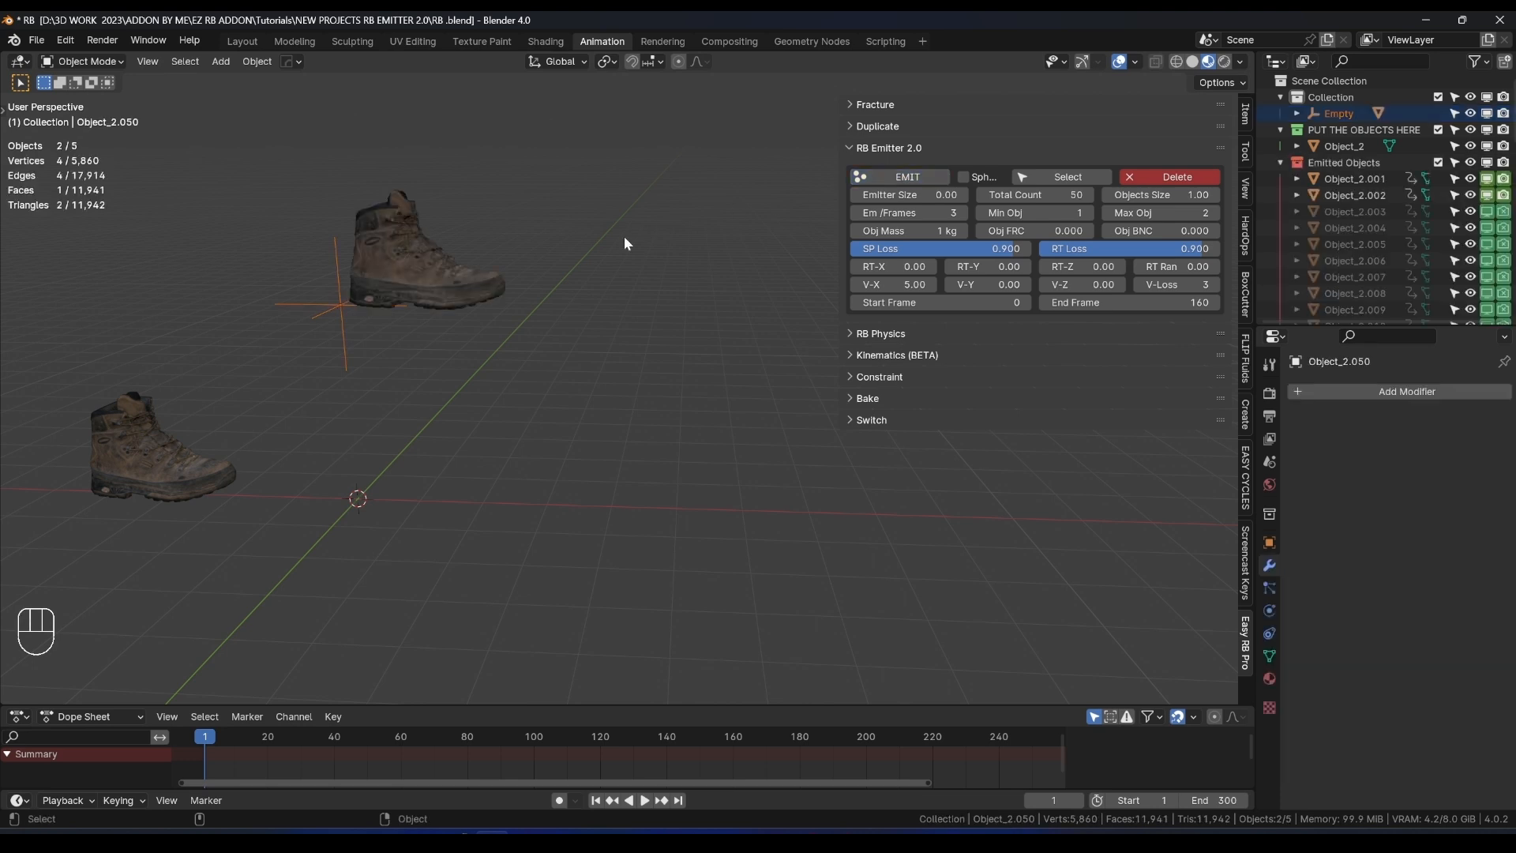
Play the boot emission and examine how the boots travel along the X axis and fall.
key(space)
scroll(706, 187, down, 3)
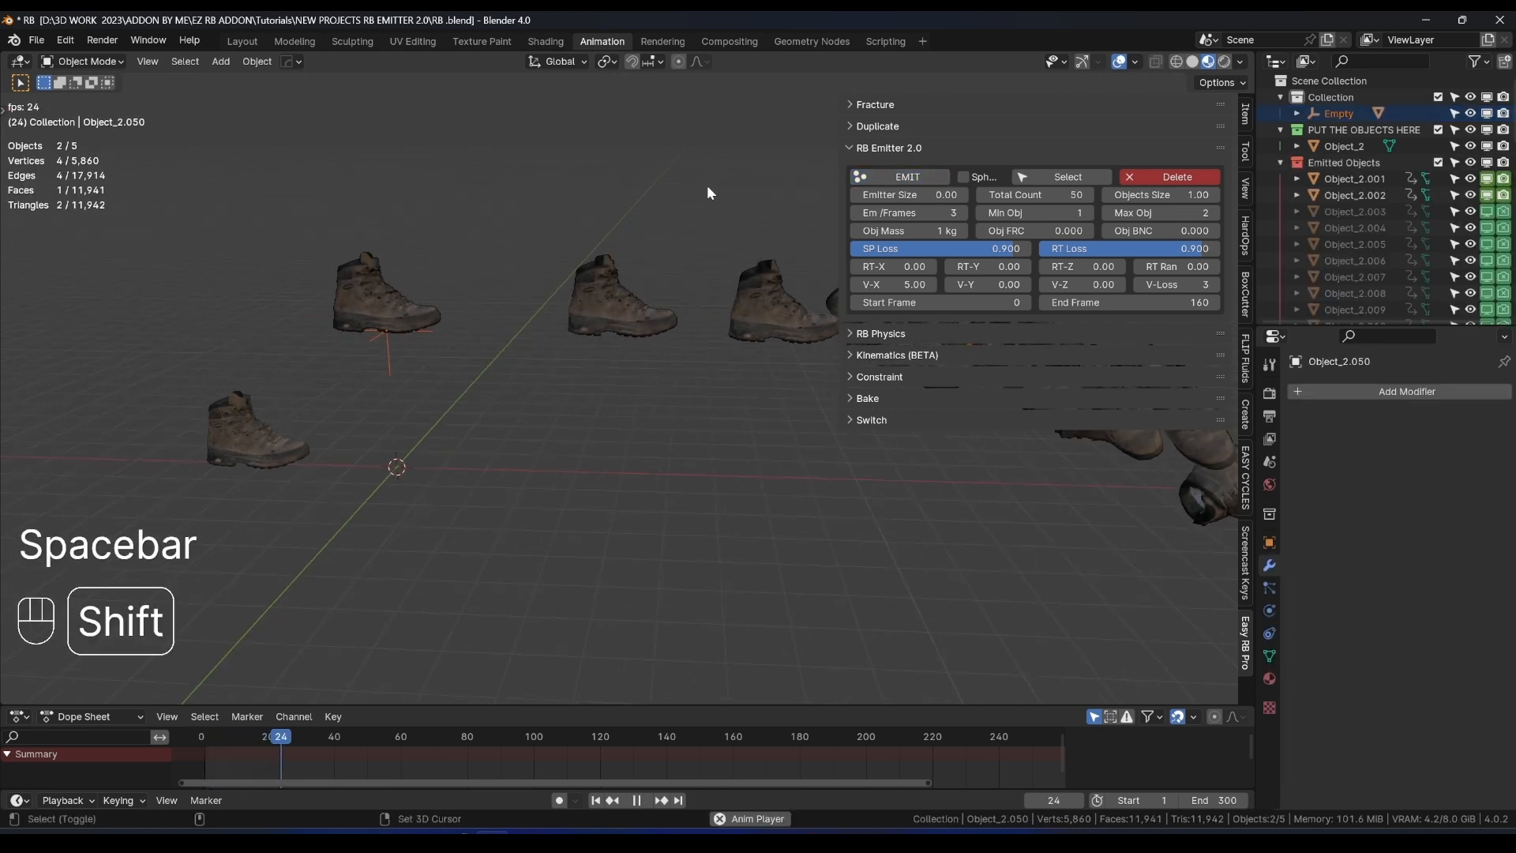
shift+middle_drag(708, 186, 528, 179)
scroll(544, 181, down, 2)
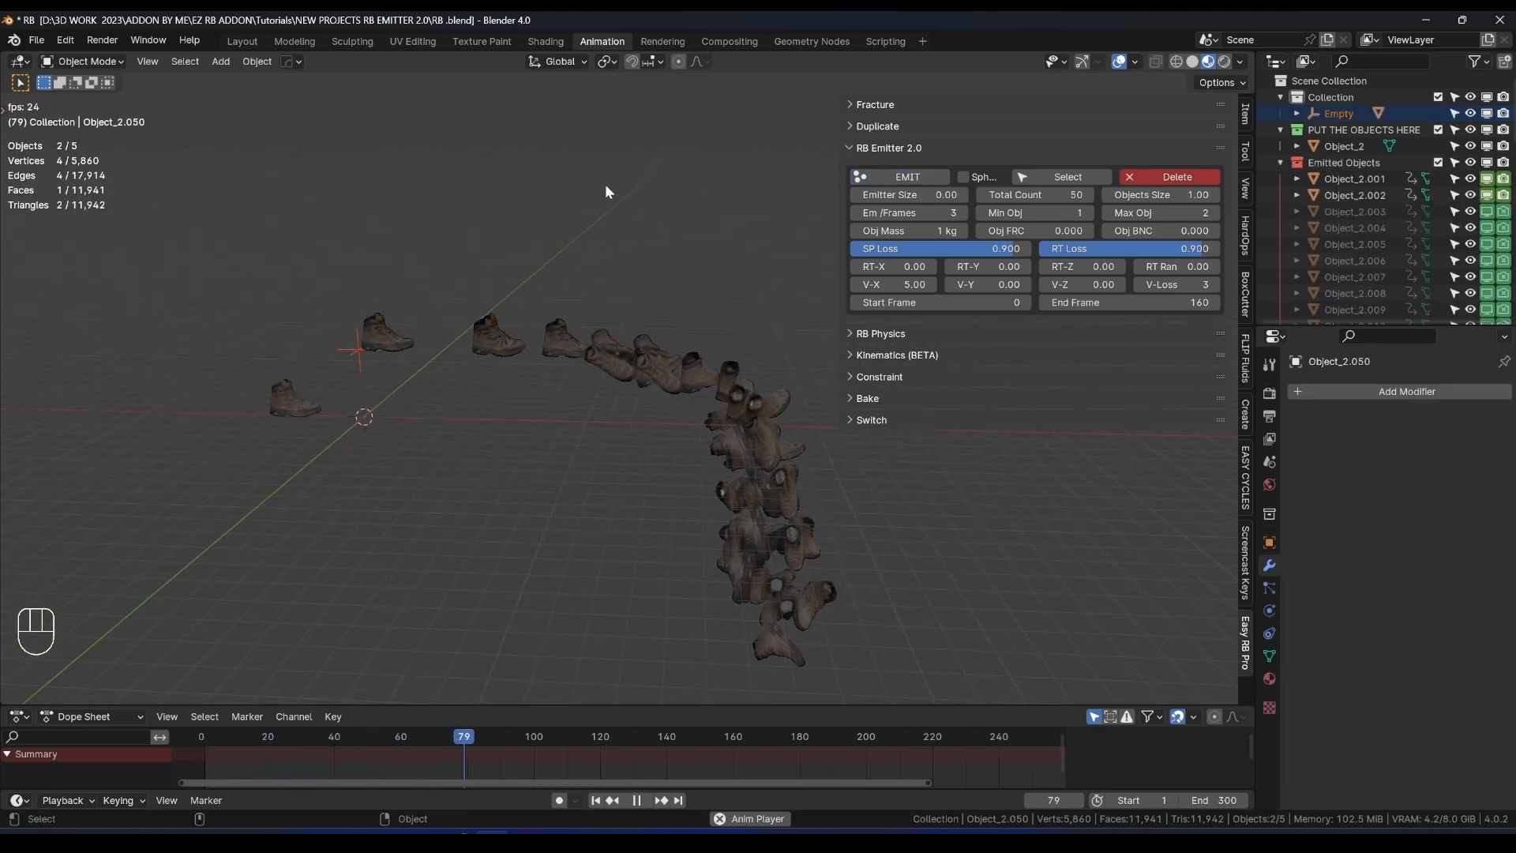
key(space)
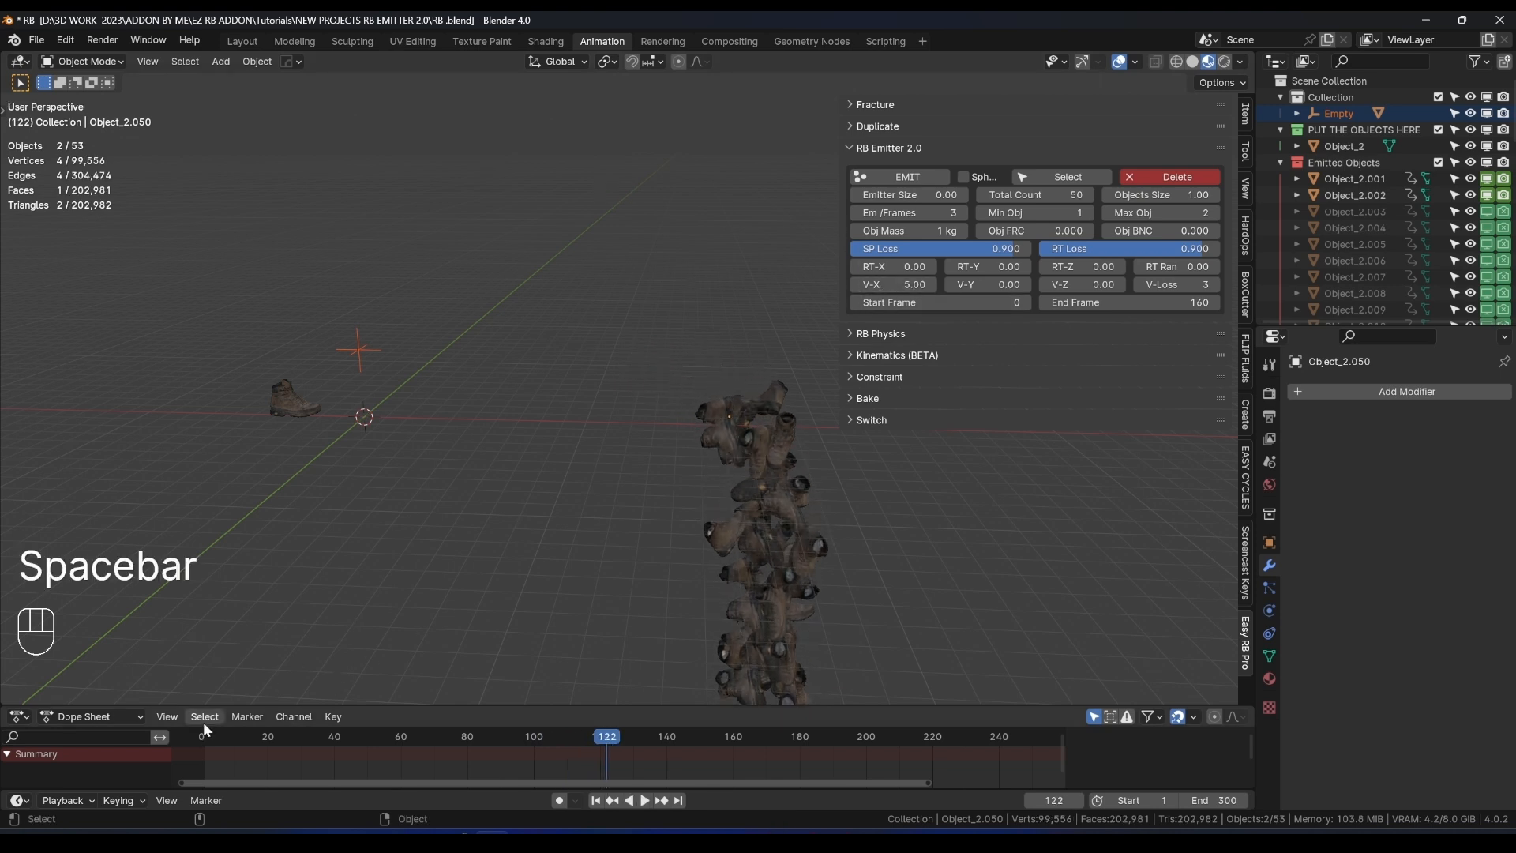
key(space)
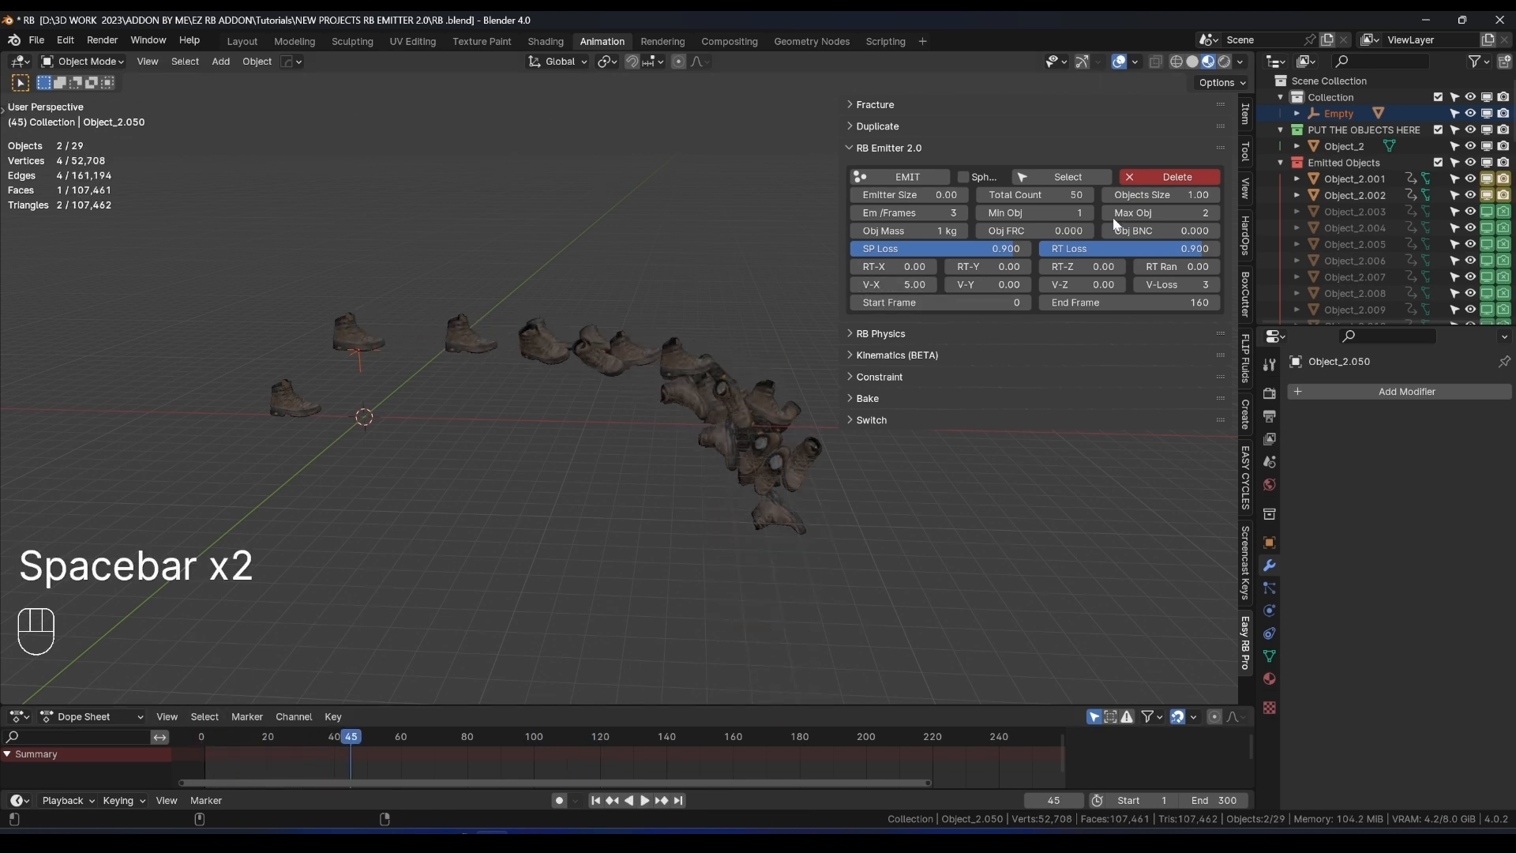
Remove the boot emission, then set the emitter's X velocity to 1 and disable scene gravity.
click(1168, 177)
click(1137, 175)
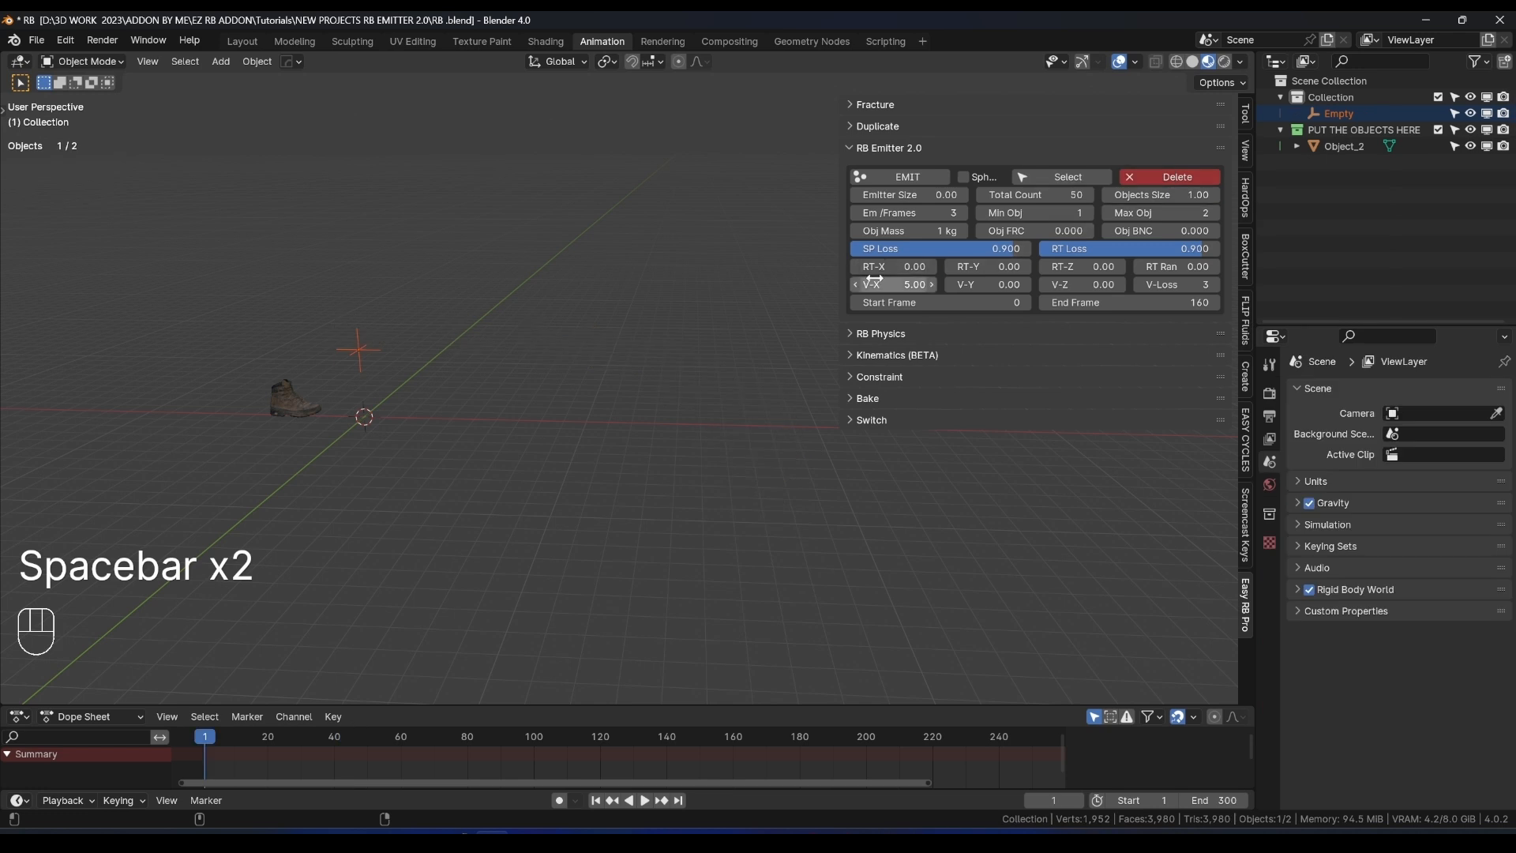
drag(875, 280, 859, 282)
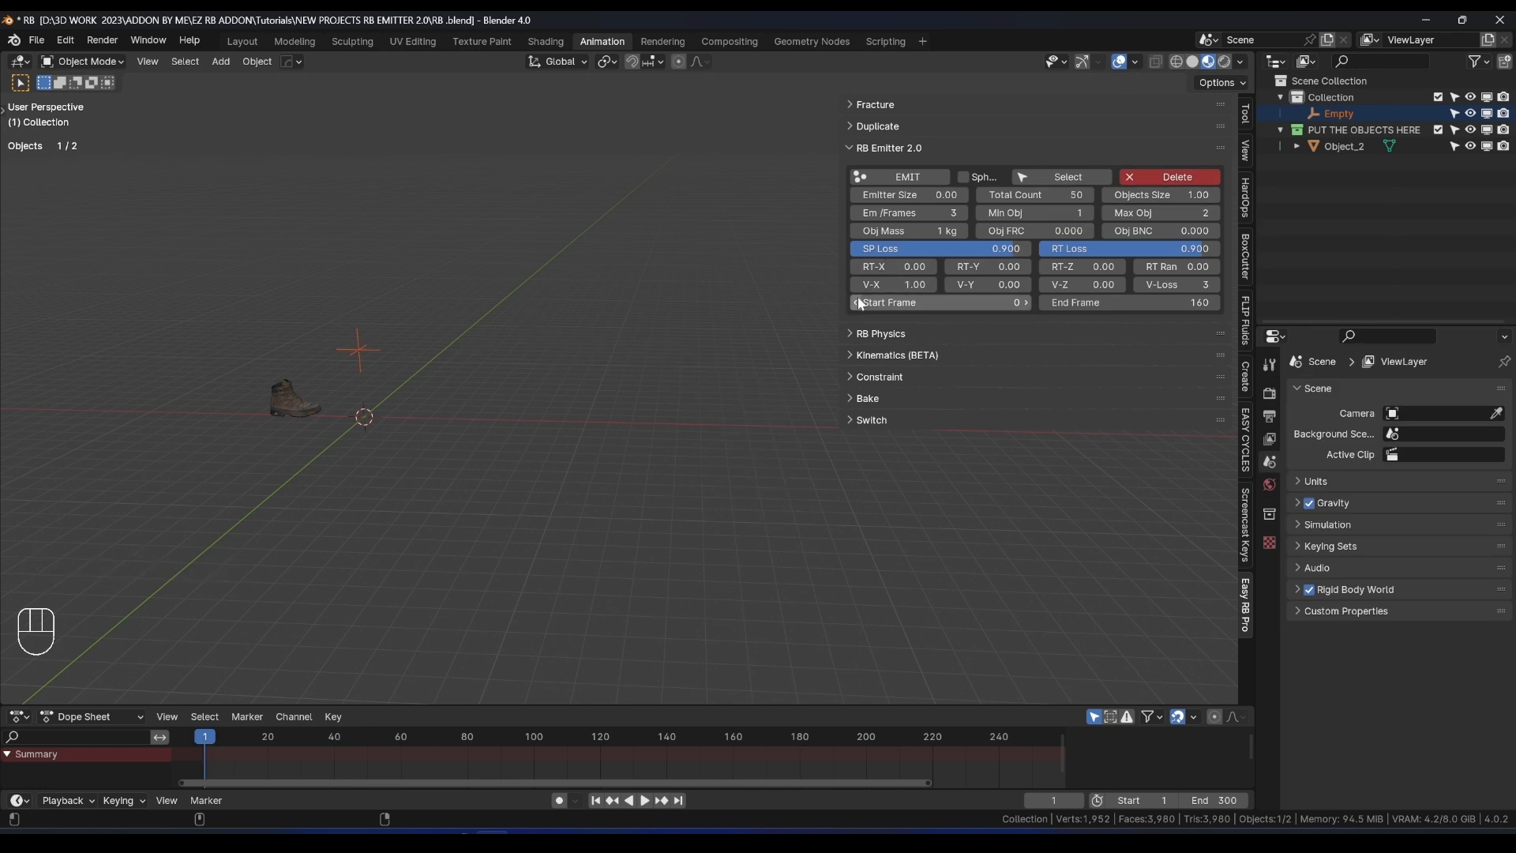
click(855, 331)
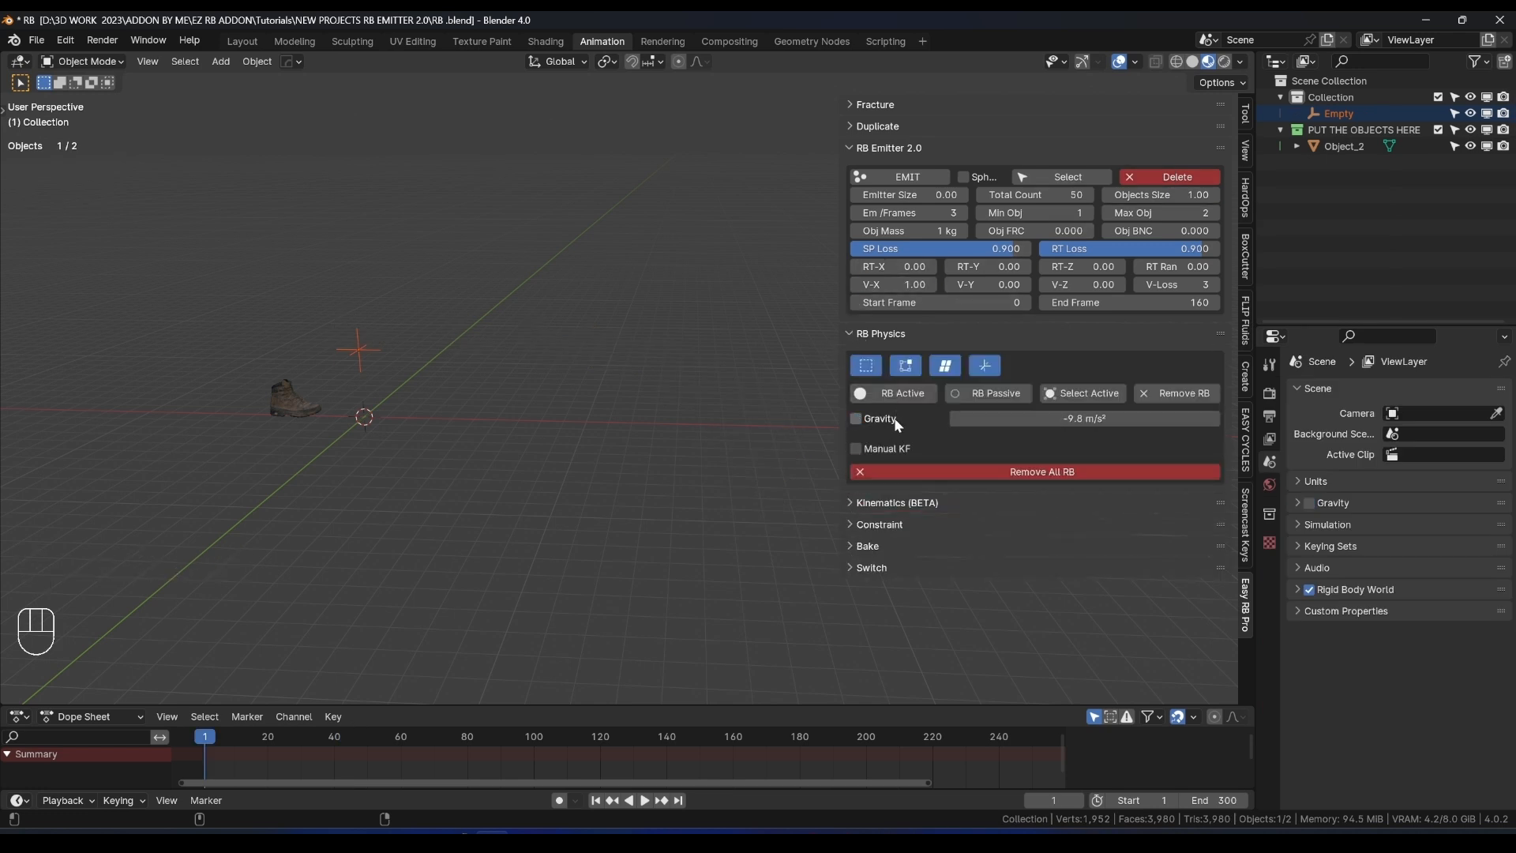
click(896, 338)
Emit the boots from the empty with X velocity 1 and play the animation to check their spread.
click(361, 350)
shift+middle_drag(367, 349, 490, 424)
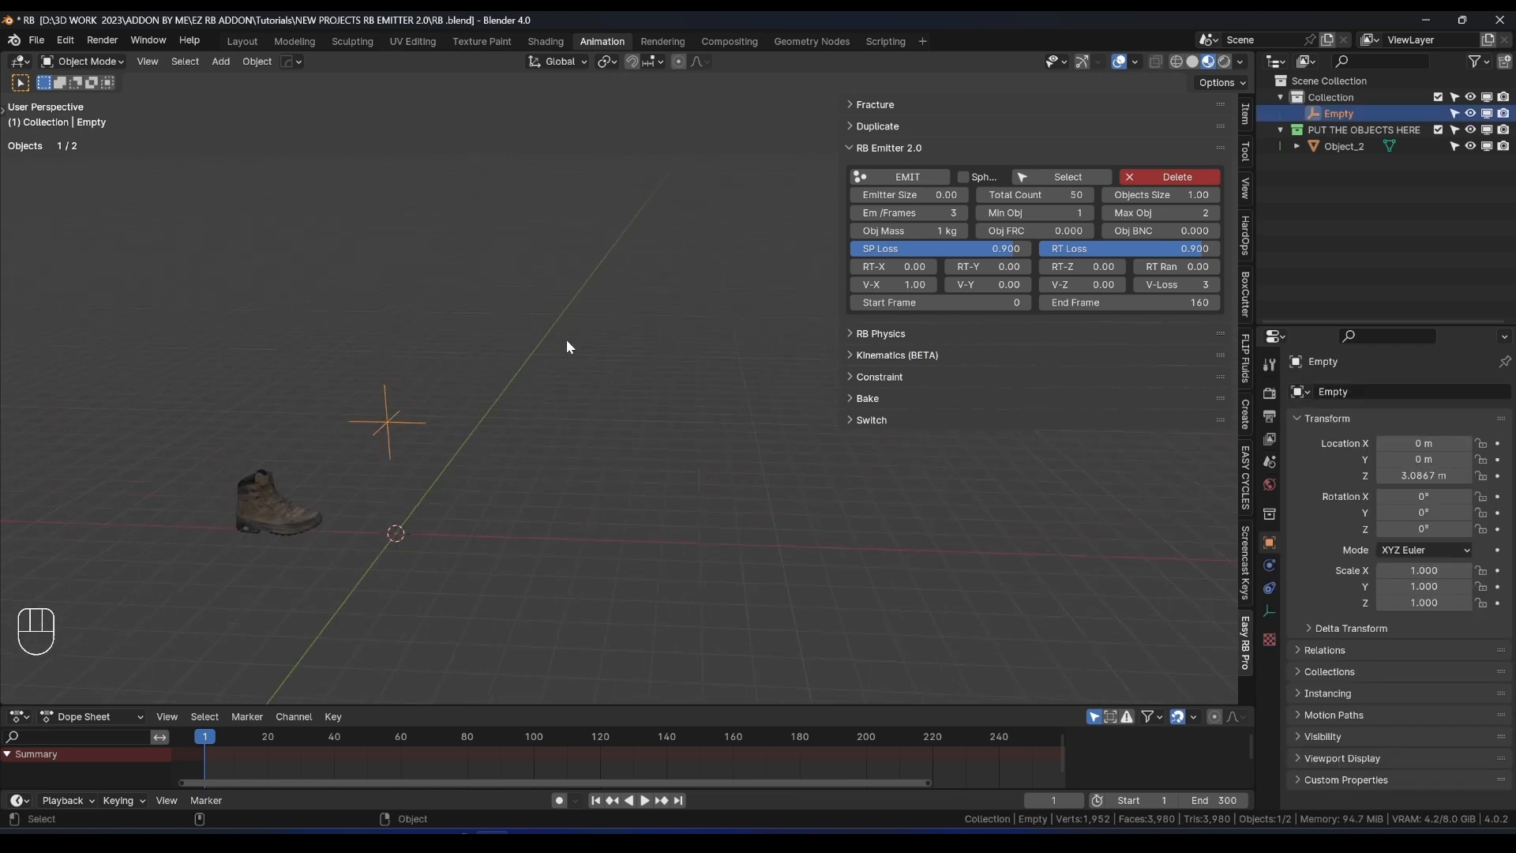
click(883, 183)
key(space)
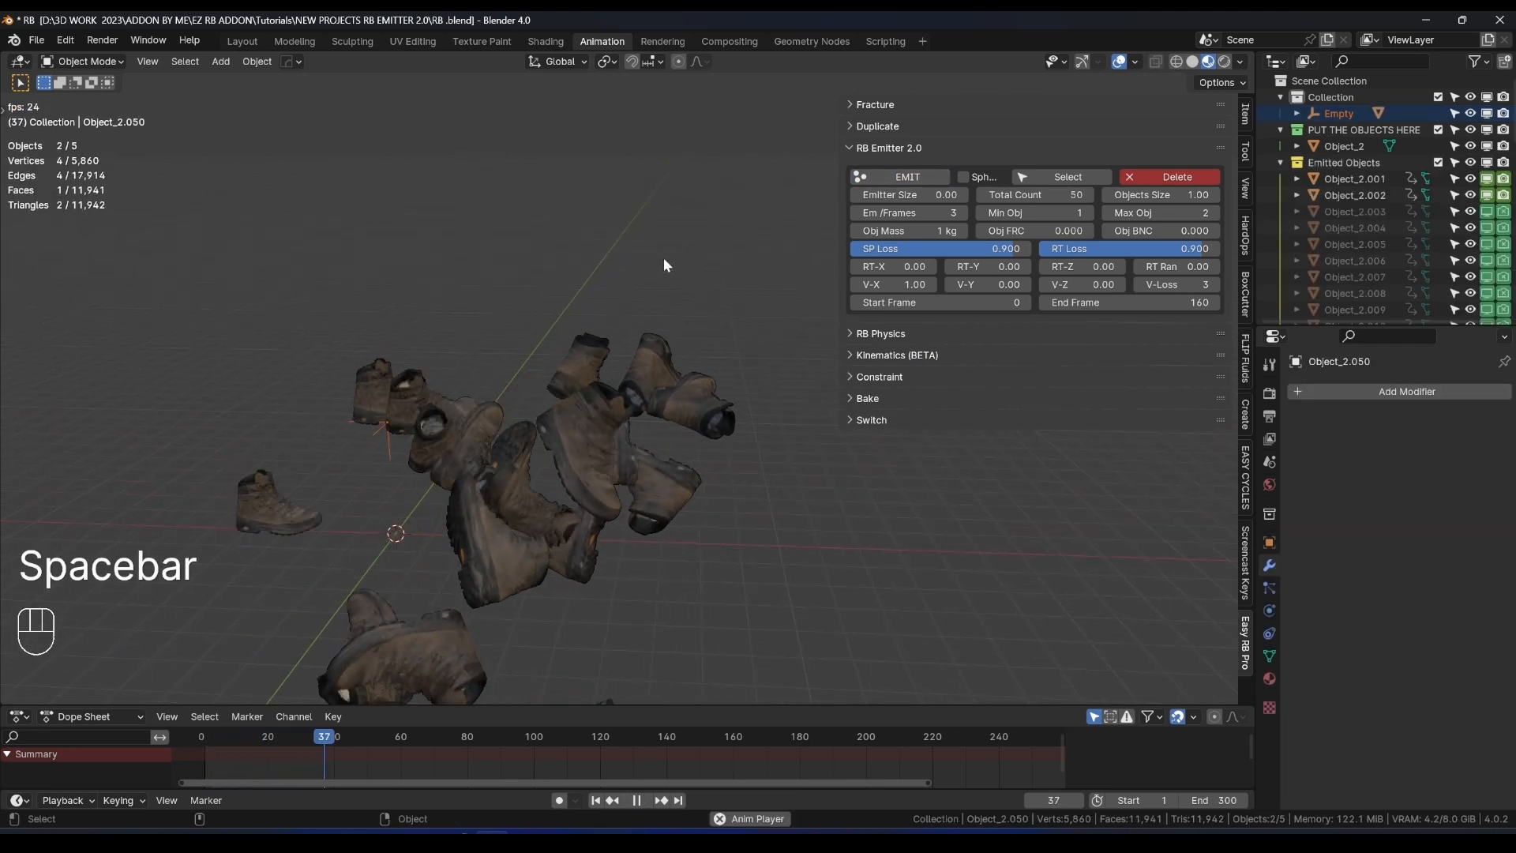
scroll(663, 257, down, 1)
key(space)
Remove the emission and configure the emitter with X velocity 2 and V-Loss 5.
click(1129, 177)
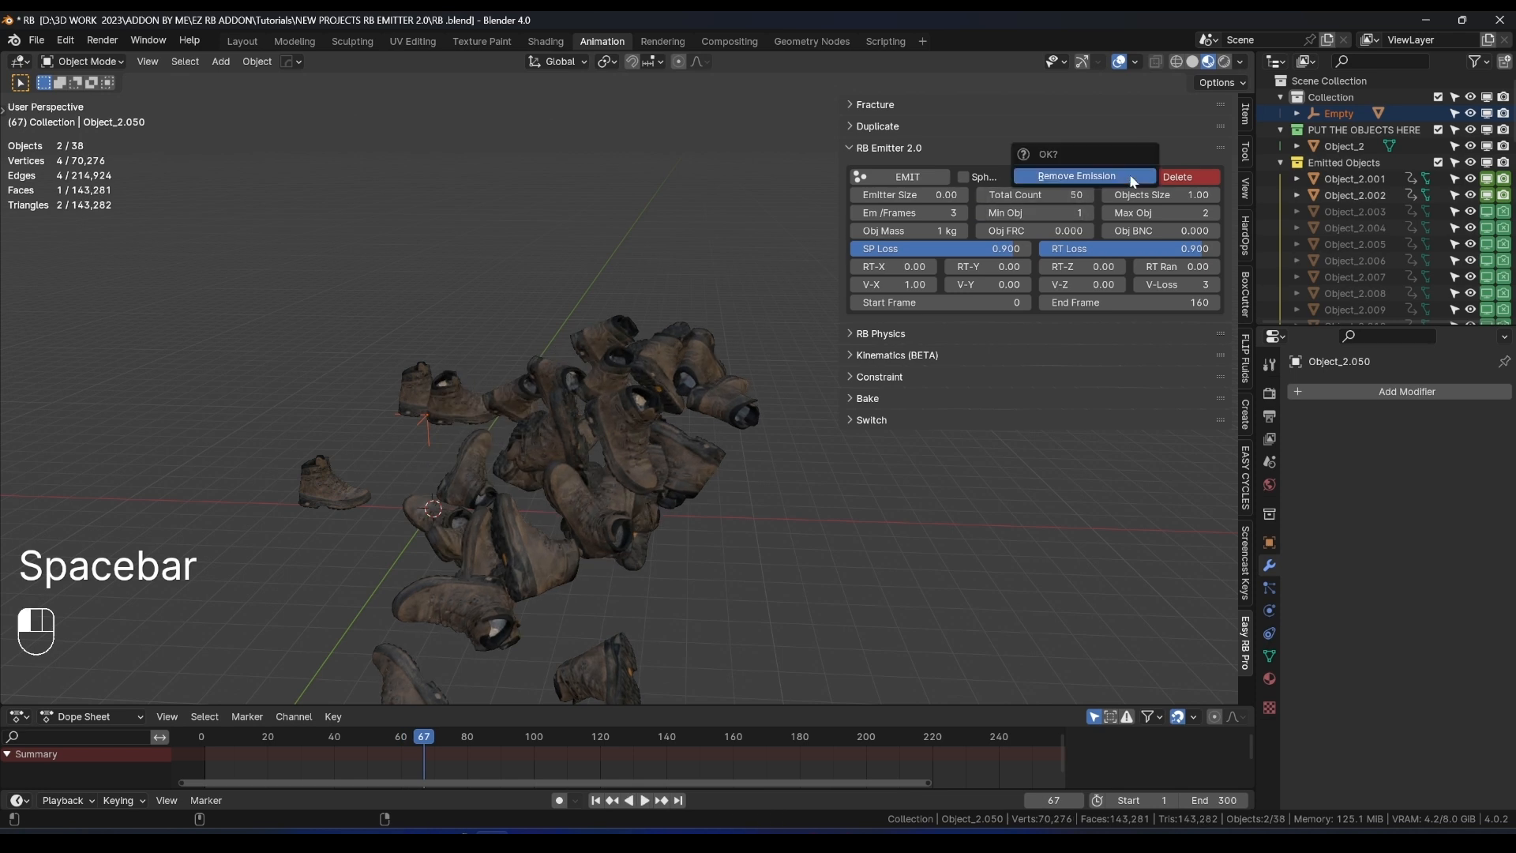
click(1128, 175)
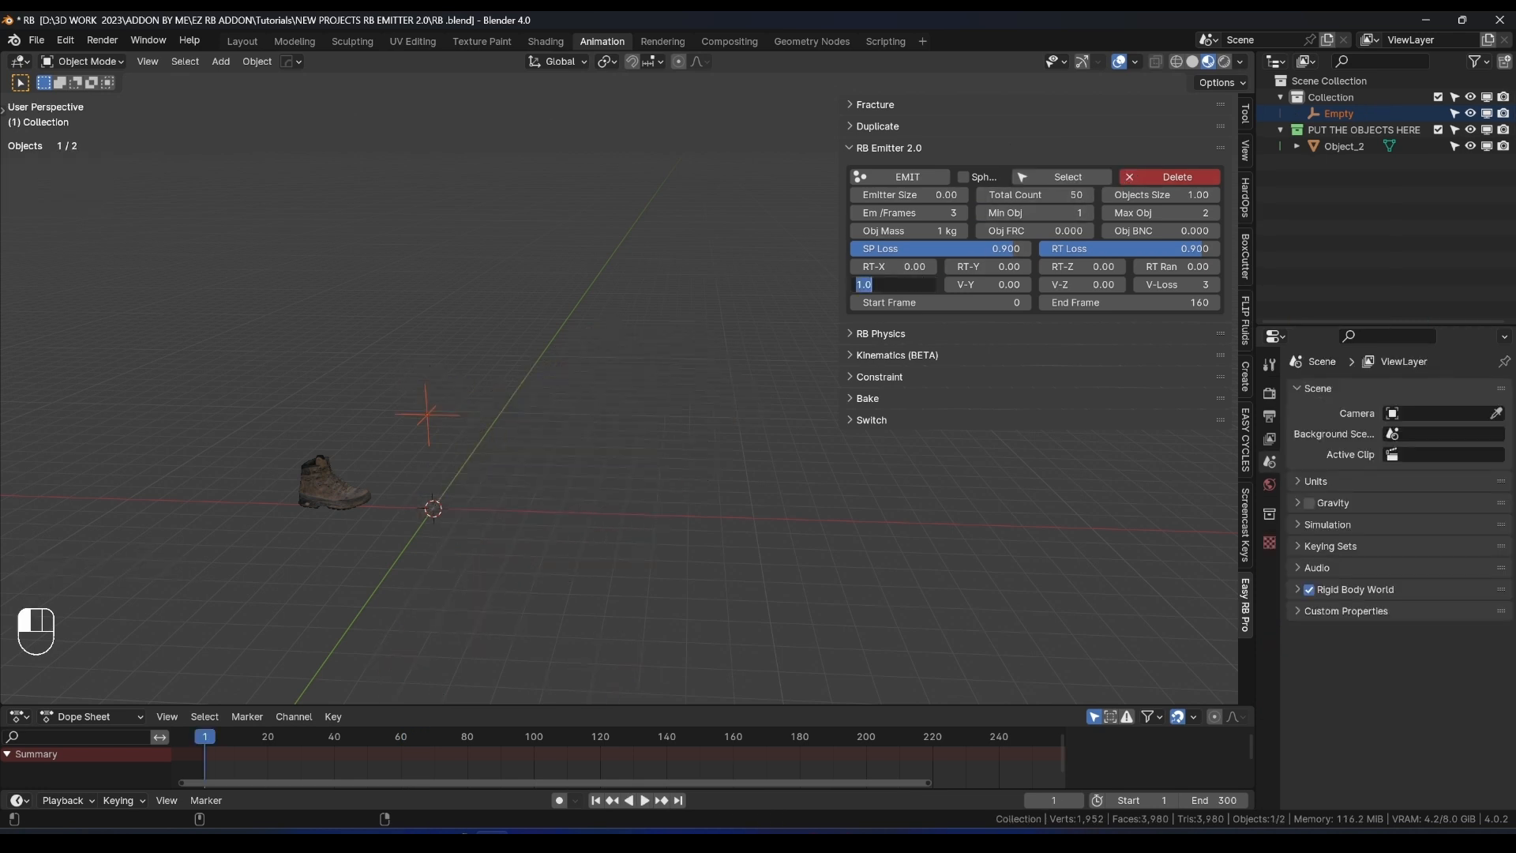
key(Return)
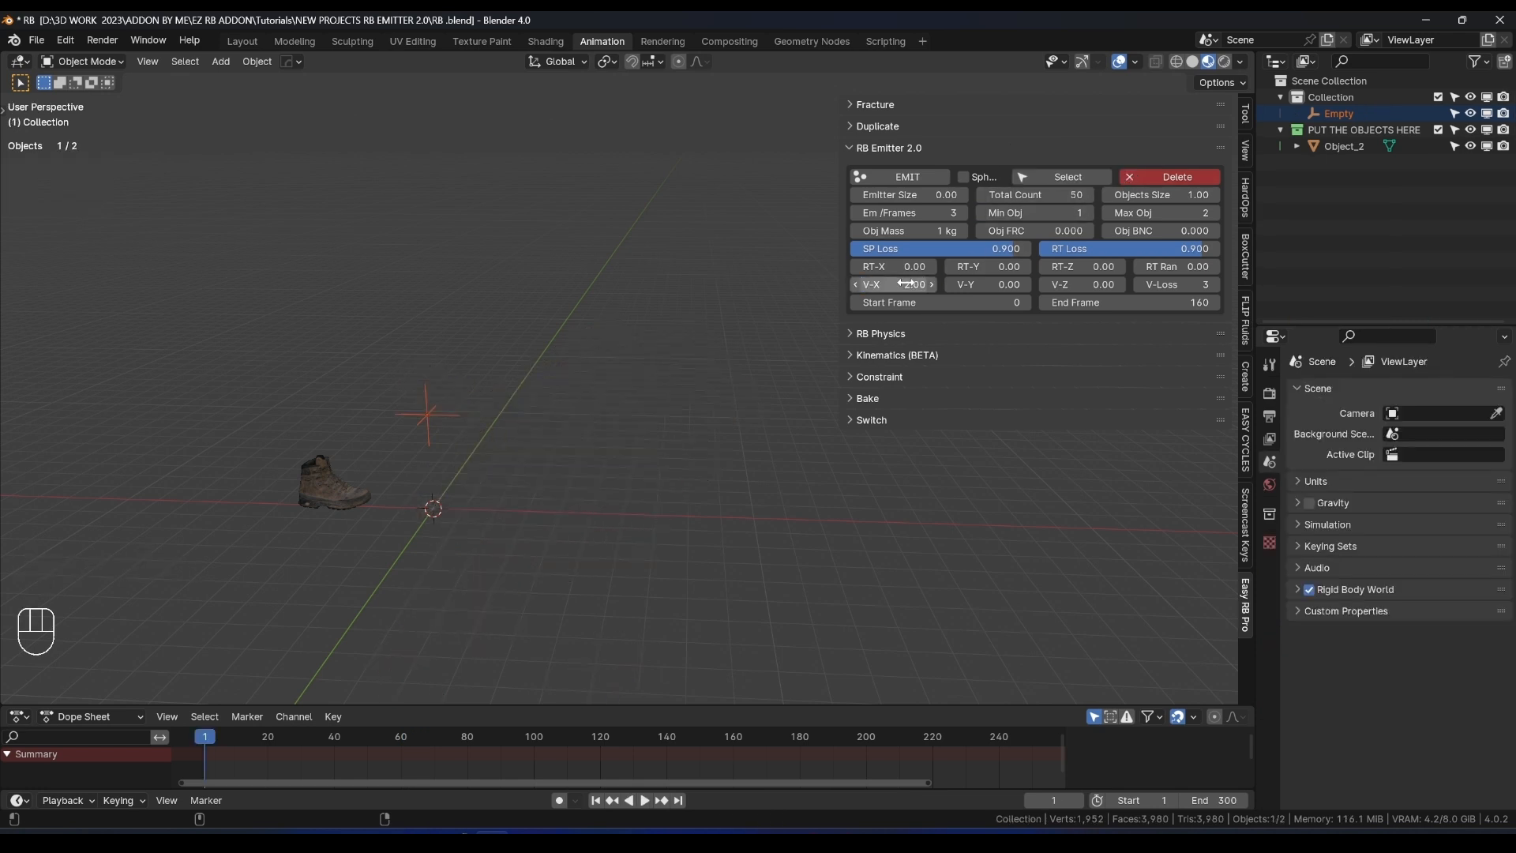
Emit the boots from the empty with the V-Loss of 5 and play the resulting cluster.
click(441, 426)
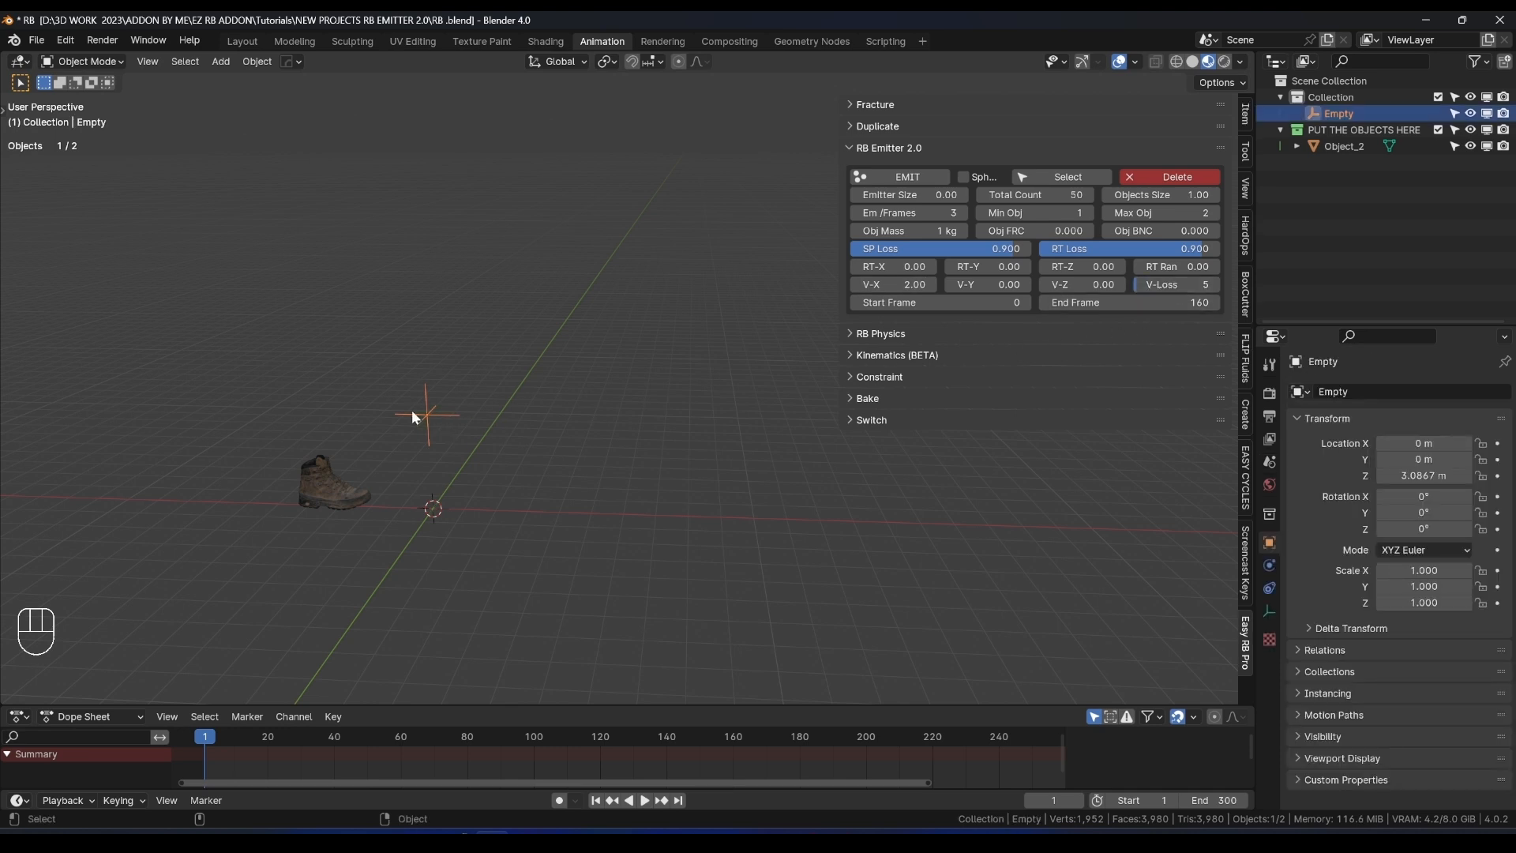
click(883, 170)
key(space)
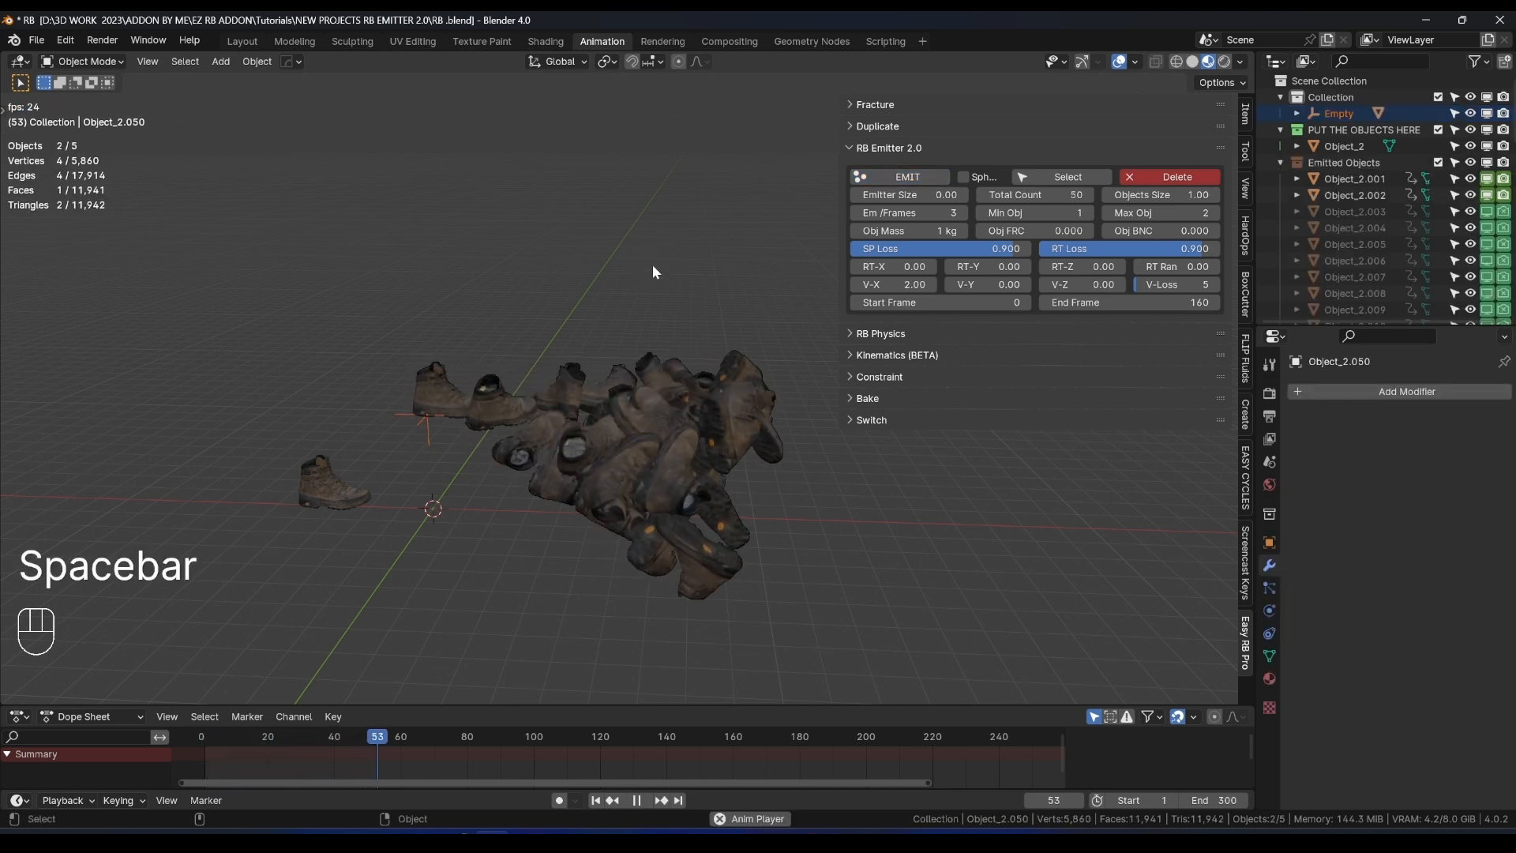
middle_drag(653, 270, 538, 221)
key(space)
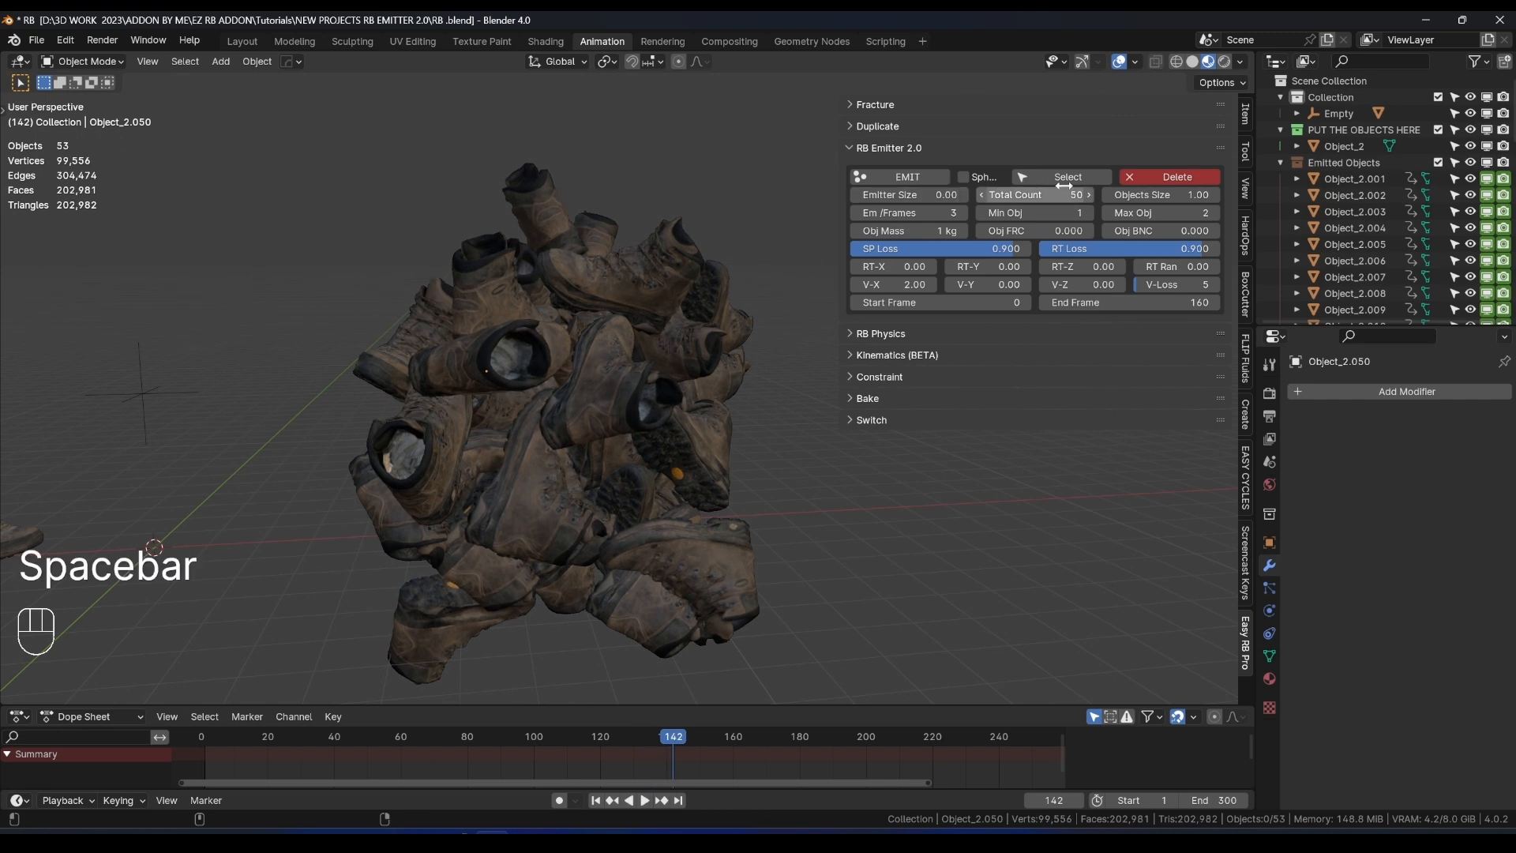
Remove the emitted boots and set the emitter's SP Loss to 0.8.
click(1141, 177)
click(1012, 251)
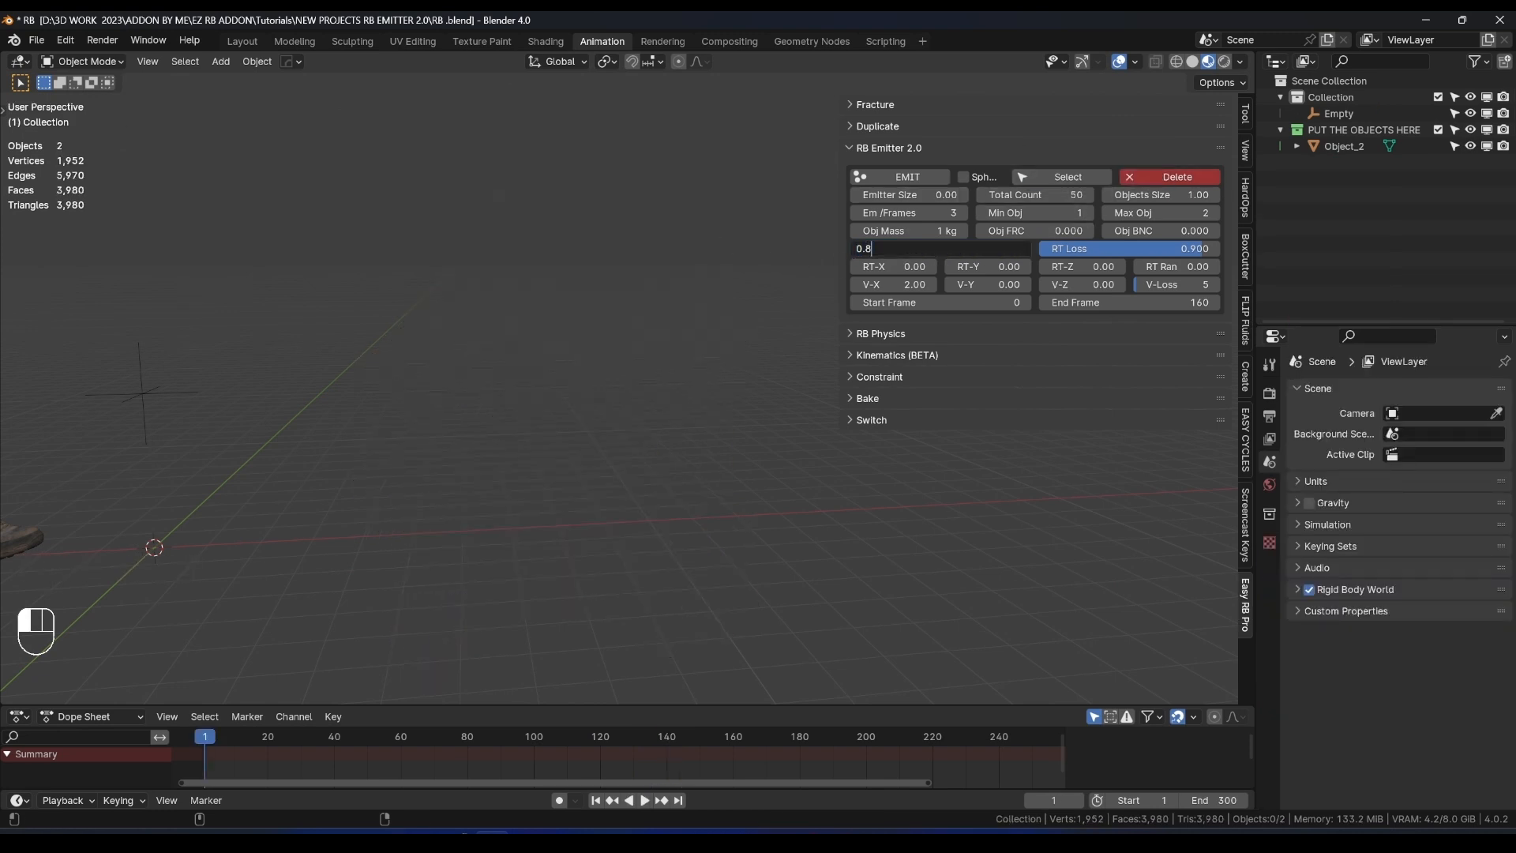
text(0.8)
click(933, 258)
Emit the boots from the empty with the reduced SP Loss and play the simulation.
click(166, 403)
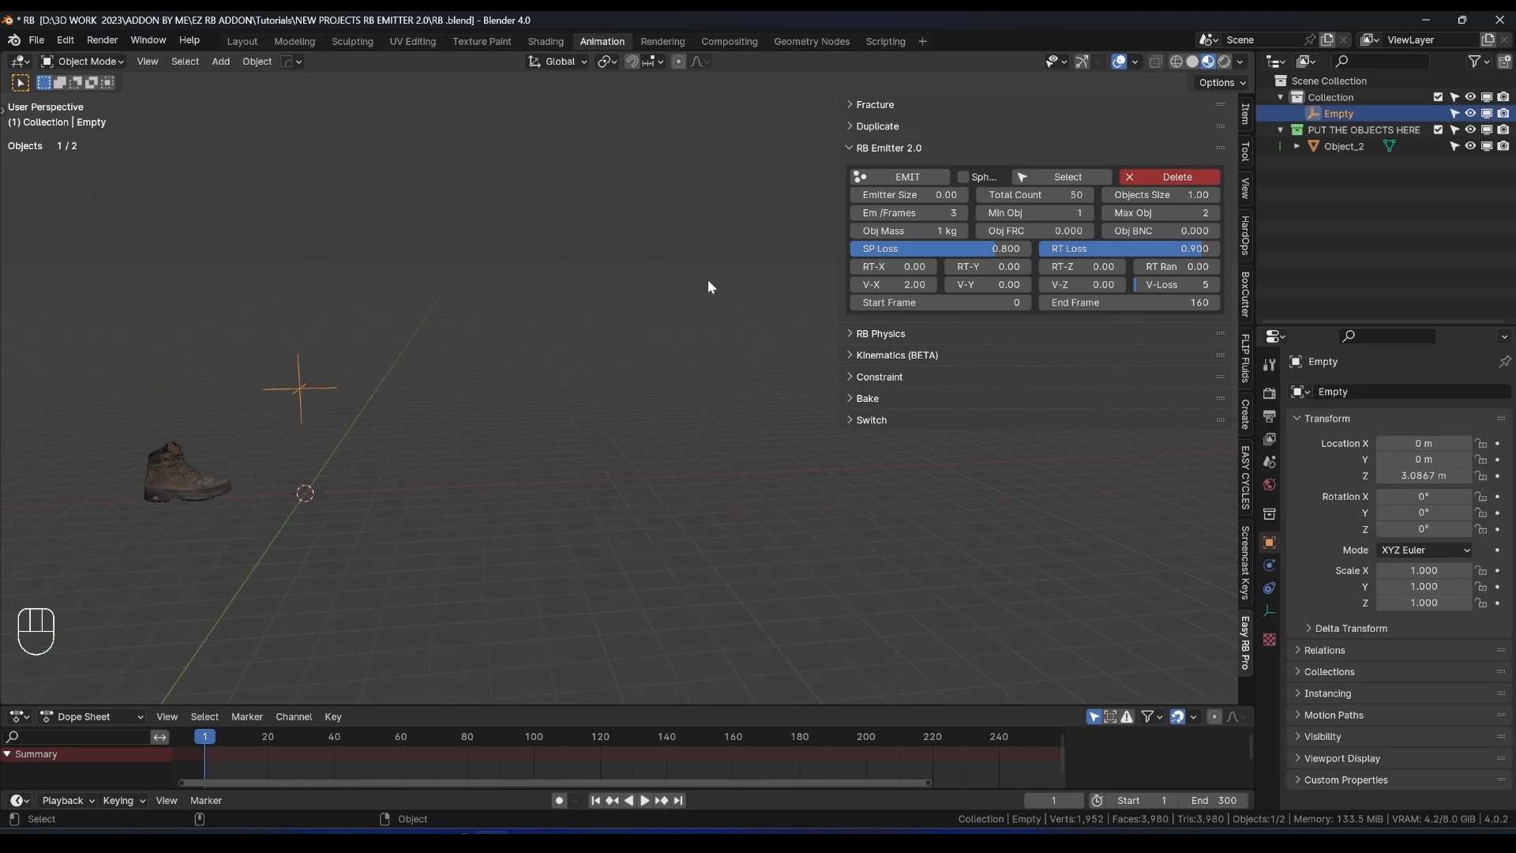
click(870, 178)
key(space)
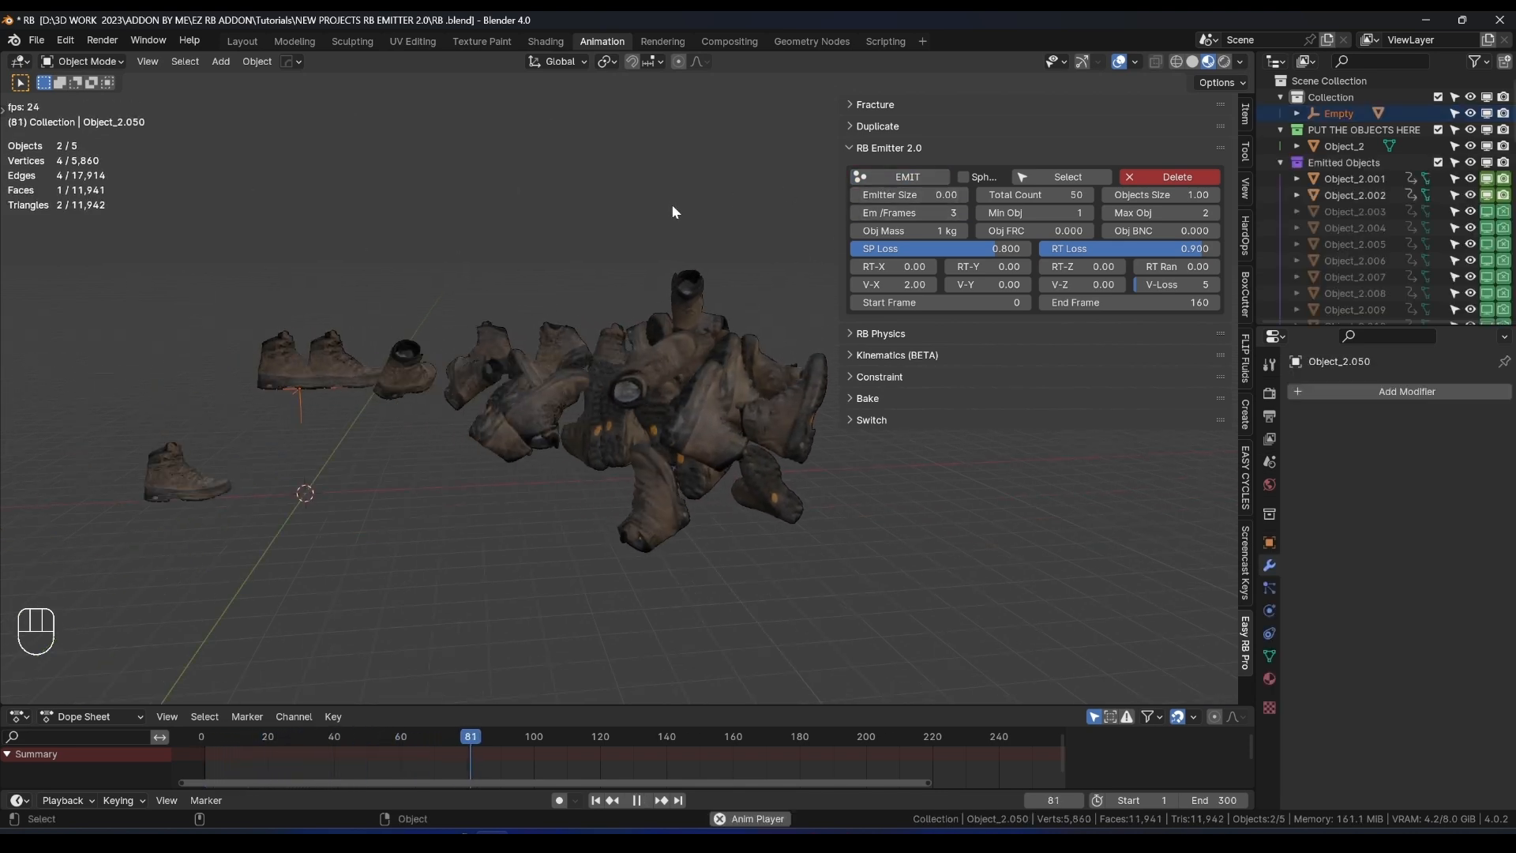
key(space)
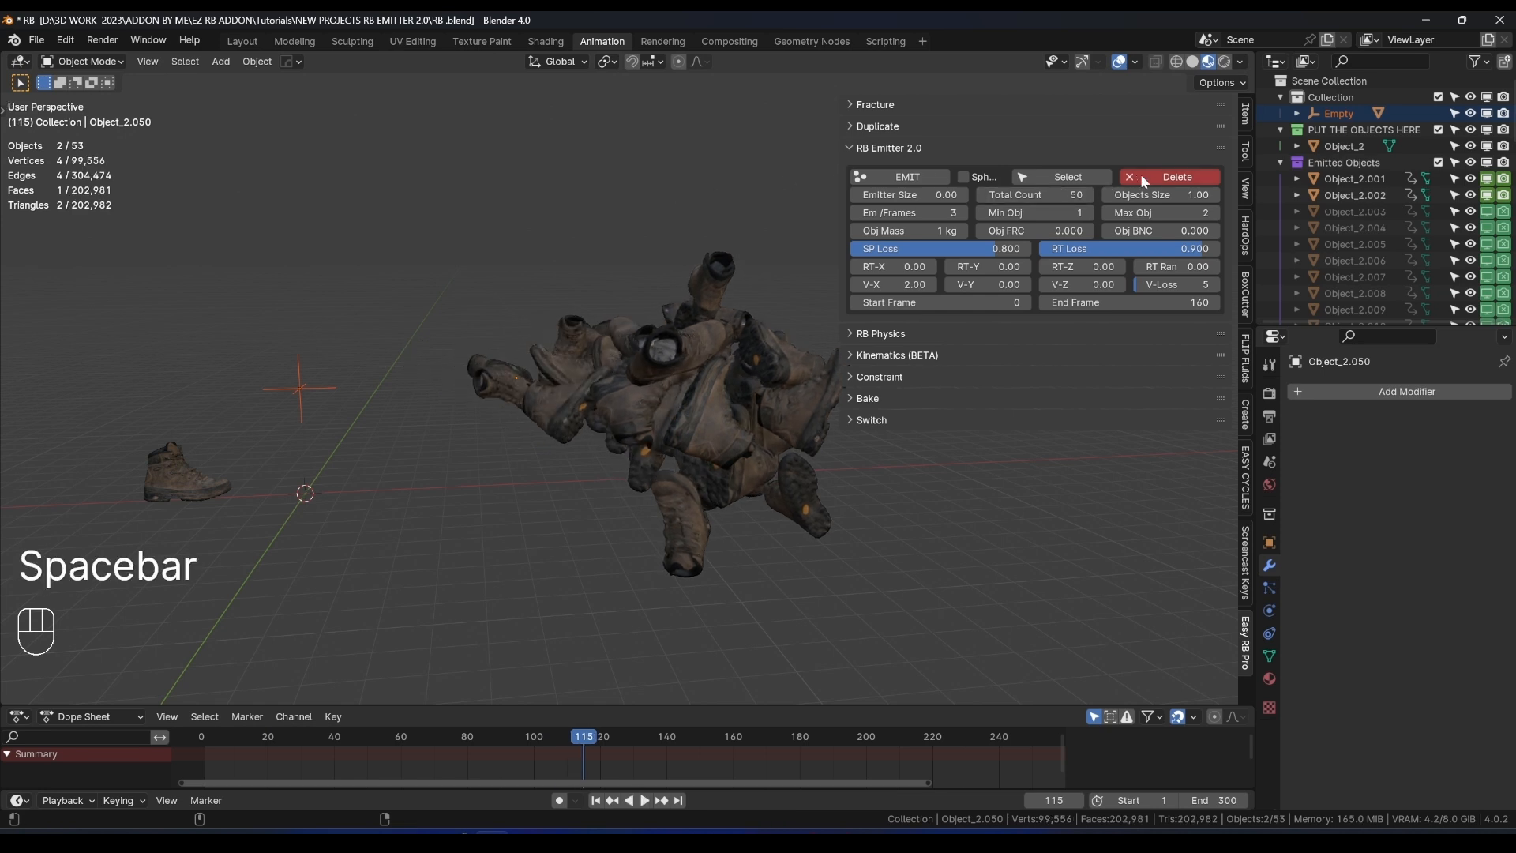
Select all the rigid-body boots through RB Physics and set their Rotation-Loss to 0.5.
click(893, 334)
click(866, 364)
click(730, 348)
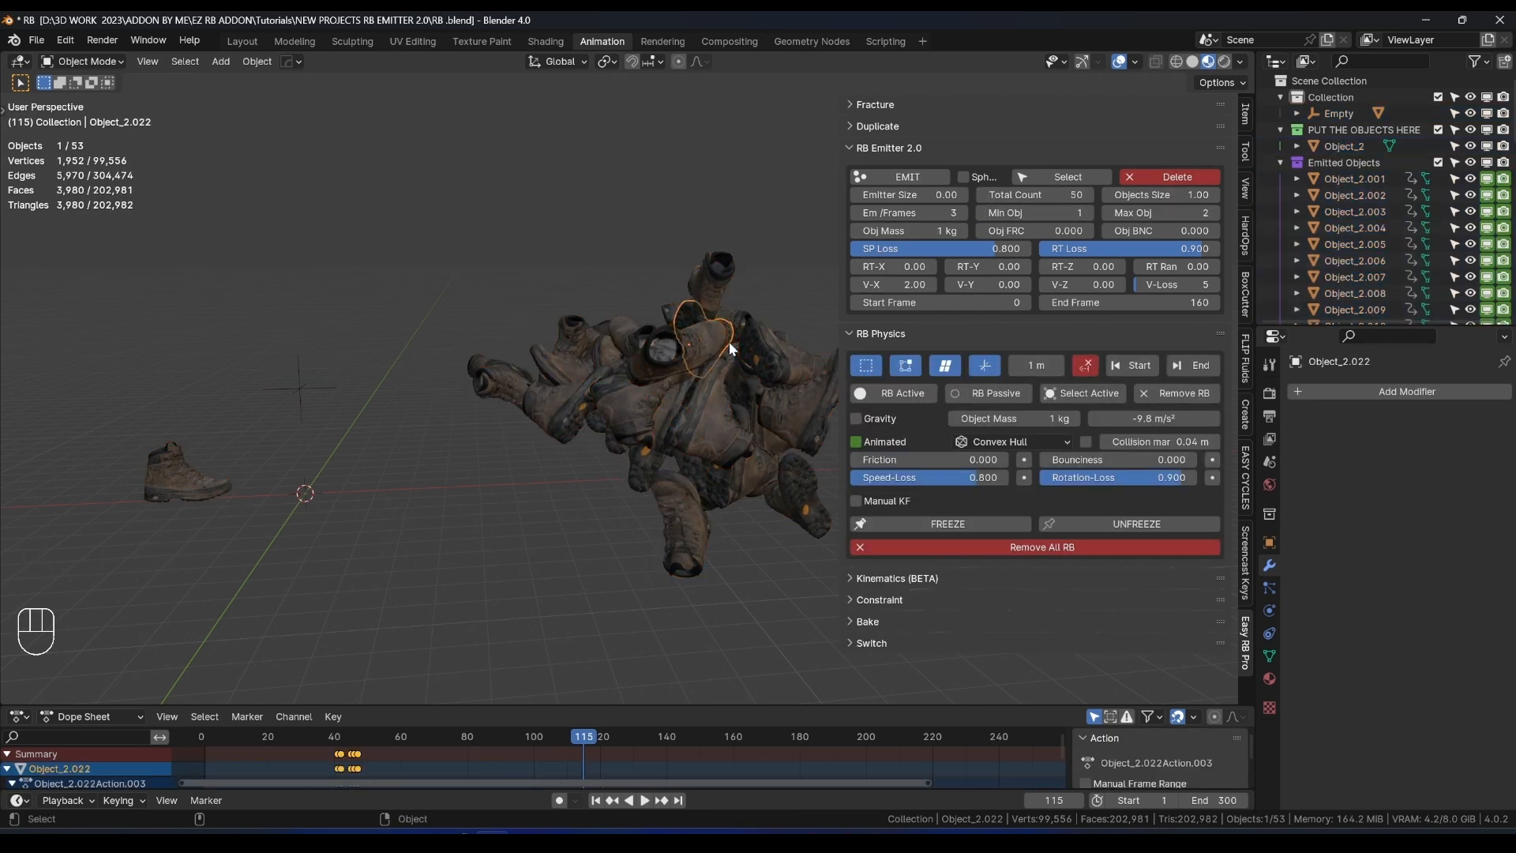
click(881, 366)
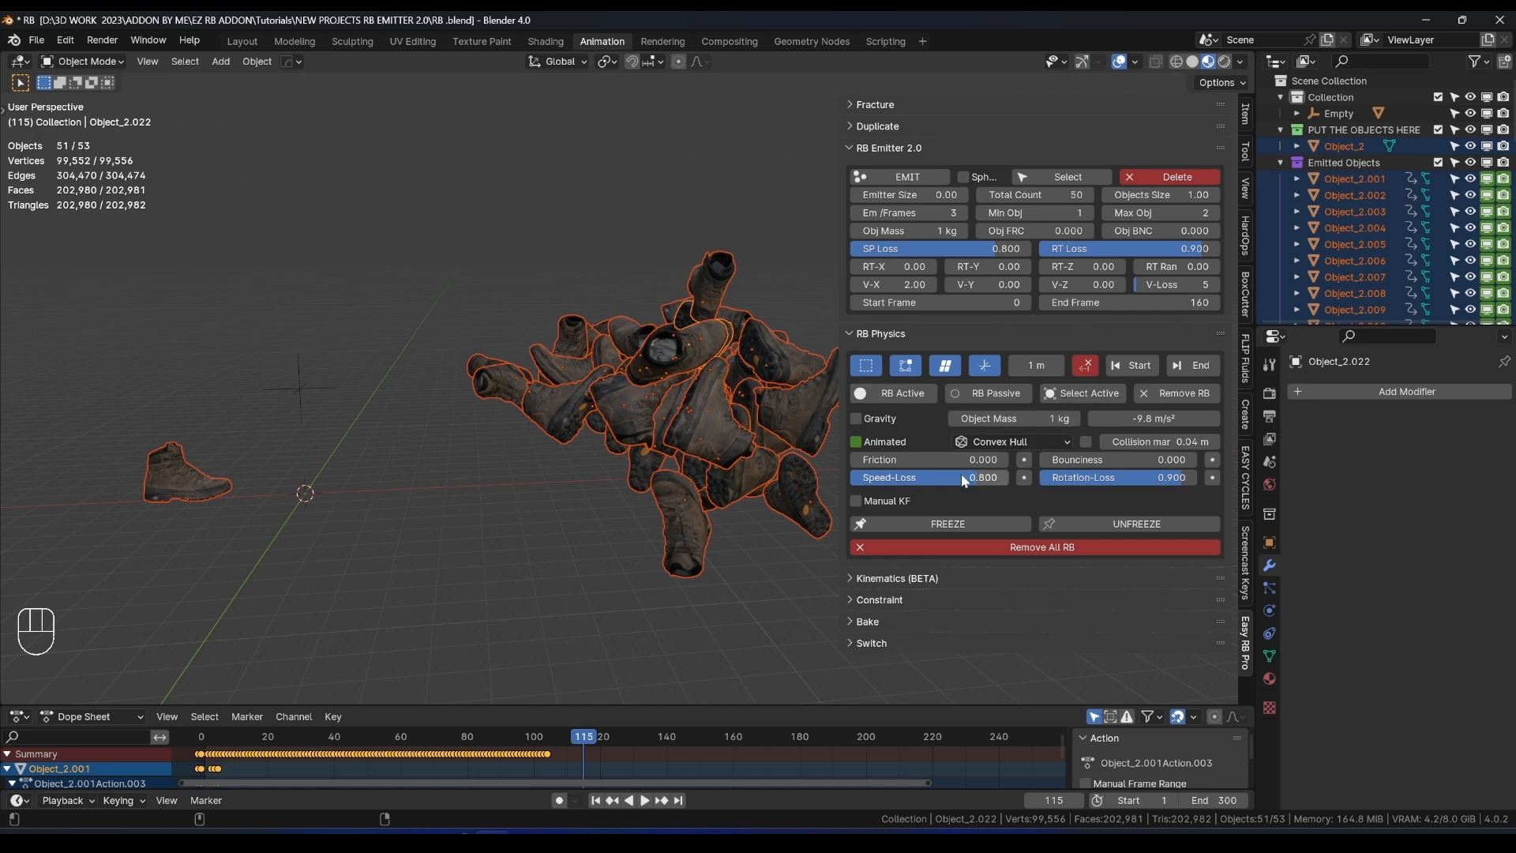
key(alt)
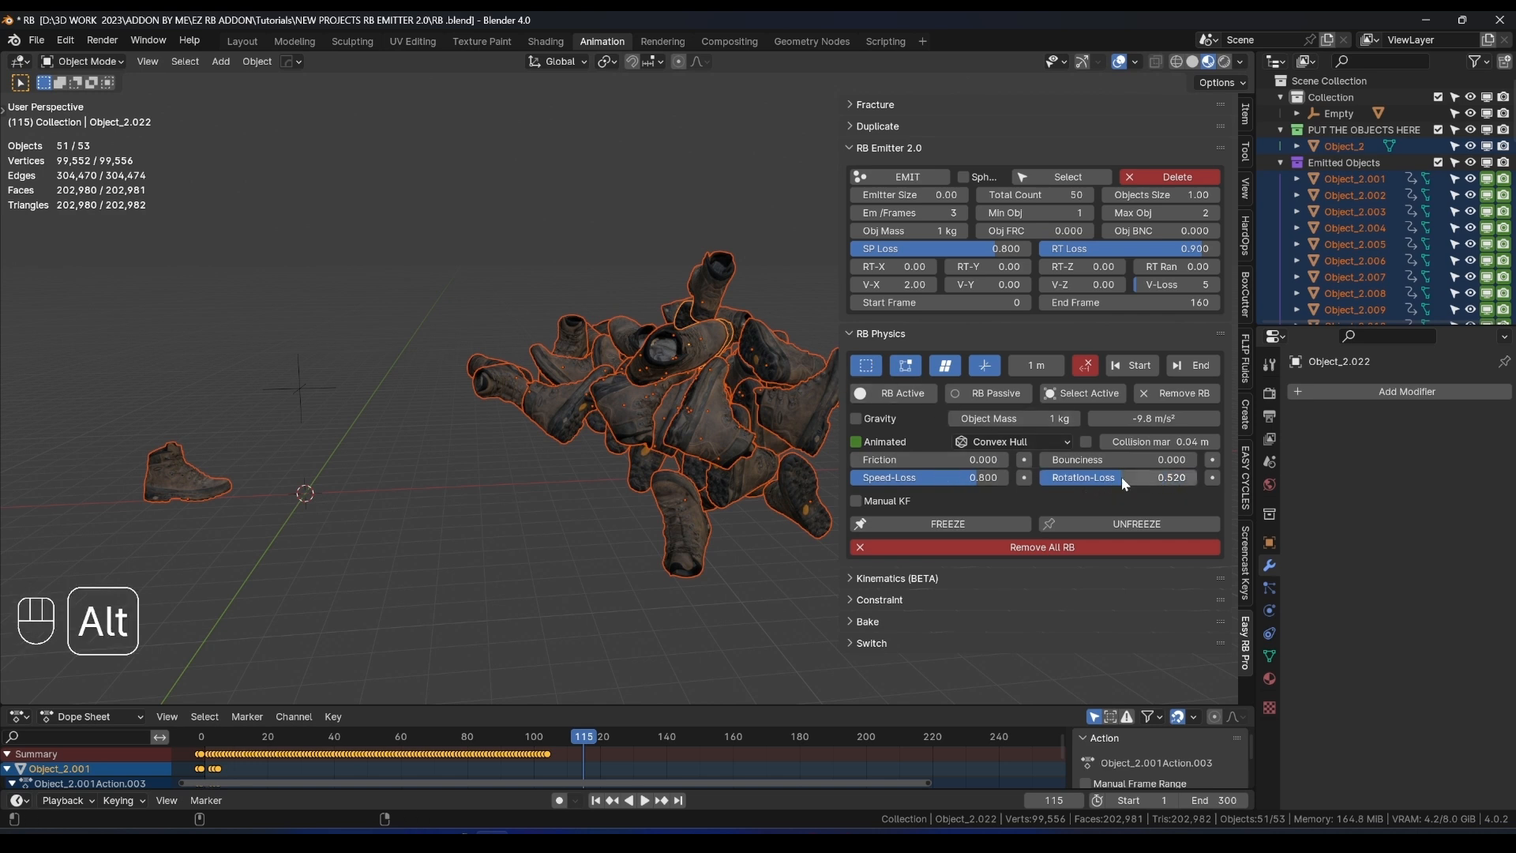
alt+drag(1121, 478, 1116, 477)
Play the boot simulation from the start and examine the motion of the cluster.
click(1132, 365)
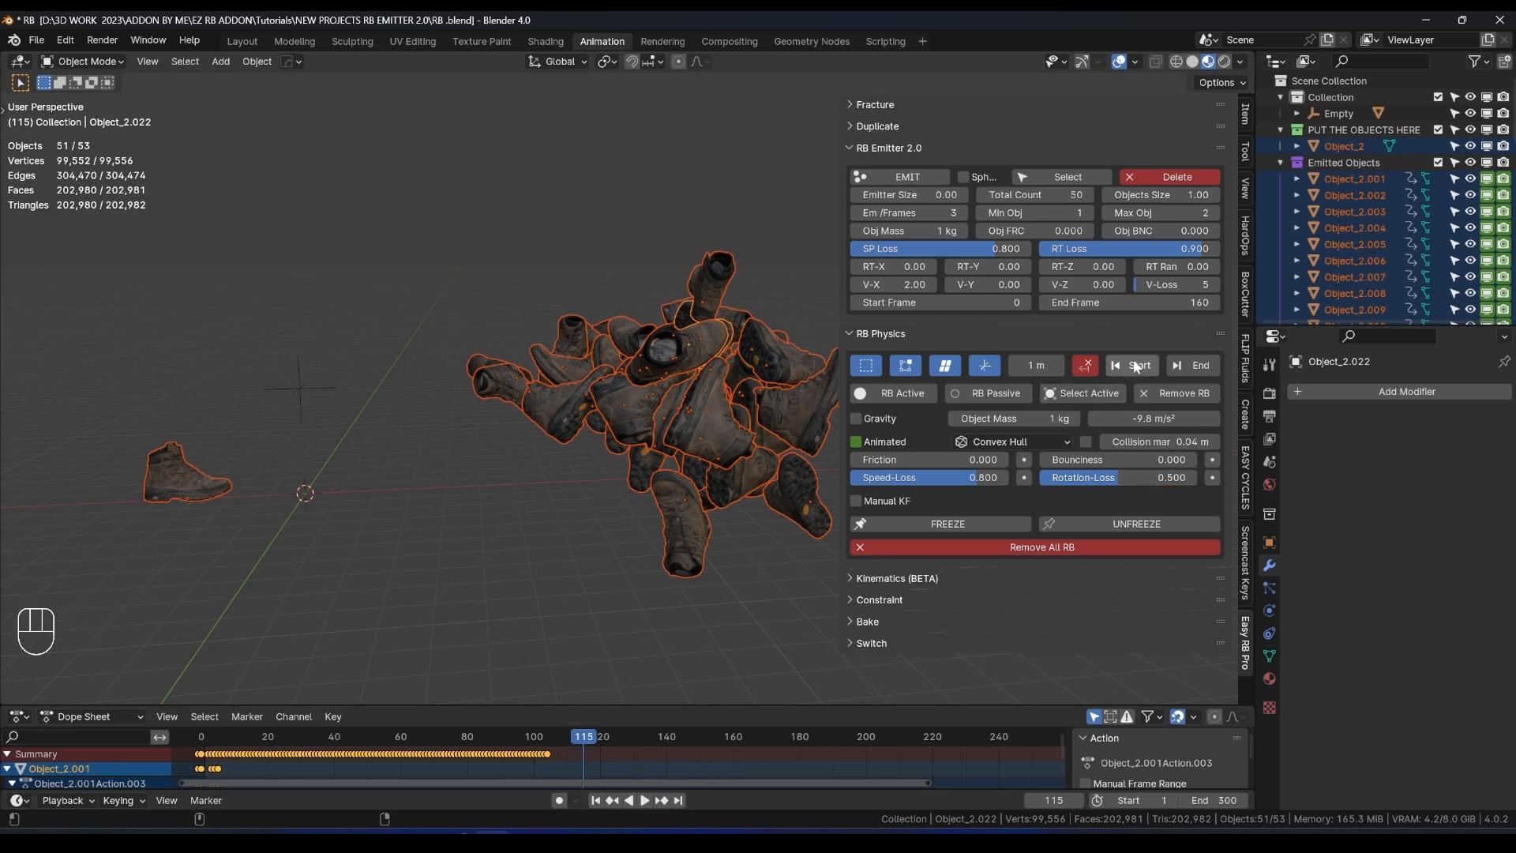
key(space)
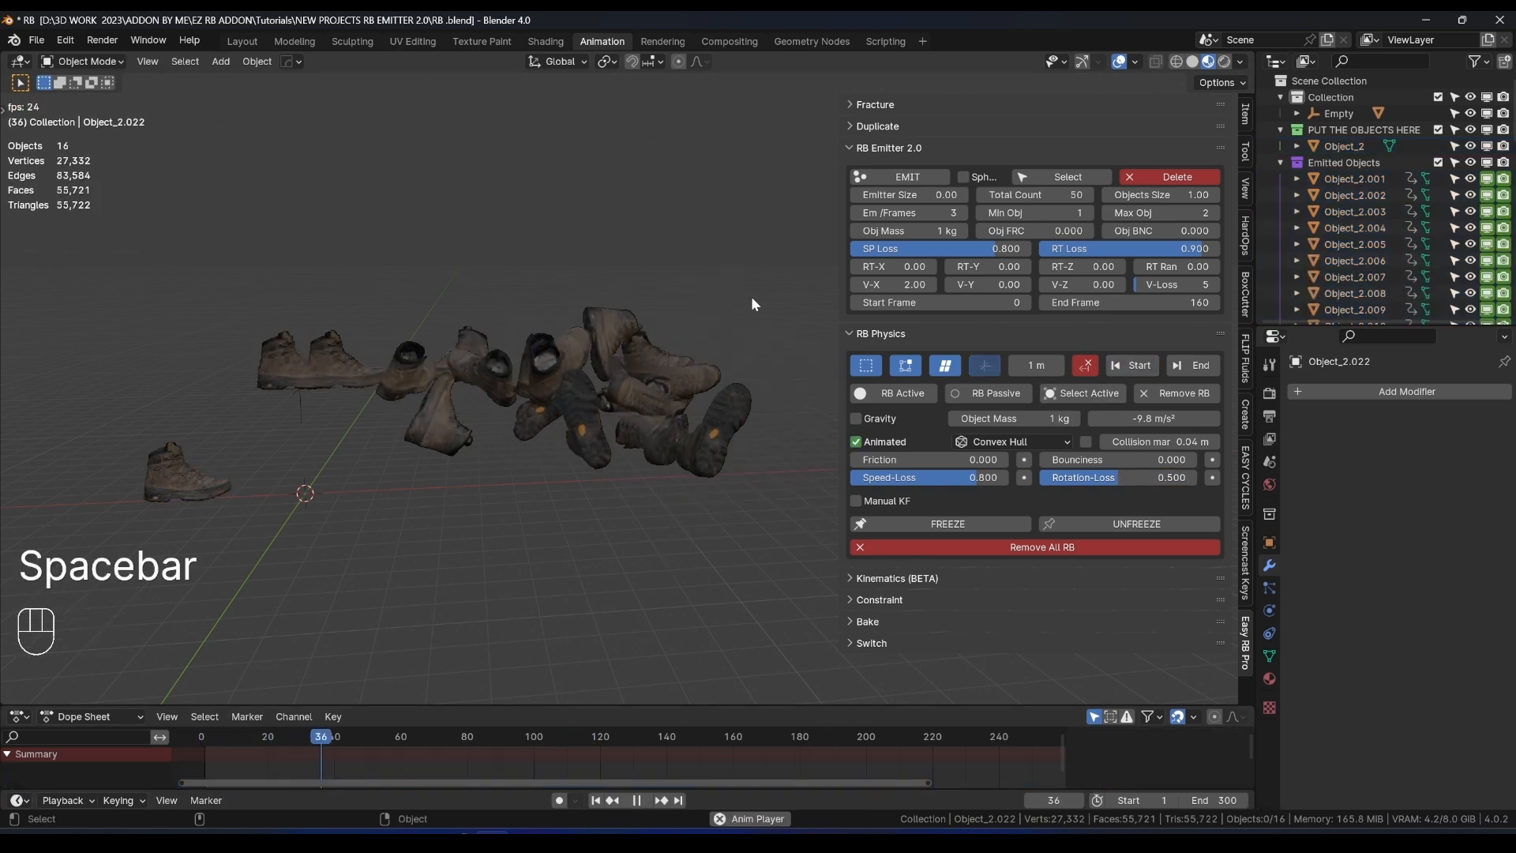
click(750, 296)
shift+middle_drag(622, 389, 566, 325)
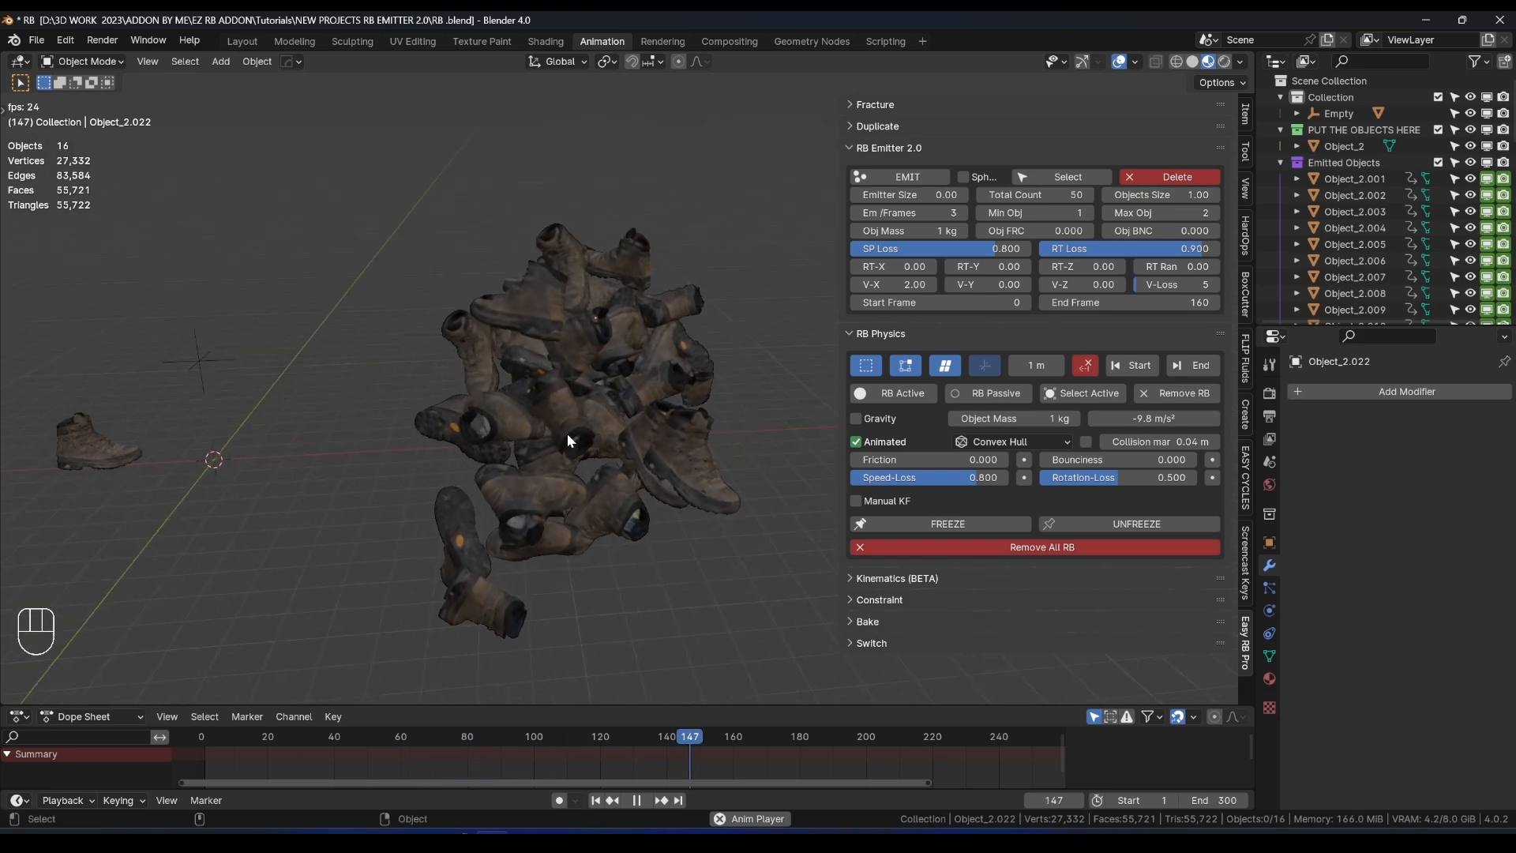
mouse_move(567, 433)
middle_down()
mouse_move(606, 428)
mouse_move(577, 428)
middle_up()
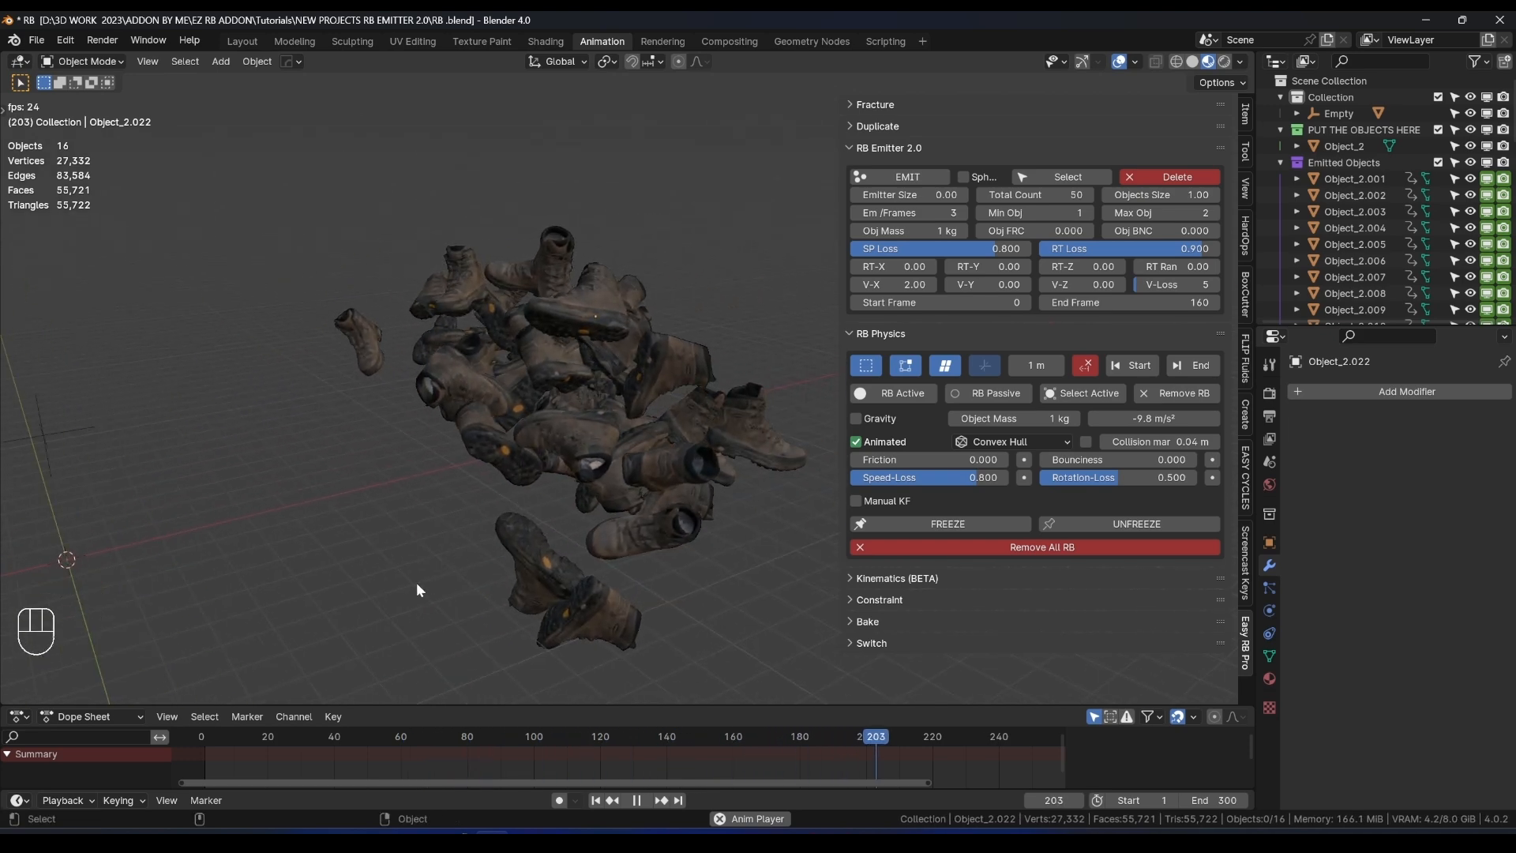
Switch the viewport to solid shading and replay the boot emission from the first frame.
key(space)
key(z)
click(378, 579)
key(space)
middle_drag(376, 571, 272, 713)
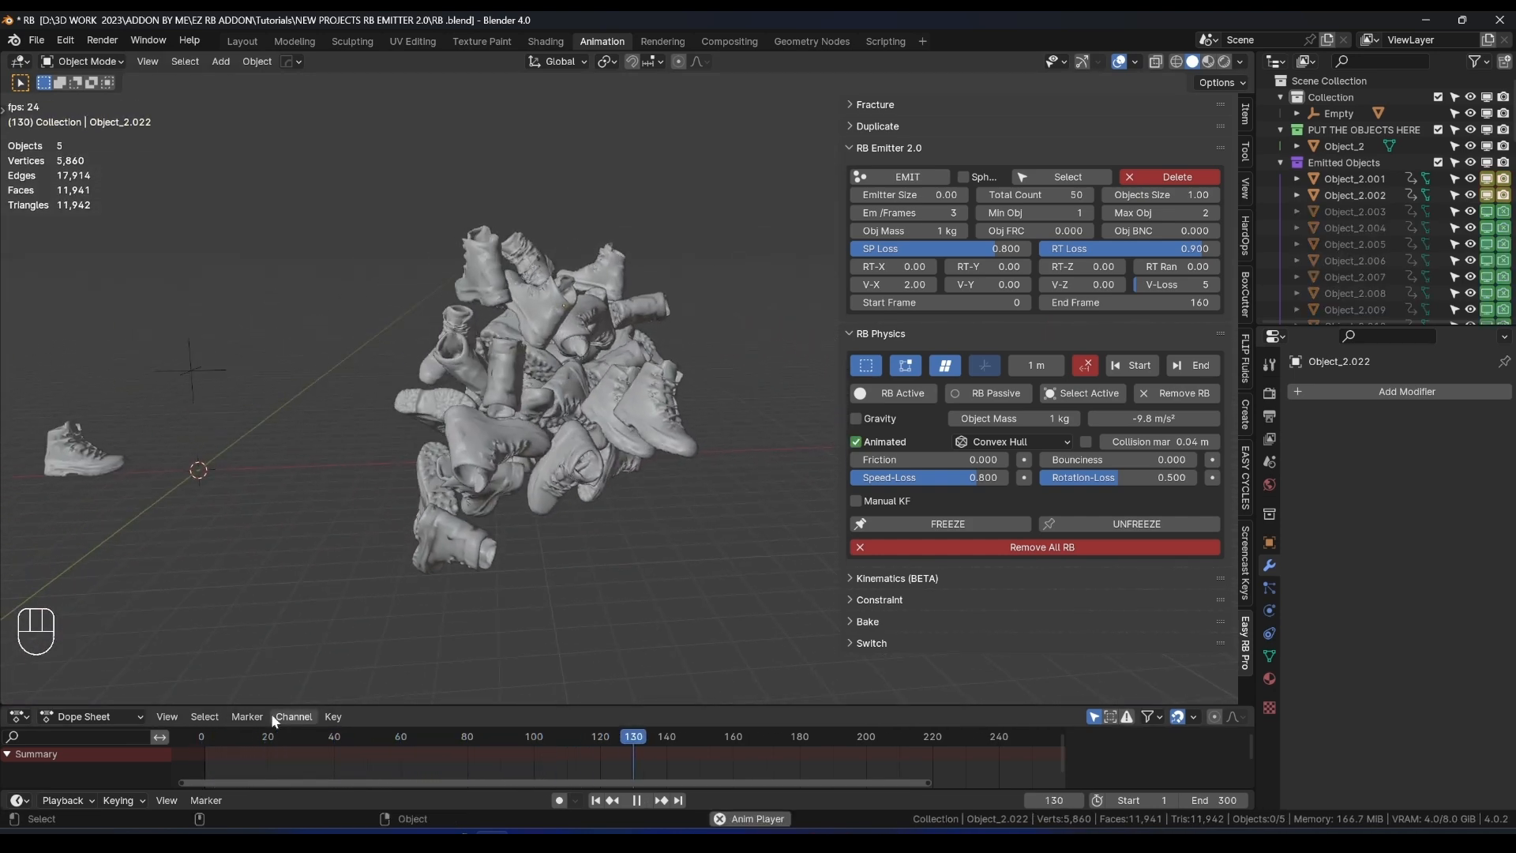
key(shift+Left)
shift+middle_drag(305, 652, 514, 562)
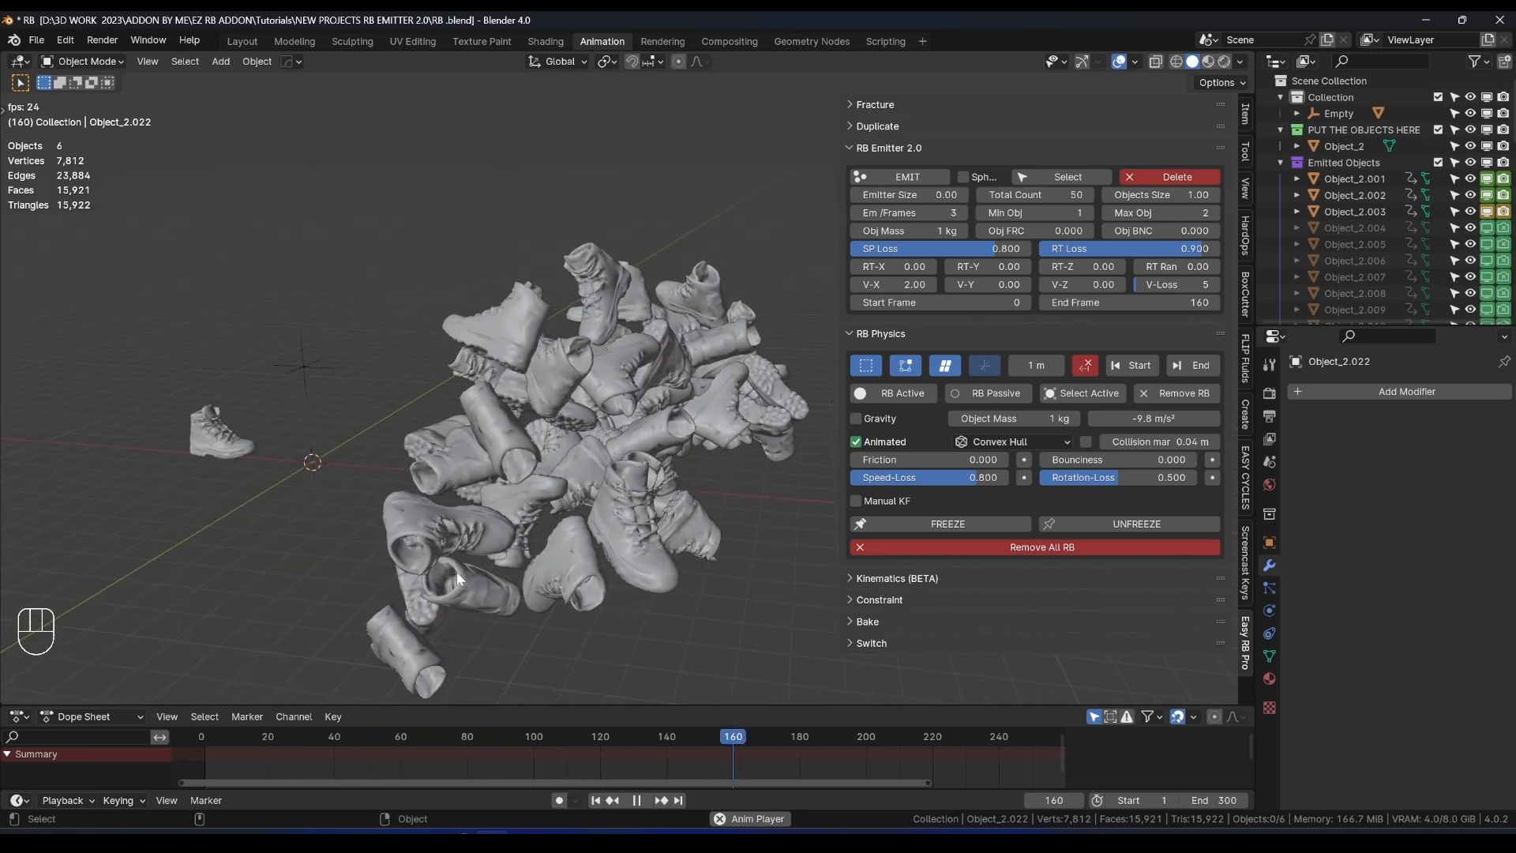
key(space)
mouse_move(514, 561)
shift+middle_down()
mouse_move(535, 576)
mouse_move(541, 519)
mouse_move(513, 537)
shift+middle_up()
key(z)
click(481, 596)
key(z)
click(766, 319)
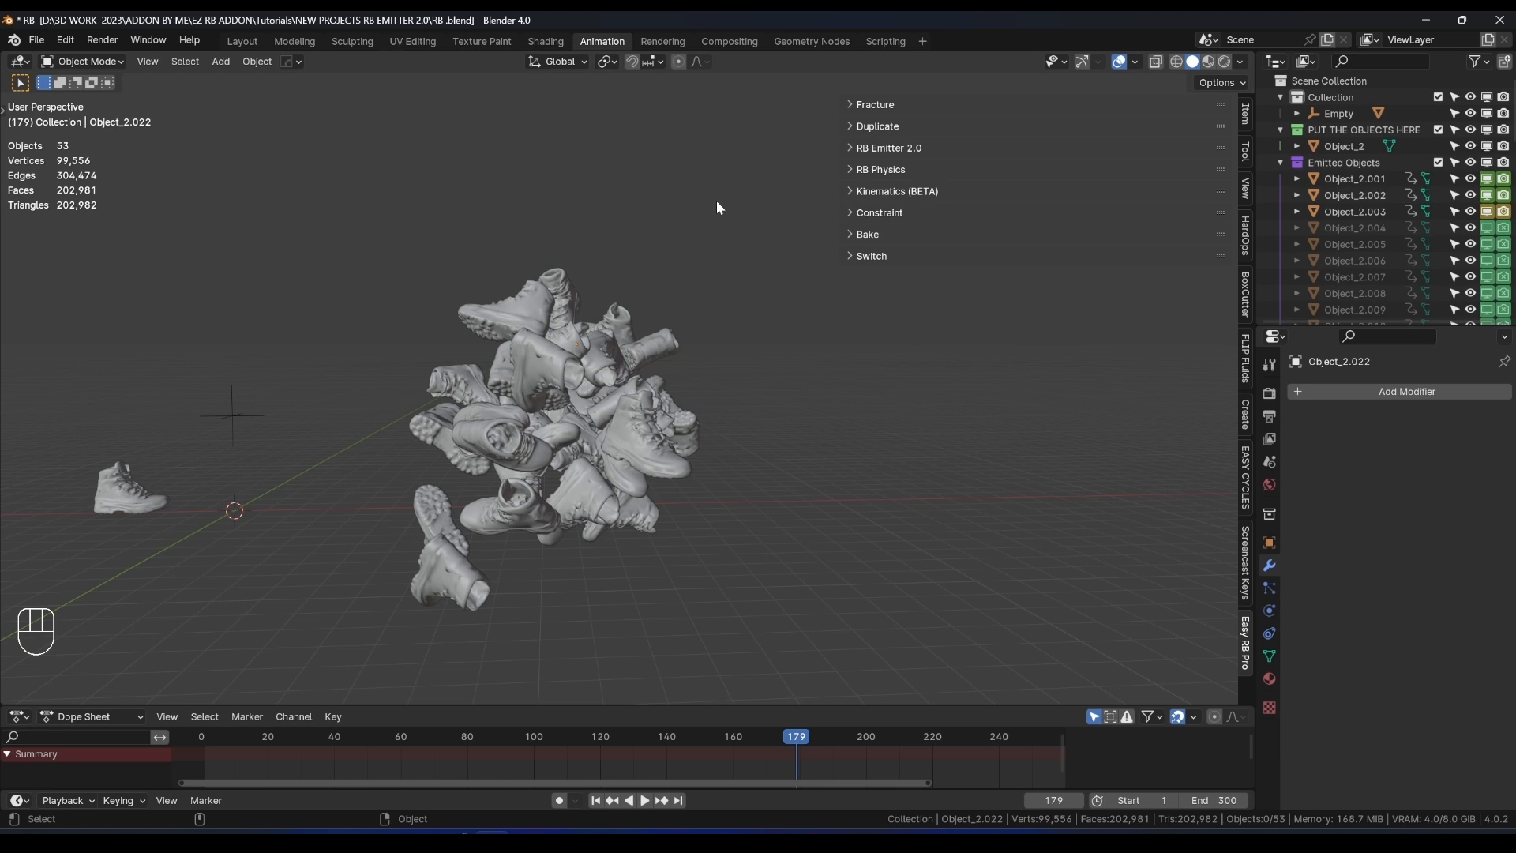
Look through the RB Emitter 2.0, RB Physics and Duplicate settings of the add-on.
click(871, 149)
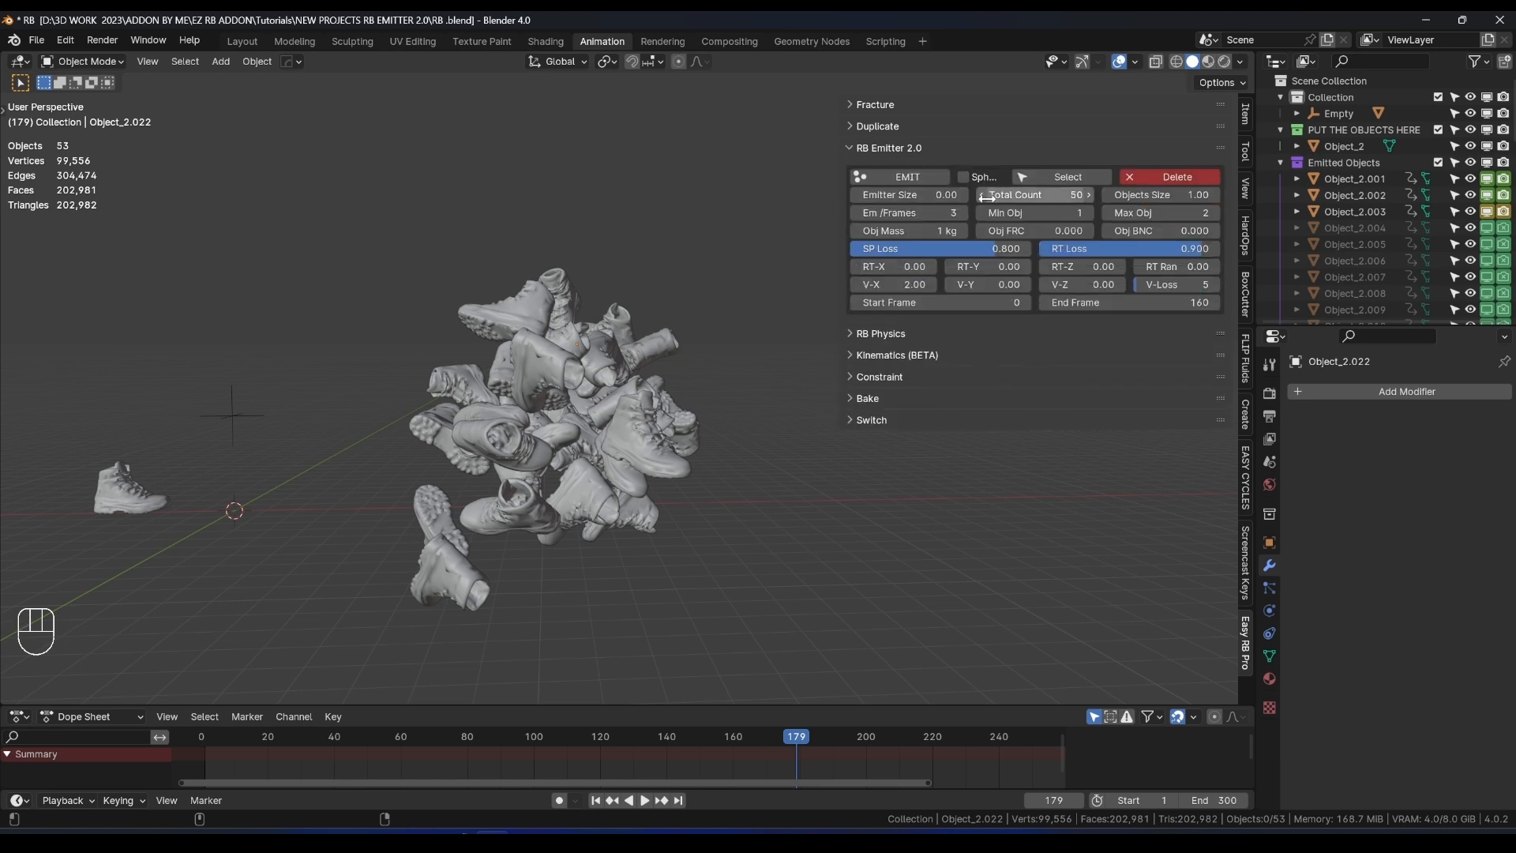
click(868, 334)
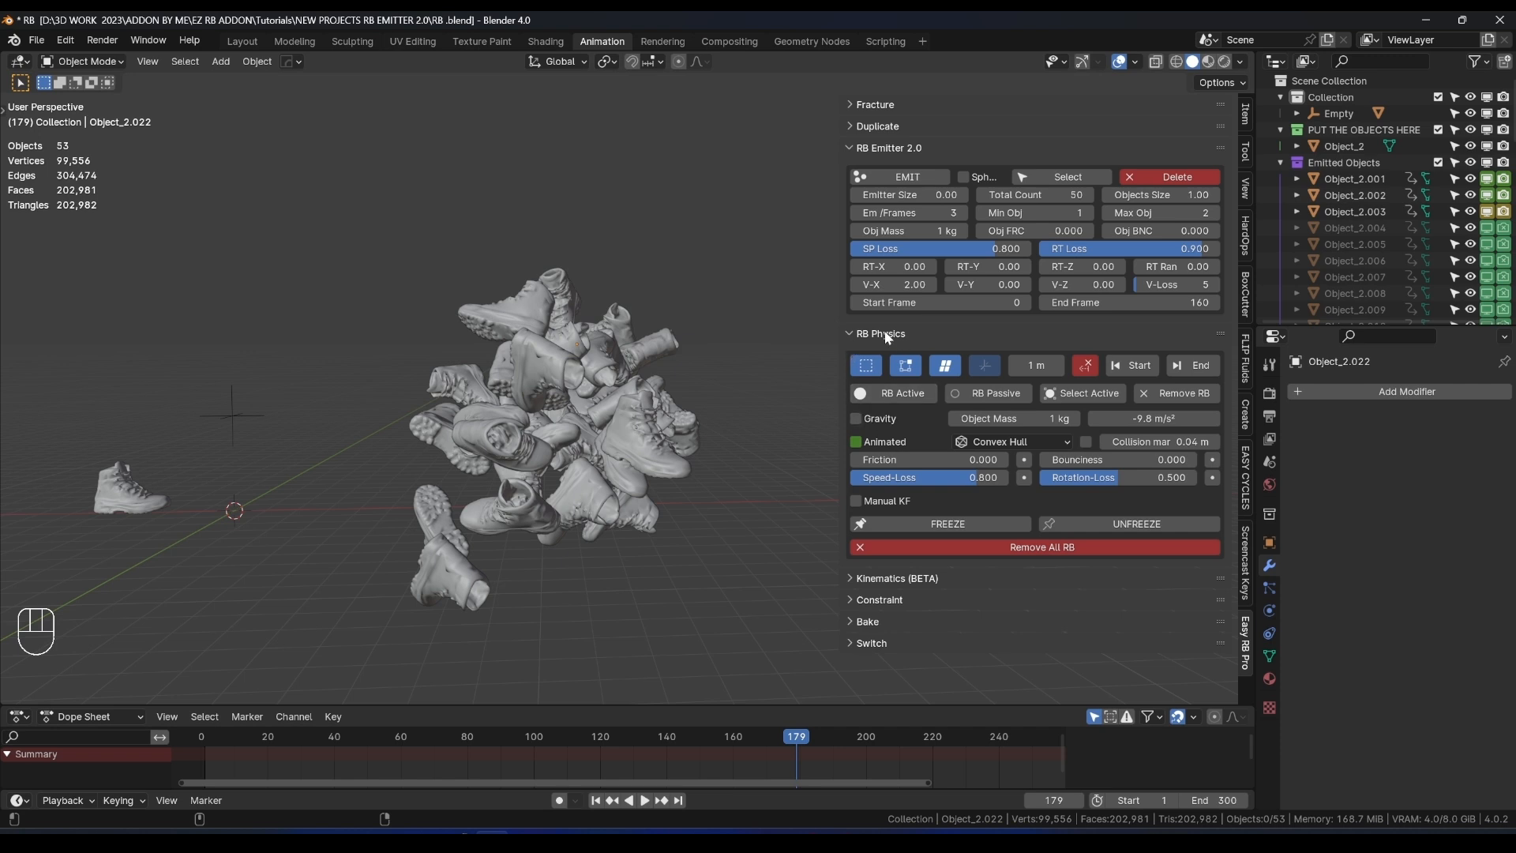
click(889, 334)
click(877, 147)
click(873, 126)
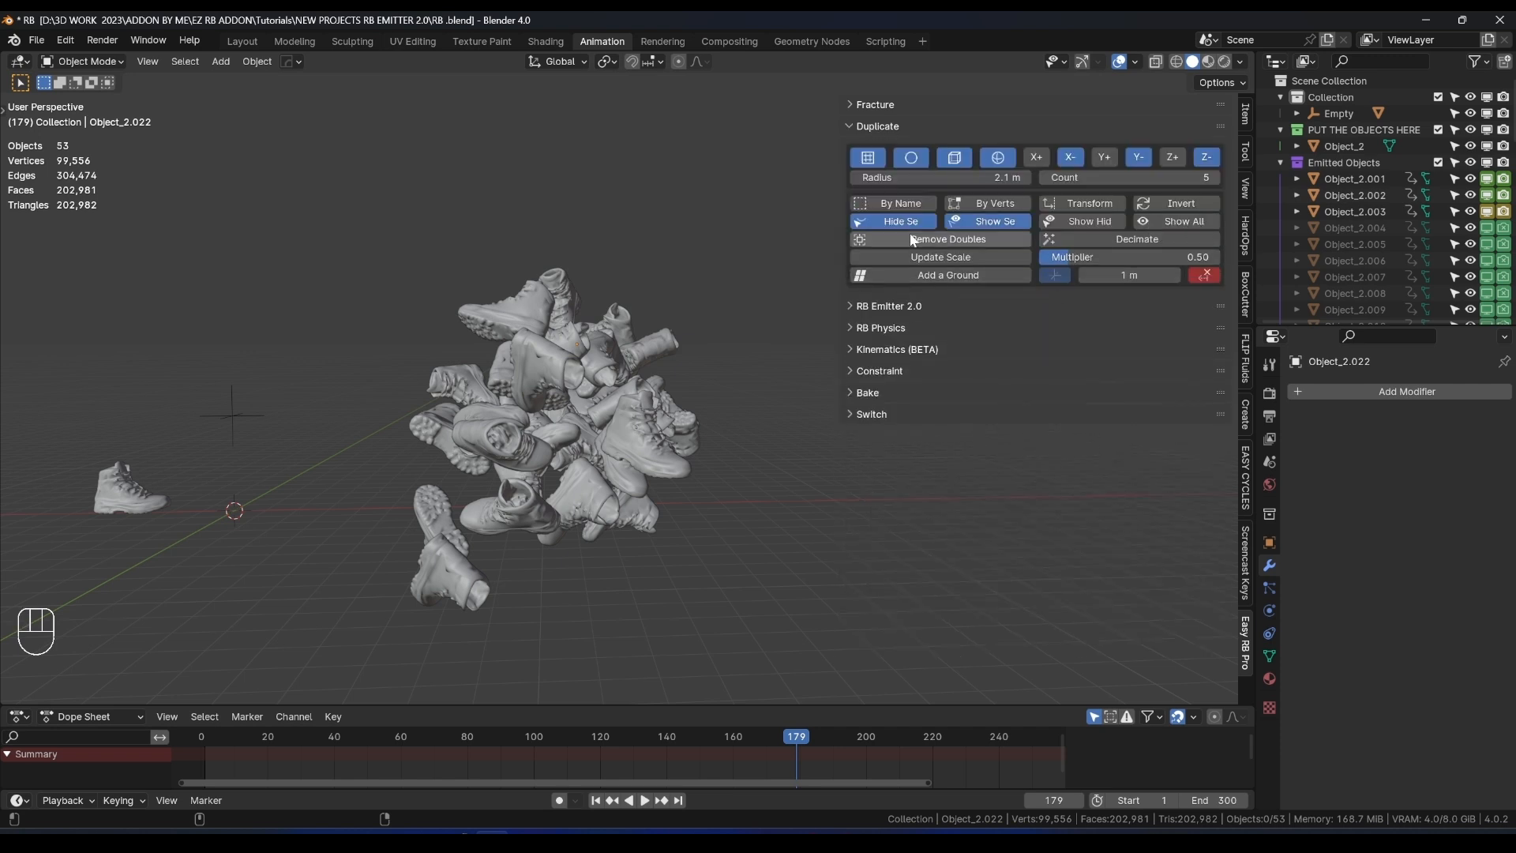
click(1081, 221)
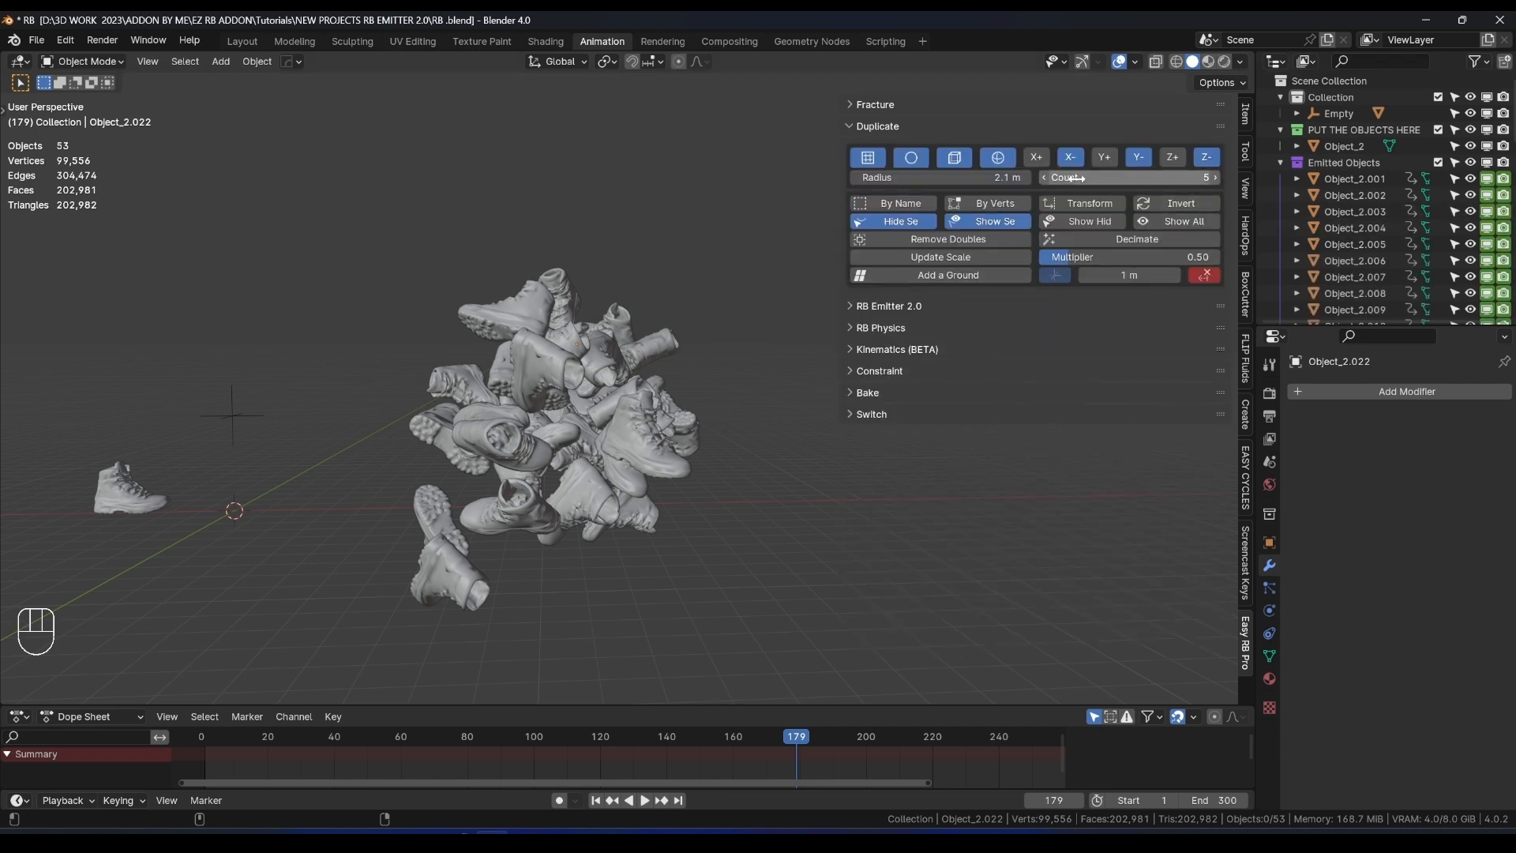
Examine the Kinematics (BETA) and Constraint settings of the add-on.
click(875, 371)
click(851, 351)
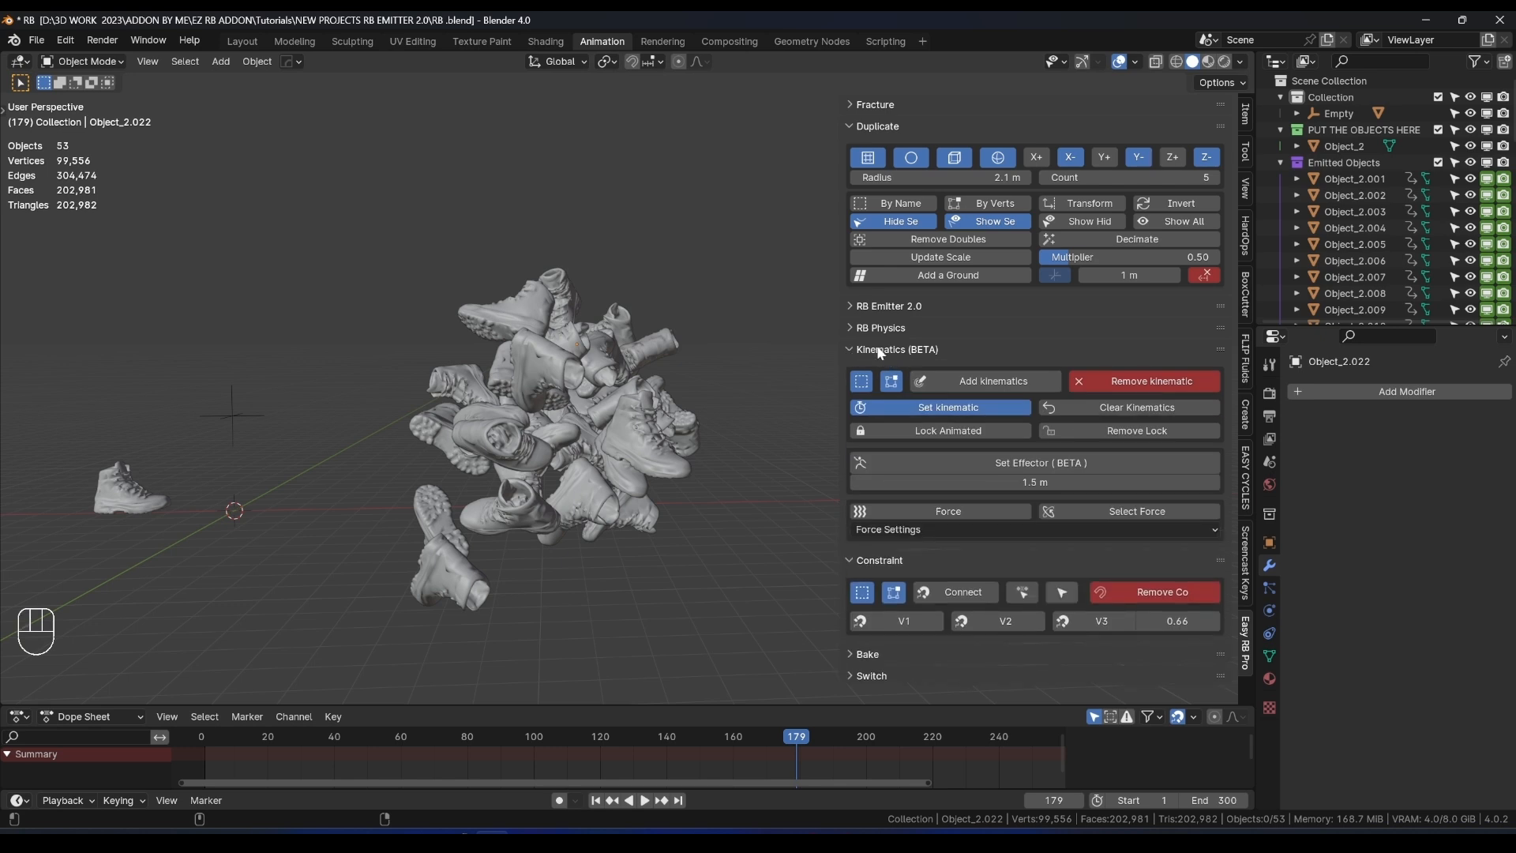
click(878, 350)
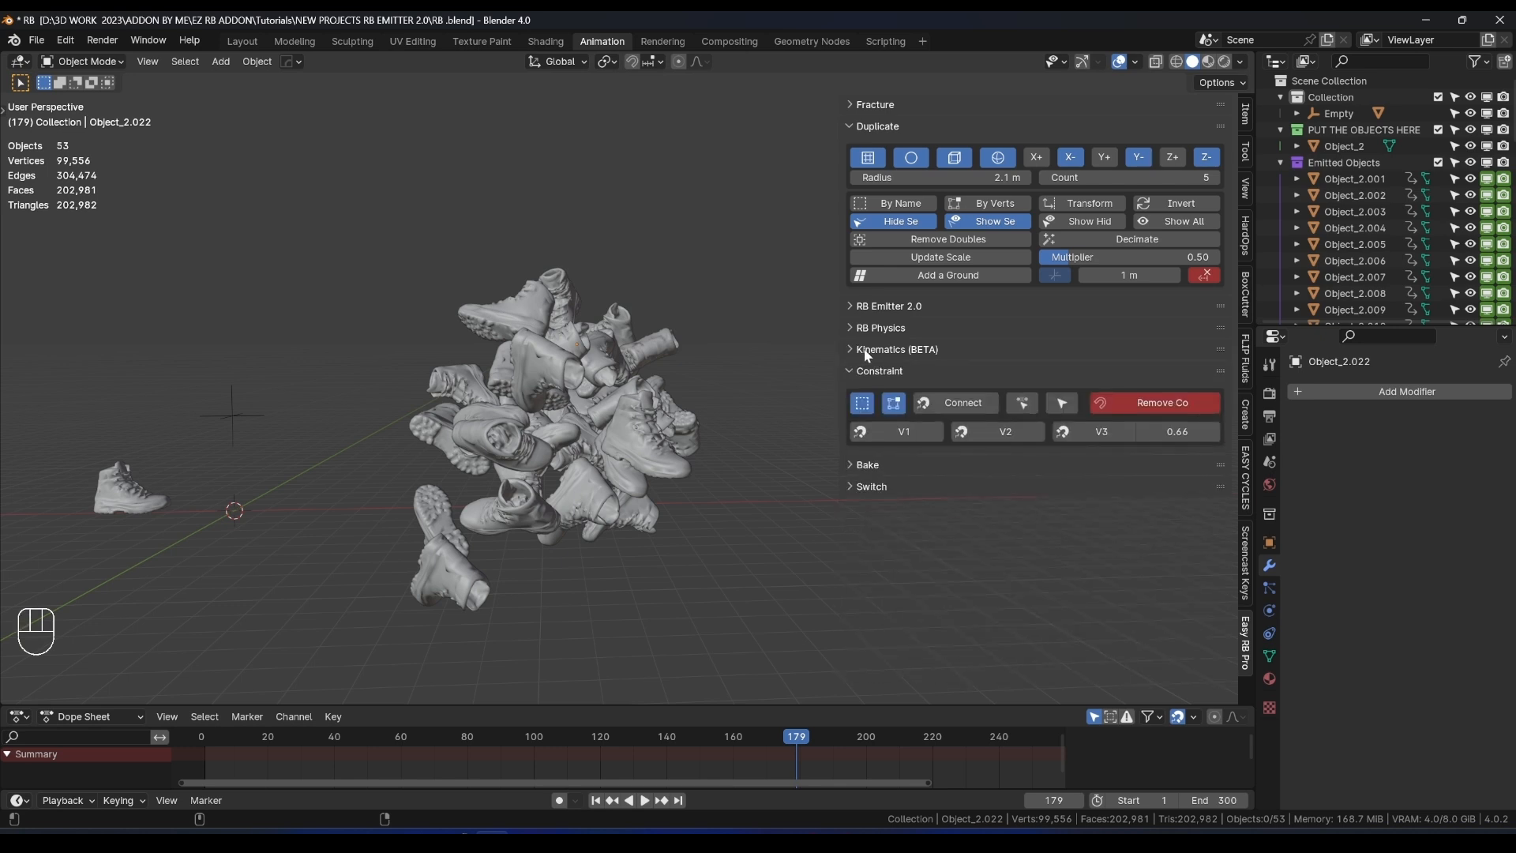
click(866, 353)
click(915, 352)
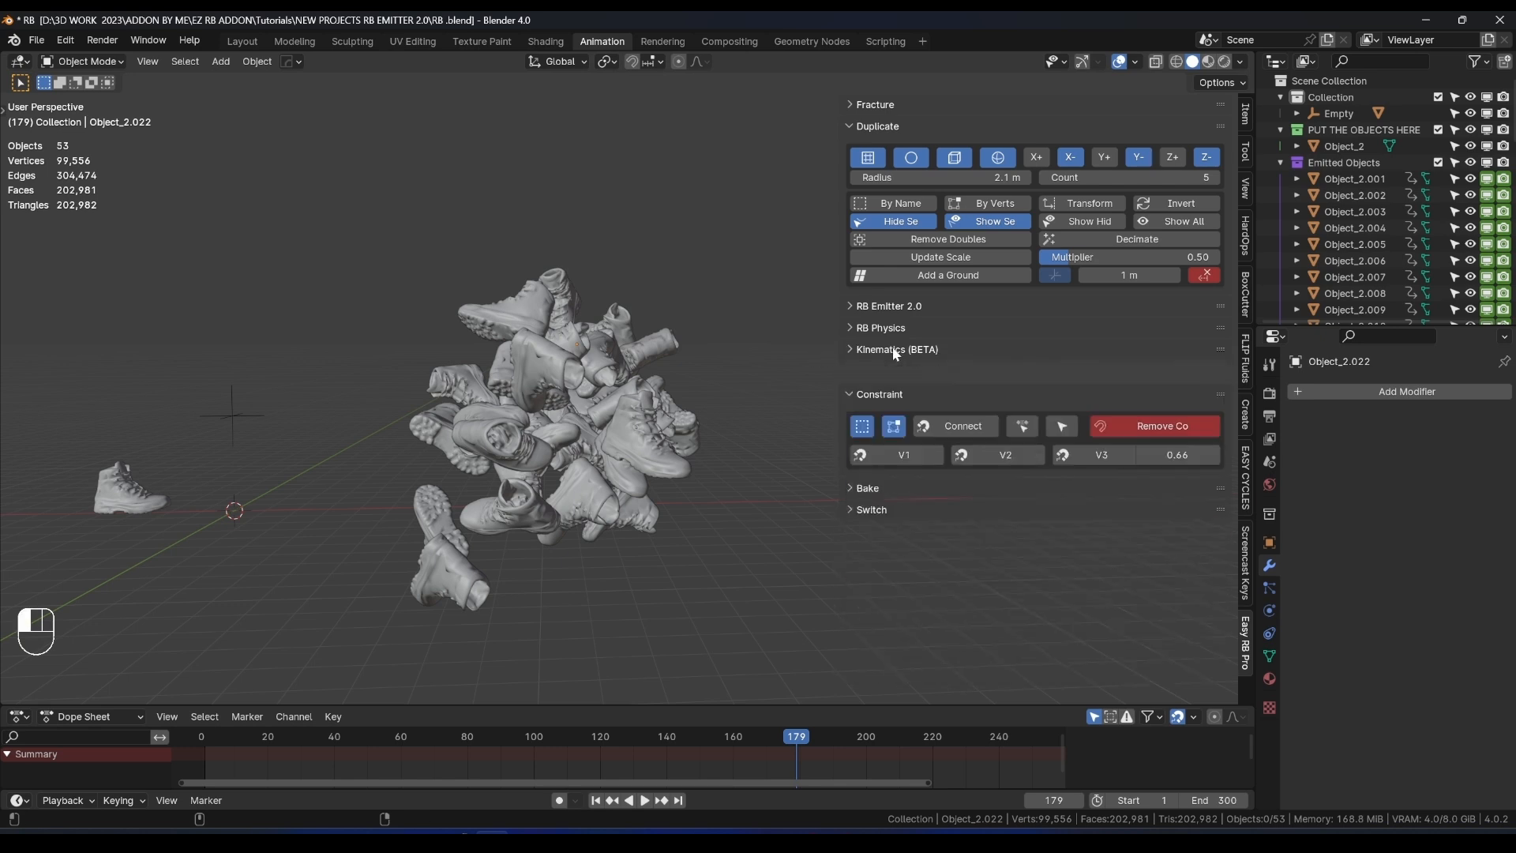
click(876, 371)
click(877, 371)
click(898, 349)
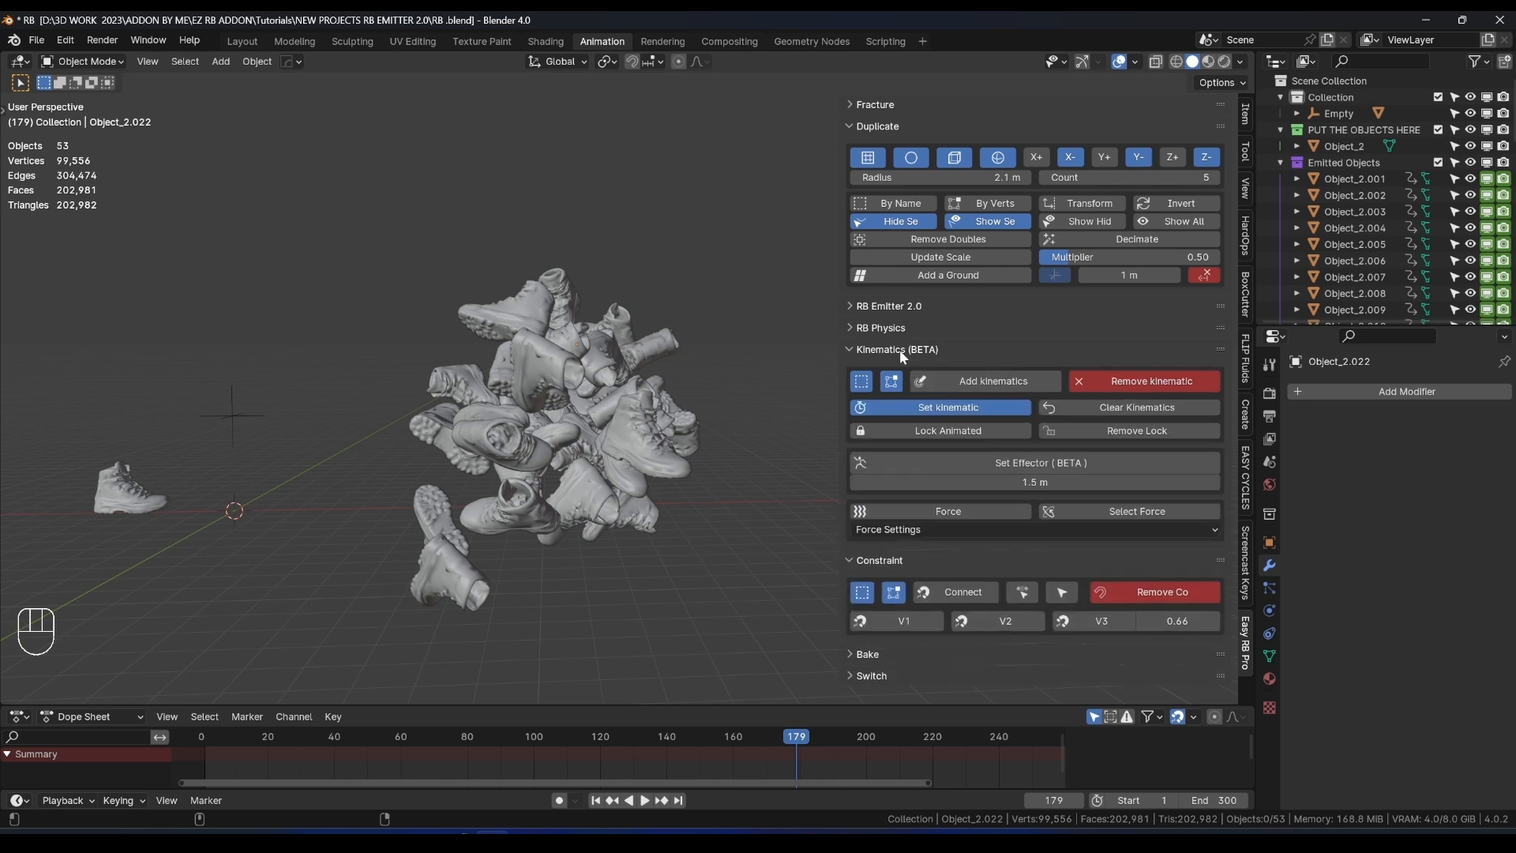
click(898, 349)
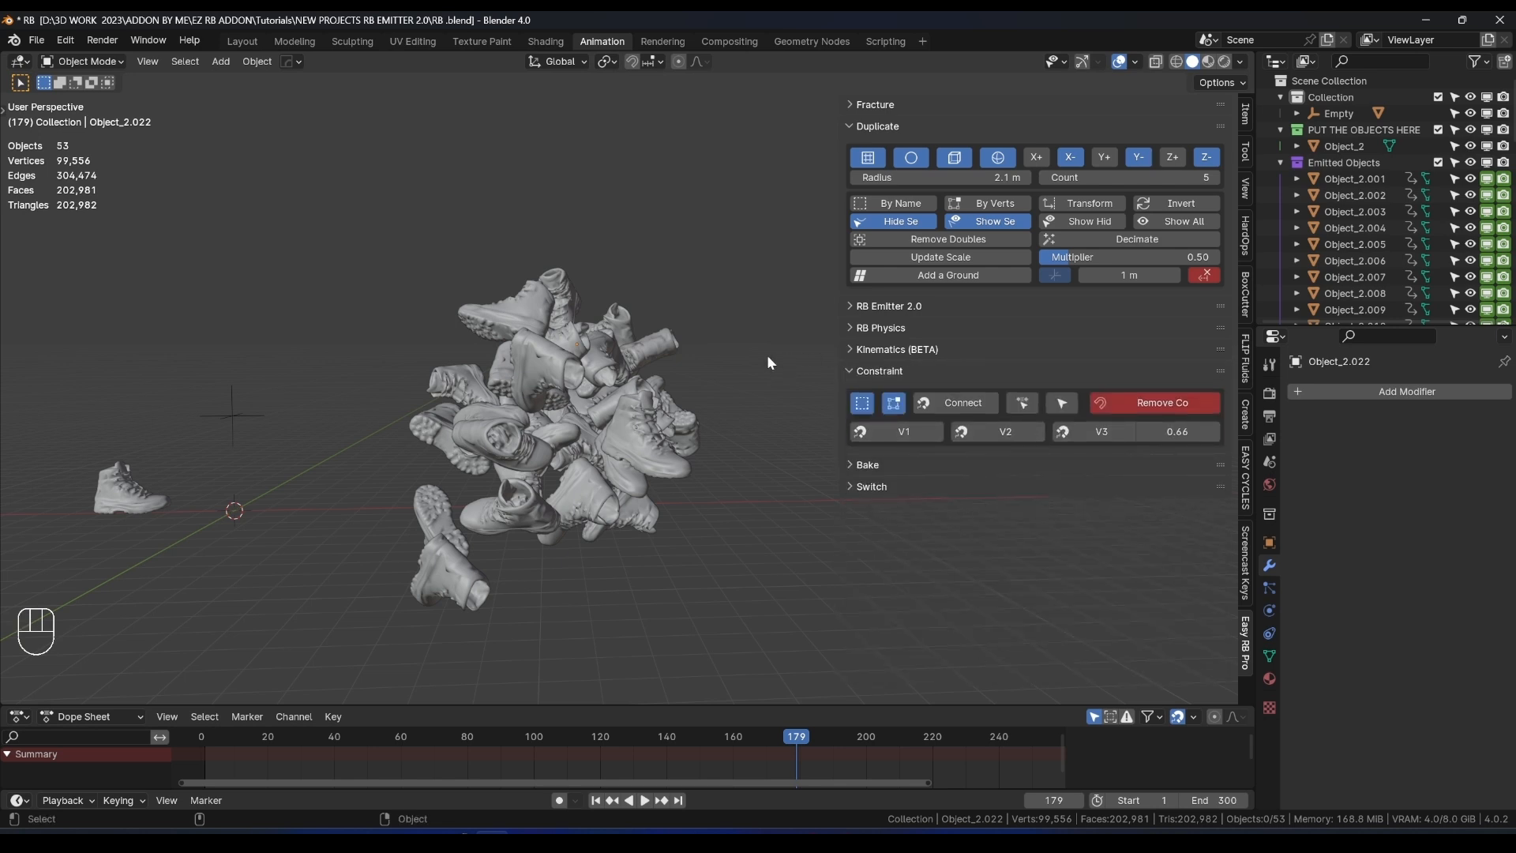